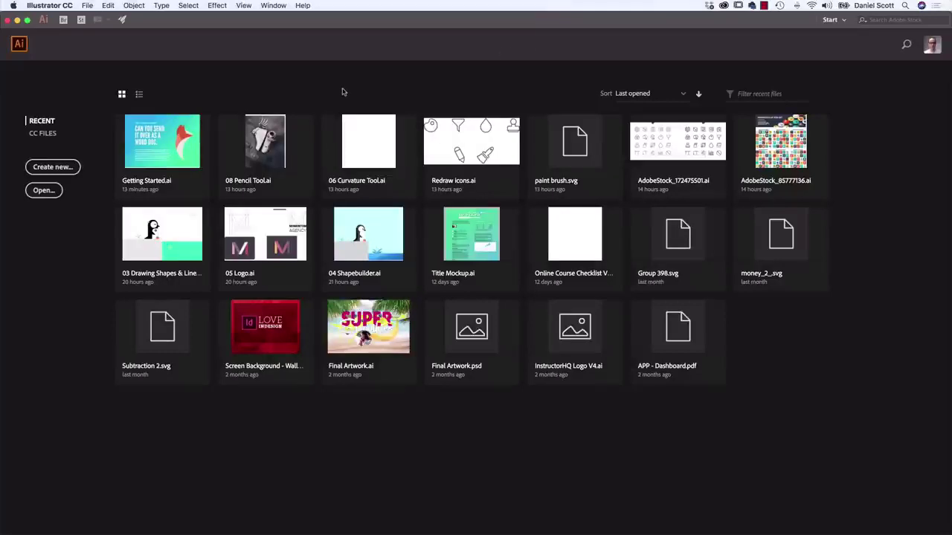
Step: Open the file Getting Started.ai from the Exercise Files - Illustrator folder
left_click(88, 7)
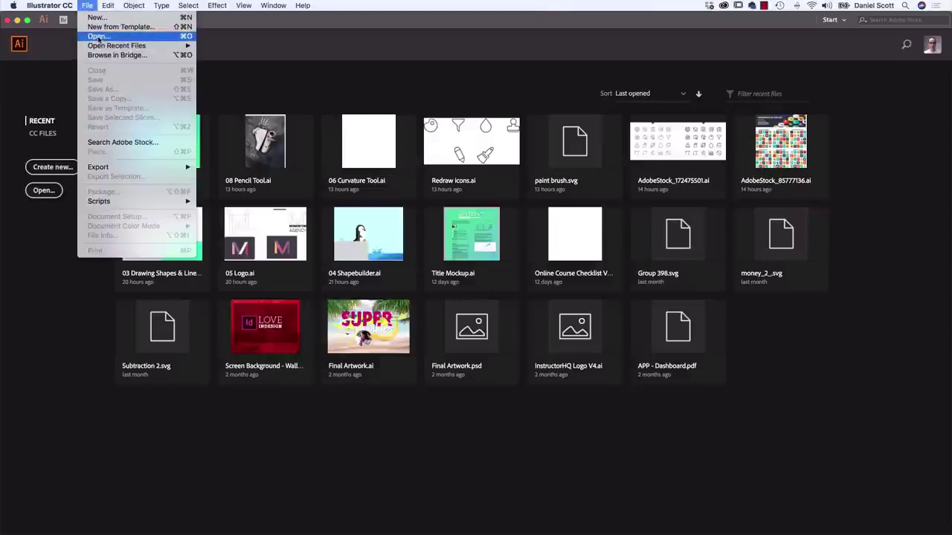
left_click(97, 37)
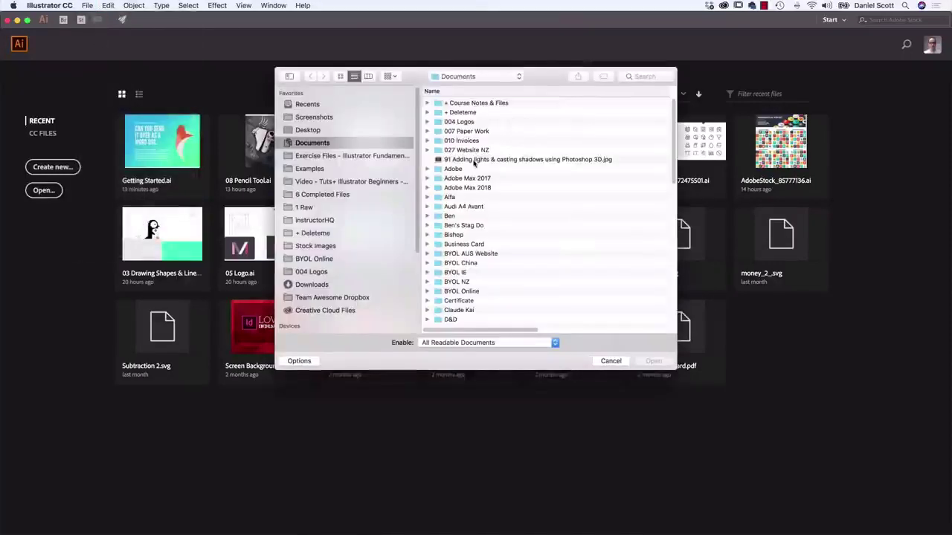
left_click(341, 156)
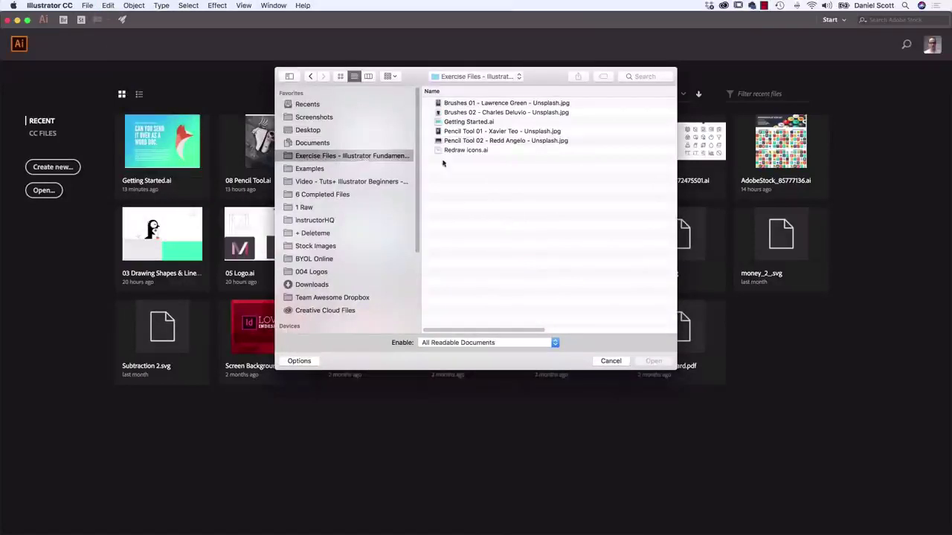
left_click(448, 123)
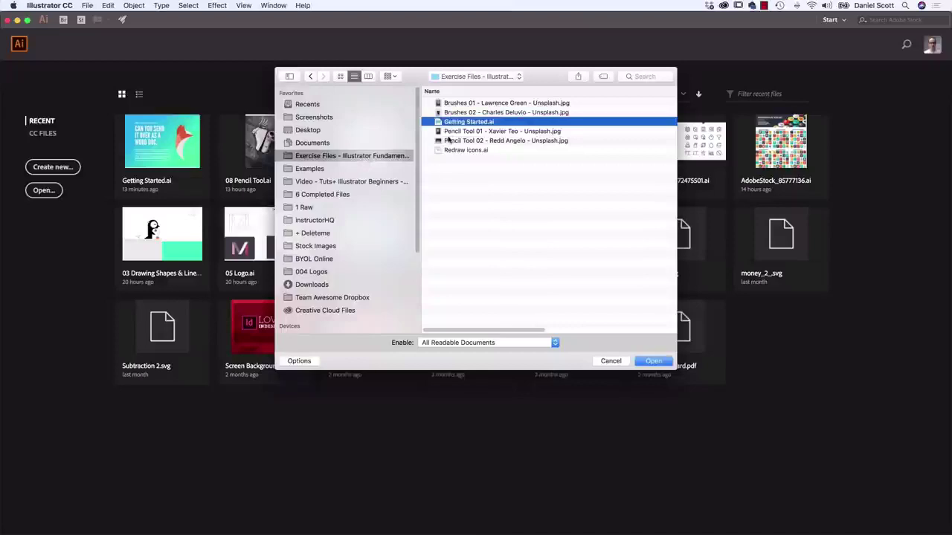
left_click(655, 363)
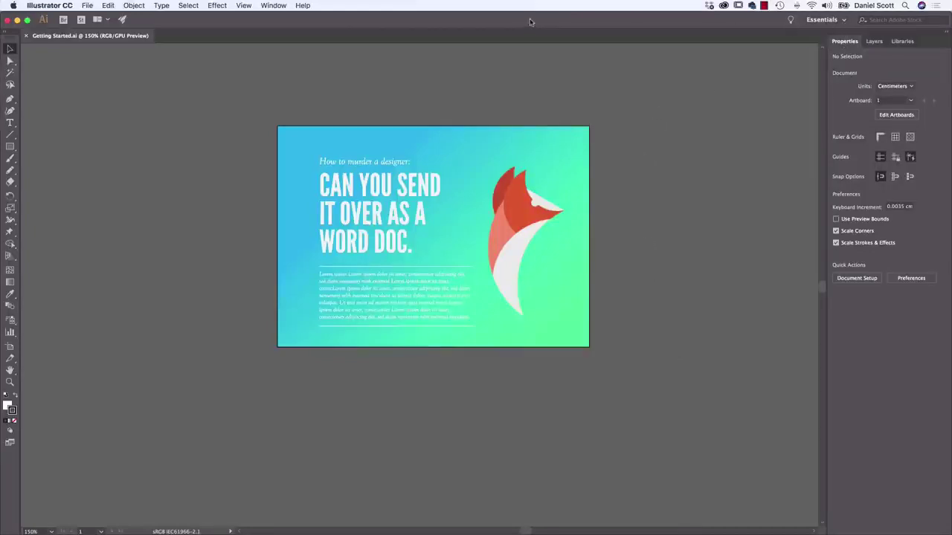
Step: Choose the Essentials workspace and reset it to its default layout
left_click(843, 20)
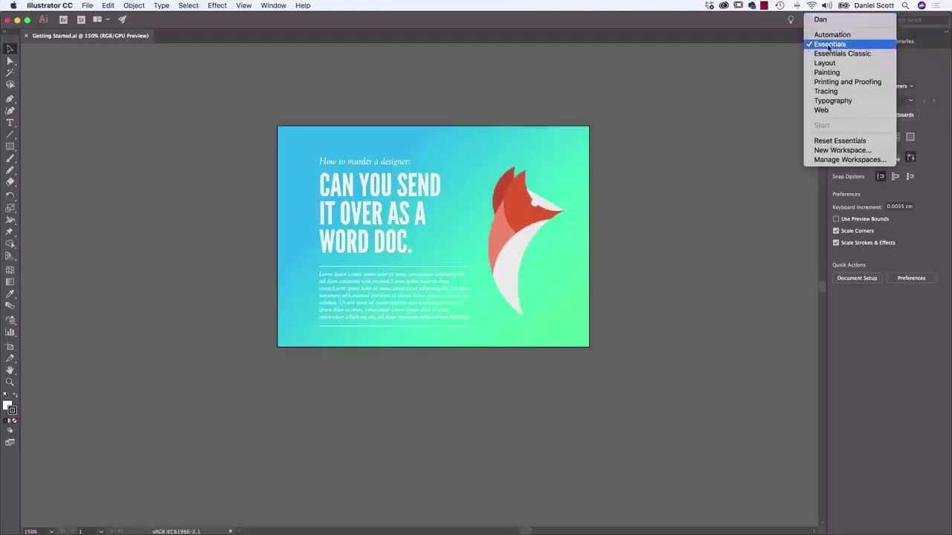
left_click(828, 45)
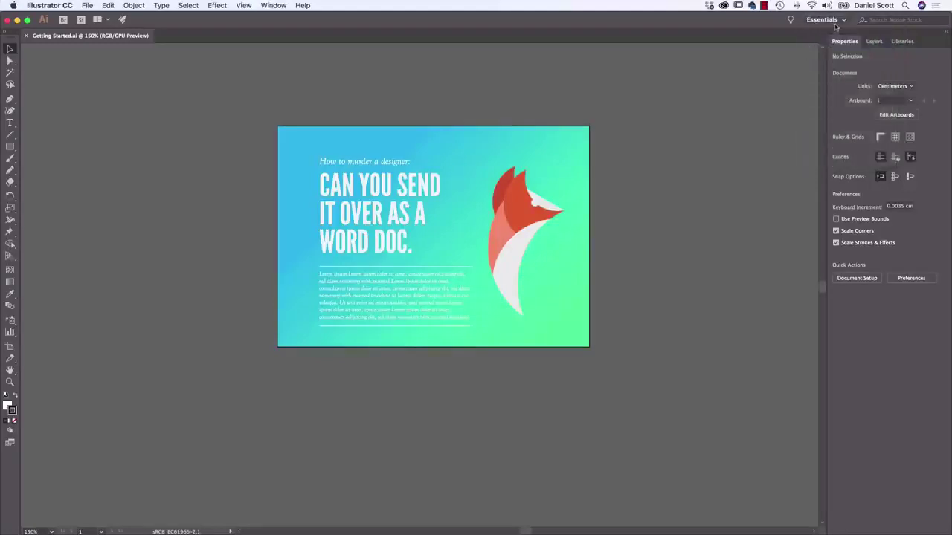
left_click(833, 22)
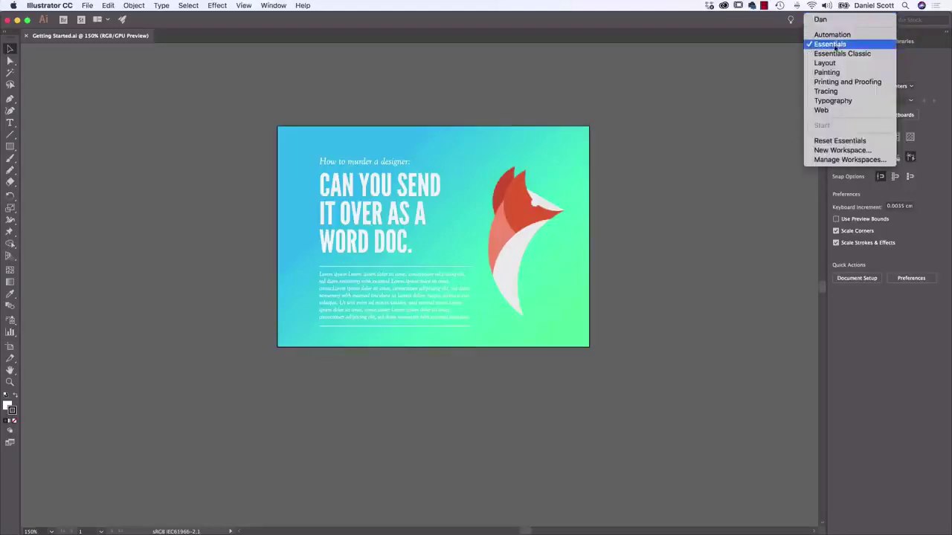
left_click(835, 142)
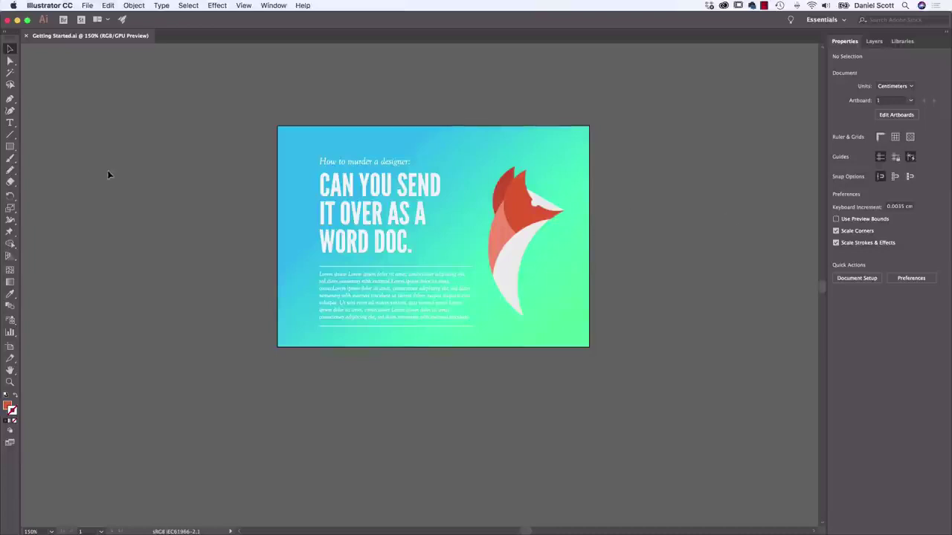
Step: Place a line of placeholder text above the fox, and open the floating Character settings before closing them again
left_click(10, 123)
left_click(514, 146)
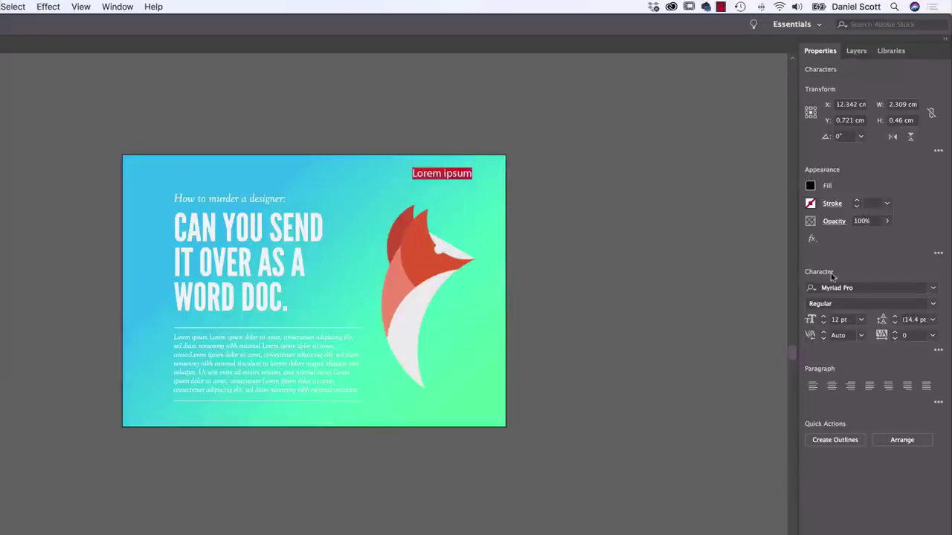
left_click(116, 6)
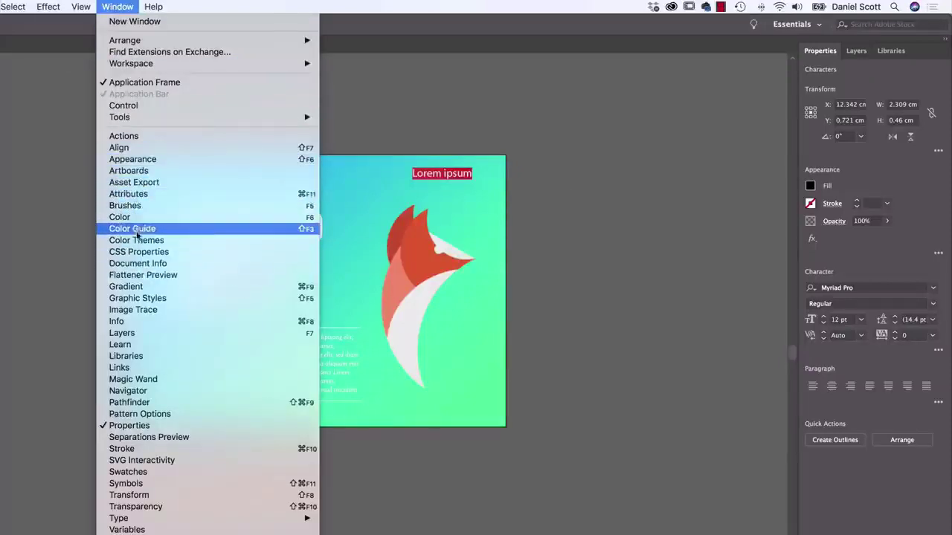
mouse_move(140, 521)
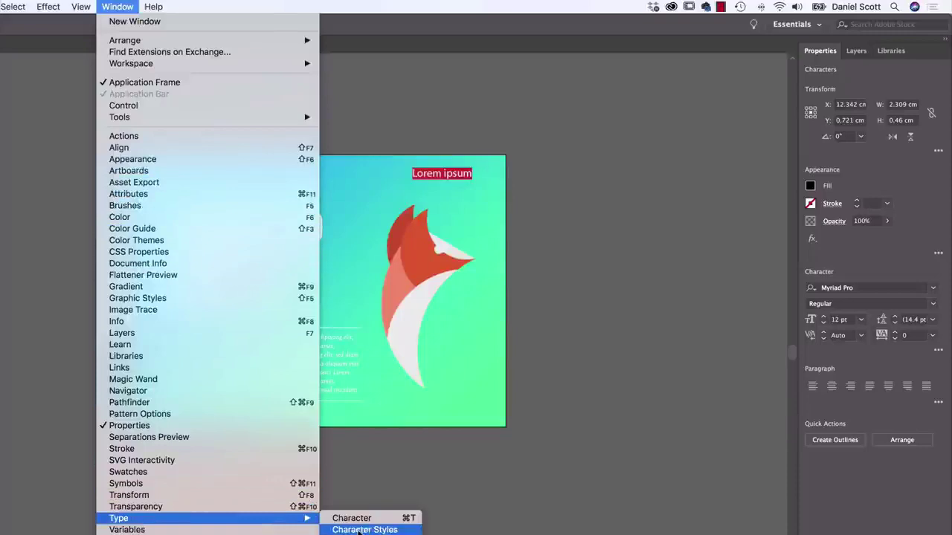
left_click(360, 521)
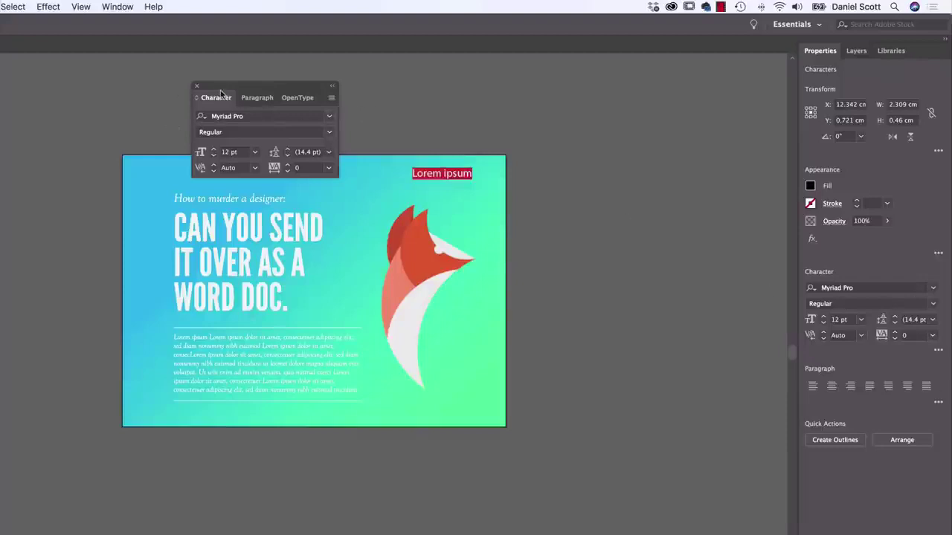
left_click(196, 87)
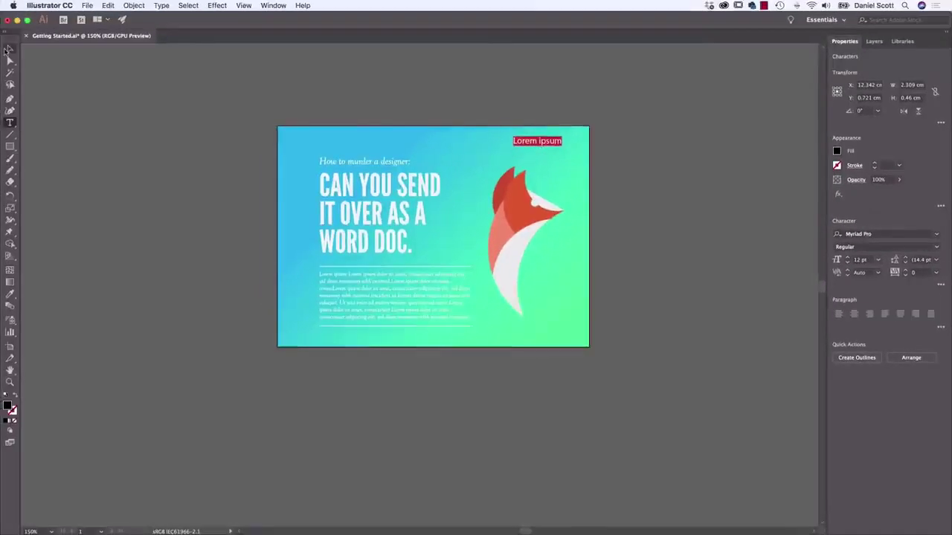
Step: Delete the placeholder text above the fox
left_click(9, 49)
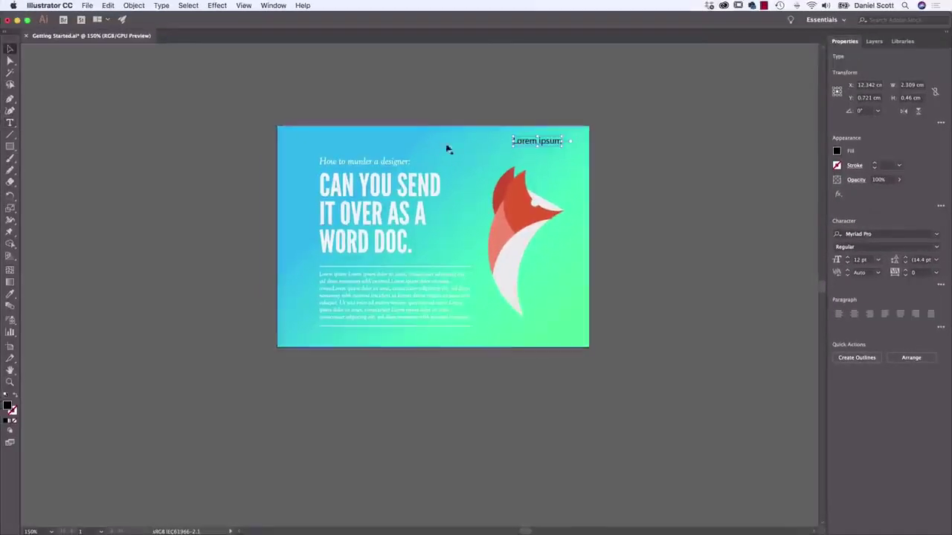
left_click(479, 164)
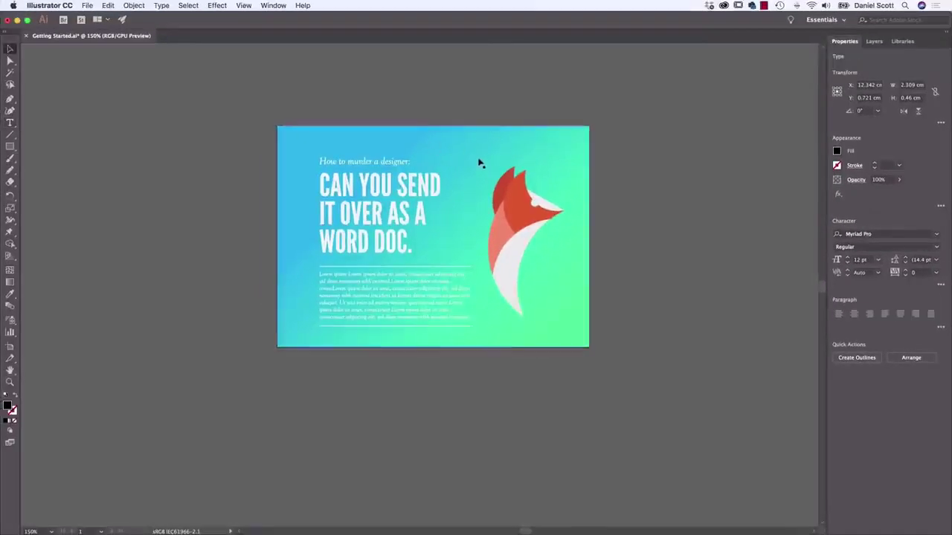
left_click(822, 20)
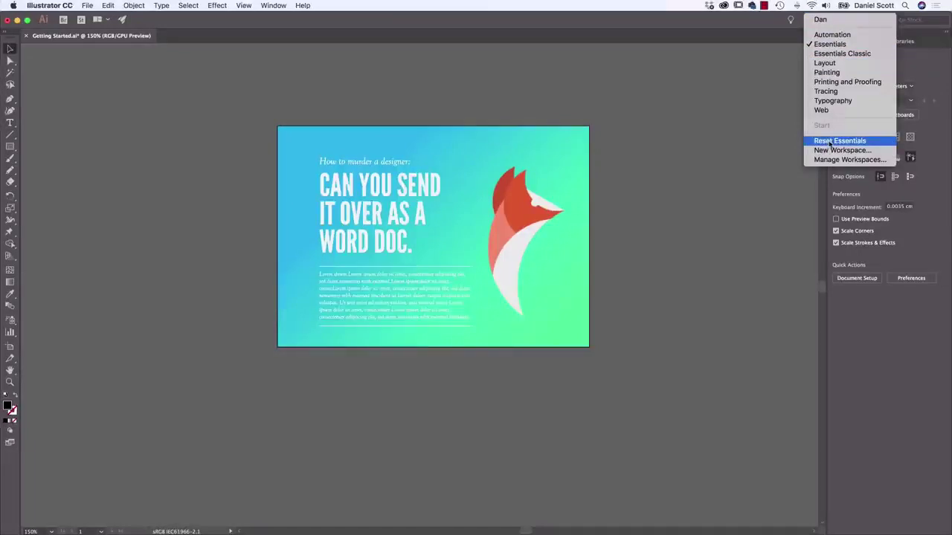
left_click(683, 151)
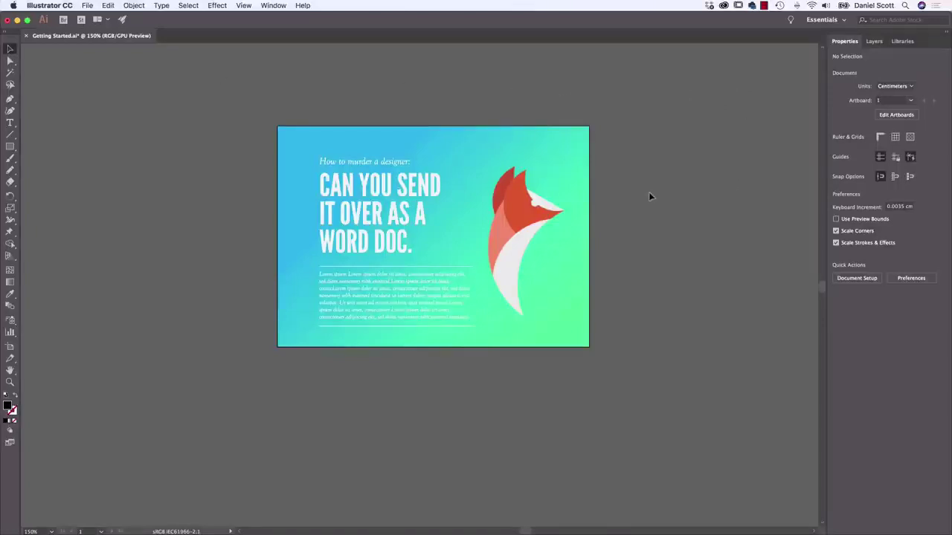
Step: Select the fox's orange-red head shape to inspect its properties, and clear the selection to return to the document properties
left_click(525, 200)
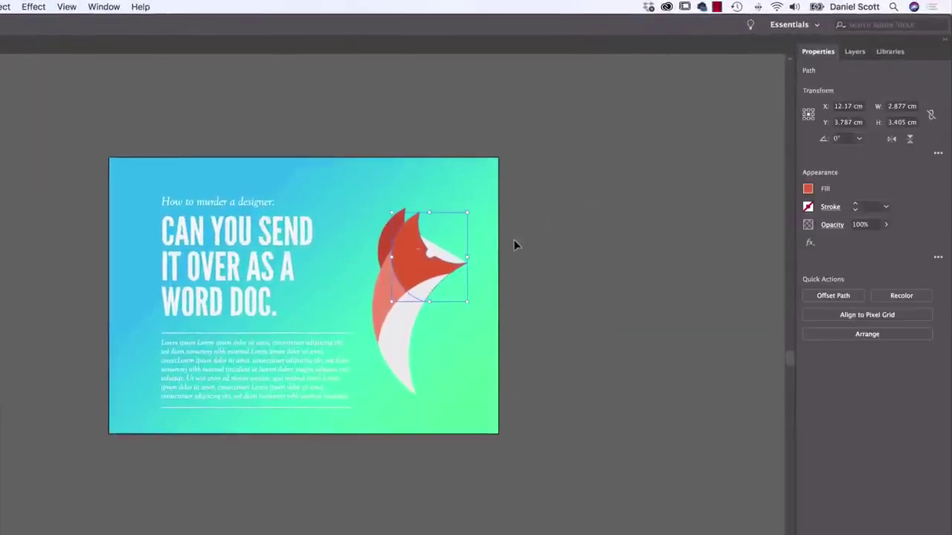
left_click(635, 220)
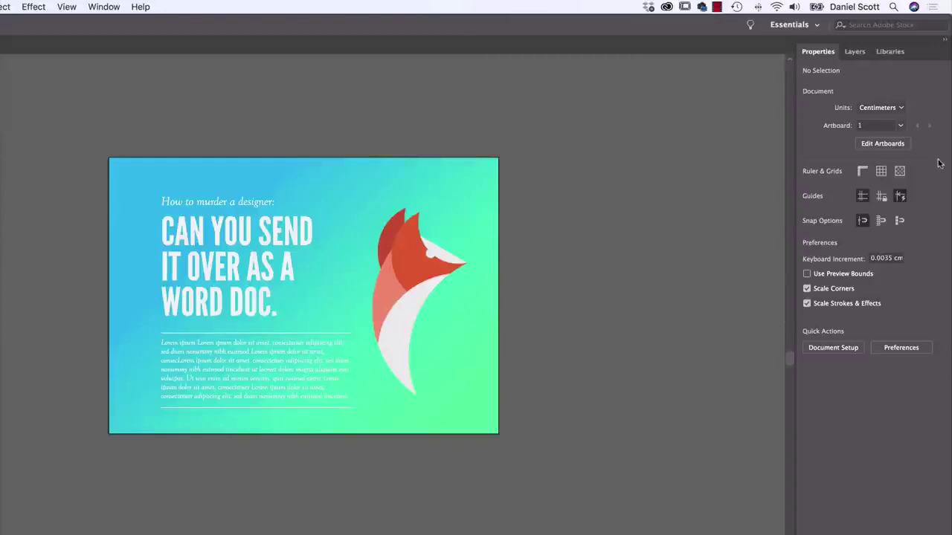
Step: Switch the document units to pixels and finally to inches
left_click(894, 109)
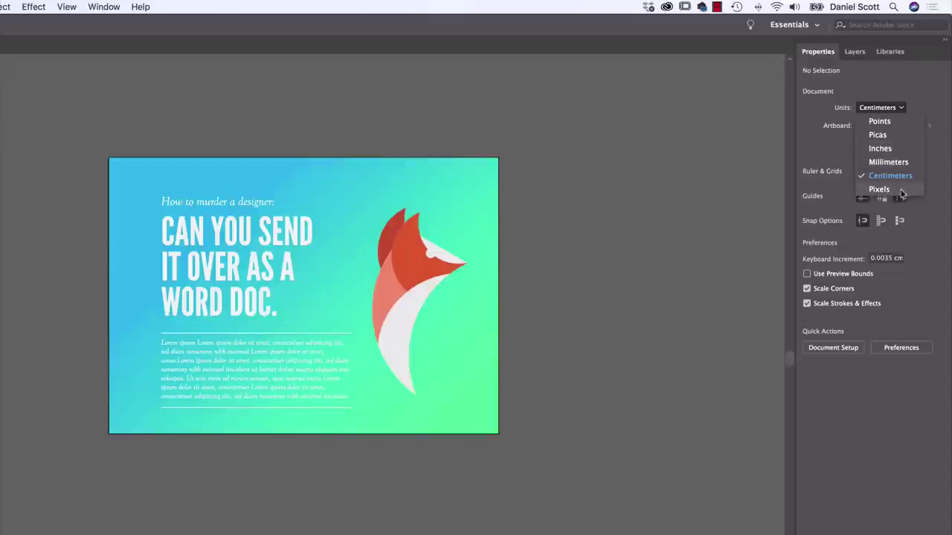
left_click(879, 189)
left_click(885, 107)
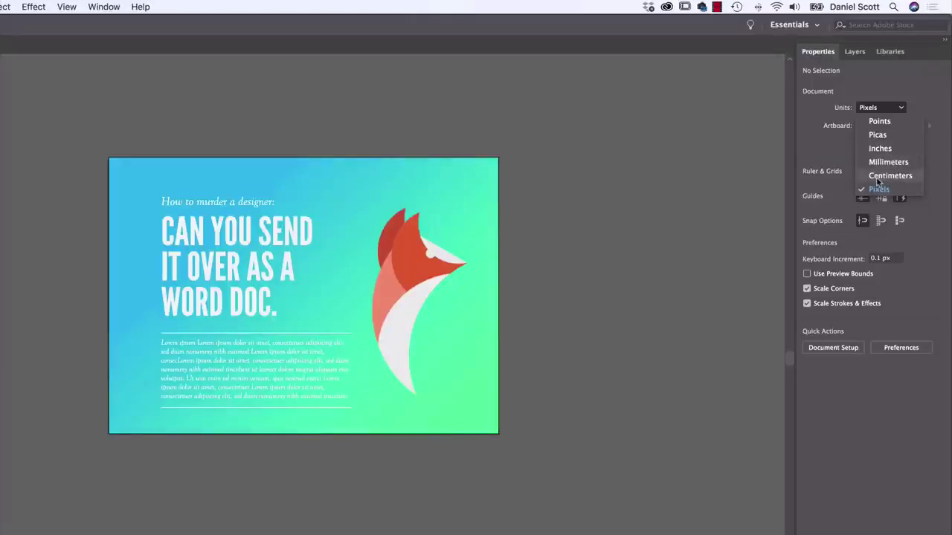
left_click(880, 149)
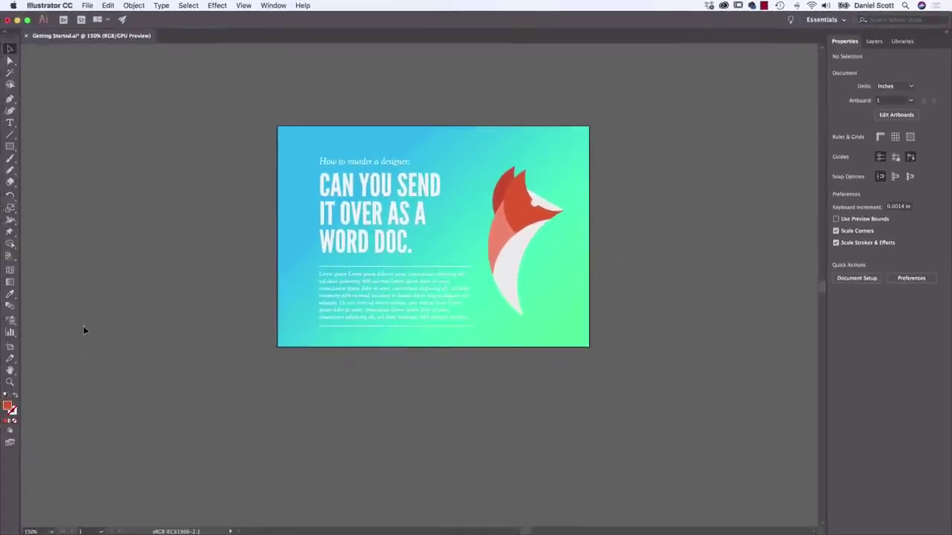
Step: Magnify the artwork to 300% with the Zoom tool and zoom back out to 66.67%
left_click(10, 384)
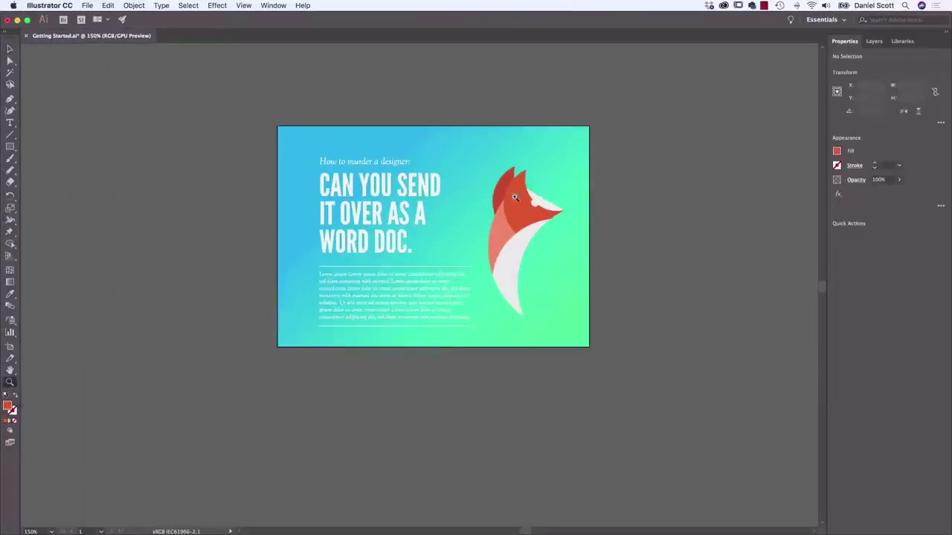
left_click(460, 218)
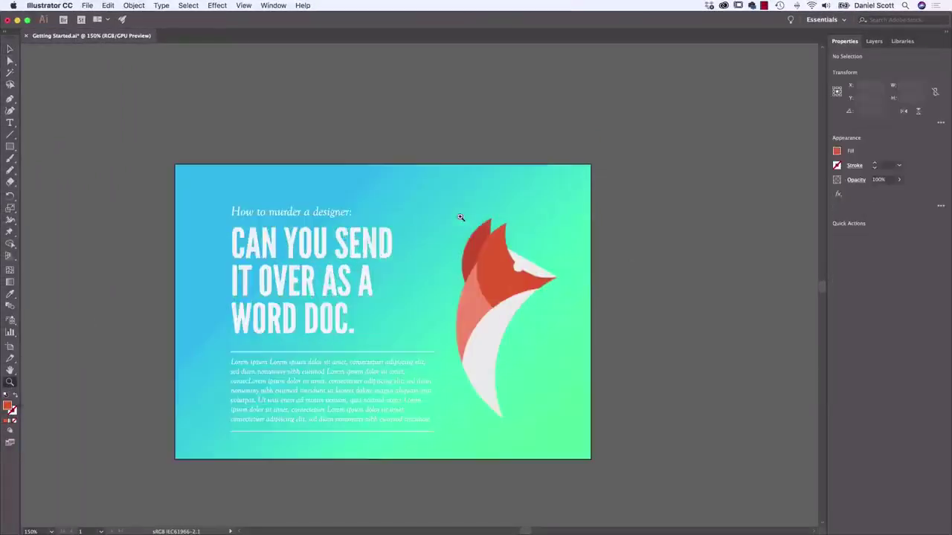
left_click(433, 259)
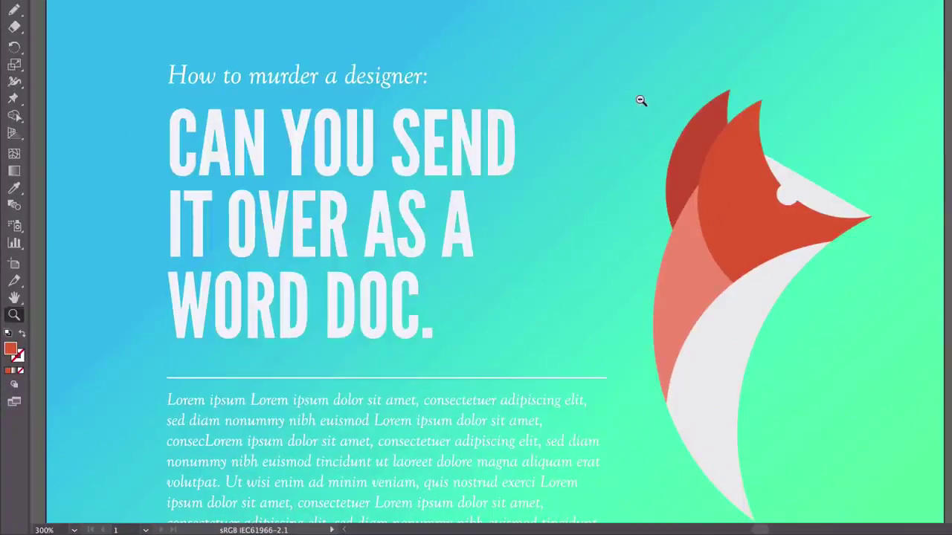
left_click(641, 101, "alt")
left_click(603, 162, "alt")
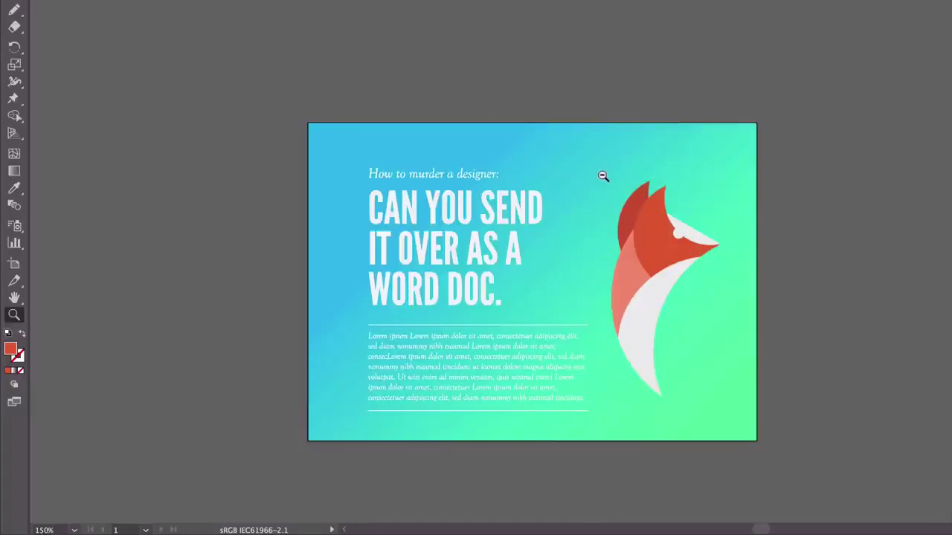
left_click(602, 177, "alt")
left_click(601, 180, "alt")
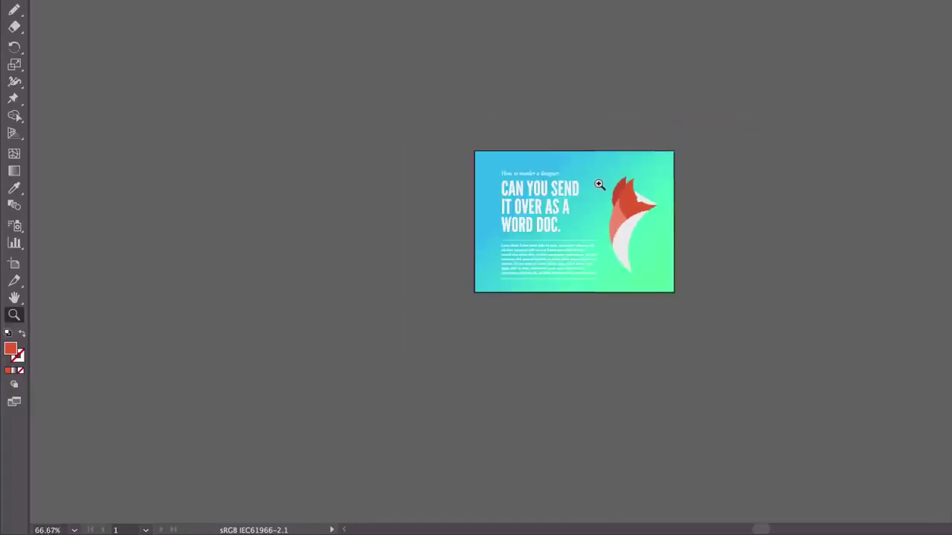
Step: Zoom in on the artwork to 200% and return to the Selection tool
left_click(600, 185)
left_click(600, 185)
left_click(601, 186)
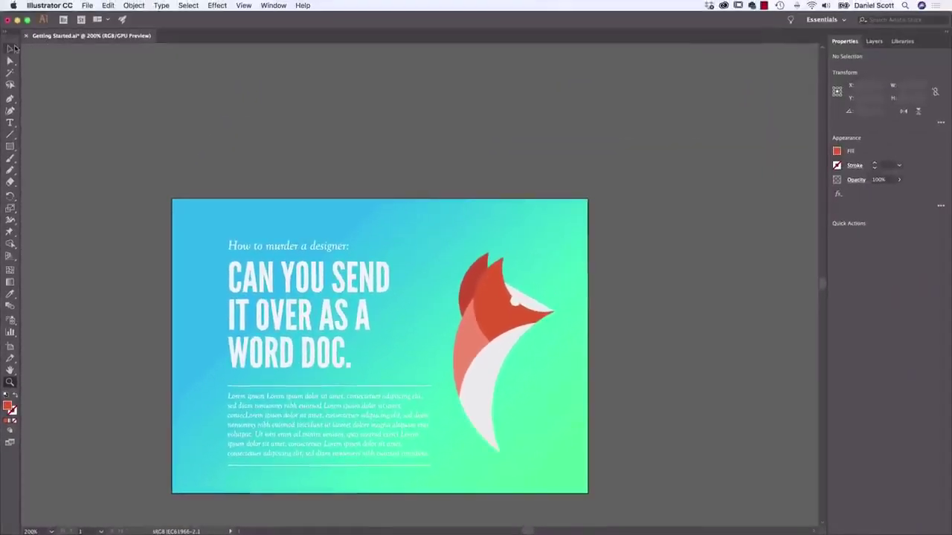
left_click(11, 48)
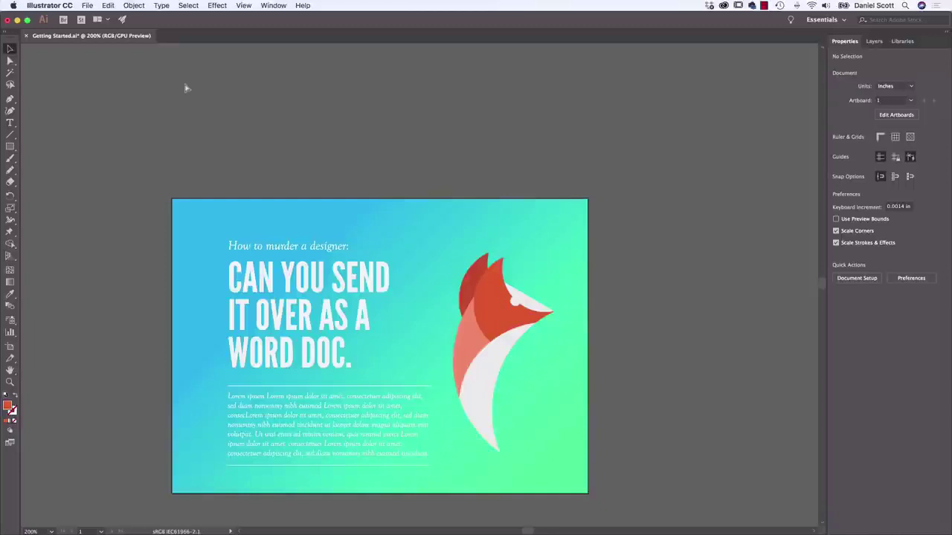
Step: Without changing tools, zoom the artwork in to 400% and back out to 150%
key("super+equal")
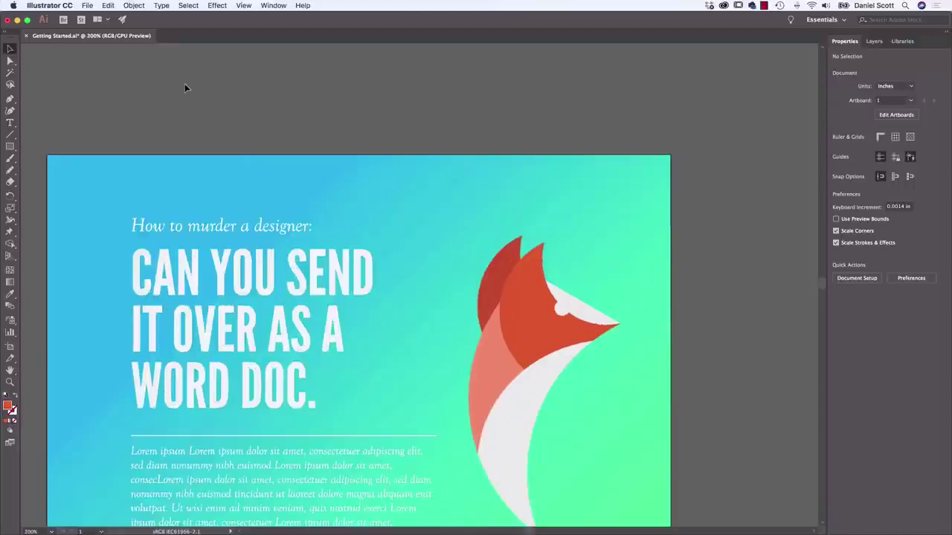
key("super+equal")
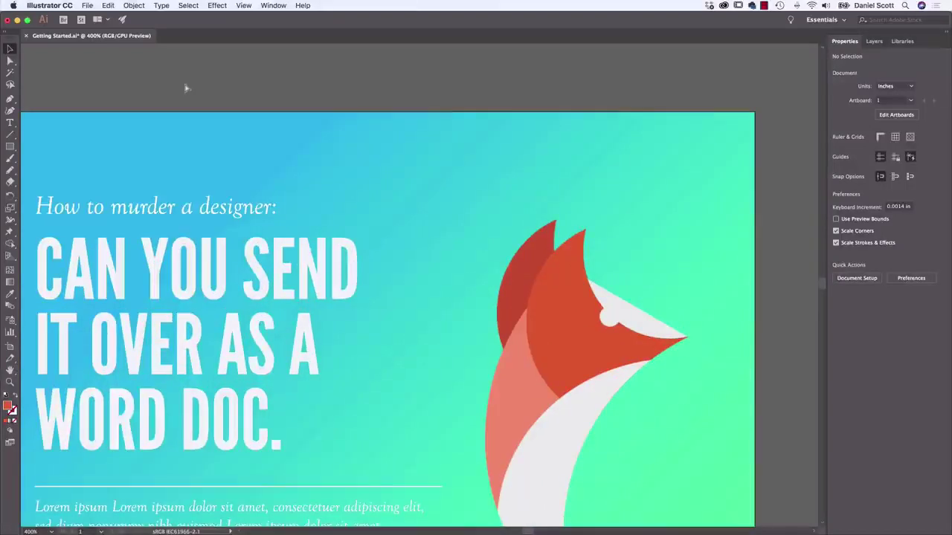
key("super+minus")
key("super+equal")
key("super+minus")
key("super+minus")
key("super+minus")
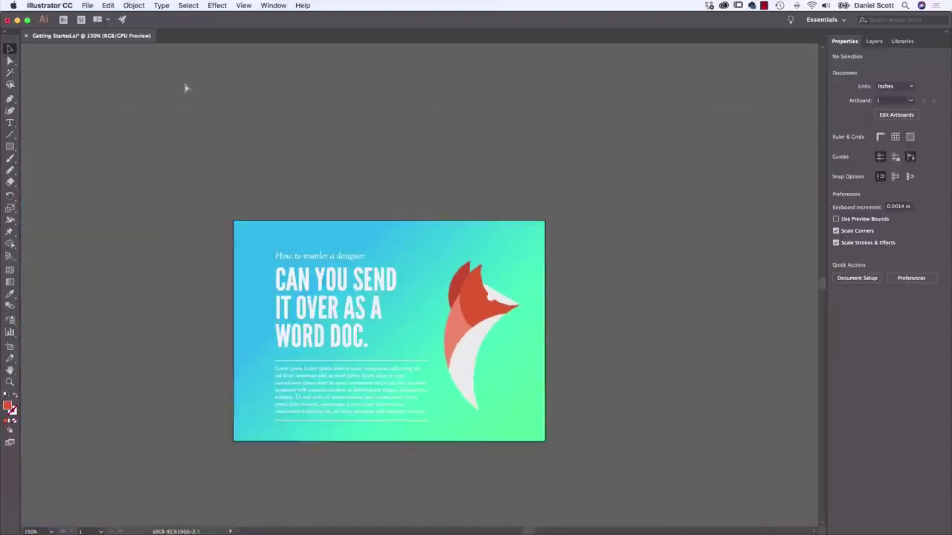
Step: Zoom in to 400% and scroll down to the lower part of the artboard with the body text
key("super+equal")
key("super+equal")
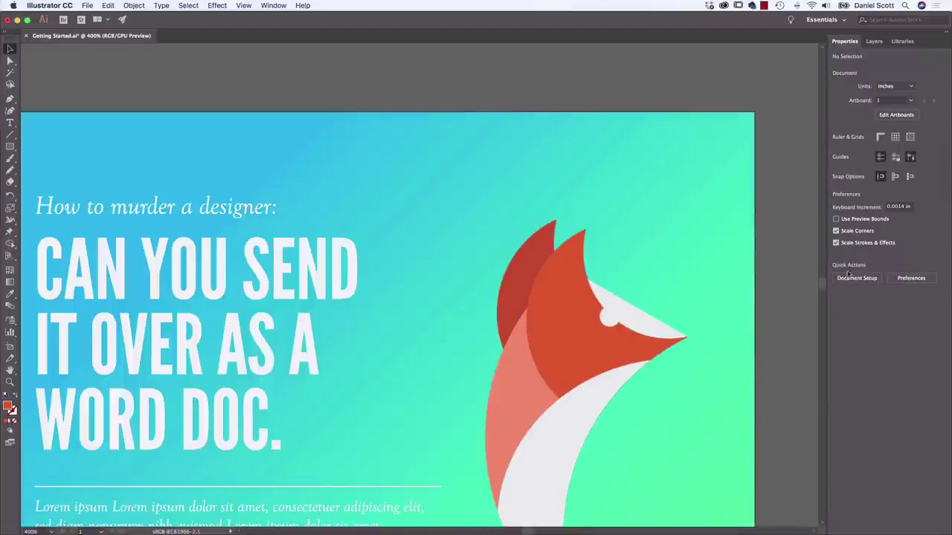
mouse_move(822, 285)
left_mouse_down()
mouse_move(822, 269)
mouse_move(822, 294)
left_mouse_up()
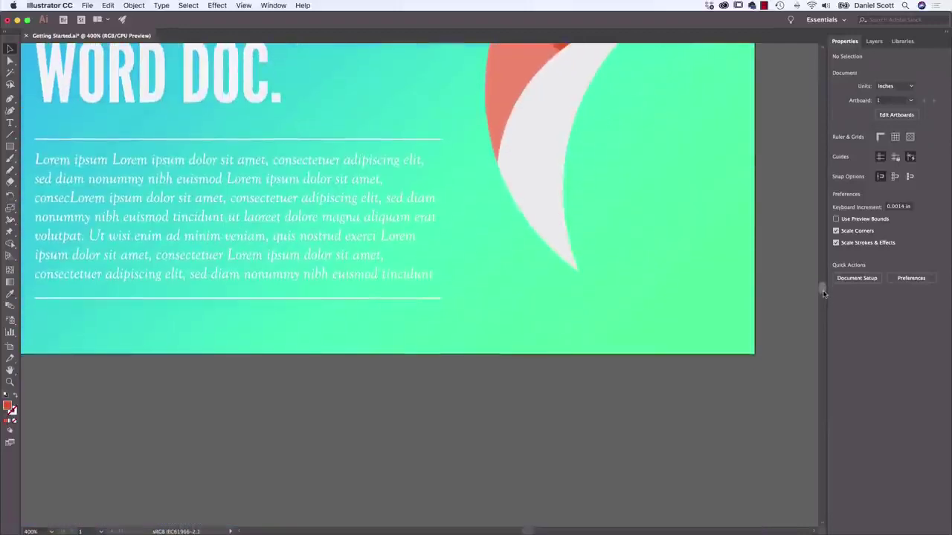
Step: Pan around the enlarged artwork to bring the heading text and the fox illustration into view
left_click_drag(530, 531, 523, 531)
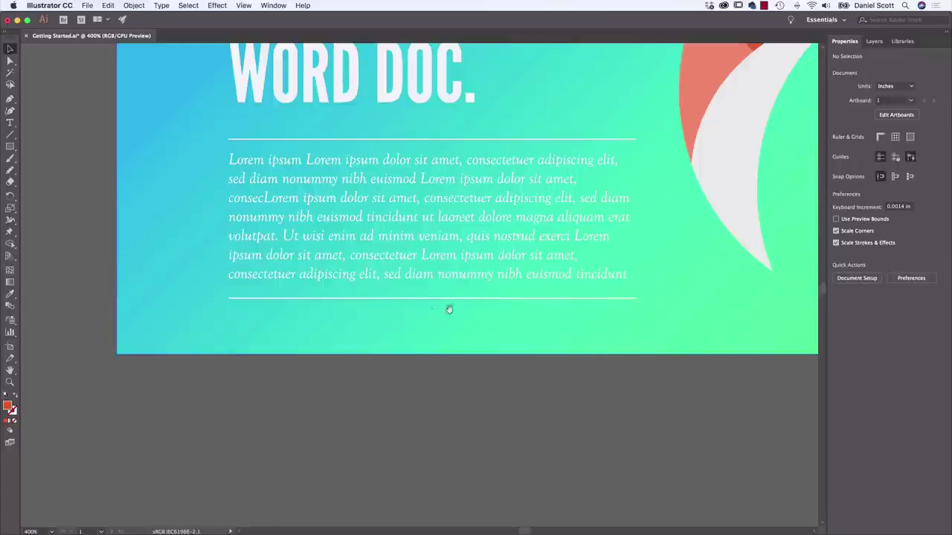
left_click_drag(474, 202, 343, 291)
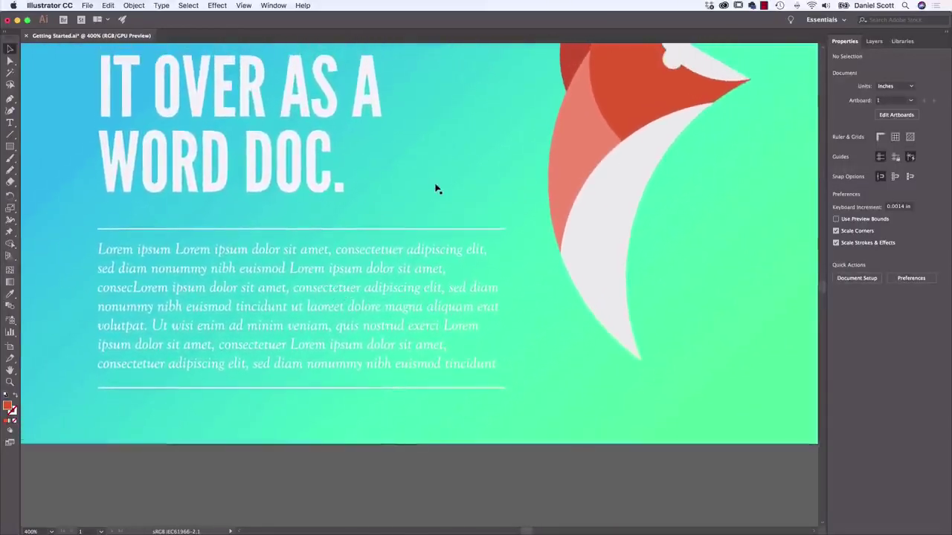
left_click_drag(477, 157, 462, 258)
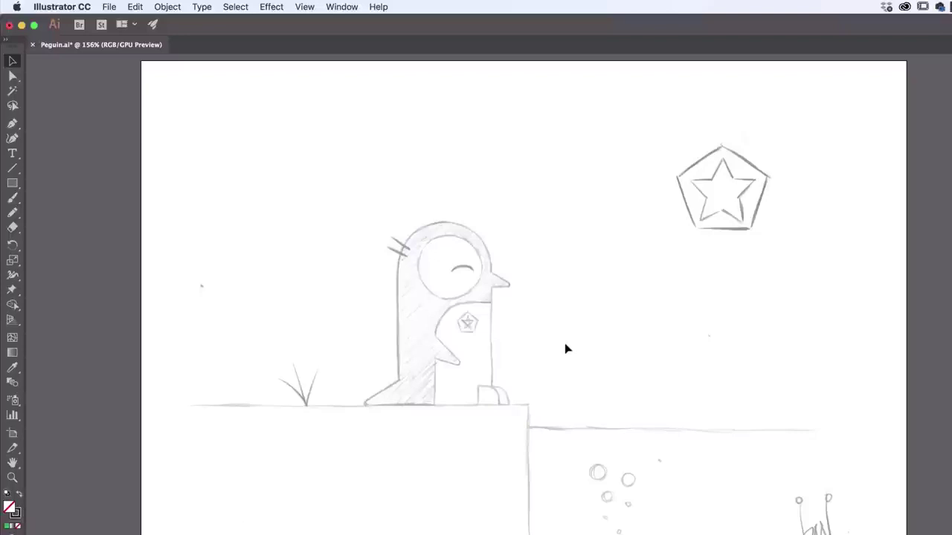
left_click_drag(418, 166, 747, 470)
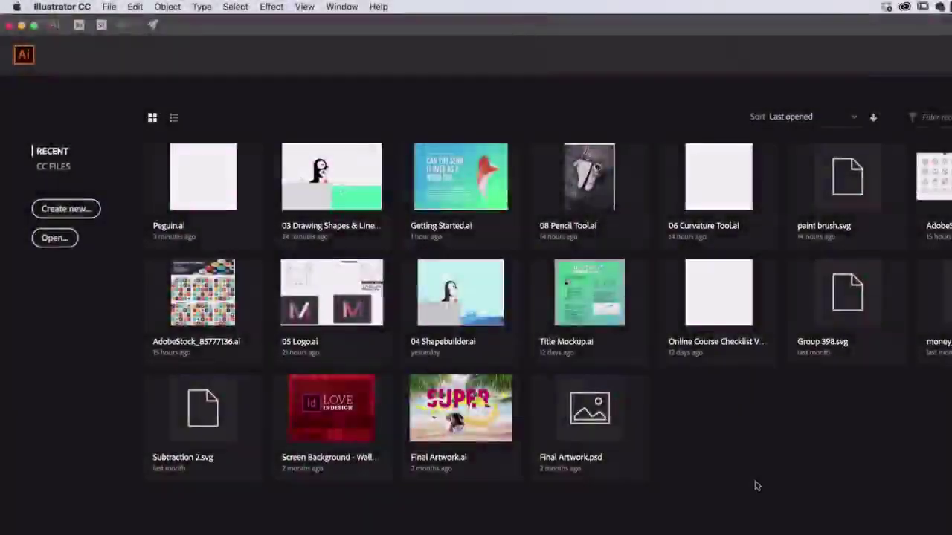
Step: Start a new document, look through the Mobile and Web presets, and settle on the Letter preset for Print
left_click(108, 7)
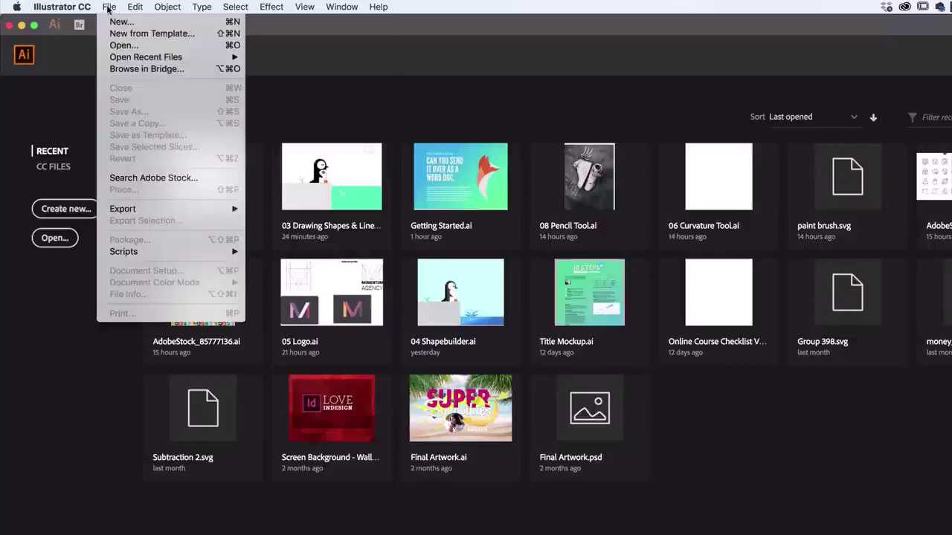
left_click(121, 22)
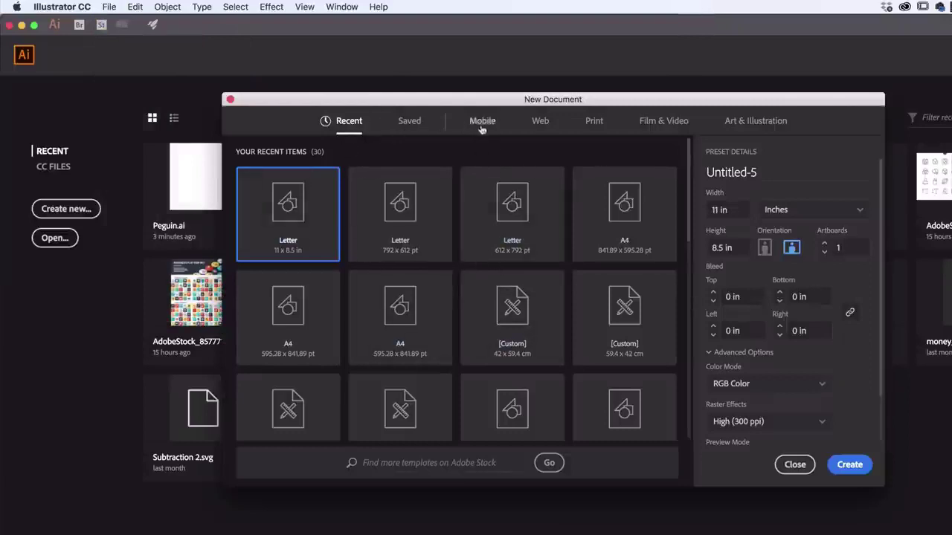
left_click(483, 123)
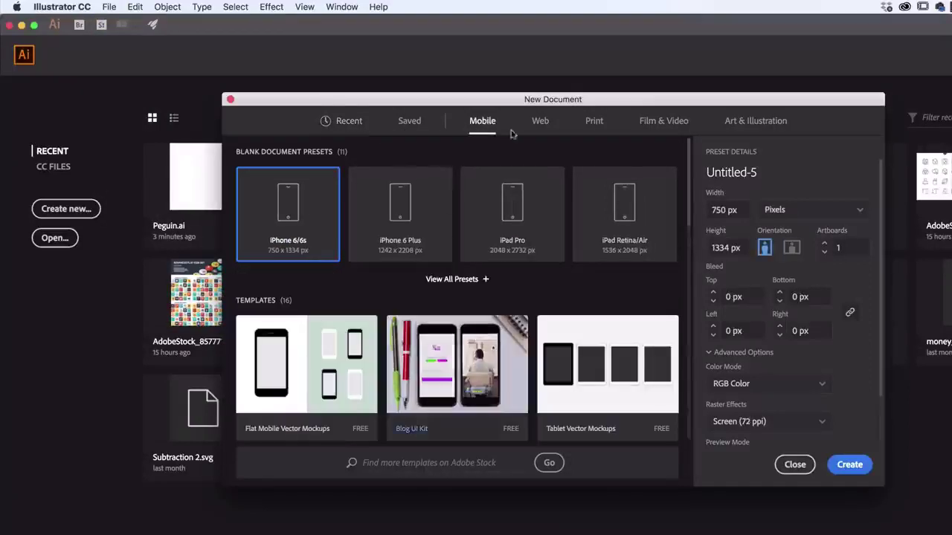
left_click(543, 125)
left_click(594, 122)
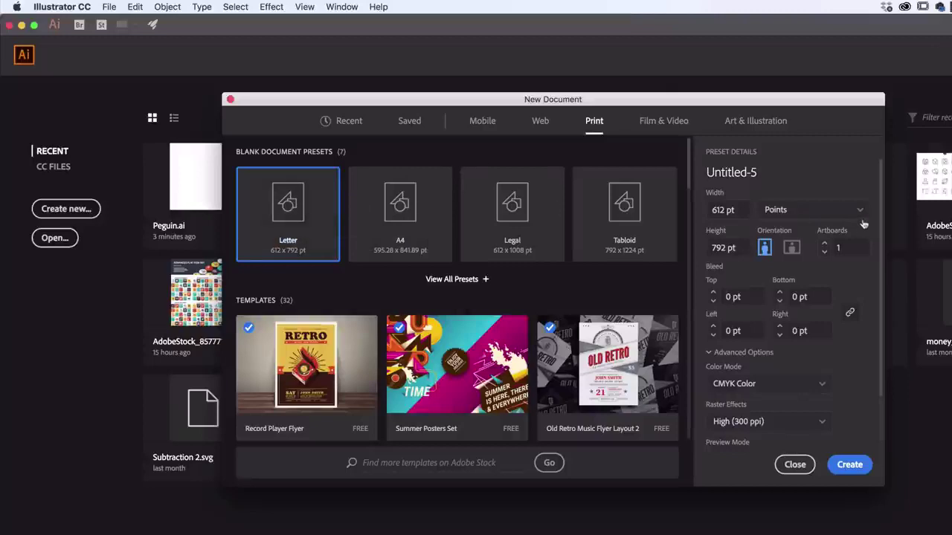
Step: Set the new document's units to Inches and its orientation to landscape
left_click(785, 212)
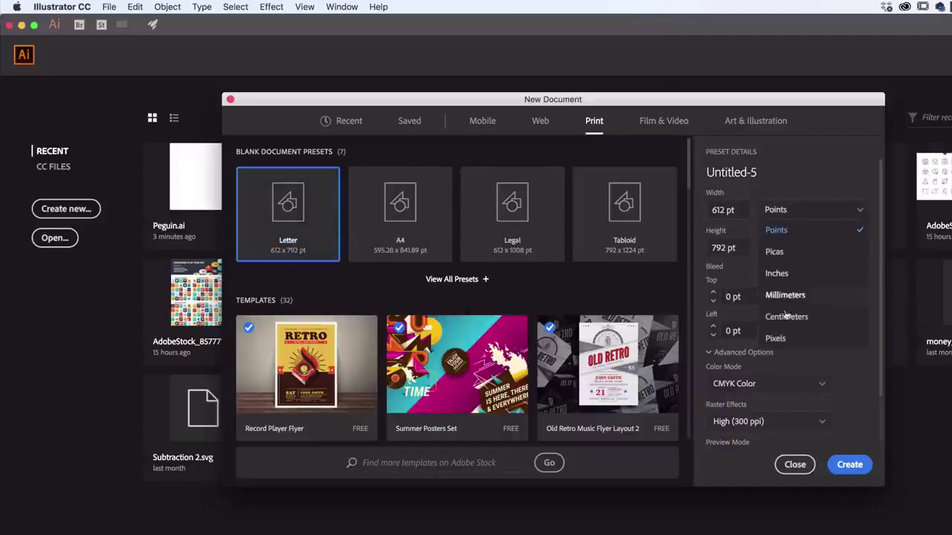
left_click(776, 273)
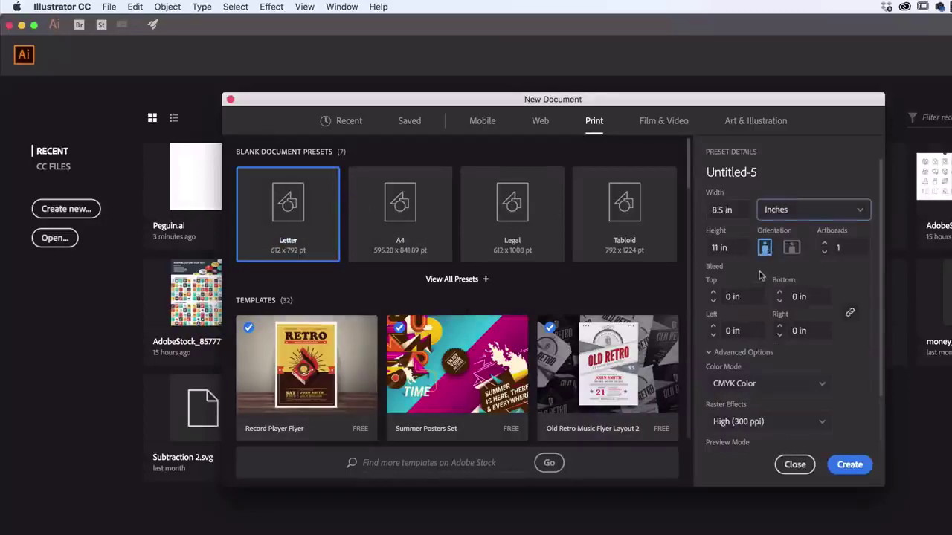
left_click(792, 248)
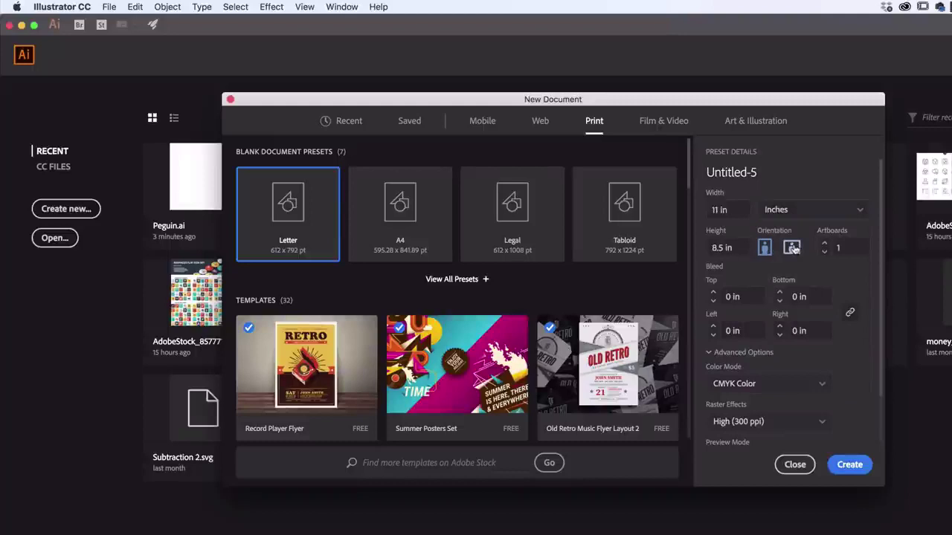
Step: Set the color mode to RGB Color in the advanced options and create the document
left_click(710, 353)
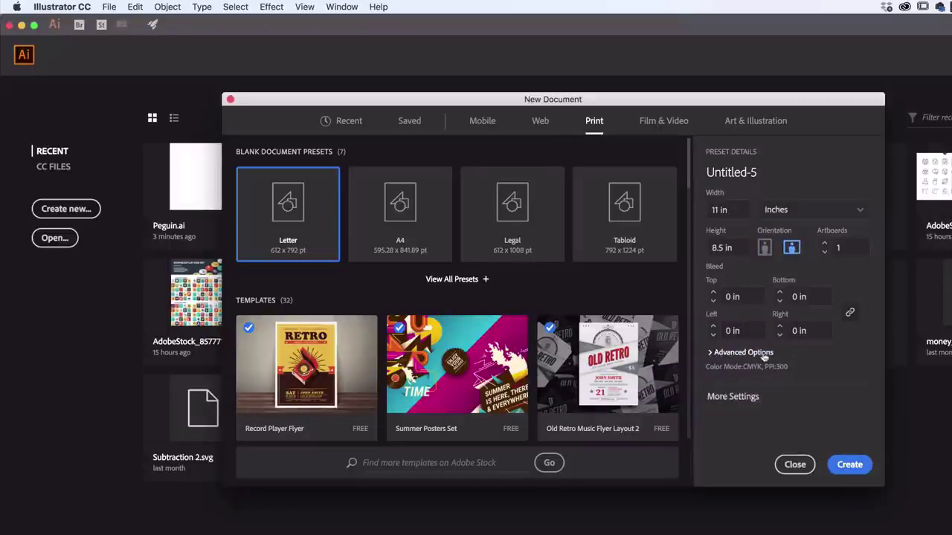
left_click(718, 354)
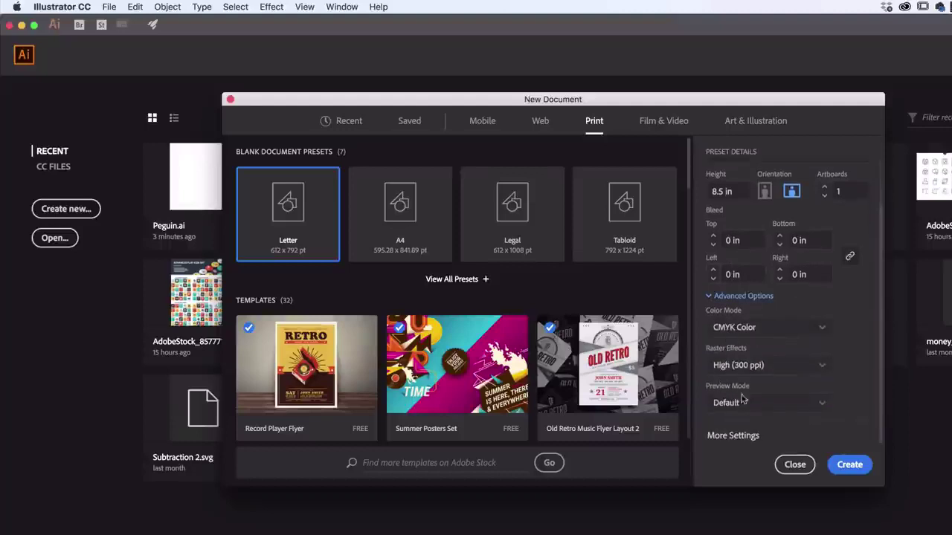
left_click(725, 329)
left_click(736, 348)
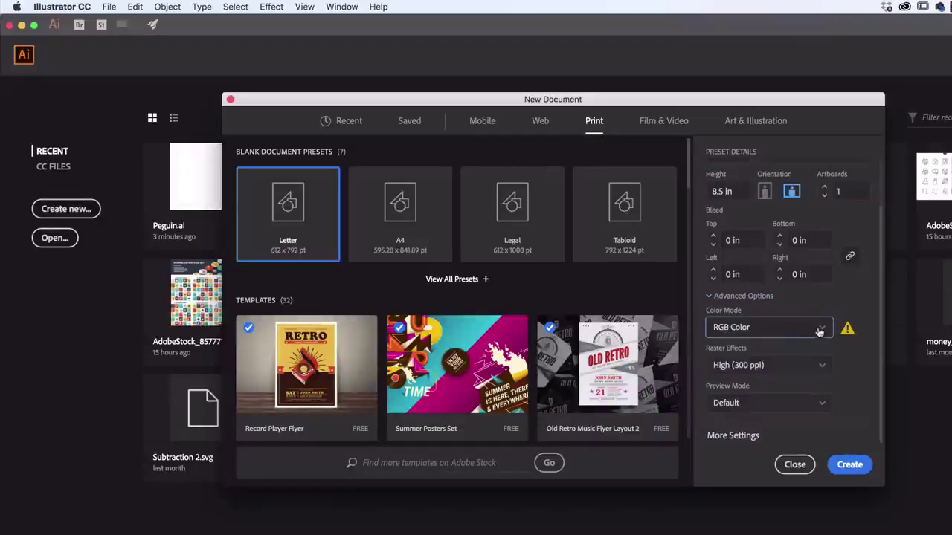
left_click(735, 329)
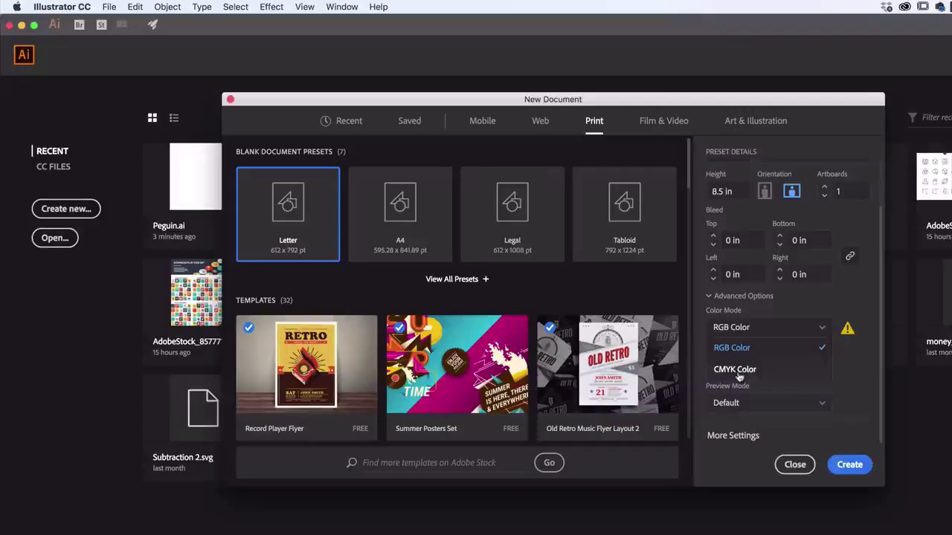
left_click(820, 329)
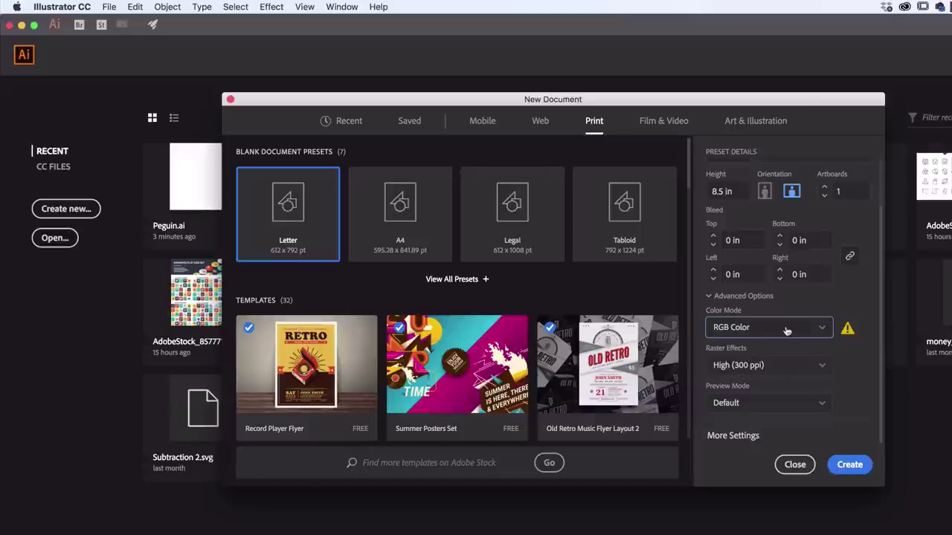
left_click(850, 465)
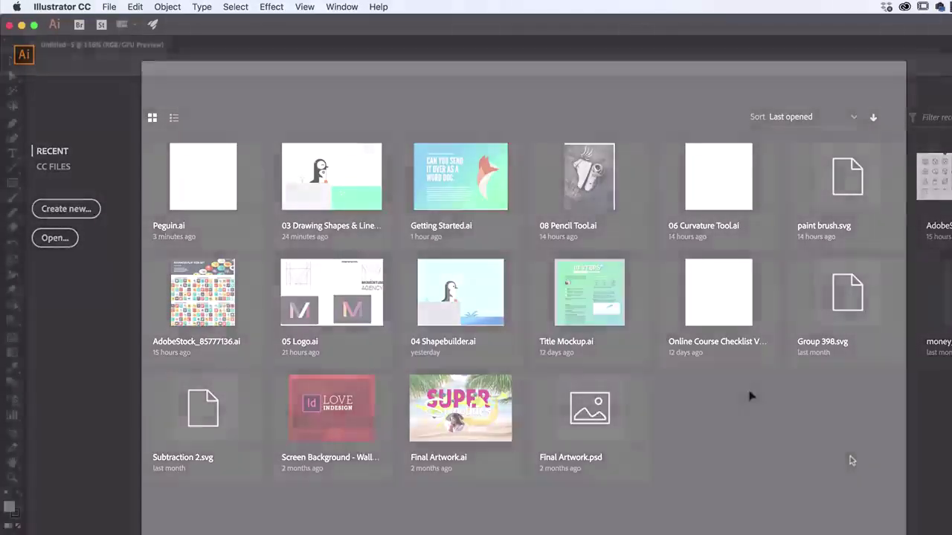
Step: Start saving the new document and expand the compact save dialog to show the full folder browser
left_click(110, 7)
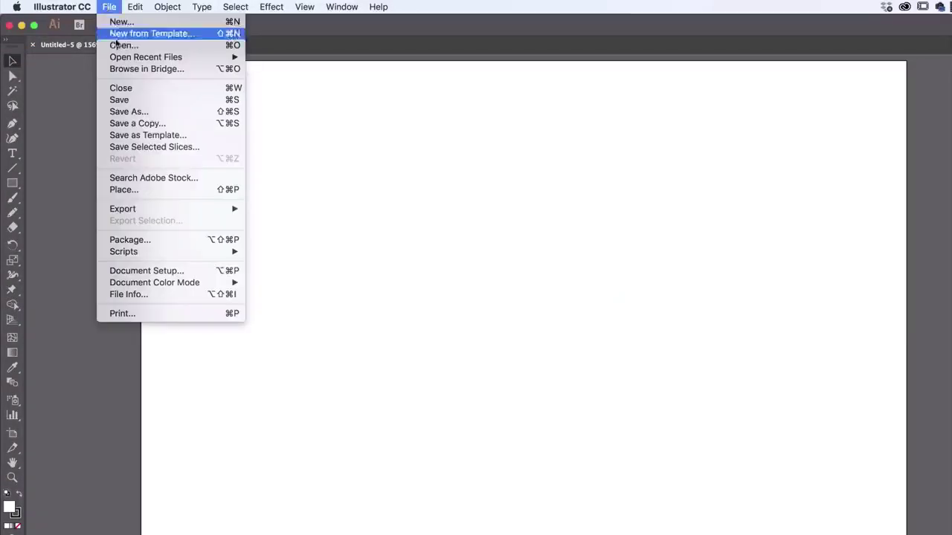
left_click(137, 101)
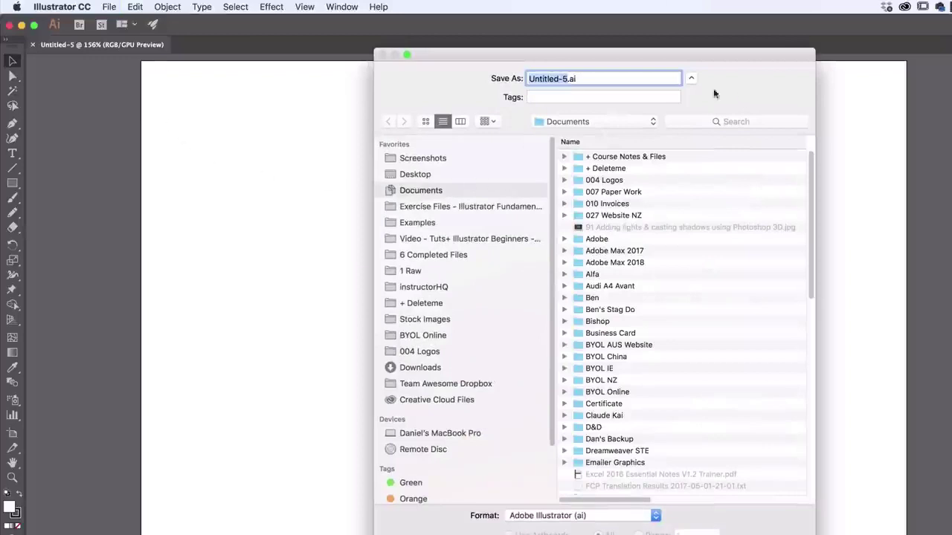
left_click(691, 80)
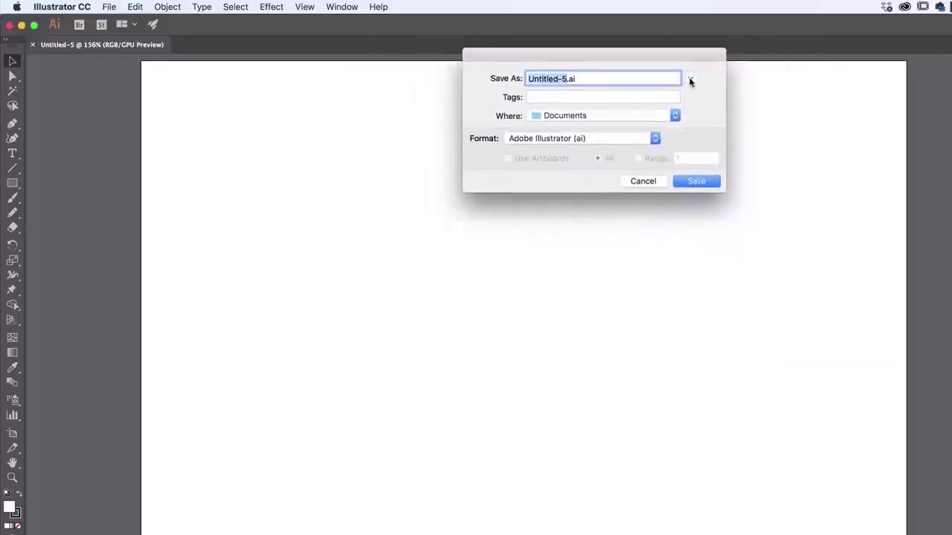
left_click(689, 80)
left_click(691, 79)
left_click(690, 80)
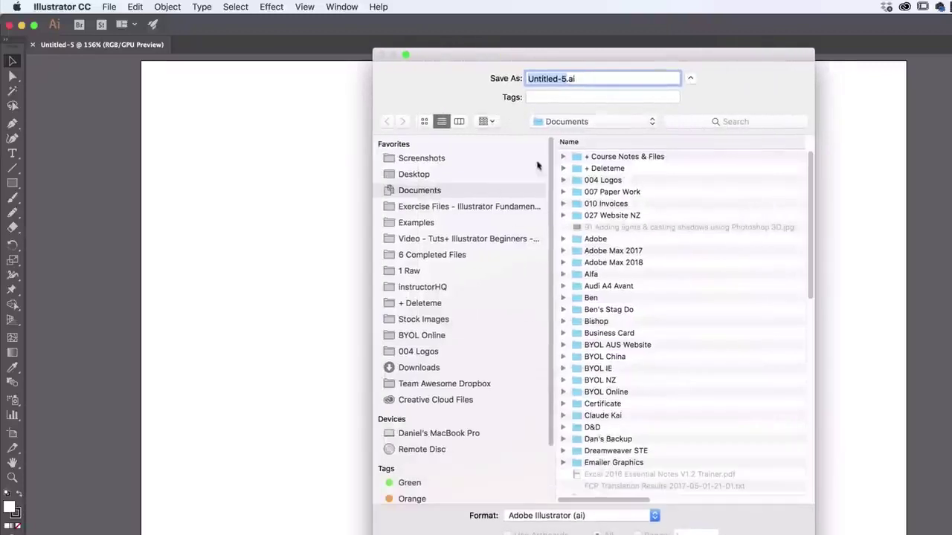
left_click(690, 79)
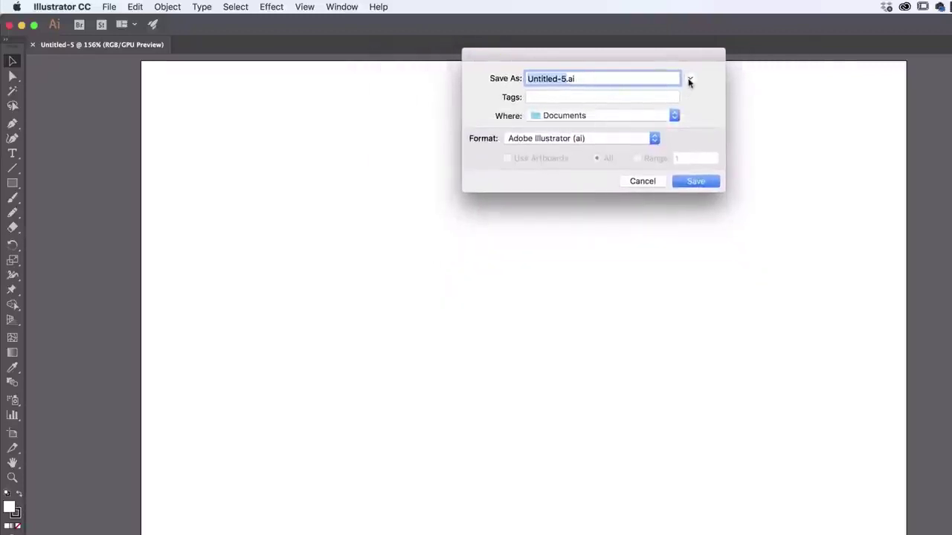
left_click(689, 80)
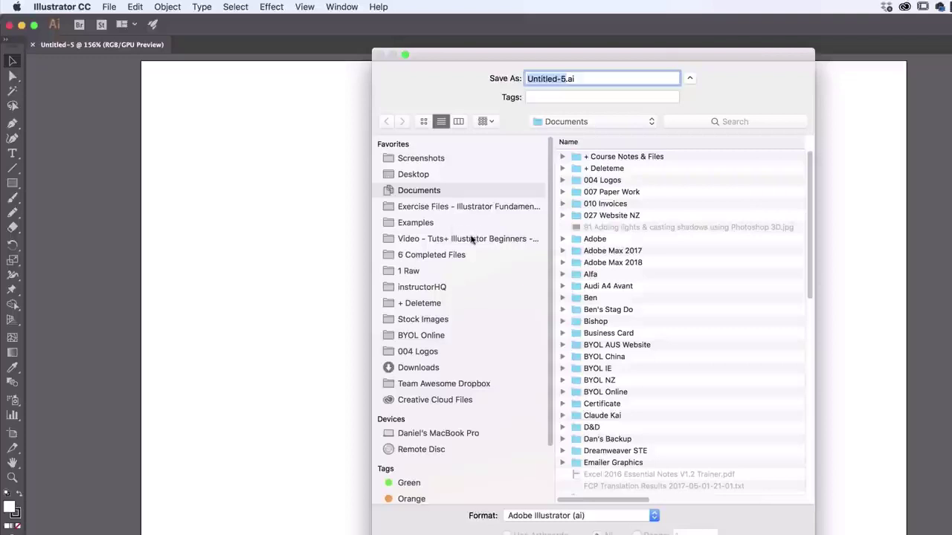
Step: Create a folder named Class Files on the Desktop as the save location
left_click(413, 176)
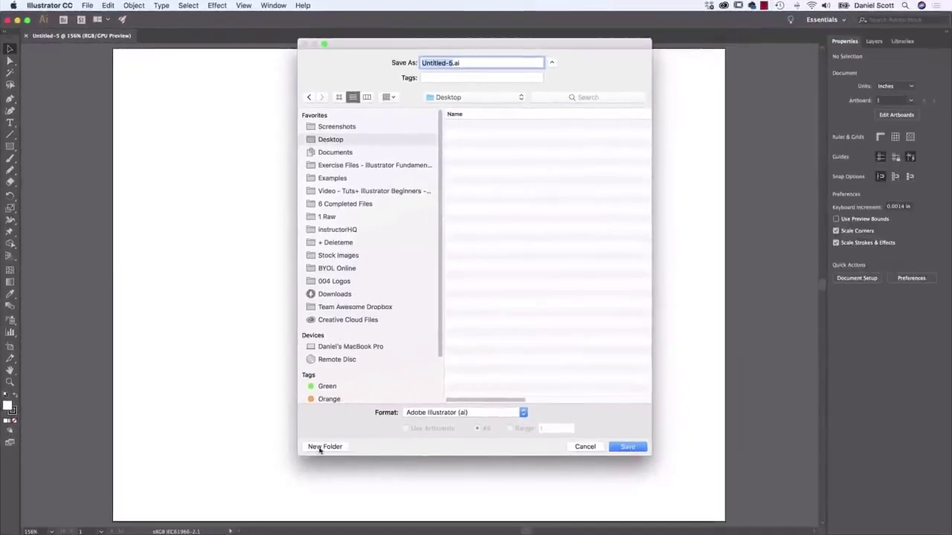
left_click(326, 447)
type("Class Files")
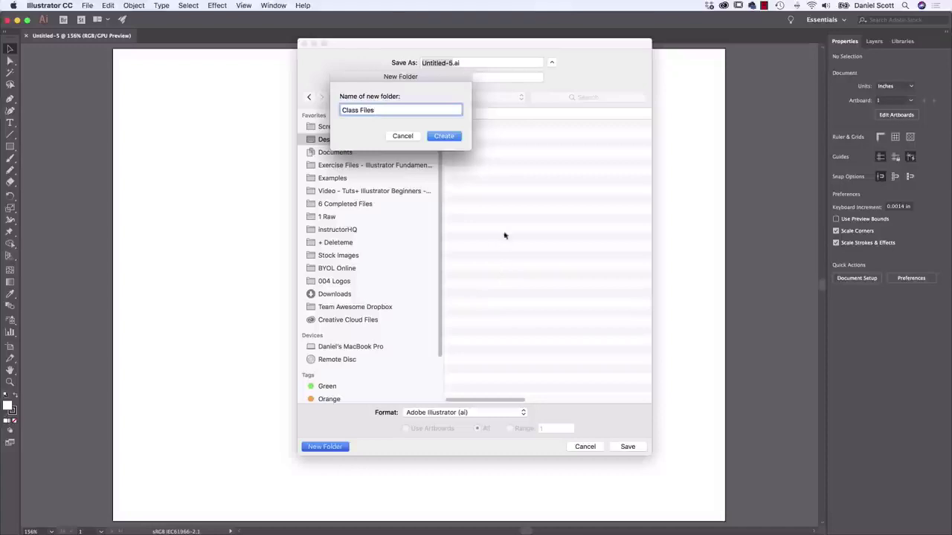
left_click(445, 136)
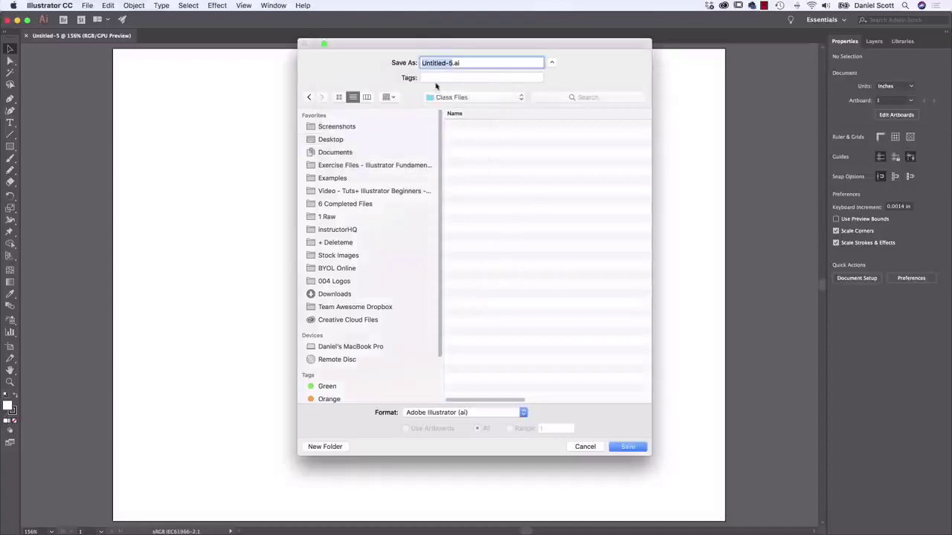
Step: Save the document as Peguin.ai in the Class Files folder, accepting the default Illustrator options
type("Peguin")
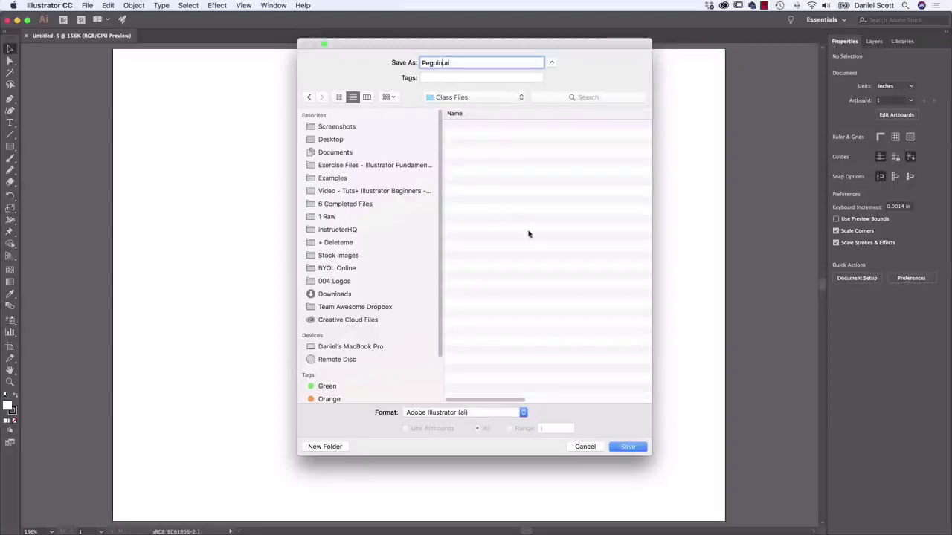
left_click(628, 446)
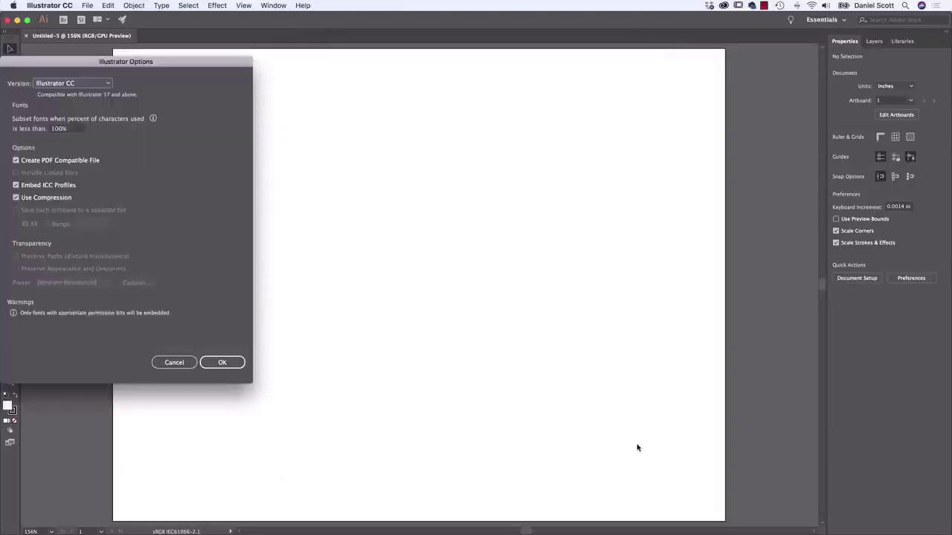
left_click_drag(208, 62, 448, 81)
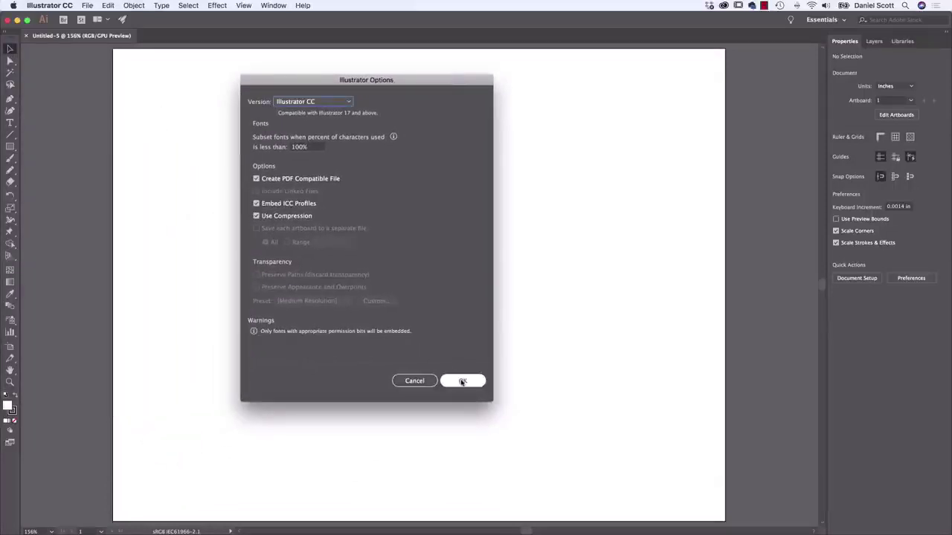
key("Return")
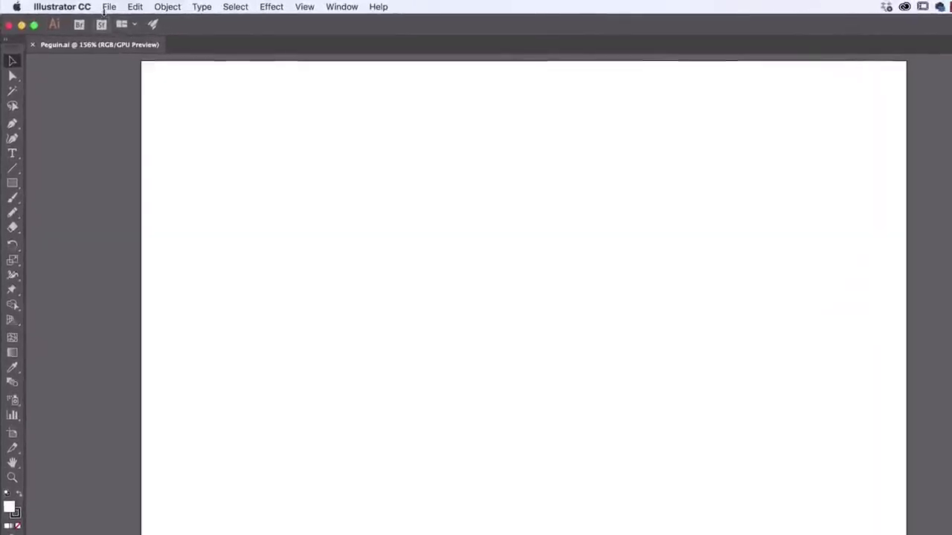
Step: Place Penguin.jpg from the Exercise Files folder as a linked template on the artboard
left_click(108, 7)
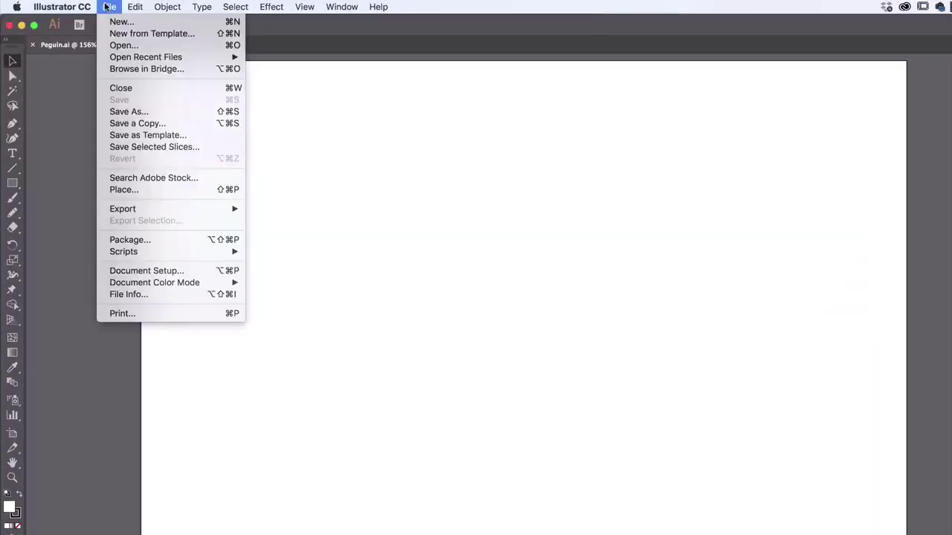
left_click(124, 191)
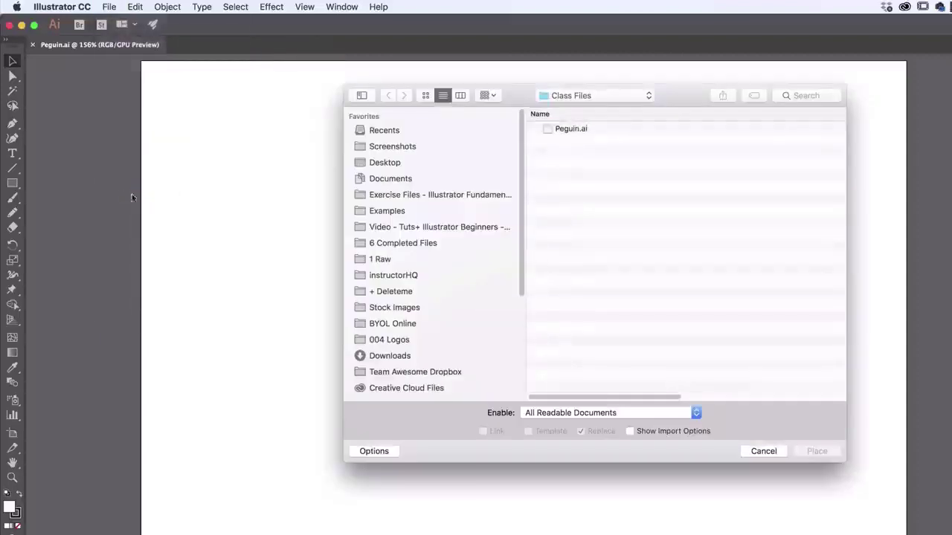
left_click(430, 197)
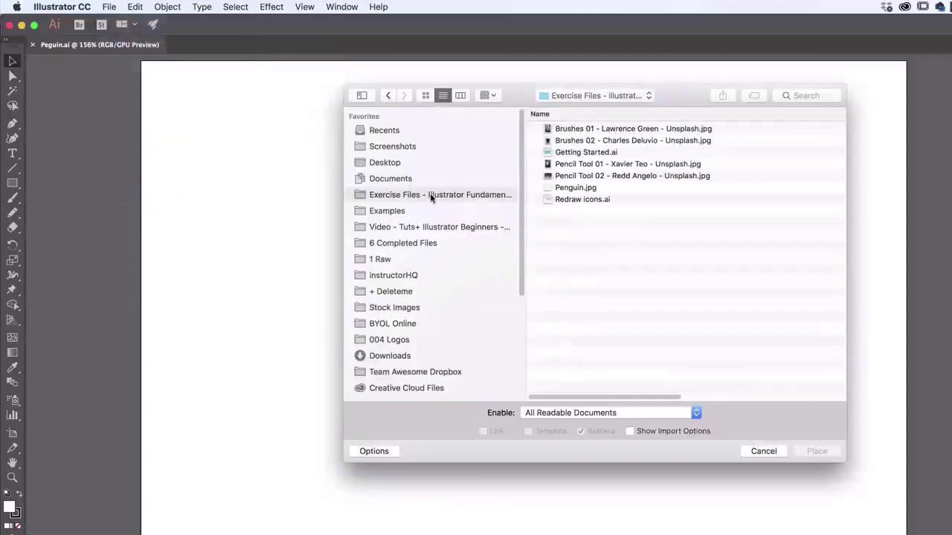
left_click(587, 190)
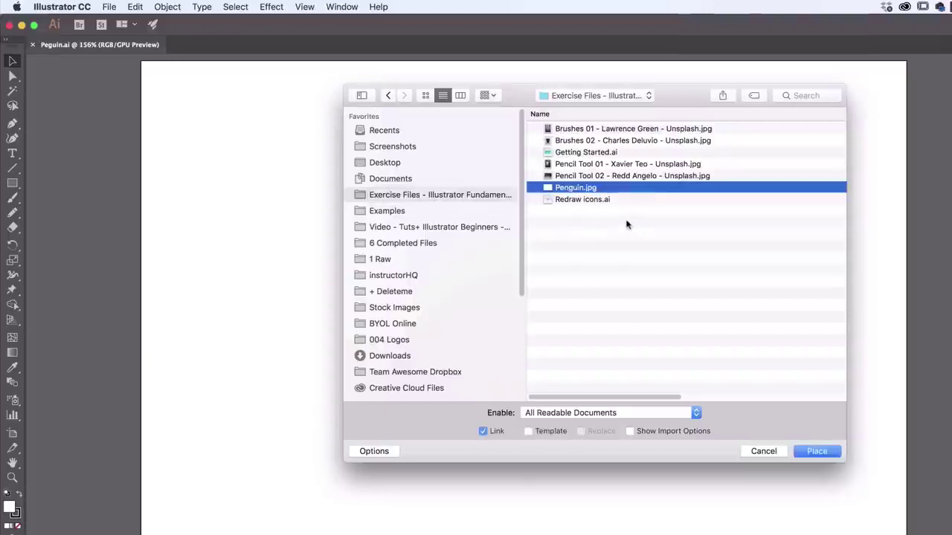
left_click(527, 433)
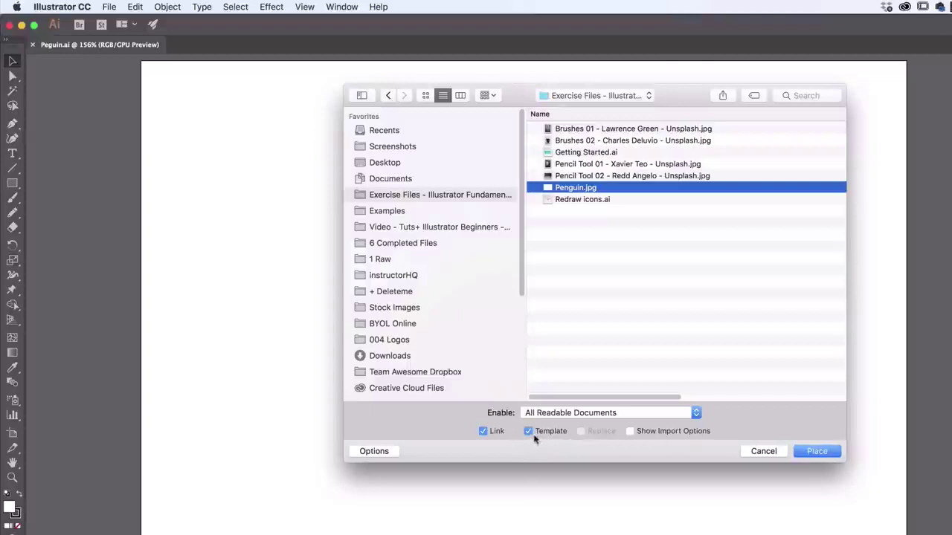
left_click(815, 452)
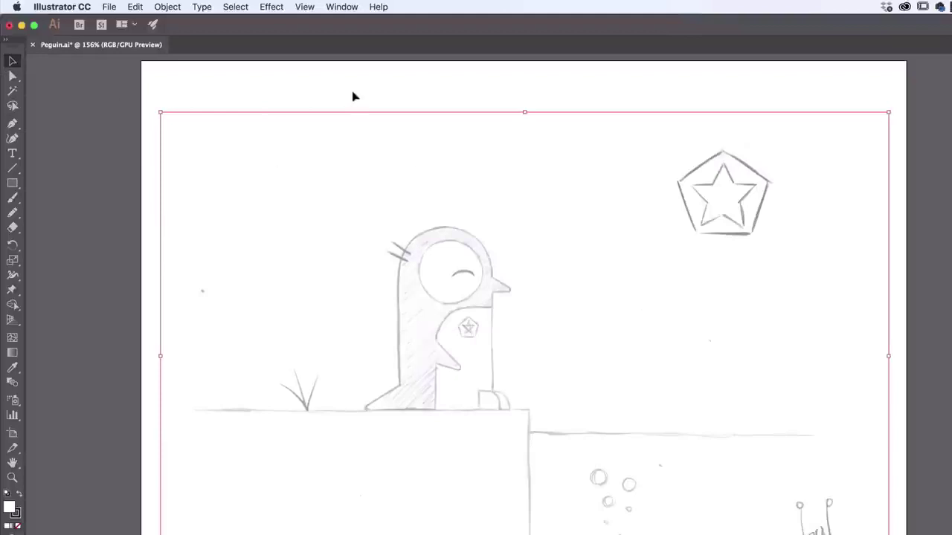
Step: Try to select and move the placed penguin sketch directly on the artboard
left_click_drag(421, 215, 386, 353)
left_click_drag(343, 361, 704, 383)
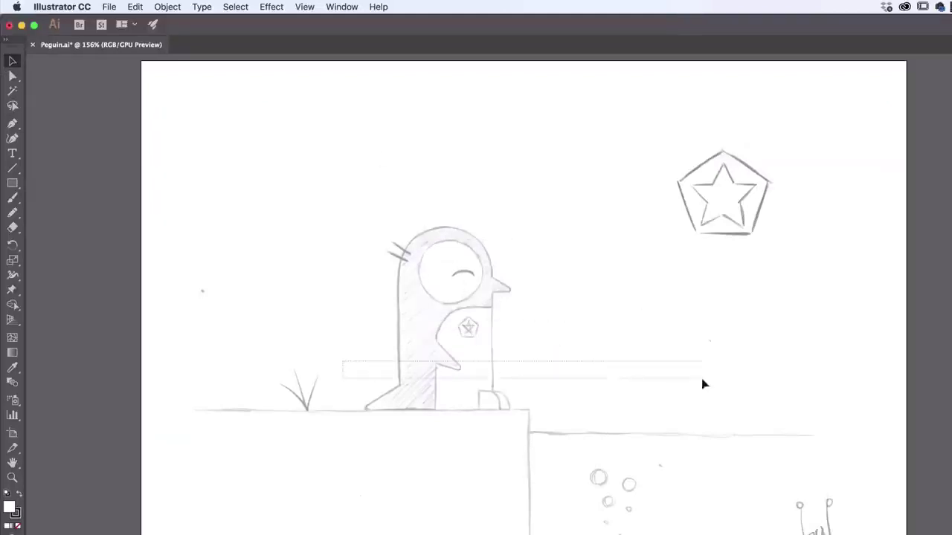
left_click_drag(699, 302, 572, 449)
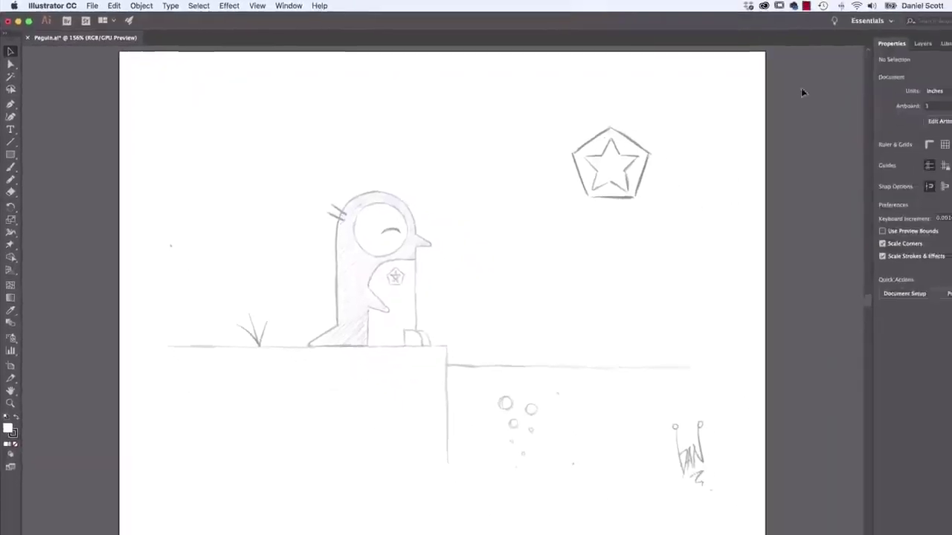
Step: Unlock the template layer and reposition the penguin sketch so that it sits roughly centred on the artboard
left_click(923, 43)
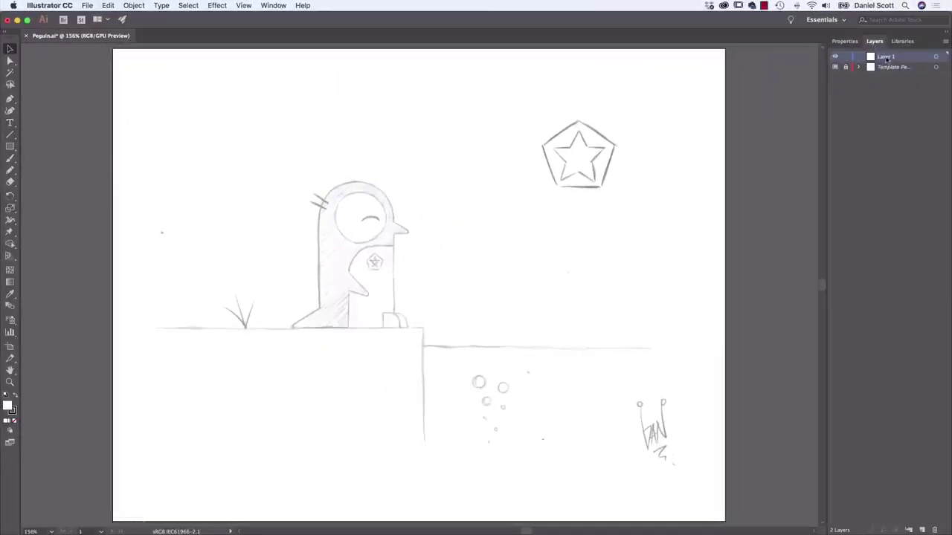
left_click(892, 69)
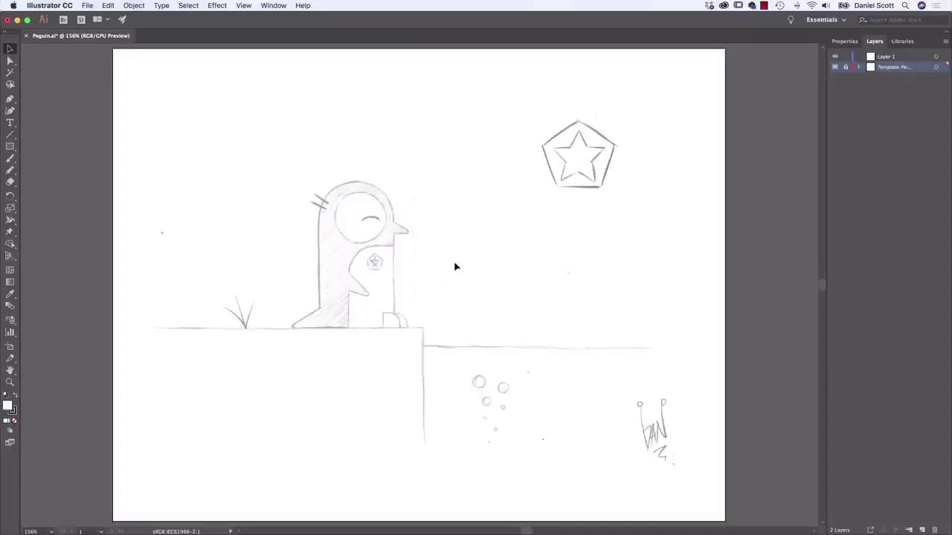
left_click(846, 68)
left_click(467, 219)
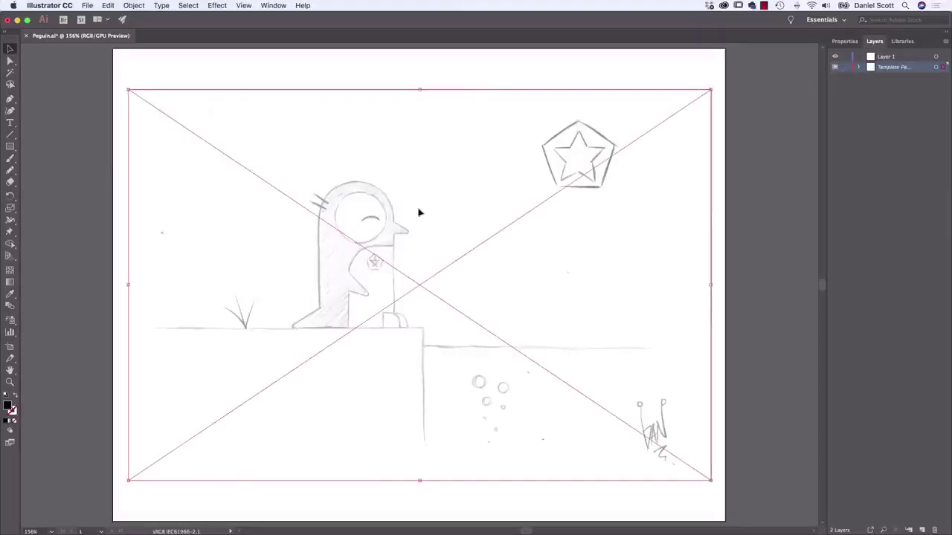
left_click_drag(419, 213, 335, 194)
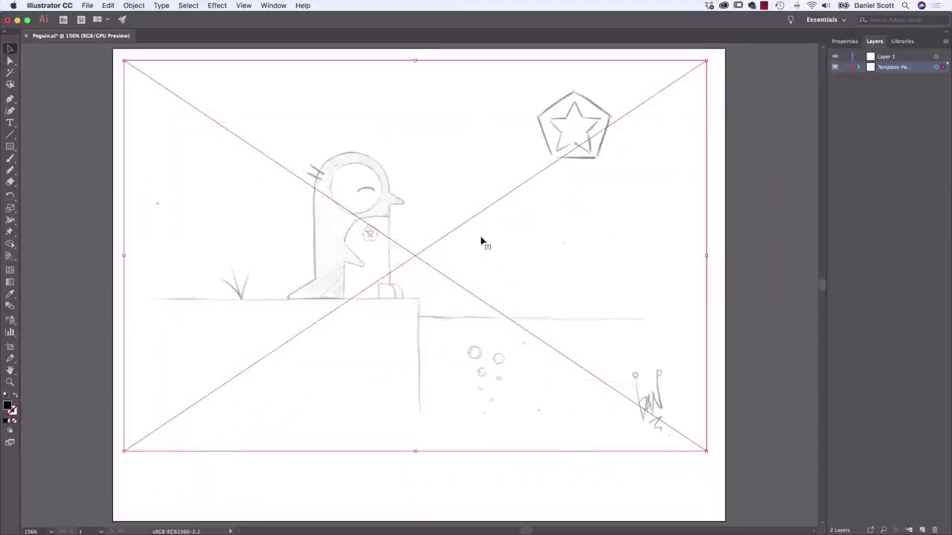
left_click_drag(480, 241, 532, 279)
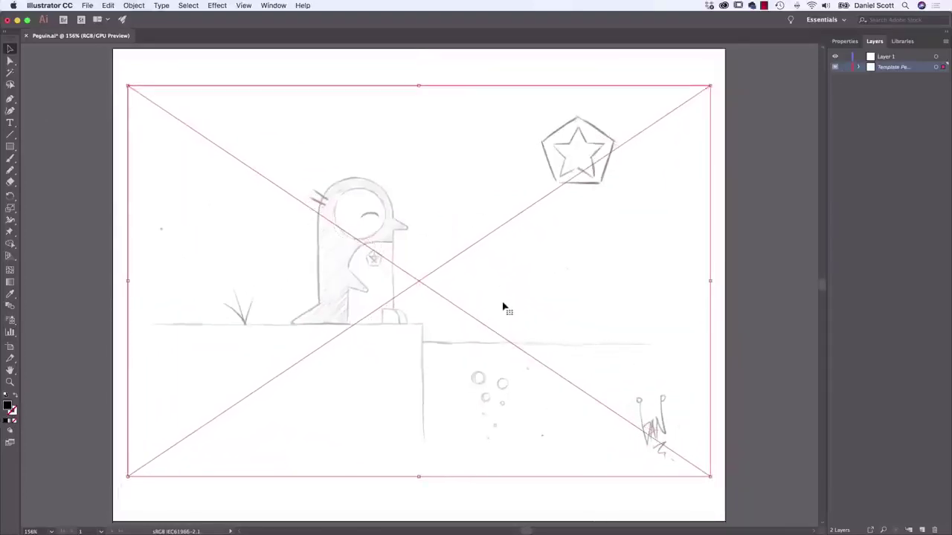
Step: Lock the template layer again and make Layer 1 the active layer
left_click(845, 68)
left_click(889, 60)
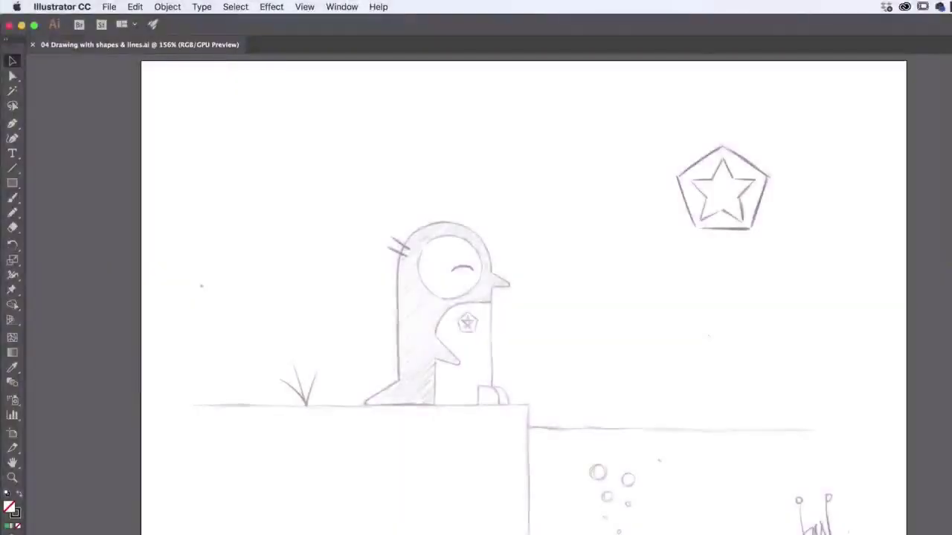
Step: Try the Ellipse Tool, return to the Rectangle Tool, and check that Layer 1 is the active drawing layer
left_click(12, 186)
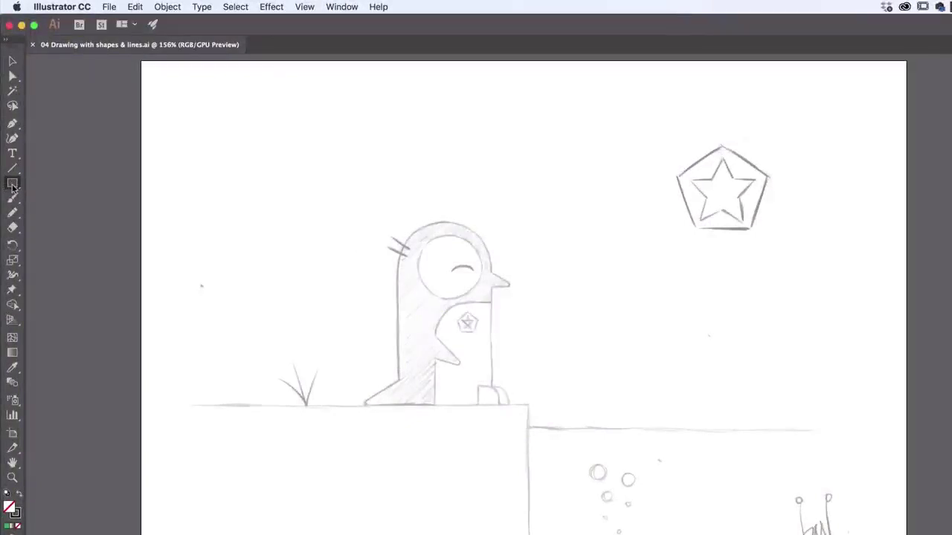
left_click(11, 185)
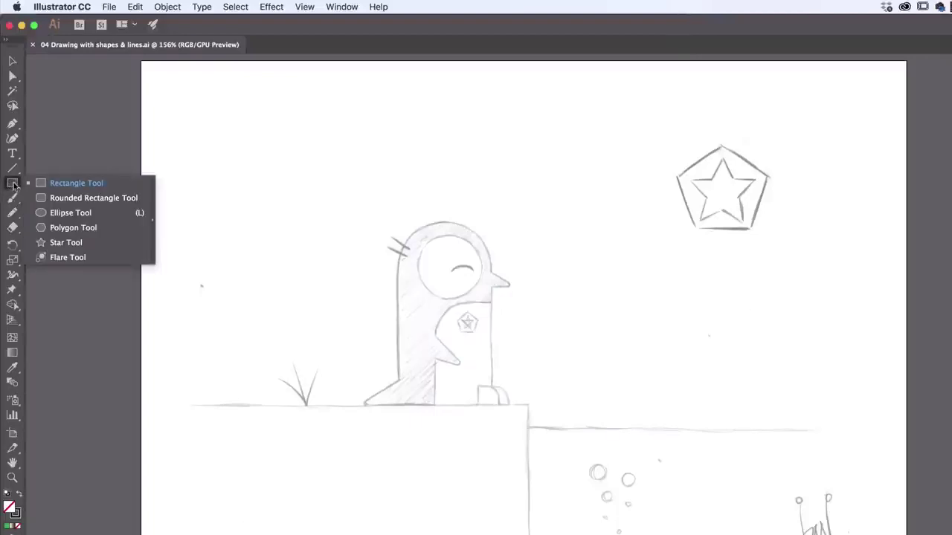
left_click(66, 216)
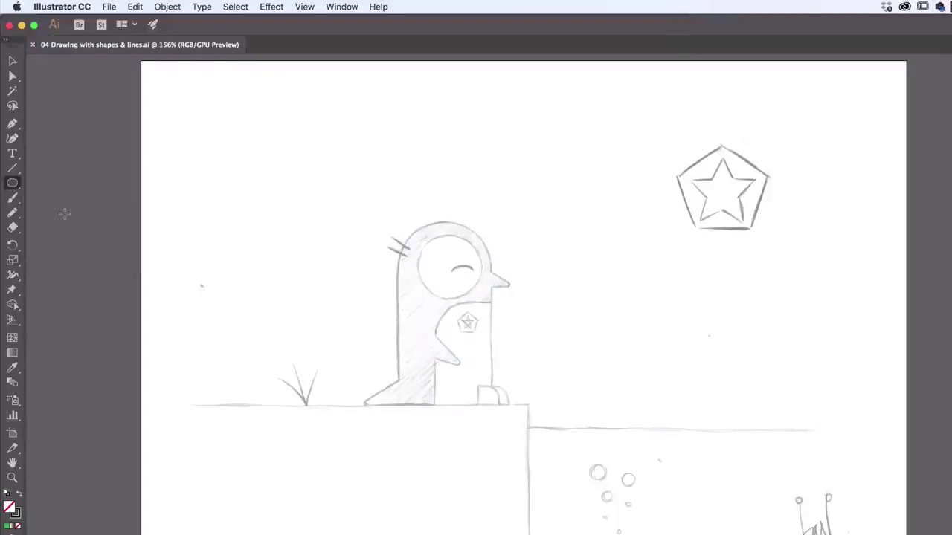
left_click(11, 185)
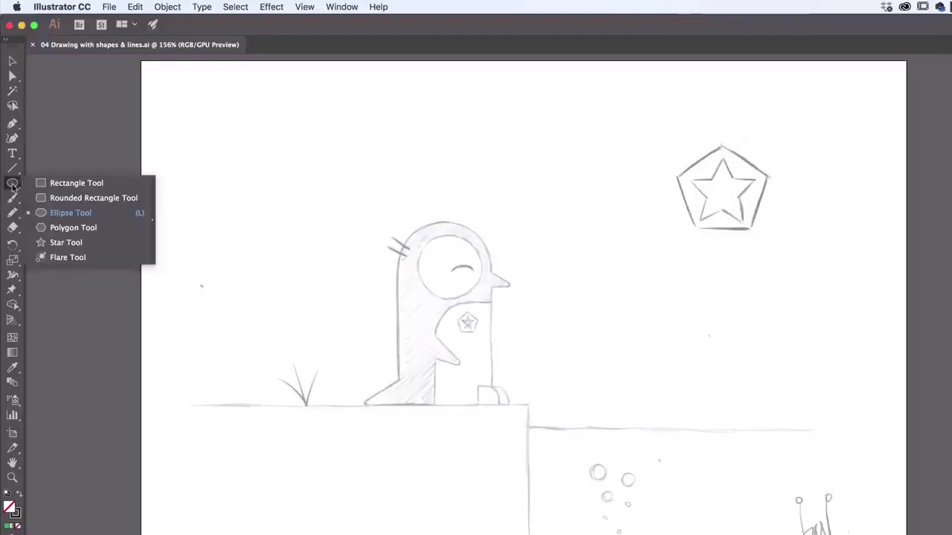
left_click(72, 185)
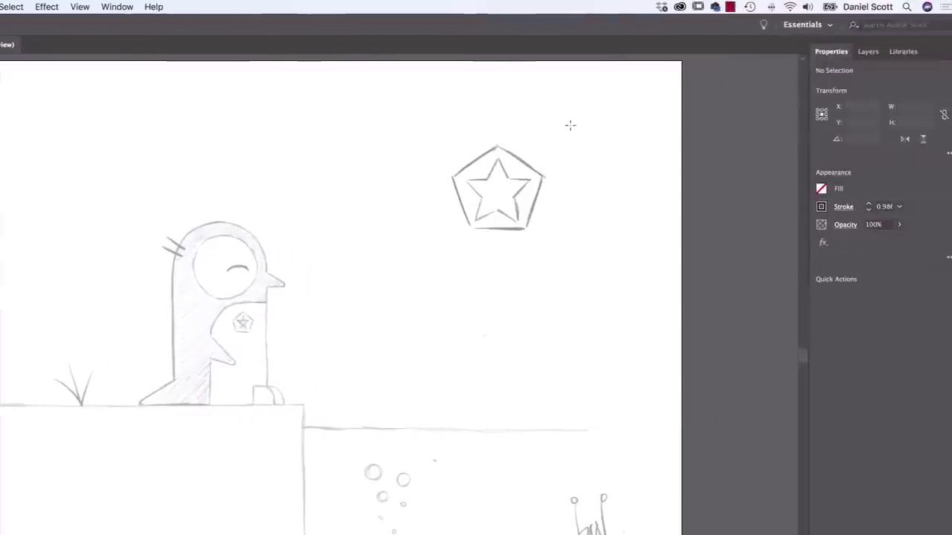
left_click(855, 51)
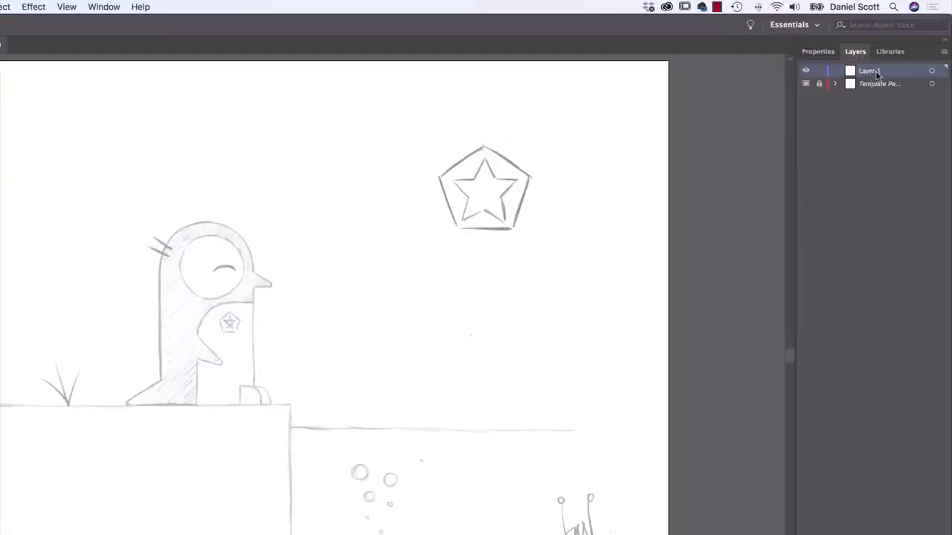
left_click(824, 52)
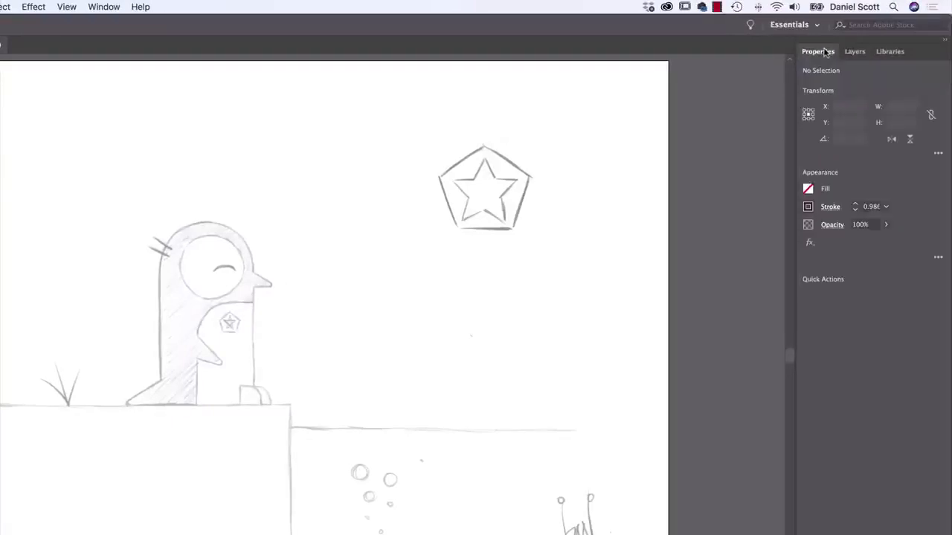
Step: Try several swatches for the fill colour and settle on green
left_click(809, 191)
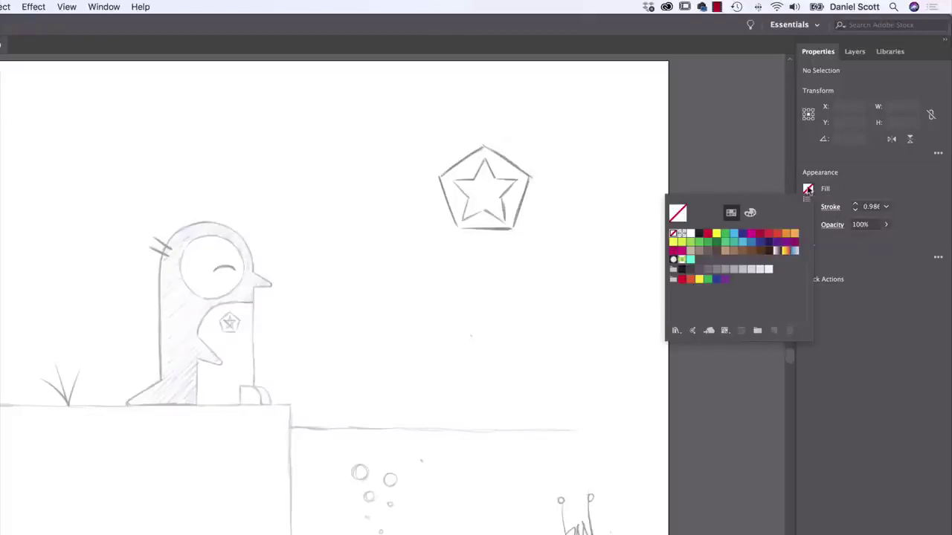
left_click(742, 234)
left_click(752, 234)
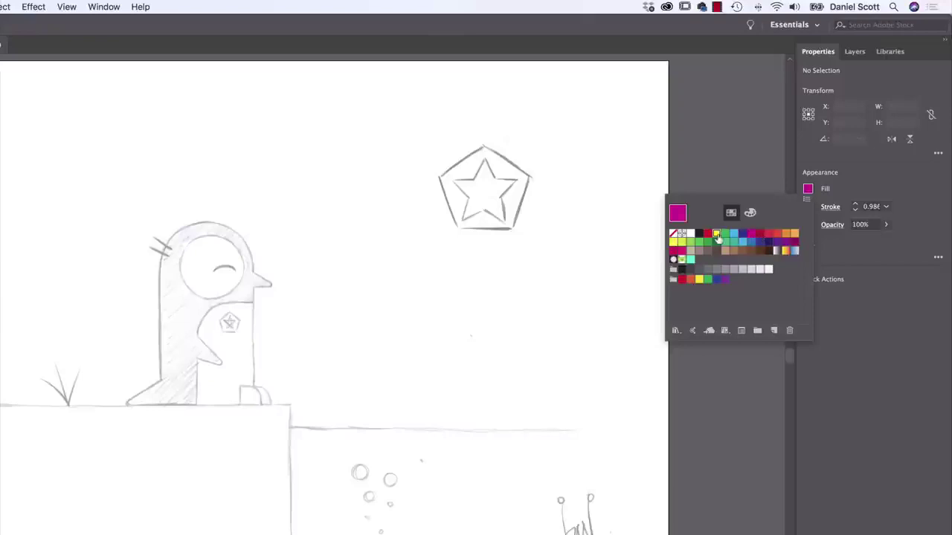
left_click(716, 234)
left_click(725, 233)
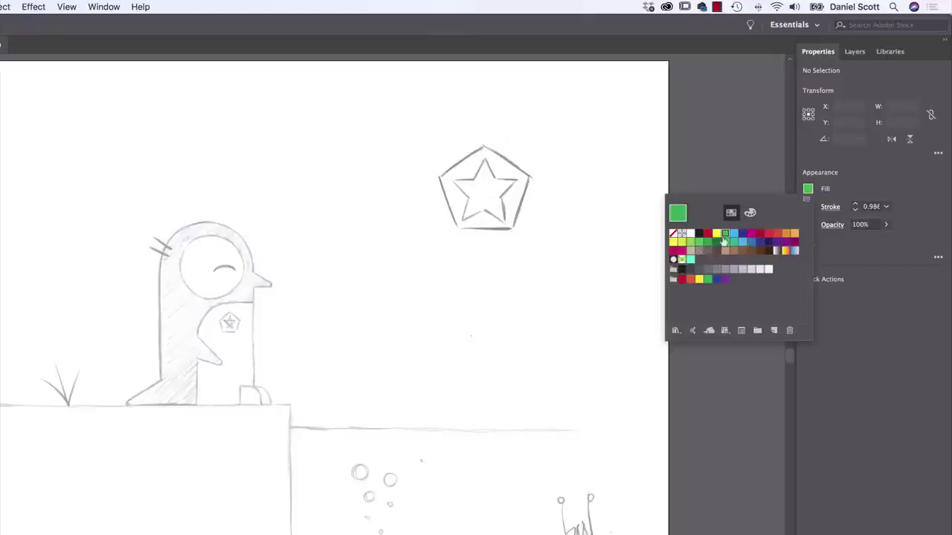
left_click(807, 194)
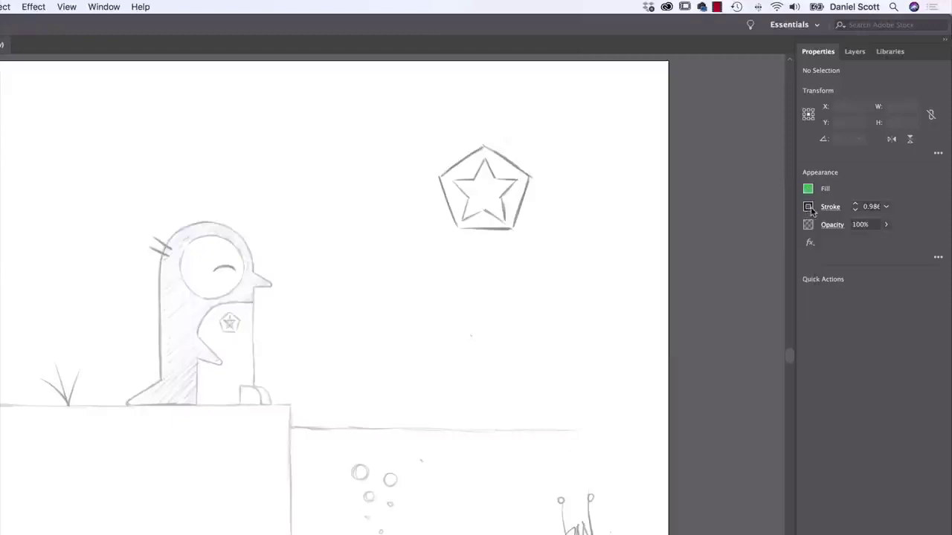
Step: Keep the black stroke colour and set the stroke weight to 1 pt
left_click(808, 208)
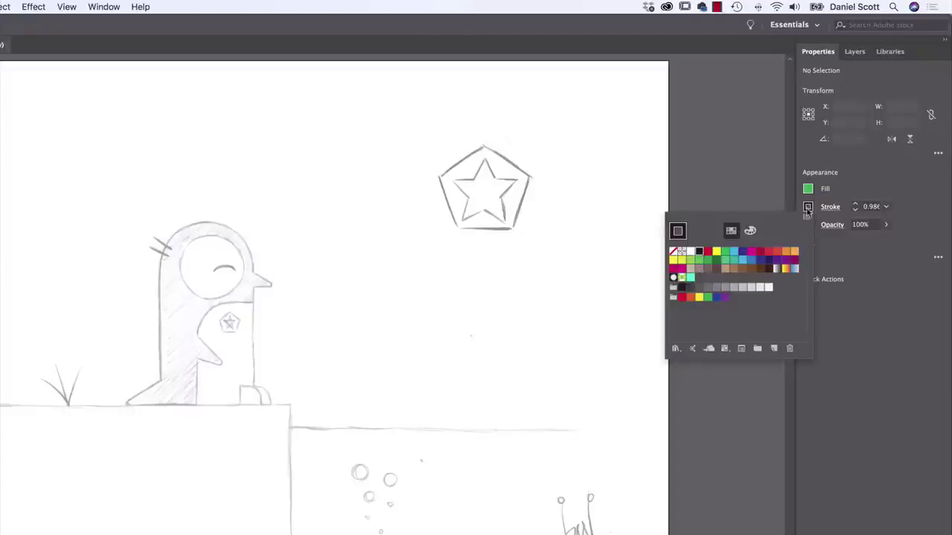
left_click(808, 209)
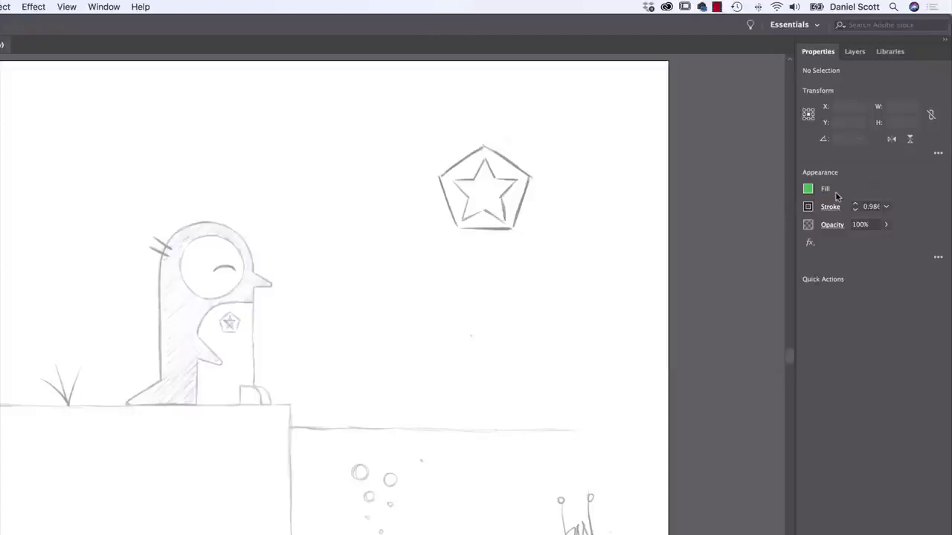
left_click(884, 207)
left_click(895, 261)
Step: Draw a rectangle about 1.69 in wide and 2.11 in high over the penguin's upper body, and deselect it with the Selection Tool
left_click_drag(142, 210, 261, 356)
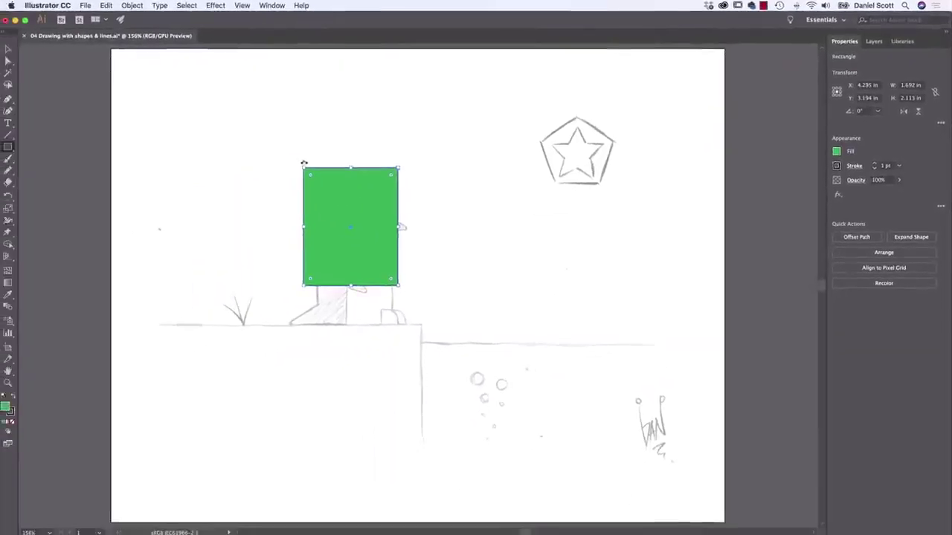
left_click(7, 49)
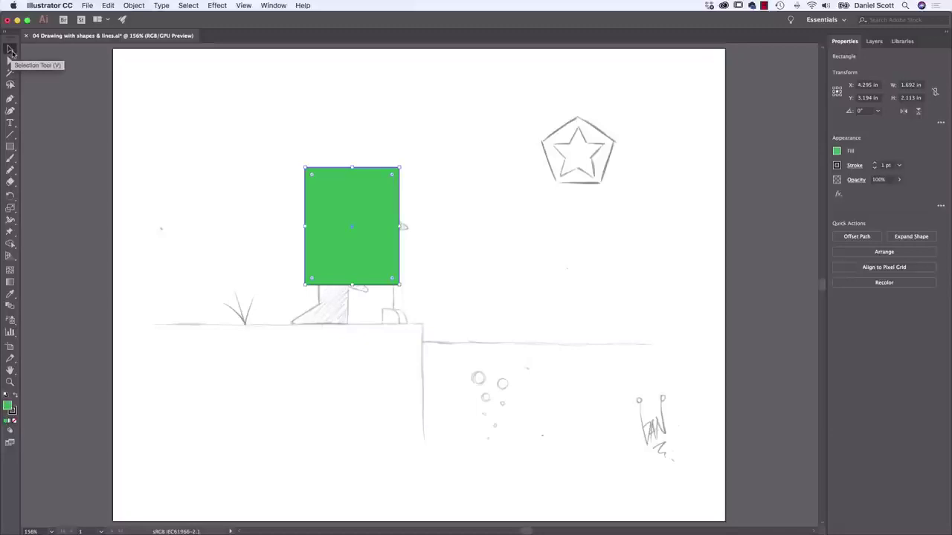
left_click(11, 50)
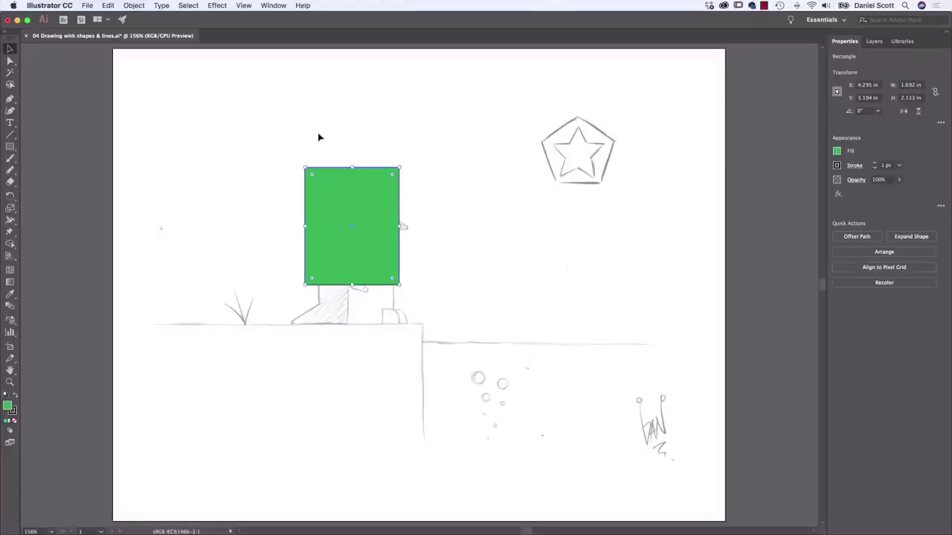
left_click(352, 107)
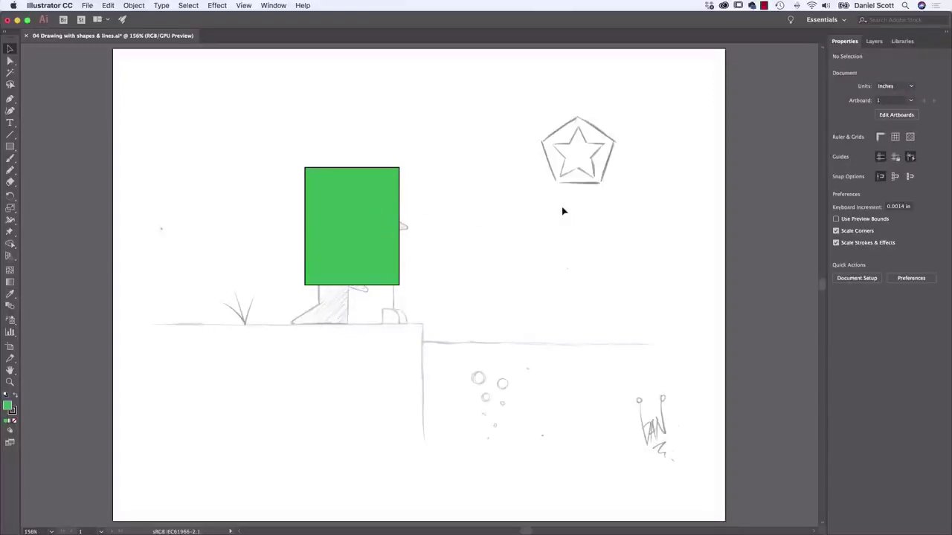
Step: Select the green rectangle over the penguin and set its fill to None
left_click(370, 198)
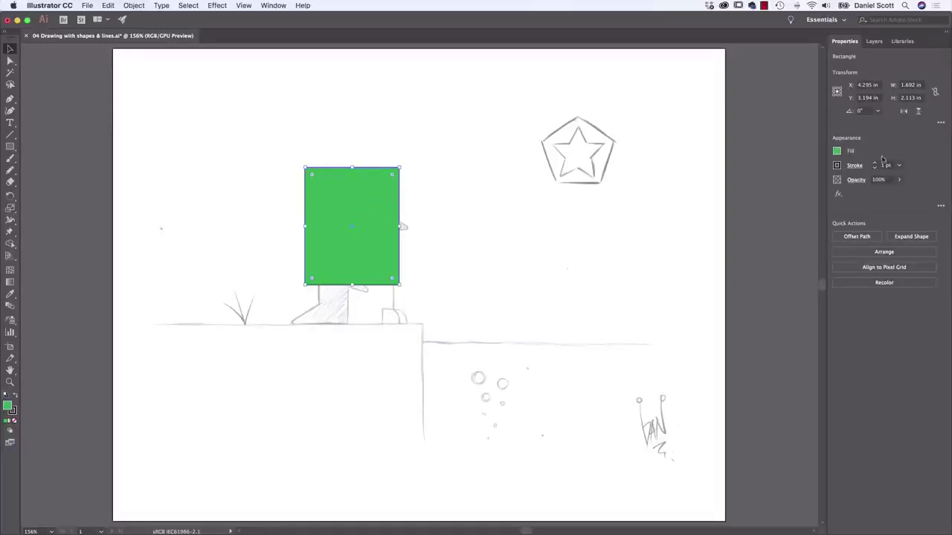
left_click(836, 152)
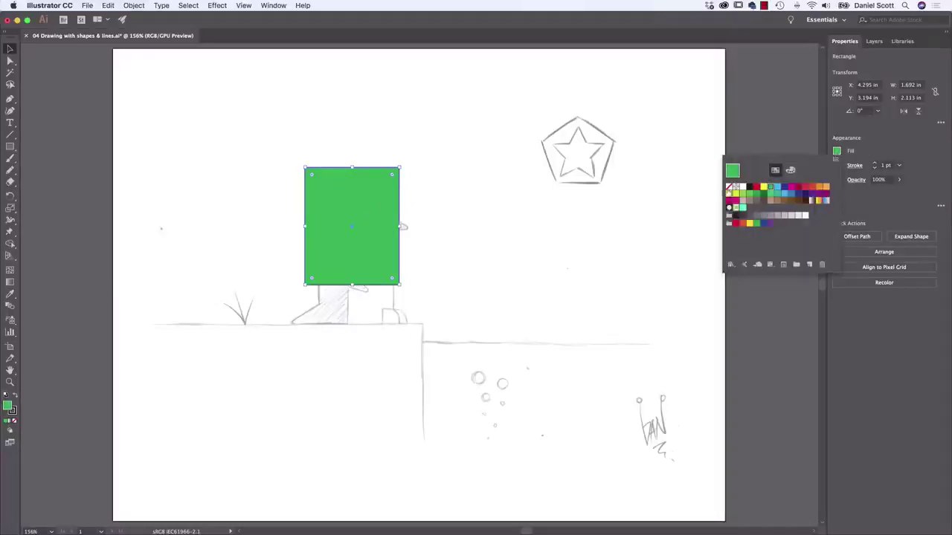
left_click(732, 191)
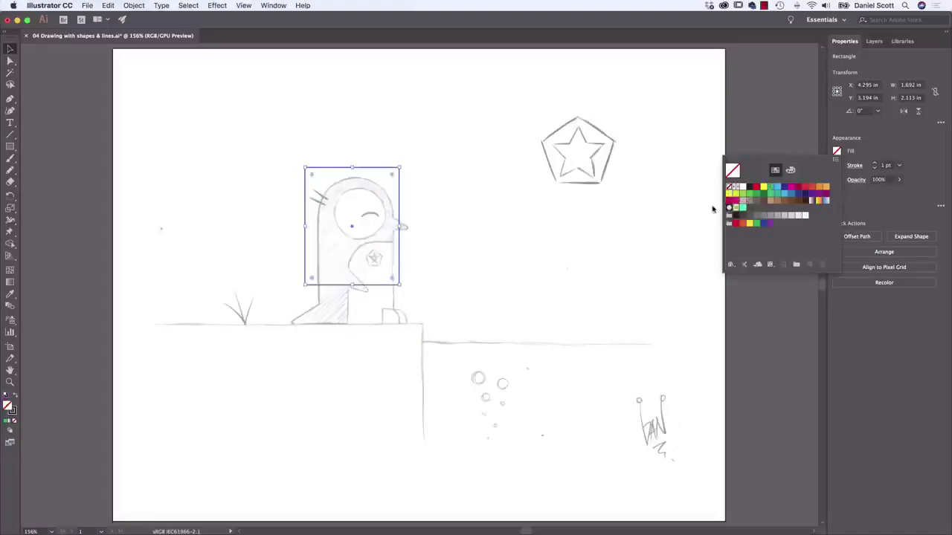
left_click(608, 279)
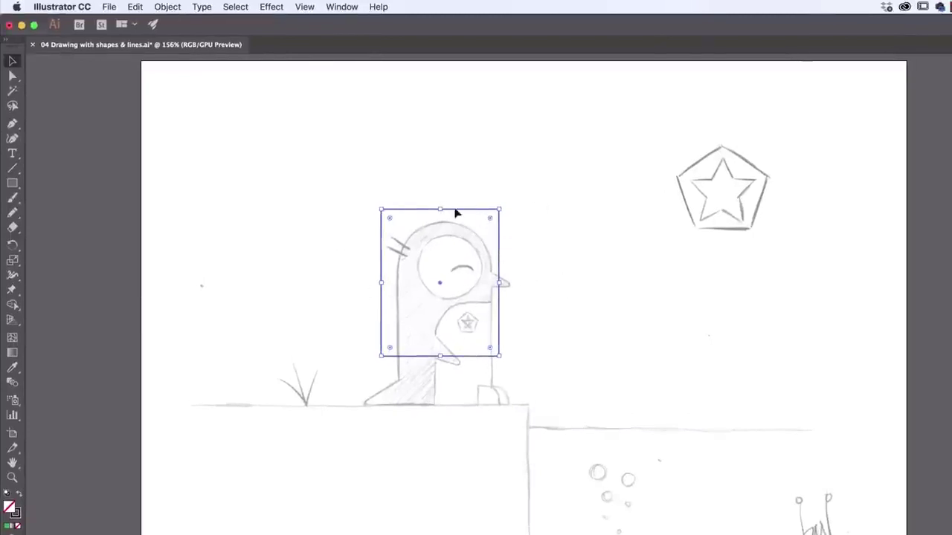
Step: Select the unfilled rectangle and resize it to match the edges of the penguin's body in the sketch, from head to ground line
left_click(607, 235)
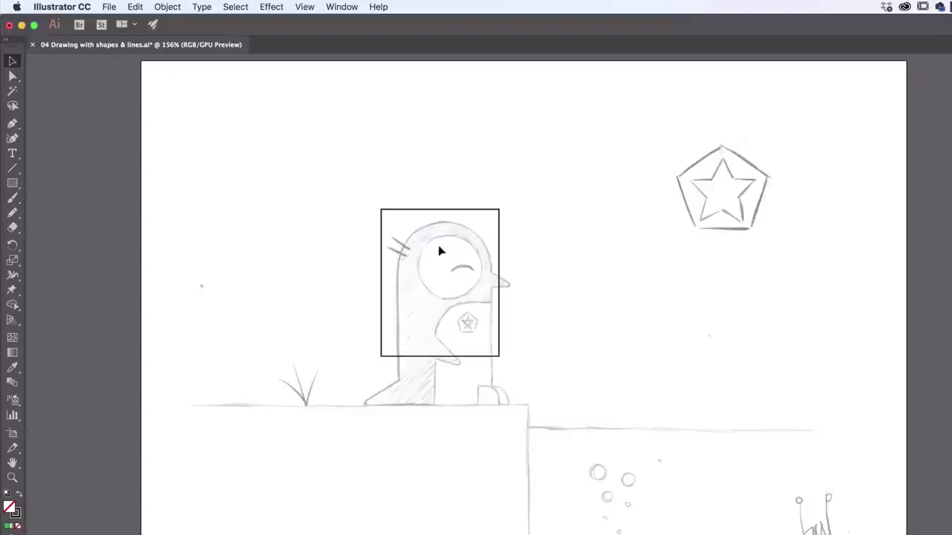
left_click(500, 266)
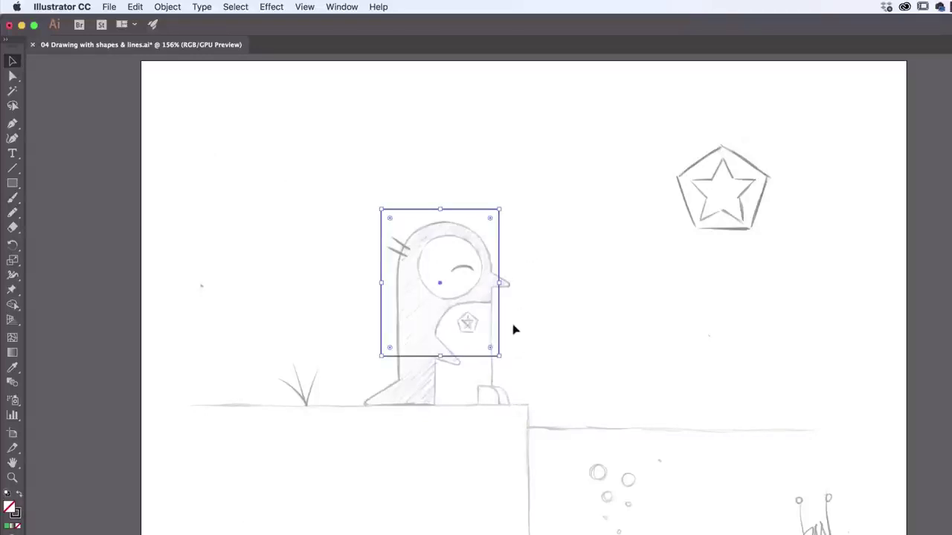
left_click_drag(441, 357, 439, 405)
left_click_drag(499, 307, 491, 282)
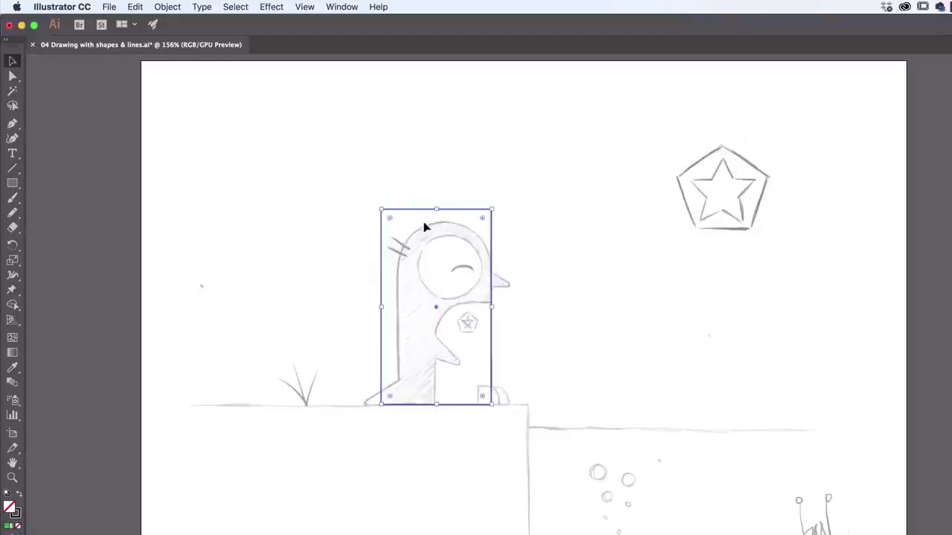
left_click_drag(382, 211, 397, 222)
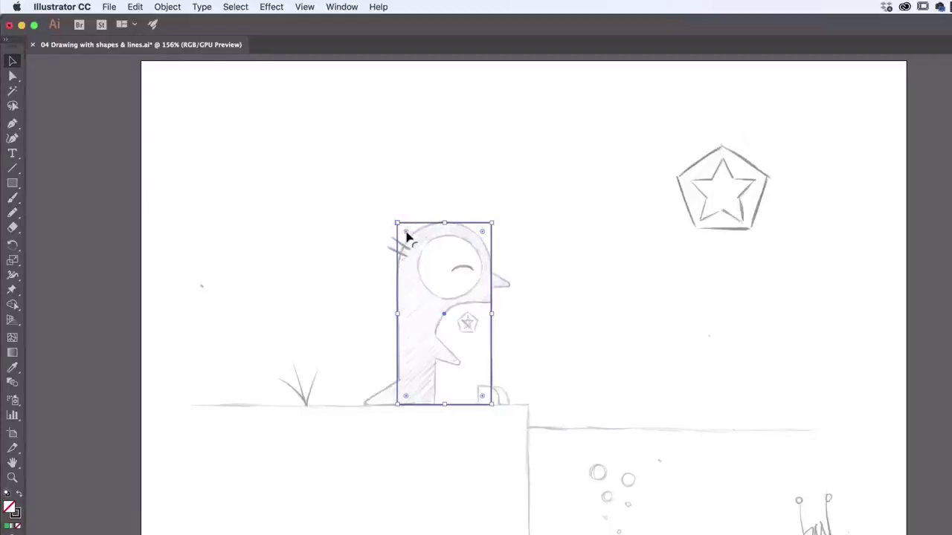
Step: Try rounding all four corners of the body rectangle to the maximum, and undo the rounding
left_click_drag(407, 237, 445, 296)
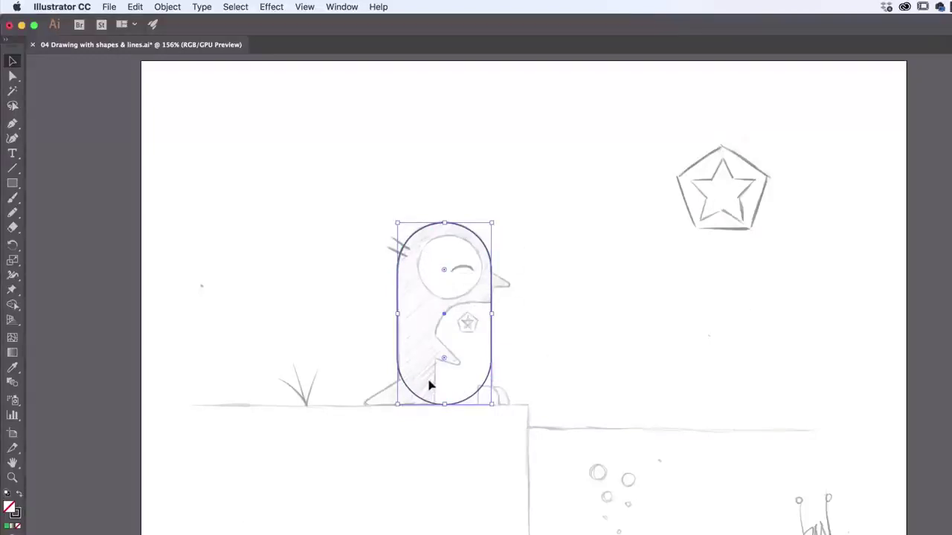
left_click(135, 7)
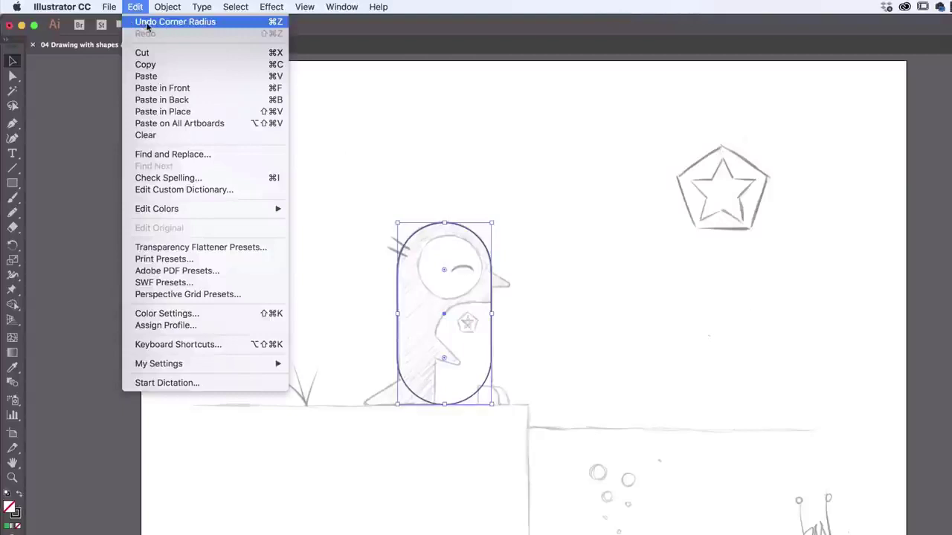
left_click(147, 23)
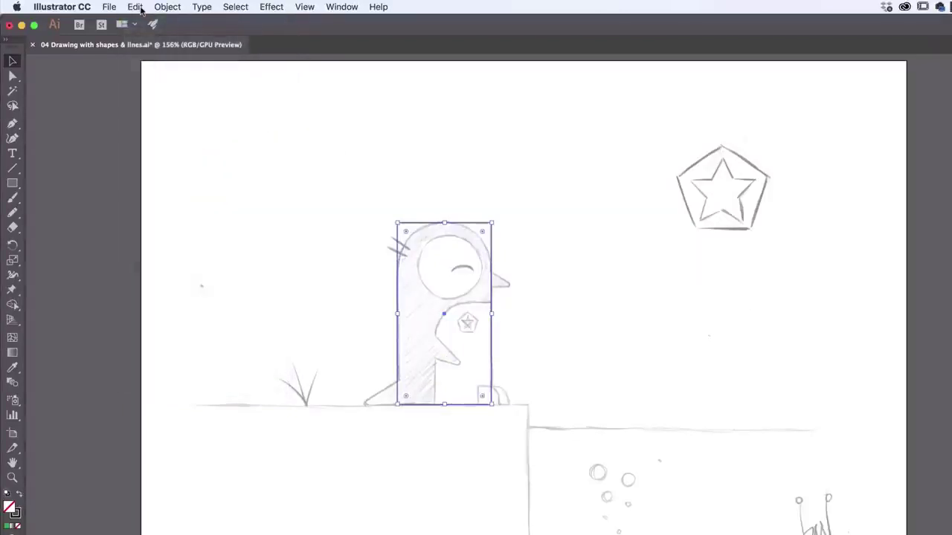
left_click(136, 7)
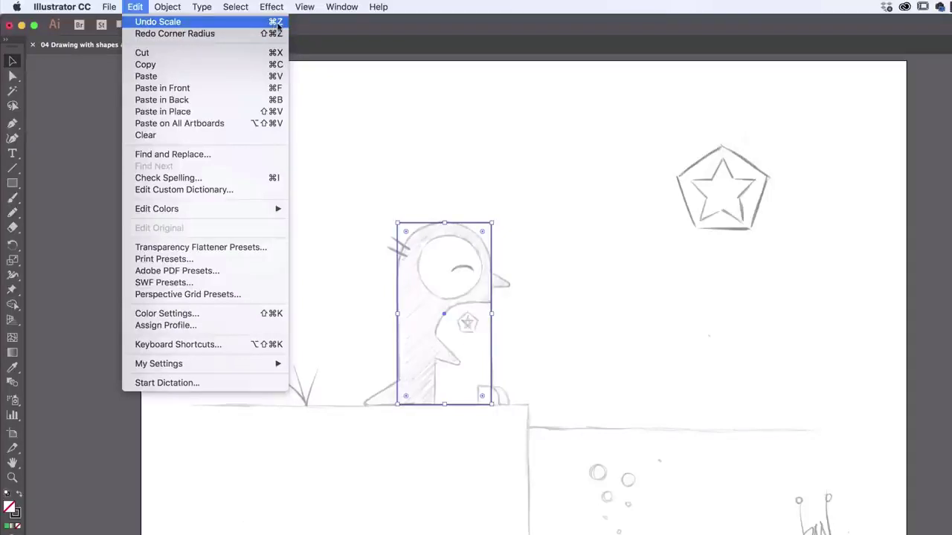
left_click(139, 7)
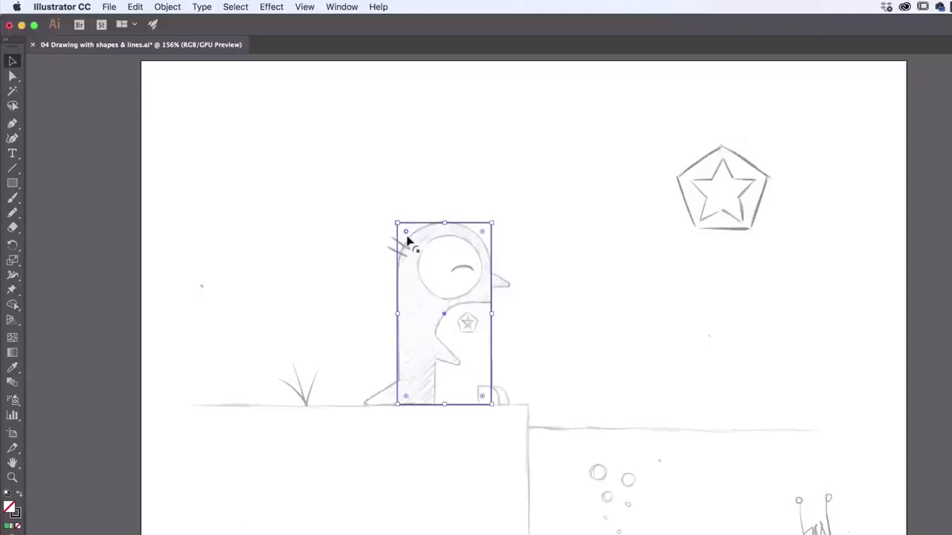
Step: Try rounding the rectangle's two upper corners one at a time, and undo both corner changes
left_click_drag(407, 236, 443, 273)
left_click_drag(483, 235, 440, 282)
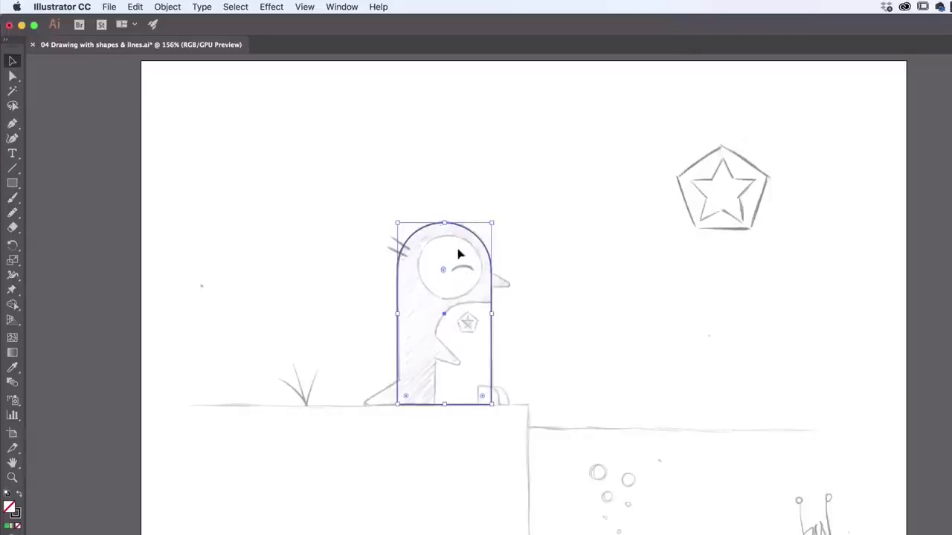
left_click(135, 7)
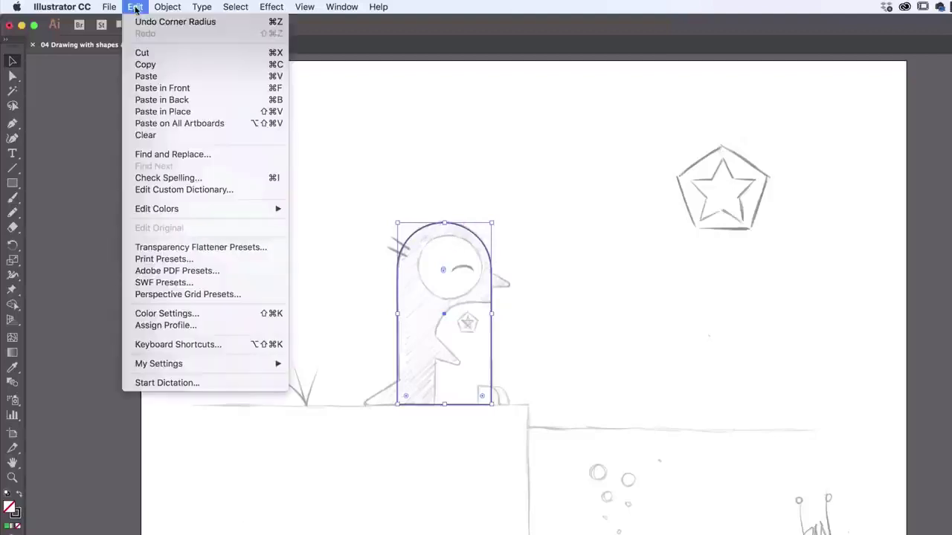
left_click(142, 23)
left_click(135, 7)
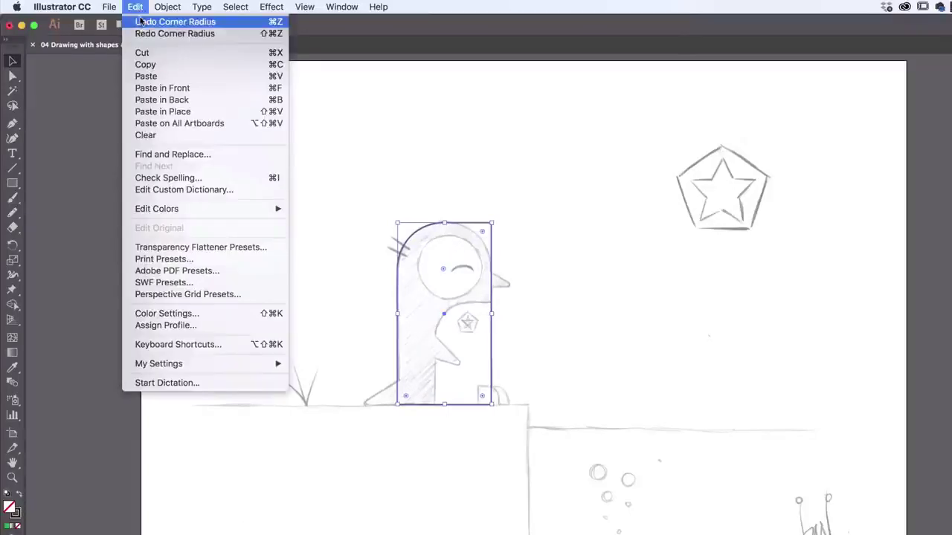
left_click(141, 23)
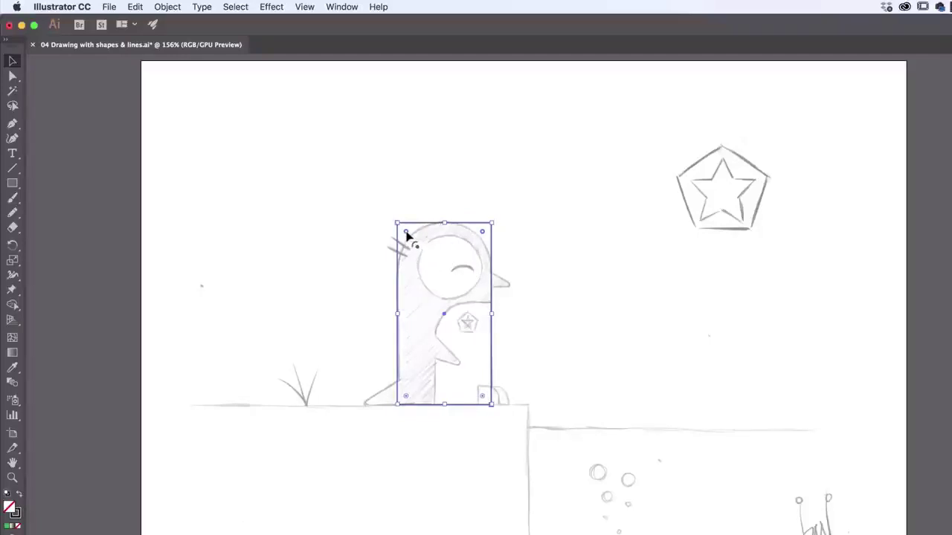
Step: Round the rectangle's two upper corners together to the maximum and its lower-right corner partly
left_click_drag(408, 235, 443, 303)
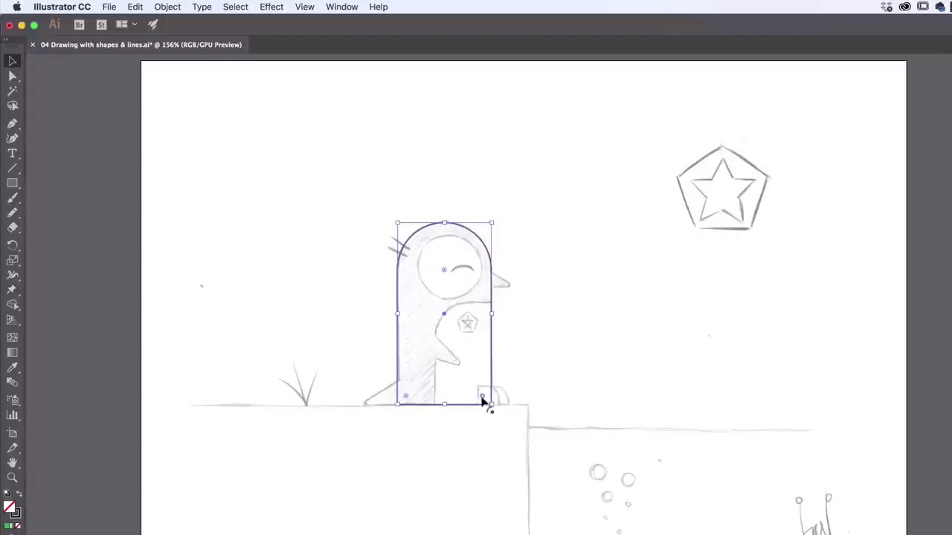
left_click_drag(482, 400, 453, 380)
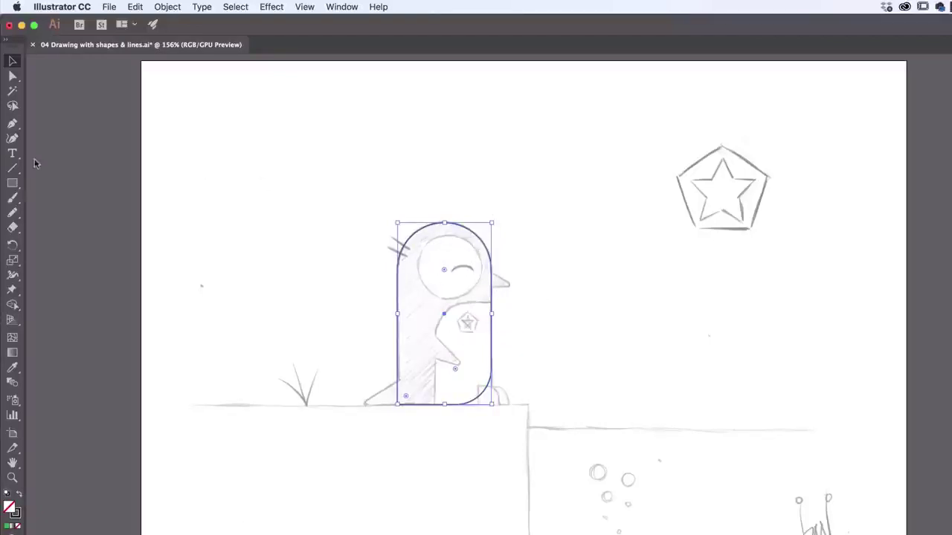
Step: Draw several practice ellipses of different proportions in the empty area beside the penguin, and undo them
left_click_drag(12, 182, 66, 217)
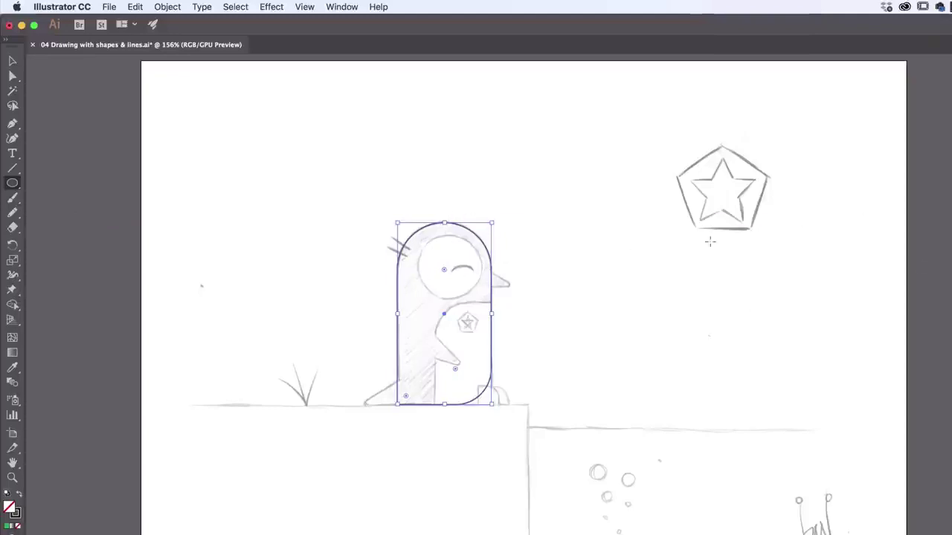
mouse_move(551, 142)
left_mouse_down()
mouse_move(648, 247)
mouse_move(684, 272)
mouse_move(644, 149)
mouse_move(761, 342)
mouse_move(799, 167)
mouse_move(519, 256)
mouse_move(817, 180)
mouse_move(612, 139)
mouse_move(714, 255)
mouse_move(719, 241)
left_mouse_up()
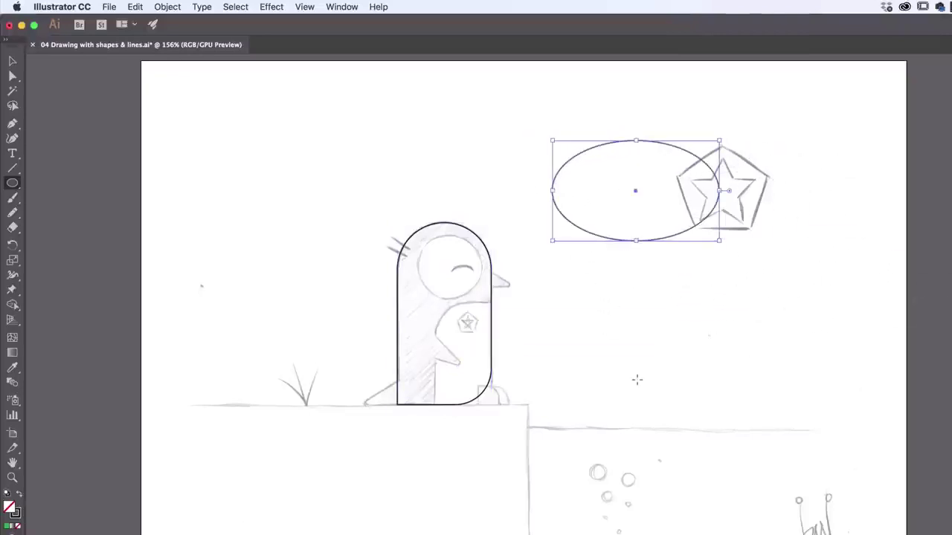
left_click_drag(612, 279, 686, 344)
mouse_move(744, 251)
left_mouse_down()
mouse_move(711, 251)
mouse_move(765, 297)
left_mouse_up()
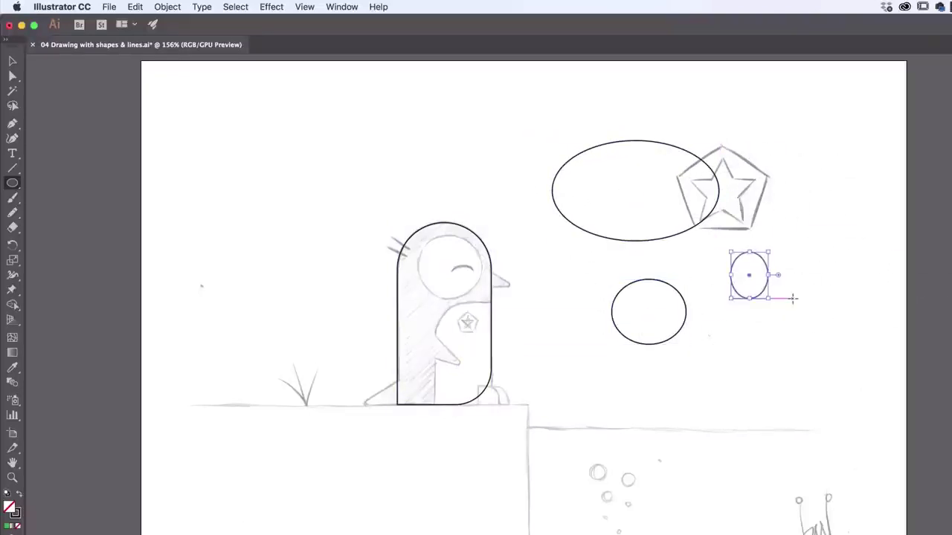
key("super+z")
key("super+z")
key("super+z")
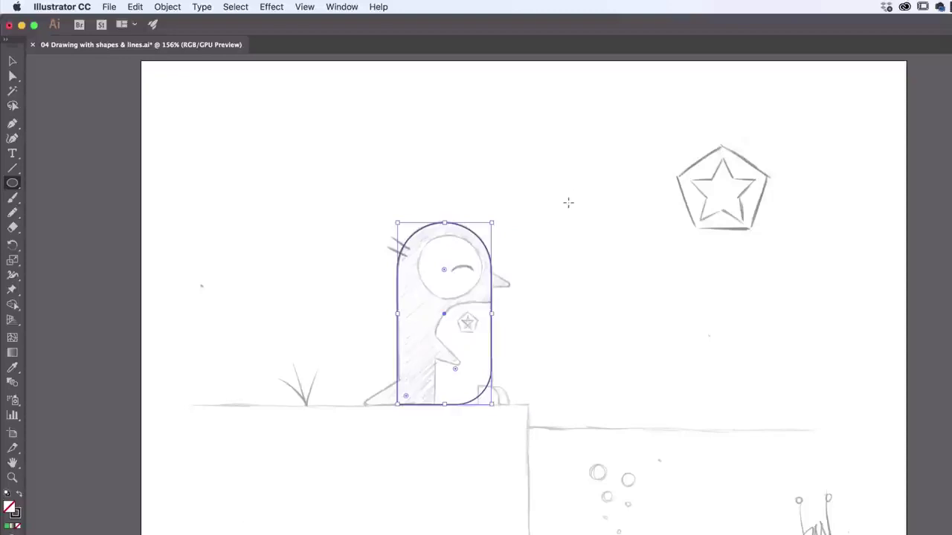
left_click_drag(551, 142, 633, 246)
key("super+z")
Step: Draw a perfect circle beside the penguin and place it roughly over the face outline of the sketch
left_click_drag(551, 142, 616, 206)
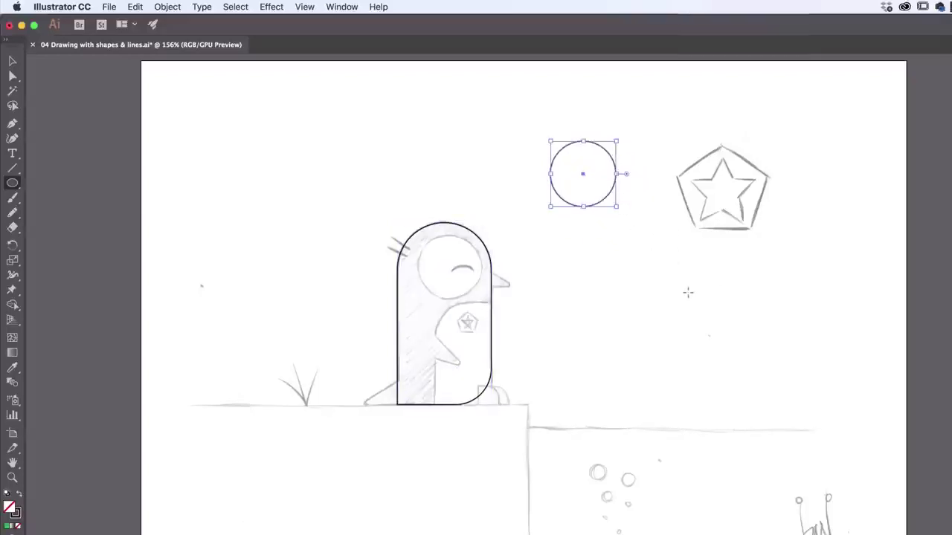
left_click(12, 60)
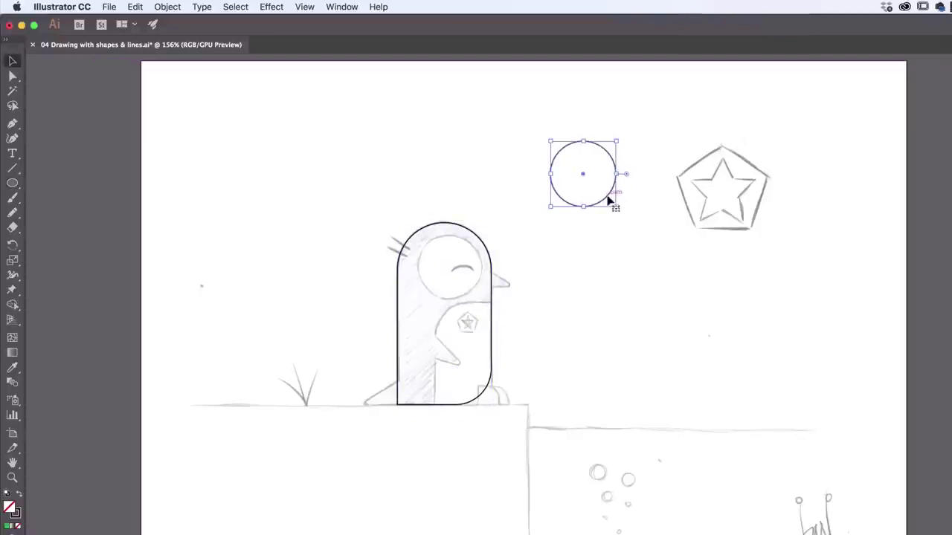
left_click_drag(584, 179, 451, 271)
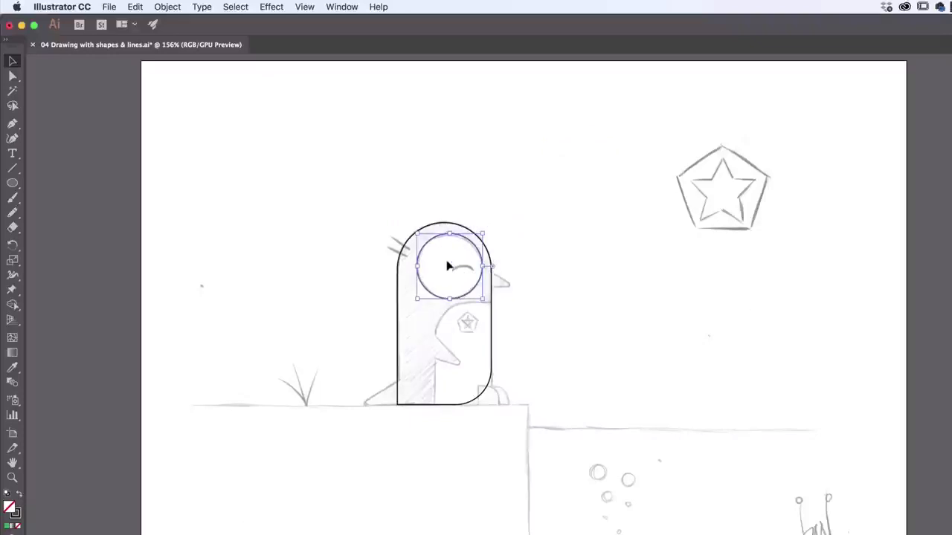
left_click_drag(482, 232, 488, 226)
left_click_drag(452, 264, 448, 274)
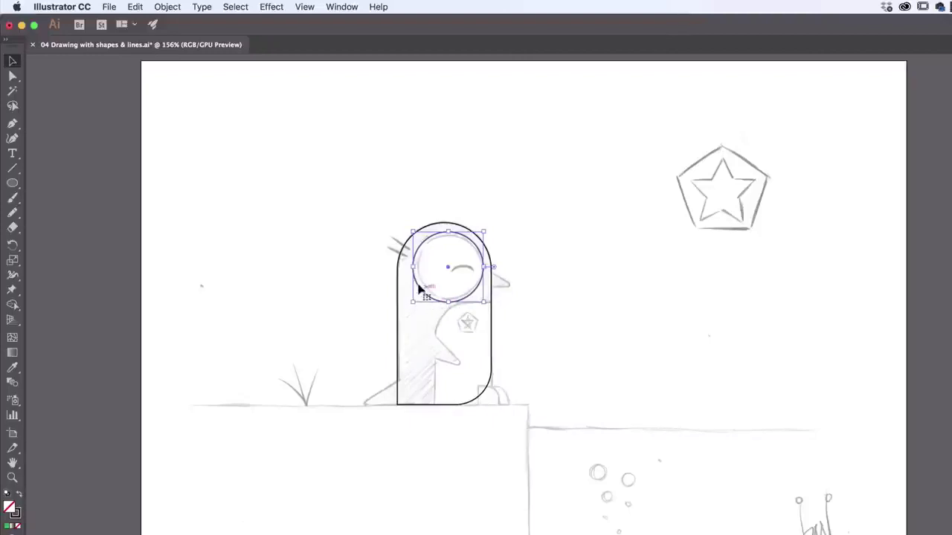
Step: Try narrowing the face circle from its side without keeping its proportions, and undo the change
left_click_drag(413, 267, 420, 267)
left_click_drag(451, 302, 453, 304)
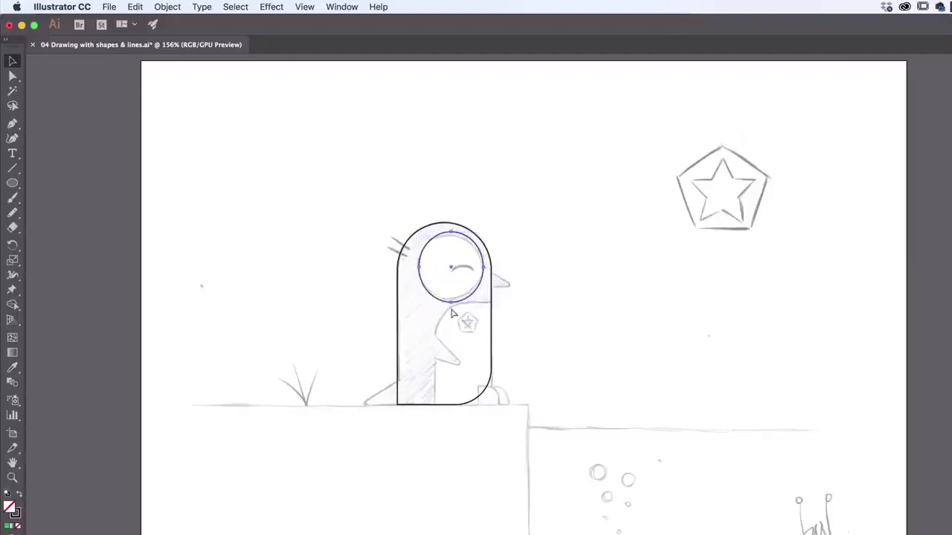
key("super+z")
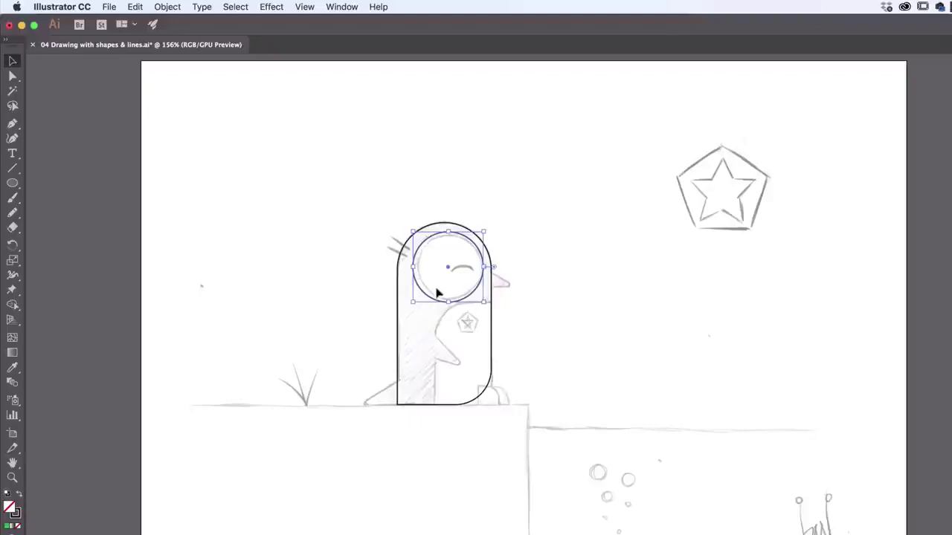
Step: Scale the face circle down proportionally, shift it slightly to match the sketched face outline, and deselect it
left_click_drag(413, 301, 420, 299)
left_click_drag(484, 229, 481, 235)
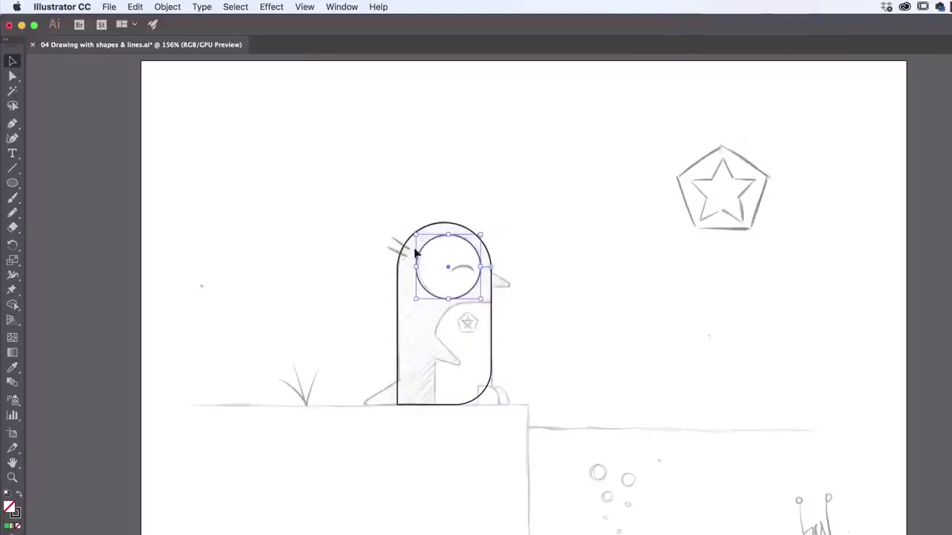
left_click_drag(416, 235, 418, 236)
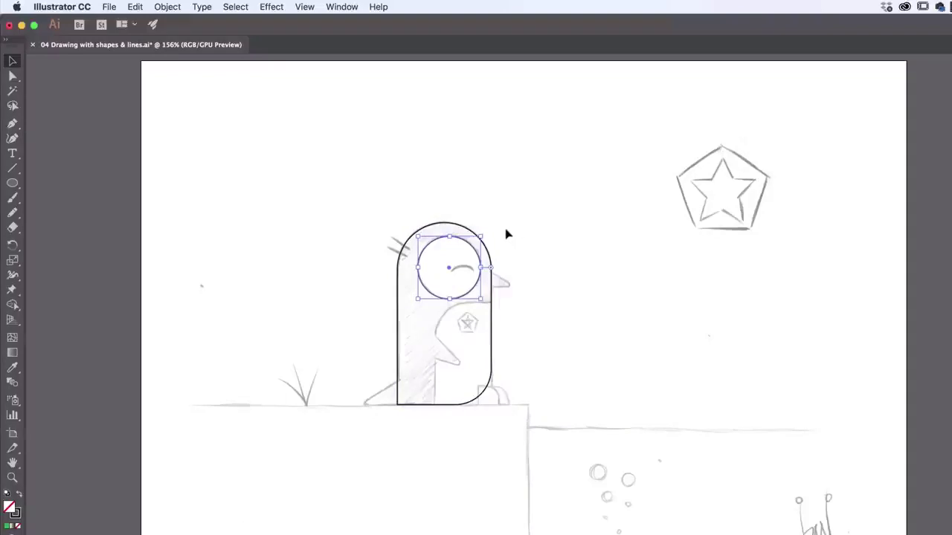
mouse_move(480, 295)
left_mouse_down()
mouse_move(468, 284)
mouse_move(493, 277)
mouse_move(478, 287)
left_mouse_up()
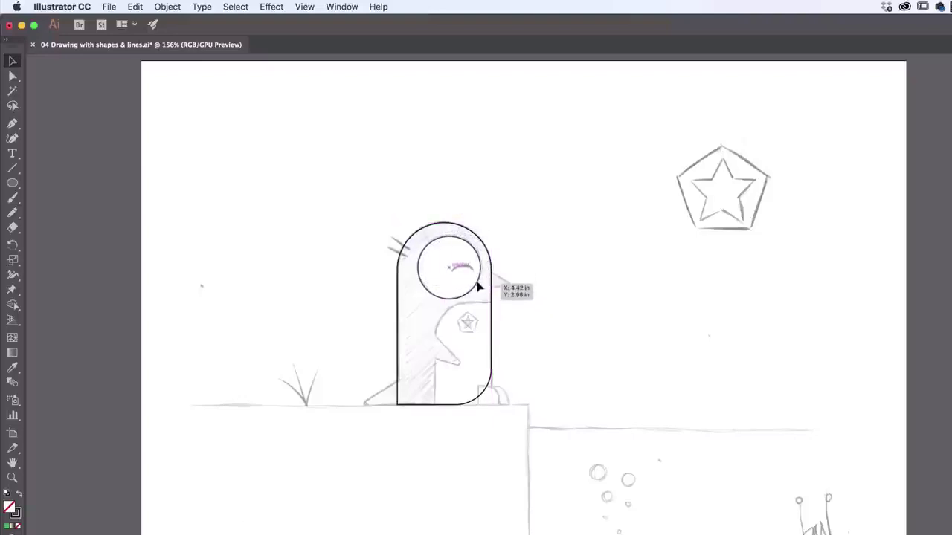
left_click(480, 289)
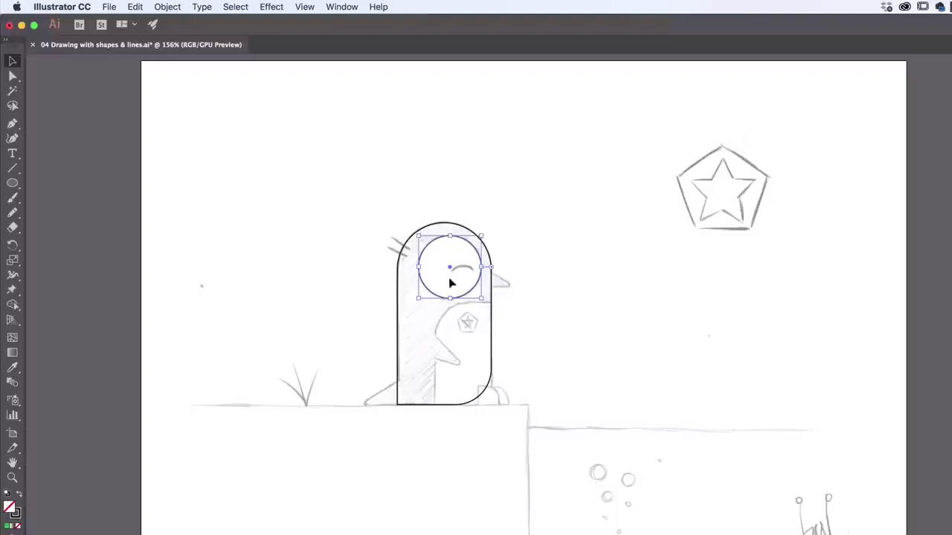
left_click(552, 248)
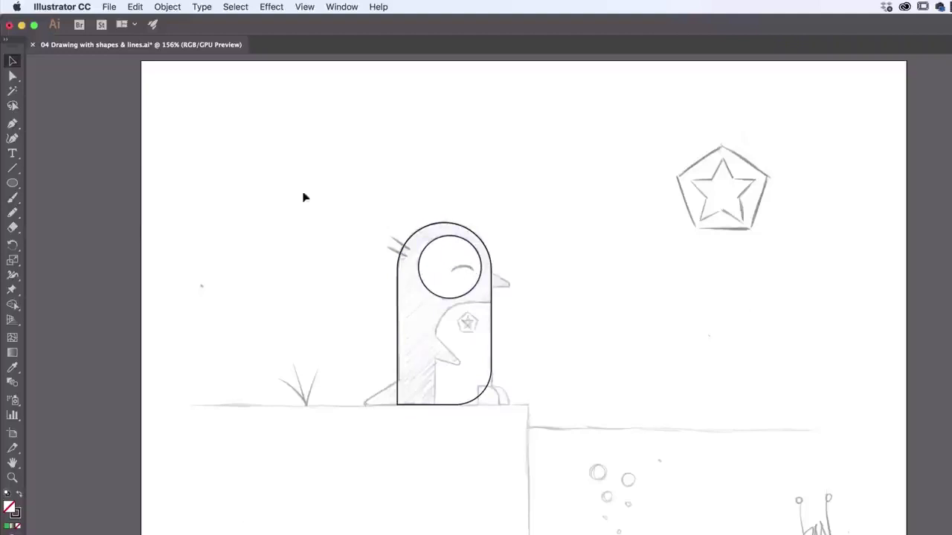
Step: Draw a small quarter arc with the Arc Tool in the empty area between the penguin and the pentagon, and return to the Selection Tool
left_click(12, 168)
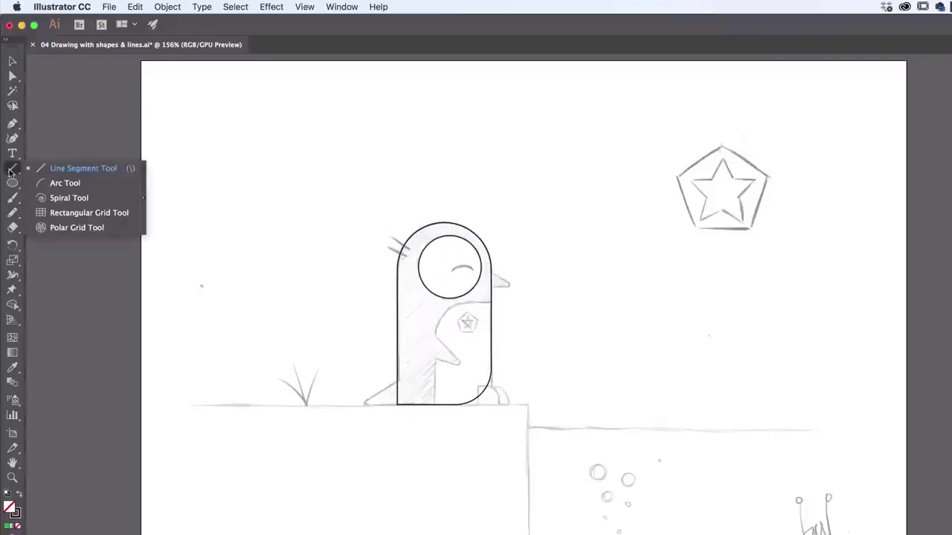
left_click(67, 183)
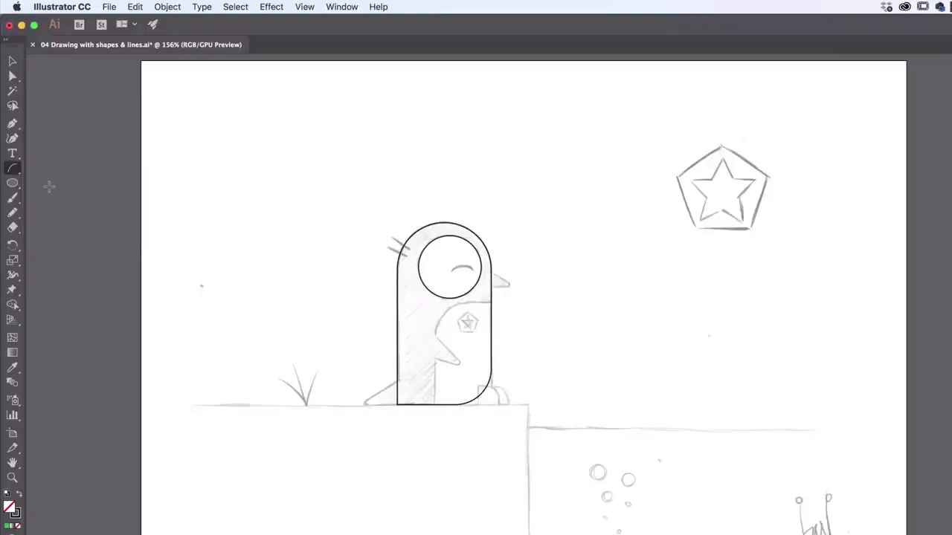
left_click_drag(547, 128, 573, 154)
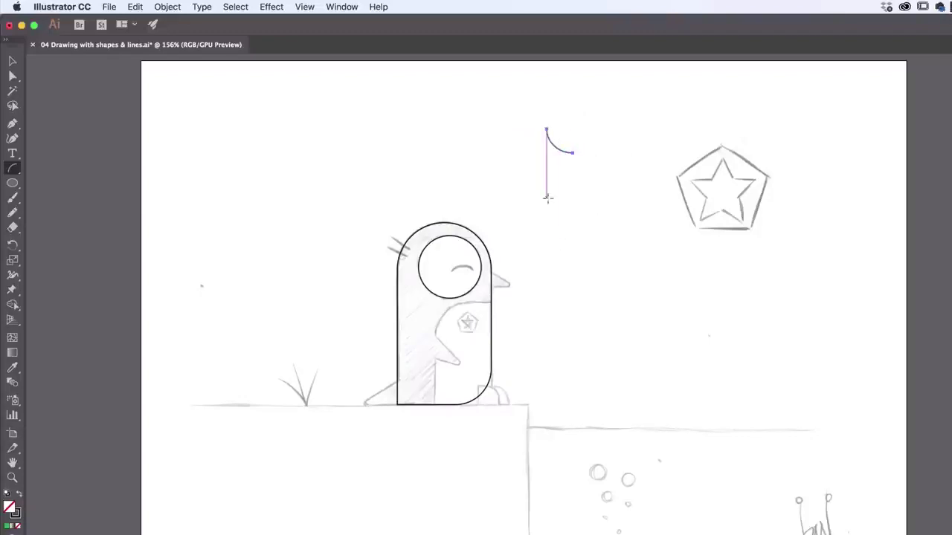
left_click(17, 61)
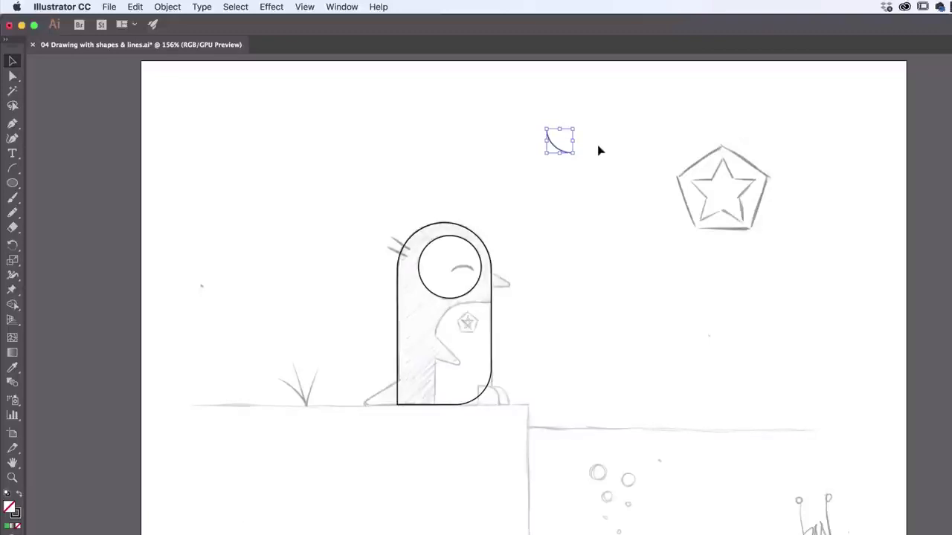
key("super+plus")
key("super+plus")
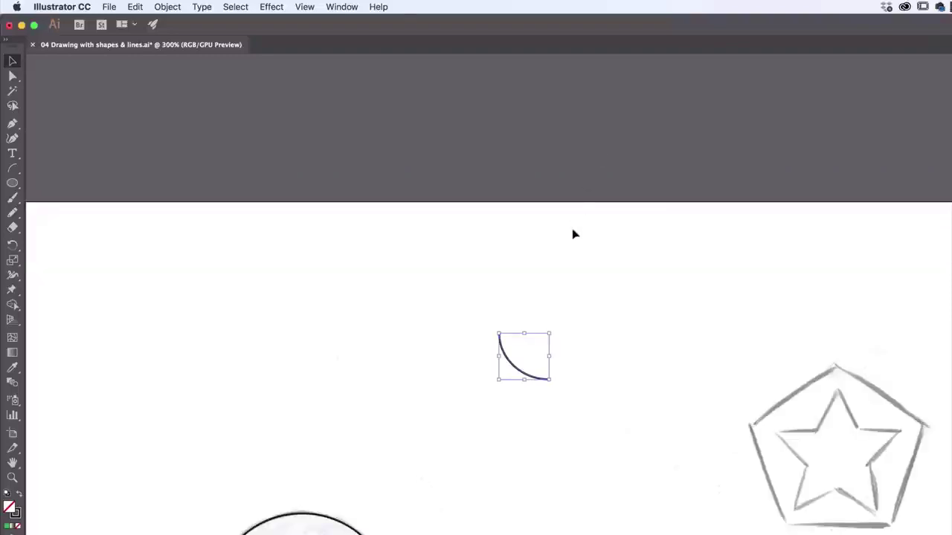
Step: Enlarge the small arc slightly and rotate it to about 221° so that it bows upward
key("super+plus")
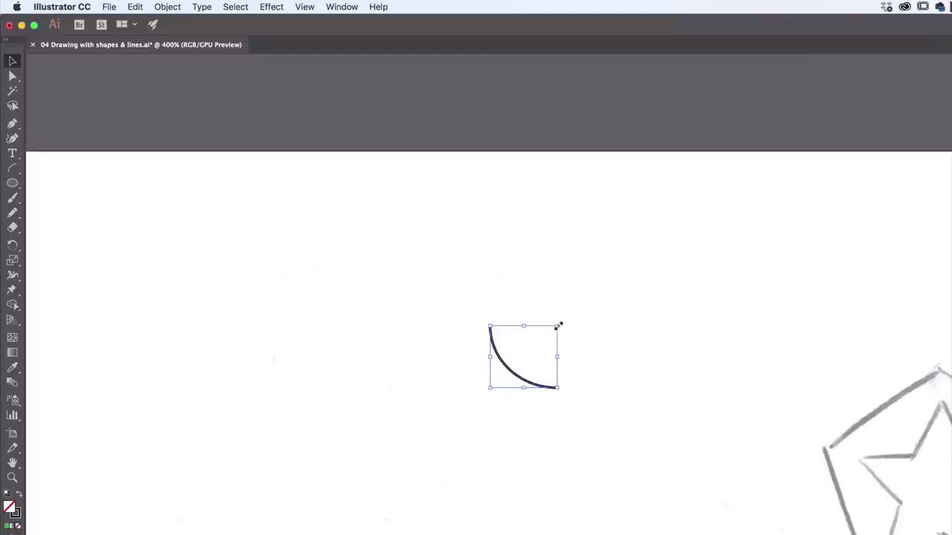
mouse_move(557, 326)
left_mouse_down()
mouse_move(601, 285)
mouse_move(561, 323)
left_mouse_up()
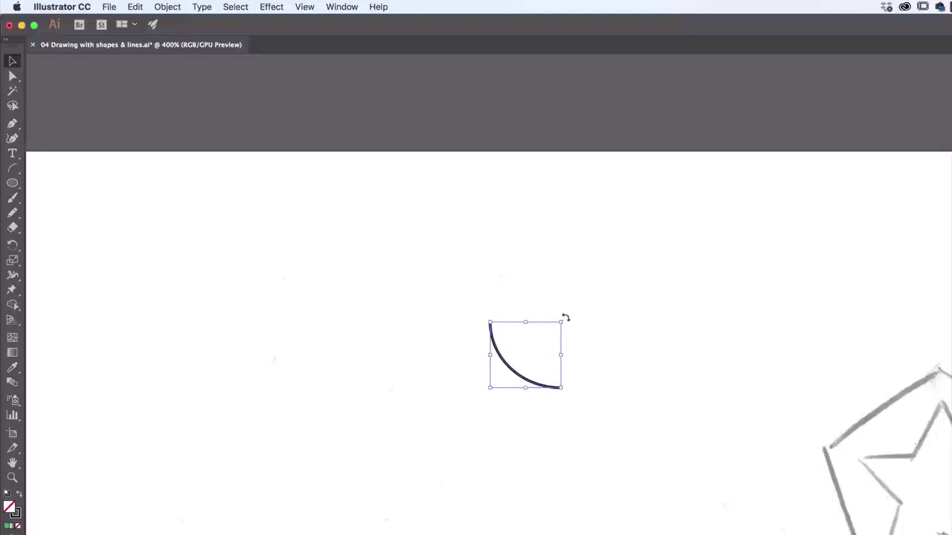
left_click_drag(565, 317, 522, 421)
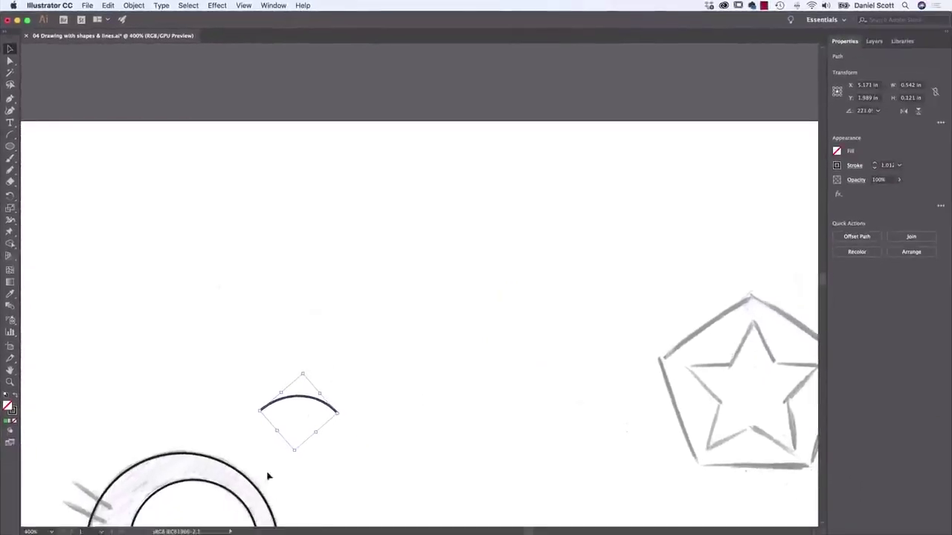
Step: Place the arc over the sketched eye inside the face circle, scaling it down to about 0.32 in wide, and deselect it
scroll(743, 311, "down", 5)
scroll(714, 310, "up", 5)
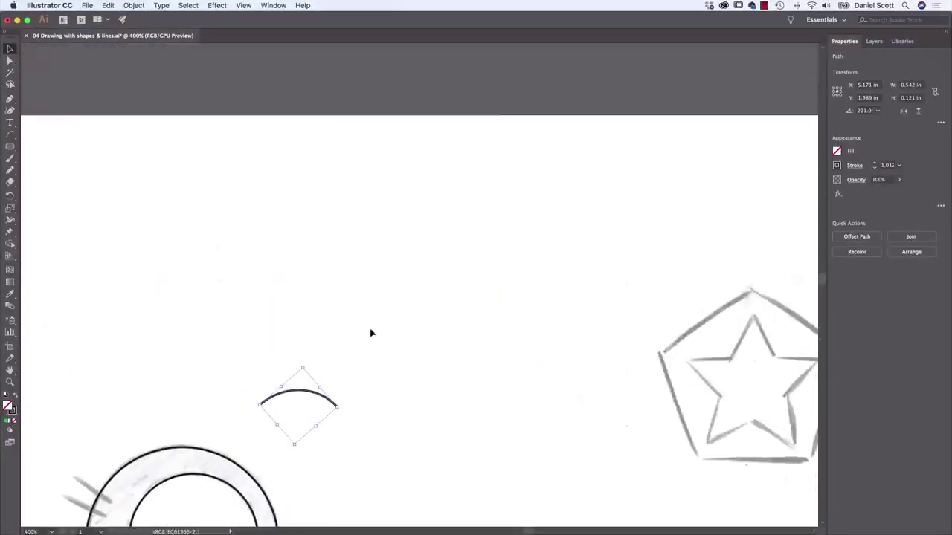
key("space")
mouse_move(352, 357)
left_mouse_down()
mouse_move(340, 290)
mouse_move(516, 87)
mouse_move(434, 250)
mouse_move(371, 257)
mouse_move(398, 257)
left_mouse_up()
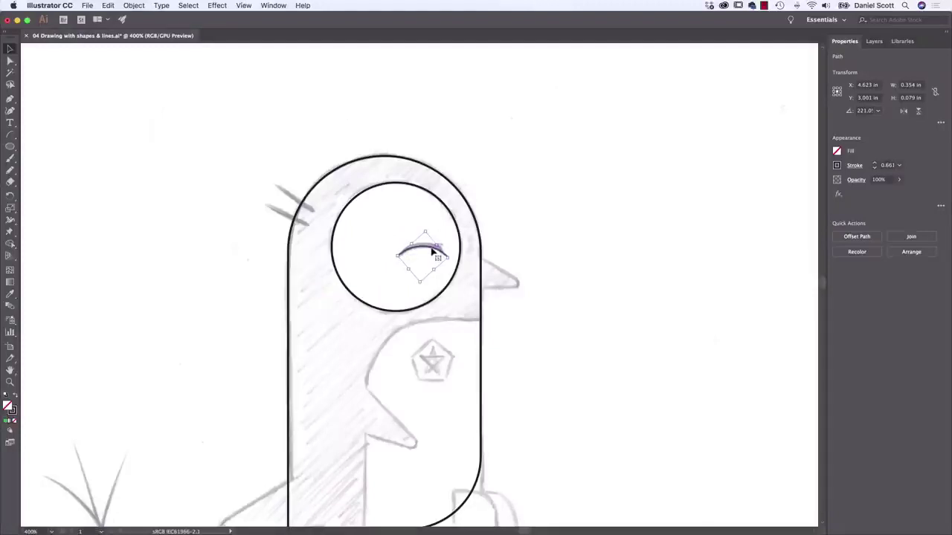
mouse_move(436, 251)
left_mouse_down()
mouse_move(397, 257)
mouse_move(426, 251)
left_mouse_up()
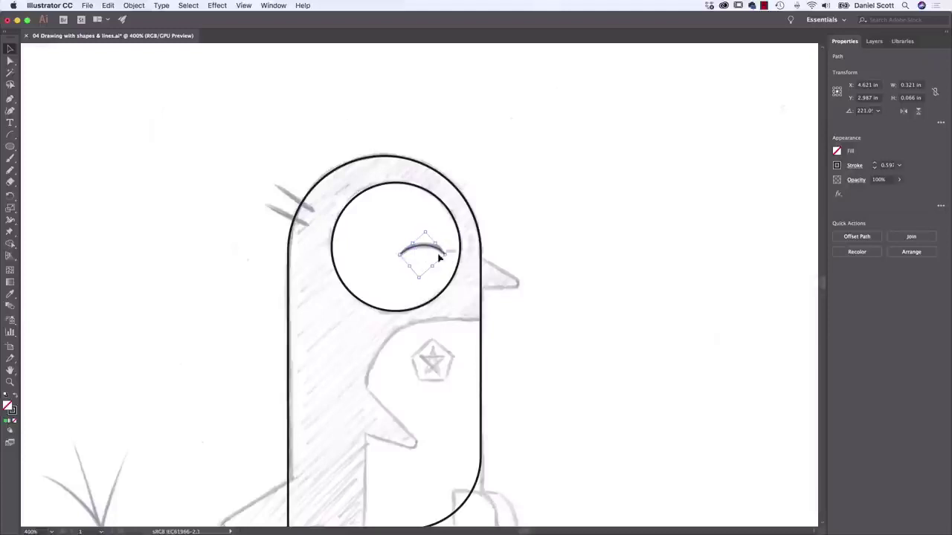
left_click(567, 200)
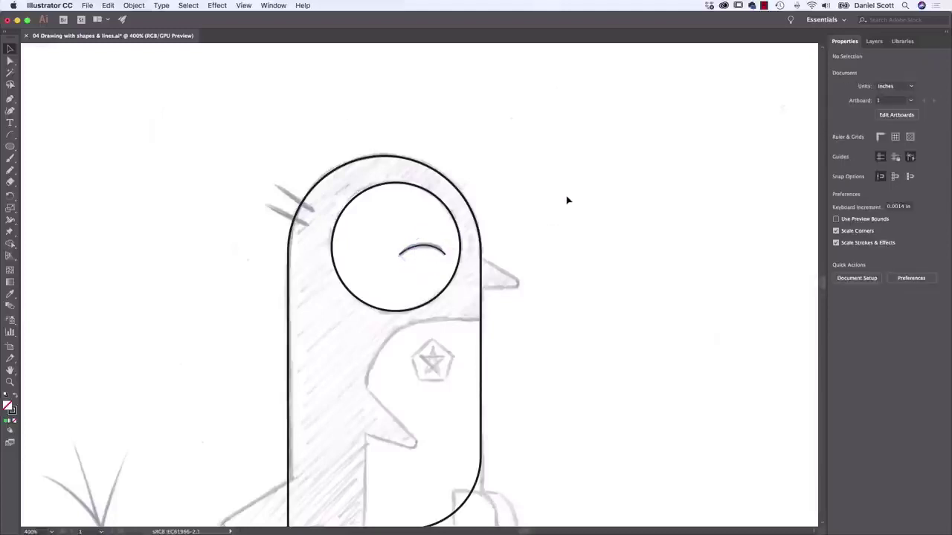
Step: Set the stroke weight of the eye arc to 4 pt and deselect the arc
left_click(424, 249)
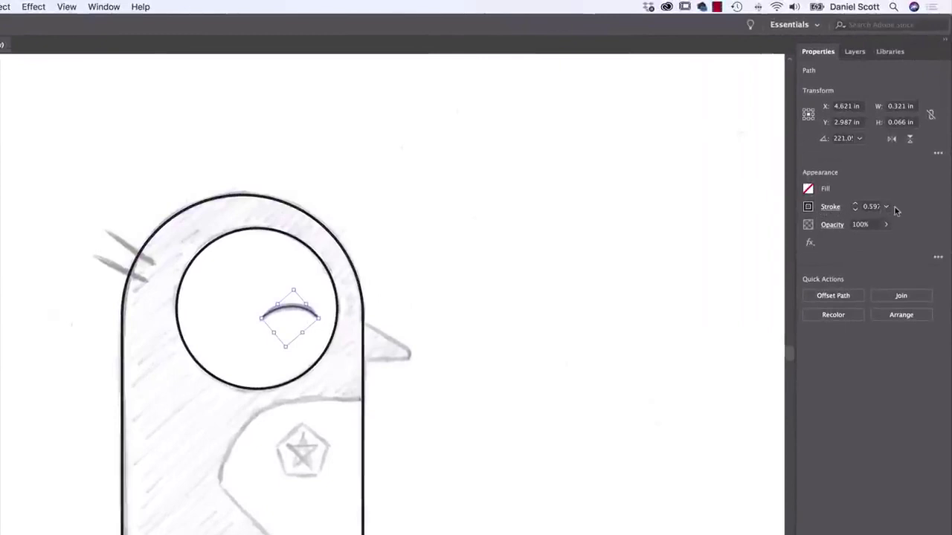
left_click(855, 206)
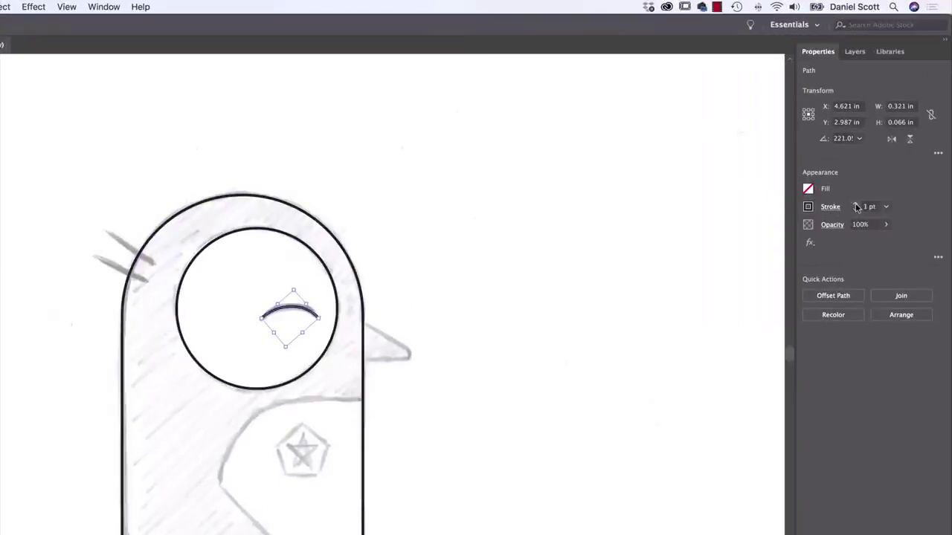
left_click(855, 206)
left_click(884, 207)
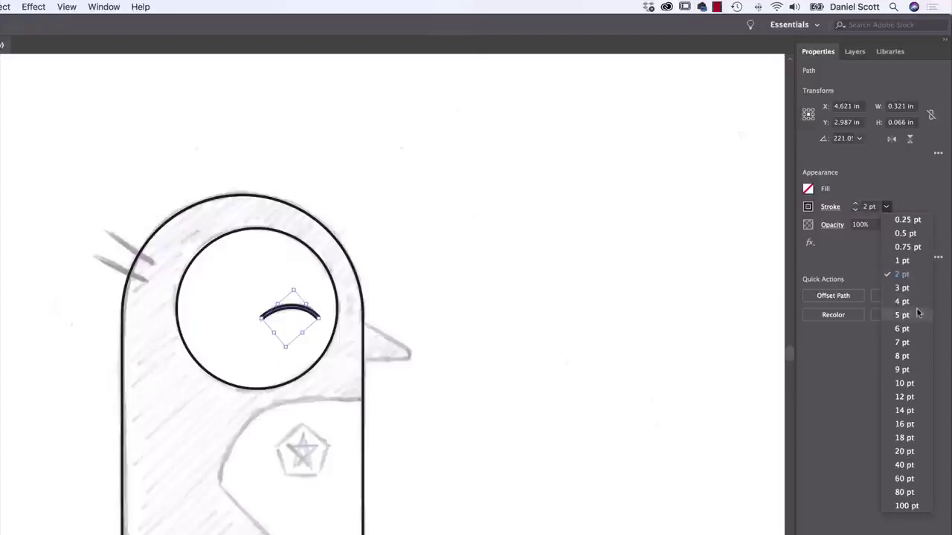
left_click(856, 206)
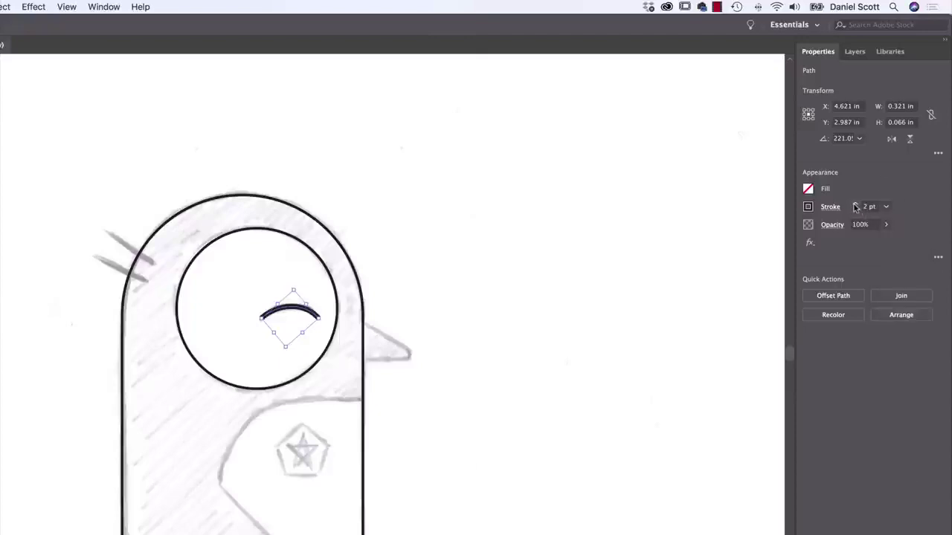
left_click(856, 206)
left_click(855, 206)
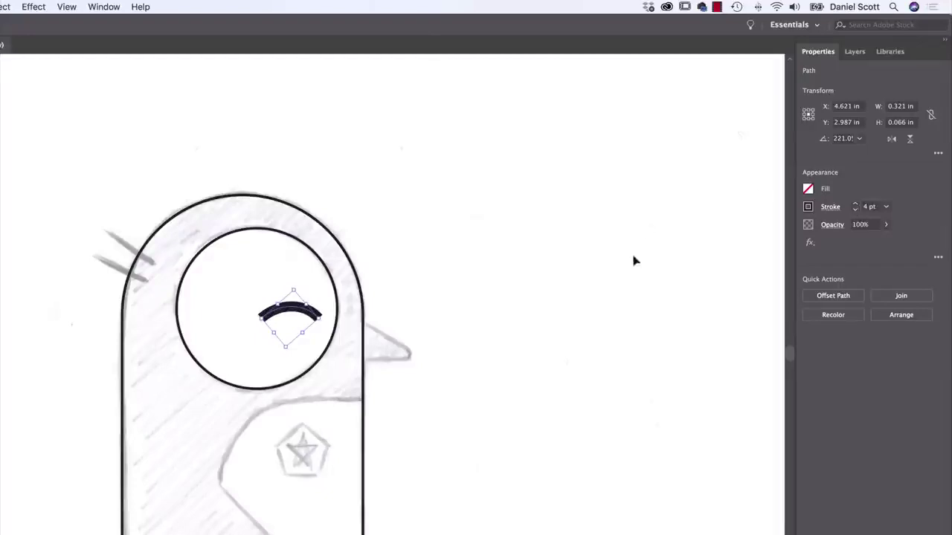
left_click(491, 250)
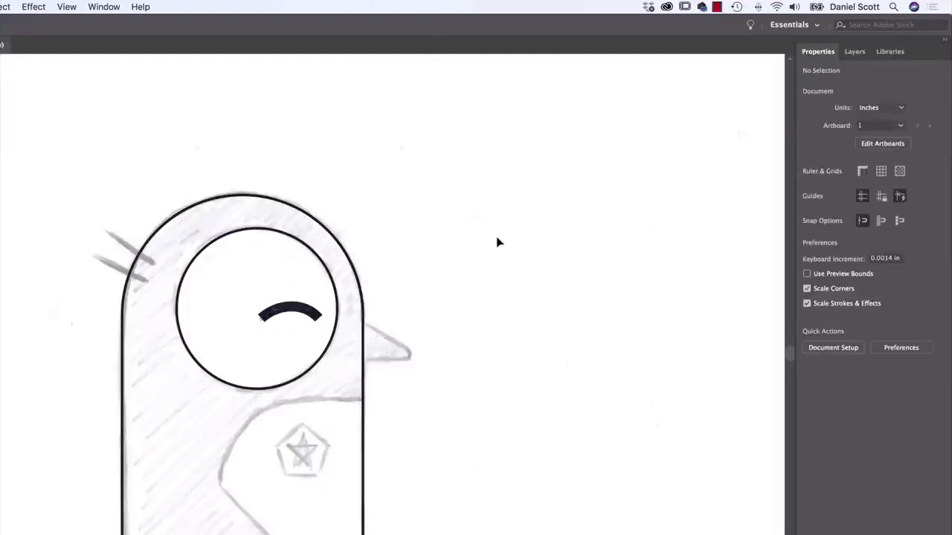
left_click(290, 311)
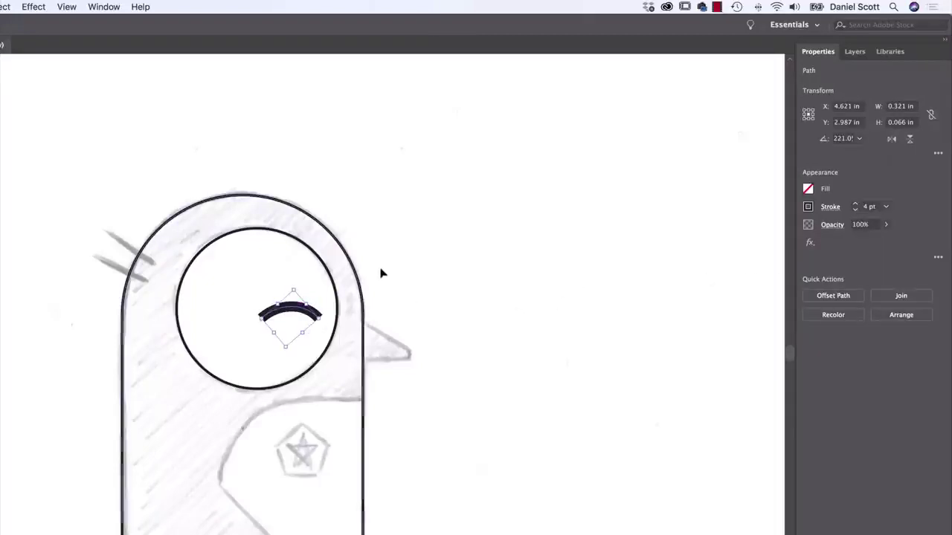
left_click(402, 273)
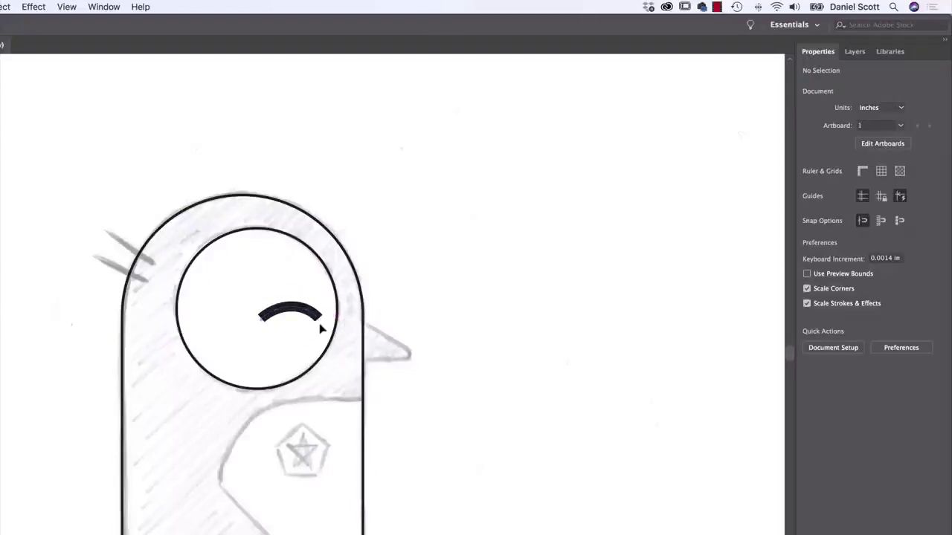
Step: Try the projecting cap on the eye arc's stroke, settle on the round cap, and deselect the arc
left_click(293, 313)
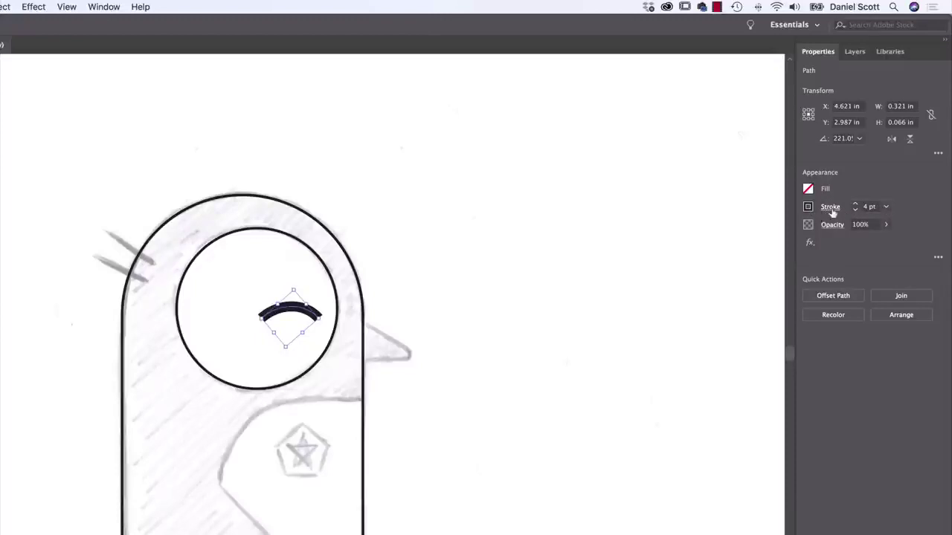
left_click(830, 210)
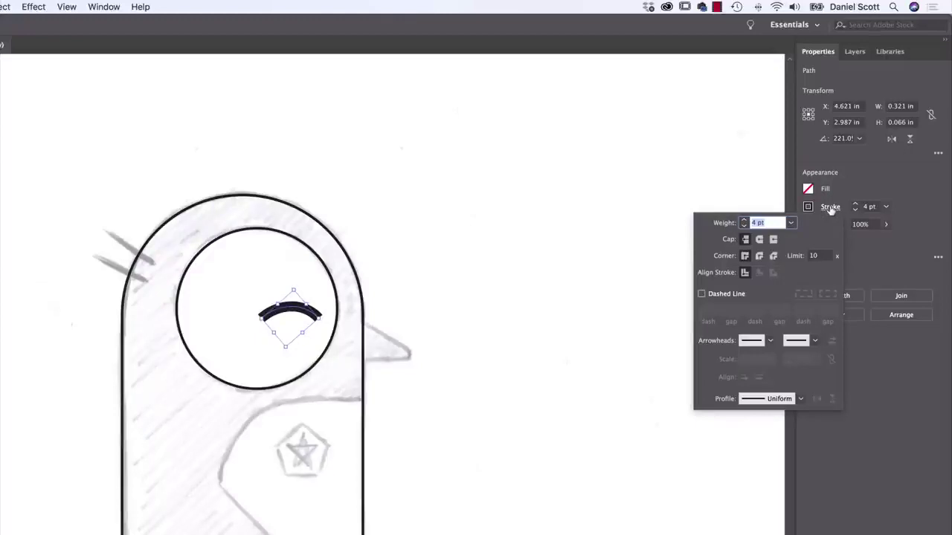
left_click(758, 240)
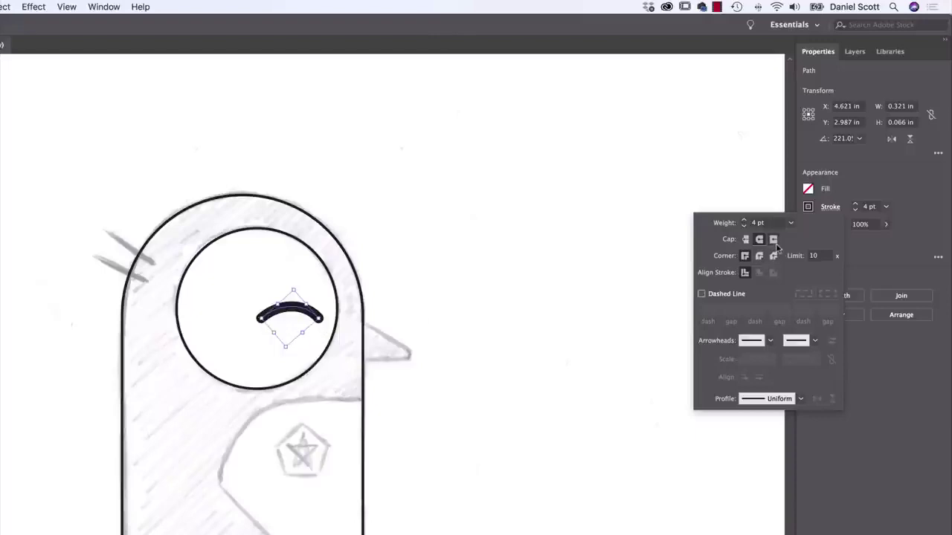
left_click(773, 240)
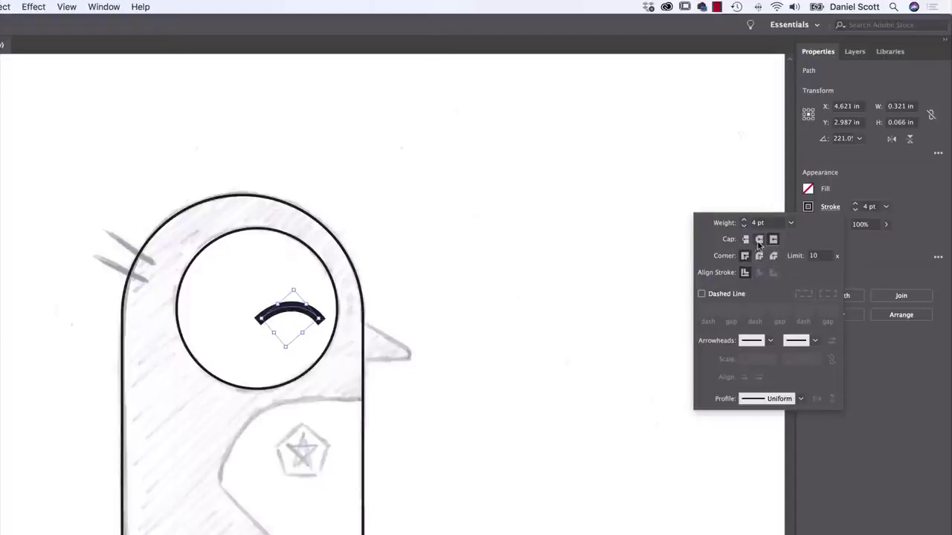
left_click(759, 241)
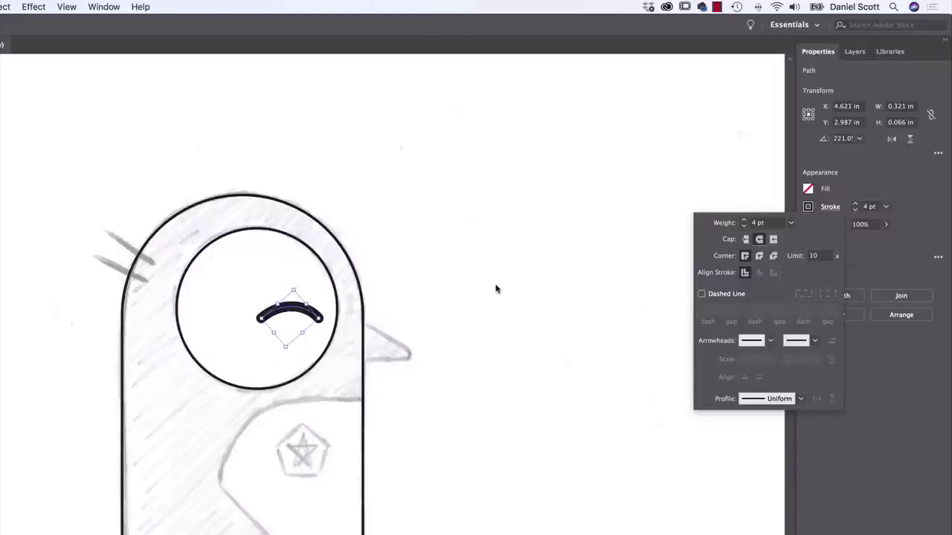
left_click(473, 254)
left_click(472, 255)
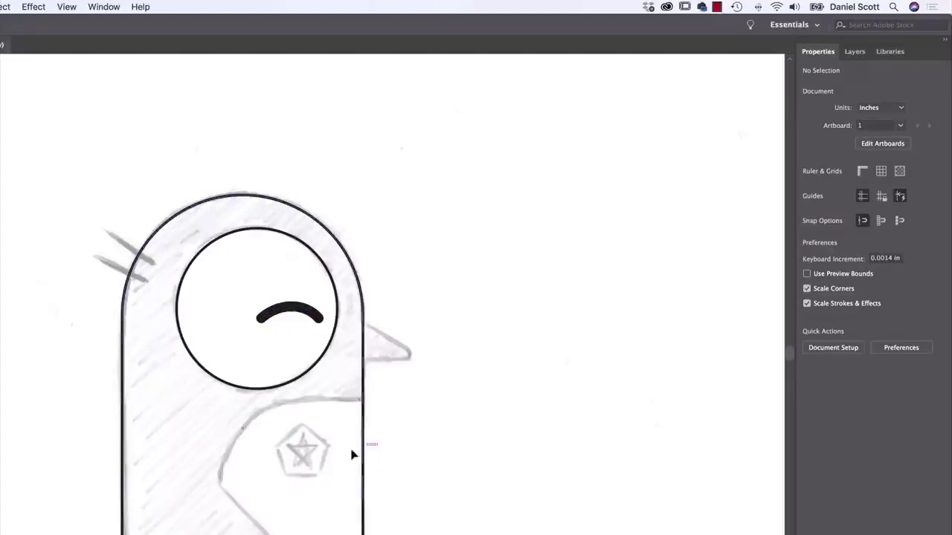
Step: Try drawing a freehand hexagon with the Polygon Tool in the empty area beside the penguin, and delete it
scroll(406, 398, "down", 2)
scroll(407, 398, "down", 3)
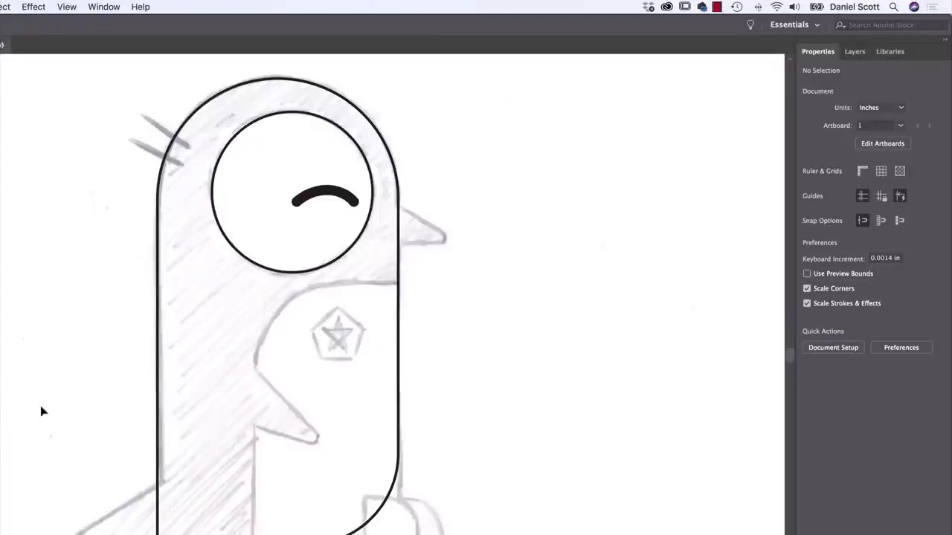
left_click(13, 183)
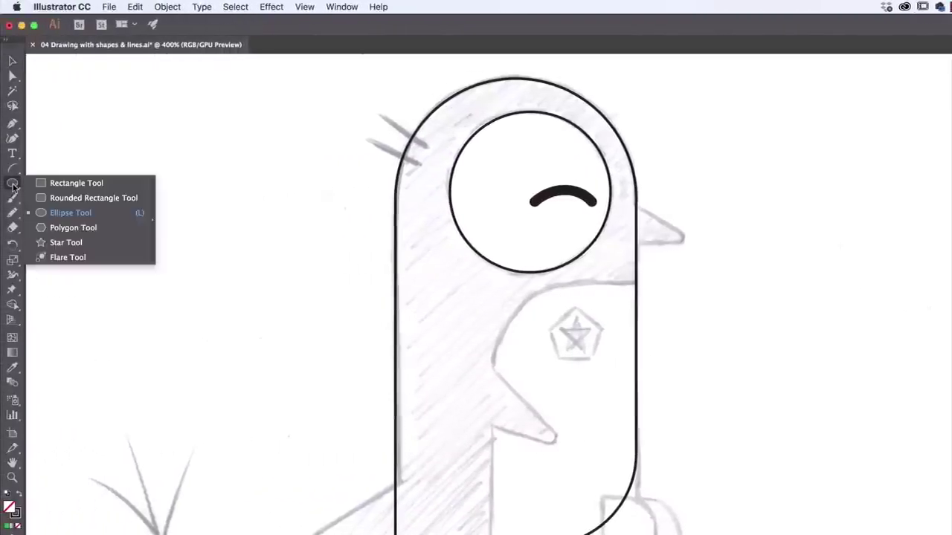
left_click(75, 229)
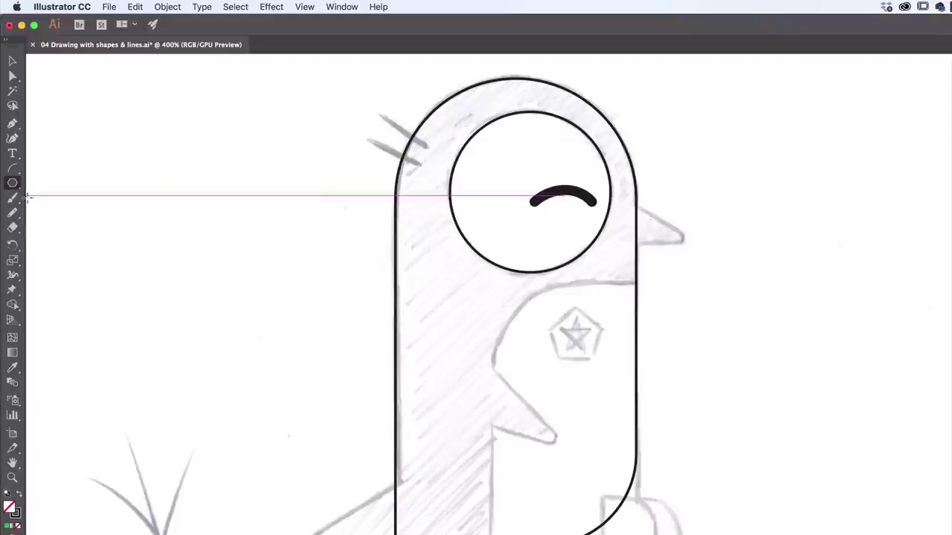
mouse_move(214, 227)
left_mouse_down()
mouse_move(309, 334)
mouse_move(247, 401)
left_mouse_up()
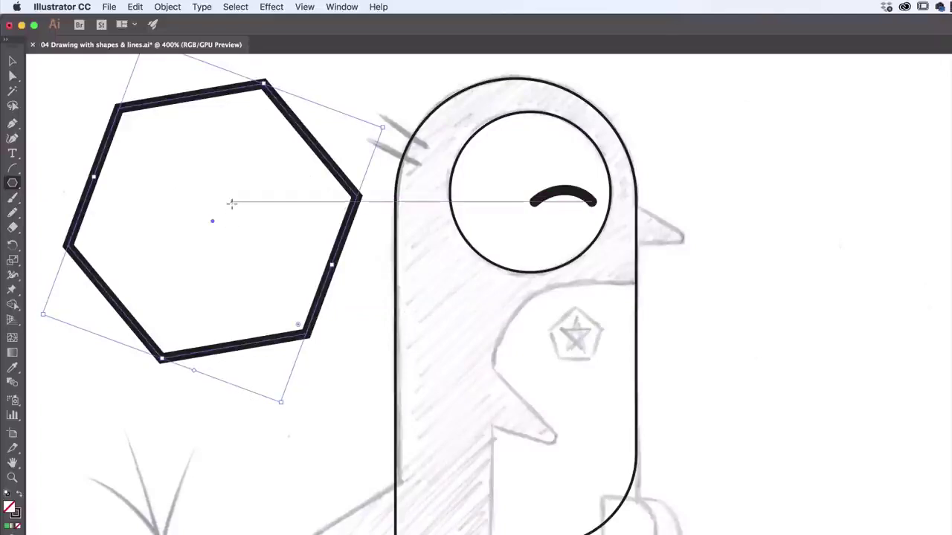
key("Delete")
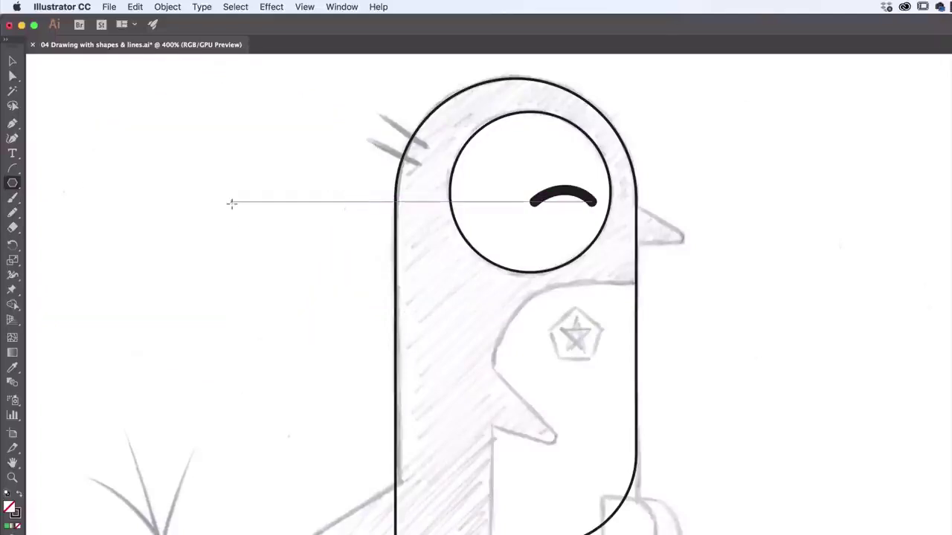
left_click(260, 238)
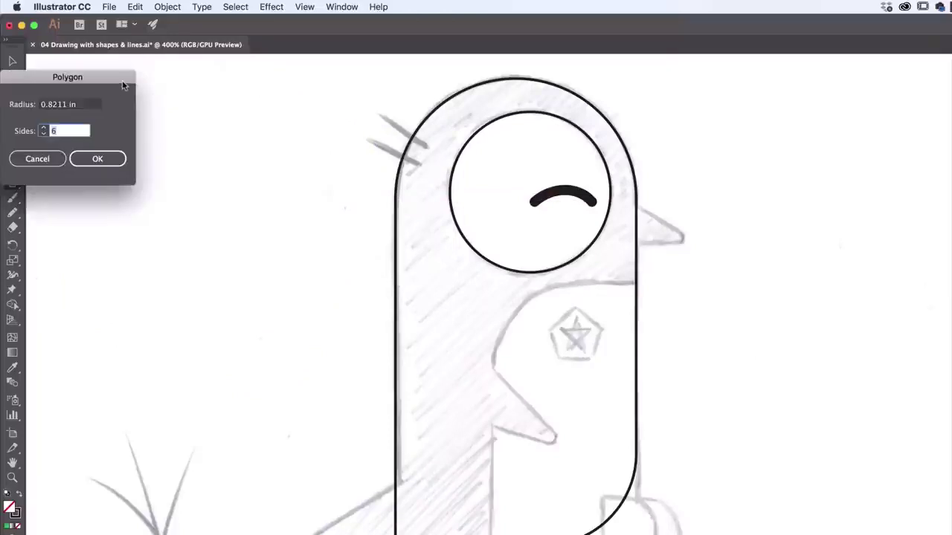
left_click_drag(123, 86, 221, 125)
left_click(136, 202)
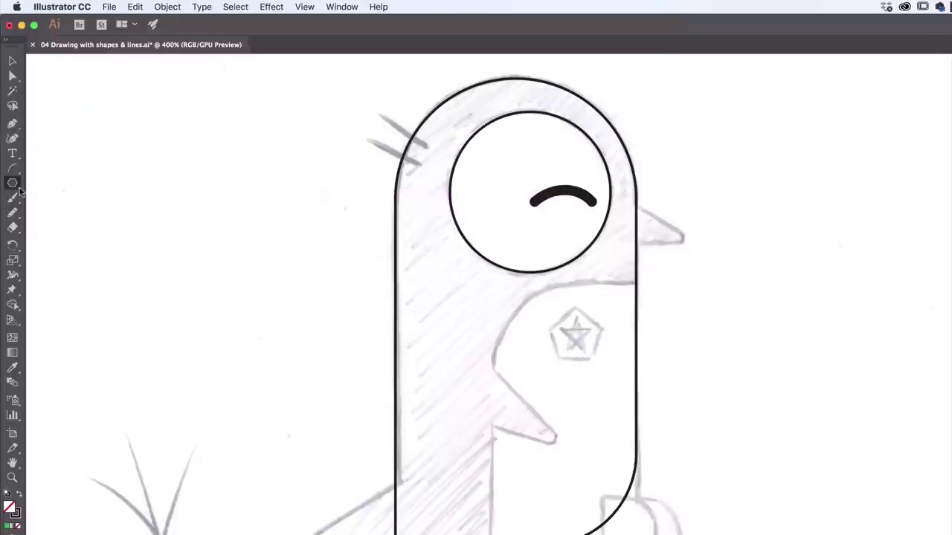
Step: Create a 3-sided polygon with a radius of 0.8211 in beside the penguin's head, and return to the Selection Tool
left_click(288, 235)
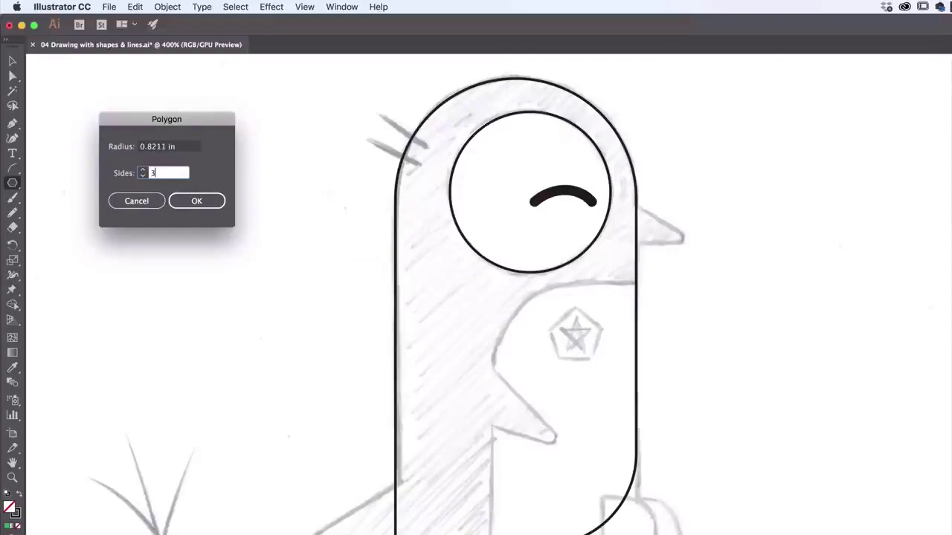
left_click(195, 202)
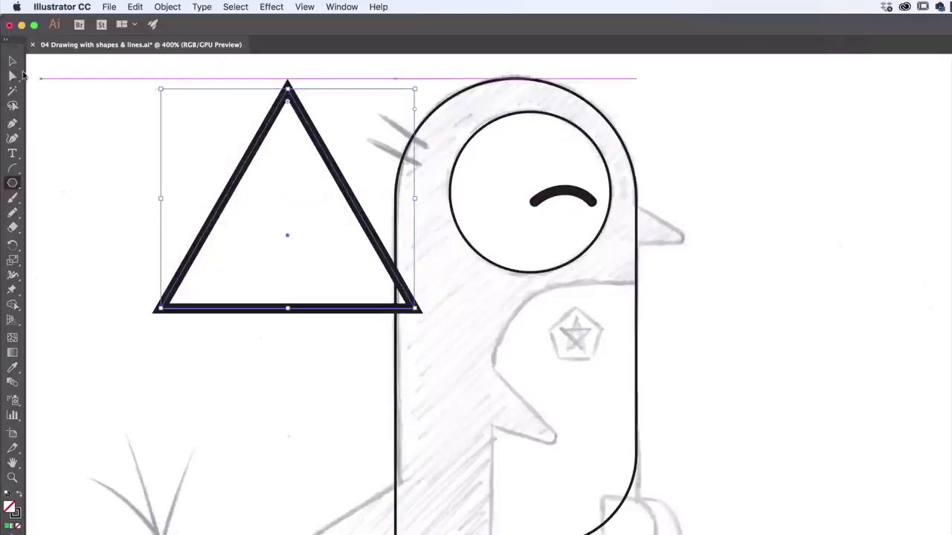
left_click(13, 65)
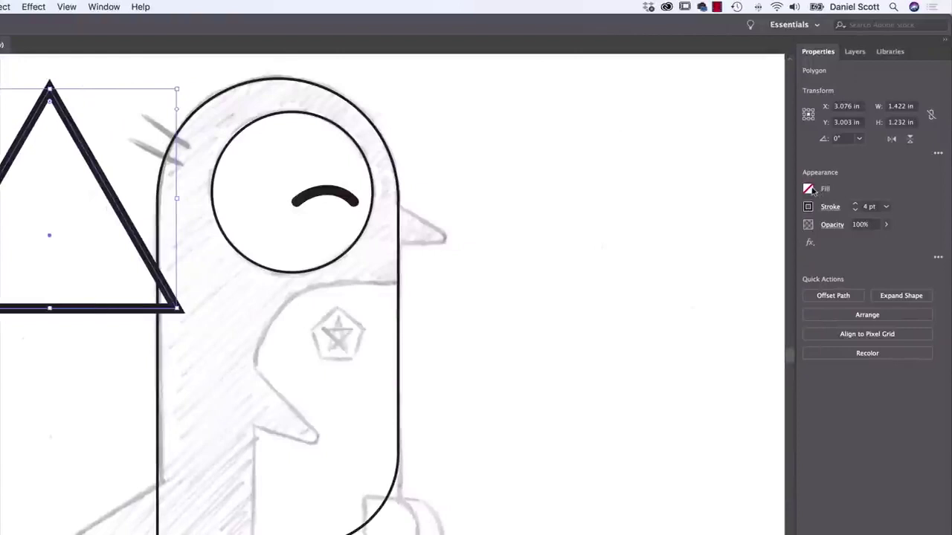
Step: Scale the triangle down, rotate it so that its tip points toward the penguin, and squash it into a narrow beak shape
left_click(809, 190)
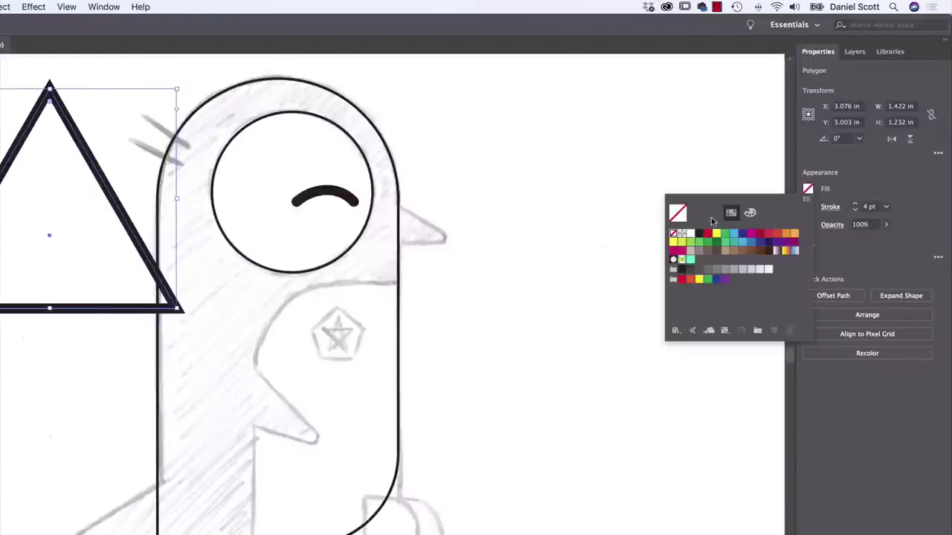
left_click(841, 176)
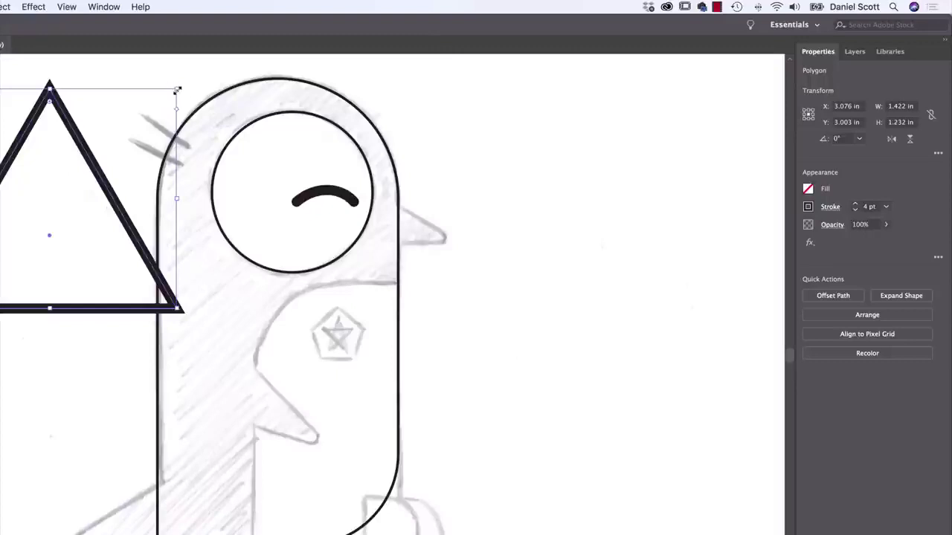
left_click_drag(176, 90, 78, 247)
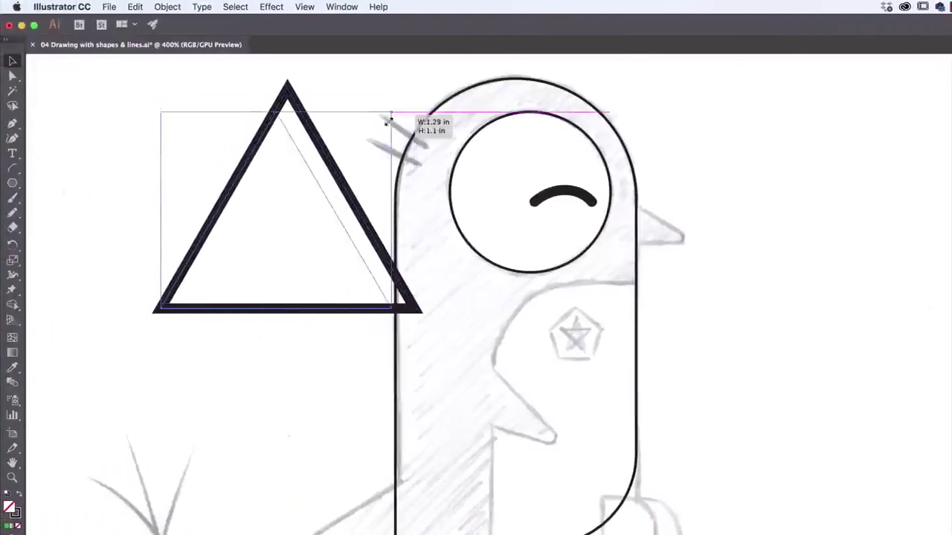
left_click_drag(316, 246, 317, 295)
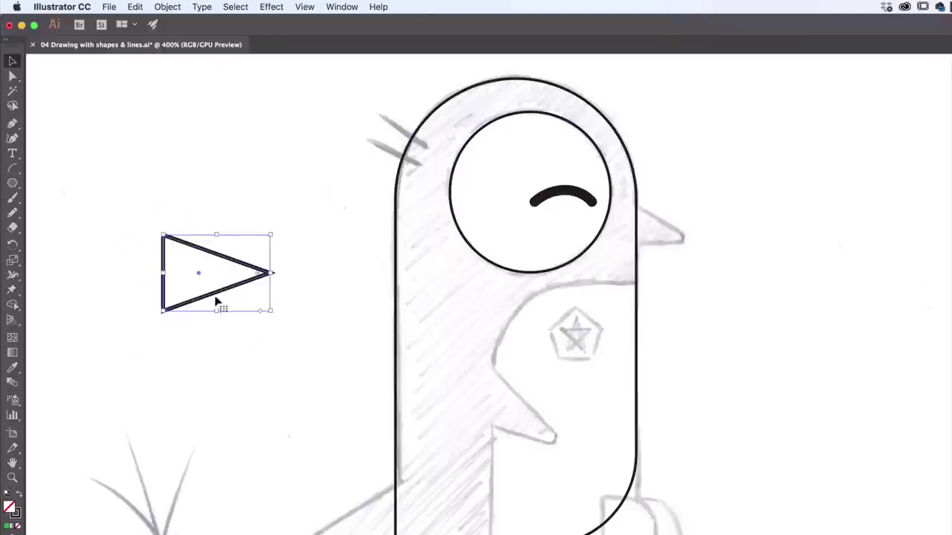
Step: Move the triangle onto the sketched beak, scale it down to fit, and rotate it so its lower edge is roughly level
left_click_drag(219, 301, 684, 253)
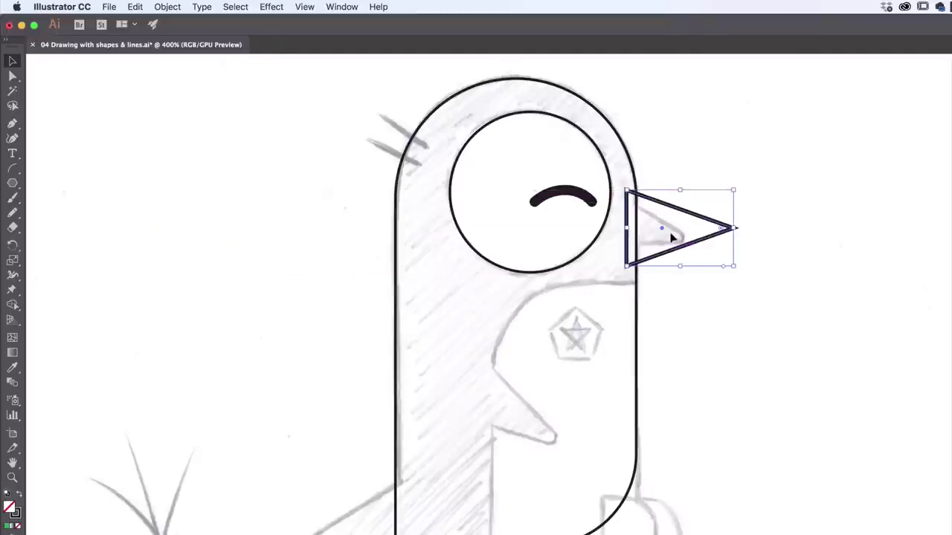
mouse_move(677, 250)
left_mouse_down()
mouse_move(750, 233)
mouse_move(682, 252)
left_mouse_up()
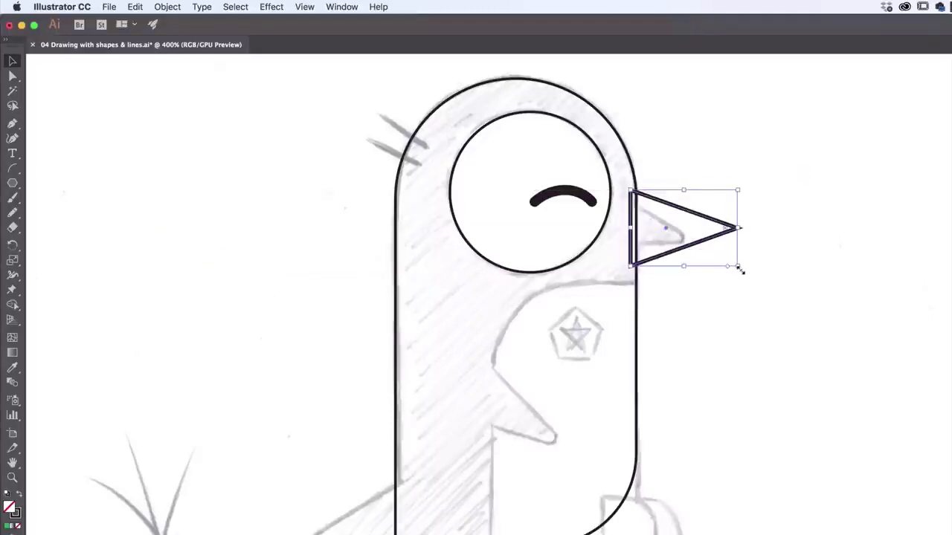
left_click_drag(741, 270, 731, 246)
left_click_drag(730, 189, 672, 236)
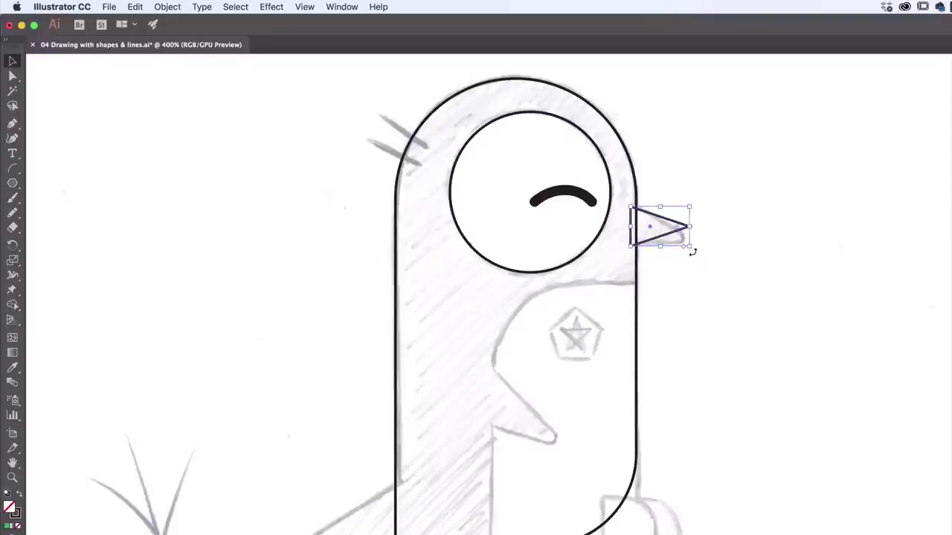
mouse_move(692, 252)
left_mouse_down()
mouse_move(682, 261)
mouse_move(680, 245)
left_mouse_up()
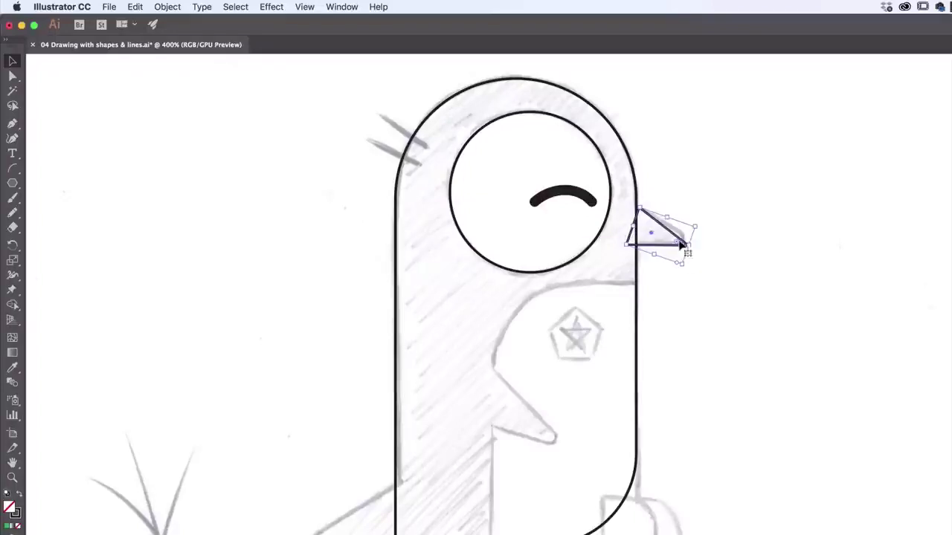
Step: Enlarge and nudge the beak triangle so its base overlaps the head, and round its corners to match the sketched tip
left_click_drag(640, 208, 627, 198)
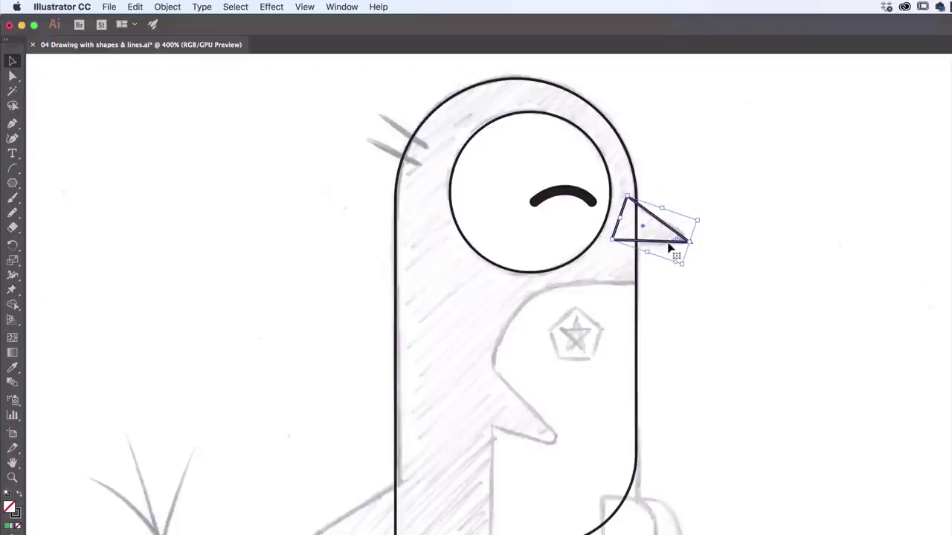
left_click_drag(666, 250, 677, 244)
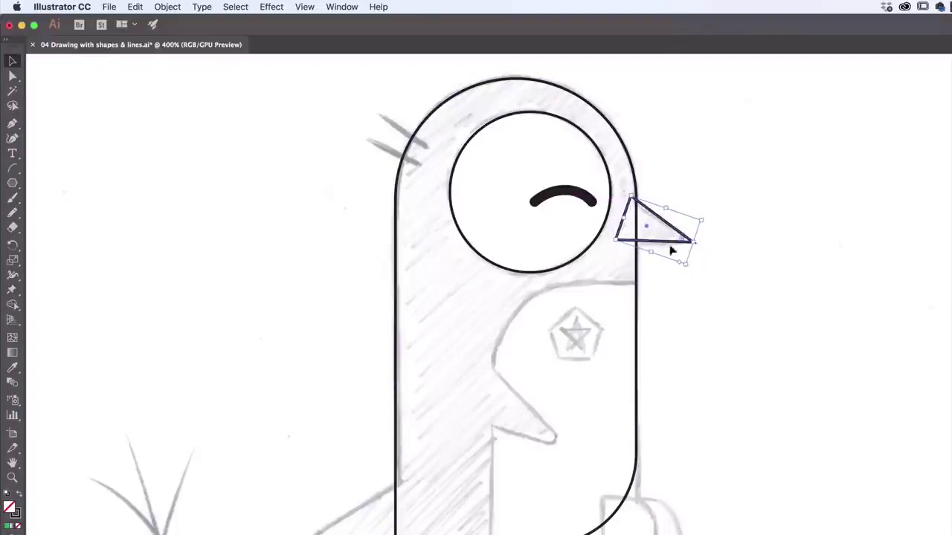
left_click_drag(644, 241, 642, 242)
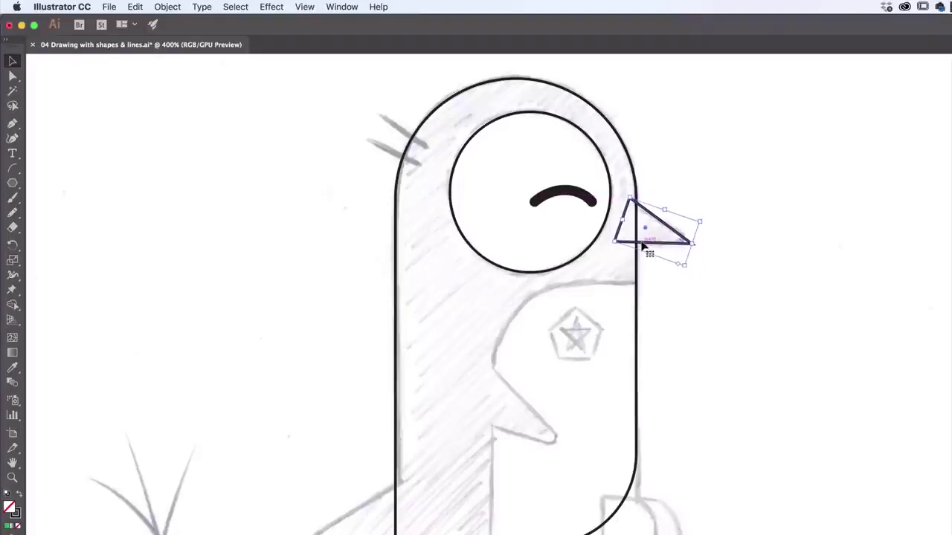
left_click_drag(623, 222, 616, 218)
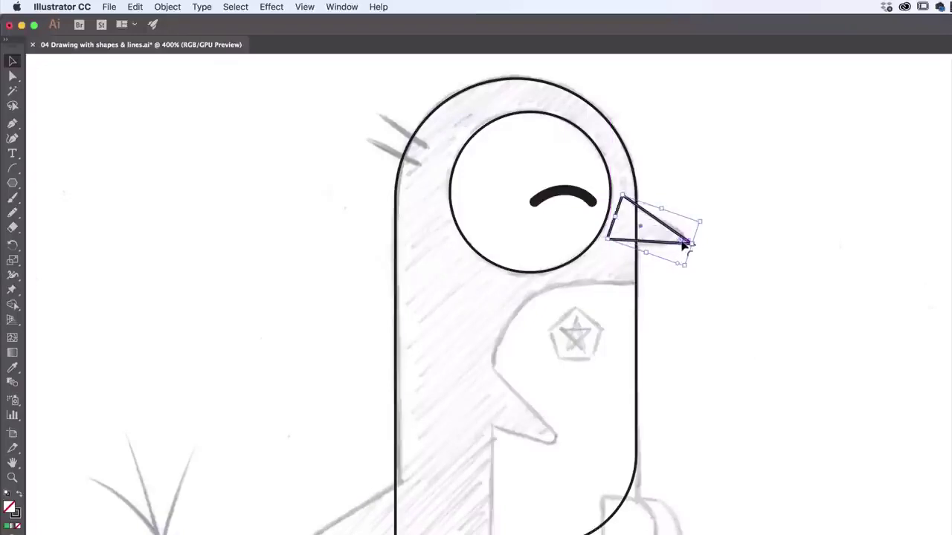
mouse_move(682, 246)
left_mouse_down()
mouse_move(700, 250)
mouse_move(675, 242)
left_mouse_up()
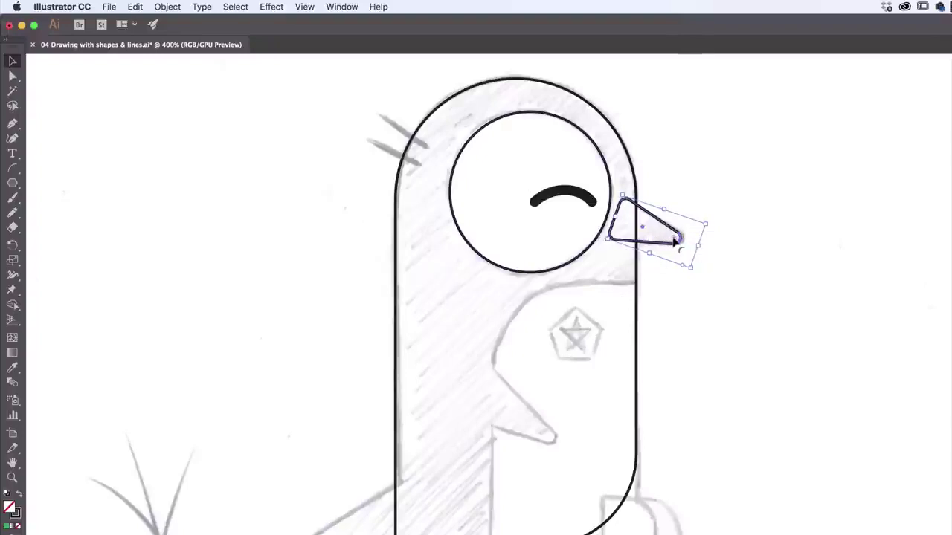
left_click_drag(676, 242, 675, 243)
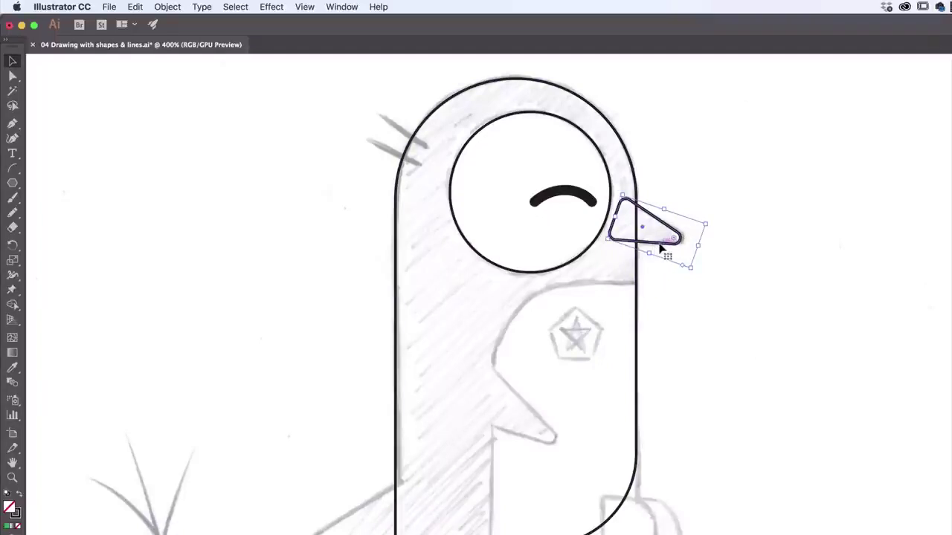
Step: Paste a copy of the beak and move, stretch and rotate it to fit the sketched flipper
left_click(136, 7)
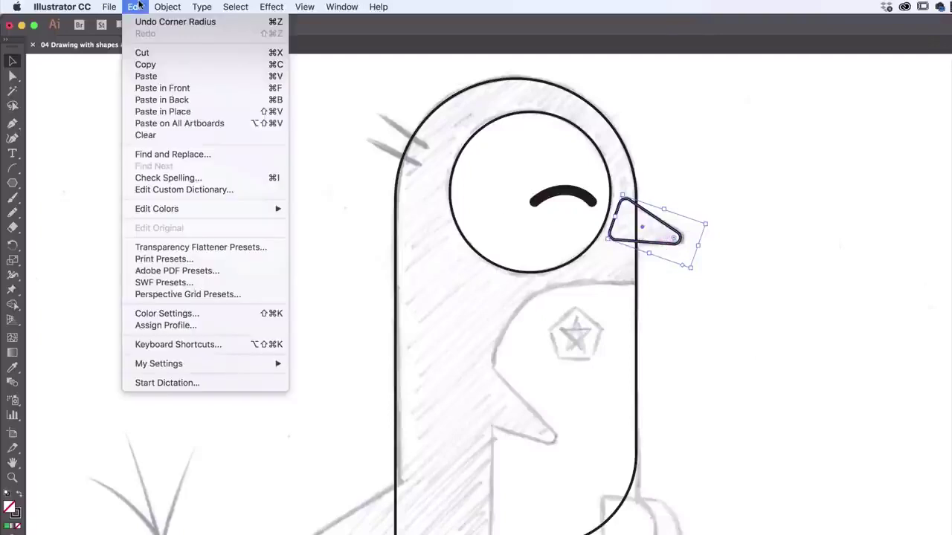
left_click(146, 76)
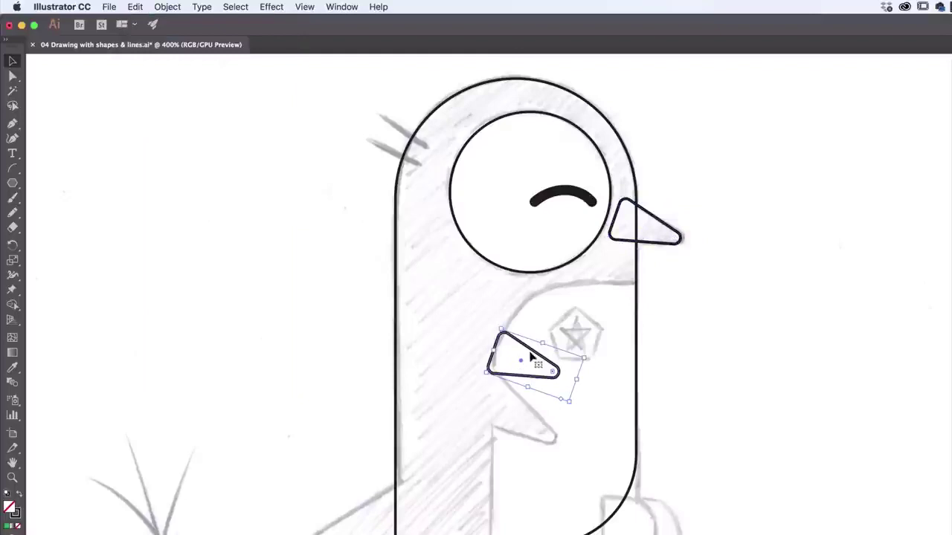
left_click_drag(531, 358, 516, 411)
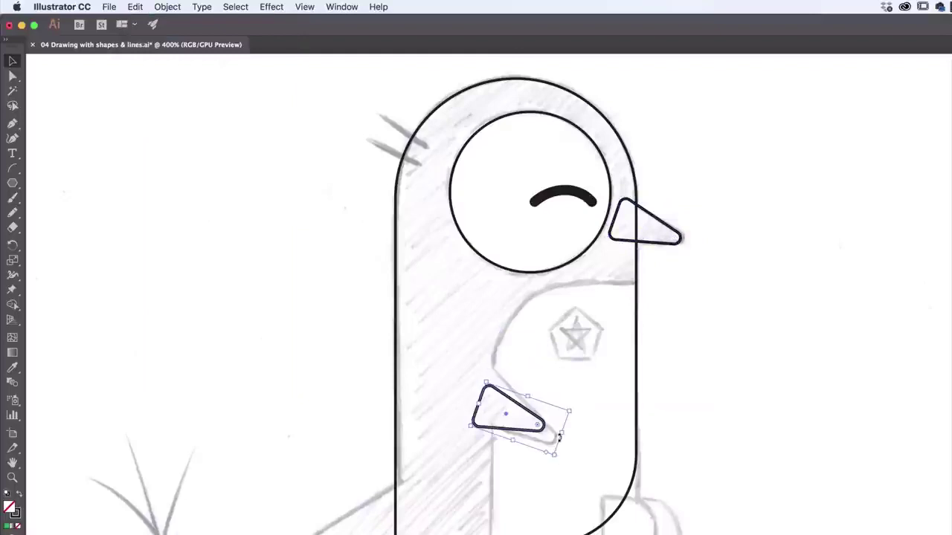
left_click_drag(563, 437, 593, 447)
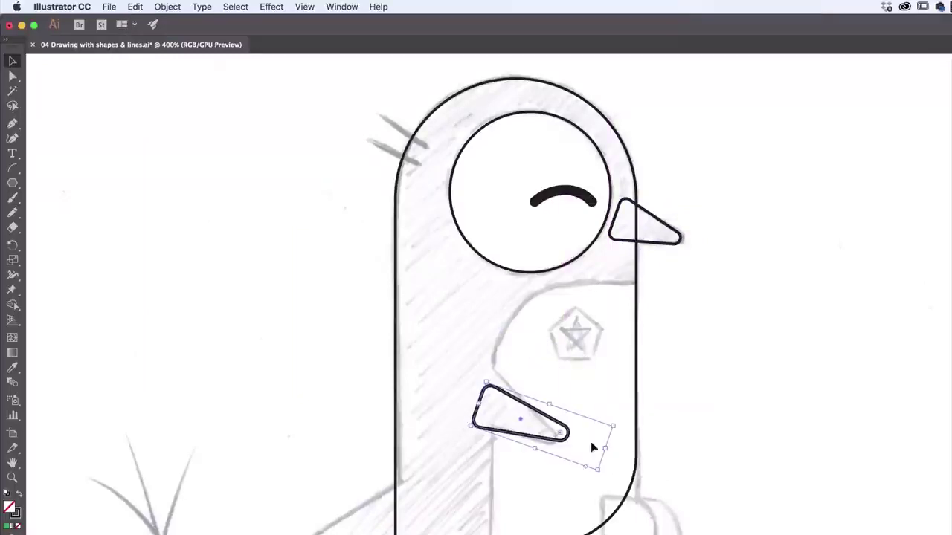
left_click_drag(487, 382, 484, 369)
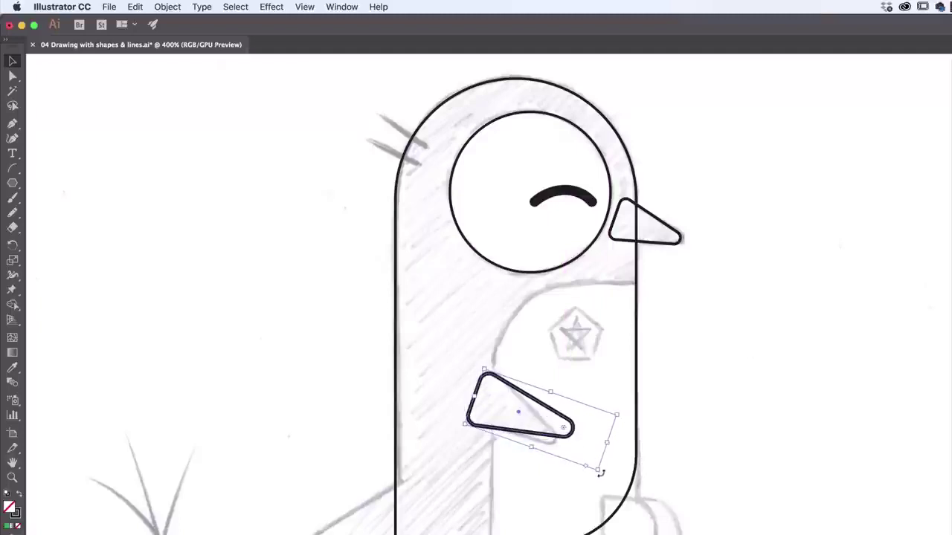
left_click_drag(601, 478, 559, 444)
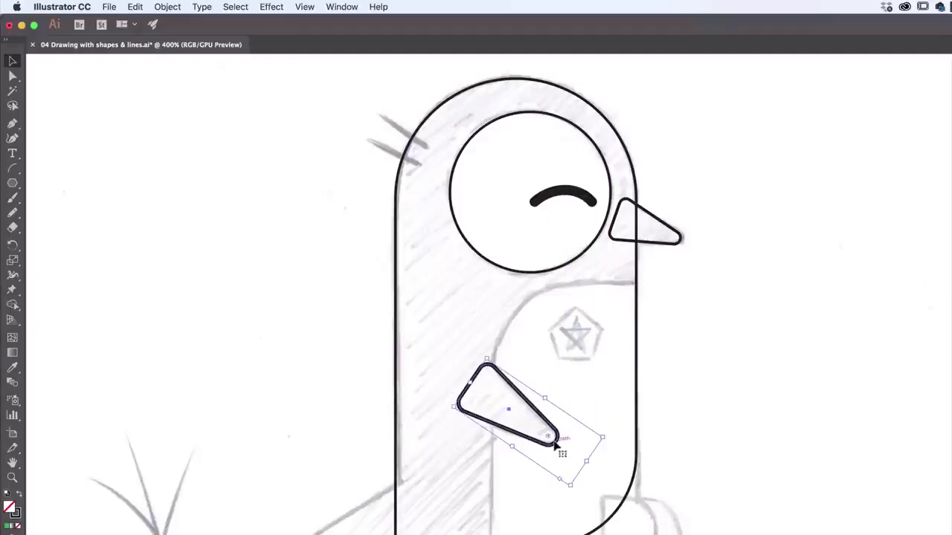
Step: Paste a copy of the flipper shape and turn, position and enlarge it over the sketched tail, flat on the ground line
key("super+v")
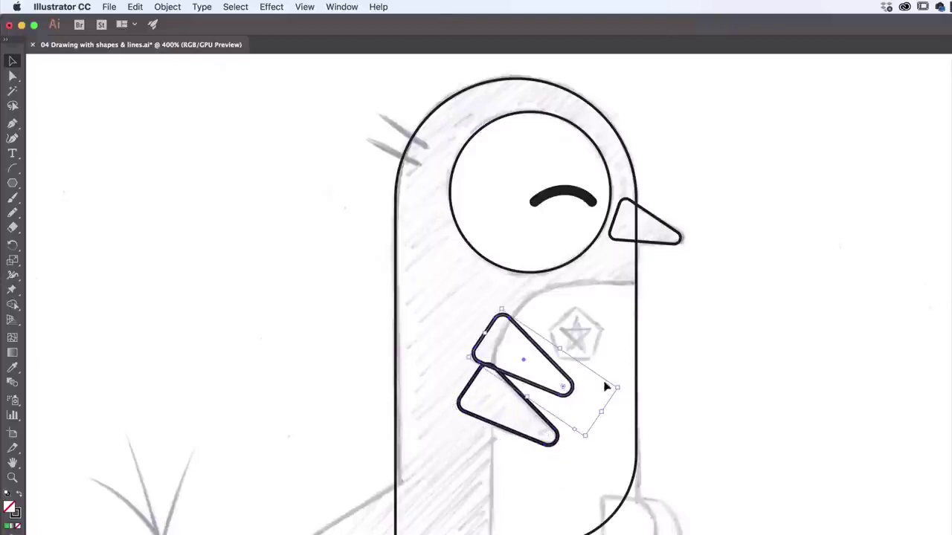
left_click_drag(575, 389, 454, 470)
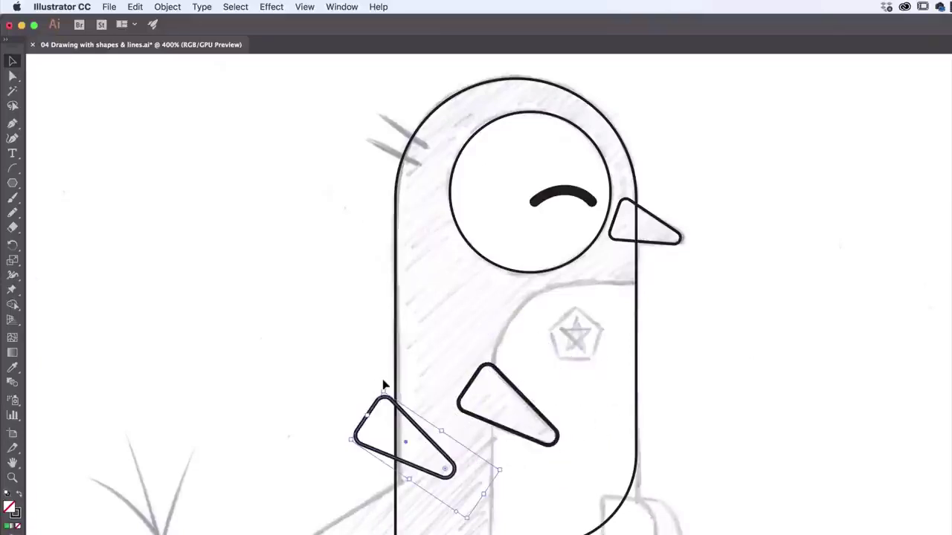
left_click_drag(385, 389, 561, 499)
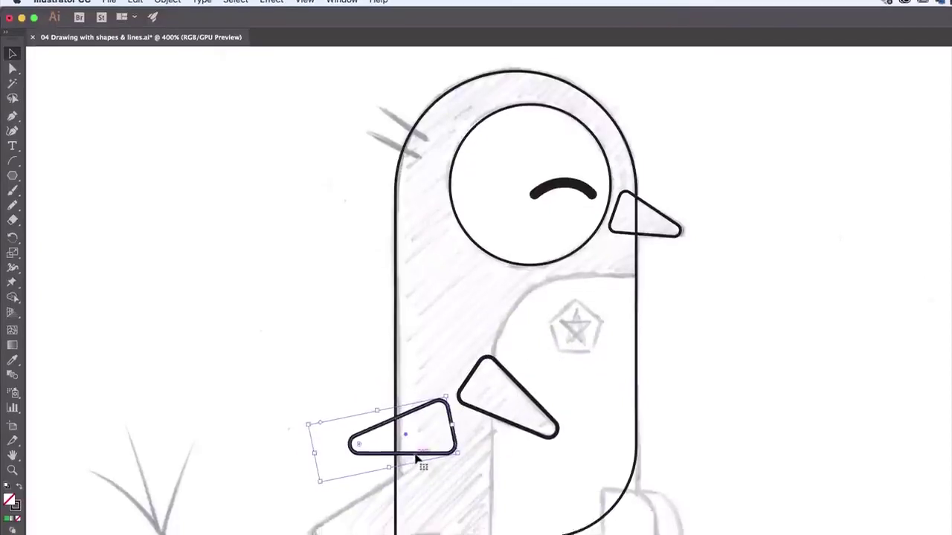
left_click_drag(415, 462, 395, 529)
left_click_drag(395, 426, 380, 446)
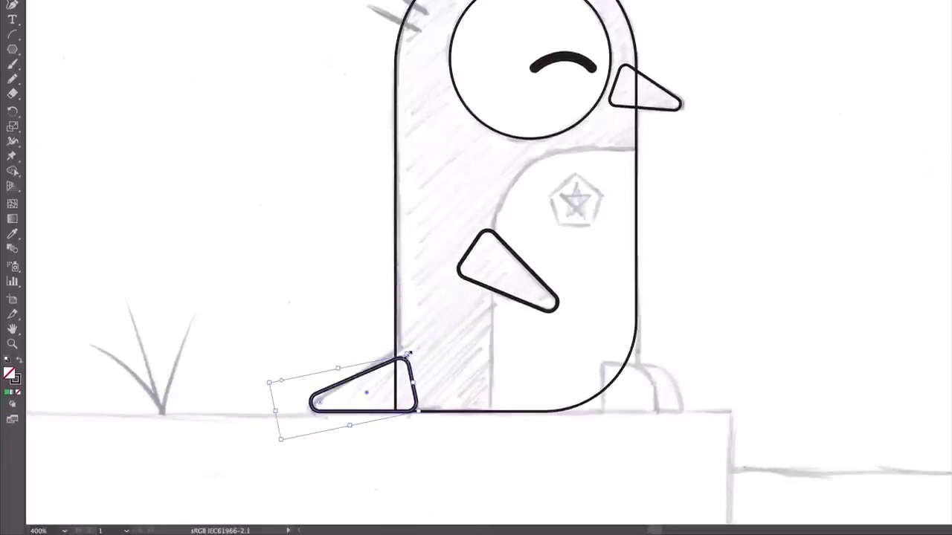
left_click_drag(407, 379, 432, 345)
left_click_drag(372, 414, 357, 415)
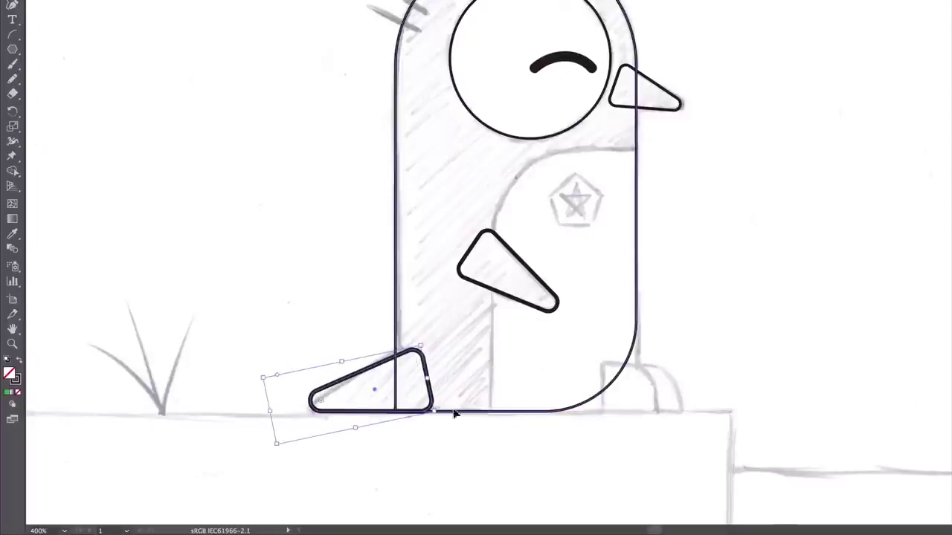
left_click(296, 4)
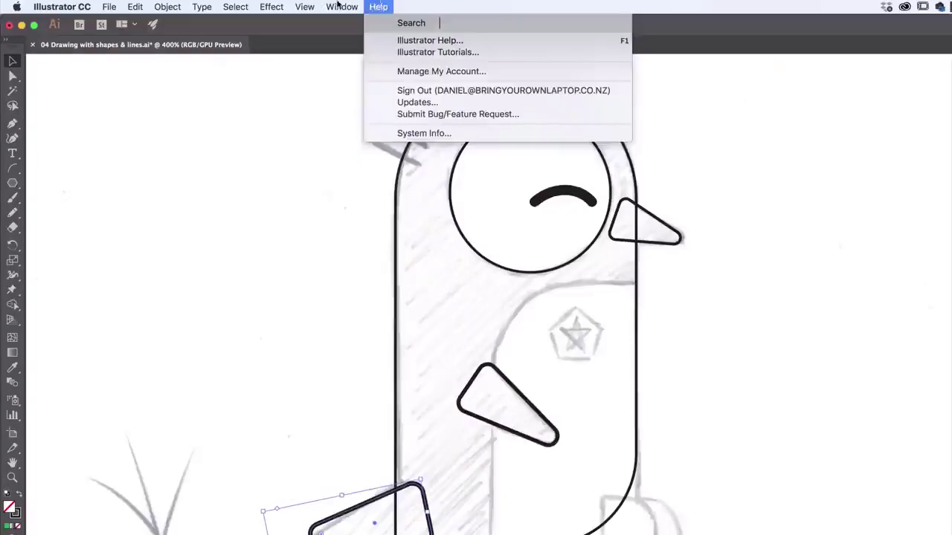
left_click(312, 6)
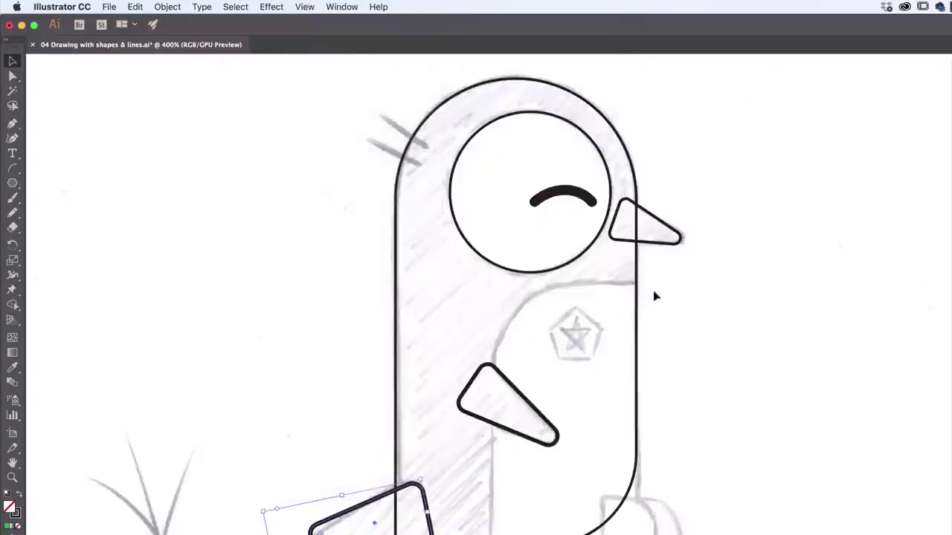
Step: Draw a belly rectangle about 0.814 by 1.477 in, from the body's beak-side edge below the eye down to its base
left_click(6, 183)
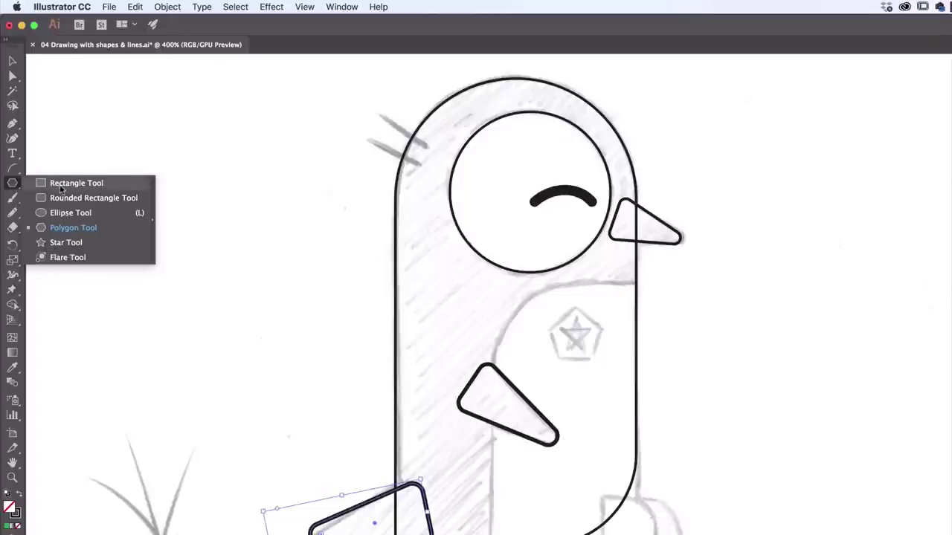
left_click(60, 184)
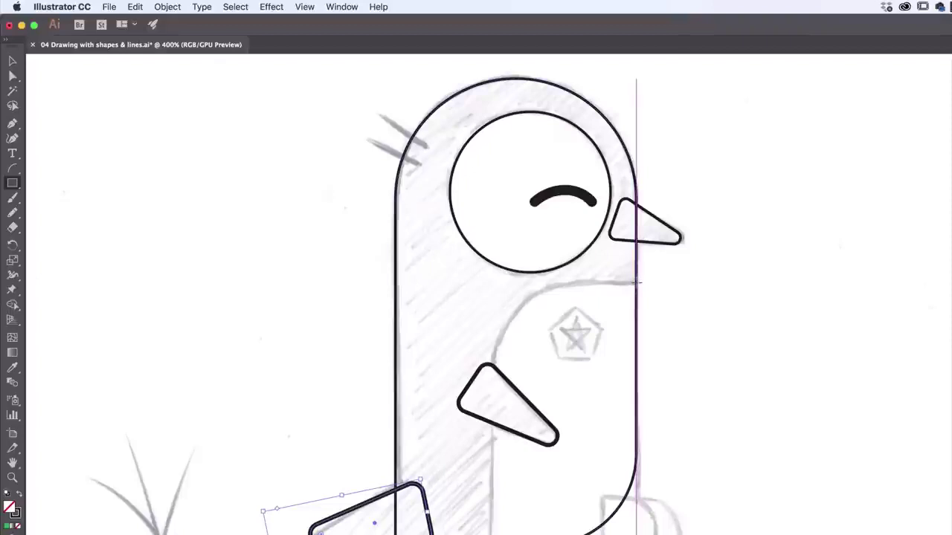
left_click_drag(637, 283, 393, 435)
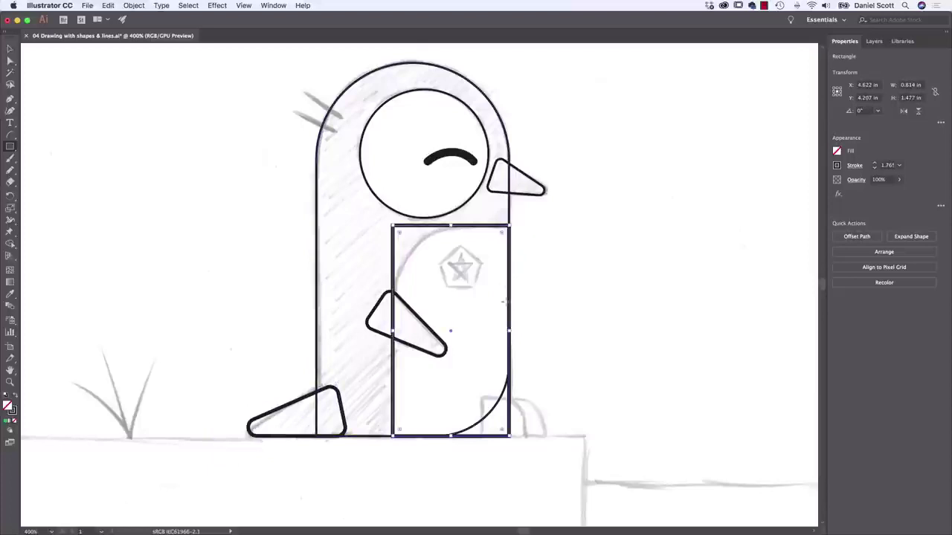
Step: Round only the belly rectangle's upper-left and lower-right corners to follow the sketched curve and the body outline
key("v")
left_click_drag(400, 234, 476, 308)
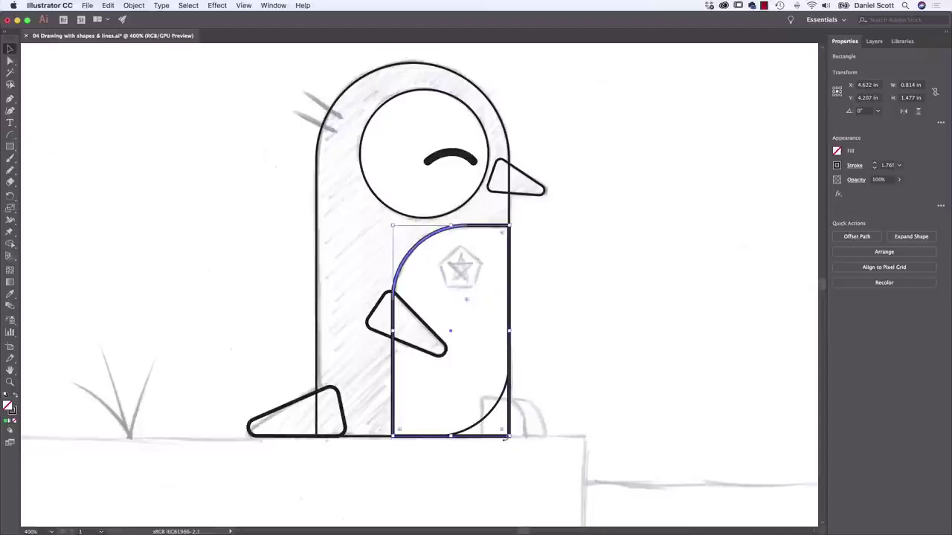
left_click_drag(504, 434, 411, 365)
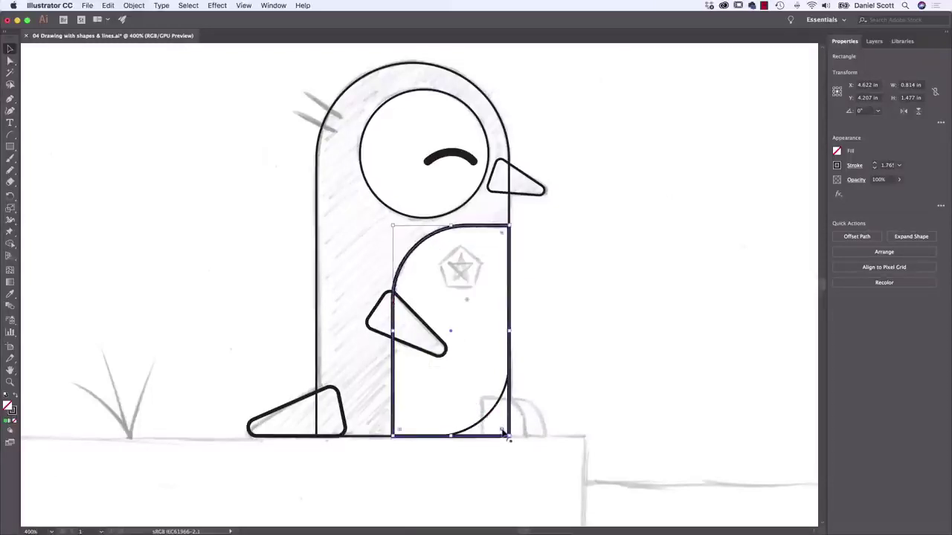
left_click_drag(505, 432, 430, 374)
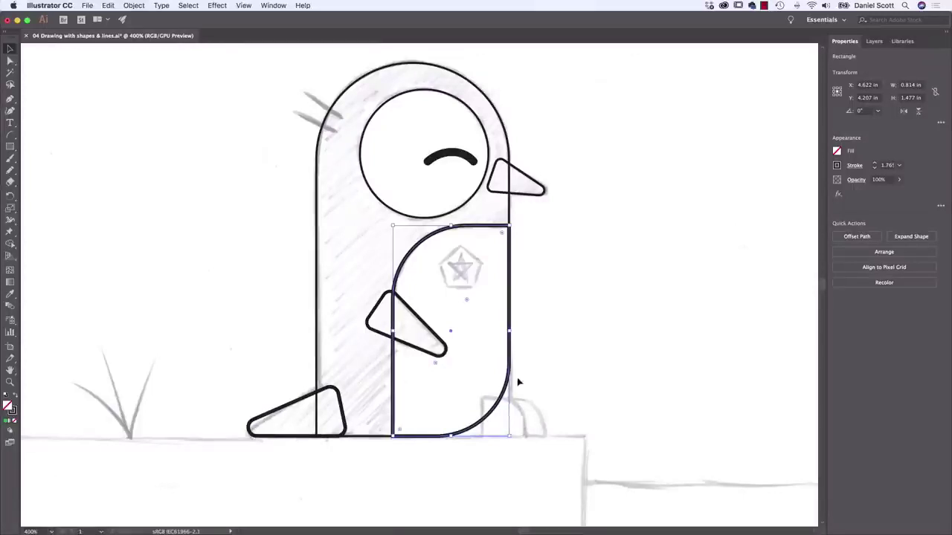
Step: Draw a rectangle about 0.309 by 0.283 in over the sketched foot and fully round its upper-right corner
left_click(10, 147)
left_click_drag(478, 398, 525, 437)
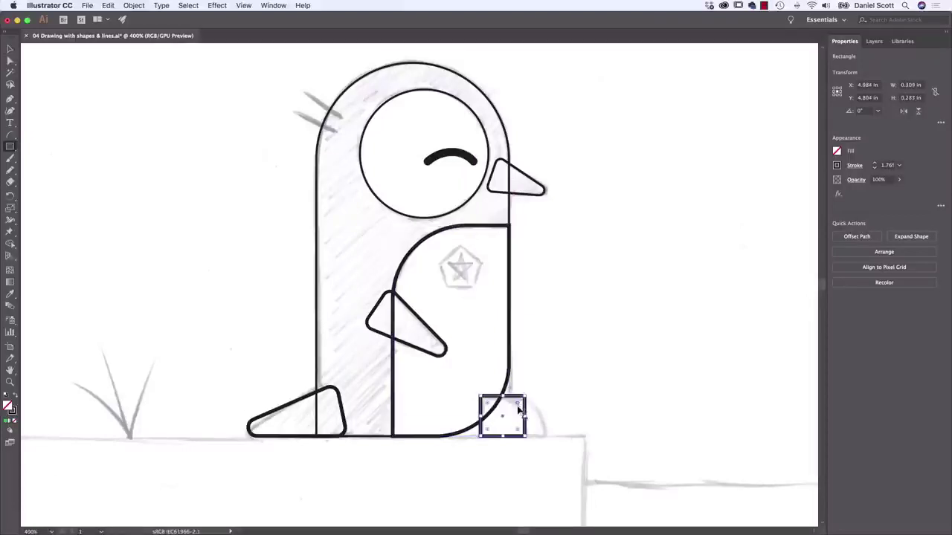
left_click(11, 49)
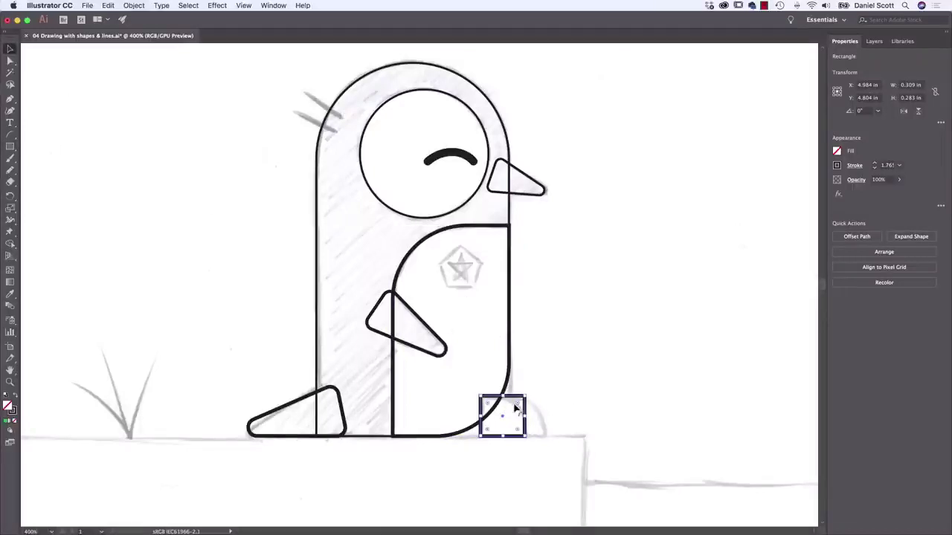
left_click_drag(519, 405, 438, 283)
Step: Duplicate the foot slightly farther forward along the ground line to form the second foot, and deselect it
mouse_move(519, 410)
left_mouse_down()
mouse_move(543, 448)
mouse_move(546, 416)
mouse_move(536, 410)
left_mouse_up()
left_click_drag(544, 444, 547, 423)
left_click(612, 391)
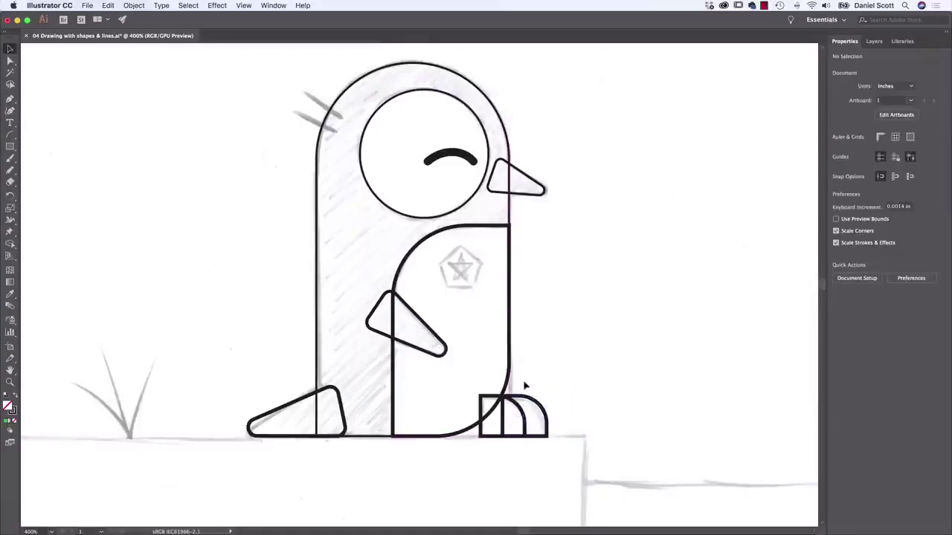
Step: Draw two straight lines with the Line Segment tool over the sketched hair strands at the back of the penguin's head
key("super+Tab")
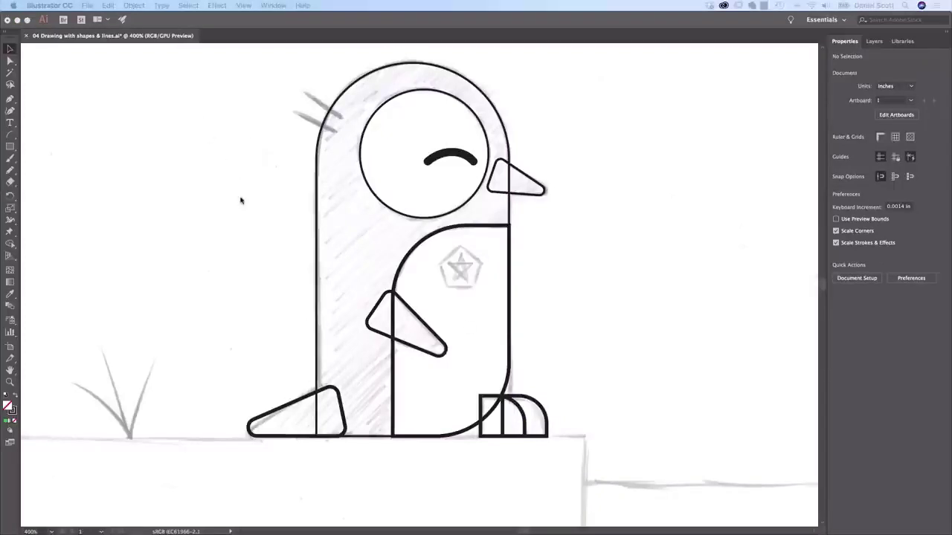
left_click(12, 136)
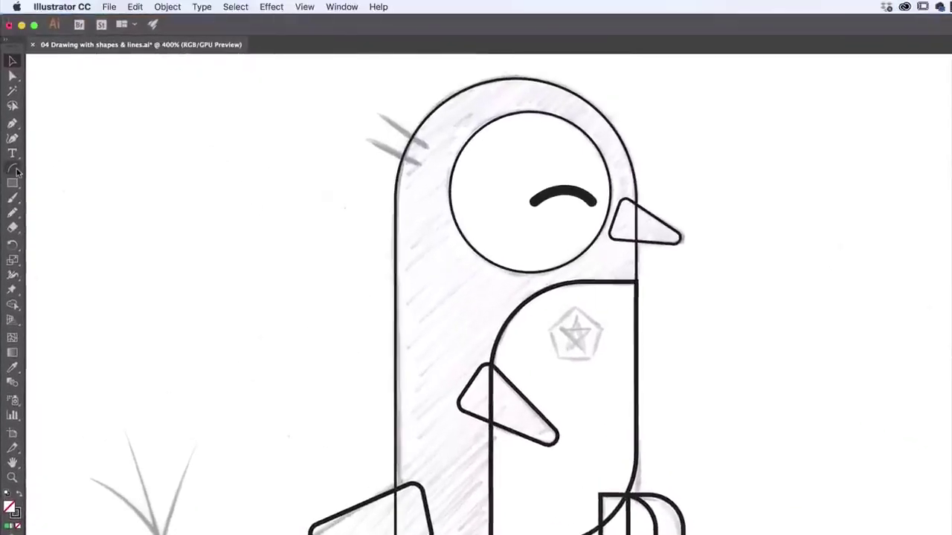
left_click_drag(15, 171, 47, 172)
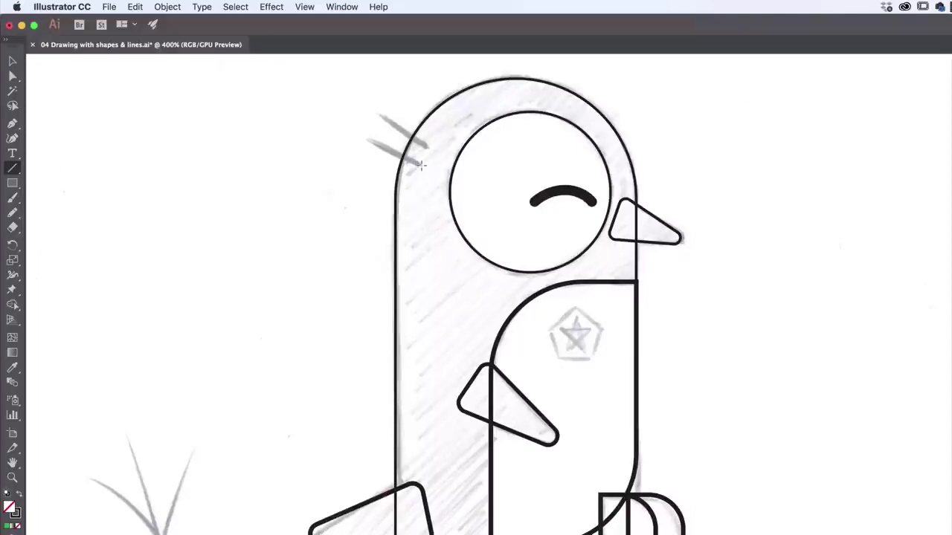
left_click_drag(421, 165, 366, 137)
left_click_drag(429, 146, 380, 112)
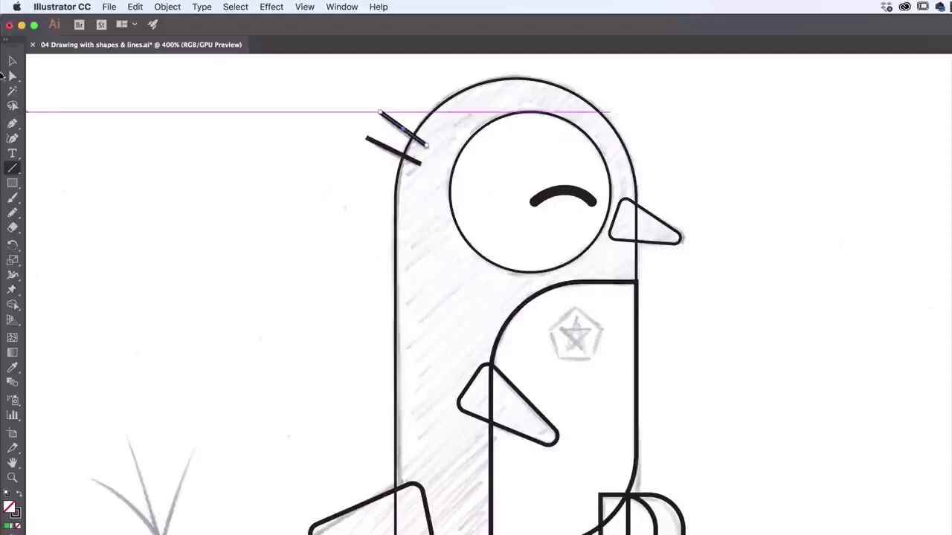
key("v")
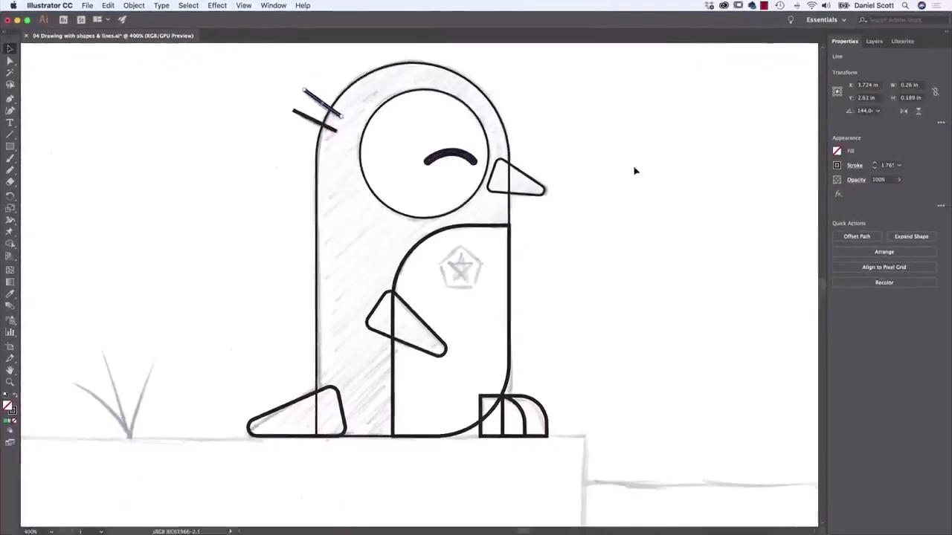
Step: Try a 4 pt stroke weight on the upper hair line alone and undo the weight increases back to 2 pt
left_click(874, 163)
left_click(874, 164)
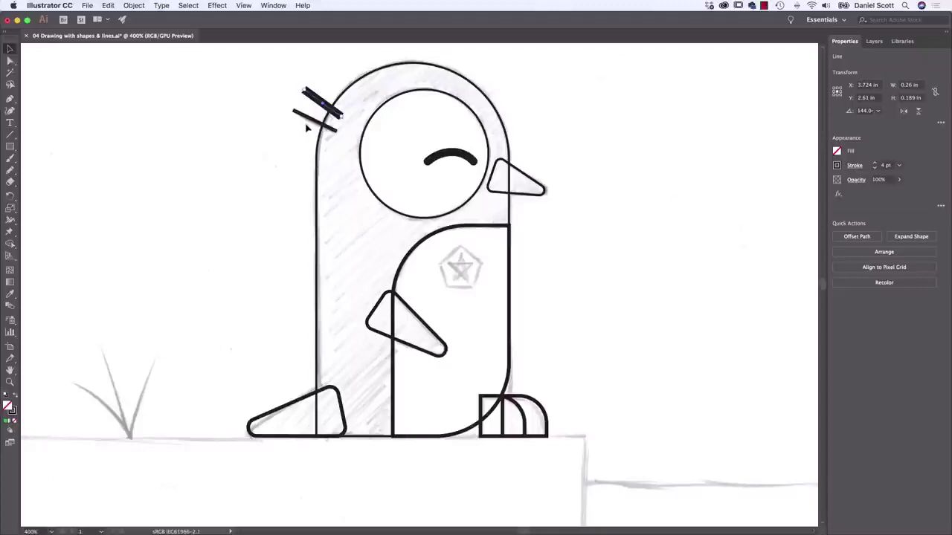
left_click(108, 6)
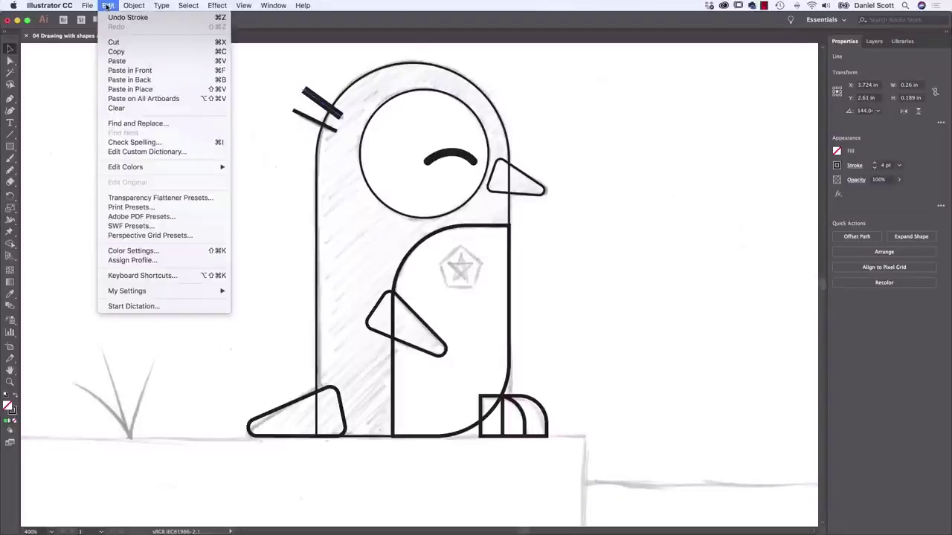
left_click(109, 11)
left_click(109, 11)
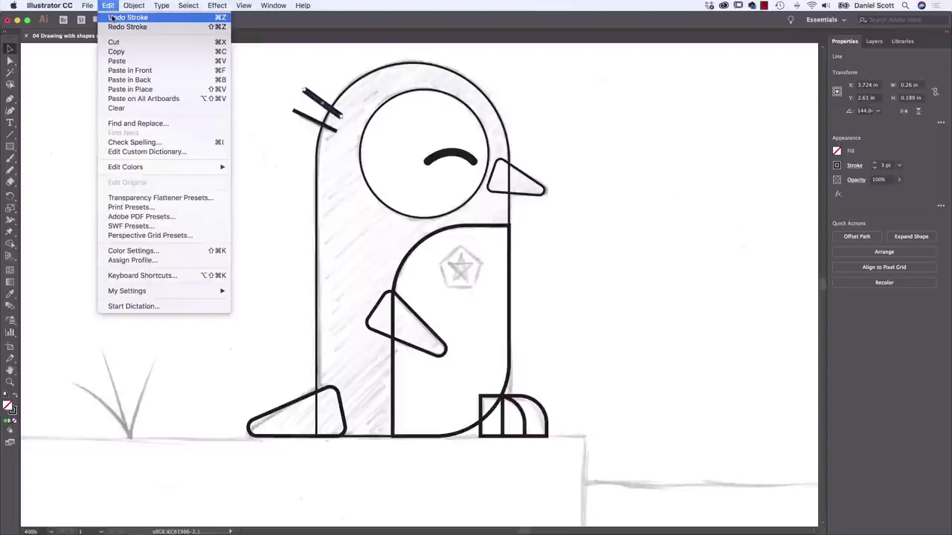
left_click(113, 22)
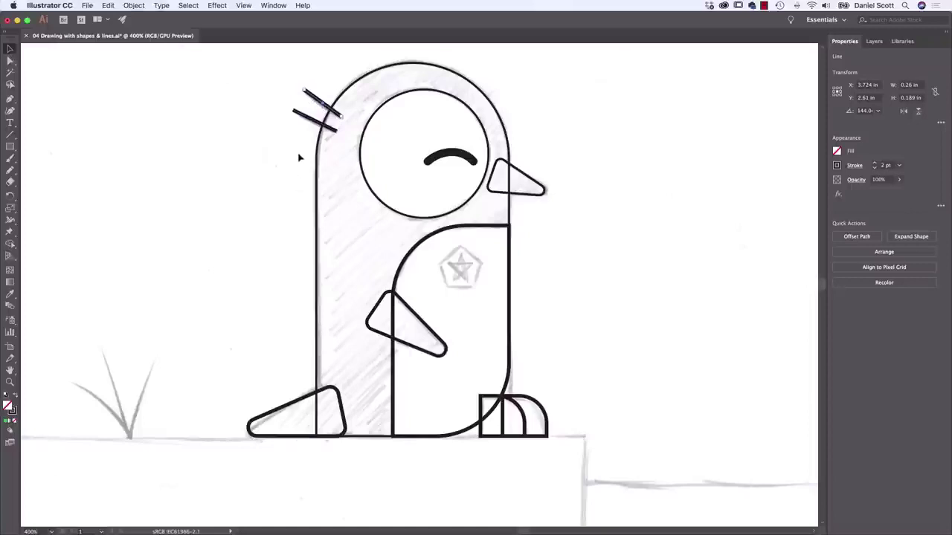
Step: Select both hair lines together and give them a 4 pt stroke with round caps
left_click(310, 121, "shift")
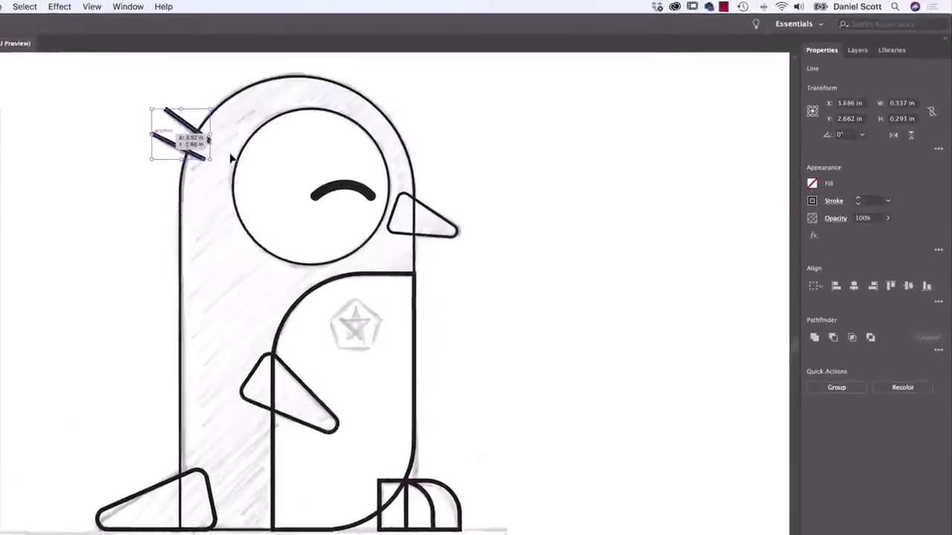
left_click(886, 207)
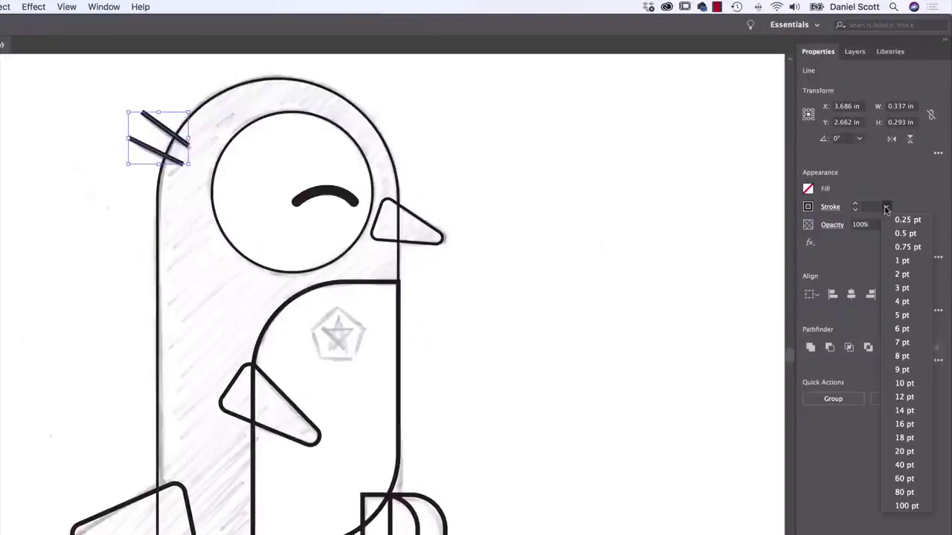
left_click(900, 302)
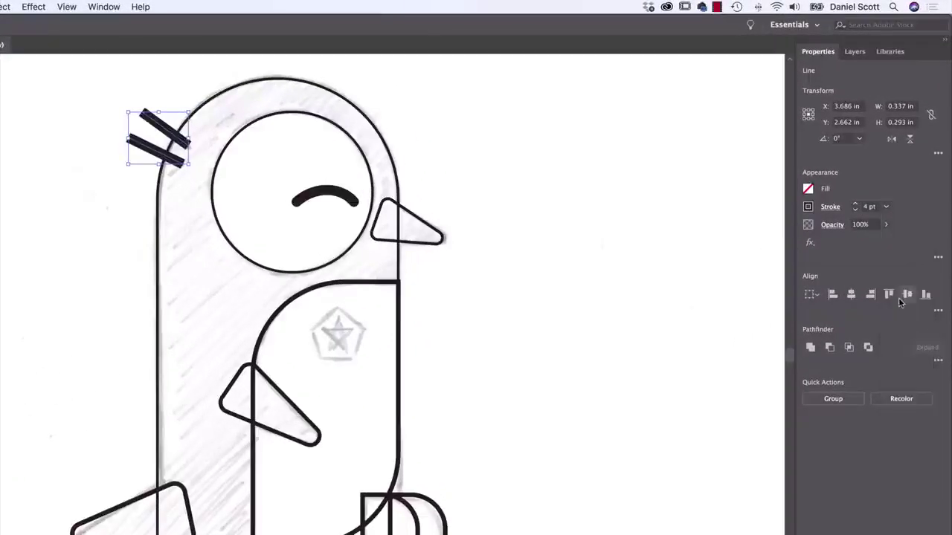
left_click(829, 207)
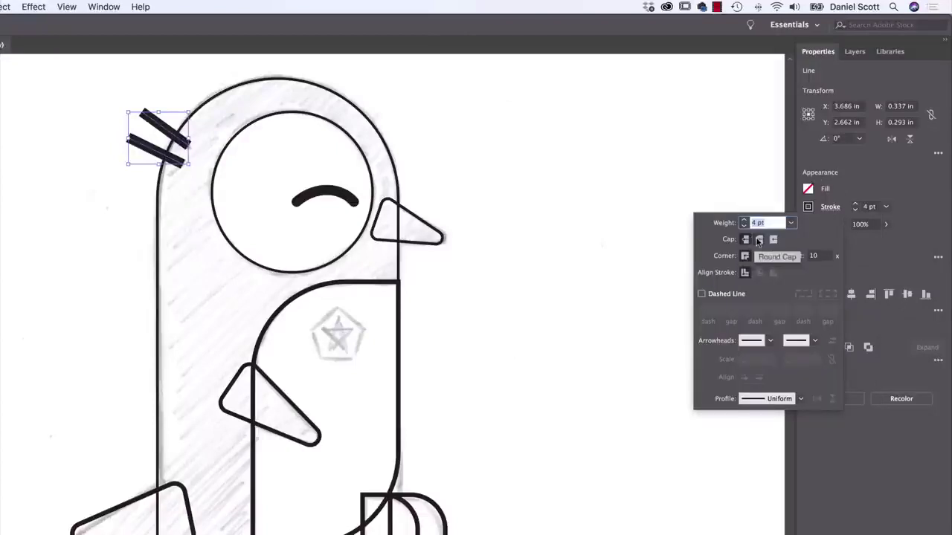
left_click(759, 239)
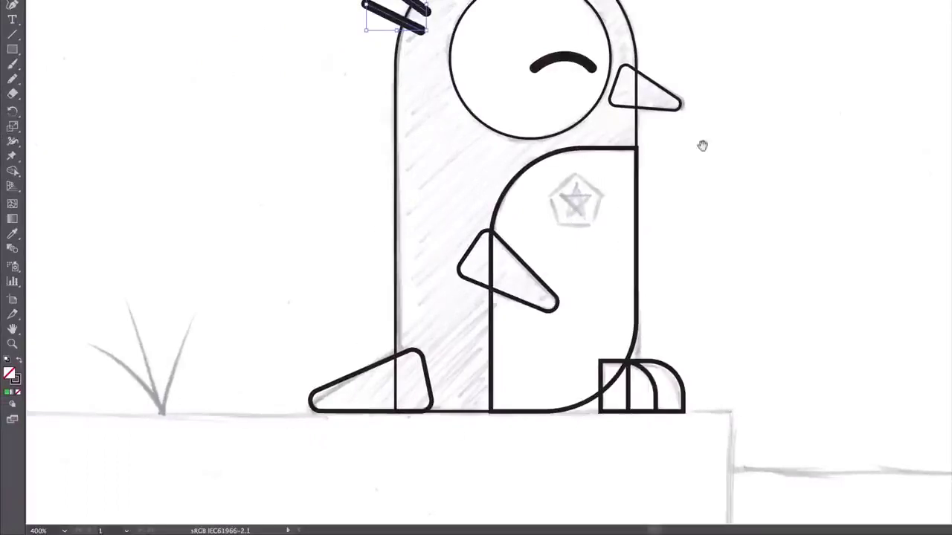
Step: Switch to the Polygon tool for tracing the large separate pentagon-and-star badge sketch
mouse_move(893, 47)
left_mouse_down()
mouse_move(665, 153)
mouse_move(691, 144)
mouse_move(310, 302)
mouse_move(318, 296)
left_mouse_up()
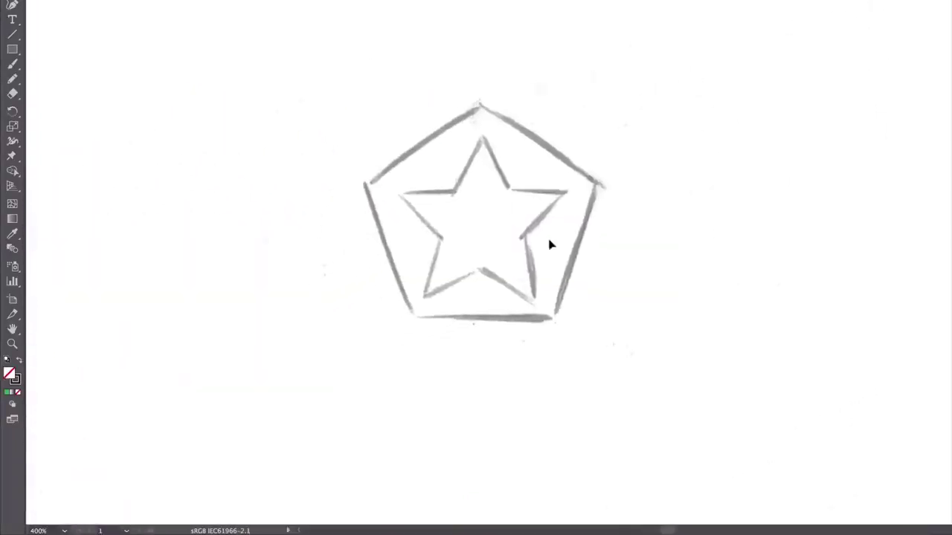
left_click(19, 52)
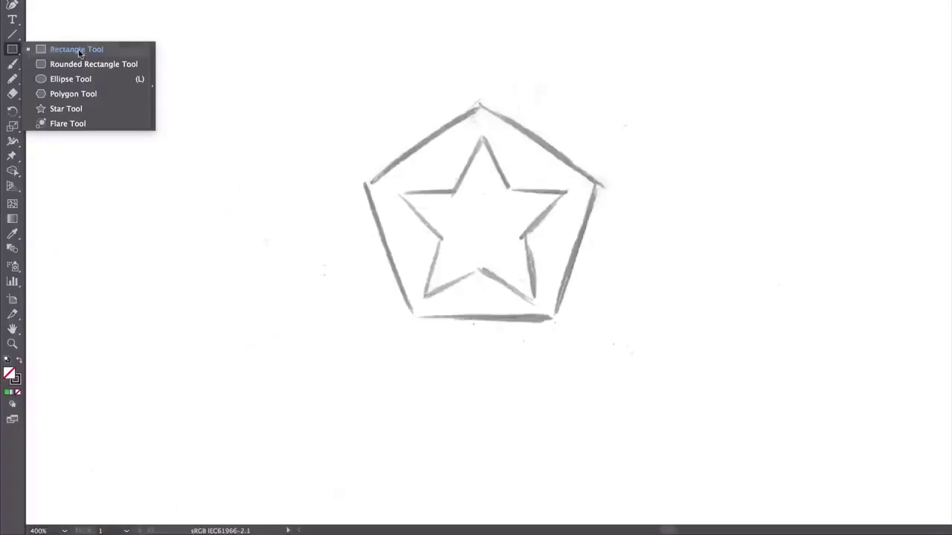
left_click(63, 94)
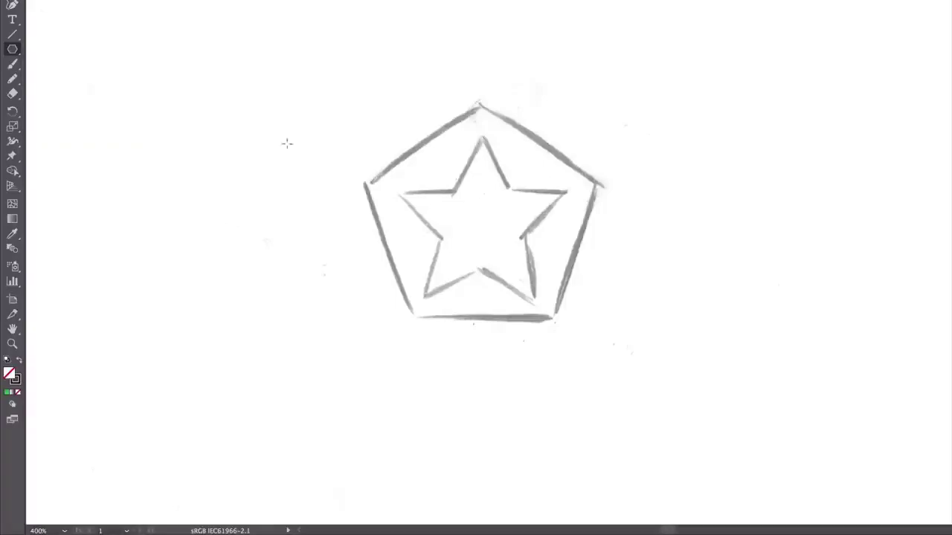
left_click_drag(266, 87, 350, 185)
key("ctrl+z")
left_click_drag(273, 63, 355, 154)
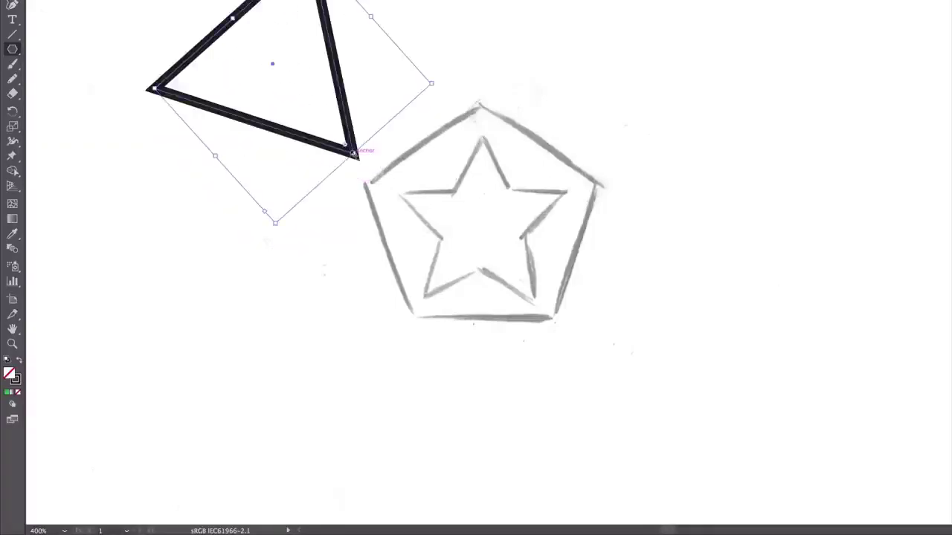
key("ctrl+z")
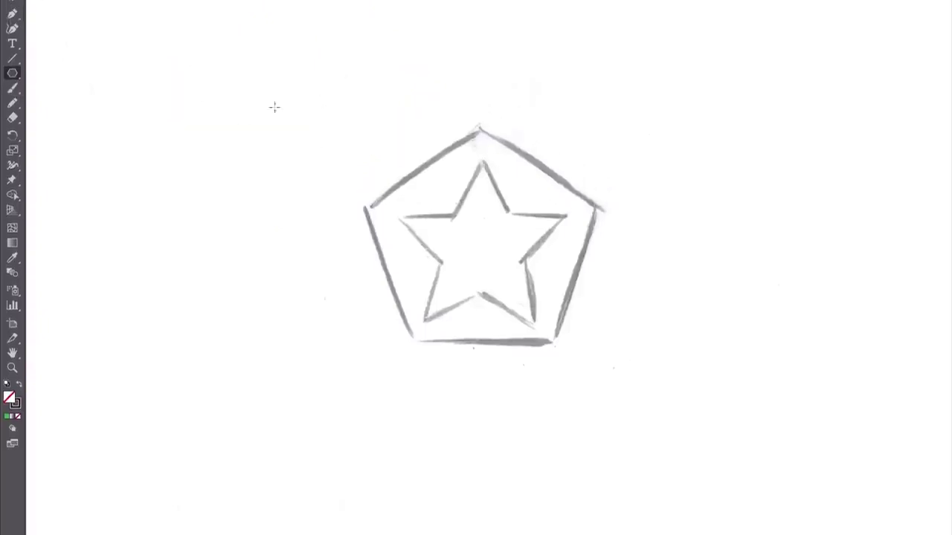
Step: Create a polygon with 5 sides and a radius of 0.6762 in beside the badge sketch
left_click(320, 94)
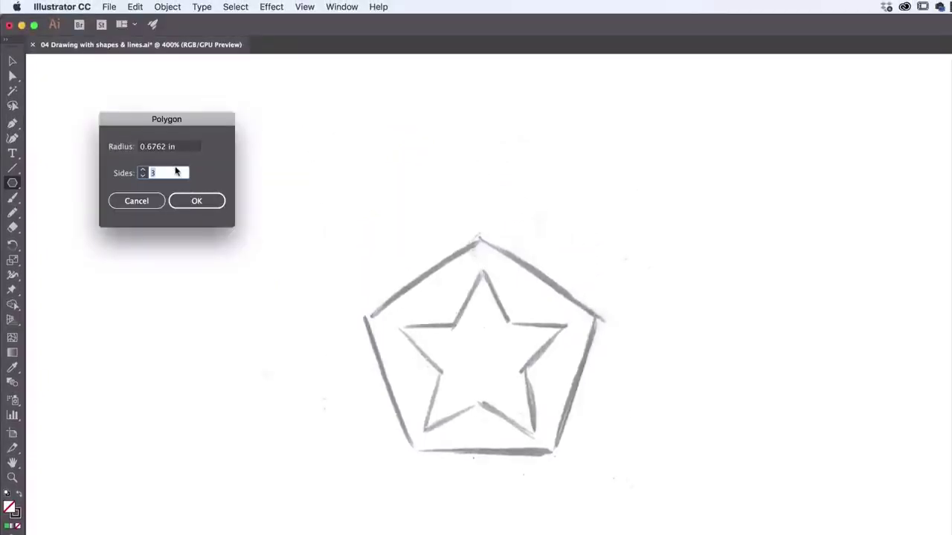
type("5")
left_click(194, 201)
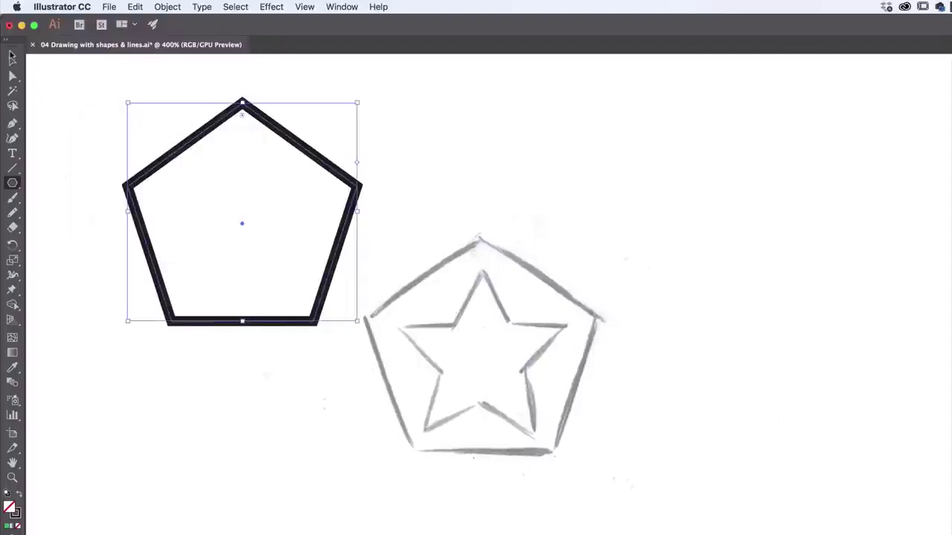
Step: Move the pentagon onto the sketched badge and scale it proportionally until its edges match the sketched outline
left_click(12, 59)
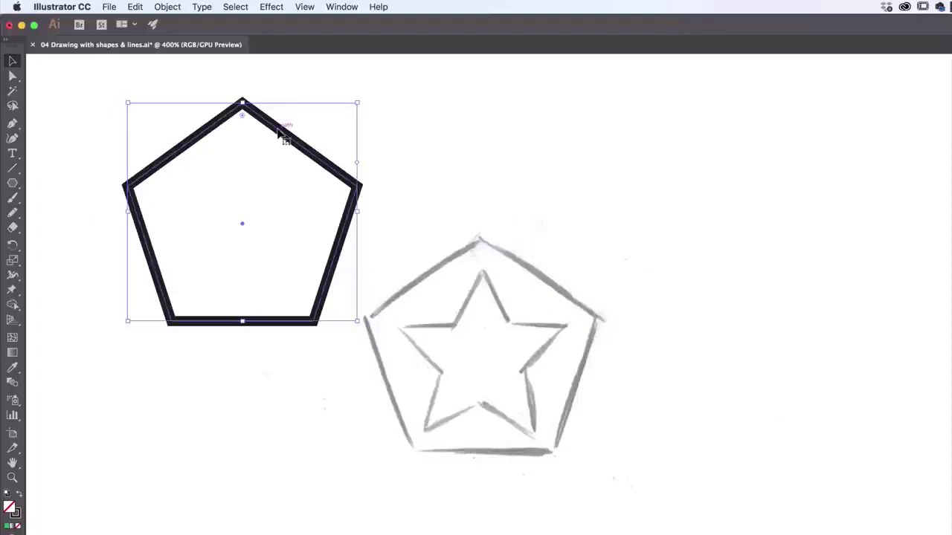
mouse_move(280, 132)
left_mouse_down()
mouse_move(585, 282)
mouse_move(595, 261)
mouse_move(519, 266)
mouse_move(320, 153)
left_mouse_up()
mouse_move(399, 339)
left_mouse_down()
mouse_move(490, 297)
mouse_move(446, 309)
mouse_move(498, 415)
mouse_move(400, 335)
mouse_move(542, 436)
mouse_move(412, 348)
left_mouse_up()
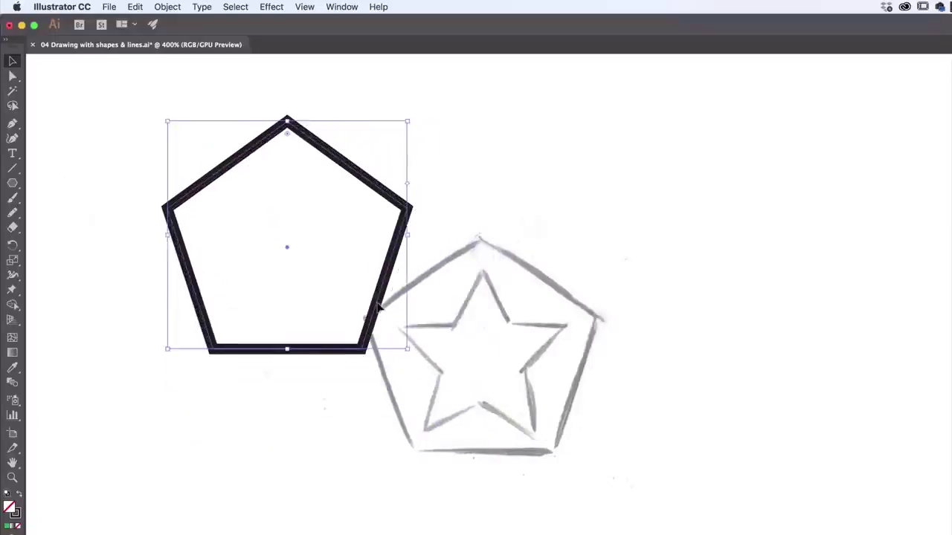
left_click_drag(272, 158, 455, 257)
left_click_drag(604, 460, 599, 452)
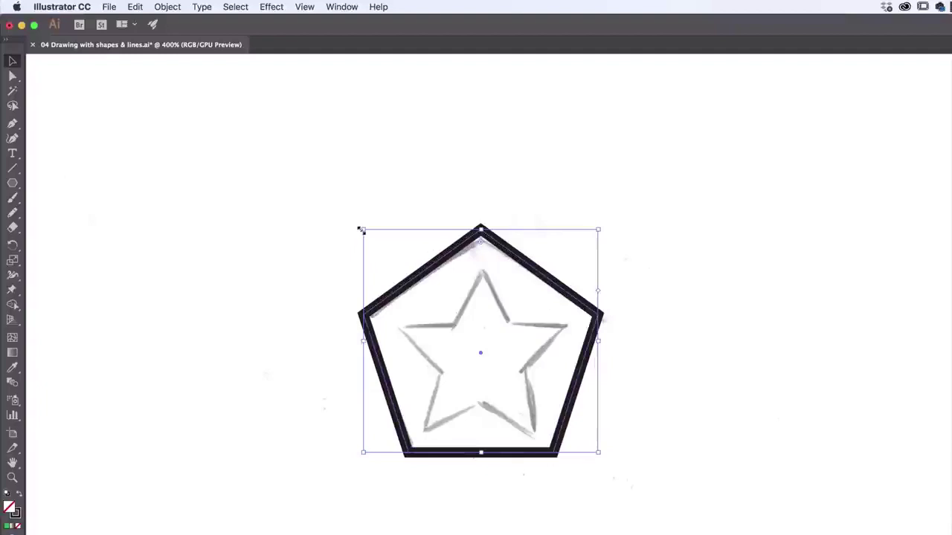
left_click_drag(363, 229, 367, 234)
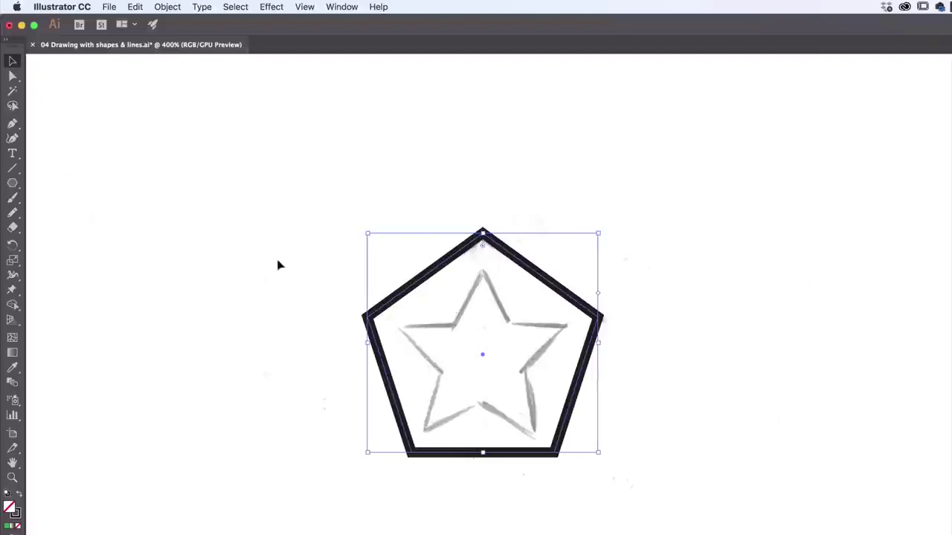
Step: Switch to the Star tool for tracing the star inside the pentagon
left_click(12, 183)
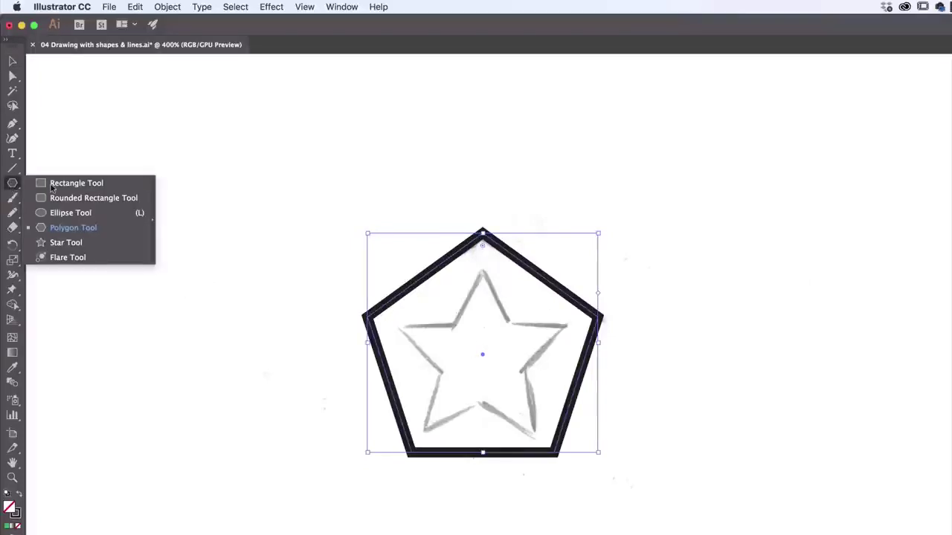
left_click(58, 244)
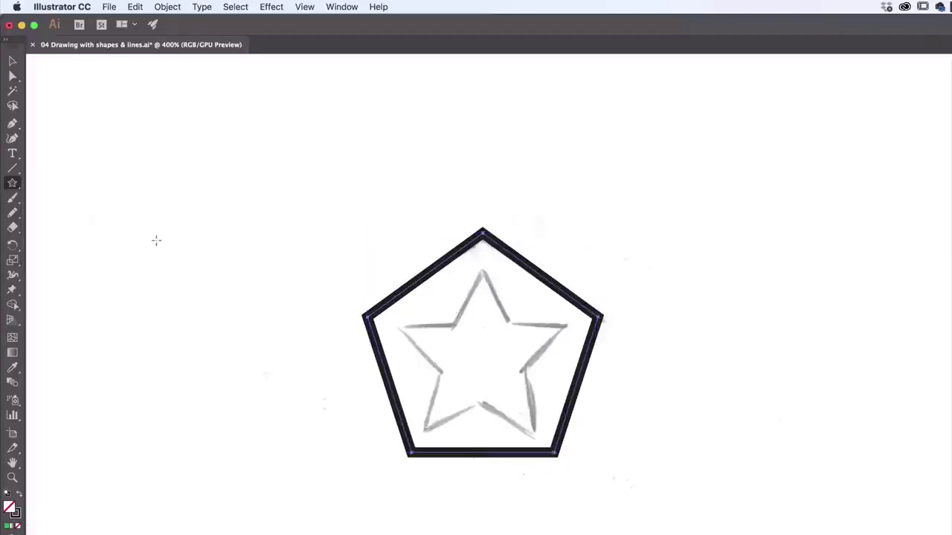
left_click_drag(232, 175, 292, 223)
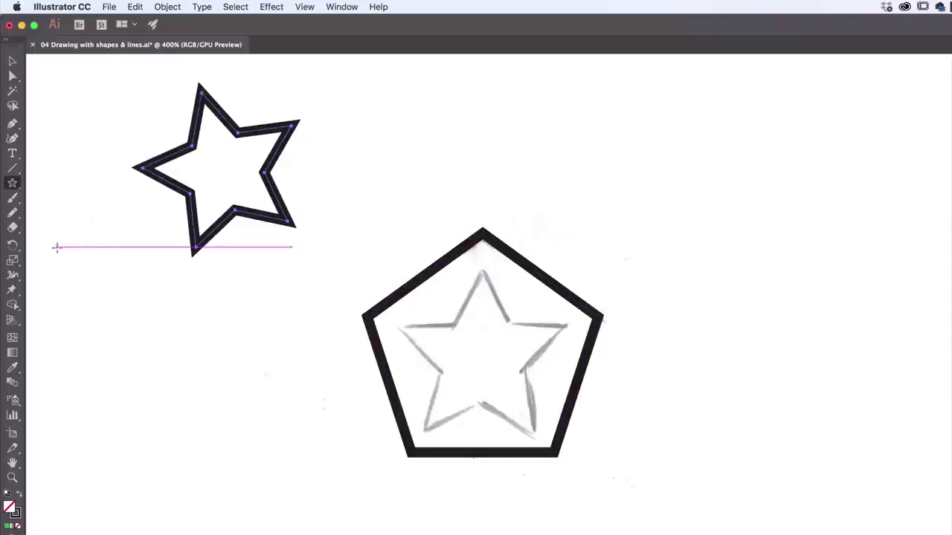
key("super")
key("super+z")
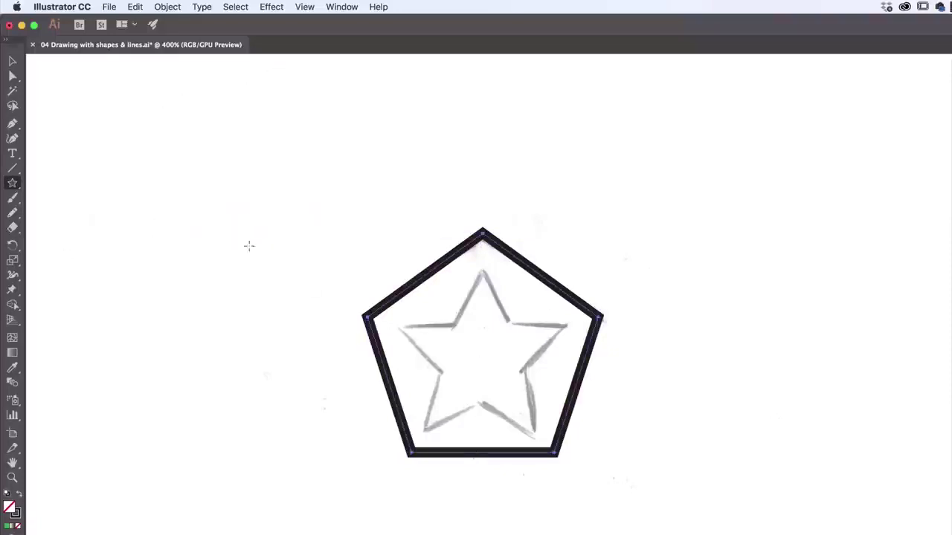
left_click(251, 214)
left_click_drag(110, 70, 252, 93)
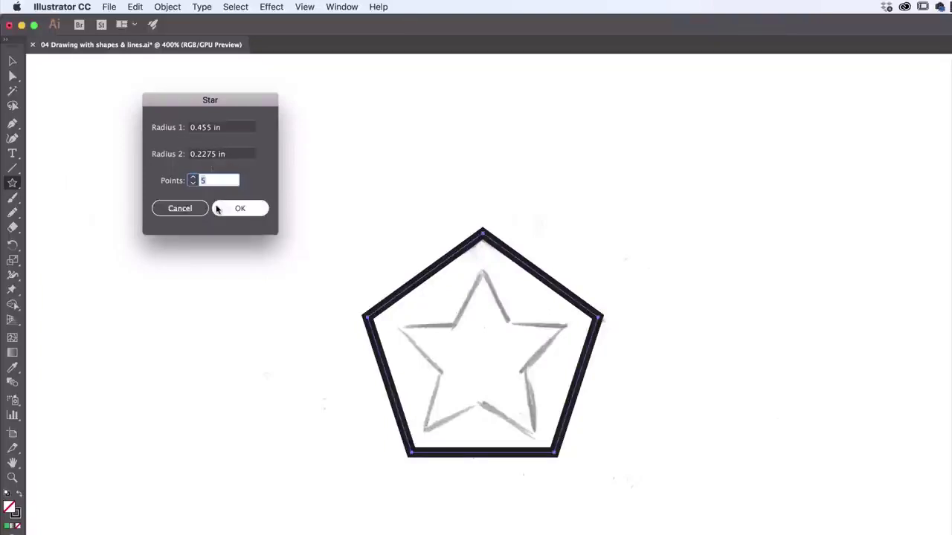
left_click(179, 208)
Step: Draw an upright five-pointed star, move it inside the pentagon, and enlarge and nudge it to match the sketched star
mouse_move(248, 142)
left_mouse_down()
mouse_move(290, 191)
mouse_move(275, 210)
mouse_move(311, 157)
mouse_move(226, 207)
mouse_move(310, 189)
mouse_move(304, 215)
mouse_move(290, 223)
mouse_move(315, 201)
mouse_move(272, 174)
mouse_move(292, 201)
left_mouse_up()
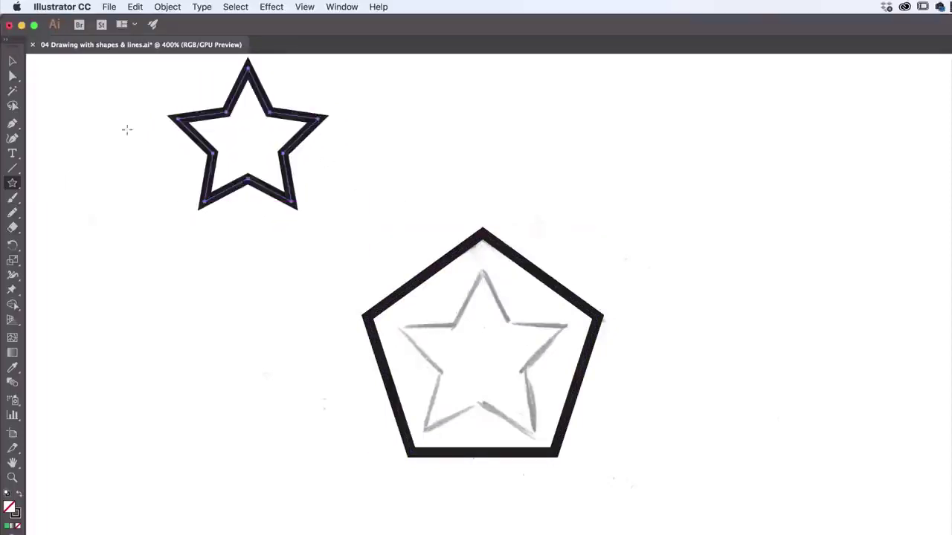
left_click(12, 65)
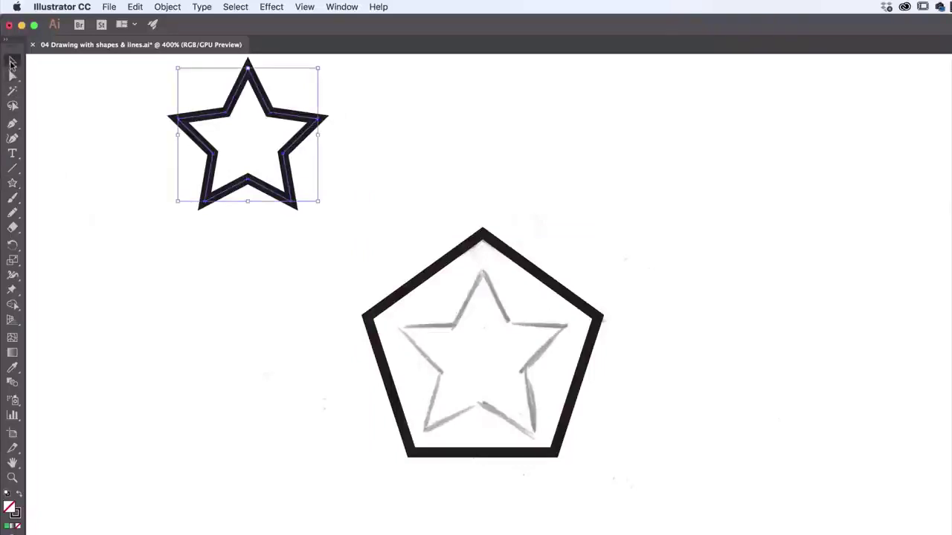
left_click_drag(240, 104, 470, 300)
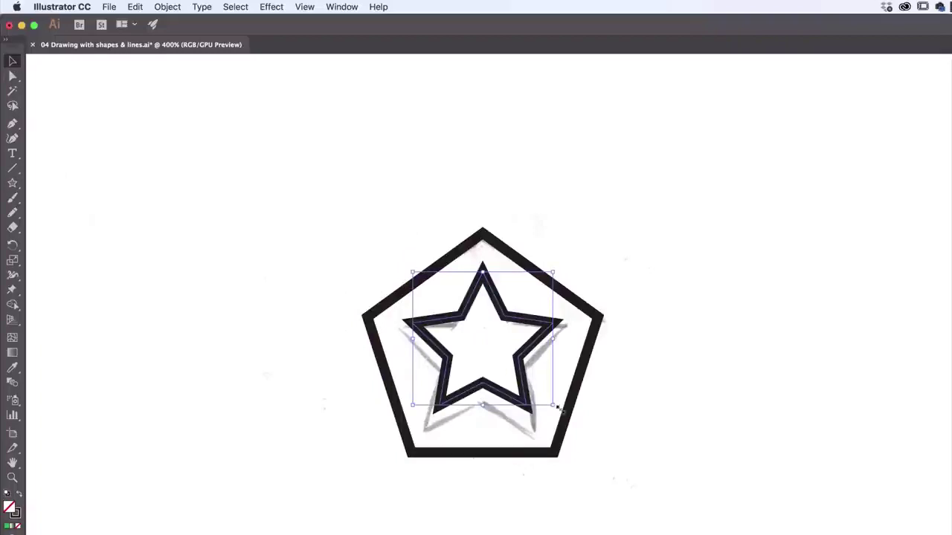
mouse_move(552, 408)
left_mouse_down()
mouse_move(572, 411)
mouse_move(578, 430)
mouse_move(529, 405)
mouse_move(535, 412)
left_mouse_up()
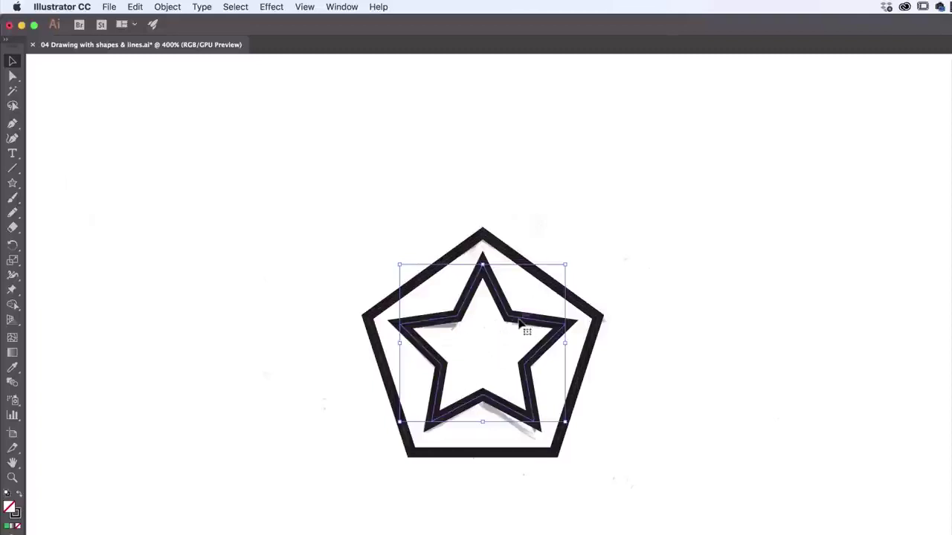
left_click_drag(519, 321, 519, 327)
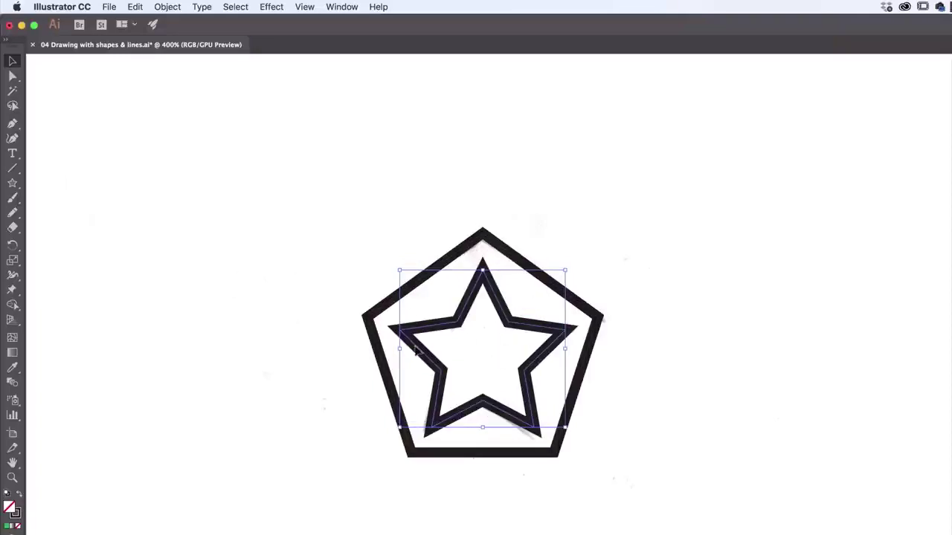
Step: Move the star off-centre inside the pentagon, select it together with the pentagon, and align their vertical centres
key("super+z")
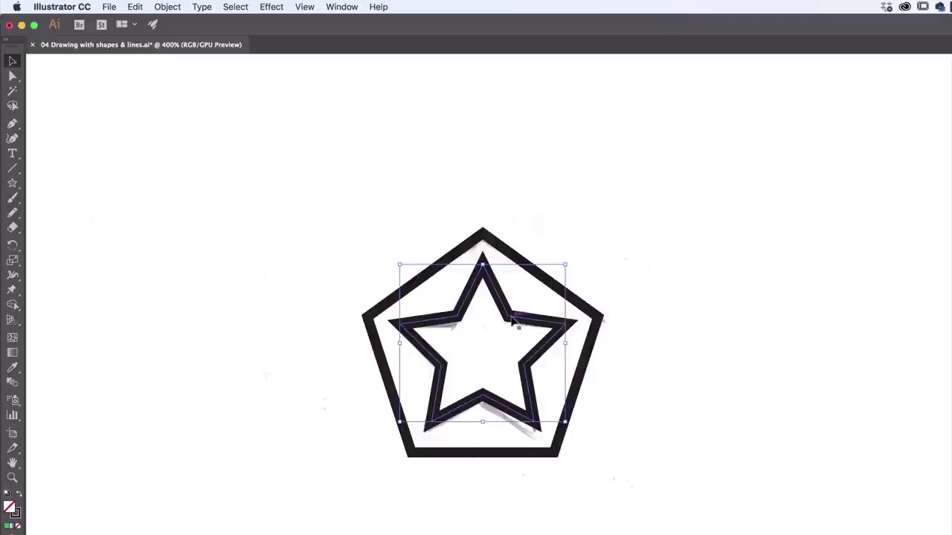
left_click(592, 359)
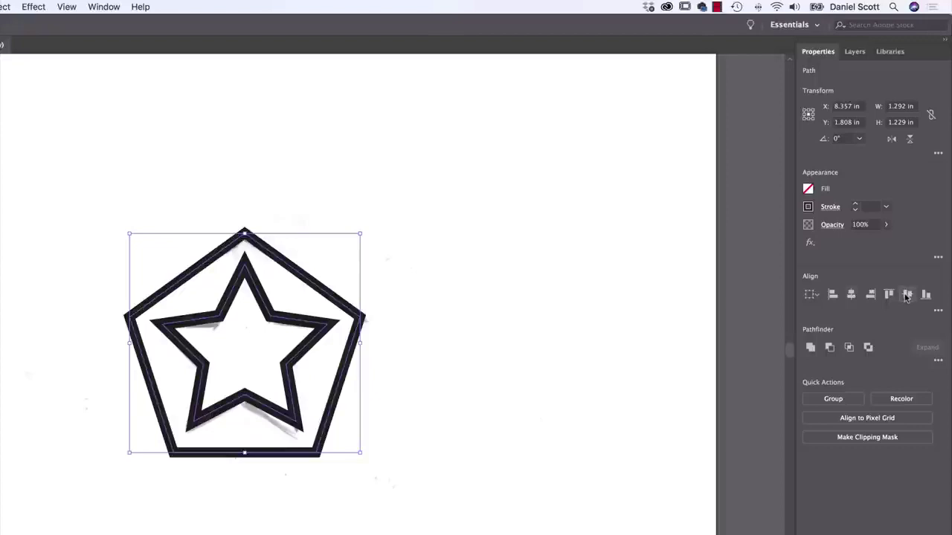
left_click(504, 328)
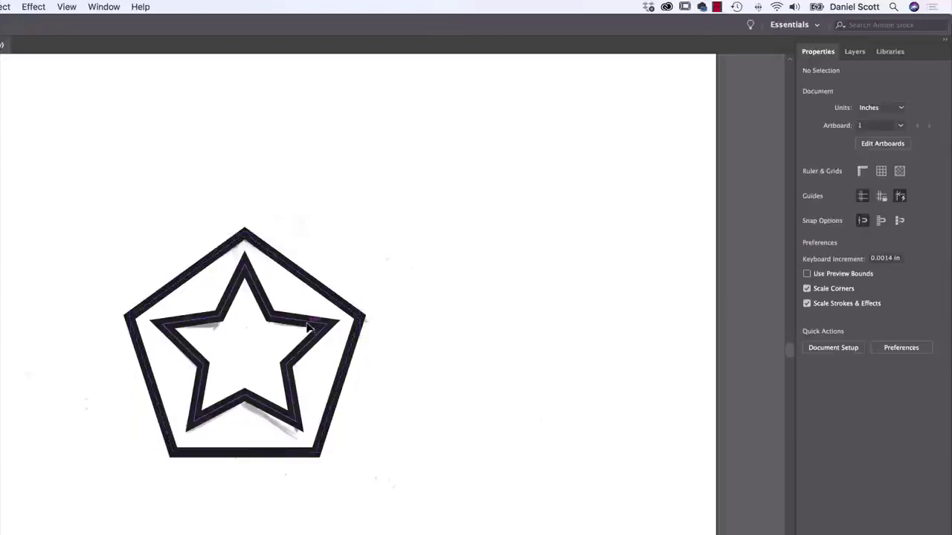
left_click(306, 315)
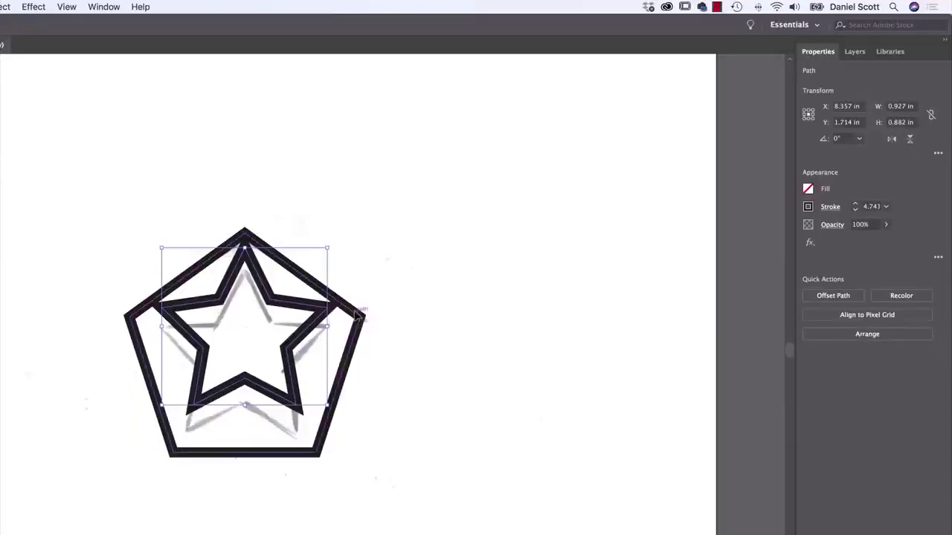
left_click(361, 312, "shift")
left_click(908, 296)
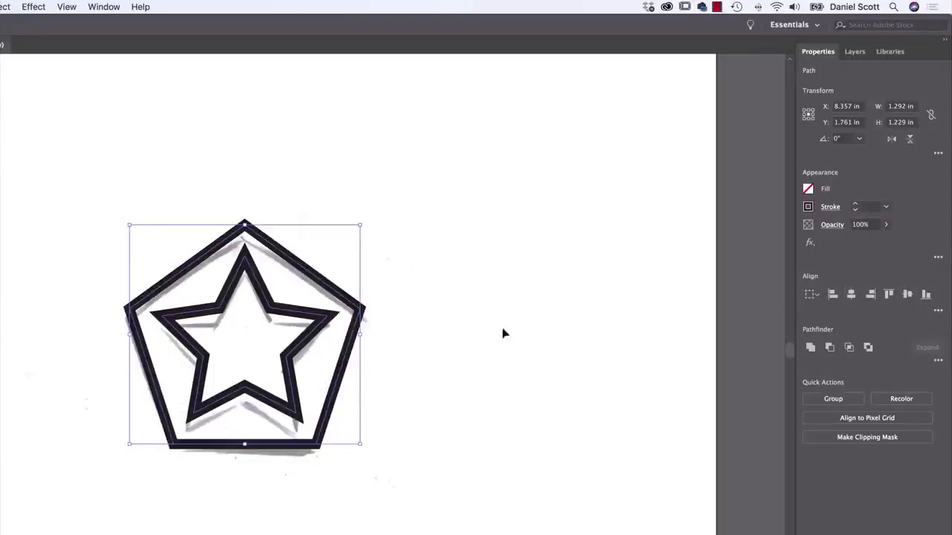
Step: Move the star above the pentagon's upper point, select both shapes, and vertically centre them on each other again
left_click(451, 351)
left_click_drag(287, 311, 289, 238)
left_click_drag(455, 203, 170, 476)
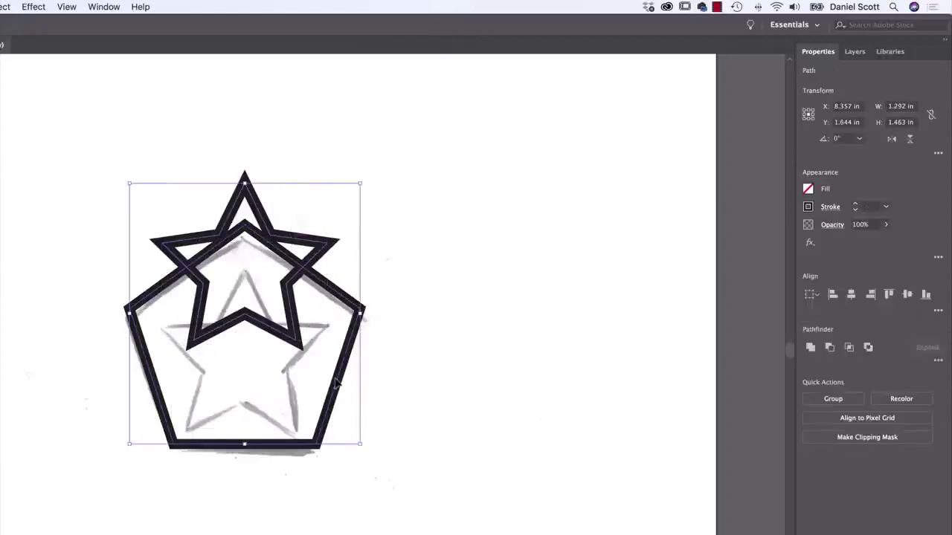
left_click(907, 296)
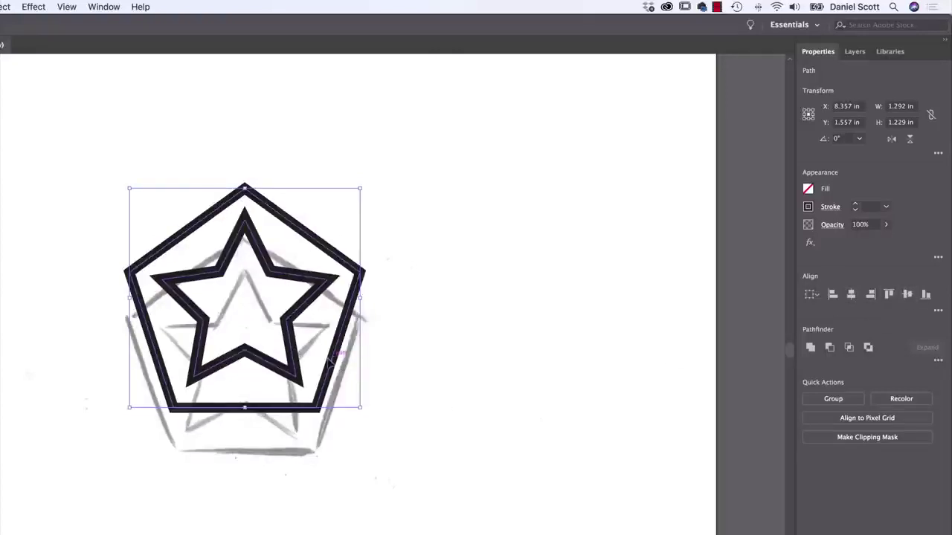
Step: Move the pentagon-and-star badge off its large sketch and scale it down proportionally to about 0.503 in wide
left_click_drag(328, 363, 497, 369)
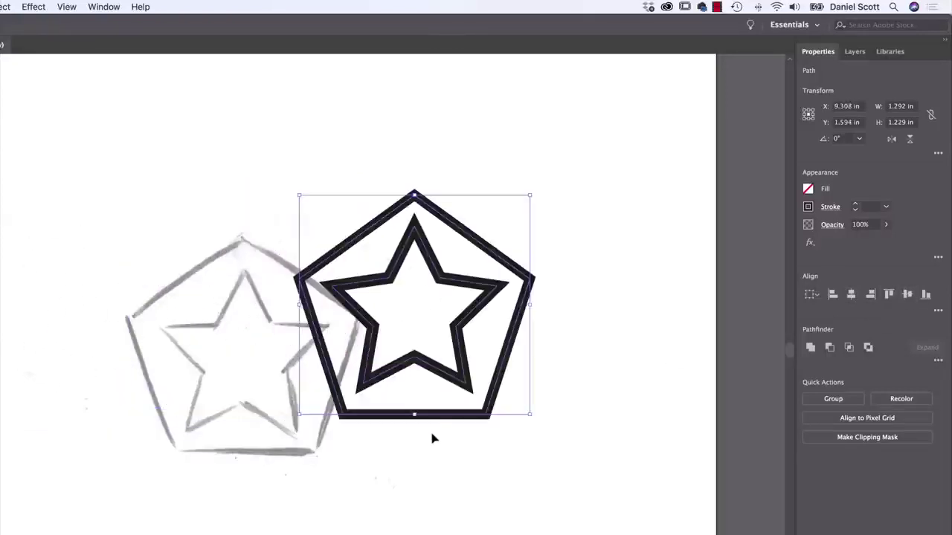
mouse_move(484, 245)
left_mouse_down()
mouse_move(45, 260)
mouse_move(64, 263)
left_mouse_up()
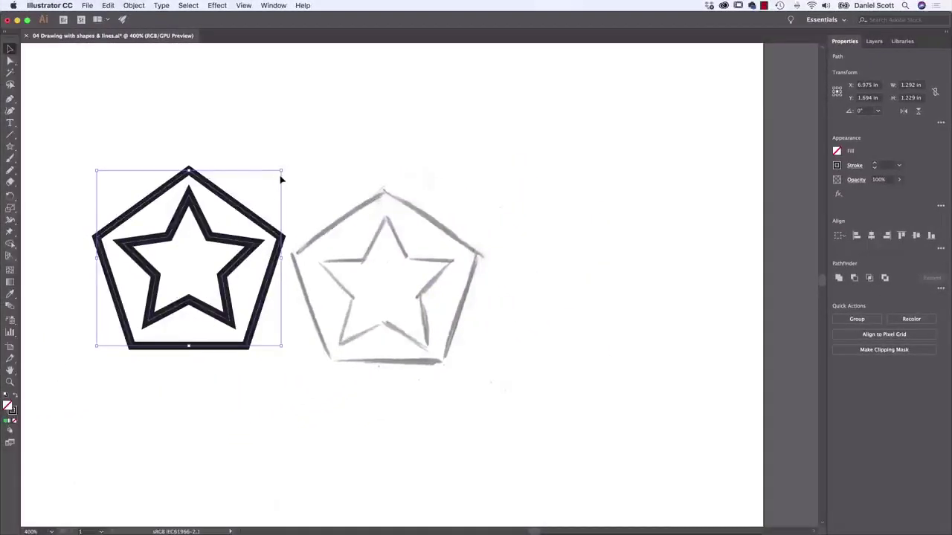
left_click_drag(227, 260, 318, 221)
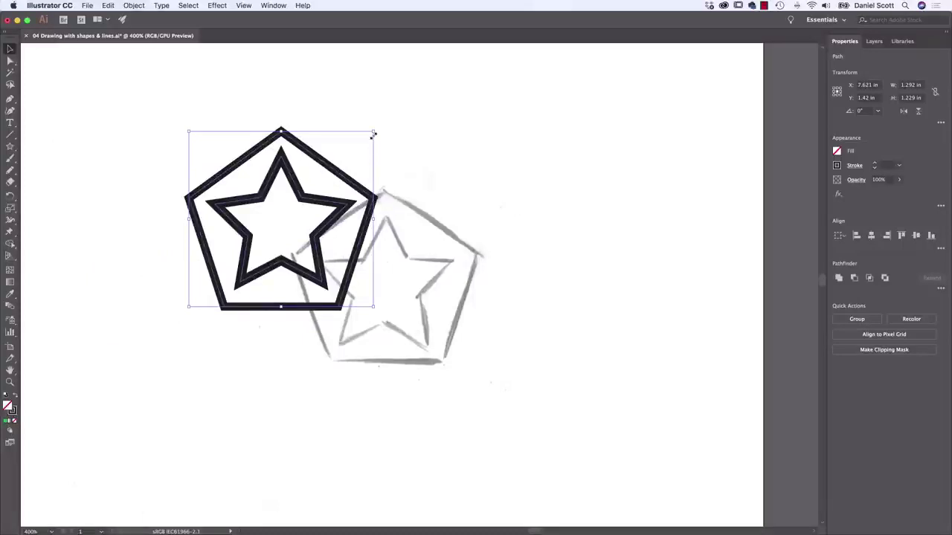
left_click_drag(376, 130, 280, 242)
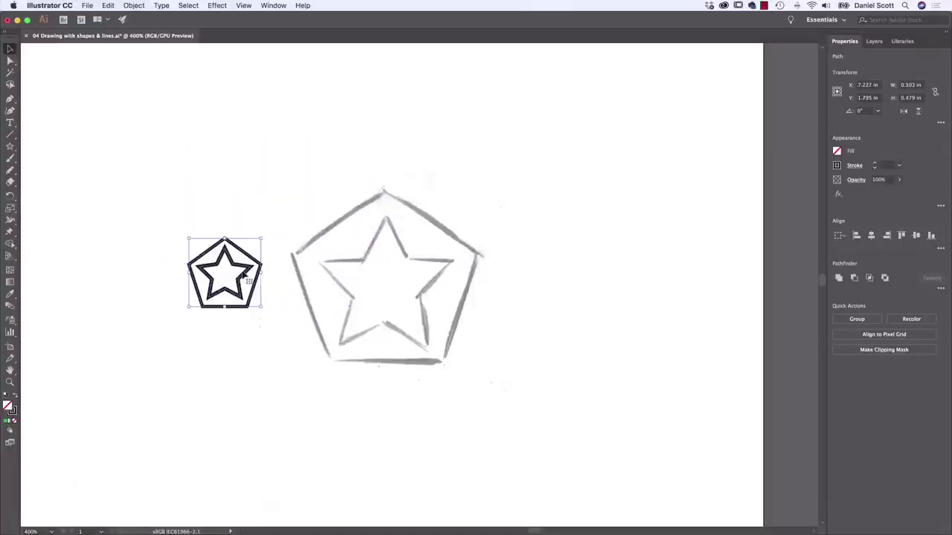
left_click_drag(229, 273, 156, 277)
Step: Move the badge onto the small sketched badge on the penguin's chest and shrink it to about 0.319 in wide
left_click_drag(200, 253, 634, 207)
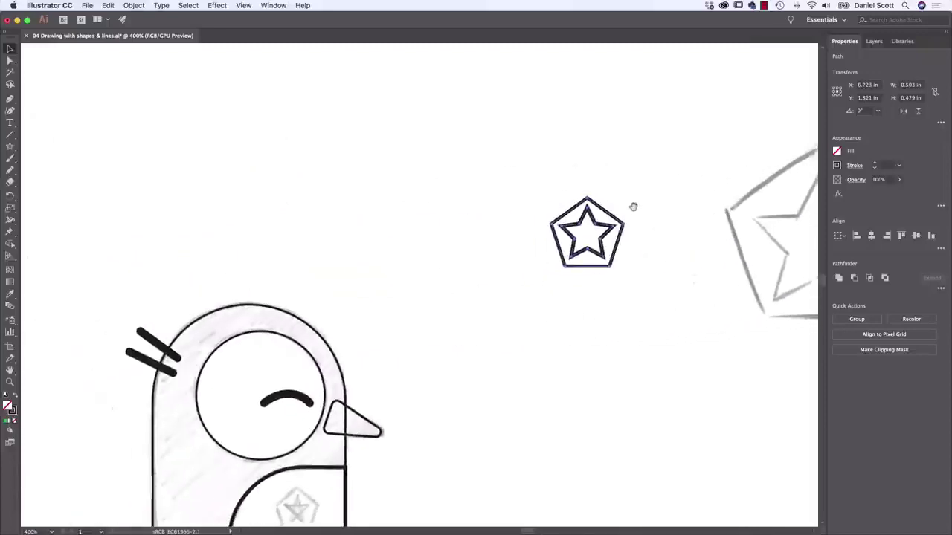
left_click_drag(548, 298, 558, 205)
left_click(616, 152)
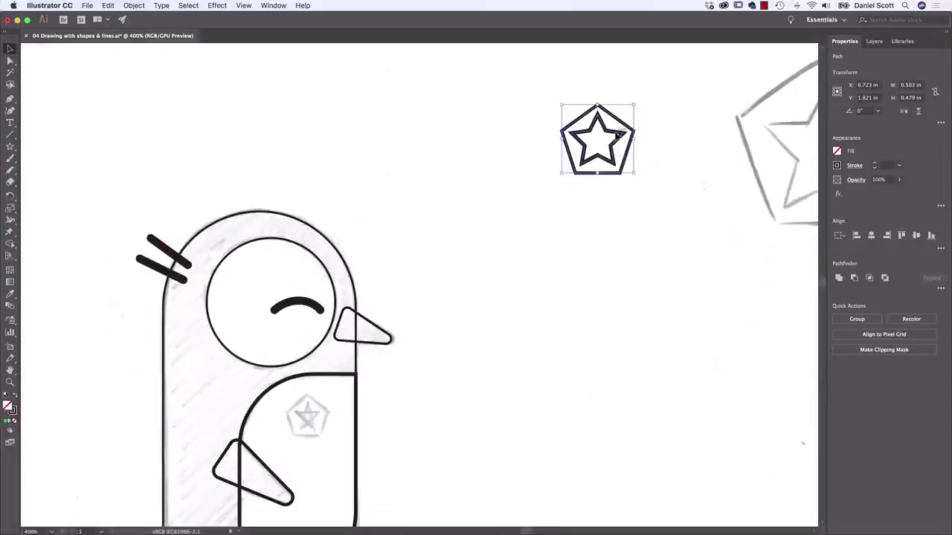
mouse_move(617, 134)
left_mouse_down()
mouse_move(446, 320)
mouse_move(318, 404)
left_mouse_up()
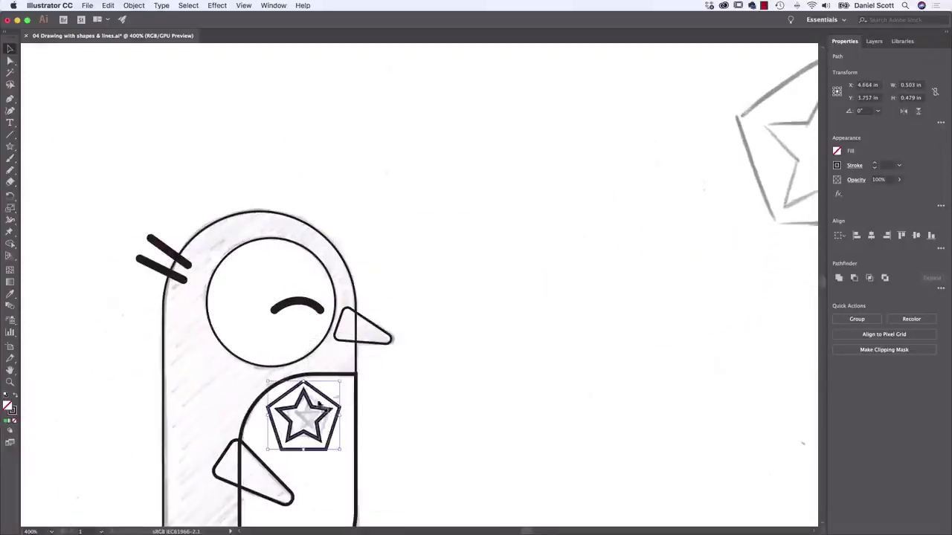
left_click_drag(267, 381, 319, 416)
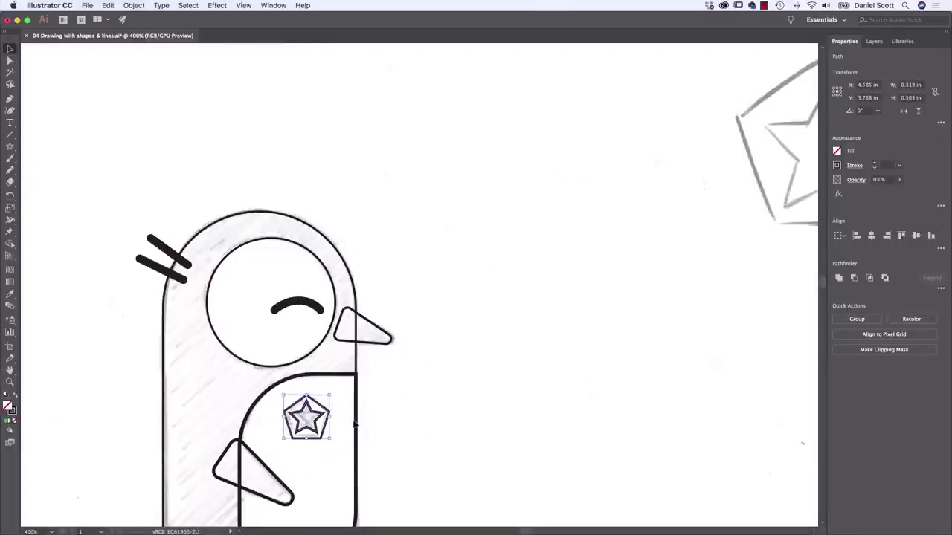
key("super+minus")
left_click(448, 358)
Step: Draw an oversized ground rectangle, about 14.222 by 10.457 in, from the ledge corner out past the artboard
scroll(448, 357, "down", 5)
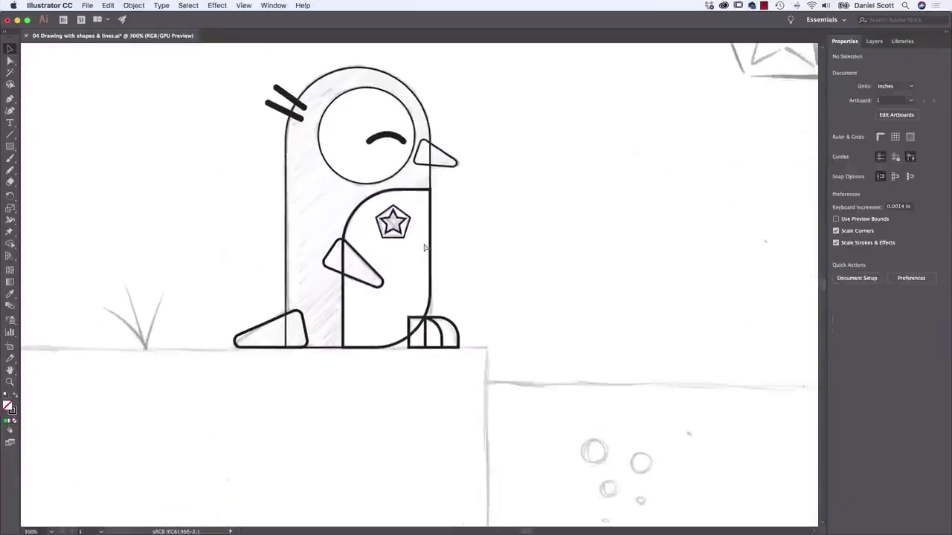
key("super+minus")
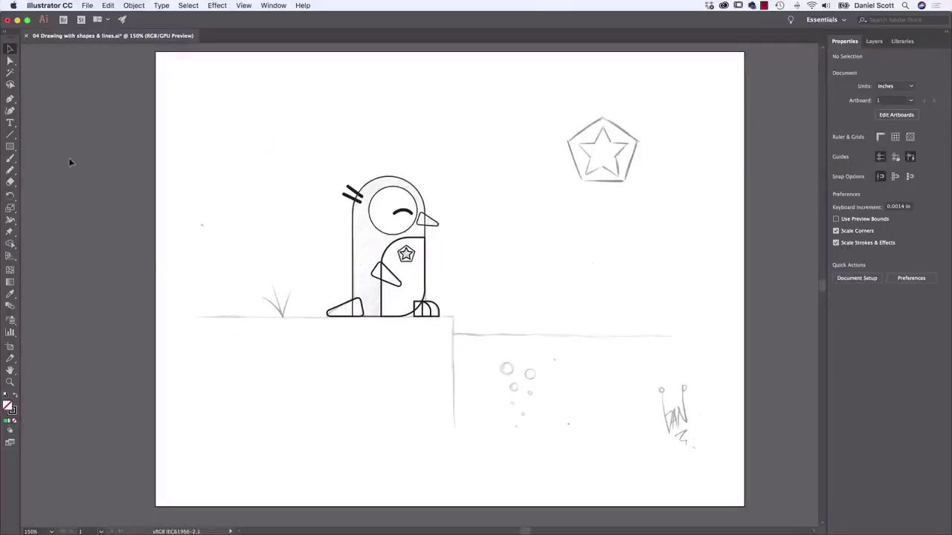
left_click(10, 149)
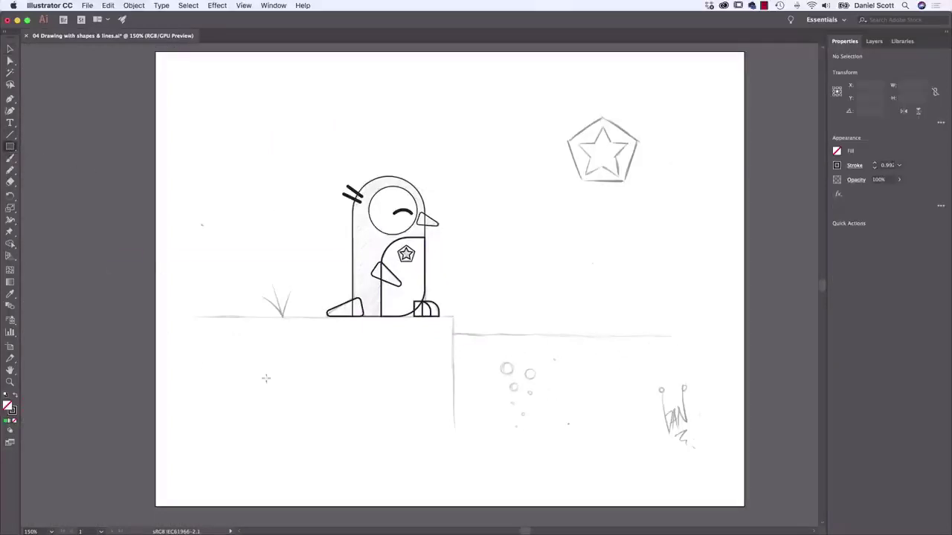
left_click_drag(454, 316, 630, 2)
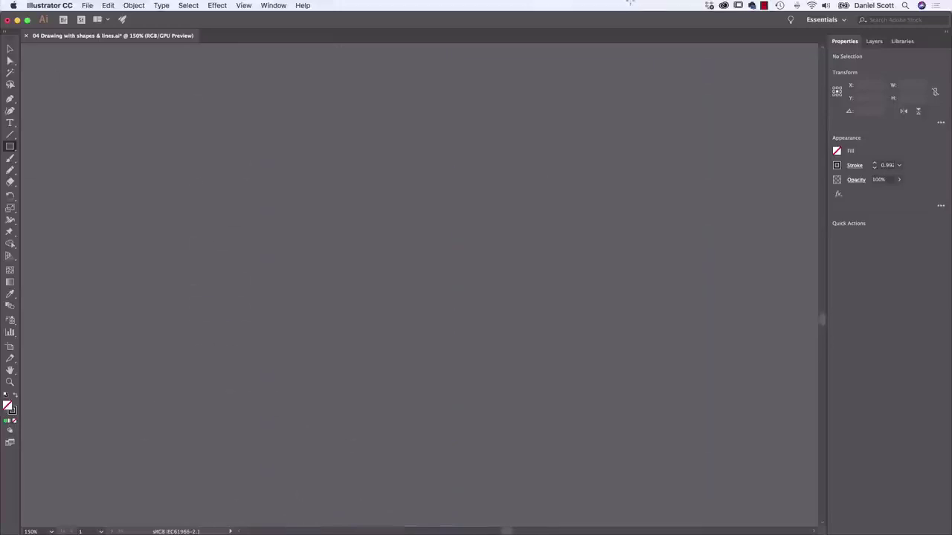
left_click_drag(566, 32, 364, 328)
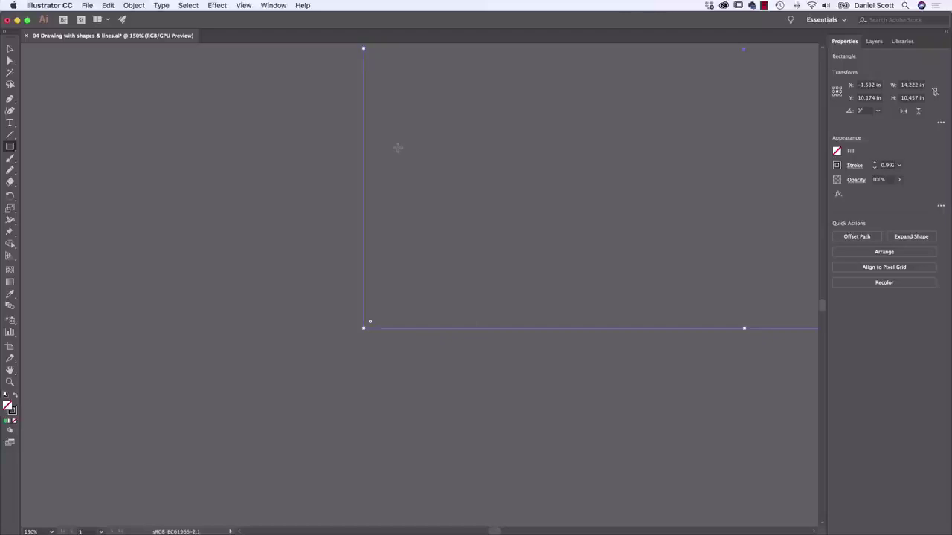
Step: Fit all artboards in the window and remove the oversized ground rectangle
left_click(248, 6)
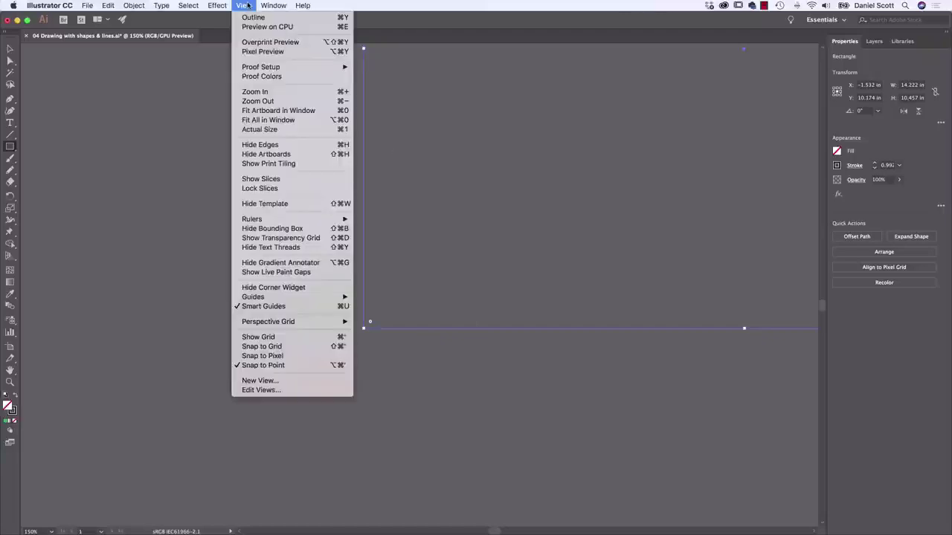
left_click(271, 120)
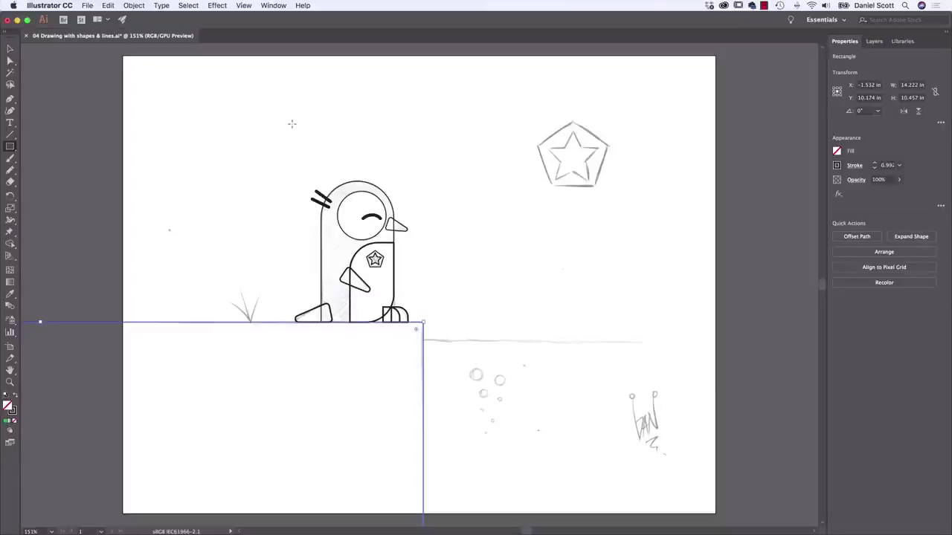
left_click(244, 5)
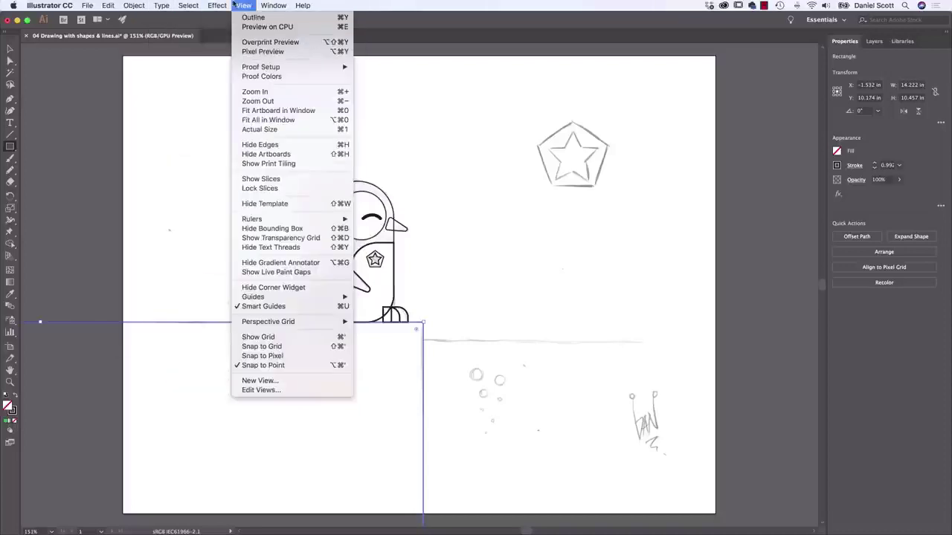
left_click(245, 5)
key("super+shift+a")
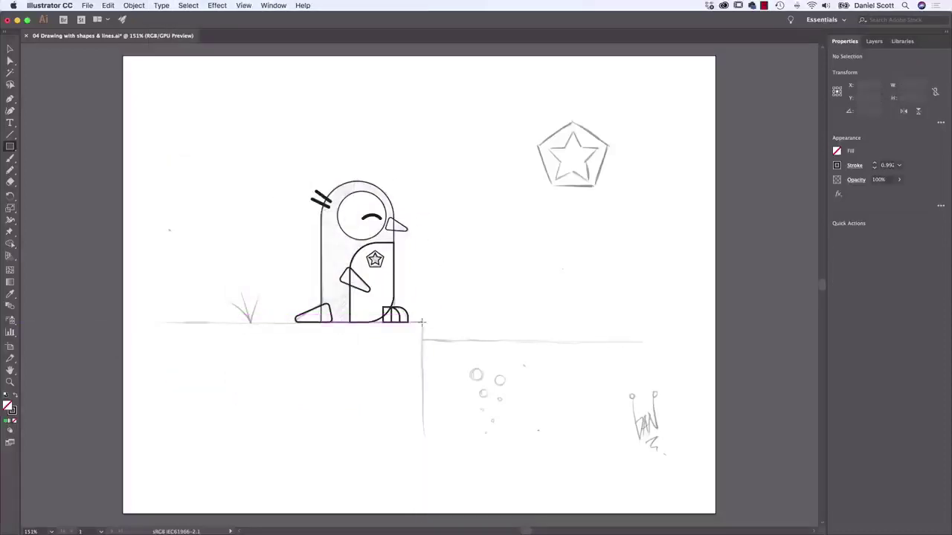
Step: Draw a ground rectangle from the ledge corner to the artboard's lower-left corner and a water rectangle about 5.448 by 3.208 in beside it
mouse_move(421, 322)
left_mouse_down()
mouse_move(383, 404)
mouse_move(153, 510)
mouse_move(123, 513)
left_mouse_up()
left_click_drag(422, 341, 748, 516)
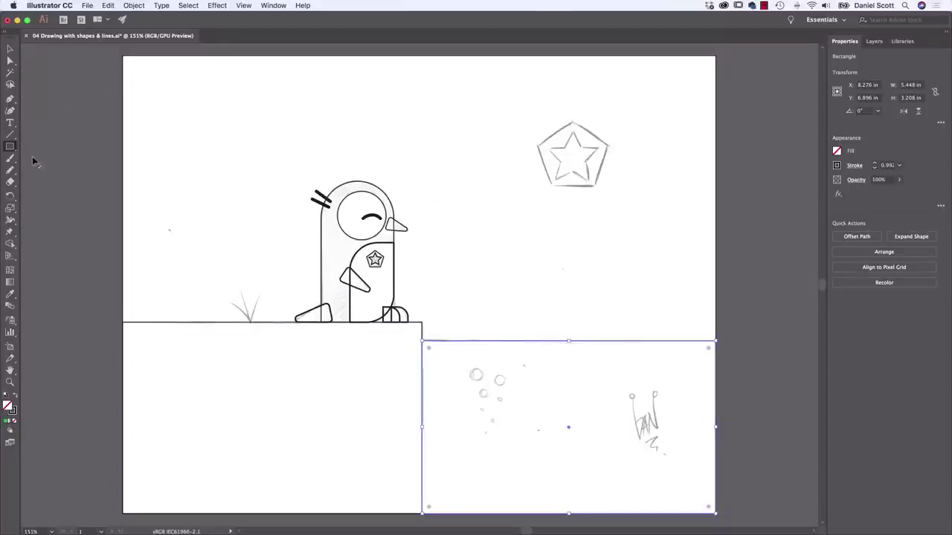
Step: Draw a circle about 0.271 in across with the Ellipse tool over the largest sketched bubble
left_click_drag(10, 148, 36, 170)
left_click_drag(468, 367, 485, 384)
key("super+equal")
key("super+equal")
key("super+equal")
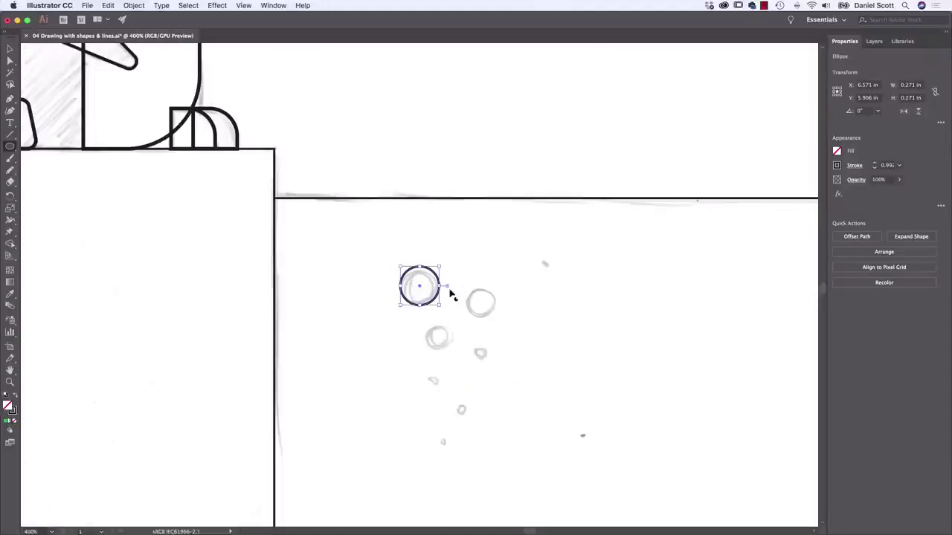
Step: Duplicate the circle onto the neighbouring sketched bubble and scale the copy to about 0.205 in across
key("v")
left_click_drag(437, 294, 490, 319)
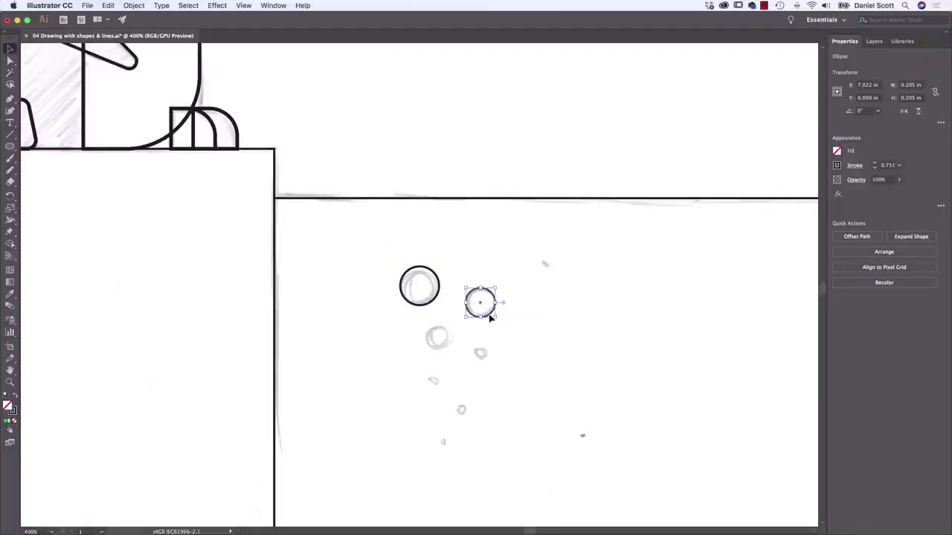
left_click(436, 294)
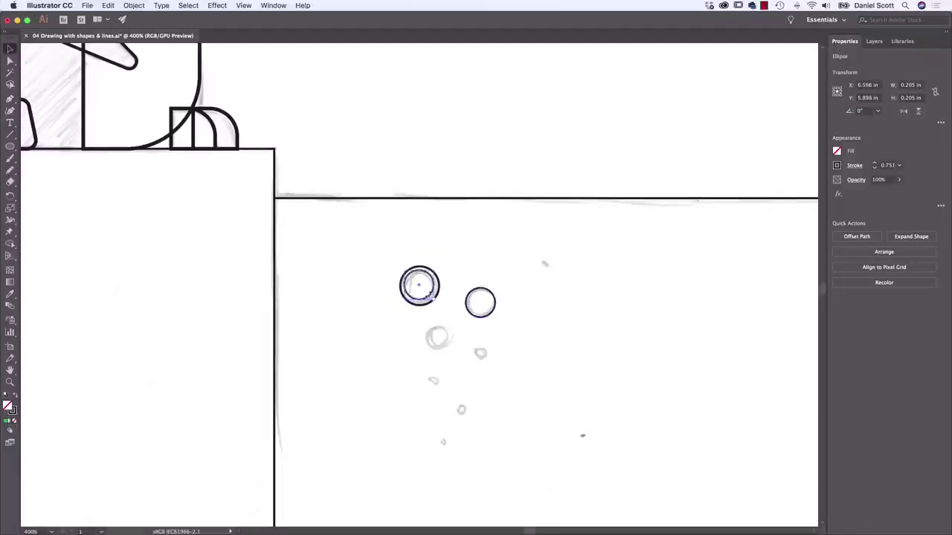
left_click(320, 209)
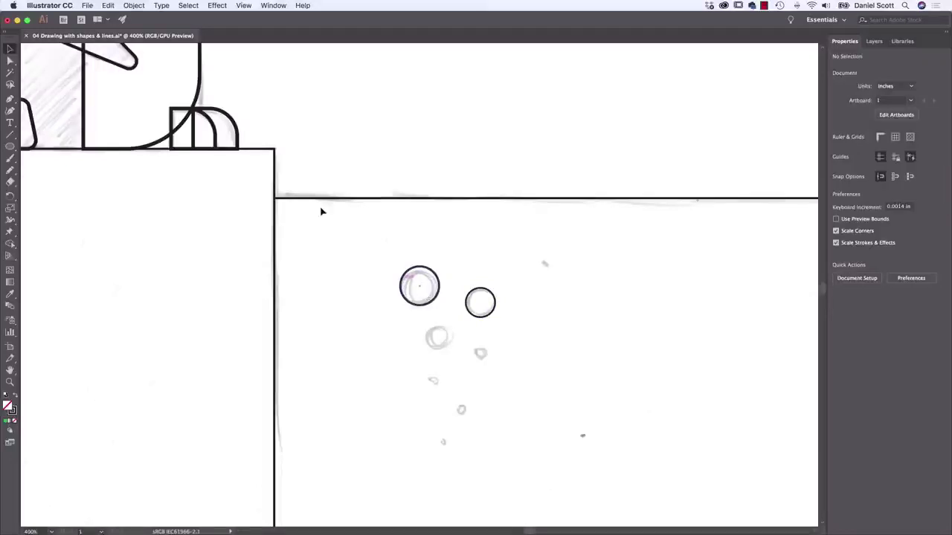
Step: Draw circles over the five remaining sketched bubbles, matching each one's size, with the lowest about 0.078 in across
left_click(10, 145)
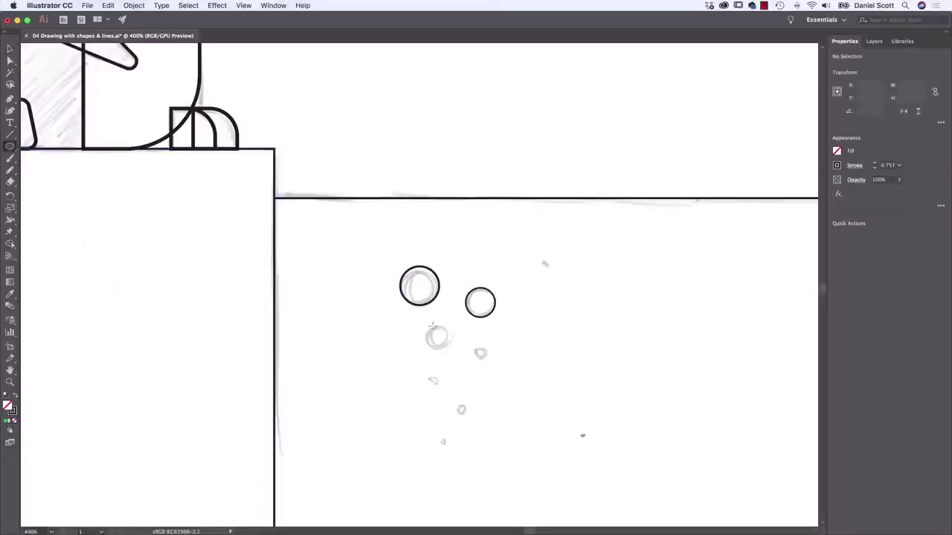
mouse_move(427, 325)
left_mouse_down()
mouse_move(452, 350)
mouse_move(488, 362)
left_mouse_up()
left_click_drag(455, 402, 470, 417)
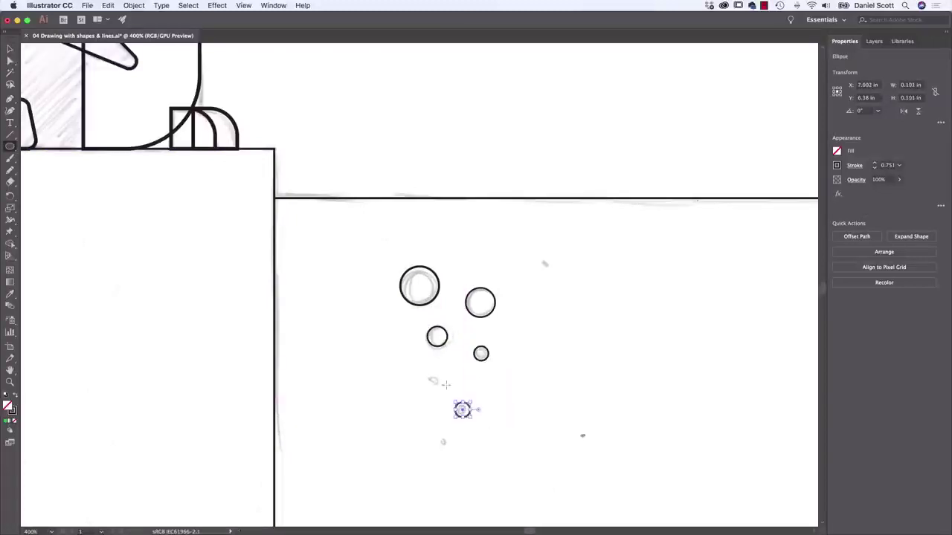
left_click_drag(426, 374, 436, 382)
left_click_drag(438, 437, 451, 450)
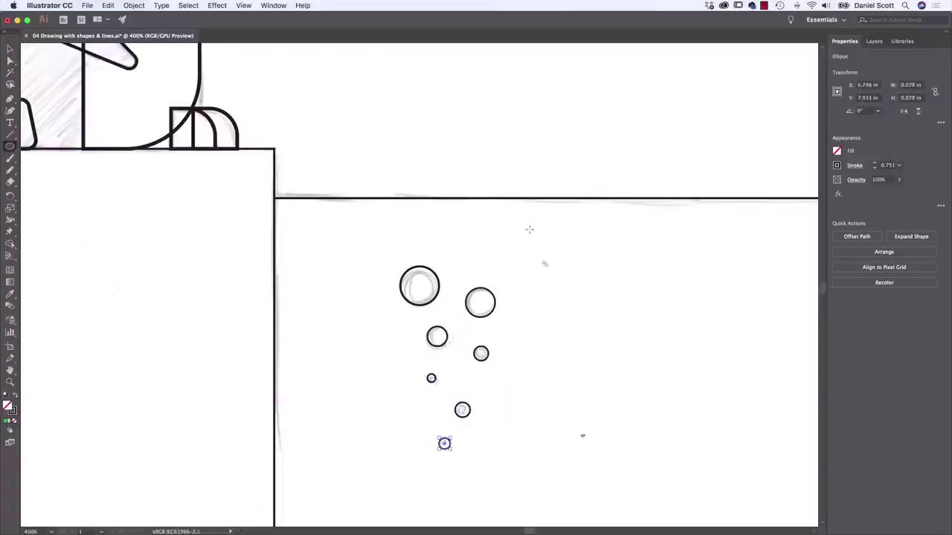
Step: Draw three curved grass blades with the Arc tool over the sketched tuft left of the penguin, the tallest about 0.719 in high
key("super+1")
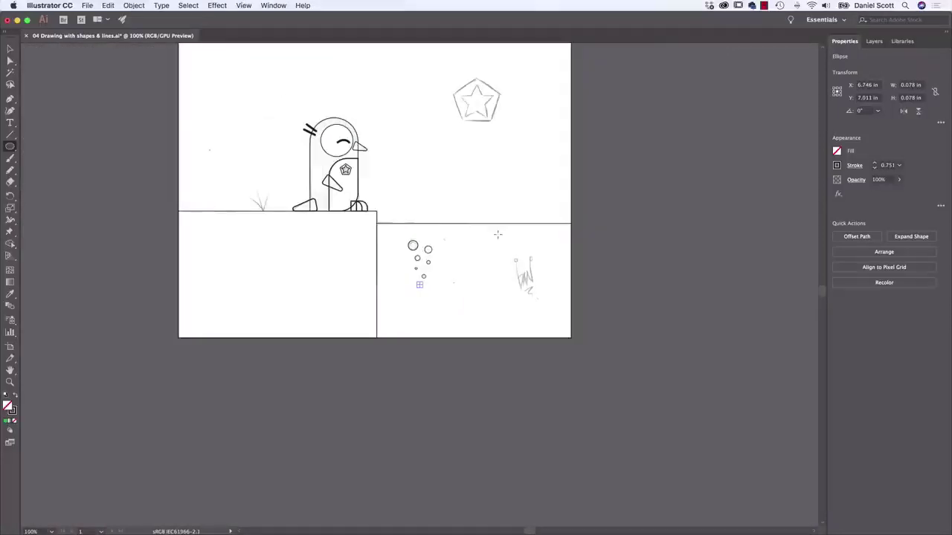
left_click_drag(450, 162, 511, 249)
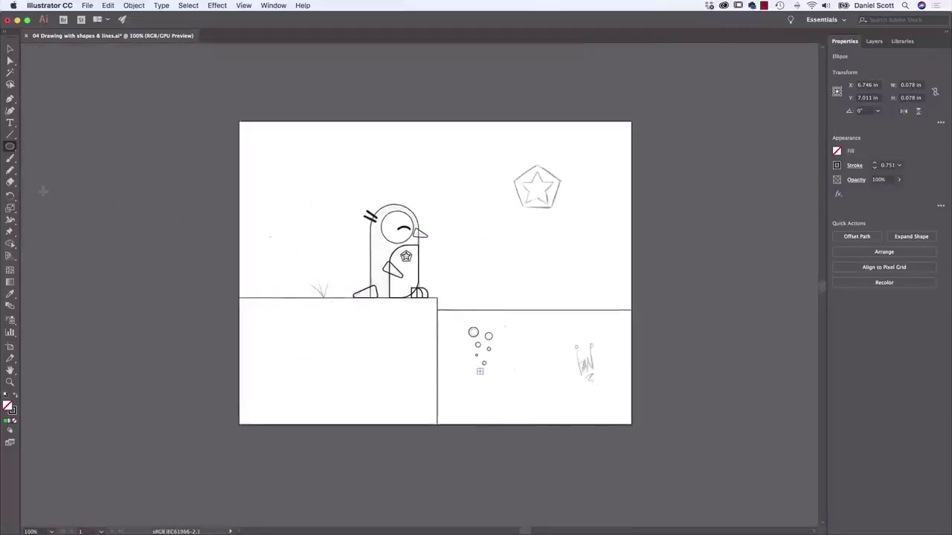
left_click_drag(10, 147, 49, 146)
key("super+equal")
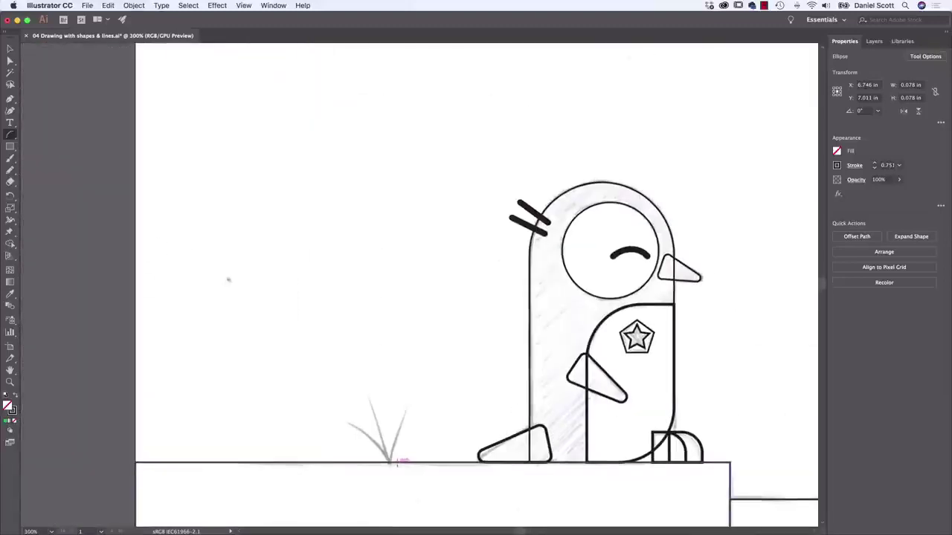
mouse_move(396, 462)
left_mouse_down()
mouse_move(380, 433)
mouse_move(348, 418)
mouse_move(361, 432)
mouse_move(341, 426)
left_mouse_up()
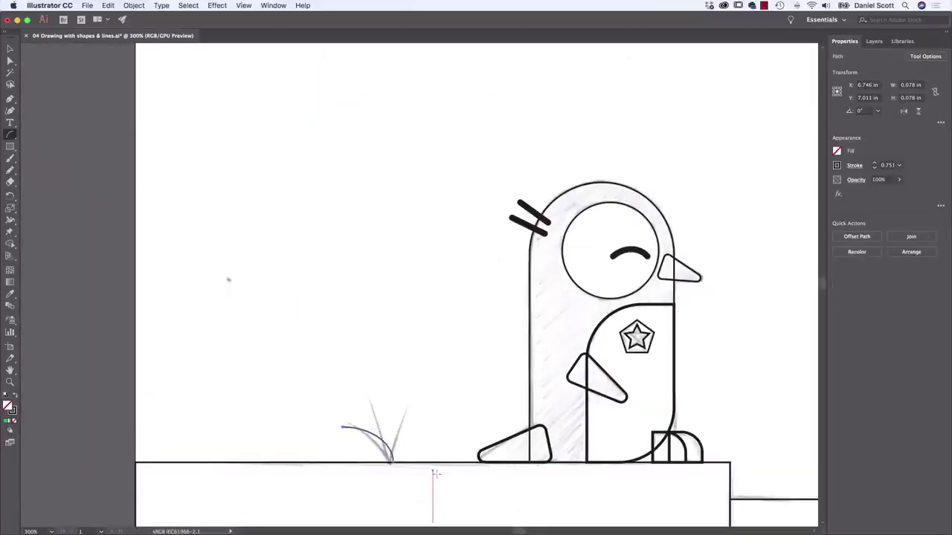
mouse_move(393, 463)
left_mouse_down()
mouse_move(401, 413)
mouse_move(375, 386)
left_mouse_up()
left_click_drag(394, 463, 411, 409)
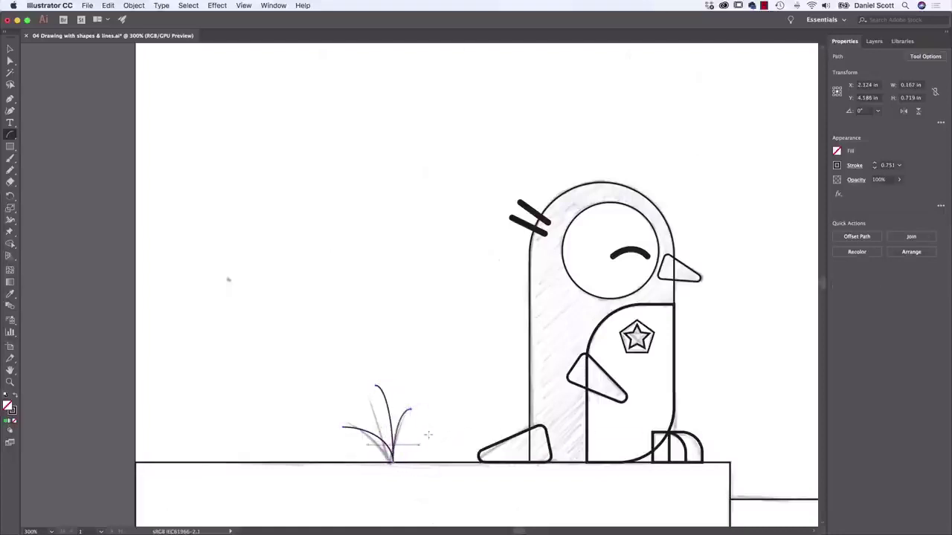
Step: Stretch the tallest grass blade slightly up and to the left from its tip, keeping its base at the tuft, and deselect it
key("v")
left_click_drag(314, 344, 434, 438)
left_click(451, 382)
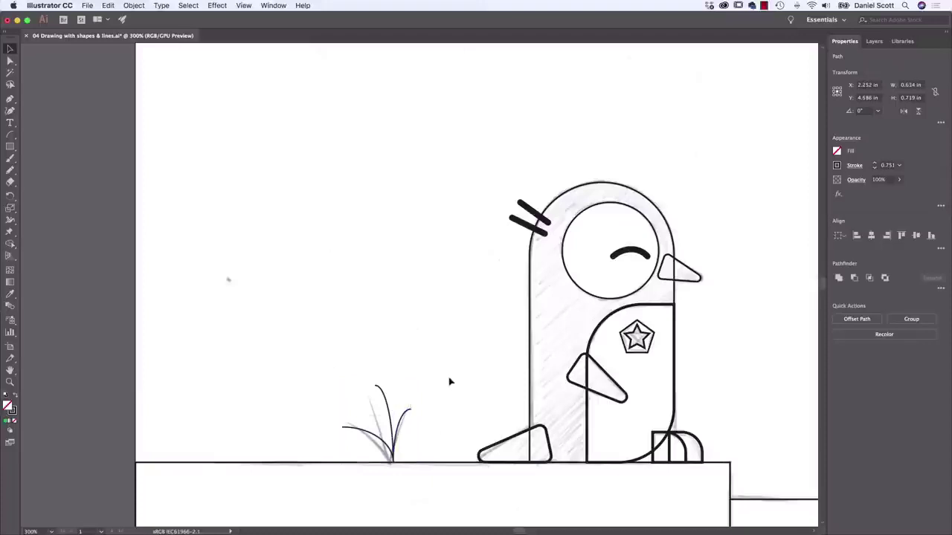
left_click(375, 387)
left_click_drag(375, 387, 365, 380)
left_click(416, 437)
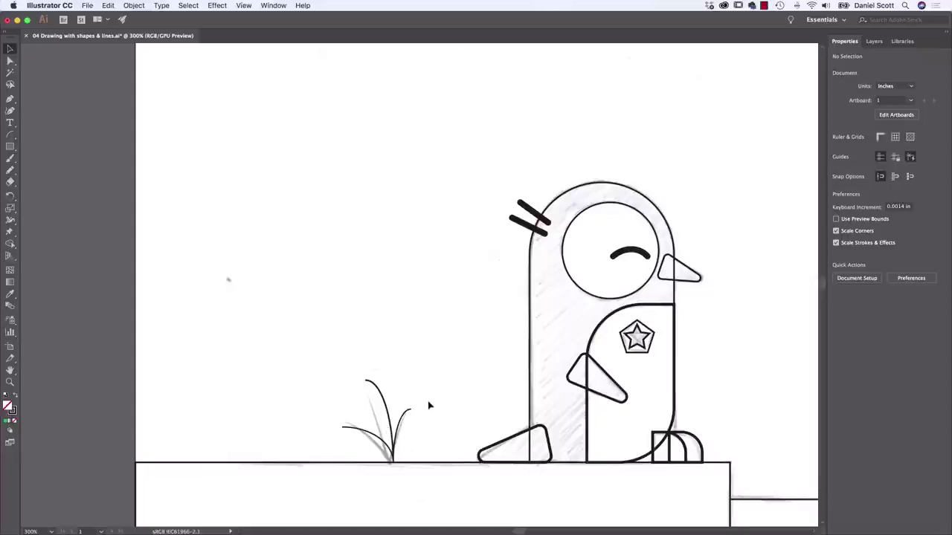
scroll(490, 365, "right", 5)
scroll(491, 364, "down", 2)
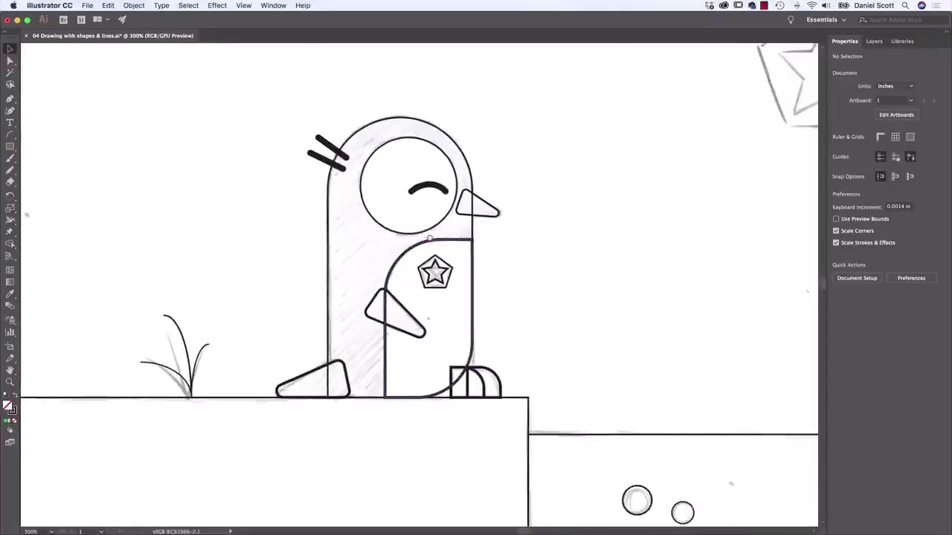
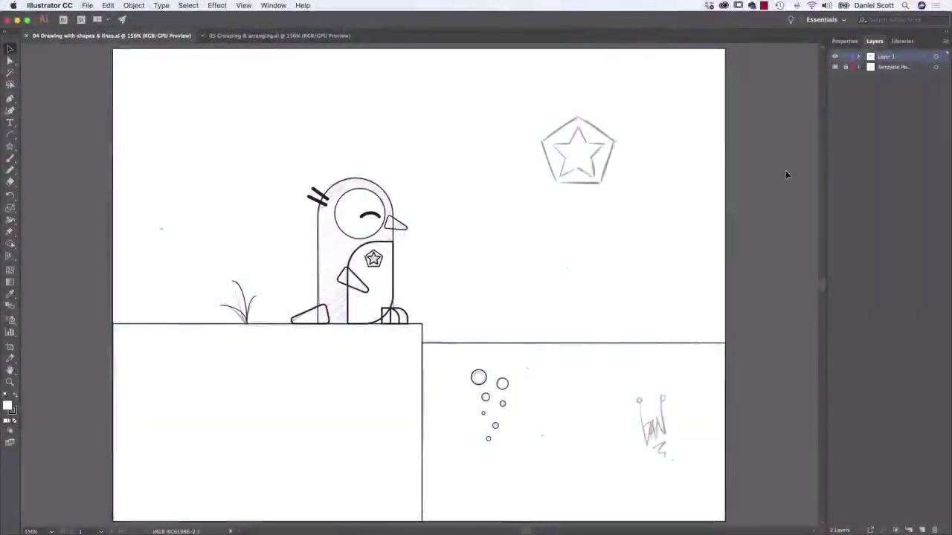
Step: Switch to the 05 Grouping & arranging.ai document and hide the locked template sketch layer
left_click(312, 40)
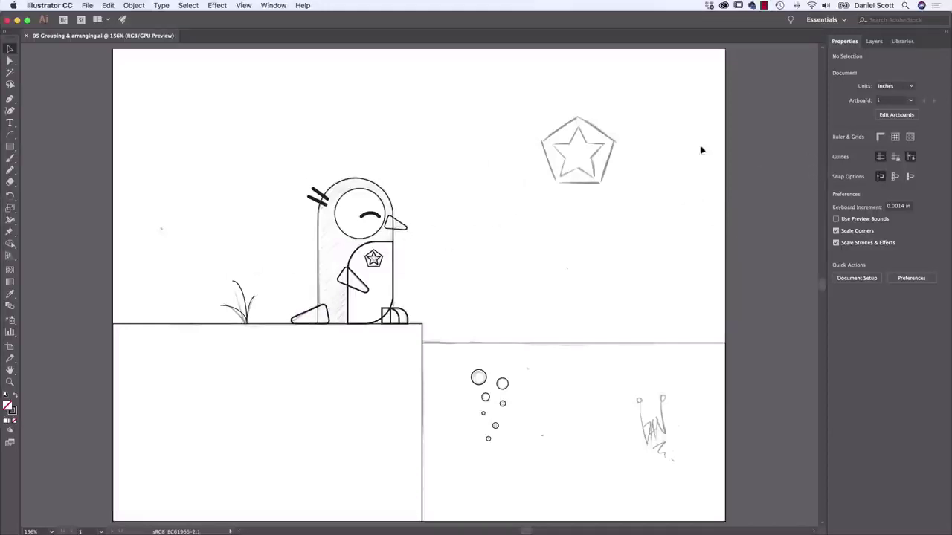
left_click(875, 42)
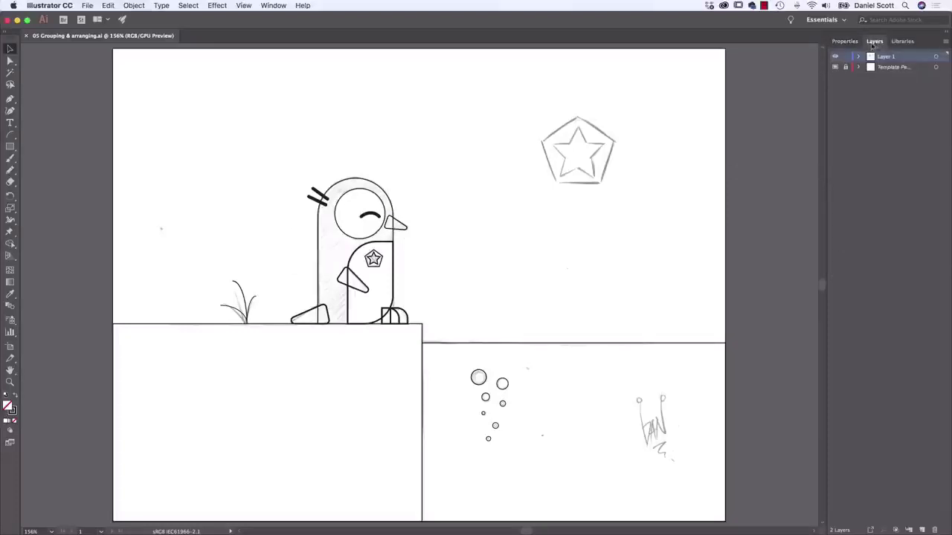
left_click(835, 67)
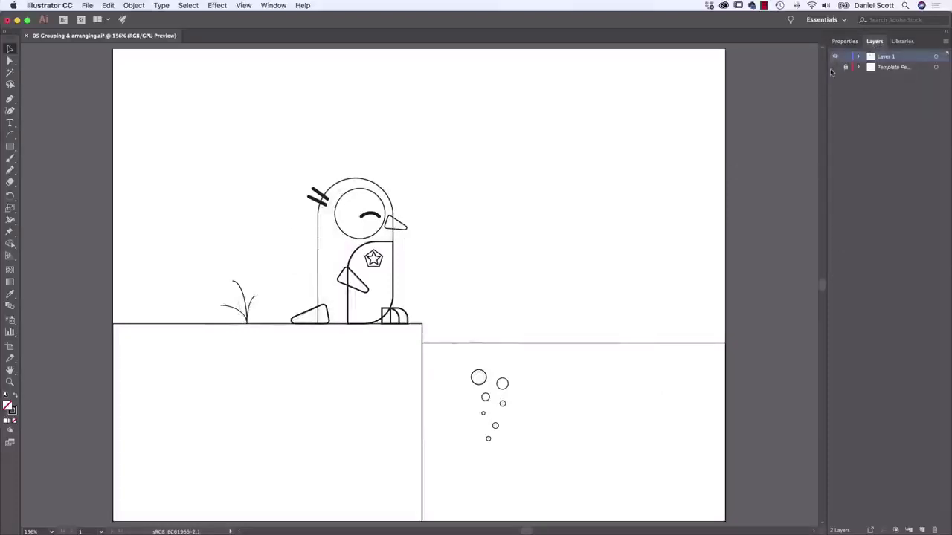
left_click(834, 68)
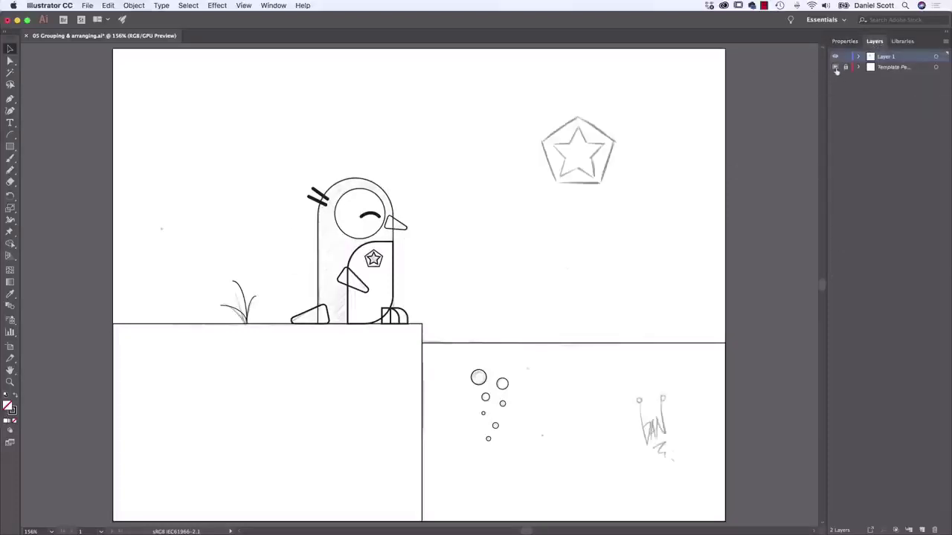
left_click(834, 67)
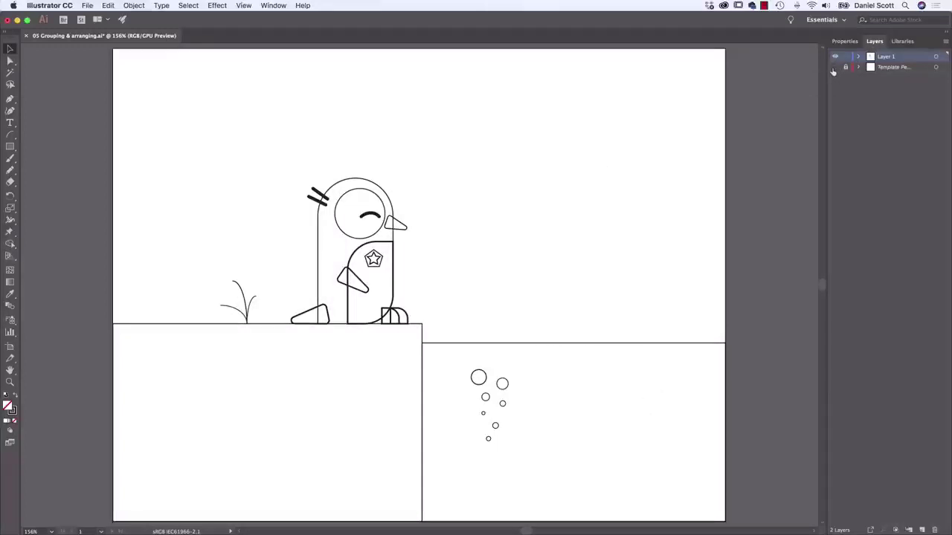
Step: Delete the template sketch layer with its artwork and undo the deletion
left_click(905, 69)
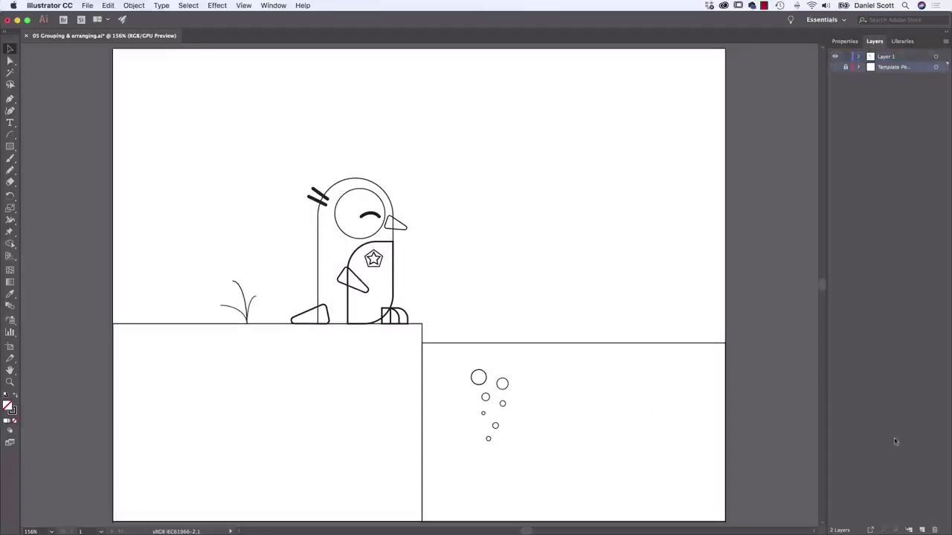
left_click(935, 530)
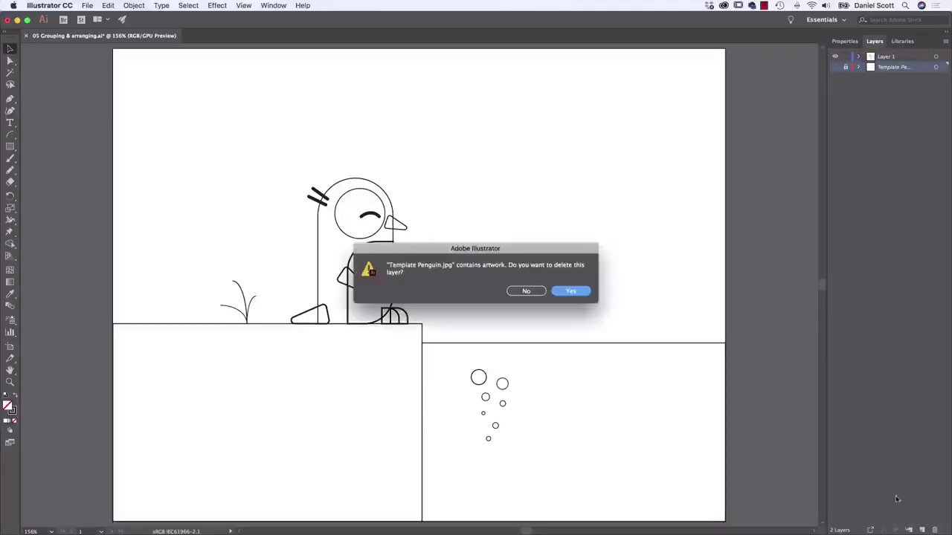
left_click(571, 295)
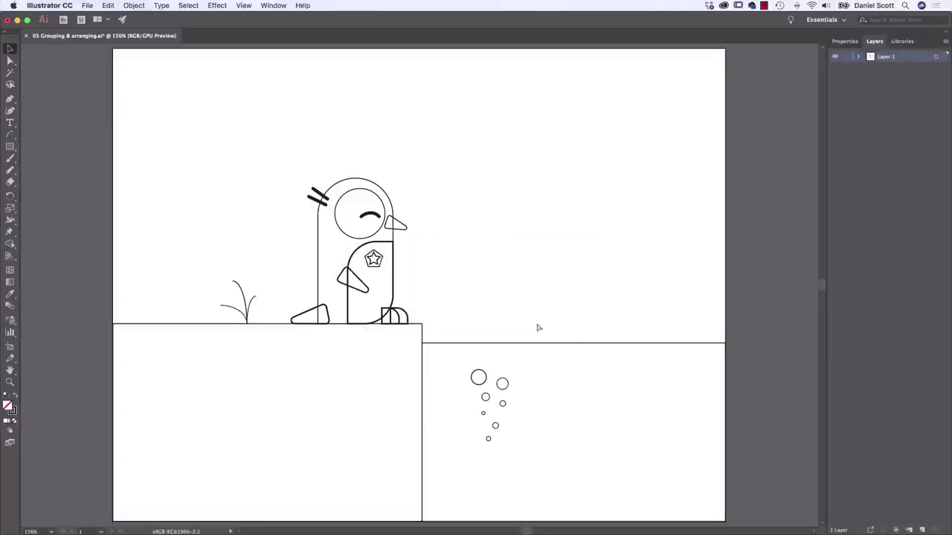
key("super+z")
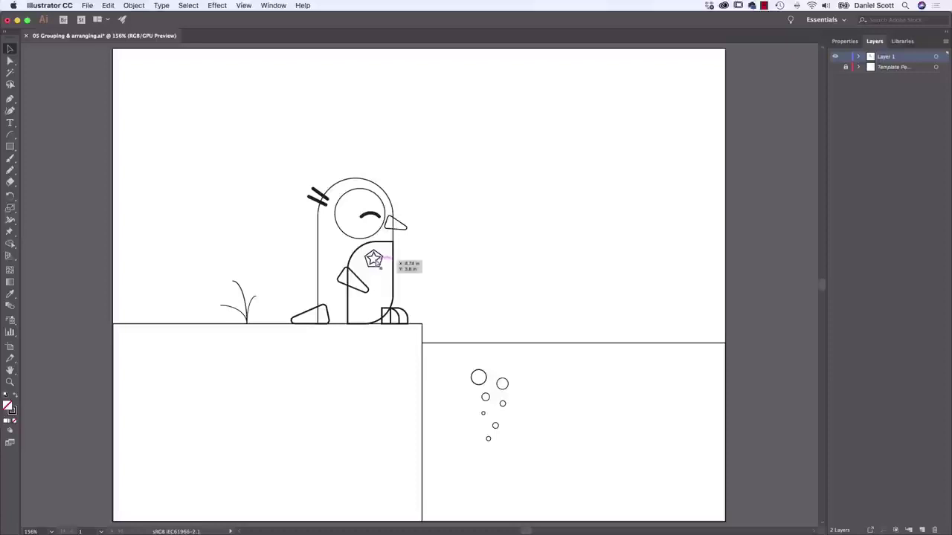
Step: Fill the pentagon on the penguin's chest with black and remove its stroke
key("super+equal")
key("super+equal")
key("super+equal")
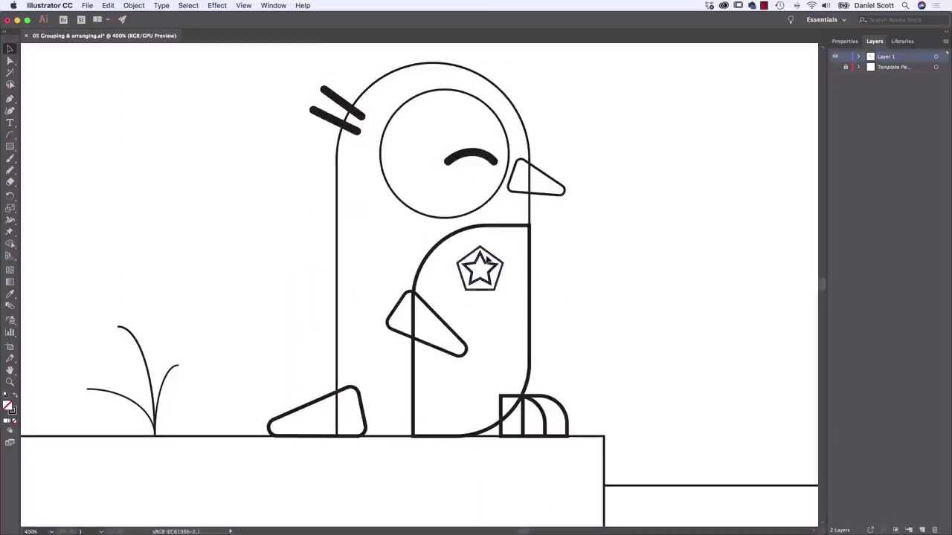
left_click(493, 269)
left_click(842, 41)
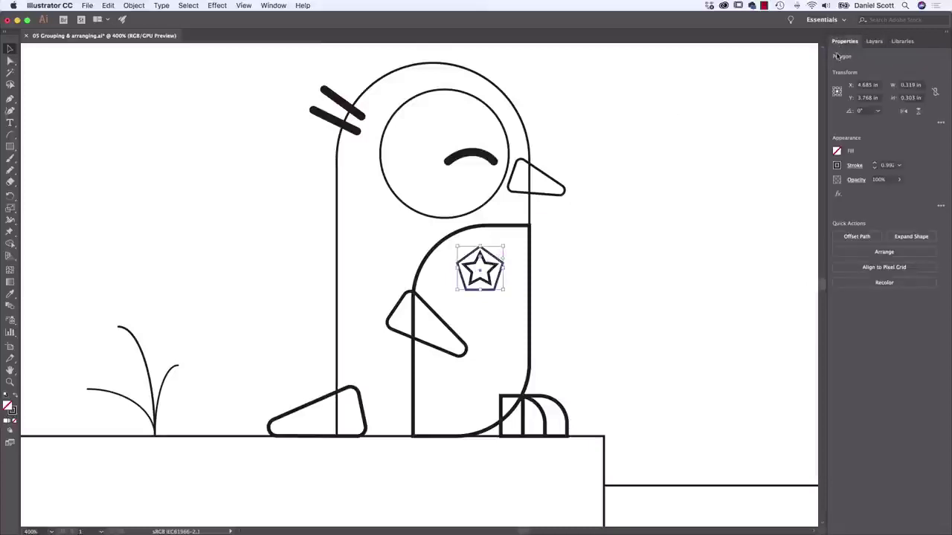
left_click(838, 154)
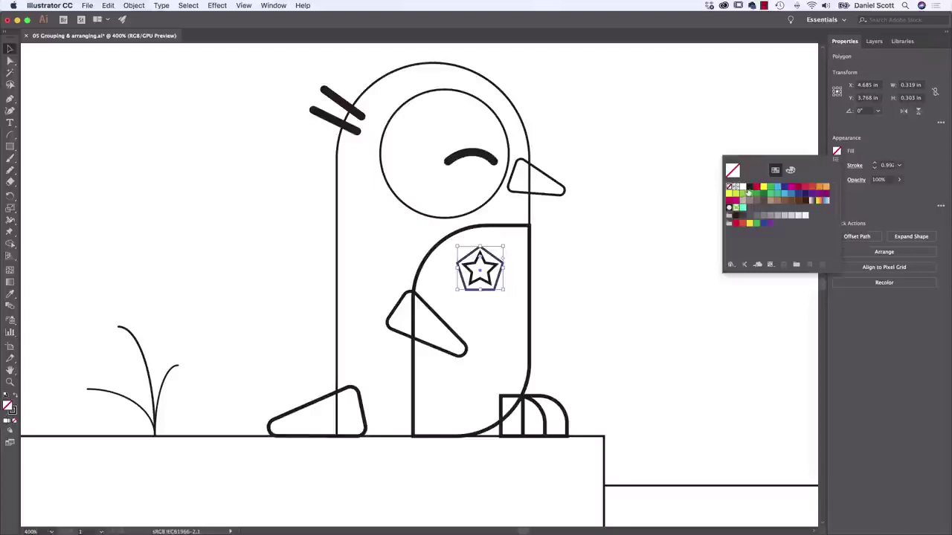
left_click(750, 187)
left_click(837, 166)
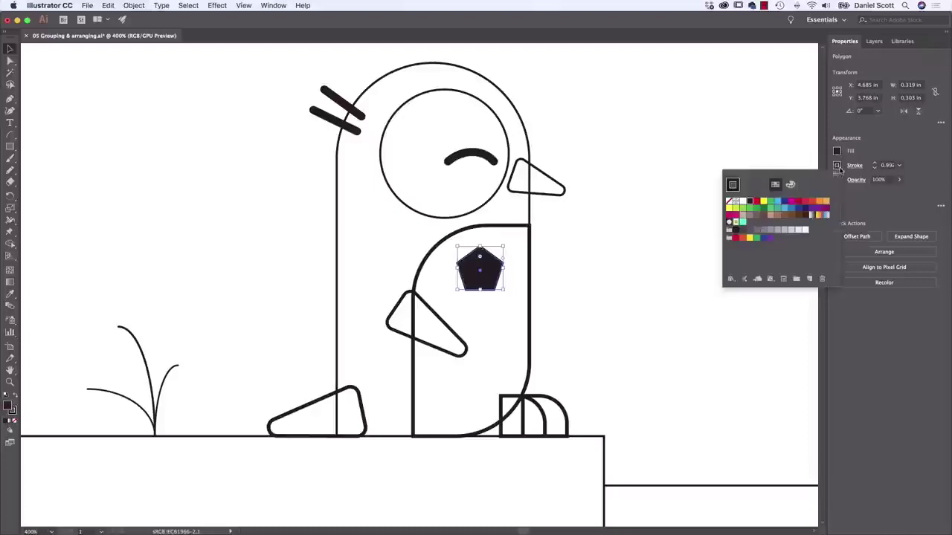
left_click(730, 202)
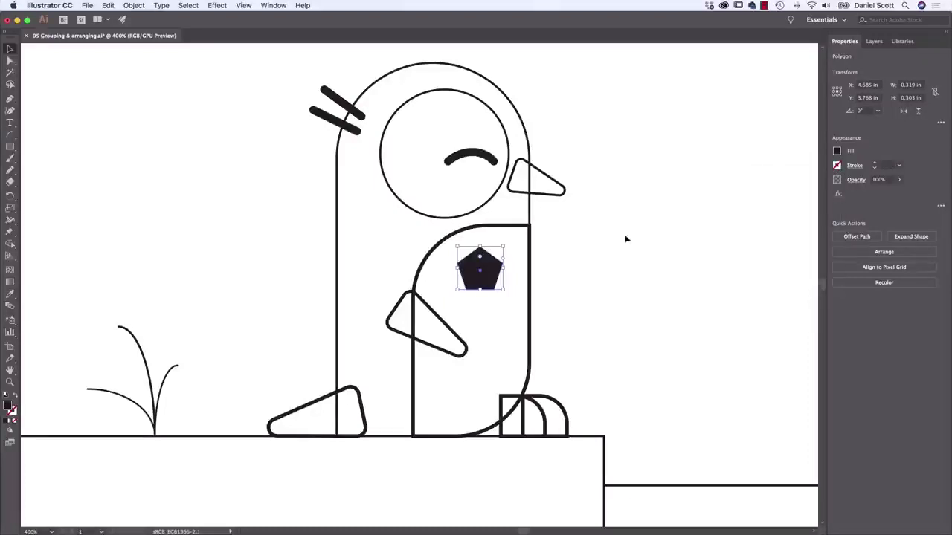
Step: Move the star out of the black pentagon to the right of the penguin and undo the move
left_click(491, 267)
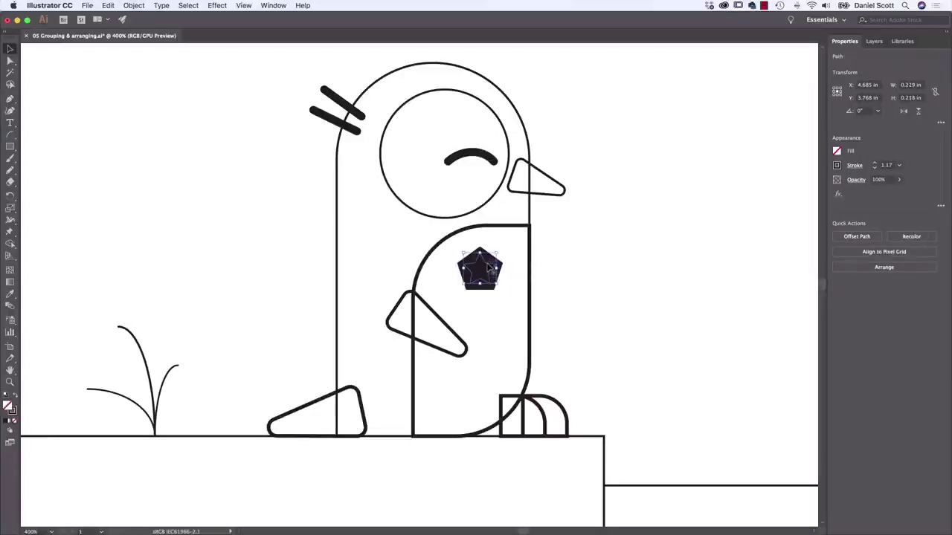
left_click_drag(488, 268, 578, 274)
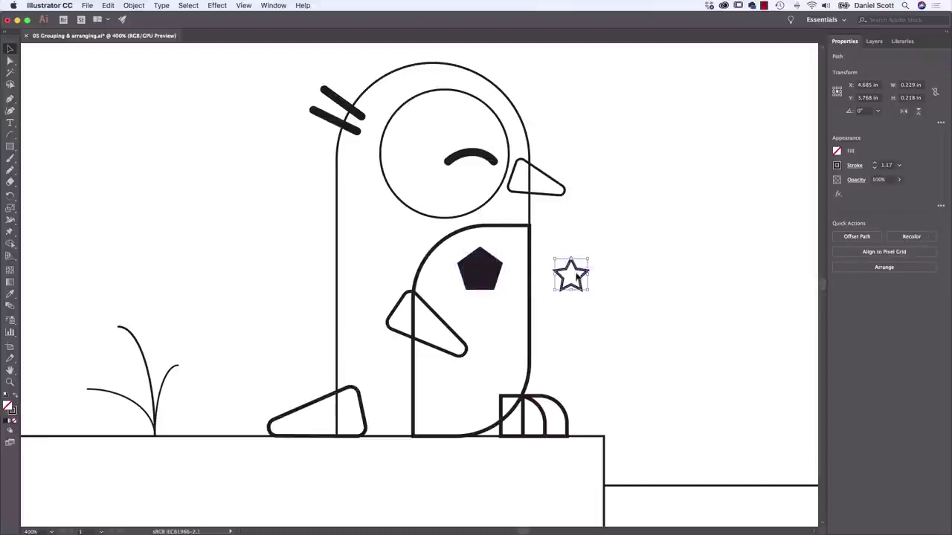
key("ctrl+z")
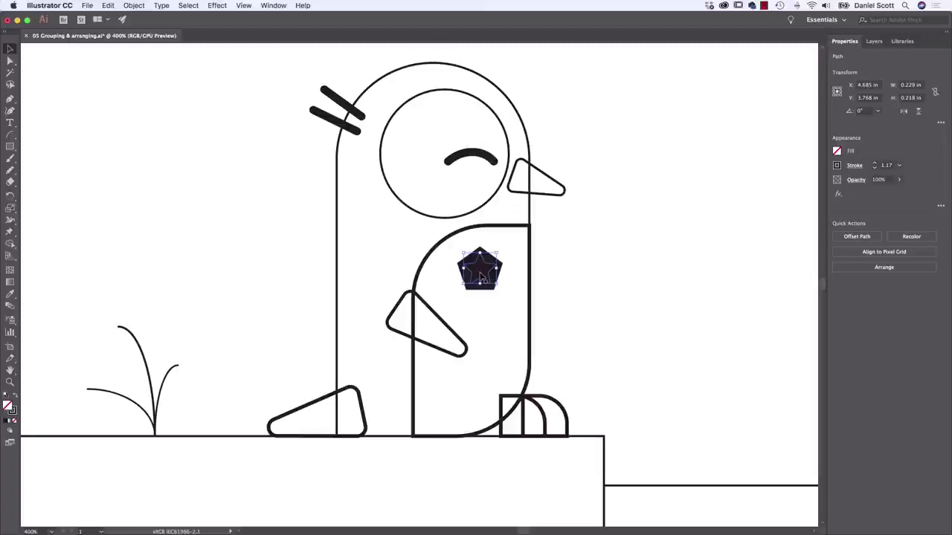
Step: Remove the stroke from the star inside the pentagon and fill it with white
left_click(838, 166)
left_click(729, 201)
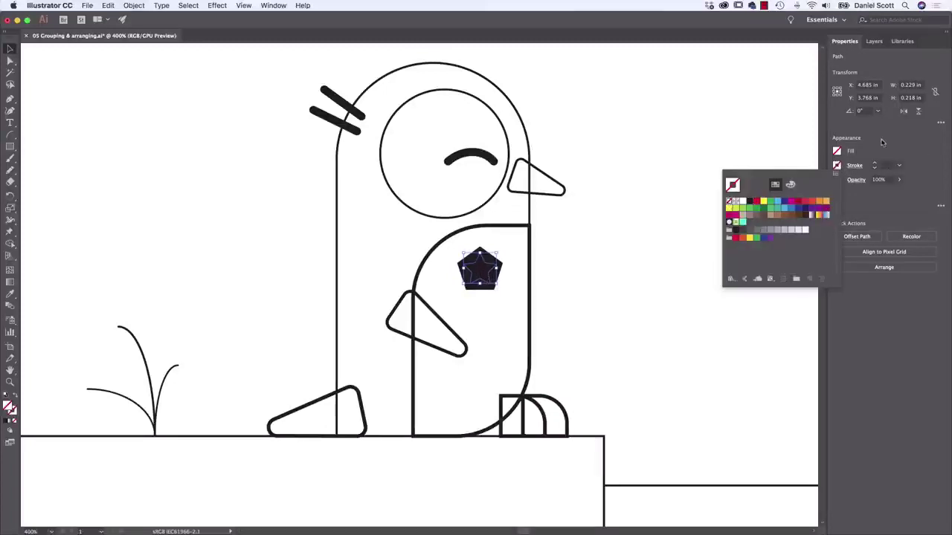
left_click(837, 151)
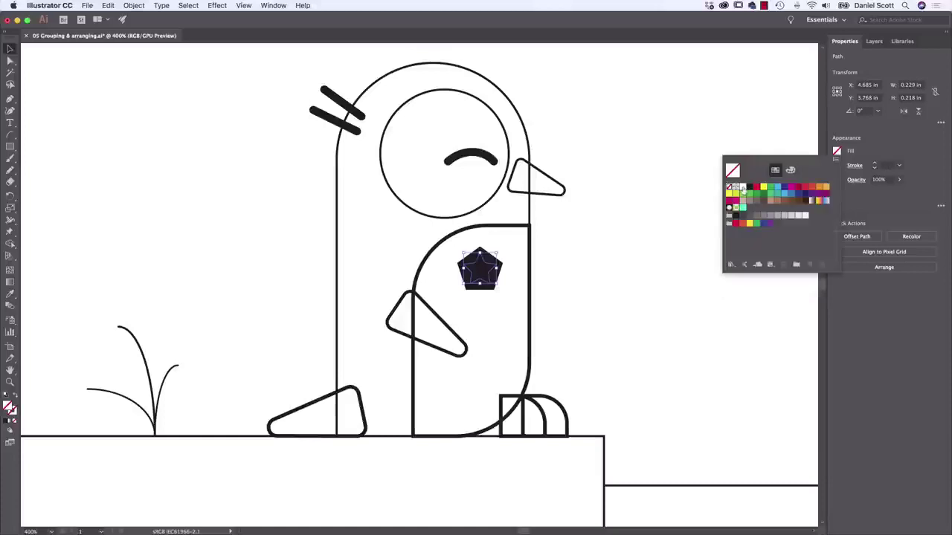
left_click(742, 186)
left_click(618, 275)
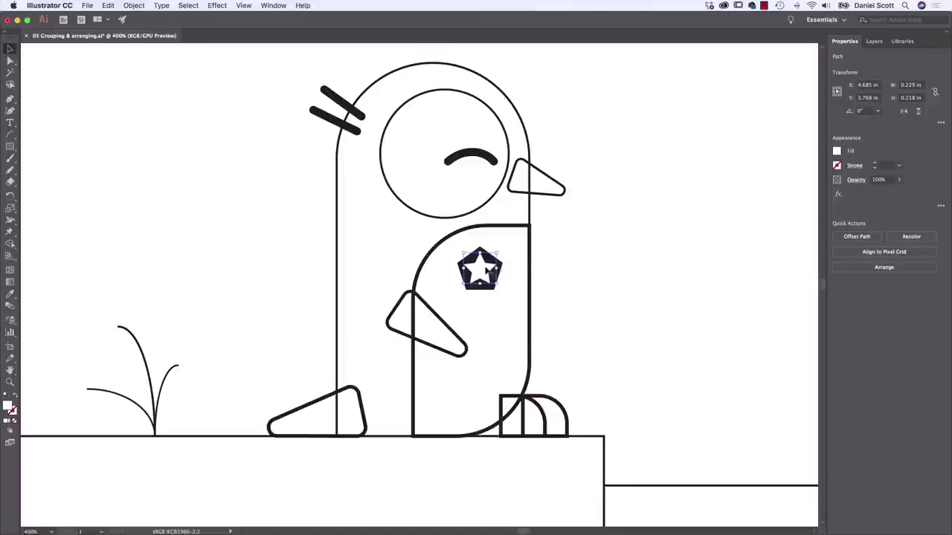
Step: Try moving the pentagon separately from the star and undo the change
key("super+equal")
key("super+equal")
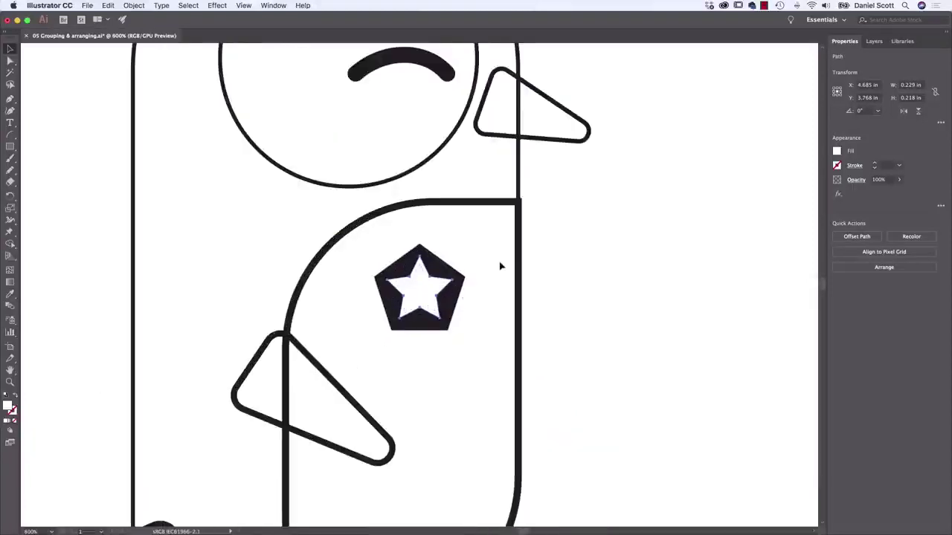
left_click(462, 283)
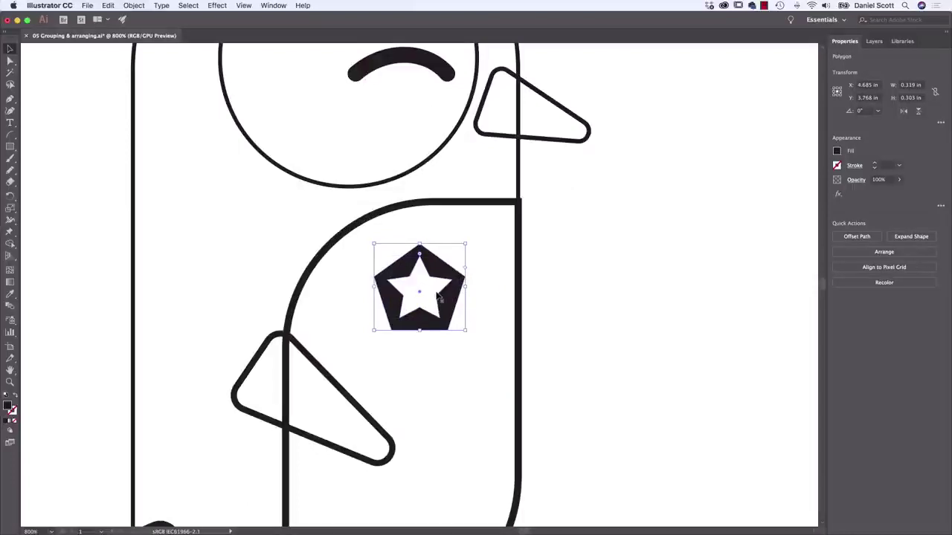
left_click_drag(470, 286, 468, 294)
key("super+z")
Step: Select the star together with the pentagon, try moving both and undo it, and group them into one badge
left_click(424, 289, "shift")
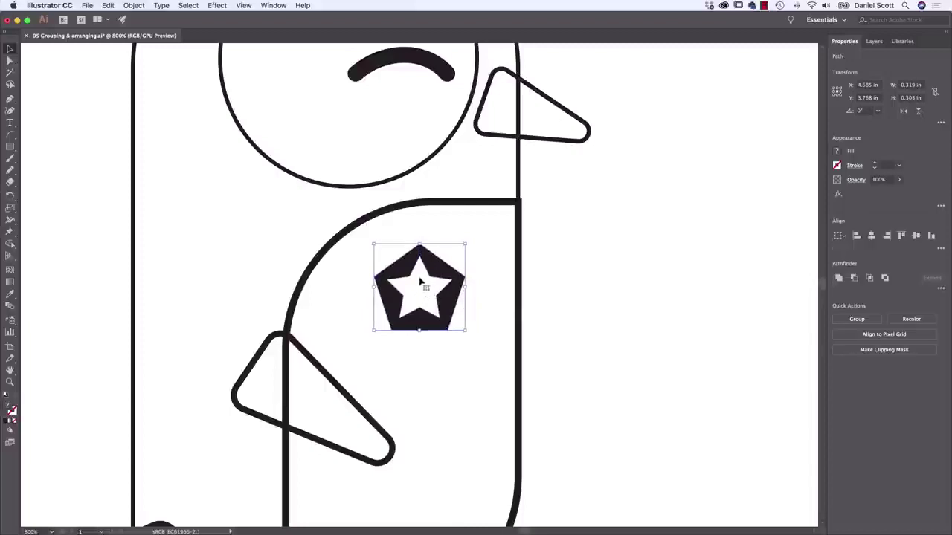
left_click_drag(420, 281, 465, 292)
key("super+z")
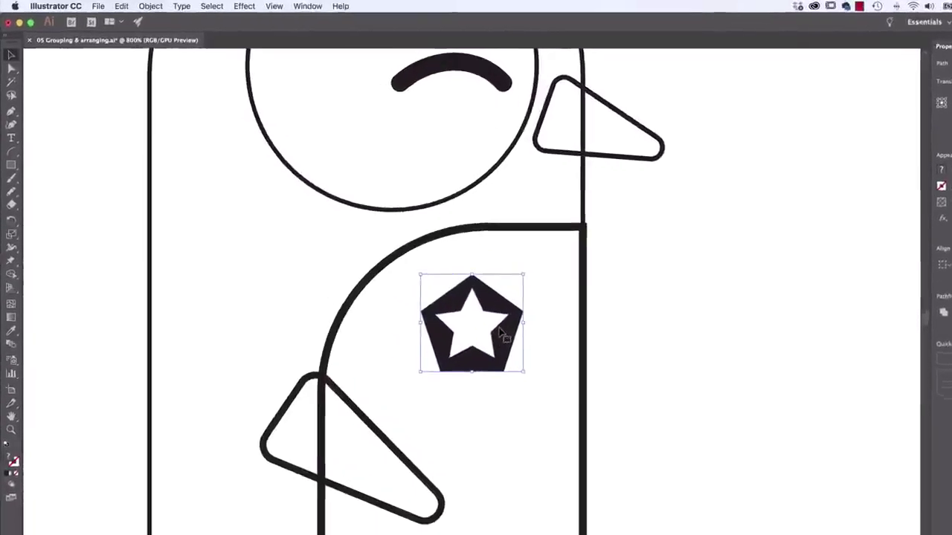
left_click(176, 9)
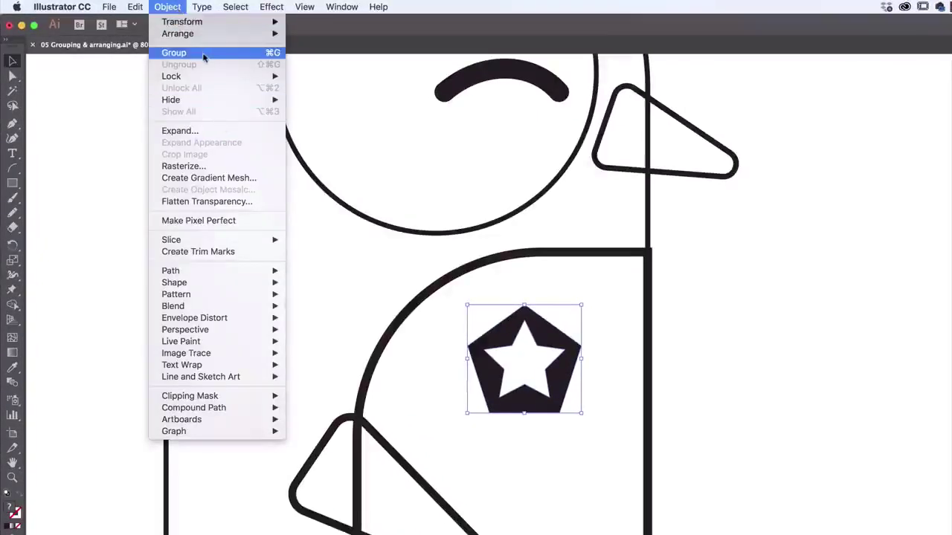
left_click(204, 54)
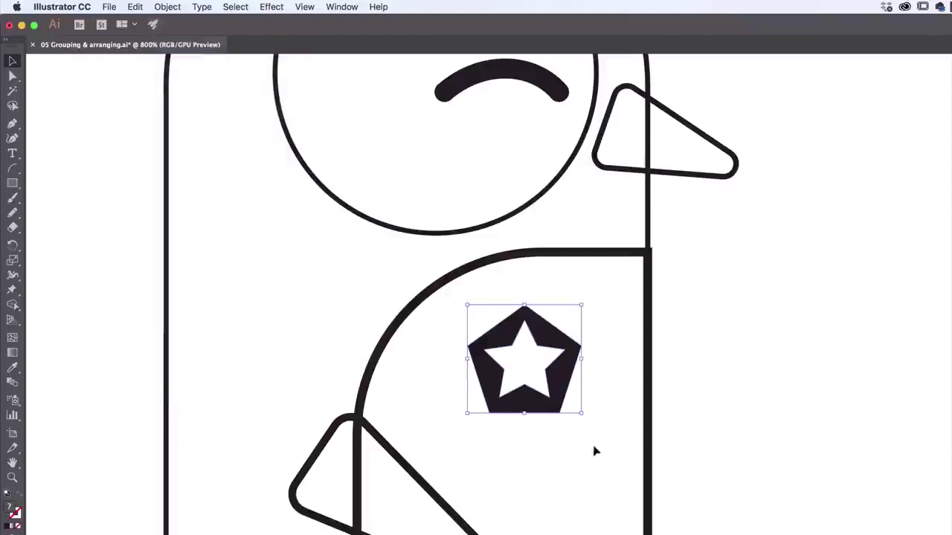
Step: Move the grouped star badge out of the penguin's belly shape to the blank area on its right
left_click(765, 341)
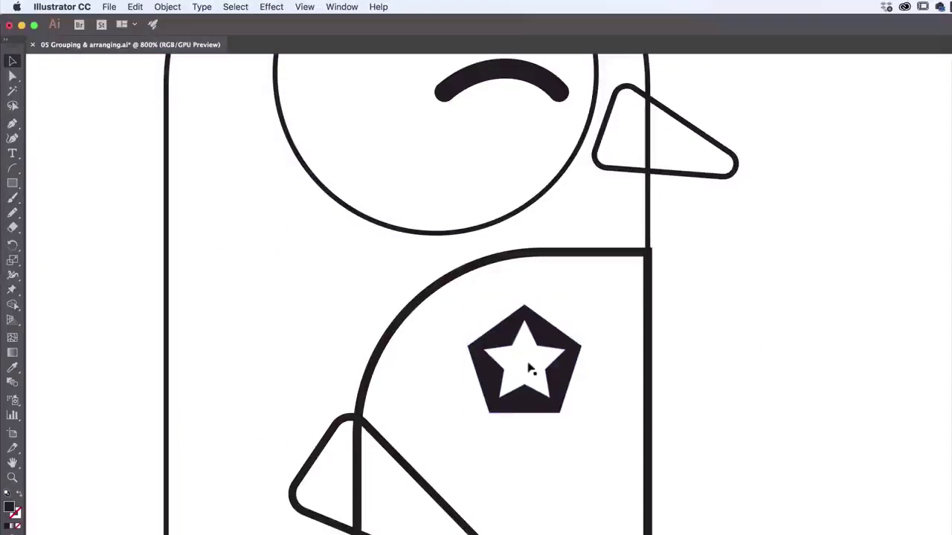
left_click_drag(541, 347, 811, 393)
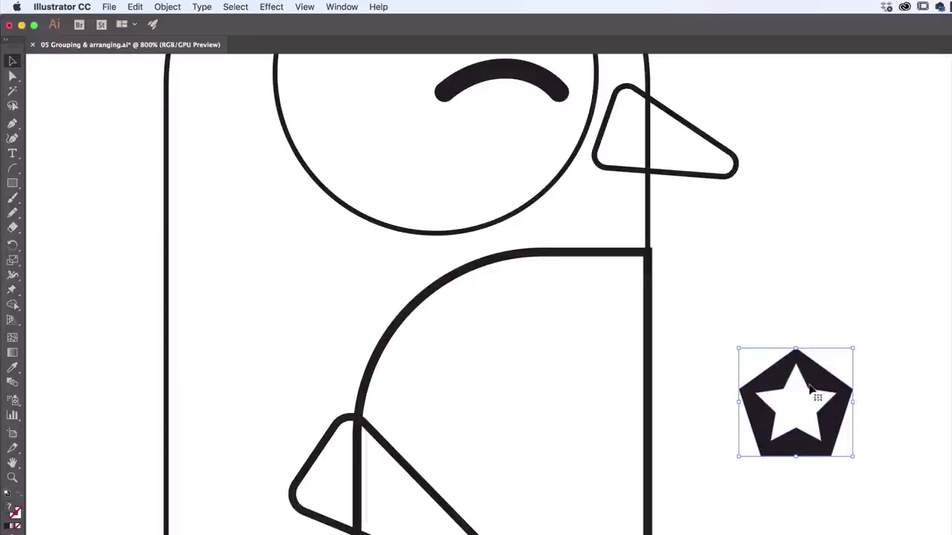
left_click(168, 7)
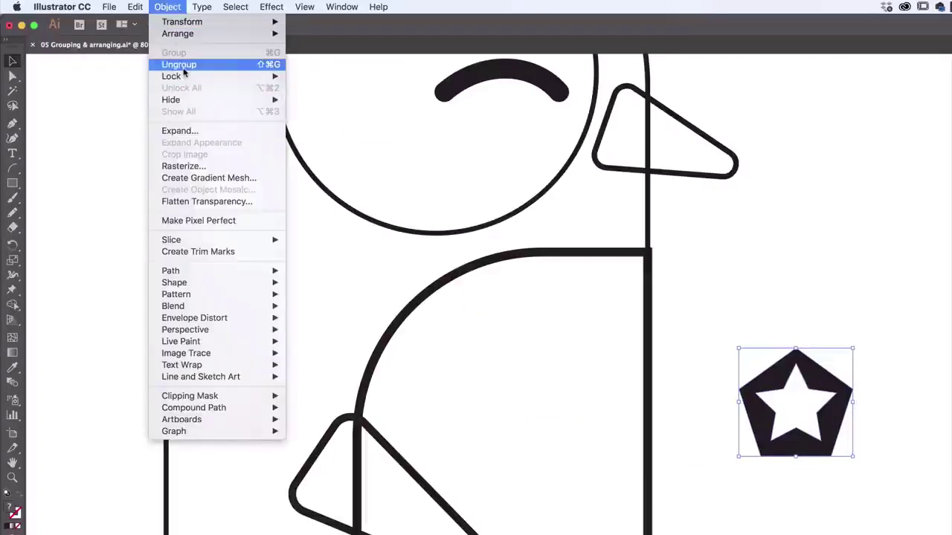
left_click(879, 300)
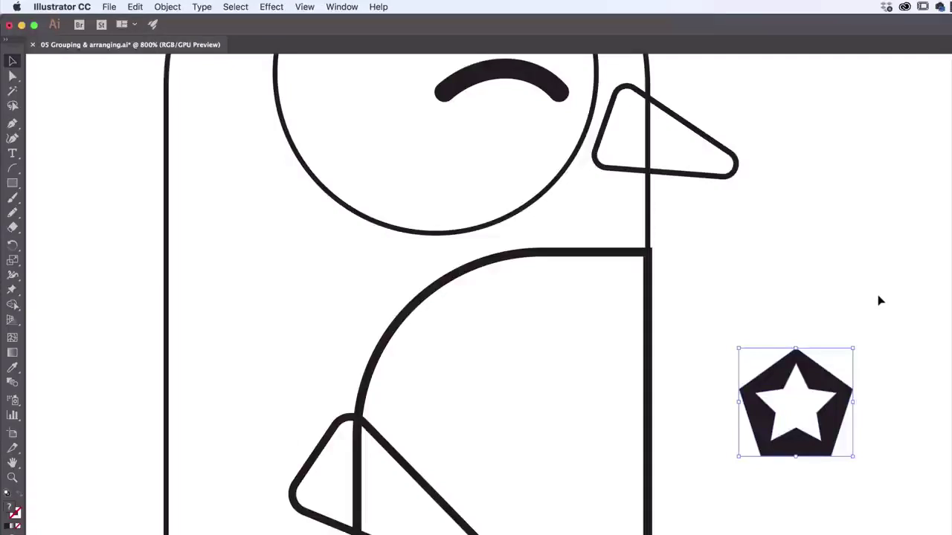
Step: Enter isolation mode on the star badge group, select the star and pentagon individually, and exit isolation mode
left_click(654, 344)
left_click(648, 333)
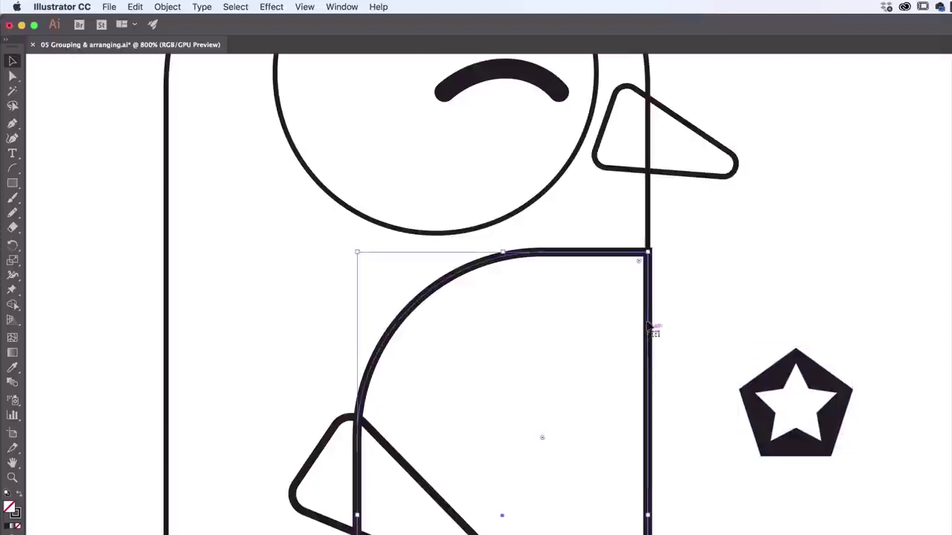
left_click(700, 177)
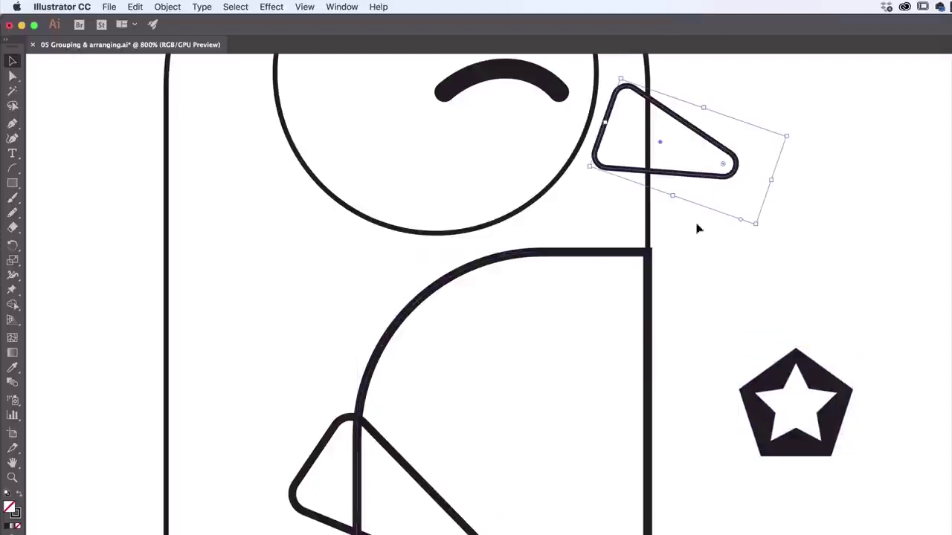
left_click(798, 409)
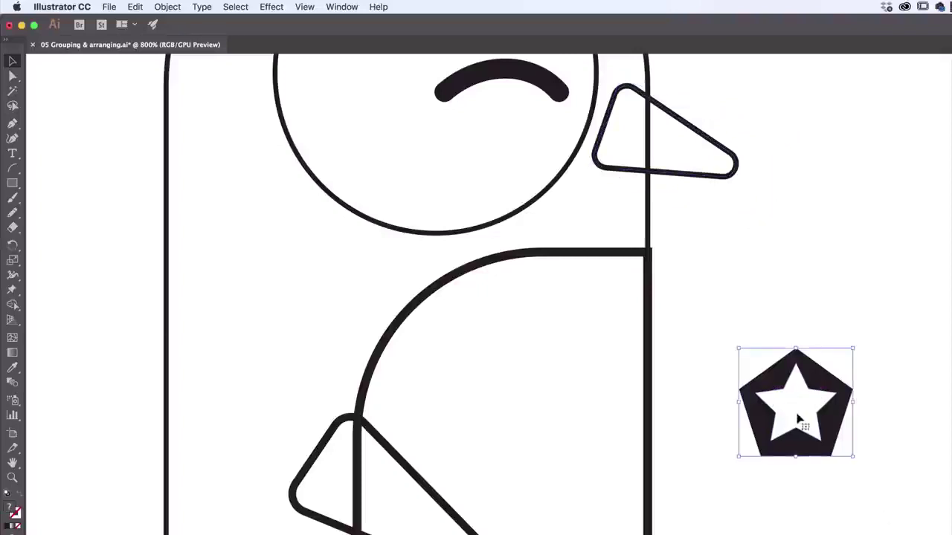
double_click(803, 404)
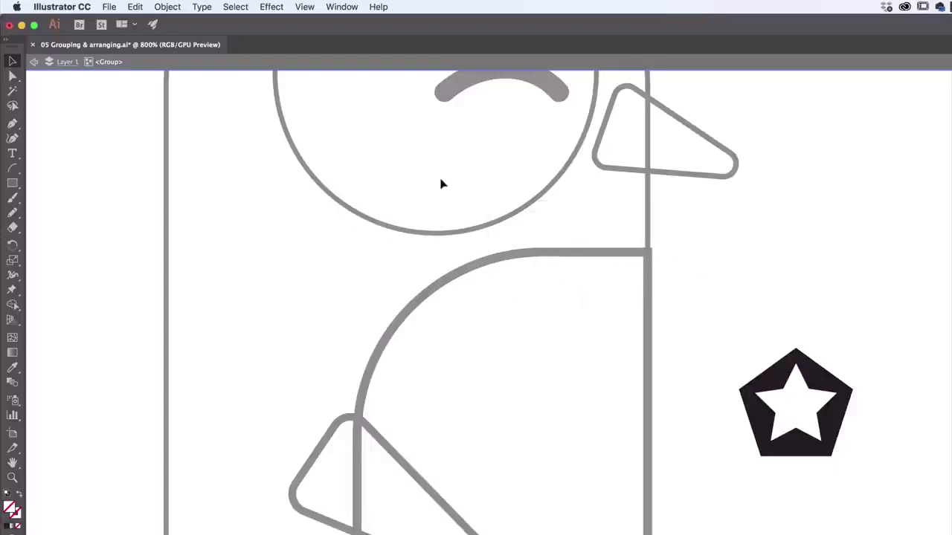
left_click(793, 407)
left_click(638, 408)
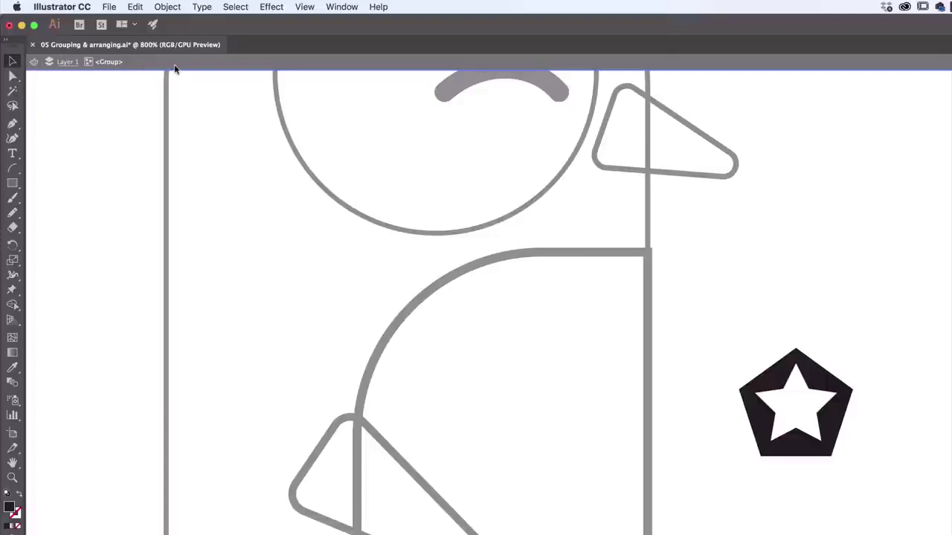
left_click(33, 64)
left_click(33, 65)
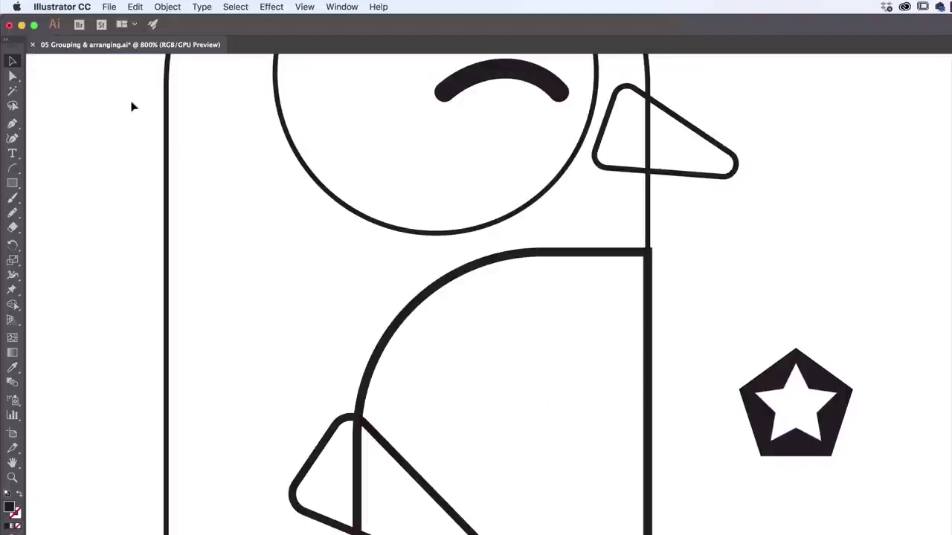
Step: Isolate the star badge group from the rest of the artwork once more and return to the full artwork
left_click_drag(916, 381, 251, 163)
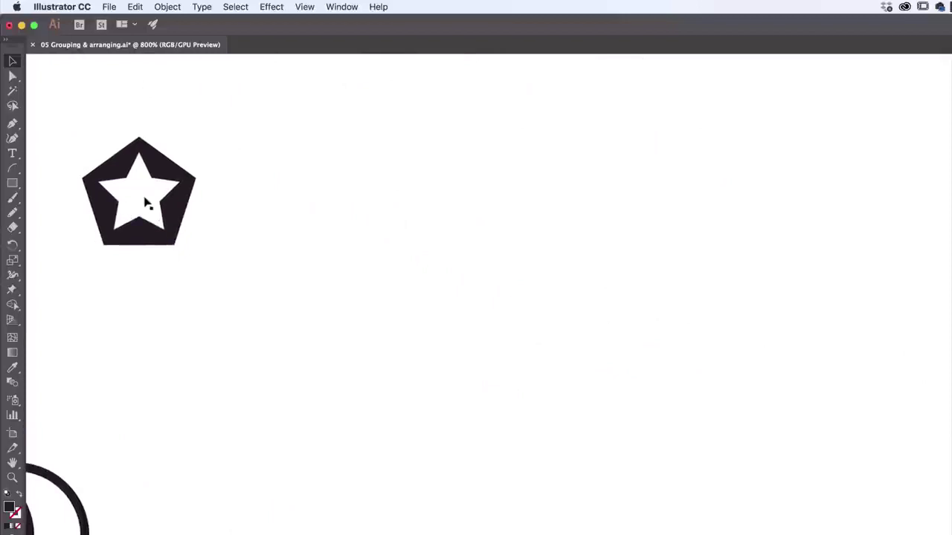
double_click(149, 202)
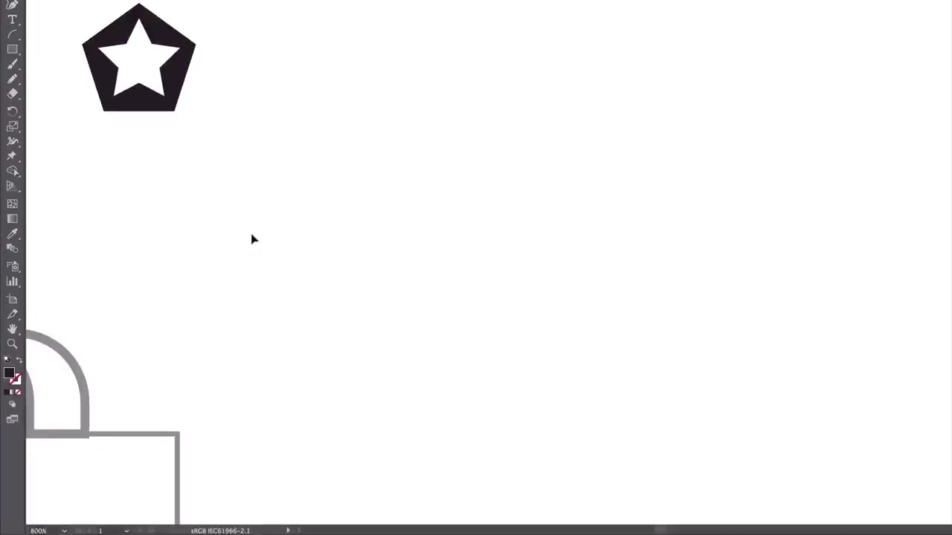
left_click_drag(232, 101, 547, 192)
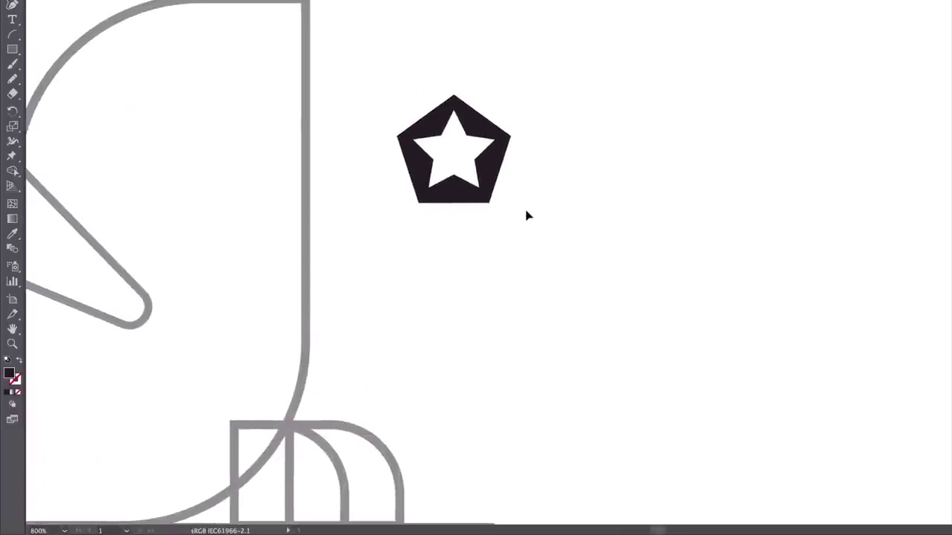
left_click(34, 62)
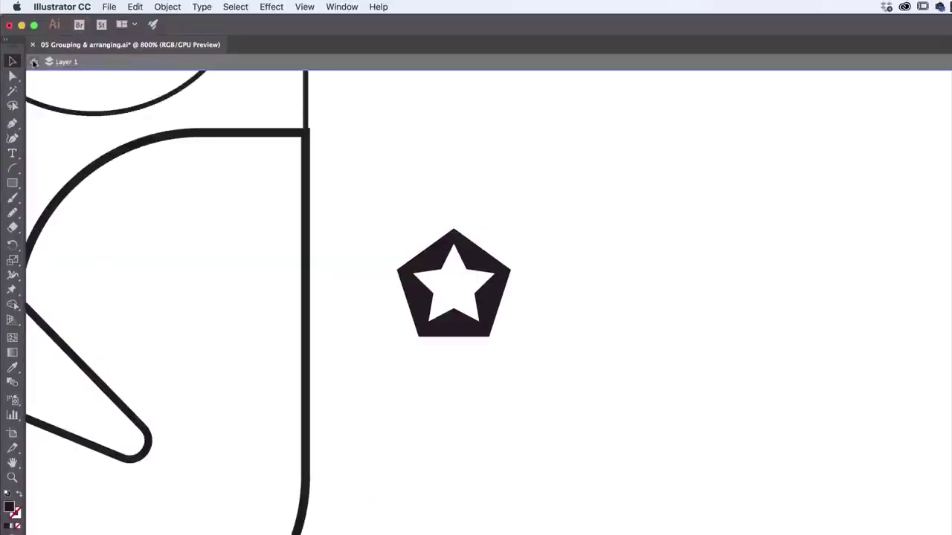
Step: Shift the whole star badge slightly up and to the right as one grouped object
left_click(470, 292)
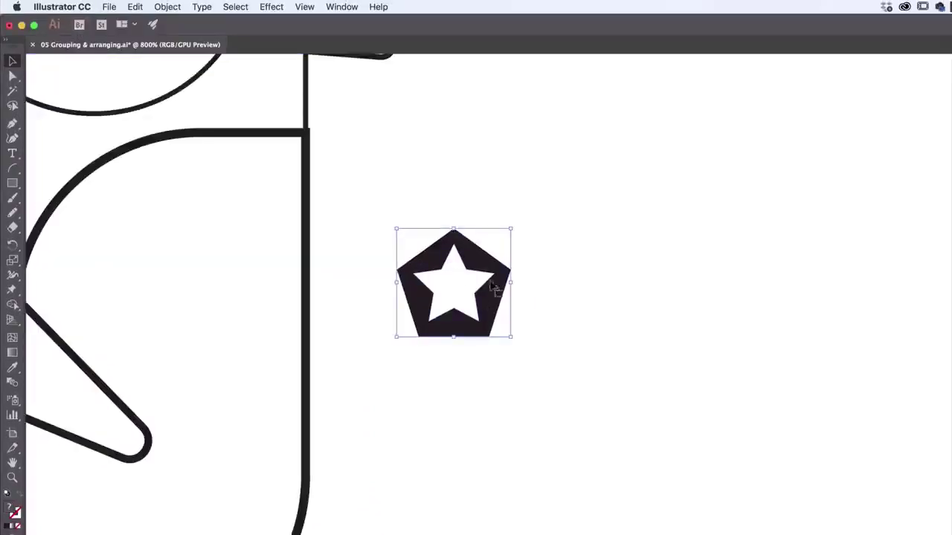
left_click_drag(469, 291, 478, 313)
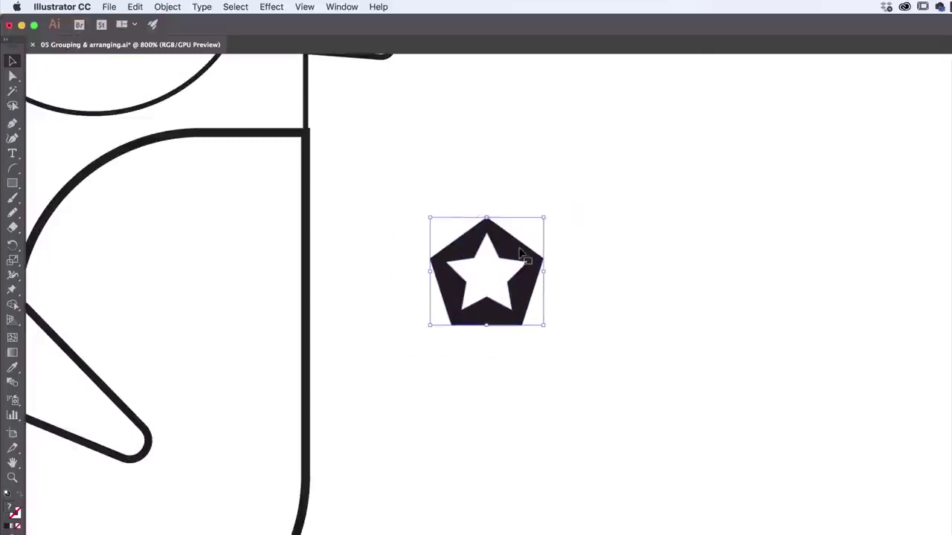
left_click(172, 8)
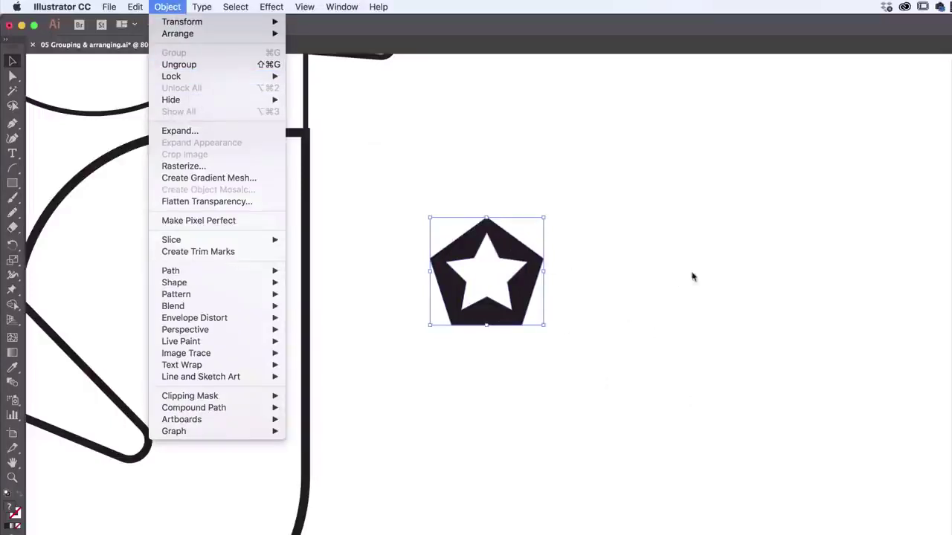
left_click(491, 277)
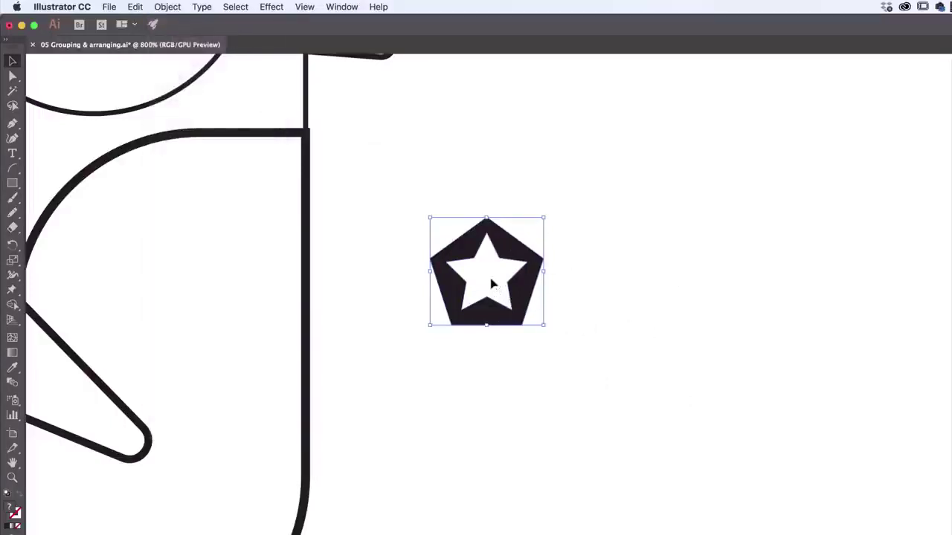
Step: Isolate the badge group and move only the star down and right so it overlaps the pentagon's edge
double_click(493, 277)
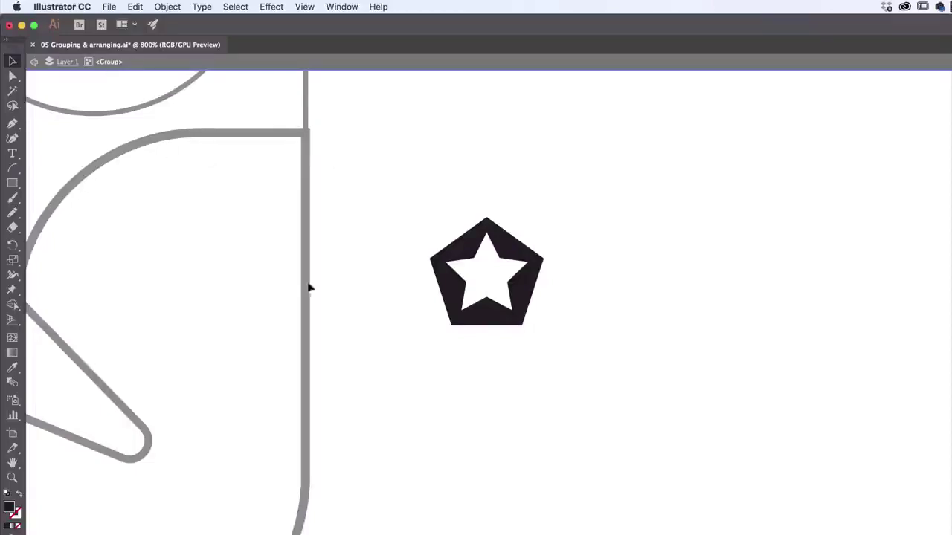
left_click(515, 256)
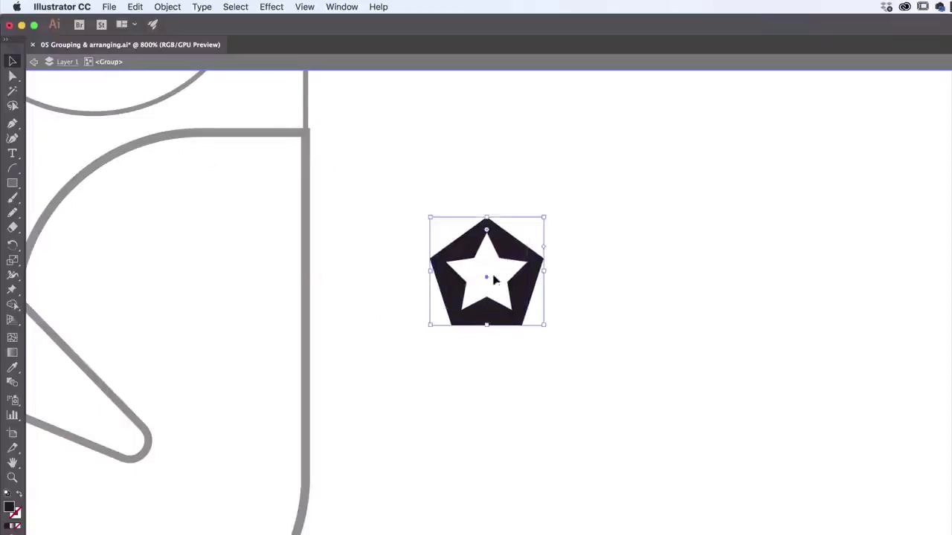
left_click(504, 272)
left_click_drag(503, 272, 526, 304)
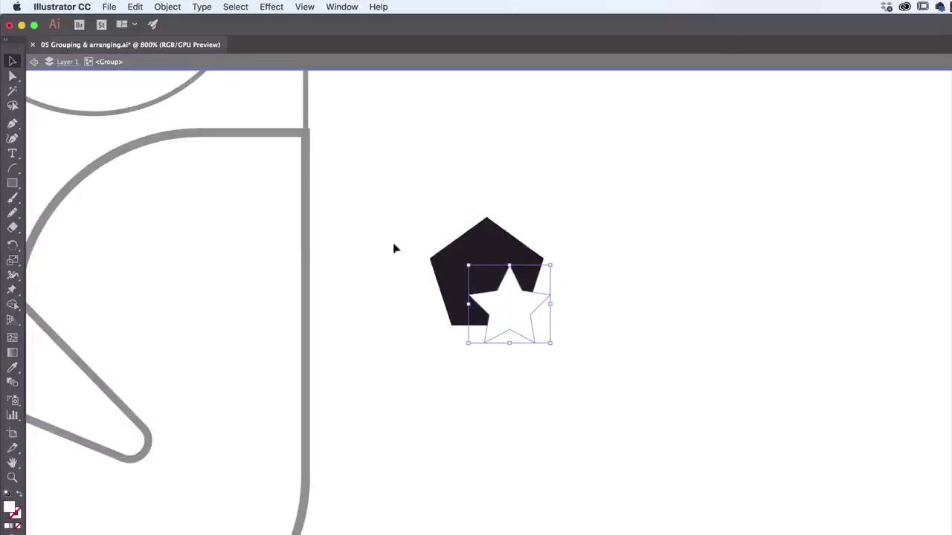
Step: Exit isolation mode and move the grouped badge with its off-centre star slightly up and to the right
left_click(35, 66)
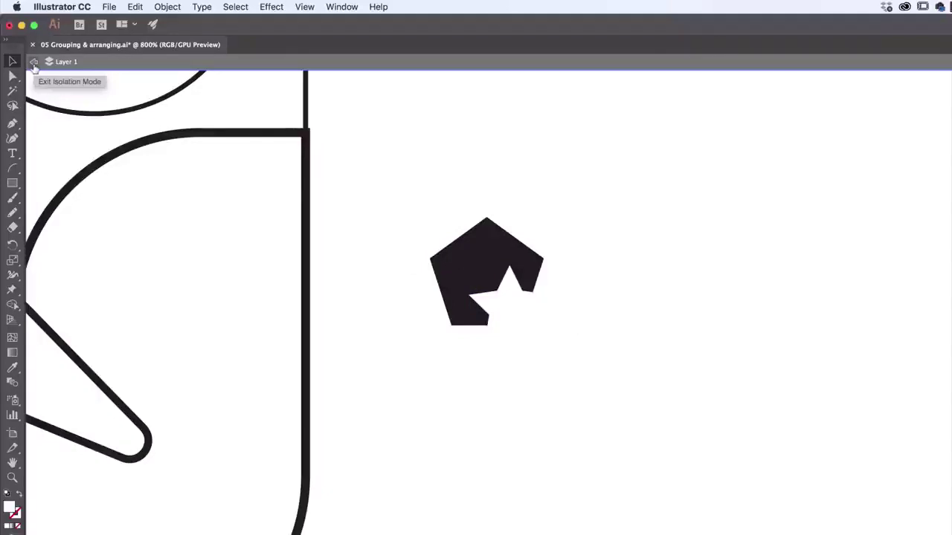
left_click(34, 66)
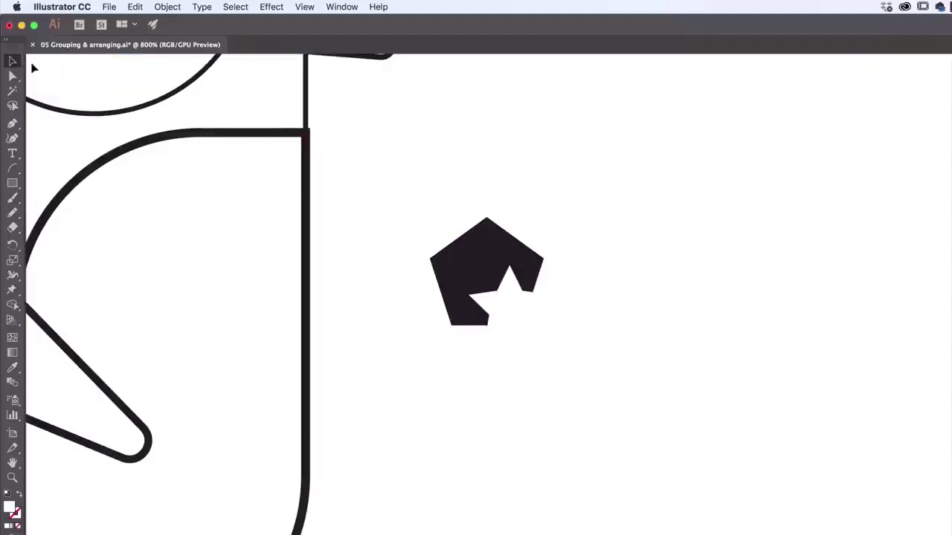
left_click(474, 285)
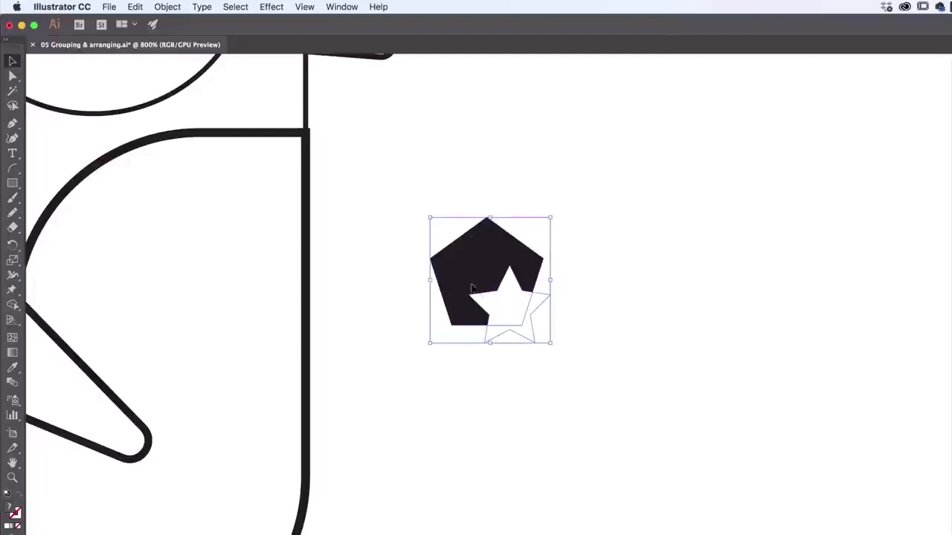
left_click_drag(471, 285, 511, 267)
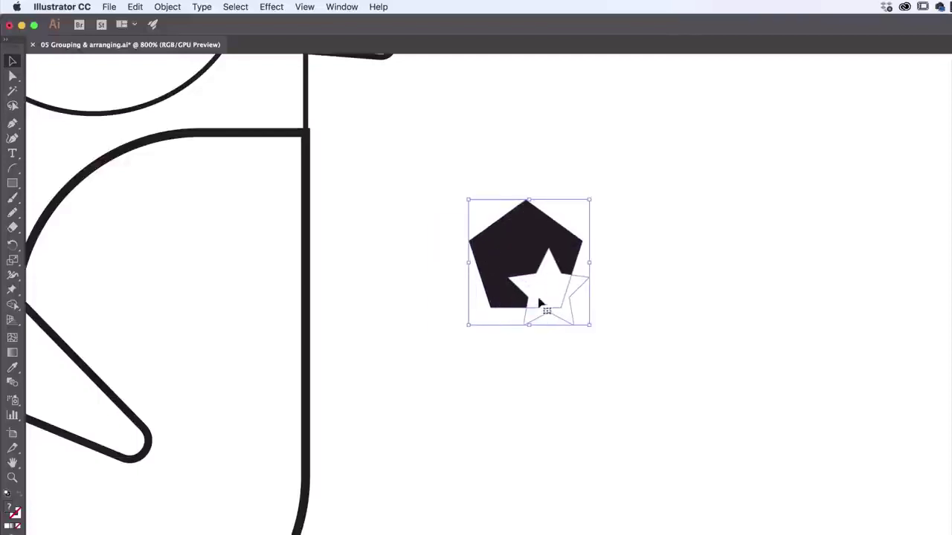
Step: Isolate the badge group, move the star back to the centre of the pentagon, and exit isolation mode
double_click(531, 262)
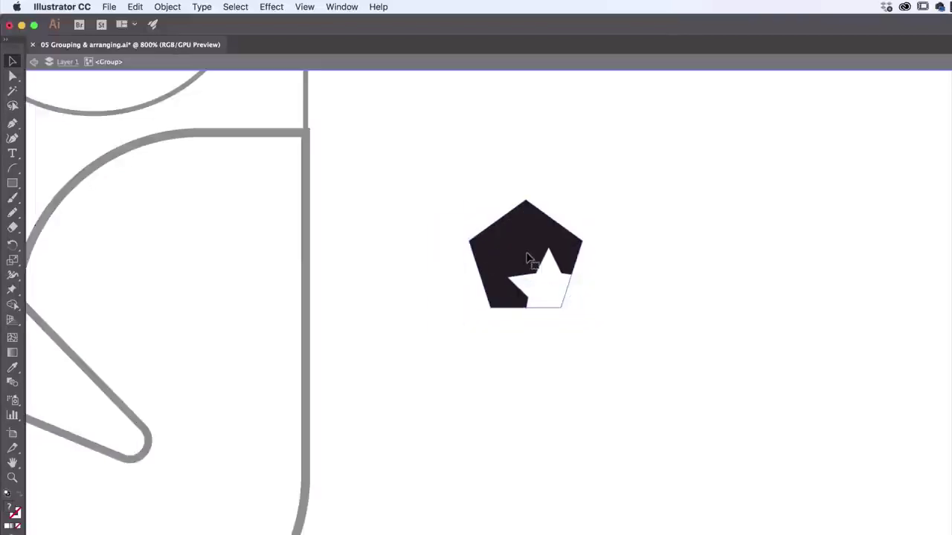
left_click(546, 288)
left_click_drag(557, 297, 545, 285)
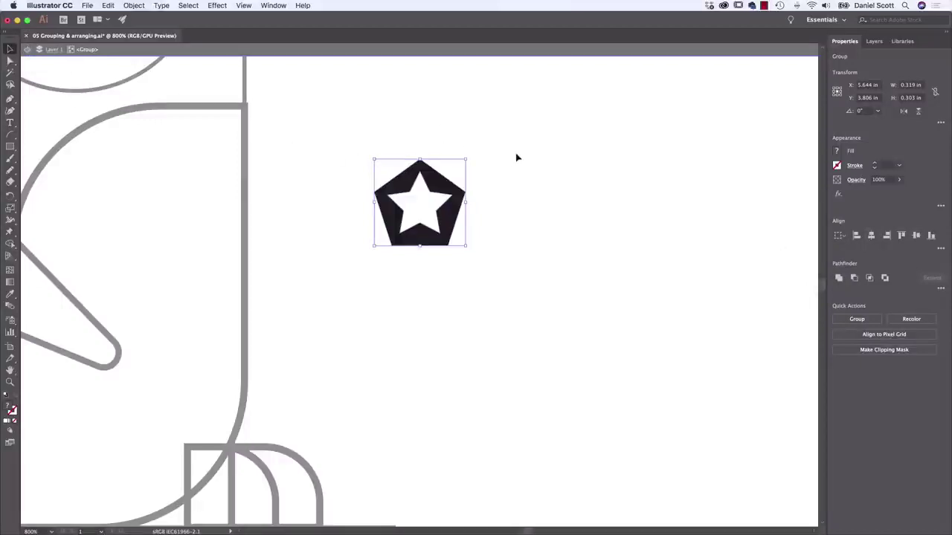
double_click(593, 159)
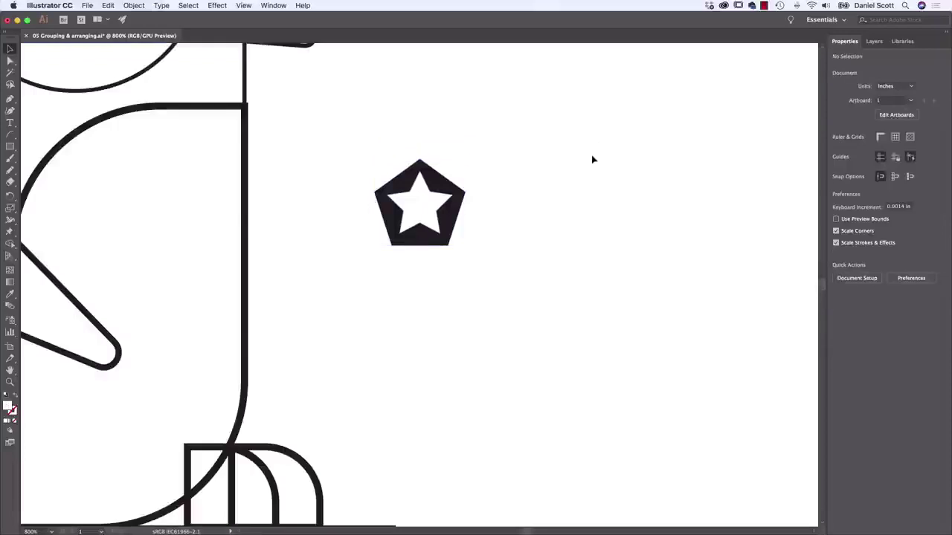
Step: Select the belly shape and the badge in turn, enter isolation mode on the badge group, and exit it
left_click_drag(212, 137, 260, 184)
left_click(263, 158)
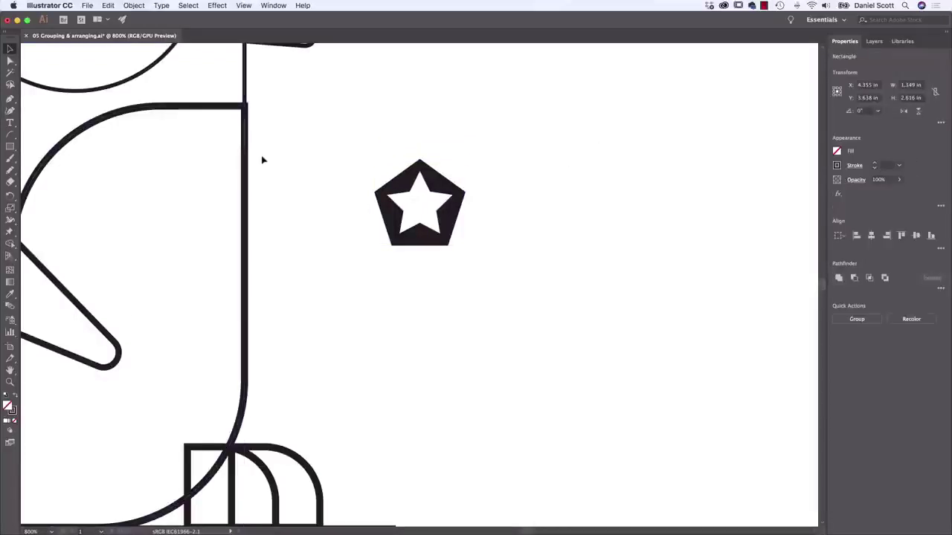
left_click(427, 206)
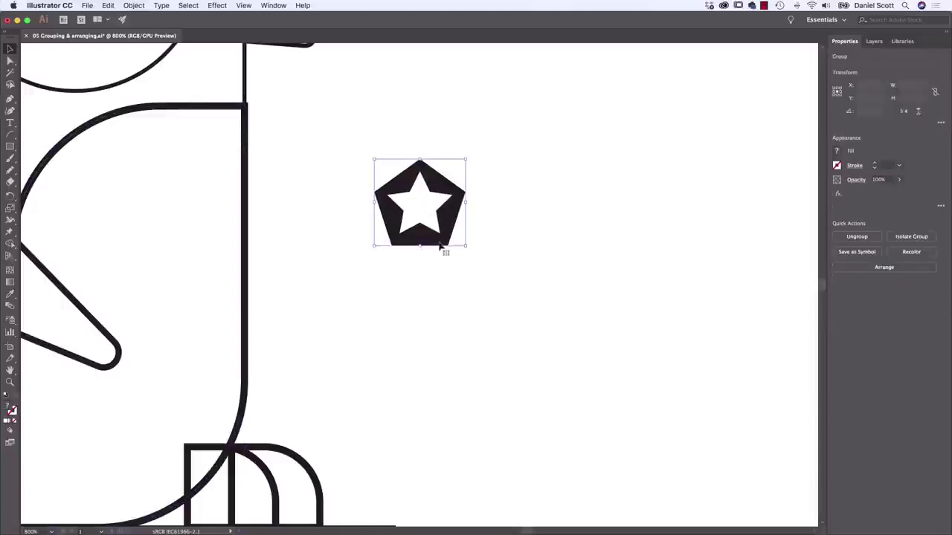
double_click(427, 202)
left_click(139, 6)
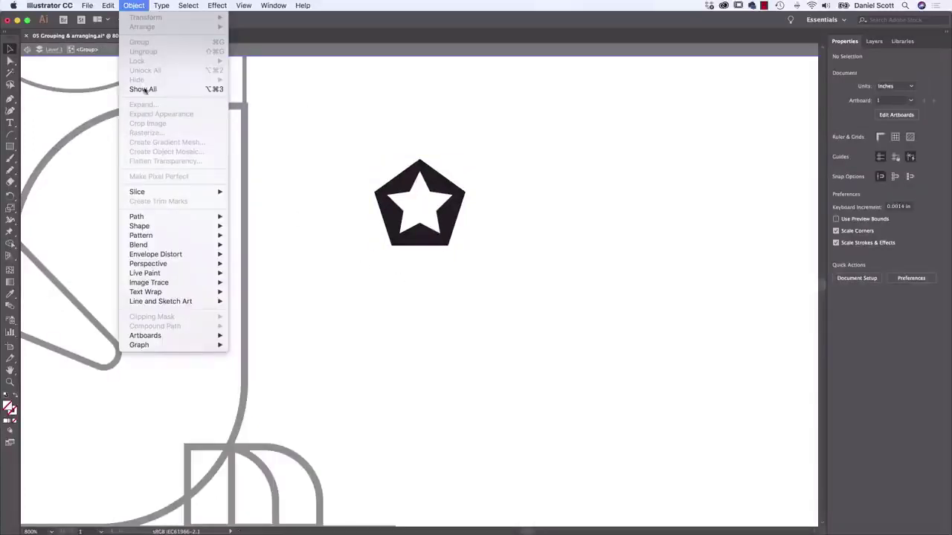
mouse_move(164, 7)
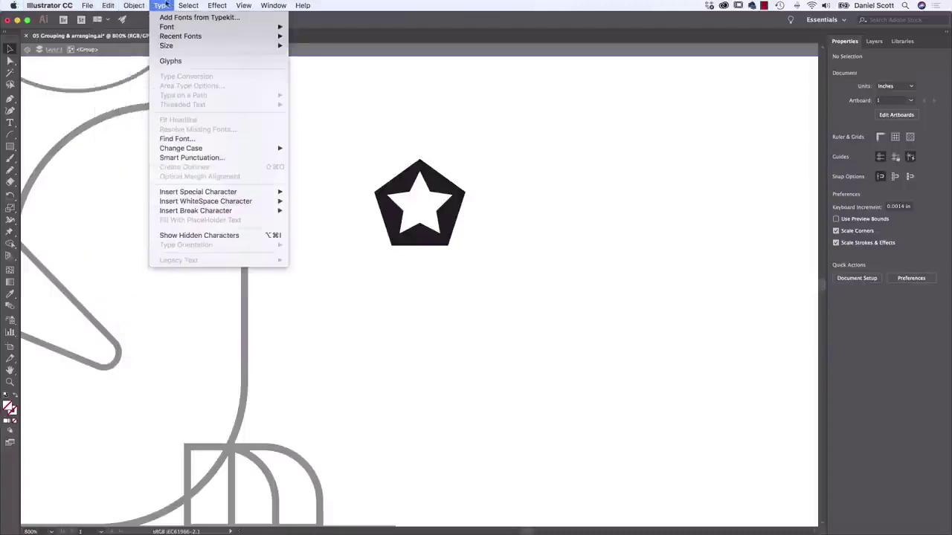
left_click(171, 3)
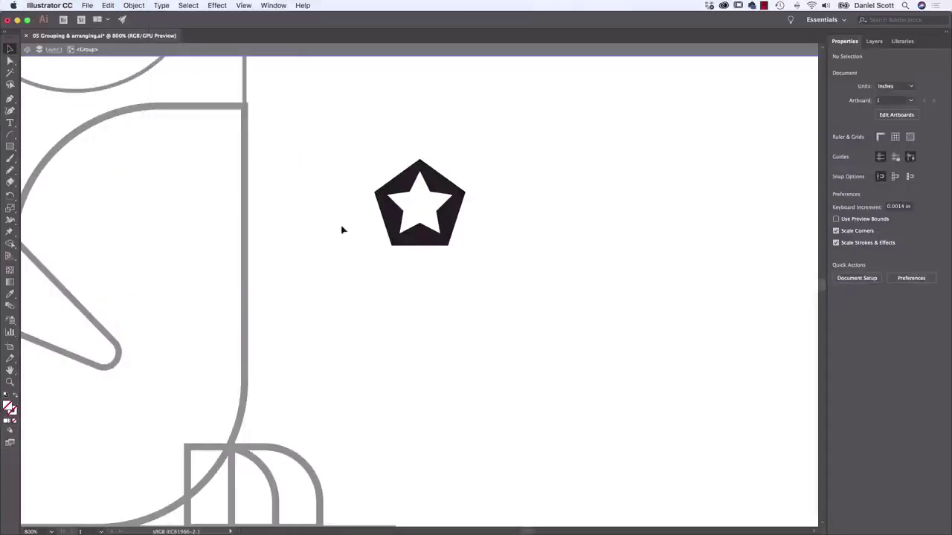
double_click(559, 232)
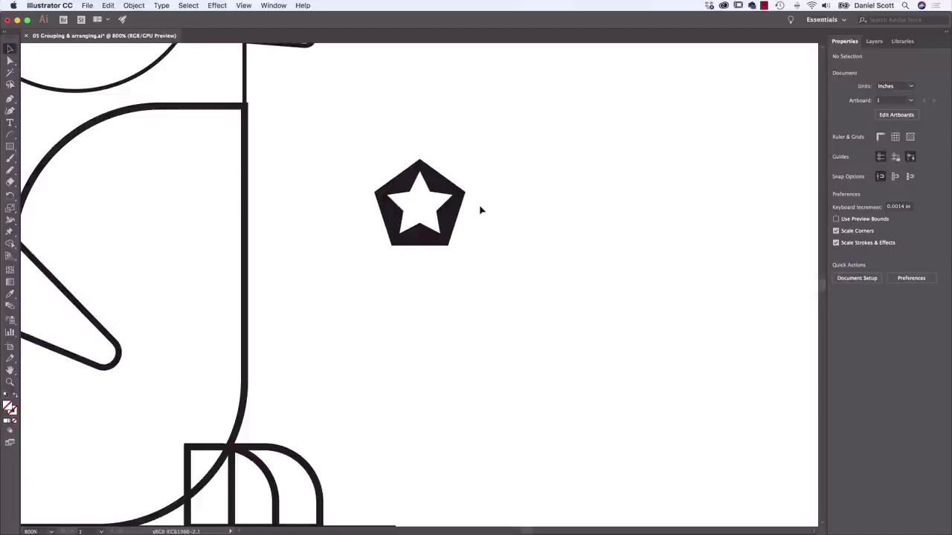
left_click_drag(349, 366, 447, 196)
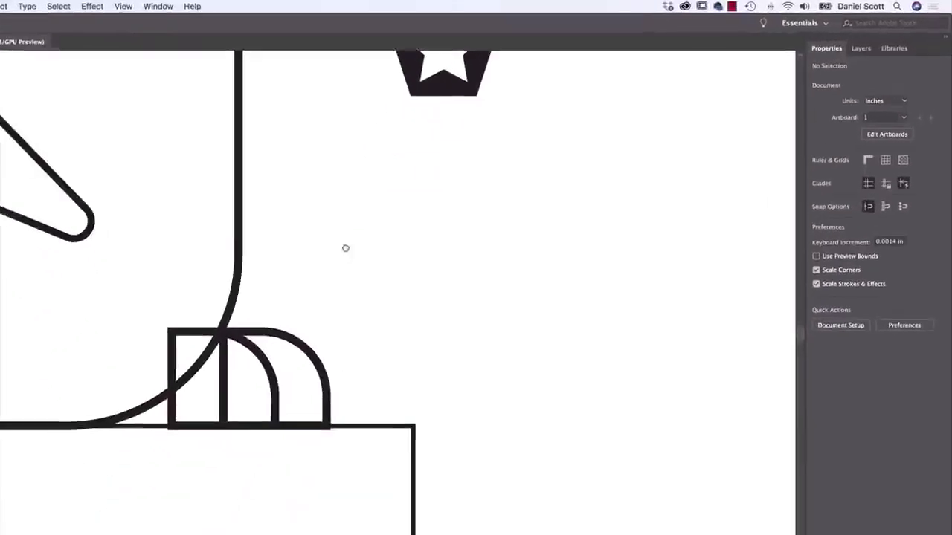
Step: Fill the square-backed front foot shape nearer the body with orange C=0 M=50 Y=100 K=0 and remove its stroke
left_click(245, 378)
left_click(296, 381)
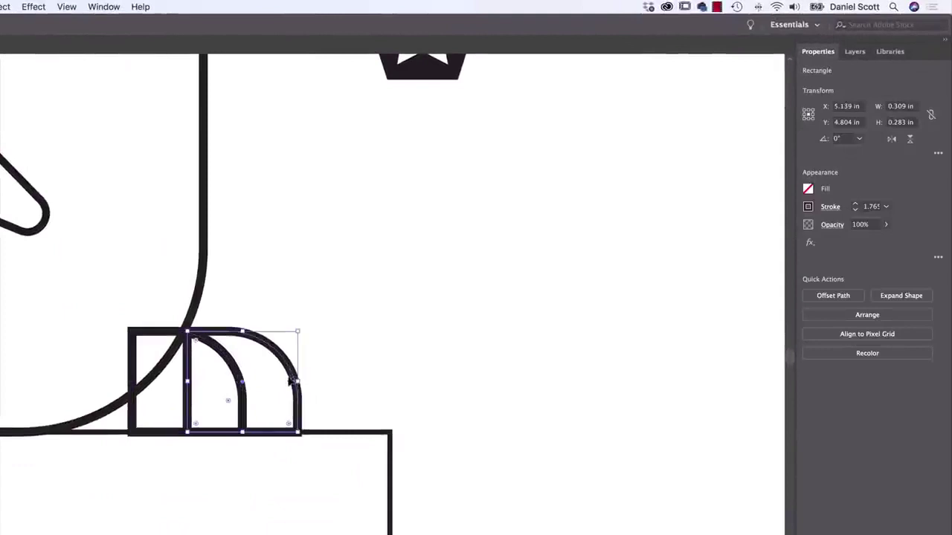
left_click(165, 335)
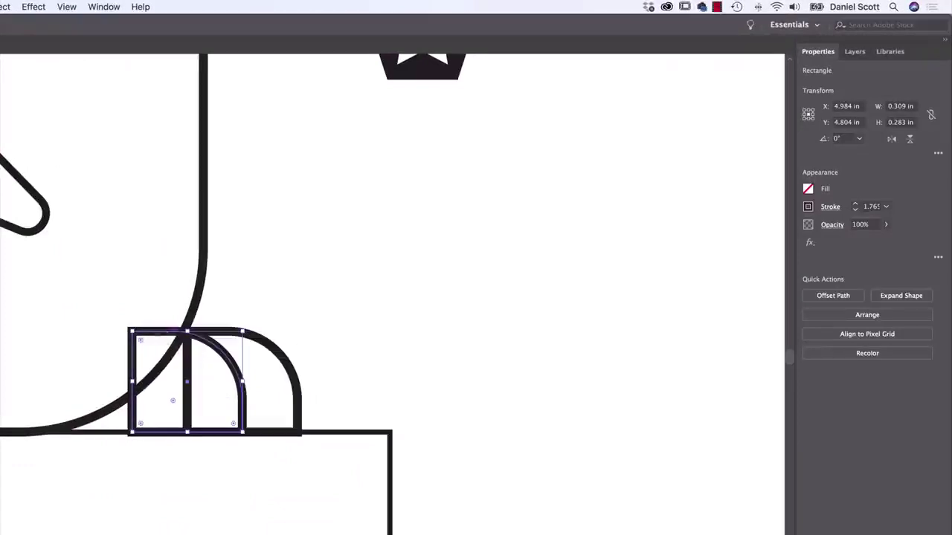
left_click(809, 190)
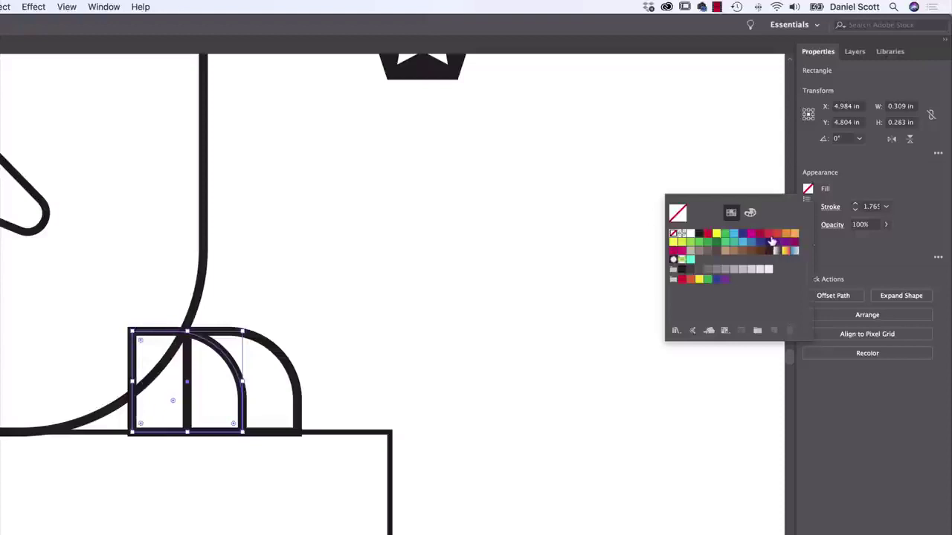
left_click(778, 234)
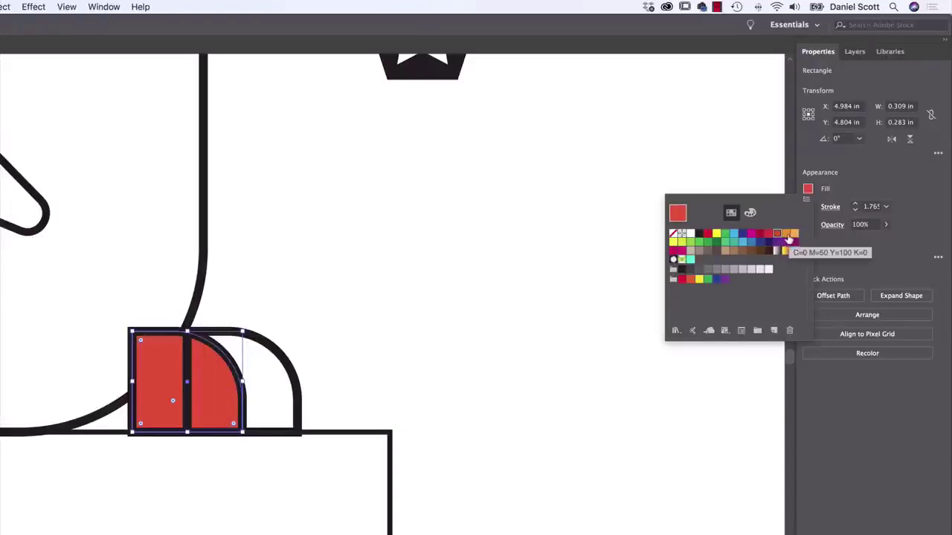
left_click(788, 237)
left_click(808, 207)
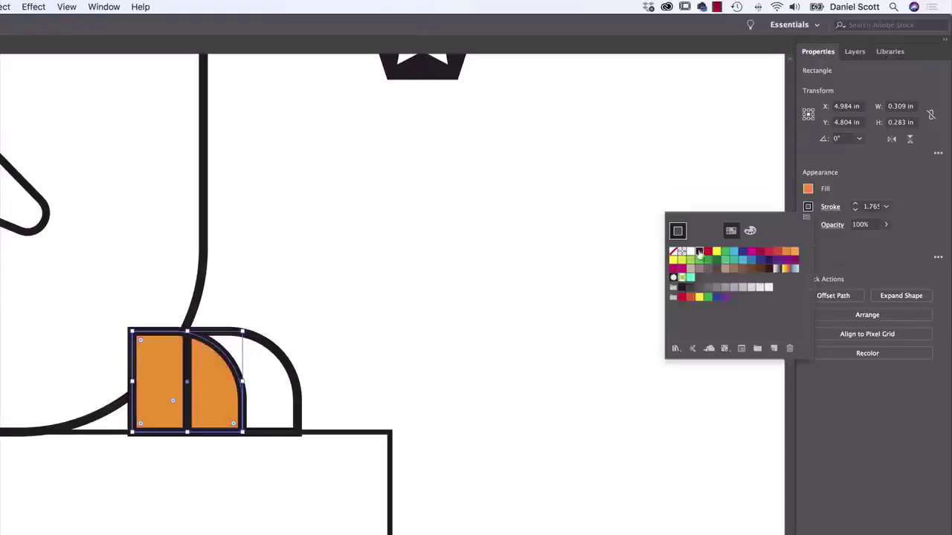
left_click(674, 253)
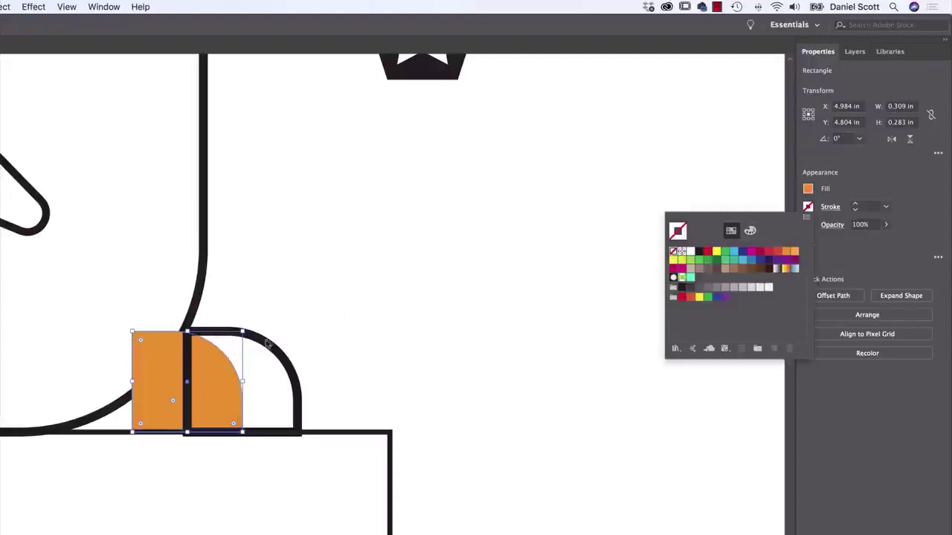
Step: Fill the outer foot shape with red, remove its stroke, and deselect it
left_click(290, 373)
left_click(295, 369)
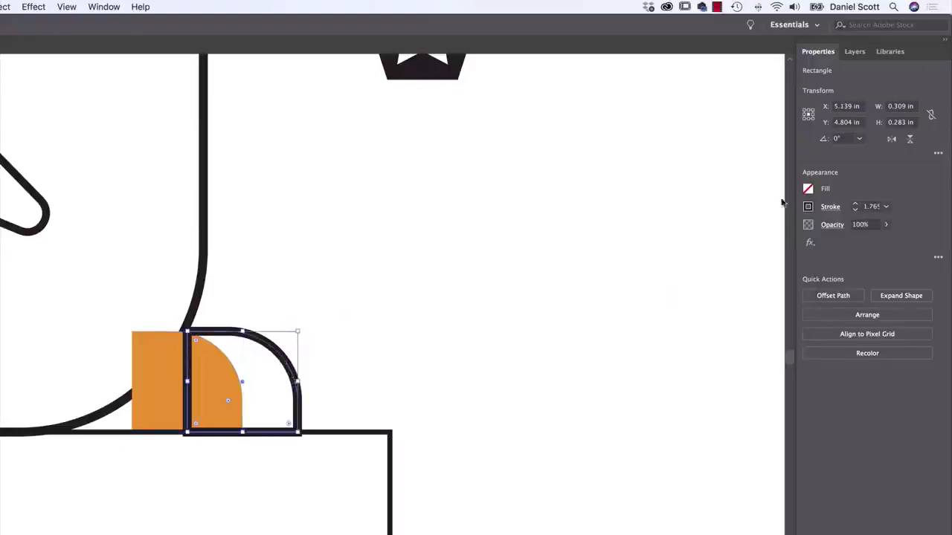
left_click(809, 189)
left_click(777, 236)
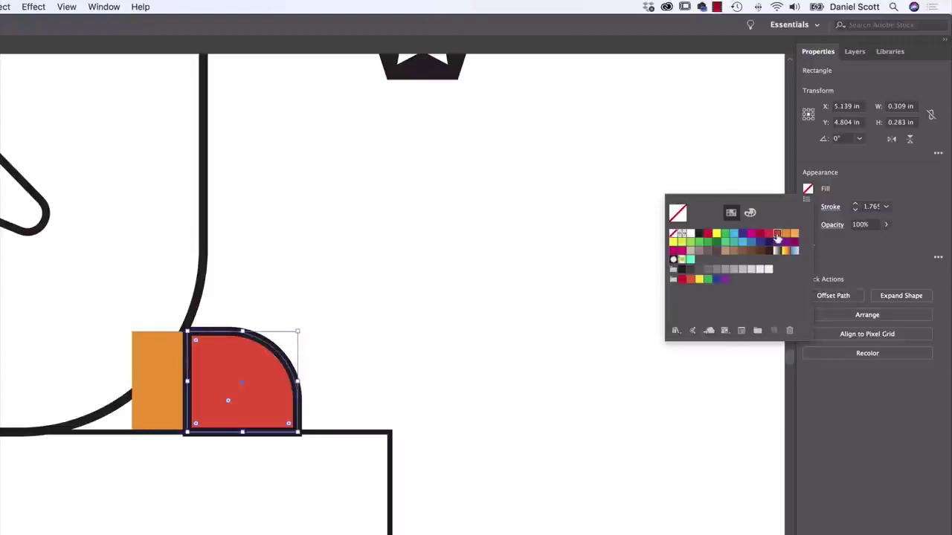
left_click(809, 207)
left_click(673, 252)
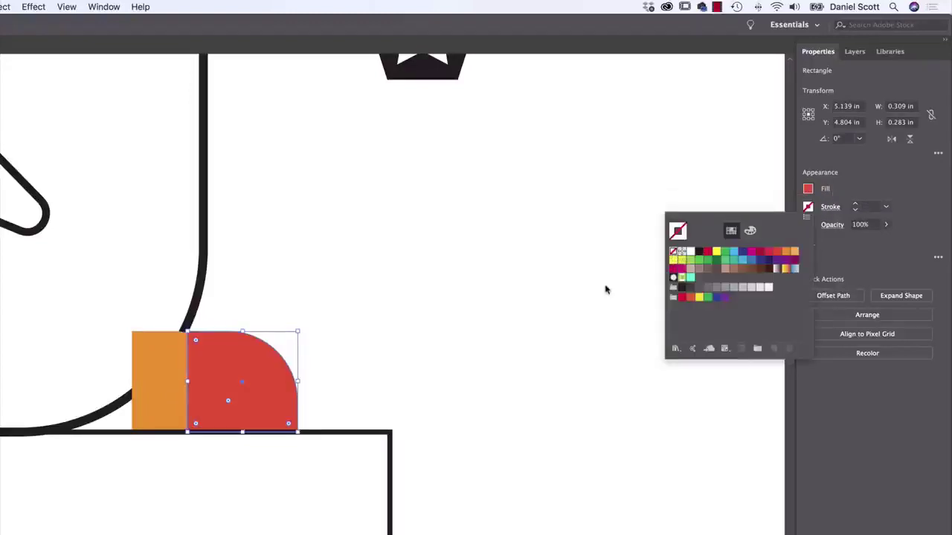
left_click(345, 415)
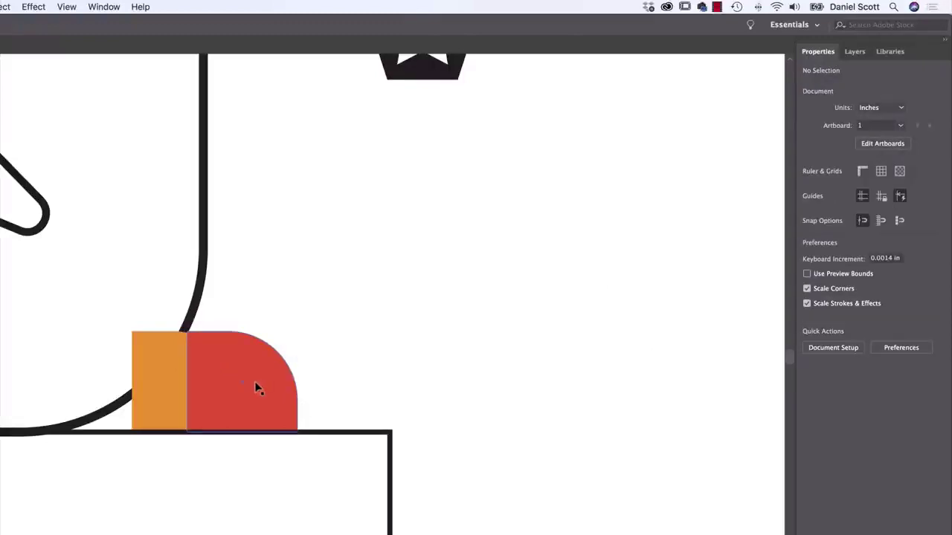
Step: Send the red foot shape to the back so it sits behind the orange foot
left_click(272, 400)
left_click(169, 370)
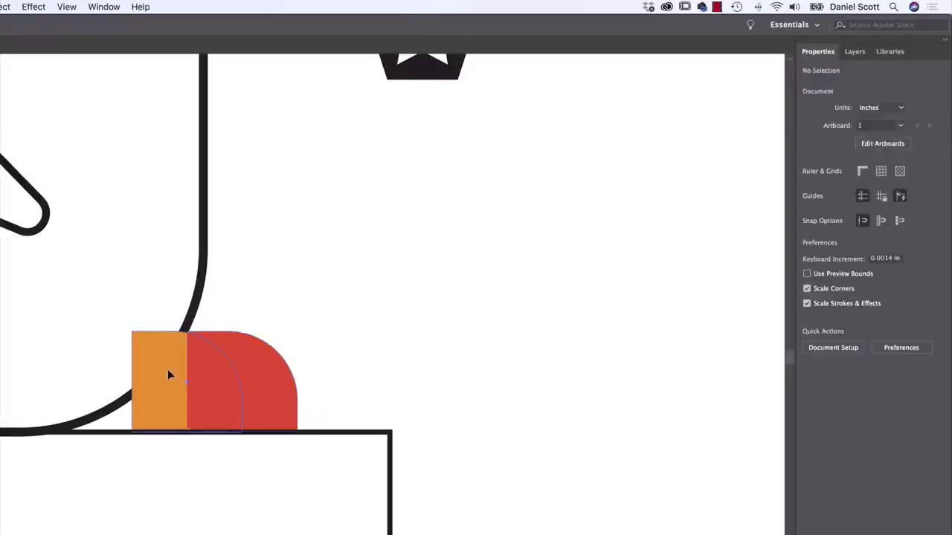
left_click(168, 371)
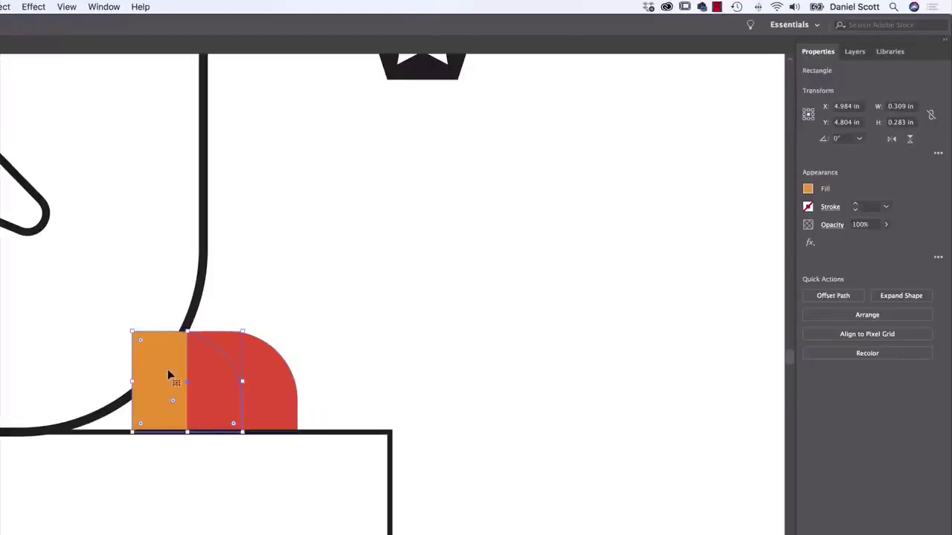
left_click(275, 382)
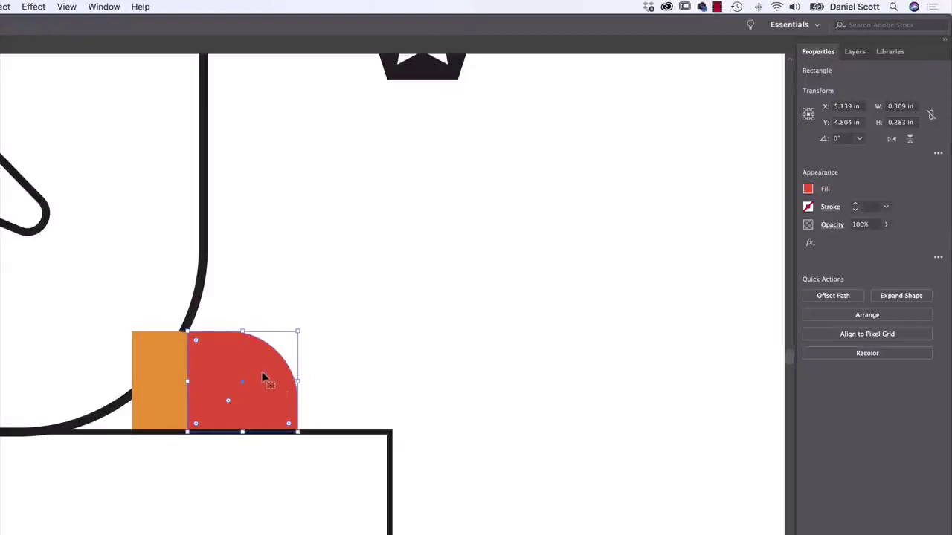
left_click(883, 315)
left_click(853, 361)
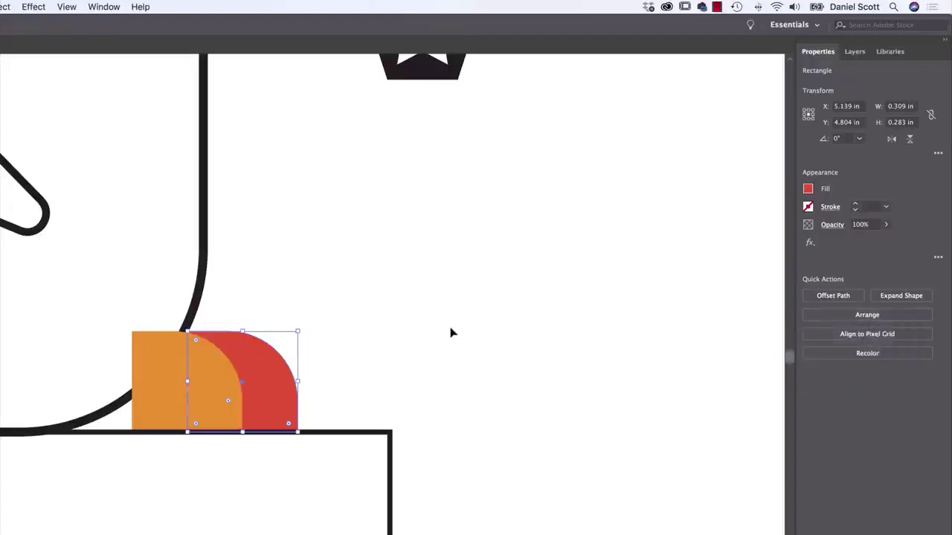
left_click(449, 333)
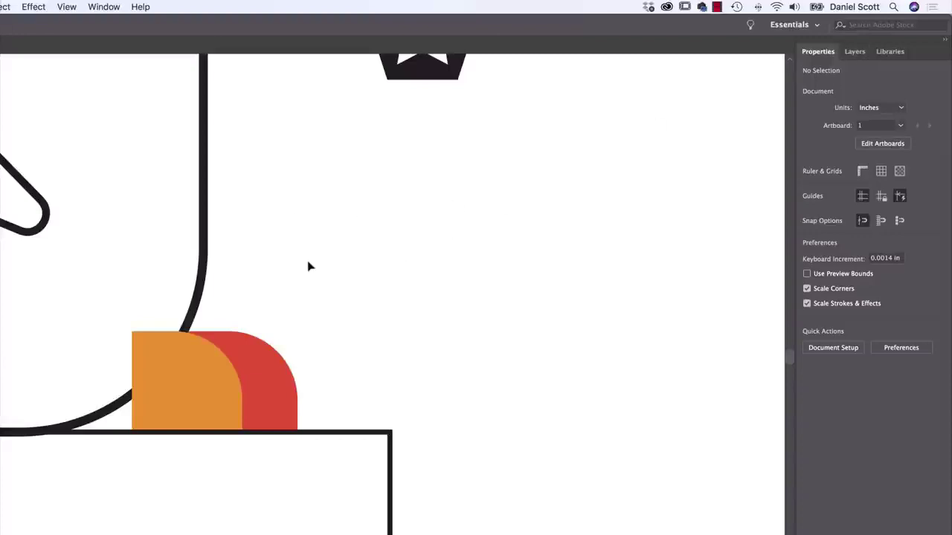
Step: Select the two feet in turn, bring the red foot to the front, and send it to the back again
left_click(256, 364)
left_click(176, 375)
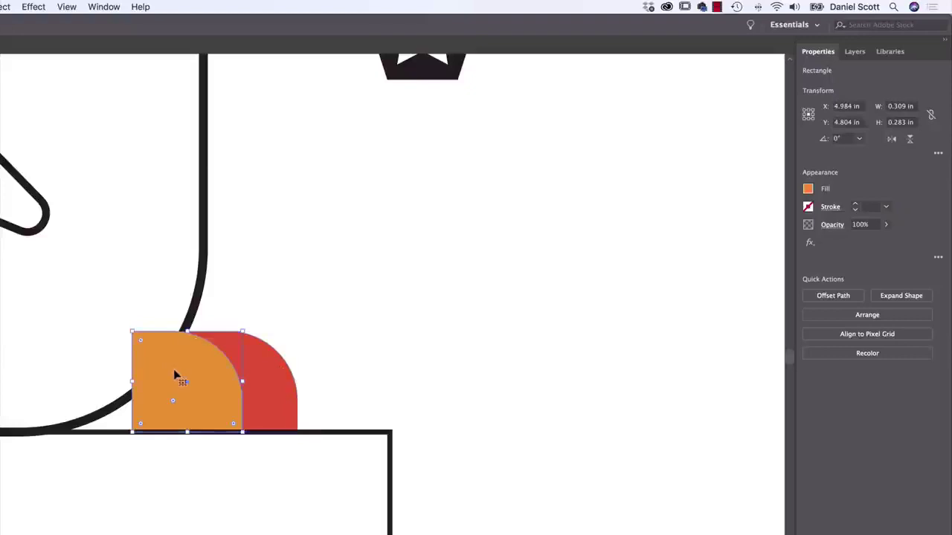
left_click(335, 340)
left_click(266, 366)
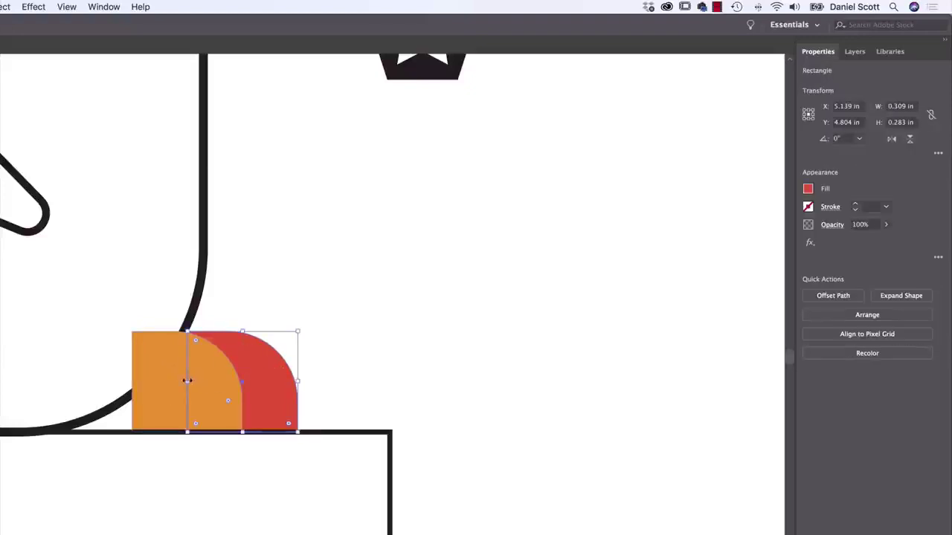
left_click(171, 382)
left_click(282, 379)
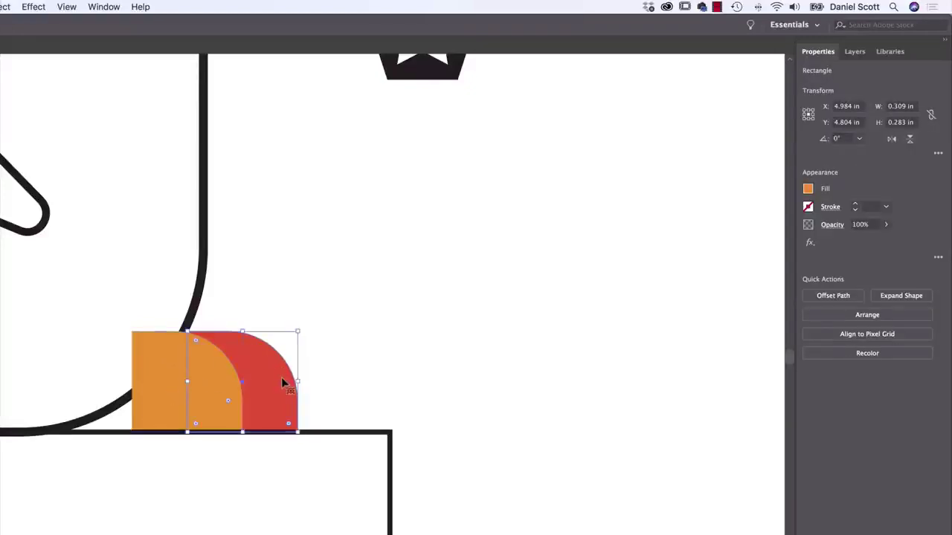
left_click(911, 319)
left_click(854, 327)
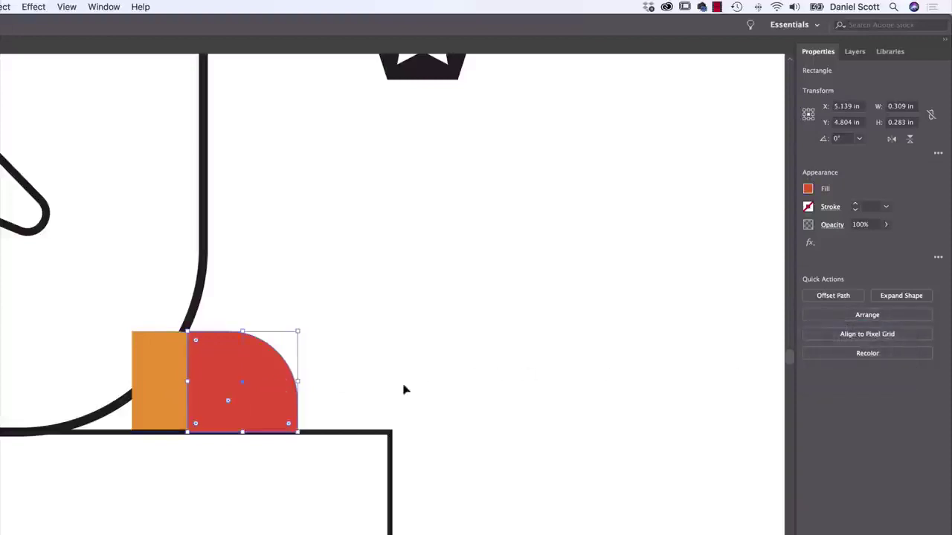
left_click(892, 319)
left_click(856, 361)
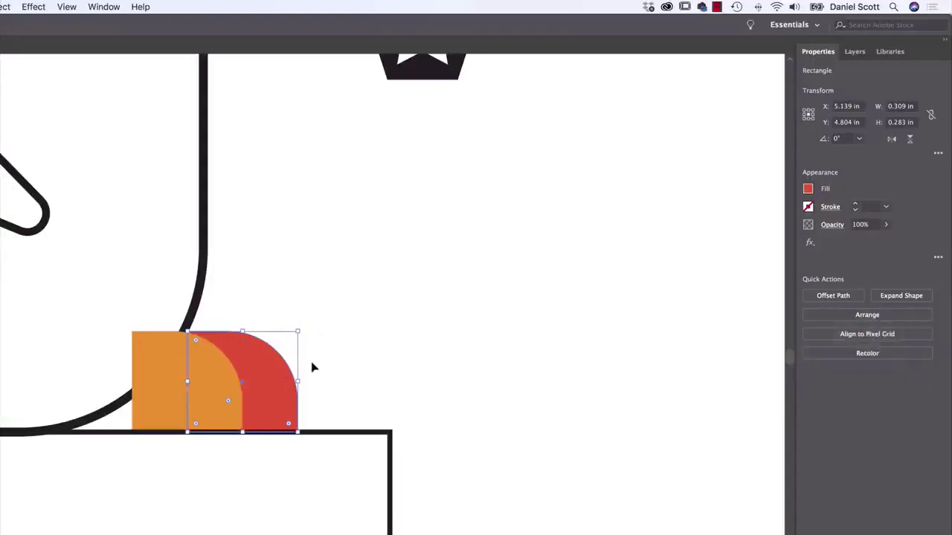
Step: Select all of the penguin's parts with one selection box and clear the selection
scroll(313, 366, "down", 4)
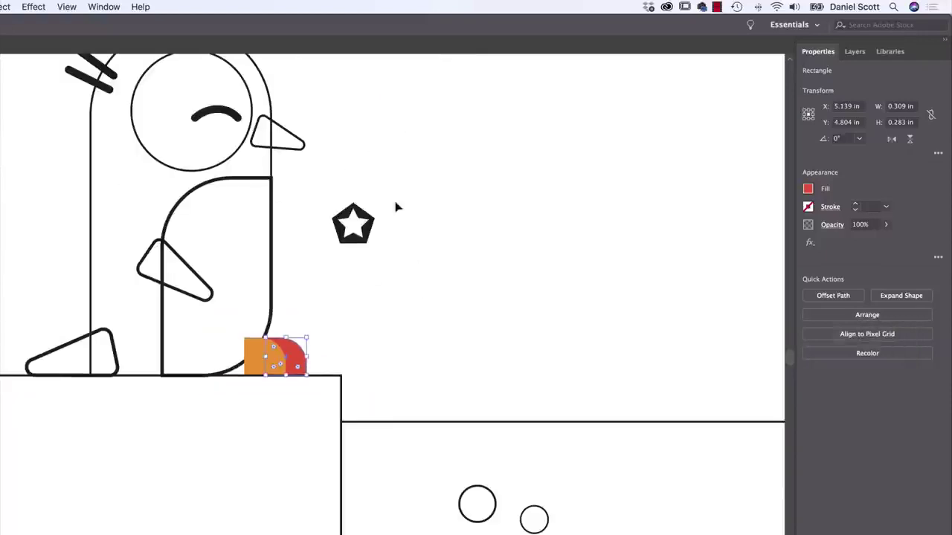
scroll(395, 238, "up", 3)
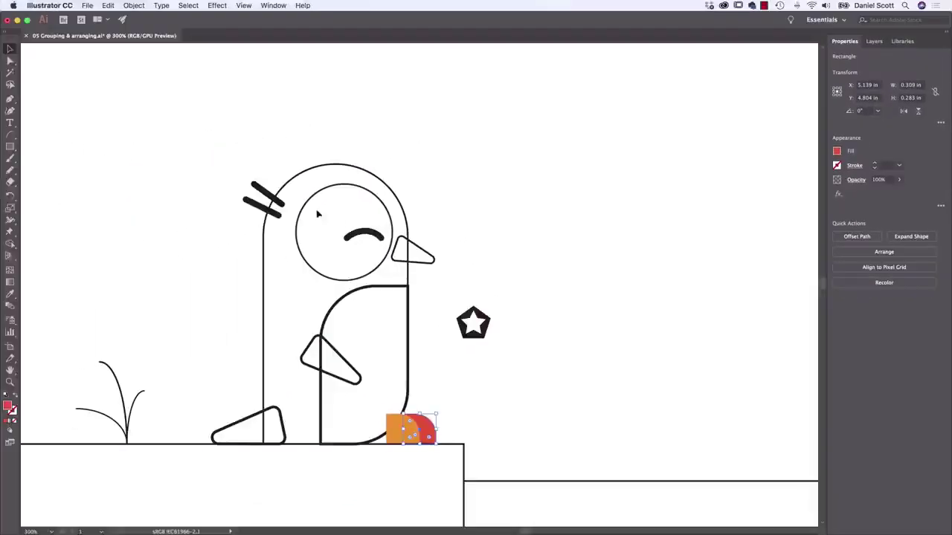
left_click_drag(175, 151, 442, 444)
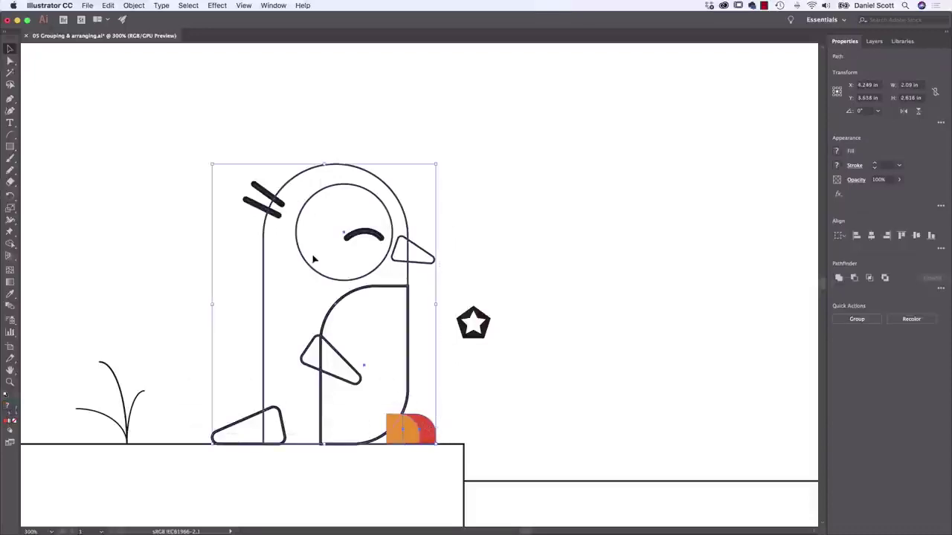
left_click(222, 150)
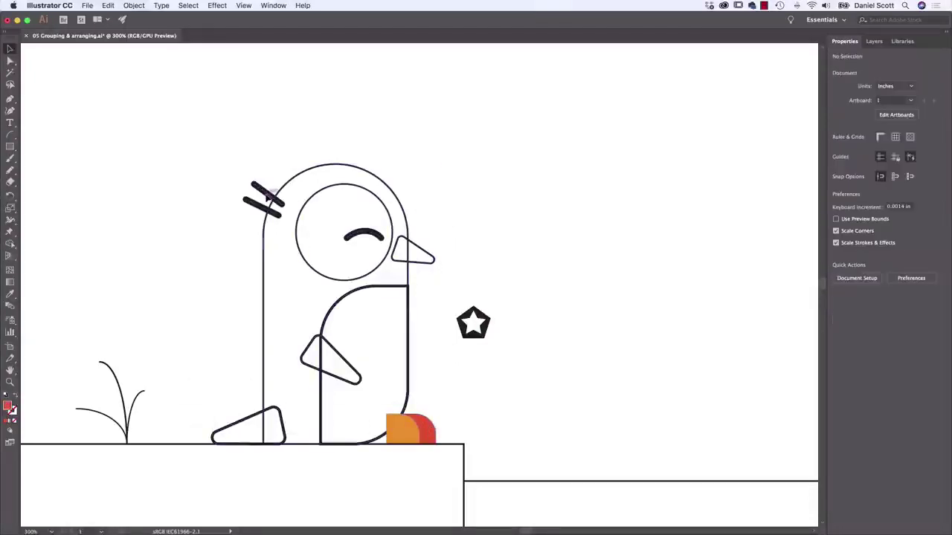
Step: Add the head feathers, face circle and body outline to a selection one by one, and clear it
left_click(267, 196)
left_click(296, 232, "shift")
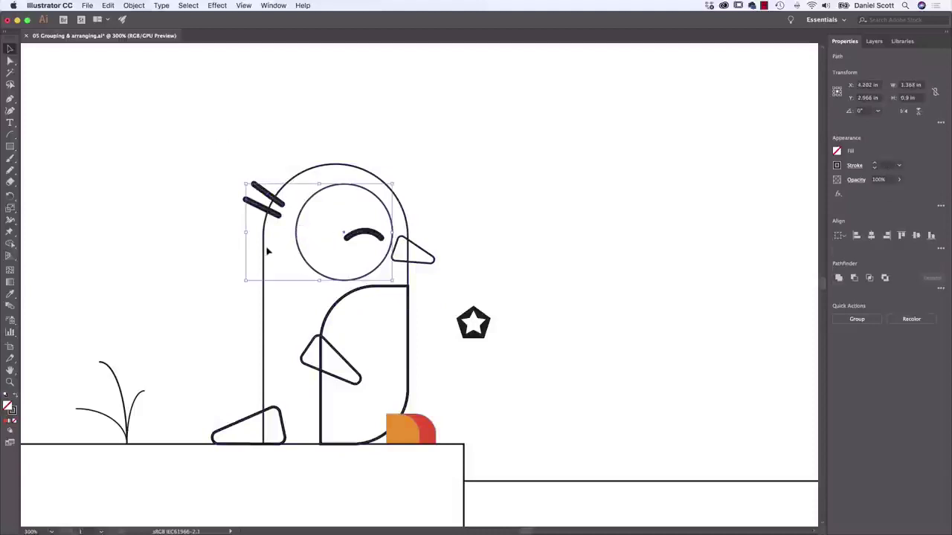
left_click(264, 250)
left_click(169, 263)
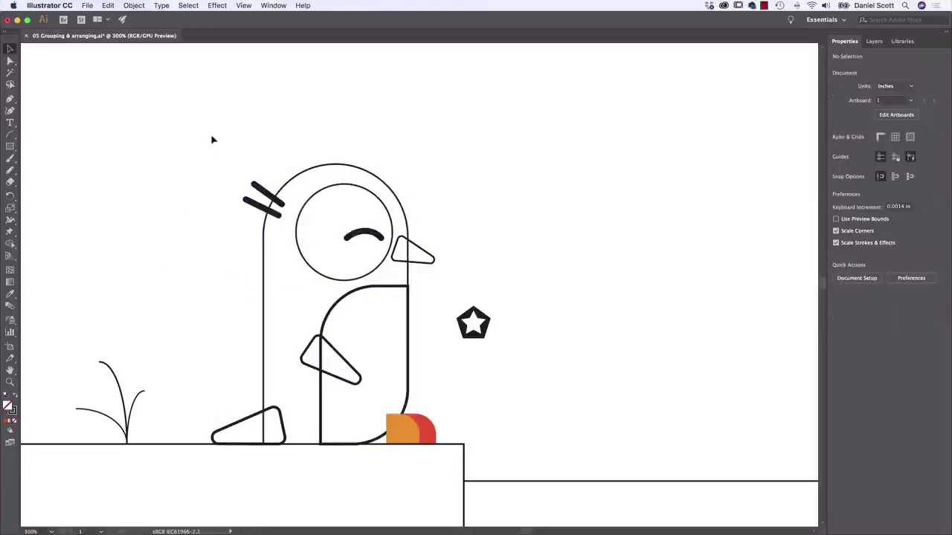
Step: Select the whole penguin with a selection box and shrink it proportionally to a tiny size without scaling its strokes
left_click_drag(268, 203, 324, 246)
left_click_drag(427, 421, 439, 449)
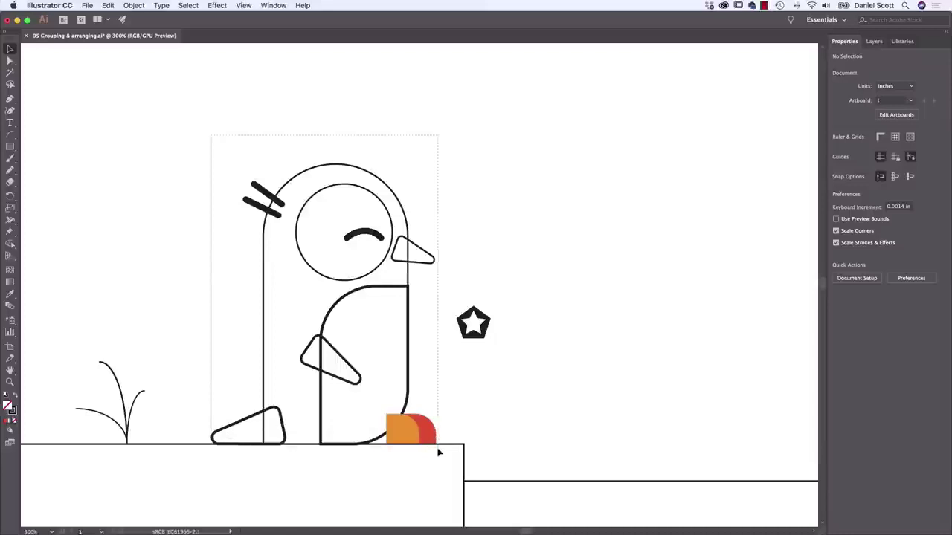
left_click_drag(438, 450, 439, 439)
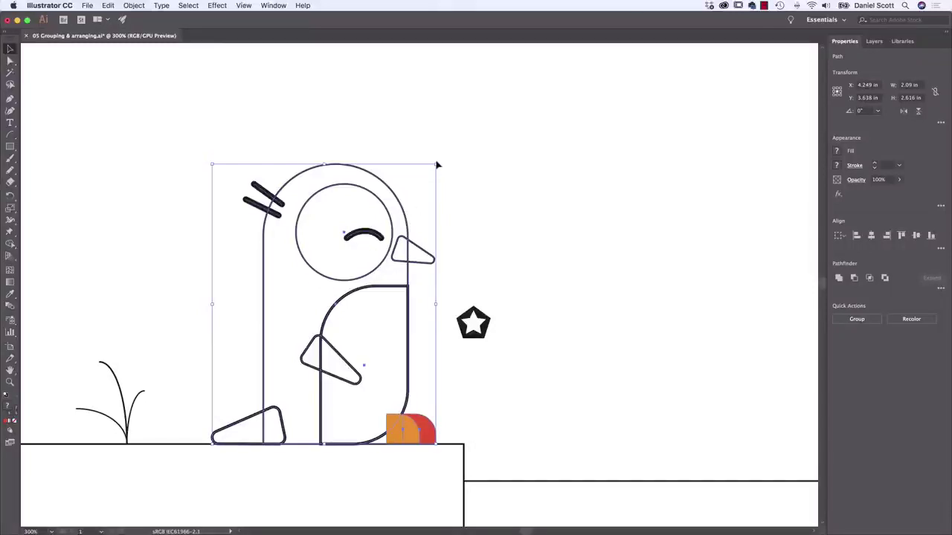
left_click_drag(437, 164, 249, 392)
left_click(301, 369)
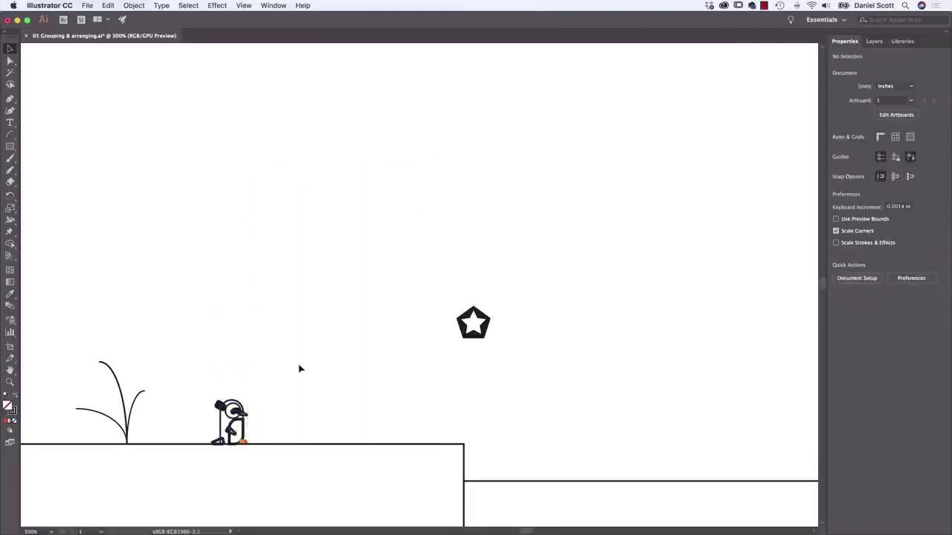
Step: Check the stroke weights of the shrunken belly and eye, and undo the penguin's scaling
left_click(247, 435)
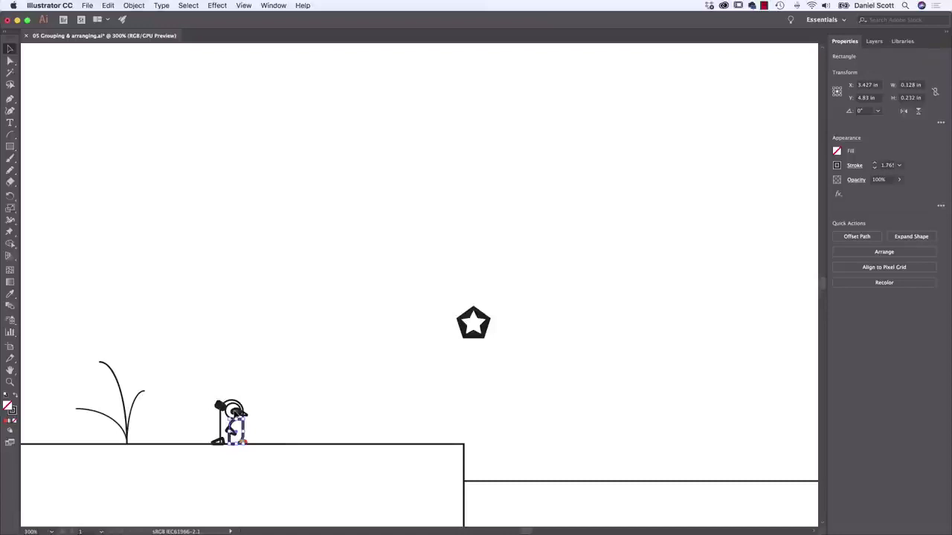
left_click(233, 410)
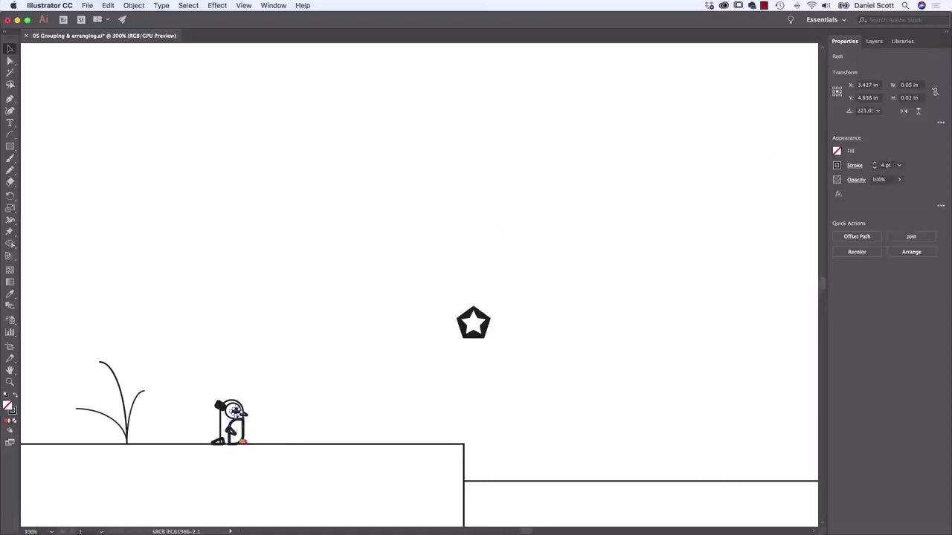
left_click(218, 346)
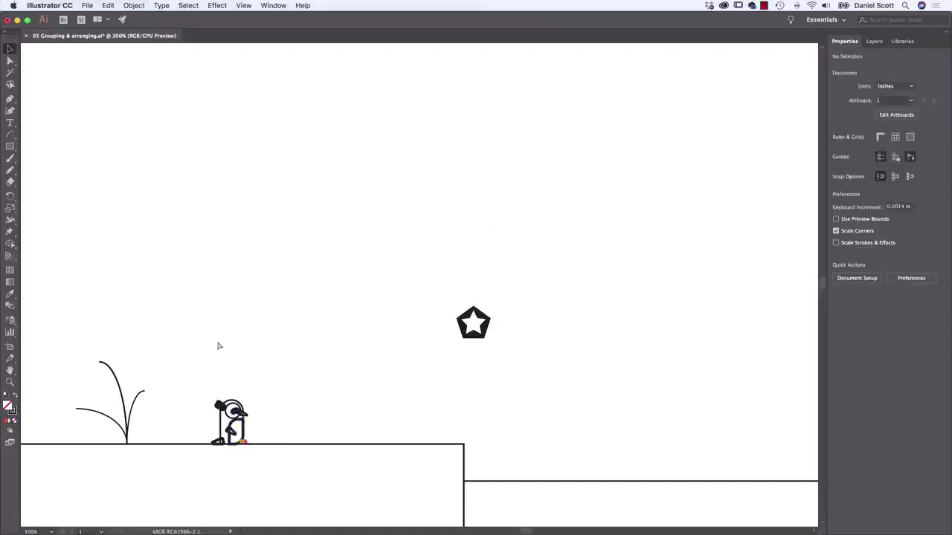
key("super+z")
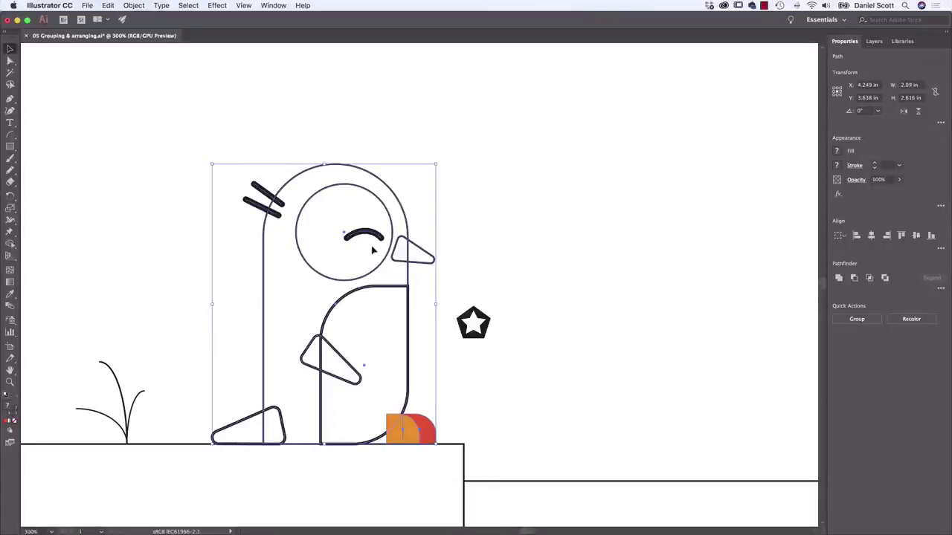
Step: Shrink the whole penguin proportionally with Scale Strokes & Effects enabled, and undo the scaling
left_click(498, 225)
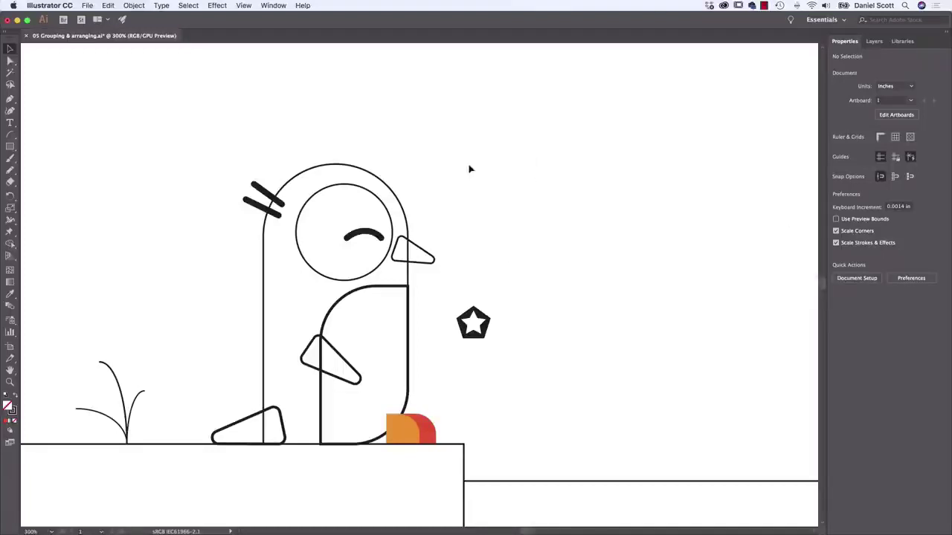
left_click_drag(438, 131, 257, 433)
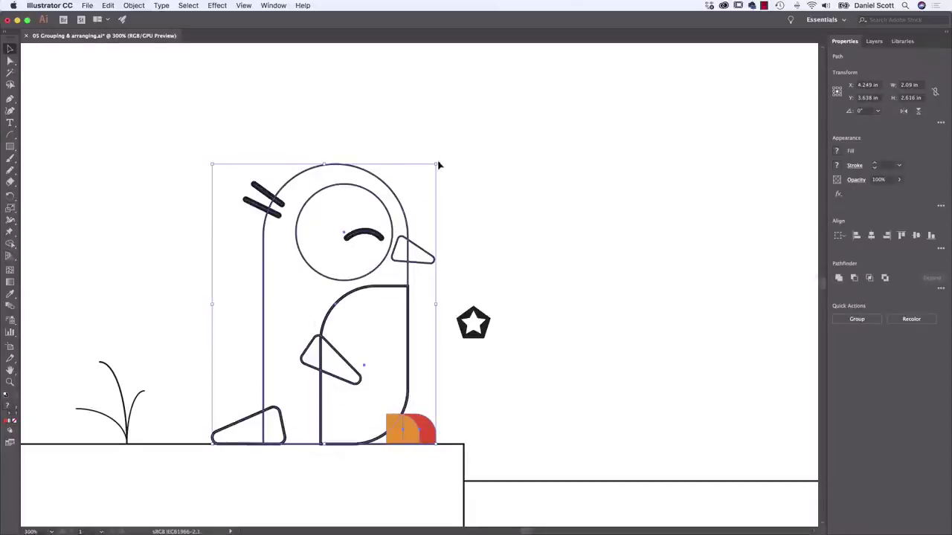
left_click_drag(439, 165, 240, 410)
left_click(328, 387)
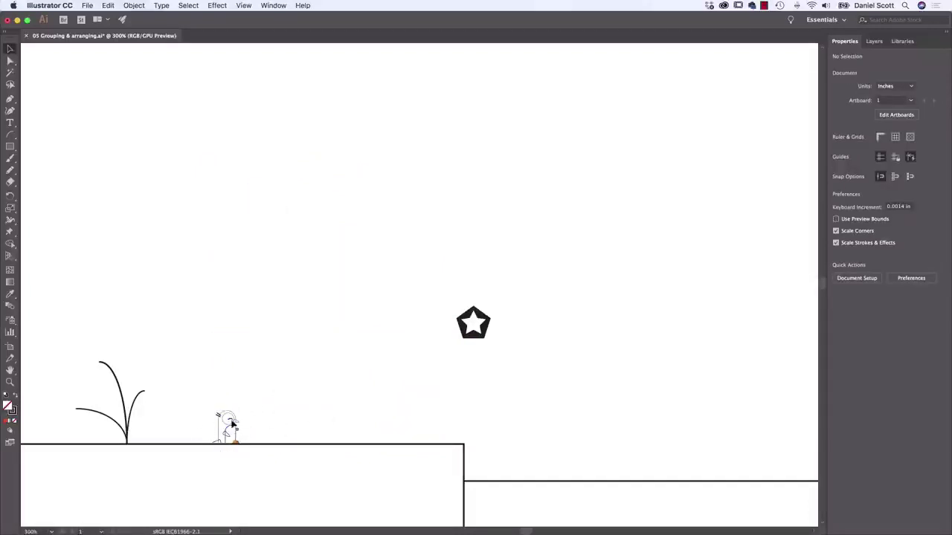
key("super+z")
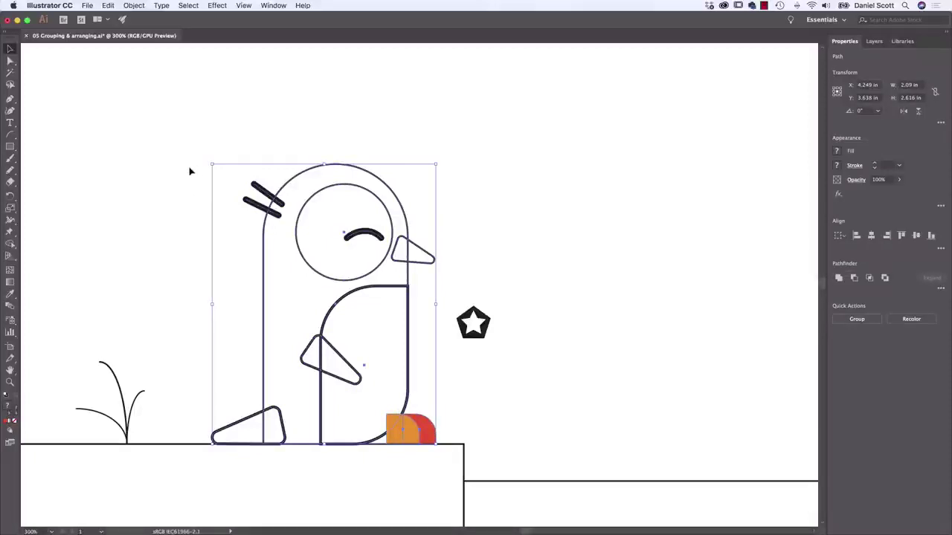
left_click(177, 181)
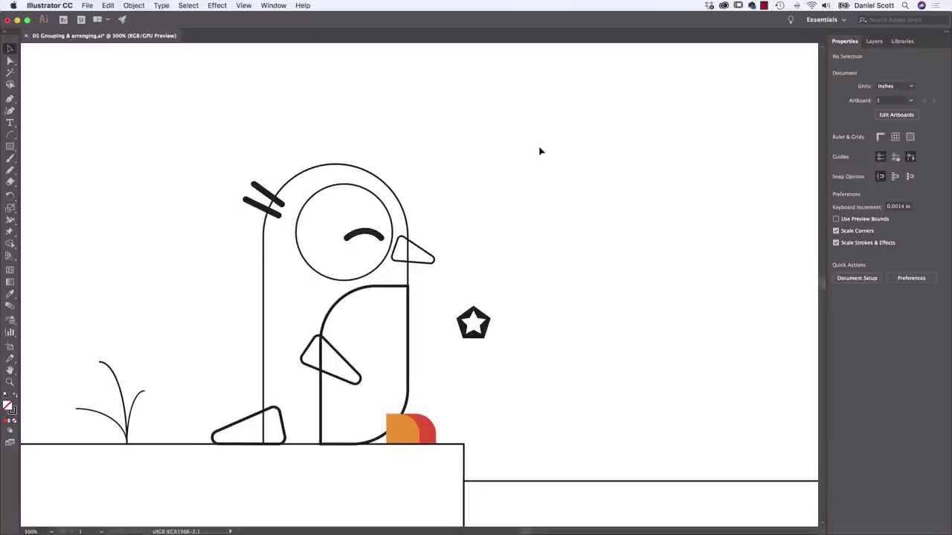
left_click(268, 195)
left_click(263, 209, "shift")
left_click(299, 154)
left_click(271, 196)
left_click(261, 208)
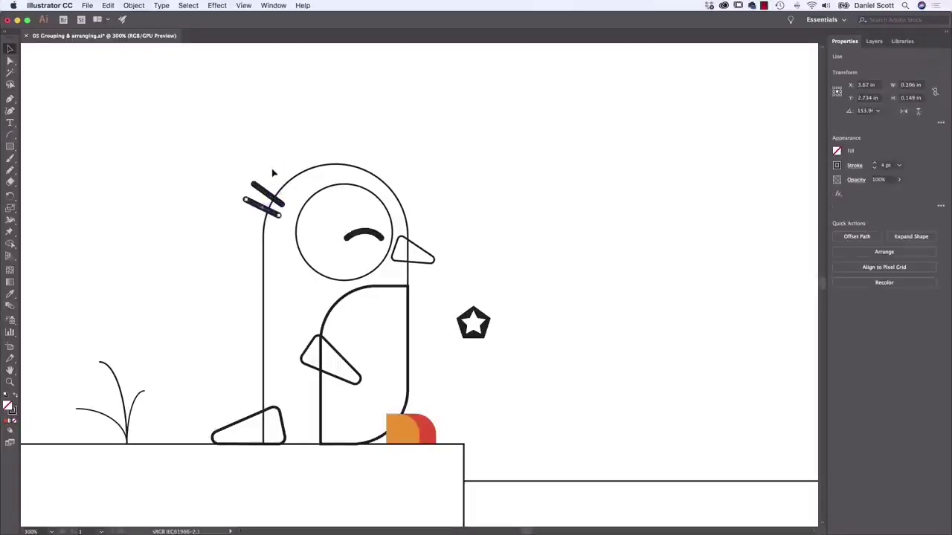
left_click(270, 164)
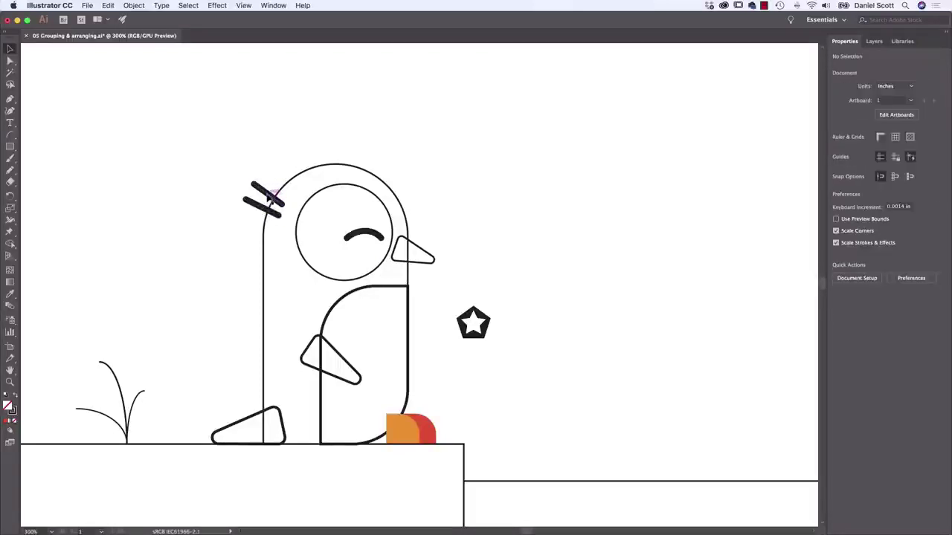
left_click(271, 197)
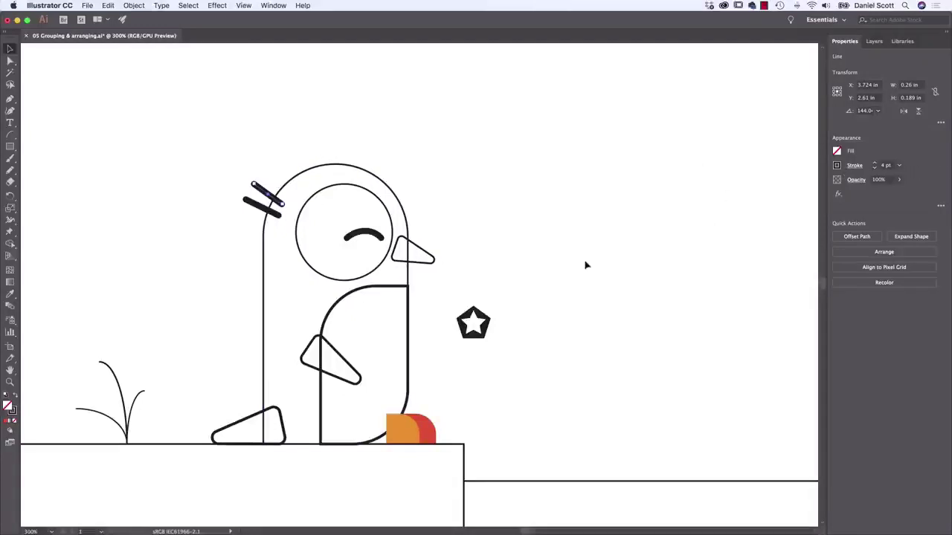
left_click(457, 219)
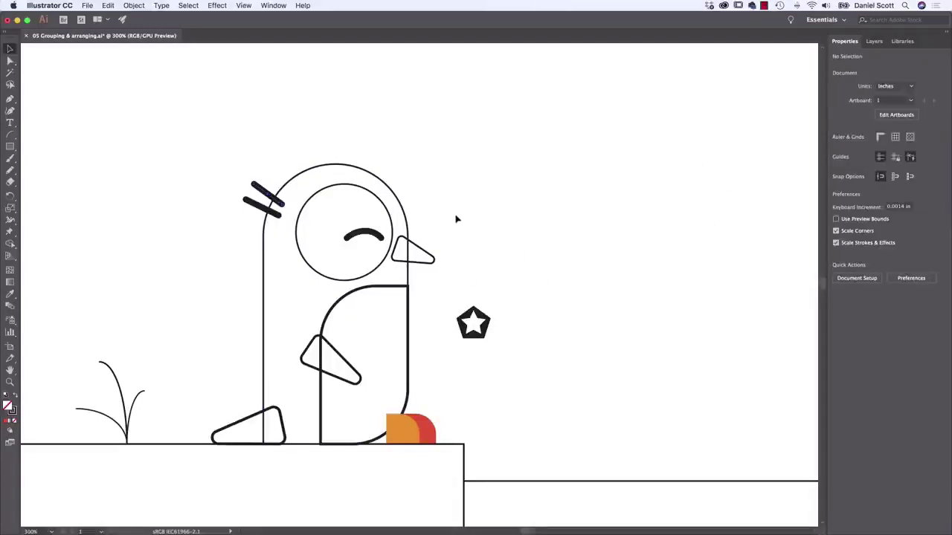
left_click(859, 246)
Step: Try a black fill and a white stroke on the penguin's body shape, and undo both changes
left_click(265, 287)
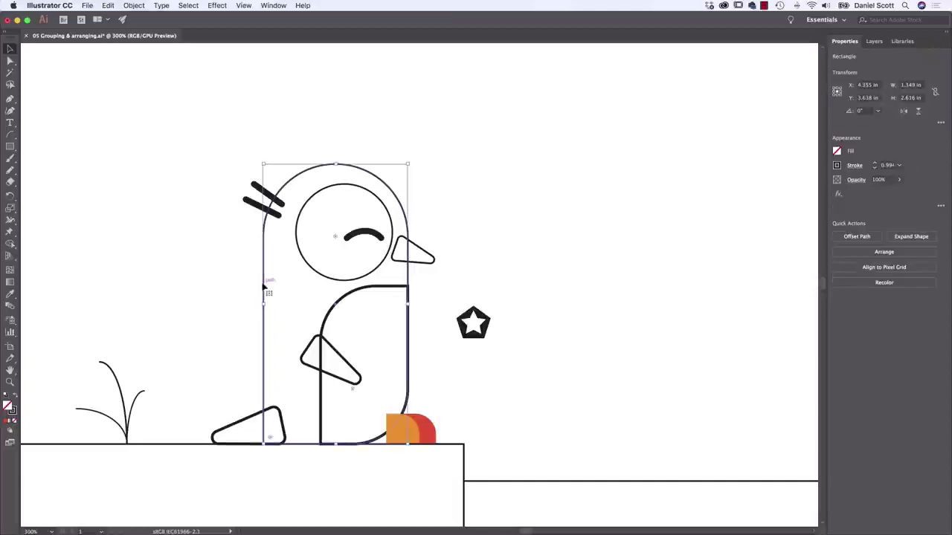
left_click(837, 152)
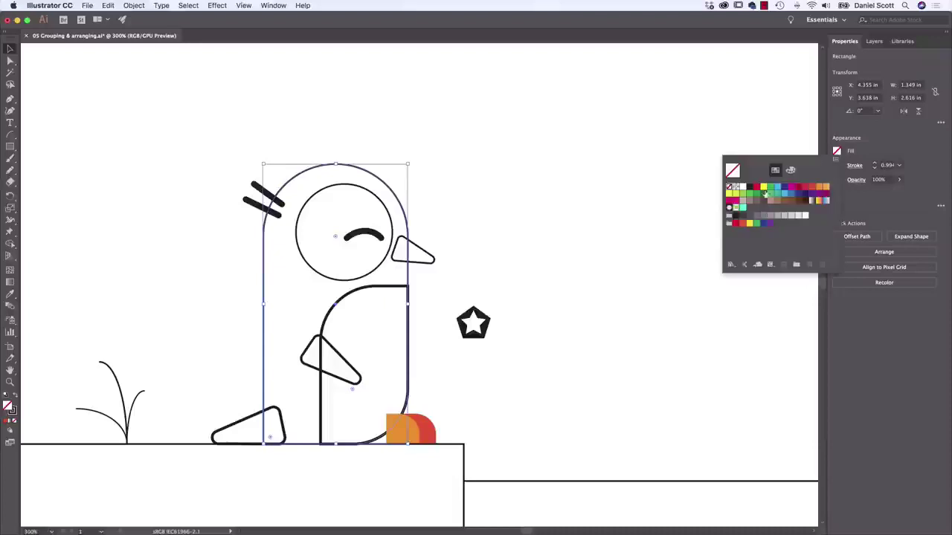
left_click(748, 188)
left_click(836, 167)
left_click(836, 166)
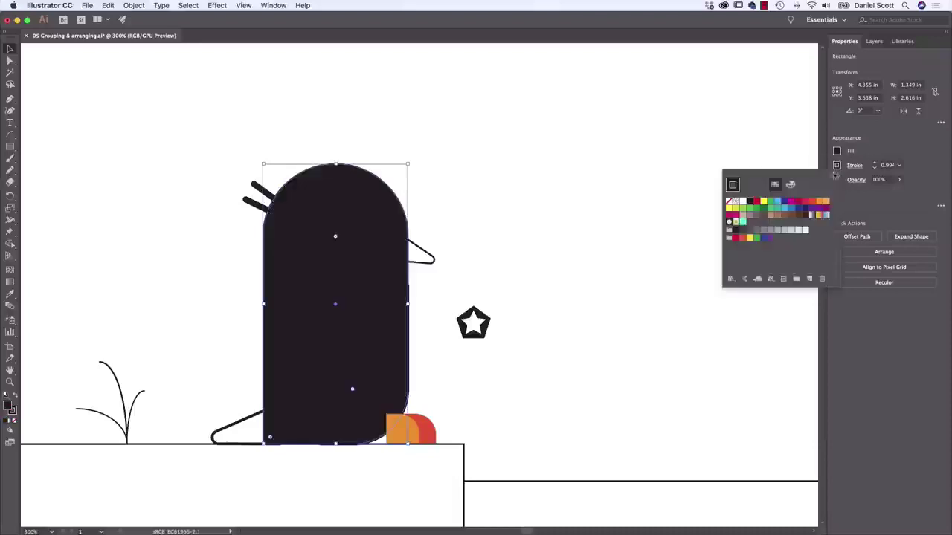
left_click(742, 202)
left_click(528, 241)
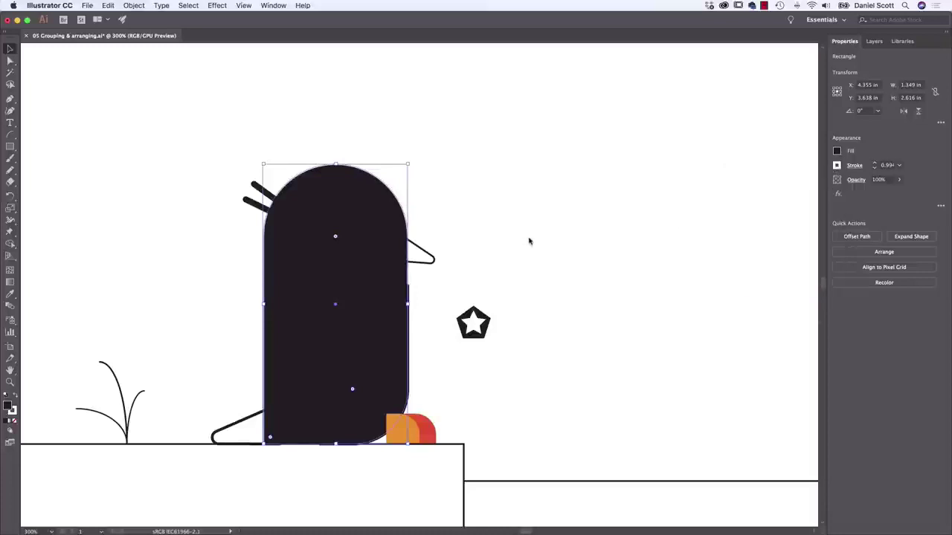
key("super+z")
key("super+z")
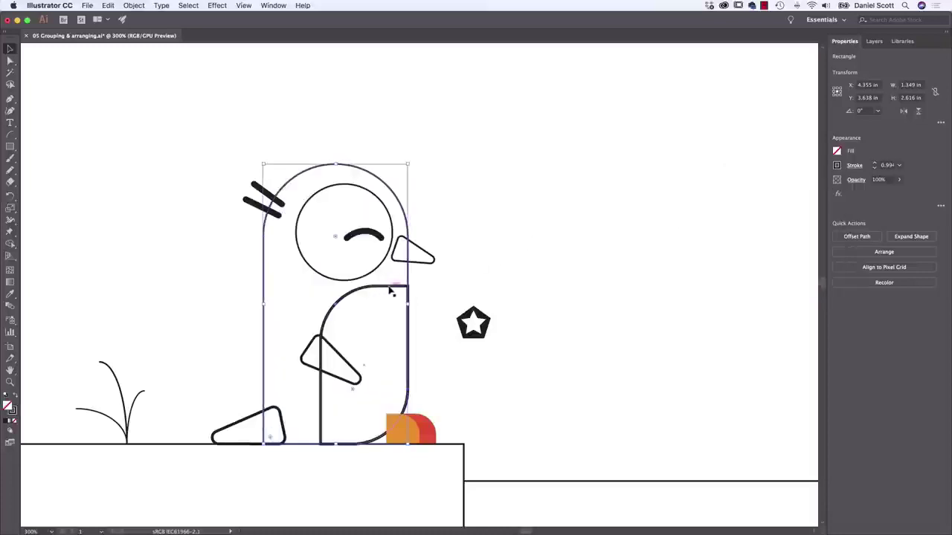
Step: Give the penguin's face circle and belly shape a white fill and no stroke
left_click(392, 288)
left_click(387, 259)
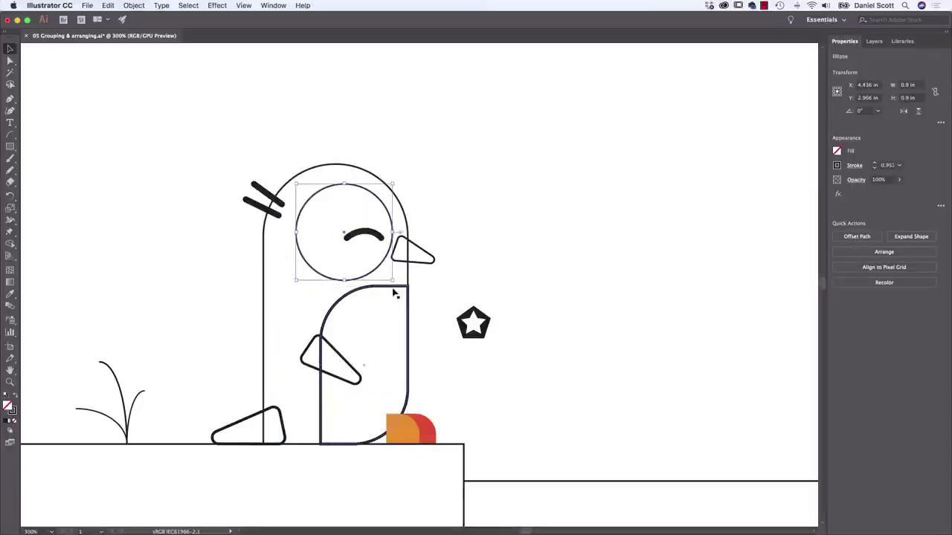
left_click(392, 294)
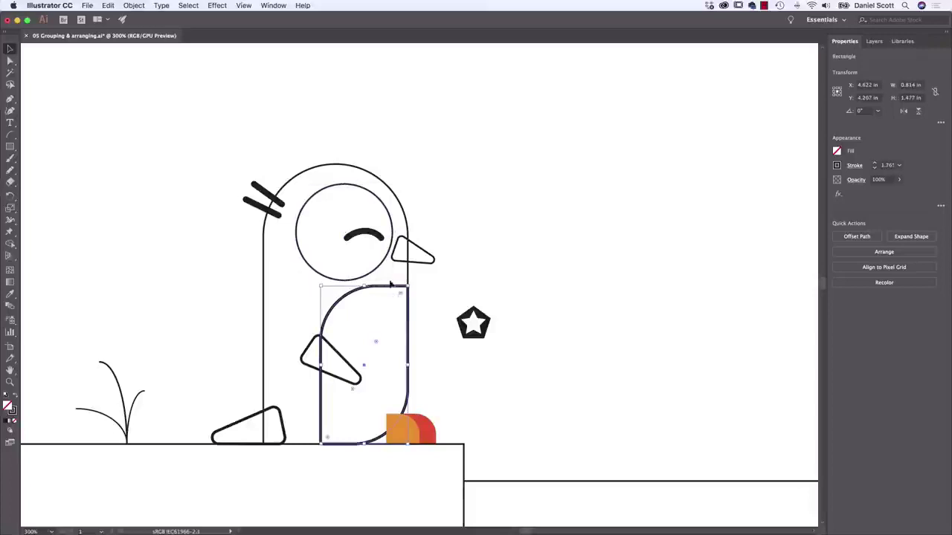
left_click(381, 274, "shift")
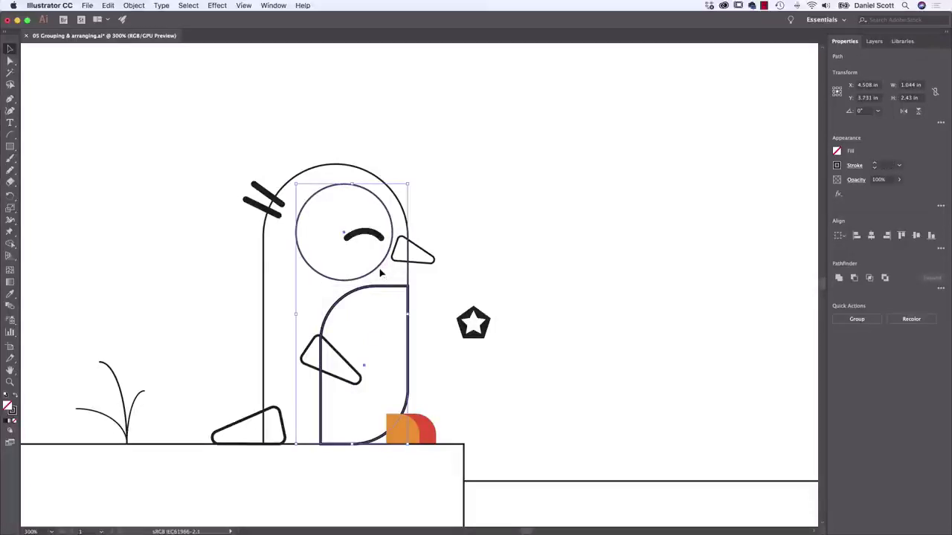
left_click(836, 151)
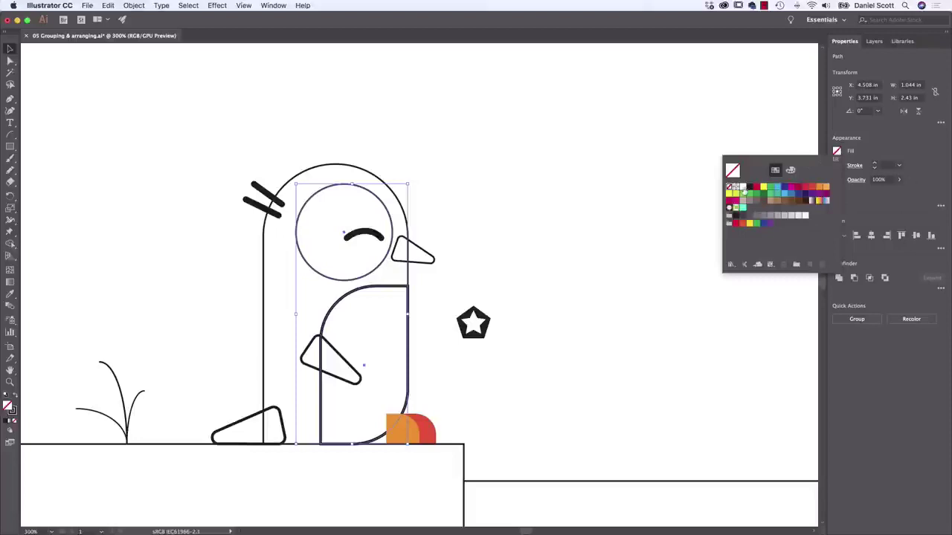
left_click(743, 188)
left_click(836, 166)
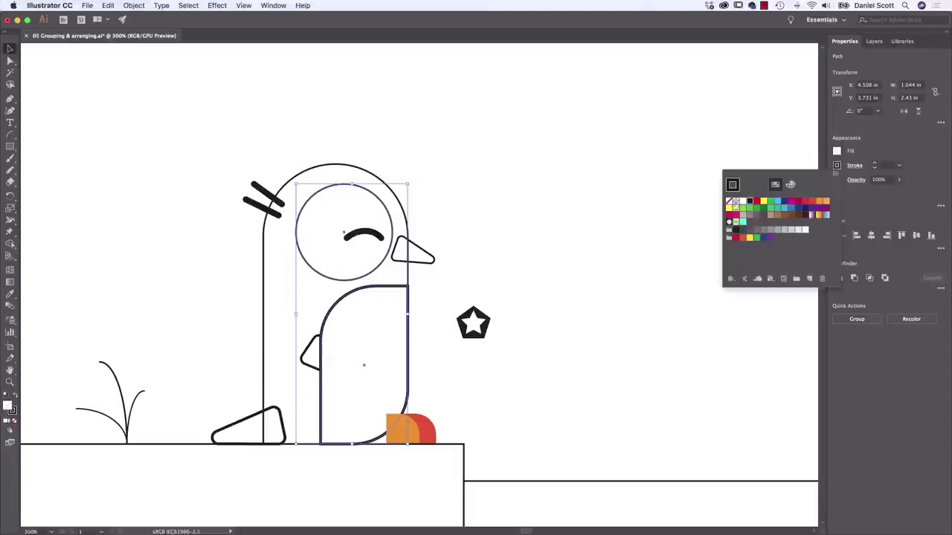
left_click(729, 203)
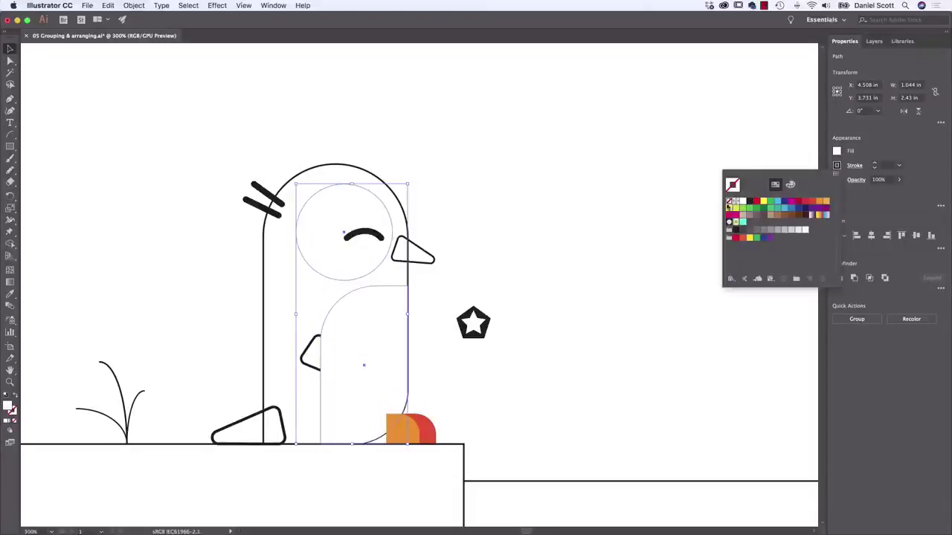
left_click(470, 265)
Step: Fill the penguin's body shape with black, remove its stroke, and deselect it
left_click(263, 250)
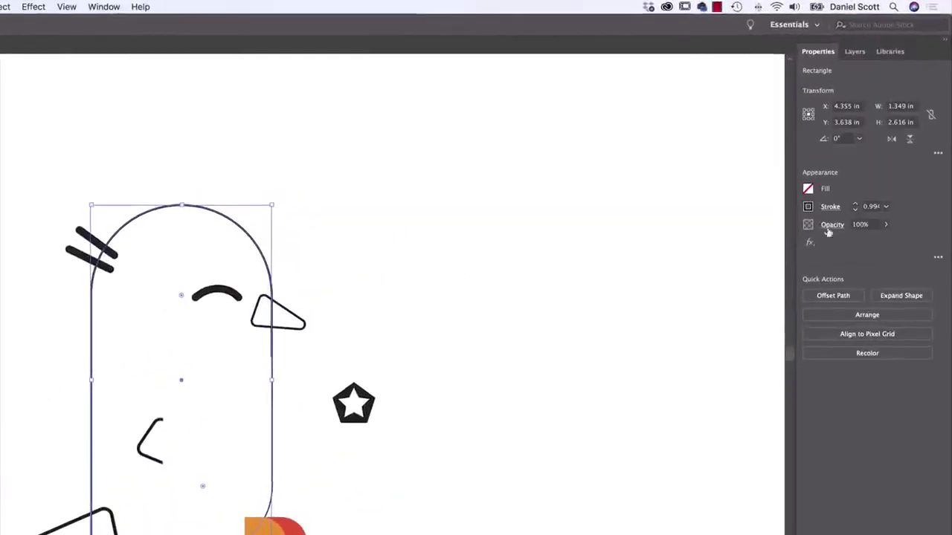
left_click(808, 190)
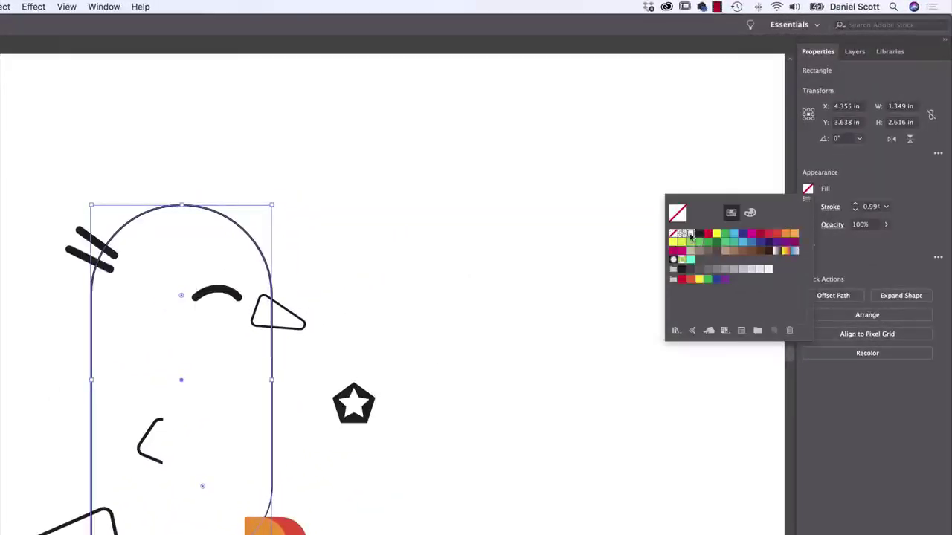
left_click(692, 236)
left_click(808, 189)
left_click(702, 235)
left_click(808, 207)
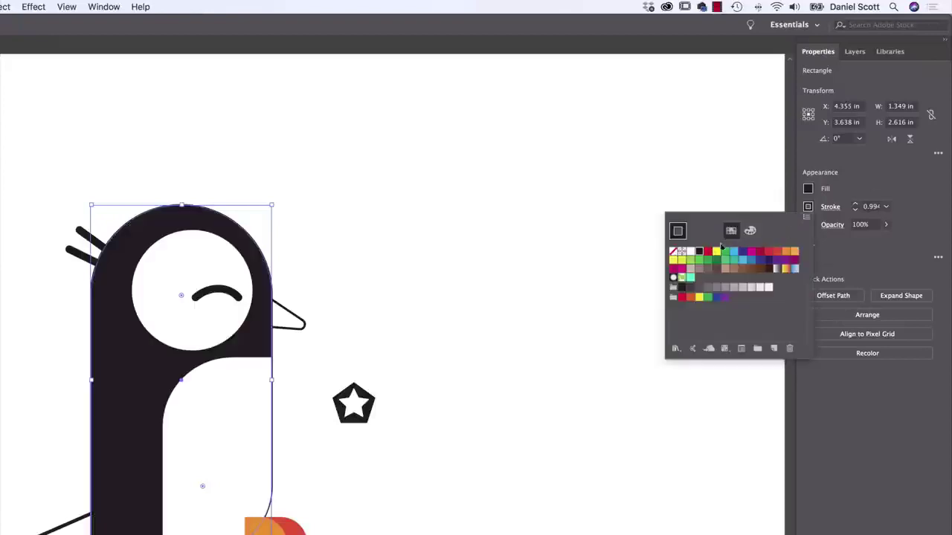
left_click(673, 251)
left_click(420, 341)
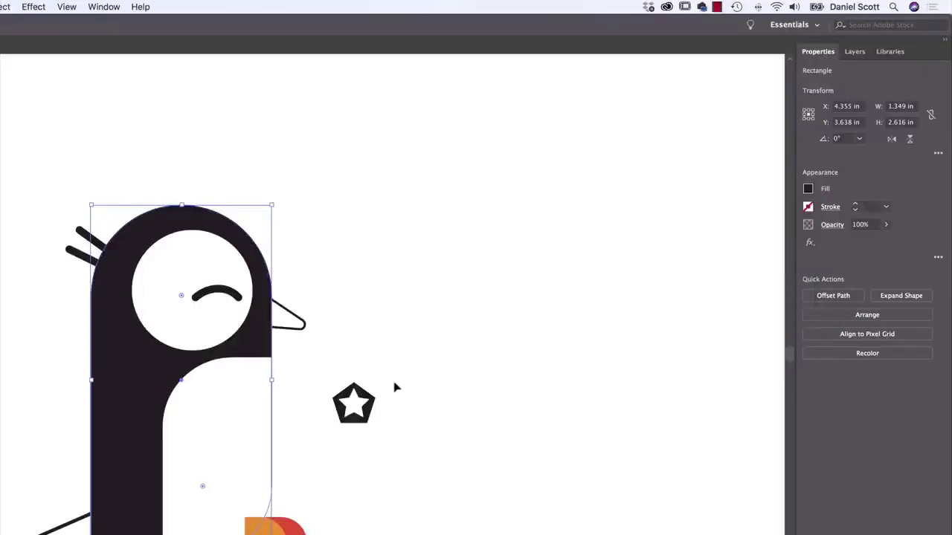
left_click(395, 387)
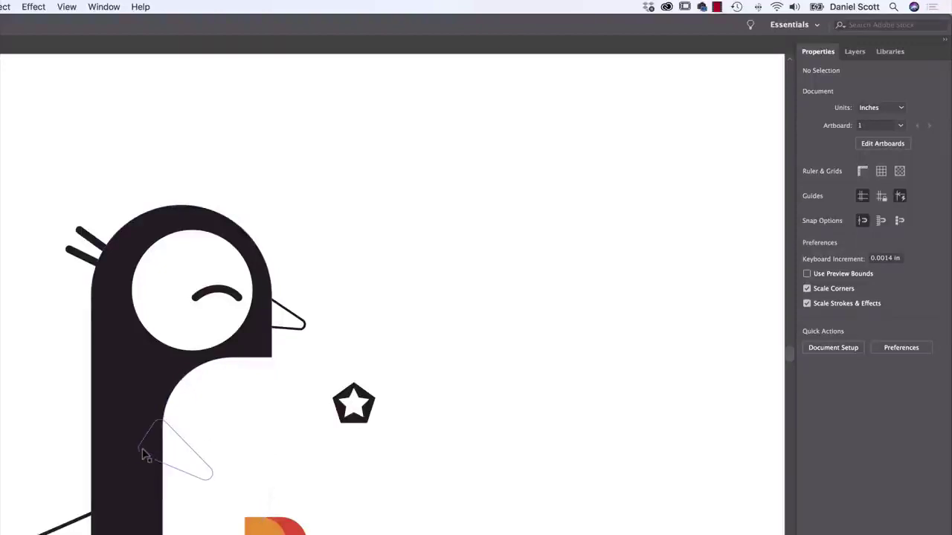
Step: Fill the wing shape over the penguin's belly with black and remove its stroke
left_click(148, 454)
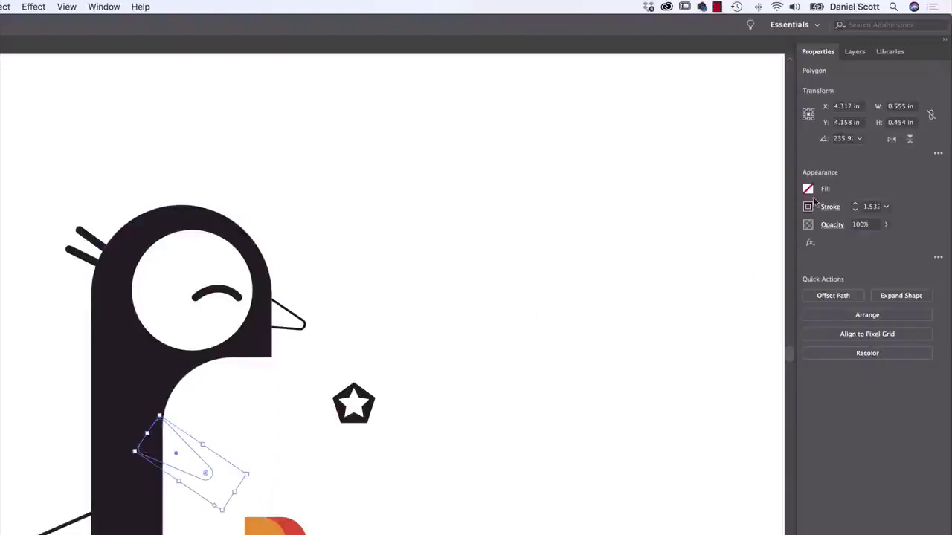
left_click(809, 190)
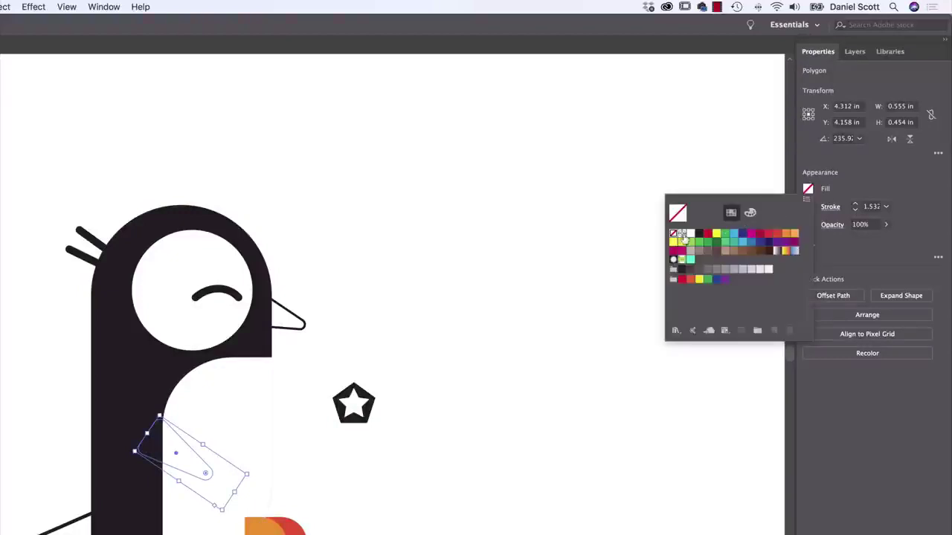
left_click(699, 233)
left_click(806, 208)
left_click(807, 209)
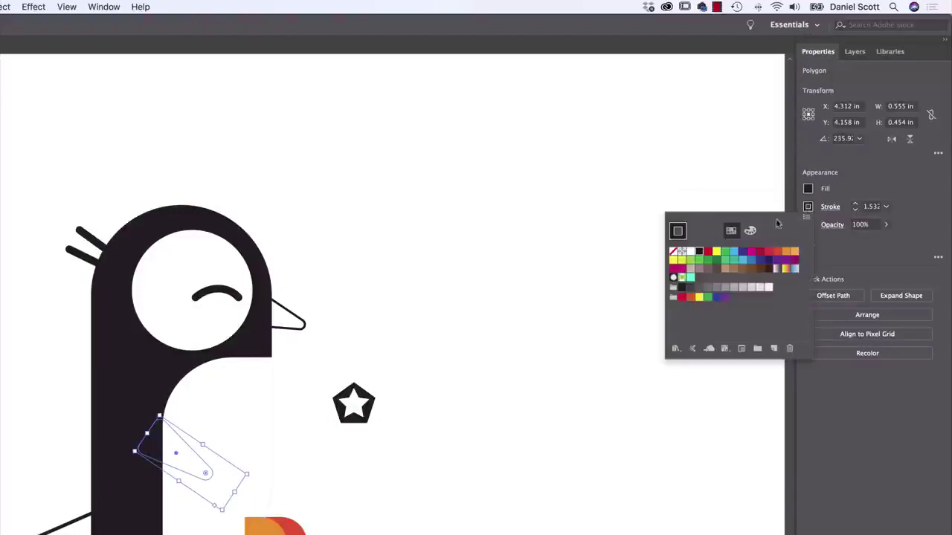
left_click(674, 253)
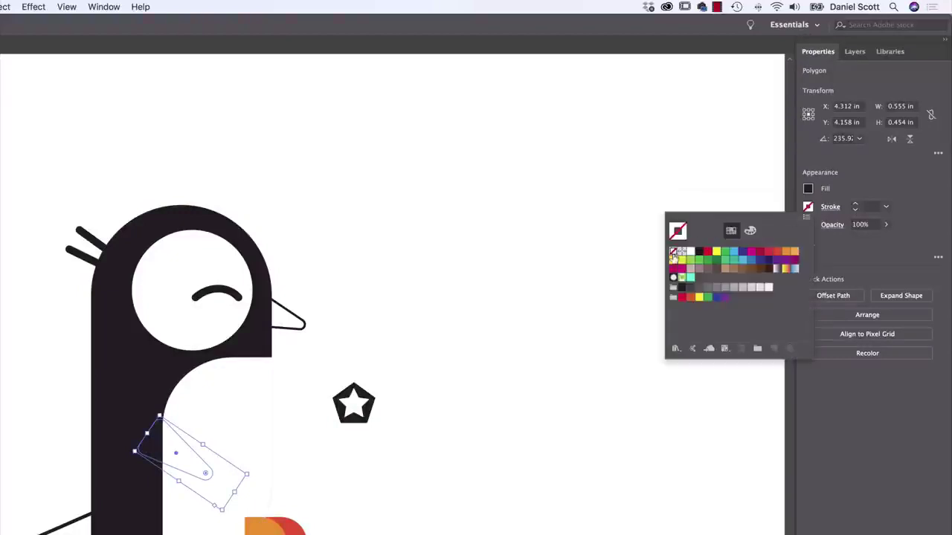
left_click(889, 248)
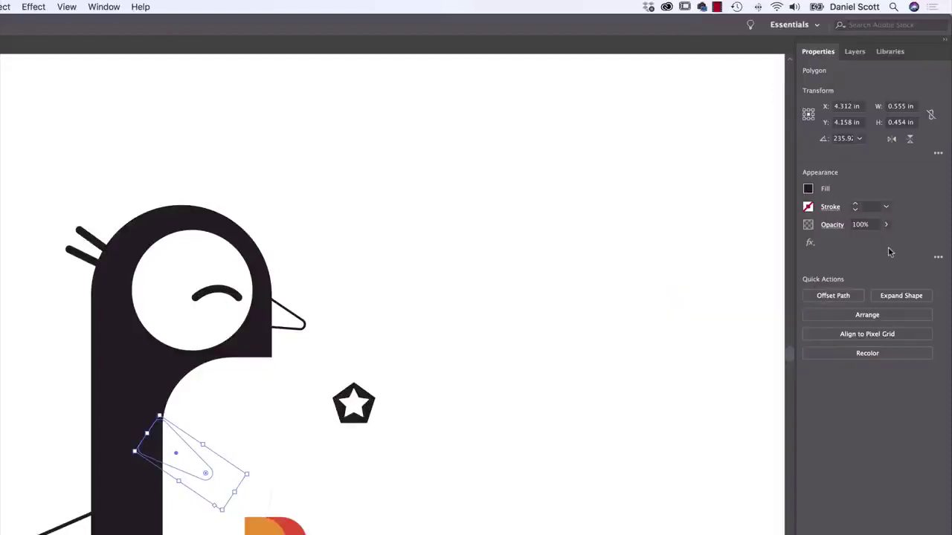
Step: Try bringing the wing to the front, undo the last two changes, and deselect everything
left_click(863, 316)
left_click(855, 325)
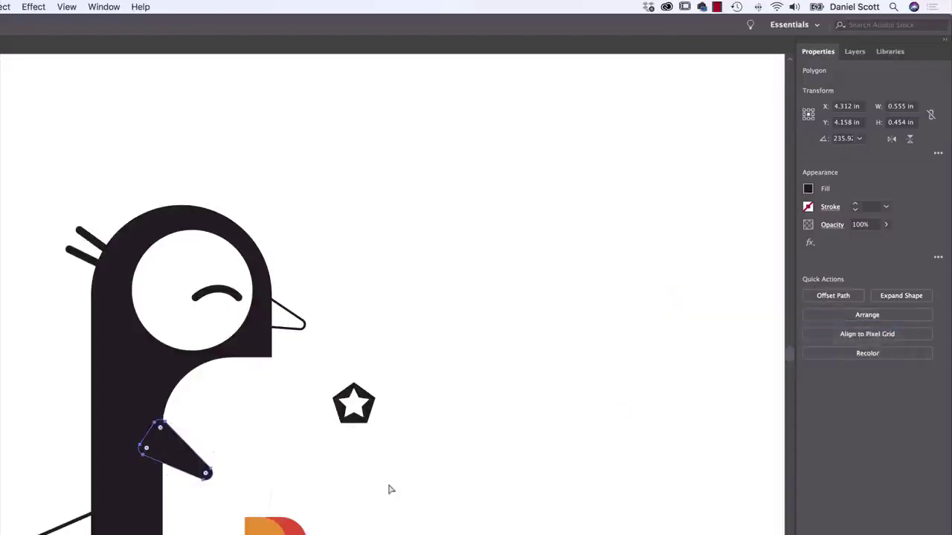
key("super+z")
key("super+z")
left_click(431, 491)
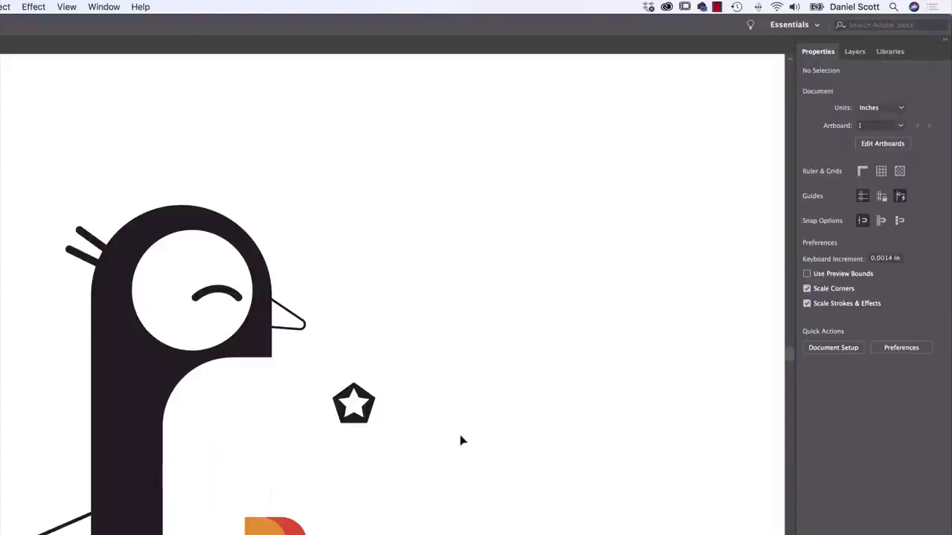
Step: Switch to Outline view and select the wing shape hidden behind the belly
left_click(60, 8)
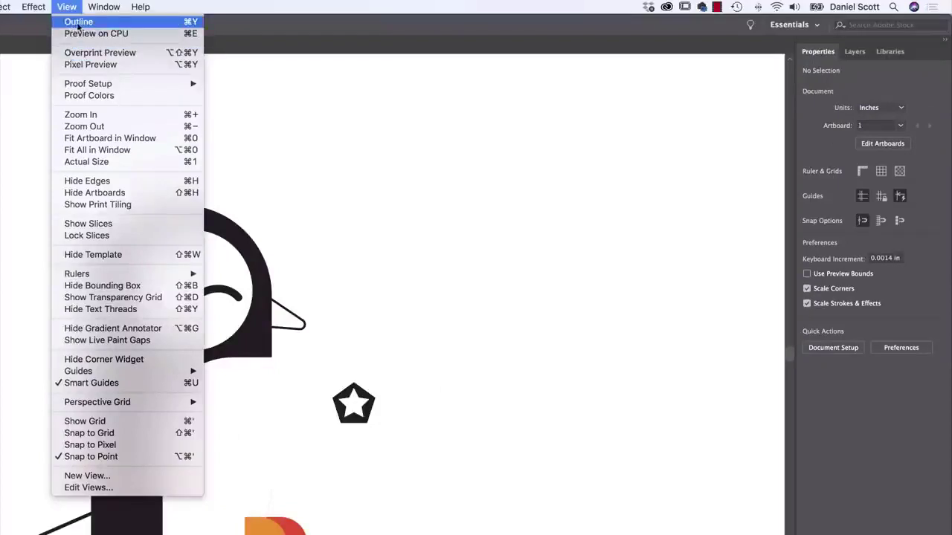
left_click(189, 24)
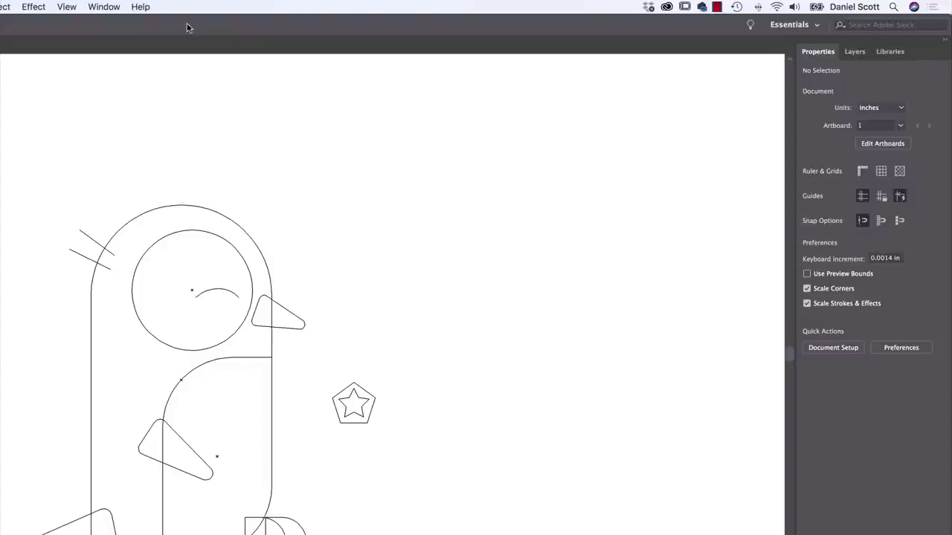
left_click(187, 448)
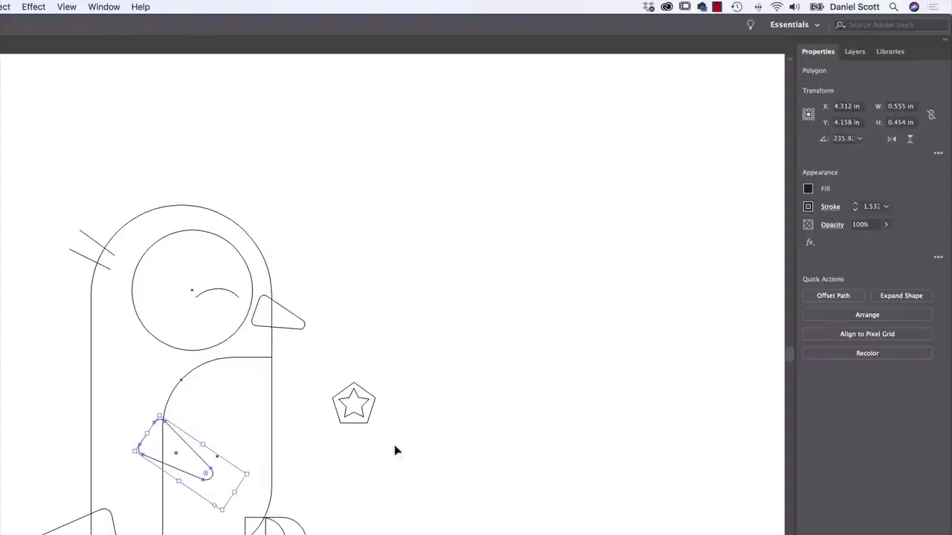
Step: Bring the selected wing to the front of the penguin and return to GPU Preview
left_click(867, 316)
left_click(847, 325)
left_click(69, 9)
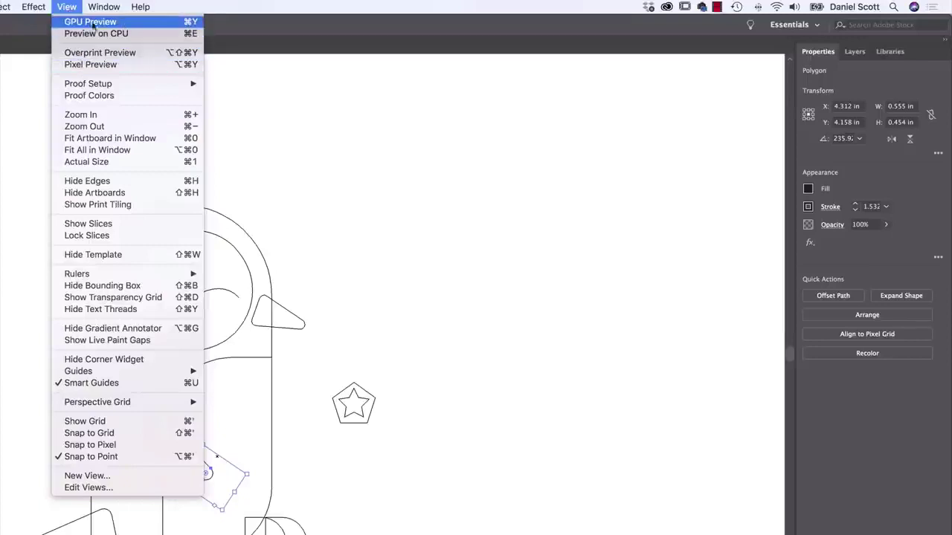
left_click(81, 23)
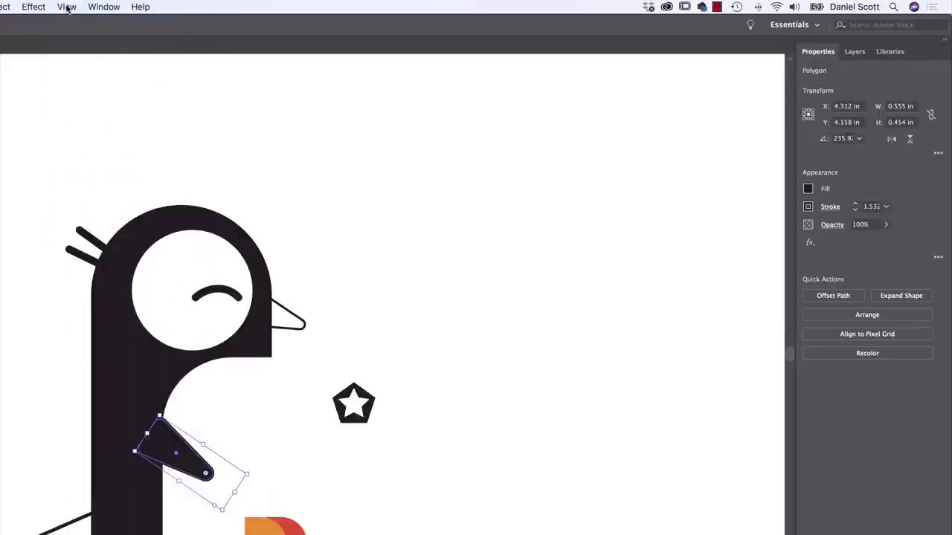
Step: Toggle the artwork between Outline view and GPU Preview to compare the two displays
left_click(67, 8)
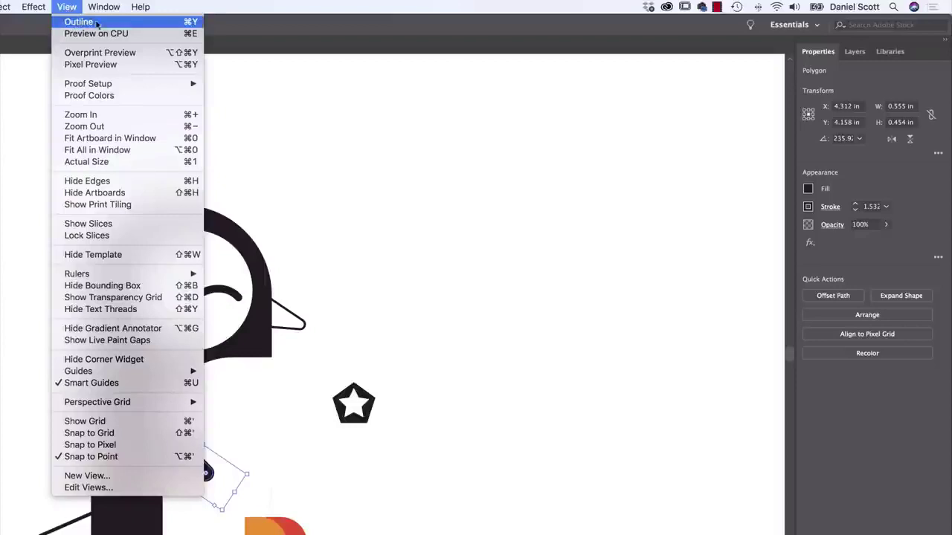
left_click(79, 24)
left_click(72, 8)
left_click(77, 22)
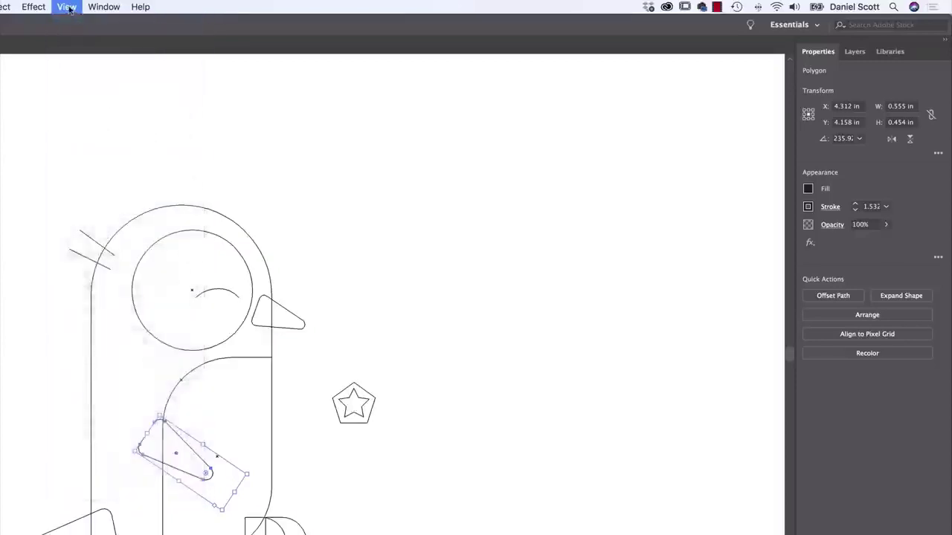
Step: Switch the display between Outline view and GPU Preview several more times, with the wing deselected, ending in GPU Preview
left_click(69, 8)
left_click(76, 22)
left_click(67, 7)
left_click(74, 23)
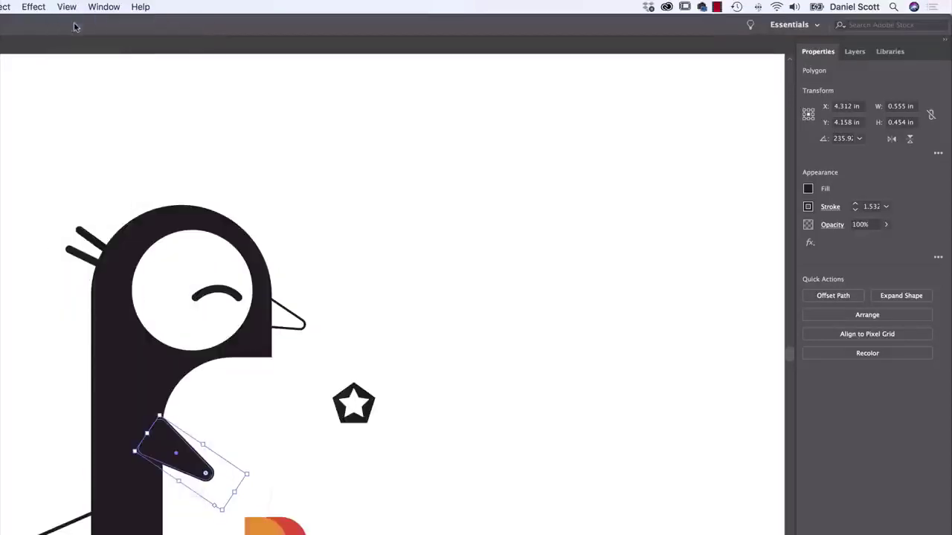
left_click(412, 228)
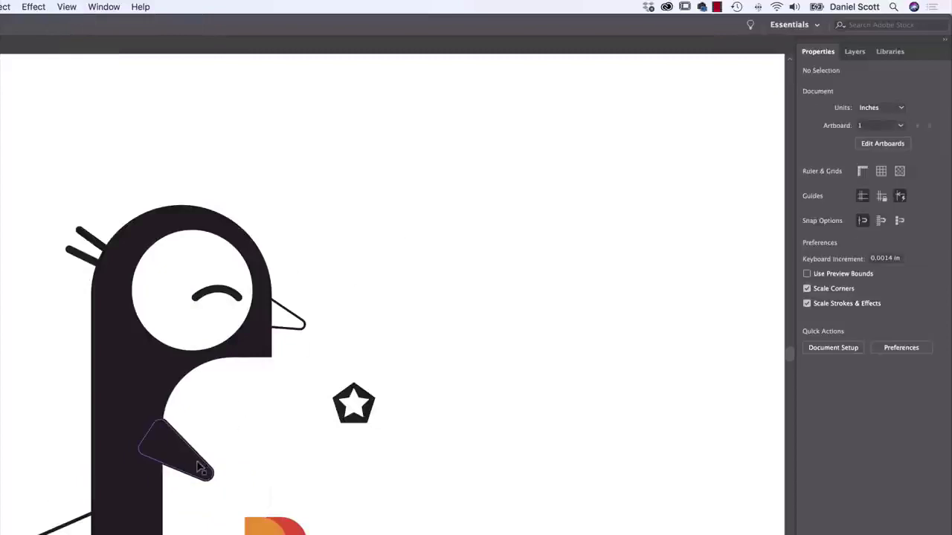
key("super+y")
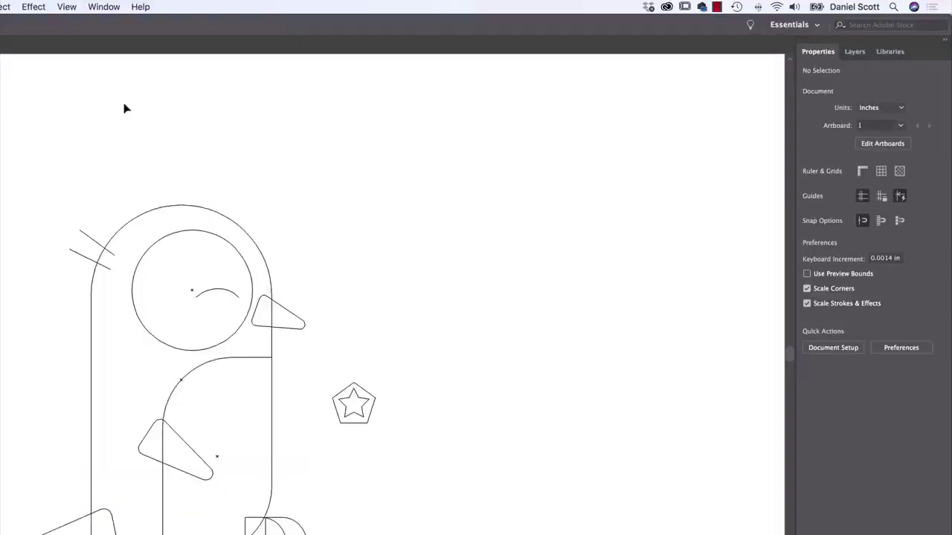
key("super+y")
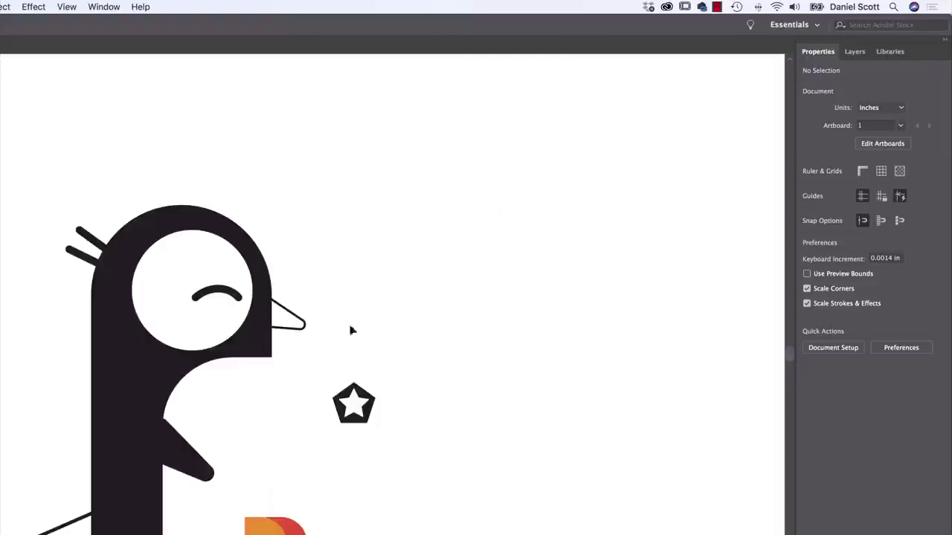
Step: Shift the black wing slightly further back over the penguin's body and remove its stroke
left_click(192, 457)
left_click_drag(199, 459, 196, 500)
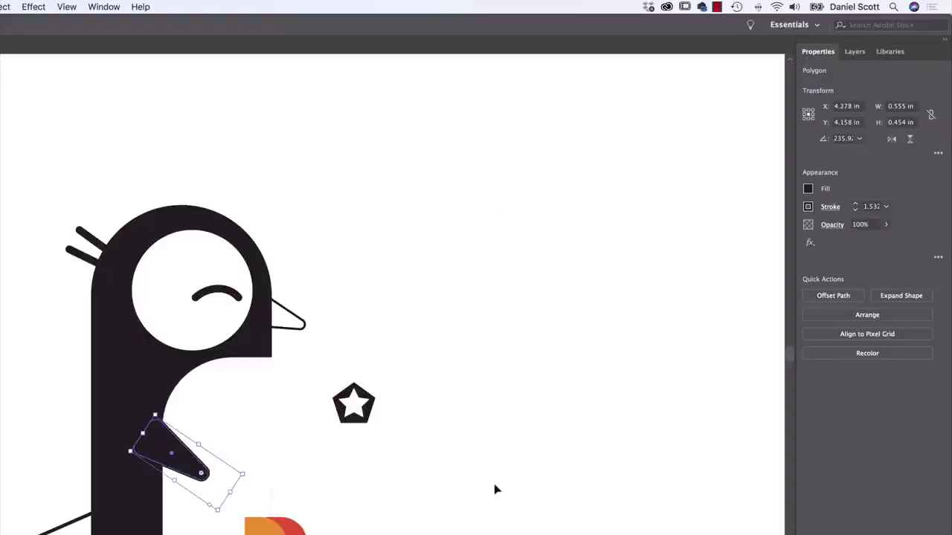
left_click(808, 207)
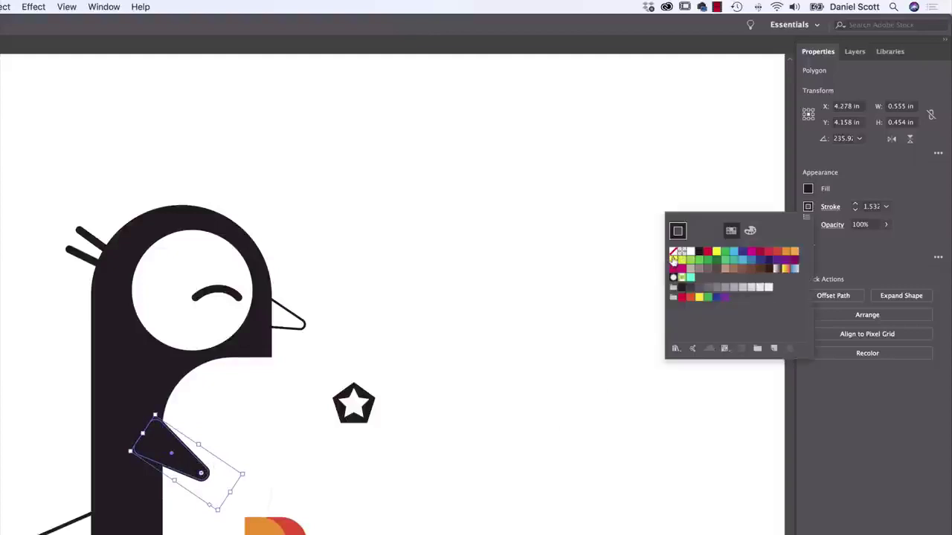
left_click(673, 251)
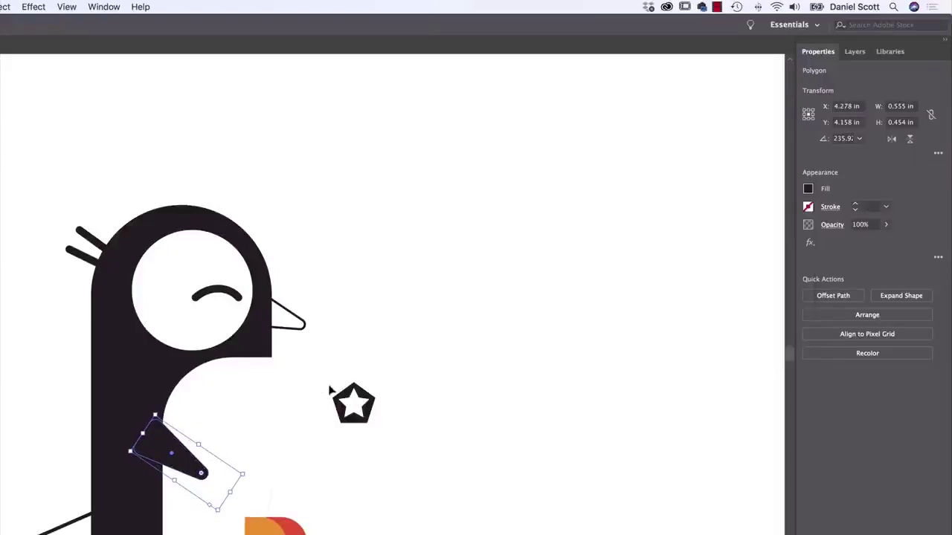
Step: Remove the beak's stroke, fill the beak with black, and deselect it
left_click(303, 325)
left_click(809, 207)
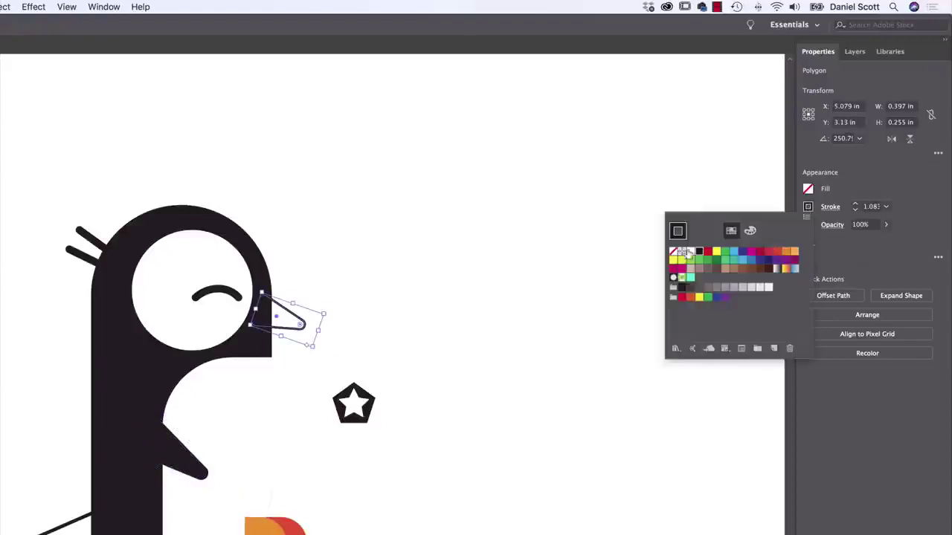
left_click(674, 253)
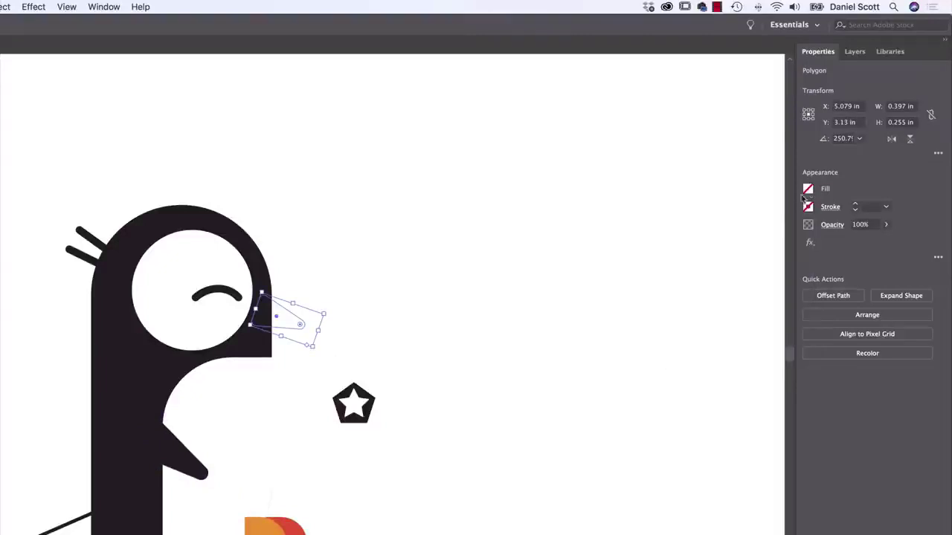
left_click(808, 189)
left_click(685, 237)
left_click(481, 296)
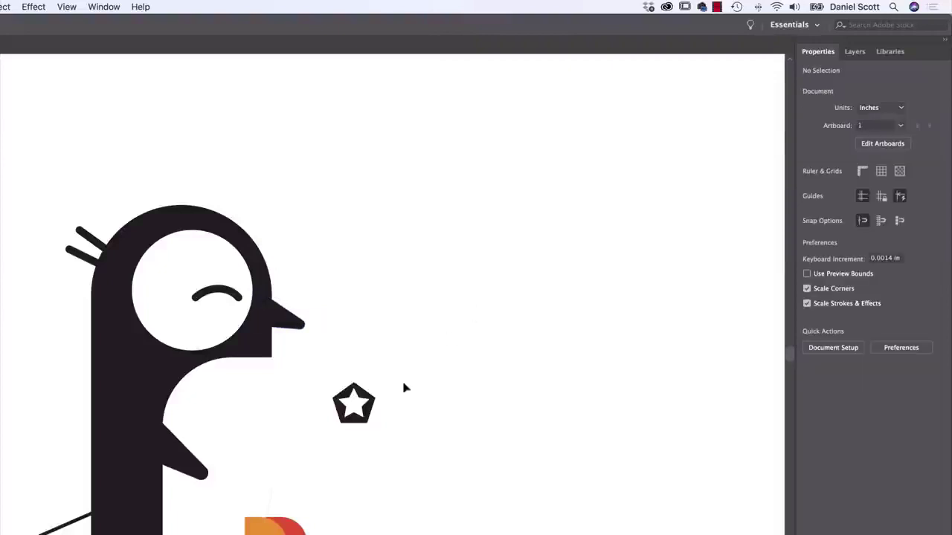
Step: Move the star badge onto the penguin's white belly just below the chin and deselect it
left_click_drag(356, 406, 228, 394)
left_click(389, 449)
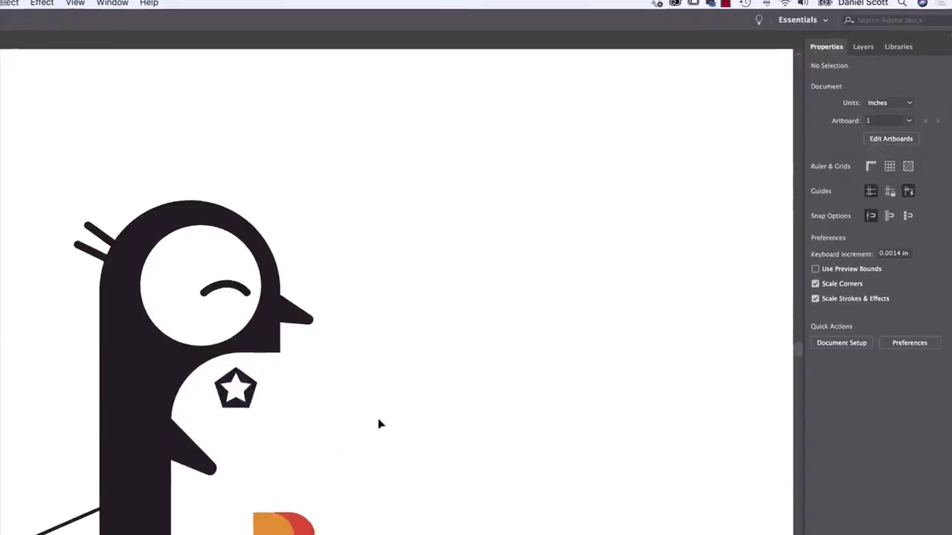
Step: Copy the beak's black fill and missing stroke onto the outlined tail with the Eyedropper, and deselect the tail
left_click(91, 532)
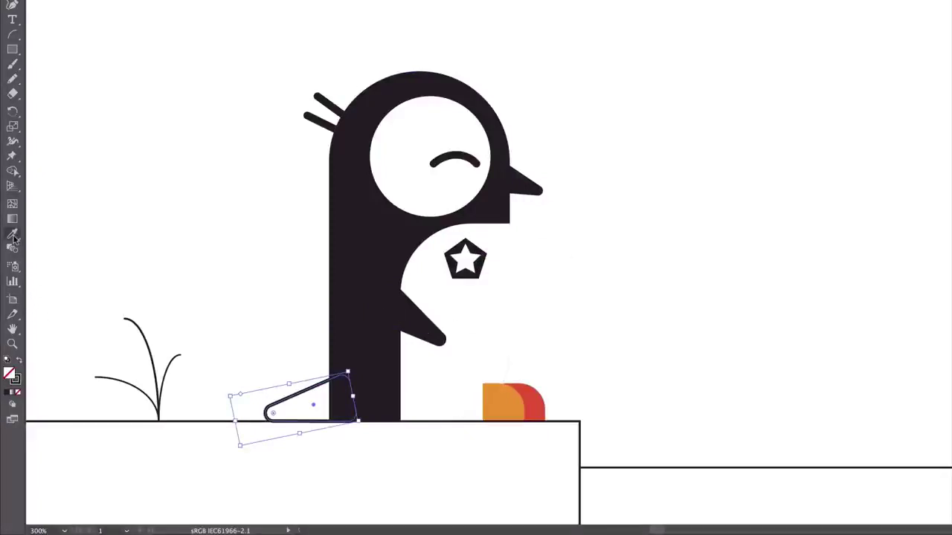
left_click_drag(13, 238, 38, 237)
key("v")
left_click(527, 187)
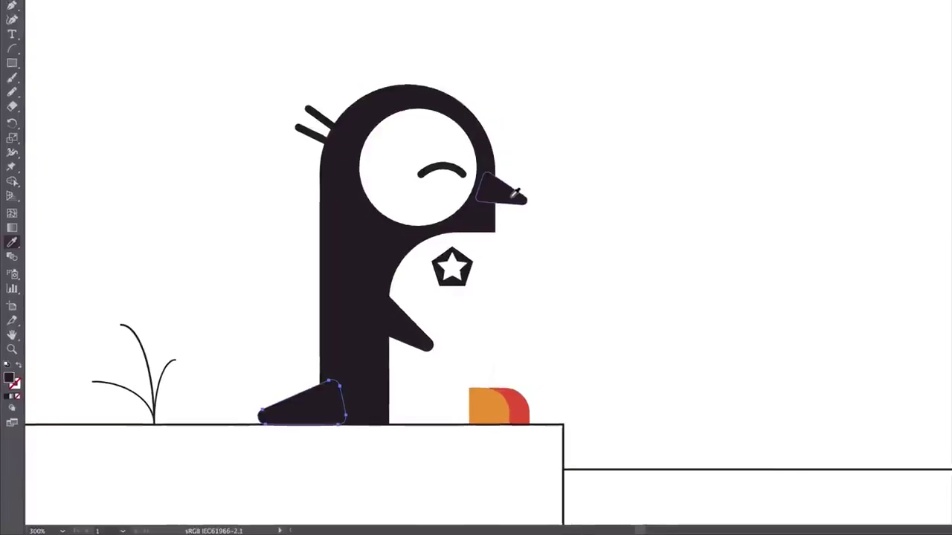
left_click(9, 48)
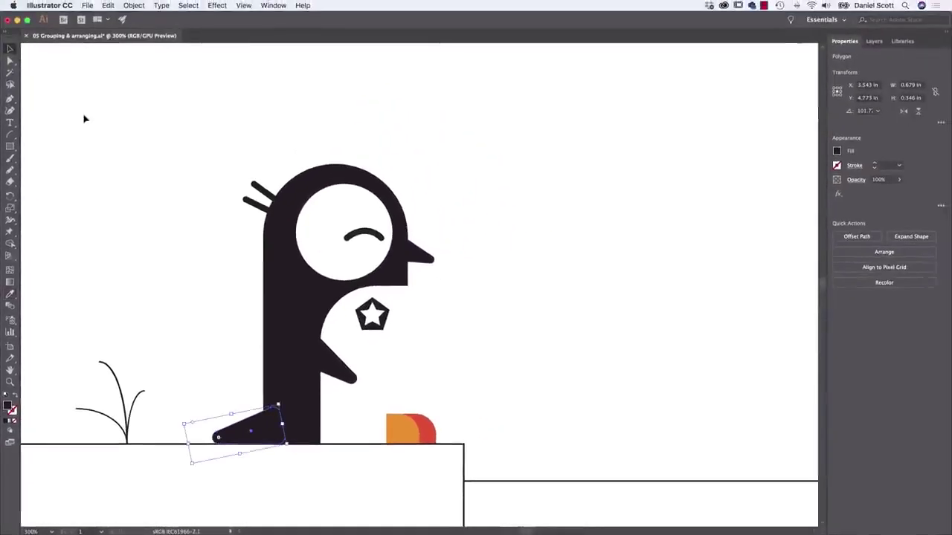
left_click(84, 119)
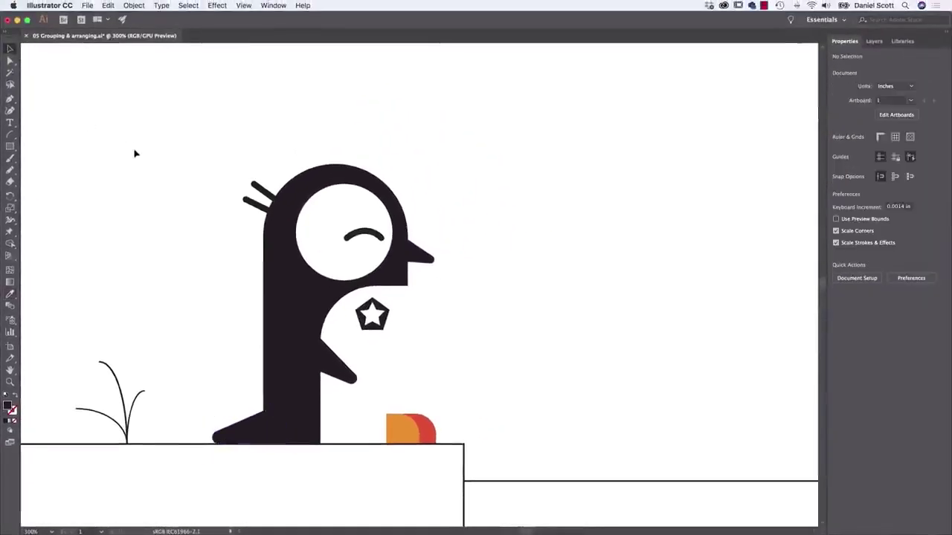
Step: Try several grey swatches on the ground rectangle under the penguin and settle on a light grey fill
scroll(175, 210, "down", 5)
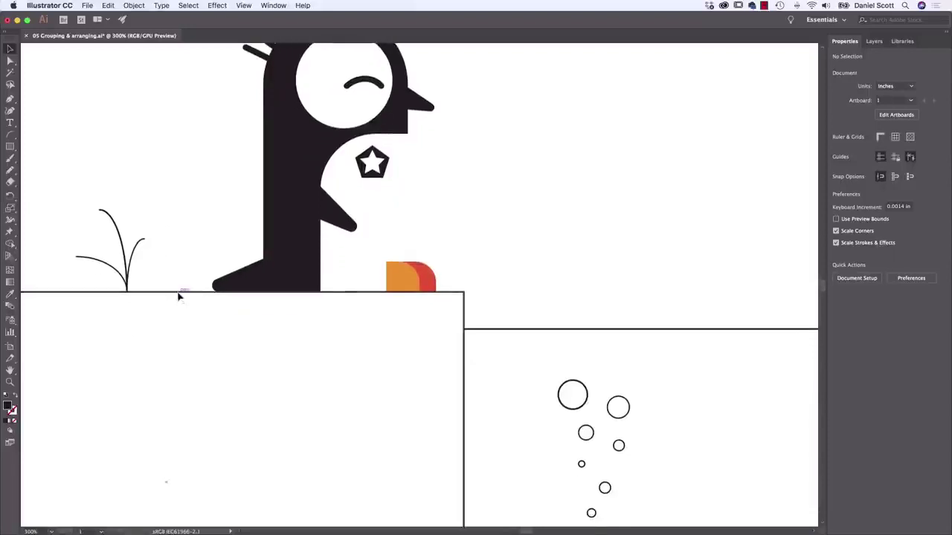
left_click(179, 293)
left_click(838, 152)
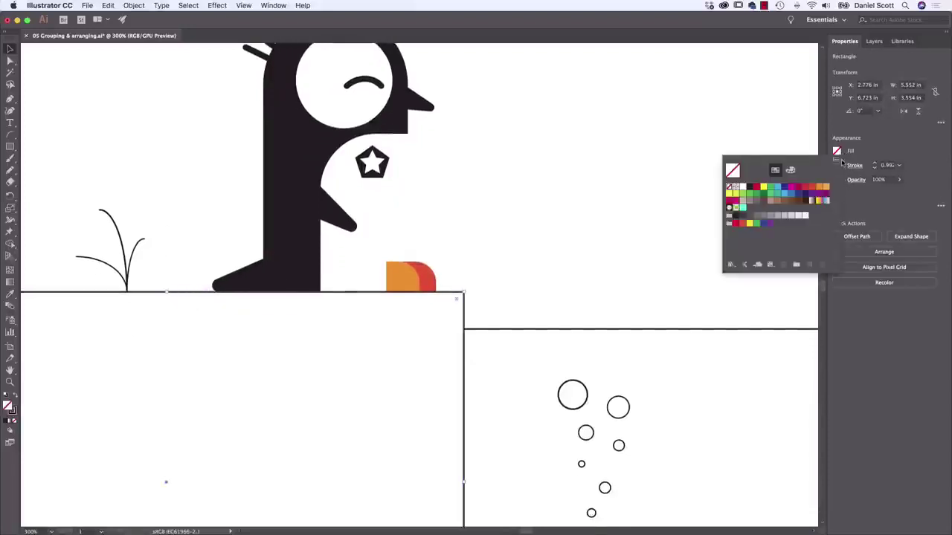
left_click(776, 218)
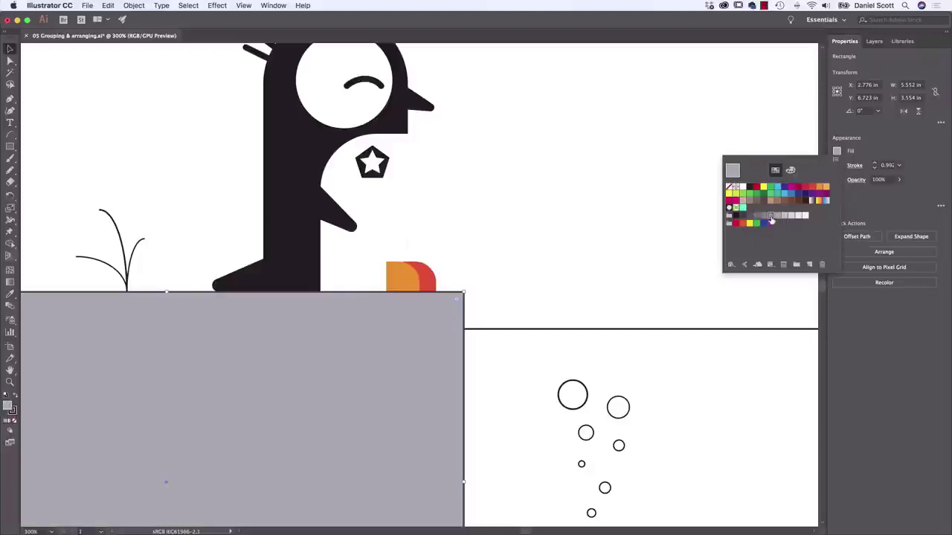
left_click(770, 218)
left_click(785, 218)
left_click(791, 217)
left_click(778, 217)
left_click(785, 216)
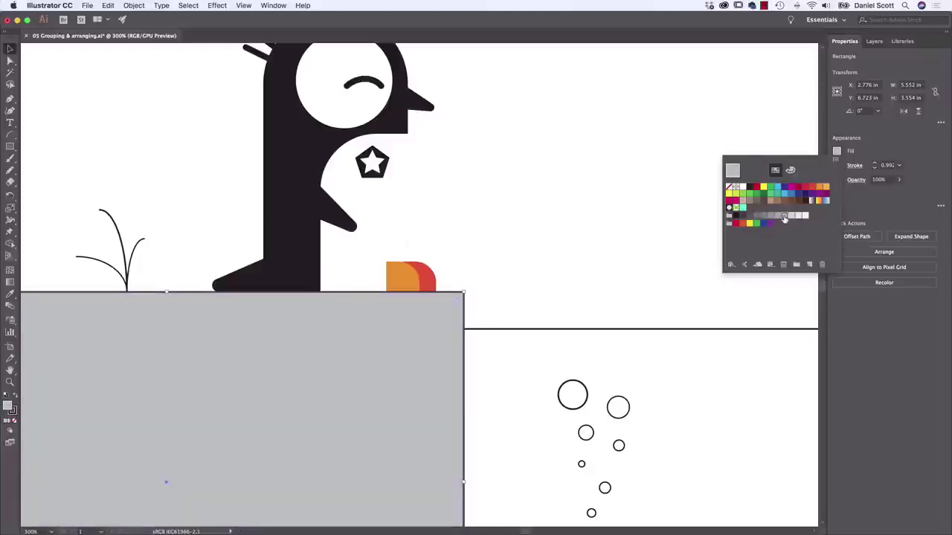
Step: Select the water rectangle around the bubbles and try several swatch fills, including magenta, sky blue and red
left_click(527, 329)
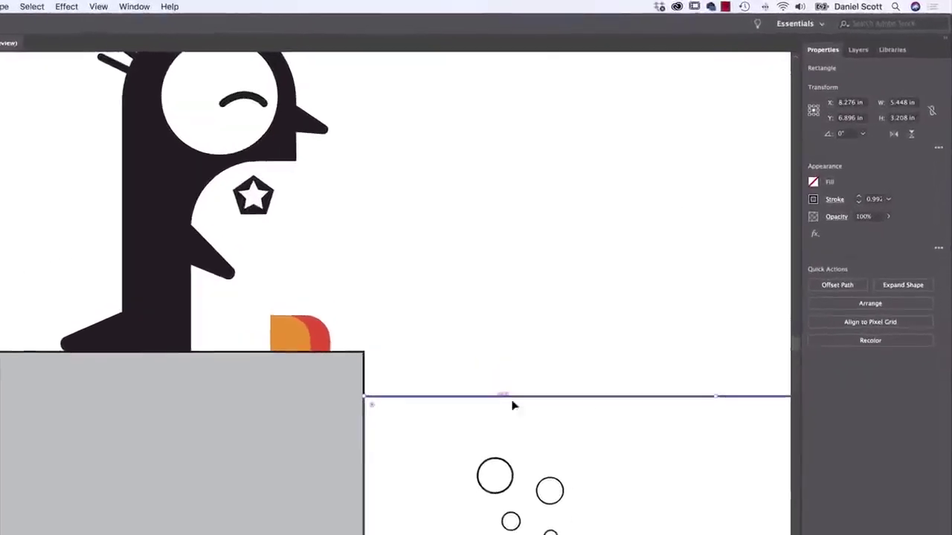
left_click(809, 190)
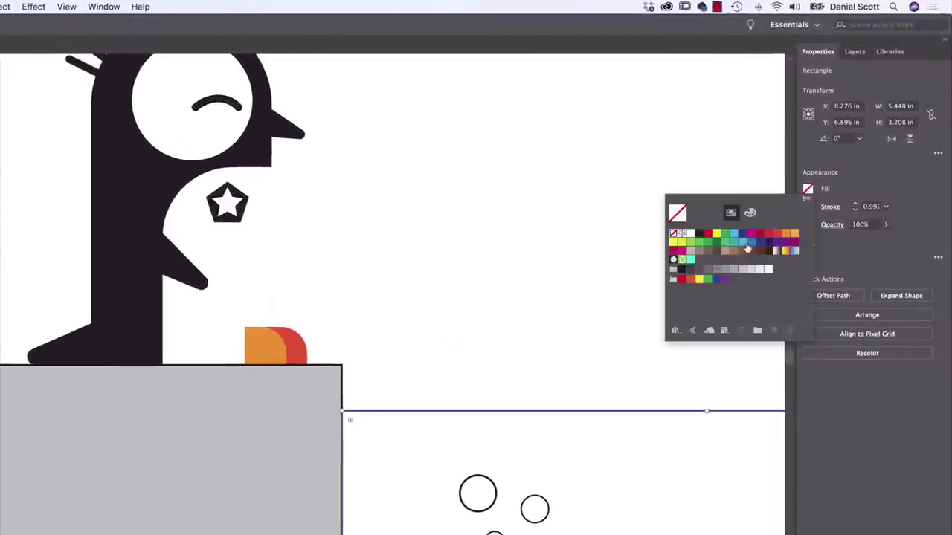
left_click(751, 233)
left_click(769, 235)
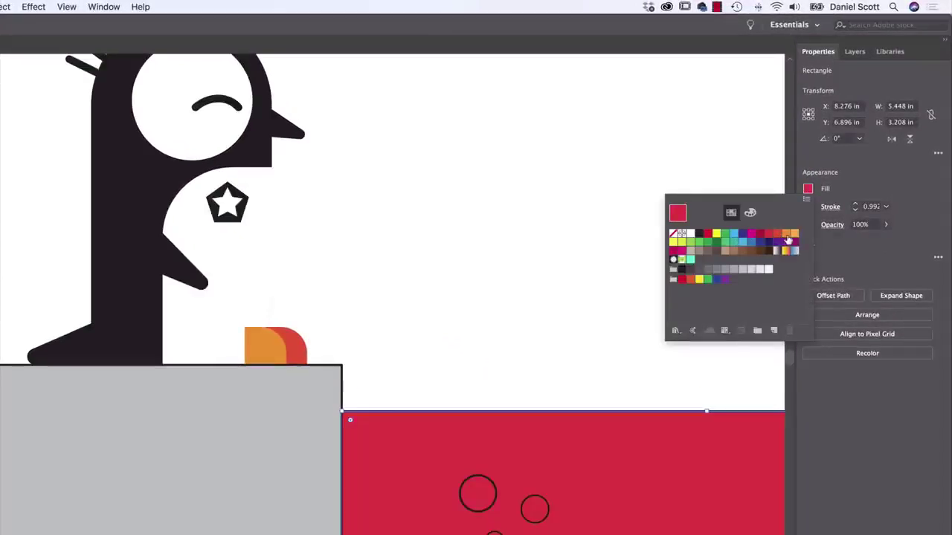
left_click(786, 235)
left_click(766, 235)
left_click(760, 241)
left_click(751, 233)
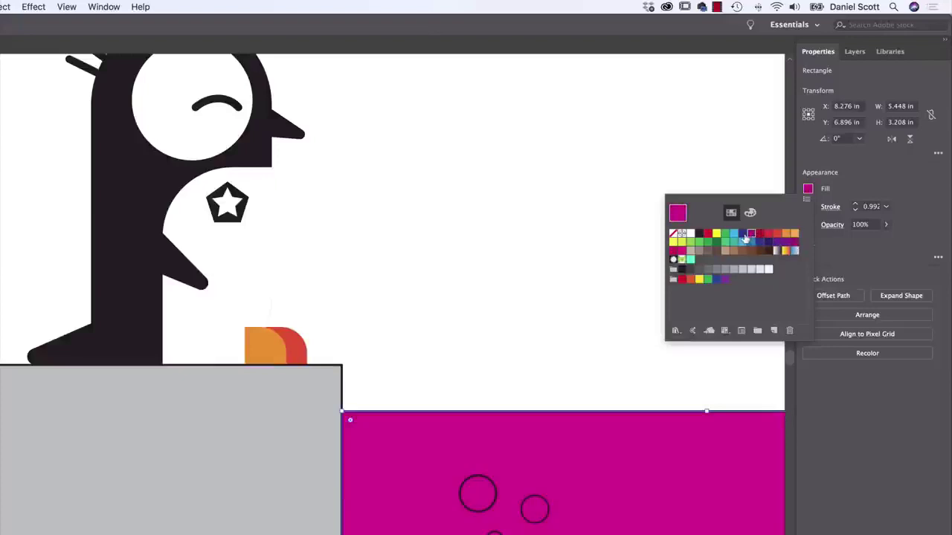
left_click(742, 235)
left_click(734, 234)
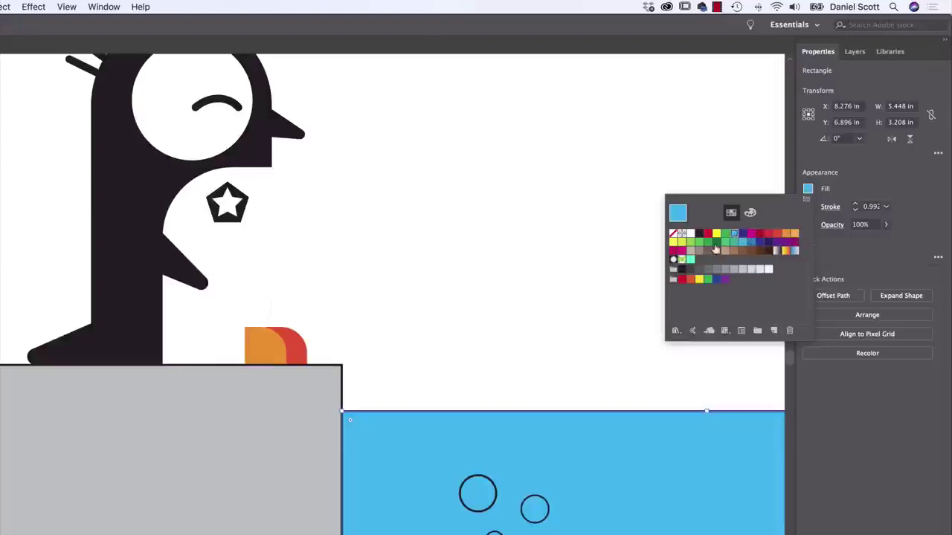
left_click(767, 235)
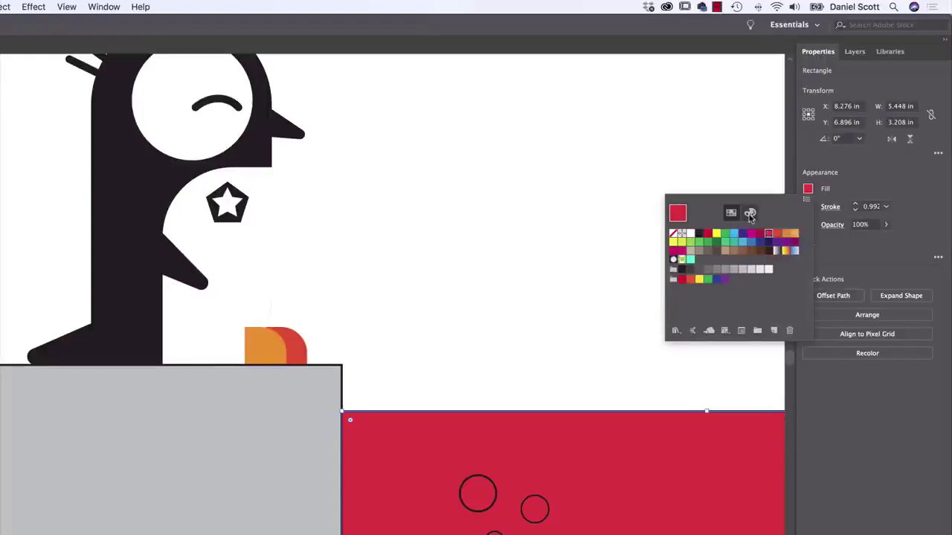
Step: Fill the water rectangle with a light cyan picked from the RGB spectrum
left_click(749, 214)
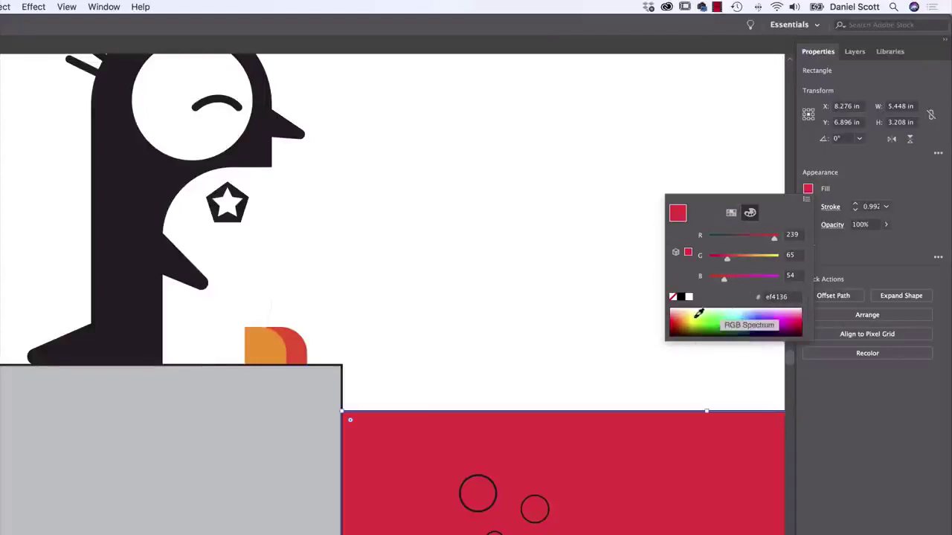
left_click_drag(699, 314, 747, 316)
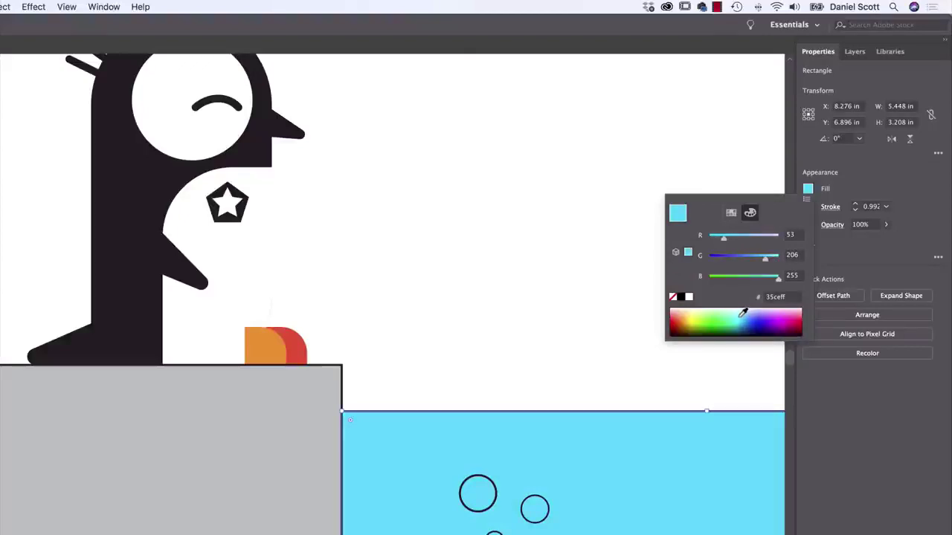
left_click(742, 313)
Step: Remove the black stroke from both the water rectangle and the grey ground rectangle
left_click(808, 207)
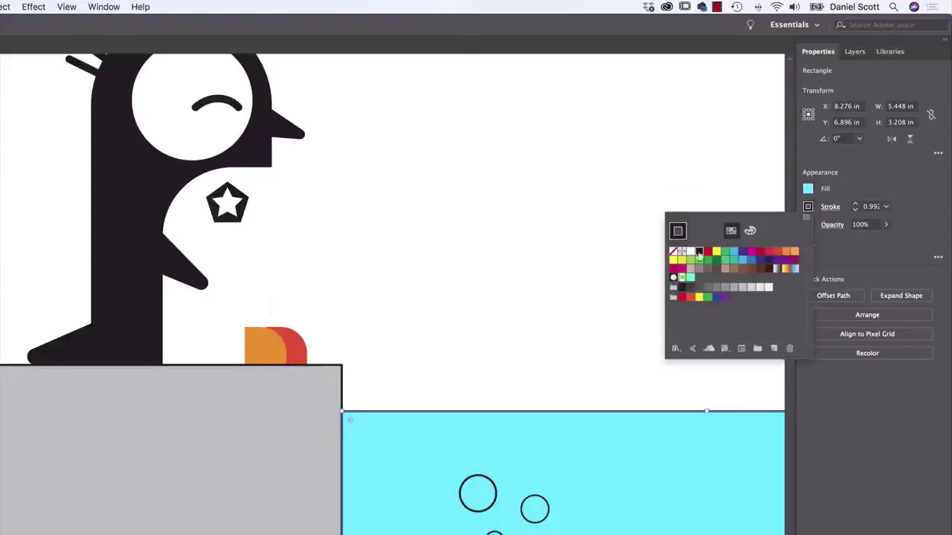
left_click(673, 252)
left_click(238, 489)
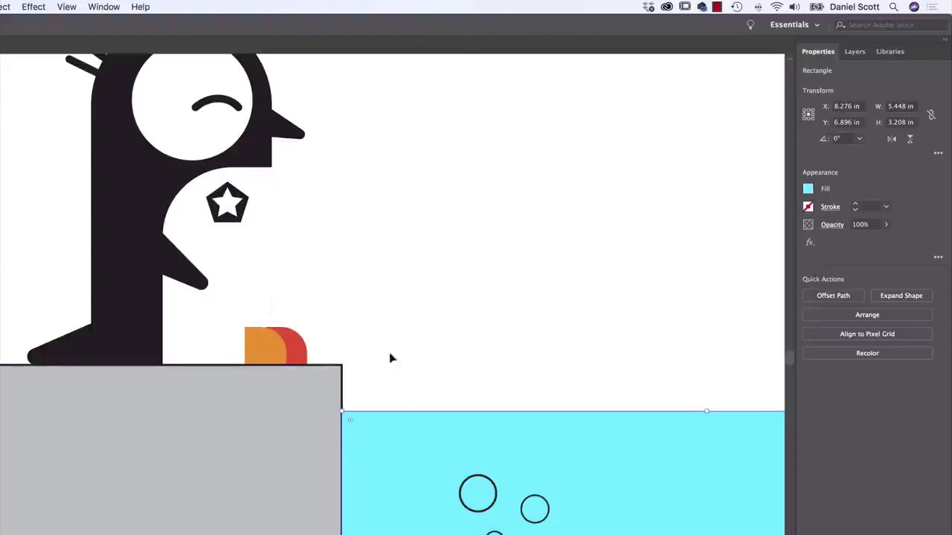
left_click(808, 206)
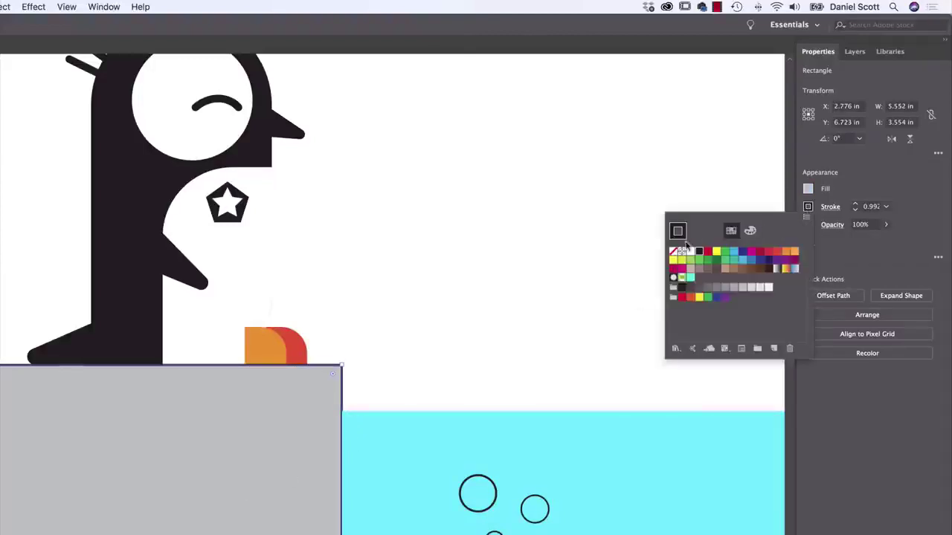
left_click(673, 252)
Step: Select all seven bubble circles in the water and fill them with white
left_click(494, 482)
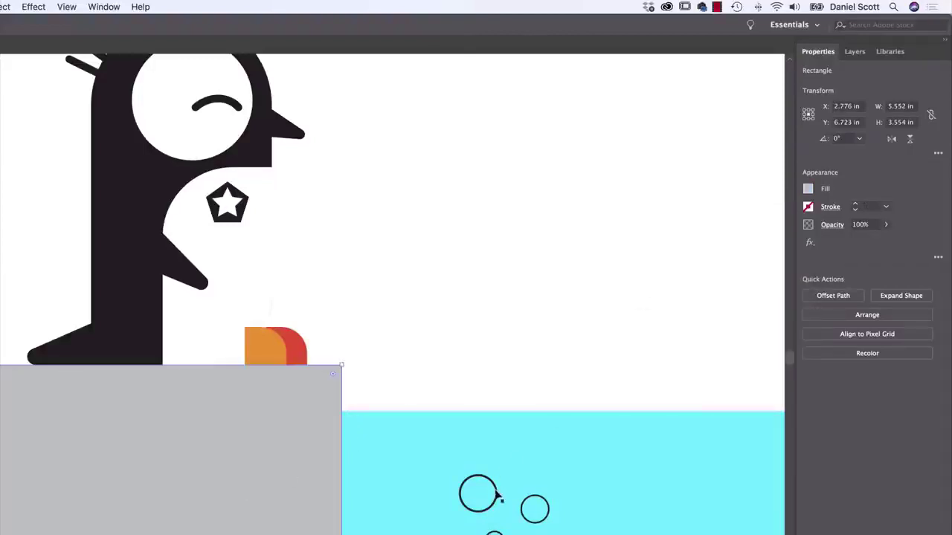
left_click(495, 482)
scroll(535, 446, "down", 3)
scroll(537, 413, "down", 2)
left_click(528, 382, "shift")
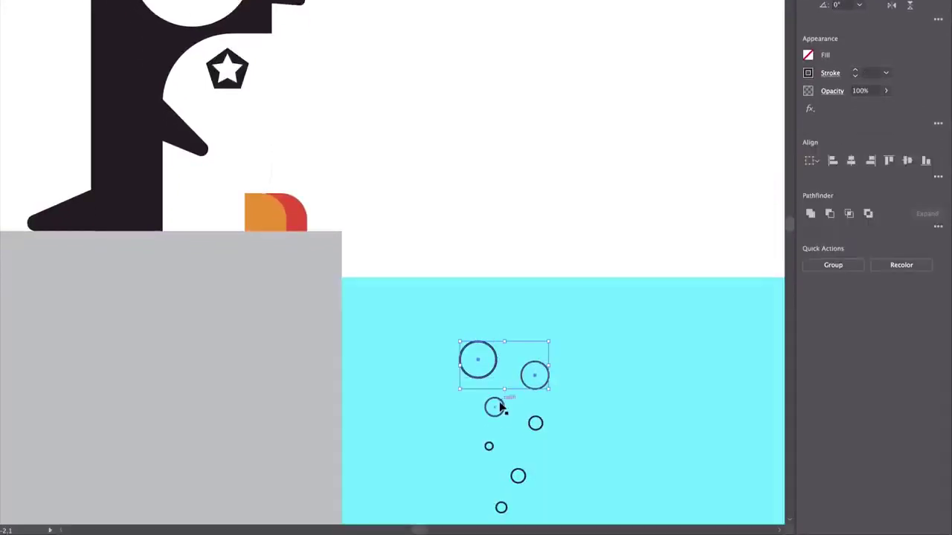
left_click(497, 406, "shift")
left_click(535, 430, "shift")
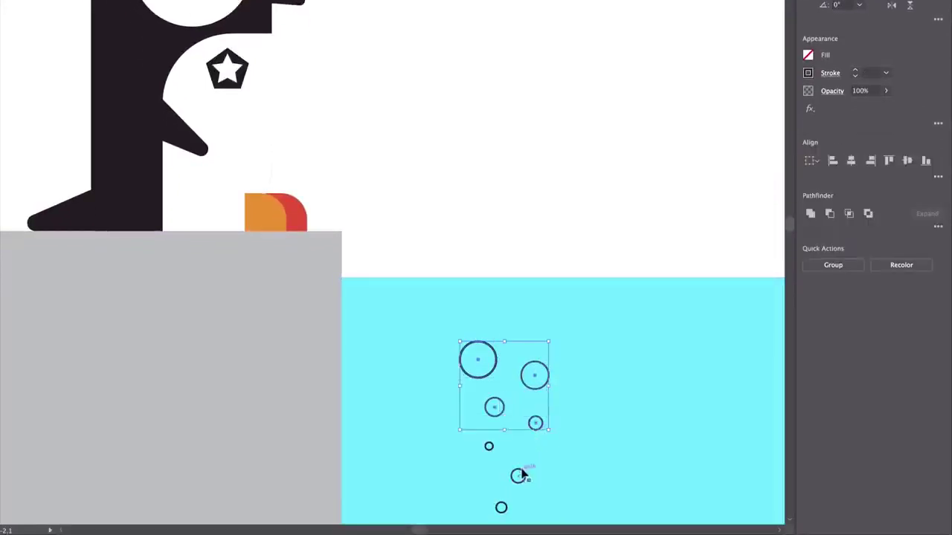
left_click(520, 476, "shift")
left_click(490, 449, "shift")
left_click(501, 508, "shift")
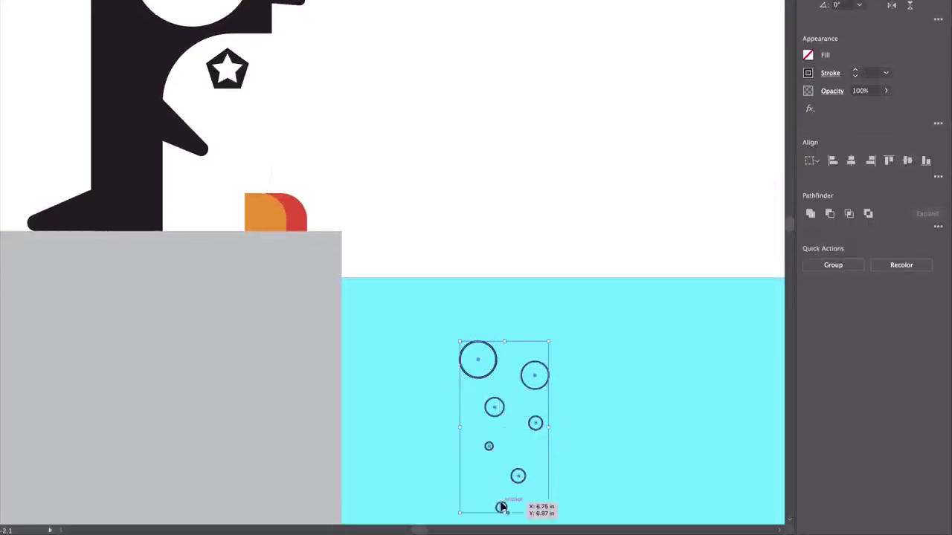
left_click(809, 56)
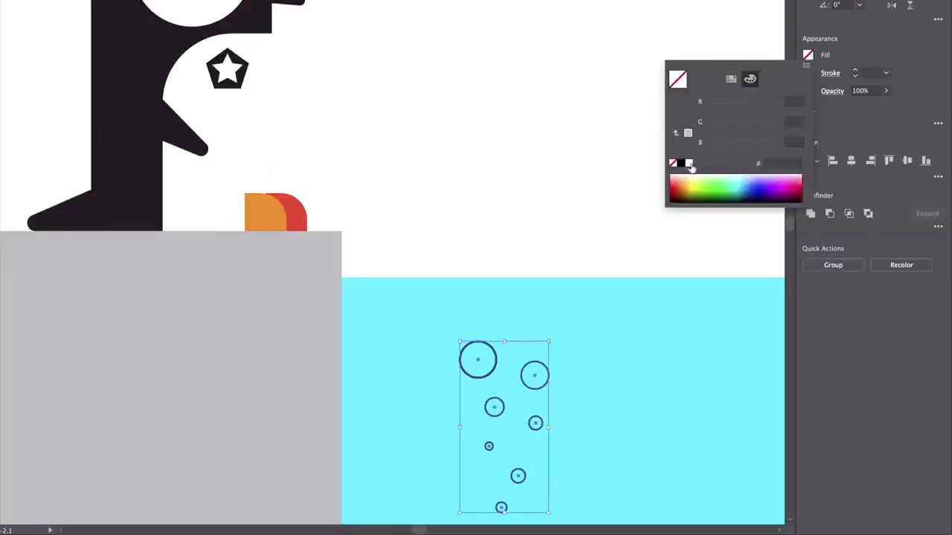
left_click(689, 163)
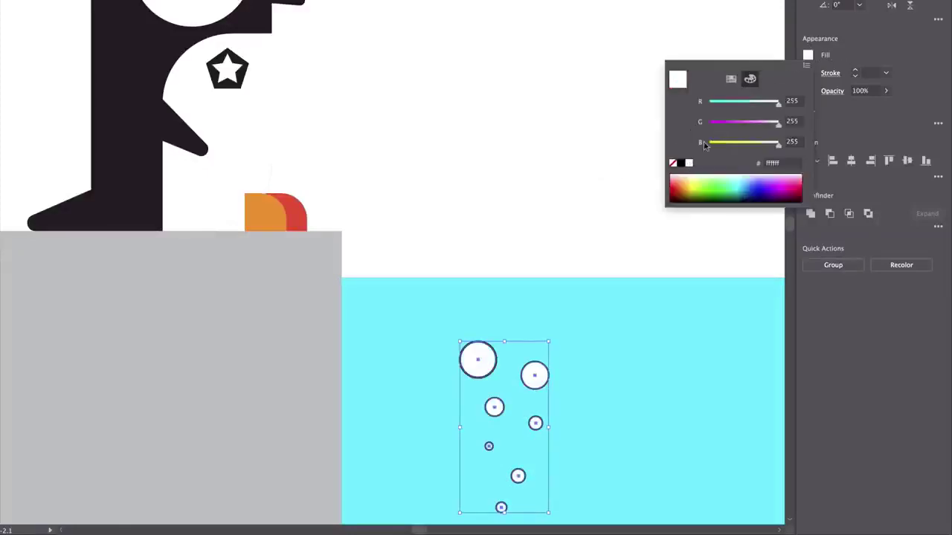
left_click(731, 79)
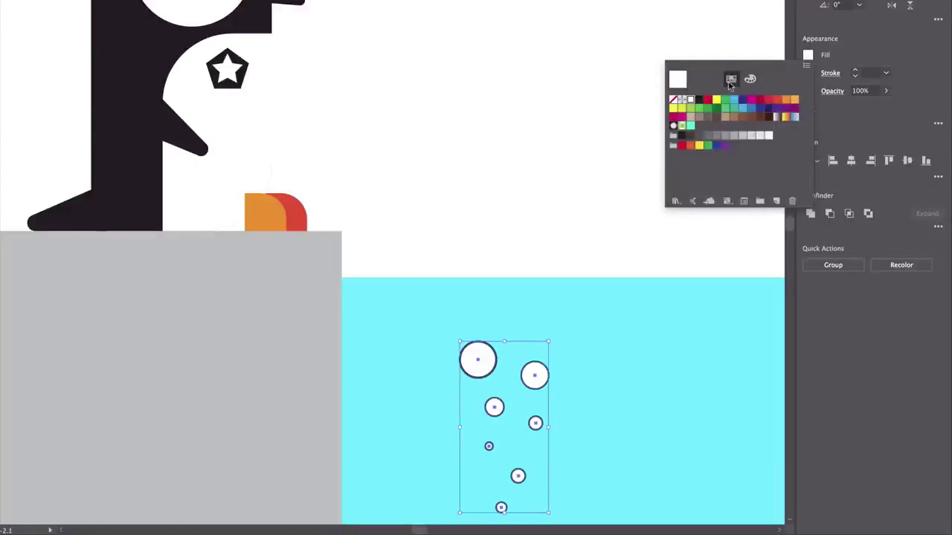
left_click(876, 41)
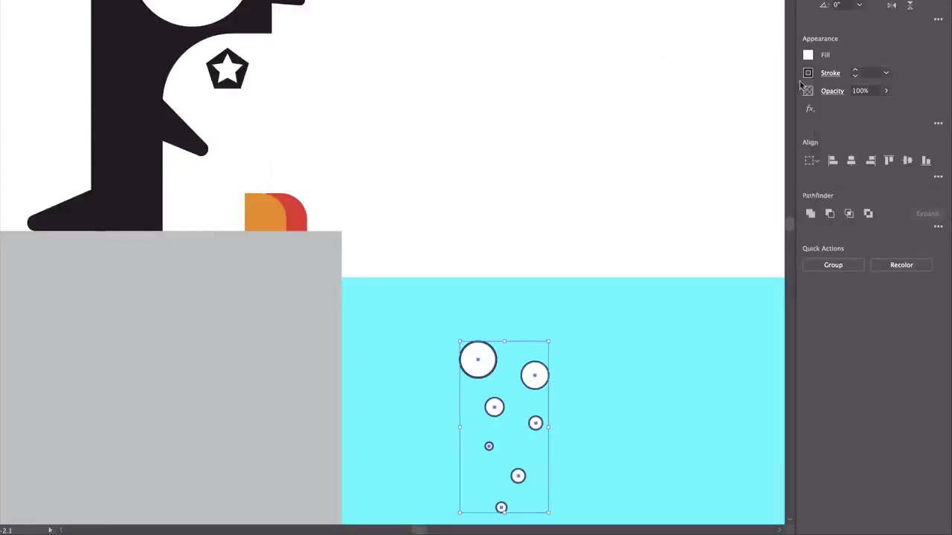
Step: Remove the stroke from the seven bubbles and deselect them
left_click(808, 72)
left_click(679, 116)
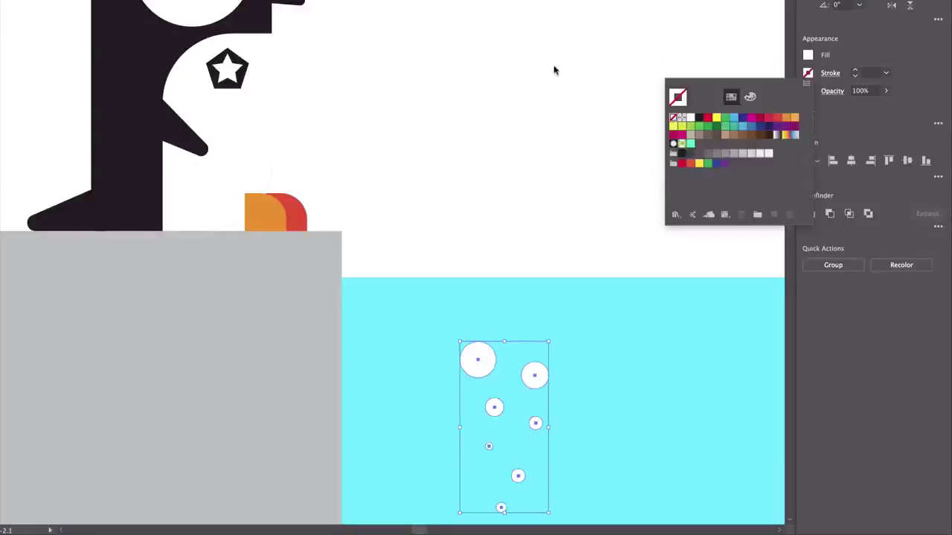
key("Escape")
left_click(565, 119)
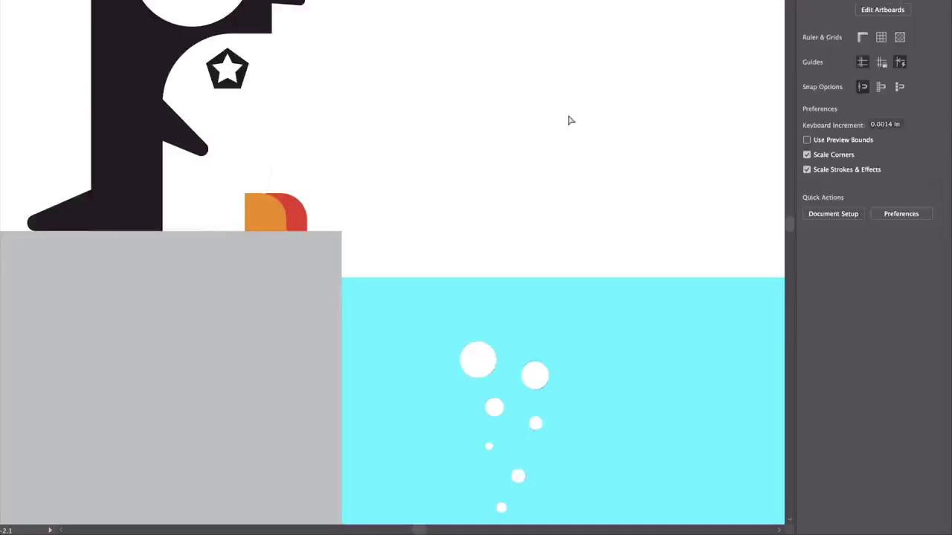
Step: Draw an 11 x 8.5 in rectangle covering the whole artboard and fill it with the lightest grey swatch
key("super+0")
left_click(281, 208)
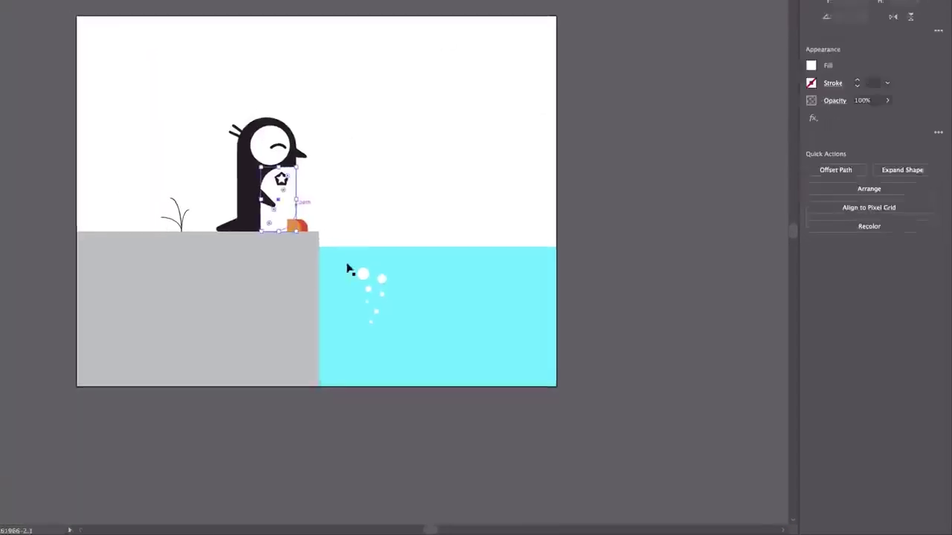
left_click(328, 175)
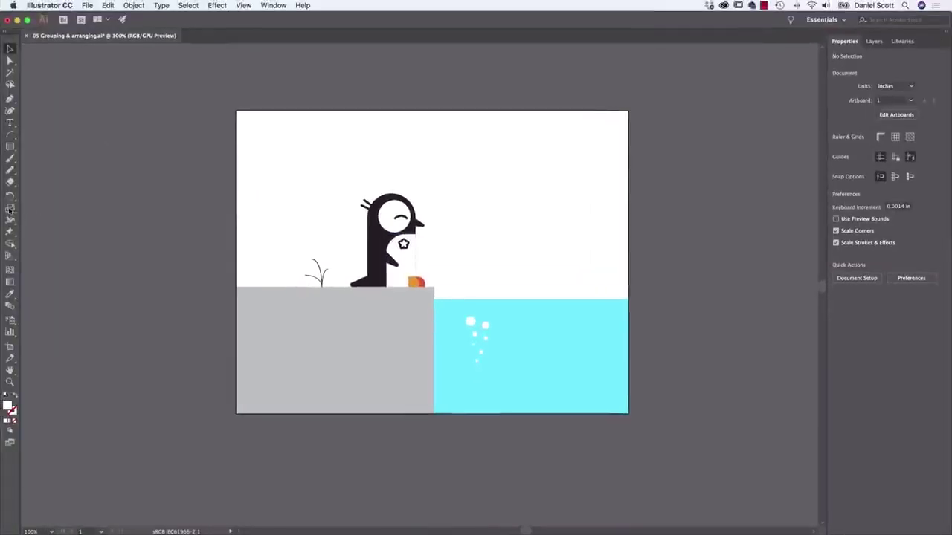
left_click(10, 145)
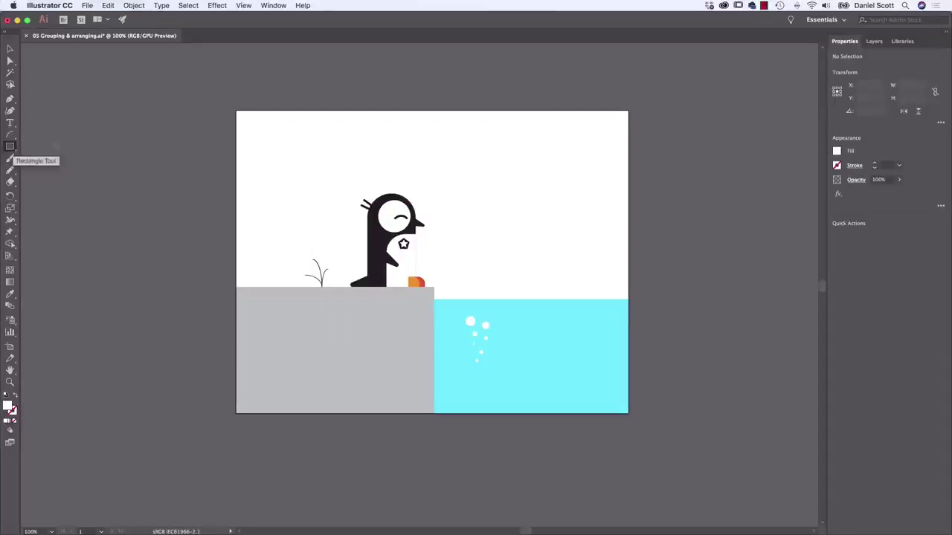
left_click_drag(236, 111, 630, 412)
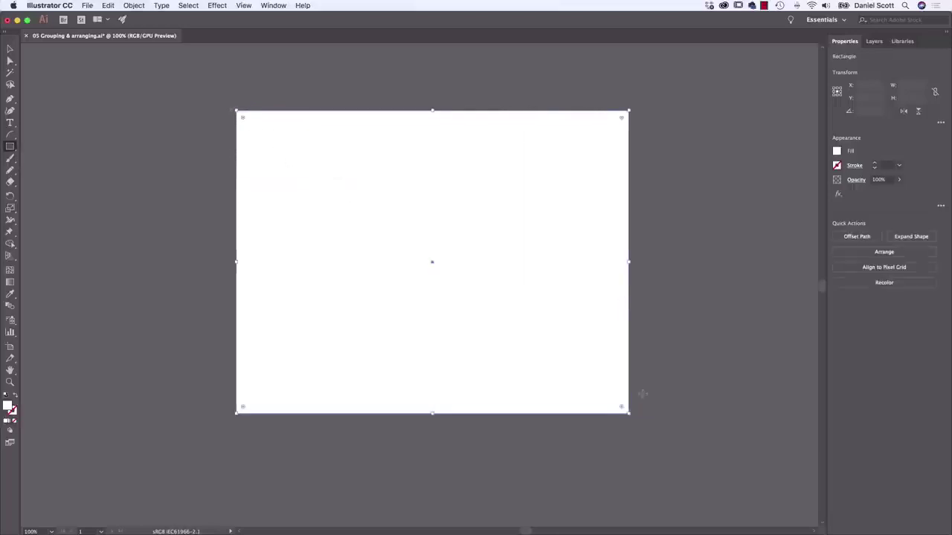
left_click(838, 153)
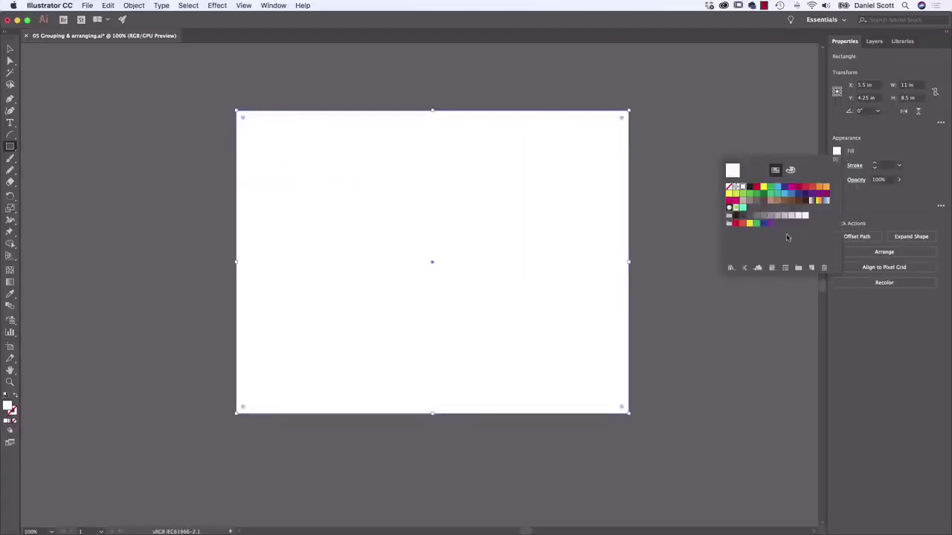
left_click(800, 216)
left_click(806, 217)
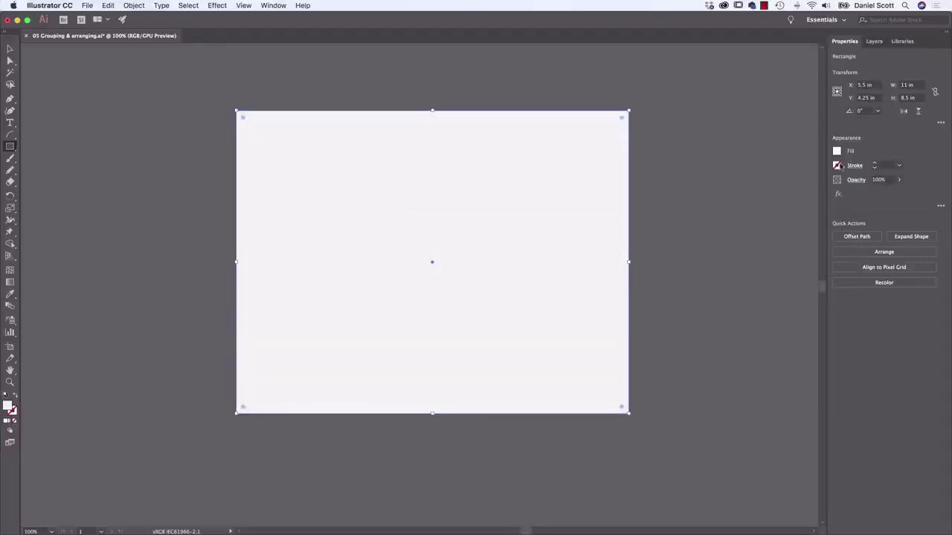
Step: Send the background rectangle to the back, behind the penguin, ground and water, and deselect it
left_click(879, 251)
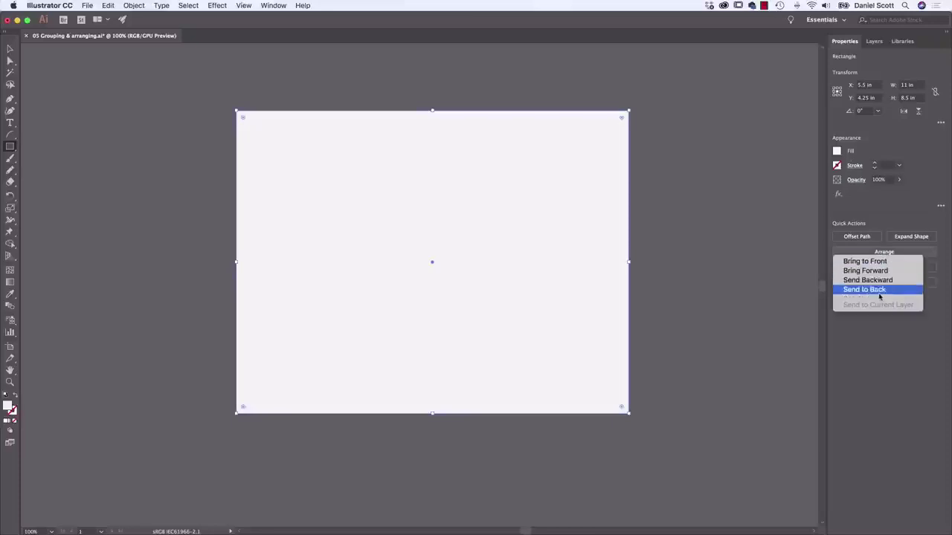
left_click(882, 295)
left_click(11, 49)
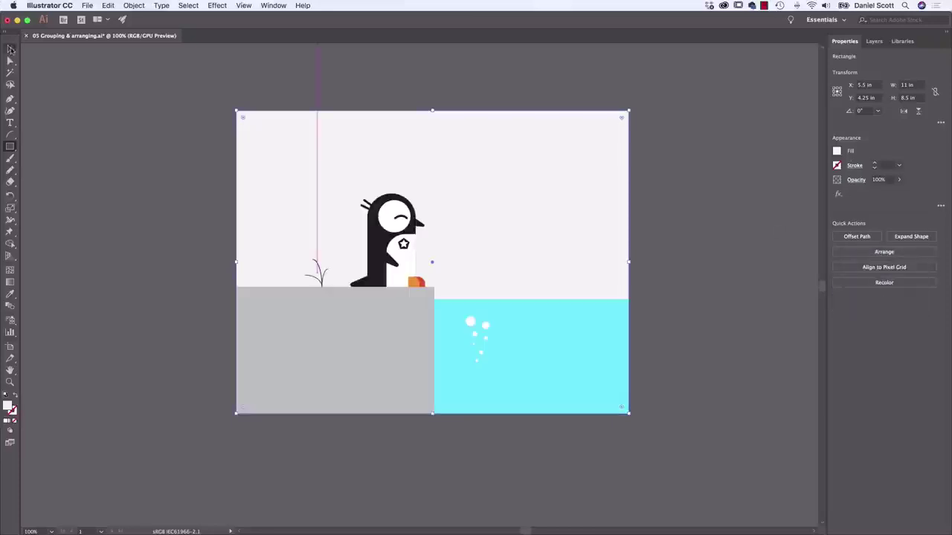
left_click(95, 147)
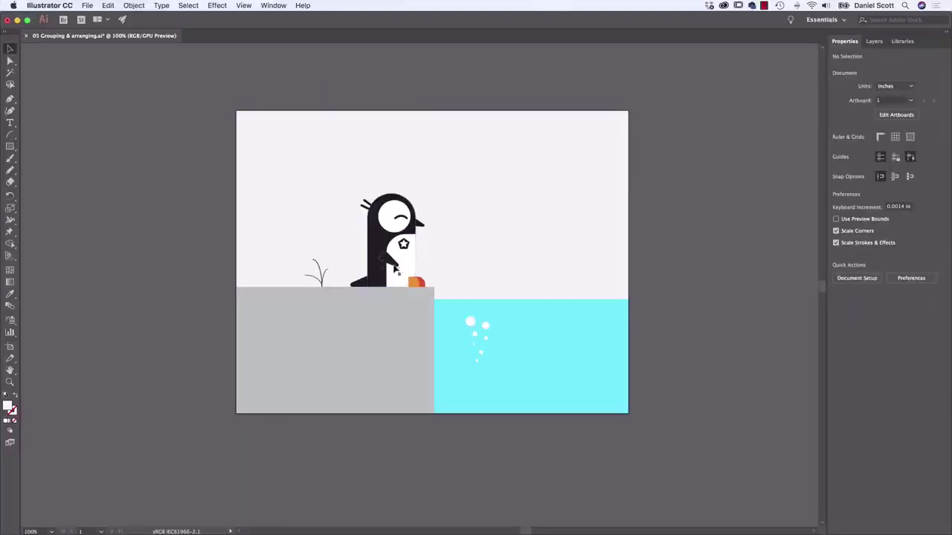
Step: Square off the rounded lower-right corner of the penguin's white belly and shift the orange foot slightly left
scroll(417, 275, "up", 1)
scroll(407, 277, "up", 5)
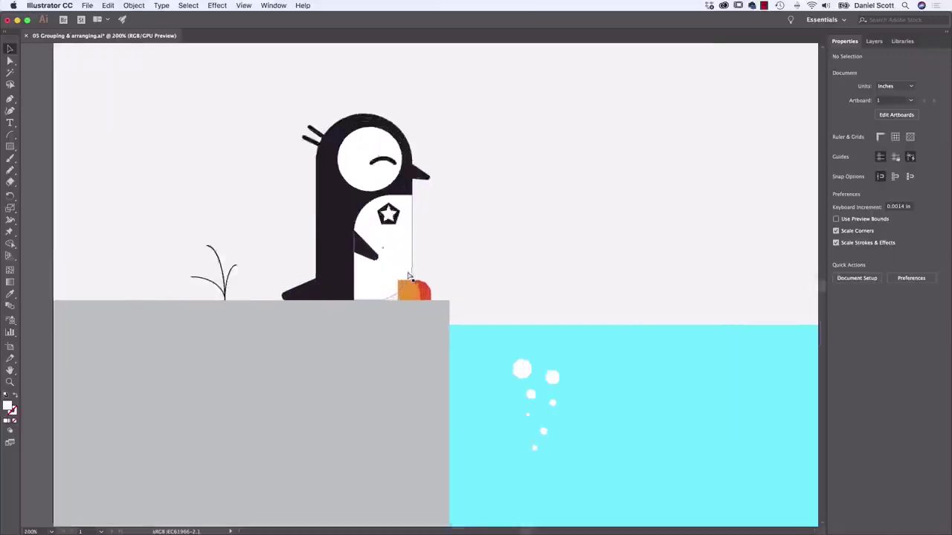
left_click(366, 269)
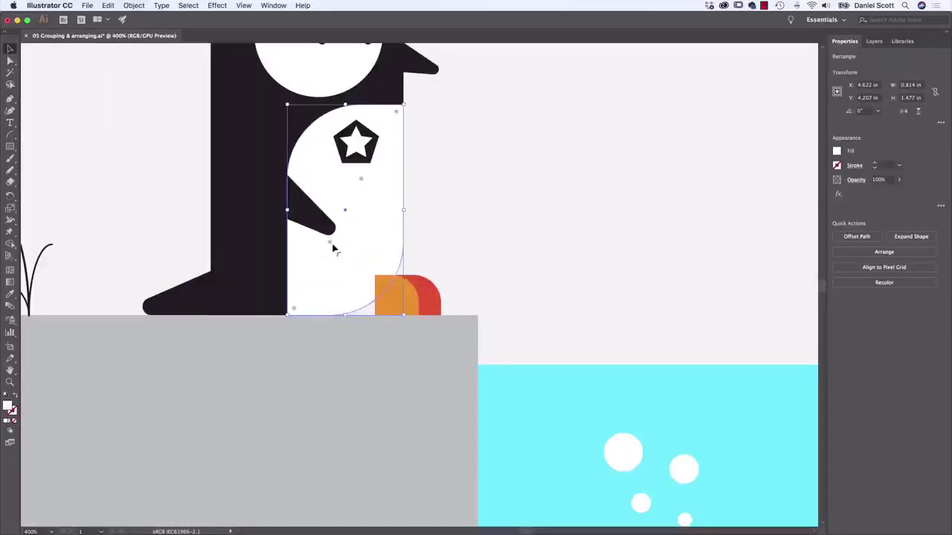
left_click_drag(333, 249, 435, 329)
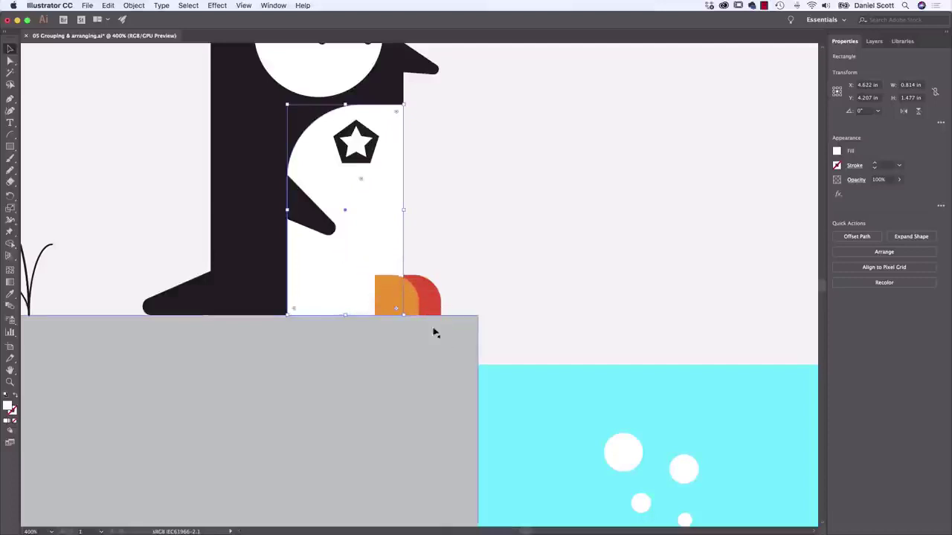
left_click(532, 208)
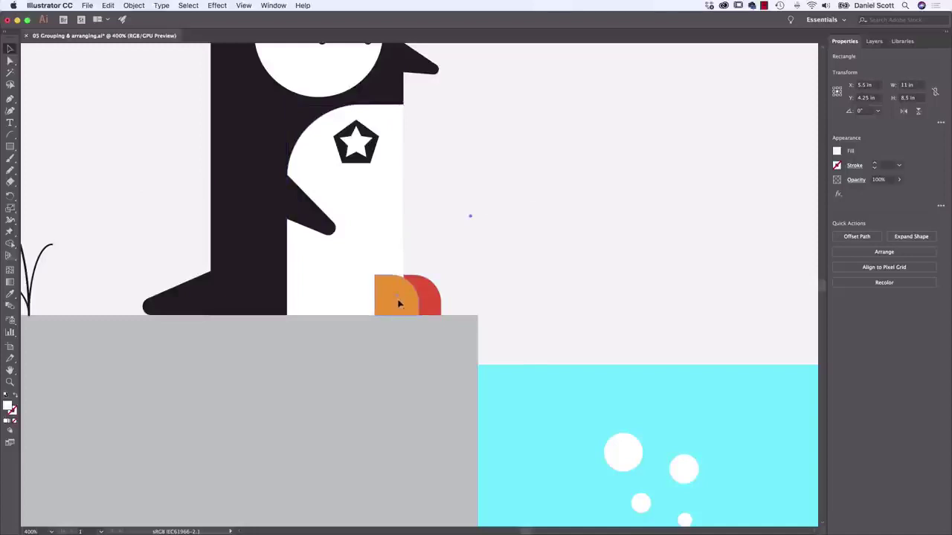
left_click_drag(405, 307, 397, 308)
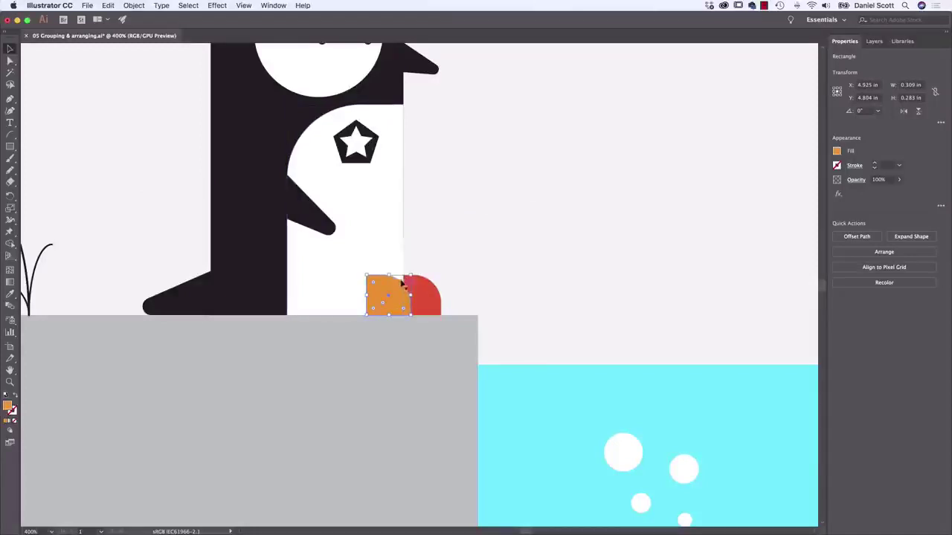
left_click(476, 197)
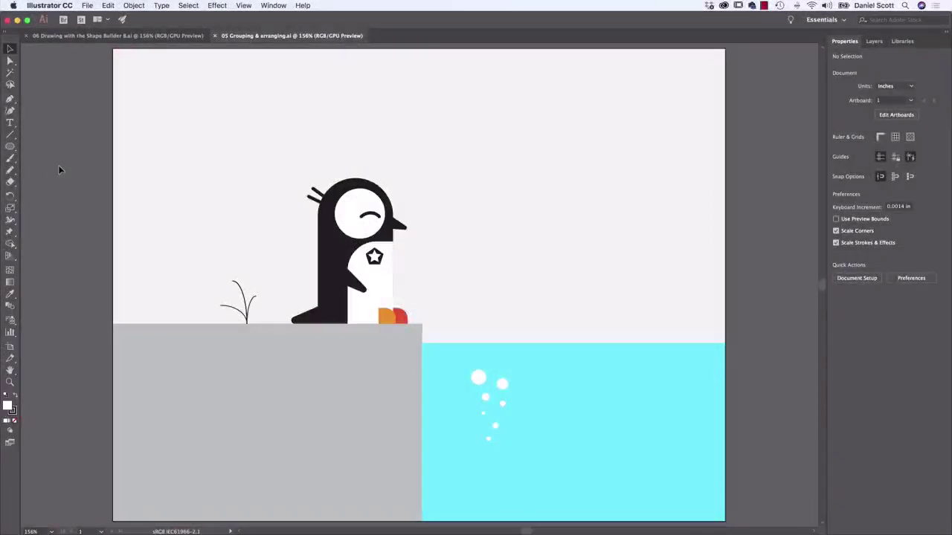
Step: Compare the penguin in 06 Drawing with the Shape Builder B.ai with 05 Grouping & arranging.ai, including its eye
left_click(94, 37)
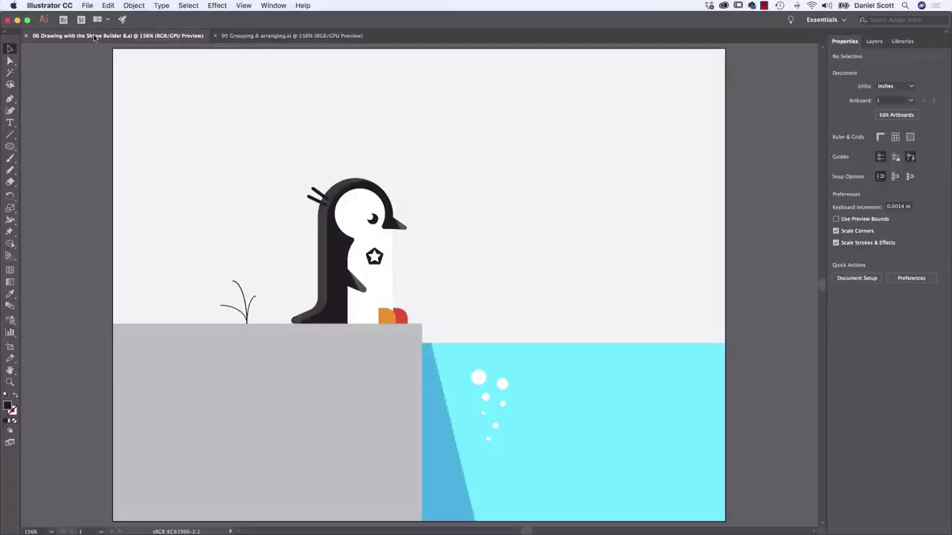
left_click(288, 36)
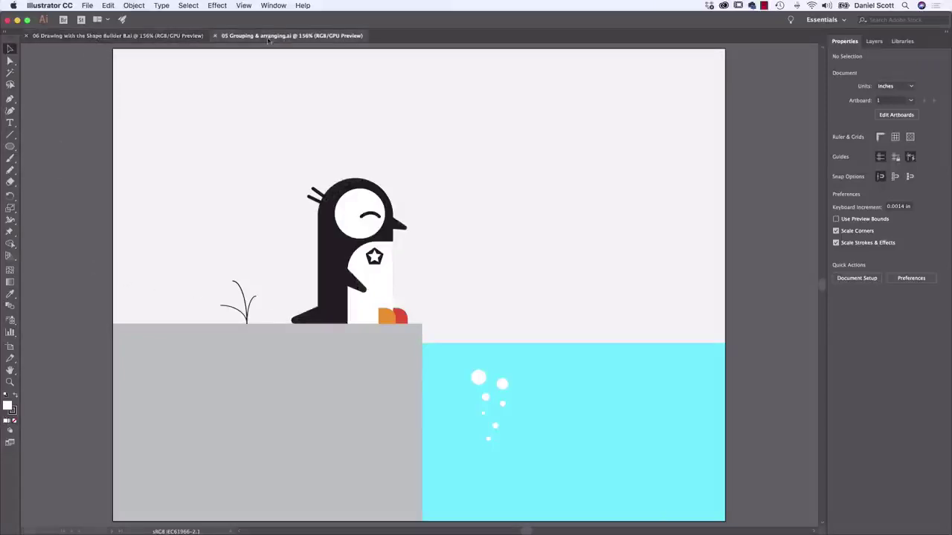
left_click(152, 38)
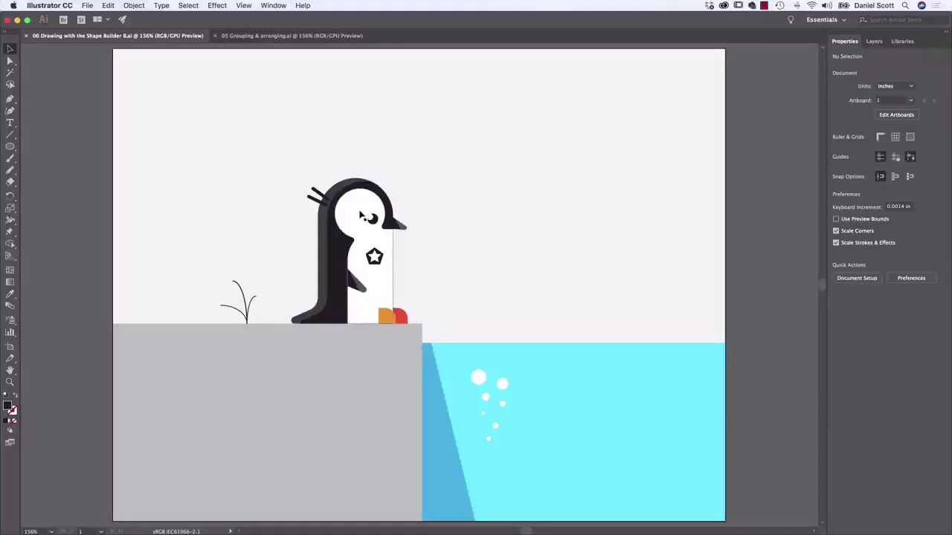
left_click(372, 218)
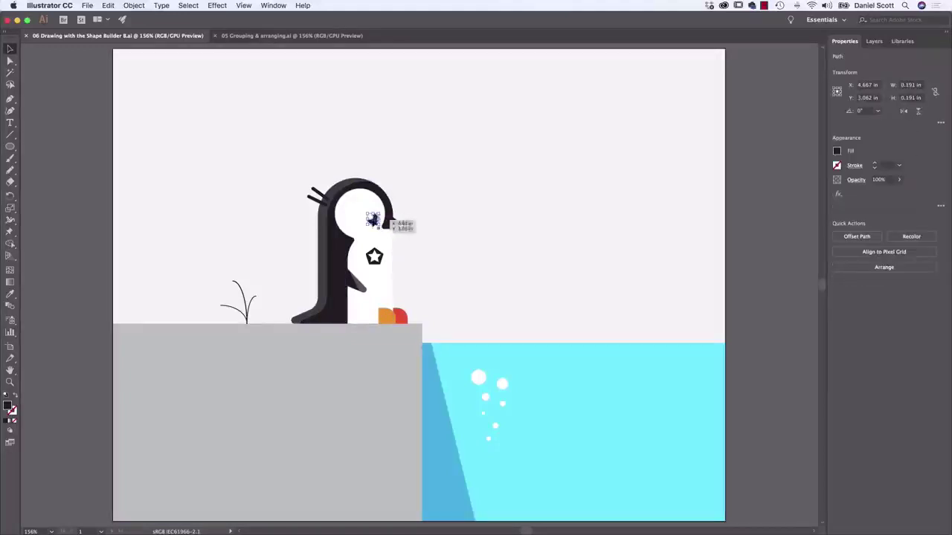
left_click(82, 195)
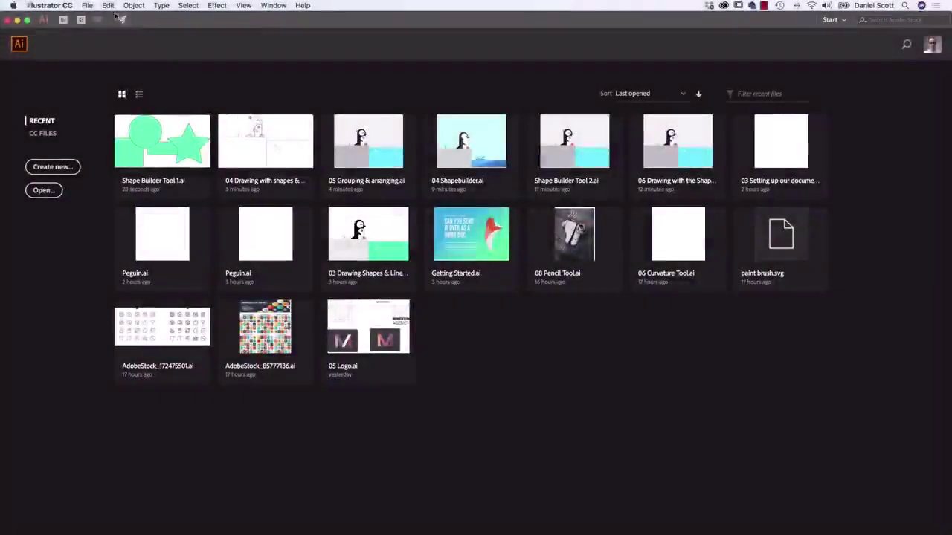
Step: Open Shape Builder Tool 1.ai from the Exercise Files folder
left_click(88, 6)
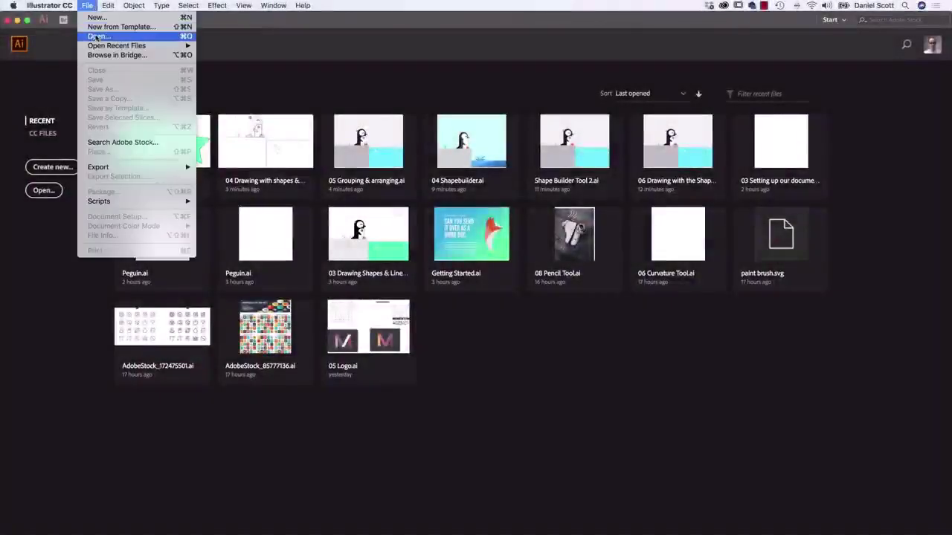
left_click(98, 36)
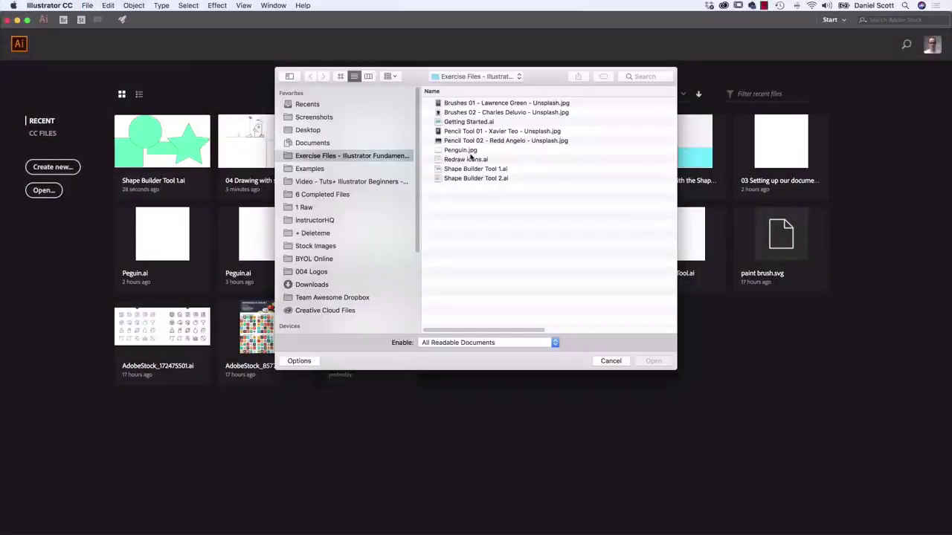
left_click(474, 170)
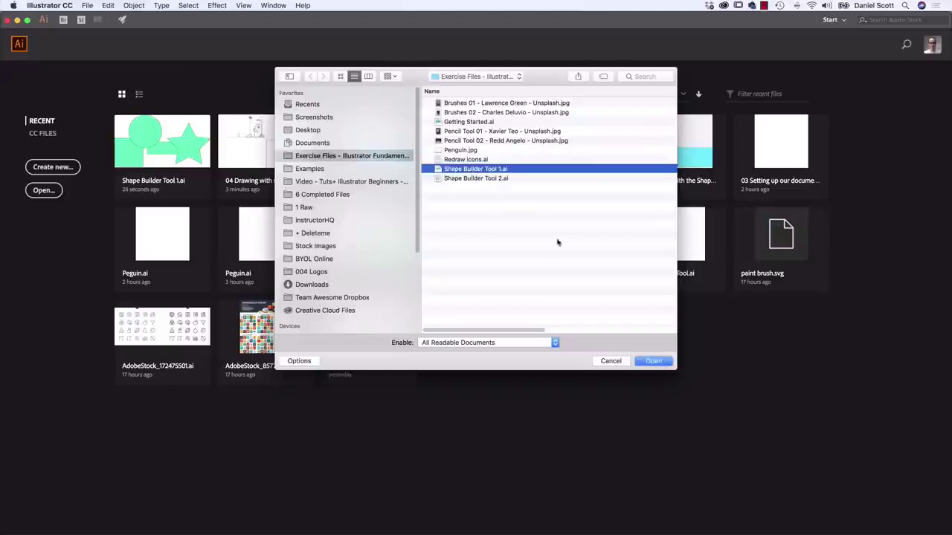
left_click(653, 362)
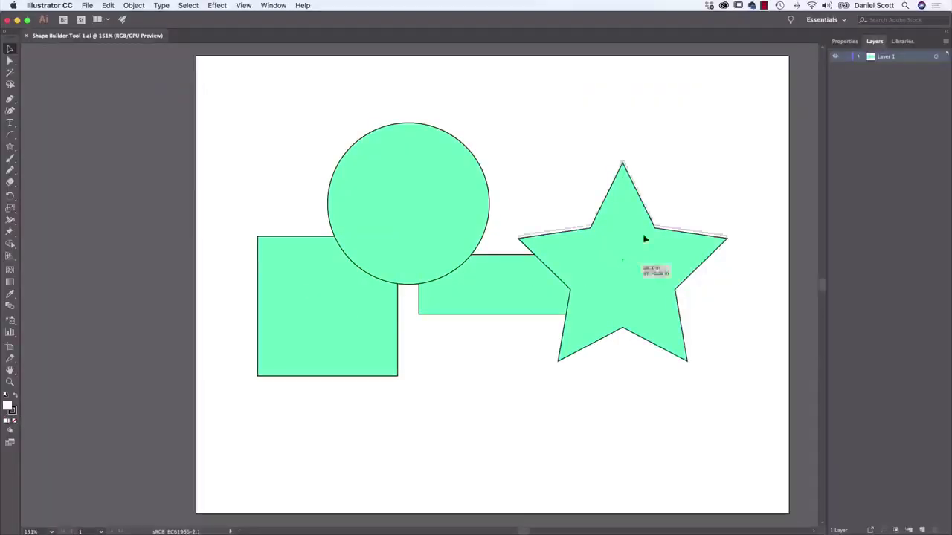
Step: Move the star to the right over the rectangle's end and shift the circle slightly, keeping it overlapping the square and rectangle
mouse_move(645, 239)
left_mouse_down()
mouse_move(707, 185)
mouse_move(693, 233)
mouse_move(637, 248)
left_mouse_up()
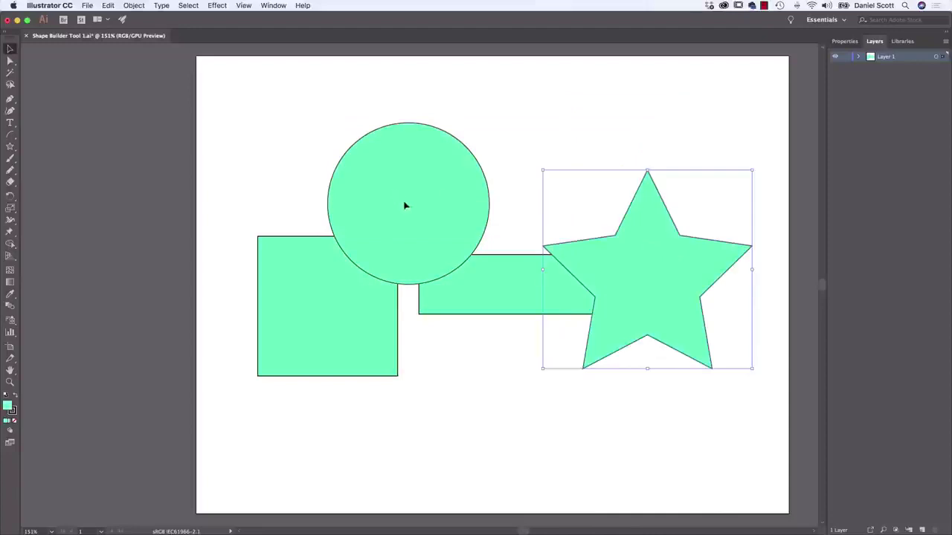
left_click_drag(405, 206, 384, 267)
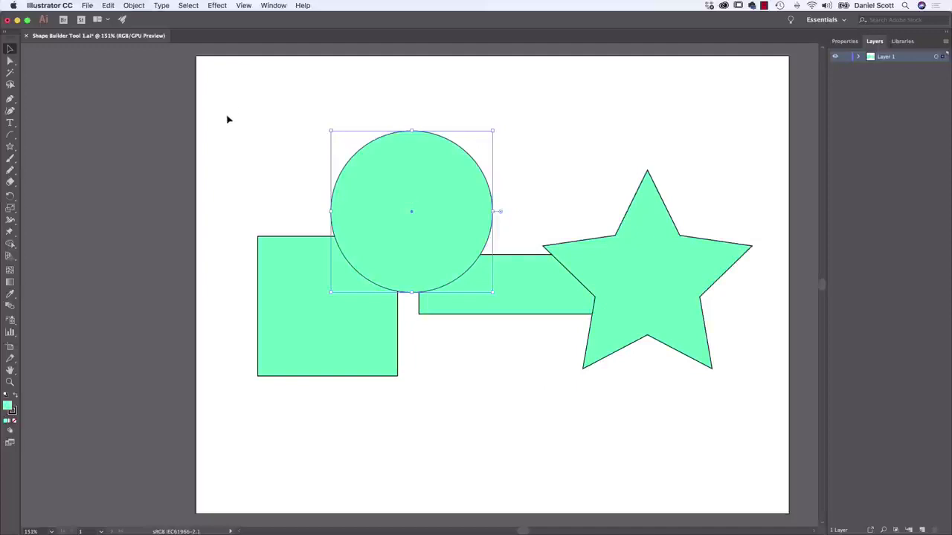
Step: Select all four shapes and merge the circle with the square using the Shape Builder tool
left_click_drag(226, 105, 757, 417)
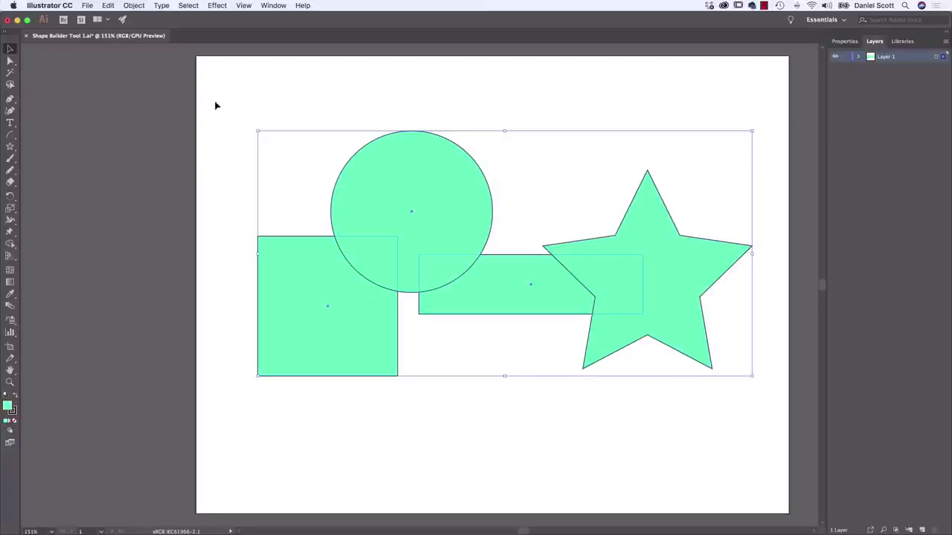
left_click_drag(242, 99, 774, 416)
left_click(567, 438)
left_click(387, 340)
left_click(407, 251, "shift")
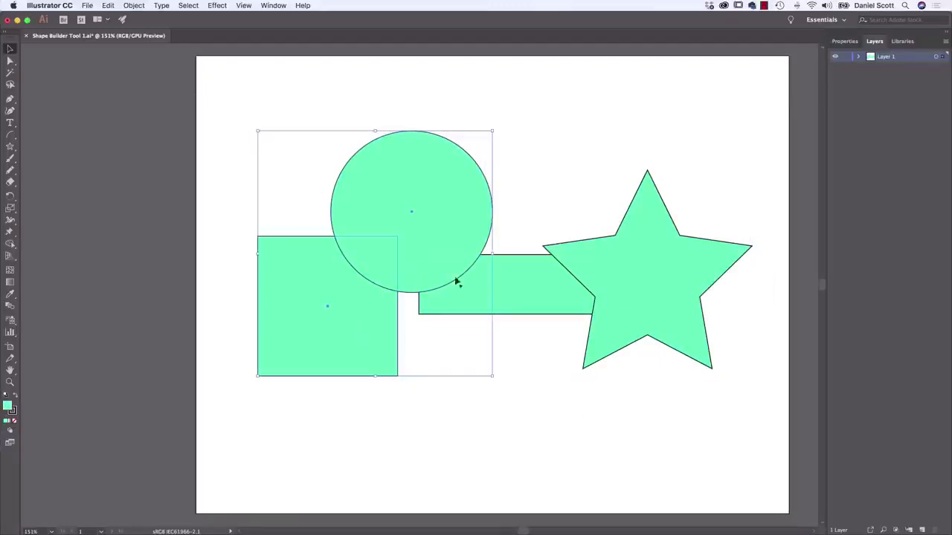
left_click(456, 281, "shift")
left_click(673, 299, "shift")
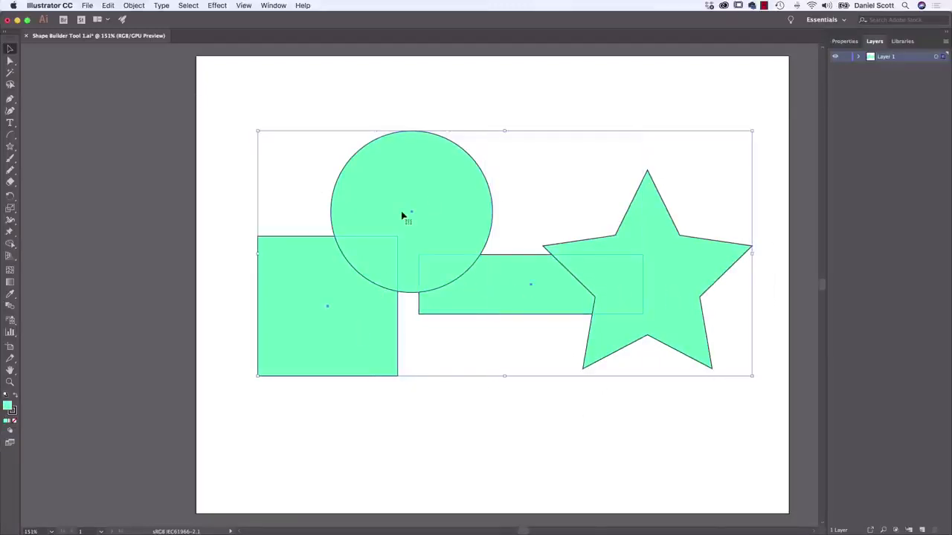
left_click(10, 245)
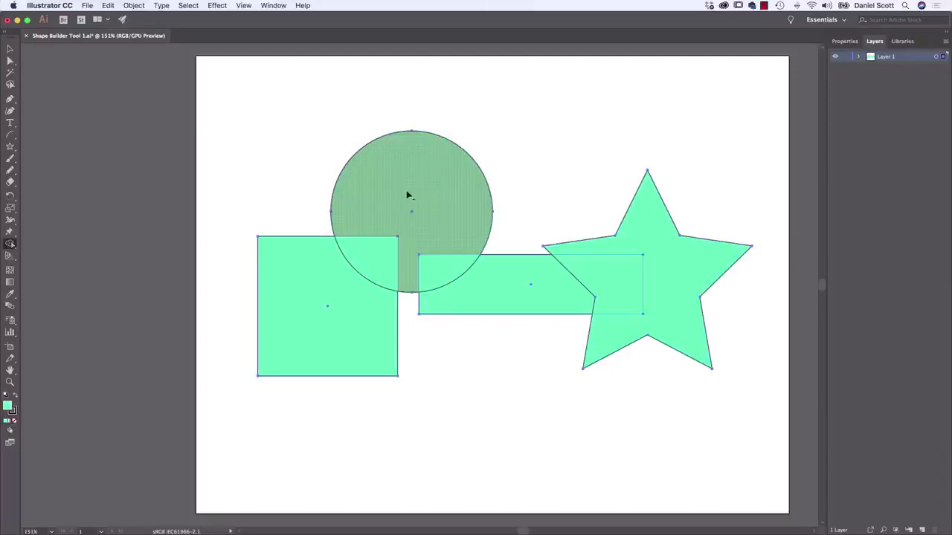
left_click_drag(407, 192, 342, 292)
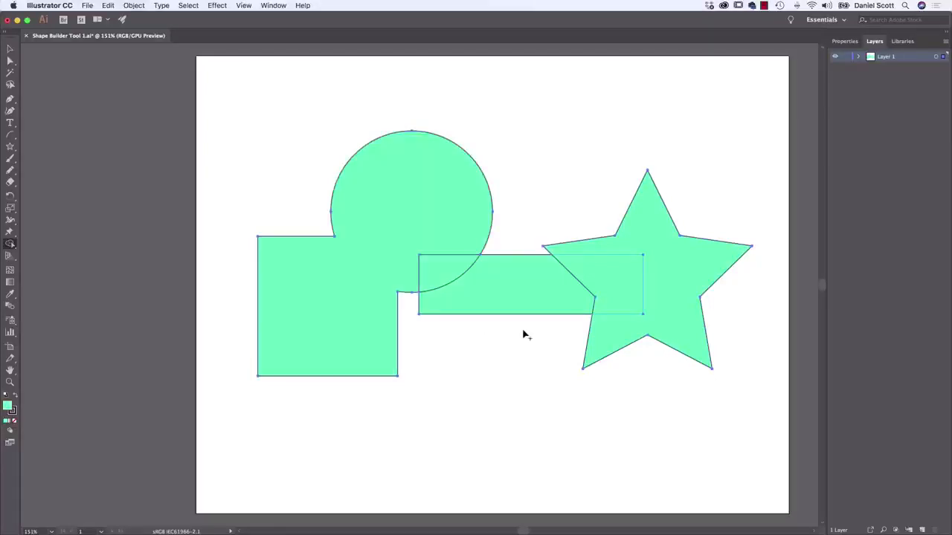
Step: Move the merged circle and square aside to check that they form one shape, and undo the move
left_click(11, 48)
key("super+a")
left_click(456, 105)
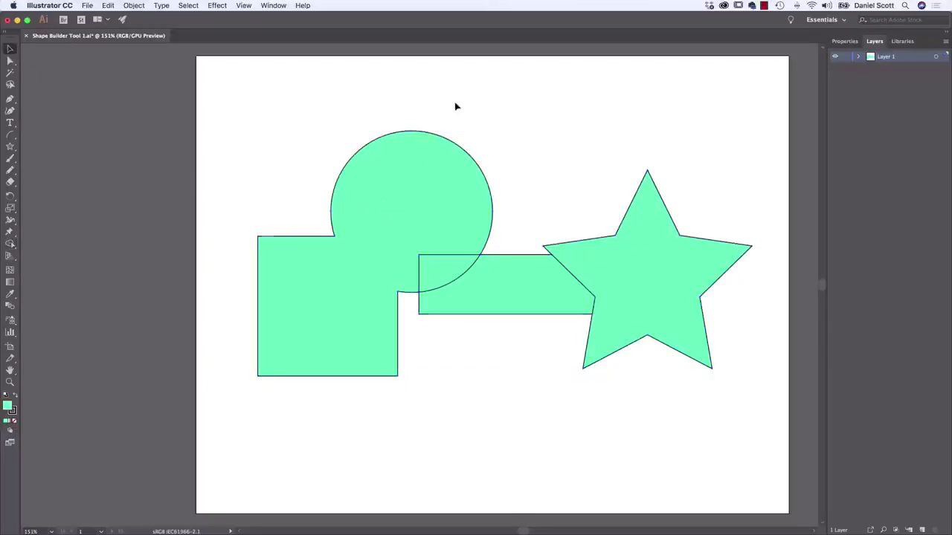
left_click_drag(443, 177, 404, 169)
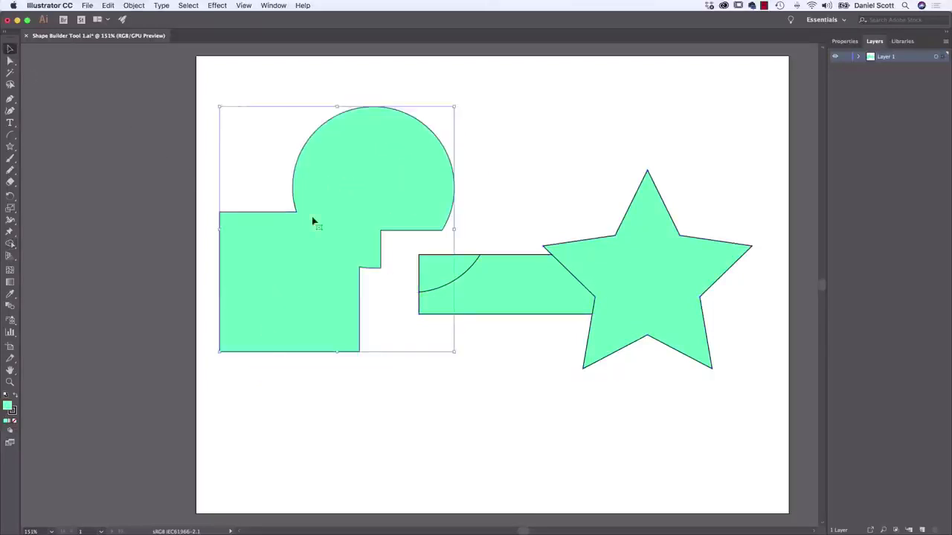
key("super+z")
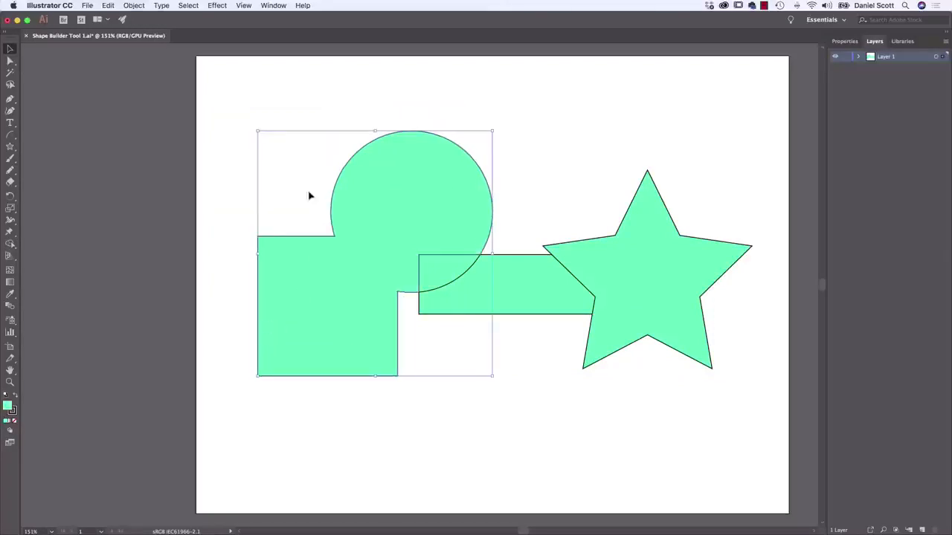
Step: Select all the shapes and remove the exposed rectangle section between the circle and the star with the Shape Builder tool
left_click_drag(245, 111, 745, 431)
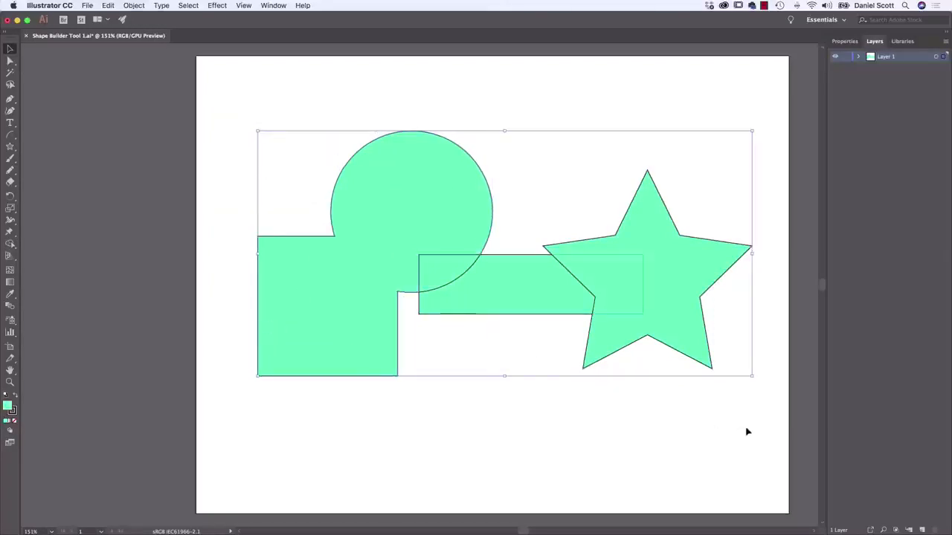
left_click(10, 244)
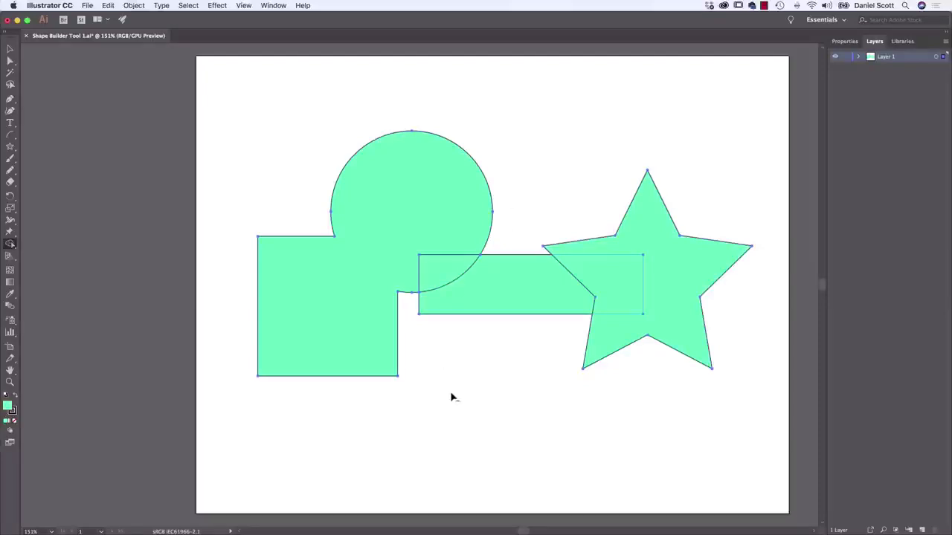
left_click(503, 266, "alt")
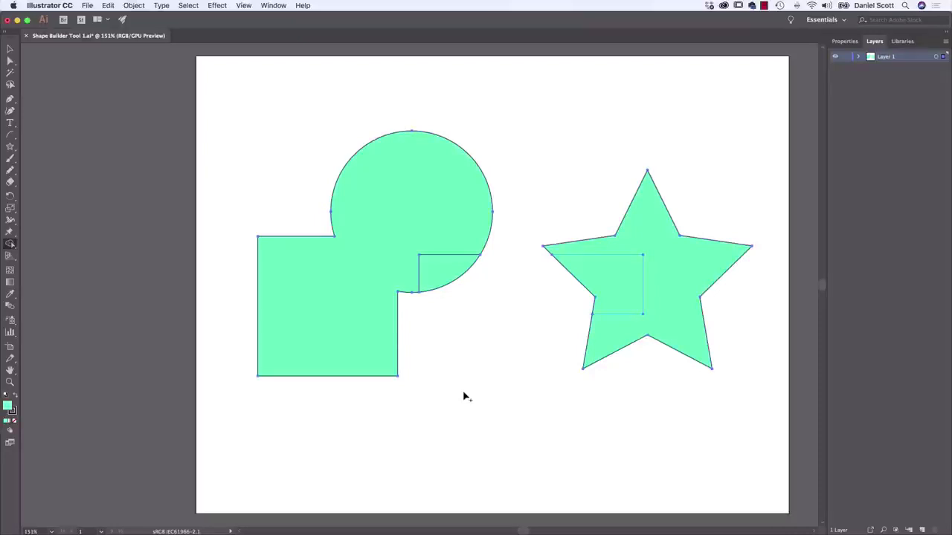
Step: Merge the leftover rectangle corner into the circle shape and cut the overlapping rectangle end out of the star
left_click_drag(457, 242, 442, 277)
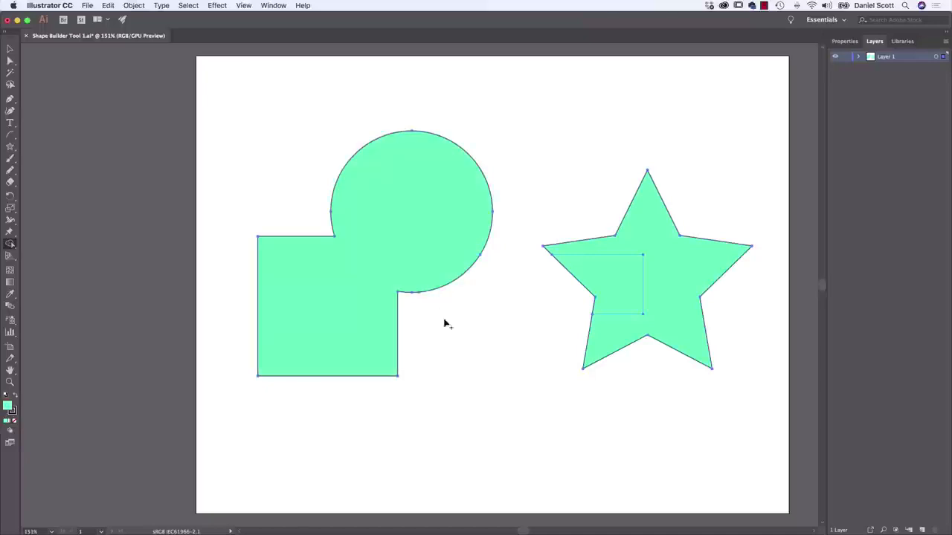
left_click(600, 286, "alt")
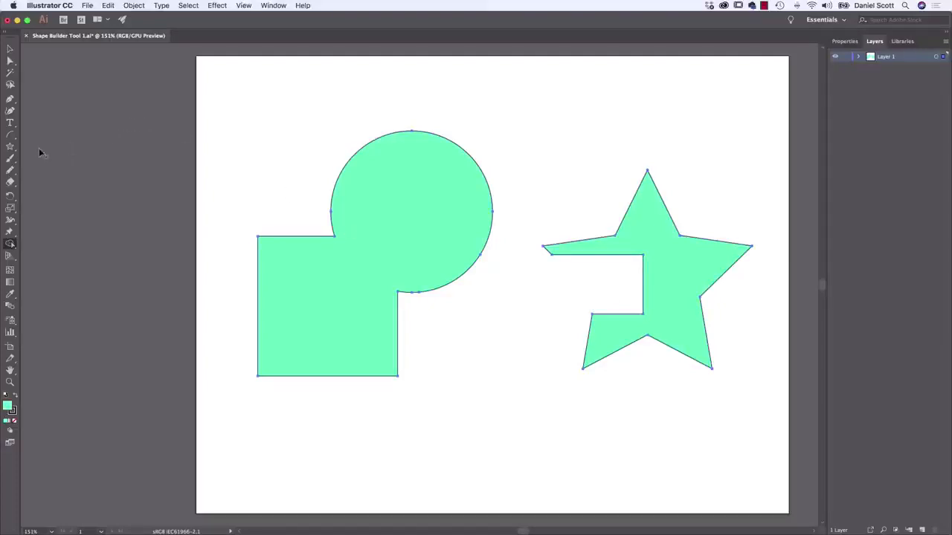
Step: Draw a wide rectangle across the circle-and-square shape and the star, and shift it slightly down and to the left
left_click_drag(11, 148, 67, 147)
left_click_drag(283, 209, 735, 289)
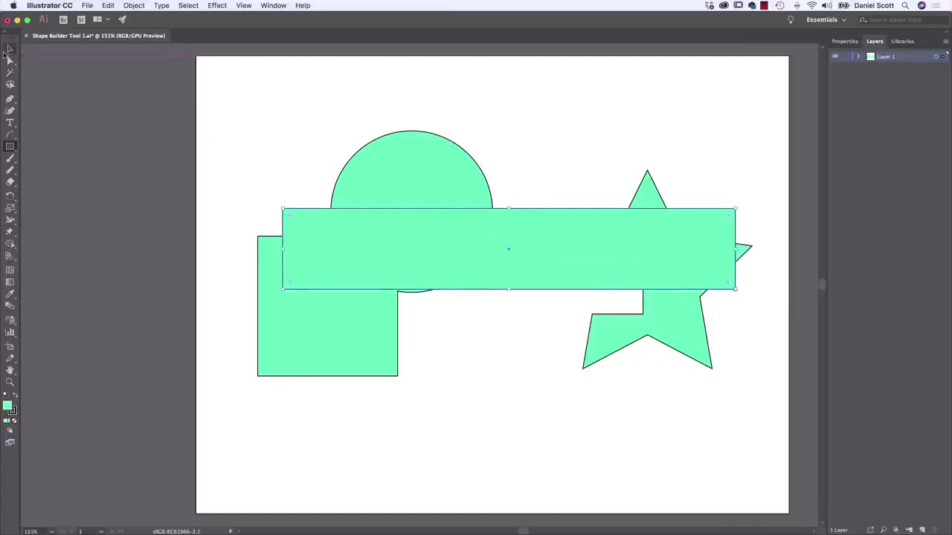
key("v")
left_click_drag(246, 113, 758, 419)
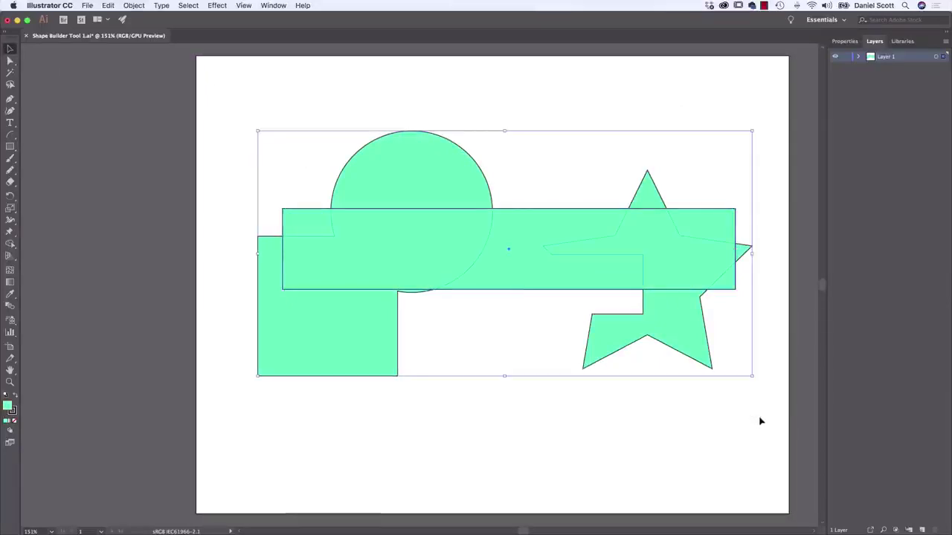
left_click(9, 245)
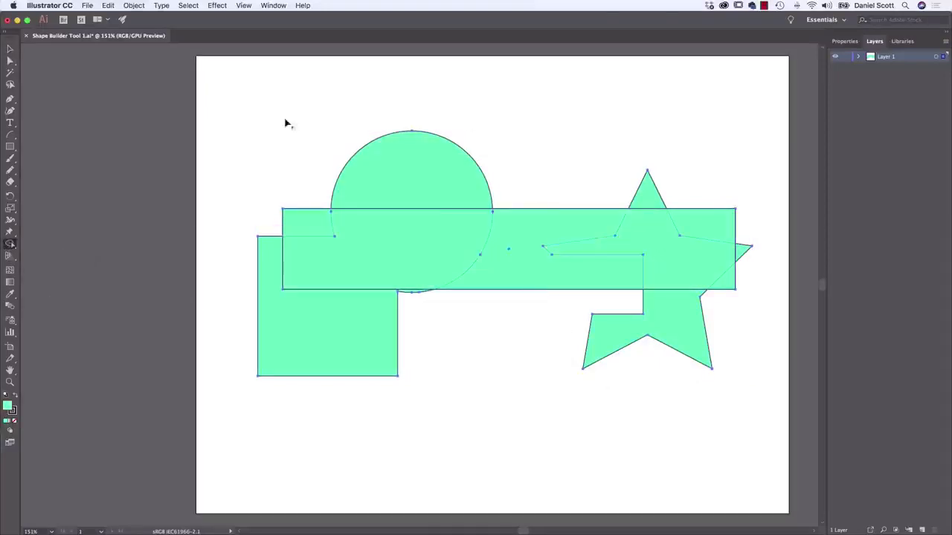
left_click(10, 48)
left_click(411, 113)
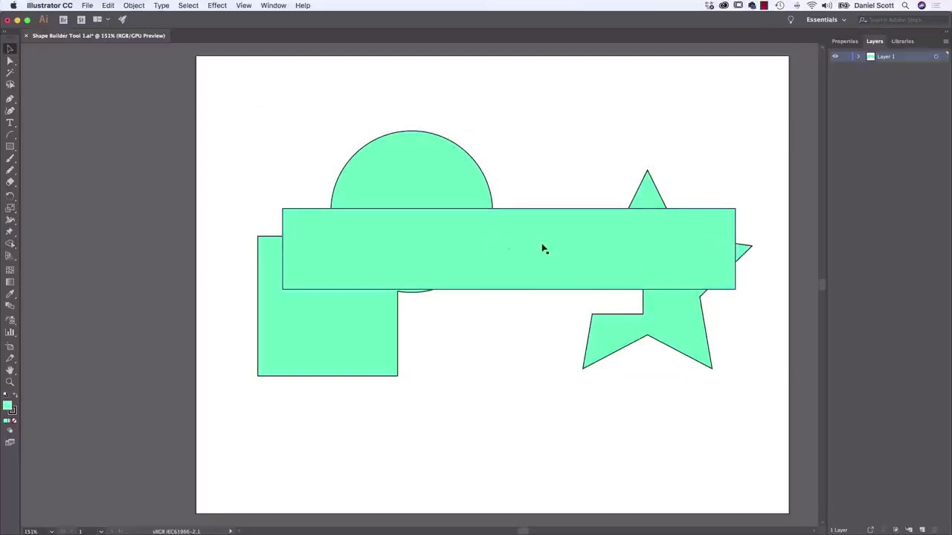
left_click_drag(544, 248, 570, 274)
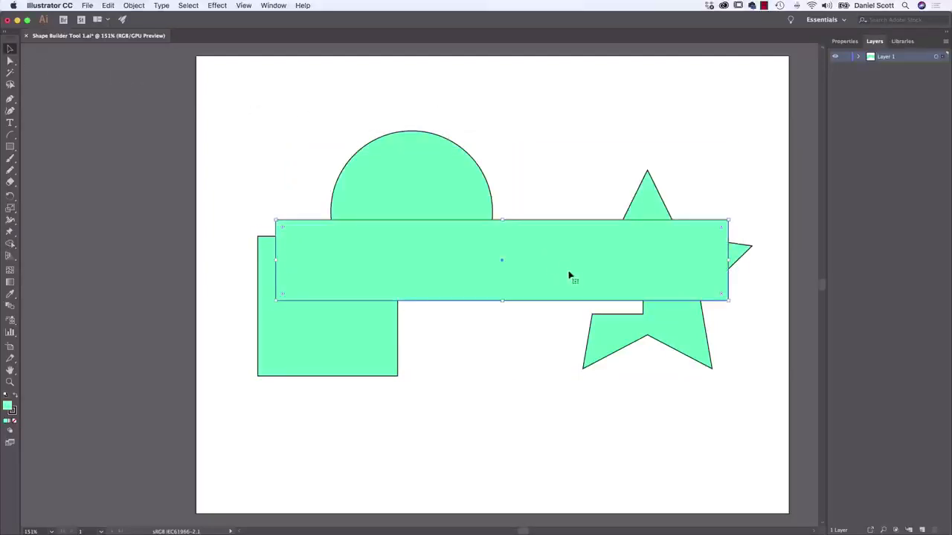
Step: Select all the shapes for the Shape Builder tool and choose the magenta swatch as the fill color
left_click_drag(229, 108, 763, 422)
left_click(10, 245)
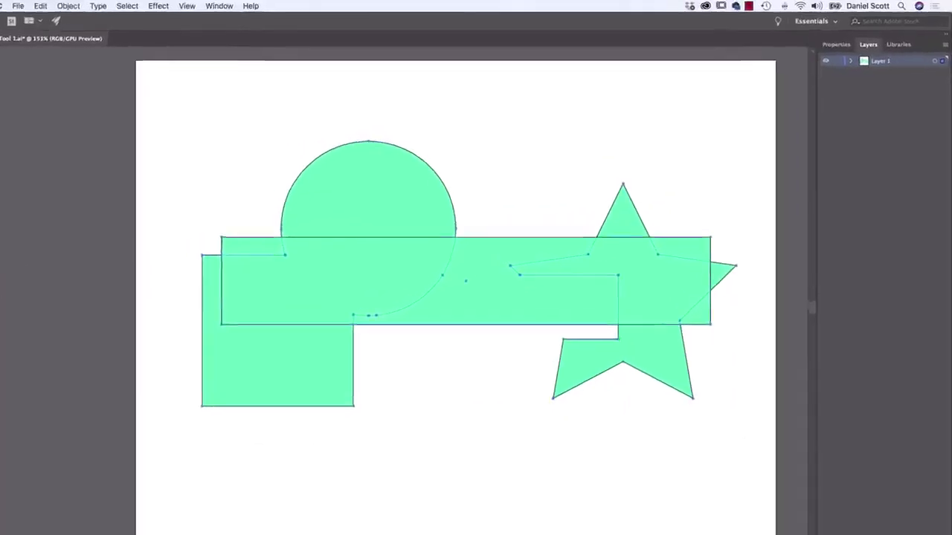
left_click(838, 45)
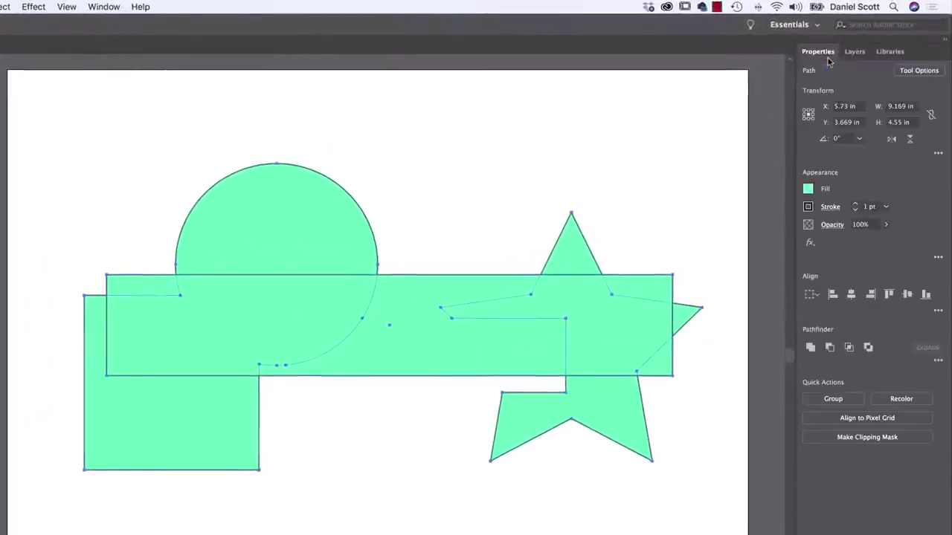
left_click(808, 190)
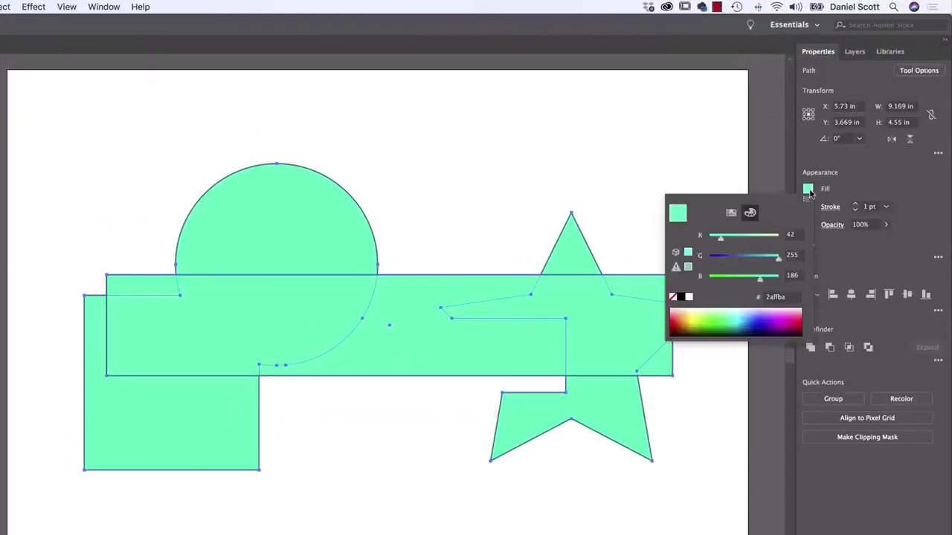
left_click(731, 214)
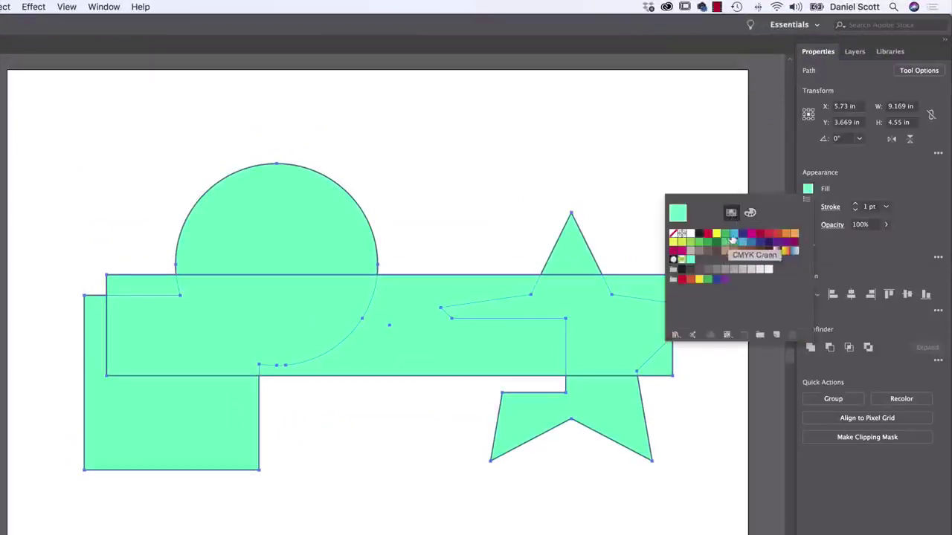
left_click(734, 233)
left_click(751, 234)
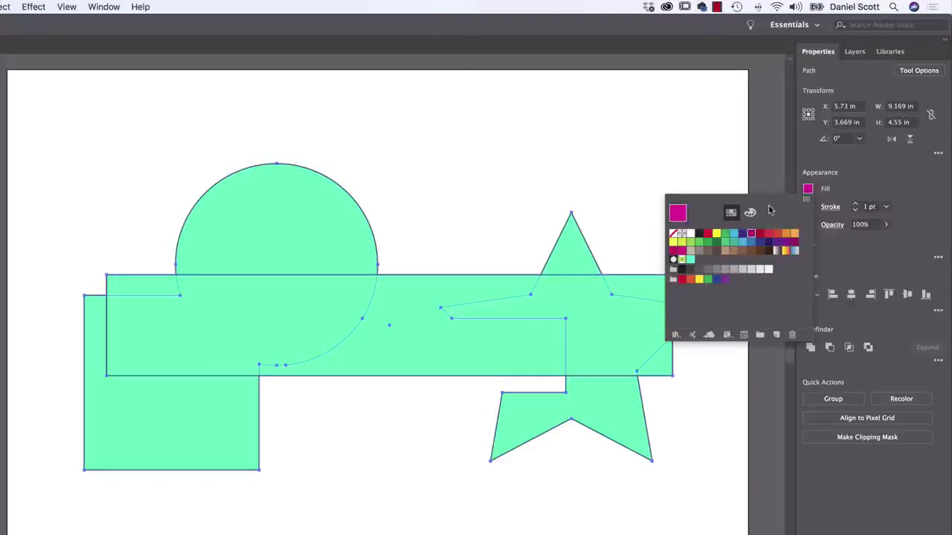
left_click(809, 190)
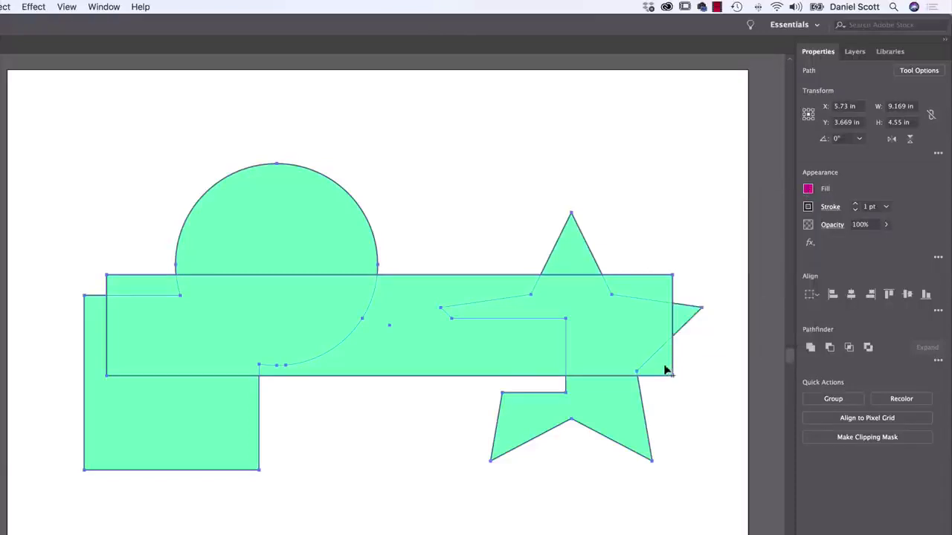
Step: Fill the rectangle's exposed sections, the star's right tip and the circle's upper part with magenta using Shape Builder
left_click(657, 295)
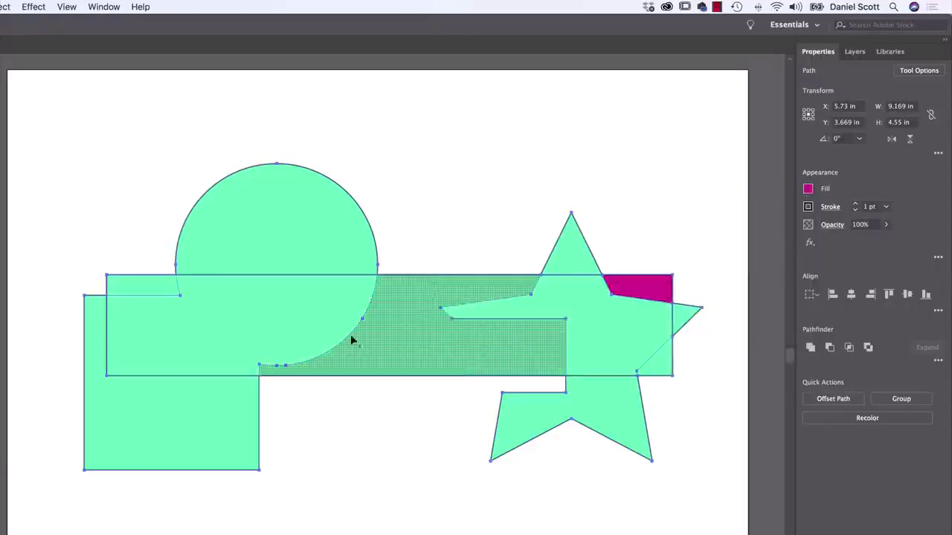
left_click(165, 290)
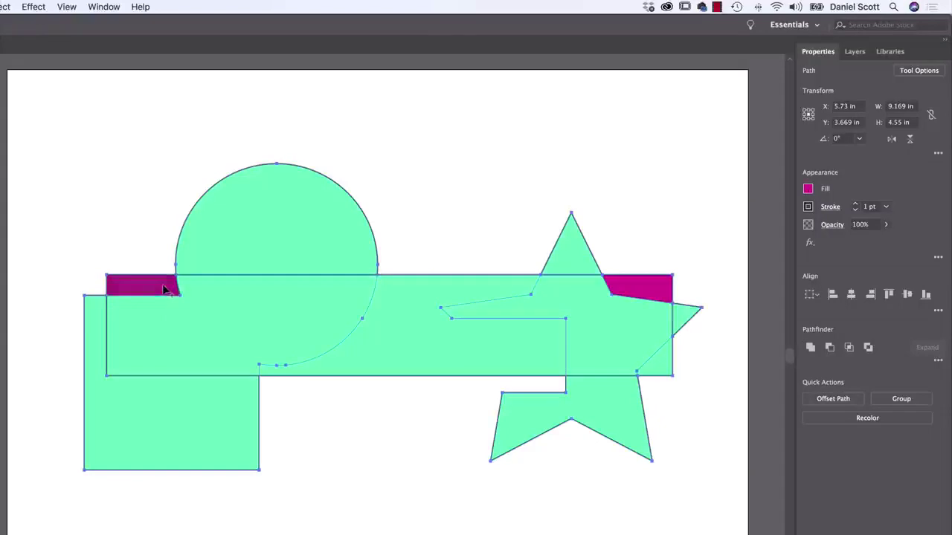
left_click(664, 364)
left_click(684, 319)
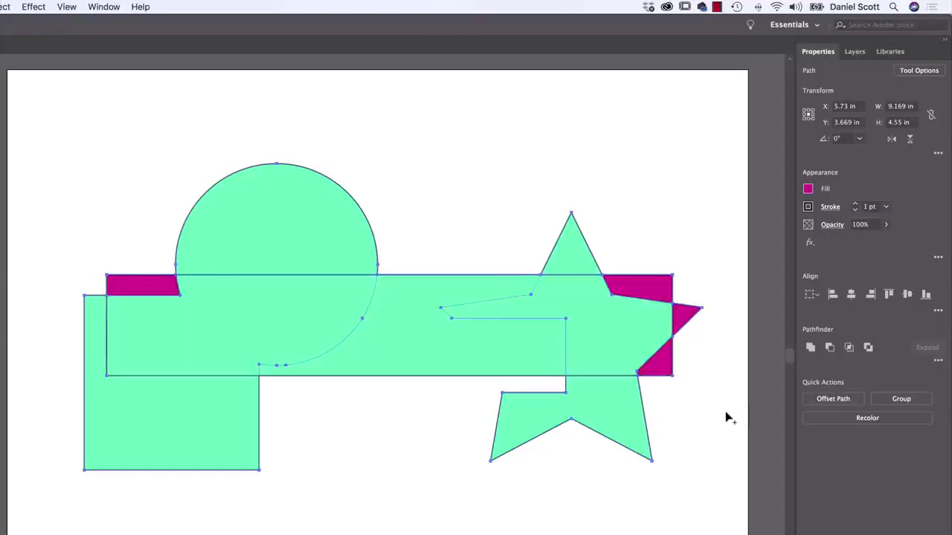
left_click(497, 334)
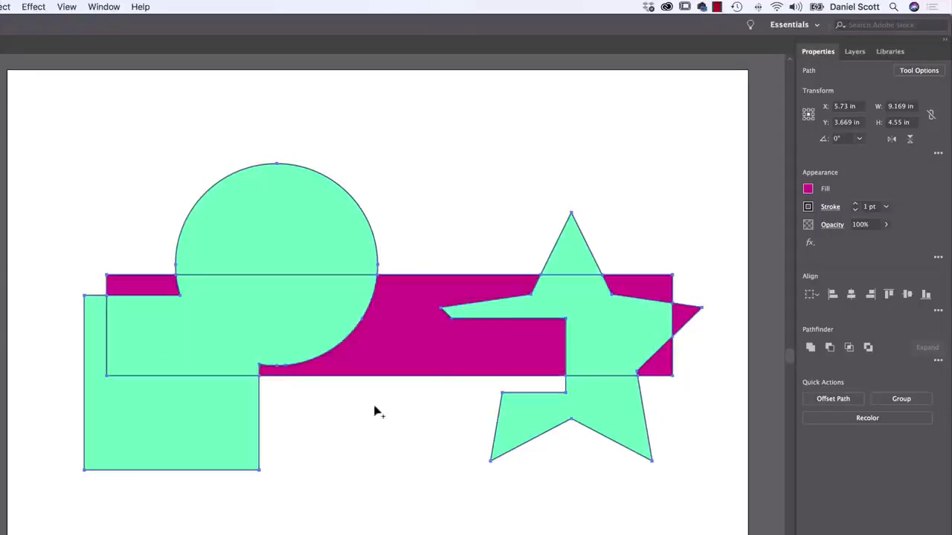
left_click(317, 267)
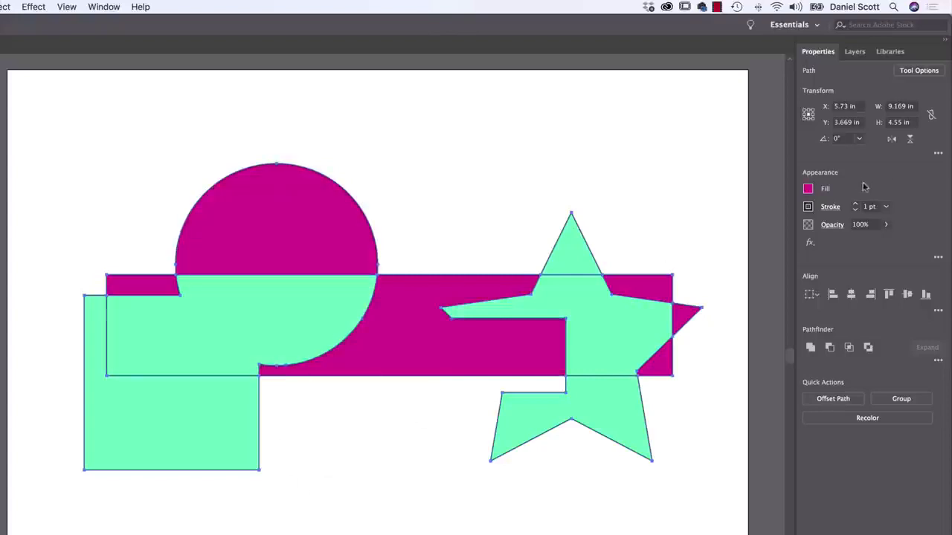
Step: Change the fill to the orange swatch and apply it to the star's upper tip
left_click(809, 189)
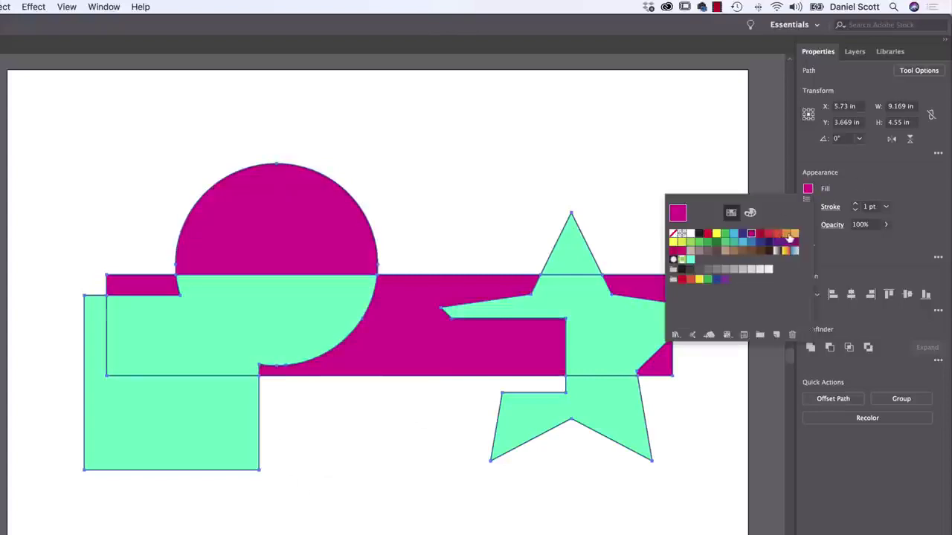
left_click(786, 234)
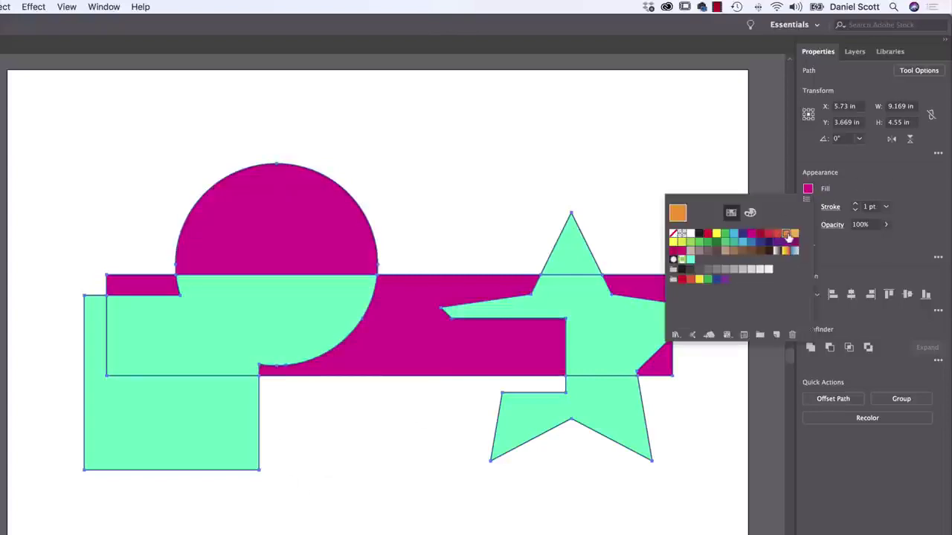
left_click(575, 257)
Step: Change the fill to a green swatch and apply it with Shape Builder to the square, the star's lower part and the merged circle regions
left_click(808, 189)
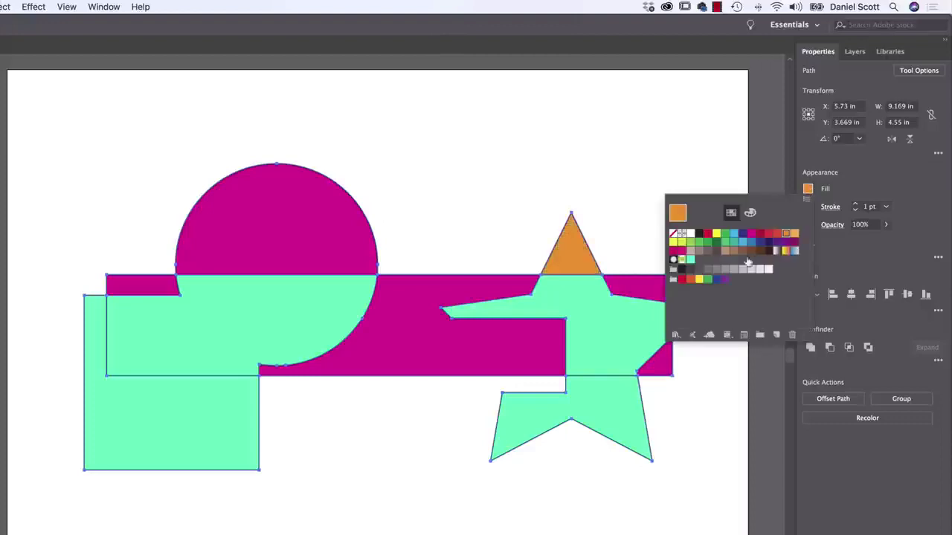
left_click(708, 243)
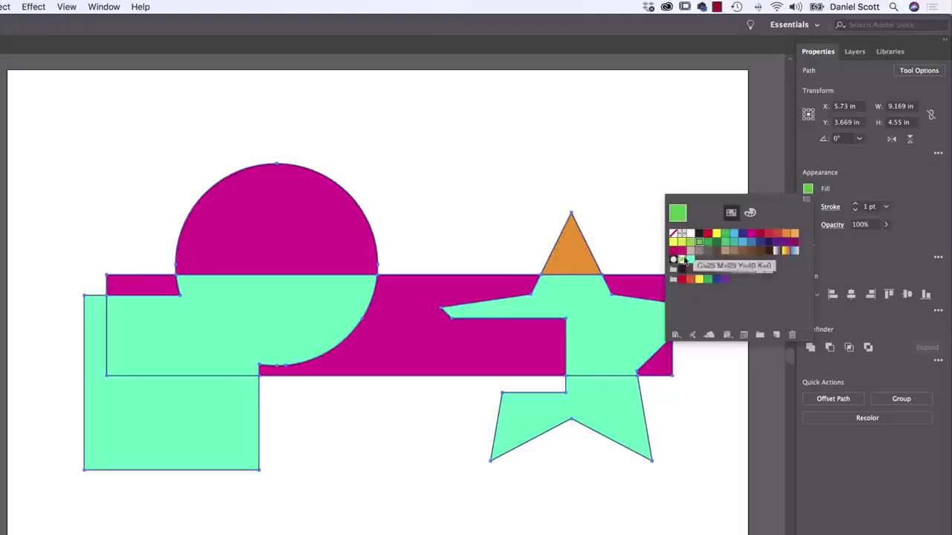
left_click(151, 425)
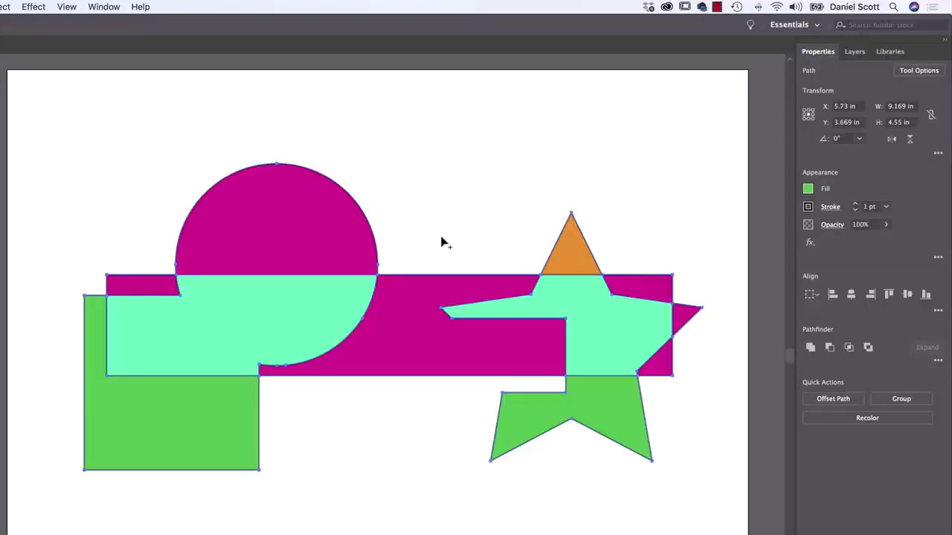
mouse_move(301, 222)
left_mouse_down()
mouse_move(300, 315)
mouse_move(318, 323)
left_mouse_up()
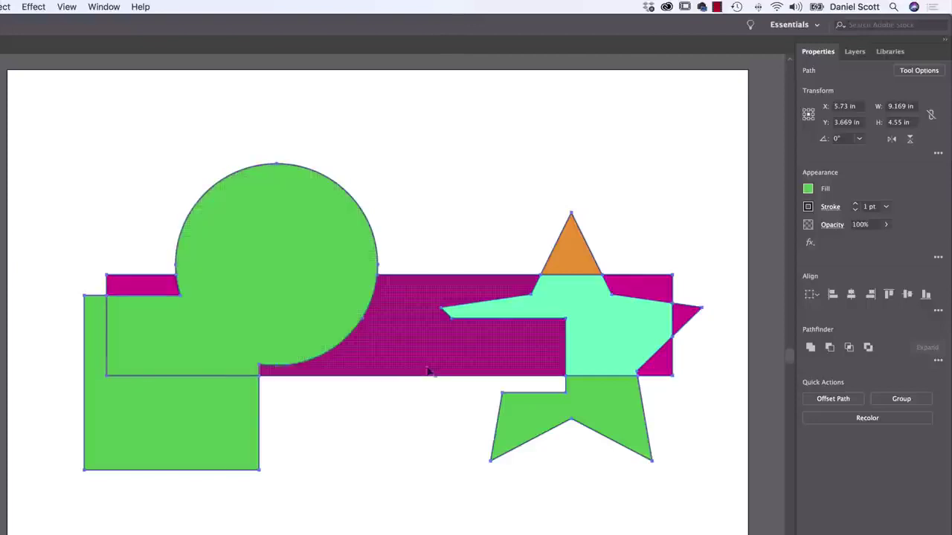
Step: Remove the rectangle section between the two figures, the star's middle and the rectangle's remaining pieces around the star
left_click(421, 347, "alt")
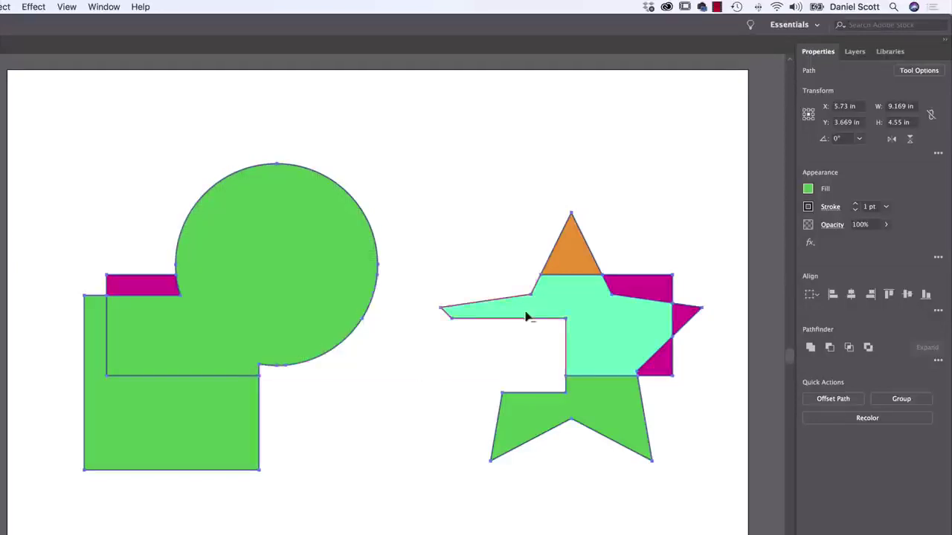
mouse_move(662, 286)
left_mouse_down()
mouse_move(661, 369)
mouse_move(682, 408)
left_mouse_up()
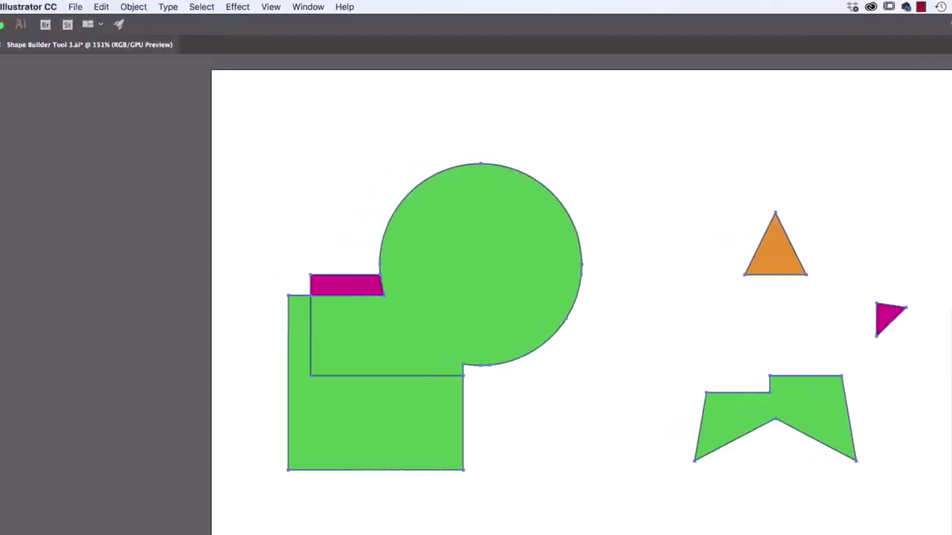
Step: Close the practice file without saving and open Shape Builder Tool 2.ai from the exercise files
left_click(32, 45)
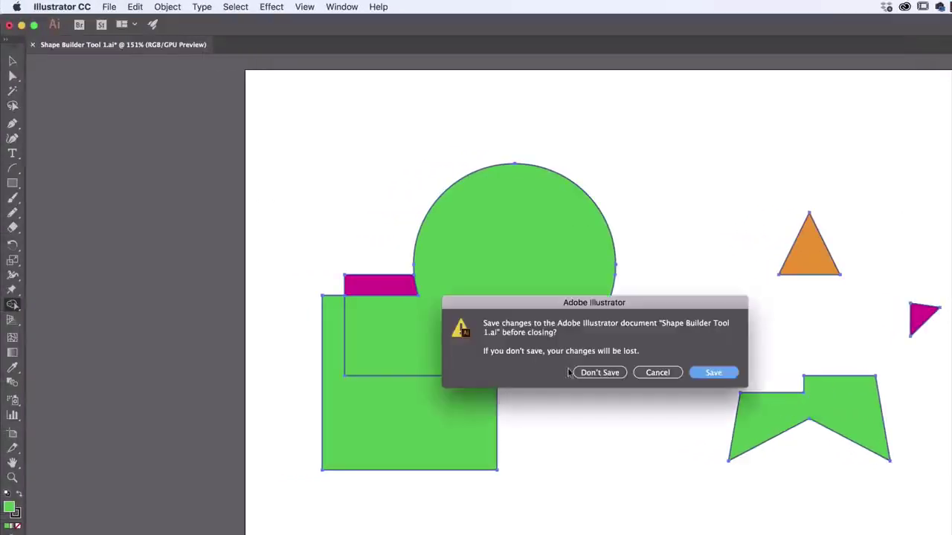
left_click(599, 373)
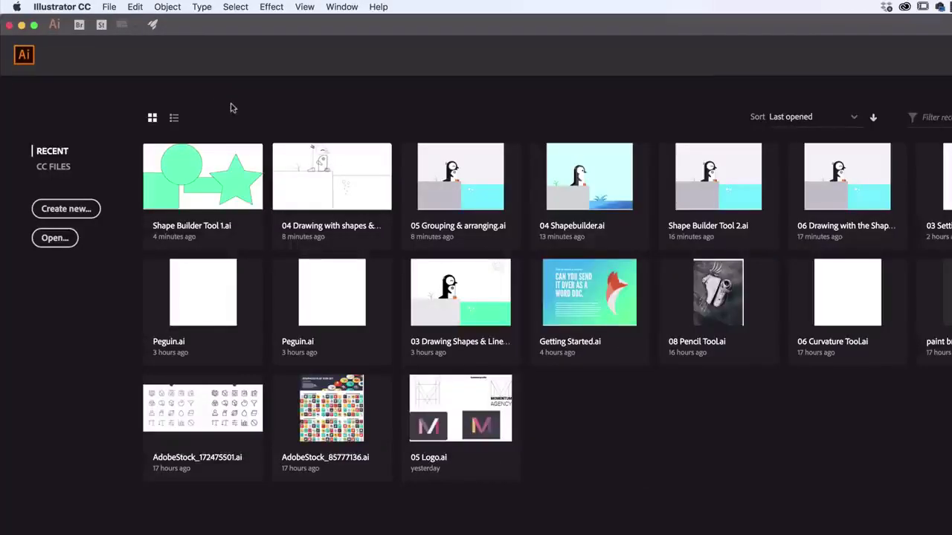
left_click(110, 6)
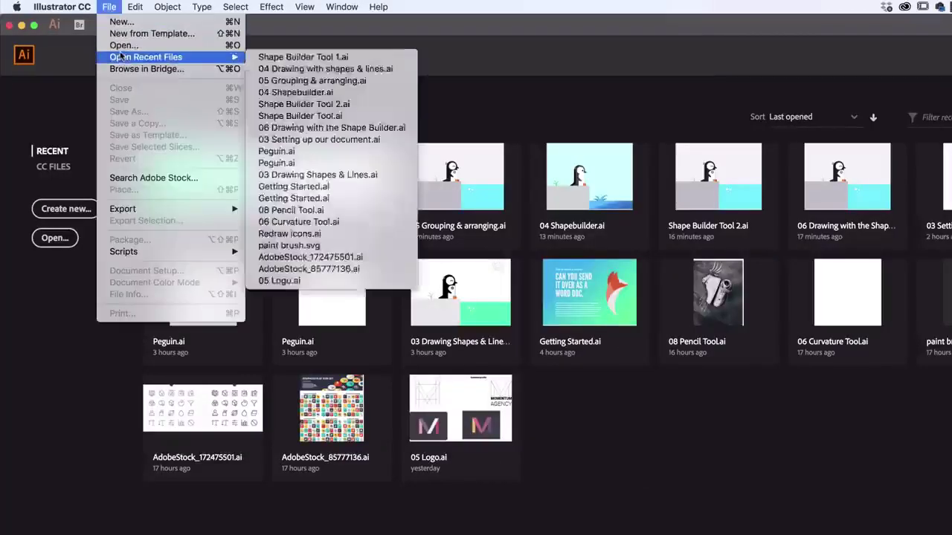
key("Escape")
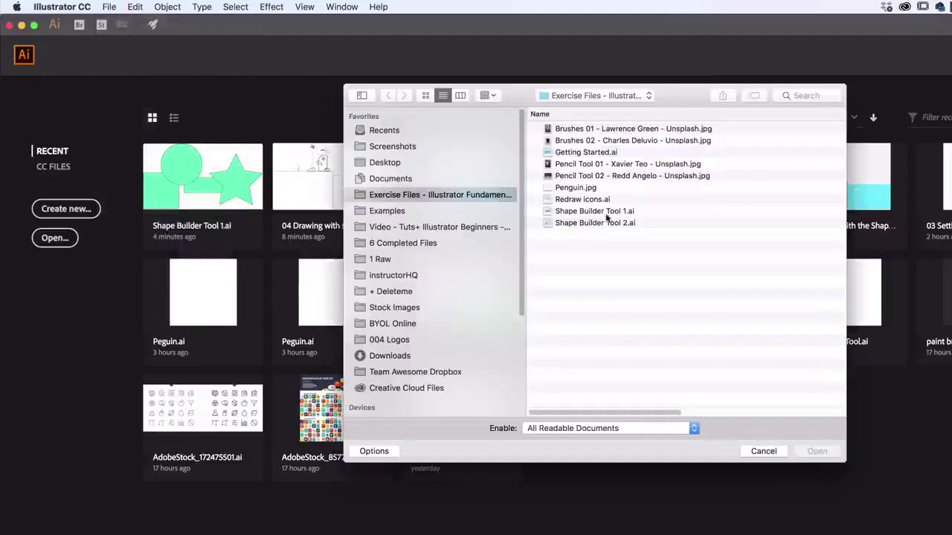
left_click(606, 223)
left_click(818, 451)
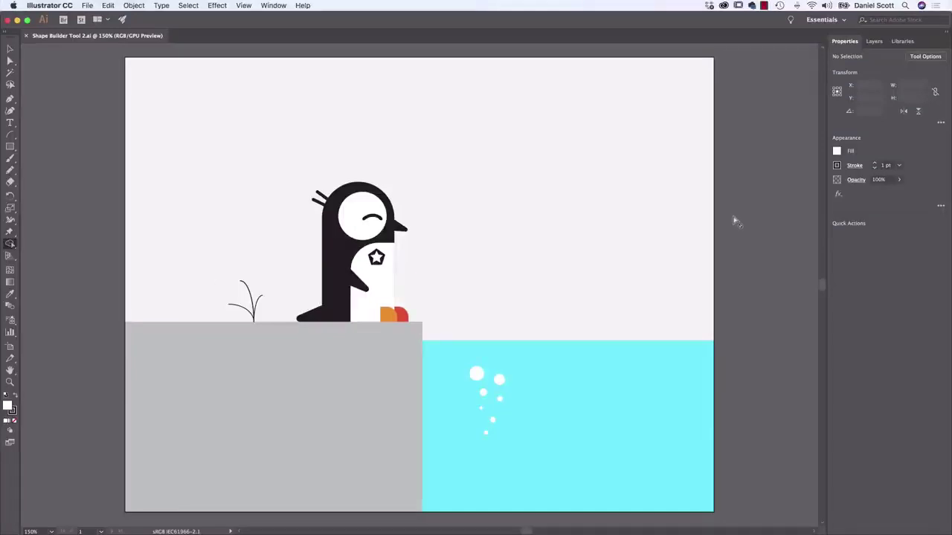
Step: Select the pale background rectangle behind the penguin, try moving it to the left and undo the move
left_click(11, 48)
left_click_drag(602, 187, 521, 203)
key("super+z")
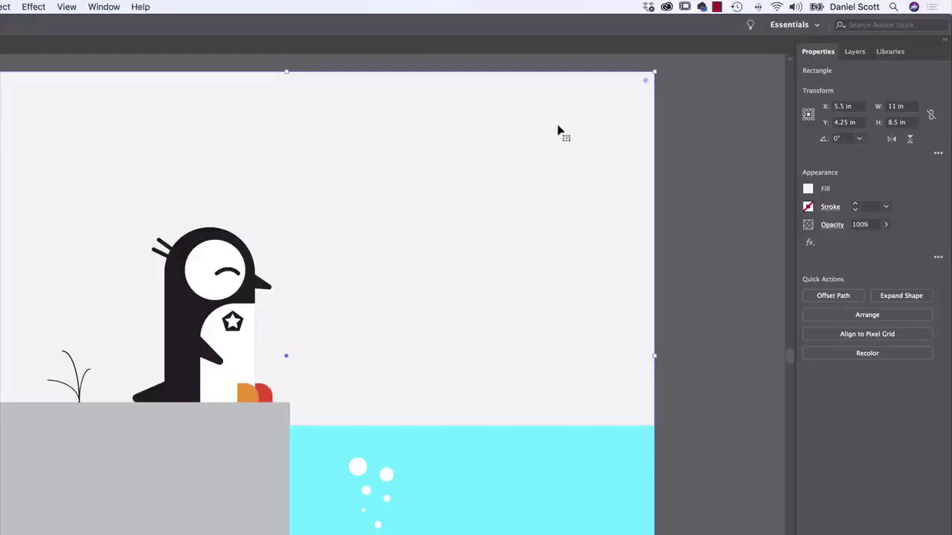
Step: Create a new layer and name it Background
left_click(855, 52)
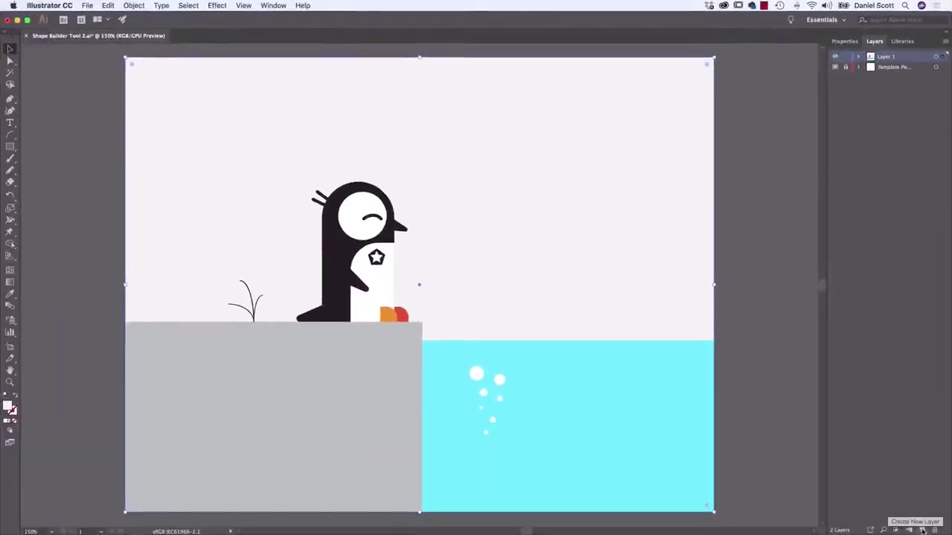
left_click(922, 529)
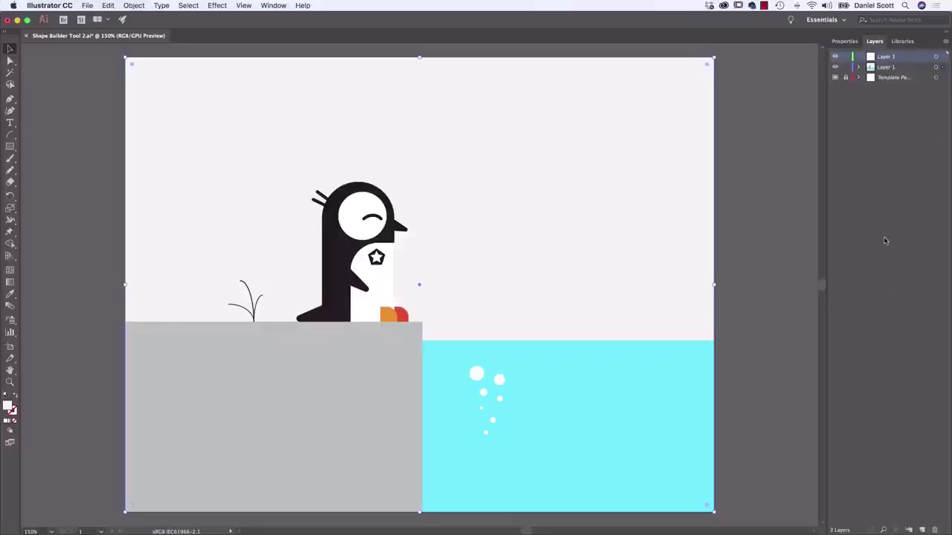
double_click(885, 58)
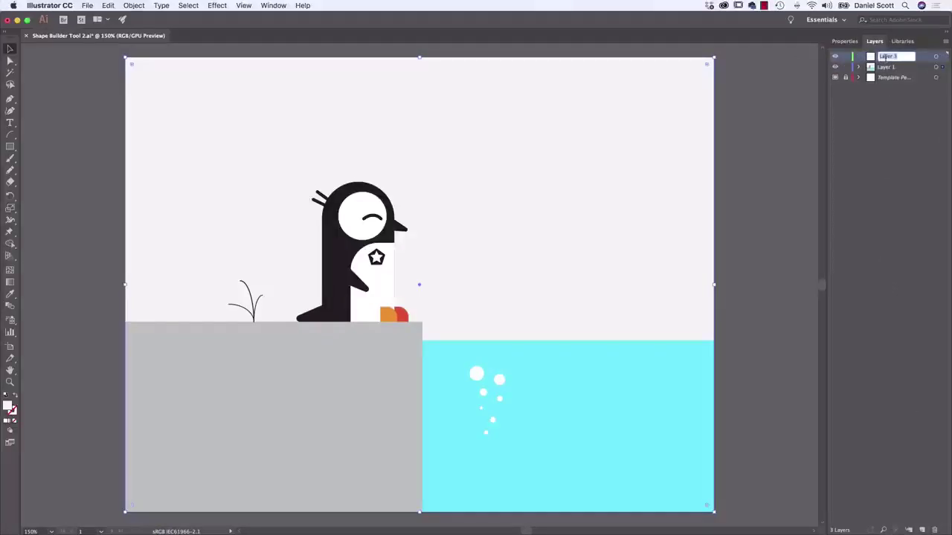
type("Background")
key("Return")
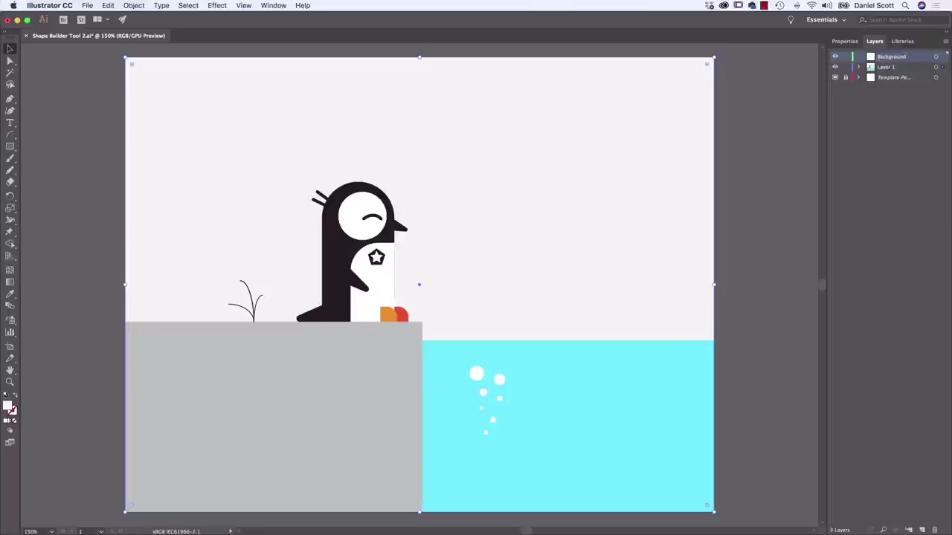
Step: Rename Layer 1, which holds the penguin artwork, as Drawing
double_click(887, 68)
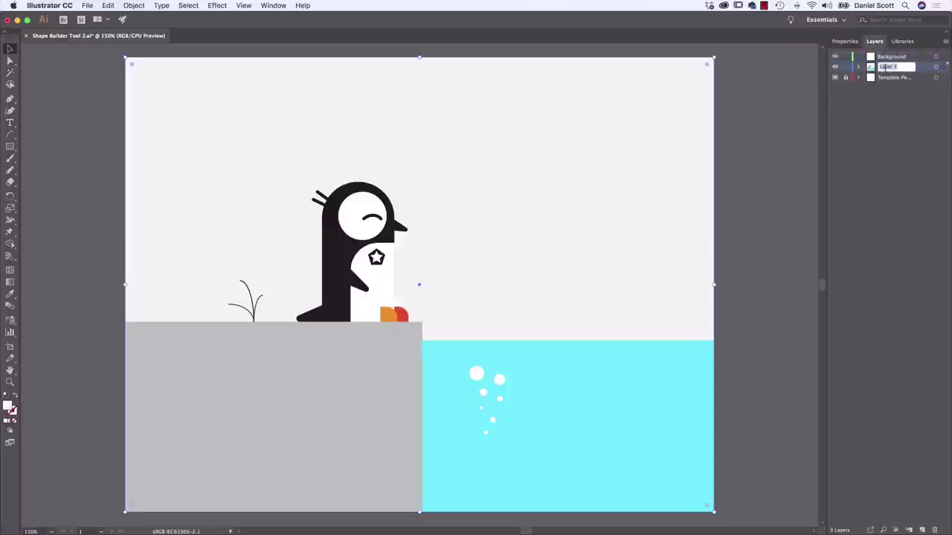
type("Drawing")
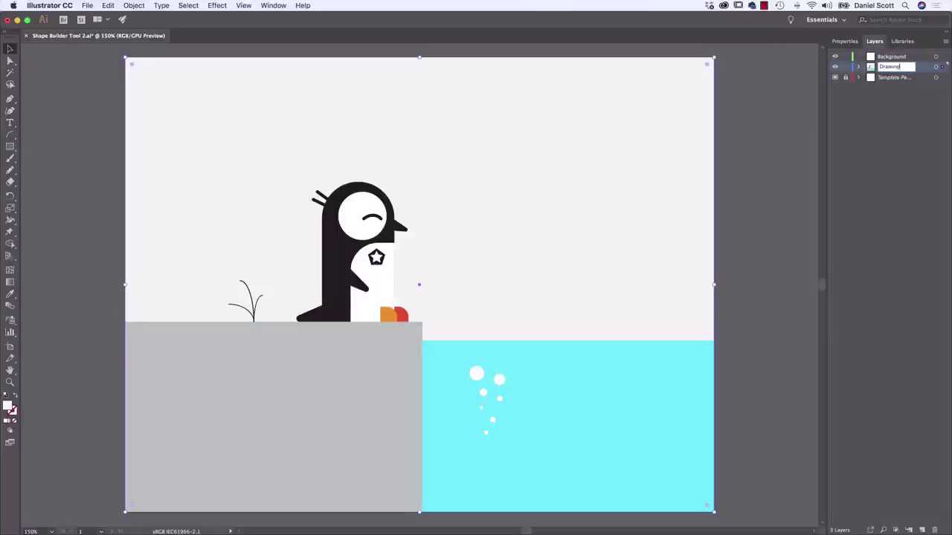
key("Return")
key("backslash")
Step: Move the selected background rectangle from the Drawing layer to the Background layer
left_click(894, 58)
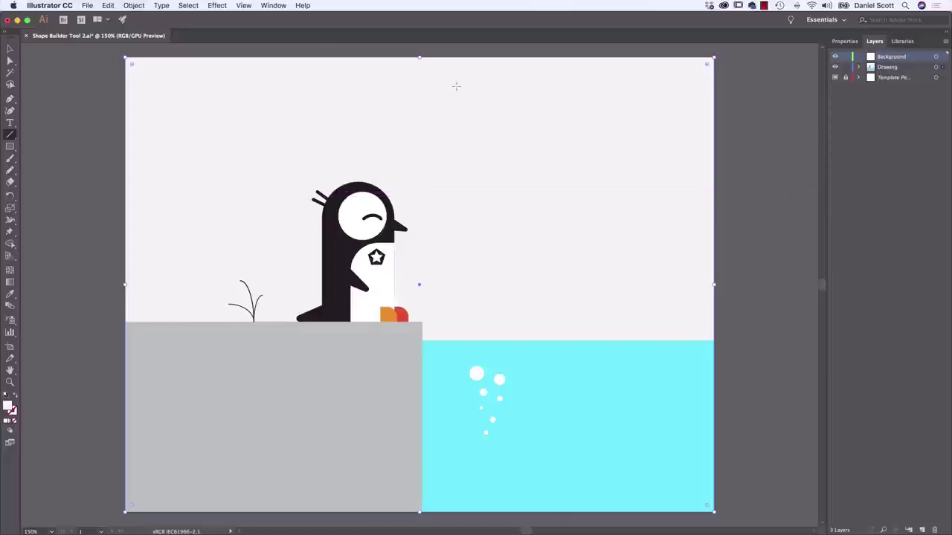
left_click(10, 50)
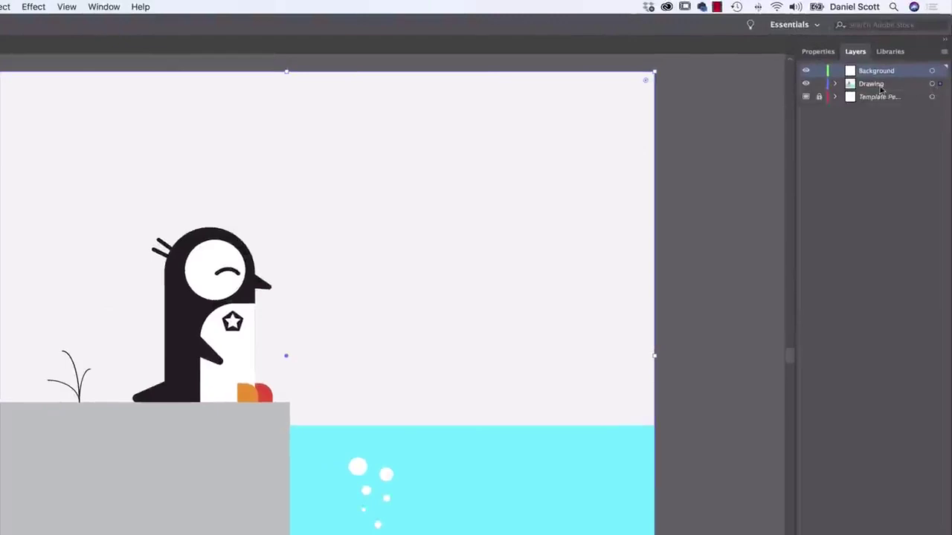
left_click(940, 72)
left_click_drag(940, 78, 941, 72)
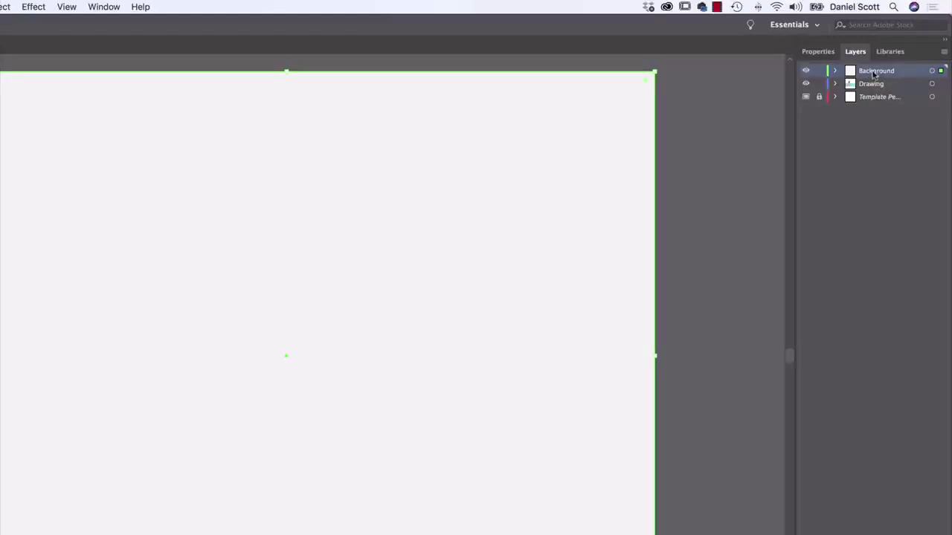
Step: Reorder the layers so that Background sits below Drawing and above the template layer
left_click(870, 74)
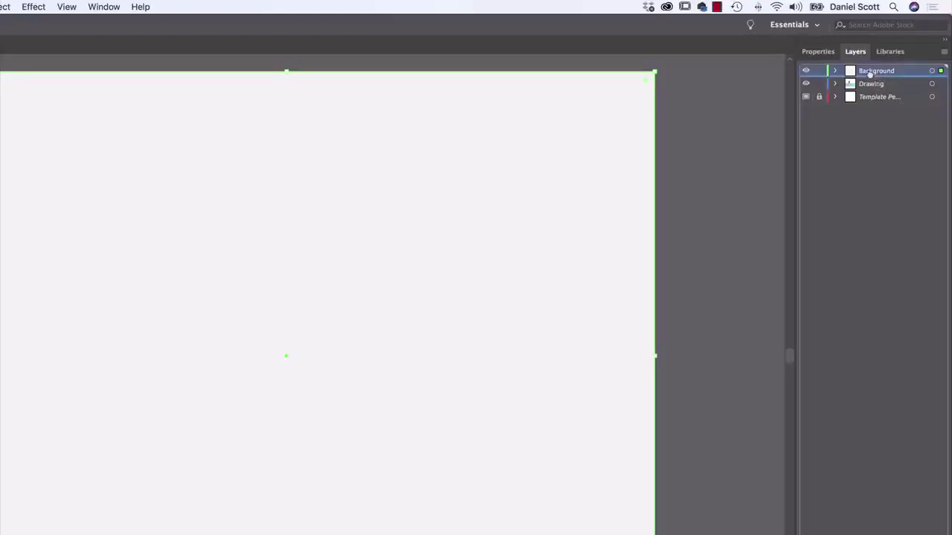
left_click(871, 84)
left_click(869, 71)
left_click(867, 84)
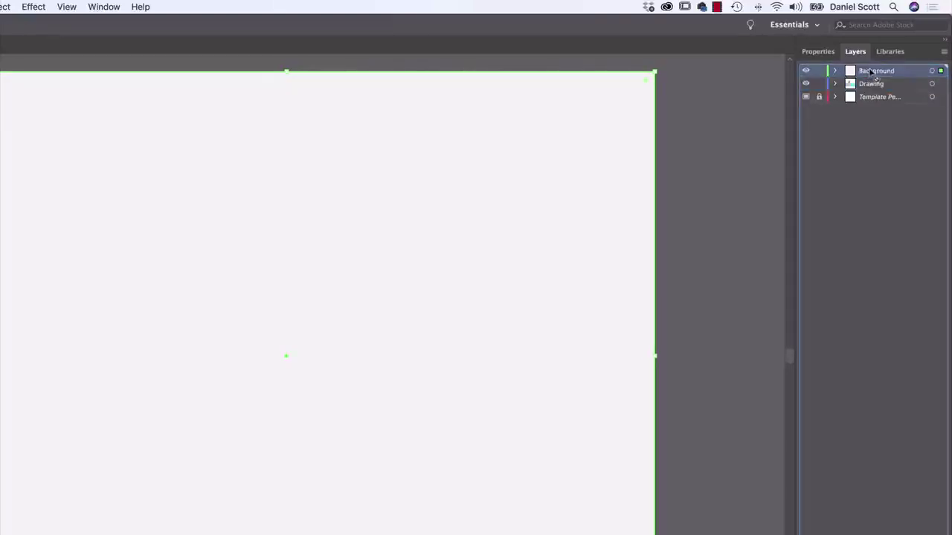
left_click(868, 73)
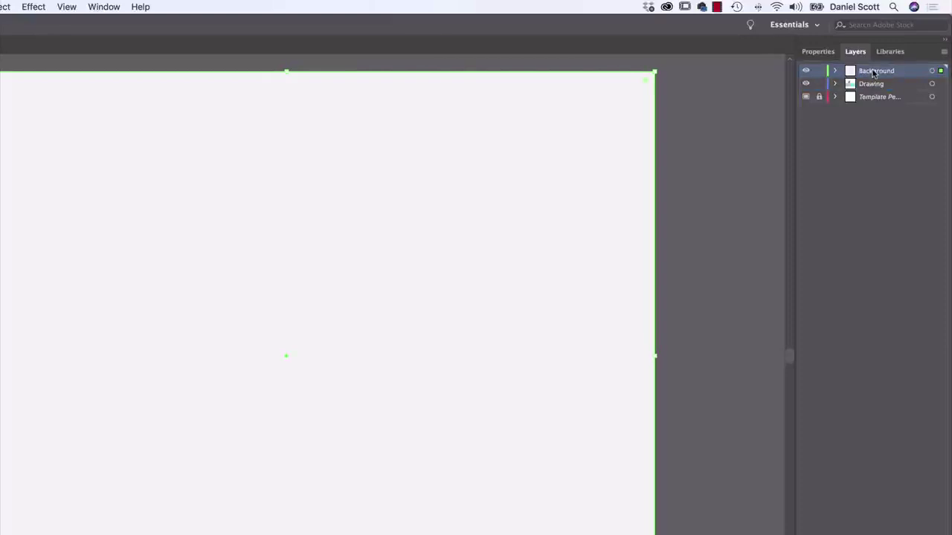
left_click(873, 73)
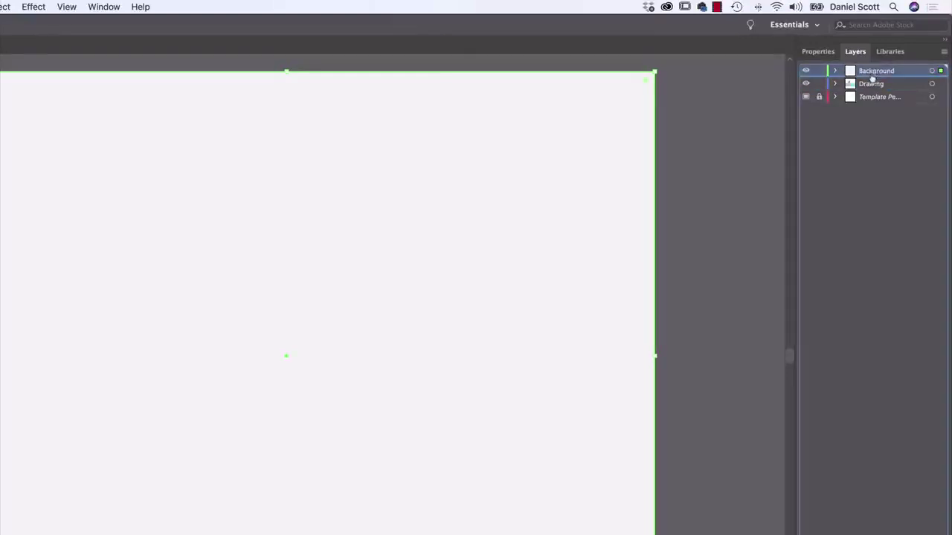
left_click_drag(873, 79, 875, 92)
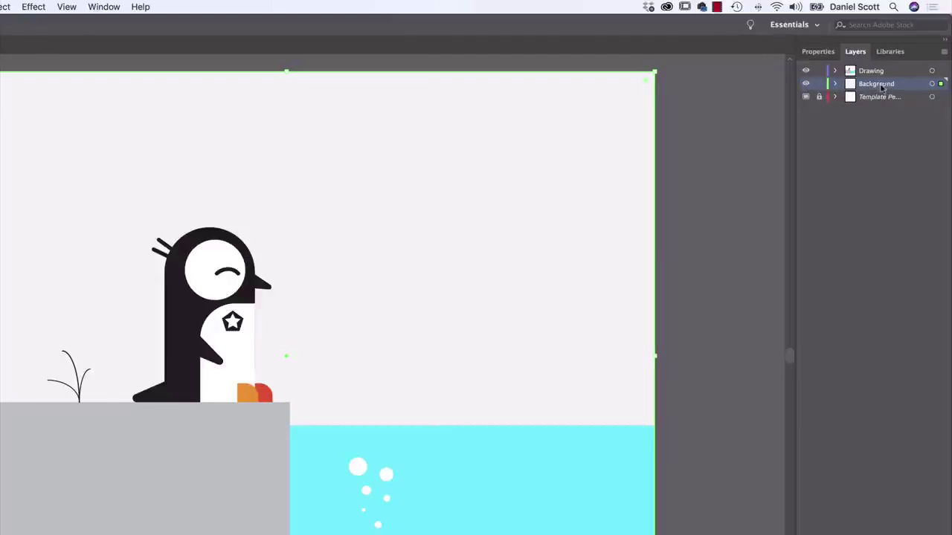
Step: Hide and show the Background layer to check what it contains
left_click(806, 85)
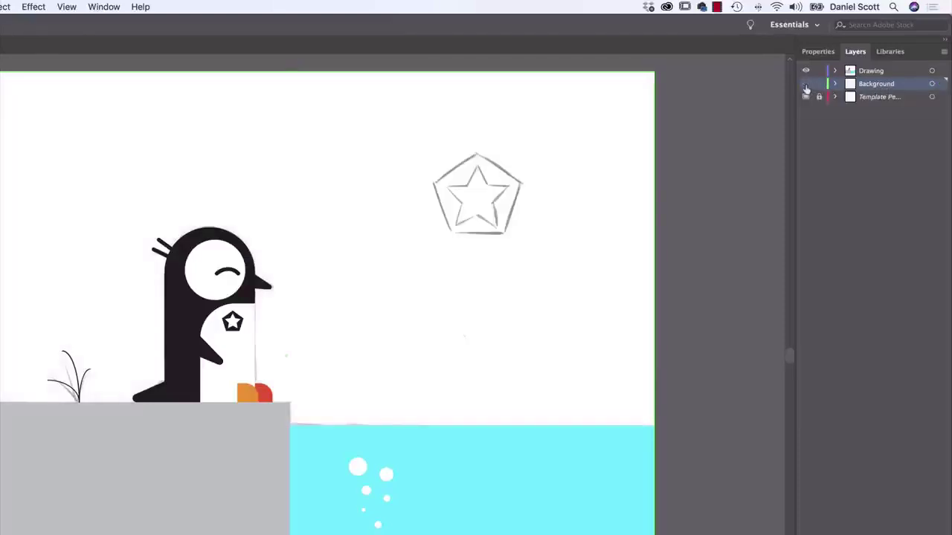
left_click(806, 85)
left_click(807, 85)
left_click(806, 84)
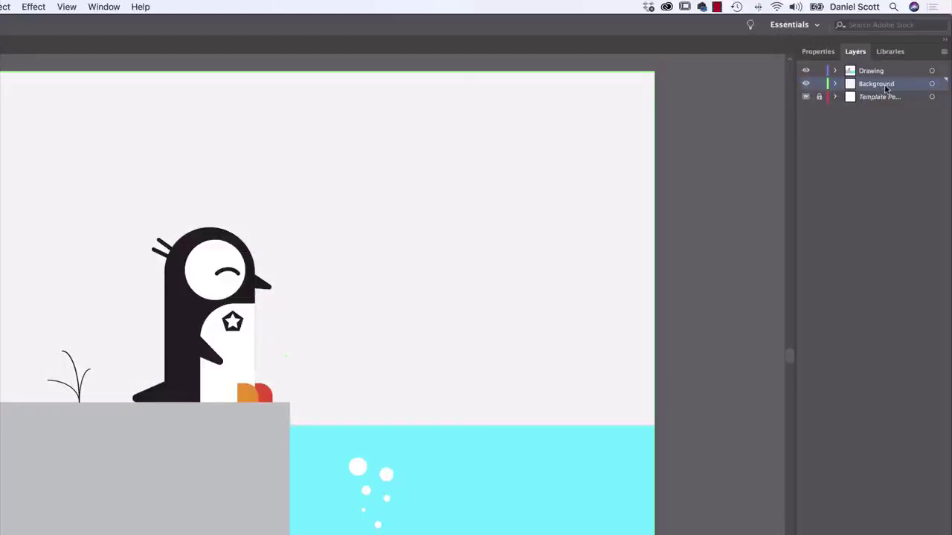
Step: Lock the Background layer and make the Drawing layer active
left_click(819, 85)
left_click(756, 206)
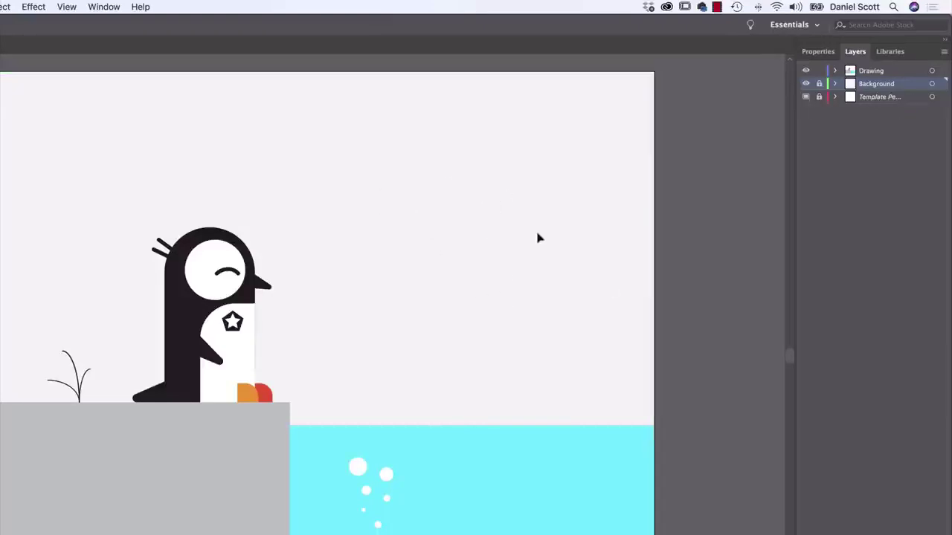
left_click(885, 74)
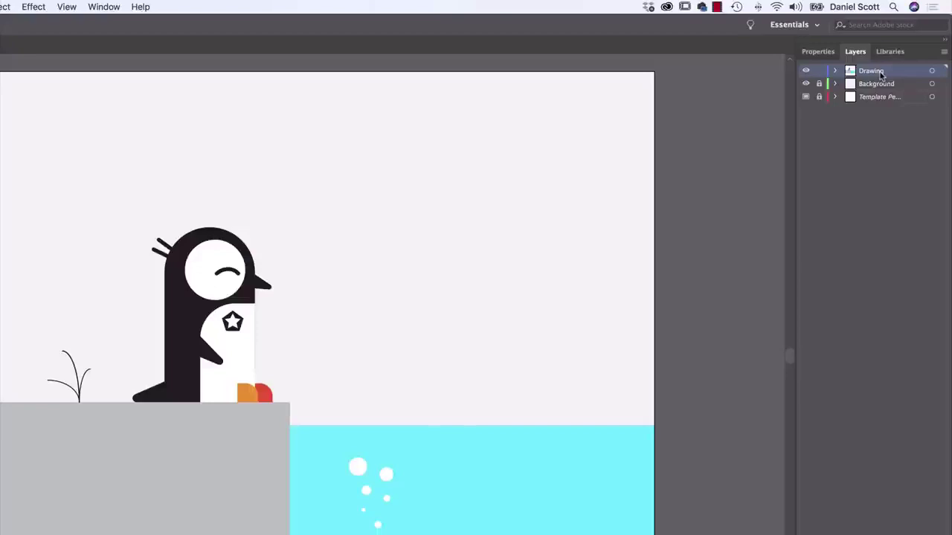
Step: Delete the curved closed-eye stroke from the penguin's white face
left_click(822, 52)
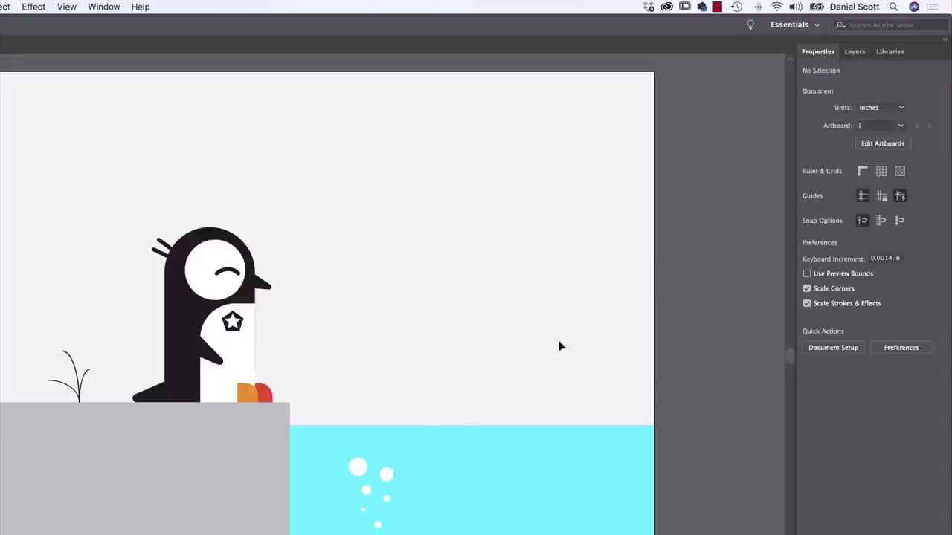
left_click(232, 273)
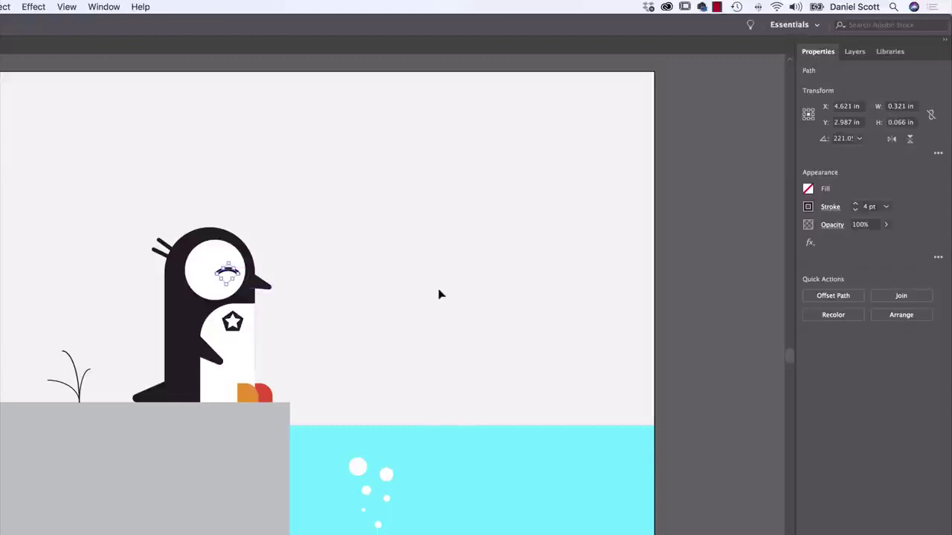
key("Delete")
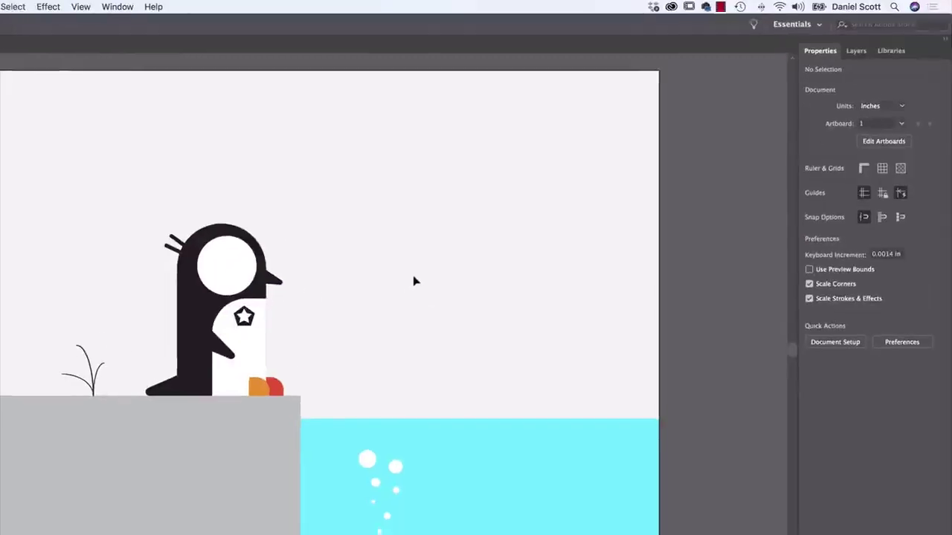
Step: Draw a circle about 0.51 in wide in the empty sky beside the penguin, with a black fill and no stroke
left_click_drag(10, 146, 37, 170)
left_click_drag(455, 143, 483, 171)
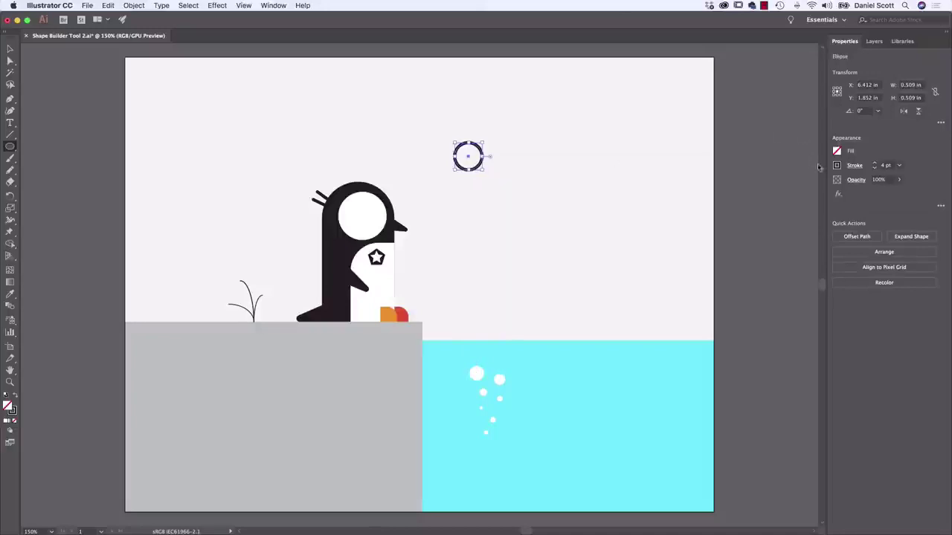
left_click(841, 152)
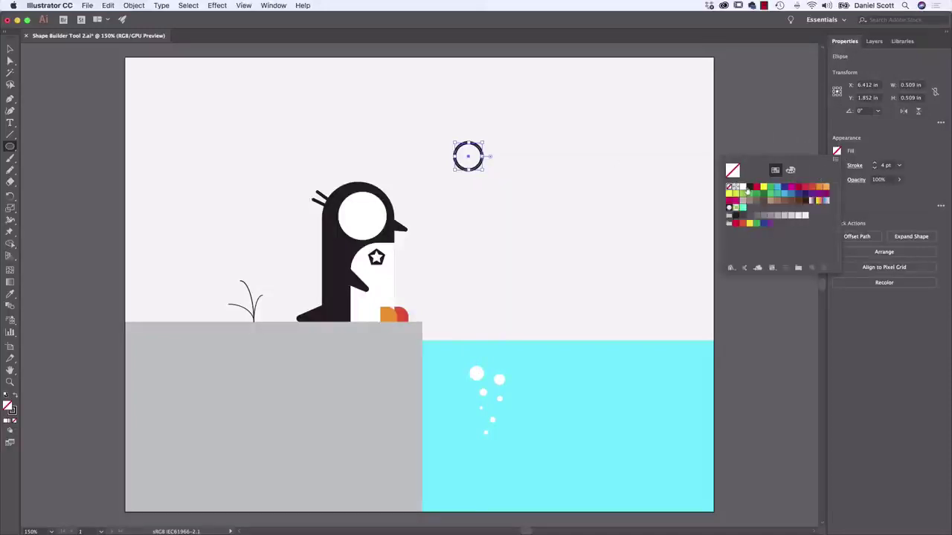
left_click(748, 189)
left_click(867, 155)
left_click(837, 166)
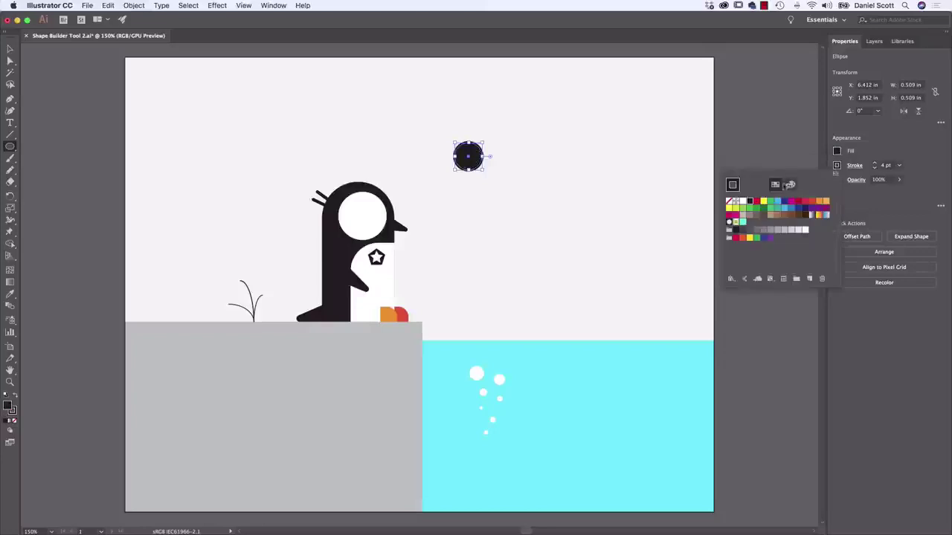
left_click(729, 201)
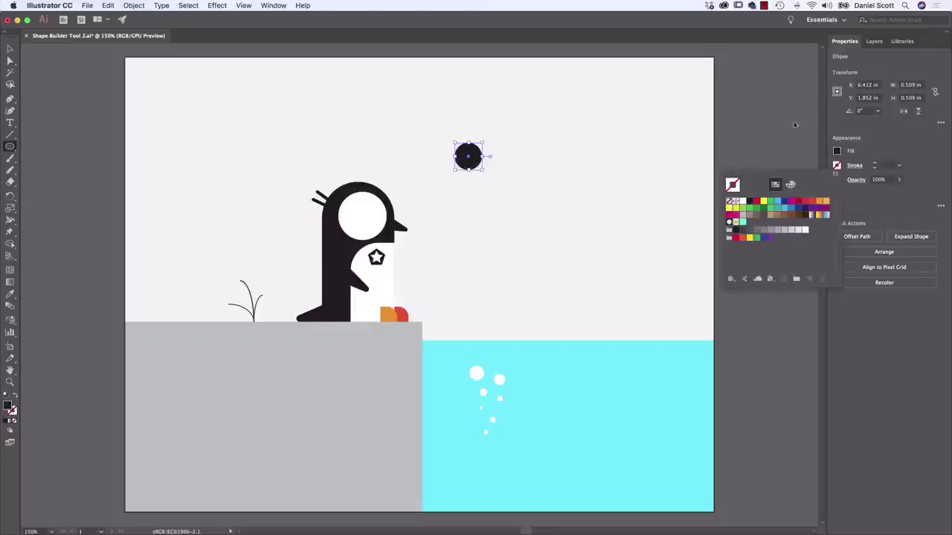
left_click(570, 121)
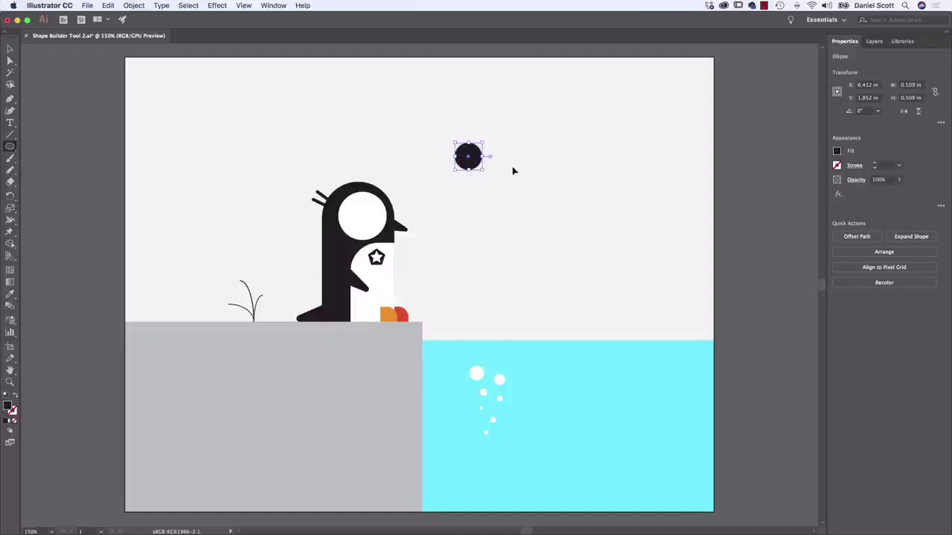
Step: Draw a smaller light blue circle about 0.31 in wide and place it over the black circle's upper-left edge
key("super+equal")
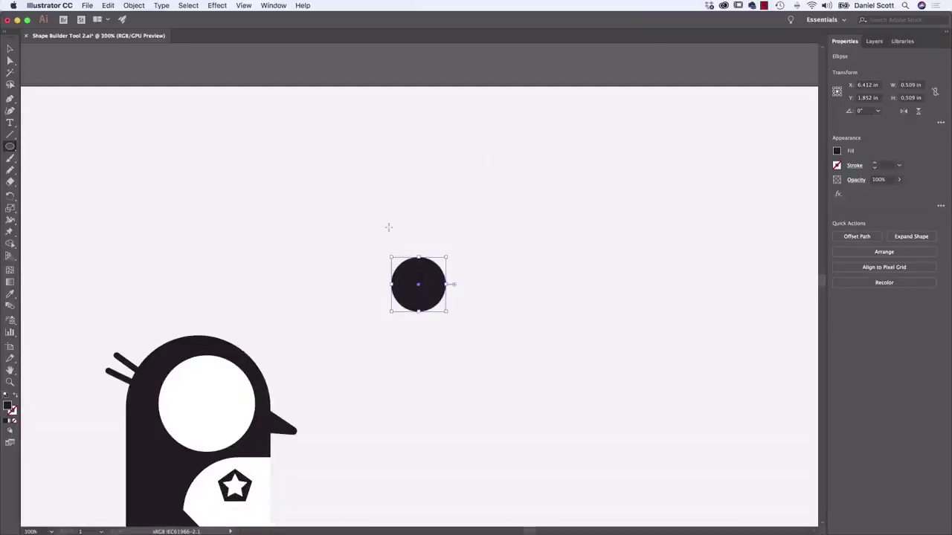
mouse_move(354, 210)
left_mouse_down()
mouse_move(399, 242)
mouse_move(387, 243)
left_mouse_up()
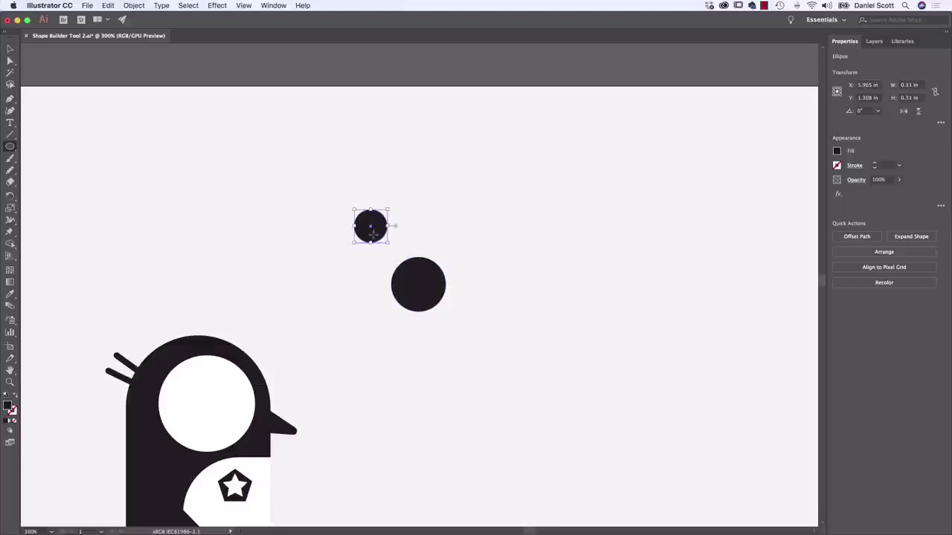
left_click(836, 152)
left_click(785, 193)
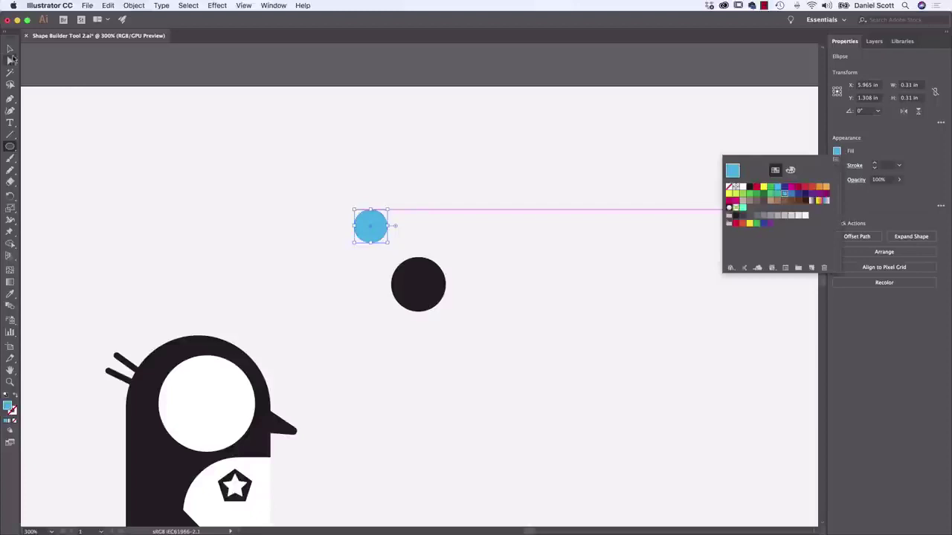
left_click(10, 50)
left_click(10, 49)
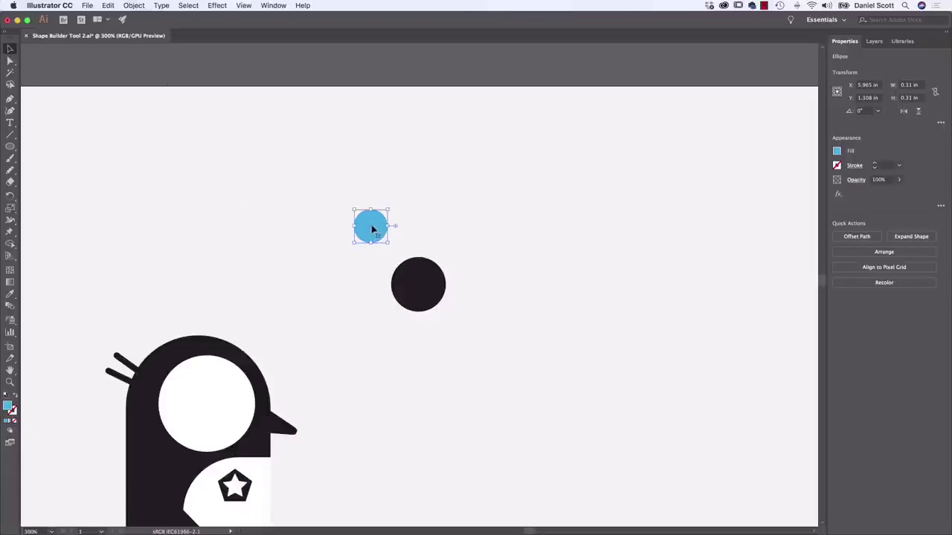
left_click_drag(369, 225, 402, 273)
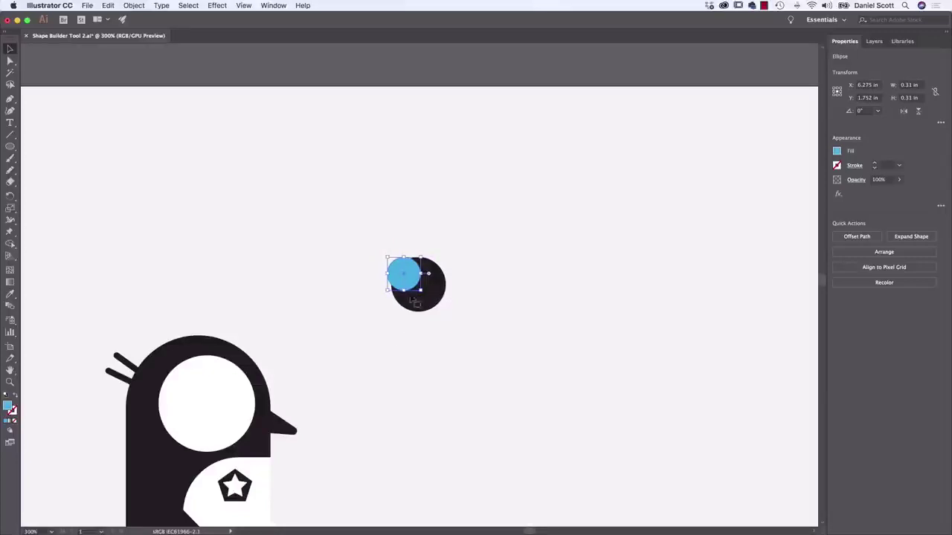
Step: Use the Shape Builder tool on both circles to remove the overlap and the leftover blue sliver, leaving a black crescent pupil
left_click_drag(472, 327, 461, 318)
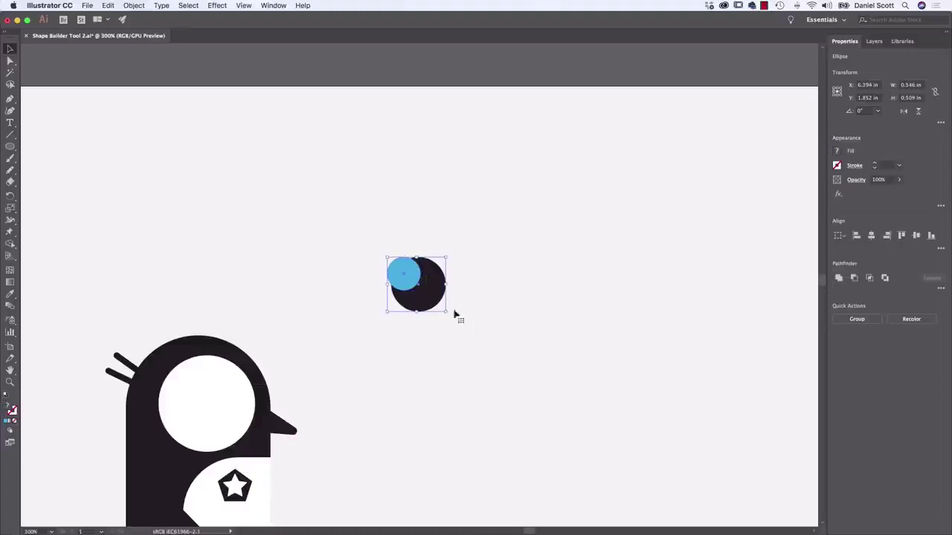
left_click(11, 245)
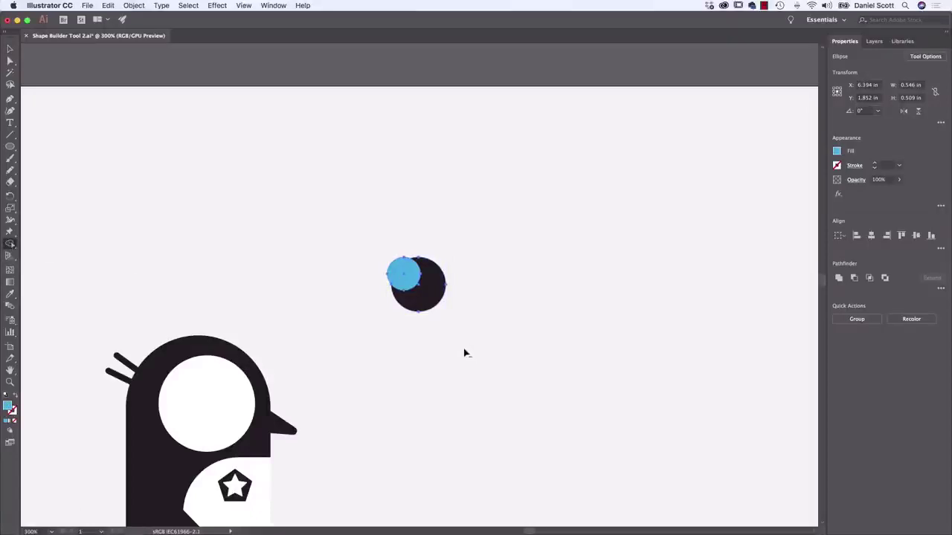
left_click(413, 286)
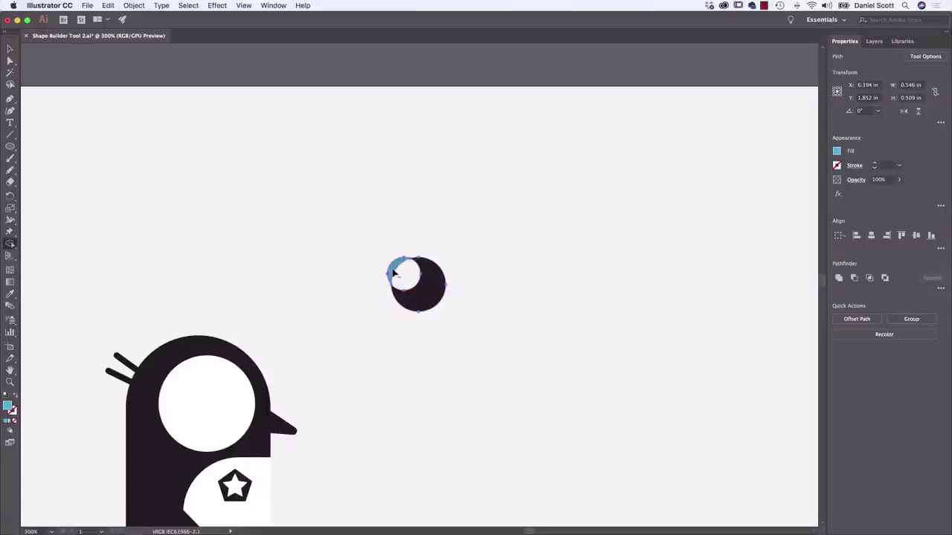
left_click(394, 270, "alt")
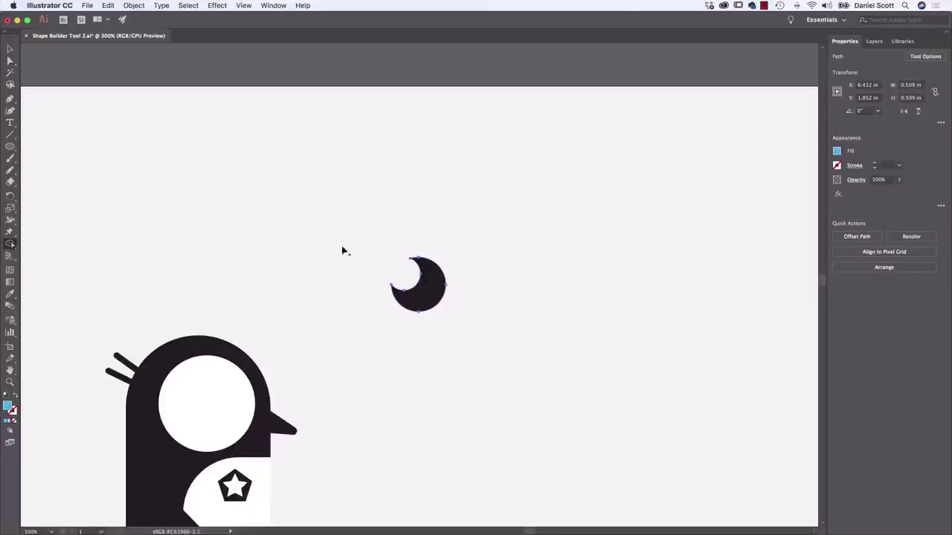
Step: Move the crescent pupil onto the penguin's white face and scale it down to about half size
left_click(10, 49)
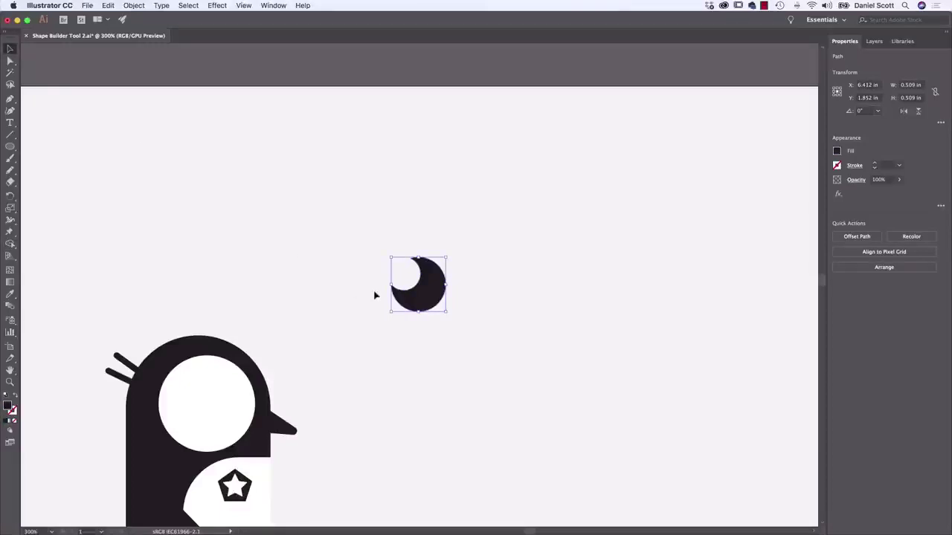
left_click_drag(431, 292, 232, 410)
left_click(391, 372)
left_click_drag(369, 331, 504, 215)
left_click(398, 235)
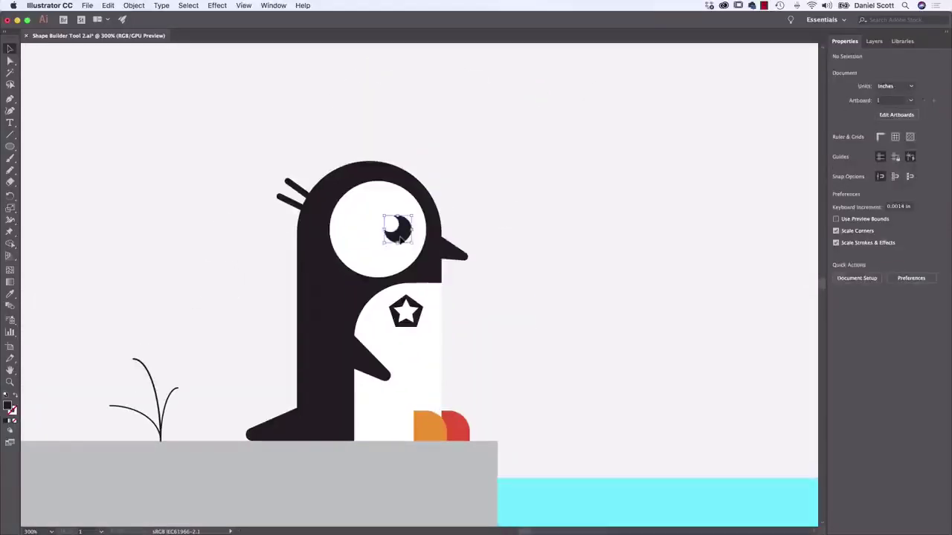
Step: Adjust the crescent pupil to be slightly smaller and sit lower on the white face, close to the beak
left_click_drag(384, 244, 411, 247)
left_click(521, 228)
key("super+z")
key("super+z")
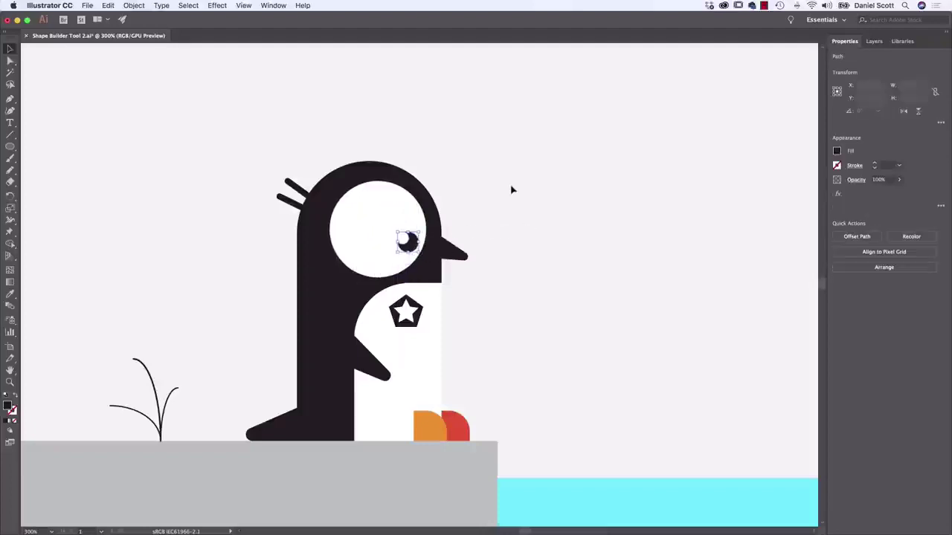
left_click(512, 190)
key("super+z")
left_click(529, 224)
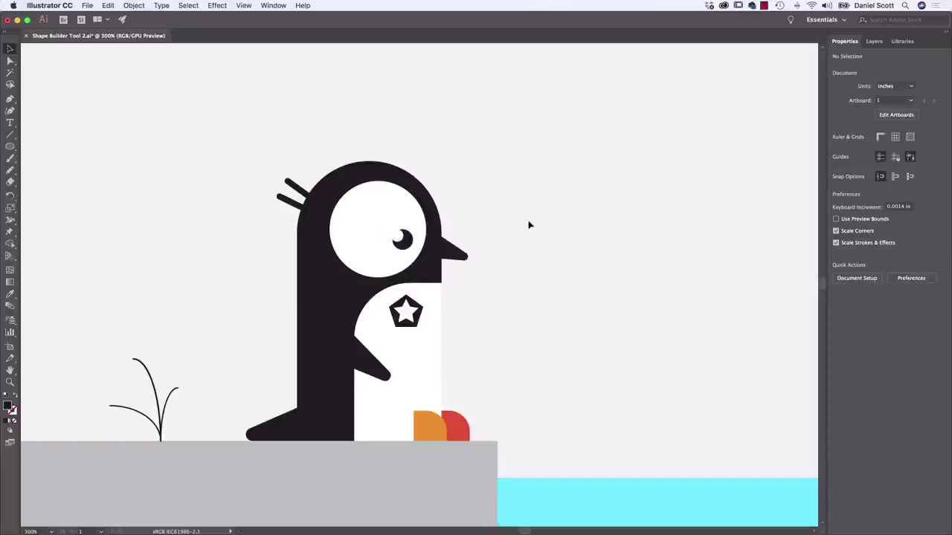
Step: Extend the white belly shape upward until it overlaps the lower part of the white face circle
left_click(439, 306)
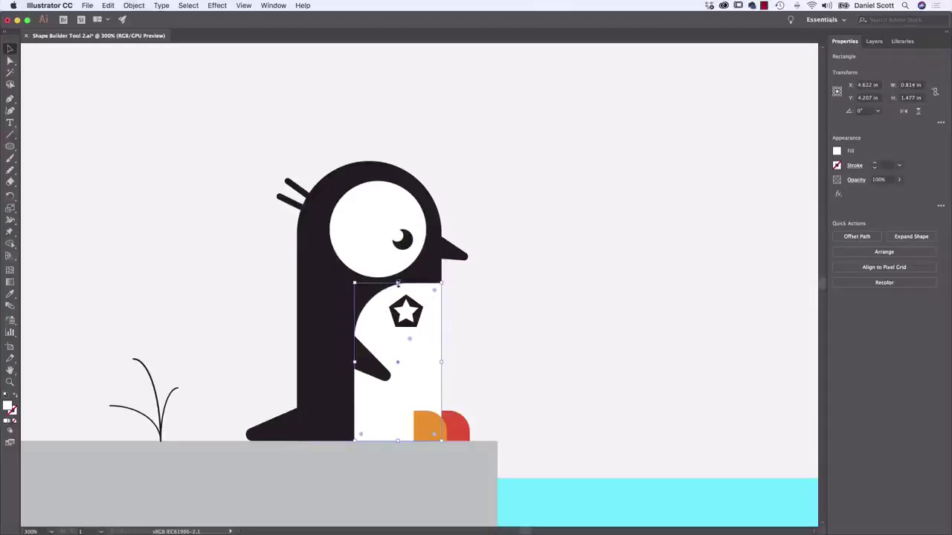
left_click_drag(398, 283, 403, 261)
left_click(570, 296)
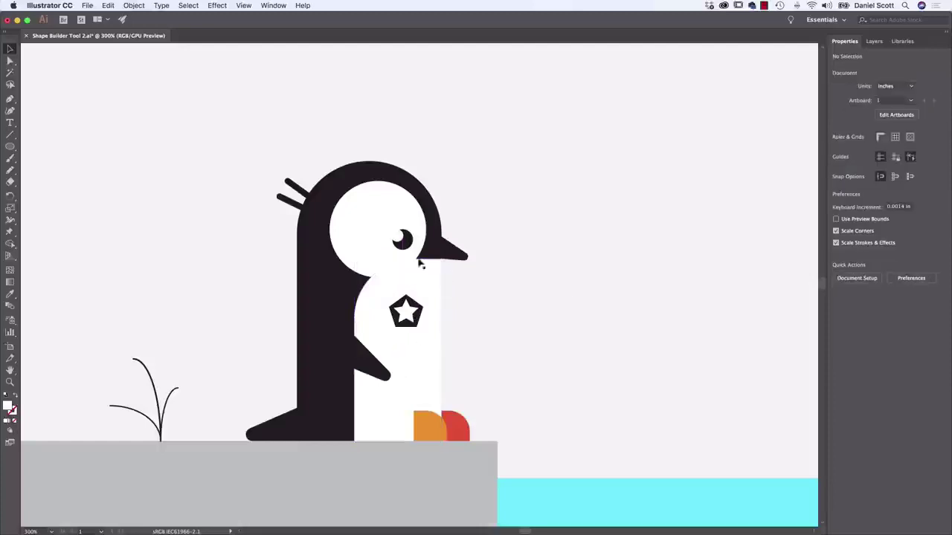
Step: Merge the white face circle and the white belly into one shape with the Shape Builder tool, then deselect it
left_click(369, 240)
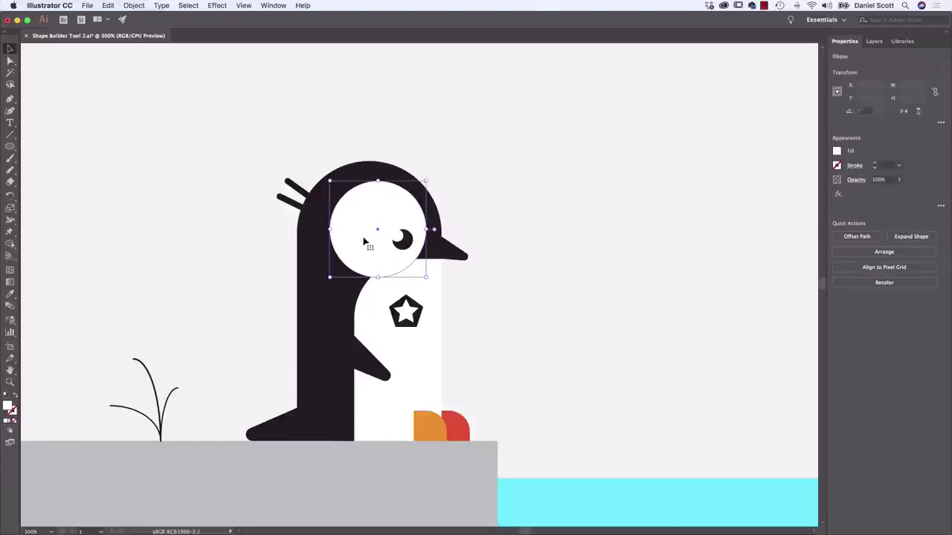
left_click(384, 328, "shift")
key("shift+m")
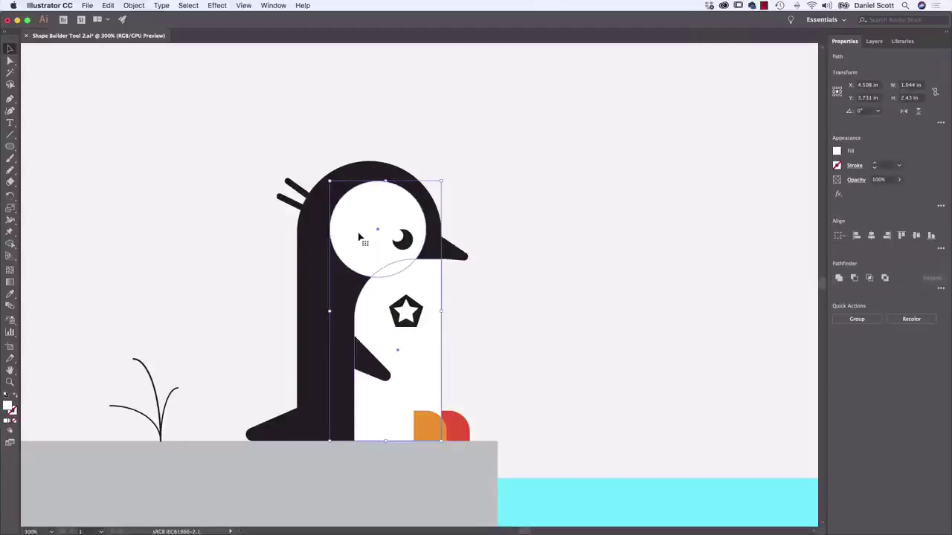
left_click(10, 246)
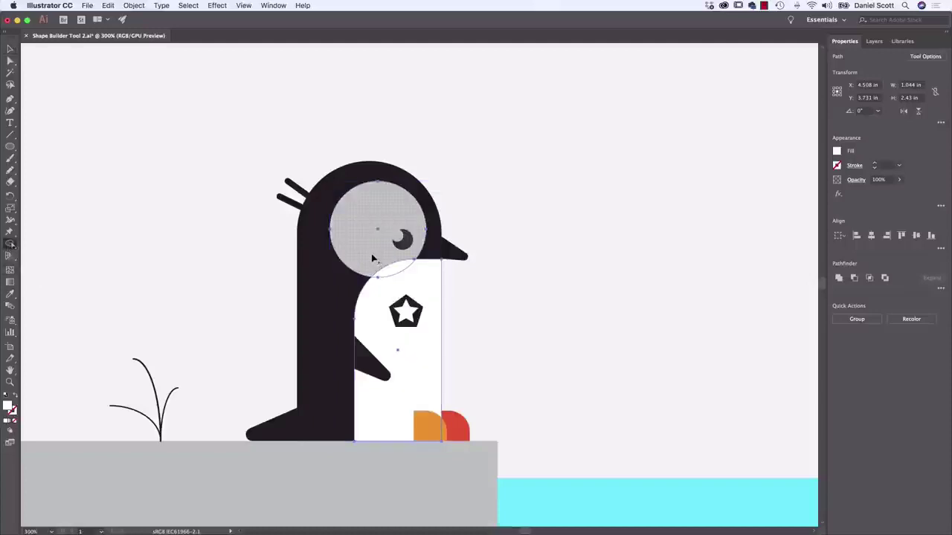
left_click_drag(380, 264, 402, 278)
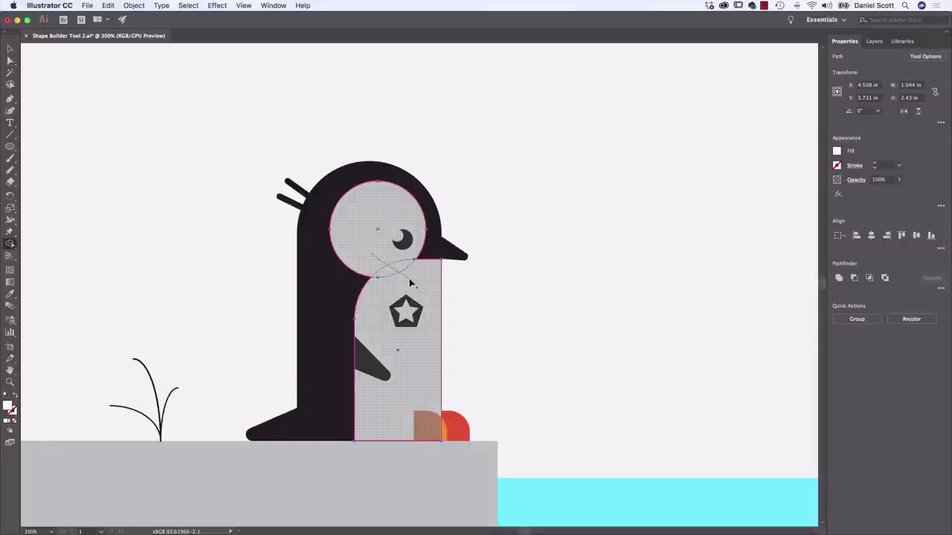
left_click_drag(409, 282, 410, 283)
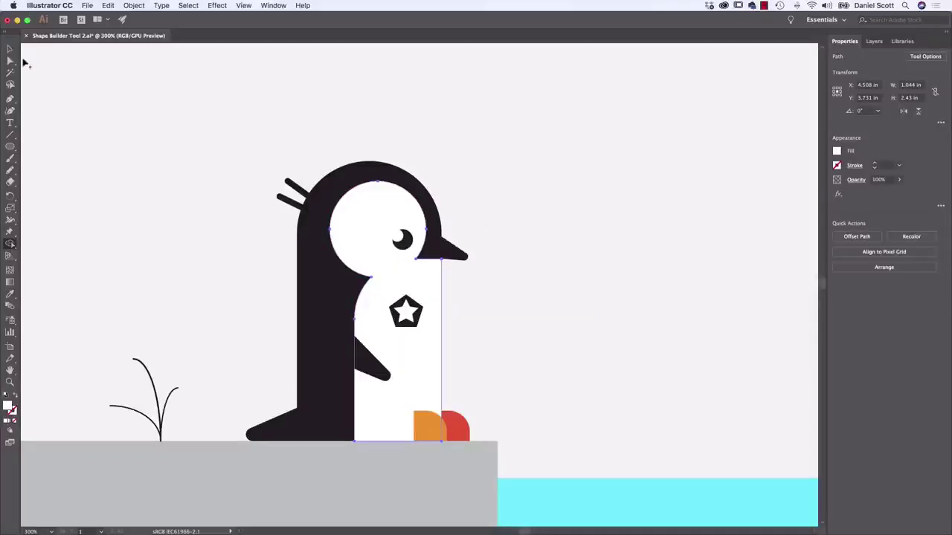
left_click(9, 48)
left_click(163, 236)
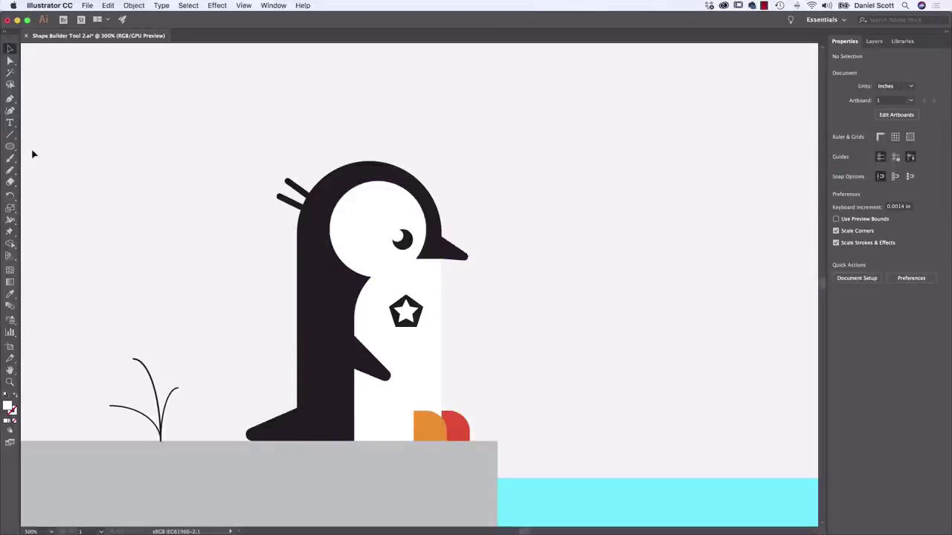
Step: Draw a diagonal line about 0.18 in wide and 0.35 in tall across the beak and give it a black 1 pt stroke
left_click(10, 135)
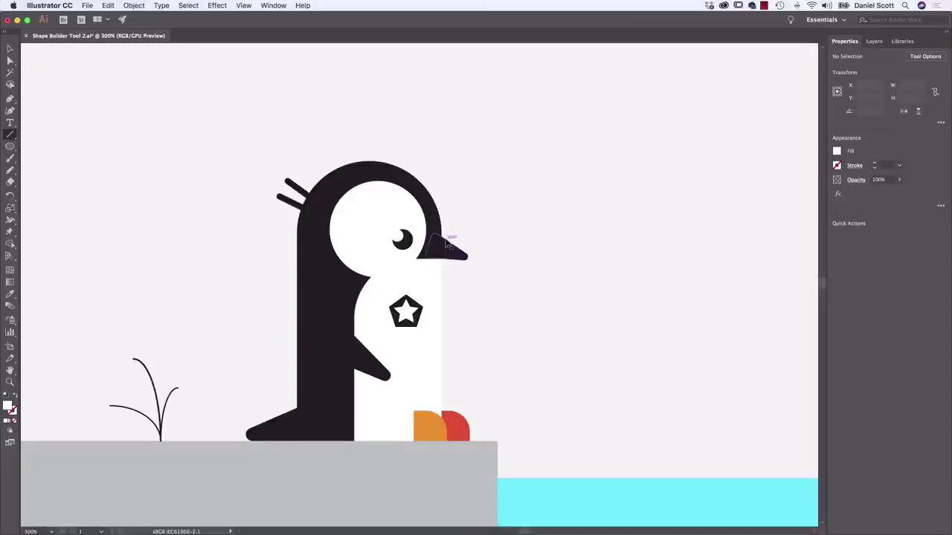
scroll(446, 240, "up", 5)
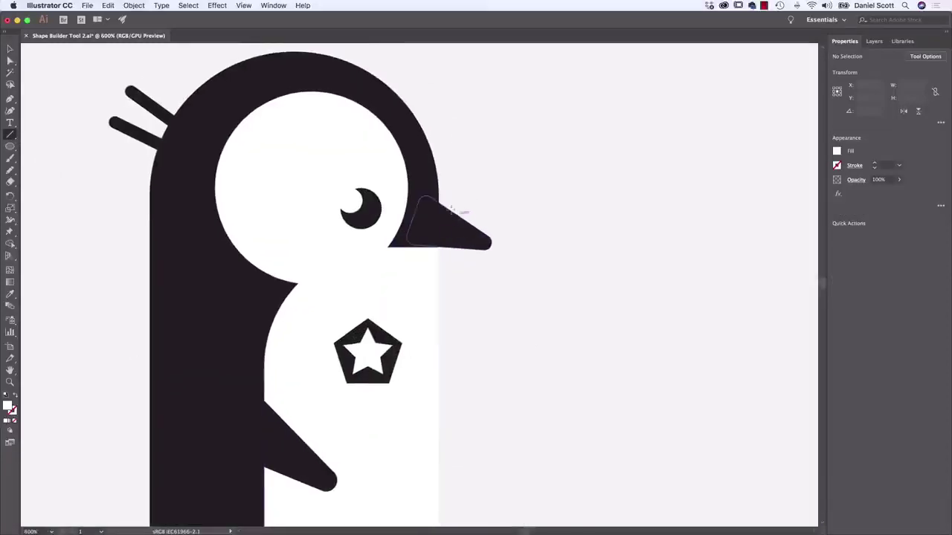
mouse_move(446, 206)
left_mouse_down()
mouse_move(461, 212)
mouse_move(480, 280)
mouse_move(512, 321)
mouse_move(485, 281)
left_mouse_up()
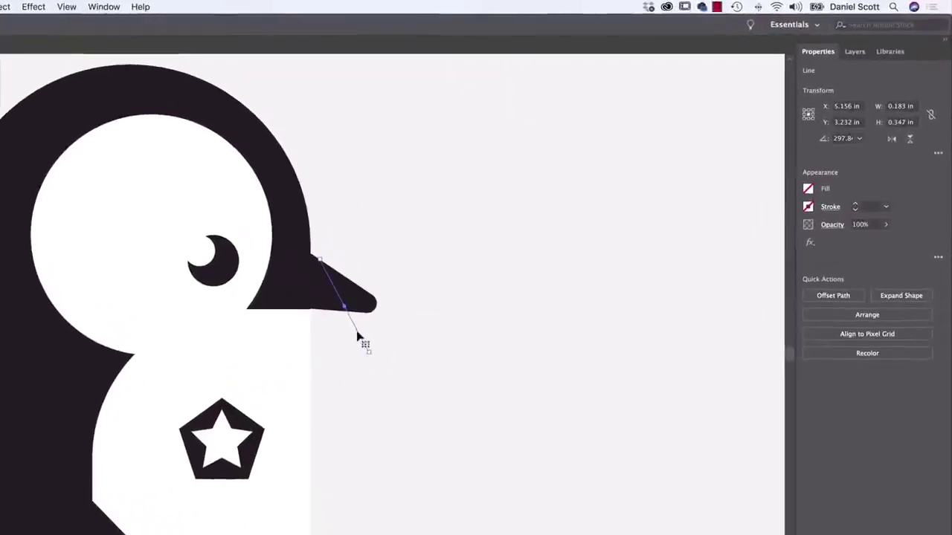
left_click(361, 310)
left_click(357, 339)
left_click(808, 207)
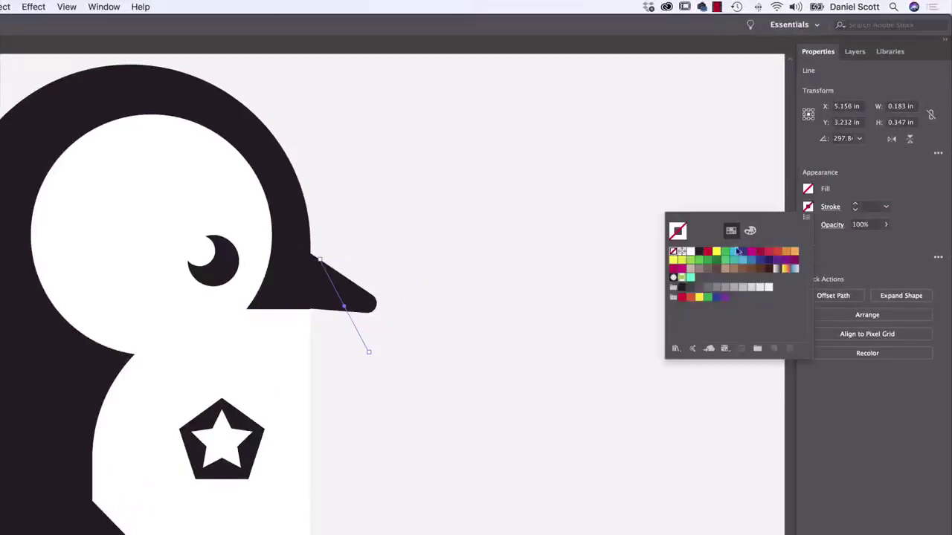
left_click(700, 252)
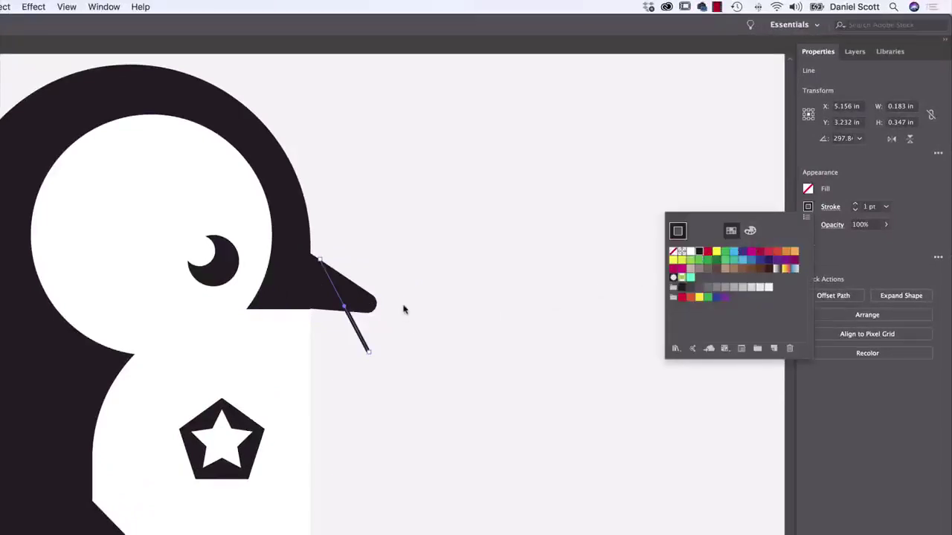
Step: Select the beak together with the diagonal line and fill the beak tip with mid grey using the Shape Builder tool
left_click(364, 305)
left_click(364, 306, "shift")
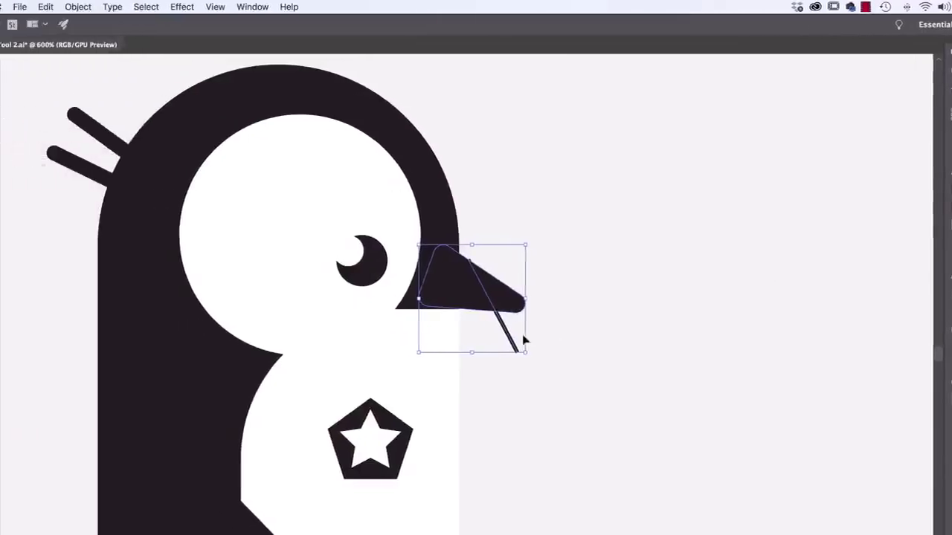
left_click(12, 307)
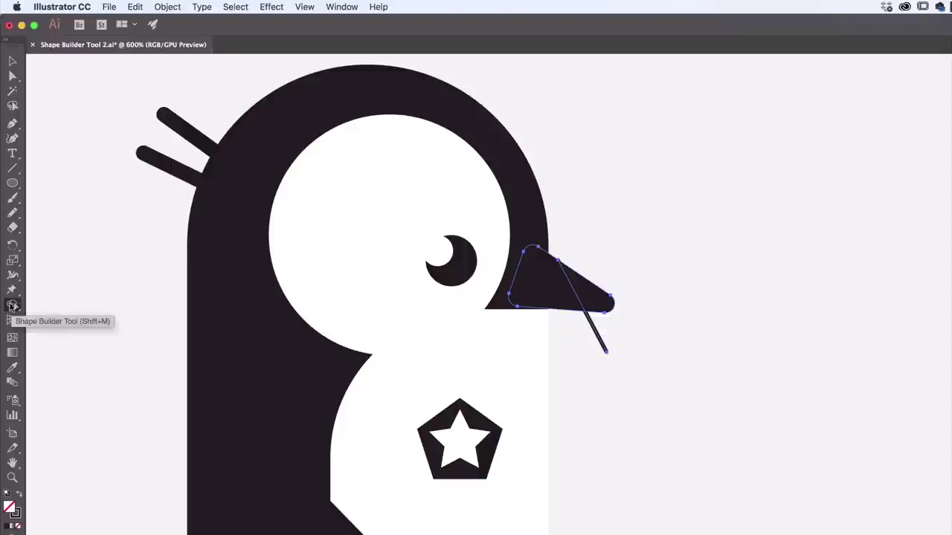
left_click(837, 152)
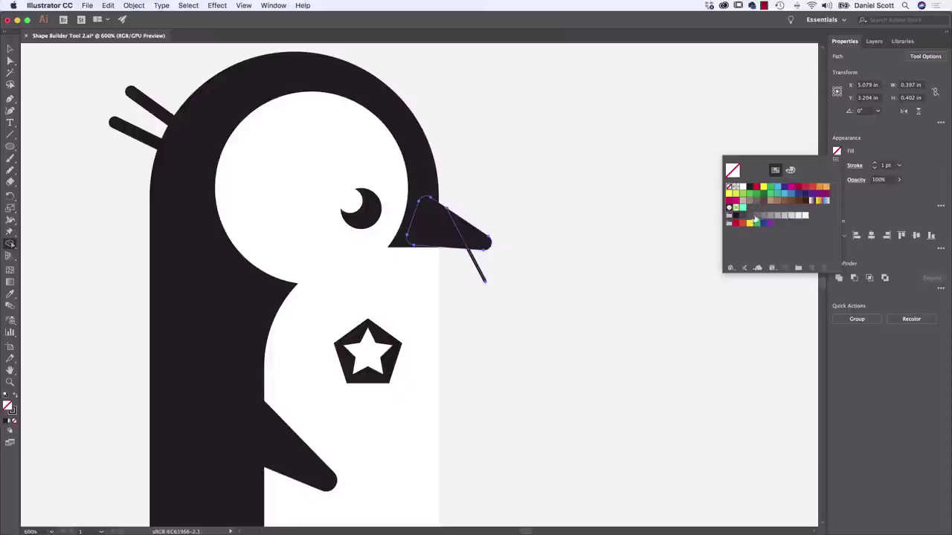
left_click(757, 217)
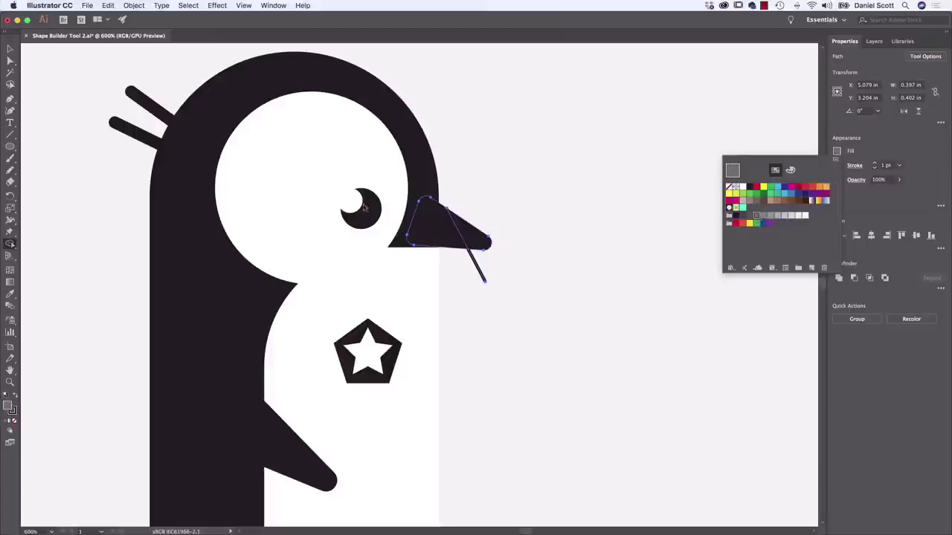
left_click(474, 242)
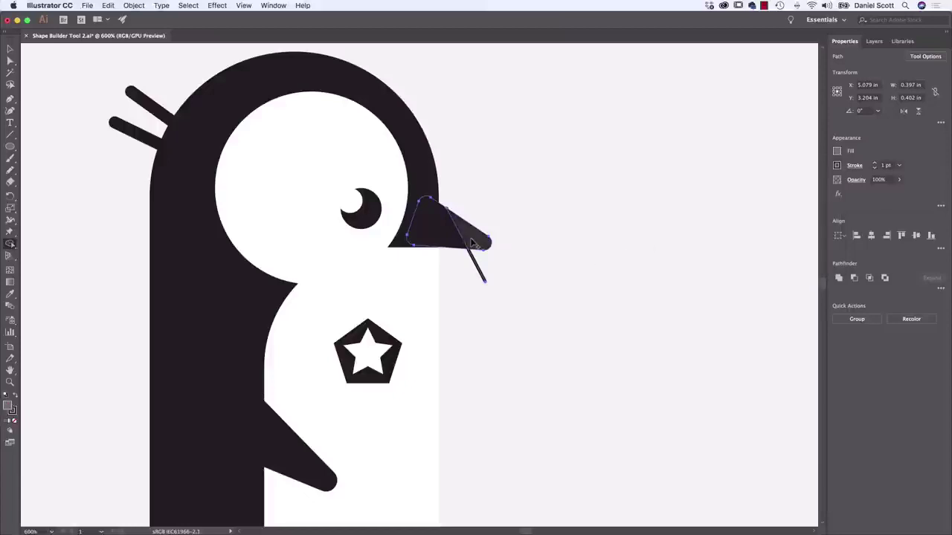
Step: Recolour the beak tip a darker grey with the Shape Builder tool, remove the leftover line below it, and deselect the beak
left_click(837, 151)
left_click(749, 217)
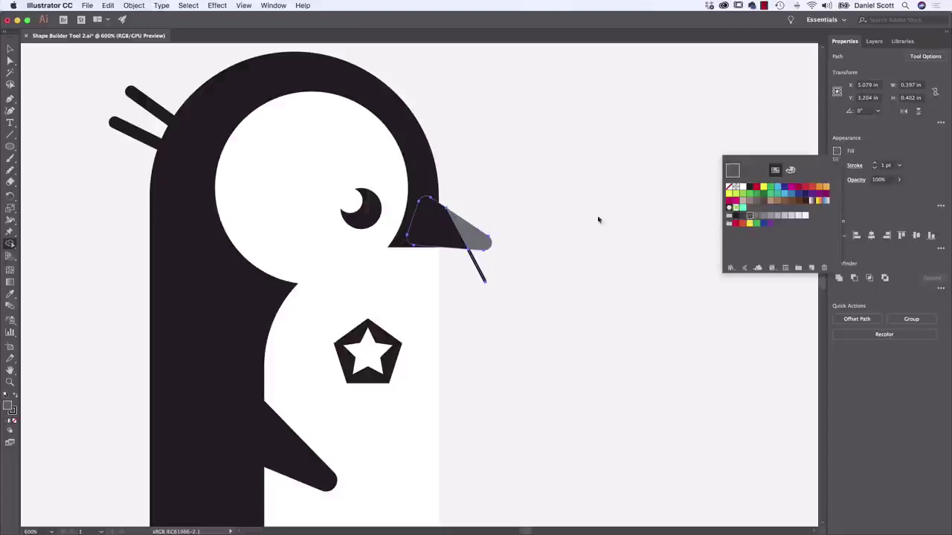
left_click(483, 244)
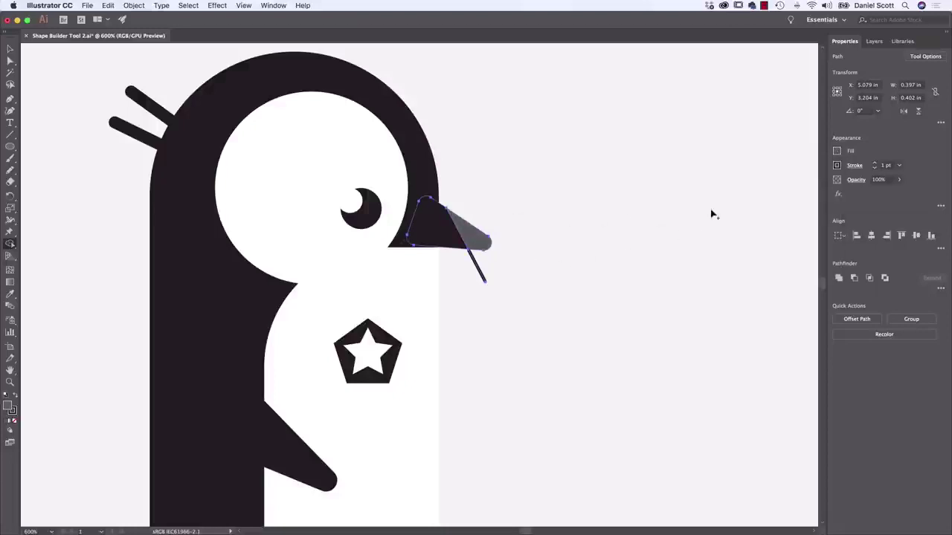
left_click(480, 273, "alt")
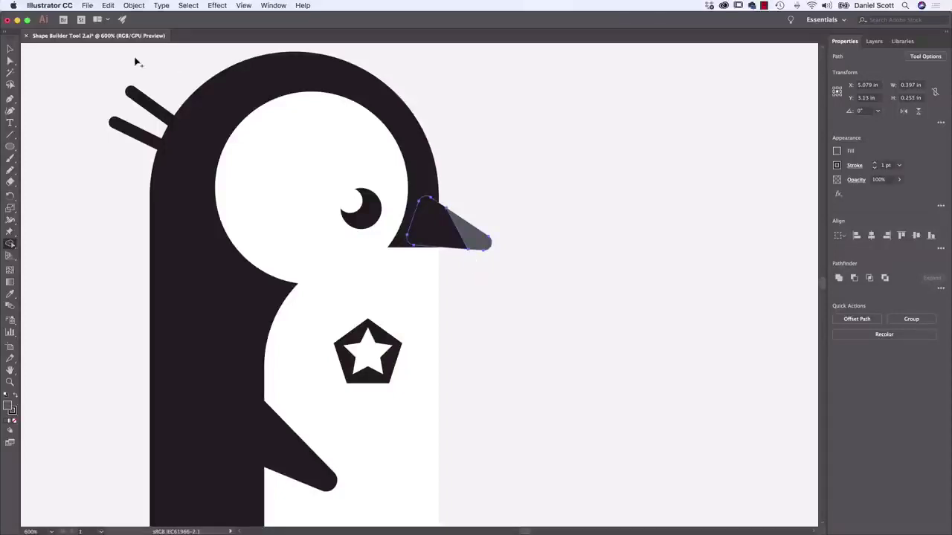
key("v")
left_click(44, 81)
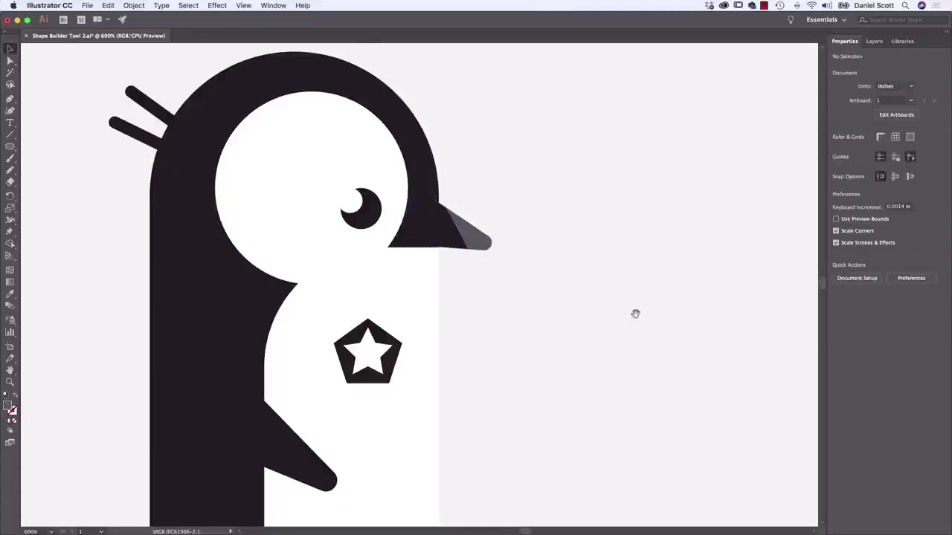
Step: Draw a diagonal line about 0.22 in wide and 0.43 in tall across the penguin's flipper
left_click_drag(635, 314, 697, 200)
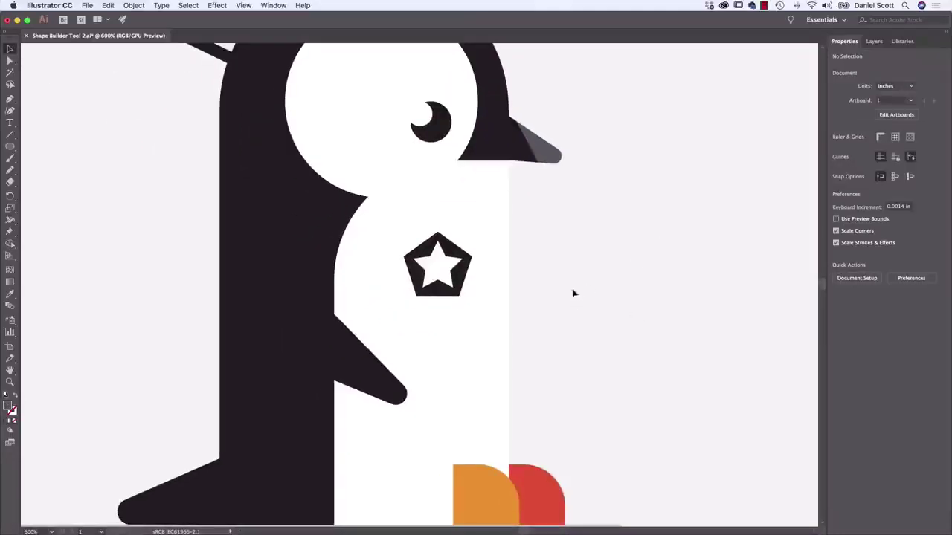
left_click(371, 365)
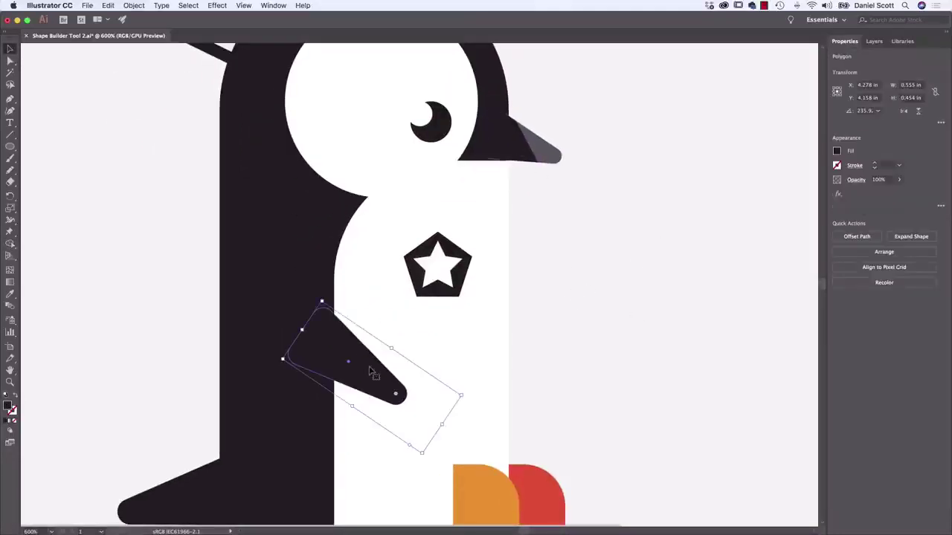
left_click(548, 347)
left_click(10, 135)
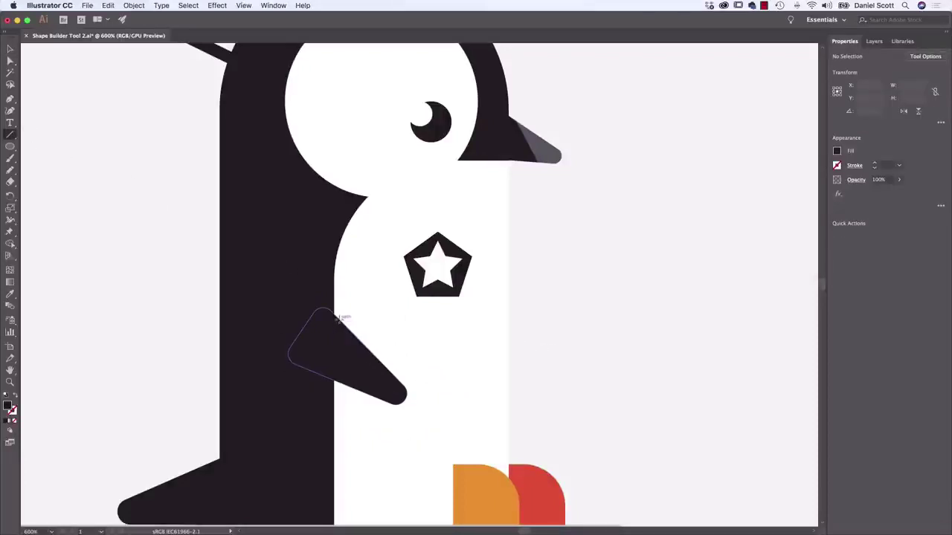
left_click_drag(339, 318, 386, 409)
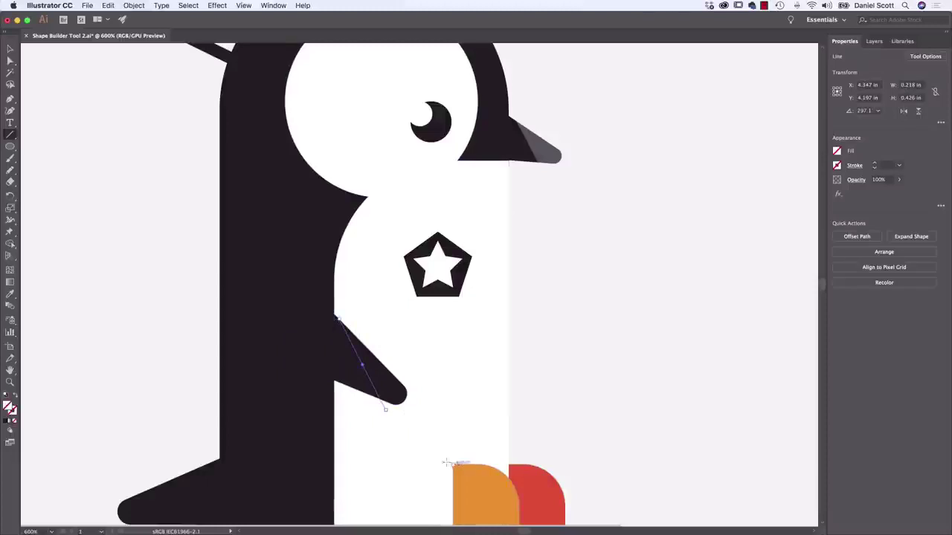
Step: Give the line across the flipper a black 0.75 pt stroke
key("v")
left_click(391, 393, "shift")
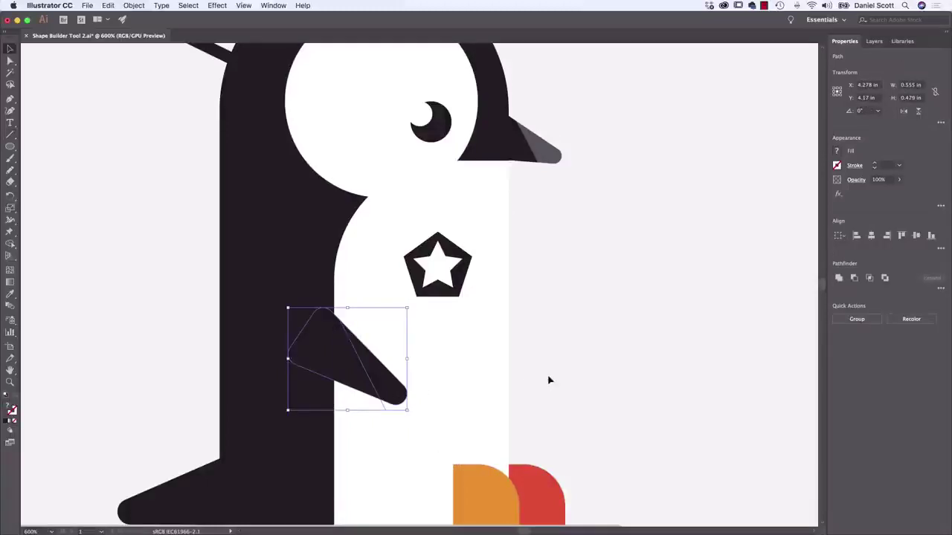
left_click(548, 380)
left_click(372, 380)
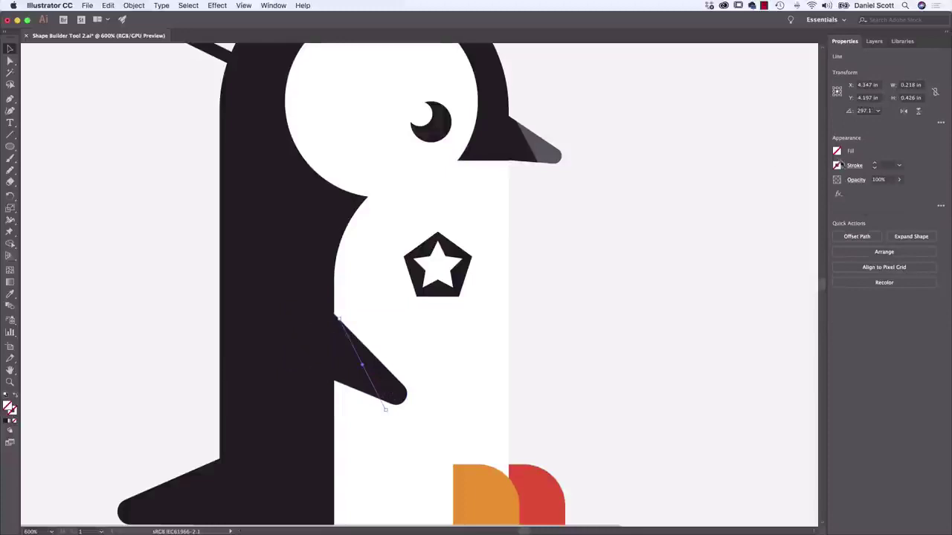
left_click(874, 165)
left_click(9, 134)
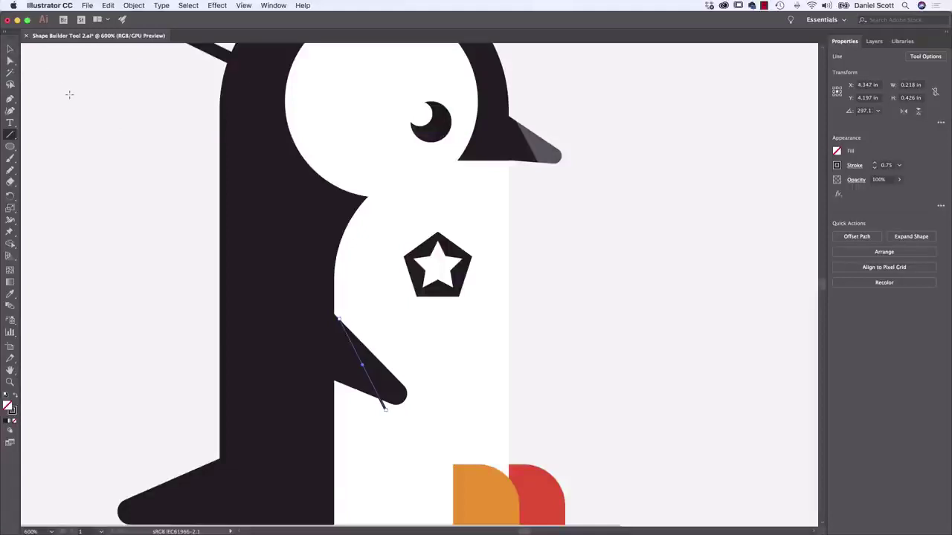
key("v")
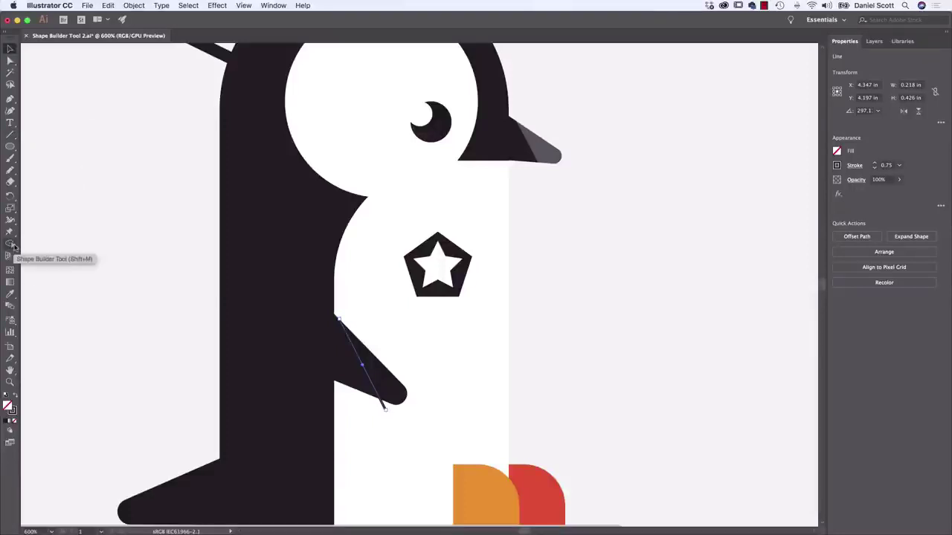
left_click(10, 172)
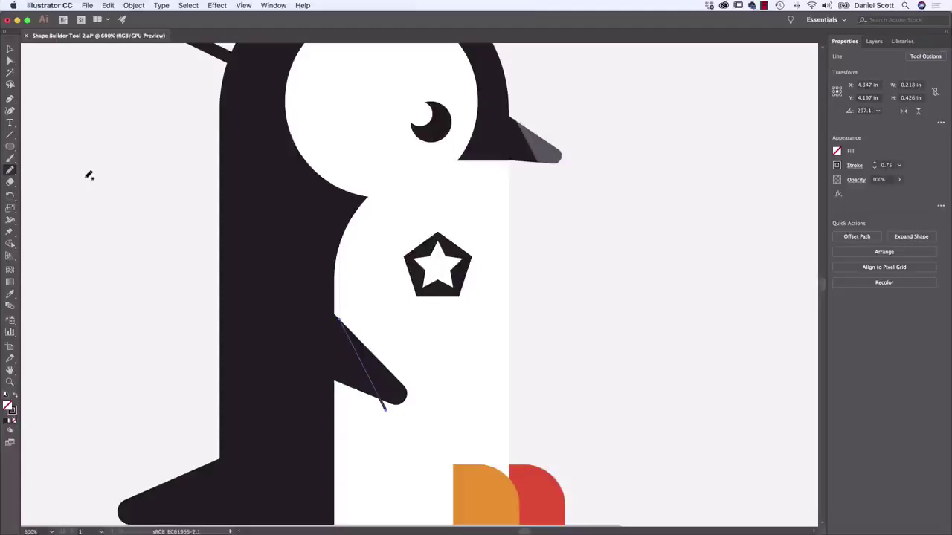
key("v")
key("shift+m")
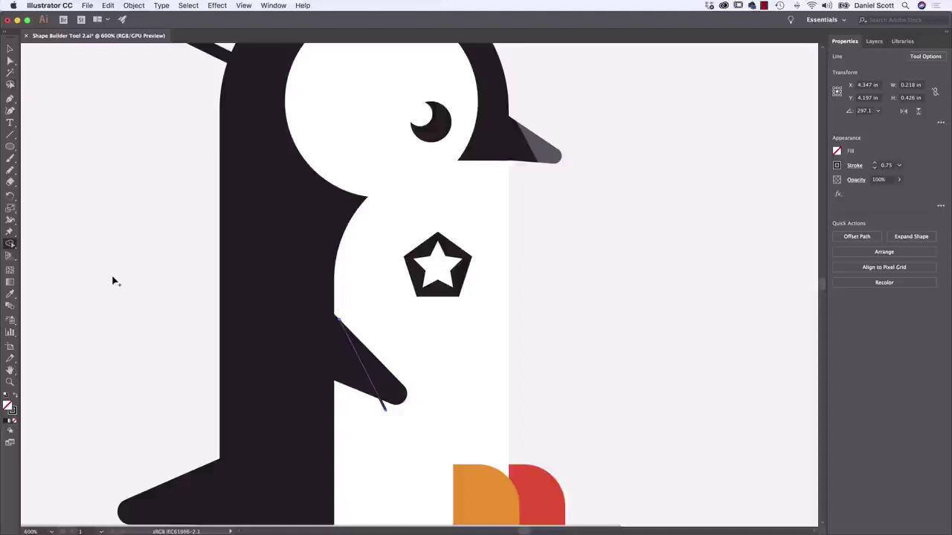
key("v")
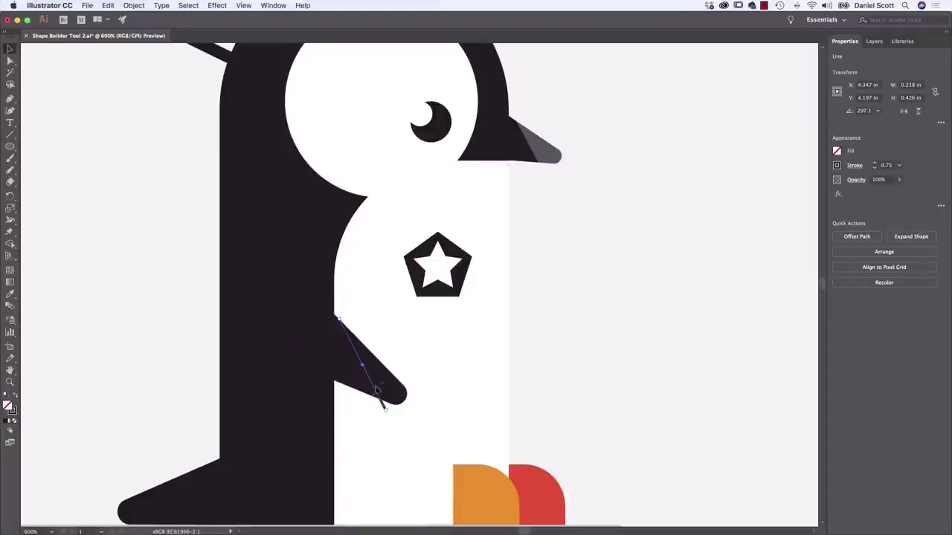
Step: Select the flipper together with its line and fill the outer part dark grey using the Shape Builder tool
left_click(388, 394, "shift")
key("shift+m")
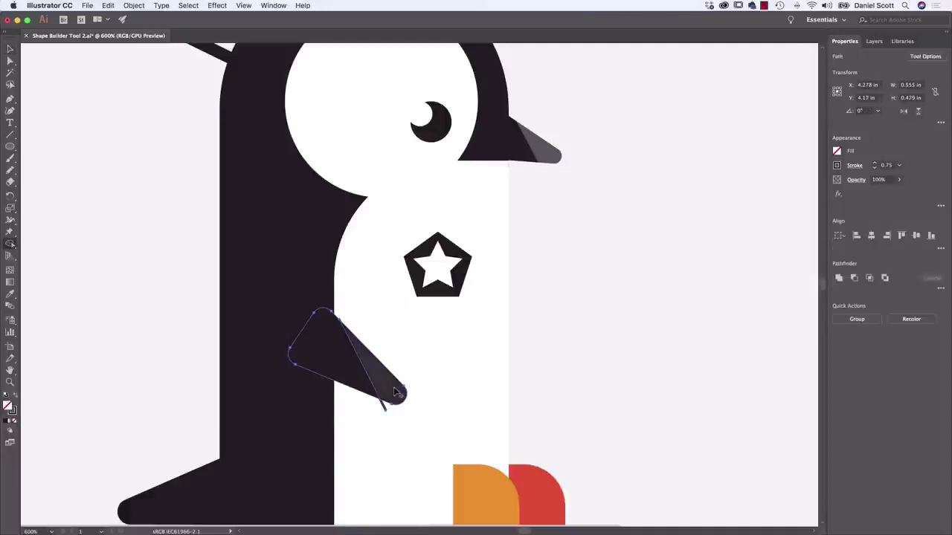
left_click(837, 151)
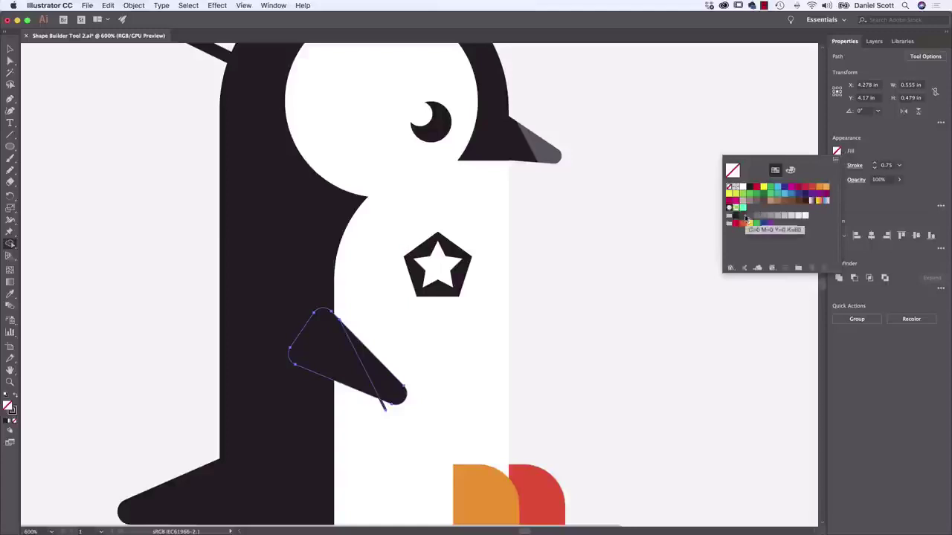
left_click(748, 216)
left_click(387, 391)
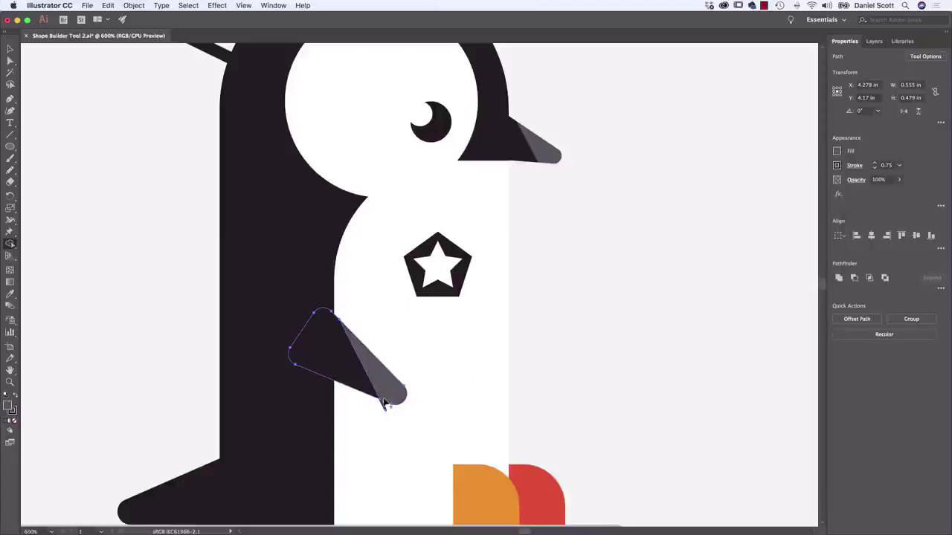
Step: Remove the leftover piece of line sticking out below the flipper and deselect the artwork
left_click(385, 409, "alt")
left_click(10, 49)
left_click(128, 147)
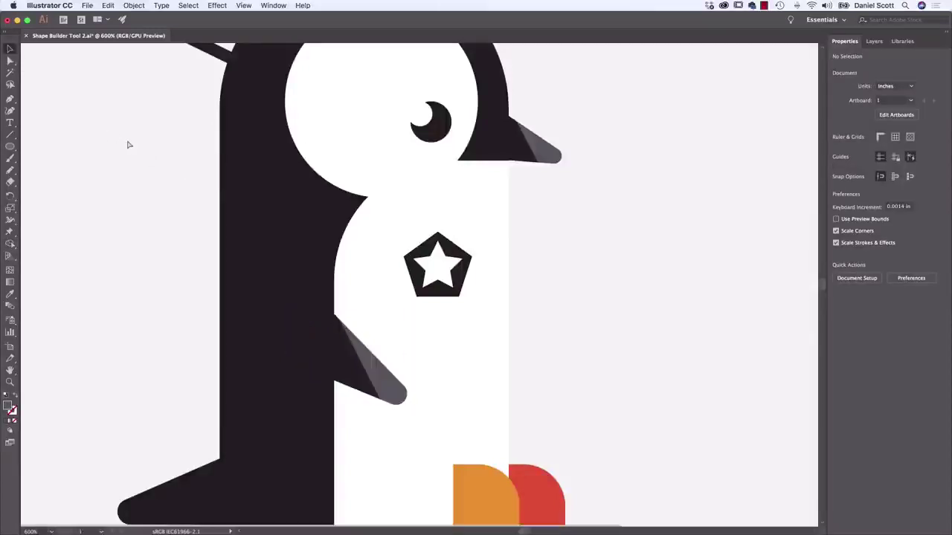
Step: Merge the penguin's tail and black body into one shape with the Shape Builder tool, then deselect it
key("super+minus")
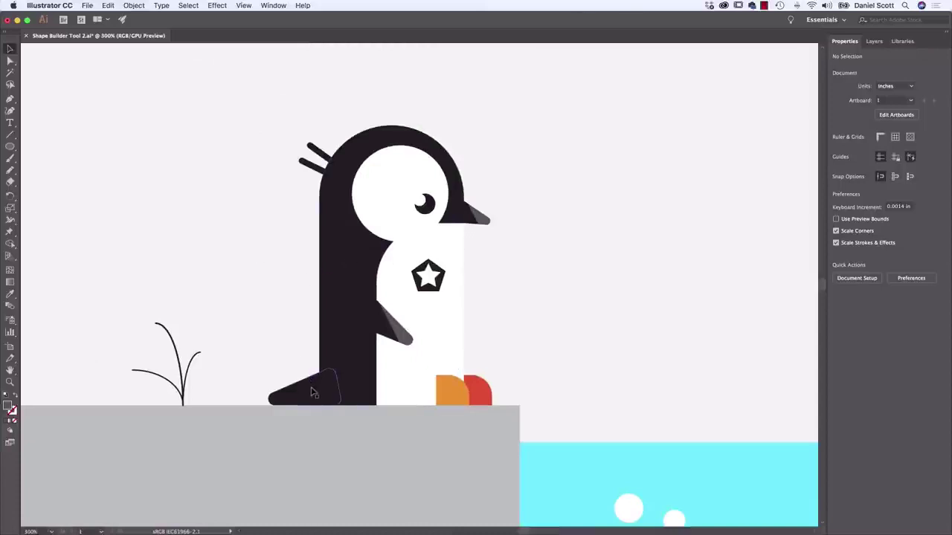
left_click(336, 379)
left_click(356, 368, "shift")
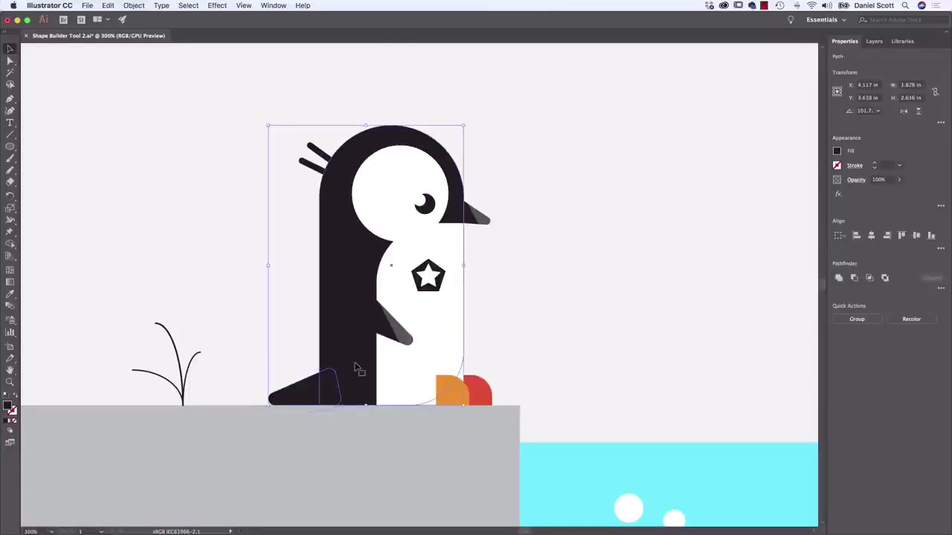
left_click(238, 345)
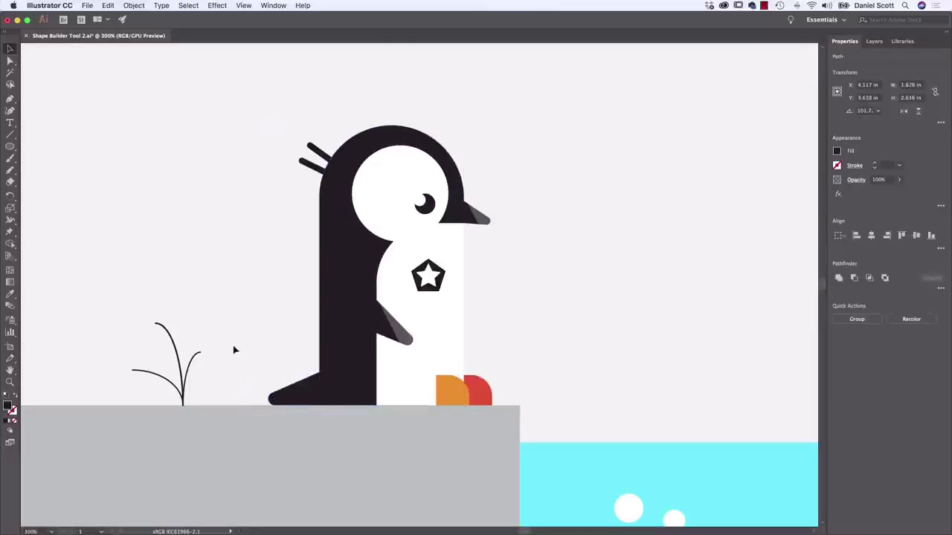
left_click(320, 396)
left_click(355, 364, "shift")
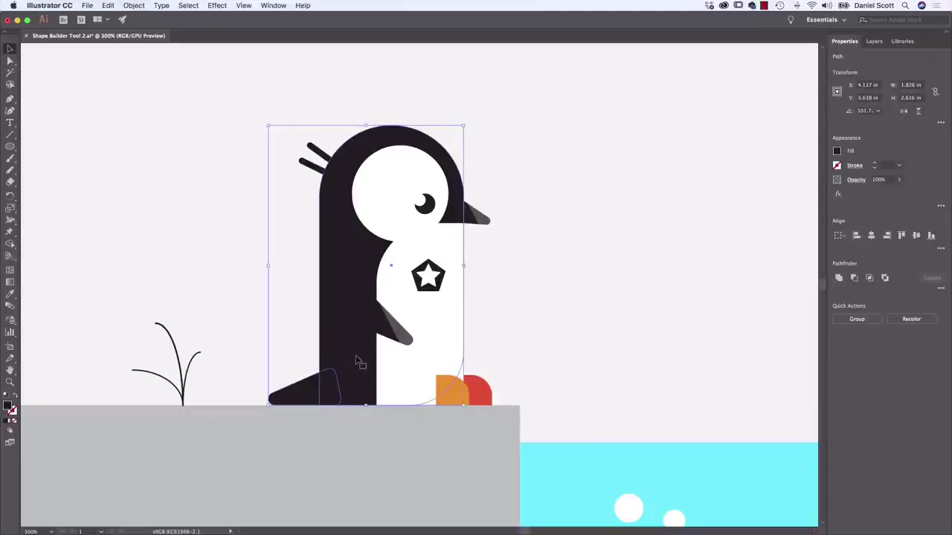
key("shift+m")
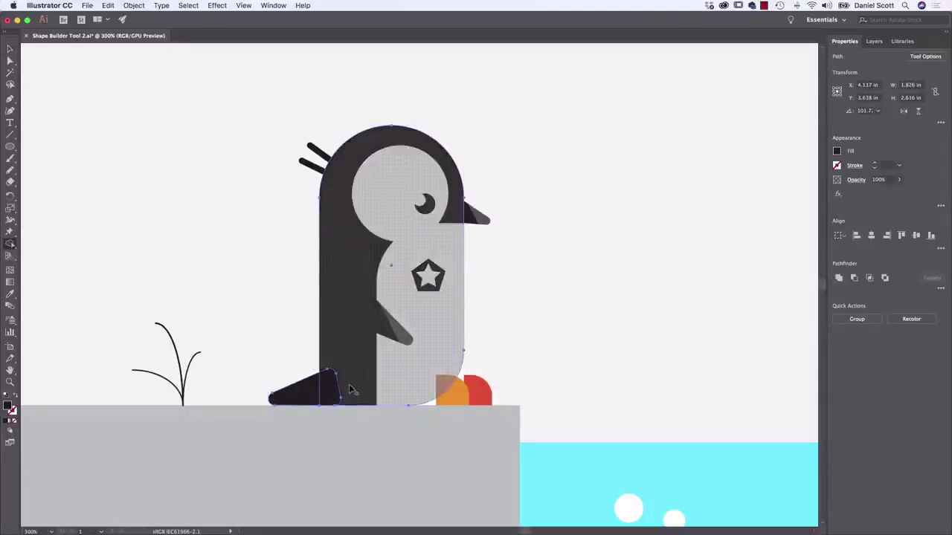
left_click_drag(315, 396, 336, 257)
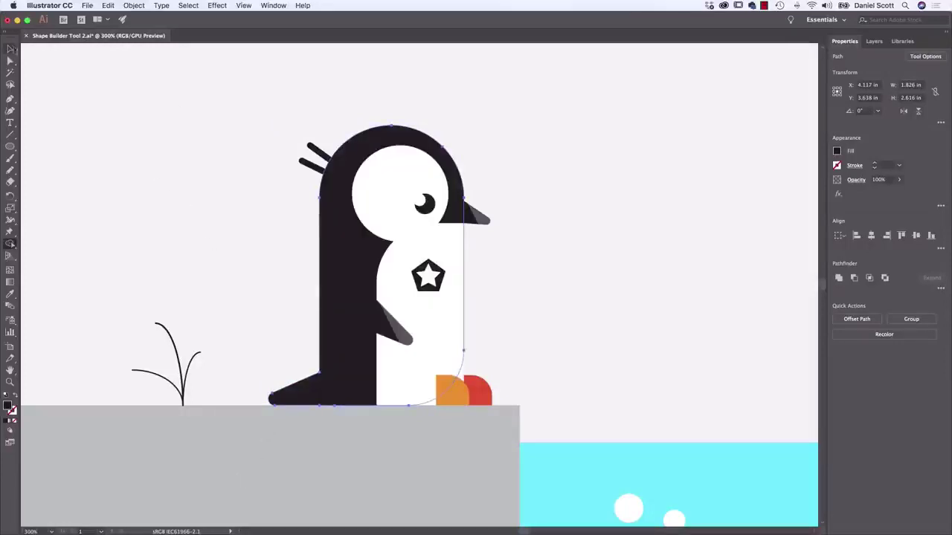
left_click(14, 49)
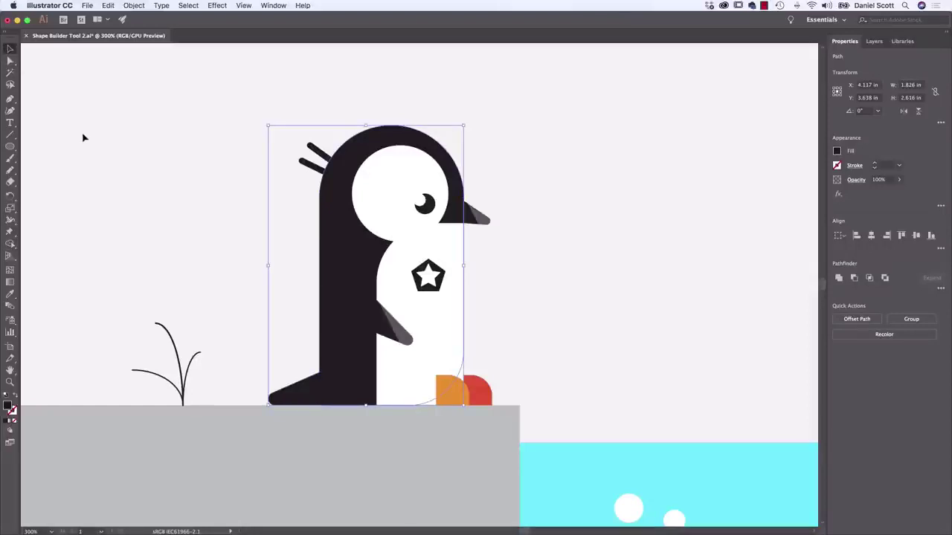
left_click(90, 106)
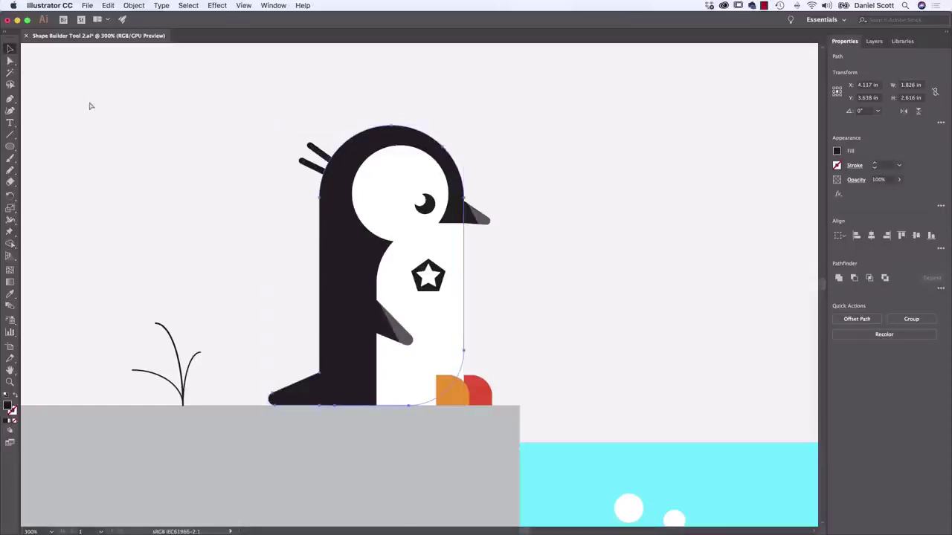
Step: Paste a copy of the merged body in front and place it about 0.17 in right of the original at the same height
key("super+c")
key("super+f")
left_click_drag(444, 276, 693, 215)
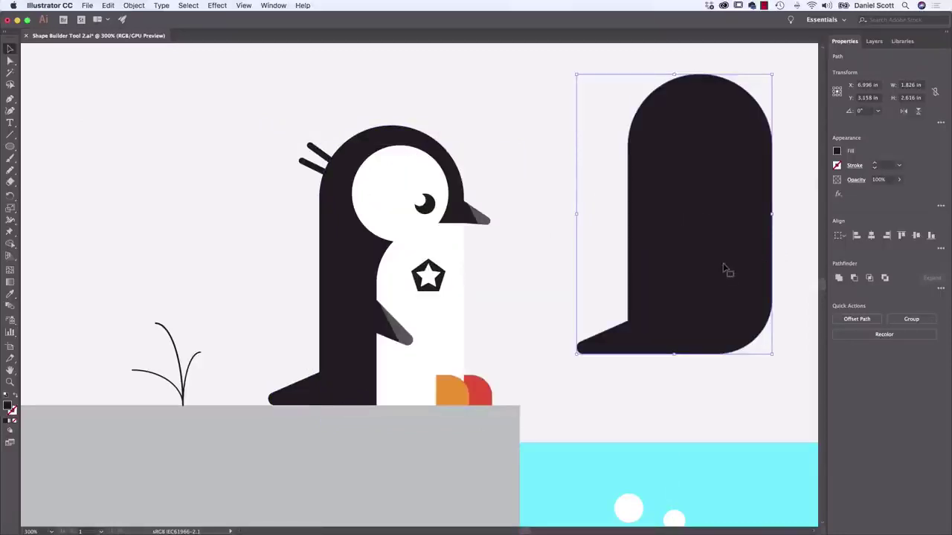
left_click_drag(724, 268, 439, 314)
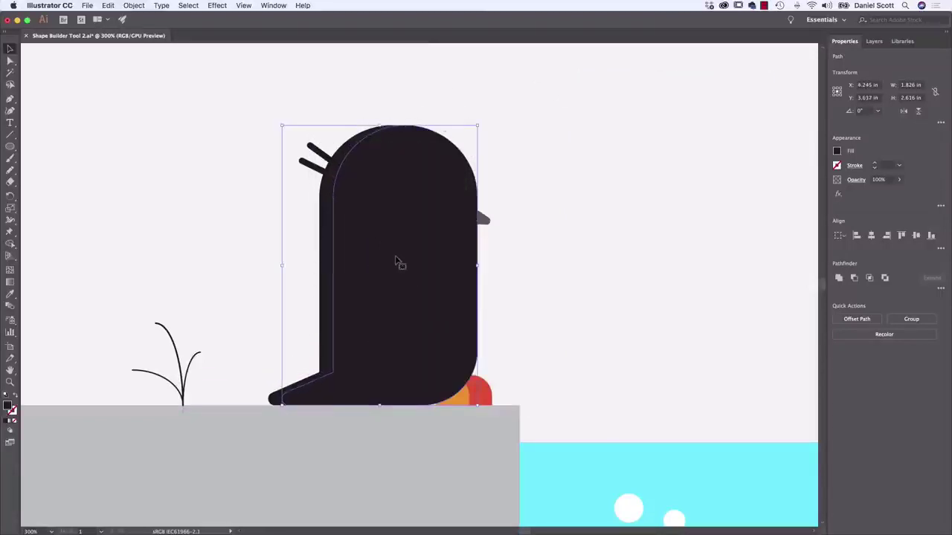
left_click_drag(399, 261, 398, 259)
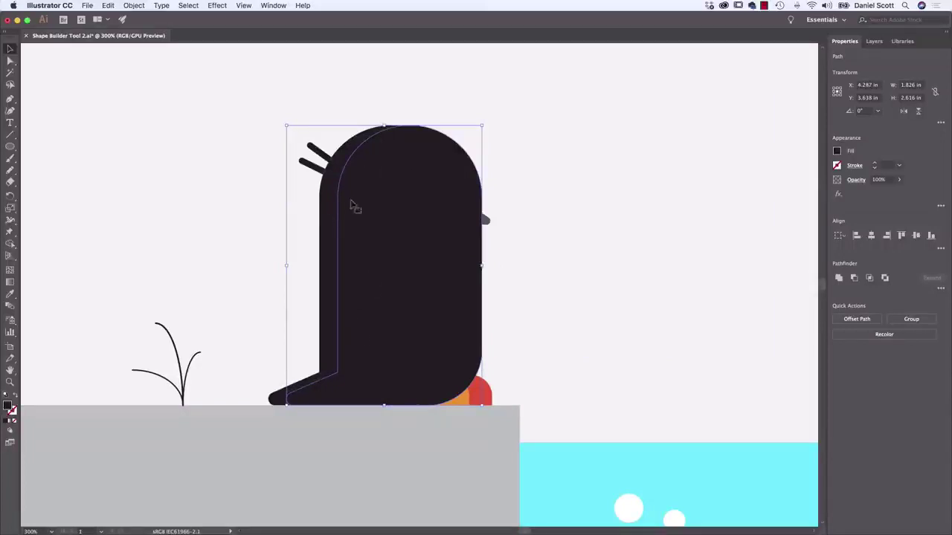
Step: Move the front body copy down about 0.055 in and select it together with the original black body
mouse_move(388, 318)
left_mouse_down()
mouse_move(393, 281)
mouse_move(390, 307)
left_mouse_up()
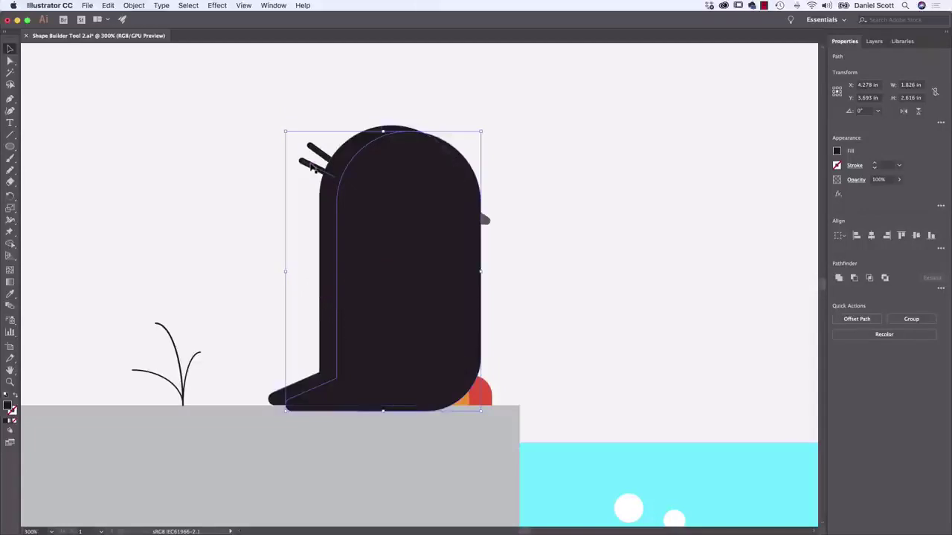
left_click(332, 276, "shift")
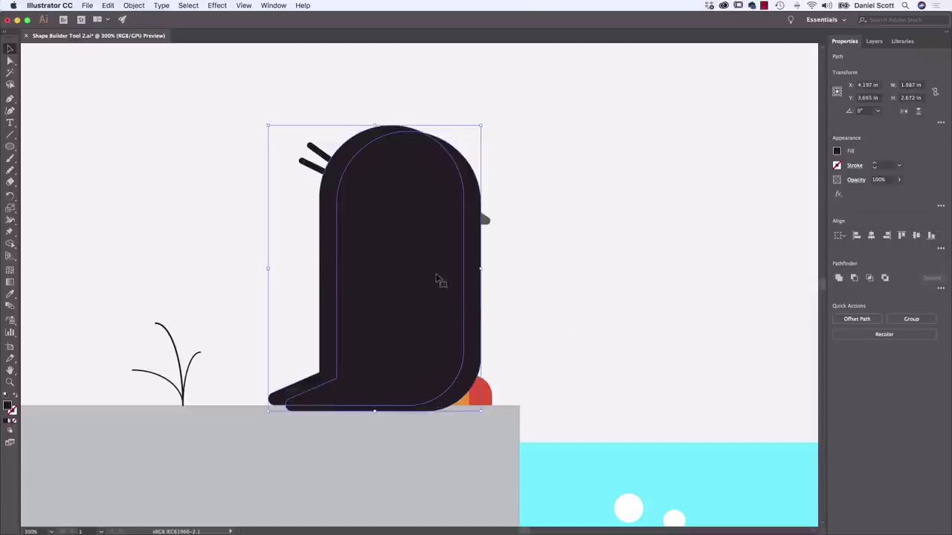
left_click_drag(384, 259, 606, 202)
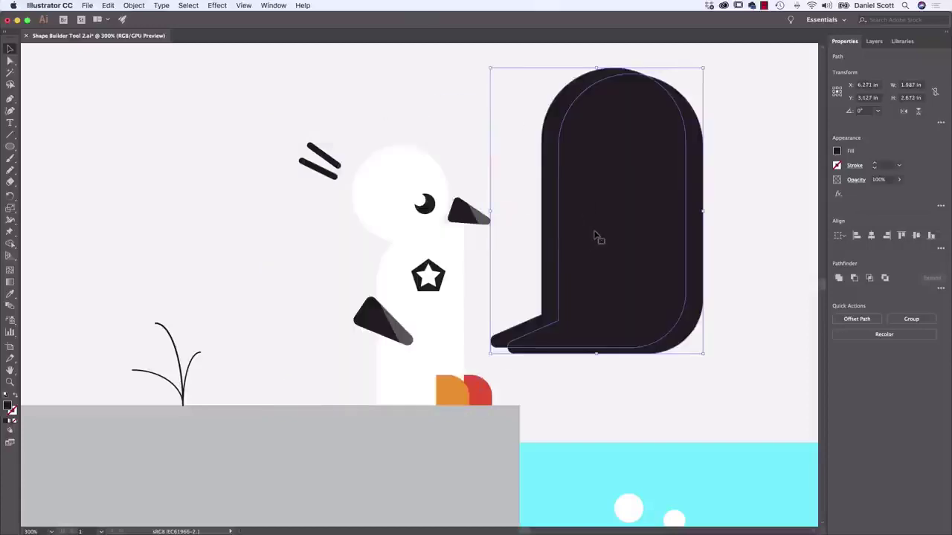
key("super+z")
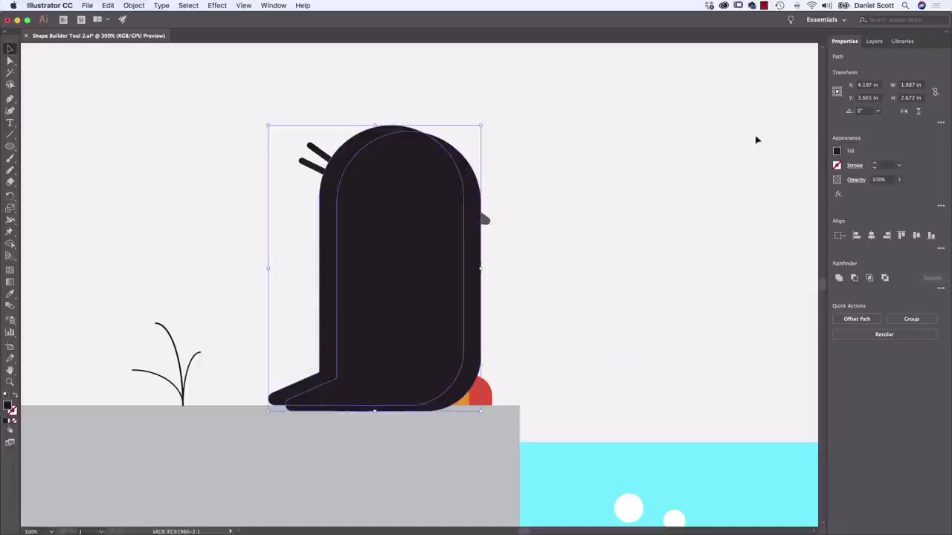
left_click(837, 153)
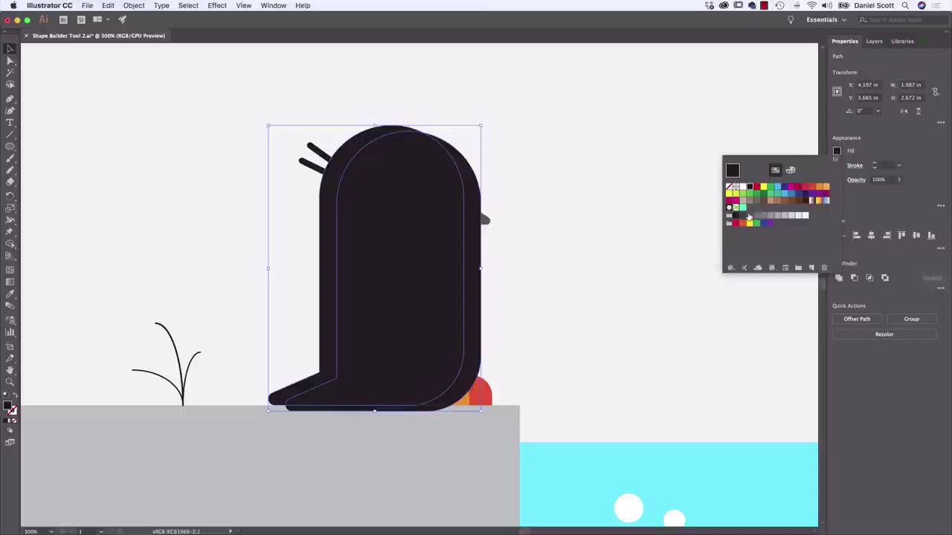
left_click(750, 216)
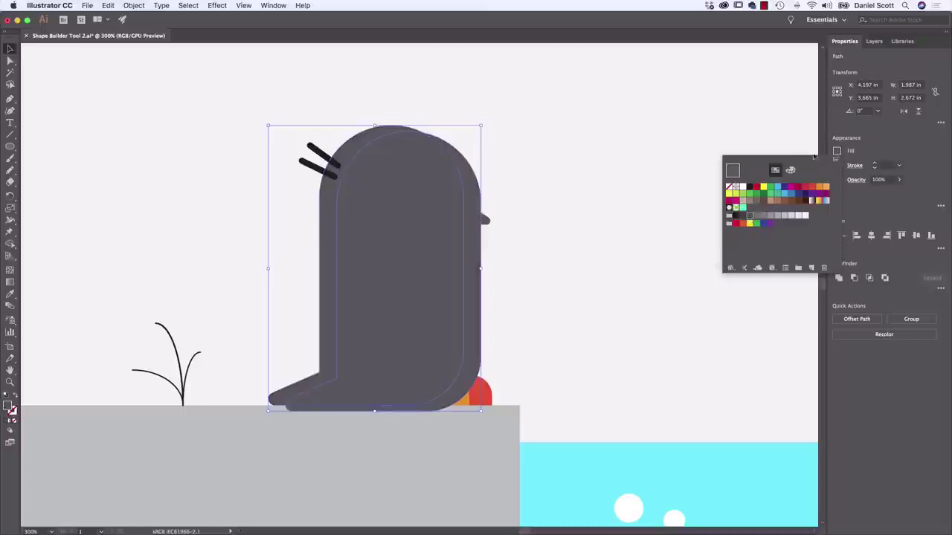
key("ctrl+z")
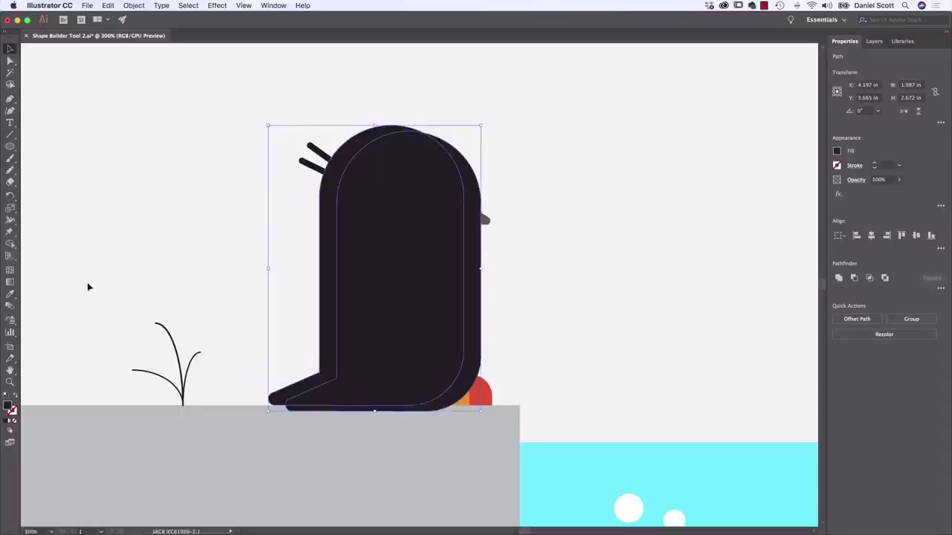
Step: Fill only the strip along the penguin's back and tail with dark grey using the Shape Builder tool
left_click(10, 244)
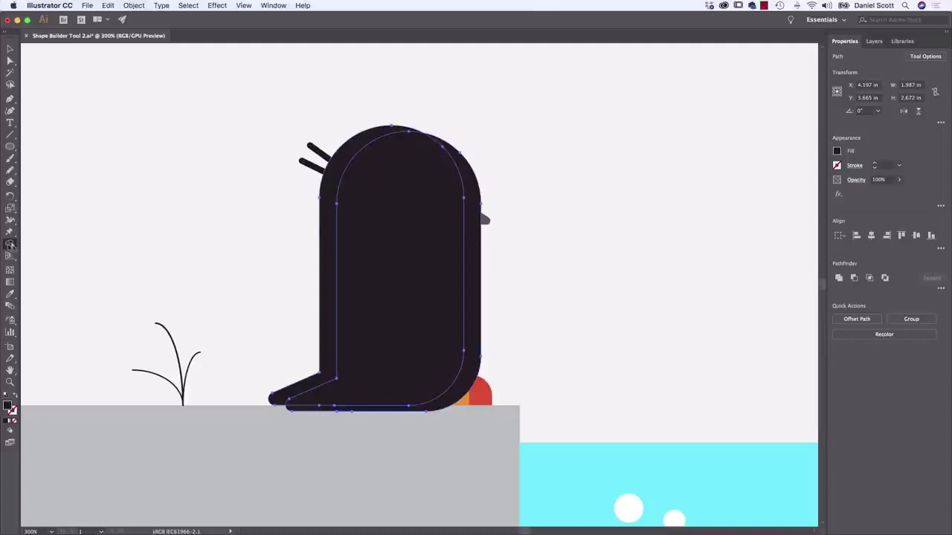
left_click(837, 152)
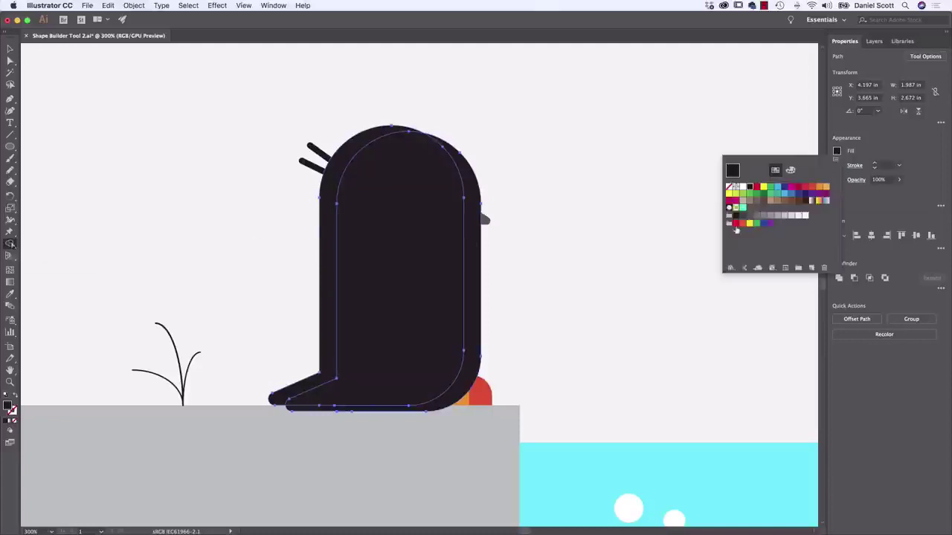
left_click(750, 215)
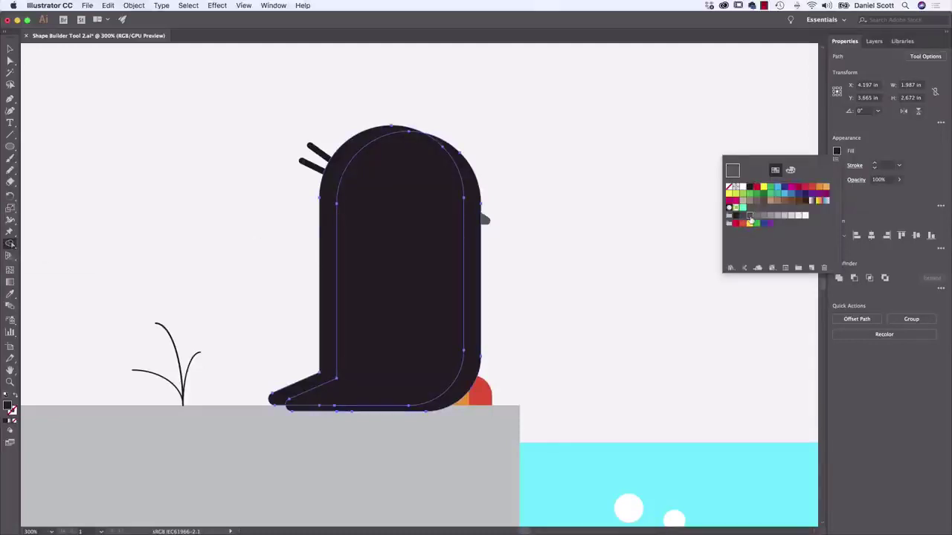
left_click(331, 261)
left_click(332, 258)
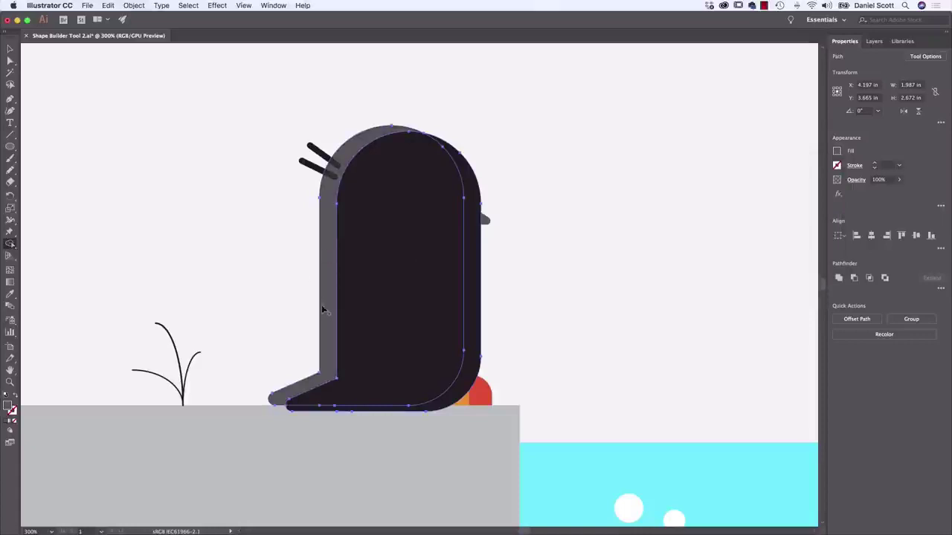
Step: Remove the remaining front copy of the black body and deselect the artwork
left_click(10, 49)
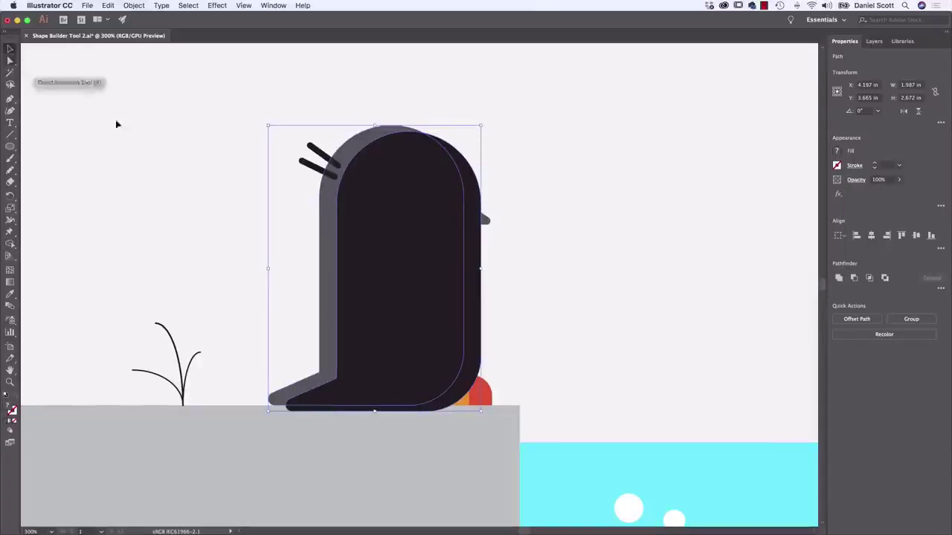
left_click(538, 242)
left_click(425, 180)
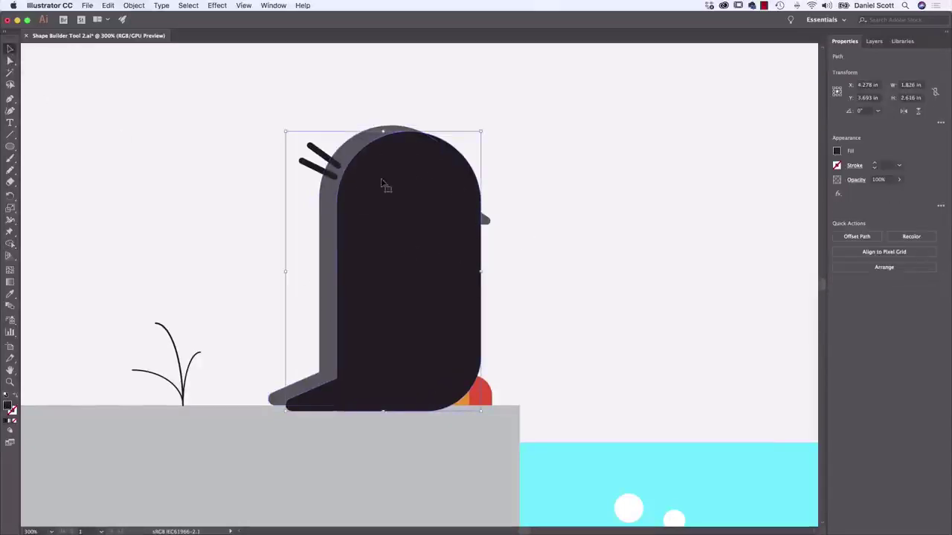
left_click_drag(383, 183, 605, 142)
key("super+z")
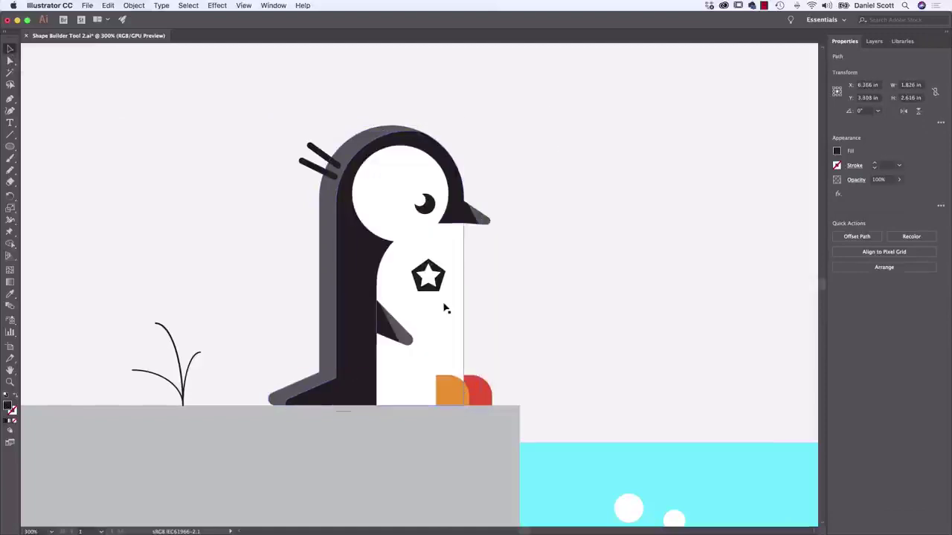
key("super+shift+a")
Step: Change the fill of the strip along the penguin's back to a darker grey
left_click(323, 305)
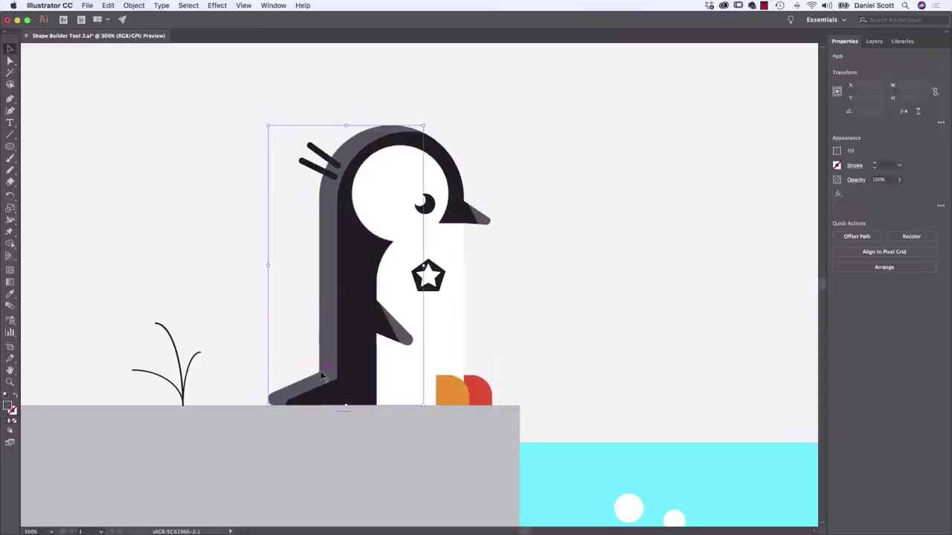
left_click(838, 151)
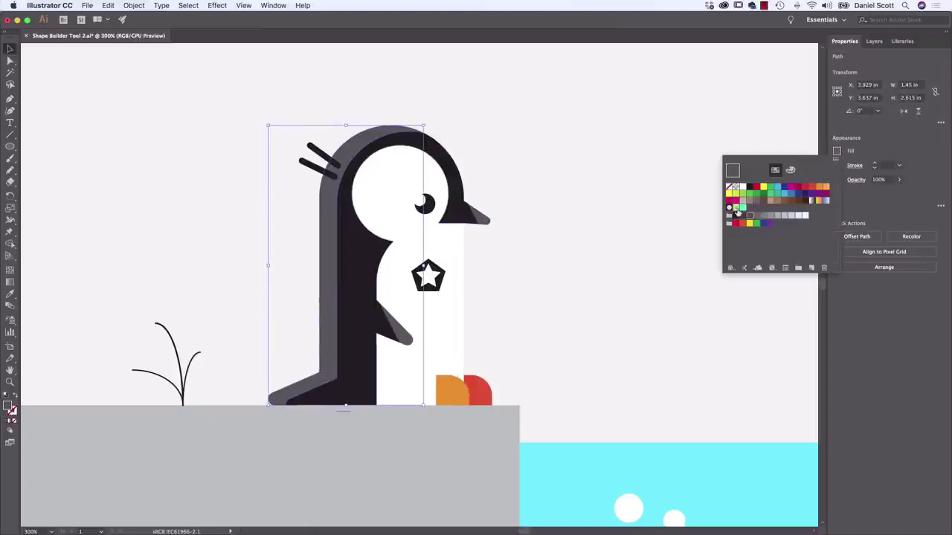
left_click(746, 218)
left_click(595, 244)
Step: Delete the tiny leftover path just below the penguin's body on the grey ground
left_click(594, 246)
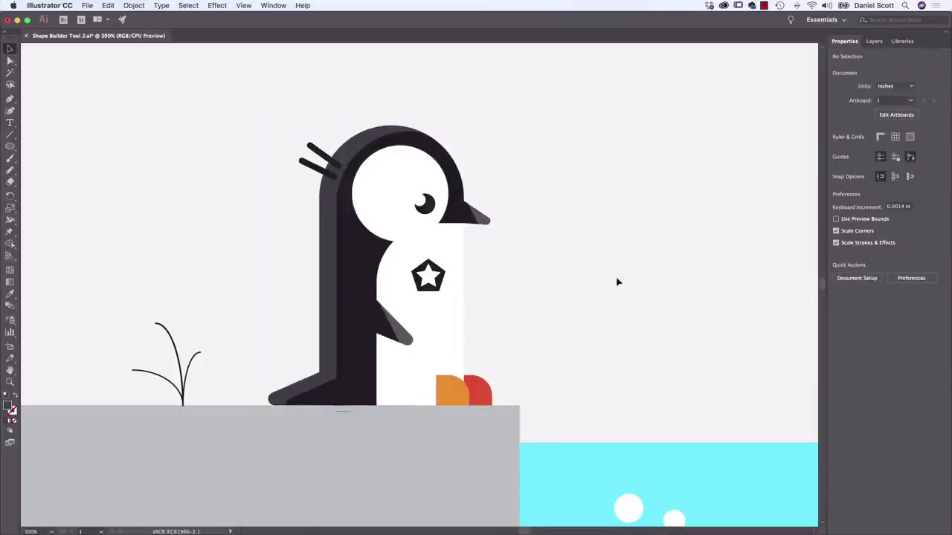
left_click(344, 413)
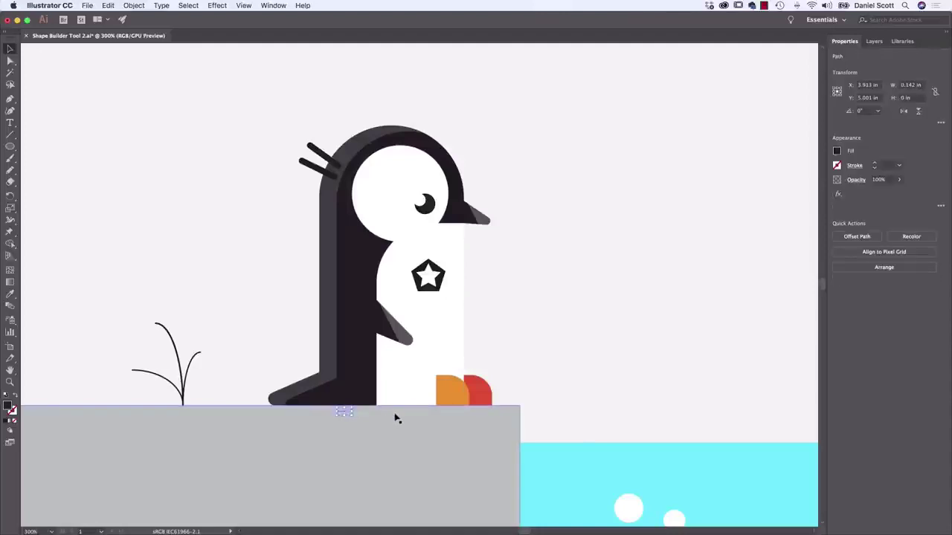
key("Delete")
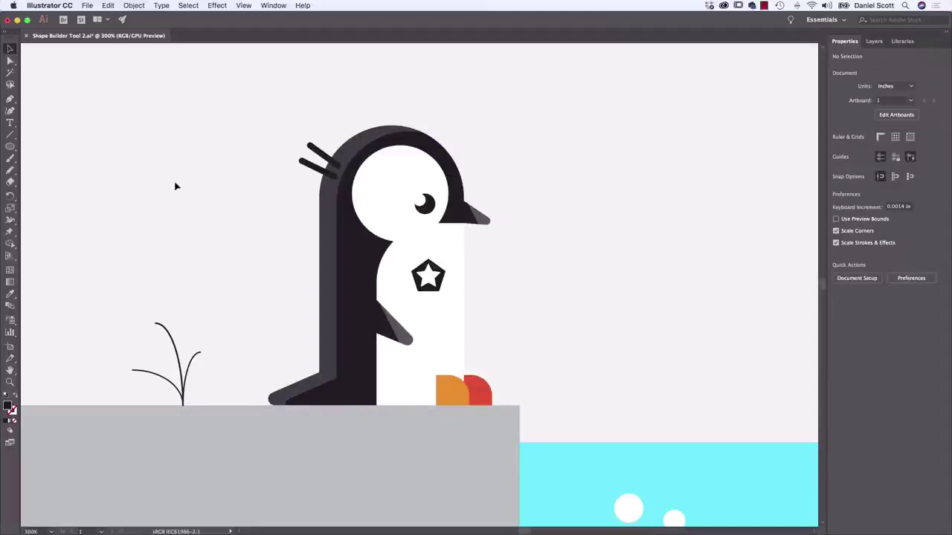
Step: Try moving the black body and the grey back strip as whole objects with the Selection tool, undoing each move
left_click(334, 392)
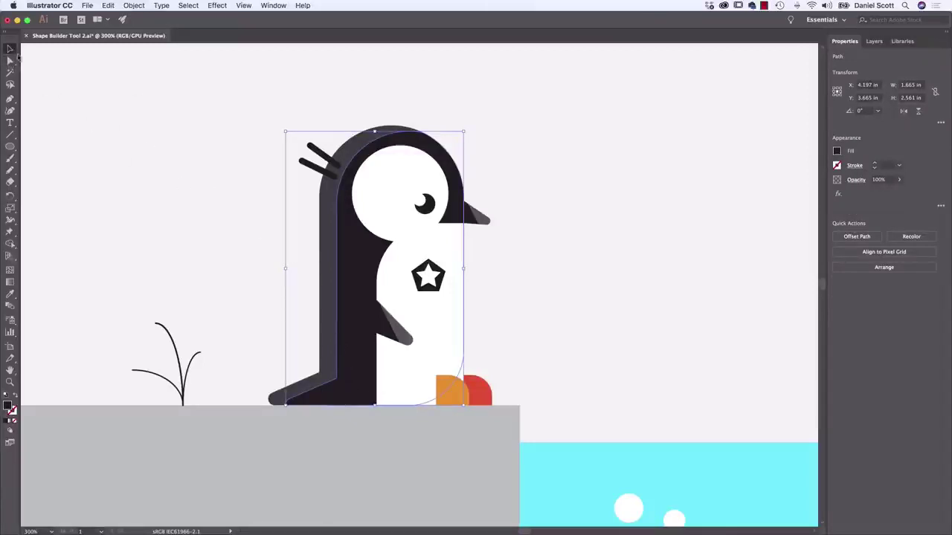
left_click(10, 61)
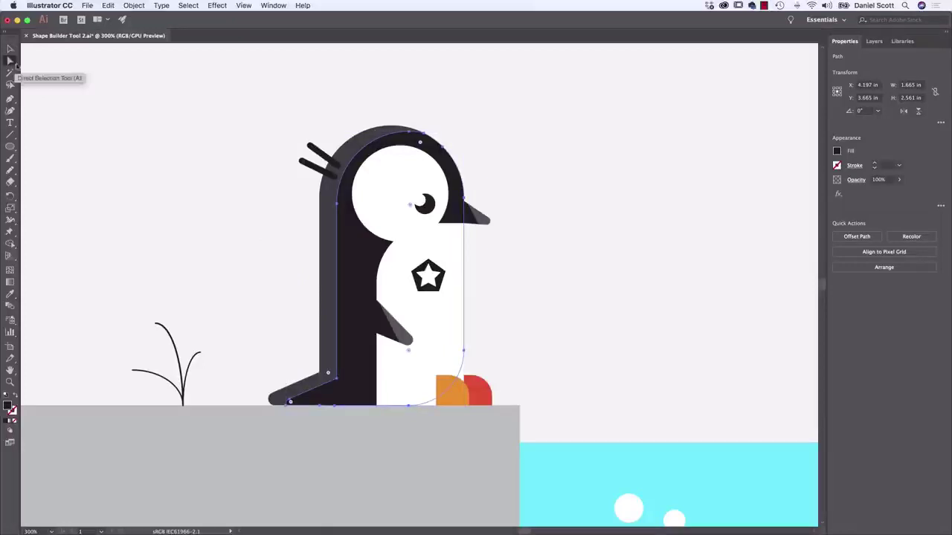
left_click(9, 49)
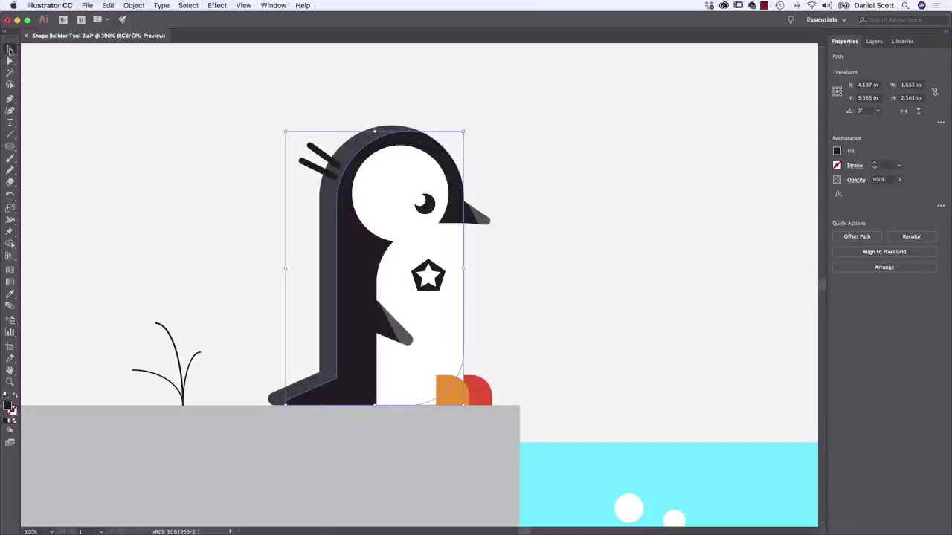
left_click_drag(318, 293, 216, 206)
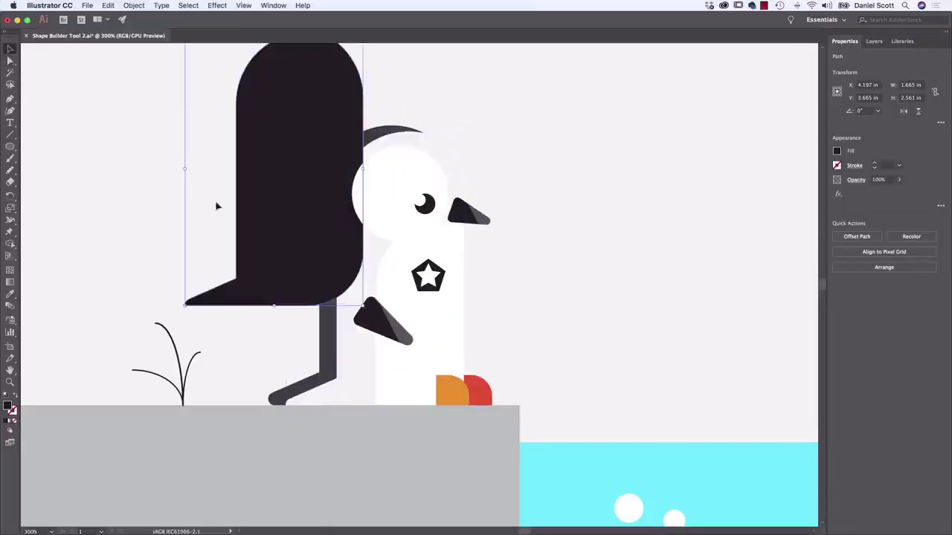
key("super+z")
left_click_drag(324, 302, 161, 156)
key("super+z")
Step: Try moving the whole white face-and-belly shape aside with the Selection tool, and undo the move
left_click(9, 61)
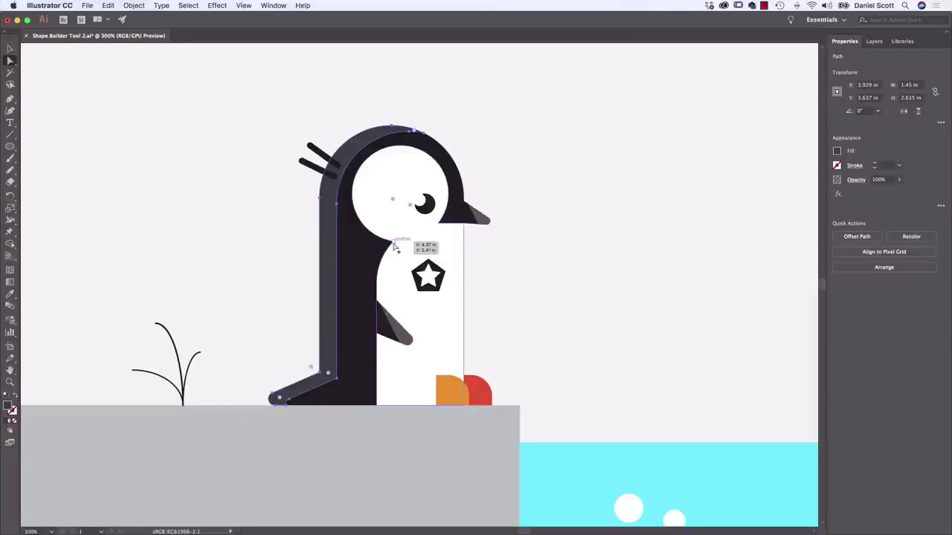
key("v")
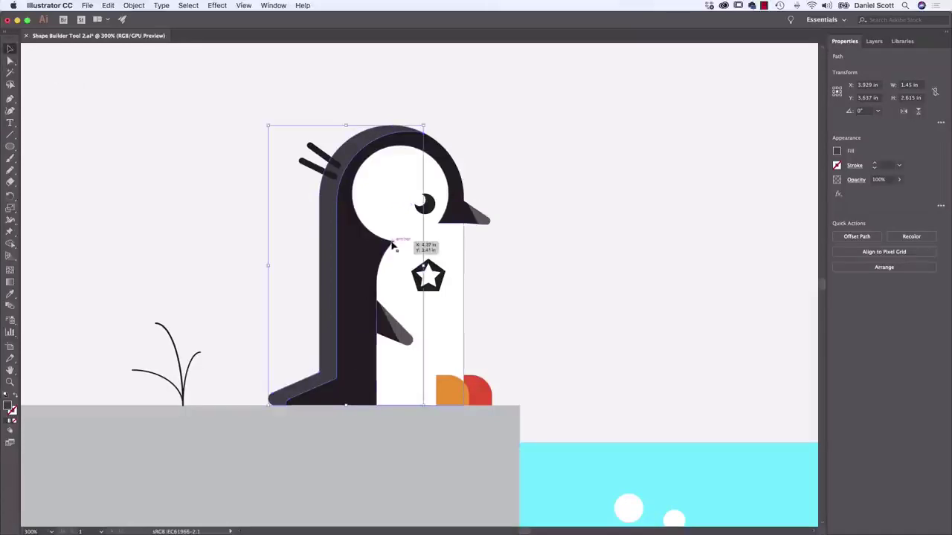
left_click_drag(394, 247, 533, 255)
key("super+z")
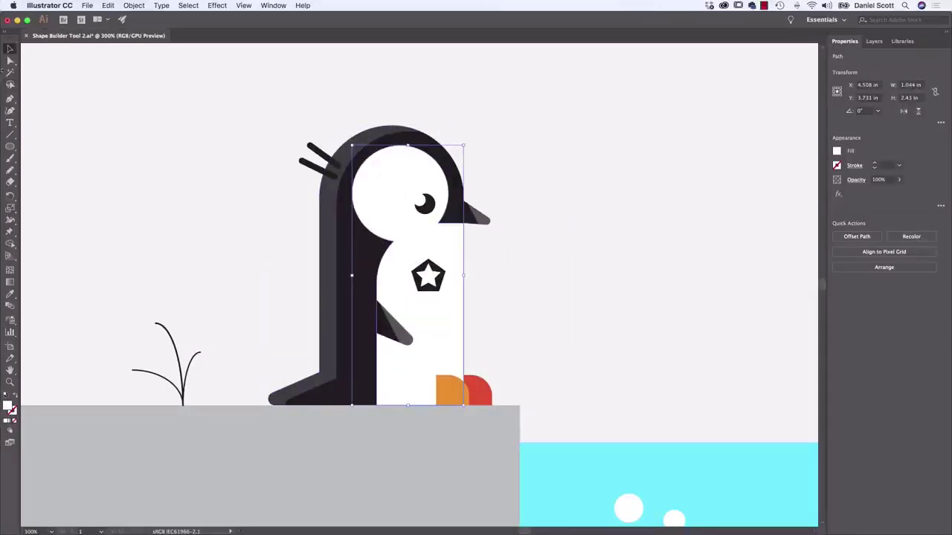
Step: Try moving the white shape's neck anchor point up into the face with the Direct Selection tool, and undo it
left_click(9, 60)
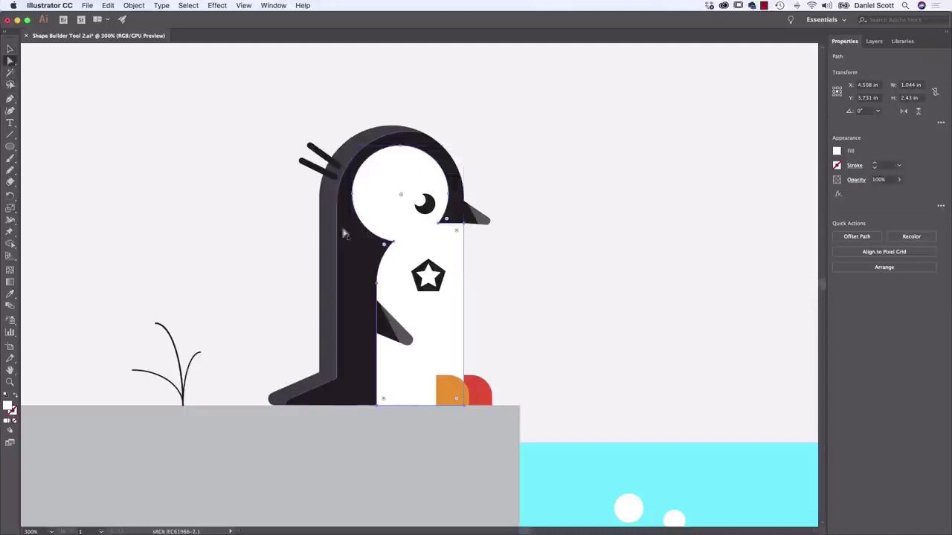
left_click(393, 243)
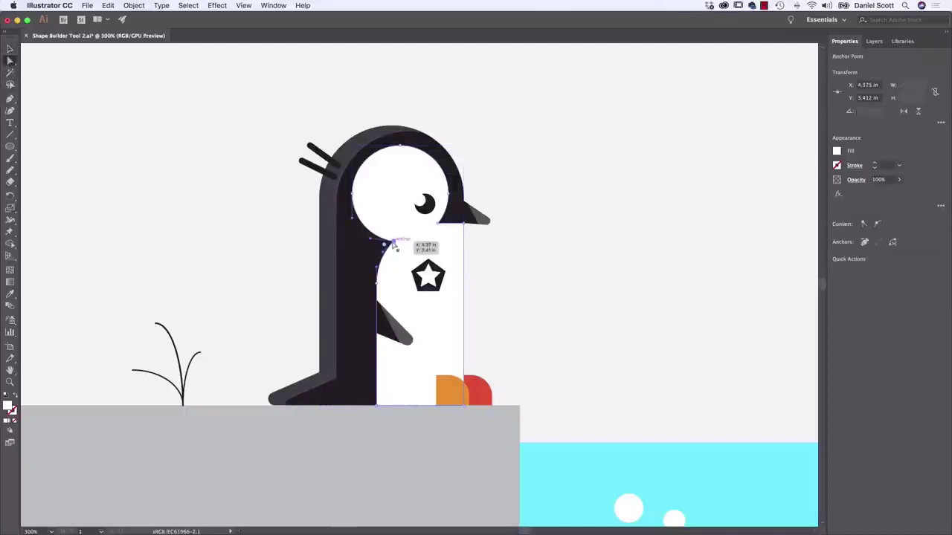
left_click_drag(393, 244, 393, 195)
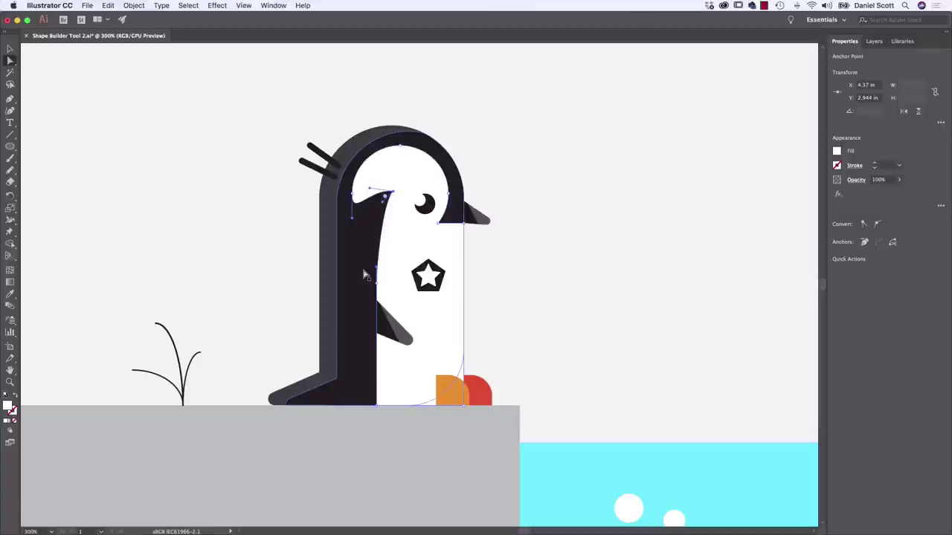
key("super+z")
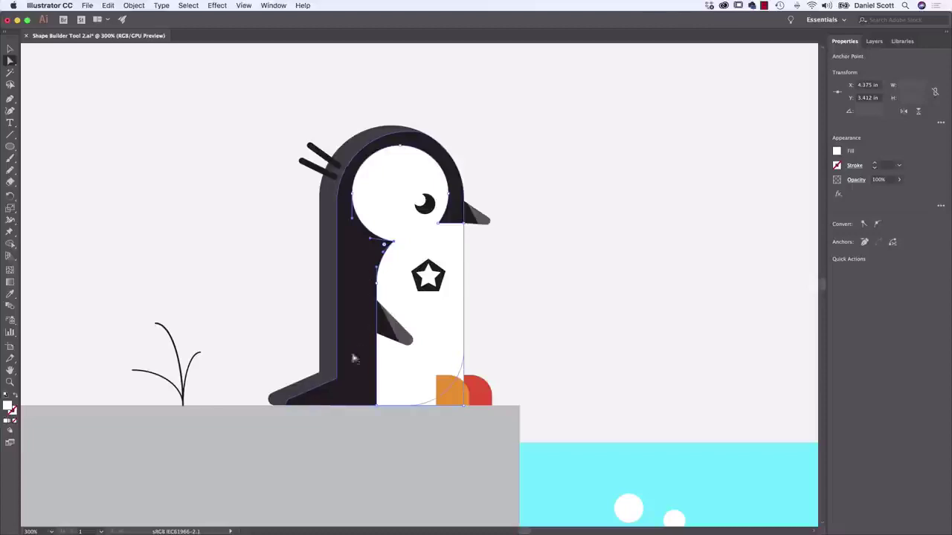
Step: Round the corner where the back meets the tail on both the black body and the dark grey strip
left_click(337, 381)
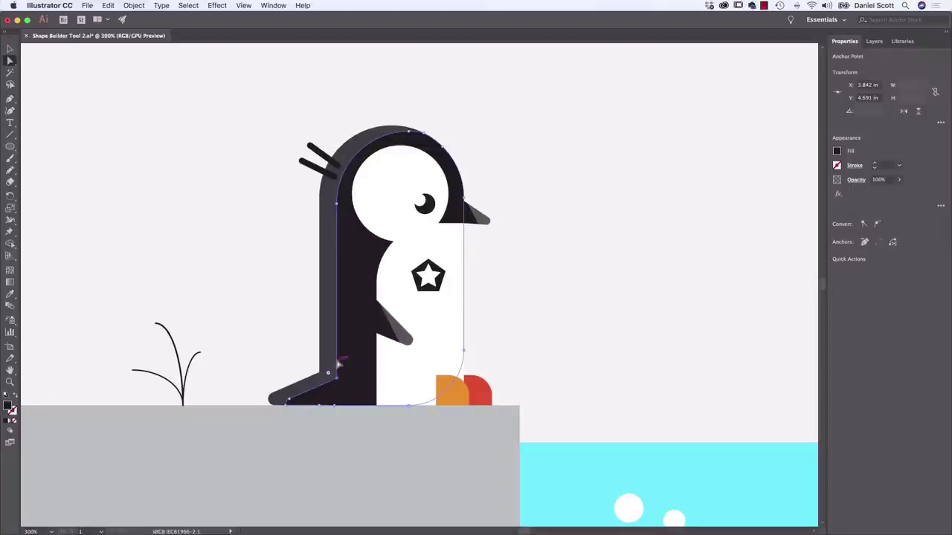
left_click_drag(327, 373, 301, 361)
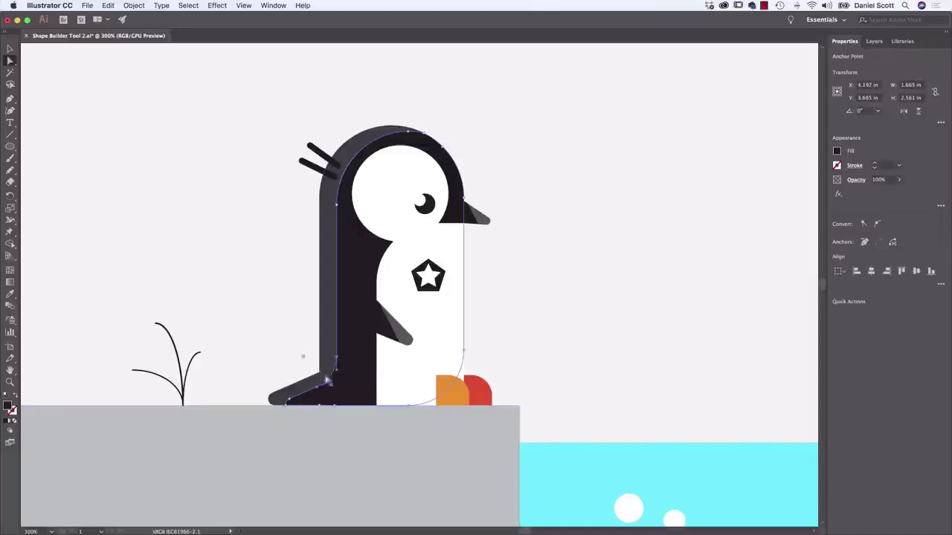
left_click(321, 377)
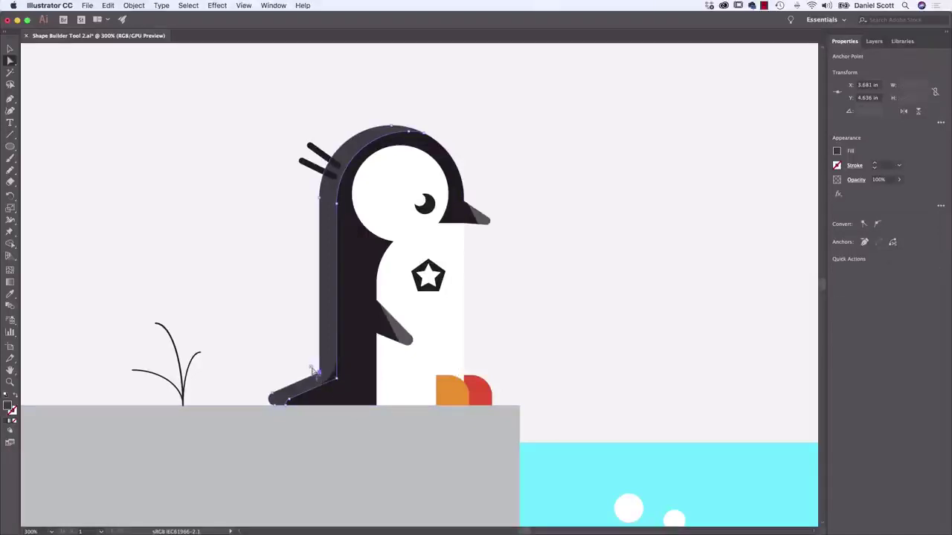
left_click_drag(321, 376, 292, 361)
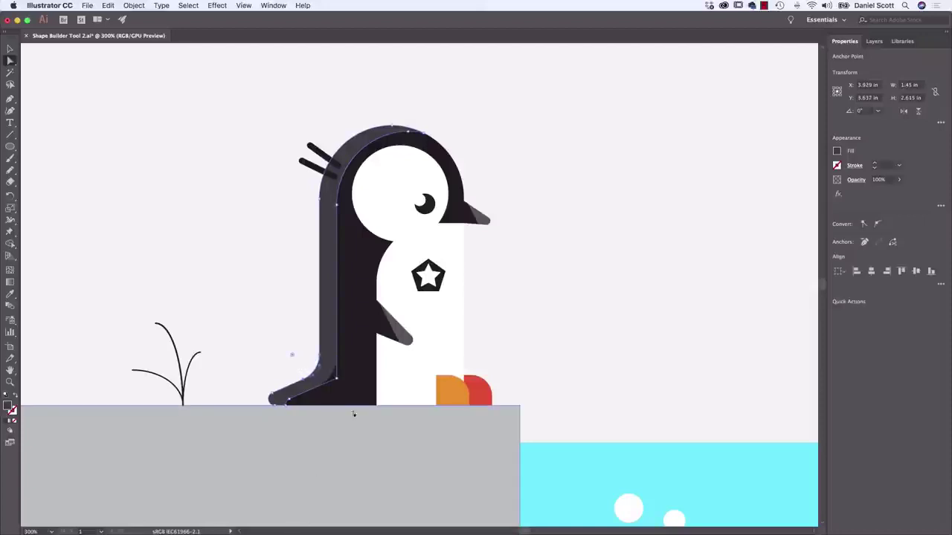
Step: Round the white shape's pointed corner beneath the face, beside the base of the beak, with the Direct Selection tool
left_click(447, 220)
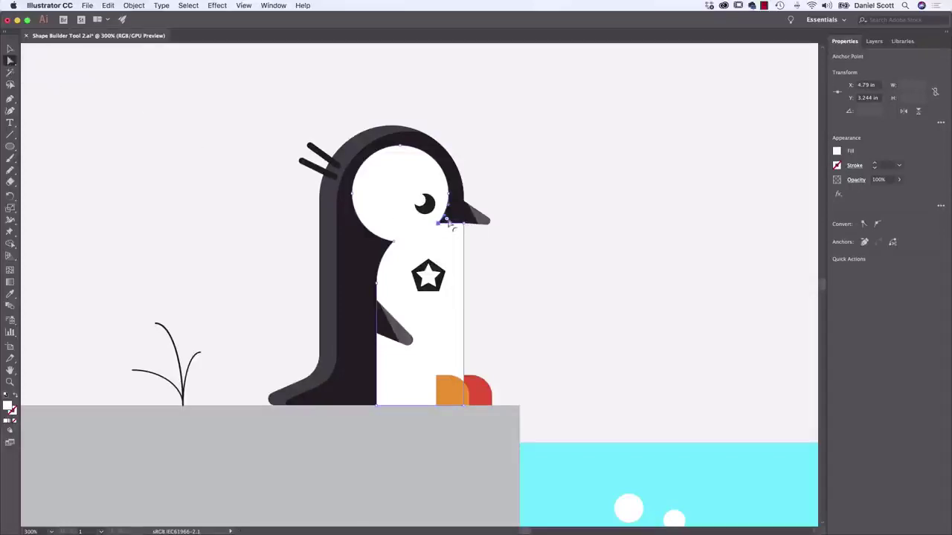
key("super+equal")
key("super+equal")
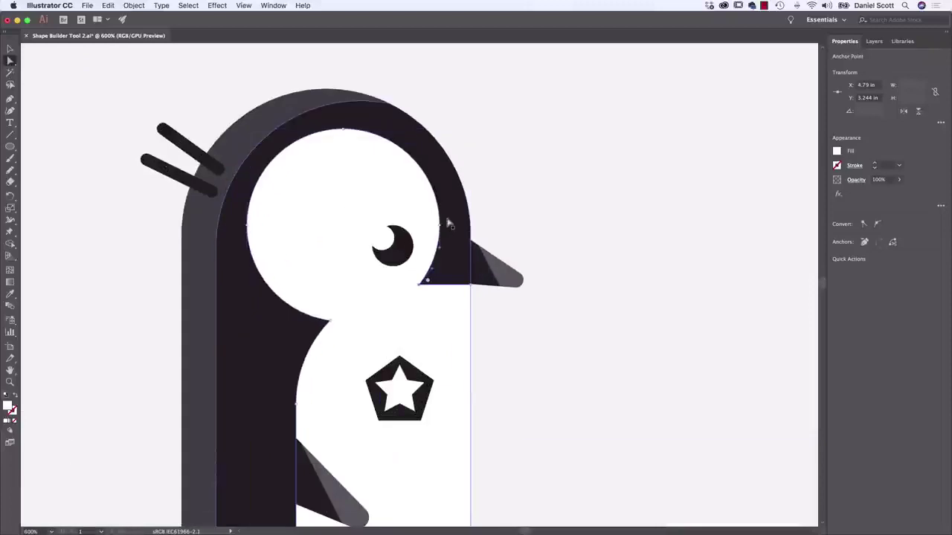
left_click_drag(432, 277, 437, 273)
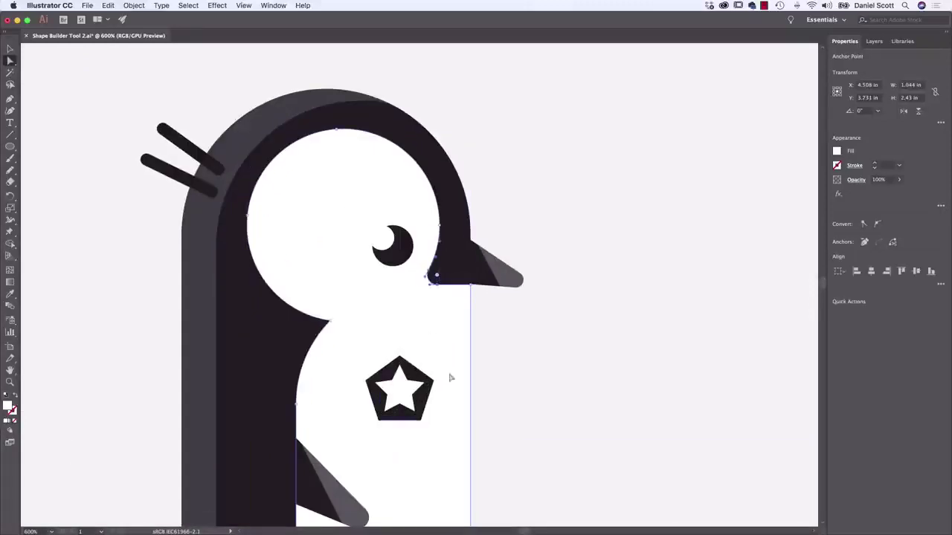
Step: Slightly round the white shape's neck corner where the face meets the belly, and deselect the shape
left_click(325, 322)
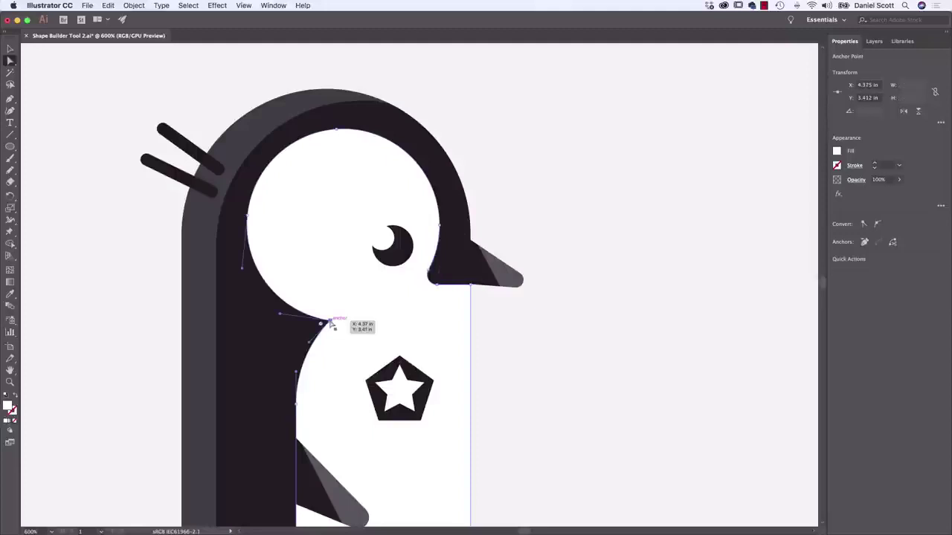
left_click_drag(331, 329, 317, 328)
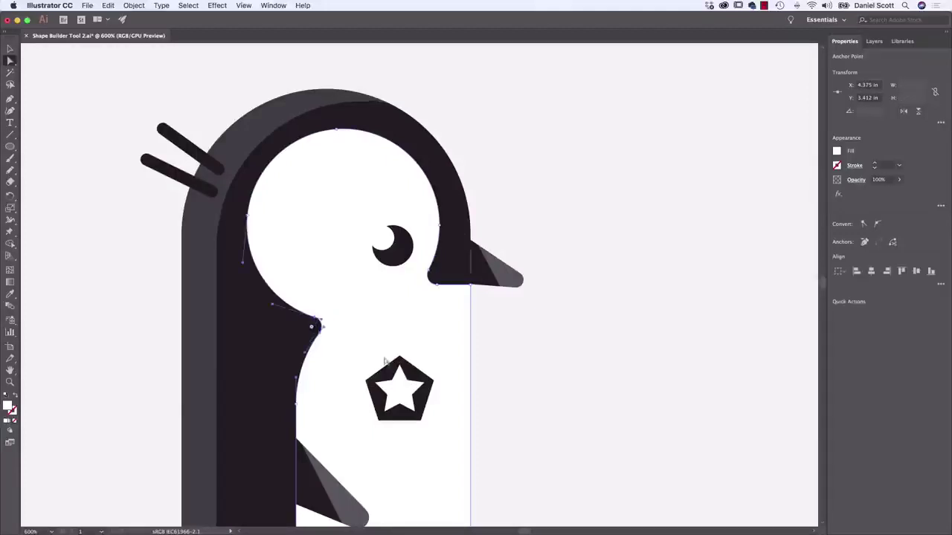
left_click(617, 378)
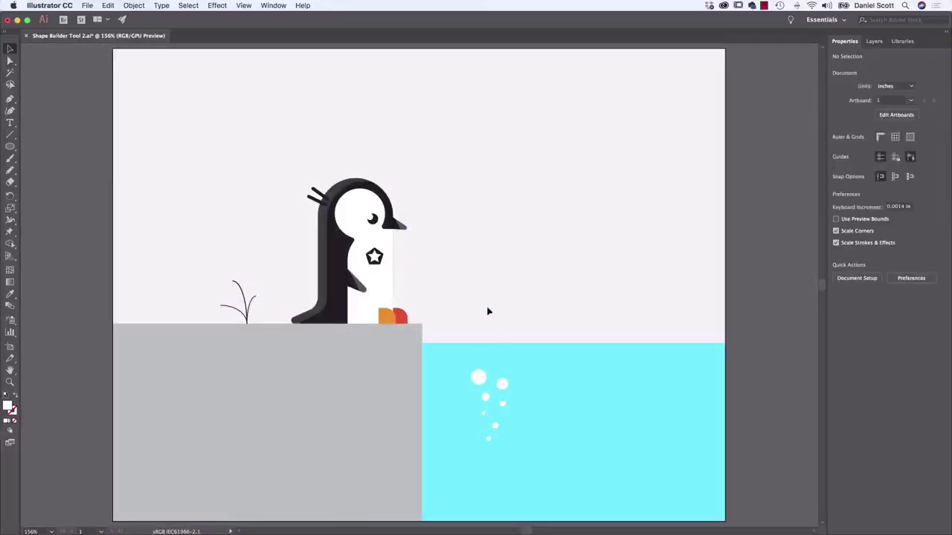
Step: Draw a slanted line about 0.79 in wide and 3.21 in tall across the water near the cliff, and select it together with the water
left_click(10, 135)
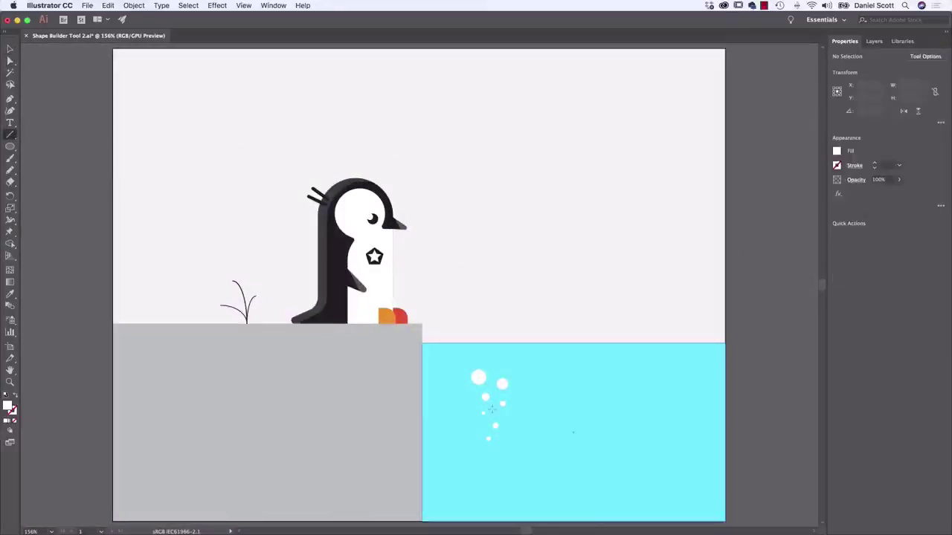
left_click_drag(430, 343, 475, 521)
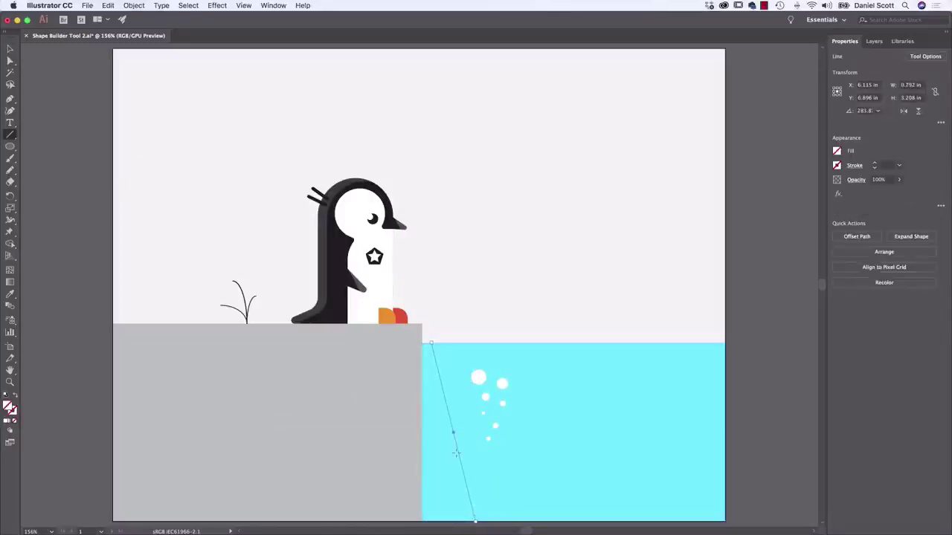
key("v")
left_click(451, 459, "shift")
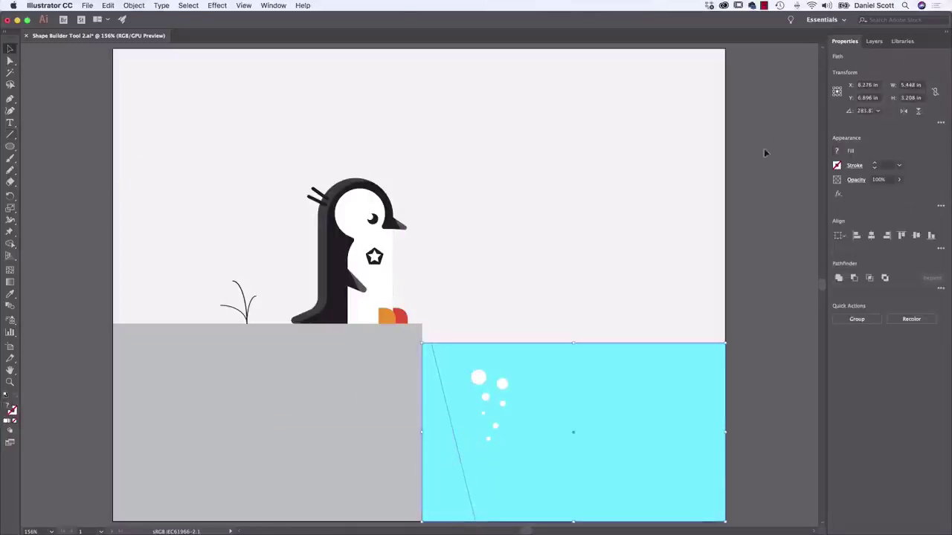
Step: Try a medium blue fill on the selected water and line, and undo it
left_click(839, 151)
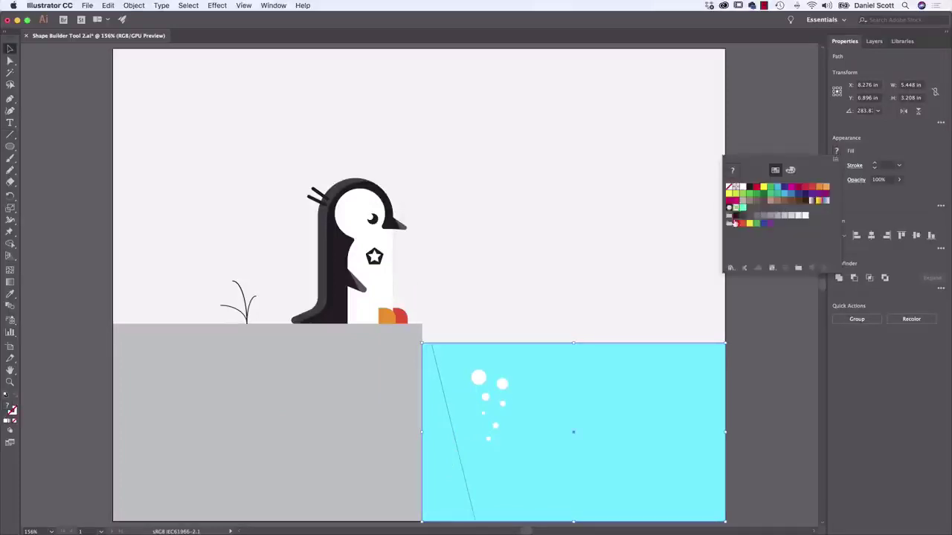
left_click(791, 199)
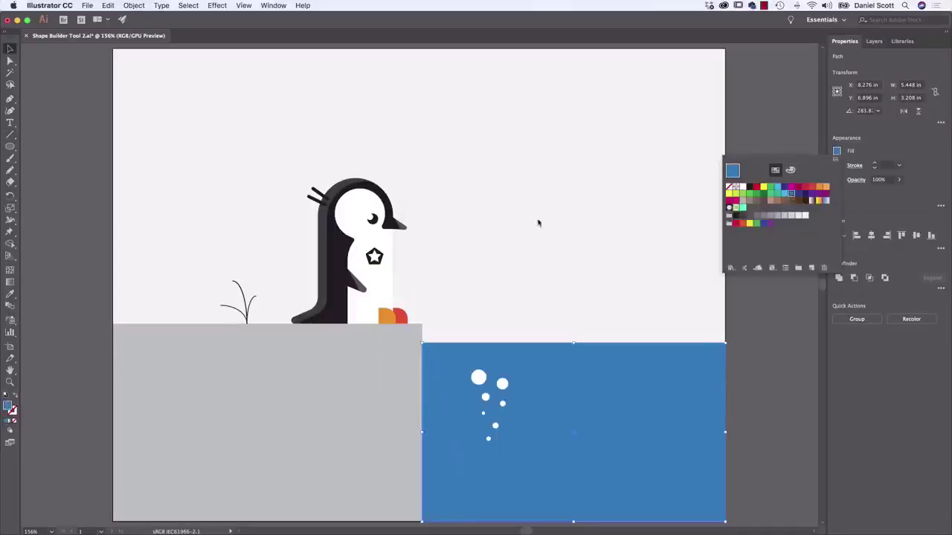
key("super+z")
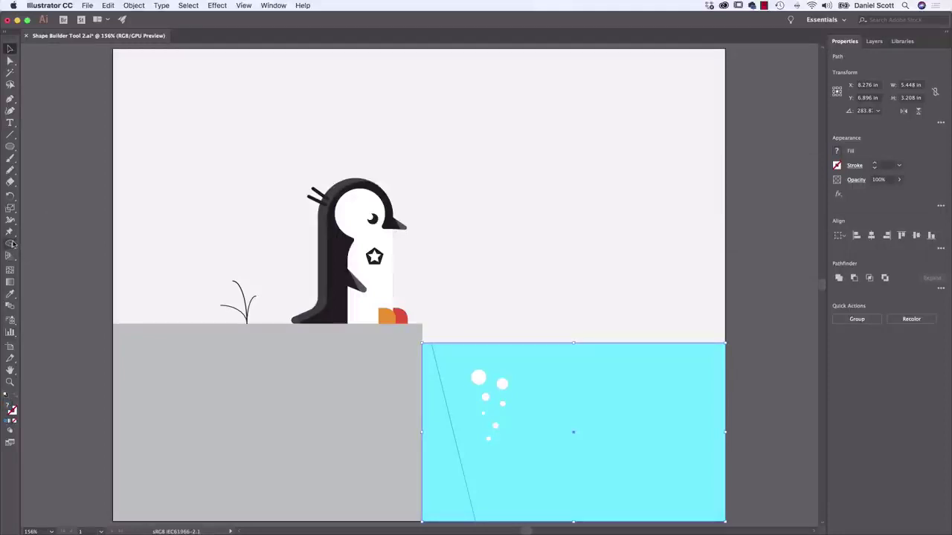
Step: Fill the water section between the cliff and the slanted line with a darker sky blue using Shape Builder, and deselect
left_click(10, 244)
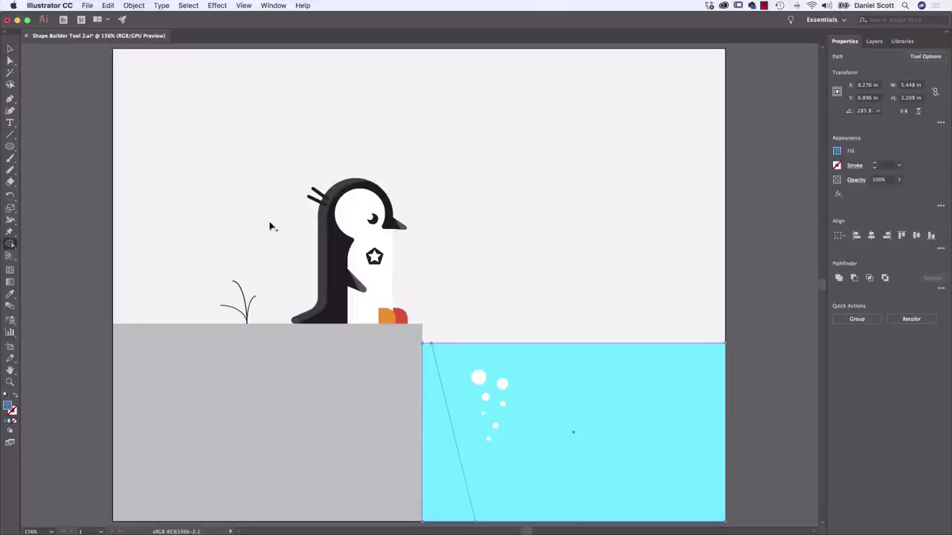
left_click(837, 152)
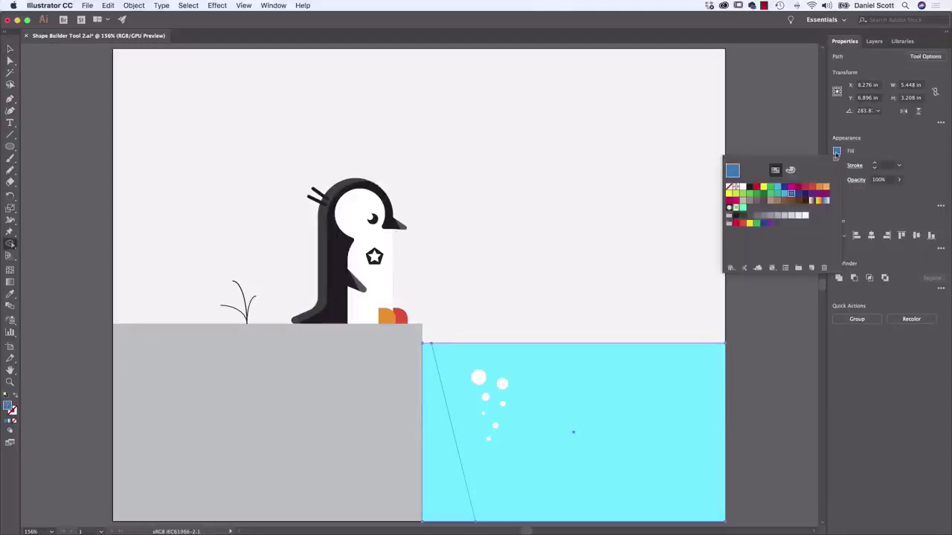
left_click(784, 195)
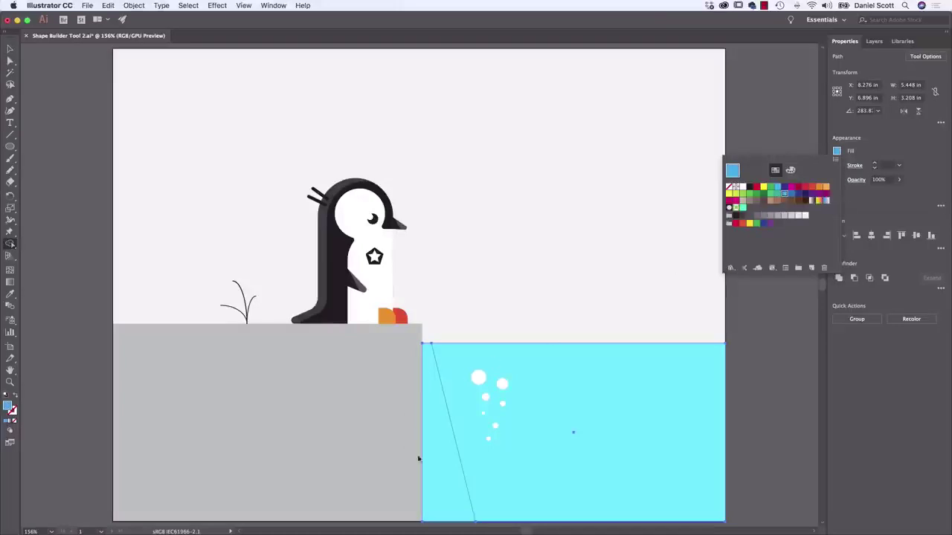
left_click(439, 459)
left_click(448, 460)
left_click(10, 49)
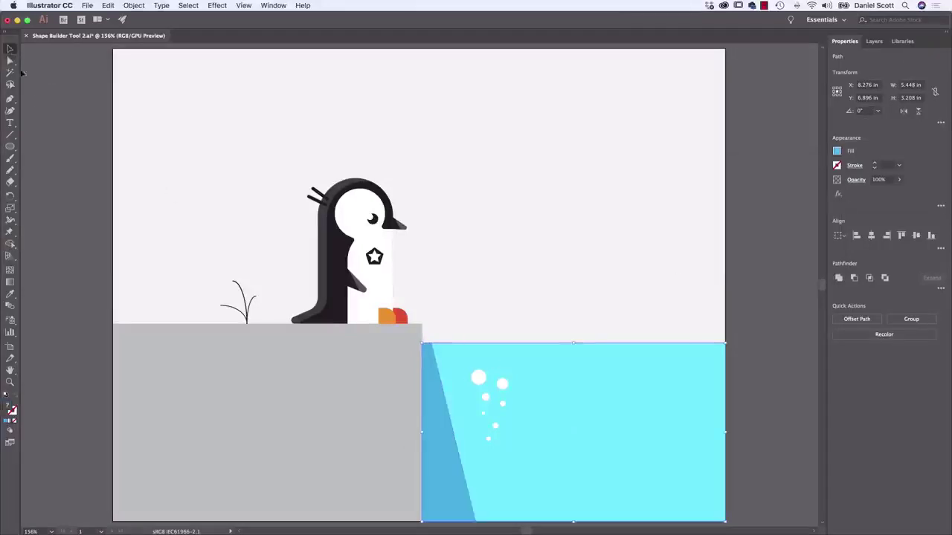
left_click(645, 199)
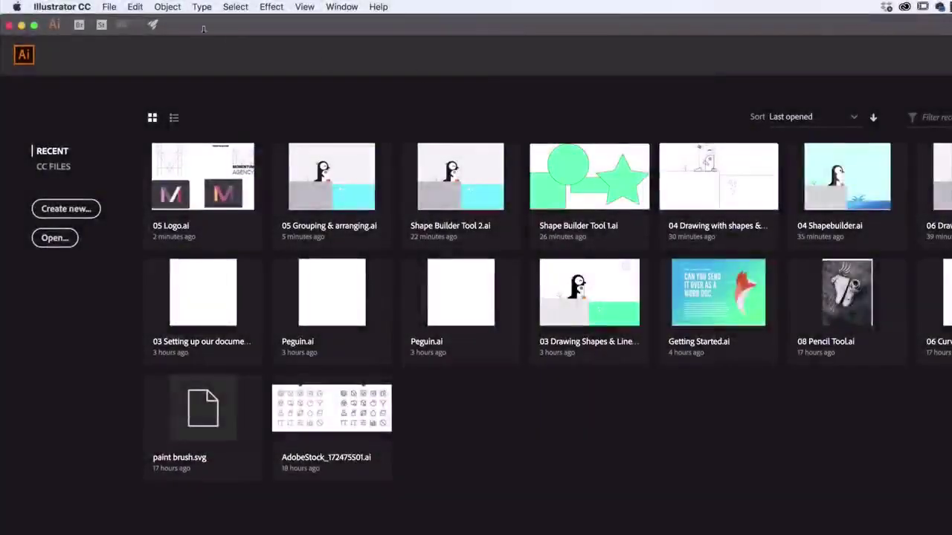
Step: Create a new document from the Letter print preset in landscape orientation with RGB colour mode
left_click(119, 6)
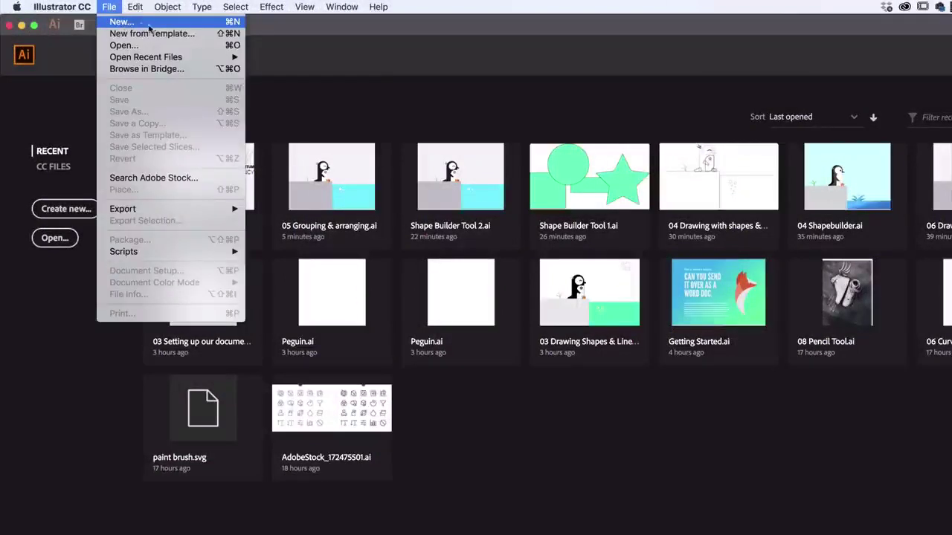
left_click(138, 25)
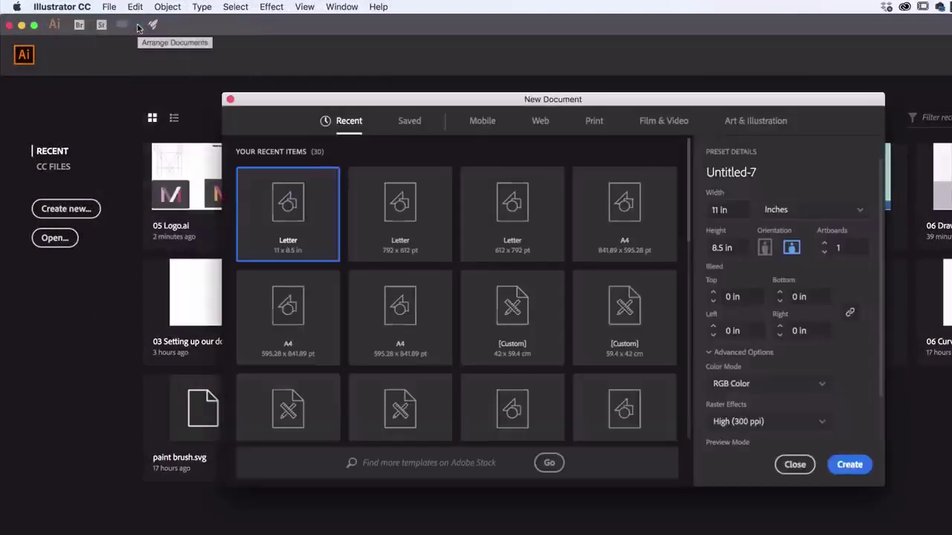
left_click(594, 121)
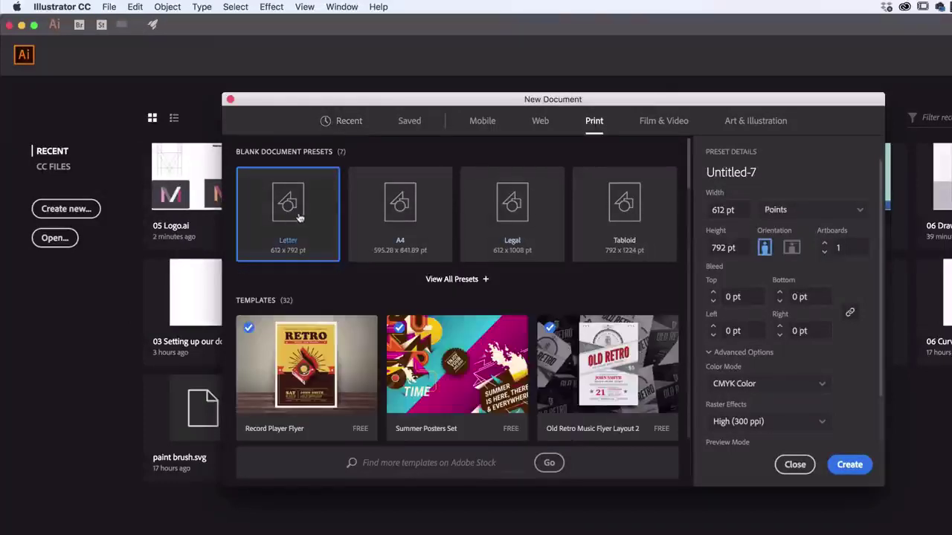
left_click(793, 249)
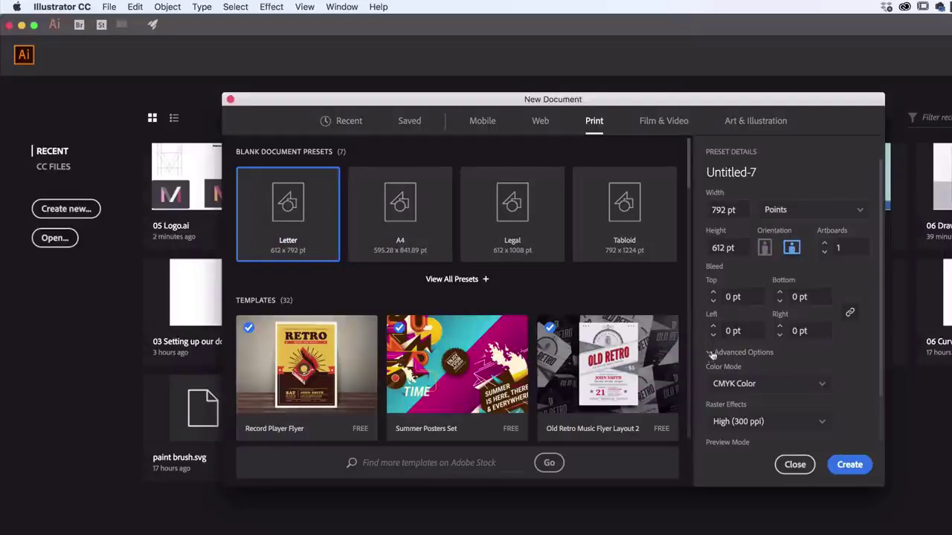
left_click(710, 356)
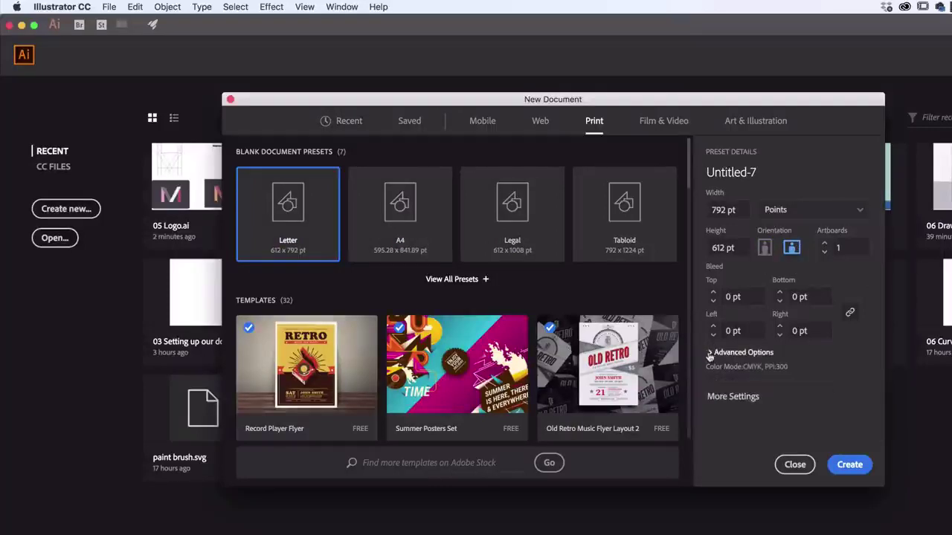
left_click(736, 328)
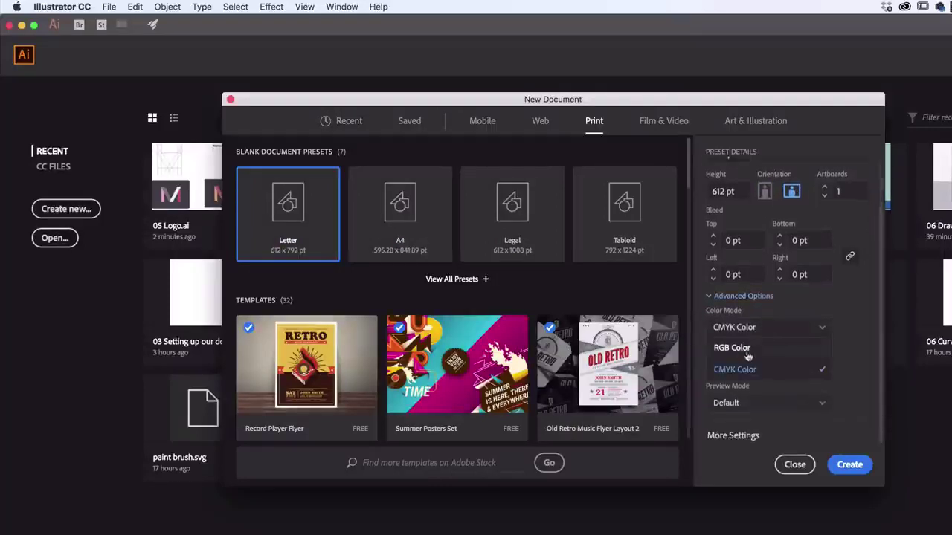
left_click(732, 346)
left_click(850, 466)
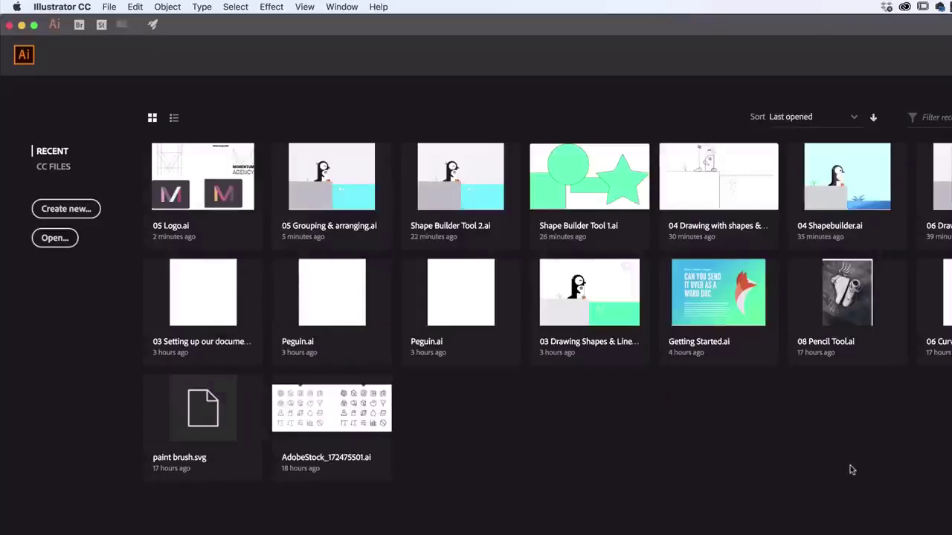
Step: Start saving the new document and choose the Class Files folder on the Desktop as its location
key("super+s")
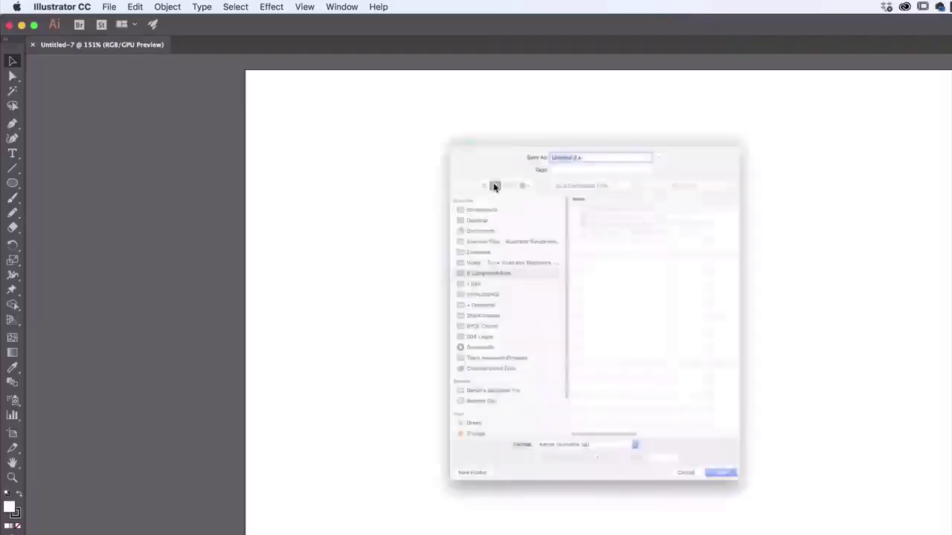
key("Escape")
left_click(110, 6)
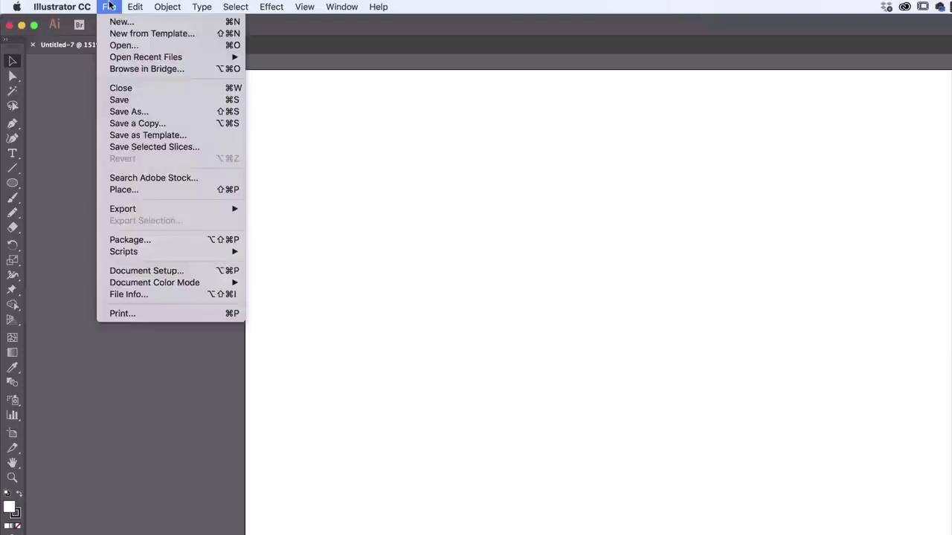
left_click(229, 102)
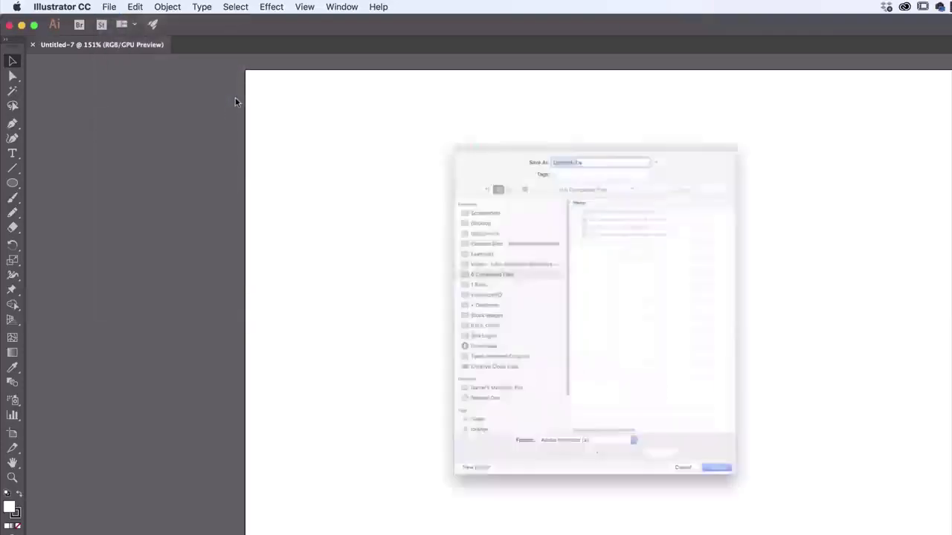
left_click(421, 177)
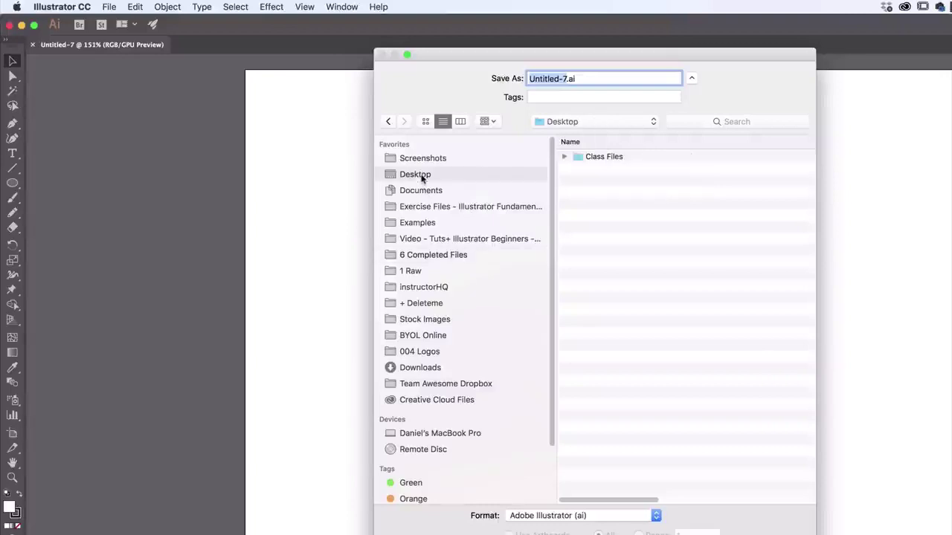
double_click(606, 157)
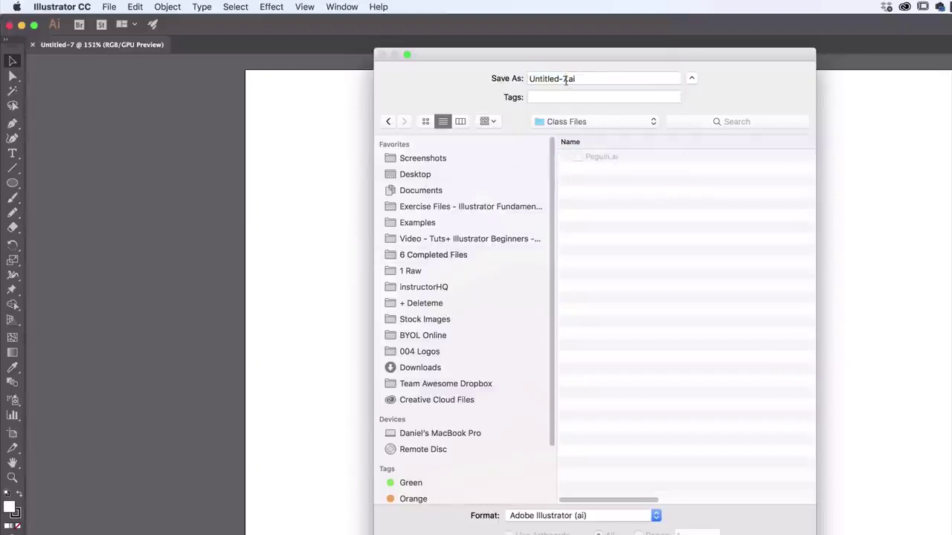
Step: Name the file M Logo V1 and save it in Adobe Illustrator format with the default Illustrator CC options
type("M Logo")
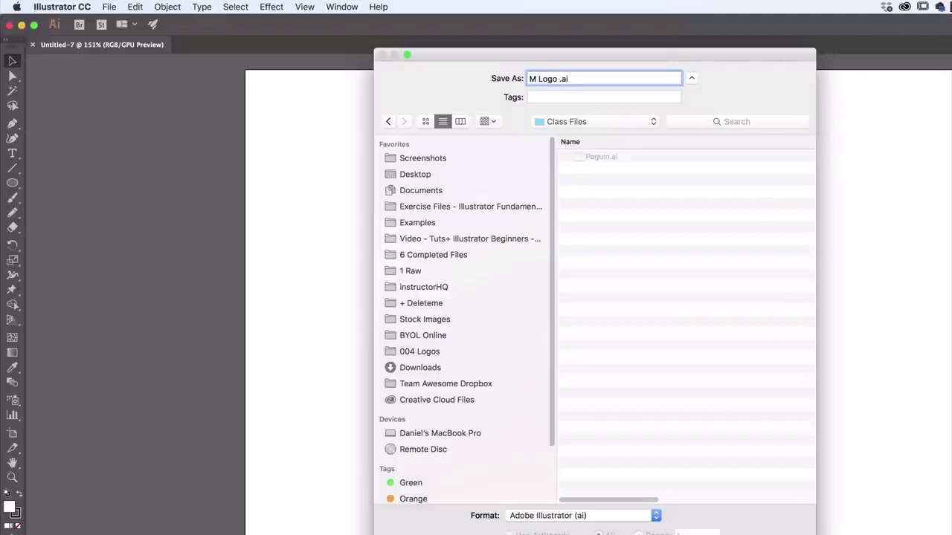
type(" V1")
key("BackSpace")
type("2")
key("BackSpace")
type("3")
key("BackSpace")
type("1")
type("V1")
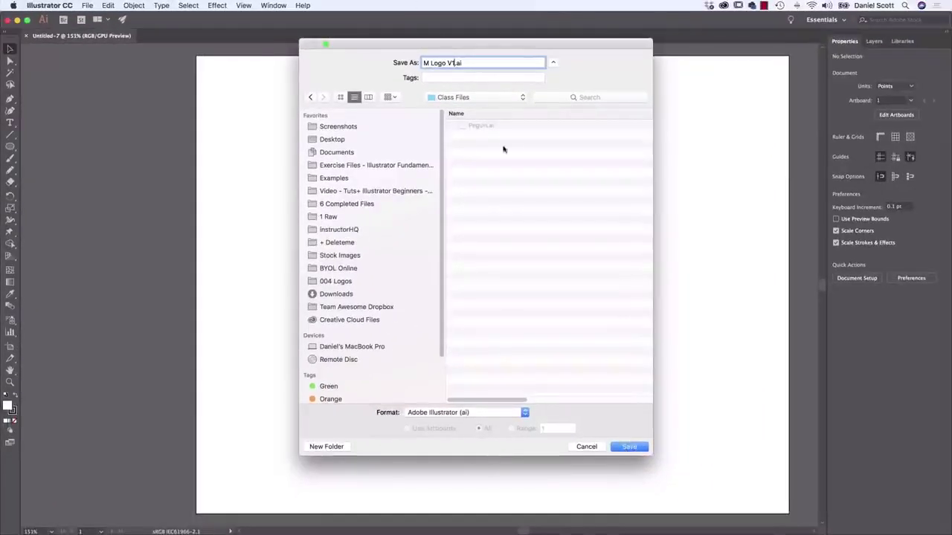
left_click(633, 447)
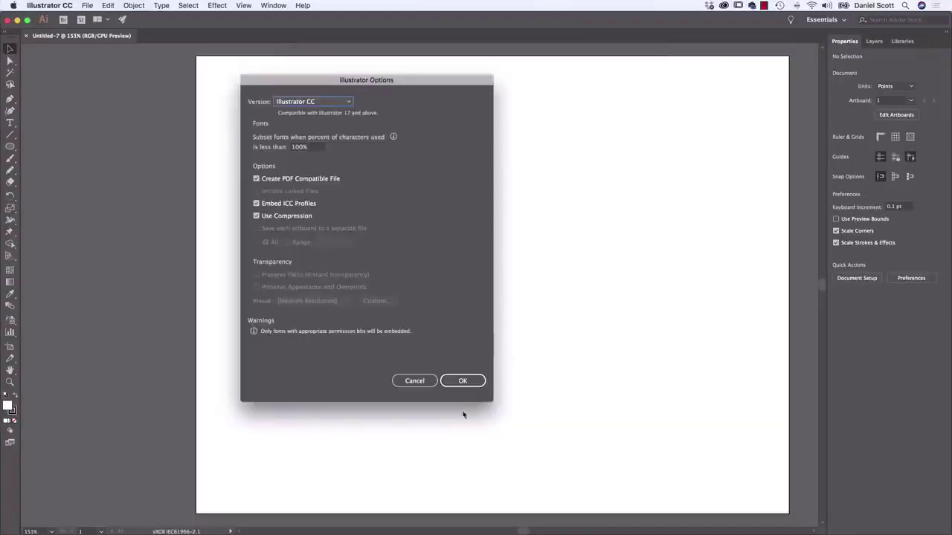
left_click(471, 382)
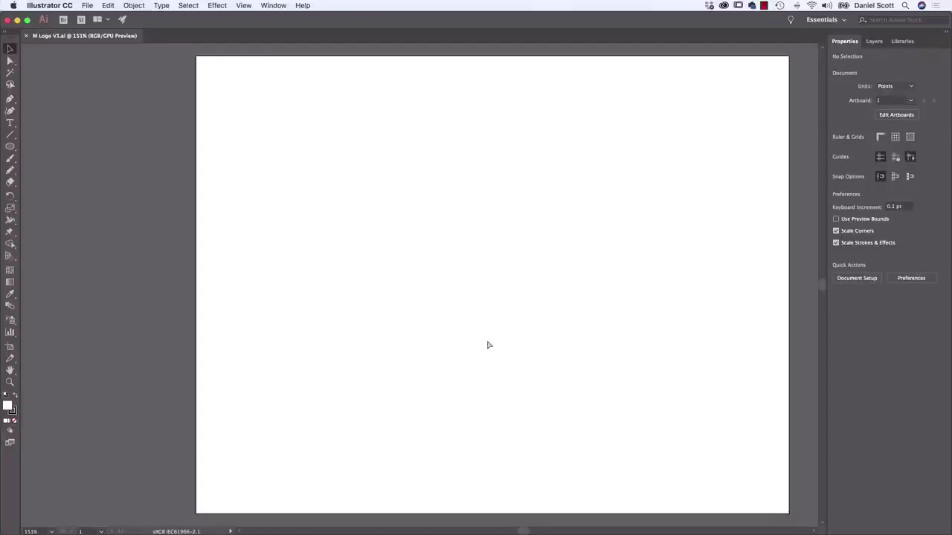
Step: Set the fill colour to None for drawing in the new document
key("super+0")
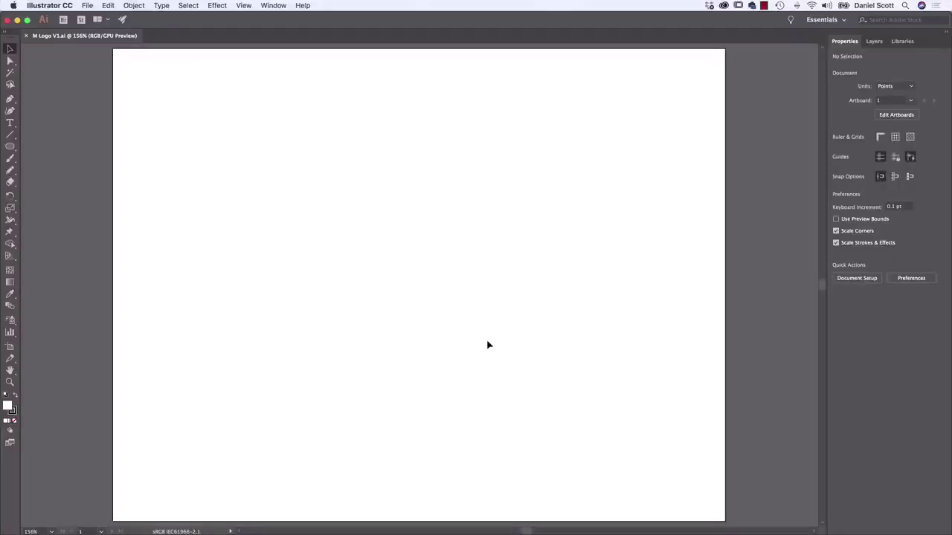
key("slash")
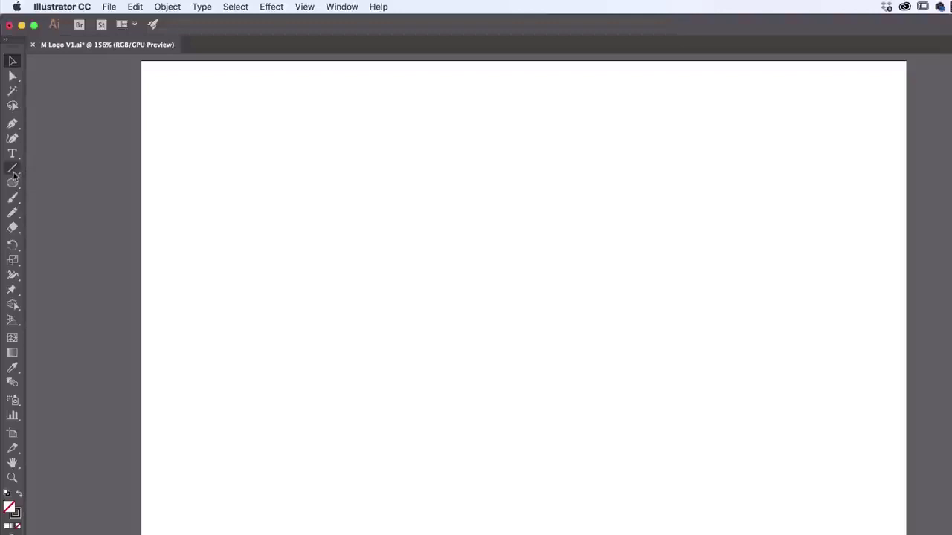
Step: Draw a straight vertical line in the upper-left area of the artboard with the Line Segment tool
left_click(13, 169)
left_click_drag(330, 174, 269, 277)
left_click_drag(367, 139, 330, 294)
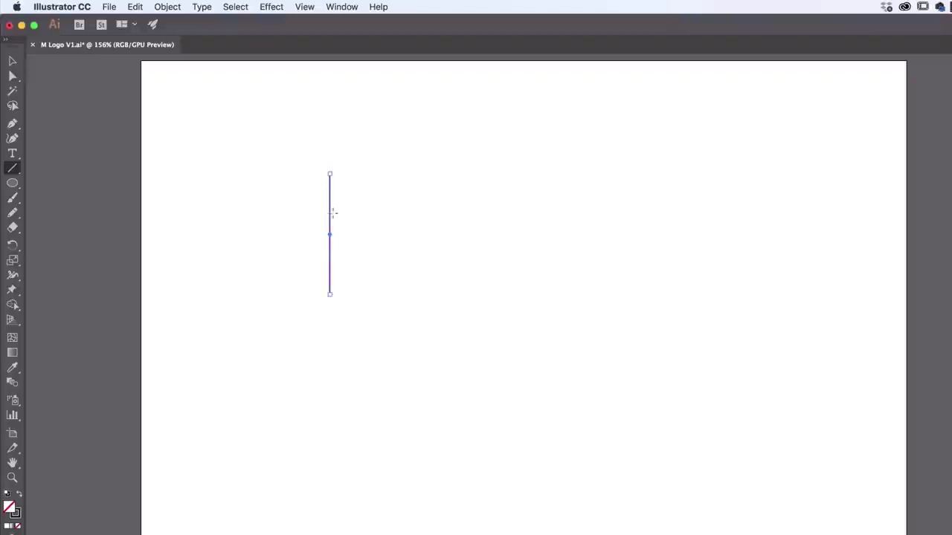
Step: Copy and paste the vertical line, and place the duplicate parallel to the original, a short distance to its right
left_click(11, 62)
left_click(136, 7)
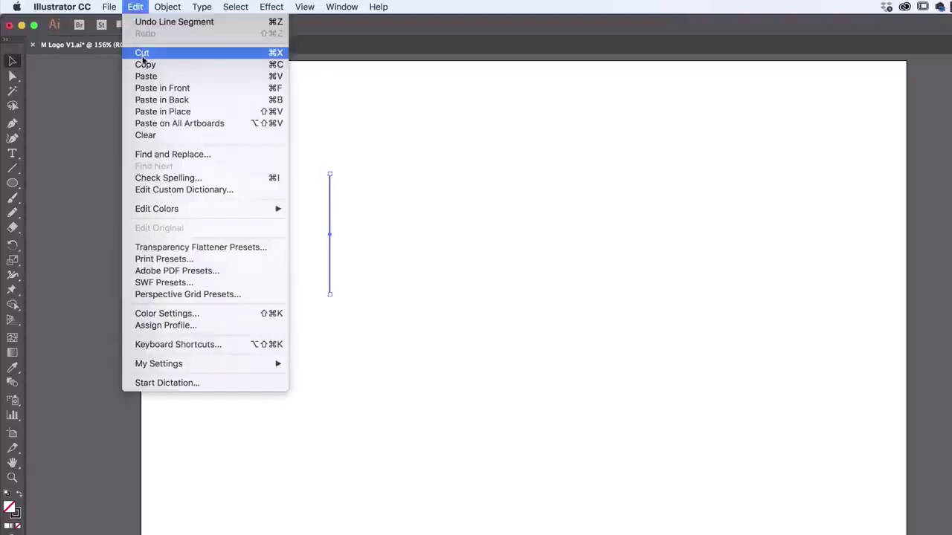
left_click(145, 65)
left_click(137, 8)
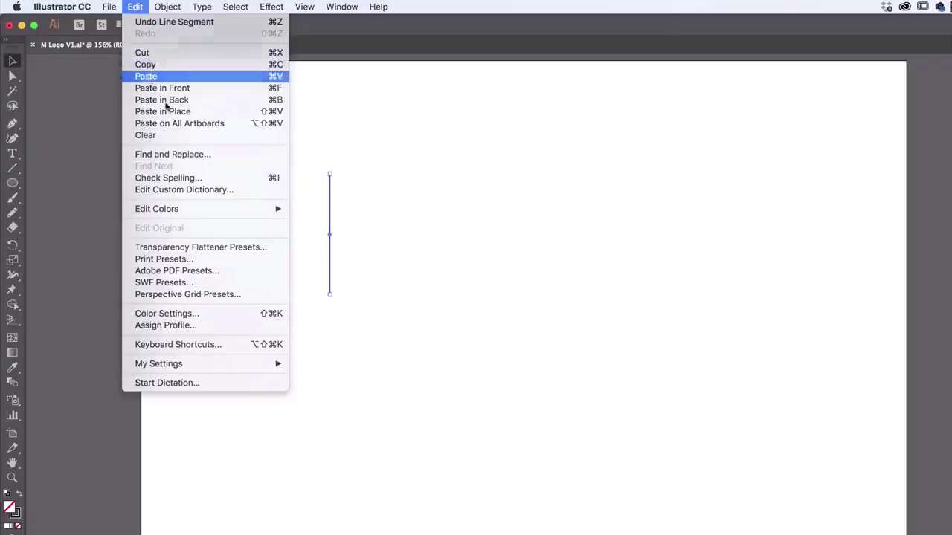
left_click(147, 76)
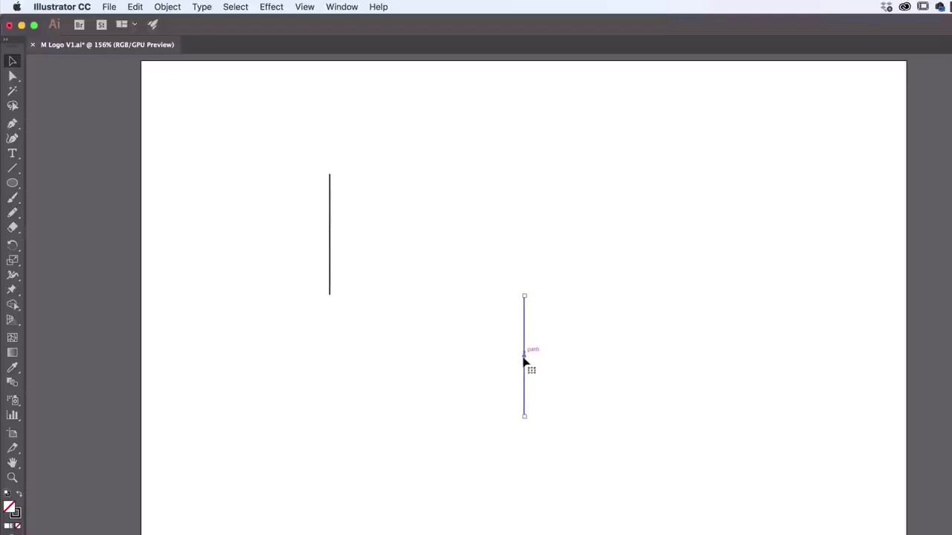
left_click_drag(525, 362, 353, 240)
Step: Check that Smart Guides is enabled, leaving the setting as it is, and deselect the lines
left_click(306, 8)
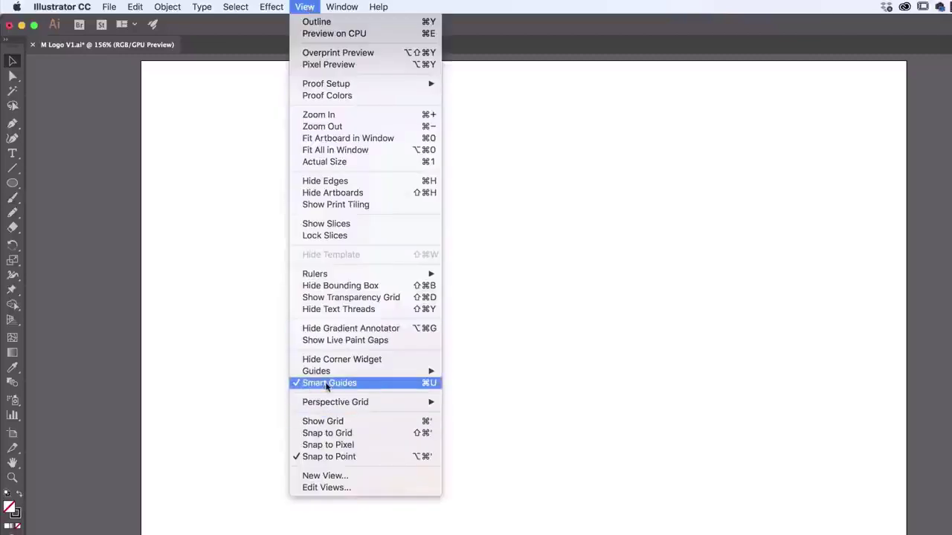
left_click(303, 5)
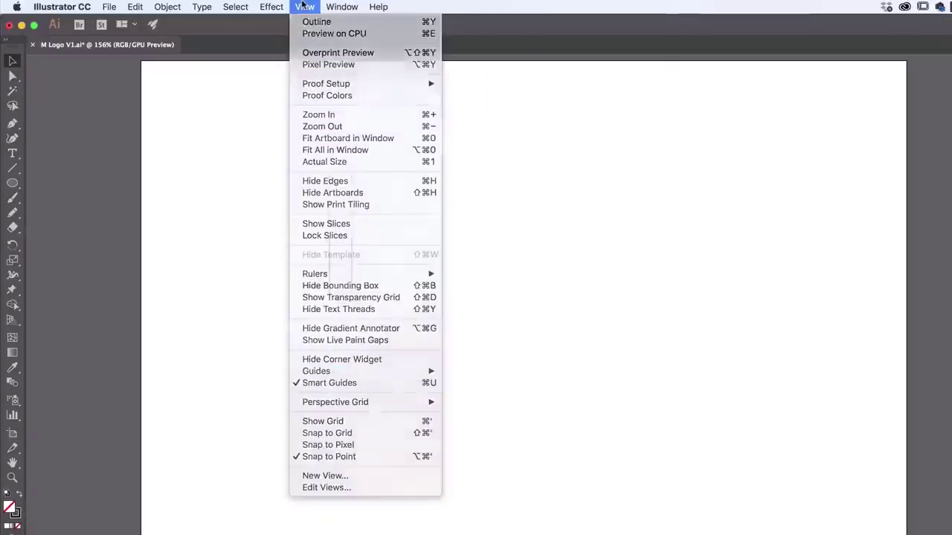
left_click(453, 251)
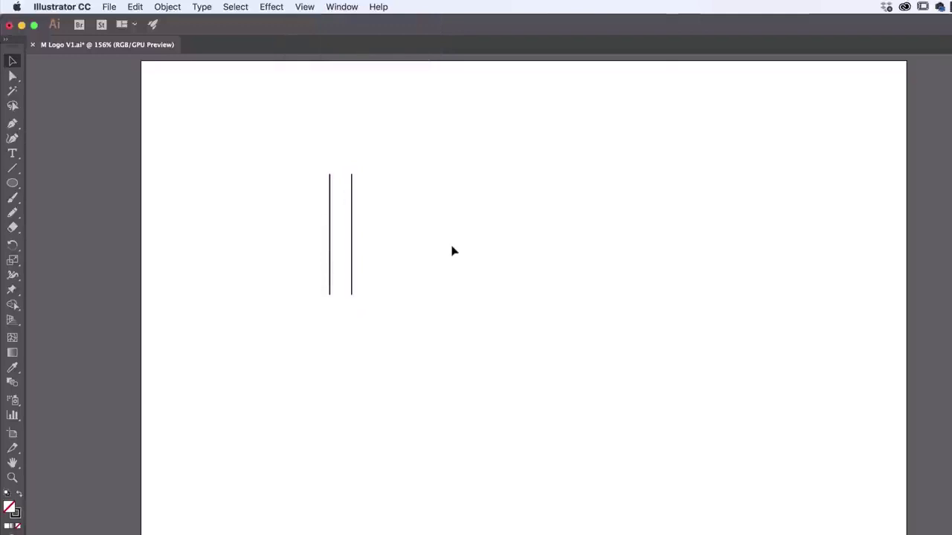
Step: Select both vertical lines and group them
left_click_drag(296, 145, 415, 291)
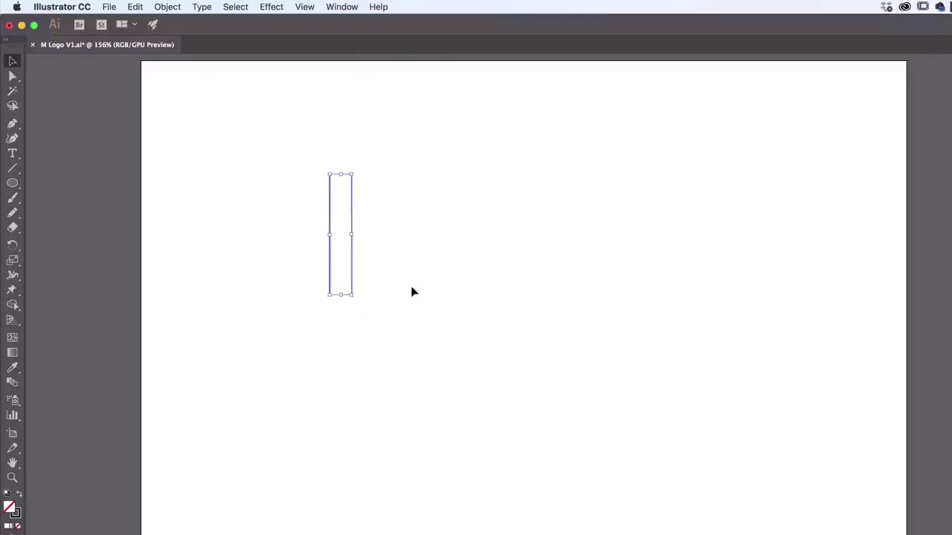
left_click(180, 6)
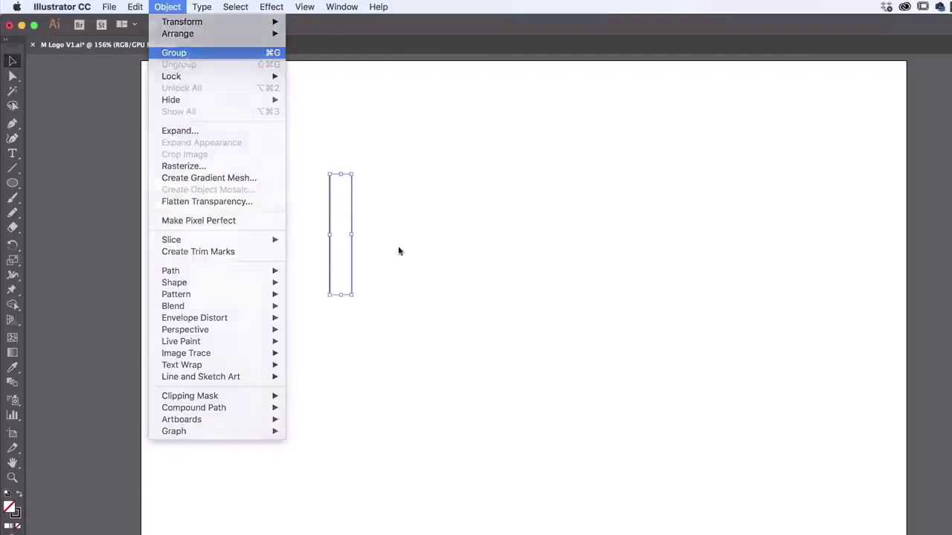
left_click(444, 280)
Step: Paste a copy of the line pair, rotate it counterclockwise into a diagonal, and place it across the vertical pair
left_click(137, 7)
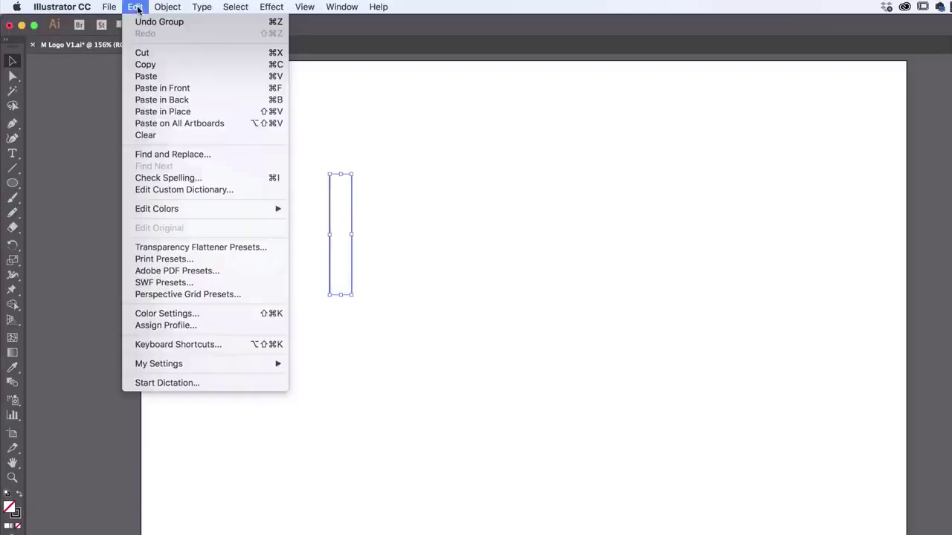
left_click(149, 75)
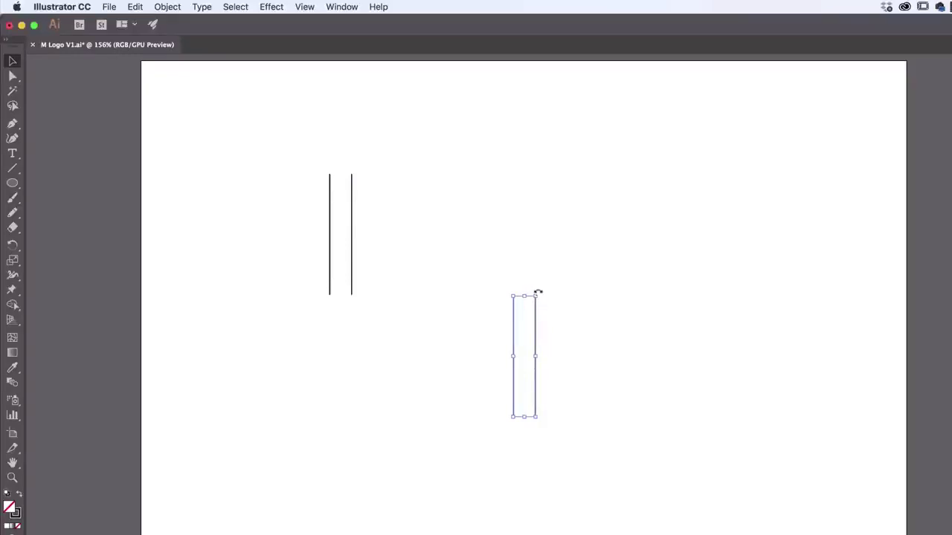
left_click_drag(538, 292, 494, 287)
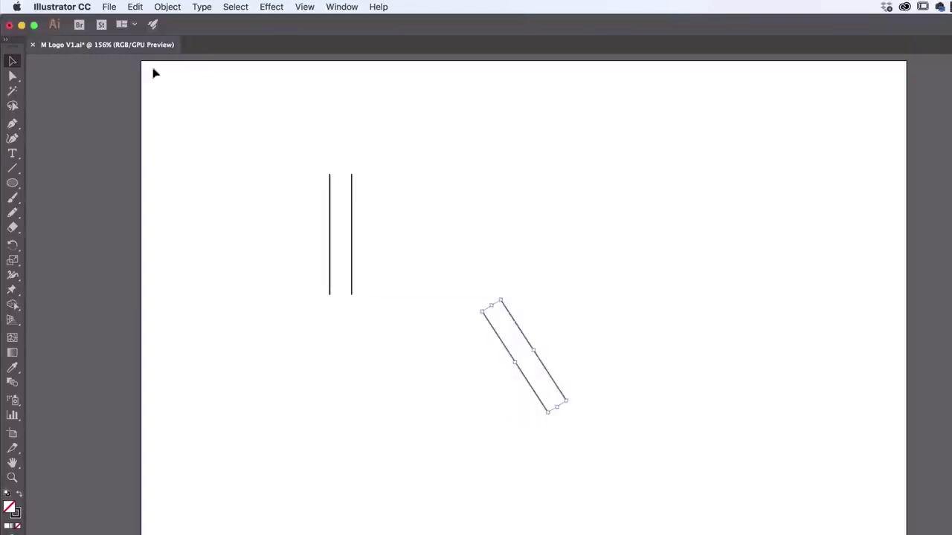
left_click_drag(526, 325, 355, 226)
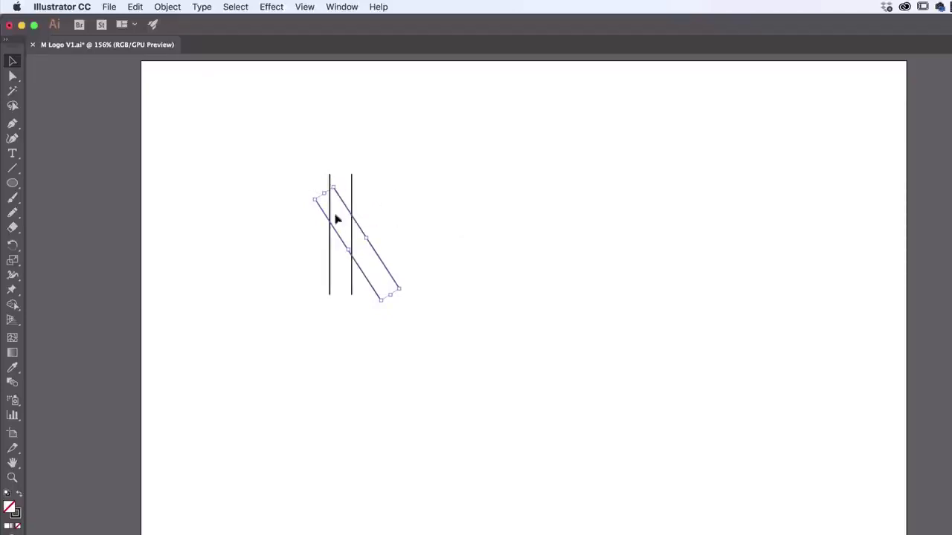
Step: Lengthen the diagonal pair at both ends so it extends past the vertical lines
left_click_drag(391, 298, 406, 306)
left_click_drag(327, 189, 307, 168)
left_click(486, 299)
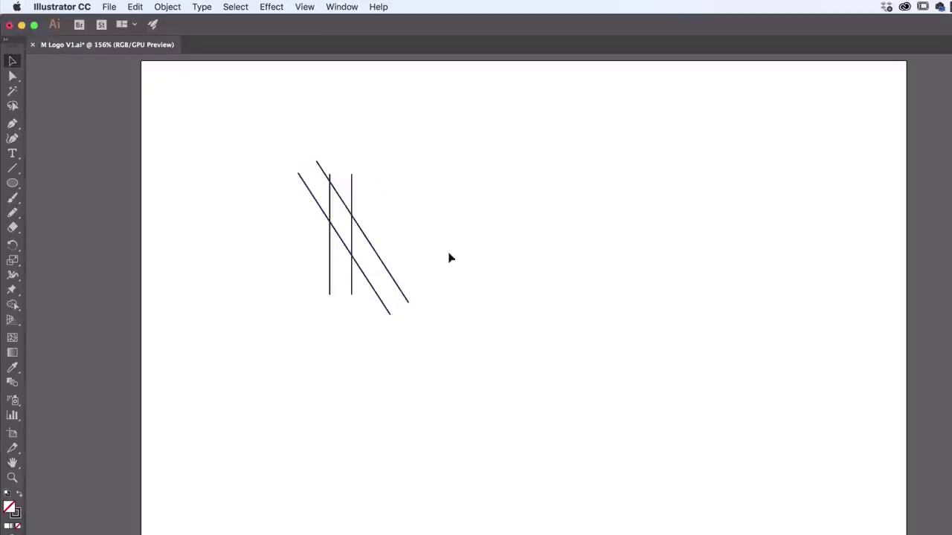
Step: Select the vertical and diagonal line pairs and group them together
left_click_drag(436, 168, 288, 283)
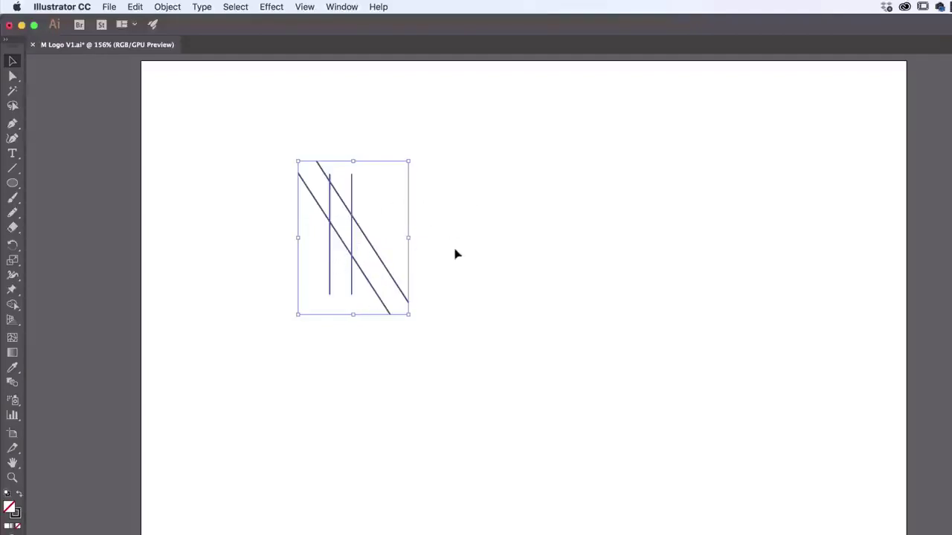
left_click(311, 227)
left_click_drag(320, 232, 291, 200)
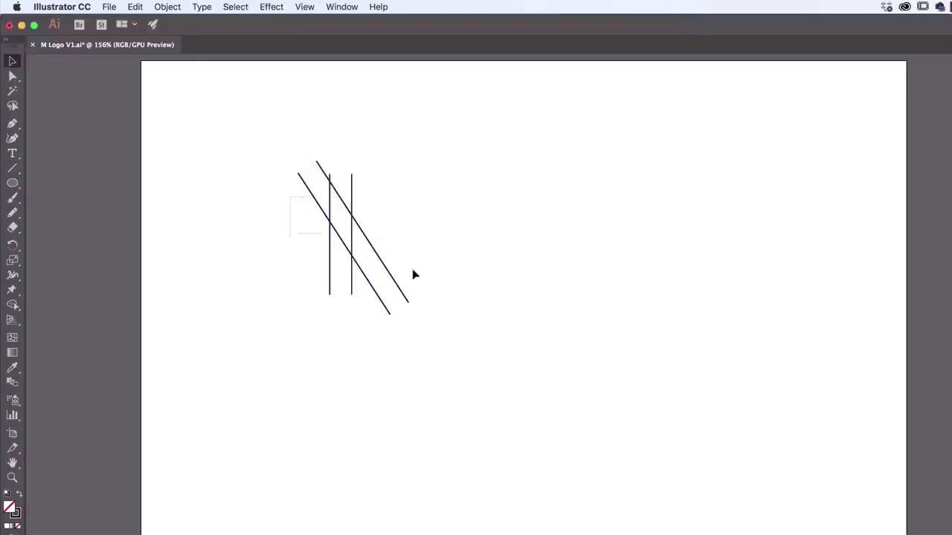
left_click(167, 6)
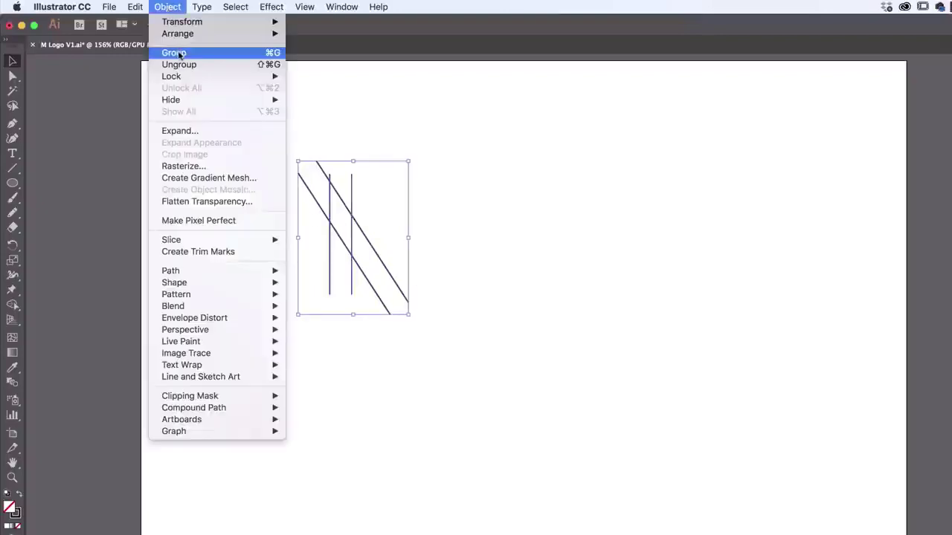
left_click(170, 52)
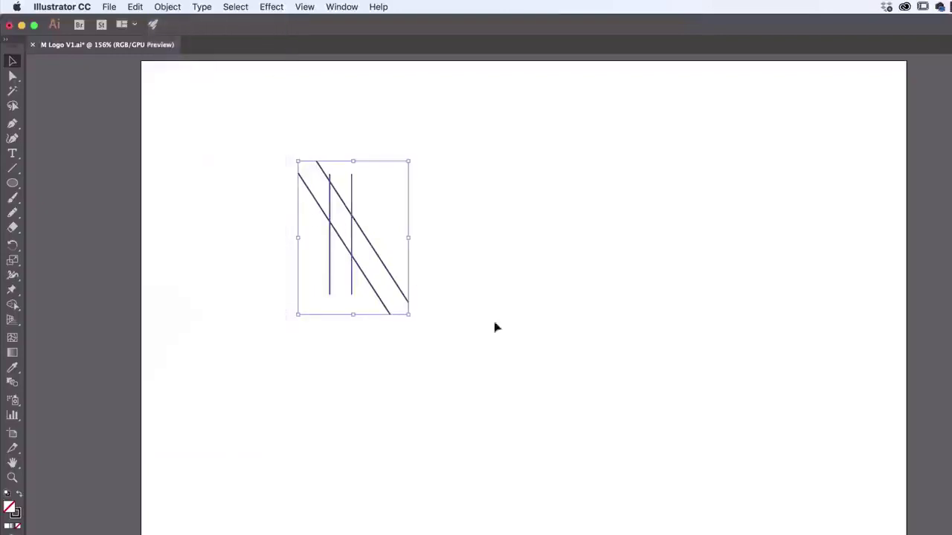
Step: Open the Reflect transformation options for the grouped lines
left_click(168, 6)
mouse_move(173, 23)
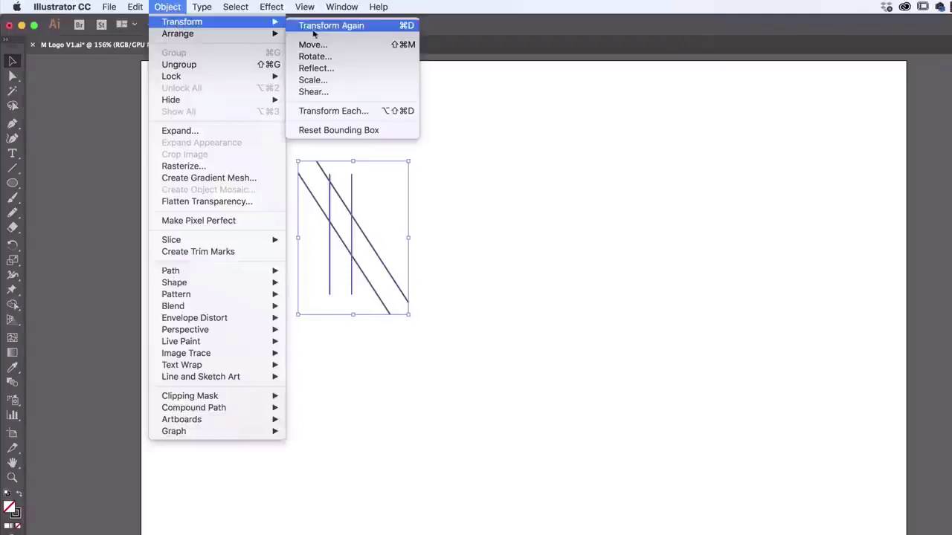
left_click(332, 69)
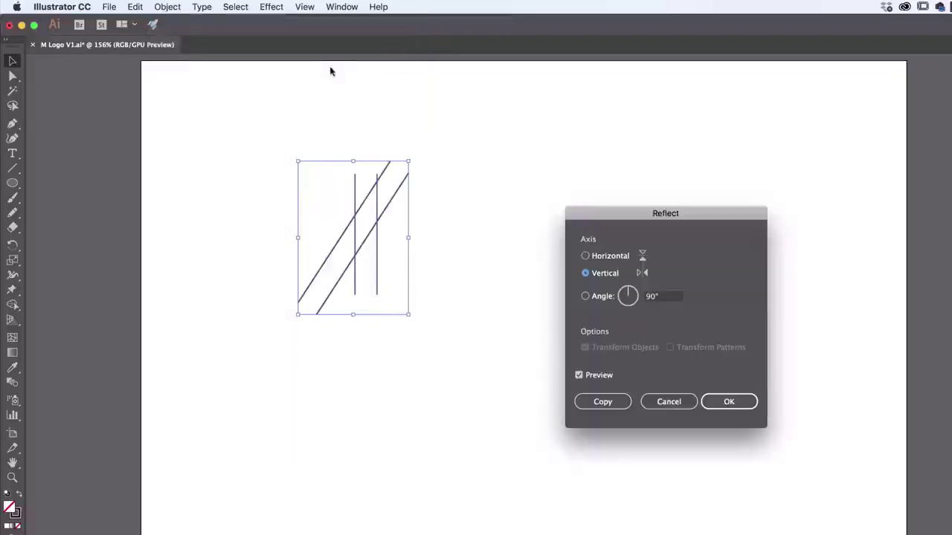
Step: Try the horizontal, vertical and angle axis options for the reflection, switching its preview off and back on
left_click(579, 375)
left_click_drag(666, 220, 548, 129)
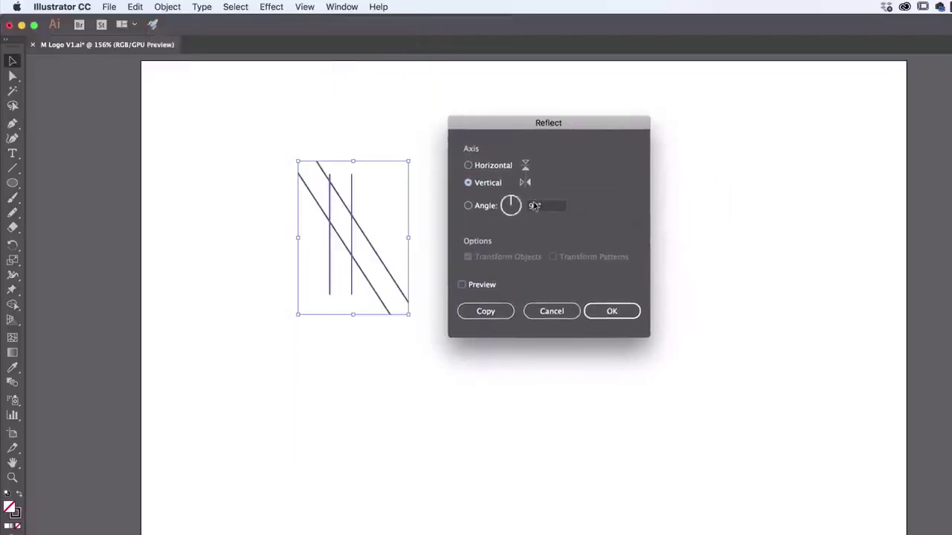
left_click(469, 166)
left_click(483, 185)
left_click(485, 169)
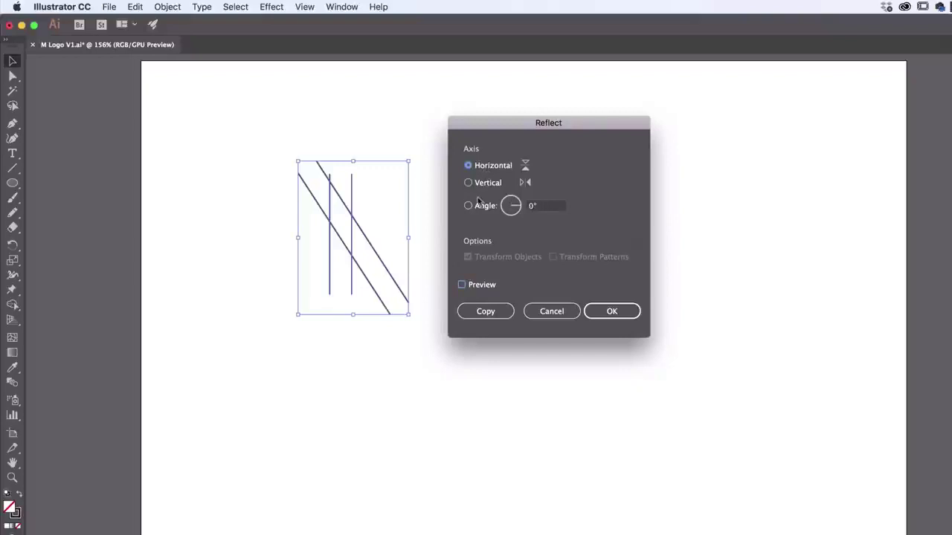
left_click(485, 209)
left_click(488, 170)
left_click(486, 185)
left_click(491, 170)
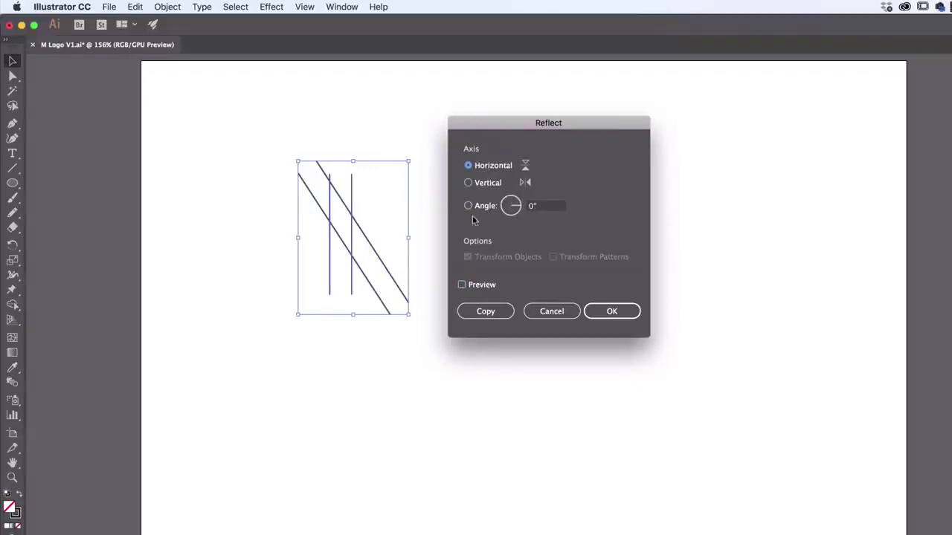
left_click(479, 288)
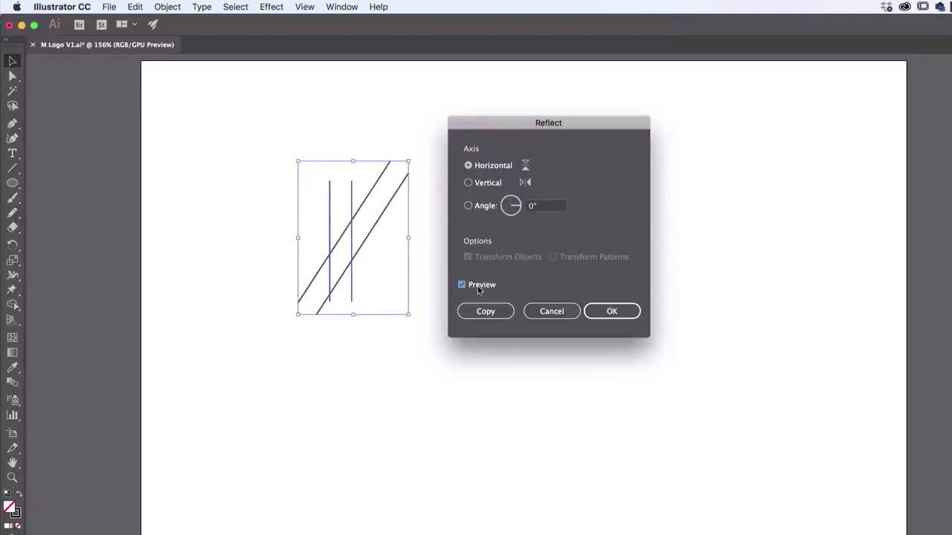
Step: Reflect the grouped lines across the vertical axis as a copy, keeping the original, and deselect
left_click(486, 184)
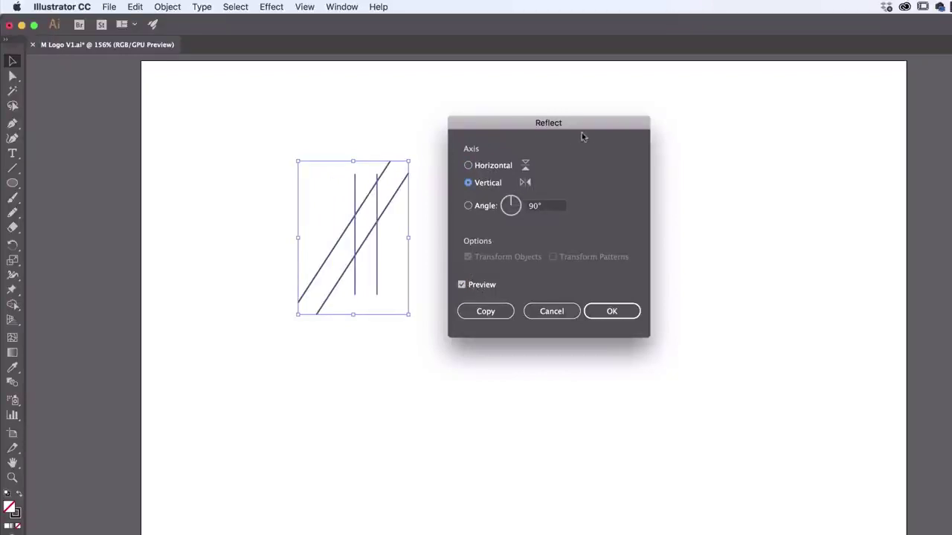
left_click_drag(582, 136, 624, 139)
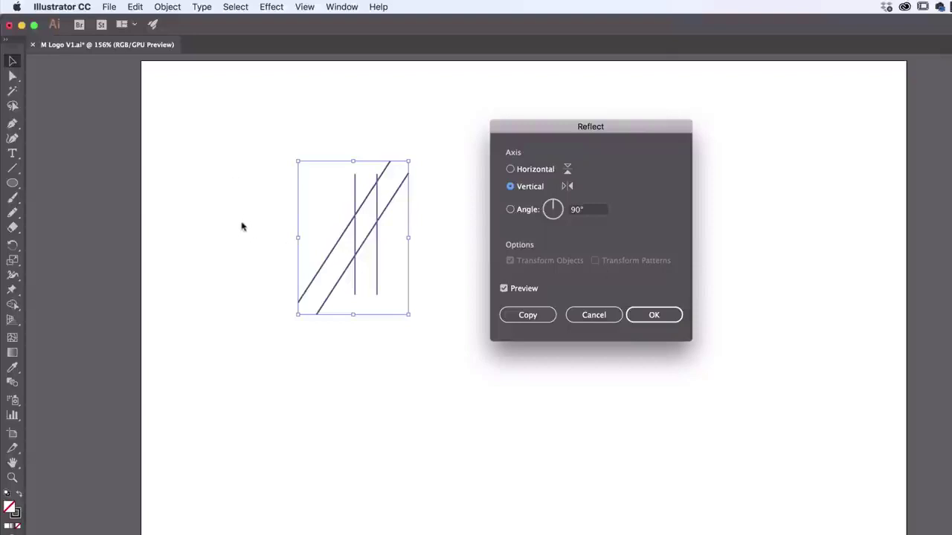
left_click(528, 316)
left_click(435, 266)
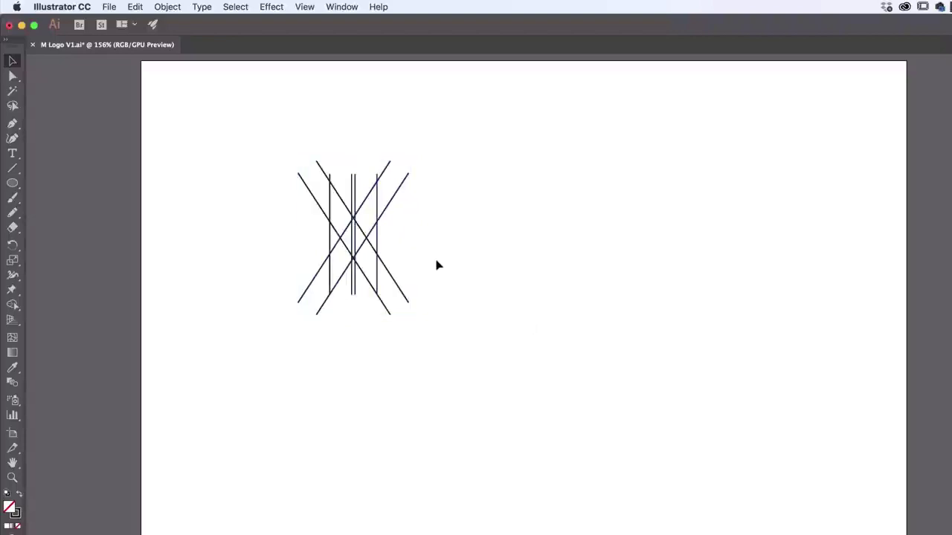
Step: Move the original line group to the left of the mirrored copy so the lower ends of their diagonals cross in an M shape
left_click_drag(404, 293, 276, 302)
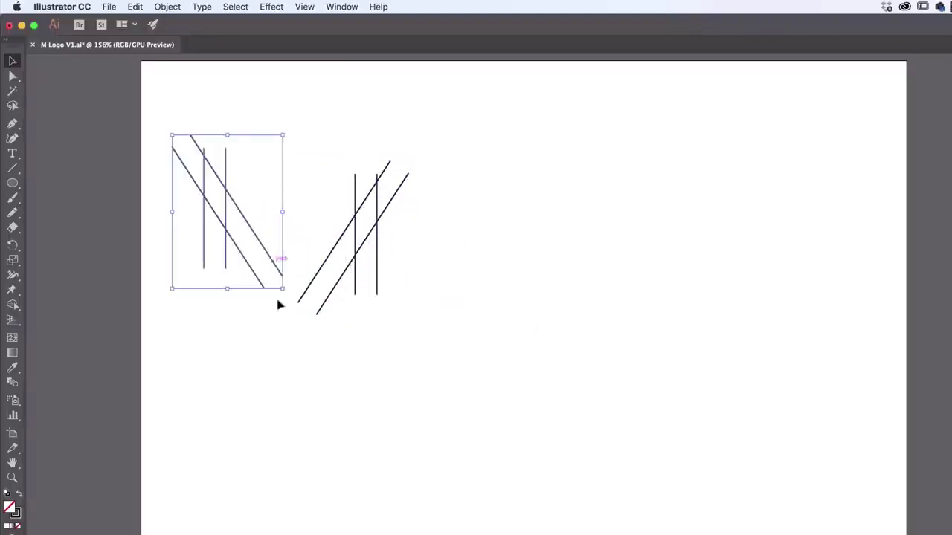
left_click(353, 247)
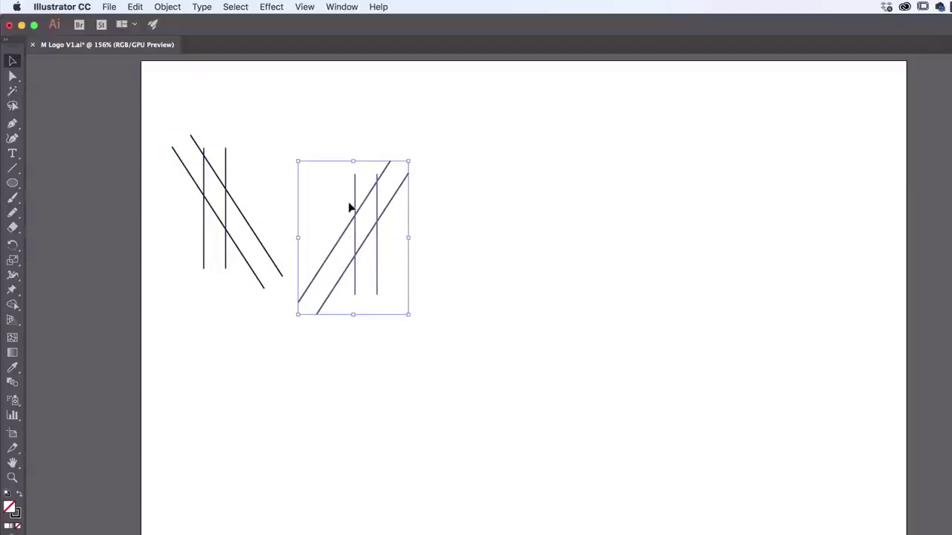
left_click_drag(272, 258, 338, 288)
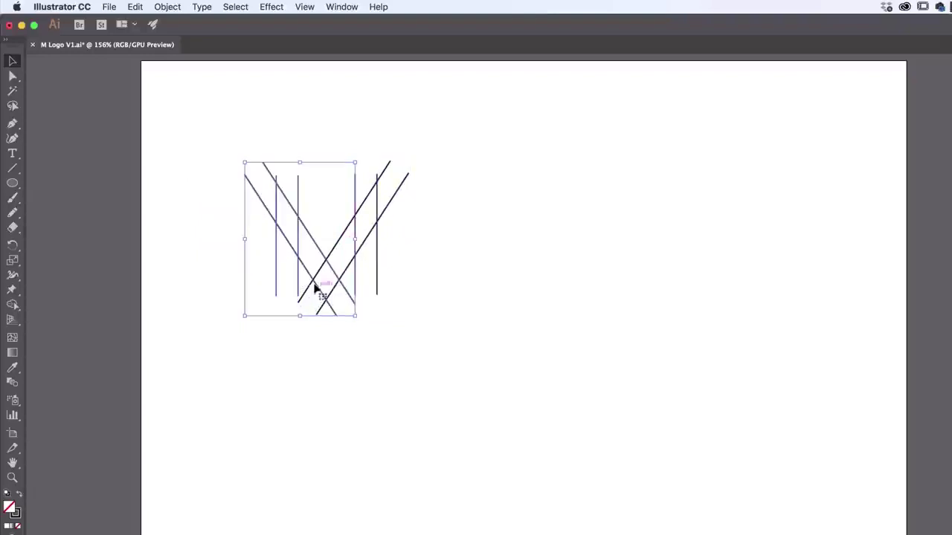
left_click_drag(313, 246, 312, 247)
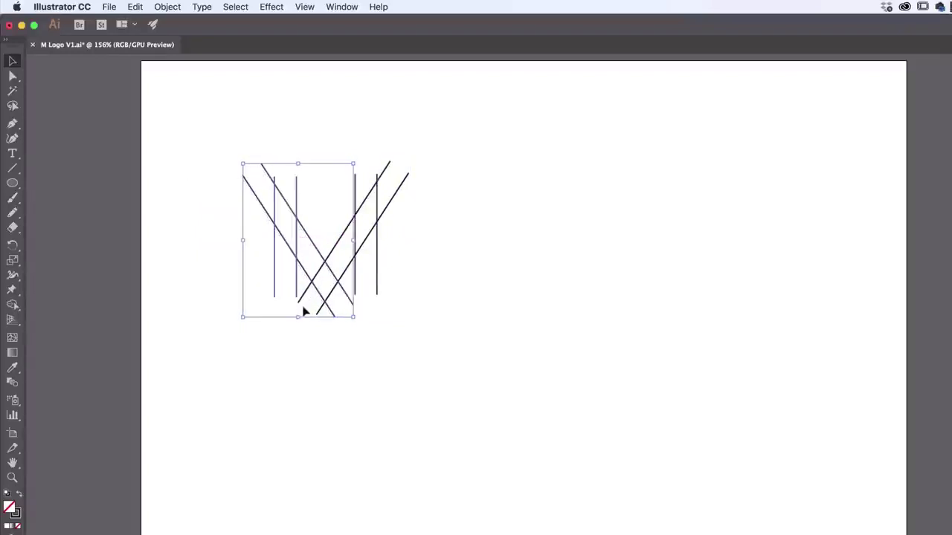
left_click(465, 285)
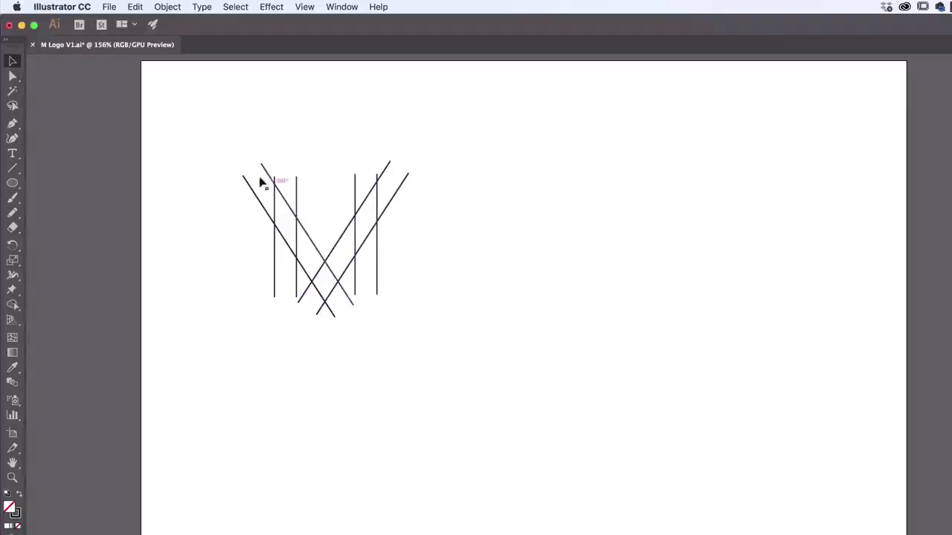
Step: Select both halves of the M and align them to their vertical centres
left_click_drag(221, 138, 417, 327)
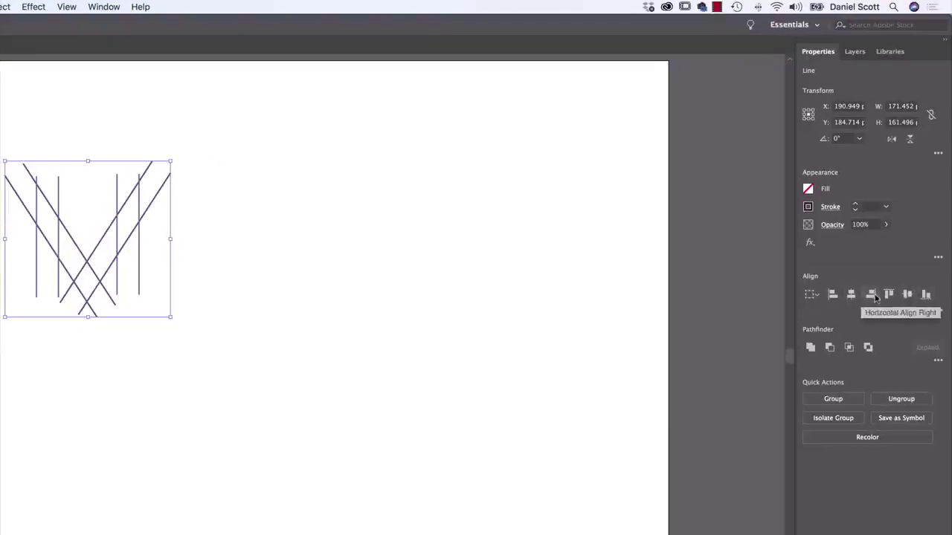
left_click(907, 296)
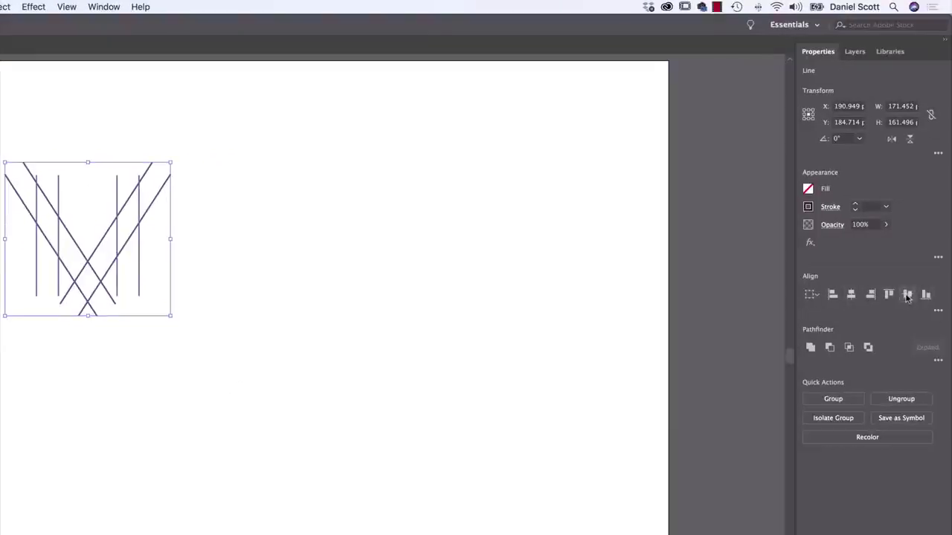
left_click(191, 372)
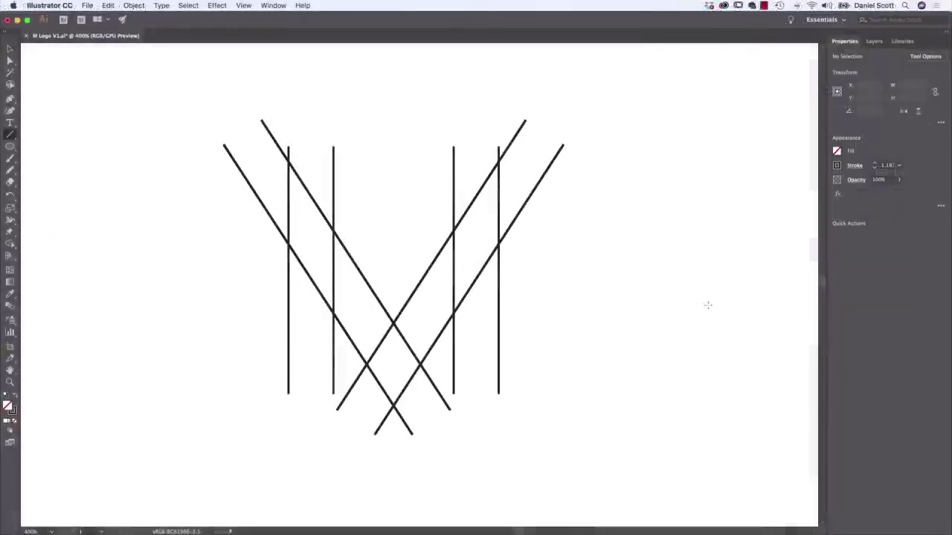
Step: Draw 1 pt horizontal lines inward from both outer upper crossings, about 33 pt across the lower middle crossings, and about 114 pt along the leg bases
left_click(899, 166)
left_click(911, 209)
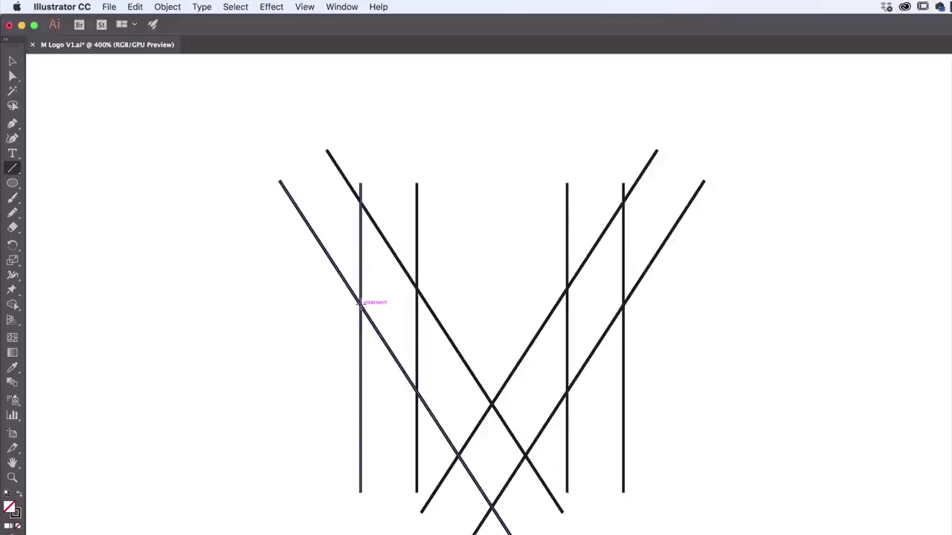
left_click_drag(360, 303, 448, 303)
left_click_drag(392, 302, 454, 305)
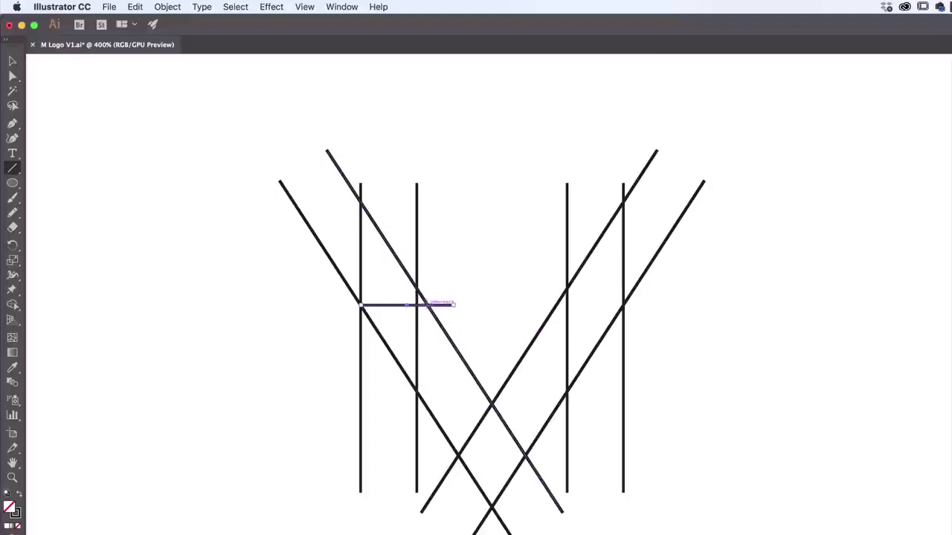
left_click_drag(624, 304, 534, 305)
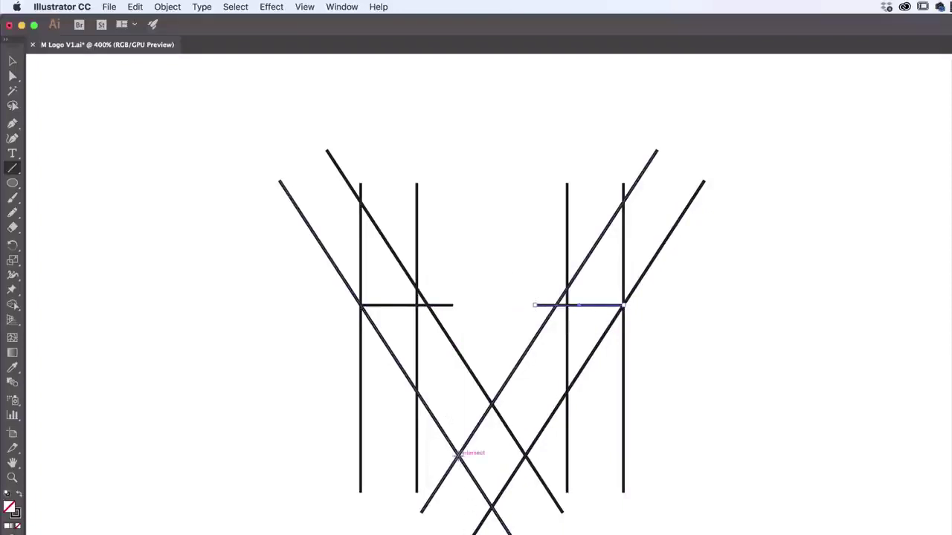
mouse_move(457, 454)
left_mouse_down()
mouse_move(562, 455)
mouse_move(534, 454)
left_mouse_up()
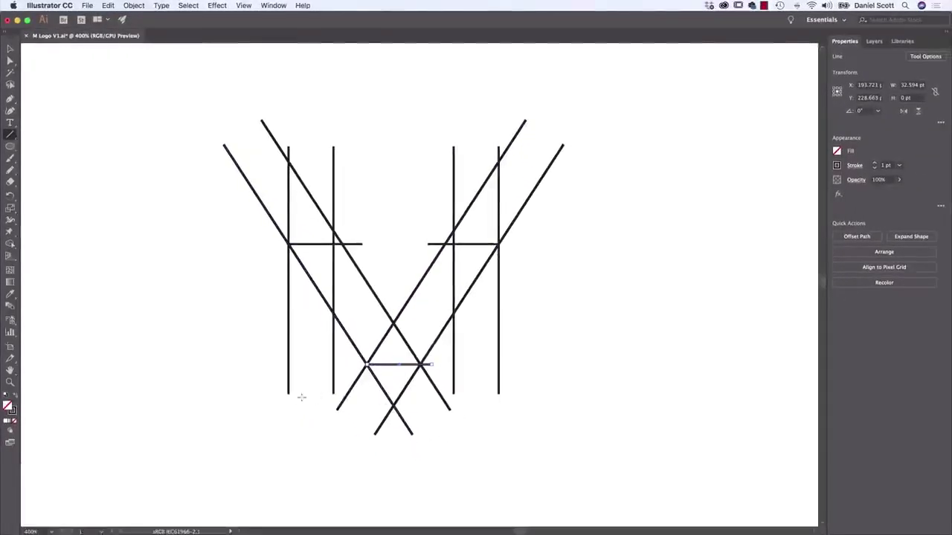
left_click_drag(288, 394, 515, 394)
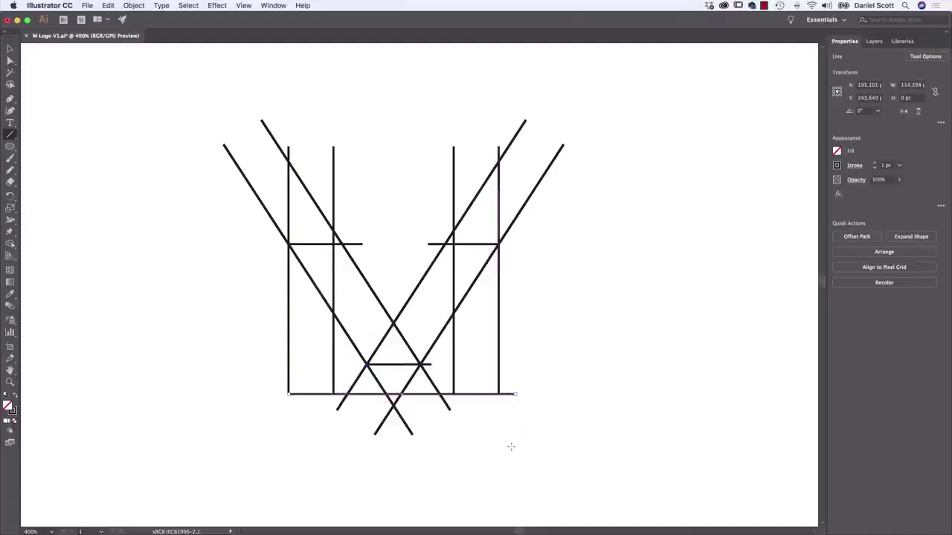
Step: Select all the lines and remove the pieces extending above and beyond the M's upper edge with the Shape Builder tool
left_click(11, 49)
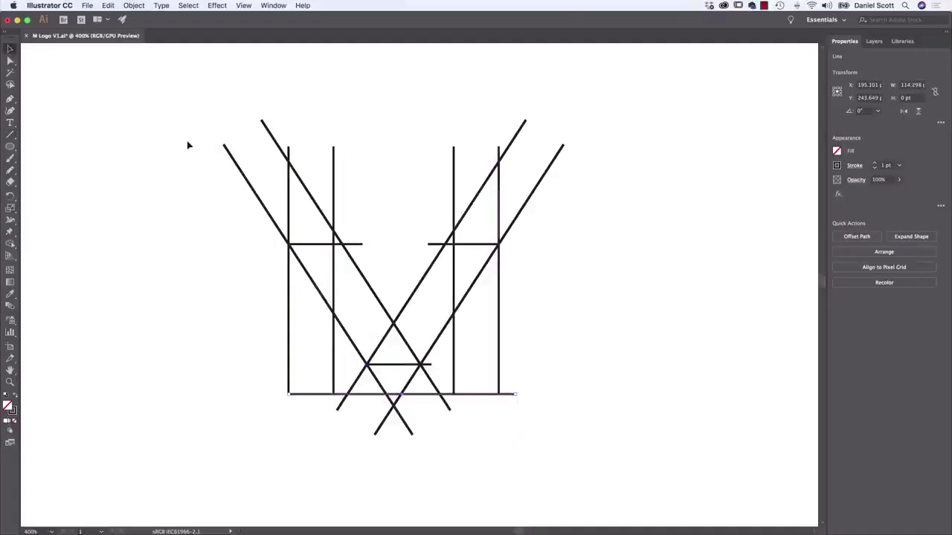
mouse_move(189, 92)
left_mouse_down()
mouse_move(588, 421)
mouse_move(608, 455)
left_mouse_up()
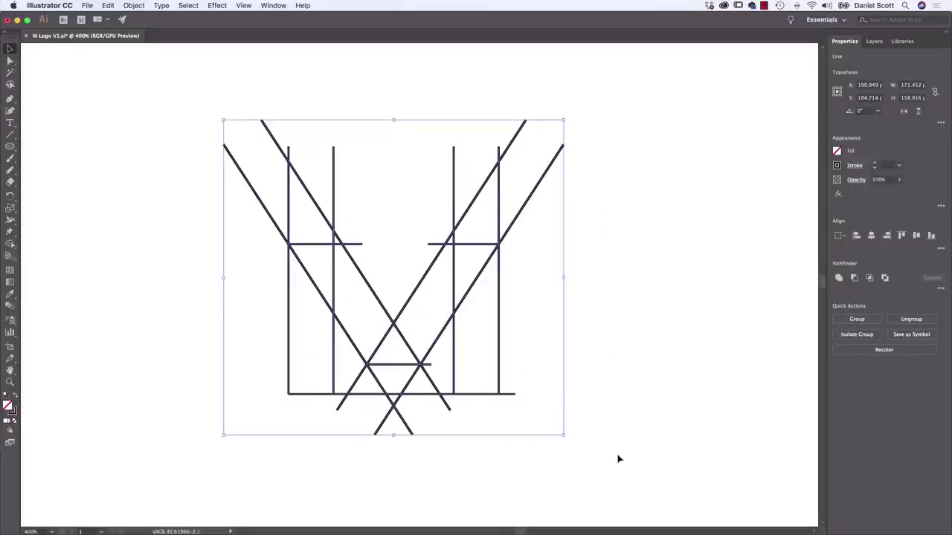
left_click(11, 245)
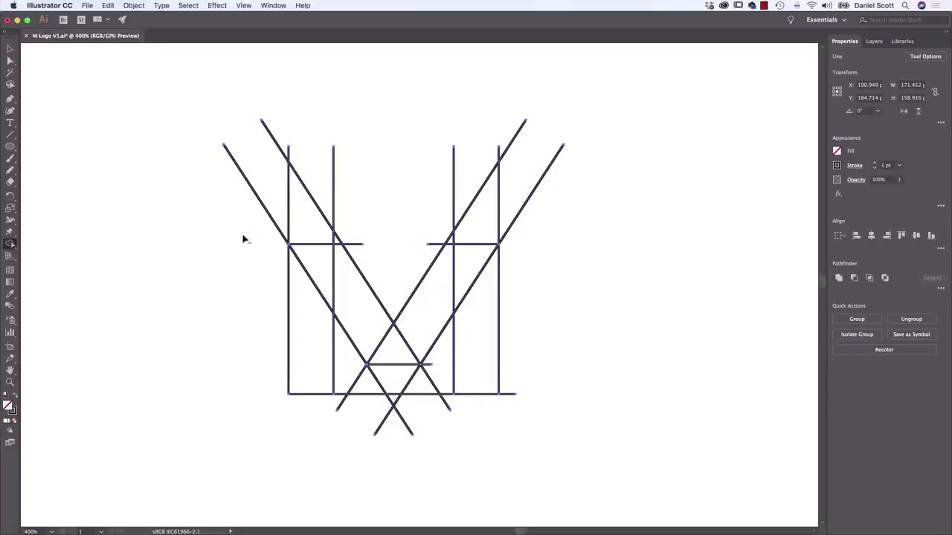
left_click_drag(235, 226, 367, 227)
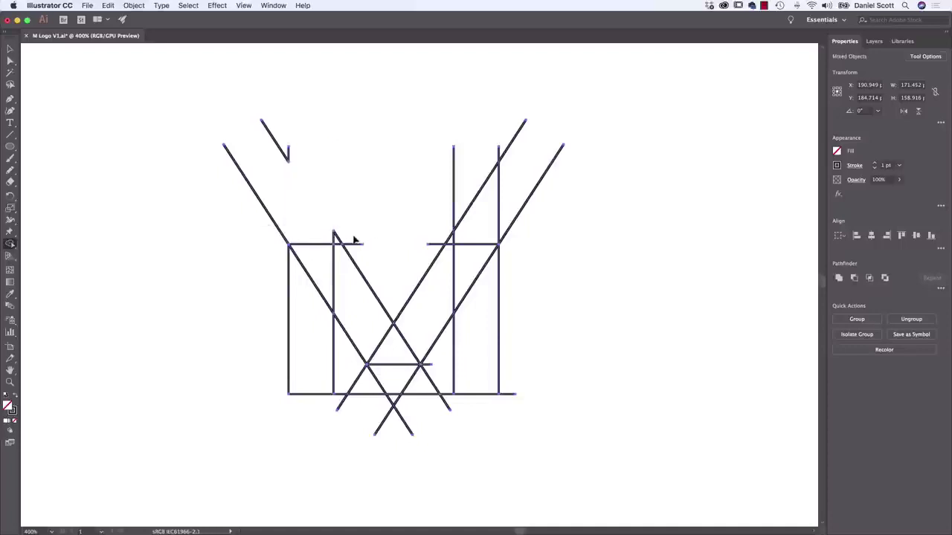
left_click(265, 210, "alt")
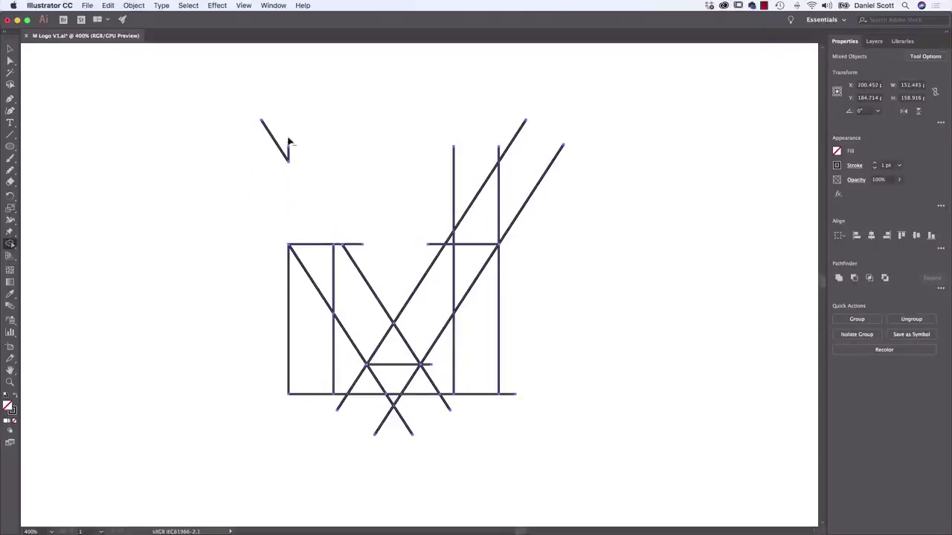
left_click(287, 146, "alt")
left_click(290, 156, "alt")
mouse_move(456, 183)
left_mouse_down()
mouse_move(570, 217)
mouse_move(433, 100)
left_mouse_up()
left_click(452, 236, "alt")
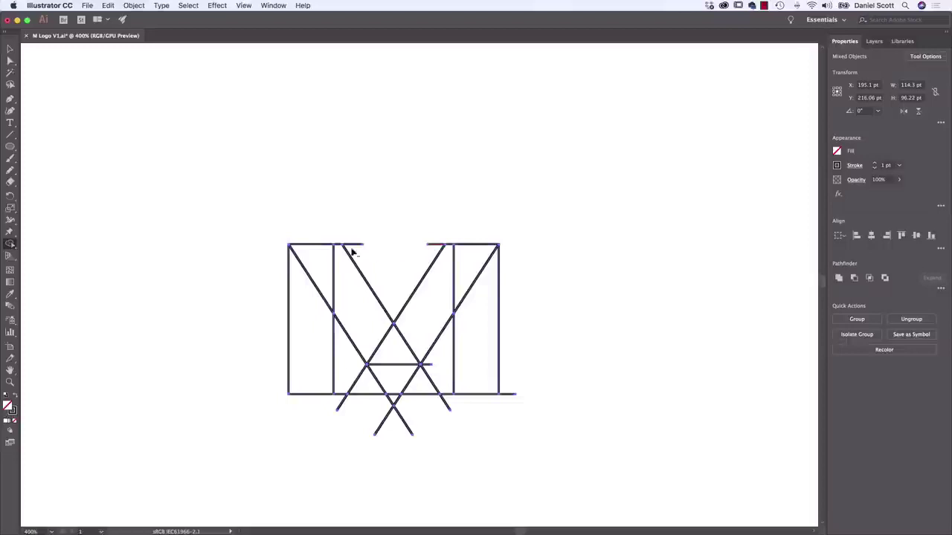
left_click(435, 246, "alt")
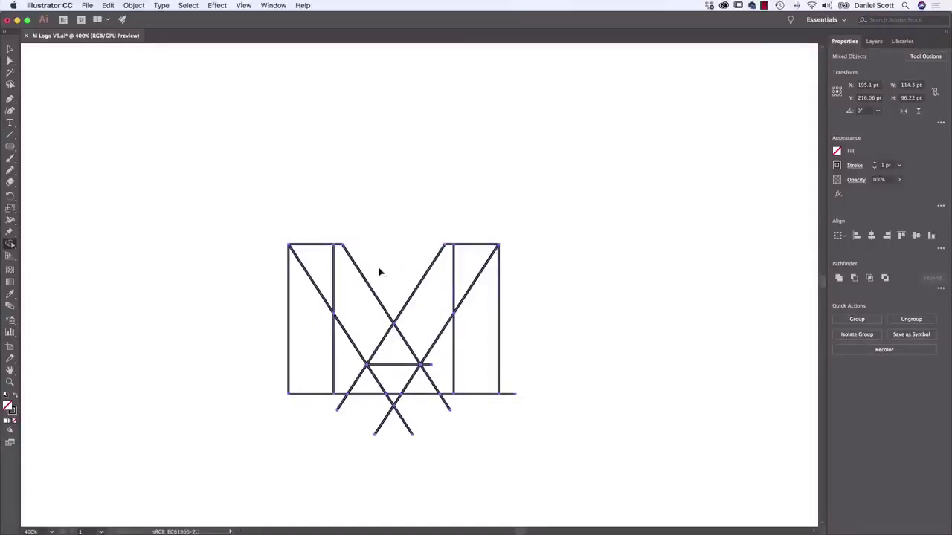
Step: Remove the excess regions and line ends below and beside the M's centre and legs with the Shape Builder tool
mouse_move(436, 382)
left_mouse_down()
mouse_move(419, 415)
mouse_move(430, 413)
mouse_move(377, 423)
left_mouse_up()
left_click(443, 400, "alt")
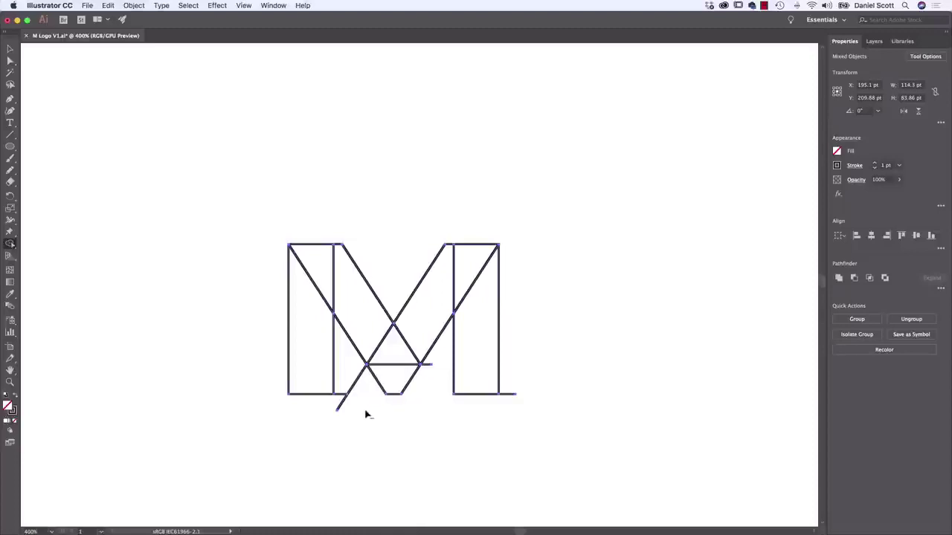
mouse_move(355, 377)
left_mouse_down("alt")
mouse_move(427, 385)
mouse_move(363, 382)
mouse_move(365, 399)
mouse_move(428, 386)
mouse_move(432, 365)
mouse_move(425, 394)
mouse_move(401, 390)
mouse_move(382, 412)
mouse_move(341, 386)
mouse_move(347, 411)
left_mouse_up("alt")
left_click_drag(486, 395, 516, 403, "alt")
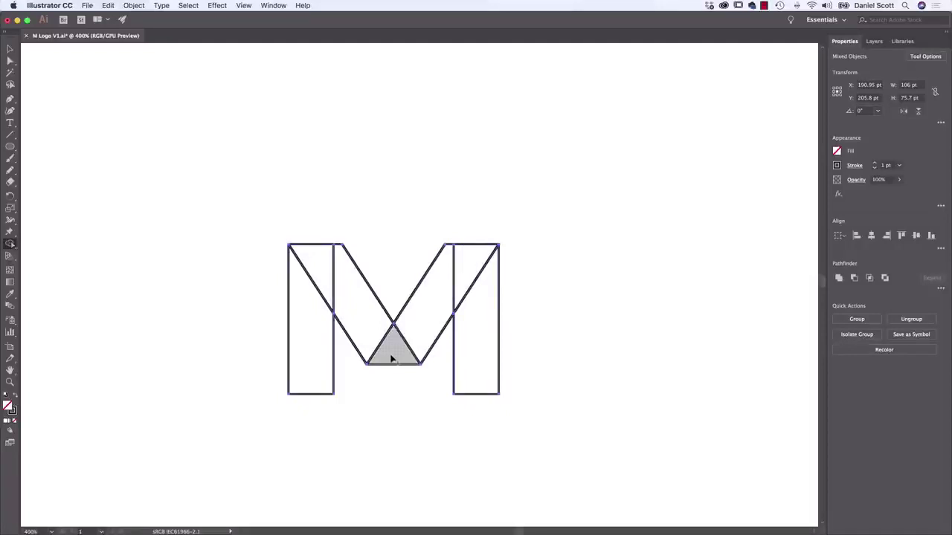
Step: Merge the divided regions of the right and left diagonals into one continuous strip each, and deselect the artwork
left_click_drag(391, 359, 462, 277)
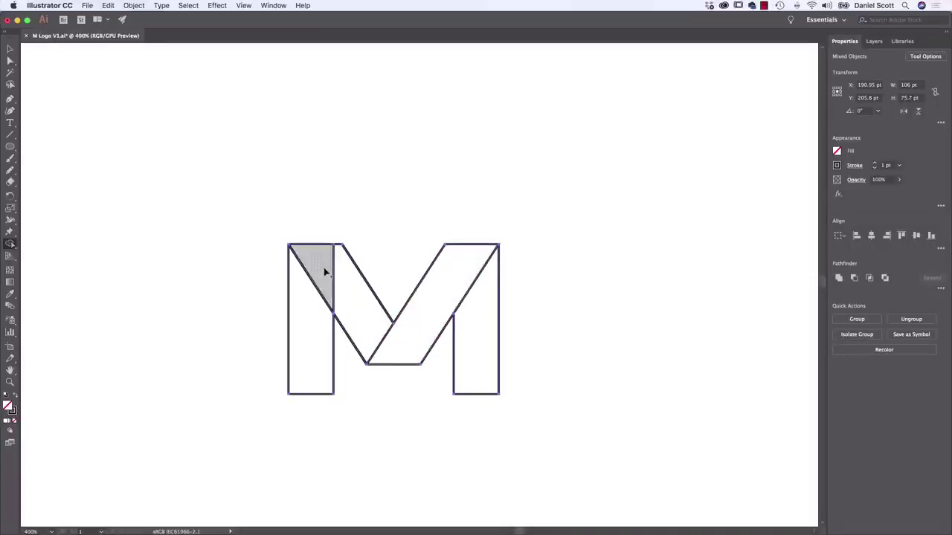
left_click_drag(325, 270, 354, 334)
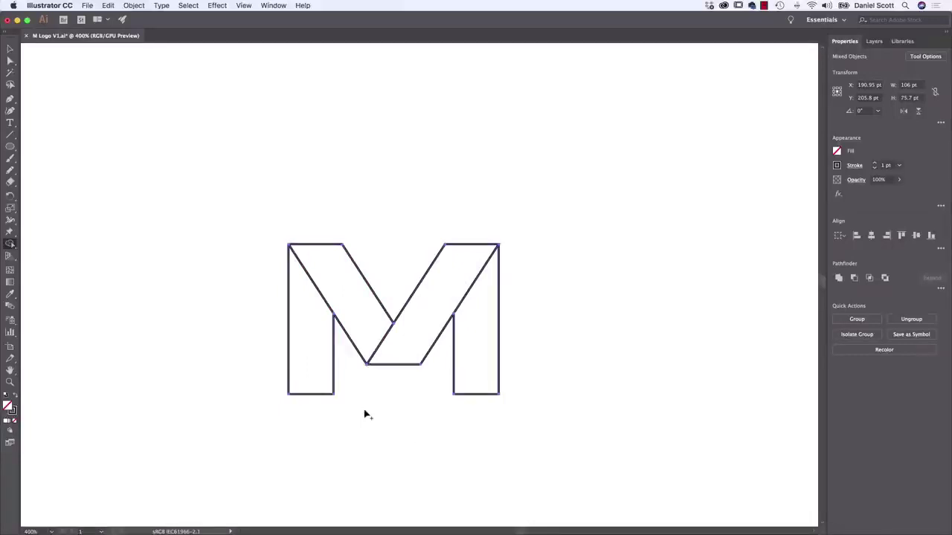
left_click(10, 49)
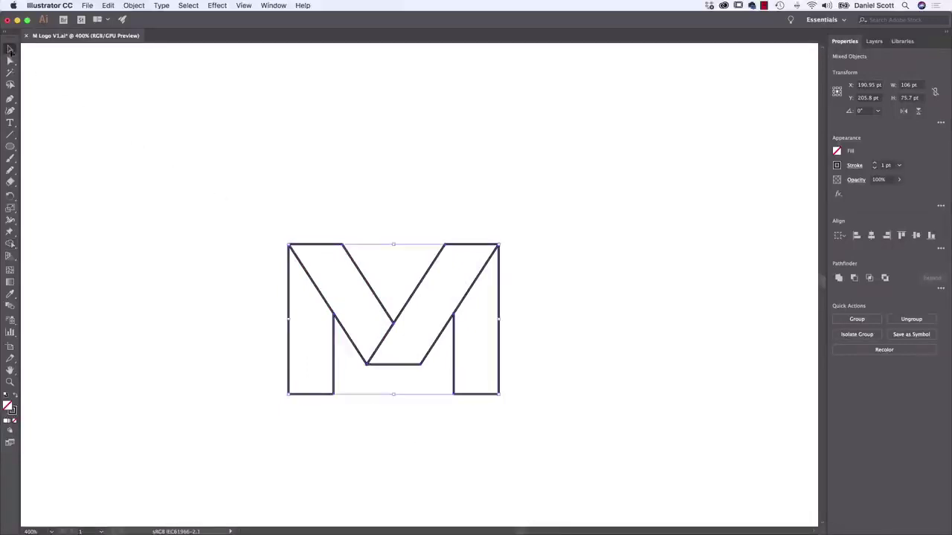
left_click(167, 185)
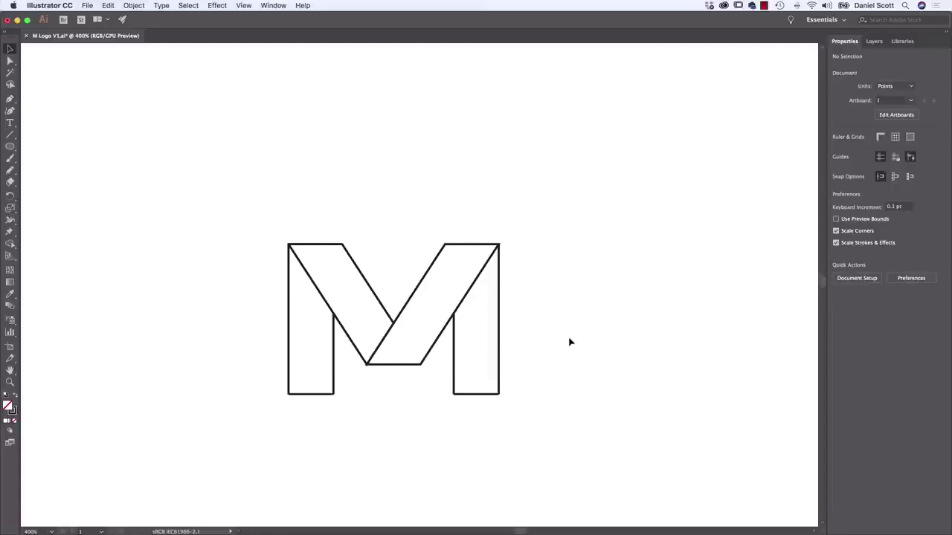
Step: Try moving the M's left line group away from the rest of the artwork, and undo the move
left_click(334, 366)
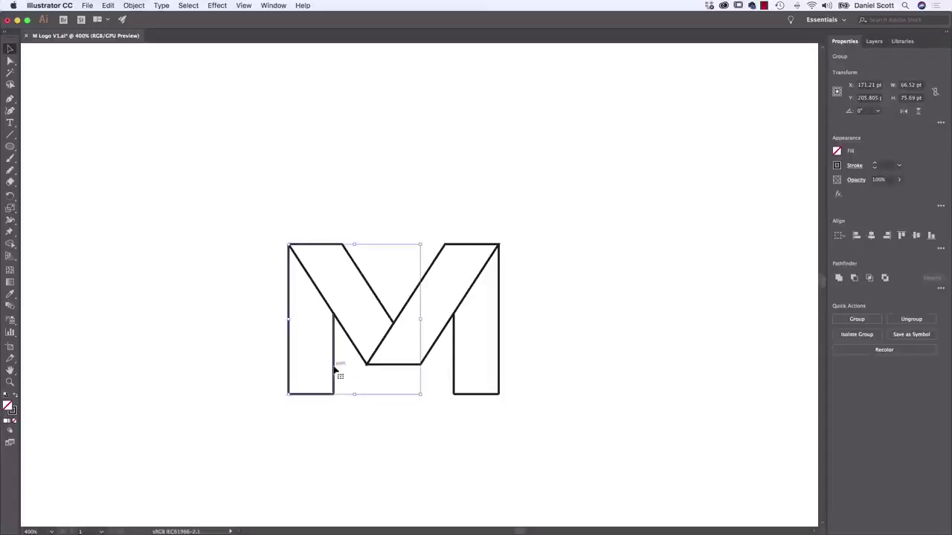
left_click(371, 424)
left_click_drag(335, 361, 276, 351)
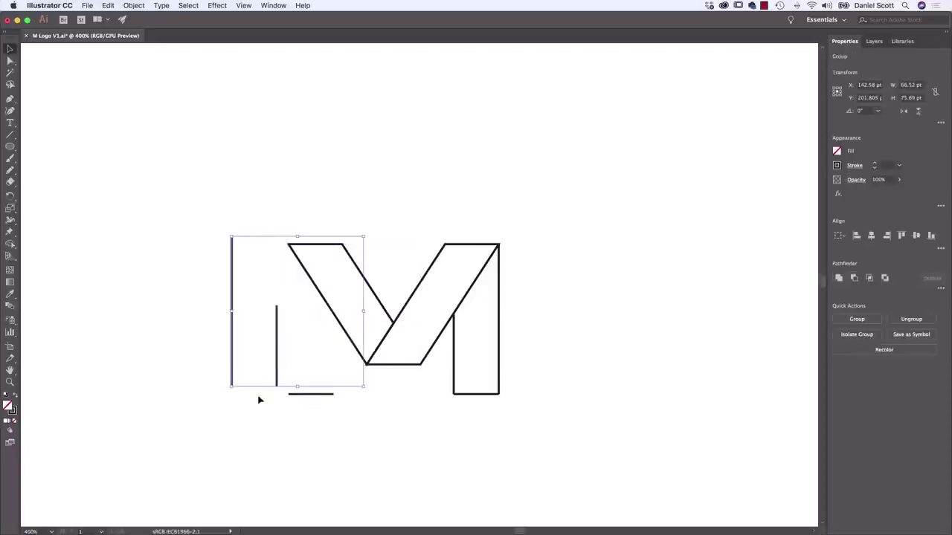
key("super+z")
left_click(276, 255)
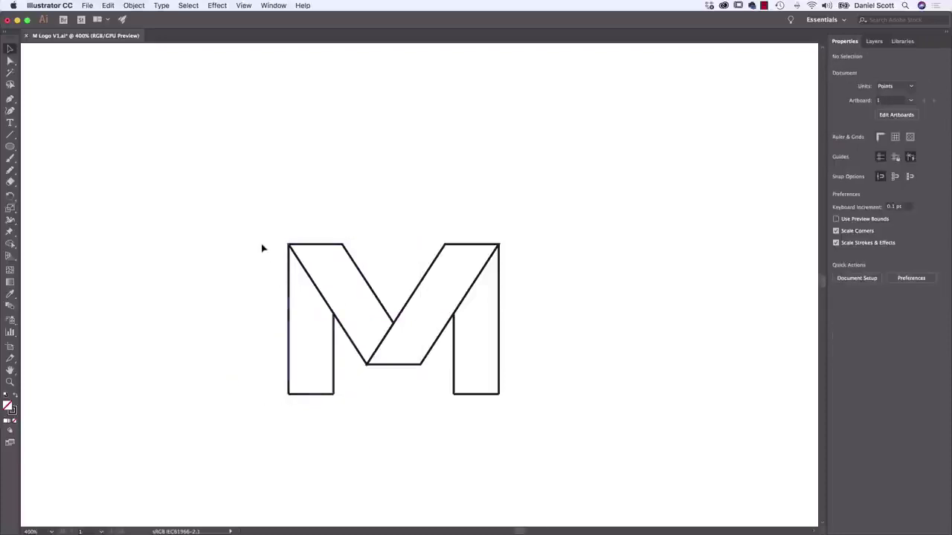
Step: Select the whole M and fill both vertical legs with a dark grey swatch using the Shape Builder tool
left_click_drag(238, 190, 546, 426)
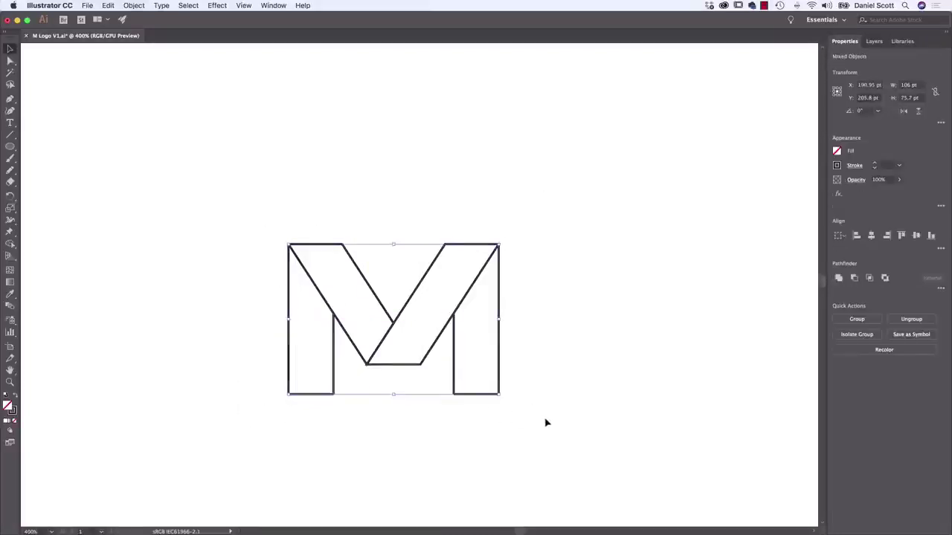
left_click(10, 244)
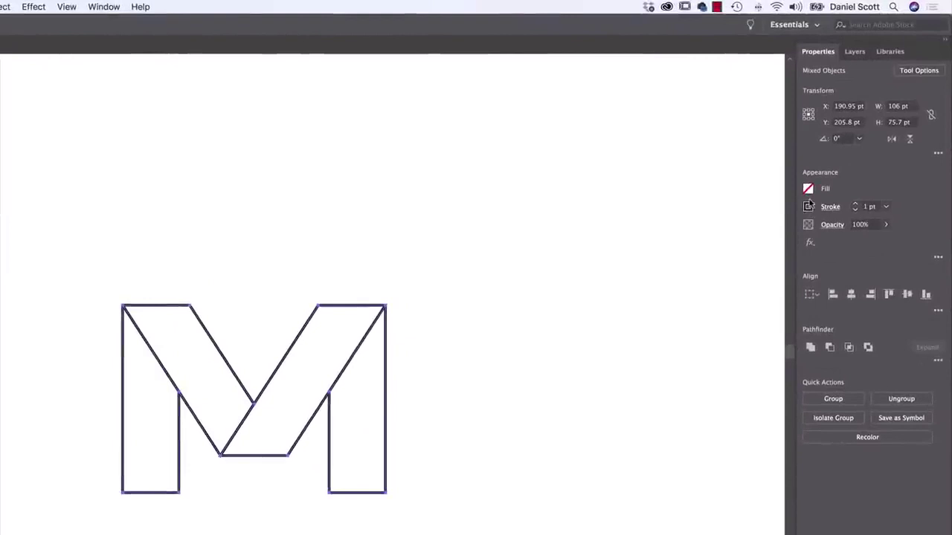
left_click(808, 190)
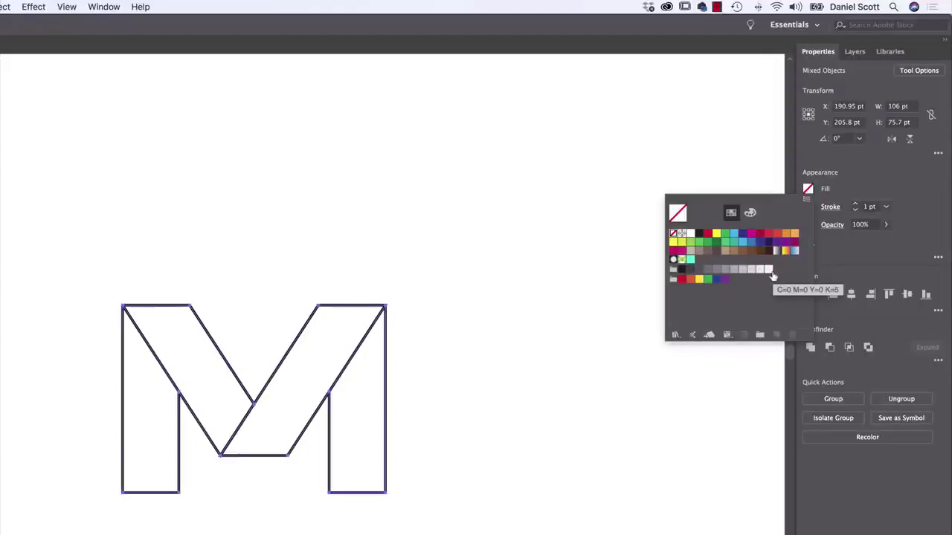
left_click(699, 277)
left_click(148, 421)
left_click(170, 439)
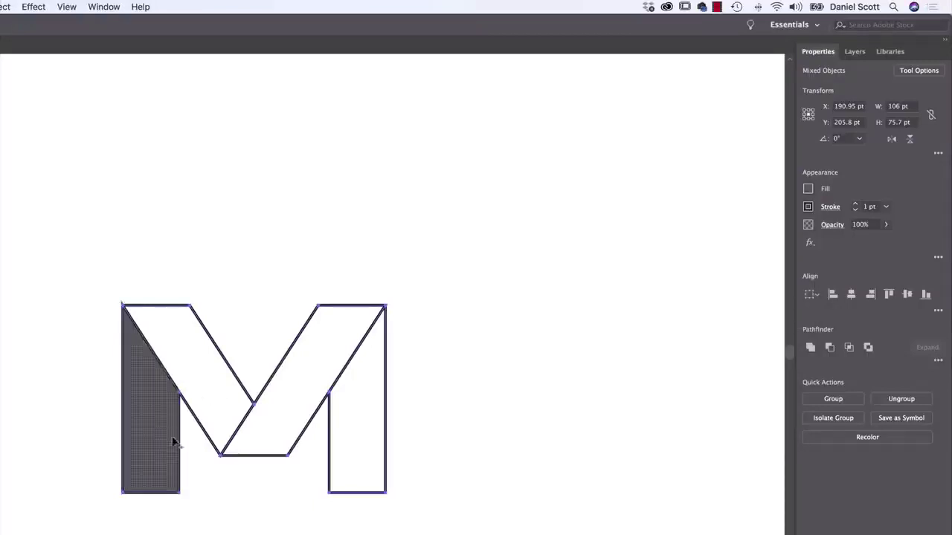
left_click(372, 432)
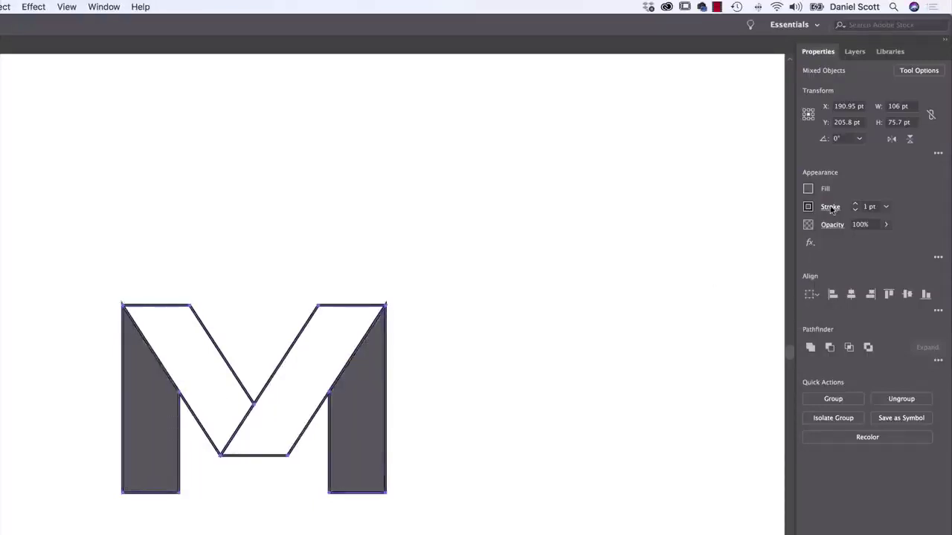
Step: Fill the M's left diagonal strip with a medium grey swatch using the Shape Builder tool
left_click(809, 189)
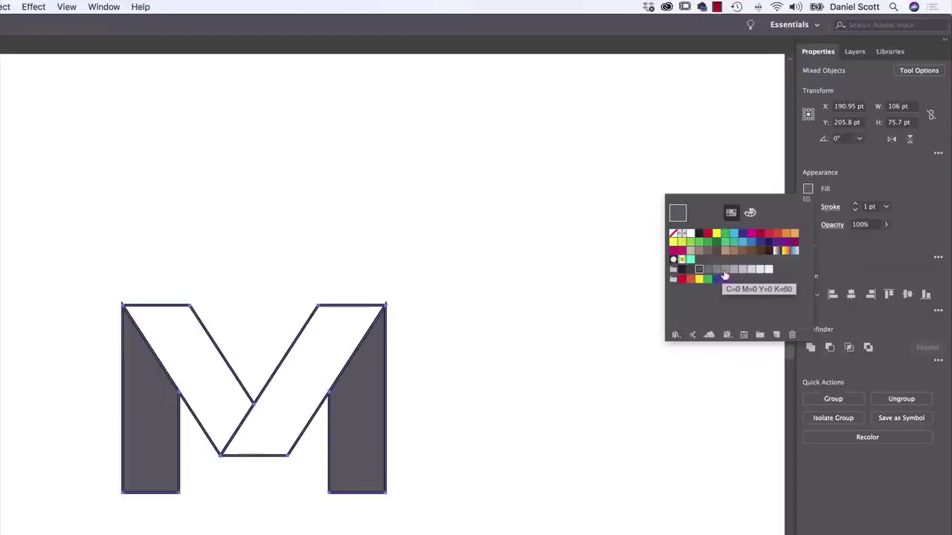
left_click(725, 271)
left_click(208, 376)
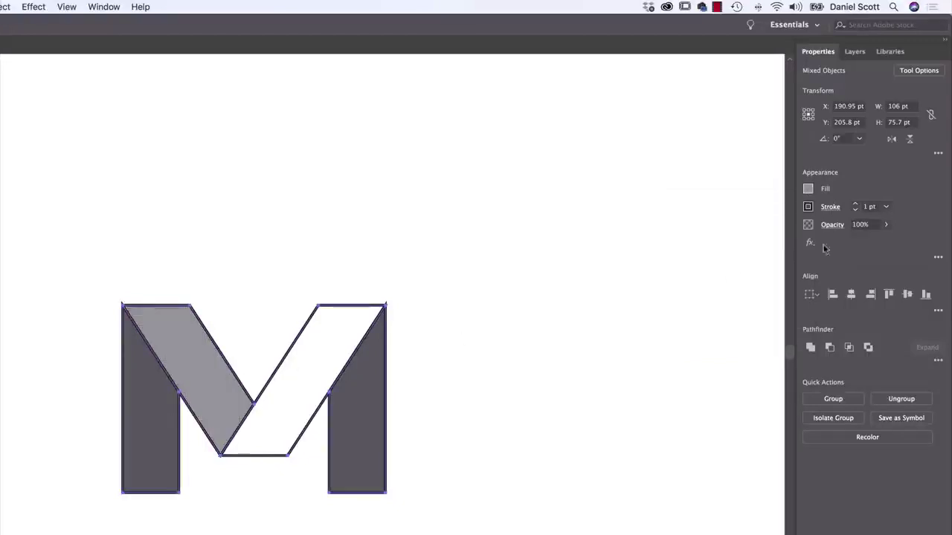
Step: Fill the M's right diagonal strip with light grey, and replace it with the next lighter grey swatch
left_click(809, 190)
left_click(741, 273)
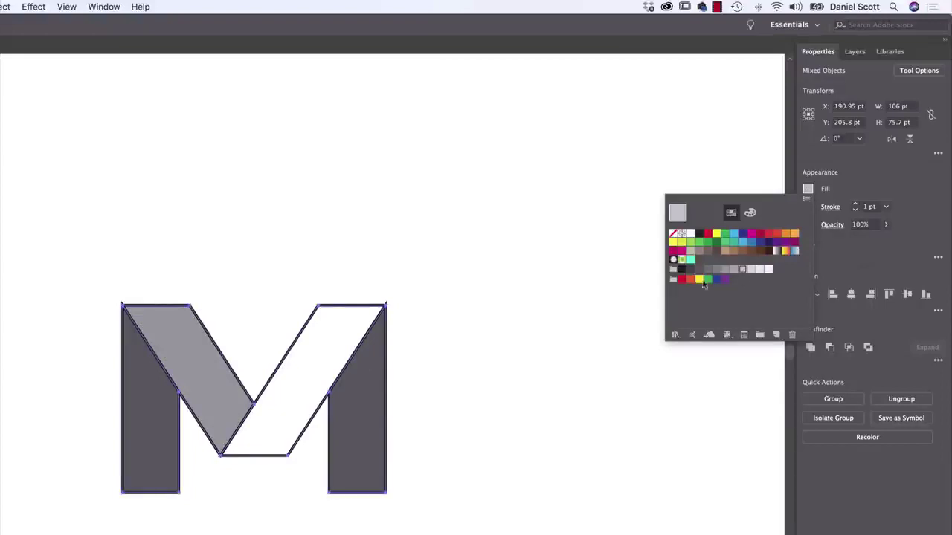
left_click(321, 353)
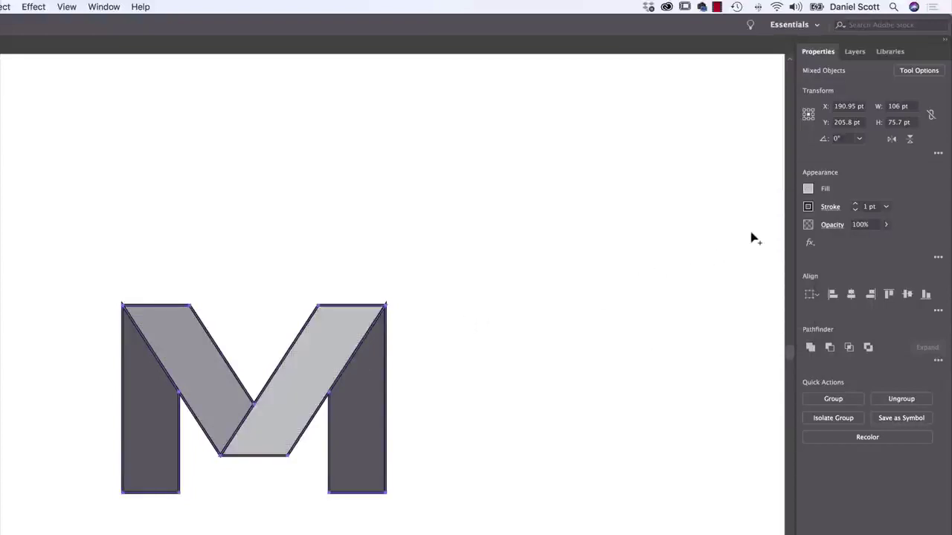
left_click(808, 189)
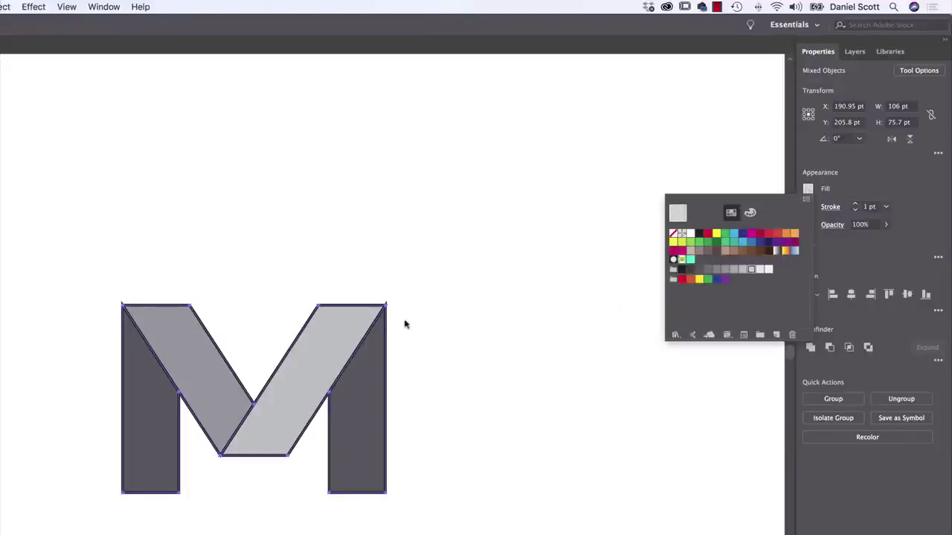
left_click(324, 336)
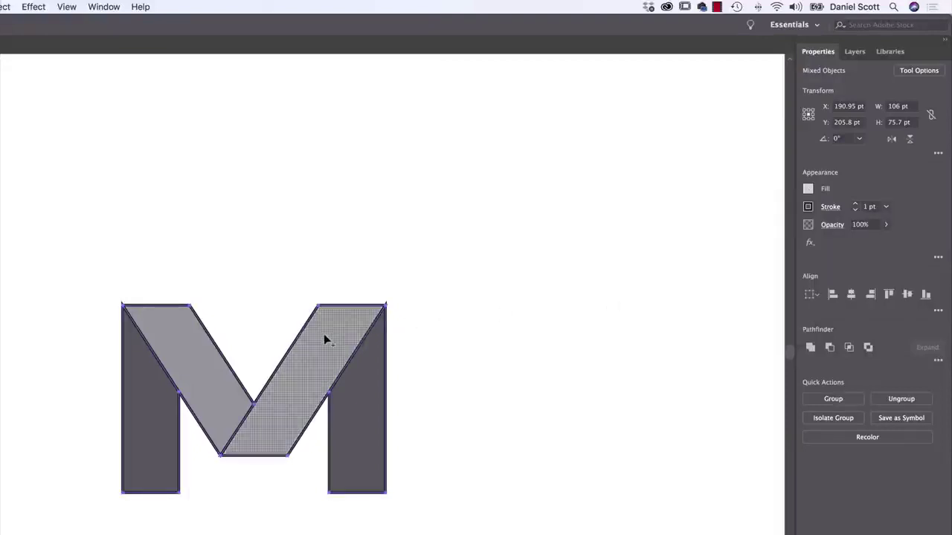
Step: Refill the M's right leg with a grey slightly lighter than the left leg's
left_click(808, 190)
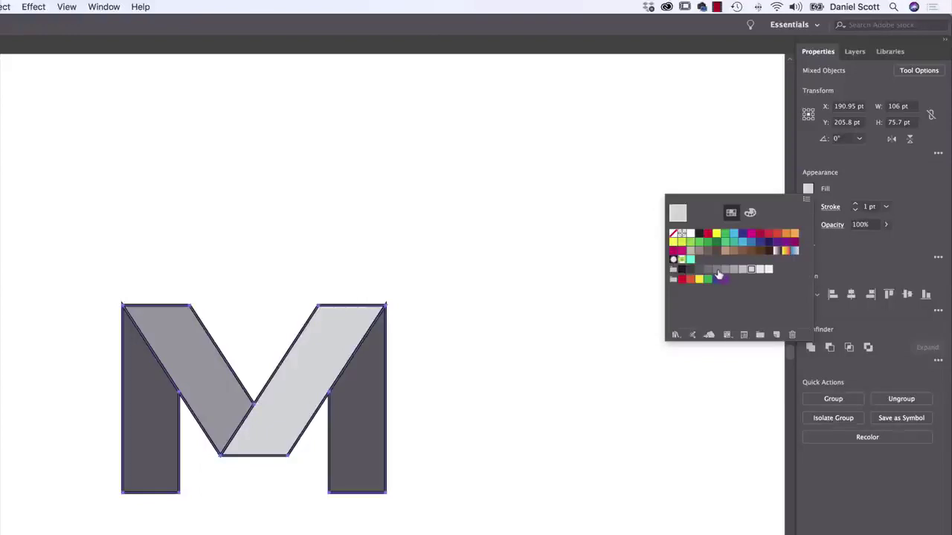
left_click(718, 273)
left_click(709, 273)
left_click(348, 418)
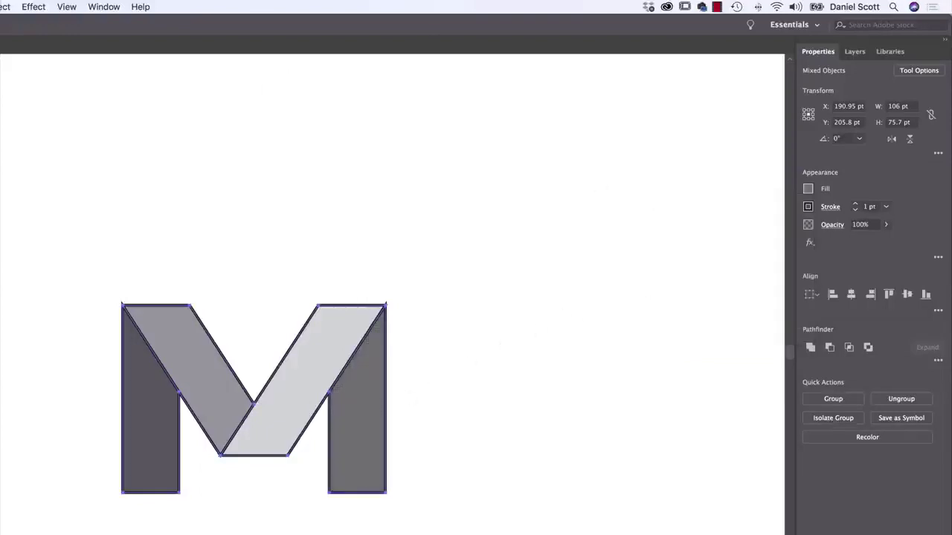
Step: Select the whole M, set its stroke to none, and deselect it
left_click(11, 213)
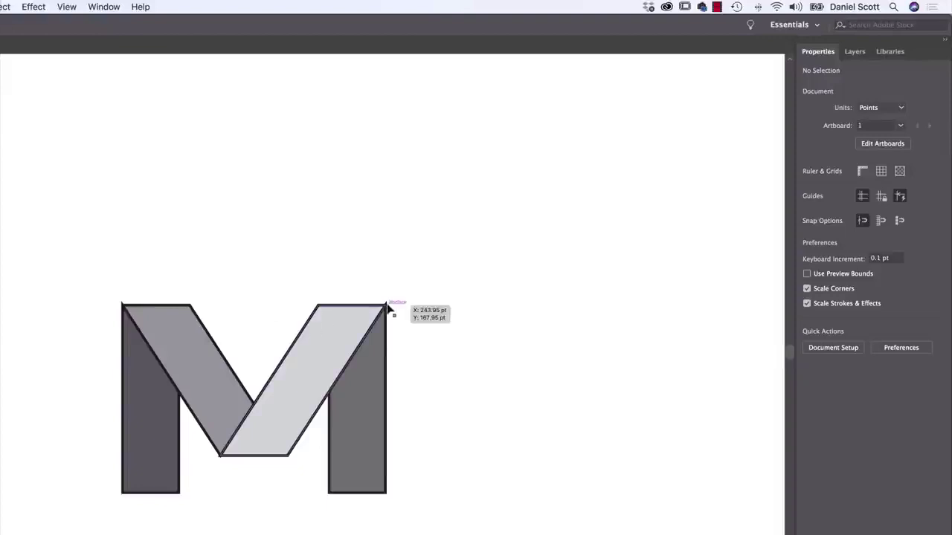
left_click_drag(447, 222, 79, 532)
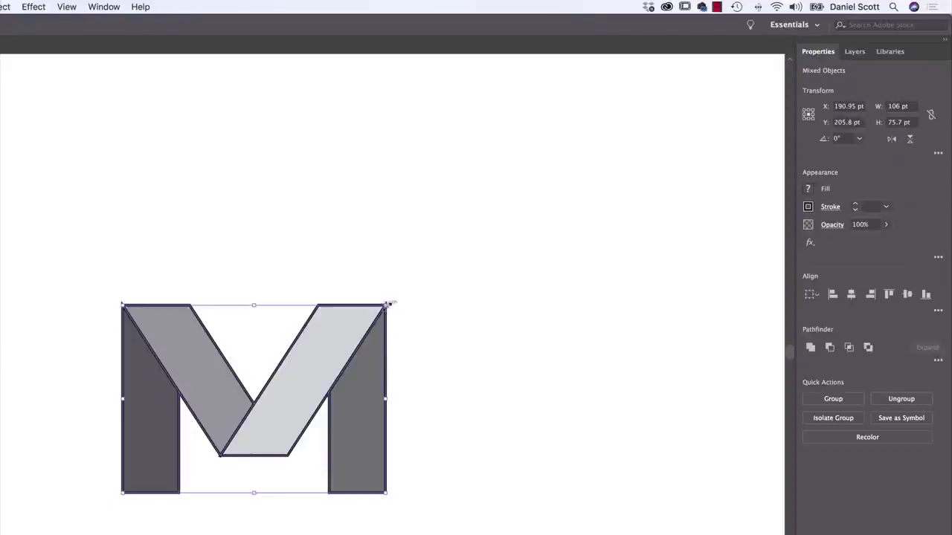
left_click(808, 206)
left_click(672, 254)
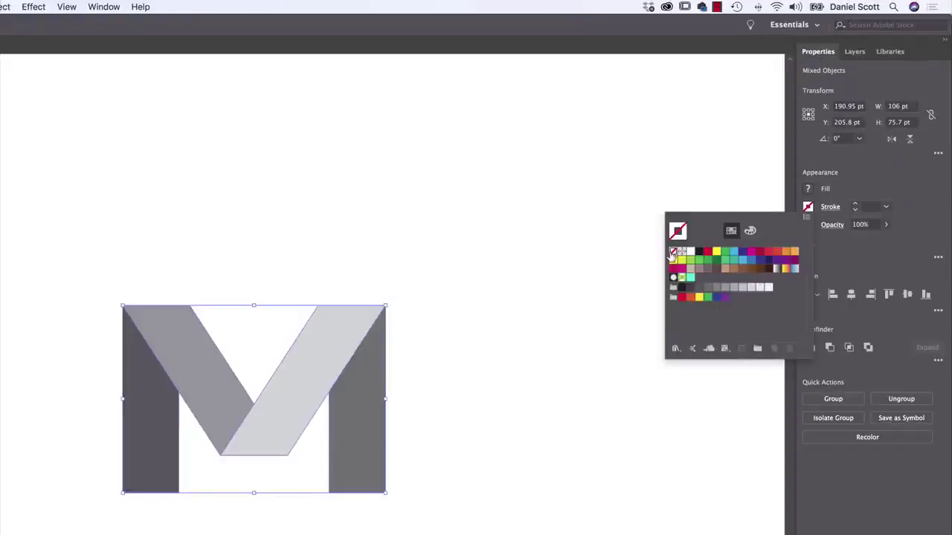
left_click(524, 403)
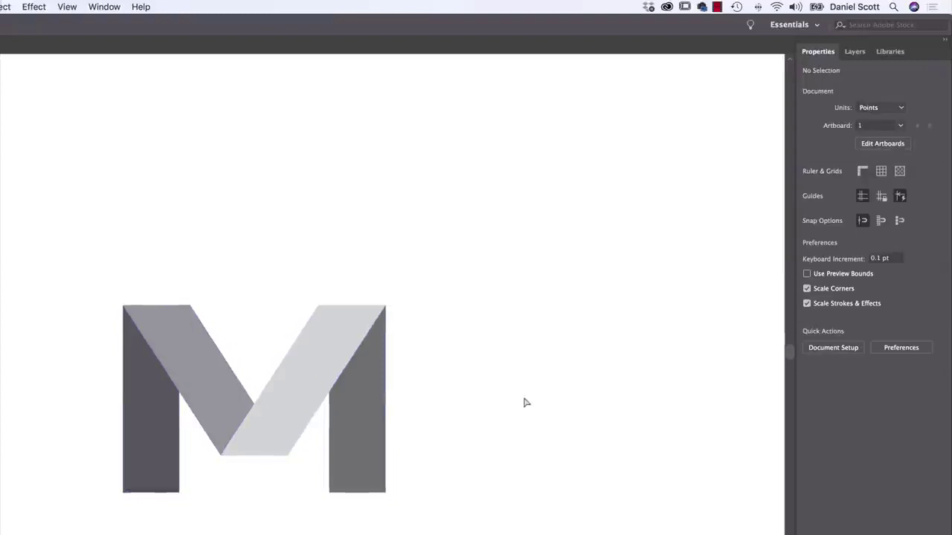
Step: Switch to the Rectangle tool for drawing from the artboard's top-left corner
key("super+minus")
key("super+minus")
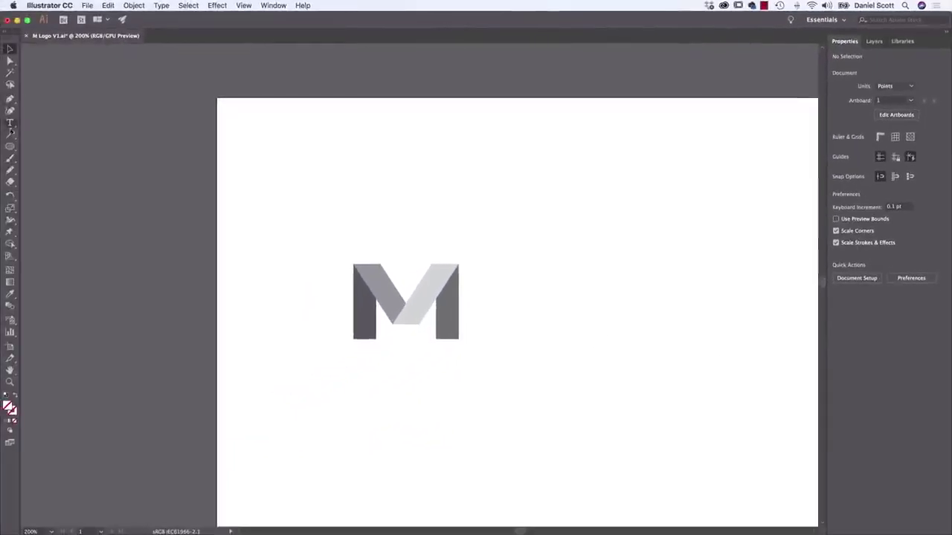
left_click_drag(10, 146, 60, 145)
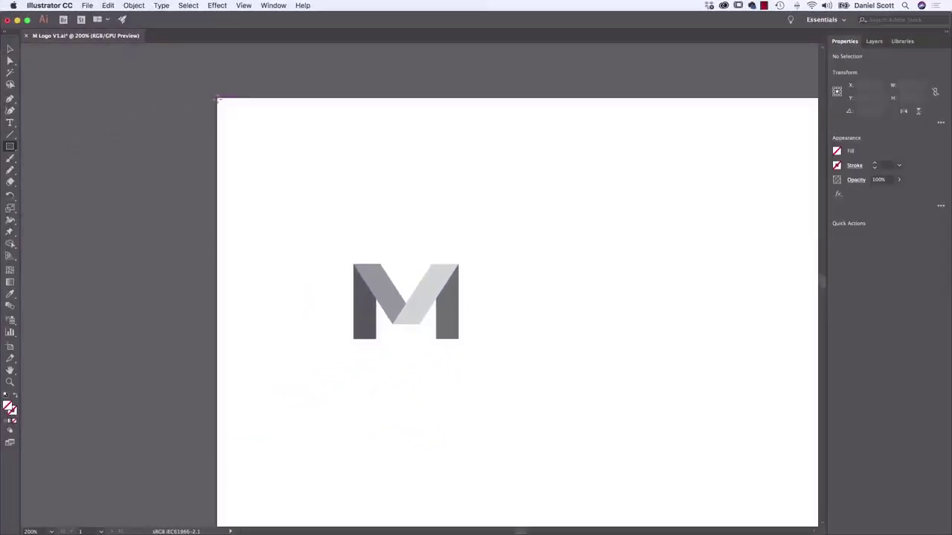
Step: Draw a 547 by 612 pt rectangle from the artboard's upper-left corner over the M logo and fill it with dark grey
mouse_move(217, 98)
left_mouse_down()
mouse_move(574, 421)
mouse_move(685, 401)
mouse_move(709, 439)
mouse_move(748, 457)
mouse_move(759, 512)
left_mouse_up()
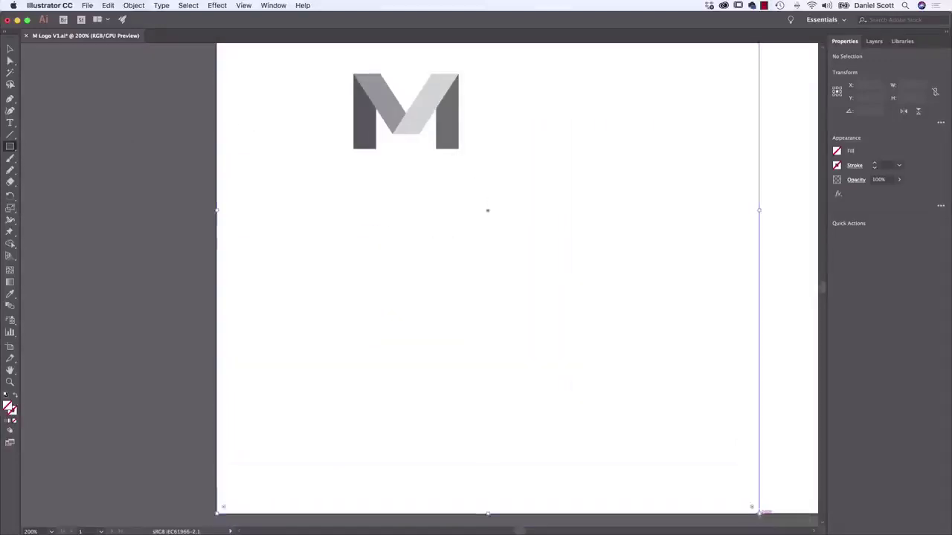
left_click(836, 151)
left_click(757, 215)
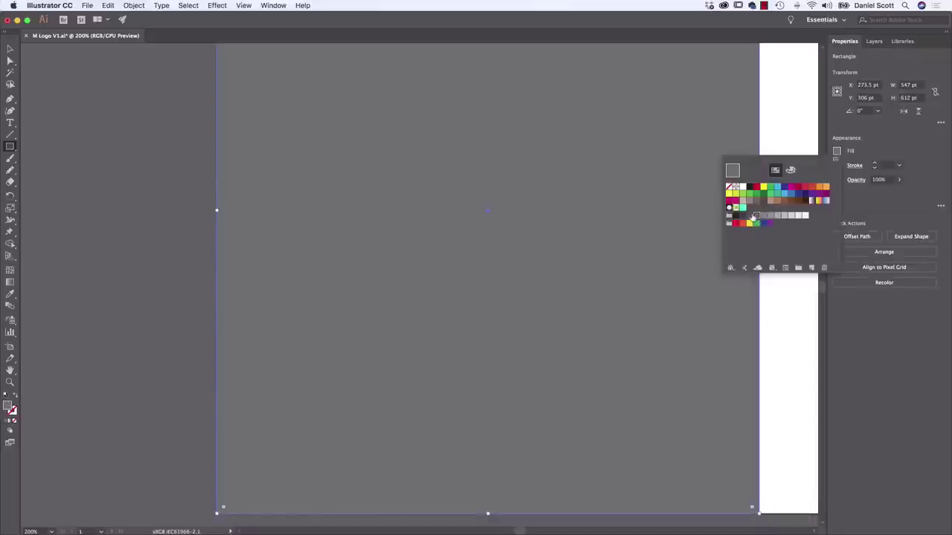
left_click(750, 215)
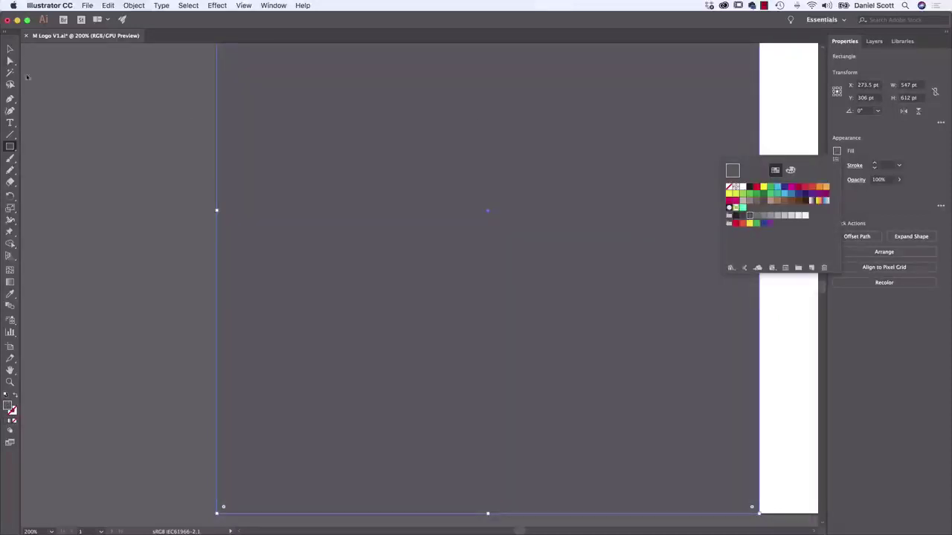
Step: Send the dark grey rectangle to the back, behind the M logo
left_click(9, 49)
left_click_drag(376, 94, 356, 276)
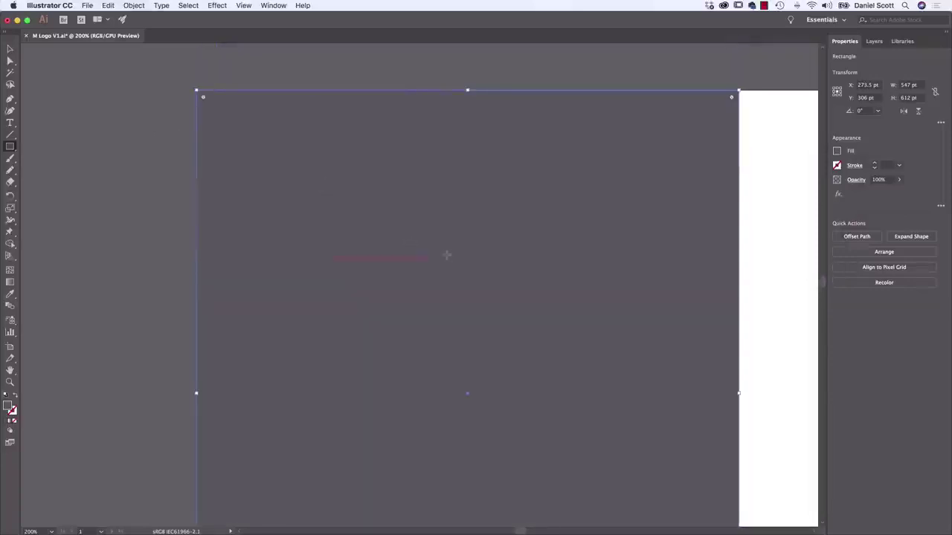
left_click(10, 49)
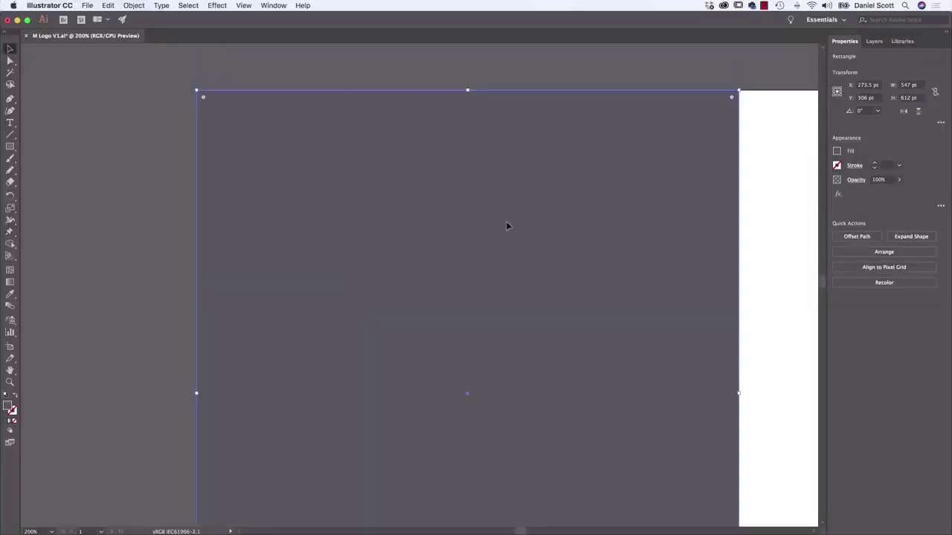
left_click(884, 253)
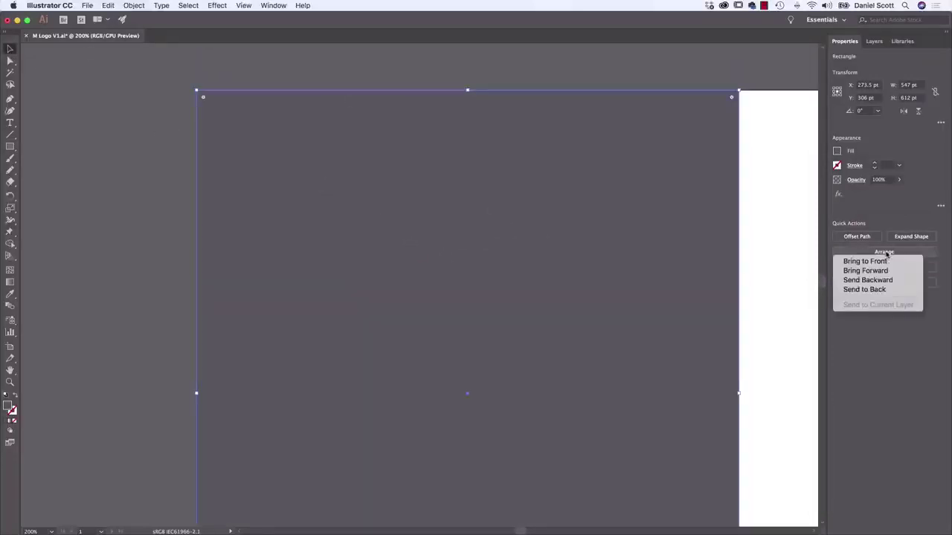
left_click(870, 289)
Step: Recolor the left leg of the M logo with a darker grey swatch than the background rectangle
left_click(343, 320)
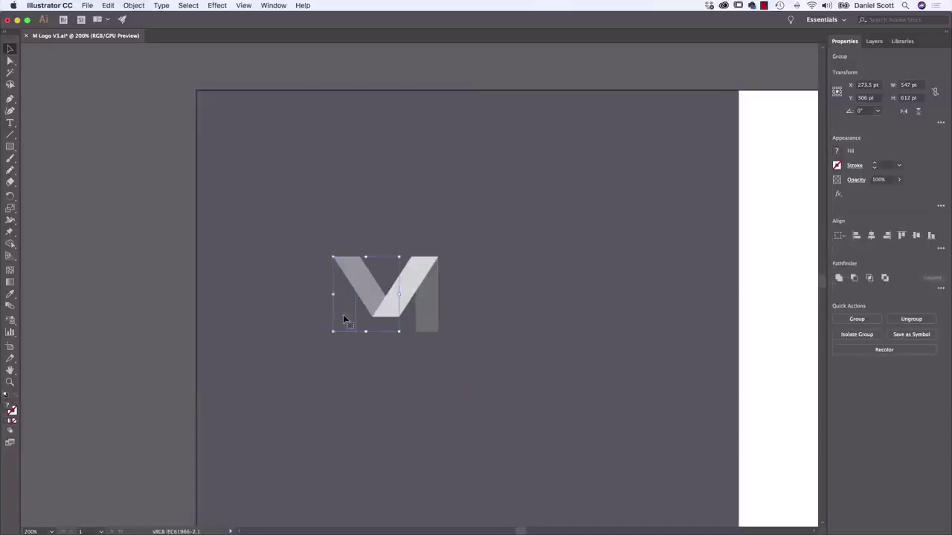
left_click(838, 151)
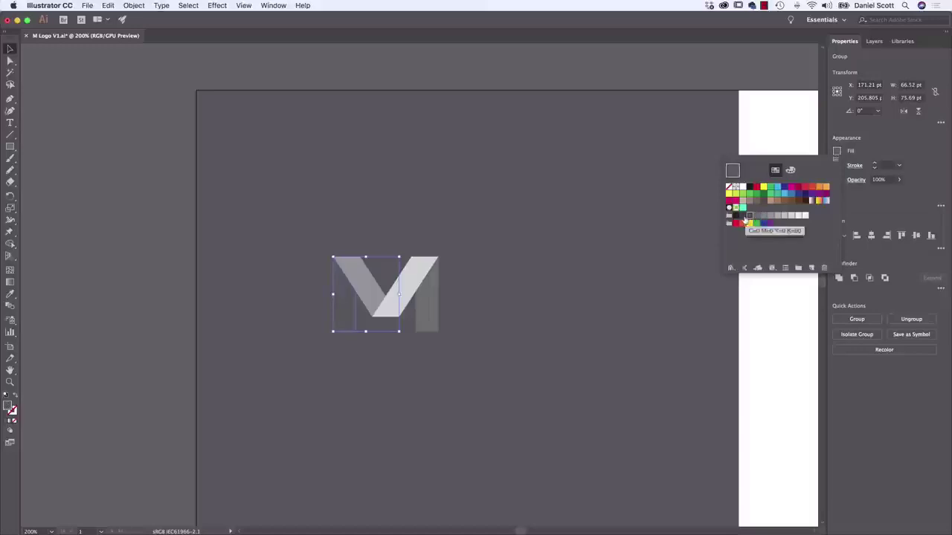
left_click(746, 217)
left_click(136, 324)
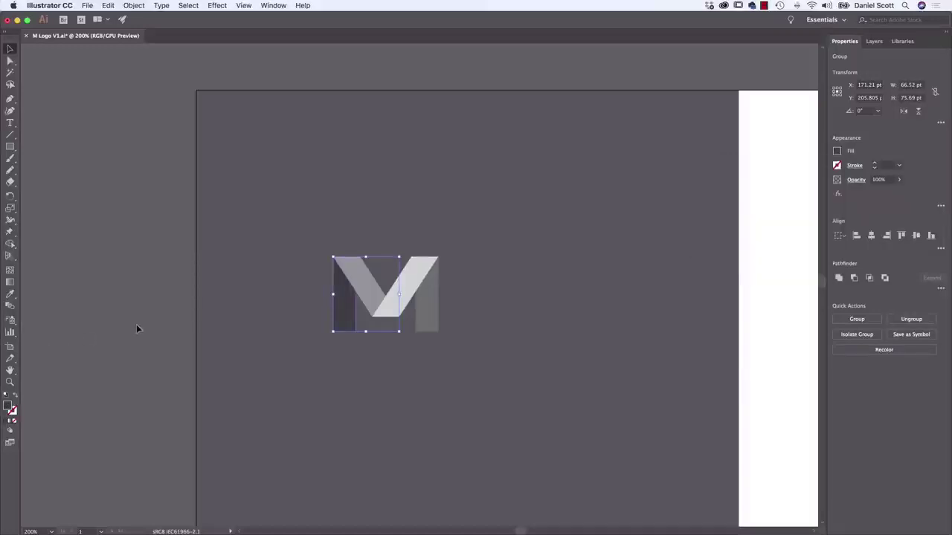
left_click(137, 327)
key("super+equal")
key("super+equal")
key("super+equal")
left_click_drag(292, 283, 408, 230)
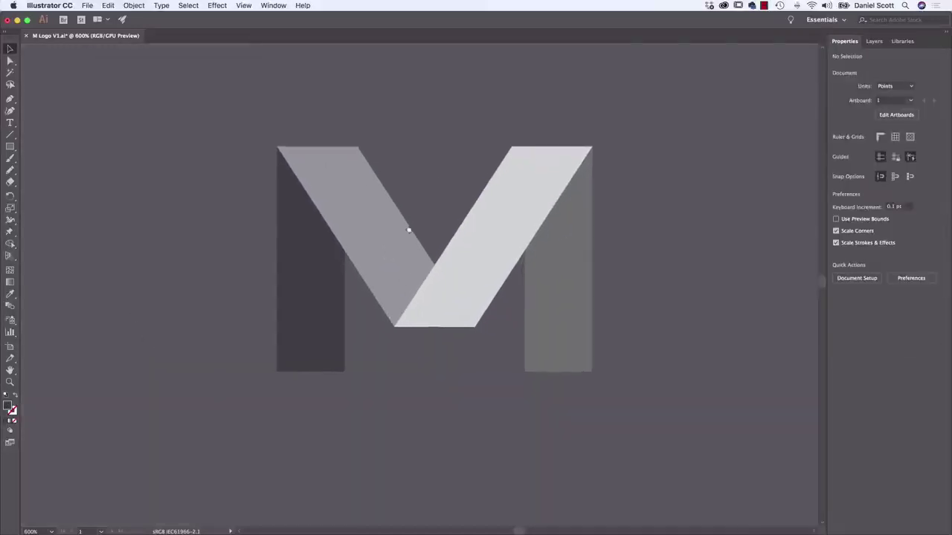
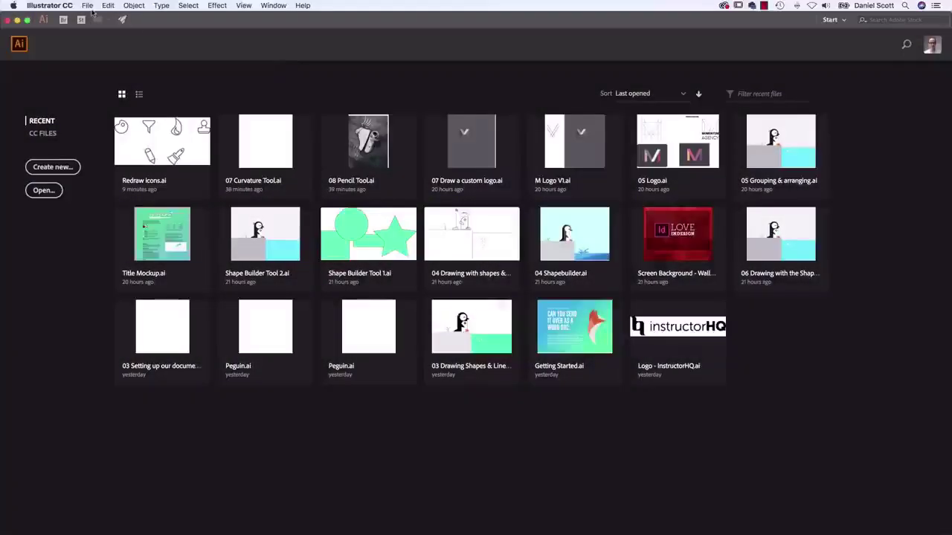
Step: Create a new landscape Letter document, 11 x 8.5 in, and fit its artboard in the window
left_click(88, 6)
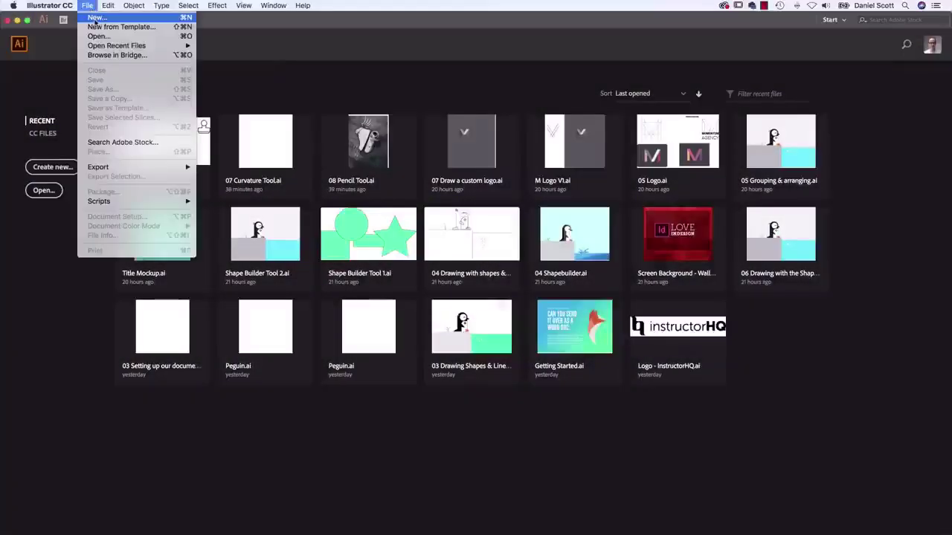
left_click(95, 19)
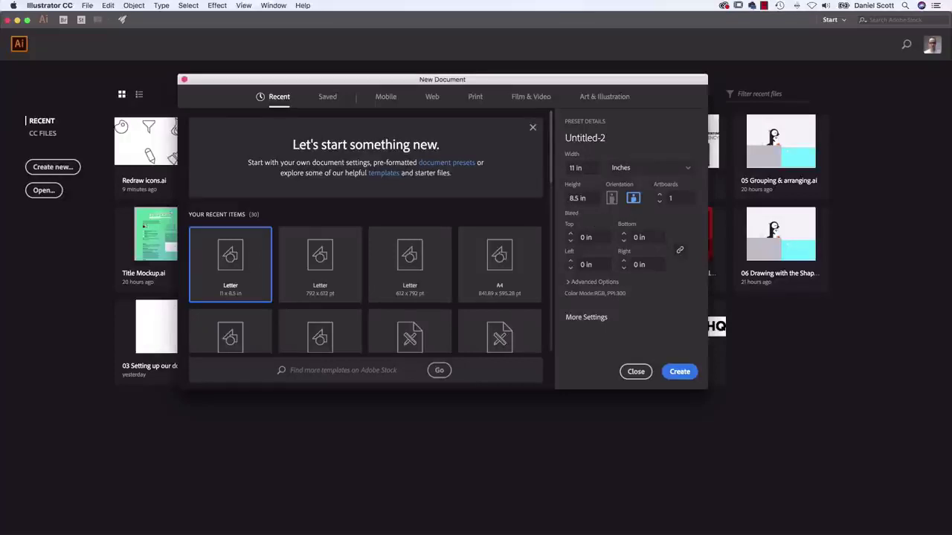
left_click(670, 372)
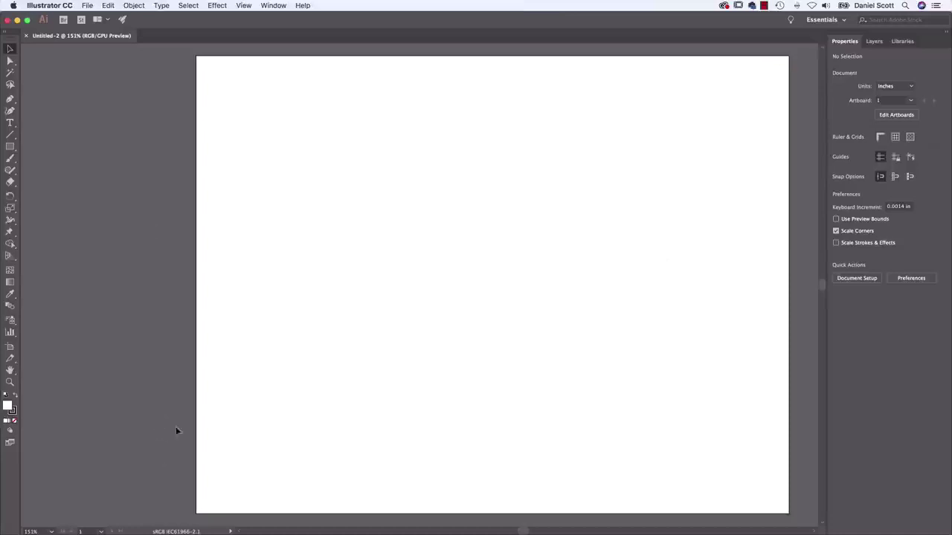
left_click(241, 5)
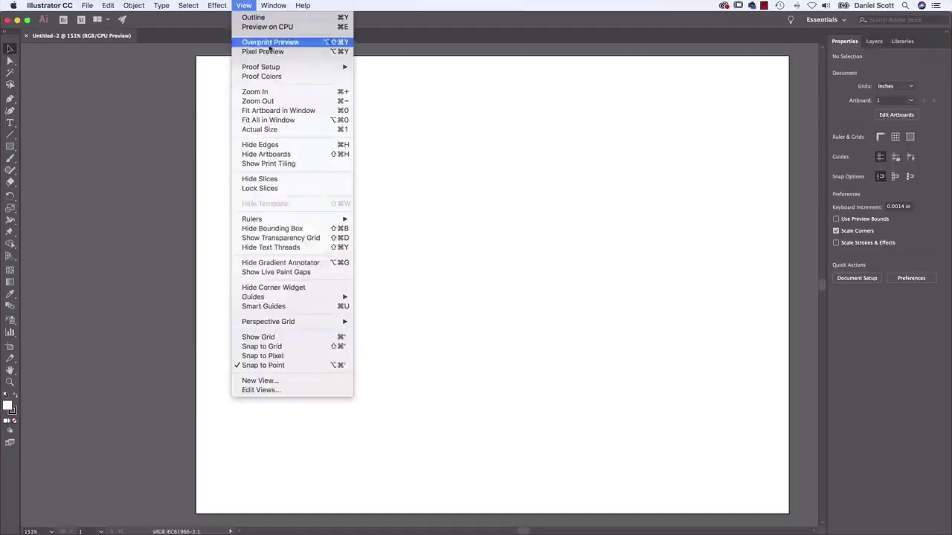
left_click(271, 111)
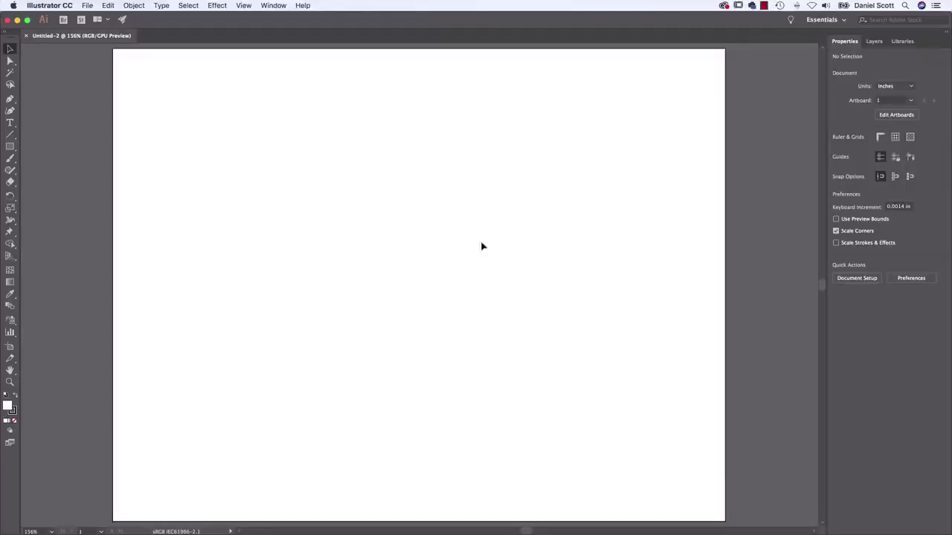
Step: Place Redraw Icons.png in the document as a template
left_click(88, 5)
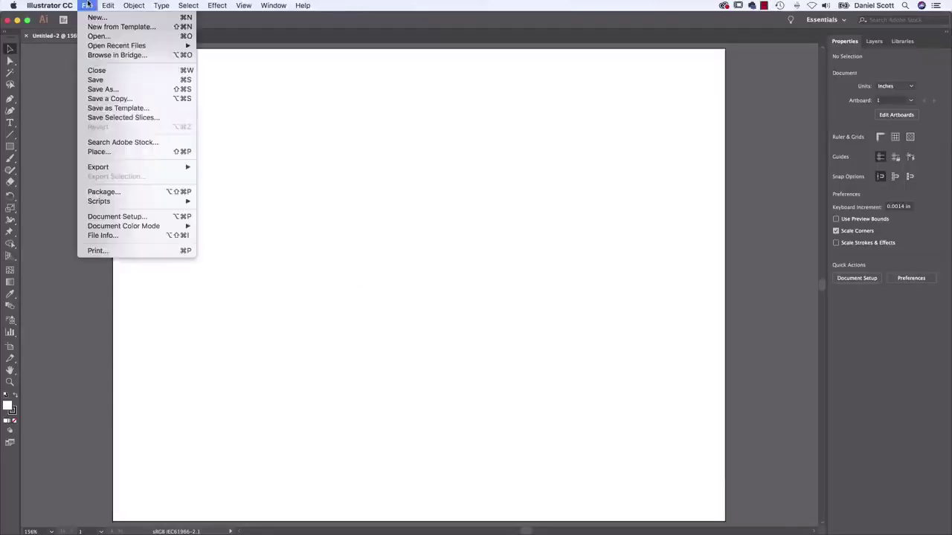
left_click(114, 154)
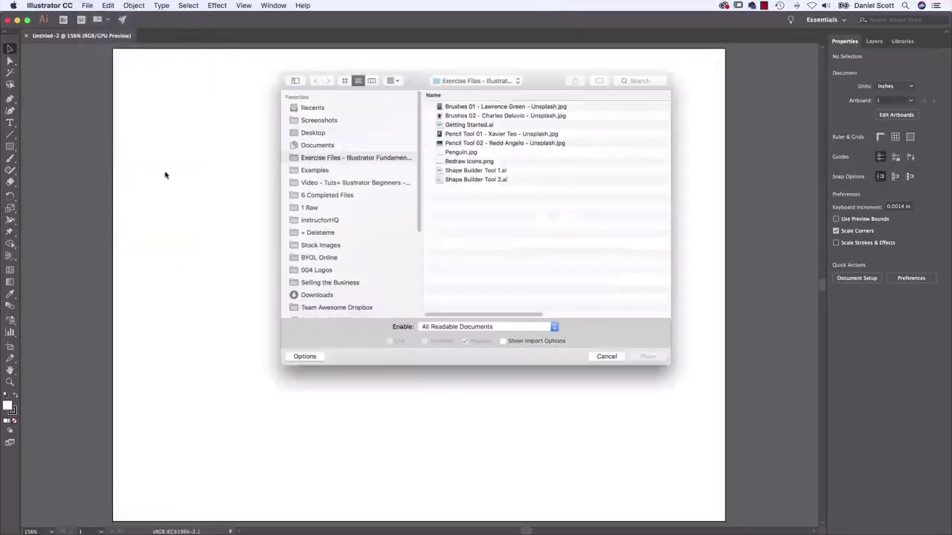
left_click(476, 162)
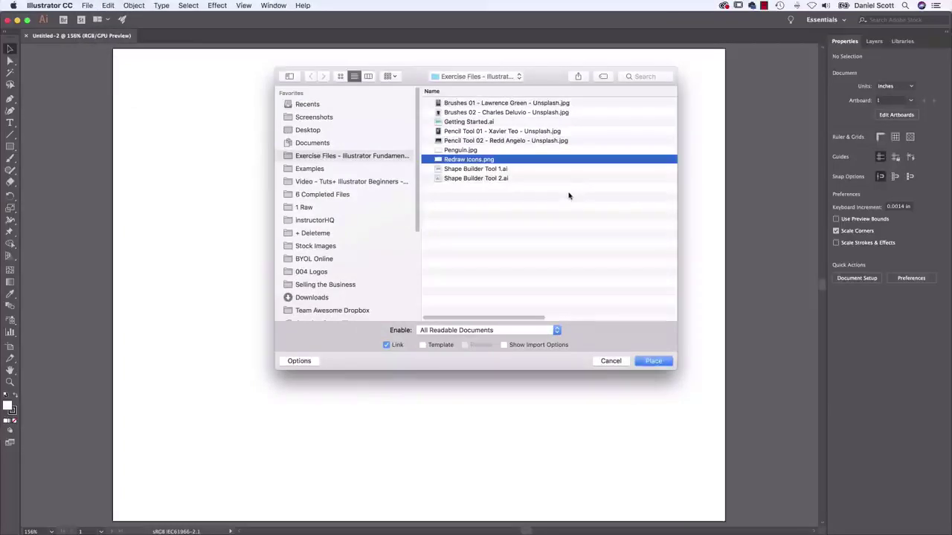
left_click(423, 346)
left_click(655, 362)
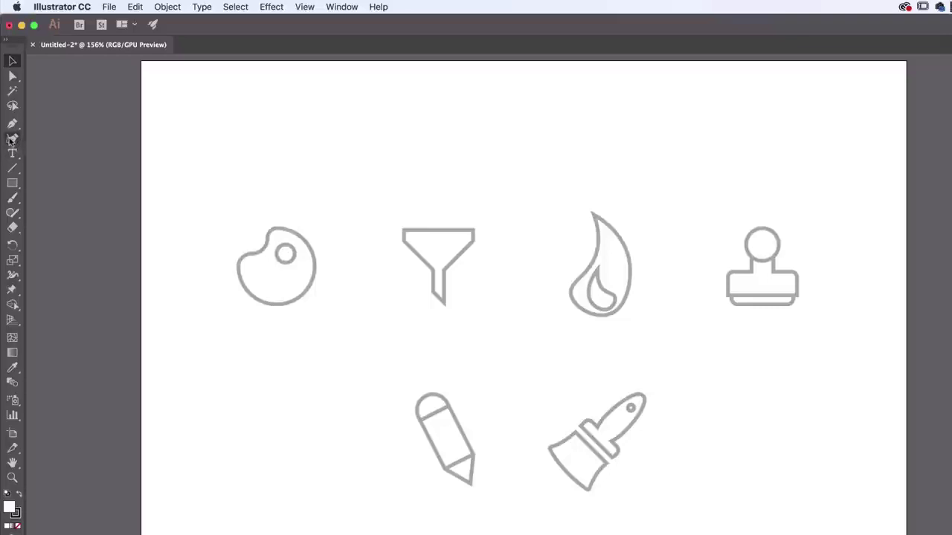
Step: Start a path with the Curvature tool at the top of the small circle inside the paint palette icon
left_click(12, 140)
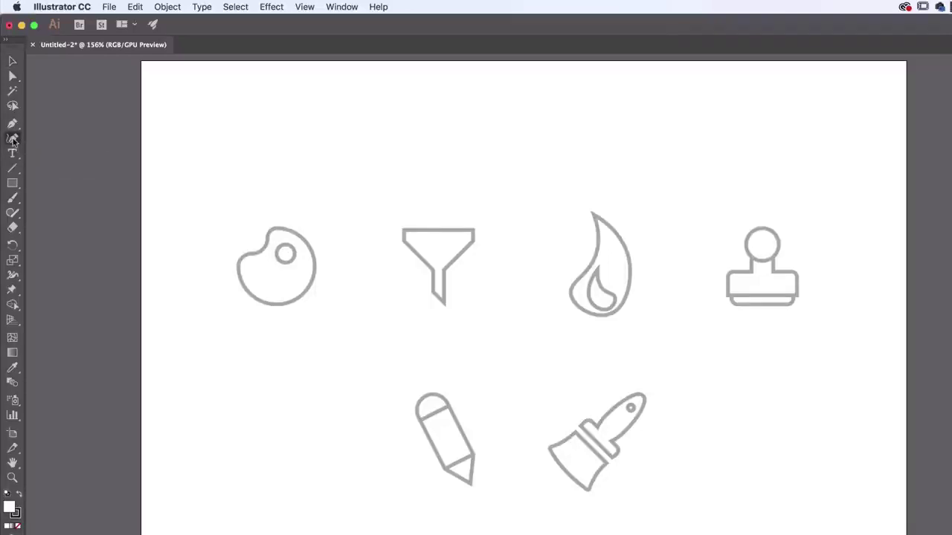
key("super+plus")
key("super+plus")
key("super+plus")
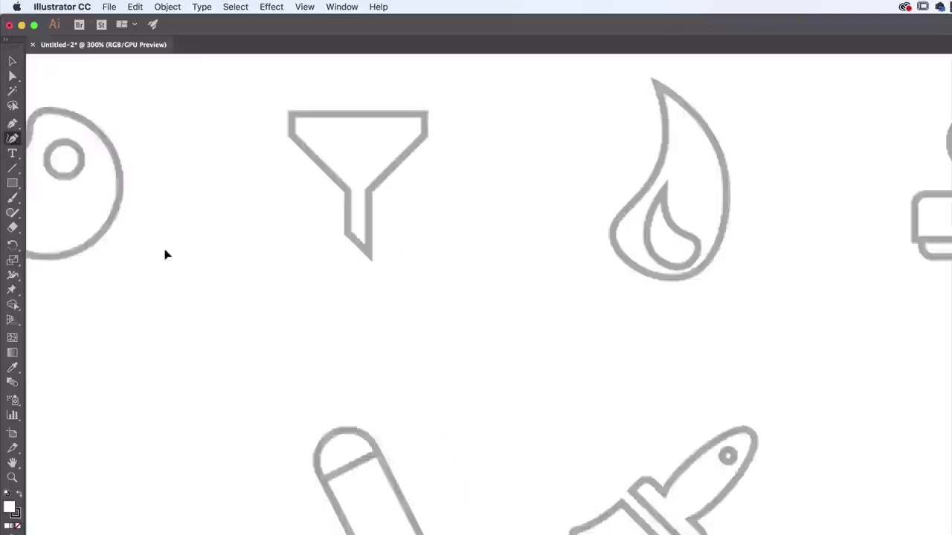
left_click_drag(164, 248, 799, 404)
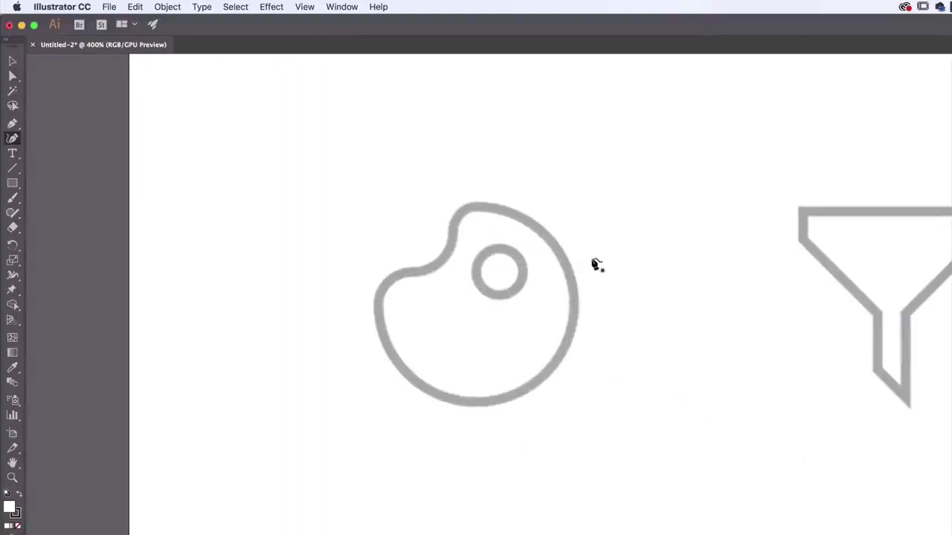
key("super+plus")
left_click_drag(588, 257, 640, 350)
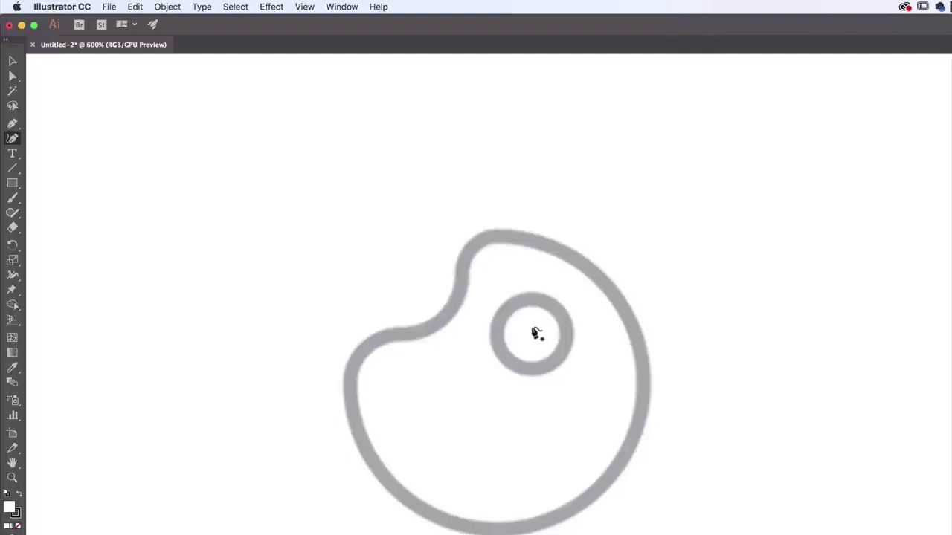
left_click(531, 301)
left_click(566, 333)
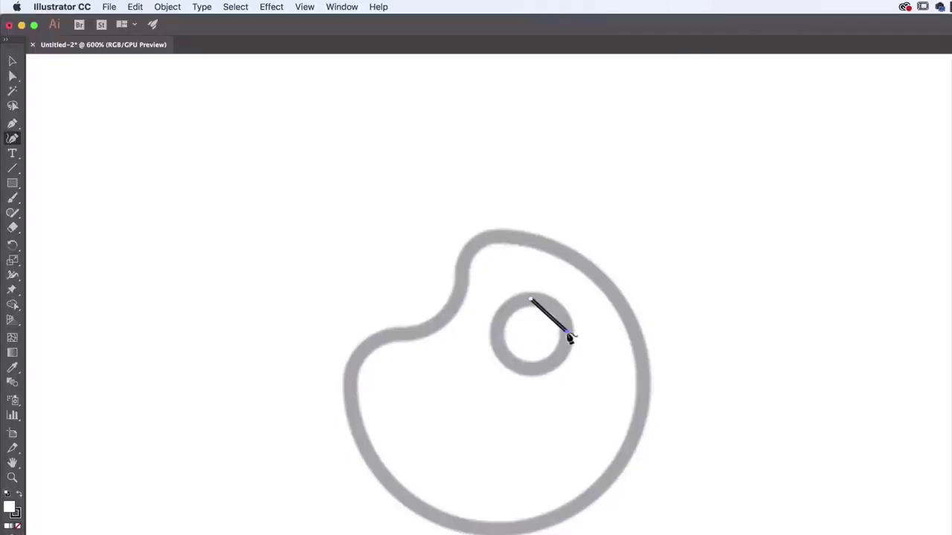
left_click(532, 368)
key("super+z")
key("super+z")
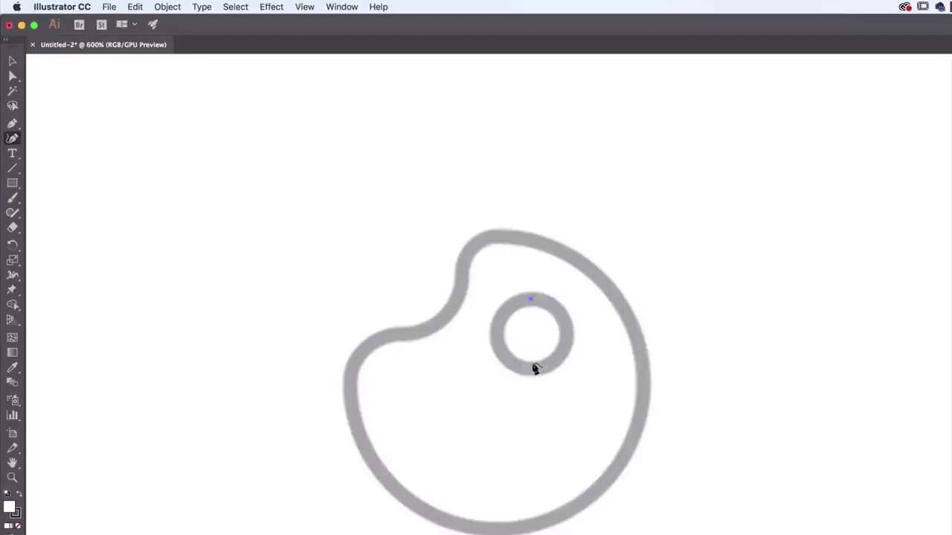
Step: Trace the rest of the palette's inner circle as a closed curved path and set its fill to None
left_click(567, 332)
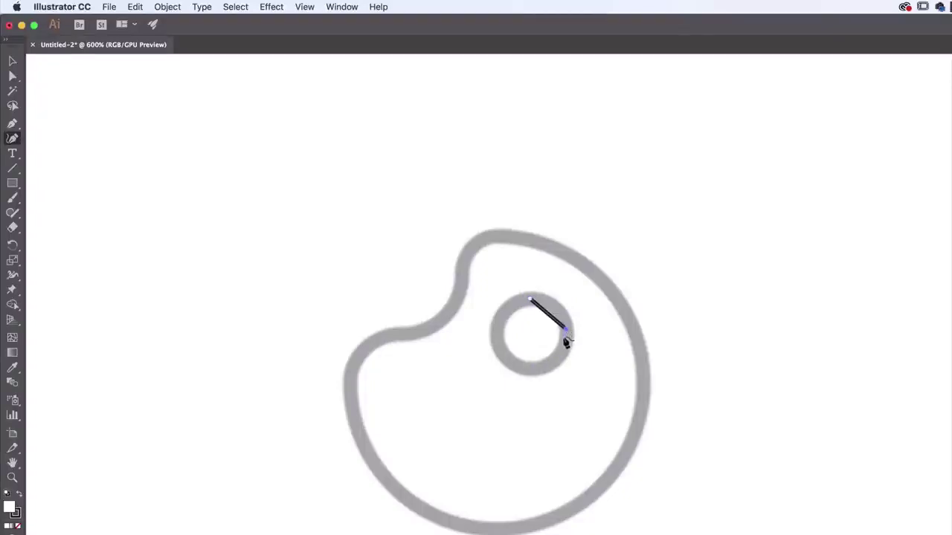
left_click(532, 370)
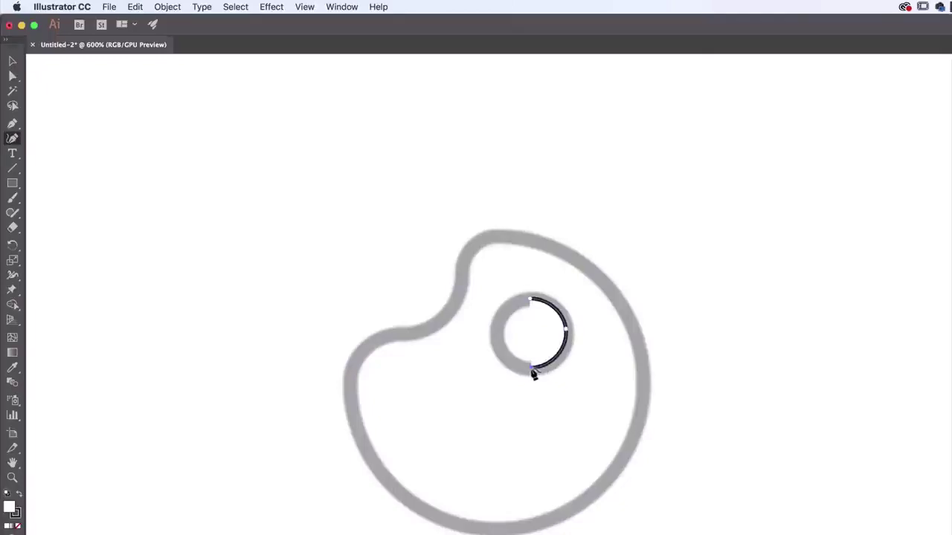
left_click(497, 334)
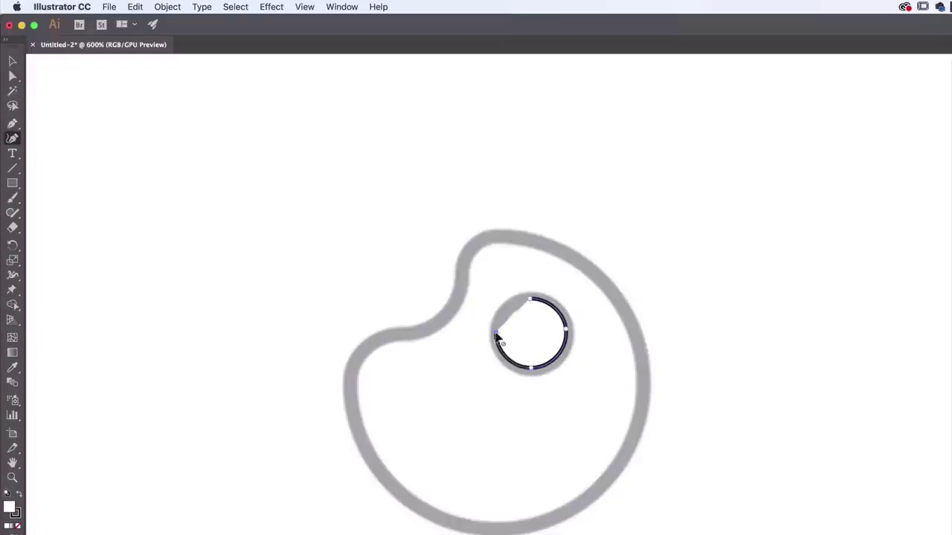
left_click(532, 303)
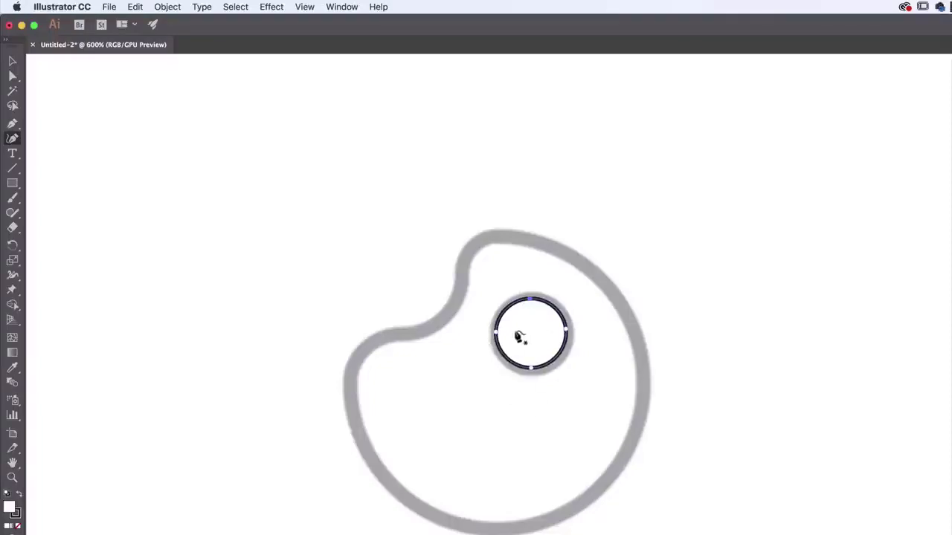
left_click(808, 190)
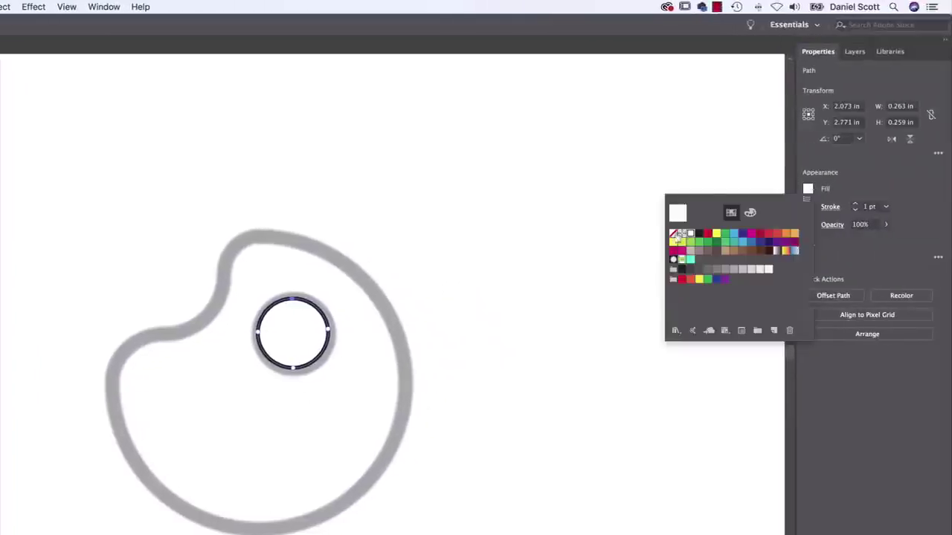
left_click(673, 235)
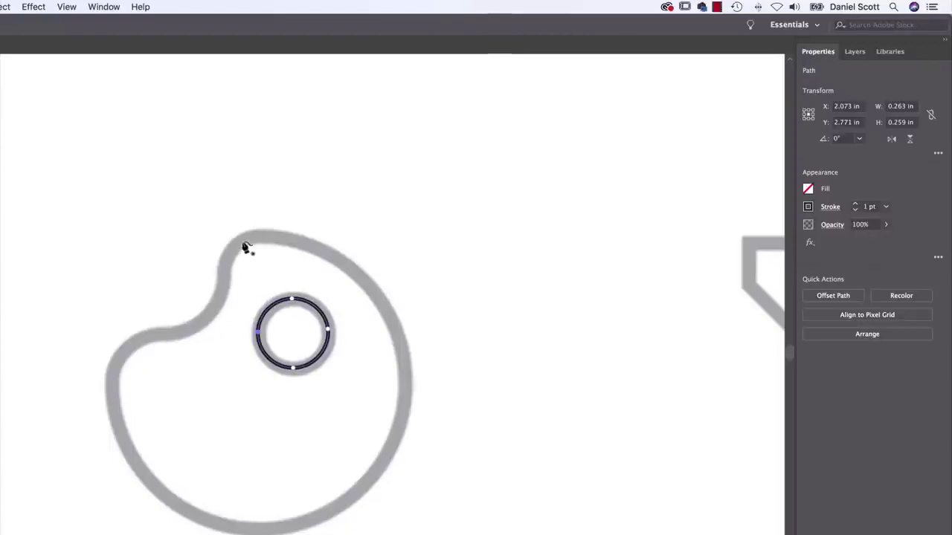
Step: Trace the palette icon's outer outline with the Curvature tool as a closed path, starting and ending at the thumb notch
left_click(203, 318)
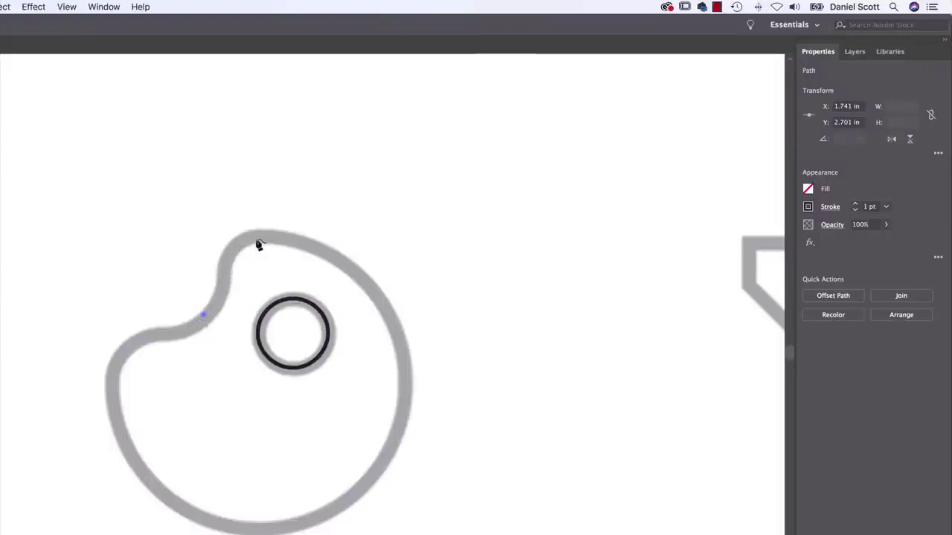
left_click(240, 246)
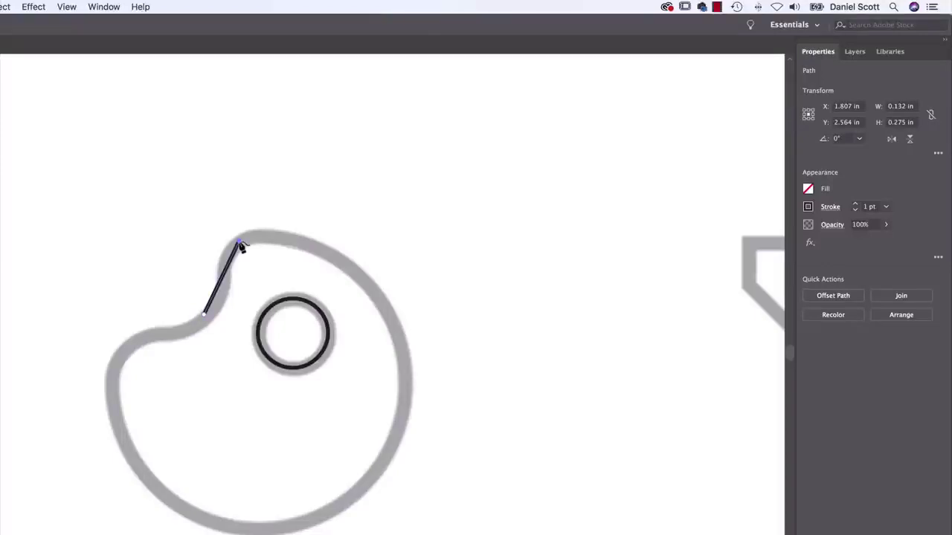
mouse_move(241, 246)
left_mouse_down()
mouse_move(324, 230)
mouse_move(383, 246)
mouse_move(428, 283)
mouse_move(443, 337)
mouse_move(420, 372)
left_mouse_up()
left_click(406, 374)
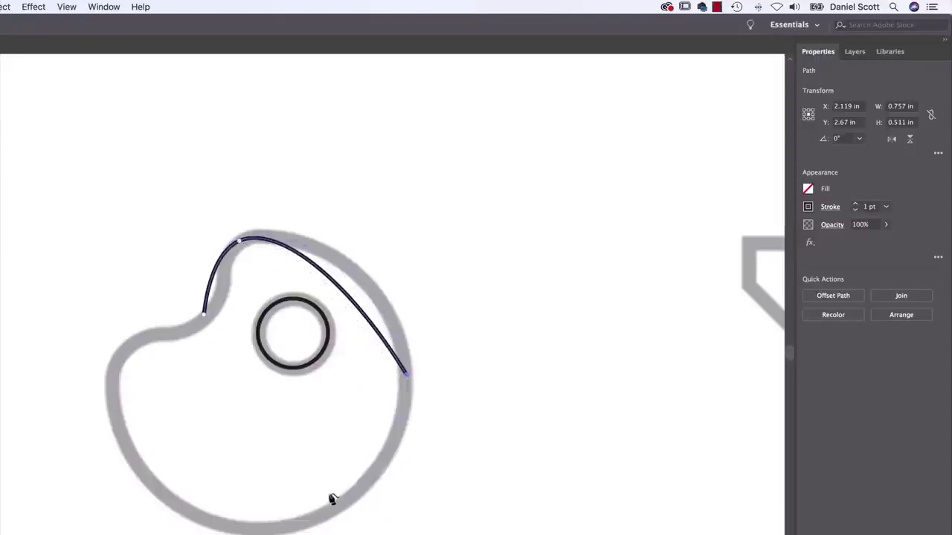
mouse_move(258, 529)
left_mouse_down()
mouse_move(87, 421)
mouse_move(116, 424)
mouse_move(119, 440)
left_mouse_up()
left_click(117, 422)
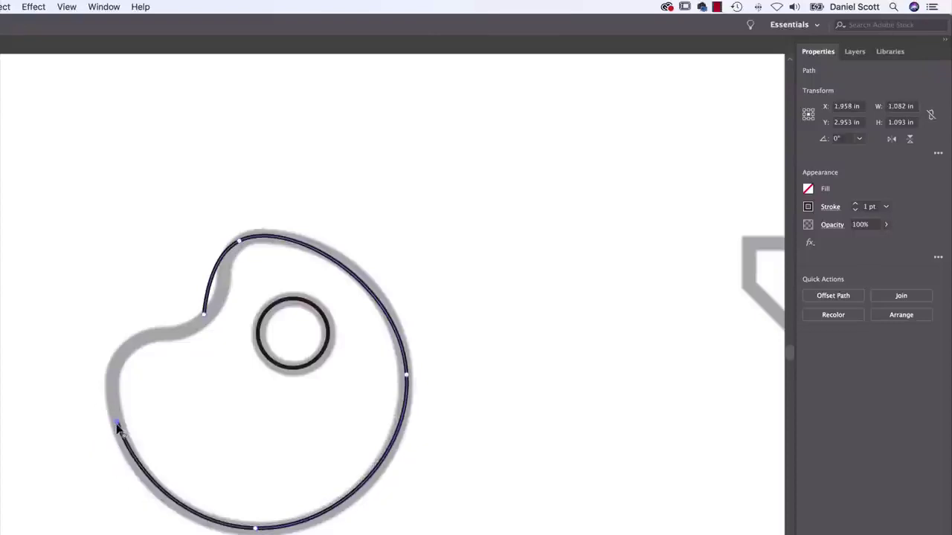
left_click(119, 350)
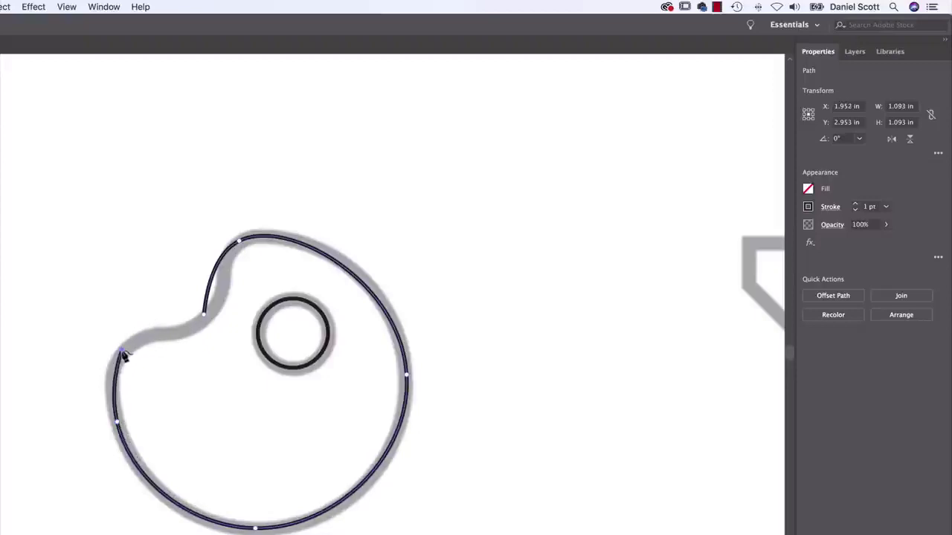
left_click(205, 318)
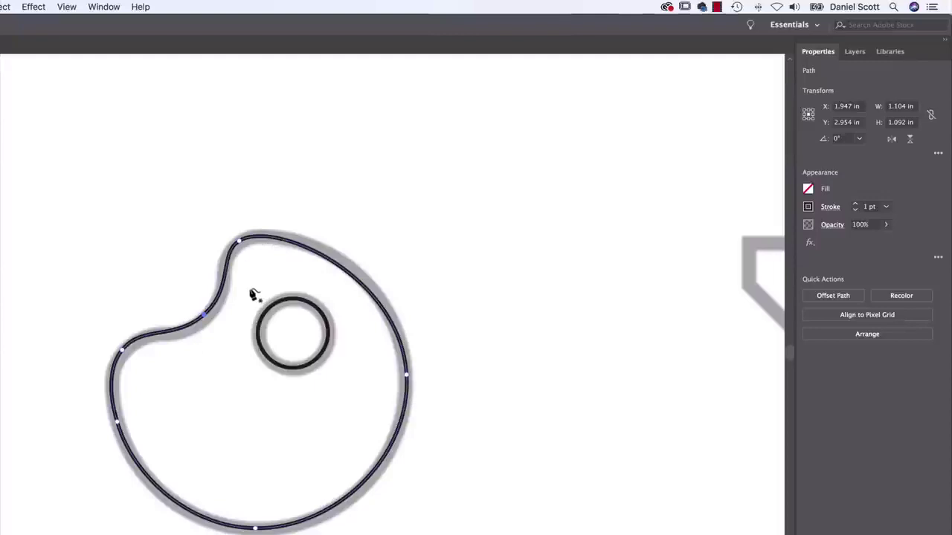
Step: Turn on Smart Guides
left_click(67, 7)
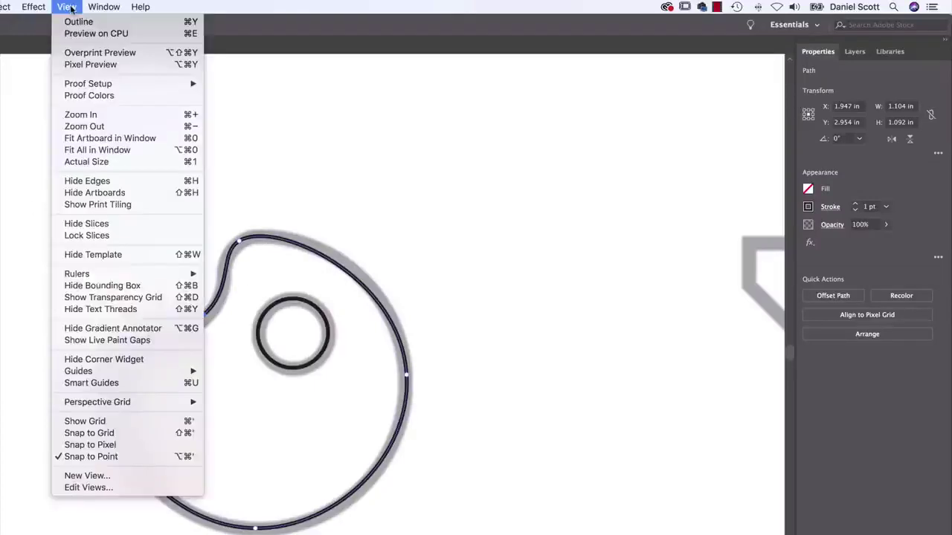
left_click(89, 388)
left_click(72, 9)
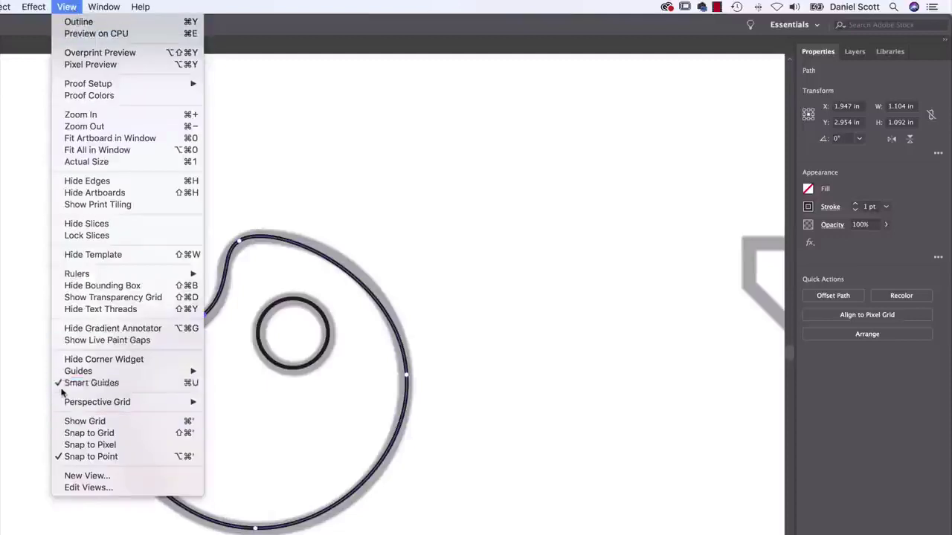
left_click(50, 410)
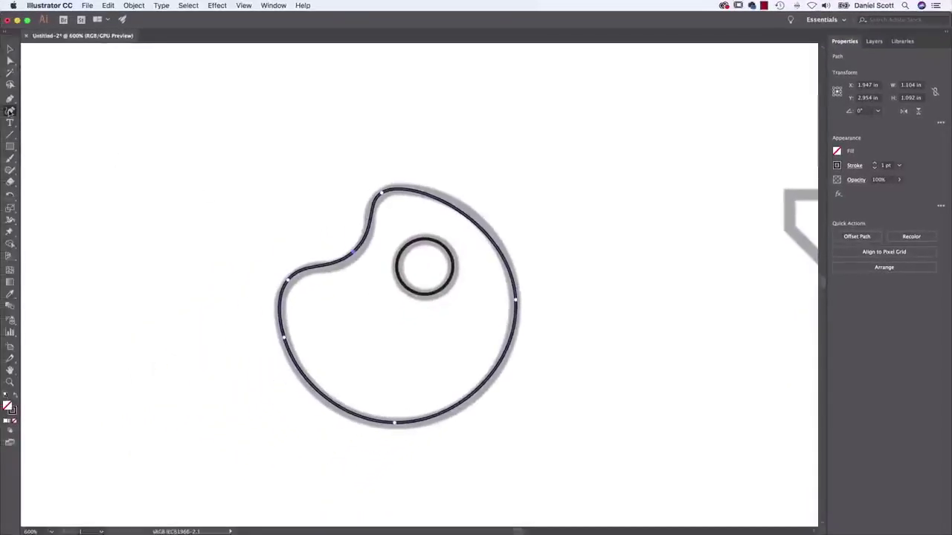
Step: Reposition the palette outline's notch, right, bottom and left anchor points with the Curvature tool so the path follows the grey template
left_click(10, 111)
left_click(356, 260)
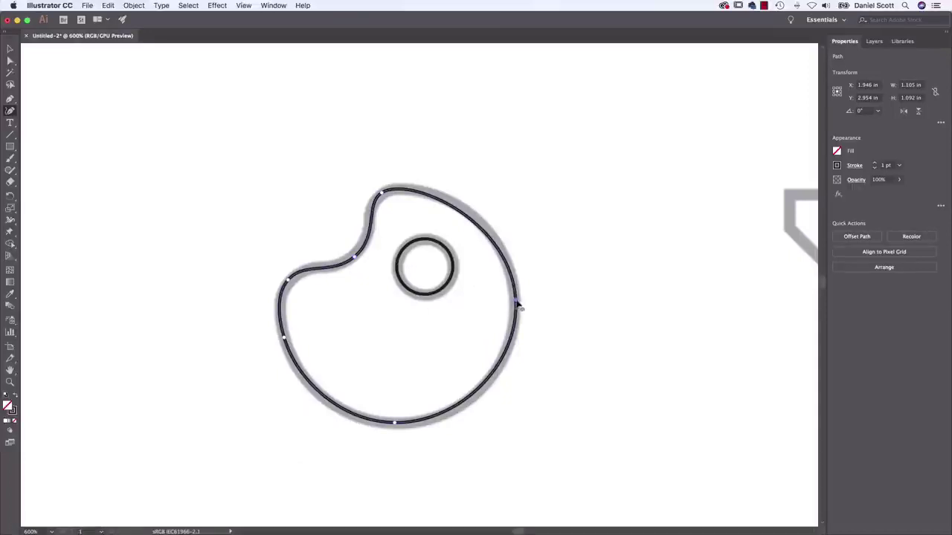
left_click_drag(516, 302, 512, 269)
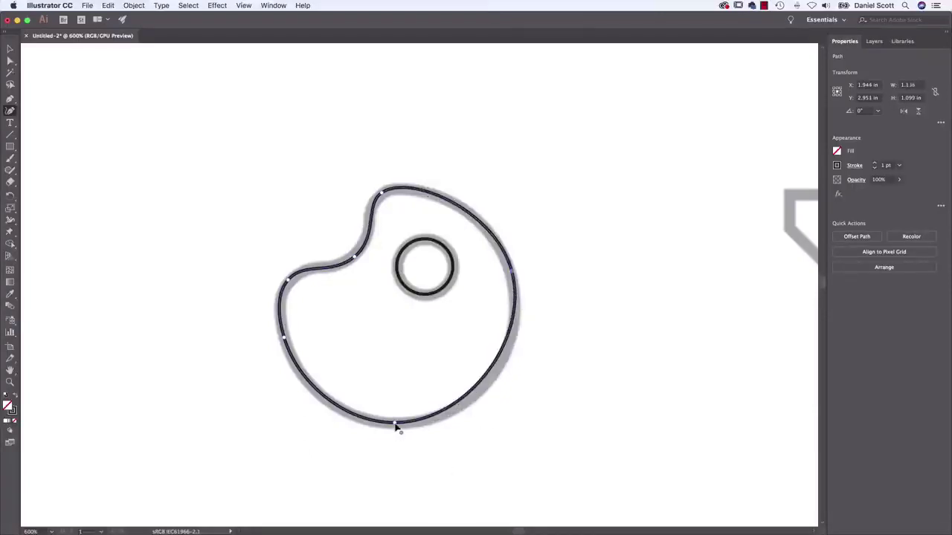
left_click_drag(397, 426, 436, 423)
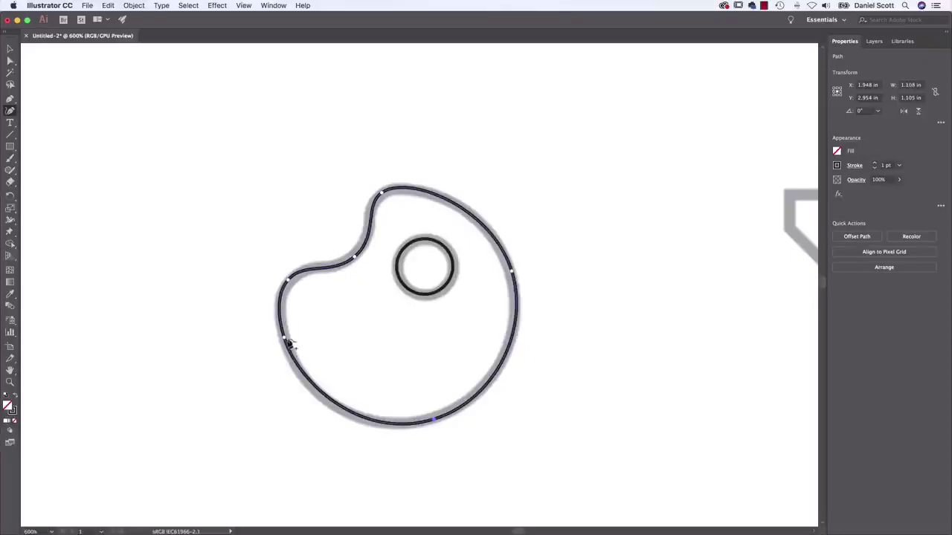
left_click_drag(288, 344, 290, 356)
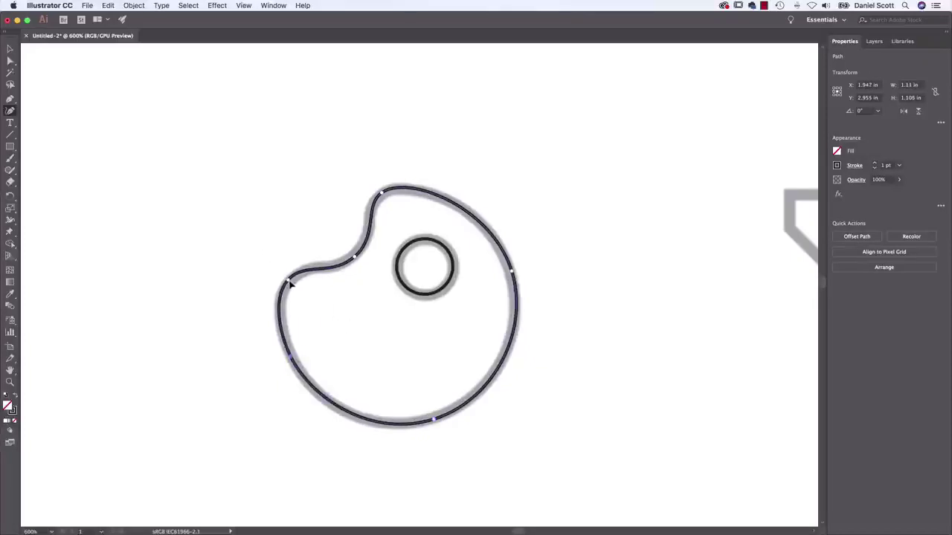
left_click_drag(289, 282, 287, 285)
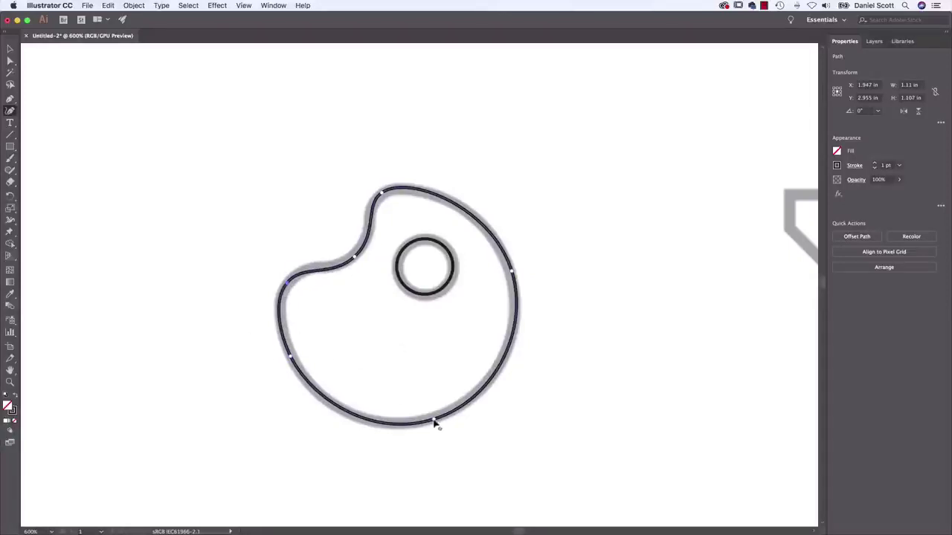
Step: Delete the palette outline's lower-left anchor and move the bottom anchor around to the lower-left part of the template curve
left_click(291, 357)
key("Delete")
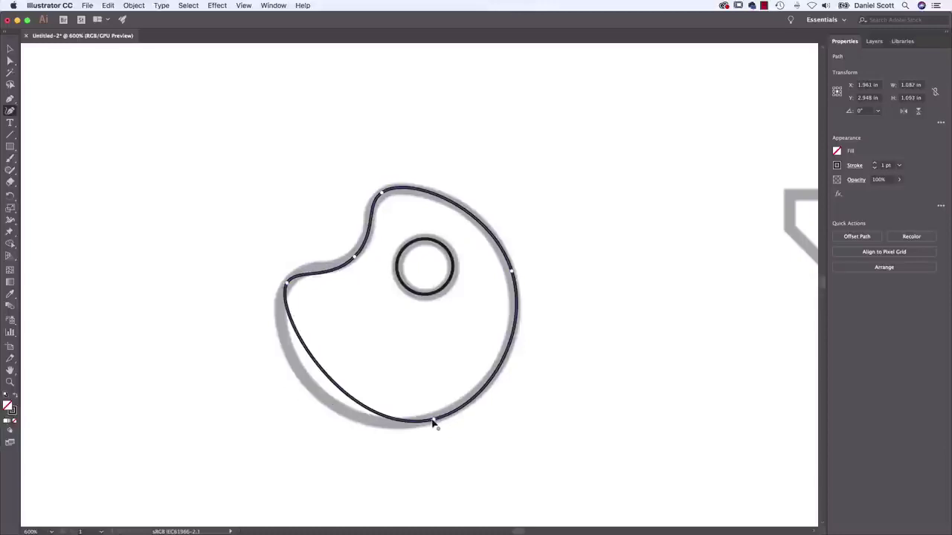
left_click_drag(434, 423, 342, 408)
left_click_drag(340, 412, 342, 415)
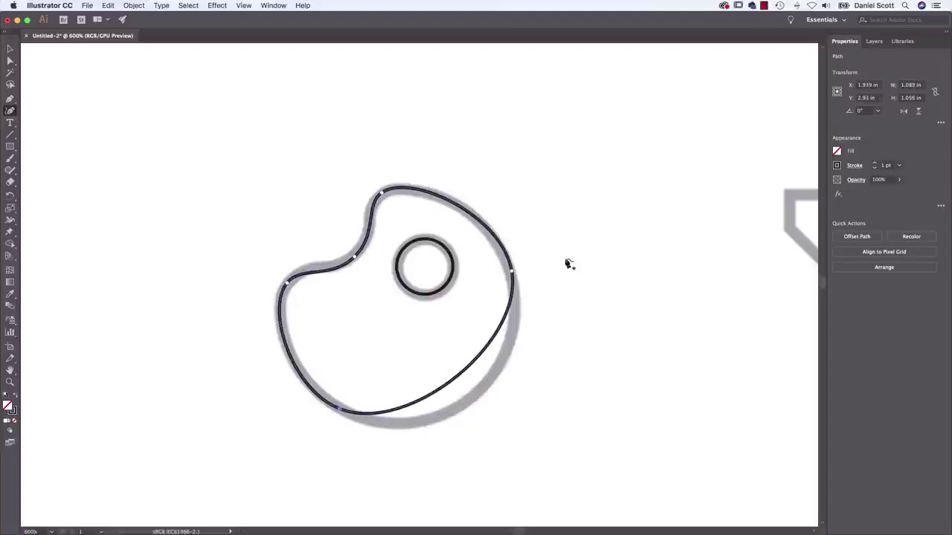
Step: Move the palette outline's right anchor down to the lower-right curve and fit an added anchor to the template's upper-right curve
left_click_drag(513, 274, 506, 355)
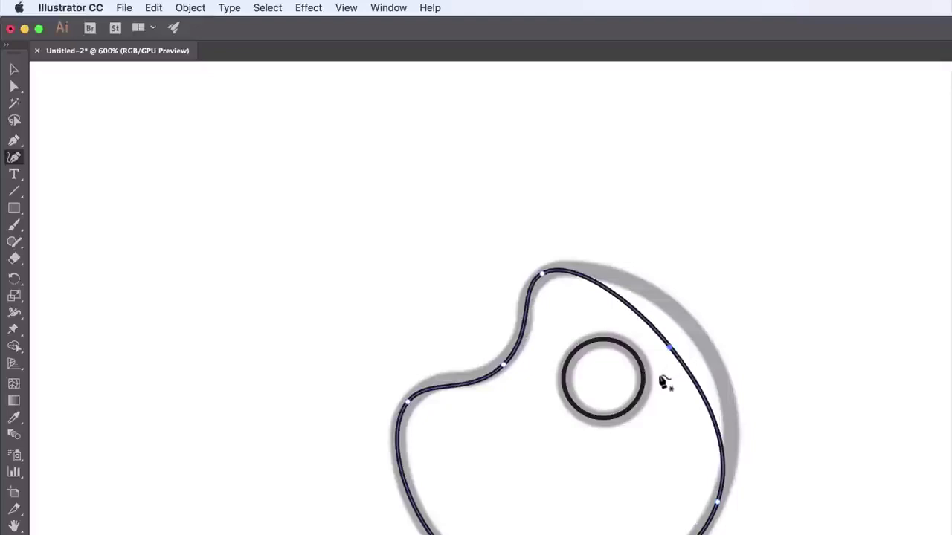
left_click(669, 349)
left_click_drag(669, 349, 694, 325)
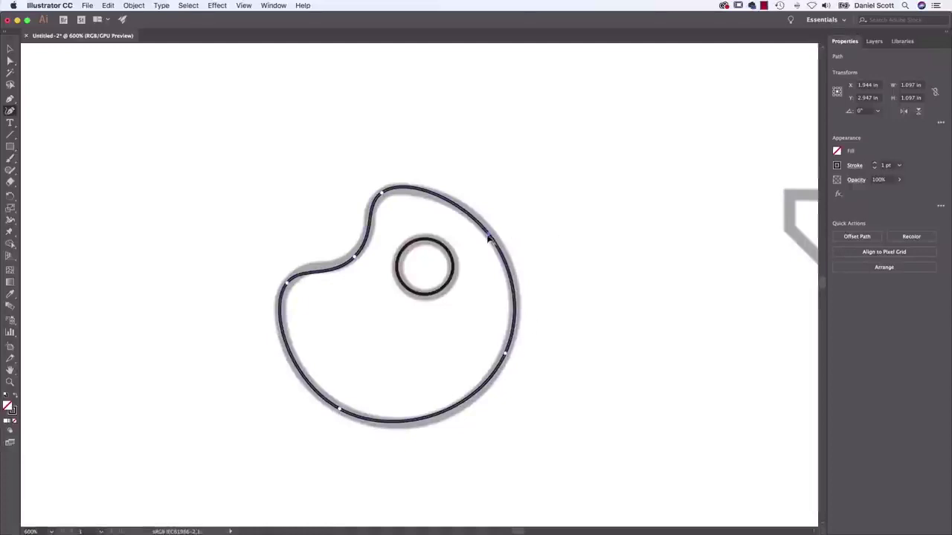
Step: Add extra anchor points along the palette outline's lower-right, bottom, lower-left and left curves, pulling the left side outward
left_click(480, 389)
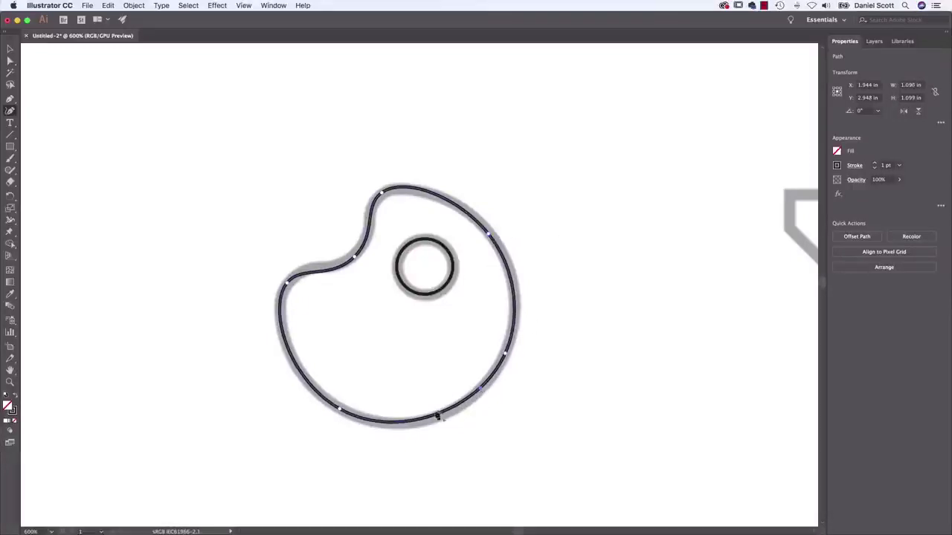
left_click(418, 420)
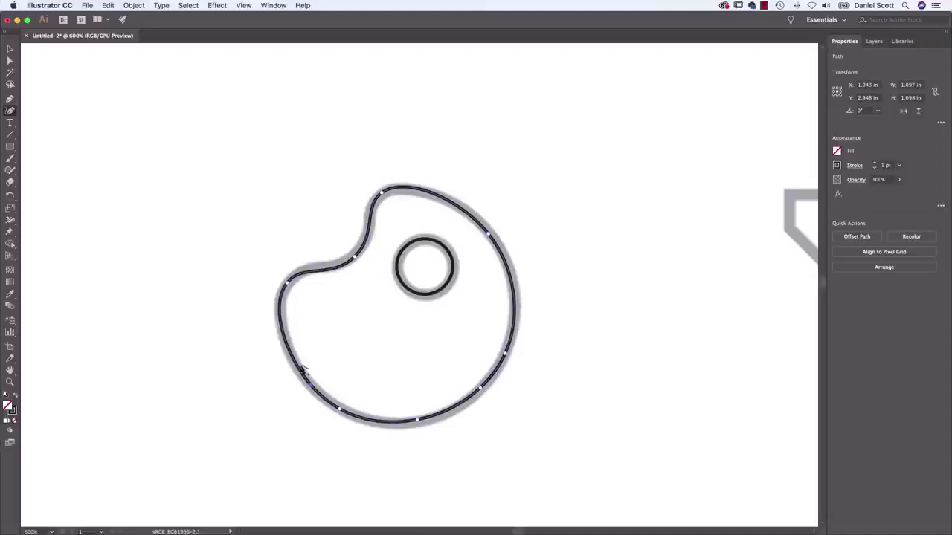
left_click(282, 334)
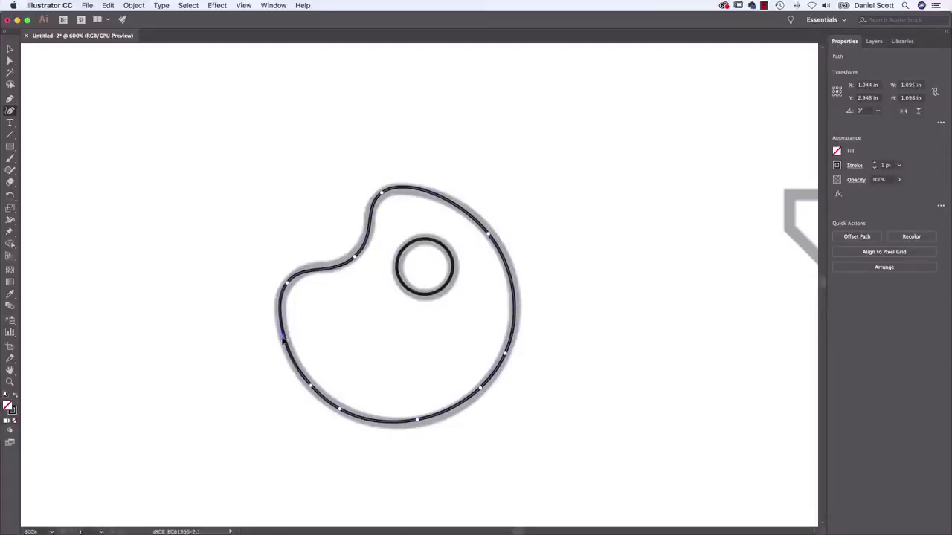
left_click(315, 393)
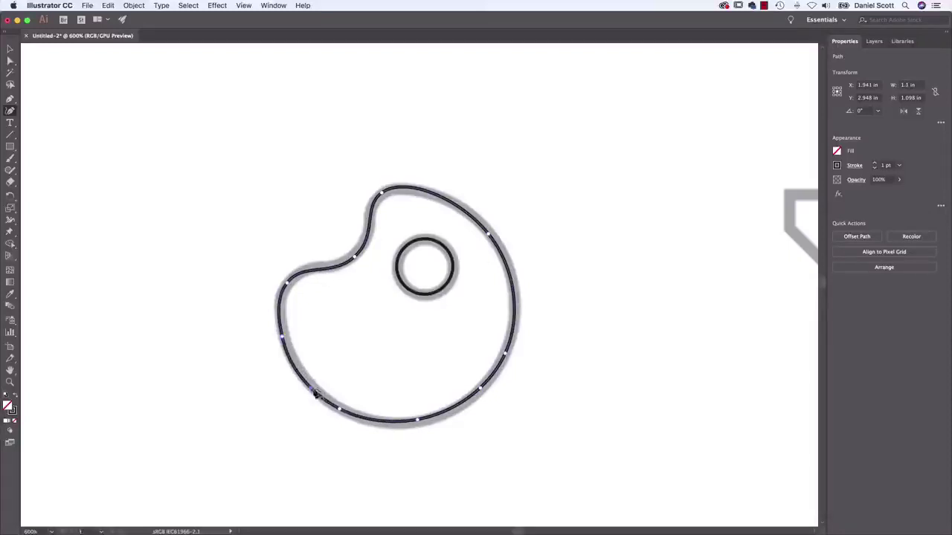
Step: Shift the anchors along the bottom and lower-right of the palette outline outward to match the template's edge
left_click(340, 410)
left_click_drag(343, 415, 344, 415)
left_click_drag(417, 420, 423, 424)
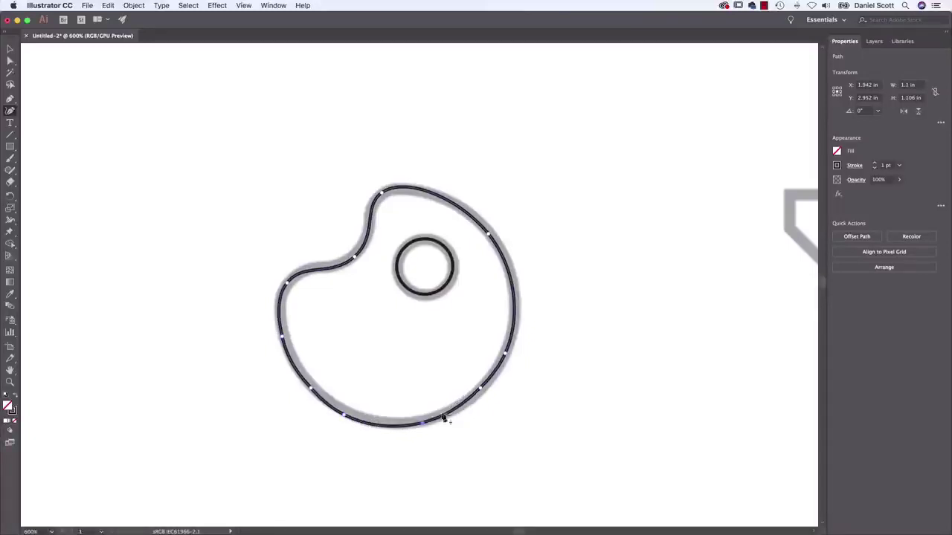
left_click_drag(481, 388, 485, 389)
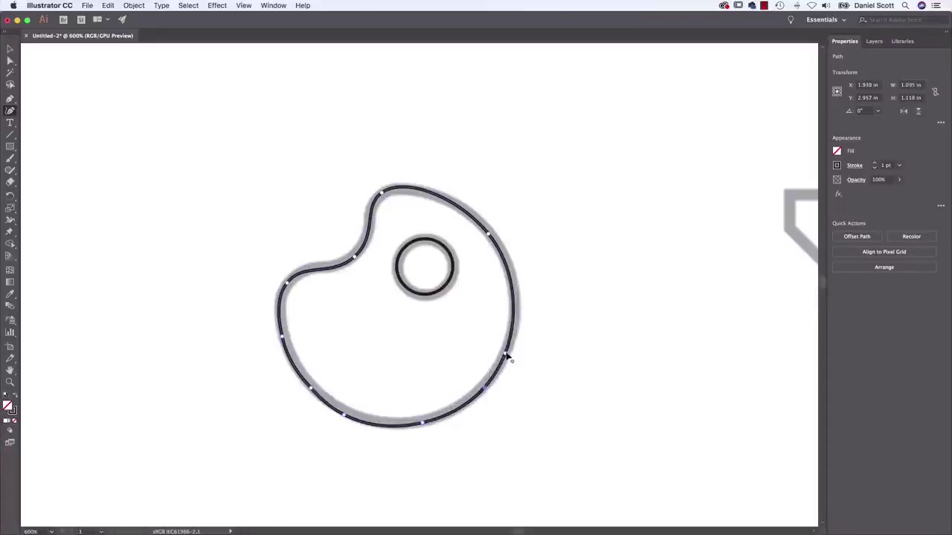
left_click_drag(505, 353, 514, 332)
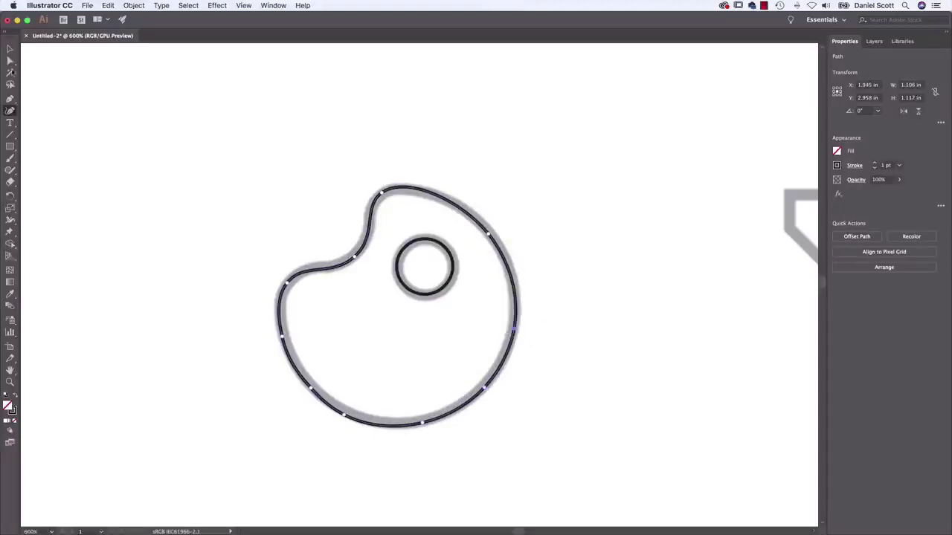
Step: Deselect the outline, hide the template layer to inspect the traced palette's smoothness, and show the template again
key("v")
left_click(134, 345)
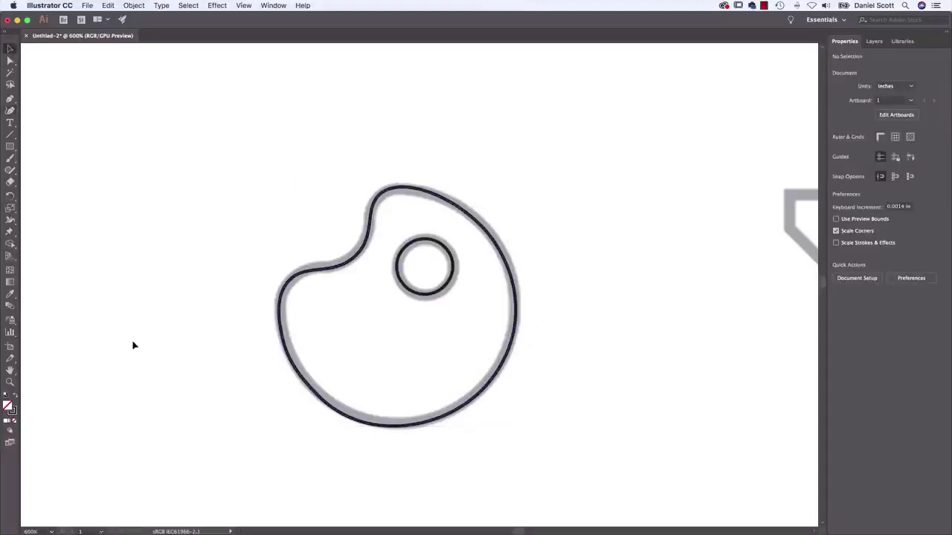
left_click(873, 41)
left_click(835, 68)
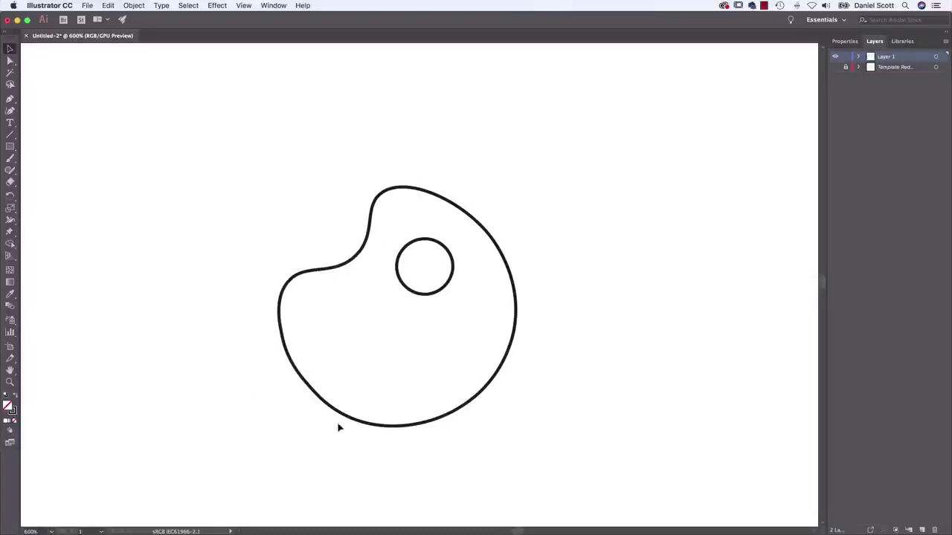
left_click(835, 67)
left_click(845, 41)
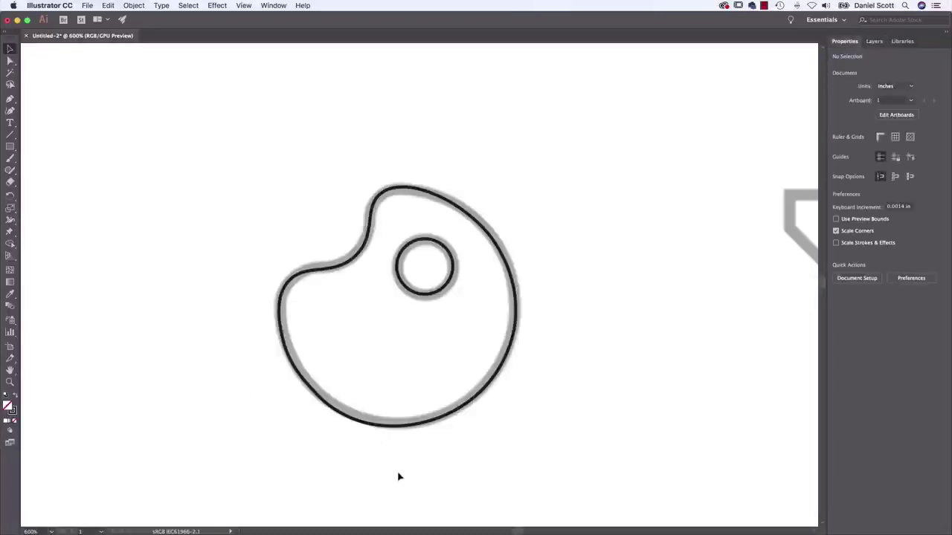
Step: Delete the surplus anchors at the lower-left, bottom, right and left of the palette outline, and nudge the remaining lower-left anchor onto the template
left_click(398, 431)
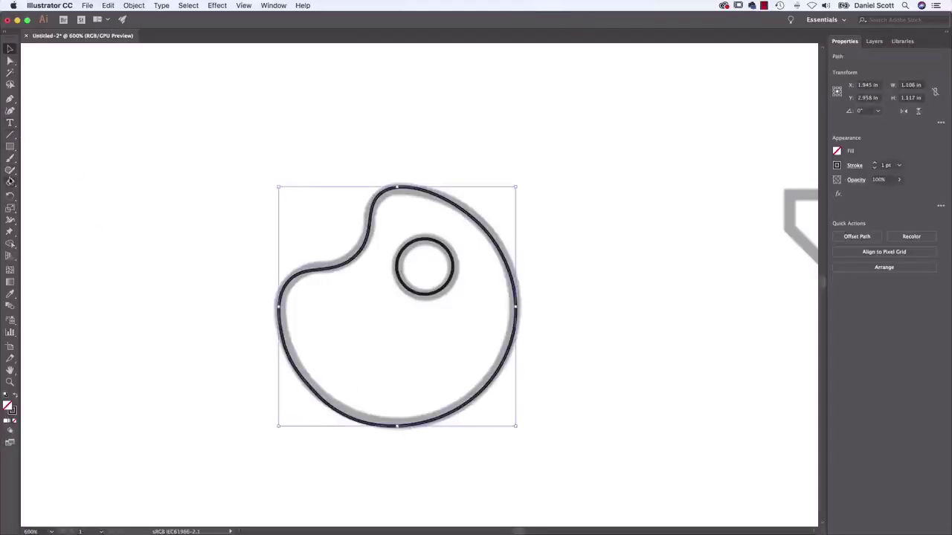
left_click(10, 110)
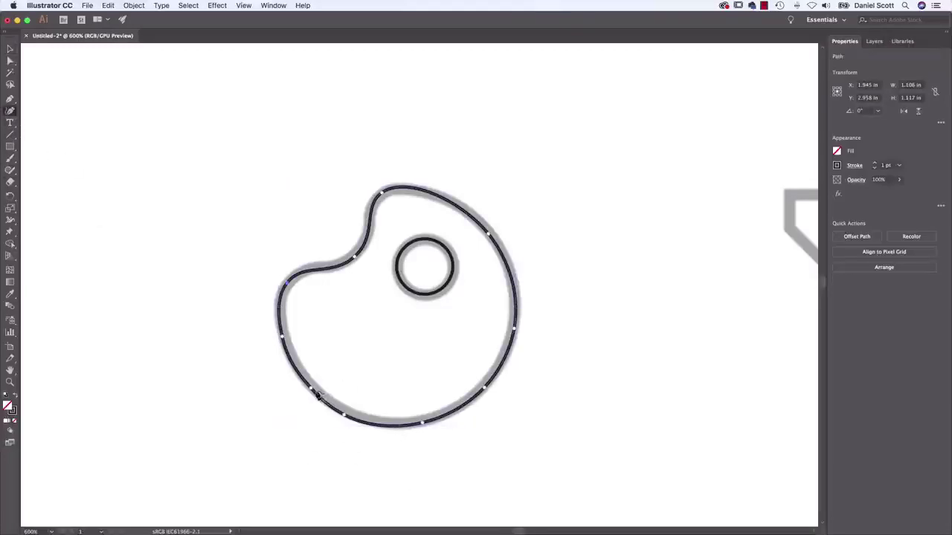
left_click(311, 388)
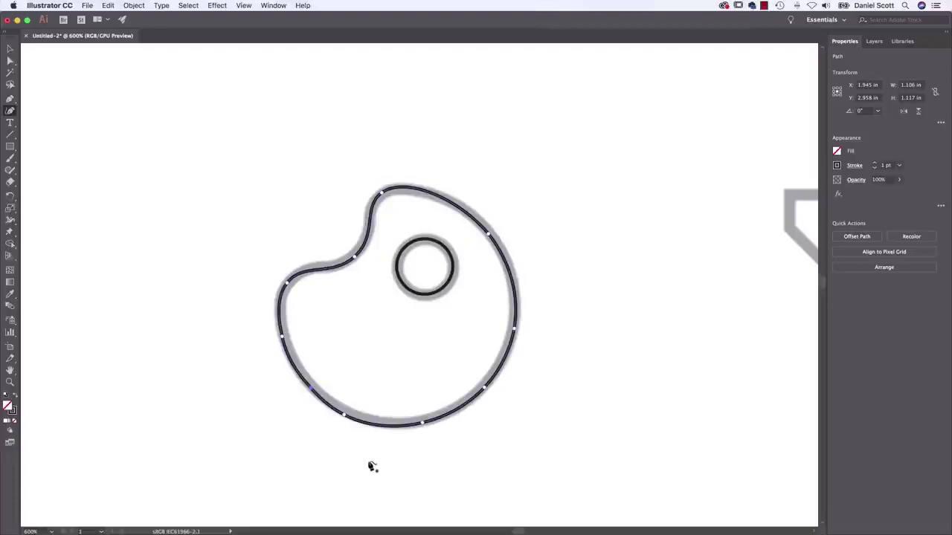
key("Delete")
left_click(422, 423)
key("Delete")
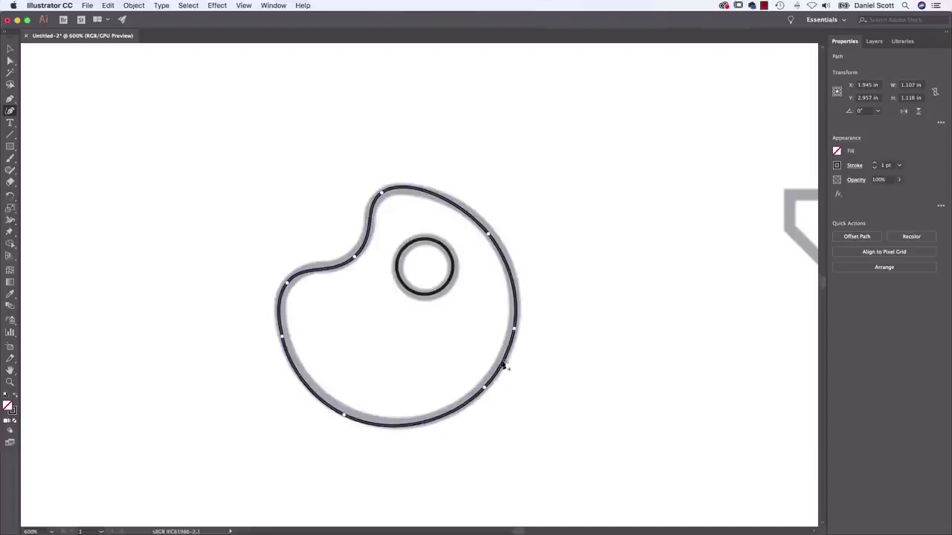
left_click(514, 329)
key("Delete")
left_click(282, 338)
key("Delete")
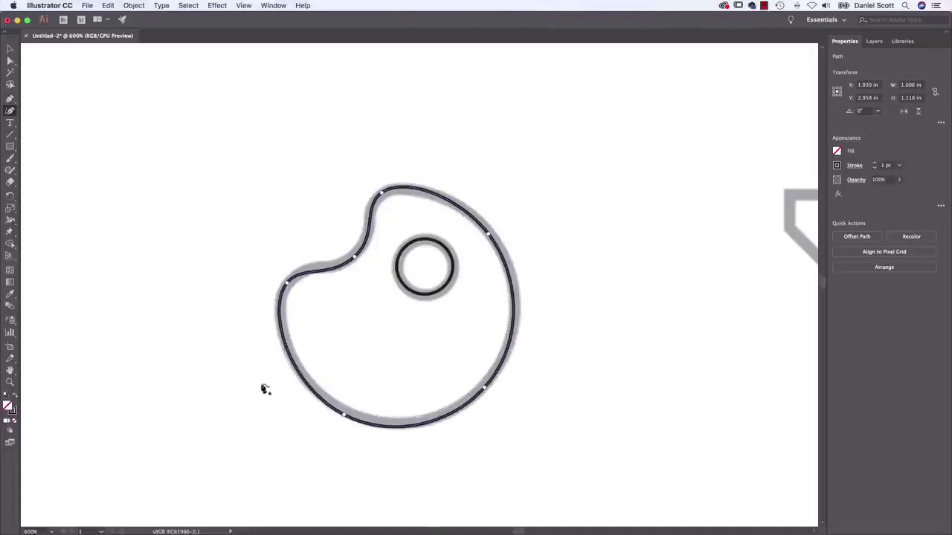
left_click(343, 415)
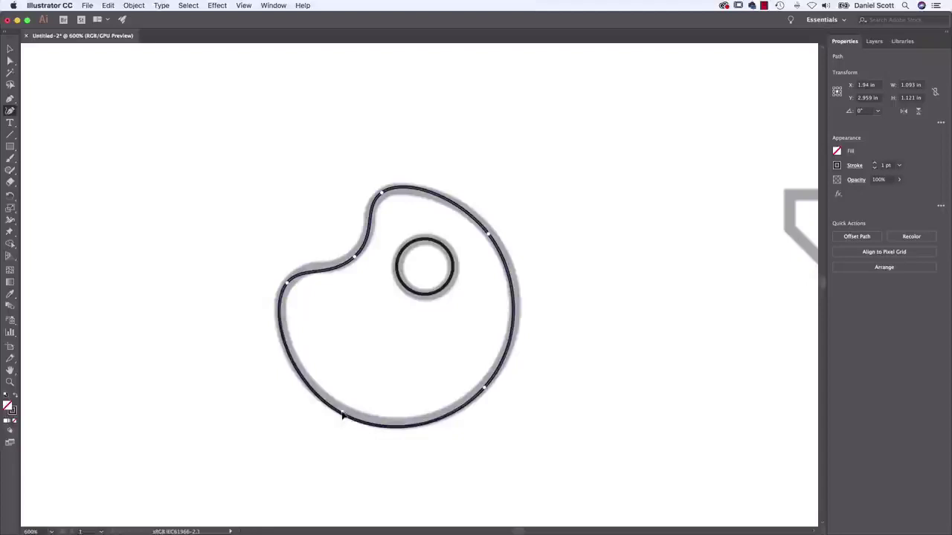
key("Delete")
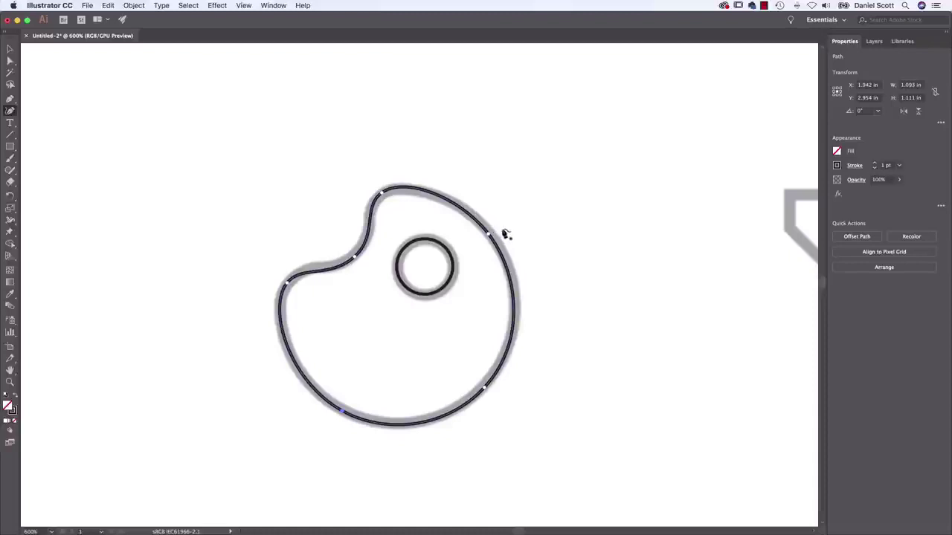
Step: Try moving the whole palette outline up off the template with the Selection tool, and undo the move
left_click(10, 49)
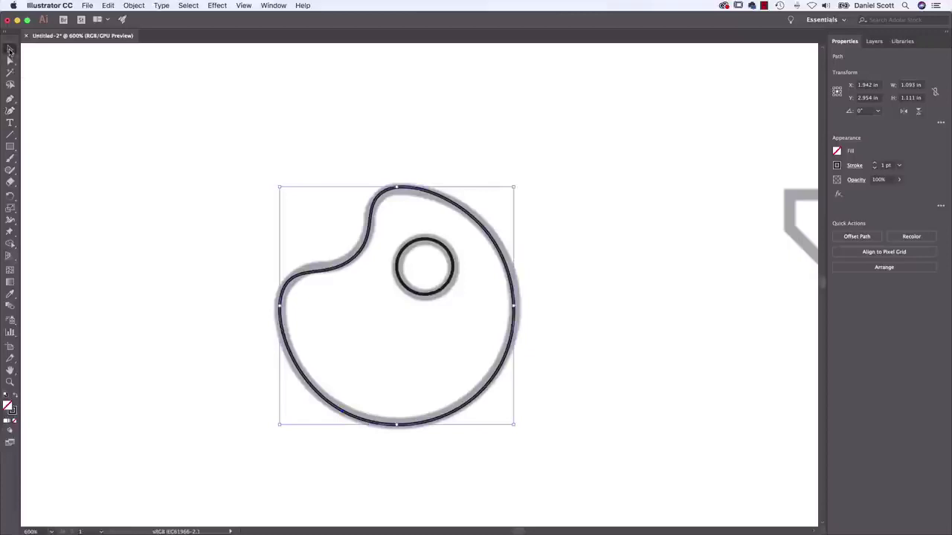
left_click_drag(484, 230, 332, 145)
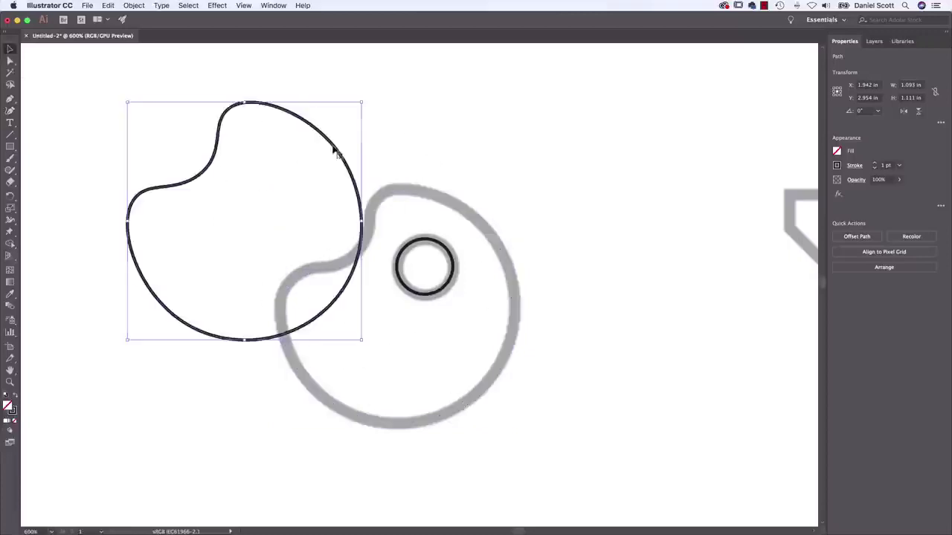
left_click(317, 170)
key("super+z")
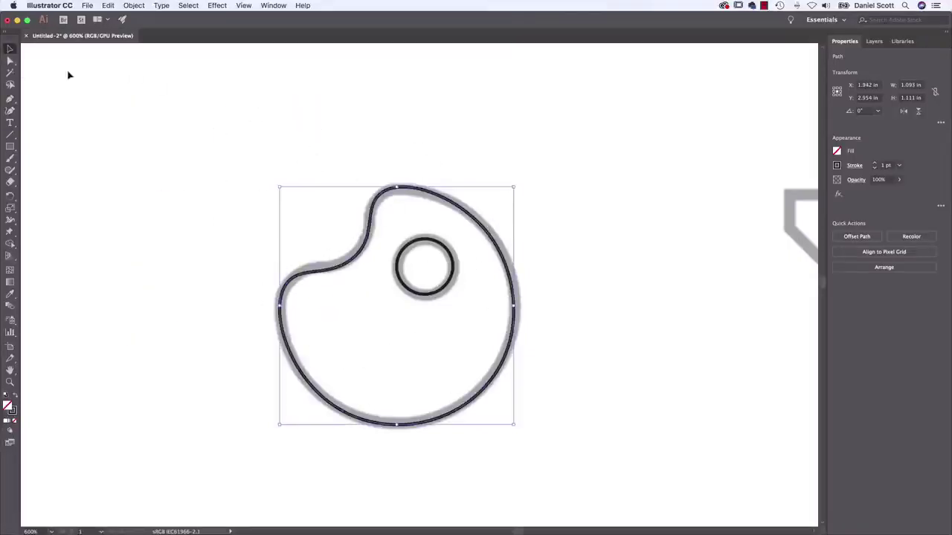
Step: Try pulling only the upper-right anchor of the palette outline outward with the Direct Selection tool, and undo it
left_click(10, 61)
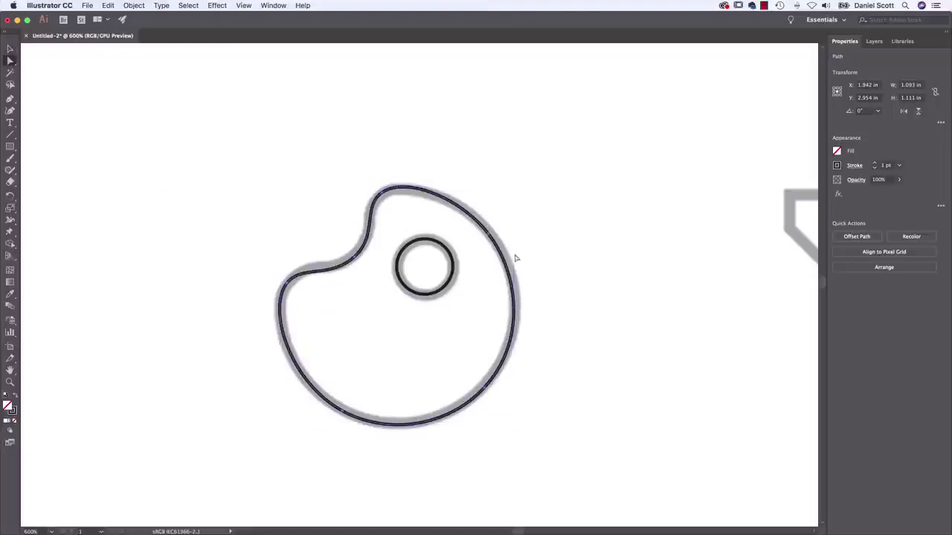
left_click(489, 236)
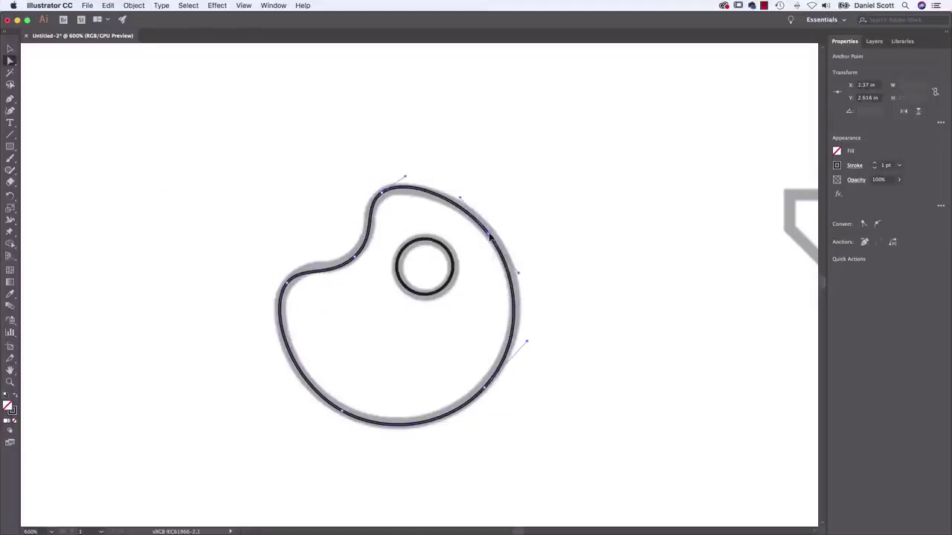
left_click_drag(490, 236, 591, 156)
key("super+z")
Step: Nudge the anchor in the palette outline's concave notch onto the template line with the Direct Selection tool
left_click(356, 258)
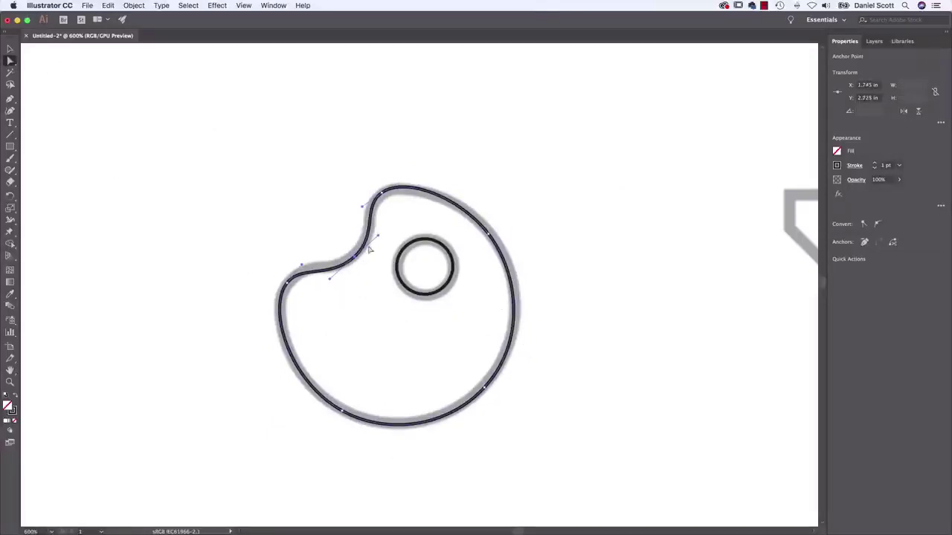
left_click_drag(354, 258, 353, 255)
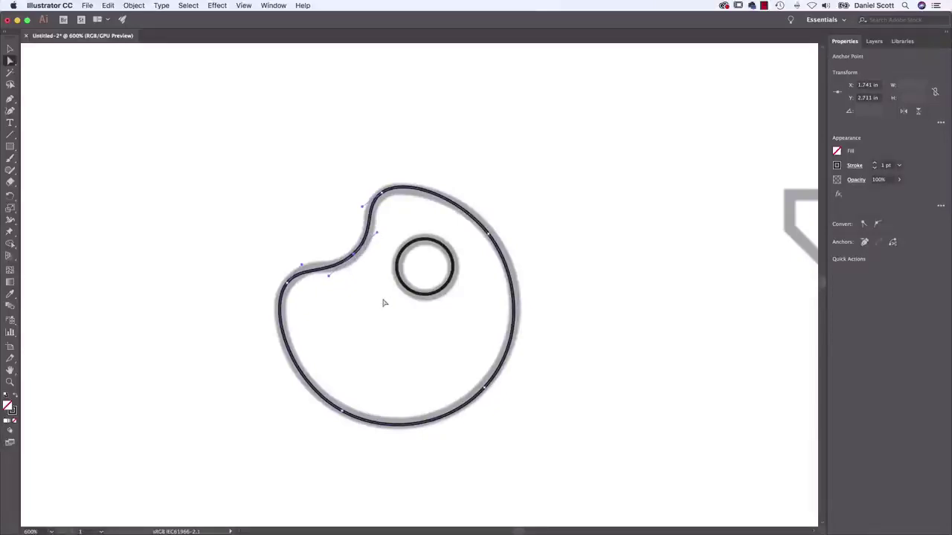
key("super+equal")
key("super+equal")
key("super+equal")
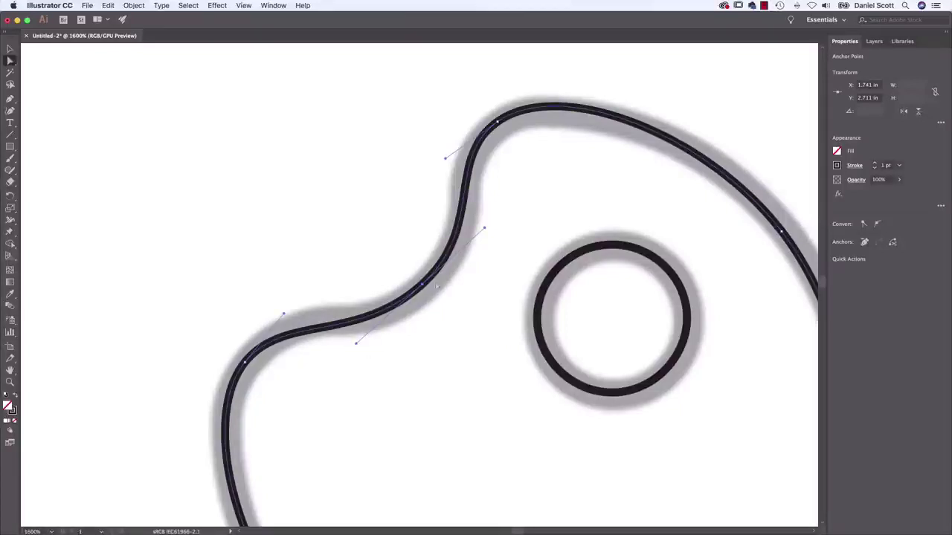
left_click_drag(424, 289, 425, 293)
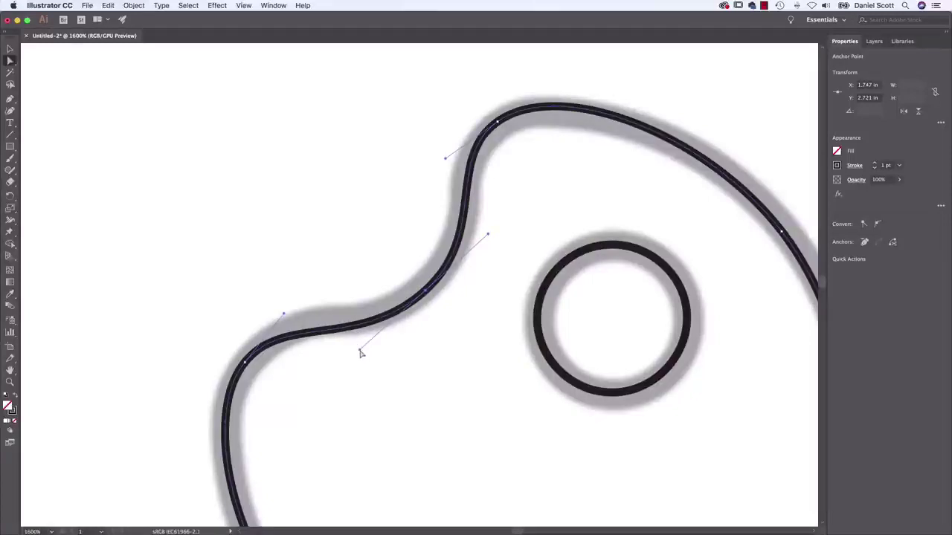
Step: Pull both handles of the notch anchor in close to sharpen the bend, and extend them far outward again
left_click_drag(360, 352, 412, 307)
left_click_drag(478, 226, 441, 281)
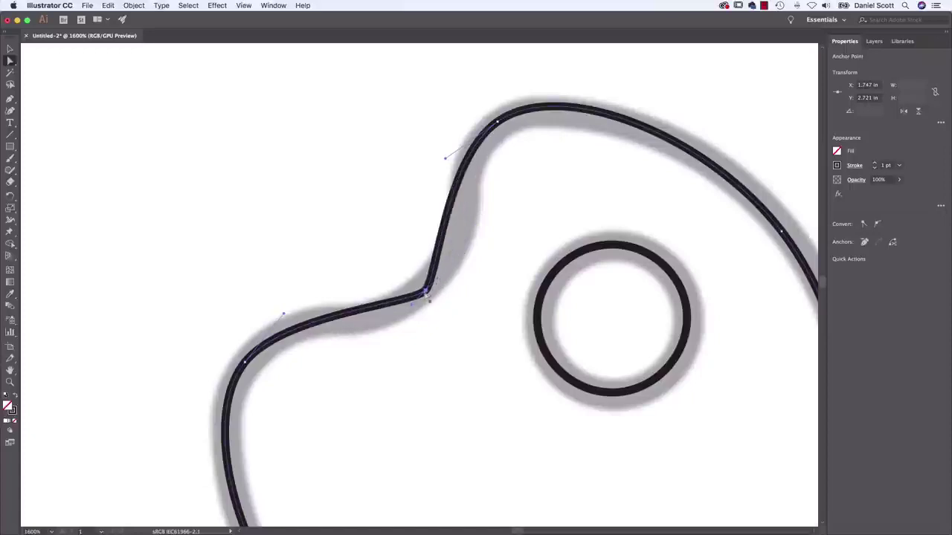
left_click(422, 320)
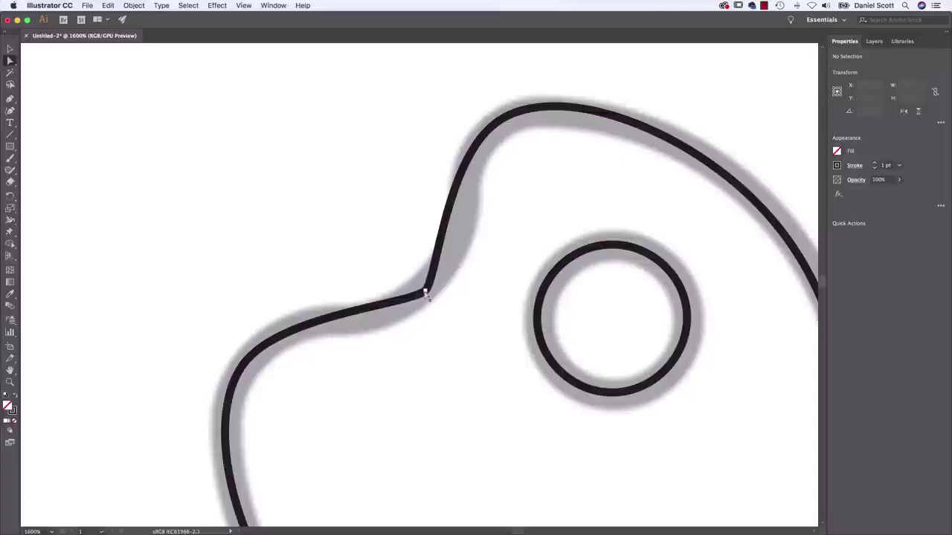
left_click(425, 293)
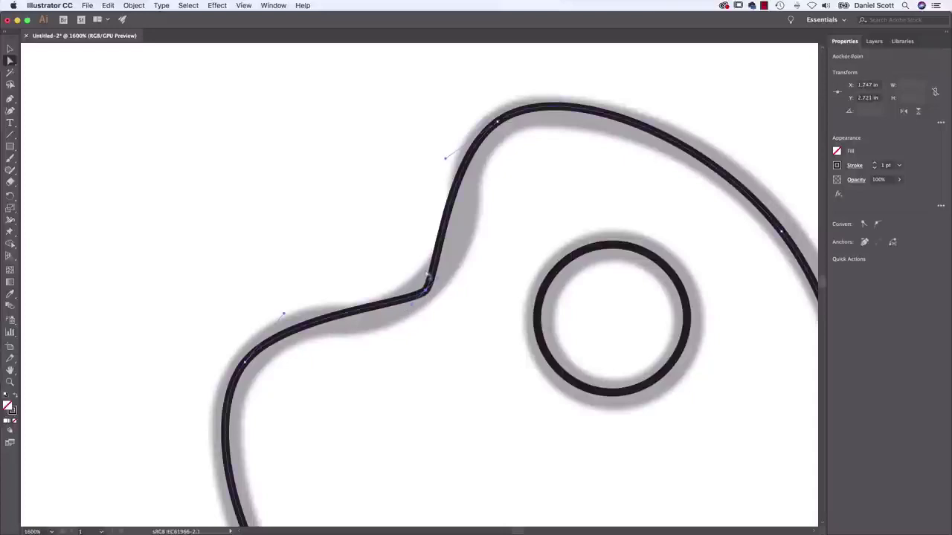
left_click_drag(418, 309, 311, 392)
left_click_drag(441, 281, 519, 195)
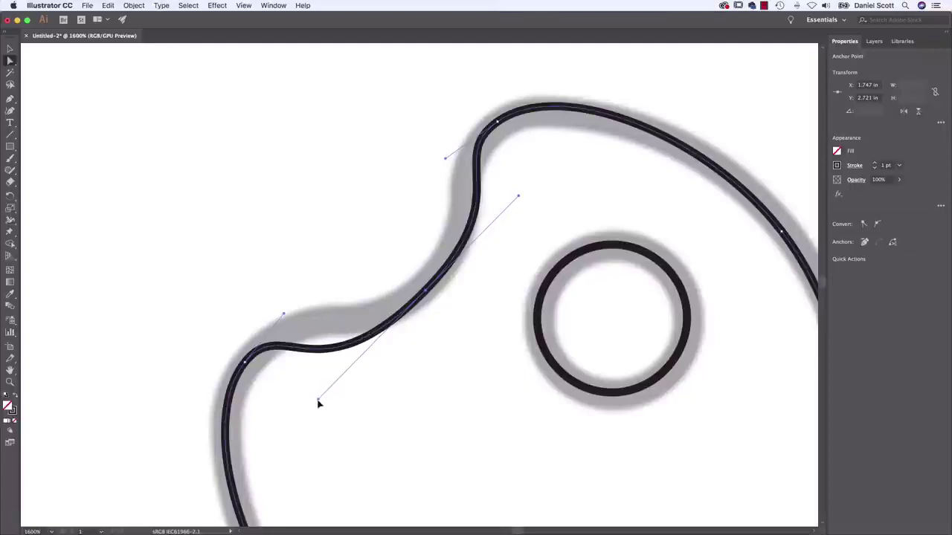
Step: Adjust the length and angle of the notch anchor's two handles until the curve follows the template
left_click_drag(319, 403, 352, 347)
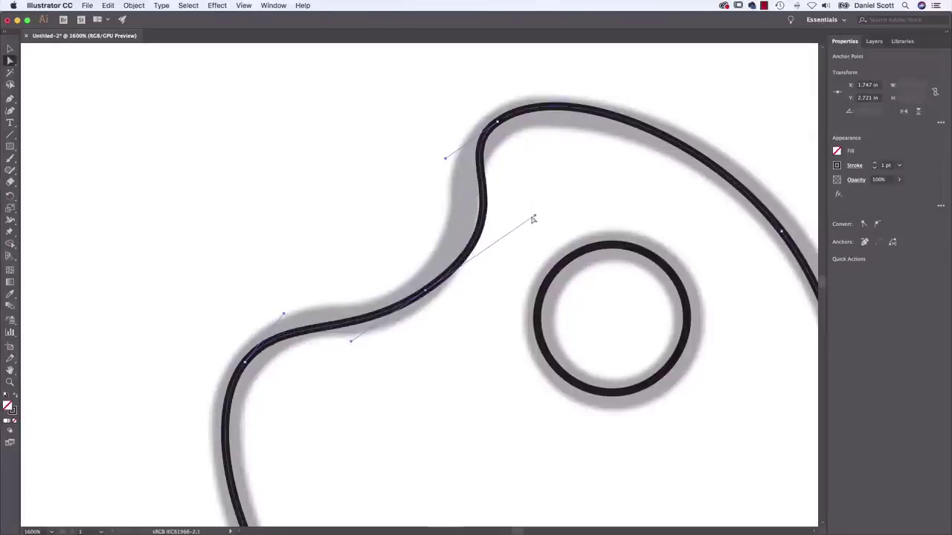
left_click_drag(535, 219, 488, 218)
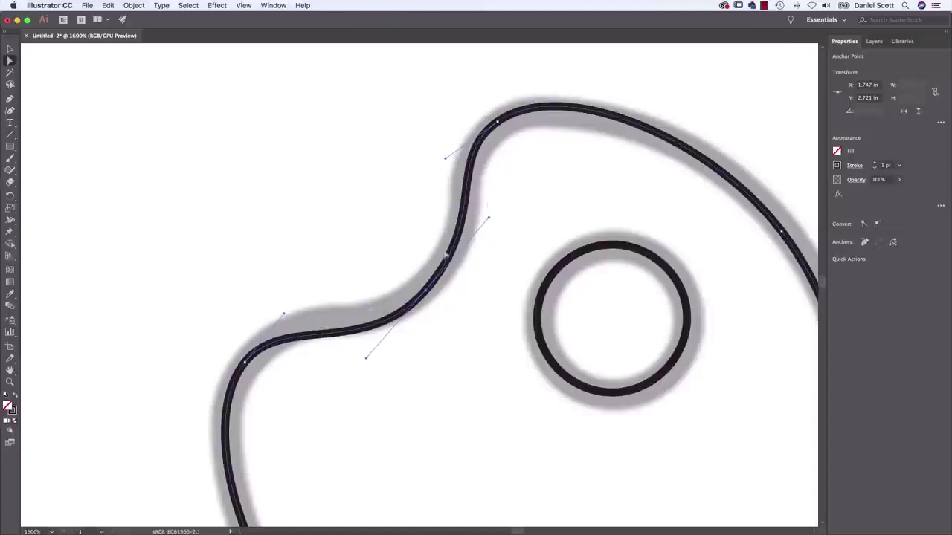
left_click_drag(367, 361, 363, 340)
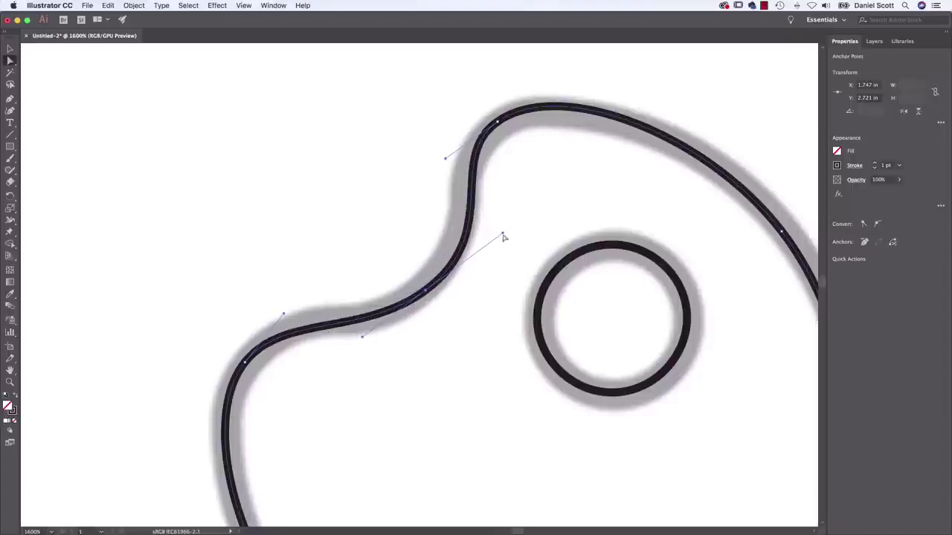
left_click_drag(504, 235, 480, 243)
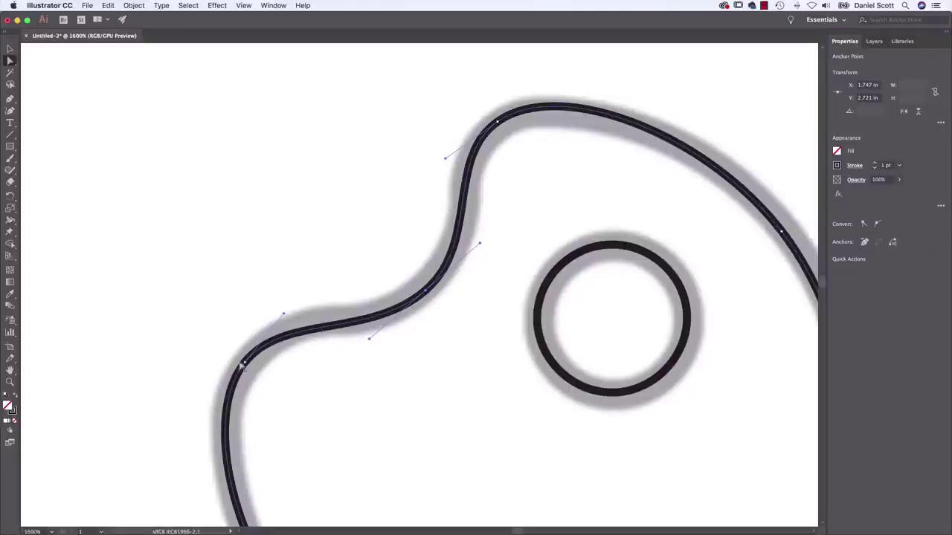
Step: Adjust the handles of the anchors on both sides of the notch and on the upper-right curve to fit the template, and deselect the outline
left_click_drag(284, 317, 291, 307)
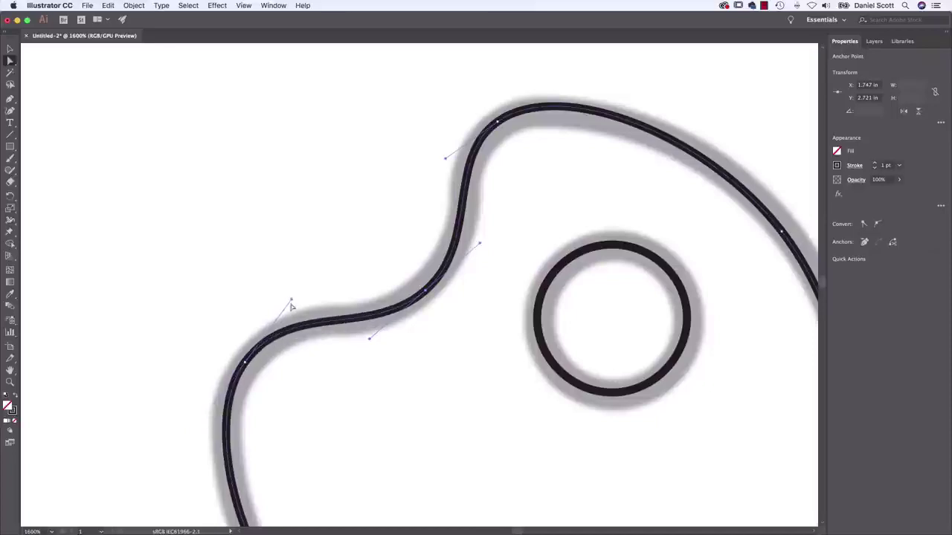
left_click(497, 121)
left_click_drag(445, 158, 438, 163)
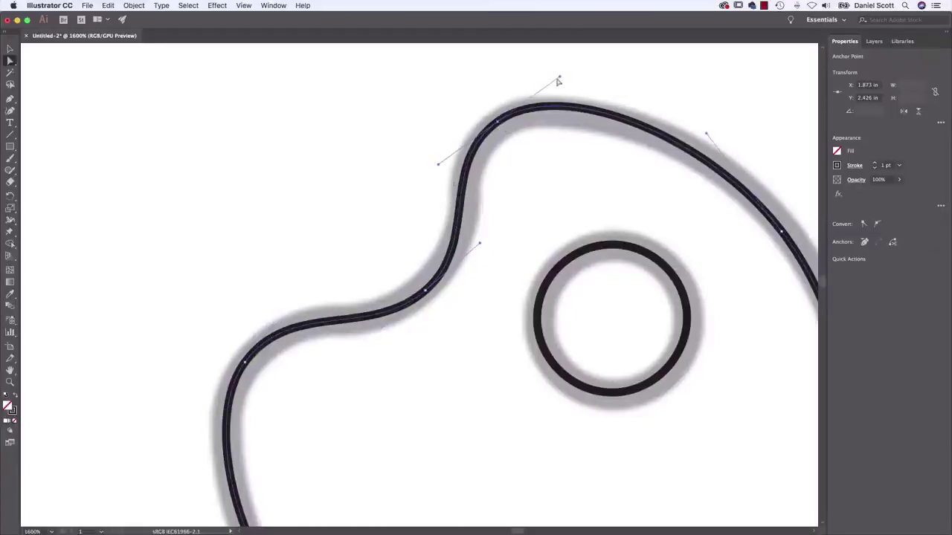
left_click_drag(559, 78, 555, 77)
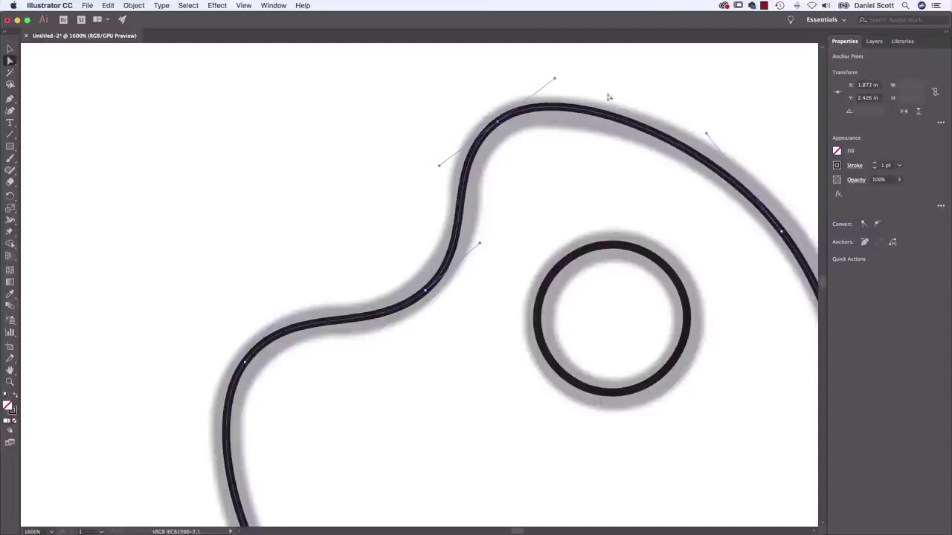
left_click(707, 136)
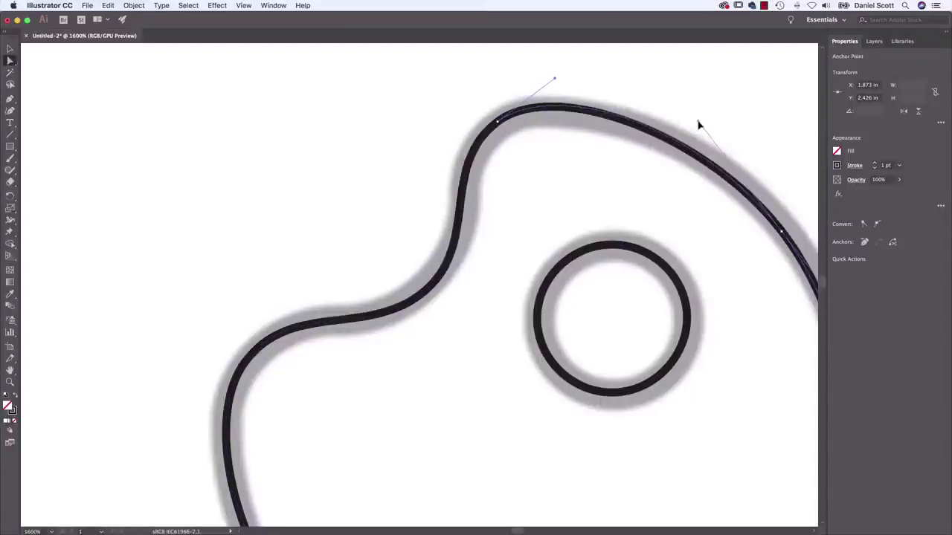
left_click(396, 409)
Step: Try tracing the funnel icon with smooth Curvature tool points at each corner, closing the shape, and delete the curved path
scroll(340, 244, "down", 10)
scroll(340, 245, "right", 5)
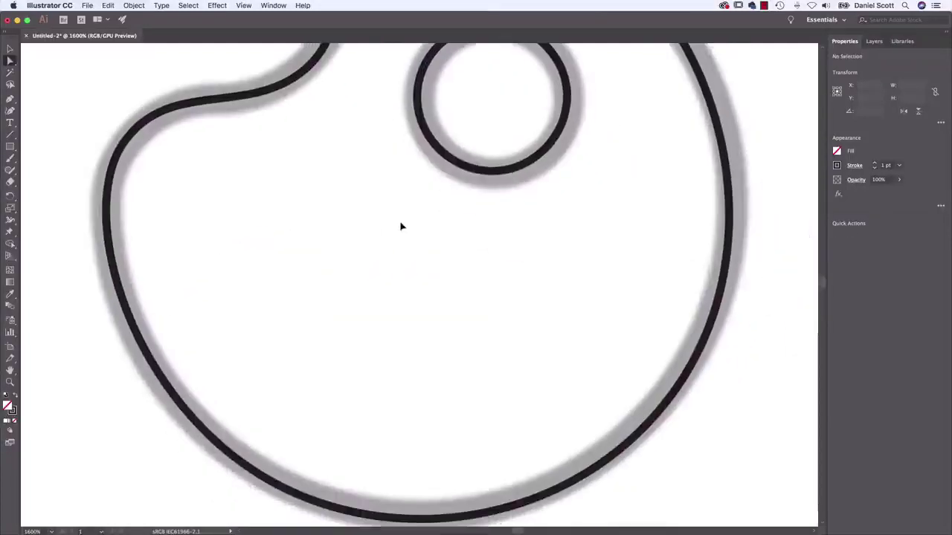
key("super+minus")
key("super+minus")
key("space")
left_click_drag(786, 139, 299, 183)
left_click_drag(492, 241, 398, 245)
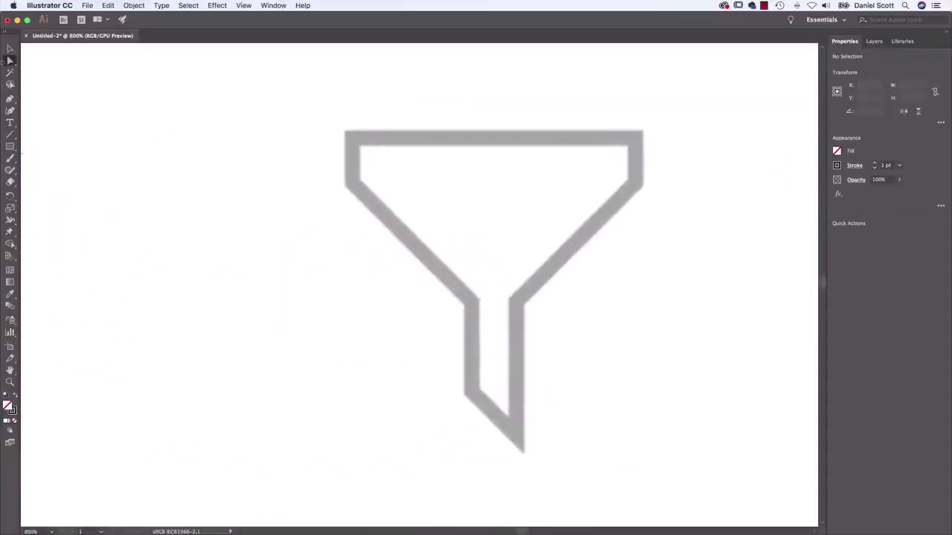
left_click(10, 110)
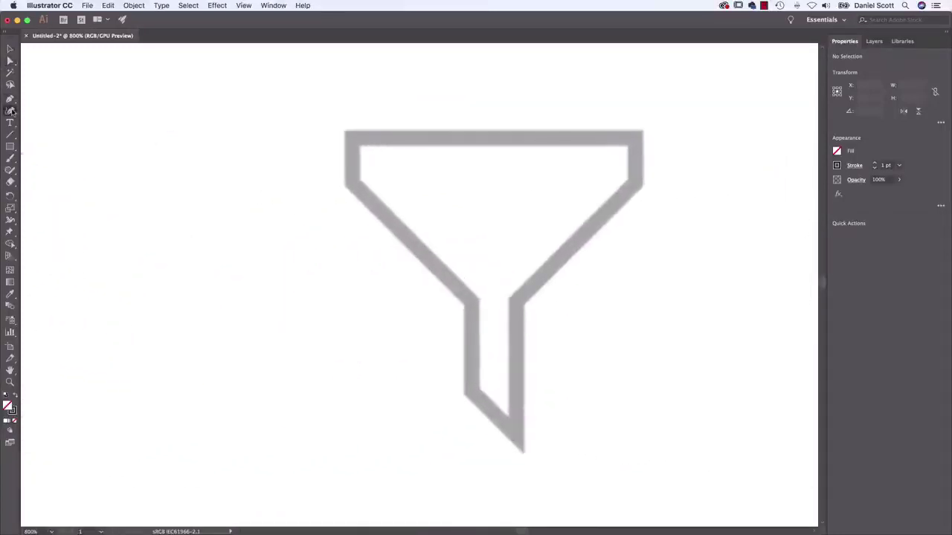
left_click(356, 137)
left_click(629, 136)
left_click(638, 183)
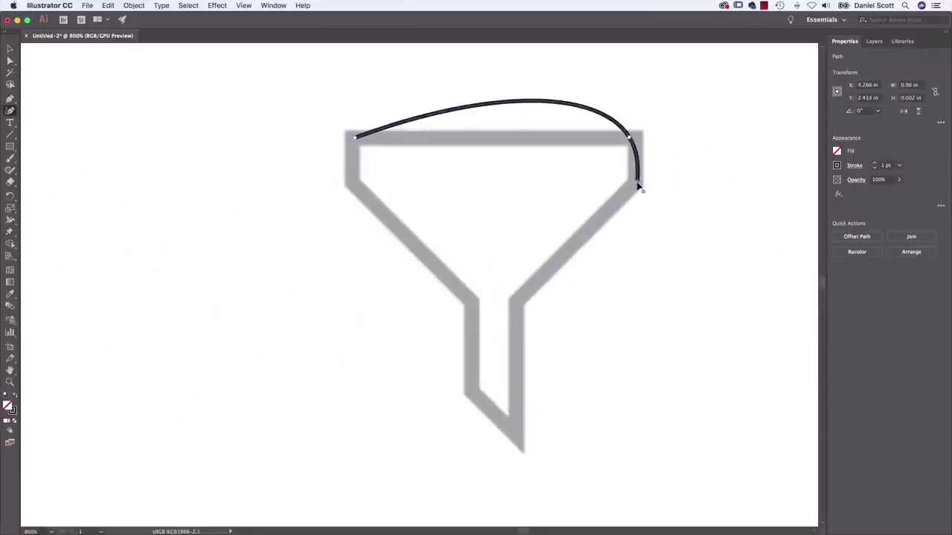
left_click(522, 298)
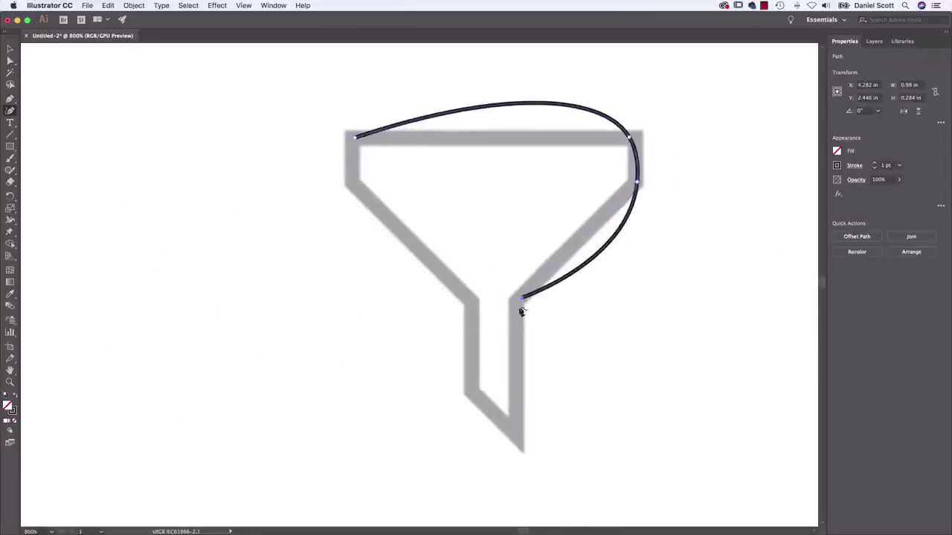
left_click(513, 437)
left_click(461, 390)
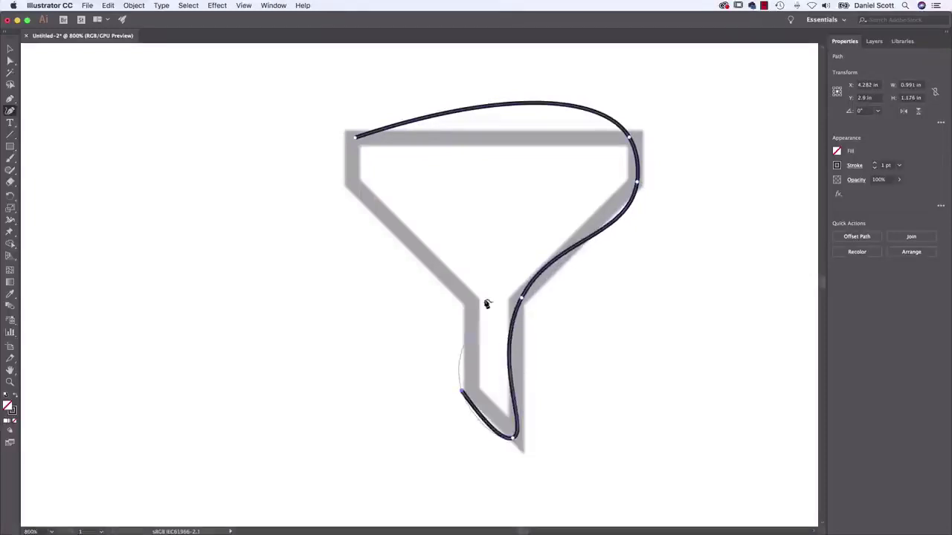
left_click(470, 302)
left_click(353, 186)
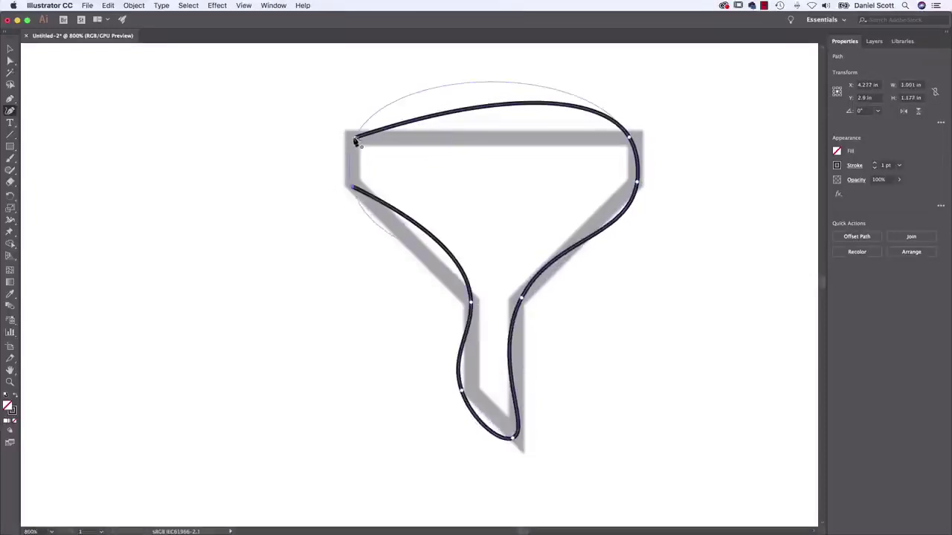
left_click(355, 141)
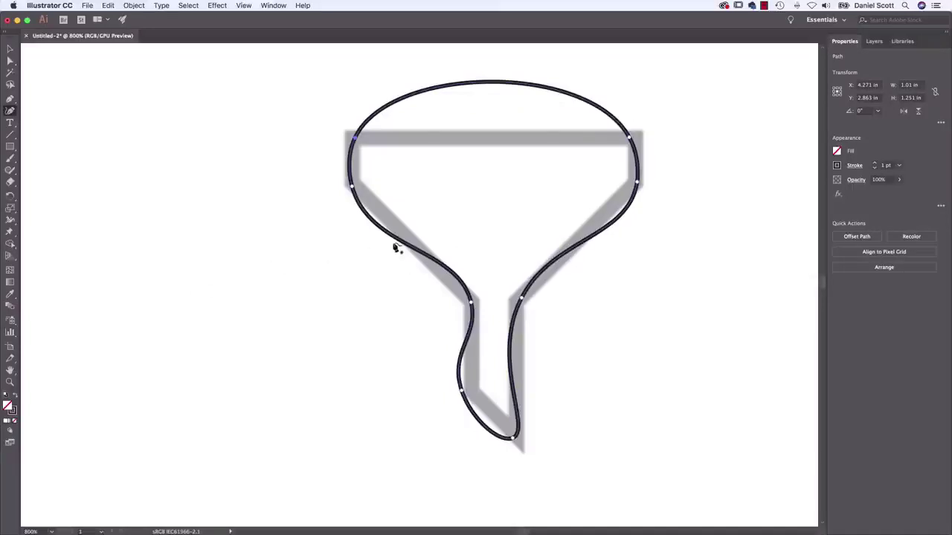
key("Delete")
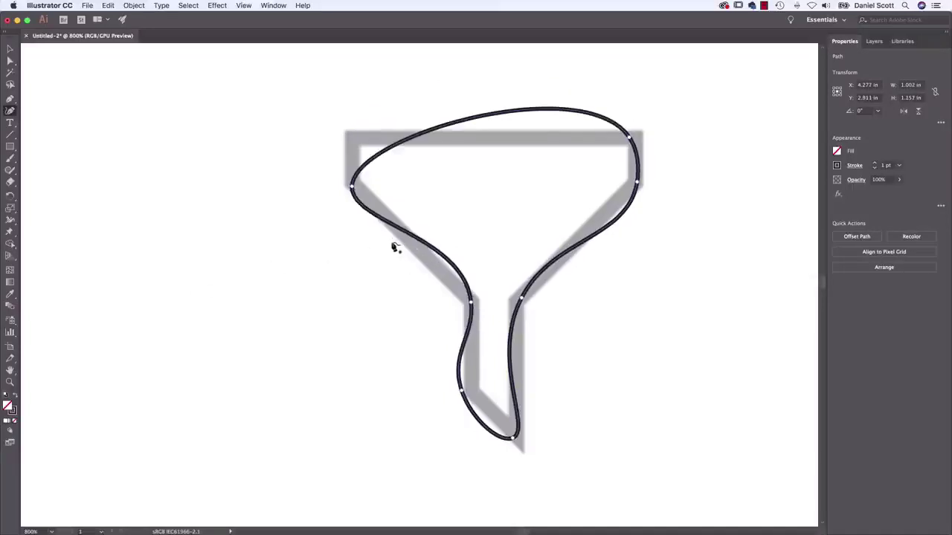
key("Delete")
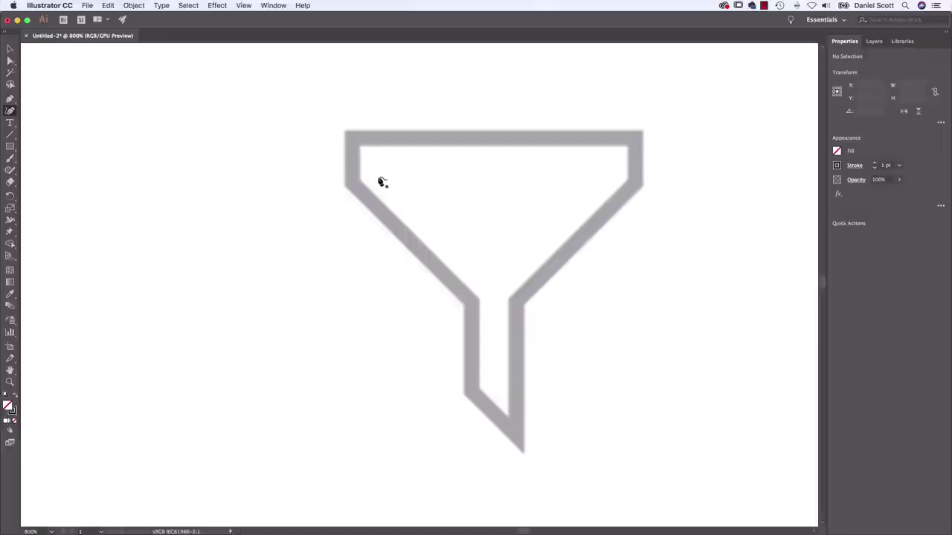
left_click(354, 142)
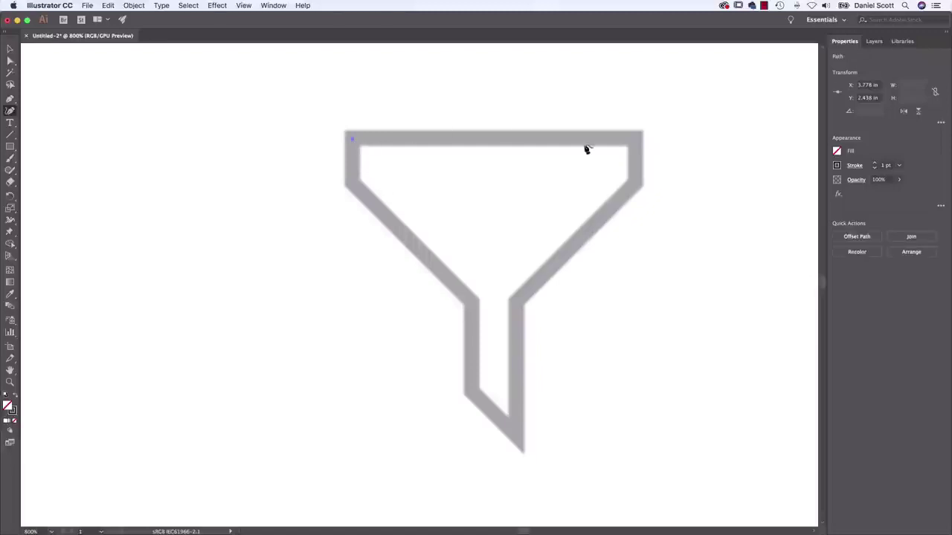
left_click(633, 139)
key("Escape")
key("Delete")
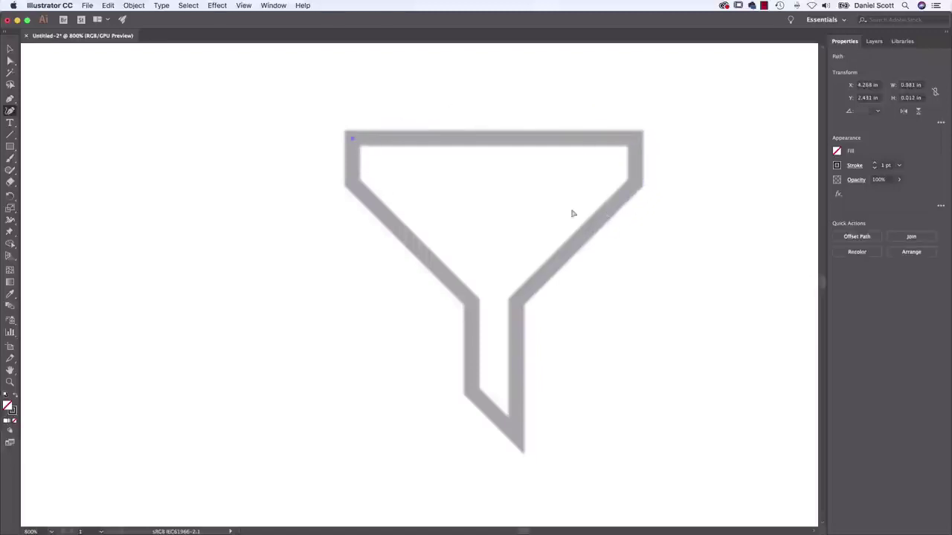
Step: Trace the funnel icon with the Curvature tool, placing a corner point at each of its eight corners to keep every segment straight
left_click(353, 142)
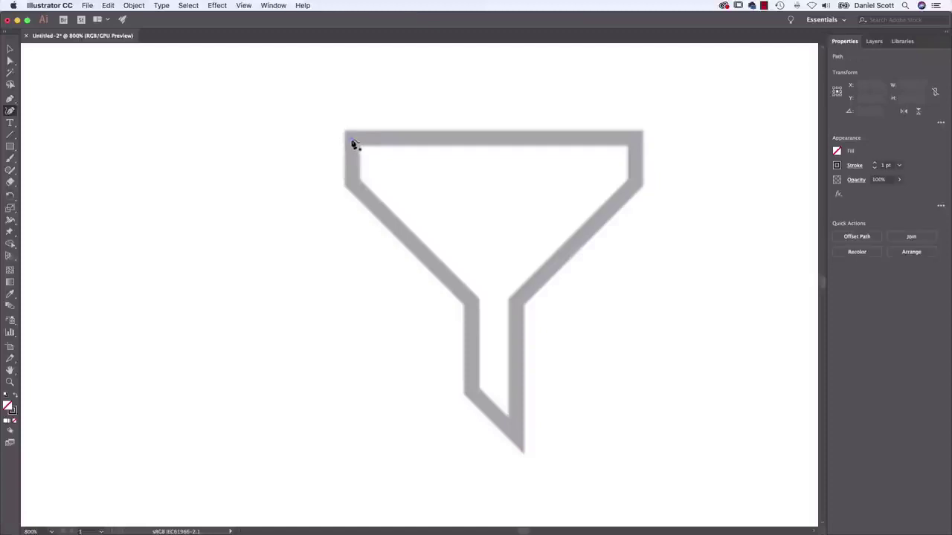
left_click(634, 140)
left_click(634, 181)
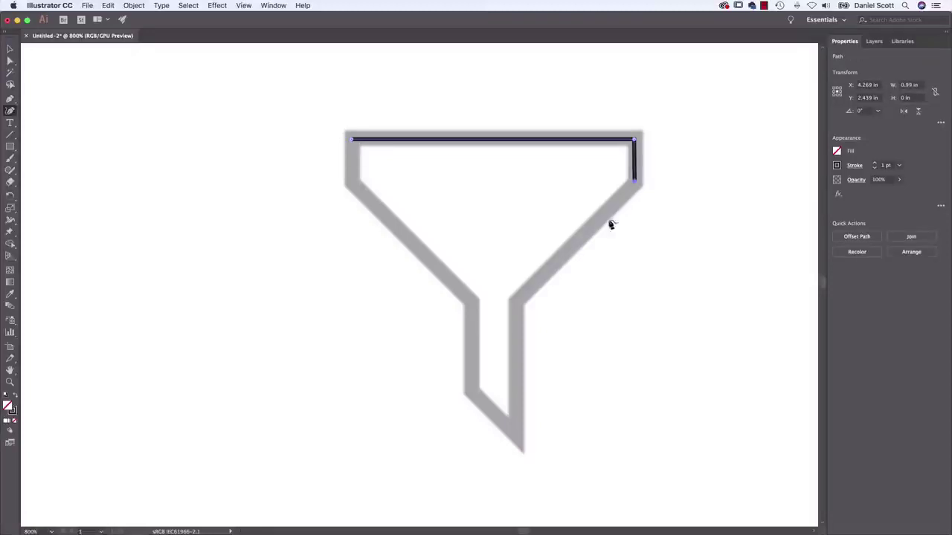
left_click(516, 301)
left_click(516, 437)
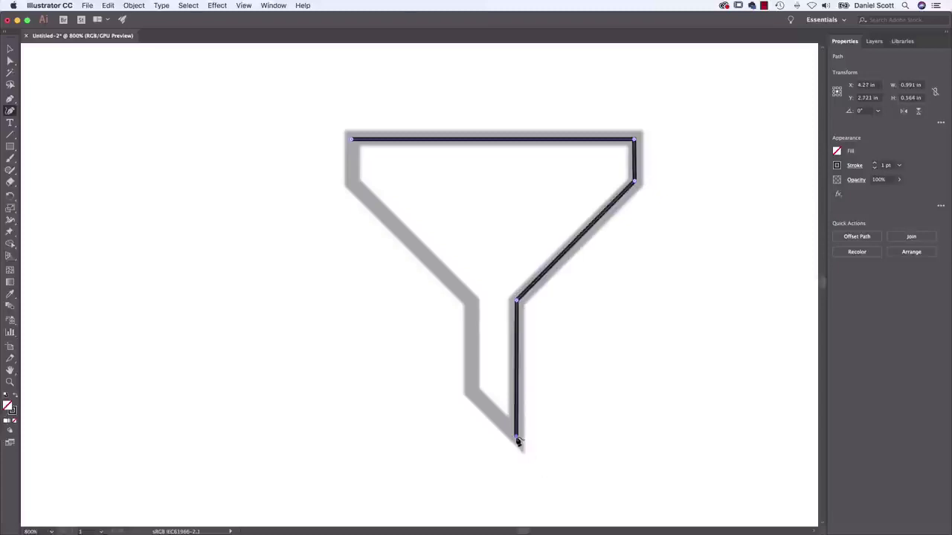
left_click(470, 387)
left_click(472, 302)
left_click(353, 182)
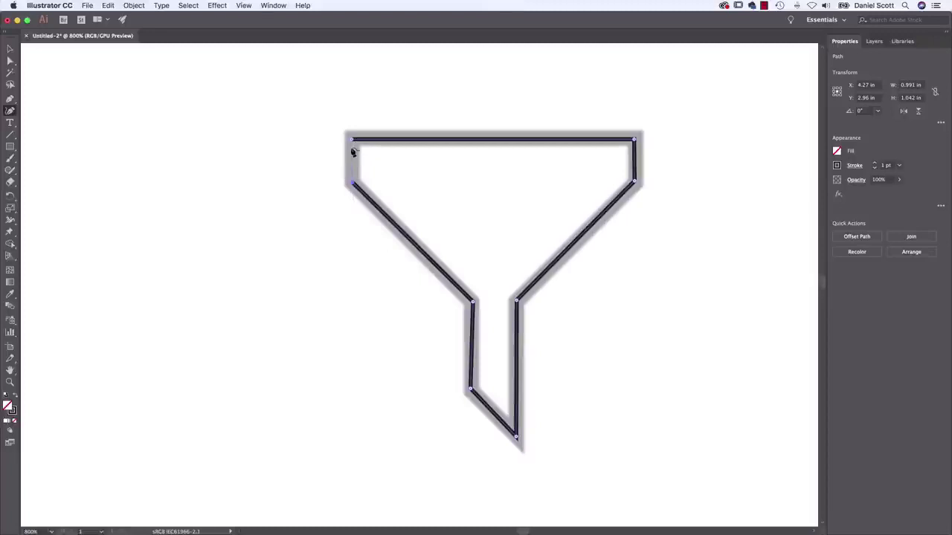
Step: Try closing the funnel path at its starting anchor as a smooth point and as a corner, undoing the closure each time
left_click_drag(352, 141, 354, 143)
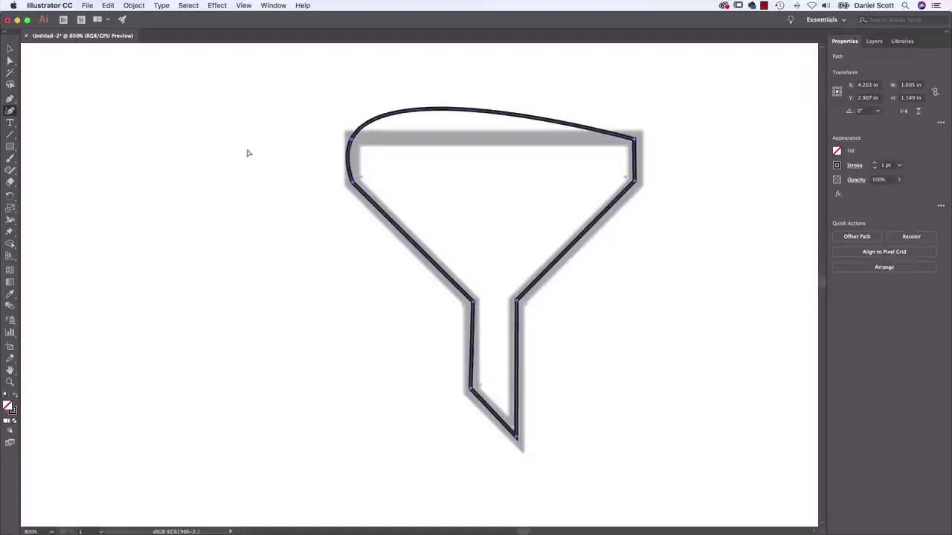
key("super+z")
key("super+z")
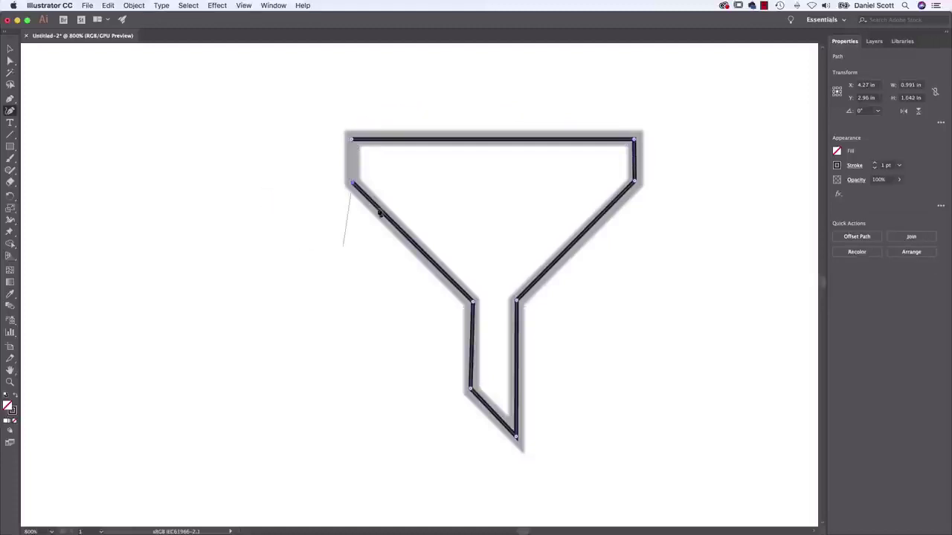
left_click(354, 148)
left_click(354, 143)
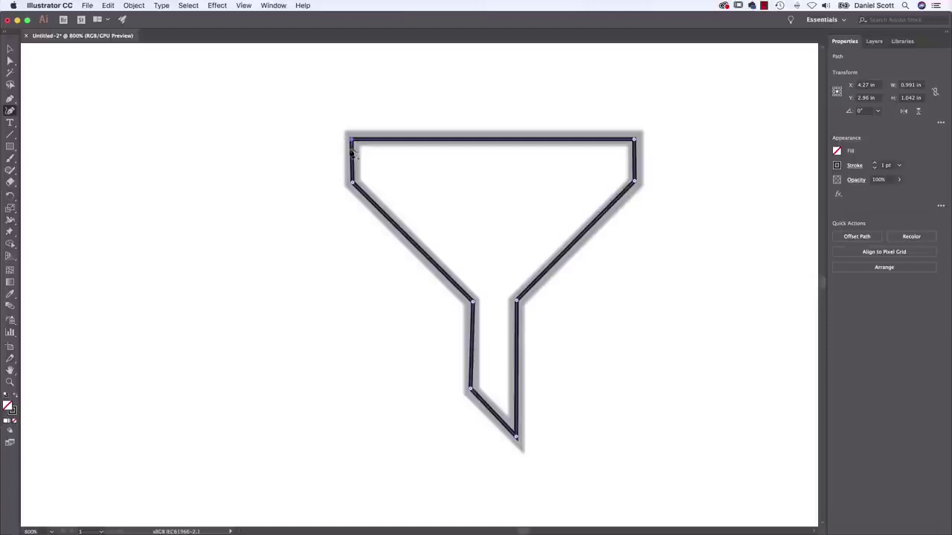
key("super+z")
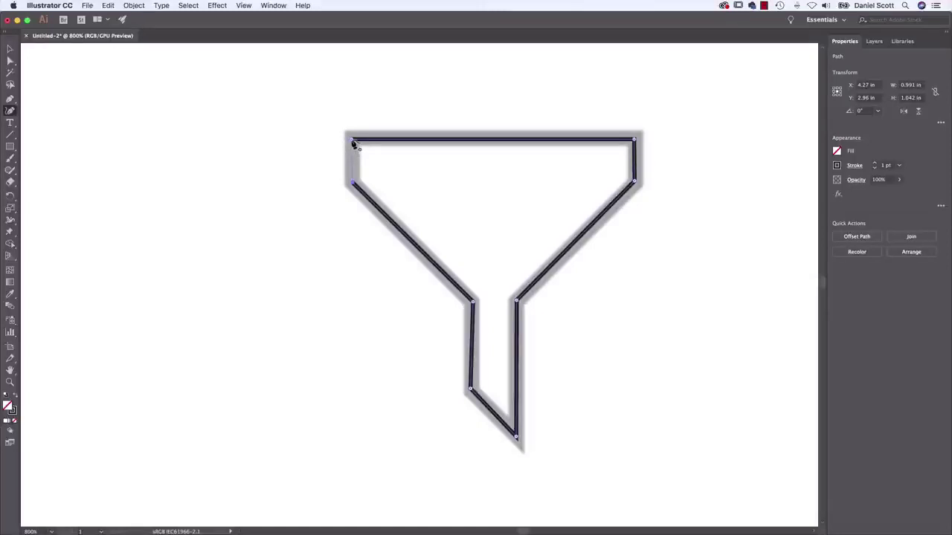
Step: Close the funnel path again, switch its starting anchor between smooth and corner, and undo the closure
left_click(354, 144)
left_click_drag(354, 144, 355, 145)
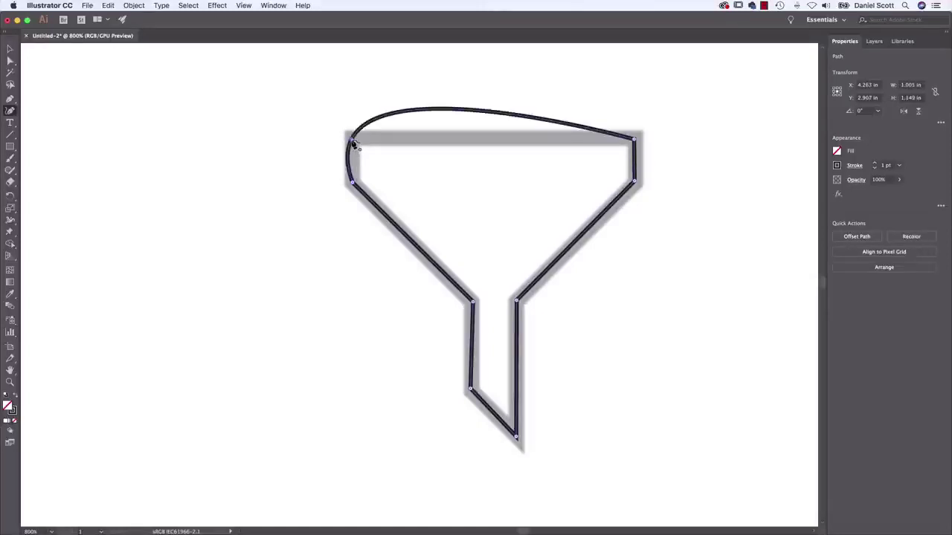
double_click(352, 141)
key("z")
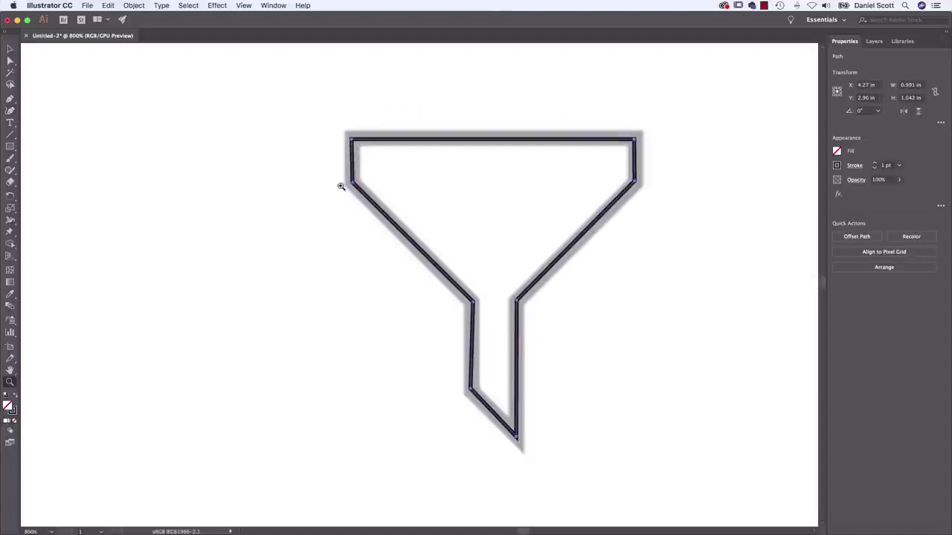
key("super+z")
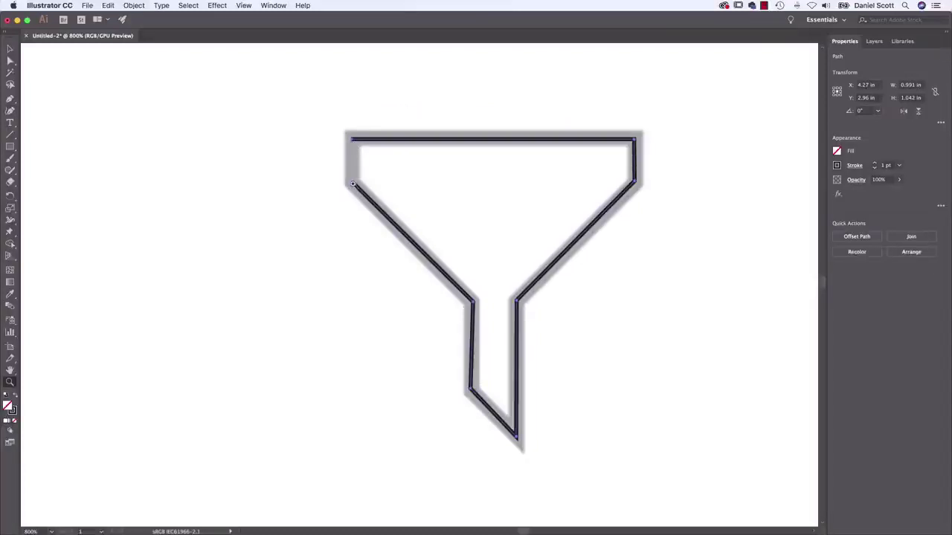
Step: Close the funnel path with its starting anchor as a corner, and convert the two anchors at the neck to smooth points
left_click(10, 112)
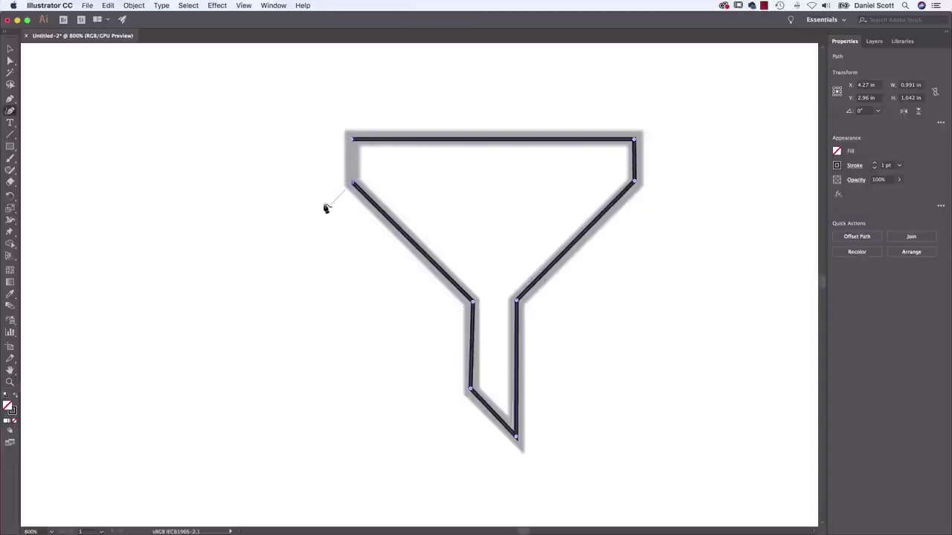
left_click(353, 142)
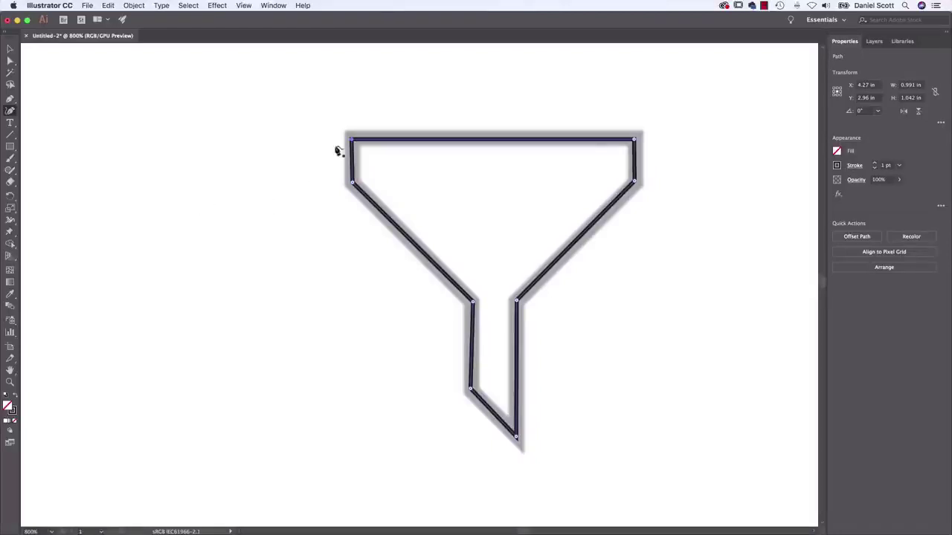
left_click_drag(353, 142, 318, 165)
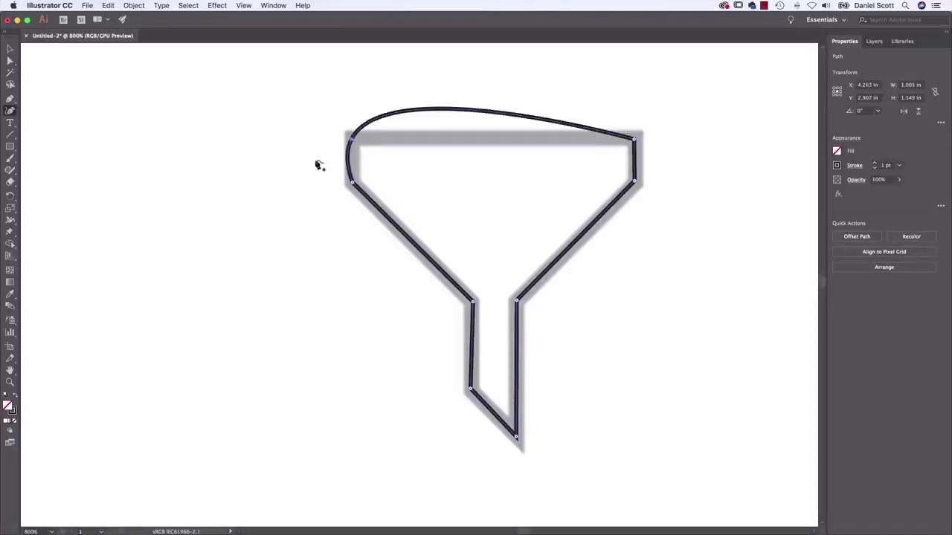
left_click(352, 140)
key("cmd+z")
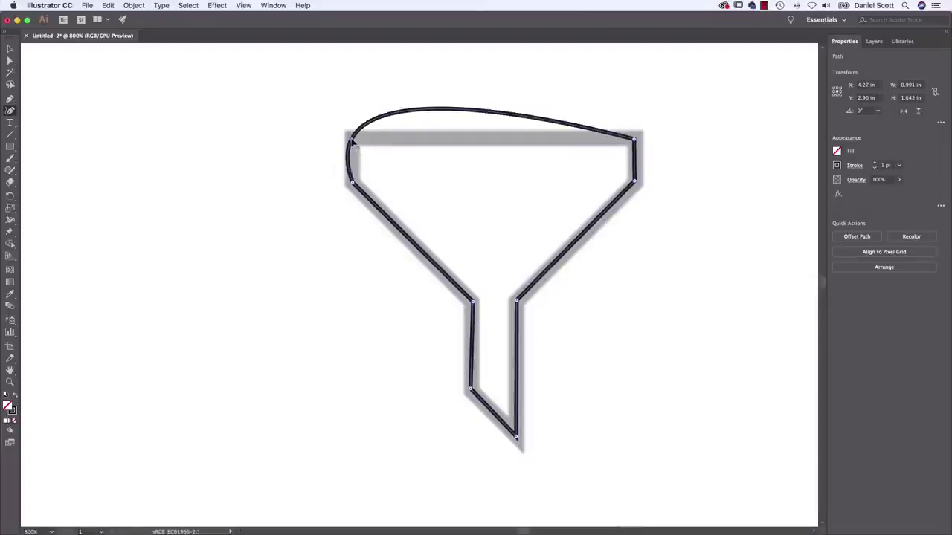
left_click(353, 141)
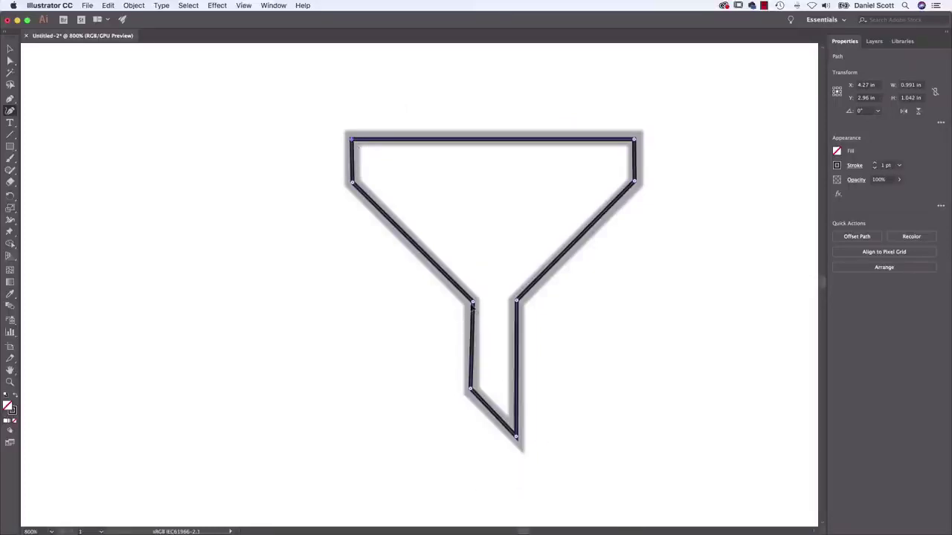
left_click_drag(473, 303, 736, 351)
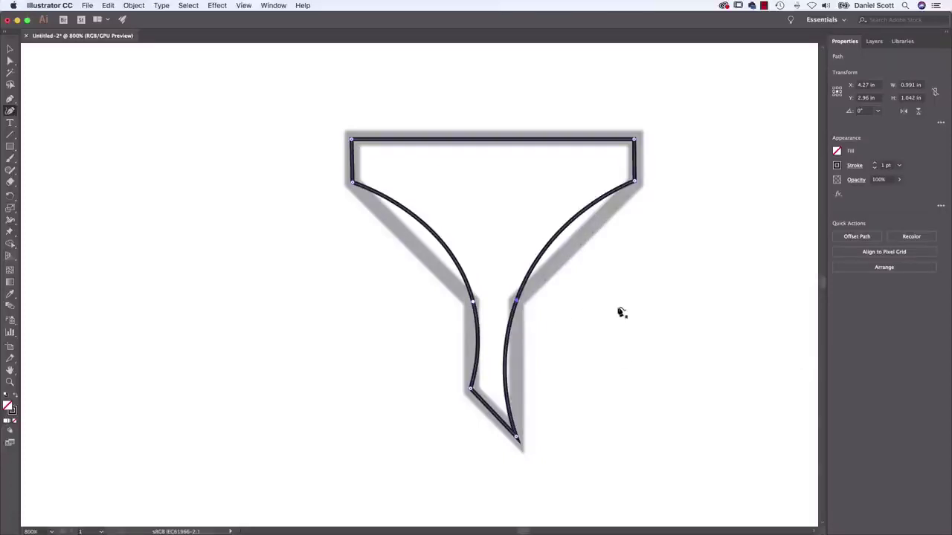
Step: Draw a loose closed path of smooth Curvature tool points over the flame icon, and delete it
scroll(720, 268, "right", 10)
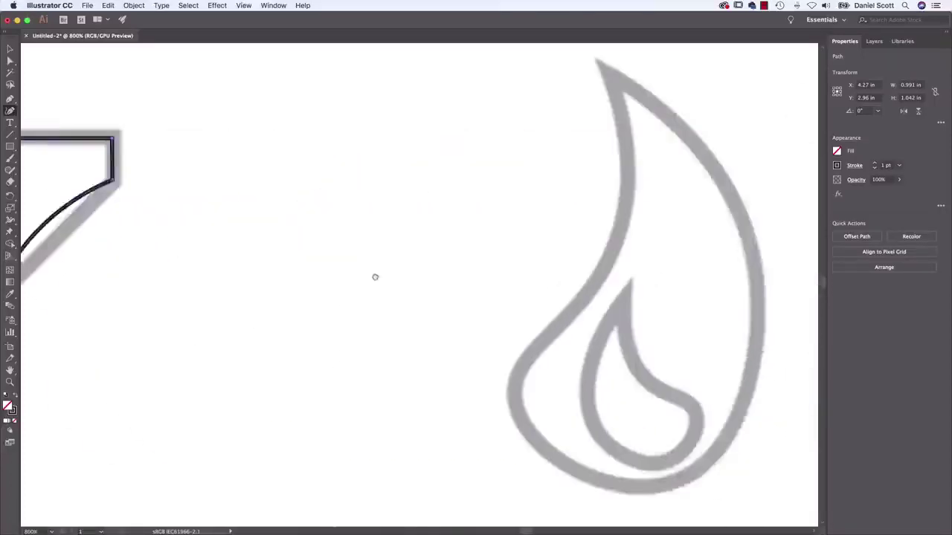
left_click_drag(552, 282, 396, 296)
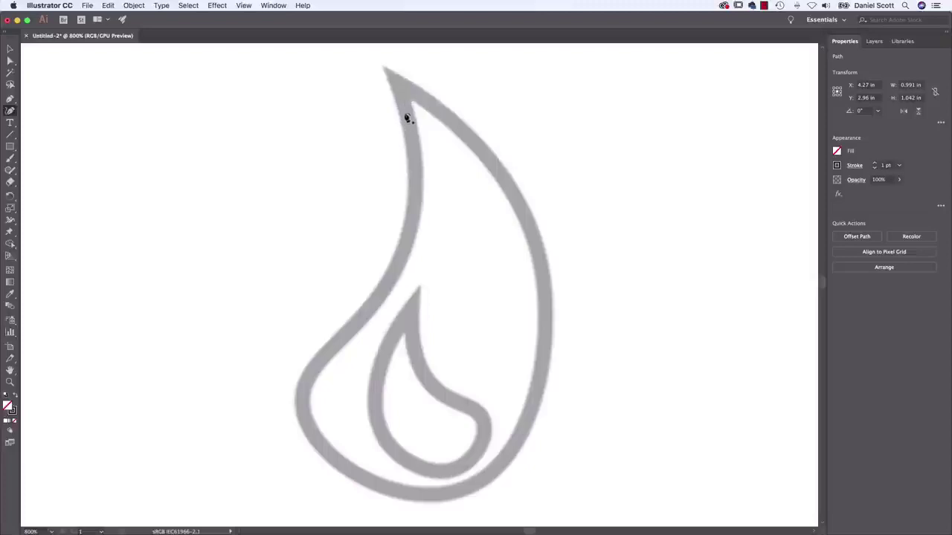
left_click(503, 176)
left_click(563, 278)
left_click(541, 407)
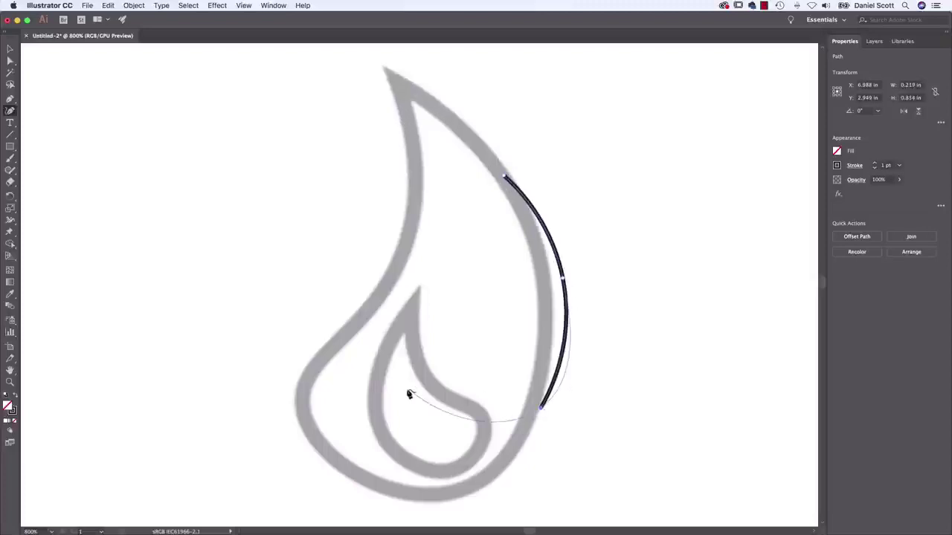
left_click(406, 389)
left_click(421, 237)
left_click(488, 241)
left_click(463, 192)
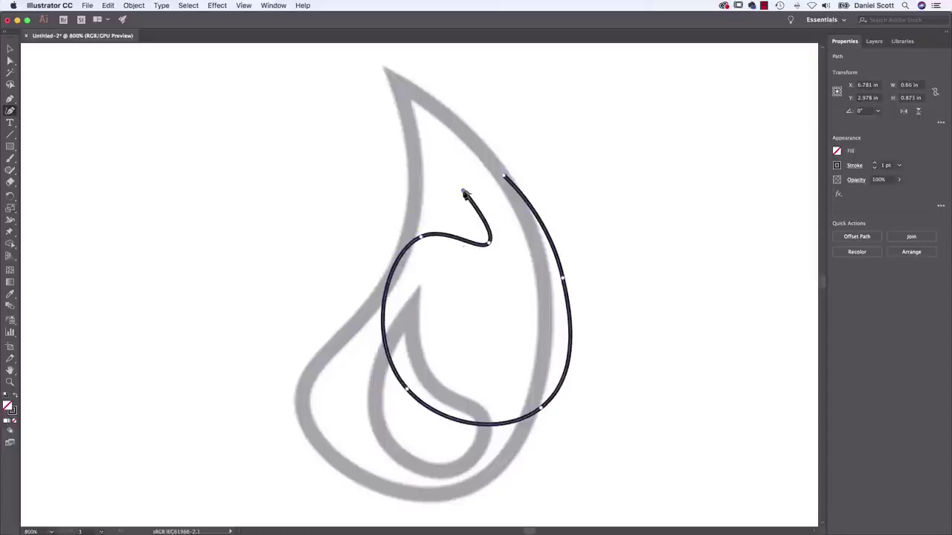
left_click(505, 179)
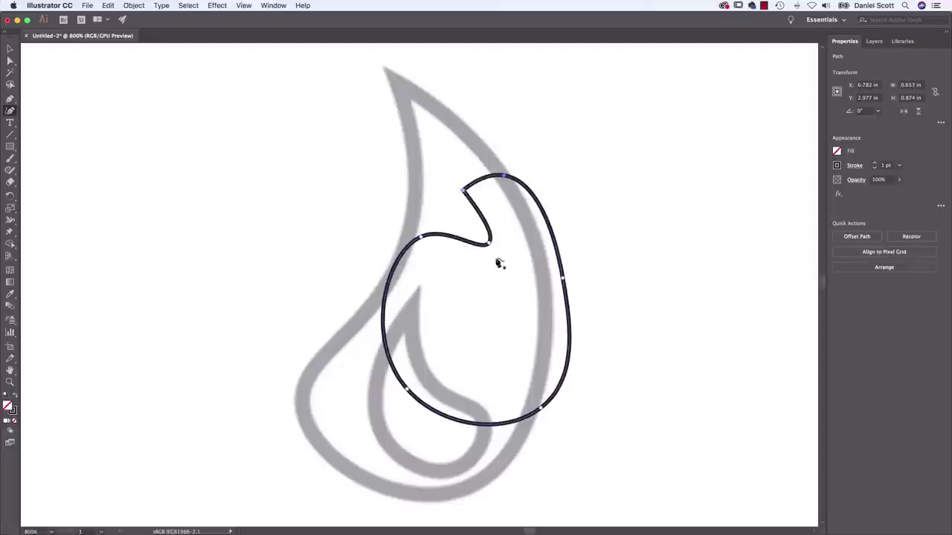
key("Delete")
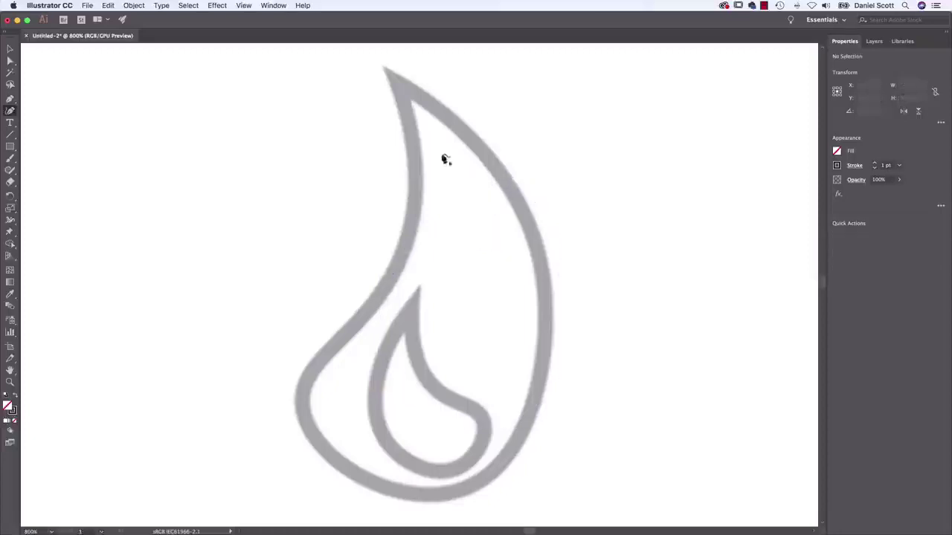
Step: Trace the outer flame with a corner point at the tip and smooth points around its curves, closing the path at the tip
left_click(402, 87)
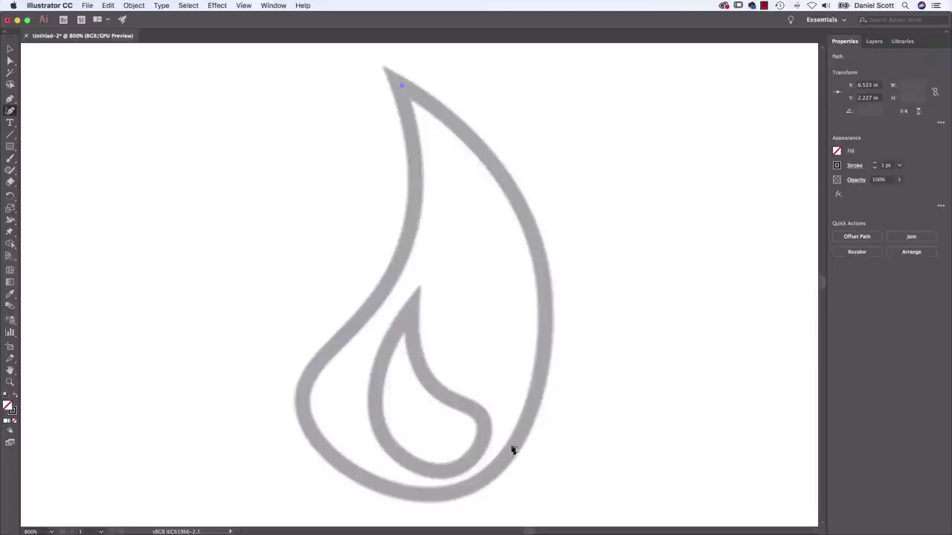
left_click(544, 272)
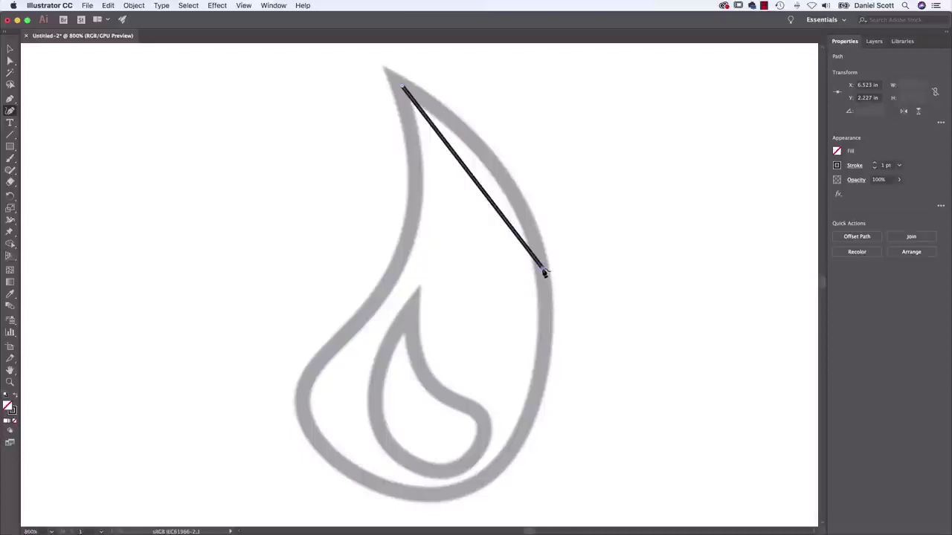
left_click(432, 499)
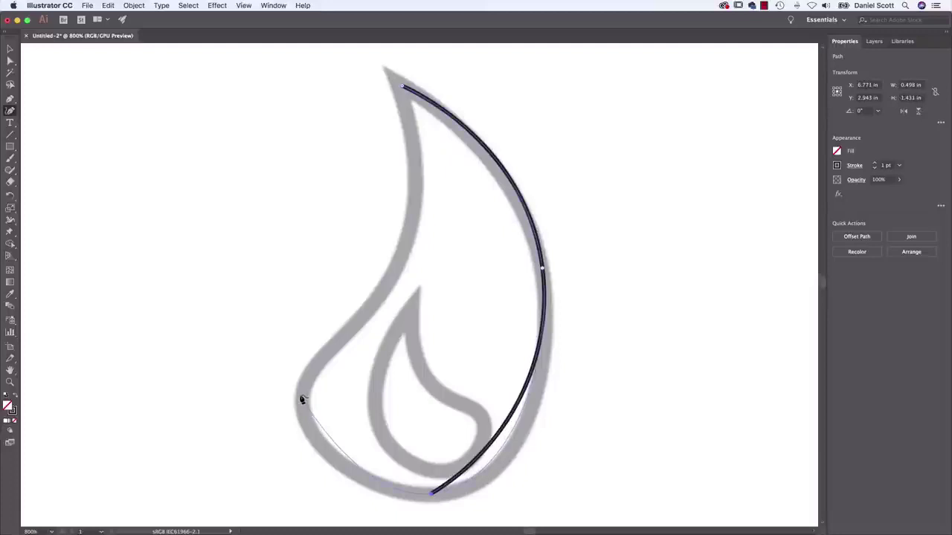
left_click_drag(302, 399, 389, 287)
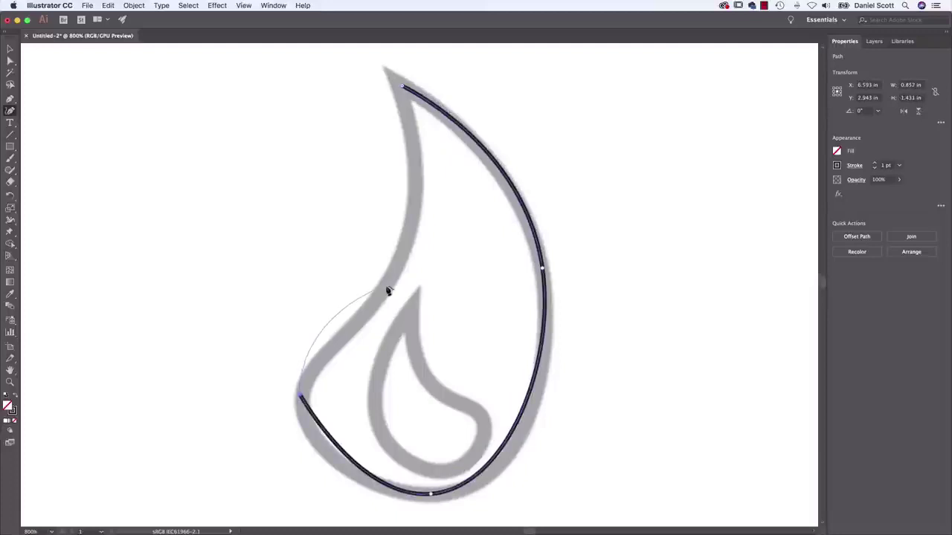
left_click(404, 89)
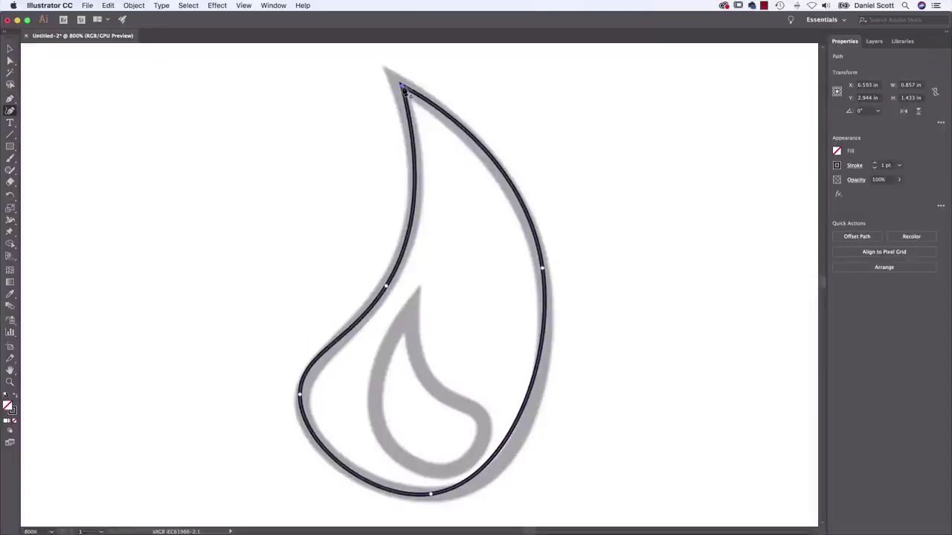
Step: Switch the flame's tip anchor to smooth and back to a corner, and reposition the bottom anchor to fit the template
double_click(403, 88)
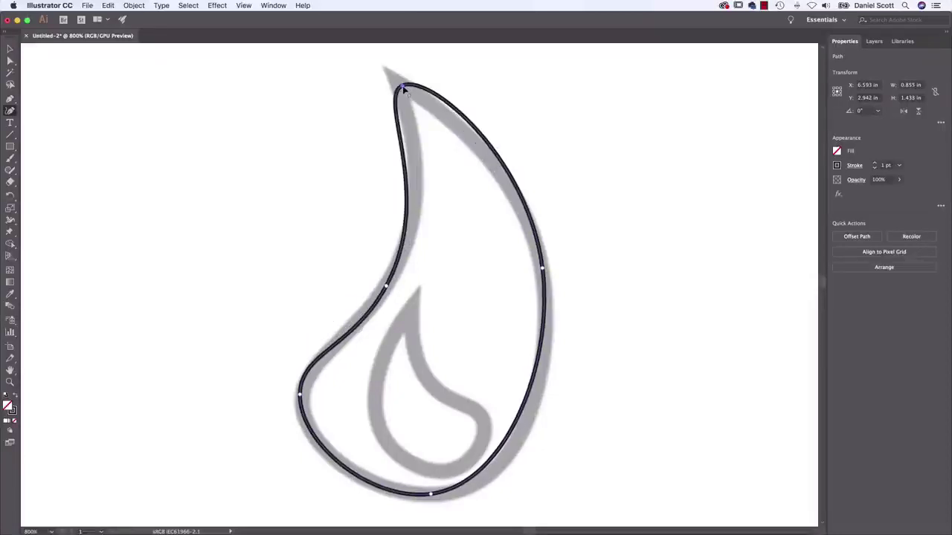
left_click(402, 88, "alt")
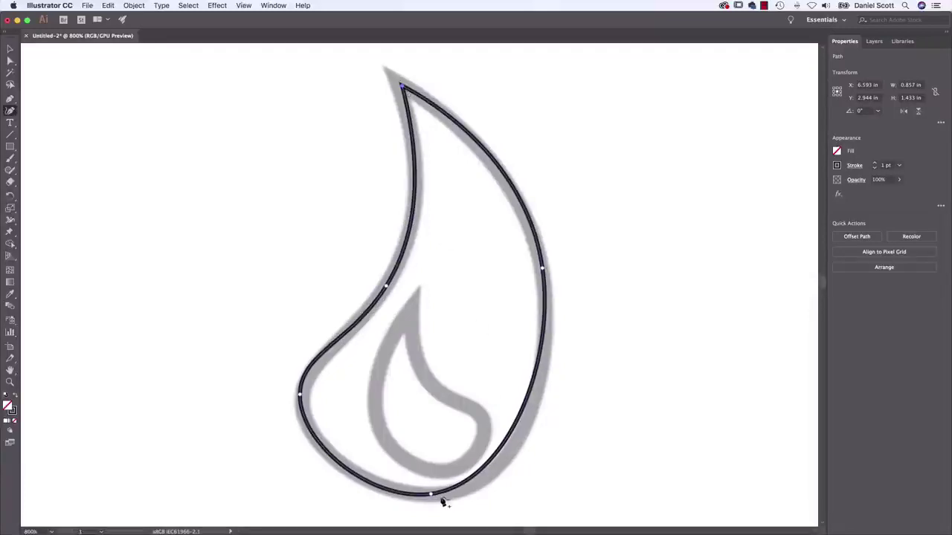
mouse_move(434, 497)
left_mouse_down()
mouse_move(461, 497)
mouse_move(452, 500)
left_mouse_up()
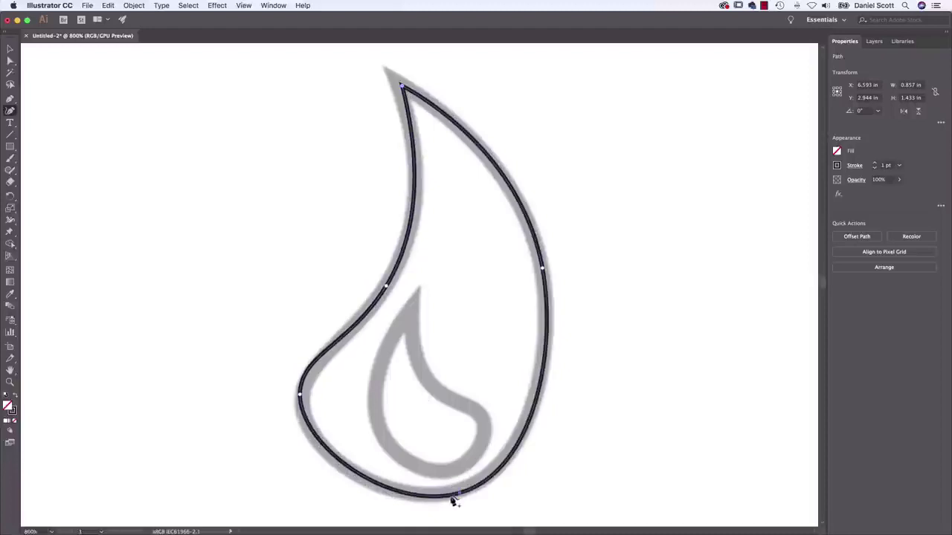
left_click_drag(546, 398, 508, 384)
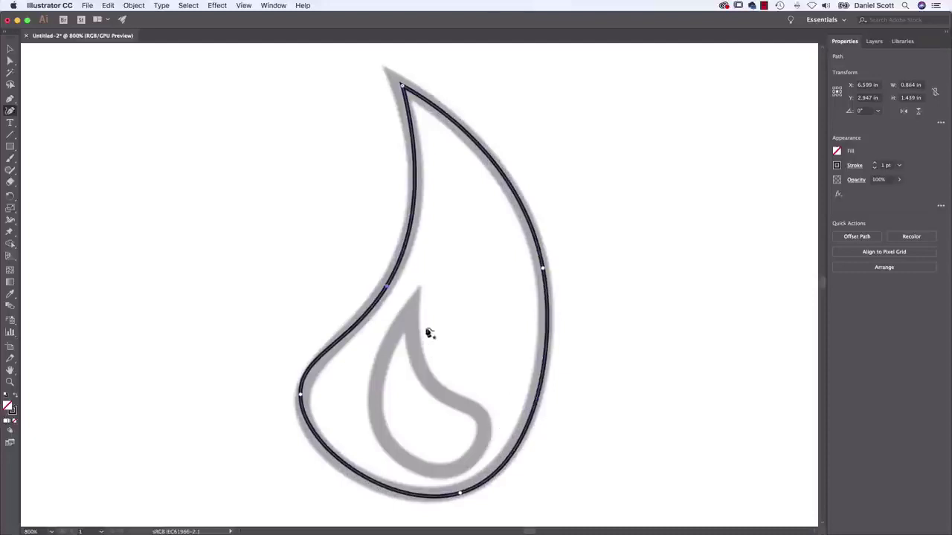
Step: Trace the inner flame as a closed Curvature path, with a corner point at the tip and smooth points around its curves
left_click(480, 416)
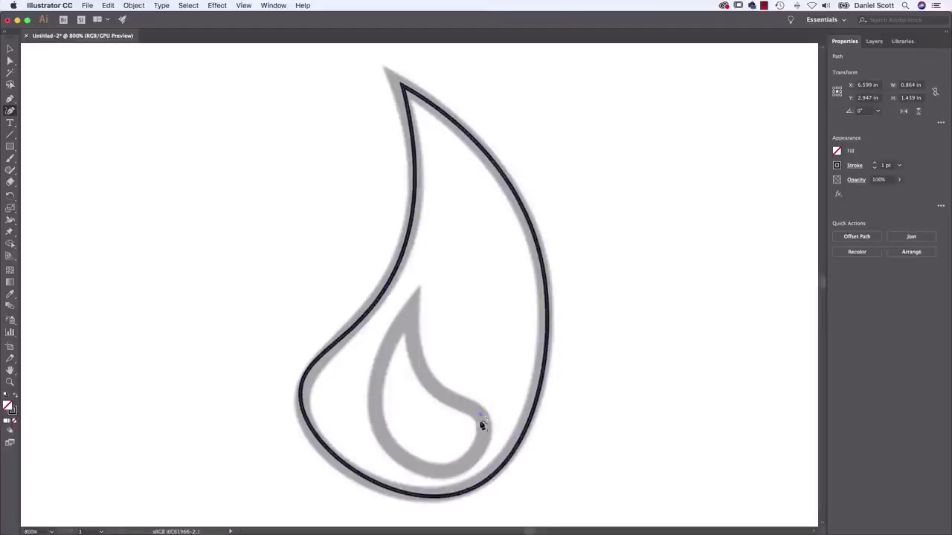
left_click(442, 469)
left_click(374, 410)
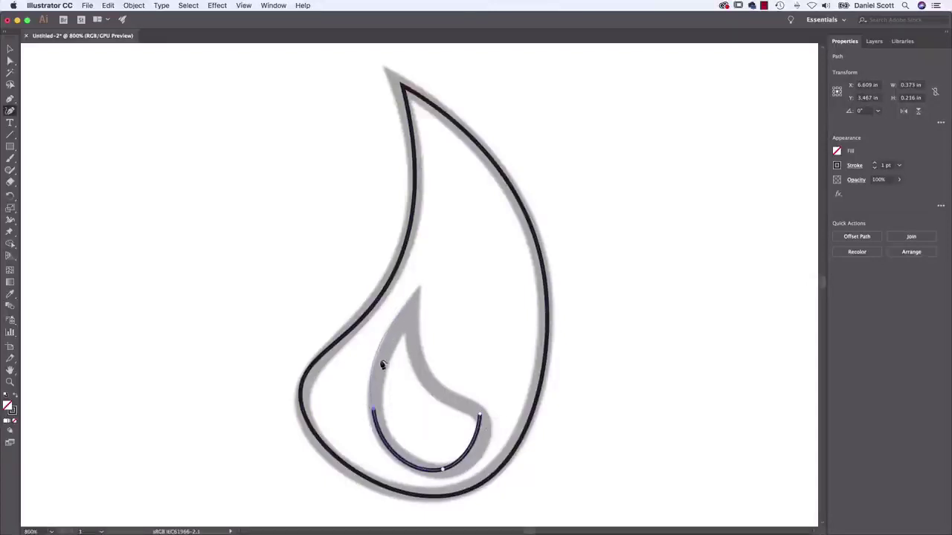
left_click(411, 314)
left_click(432, 389)
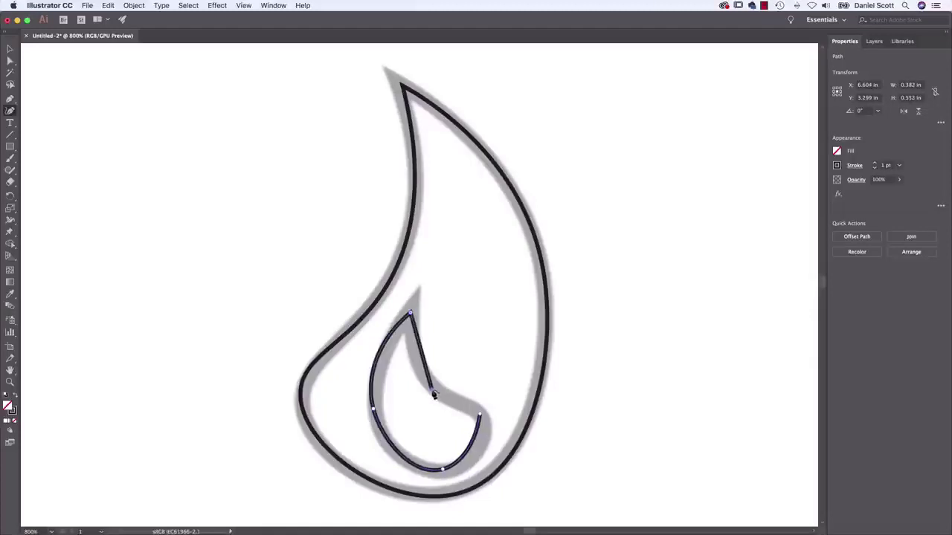
left_click(481, 416)
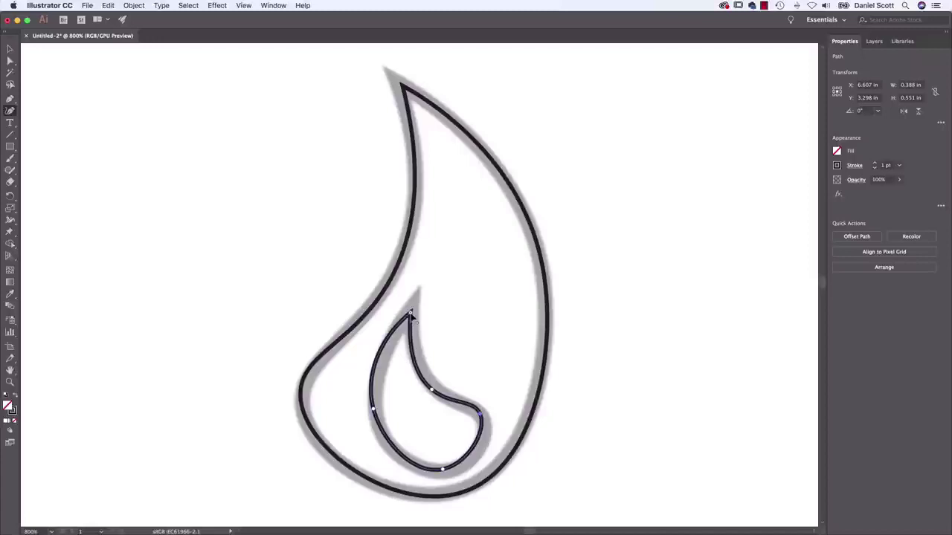
Step: Reposition the inner flame's tip, side and bottom anchors to fit the template, adjusting the concave and outer-bulge anchors with the Direct Selection tool
left_click_drag(411, 315, 414, 304)
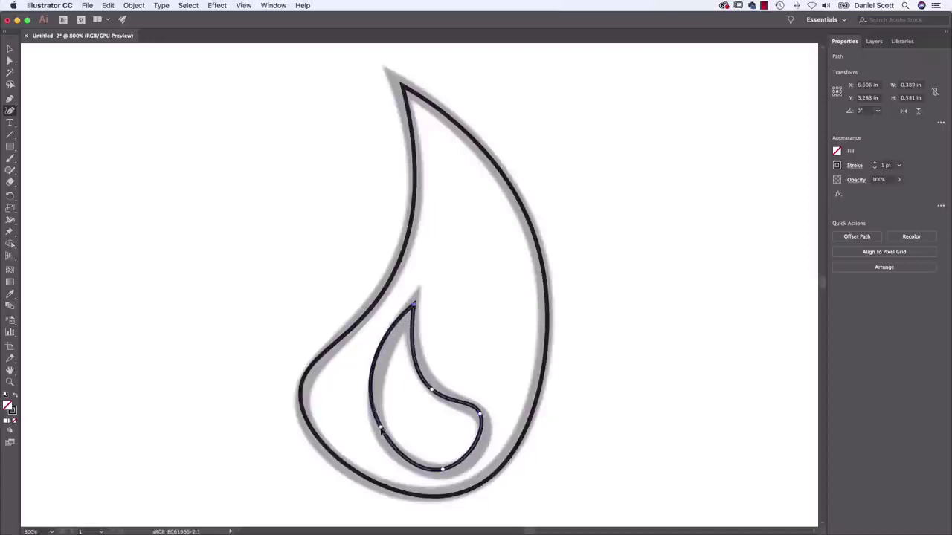
left_click(381, 429)
left_click_drag(443, 471, 454, 468)
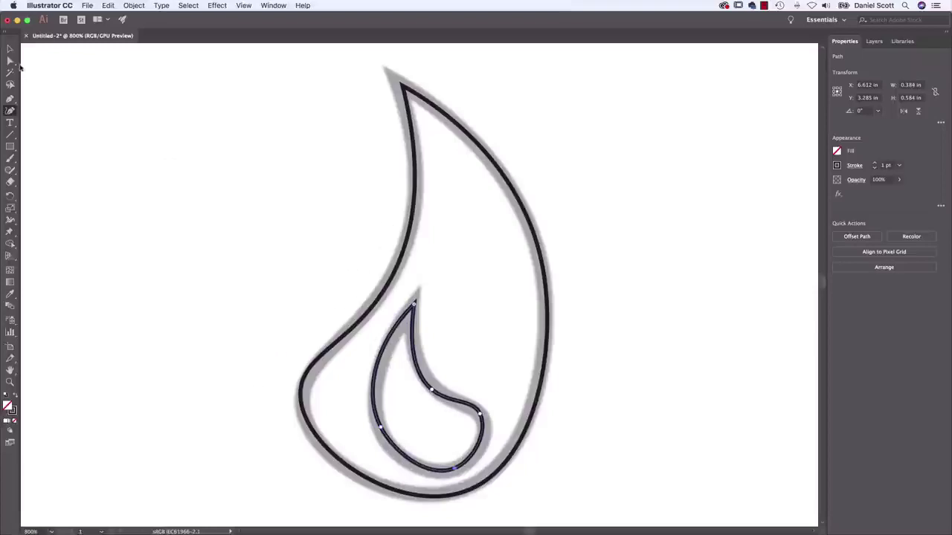
left_click(9, 61)
left_click(433, 395)
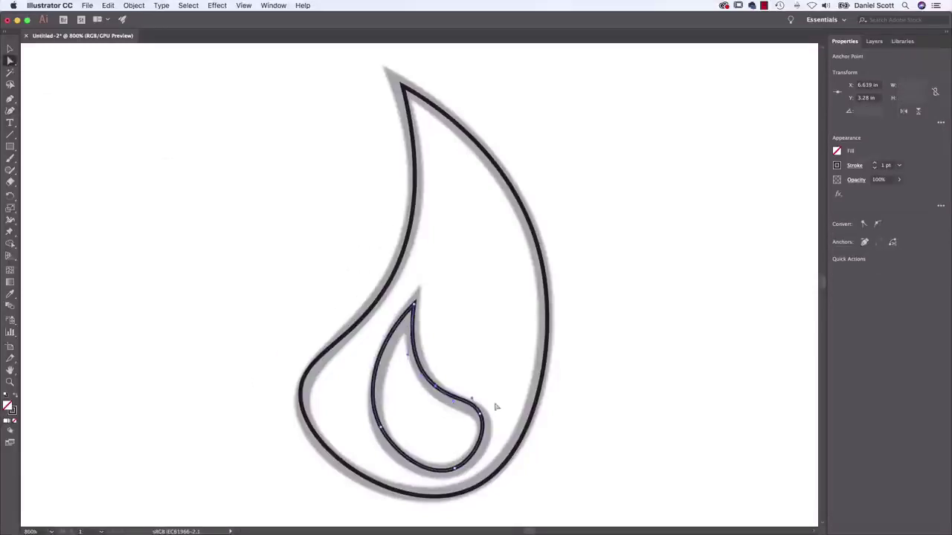
left_click_drag(482, 415, 488, 444)
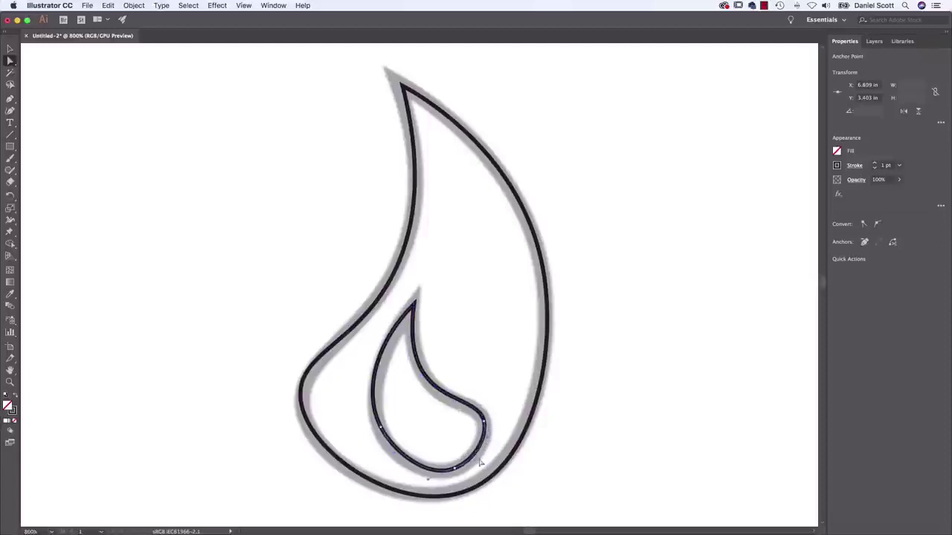
Step: Trace the stamp icon's round knob as a closed circle with four smooth Curvature tool points
left_click_drag(722, 308, 422, 325)
left_click_drag(375, 329, 349, 343)
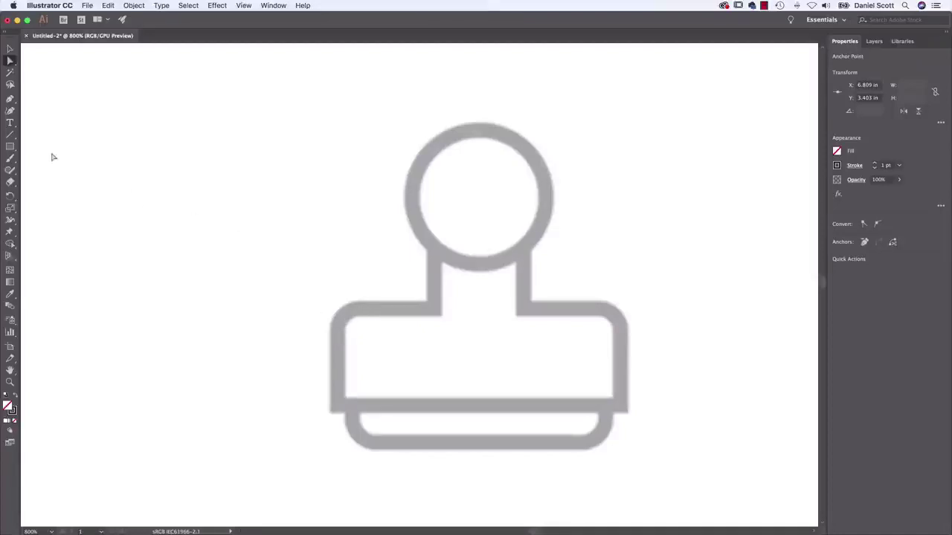
left_click(11, 110)
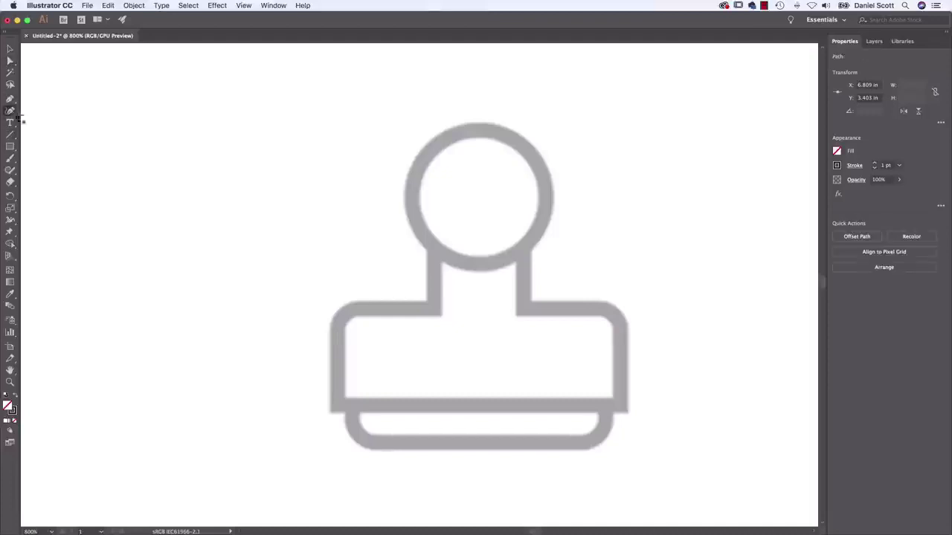
left_click(484, 130)
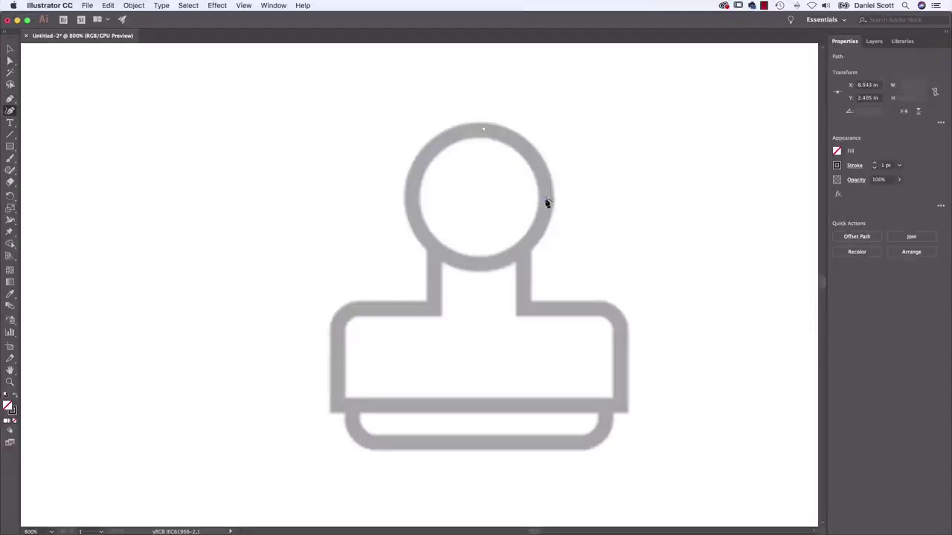
left_click(544, 197)
left_click(480, 264)
left_click(408, 192)
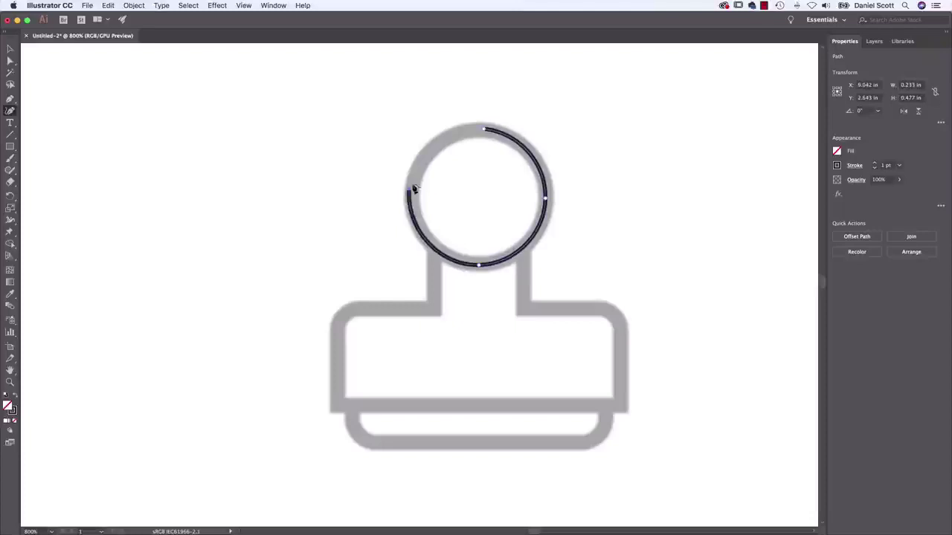
left_click(484, 130)
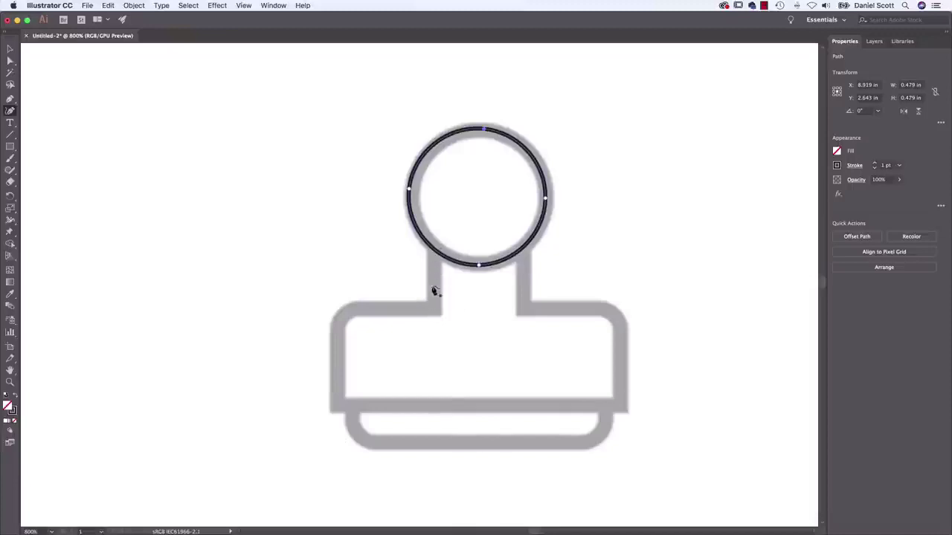
Step: Try to start the stamp's body path where the neck meets the knob circle, and undo the added points
left_click(432, 249)
left_click(432, 308)
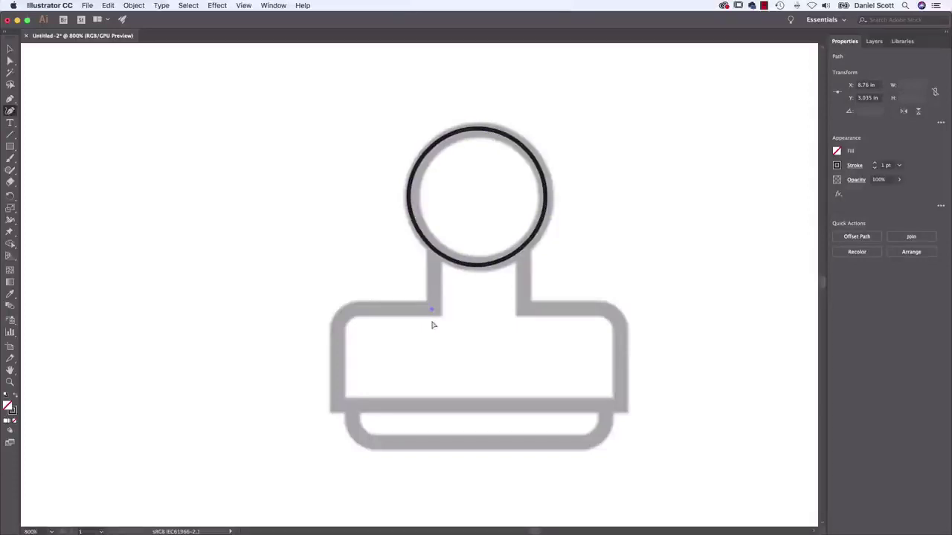
key("super+z")
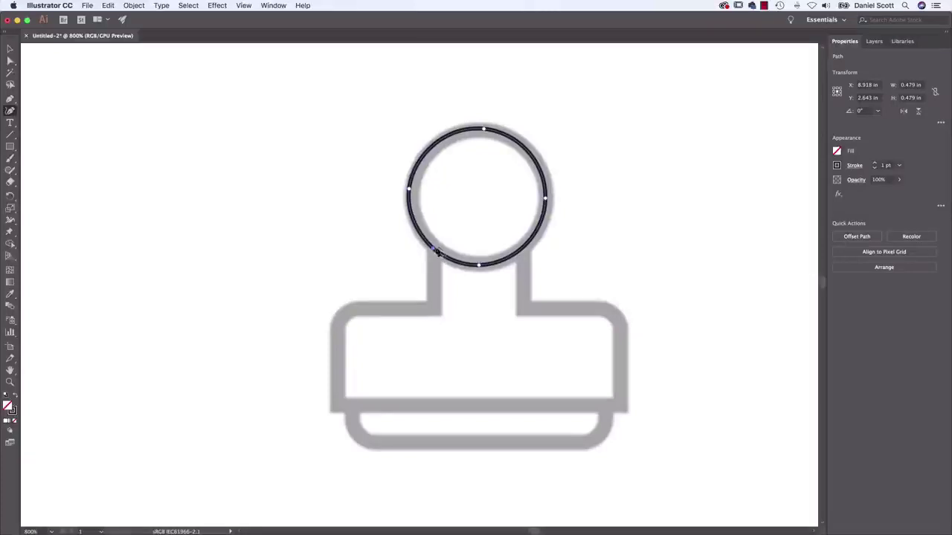
left_click(433, 307)
left_click(368, 311)
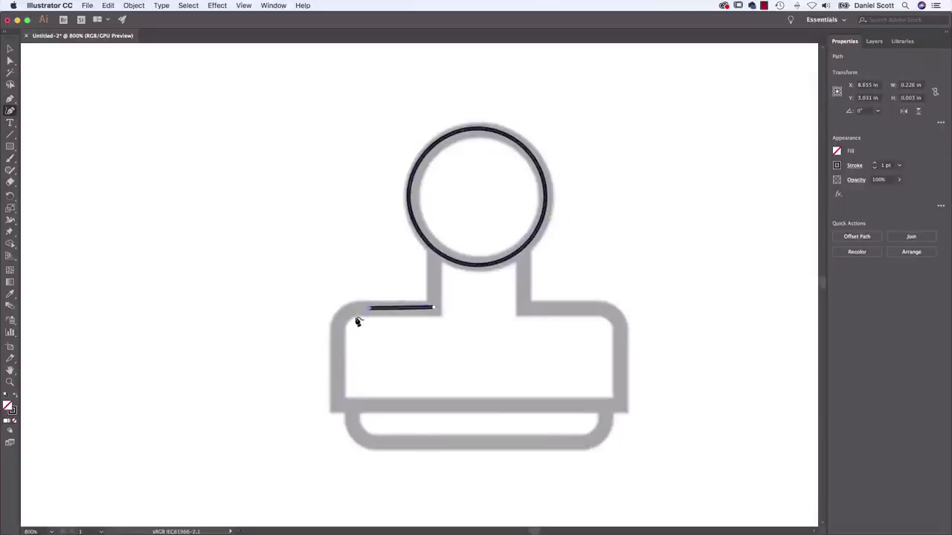
key("super+z")
key("super+z")
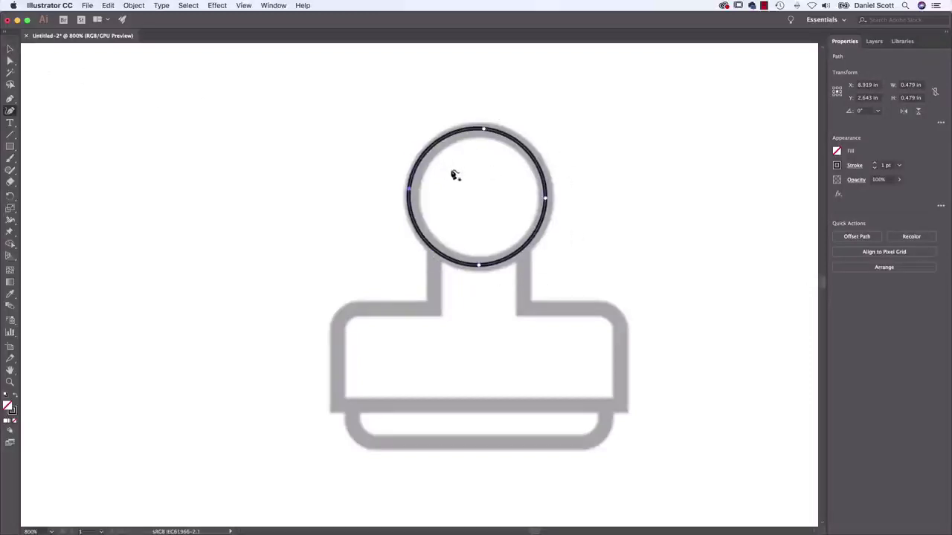
Step: Select the stamp's knob circle and lock it
key("v")
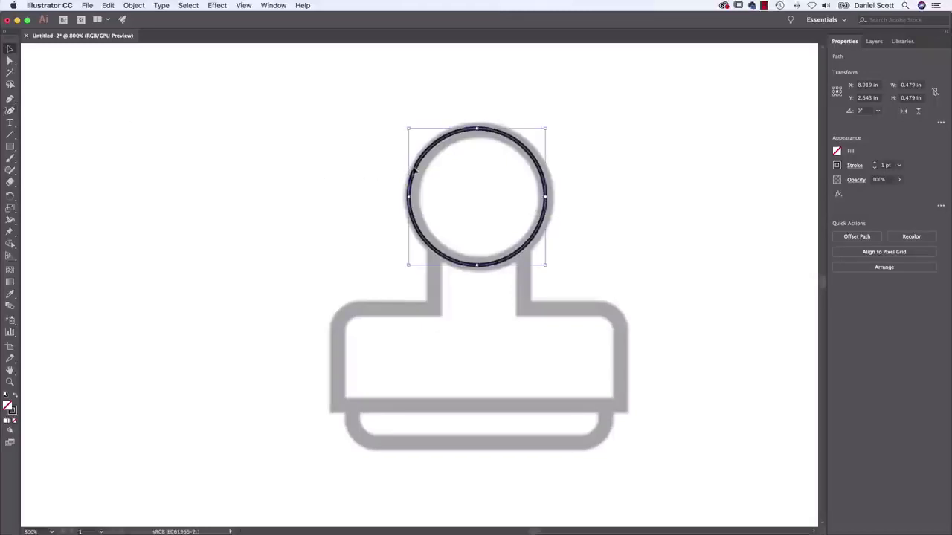
left_click(130, 6)
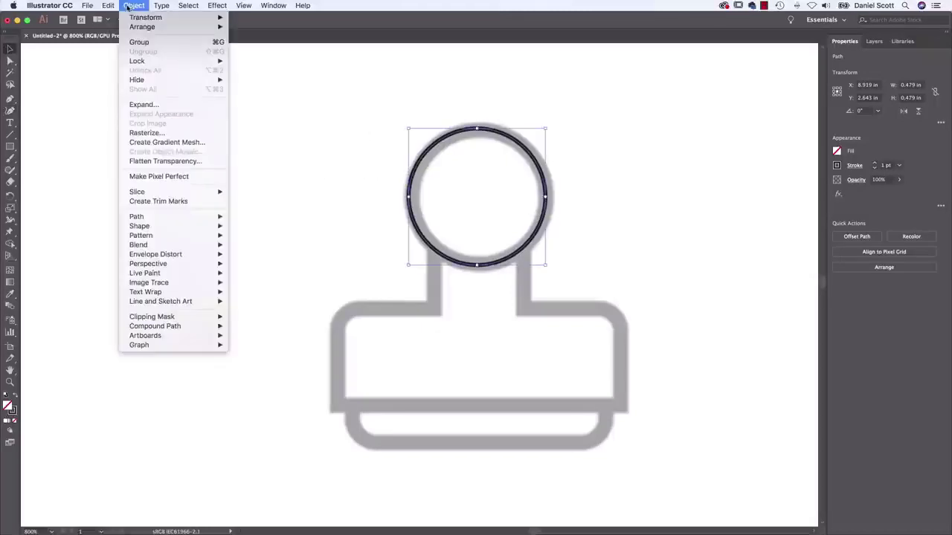
mouse_move(143, 64)
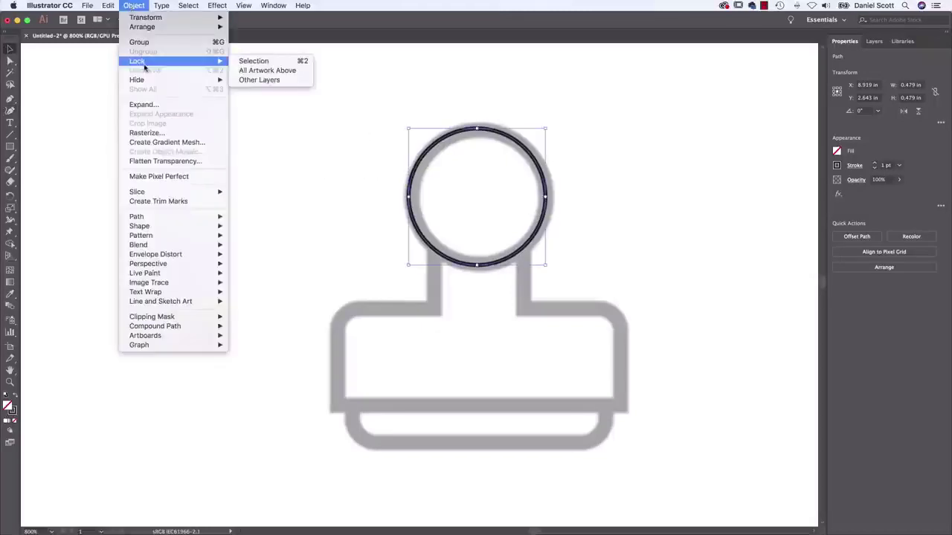
left_click(261, 61)
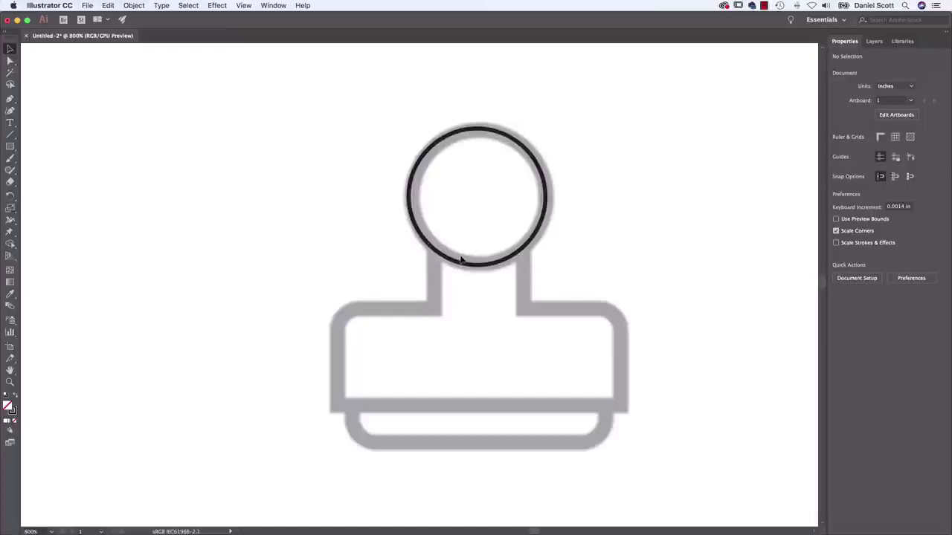
Step: Unlock all locked artwork, and lock the stamp's knob circle again
left_click(874, 42)
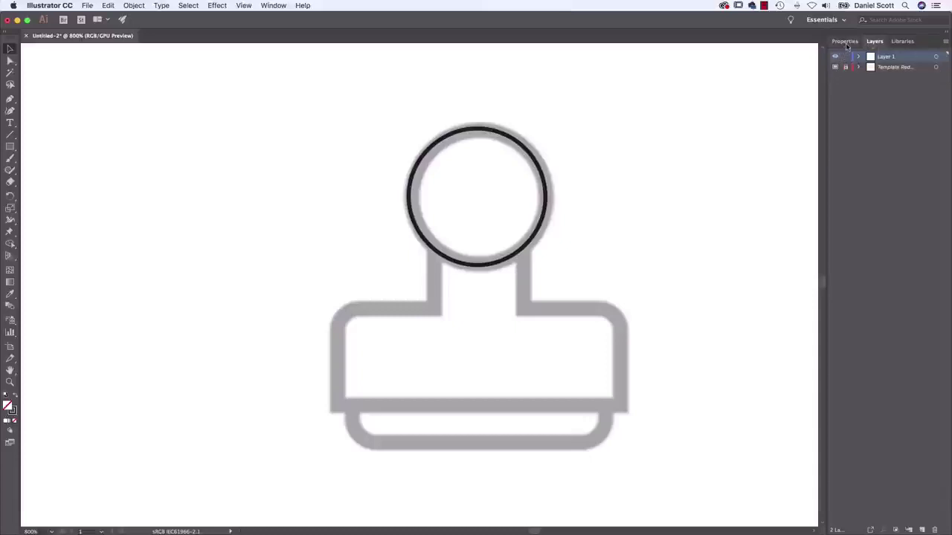
left_click(846, 42)
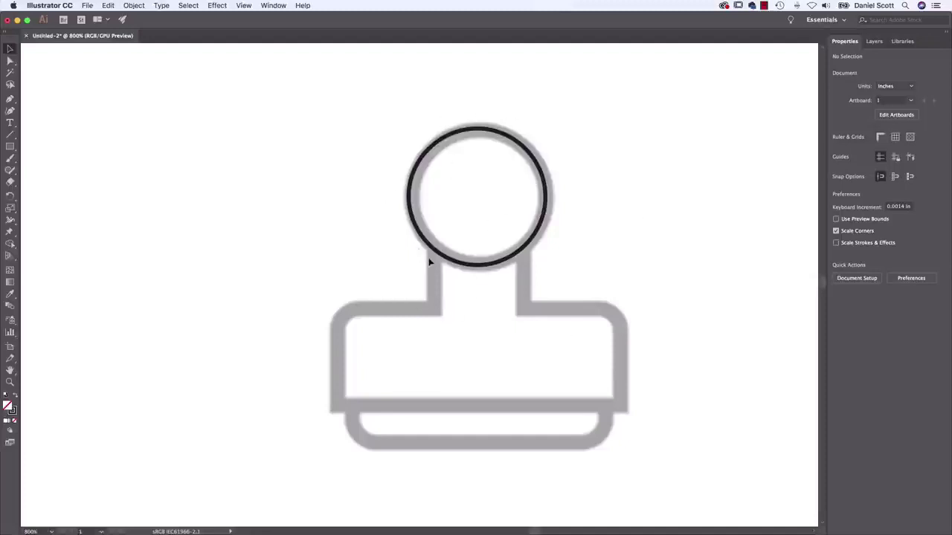
left_click(136, 6)
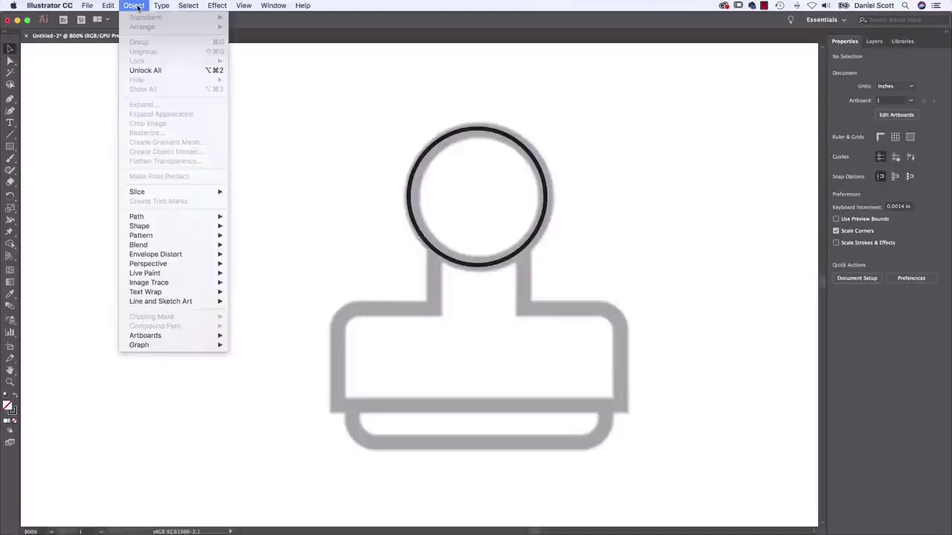
left_click(146, 72)
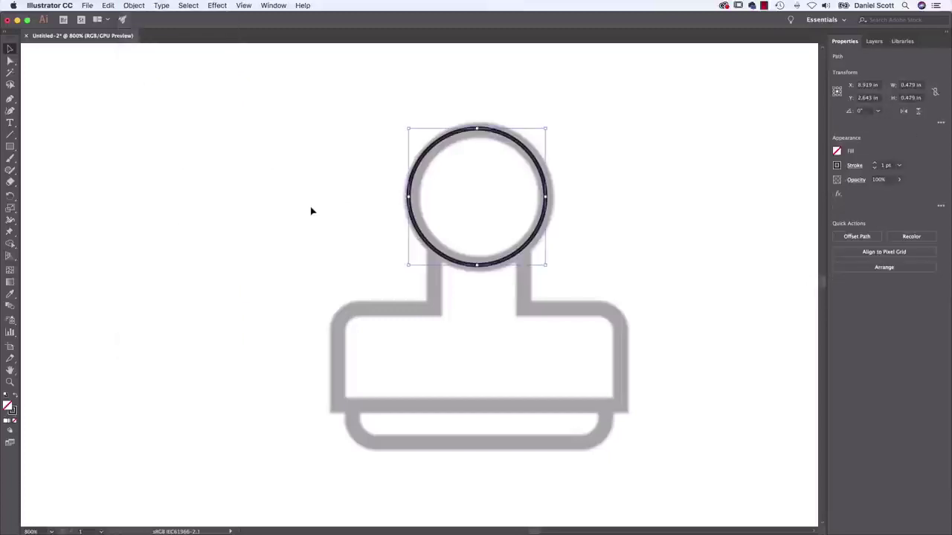
left_click(138, 6)
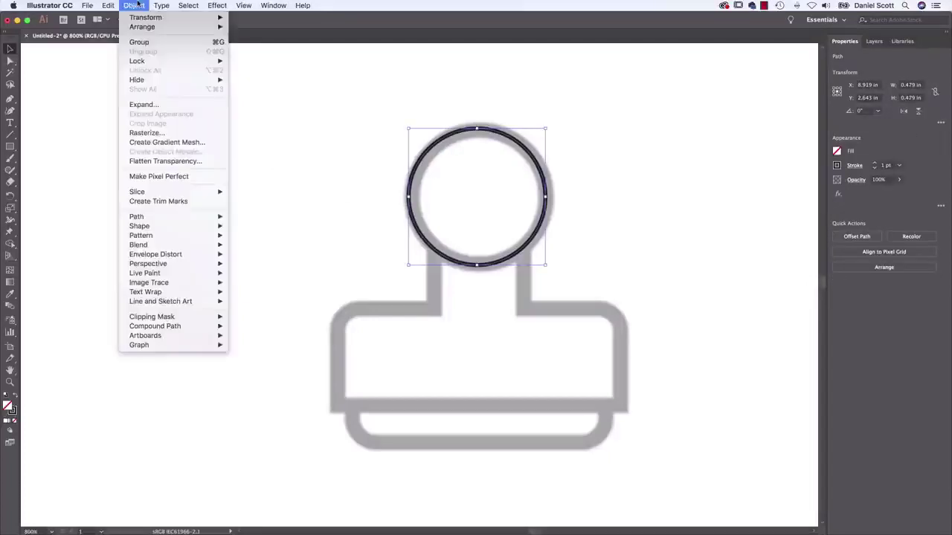
mouse_move(182, 62)
left_click(266, 64)
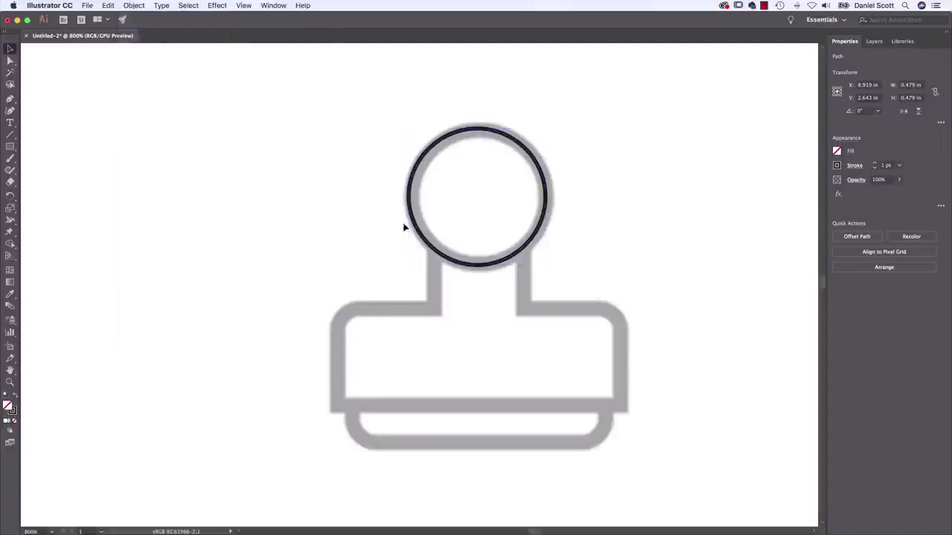
Step: Draw the left edge of the stamp's neck with the Curvature tool, from the knob circle down to a corner point at the shoulder
left_click(10, 110)
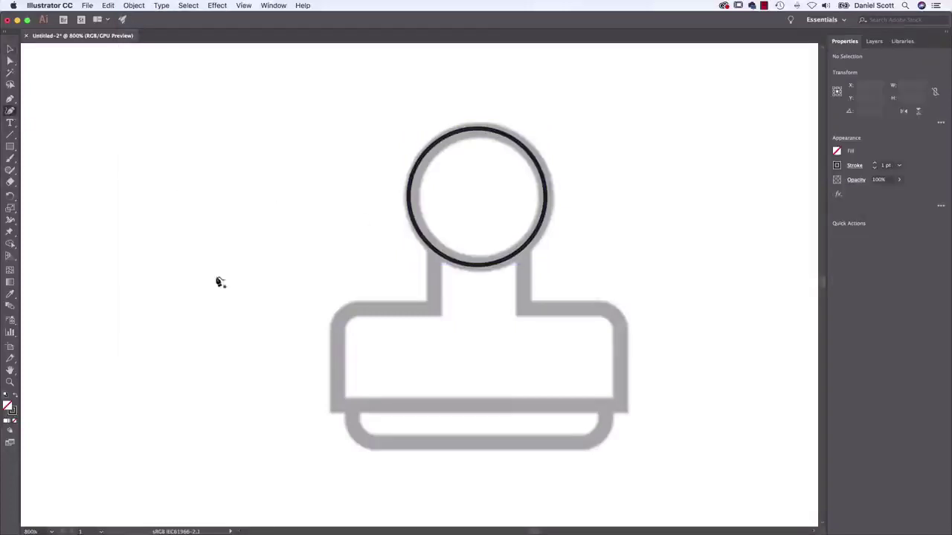
left_click(433, 248)
left_click(434, 305)
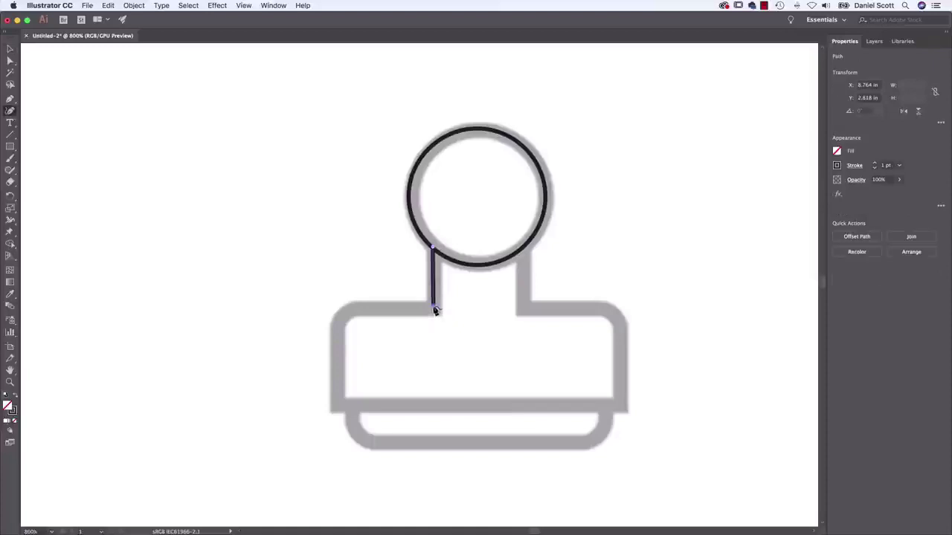
Step: Try to trace the stamp's left shoulder with a single smooth point and continue along the base, and remove those segments
left_click(345, 313)
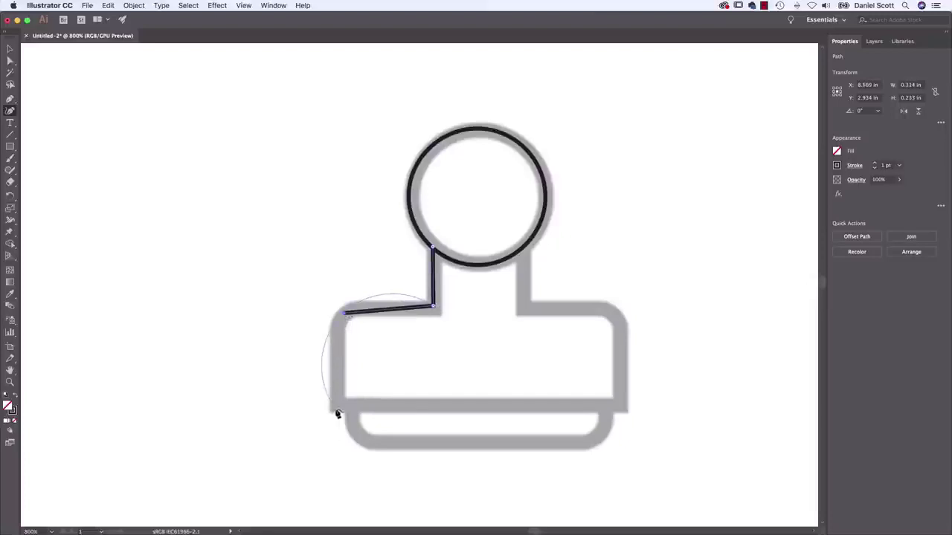
left_click_drag(335, 407, 297, 520)
left_click(621, 403)
key("Escape")
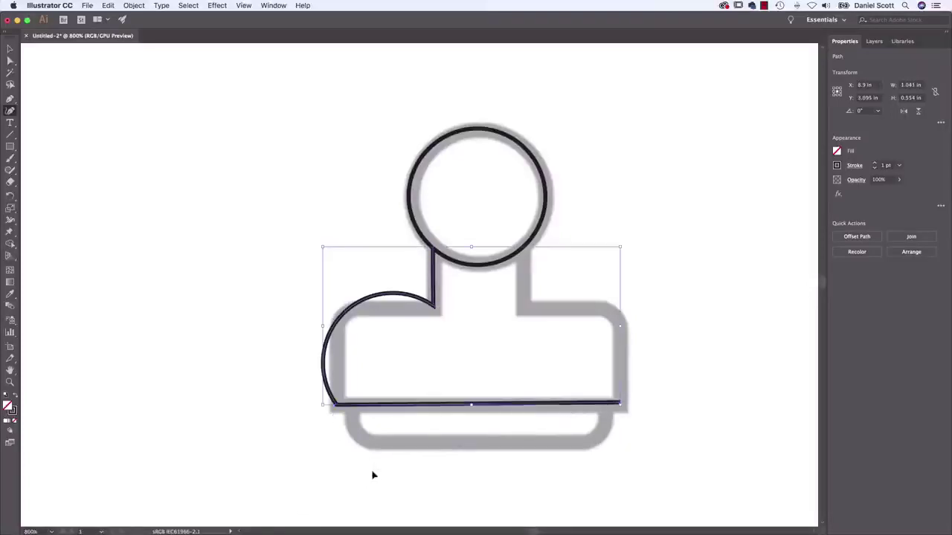
key("BackSpace")
key("BackSpace")
key("BackSpace")
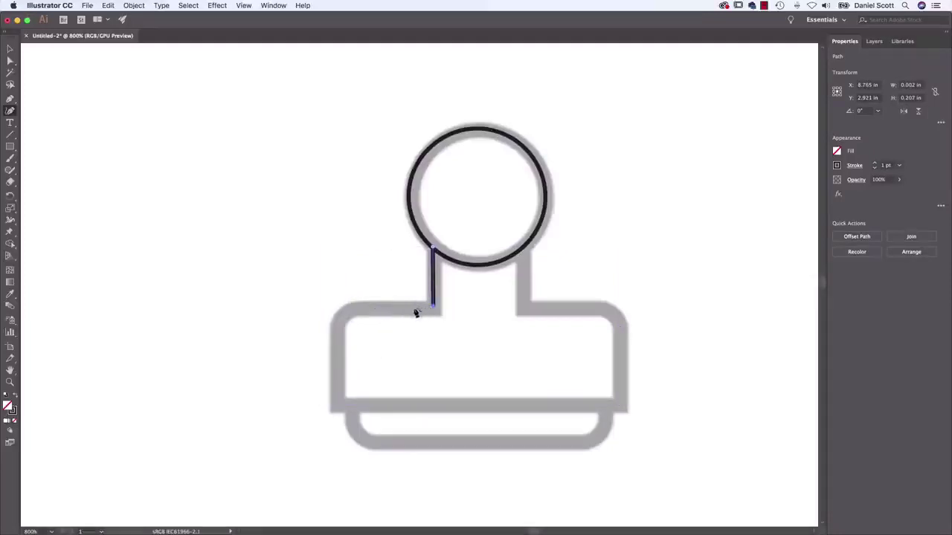
Step: Trace the stamp body's upper edge, rounded left shoulder and left side down to a corner point at the base line
left_click(365, 308)
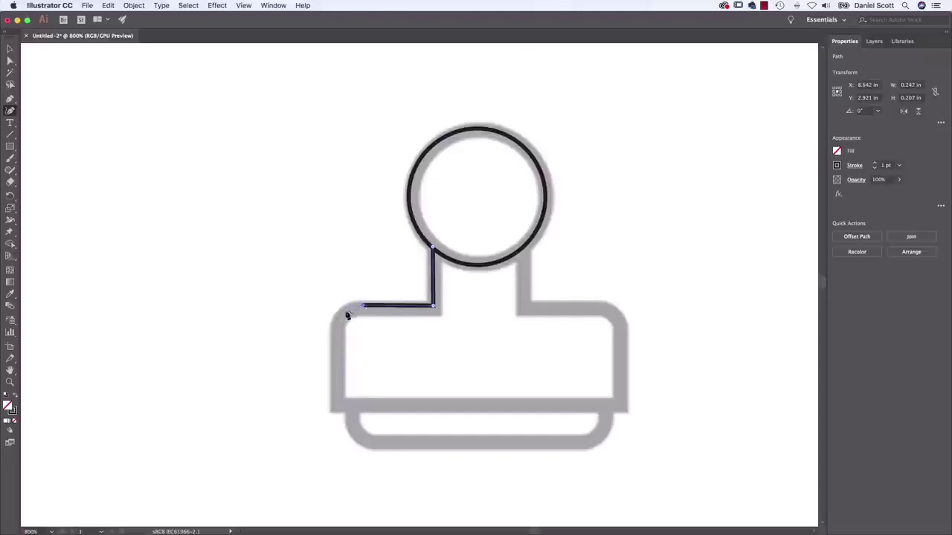
left_click(344, 312)
left_click(339, 333)
left_click(336, 402)
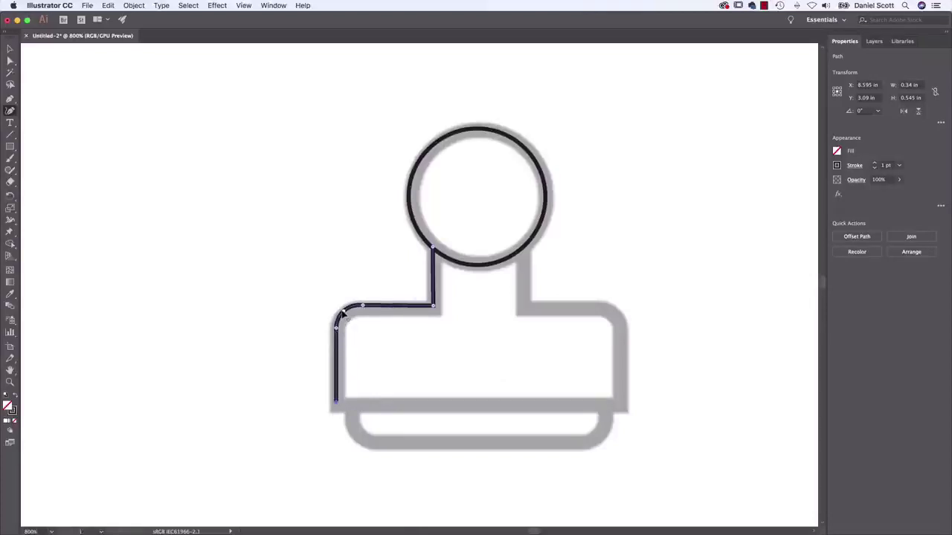
Step: Continue the outline along the body's base, up the right side and around the rounded right shoulder to the neck
left_click(621, 404)
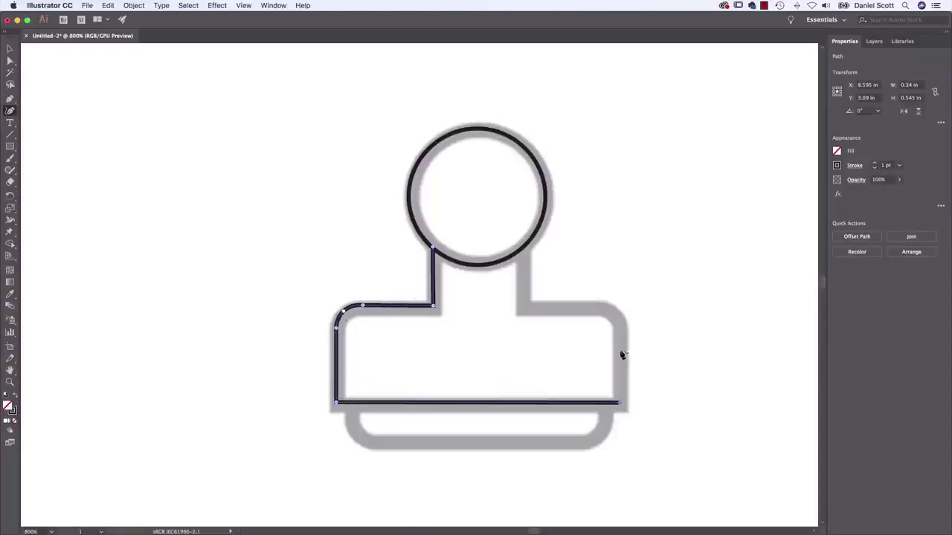
left_click(620, 330)
left_click(614, 316)
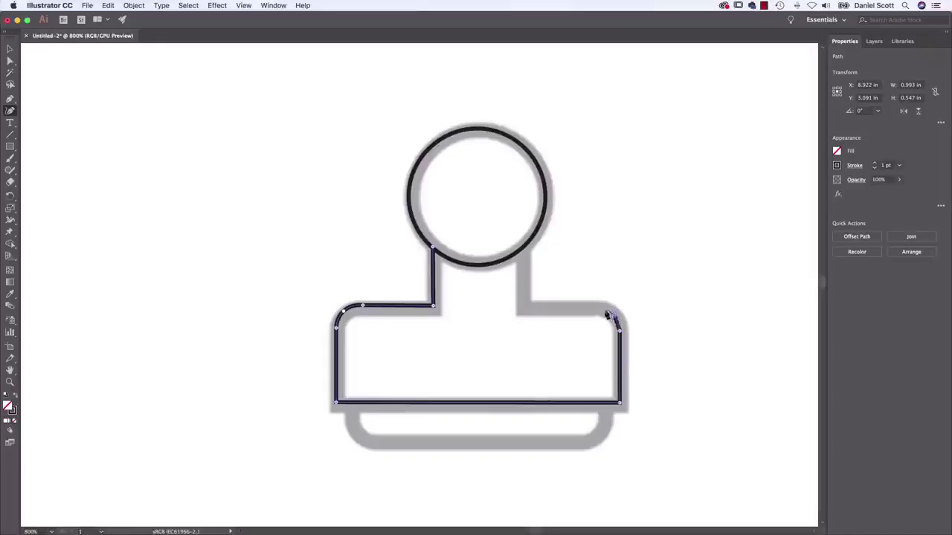
double_click(594, 307)
left_click(523, 308)
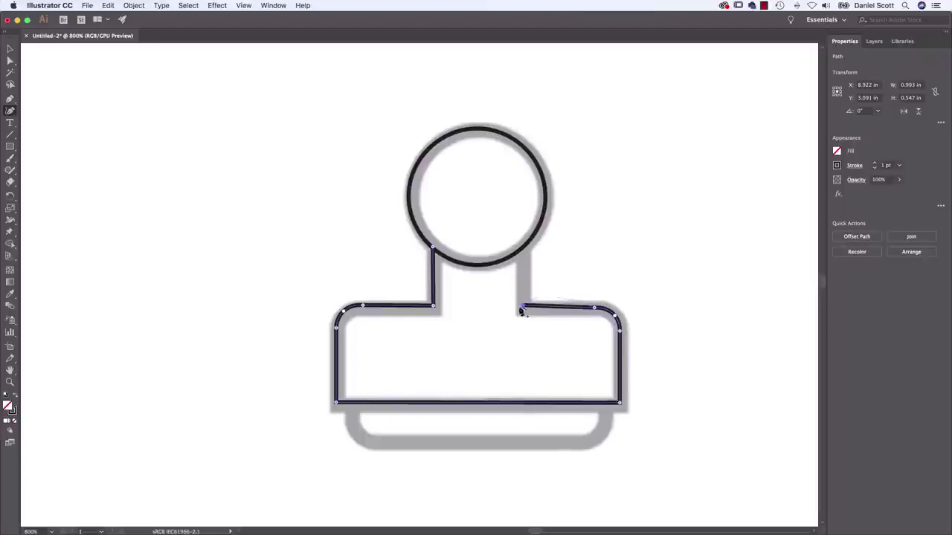
Step: Extend the path up the right edge of the neck into the knob circle, and convert the neck's base point to a corner
left_click(525, 233)
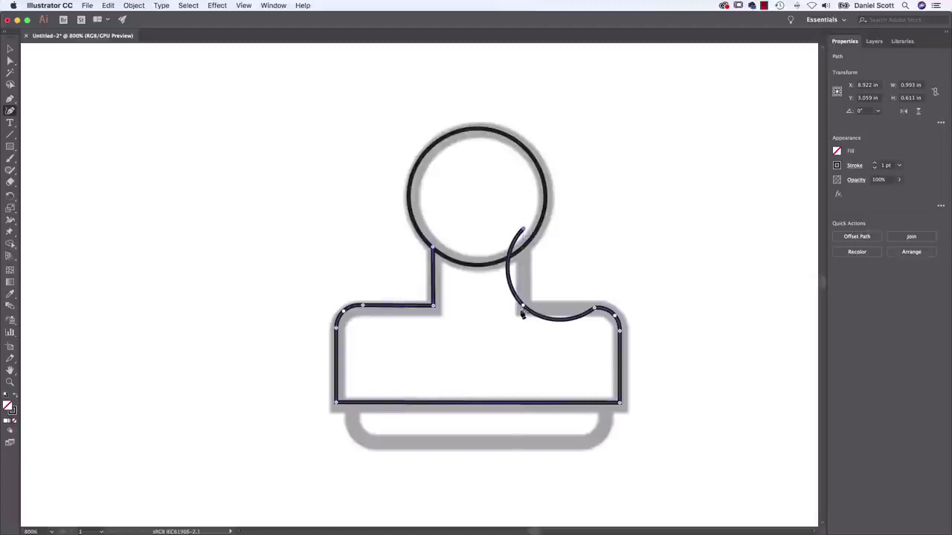
left_click_drag(521, 312, 522, 348)
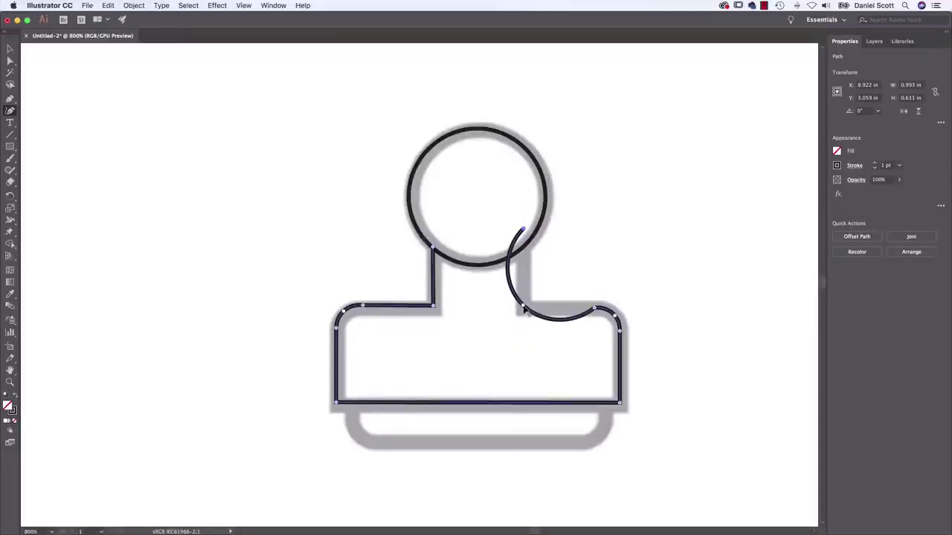
left_click(524, 307)
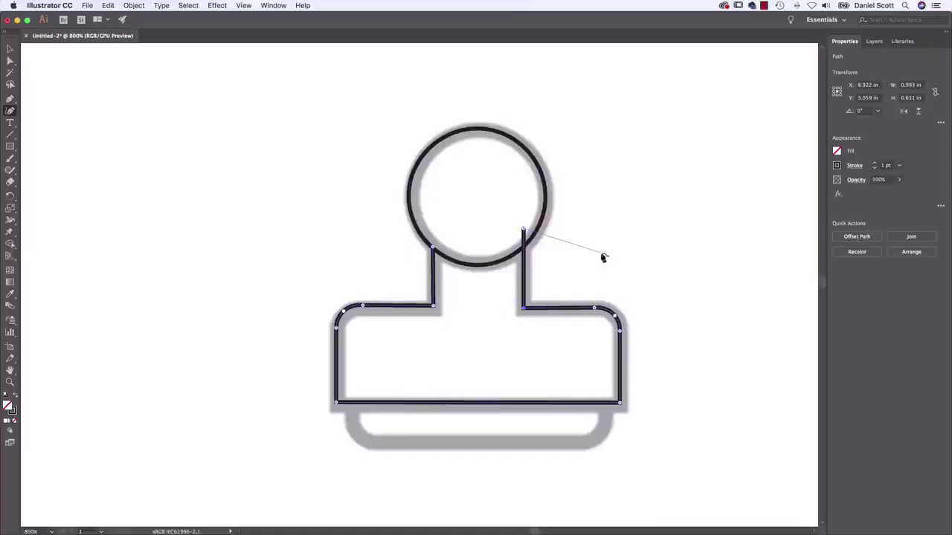
key("Escape")
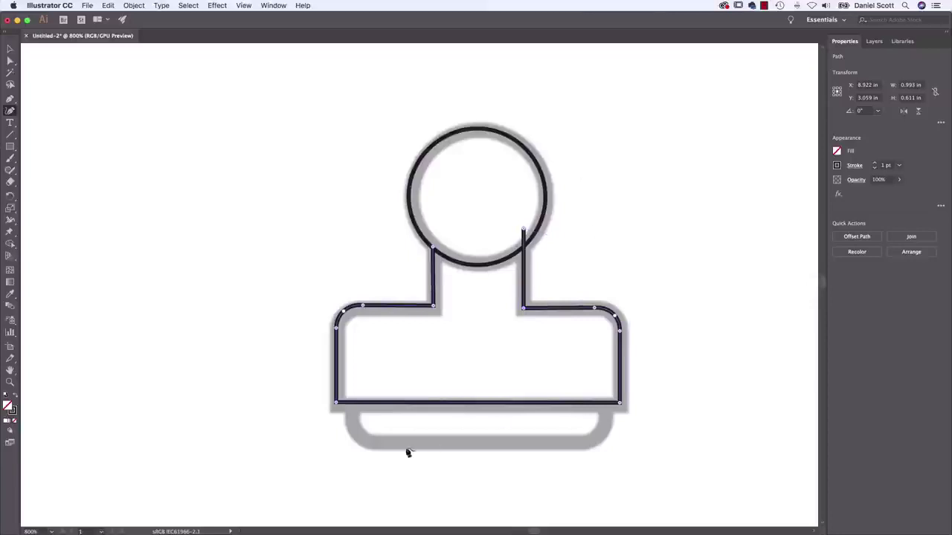
left_click(353, 420)
left_click_drag(429, 453, 433, 456)
key("super+z")
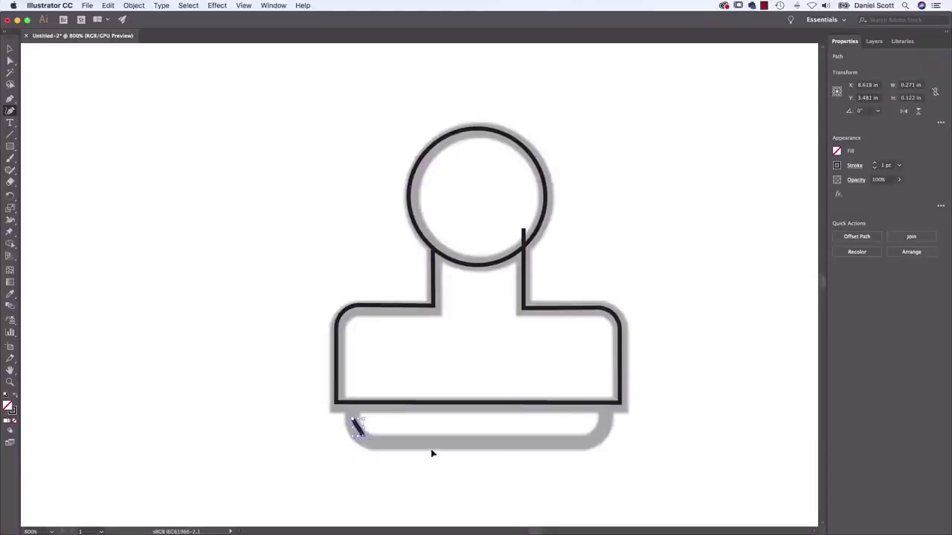
key("super+z")
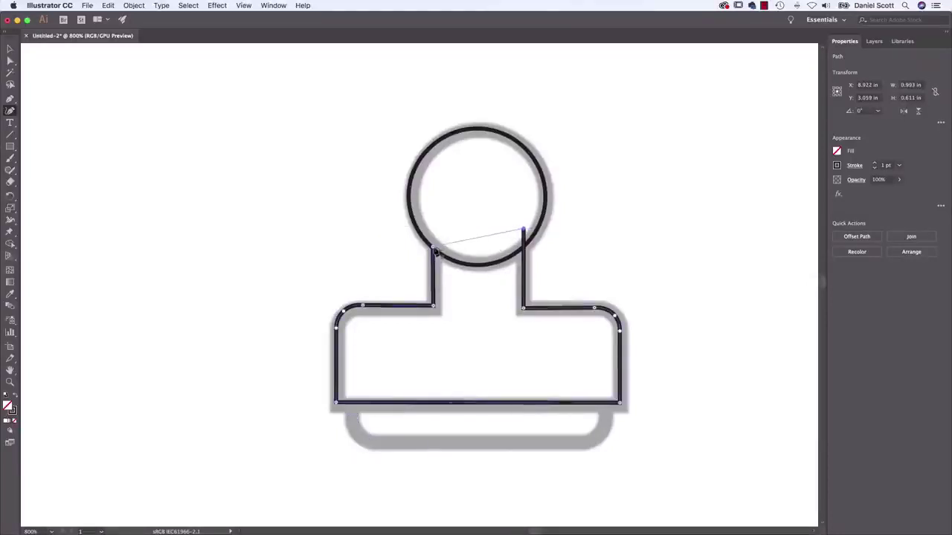
Step: Close the stamp body outline at its starting point on the knob circle, and lock the finished shape
left_click(433, 247)
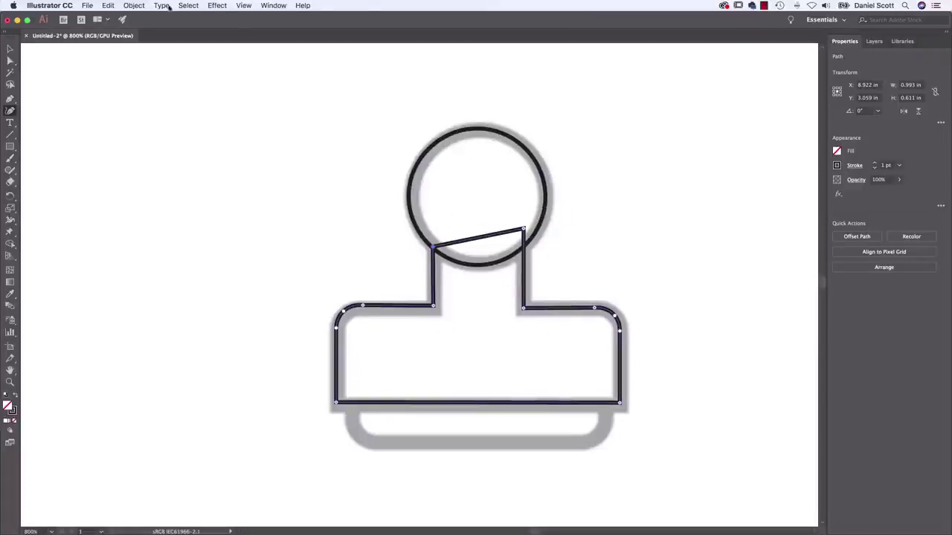
left_click(134, 6)
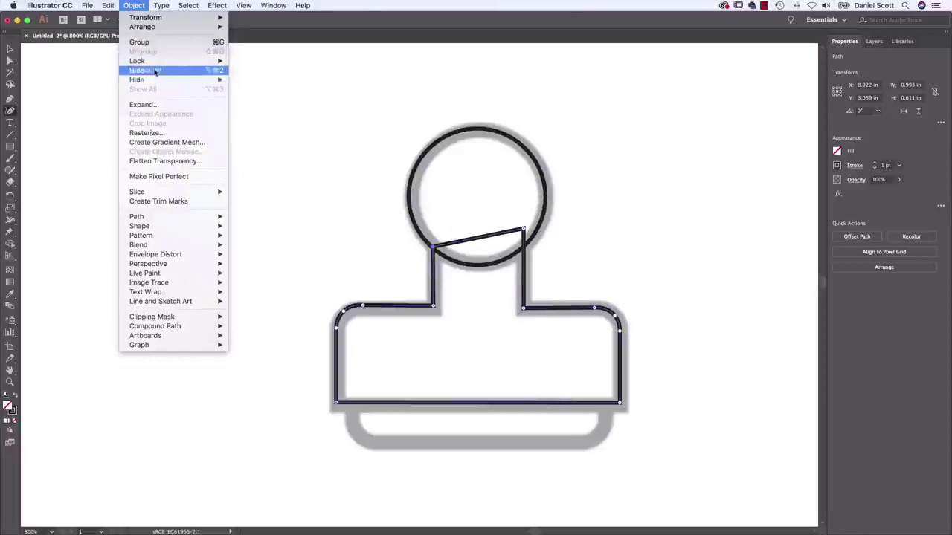
mouse_move(149, 61)
left_click(279, 62)
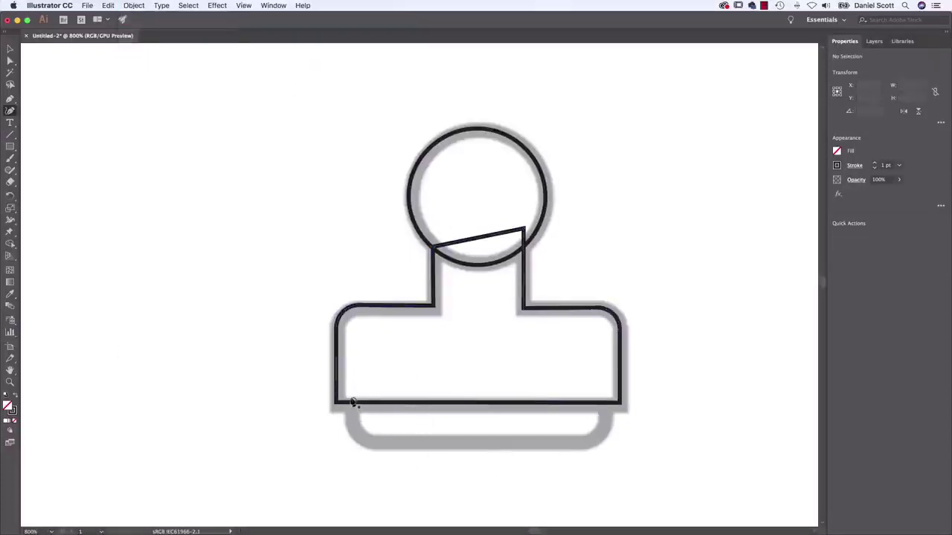
Step: Try to trace the stamp's base pad with the Curvature tool as a closed rounded outline, and delete it
left_click(349, 397)
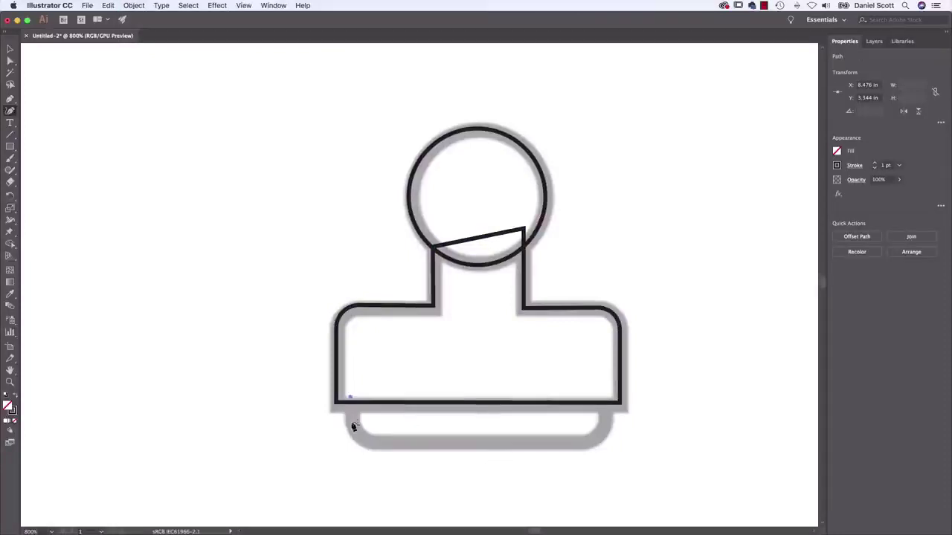
key("super+z")
left_click(350, 393)
left_click_drag(375, 444, 585, 457)
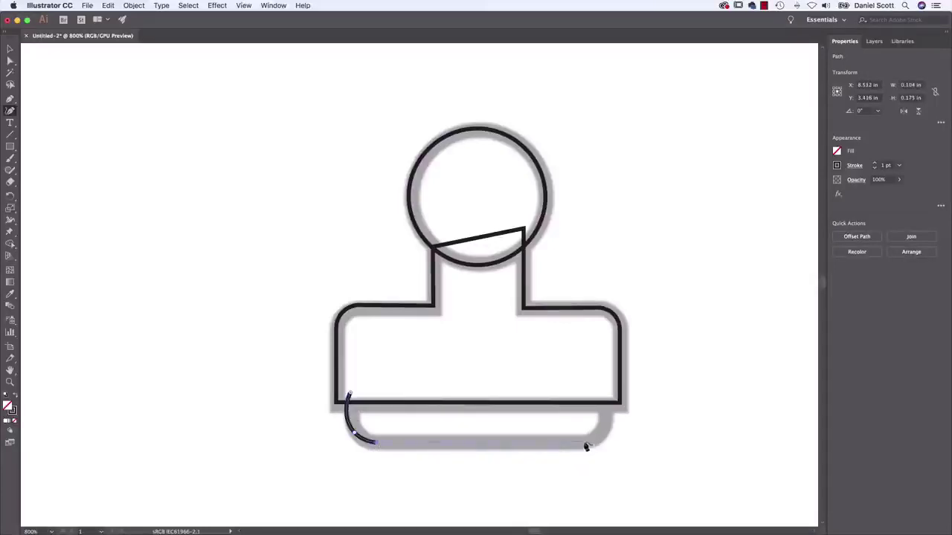
left_click(583, 444)
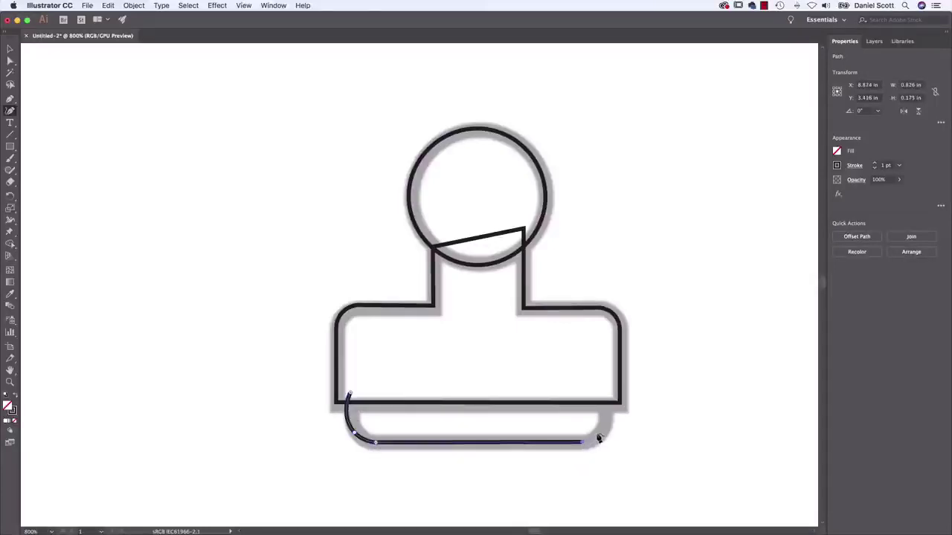
left_click_drag(603, 438, 597, 380)
left_click(606, 407)
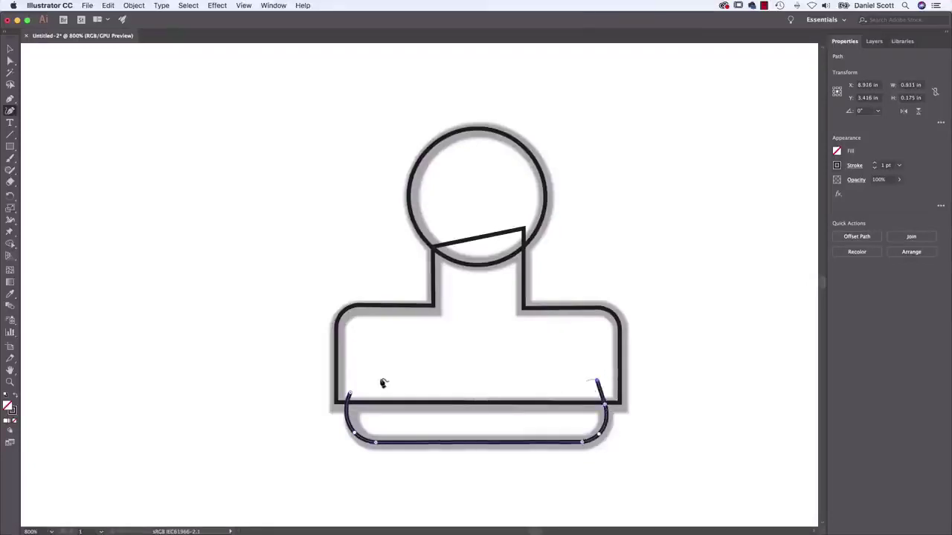
left_click(350, 396)
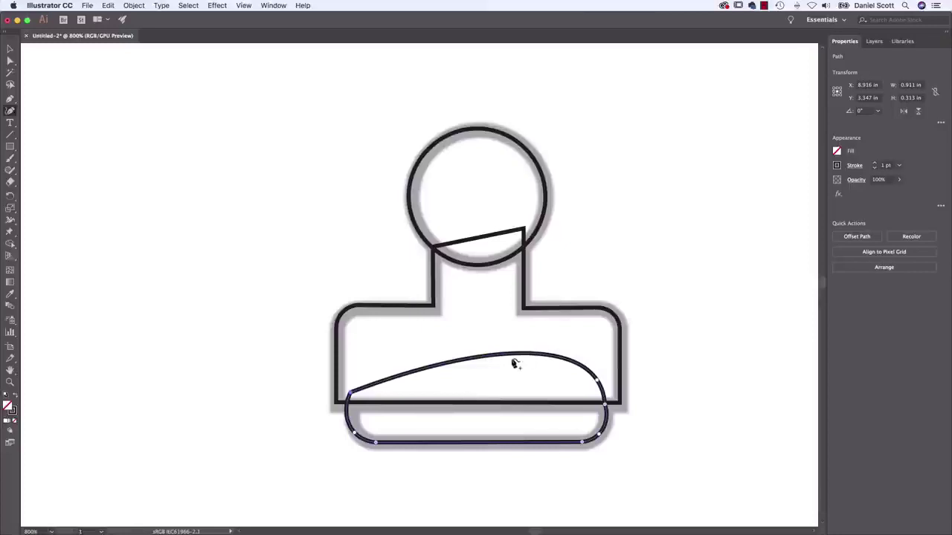
key("Delete")
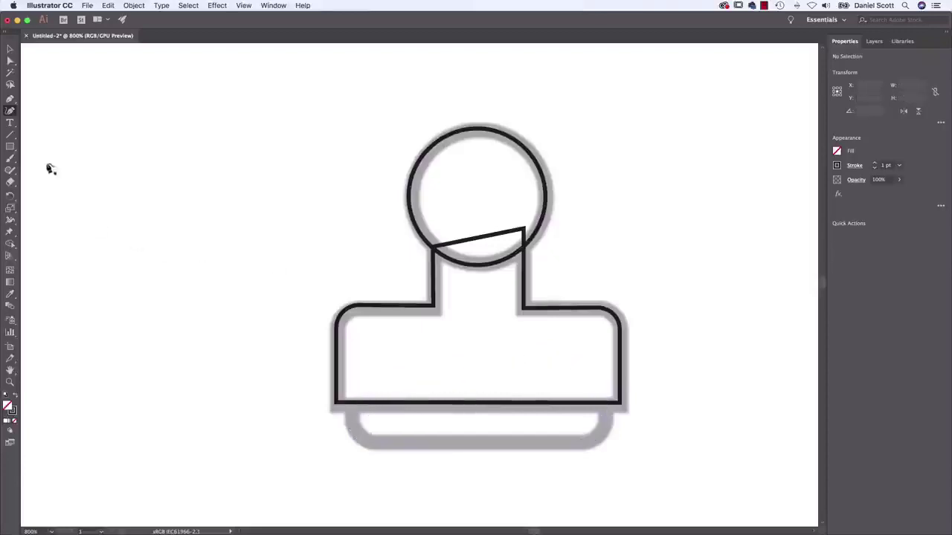
Step: Draw a rectangle about 0.905 by 0.177 in over the stamp's base pad, overlapping the body, and round its two lower corners
left_click_drag(10, 146, 51, 152)
left_click_drag(346, 389, 607, 442)
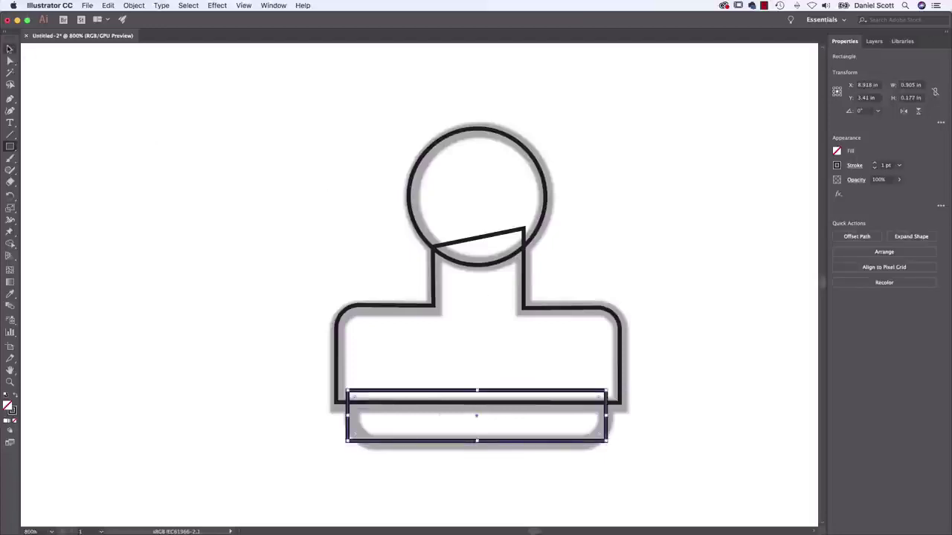
left_click(10, 60)
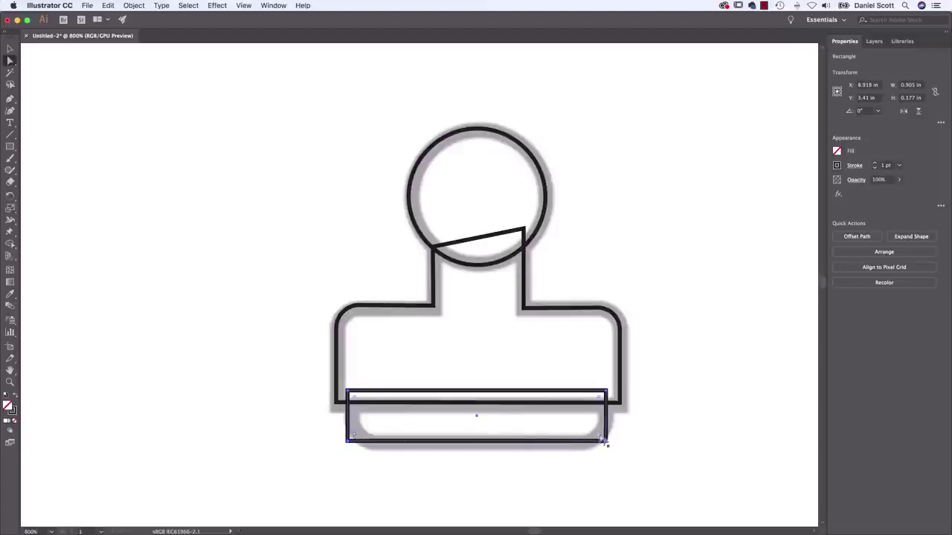
left_click_drag(582, 424, 576, 427)
left_click(477, 488)
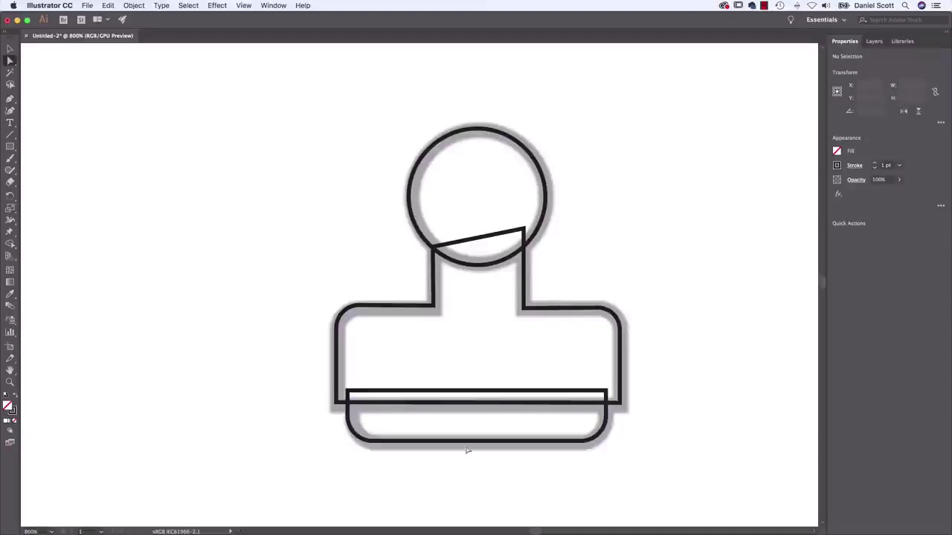
Step: Unlock all locked artwork so the knob circle and stamp body can be selected
key("v")
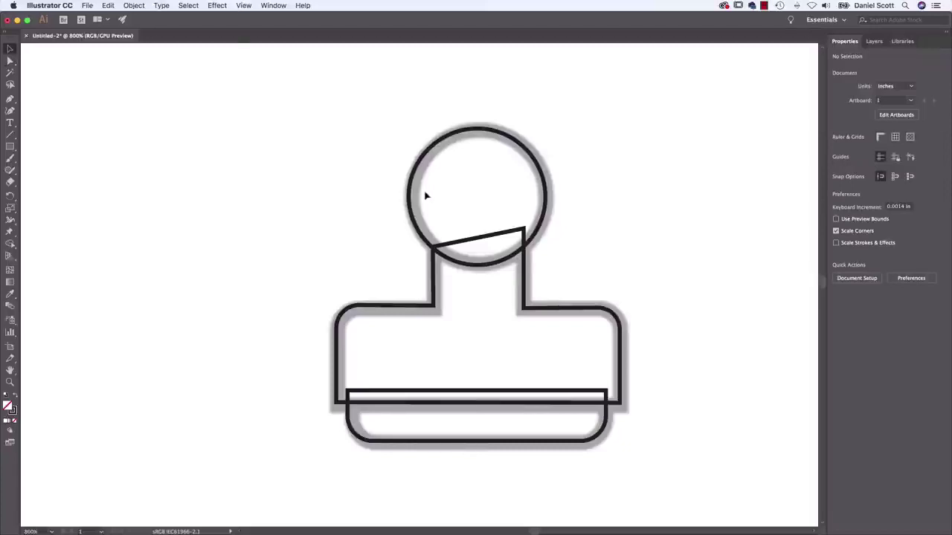
left_click_drag(704, 157, 313, 421)
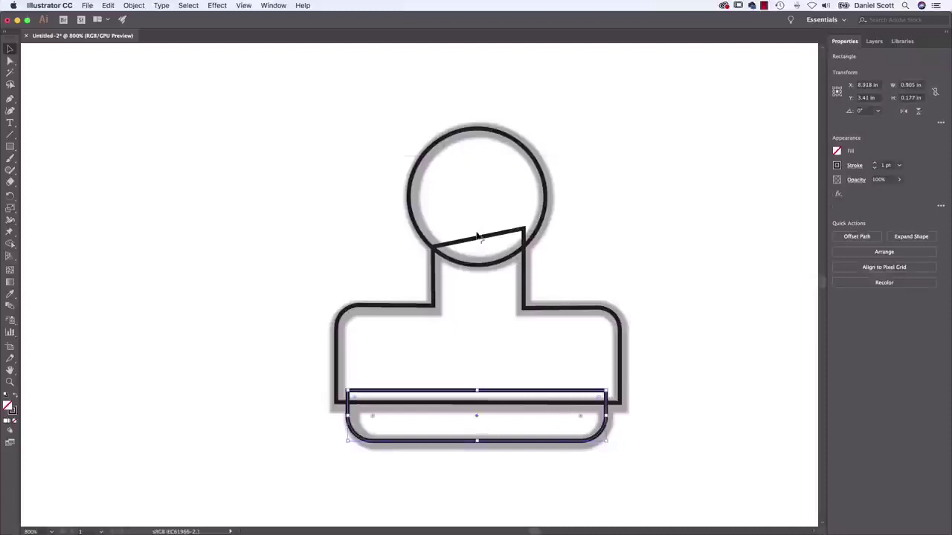
left_click(591, 288)
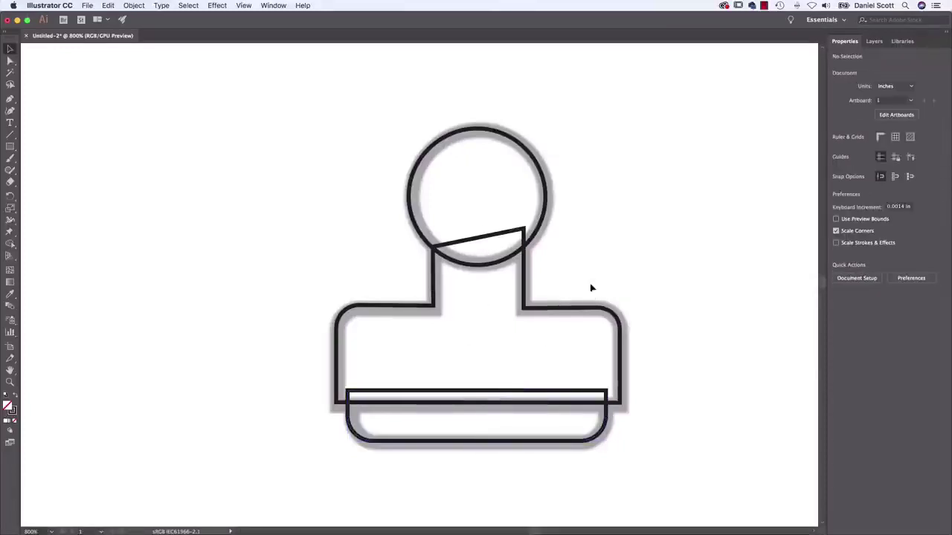
left_click(134, 6)
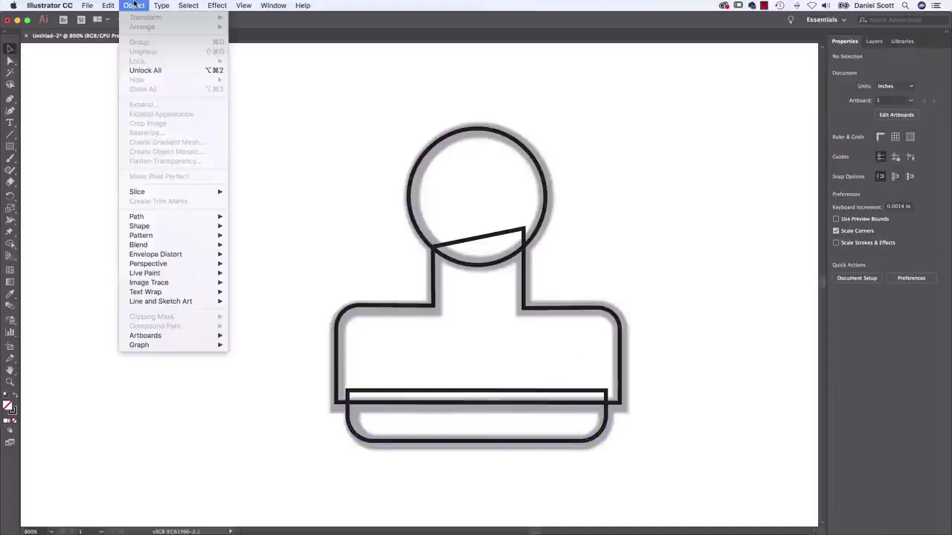
left_click(167, 70)
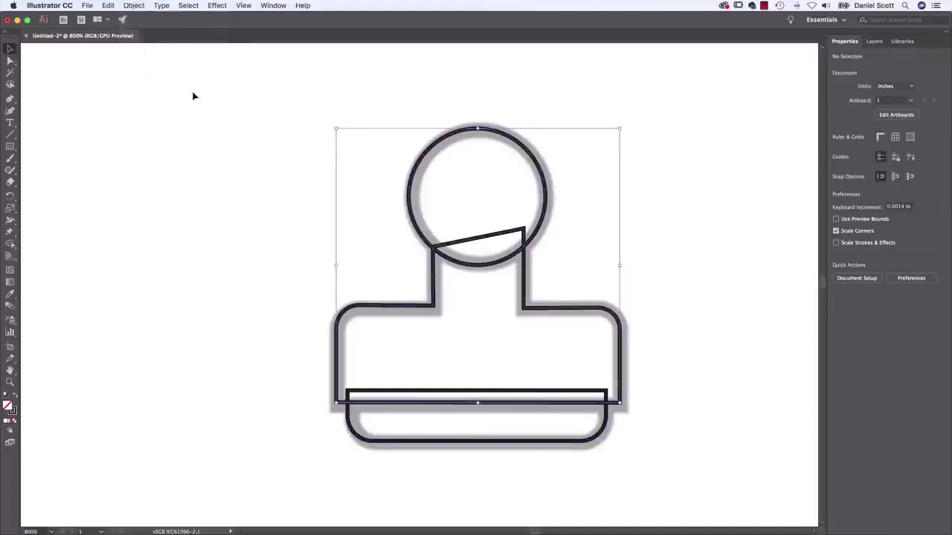
Step: Select all the stamp shapes and use Shape Builder to merge the neck overlap into the knob and the pad's upper strip into the body
left_click_drag(270, 101, 681, 476)
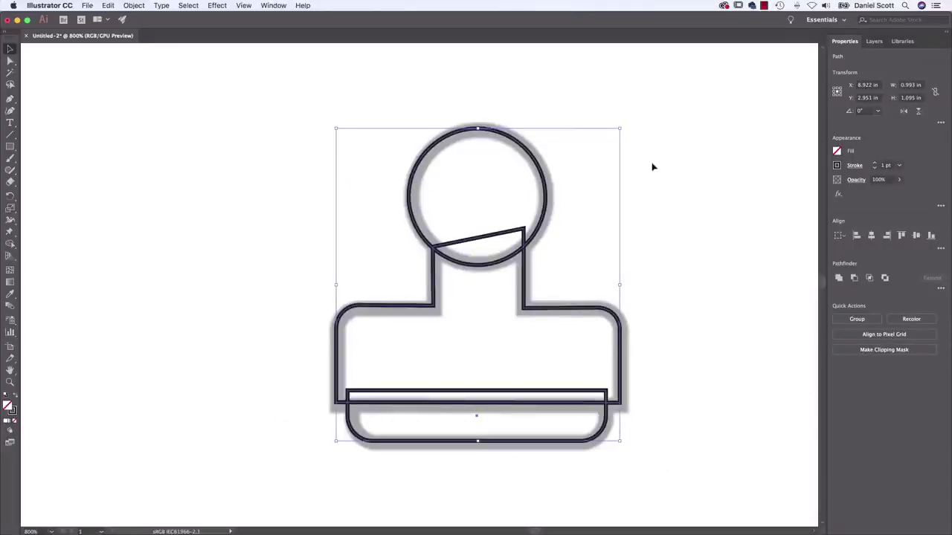
left_click(9, 247)
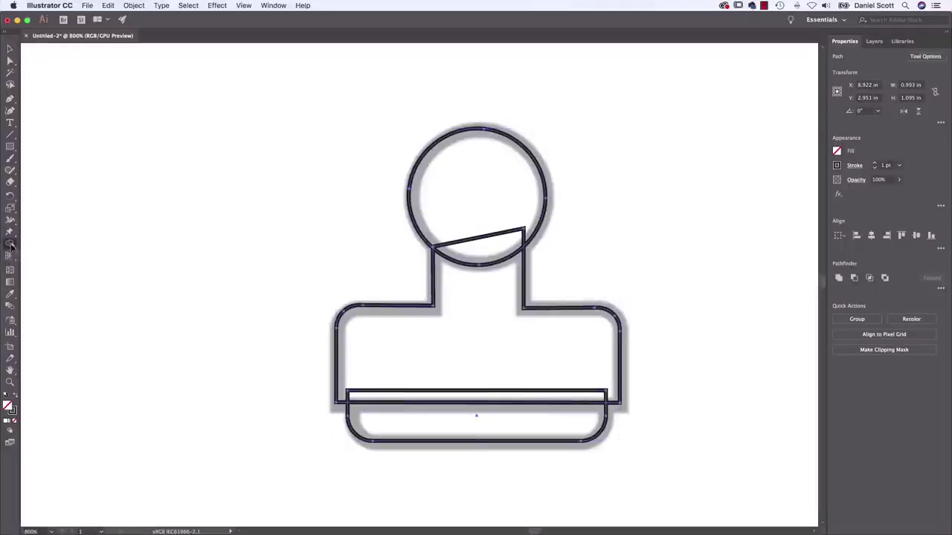
left_click(478, 238, "alt")
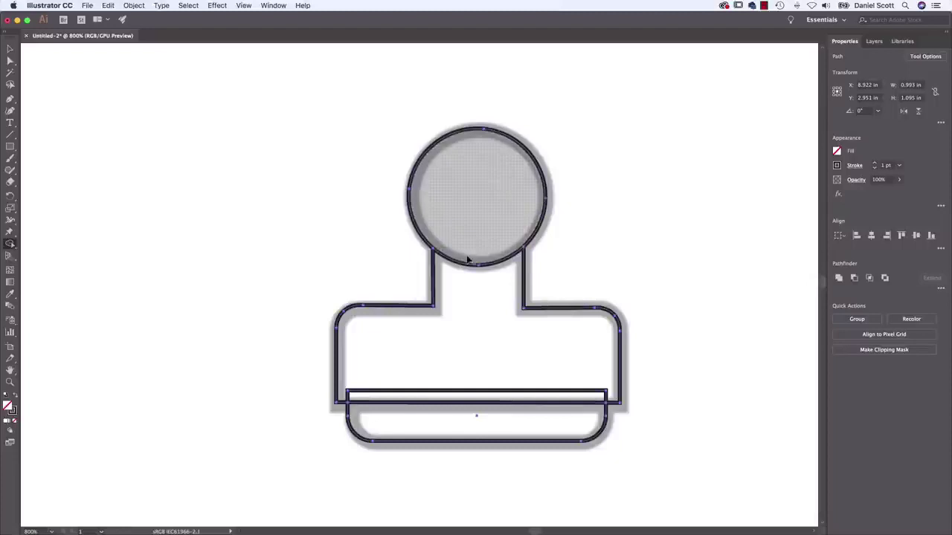
left_click(567, 395)
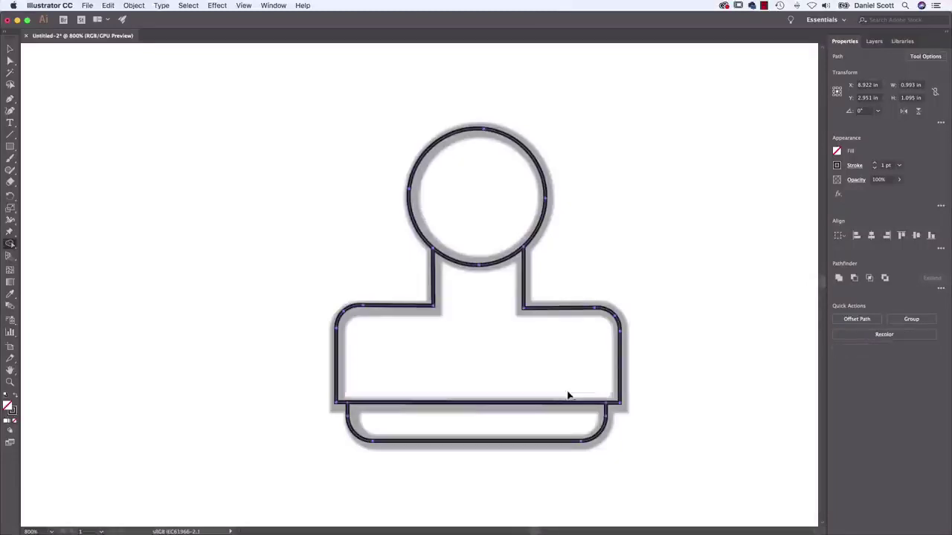
key("v")
left_click(206, 379)
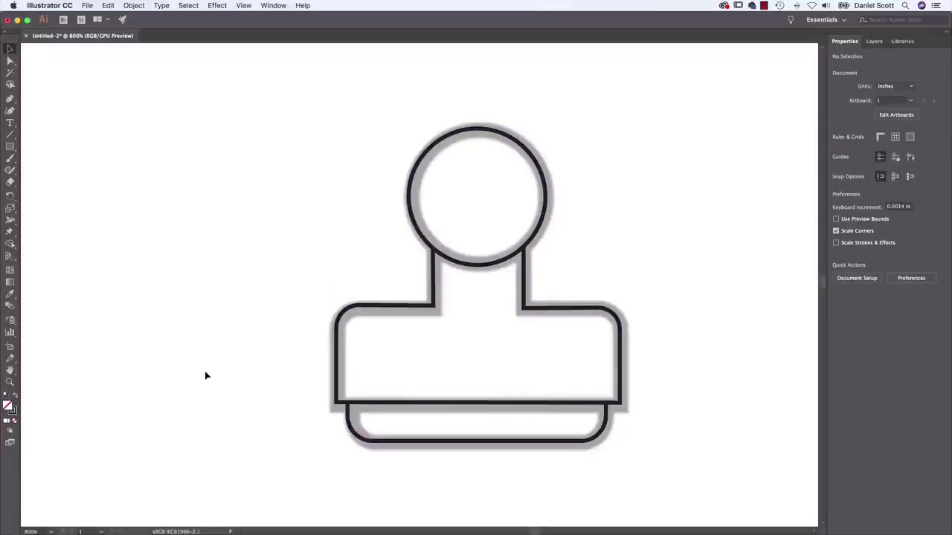
Step: Examine the untraced pencil and paintbrush icons and the row of redrawn icons
key("super+minus")
key("super+minus")
left_click_drag(267, 353, 451, 180)
left_click_drag(380, 334, 520, 155)
left_click_drag(400, 218, 451, 251)
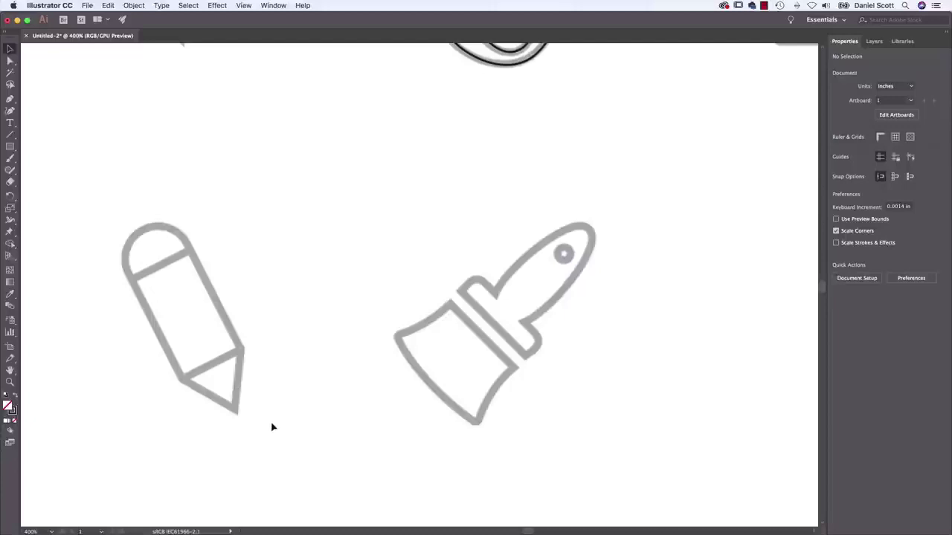
key("super+minus")
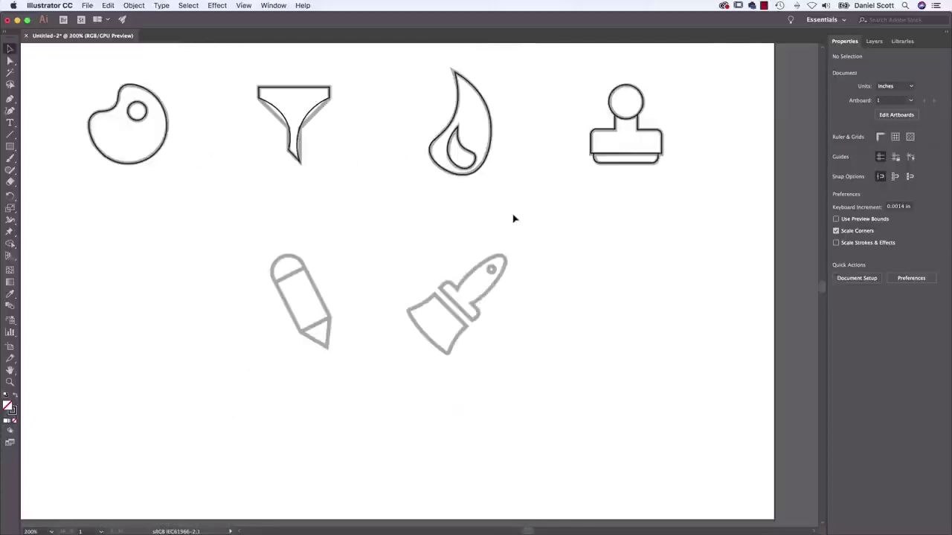
left_click(490, 136)
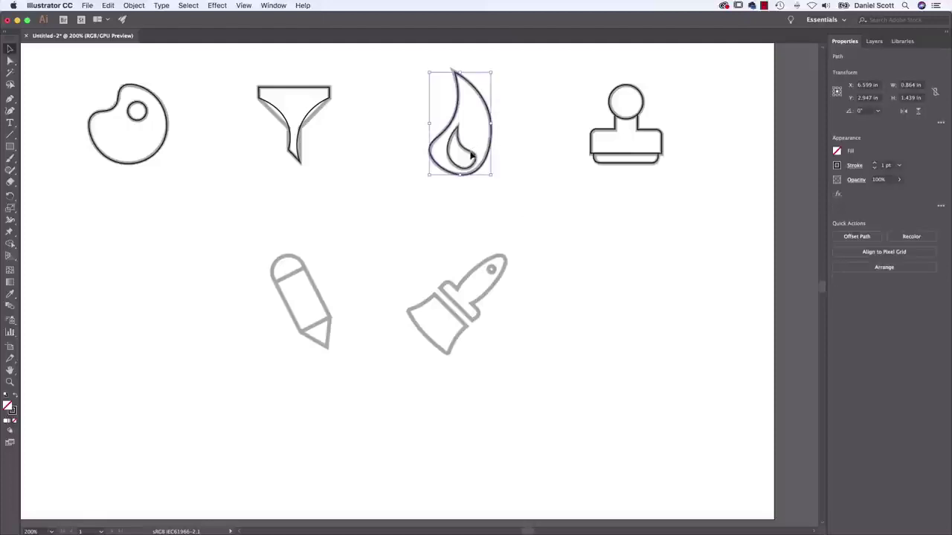
left_click(471, 154)
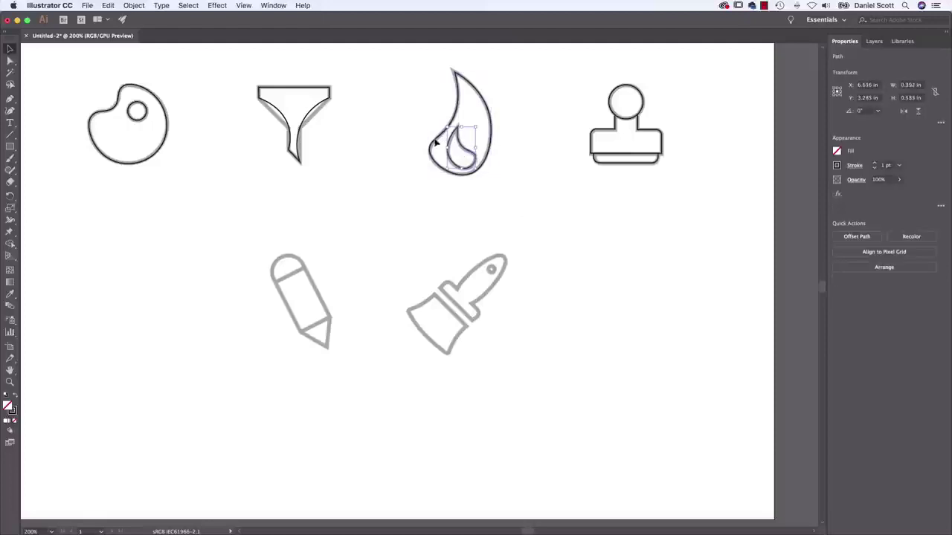
left_click_drag(569, 74, 702, 194)
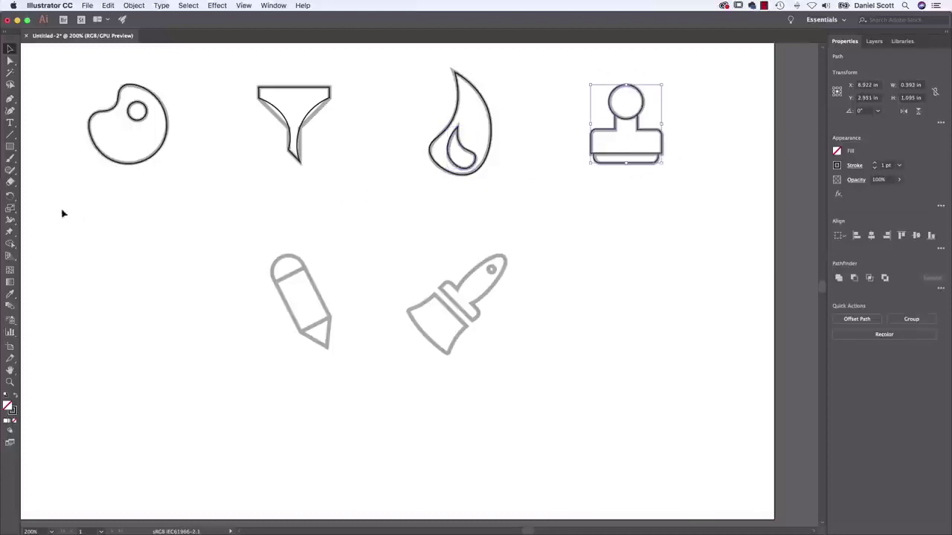
left_click(672, 154)
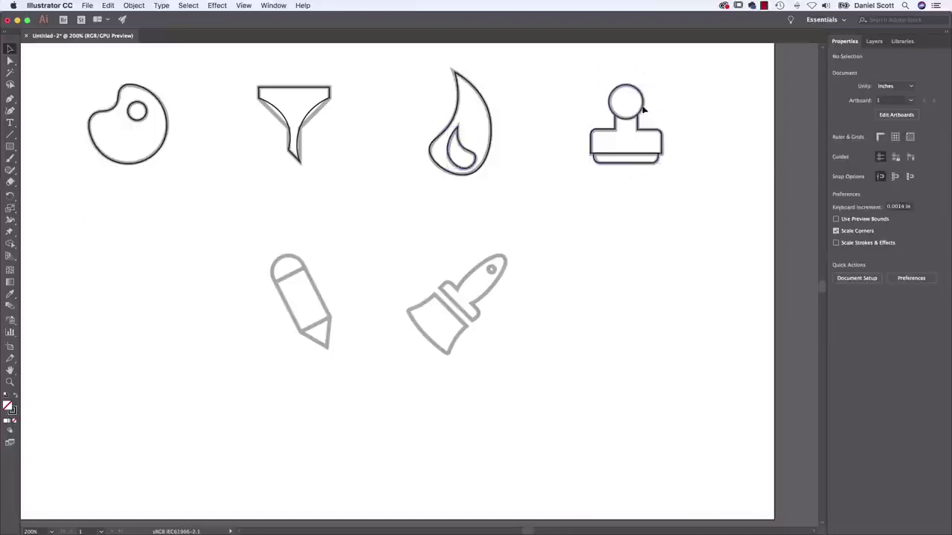
mouse_move(641, 109)
left_mouse_down()
mouse_move(641, 83)
mouse_move(640, 123)
left_mouse_up()
Step: Try filling the stamp's knob with a magenta swatch using Shape Builder, and undo that fill
left_click_drag(582, 81, 669, 193)
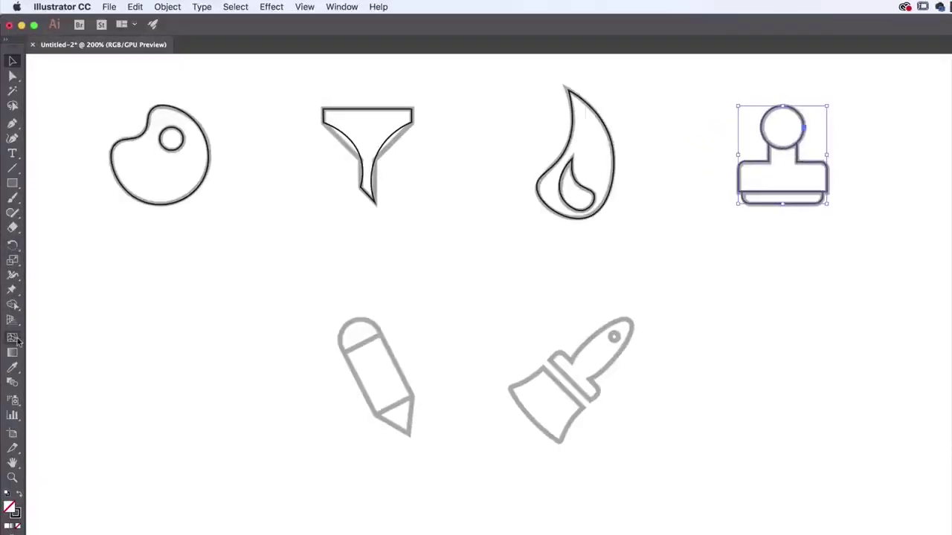
left_click(12, 308)
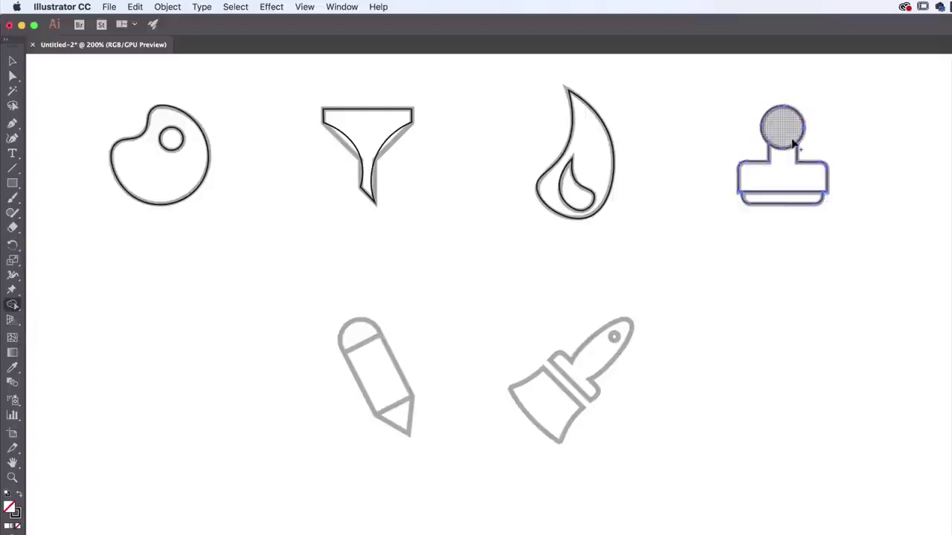
left_click(817, 188)
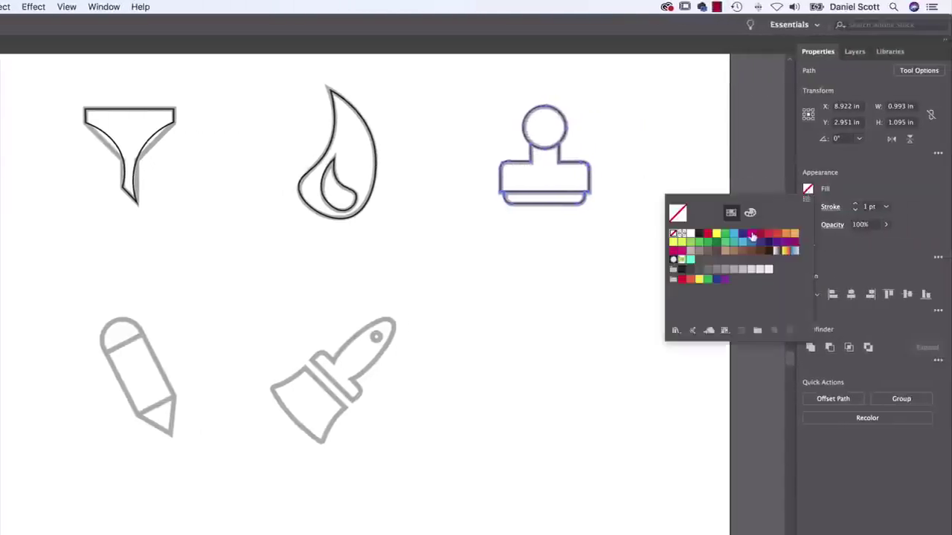
left_click(752, 238)
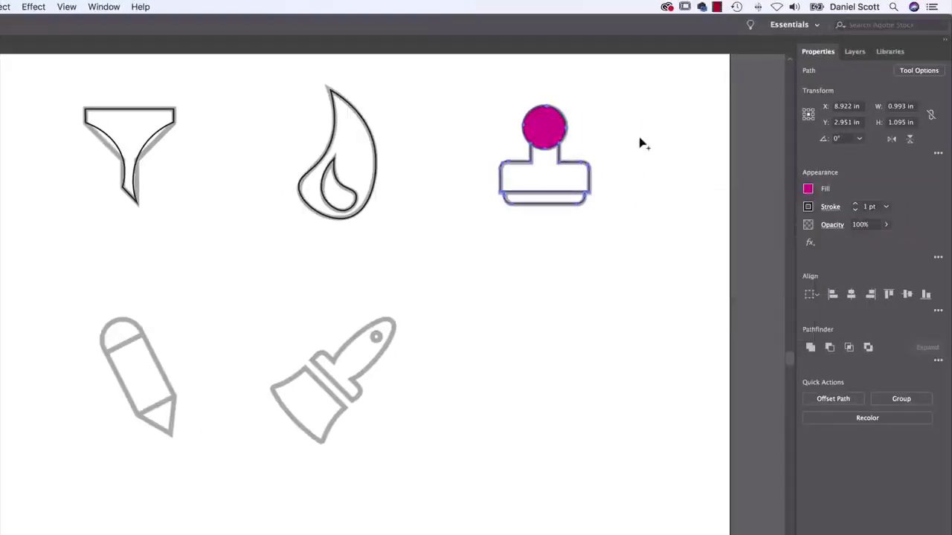
key("super+z")
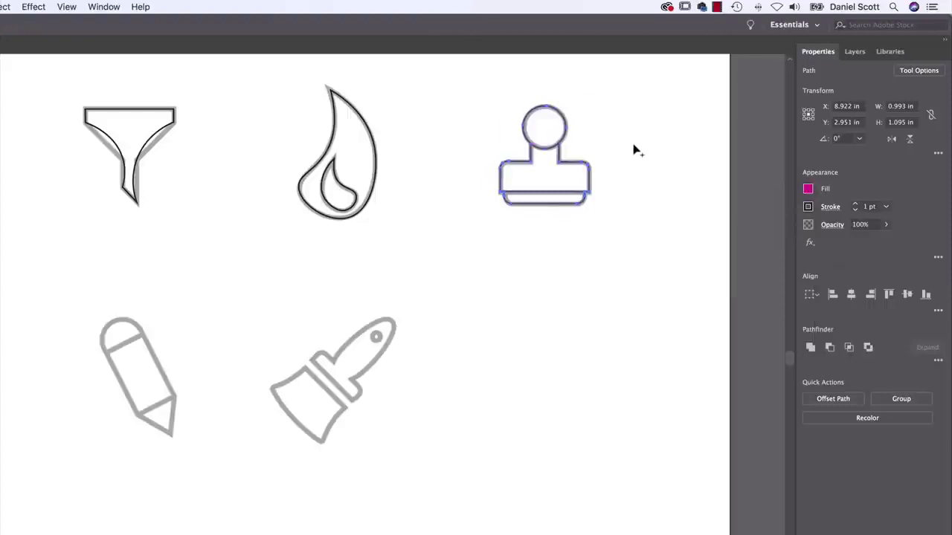
key("v")
left_click(614, 127)
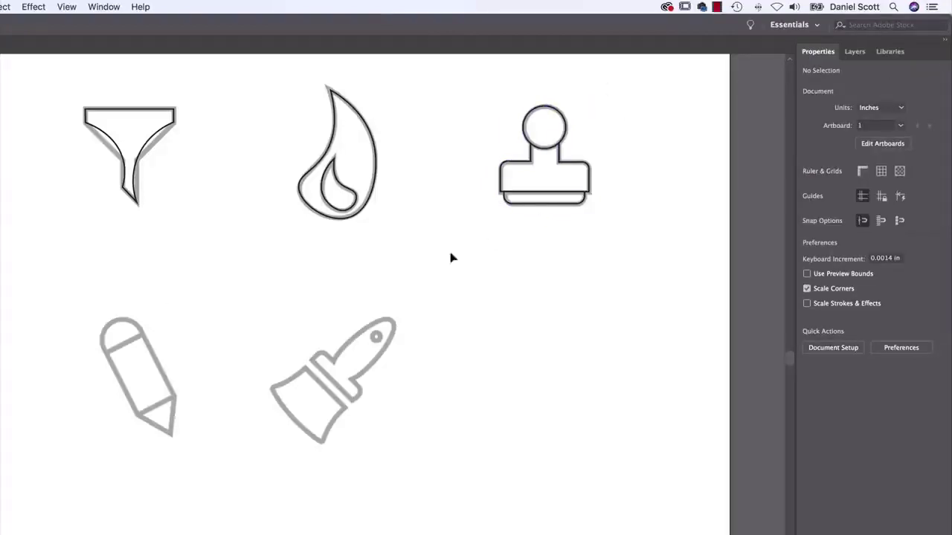
scroll(451, 258, "up", 3)
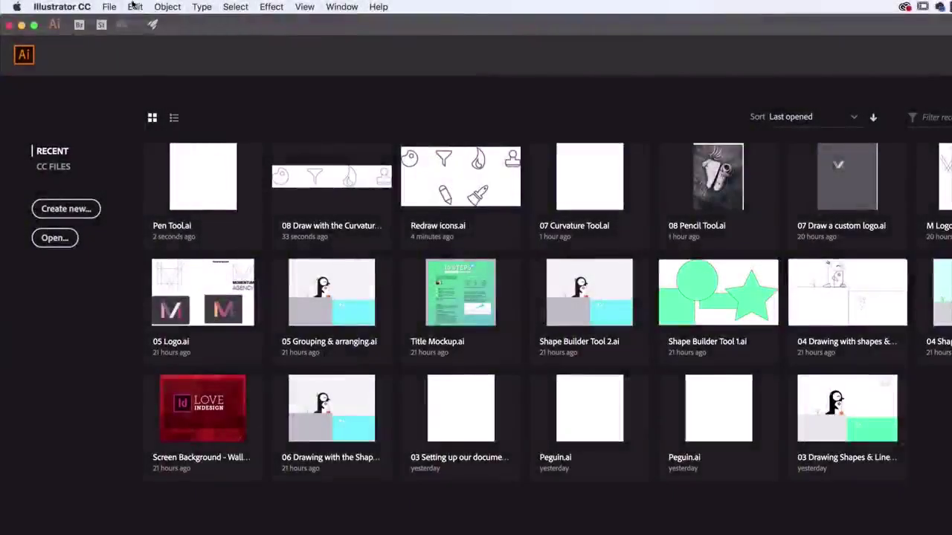
Step: Open the file Pen Tool.ai from the exercise files folder
left_click(109, 7)
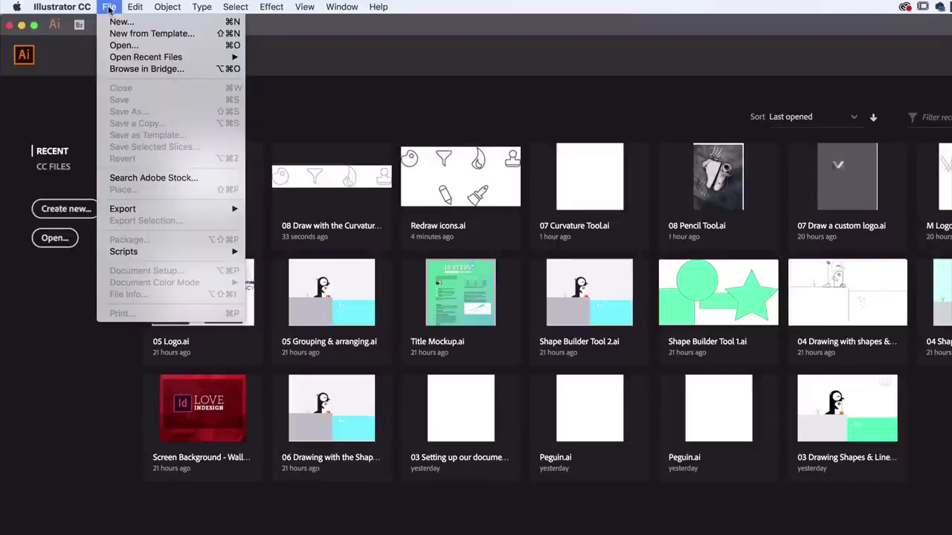
left_click(125, 46)
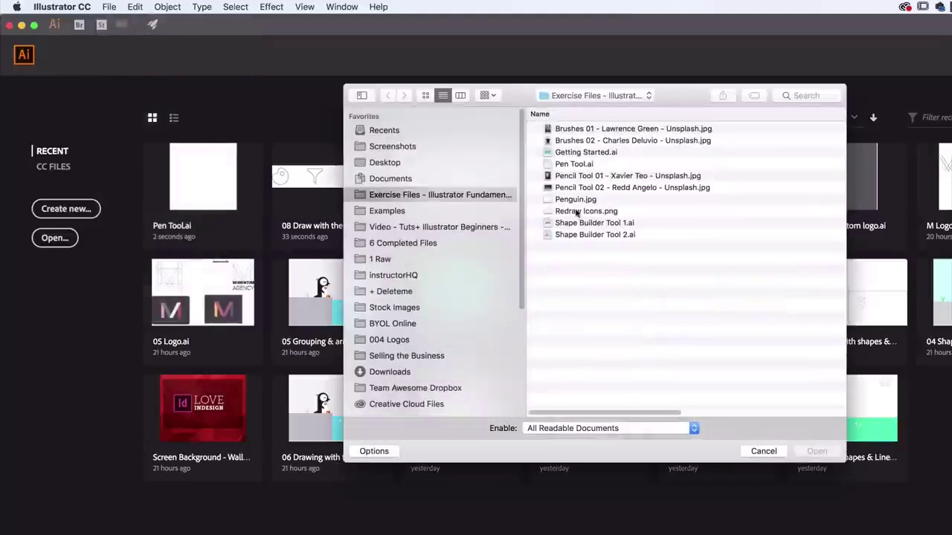
left_click(570, 164)
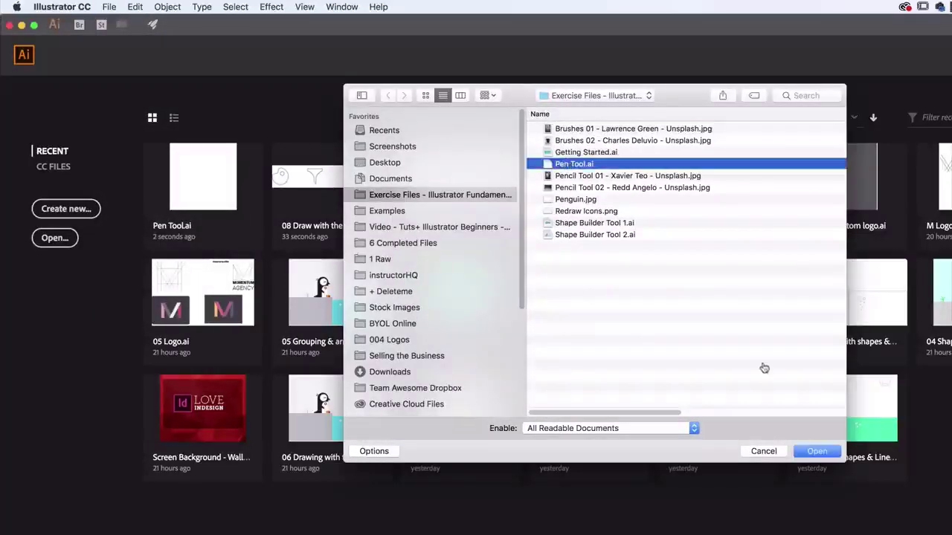
left_click(830, 455)
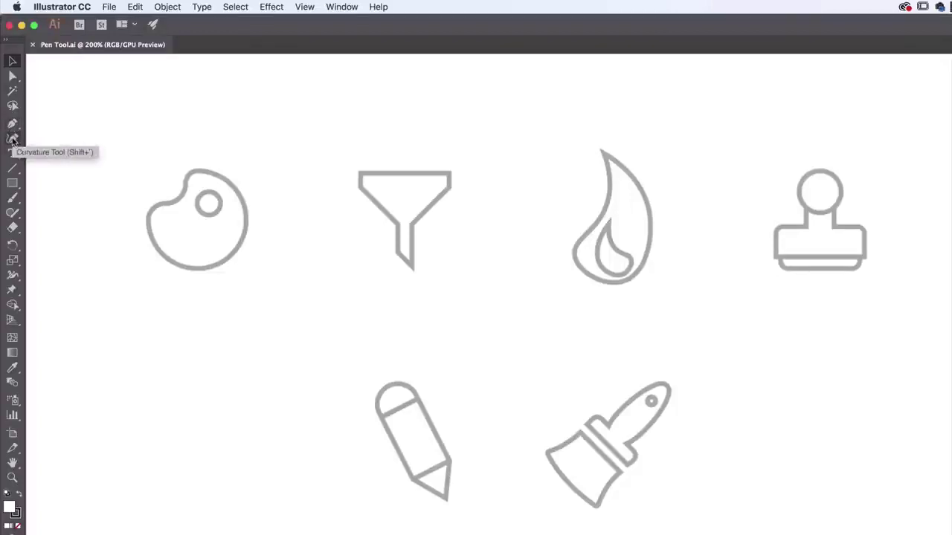
Step: Trace the funnel icon with the Pen tool as a closed path of eight corner points and set its fill to None
left_click(14, 125)
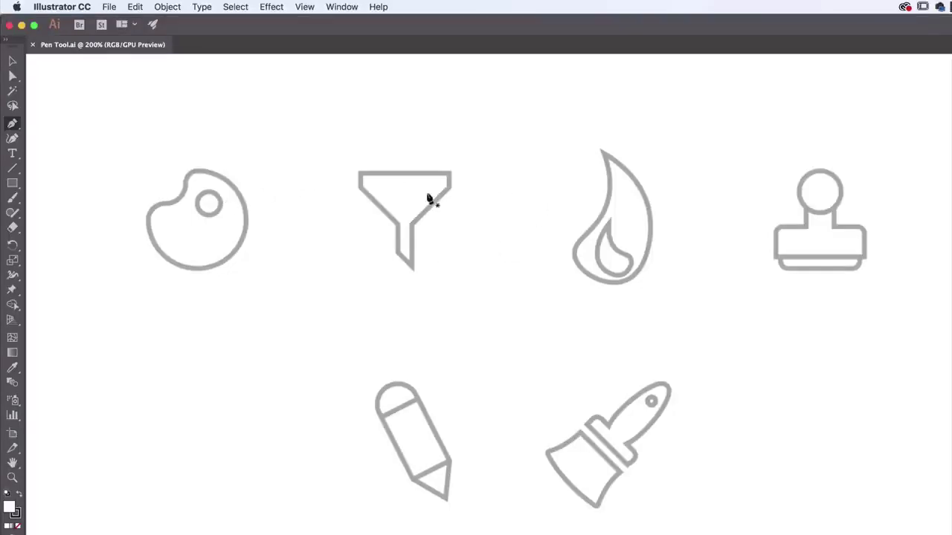
key("super+equal")
key("super+equal")
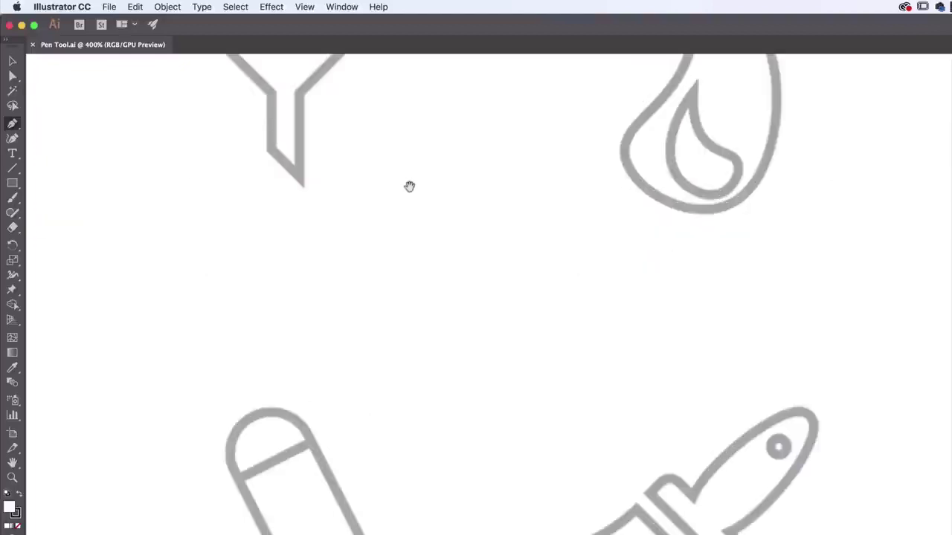
left_click_drag(404, 186, 589, 465)
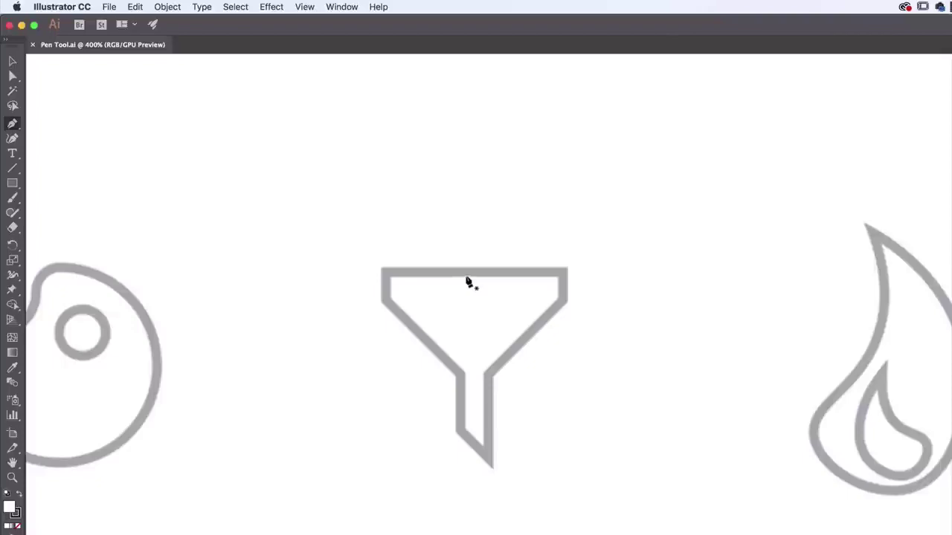
left_click(385, 272)
left_click(385, 304)
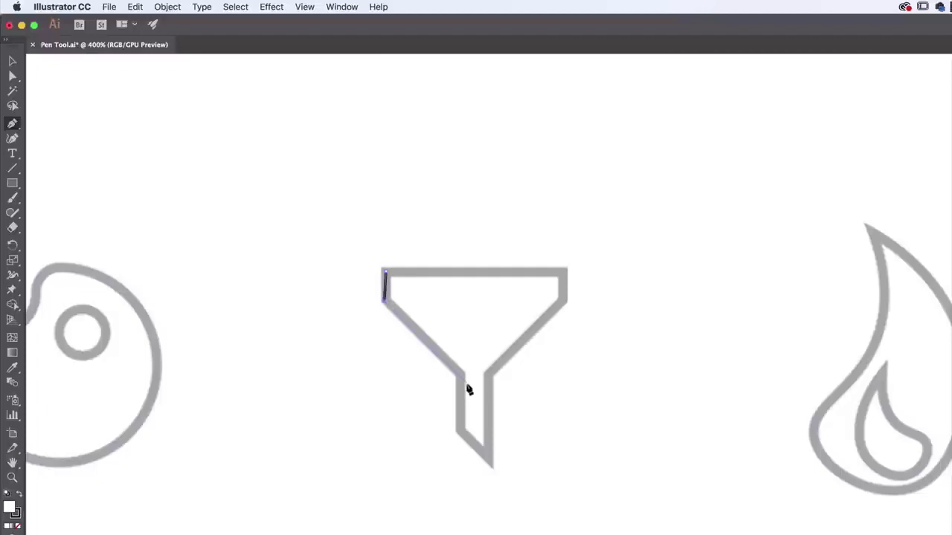
left_click(461, 375)
left_click(460, 431)
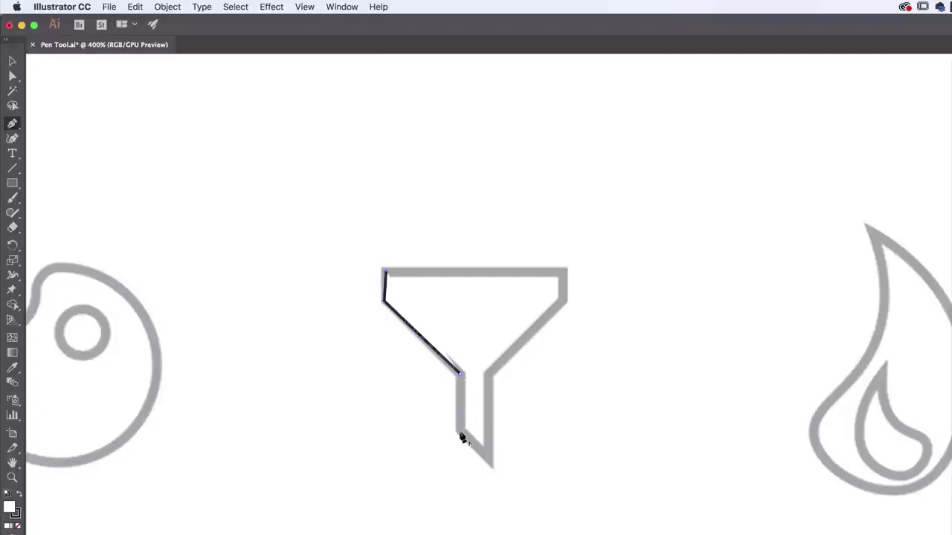
left_click(490, 462)
left_click(489, 372)
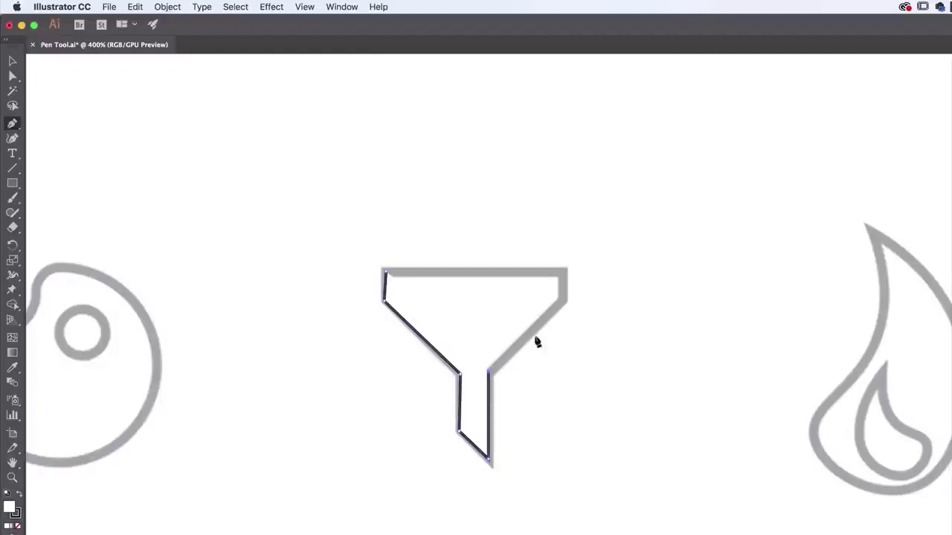
left_click(565, 298)
left_click(566, 272)
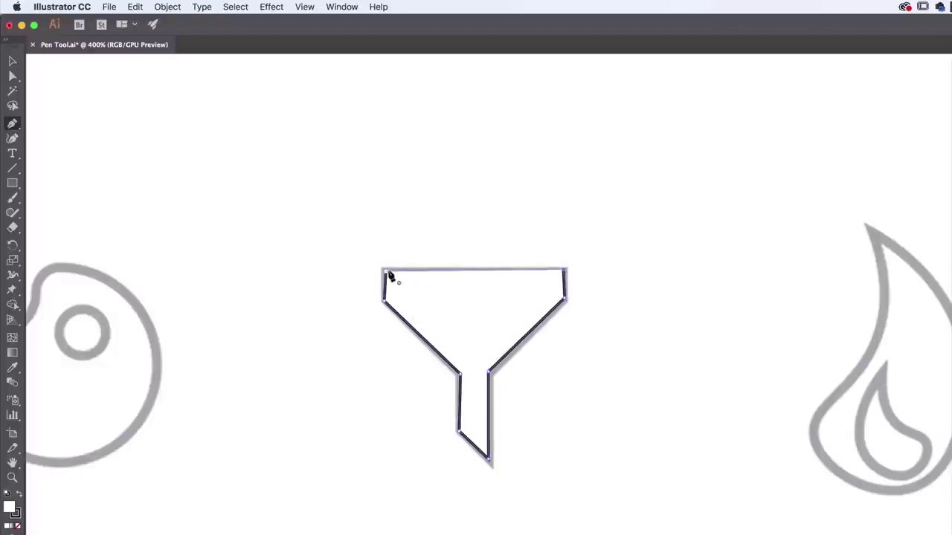
left_click(385, 272)
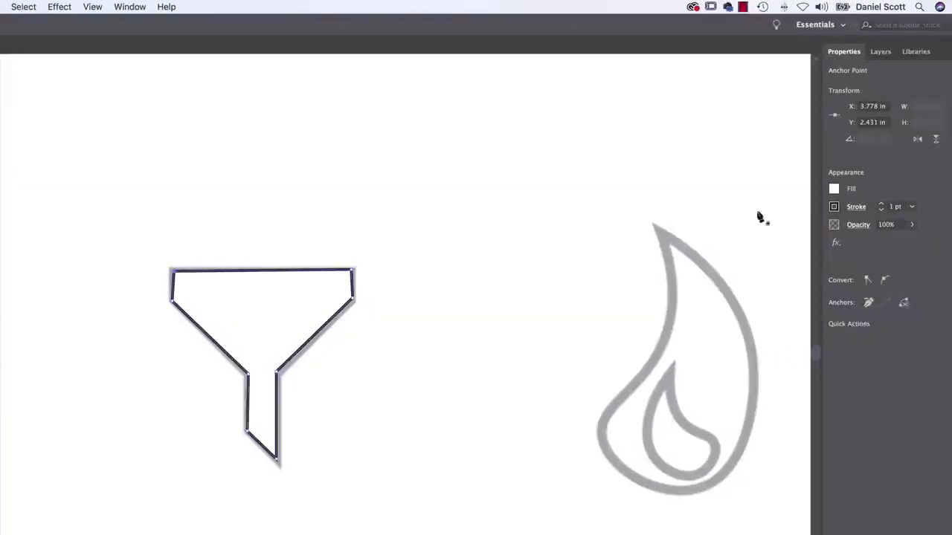
left_click(808, 190)
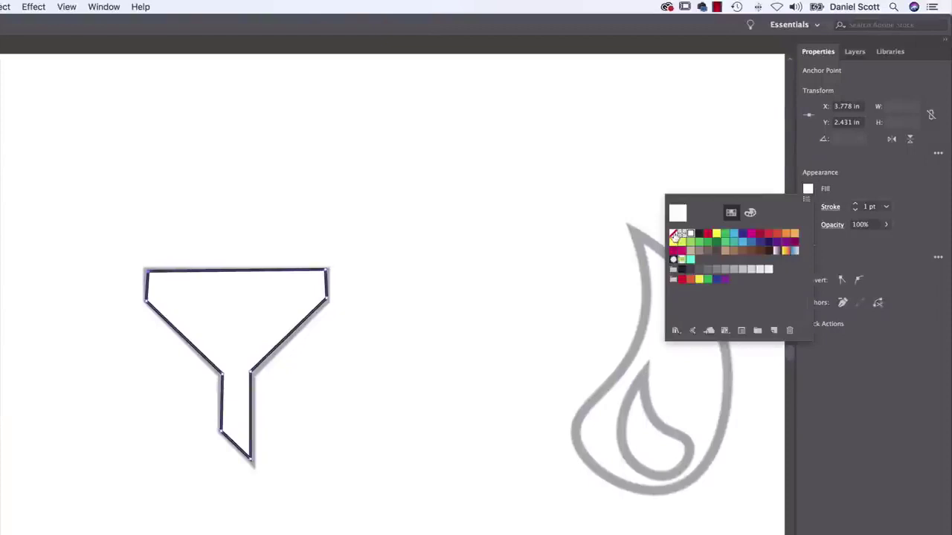
left_click(674, 234)
Step: Start the palette outline with a smooth Pen anchor on its upper-right edge, pulling the direction handles along the curve
left_click_drag(83, 367, 465, 379)
key("super+equal")
key("super+equal")
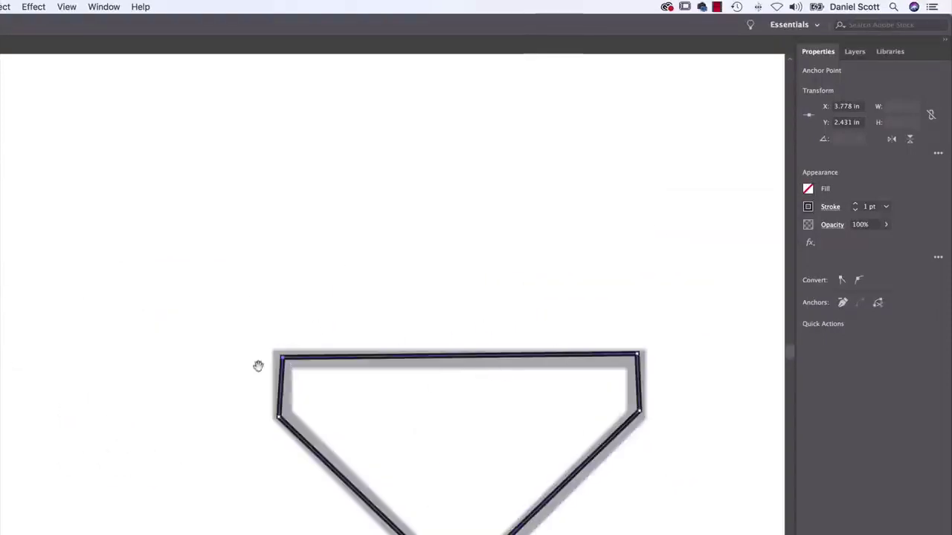
left_click_drag(258, 365, 669, 223)
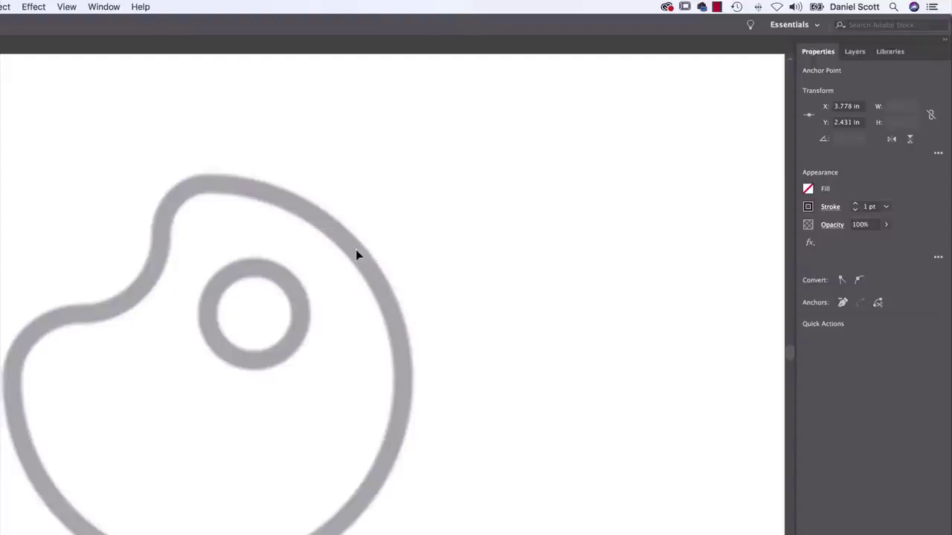
left_click_drag(356, 249, 377, 298)
left_click_drag(382, 289, 385, 287)
key("super+z")
left_click_drag(342, 240, 359, 253)
left_click_drag(405, 318, 345, 259)
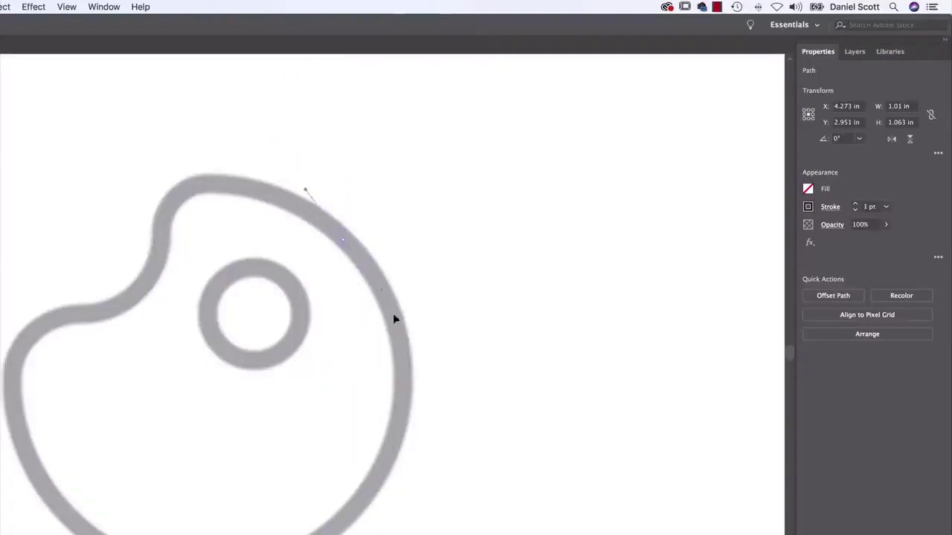
left_click_drag(394, 318, 392, 278)
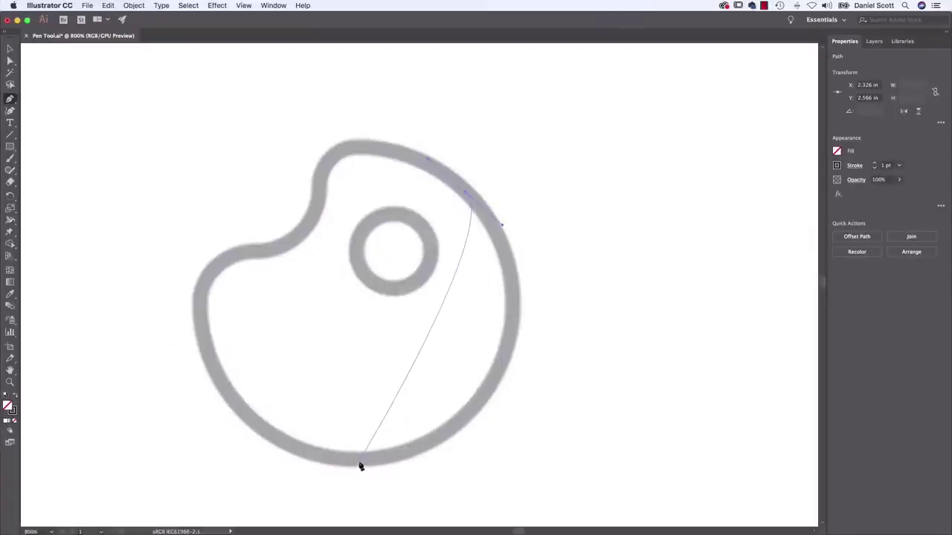
Step: Add a smooth anchor on the palette's lower-right edge, shaping its handles so the segment follows the template's right side
left_click_drag(360, 461, 159, 465)
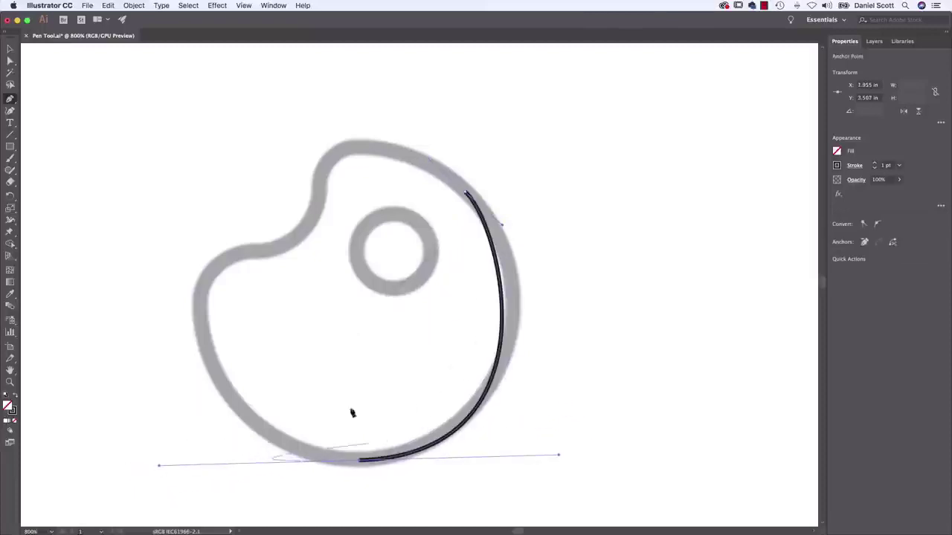
key("super+z")
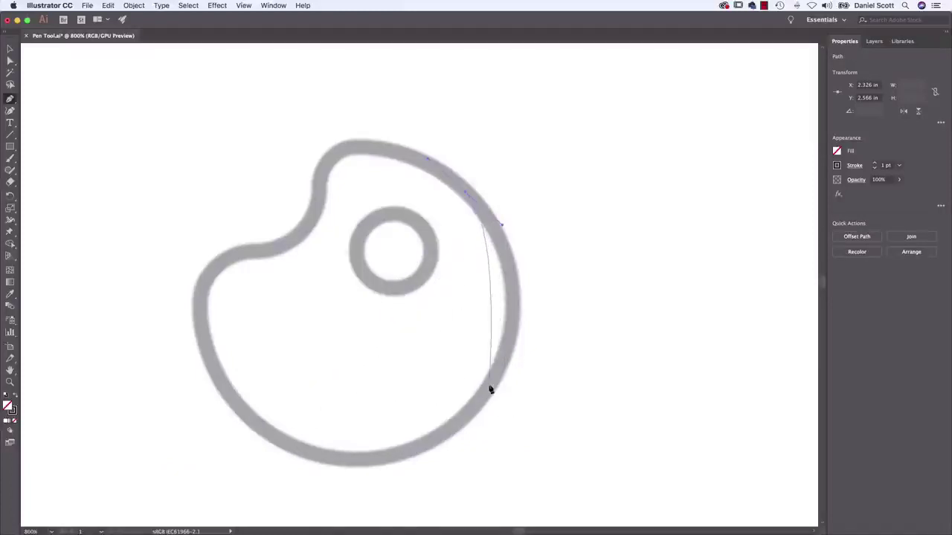
mouse_move(490, 389)
left_mouse_down()
mouse_move(439, 465)
mouse_move(438, 387)
mouse_move(514, 331)
mouse_move(527, 362)
mouse_move(501, 436)
mouse_move(427, 398)
mouse_move(483, 350)
mouse_move(416, 399)
mouse_move(461, 429)
mouse_move(438, 459)
mouse_move(448, 453)
mouse_move(446, 429)
mouse_move(440, 453)
mouse_move(498, 402)
mouse_move(406, 398)
mouse_move(406, 412)
left_mouse_up()
left_click_drag(467, 486, 438, 469)
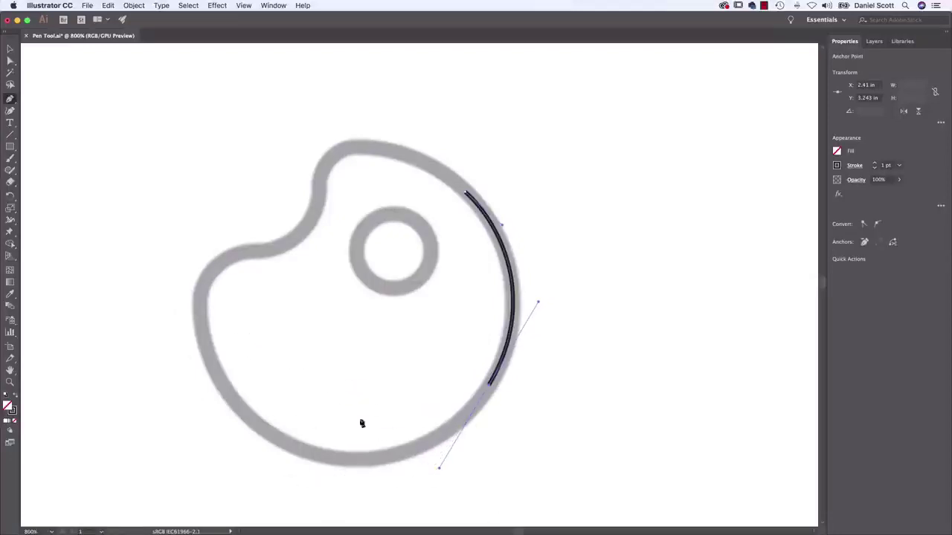
Step: Try continuing the palette outline with a corner point at its lower-left edge and a smooth point at its upper-left edge
left_click(240, 411)
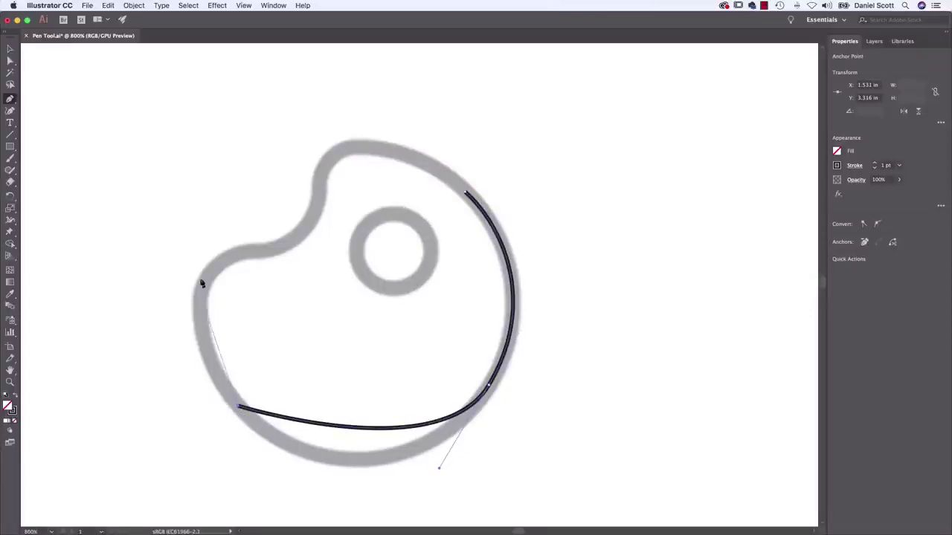
left_click_drag(206, 278, 241, 248)
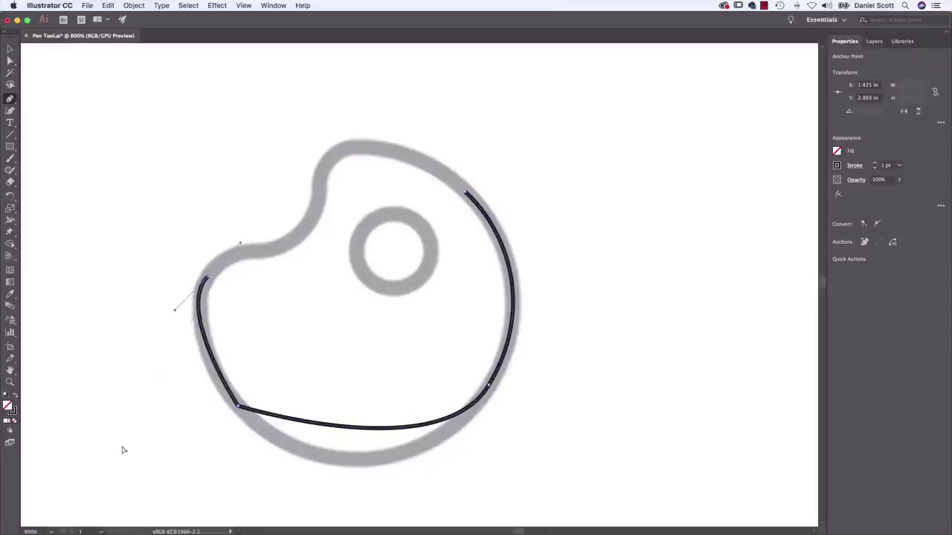
key("super+z")
key("super+z")
Step: Add a smooth anchor on the palette's lower-left edge, pulling its handles so the segment follows the template's bottom curve
left_click_drag(229, 401, 168, 306)
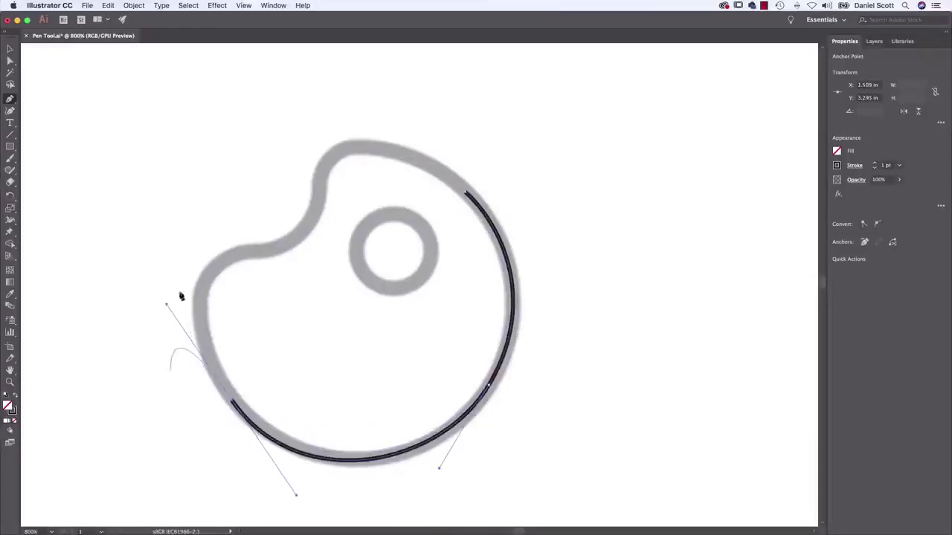
left_click(213, 268)
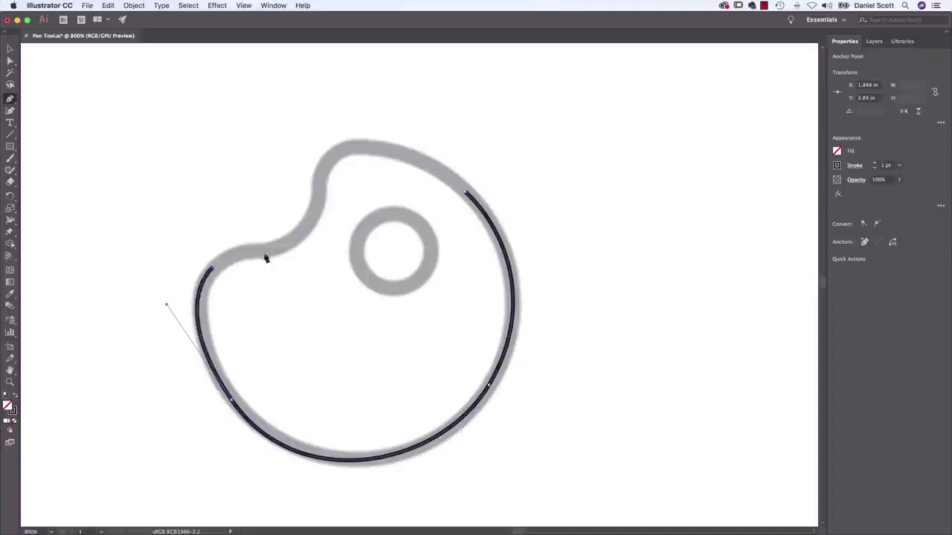
left_click_drag(289, 240, 321, 210)
key("super+z")
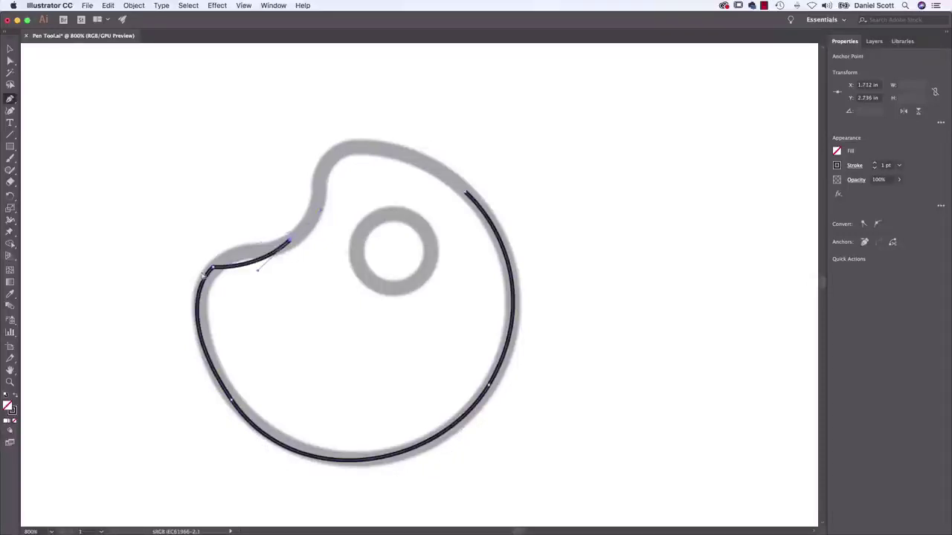
key("super+z")
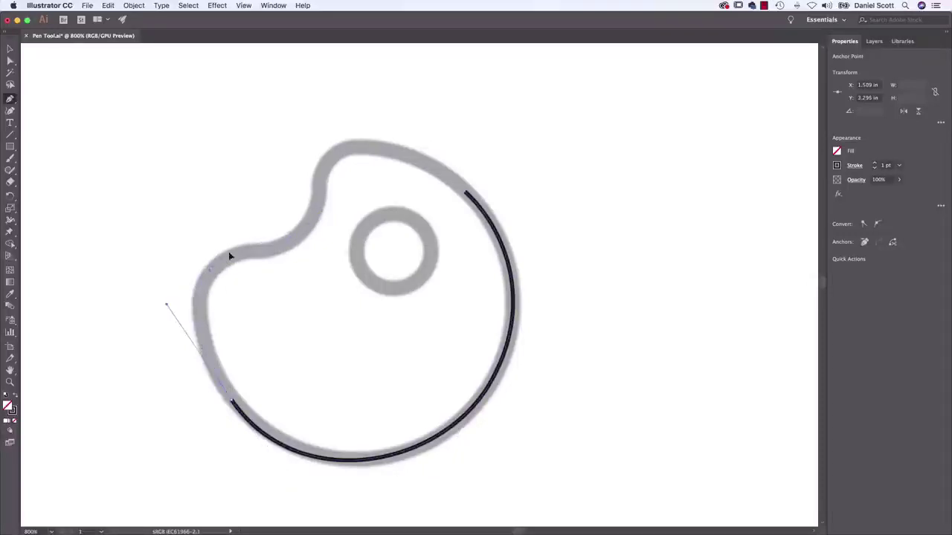
Step: Continue the palette outline with smooth anchors at its upper-left bulge, notch and top bump, and close it smoothly at the starting anchor
left_click_drag(211, 269, 230, 263)
left_click_drag(232, 249, 232, 248)
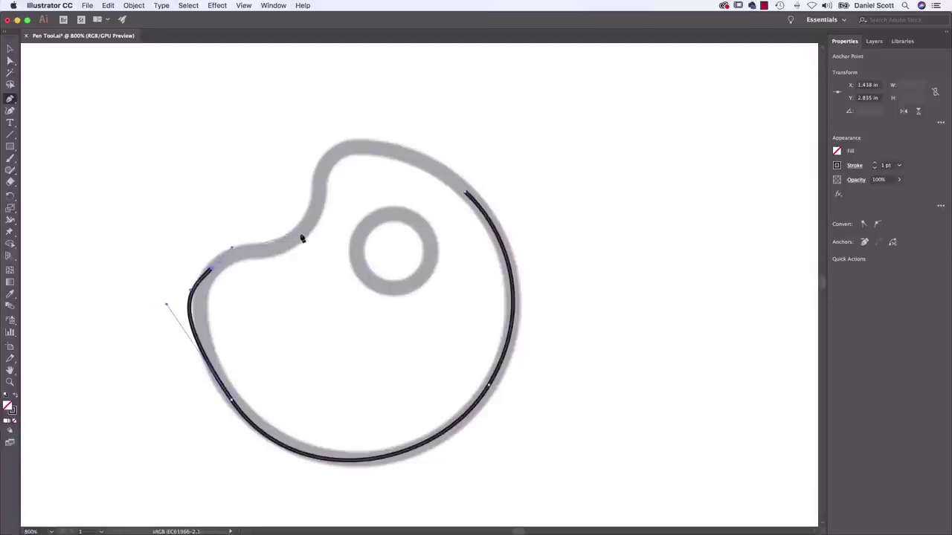
left_click_drag(301, 234, 322, 210)
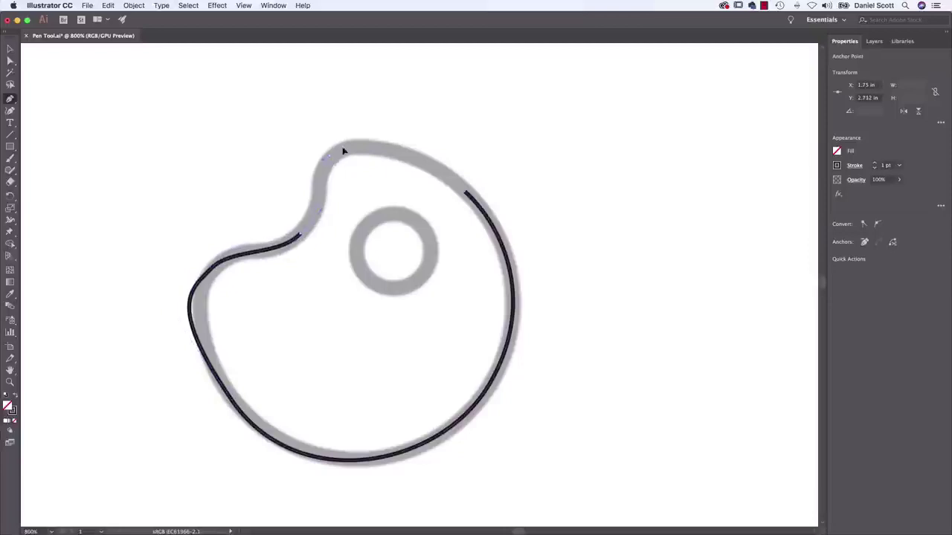
left_click(354, 141)
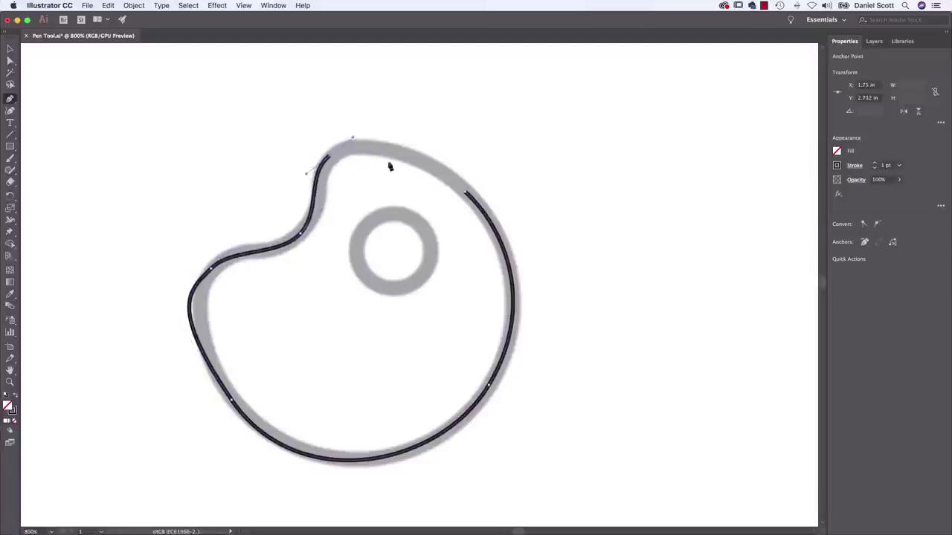
left_click(465, 195)
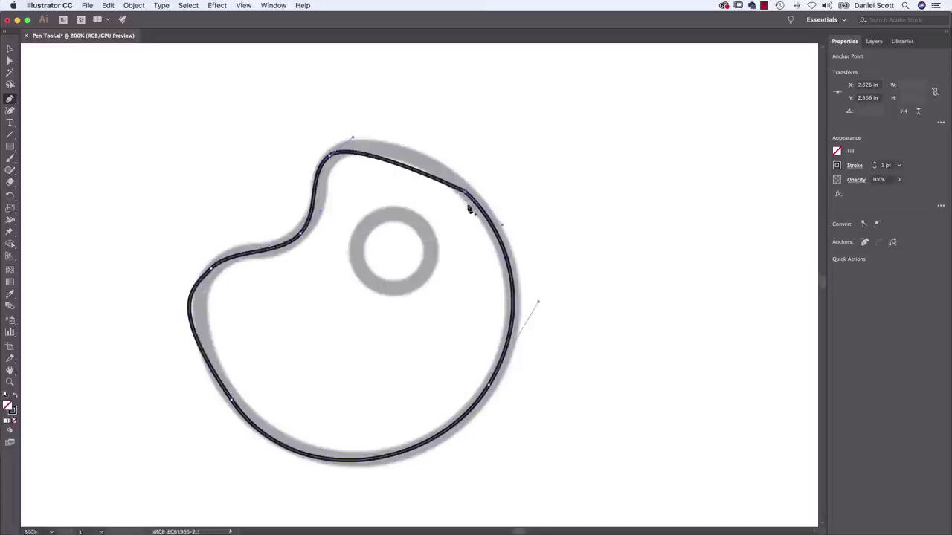
key("super+z")
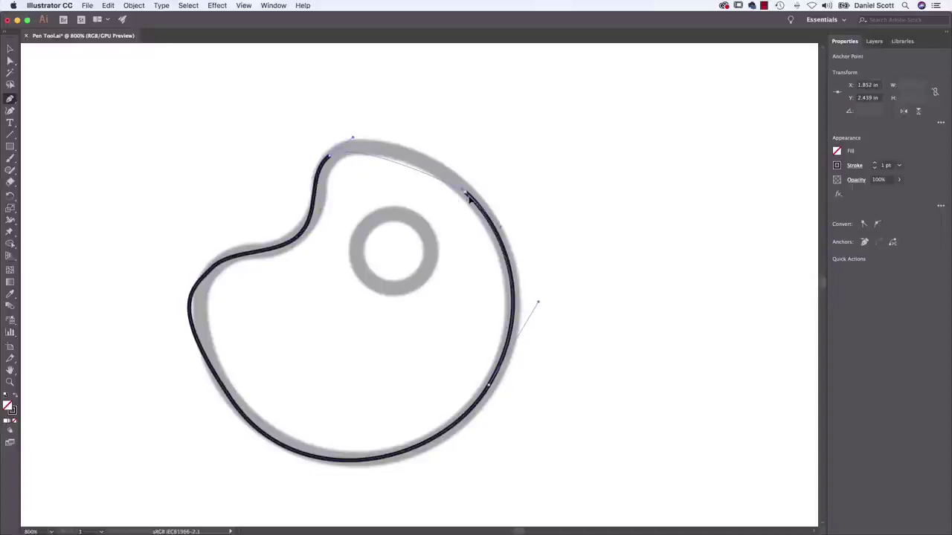
mouse_move(469, 197)
left_mouse_down()
mouse_move(504, 221)
mouse_move(464, 198)
left_mouse_up()
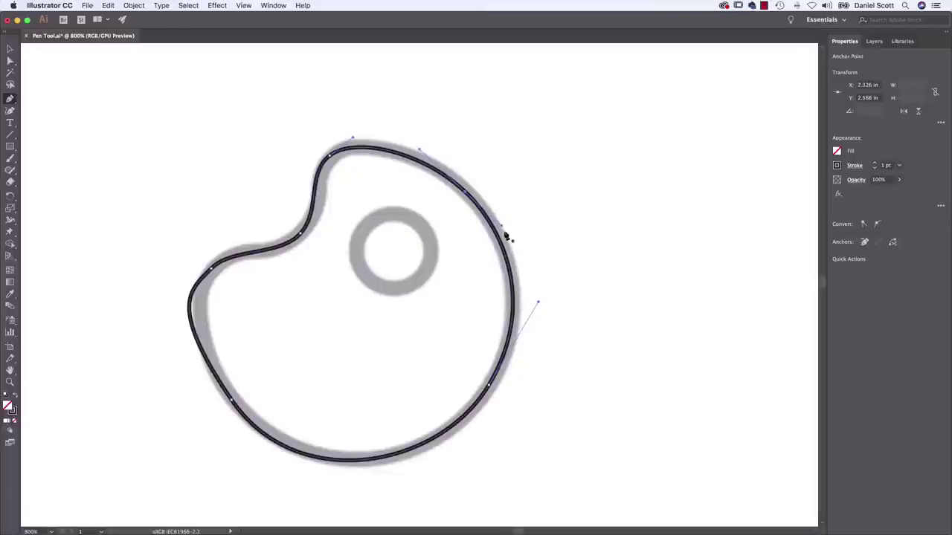
Step: Refine the direction handles of the palette's lower-left, lower-right and upper-right anchors with Direct Selection to fit the template
left_click(10, 62)
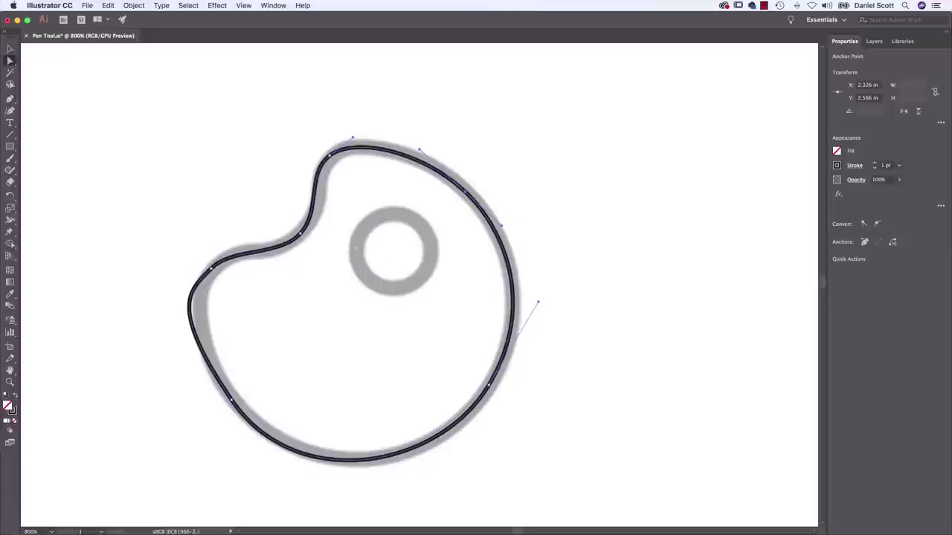
left_click(201, 270)
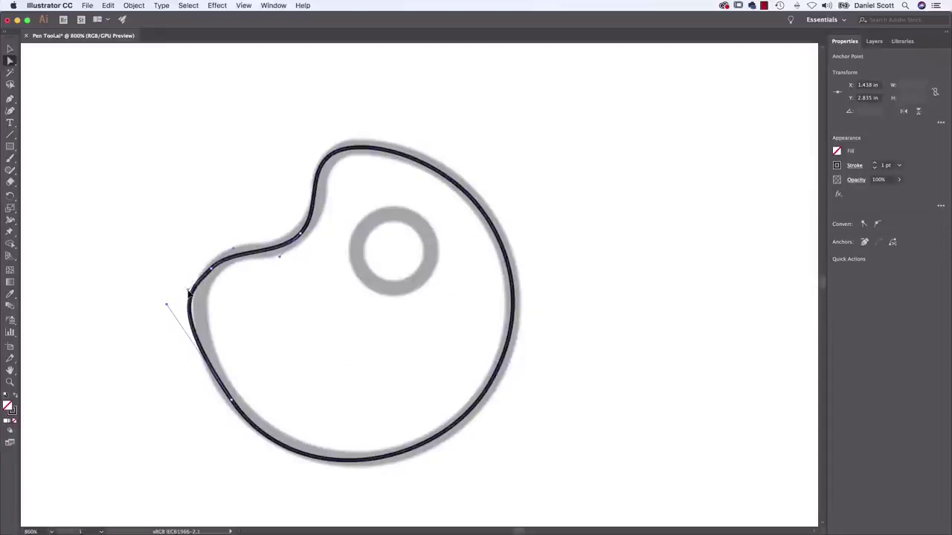
left_click_drag(168, 308, 188, 351)
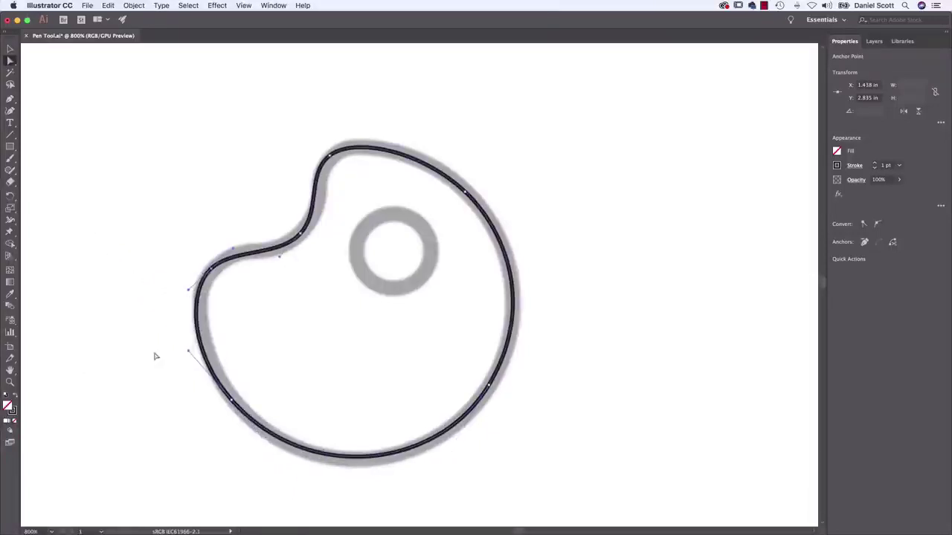
left_click(490, 387)
left_click_drag(540, 305, 534, 305)
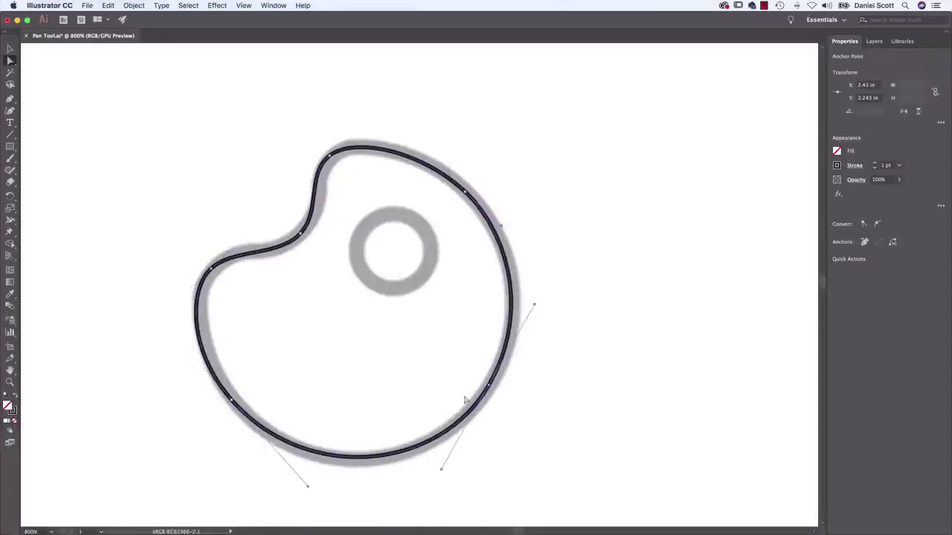
left_click(464, 194)
left_click_drag(502, 229, 506, 236)
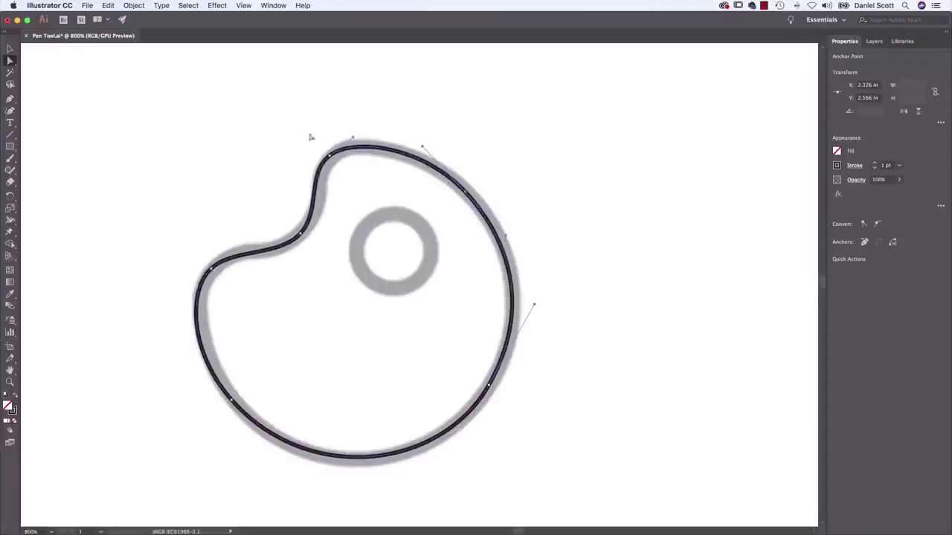
Step: Reposition the notch, top-bump and upper-left anchors onto the template, and adjust the handle that shapes the curve into the notch
left_click(305, 233)
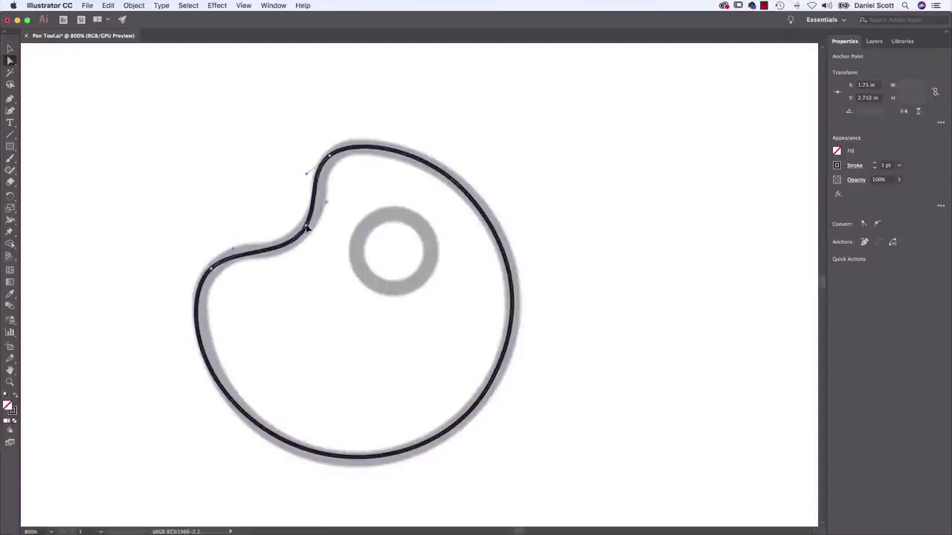
left_click(333, 153)
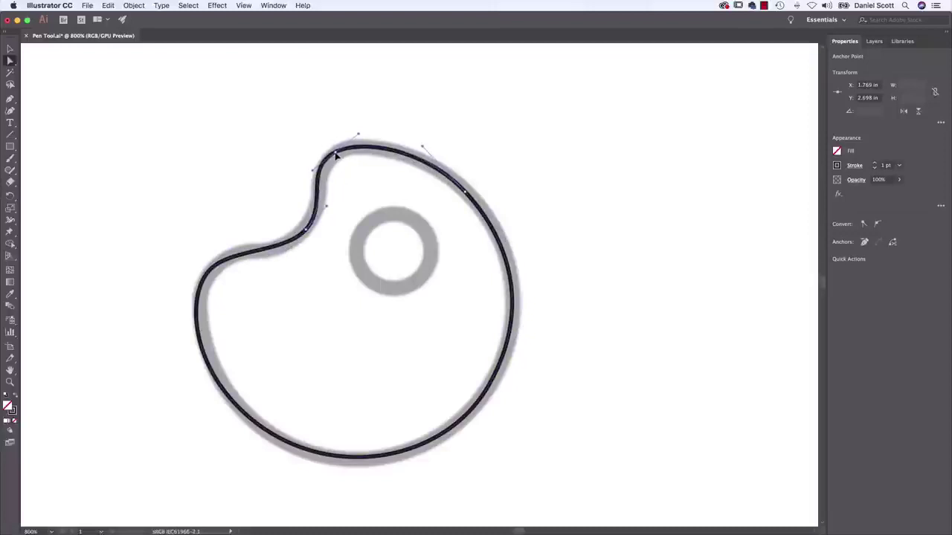
left_click_drag(211, 269, 219, 260)
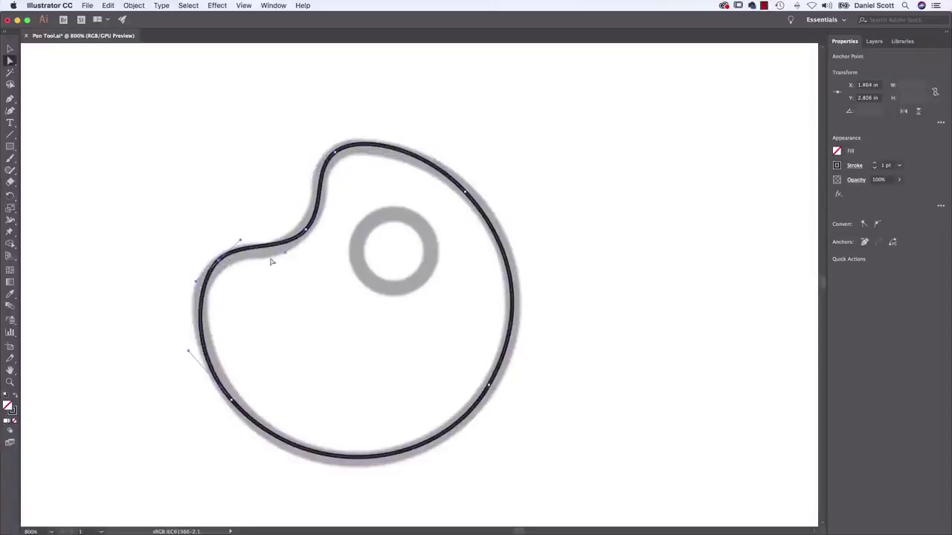
left_click_drag(284, 254, 272, 263)
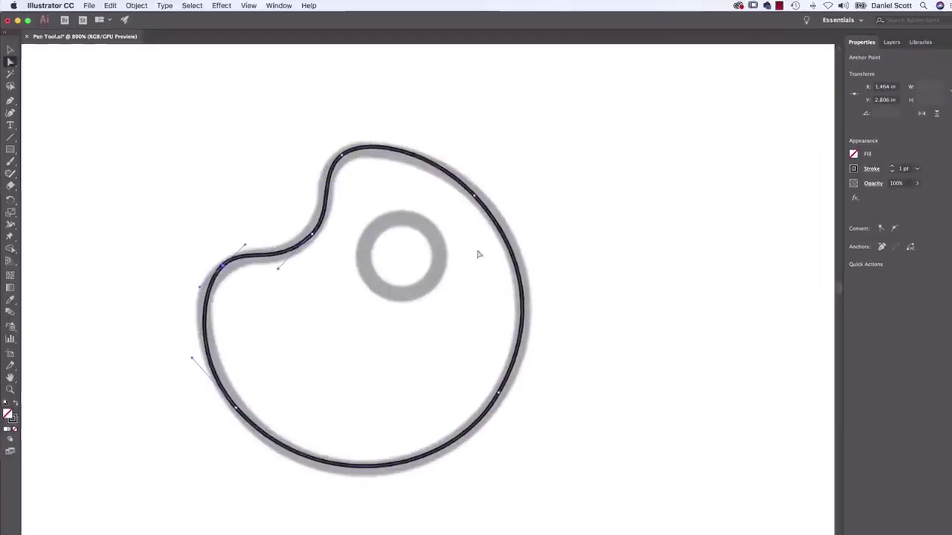
left_click(296, 6)
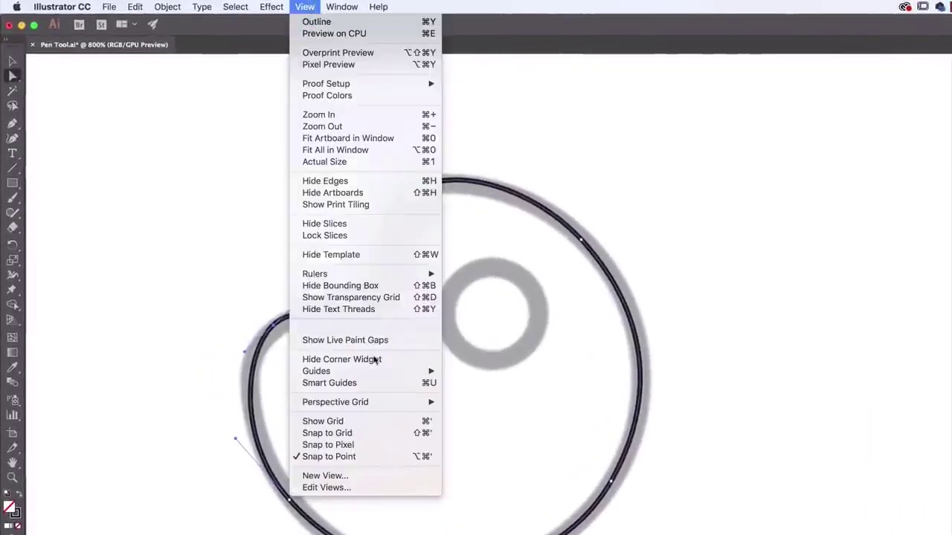
left_click(535, 363)
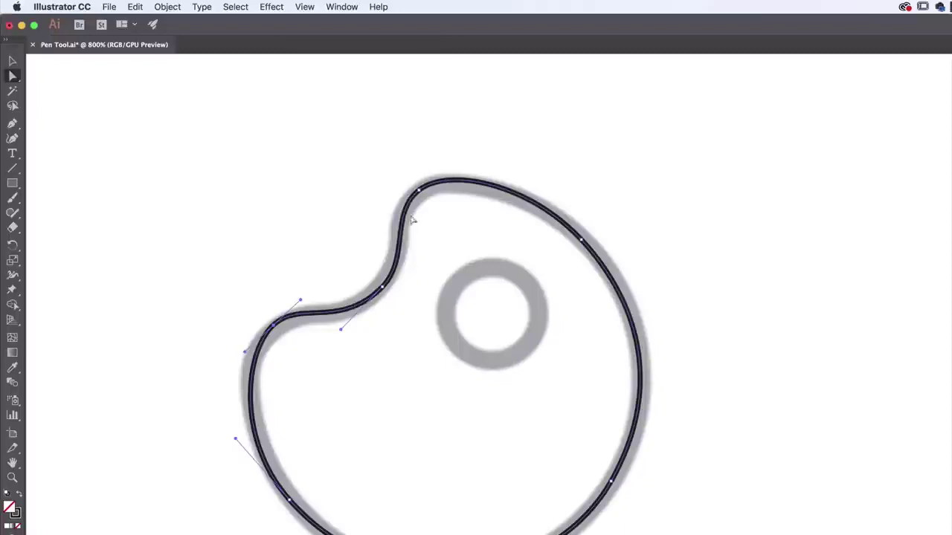
Step: Convert the palette's upper-right anchor to a corner and back to smooth with the Anchor Point tool, and return to the Pen tool
left_click(580, 240)
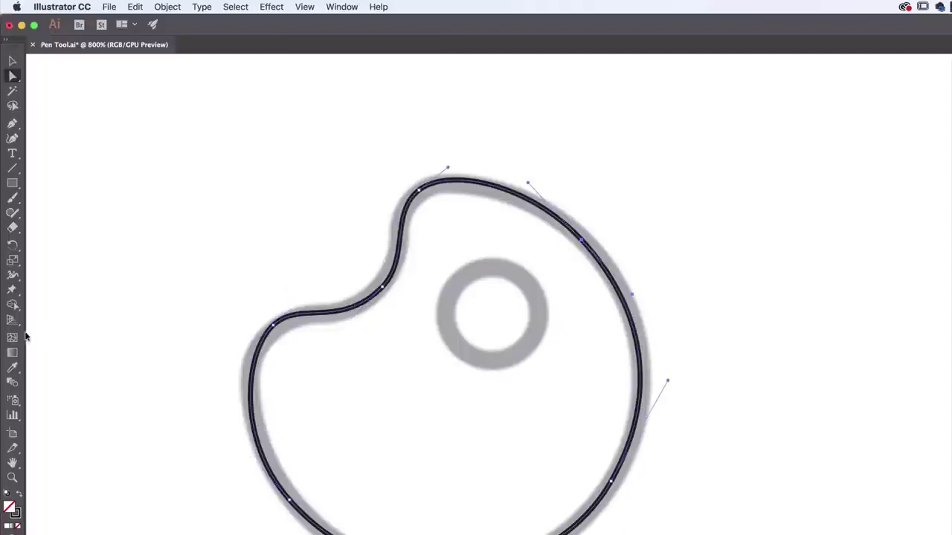
left_click_drag(13, 123, 69, 174)
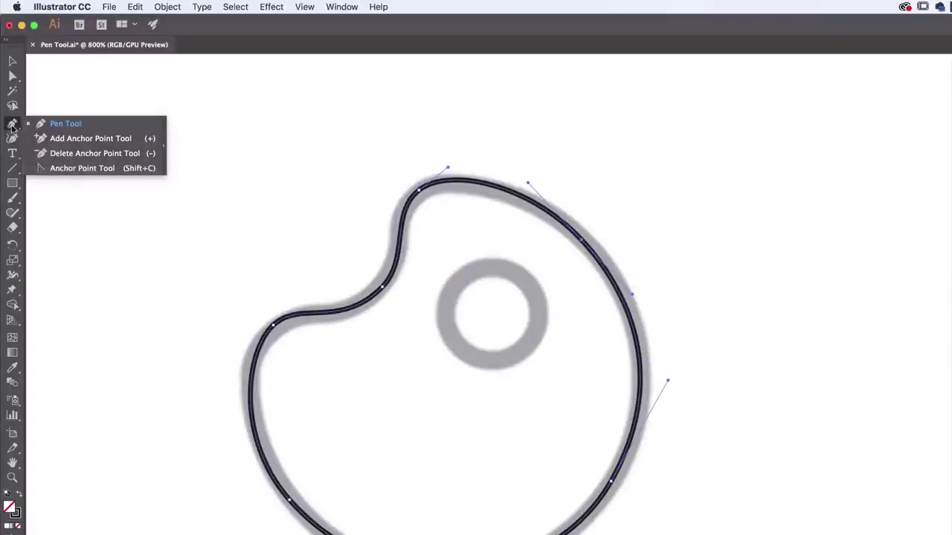
left_click(93, 170)
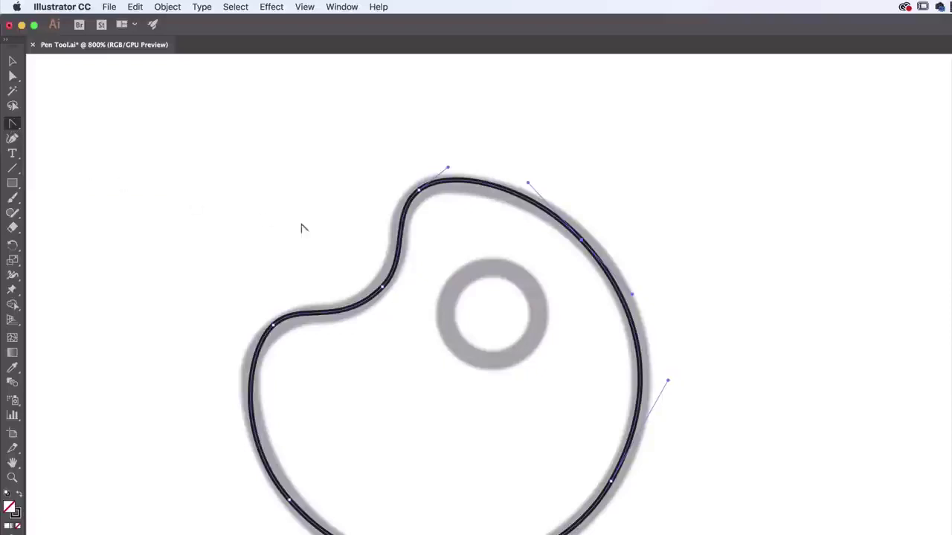
left_click(581, 241)
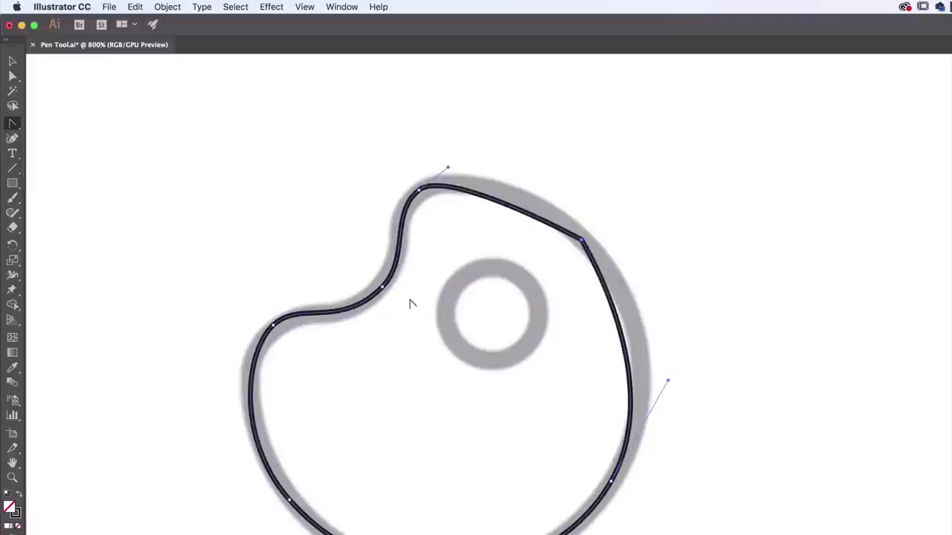
left_click_drag(582, 240, 621, 283)
left_click(582, 241)
left_click_drag(583, 242, 641, 298)
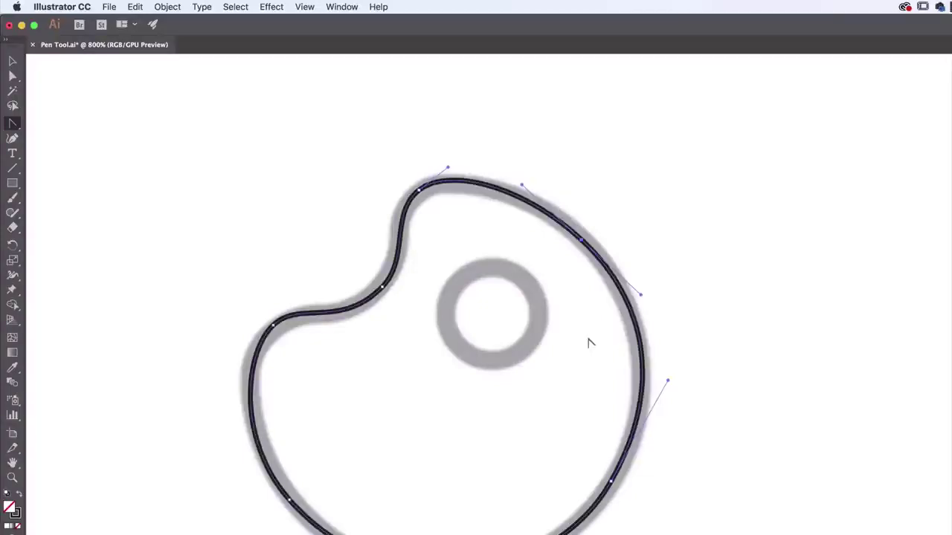
left_click(582, 241)
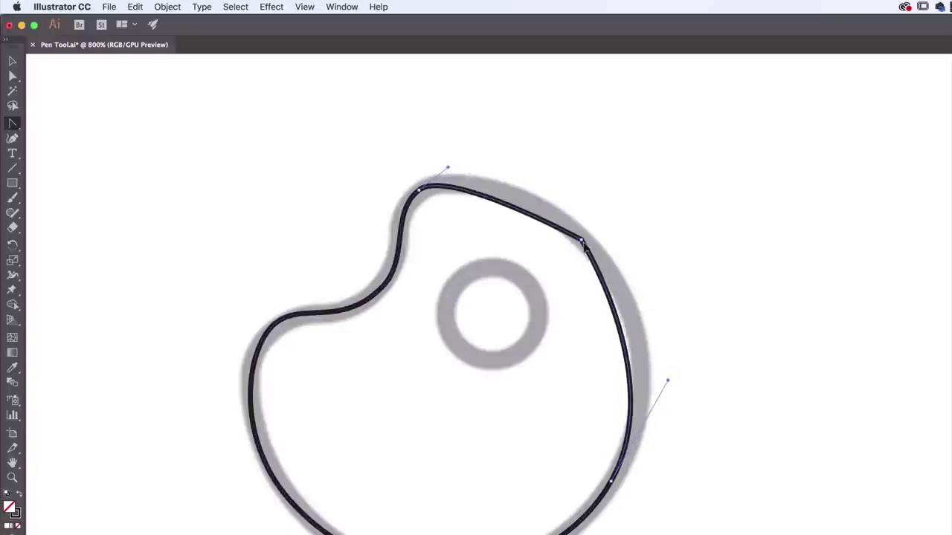
left_click_drag(591, 221, 629, 288)
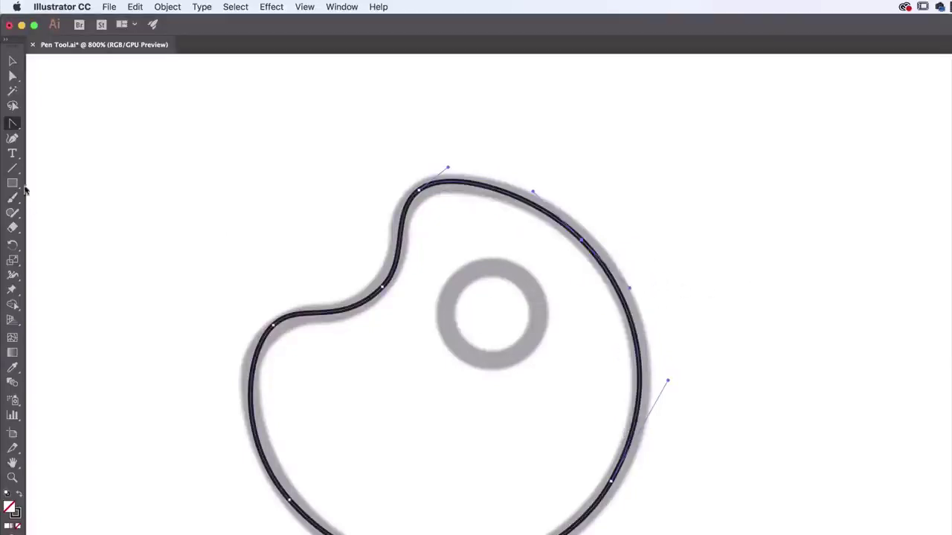
left_click_drag(13, 123, 43, 127)
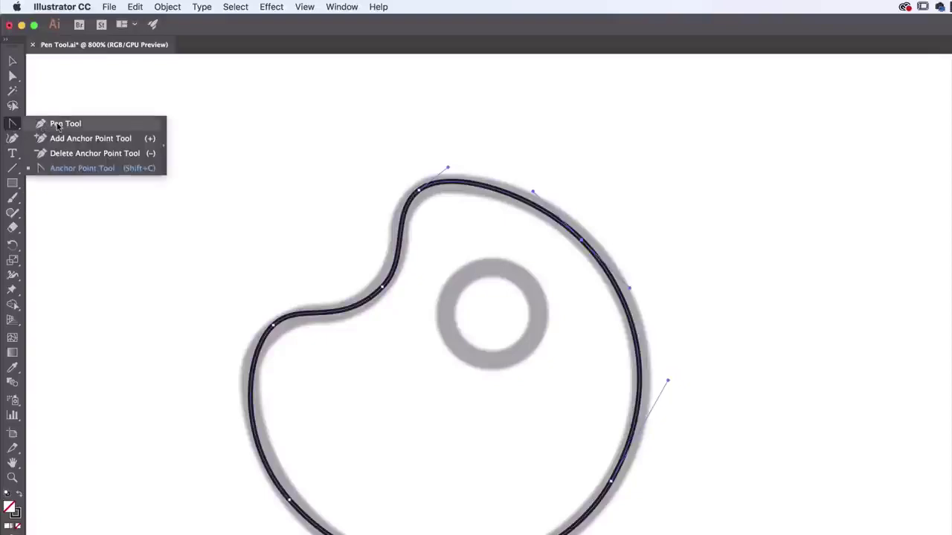
left_click(57, 125)
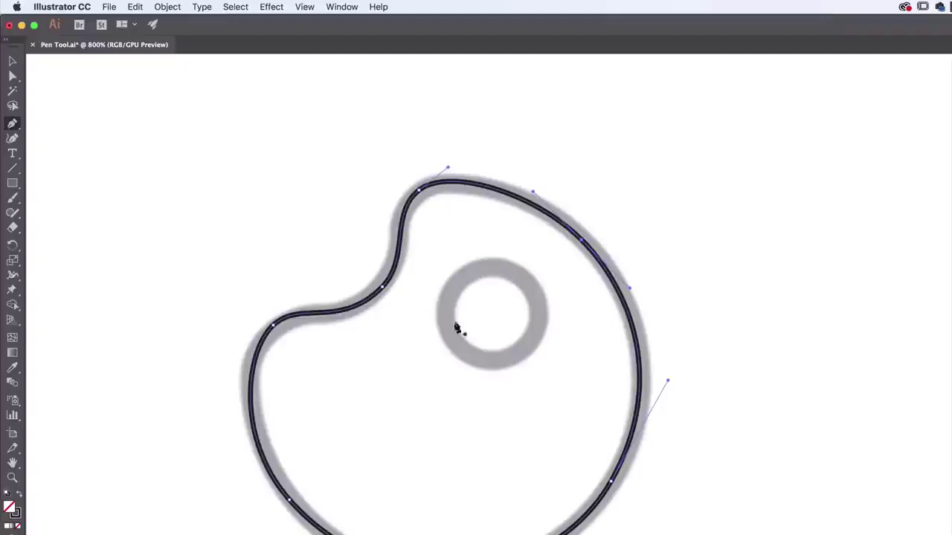
left_click_drag(492, 266, 512, 272)
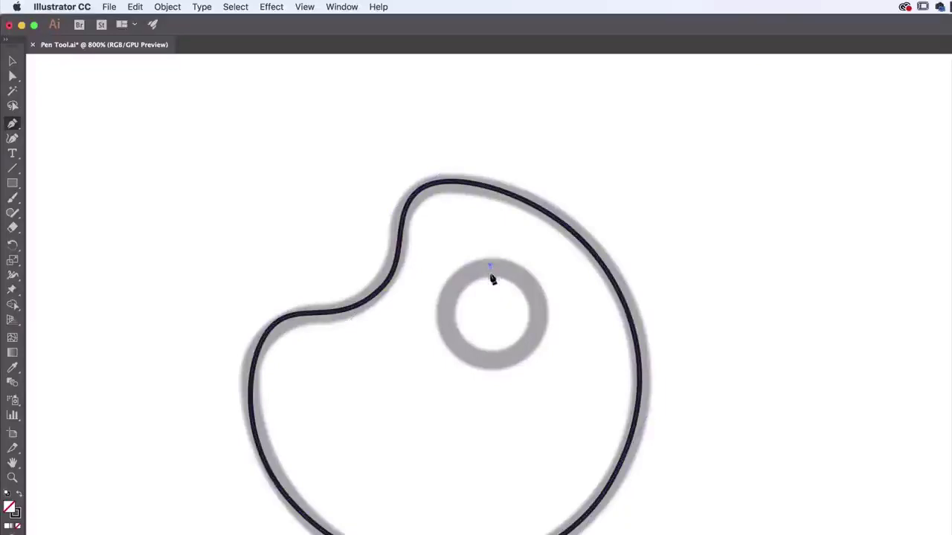
left_click_drag(541, 311, 542, 343)
left_click_drag(461, 368, 459, 363)
left_click_drag(443, 313, 446, 282)
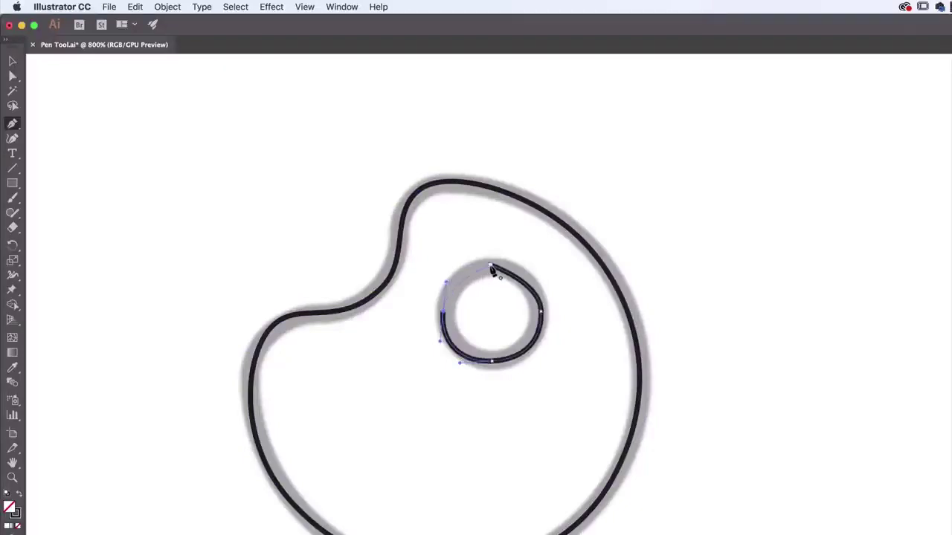
left_click(491, 268)
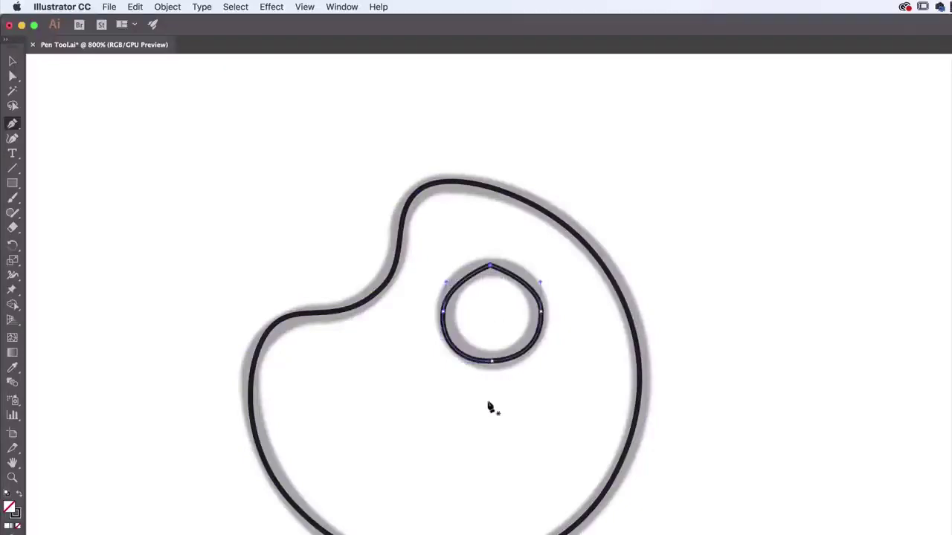
key("super+z")
key("super+z")
key("super+z")
key("super+z")
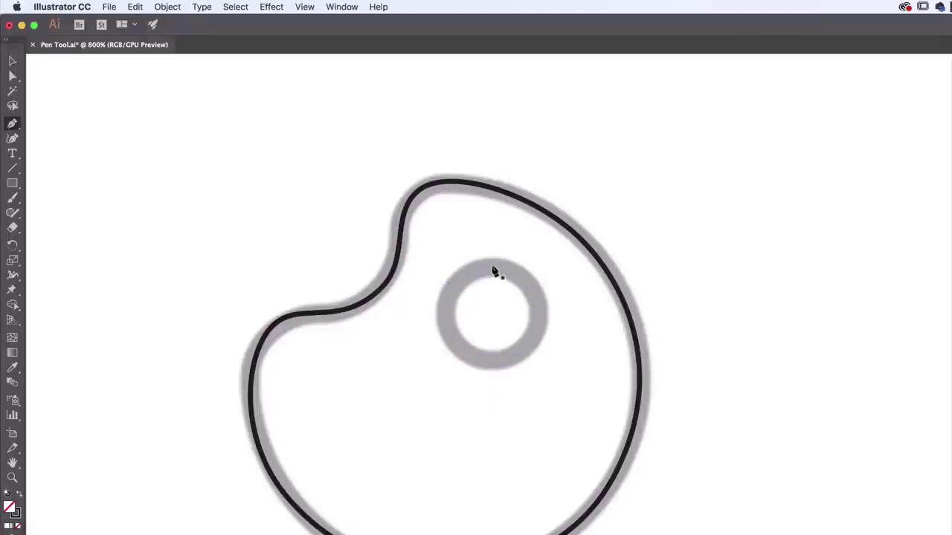
Step: Trace the palette's inner circle with four smooth anchors, close the path at its starting anchor, and deselect it
left_click_drag(491, 266, 518, 265)
left_click_drag(538, 313, 461, 362)
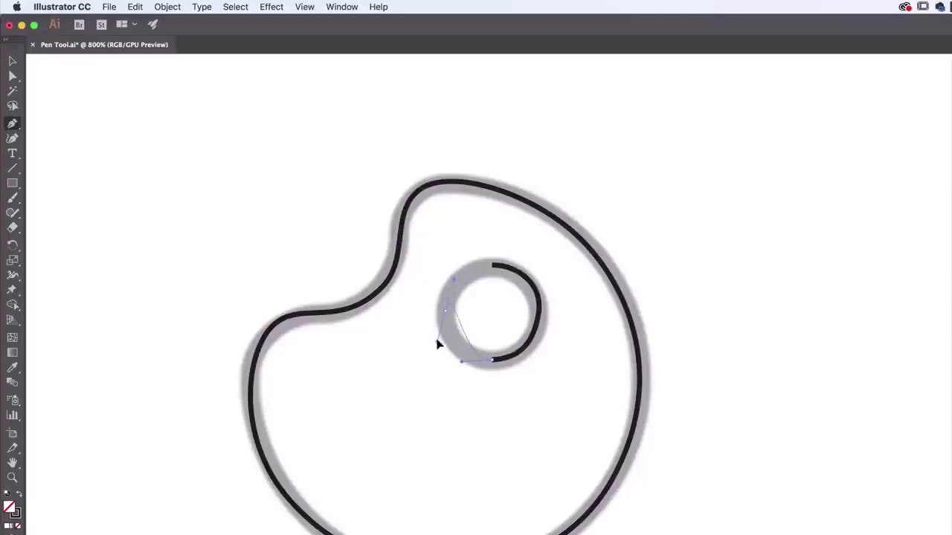
left_click_drag(445, 310, 523, 277)
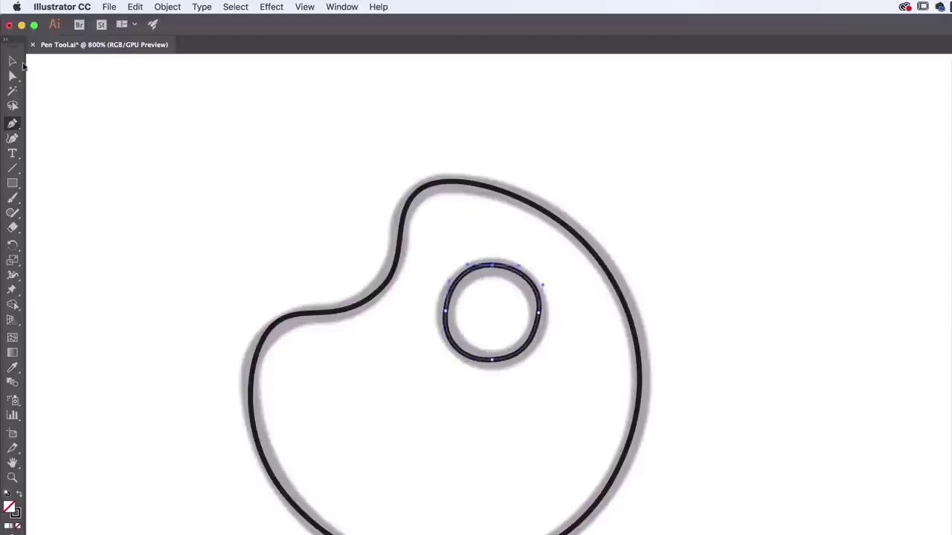
left_click(13, 61)
left_click(112, 145)
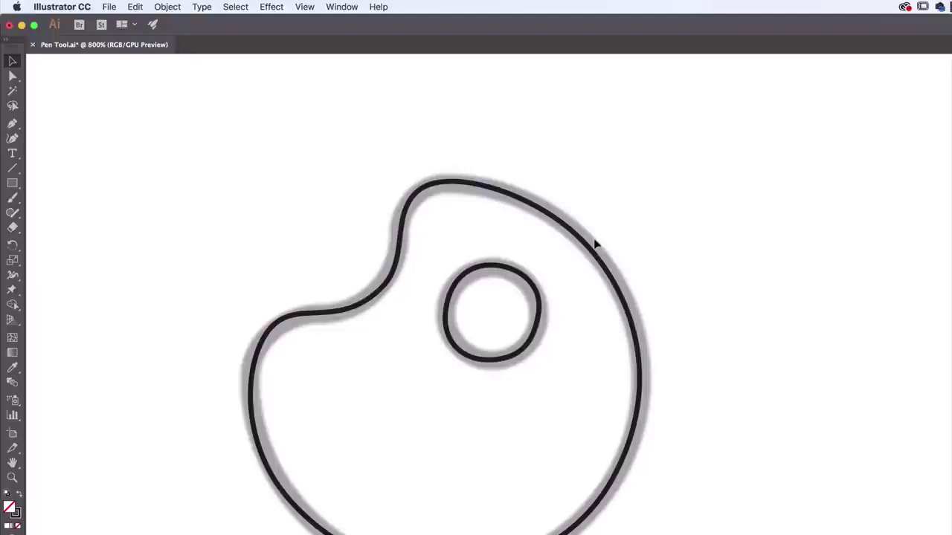
Step: Draw a circle beside the palette with the Ellipse tool and compare its anchor handles with those of the hand-drawn inner circle
left_click_drag(13, 183, 64, 215)
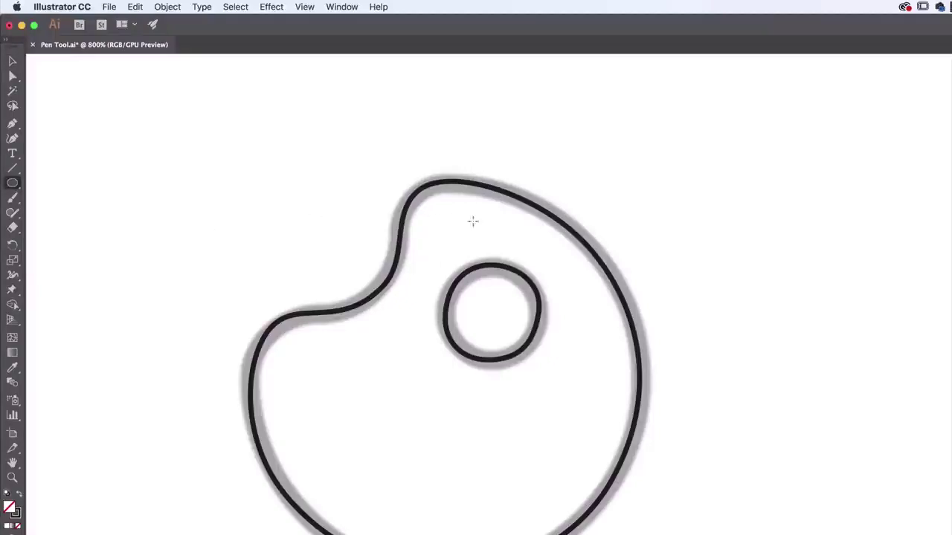
left_click_drag(707, 186, 853, 329)
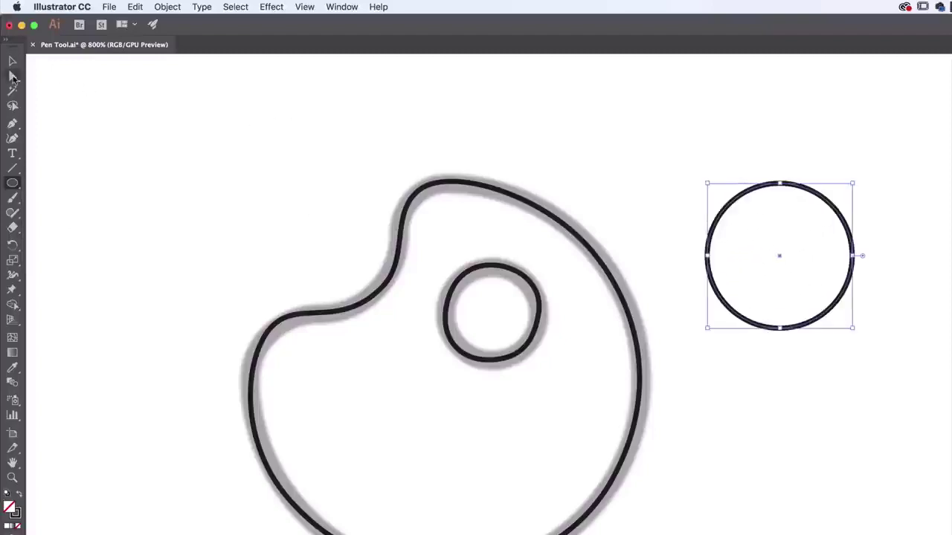
left_click(11, 77)
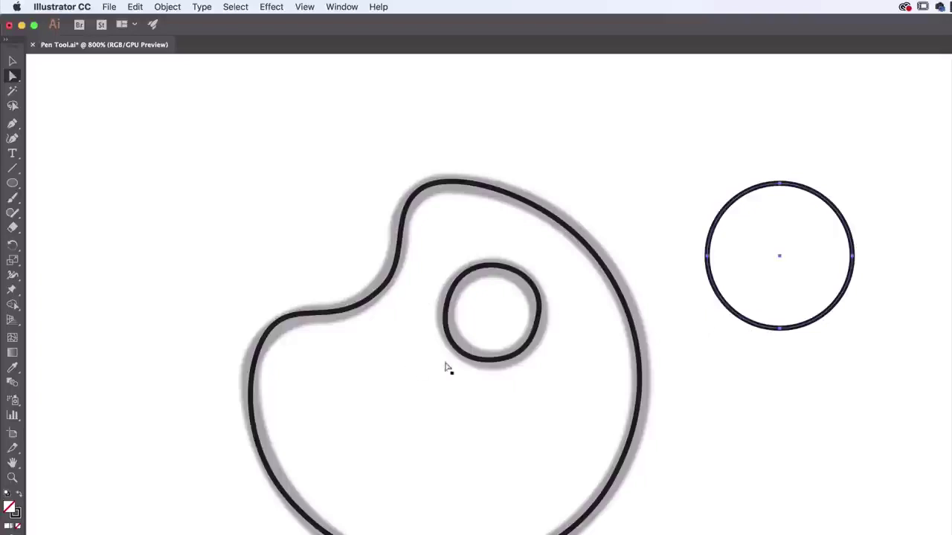
left_click(781, 329)
left_click(707, 256)
left_click(780, 185)
left_click(493, 265)
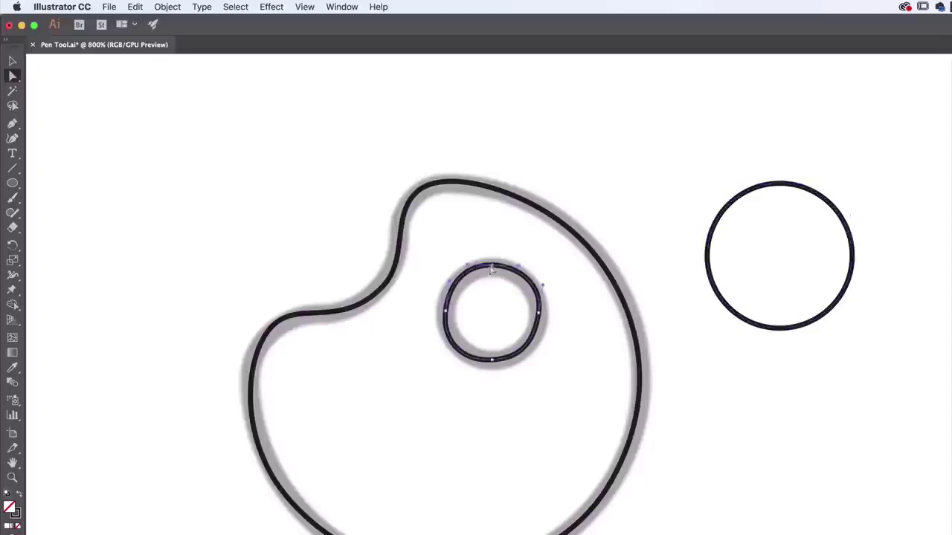
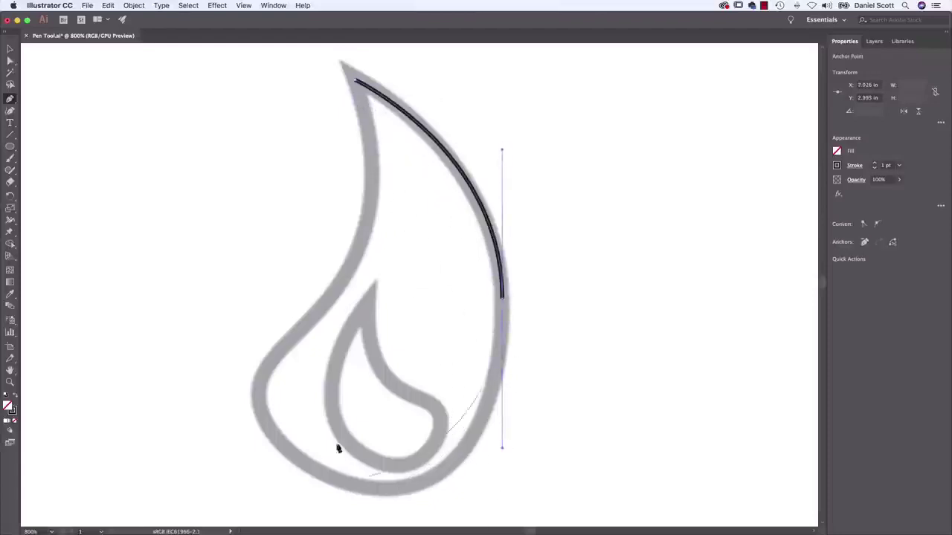
Step: Continue the flame's outer outline with smooth anchors at its bottom, lower-left bulge and left inward curve, and close it at the tip
mouse_move(344, 486)
left_mouse_down()
mouse_move(255, 429)
mouse_move(231, 450)
mouse_move(242, 463)
left_mouse_up()
left_click_drag(261, 357, 268, 353)
left_click_drag(260, 389, 235, 468)
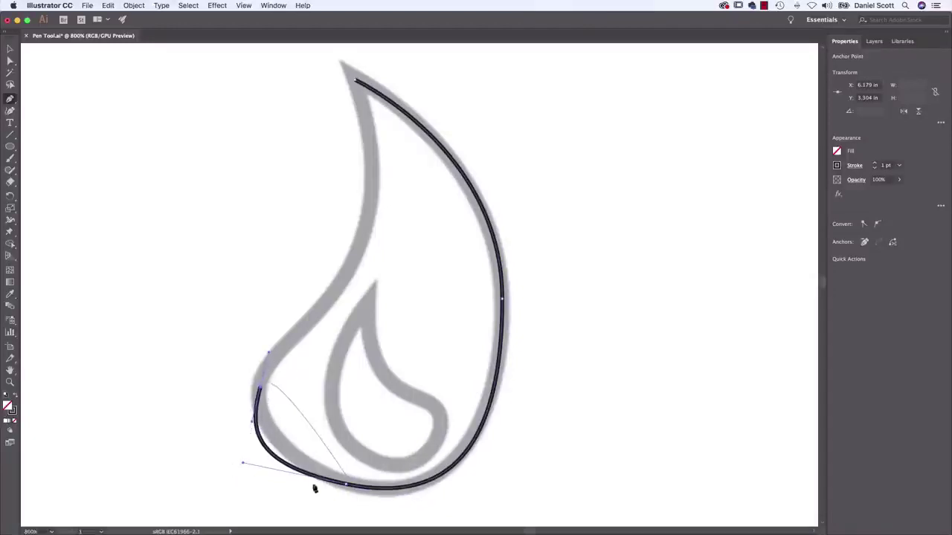
left_click_drag(360, 248, 372, 192)
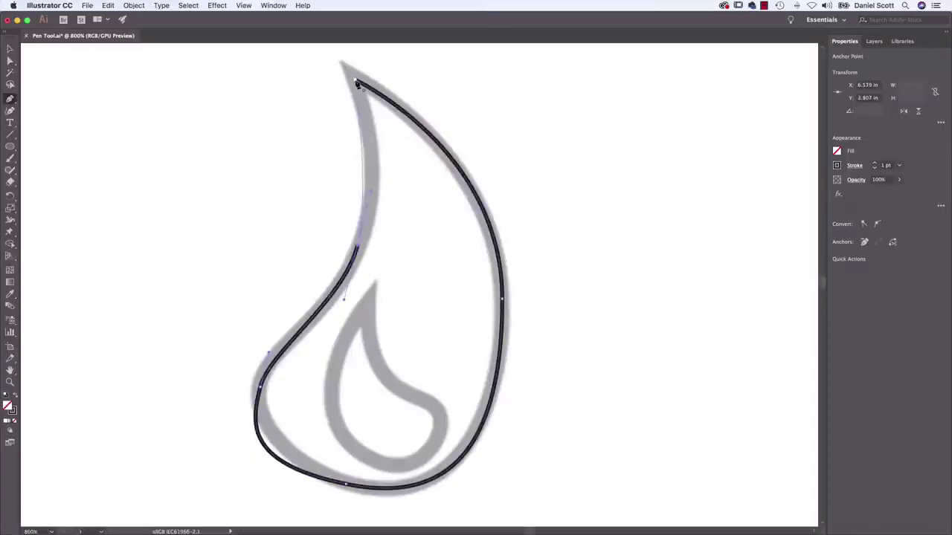
left_click(355, 82)
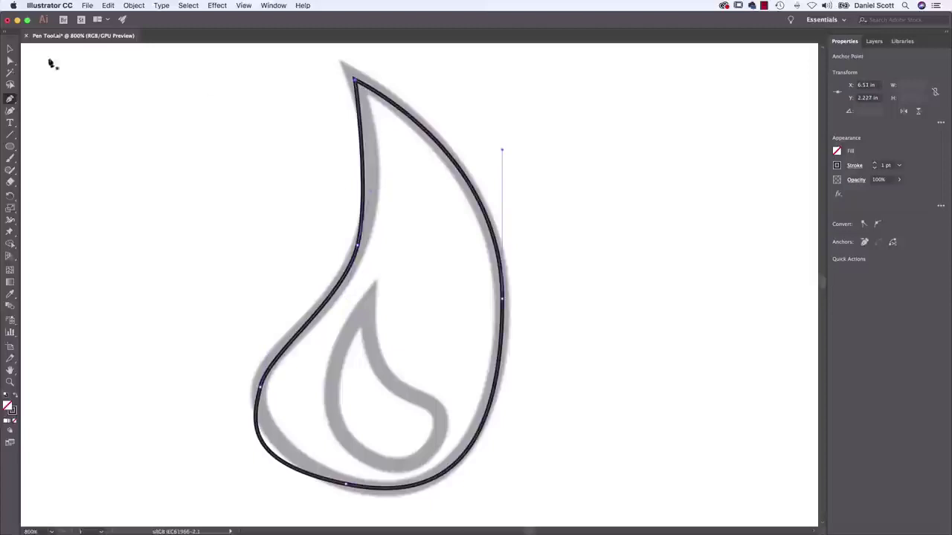
Step: Extend the upper handle of the flame's left inward-curve anchor with Direct Selection, and adjust the lower-left bulge anchor and its handle
left_click(10, 61)
left_click_drag(372, 195, 393, 140)
left_click(356, 247)
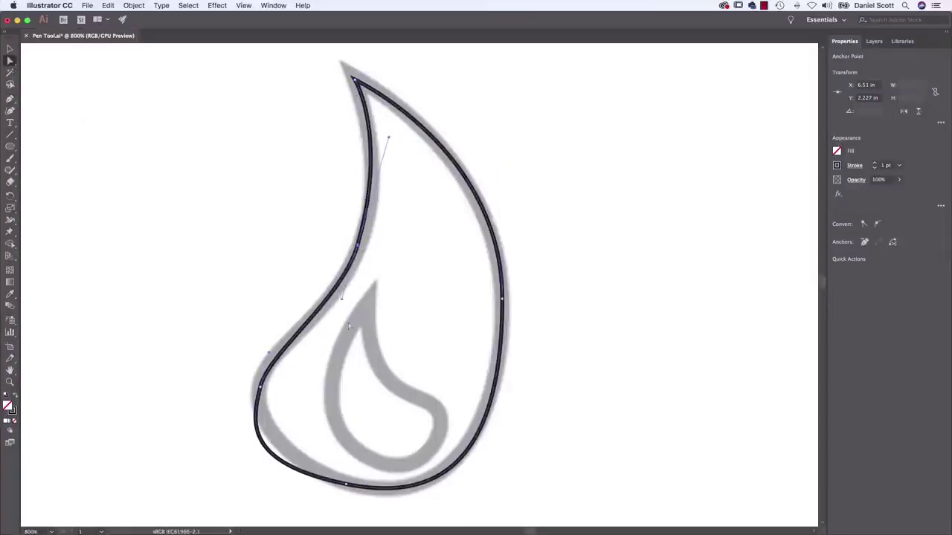
left_click(261, 385)
left_click_drag(260, 385, 258, 382)
left_click_drag(267, 345, 266, 336)
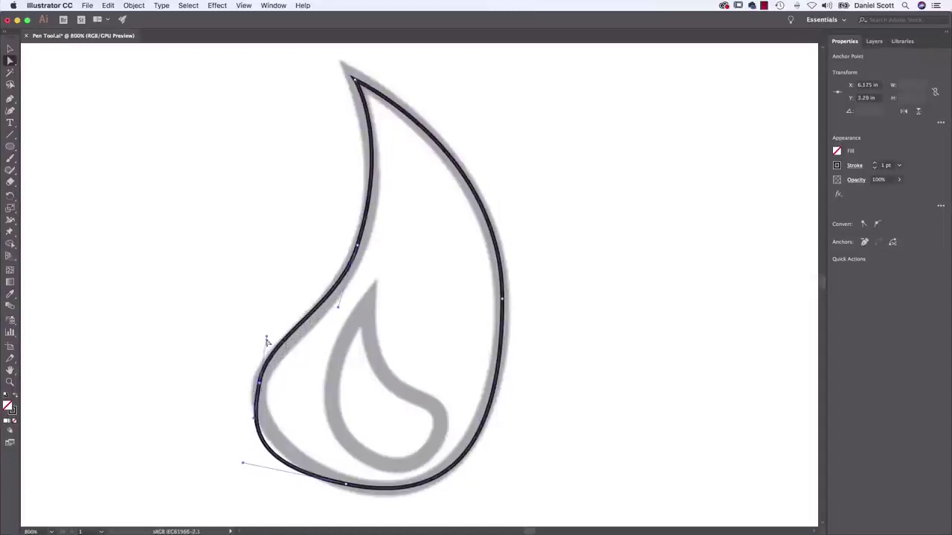
Step: Refine the direction handles of the flame's bottom and right-side anchors to fit the template
left_click_drag(246, 466, 280, 466)
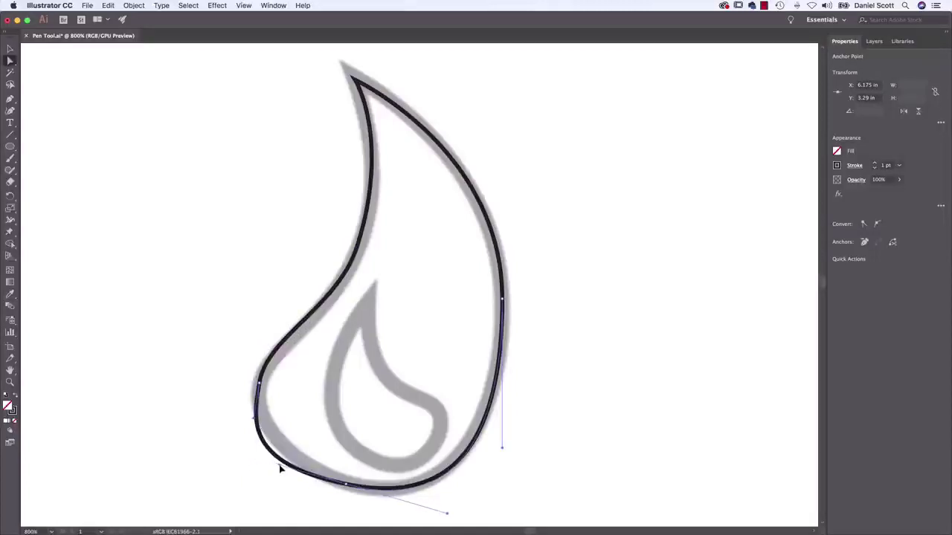
left_click(346, 486)
left_click_drag(503, 450, 499, 424)
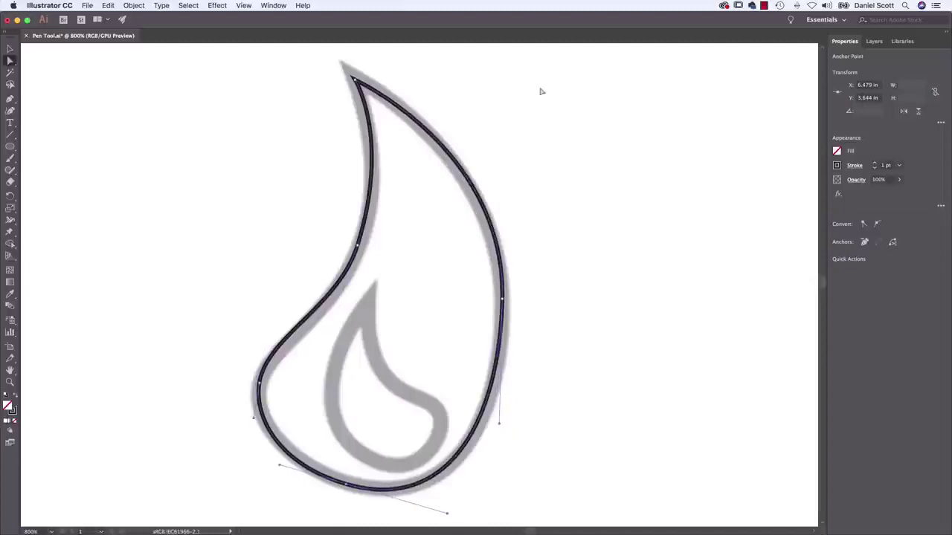
left_click_drag(505, 150, 504, 158)
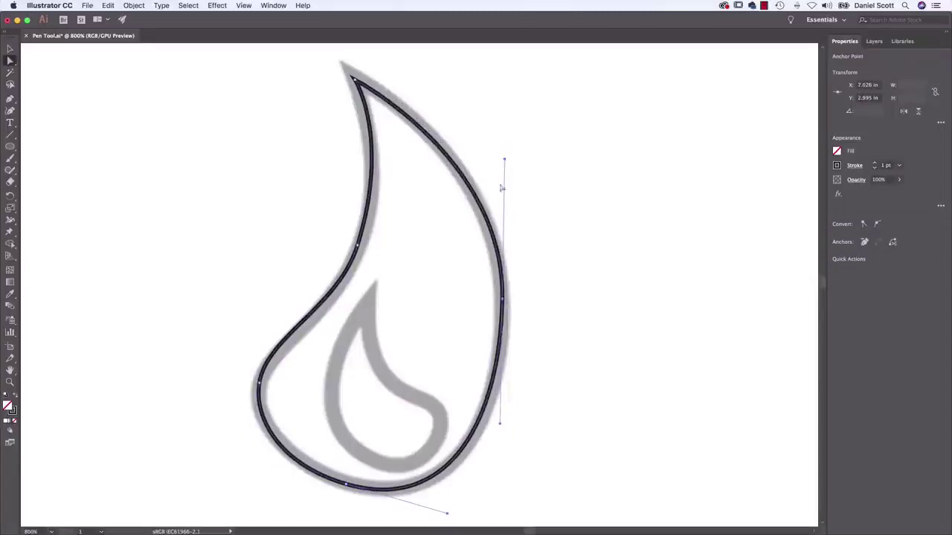
left_click_drag(447, 513, 442, 510)
left_click_drag(501, 425, 501, 434)
Step: Lengthen the lower handle of the flame's left inward-curve anchor slightly, and select the tip anchor
left_click(258, 383)
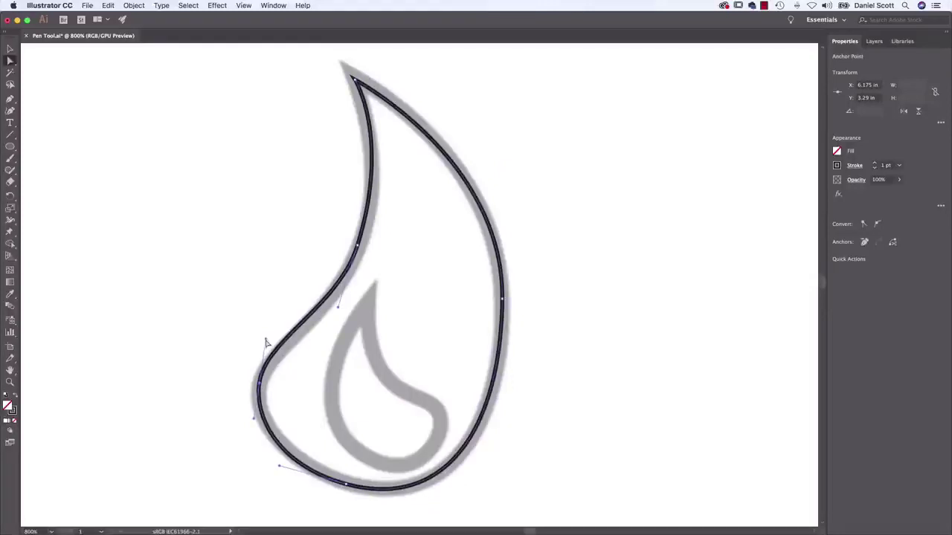
left_click_drag(339, 309, 335, 314)
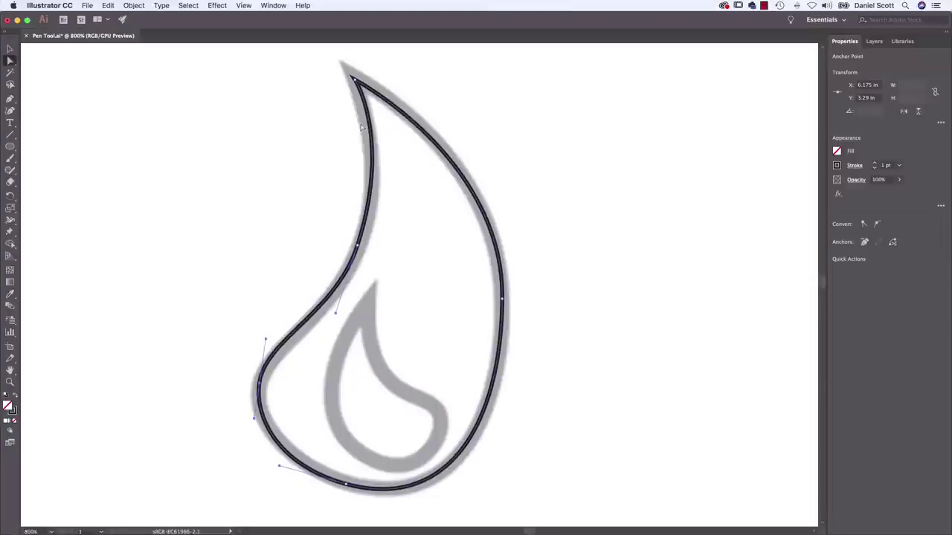
left_click(355, 81)
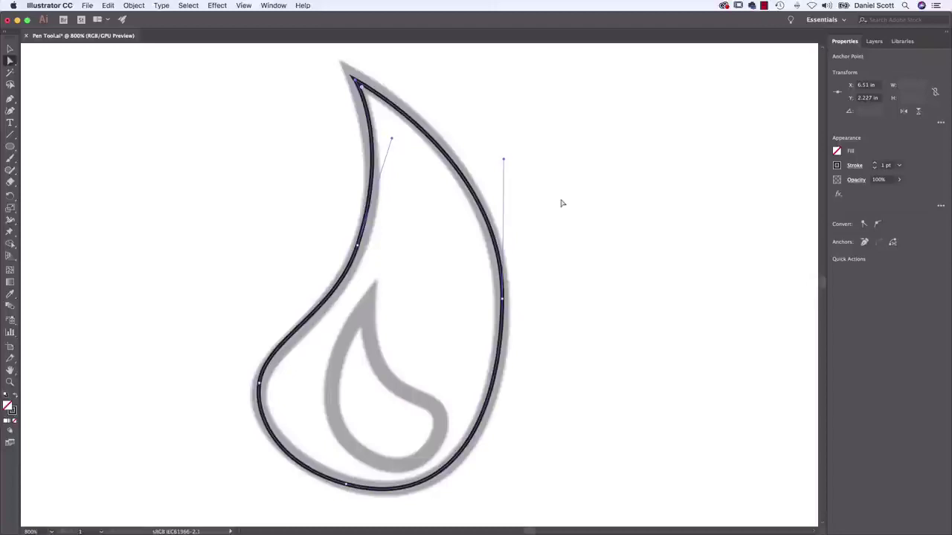
Step: Add an anchor on the flame's lower-right edge with the Pen tool and delete the left inward-curve anchor
left_click(10, 99)
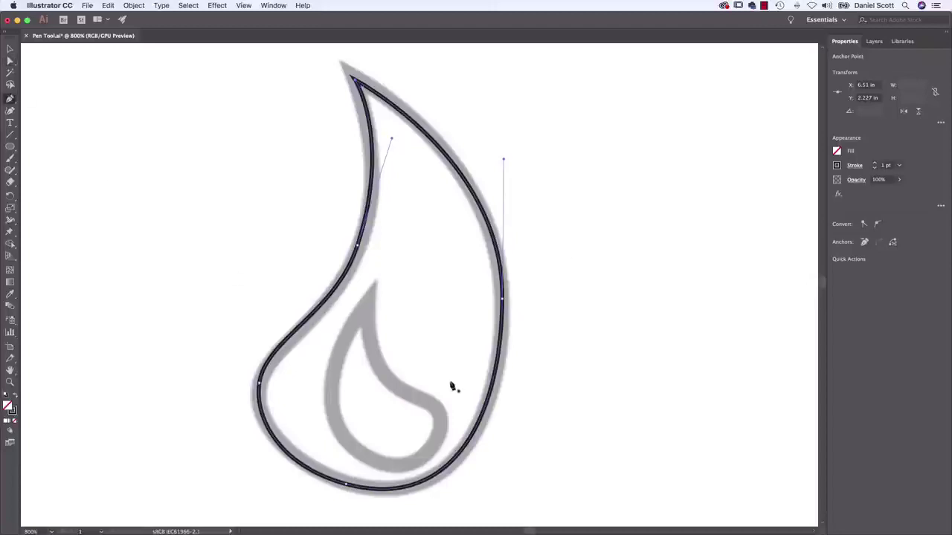
left_click(470, 439)
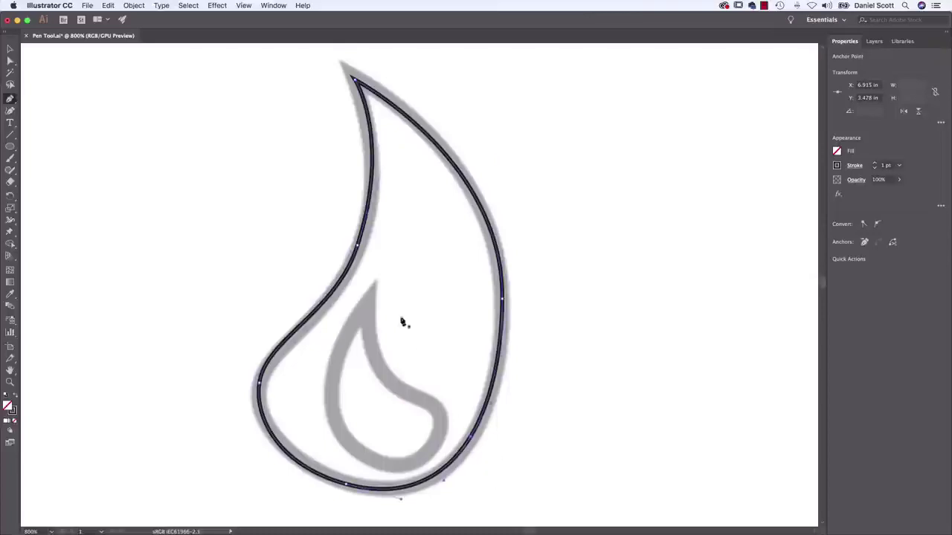
left_click(357, 247)
Step: Add a replacement anchor midway along the flame's left segment, move it onto the template's inward curve, and return to the Pen tool
left_click(314, 212)
key("a")
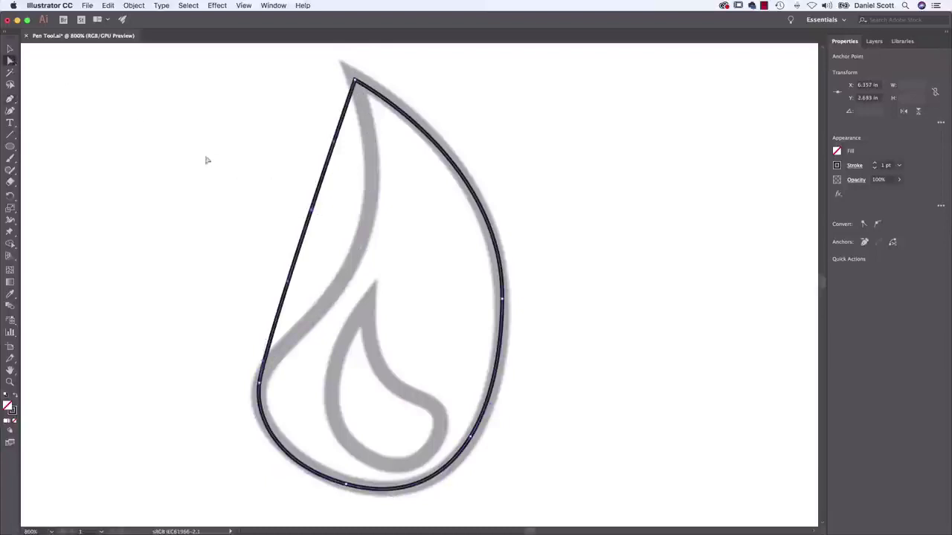
left_click_drag(315, 213, 357, 245)
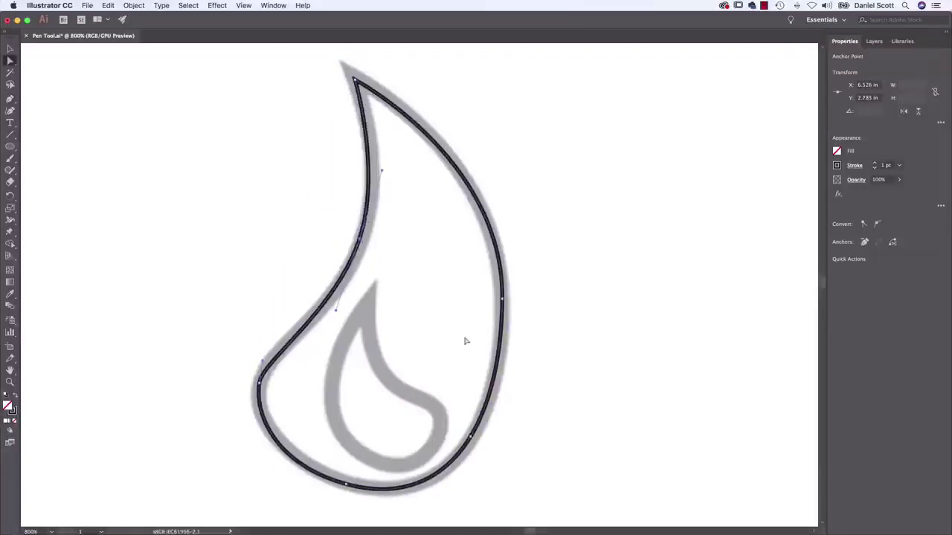
key("p")
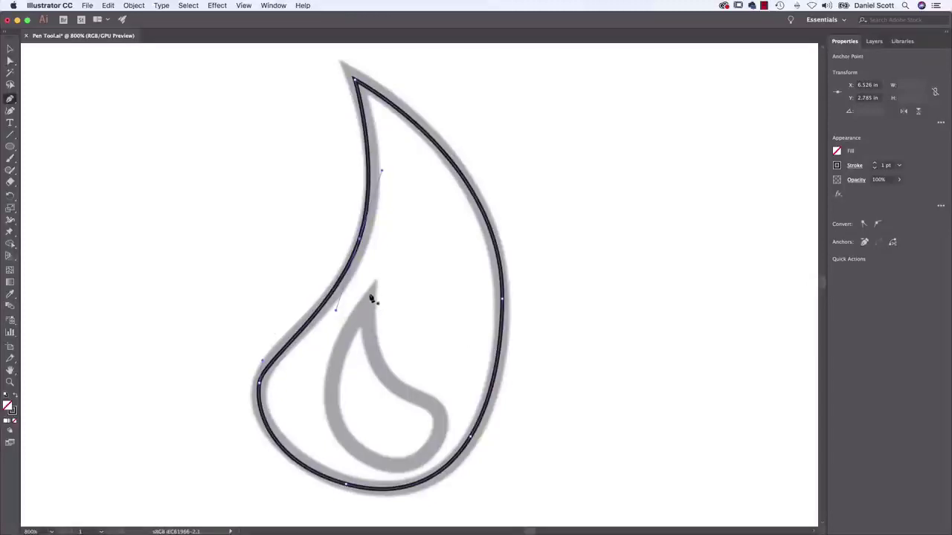
left_click(369, 295)
left_click_drag(386, 377, 409, 398)
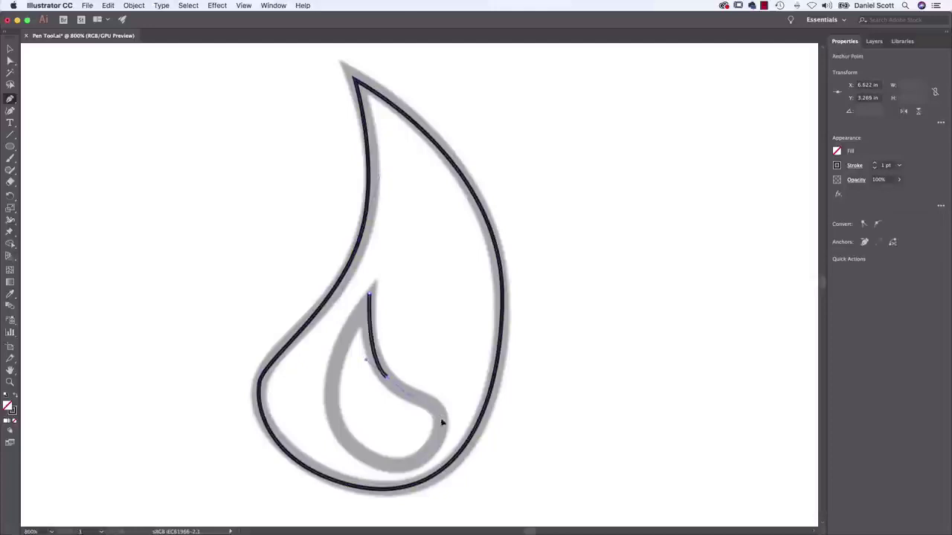
left_click_drag(431, 451, 474, 372)
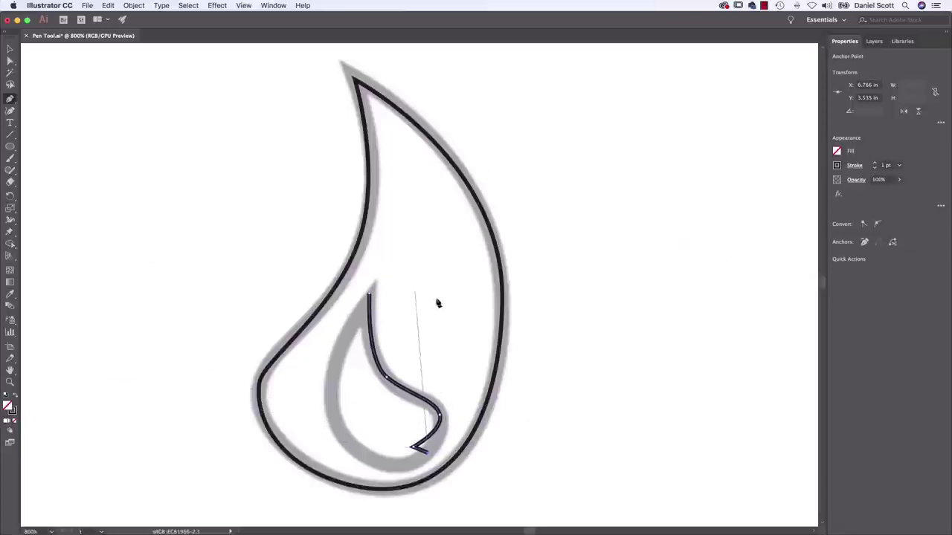
key("Escape")
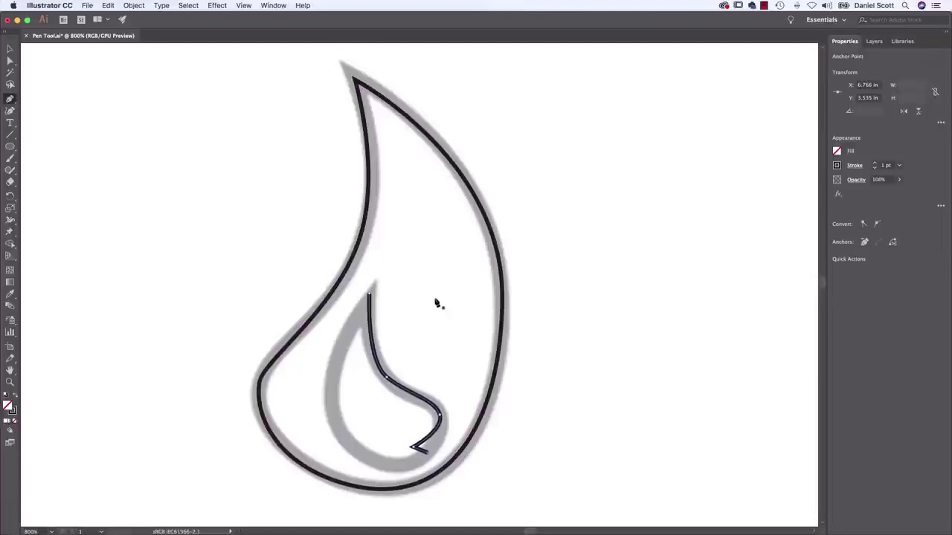
key("Delete")
key("Delete")
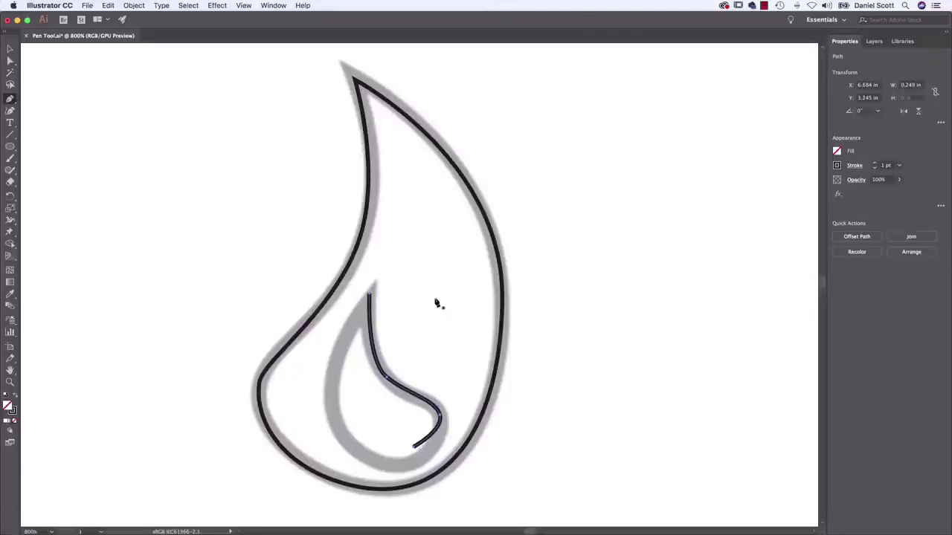
key("Caps_Lock")
left_click(368, 300)
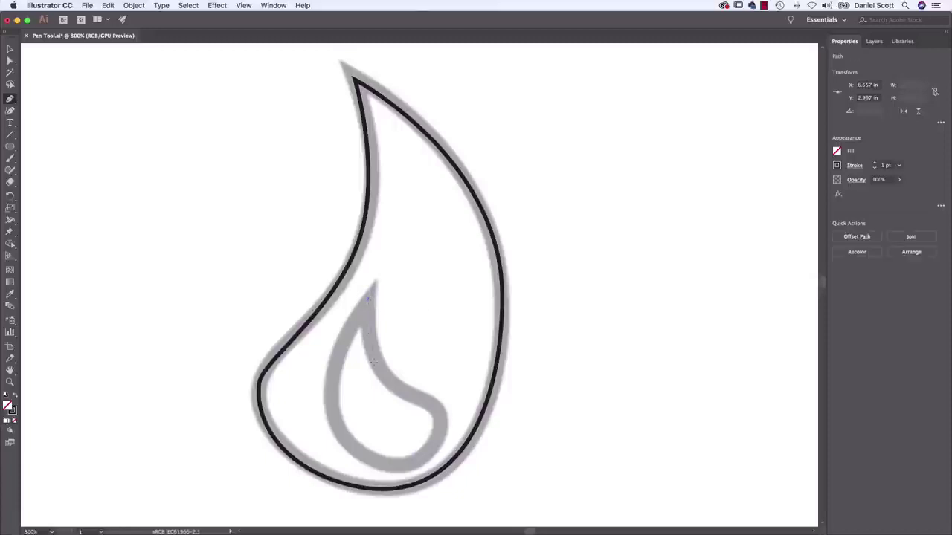
left_click_drag(379, 374, 461, 398)
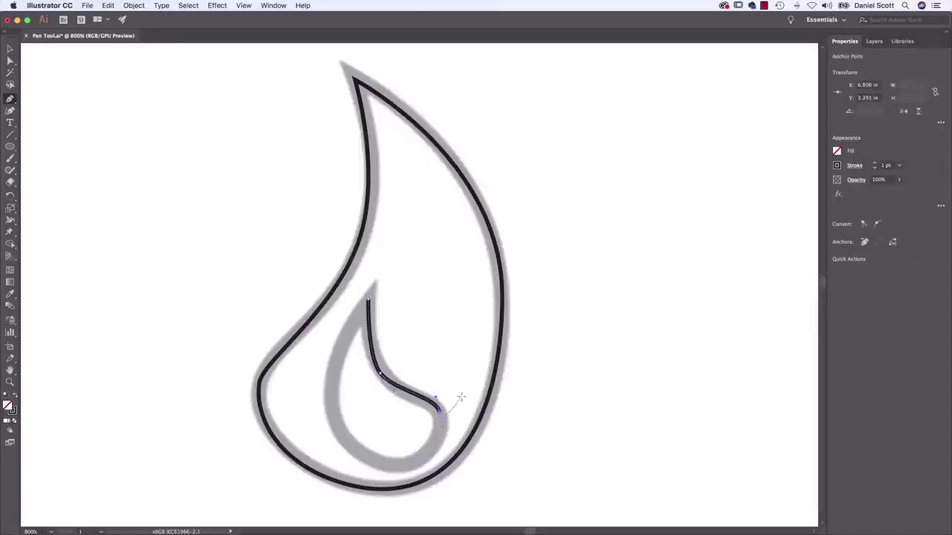
key("super+z")
key("super+z")
key("super+z")
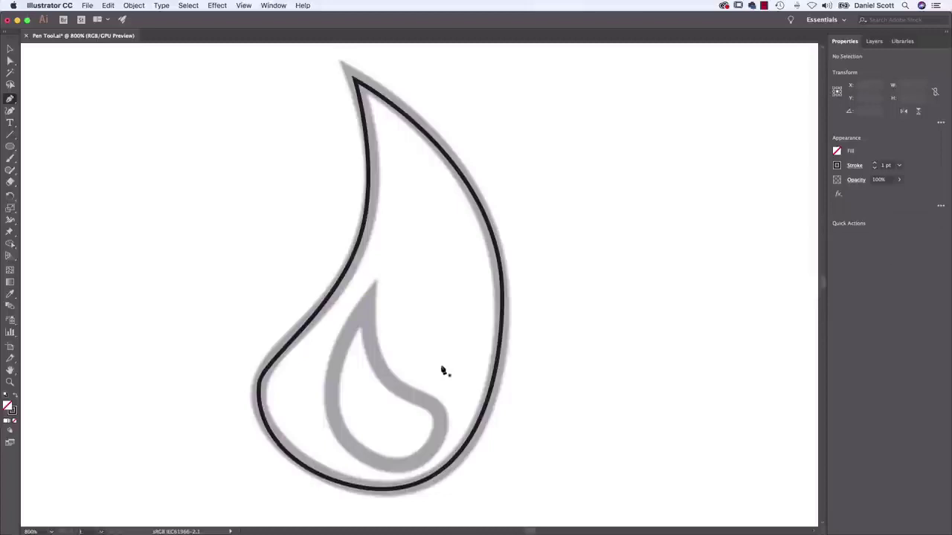
Step: Trace the inner drop from its tip down to its right bulge with smooth anchors, and deselect the open path
left_click(365, 304)
left_click_drag(387, 376, 443, 377)
left_click(546, 347, "super")
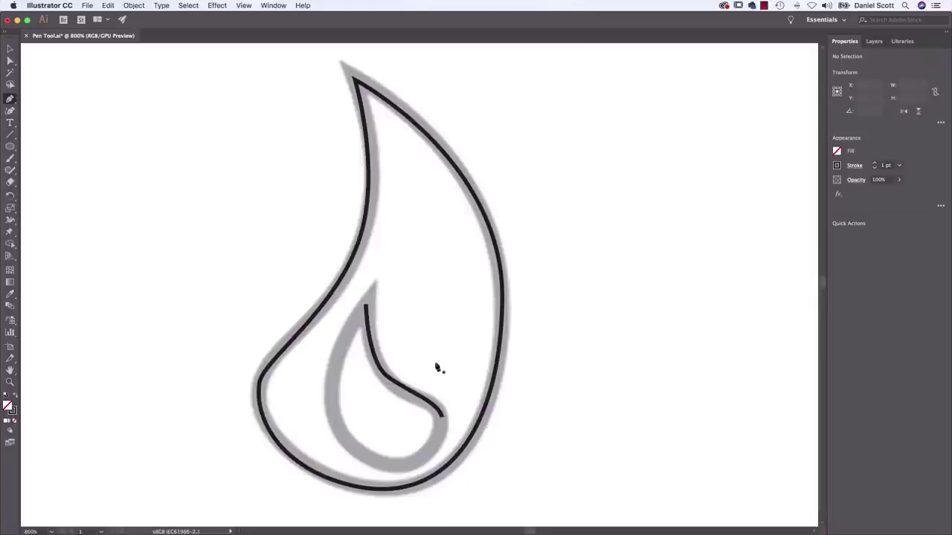
Step: Continue the inner drop around its rounded base and up the left side with smooth anchors, and close it at the tip
left_click(441, 421)
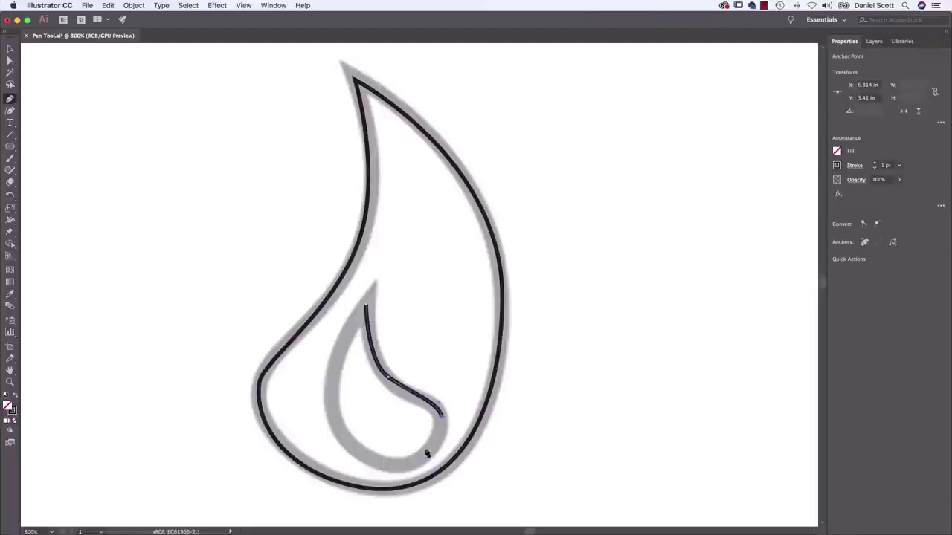
left_click_drag(399, 466, 351, 460)
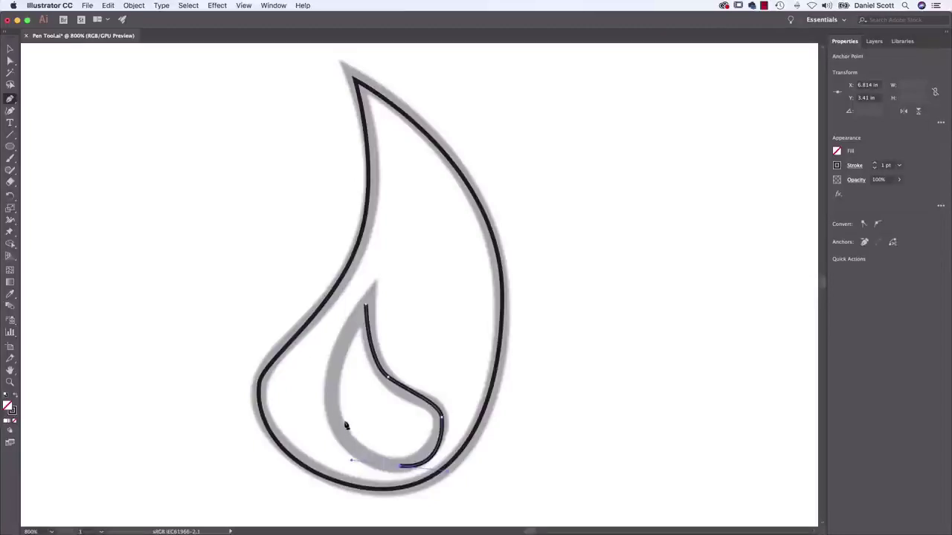
key("super+z")
mouse_move(364, 462)
left_mouse_down()
mouse_move(353, 456)
mouse_move(361, 461)
left_mouse_up()
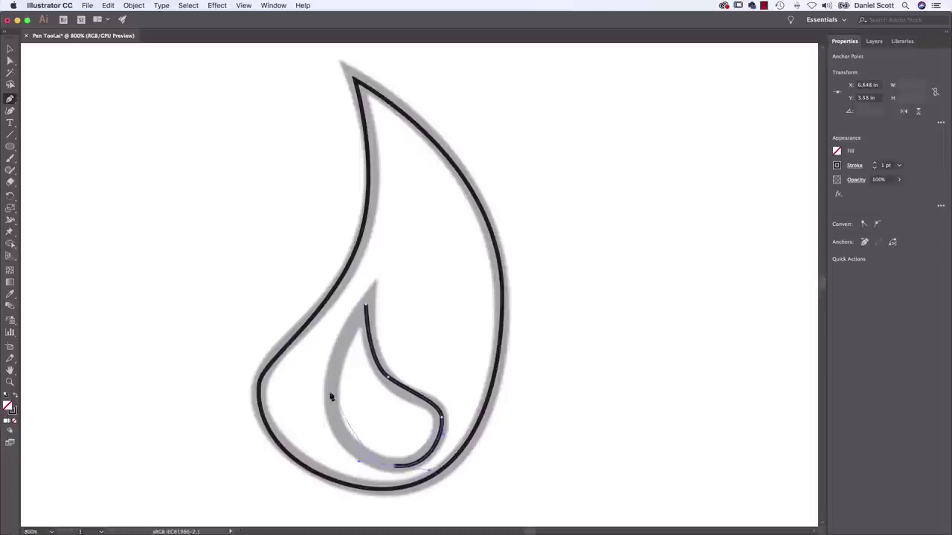
left_click(366, 305)
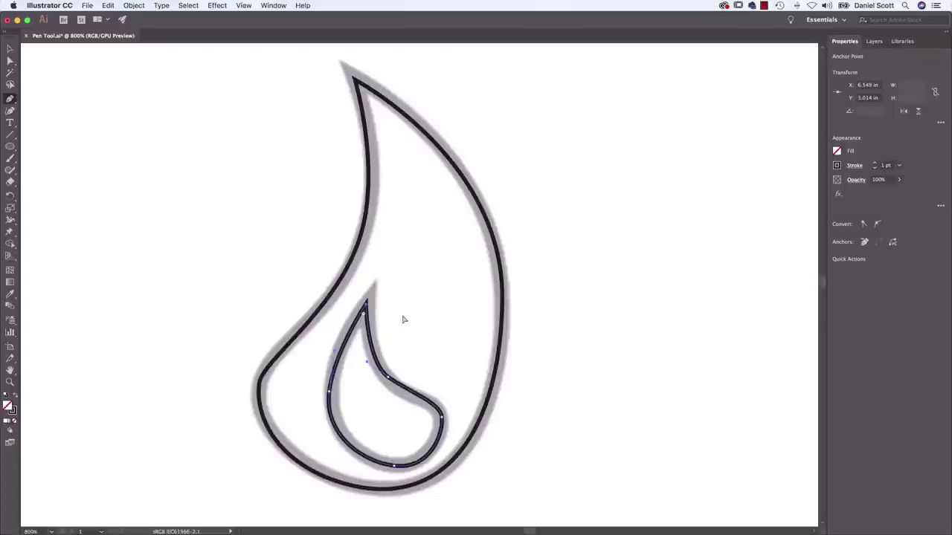
key("super+minus")
key("super+minus")
left_click_drag(595, 276, 304, 308)
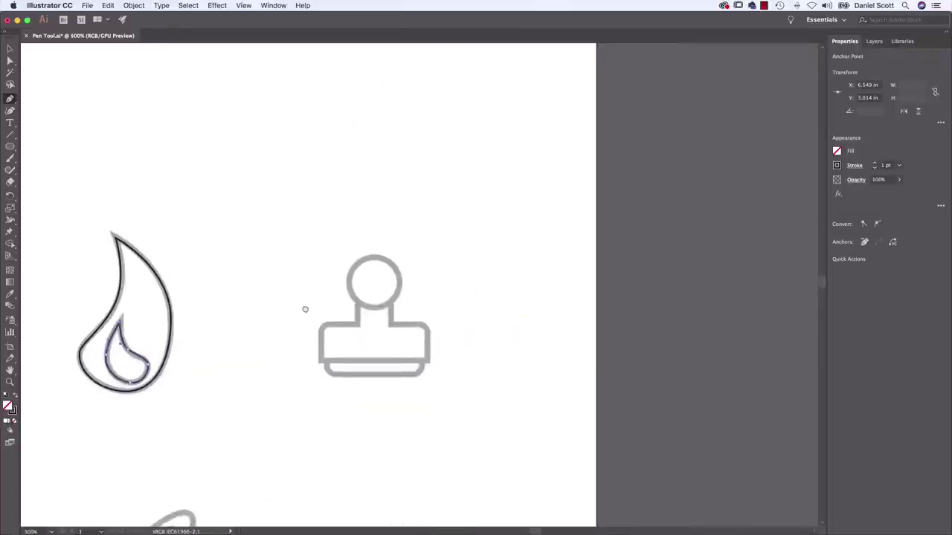
left_click_drag(304, 404, 531, 238)
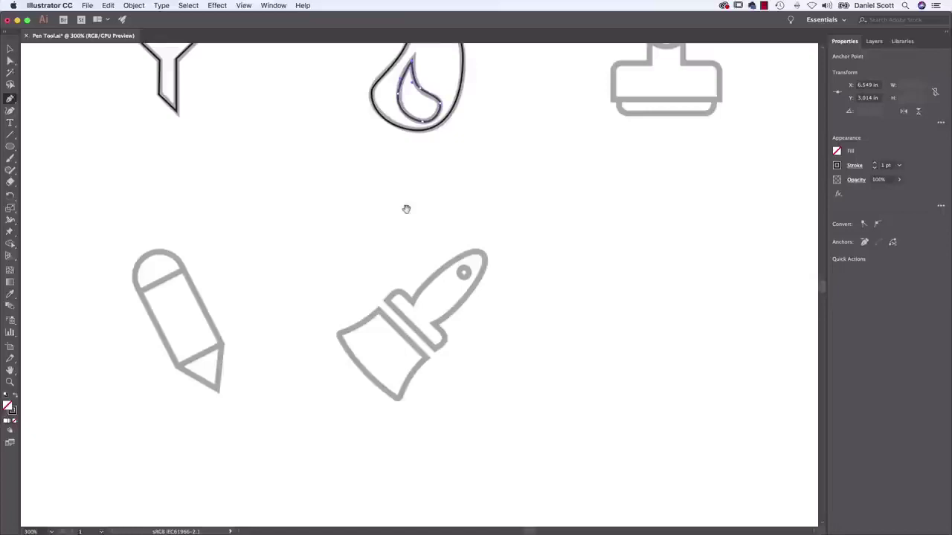
left_click_drag(406, 223, 503, 315)
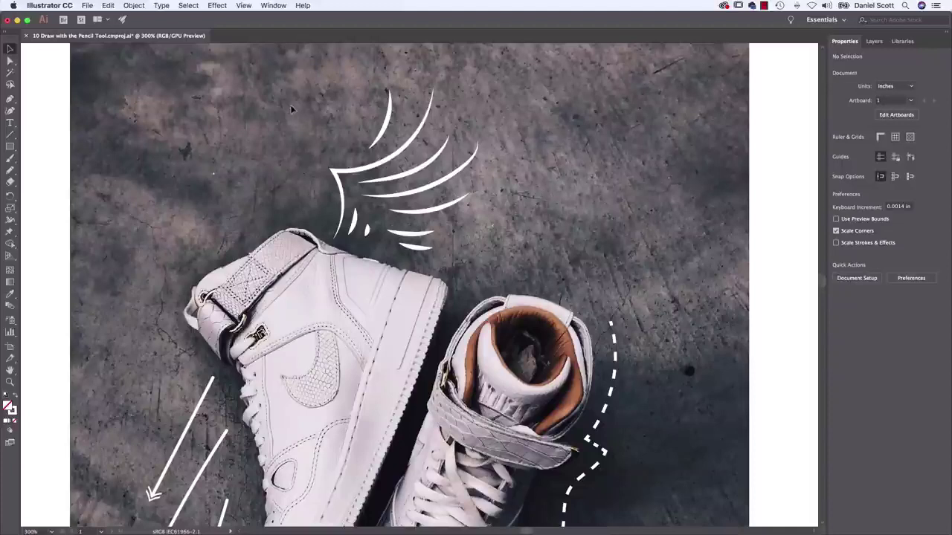
Step: Examine the finished Pencil tool example: the wing strokes, arrows, dashed outline and dotted loops around the sneakers
left_click_drag(467, 257, 401, 208)
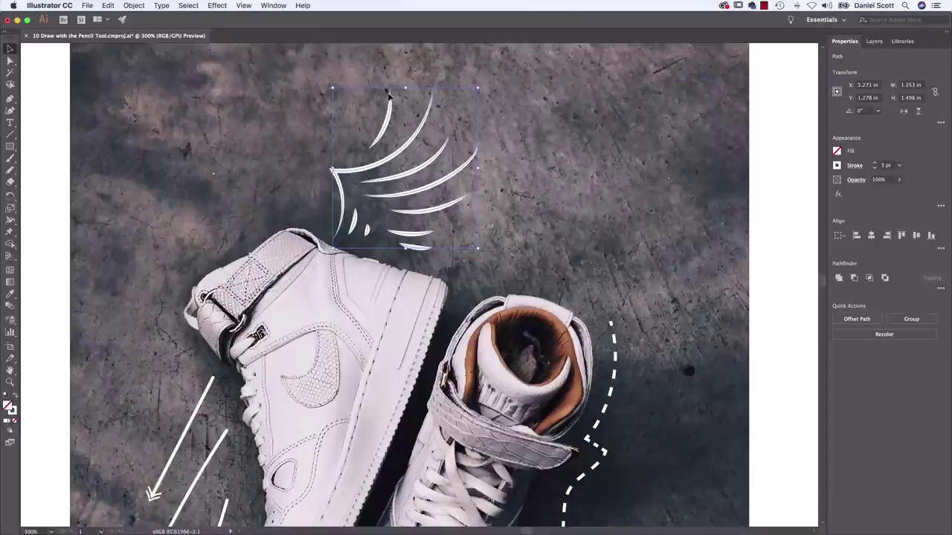
left_click(477, 219)
mouse_move(427, 483)
left_mouse_down()
mouse_move(587, 292)
mouse_move(495, 165)
left_mouse_up()
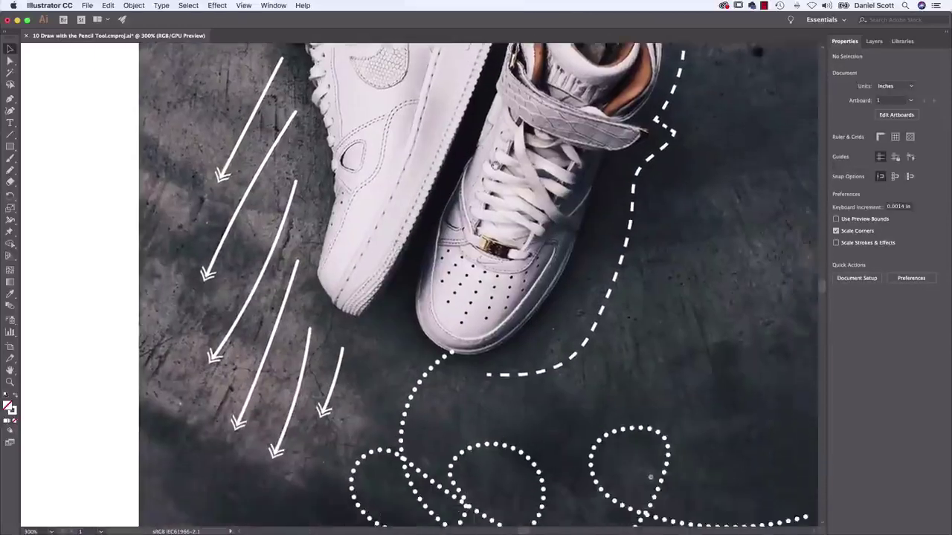
left_click_drag(511, 328, 405, 125)
left_click_drag(625, 197, 683, 432)
mouse_move(584, 174)
left_mouse_down()
mouse_move(590, 220)
mouse_move(560, 343)
left_mouse_up()
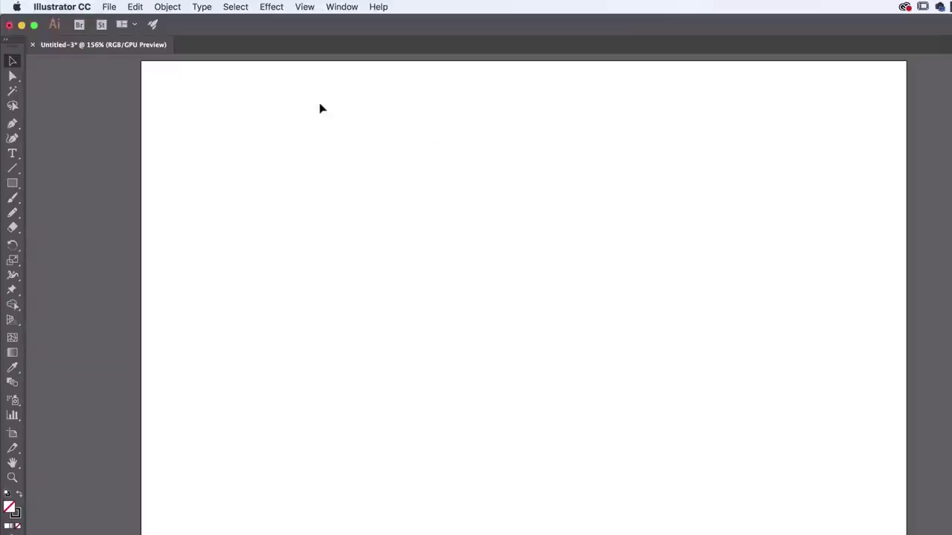
Step: Place the Pencil Tool 01 sneakers photo from the exercise files in the blank document at its full size
left_click(109, 7)
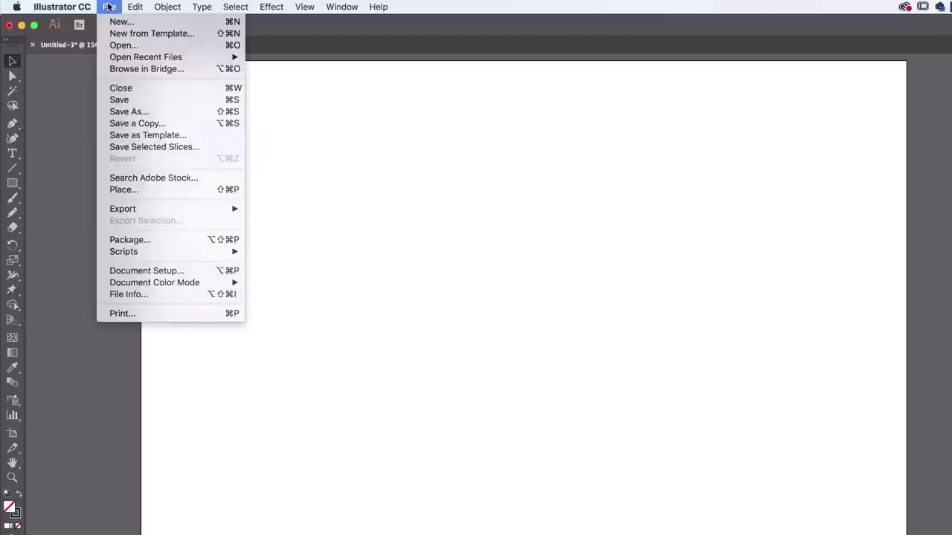
left_click(123, 190)
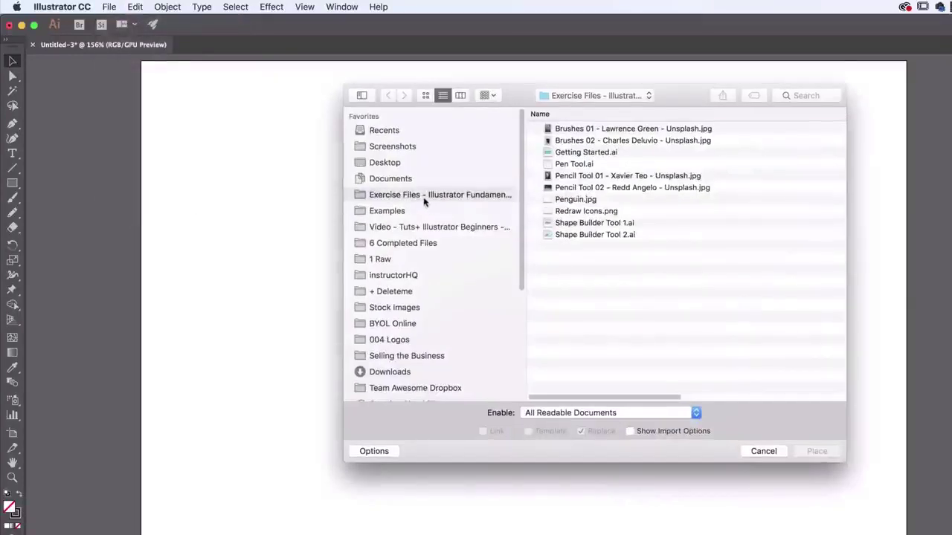
left_click(588, 177)
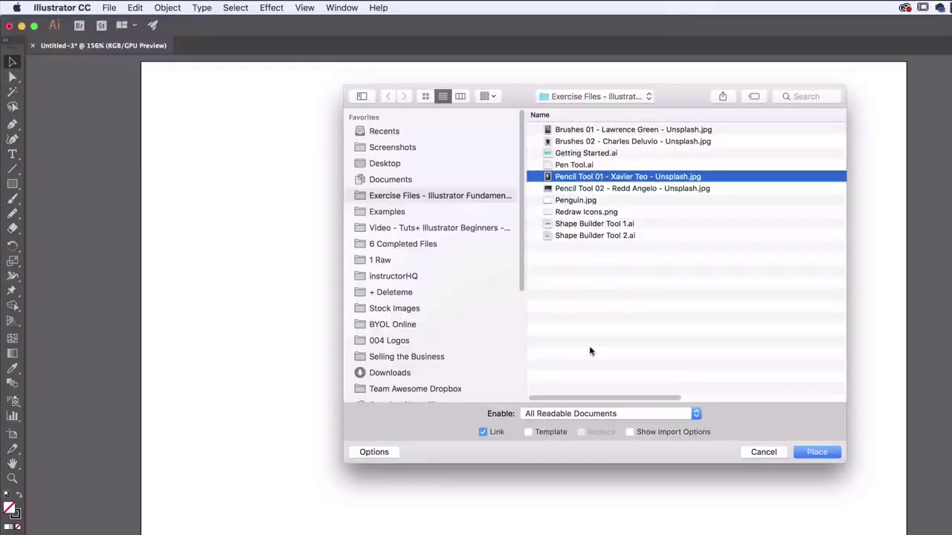
left_click(816, 453)
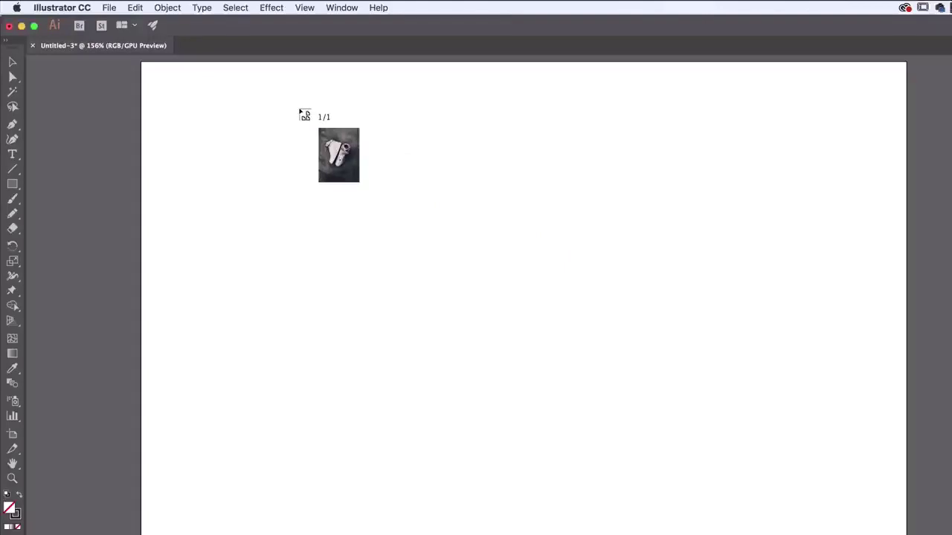
left_click(303, 88)
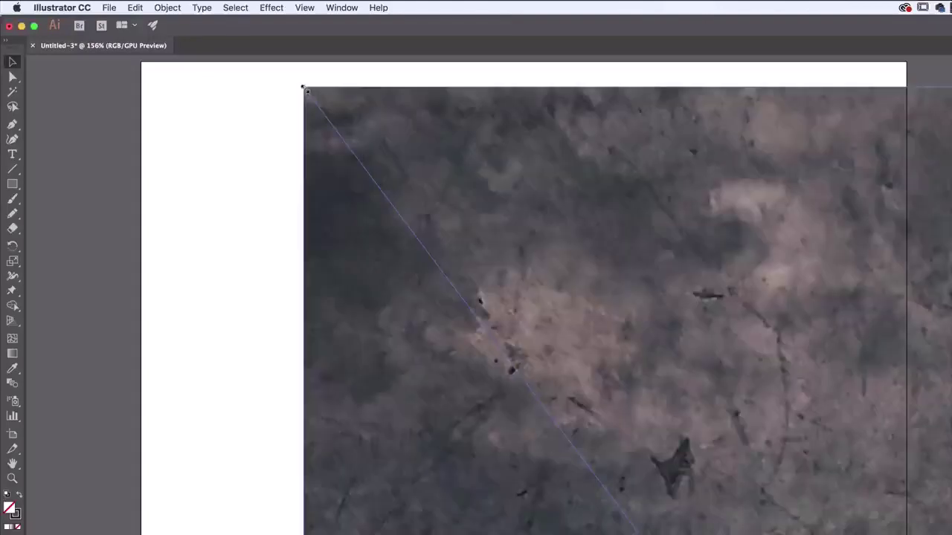
Step: Delete the oversized sneakers photo from the document
key("super+minus")
key("super+minus")
key("super+minus")
key("super+minus")
key("super+minus")
key("super+minus")
key("super+minus")
key("super+minus")
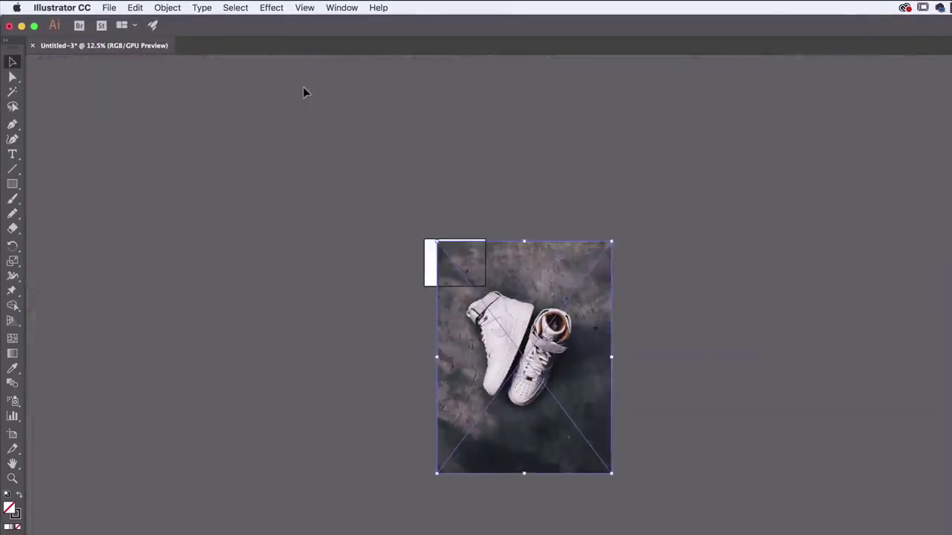
key("Delete")
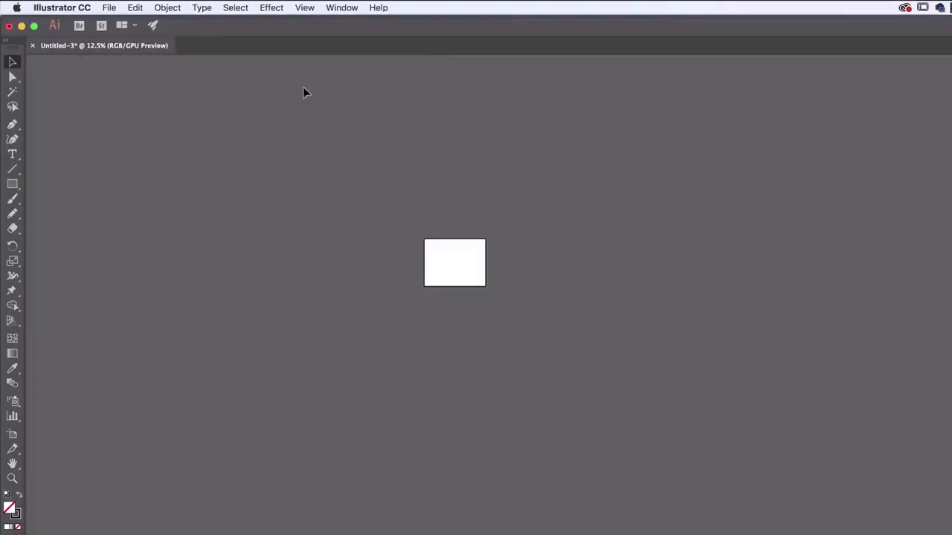
Step: Place the Pencil Tool 01 sneakers photo scaled to fit the full height of the artboard
key("super+1")
left_click_drag(304, 91, 470, 383)
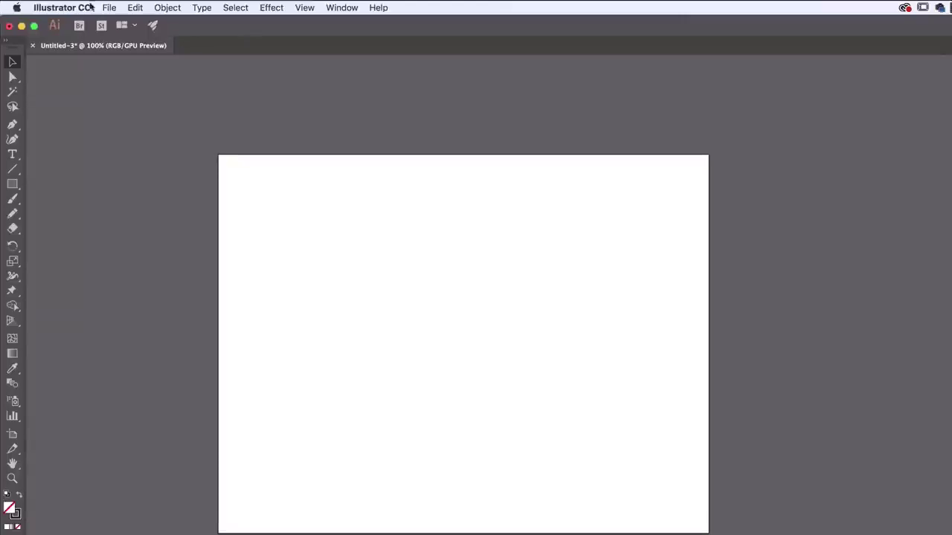
left_click(109, 8)
left_click(140, 190)
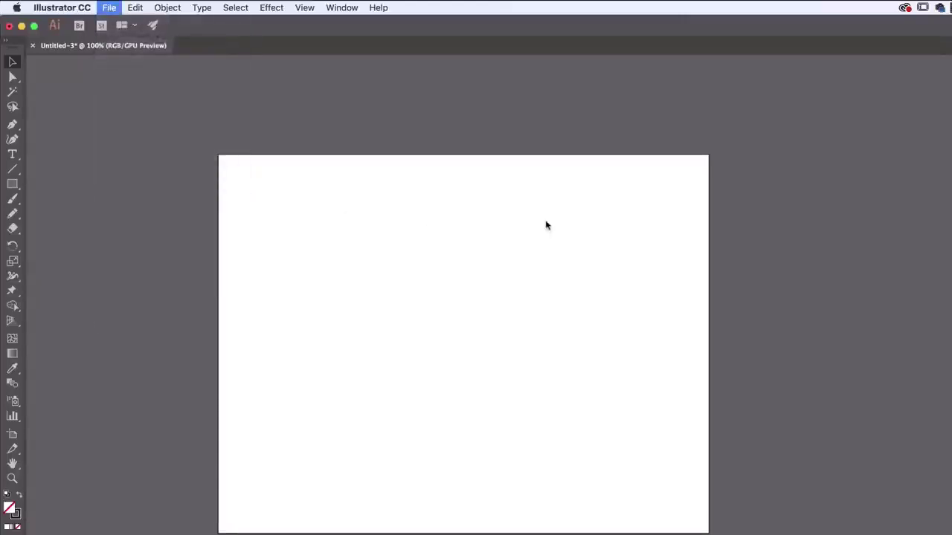
left_click(575, 178)
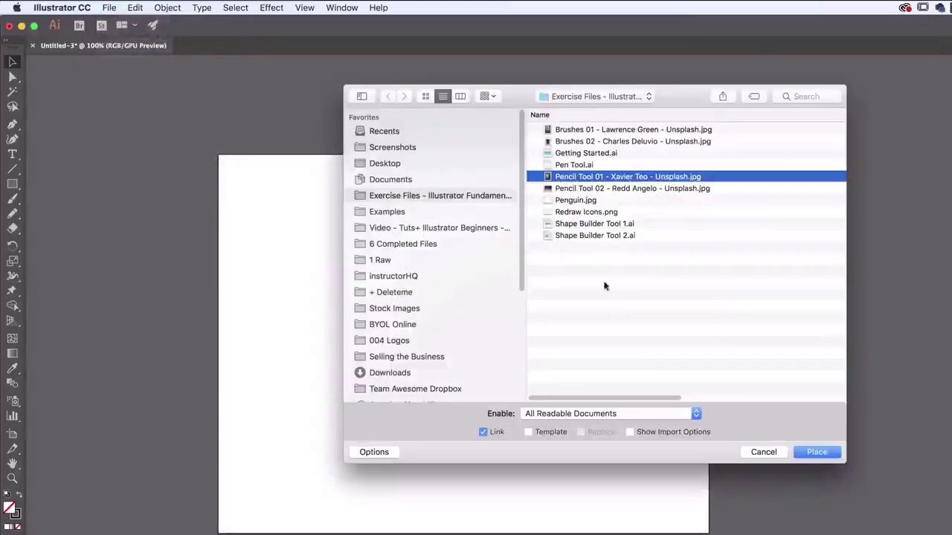
left_click(807, 452)
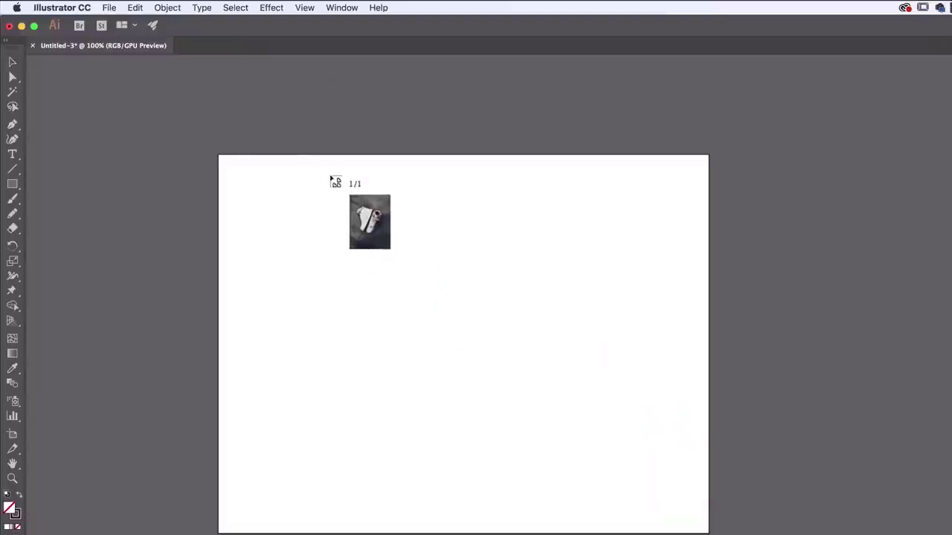
left_click_drag(304, 156, 644, 534)
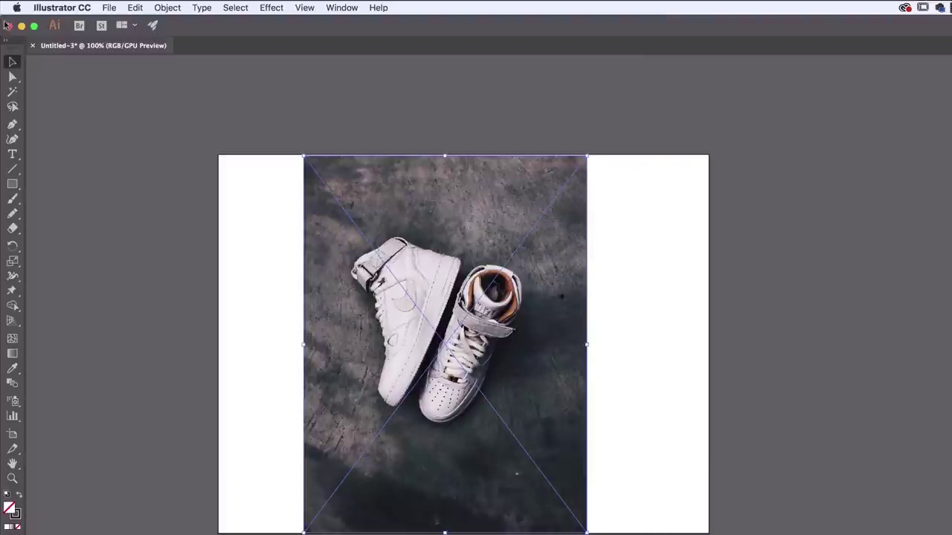
Step: Shift the sneakers photo slightly toward the middle of the artboard and lock it
left_click_drag(411, 212, 421, 210)
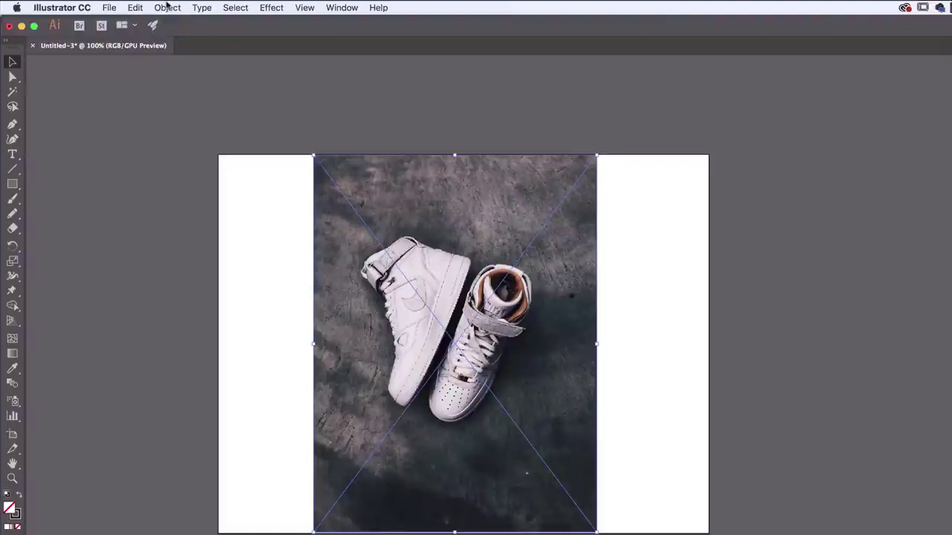
left_click(166, 7)
mouse_move(174, 79)
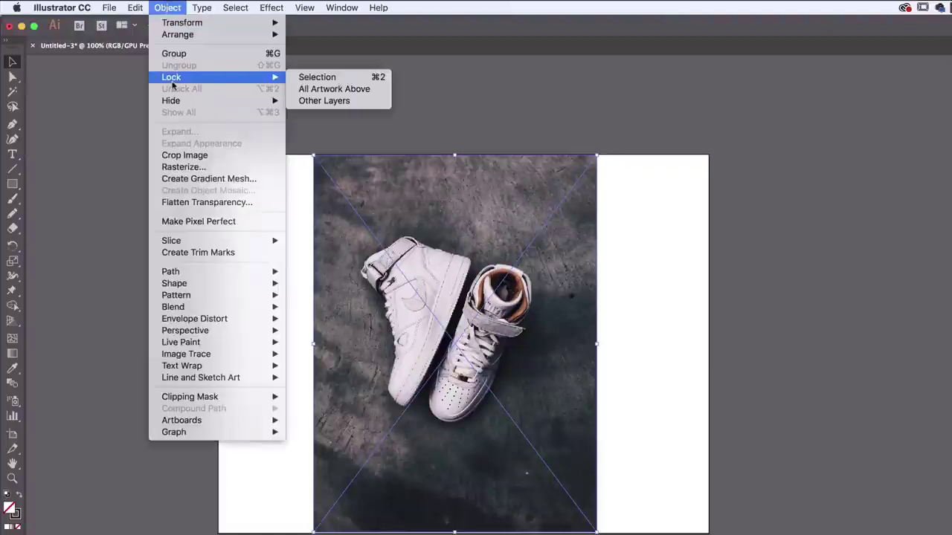
left_click(331, 80)
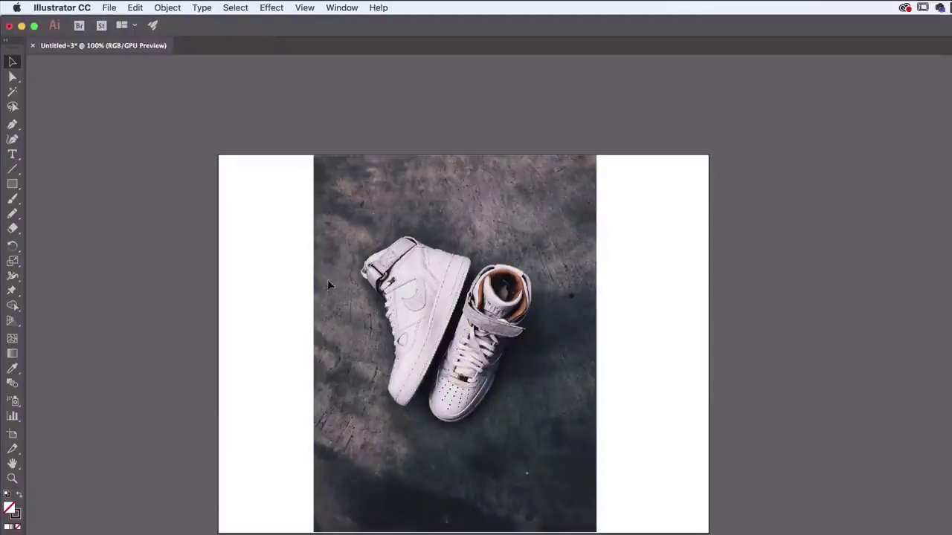
Step: Set up the Pencil tool with no fill and a white stroke for drawing above the left sneaker
left_click(12, 216)
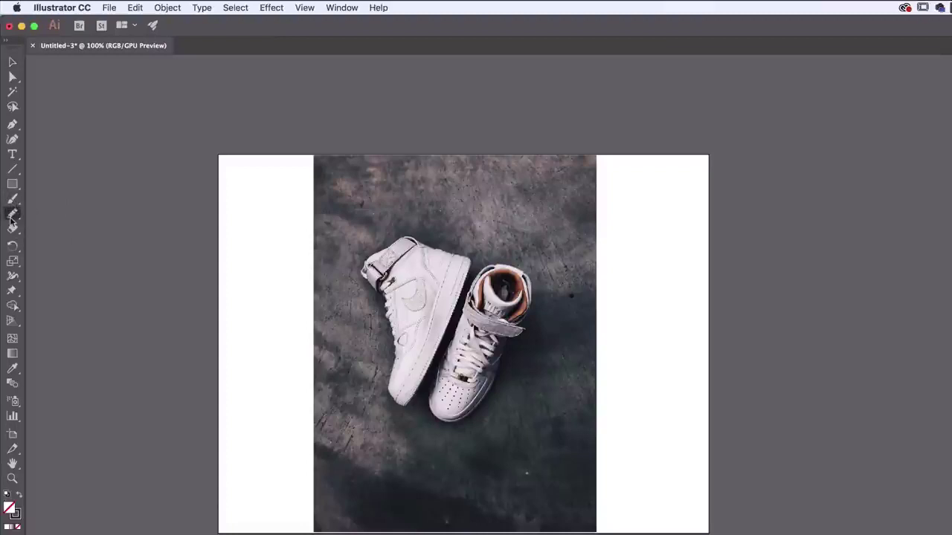
left_click_drag(12, 216, 75, 225)
key("super+plus")
key("super+plus")
key("super+plus")
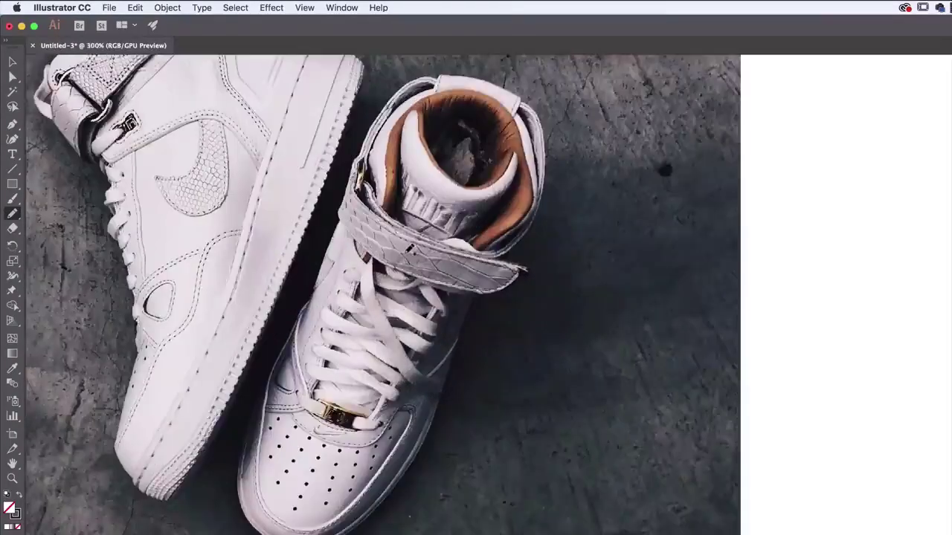
left_click_drag(416, 199, 587, 446)
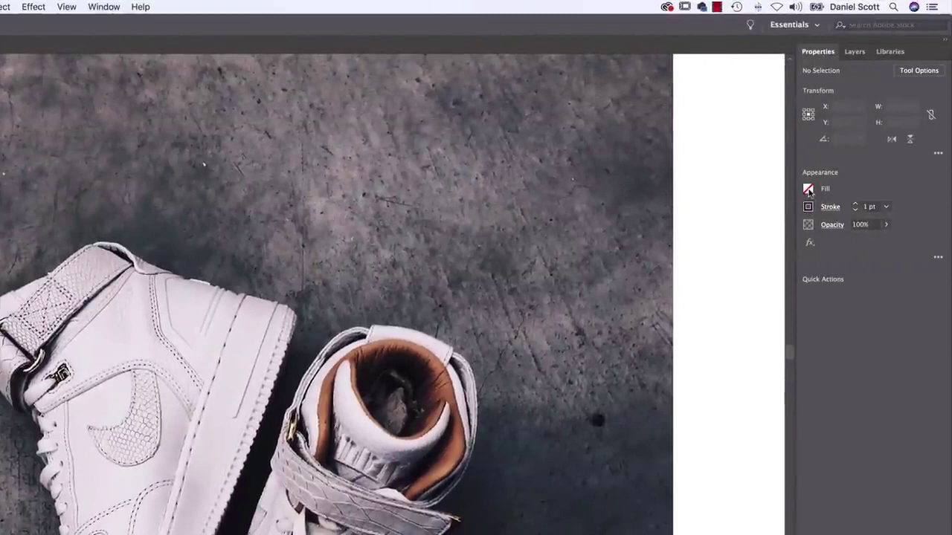
left_click(808, 190)
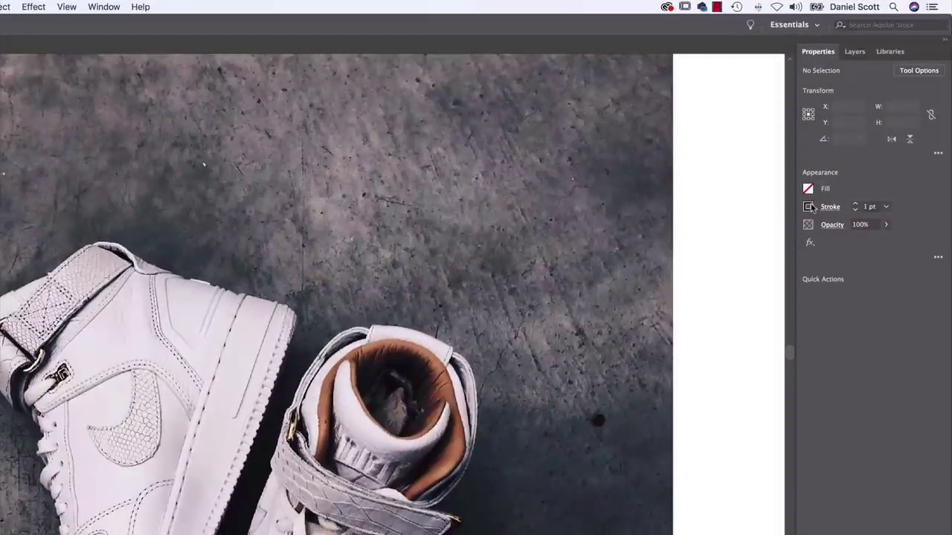
left_click(808, 207)
left_click(862, 182)
key("space")
mouse_move(200, 192)
left_mouse_down()
mouse_move(240, 223)
mouse_move(251, 254)
left_mouse_up()
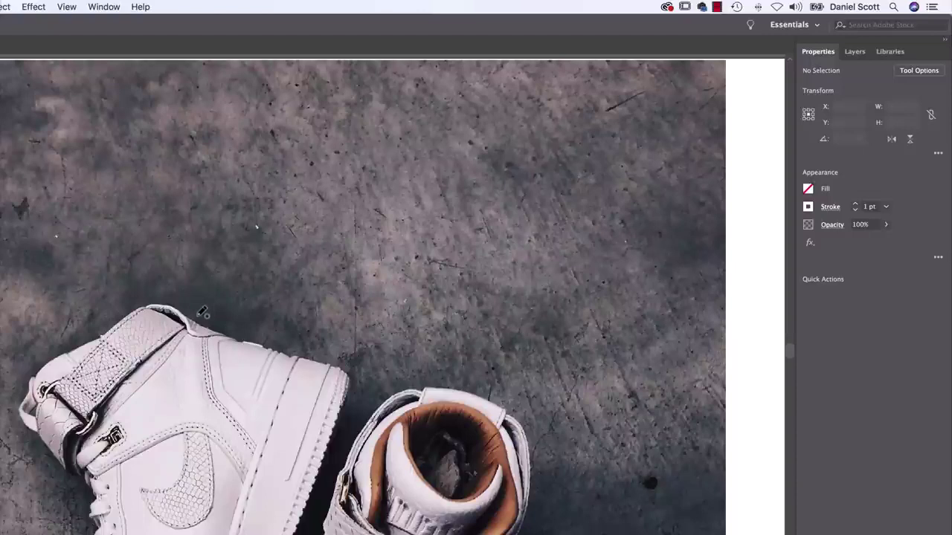
Step: Draw the wing's front edge up from the left sneaker's collar and sweep its upper feather line outward and up to the right
mouse_move(197, 319)
left_mouse_down()
mouse_move(180, 248)
mouse_move(309, 191)
left_mouse_up()
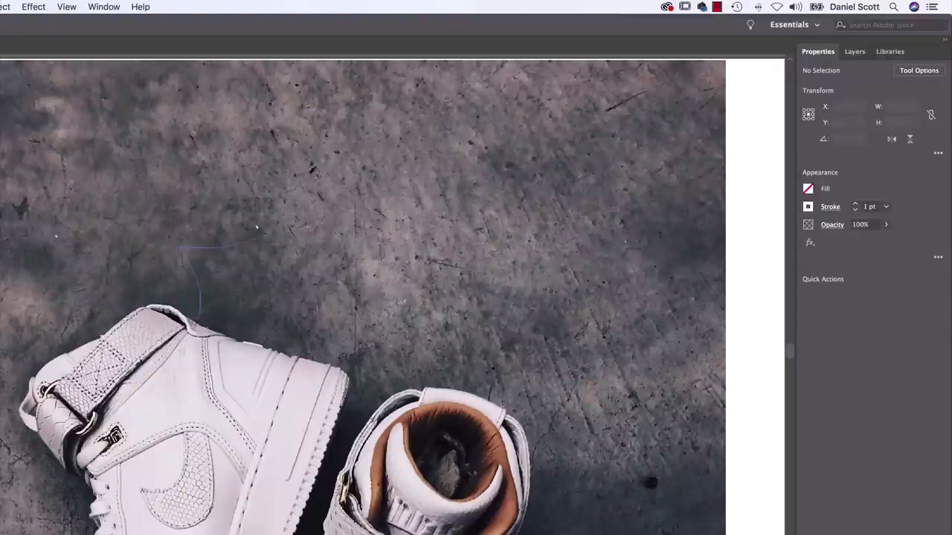
left_click_drag(227, 246, 307, 170)
Step: Extend the wing path from its base with a lower line and redraw that line flatter, making the path about 1.63 in wide
mouse_move(198, 318)
left_mouse_down()
mouse_move(232, 270)
mouse_move(277, 279)
mouse_move(378, 220)
left_mouse_up()
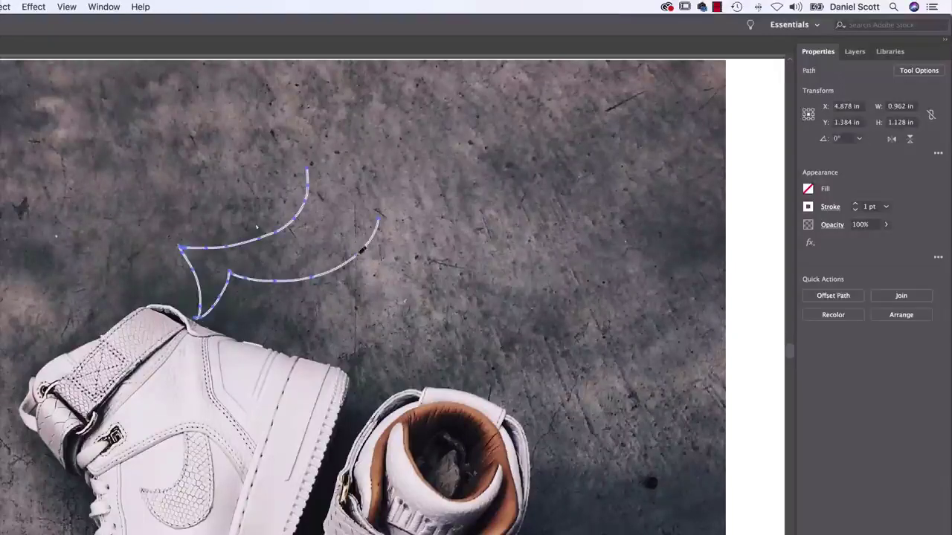
left_click_drag(201, 314, 363, 292)
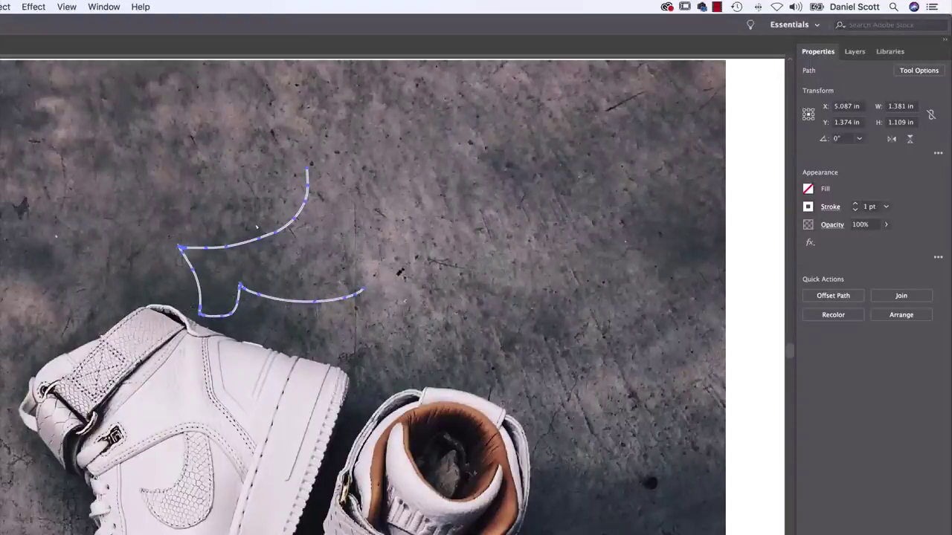
mouse_move(202, 314)
left_mouse_down()
mouse_move(251, 296)
mouse_move(351, 301)
left_mouse_up()
mouse_move(236, 314)
left_mouse_down()
mouse_move(312, 287)
mouse_move(360, 303)
left_mouse_up()
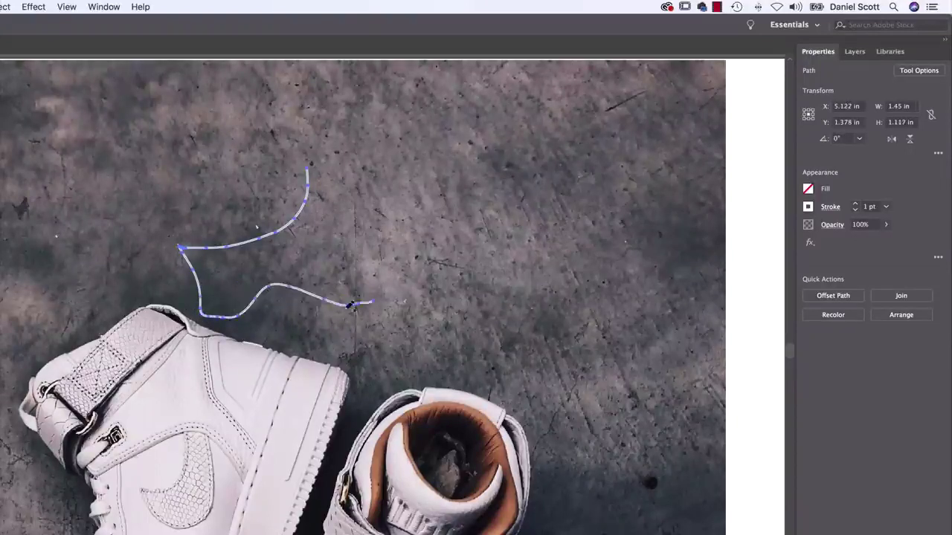
left_click_drag(229, 307, 382, 298)
left_click_drag(252, 305, 400, 293)
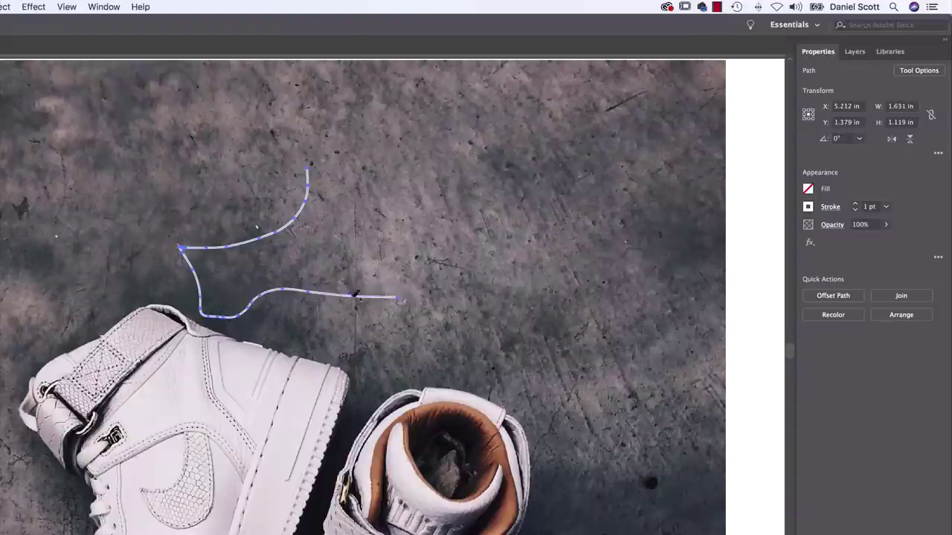
Step: Delete the selected wing path and turn off Keep selected in the Pencil tool's options
left_click_drag(251, 304, 383, 292)
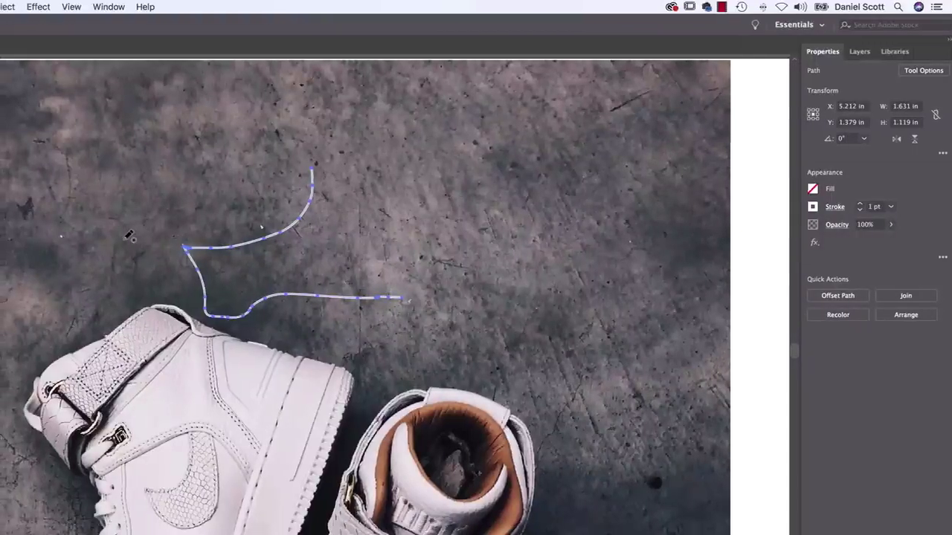
key("Delete")
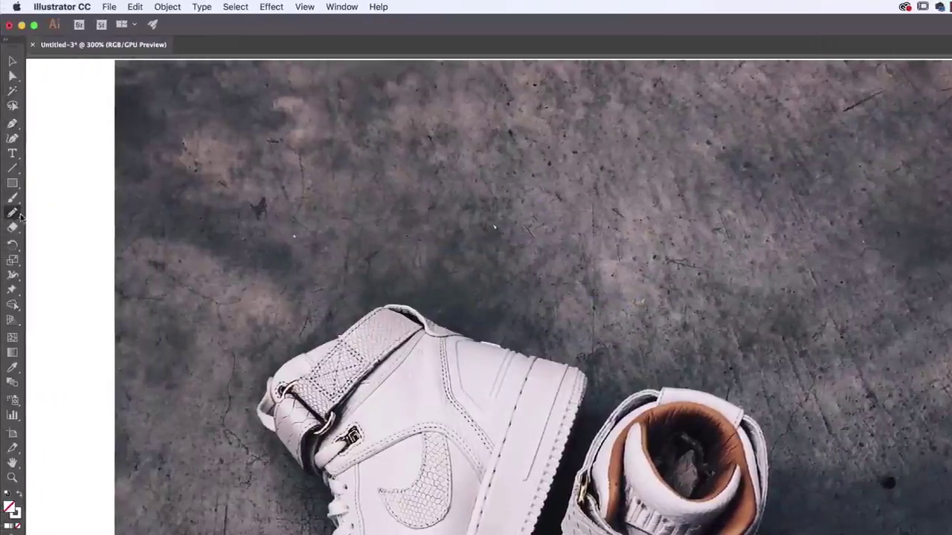
double_click(18, 215)
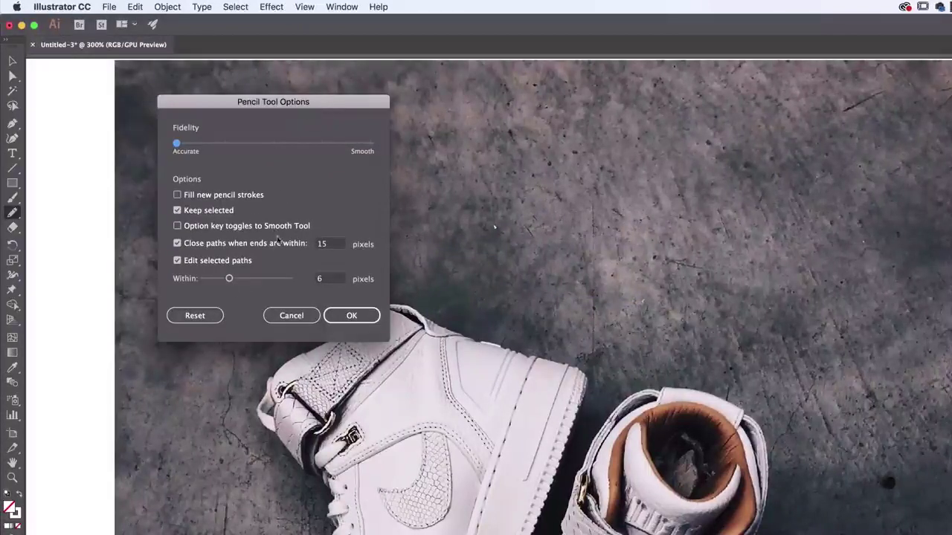
left_click(191, 217)
left_click(352, 316)
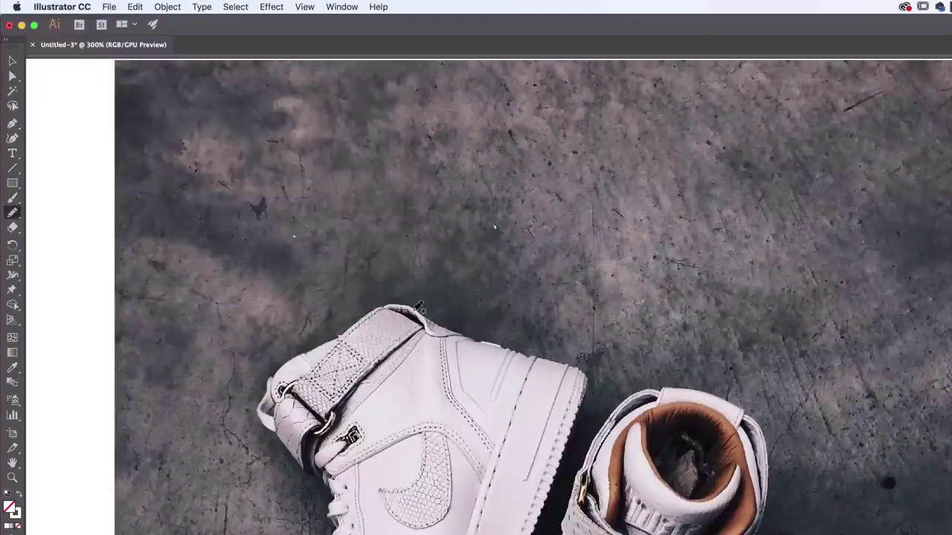
Step: Sketch a trial wing from separate feather strokes above the left sneaker's collar, and delete all of its strokes
left_click_drag(416, 268, 519, 192)
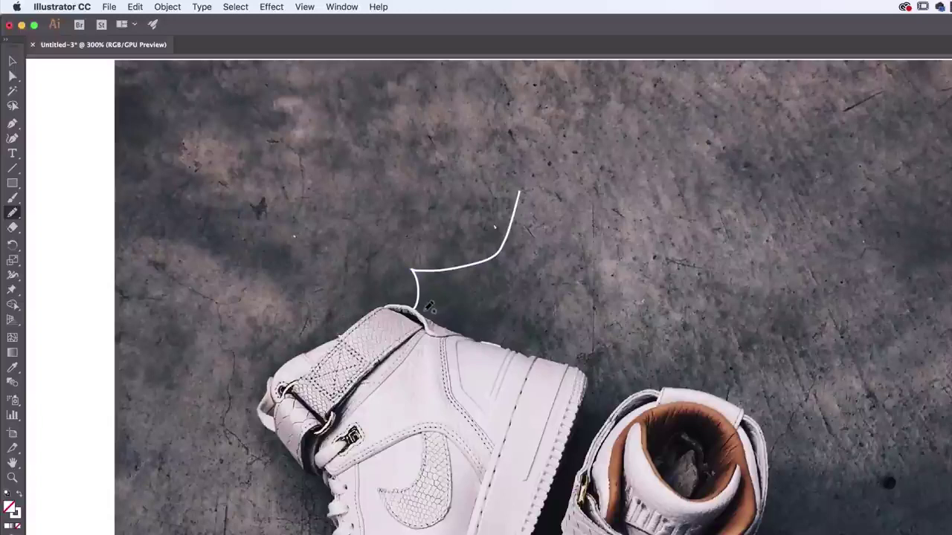
left_click_drag(546, 283, 580, 237)
mouse_move(424, 311)
left_mouse_down()
mouse_move(462, 300)
mouse_move(539, 317)
mouse_move(623, 277)
left_mouse_up()
mouse_move(446, 326)
left_mouse_down()
mouse_move(485, 325)
mouse_move(631, 274)
left_mouse_up()
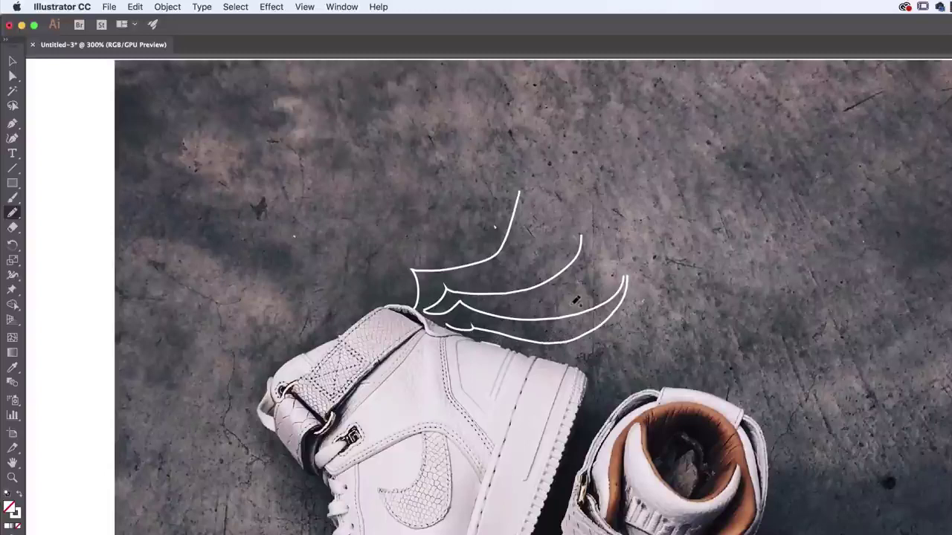
key("v")
key("super+a")
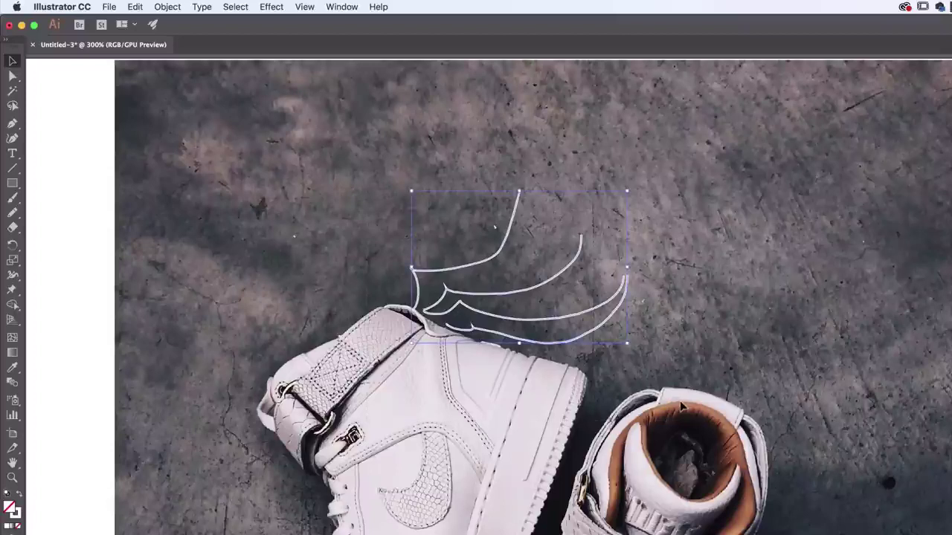
key("Delete")
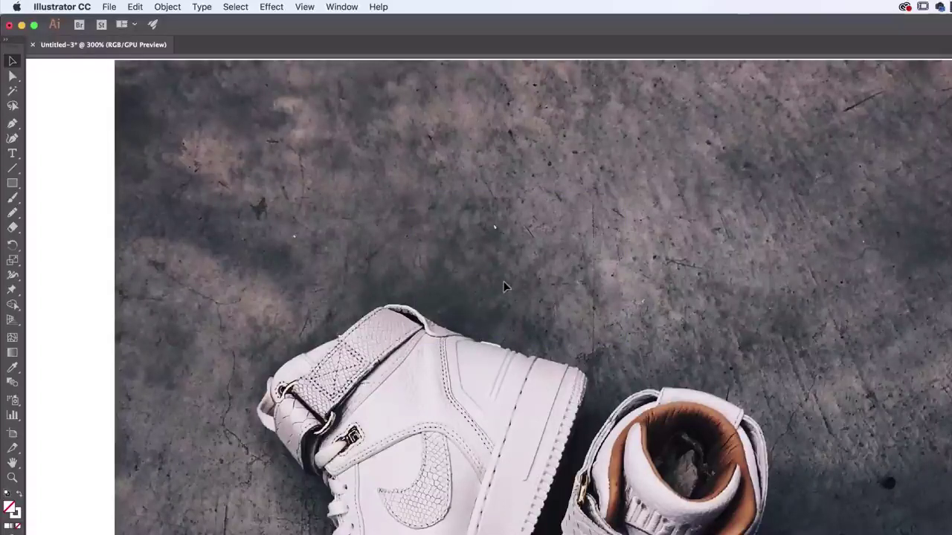
Step: Raise the Pencil tool's fidelity to about three quarters of the way from Accurate to Smooth
double_click(12, 212)
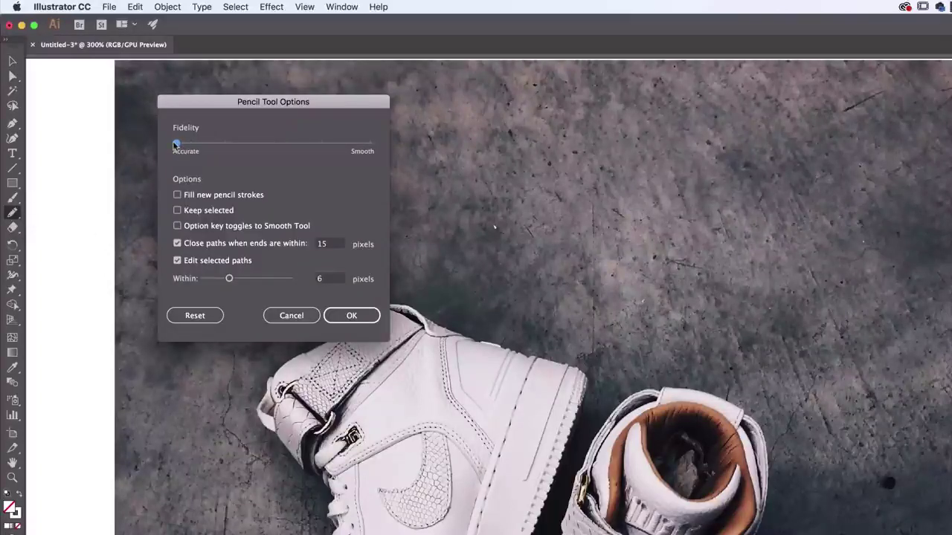
left_click_drag(176, 144, 149, 155)
left_click_drag(177, 144, 328, 149)
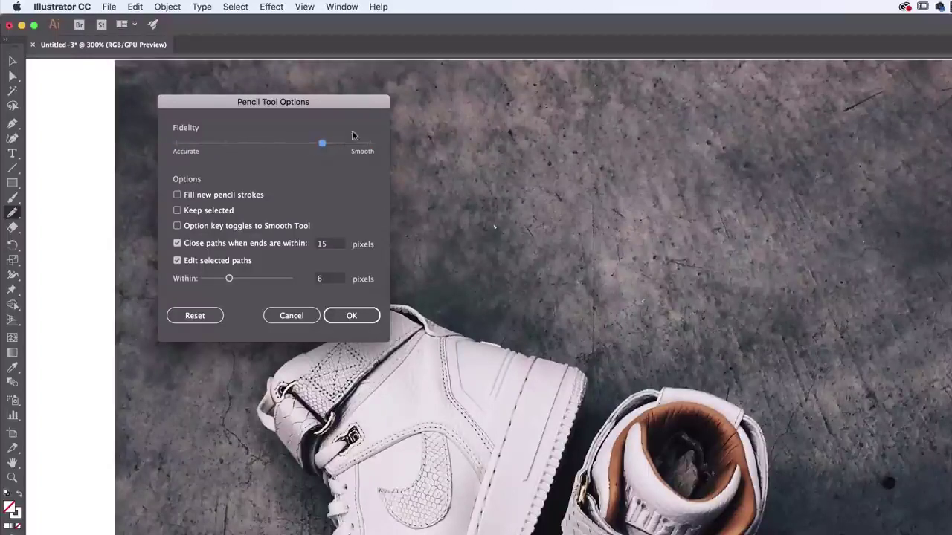
left_click(352, 316)
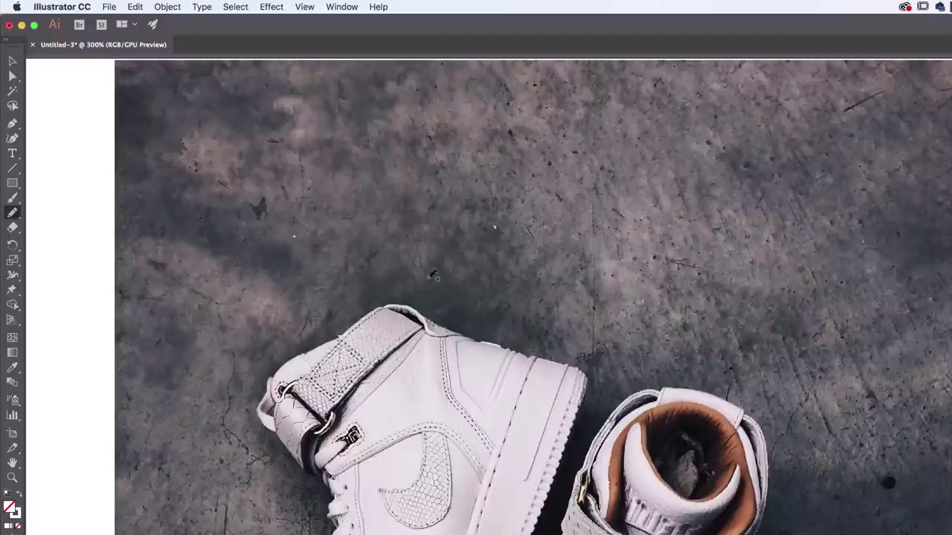
Step: Draw the wing's front edge and upper feather line as one stroke above the left sneaker, with five separate curved feather lines beneath it
mouse_move(447, 314)
left_mouse_down()
mouse_move(452, 250)
mouse_move(423, 215)
mouse_move(463, 212)
mouse_move(539, 137)
left_mouse_up()
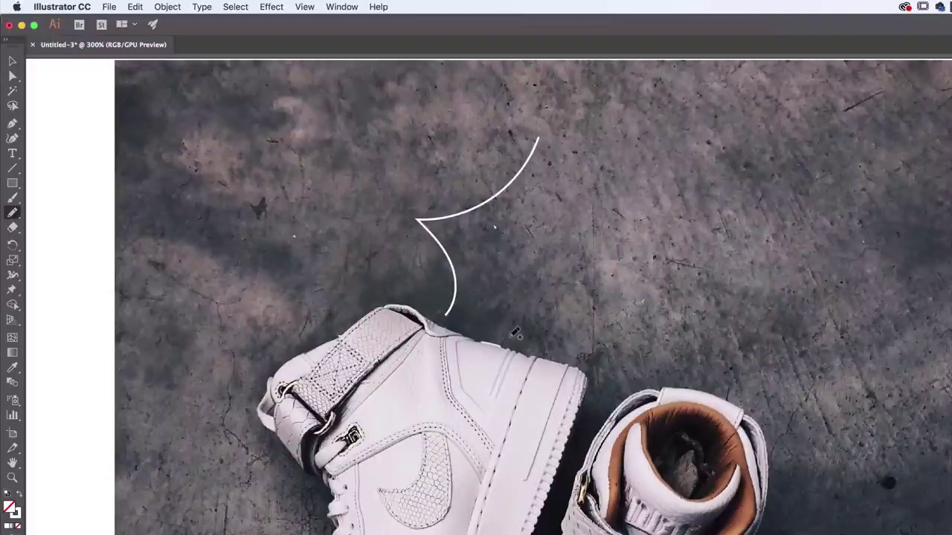
key("super+z")
mouse_move(447, 315)
left_mouse_down()
mouse_move(449, 231)
mouse_move(569, 130)
left_mouse_up()
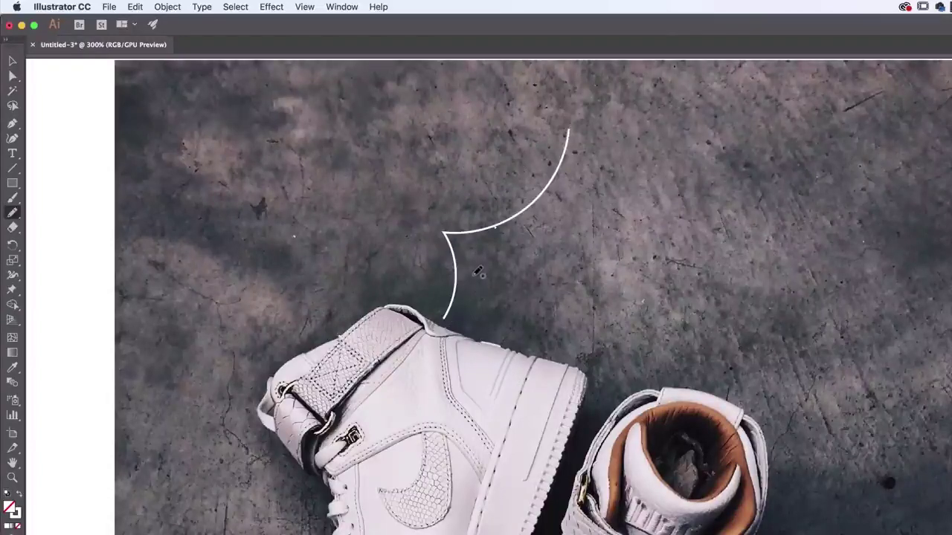
left_click_drag(485, 283, 614, 240)
mouse_move(510, 308)
left_mouse_down()
mouse_move(570, 307)
mouse_move(526, 322)
left_mouse_up()
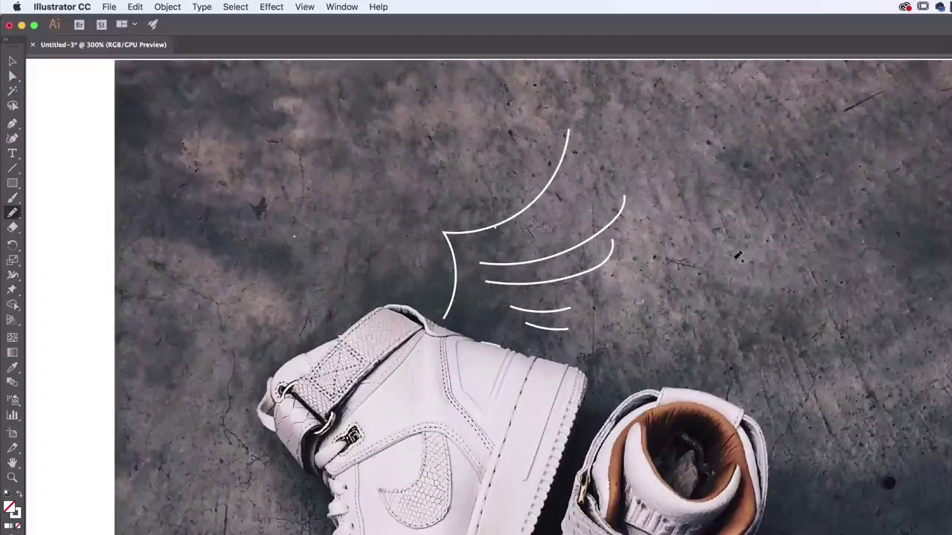
left_click_drag(474, 247, 589, 189)
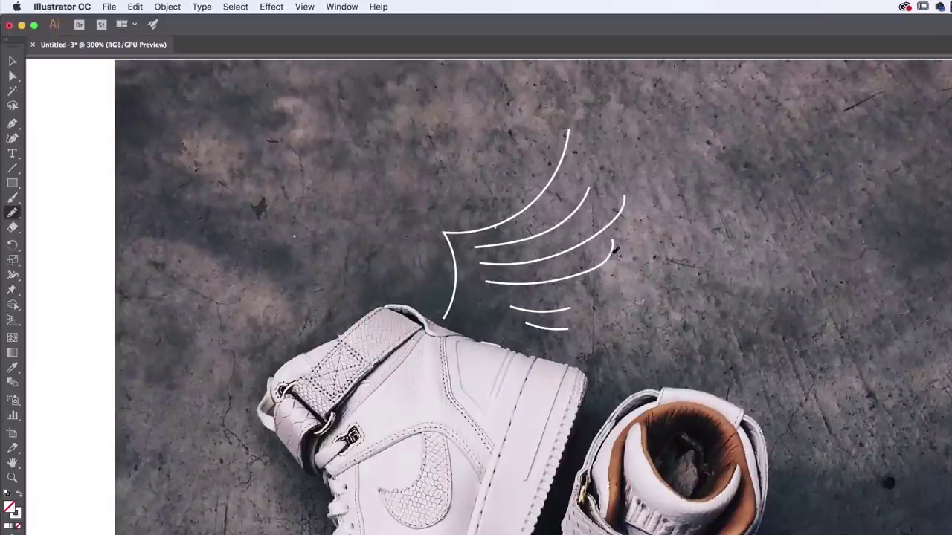
Step: Delete the third separate feather line from the top and redraw it as a shorter, gently rising curve
left_click(14, 62)
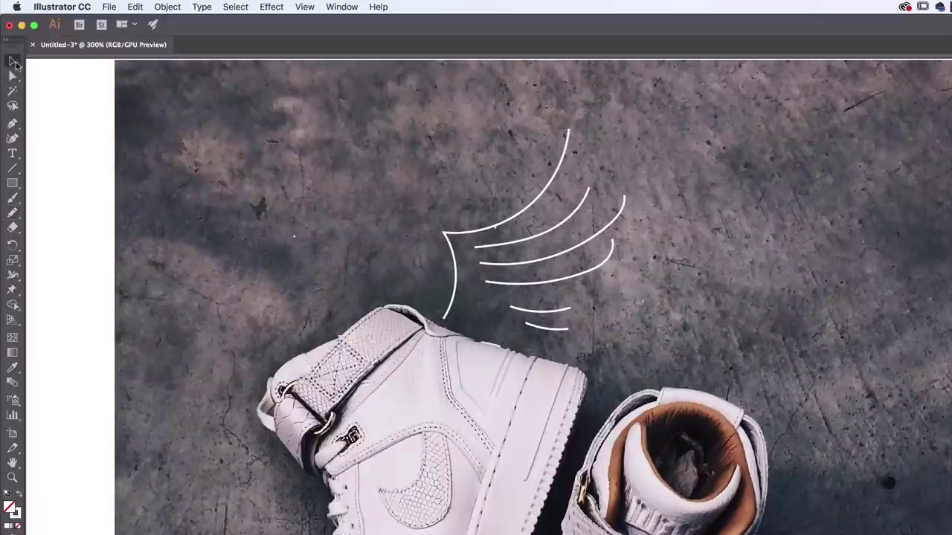
left_click(607, 274)
key("Delete")
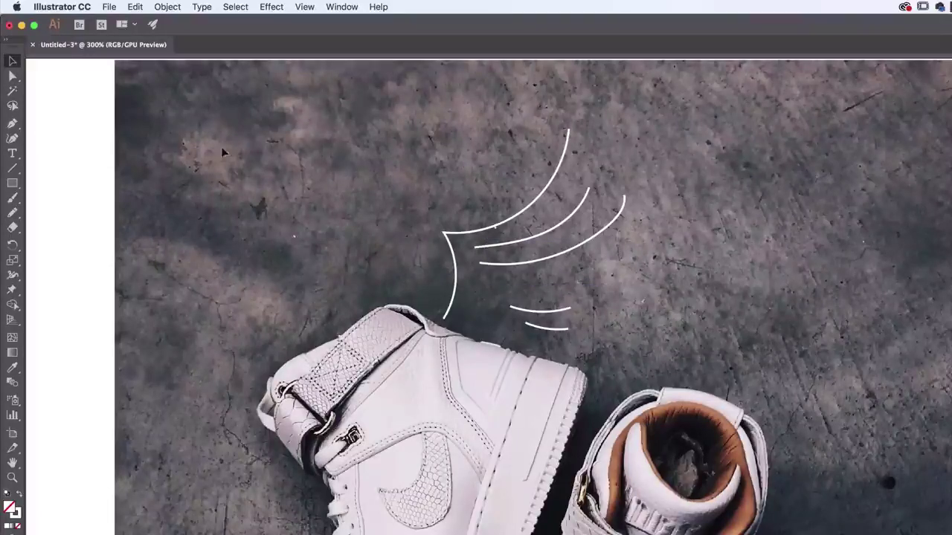
left_click(12, 213)
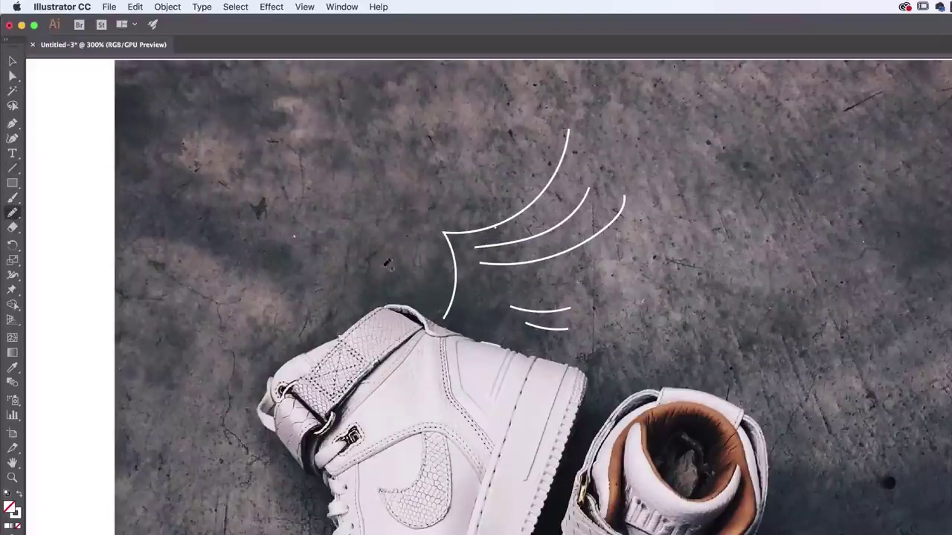
left_click_drag(510, 286, 612, 264)
key("super+z")
left_click_drag(513, 283, 618, 271)
key("super+z")
left_click_drag(513, 282, 613, 261)
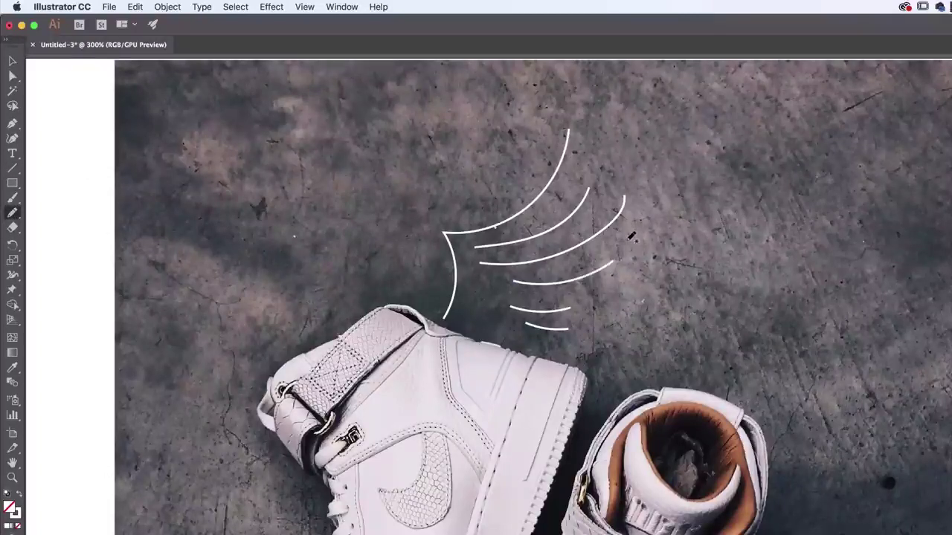
Step: Add two short curved strokes just inside the wing's front edge and one curved stroke above the upper feather line
left_click_drag(480, 280, 477, 319)
key("super+z")
mouse_move(470, 279)
left_mouse_down()
mouse_move(463, 315)
mouse_move(485, 305)
mouse_move(485, 313)
left_mouse_up()
left_click_drag(488, 205, 513, 133)
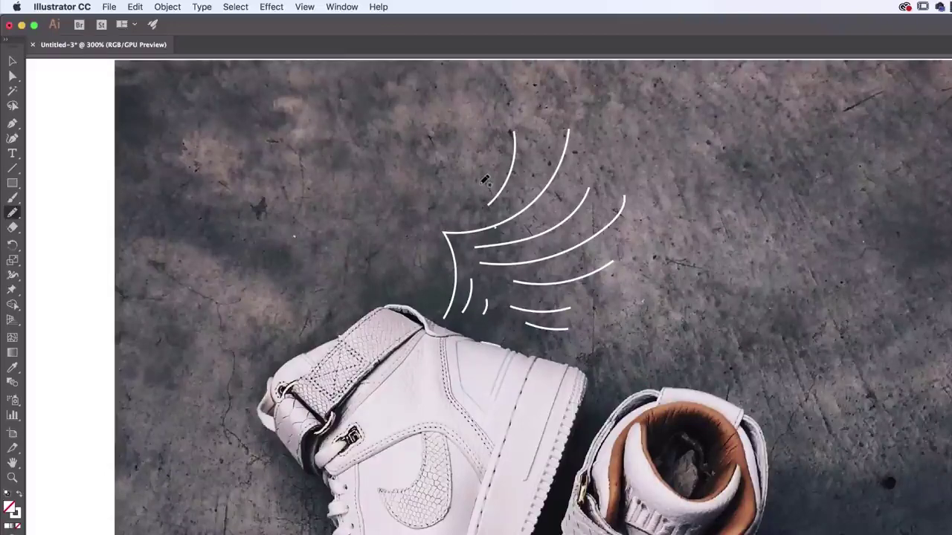
Step: Select all the wing strokes and set their stroke weight to 3 pt
left_click(13, 61)
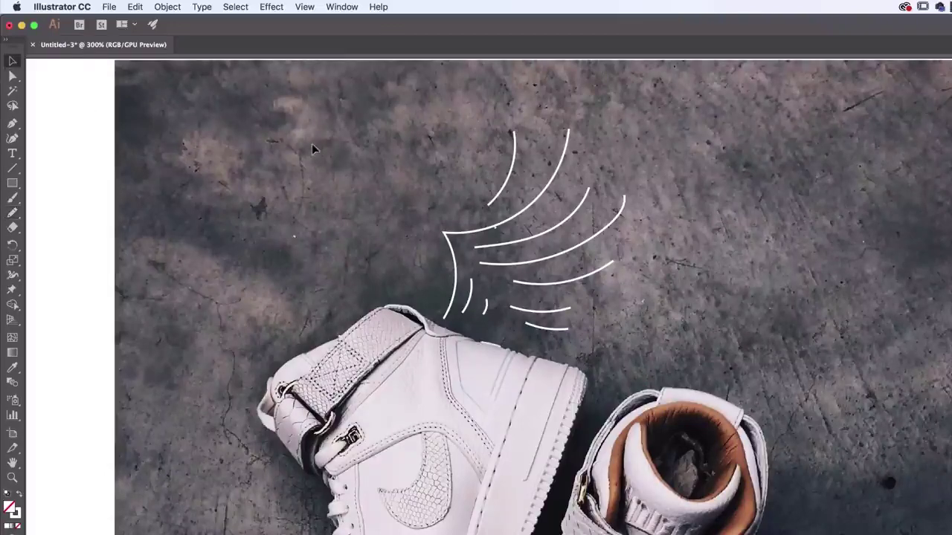
key("super+equal")
left_click_drag(510, 227, 476, 379)
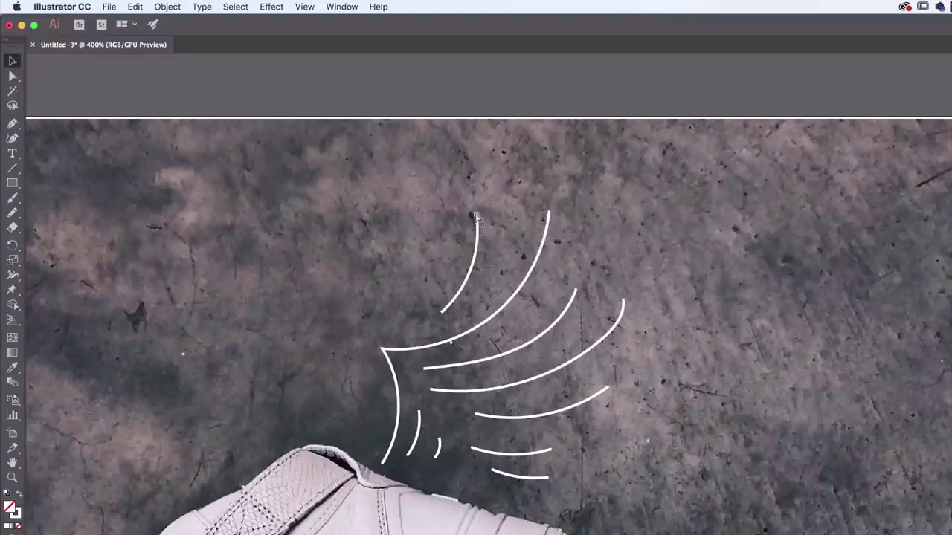
key("super+equal")
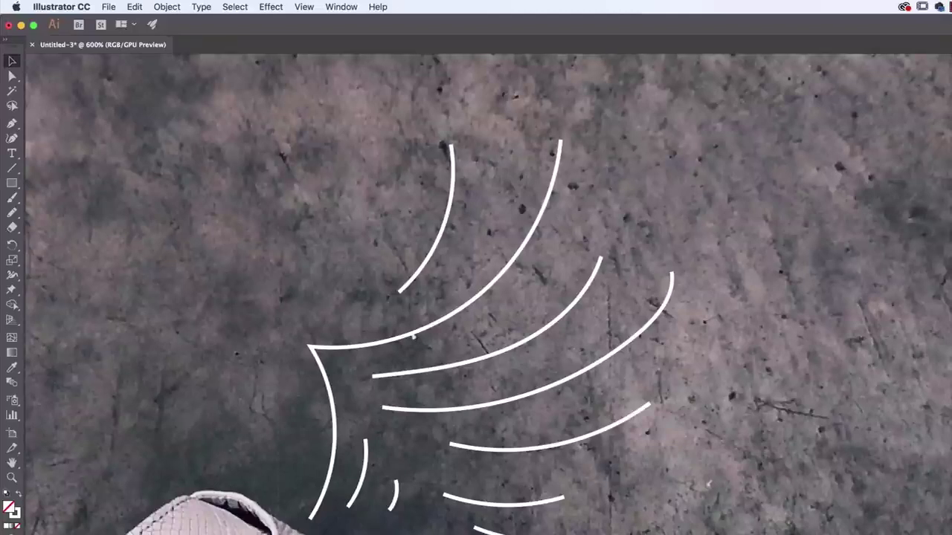
key("super+a")
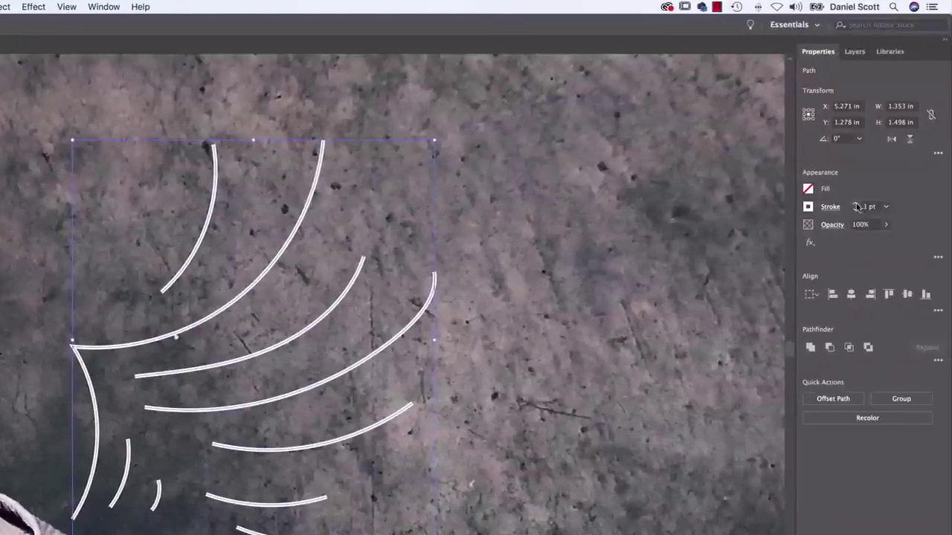
left_click(857, 204)
left_click(857, 204)
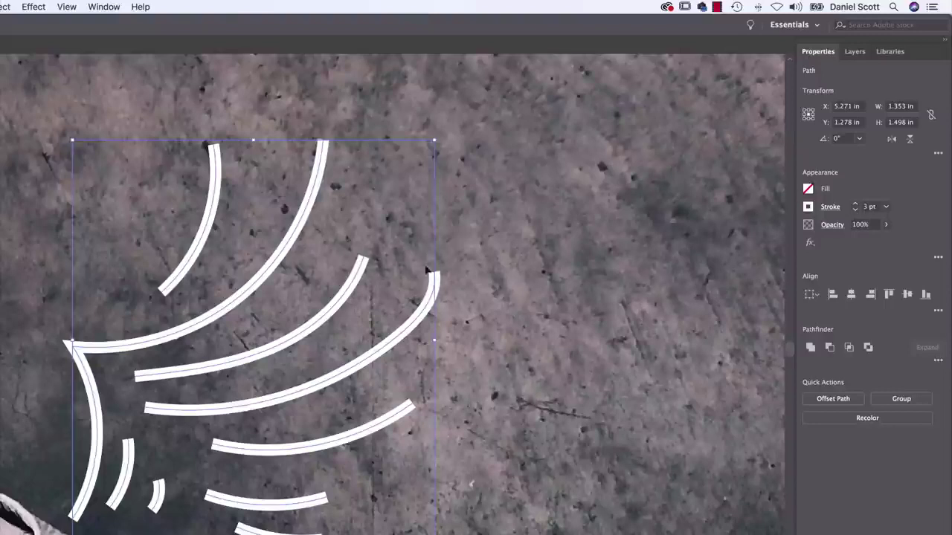
Step: Try a projecting cap on the wing strokes, and settle on round caps with round join corners
left_click(831, 208)
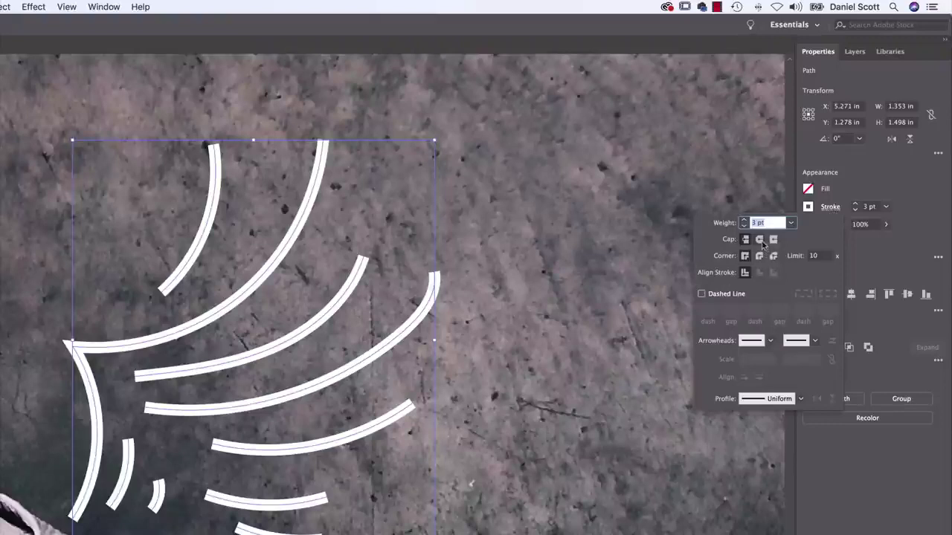
left_click(760, 240)
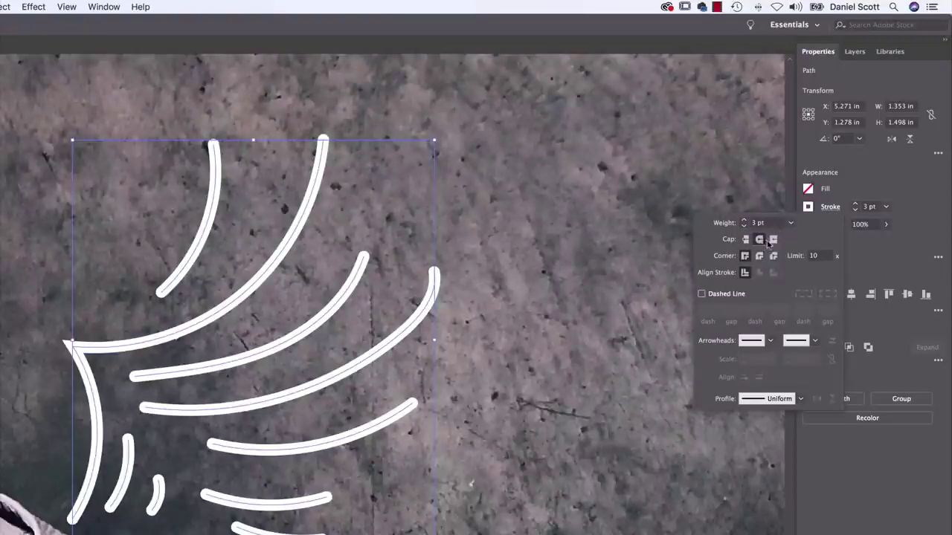
left_click(772, 240)
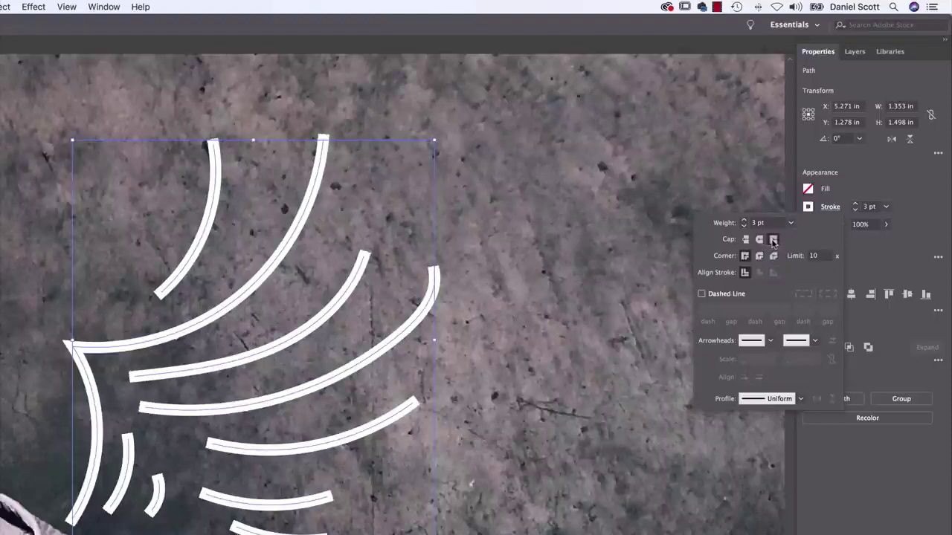
left_click(759, 240)
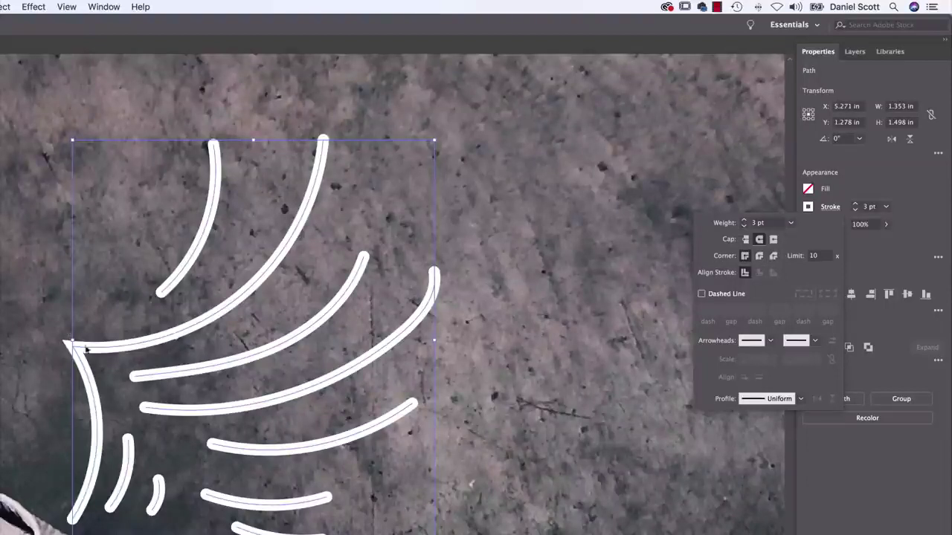
left_click(760, 257)
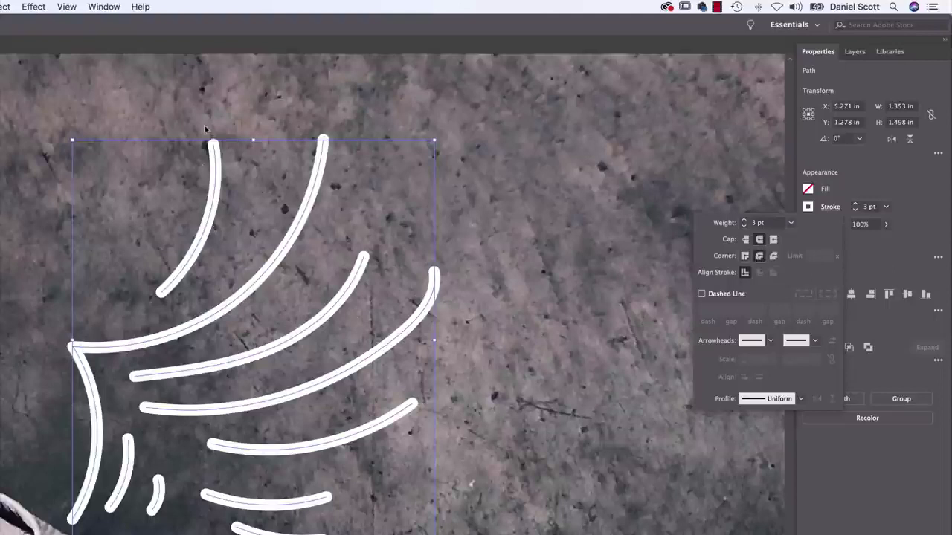
left_click(71, 351)
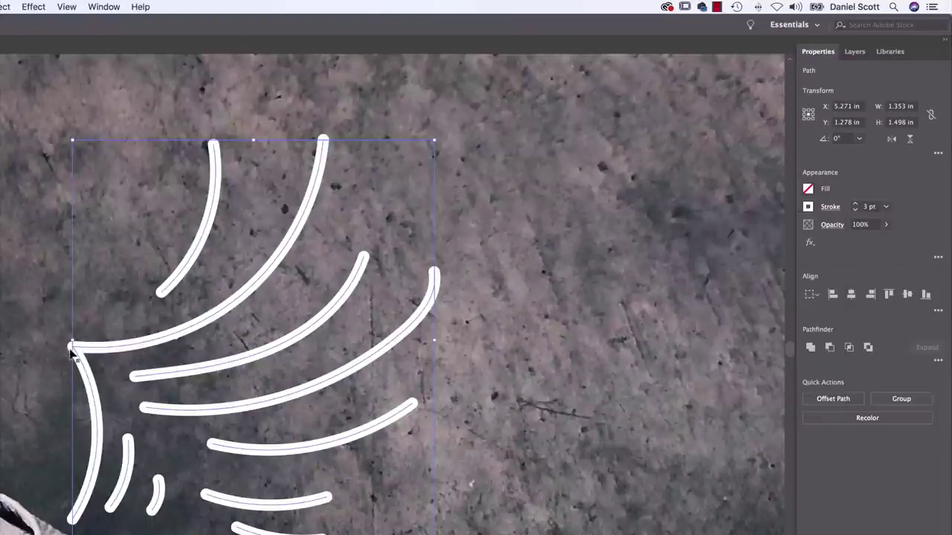
Step: Try the miter join on the wing strokes' corners and switch them to the bevel join
key("super+equal")
scroll(153, 332, "left", 3)
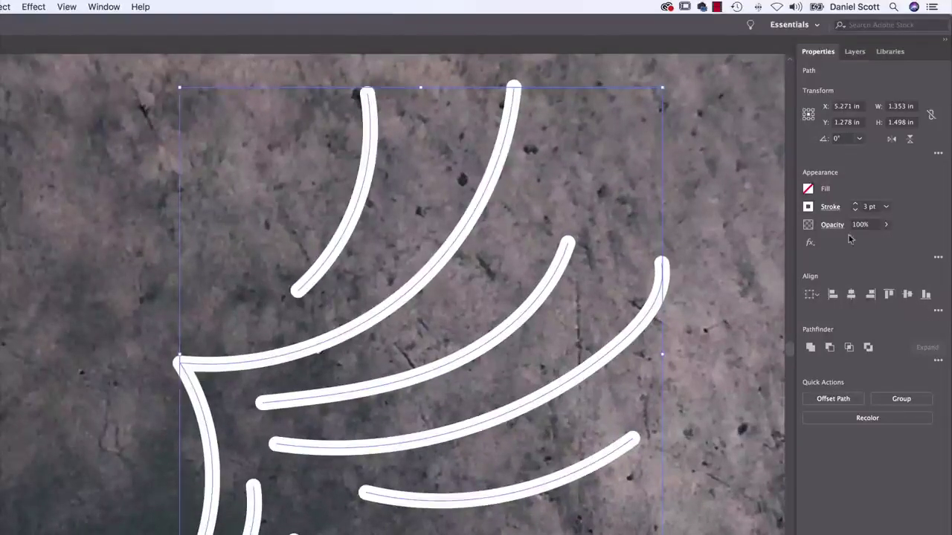
left_click(830, 208)
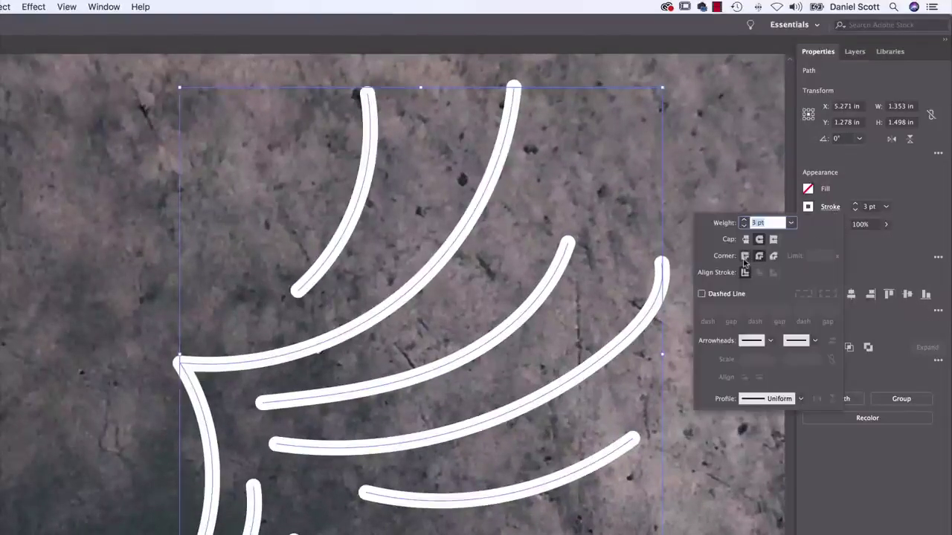
left_click(745, 257)
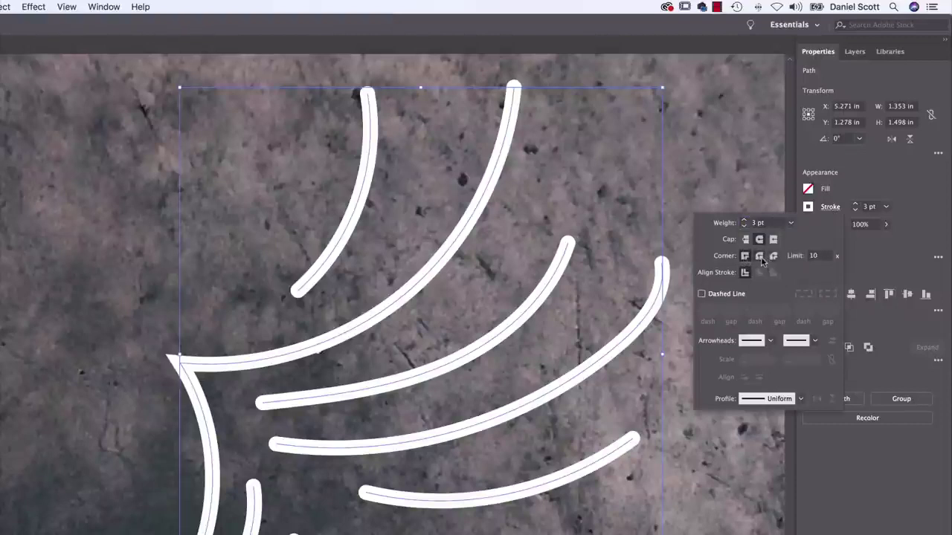
left_click(774, 257)
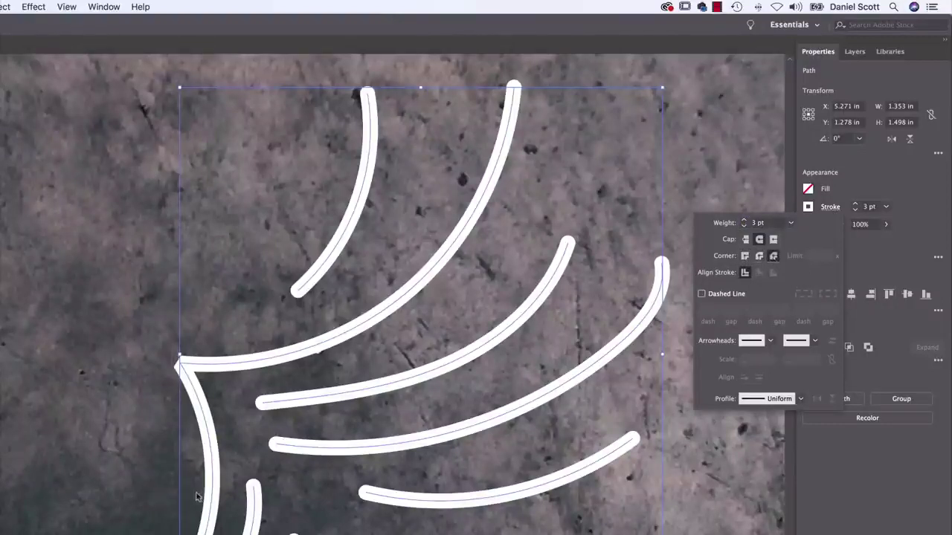
Step: Set the wing strokes back to the miter join and apply the width profile that tapers evenly to a point at both ends
left_click(745, 257)
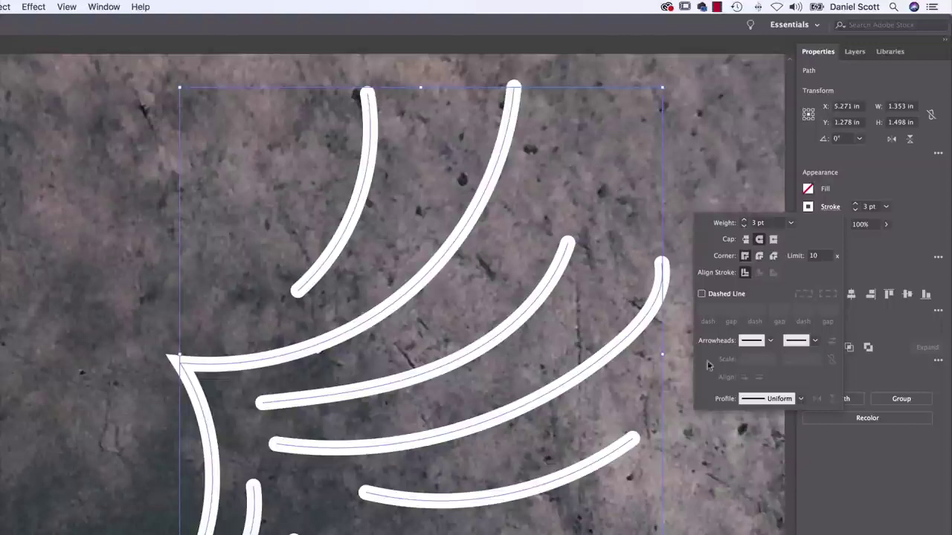
left_click(830, 206)
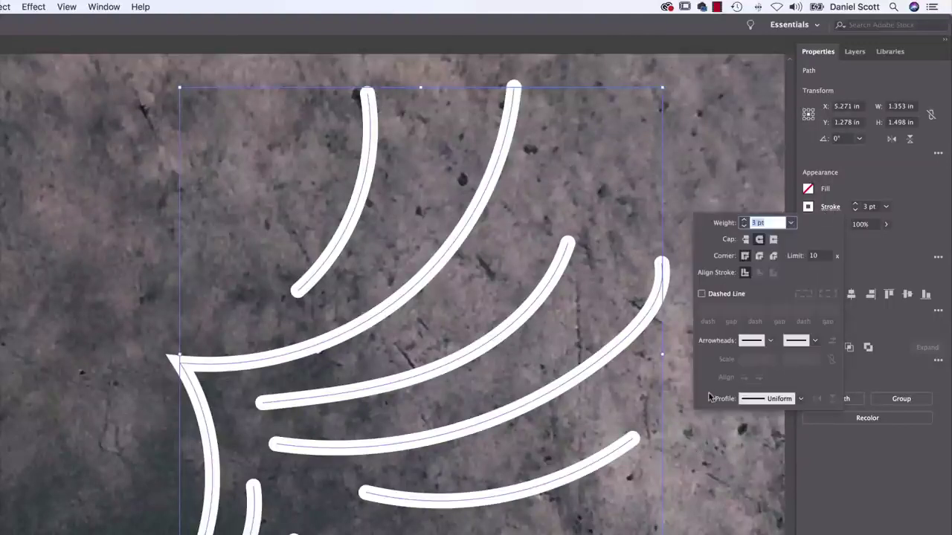
left_click(800, 398)
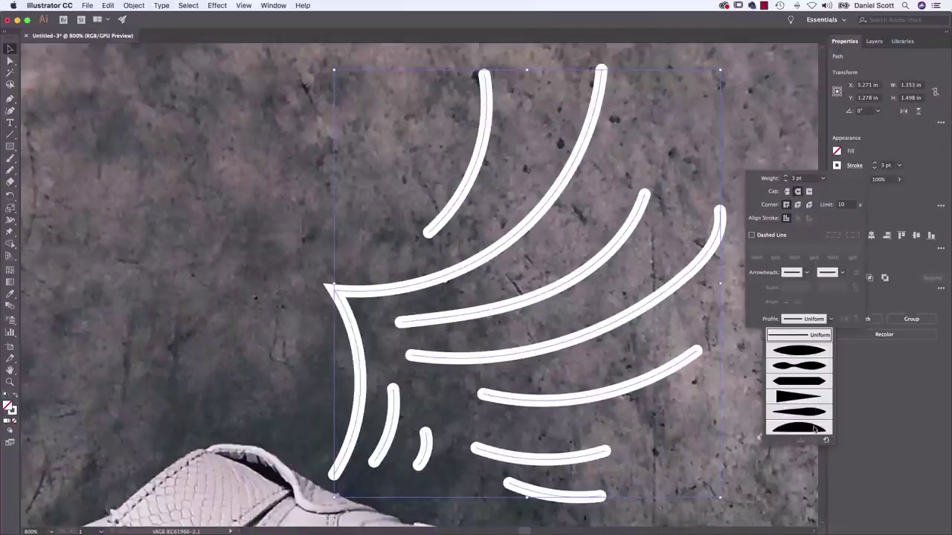
left_click(795, 351)
left_click(742, 422)
left_click(741, 424)
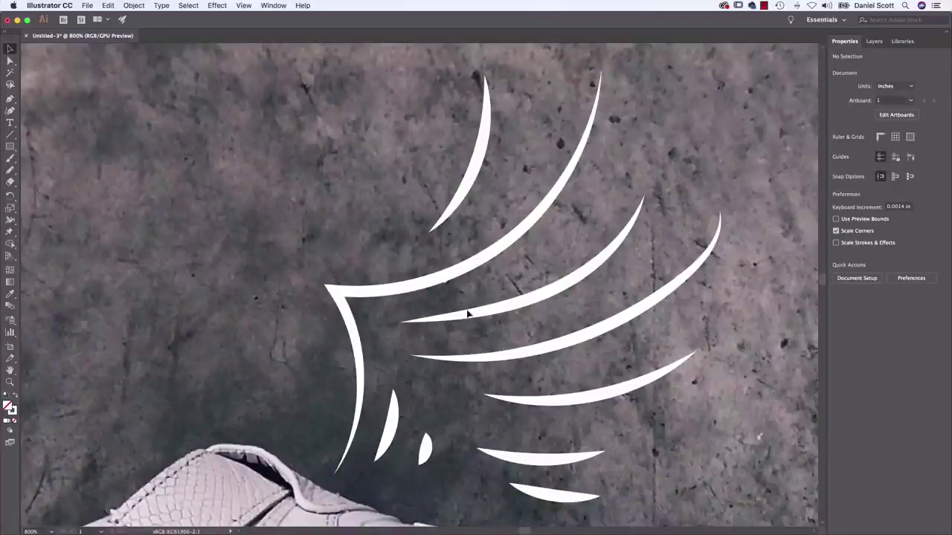
Step: Reselect all the wing strokes, try the double-bulge width profile, and switch to the wedge profile that tapers toward one end
key("super+a")
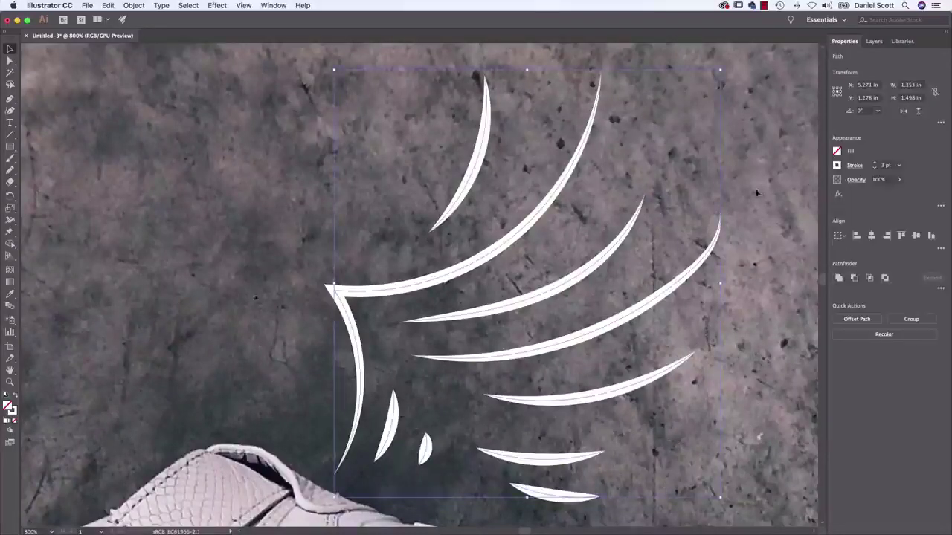
left_click(853, 167)
left_click(829, 320)
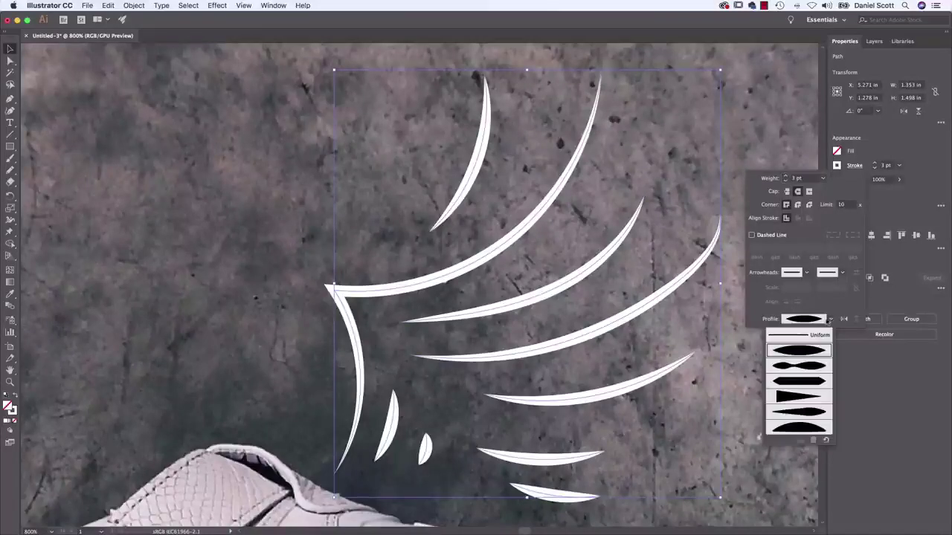
left_click(799, 366)
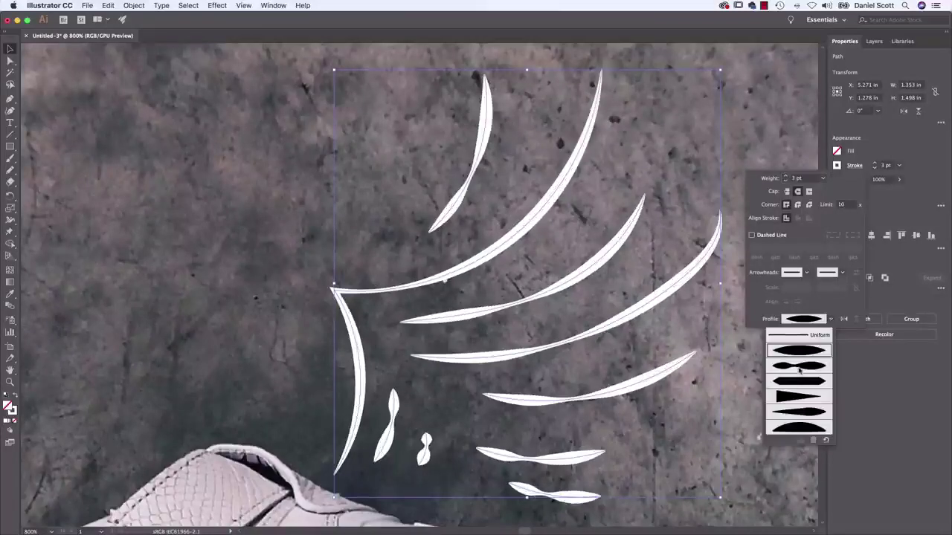
left_click(830, 319)
left_click(799, 395)
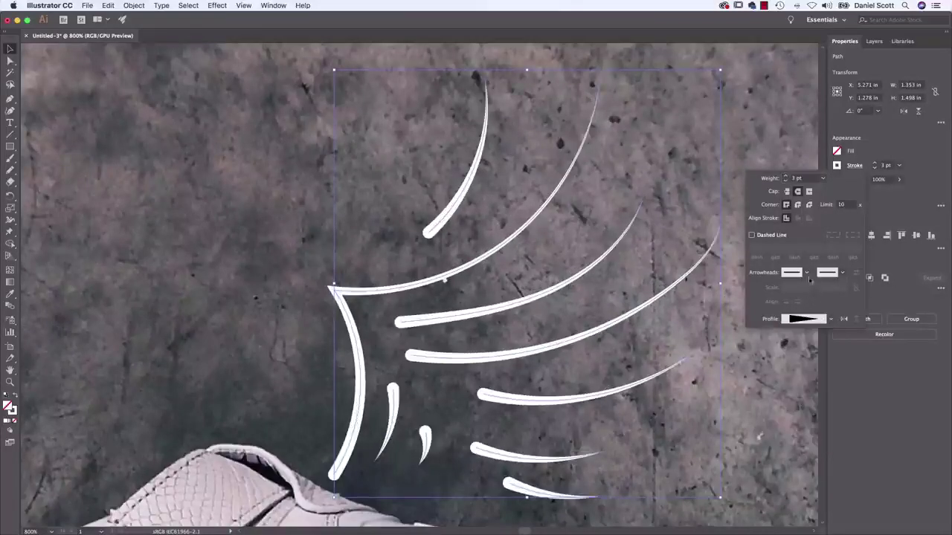
Step: Set the stroke weight of all the tapered wing strokes above the left shoe to 6 pt
left_click(247, 280)
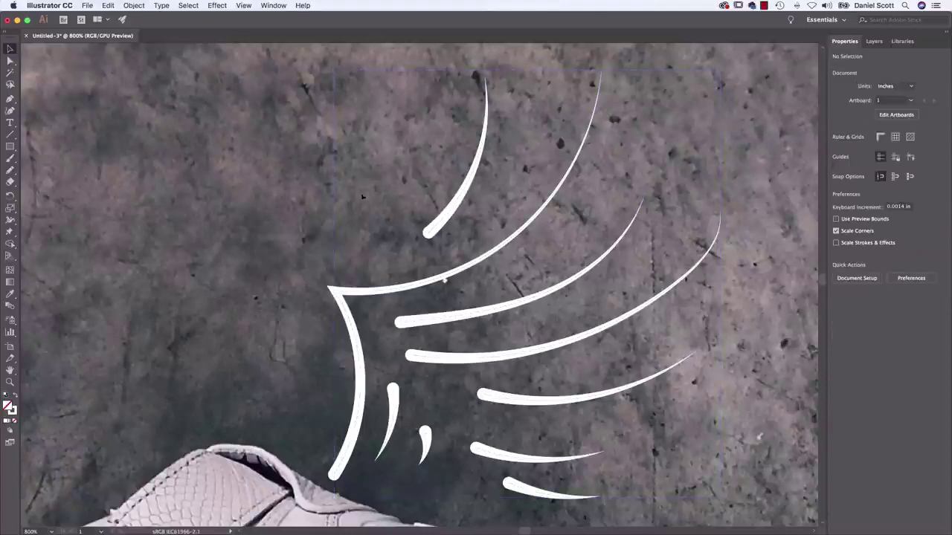
key("super+minus")
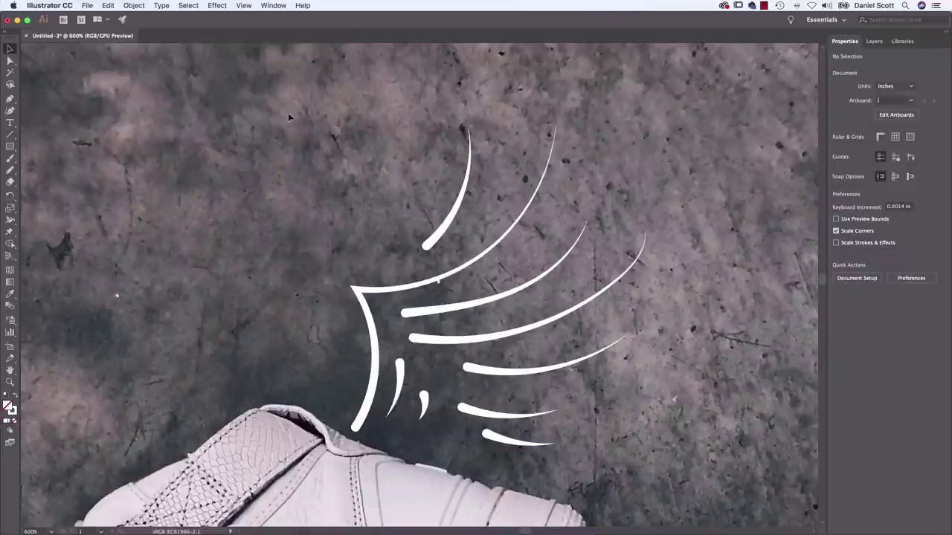
key("super+a")
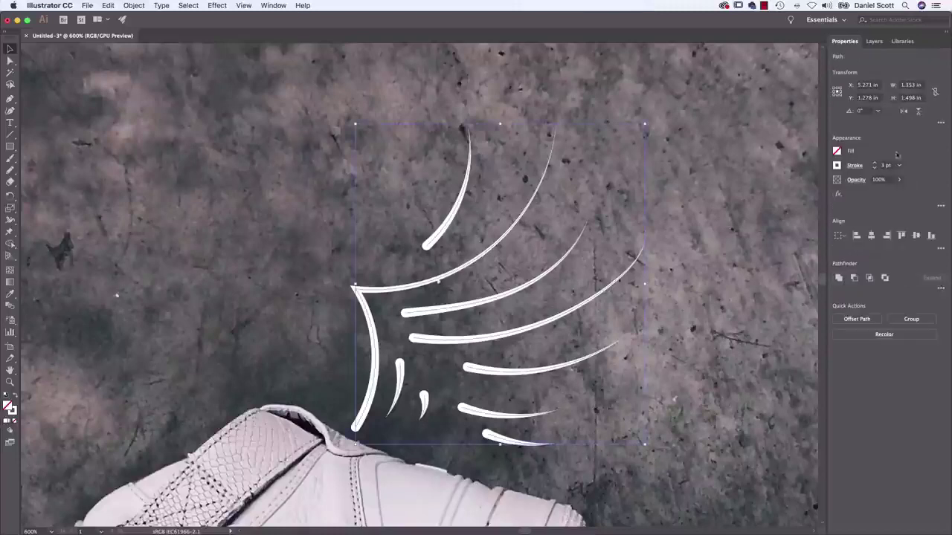
left_click(876, 164)
left_click(876, 164)
left_click(876, 164)
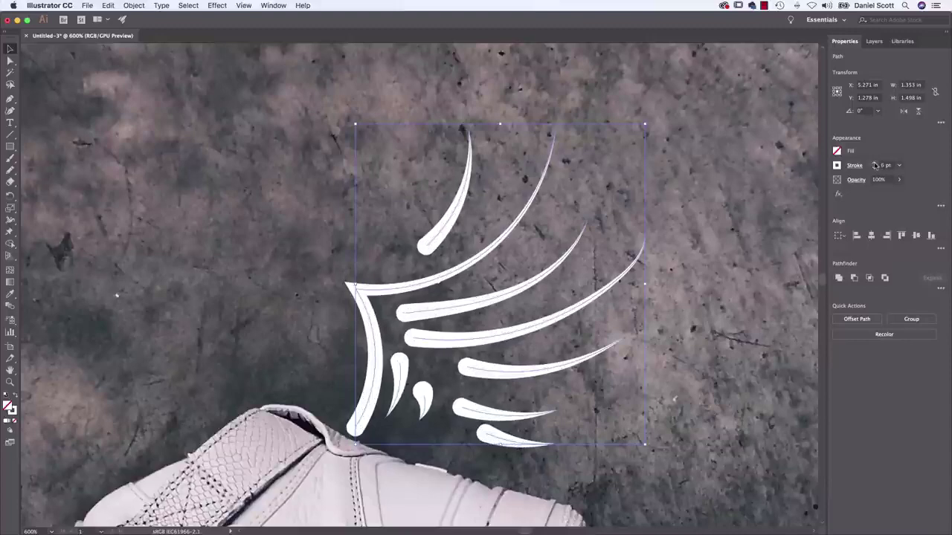
left_click(744, 253)
scroll(696, 268, "down", 5)
scroll(696, 268, "right", 4)
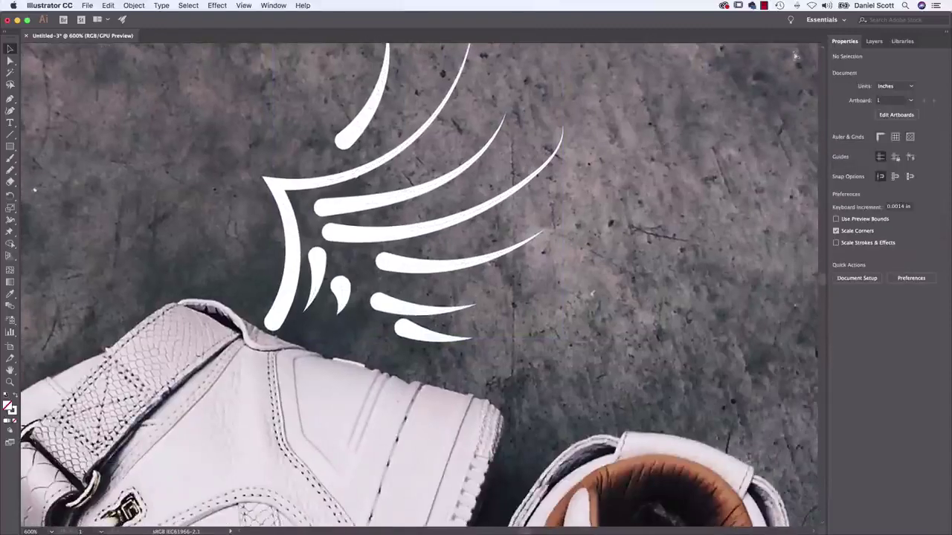
Step: Draw six roughly parallel, slanted motion lines with the Pencil tool along the lace side of the left shoe
key("super+0")
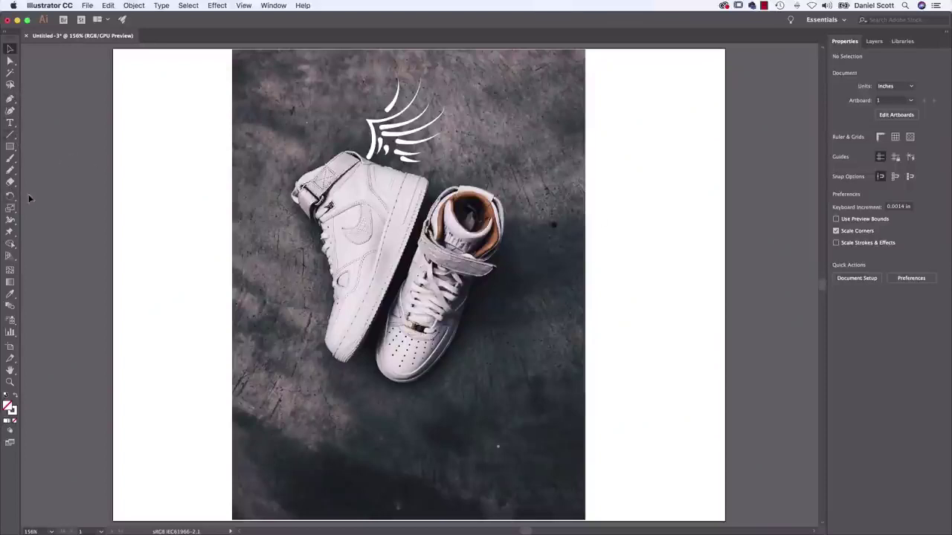
left_click(10, 169)
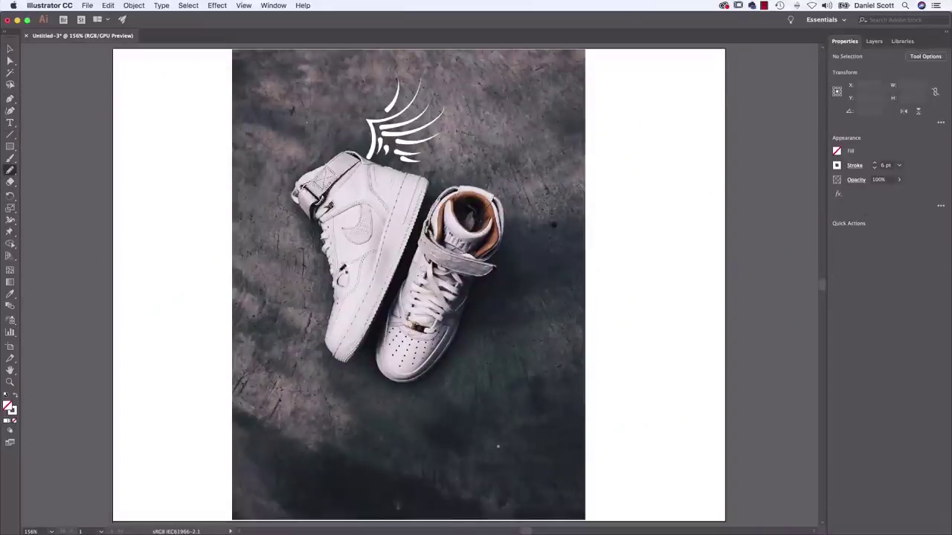
left_click_drag(305, 229, 273, 293)
left_click_drag(313, 255, 266, 345)
left_click_drag(315, 293, 269, 386)
left_click_drag(314, 330, 283, 421)
left_click_drag(321, 364, 302, 435)
left_click_drag(339, 378, 326, 418)
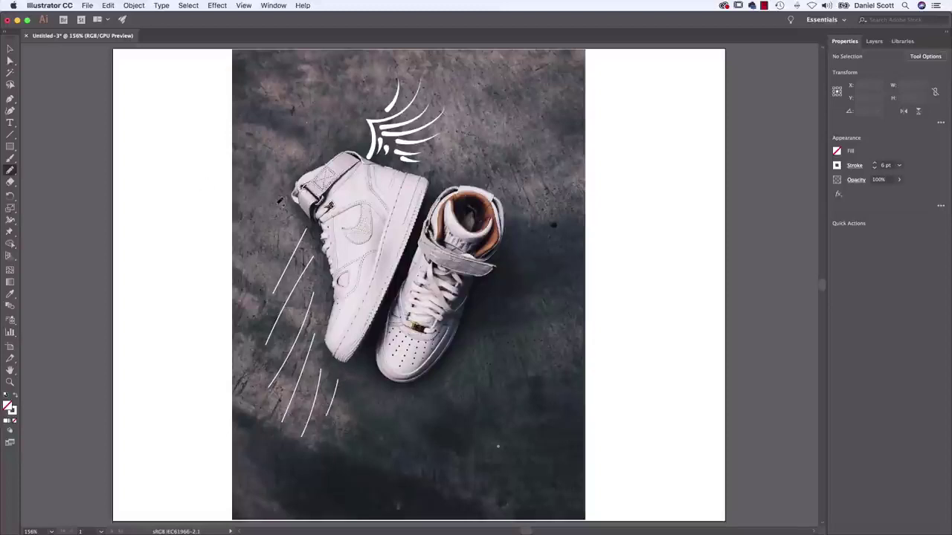
Step: Select the six motion lines beside the left shoe and open their stroke options
left_click(10, 49)
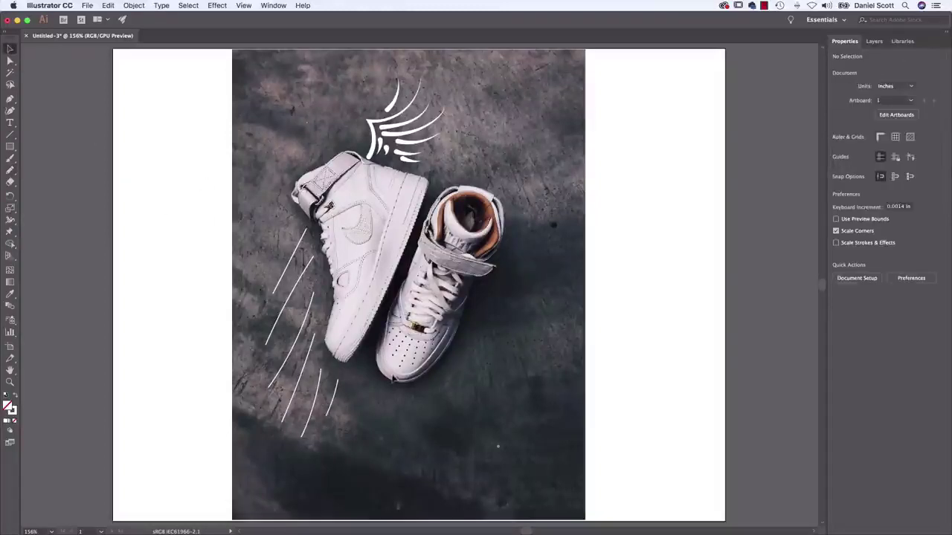
left_click_drag(335, 420, 259, 223)
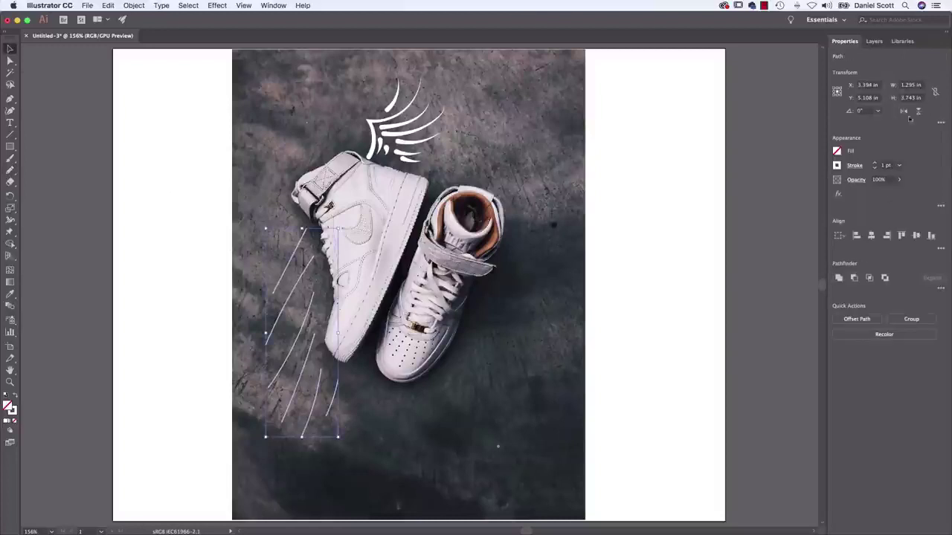
left_click(857, 166)
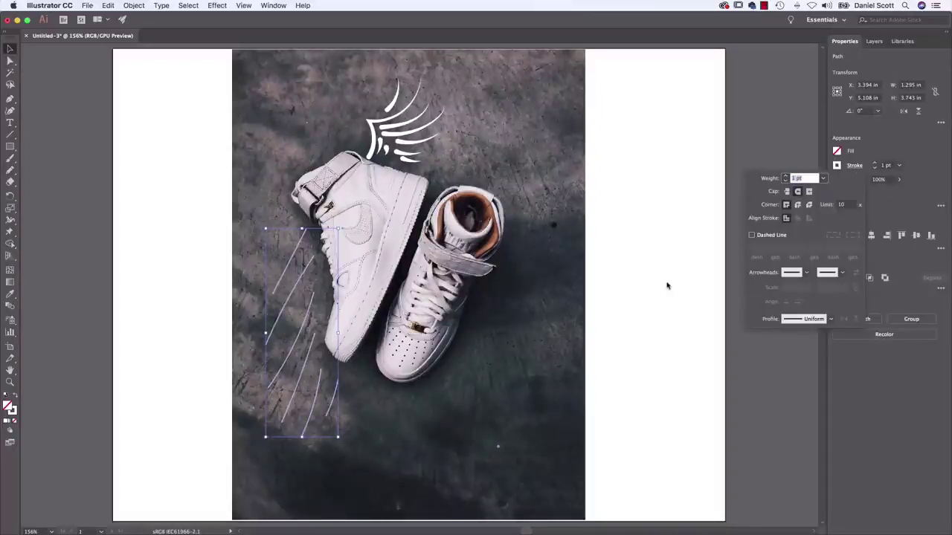
key("Escape")
key("super+equal")
key("super+equal")
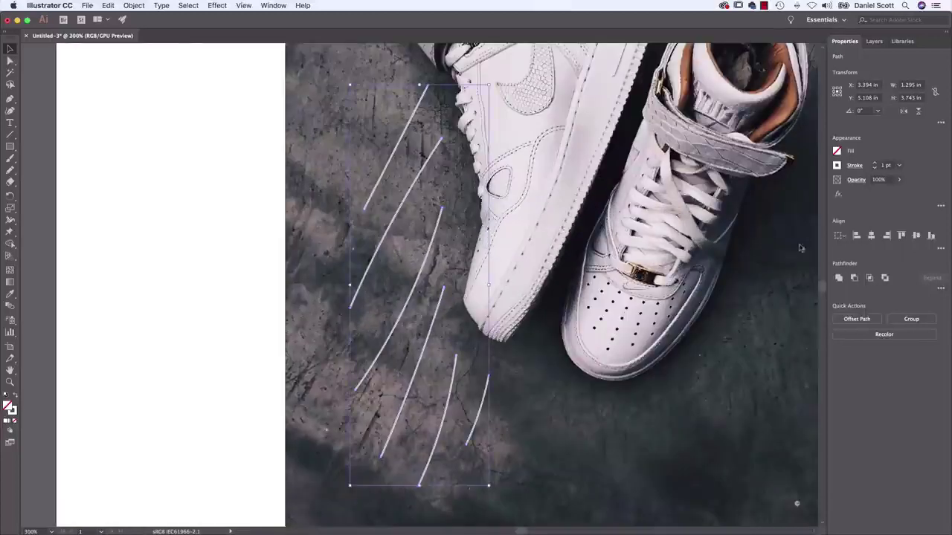
left_click(853, 166)
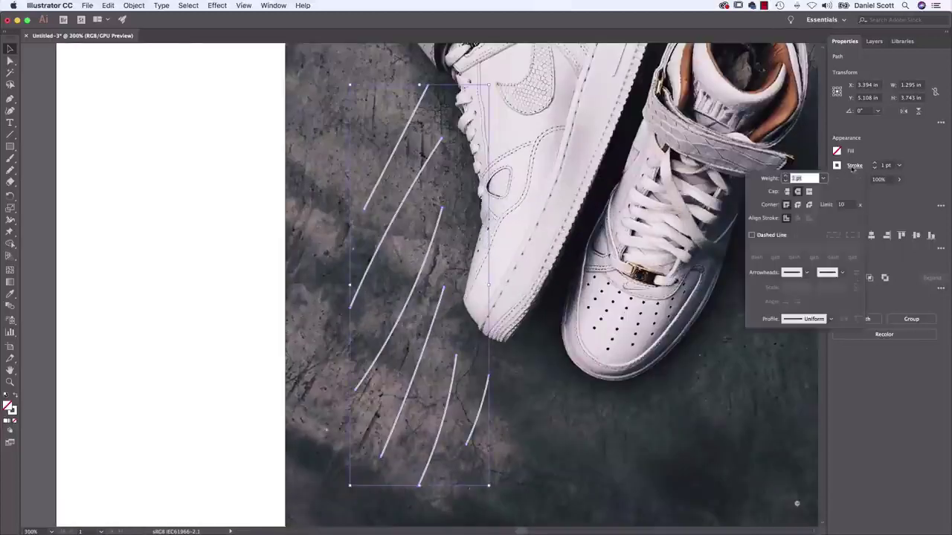
Step: Try Arrow 1 as the start arrowhead on the selected lines, and reset it to None
left_click(809, 273)
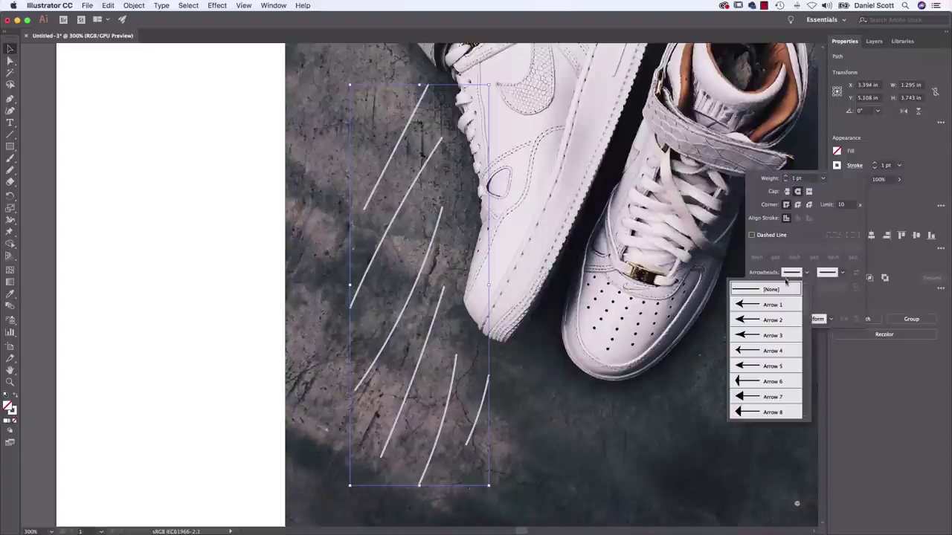
left_click(784, 306)
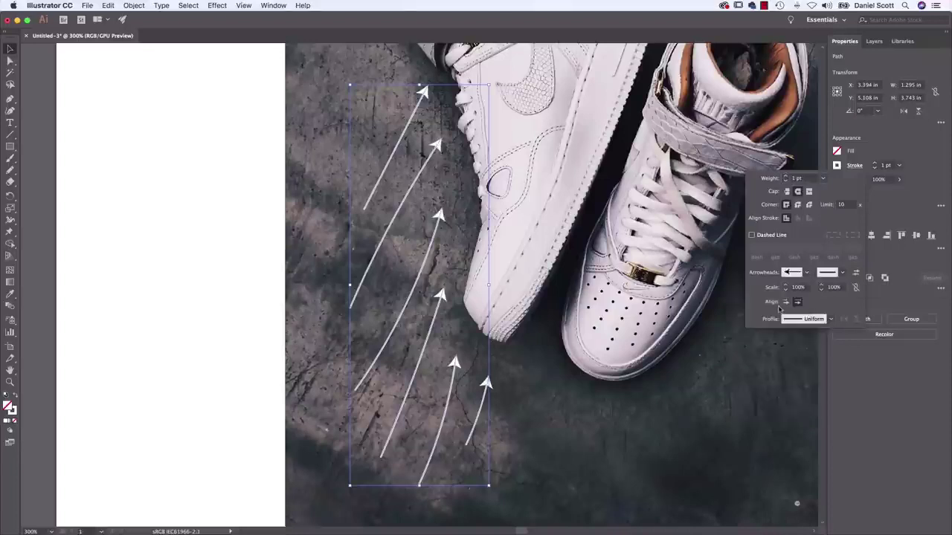
left_click(806, 274)
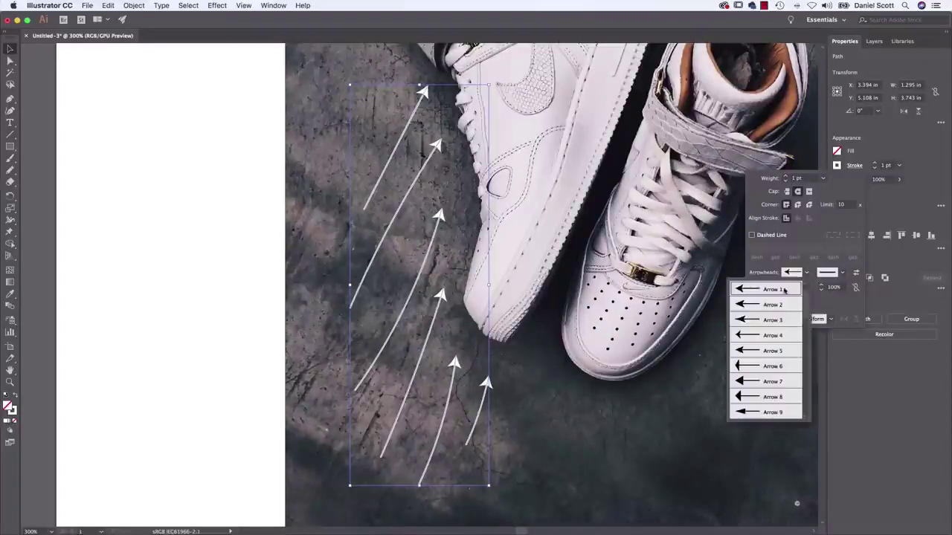
scroll(800, 303, "up", 2)
left_click(788, 290)
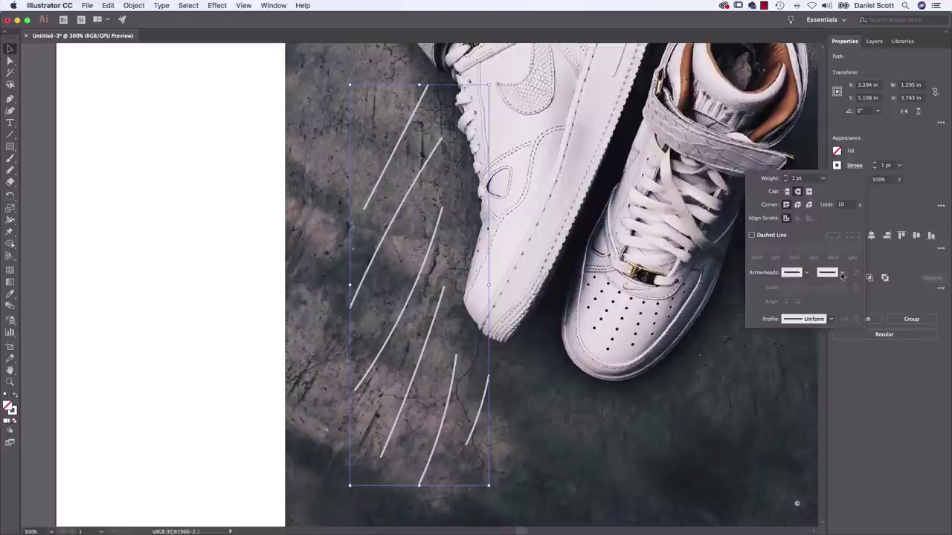
Step: Try Arrow 8, Arrow 4 and Arrow 38 as end arrowheads on the selected lines
left_click(842, 273)
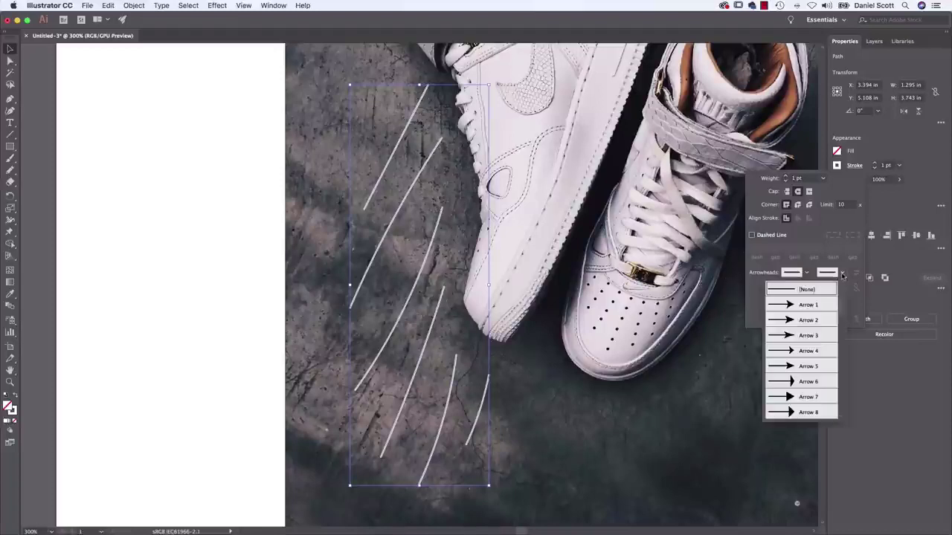
left_click(807, 414)
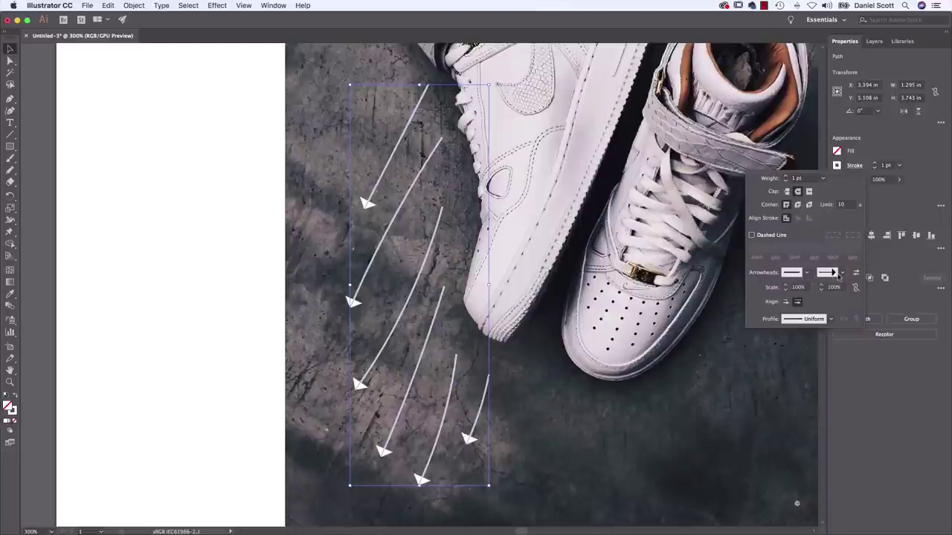
left_click(839, 274)
left_click(802, 353)
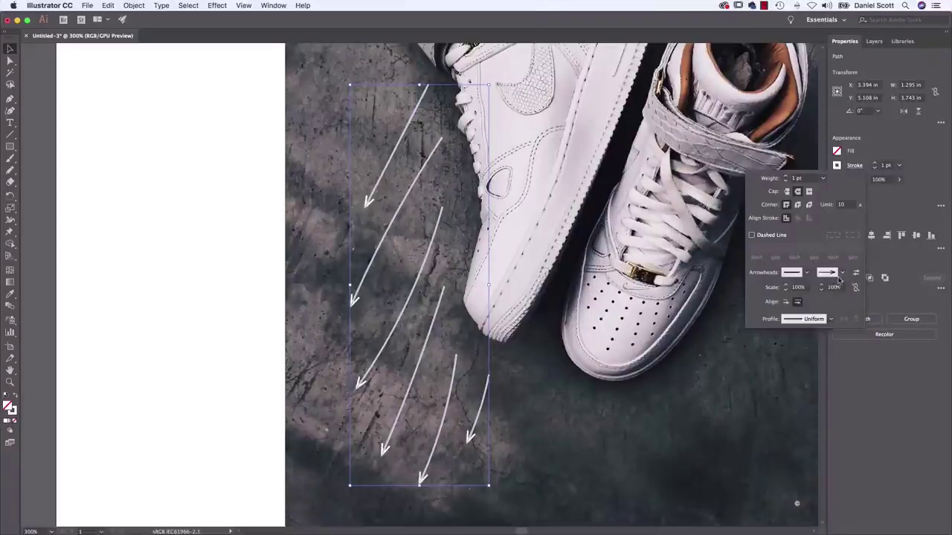
left_click(840, 274)
scroll(788, 380, "down", 6)
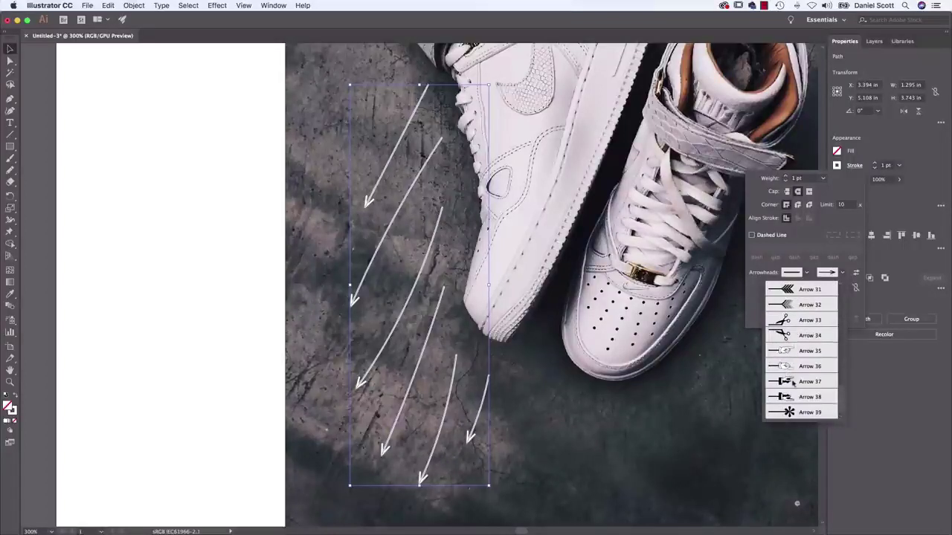
left_click(793, 397)
Step: Set the selected lines' end arrowhead to Arrow 1 and their stroke weight to 3 pt
left_click(843, 276)
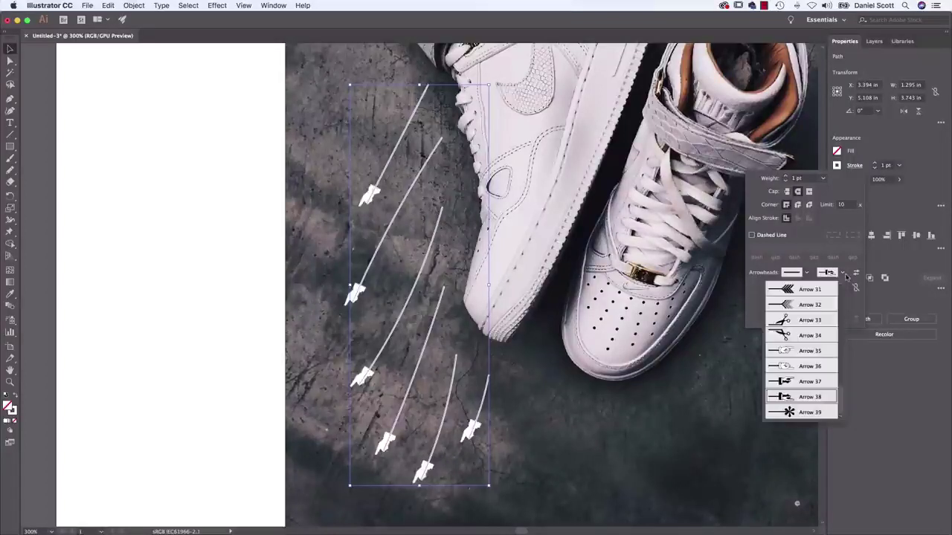
scroll(804, 335, "up", 10)
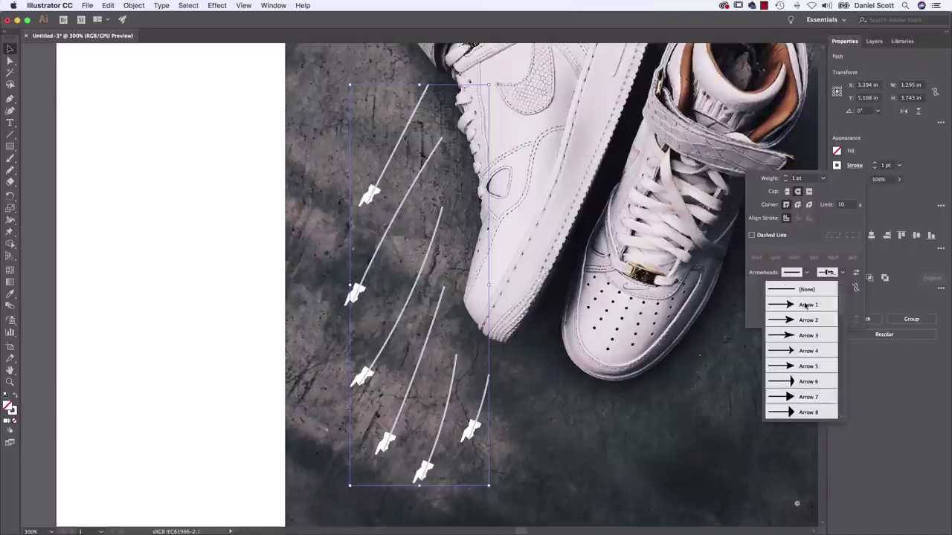
left_click(806, 306)
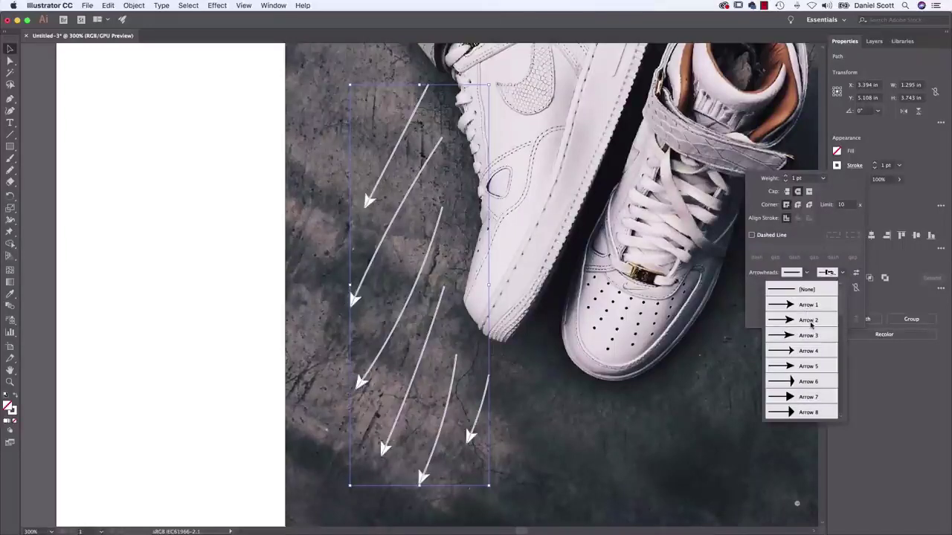
left_click(874, 165)
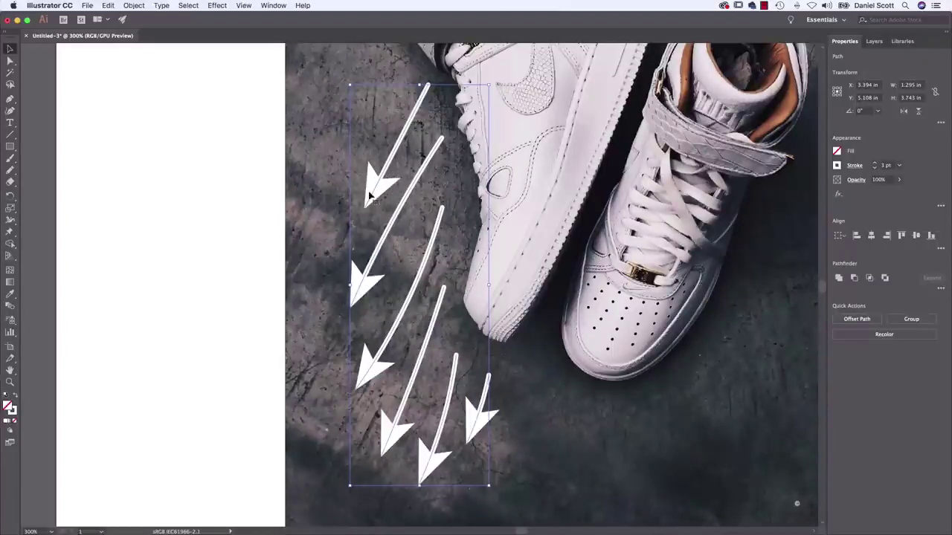
Step: Scale the end arrowheads of the six lines to 50% and deselect the lines
left_click(856, 165)
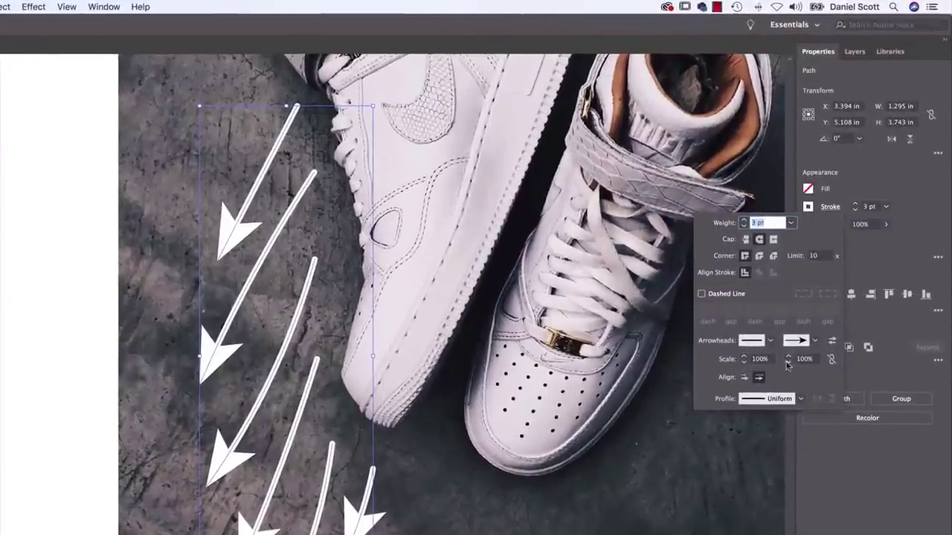
left_click(789, 363)
left_click(789, 362)
left_click(790, 364)
left_click(790, 365)
type("5")
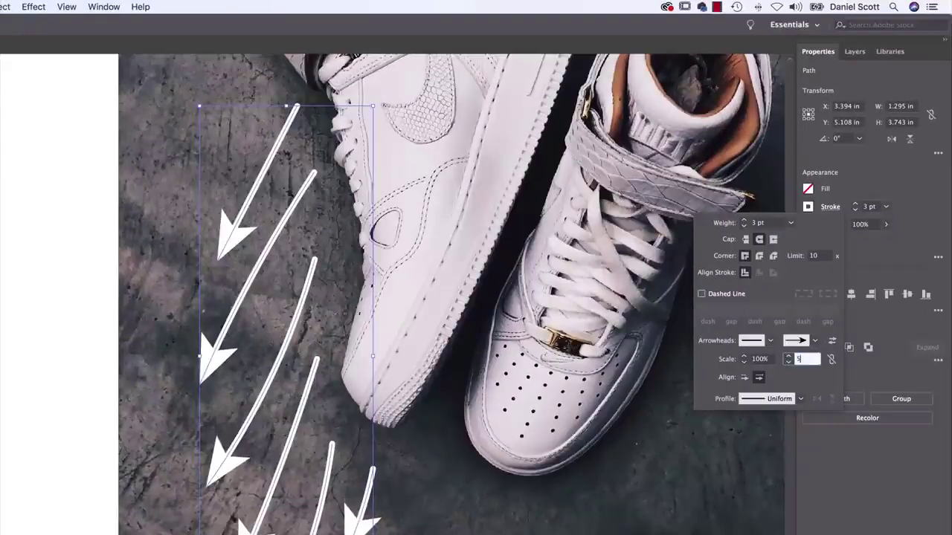
type(".10")
key("Return")
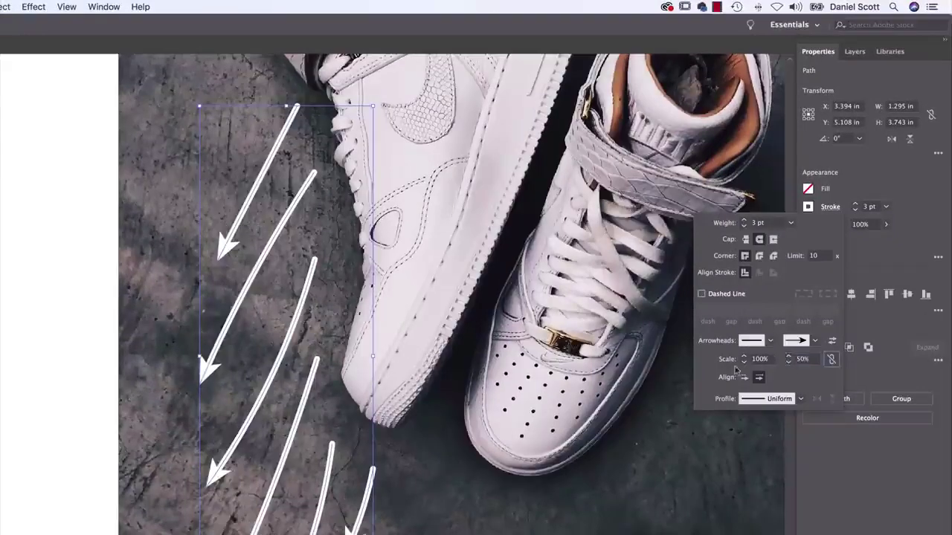
left_click(439, 358)
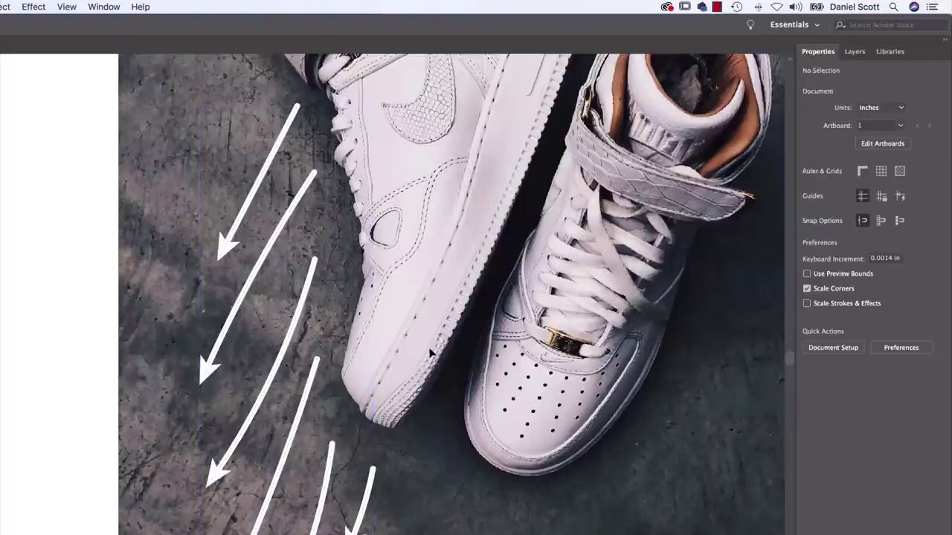
Step: Draw a freehand outline with the Pencil tool around the outer side of the right shoe, from collar past the strap to below the toe
key("super+0")
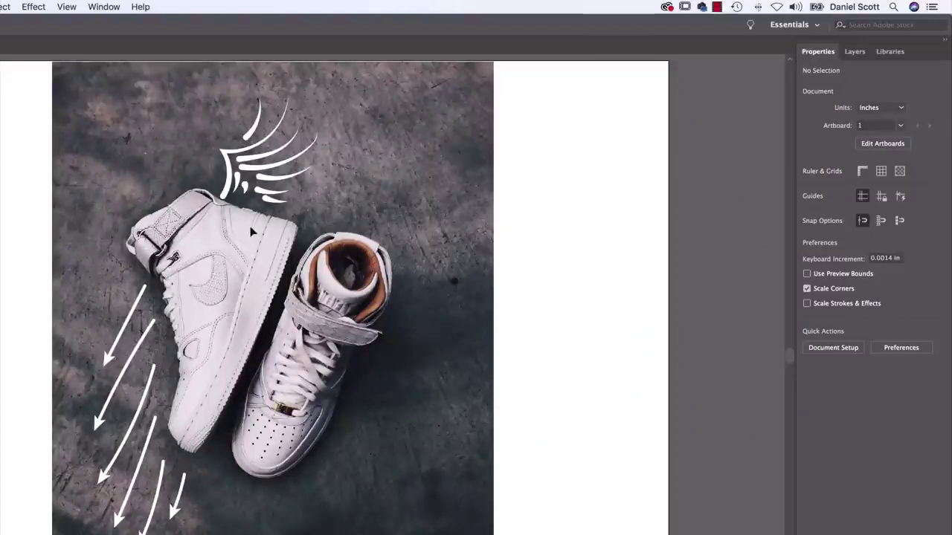
key("n")
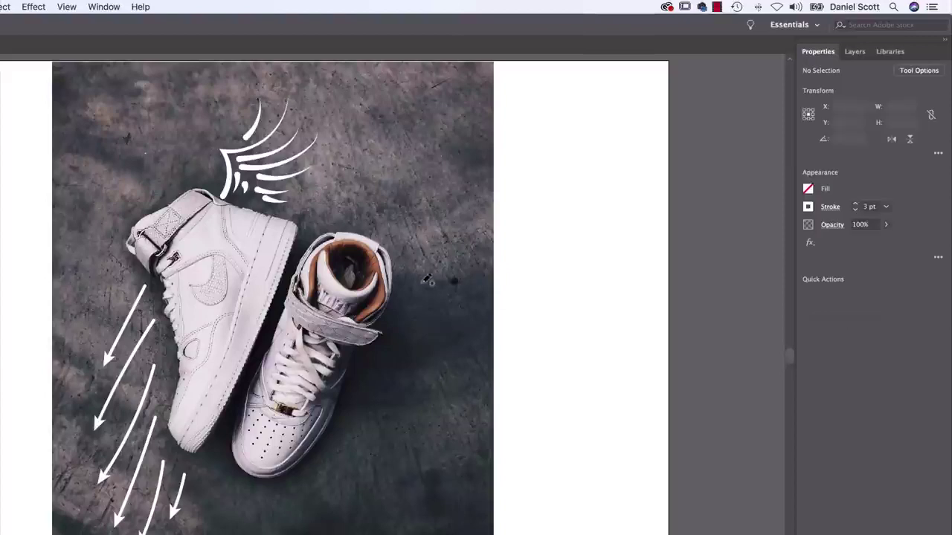
mouse_move(399, 263)
left_mouse_down()
mouse_move(387, 323)
mouse_move(404, 338)
mouse_move(372, 364)
mouse_move(350, 420)
mouse_move(279, 505)
left_mouse_up()
key("super+z")
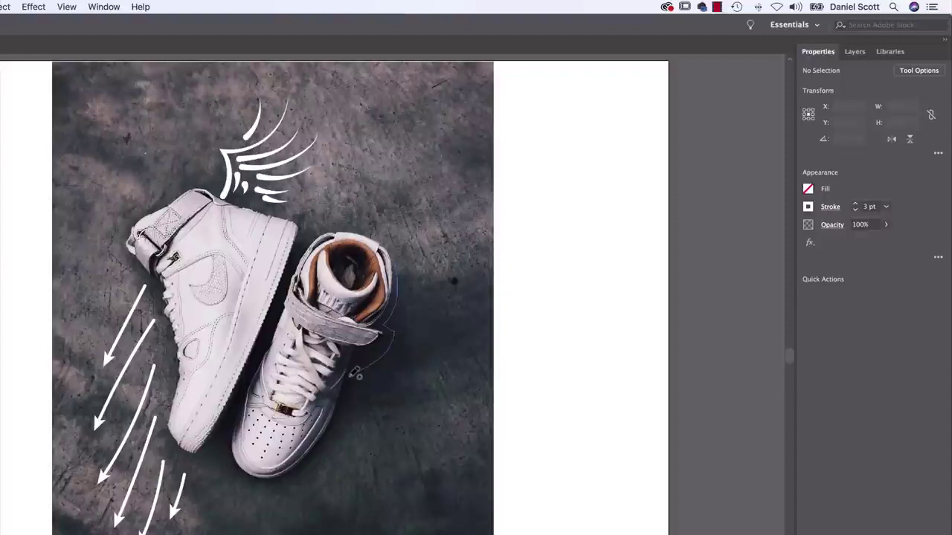
key("super+shift+z")
key("super+z")
mouse_move(405, 252)
left_mouse_down()
mouse_move(400, 311)
mouse_move(389, 322)
mouse_move(402, 333)
mouse_move(378, 351)
mouse_move(331, 480)
mouse_move(278, 491)
left_mouse_up()
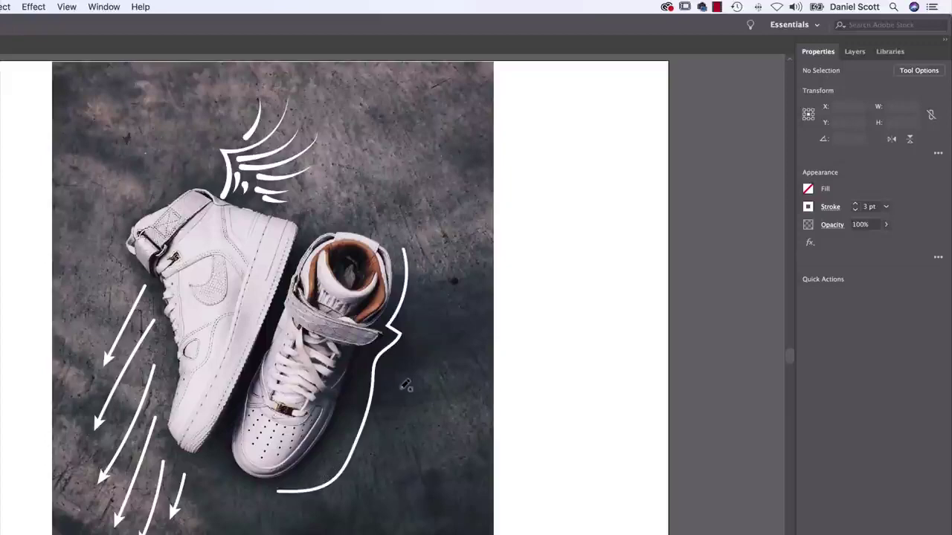
Step: Select the outline around the right shoe's outer side and turn its stroke into a dashed line
key("super+plus")
key("super+plus")
left_click_drag(583, 389, 507, 296)
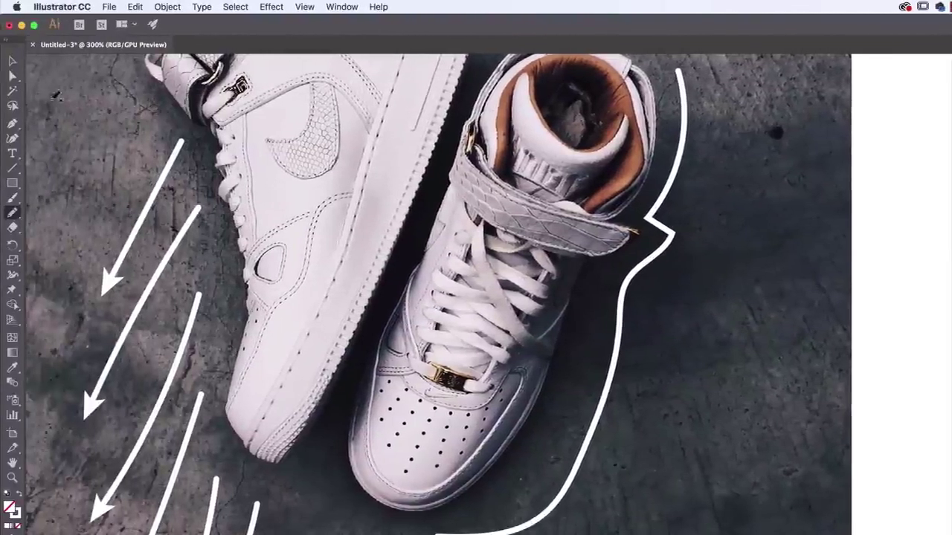
left_click(13, 61)
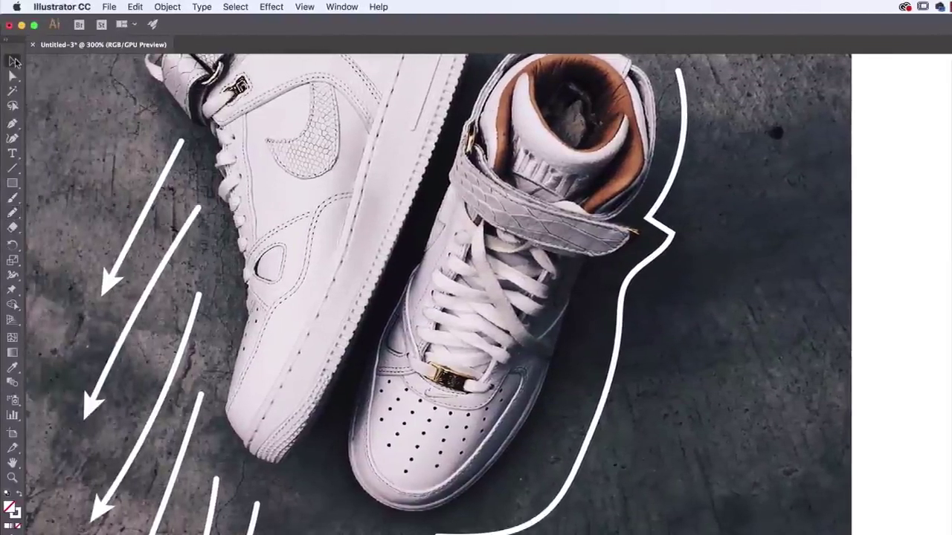
left_click(620, 300)
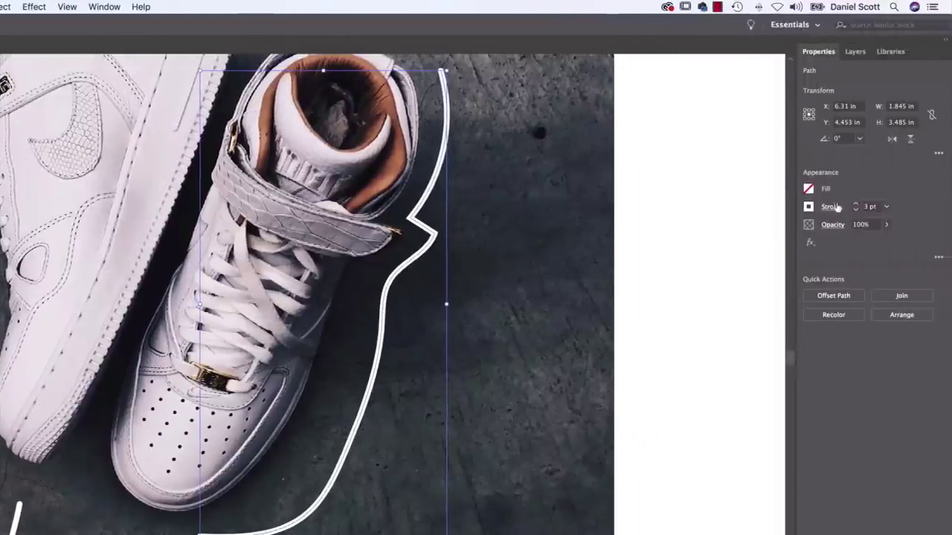
left_click(830, 207)
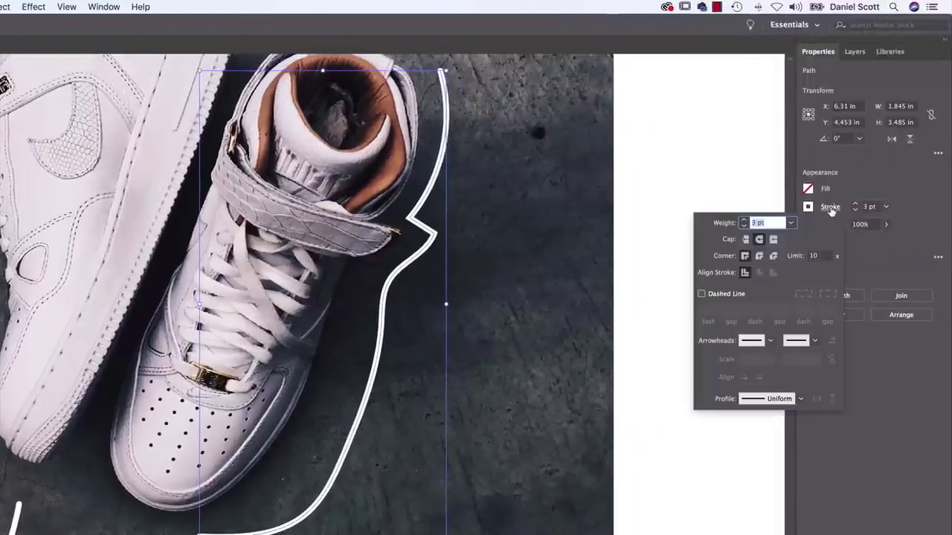
left_click(747, 296)
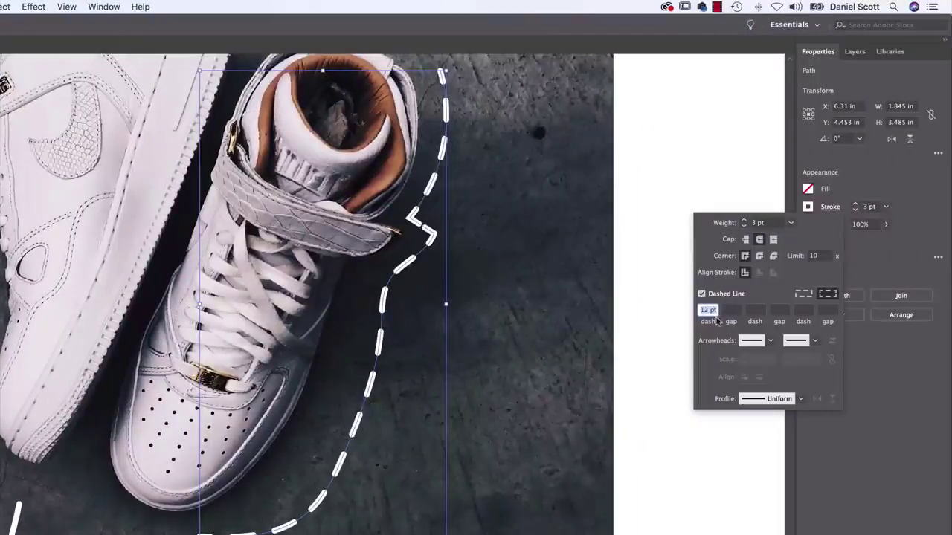
Step: Set the dashed outline's stroke weight to 1 pt with a butt cap
left_click(791, 222)
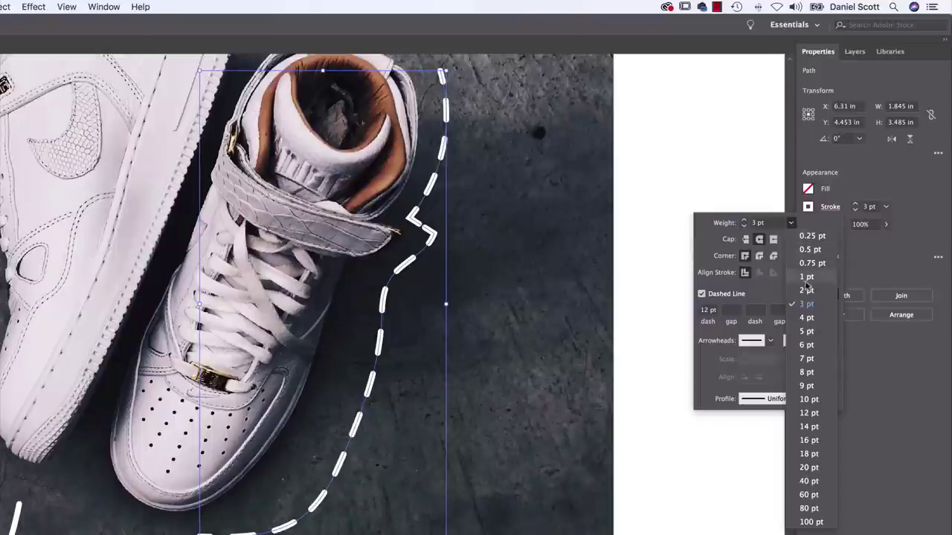
left_click(803, 277)
left_click(746, 239)
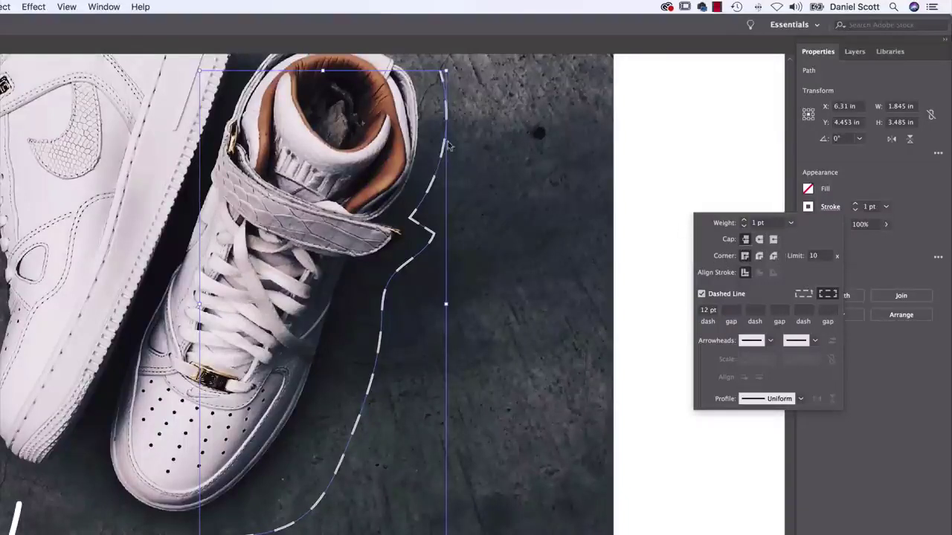
left_click(499, 329)
left_click(415, 270)
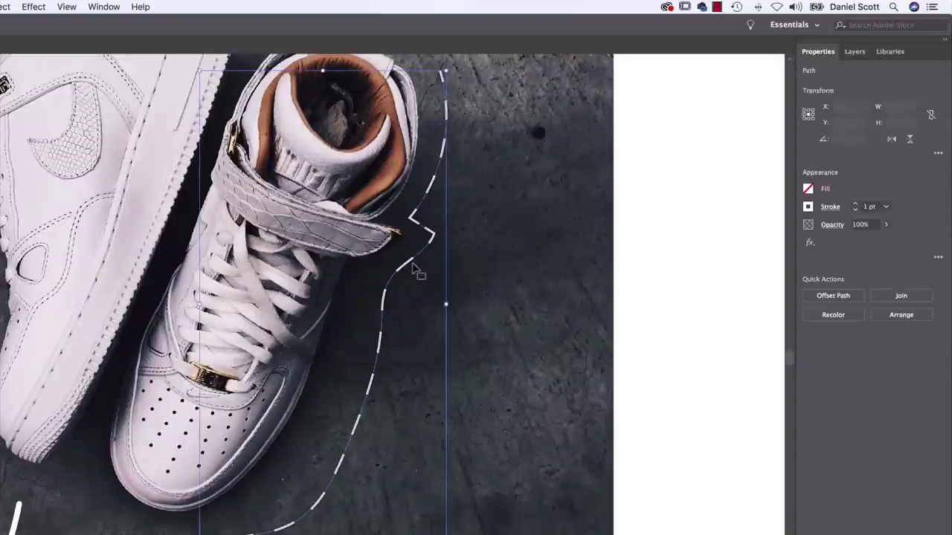
Step: Try a round cap on the dashed outline and return it to a butt cap
left_click(830, 206)
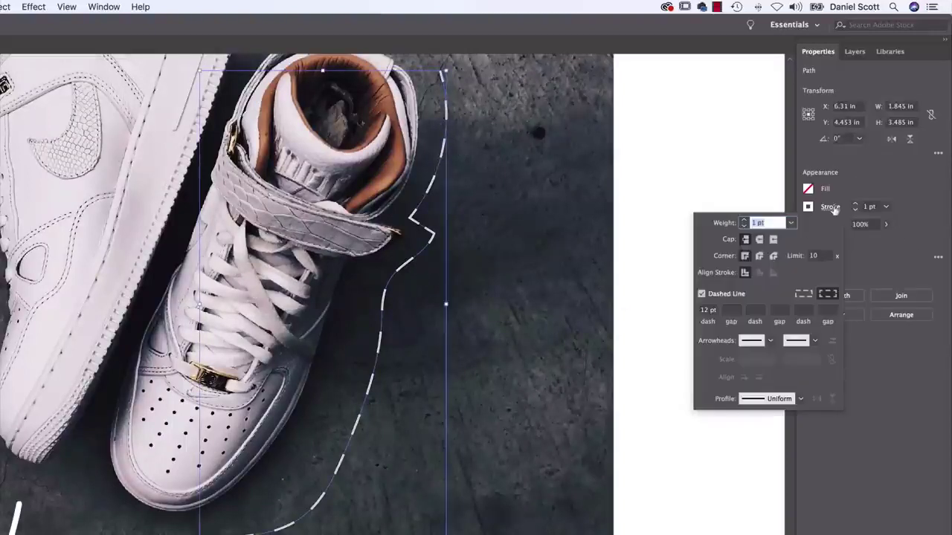
left_click(760, 242)
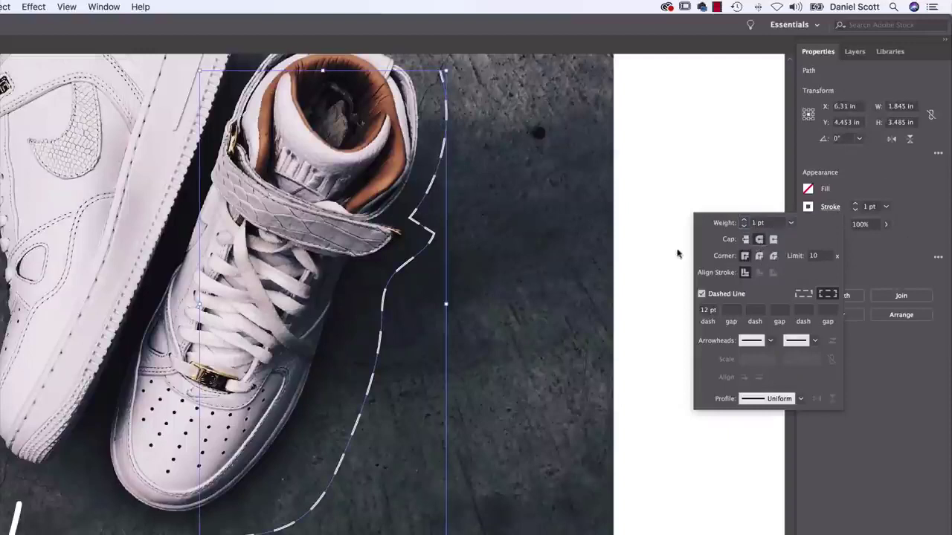
left_click(745, 240)
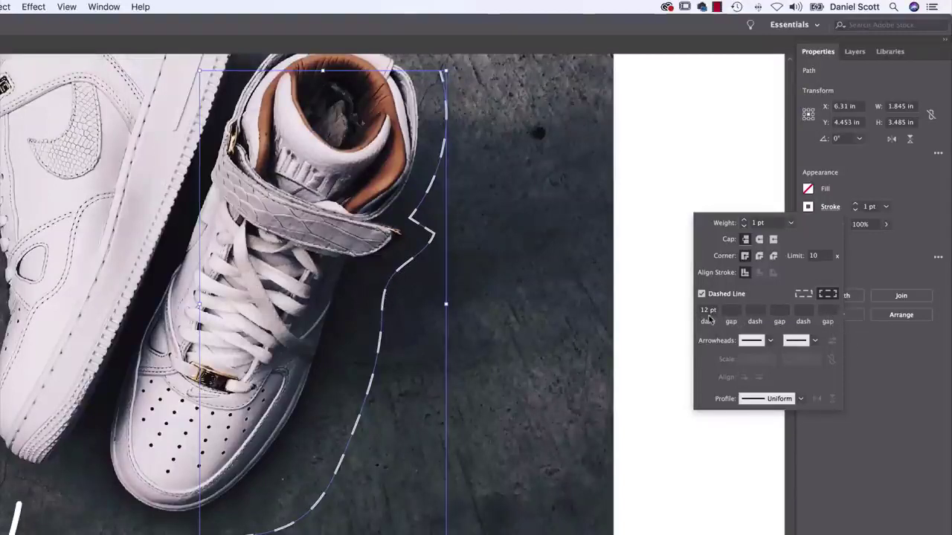
Step: Give the dashed outline a 2 pt gap, a second dash of 5 pt and a second gap of 20 pt, and deselect it
left_click(732, 310)
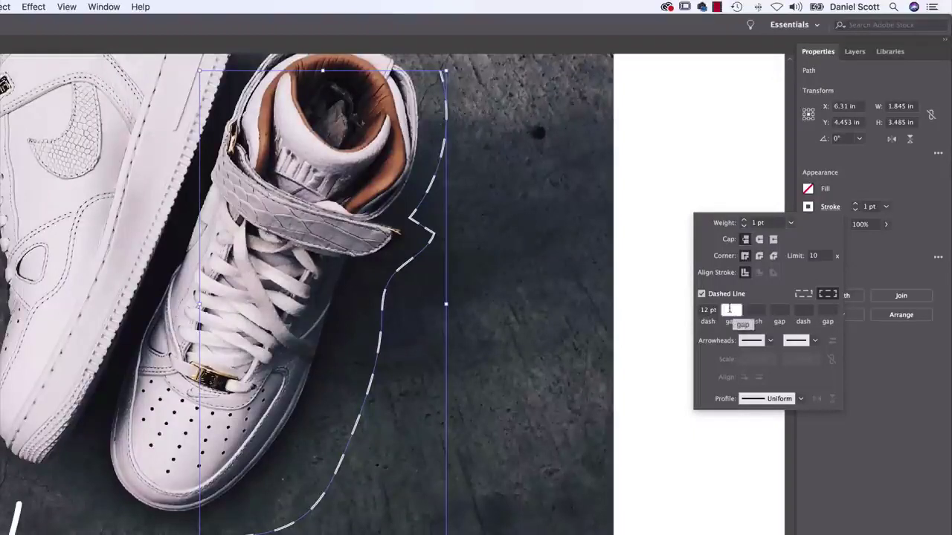
type("2")
left_click(756, 310)
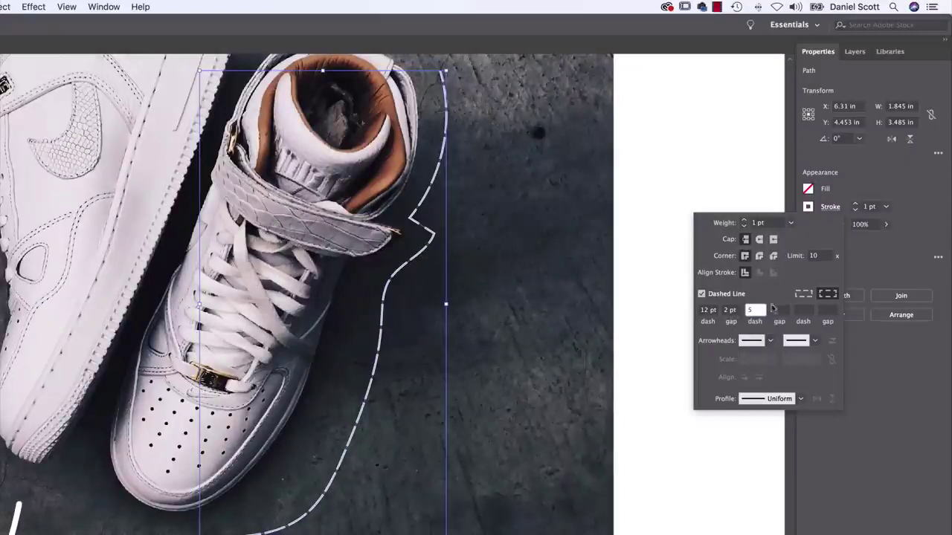
left_click(782, 311)
type("20")
key("Tab")
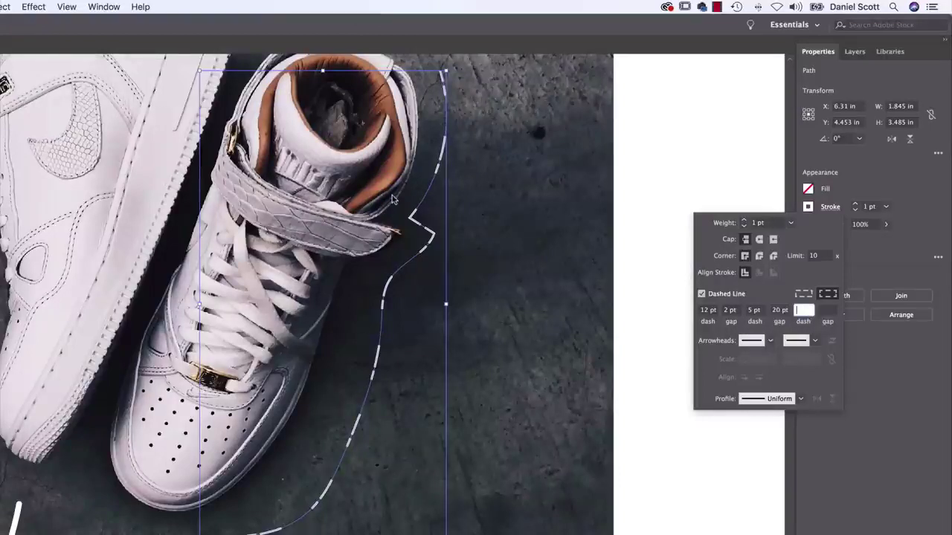
left_click(573, 322)
left_click(542, 277)
Step: Draw a looping freehand Pencil line about 4.27 in wide and 1.91 in high from the right shoe's toe towards the photo's right edge
scroll(542, 277, "down", 5)
scroll(543, 277, "left", 3)
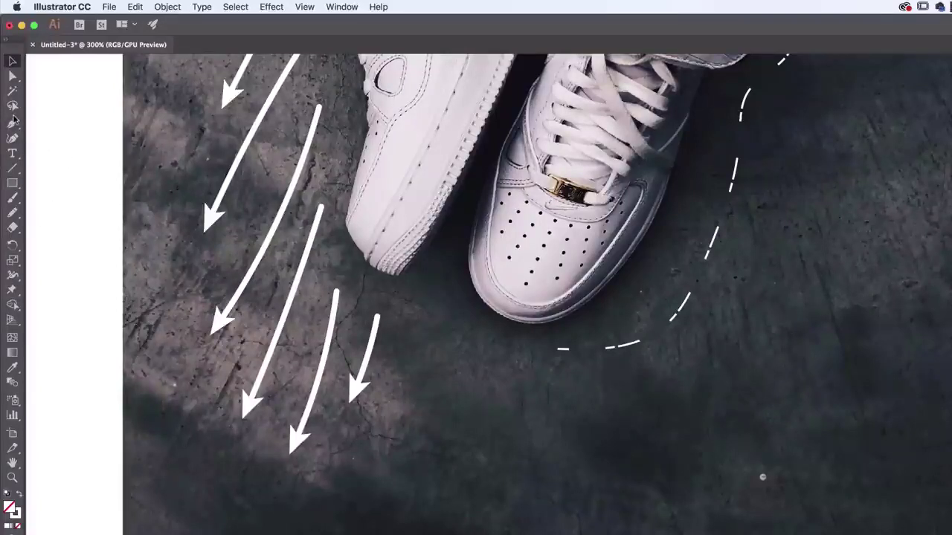
left_click(13, 213)
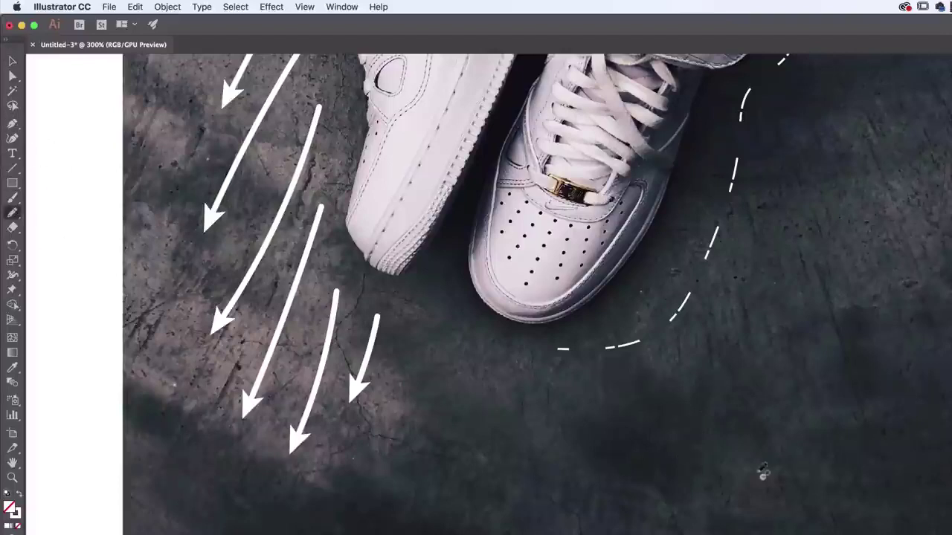
left_click(587, 420)
scroll(588, 419, "down", 3)
mouse_move(515, 257)
left_mouse_down()
mouse_move(632, 446)
mouse_move(404, 388)
mouse_move(741, 481)
mouse_move(699, 368)
mouse_move(930, 469)
left_mouse_up()
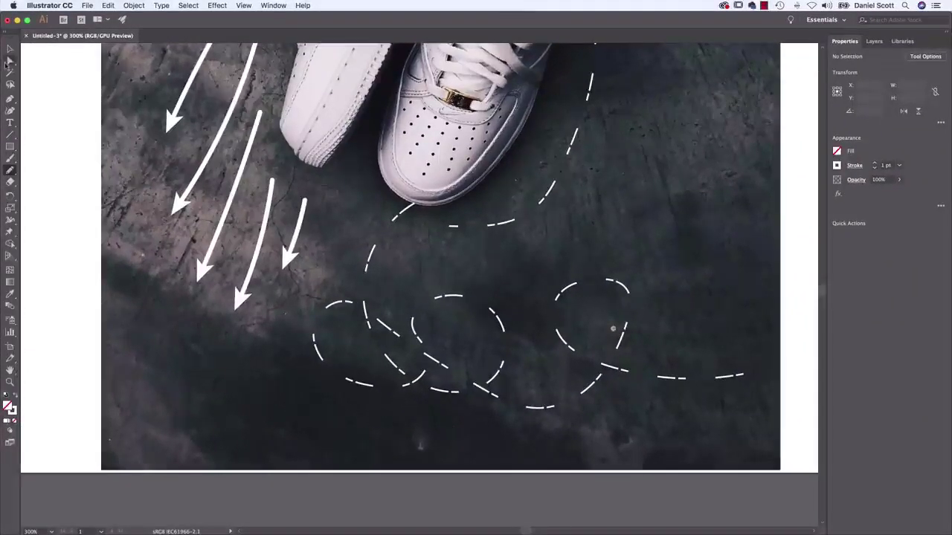
Step: Select the looping line, toggle its dashed stroke off and on, and clear every dash and gap value except the first dash
key("v")
left_click(579, 357)
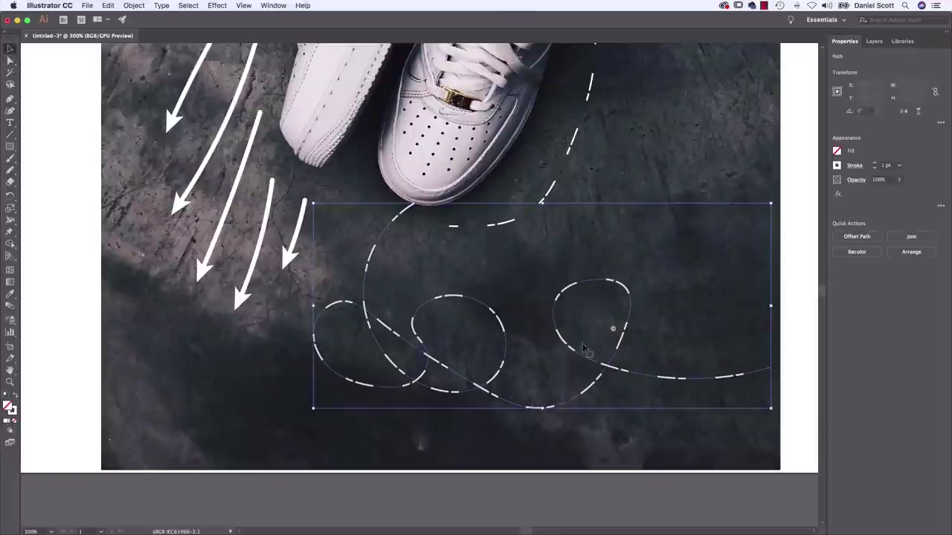
left_click(855, 166)
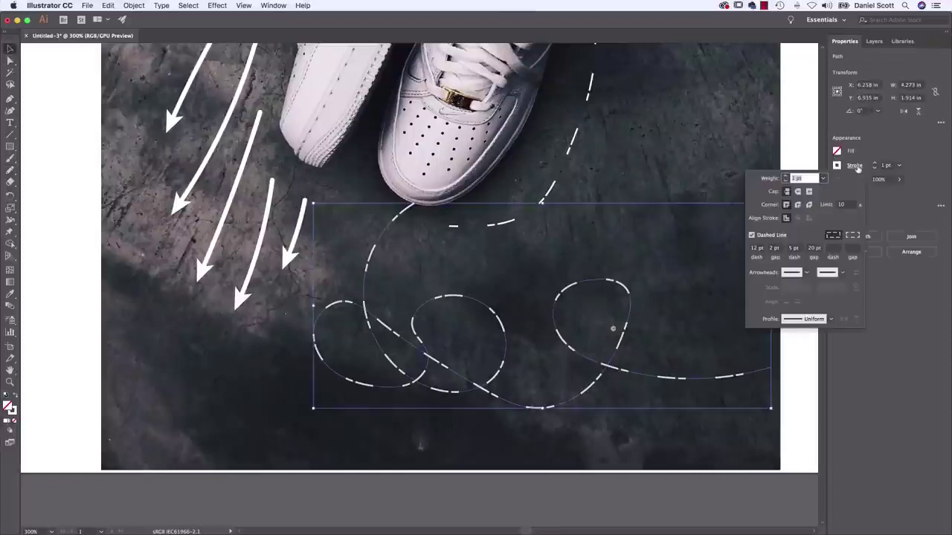
left_click(766, 237)
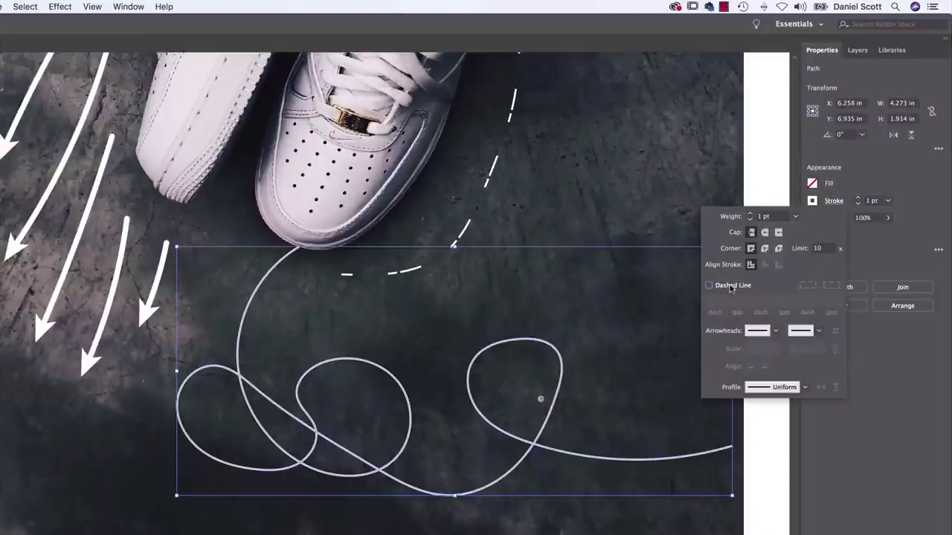
left_click(768, 236)
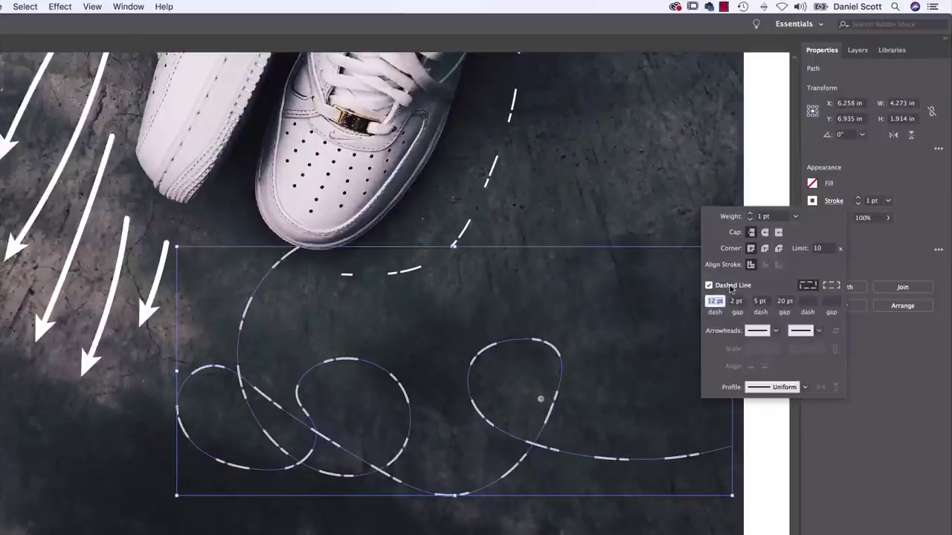
left_click(737, 300)
key("BackSpace")
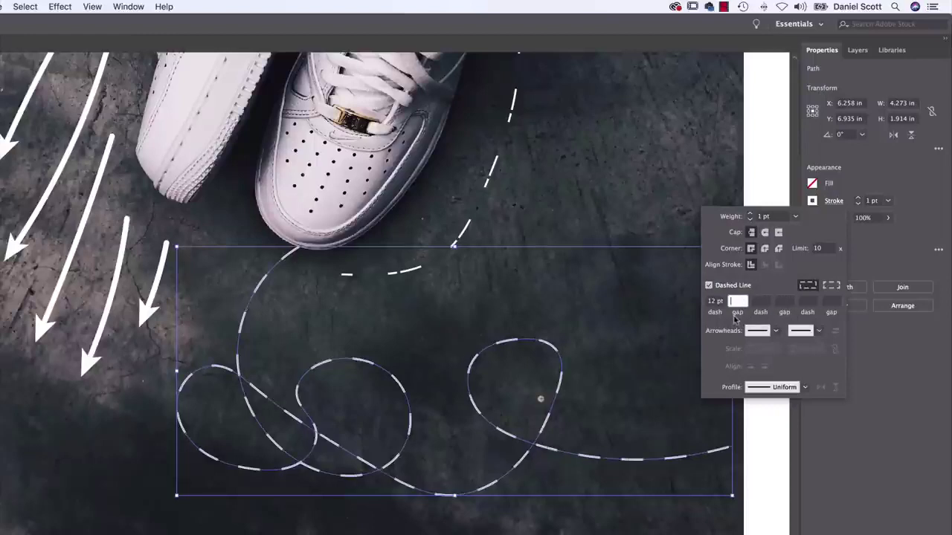
Step: Set the looping line's dash to 0 pt and its gap to 12 pt
double_click(712, 302)
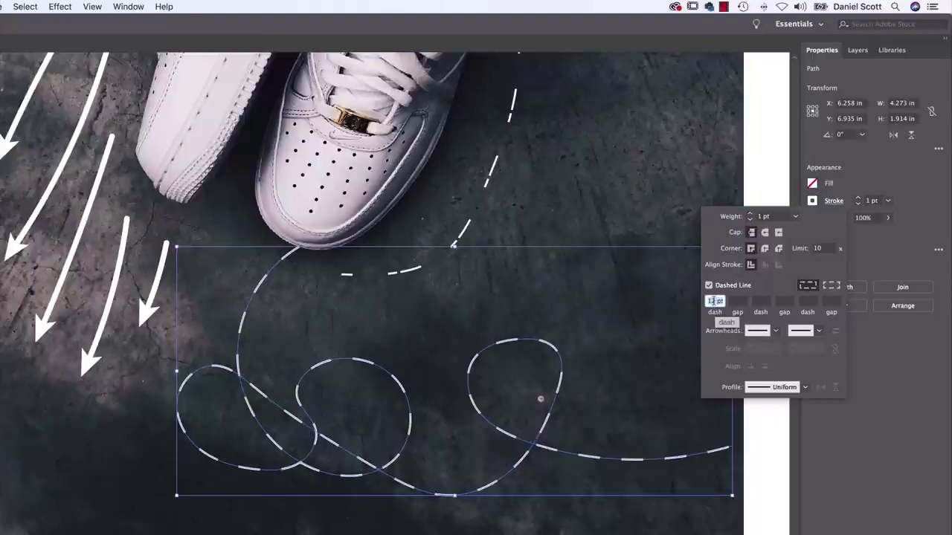
type("0")
key("Tab")
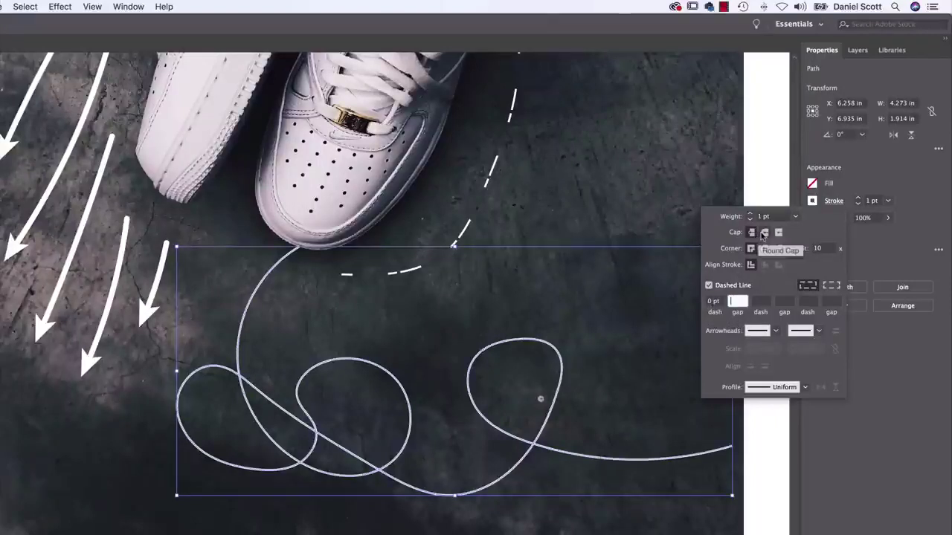
left_click(763, 234)
left_click(738, 301)
type("1")
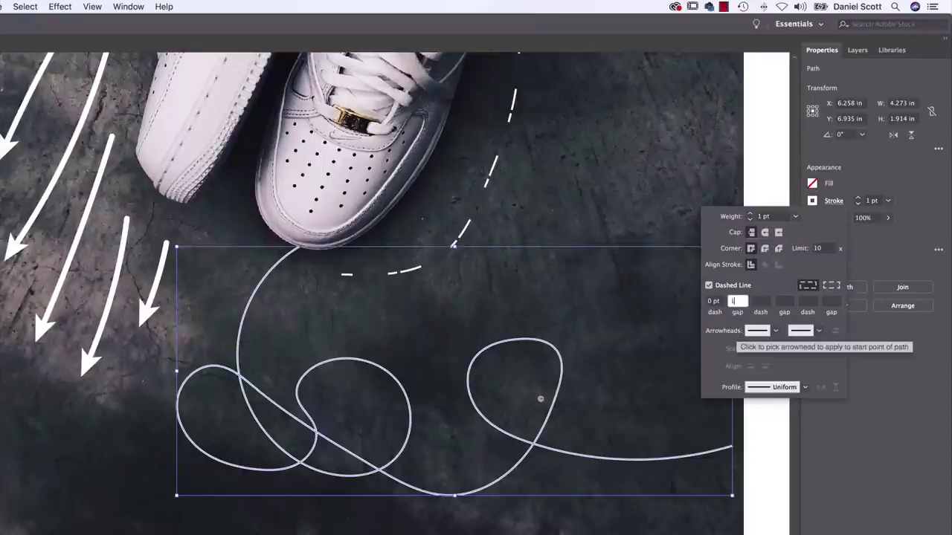
type("2")
key("Tab")
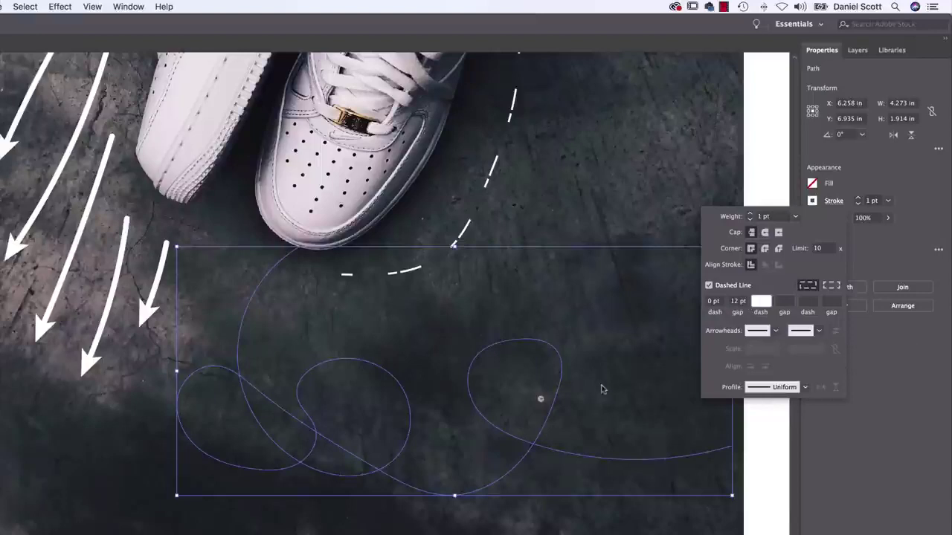
Step: Apply a round cap to the looping line and set its gap to 6 pt to form dots
key("super+plus")
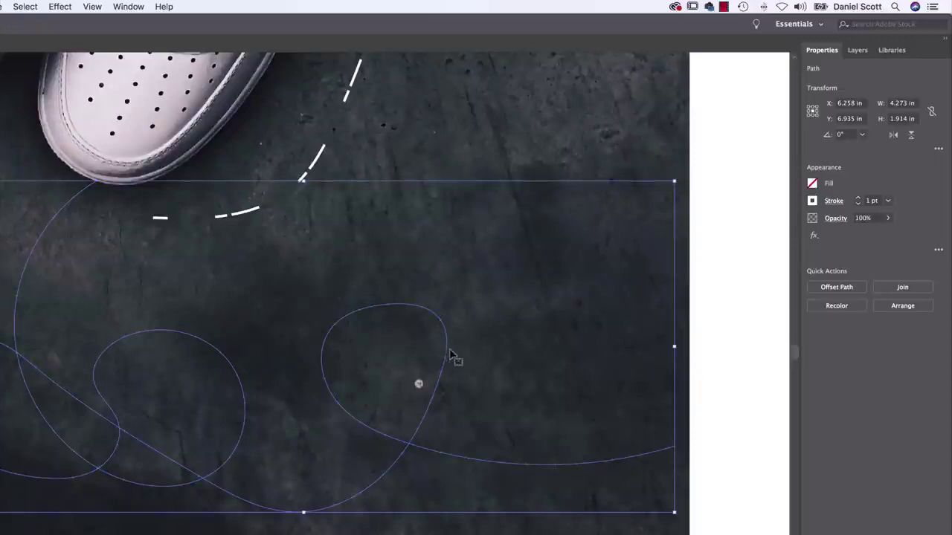
left_click(833, 201)
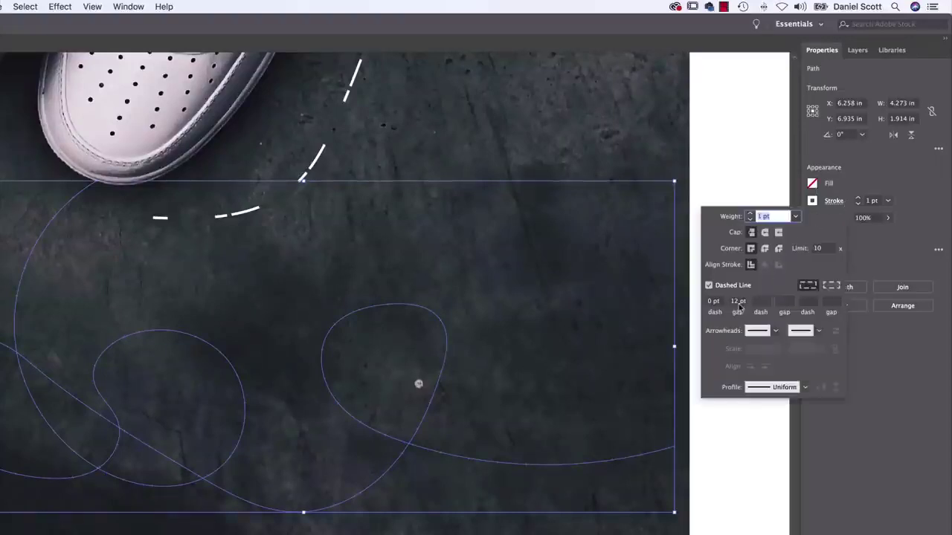
left_click(765, 232)
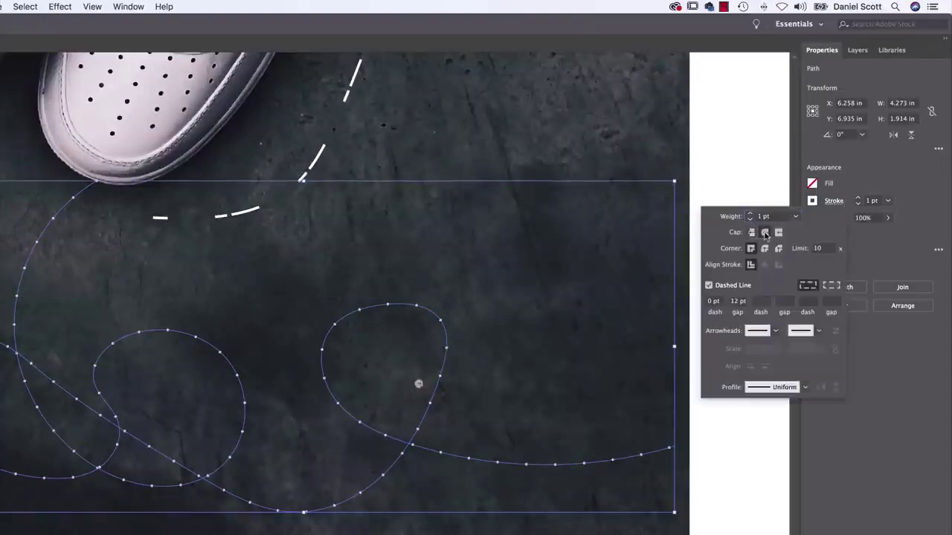
left_click(743, 301)
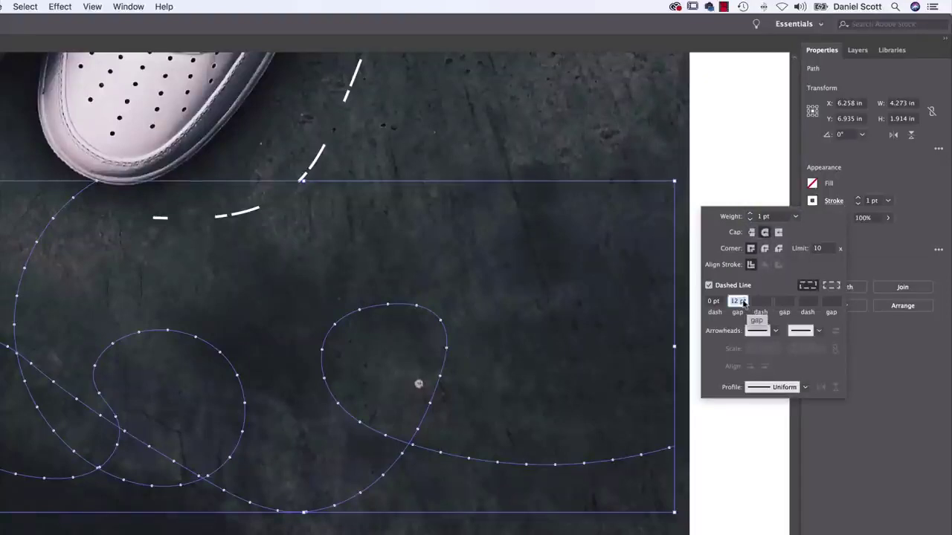
type("6")
key("Tab")
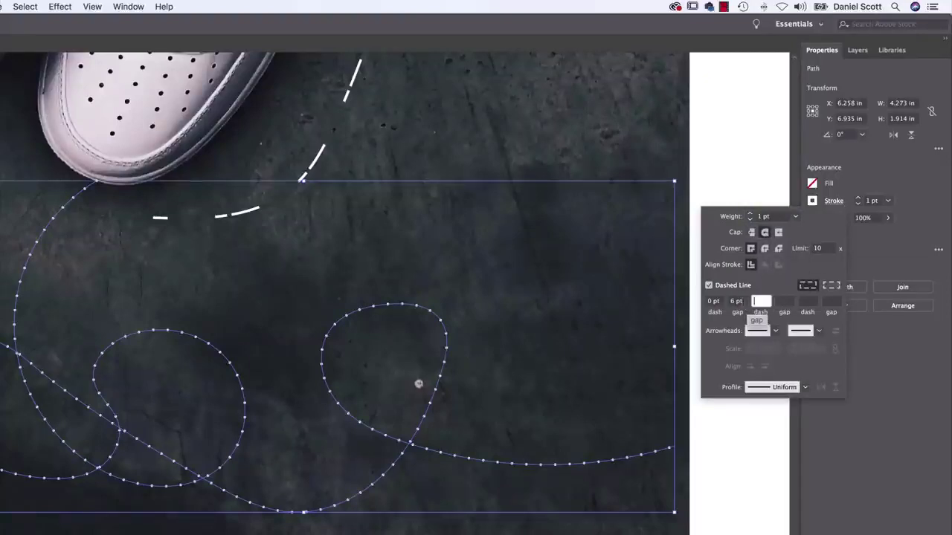
Step: Increase the dotted looping line's stroke weight to 3 pt and deselect it
left_click(750, 214)
left_click(749, 213)
left_click(749, 213)
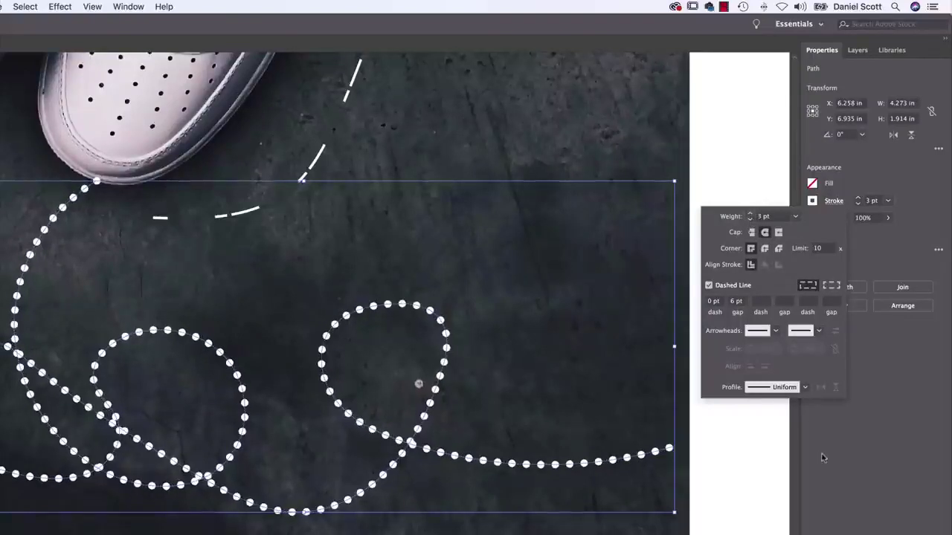
left_click(754, 473)
left_click(736, 482)
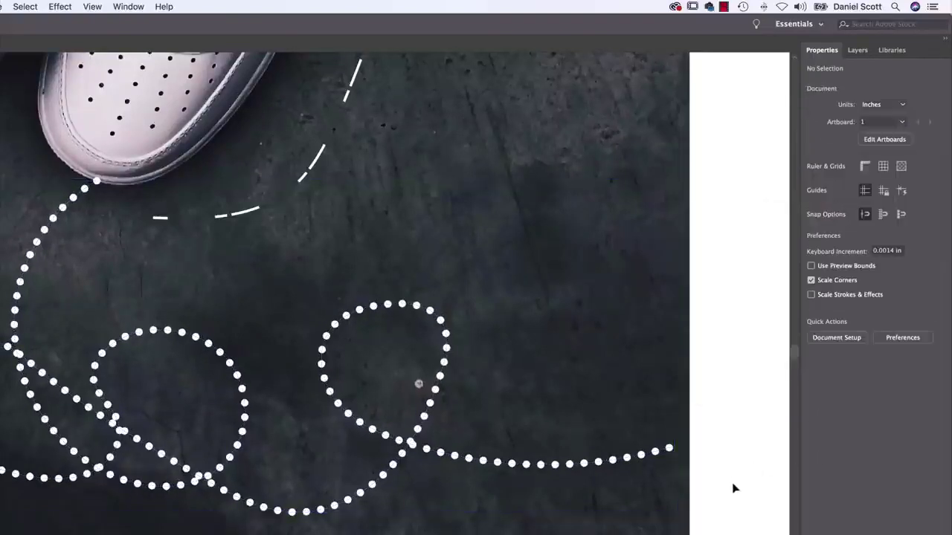
Step: Reselect the dotted looping line and open its stroke options to review the dash settings
left_click(654, 455)
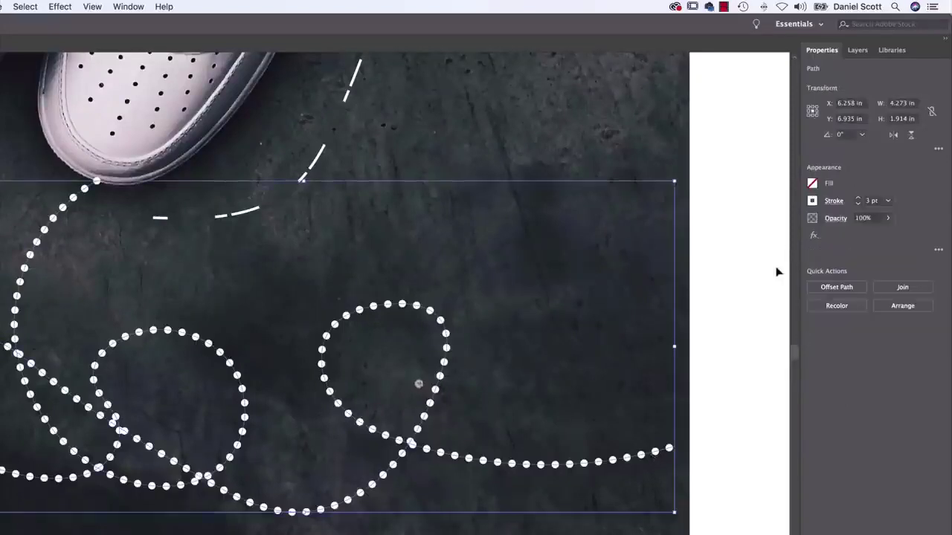
left_click(837, 201)
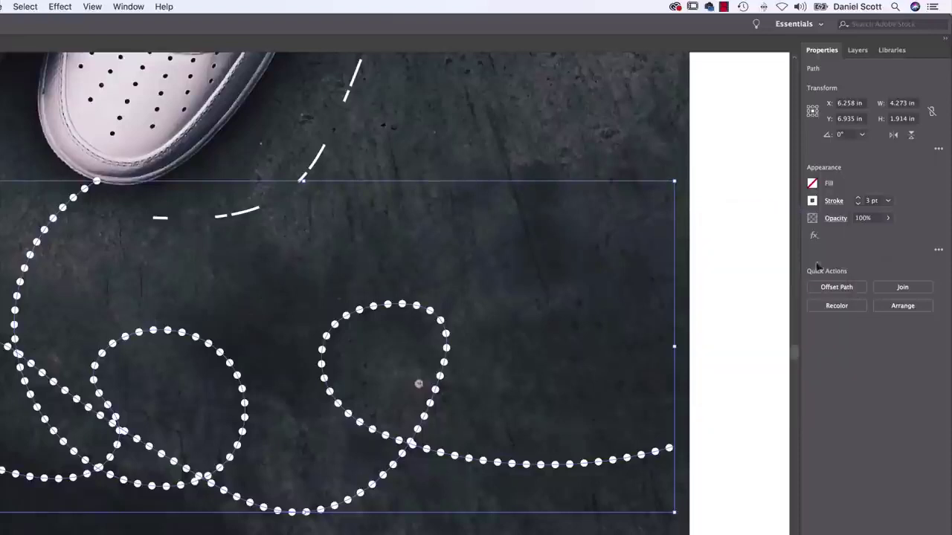
Step: Deselect the dotted looping line and review the whole decorated sneaker artwork
left_click(711, 301)
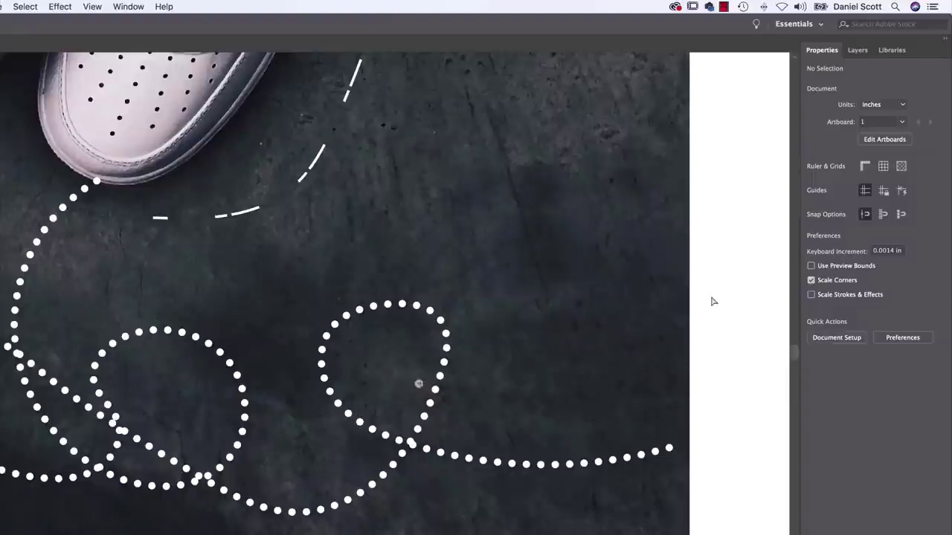
key("super+minus")
key("super+minus")
key("super+minus")
left_click_drag(490, 231, 518, 362)
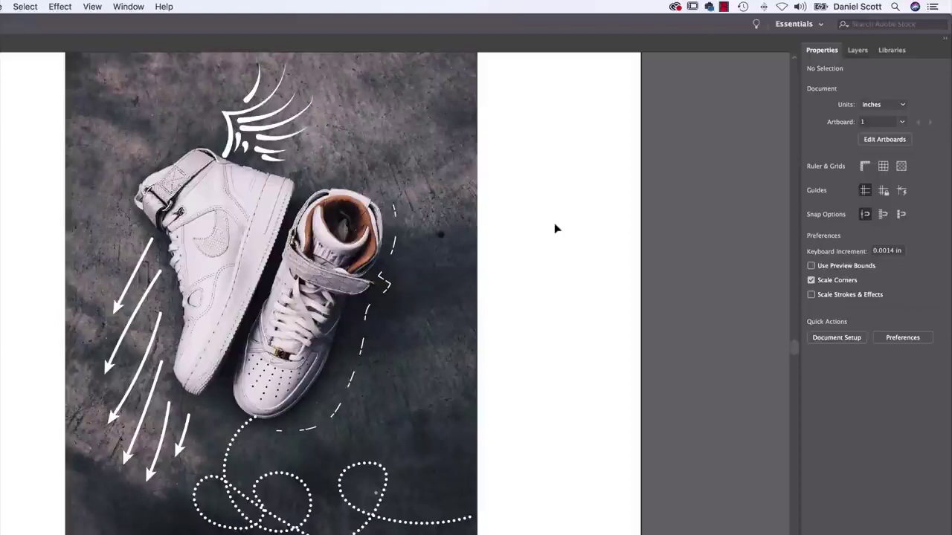
Step: Switch to Finder to check the Brushes 01 image in the Exercise Files folder, and return to the forest photo in Illustrator
key("super+Tab")
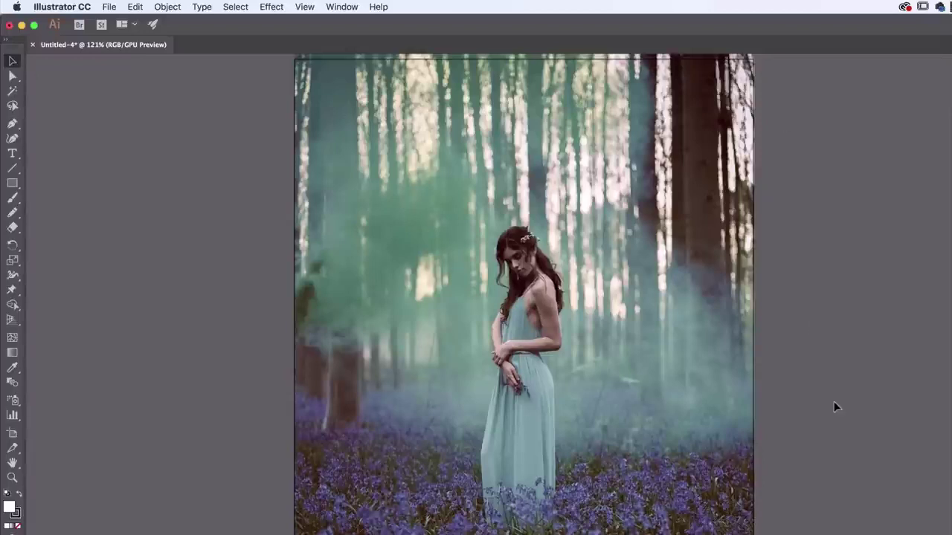
key("super+Tab")
key("super+Tab")
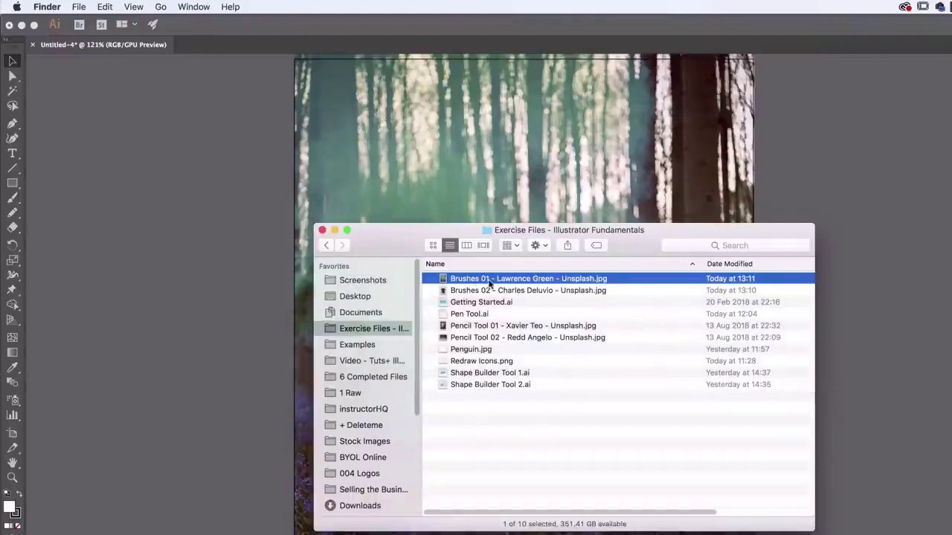
left_click(821, 192)
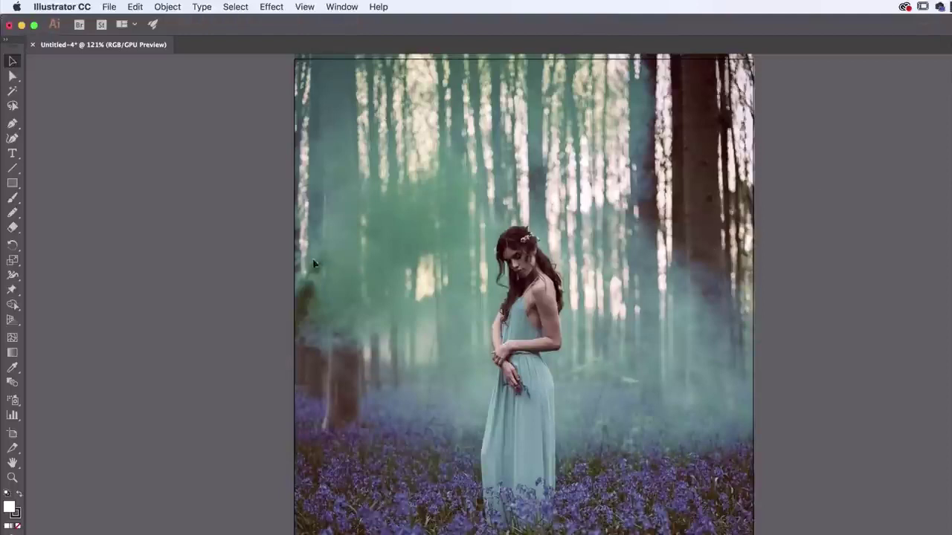
Step: Set up the Pencil tool with no fill and a white stroke
left_click(12, 213)
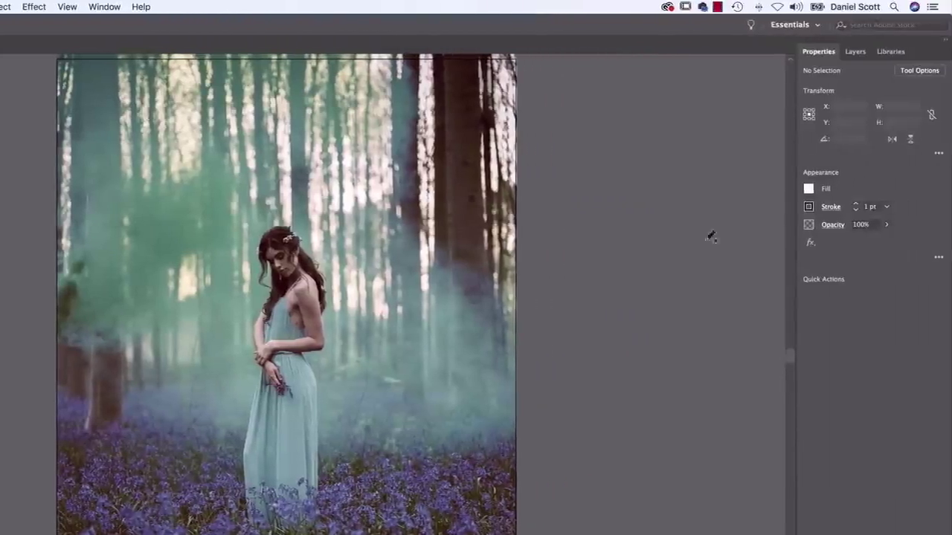
left_click(808, 189)
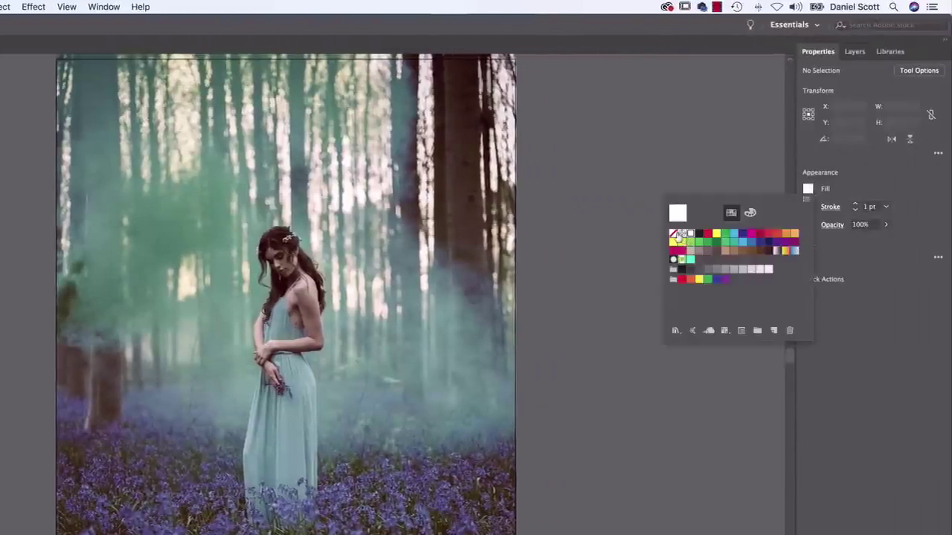
left_click(673, 233)
left_click(808, 207)
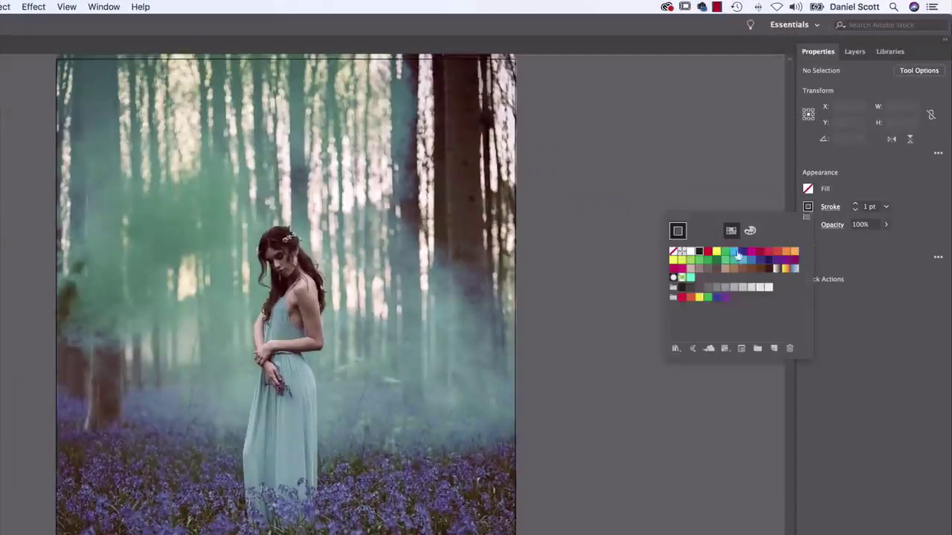
left_click(690, 252)
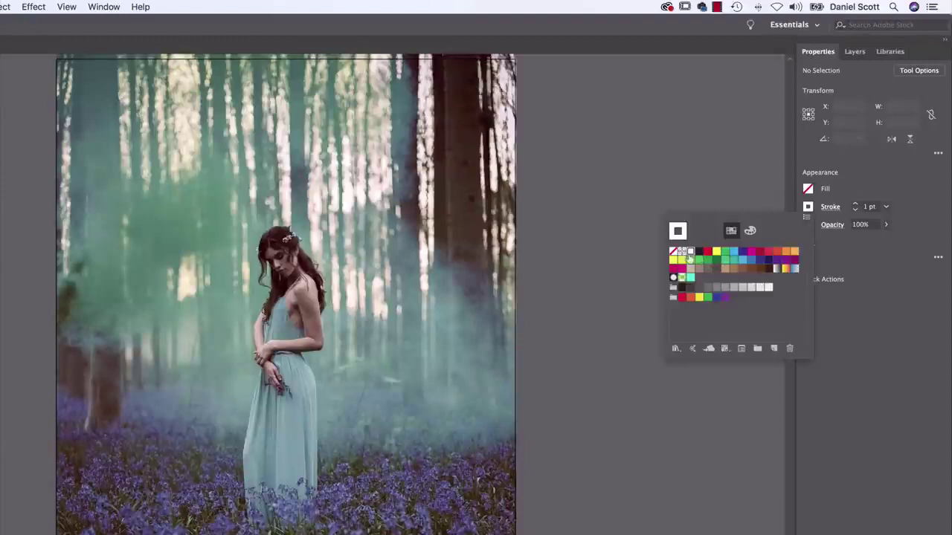
left_click(378, 251)
Step: Draw a feathered wing outline behind the woman's back with freehand white Pencil curves
mouse_move(334, 267)
left_mouse_down()
mouse_move(340, 245)
mouse_move(463, 140)
mouse_move(416, 250)
left_mouse_up()
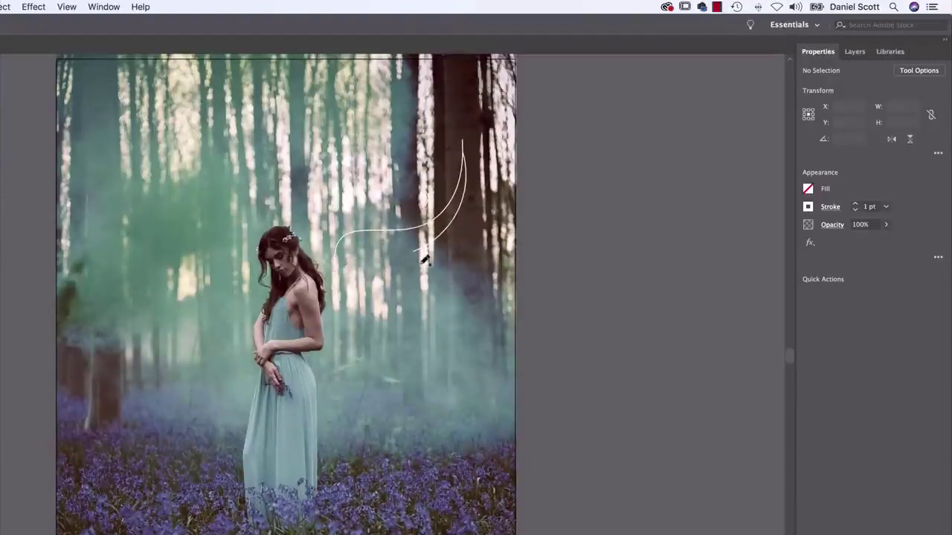
mouse_move(421, 254)
left_mouse_down()
mouse_move(433, 262)
mouse_move(382, 281)
mouse_move(361, 320)
left_mouse_up()
mouse_move(402, 306)
left_mouse_down()
mouse_move(340, 362)
mouse_move(351, 298)
mouse_move(394, 249)
left_mouse_up()
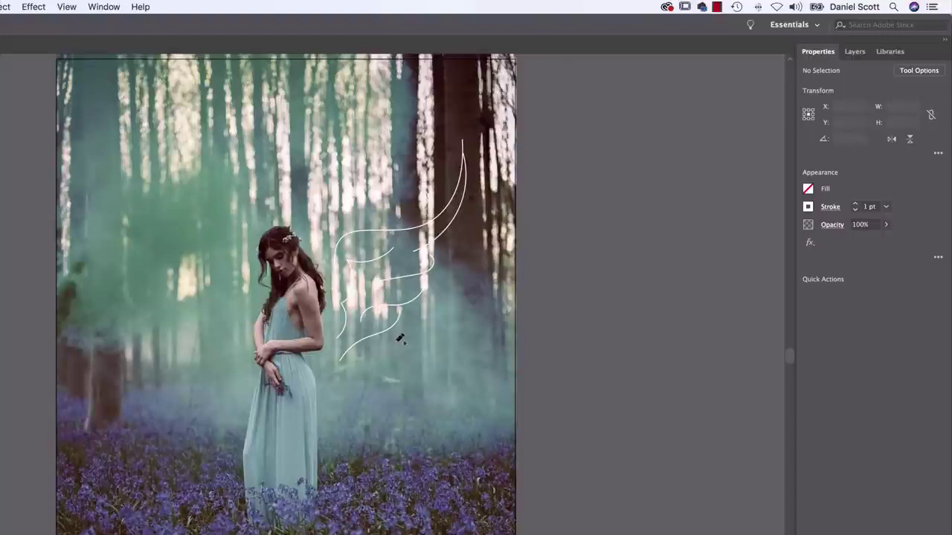
left_click_drag(377, 342, 347, 382)
Step: Select all the wing strokes and open the Grunge brushes vector pack library
key("v")
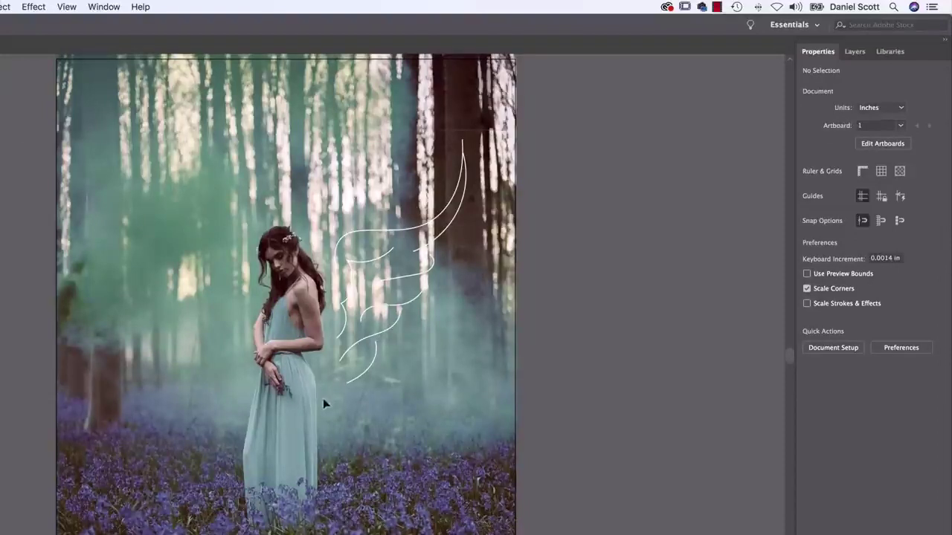
left_click(334, 339)
key("super+equal")
key("super+equal")
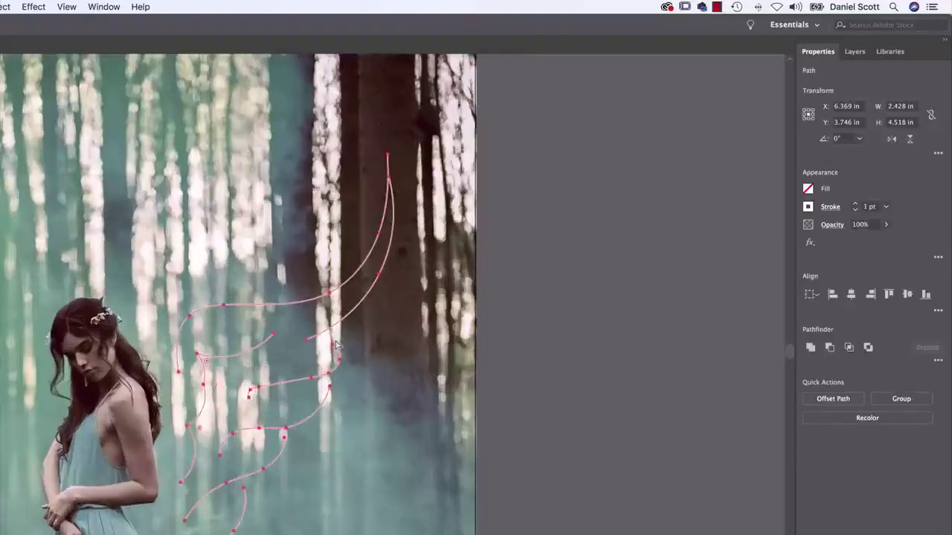
left_click(102, 8)
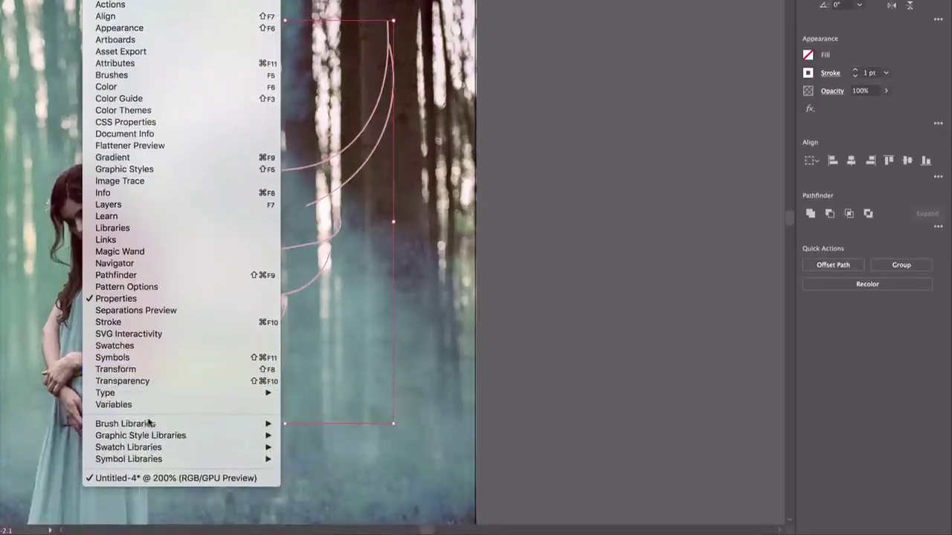
mouse_move(149, 424)
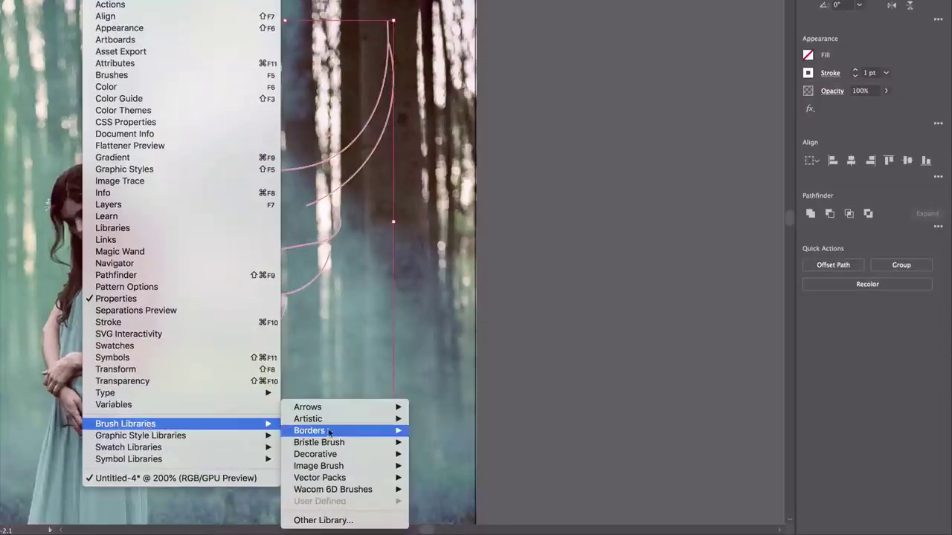
mouse_move(360, 411)
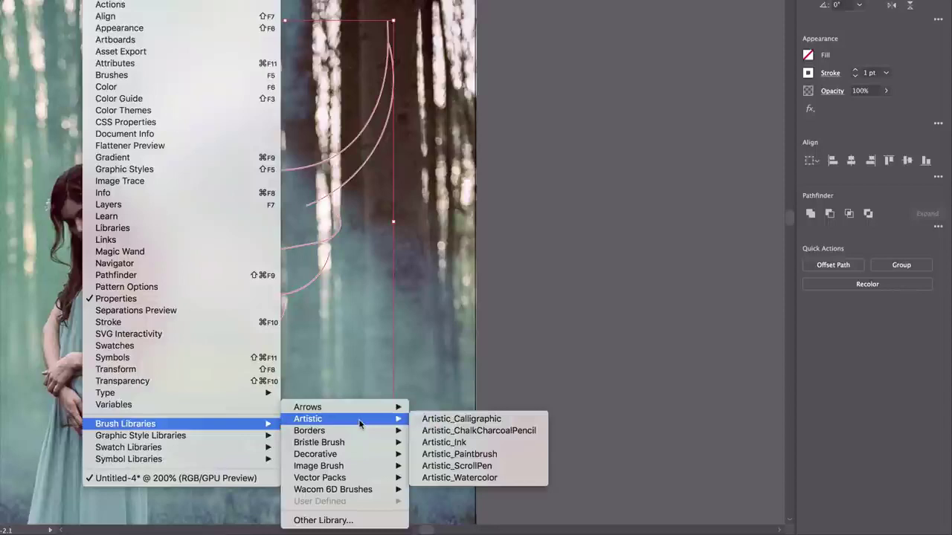
mouse_move(316, 479)
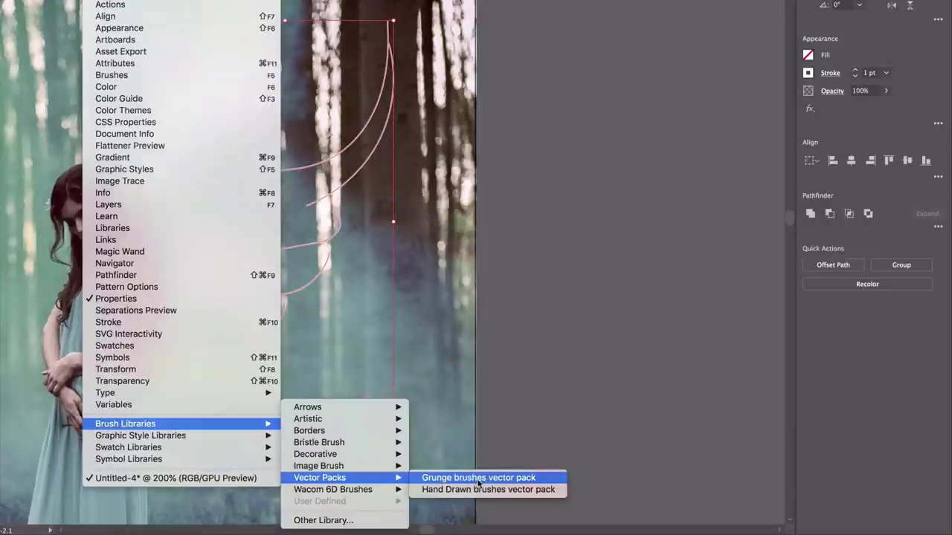
left_click(479, 478)
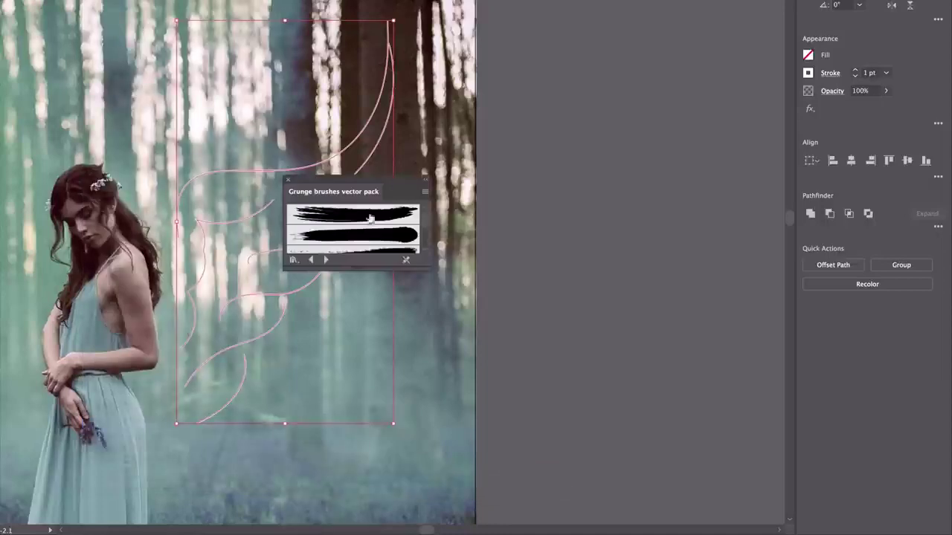
Step: Enlarge the grunge brush library beside the artwork and apply its first brush to the wing strokes
left_click_drag(437, 265, 435, 461)
mouse_move(409, 184)
left_mouse_down()
mouse_move(552, 78)
mouse_move(618, 96)
left_mouse_up()
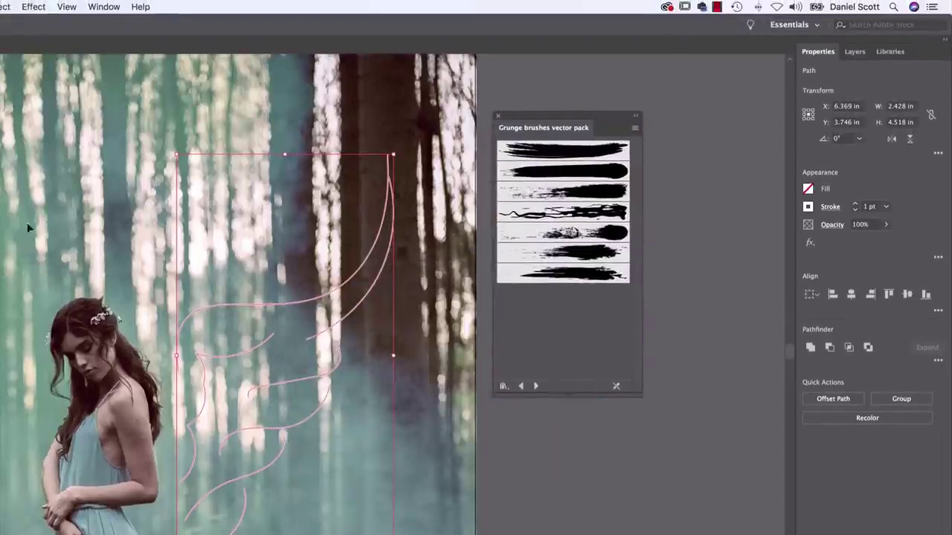
left_click(550, 152)
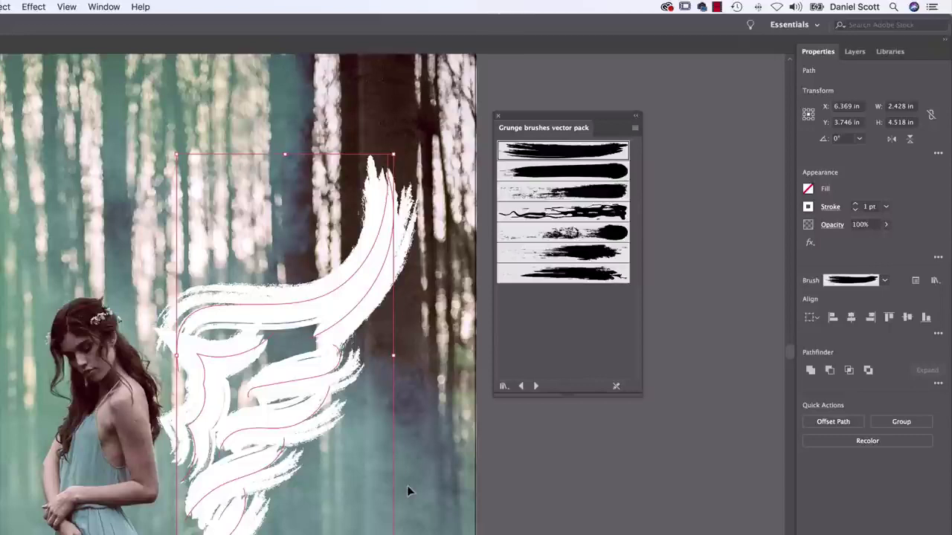
left_click(505, 457)
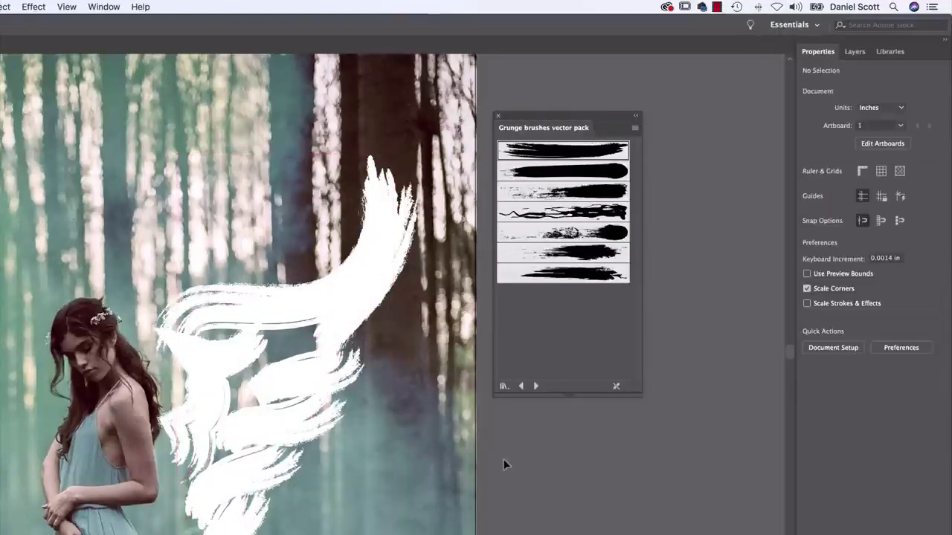
Step: Reduce the brushed wing's stroke weight stepwise through 0.75 and 0.5 pt to 0.25 pt, and deselect it
left_click(289, 422)
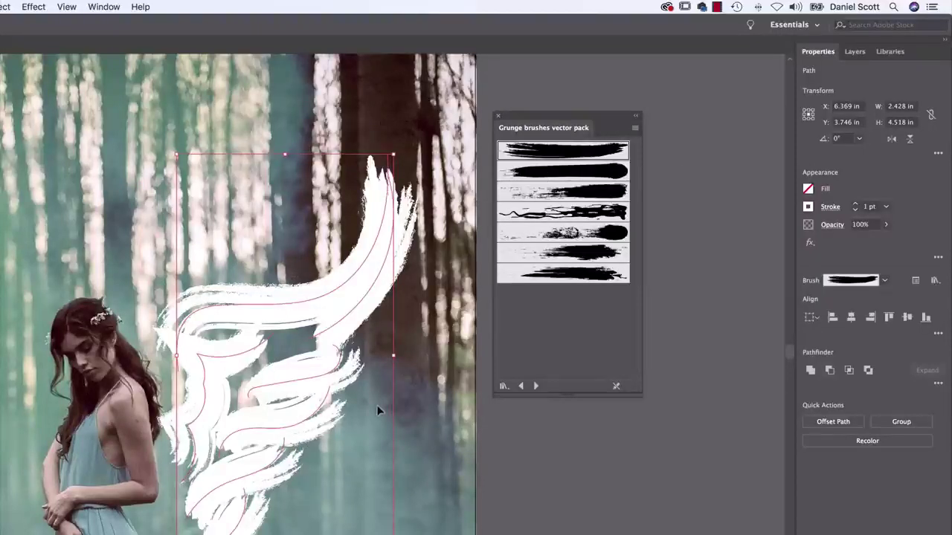
left_click(886, 208)
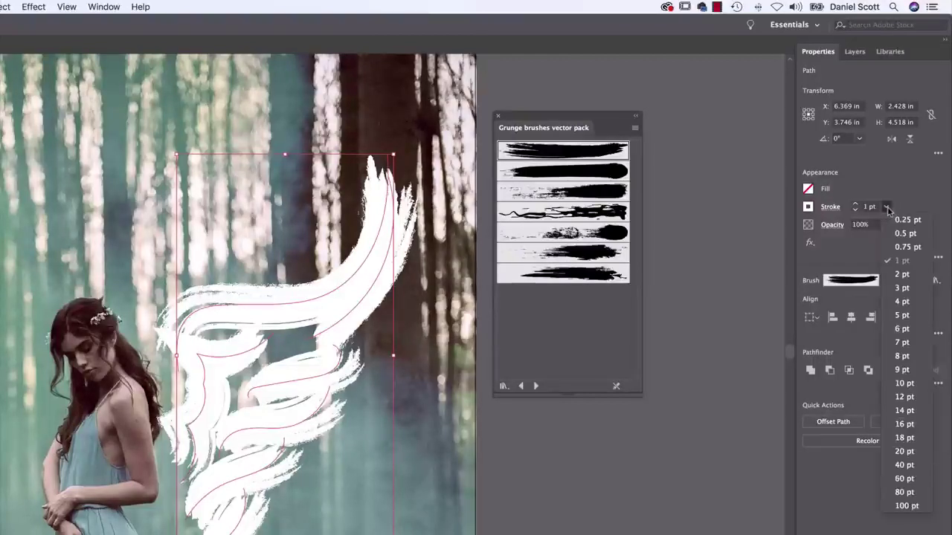
left_click(908, 248)
left_click(885, 208)
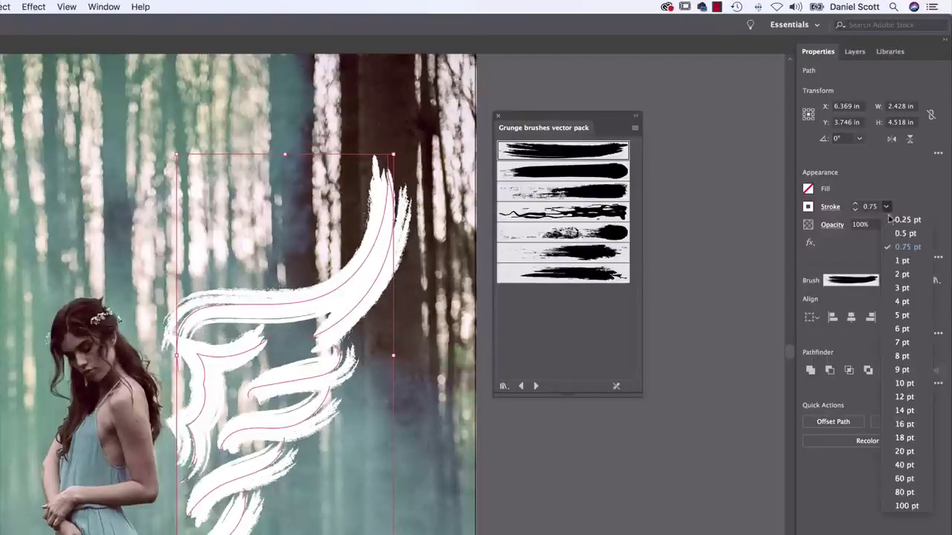
left_click(903, 234)
left_click(886, 207)
left_click(904, 219)
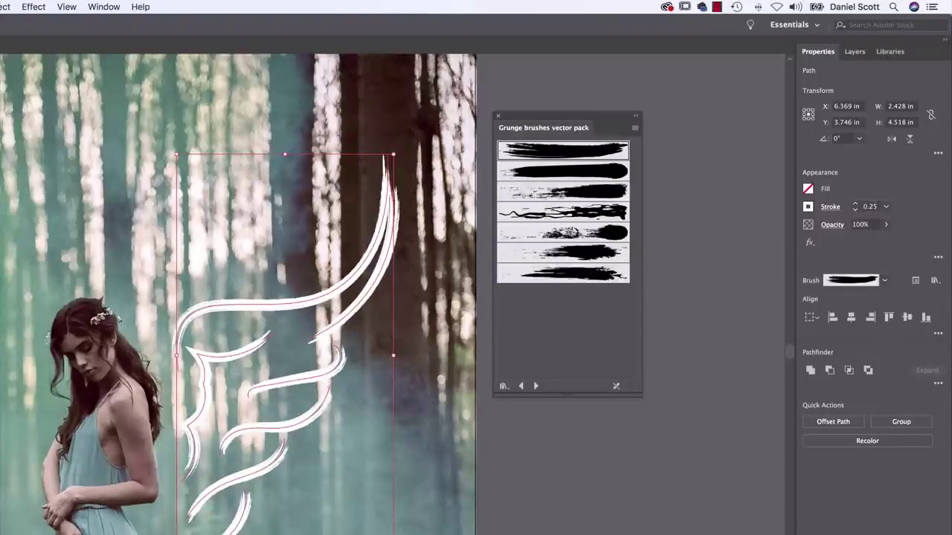
left_click(415, 347)
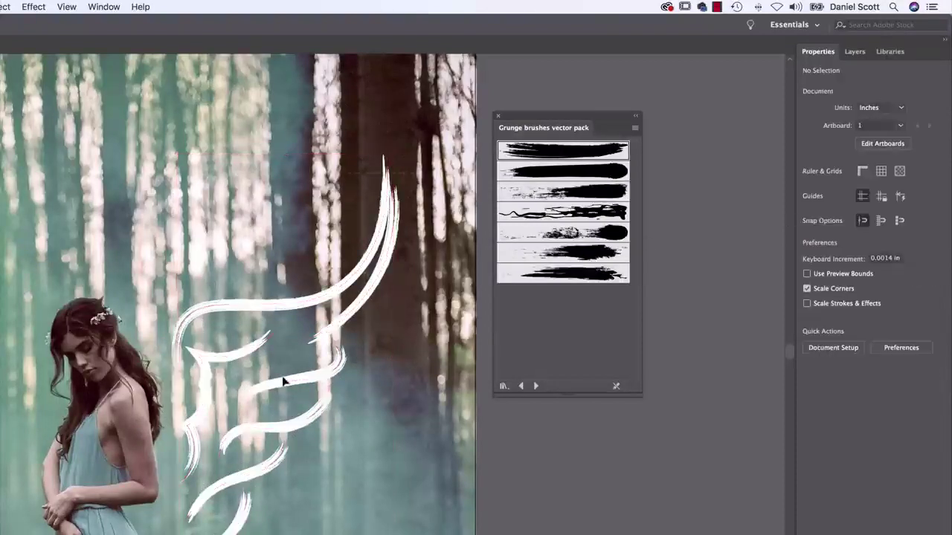
Step: Reselect the wing, try a custom stroke weight of 0.05 pt, and deselect it
left_click(187, 512)
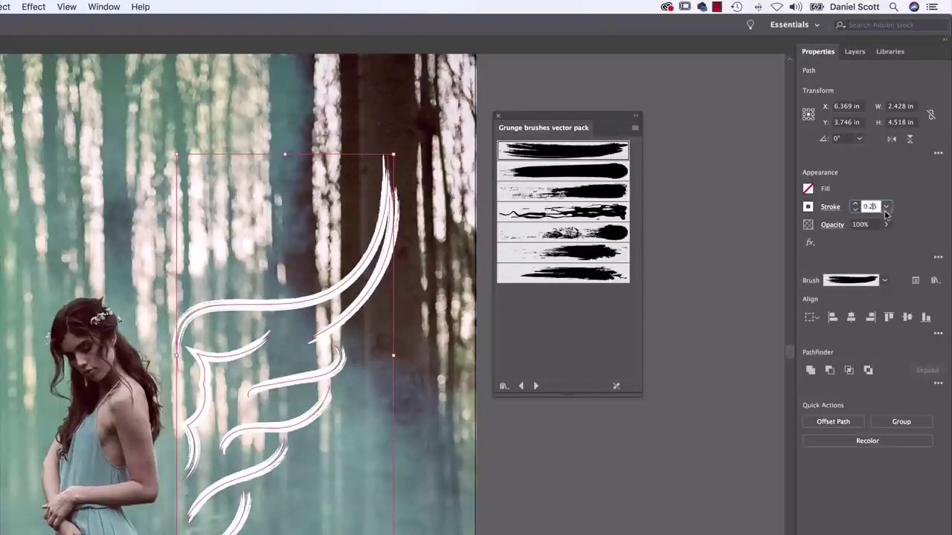
key("BackSpace")
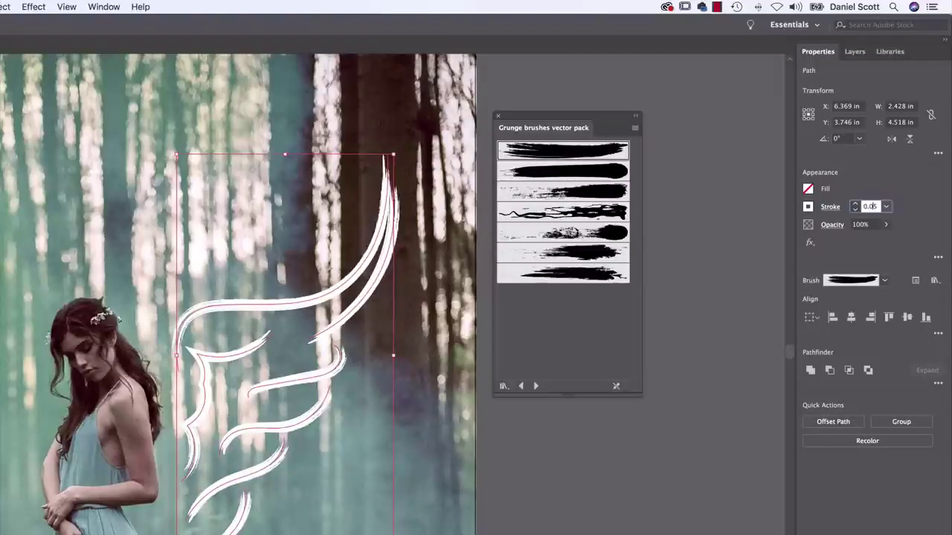
key("Return")
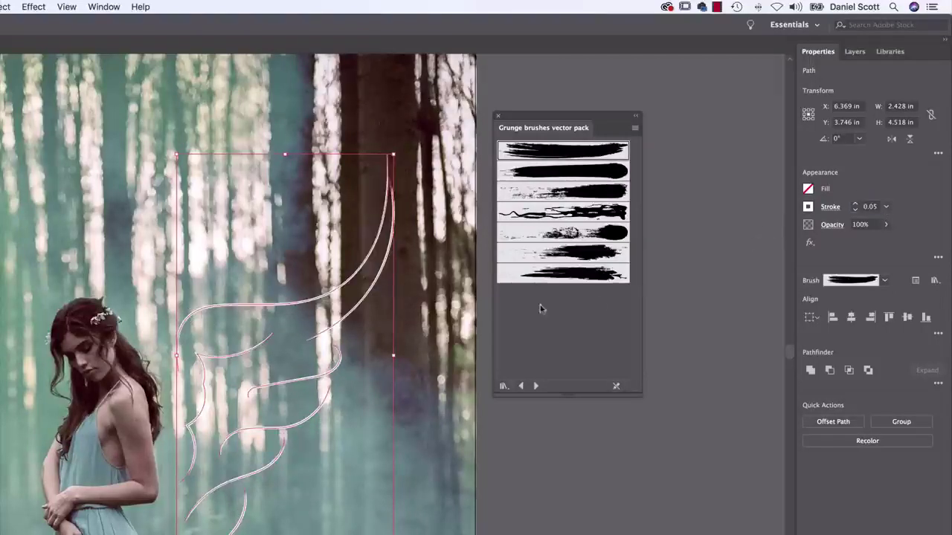
left_click(427, 239)
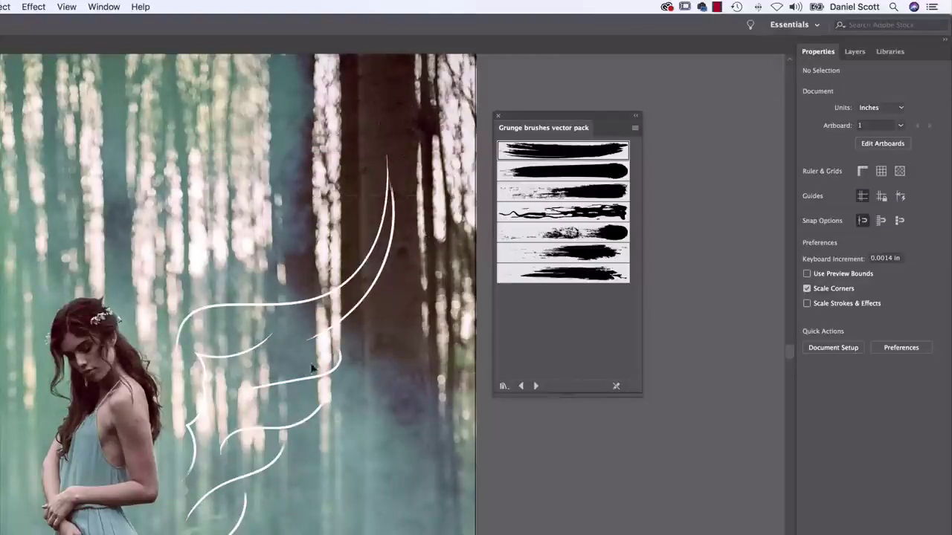
Step: Set the wing's stroke weight to 0.15 pt
left_click(206, 525)
left_click(870, 206)
type("1")
key("Return")
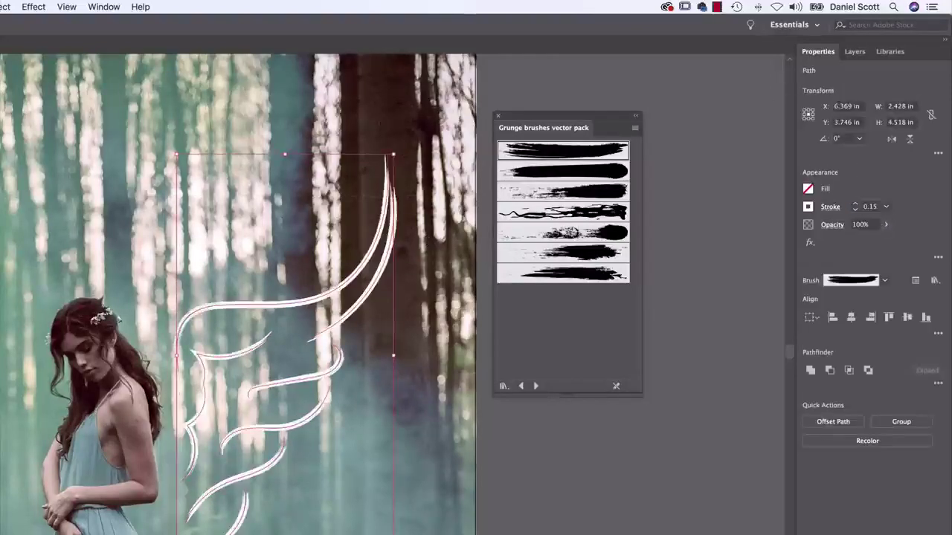
left_click(414, 128)
Step: Select all wing strokes, try the third through seventh grunge brushes on them, and apply the third brush
key("super+a")
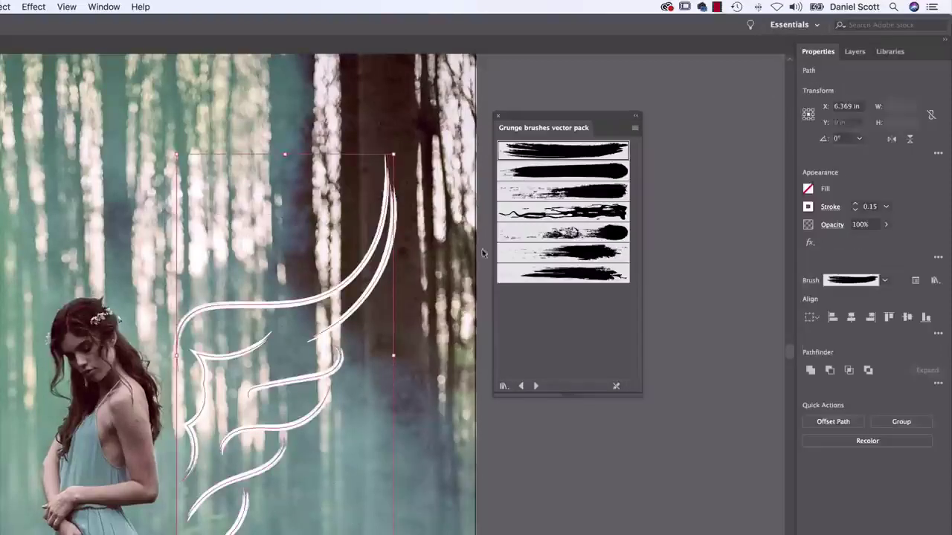
left_click(559, 196)
left_click(564, 215)
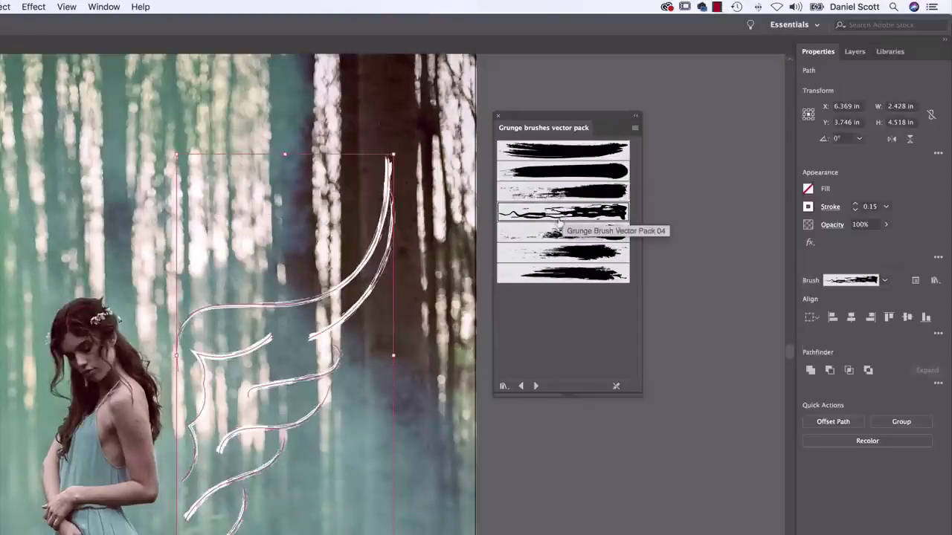
left_click(559, 238)
left_click(560, 258)
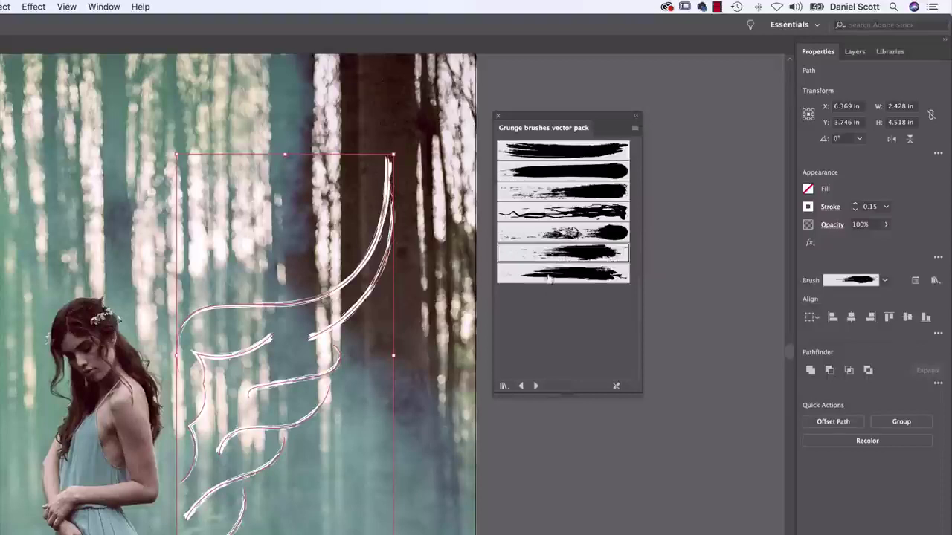
left_click(548, 275)
left_click(606, 195)
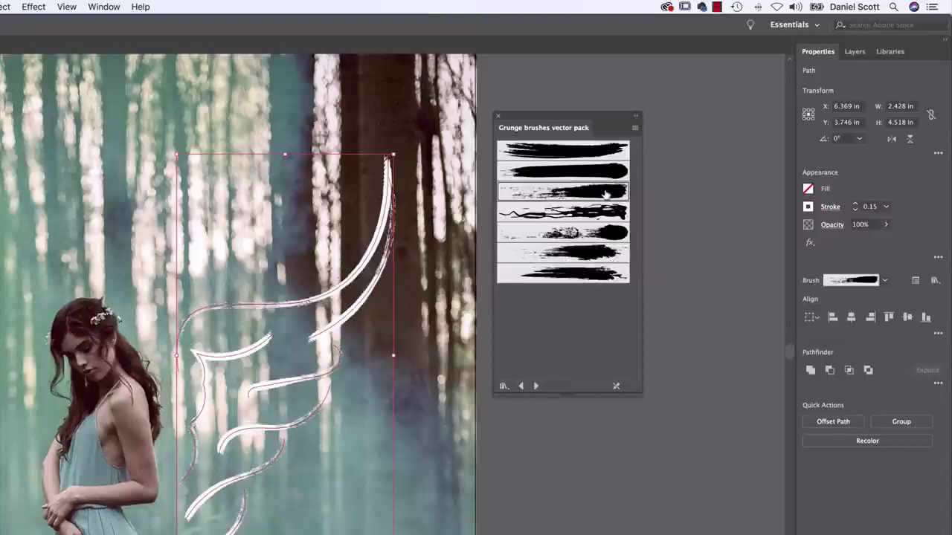
Step: Compare the fourth and second grunge brushes on the wing strokes, reapply the third brush, and deselect the wing
left_click(604, 213)
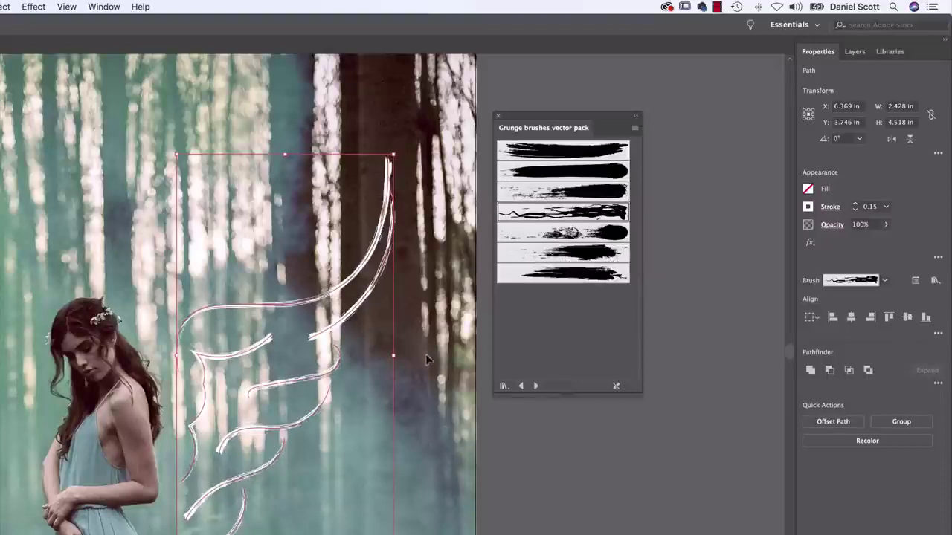
left_click(582, 194)
left_click(587, 177)
left_click(586, 194)
left_click(437, 395)
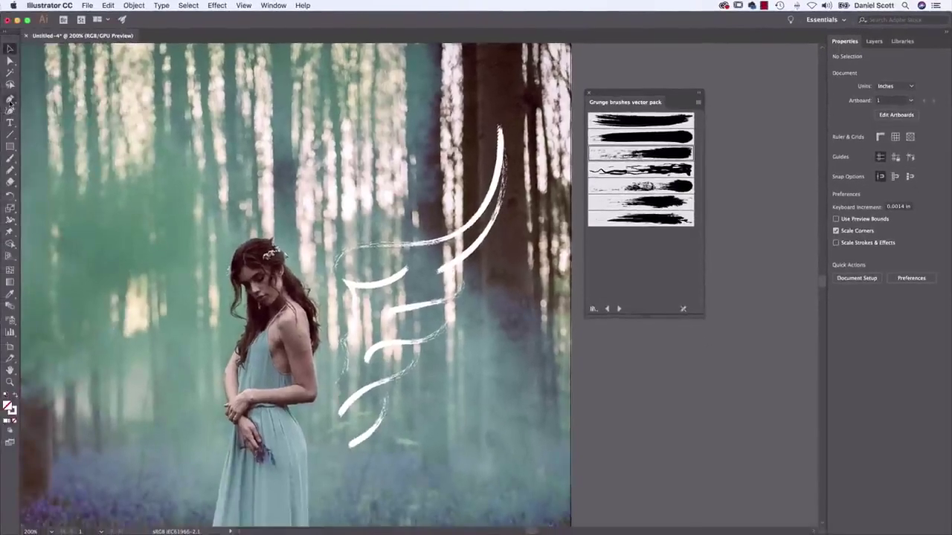
Step: Draw a jagged wing about 2.33 by 3.93 in beyond the woman's front with the Pencil, and apply the third grunge brush
left_click(10, 169)
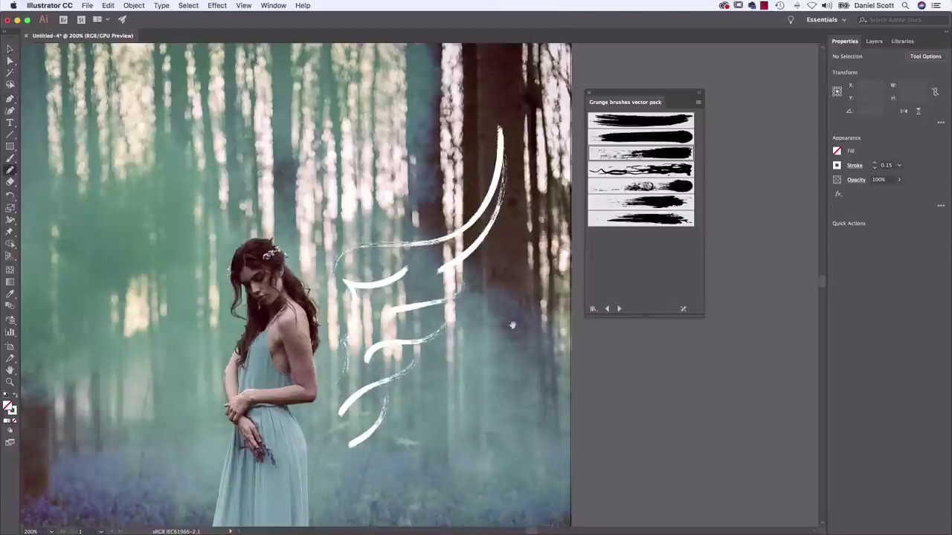
scroll(564, 272, "left", 5)
scroll(564, 271, "down", 2)
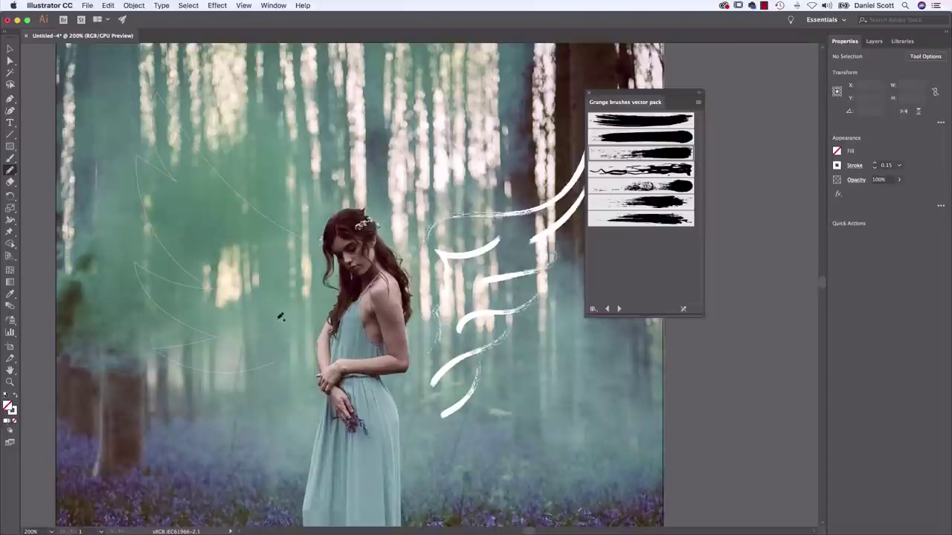
key("v")
left_click(219, 342)
left_click(676, 151)
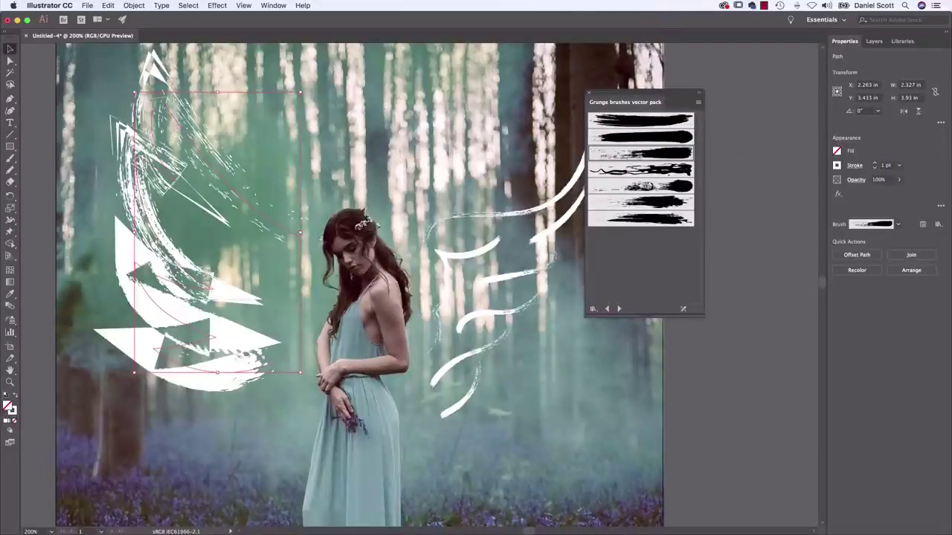
Step: Set the jagged wing's stroke weight to 0.05 pt and deselect it
left_click(886, 166)
type("0.05")
key("Return")
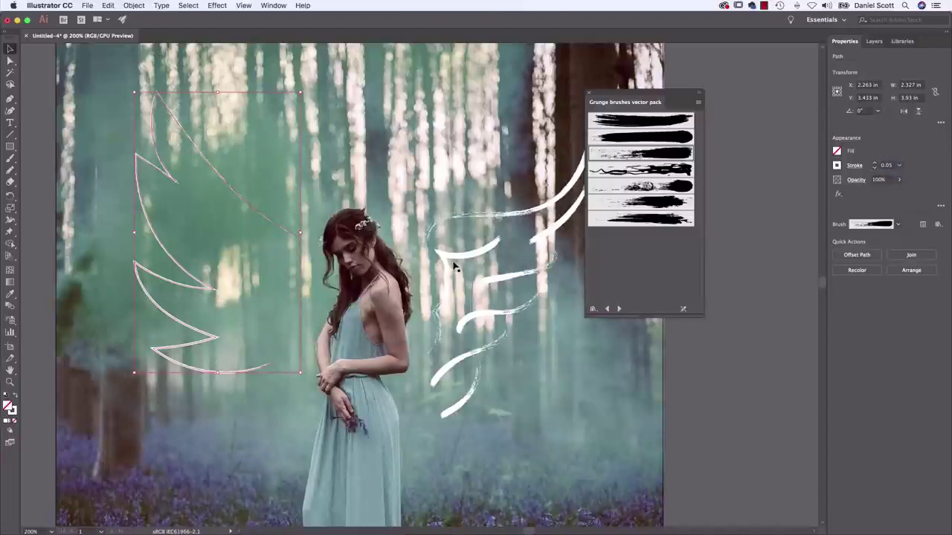
left_click(260, 203)
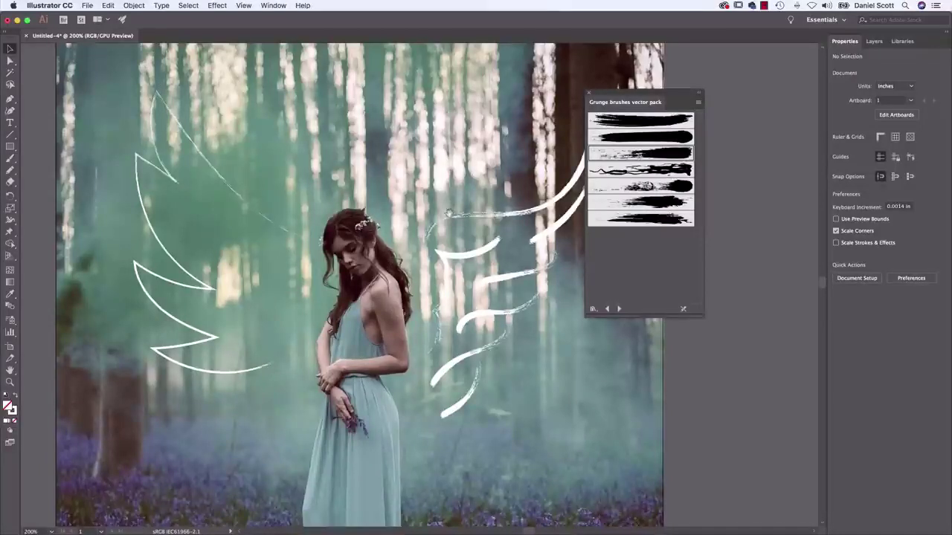
Step: Select one feather stroke of the curved wing for comparison, and delete the jagged wing in front of the woman
scroll(449, 336, "right", 3)
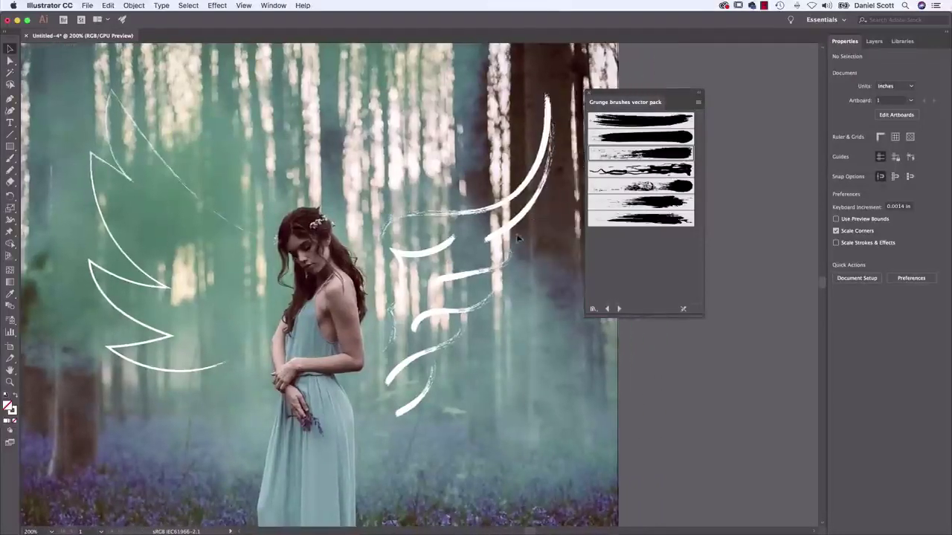
left_click(484, 310)
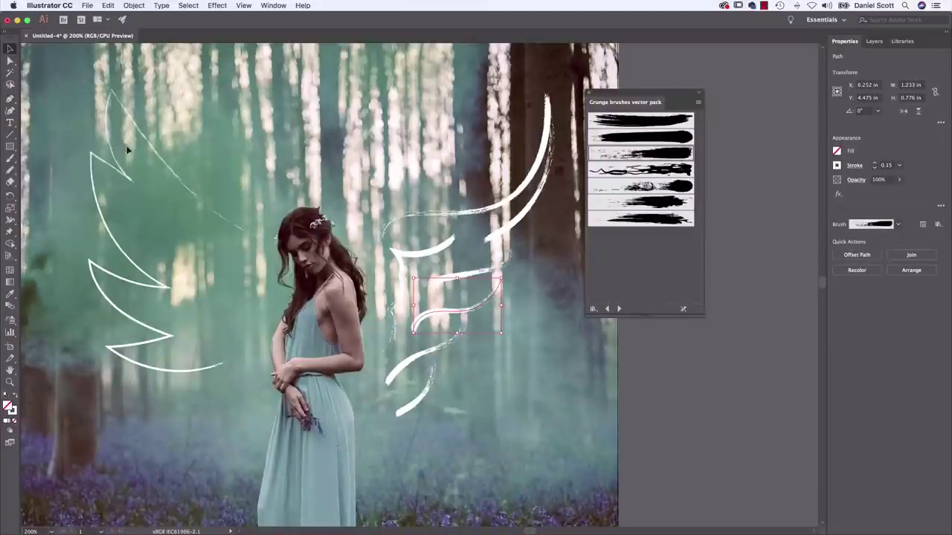
left_click(177, 135)
left_click(100, 261)
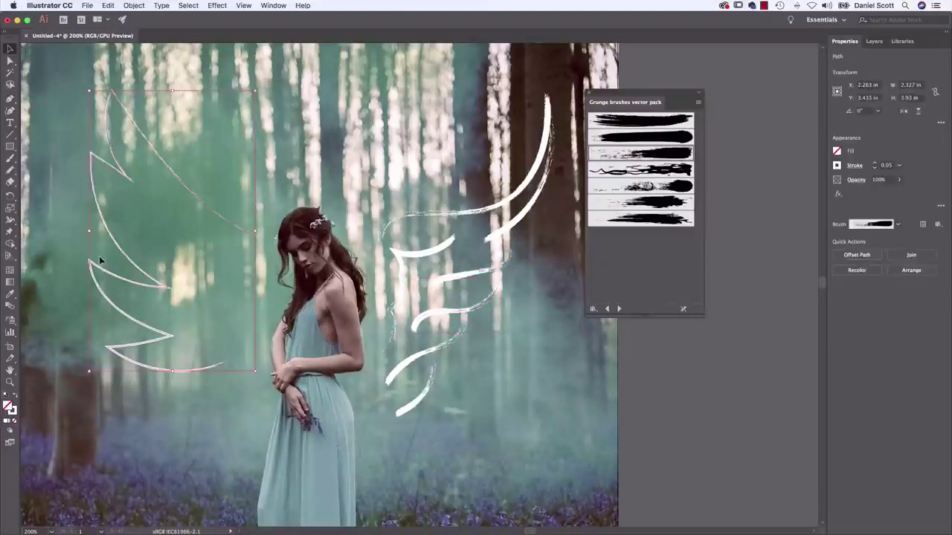
key("Delete")
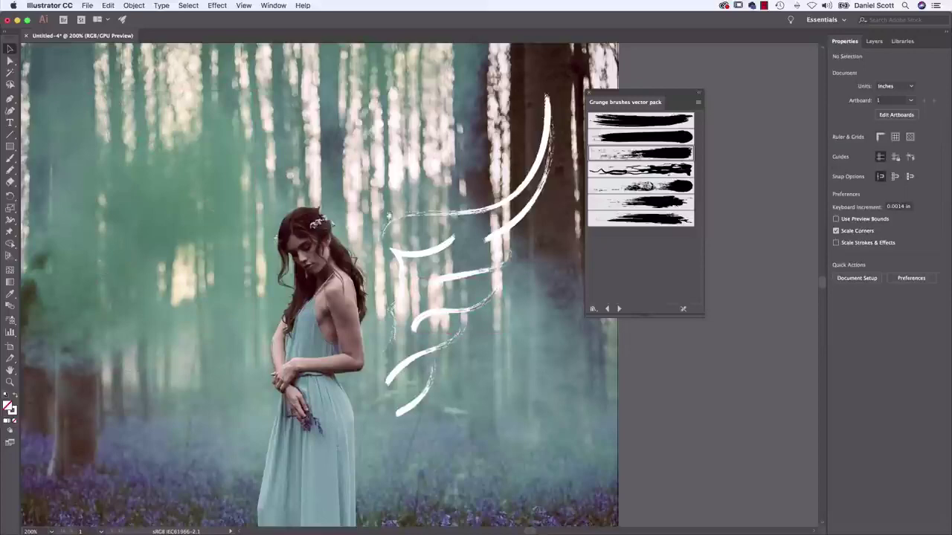
Step: Bring the area above the woman's head into view and close the grunge brush library
scroll(506, 370, "up", 5)
scroll(507, 370, "left", 4)
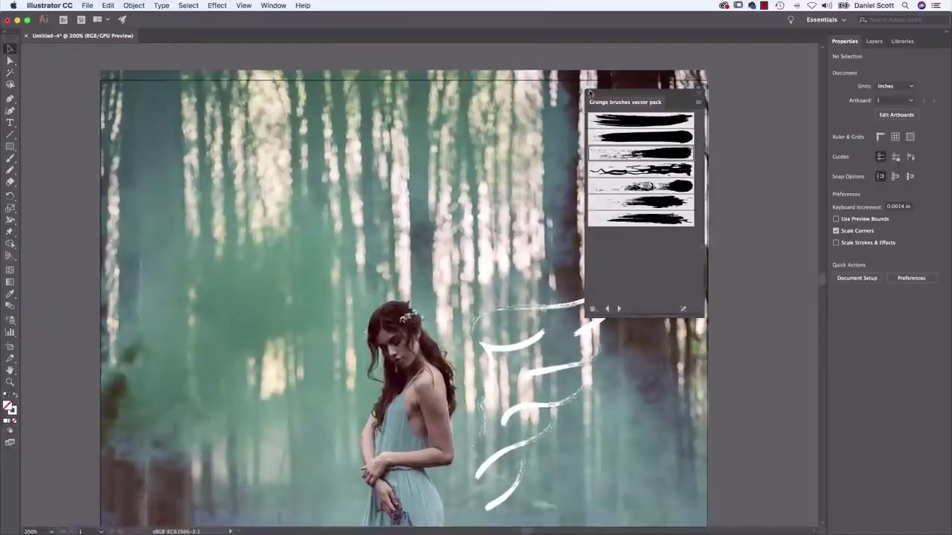
left_click(589, 93)
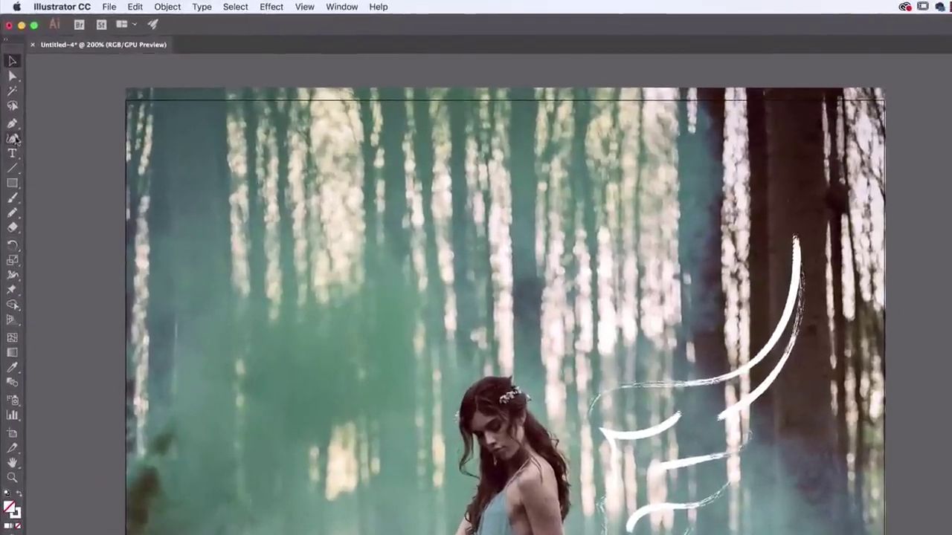
Step: Draw an open halo about 1.26 by 0.83 in above the woman's head with the Pencil, redoing the first try, and select it
left_click(13, 214)
left_click_drag(432, 334, 529, 299)
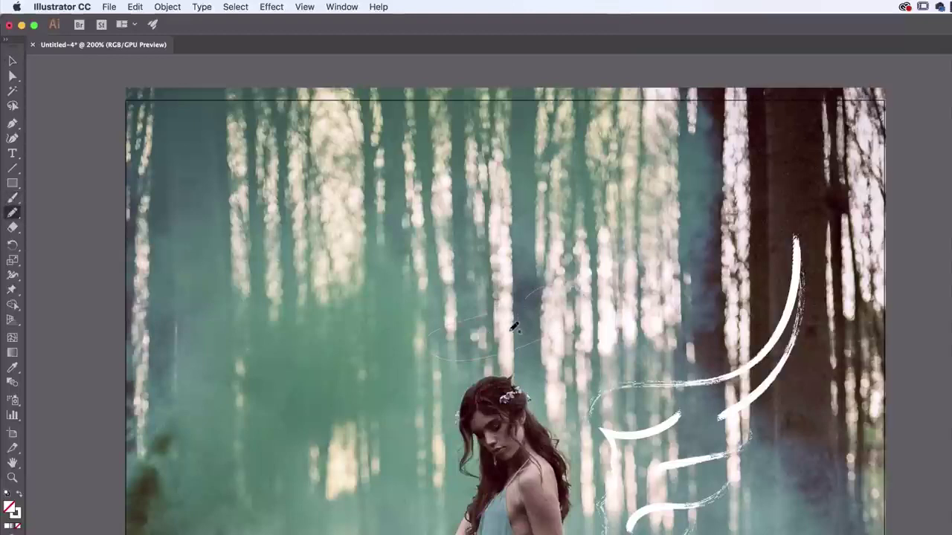
key("super+z")
mouse_move(508, 308)
left_mouse_down()
mouse_move(480, 317)
mouse_move(570, 311)
mouse_move(478, 313)
left_mouse_up()
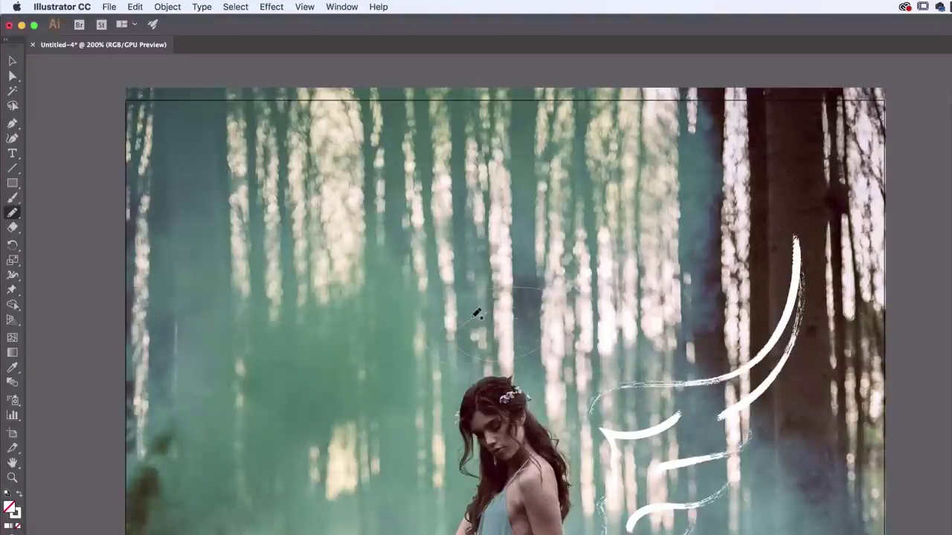
key("v")
left_click(552, 345)
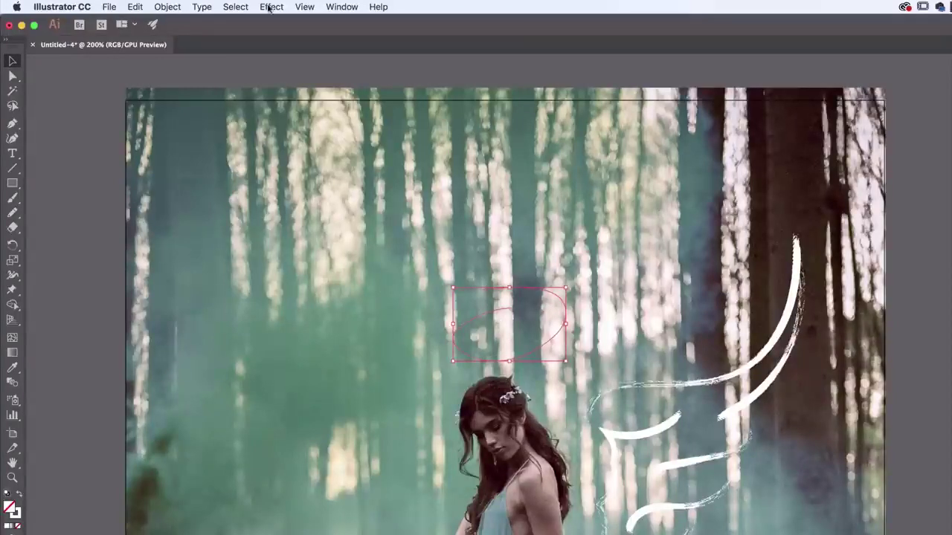
Step: Open the Artistic_Ink brush library and enlarge it to show more of its brushes
left_click(340, 7)
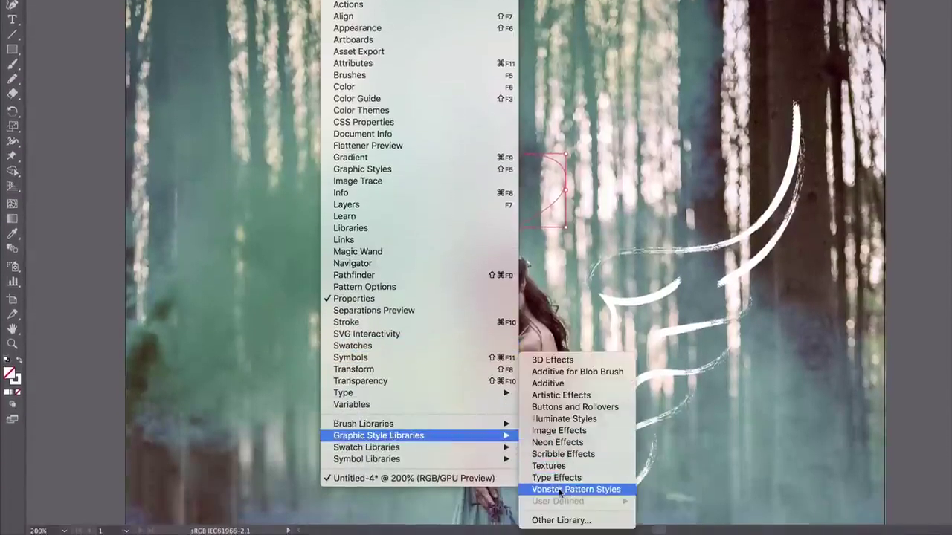
mouse_move(446, 425)
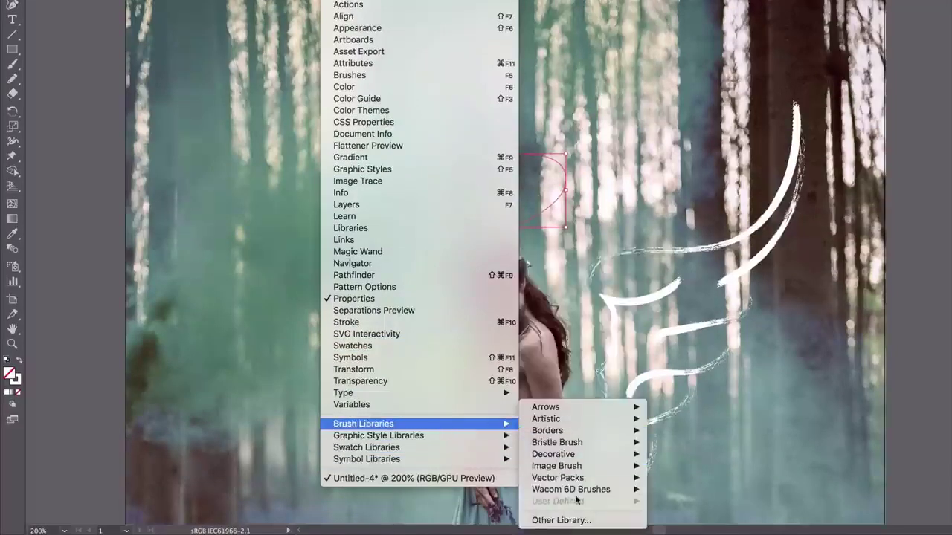
mouse_move(570, 482)
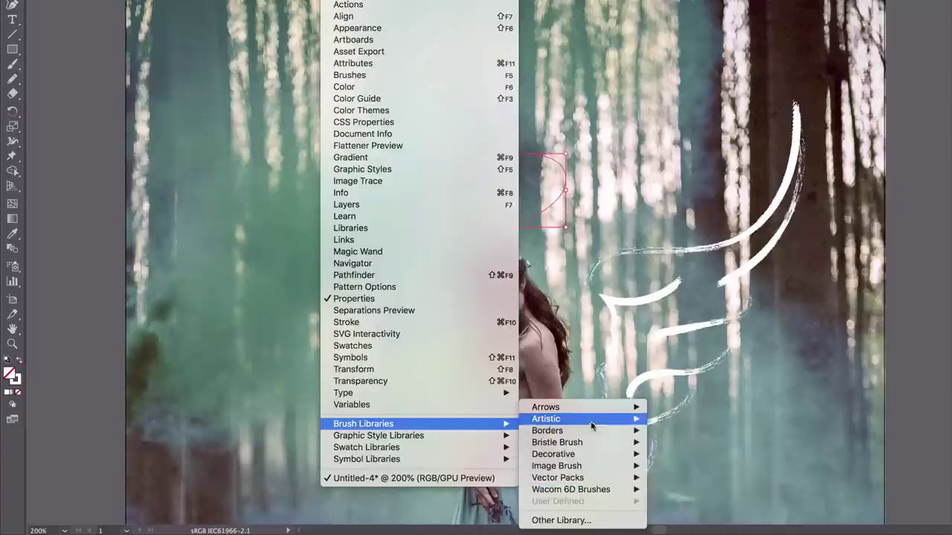
mouse_move(586, 421)
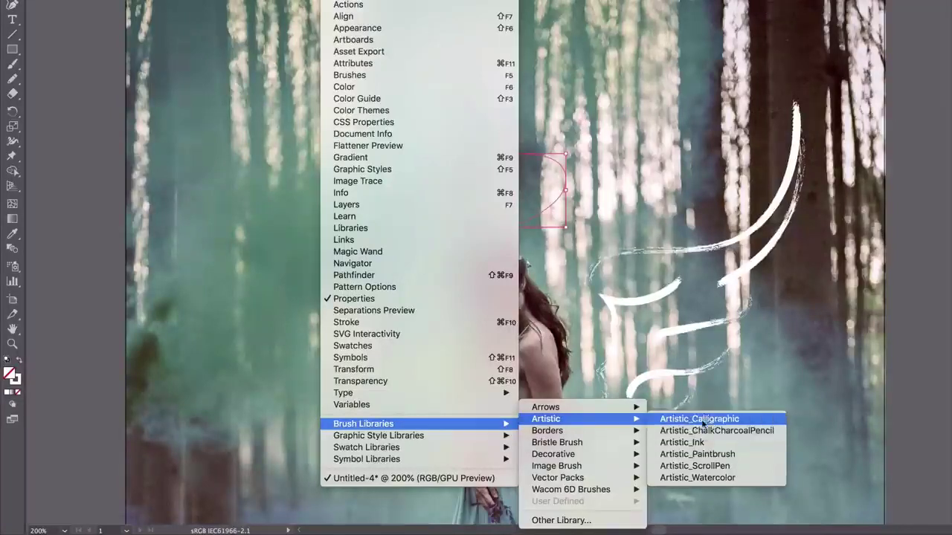
left_click(699, 442)
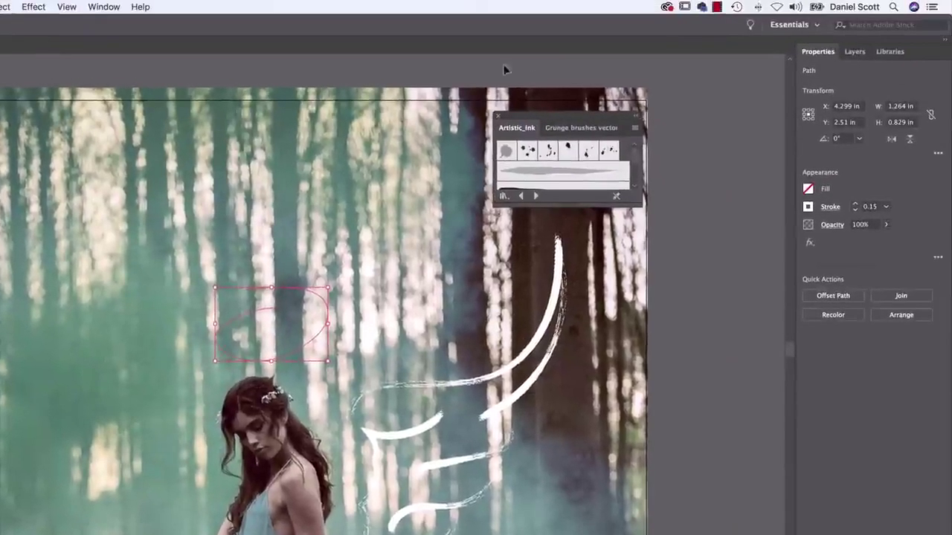
left_click_drag(638, 205, 657, 467)
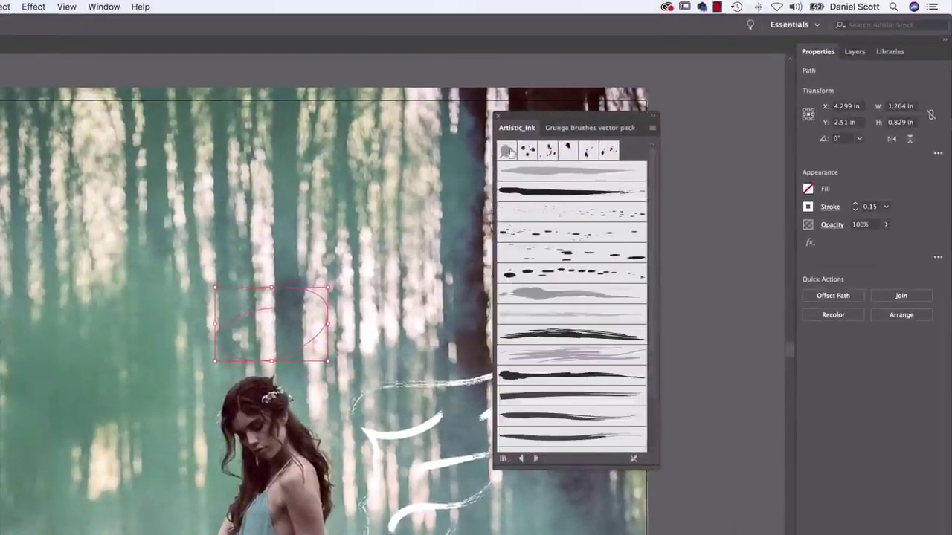
Step: Try Artistic_Ink brushes on the halo, apply the seventh long stroke, a grey tapered one, and deselect the halo
left_click(591, 343)
left_click(571, 296)
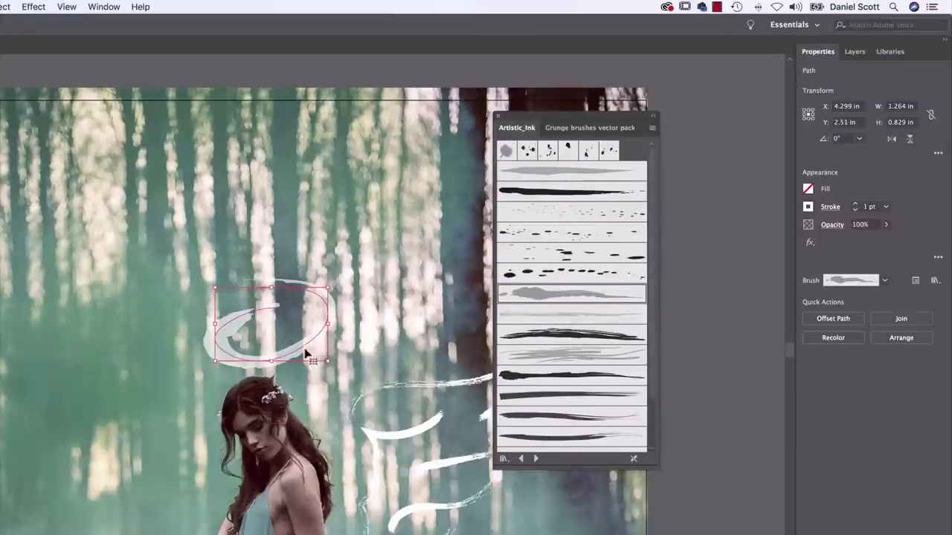
left_click(576, 196)
left_click(569, 299)
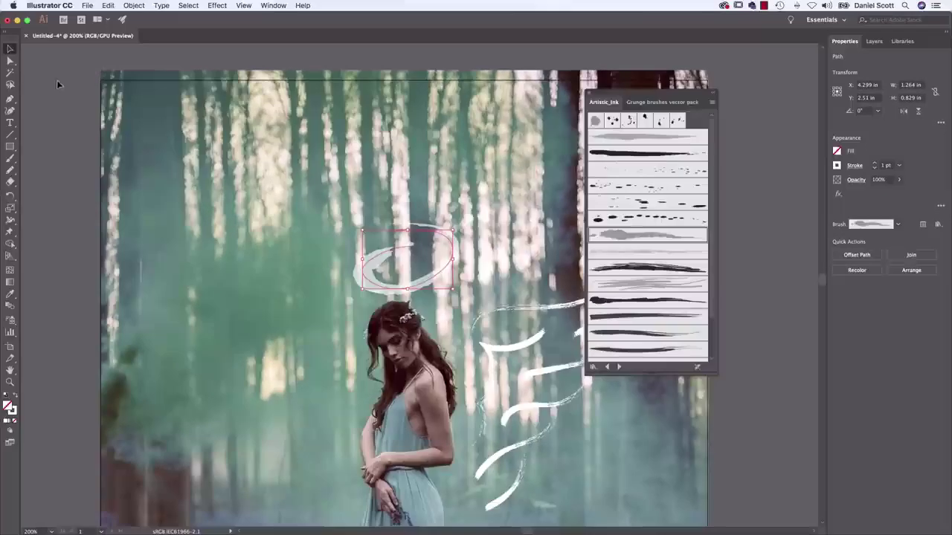
left_click(60, 85)
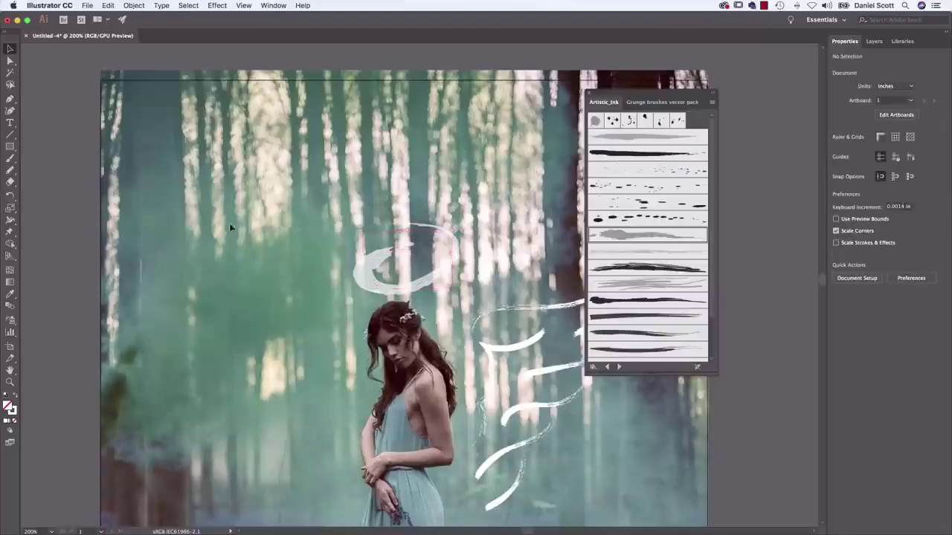
Step: Draw a second, wider halo loop about 1.8 by 0.74 in over the first with the Pencil, using the same grey ink brush
left_click(11, 170)
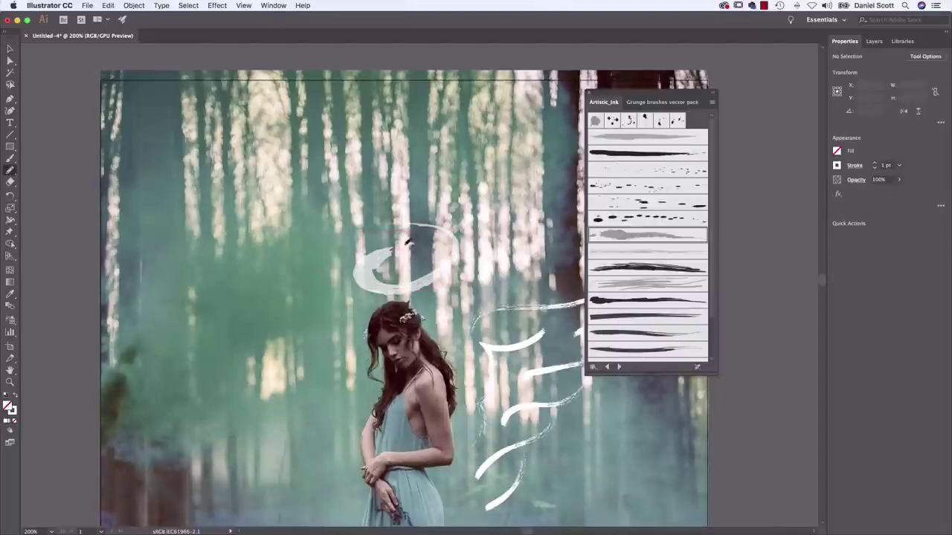
mouse_move(402, 241)
left_mouse_down()
mouse_move(433, 282)
mouse_move(441, 231)
mouse_move(412, 255)
mouse_move(468, 273)
left_mouse_up()
key("v")
left_click(503, 251)
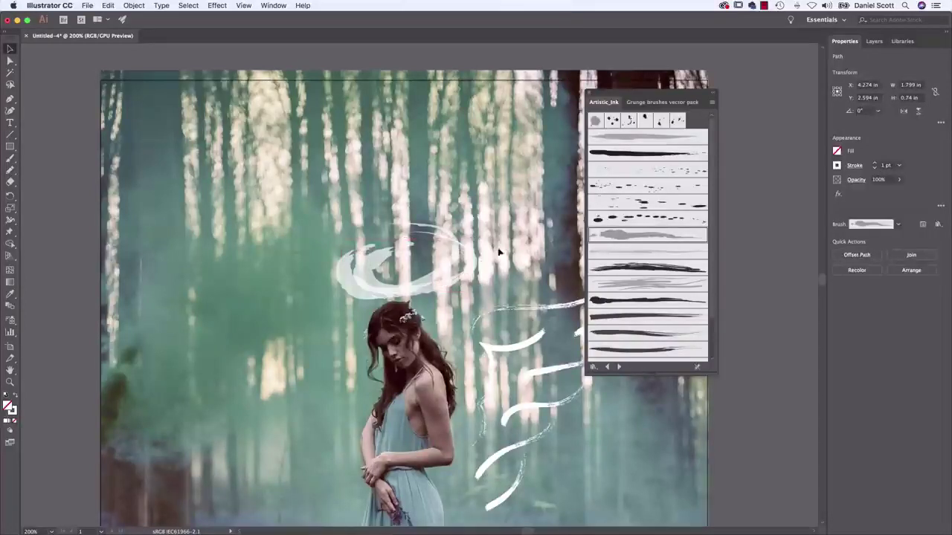
Step: Narrow the second halo loop from both sides to about 1.49 in wide, and deselect it
left_click(441, 273)
left_click_drag(472, 259, 457, 260)
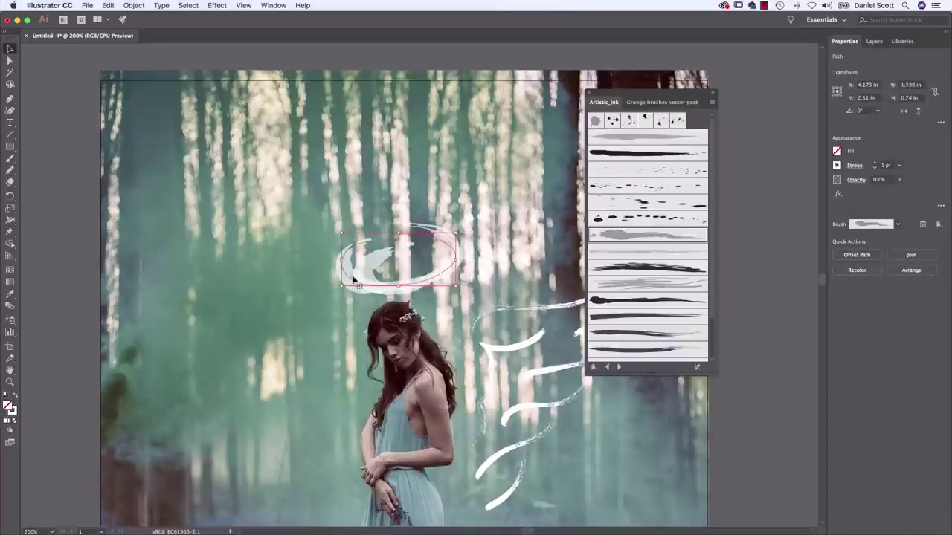
left_click_drag(342, 260, 350, 260)
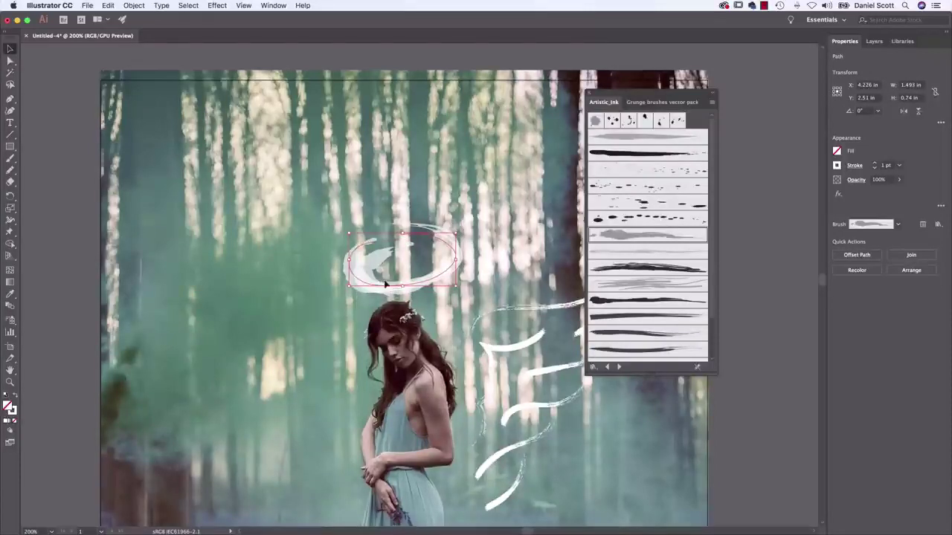
left_click(352, 306)
Step: Examine the overlapping ink strokes of the halo up close at 600%, and return the view to 300%
key("super+equal")
key("super+equal")
key("super+equal")
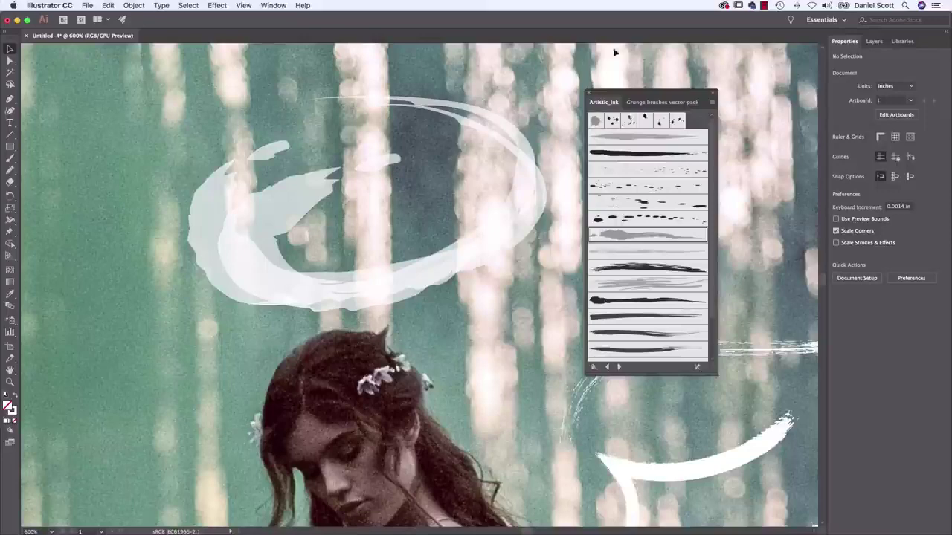
scroll(408, 225, "left", 5)
scroll(407, 225, "up", 2)
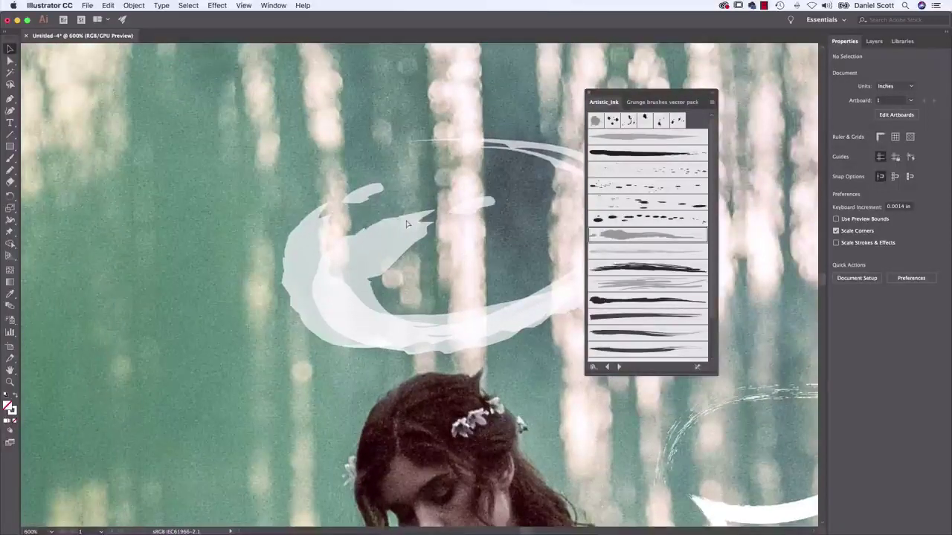
key("super+minus")
key("super+minus")
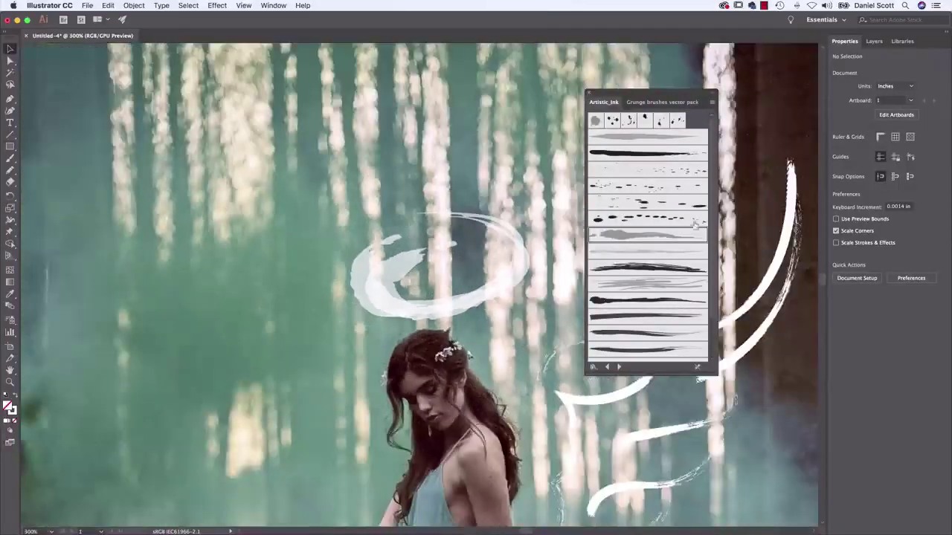
Step: Try a plain Pencil oval in the upper-left forest area of the photo, and undo it
left_click(11, 170)
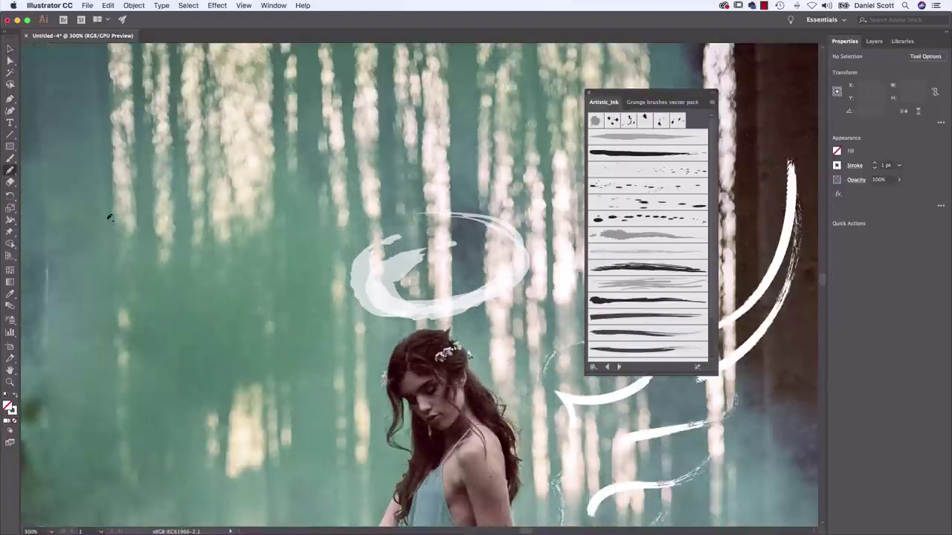
left_click_drag(162, 167, 187, 173)
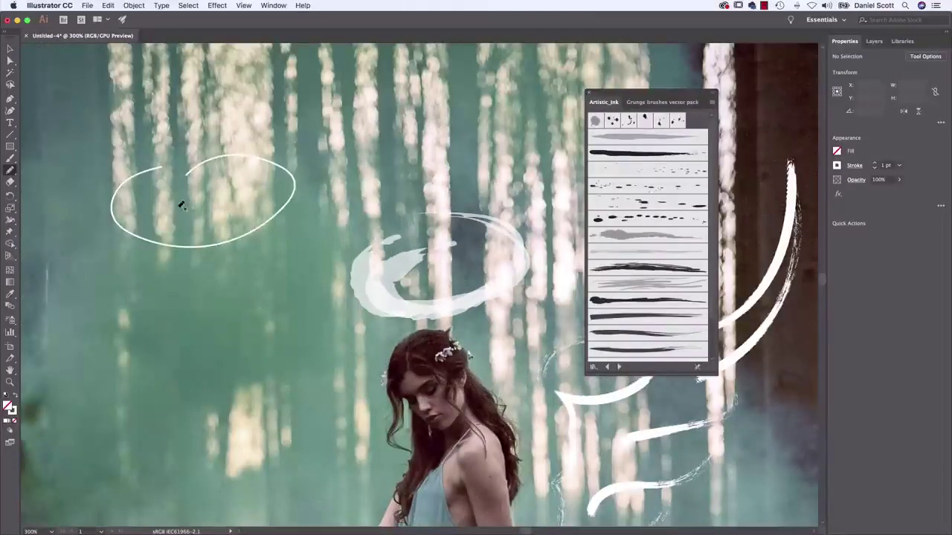
key("super+z")
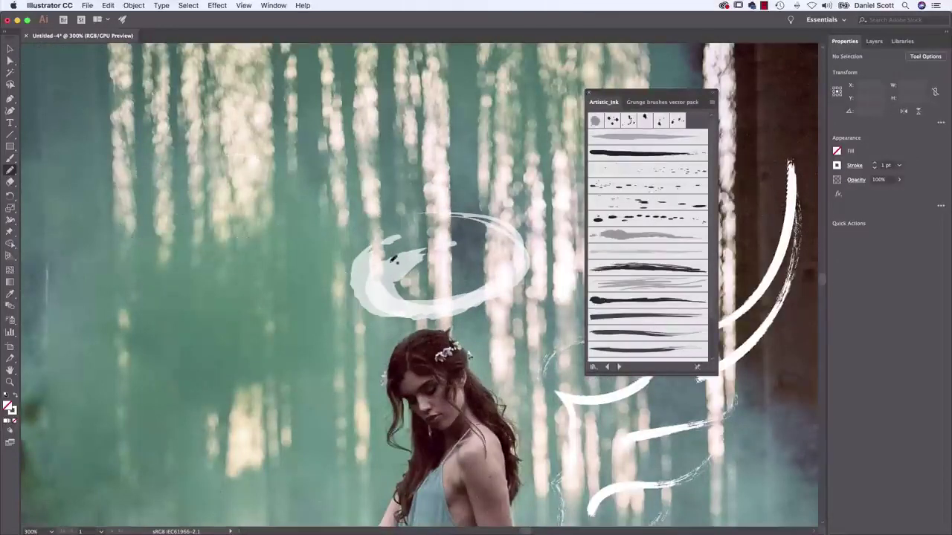
Step: Draw a crown outline about 1.8 by 1.45 in with the Pencil in the upper-left forest area of the photo, and select it
mouse_move(162, 263)
left_mouse_down()
mouse_move(158, 214)
mouse_move(220, 198)
mouse_move(254, 134)
mouse_move(344, 114)
mouse_move(273, 253)
mouse_move(156, 238)
left_mouse_up()
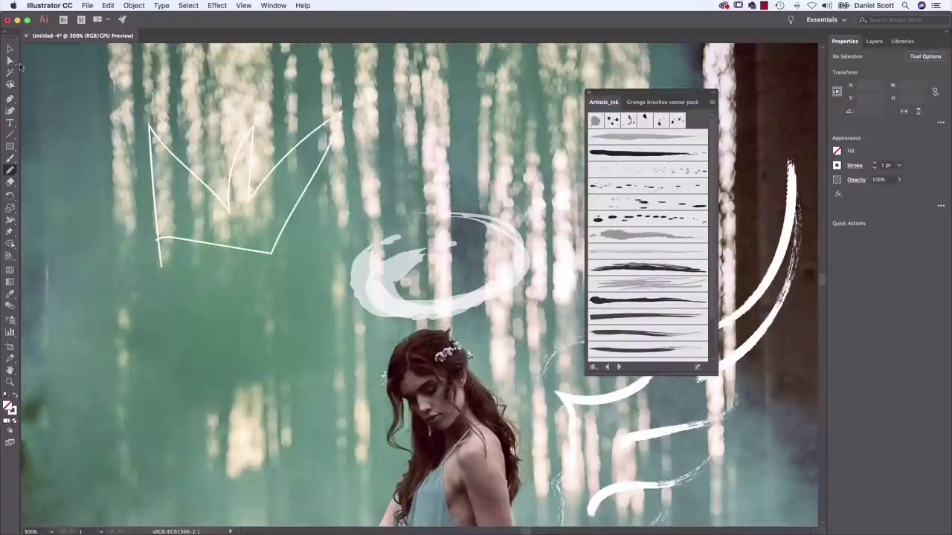
left_click(10, 49)
left_click(257, 192)
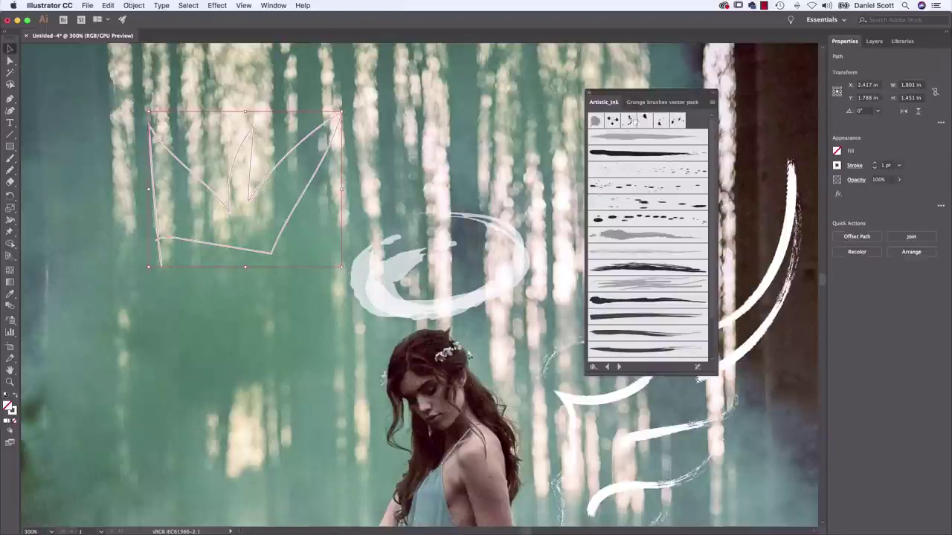
Step: Try the Ink Spots, Ink Drop and Ink Bomb scatter brushes on the crown outline, and delete the crown
left_click(629, 121)
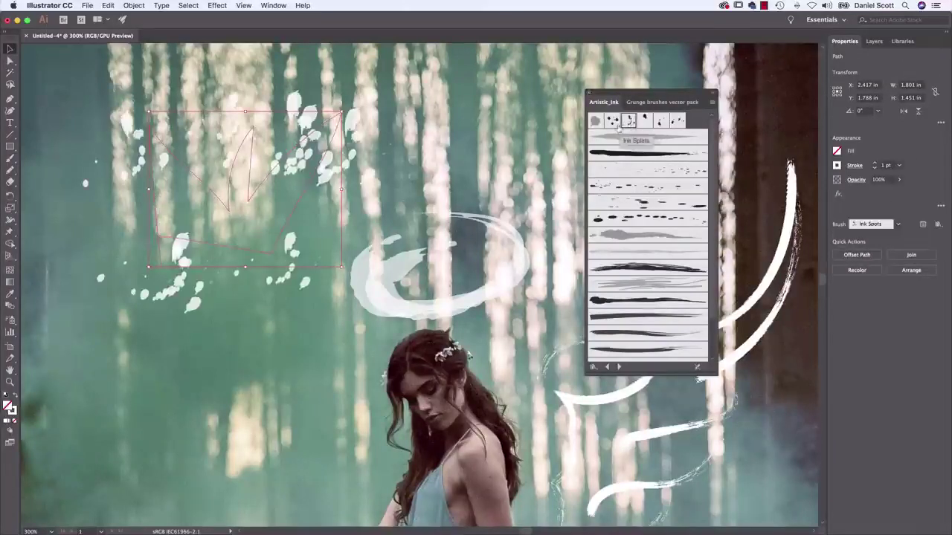
left_click(612, 122)
left_click(596, 122)
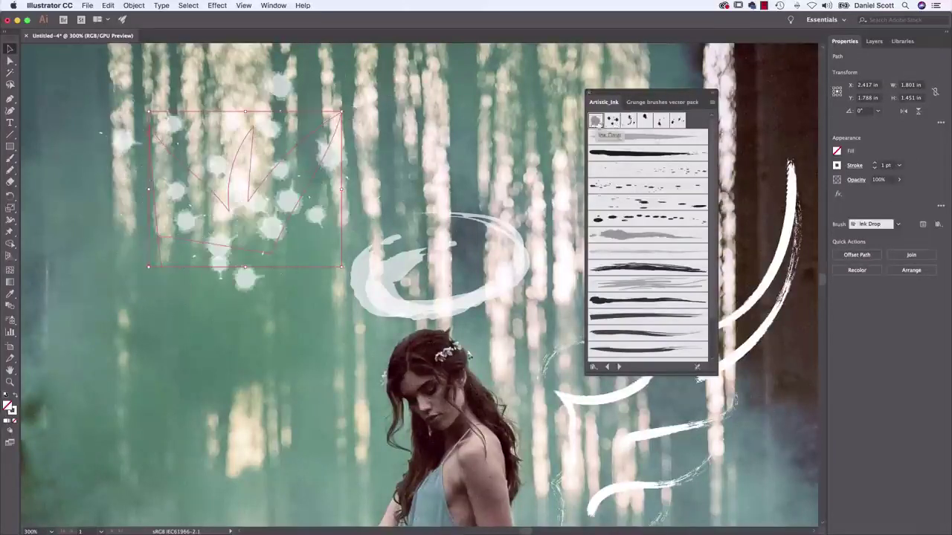
left_click(644, 121)
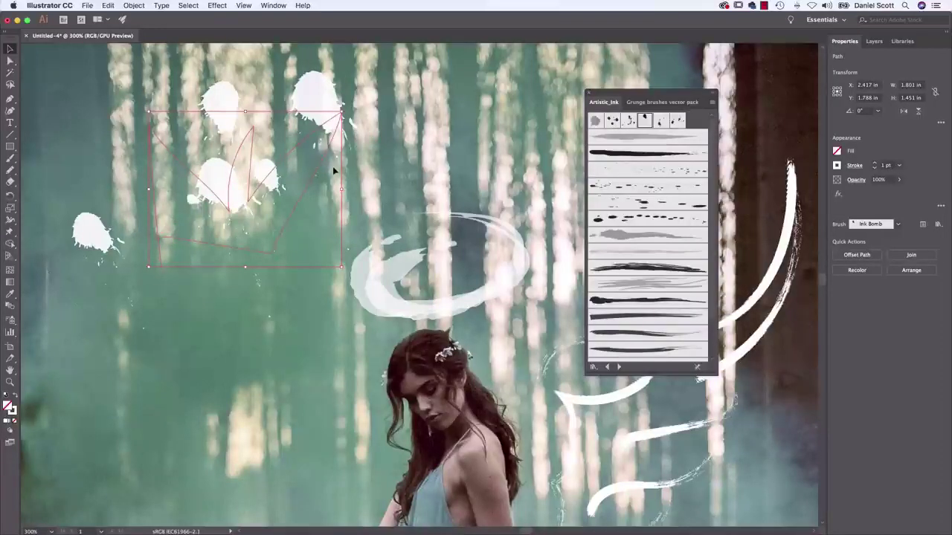
key("Delete")
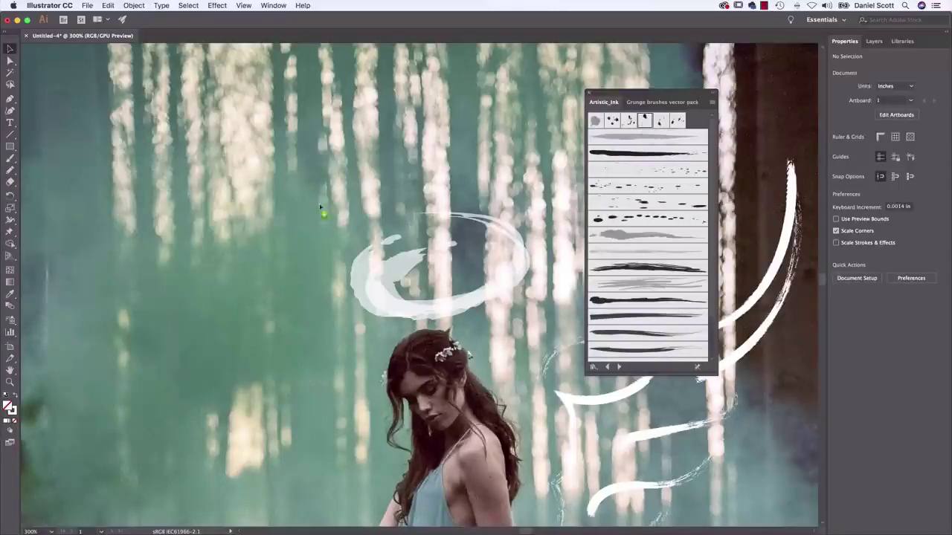
Step: Place the Ink Bomb artwork and the second scatter brush's splat cluster as loose artwork over the forest beside the halo
left_click(234, 186)
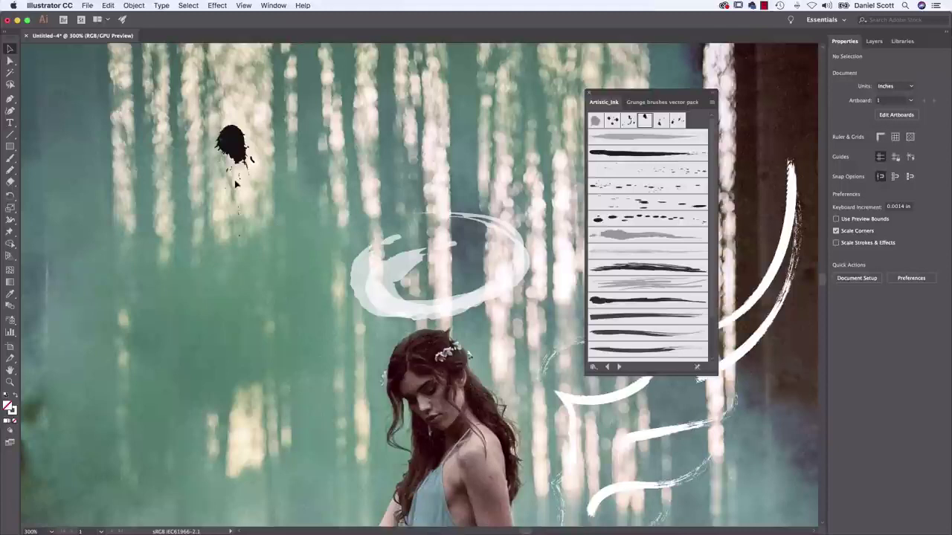
mouse_move(611, 123)
left_mouse_down()
mouse_move(557, 161)
mouse_move(275, 224)
mouse_move(303, 276)
left_mouse_up()
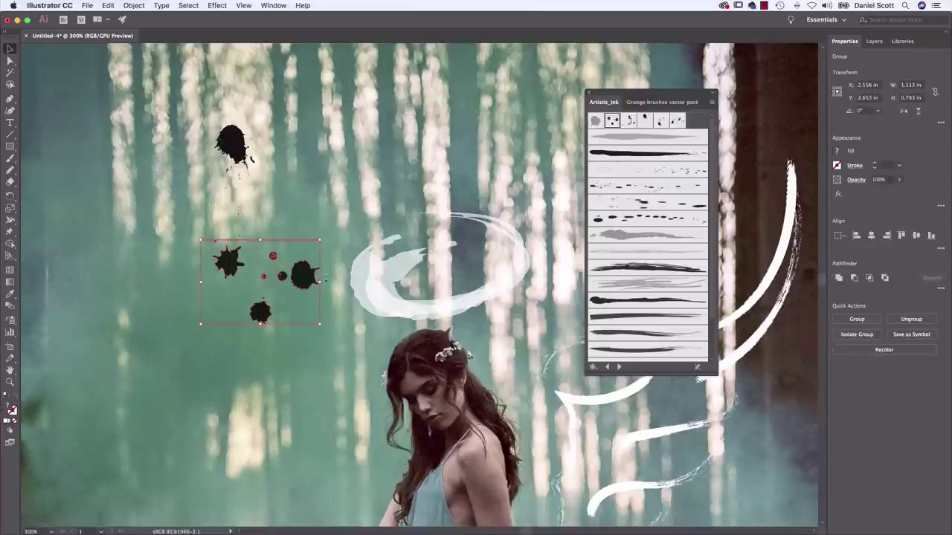
Step: Ungroup the splat cluster twice so its splats separate, and deselect them
left_click(136, 5)
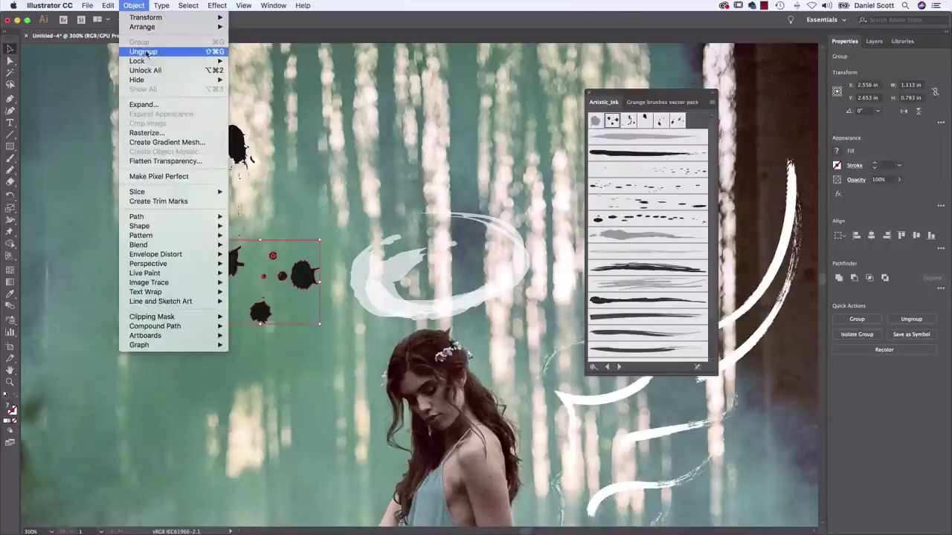
left_click(148, 54)
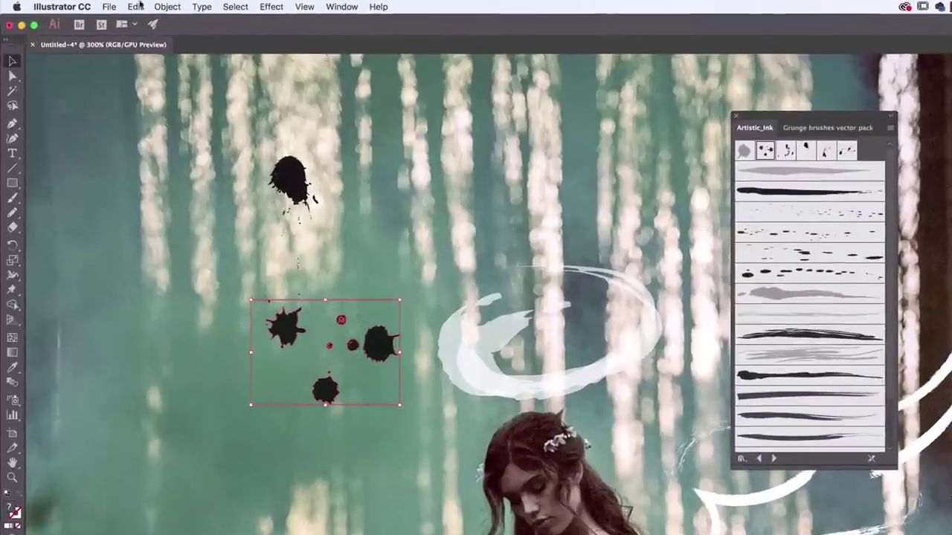
left_click(131, 5)
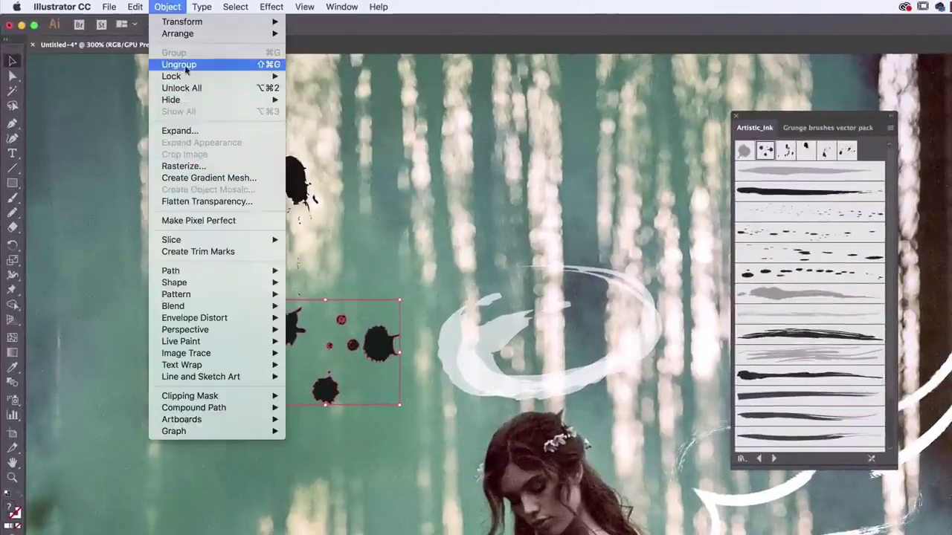
left_click(266, 67)
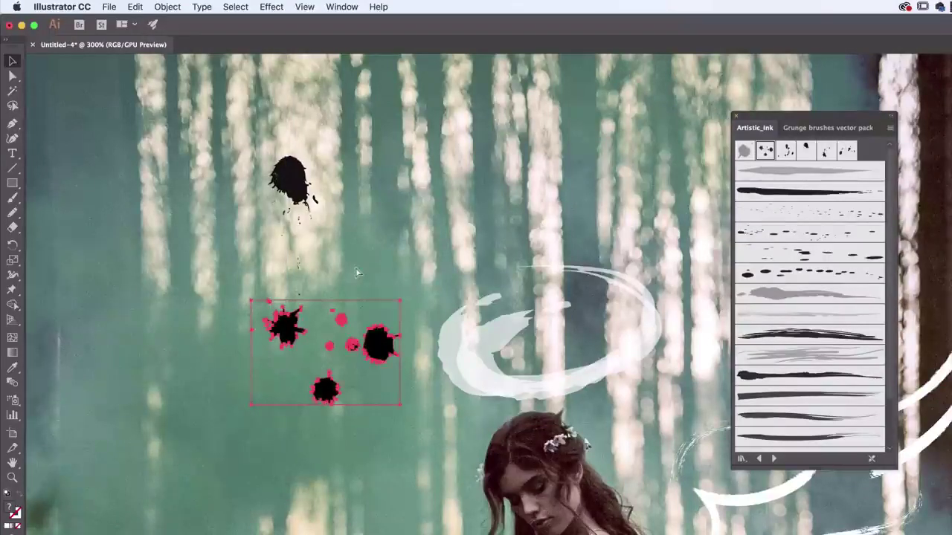
left_click(363, 283)
Step: Pull the large round splat nearest the halo out of the cluster, and delete it
left_click(377, 360)
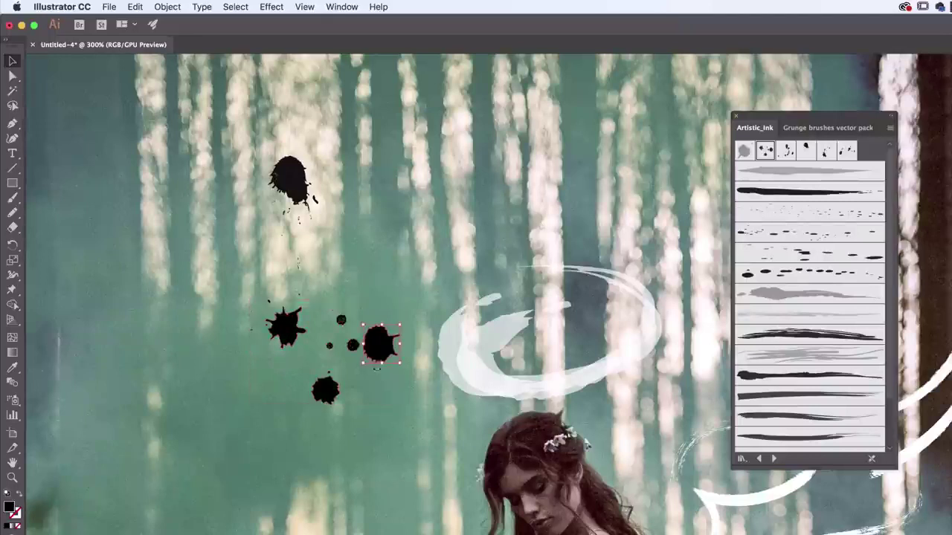
left_click_drag(400, 345, 450, 252)
key("Delete")
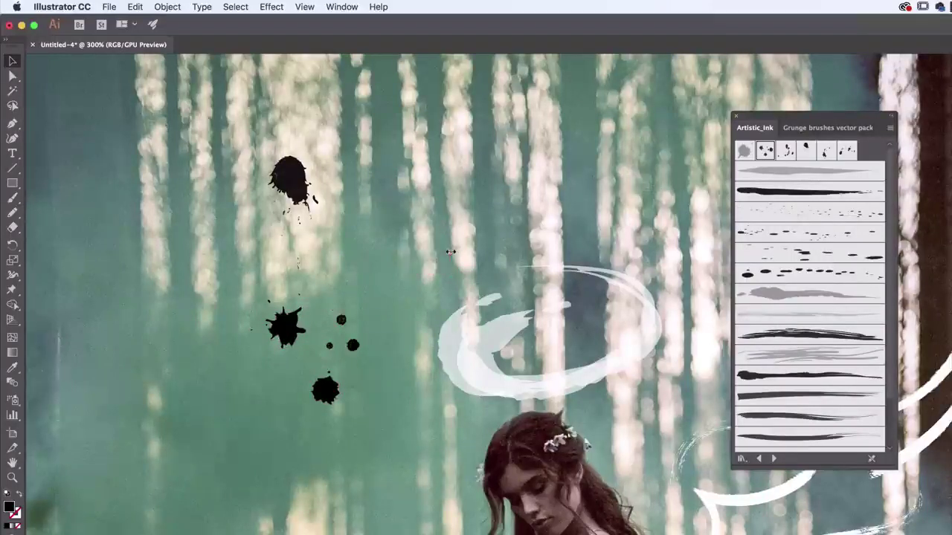
Step: Rotate one of the overlapping spiky splats to 315° and move it above the small dots, nearer the halo
left_click(301, 326)
left_click_drag(310, 303, 520, 357)
left_click_drag(424, 325, 387, 301)
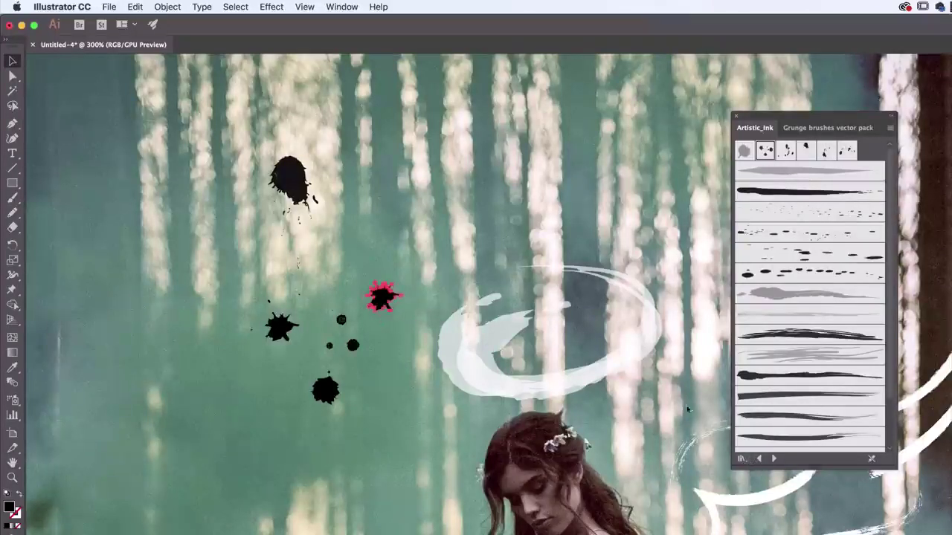
left_click_drag(633, 434, 535, 288)
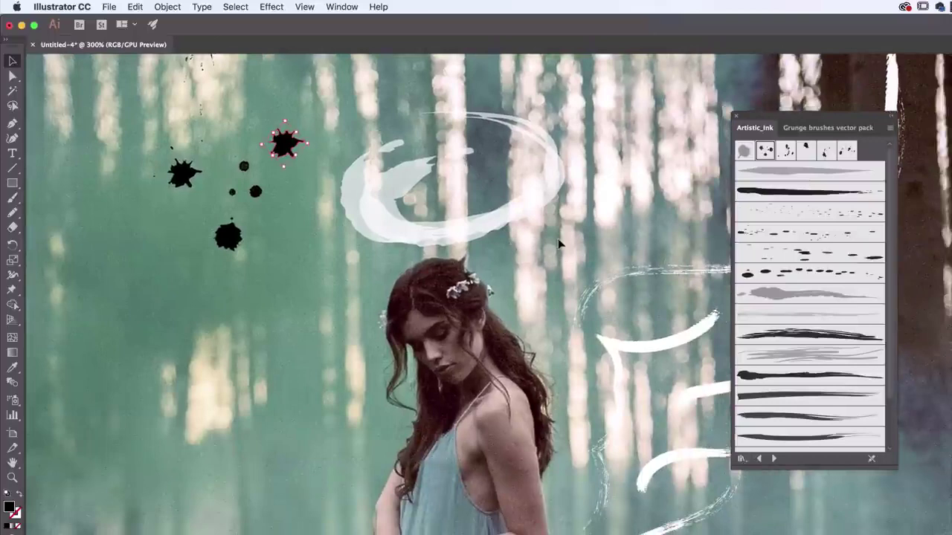
Step: Switch to Finder, preview the Brushes 02 pug photo from the exercise files, and return to Illustrator
key("super+Tab")
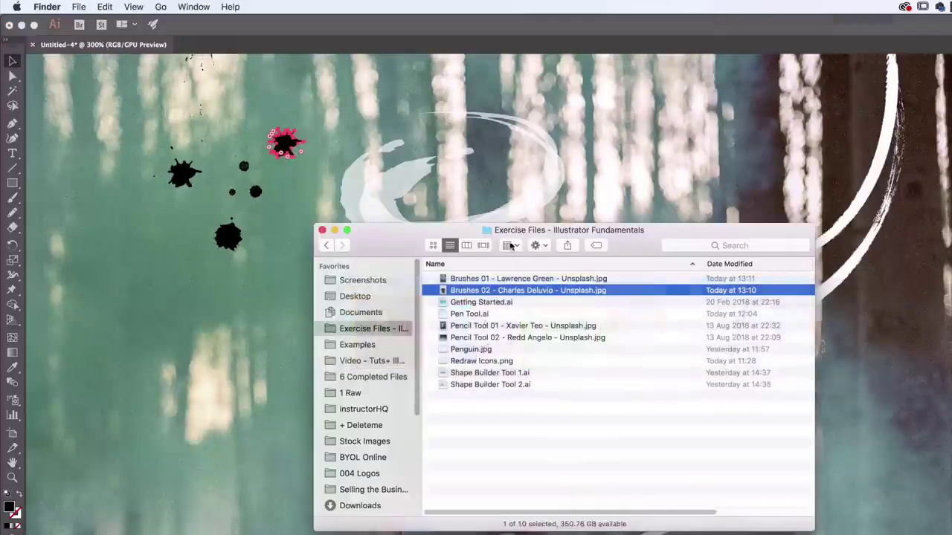
left_click(461, 281)
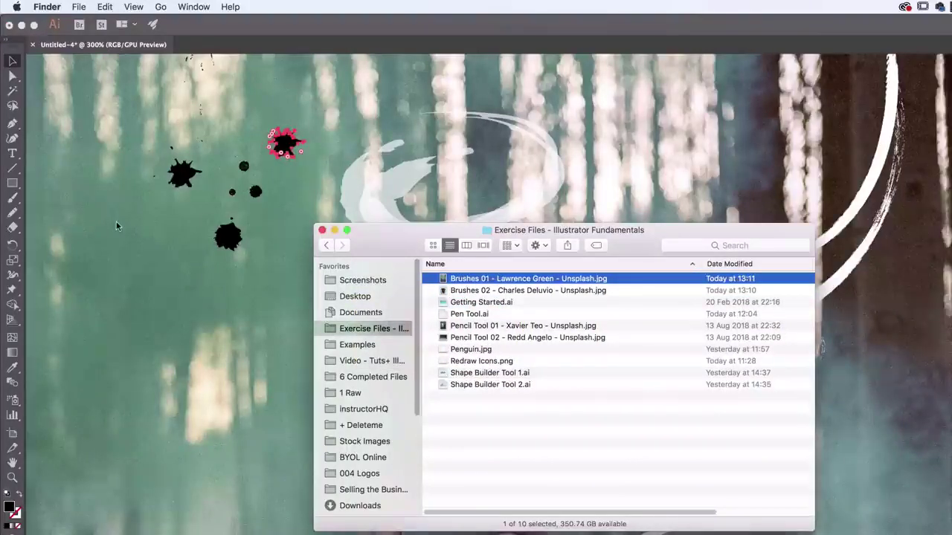
left_click(476, 292)
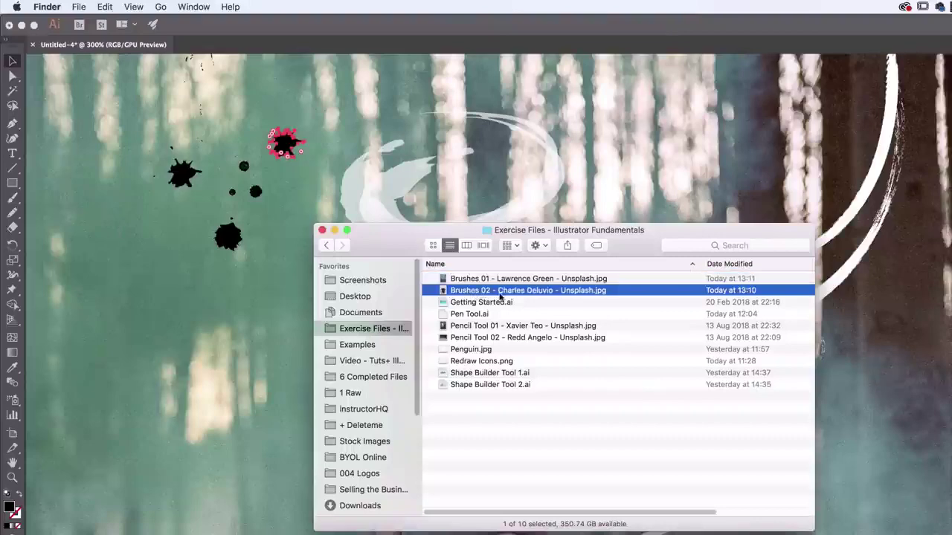
key("space")
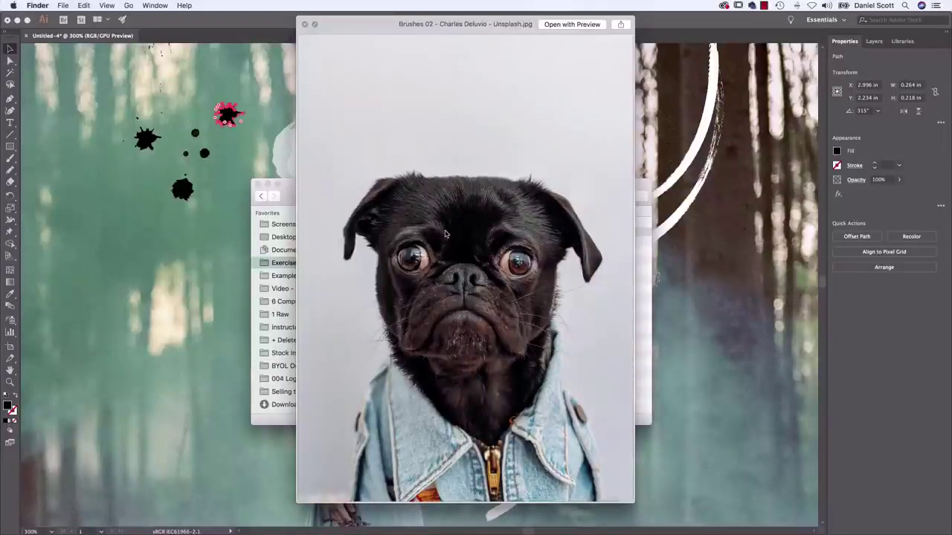
left_click(720, 265)
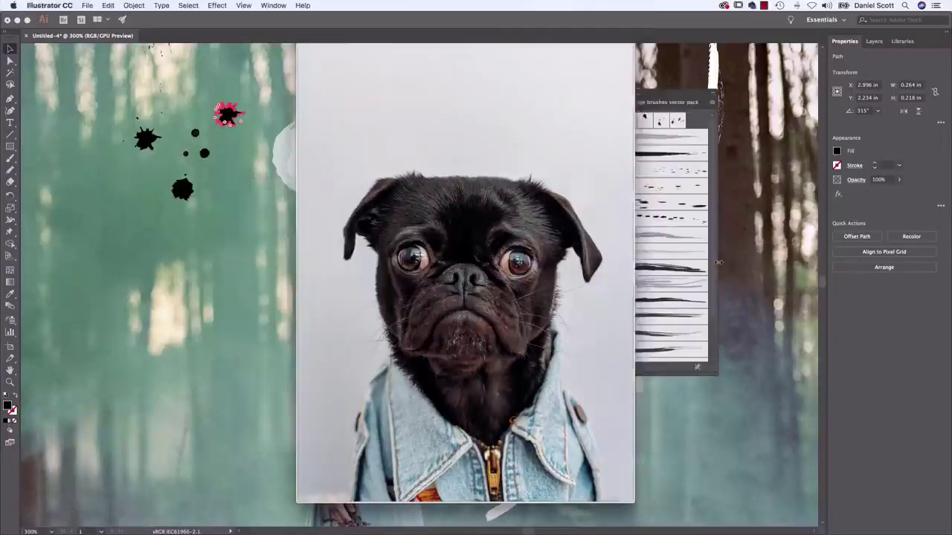
key("super+Tab")
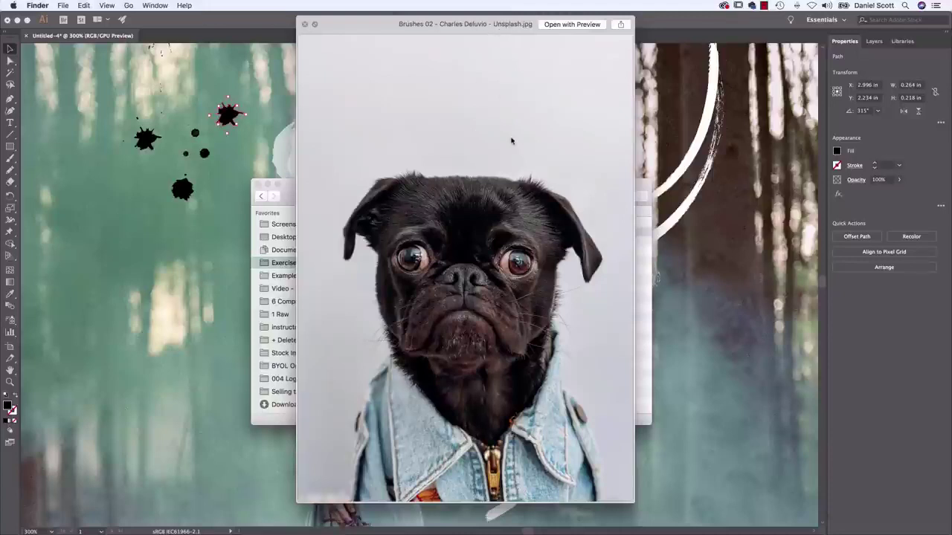
left_click(772, 242)
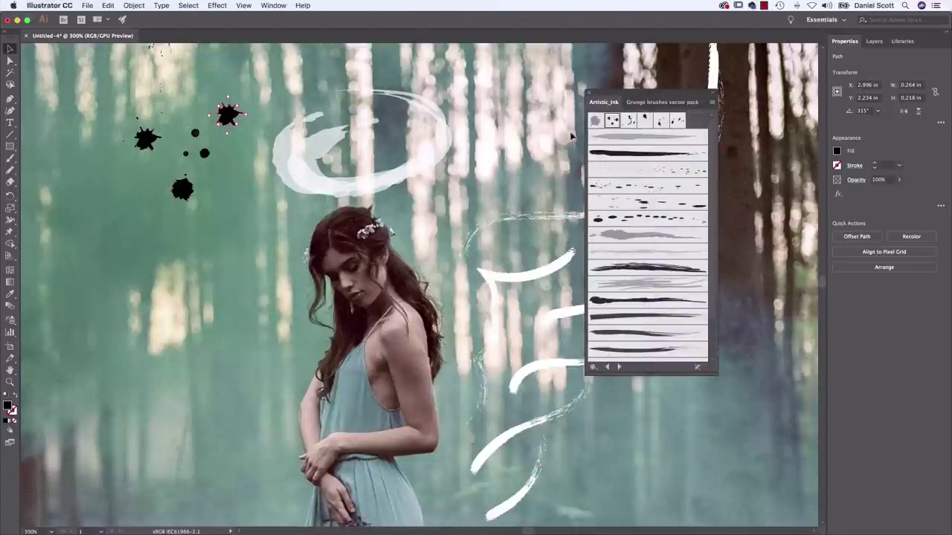
Step: Look over the brushes in the Grunge brushes vector pack, and return to the Artistic_Ink library
left_click(645, 105)
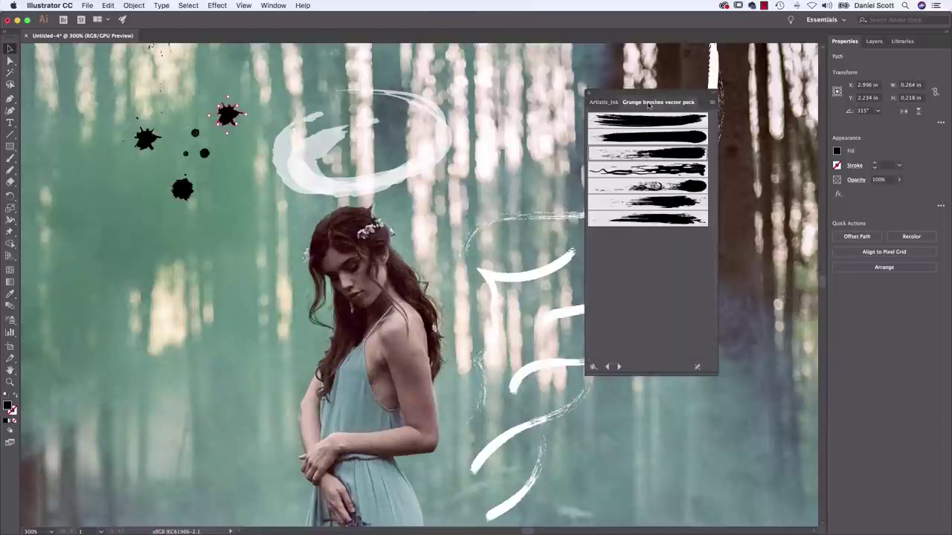
left_click(598, 102)
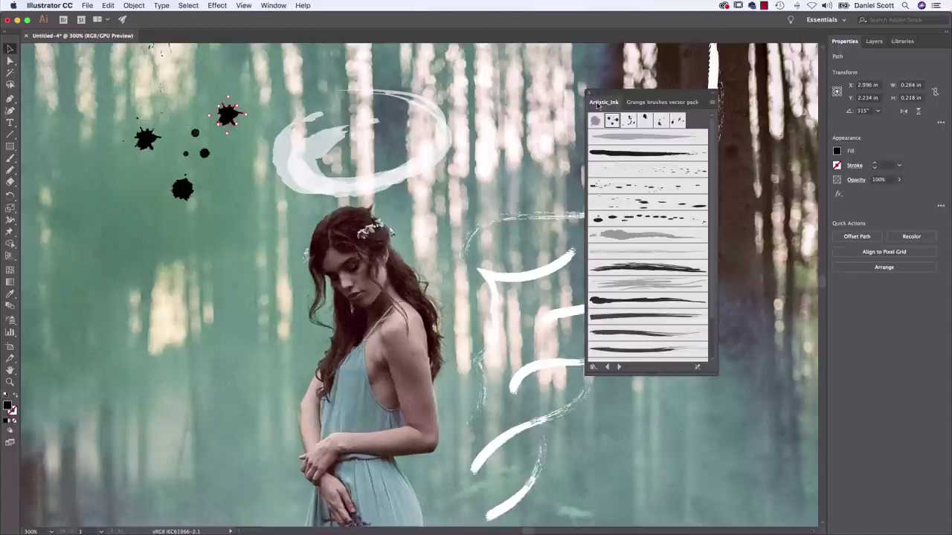
key("super")
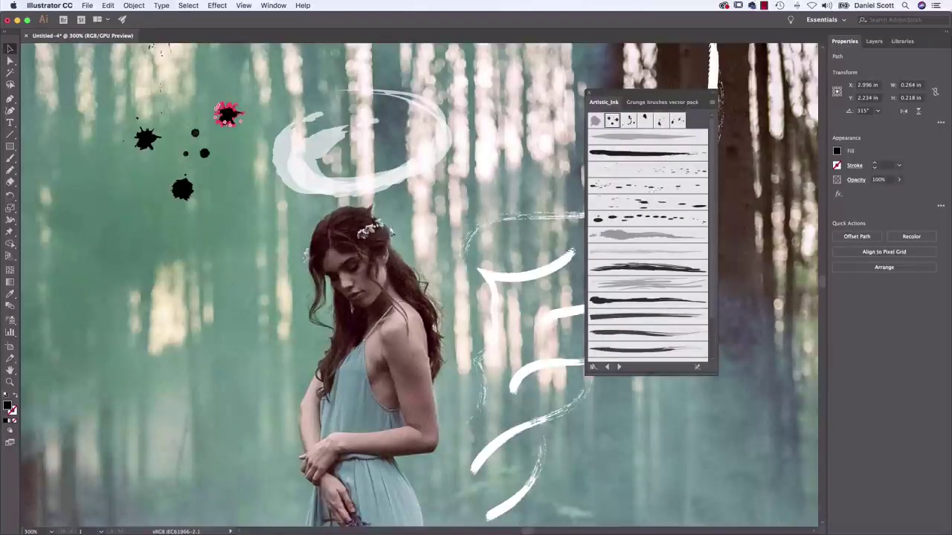
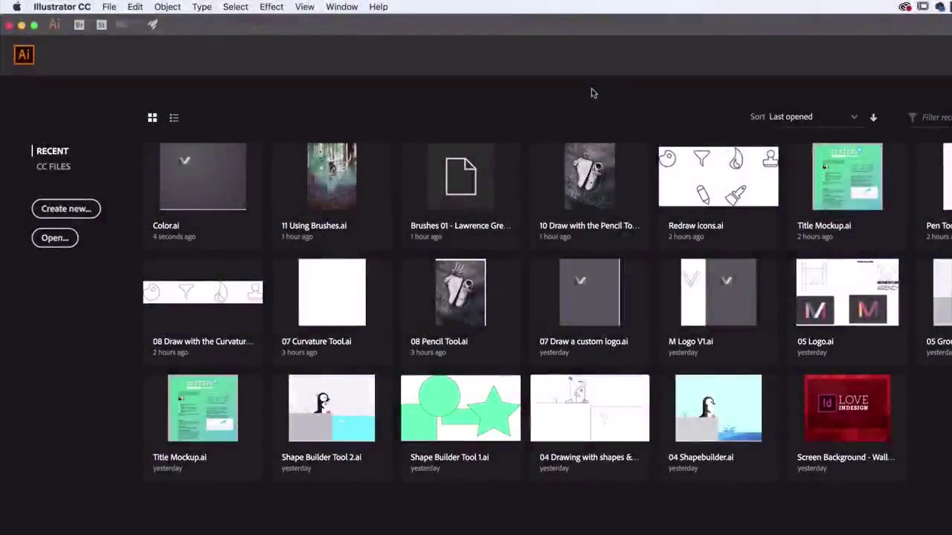
Step: Open Color.ai from the Exercise Files folder
left_click(113, 6)
left_click(119, 46)
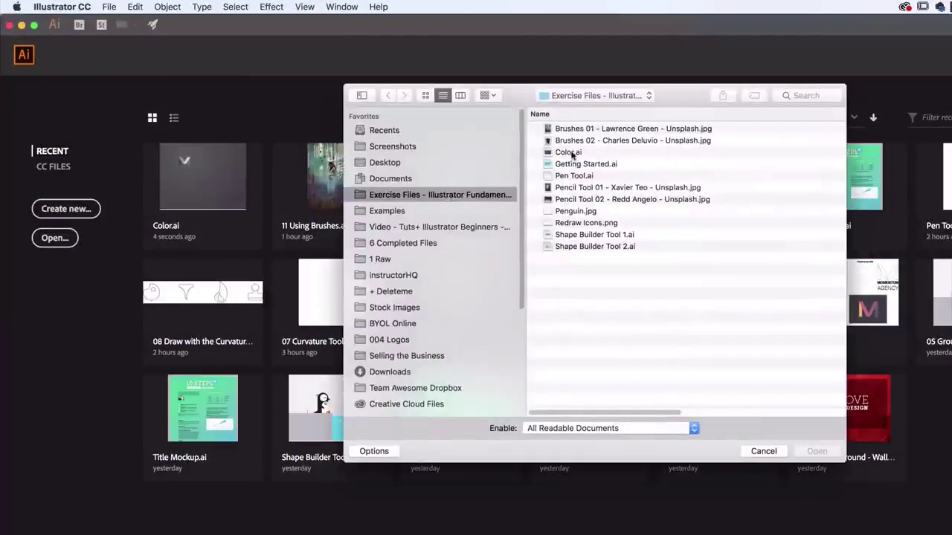
left_click(571, 153)
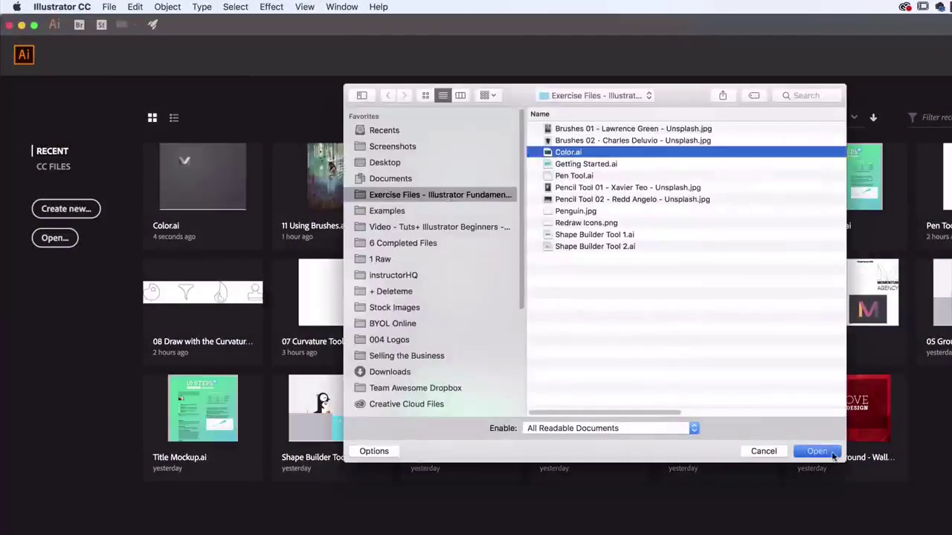
left_click(817, 452)
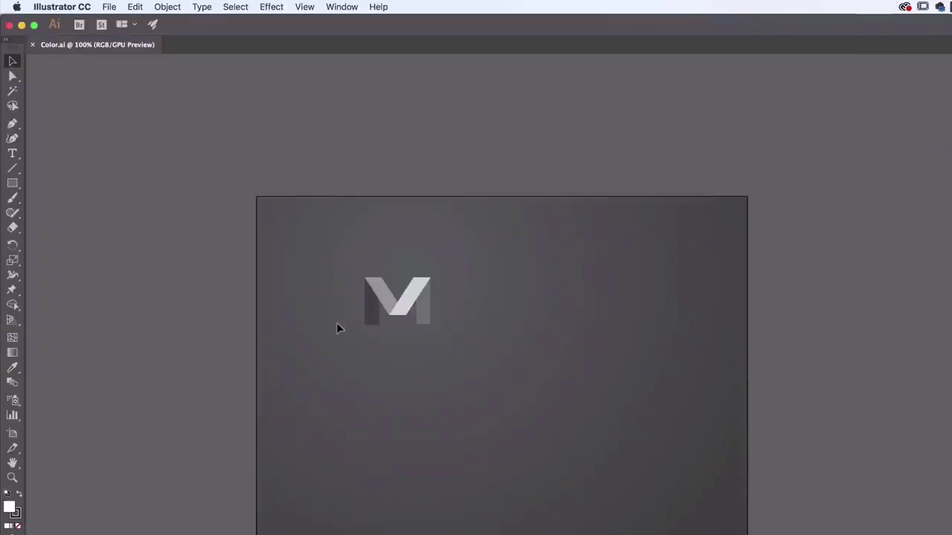
Step: Display the document properties and turn off Smart Guides for working on the M logo
key("super+equal")
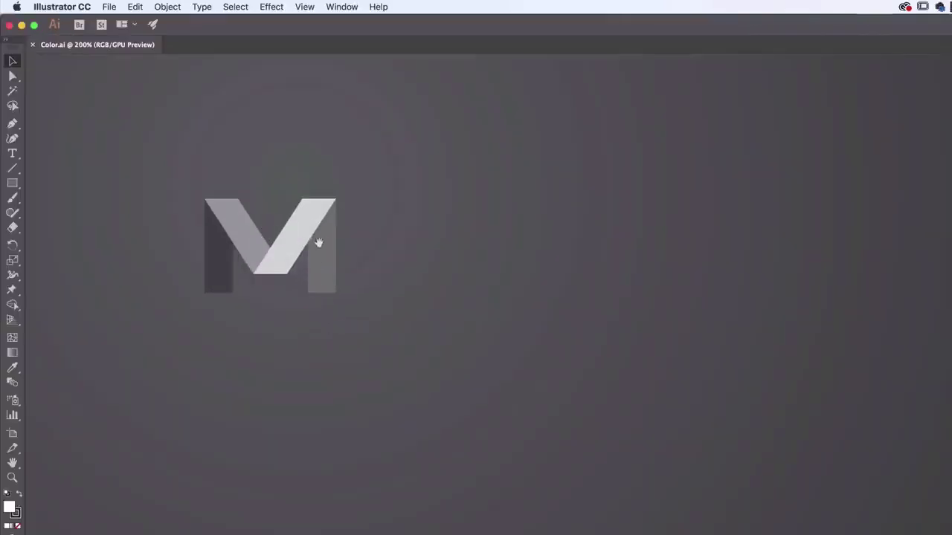
key("super+equal")
key("super+equal")
key("super+equal")
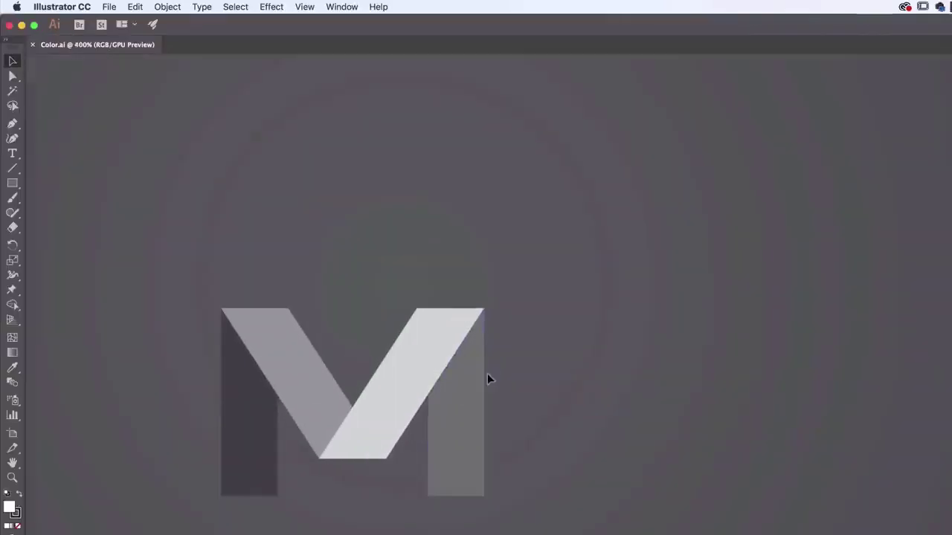
left_click_drag(484, 373, 682, 315)
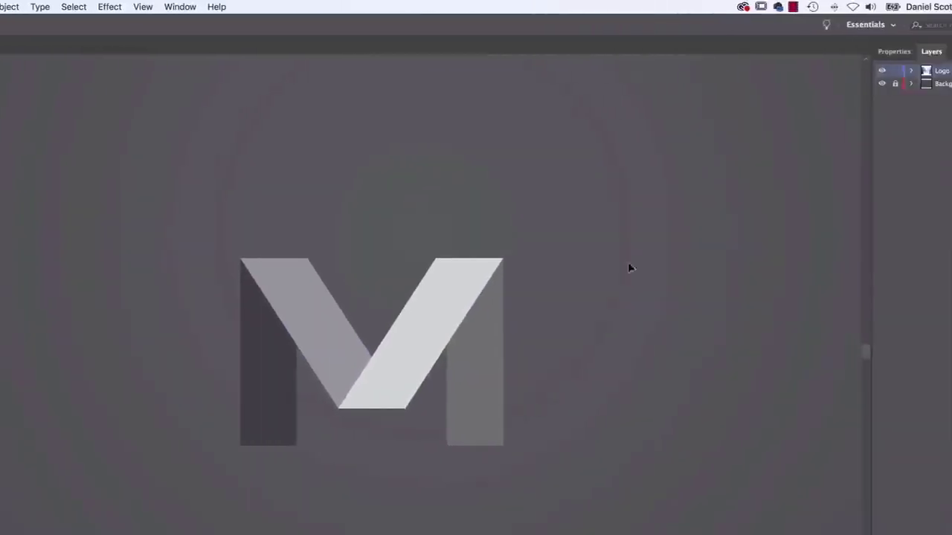
left_click(951, 54)
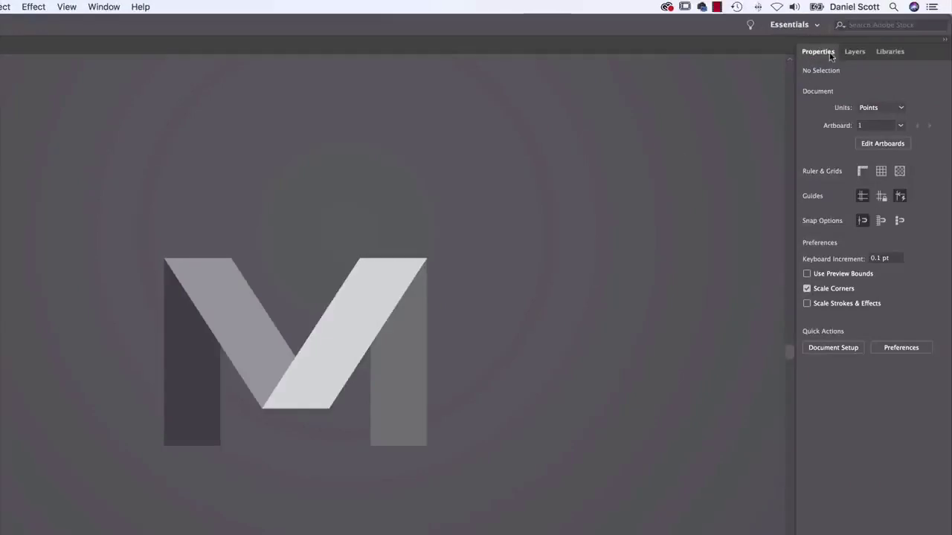
left_click(67, 6)
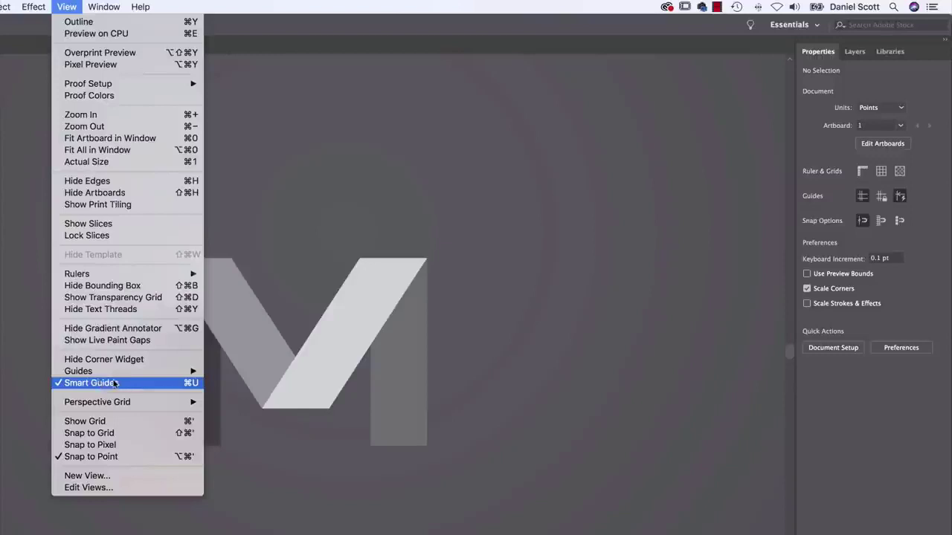
left_click(81, 385)
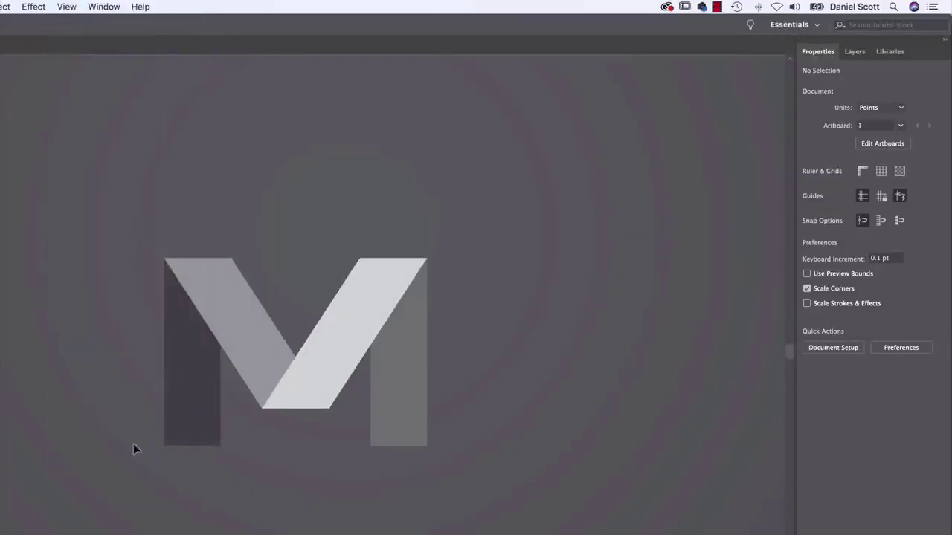
Step: Fill the M's lightest diagonal stroke with yellow #e3ff4a from the color mixer, highlight its hex value, and deselect the shape
left_click(319, 371)
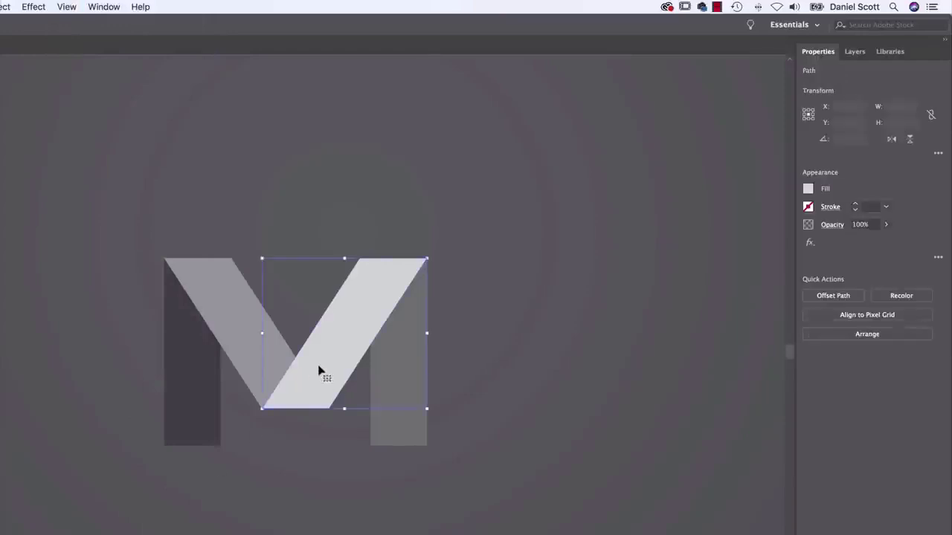
left_click(807, 192)
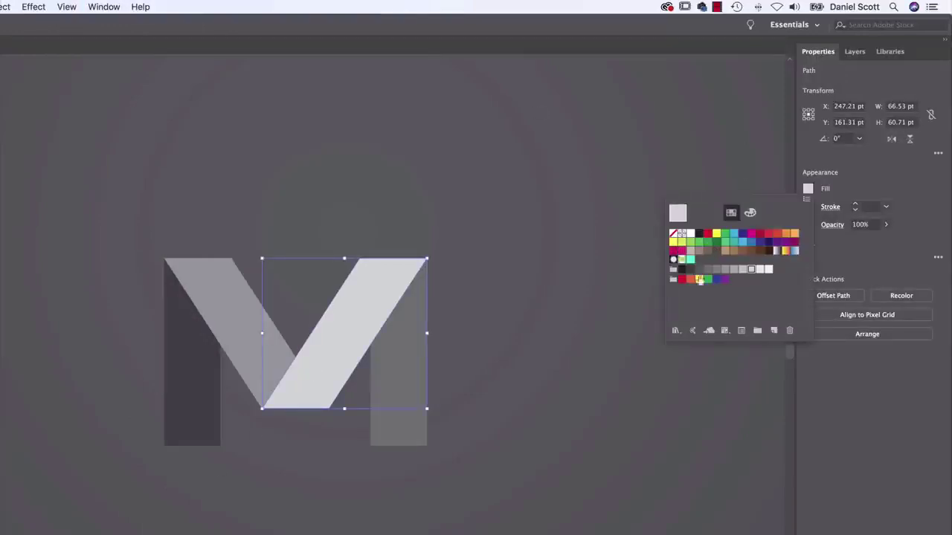
left_click(749, 214)
mouse_move(716, 312)
left_mouse_down()
mouse_move(757, 315)
mouse_move(699, 312)
left_mouse_up()
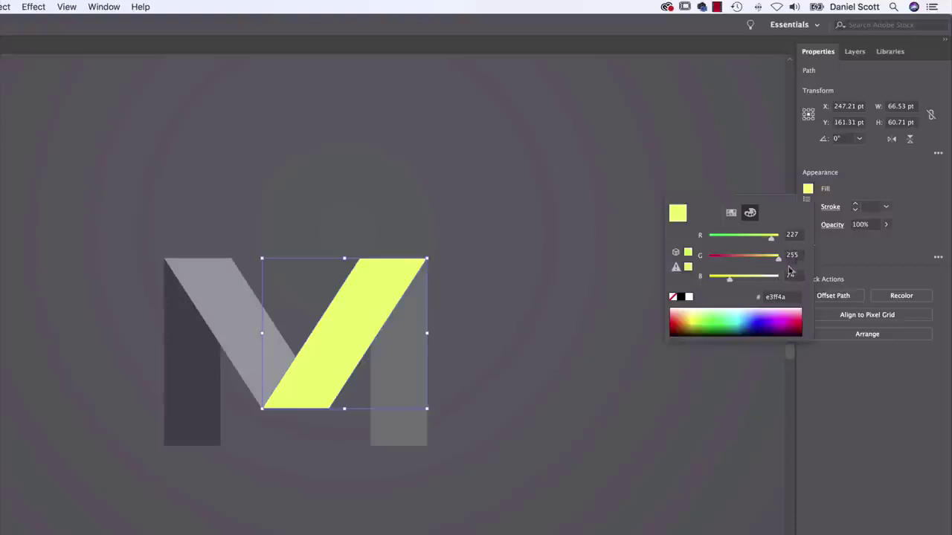
left_click(785, 299)
left_click_drag(786, 300, 764, 297)
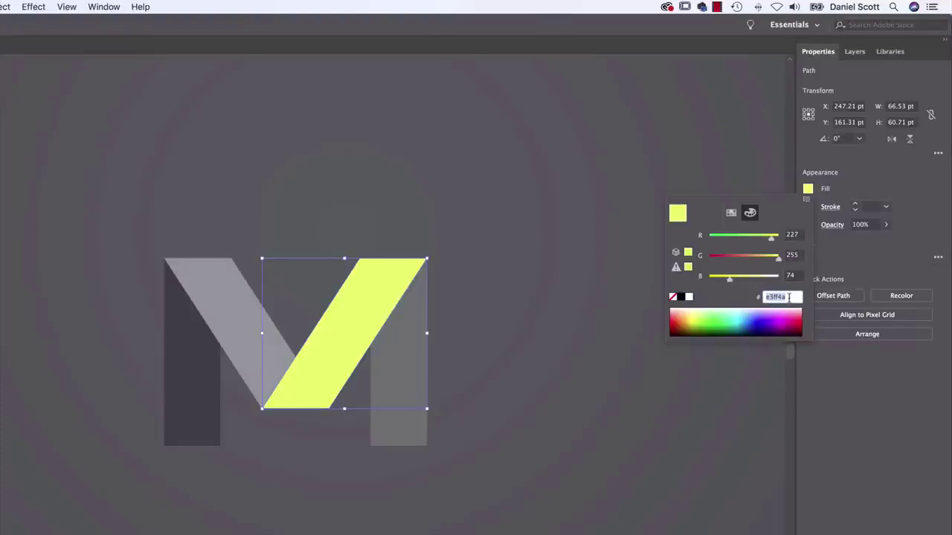
key("Return")
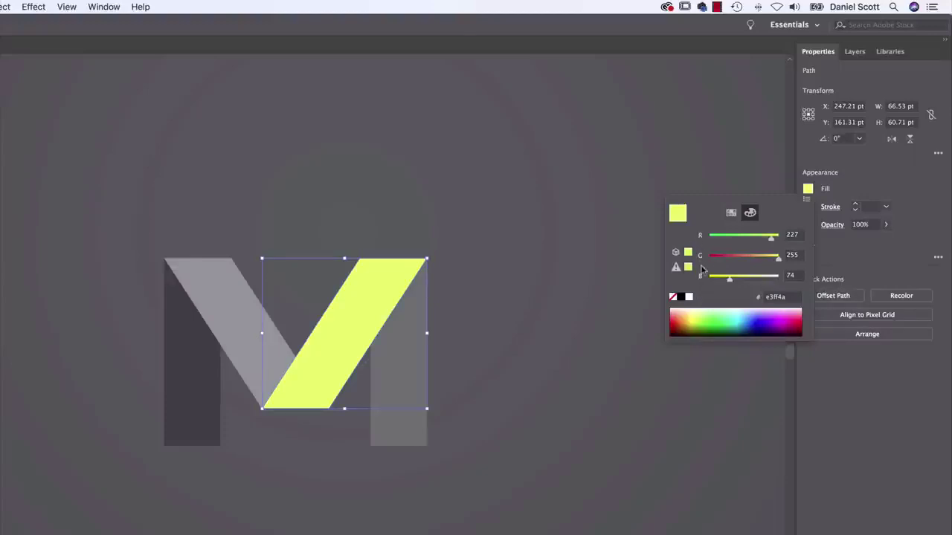
left_click(175, 148)
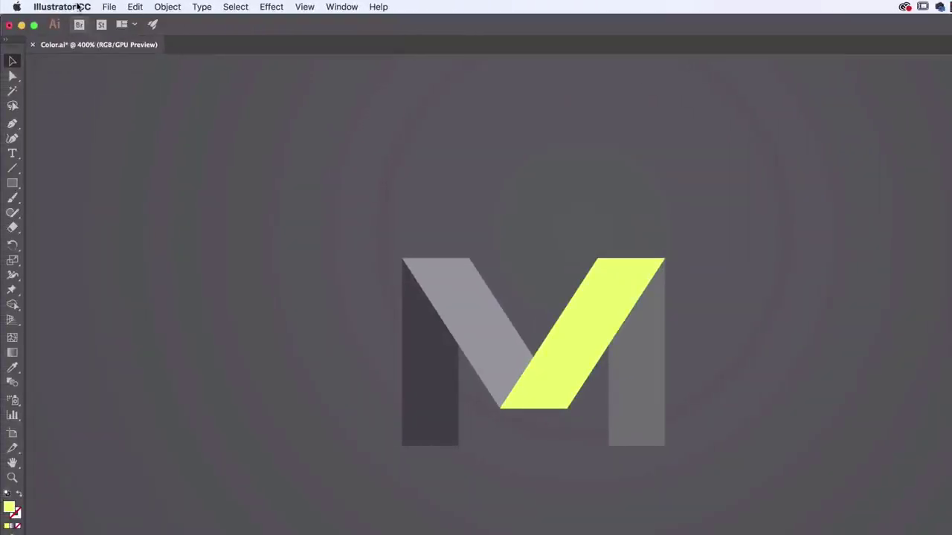
Step: Check which color mode the document uses, CMYK or RGB, without changing it
left_click(108, 6)
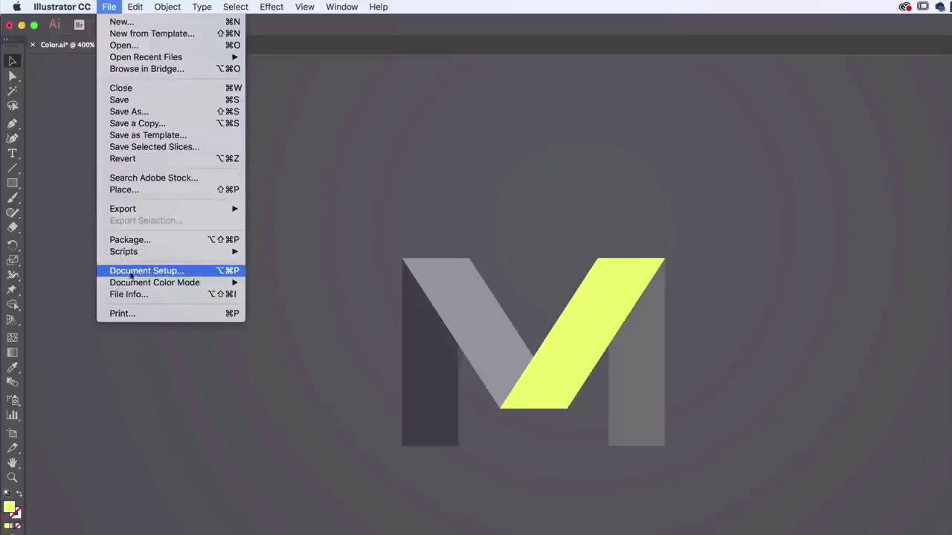
mouse_move(131, 284)
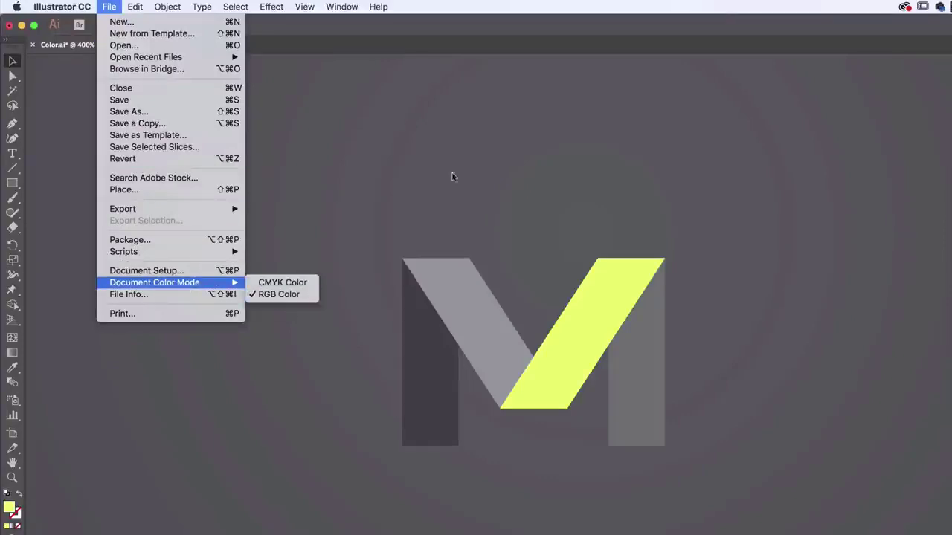
left_click(474, 164)
Step: Switch the yellow diagonal's fill sliders to HSB and set a pink of about H 334.9°, S 75.32%, B 92.16%
left_click(595, 308)
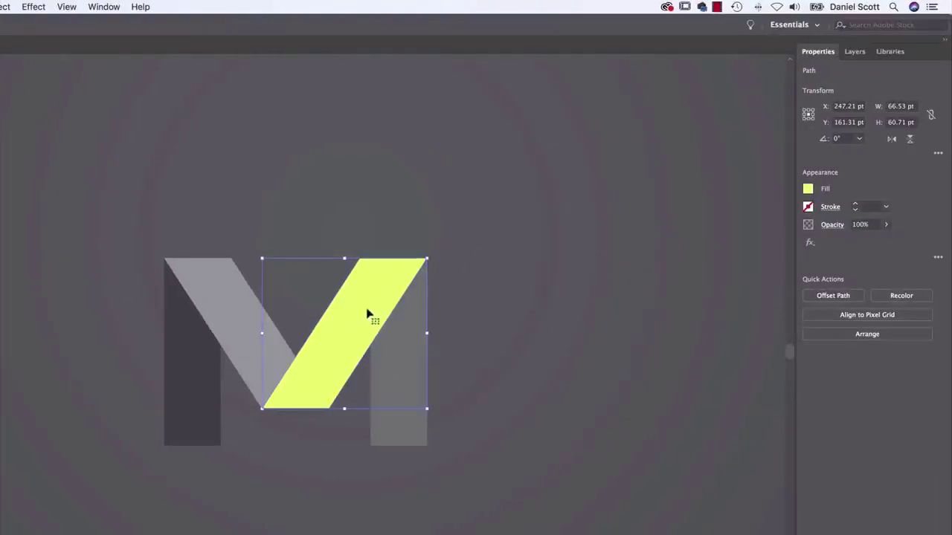
left_click(809, 189)
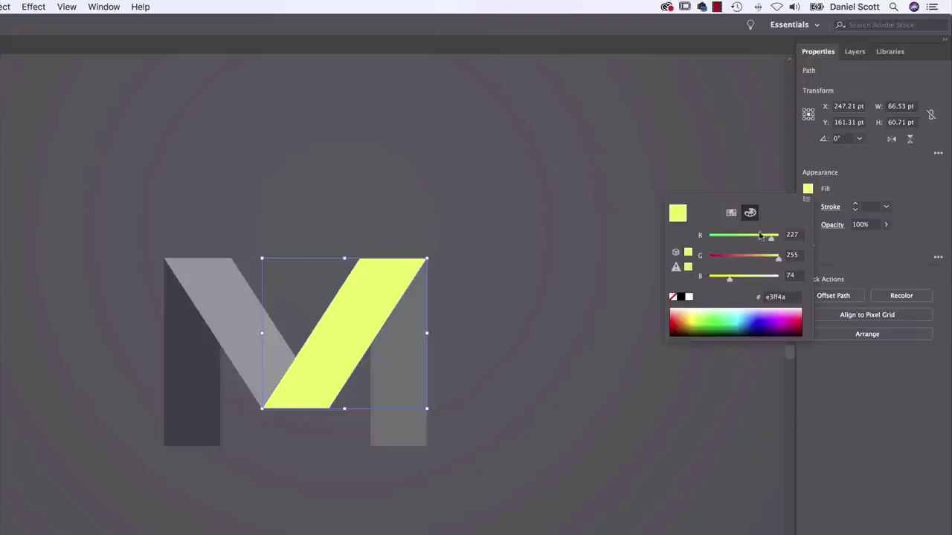
left_click(807, 200)
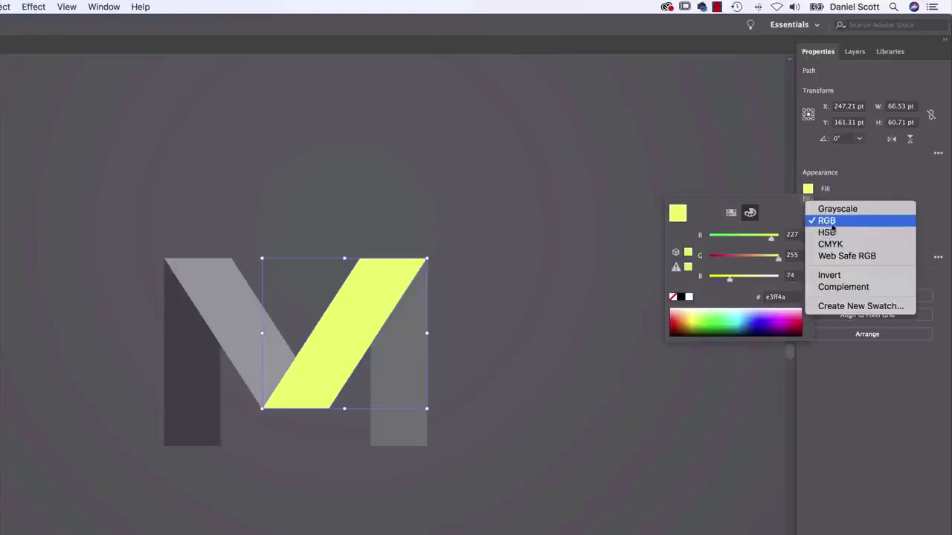
left_click(829, 233)
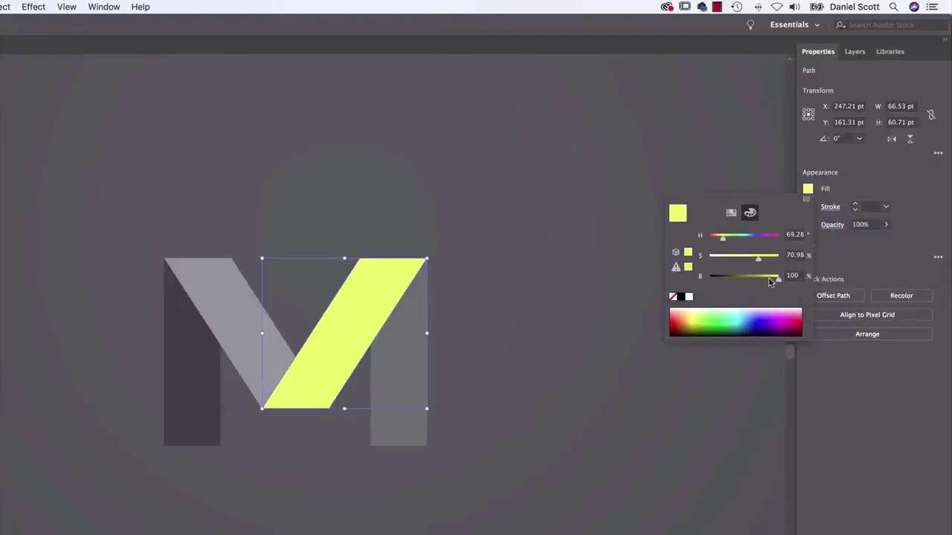
left_click_drag(723, 241, 772, 282)
left_click(794, 318)
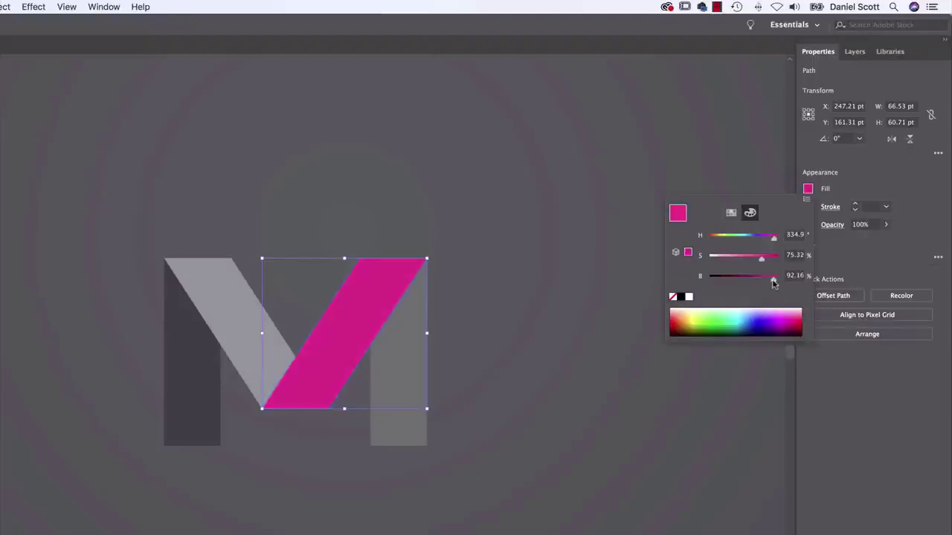
Step: Save the diagonal's pink fill as a new process color swatch named M Pink
left_click(734, 214)
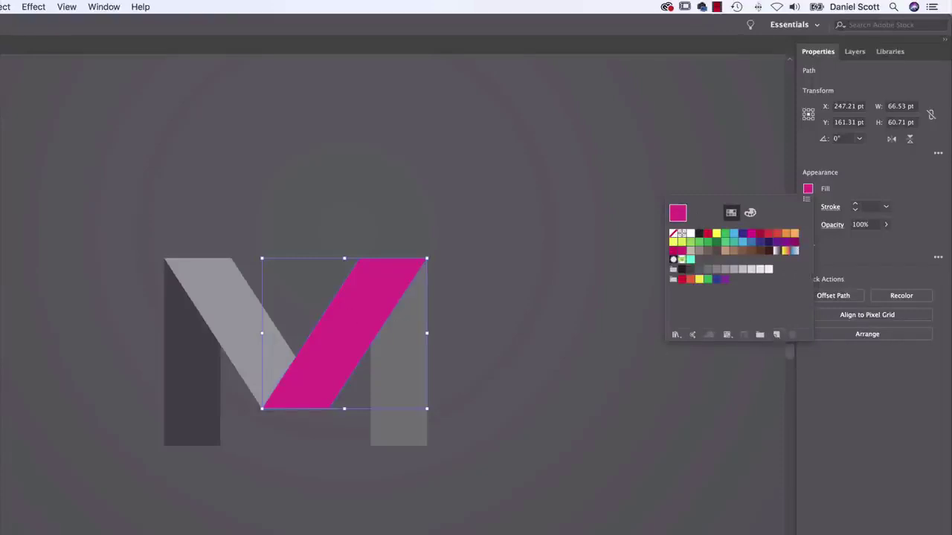
left_click(776, 335)
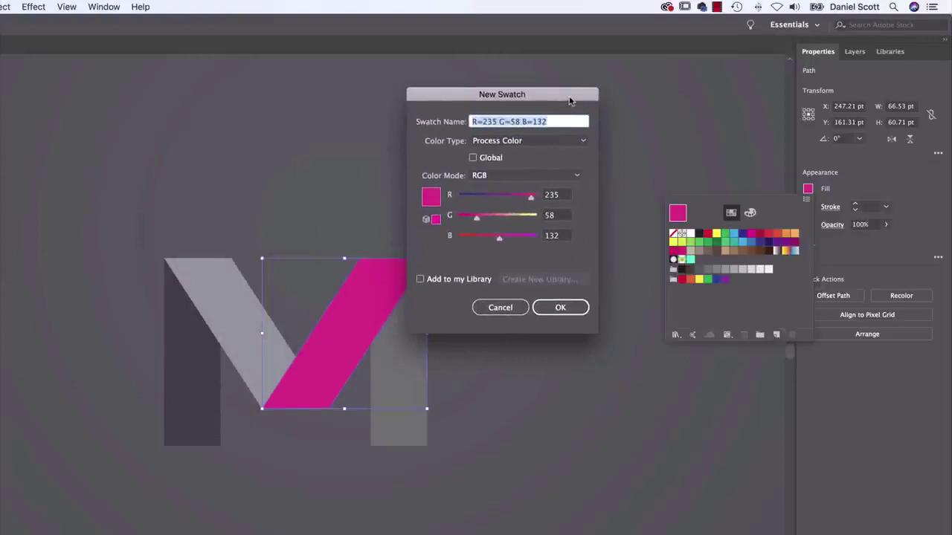
type("M Pink")
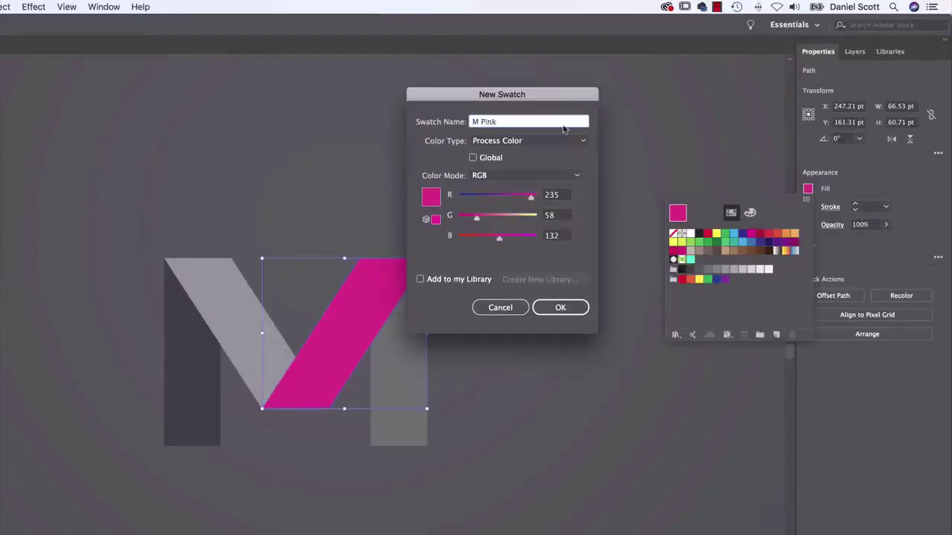
left_click(577, 310)
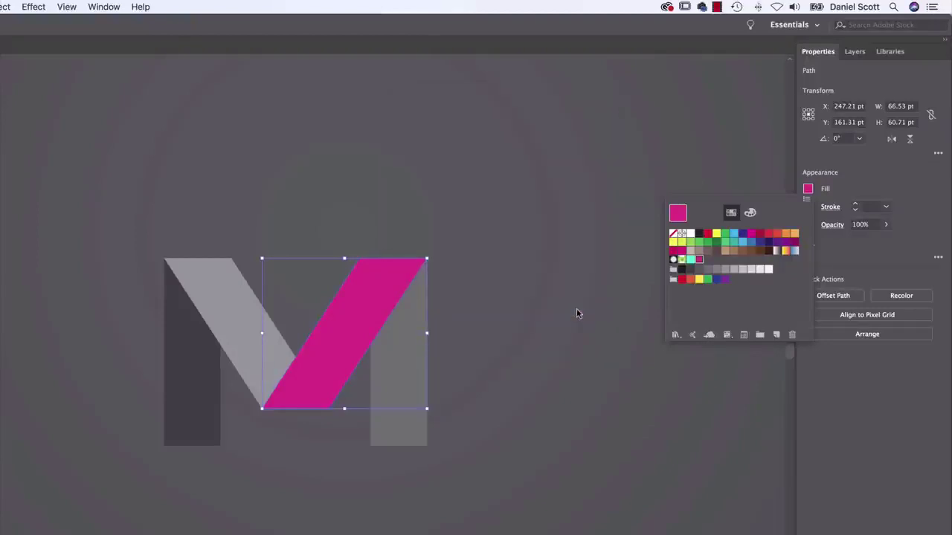
Step: Fill the M's left diagonal with the M Pink swatch and darken it to about 76% brightness
left_click(236, 319)
left_click(231, 305)
left_click(808, 189)
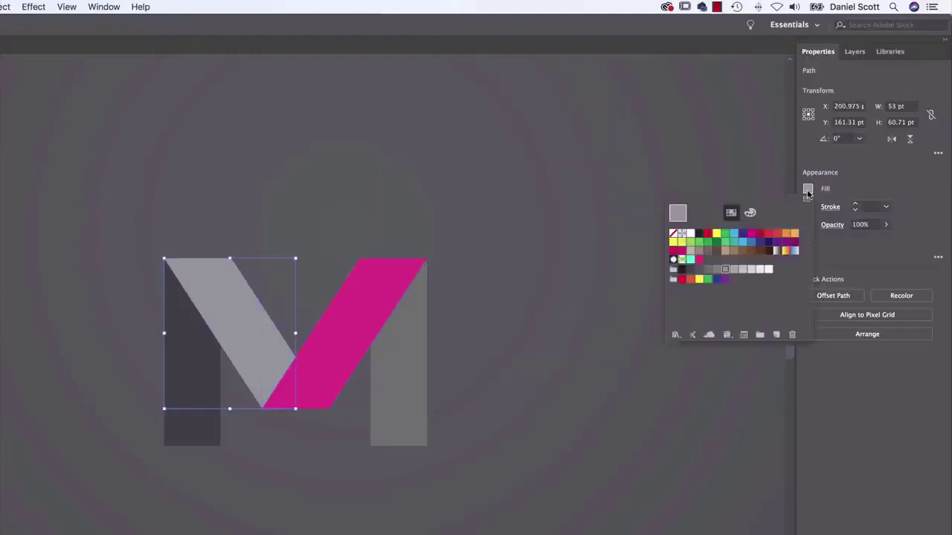
left_click(700, 260)
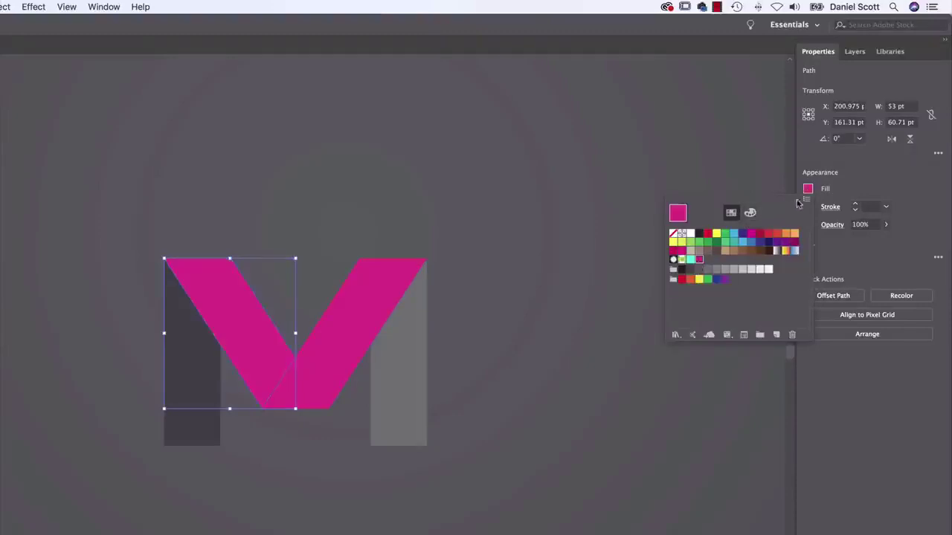
left_click(750, 214)
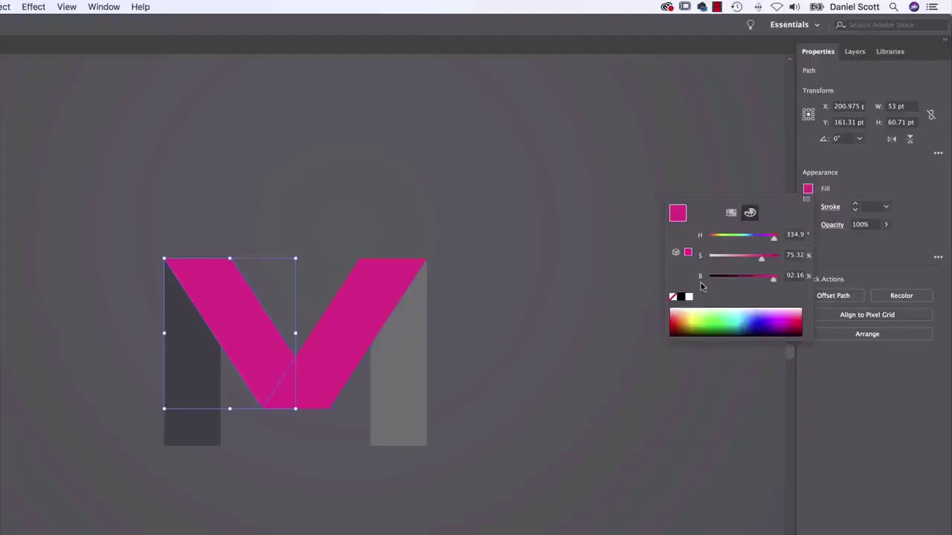
left_click_drag(772, 280, 761, 283)
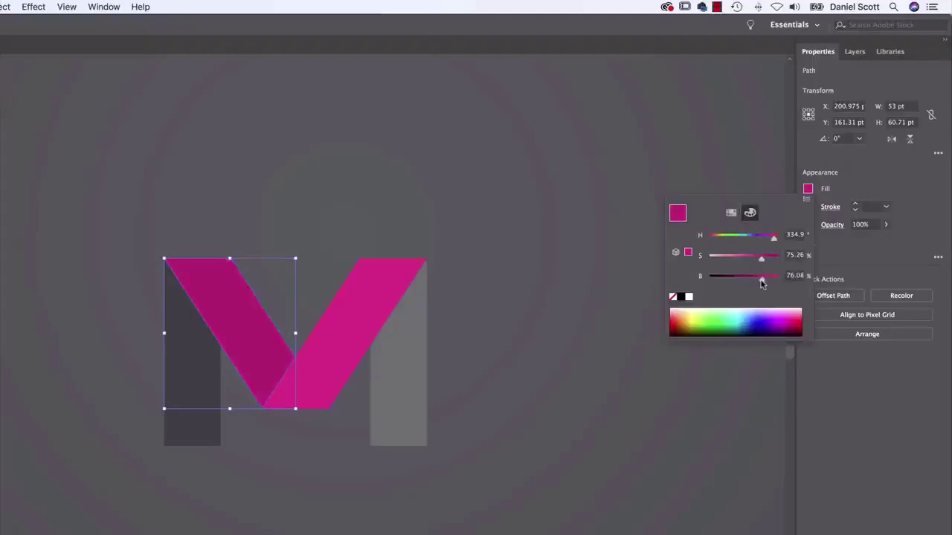
key("Escape")
Step: Fill the M's right vertical leg with the M Pink swatch and darken it to about 63% brightness
left_click(374, 389)
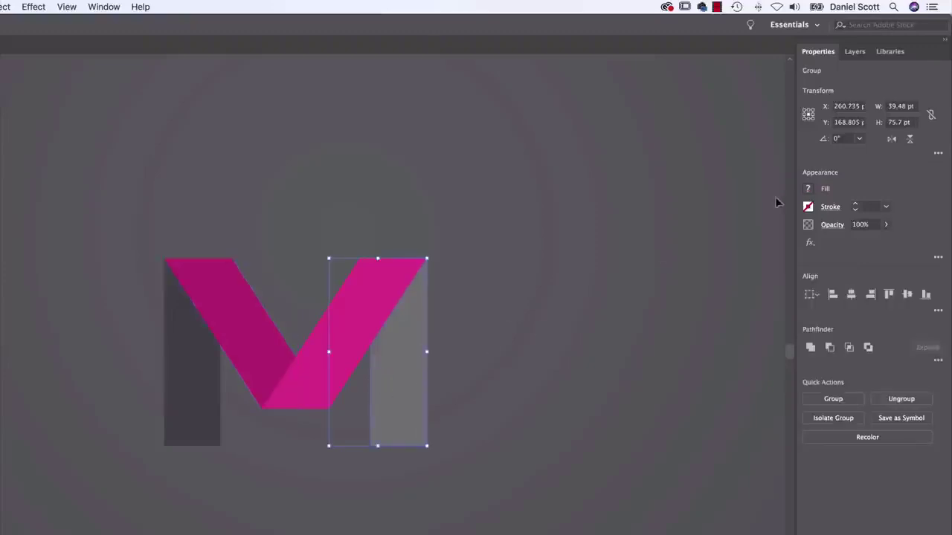
left_click(824, 190)
left_click(445, 370)
left_click(808, 190)
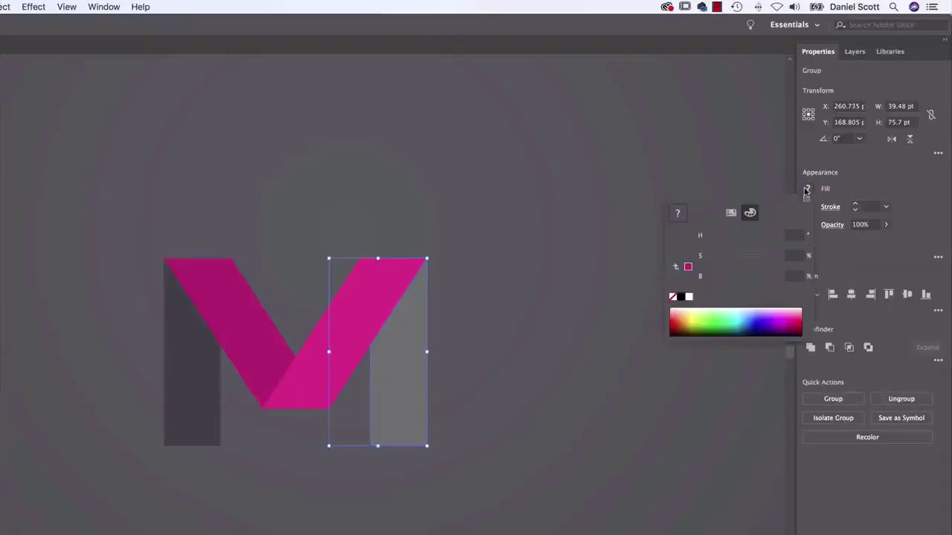
left_click(687, 269)
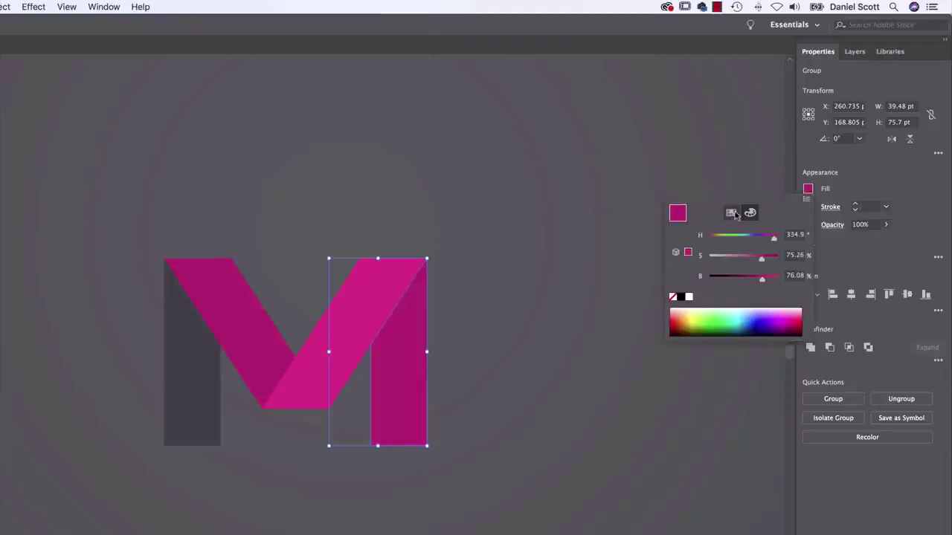
left_click(731, 214)
left_click(699, 259)
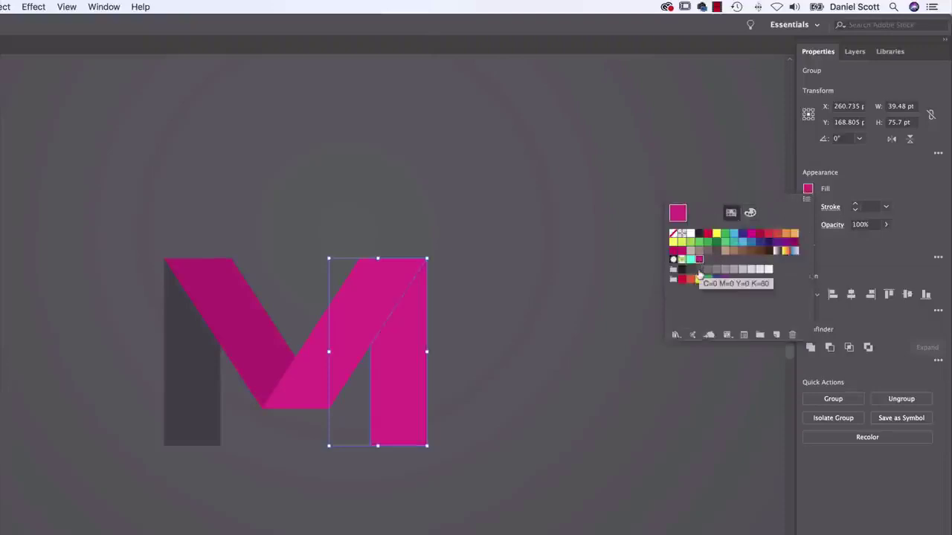
left_click(750, 214)
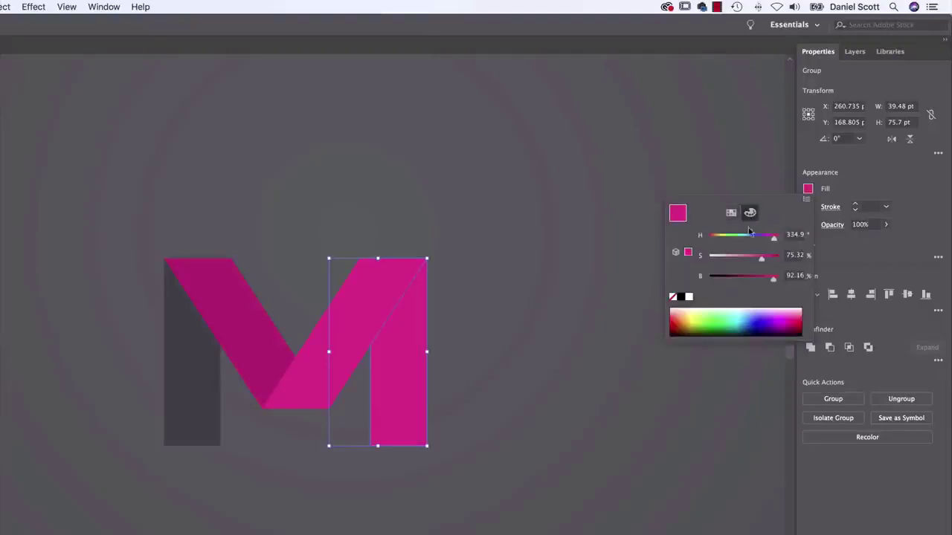
left_click(753, 277)
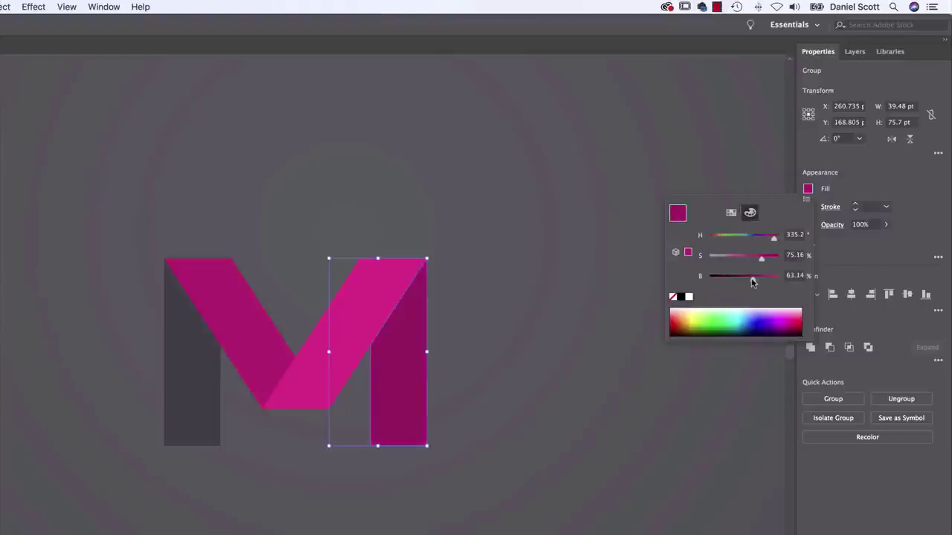
Step: Fill the M's left vertical leg with the M Pink swatch, darken it to 40% brightness and deselect
left_click(206, 408)
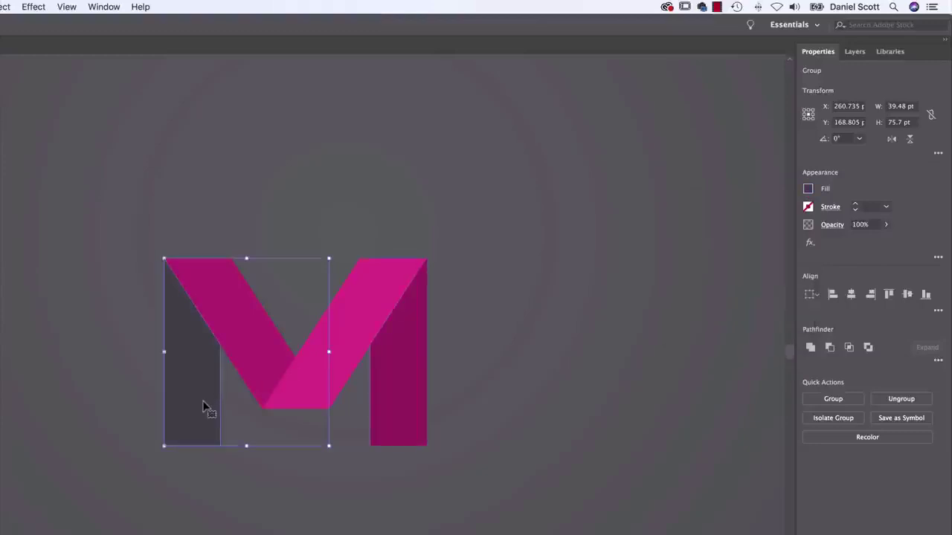
left_click(808, 189)
left_click(731, 212)
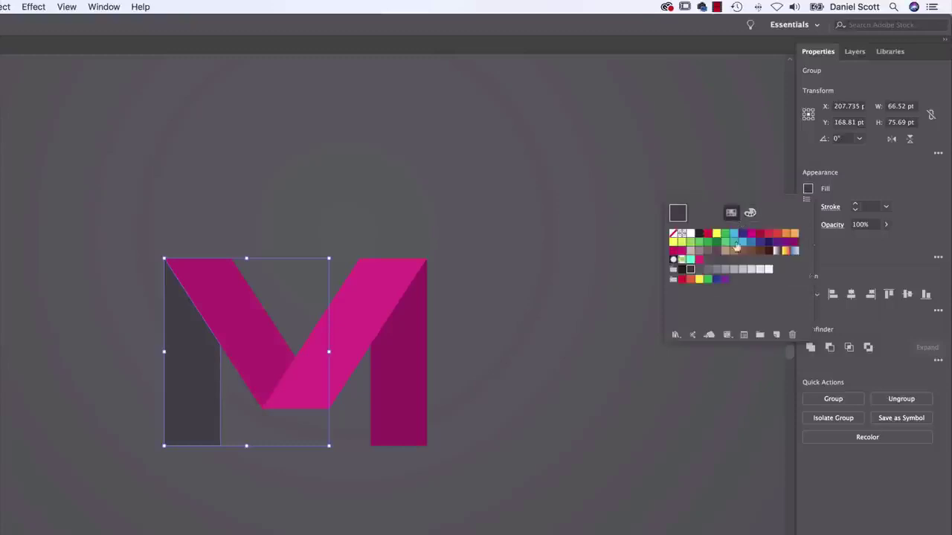
left_click(699, 259)
left_click(749, 212)
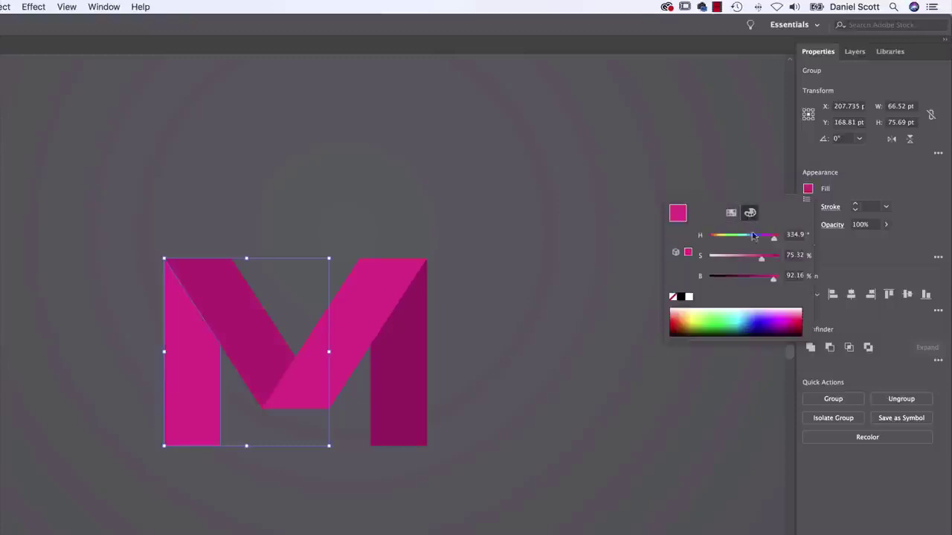
left_click(749, 278)
left_click_drag(747, 281, 739, 284)
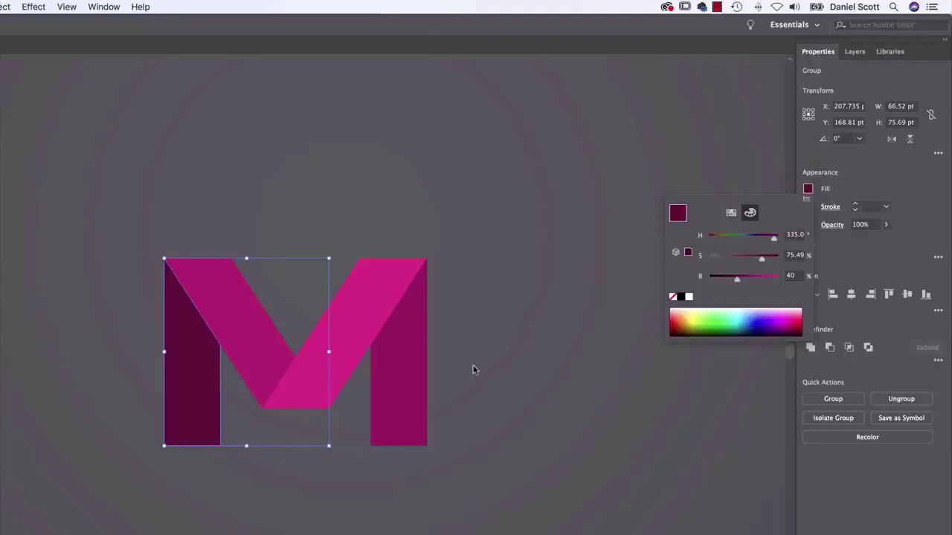
left_click(510, 301)
left_click(510, 301)
Step: Duplicate the whole pink M and place the copy level with the original near the artboard's right side, at about X 567 pt
key("super+minus")
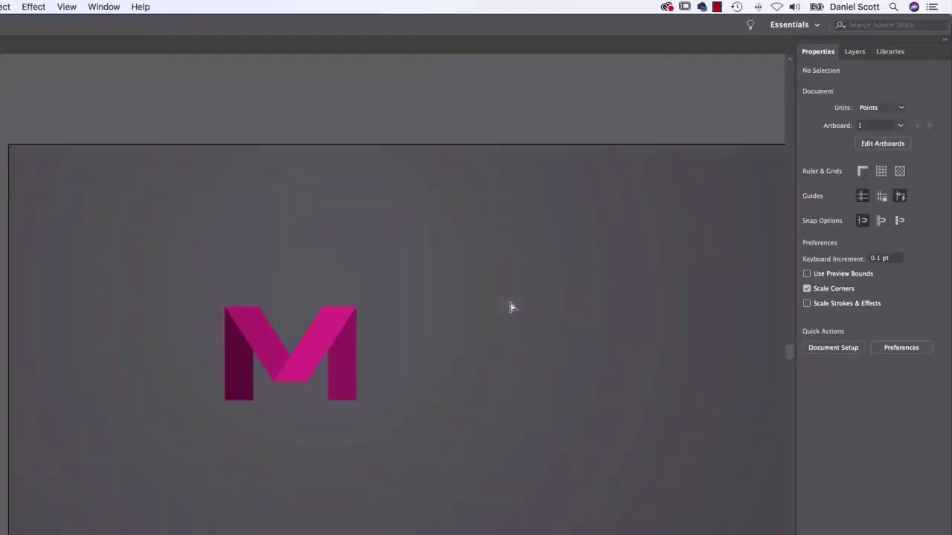
key("super+minus")
left_click_drag(510, 304, 236, 290)
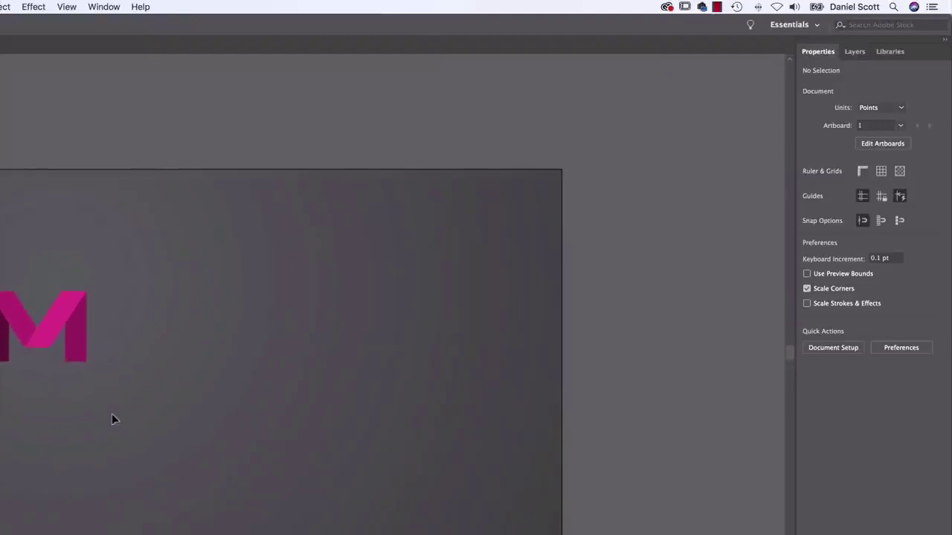
key("super+a")
key("super+c")
key("super+v")
left_click_drag(291, 368, 315, 336)
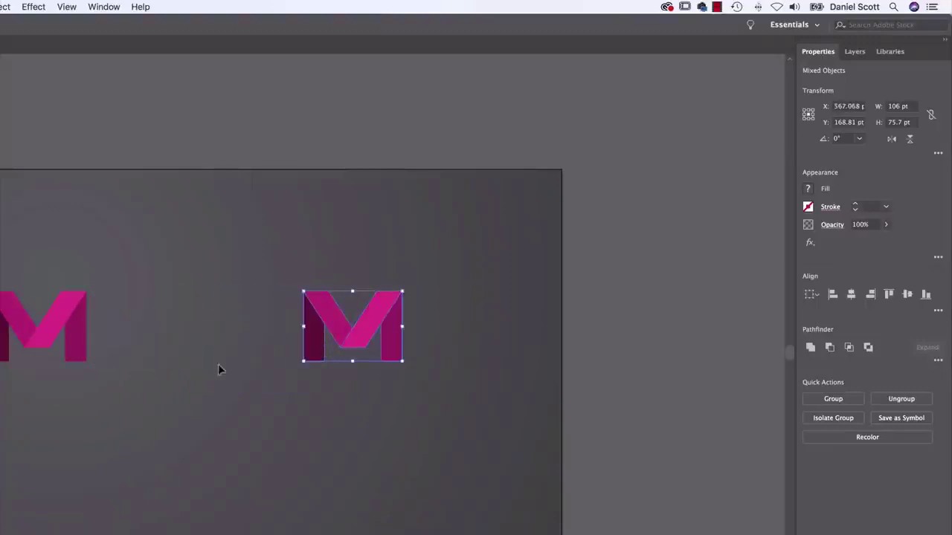
key("super+equal")
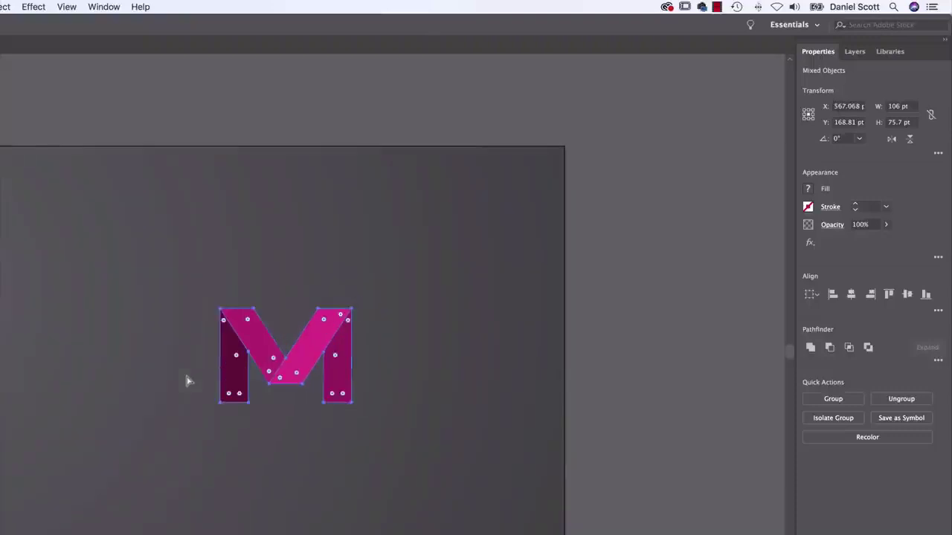
left_click(129, 377)
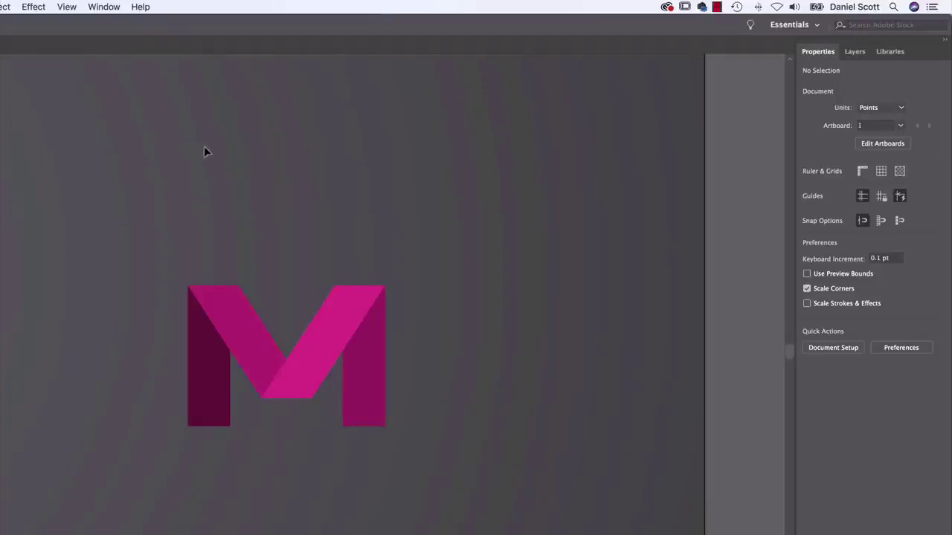
Step: Show Adobe Color Themes beside the M copy and explore the Most Popular themes with the time range set to All
left_click(104, 6)
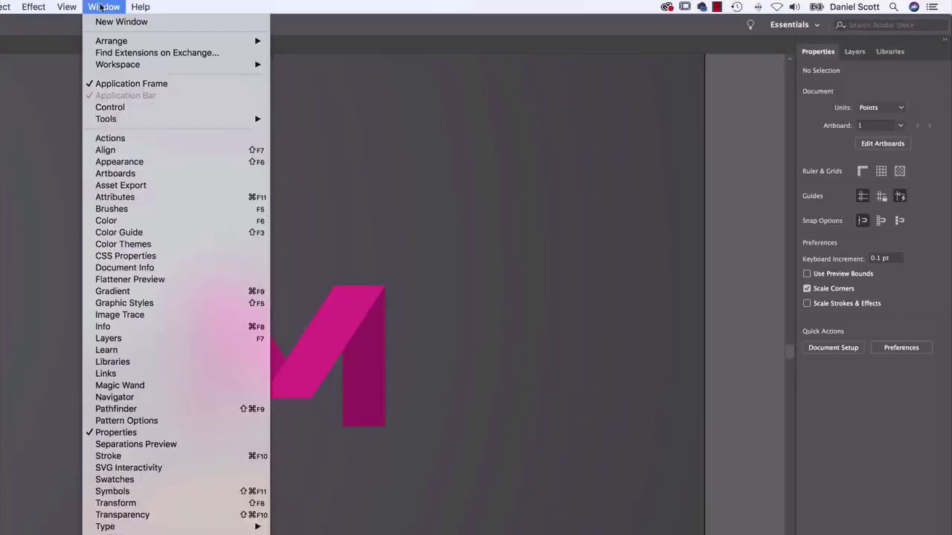
left_click(101, 246)
left_click_drag(154, 248, 611, 108)
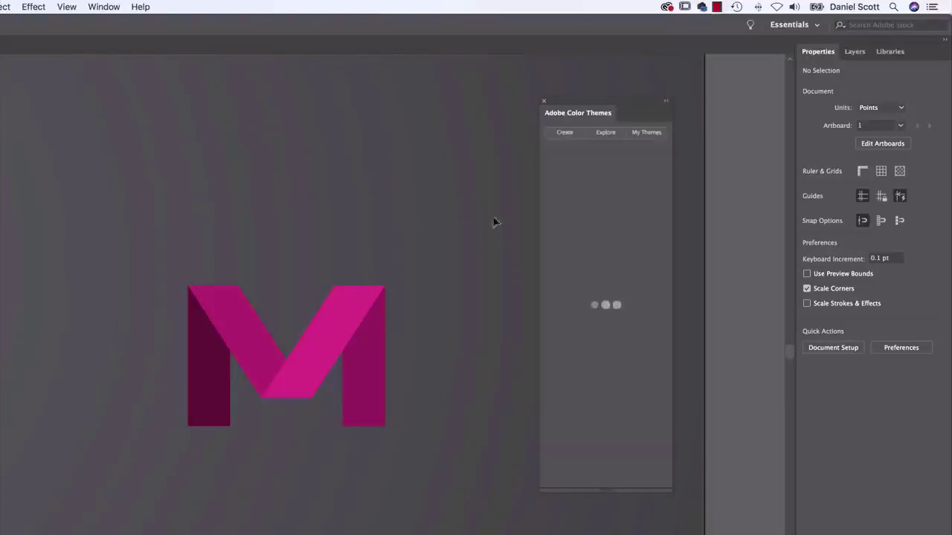
left_click(609, 134)
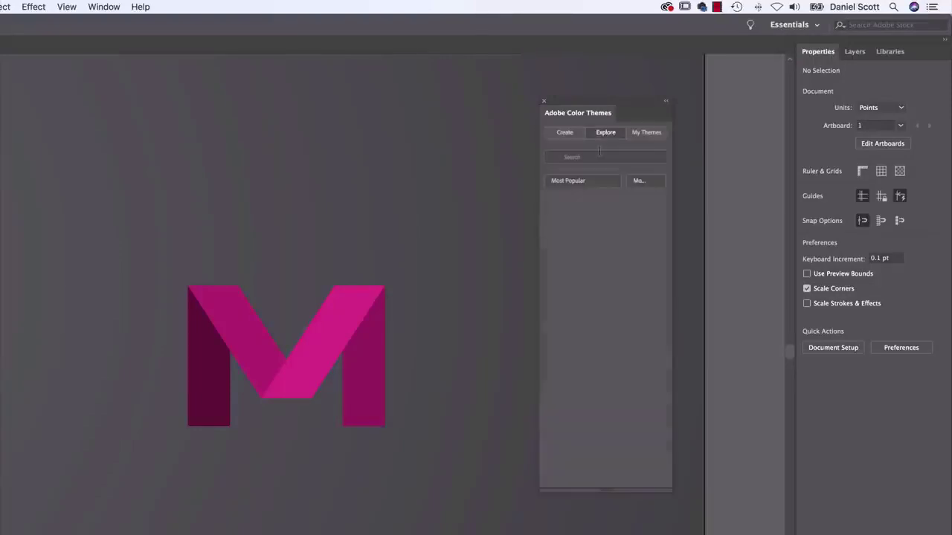
left_click(647, 183)
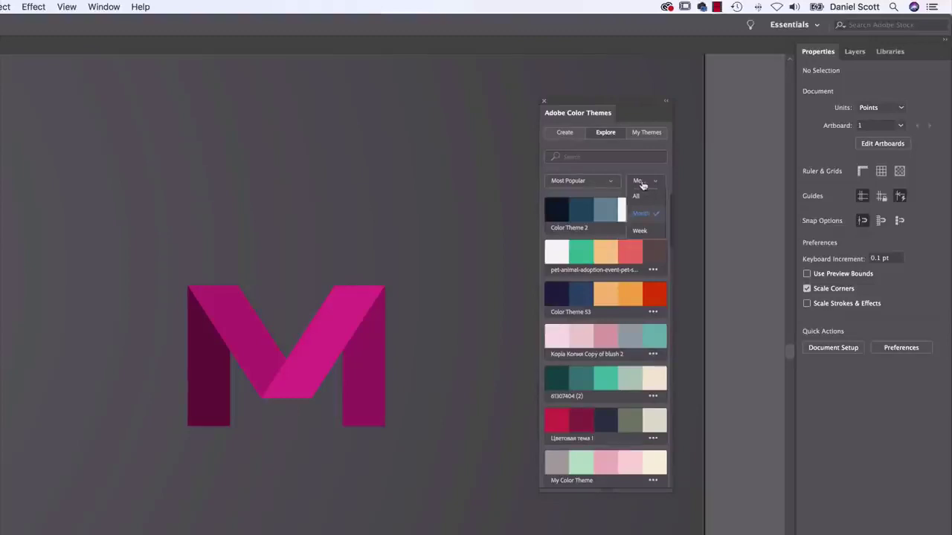
left_click(637, 197)
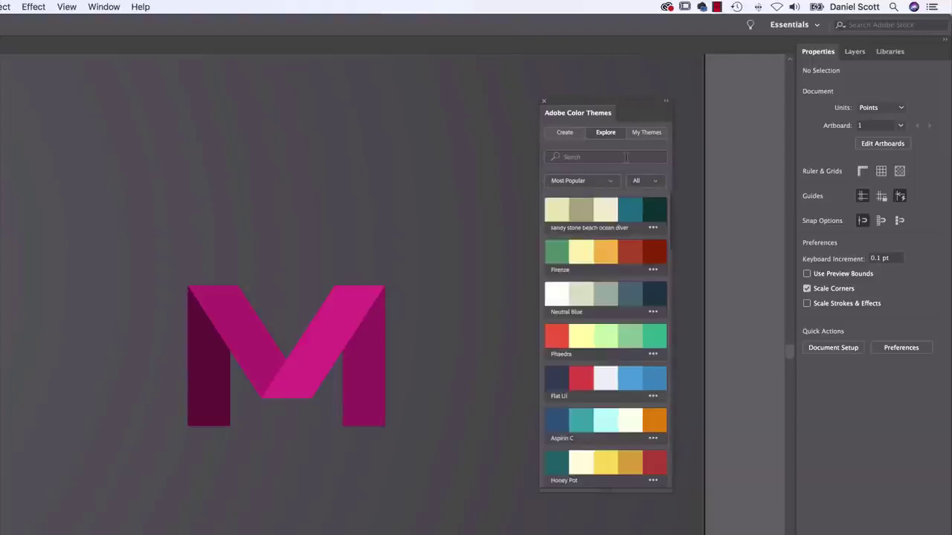
Step: Find the Friends and foes theme among the popular themes and add its colors to the swatches
scroll(616, 238, "down", 5)
scroll(615, 258, "down", 5)
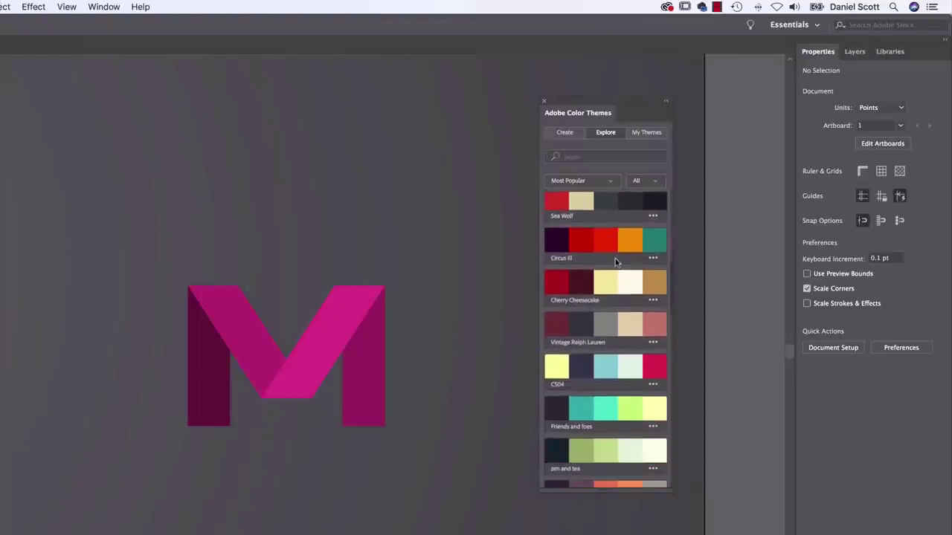
scroll(615, 262, "down", 2)
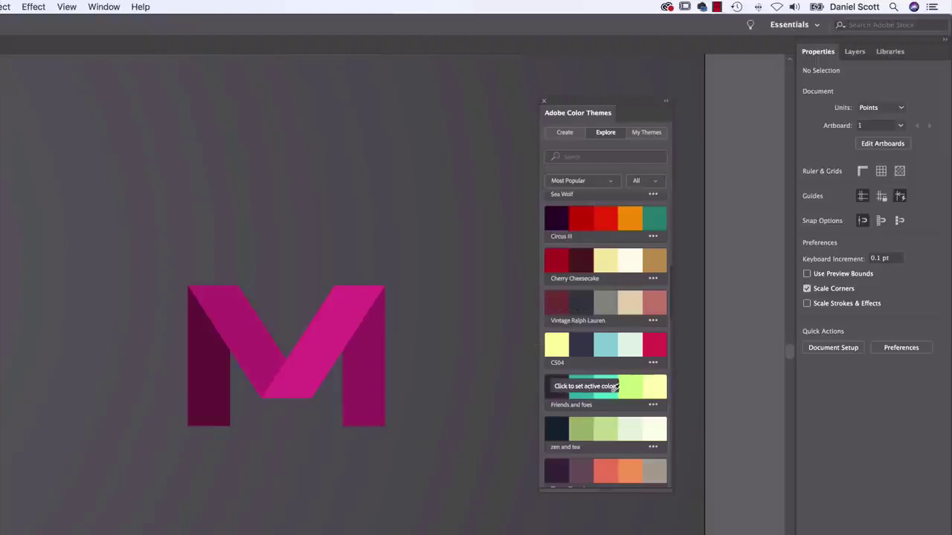
left_click(654, 405)
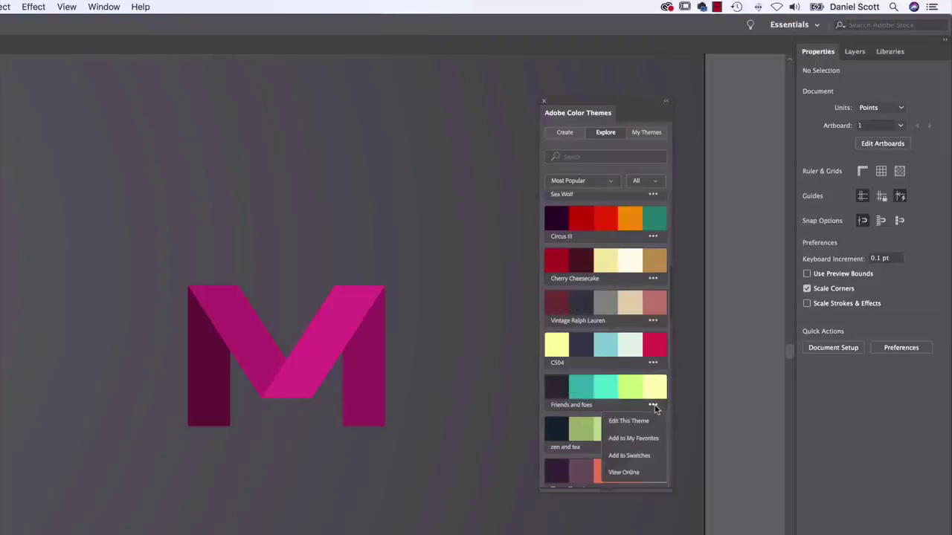
left_click(620, 456)
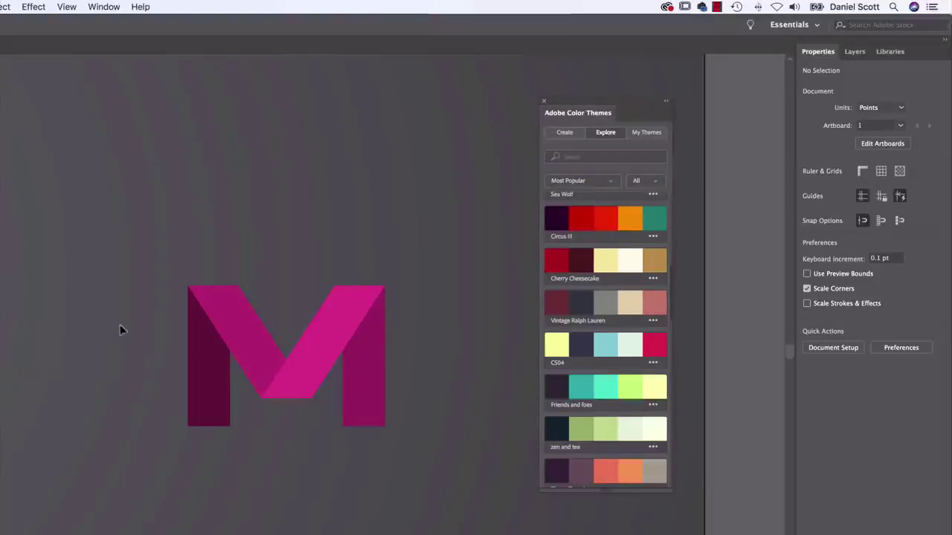
Step: Fill the right diagonal of the M copy with the pale yellow swatch from the Friends and foes group
left_click(317, 338)
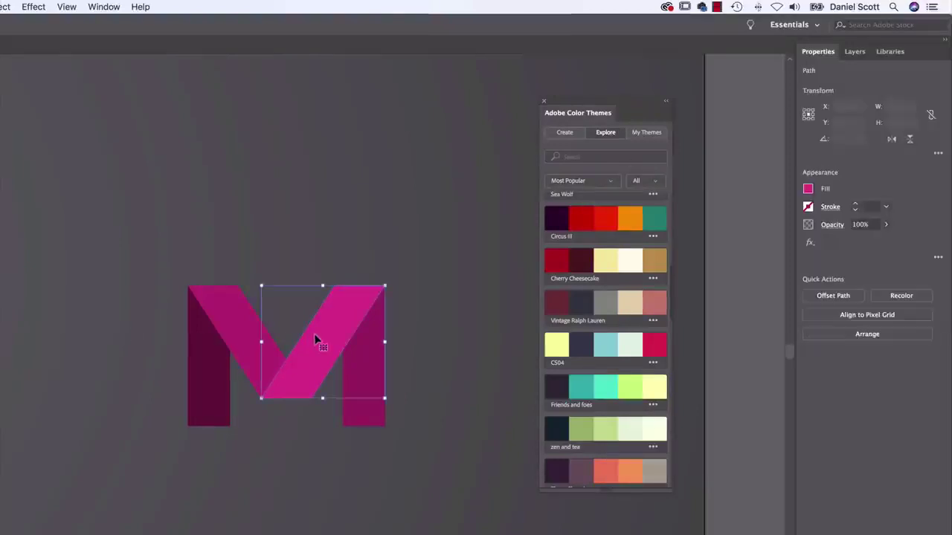
left_click(808, 188)
left_click(731, 215)
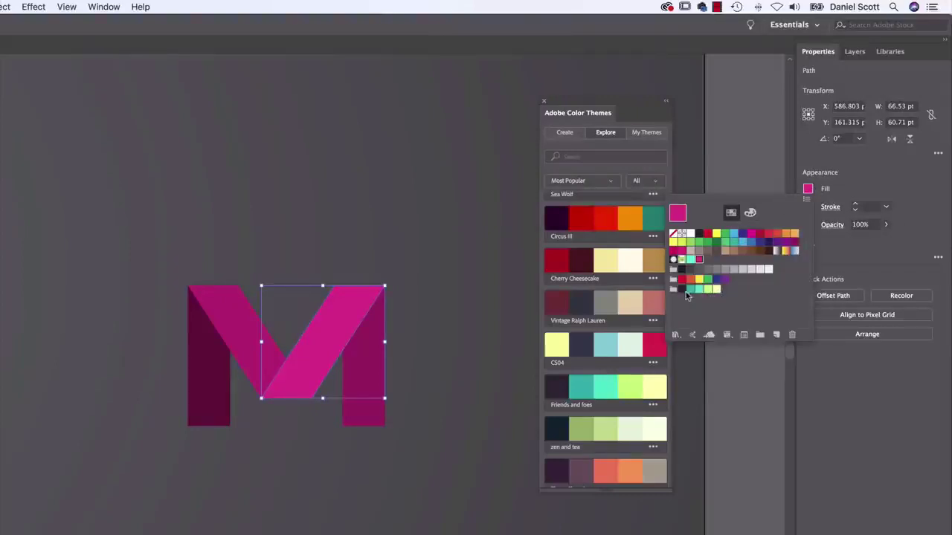
left_click(716, 289)
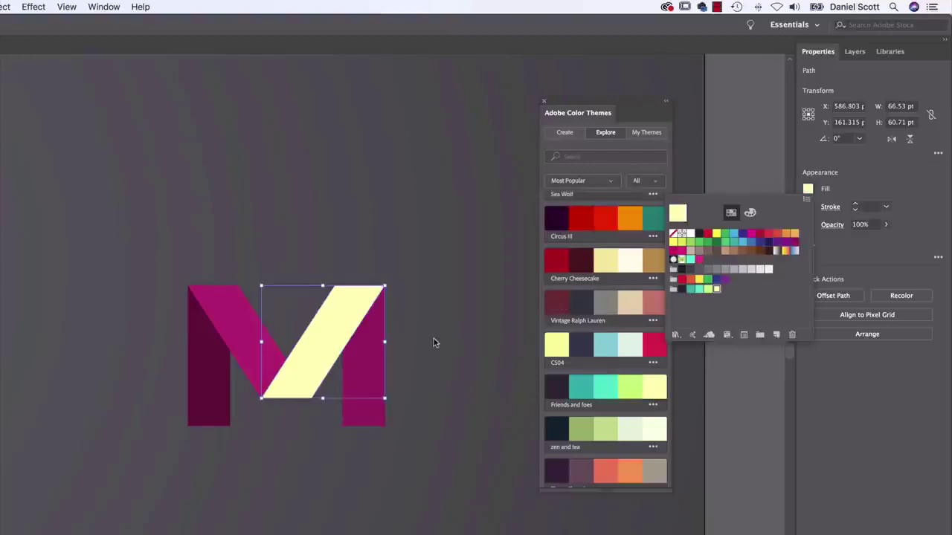
Step: Fill the M copy's left vertical leg with the theme's teal and its right vertical leg with the bright turquoise
left_click(210, 387)
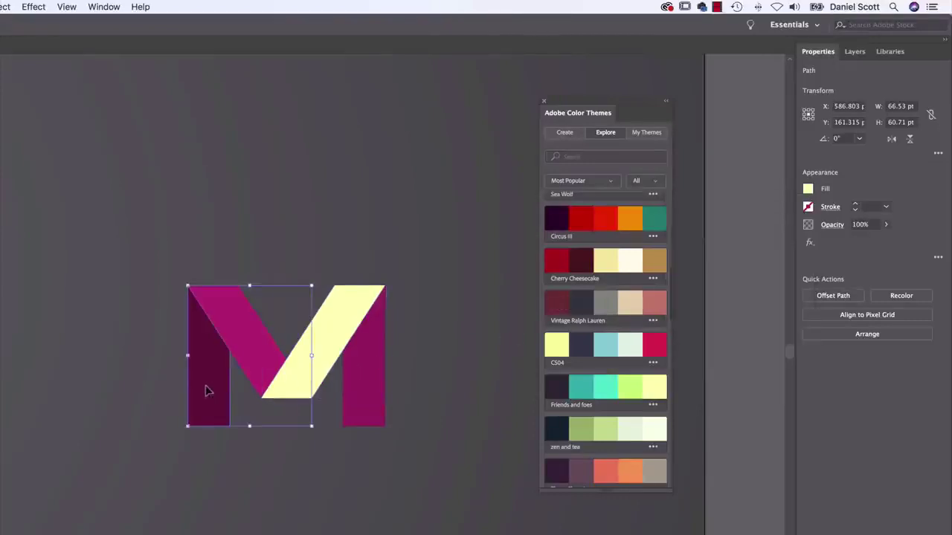
left_click(809, 190)
left_click(690, 289)
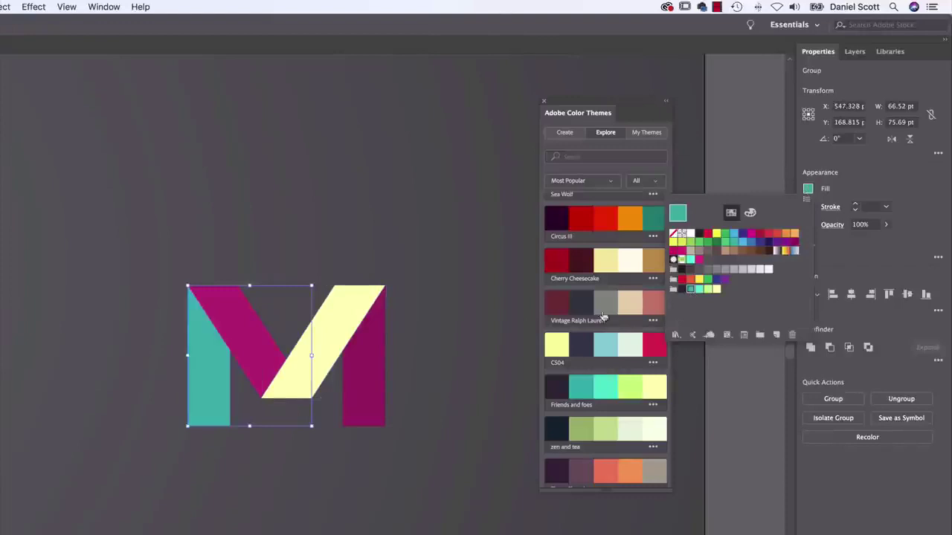
left_click(377, 392)
left_click(364, 394)
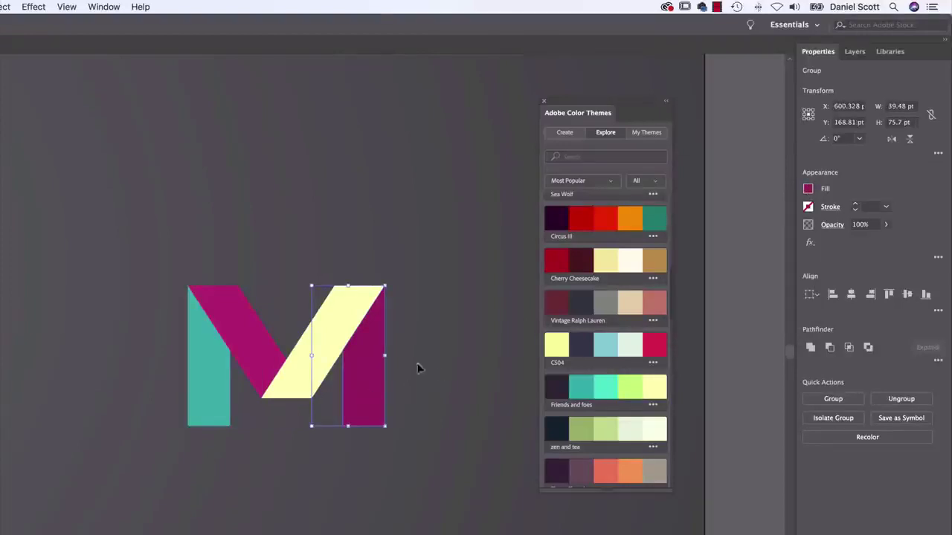
left_click(809, 189)
left_click(700, 289)
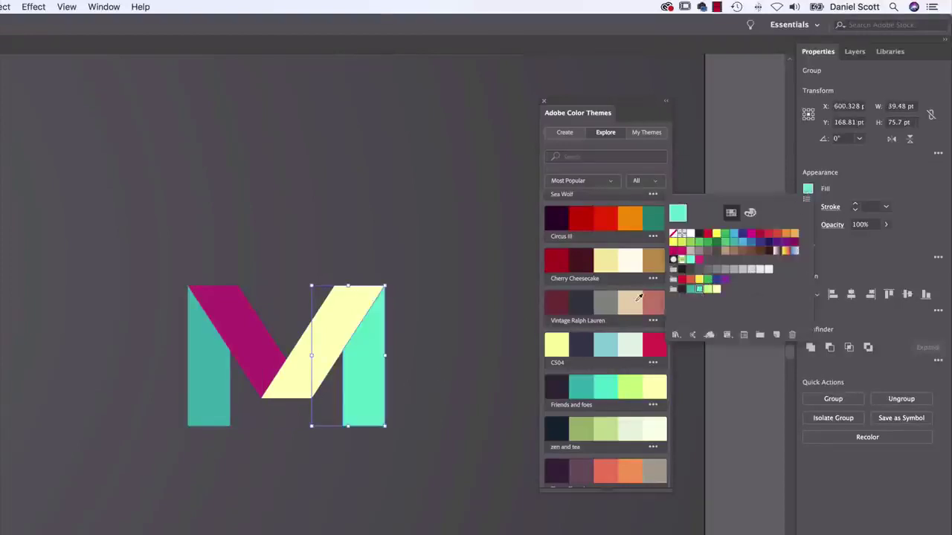
Step: Fill the left diagonal of the M copy with the theme's lime green swatch and deselect
left_click(266, 348)
left_click(248, 351)
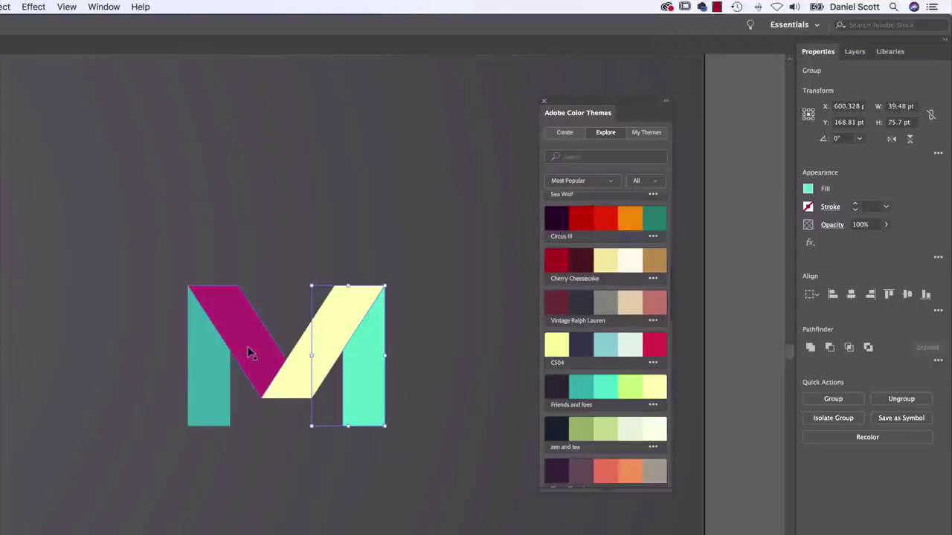
left_click(808, 189)
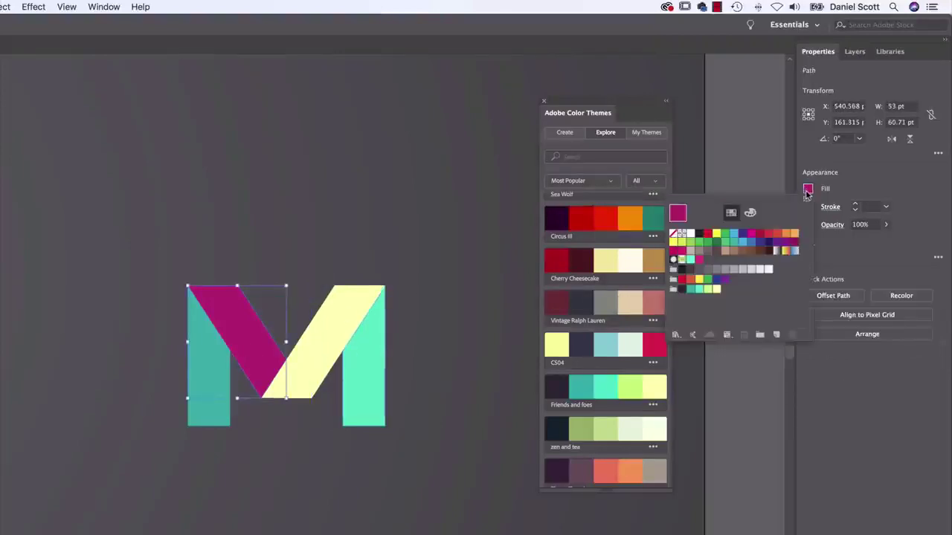
left_click(710, 294)
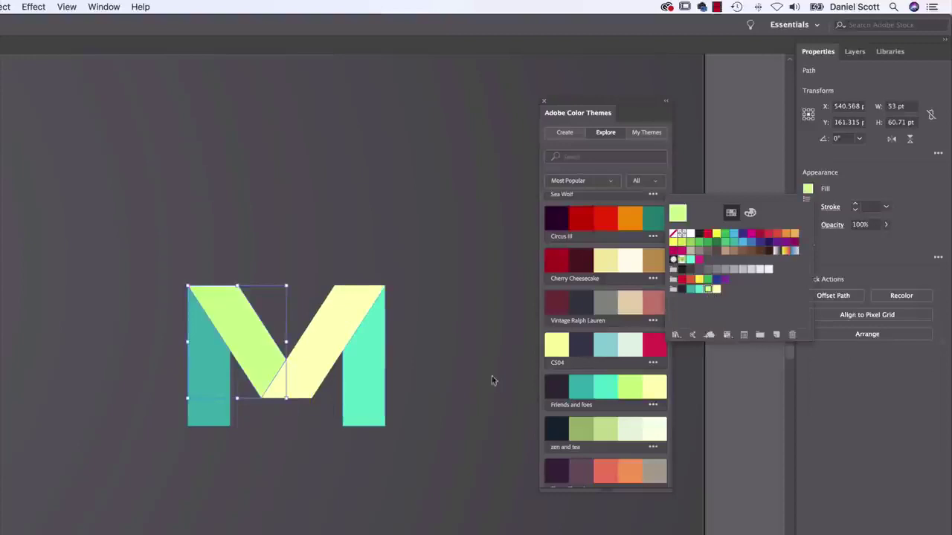
left_click(466, 368)
left_click(464, 369)
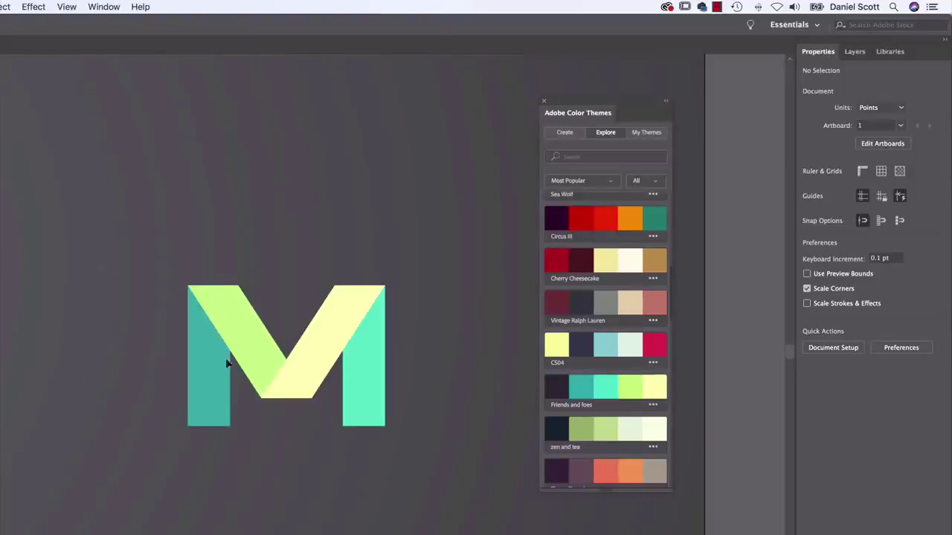
left_click_drag(424, 504, 426, 506)
left_click_drag(336, 365, 394, 94)
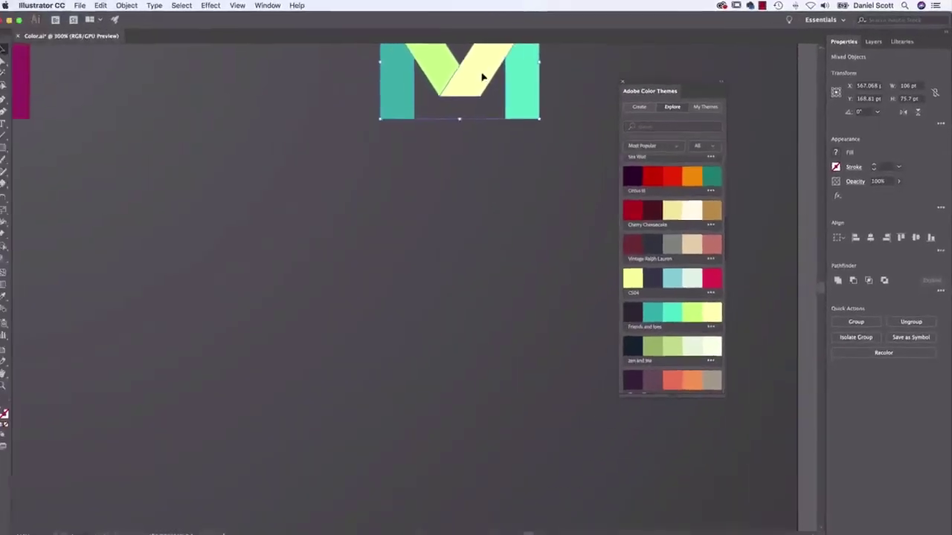
left_click_drag(482, 76, 464, 502)
scroll(512, 357, "down", 3)
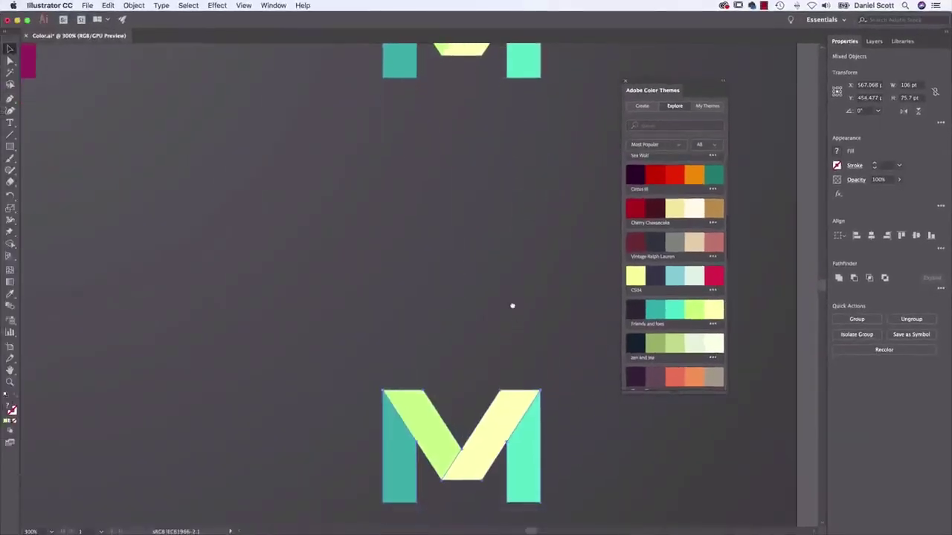
left_click_drag(538, 220, 516, 299)
key("super+z")
left_click_drag(504, 181, 491, 255)
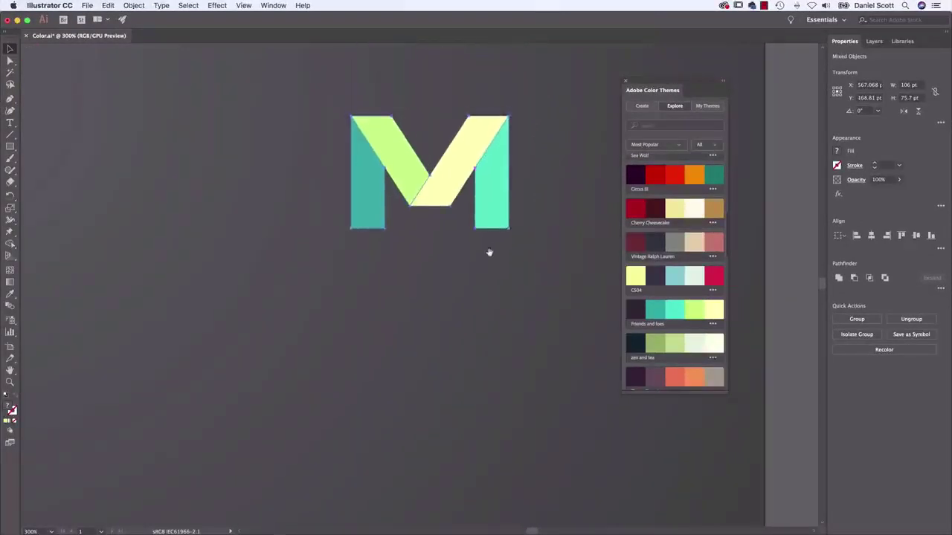
Step: Duplicate the multicolored M straight down and position the new copy at about Y 446 pt
left_click_drag(479, 149, 472, 436)
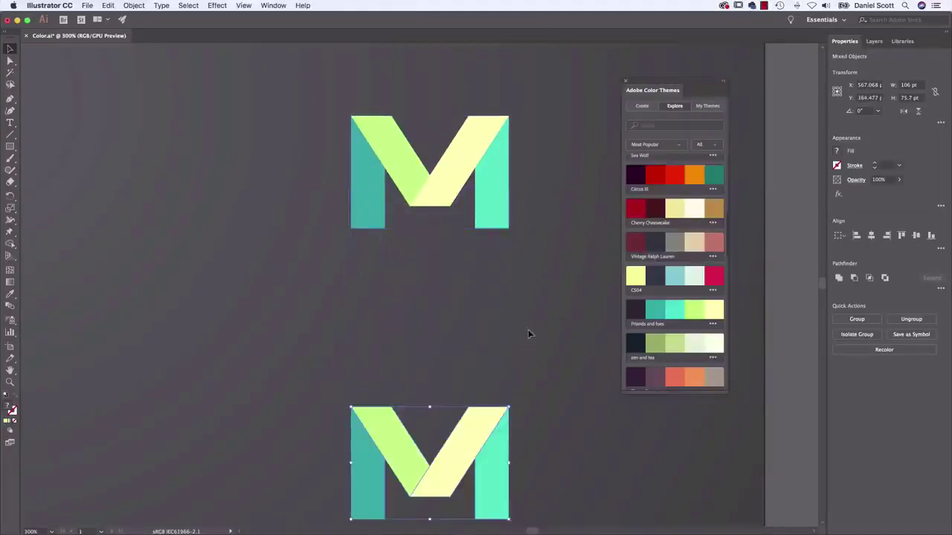
left_click_drag(516, 360, 546, 186)
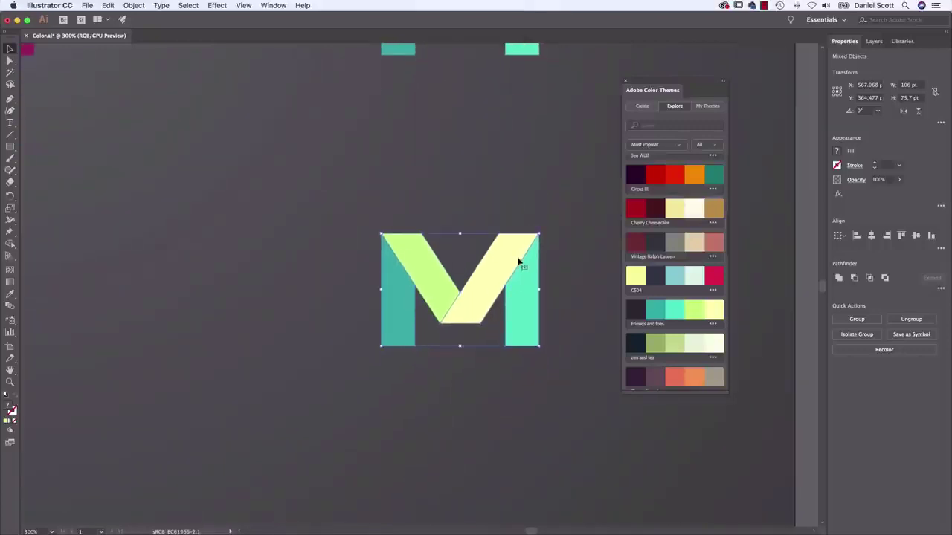
left_click_drag(516, 255, 521, 402)
key("super+z")
left_click_drag(513, 255, 512, 372)
scroll(493, 156, "down", 5)
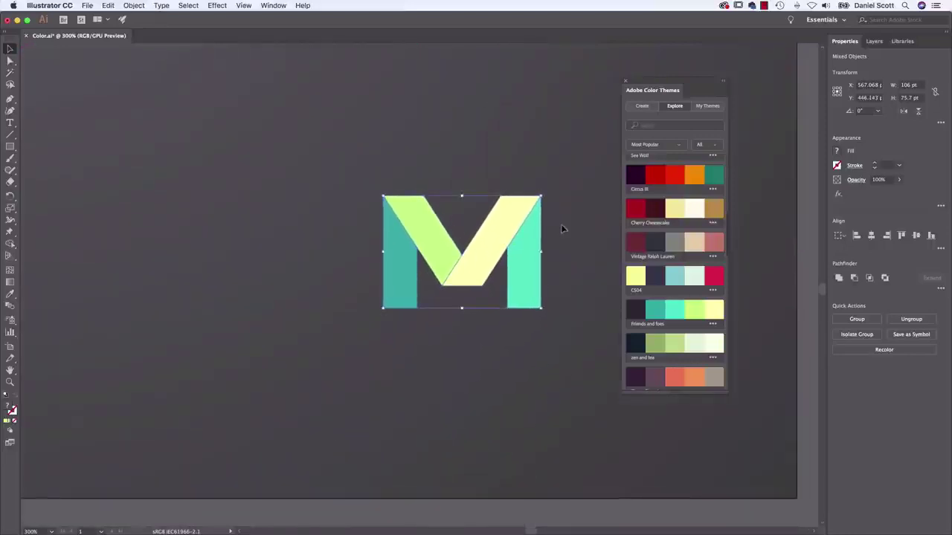
Step: Deselect the M copy, switch to Finder and preview 05 Logo.ai in the Examples folder
left_click(564, 226)
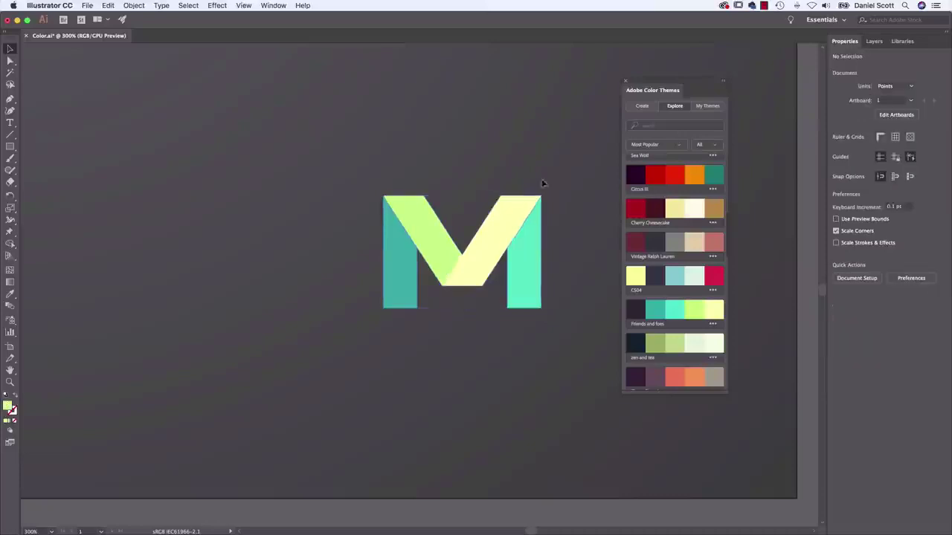
key("super+Tab")
key("super+Tab")
key("super+Tab")
left_click(264, 177)
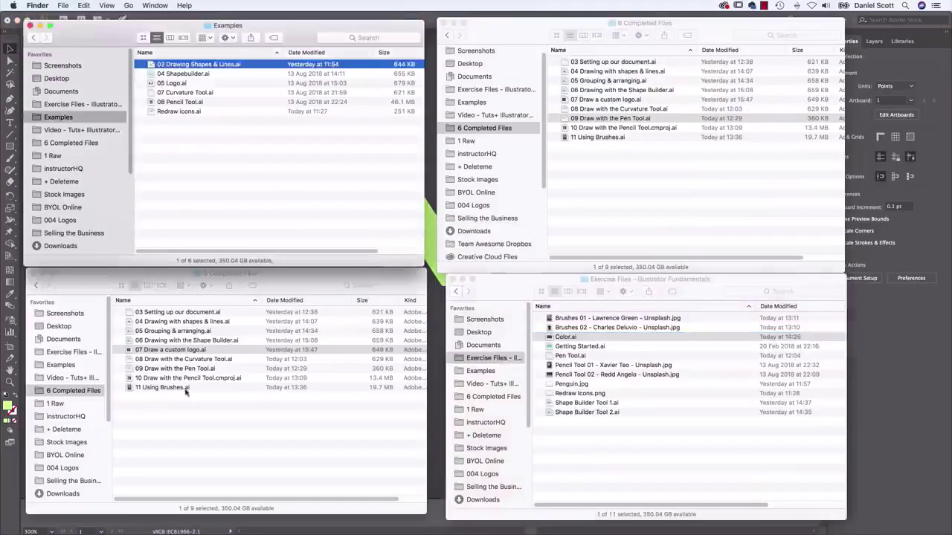
left_click(180, 83)
key("space")
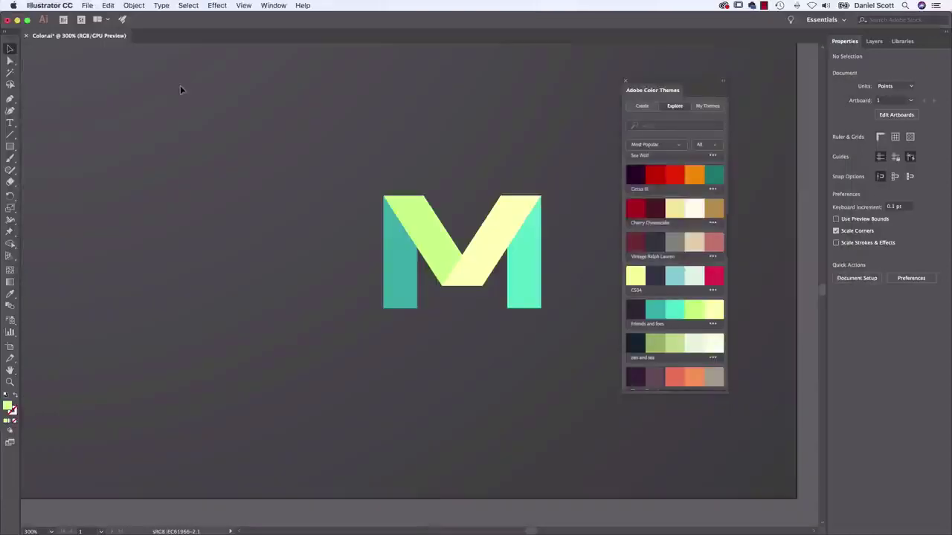
Step: Browse the Most Popular color themes and add the Keep the Change theme to the swatches
scroll(677, 267, "down", 15)
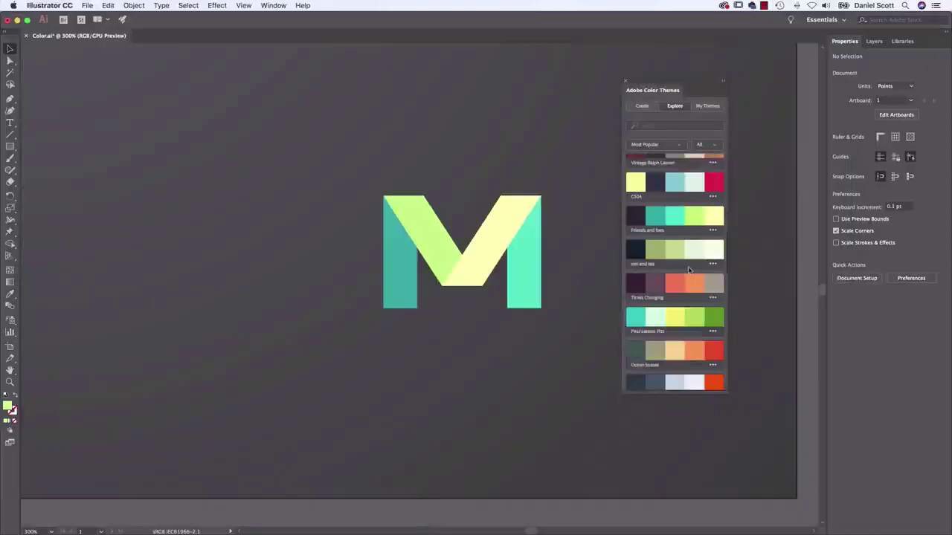
scroll(685, 266, "down", 10)
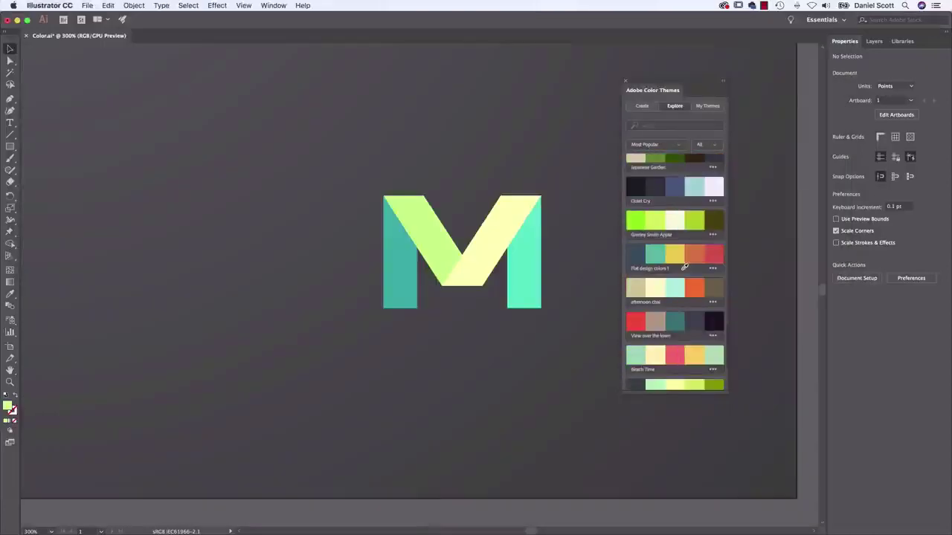
scroll(688, 253, "down", 2)
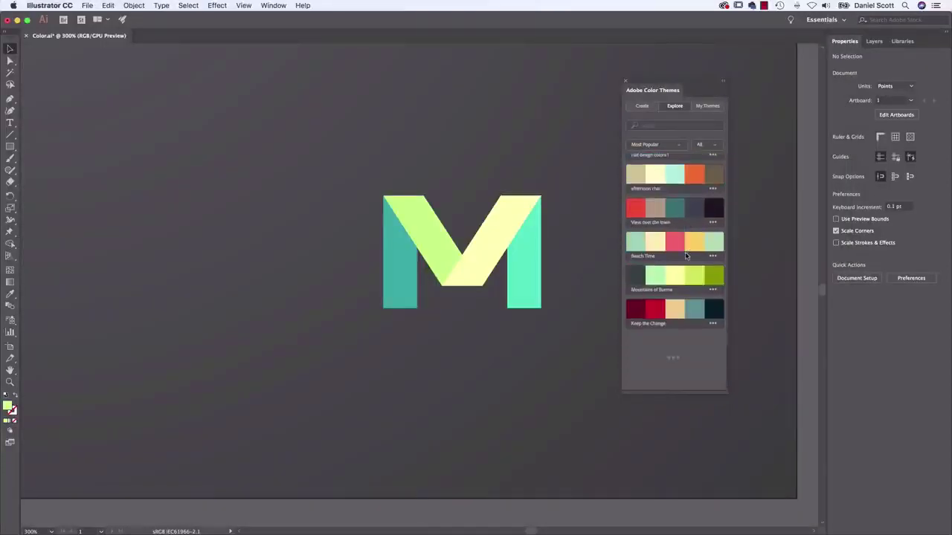
scroll(686, 255, "down", 3)
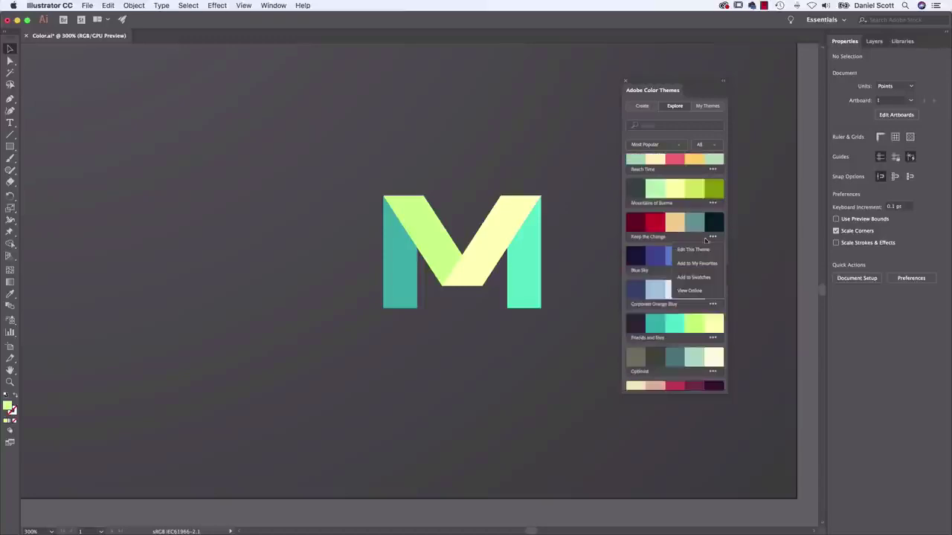
Step: Search the color themes for 80s and look through the listed palettes
left_click(681, 127)
type("80s")
key("Return")
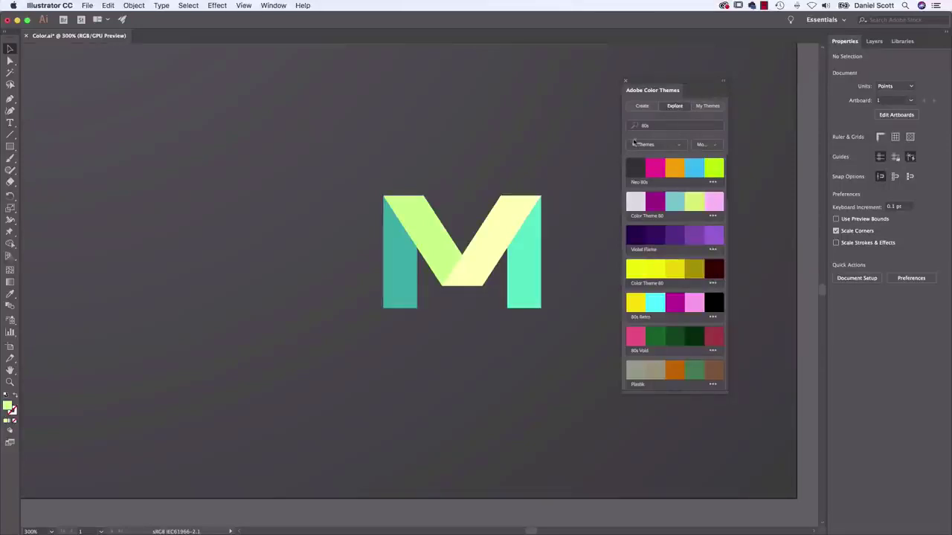
double_click(648, 125)
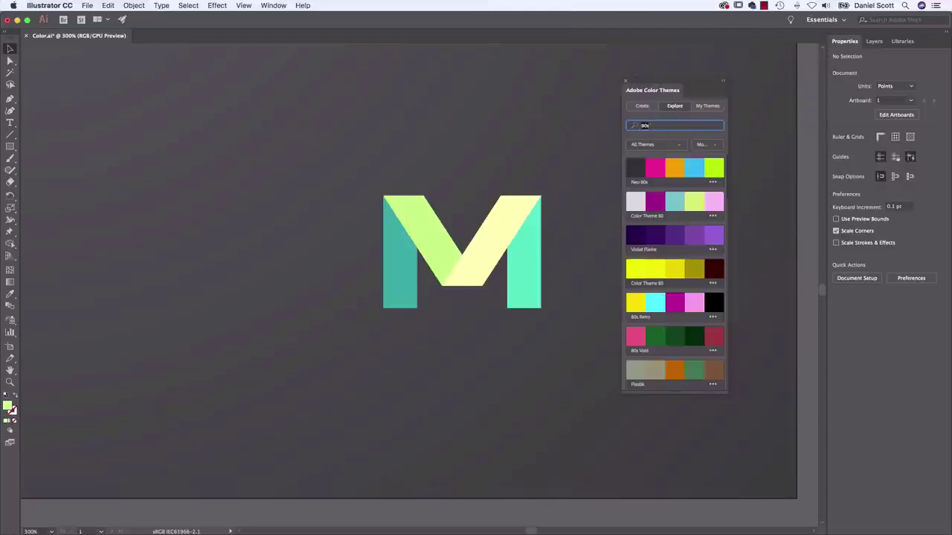
scroll(658, 199, "down", 5)
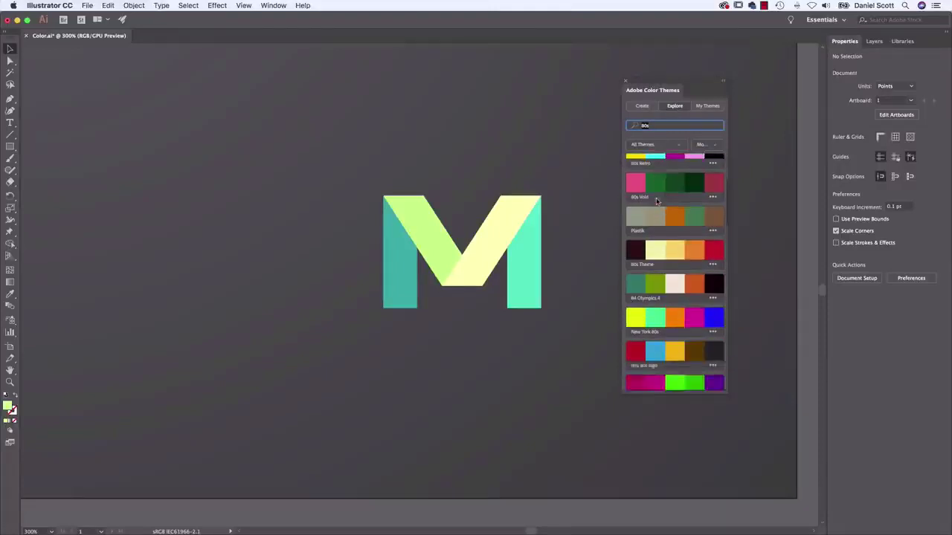
scroll(664, 285, "up", 5)
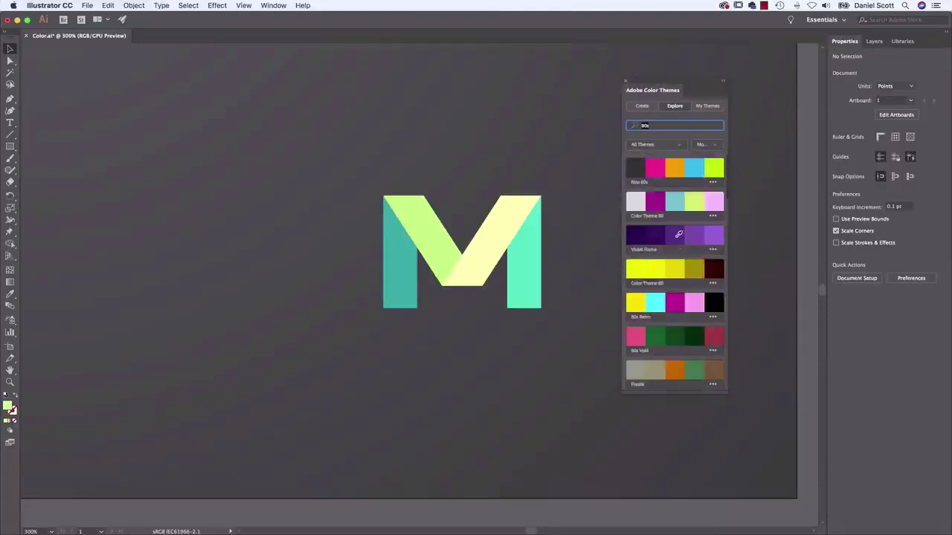
type("lemon")
Step: Fill the right diagonal of the M copy with the tan swatch from the Keep the Change group
left_click(481, 238)
left_click(837, 151)
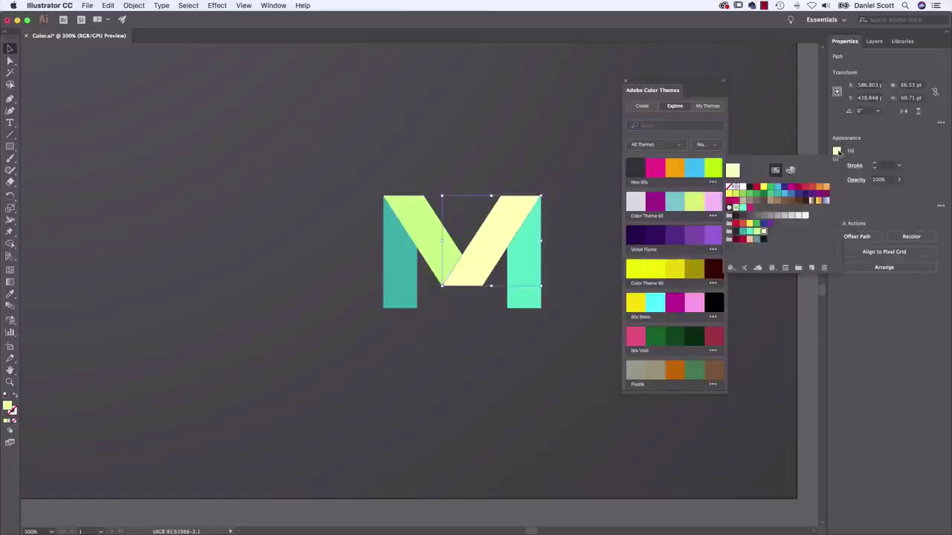
left_click(749, 240)
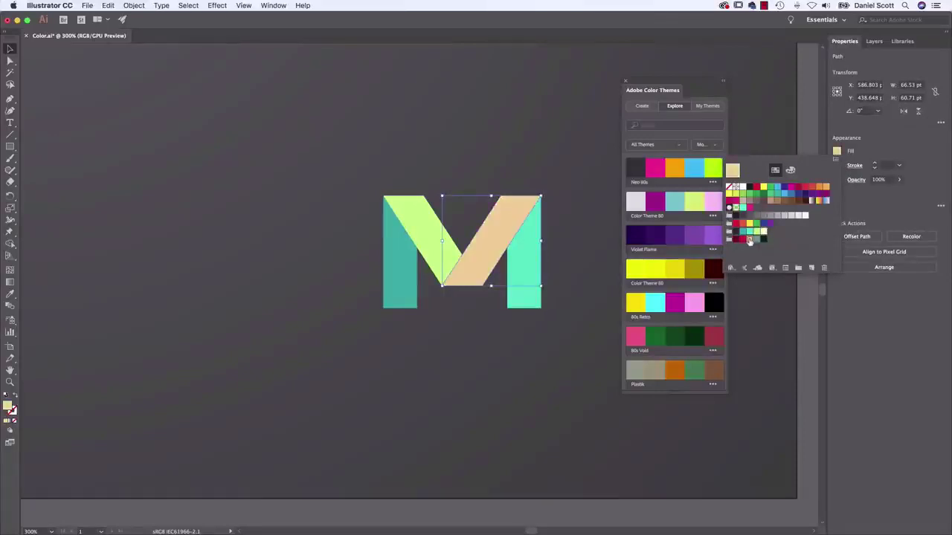
Step: Try crimson on the M copy's right vertical leg and dark maroon on its left diagonal
left_click(540, 240)
left_click(837, 151)
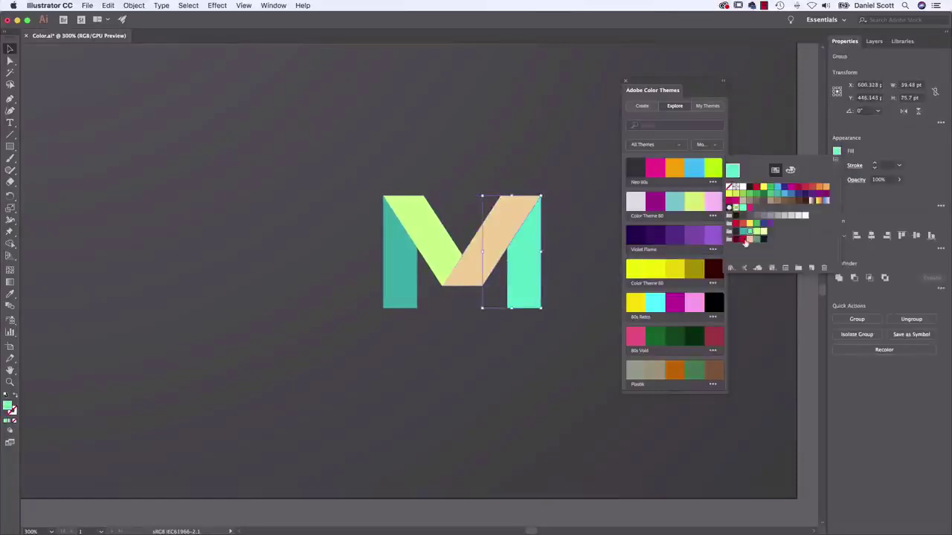
left_click(747, 240)
left_click(446, 246)
left_click(837, 151)
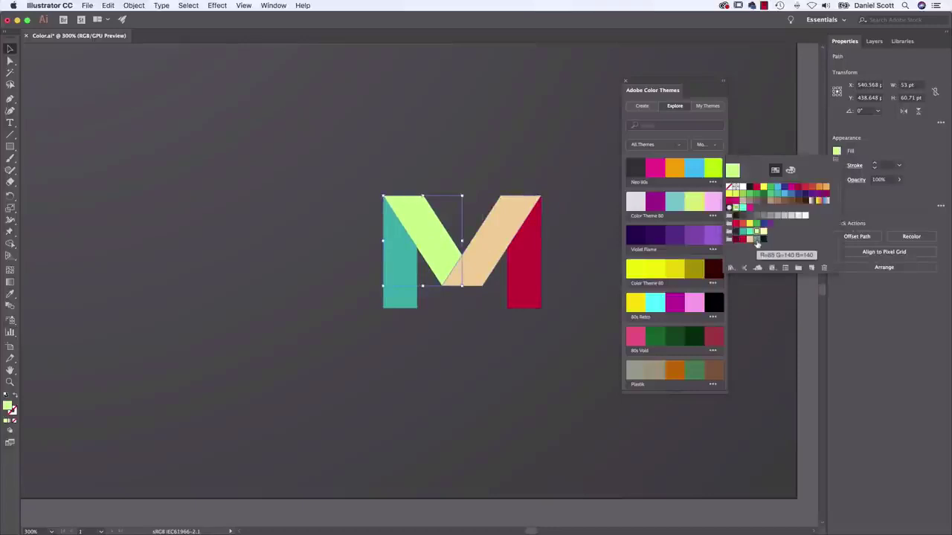
left_click(743, 240)
left_click(736, 239)
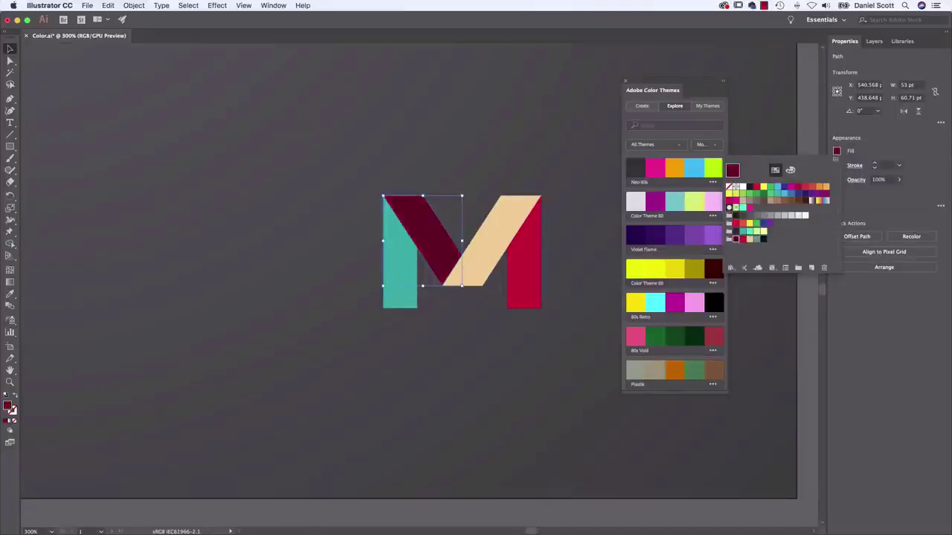
Step: Fill the M copy's right vertical leg with the theme's muted teal and its left diagonal with the crimson
left_click(521, 275)
left_click(837, 151)
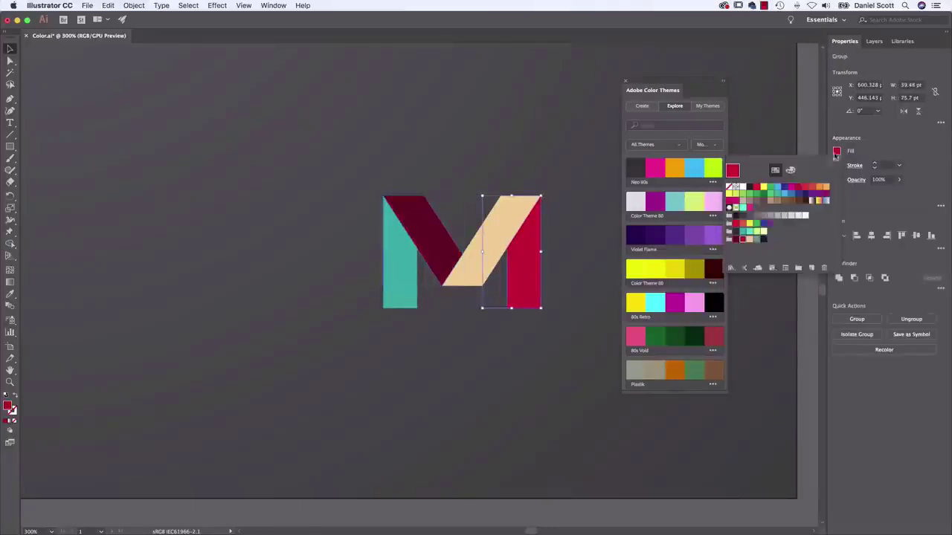
left_click(749, 233)
left_click(440, 240)
left_click(837, 151)
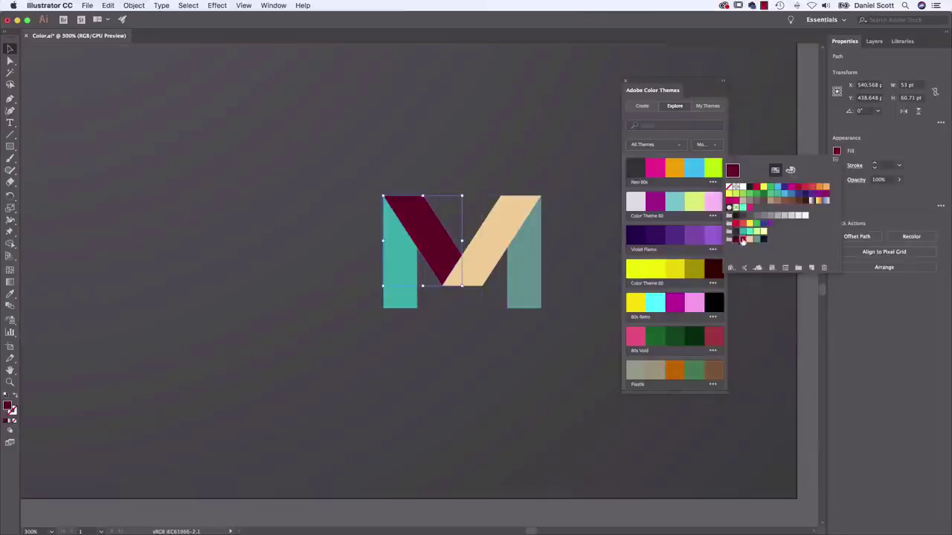
left_click(743, 239)
Step: Fill the left vertical leg of the M copy with the Keep the Change theme's dark maroon and deselect
left_click(413, 302)
left_click(837, 151)
left_click(742, 241)
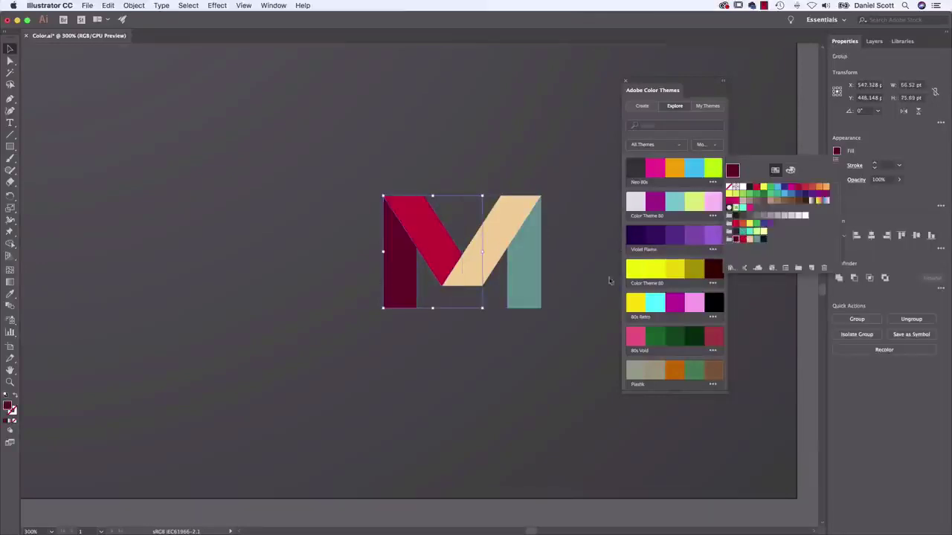
left_click(612, 273)
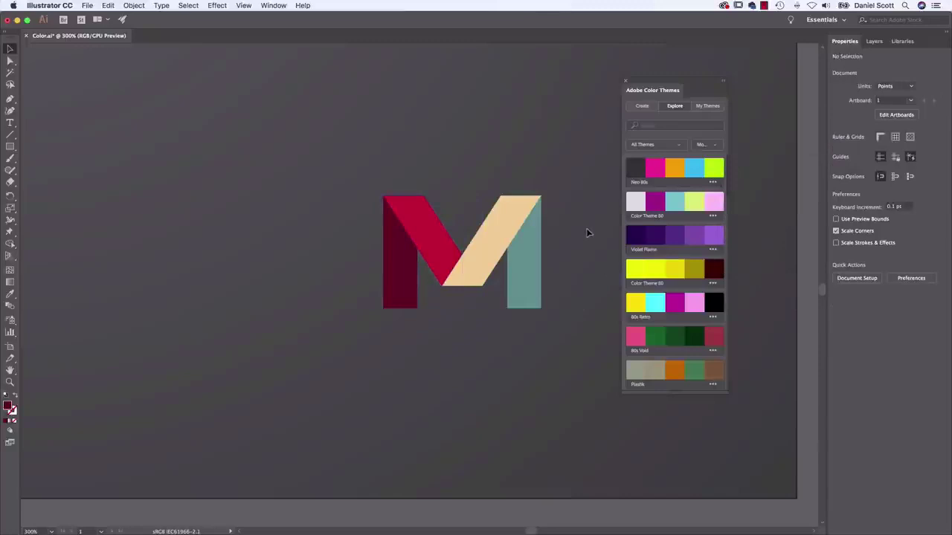
Step: Duplicate the crimson, tan and teal M straight to its left, keeping it at about Y 446 pt
left_click_drag(418, 181, 196, 242)
left_click_drag(332, 214, 516, 263)
left_click_drag(377, 284, 289, 284)
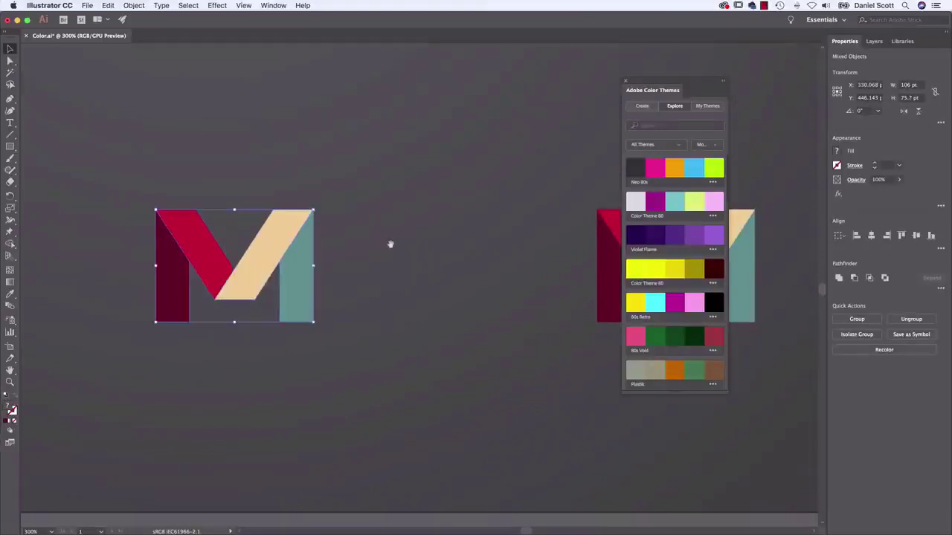
left_click_drag(418, 223, 556, 264)
left_click(521, 287)
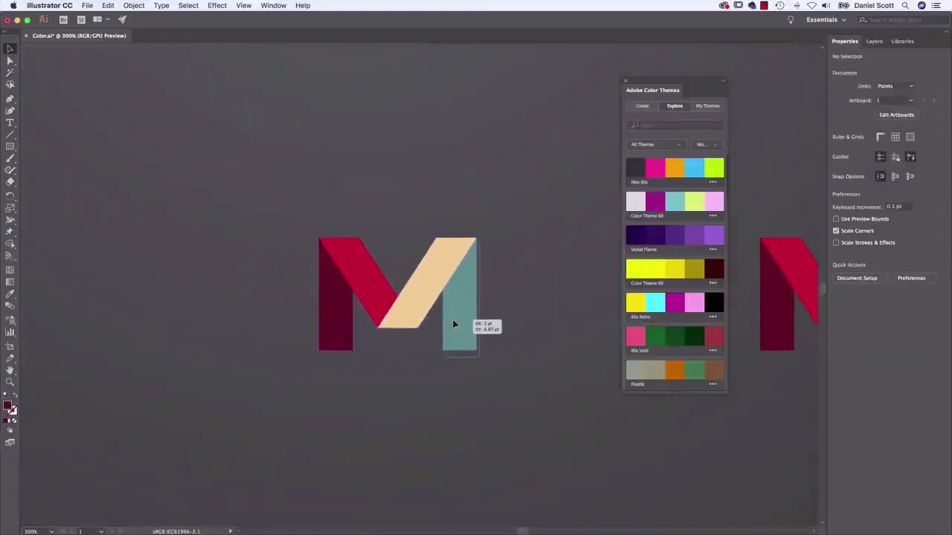
Step: Move both vertical legs of the new M copy straight down 5 pt to separate them from the diagonals
left_click(449, 318)
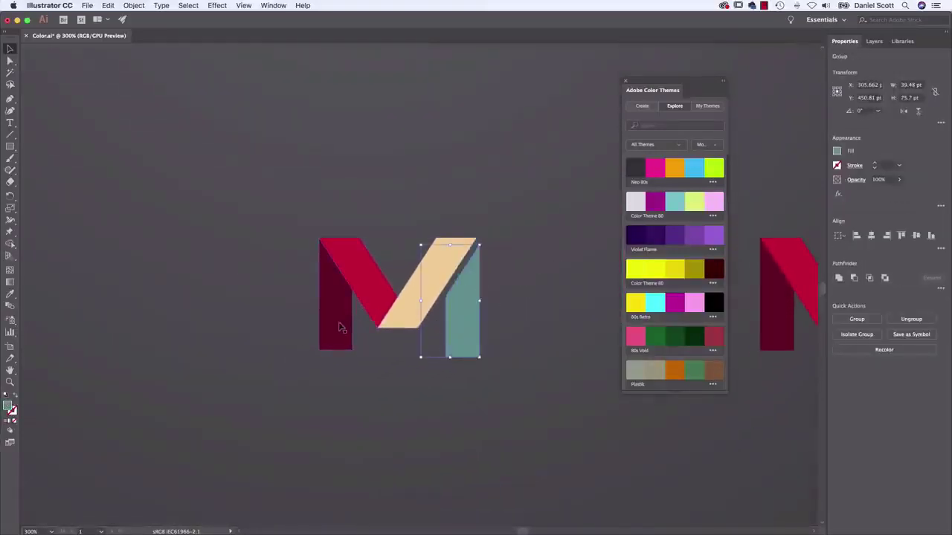
left_click(341, 325, "shift")
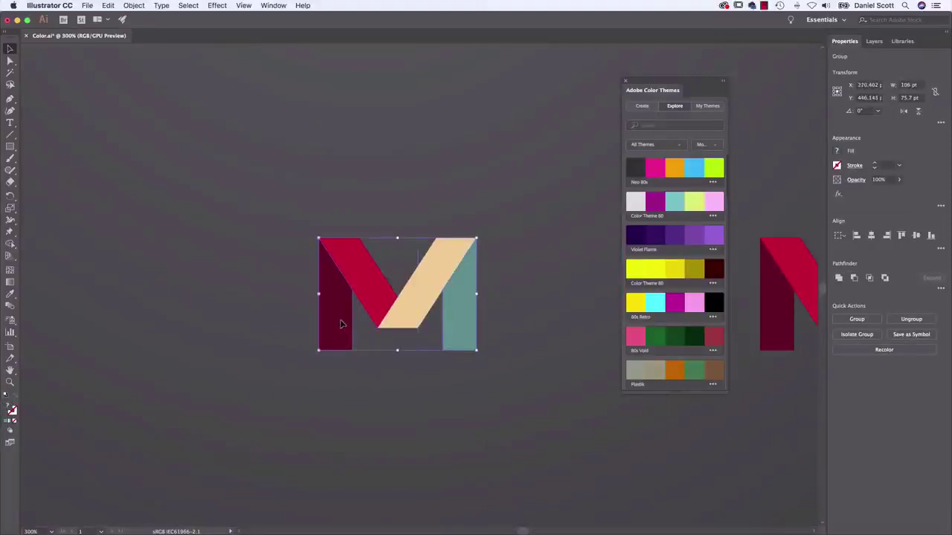
key("Down")
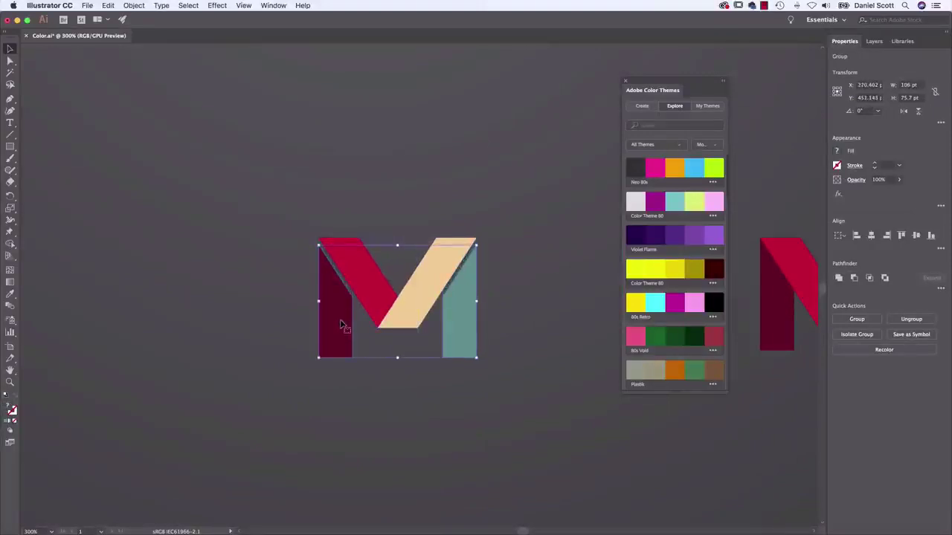
Step: Nudge the copy's right diagonal and right leg together about 3 pt to the right, opening a center gap, and deselect
left_click(437, 286)
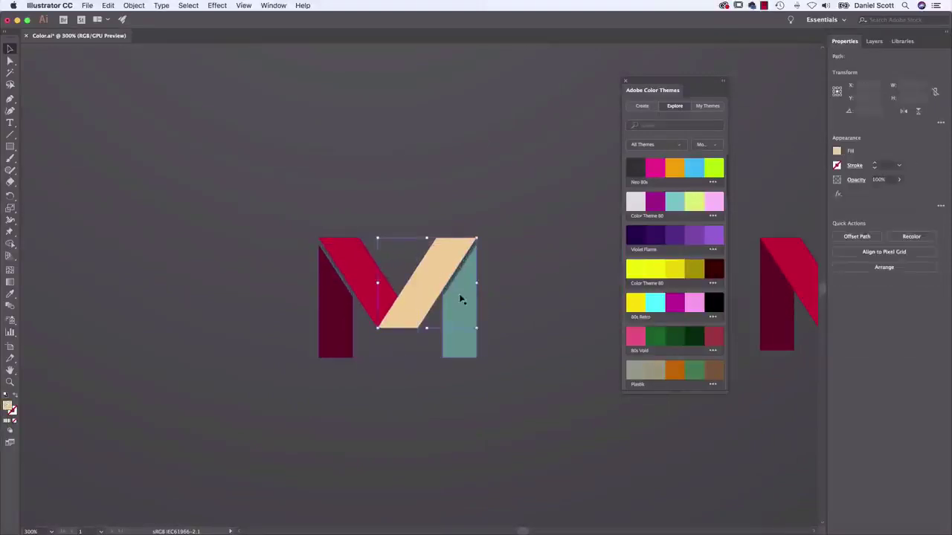
left_click(467, 345, "shift")
key("Right")
key("Right")
key("Right")
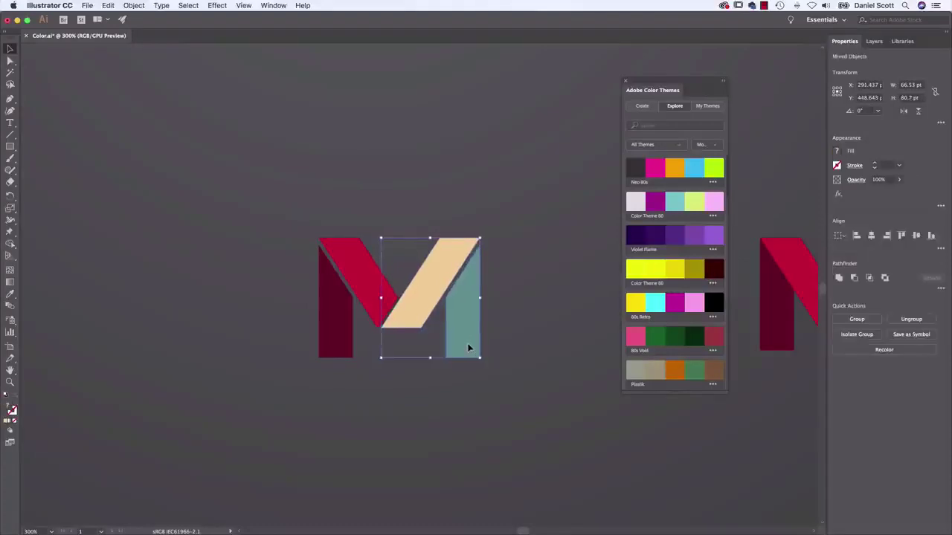
left_click(538, 338)
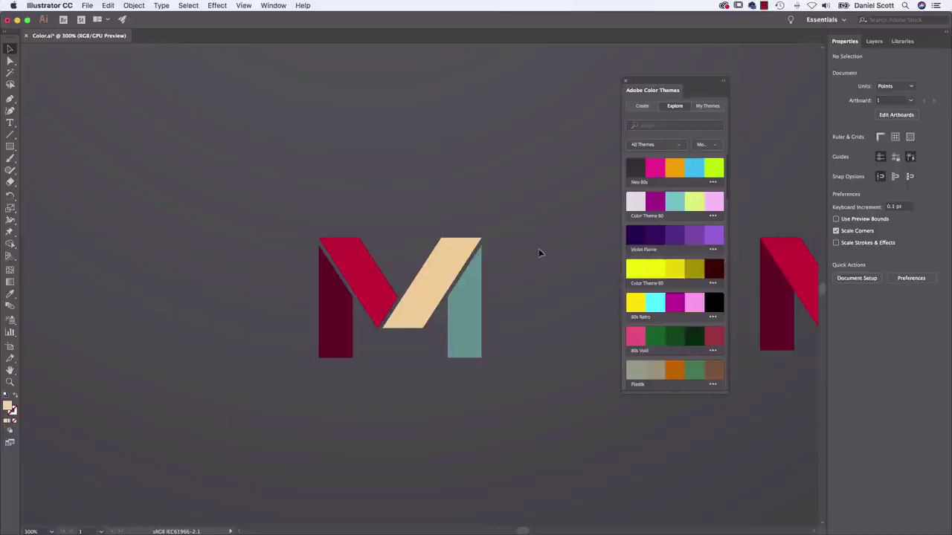
Step: Browse the 80s palettes and add the New York 80s theme to the swatches
left_click(712, 215)
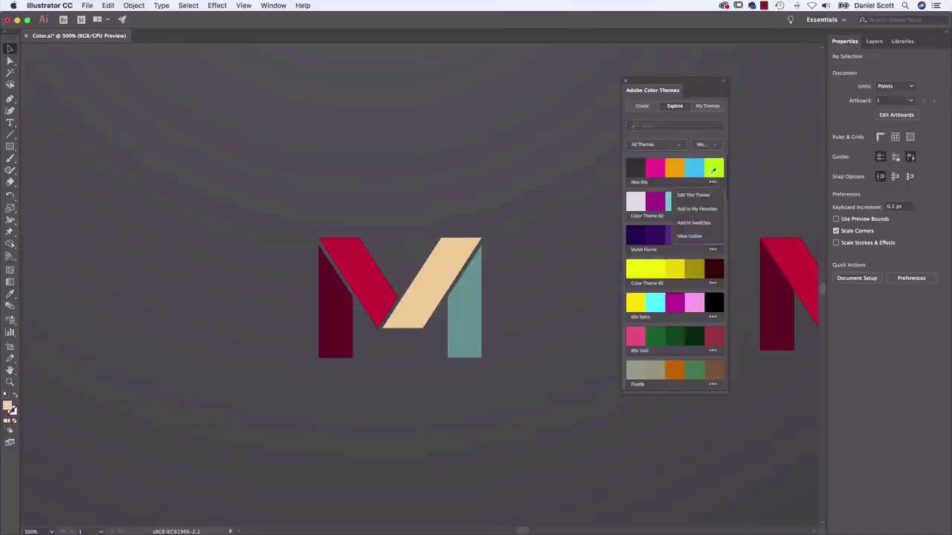
left_click(640, 226)
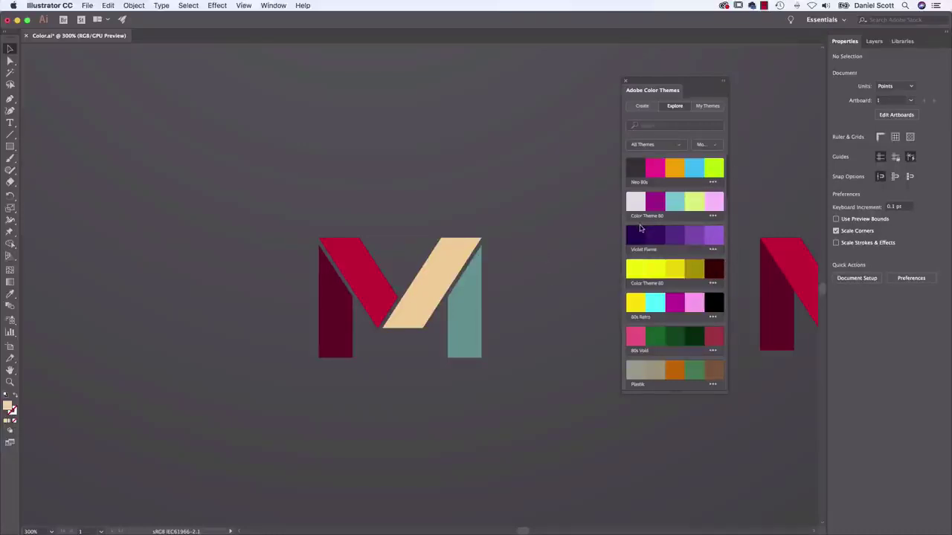
scroll(643, 230, "down", 5)
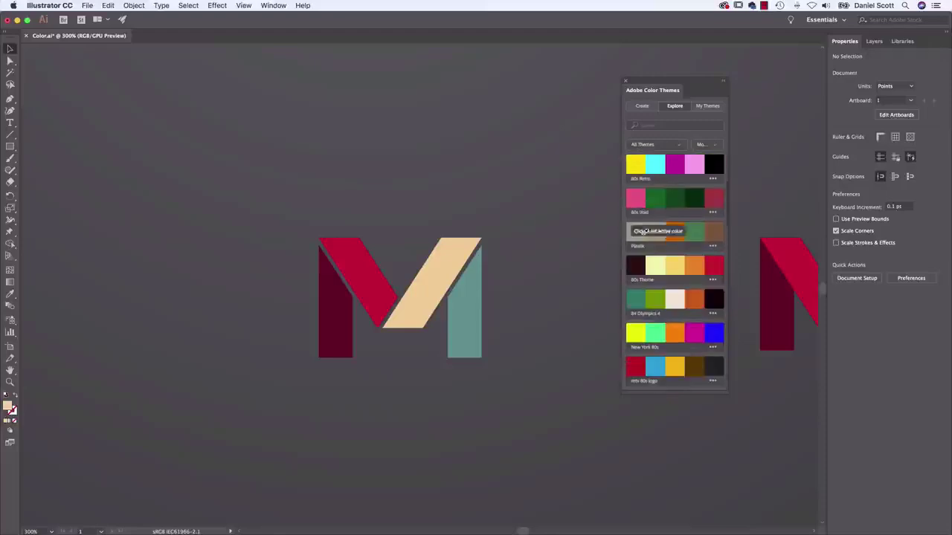
Step: Fill the separated M's left vertical leg with the New York 80s yellow and its left diagonal with the mint green
left_click(334, 320)
left_click(837, 151)
left_click(735, 247)
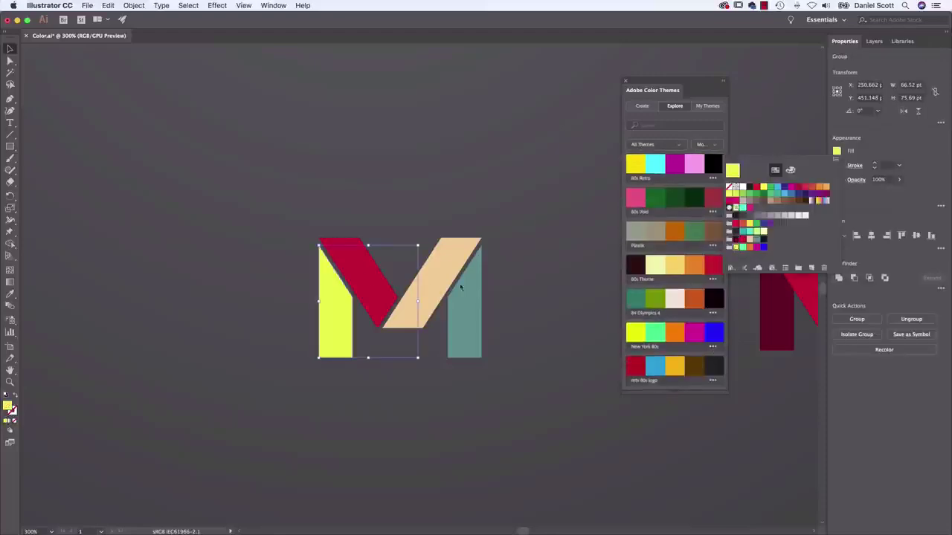
left_click(365, 279)
left_click(837, 151)
left_click(743, 247)
Step: Fill the separated M's right diagonal with the New York 80s orange and its right leg with the magenta, and deselect
left_click(435, 279)
left_click(837, 152)
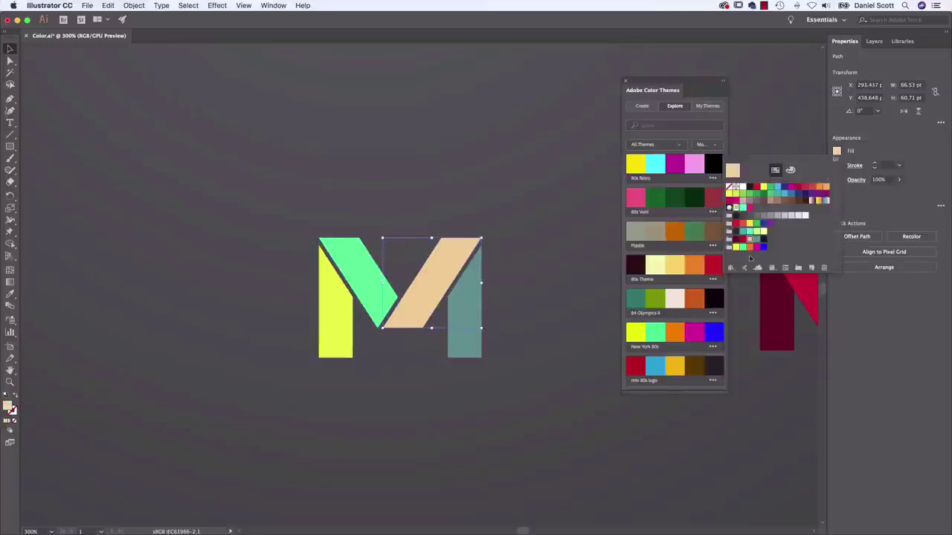
left_click(750, 247)
left_click(467, 308)
left_click(837, 152)
left_click(734, 171)
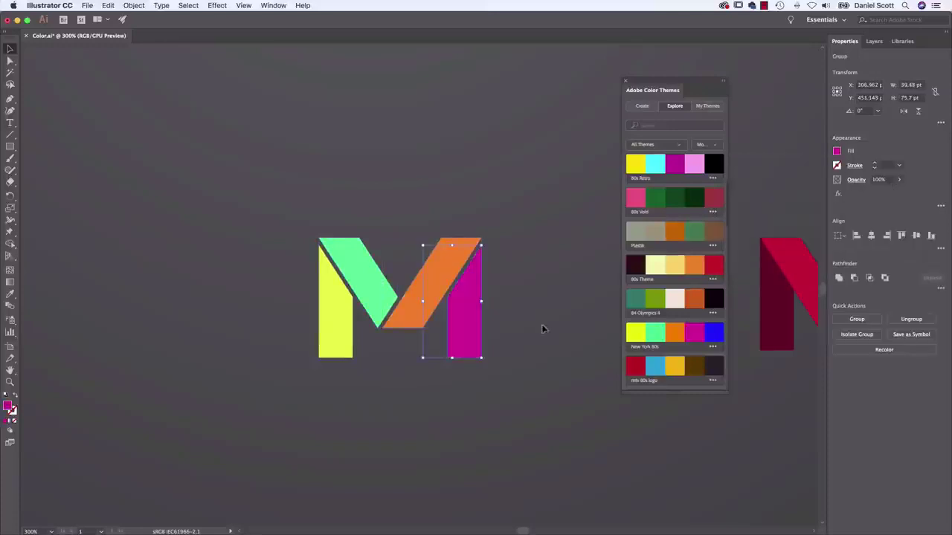
left_click(551, 327)
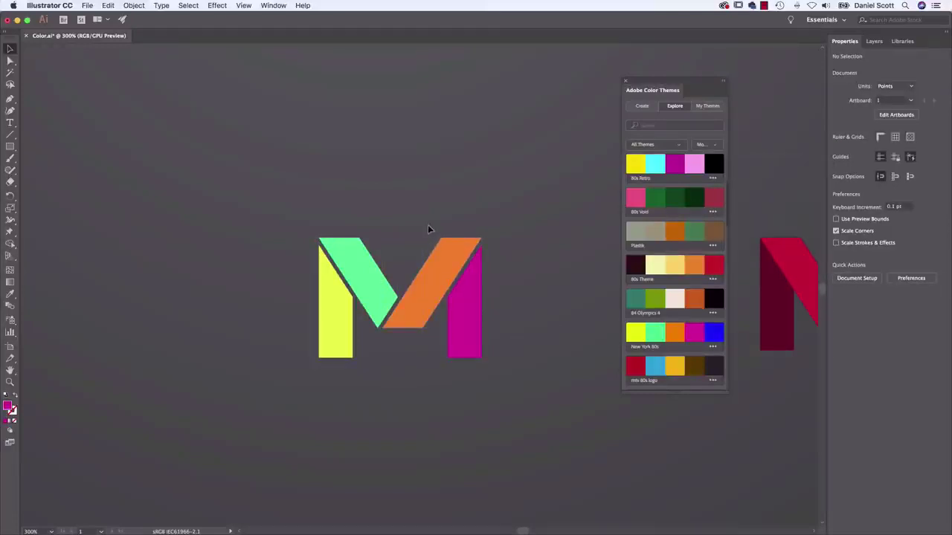
key("super+1")
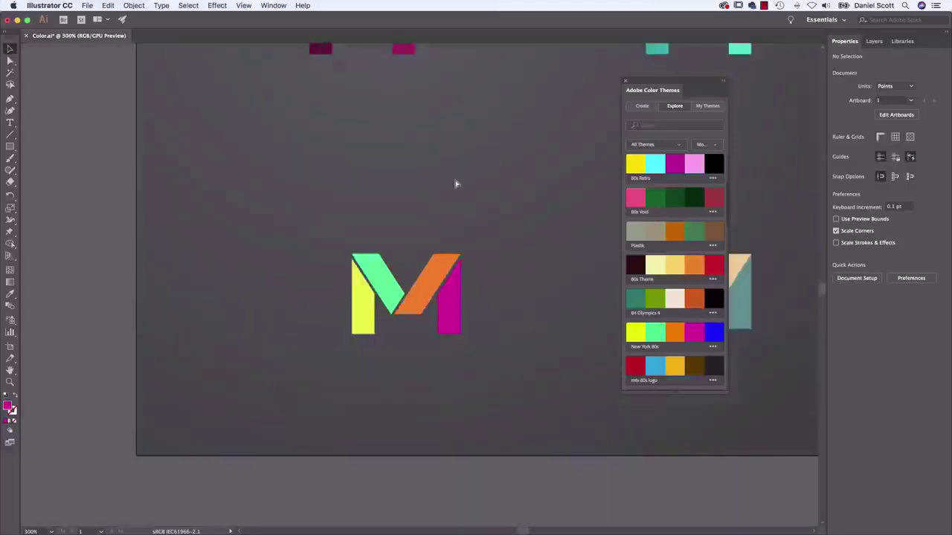
left_click_drag(521, 177, 463, 221)
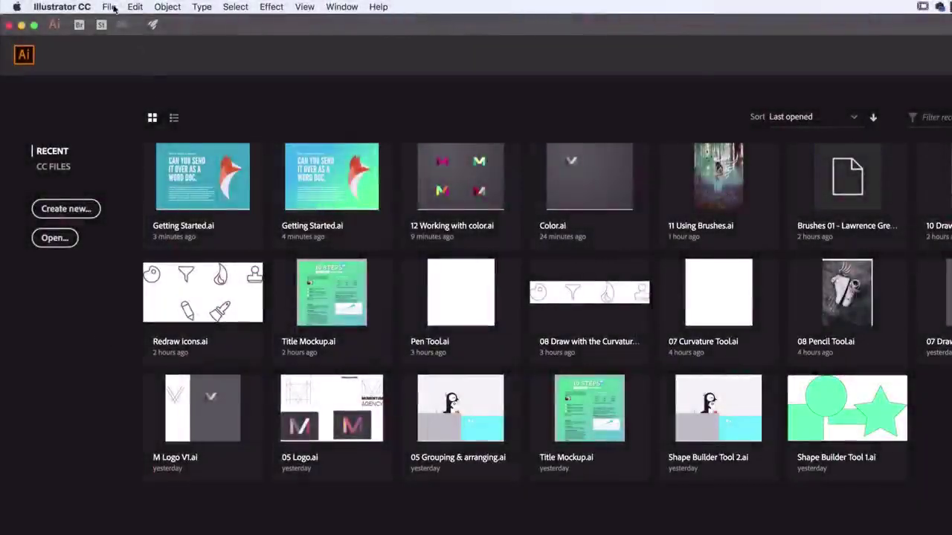
Step: Open Getting Started.ai from the exercise files folder
left_click(109, 6)
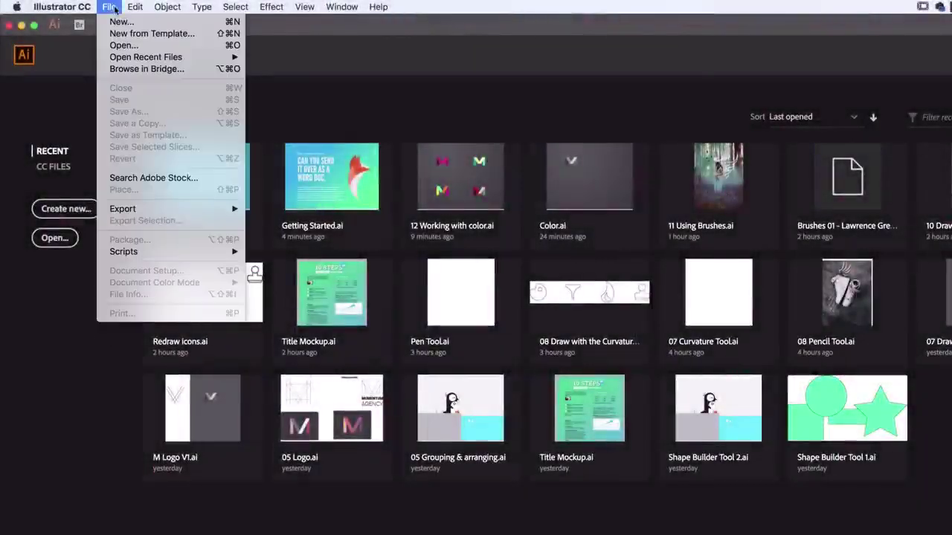
left_click(131, 46)
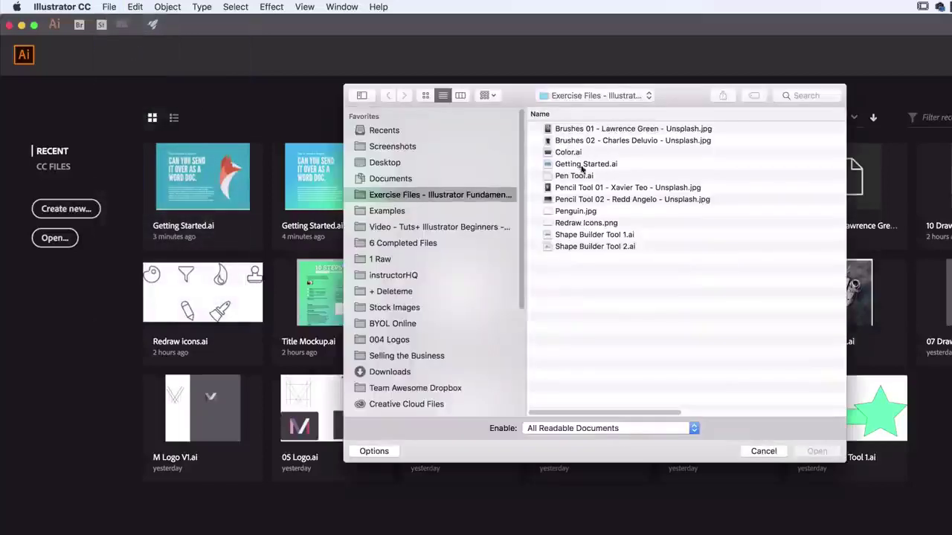
left_click(579, 165)
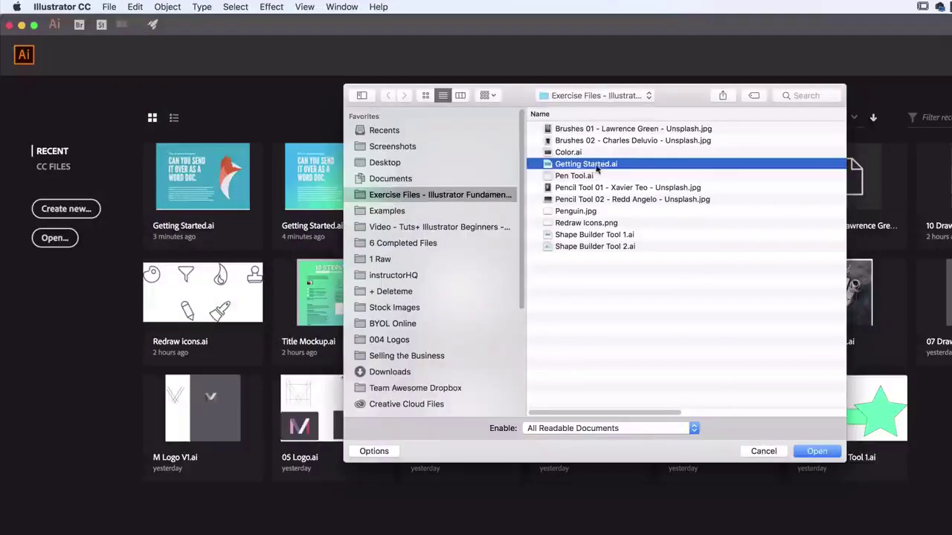
left_click(818, 452)
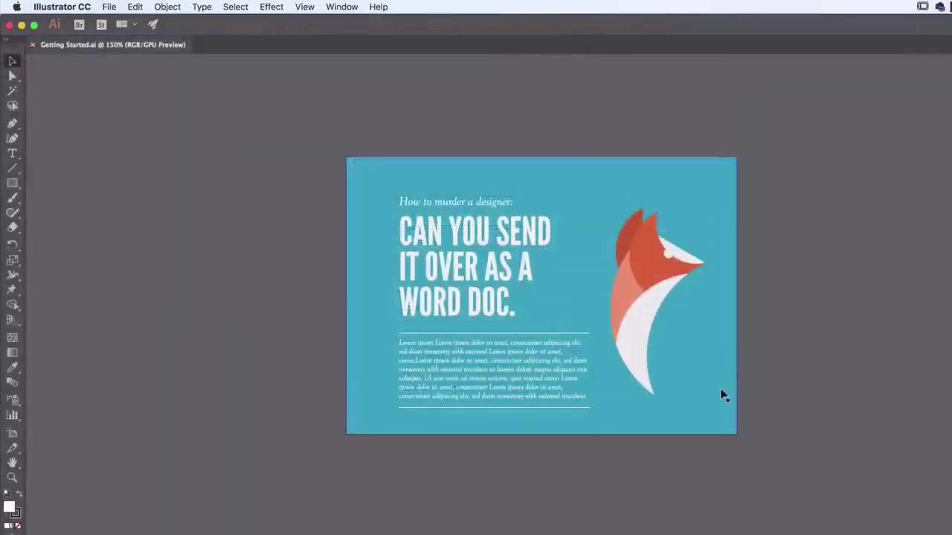
Step: Fill the teal background rectangle with the white-to-black gradient swatch
left_click(721, 390)
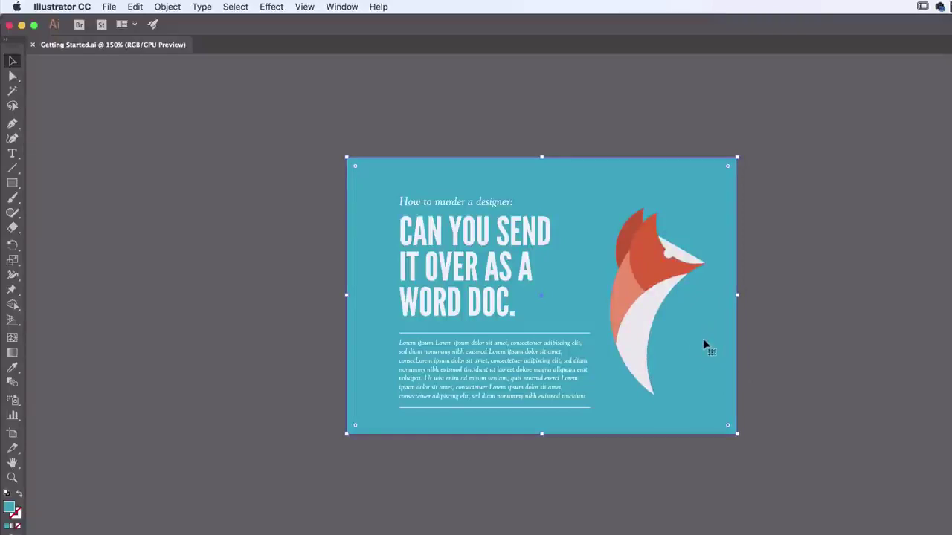
key("super+equal")
key("super+equal")
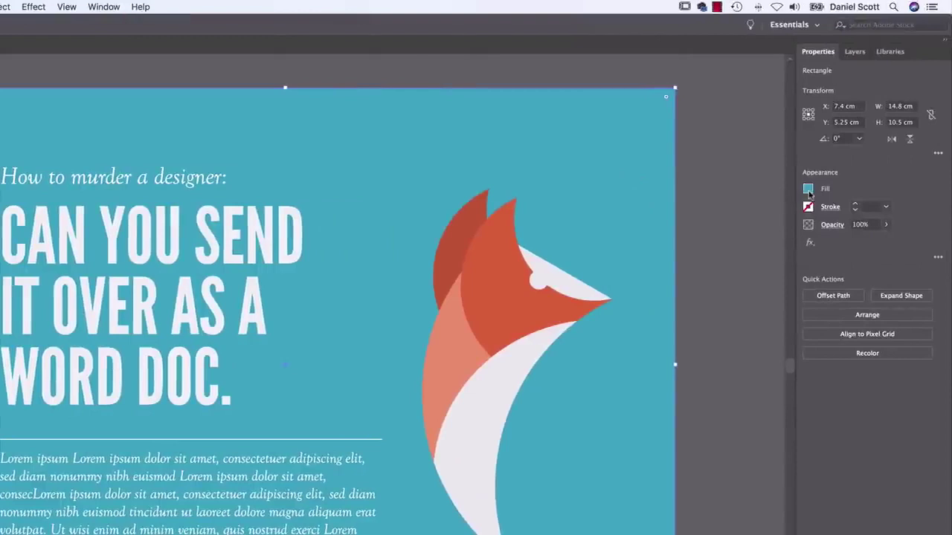
left_click(808, 190)
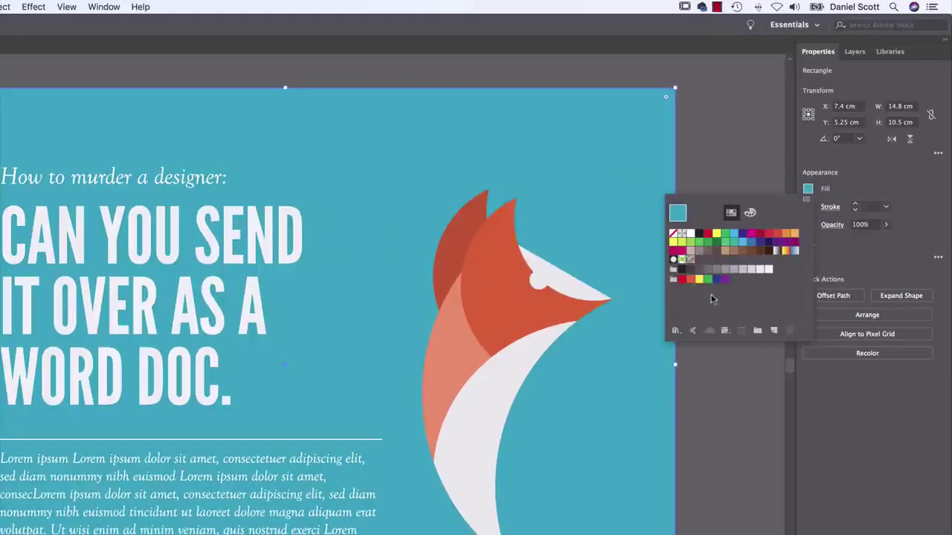
left_click(777, 253)
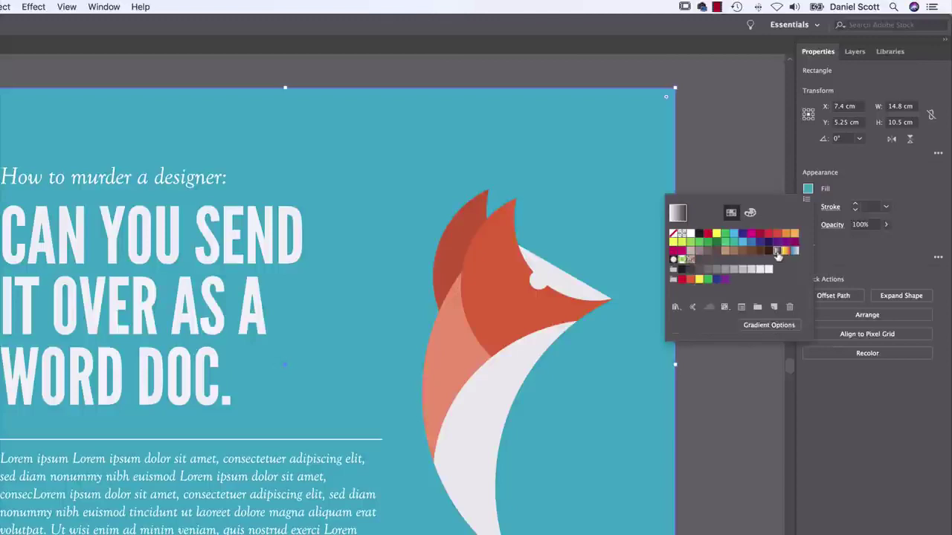
Step: Try the Orange, Yellow gradient, the blue gradient and the pattern swatches on the background, returning to the white-to-black gradient
left_click(787, 252)
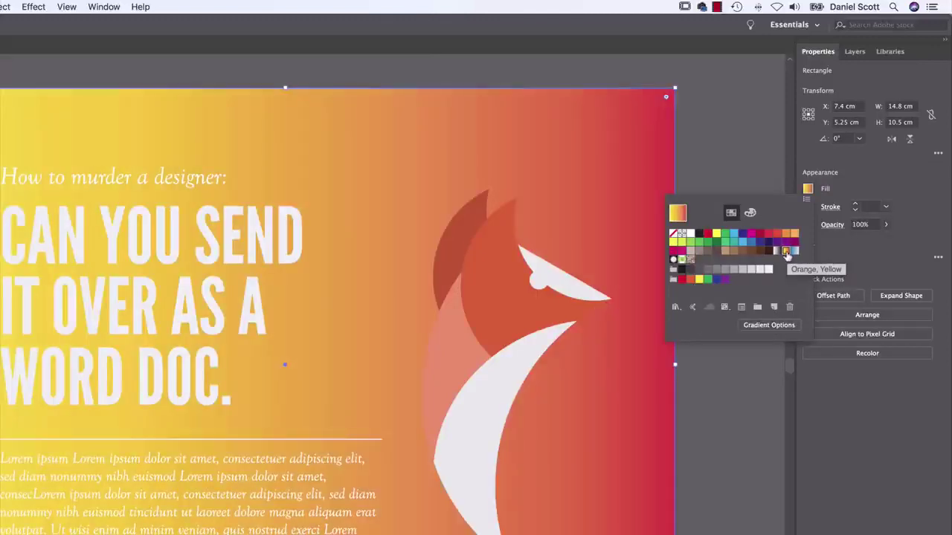
left_click(795, 253)
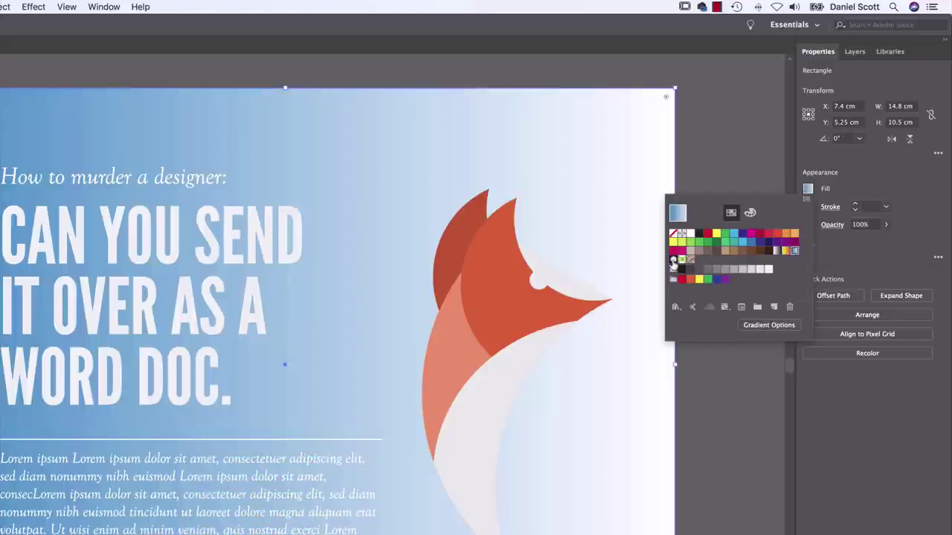
left_click(673, 259)
left_click(683, 260)
left_click(690, 260)
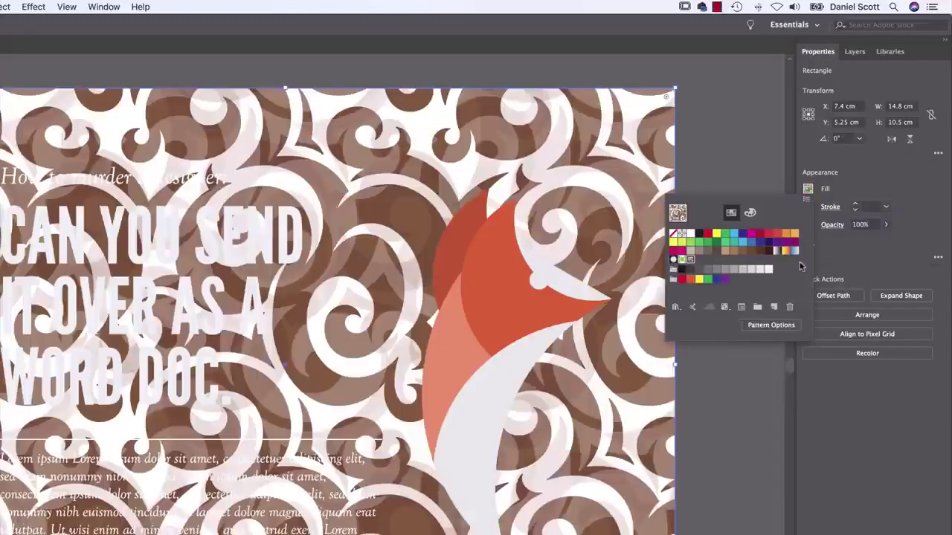
left_click(774, 252)
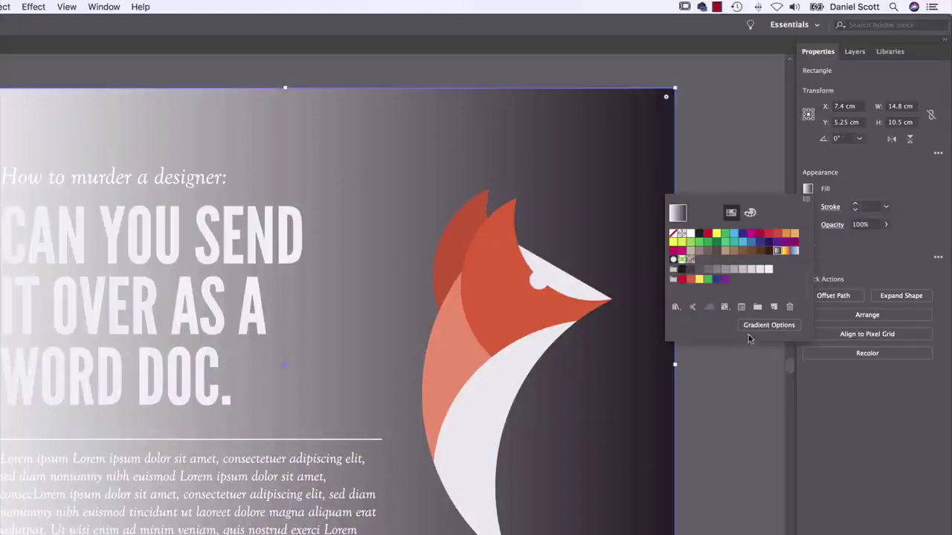
Step: Show the background fill's gradient options and place the Gradient panel beside the fox's nose
left_click(773, 327)
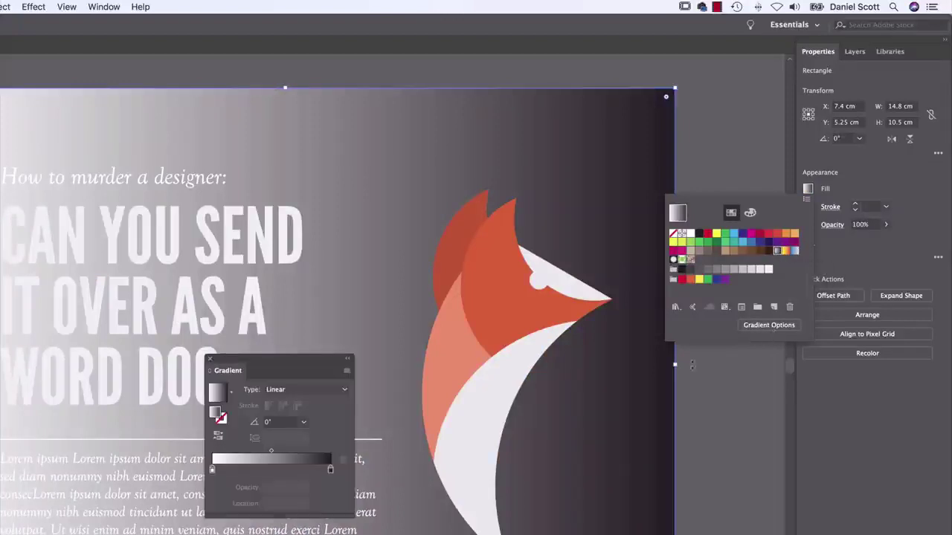
left_click(811, 189)
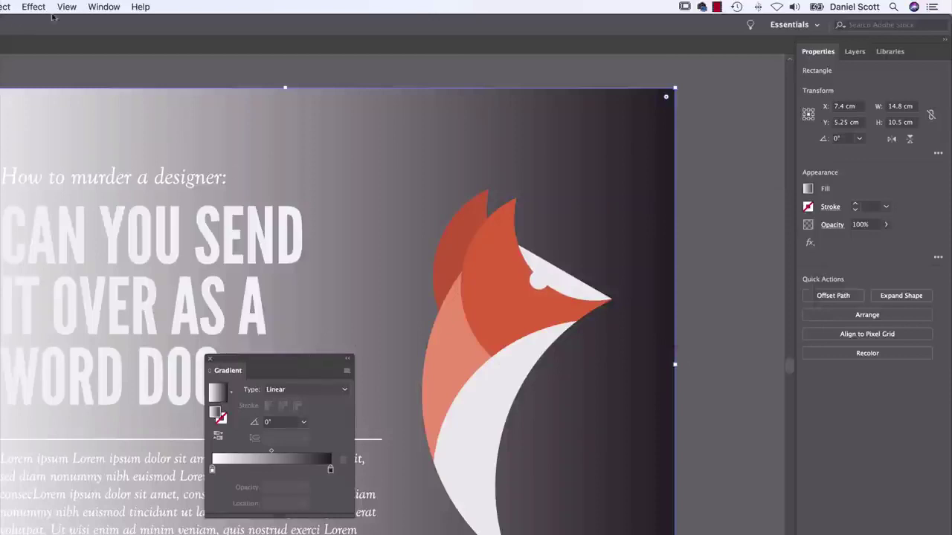
left_click(103, 7)
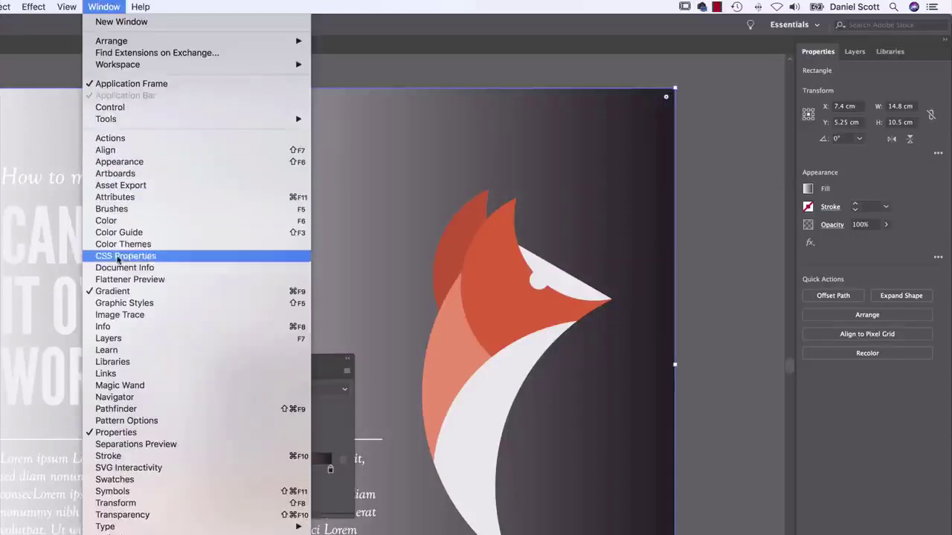
left_click(110, 290)
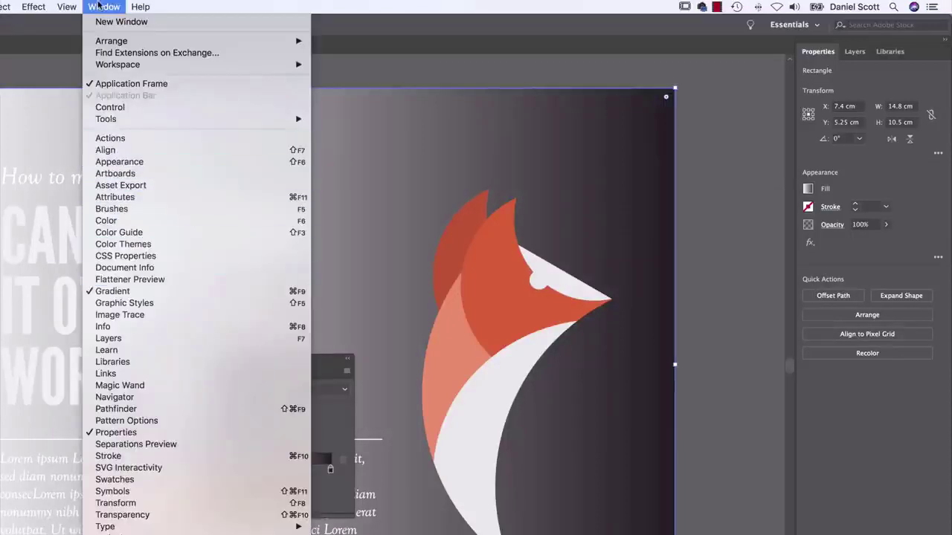
left_click_drag(280, 367, 683, 289)
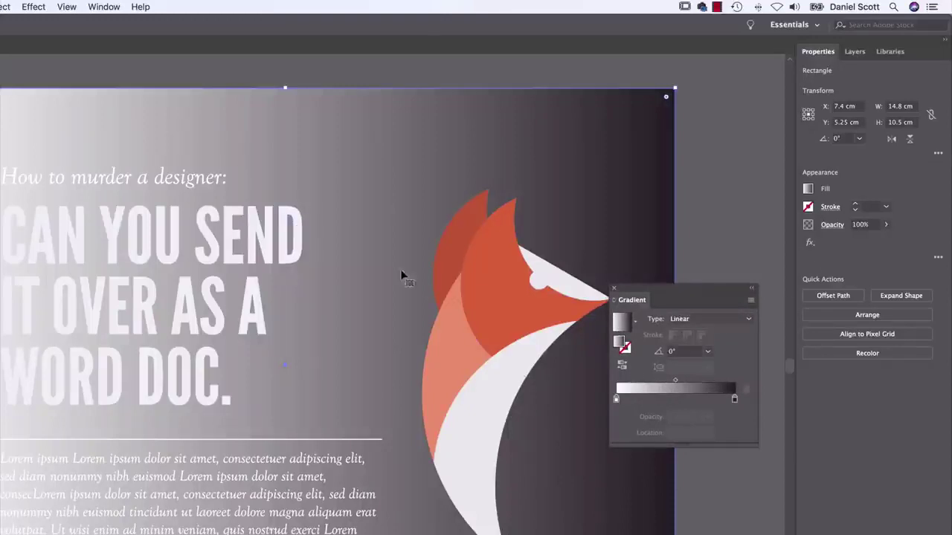
Step: Try the Radial type on the background gradient and return it to Linear
left_click(679, 318)
left_click(690, 345)
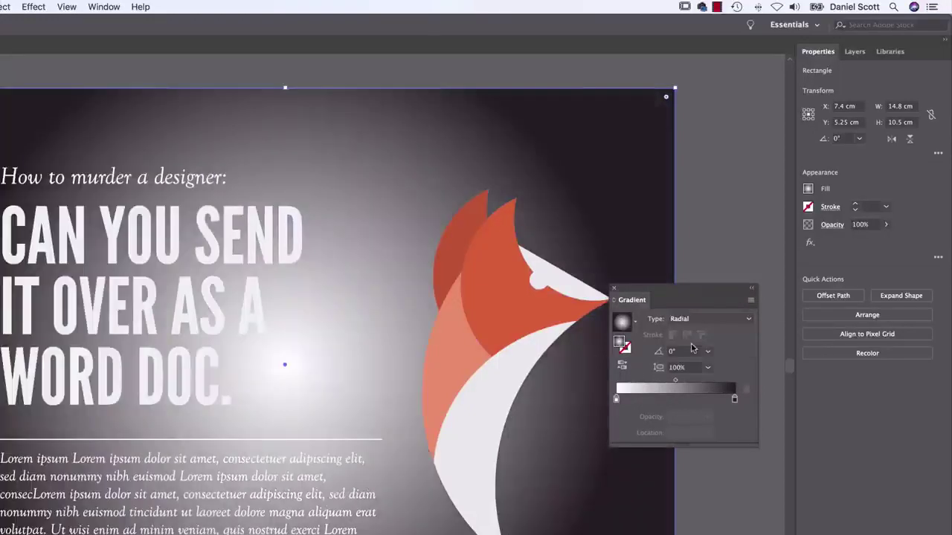
left_click(690, 322)
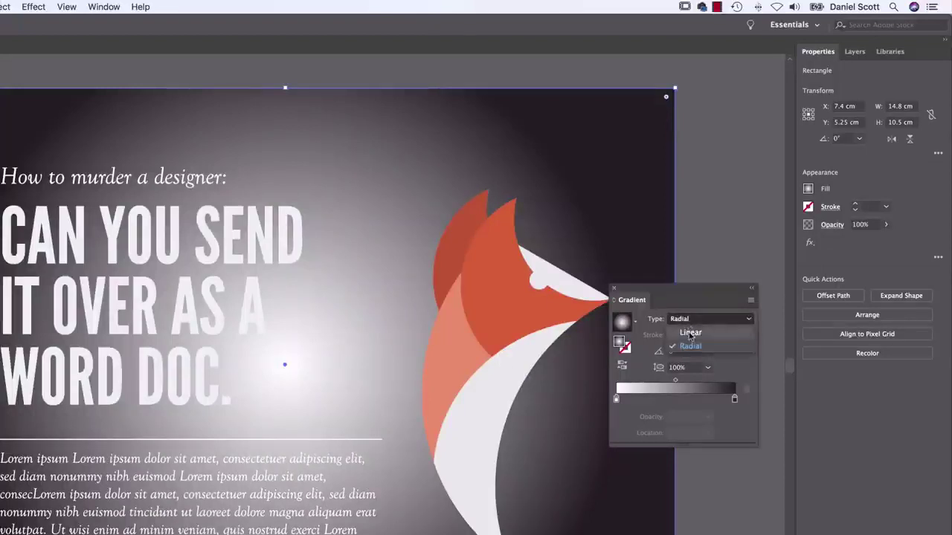
left_click(688, 333)
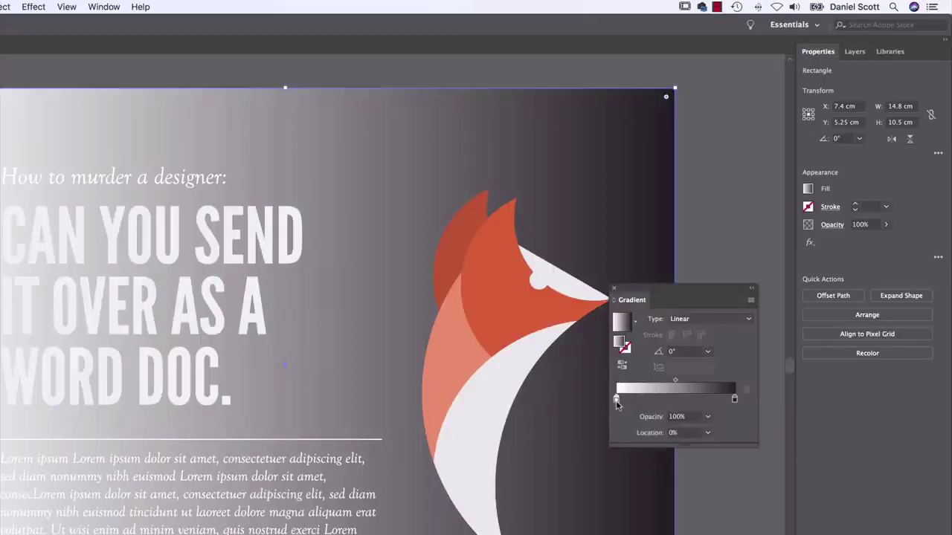
Step: Change the background gradient's white start stop to the bright green 15ff79 using the color spectrum
double_click(617, 401)
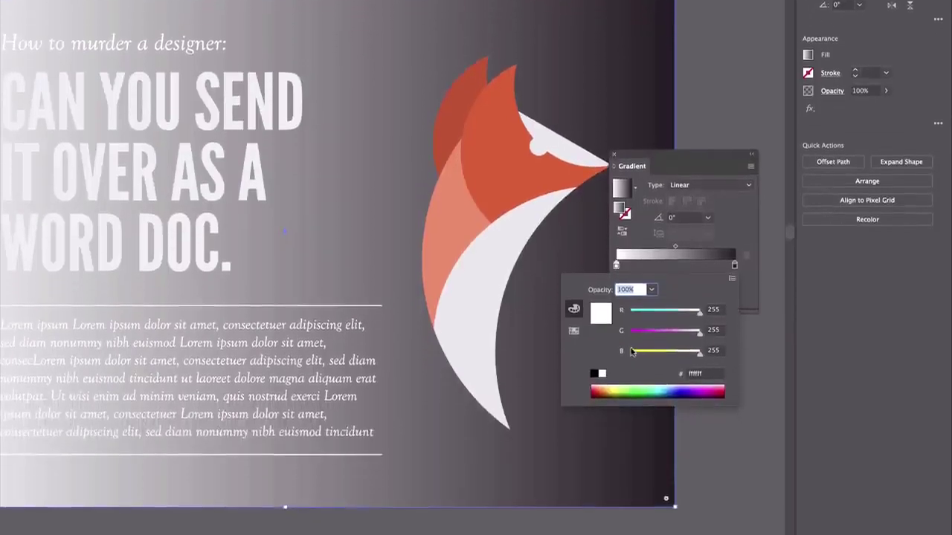
left_click(573, 330)
left_click(572, 314)
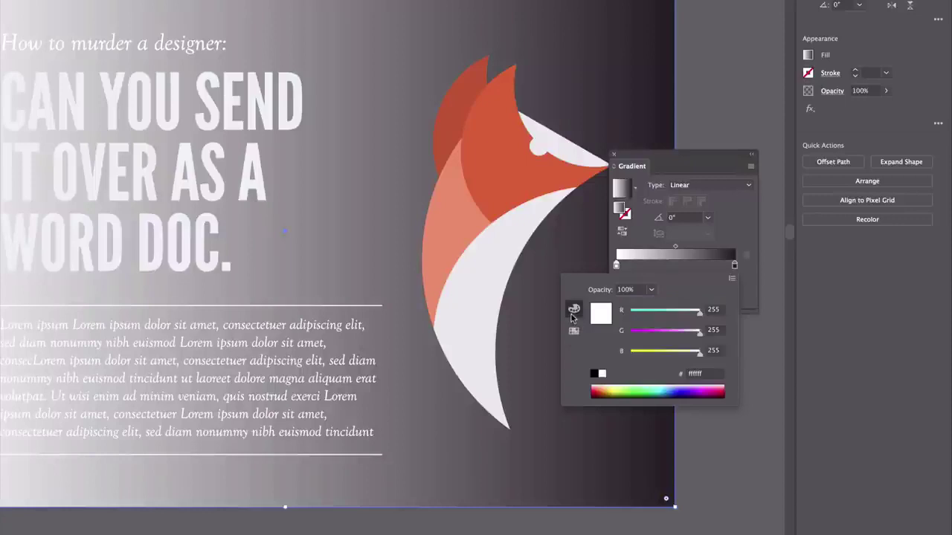
left_click_drag(661, 386, 648, 387)
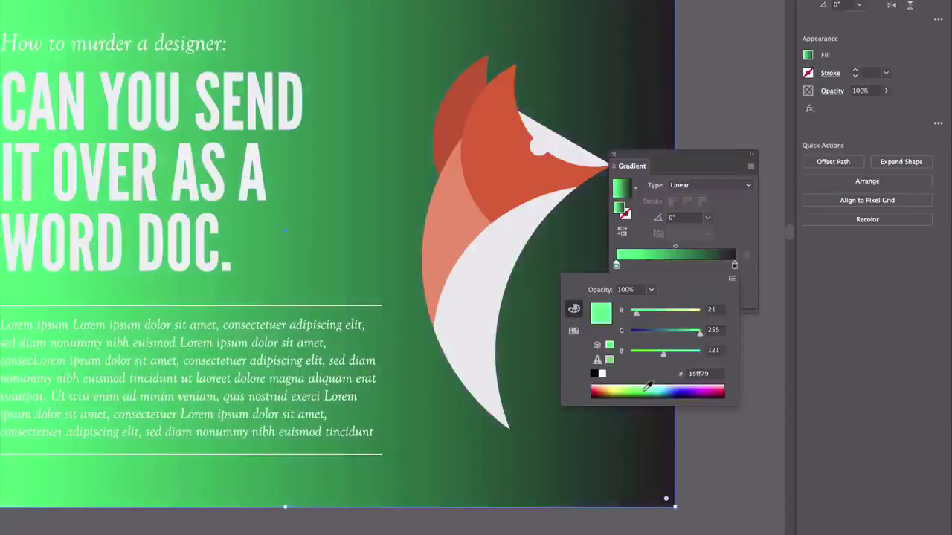
left_click(716, 232)
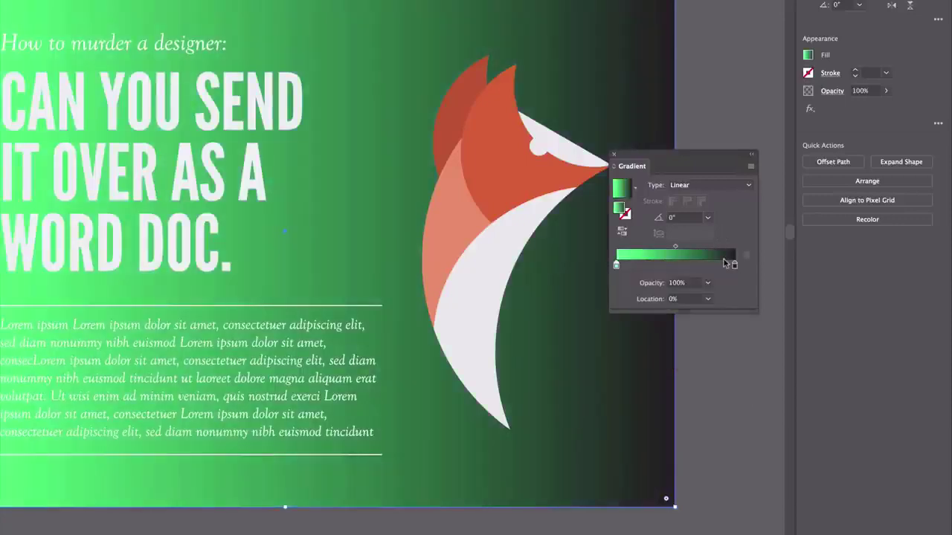
Step: Change the background gradient's black end stop to the dark green 006a45
double_click(734, 265)
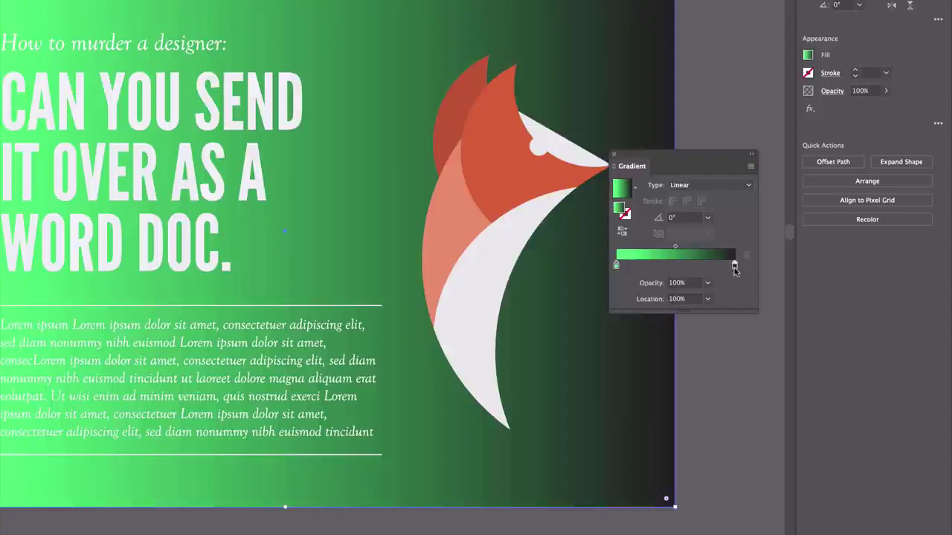
left_click_drag(632, 388, 655, 392)
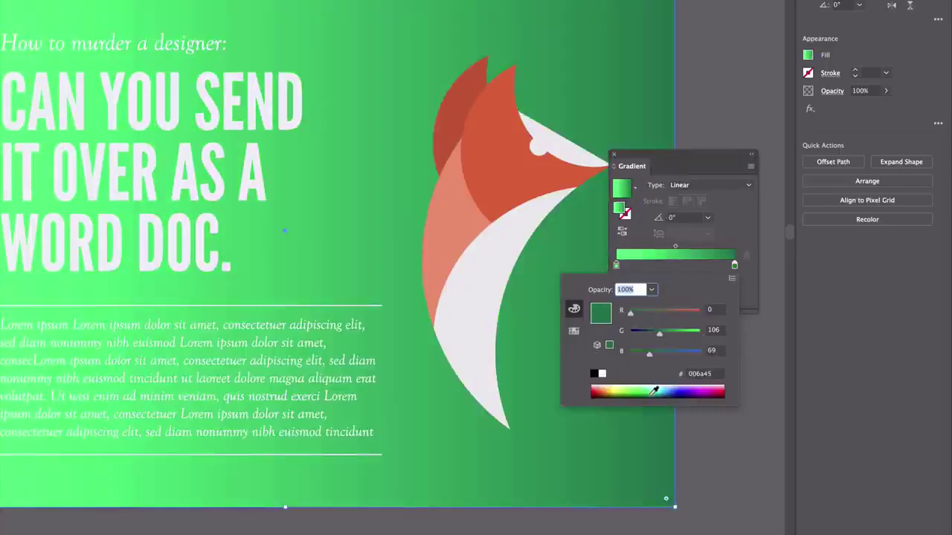
left_click(735, 268)
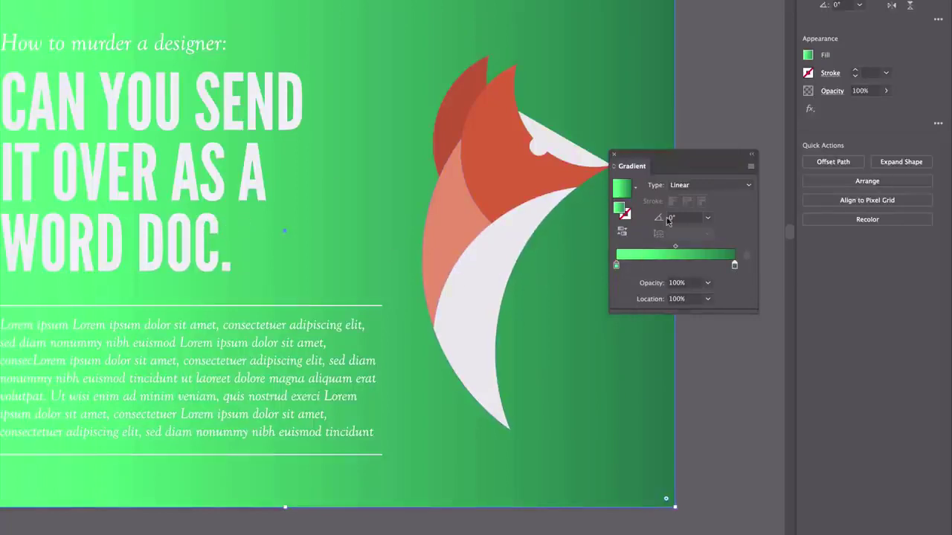
Step: Set the background gradient's angle to 90°, try 180°, and return it to 90°
left_click(708, 218)
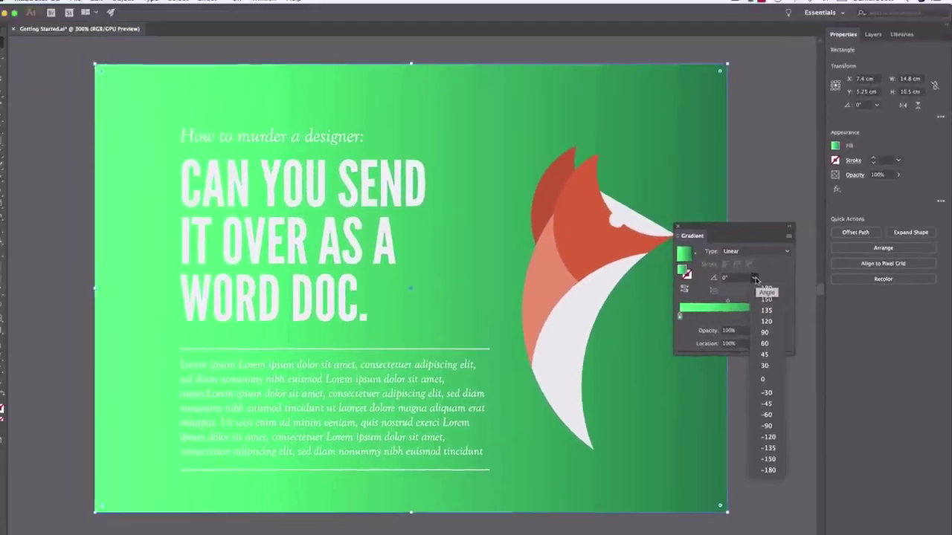
left_click(774, 335)
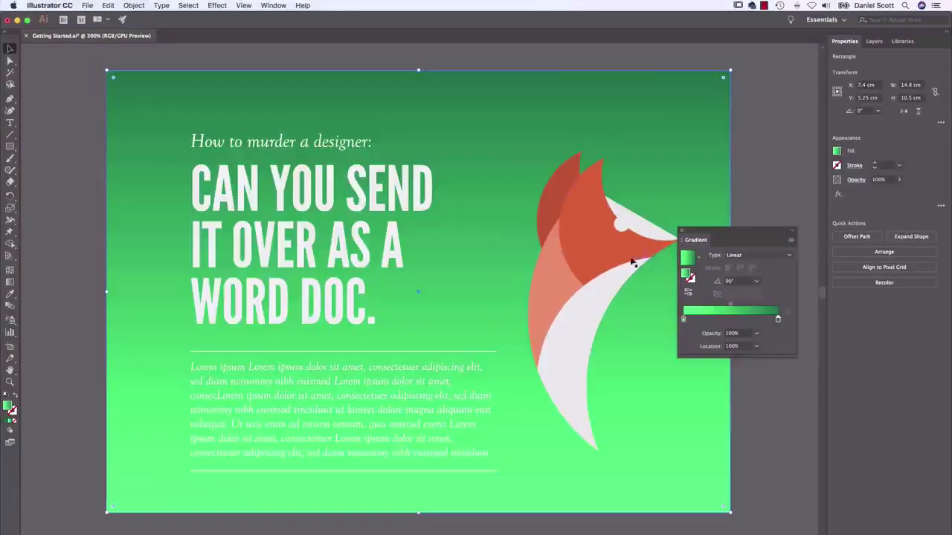
left_click(757, 282)
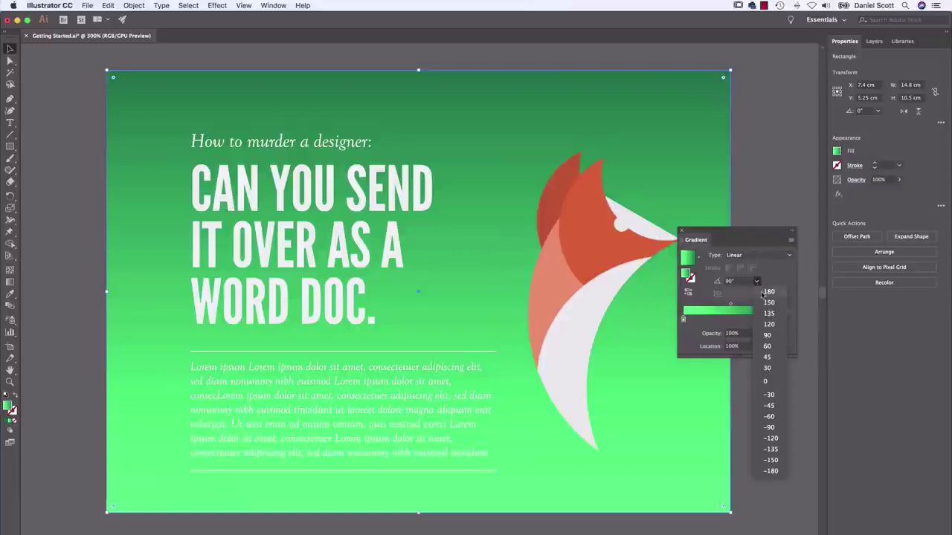
left_click(764, 294)
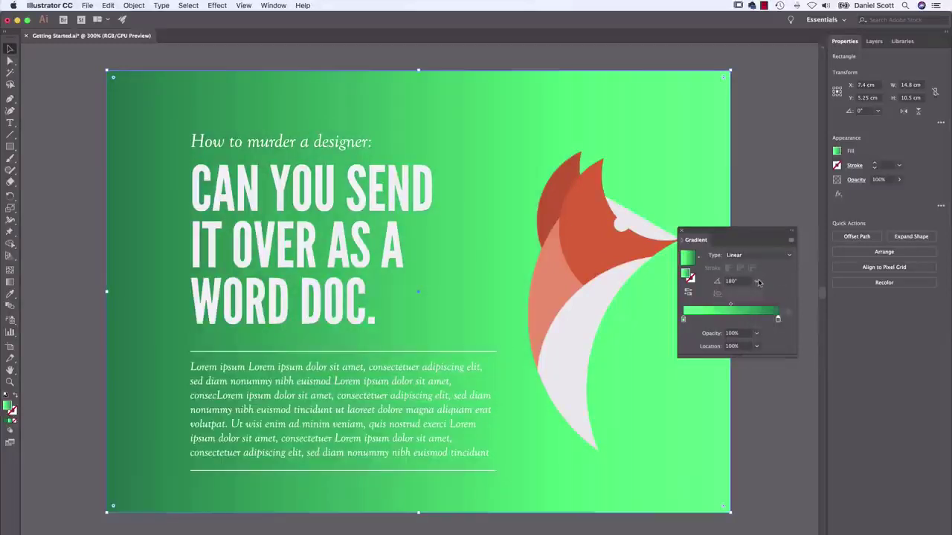
left_click(758, 282)
left_click(769, 334)
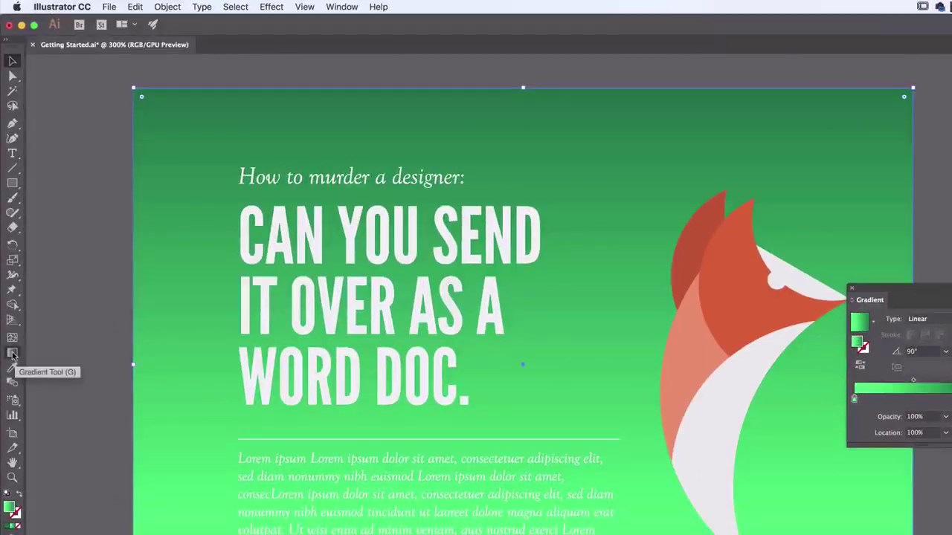
Step: Try several directions for the background's linear gradient with the Gradient tool, finishing with a diagonal at about -26°
left_click(12, 353)
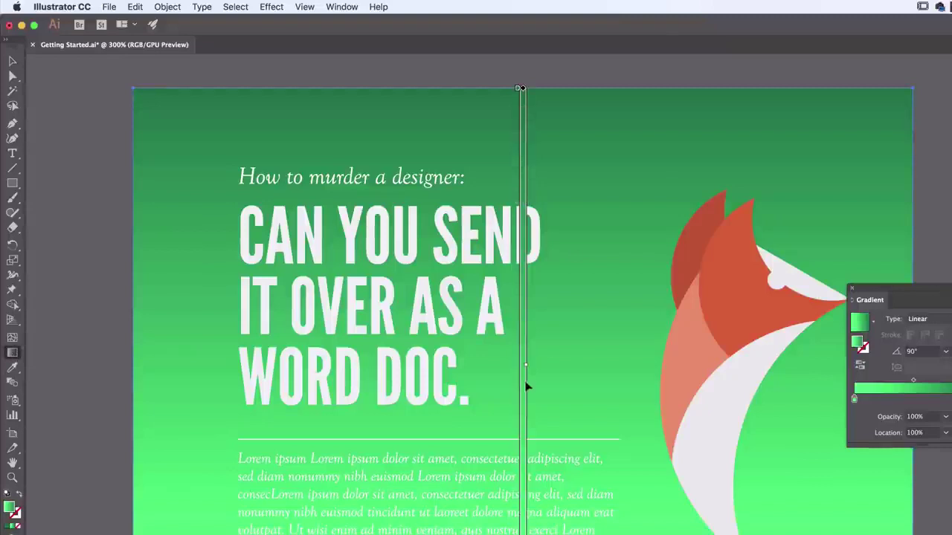
left_click_drag(234, 146, 834, 534)
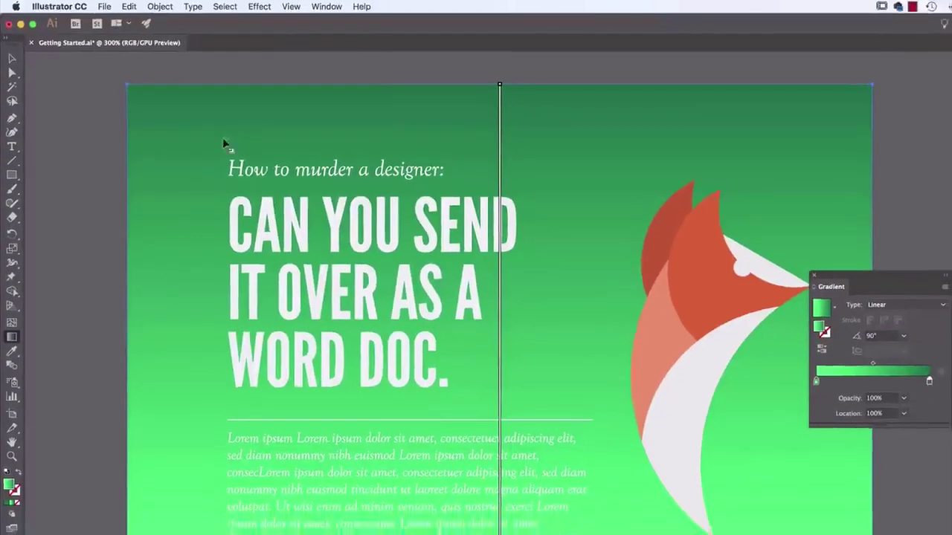
left_click_drag(668, 439, 654, 446)
left_click_drag(622, 106, 452, 250)
left_click_drag(369, 209, 556, 525)
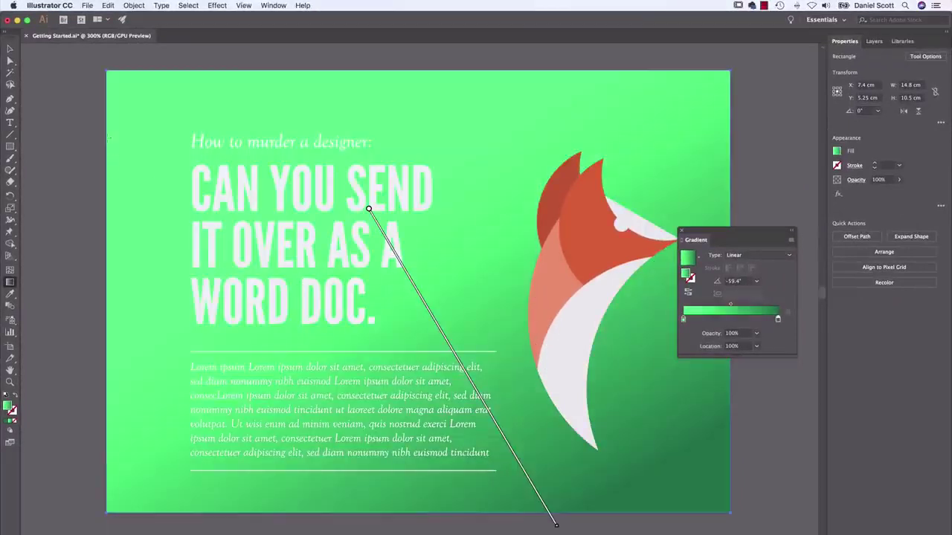
left_click_drag(123, 97, 714, 485)
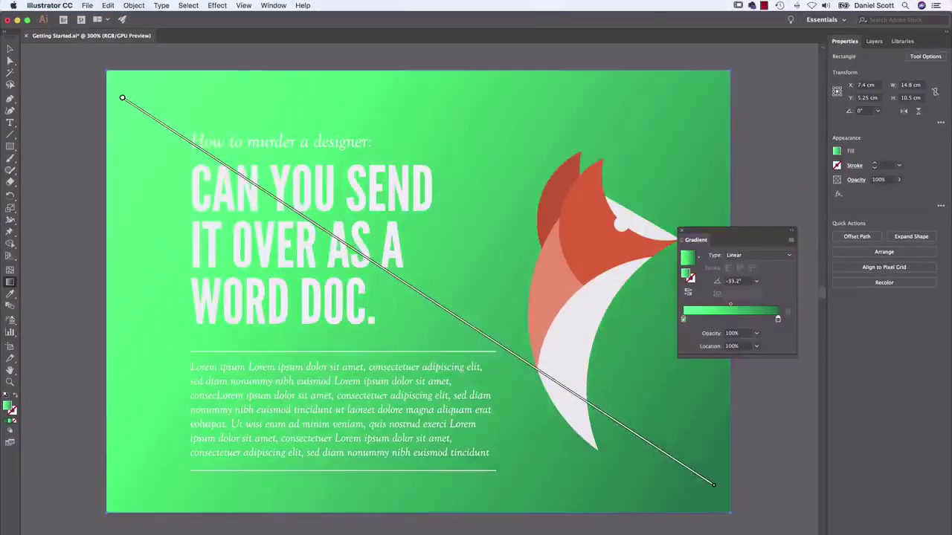
left_click_drag(166, 171, 669, 415)
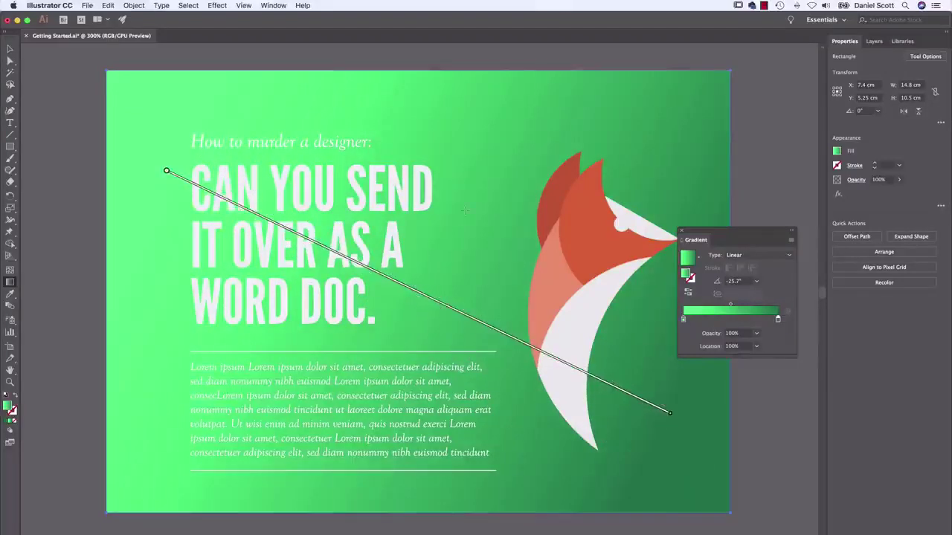
Step: Try a very short linear transition on the background, and a long diagonal one of about -33° reaching beyond the artboard
left_click_drag(413, 148, 453, 157)
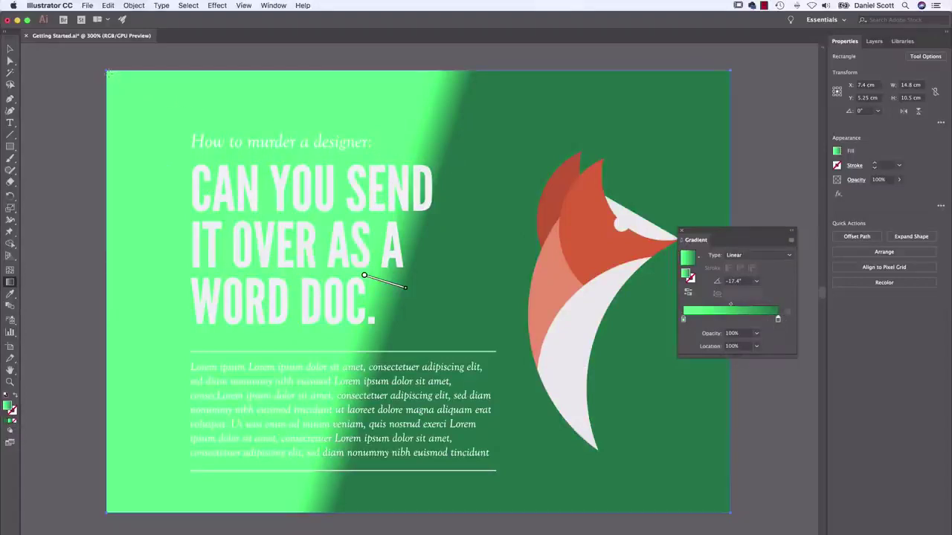
left_click_drag(60, 61, 796, 531)
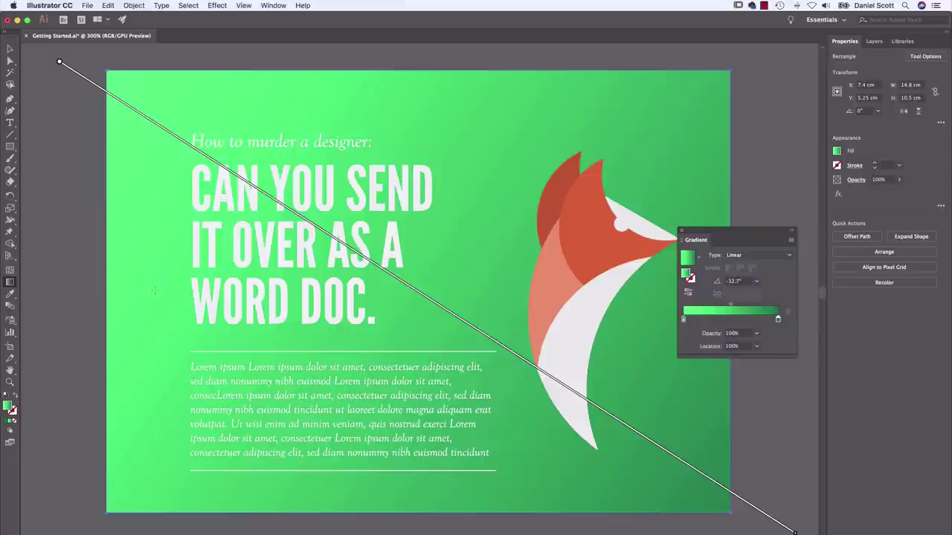
left_click_drag(403, 311, 308, 421)
Step: Make the background gradient Radial and redraw it from above the headline to beyond the card's lower-right area at about -33.5°, leaving nothing selected
left_click(751, 255)
left_click(748, 278)
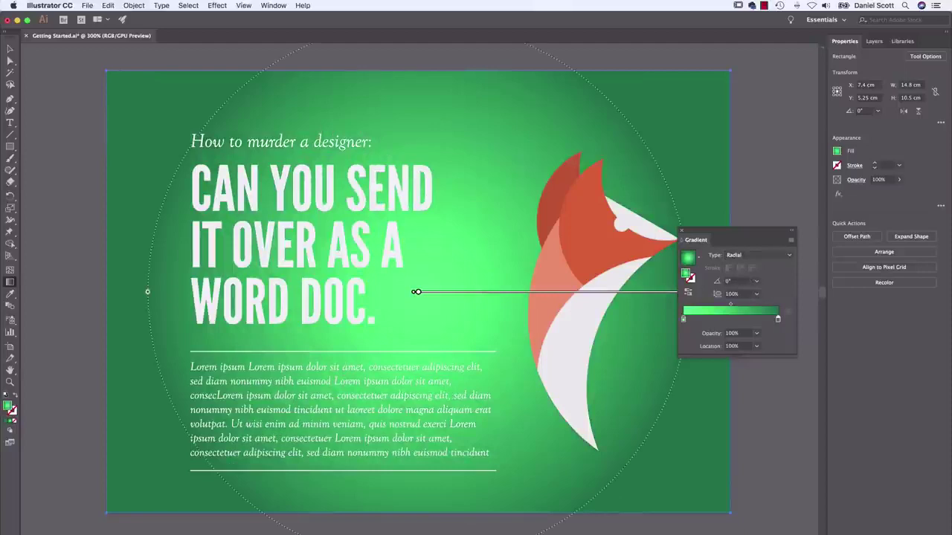
key("super+minus")
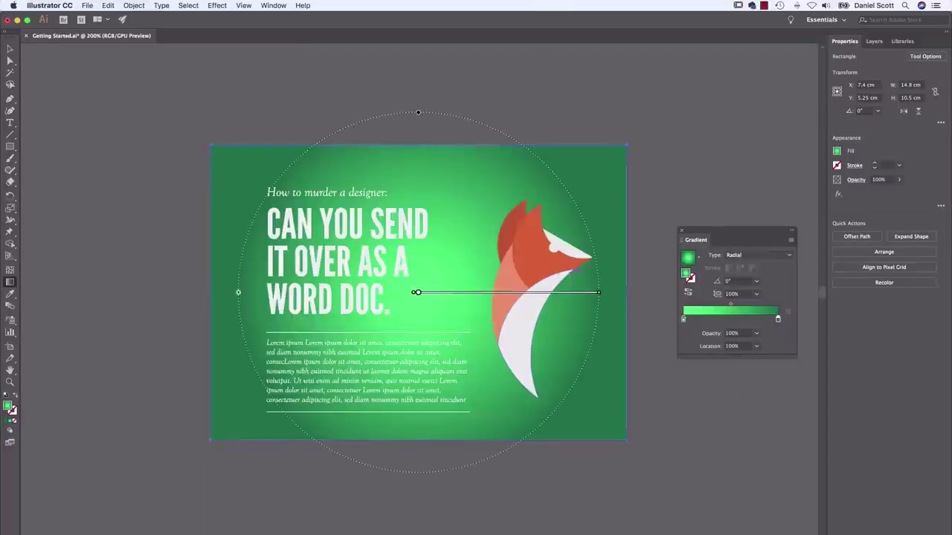
mouse_move(253, 169)
left_mouse_down()
mouse_move(448, 294)
mouse_move(558, 347)
left_mouse_up()
mouse_move(302, 173)
left_mouse_down()
mouse_move(563, 334)
mouse_move(649, 402)
left_mouse_up()
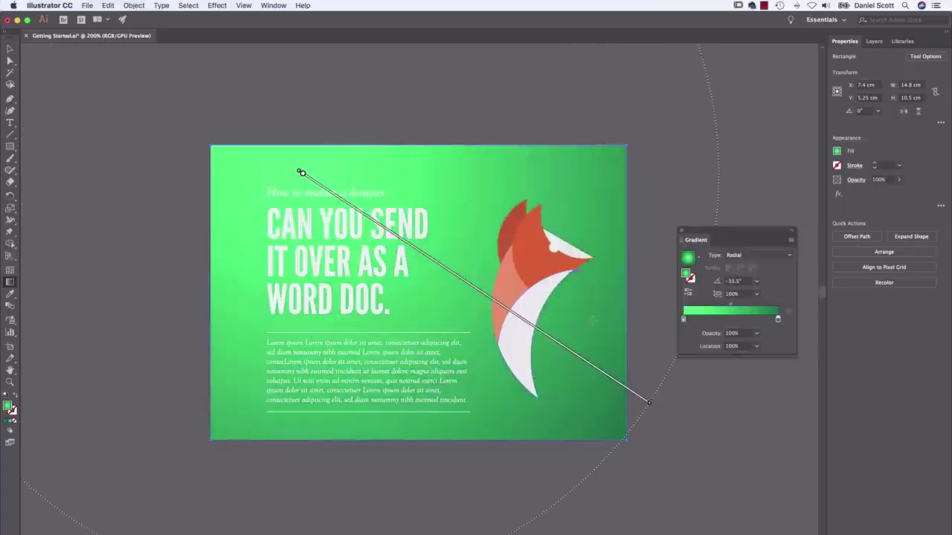
key("v")
left_click(83, 139)
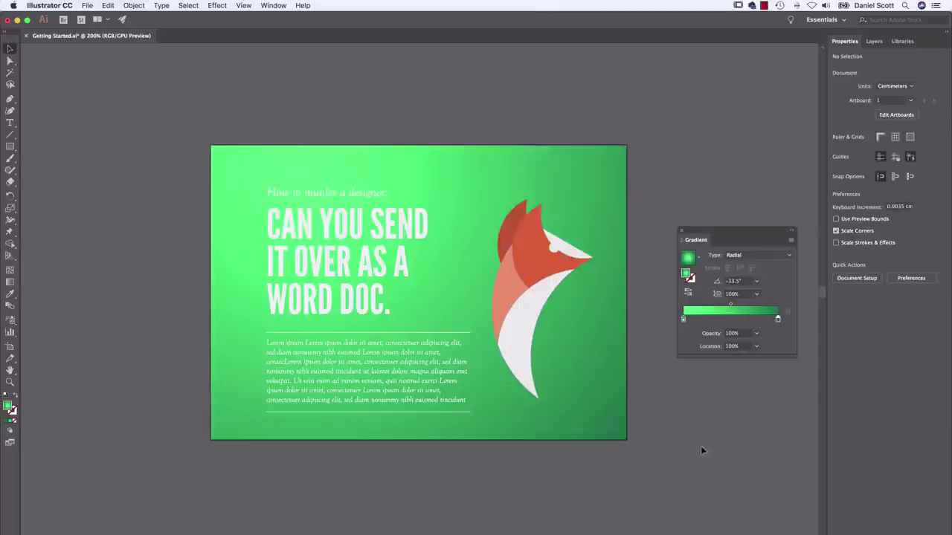
Step: Reverse the background rectangle's radial gradient and open the Color Themes panel
left_click(453, 196)
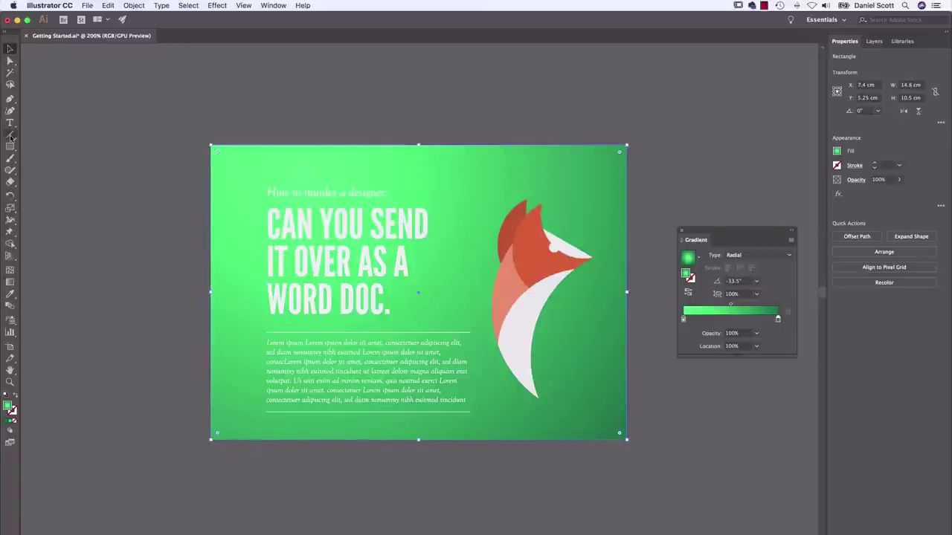
left_click(11, 282)
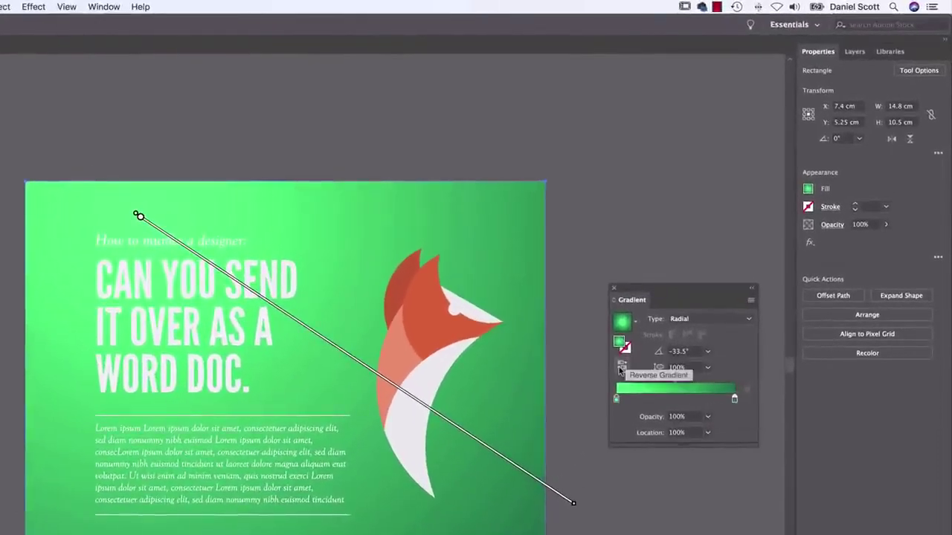
left_click(621, 369)
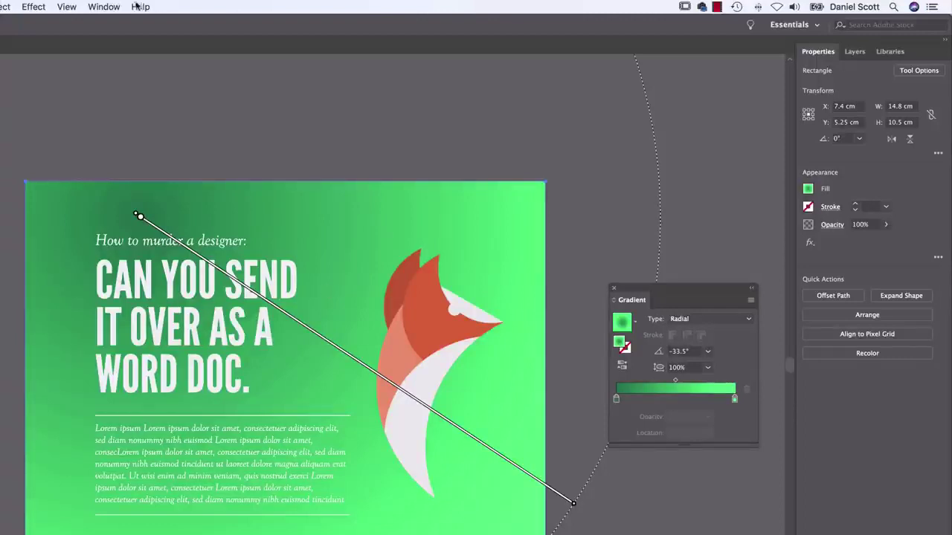
left_click(106, 7)
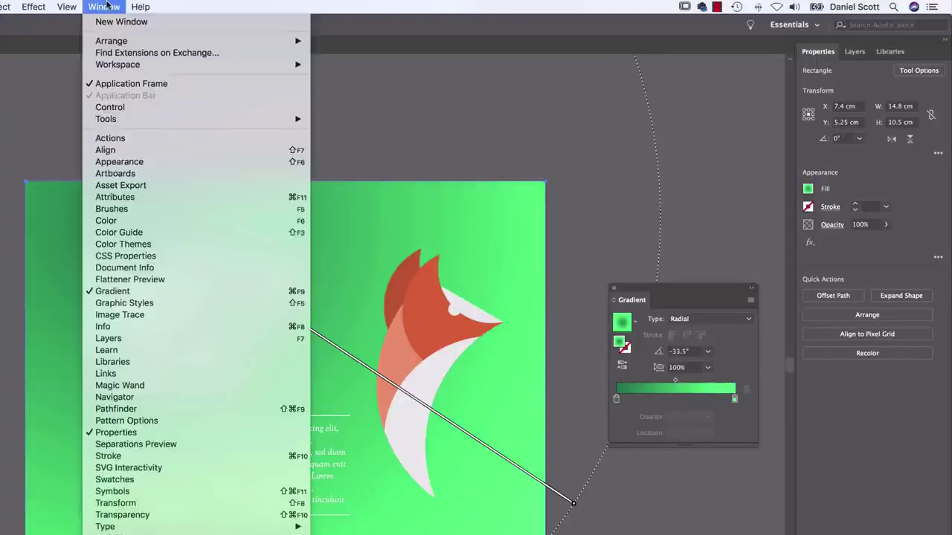
left_click(135, 248)
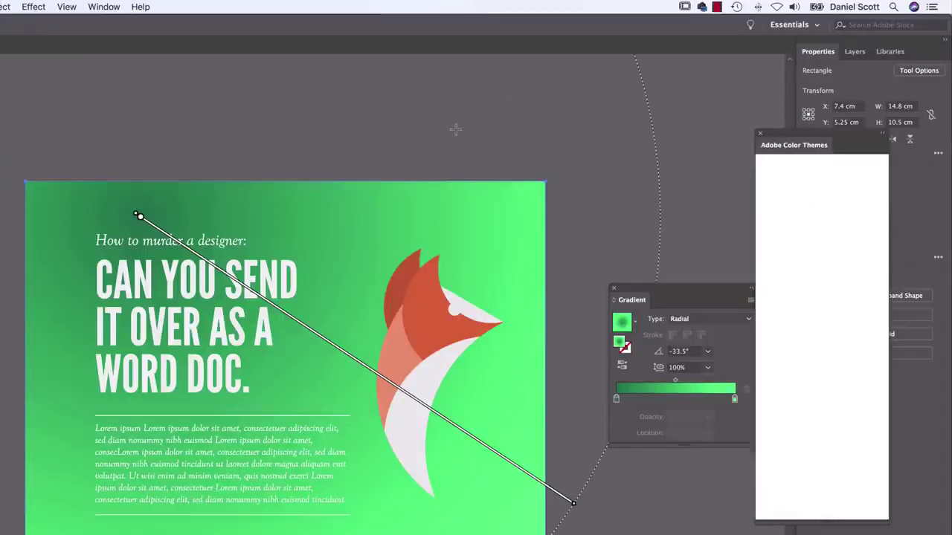
Step: Switch to the Grabient page in Chrome and look through its preset gradients
key("super+Tab")
key("super+Tab")
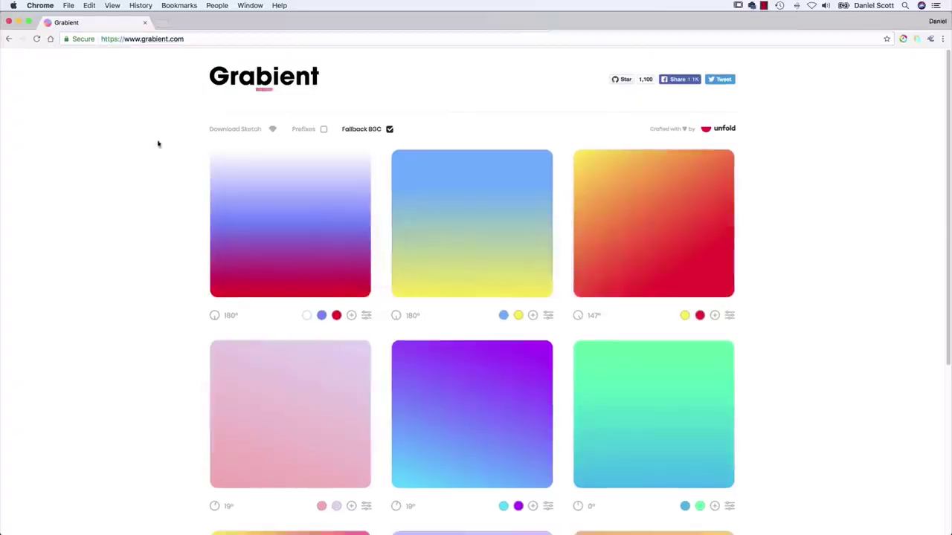
scroll(144, 238, "down", 5)
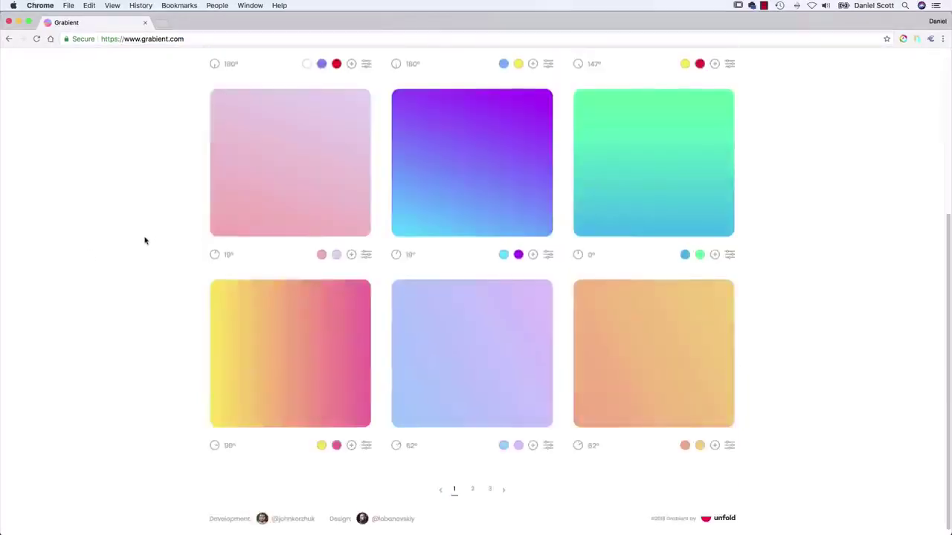
scroll(145, 238, "up", 5)
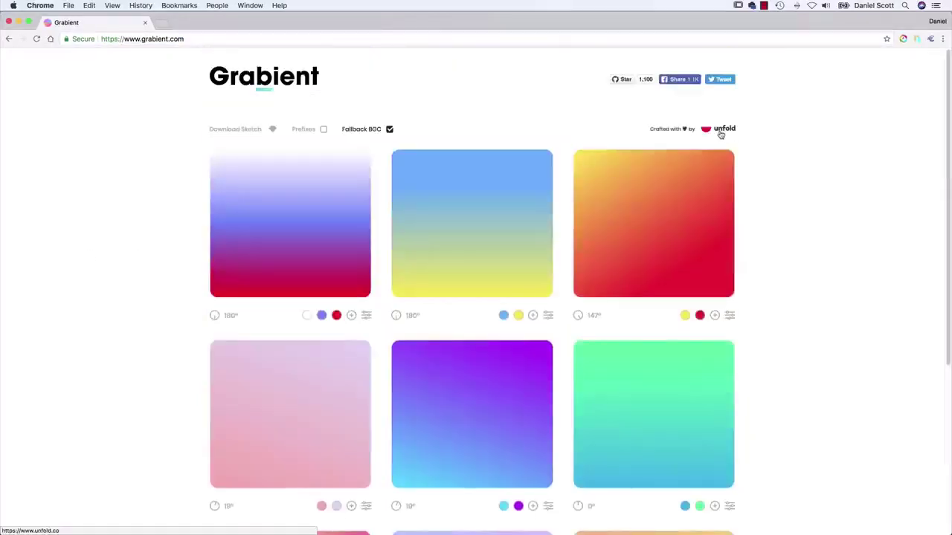
scroll(813, 228, "down", 5)
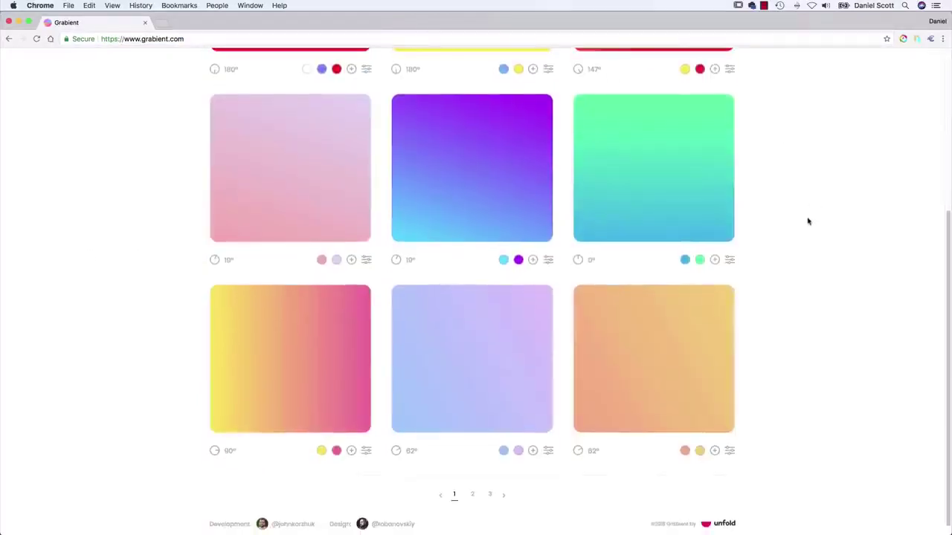
scroll(795, 215, "up", 5)
scroll(799, 216, "down", 5)
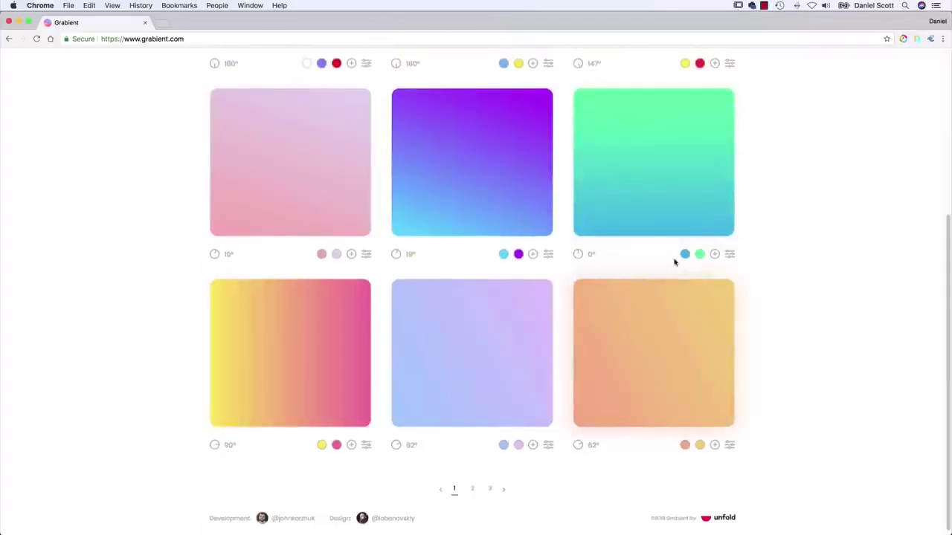
Step: Copy the hex code #08AEEA of the blue color in Grabient's blue-to-green gradient
mouse_move(685, 256)
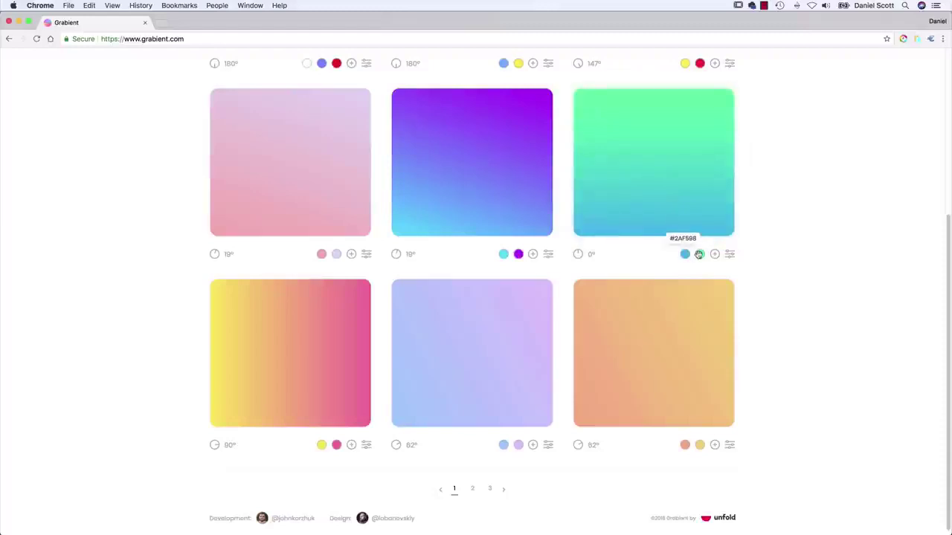
left_click(684, 255)
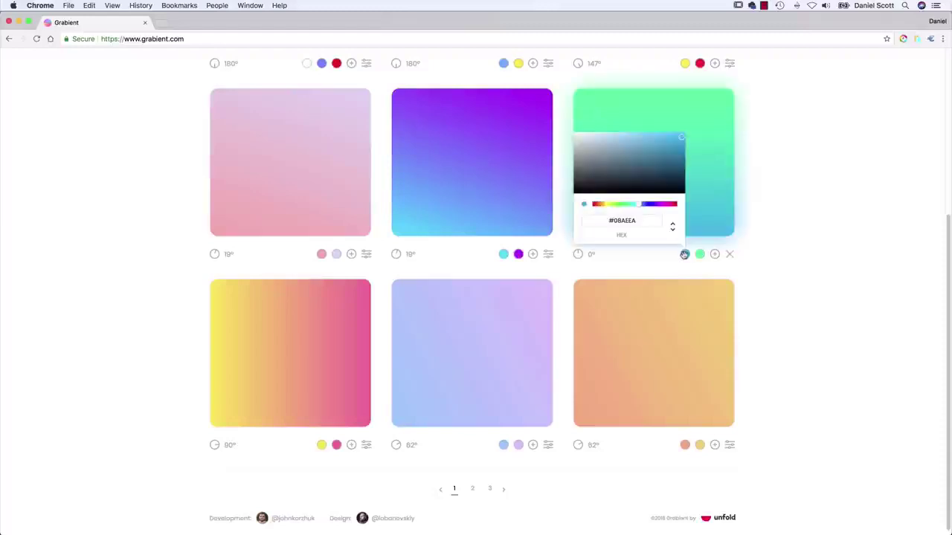
left_click_drag(646, 220, 614, 220)
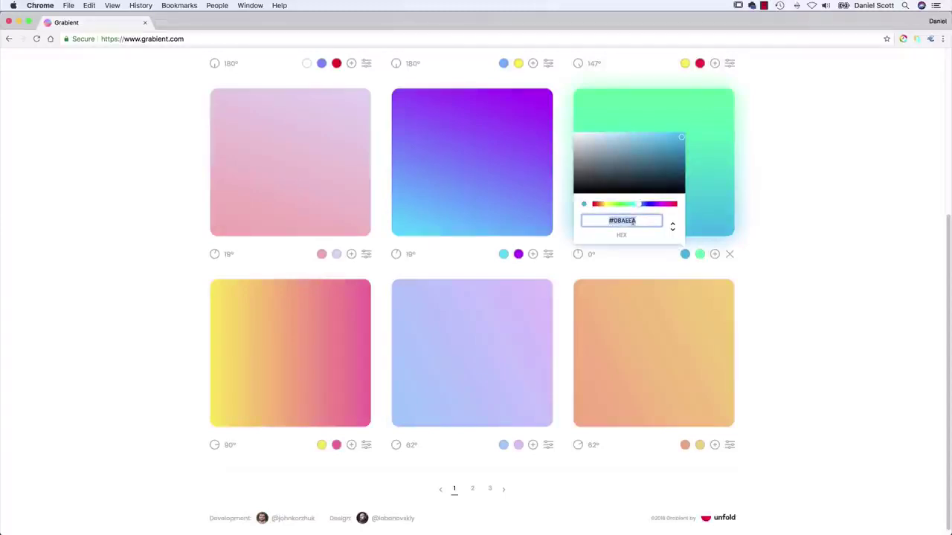
key("super+c")
left_click(89, 5)
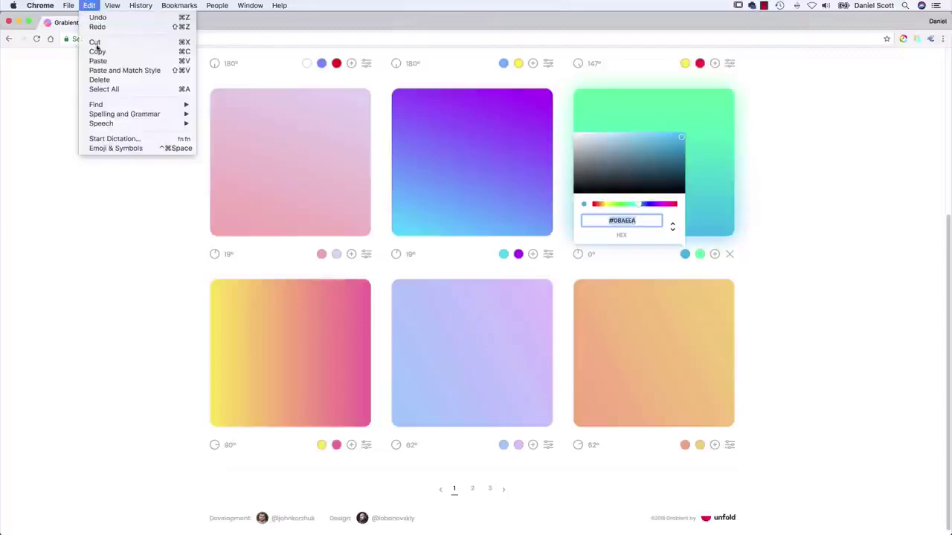
left_click(100, 50)
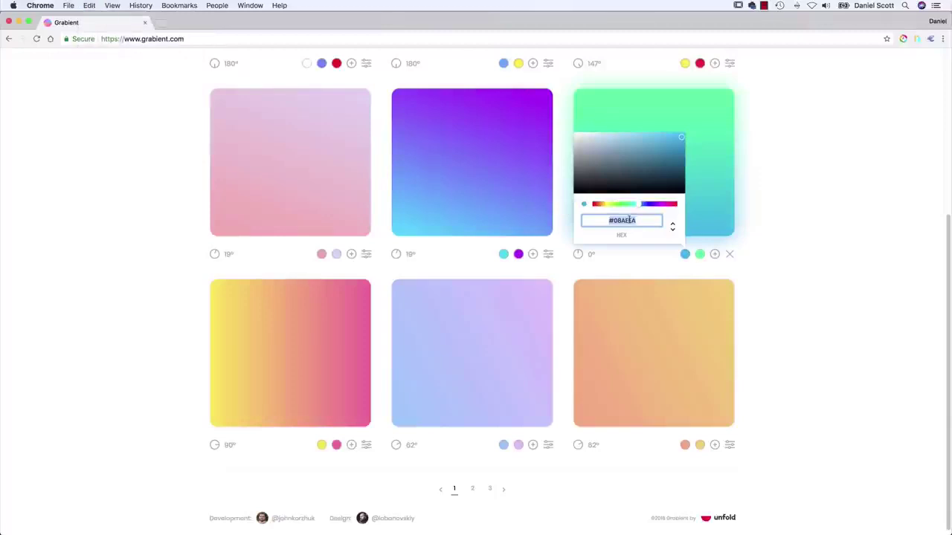
Step: Switch to Illustrator and set the dark green start stop of the background gradient to #08AEEA
key("super+Tab")
key("super+Tab")
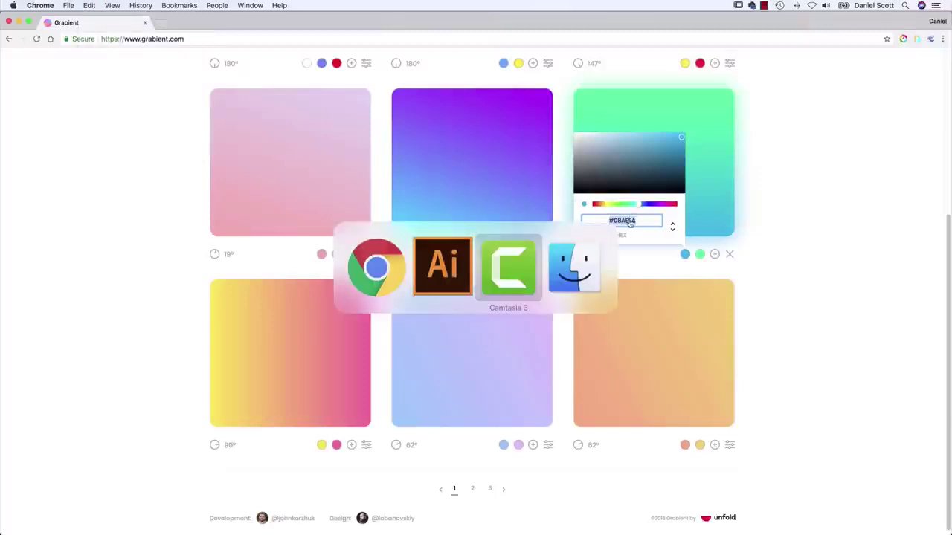
key("super+shift+Tab")
double_click(683, 320)
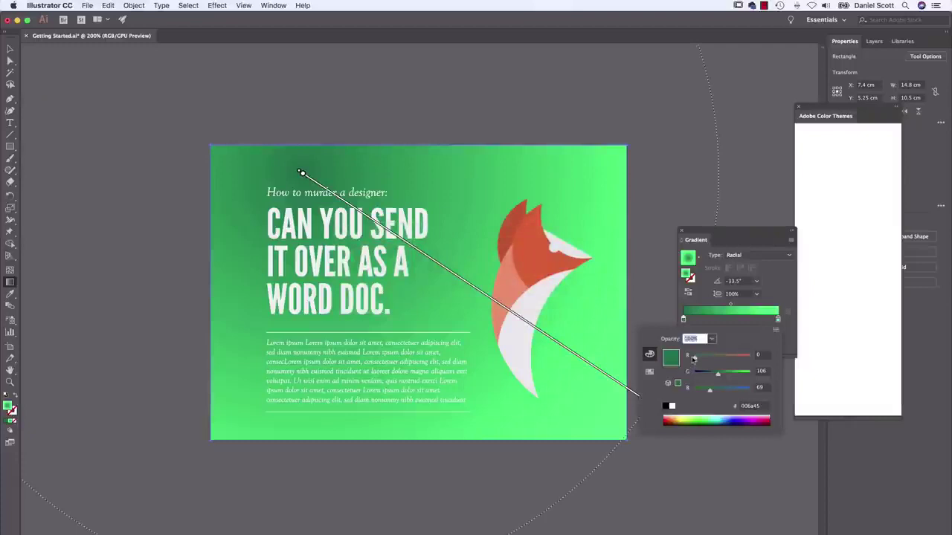
left_click(756, 407)
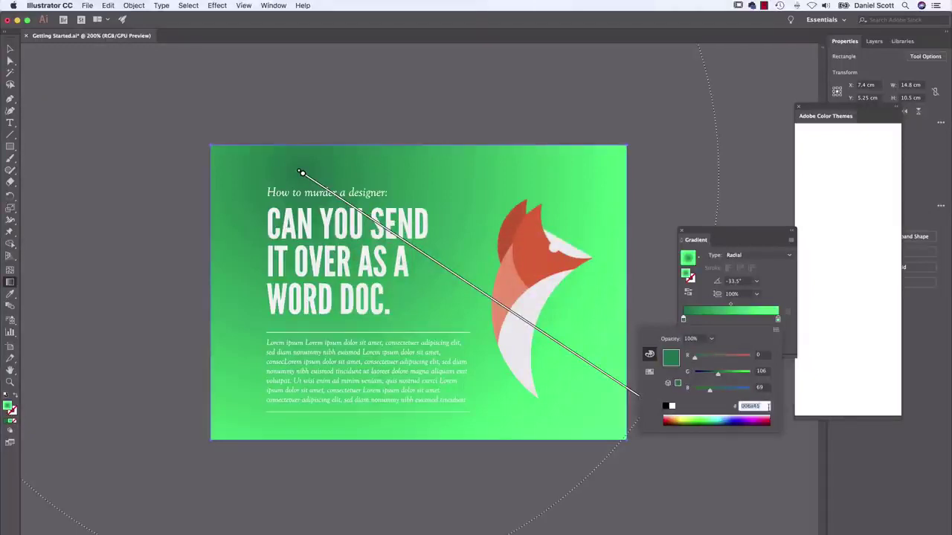
key("super+v")
key("Return")
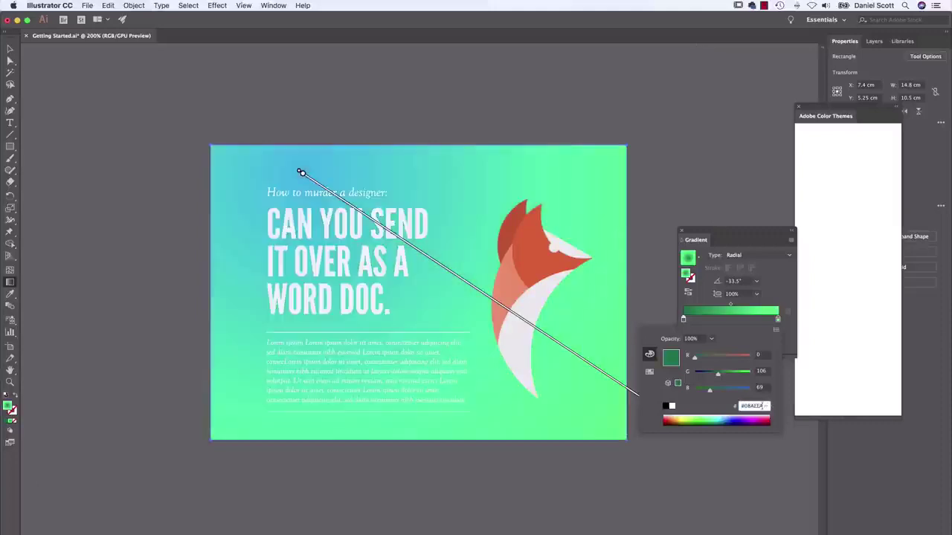
mouse_move(300, 174)
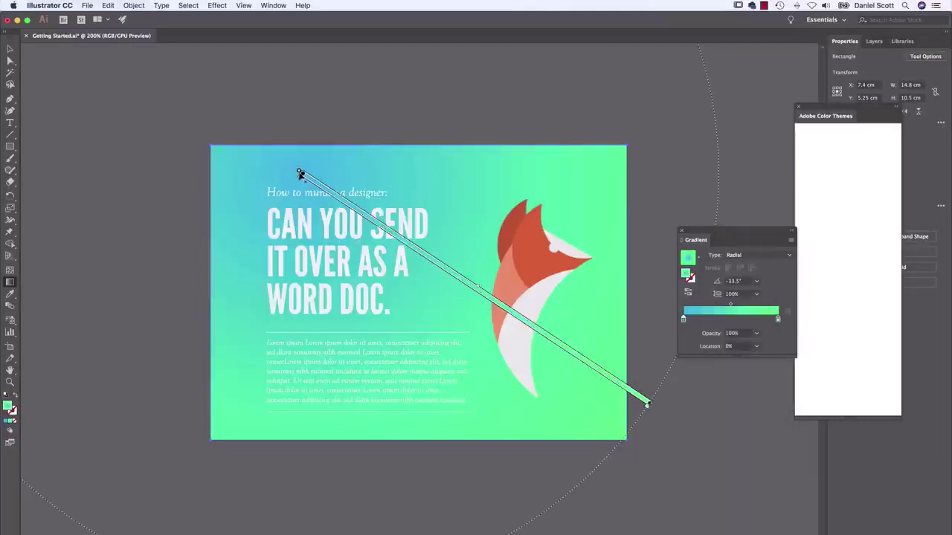
Step: Copy the green color's hex code 2AF598 from the same Grabient gradient in Chrome and return to Illustrator
key("super+Tab")
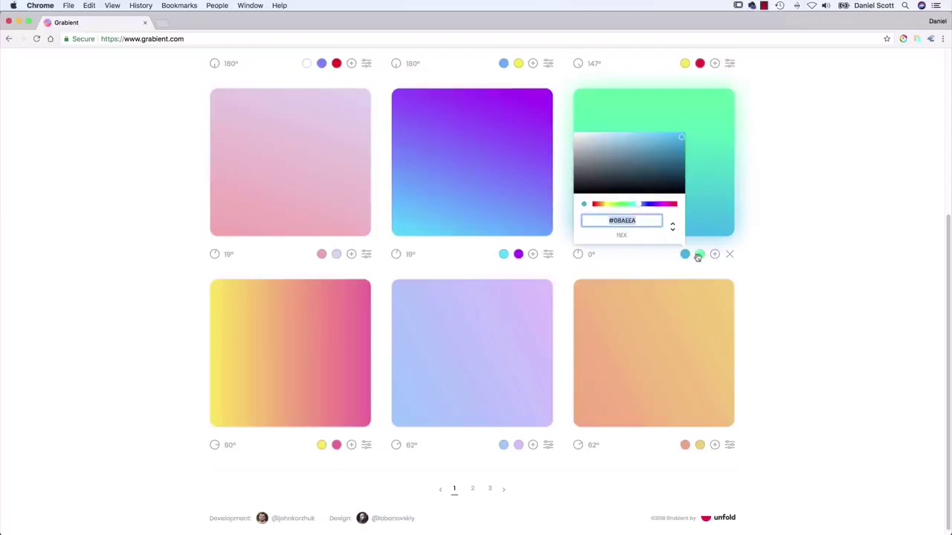
left_click(699, 255)
left_click(700, 255)
left_click(699, 254)
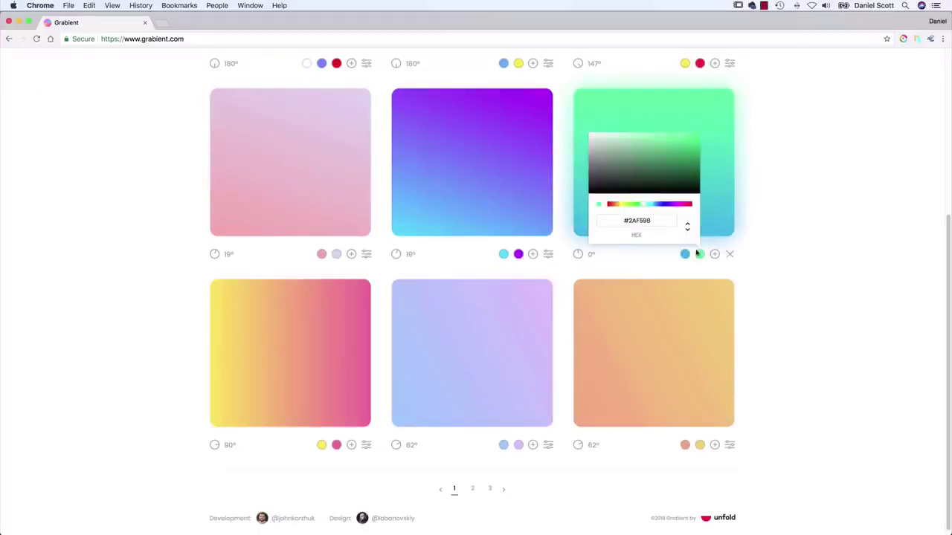
left_click_drag(654, 222, 627, 218)
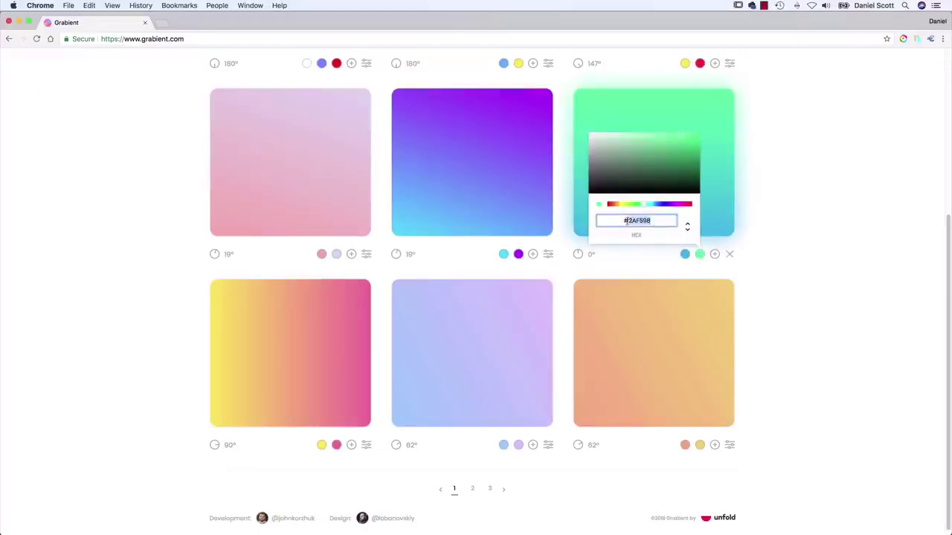
key("super+Tab")
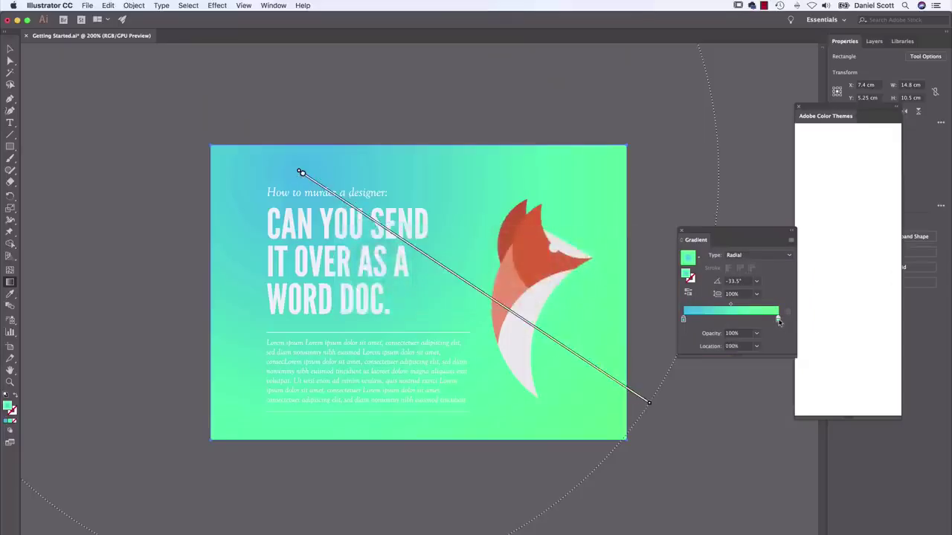
Step: Set the green end stop of the background gradient to #2AF598
double_click(779, 320)
left_click_drag(768, 406, 723, 406)
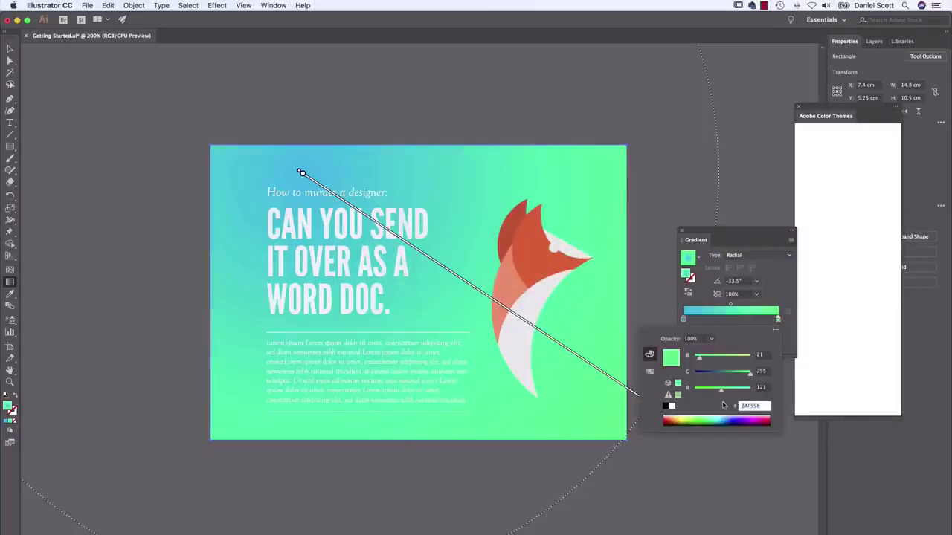
key("Return")
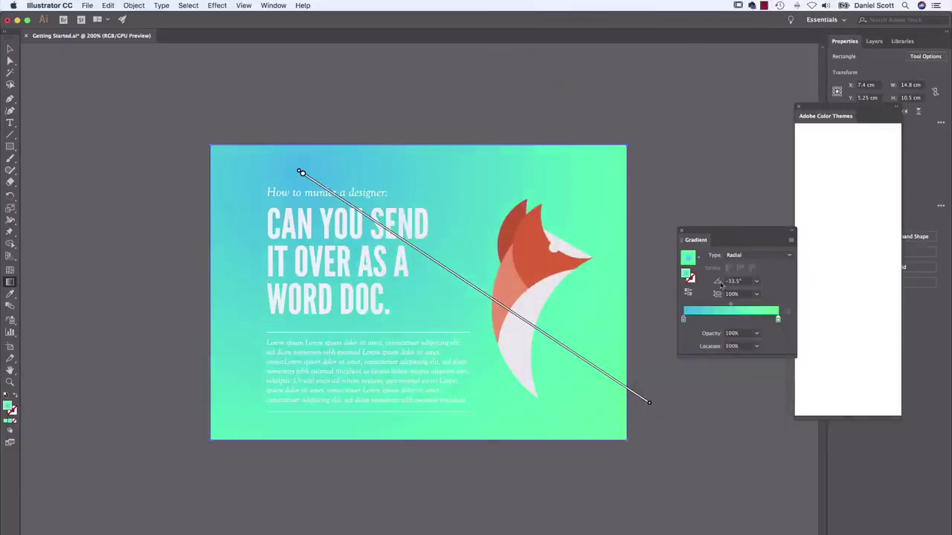
Step: Change the background gradient to Linear and run it diagonally from the postcard's upper-left corner to its lower-right corner, at about -34.6°
left_click(769, 256)
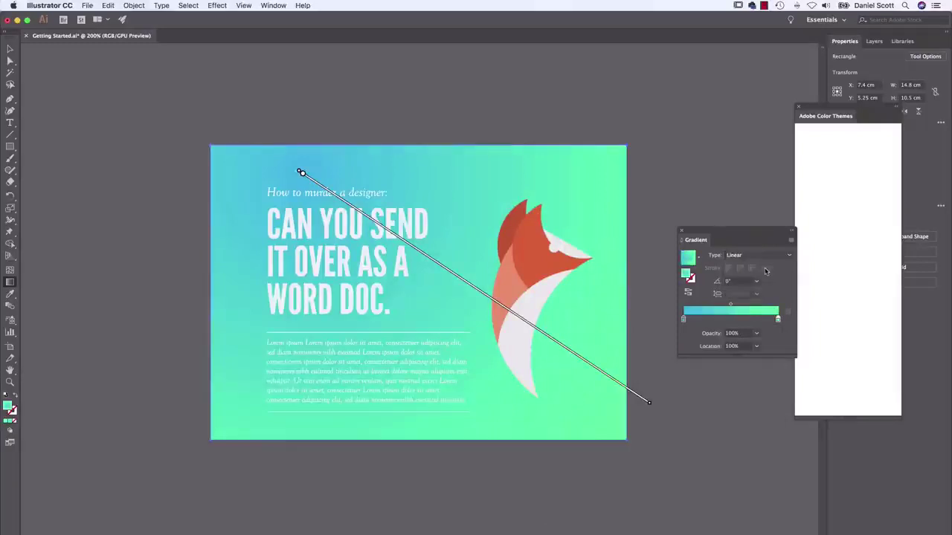
left_click(767, 268)
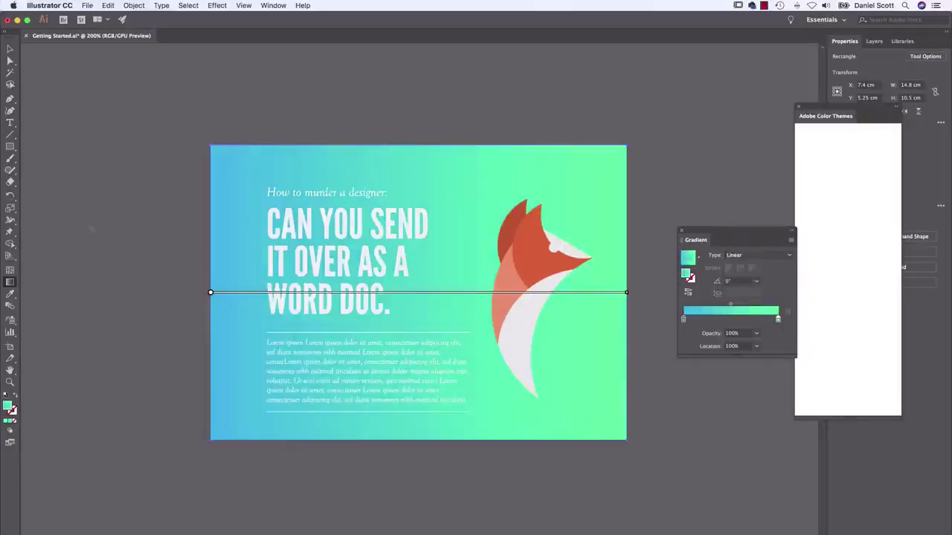
left_click_drag(241, 168, 611, 425)
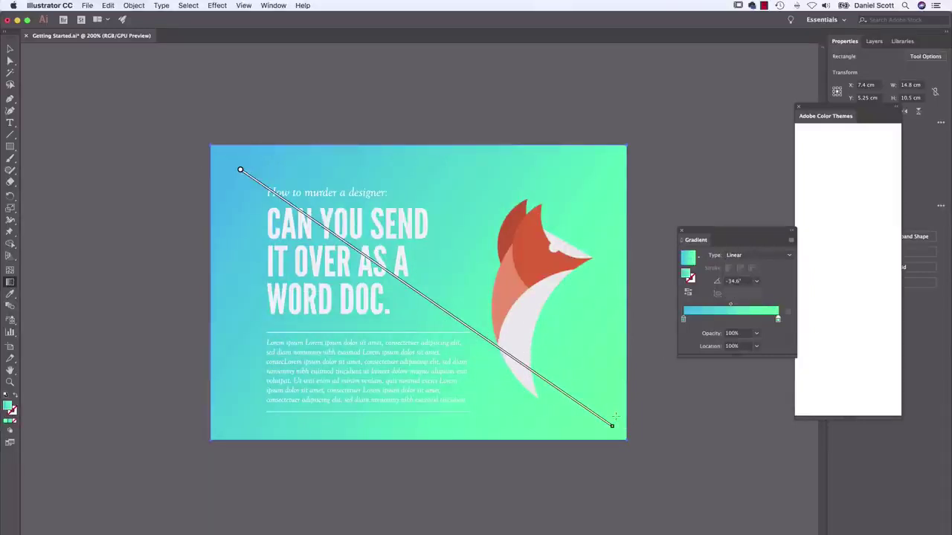
key("super+Tab")
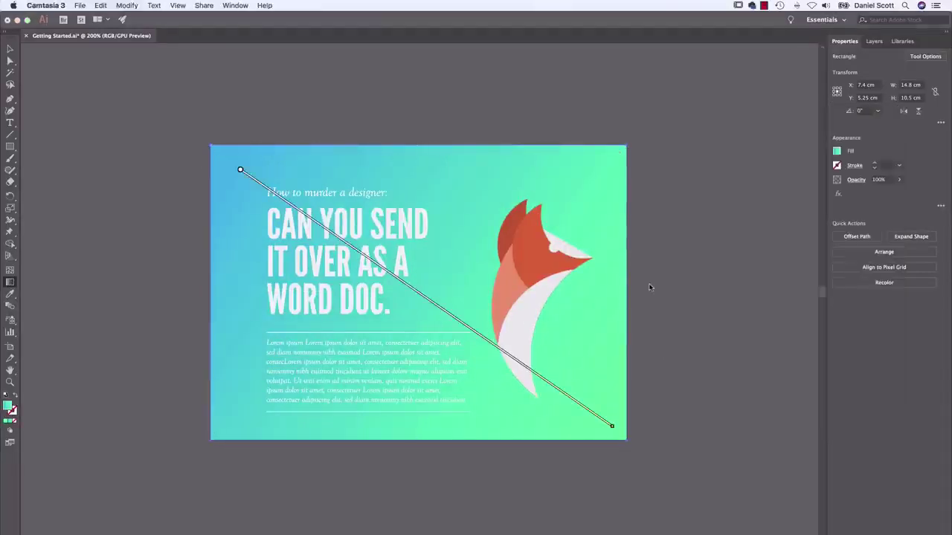
key("super+Tab")
key("super+Tab")
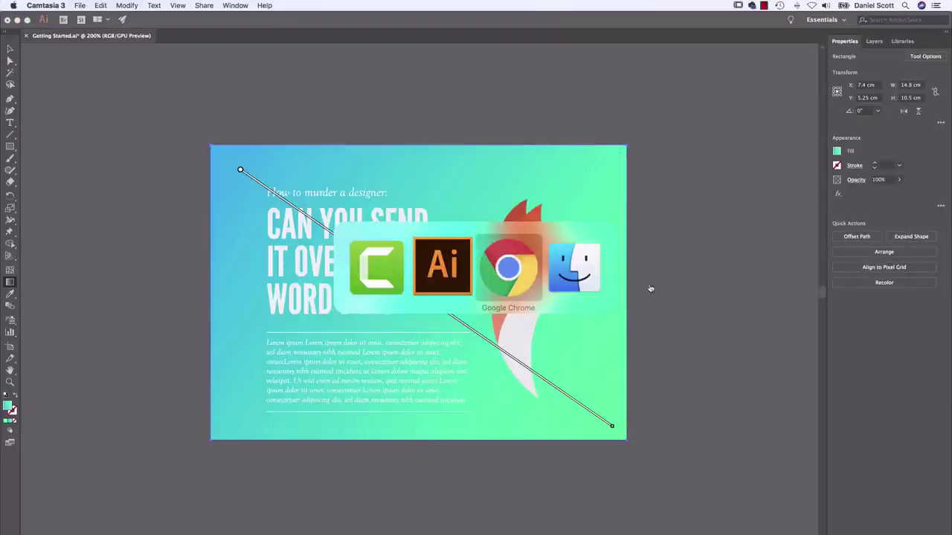
key("super+Tab")
key("super+Tab")
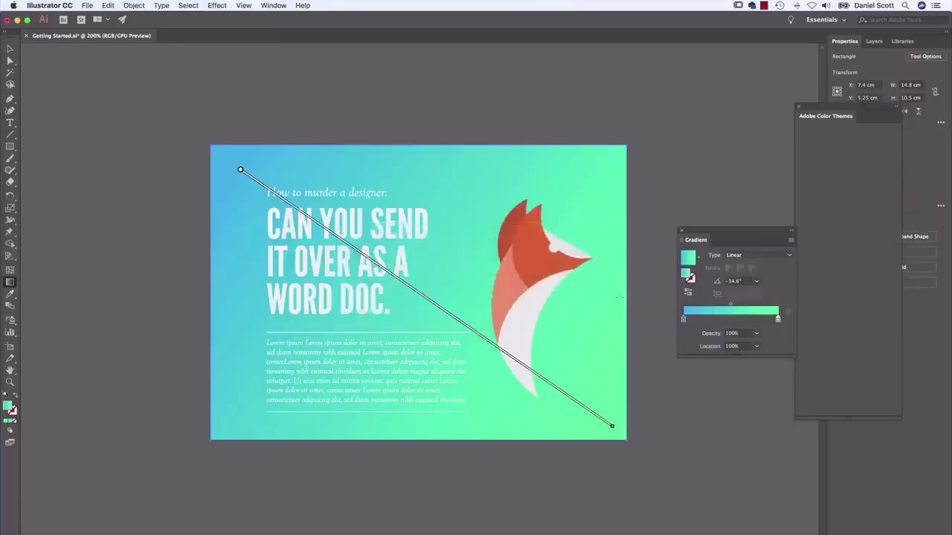
key("super+Tab")
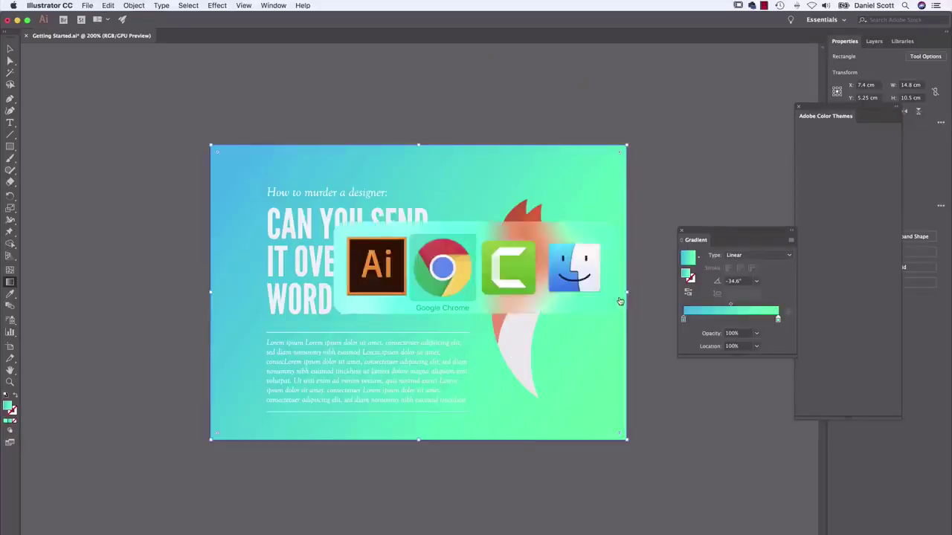
key("super+Tab")
key("super+Tab")
key("super+Tab")
key("super+Tab")
key("super+Tab")
key("super+Tab")
key("super+Tab")
key("super+Tab")
key("super+Tab")
key("super+Tab")
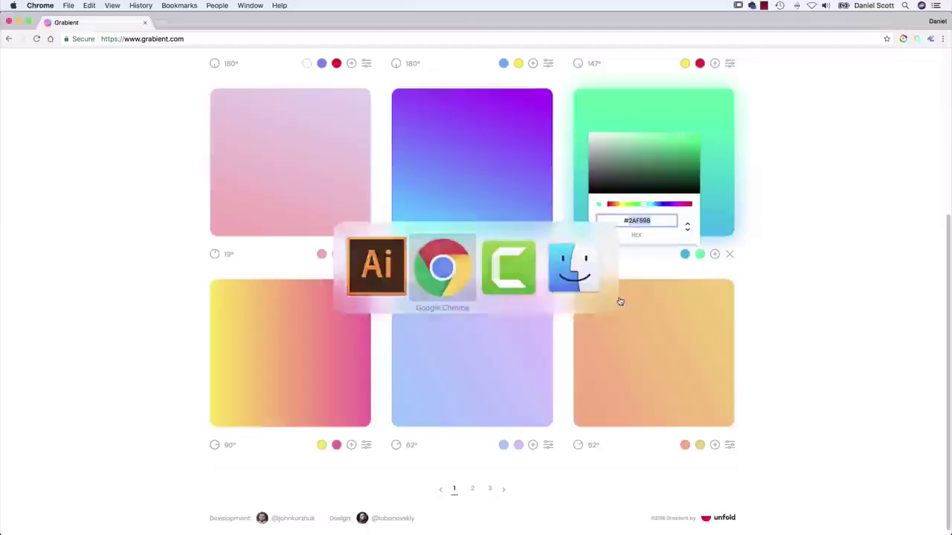
key("super+Tab")
key("super+Tab")
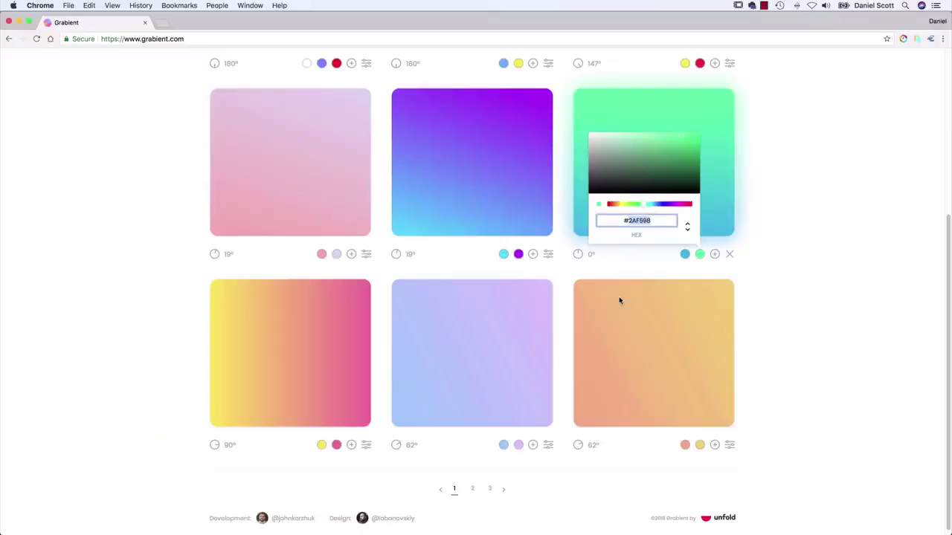
key("super+Tab")
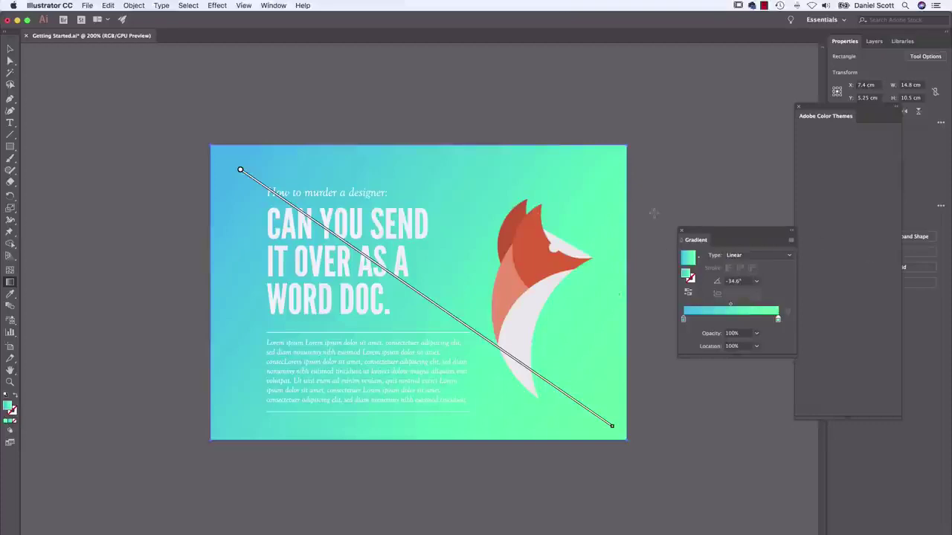
Step: Switch to Grabient in Chrome and look through the second page of preset gradients
key("super+Tab")
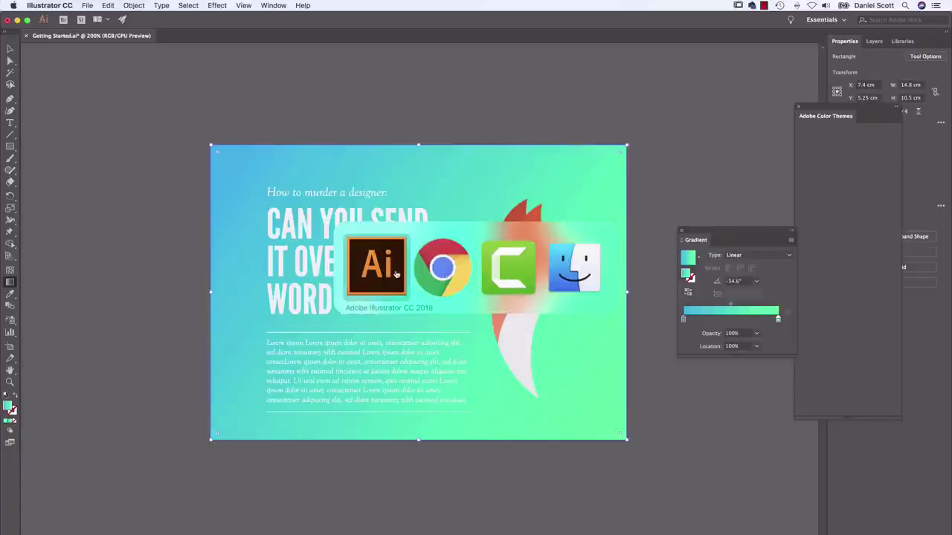
left_click(449, 276)
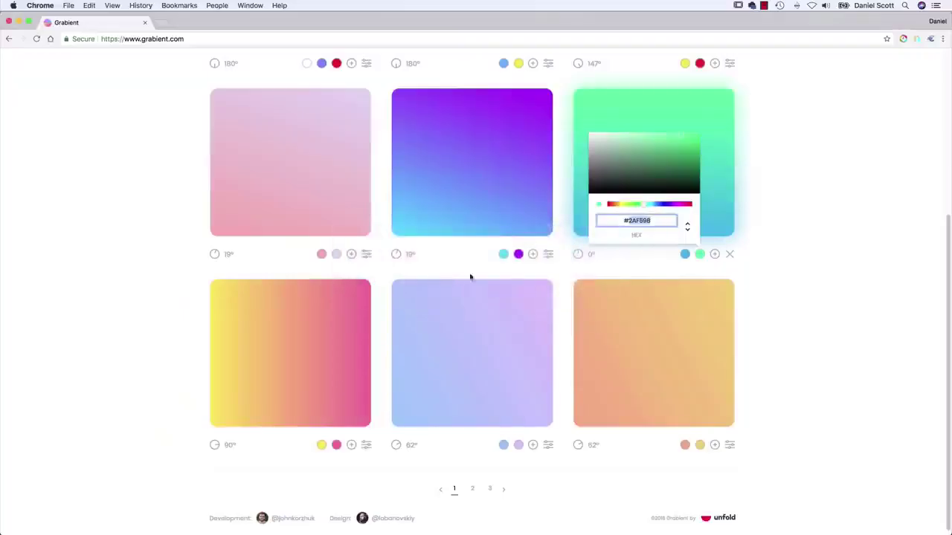
left_click(800, 293)
left_click(503, 489)
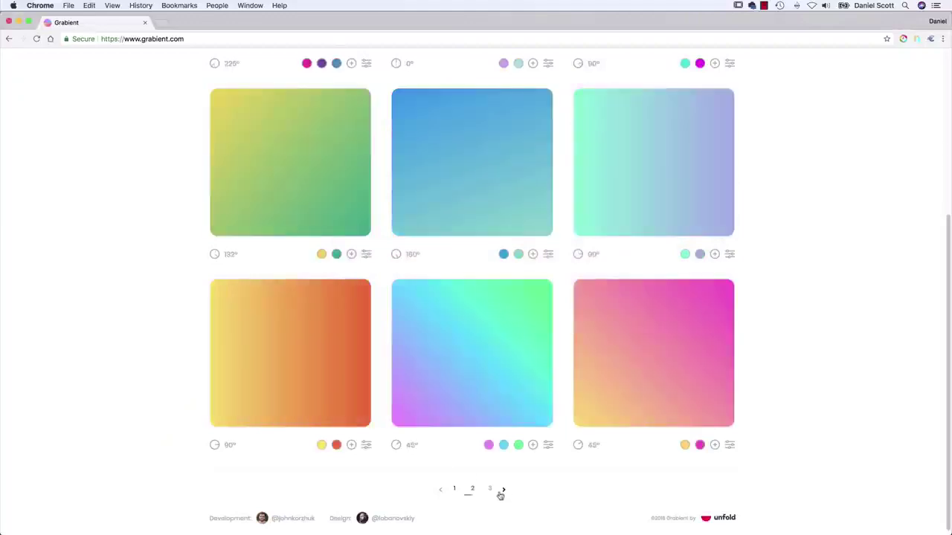
scroll(510, 343, "up", 5)
scroll(510, 344, "down", 5)
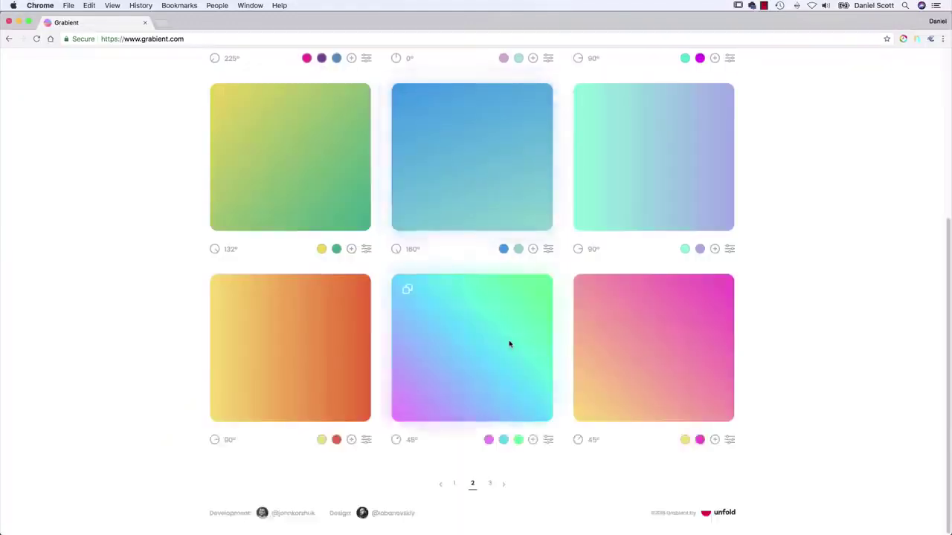
Step: Copy the hex code #FA8BFF of the purple color in Grabient's purple-blue-green gradient and return to Illustrator
left_click(487, 441)
double_click(435, 406)
key("super+c")
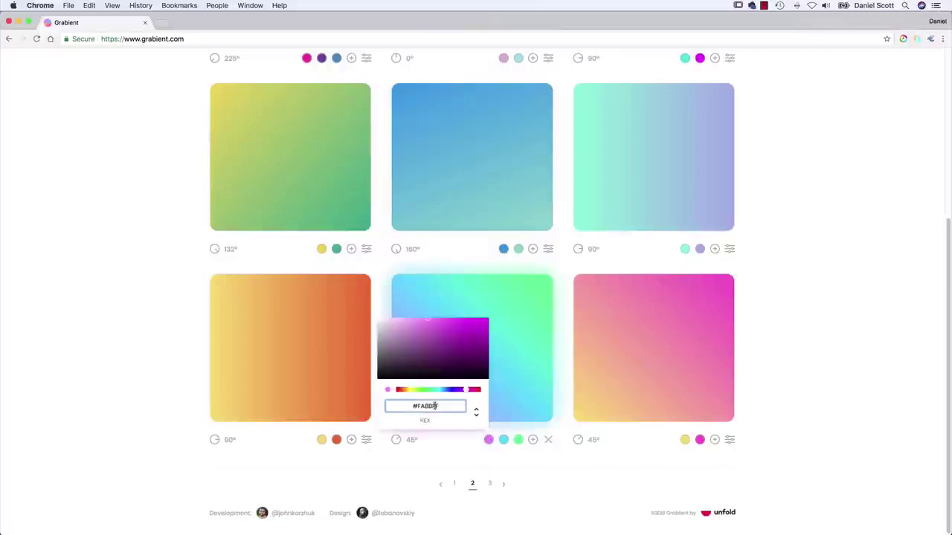
key("super+Tab")
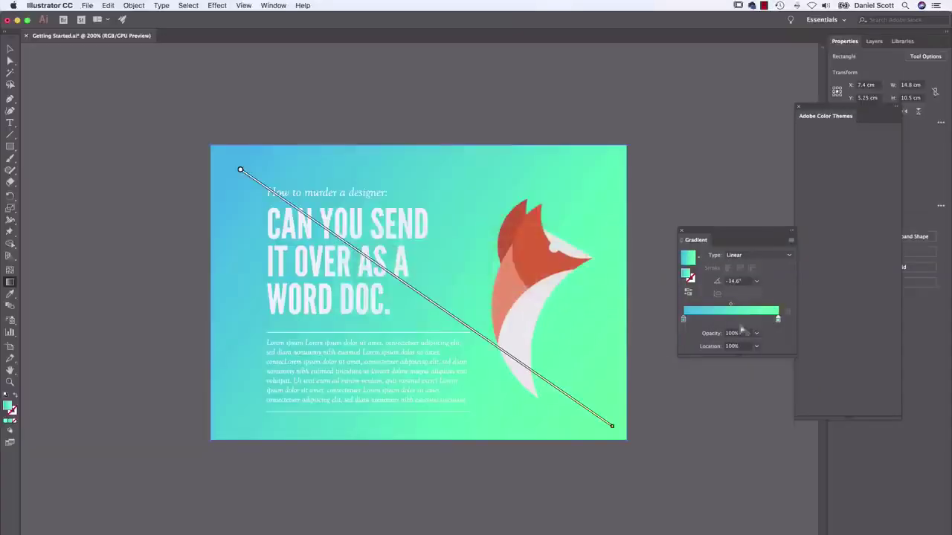
Step: Set the blue start stop of the background gradient to the copied purple, #FA8BFF
left_click(684, 321)
double_click(684, 321)
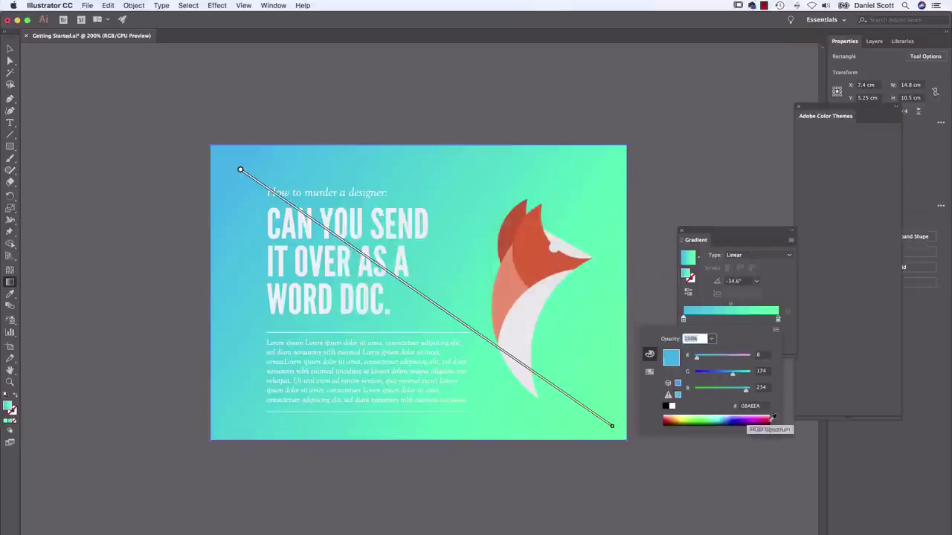
double_click(753, 407)
key("super+v")
key("Return")
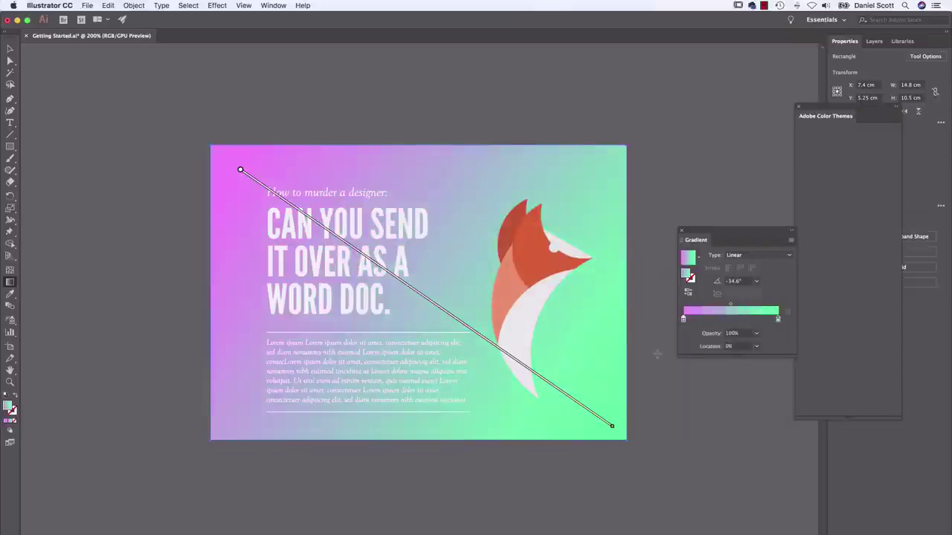
Step: Switch to Chrome and copy the hex code #2BFF88 of the green color in Grabient's purple-blue-green gradient
key("super+Tab")
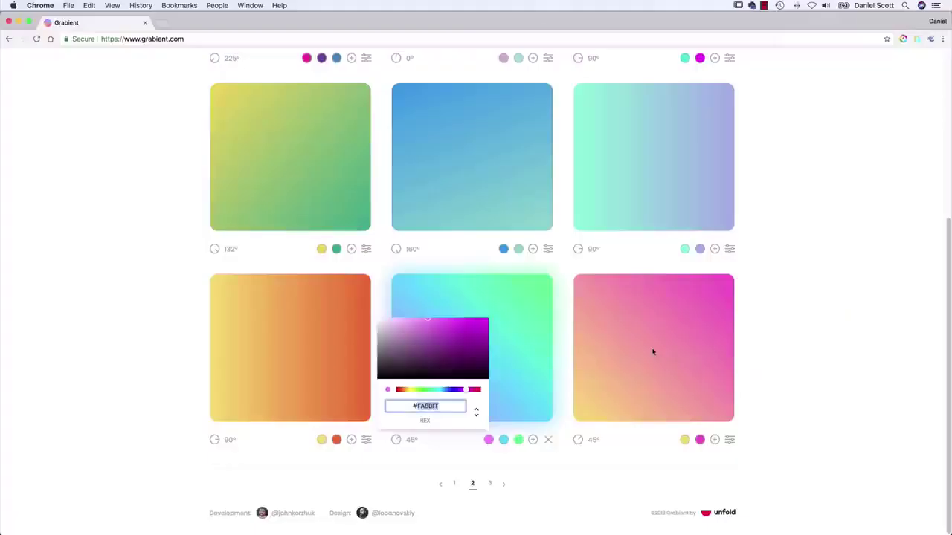
left_click(518, 441)
left_click(519, 441)
left_click(518, 439)
double_click(476, 409)
key("super+c")
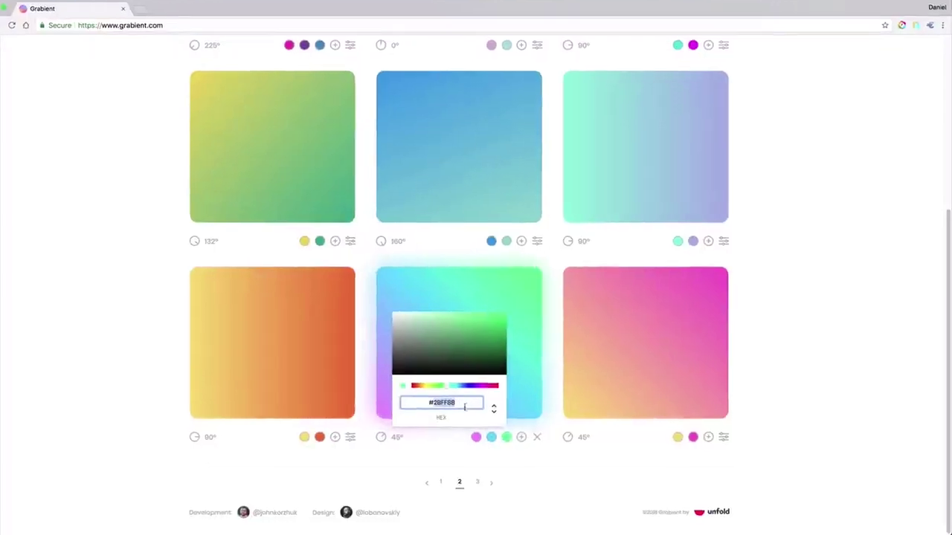
Step: Switch to Illustrator and set the end stop of the background gradient to #2BFF88
key("super+Tab")
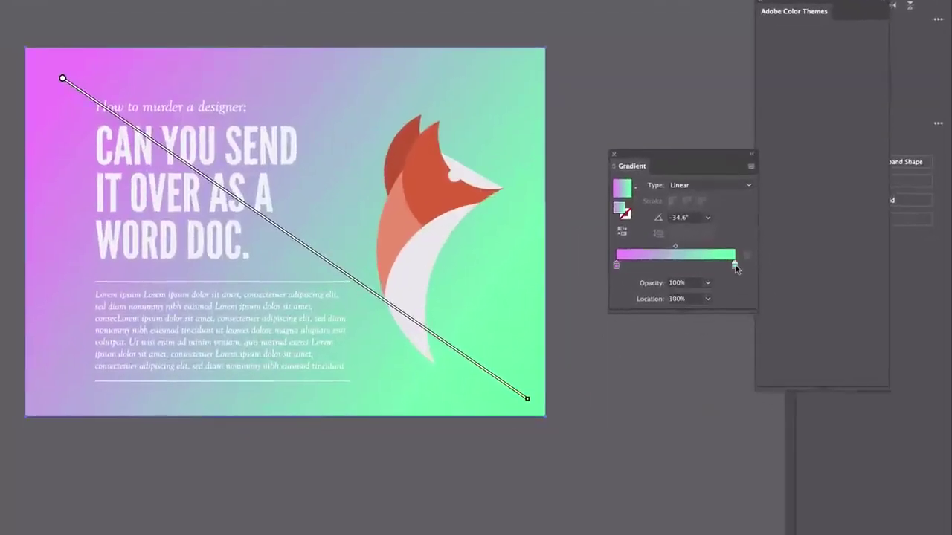
double_click(734, 264)
double_click(705, 376)
key("super+v")
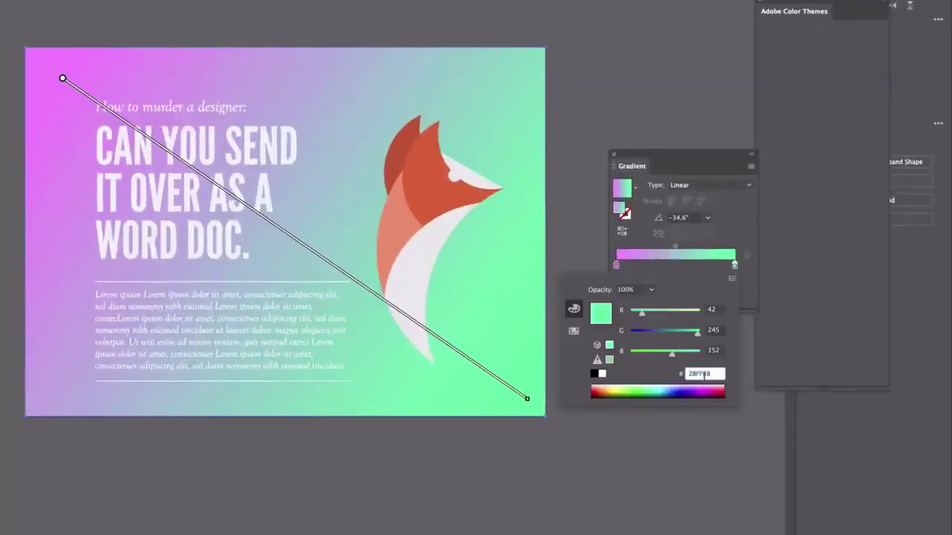
key("Return")
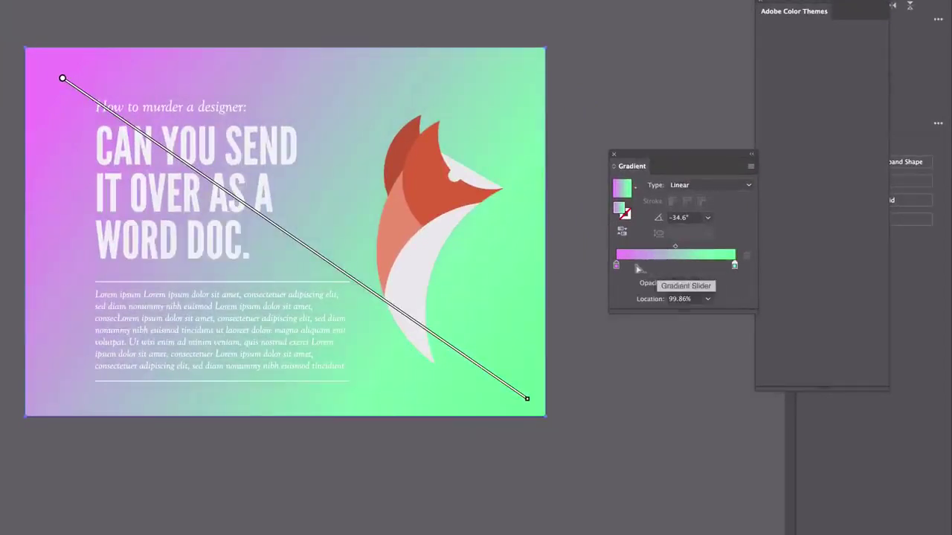
Step: Add a middle gradient stop at about 51% and copy the blue color's hex code from the same Grabient gradient in Chrome
left_click(677, 266)
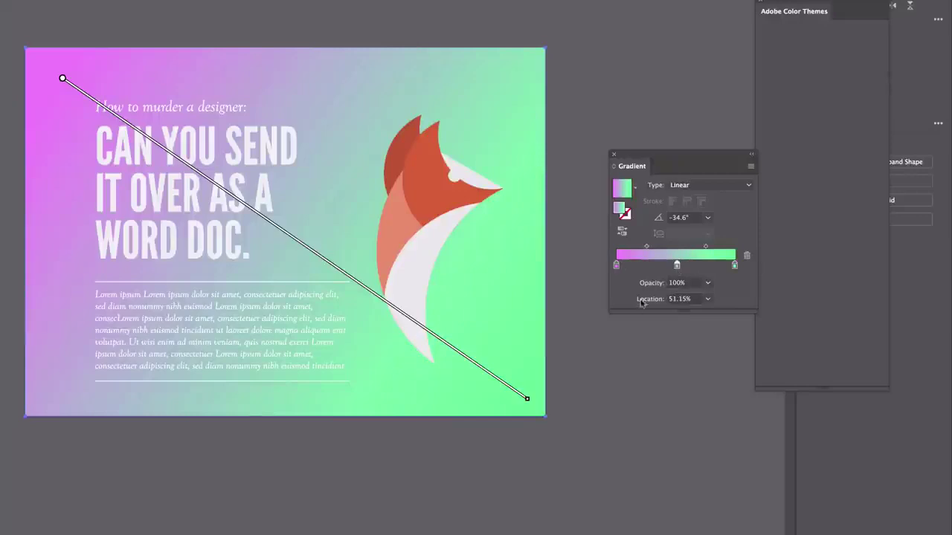
double_click(677, 265)
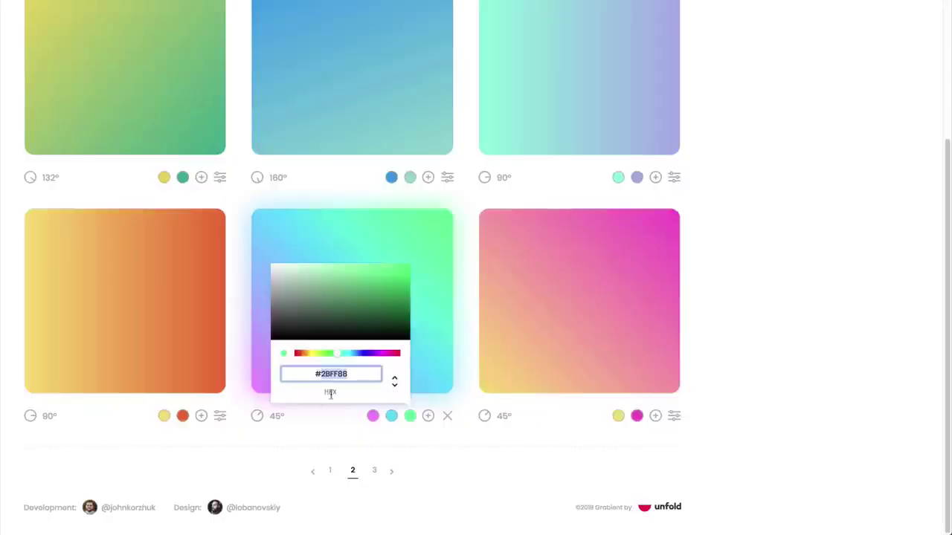
left_click(391, 416)
double_click(325, 374)
key("super+c")
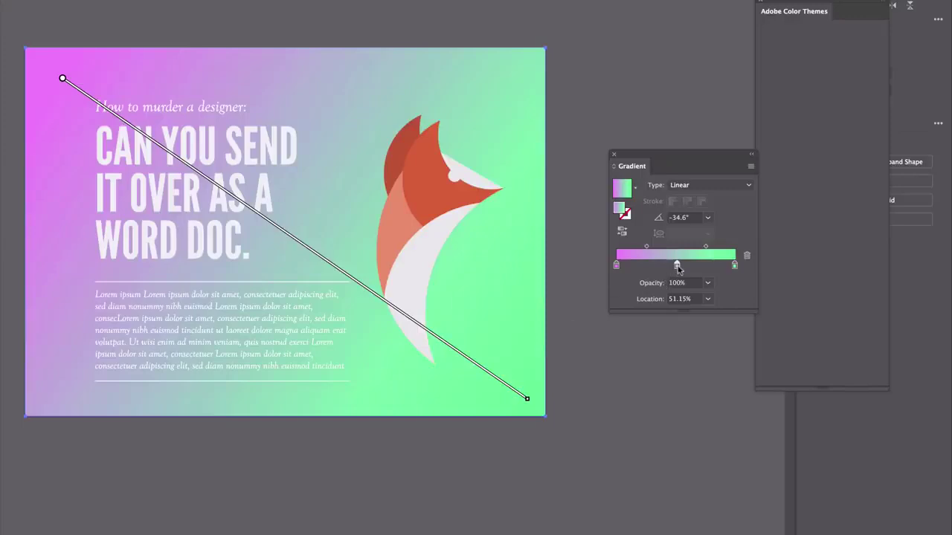
Step: Set the middle stop of the background gradient in Illustrator to the copied blue hex code
double_click(677, 265)
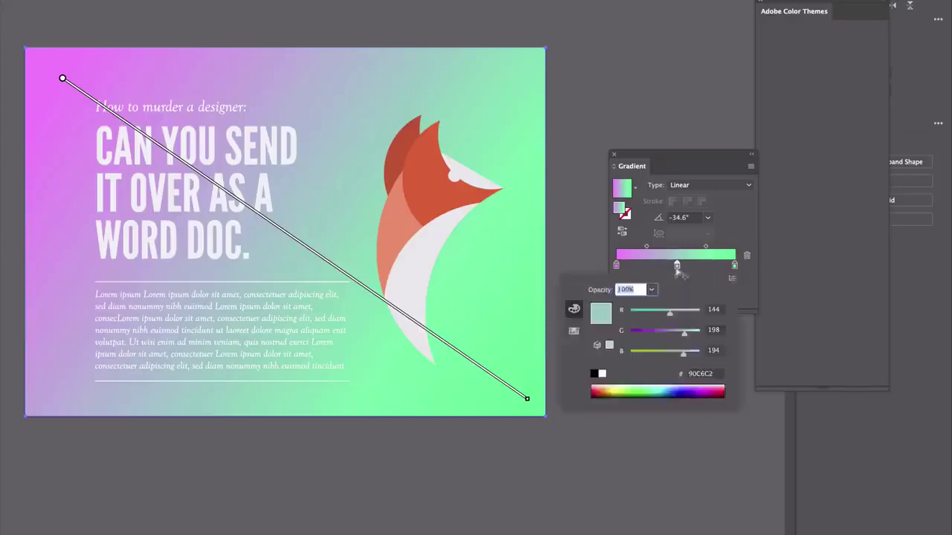
left_click(696, 374)
key("super+v")
key("Return")
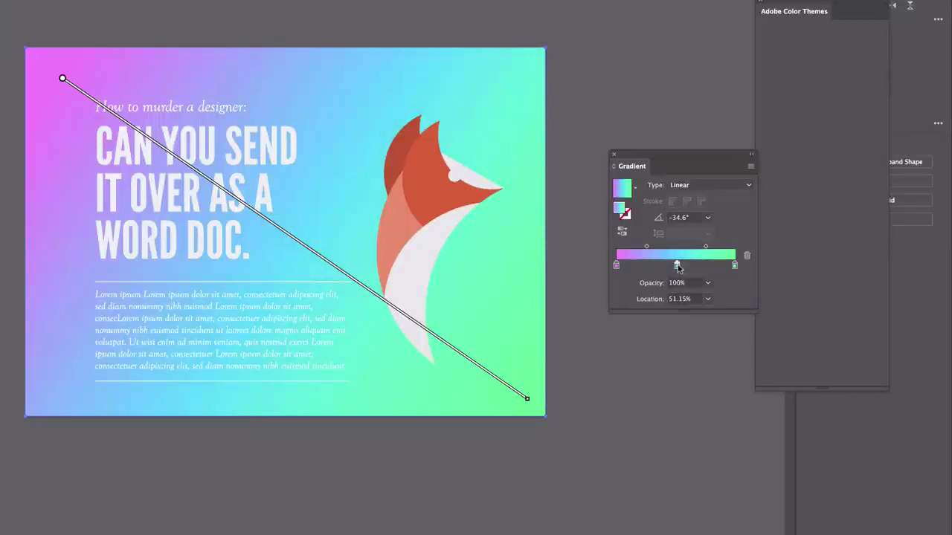
Step: Try removing the middle color stop from the background gradient, and undo the removal
left_click_drag(677, 267, 678, 300)
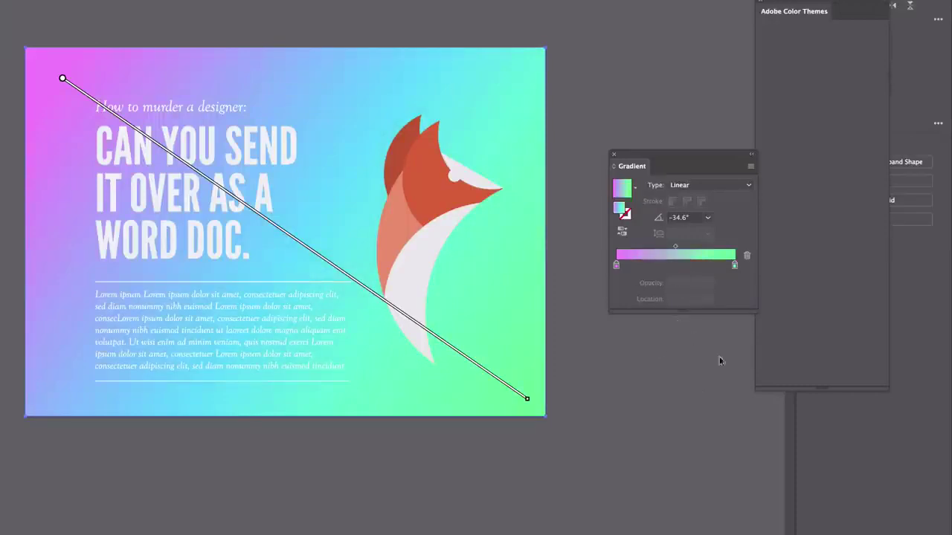
key("ctrl+z")
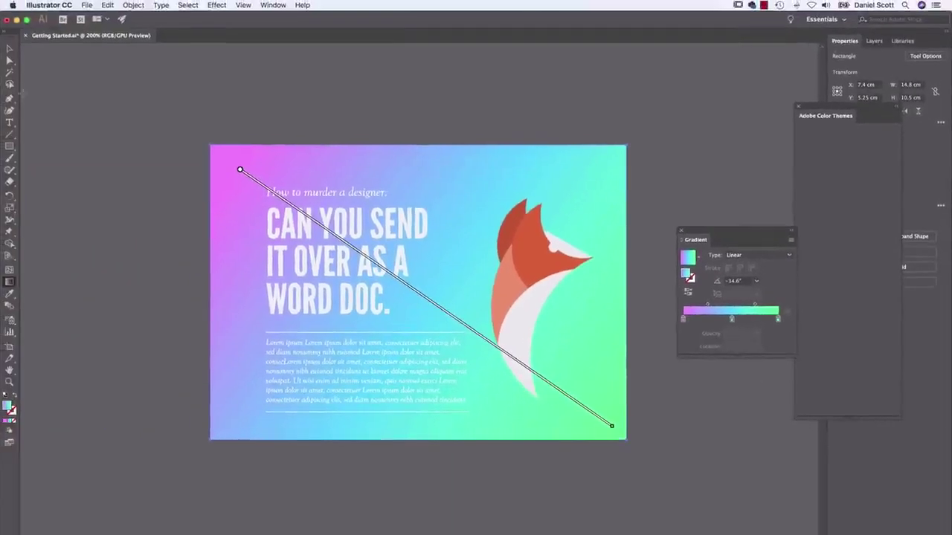
Step: Select the fox's large white body shape, close the Adobe Color Themes panel, and view the shape's fill swatches without choosing one
key("v")
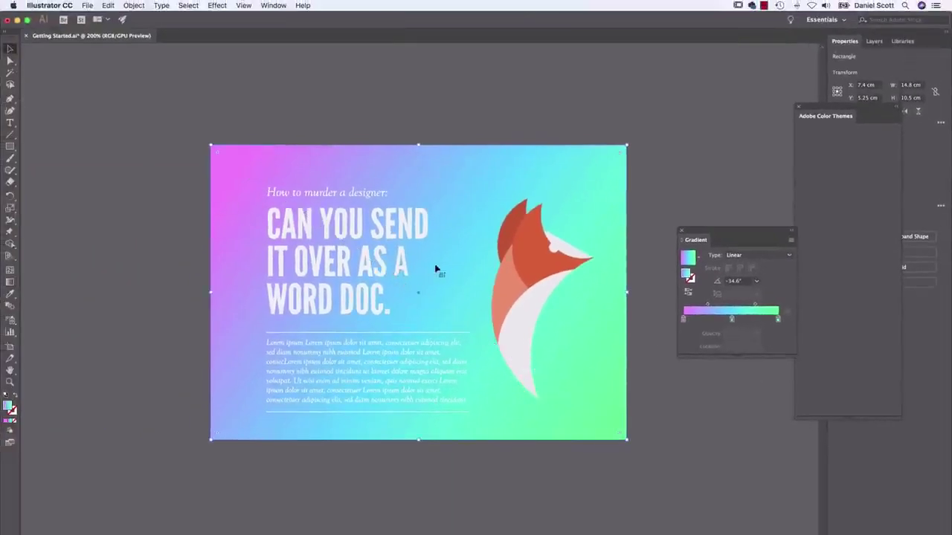
left_click(521, 312)
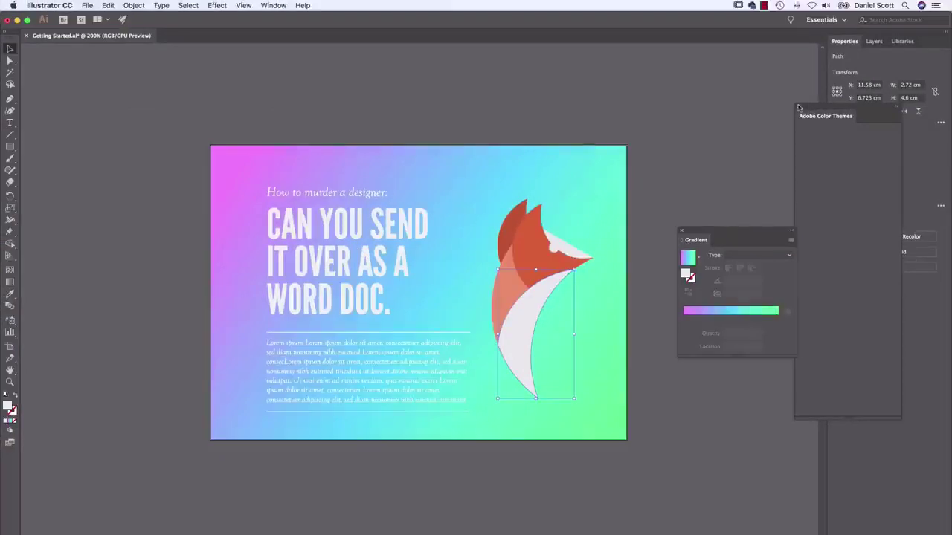
left_click(837, 151)
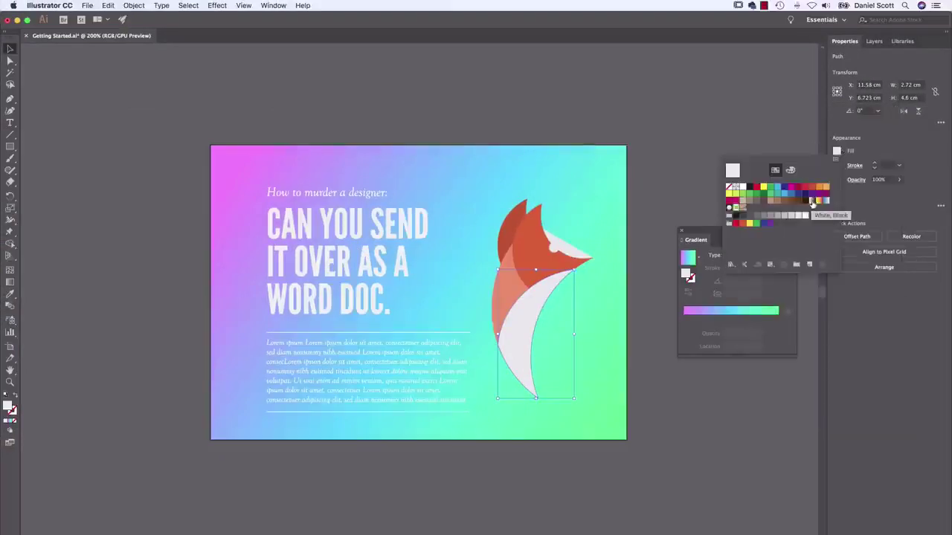
left_click(882, 206)
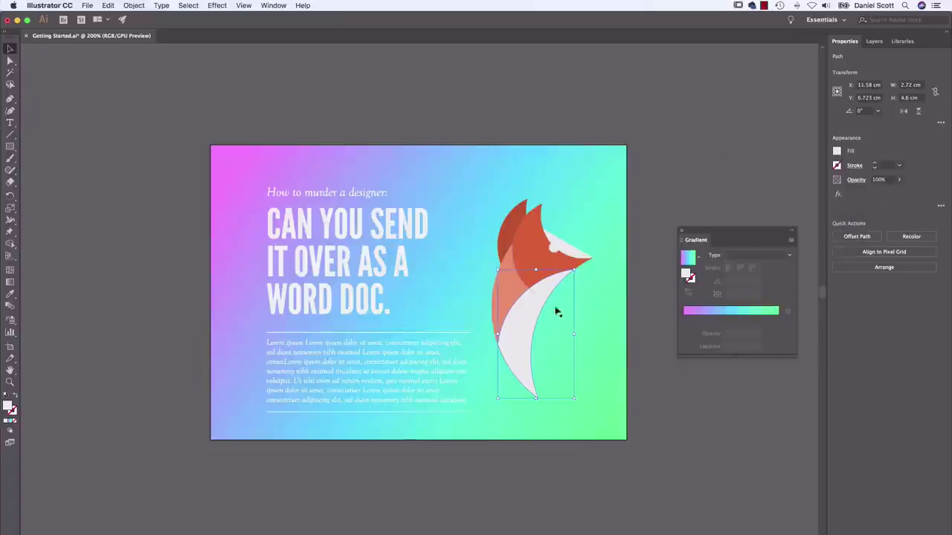
Step: Fill the fox's white lower shape with the pink-blue-green gradient, redirect it diagonally with the Gradient tool, and undo the last adjustment
left_click(686, 260)
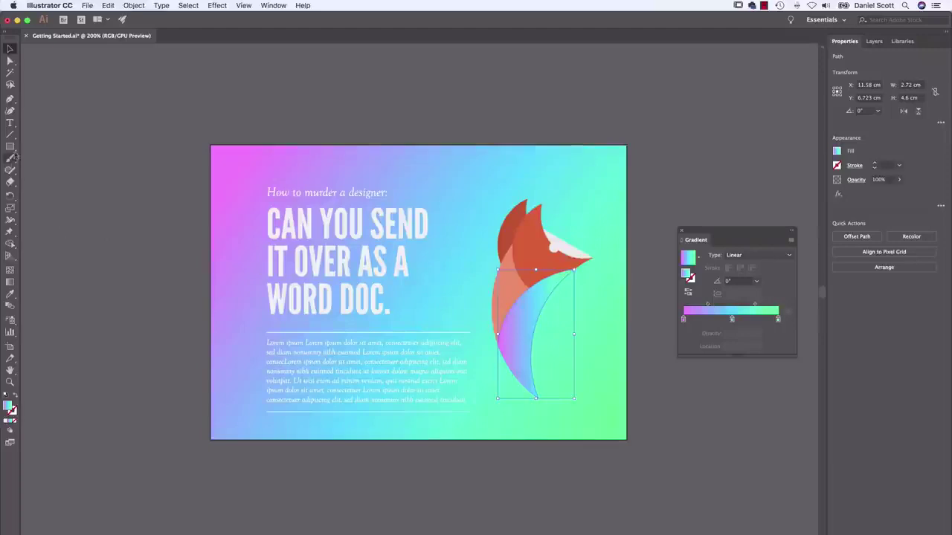
left_click(11, 283)
left_click_drag(539, 299, 519, 342)
mouse_move(563, 275)
left_mouse_down()
mouse_move(510, 350)
mouse_move(517, 363)
left_mouse_up()
key("v")
key("super+z")
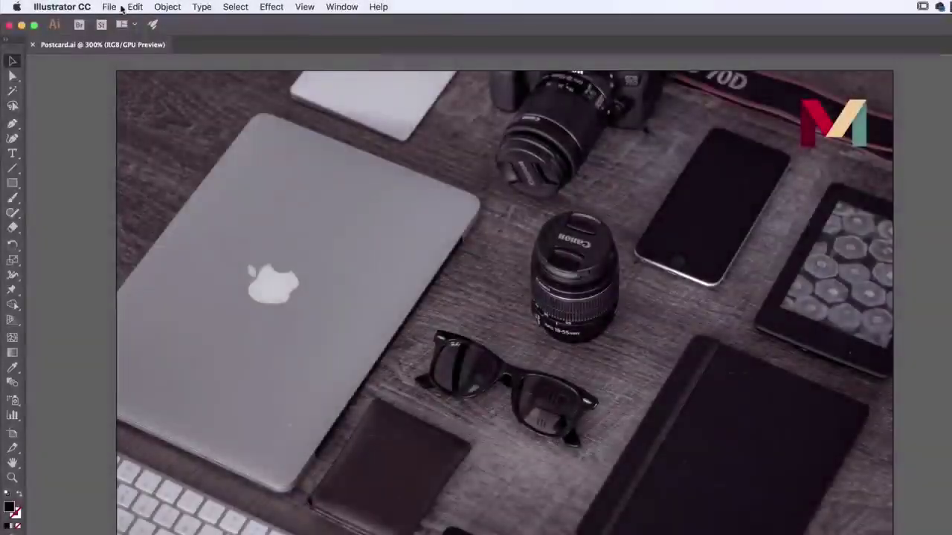
left_click(121, 7)
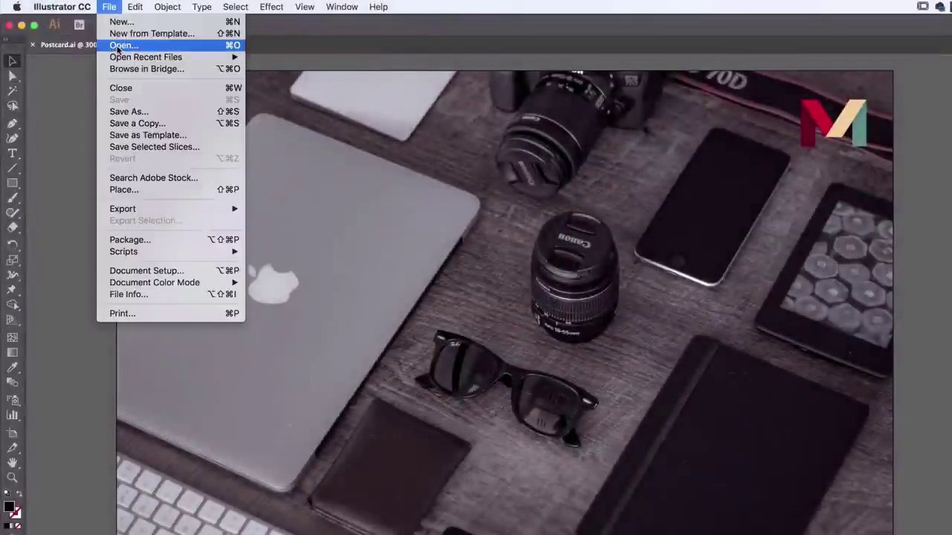
left_click(119, 47)
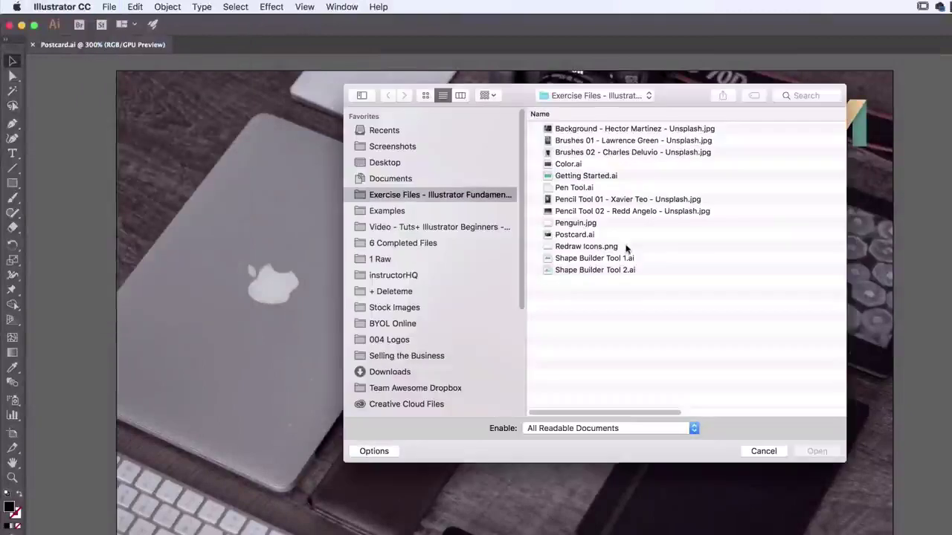
left_click(593, 237)
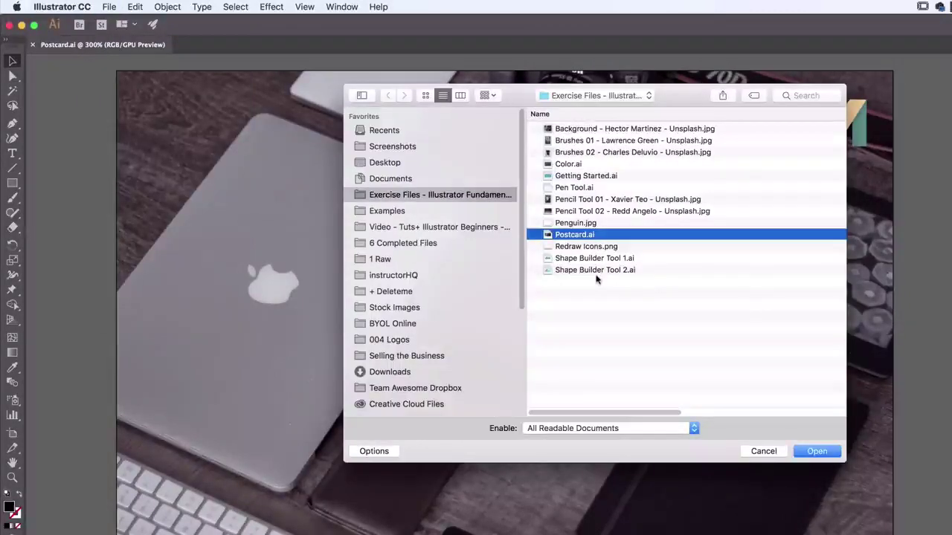
left_click(760, 452)
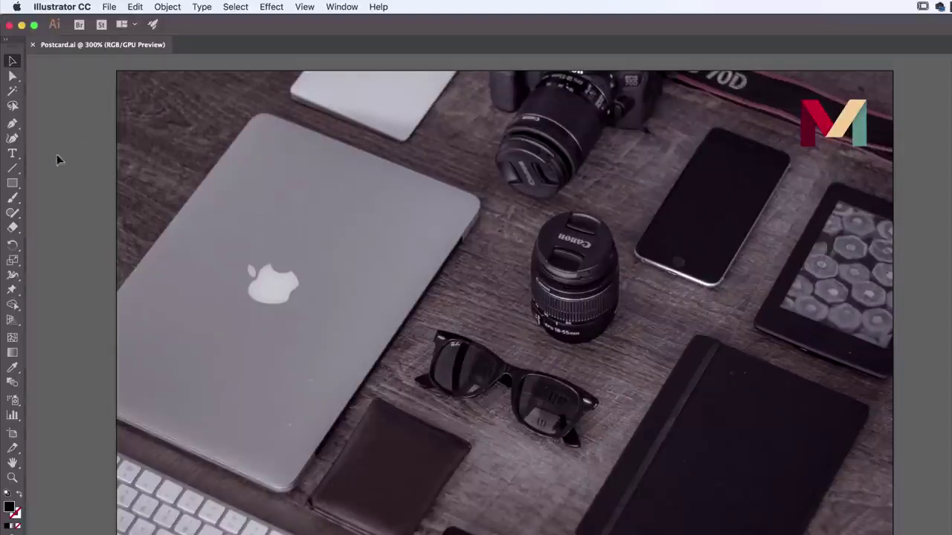
Step: Add point text over the camera lens reading "When I type it just keeps on going alkdjf;aslidkj ;laskj f;la"
left_click(11, 156)
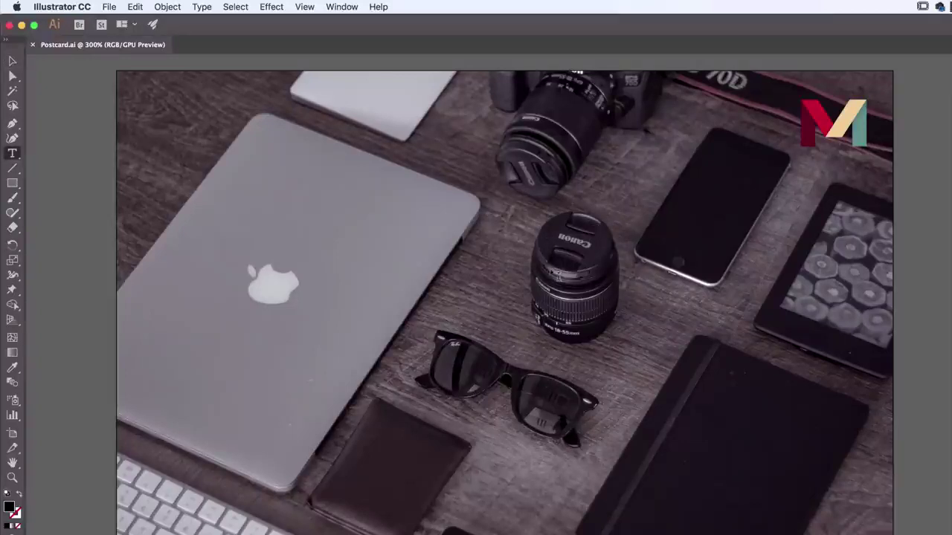
left_click(542, 237)
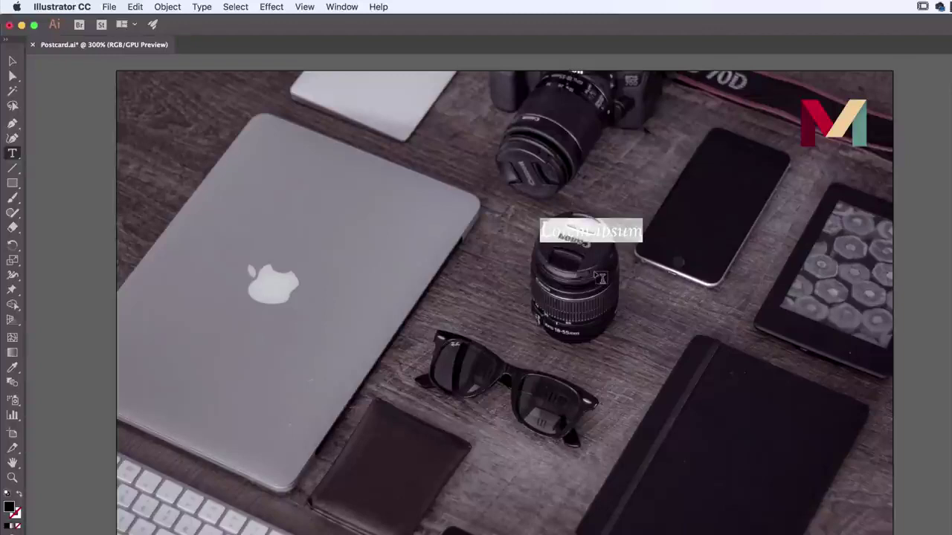
type("I type it just keeps on g")
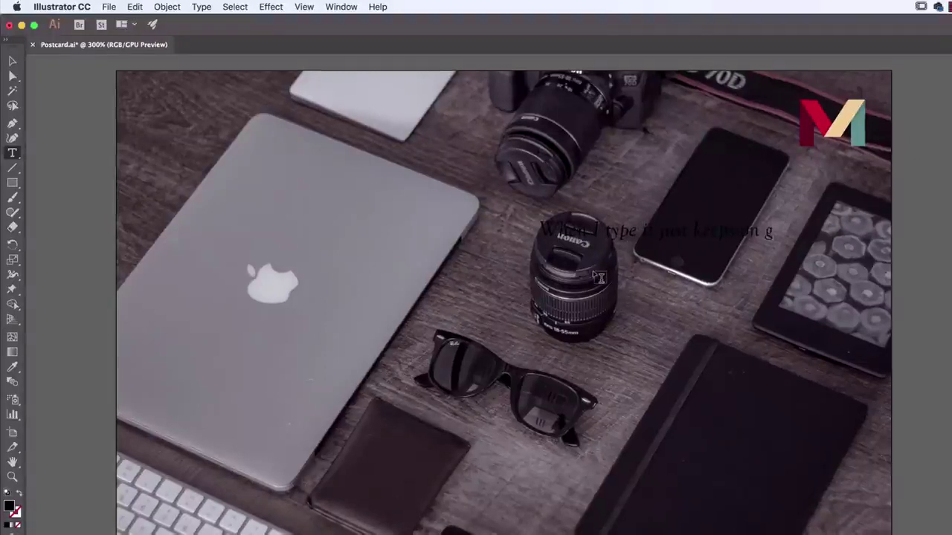
type("oing sdkdjf;aslidkj ;laskj f;la")
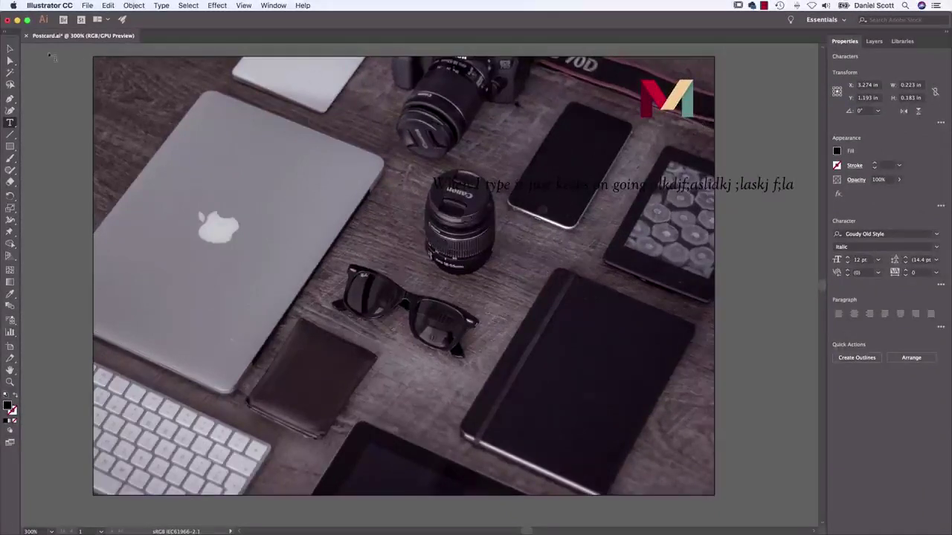
Step: Set the fill of the one-line text to white and deselect it
left_click(12, 50)
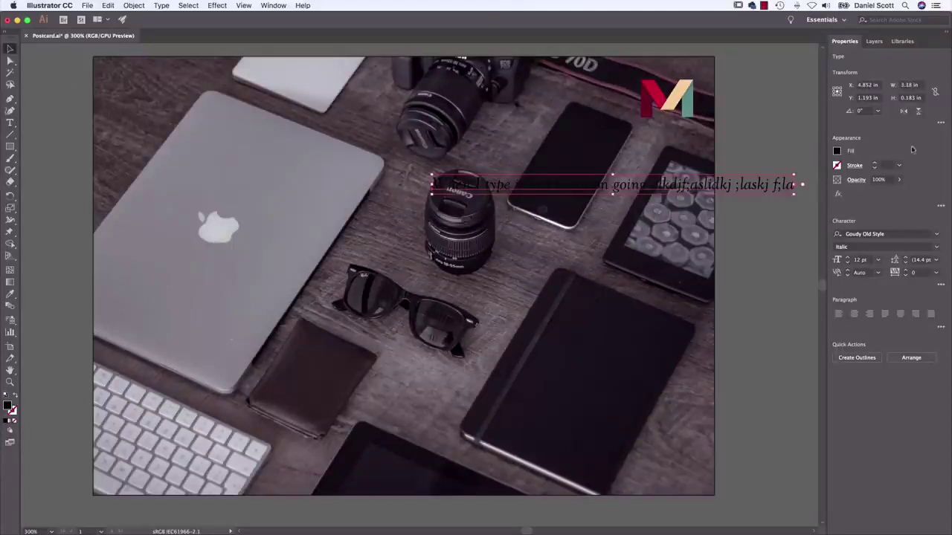
left_click(838, 151)
left_click(738, 186)
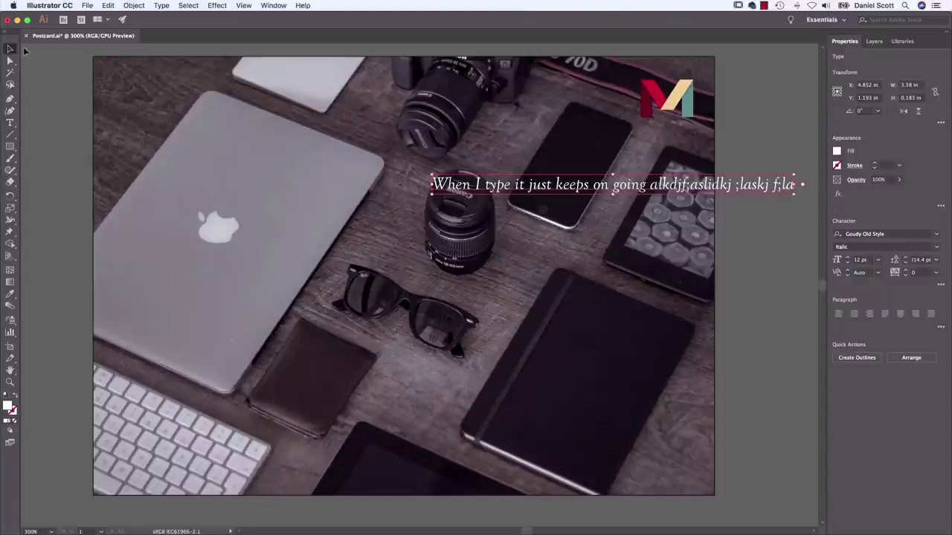
left_click(197, 196)
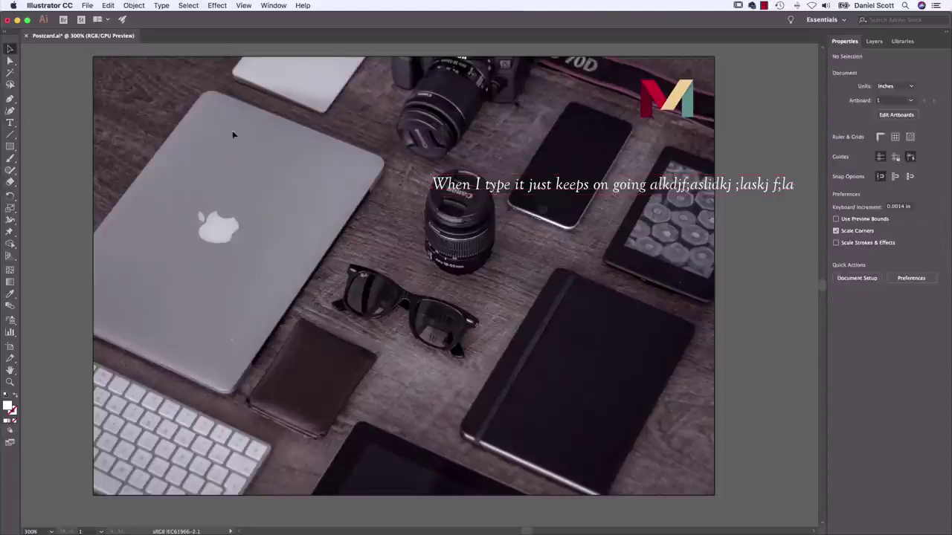
Step: Draw an area text box about 2.2 by 1.4 in below the one-line text, keeping its Lorem ipsum placeholder
left_click(10, 123)
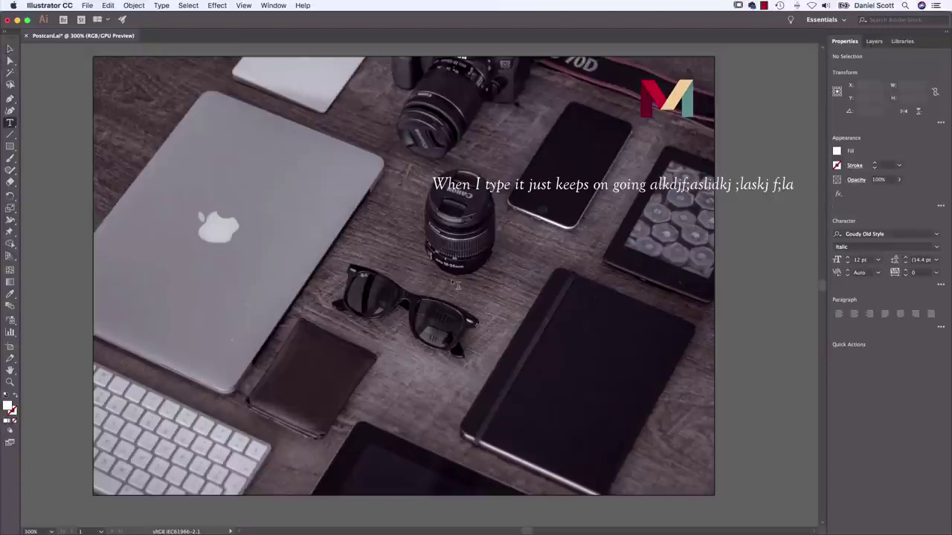
left_click_drag(436, 216, 672, 363)
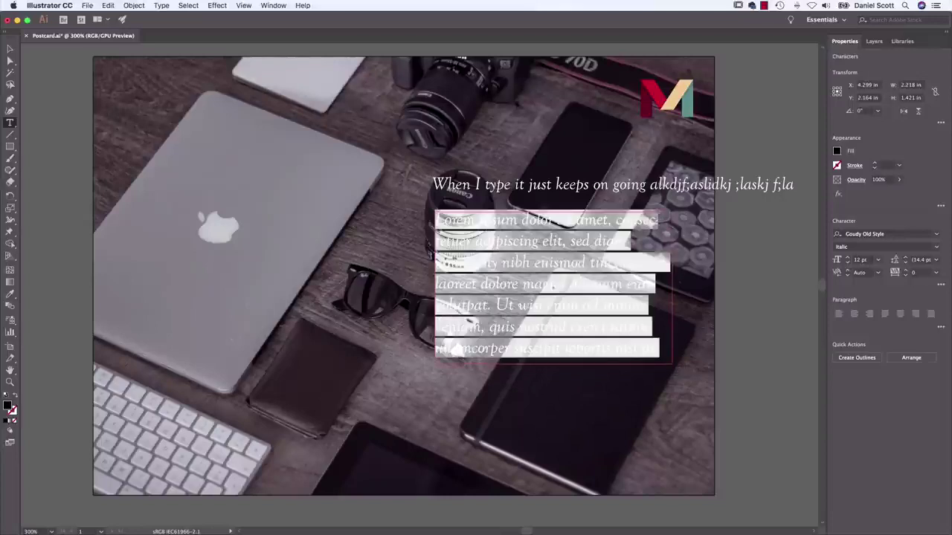
left_click(454, 349)
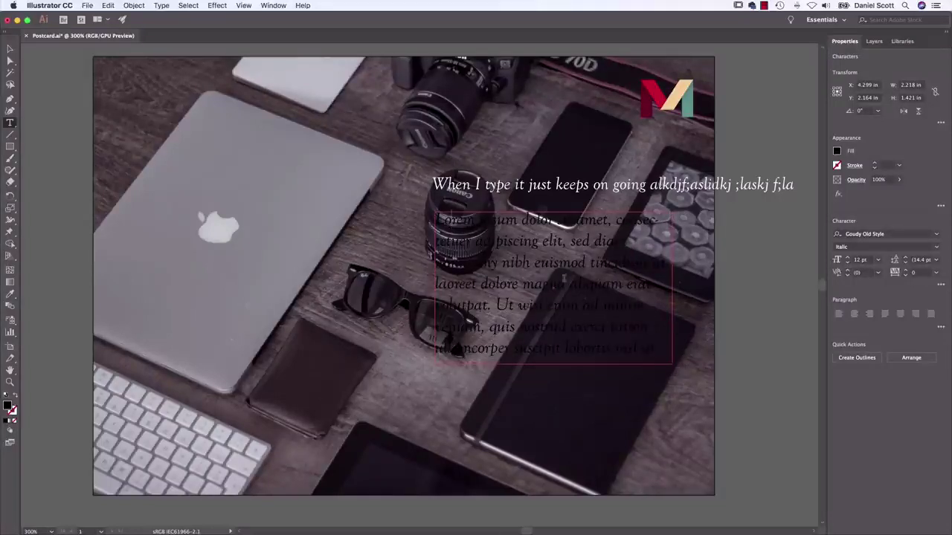
Step: Set the fill of the Lorem ipsum paragraph to white
left_click(10, 49)
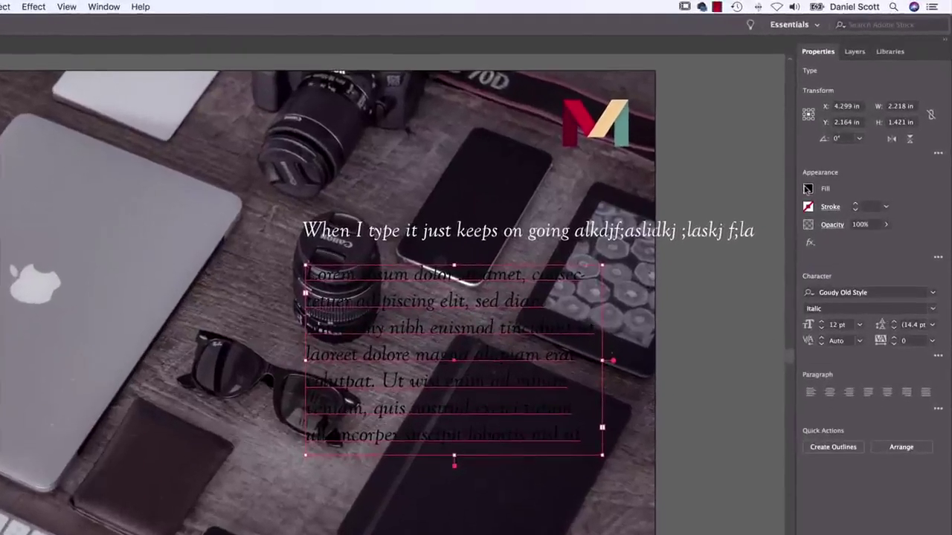
left_click(813, 183)
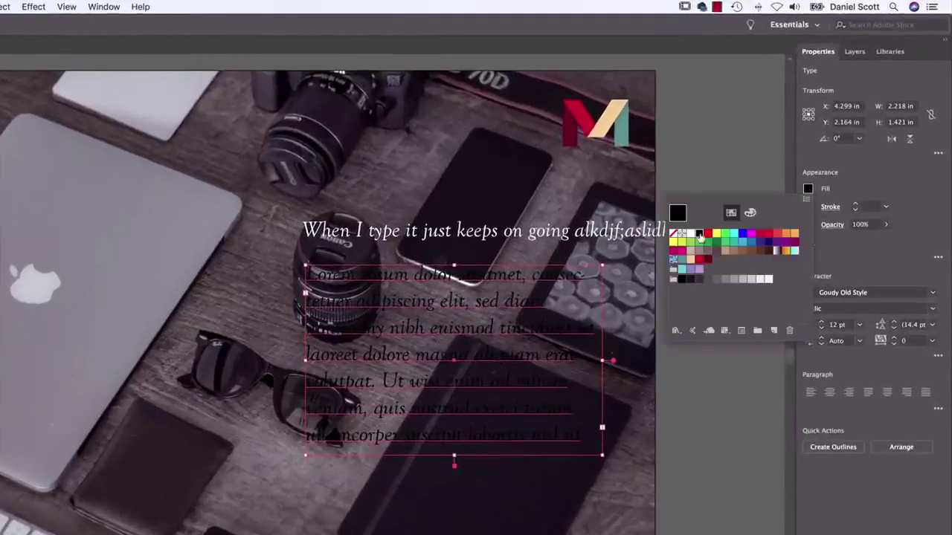
left_click(699, 230)
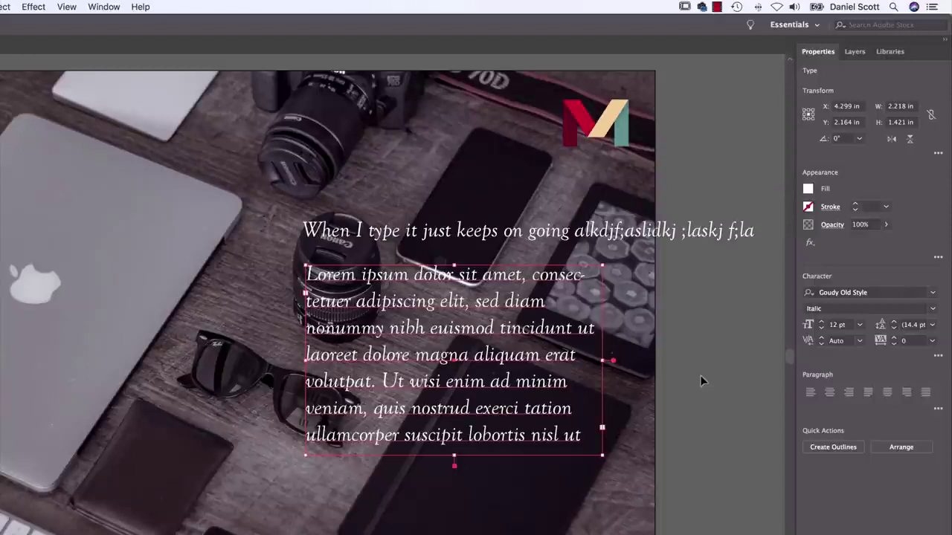
Step: Start the paragraph's second line at "consectetuer" and move its text box down to a Y position of about 2.76 in
left_click(699, 240)
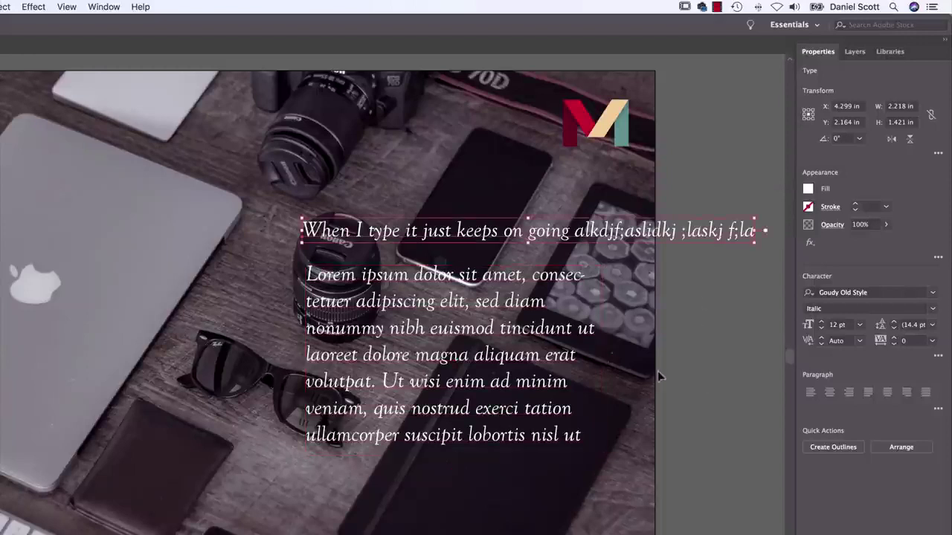
left_click(488, 350)
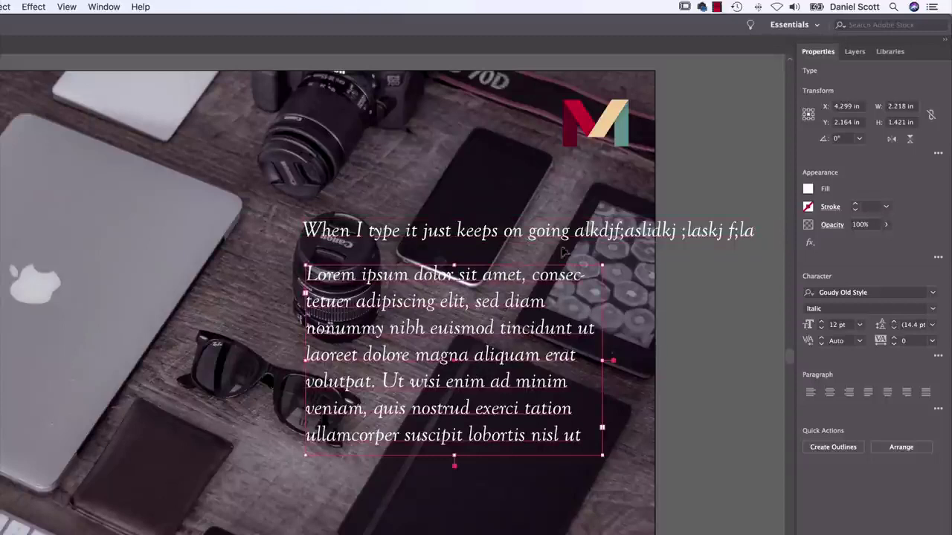
double_click(533, 276)
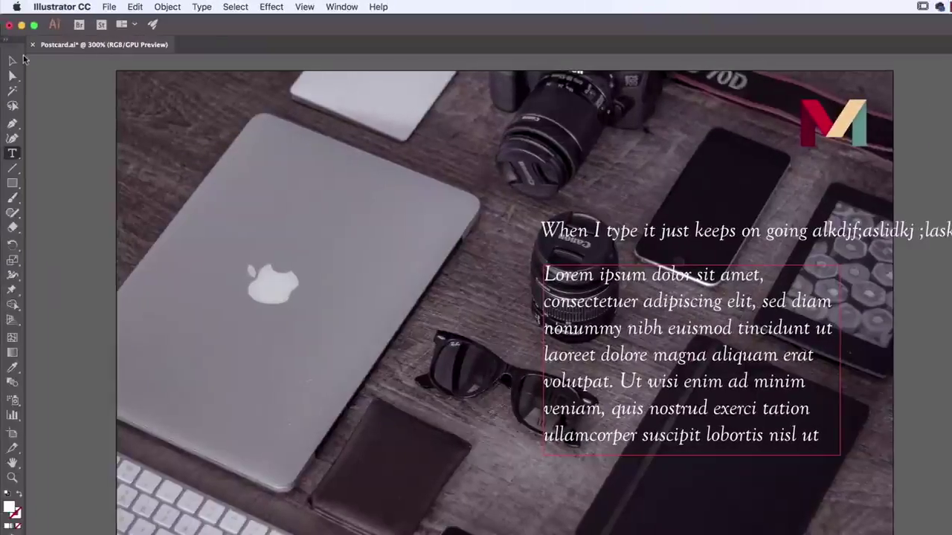
left_click(22, 61)
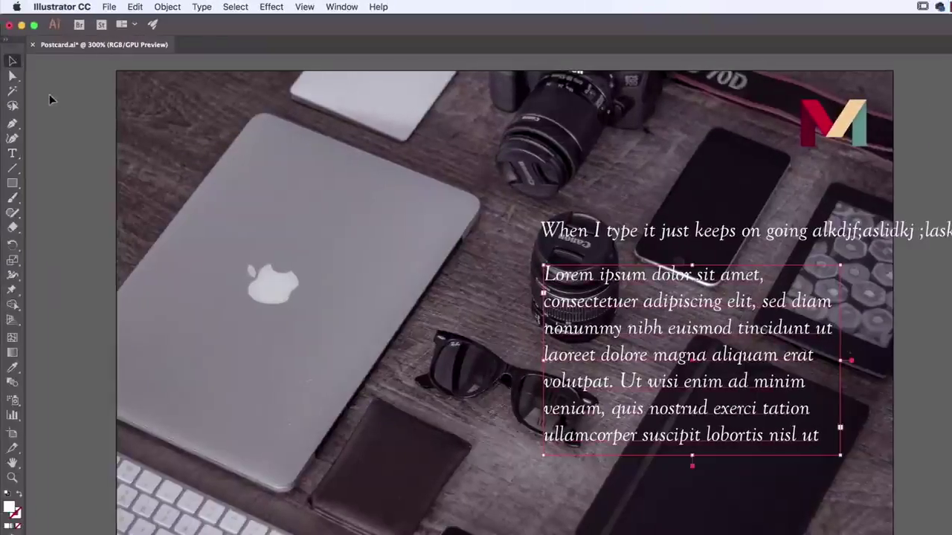
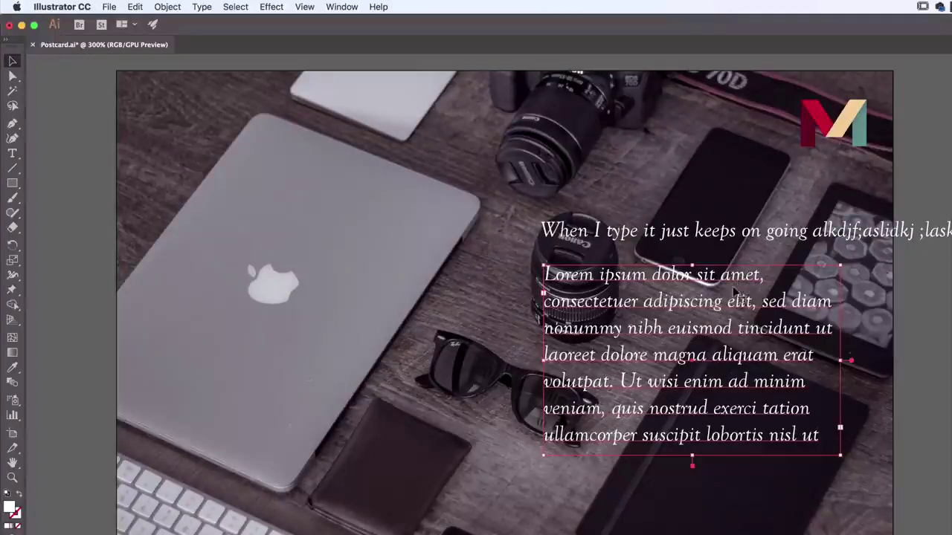
left_click_drag(732, 286, 730, 343)
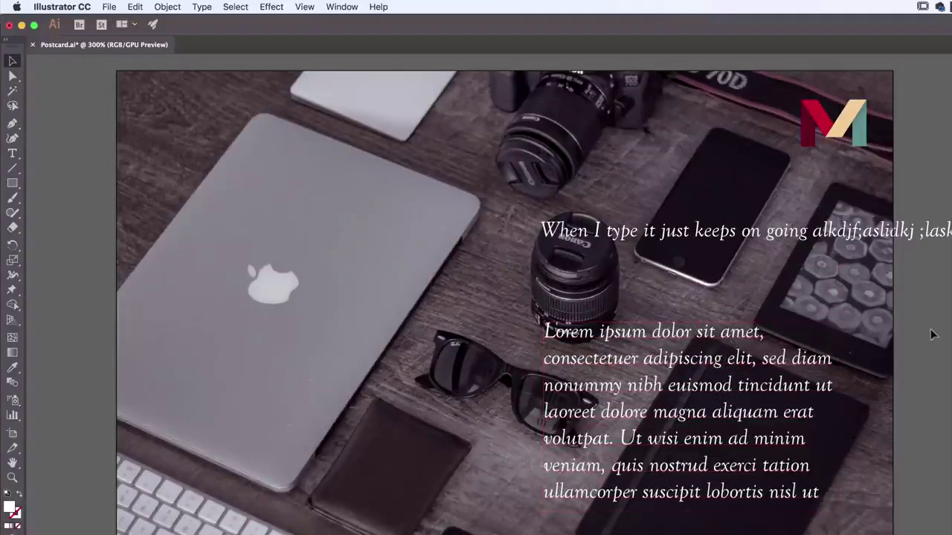
left_click_drag(708, 333, 708, 356)
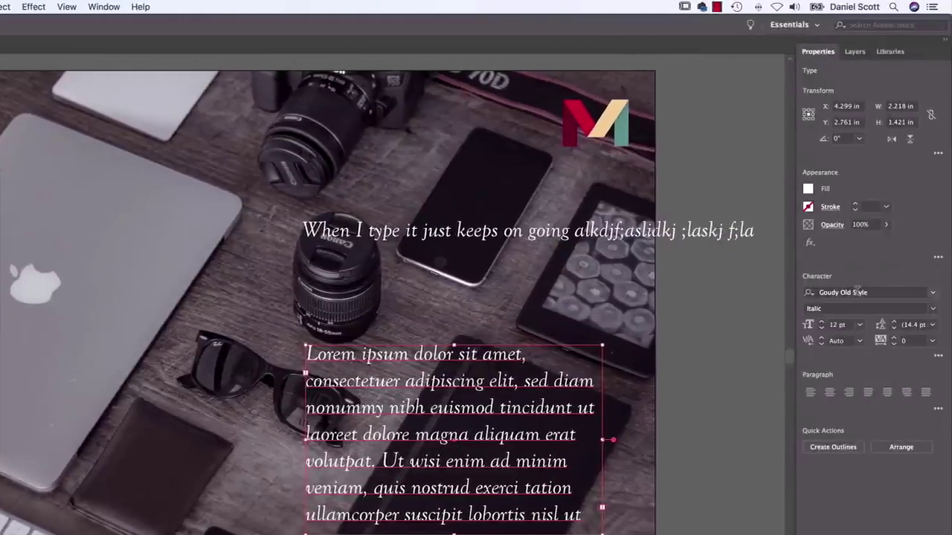
Step: Set the Lorem ipsum paragraph's font to Myriad Pro Regular
left_click(855, 292)
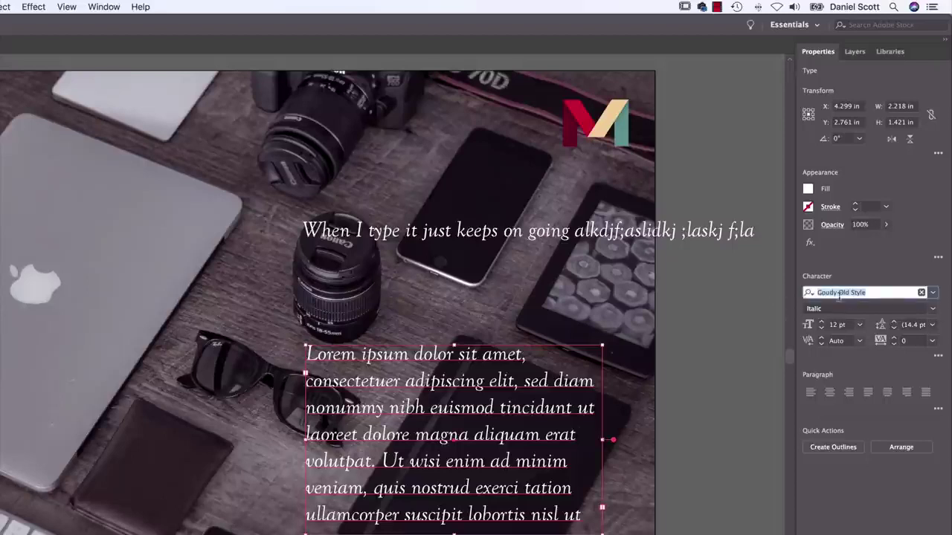
type("myr")
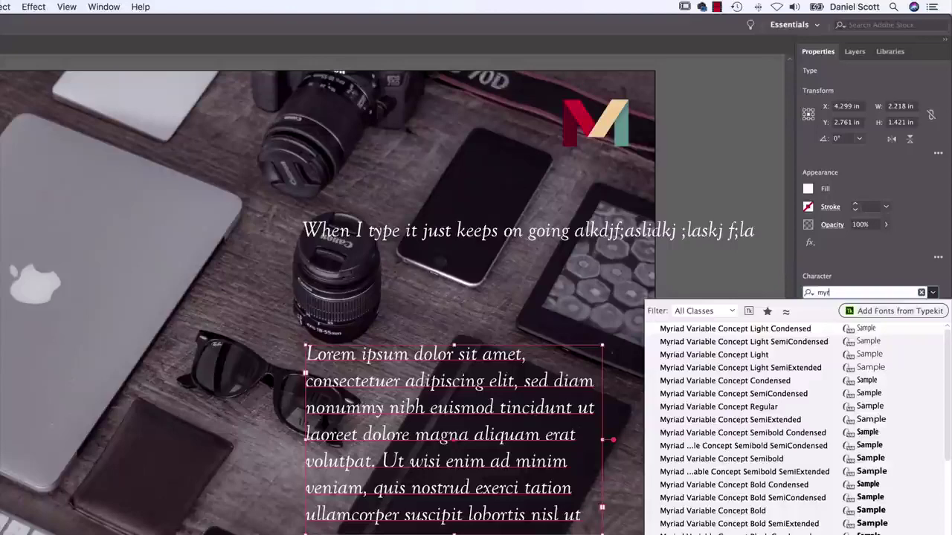
scroll(747, 494, "down", 10)
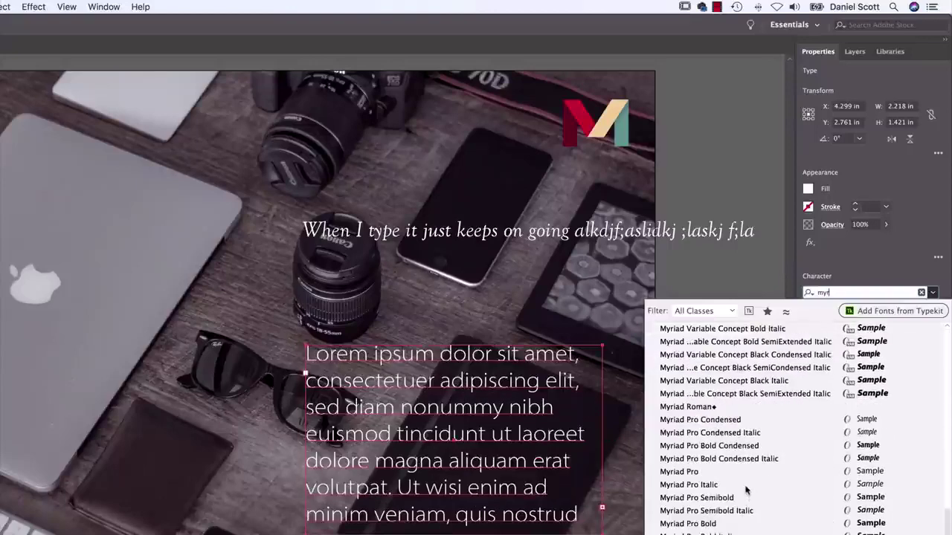
left_click(706, 475)
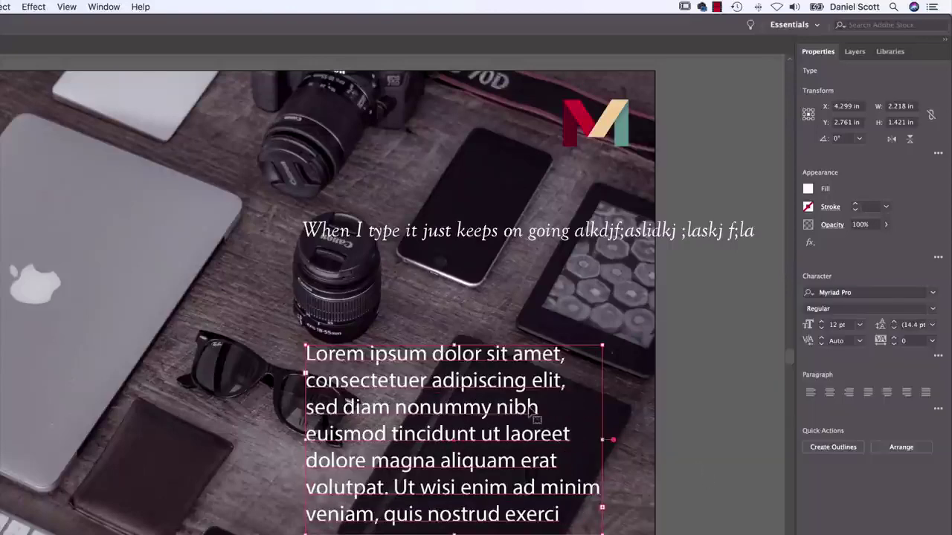
Step: Set the Lorem ipsum paragraph's font to Minion Pro Regular
left_click_drag(885, 295, 762, 294)
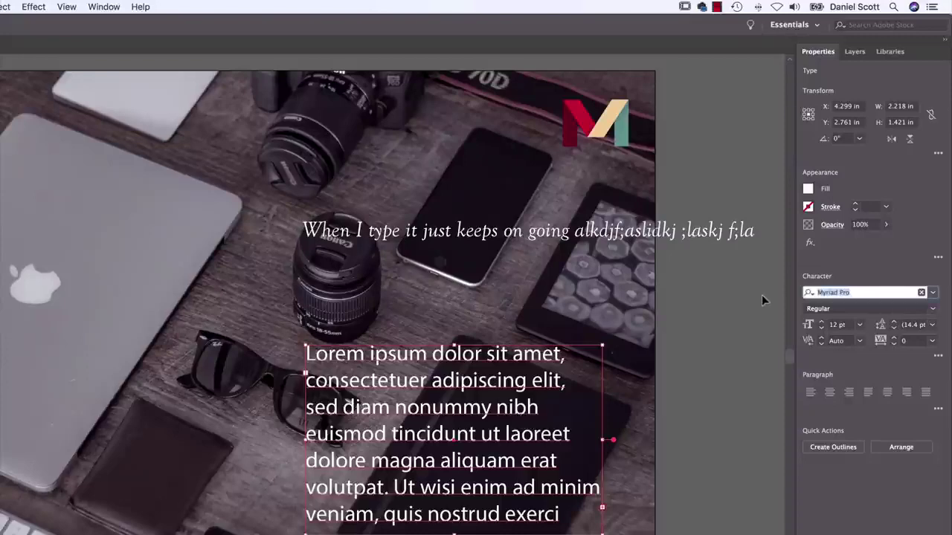
type("mino")
key("BackSpace")
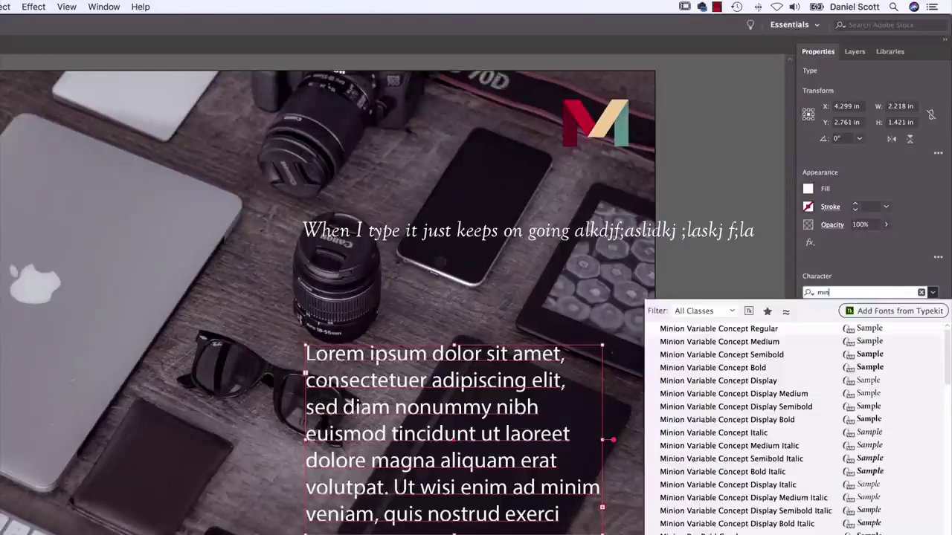
type("ion")
left_click(695, 531)
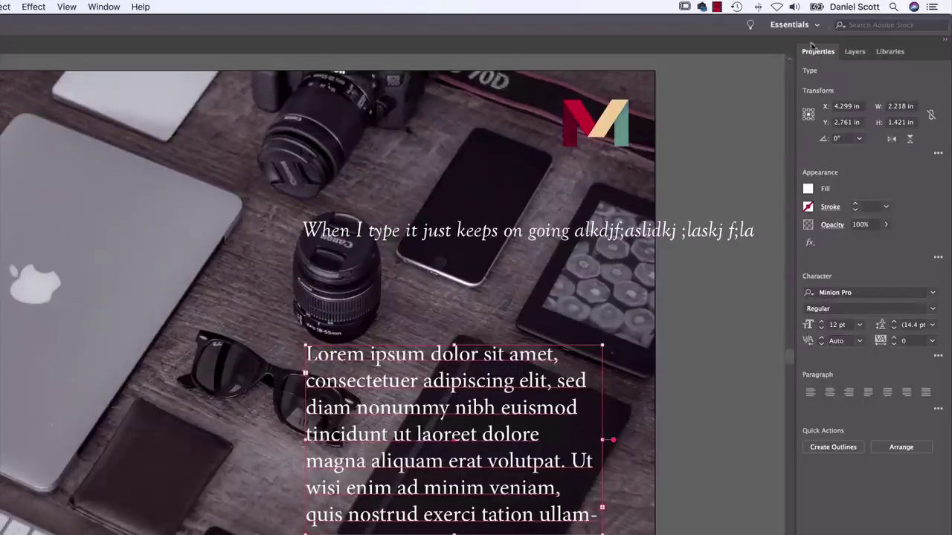
Step: Set the Lorem ipsum paragraph's font size to 11 pt
left_click(822, 323)
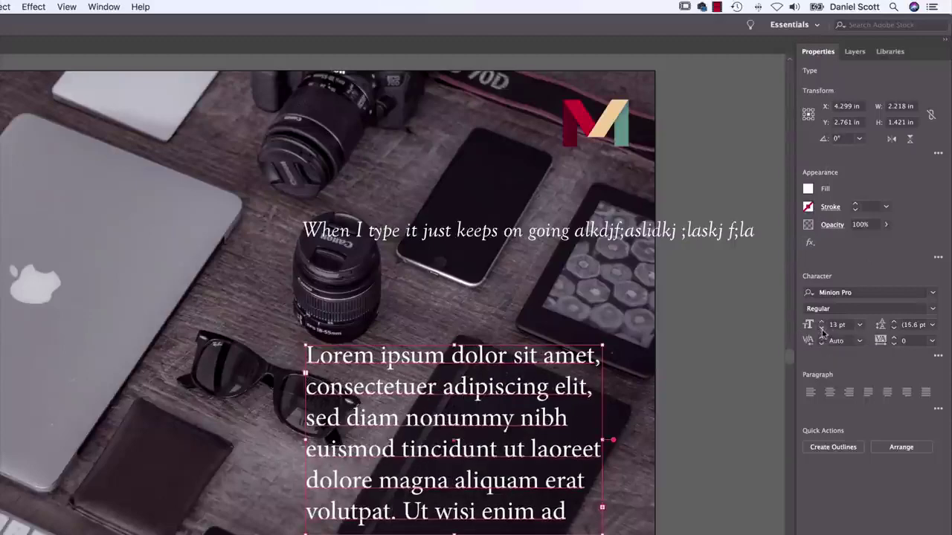
left_click(821, 329)
left_click(821, 330)
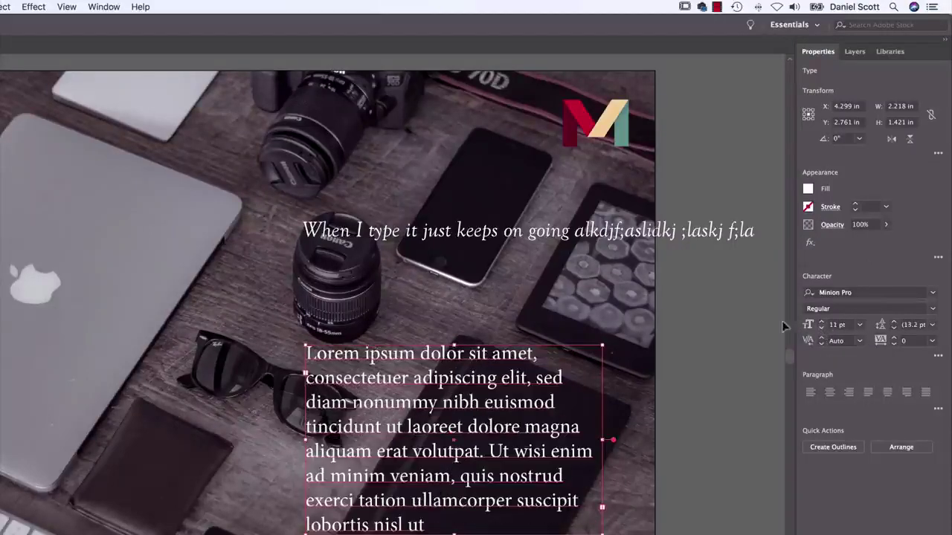
Step: Set the Lorem ipsum paragraph's leading to 12 pt
left_click(894, 330)
left_click(894, 329)
left_click(894, 330)
left_click(894, 330)
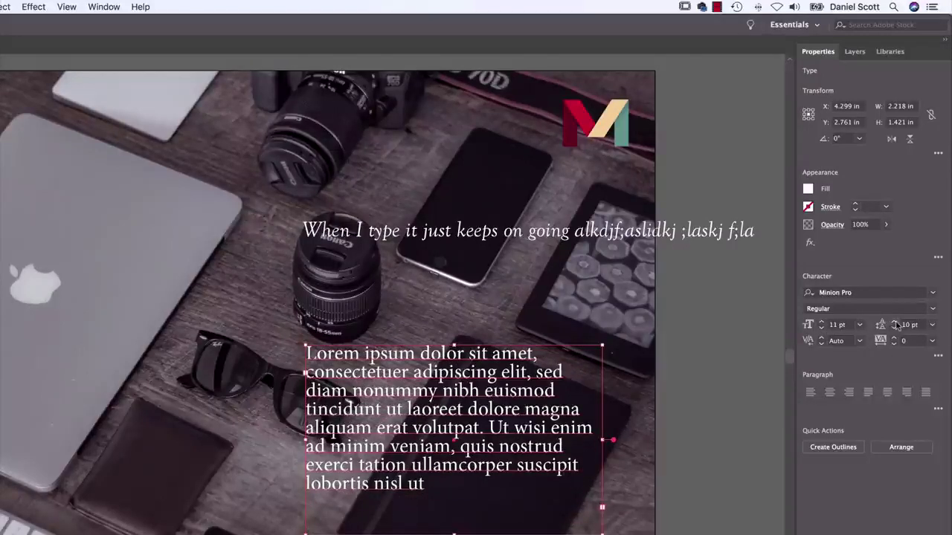
left_click(894, 321)
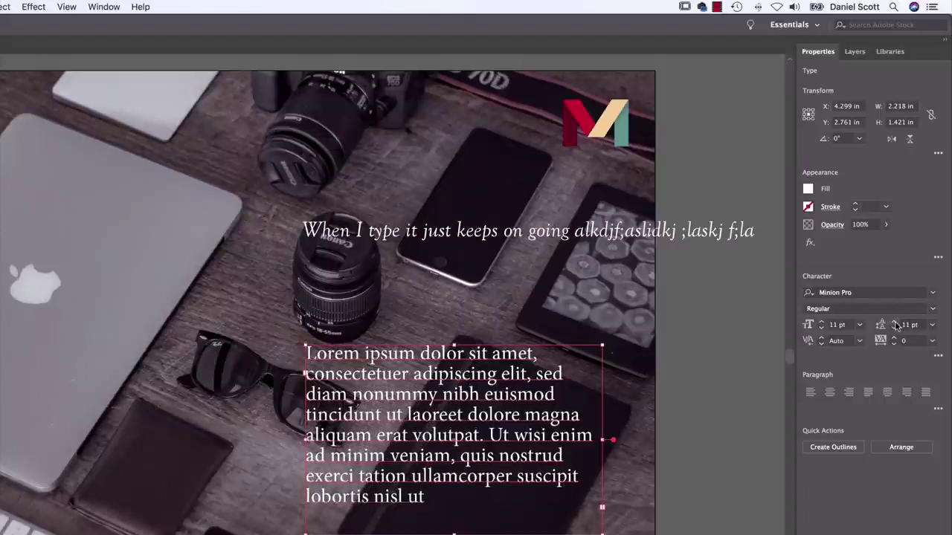
left_click(894, 322)
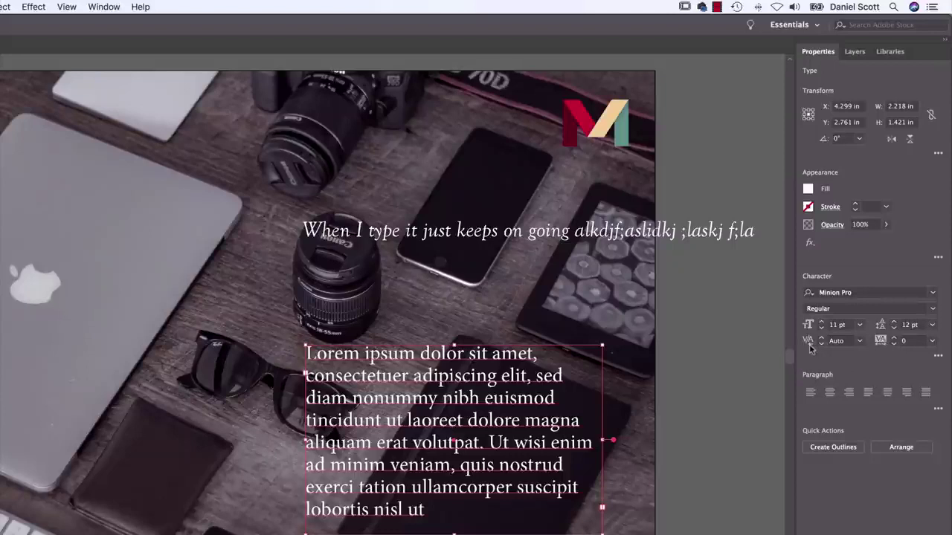
Step: Try right alignment and All Caps on the Lorem ipsum paragraph, restoring left alignment and normal case
left_click(848, 392)
left_click(811, 391)
left_click(938, 358)
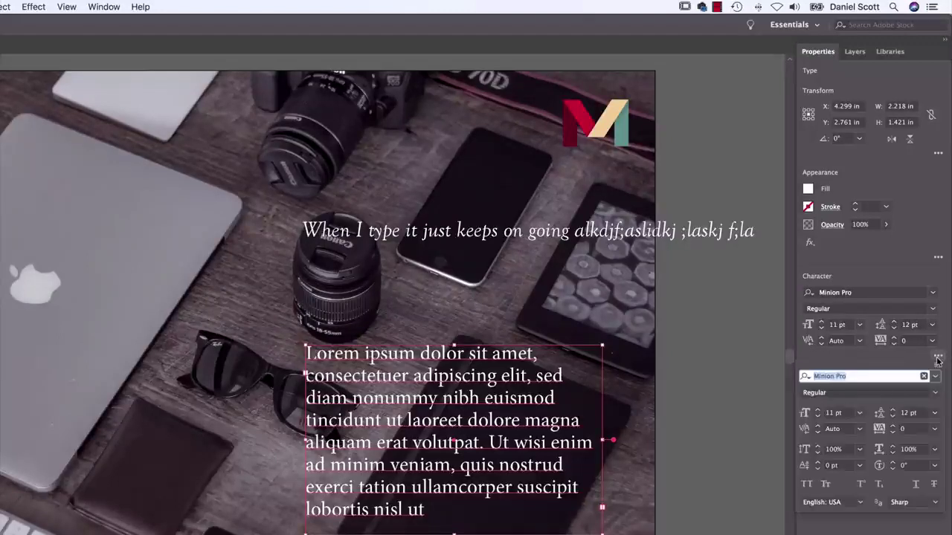
left_click(807, 484)
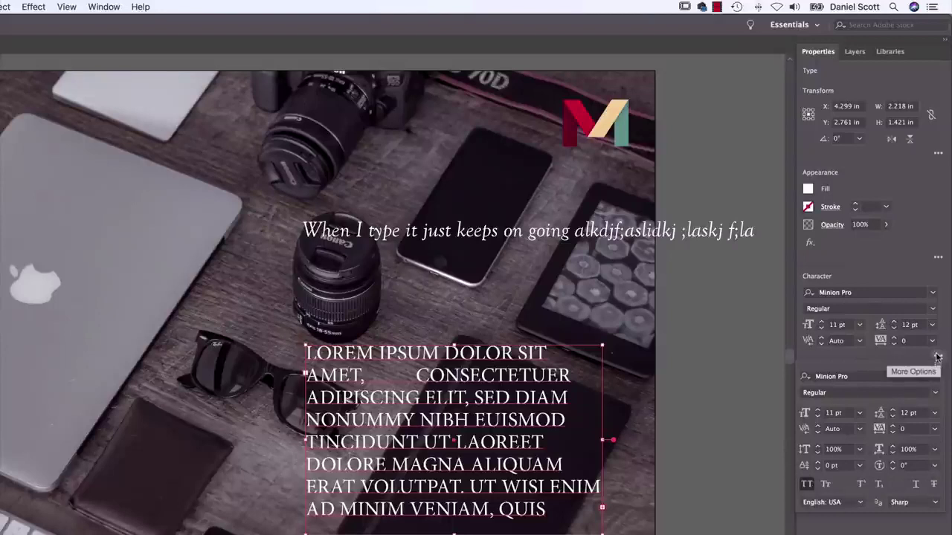
left_click(807, 484)
left_click(938, 355)
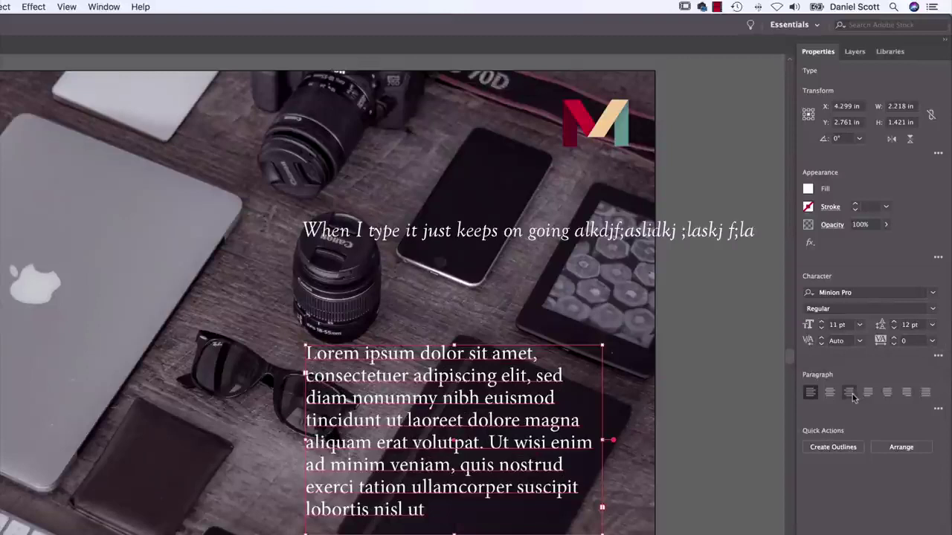
Step: Look over the additional paragraph options and browse the full font list, previewing fonts on the Lorem ipsum paragraph
left_click(938, 409)
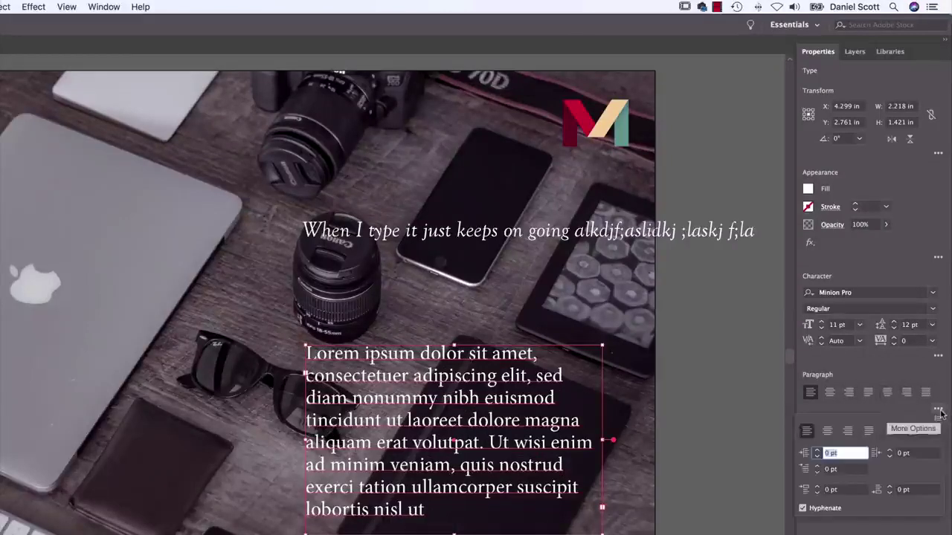
left_click(938, 409)
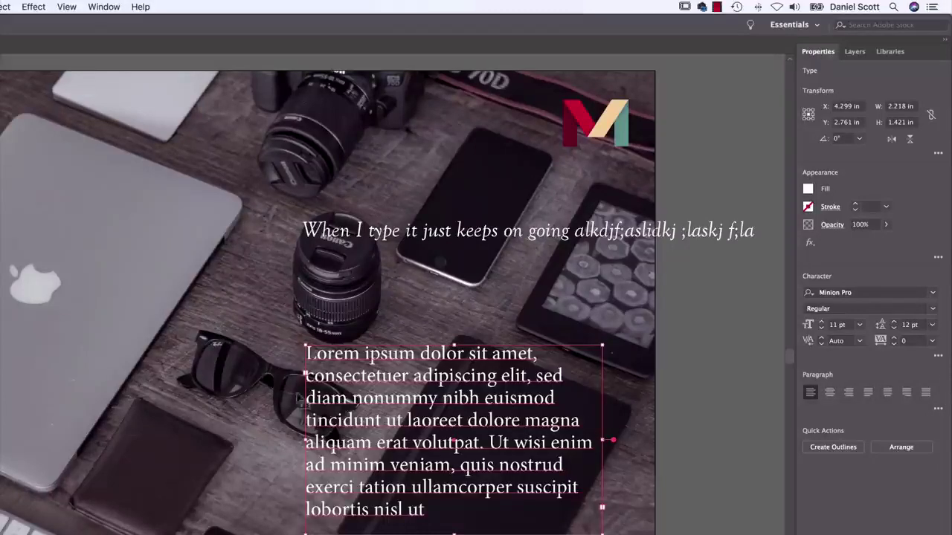
left_click(934, 294)
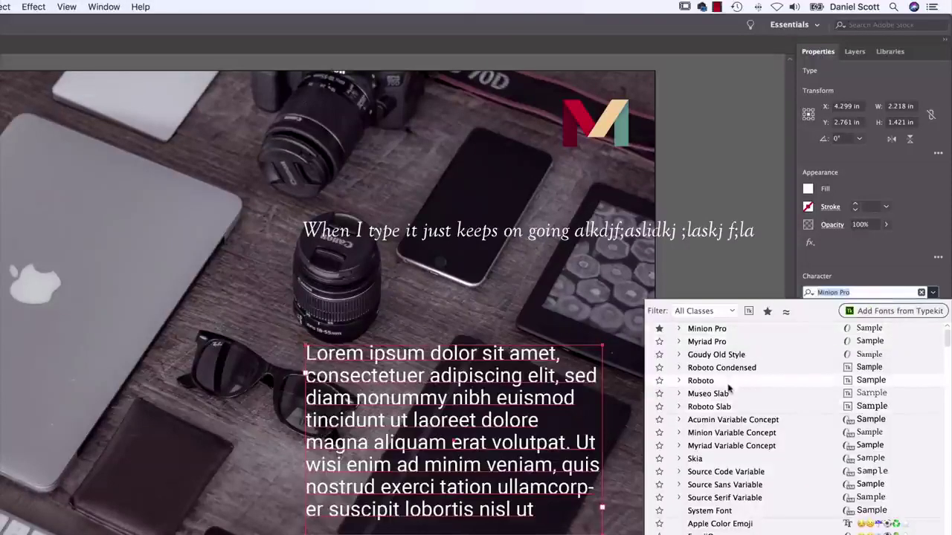
scroll(729, 398, "down", 2)
scroll(729, 403, "down", 20)
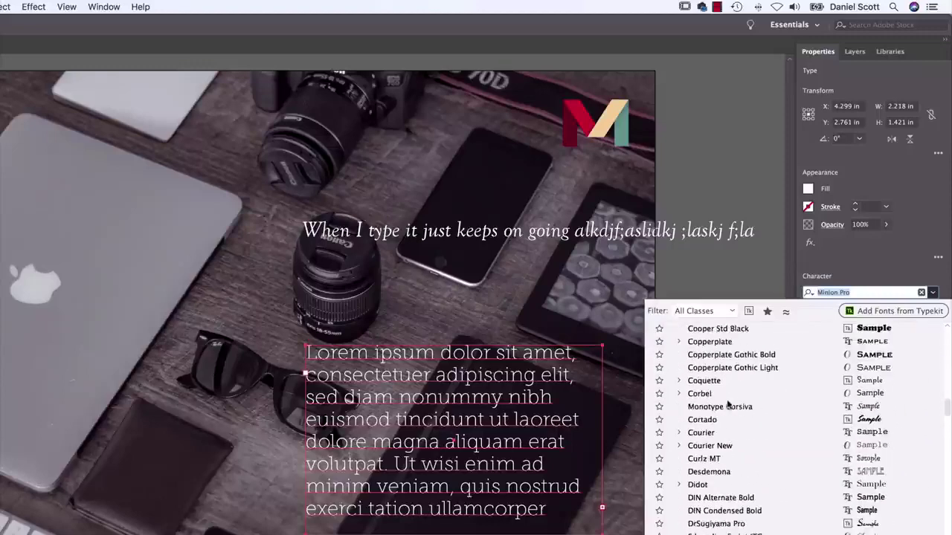
scroll(730, 396, "down", 20)
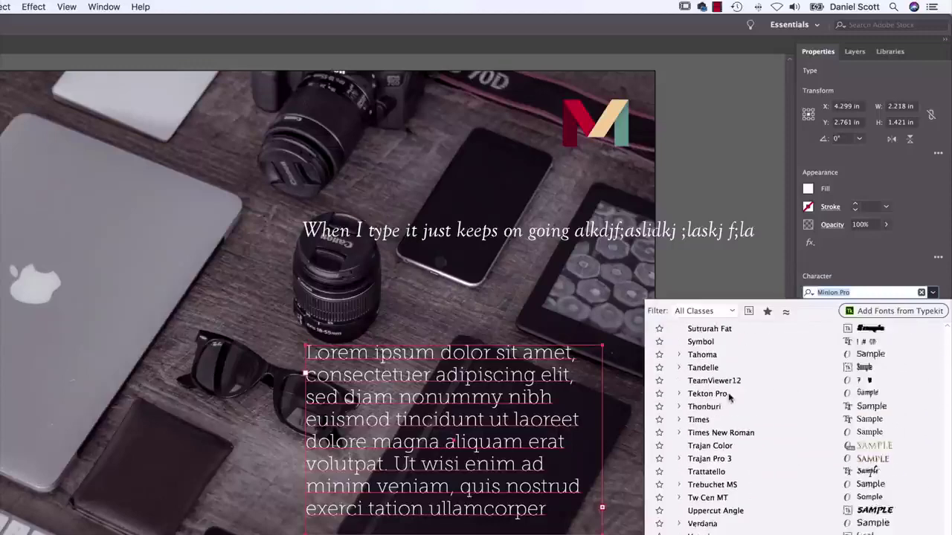
scroll(730, 394, "up", 20)
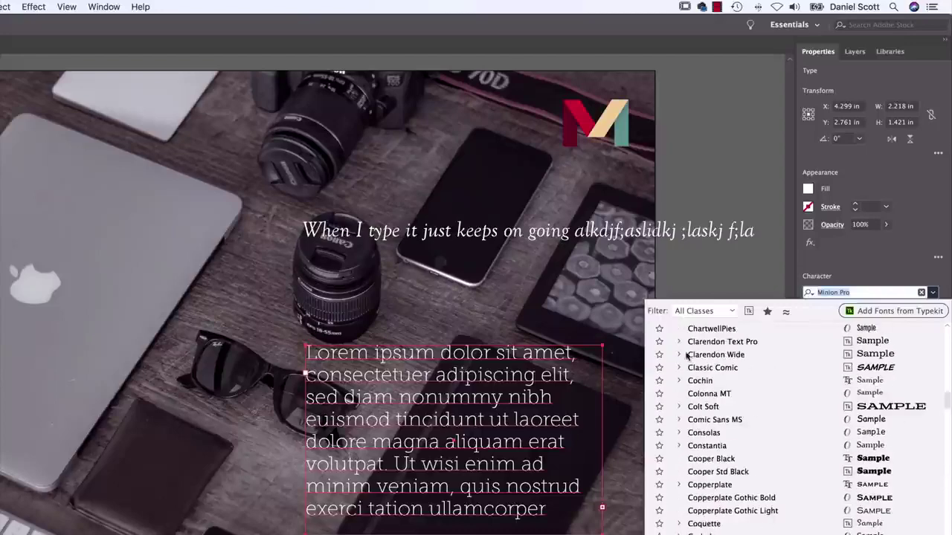
scroll(736, 386, "up", 10)
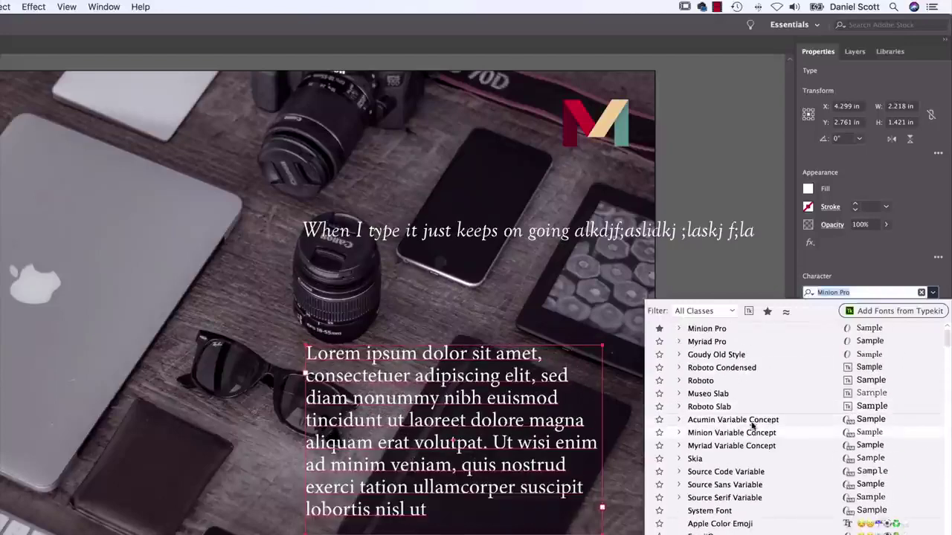
scroll(749, 421, "down", 5)
scroll(749, 421, "down", 10)
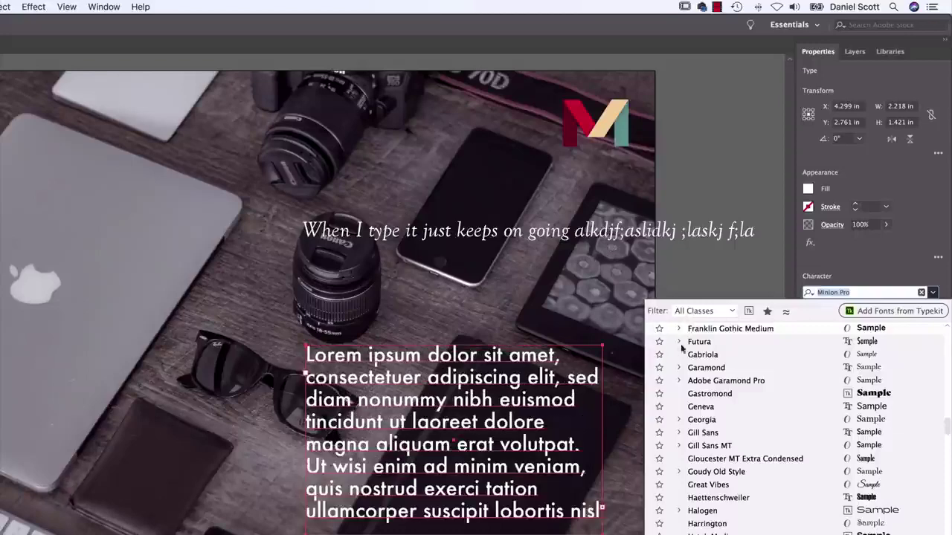
Step: Filter the font list by Serif, Script and again Serif, previewing the filtered fonts on the paragraph
left_click(695, 312)
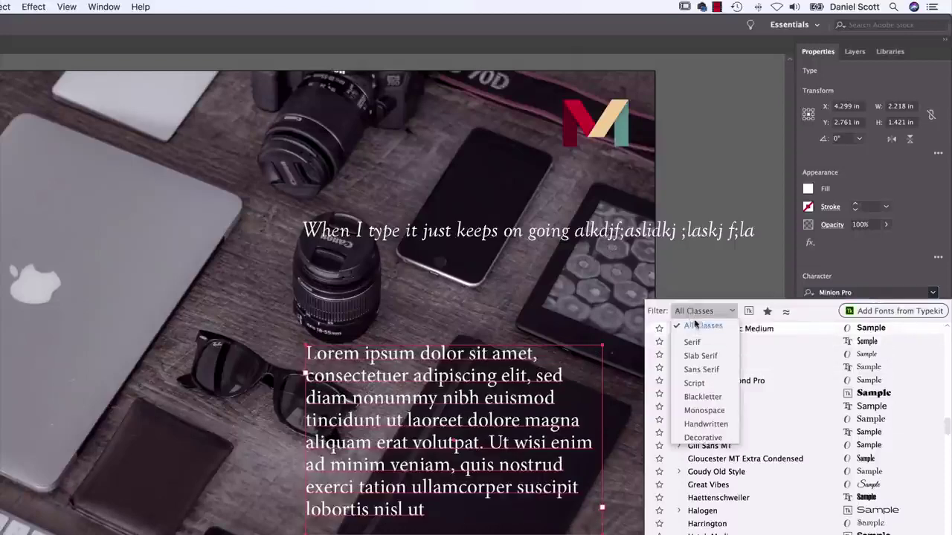
left_click(693, 342)
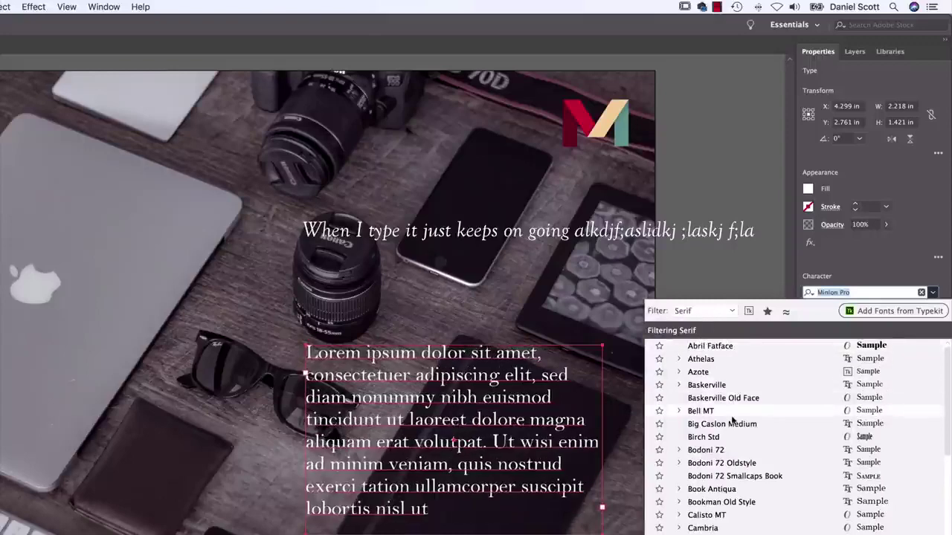
scroll(732, 416, "down", 3)
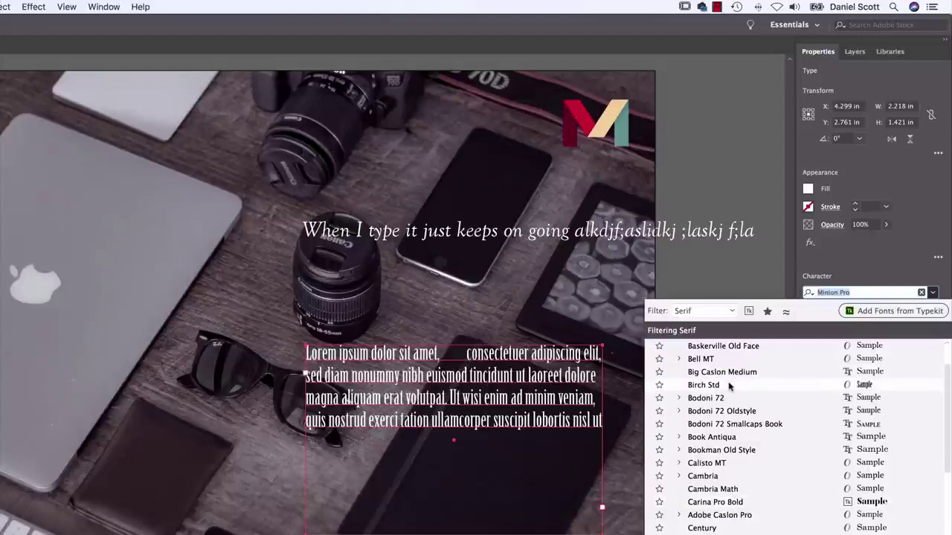
left_click(732, 310)
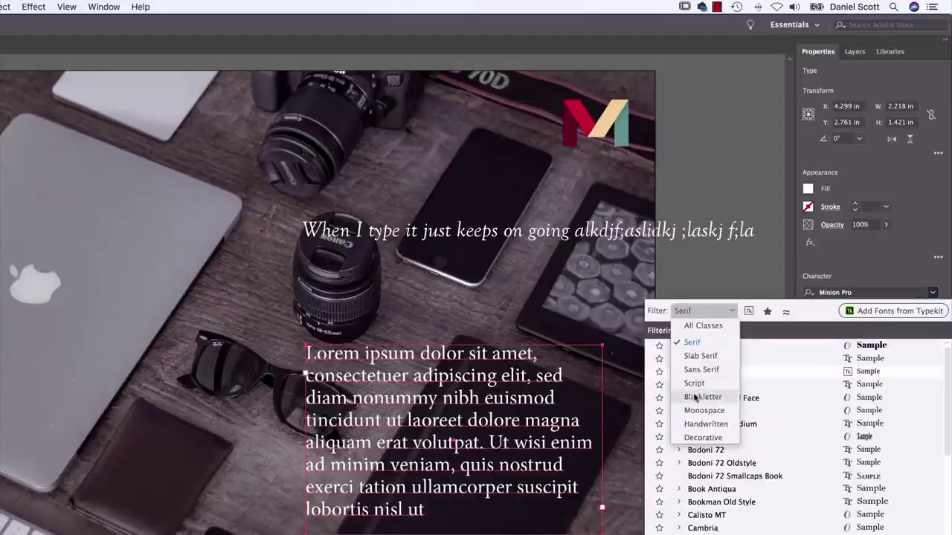
left_click(696, 384)
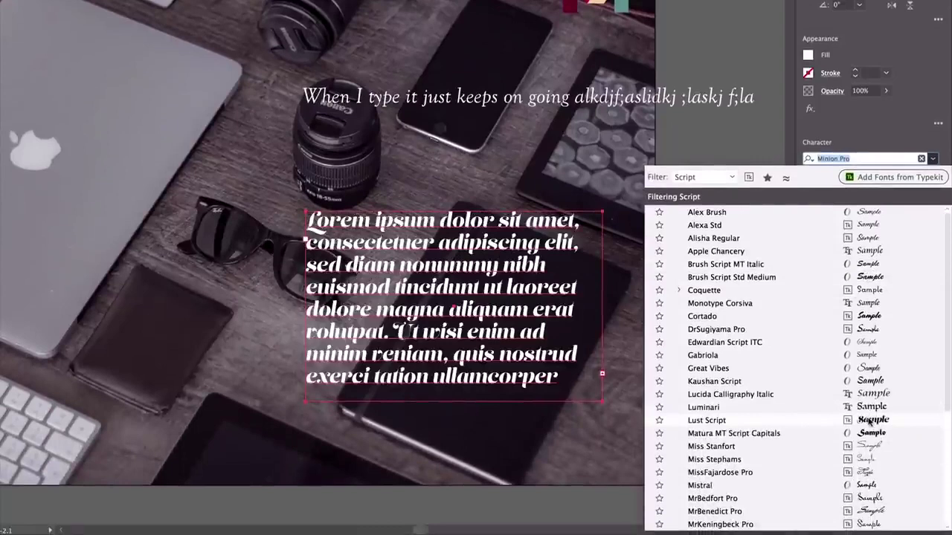
left_click(703, 177)
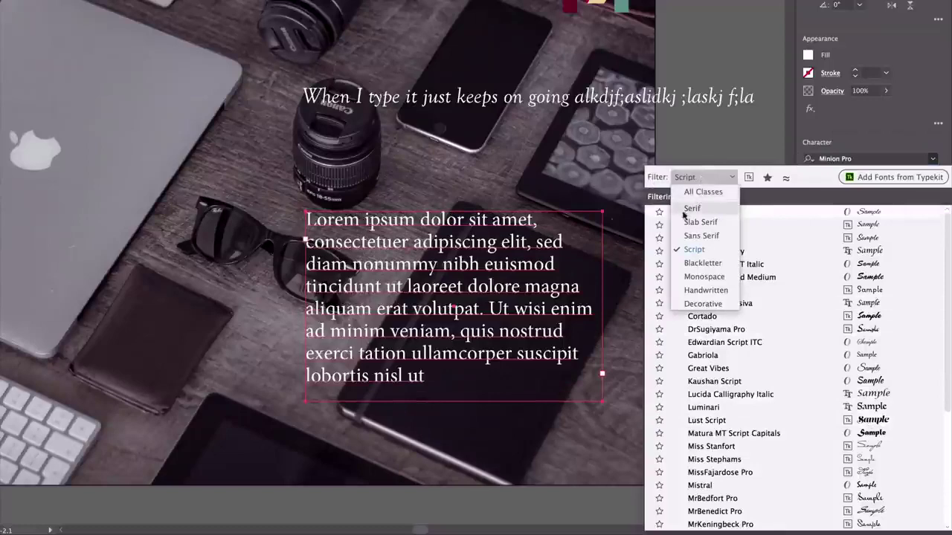
left_click(692, 209)
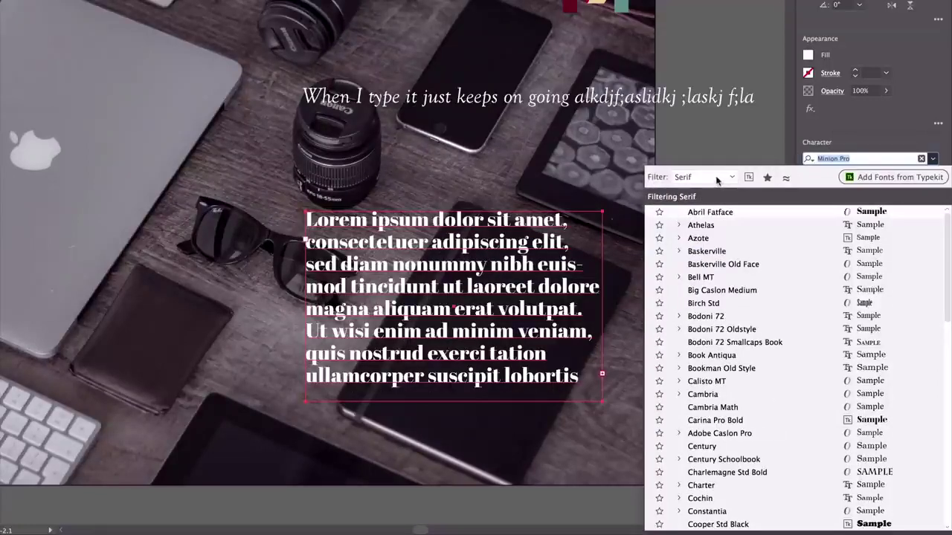
Step: Clear the font class filter and format the Lorem ipsum paragraph in Goudy Old Style Italic with 11 pt leading
left_click(716, 179)
left_click(690, 192)
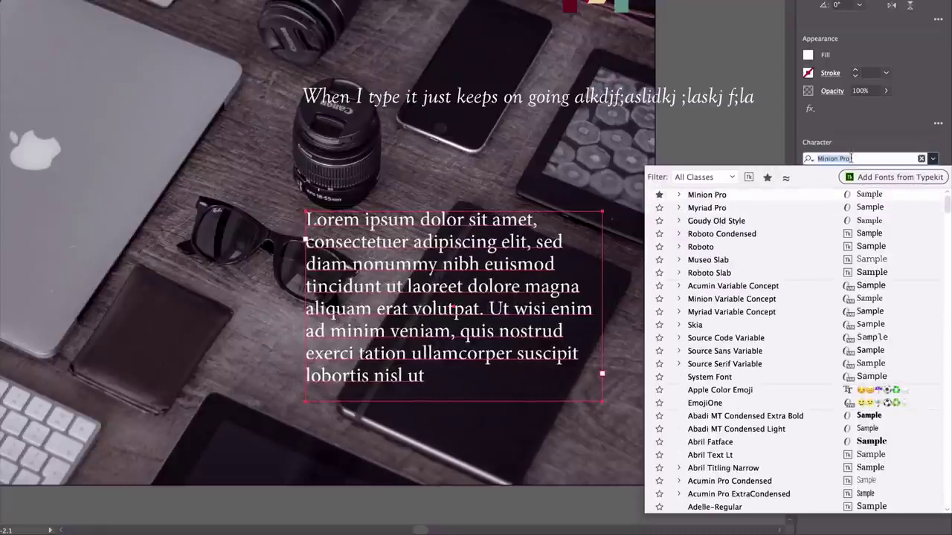
type("goud")
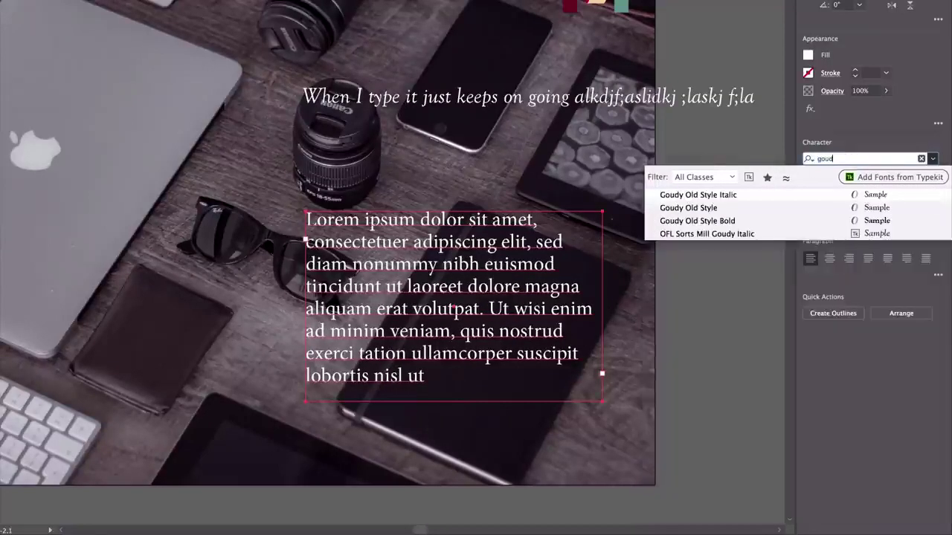
left_click(714, 195)
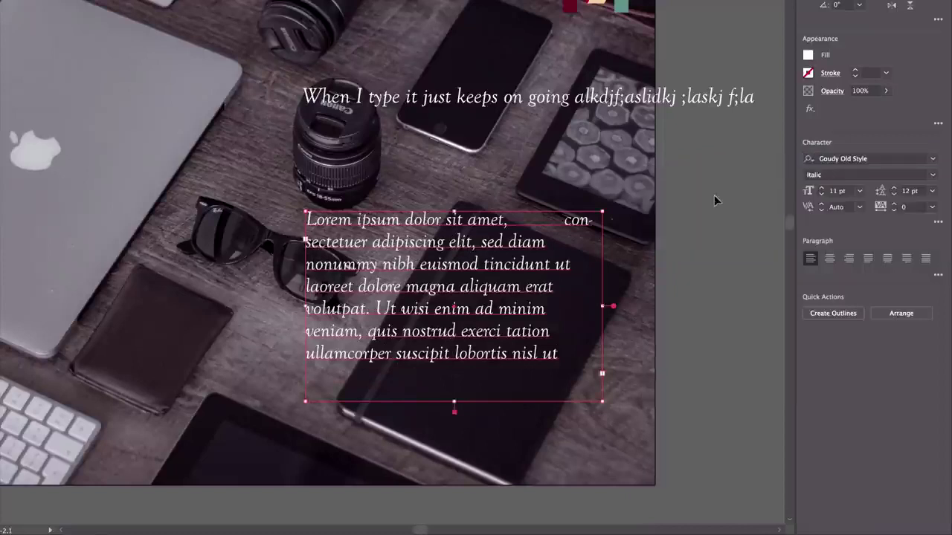
left_click(895, 195)
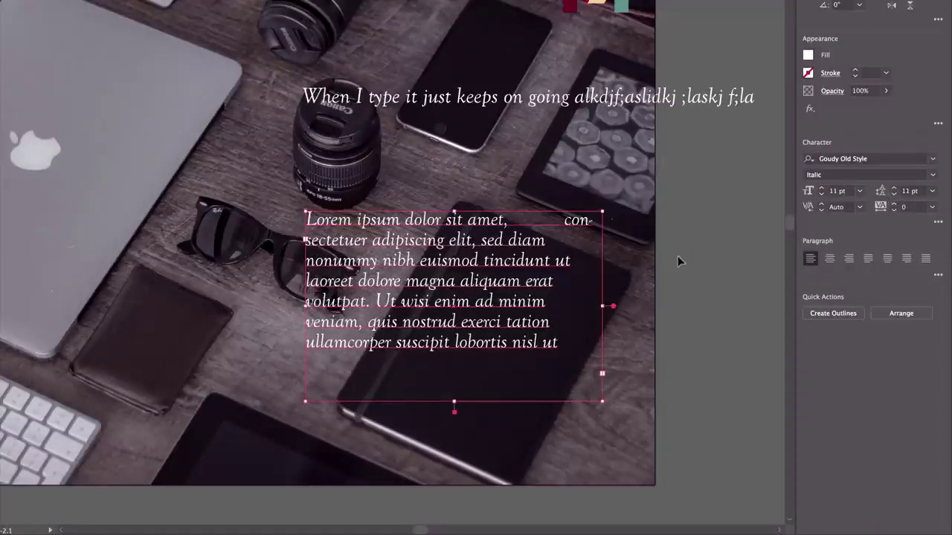
Step: Tidy the paragraph by removing the gap before "consectetuer" and adding a period after "nisl ut", and move its box slightly down
left_click(549, 221)
left_click_drag(561, 221, 509, 221)
key("BackSpace")
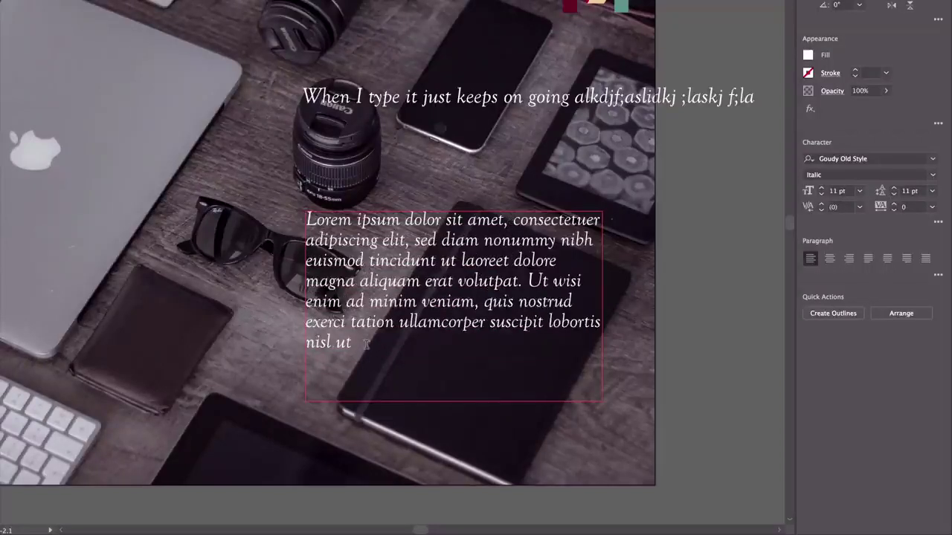
key("Escape")
left_click_drag(492, 245, 494, 269)
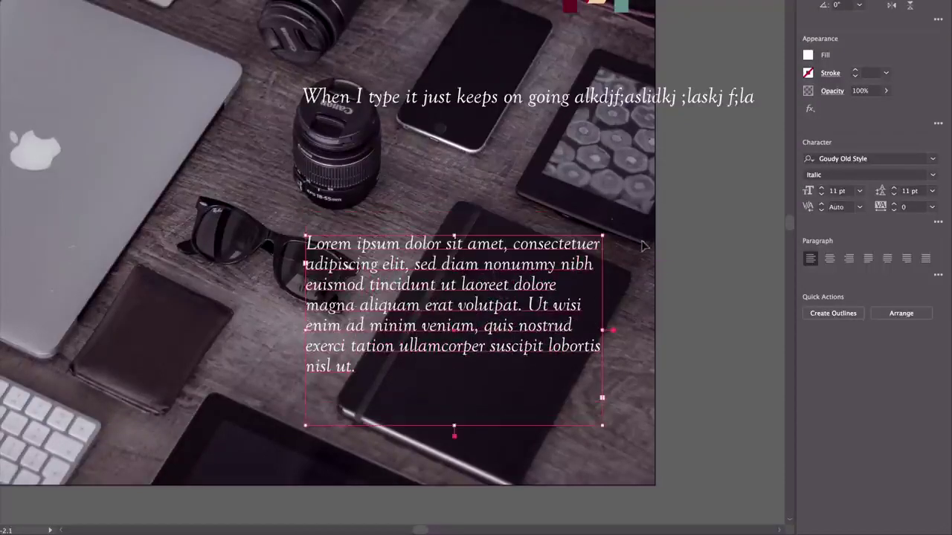
Step: Replace the long single-line text above the paragraph with "YOUR DIGITAL PARTNER", one word per line in capitals
left_click(603, 104)
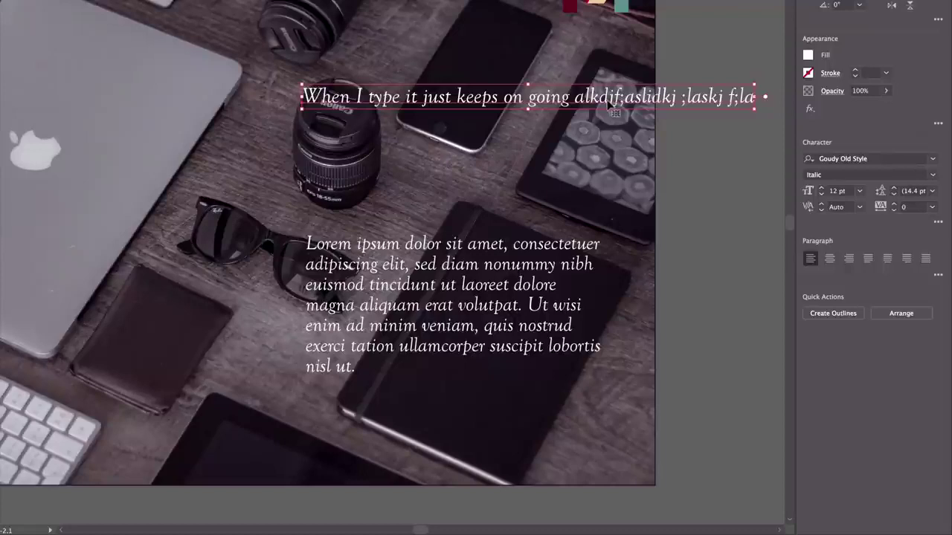
double_click(607, 103)
triple_click(606, 93)
type("YOU")
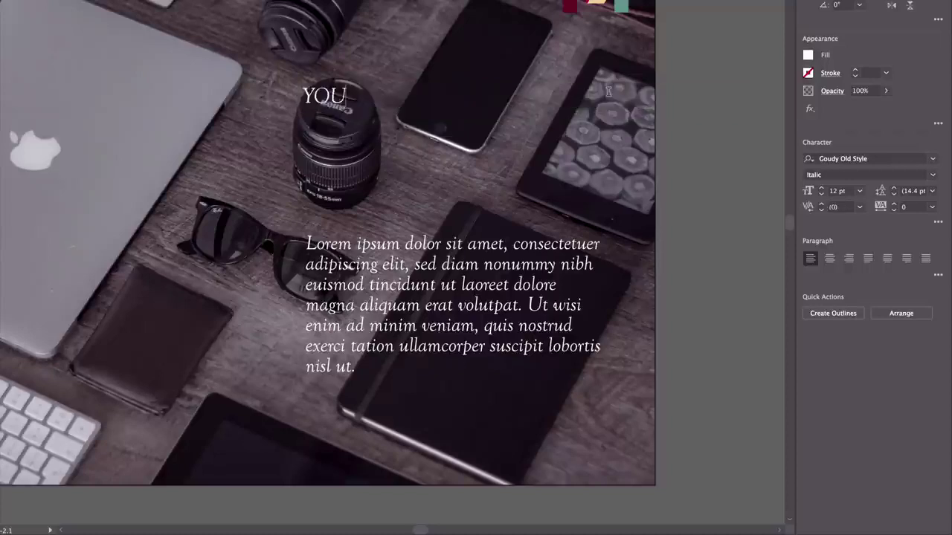
type("R")
key("Return")
type("DIGITAL")
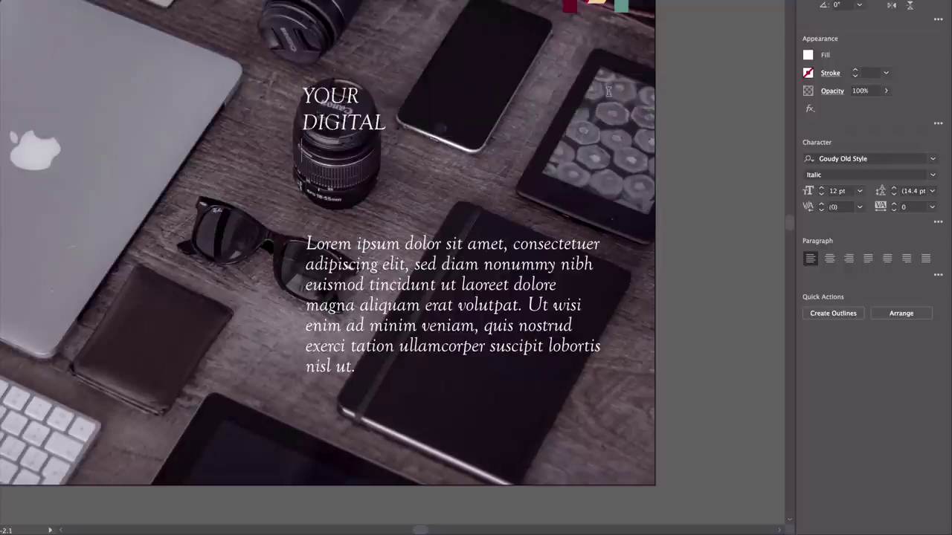
key("Return")
type("PARTNER")
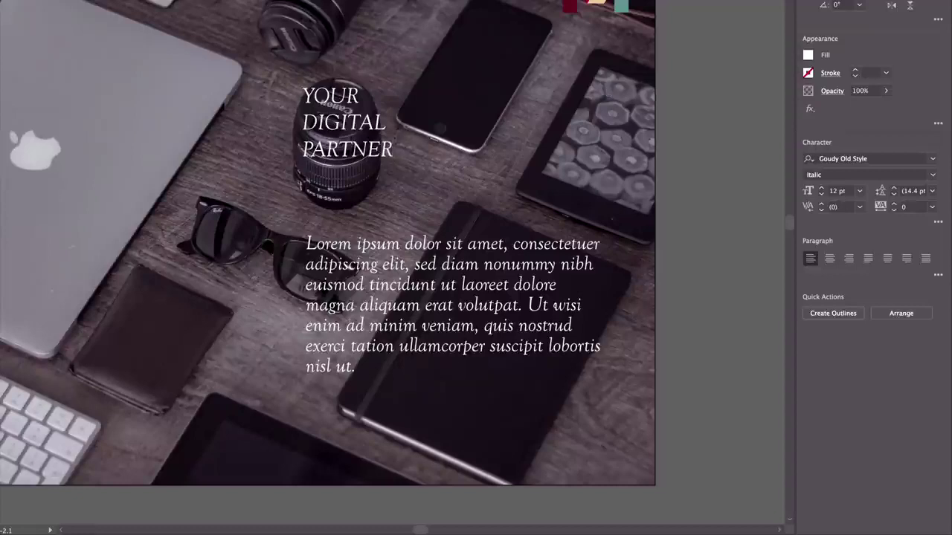
key("Escape")
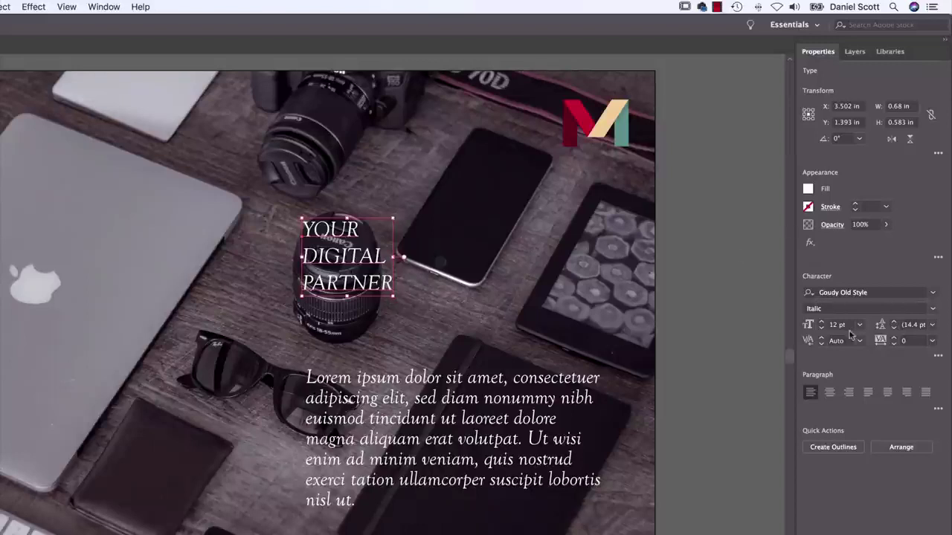
Step: Set the "YOUR DIGITAL PARTNER" heading's font size to 26 pt and move it up to a Y position of about 1.43 in
left_click(821, 323)
left_click(821, 322)
left_click(821, 323)
left_click(821, 323)
left_click(821, 323)
left_click(821, 322)
left_click(821, 323)
left_click_drag(437, 288, 437, 265)
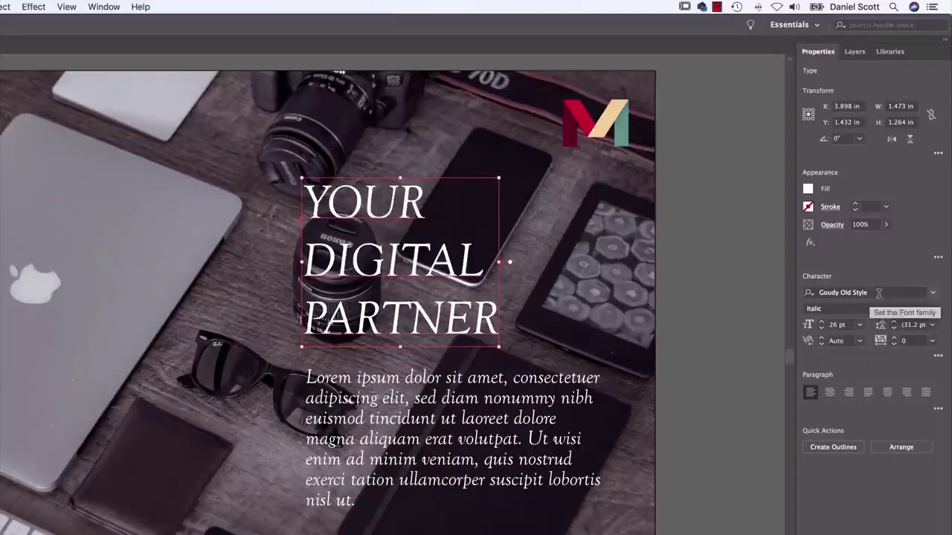
Step: View the heading's font list with its option for adding fonts from Typekit, and close it without choosing a font
left_click(934, 295)
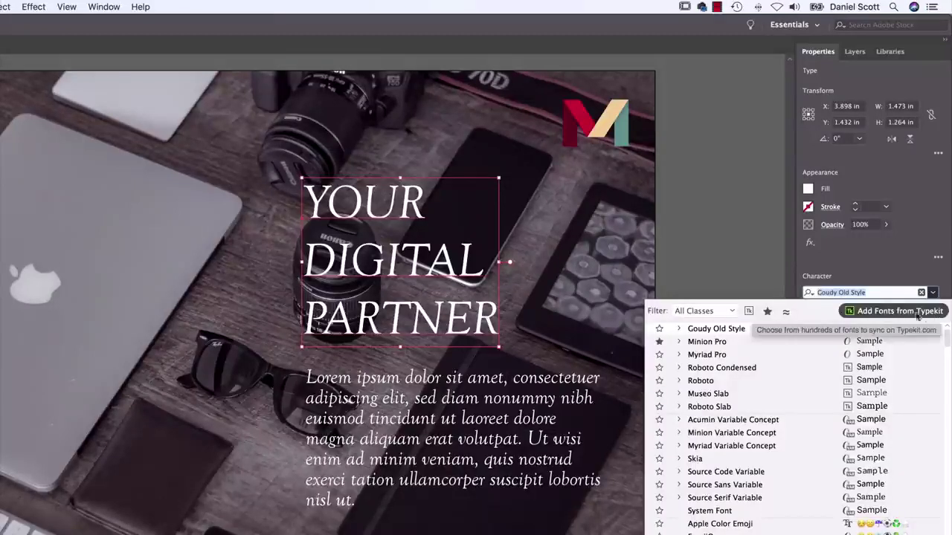
left_click(446, 279)
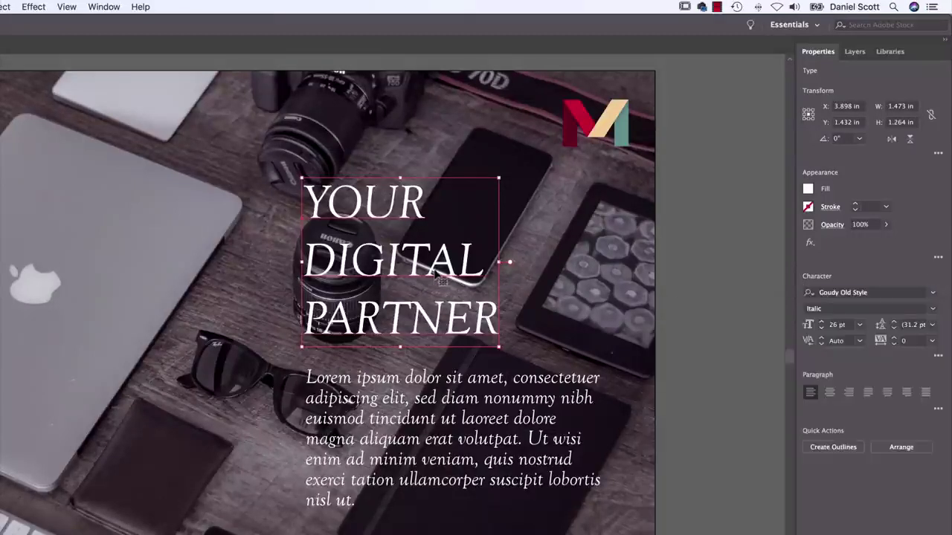
Step: Open Typekit from the heading's font list and browse through the featured font packs
left_click(934, 294)
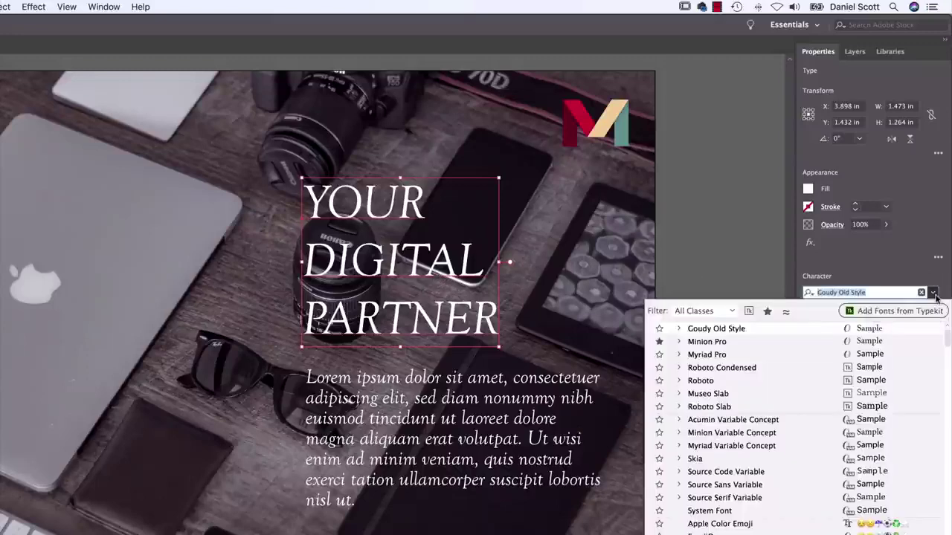
left_click(884, 318)
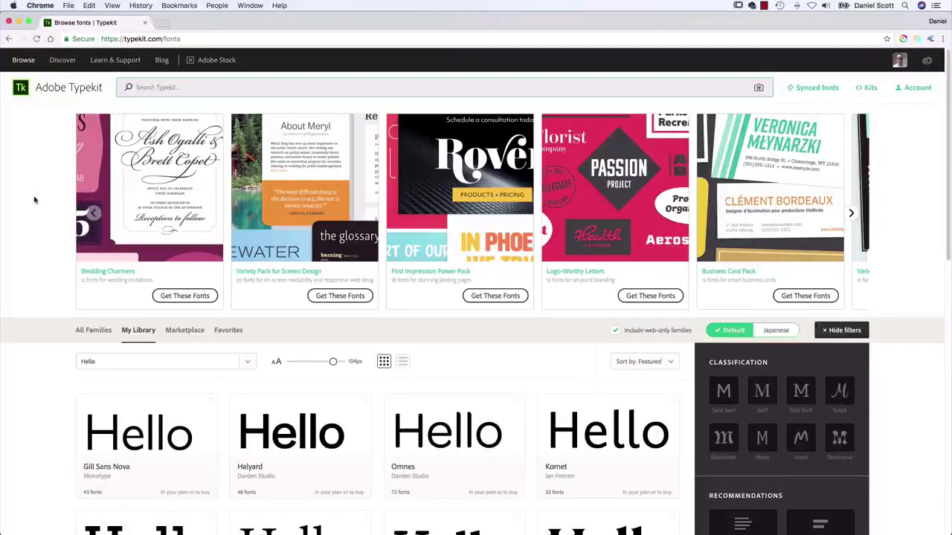
left_click(851, 213)
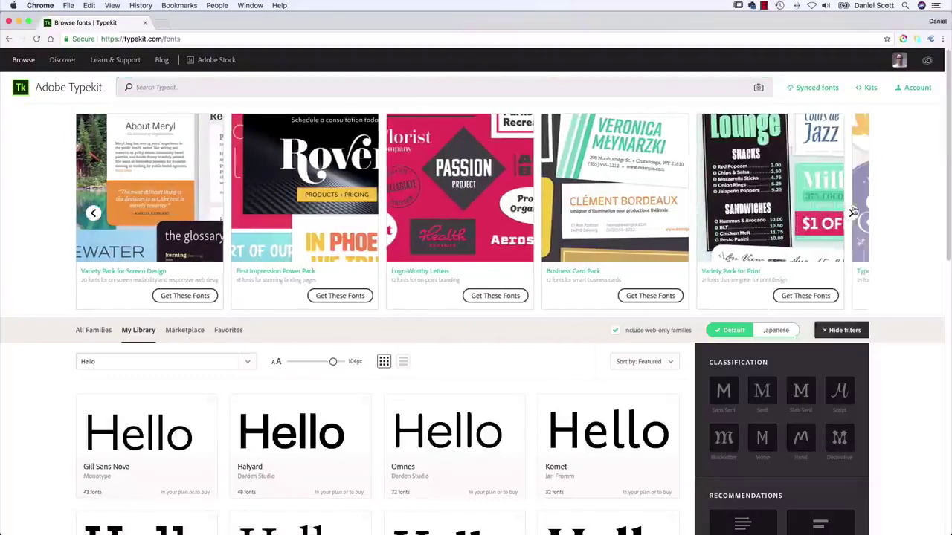
left_click(852, 213)
left_click(853, 213)
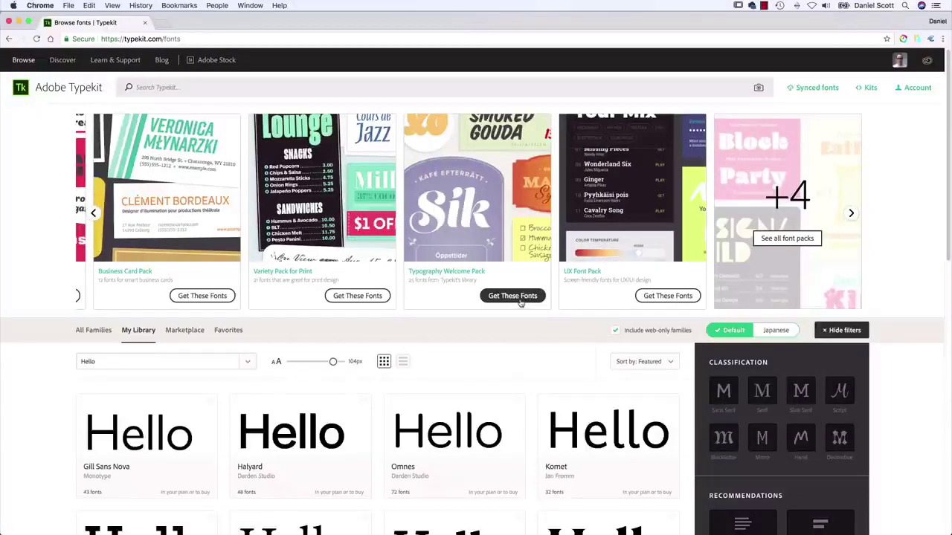
Step: Show all font families in Typekit and change the sample text to "YOUR DIGITAL" in capitals
scroll(521, 301, "down", 5)
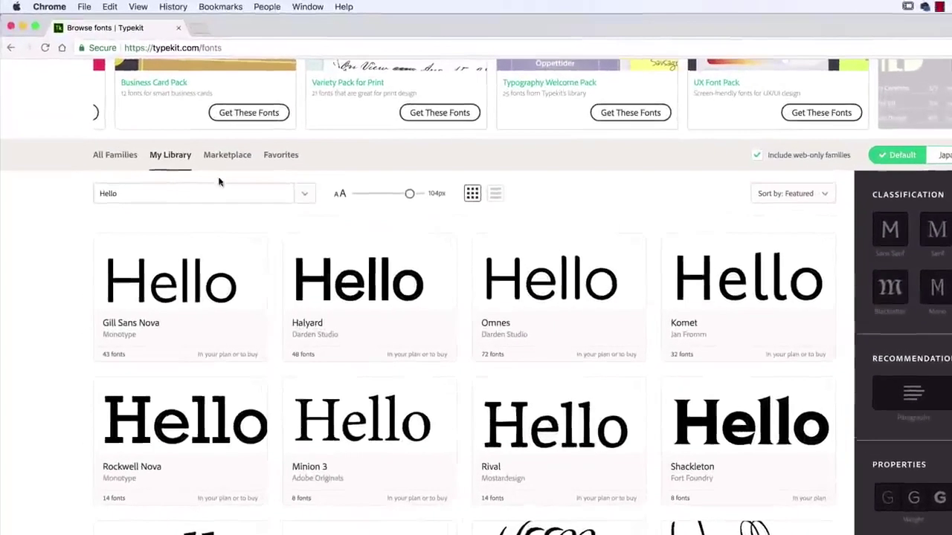
double_click(175, 157)
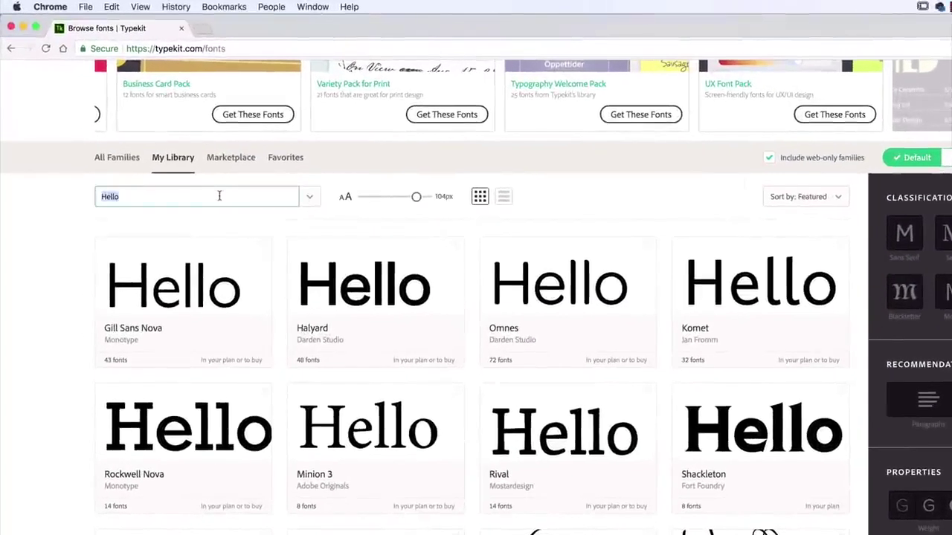
left_click(115, 162)
double_click(130, 195)
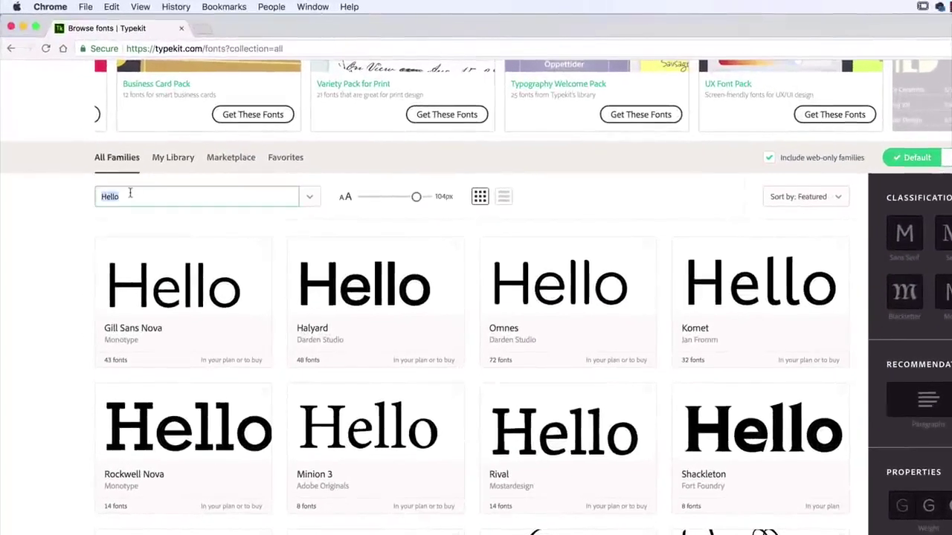
key("BackSpace")
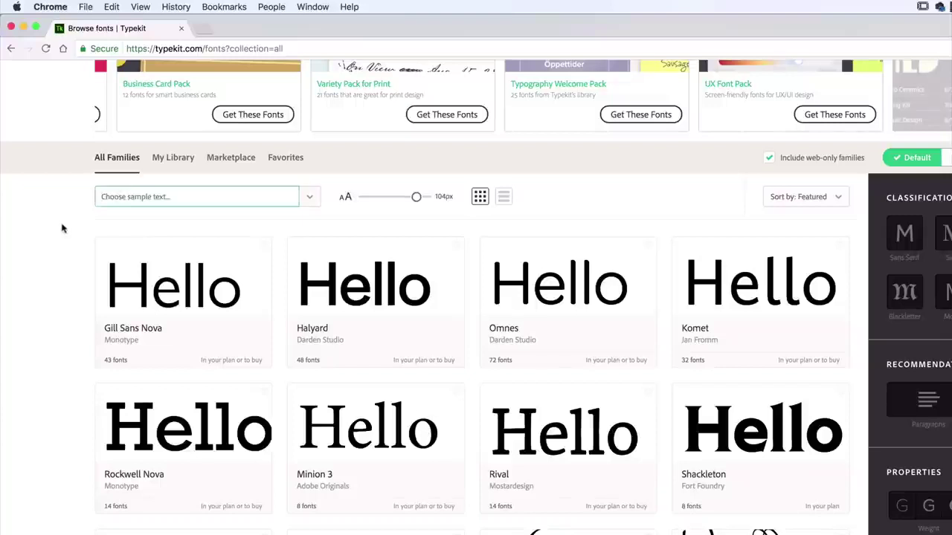
left_click(116, 197)
type("Your")
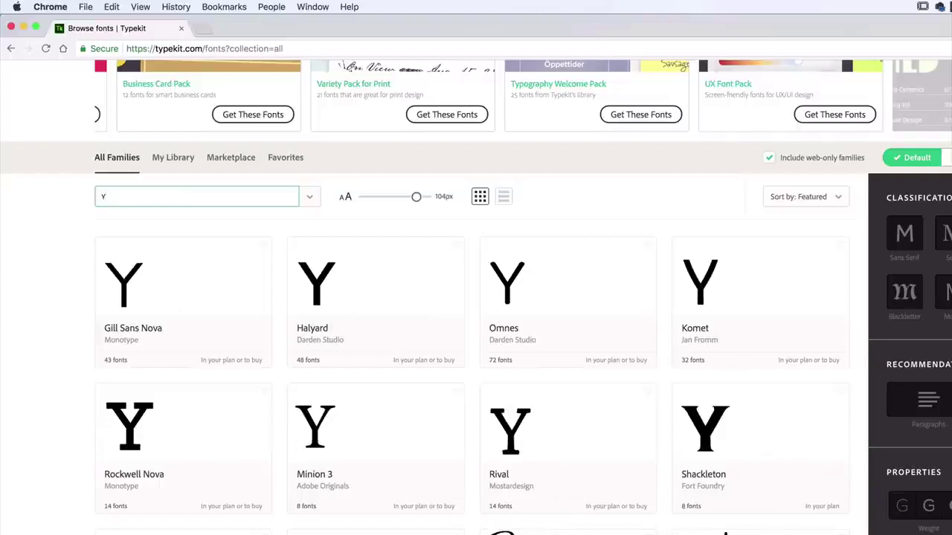
key("BackSpace")
key("BackSpace")
key("BackSpace")
key("BackSpace")
type("OUR DIGITAL")
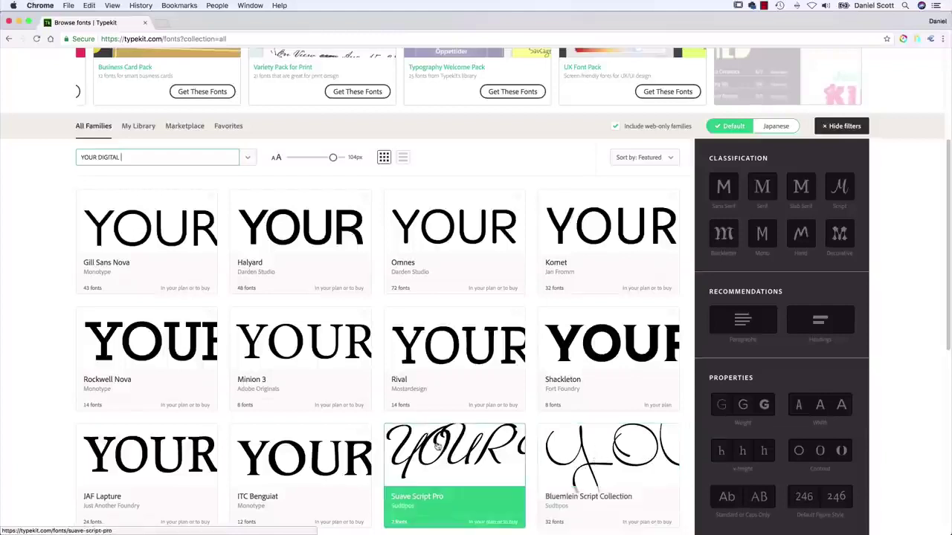
Step: Reduce the font sample size to 35px, switch the fonts to list view and look through them
left_click_drag(332, 159, 300, 159)
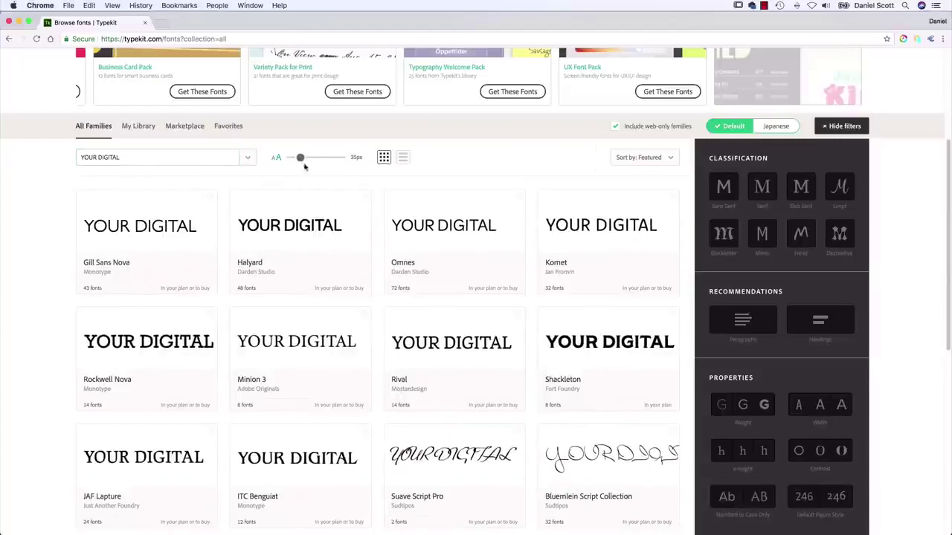
left_click(402, 158)
scroll(386, 264, "down", 2)
scroll(386, 264, "down", 6)
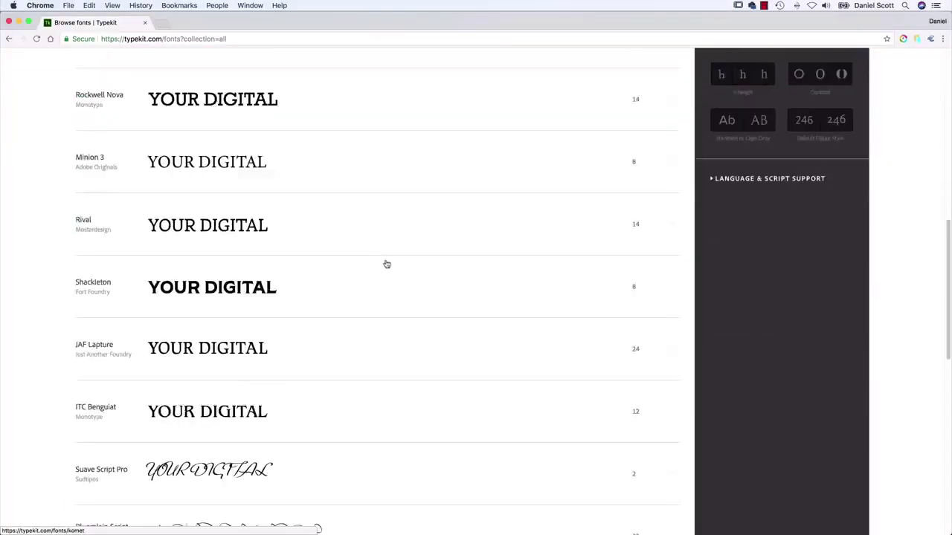
scroll(384, 263, "up", 10)
scroll(384, 277, "down", 8)
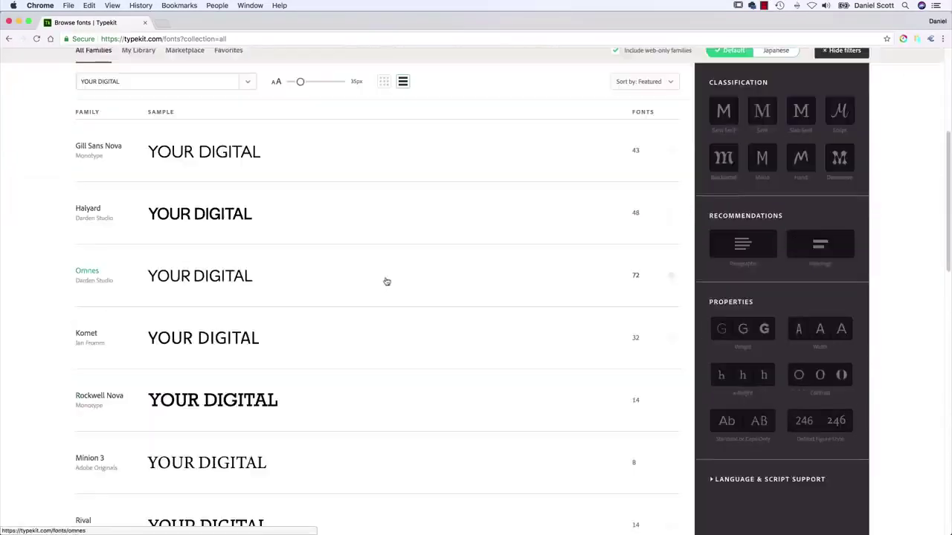
scroll(385, 281, "up", 1)
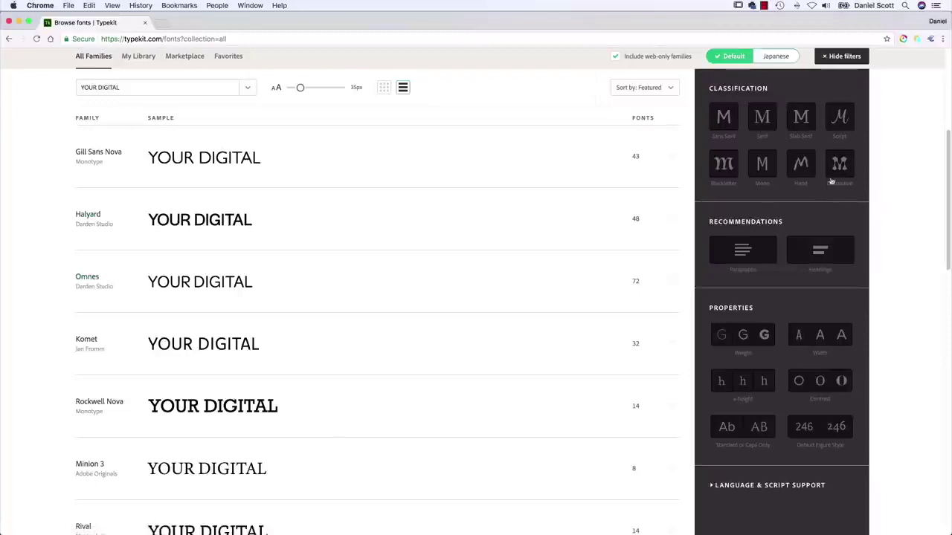
Step: Compare fonts by classification, filtering the list by Serif, Slab Serif and Hand, and return to Serif
left_click(760, 124)
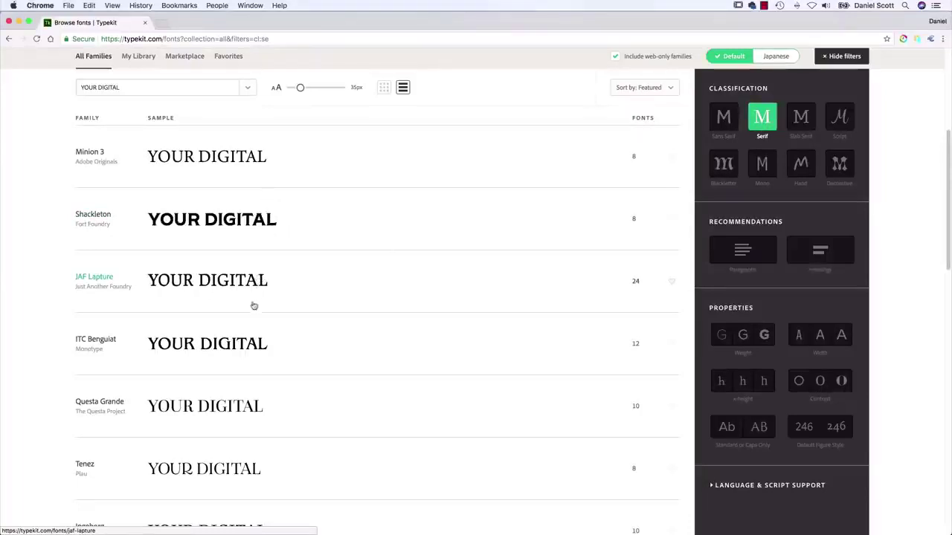
left_click(800, 119)
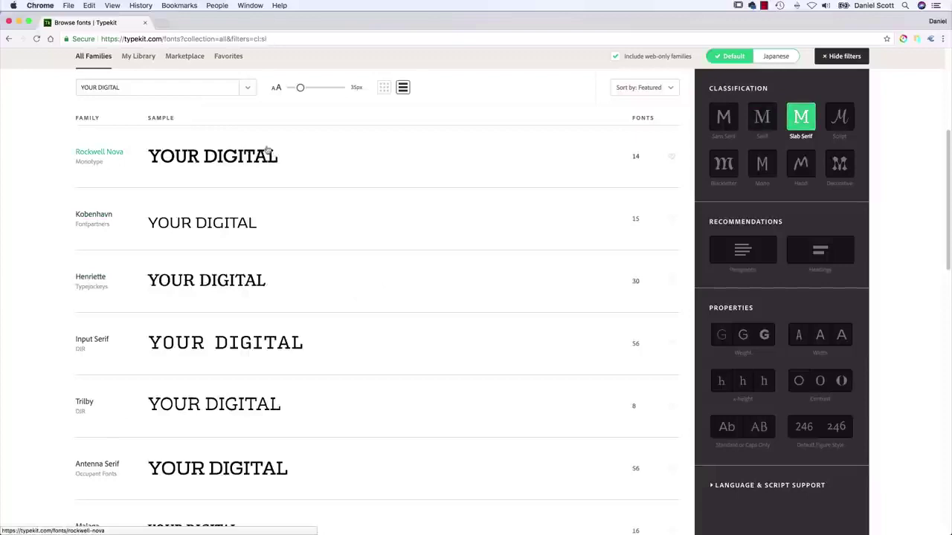
left_click(803, 164)
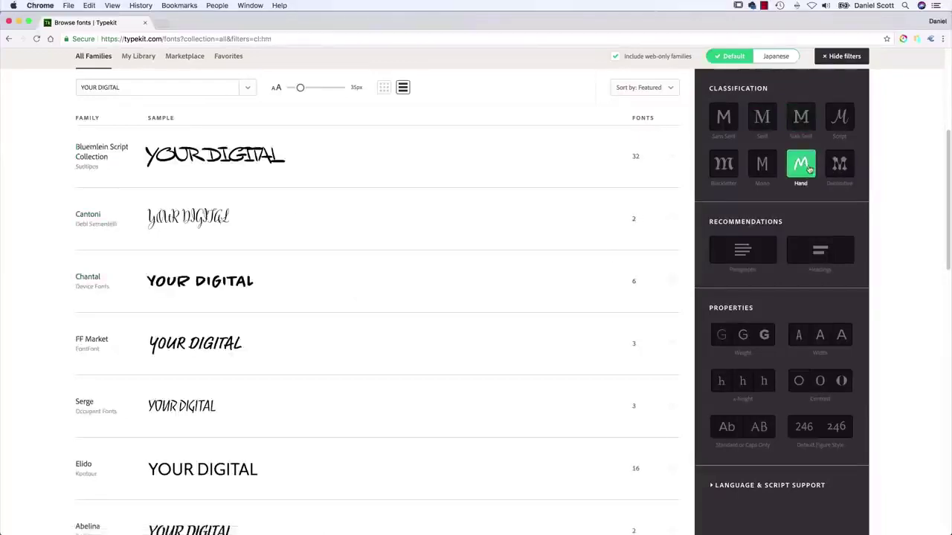
left_click(772, 119)
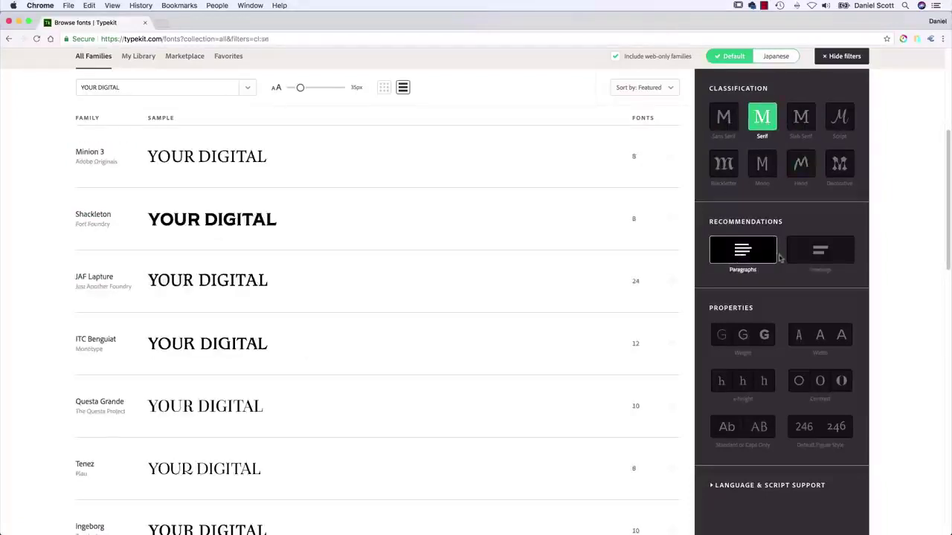
Step: Narrow the serif fonts by the Paragraphs recommendation, switch to Headings, and add the narrowest width
left_click(744, 255)
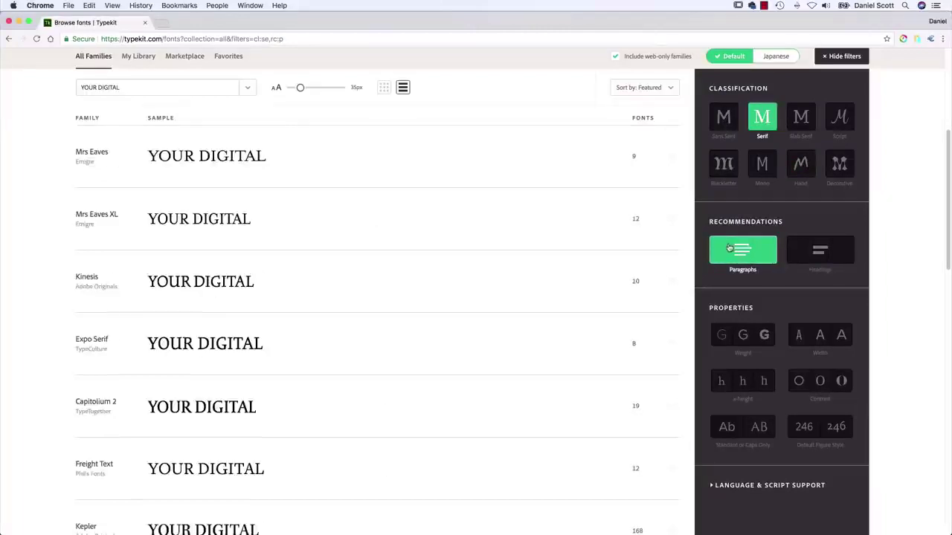
left_click(813, 249)
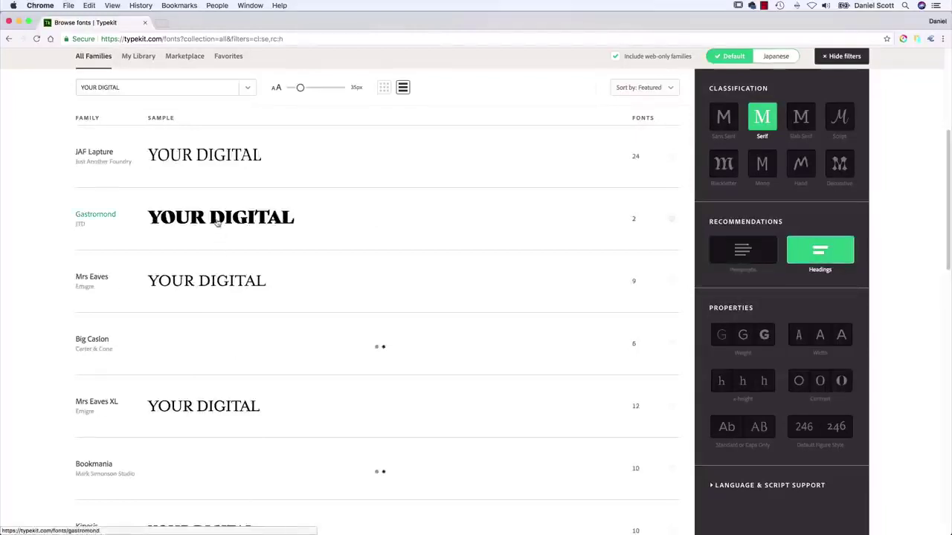
scroll(799, 296, "down", 2)
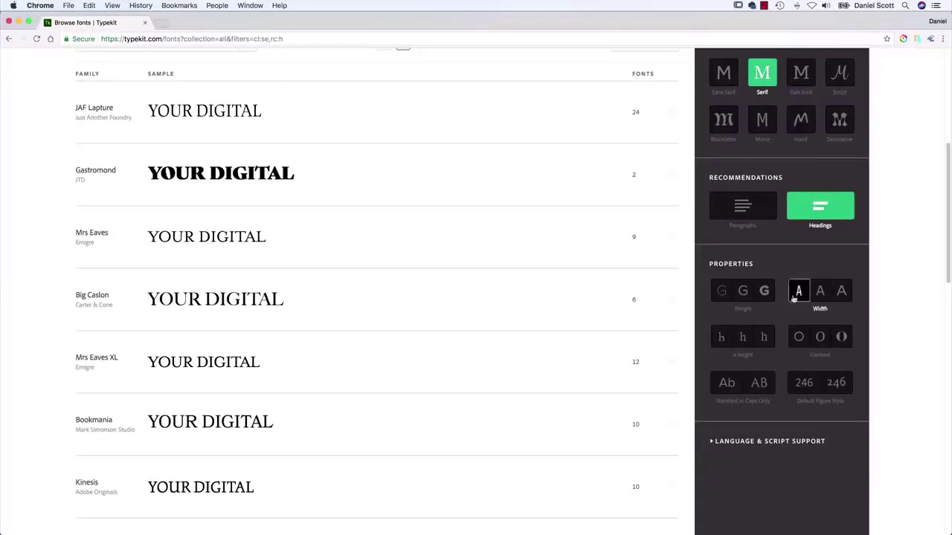
left_click(800, 293)
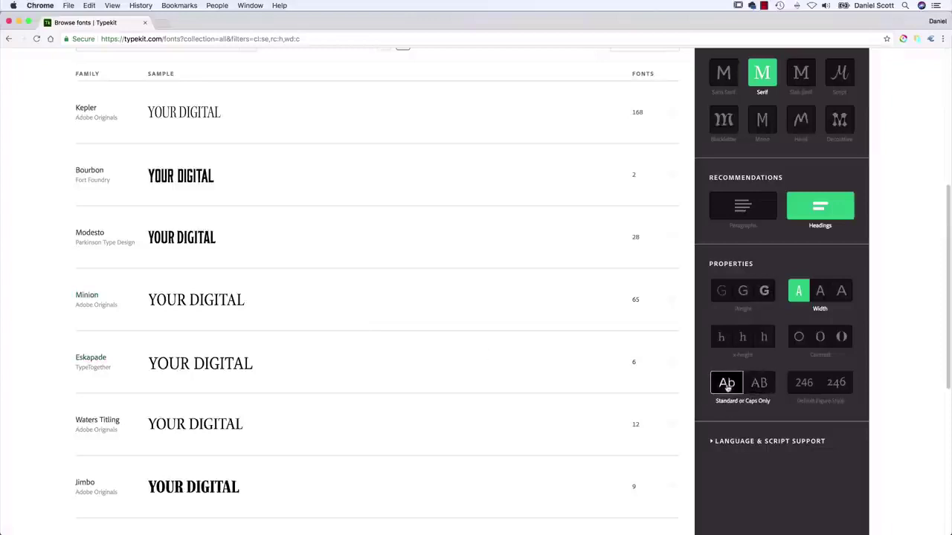
Step: Clear the width, Headings and Serif filters from the font list
left_click(798, 292)
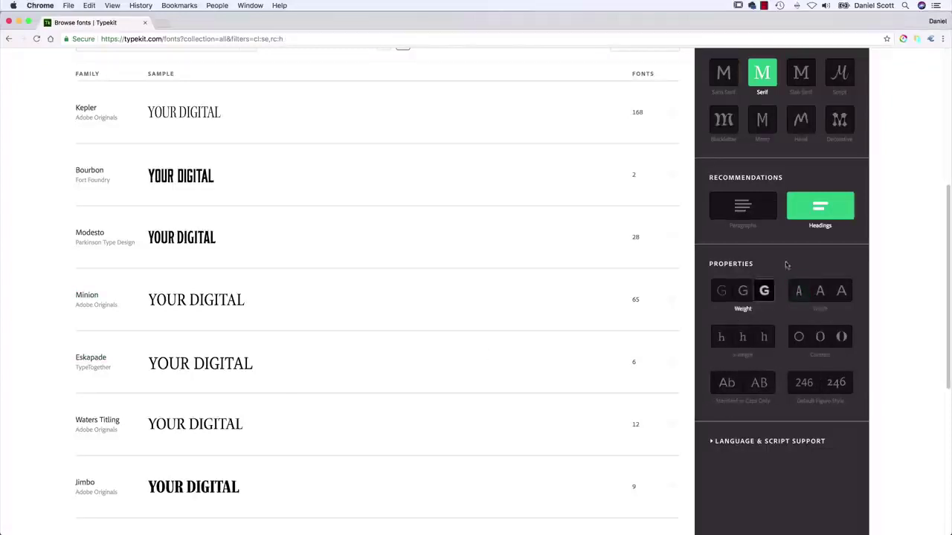
left_click(818, 207)
scroll(777, 264, "up", 3)
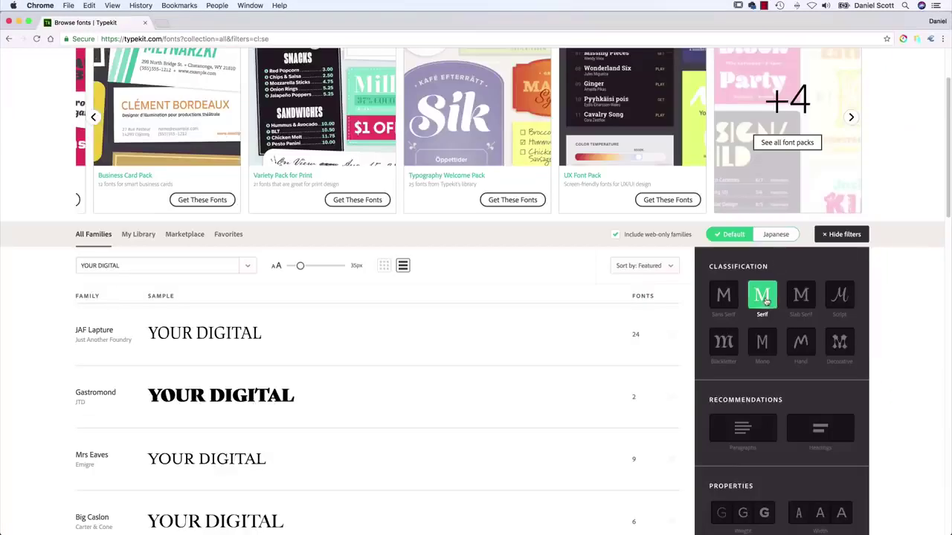
left_click(762, 296)
Step: Search Typekit for "LEAGUE G" and open the League Gothic font family
triple_click(187, 265)
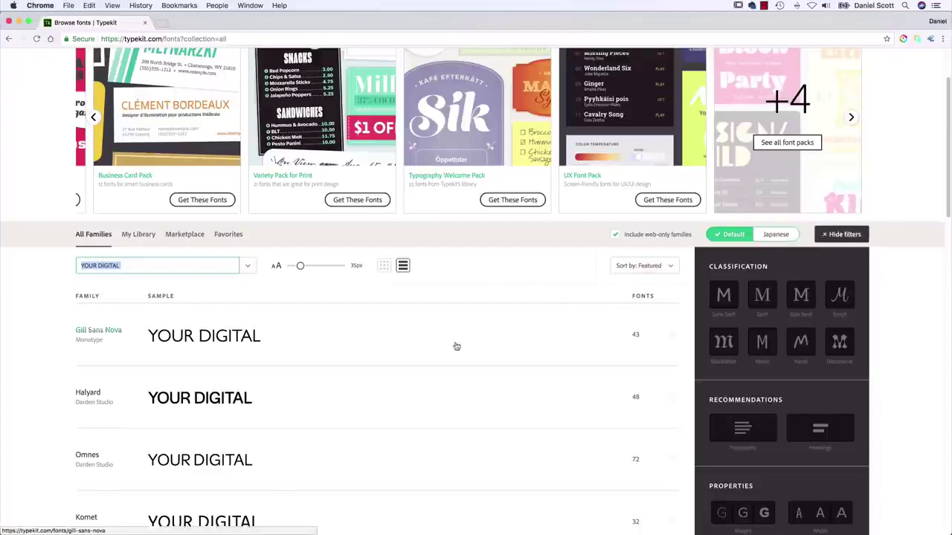
scroll(201, 147, "up", 3)
left_click(172, 90)
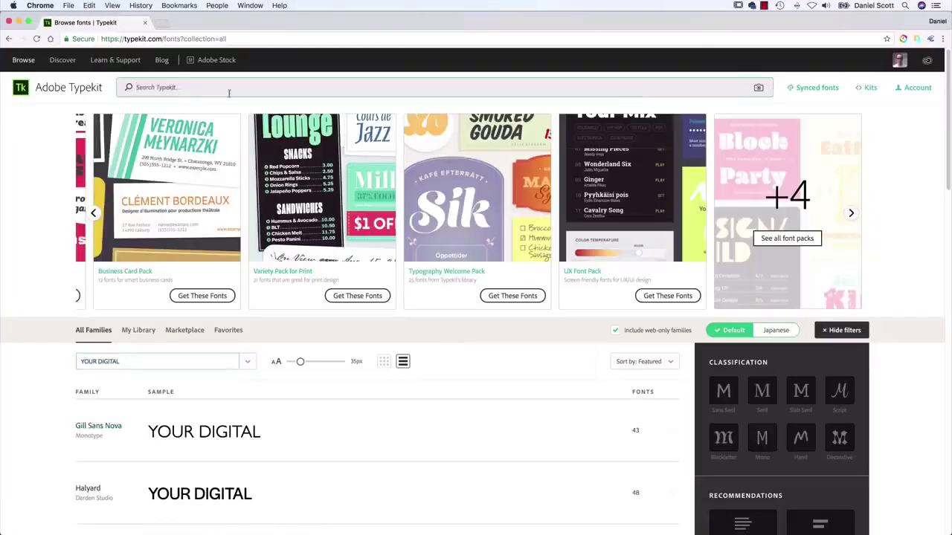
type("LEAGUE G")
left_click(137, 122)
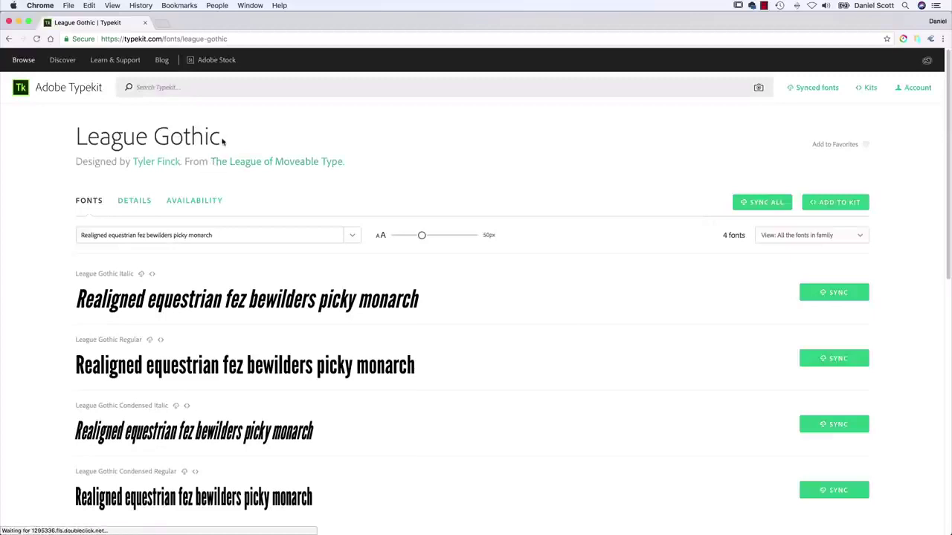
Step: Look over the League Gothic styles and sync all fonts in the family
scroll(239, 300, "down", 10)
scroll(240, 301, "up", 6)
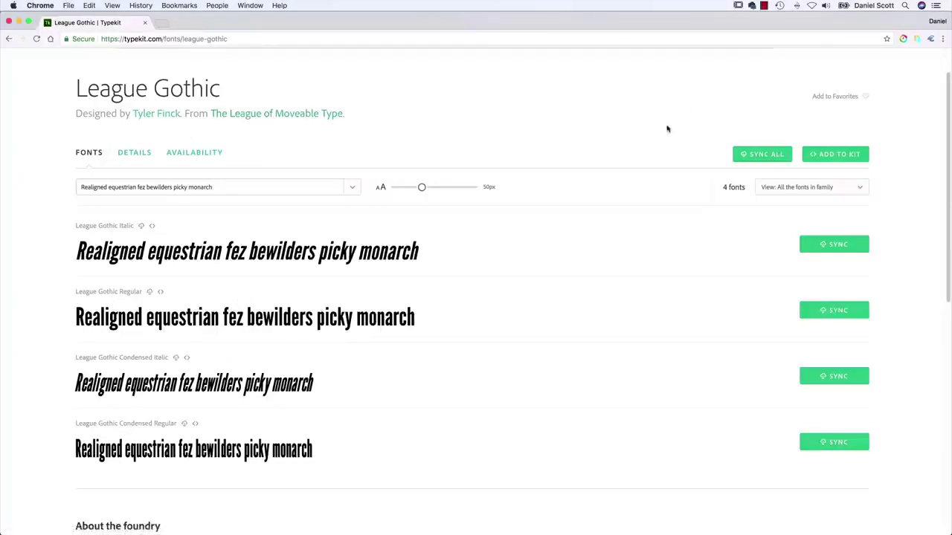
left_click(757, 155)
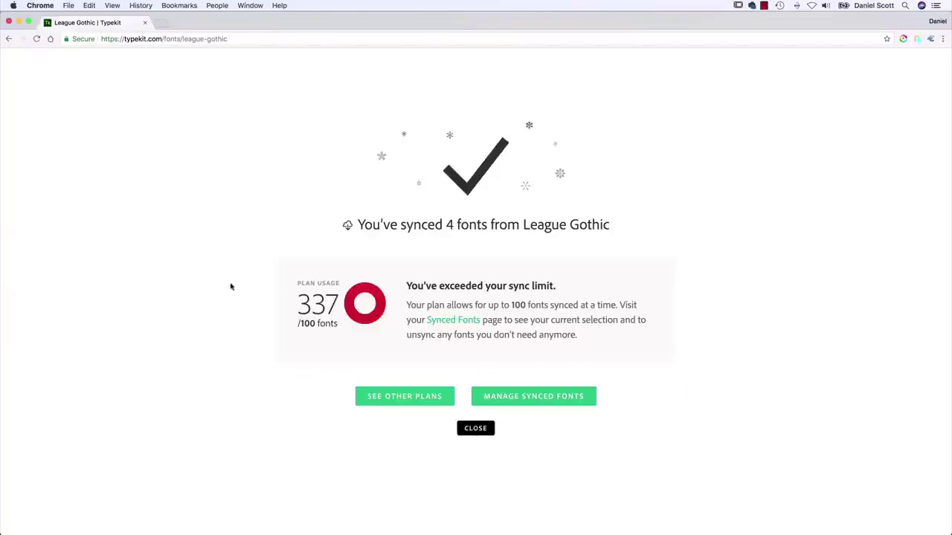
Step: Switch back to Illustrator and set the "YOUR DIGITAL PARTNER" heading's font to League Gothic Regular
key("super+Tab")
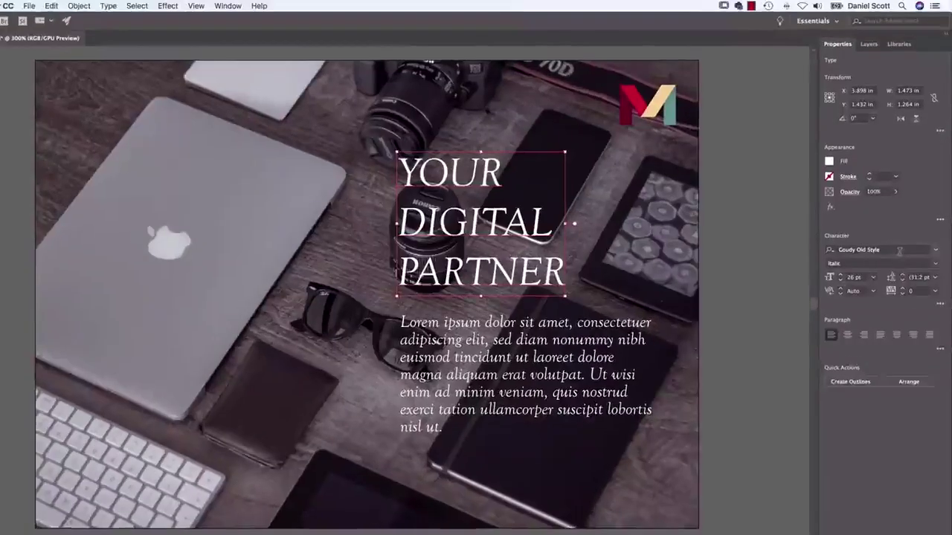
left_click(866, 235)
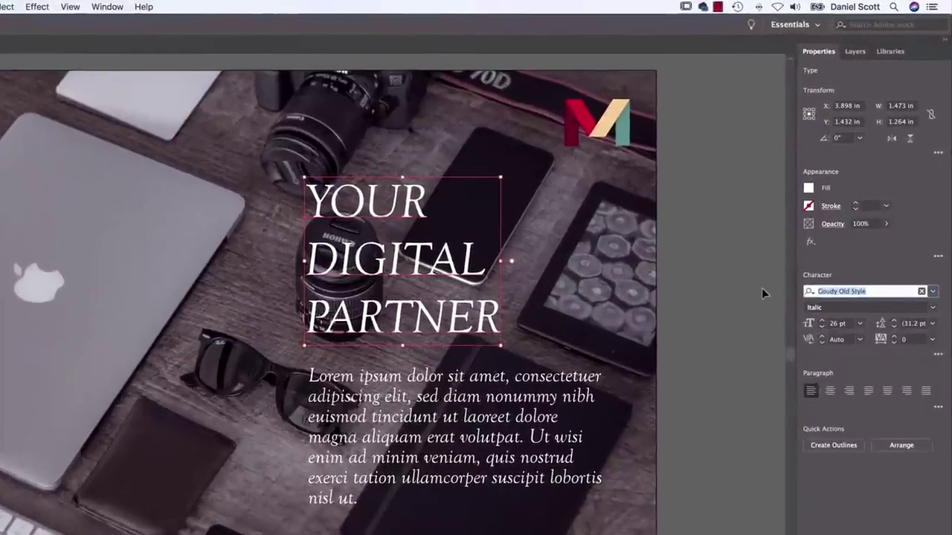
type("LEAGU")
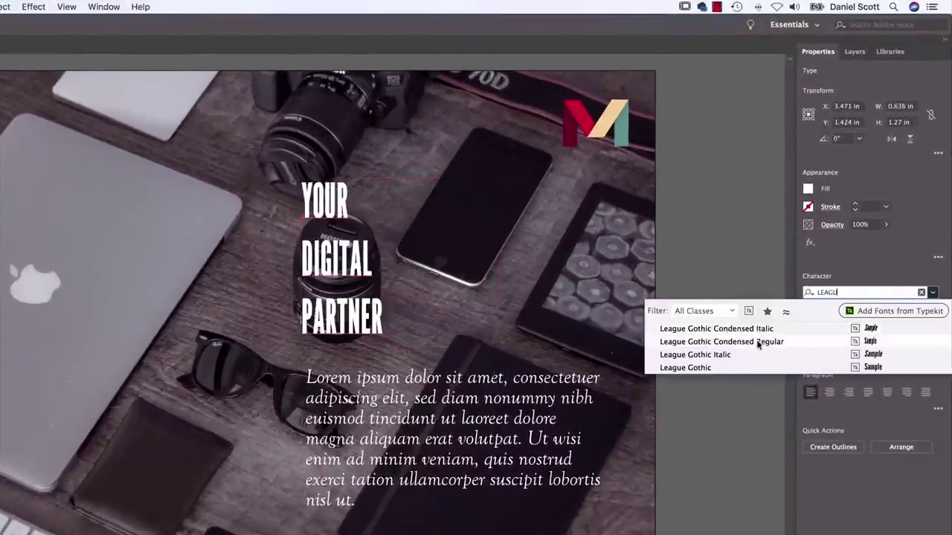
left_click(708, 369)
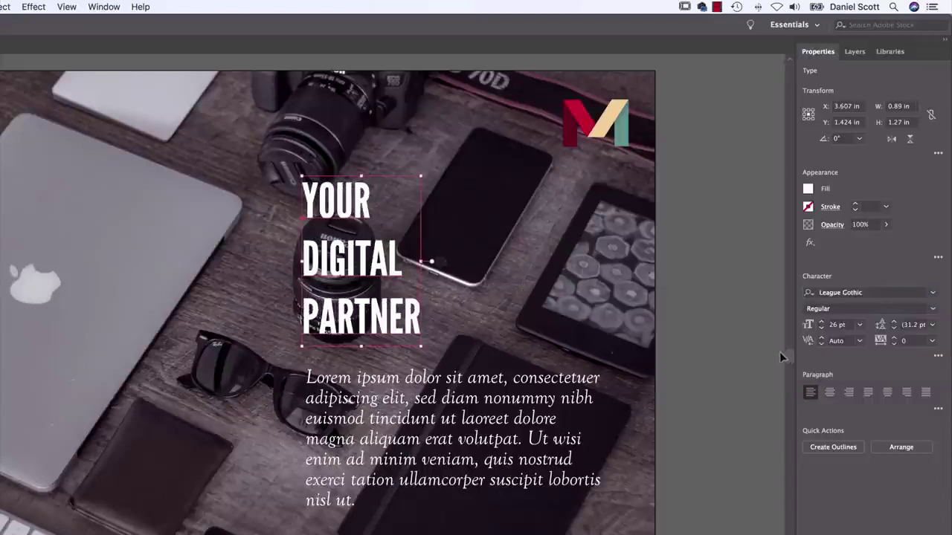
Step: Increase the heading's font size to 42 pt and tighten its leading to 38 pt
left_click(821, 322)
left_click(821, 324)
left_click(894, 328)
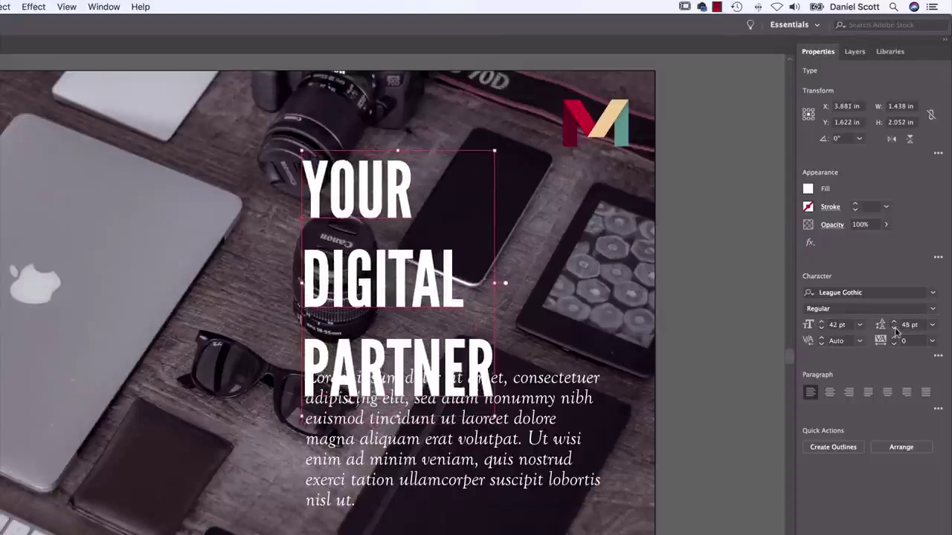
left_click(895, 329)
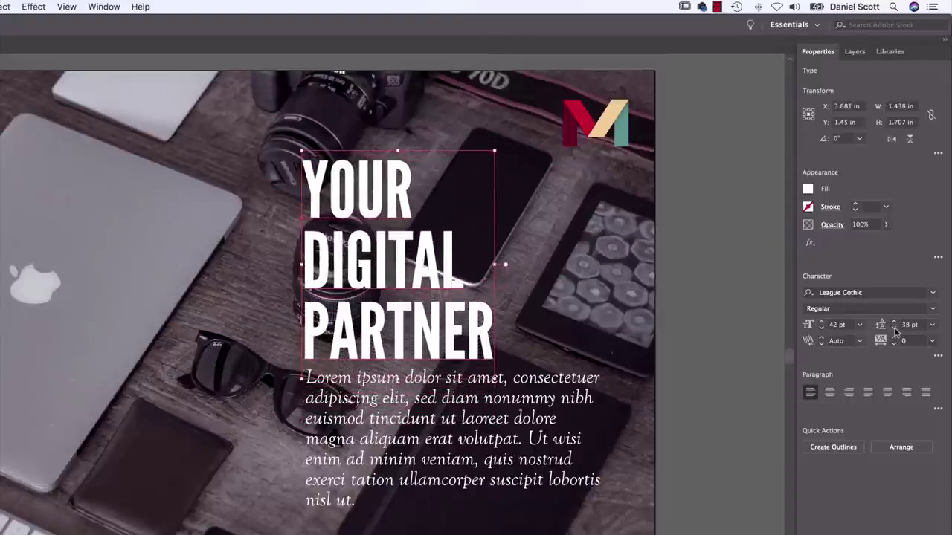
Step: Move the paragraph slightly away from the heading and resize its text frame to about 2.03 by 1.33 in
left_click_drag(554, 388, 500, 404)
left_click(498, 399, "shift")
left_click(726, 398)
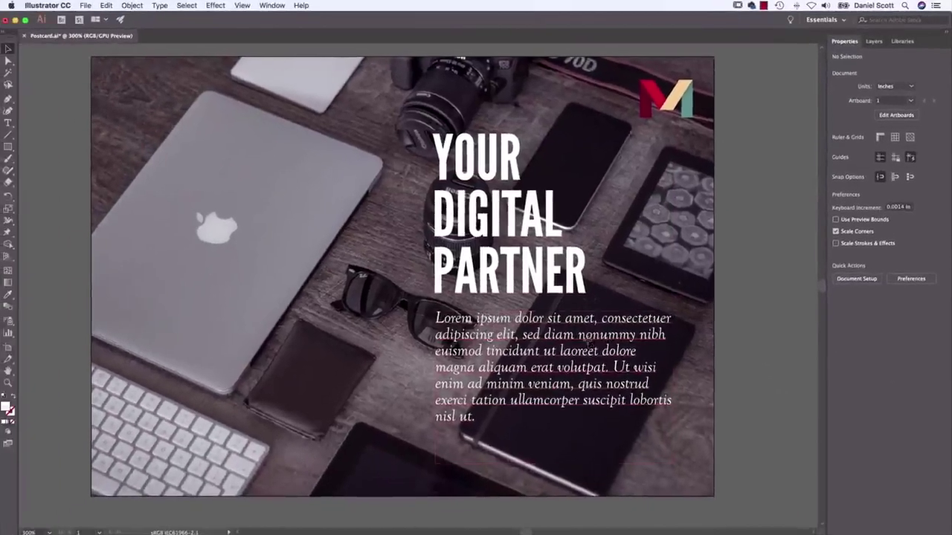
left_click(595, 521)
left_click_drag(673, 461, 654, 454)
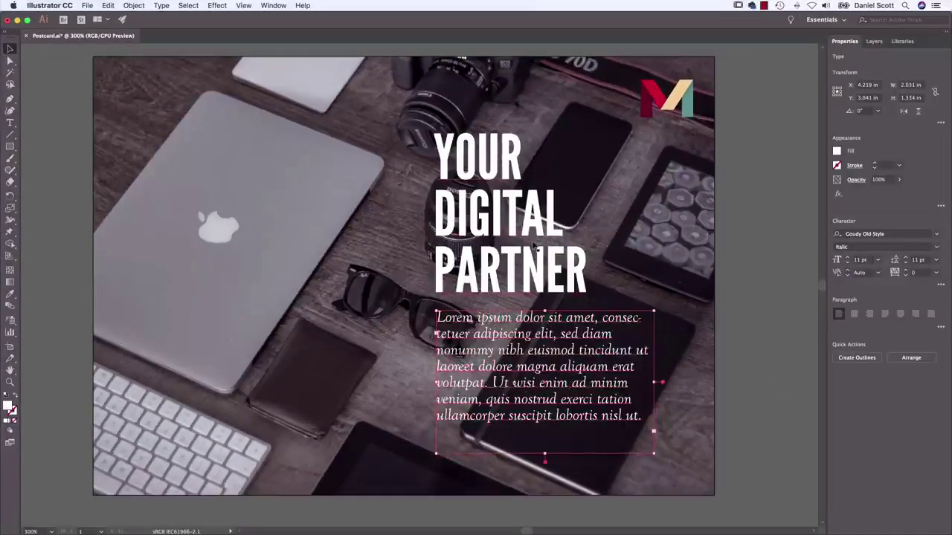
left_click(728, 245)
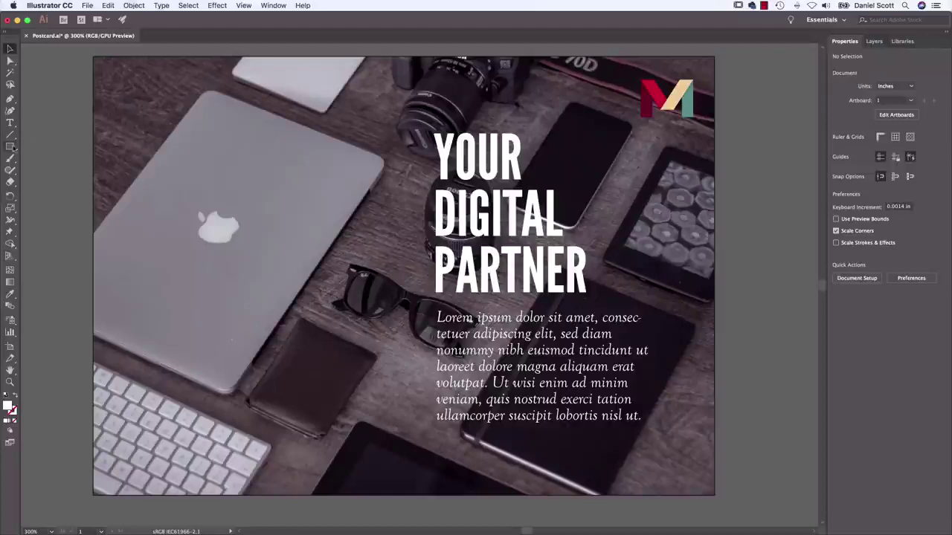
Step: Draw a rectangle about 2.9 by 4.1 in over the right half of the postcard and fill it with black
left_click(10, 147)
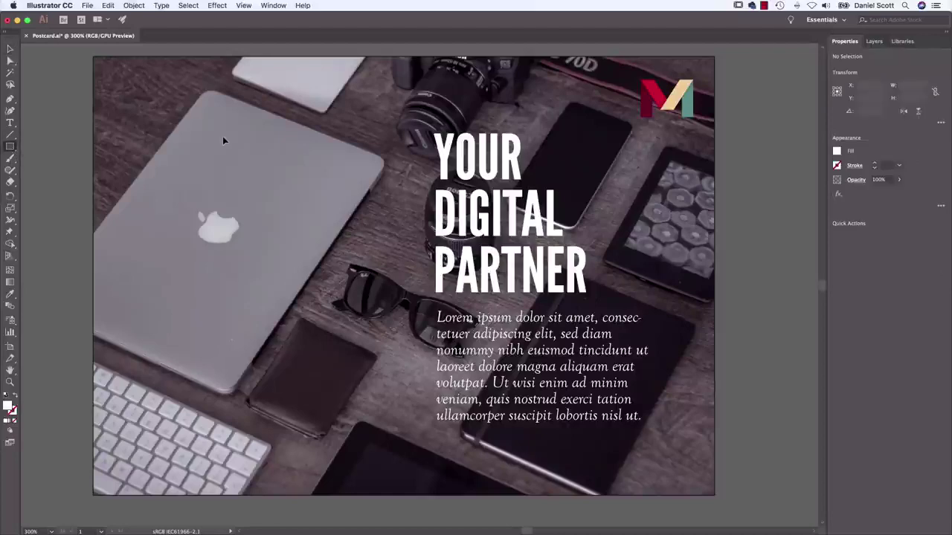
key("super+minus")
mouse_move(532, 162)
left_mouse_down()
mouse_move(526, 308)
mouse_move(281, 528)
mouse_move(292, 529)
mouse_move(276, 529)
left_mouse_up()
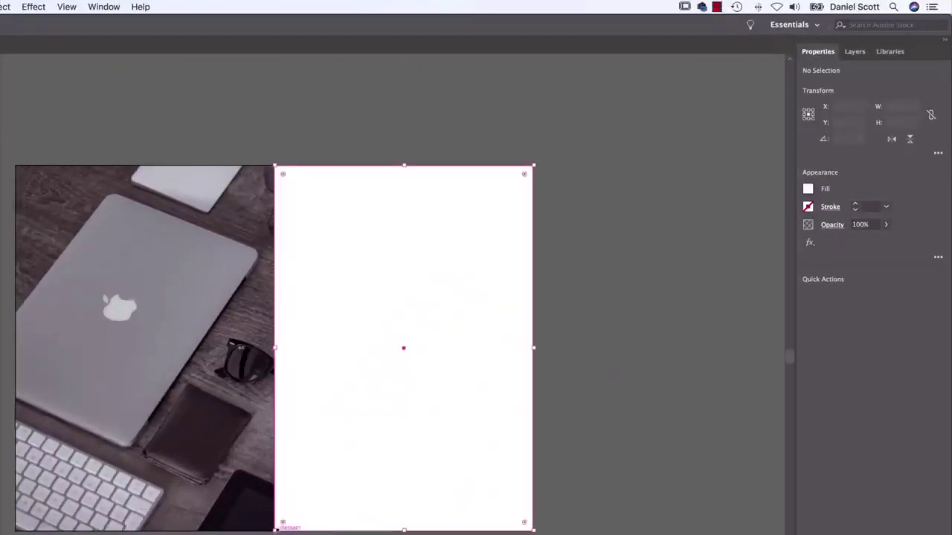
left_click(806, 190)
left_click(699, 235)
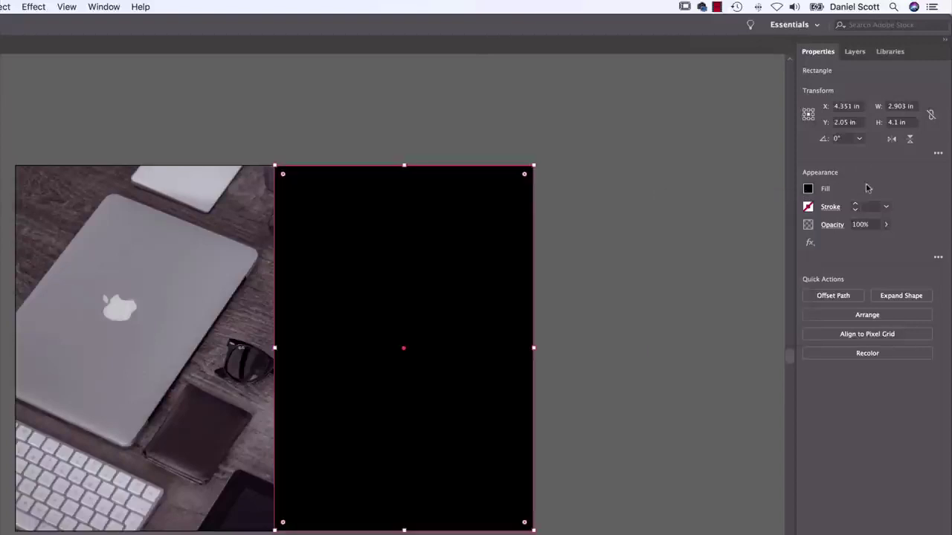
Step: Reduce the black rectangle's opacity to 50% and send it behind the text and logo
left_click(885, 225)
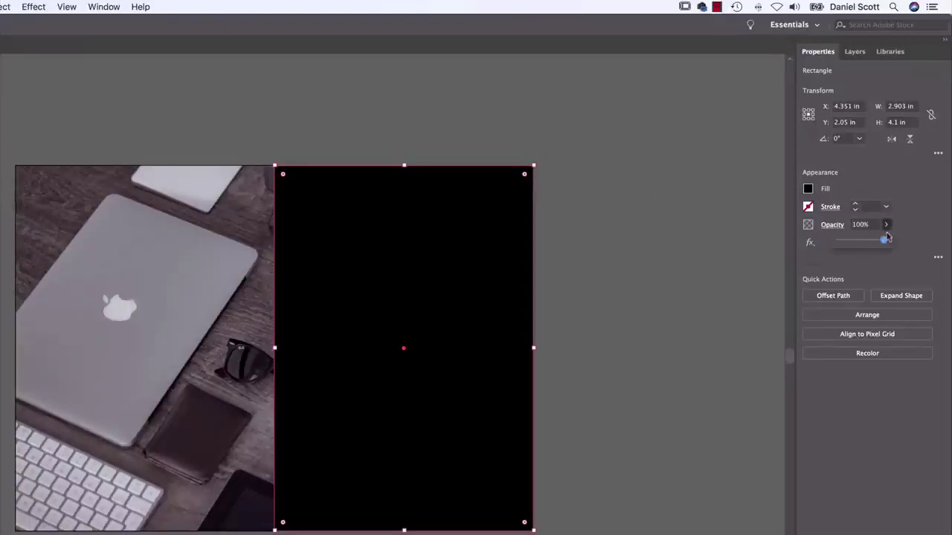
left_click_drag(875, 242, 867, 243)
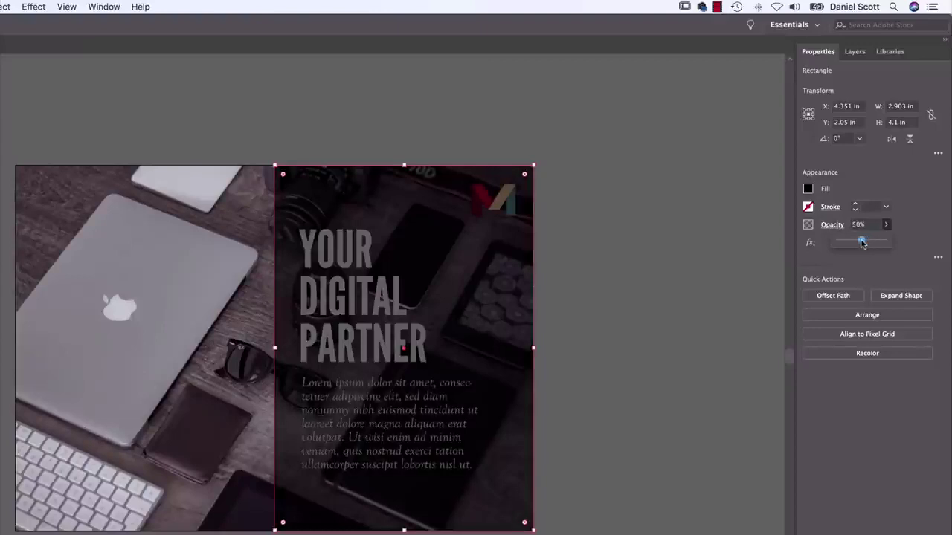
key("v")
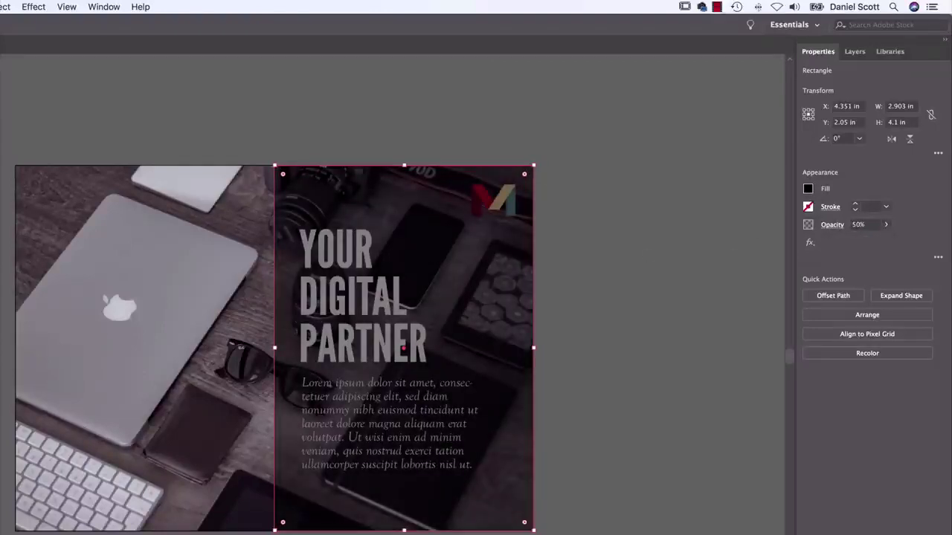
left_click(906, 317)
left_click(882, 362)
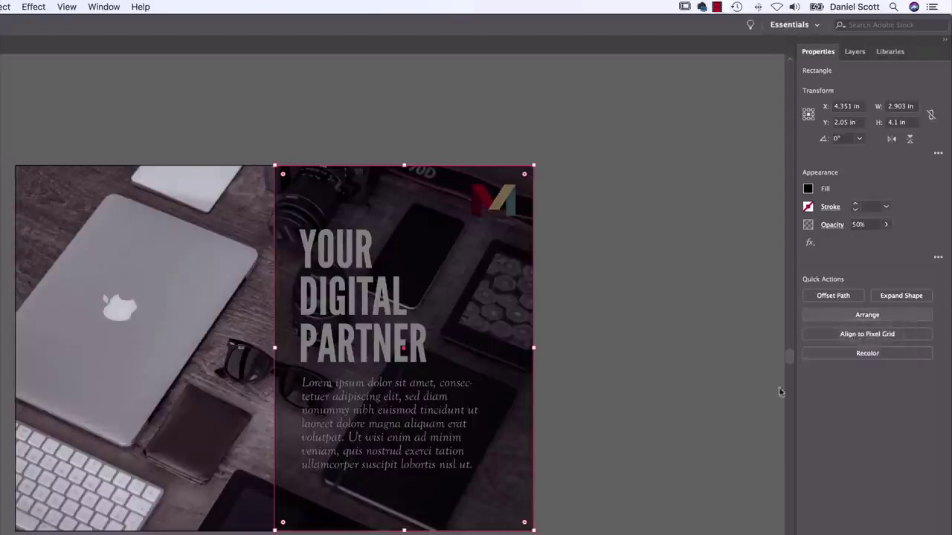
left_click(683, 398)
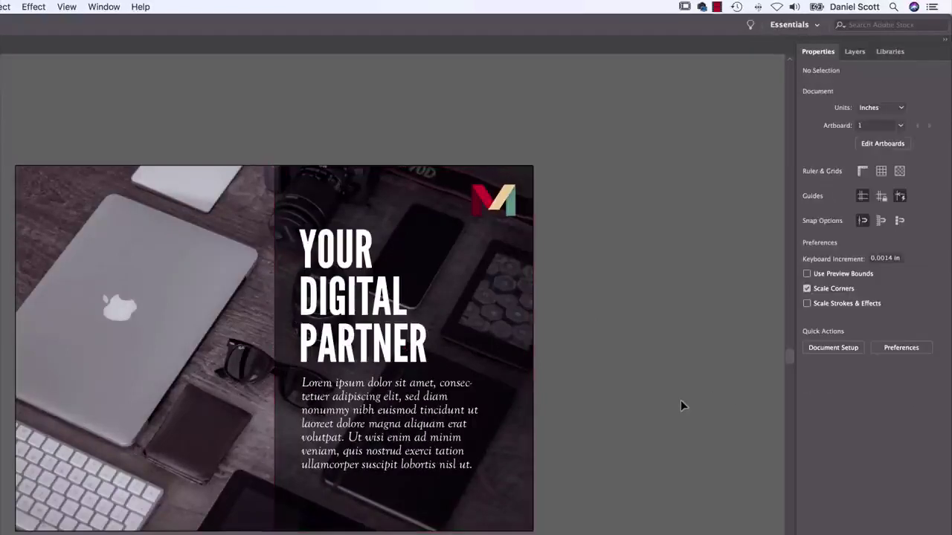
Step: Move the heading and paragraph together slightly right and down within the dark overlay
left_click(385, 305)
left_click(393, 397, "shift")
left_click_drag(392, 393, 411, 400)
left_click(580, 323)
left_click(476, 402)
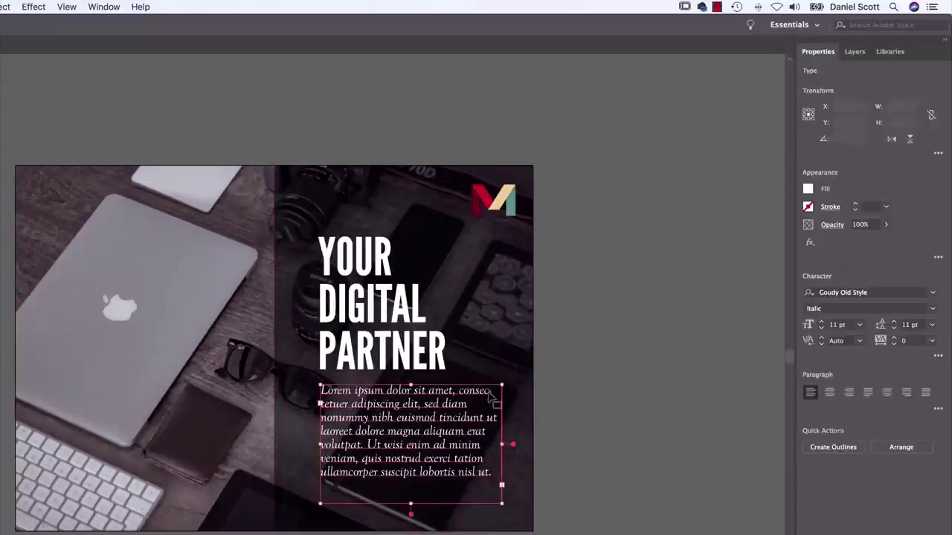
left_click(599, 302)
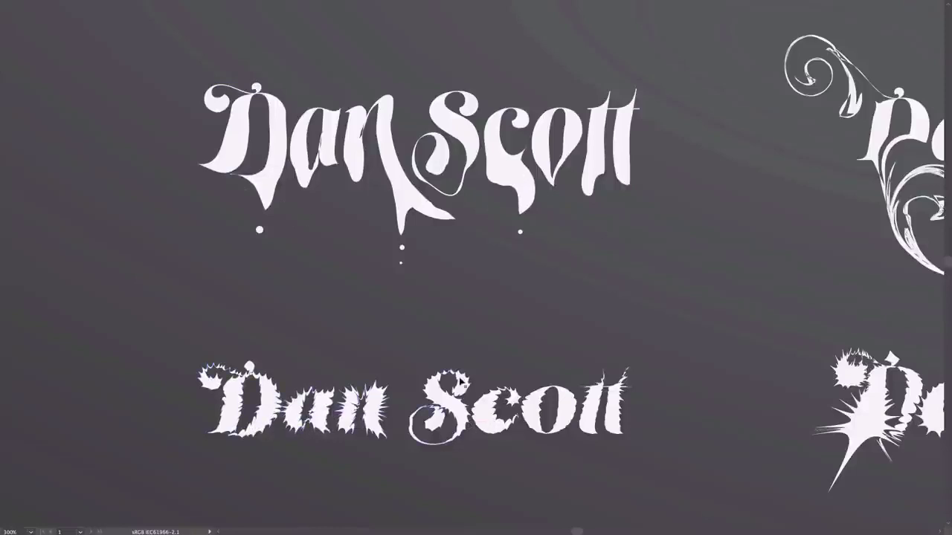
Step: Examine the distorted lettering samples across the artboard and compare them with the undistorted original
left_click_drag(737, 232, 131, 258)
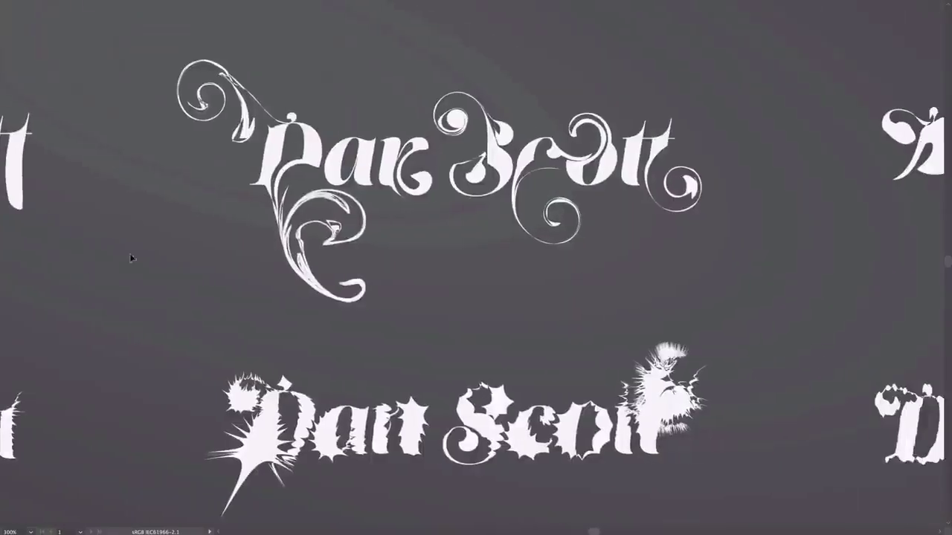
left_click_drag(732, 312, 85, 301)
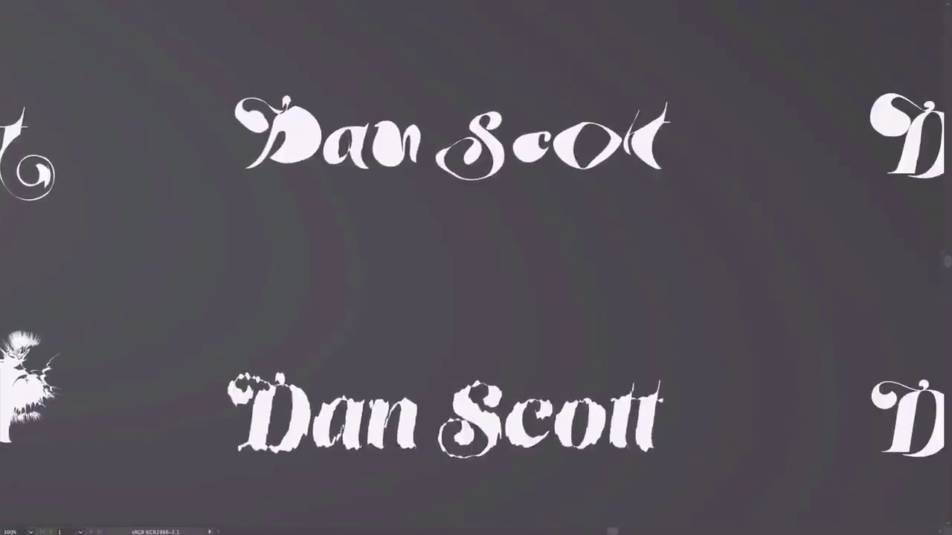
left_click_drag(746, 171, 476, 178)
left_click_drag(363, 287, 853, 105)
left_click_drag(837, 217, 6, 201)
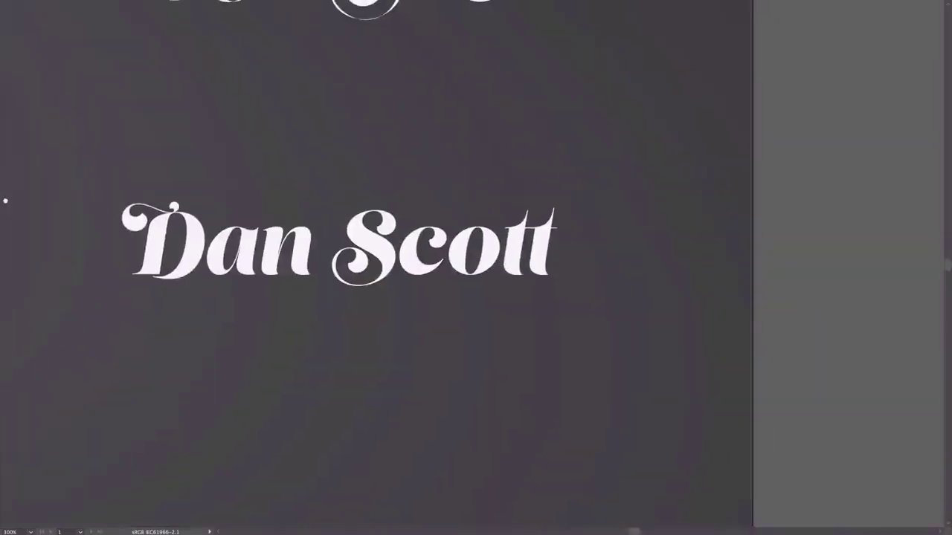
left_click_drag(249, 216, 457, 292)
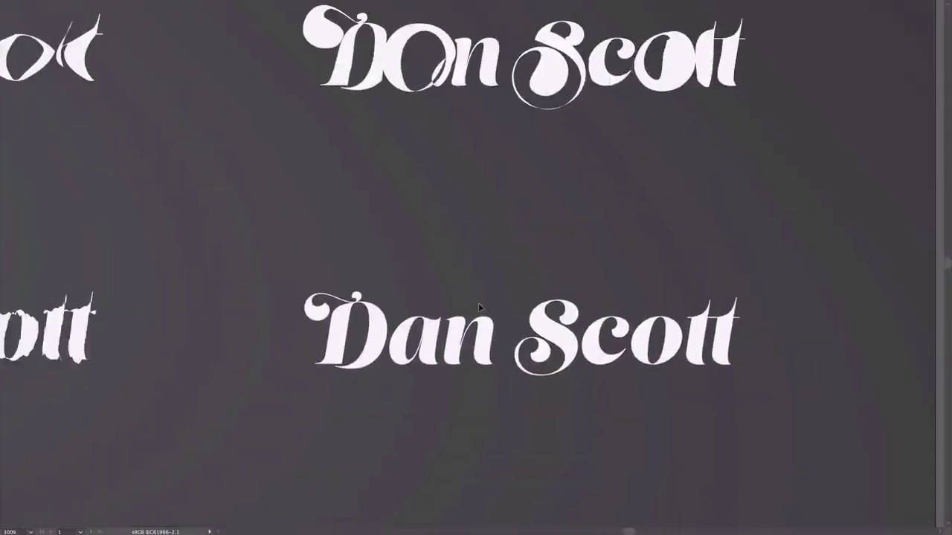
left_click_drag(225, 183, 630, 213)
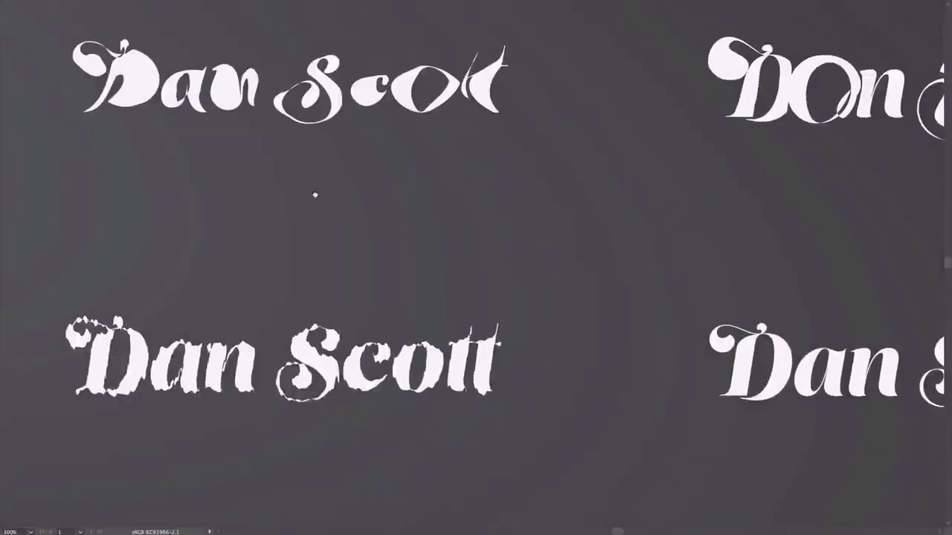
left_click_drag(316, 195, 683, 221)
left_click_drag(266, 218, 641, 241)
left_click_drag(343, 243, 615, 252)
left_click_drag(305, 240, 695, 238)
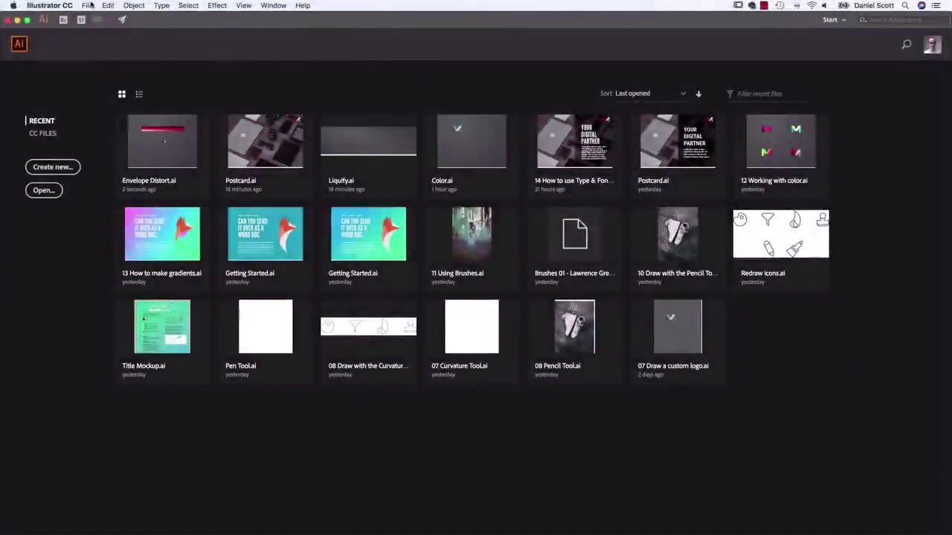
Step: Open Liquify.ai from the exercise files folder and close the floating Gradient panel
left_click(90, 6)
left_click(100, 37)
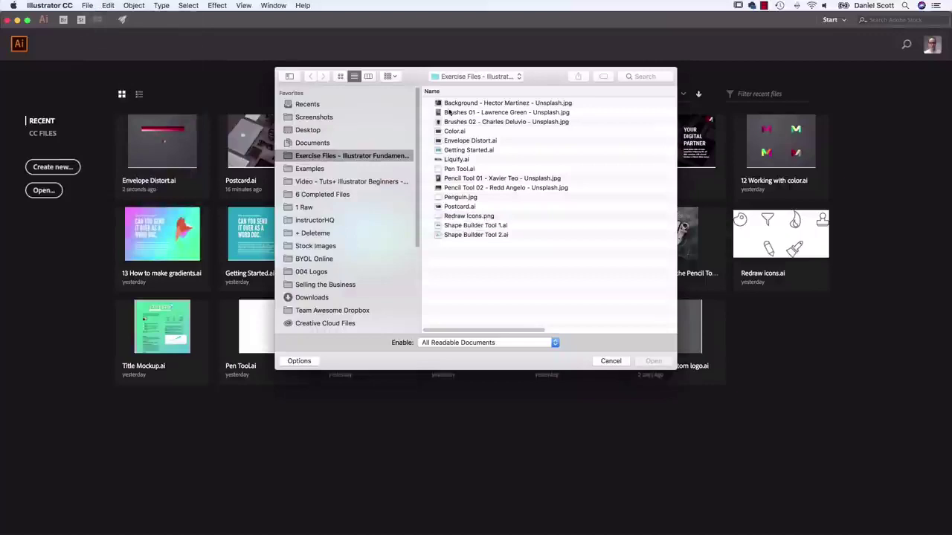
left_click(459, 160)
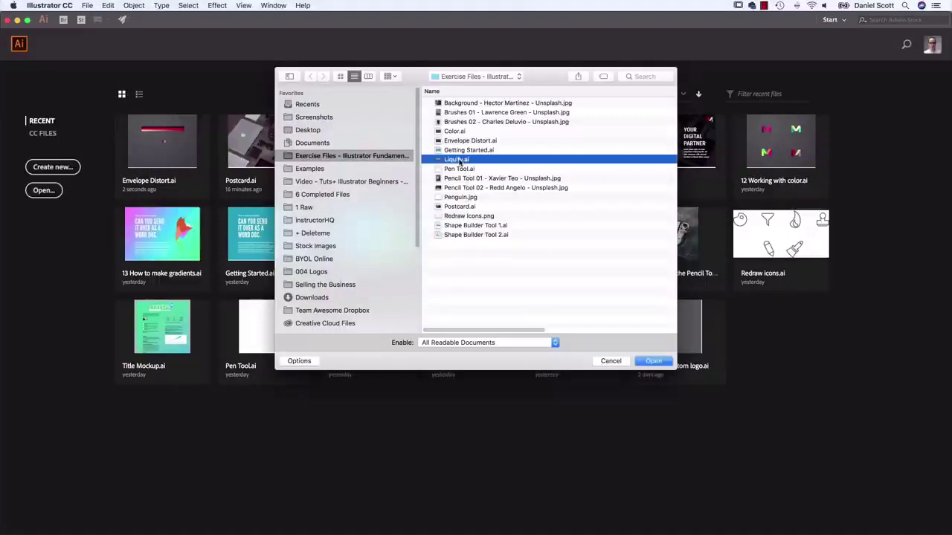
left_click(668, 362)
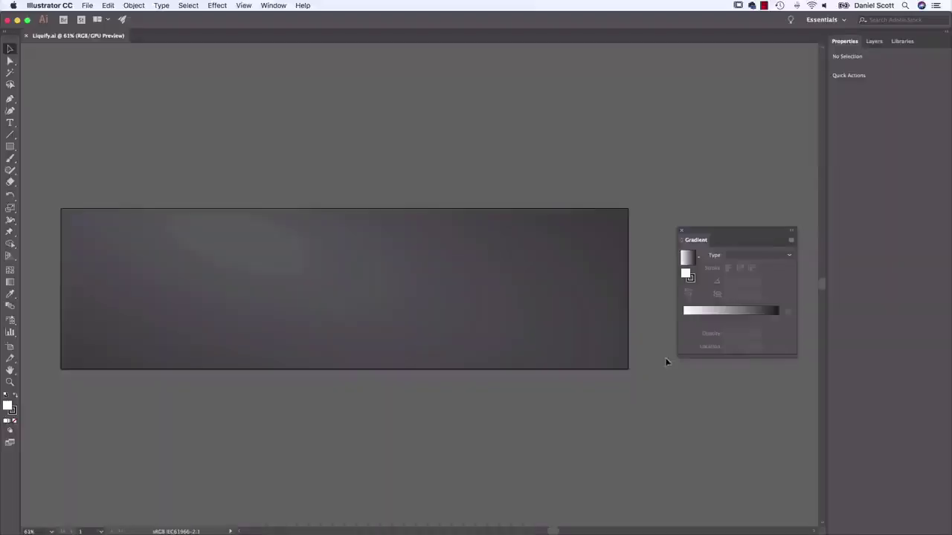
left_click(682, 231)
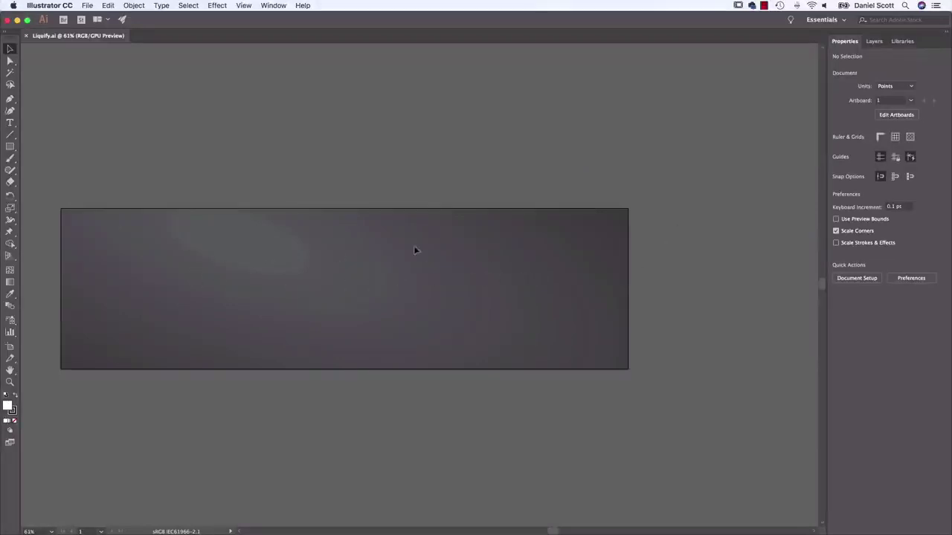
Step: Add a line of point type with a person's full name near the artboard's upper-left corner and select it as an object
left_click_drag(281, 215, 385, 220)
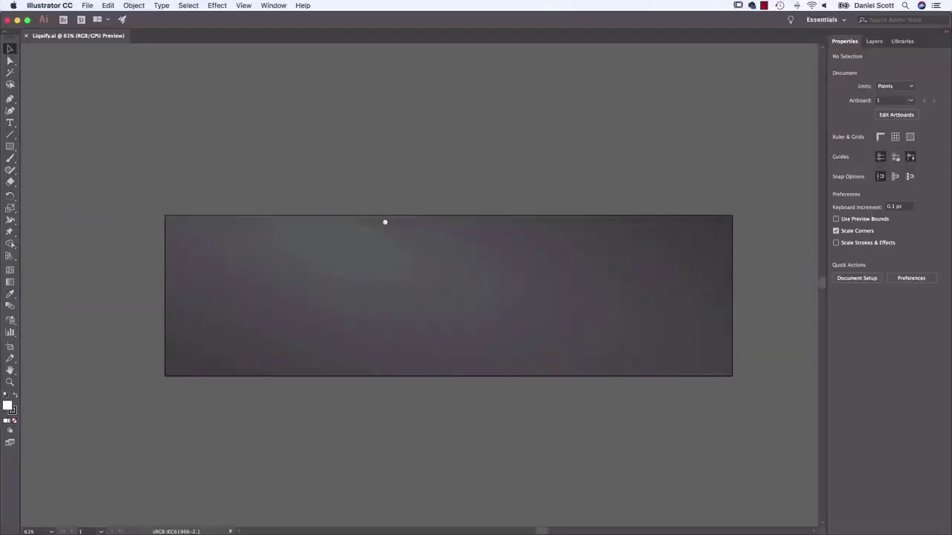
key("super+equal")
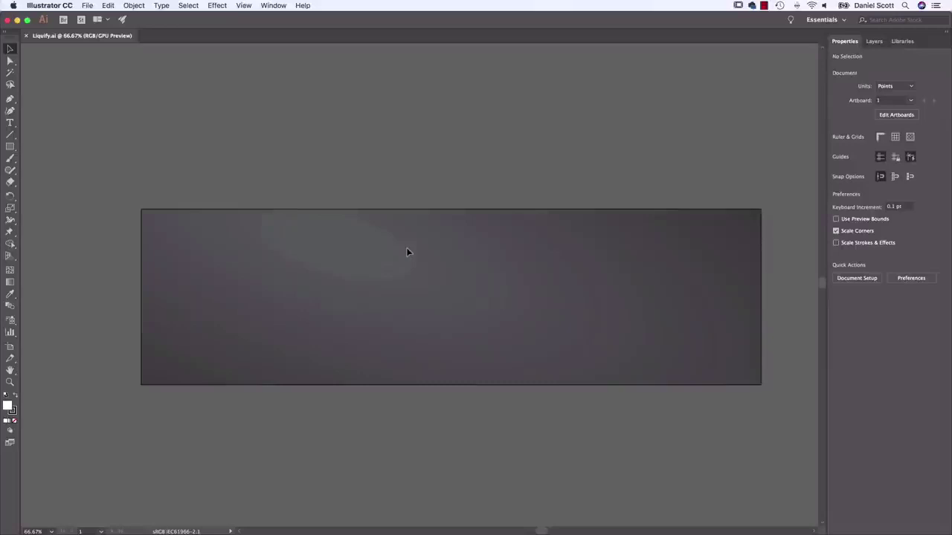
key("super+equal")
left_click_drag(385, 238, 635, 227)
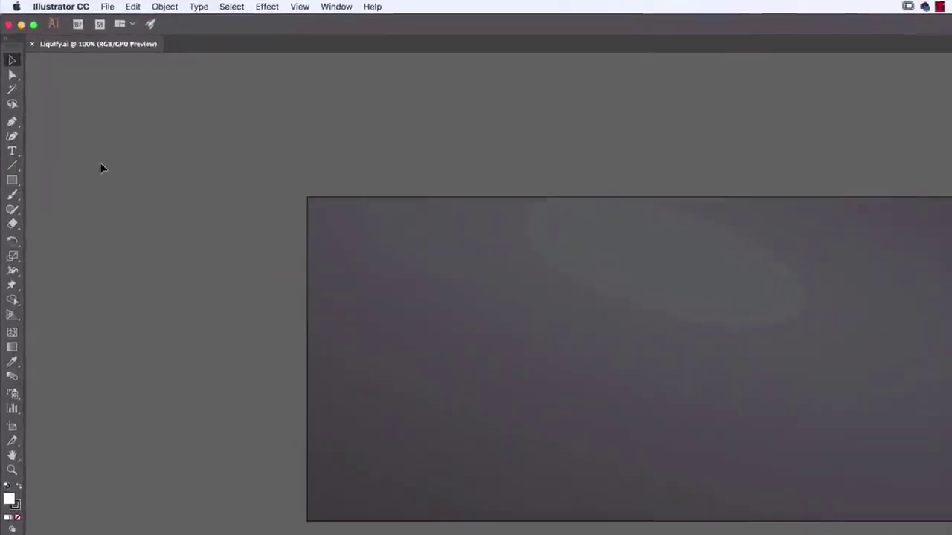
left_click(12, 151)
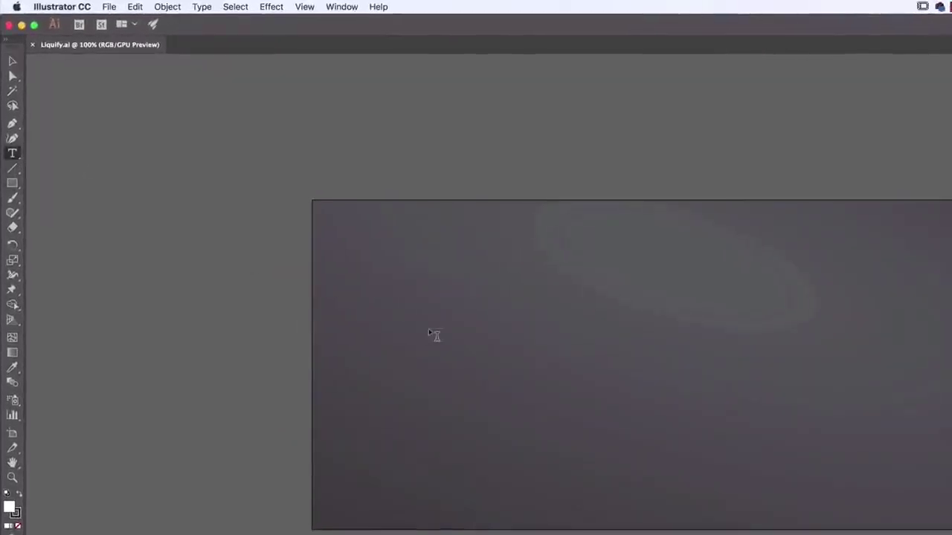
left_click(415, 274)
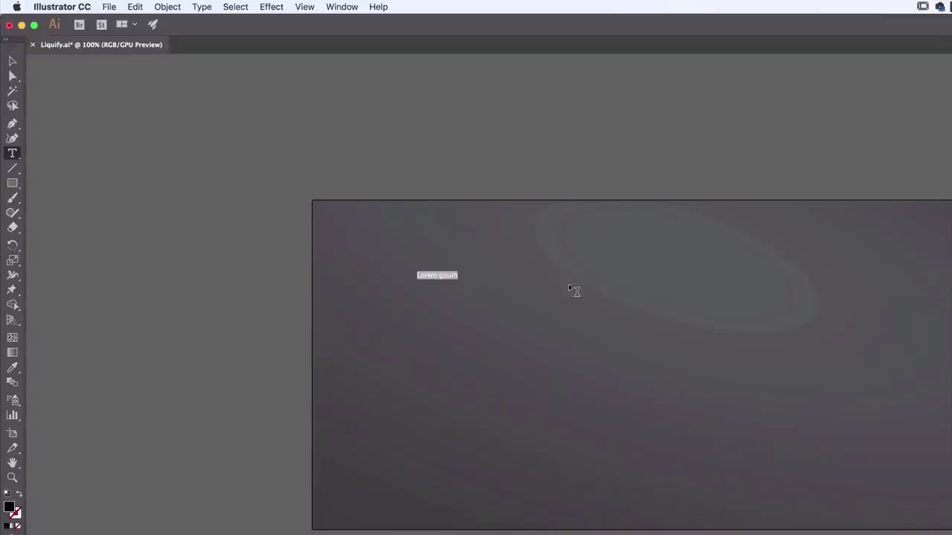
type("Dan Scott")
left_click(13, 61)
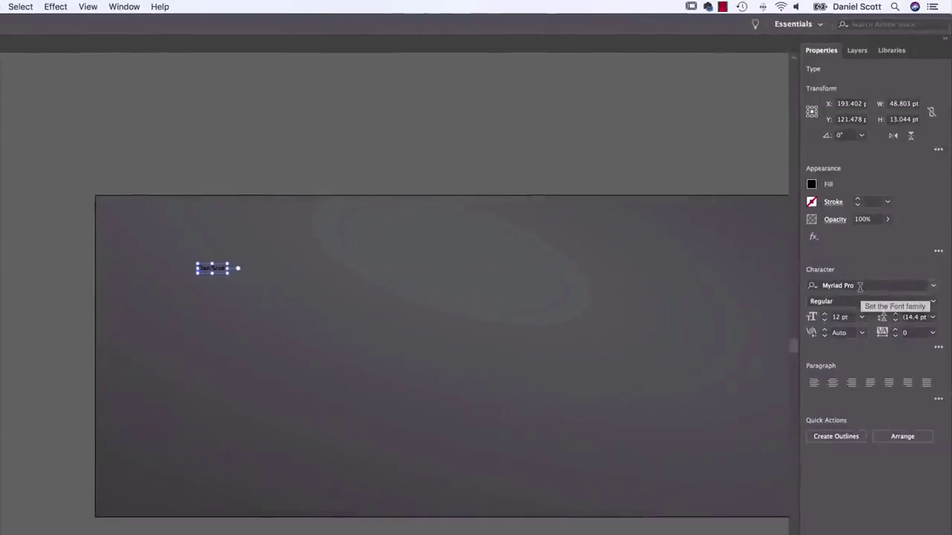
Step: Search the fonts for "lust" and set the name text to Lust Script Regular
left_click(861, 287)
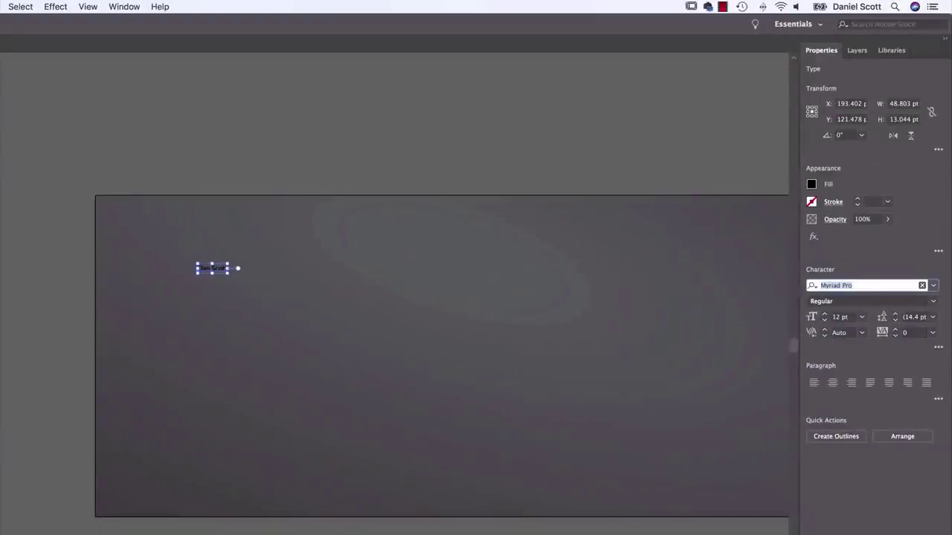
type("lust")
key("Down")
key("Down")
key("Up")
key("Down")
key("Down")
key("Down")
key("Down")
key("Down")
key("Return")
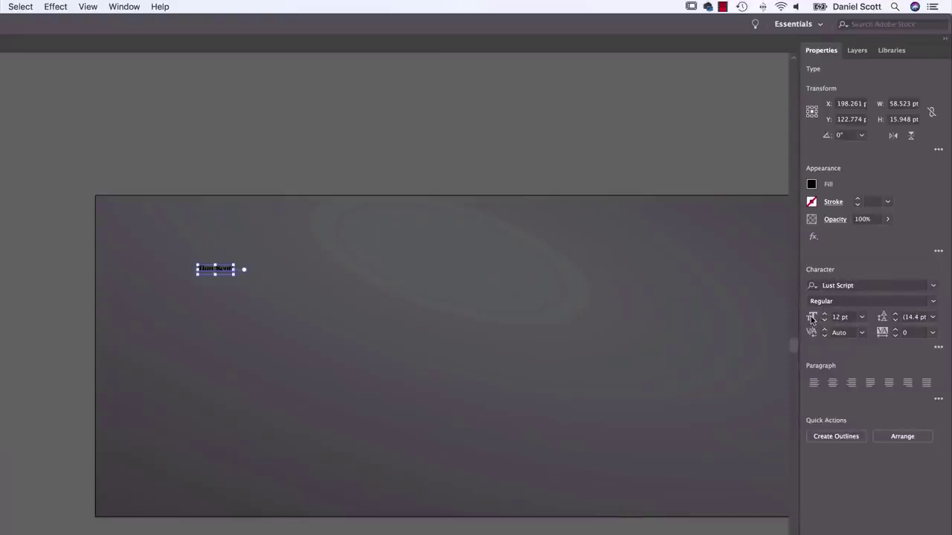
Step: Set the name text to 60 pt and fill it with the lightest swatch of the grey group
left_click(862, 319)
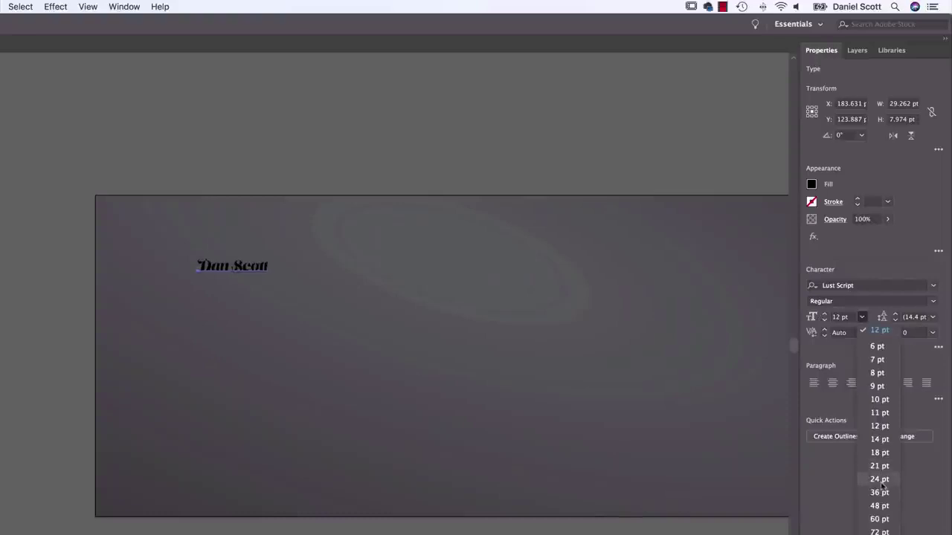
left_click(879, 519)
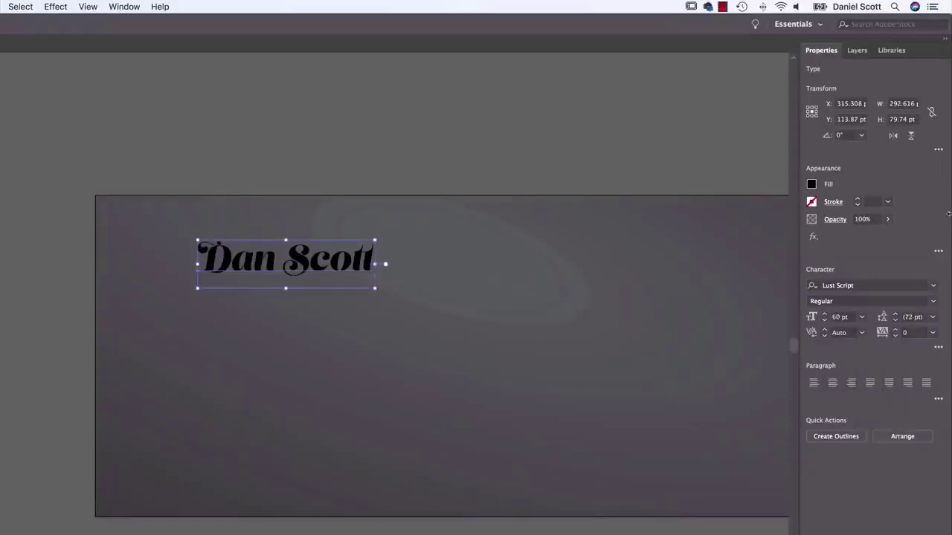
left_click(812, 184)
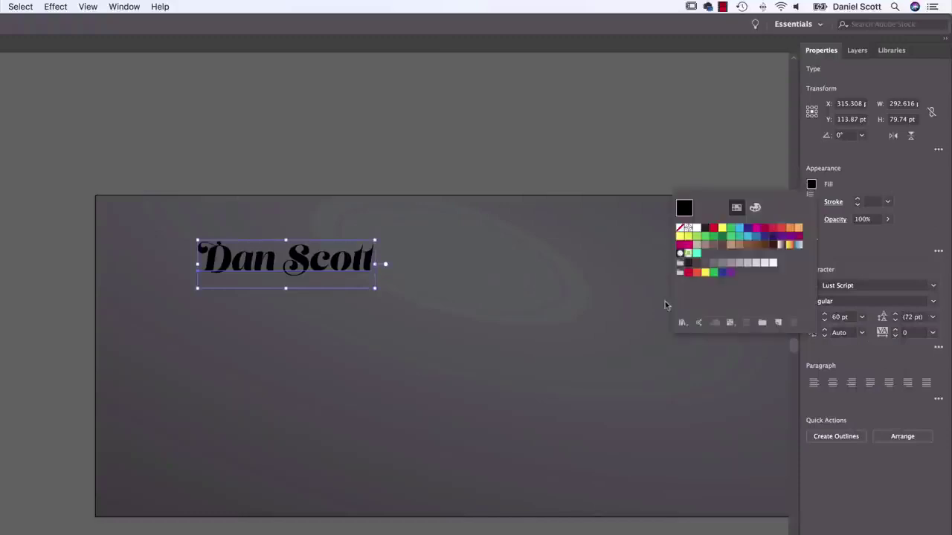
left_click(772, 263)
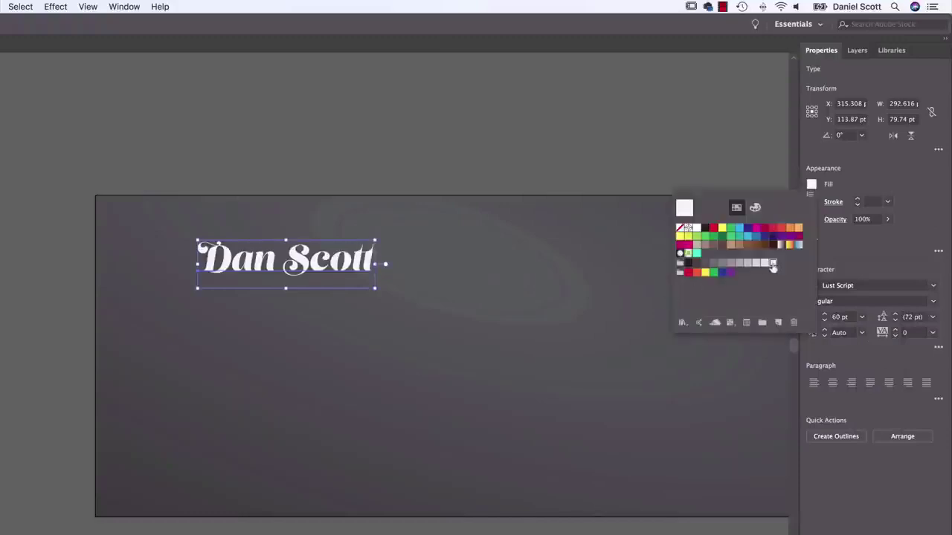
Step: Move the name text within the artboard's upper-left area to about X 305 pt, Y 158 pt
left_click(126, 274)
left_click_drag(315, 273, 325, 298)
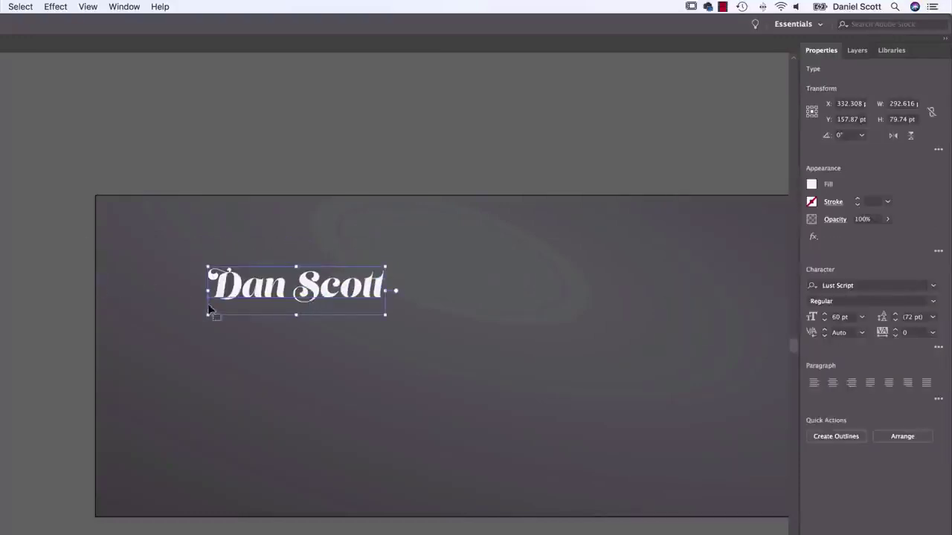
left_click_drag(421, 291, 342, 259)
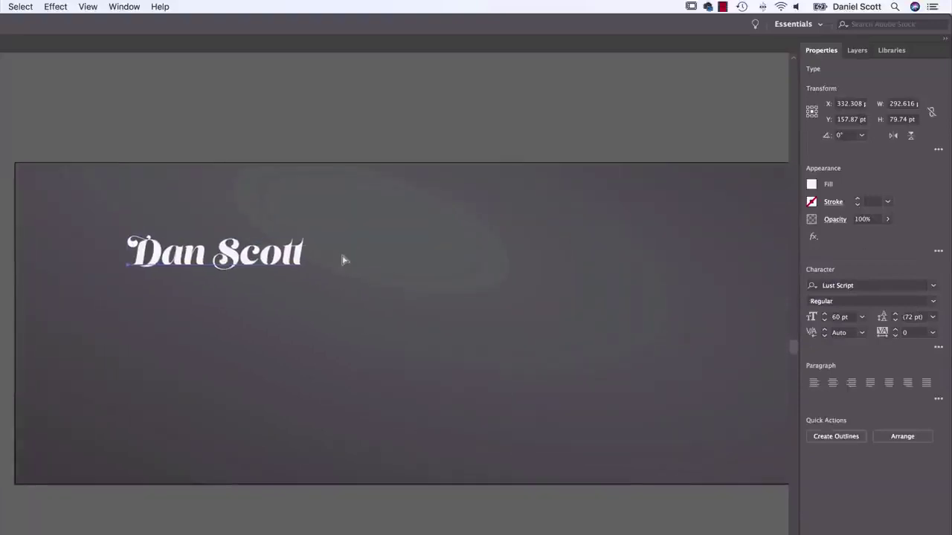
key("super+minus")
key("super+minus")
key("super+minus")
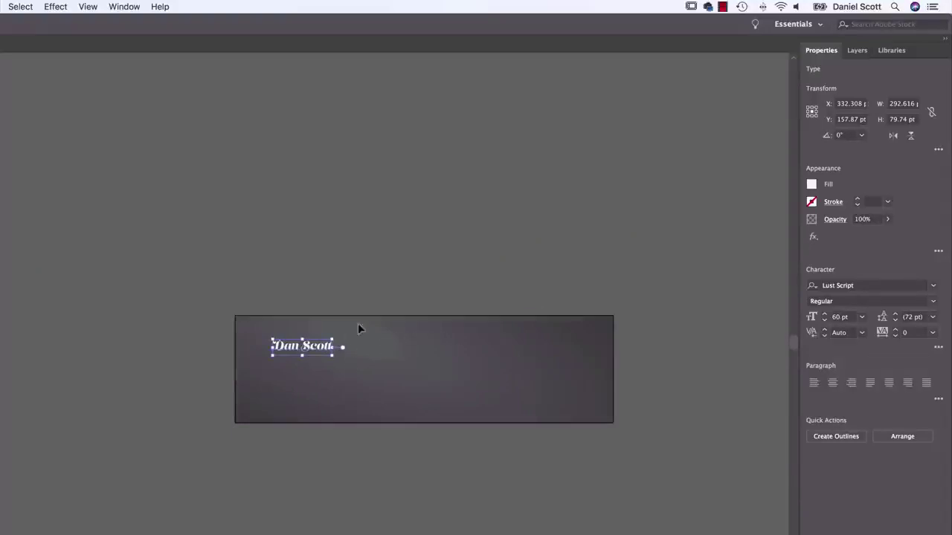
left_click_drag(324, 347, 315, 347)
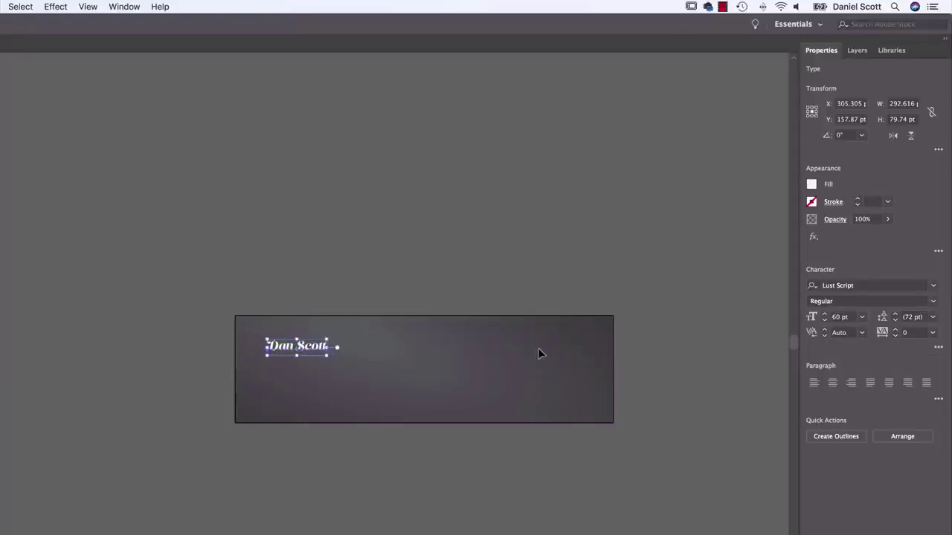
Step: Place a duplicate of the live name text outside the artboard, above its upper-left corner, and clear the selection
key("super+equal")
key("super+equal")
key("super+equal")
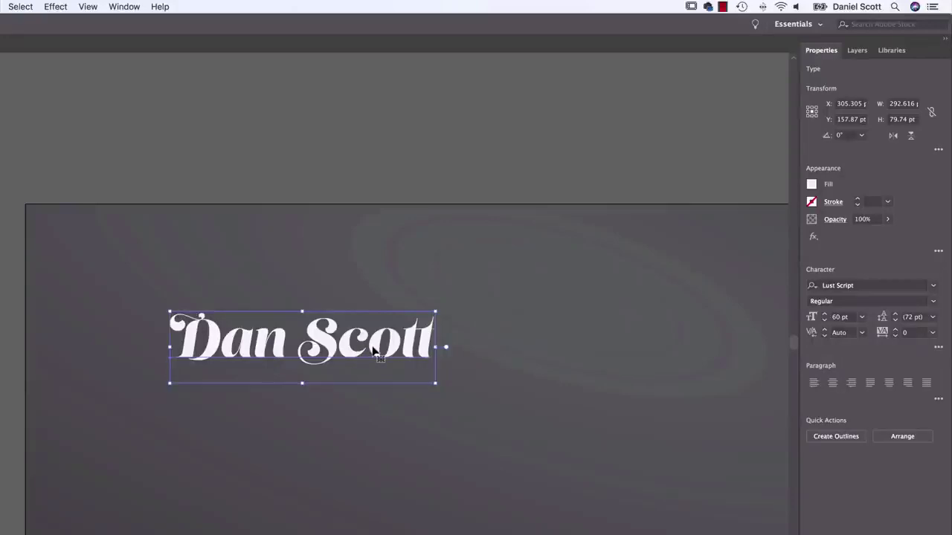
key("a")
left_click_drag(420, 319, 121, 71)
left_click(280, 246)
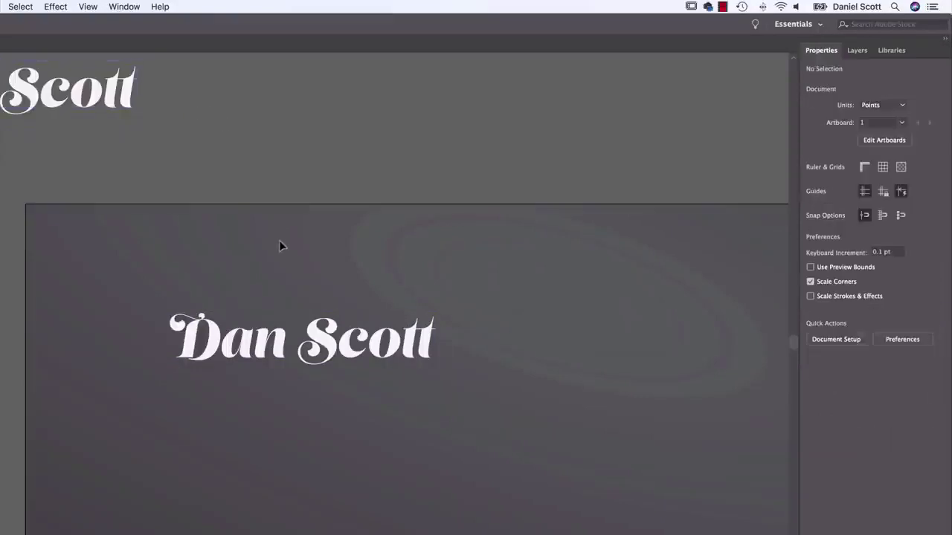
Step: Convert the name text on the artboard to outlines, leaving the off-artboard copy as live type
left_click(326, 354)
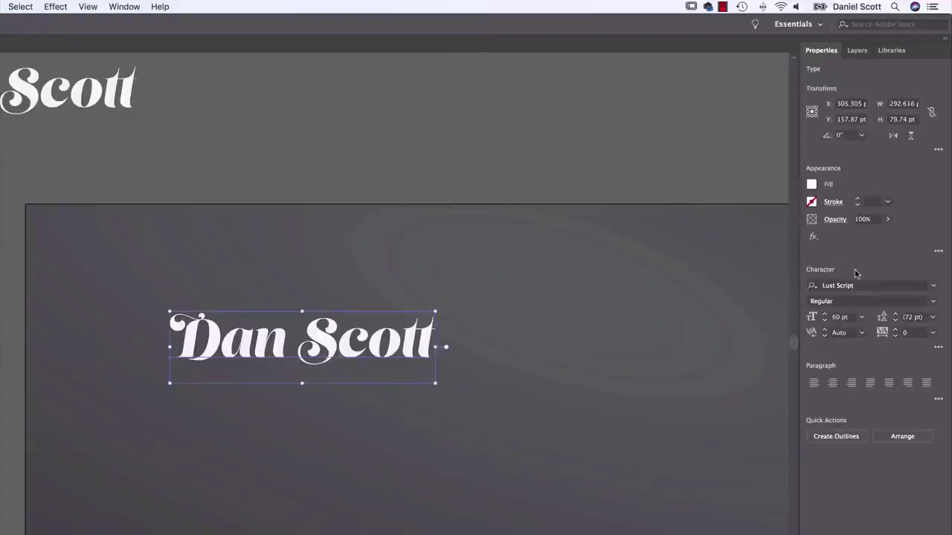
left_click(77, 108)
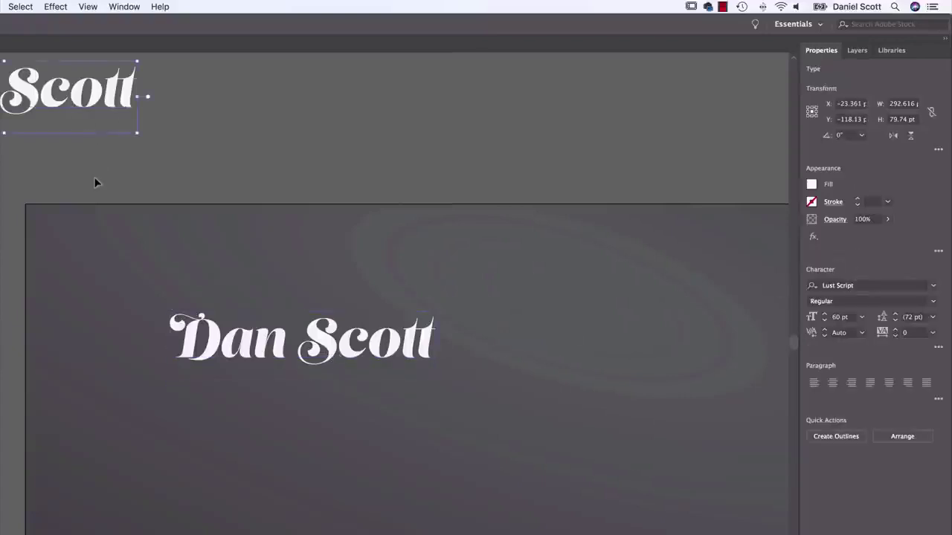
left_click(325, 348)
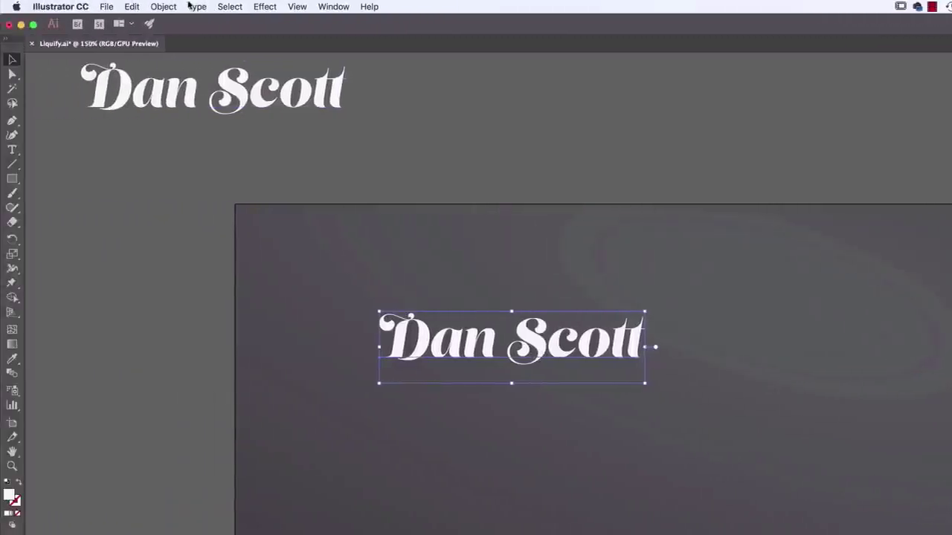
left_click(197, 7)
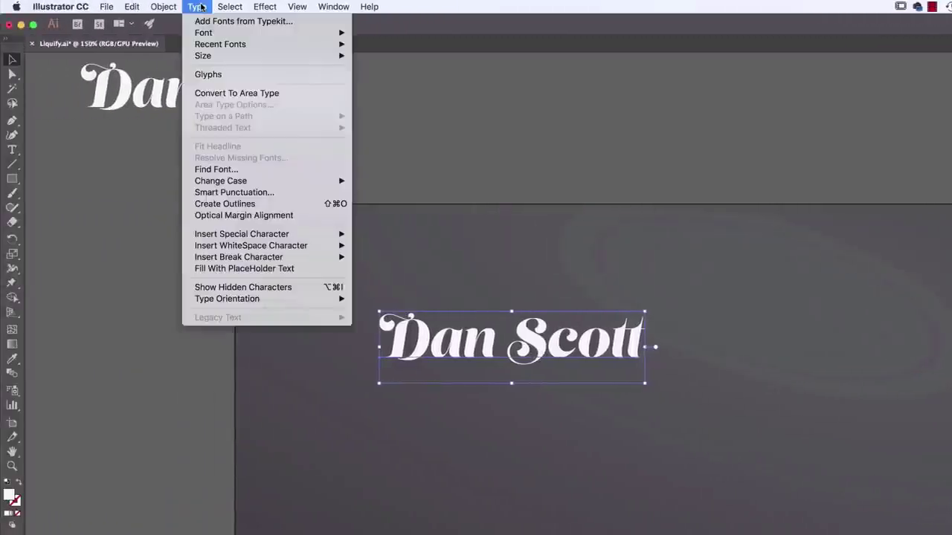
left_click(243, 206)
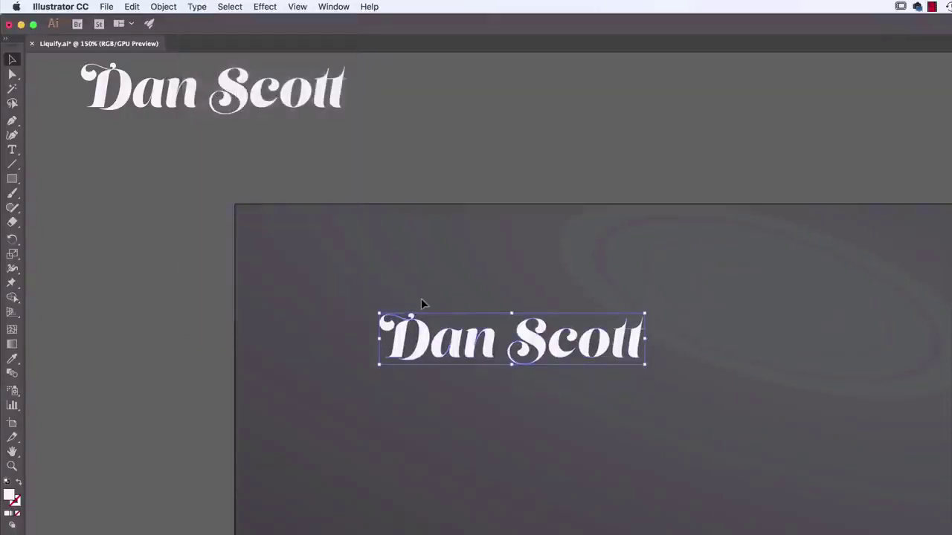
Step: Examine the separate letter shapes of the outlined name in isolation mode, and return to the normal document view
key("a")
key("super+equal")
key("super+equal")
key("v")
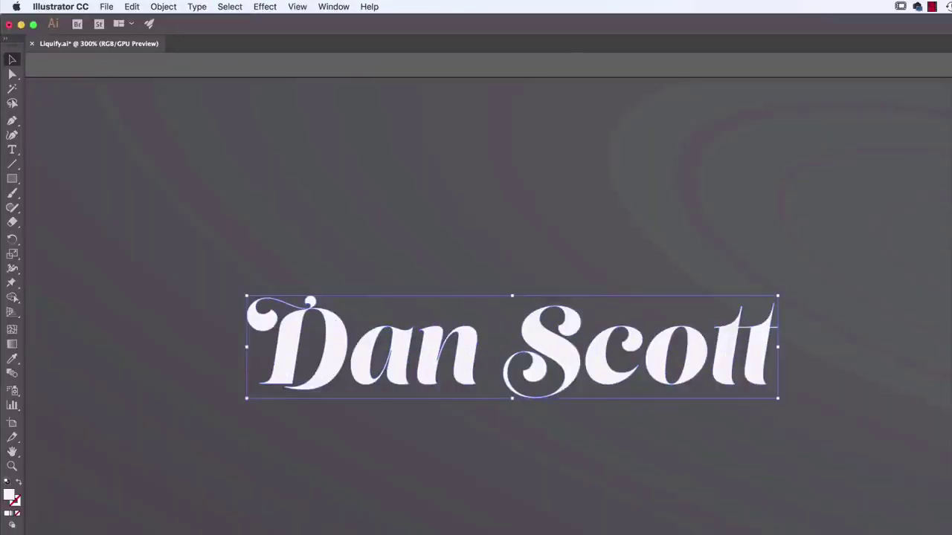
left_click(403, 253)
double_click(569, 361)
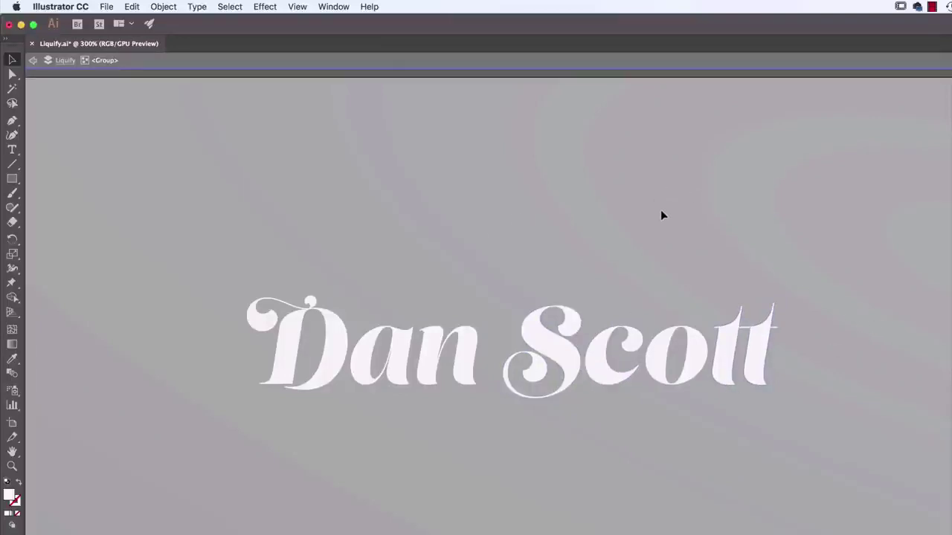
left_click(34, 61)
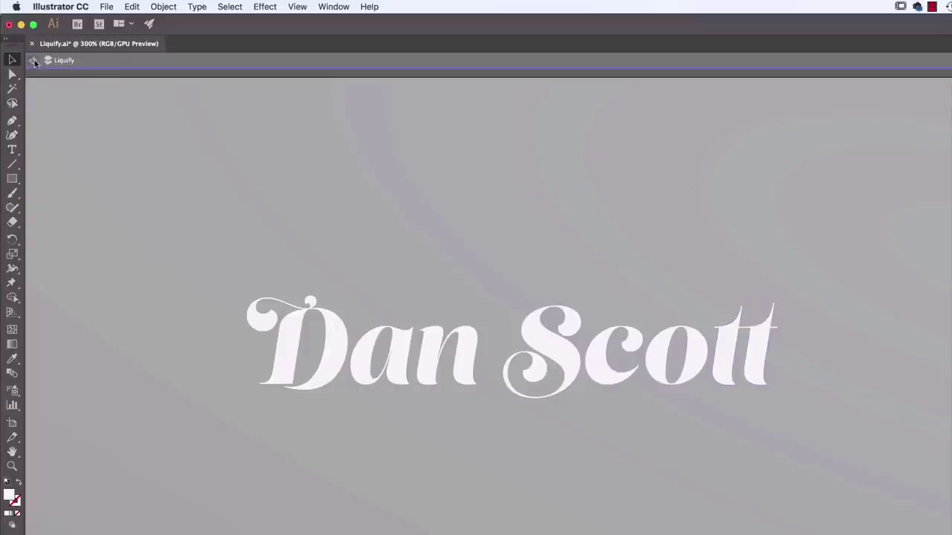
left_click(34, 62)
left_click(397, 365)
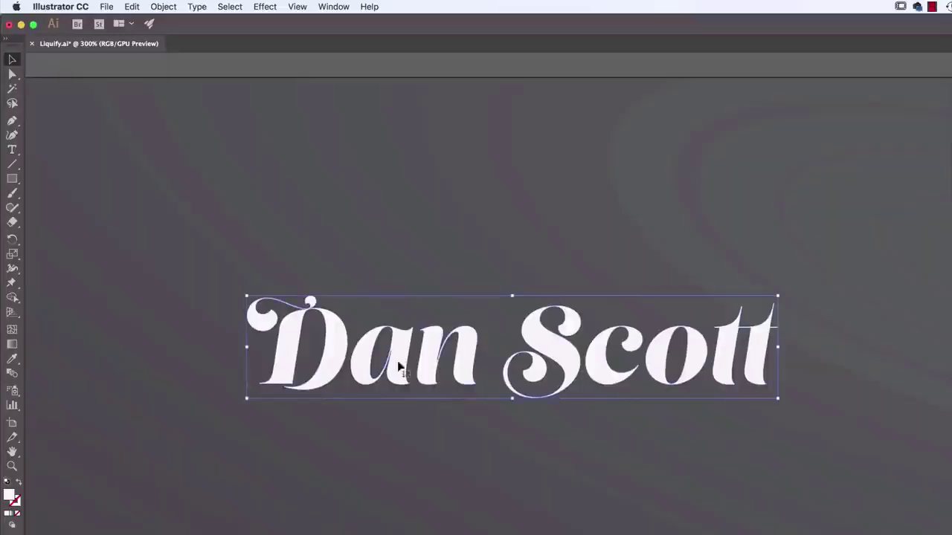
double_click(697, 362)
left_click(33, 60)
left_click(34, 60)
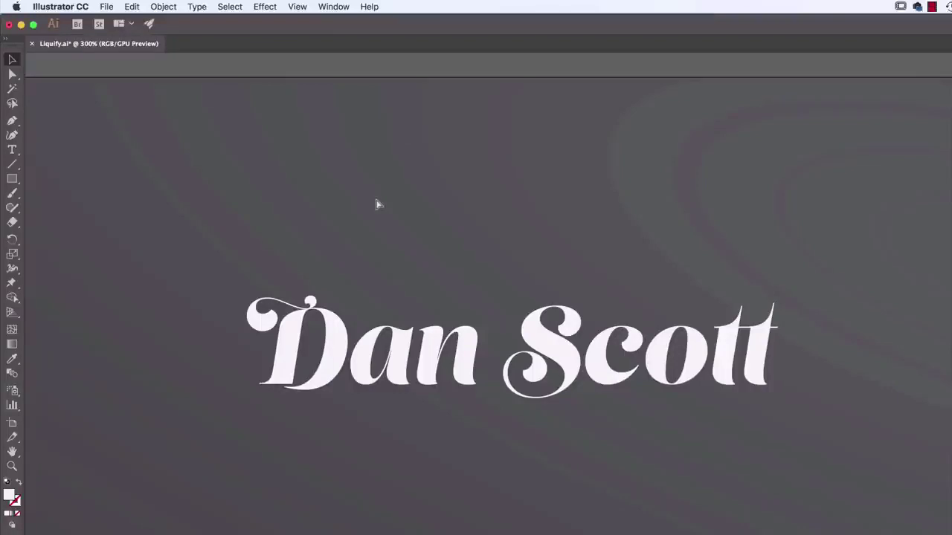
Step: Duplicate the outlined name across the artboard to form a horizontal row of four copies
key("super+minus")
key("super+minus")
key("super+minus")
key("super+minus")
key("super+minus")
left_click_drag(376, 199, 223, 159)
left_click(386, 317)
left_click_drag(385, 318, 476, 311)
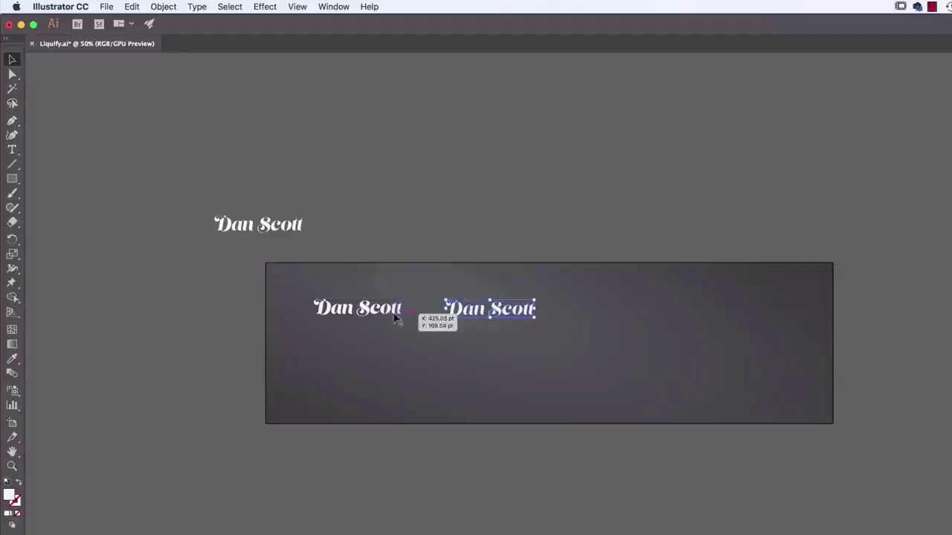
left_click(394, 312, "shift")
left_click_drag(396, 314, 657, 314)
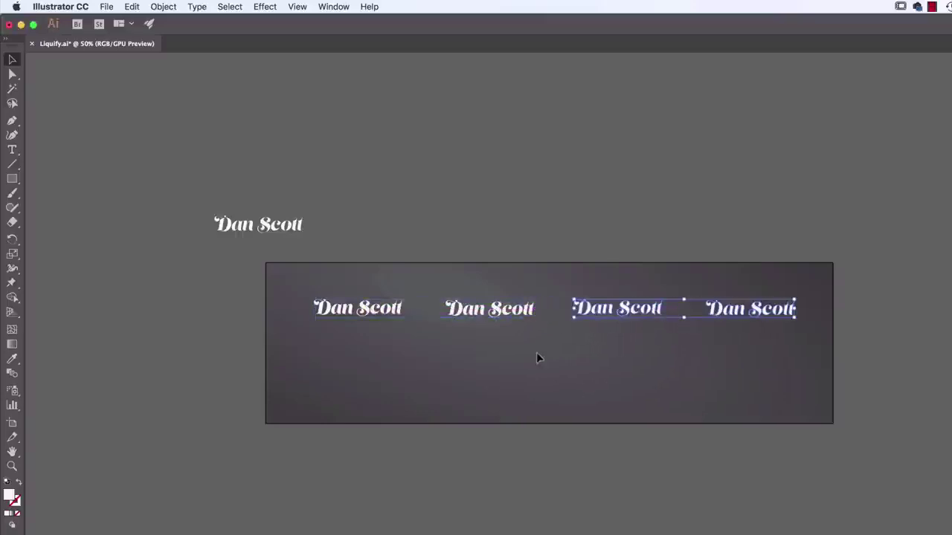
Step: Distribute the four outlined names evenly by their horizontal centres and duplicate the whole row directly below
left_click(577, 340)
left_click_drag(312, 276, 801, 345)
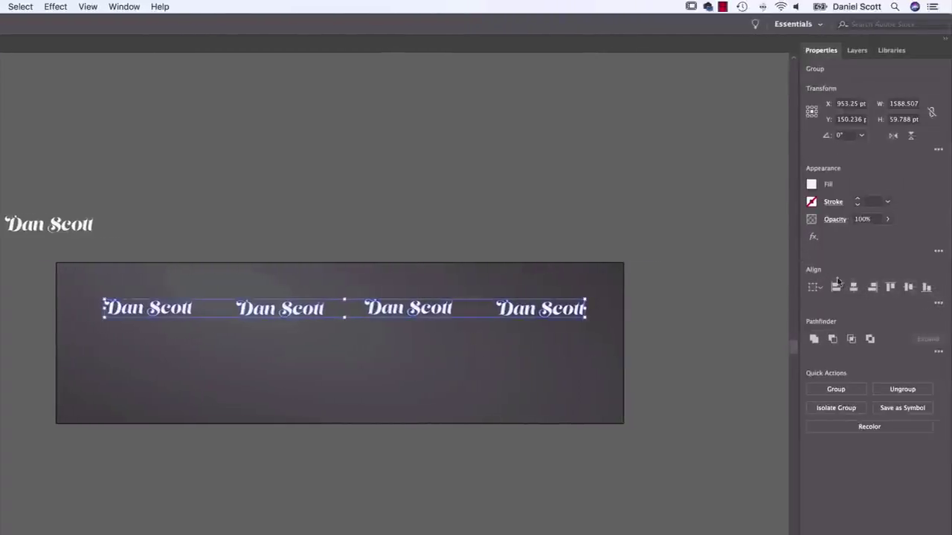
left_click(938, 305)
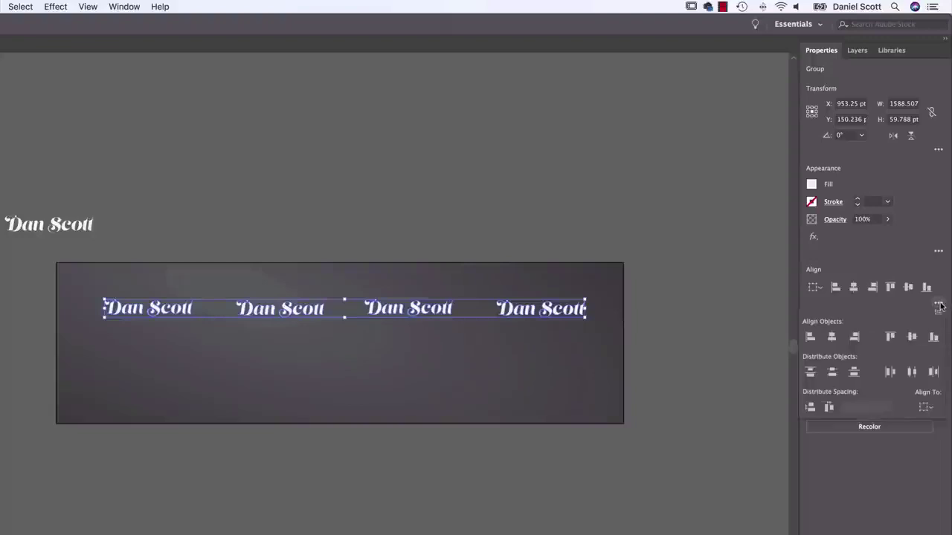
left_click(913, 372)
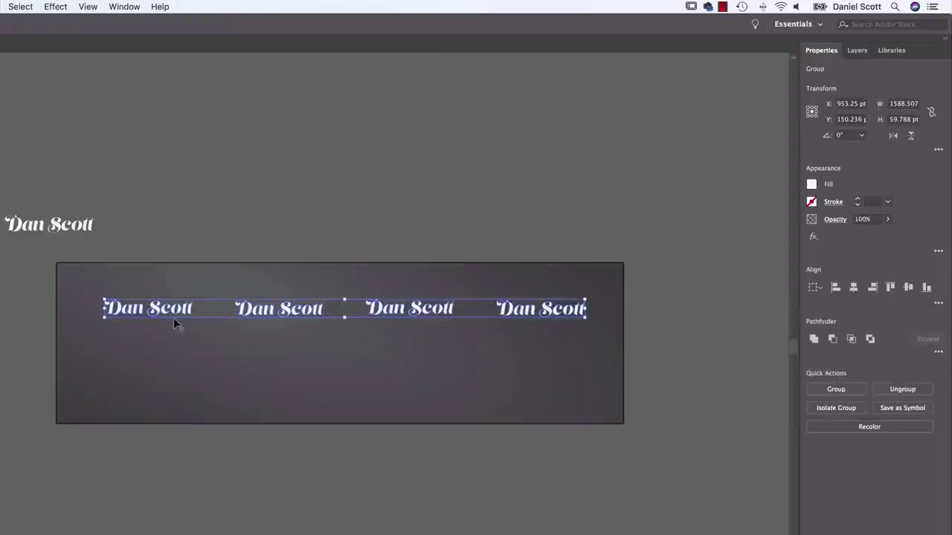
left_click_drag(149, 310, 138, 364)
left_click(41, 358)
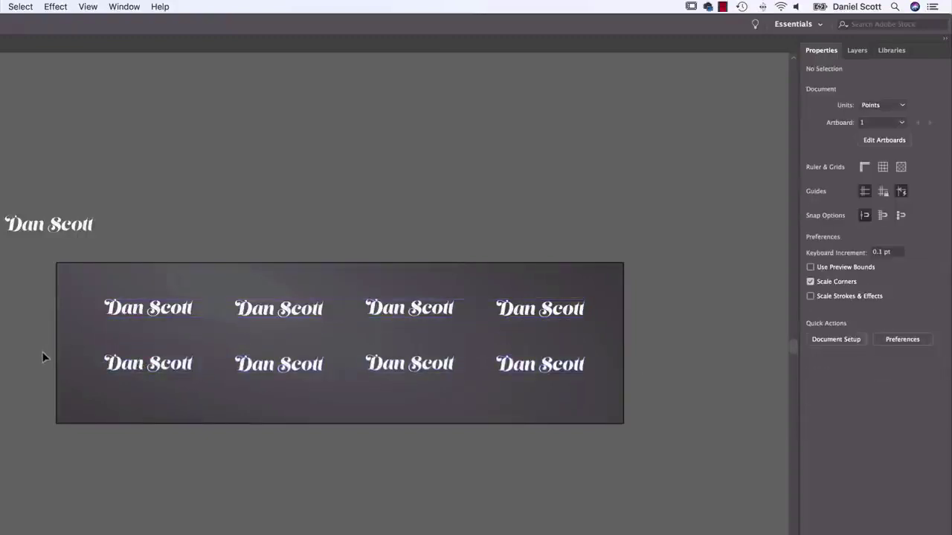
Step: Select the first outlined name in the upper row and activate the Warp tool
left_click(137, 311)
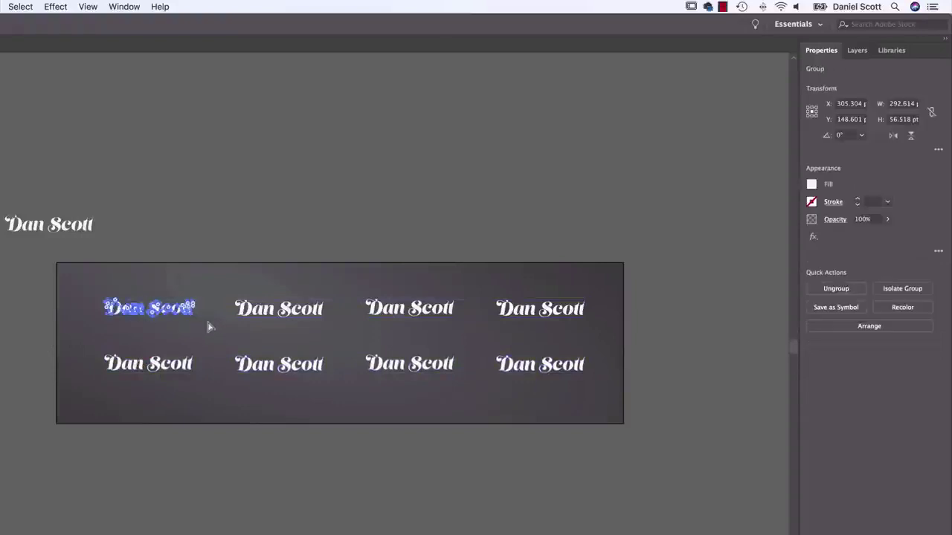
key("super+equal")
key("super+equal")
key("super+equal")
key("super+equal")
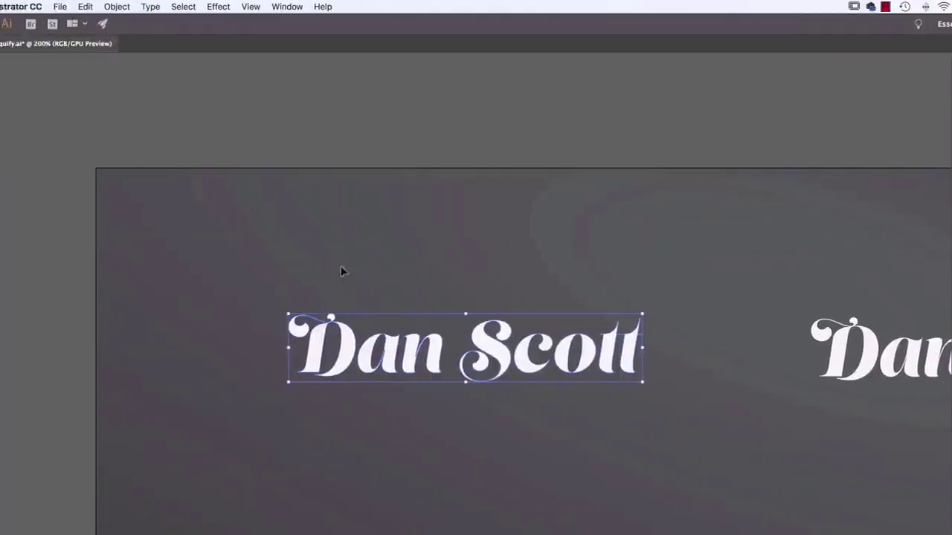
left_click(11, 271)
left_click(13, 273)
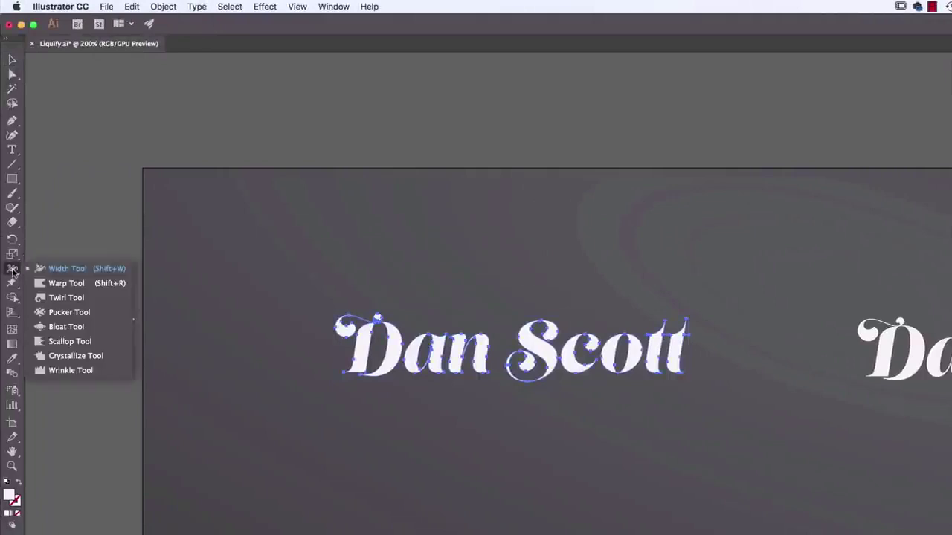
left_click(66, 283)
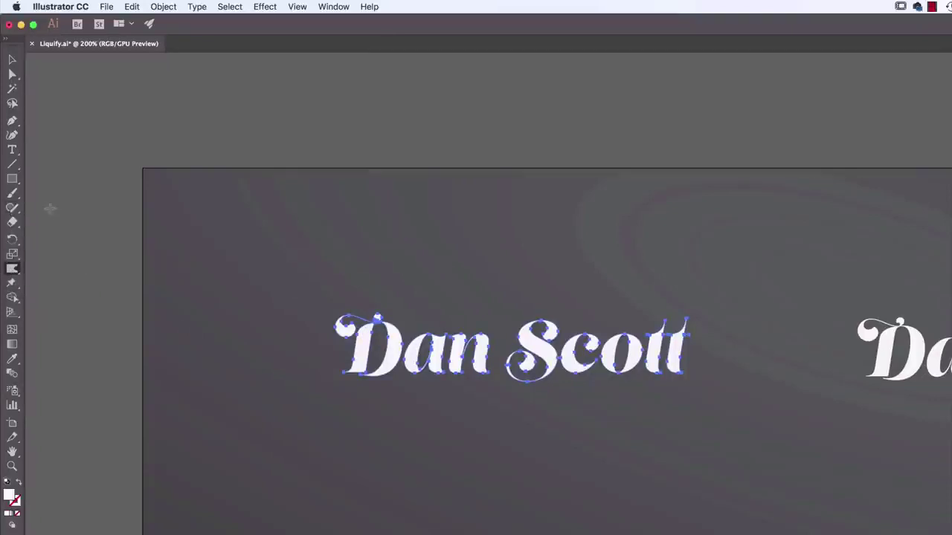
Step: Set the Warp tool's global brush dimensions to 50 pt width and 50 pt height
double_click(12, 270)
left_click_drag(156, 85, 849, 103)
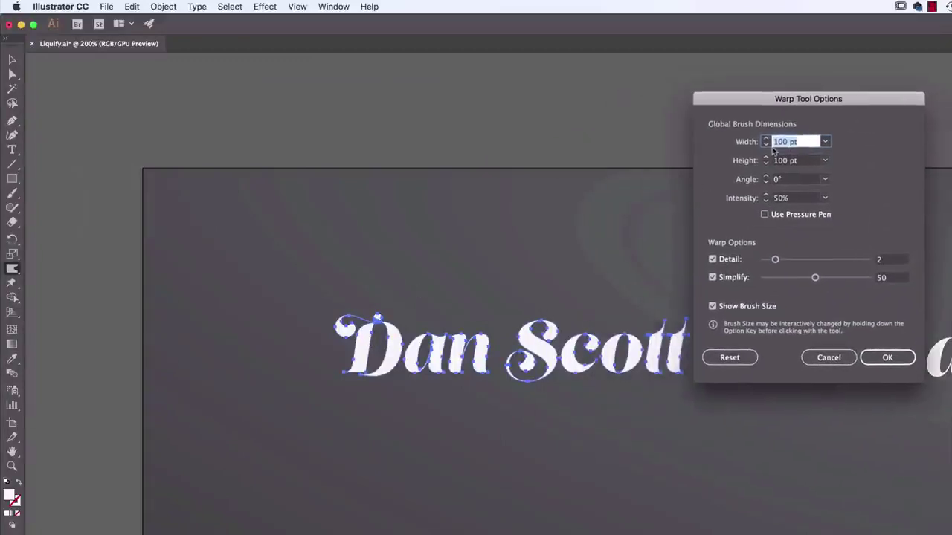
type("50")
key("Tab")
type("50")
key("Tab")
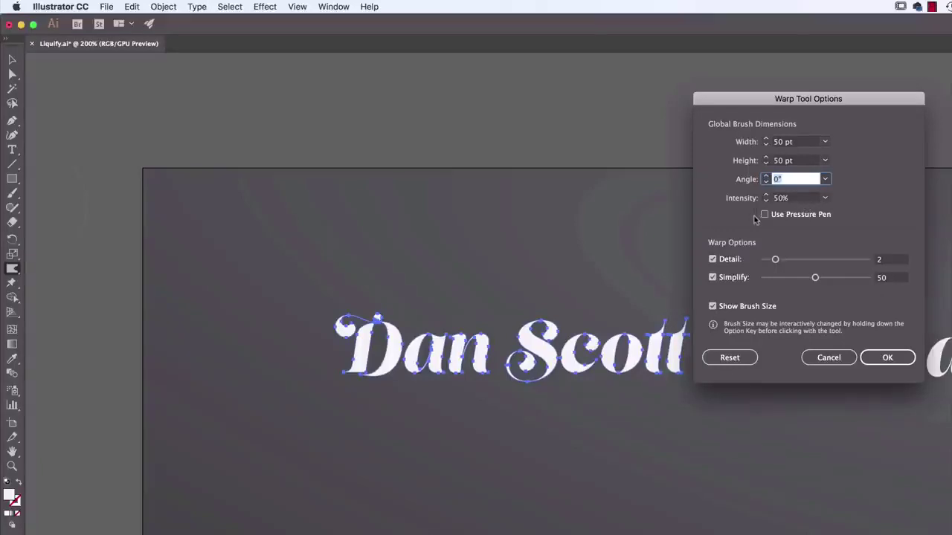
left_click(887, 358)
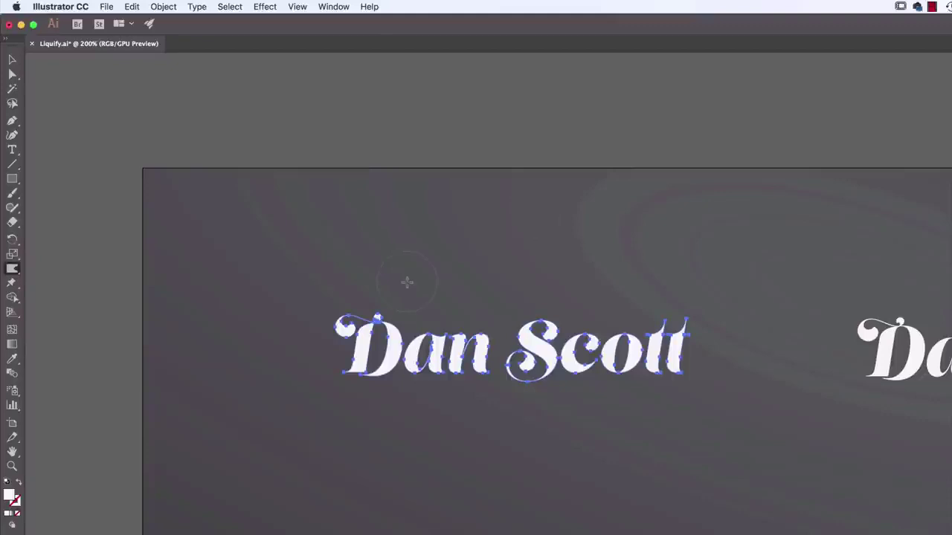
Step: Warp the lower edges of the first name's letters downward, stretching the n into a long curved tail
left_click(12, 59)
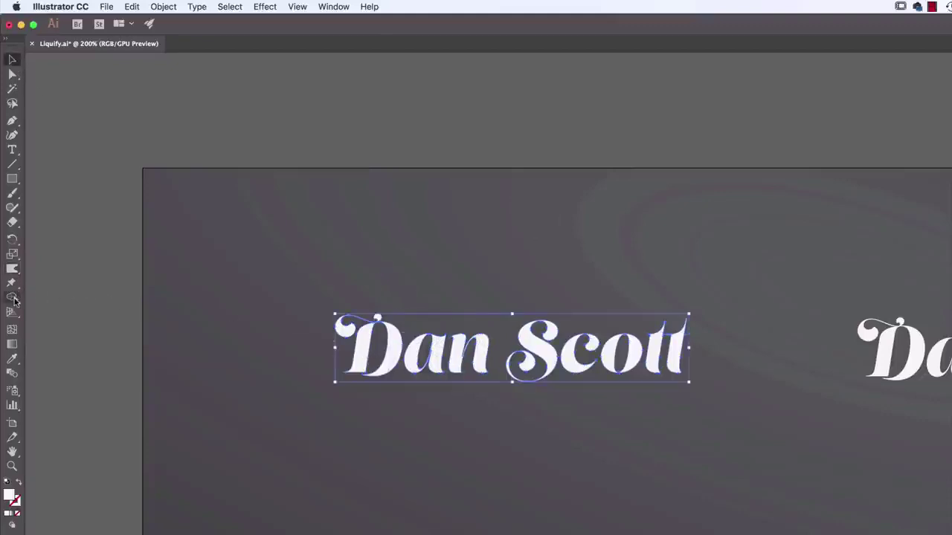
left_click(12, 269)
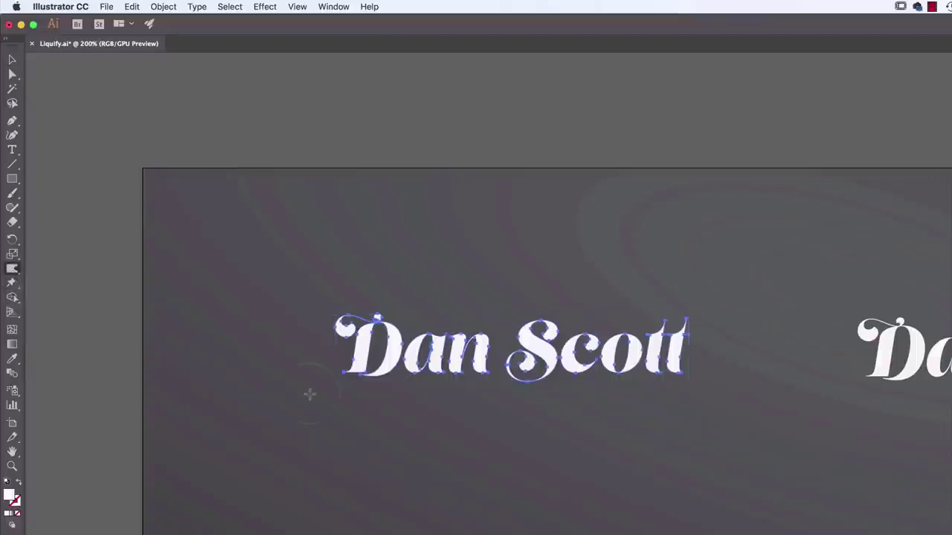
mouse_move(346, 375)
left_mouse_down()
mouse_move(385, 361)
mouse_move(403, 414)
mouse_move(432, 366)
mouse_move(424, 407)
mouse_move(455, 369)
mouse_move(469, 451)
mouse_move(488, 323)
mouse_move(483, 376)
left_mouse_up()
mouse_move(484, 410)
left_mouse_down()
mouse_move(505, 399)
mouse_move(484, 378)
mouse_move(523, 425)
mouse_move(535, 419)
mouse_move(489, 383)
mouse_move(522, 421)
mouse_move(548, 424)
left_mouse_up()
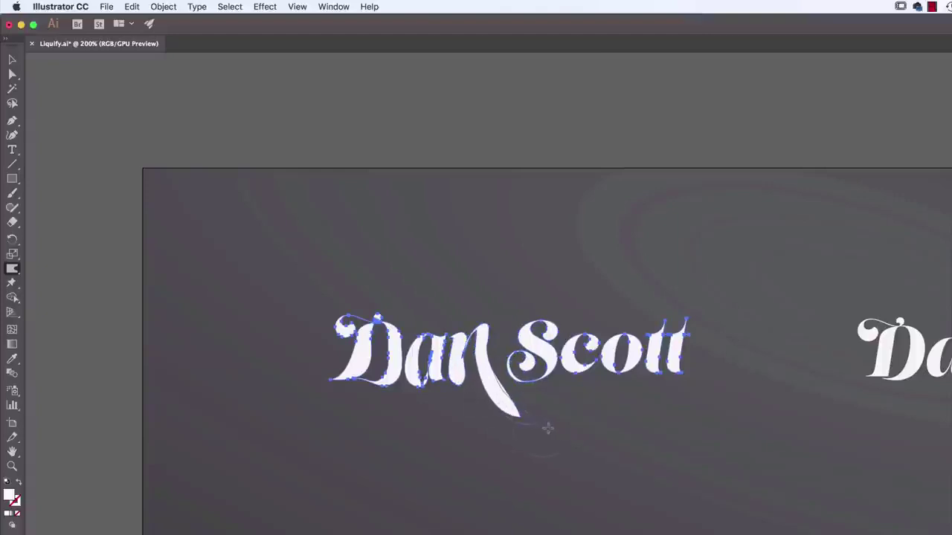
mouse_move(546, 377)
left_mouse_down()
mouse_move(513, 366)
mouse_move(518, 390)
left_mouse_up()
left_click_drag(572, 369, 577, 420)
left_click_drag(613, 371, 610, 427)
left_click_drag(650, 373, 664, 417)
left_click_drag(680, 375, 682, 406)
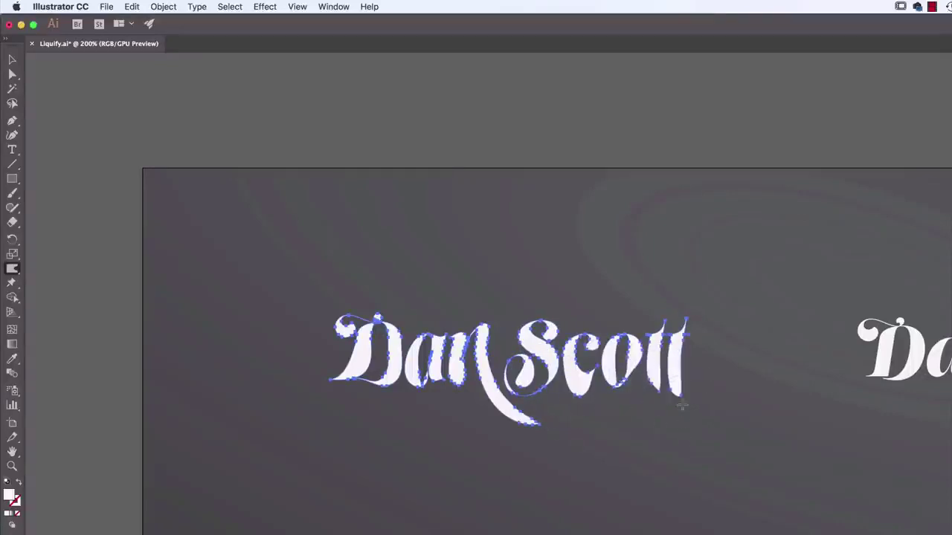
mouse_move(384, 379)
left_mouse_down()
mouse_move(385, 405)
mouse_move(358, 405)
mouse_move(359, 420)
left_mouse_up()
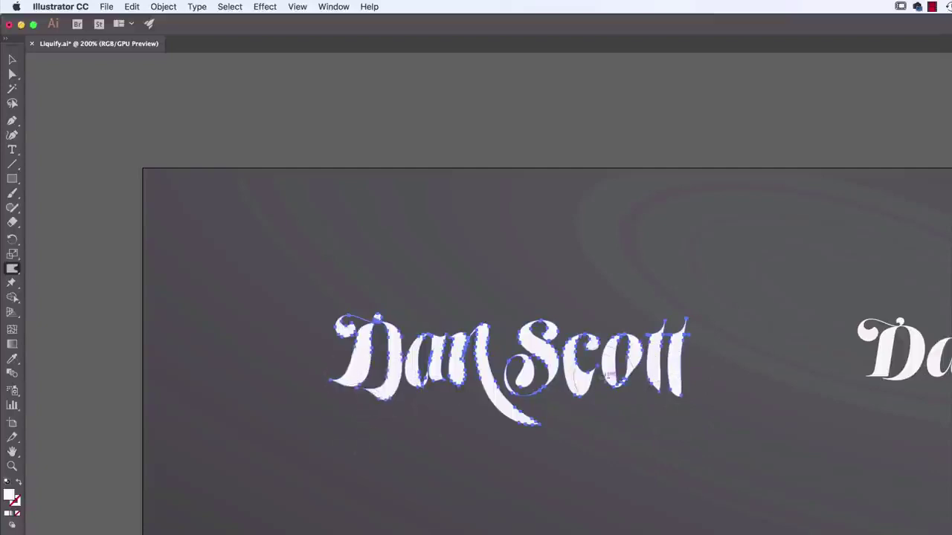
Step: Set the Warp tool's global brush dimensions to 20 pt width and 20 pt height
double_click(13, 270)
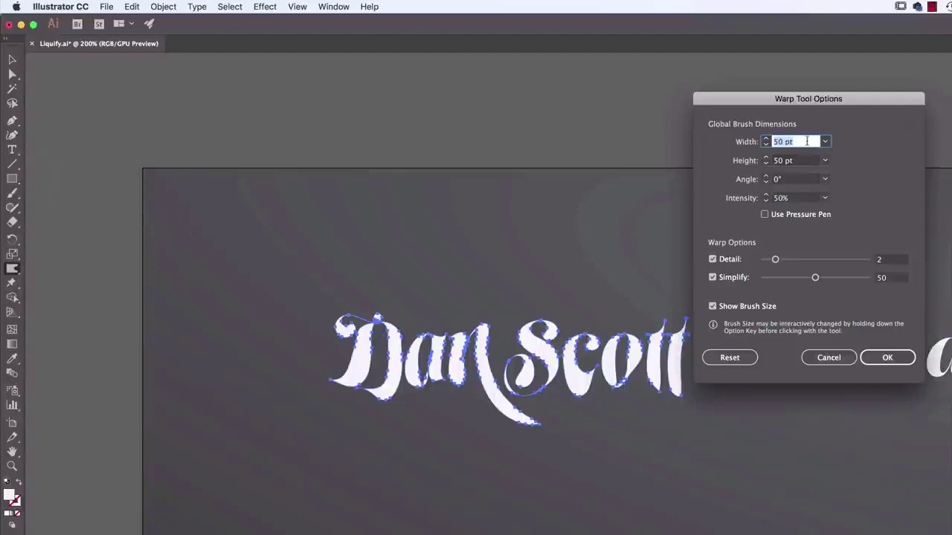
type("20")
key("Tab")
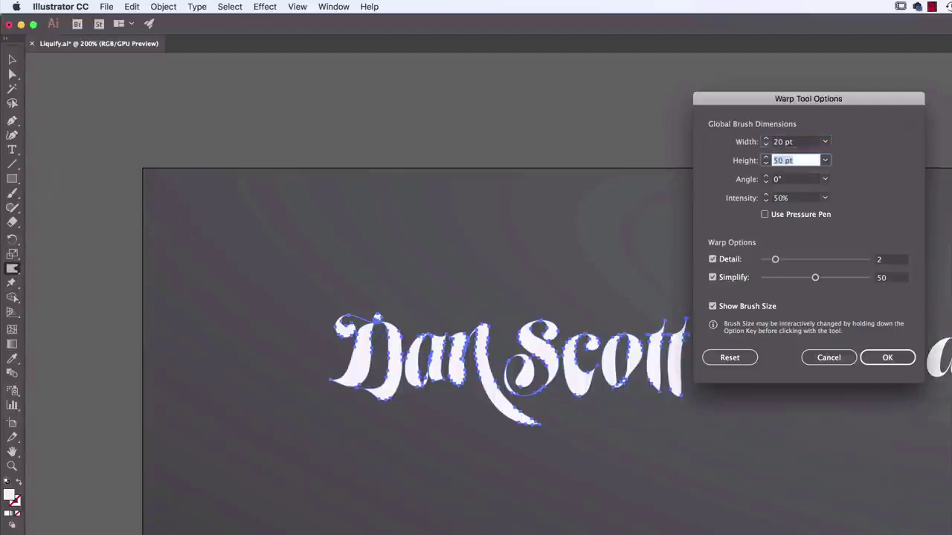
type("20")
key("Tab")
left_click(889, 357)
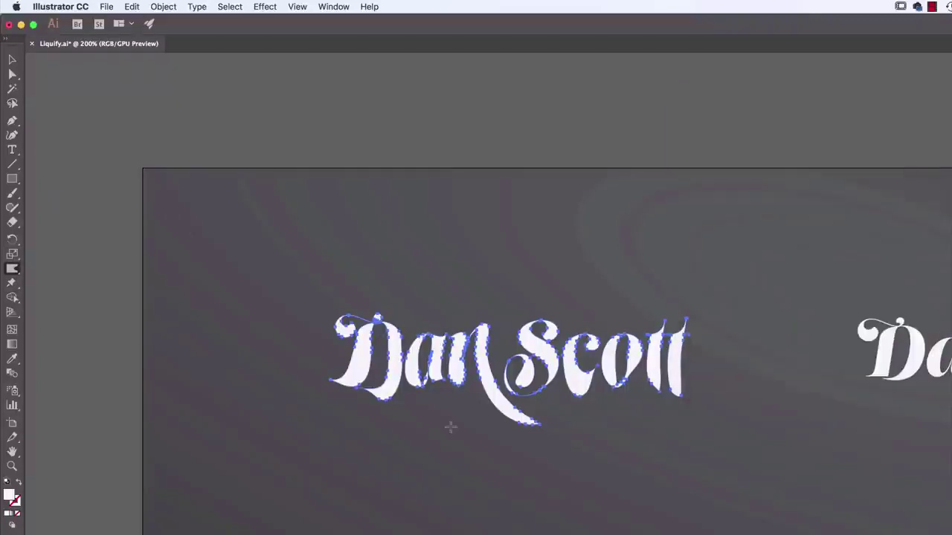
Step: Warp the lower edges of the first name's letters downward into drips, including a forked drip on the n's tail
key("super+equal")
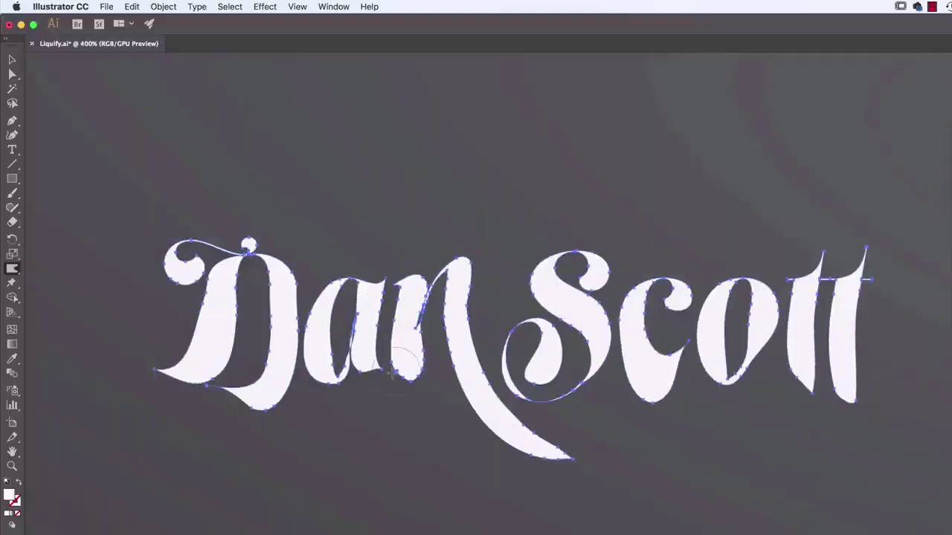
mouse_move(390, 376)
left_mouse_down()
mouse_move(420, 379)
mouse_move(425, 401)
mouse_move(411, 411)
left_mouse_up()
mouse_move(491, 415)
left_mouse_down()
mouse_move(459, 447)
mouse_move(477, 425)
mouse_move(482, 494)
mouse_move(485, 452)
mouse_move(485, 487)
left_mouse_up()
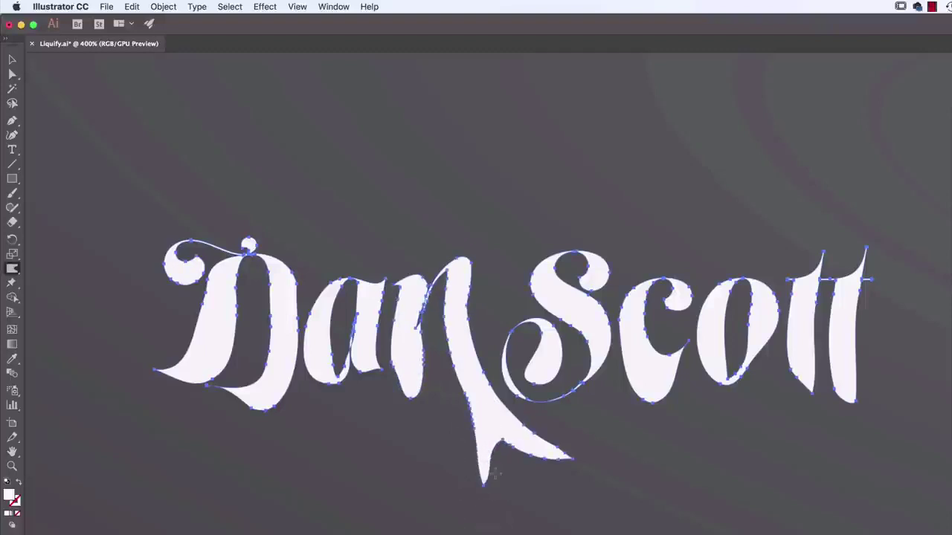
mouse_move(648, 396)
left_mouse_down()
mouse_move(613, 410)
mouse_move(662, 396)
mouse_move(656, 391)
mouse_move(726, 400)
mouse_move(669, 392)
mouse_move(677, 387)
mouse_move(706, 406)
mouse_move(684, 395)
mouse_move(685, 442)
mouse_move(684, 407)
mouse_move(671, 482)
left_mouse_up()
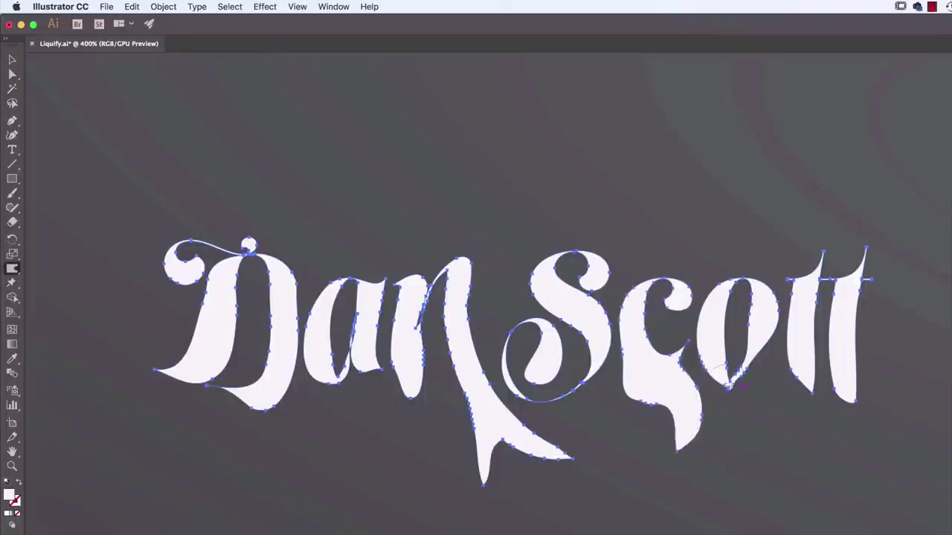
mouse_move(797, 371)
left_mouse_down()
mouse_move(775, 412)
mouse_move(783, 403)
mouse_move(765, 412)
mouse_move(785, 388)
mouse_move(792, 450)
mouse_move(803, 418)
left_mouse_up()
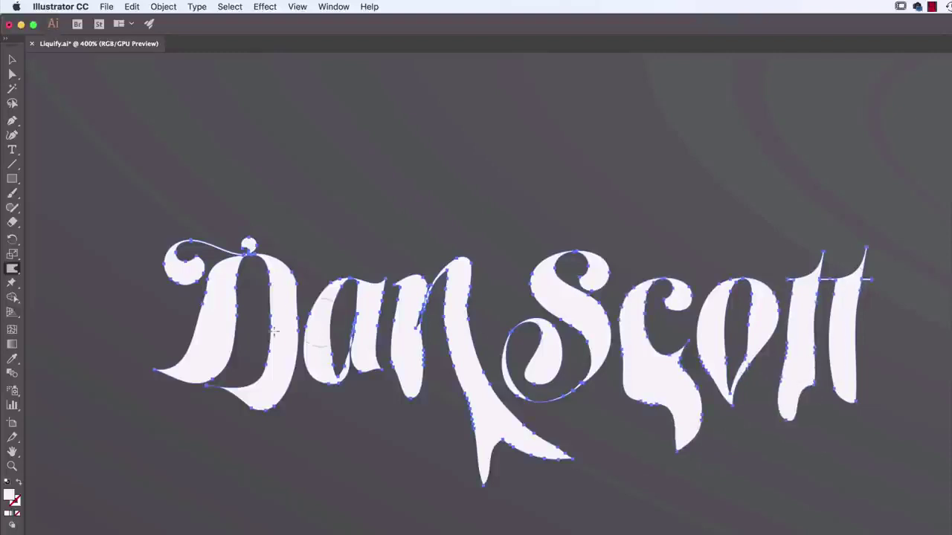
left_click_drag(268, 391, 273, 440)
left_click_drag(328, 385, 323, 439)
left_click_drag(318, 403, 320, 406)
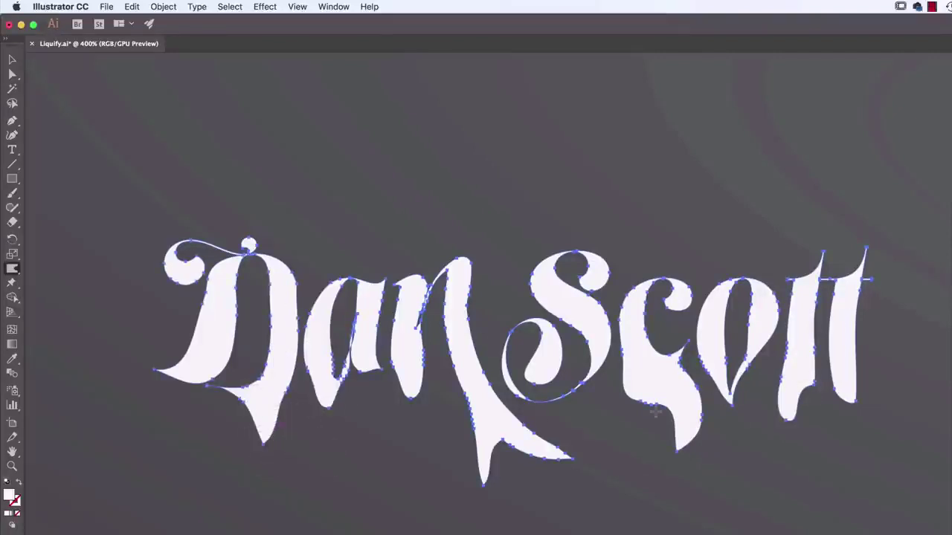
left_click_drag(568, 396, 577, 421)
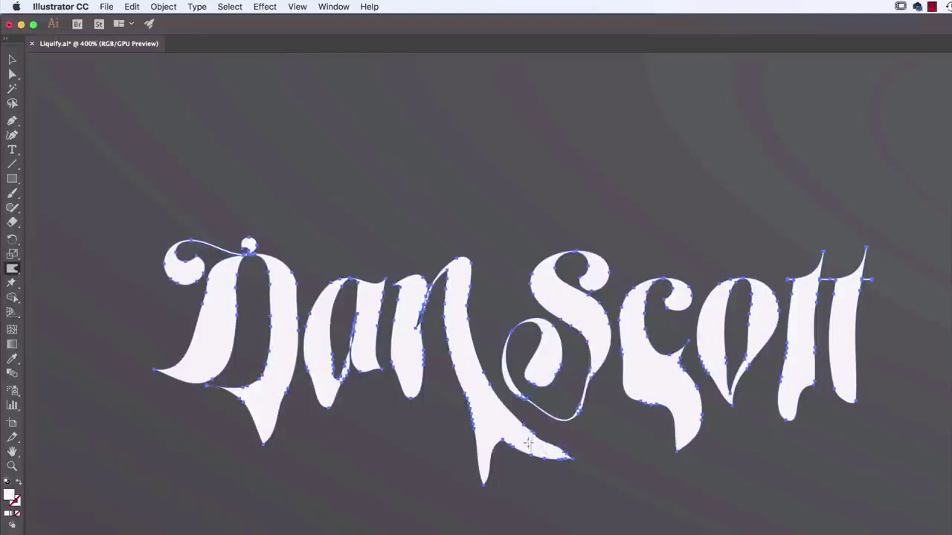
Step: Draw small white circles with the Ellipse tool as falling droplets beneath the D, n and c drips, and deselect
left_click(12, 178)
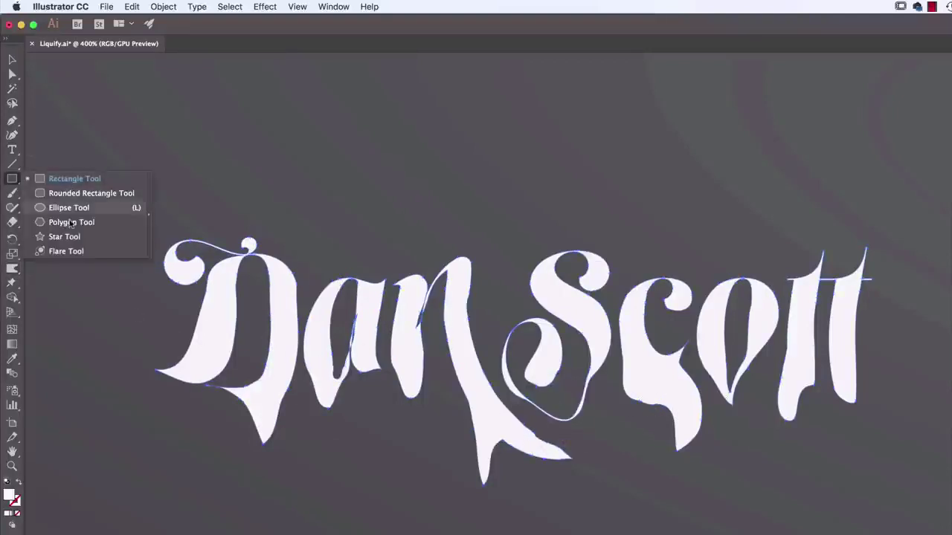
left_click(68, 208)
mouse_move(253, 473)
left_mouse_down()
mouse_move(264, 483)
mouse_move(256, 482)
left_mouse_up()
left_click_drag(484, 507, 486, 504)
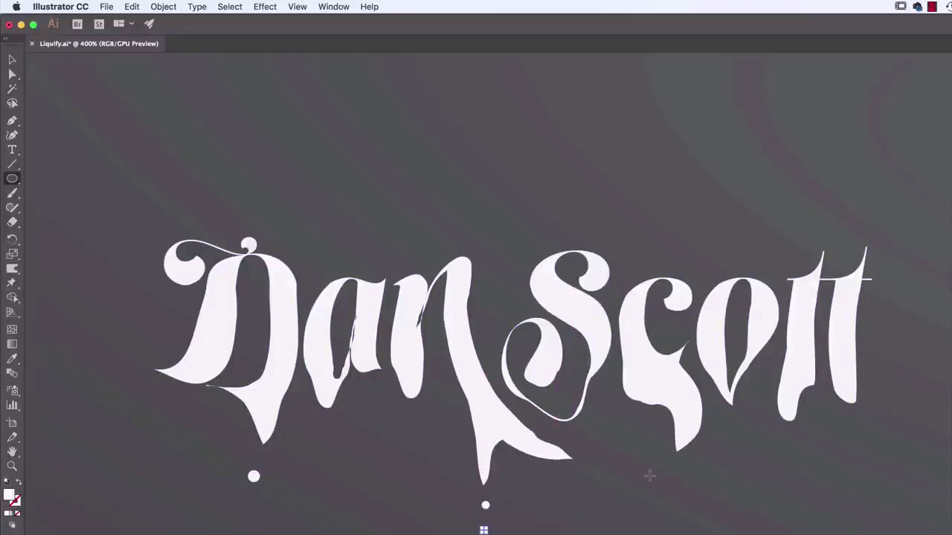
left_click_drag(675, 476, 680, 483)
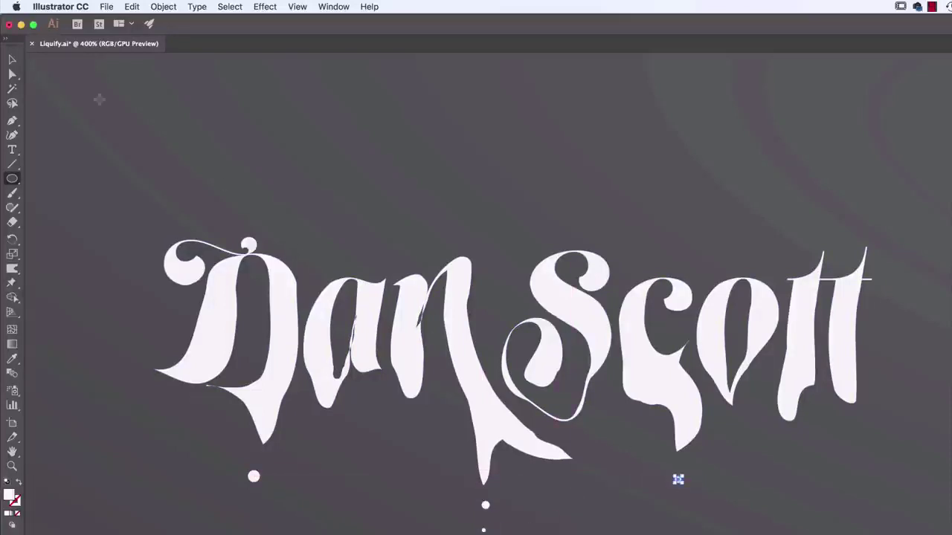
left_click(14, 58)
left_click(134, 112)
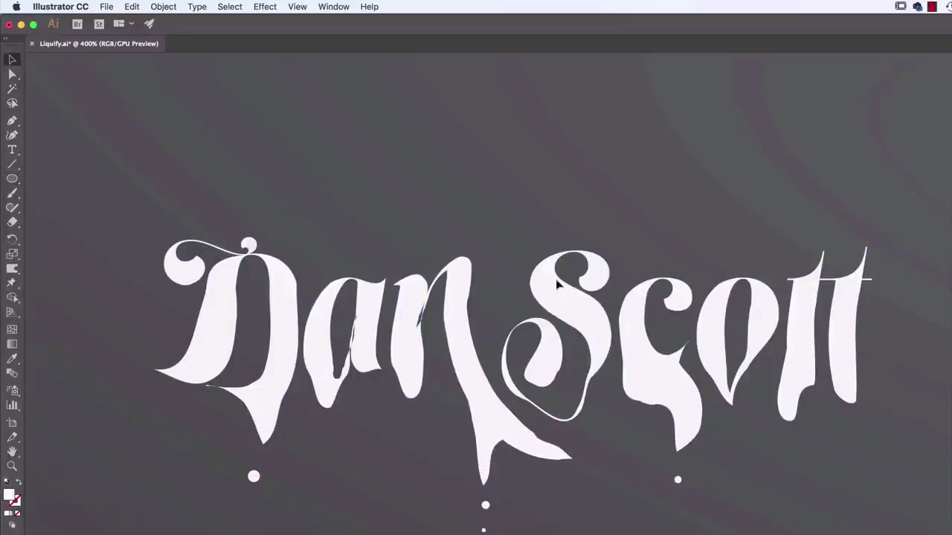
Step: Select the second outlined name in the upper row and activate the Twirl tool
scroll(734, 244, "right", 2)
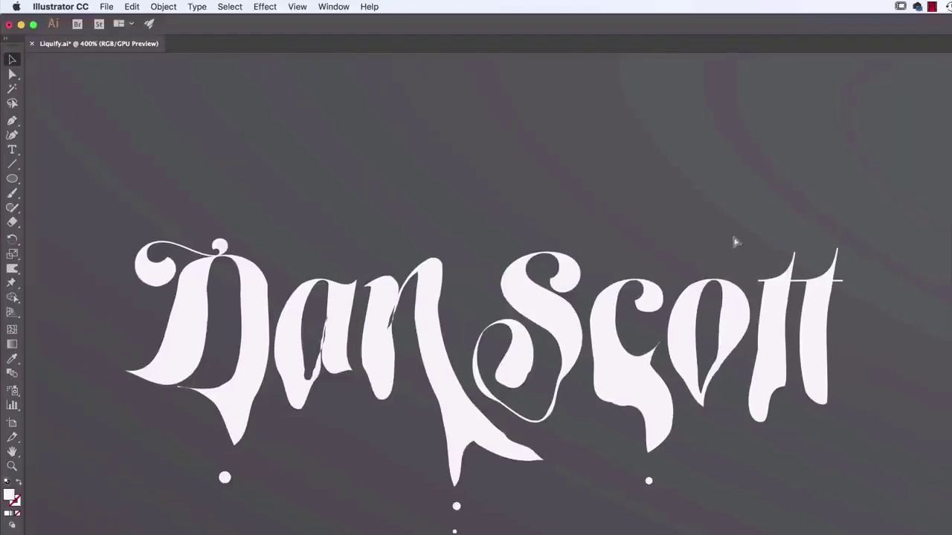
key("super+minus")
key("super+minus")
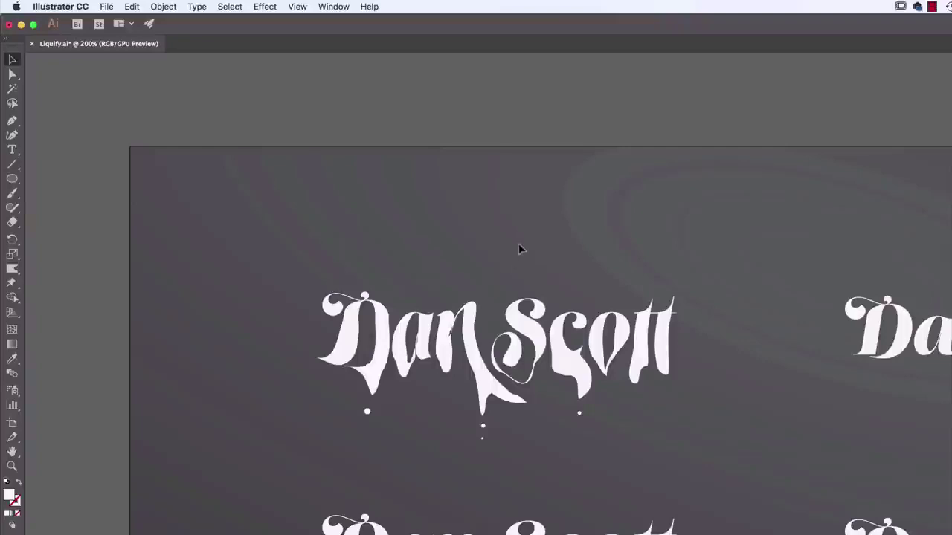
left_click_drag(776, 253, 551, 261)
left_click_drag(661, 268, 417, 260)
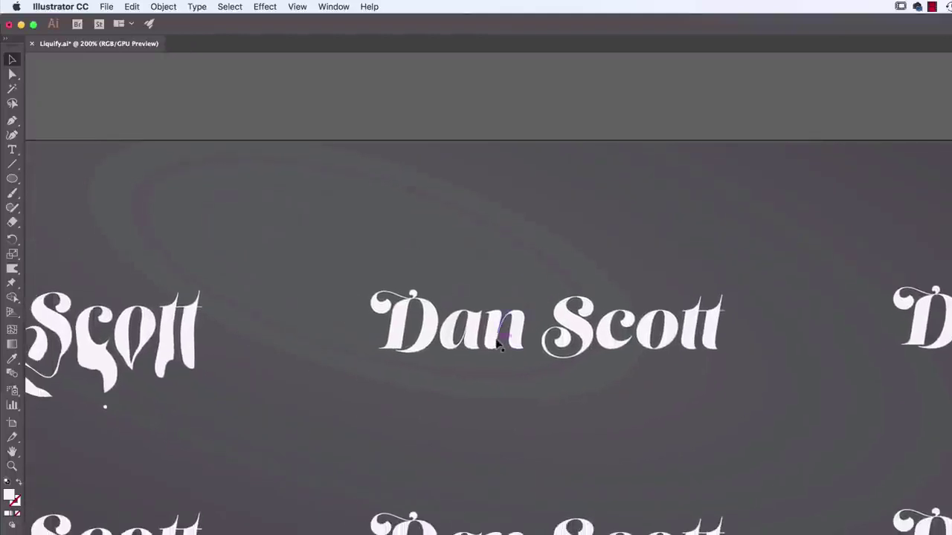
left_click(432, 316)
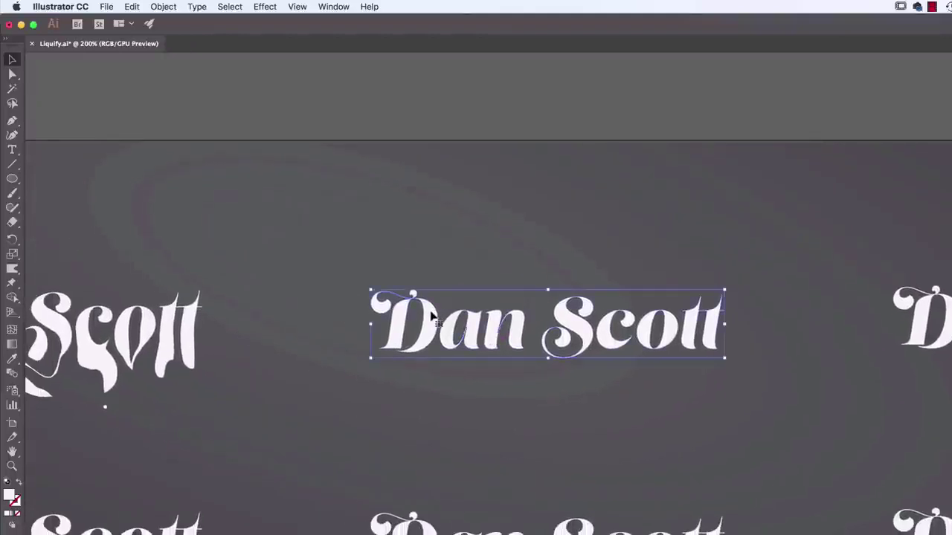
left_click(12, 268)
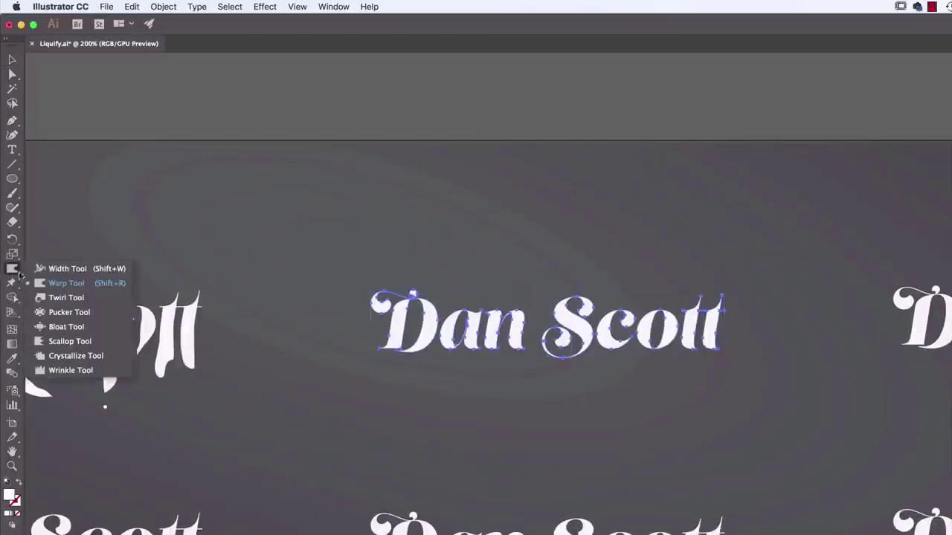
left_click(59, 303)
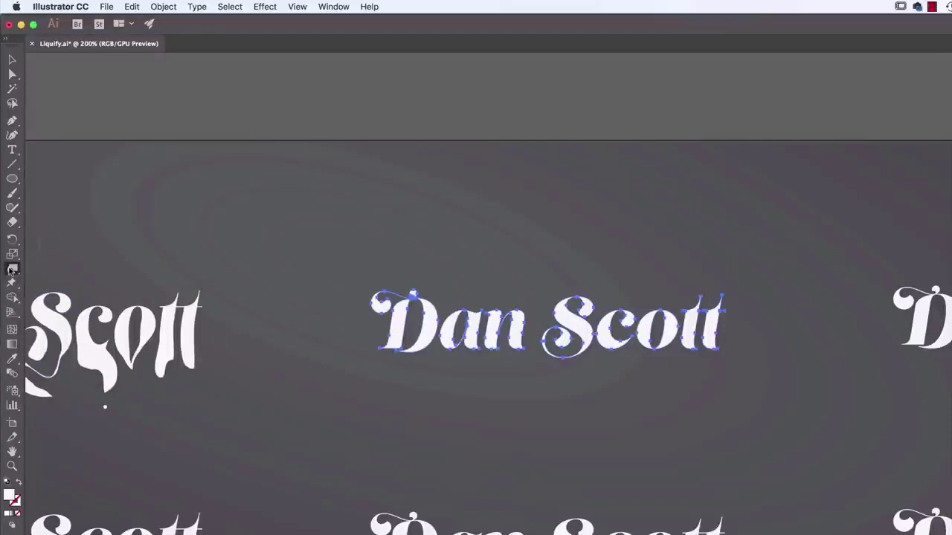
Step: Set the Twirl tool's global brush dimensions to 40 pt width and 40 pt height
double_click(12, 269)
type("85")
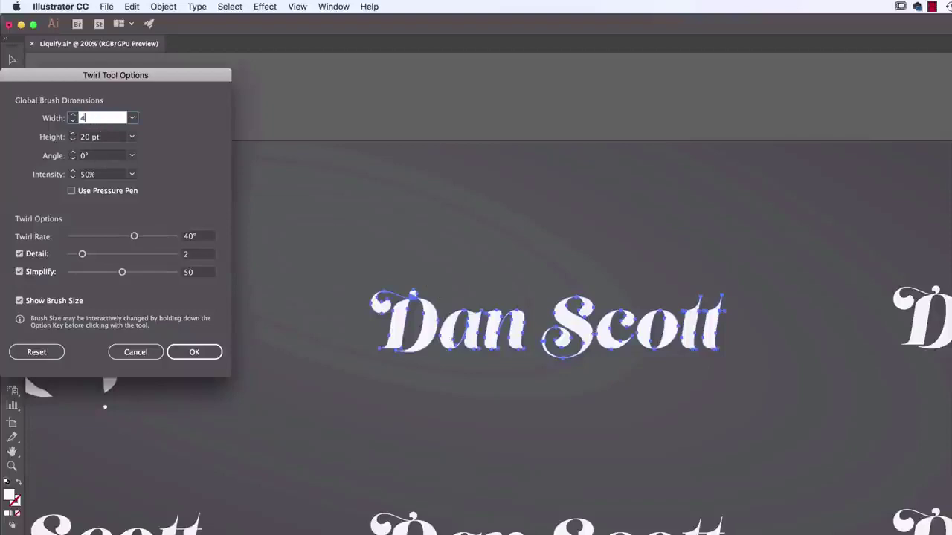
key("Tab")
type("40")
key("Tab")
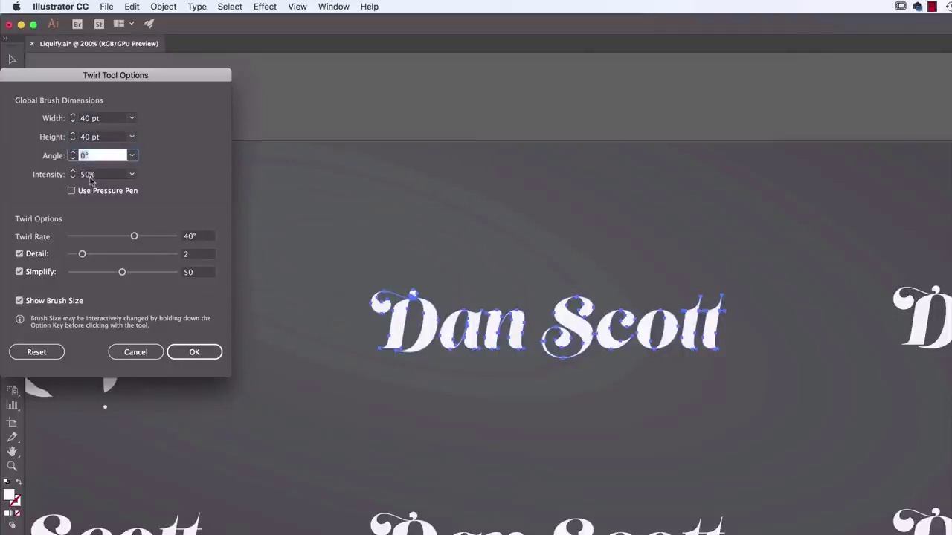
left_click(204, 359)
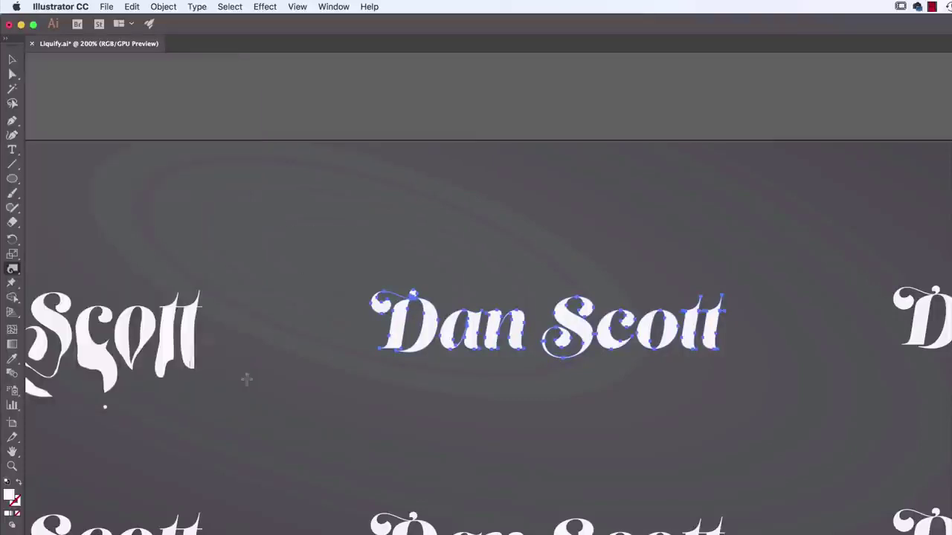
Step: Test the Twirl tool on the letter a, undo the twirl, and set the brush intensity to 20%
left_click_drag(445, 327, 462, 326)
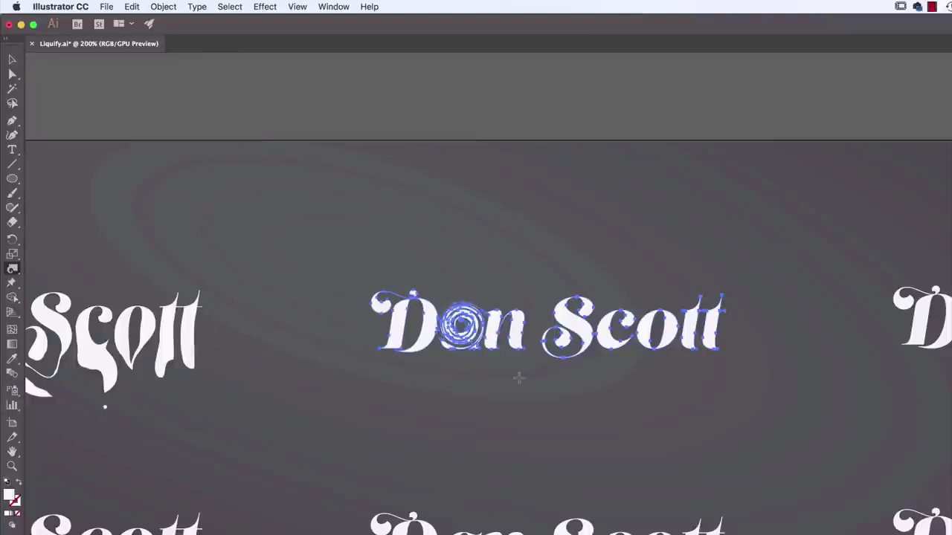
key("super+z")
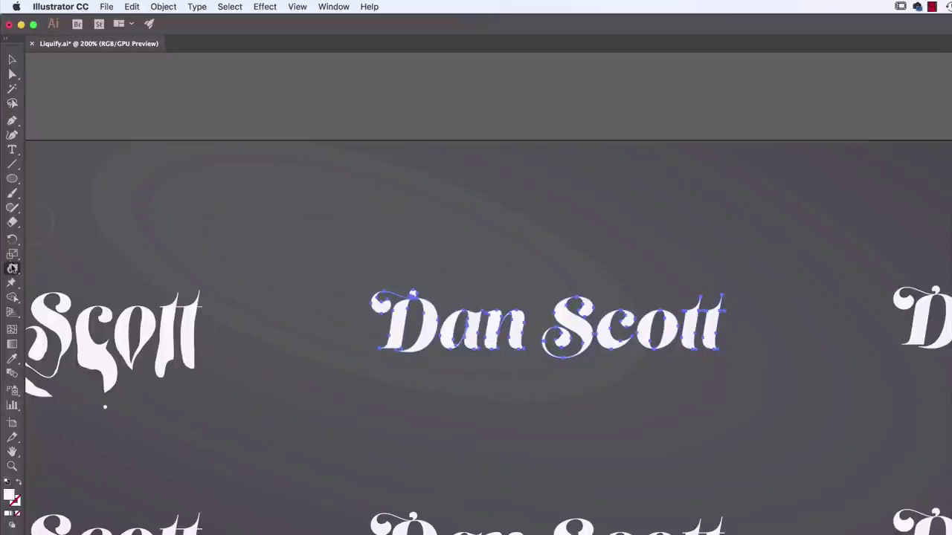
double_click(13, 270)
left_click_drag(174, 88, 405, 101)
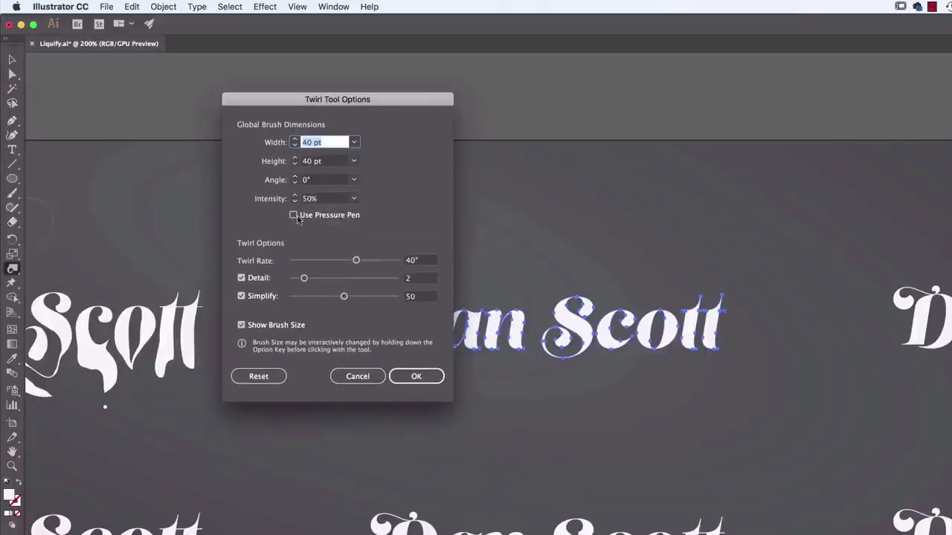
left_click(336, 199)
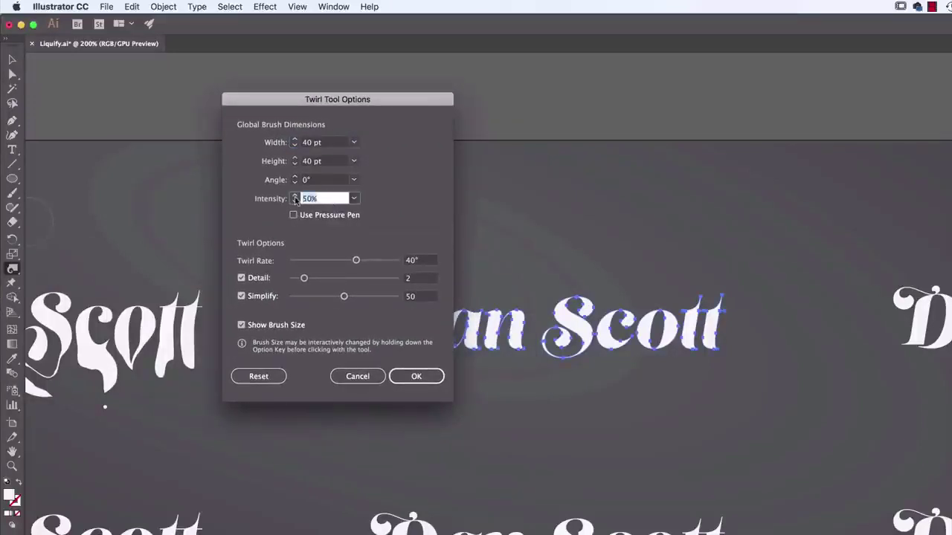
type("20")
left_click(419, 376)
Step: Undo another test twirl, and twirl the D's upper swash, the D's base and the n's foot into curls
left_click_drag(471, 336, 513, 377)
key("super+z")
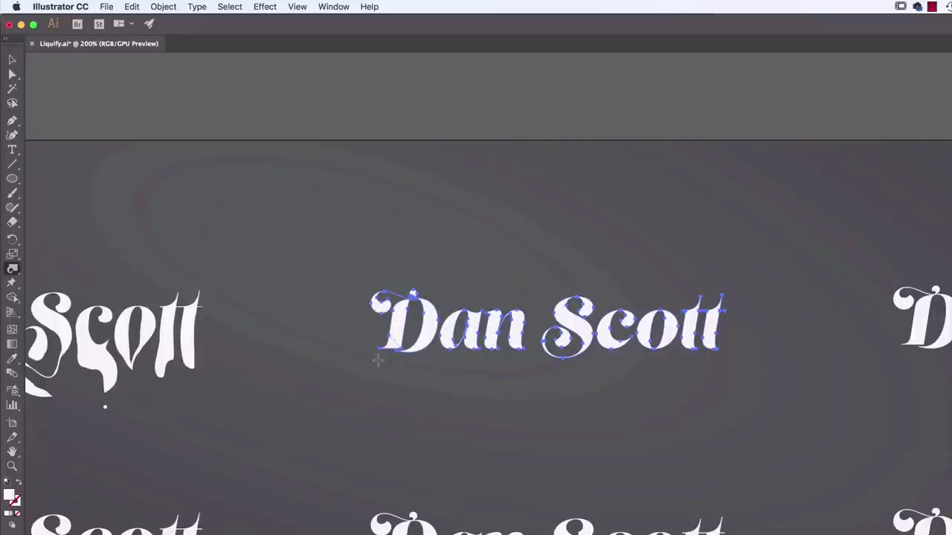
left_click_drag(376, 297, 340, 268)
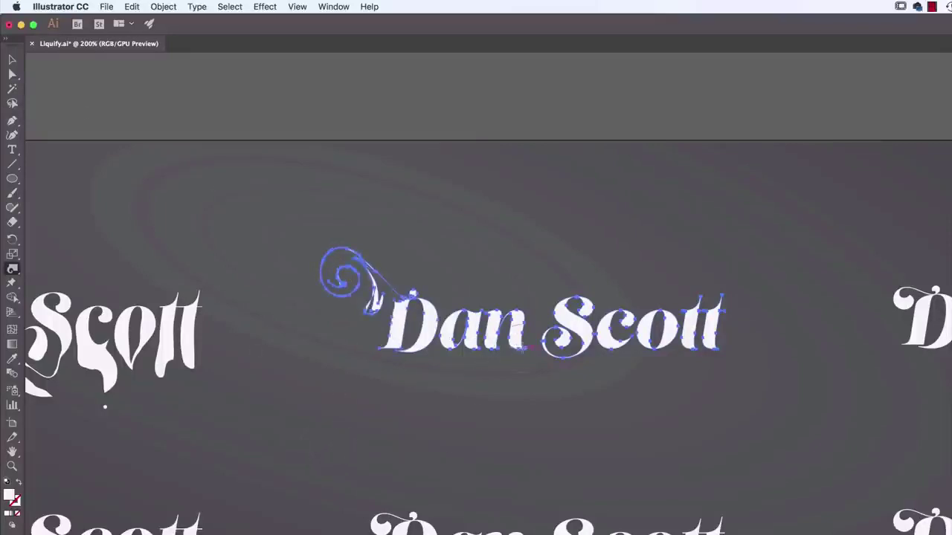
left_click_drag(516, 342, 518, 344)
mouse_move(412, 349)
left_mouse_down()
mouse_move(434, 380)
mouse_move(453, 375)
mouse_move(428, 383)
mouse_move(426, 406)
mouse_move(471, 442)
left_mouse_up()
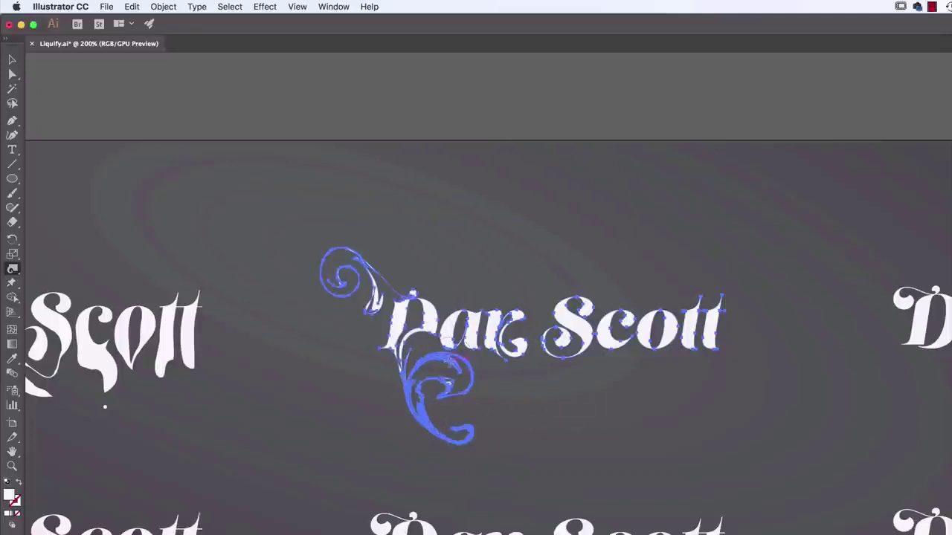
Step: Twirl the upper curve of the S, the base of the c, and the gap between c and o into curls
key("super+equal")
key("super+equal")
key("super+equal")
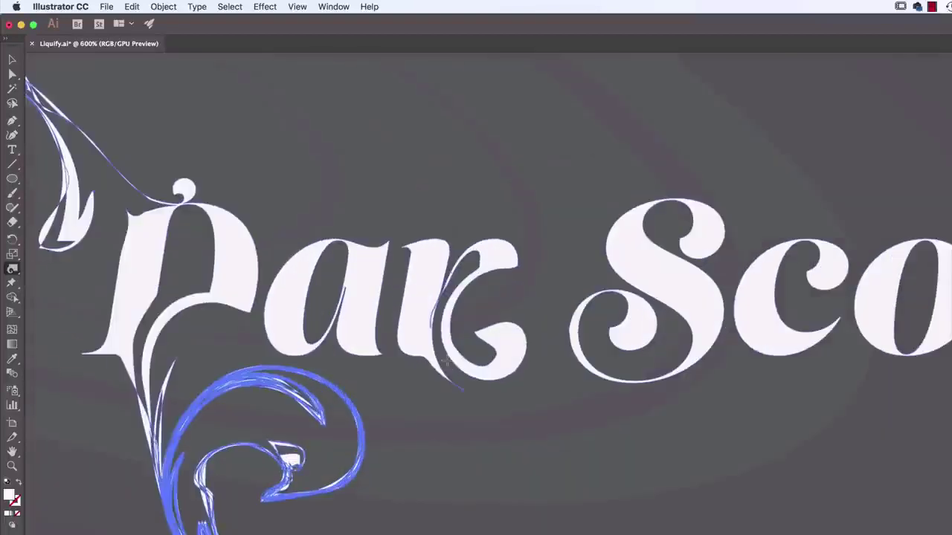
mouse_move(670, 366)
left_mouse_down()
mouse_move(639, 342)
mouse_move(480, 400)
left_mouse_up()
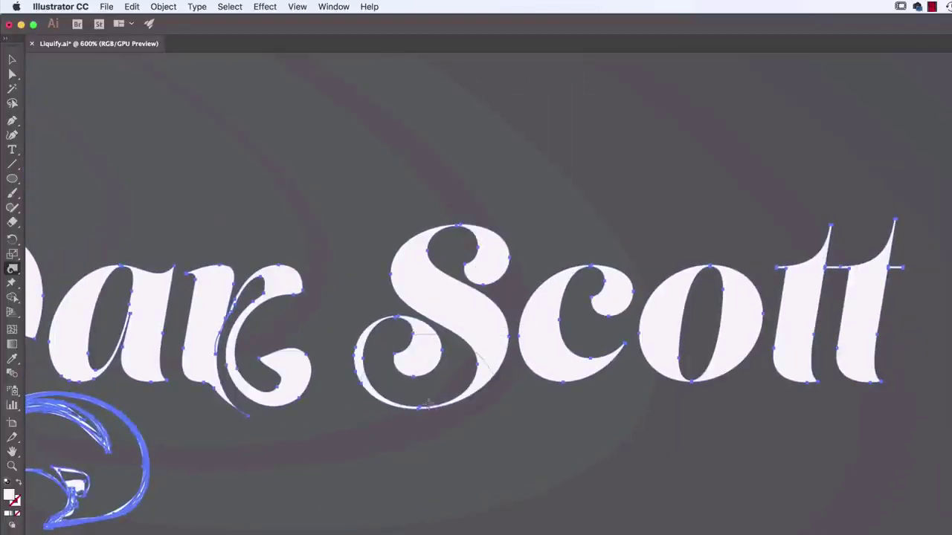
left_click_drag(400, 264, 368, 216)
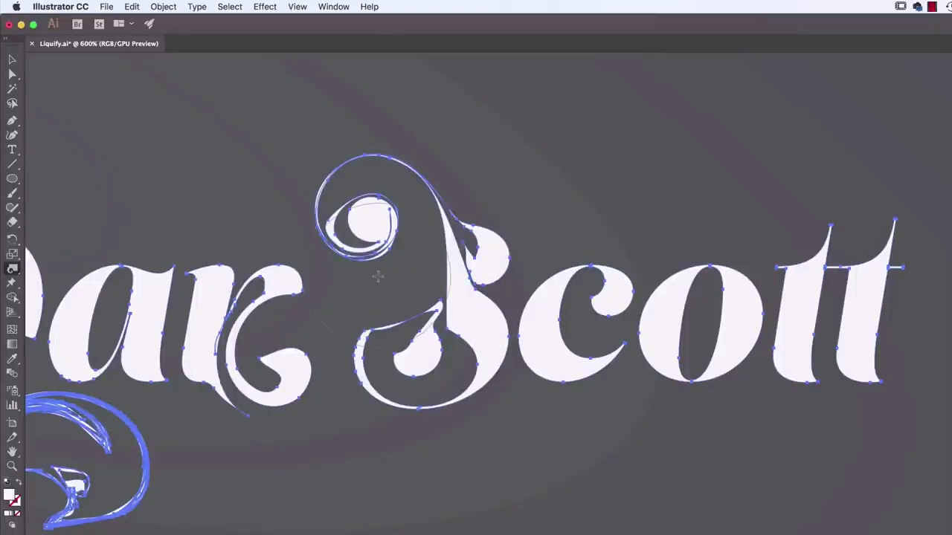
mouse_move(567, 397)
left_mouse_down()
mouse_move(589, 462)
mouse_move(617, 460)
left_mouse_up()
left_click_drag(682, 252, 684, 253)
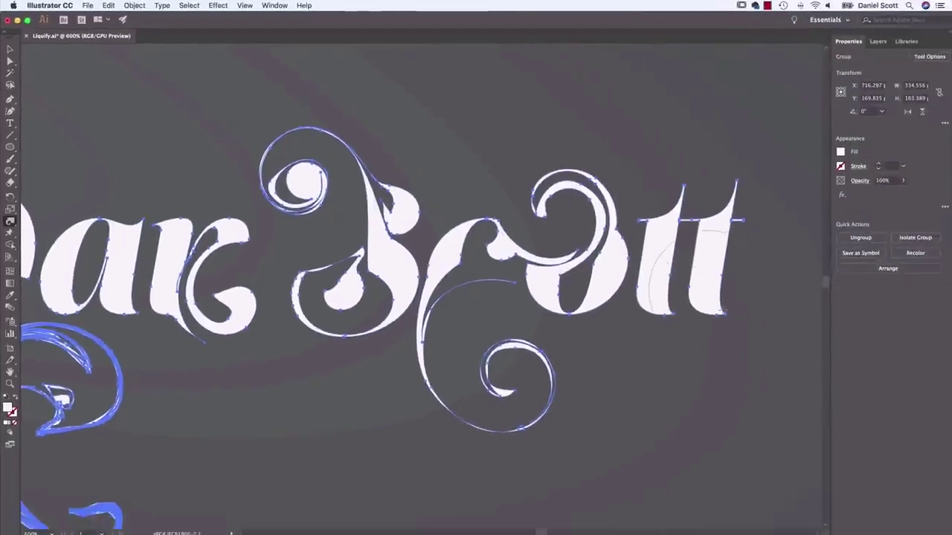
Step: Twirl the foot of the last t outward into a curl, undoing unwanted attempts, and deselect the lettering
left_click_drag(735, 309, 749, 342)
key("super+z")
mouse_move(694, 297)
left_mouse_down()
mouse_move(721, 292)
mouse_move(749, 313)
left_mouse_up()
key("super+z")
left_click_drag(728, 230, 447, 268)
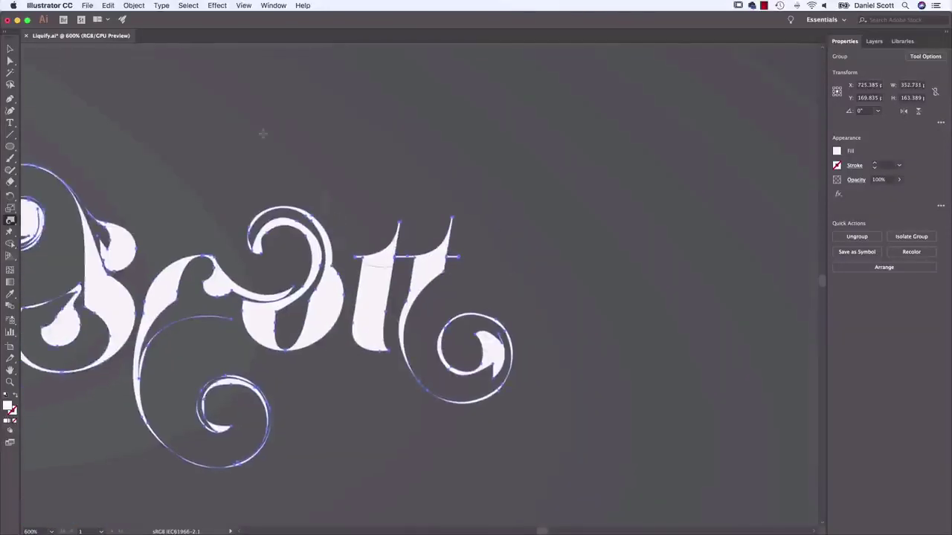
left_click(10, 49)
left_click(198, 197)
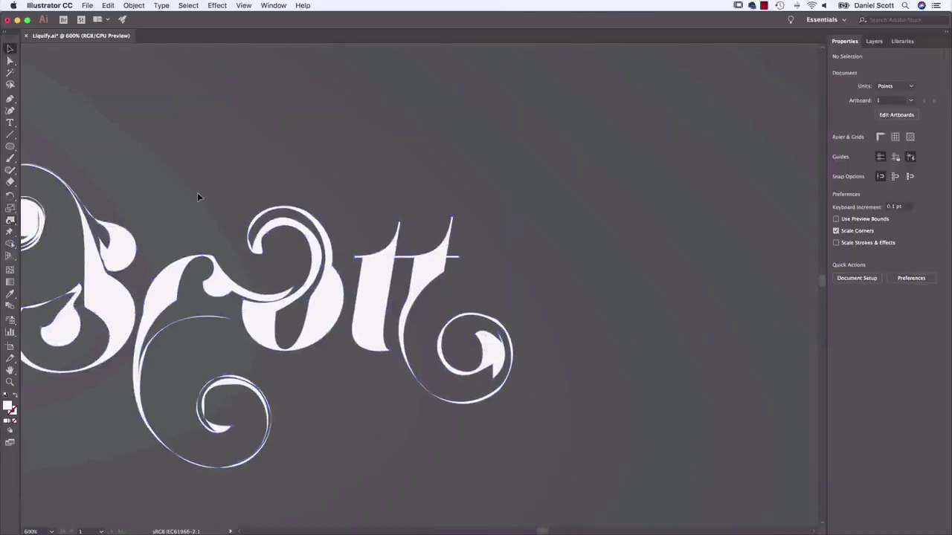
Step: Select the third lettering copy in the top row and set the Pucker brush width and height to 60 pt
key("super+minus")
key("super+minus")
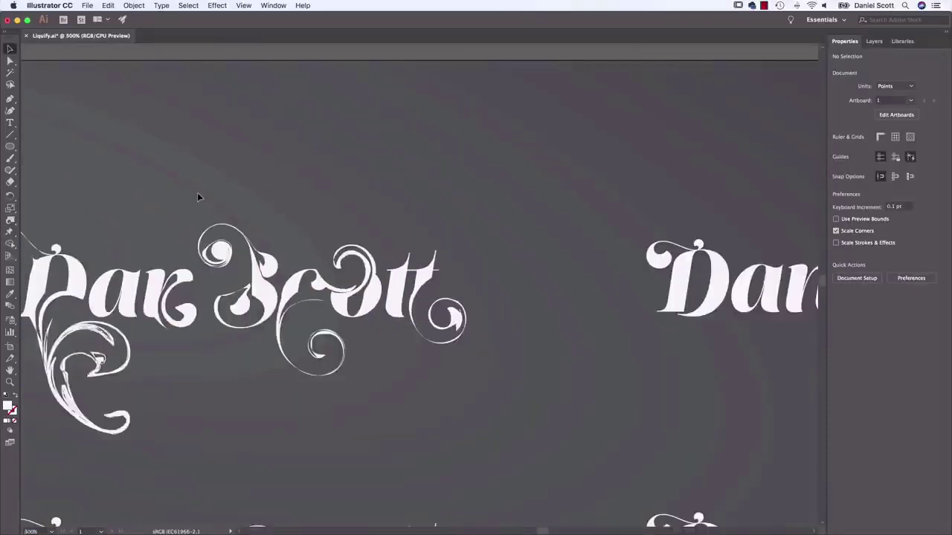
left_click_drag(203, 218, 340, 215)
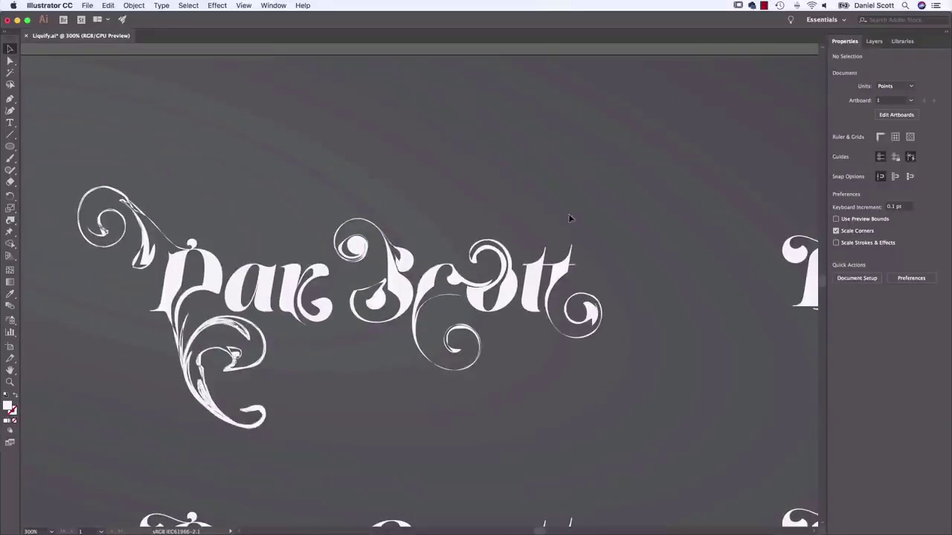
scroll(600, 231, "right", 10)
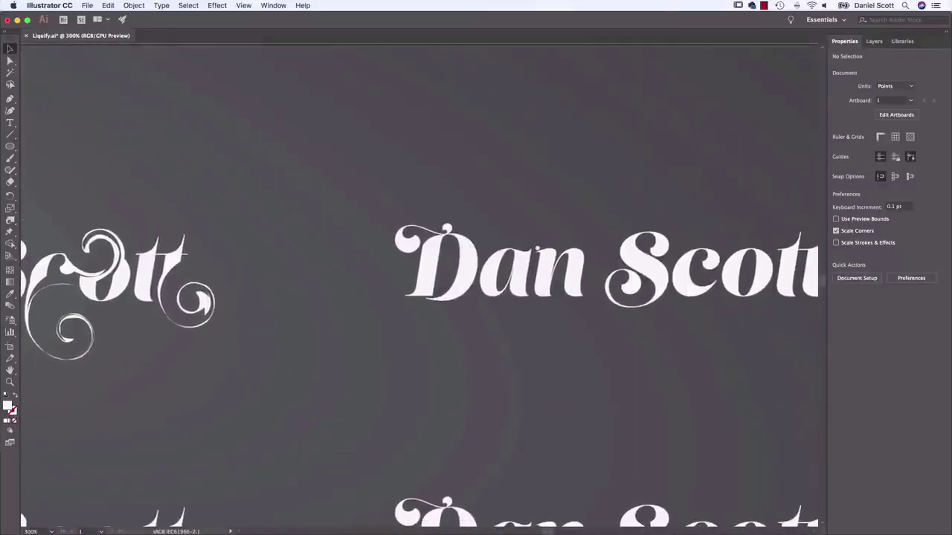
scroll(240, 196, "right", 2)
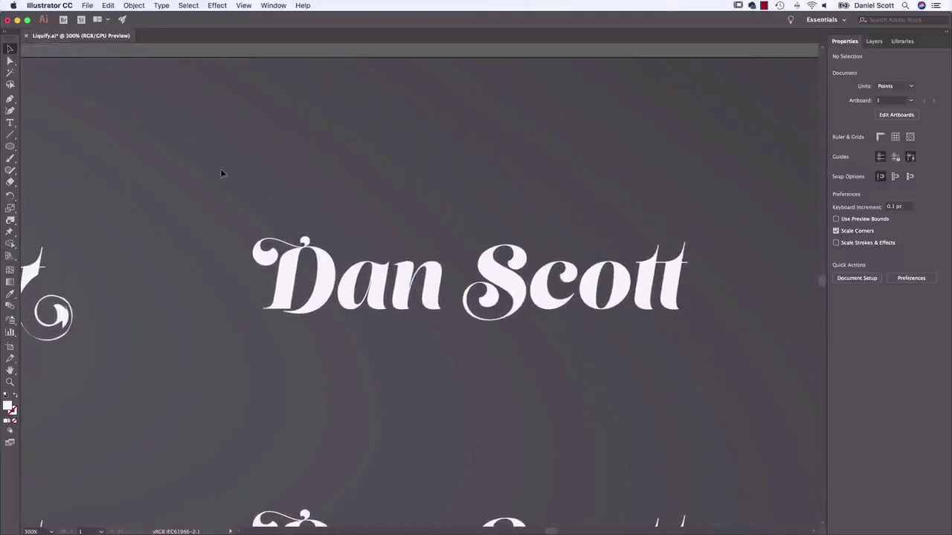
left_click(284, 256)
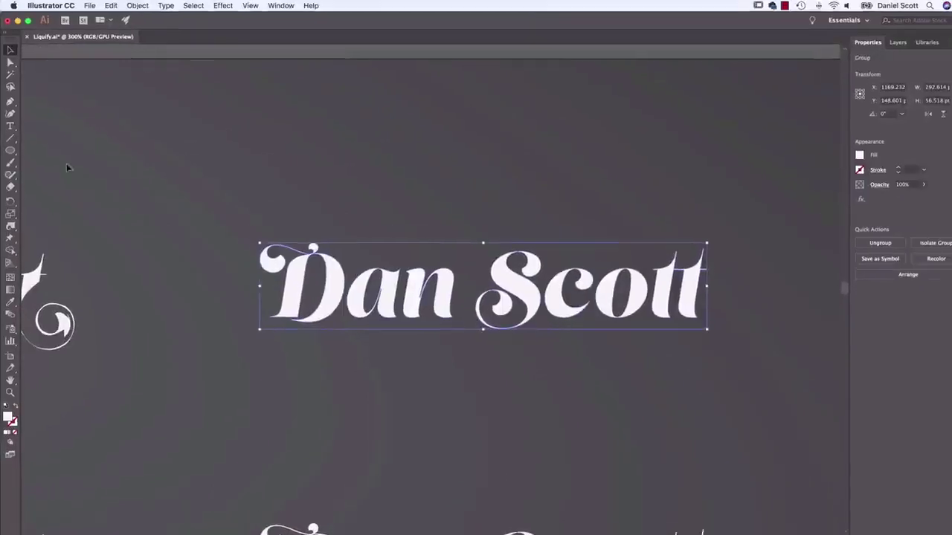
left_click_drag(13, 267, 65, 312)
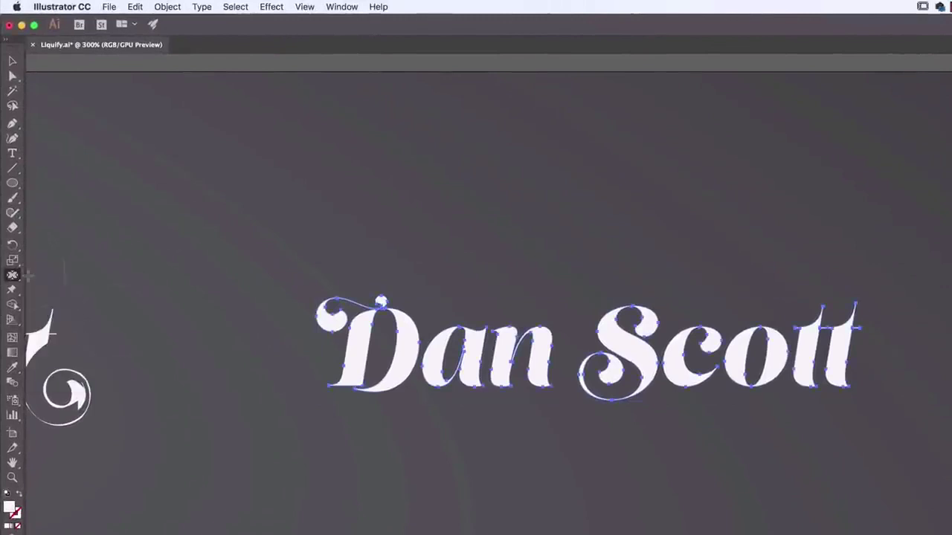
mouse_move(16, 277)
left_mouse_down()
mouse_move(60, 334)
mouse_move(18, 280)
mouse_move(29, 283)
left_mouse_up()
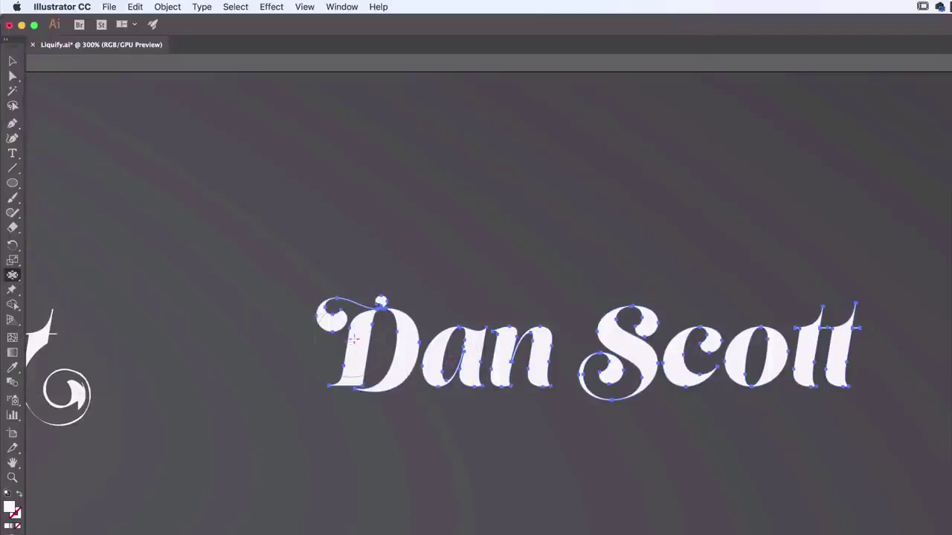
double_click(12, 276)
type("60")
key("Tab")
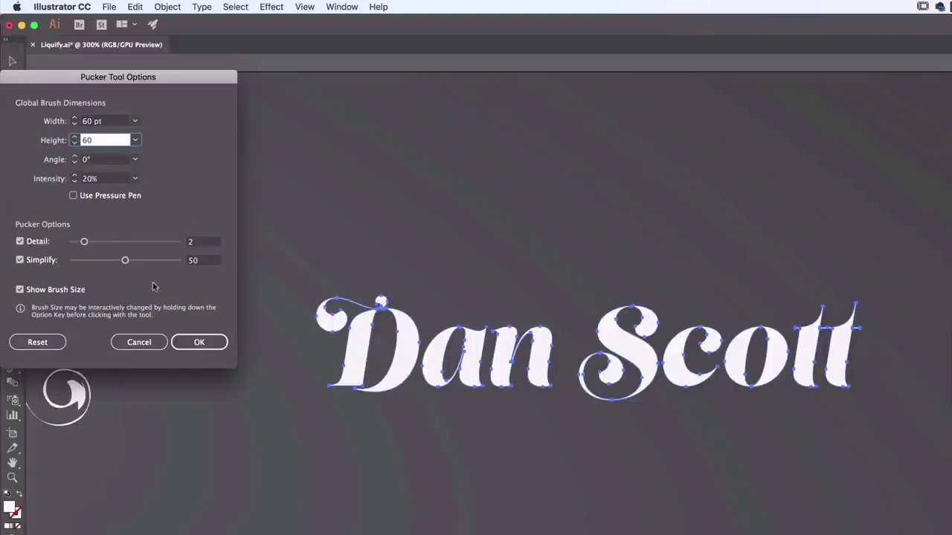
left_click(215, 341)
Step: Try the Pucker tool on the D and on the a, undoing each attempt
left_click_drag(378, 349, 367, 378)
key("super+z")
key("super+z")
left_click_drag(472, 351, 474, 355)
key("super+z")
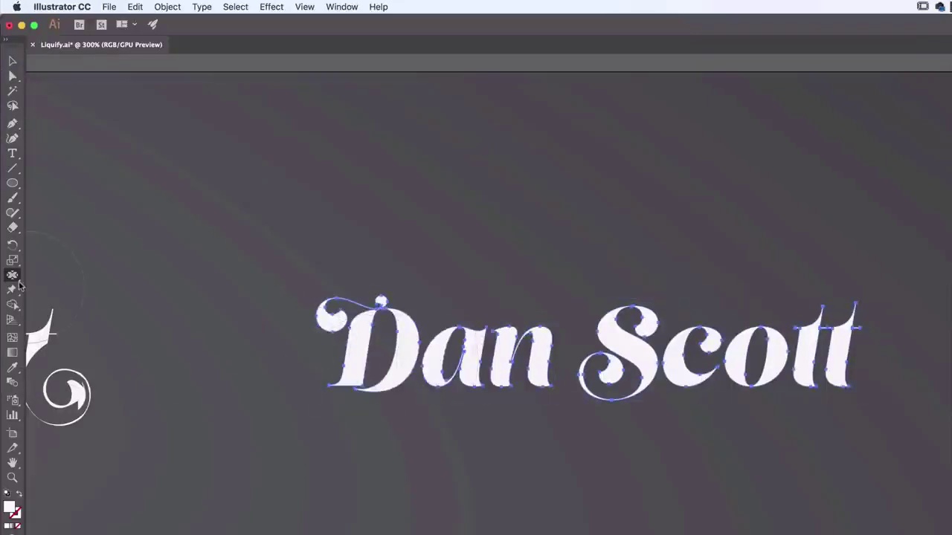
Step: Set the Pucker brush intensity to 2%, pucker the D, a, n, S, c and the area between o and t, and deselect the lettering
double_click(13, 277)
left_click(103, 180)
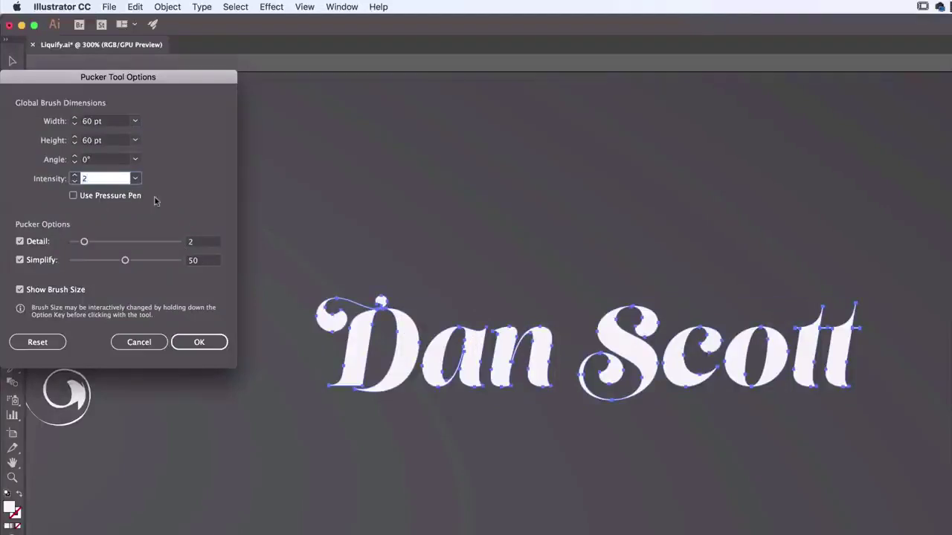
left_click(193, 342)
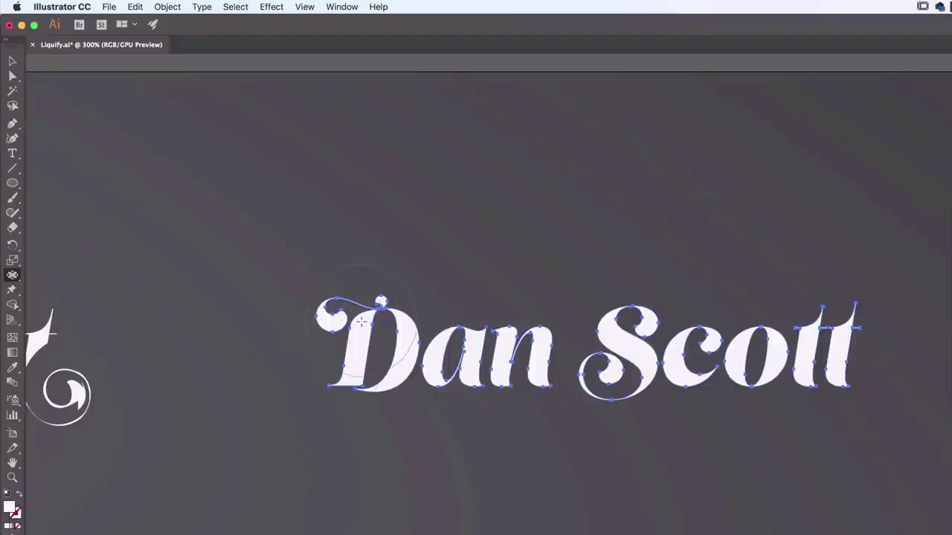
left_click_drag(369, 348, 367, 363)
left_click_drag(449, 352, 540, 376)
left_click_drag(627, 327, 625, 341)
left_click_drag(708, 351, 706, 349)
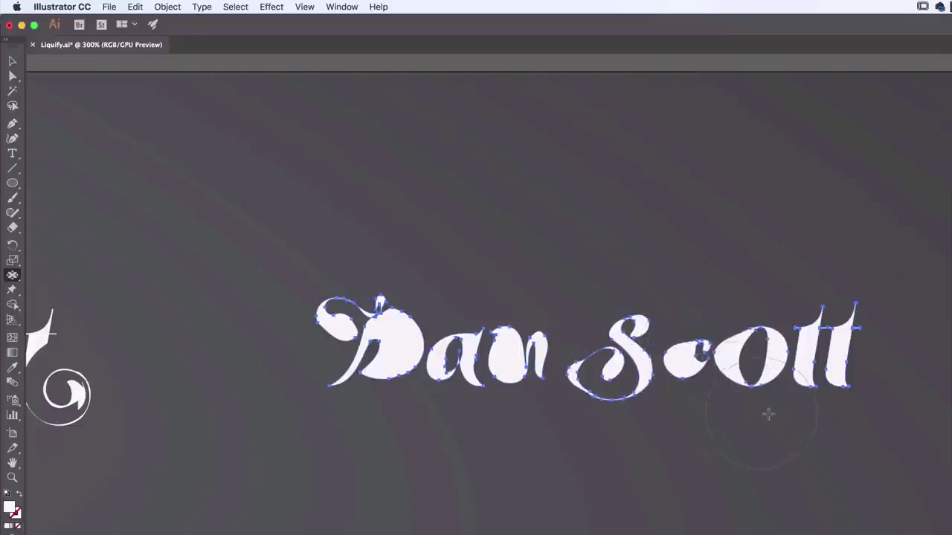
left_click_drag(804, 347, 803, 354)
key("v")
left_click(569, 266)
Step: Select the fourth lettering copy and use Bloat to swell the D's swash, the o, the S's lower curl and the a
scroll(380, 266, "right", 6)
scroll(380, 265, "right", 10)
left_click(421, 342)
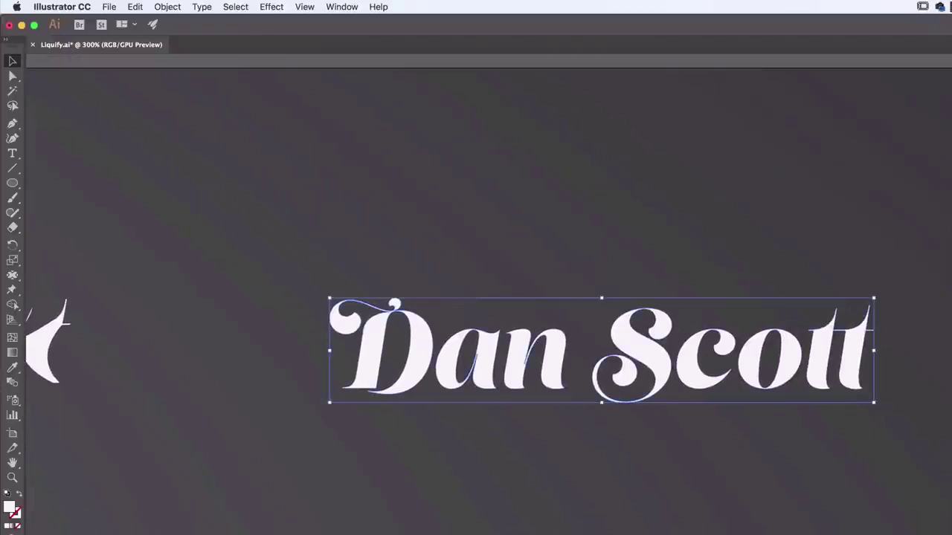
left_click_drag(12, 275, 61, 336)
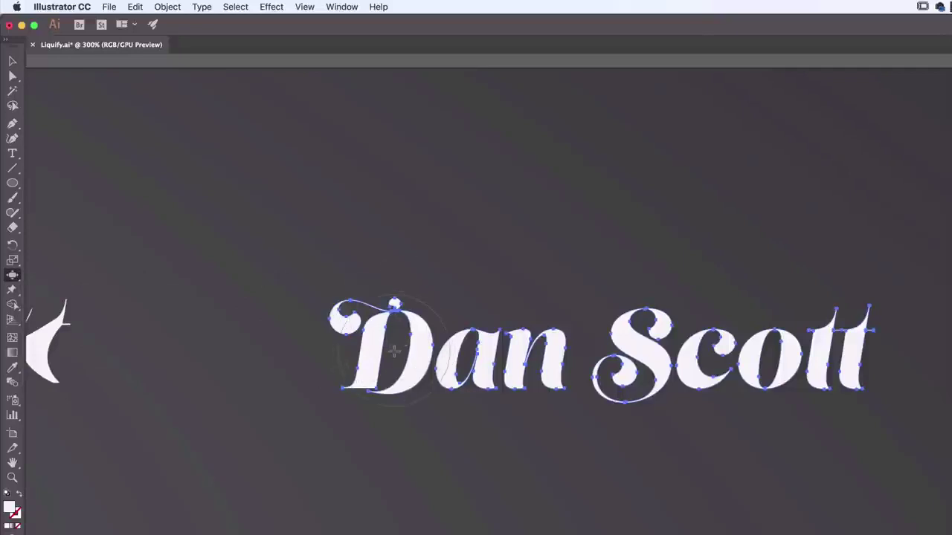
left_click_drag(340, 321, 342, 328)
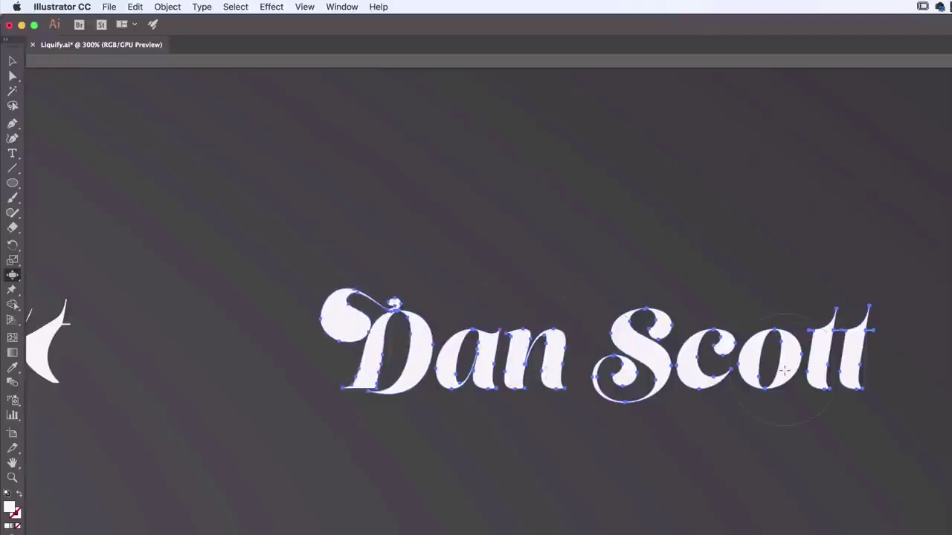
left_click_drag(792, 359, 788, 361)
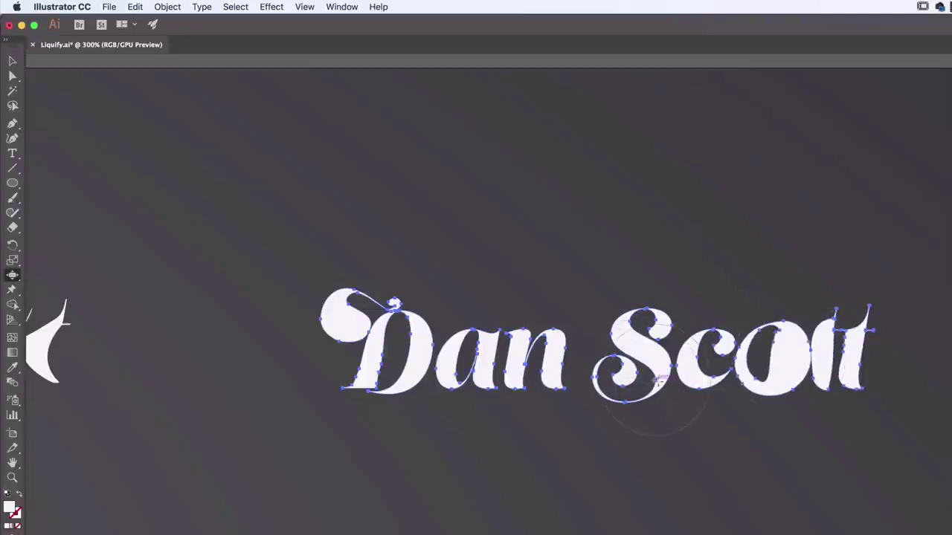
left_click_drag(625, 380, 621, 379)
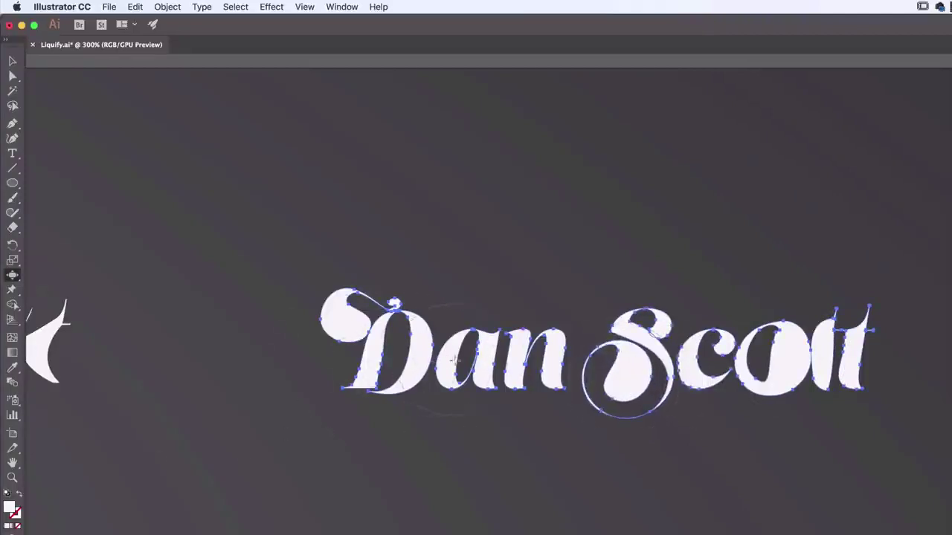
left_click_drag(465, 354, 464, 351)
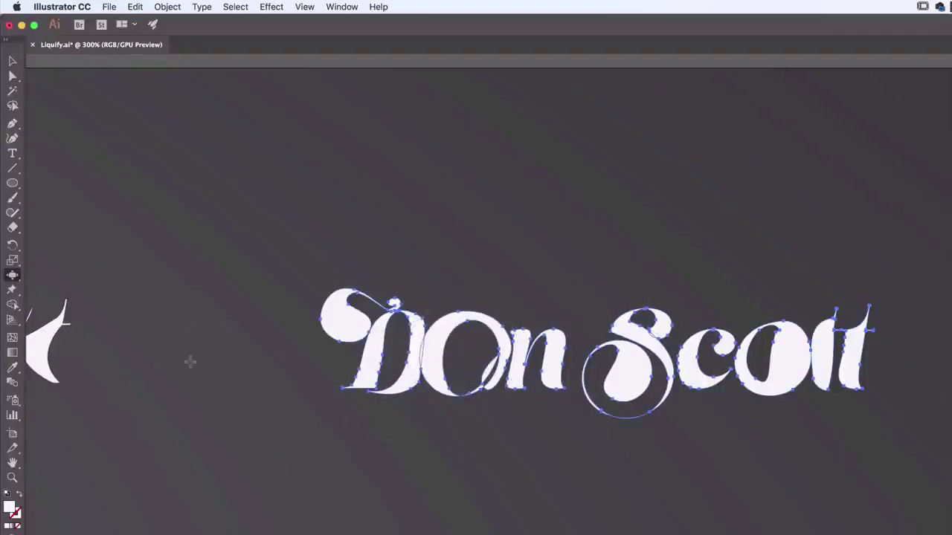
Step: Select the lettering copy below the twirled one and roughen its D and a with the Scallop tool
scroll(387, 431, "down", 5)
scroll(386, 432, "left", 5)
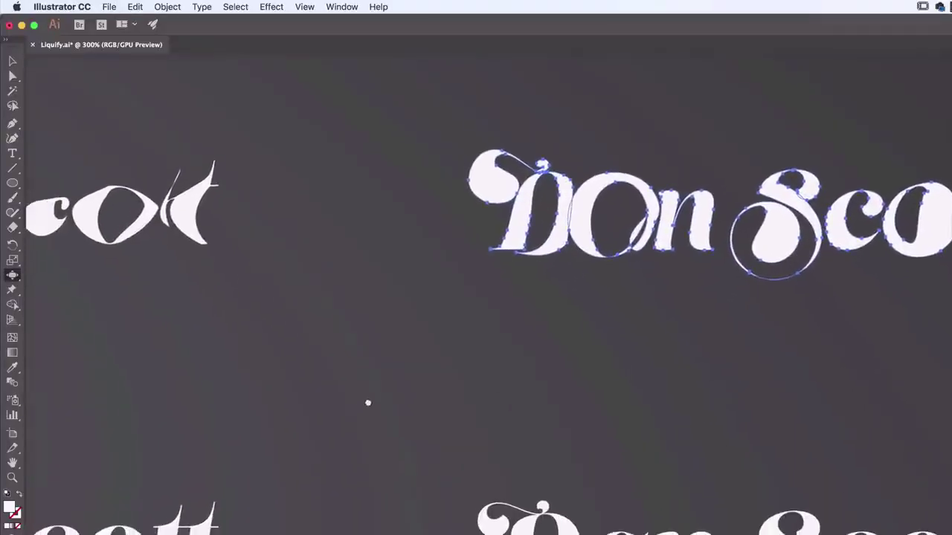
left_click_drag(667, 365, 667, 335)
left_click_drag(502, 388, 941, 297)
left_click_drag(478, 367, 930, 298)
left_click_drag(364, 346, 839, 380)
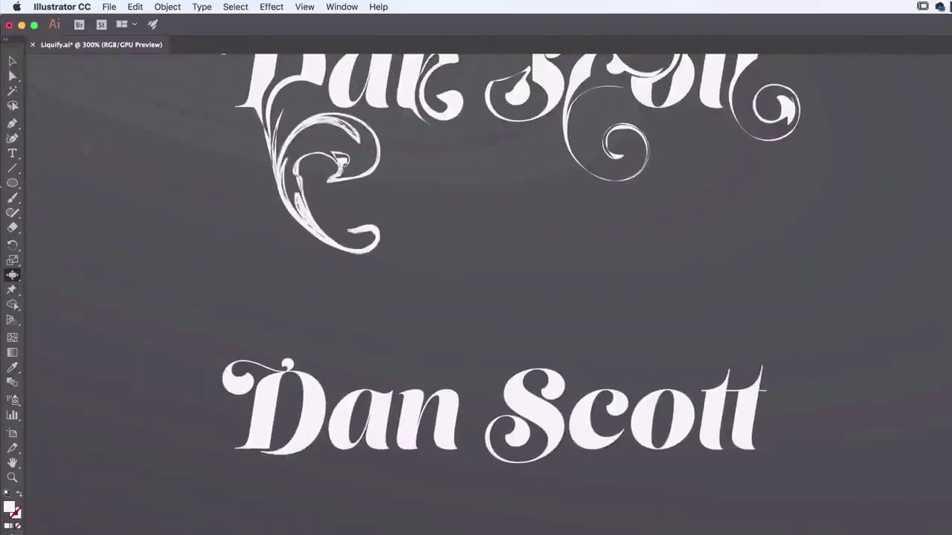
left_click(11, 60)
left_click(223, 402)
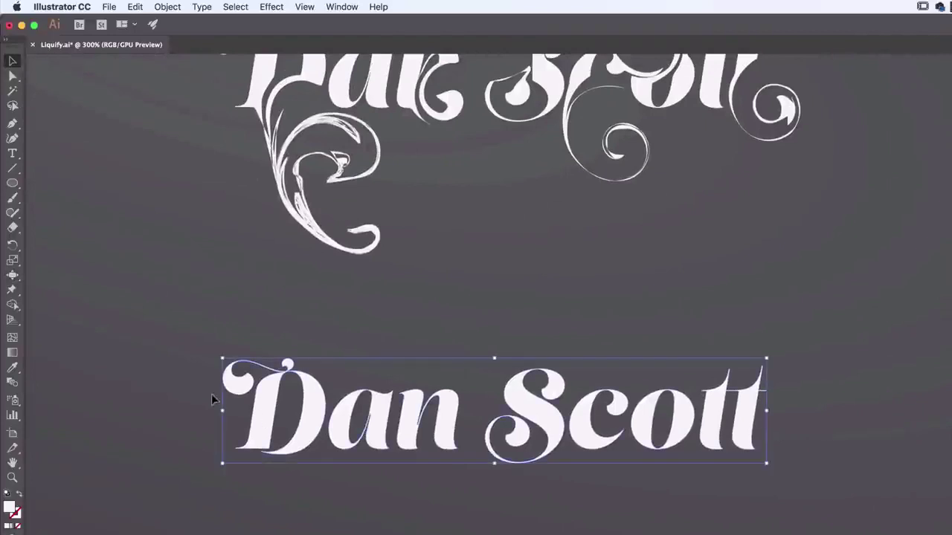
left_click(12, 275)
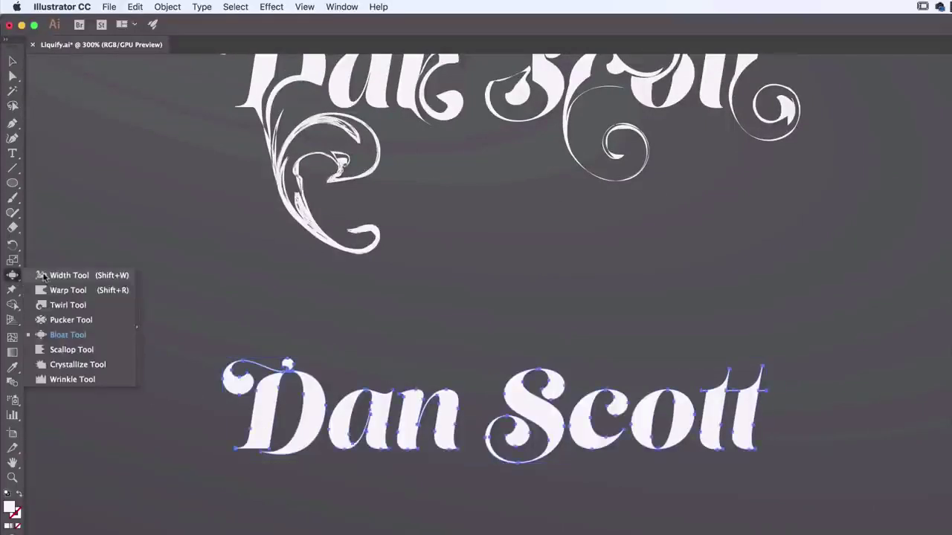
left_click(57, 350)
mouse_move(279, 420)
left_mouse_down()
mouse_move(247, 412)
mouse_move(264, 406)
mouse_move(244, 389)
mouse_move(307, 418)
mouse_move(340, 419)
left_mouse_up()
Step: Spike the n of the scalloped lettering with the Crystallize tool
mouse_move(18, 282)
left_mouse_down()
mouse_move(56, 305)
mouse_move(55, 364)
left_mouse_up()
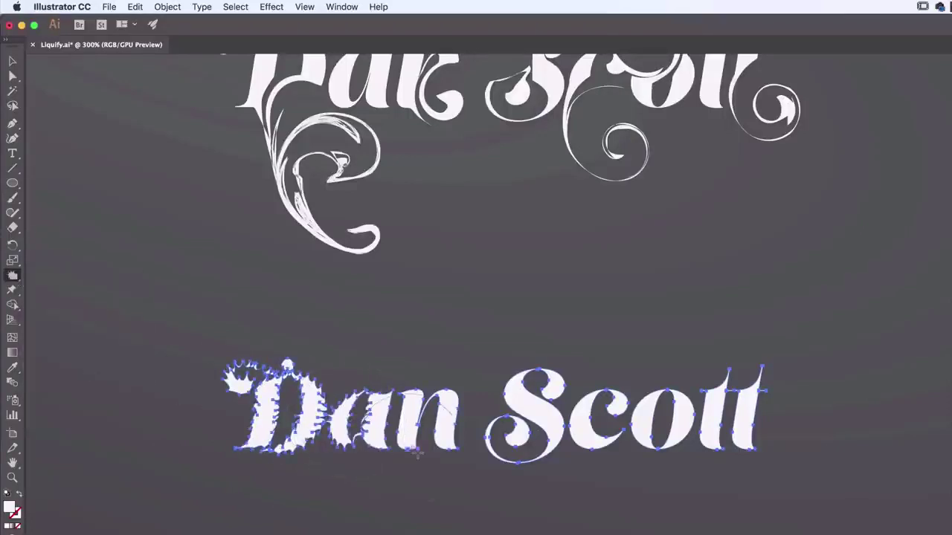
left_click_drag(450, 418, 449, 418)
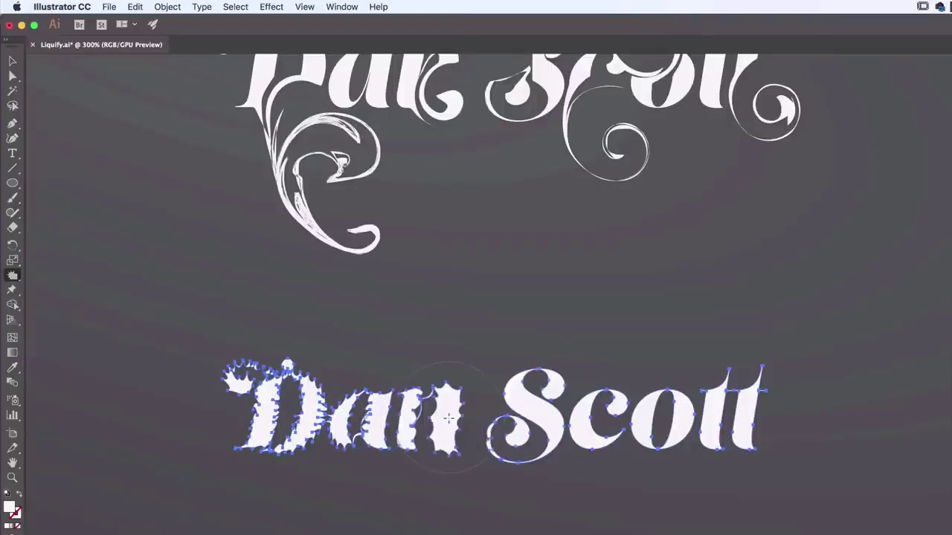
mouse_move(945, 379)
left_mouse_down()
mouse_move(439, 429)
mouse_move(349, 411)
left_mouse_up()
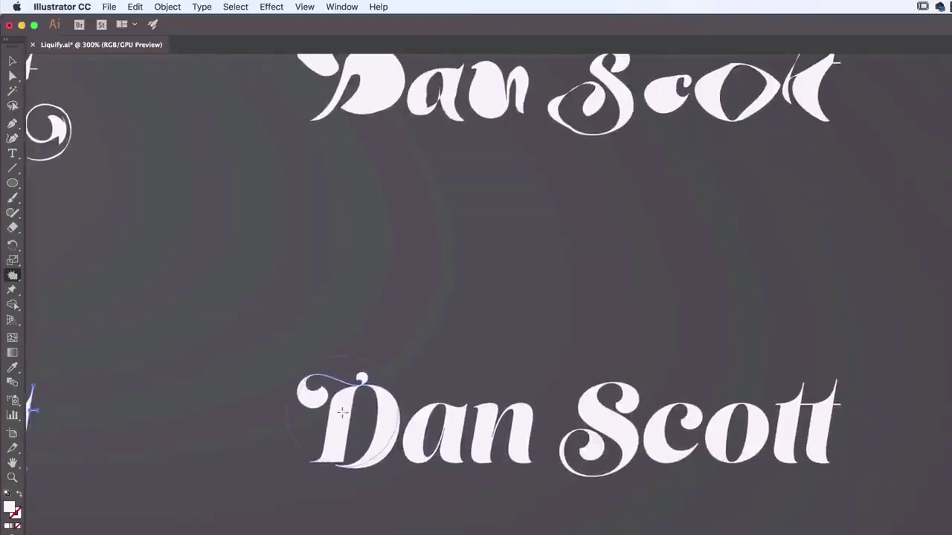
key("c")
left_click(343, 415)
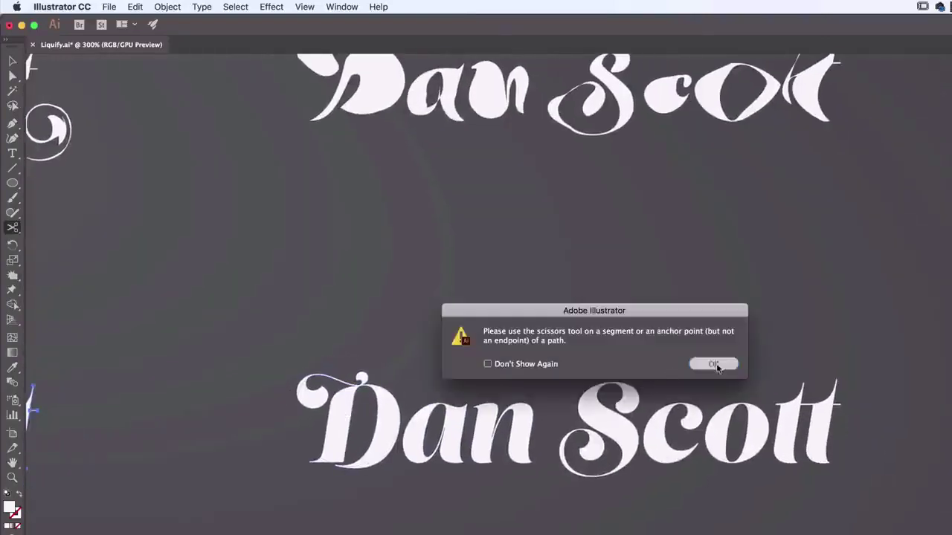
left_click(706, 363)
Step: Deselect everything and use Crystallize to spike the D, its swash, the a, the n and the S of the lettering below the puckered copy
key("v")
left_click(98, 308)
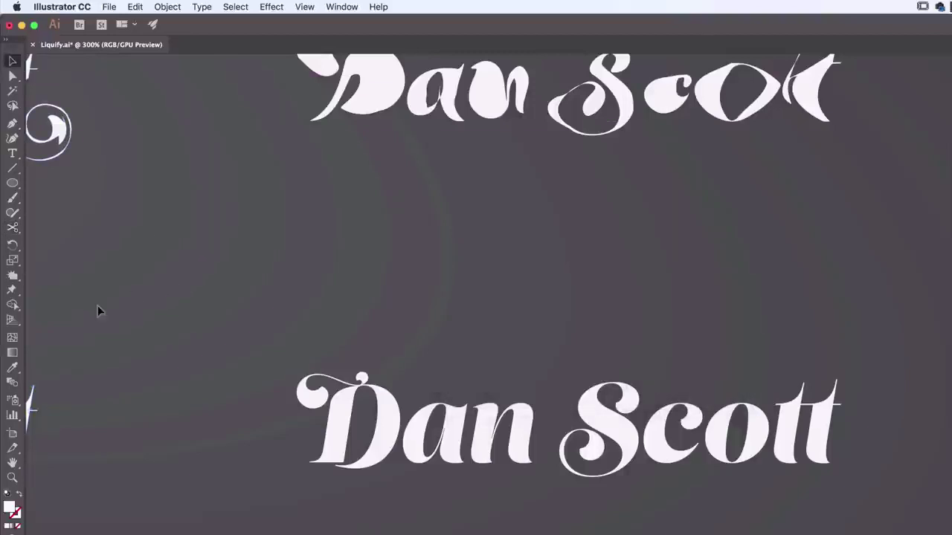
left_click(13, 275)
mouse_move(350, 431)
left_mouse_down()
mouse_move(340, 424)
mouse_move(330, 436)
mouse_move(335, 405)
mouse_move(297, 396)
left_mouse_up()
mouse_move(366, 363)
left_mouse_down()
mouse_move(373, 357)
mouse_move(366, 360)
left_mouse_up()
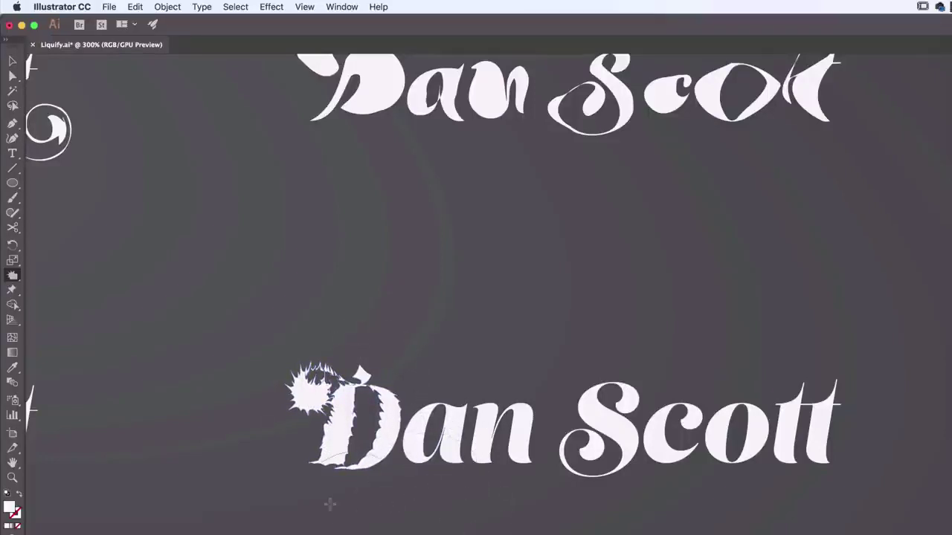
left_click_drag(308, 399, 309, 404)
left_click_drag(418, 452, 417, 455)
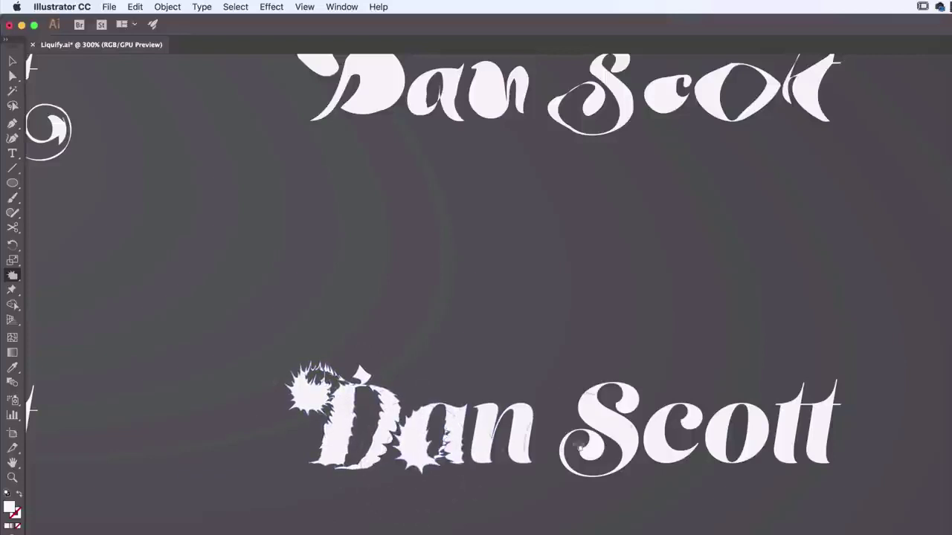
left_click_drag(522, 418, 523, 418)
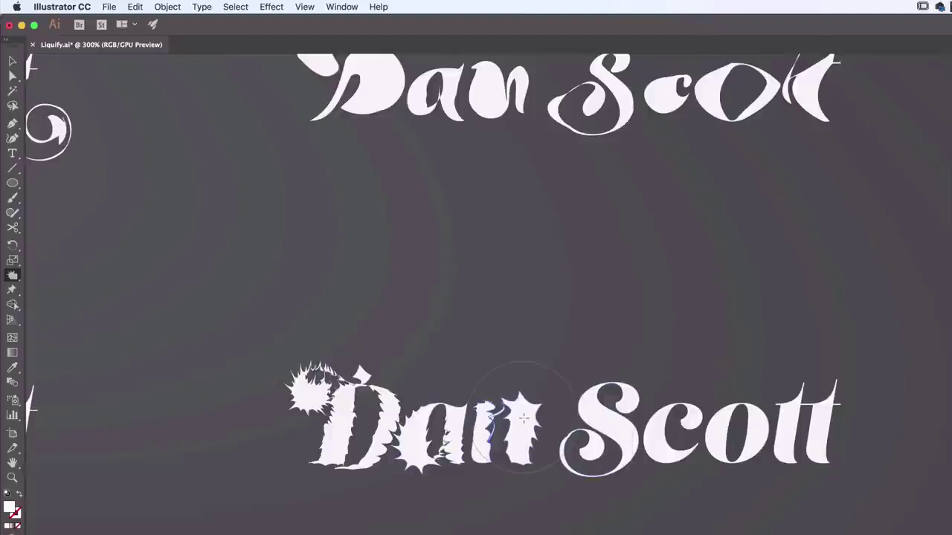
left_click_drag(632, 401, 634, 400)
Step: Check the Wrinkle tool's brush options and wrinkle the D and a of the lettering below the bloated copy
scroll(633, 400, "right", 10)
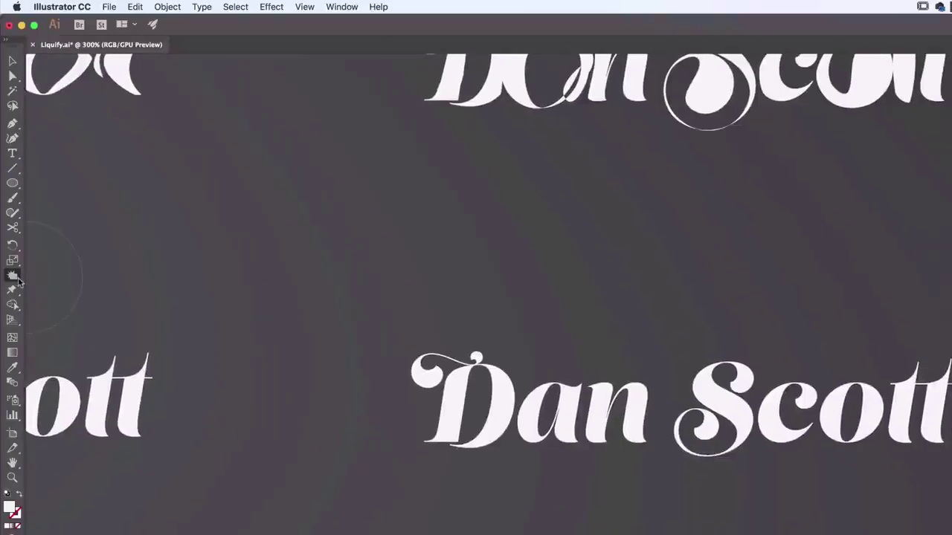
left_click(17, 279)
left_click(65, 380)
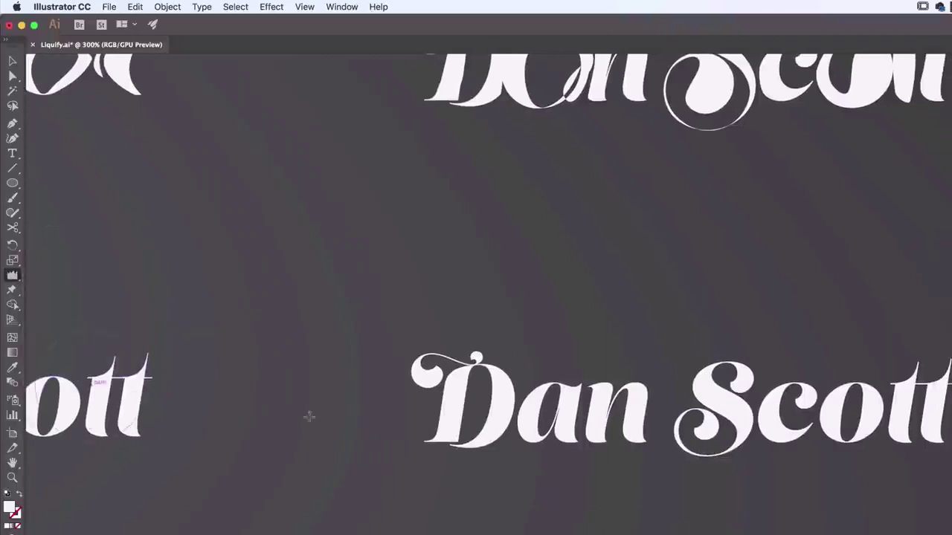
double_click(13, 276)
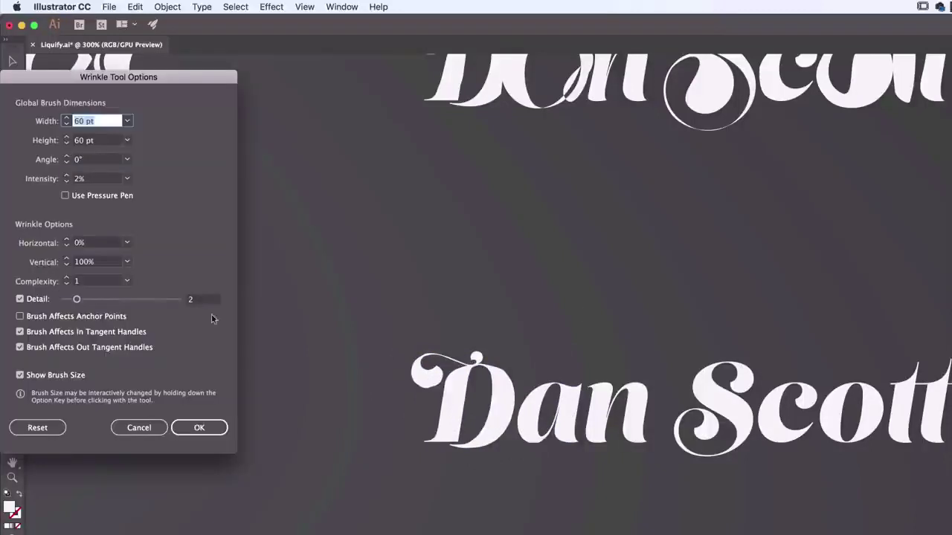
left_click(99, 183)
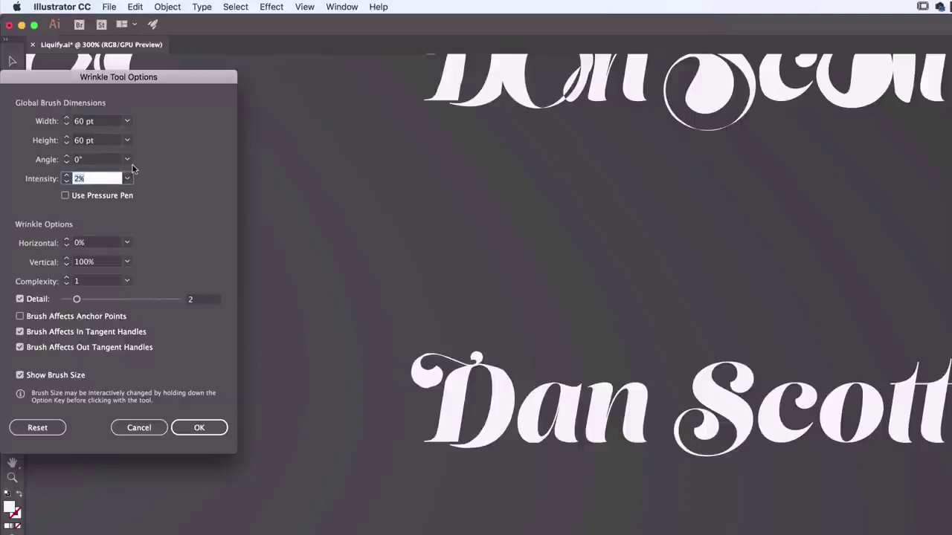
key("Return")
mouse_move(430, 381)
left_mouse_down()
mouse_move(552, 465)
mouse_move(560, 418)
left_mouse_up()
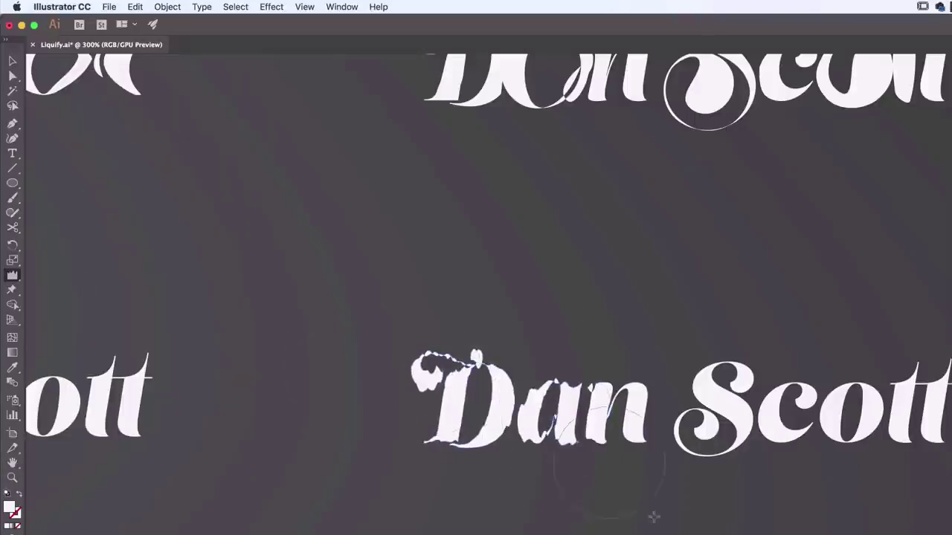
Step: Wrinkle the n and the whole second word of the lettering below the bloated copy, plus the D's base and the S's swirl
mouse_move(629, 387)
left_mouse_down()
mouse_move(640, 402)
mouse_move(754, 331)
mouse_move(791, 406)
left_mouse_up()
mouse_move(840, 408)
left_mouse_down()
mouse_move(912, 383)
mouse_move(938, 400)
left_mouse_up()
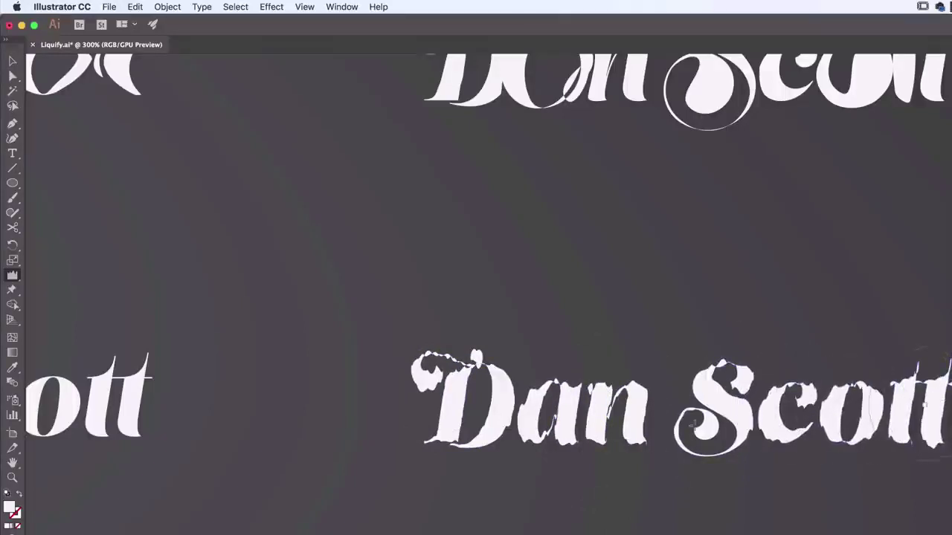
mouse_move(479, 433)
left_mouse_down()
mouse_move(453, 394)
mouse_move(463, 405)
left_mouse_up()
left_click_drag(698, 417, 705, 423)
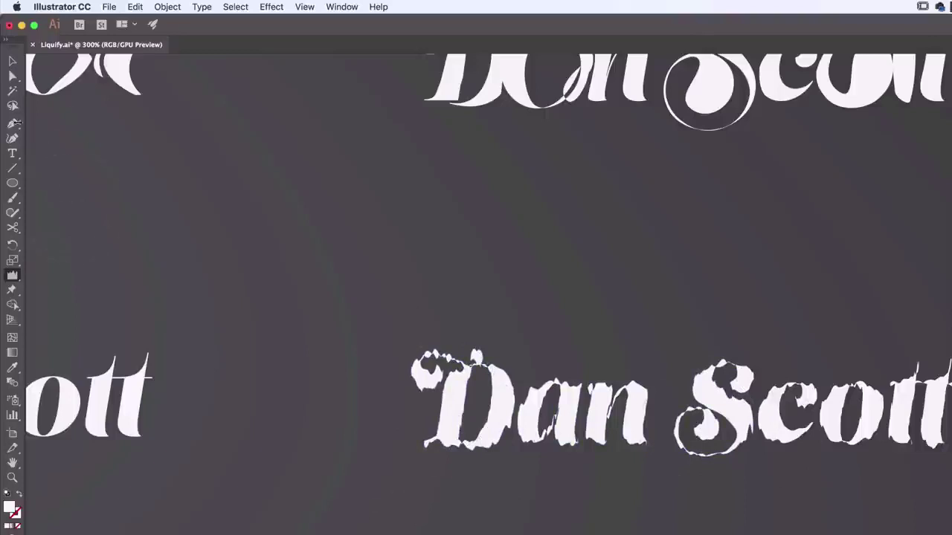
left_click(13, 61)
left_click_drag(500, 290, 402, 357)
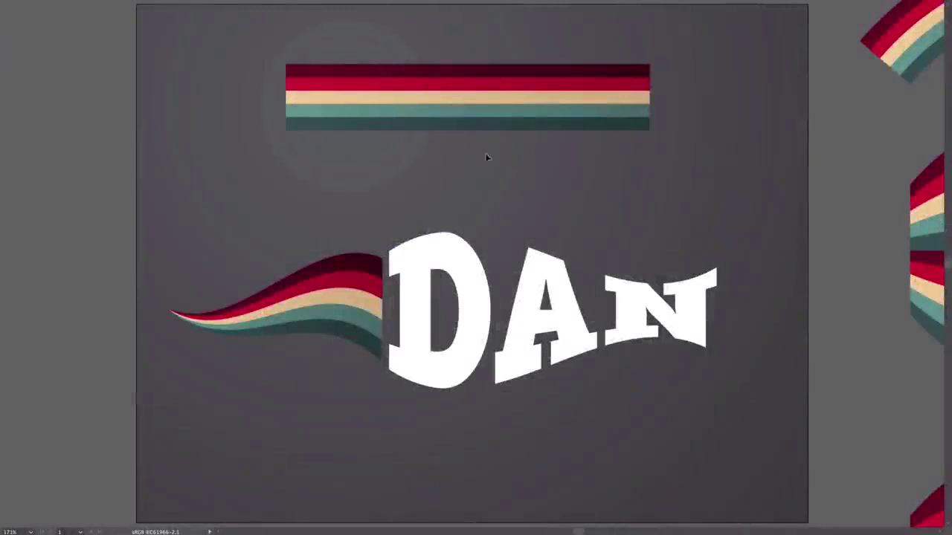
Step: Examine the finished warp examples in Envelope Distort.ai, from the DAN artwork to the striped banners around the artboard
left_click(485, 123)
left_click(510, 166)
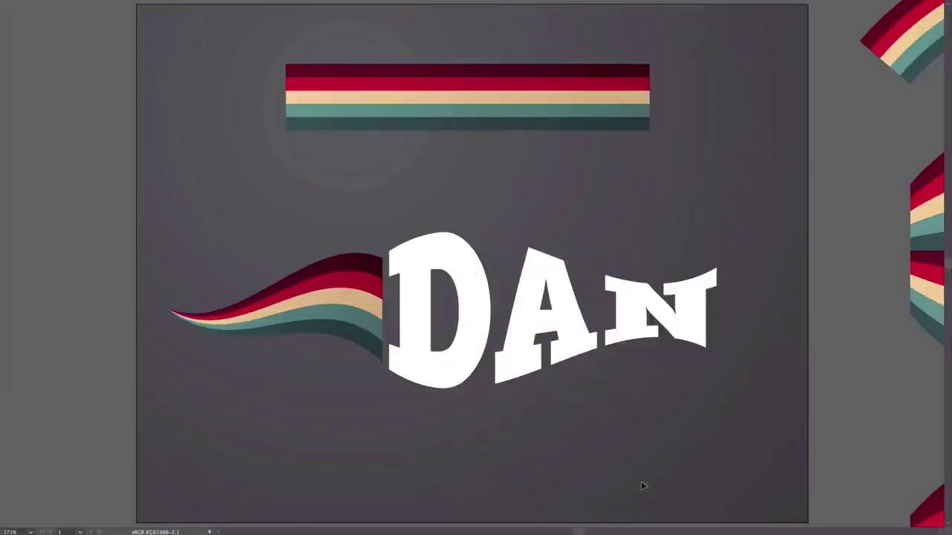
left_click_drag(763, 296, 324, 308)
left_click_drag(620, 249, 462, 394)
left_click_drag(541, 323, 538, 62)
left_click_drag(592, 253, 576, 96)
left_click_drag(831, 115, 552, 164)
left_click_drag(662, 149, 317, 322)
left_click_drag(593, 231, 559, 355)
left_click_drag(680, 223, 325, 154)
left_click_drag(542, 268, 574, 133)
left_click_drag(481, 325, 780, 325)
left_click_drag(420, 301, 229, 268)
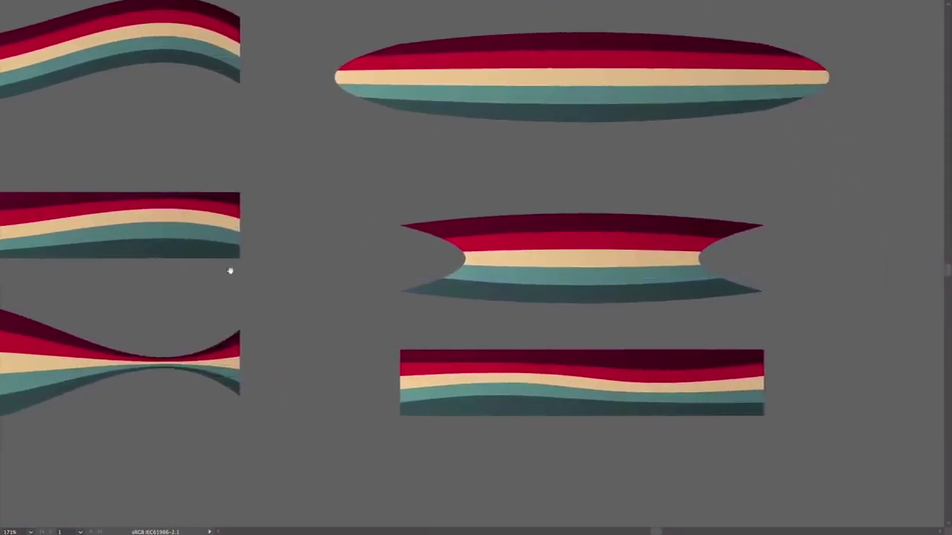
left_click_drag(337, 265, 650, 323)
left_click_drag(279, 343, 457, 339)
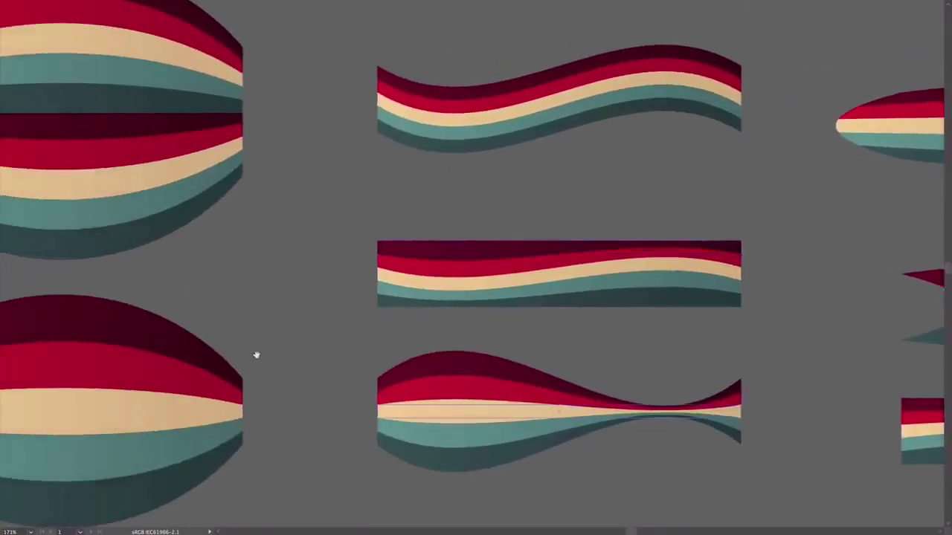
left_click_drag(238, 362, 606, 372)
left_click(552, 43)
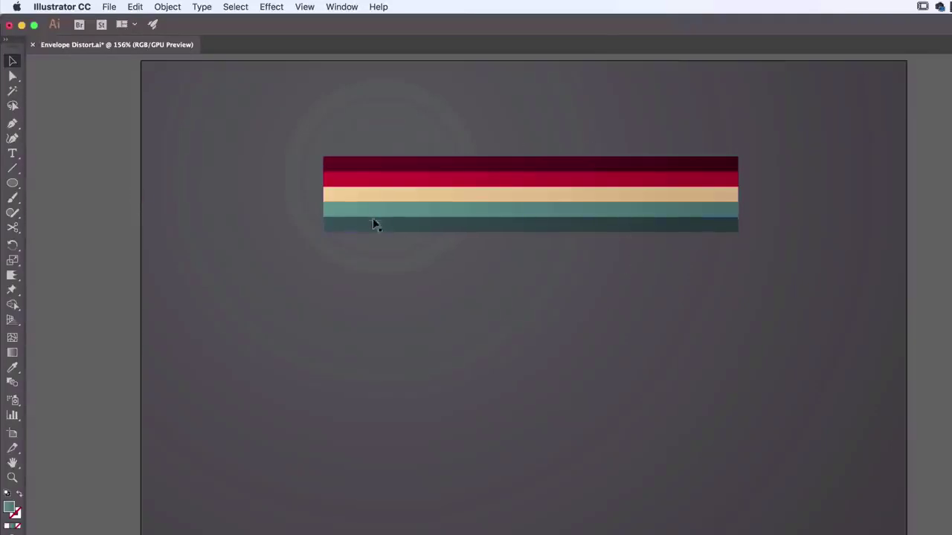
Step: Try moving the dark maroon stripe at the top of the banner on its own, undo the move and deselect it
left_click_drag(397, 126, 668, 328)
left_click(658, 353)
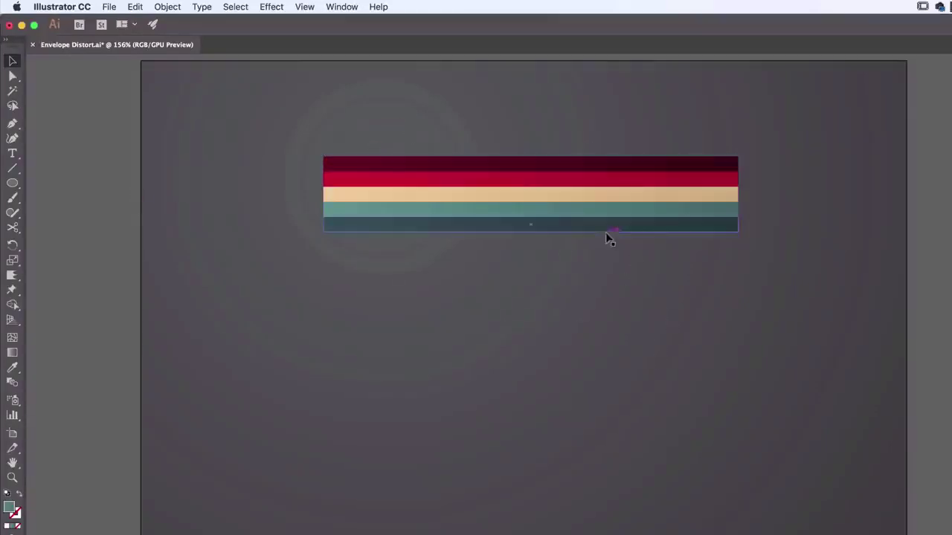
left_click_drag(622, 166, 628, 149)
key("super+z")
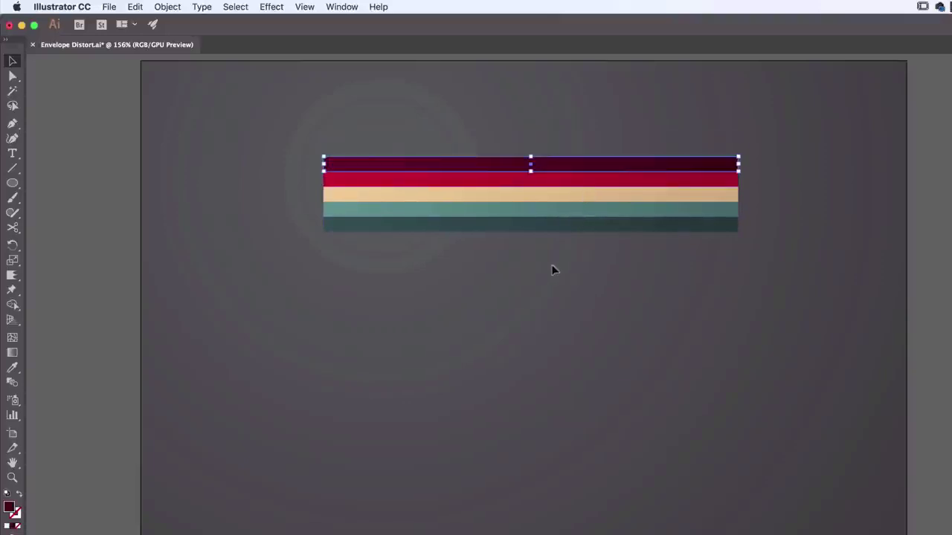
left_click(548, 246)
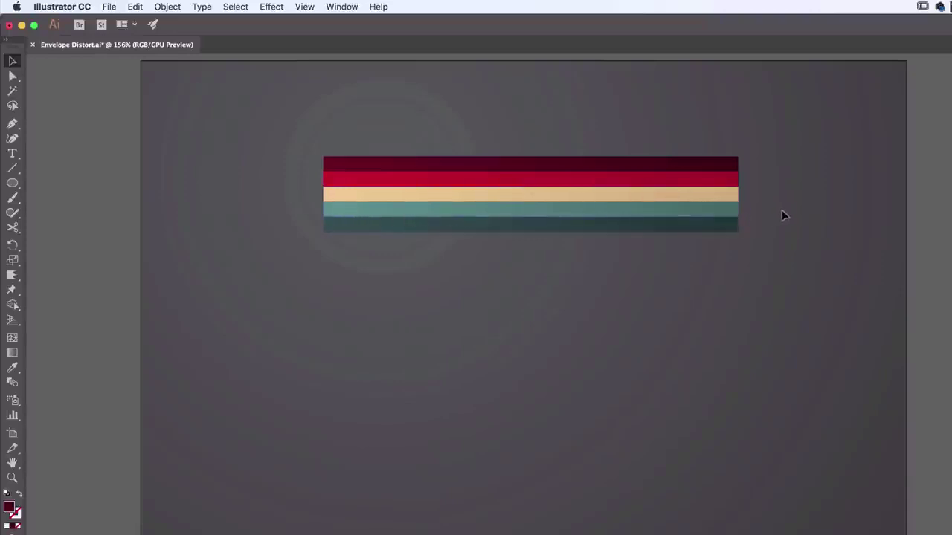
Step: Select all five stripes of the banner and group them
left_click(712, 161)
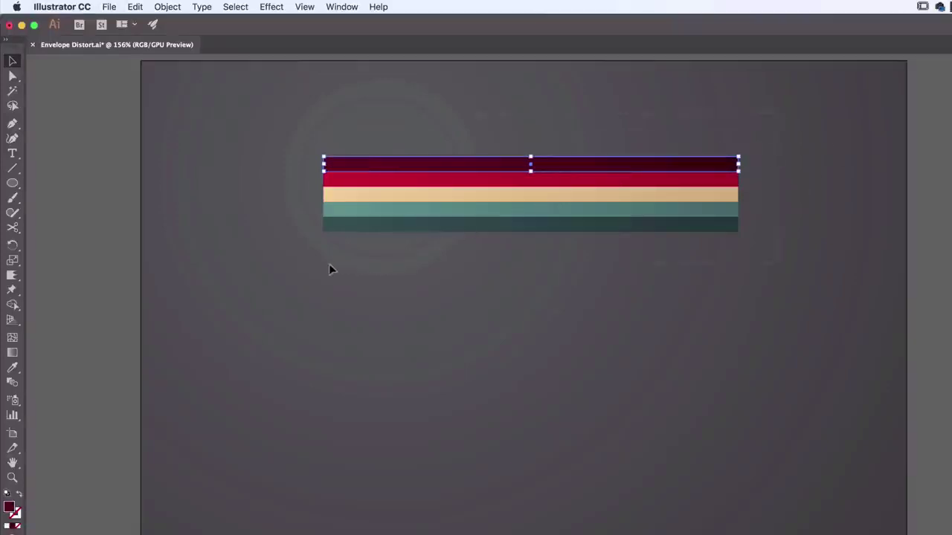
key("super+a")
left_click(268, 150)
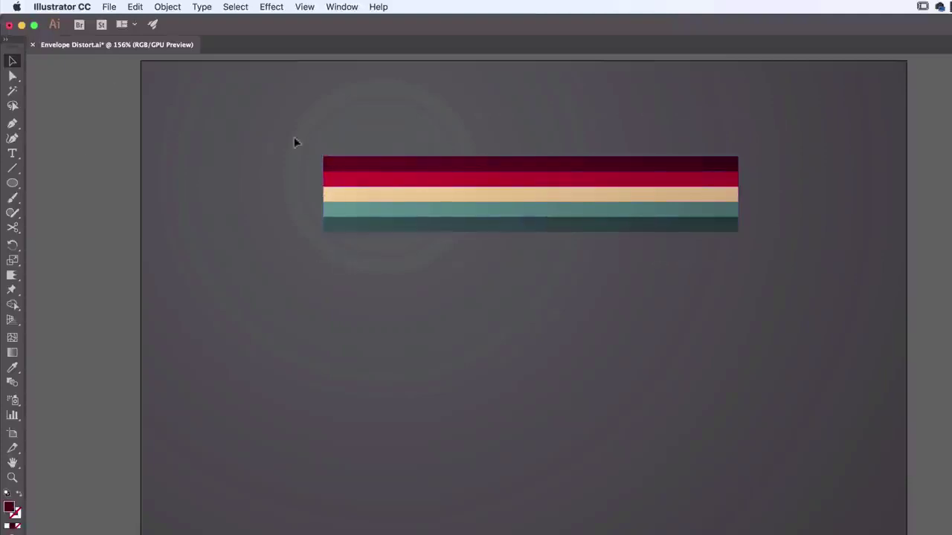
left_click_drag(803, 262, 804, 263)
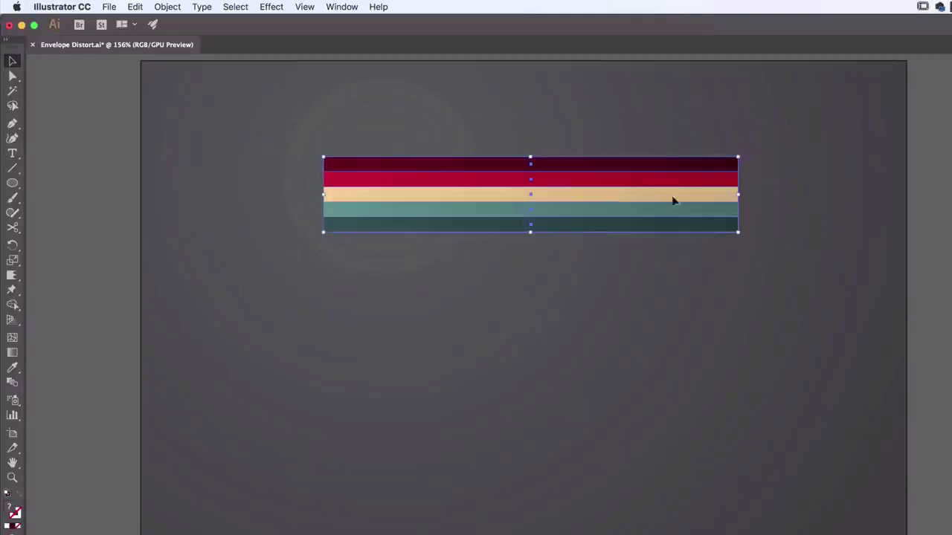
left_click(167, 7)
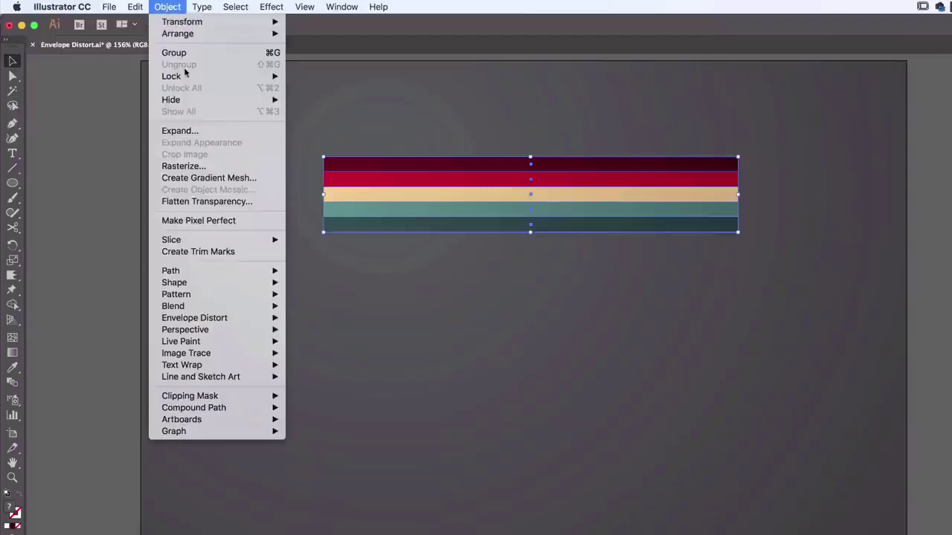
left_click(184, 52)
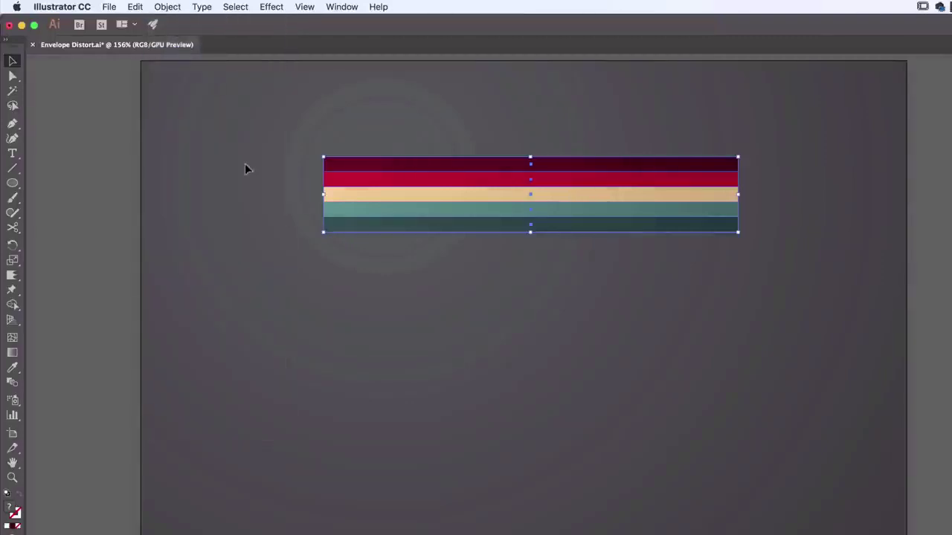
Step: Start an Arc warp effect on the grouped stripes with a 50% horizontal bend and compare the banner with preview off and on
left_click(272, 7)
mouse_move(325, 190)
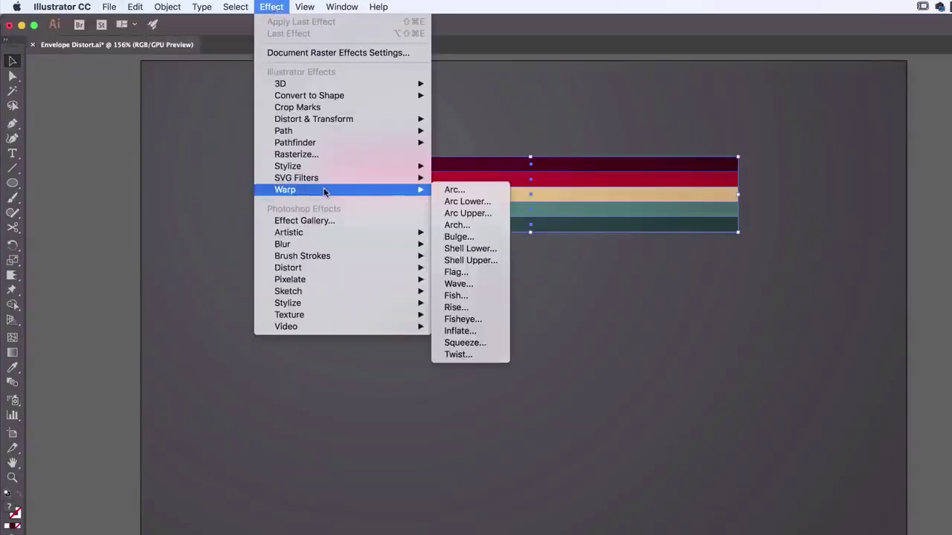
left_click(460, 195)
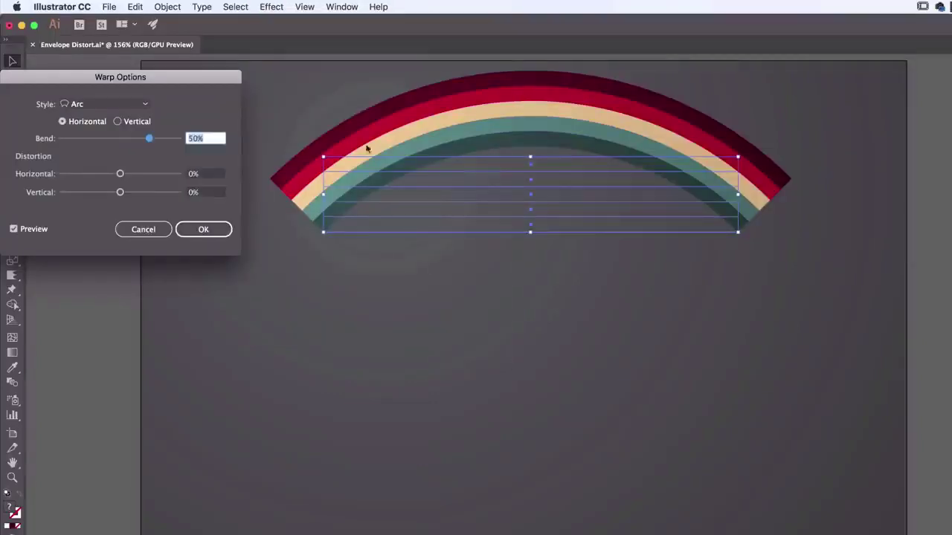
left_click_drag(223, 80, 667, 292)
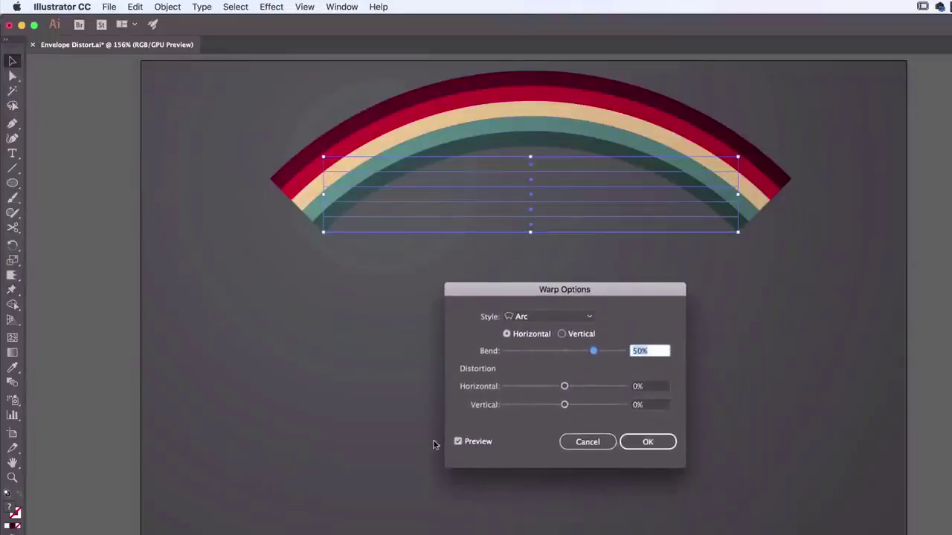
left_click(470, 444)
left_click(467, 444)
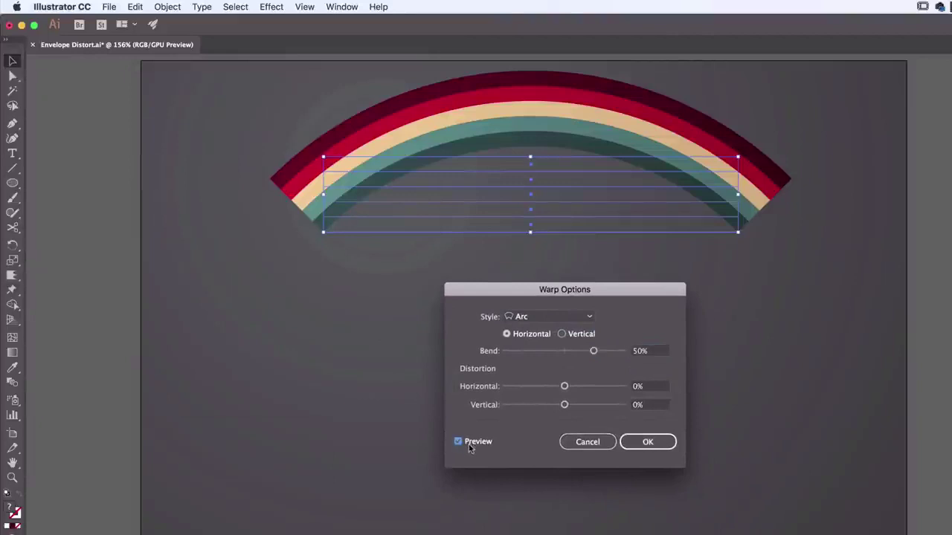
left_click(534, 317)
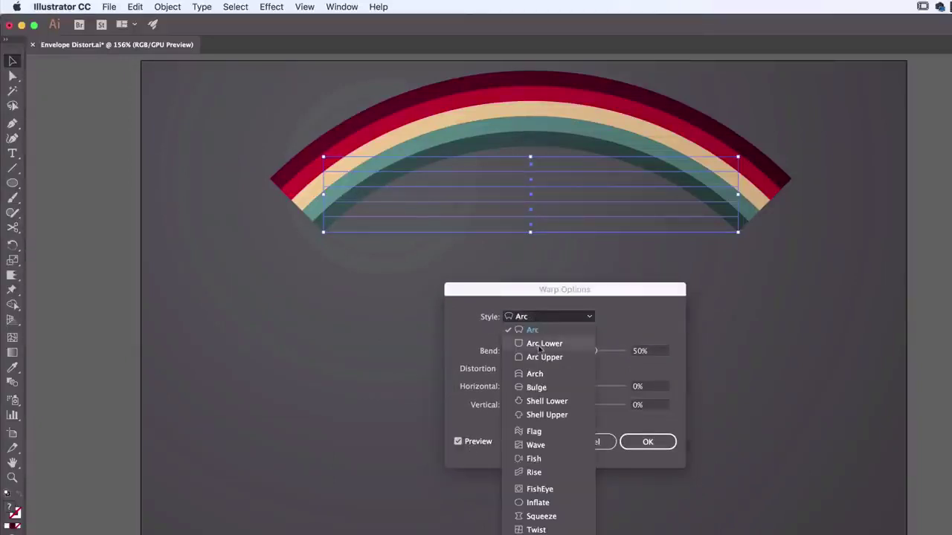
left_click(515, 330)
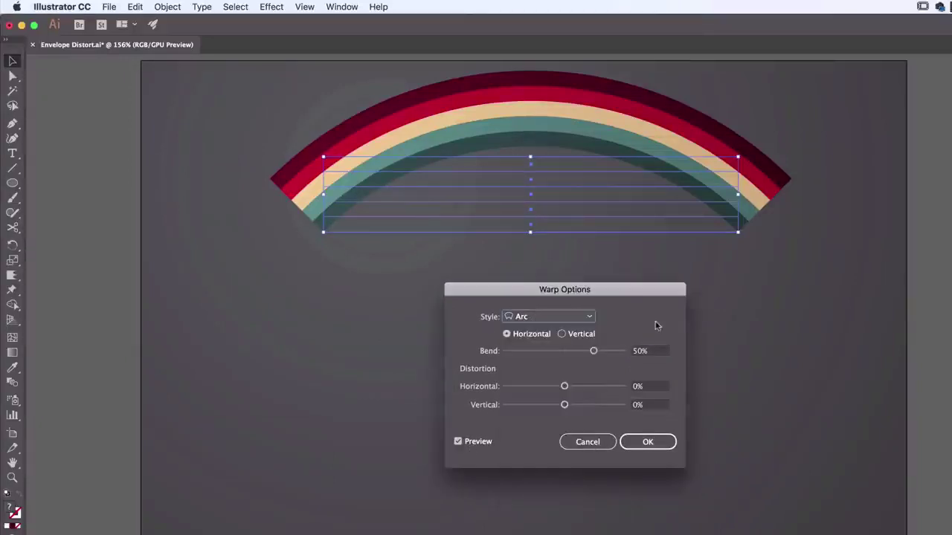
Step: Preview the Arc Lower, Arc Upper and Arch warp styles on the striped banner at 50% bend
left_click(512, 319)
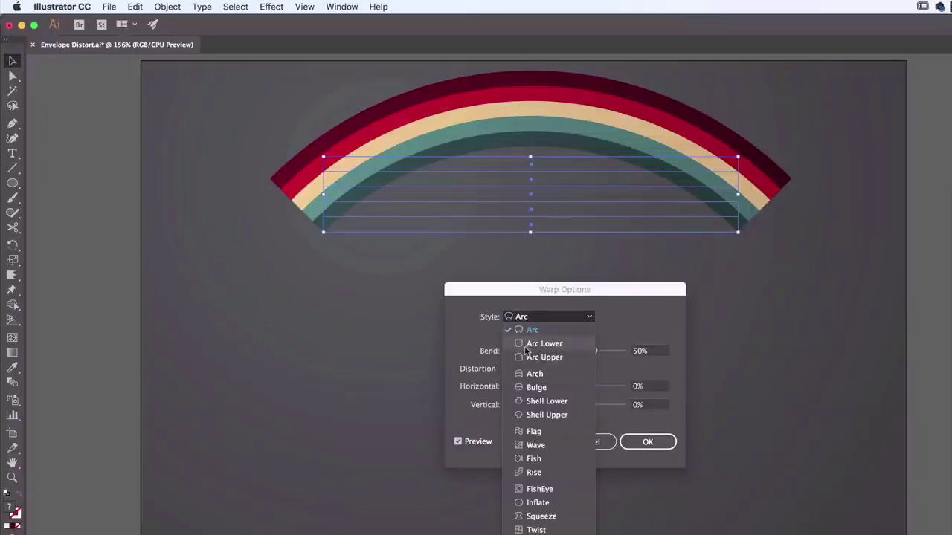
left_click(524, 344)
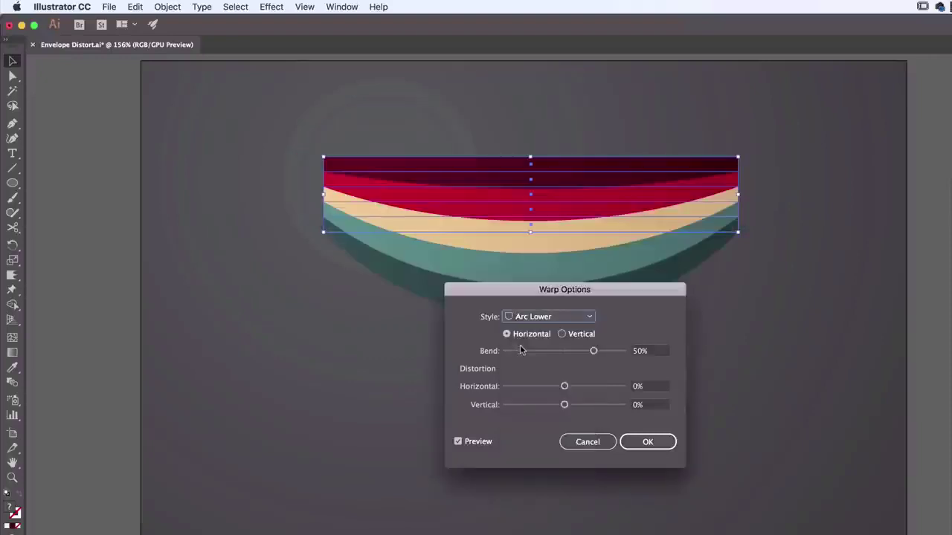
left_click(540, 318)
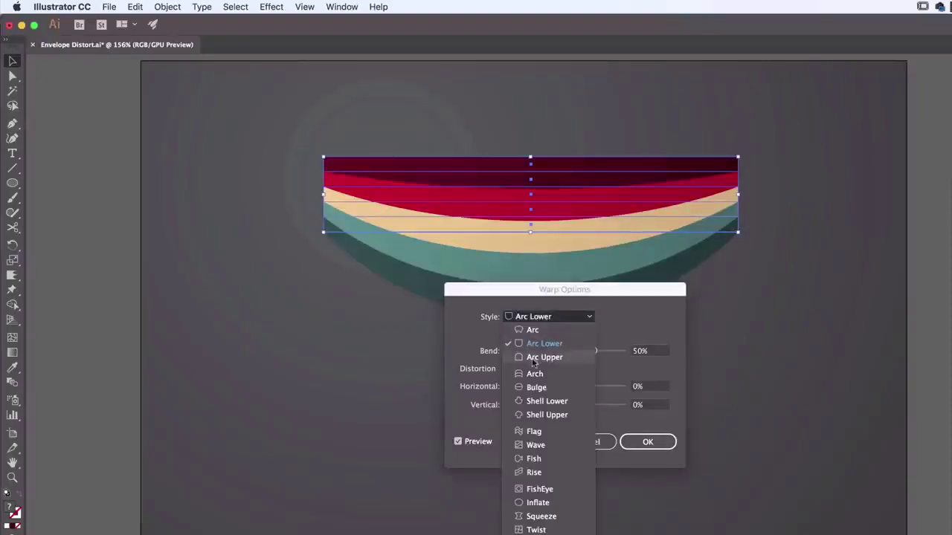
left_click(532, 358)
left_click(543, 318)
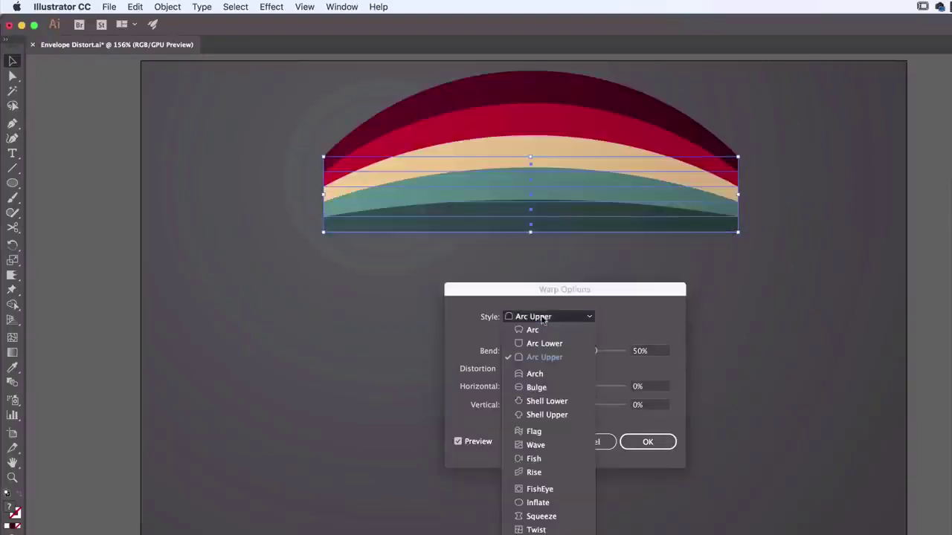
left_click(531, 377)
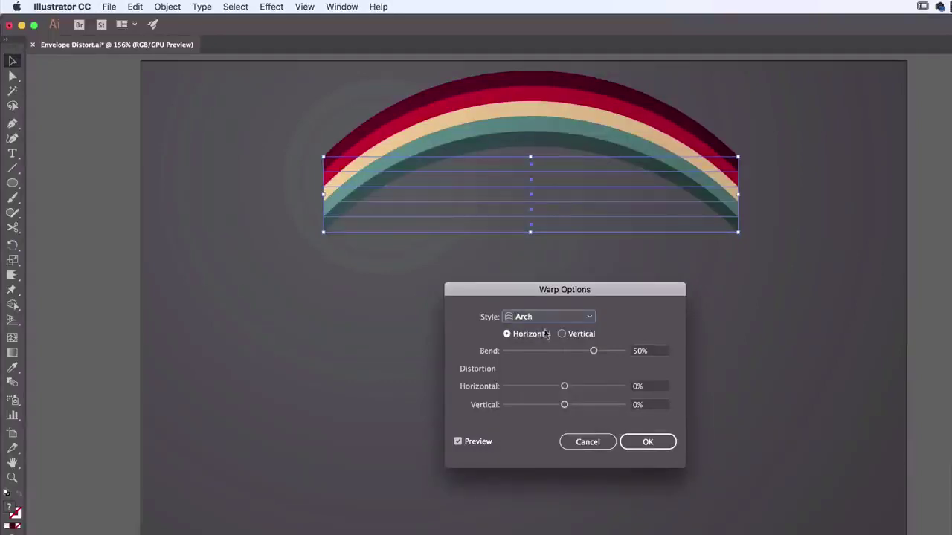
Step: Preview the Bulge, Shell Lower and Shell Upper warp styles on the striped banner
left_click(543, 318)
left_click(530, 385)
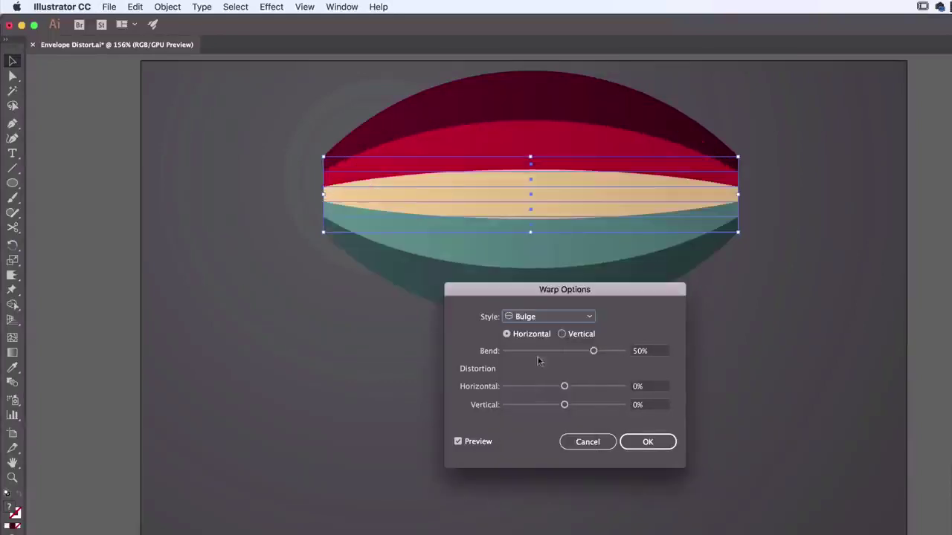
left_click(552, 321)
left_click(541, 404)
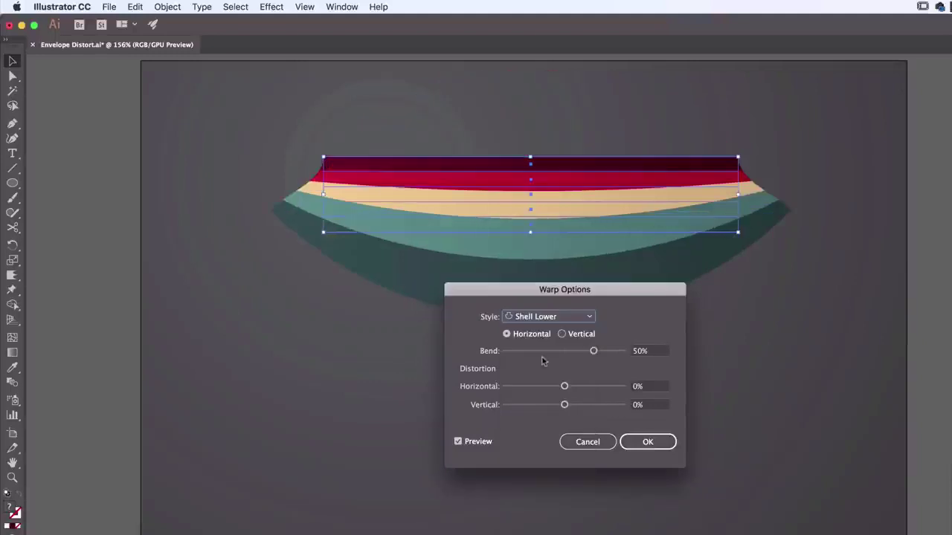
left_click(551, 321)
left_click(537, 418)
Step: Preview the Flag, Wave and Fish warp styles on the striped banner
left_click(553, 325)
left_click(540, 433)
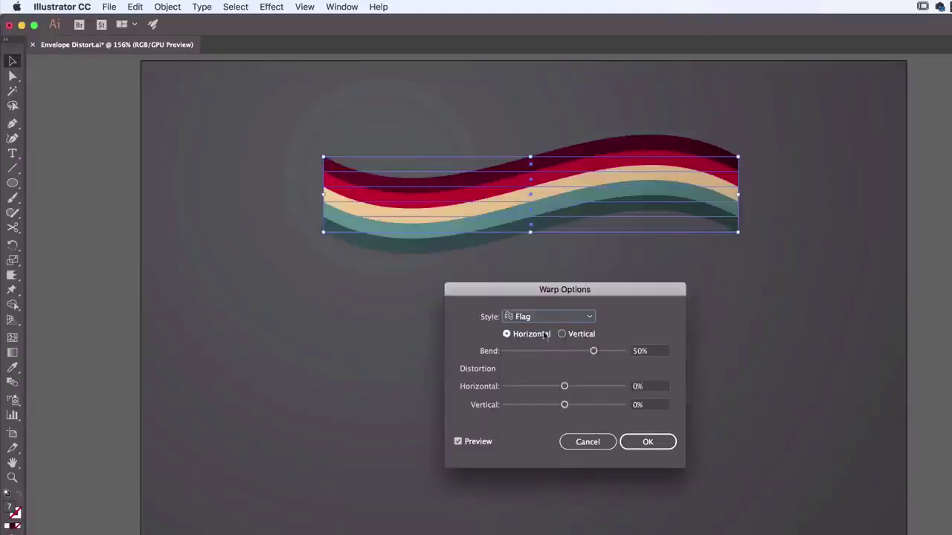
left_click(550, 321)
left_click(542, 444)
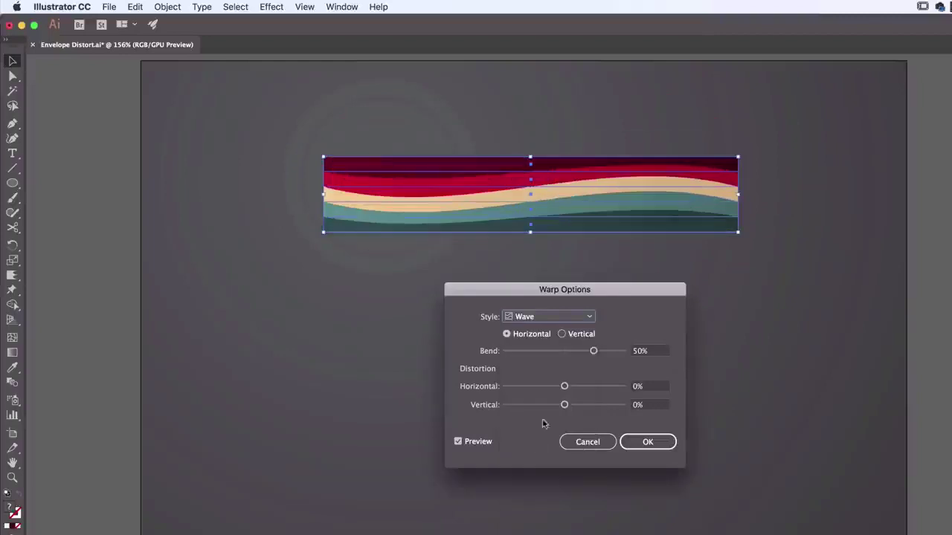
left_click(551, 320)
left_click(546, 457)
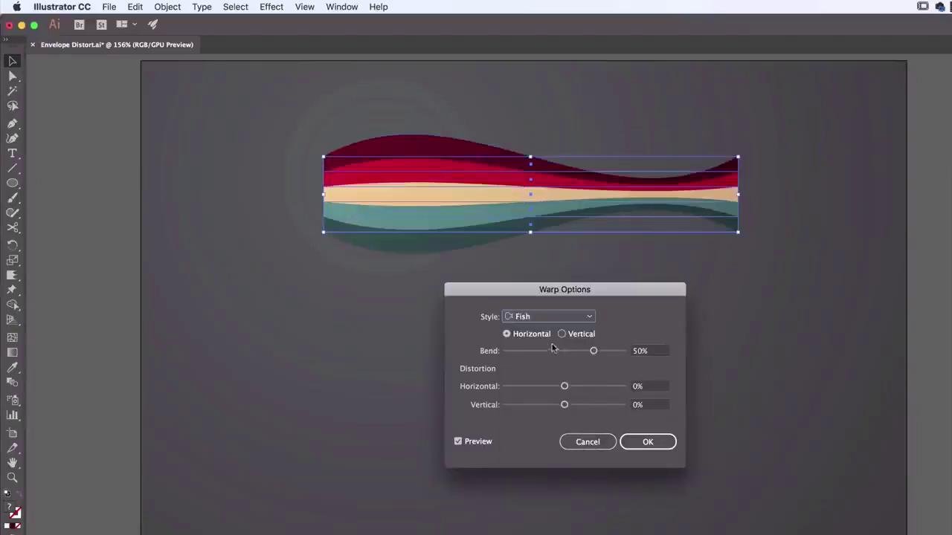
Step: Try the Rise and FishEye warp styles on the striped banner and set the style to Inflate
left_click(556, 319)
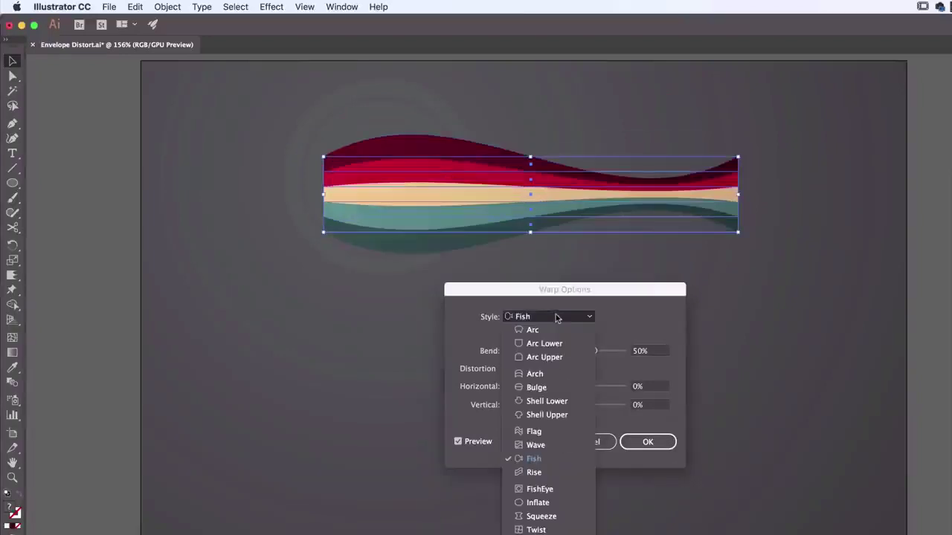
left_click(535, 473)
left_click(553, 318)
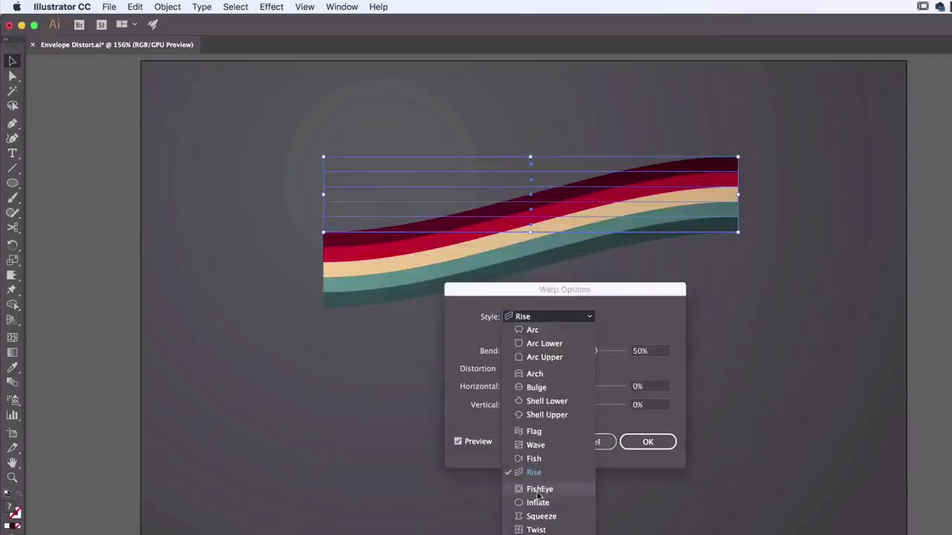
left_click(540, 491)
left_click(550, 320)
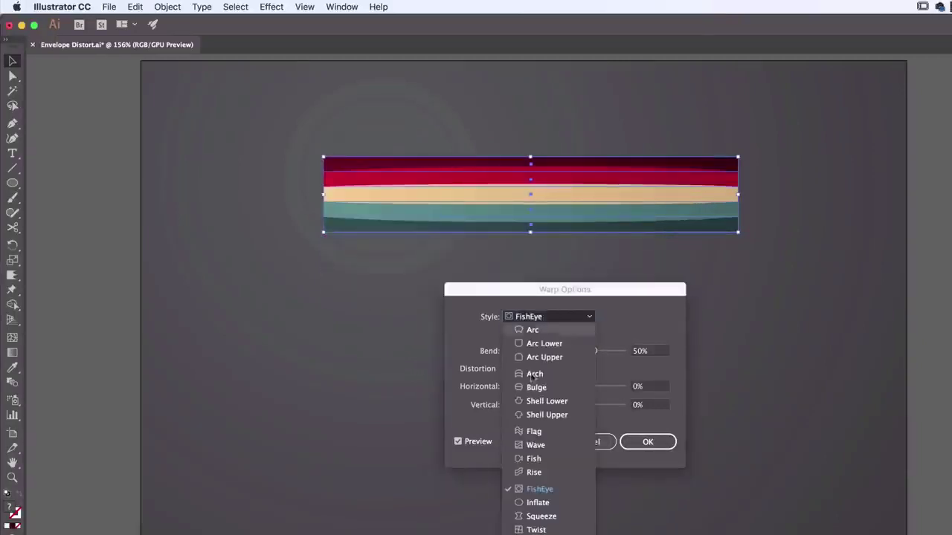
left_click(541, 503)
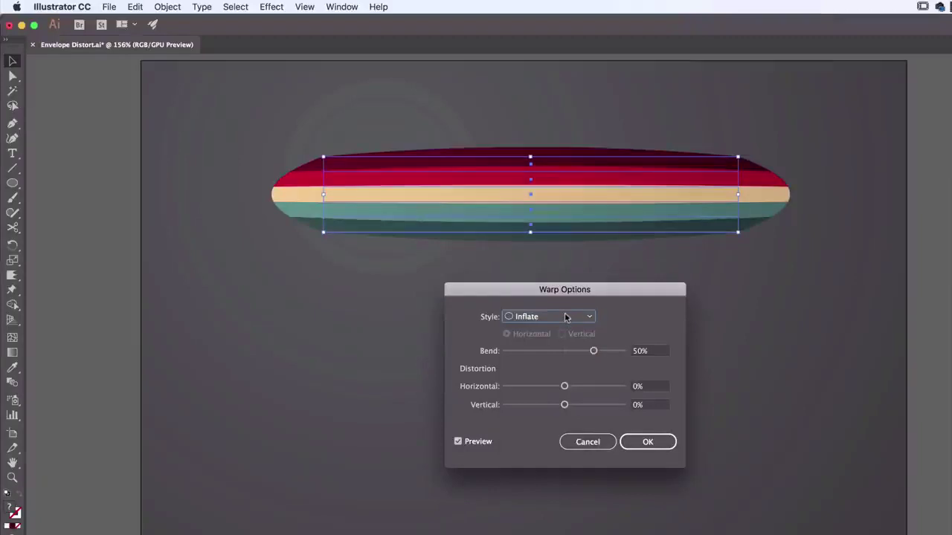
Step: Preview the Squeeze, Twist and Arc warp styles on the striped banner at 50% bend
left_click(566, 319)
left_click(556, 516)
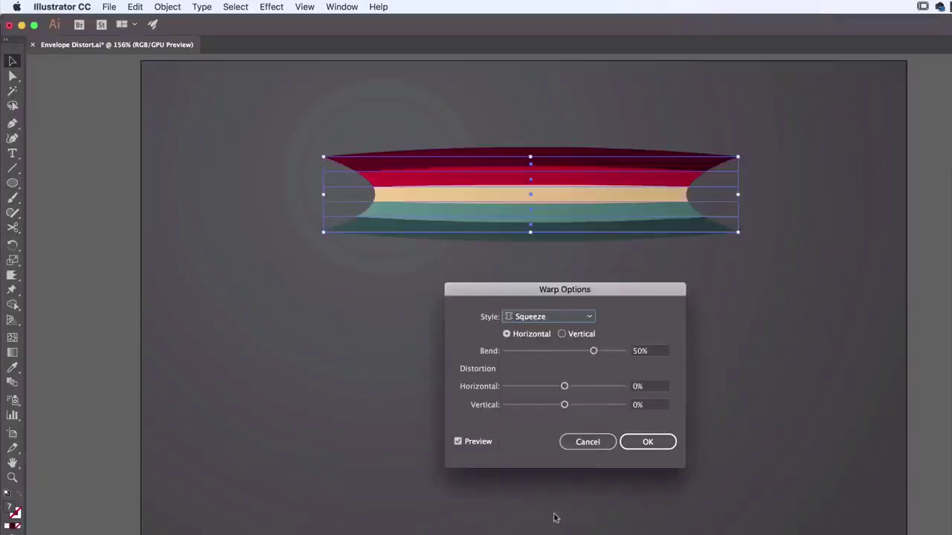
left_click(573, 316)
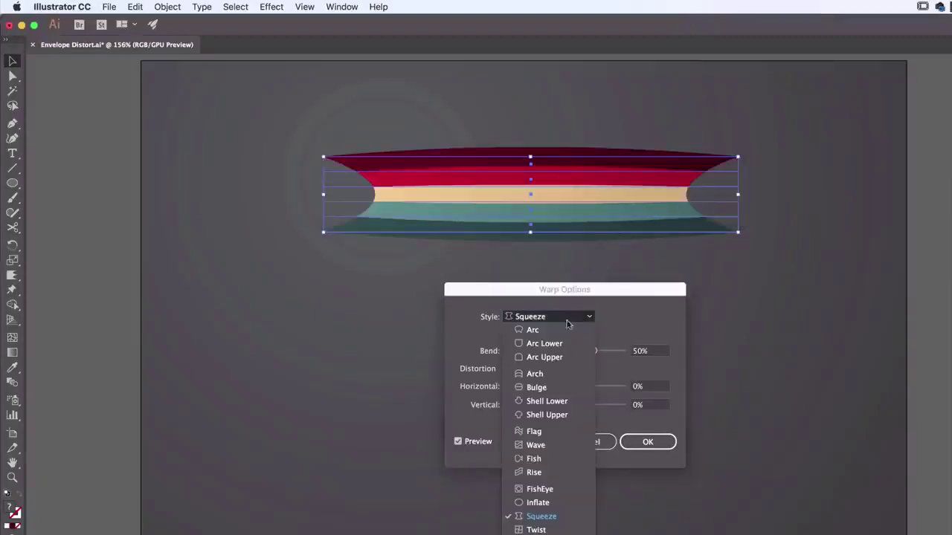
left_click(543, 525)
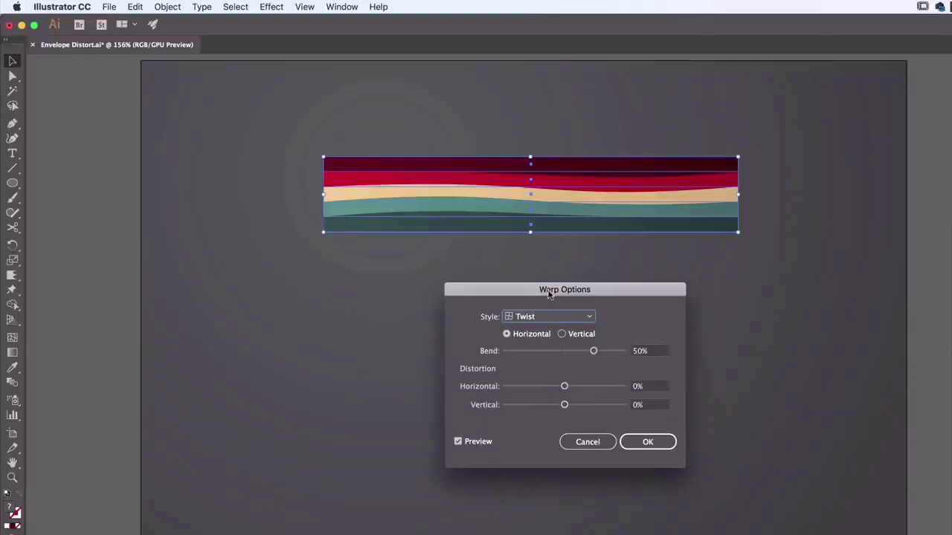
left_click(547, 320)
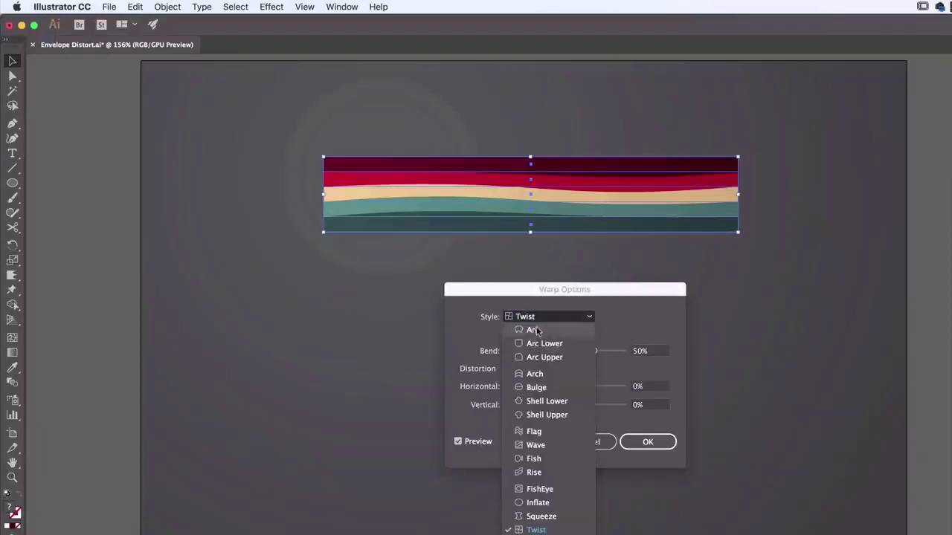
left_click(533, 329)
Step: Set the banner's warp style to Flag and compare its vertical and horizontal orientations
left_click(544, 316)
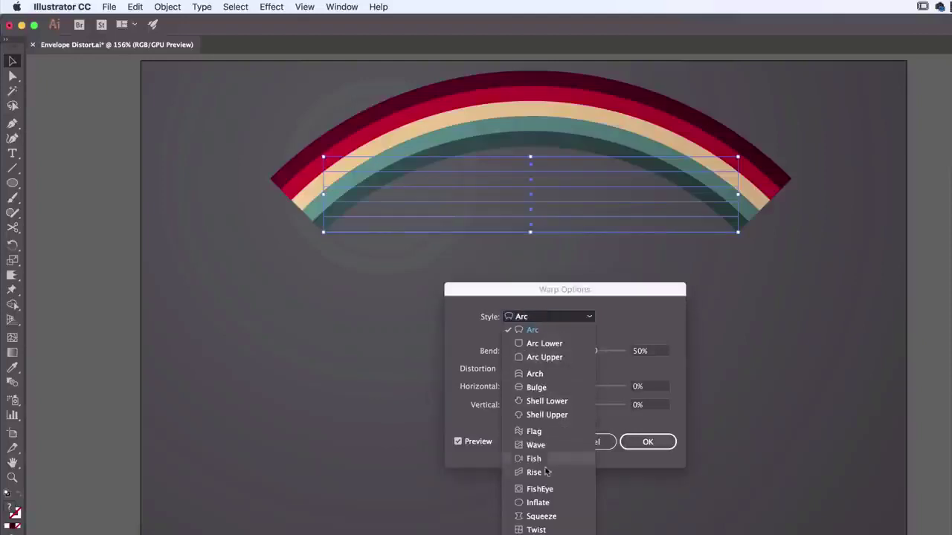
left_click(534, 432)
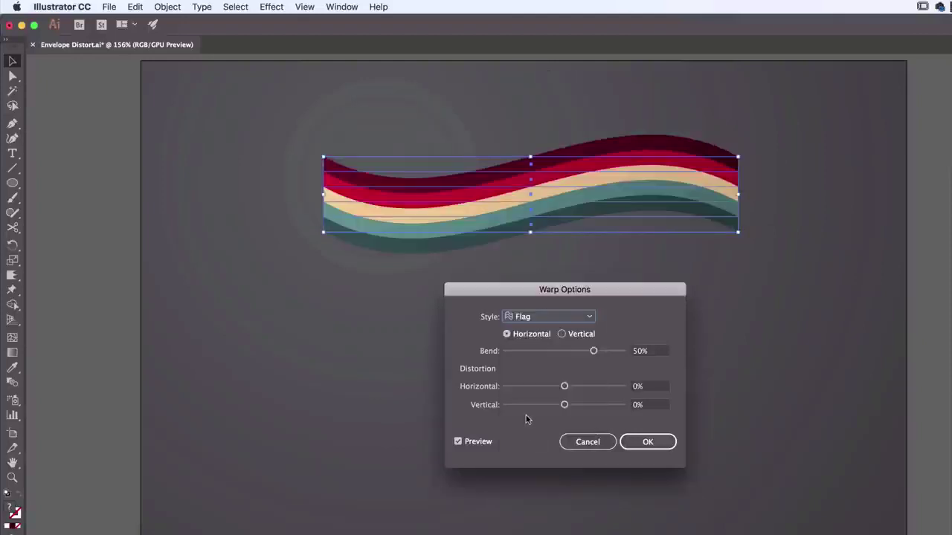
left_click(562, 334)
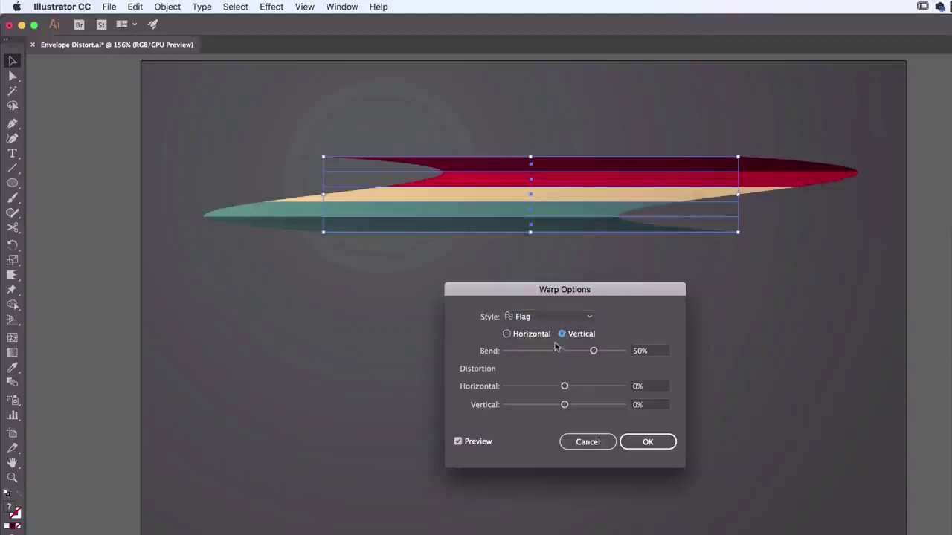
left_click(529, 334)
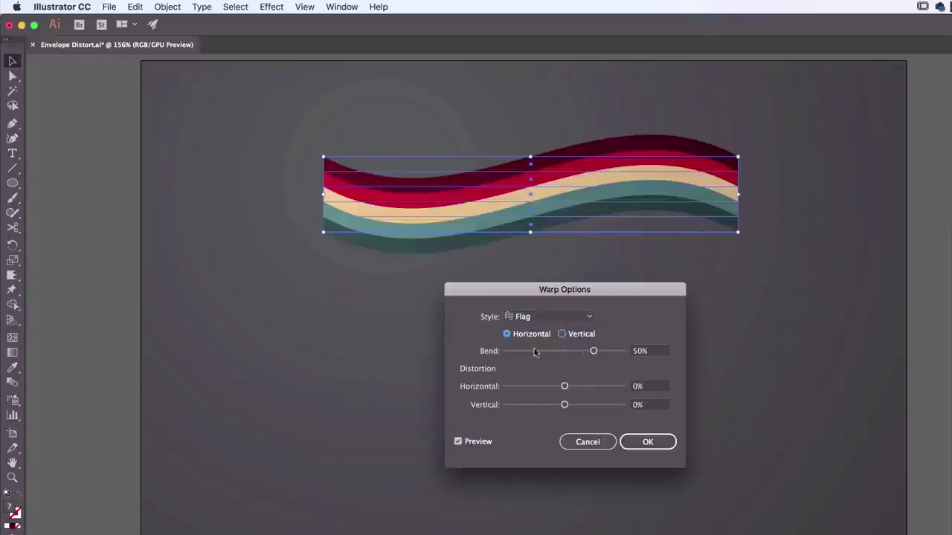
Step: Try the Flag warp with 57% bend, 88% horizontal distortion and 17% vertical distortion
mouse_move(588, 355)
left_mouse_down()
mouse_move(543, 355)
mouse_move(620, 356)
mouse_move(598, 359)
left_mouse_up()
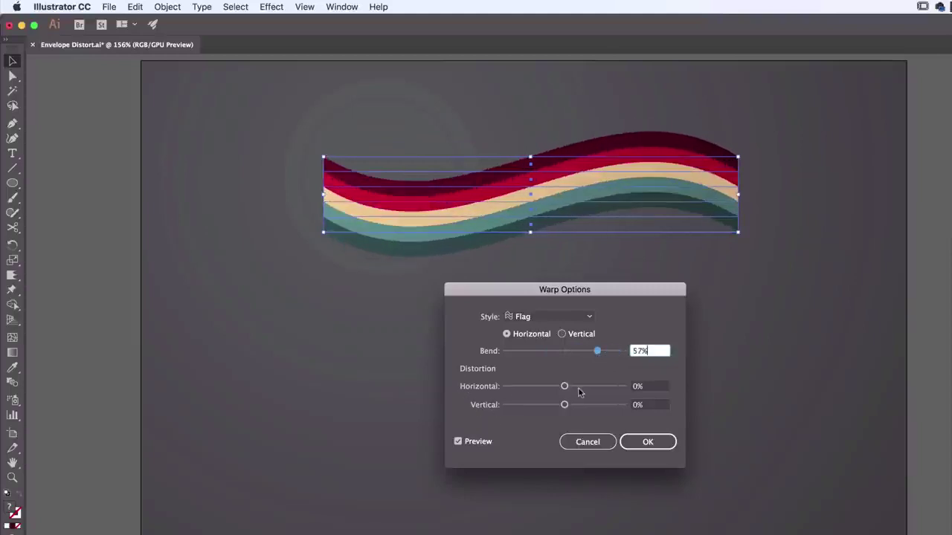
key("Tab")
type("-49")
left_click_drag(590, 386, 574, 405)
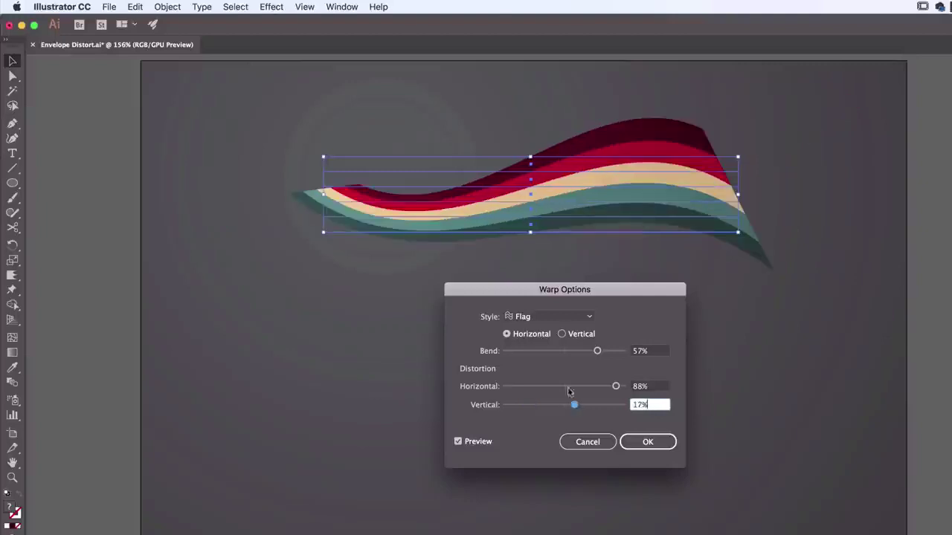
Step: Preview the Arch and Bulge warp styles on the banner with the horizontal distortion reduced to 54%
left_click(549, 317)
left_click(543, 374)
left_click_drag(616, 386, 596, 386)
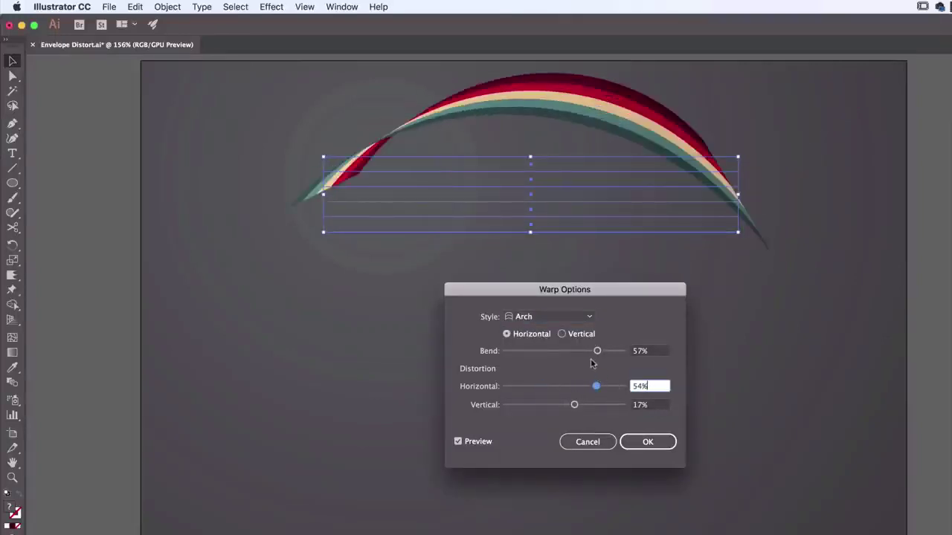
left_click(556, 317)
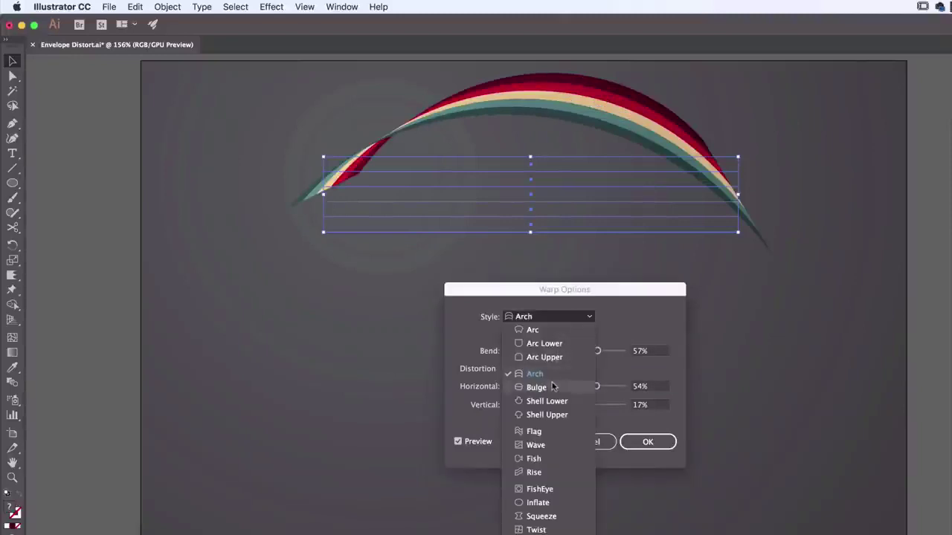
left_click(554, 385)
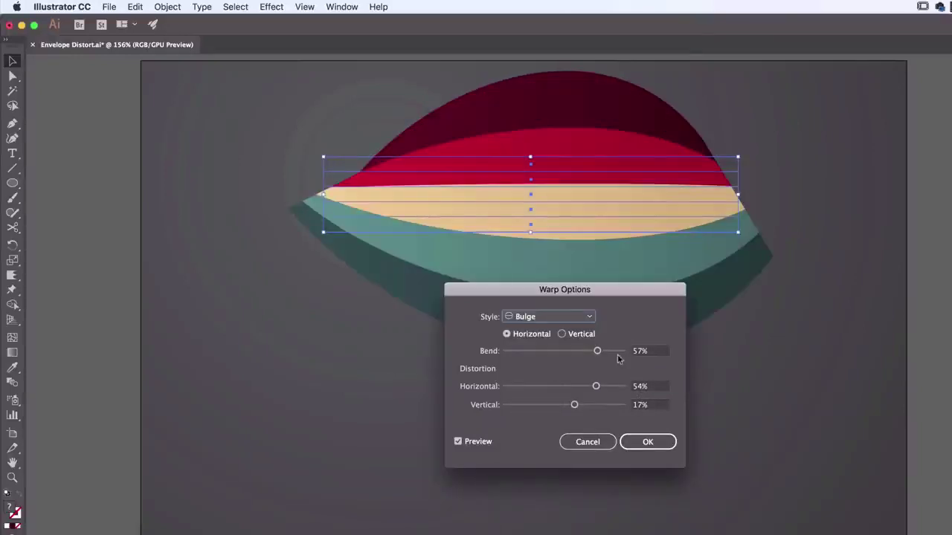
Step: Try the Shell Lower warp with both distortions at 0%, 46% bend and vertical orientation
left_click(531, 317)
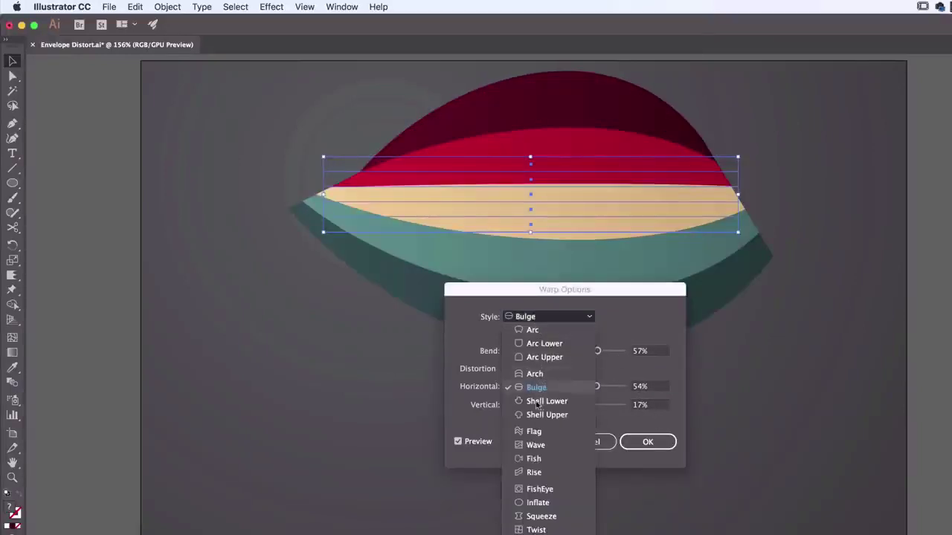
left_click(541, 404)
left_click(644, 351)
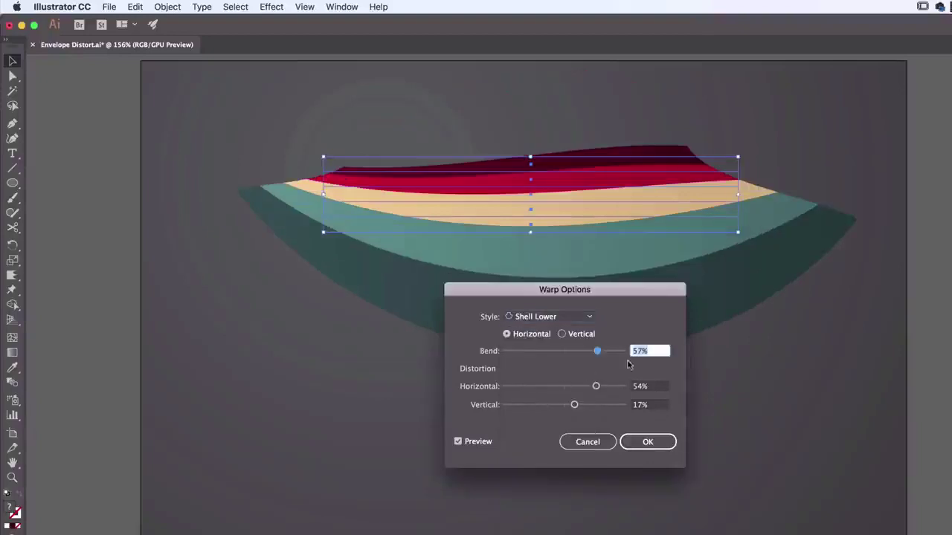
left_click(655, 388)
type("0")
key("Tab")
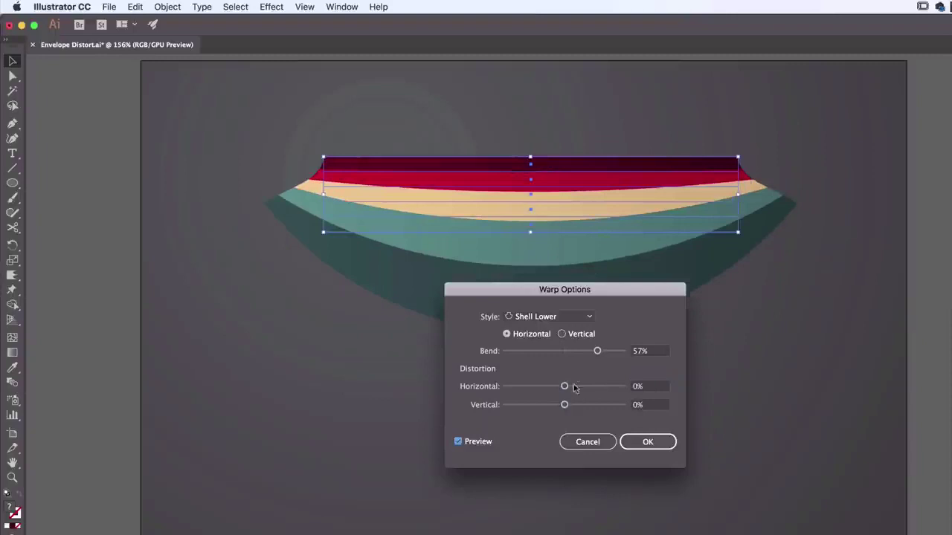
left_click_drag(604, 355, 590, 356)
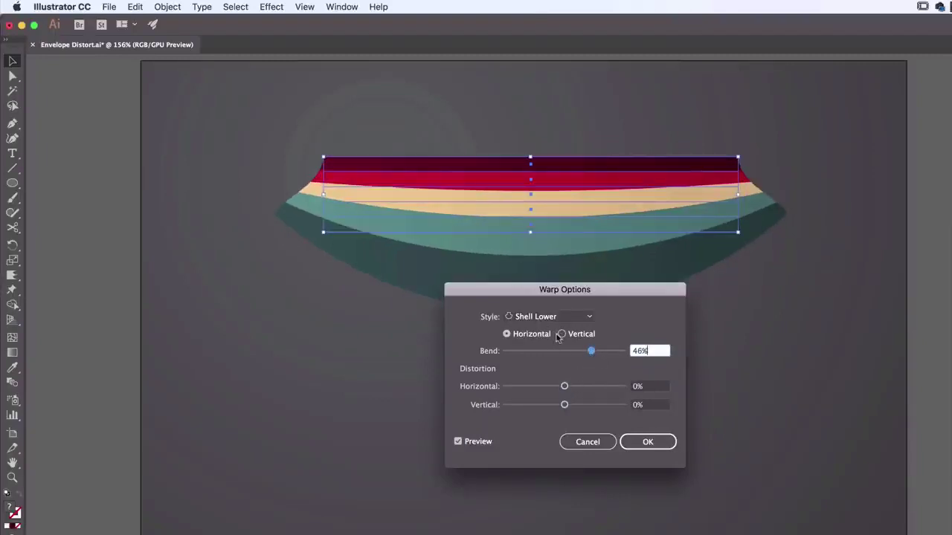
left_click(562, 335)
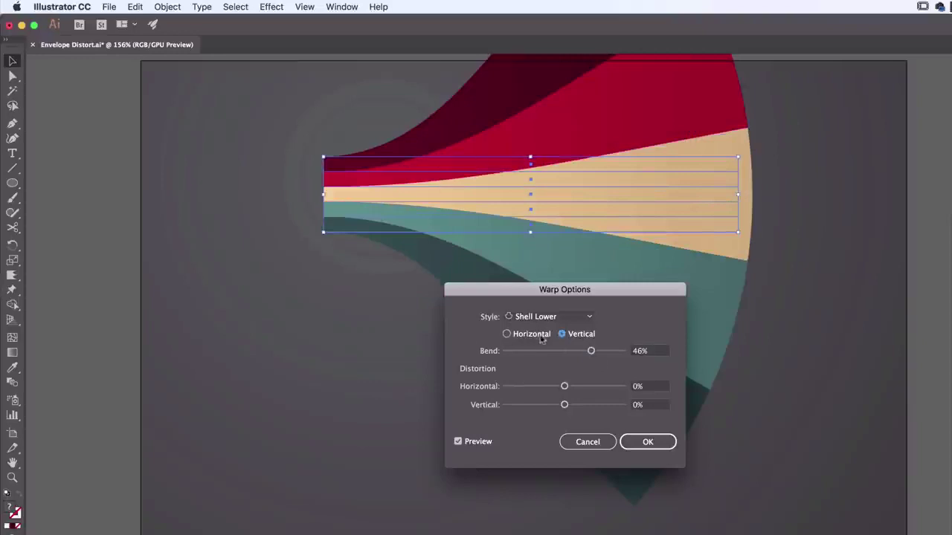
Step: Apply a horizontal Flag warp to the banner with about 73% bend and 100% horizontal distortion
left_click(528, 316)
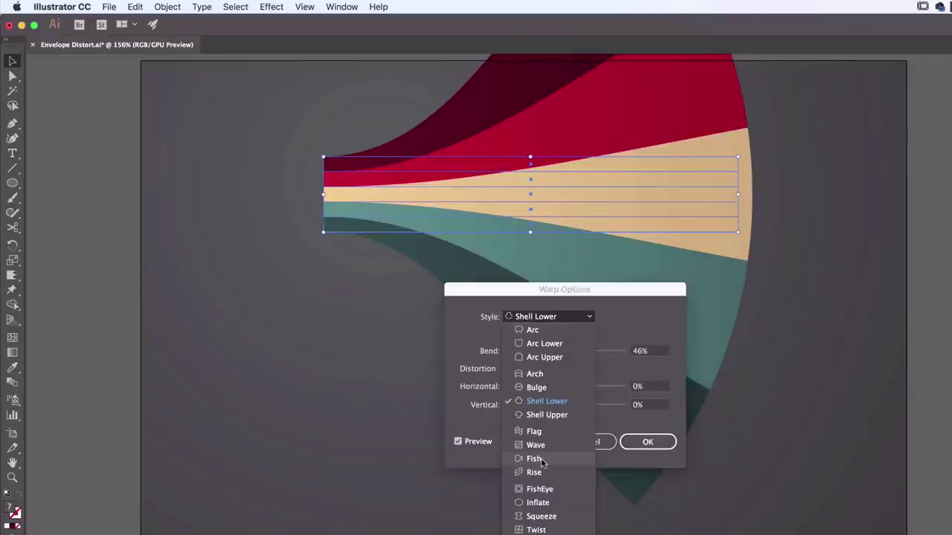
left_click(542, 431)
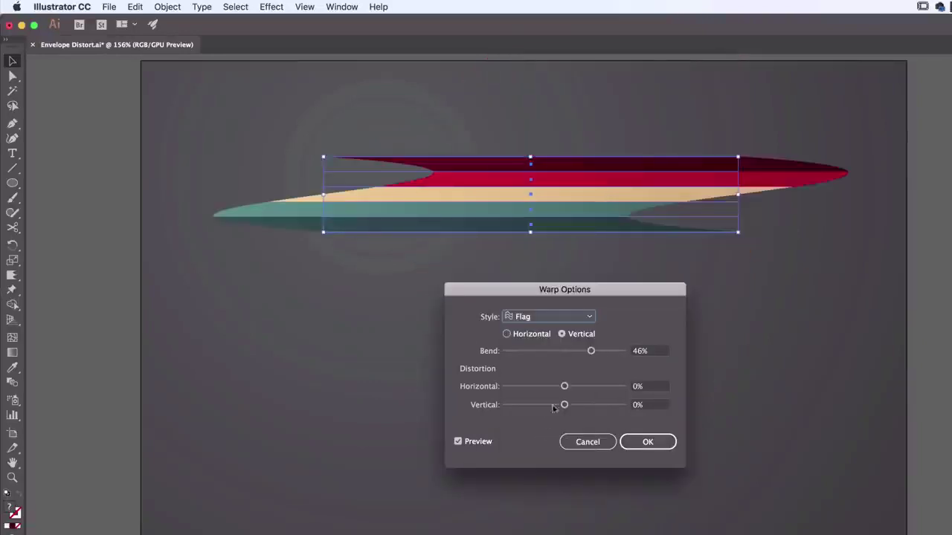
left_click(519, 336)
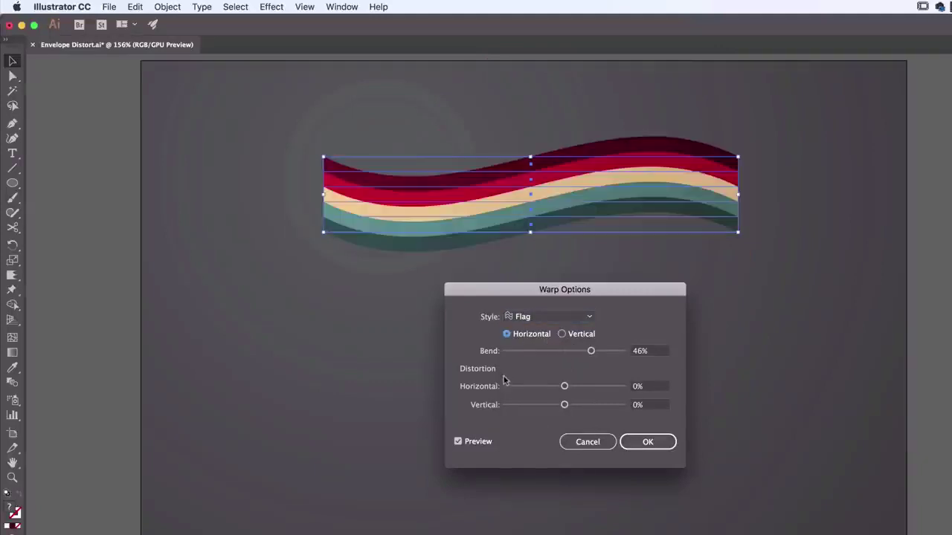
left_click_drag(565, 390, 619, 391)
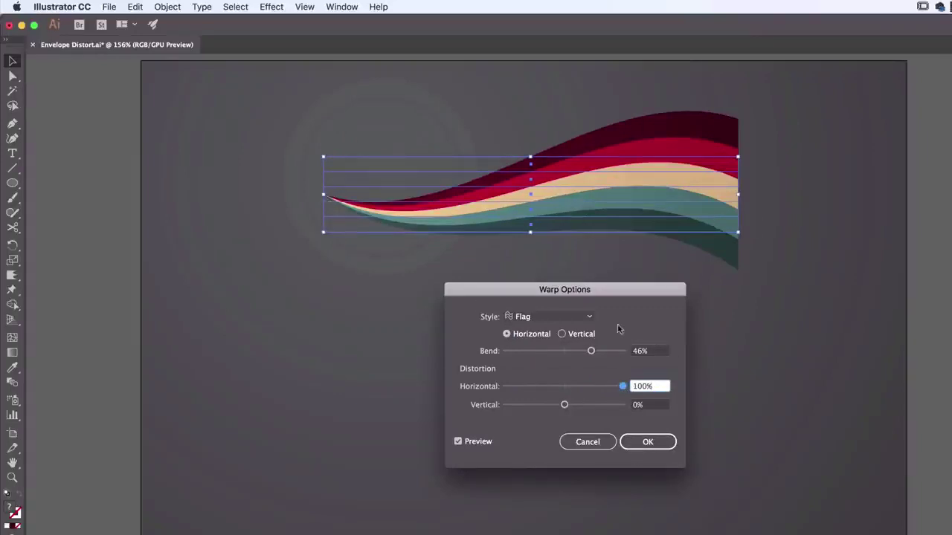
left_click_drag(592, 351, 609, 353)
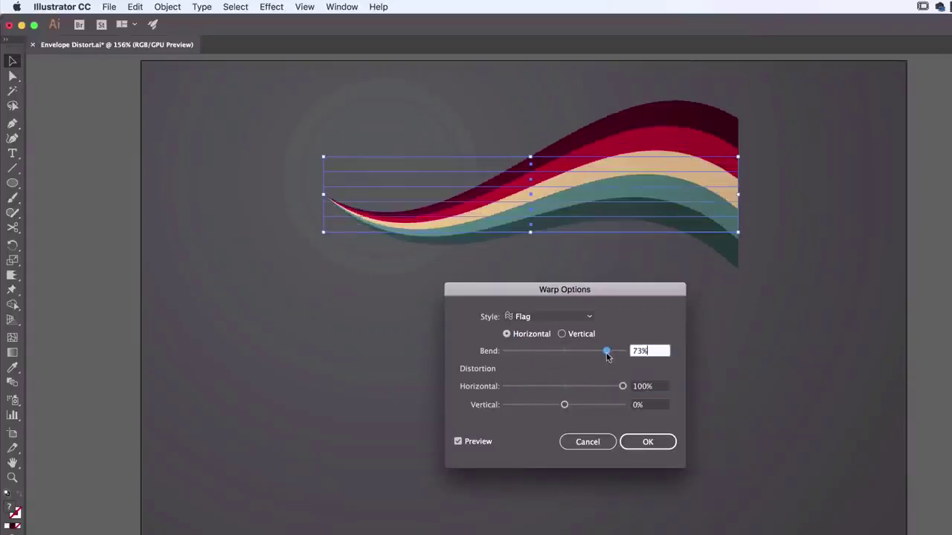
left_click(645, 443)
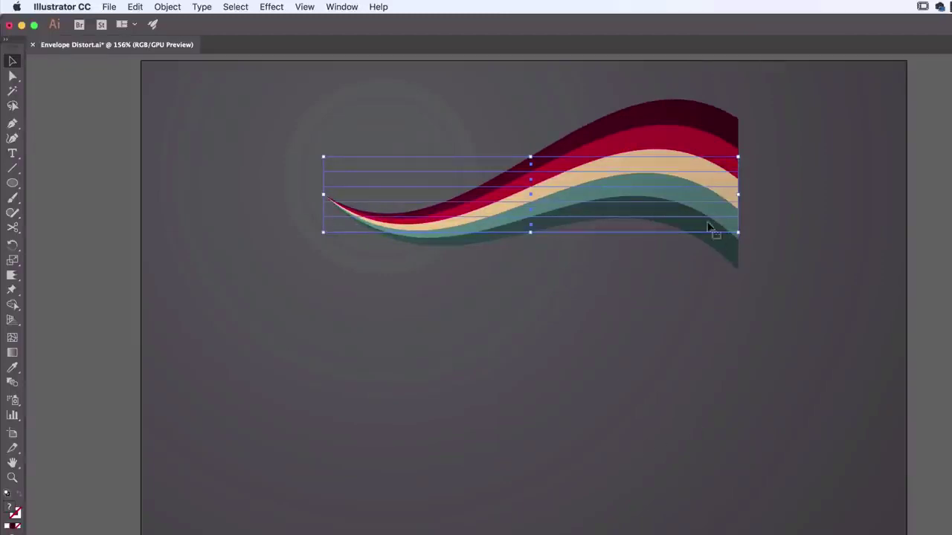
Step: Move the warped banner to about X 4.91 in, Y 3.01 in on the artboard
left_click_drag(644, 164, 596, 241)
left_click(644, 370)
left_click(571, 249)
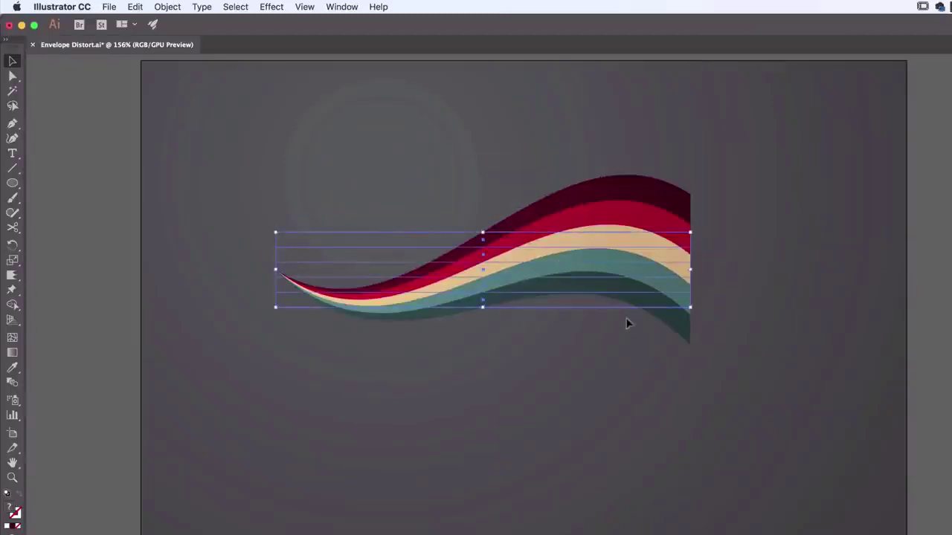
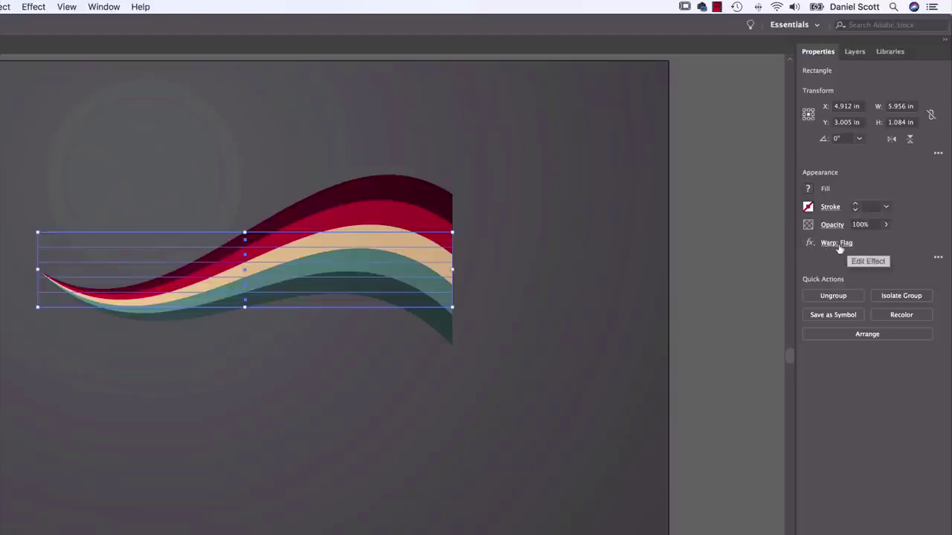
Step: Edit the banner's existing Flag warp effect and set its bend to 46%
left_click(841, 244)
left_click_drag(370, 354, 353, 354)
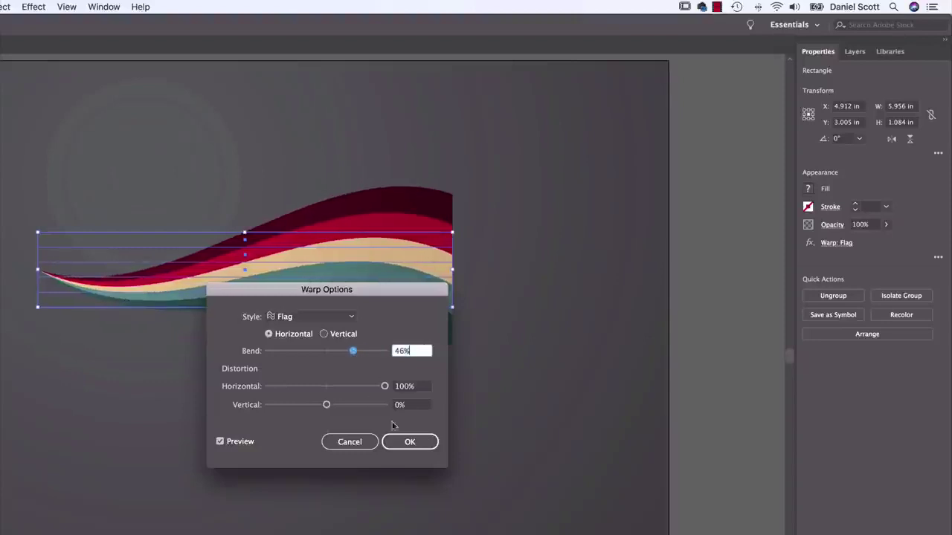
left_click(409, 442)
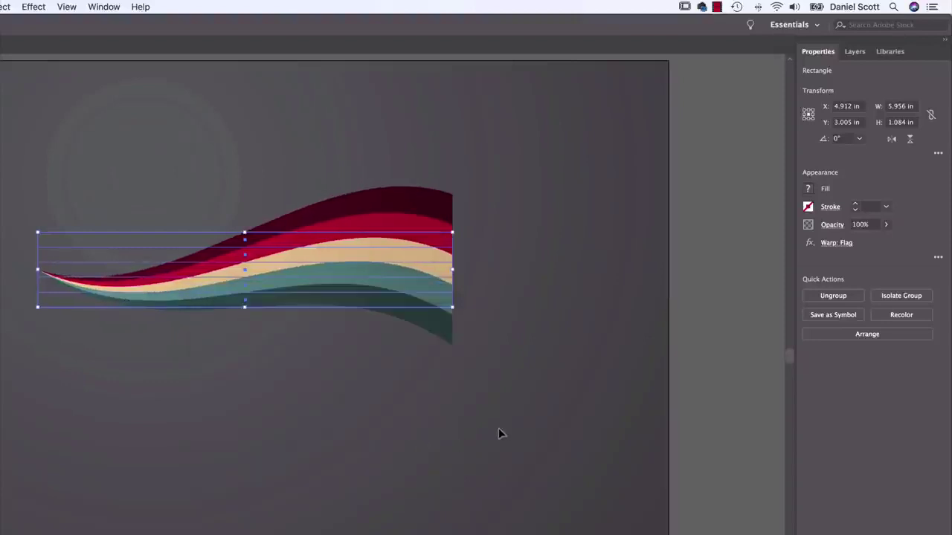
Step: Try the Fish warp style at 100% bend on the banner through its existing warp effect
left_click(837, 247)
left_click(320, 318)
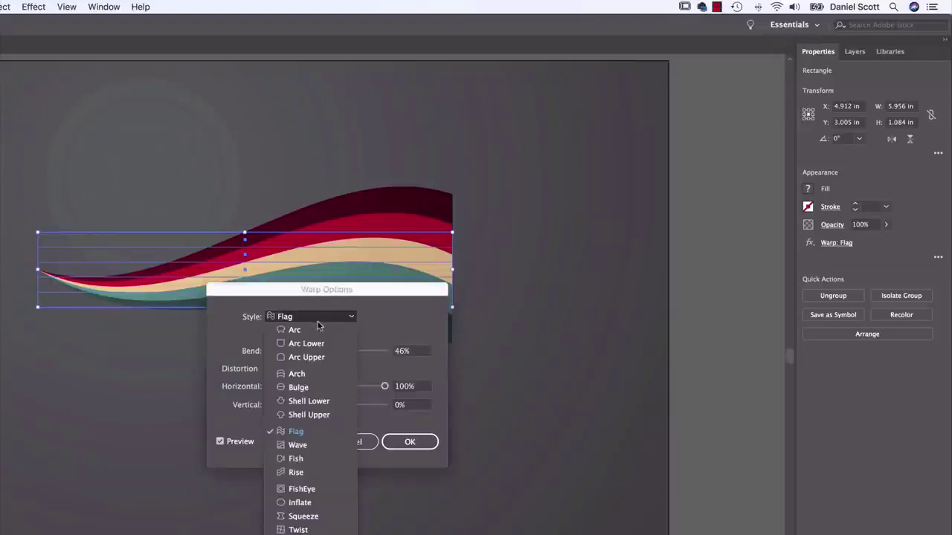
left_click(309, 461)
left_click_drag(353, 351, 413, 350)
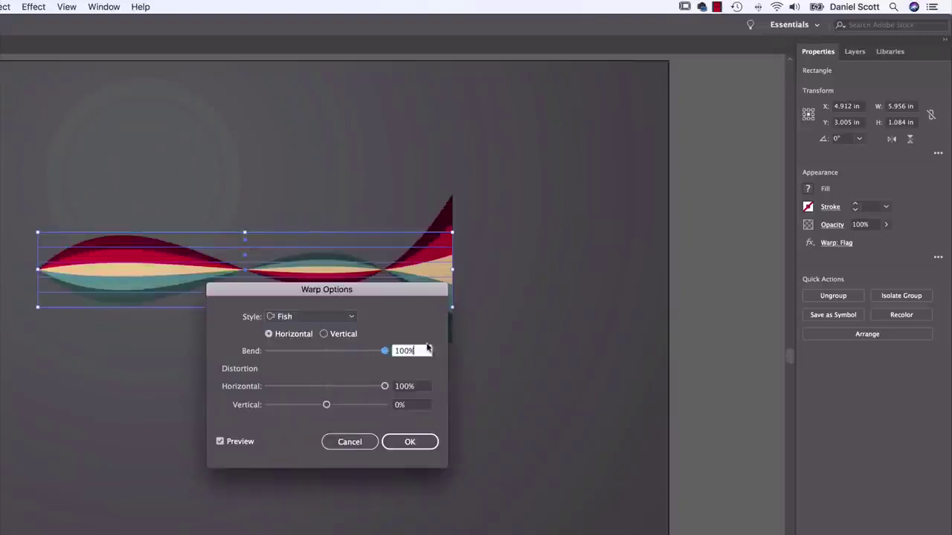
key("Return")
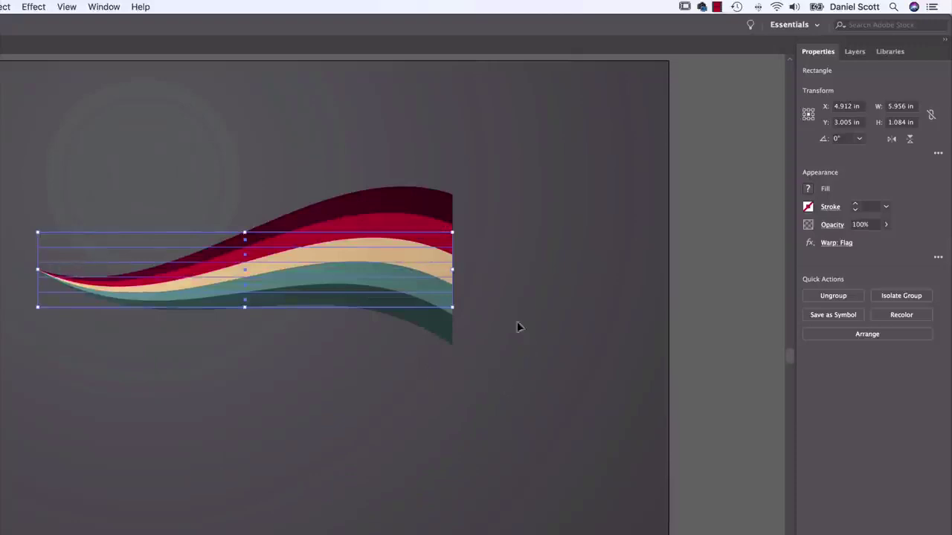
Step: Move the banner to about X 5.39 in, Y 3.33 in and rotate it to about 74°
left_click_drag(270, 221, 304, 244)
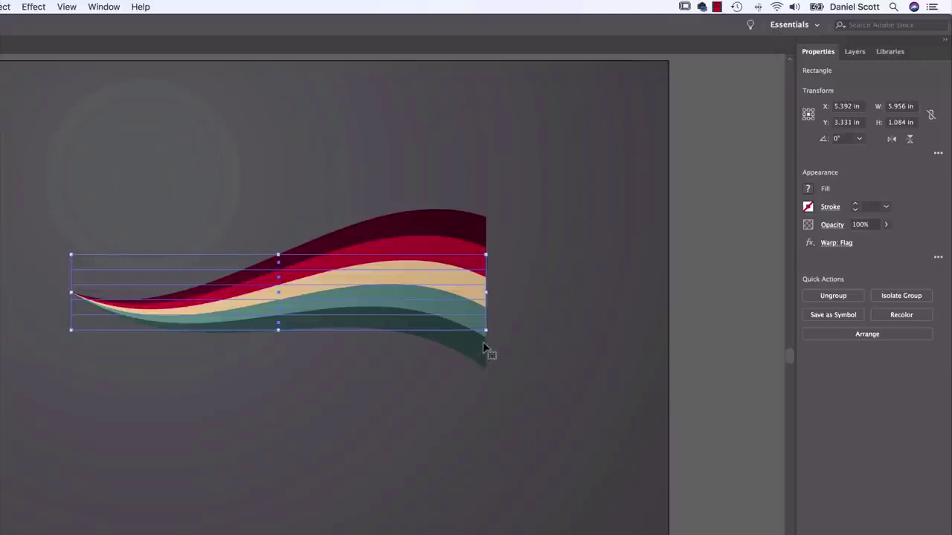
left_click_drag(488, 337, 491, 245)
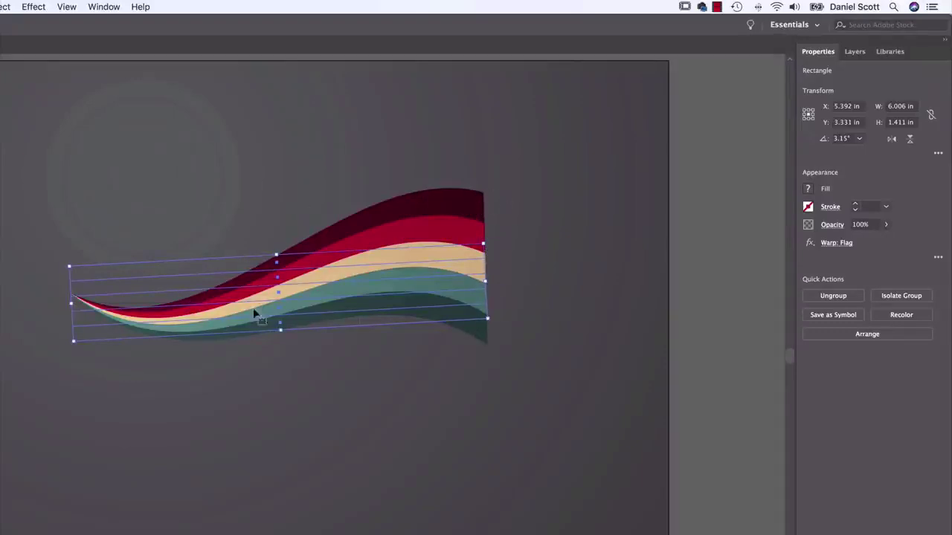
left_click_drag(491, 324, 329, 170)
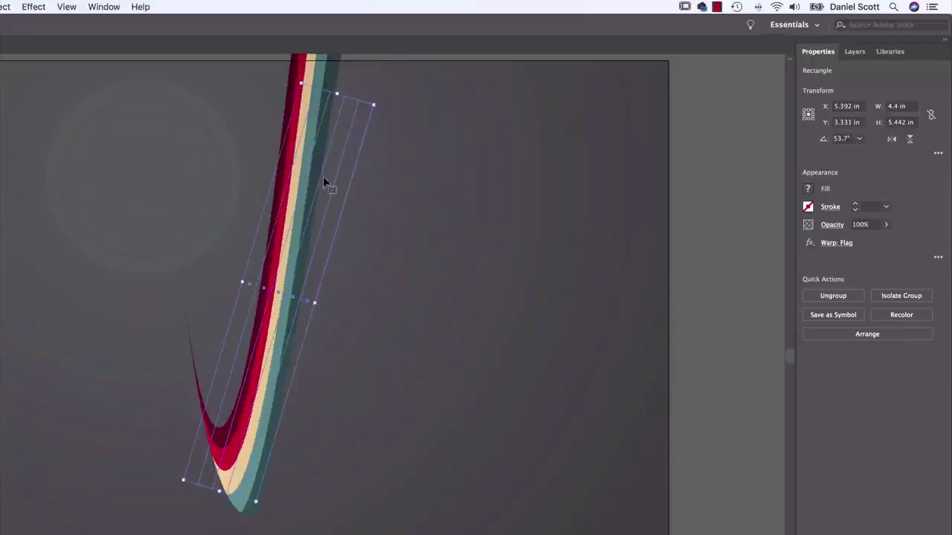
Step: Undo the last rotations of the warped banner
key("cmd+z")
key("cmd+z")
key("cmd+z")
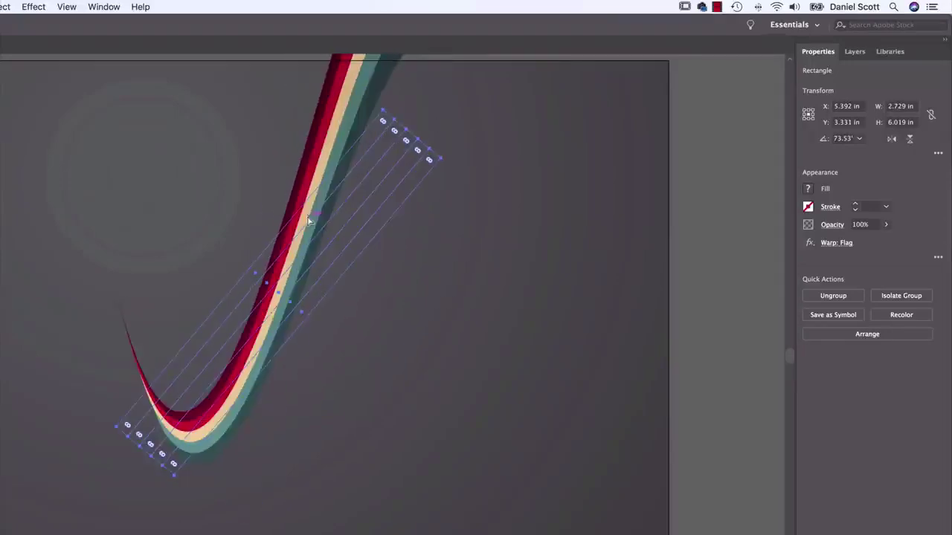
Step: Undo the last rotation of the banner and expand the appearance of its warp effect
key("cmd+z")
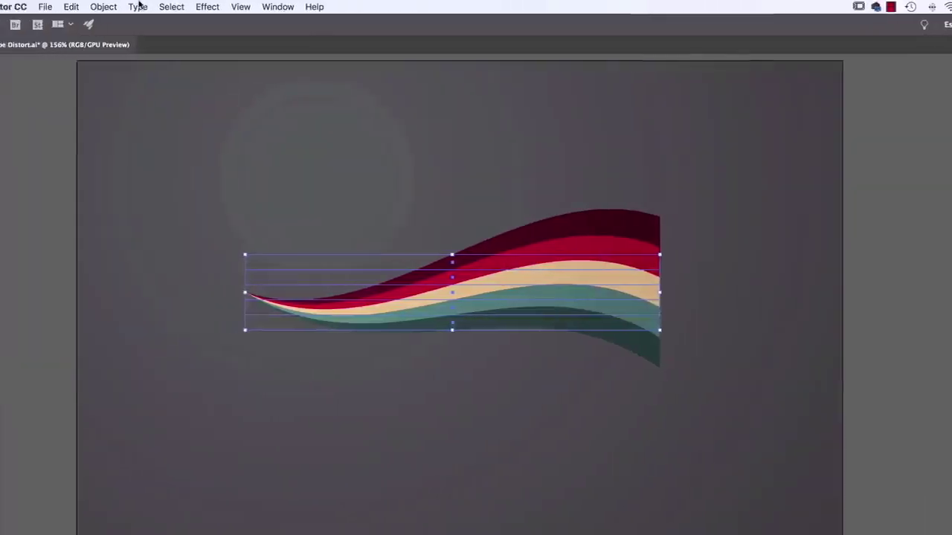
left_click(167, 7)
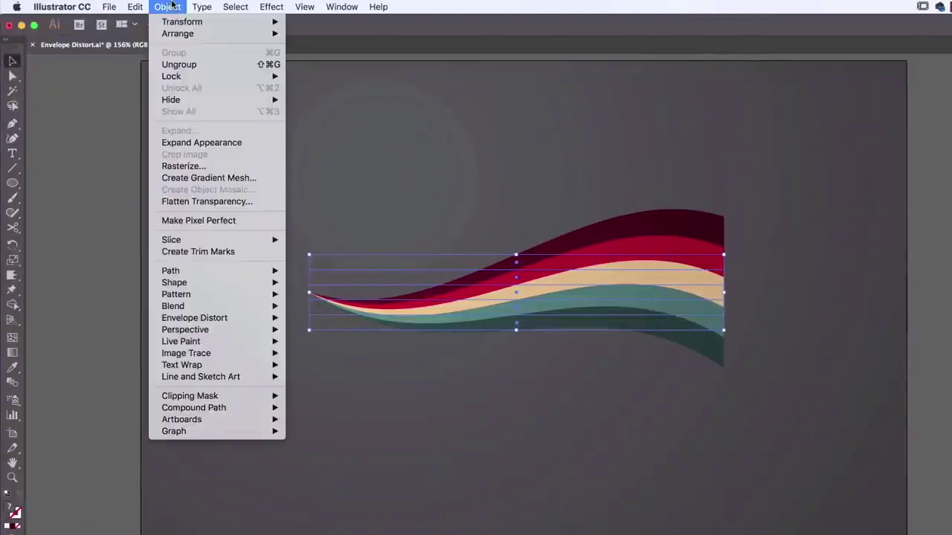
left_click(199, 145)
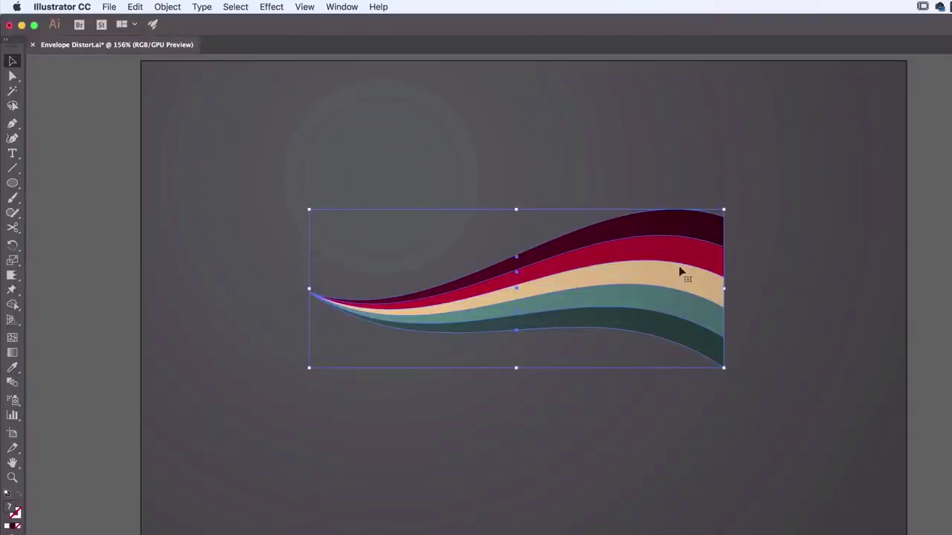
Step: Rotate the expanded banner about 30° so its wide end rises and shorten it along its length
left_click_drag(726, 376, 710, 260)
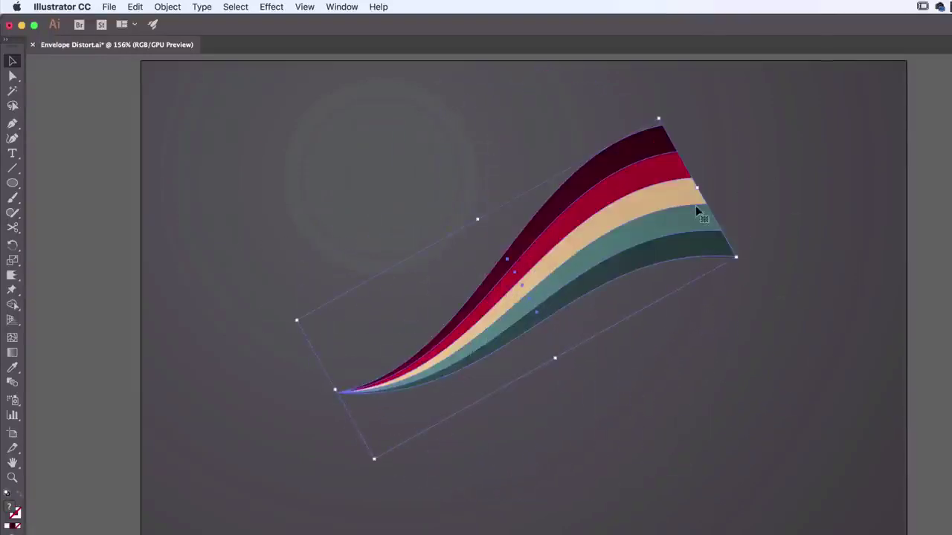
left_click_drag(697, 190, 598, 247)
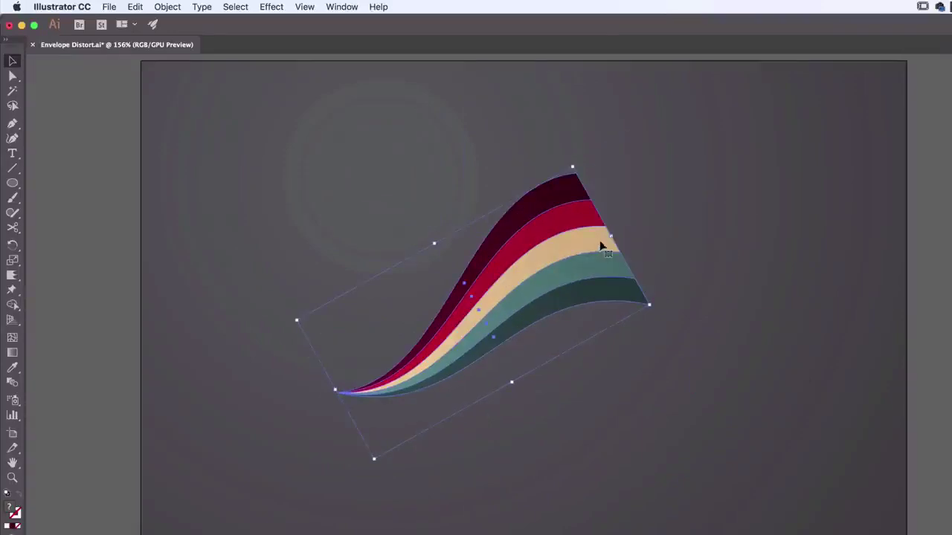
left_click(677, 220)
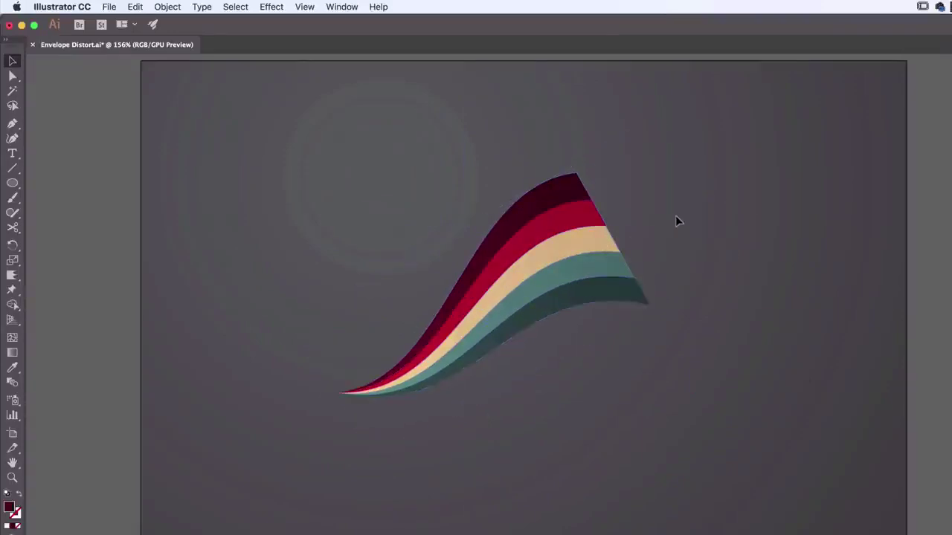
Step: Rotate the banner back to nearly level and move it to the left half of the artboard
left_click(593, 215)
left_click_drag(577, 160, 639, 225)
left_click_drag(604, 306, 454, 310)
left_click_drag(484, 229, 487, 231)
left_click_drag(467, 278, 491, 283)
left_click(593, 290)
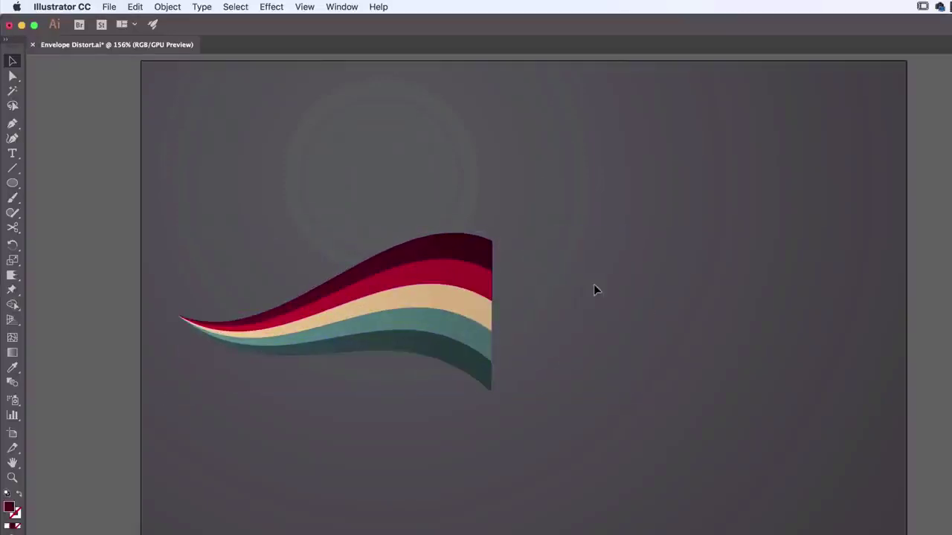
Step: Add a three-letter first name in capitals as point text beside the banner's wide end and select its characters
left_click(12, 156)
left_click(534, 305)
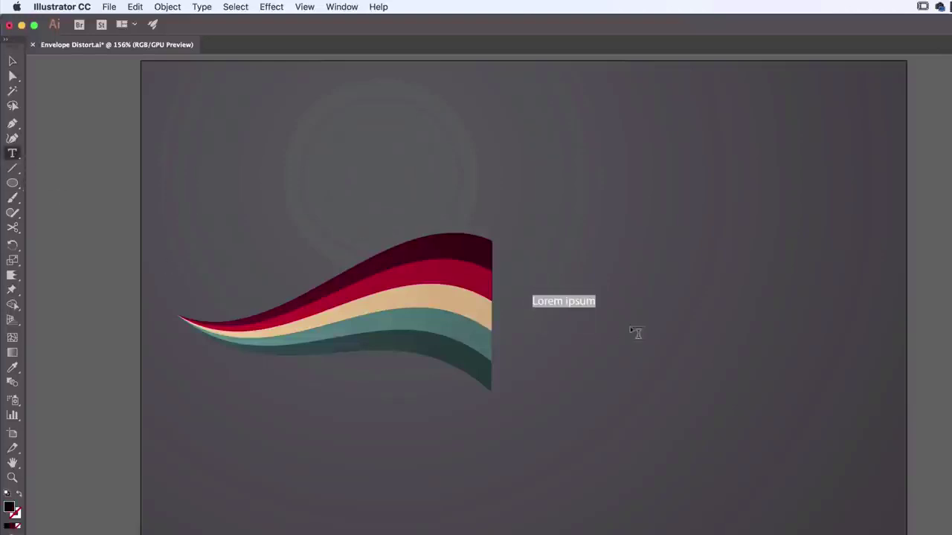
type("M")
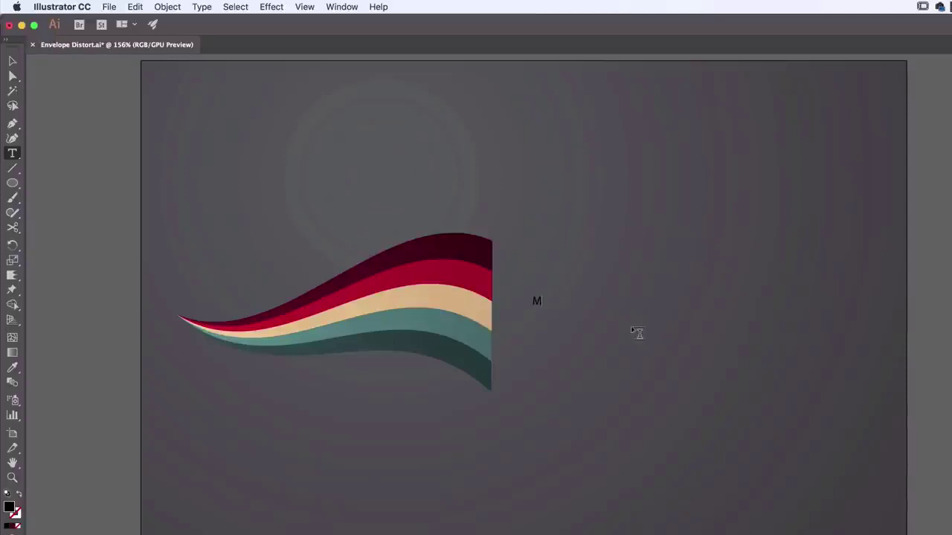
type("an")
key("super+a")
type("DA")
key("super+a")
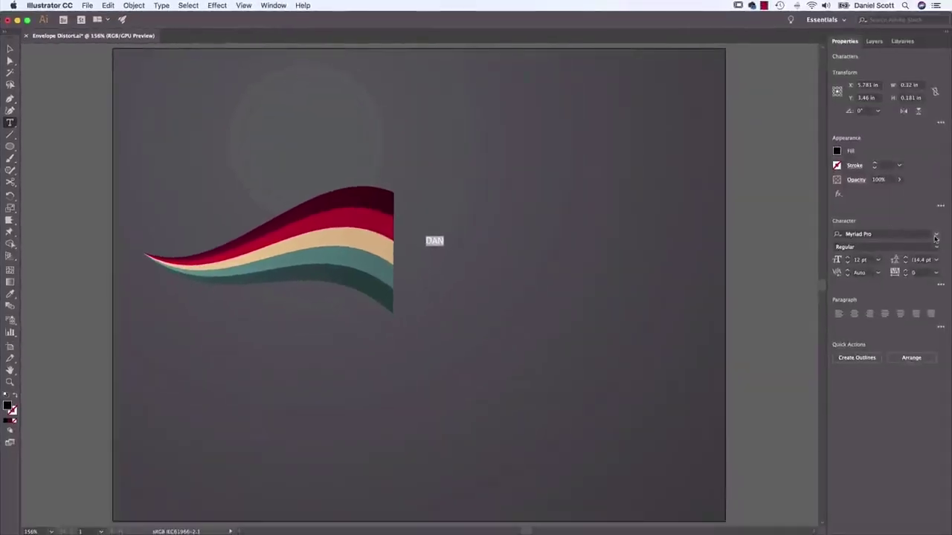
Step: Set the text's font to Museo Slab 1000 and finish editing it
left_click(888, 234)
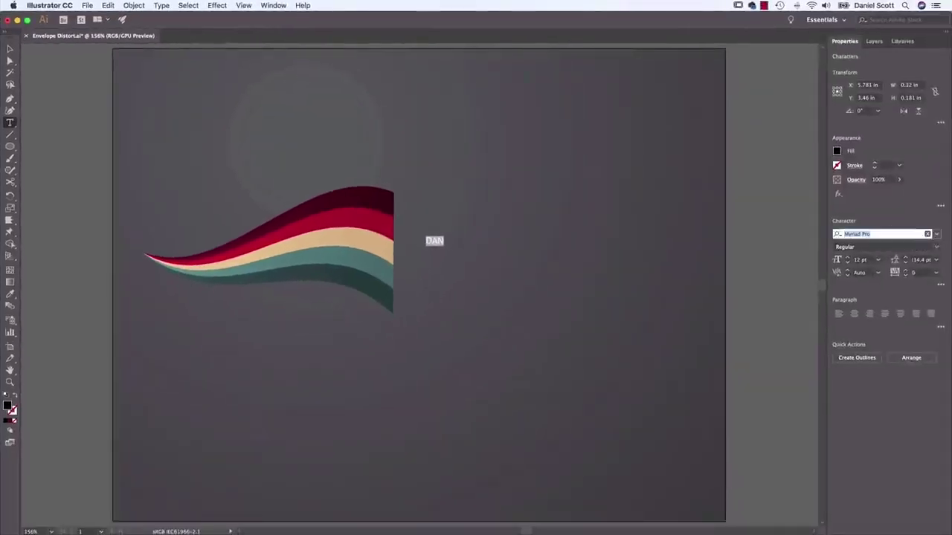
type("museo")
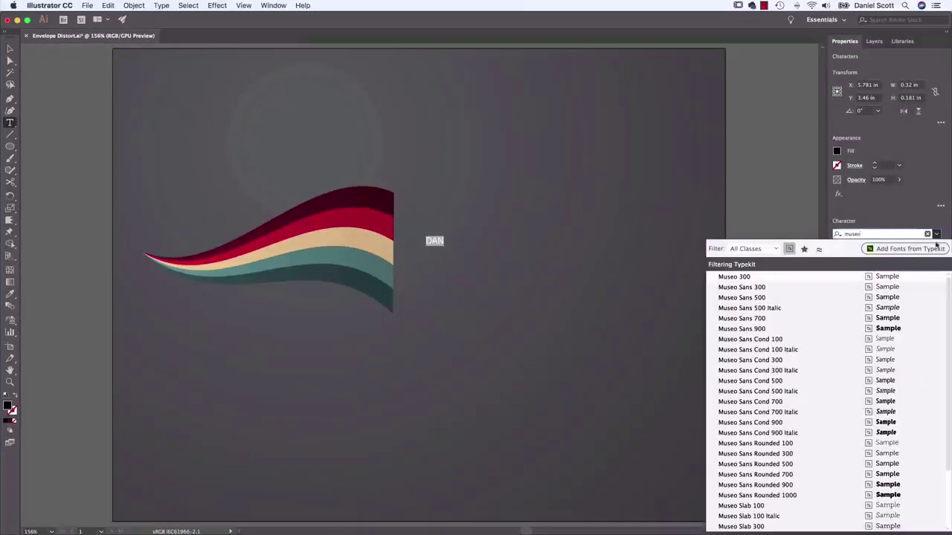
scroll(830, 435, "down", 3)
left_click(759, 526)
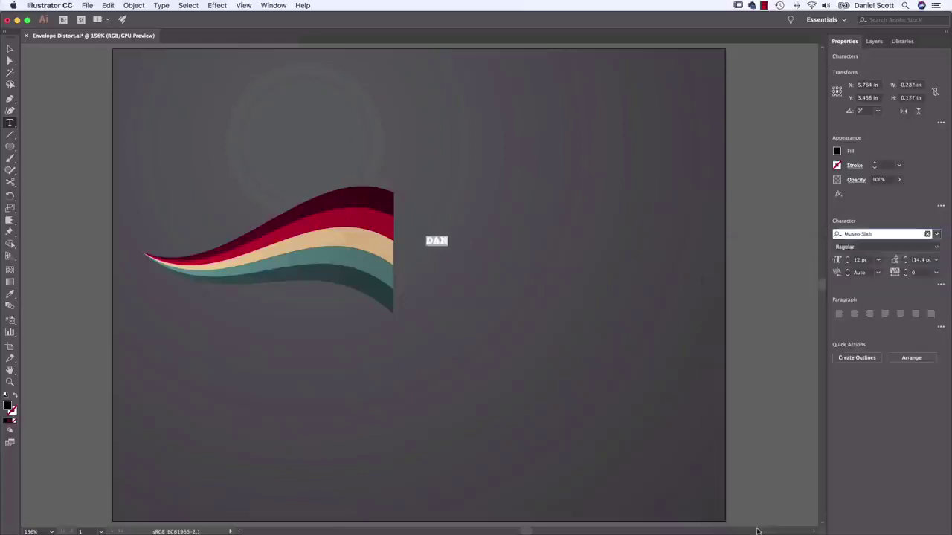
key("Escape")
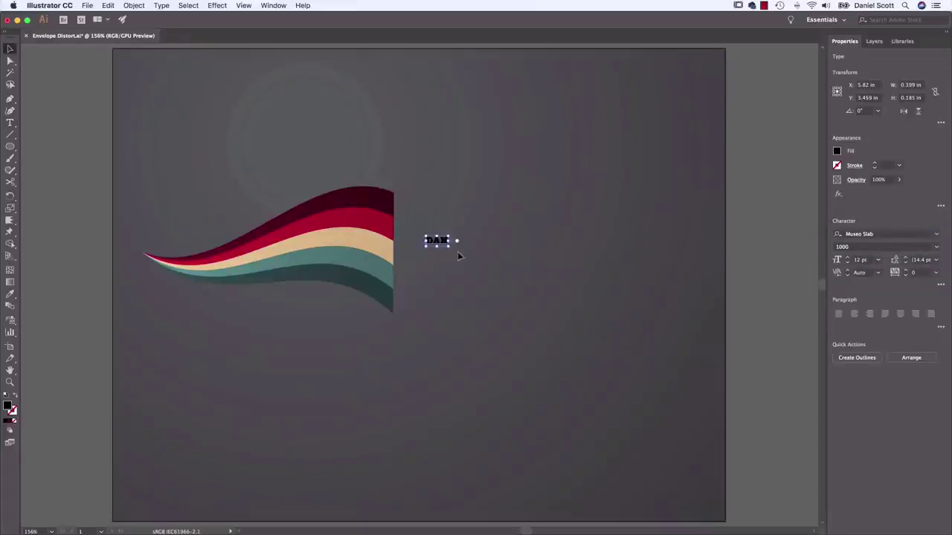
Step: Scale the text up to about 142 pt and place it against the banner's wide end
left_click_drag(450, 250, 691, 357)
left_click_drag(631, 300, 602, 249)
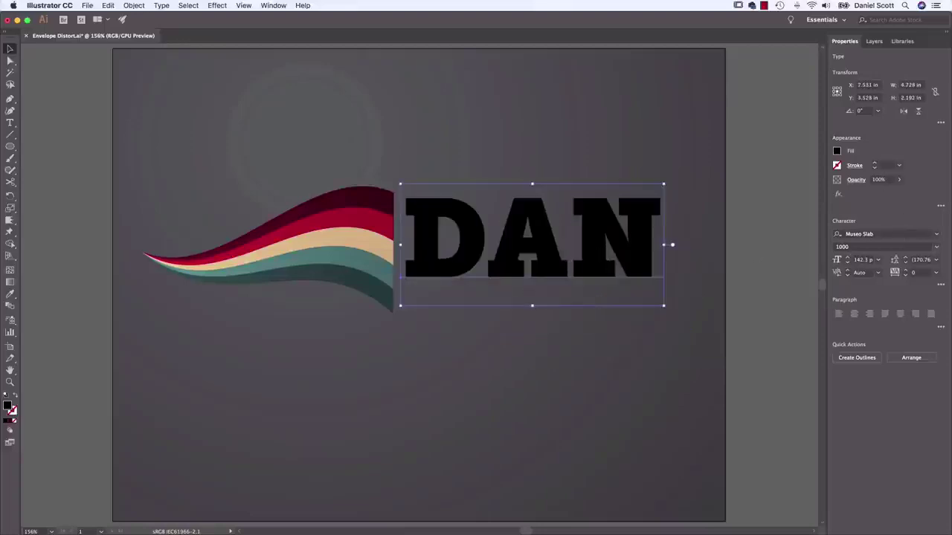
left_click(879, 261)
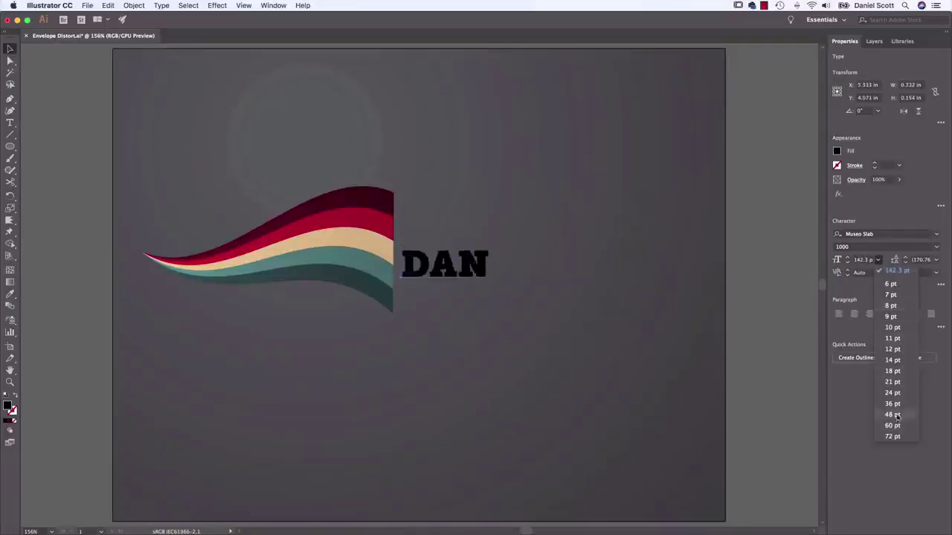
left_click(579, 292)
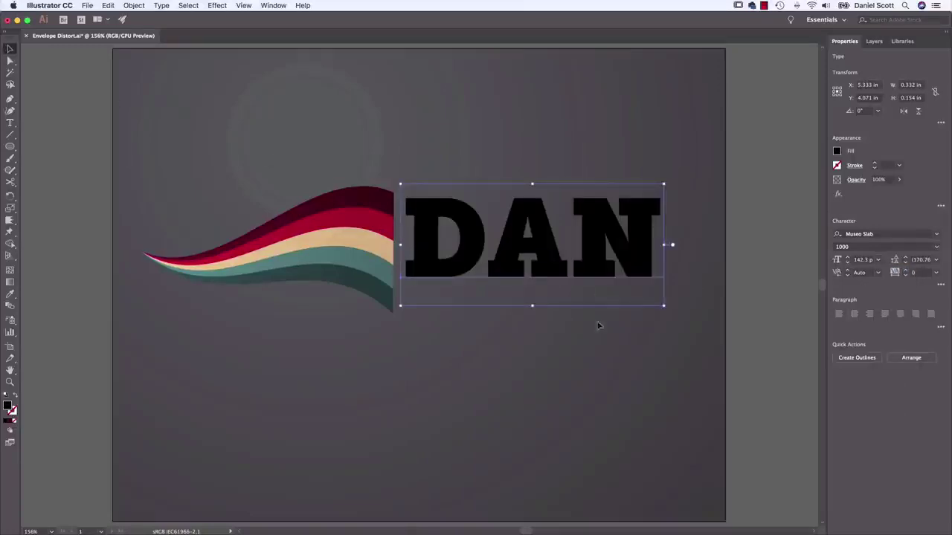
Step: Scale the banner down to about 3.53 in wide and fit the text beside it, enlarged to about 167 pt
left_click(373, 249)
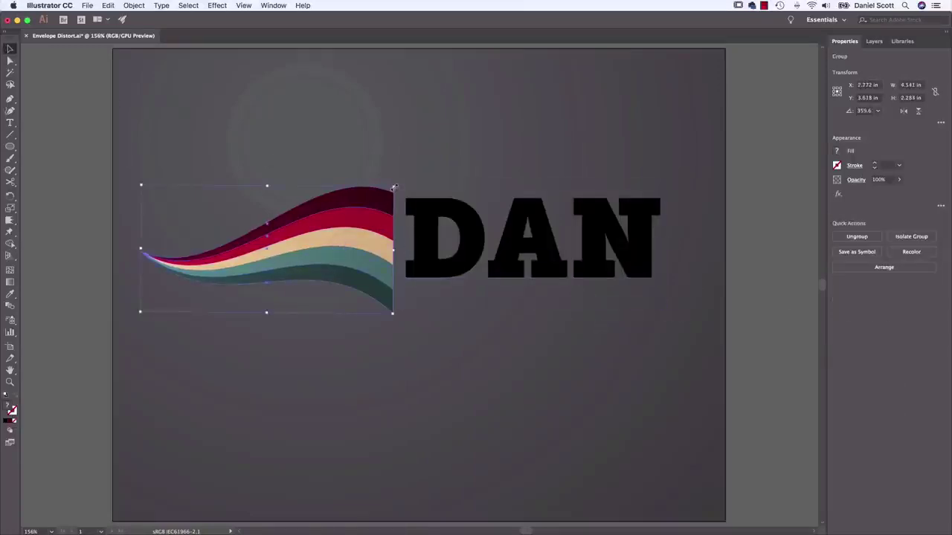
left_click_drag(394, 188, 340, 214)
left_click(436, 274)
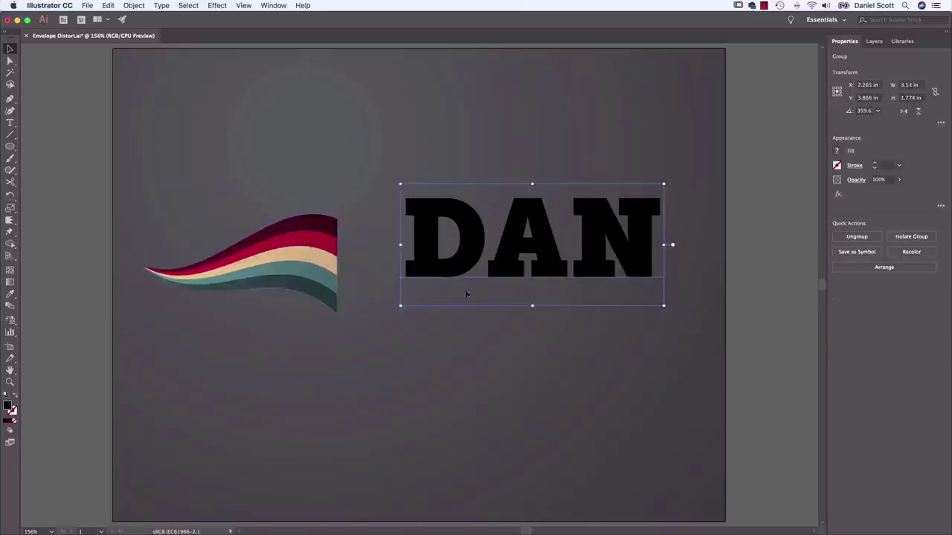
mouse_move(663, 183)
left_mouse_down()
mouse_move(595, 212)
mouse_move(699, 150)
mouse_move(631, 196)
mouse_move(676, 178)
left_mouse_up()
left_click_drag(641, 260, 582, 296)
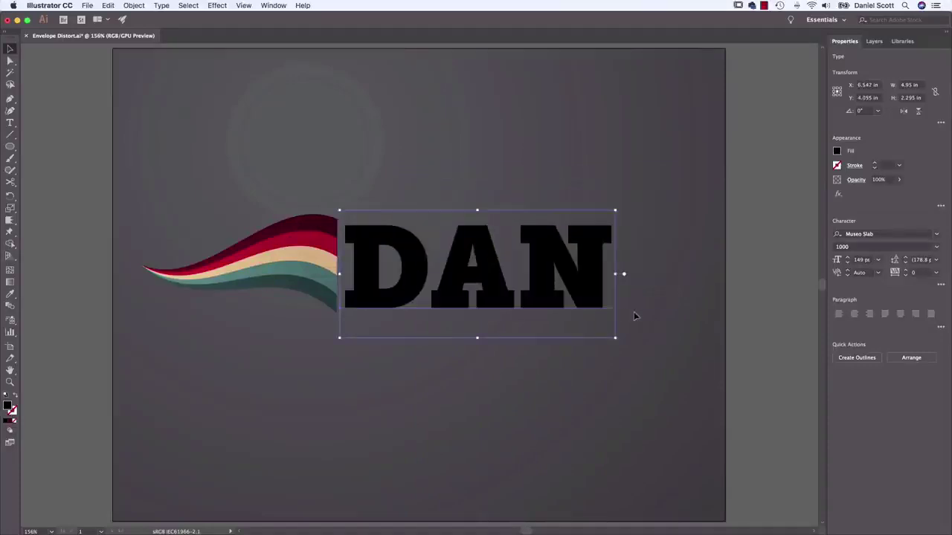
left_click_drag(616, 338, 649, 354)
left_click_drag(589, 314, 586, 307)
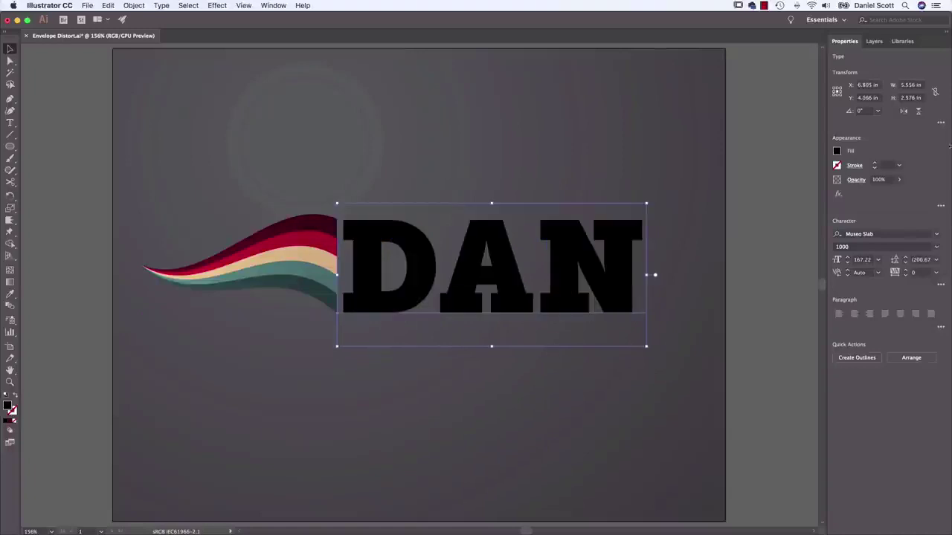
Step: Fill the text with white and deselect it
left_click(837, 151)
left_click(741, 238)
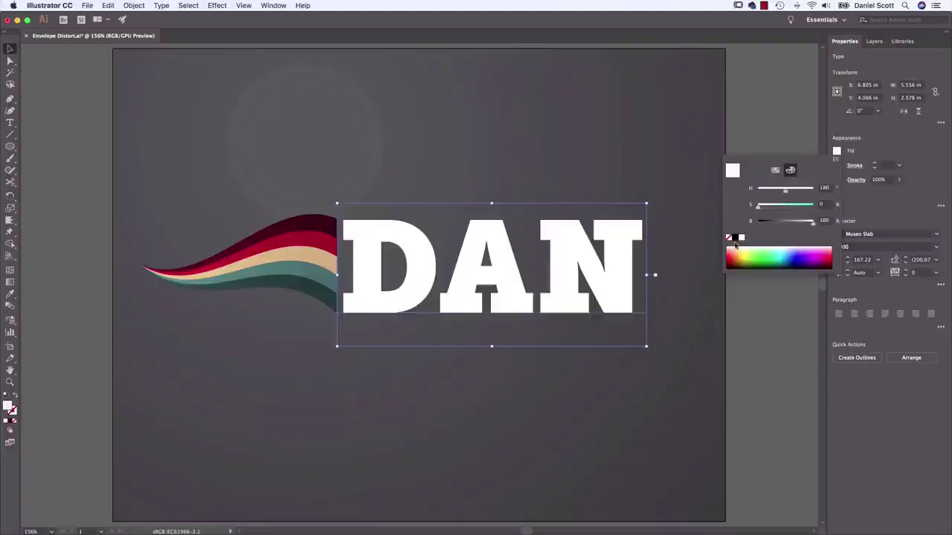
left_click(543, 138)
left_click(538, 153)
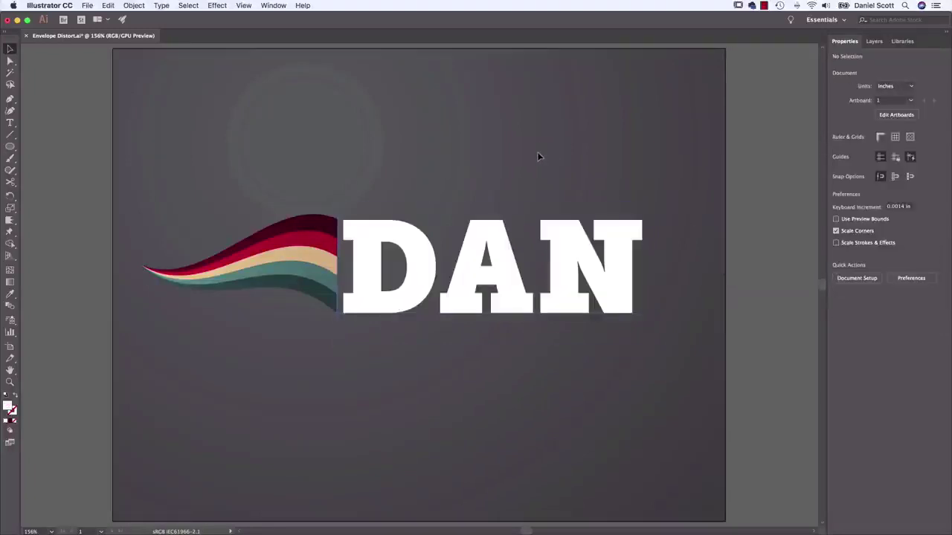
Step: Start a Fish warp effect on the white text with the bend at 36%
left_click(558, 240)
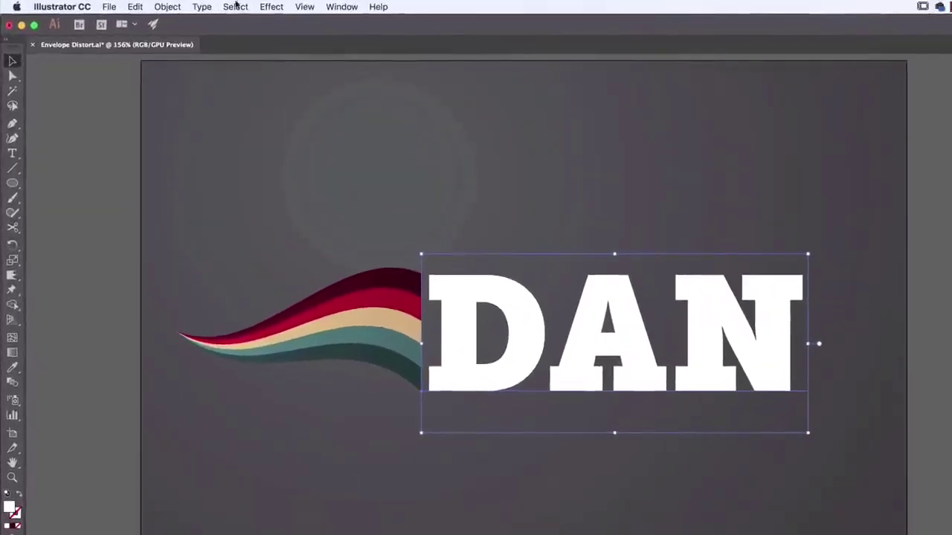
left_click(272, 7)
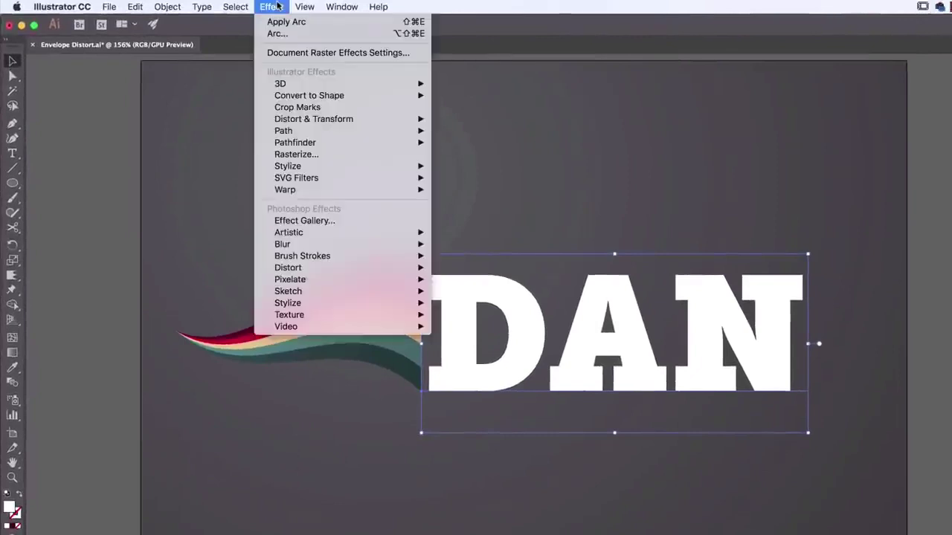
mouse_move(342, 189)
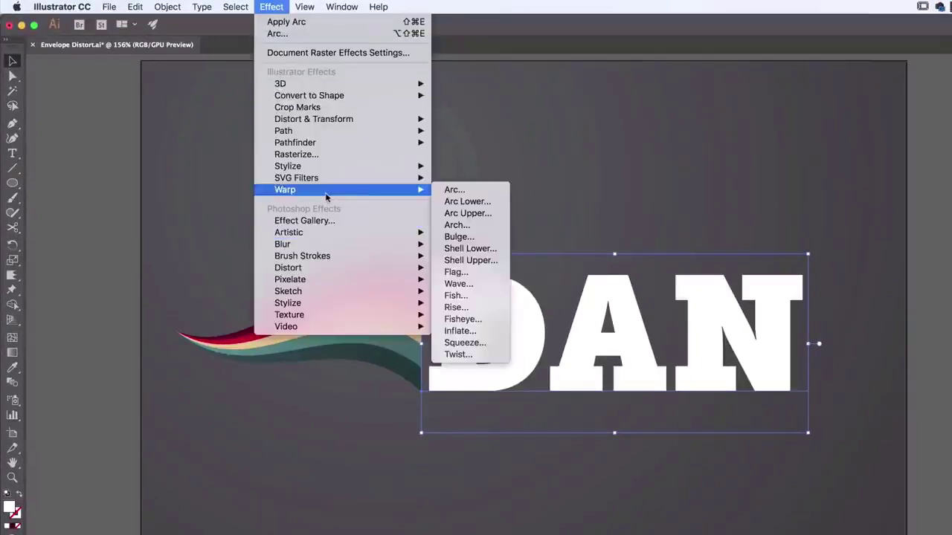
left_click(485, 296)
left_click_drag(499, 296, 672, 364)
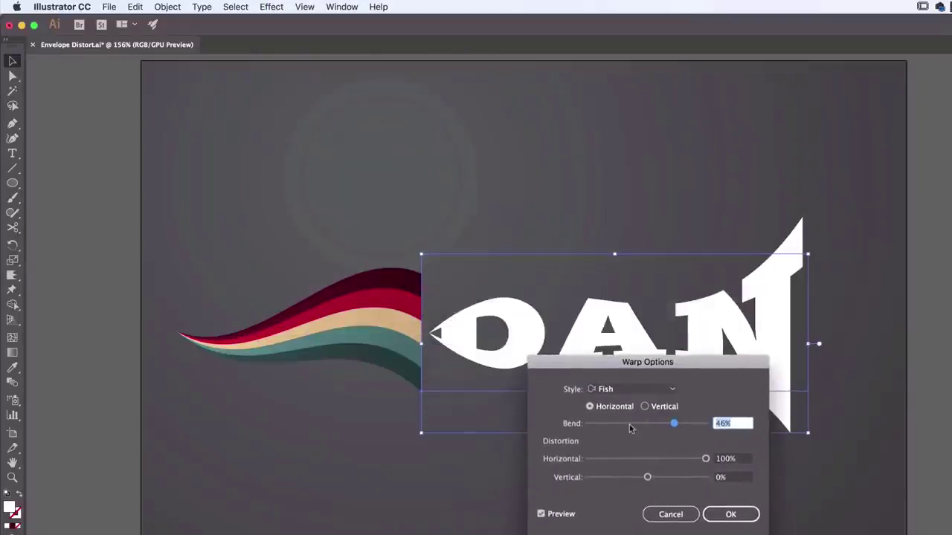
left_click(629, 425)
left_click_drag(621, 427, 668, 424)
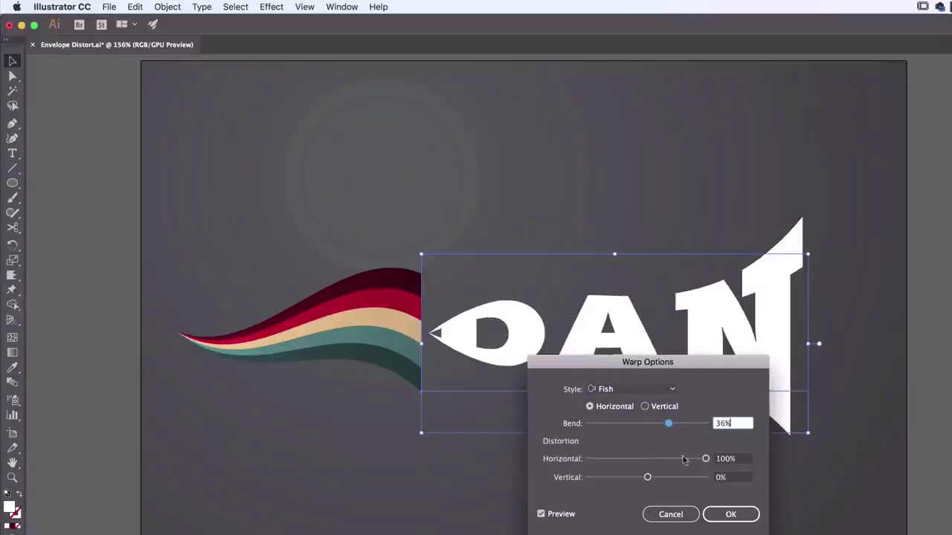
Step: Lower the warp's horizontal distortion to slightly below zero and apply the effect
left_click_drag(699, 462, 634, 461)
left_click_drag(680, 365, 345, 347)
left_click(397, 495)
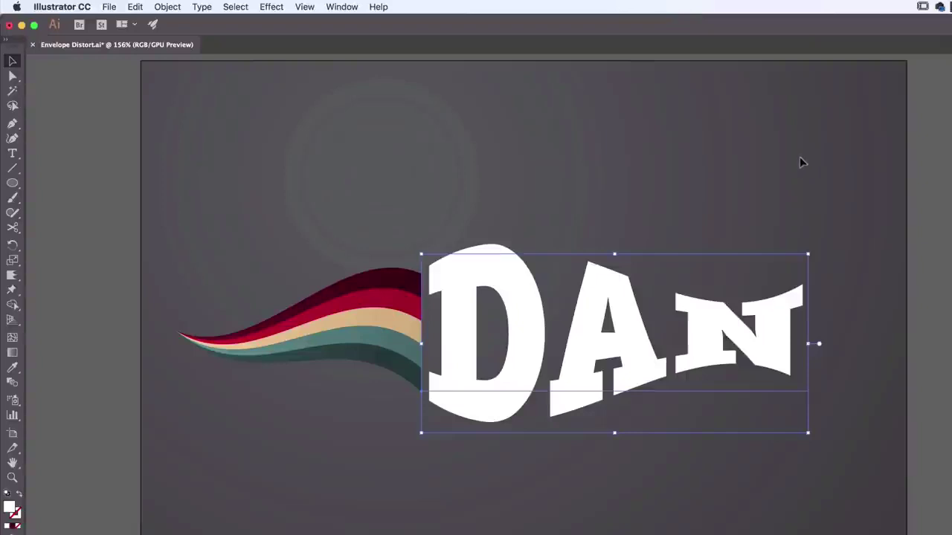
Step: Replace the first letter of the warped live text with J and then with W
key("t")
left_click(523, 350)
key("BackSpace")
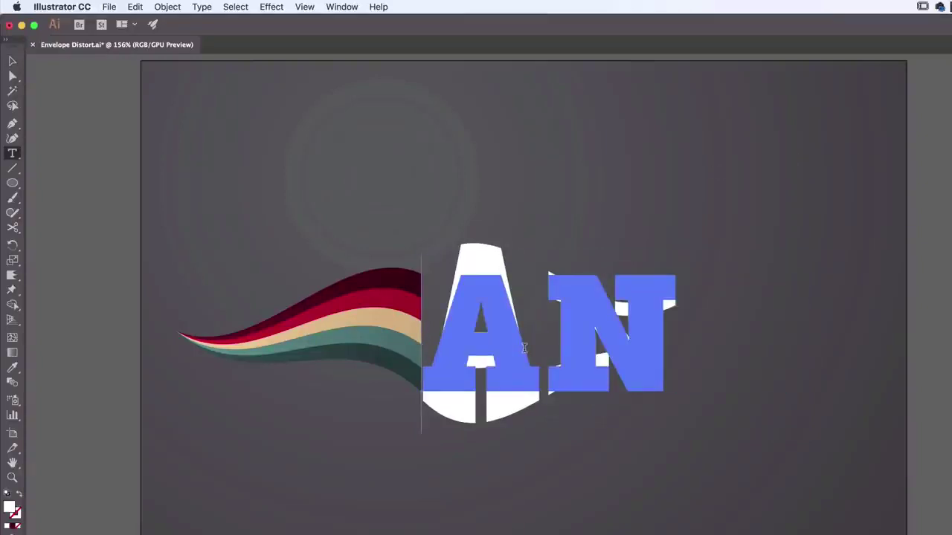
type("J")
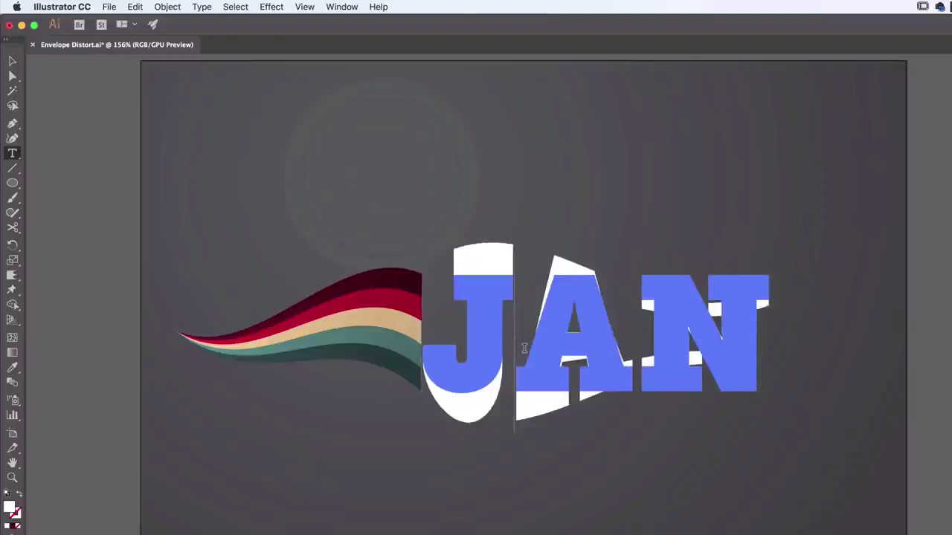
key("BackSpace")
type("W")
key("Right")
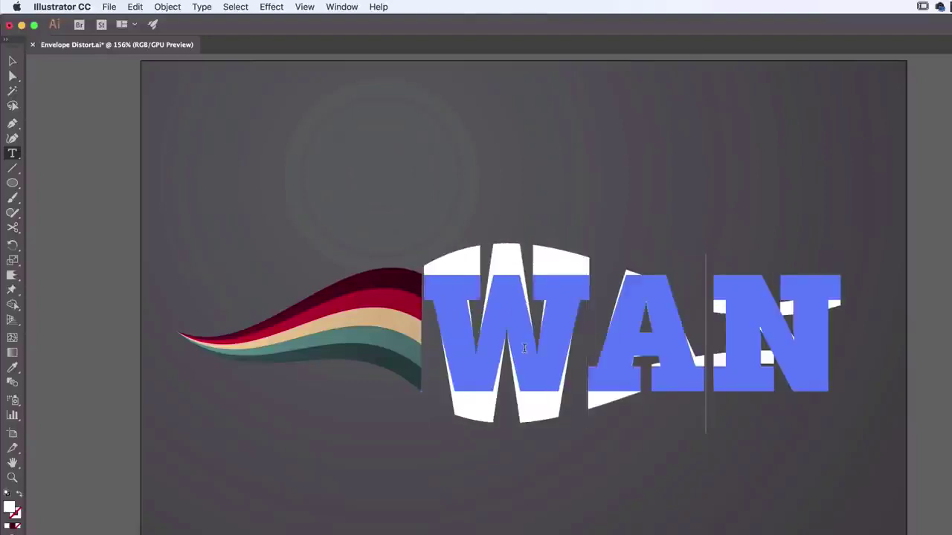
Step: Replace the last letter of the warped text with a capital L
key("shift+Right")
type("l")
key("BackSpace")
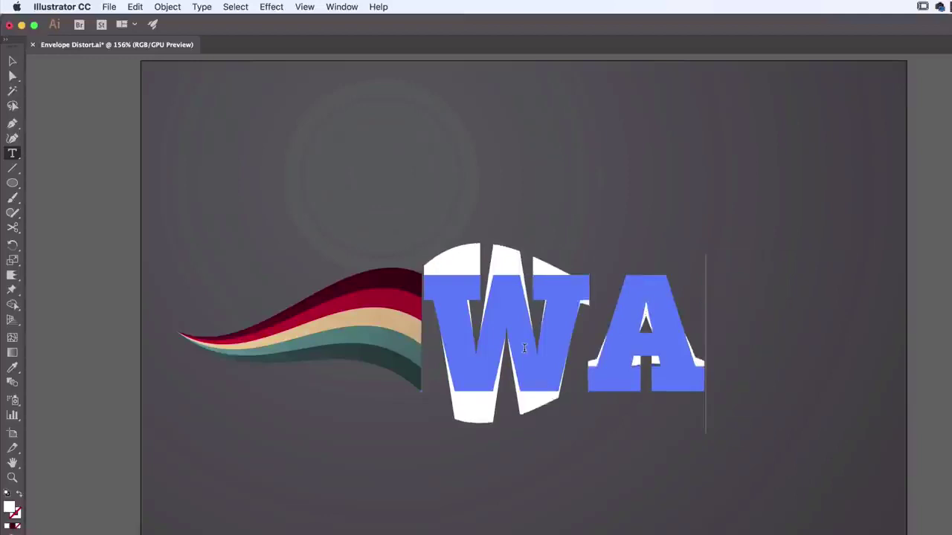
type("L")
Step: Replace the entire warped text with BEM
key("shift+Left")
key("shift+Left")
key("shift+Left")
type("Be")
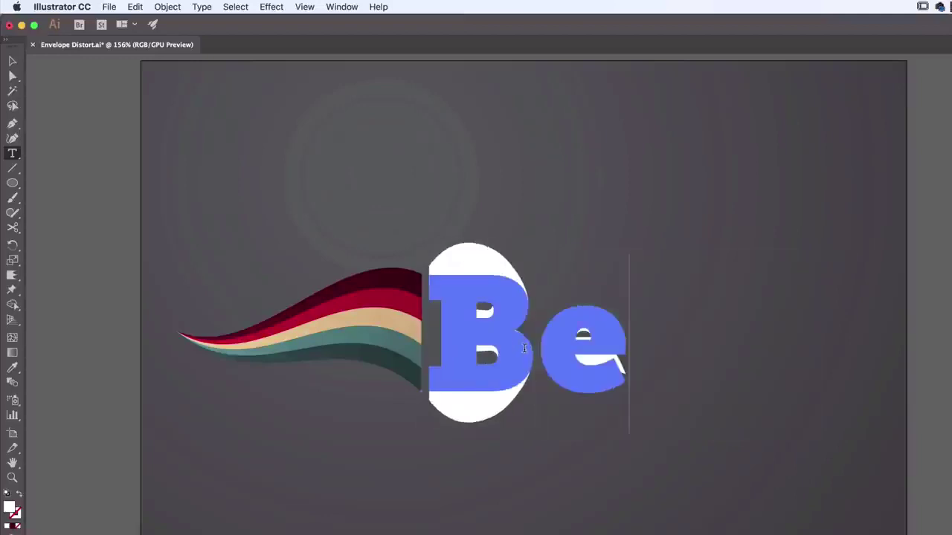
key("BackSpace")
type("EM")
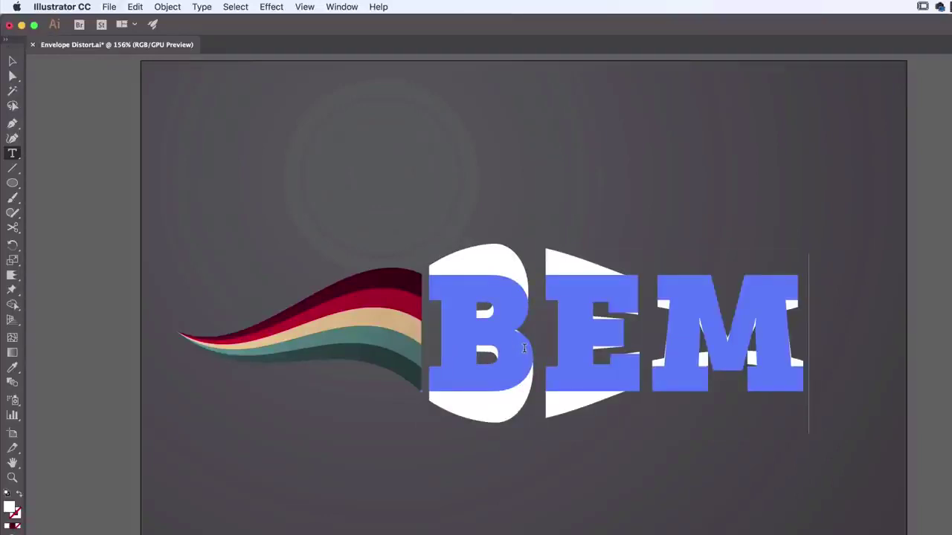
Step: Replace the last letter of the warped text with N and deselect it
key("BackSpace")
type("N")
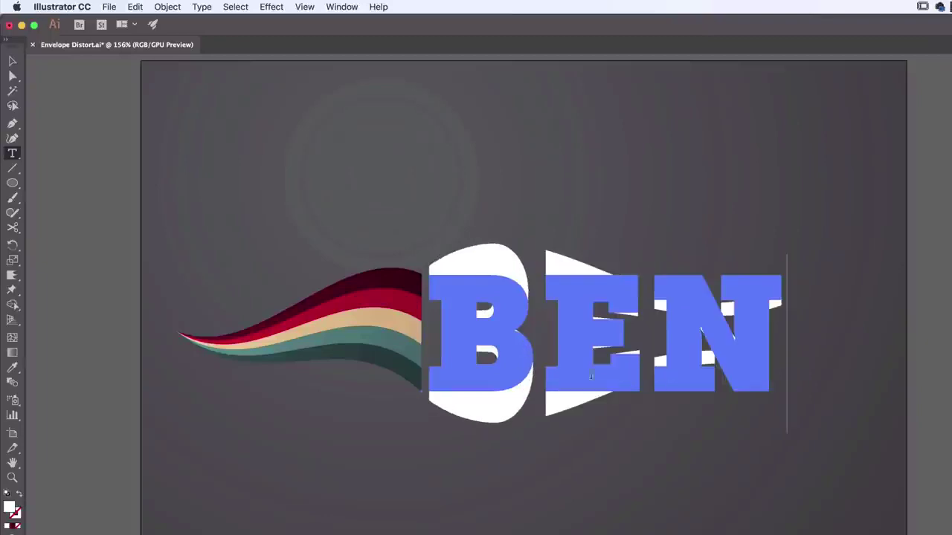
left_click(12, 61)
left_click(146, 326)
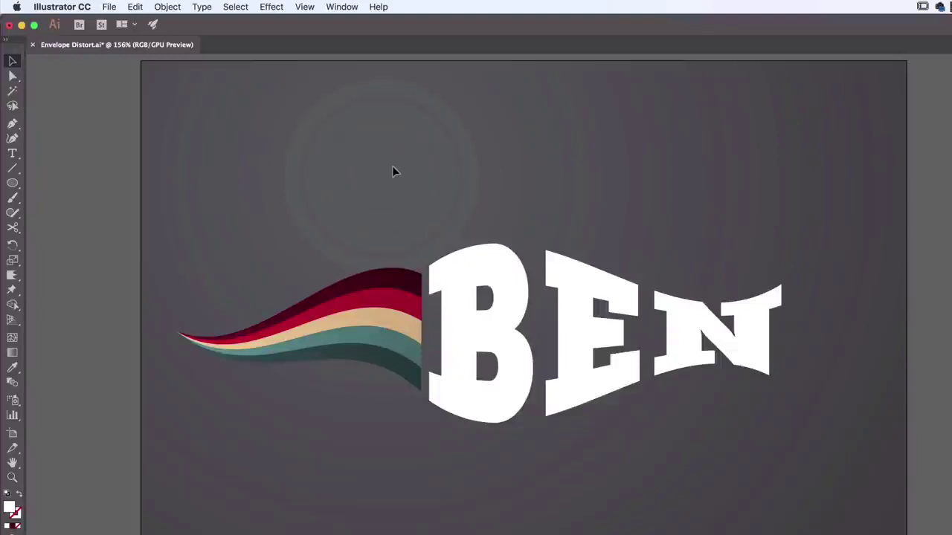
Step: Expand the appearance of the warped live text into outlined letter shapes and deselect them
left_click(473, 313)
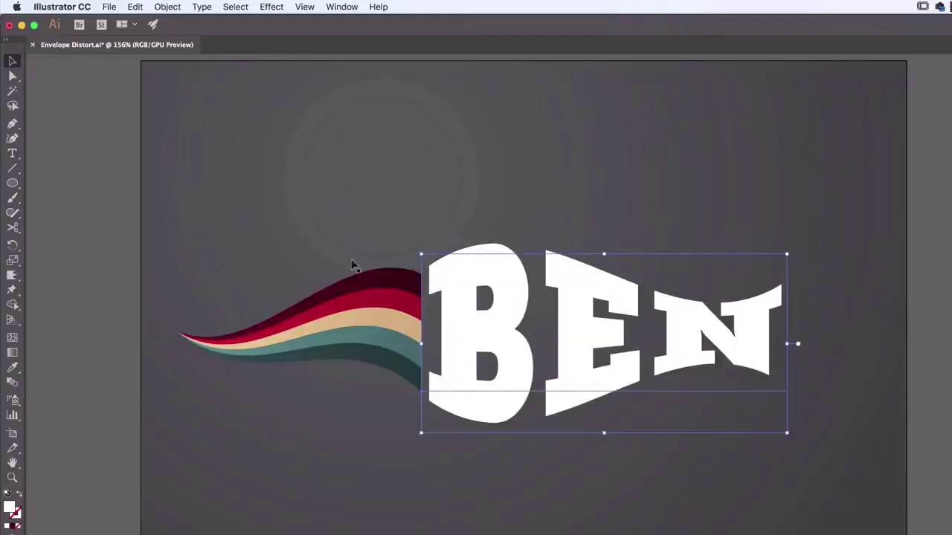
left_click(174, 7)
key("Escape")
left_click(419, 198)
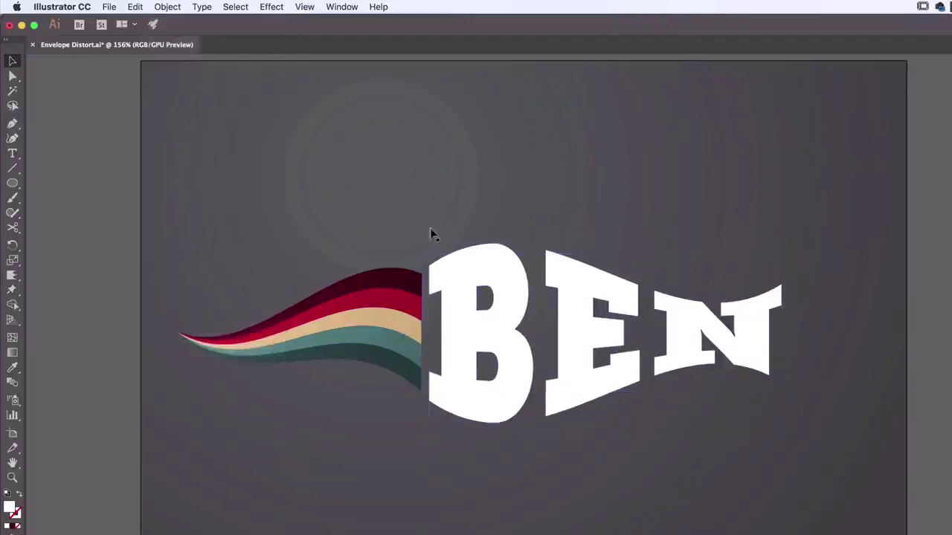
Step: Try moving and rescaling the expanded lettering, undoing each trial
left_click_drag(491, 316, 555, 250)
key("super+z")
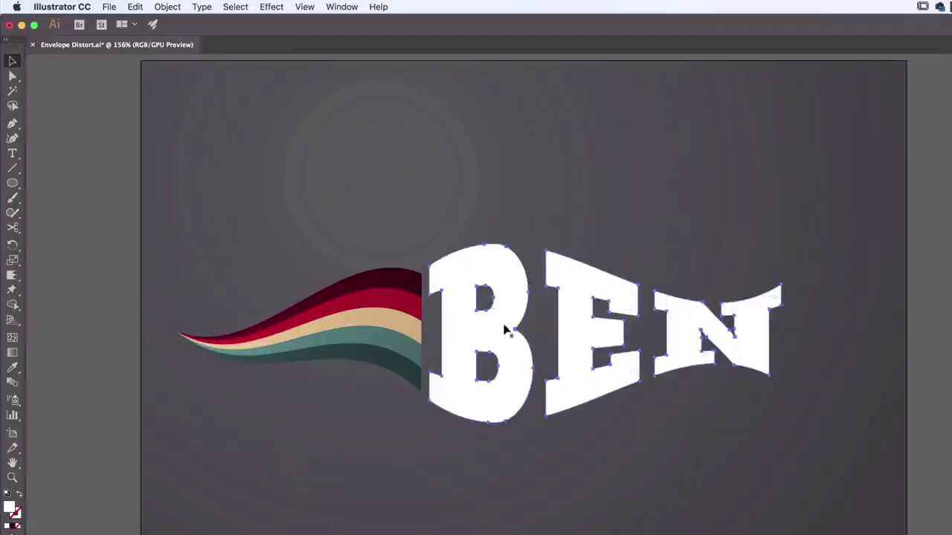
left_click(601, 144)
left_click(573, 348)
left_click_drag(786, 427, 774, 223)
key("super+z")
left_click(510, 146)
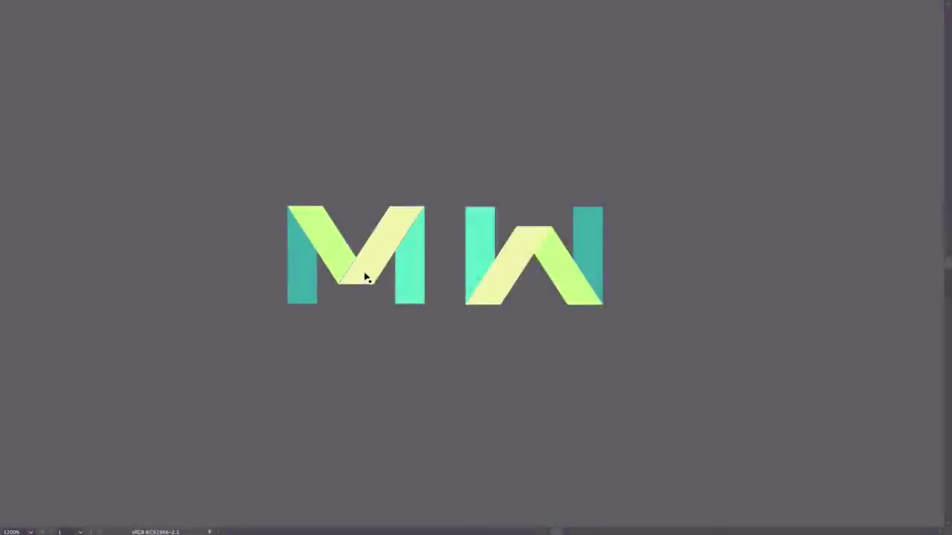
Step: Examine the M and W tile artwork and the finished patterns built from it, both up close and across the artboard
left_click(344, 290)
left_click(527, 267)
left_click(758, 216)
left_click_drag(873, 205, 306, 231)
left_click_drag(627, 238, 126, 265)
left_click_drag(454, 257, 178, 330)
left_click_drag(488, 332, 323, 387)
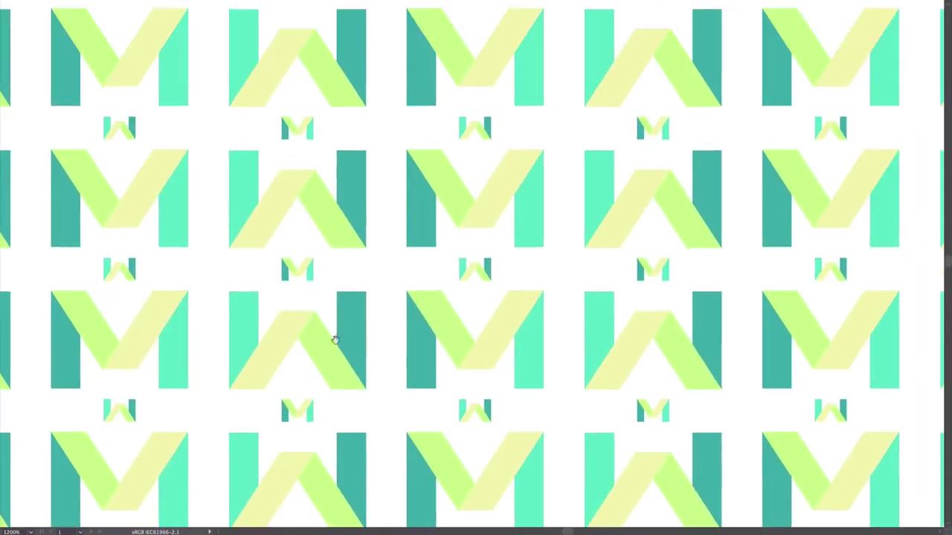
key("ctrl+minus")
key("ctrl+minus")
key("ctrl+minus")
key("ctrl+minus")
key("ctrl+minus")
key("ctrl+minus")
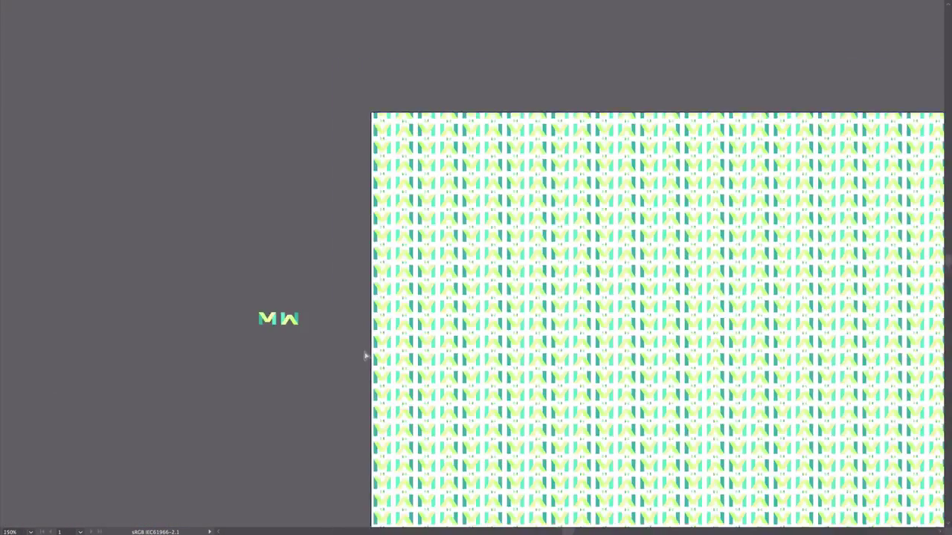
left_click_drag(885, 320, 271, 299)
left_click_drag(703, 353, 443, 327)
key("ctrl+plus")
key("ctrl+plus")
key("ctrl+plus")
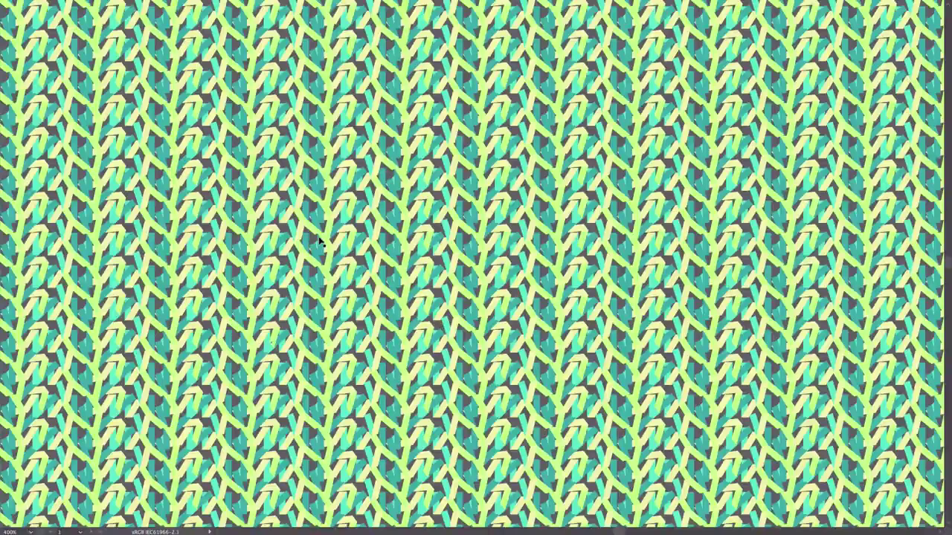
left_click_drag(693, 184, 655, 232)
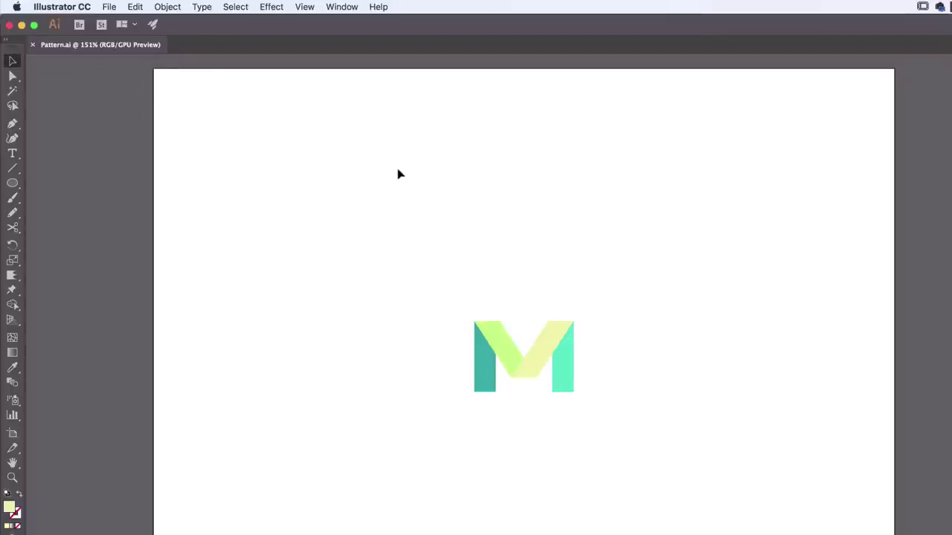
Step: Group all the coloured pieces of the M logo in Pattern.ai
left_click_drag(407, 201, 609, 403)
left_click(631, 390)
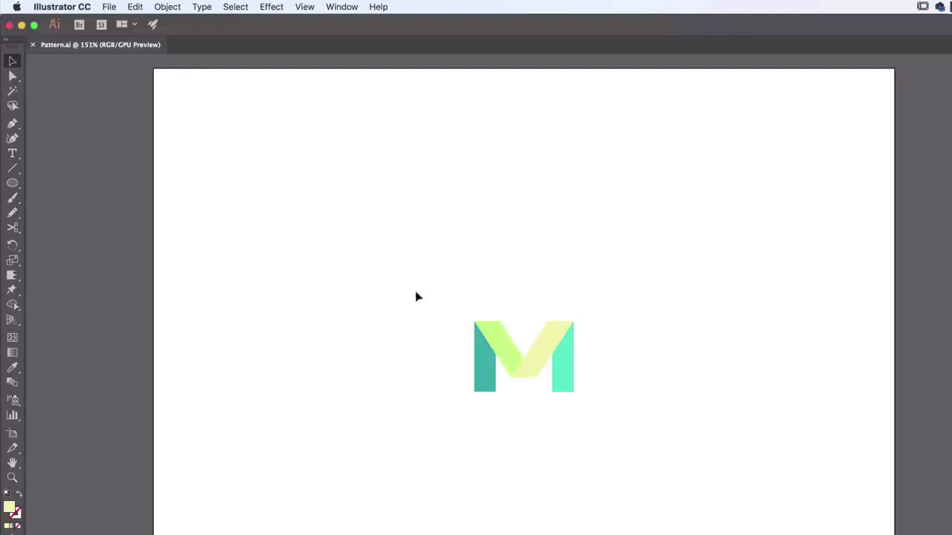
left_click_drag(400, 264, 630, 419)
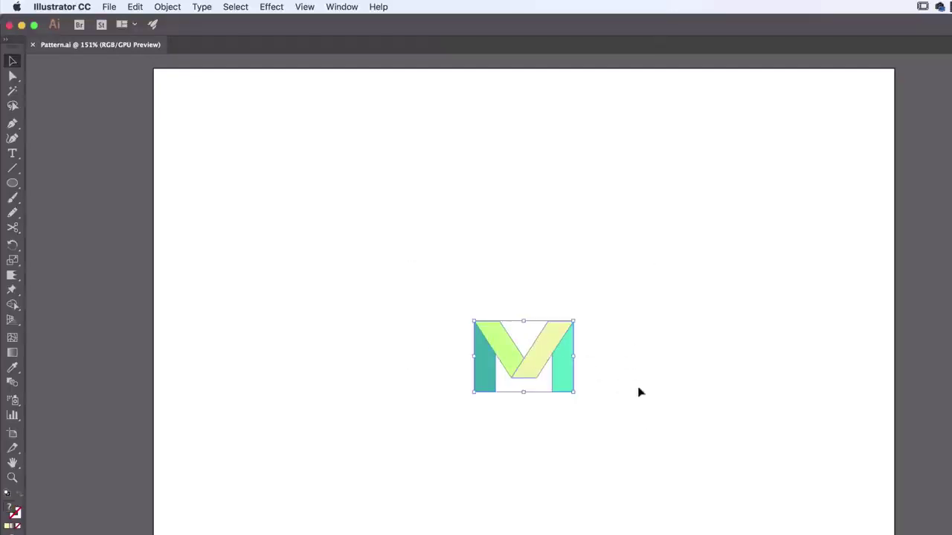
left_click(176, 7)
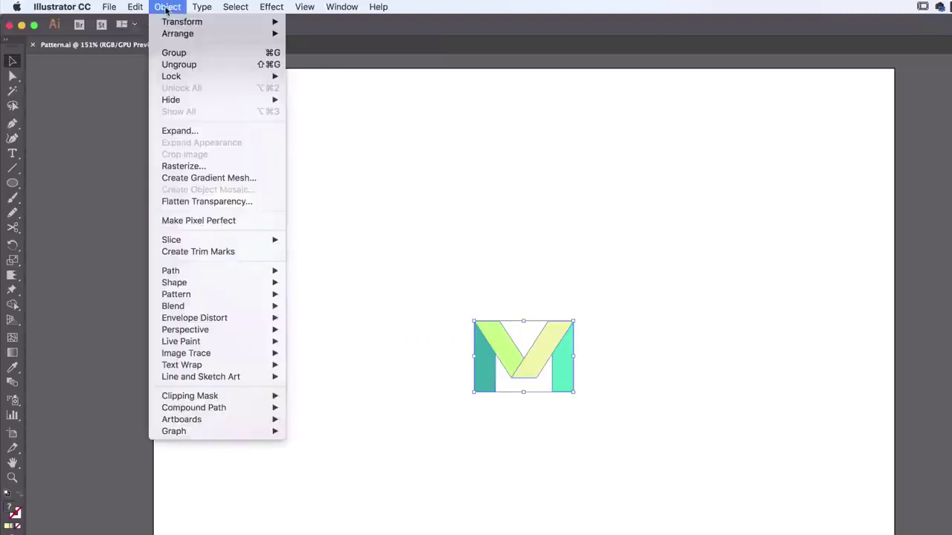
left_click(175, 52)
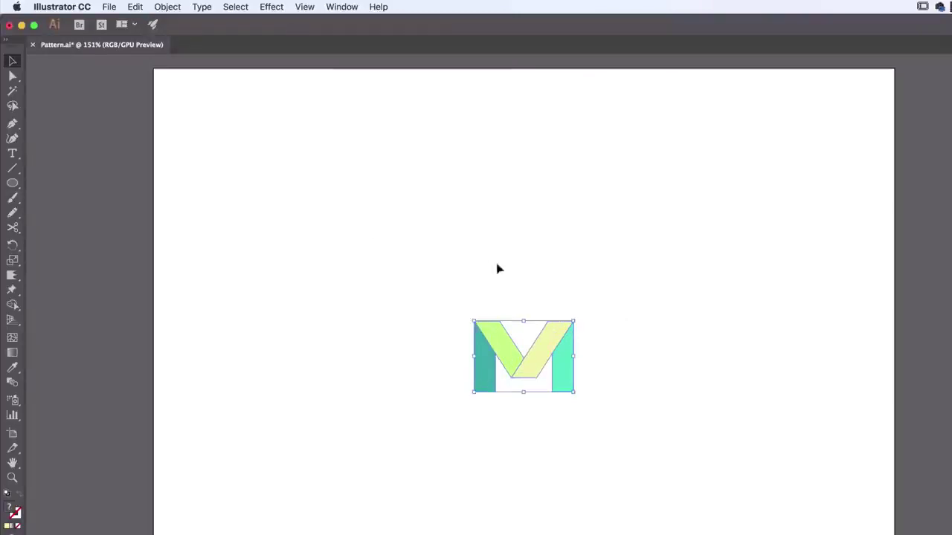
Step: Duplicate the M logo beside the original and rotate the copy 180° to form a W
left_click_drag(545, 338, 621, 380)
left_click_drag(672, 340, 682, 381)
left_click(678, 438)
left_click(754, 388)
Step: Scale the M and W down together to about 0.74 in wide
left_click_drag(774, 260, 442, 434)
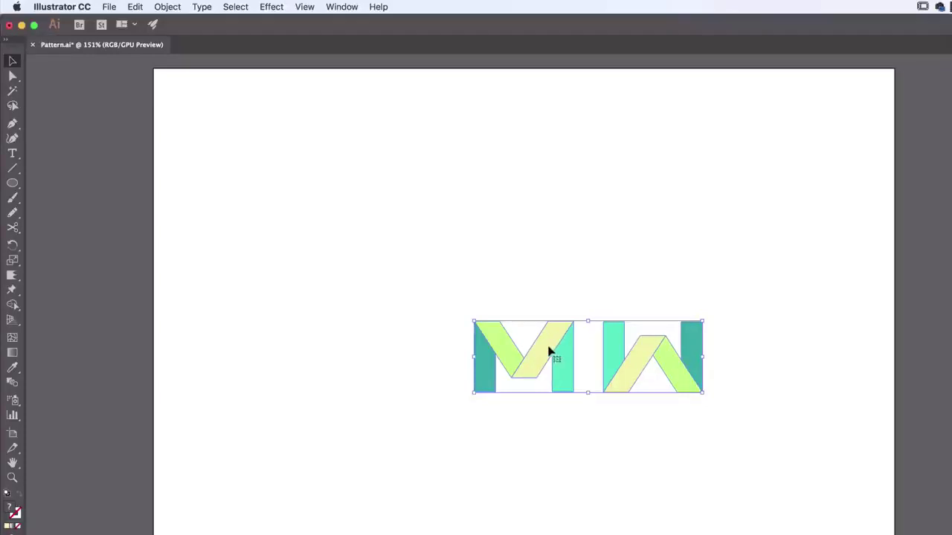
left_click_drag(703, 393, 524, 348)
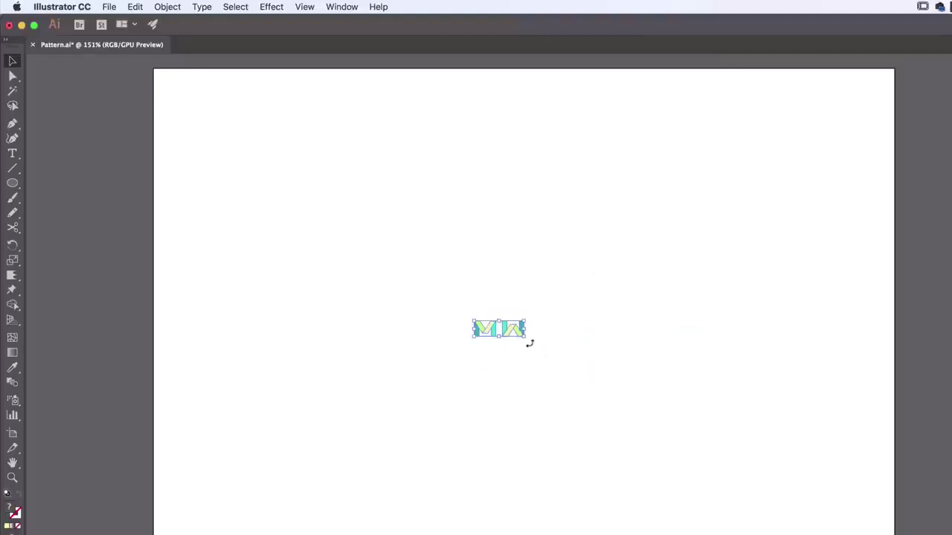
left_click(542, 379)
Step: Open the Pattern Options and make a new pattern from the small M and W artwork
left_click_drag(406, 274, 587, 384)
left_click(341, 7)
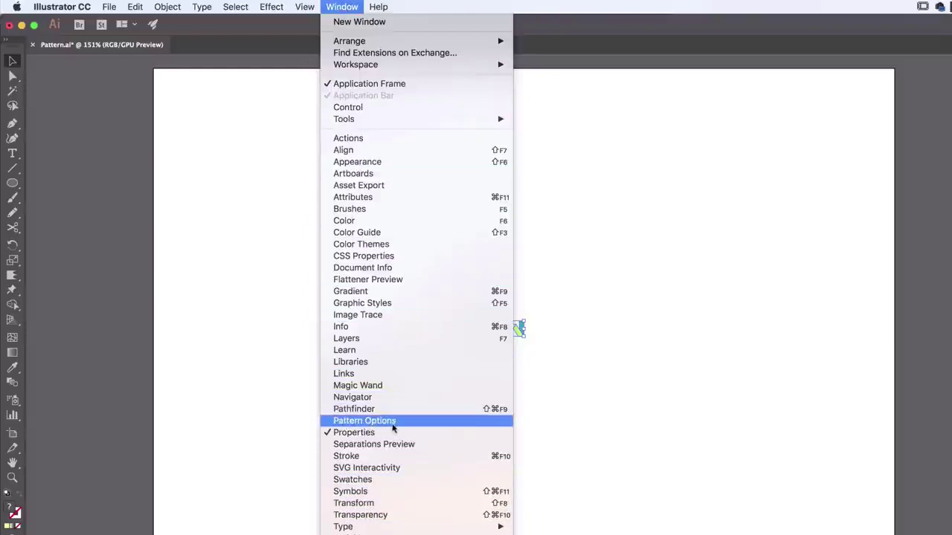
left_click(353, 421)
left_click_drag(169, 239, 808, 104)
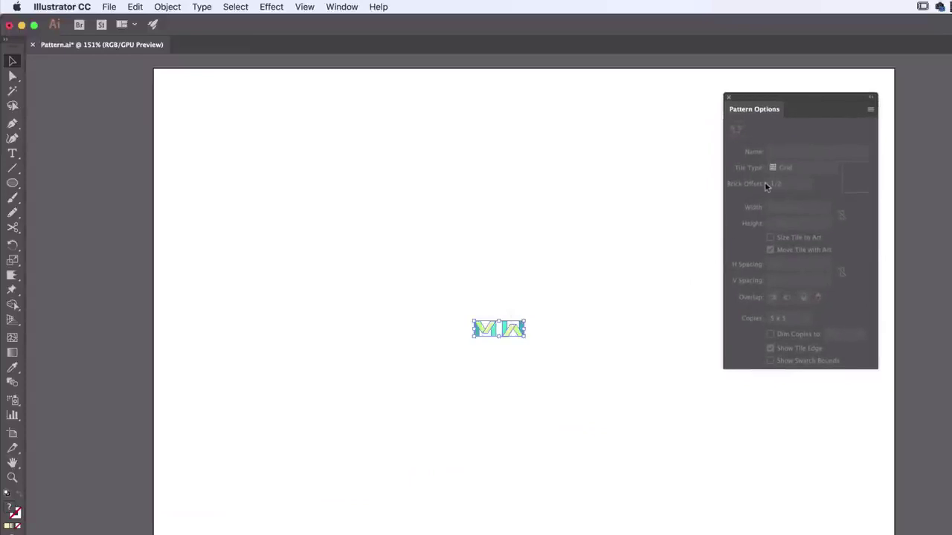
left_click(872, 110)
left_click(898, 110)
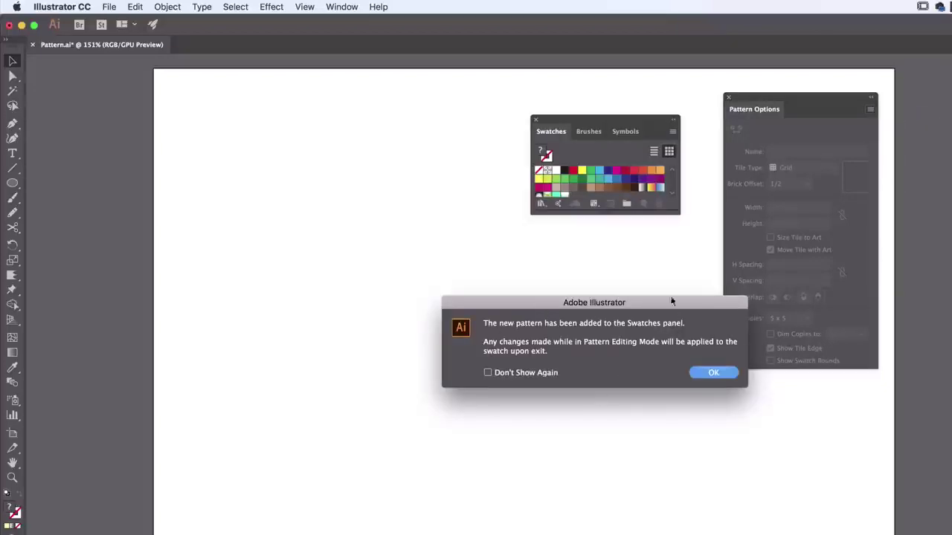
left_click(714, 374)
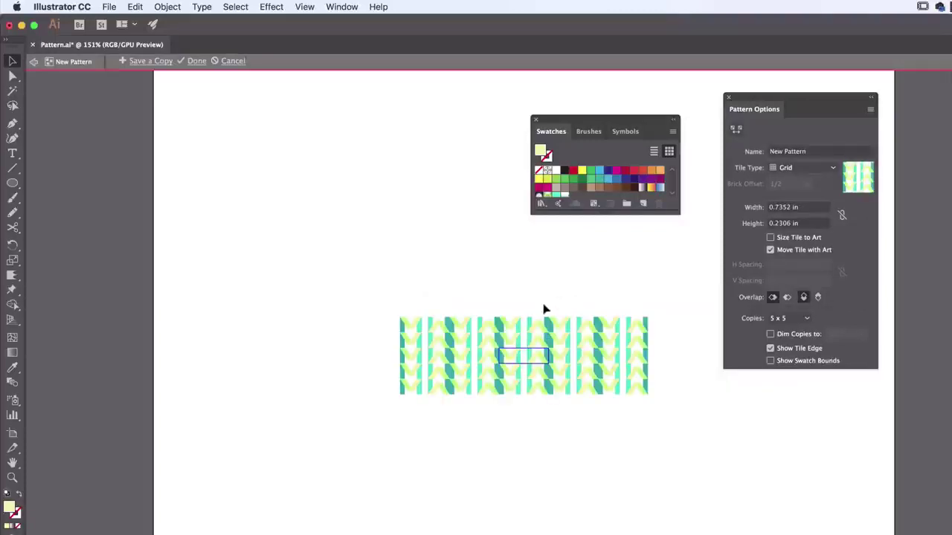
Step: Try dimming the pattern copies to 70% to distinguish the original tile, and turn the dimming off again
key("super+equal")
key("super+equal")
key("super+equal")
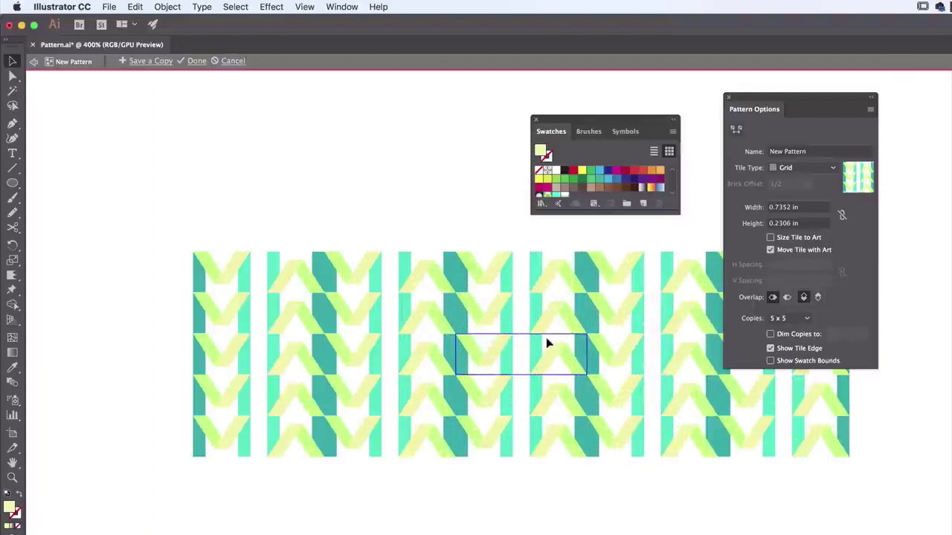
left_click(554, 357)
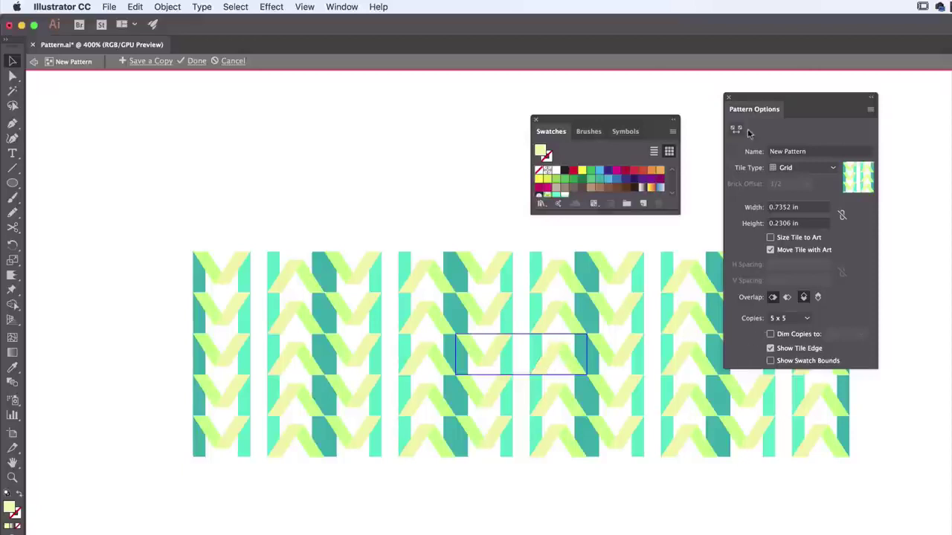
left_click(770, 333)
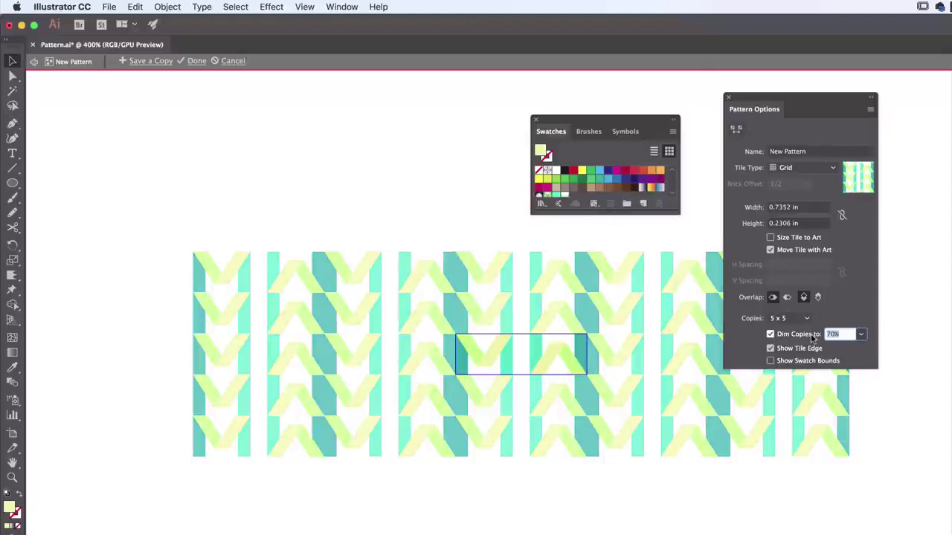
left_click(554, 364)
left_click_drag(524, 362, 484, 364)
left_click(685, 383)
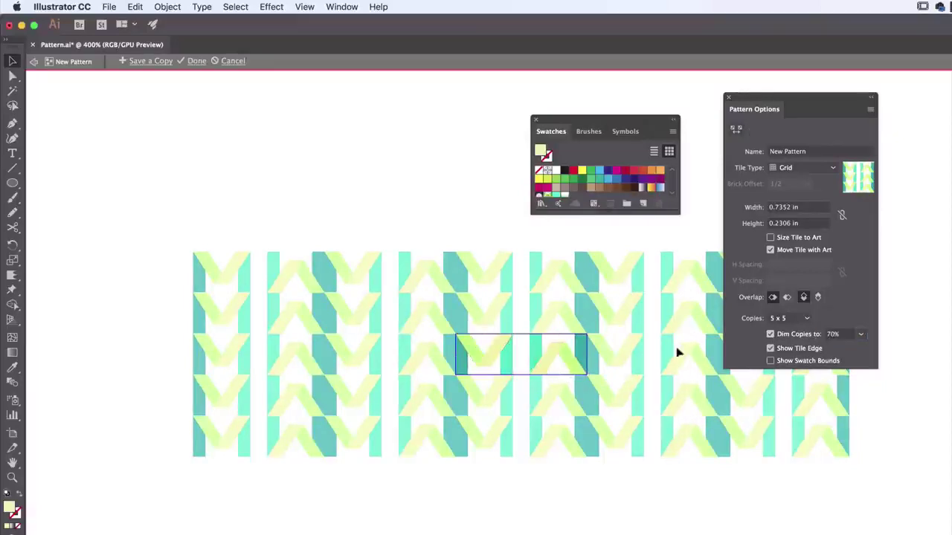
left_click(770, 335)
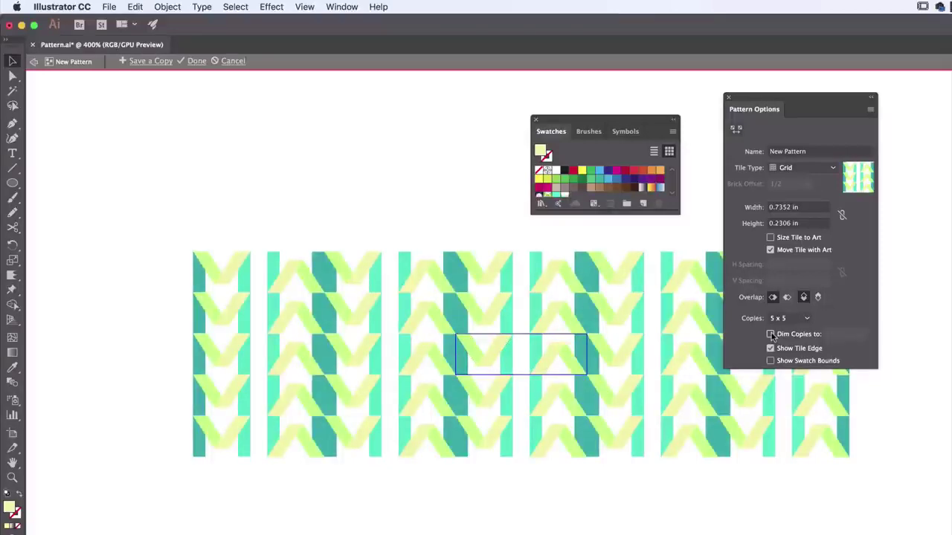
Step: Hide the tile edge around the original M and W artwork
left_click(771, 349)
left_click(772, 349)
left_click(771, 349)
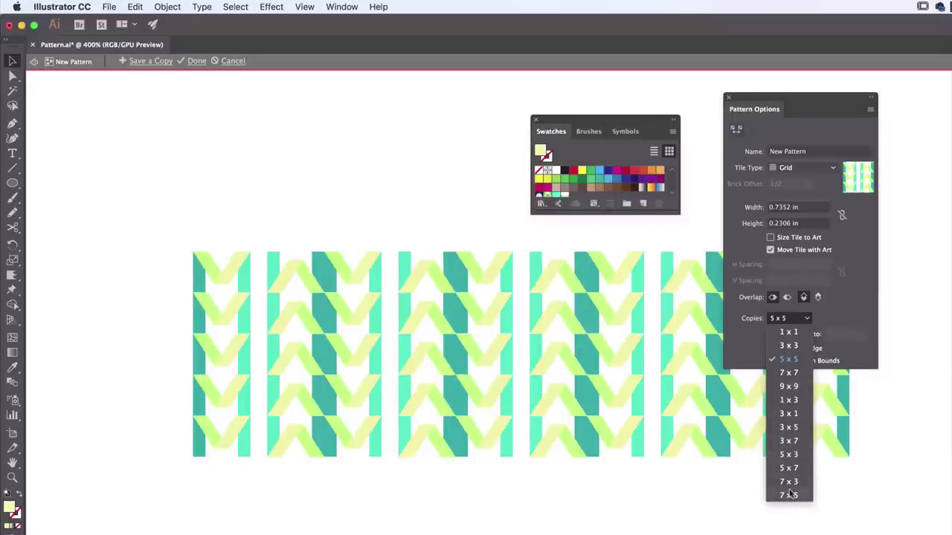
Step: Set the pattern preview to 9 x 9 copies and inspect the repeated artwork up close
left_click(796, 387)
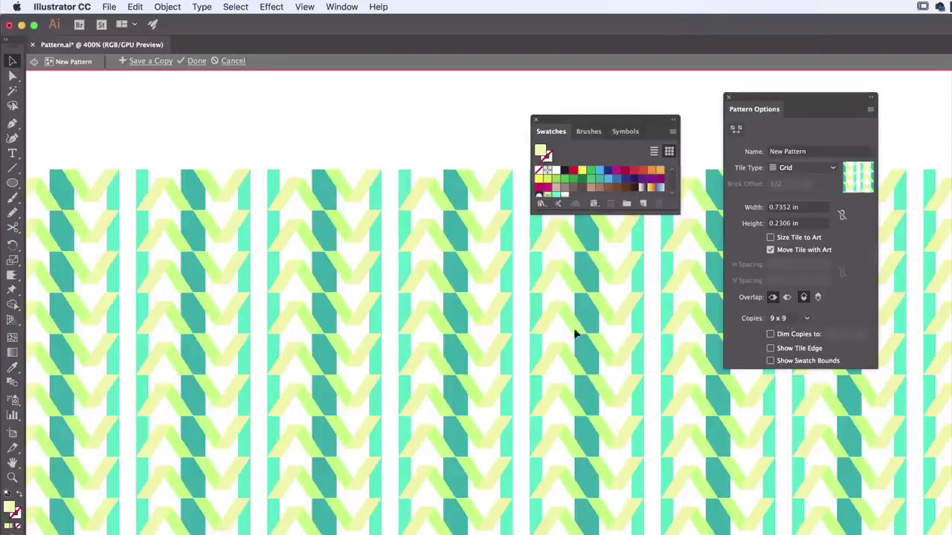
key("super+plus")
key("super+plus")
key("super+plus")
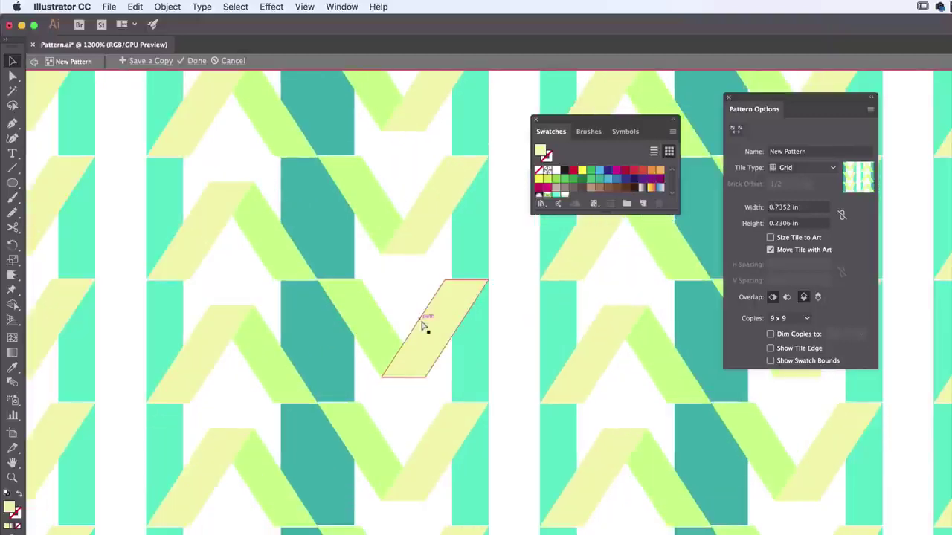
key("super+minus")
key("super+minus")
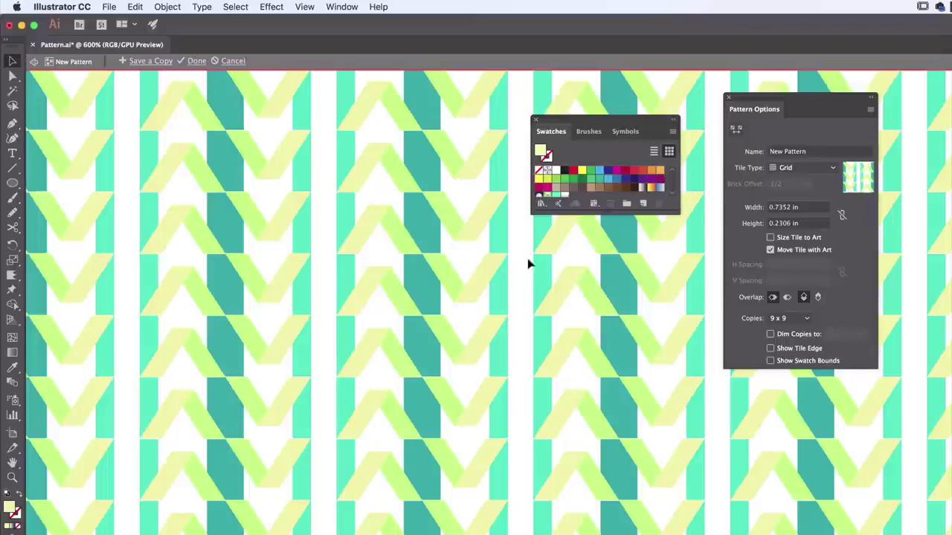
Step: Try the Brick by Row, Brick by Column and Hex by Column tile types, finishing with Hex by Row
left_click(820, 170)
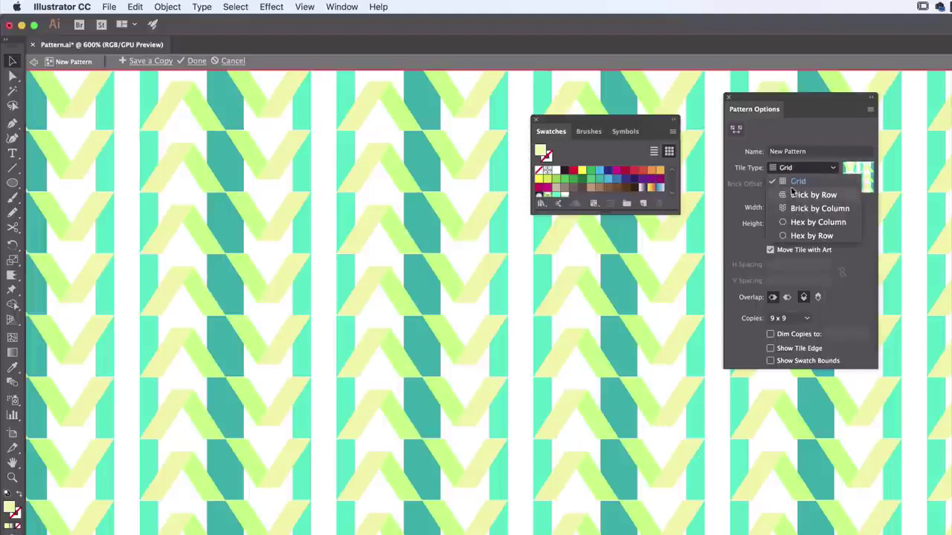
left_click(794, 194)
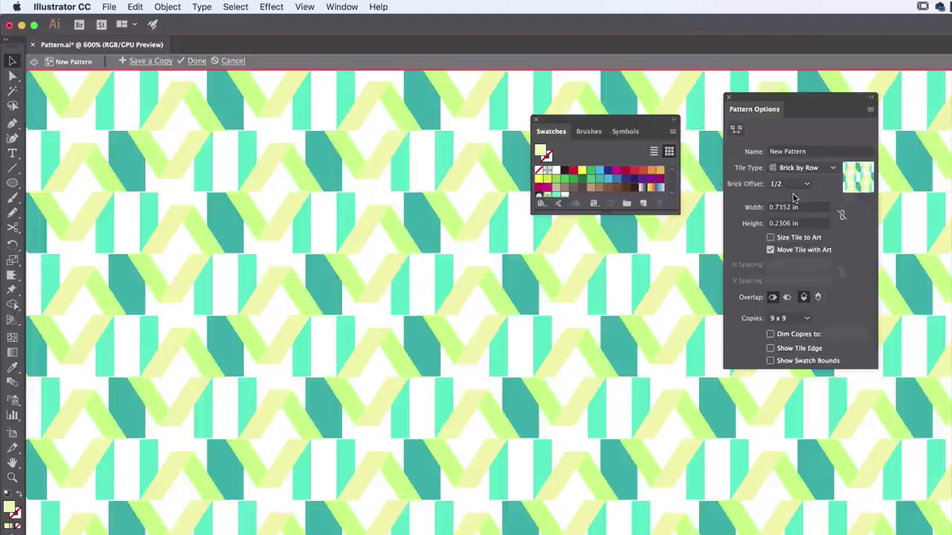
left_click(803, 169)
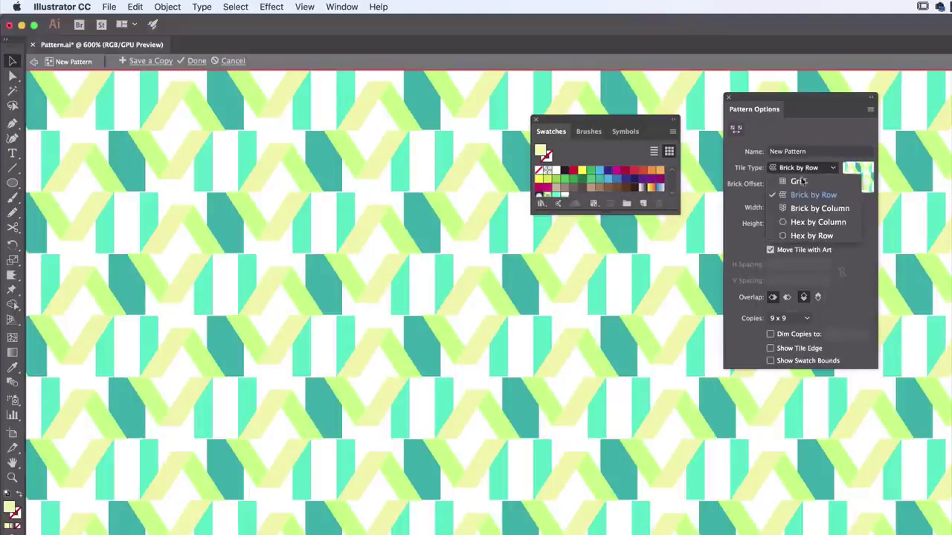
left_click(800, 210)
left_click(803, 169)
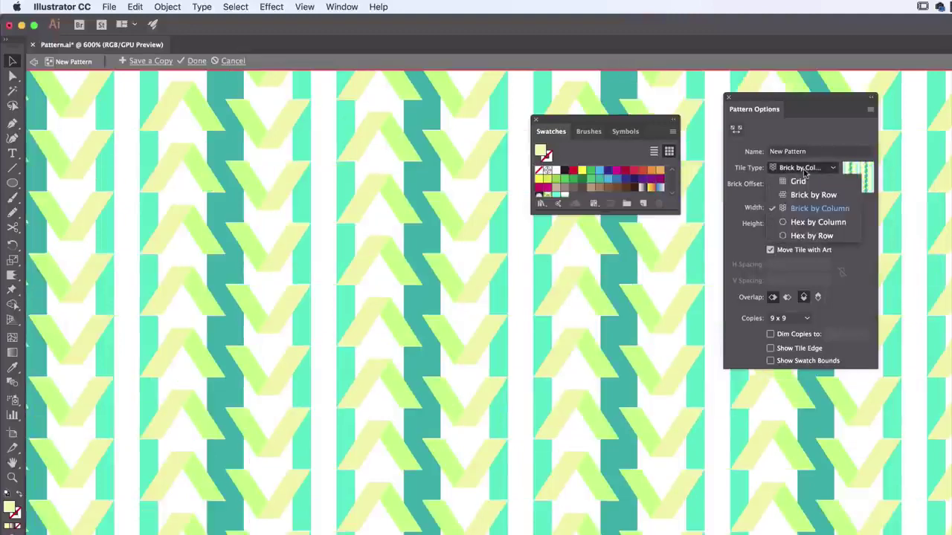
left_click(800, 223)
left_click(804, 170)
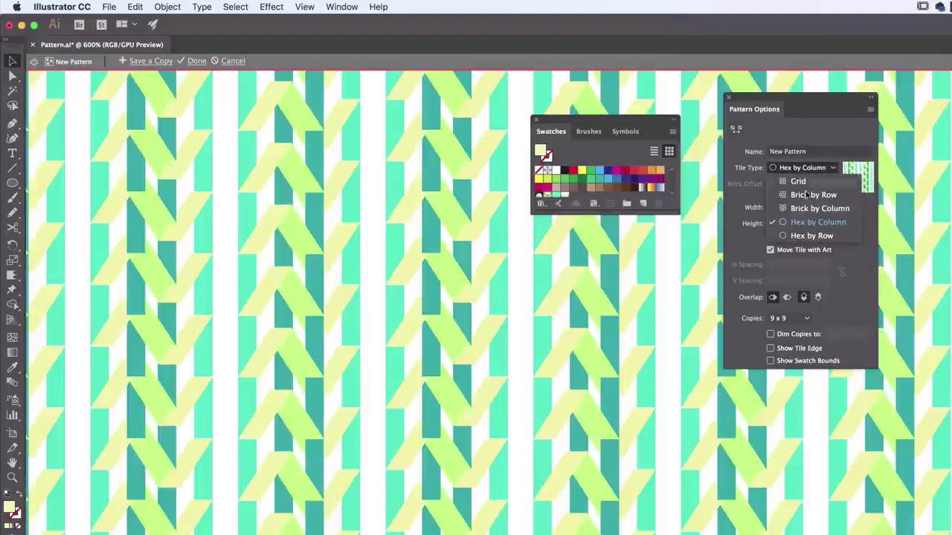
left_click(794, 236)
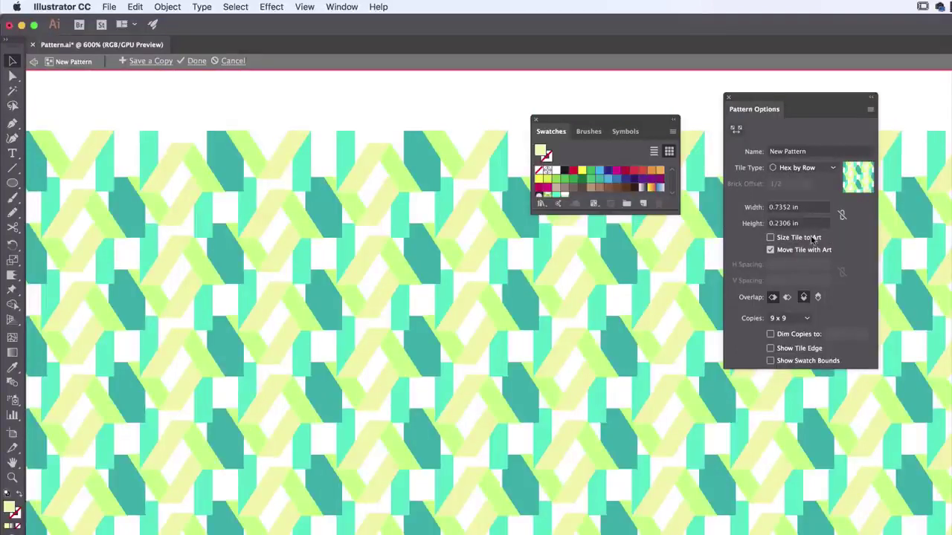
Step: Set the pattern tile's width to 1 in and its height to 0.3 in
left_click(805, 210)
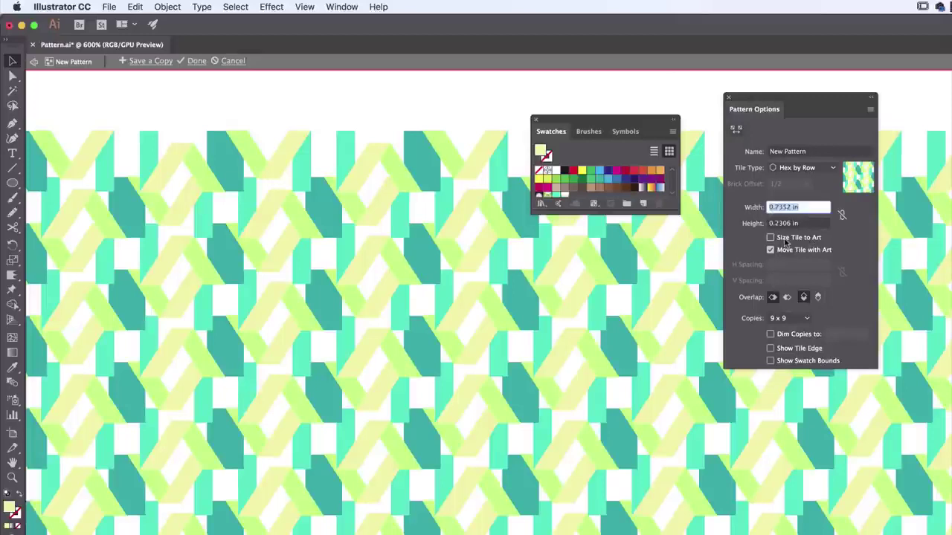
type("1")
key("Tab")
type(".3")
key("Tab")
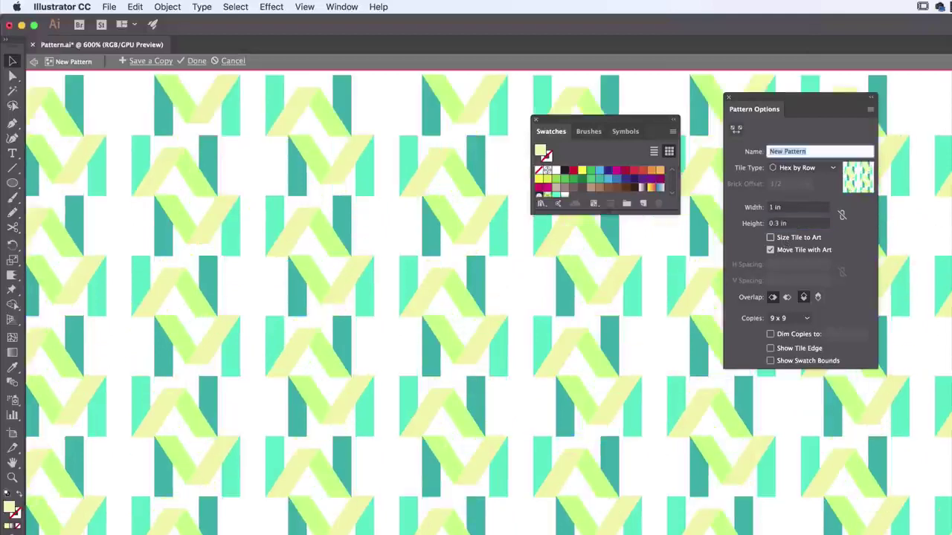
Step: Try a tile height of 0.5 in, and increase it to 1 in
left_click(802, 224)
type(".5")
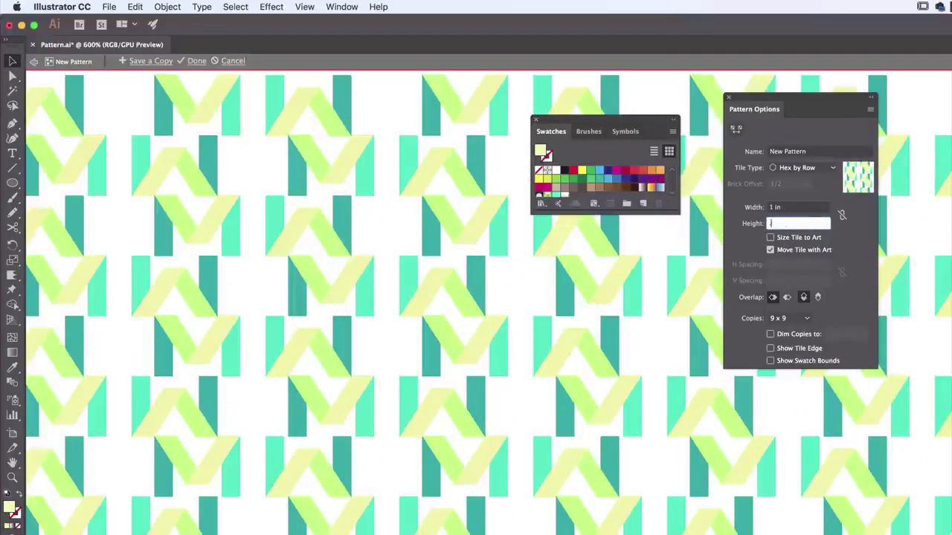
key("Tab")
left_click(761, 225)
type("1")
key("Tab")
Step: Set both the width and the height of the pattern tile to 0.5 in
left_click(802, 209)
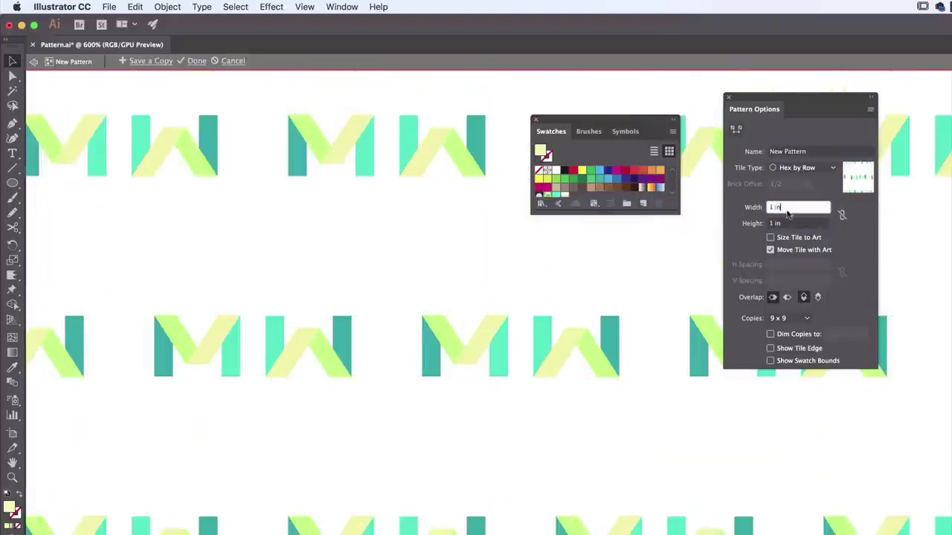
type(".5")
key("Tab")
key("Tab")
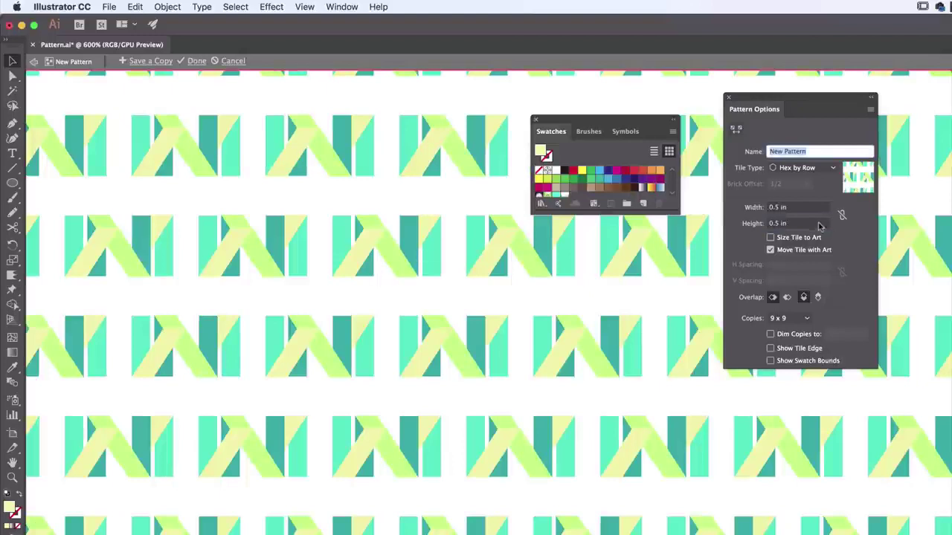
Step: Set the tile height to 0.7 in and try a width of 0.25 in before entering 1 in
left_click(796, 224)
type(".7")
key("Tab")
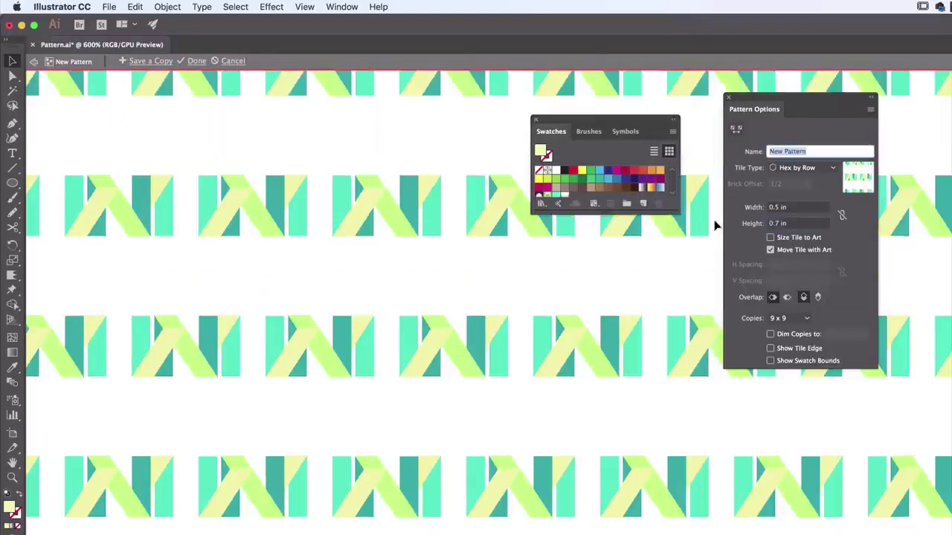
left_click(788, 207)
type(".25")
key("Tab")
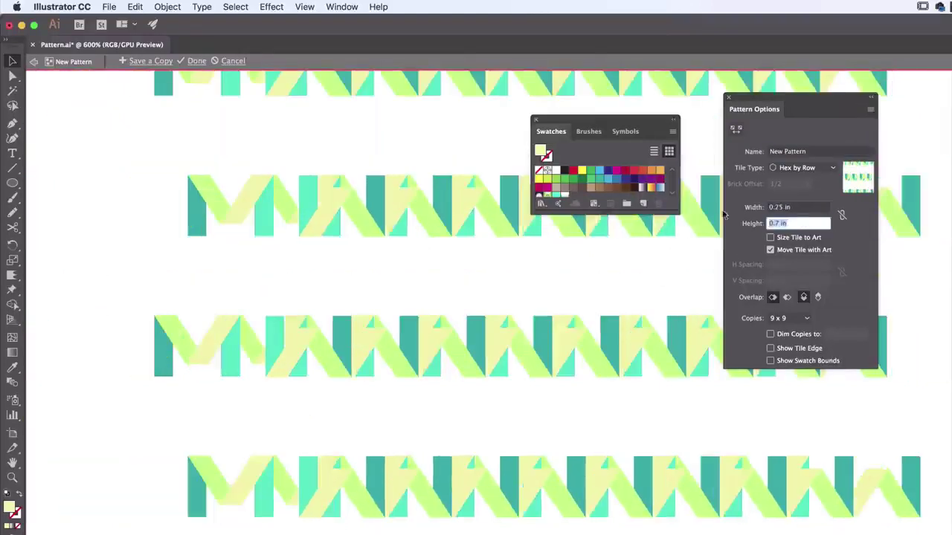
key("shift+Tab")
type("1")
key("Tab")
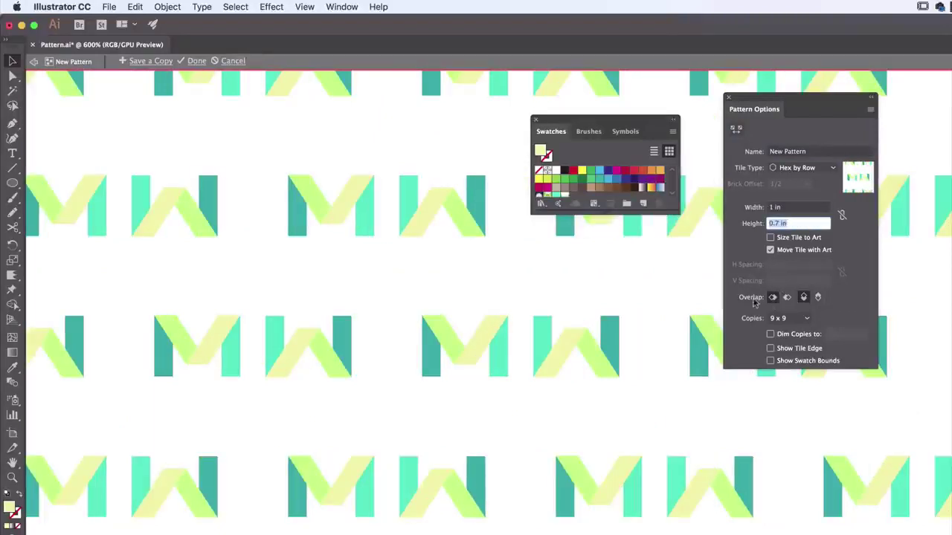
Step: Switch the tile overlap to Right in Front and Bottom in Front, and set the tile height to 0.2 in
left_click(786, 297)
left_click(818, 297)
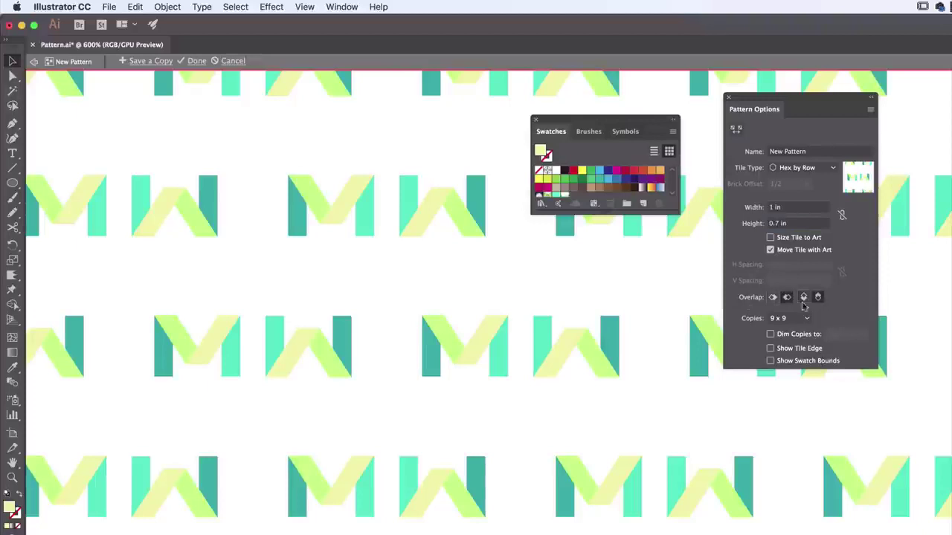
left_click(795, 224)
type("0.2")
key("Tab")
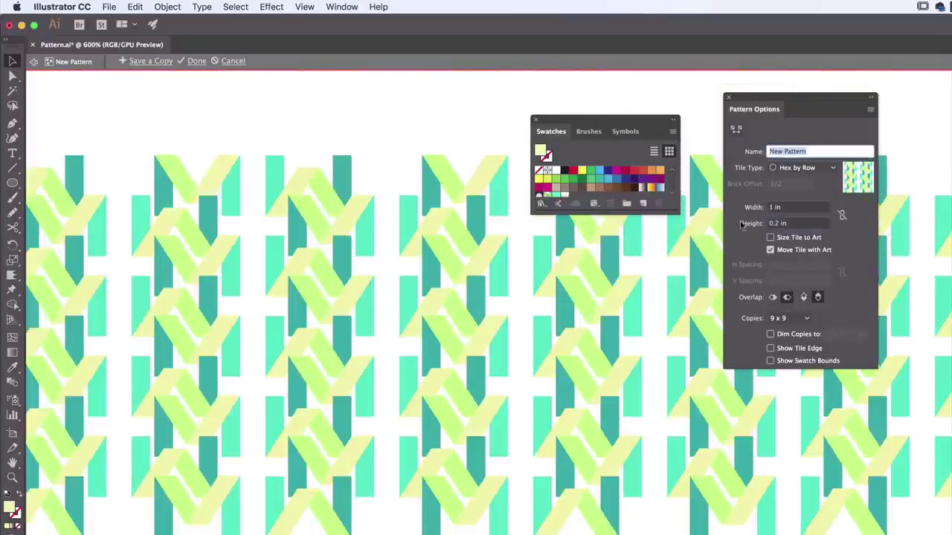
Step: Compare the horizontal and vertical overlap orders of the tiles, finishing with Right in Front and Top in Front
left_click(774, 298)
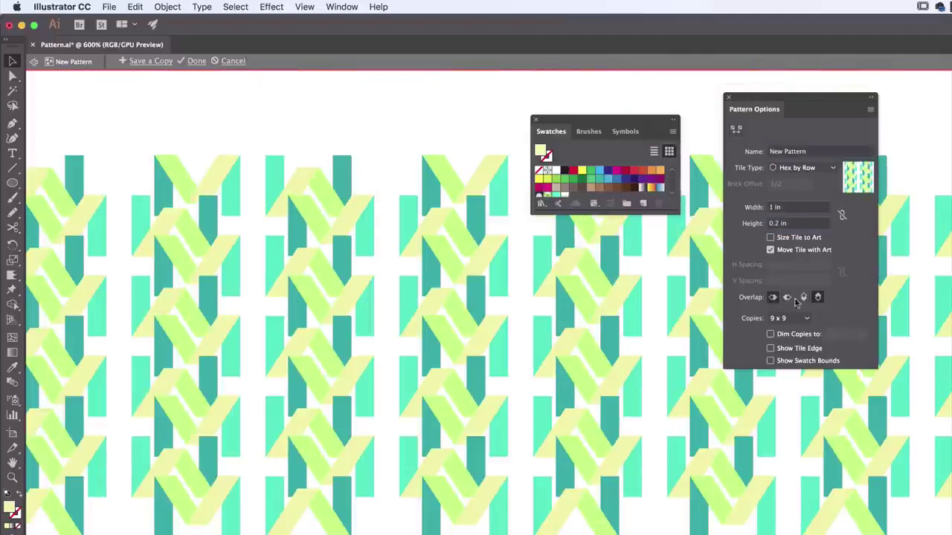
left_click(804, 298)
left_click(818, 299)
left_click(802, 298)
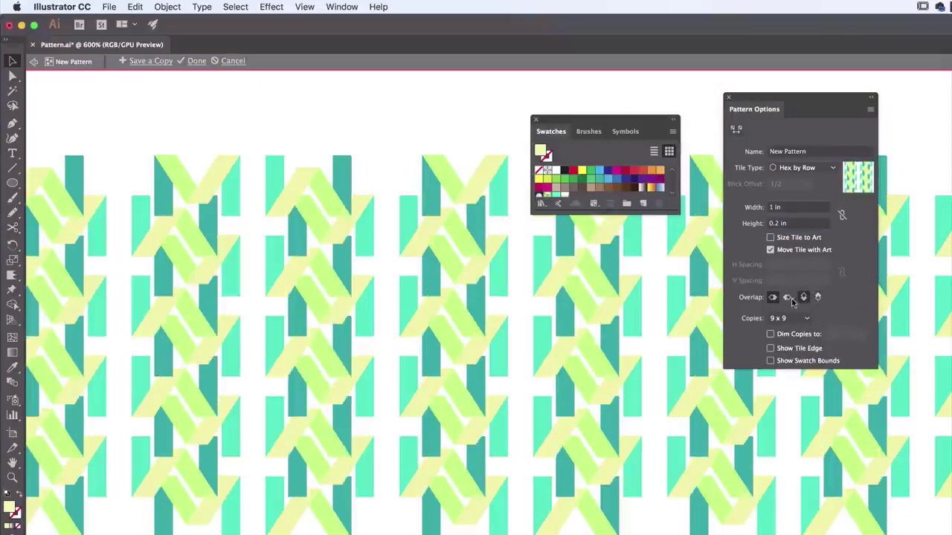
left_click(790, 299)
left_click(818, 298)
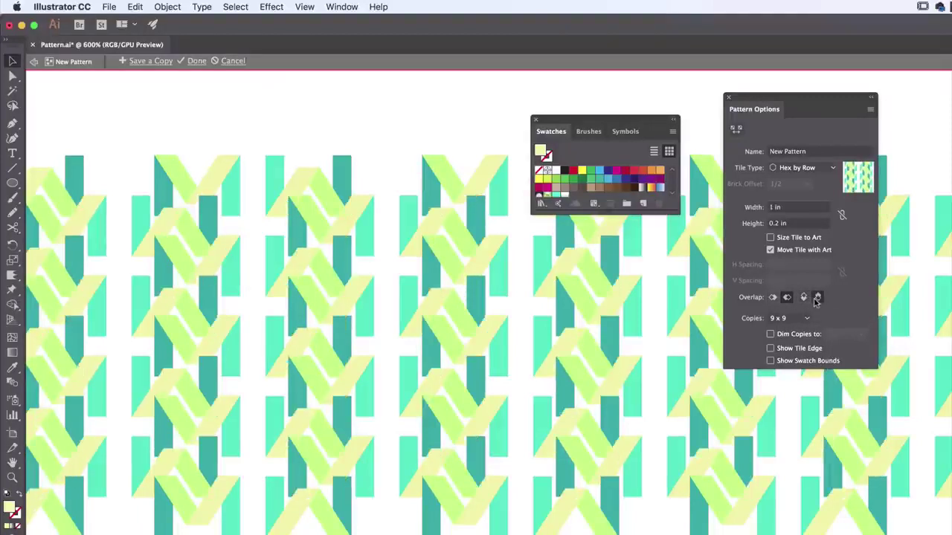
left_click(803, 297)
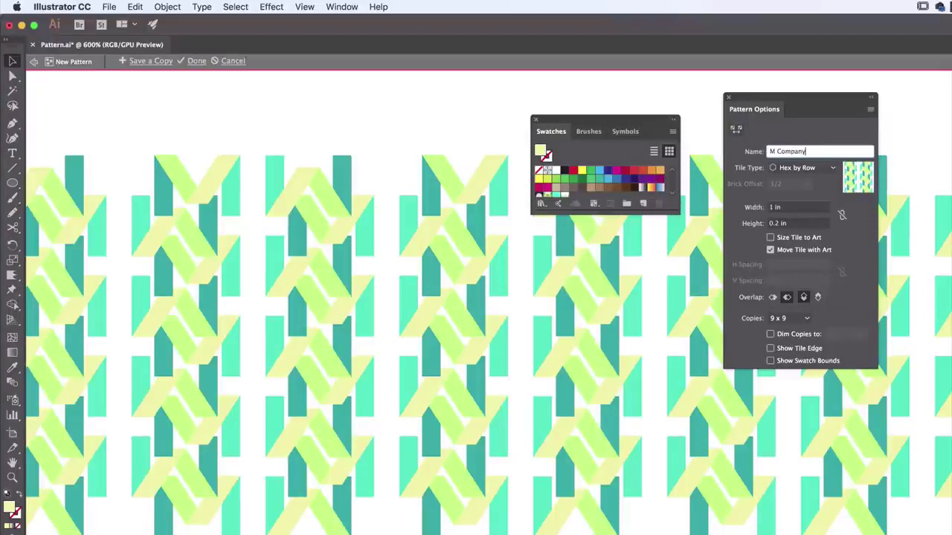
Step: Name the pattern "M Company" and set its tile type to Grid
left_click(804, 168)
left_click(788, 180)
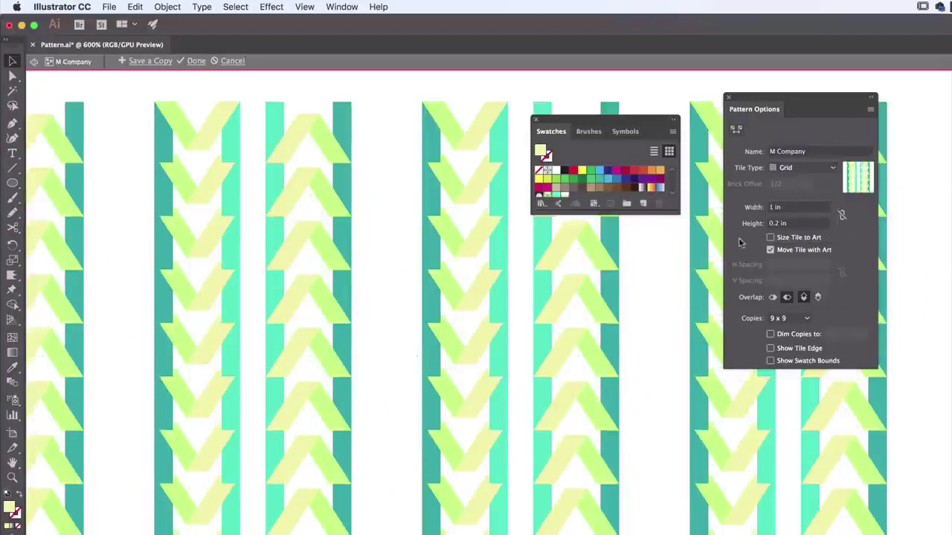
Step: Try a tile height of 0.5 in for the grid pattern, and reduce it to 0.3 in
left_click(732, 222)
type("0.5")
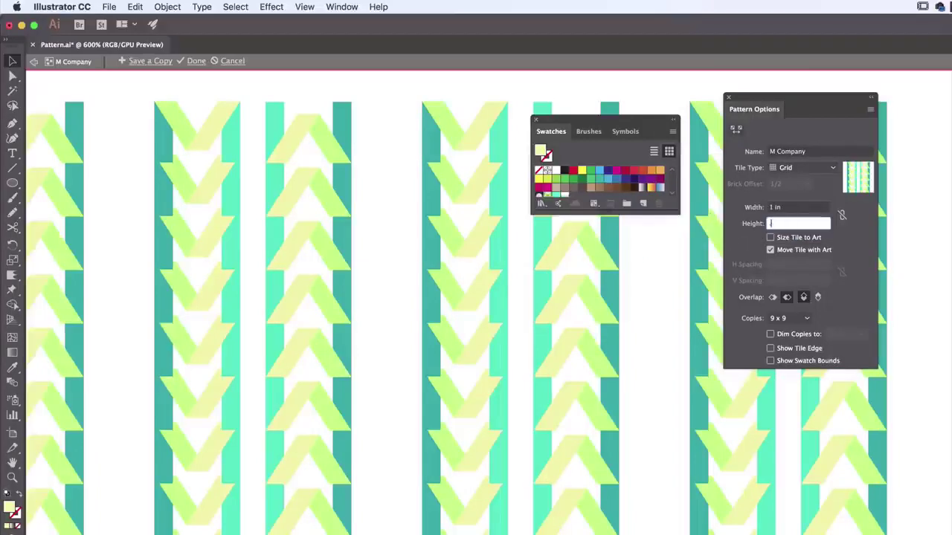
key("Tab")
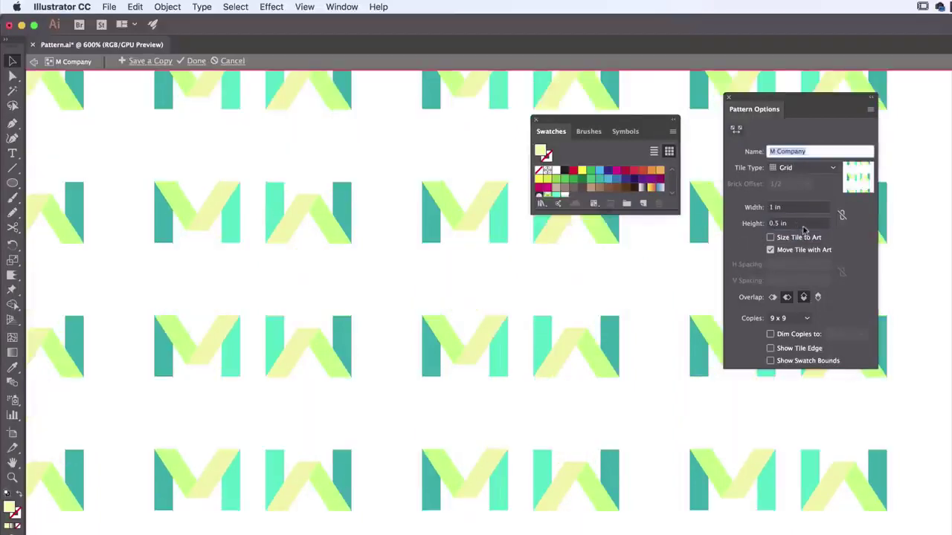
left_click(796, 224)
key("BackSpace")
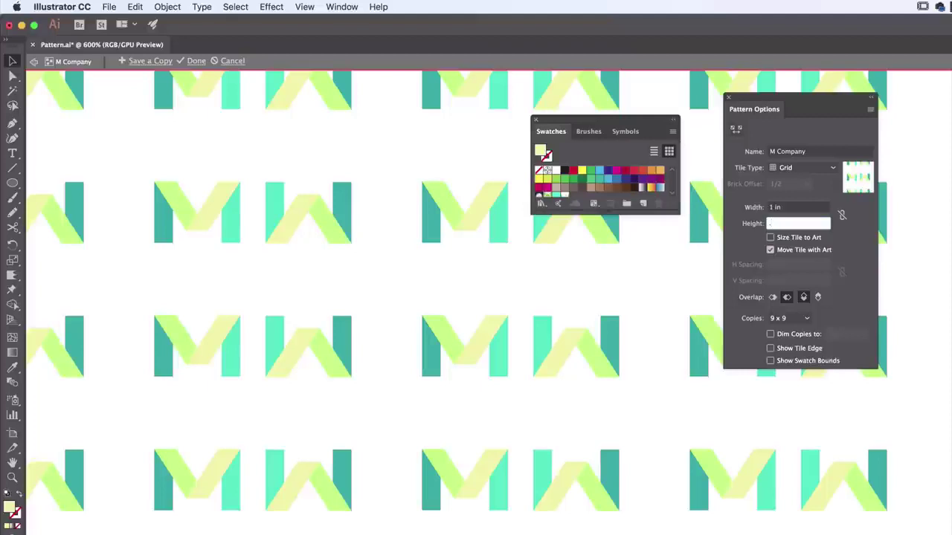
type("0.3")
key("Tab")
Step: Set the tile width of the grid pattern to 0.7 in, and widen it to 0.8 in
key("Tab")
key("BackSpace")
type("0.7")
key("Tab")
key("shift+Tab")
type("0.8")
key("Tab")
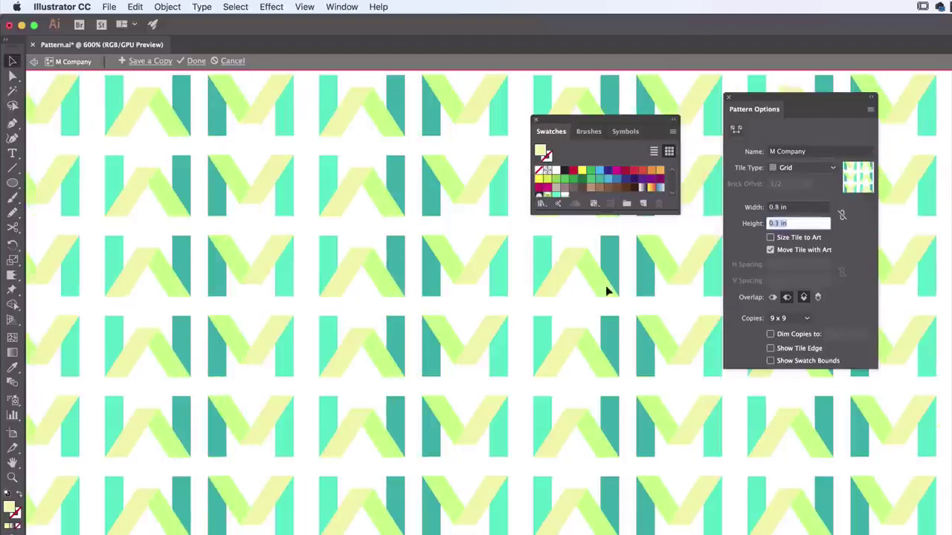
Step: Try tile widths of 0.75 in, 0.85 in and 0.87 in to adjust the horizontal gaps between letters
key("shift+Tab")
type("0.75")
key("Tab")
type(".85")
left_click_drag(797, 208, 696, 209)
key("Tab")
type(".87")
key("Tab")
Step: Set the tile width to 0.83 in and, after trying a height of 0.35 in, the tile height to 0.33 in
left_click_drag(804, 207, 731, 211)
type(".83")
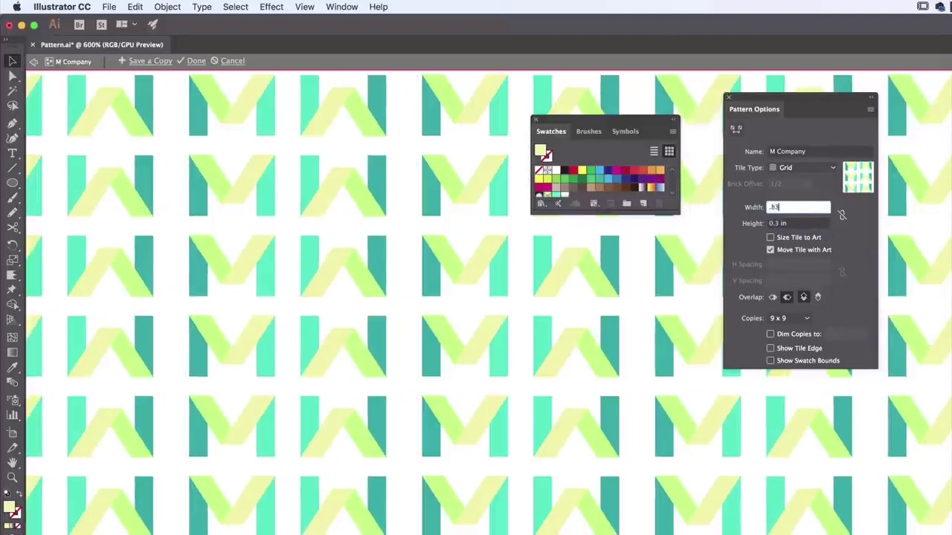
key("Tab")
left_click(810, 209)
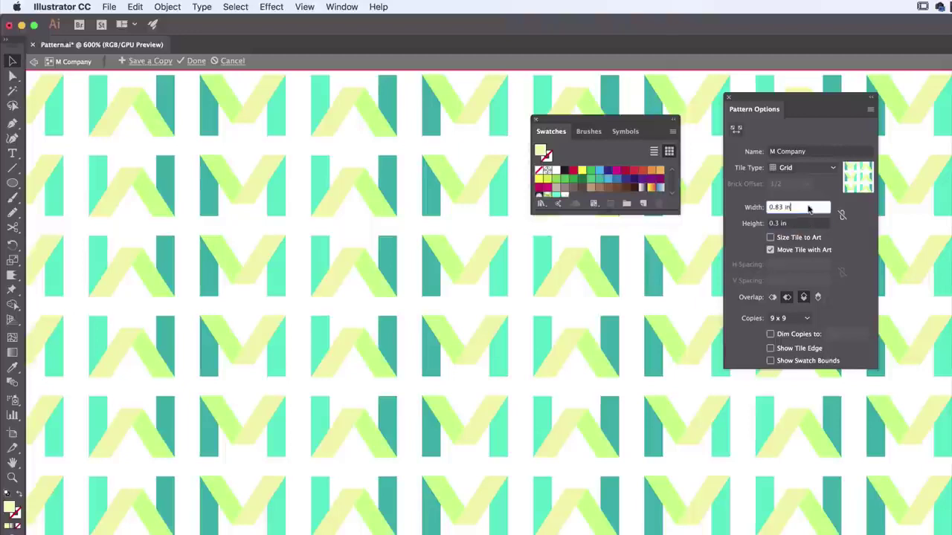
left_click(784, 224)
type("5")
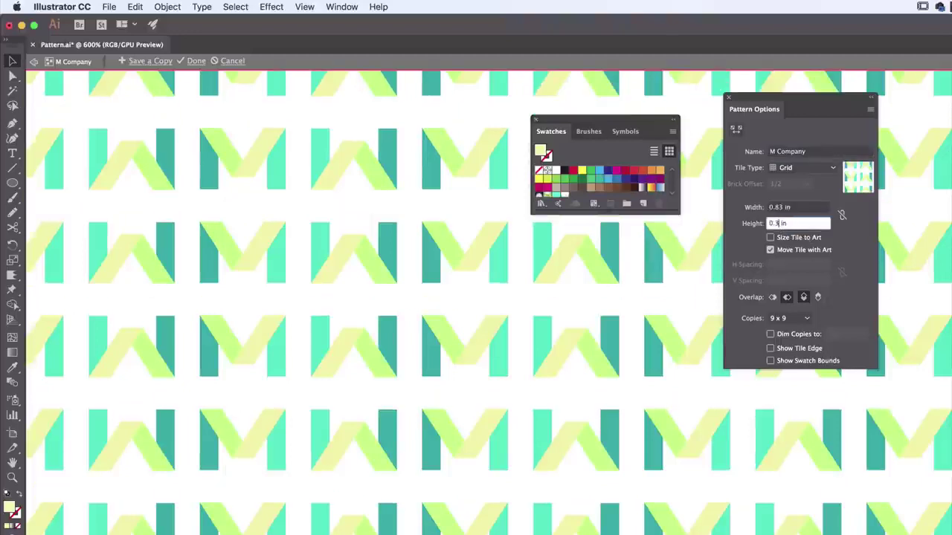
type("3")
key("Tab")
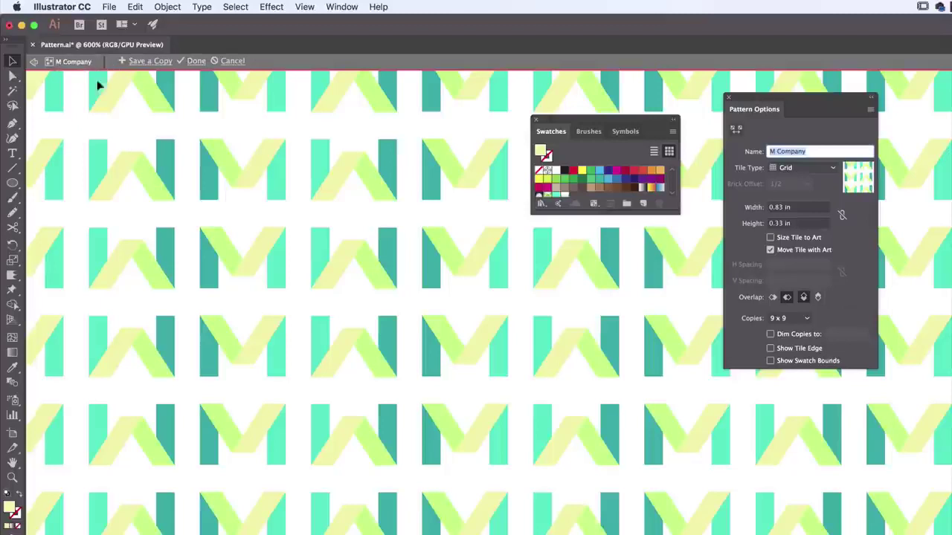
Step: Finish editing the M Company pattern and move the Swatches panel clear of the original artwork
left_click(196, 61)
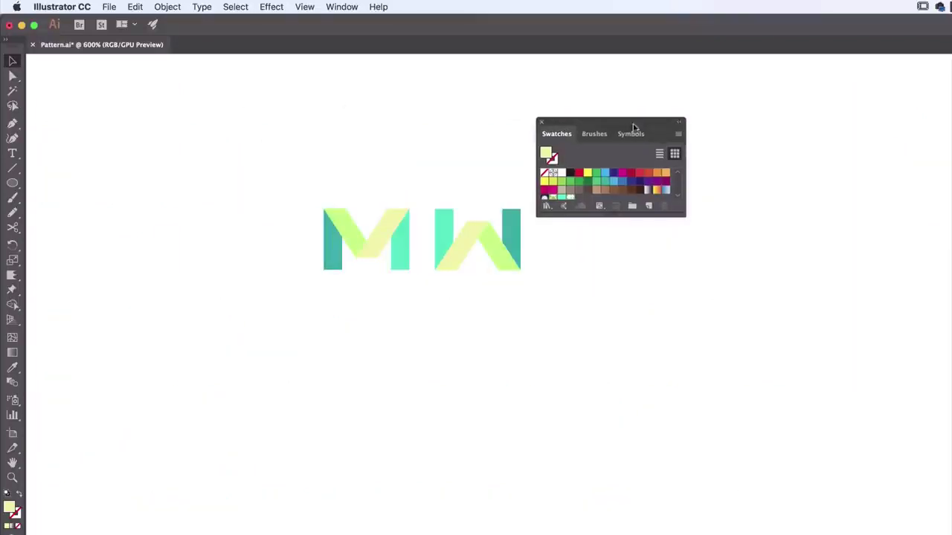
left_click_drag(563, 119, 806, 114)
key("super+minus")
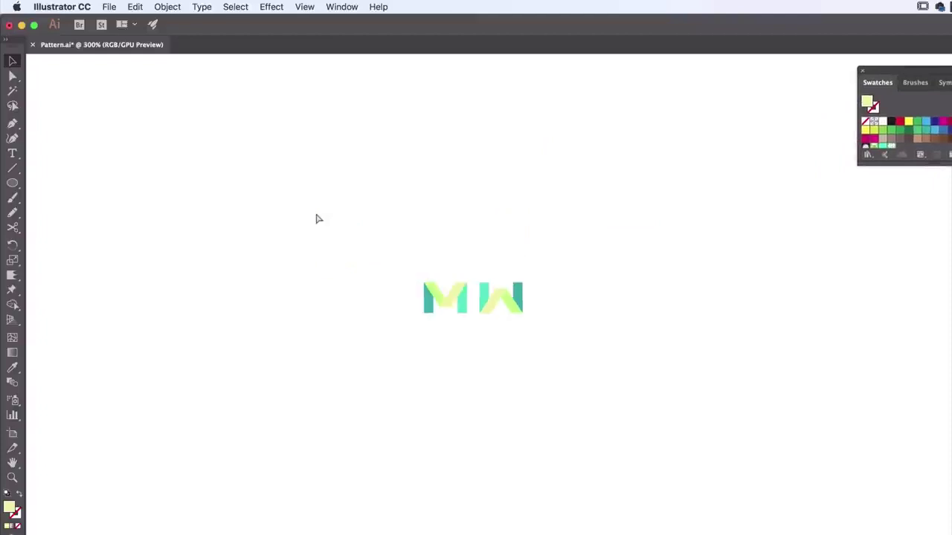
Step: Move both M shapes together off the artboard, beside its upper-left corner, and deselect them
left_click_drag(170, 236, 750, 464)
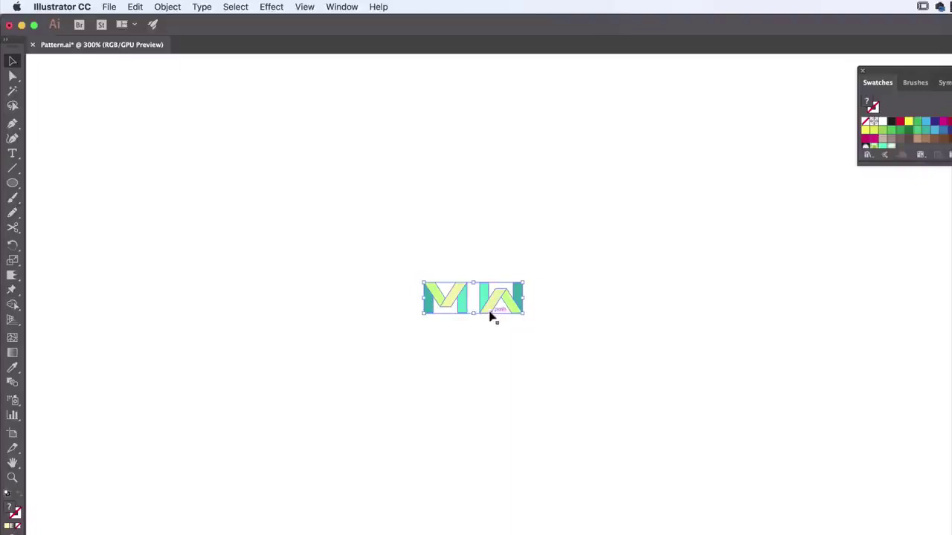
key("super+minus")
key("super+minus")
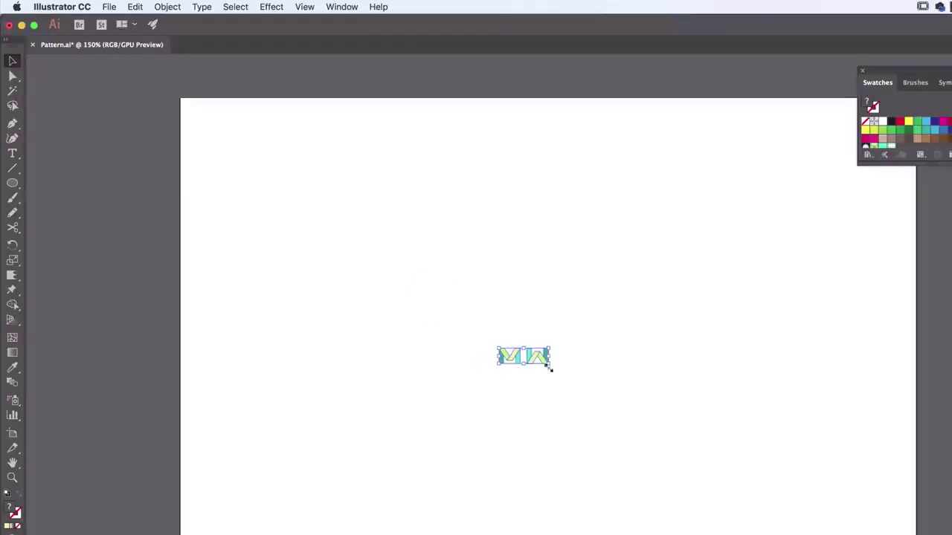
left_click_drag(544, 363, 134, 135)
left_click(250, 255)
Step: Draw an 11 × 8.5 in rectangle without a stroke covering the whole artboard, and close the floating Swatches panel
left_click_drag(13, 184, 74, 184)
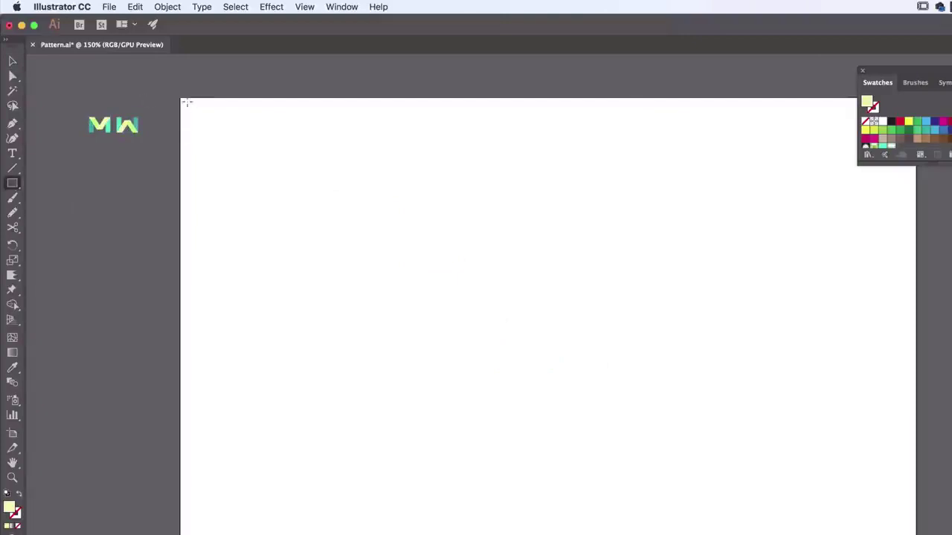
left_click_drag(182, 98, 917, 472)
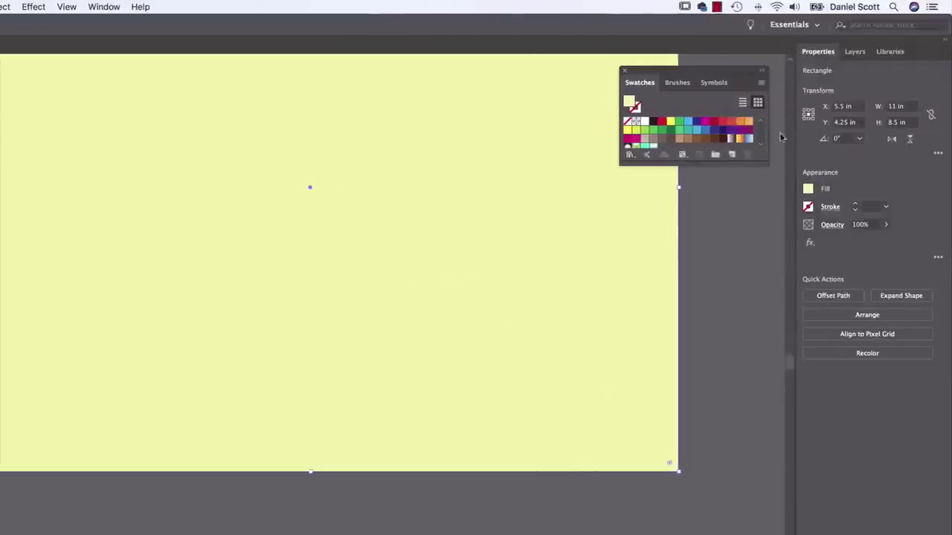
left_click(808, 207)
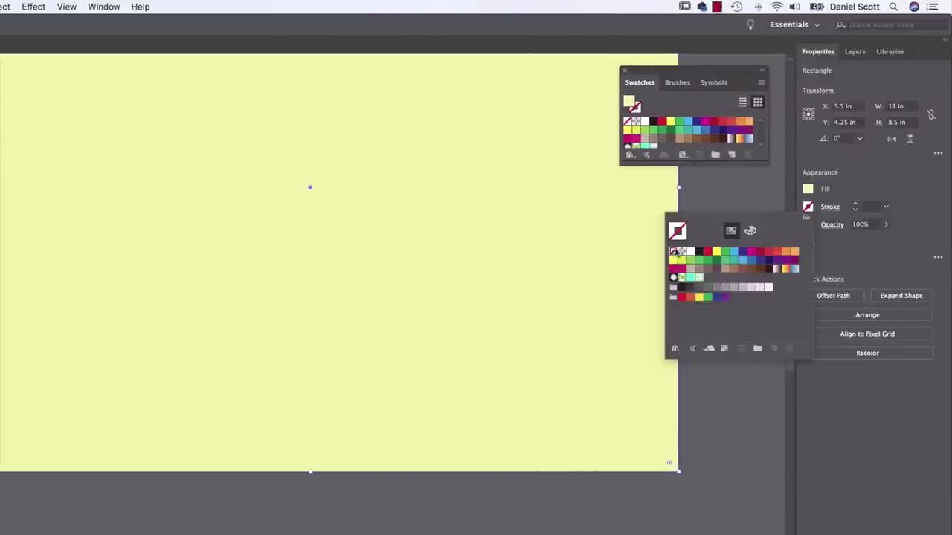
left_click(625, 71)
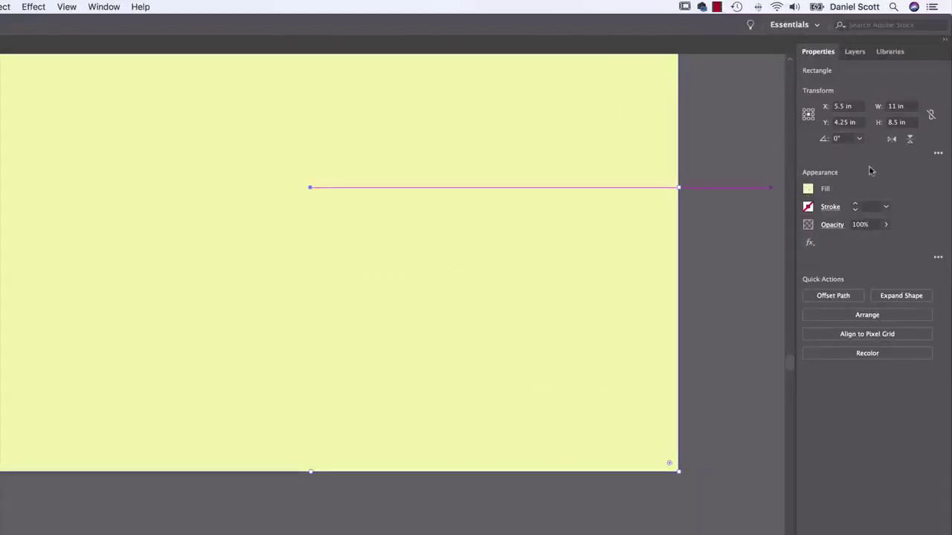
Step: Fill the artboard-sized rectangle with the M Company pattern swatch and inspect the repeat up close
left_click(808, 190)
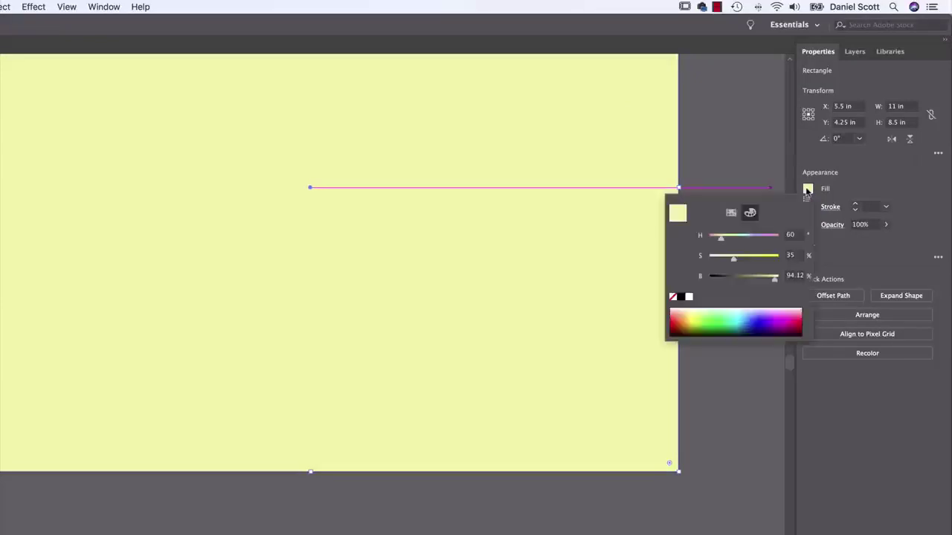
left_click(732, 214)
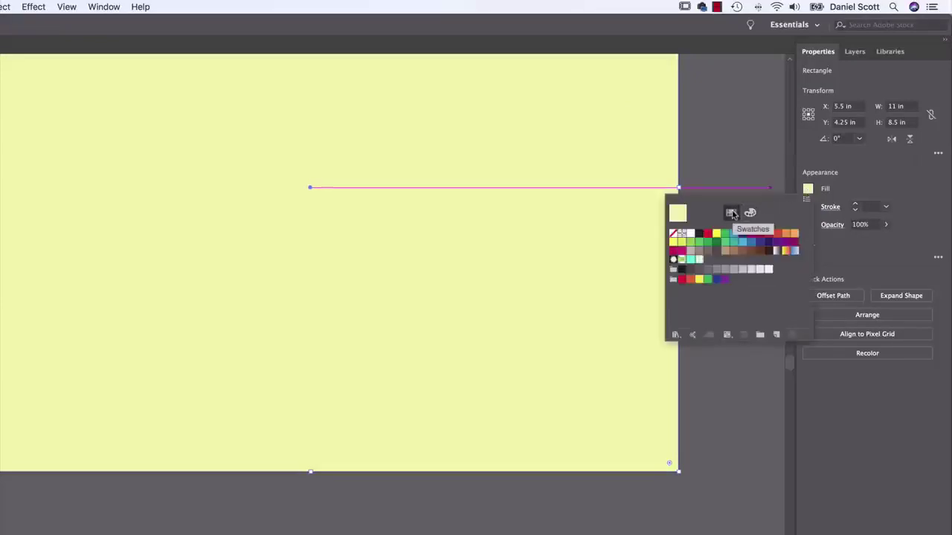
left_click(572, 229)
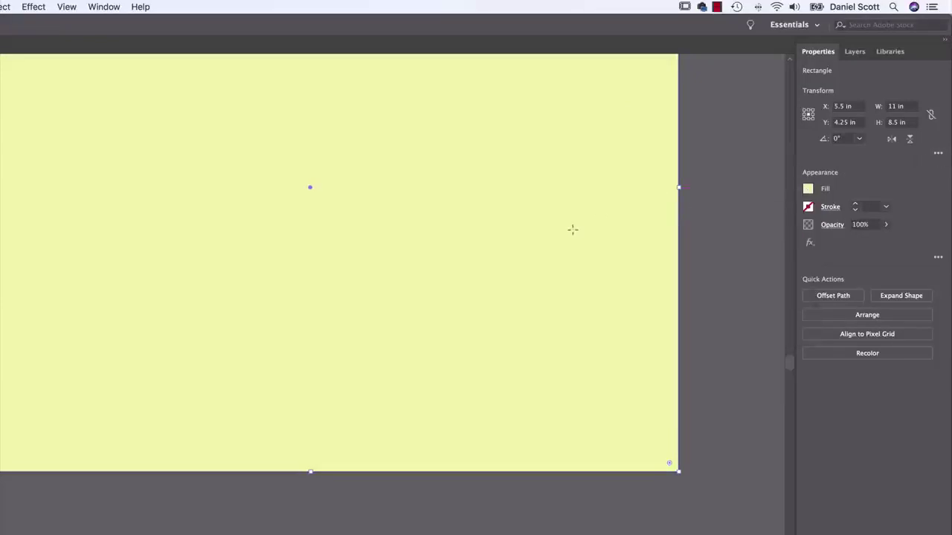
left_click(808, 190)
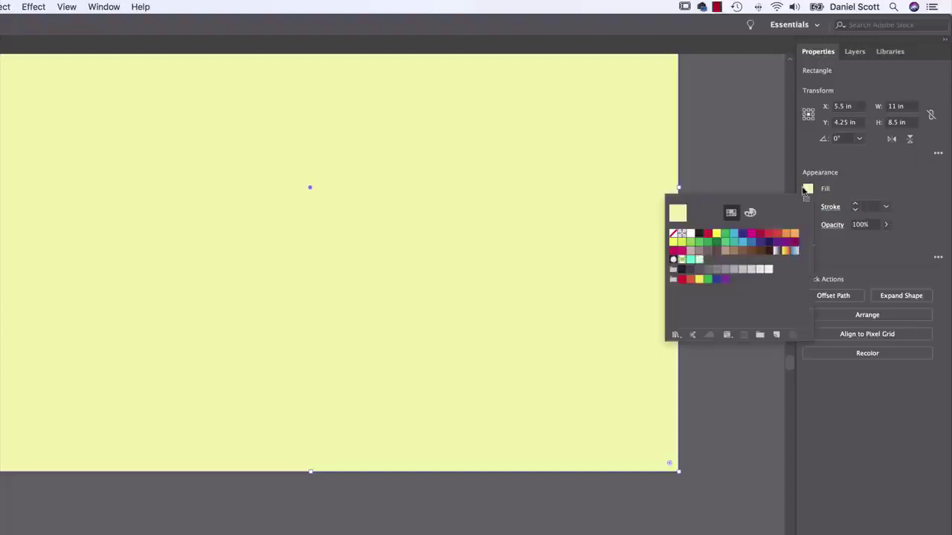
left_click(699, 261)
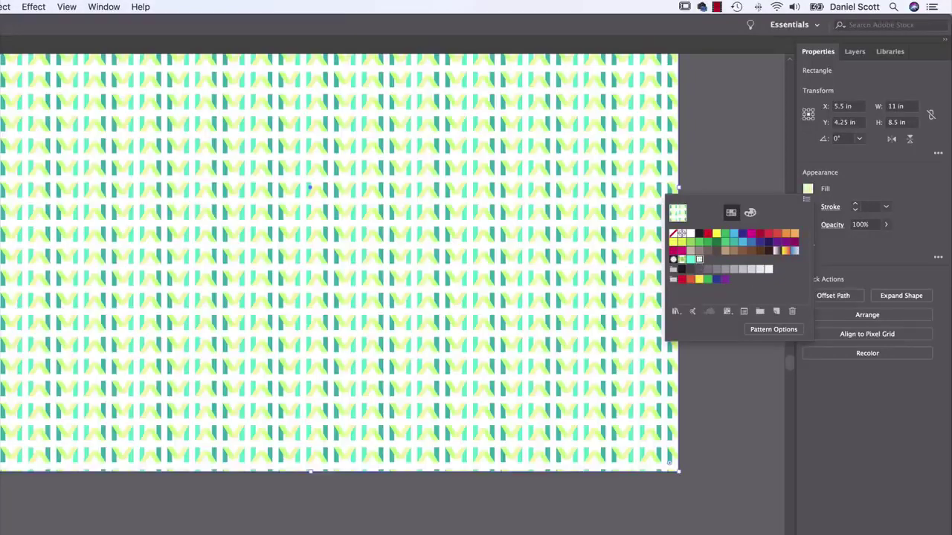
key("Escape")
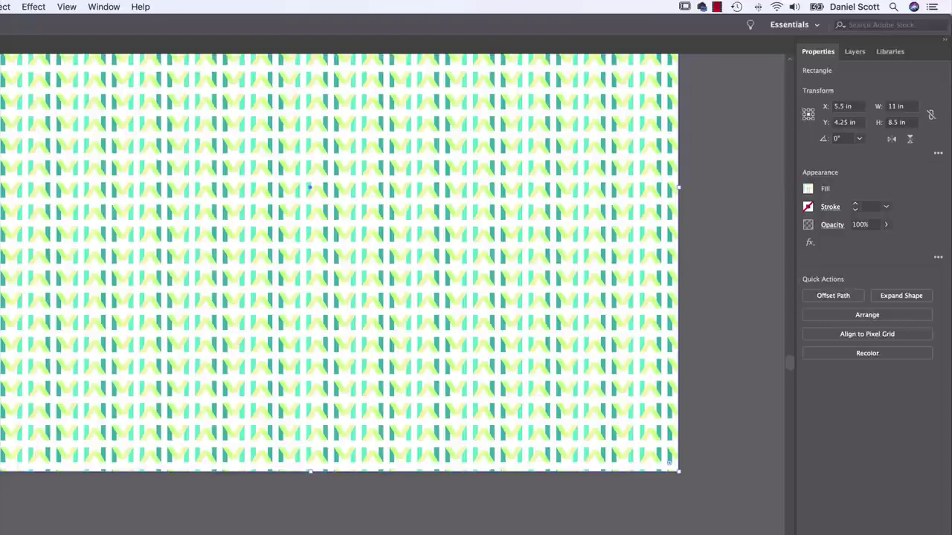
key("super+minus")
key("super+minus")
key("super+equal")
key("super+equal")
key("super+equal")
key("super+equal")
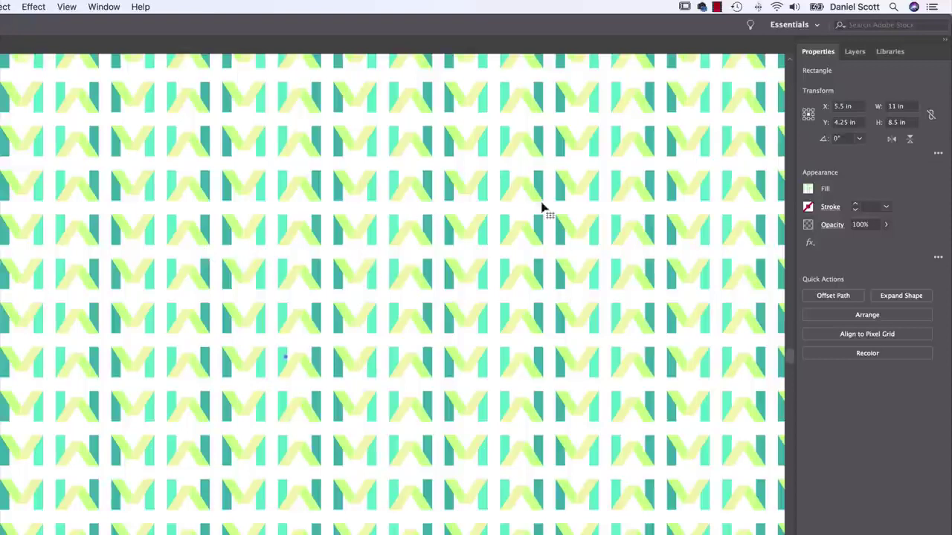
Step: Open the M Company pattern of the rectangle's fill for editing and show its tile edge
left_click(808, 190)
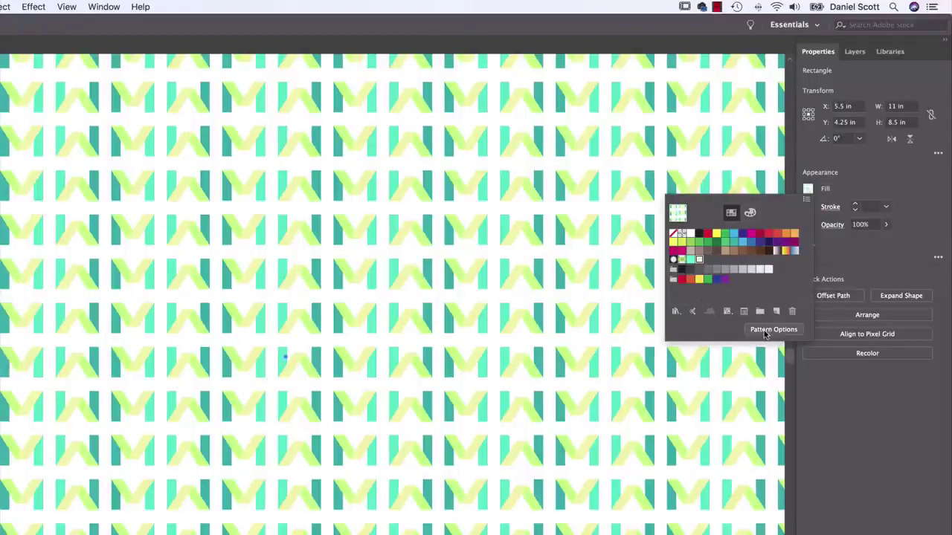
left_click(107, 6)
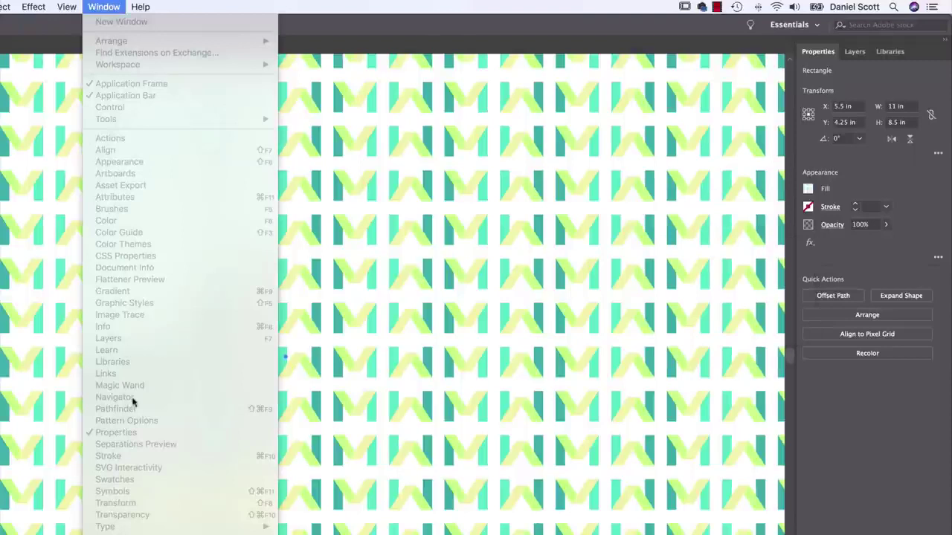
left_click(806, 189)
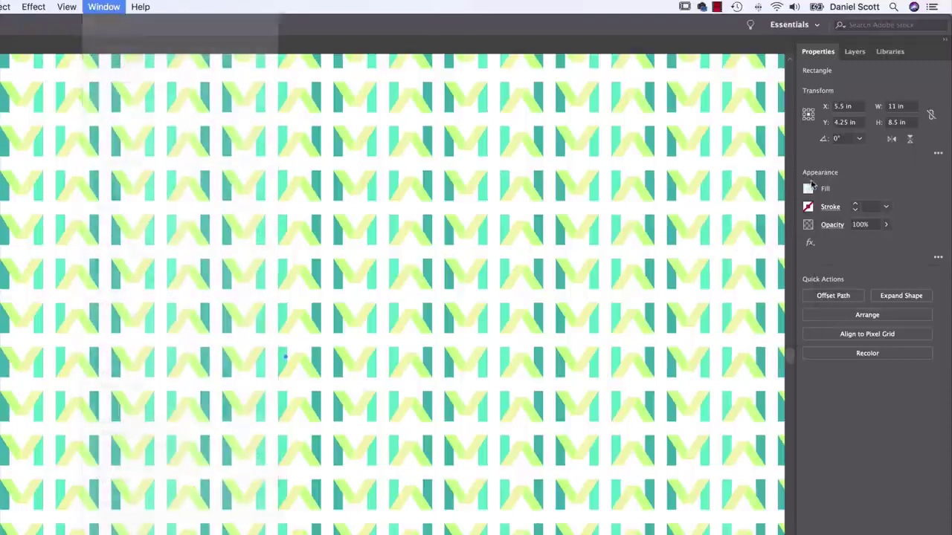
left_click(808, 190)
left_click(753, 329)
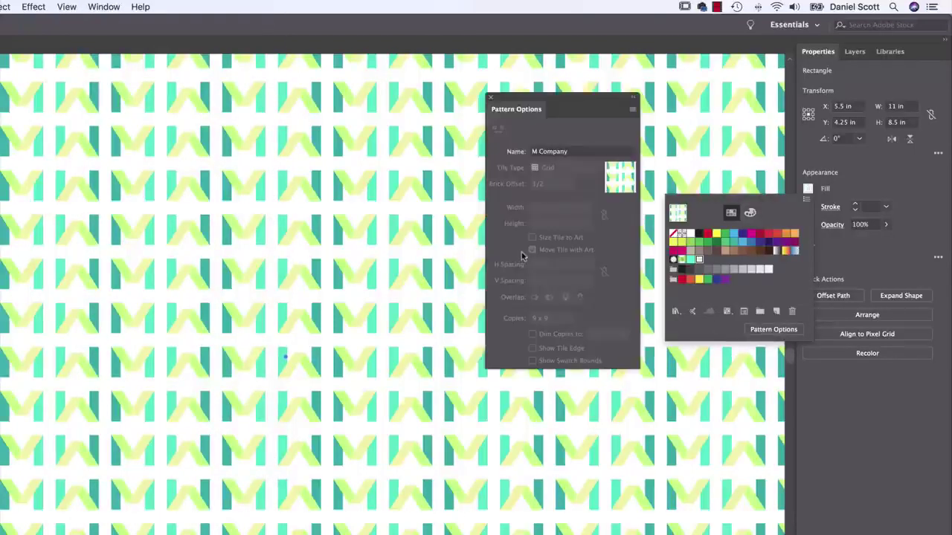
left_click(631, 113)
left_click(631, 113)
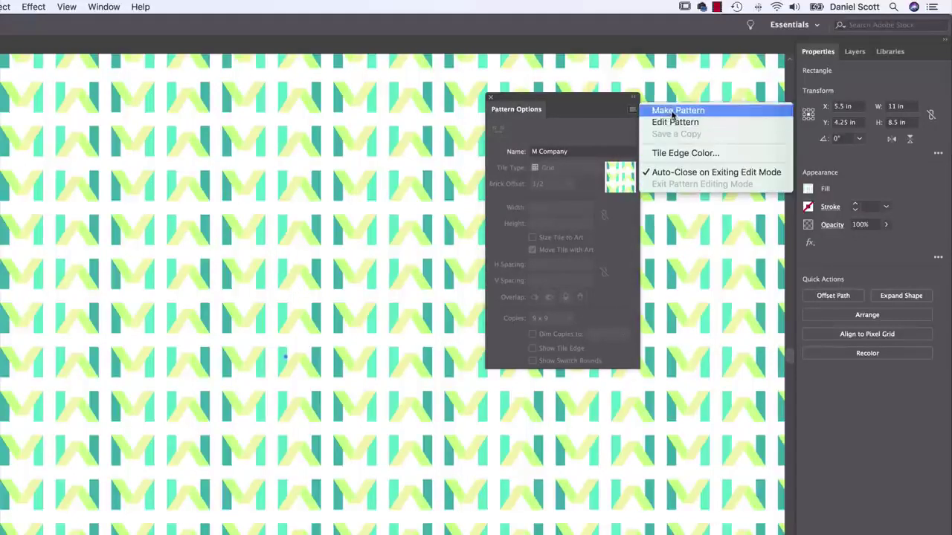
left_click(665, 122)
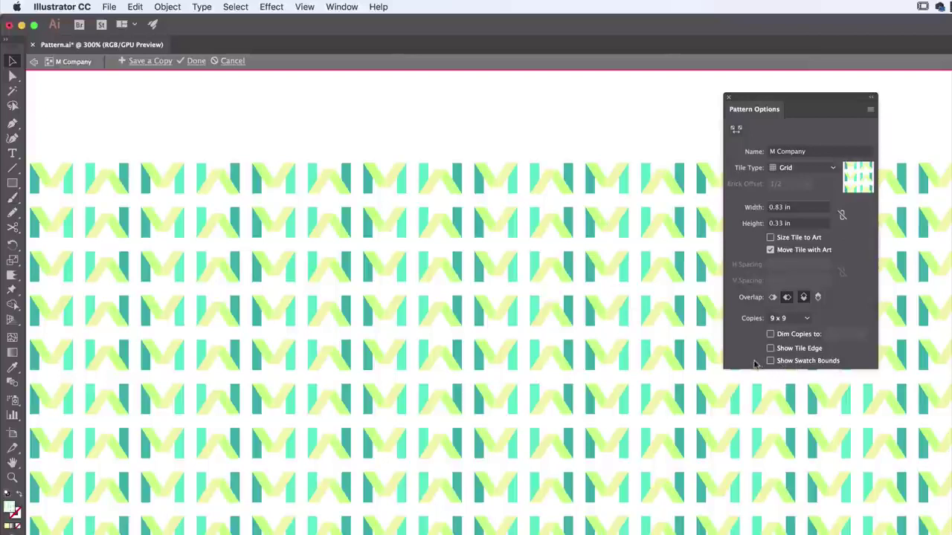
left_click(787, 351)
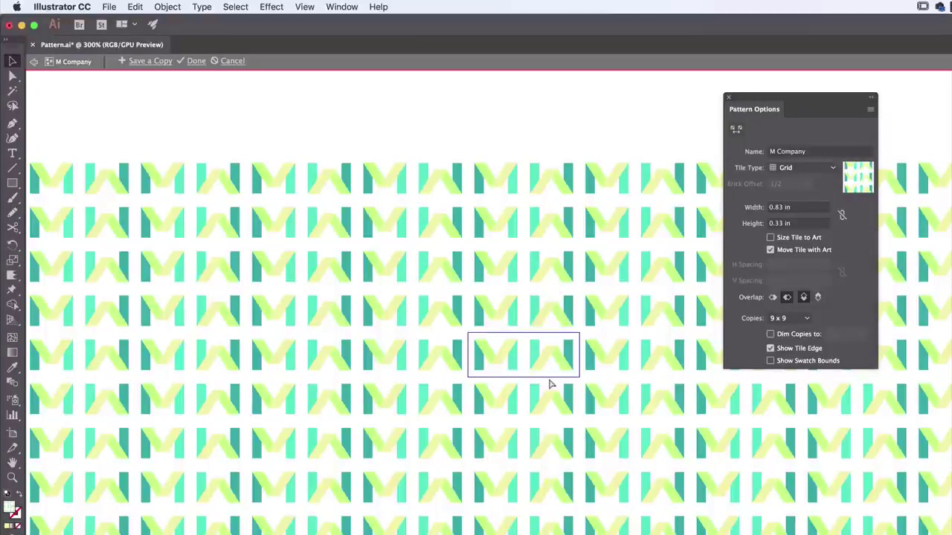
Step: Duplicate the upside-down M in the pattern tile, placing the copy so it overlaps both original letters
key("super+equal")
key("super+equal")
key("super+equal")
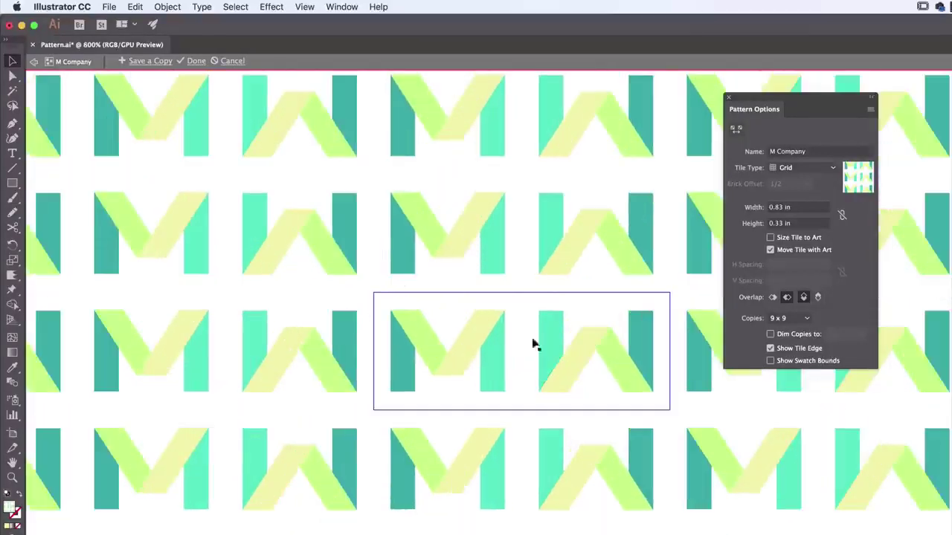
left_click(610, 348)
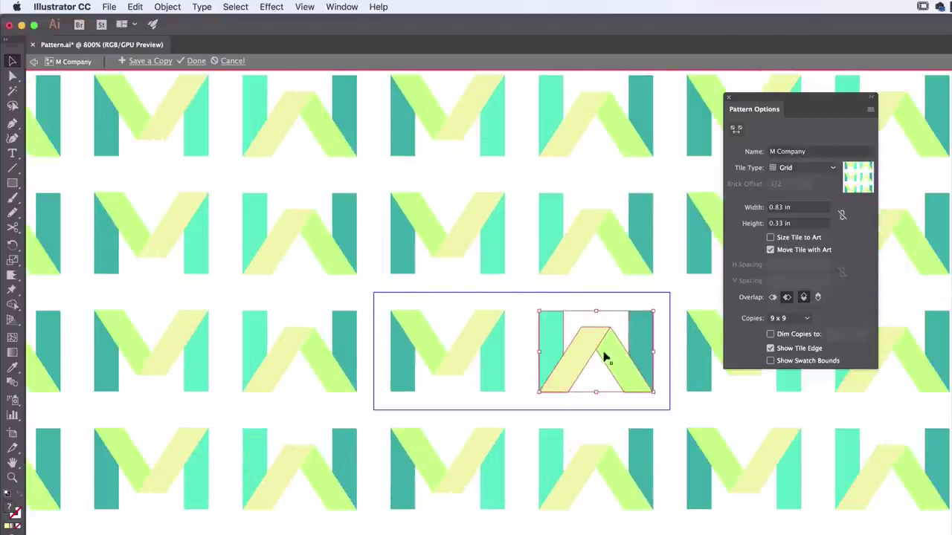
key("a")
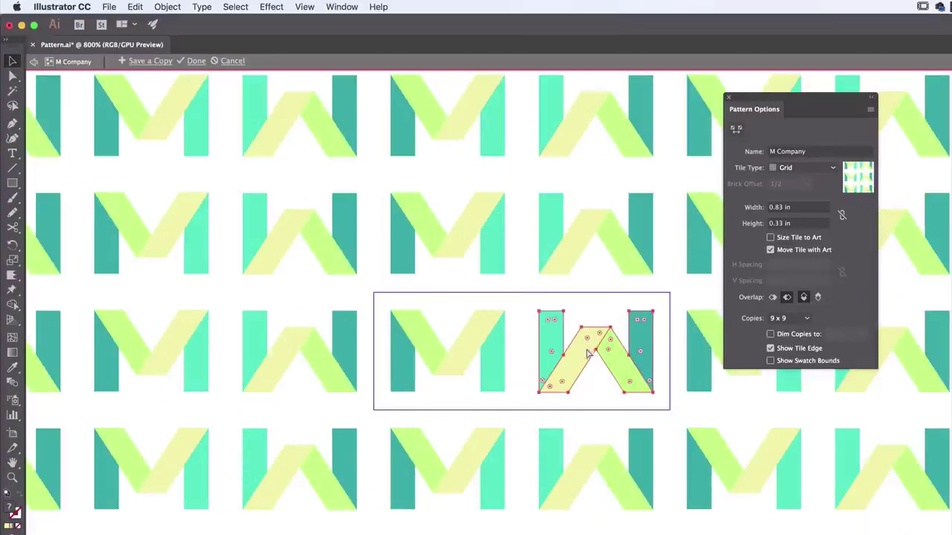
left_click_drag(584, 351, 570, 325)
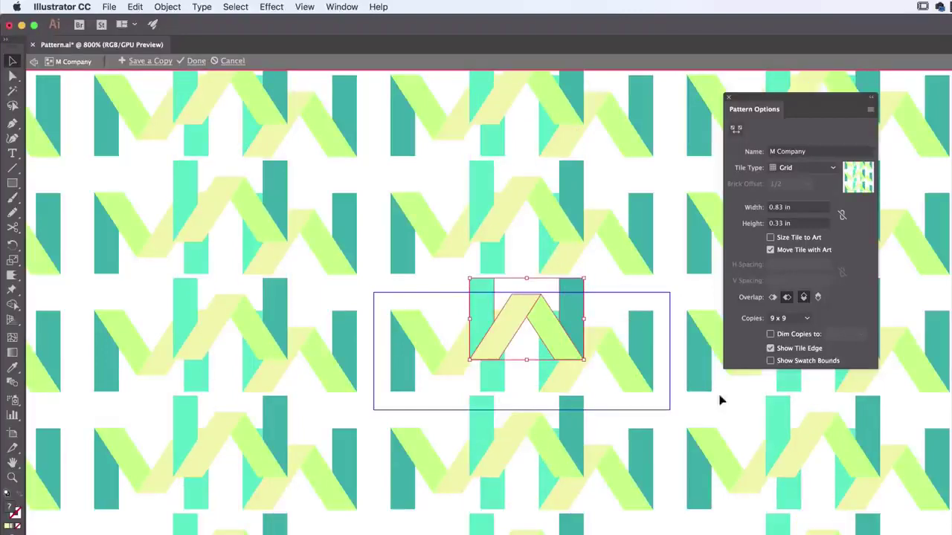
Step: Rotate the overlapping M and add further copies at different angles, scattering them across and beyond the tile edge
left_click_drag(587, 274, 595, 336)
key("super+c")
key("super+v")
left_click_drag(599, 376, 610, 344)
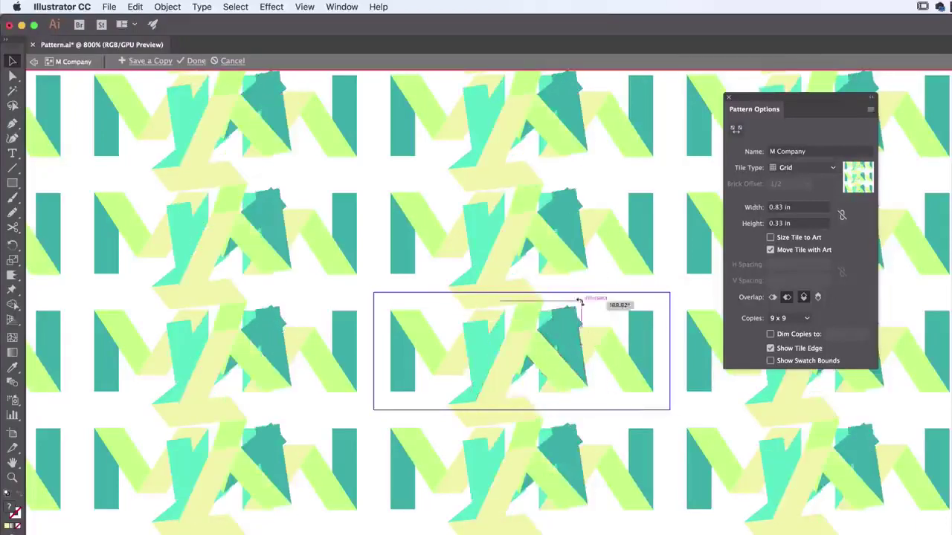
left_click_drag(580, 303, 572, 296)
left_click_drag(570, 332, 621, 379)
left_click_drag(553, 381, 502, 334)
left_click_drag(500, 332, 480, 306)
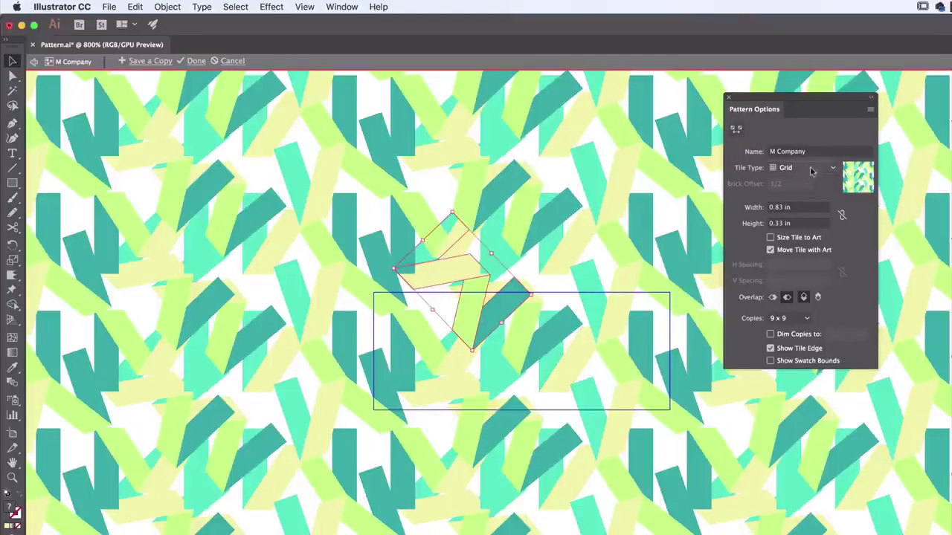
Step: Try Bottom in Front and Left in Front as tile overlap, returning to Right in Front and Top in Front
left_click(817, 298)
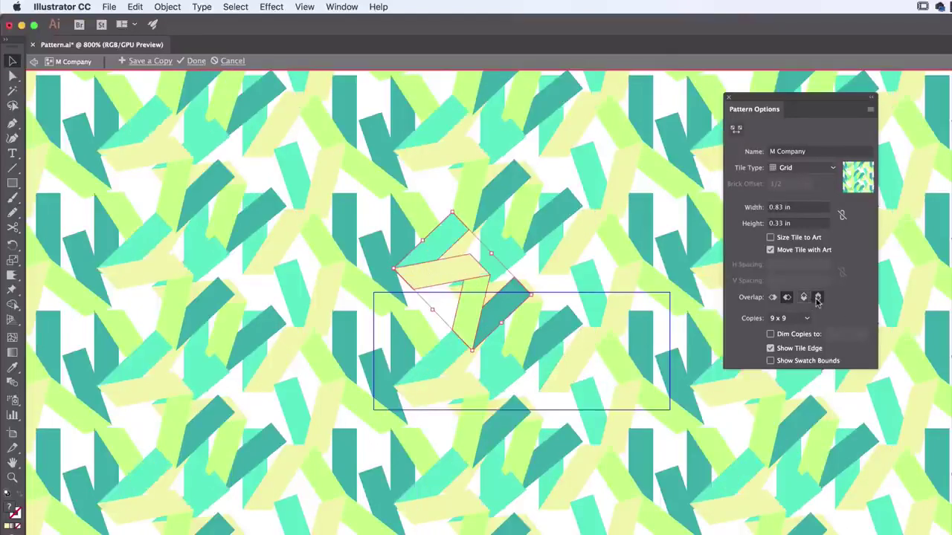
left_click(787, 298)
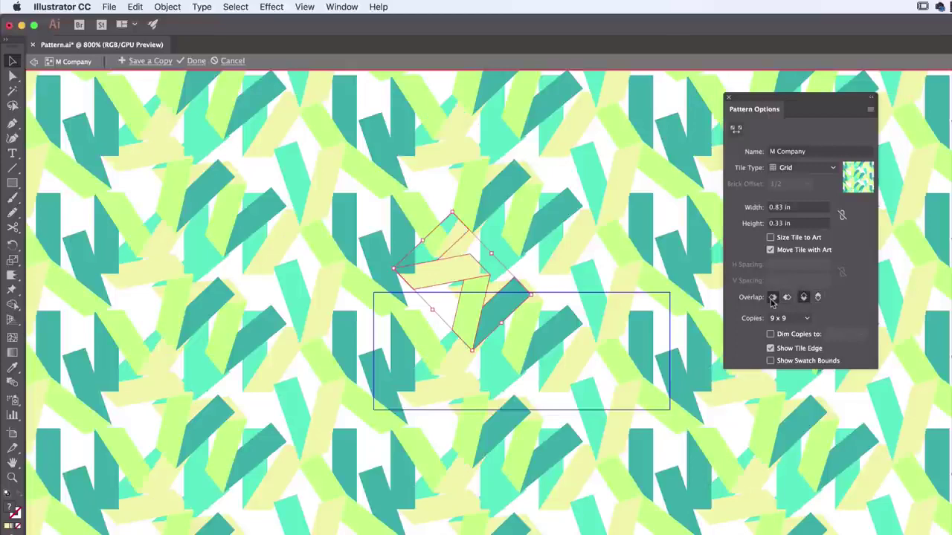
left_click(817, 298)
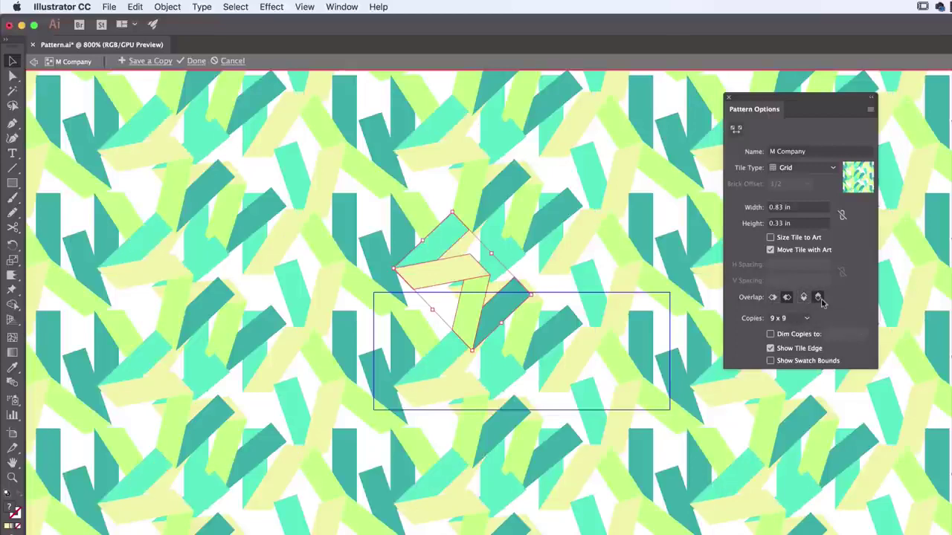
left_click(803, 298)
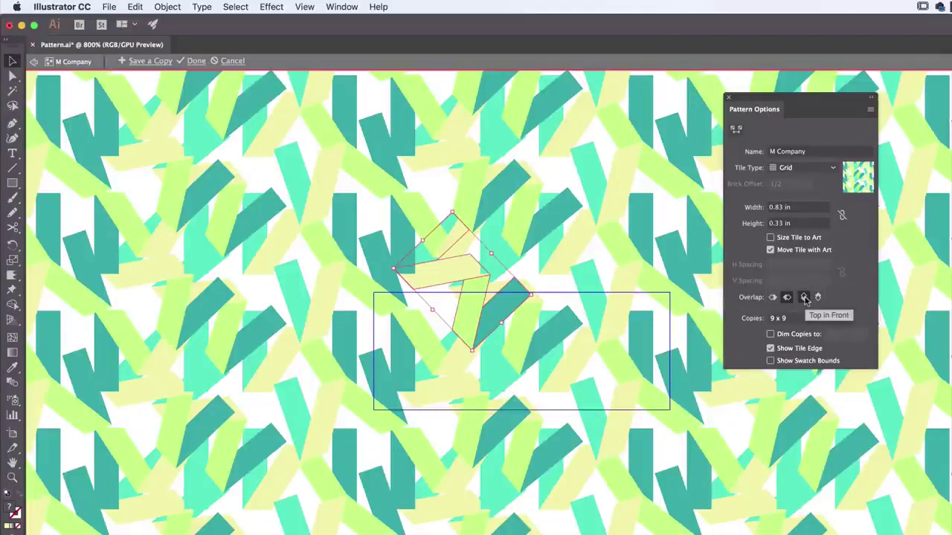
left_click(818, 298)
left_click(803, 299)
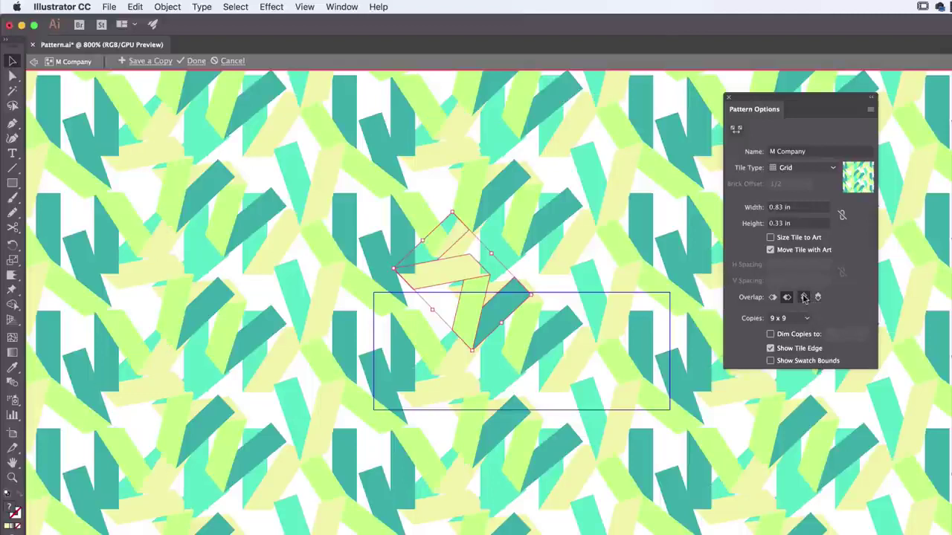
Step: Shift the selected tilted M further up and left over the tile's corner, and finish editing the M Company pattern
left_click_drag(476, 304, 444, 302)
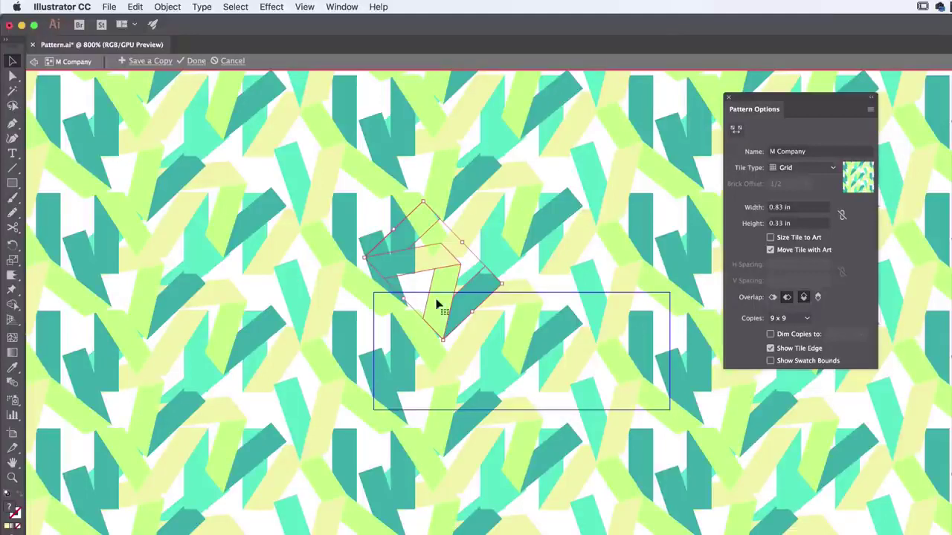
left_click_drag(444, 312, 438, 304)
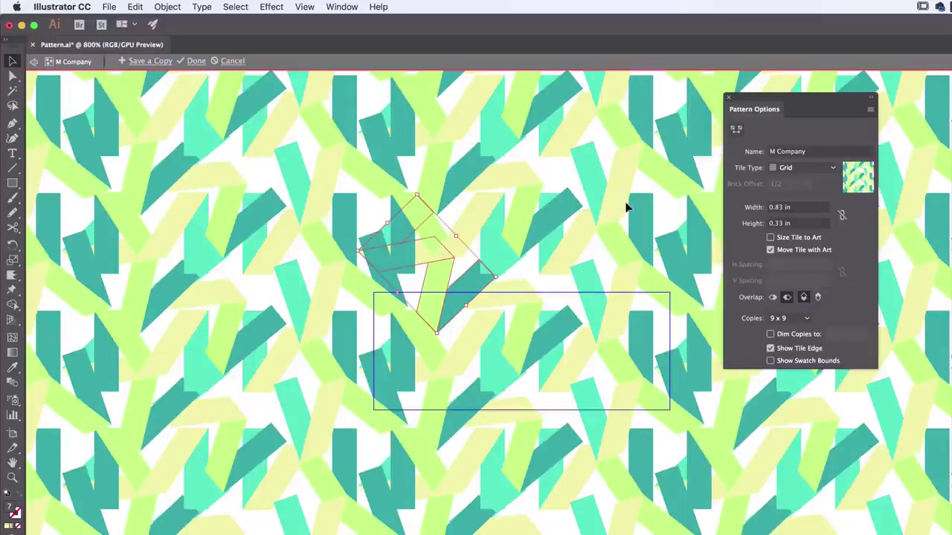
left_click(195, 62)
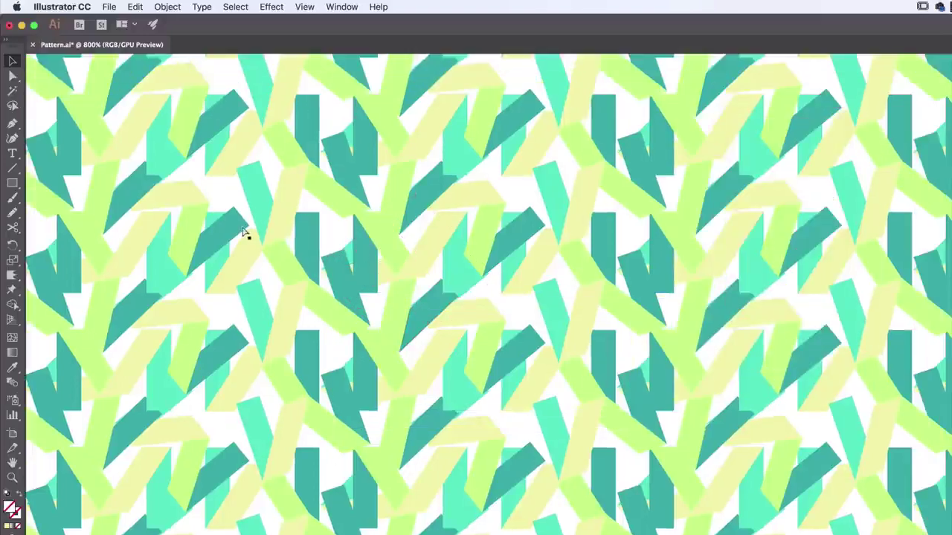
key("super+1")
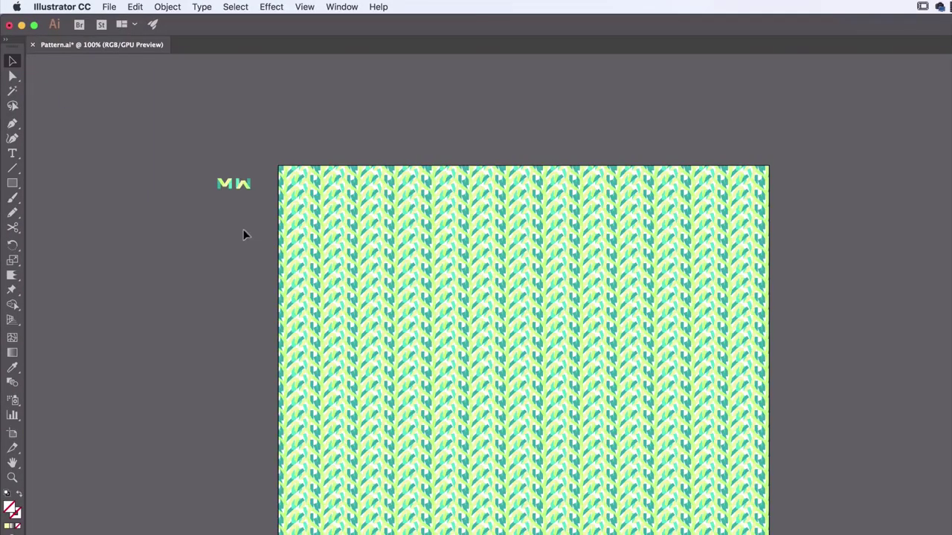
Step: Select the pattern-filled rectangle and try scaling it down from its upper-right corner
left_click(644, 309)
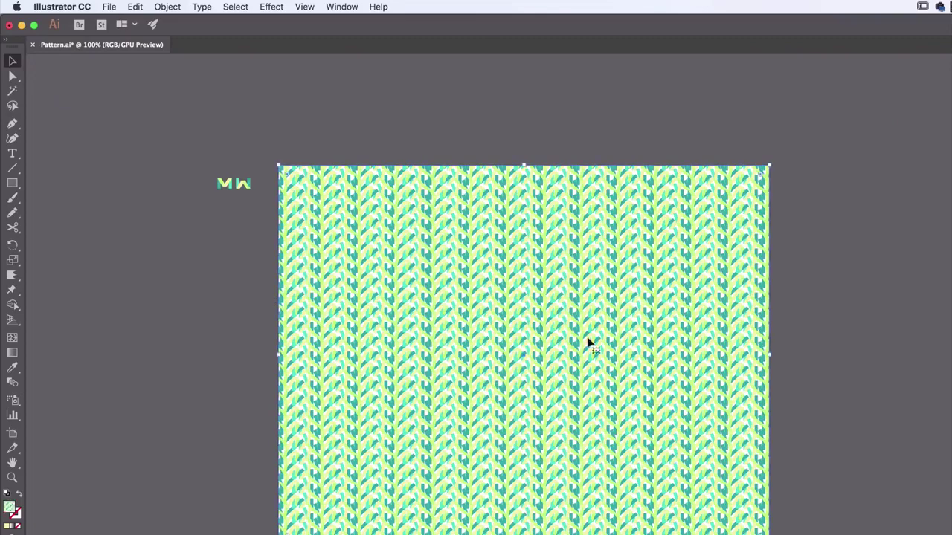
key("super+equal")
key("super+equal")
key("super+equal")
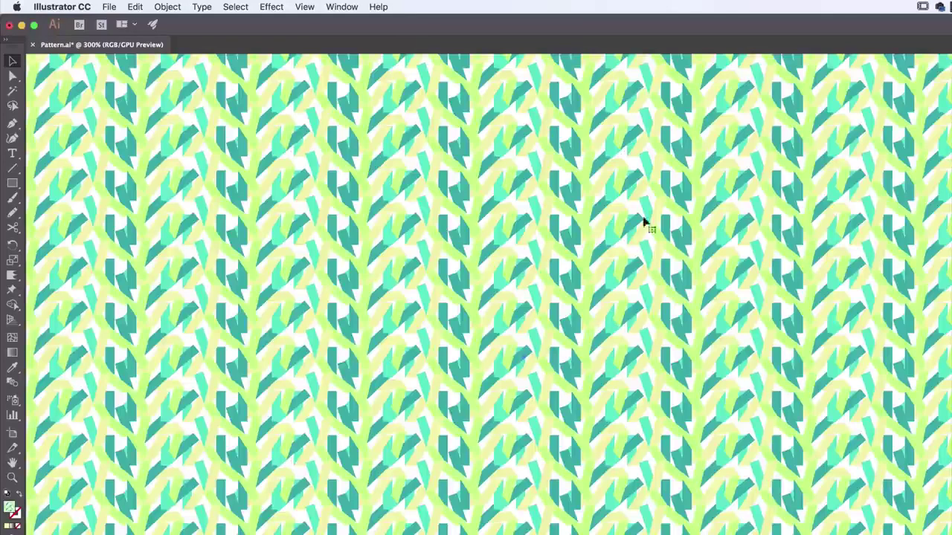
key("super+minus")
key("super+minus")
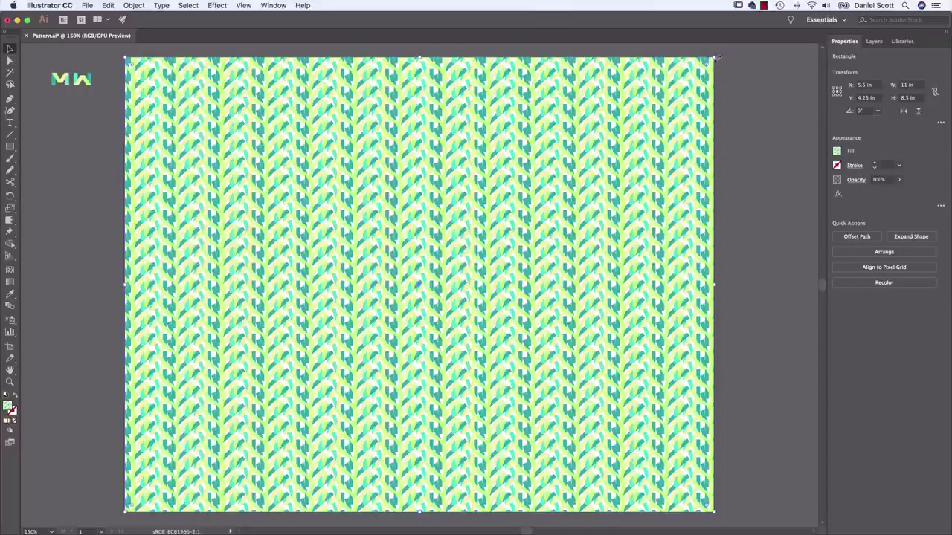
left_click_drag(714, 57, 426, 261)
left_click_drag(713, 57, 385, 255)
Step: Show the Transform options over the artwork and set resizing to Transform Object Only
left_click(273, 5)
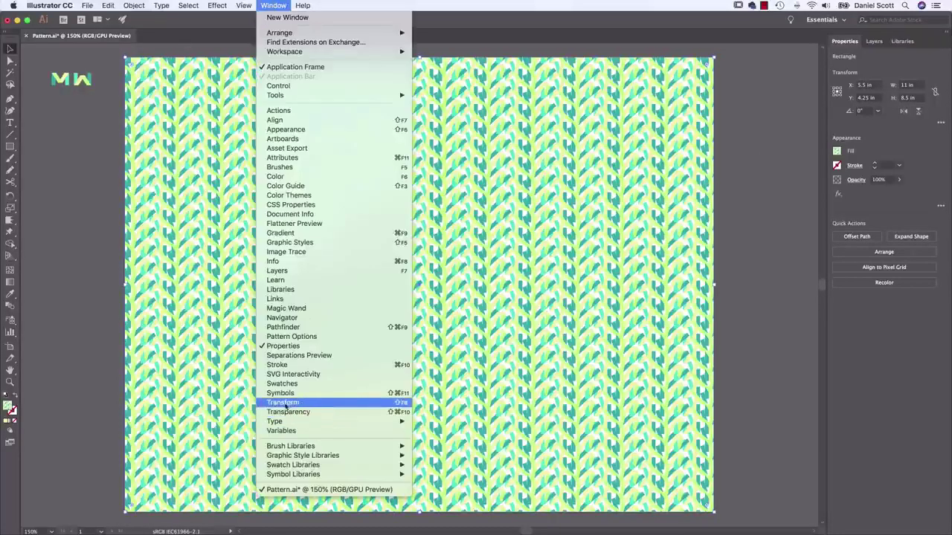
left_click(283, 403)
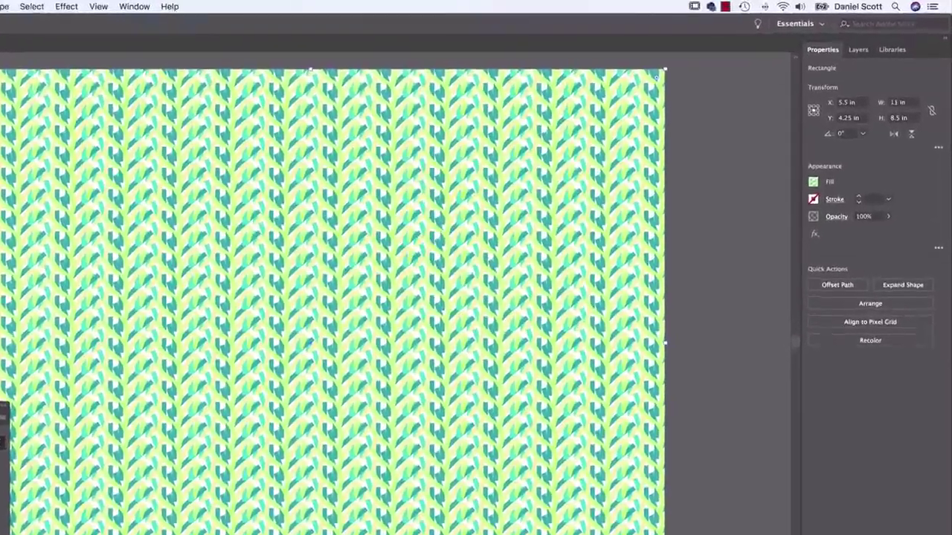
left_click_drag(138, 344, 652, 115)
left_click(596, 154)
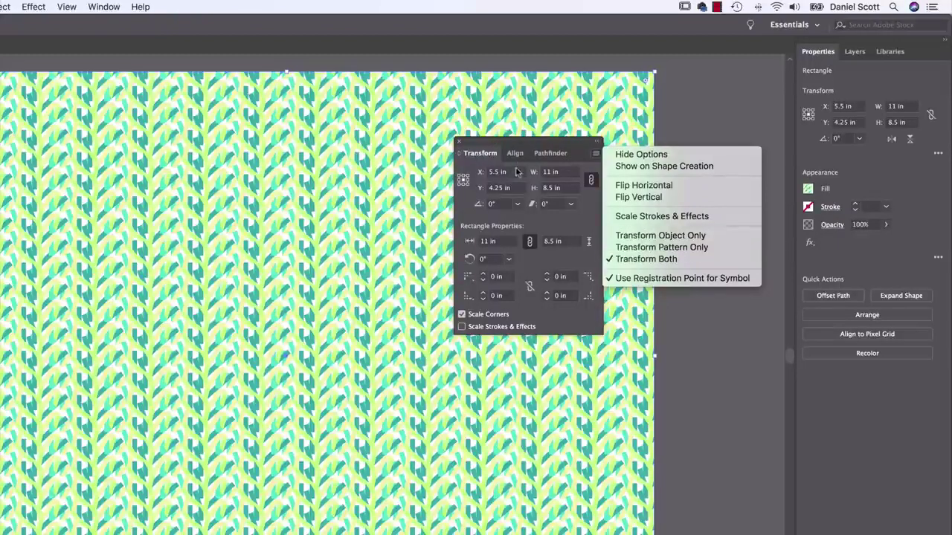
left_click(653, 237)
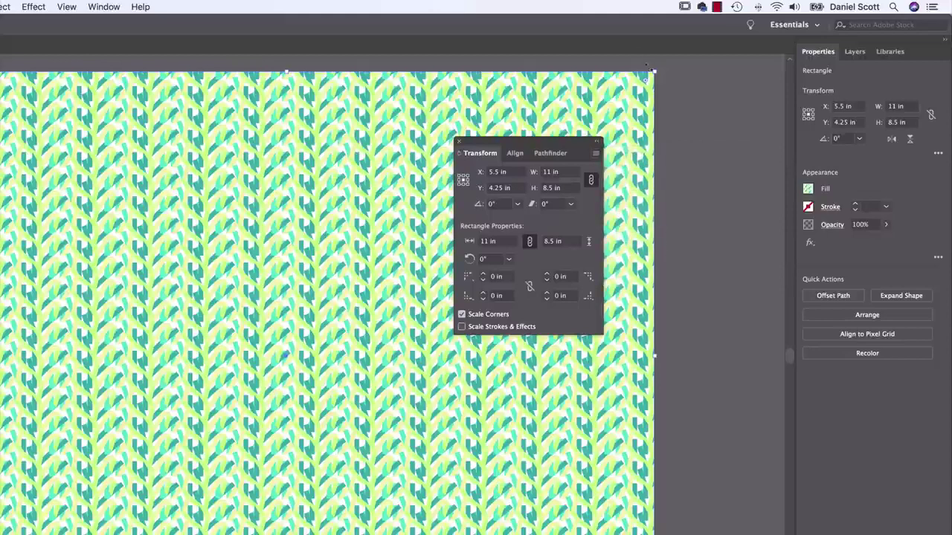
Step: Shrink the rectangle from its upper-right corner to about 5.56 × 4.45 in without scaling its pattern
left_click_drag(654, 70, 345, 347)
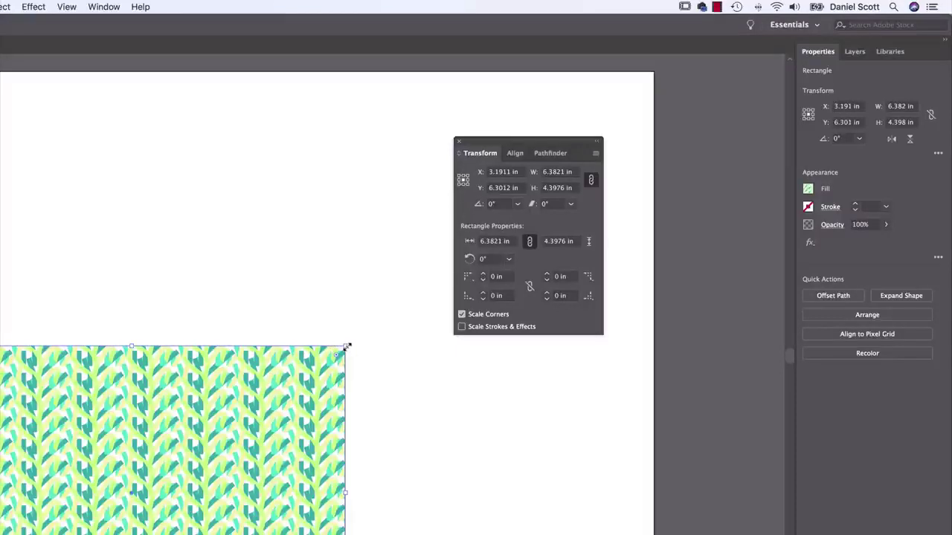
left_click_drag(346, 347, 333, 225)
key("super+z")
key("super+z")
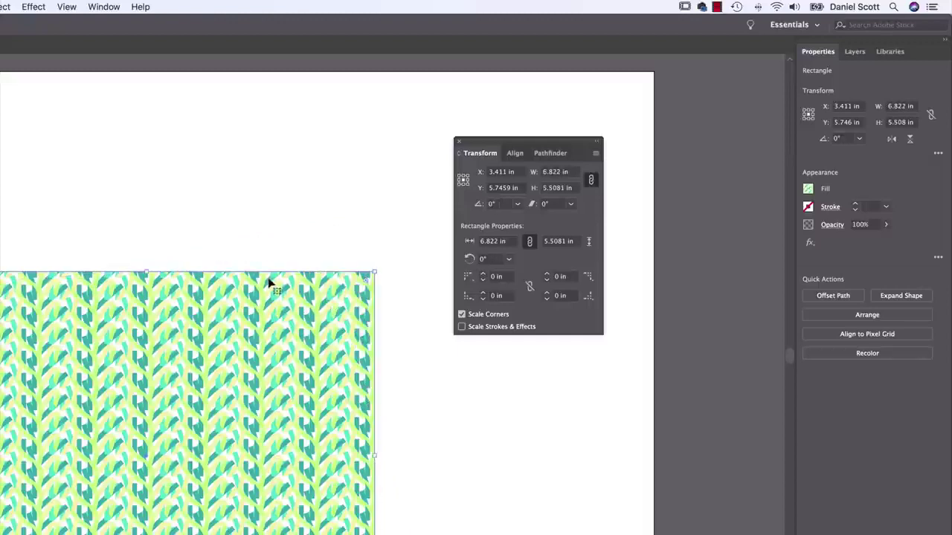
left_click_drag(374, 274, 290, 344)
Step: Switch resizing to Transform Both and scale the rectangle together with its pattern down to about 3.62 × 3.06 in
left_click(594, 154)
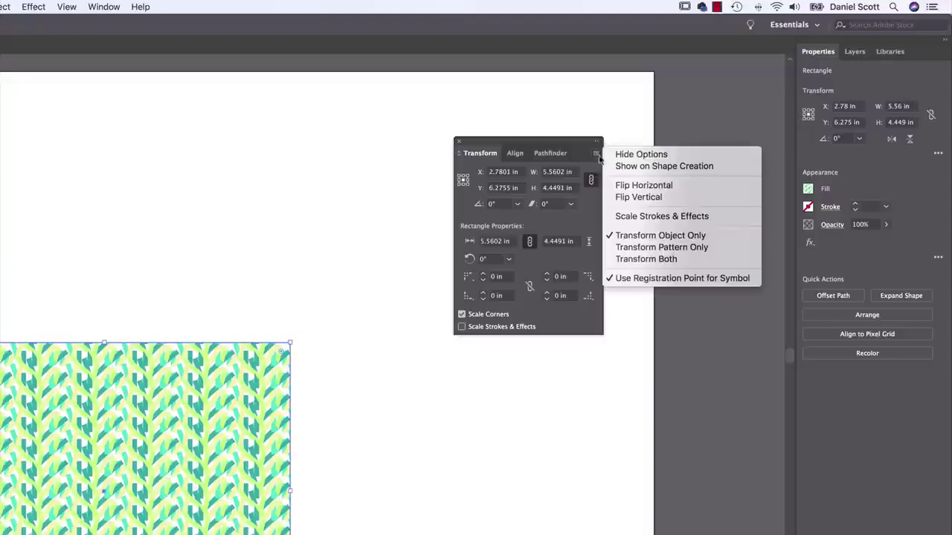
left_click(641, 258)
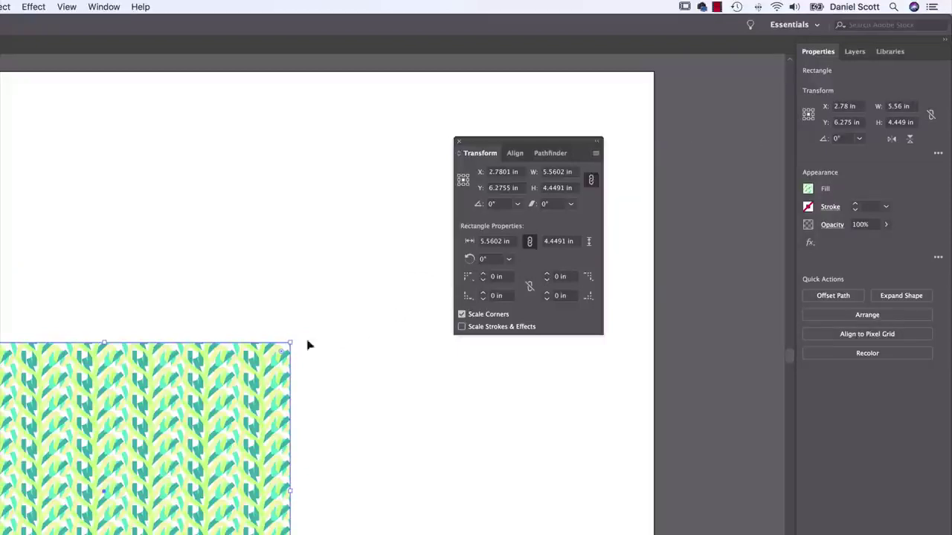
left_click_drag(290, 340, 162, 432)
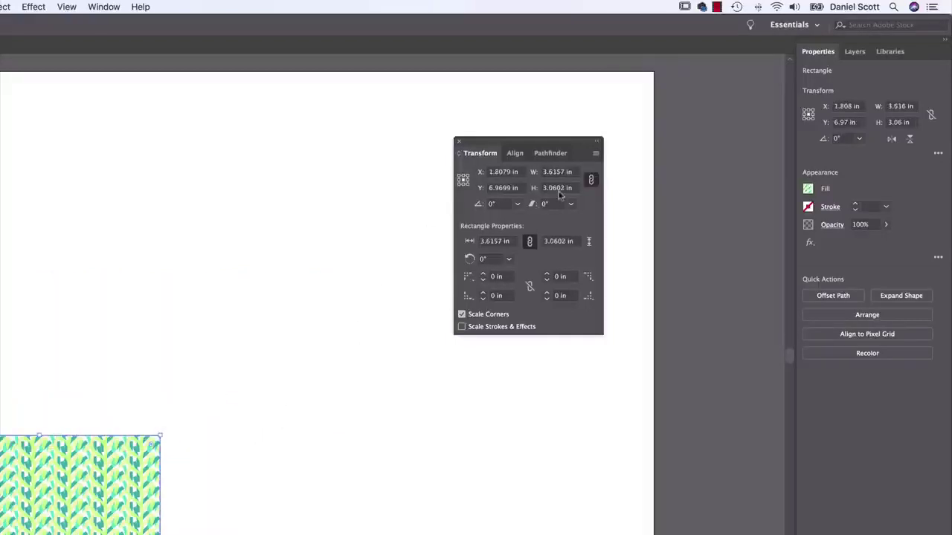
Step: Switch back to Transform Object Only and enlarge the rectangle to cover the full 11 × 8.5 in artboard
left_click(595, 153)
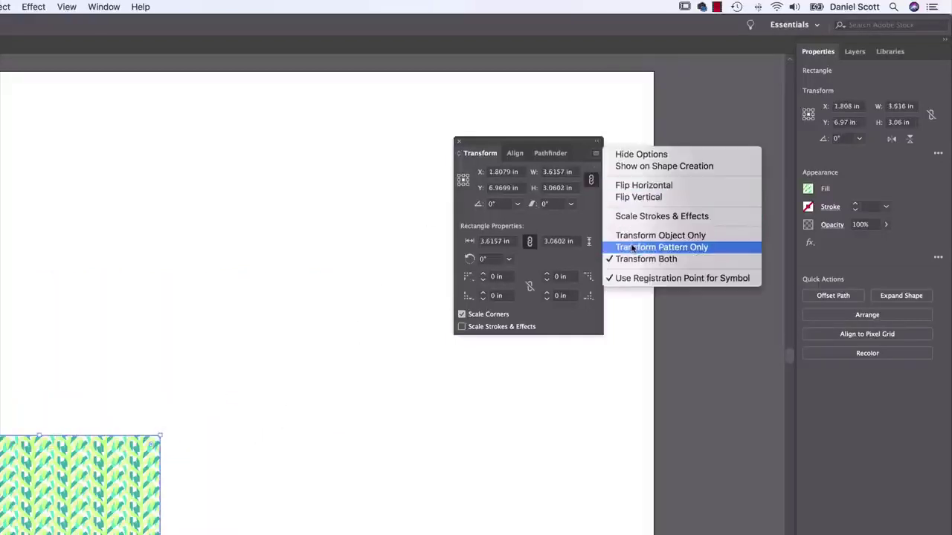
left_click(618, 235)
left_click_drag(163, 436, 678, 75)
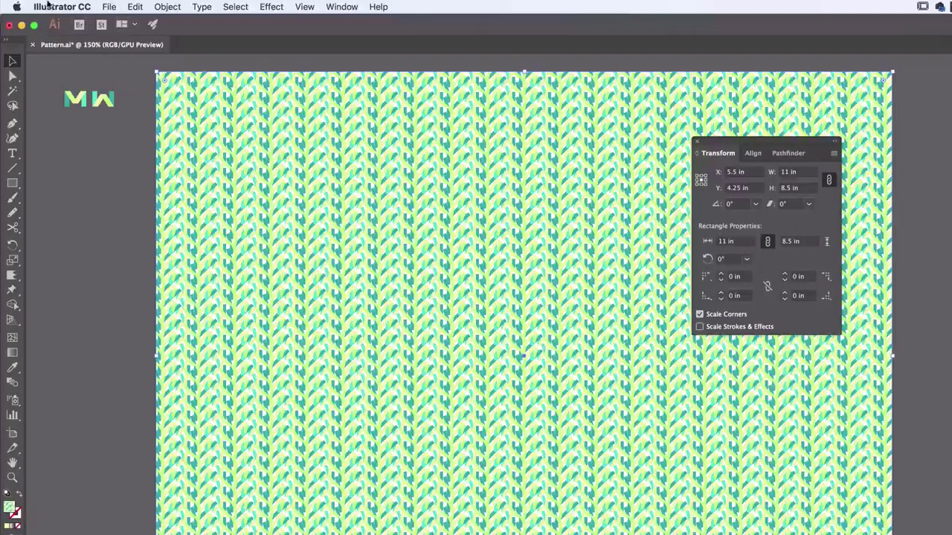
Step: Create a new landscape Letter document, 11 × 8.5 in, in RGB Color
left_click(110, 6)
key("super+n")
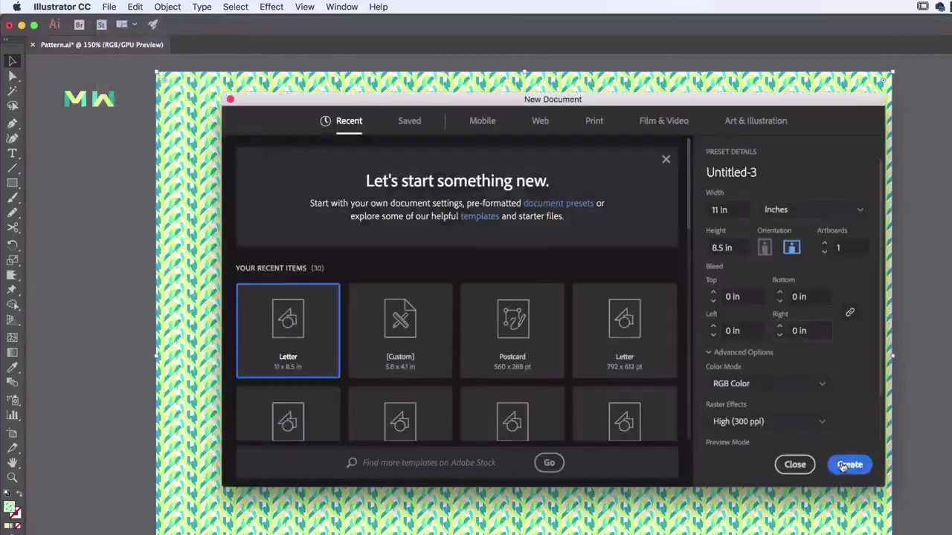
left_click(803, 460)
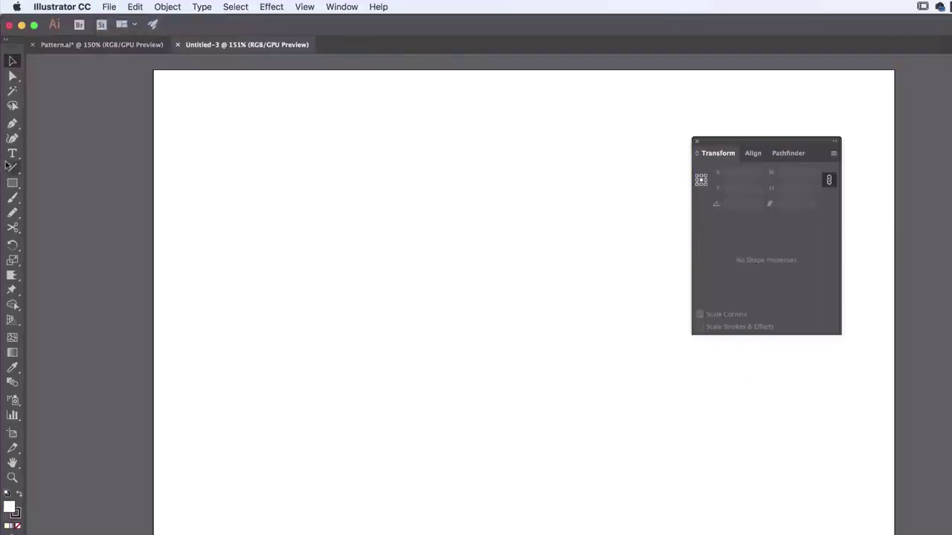
Step: Draw a rectangle of about 5.52 × 4.17 in on the new artboard and fill it with the green floral pattern swatch
left_click(12, 183)
left_click_drag(309, 149, 681, 428)
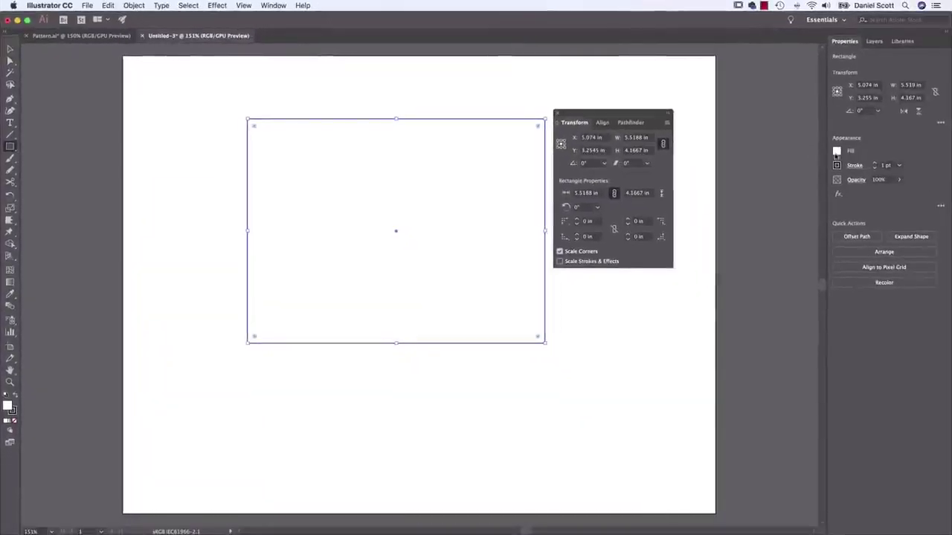
left_click(836, 152)
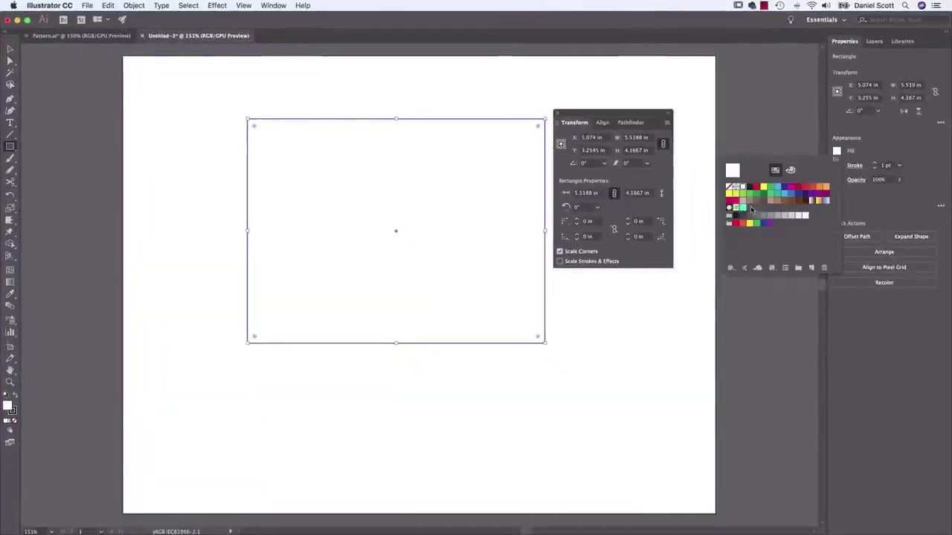
left_click(736, 209)
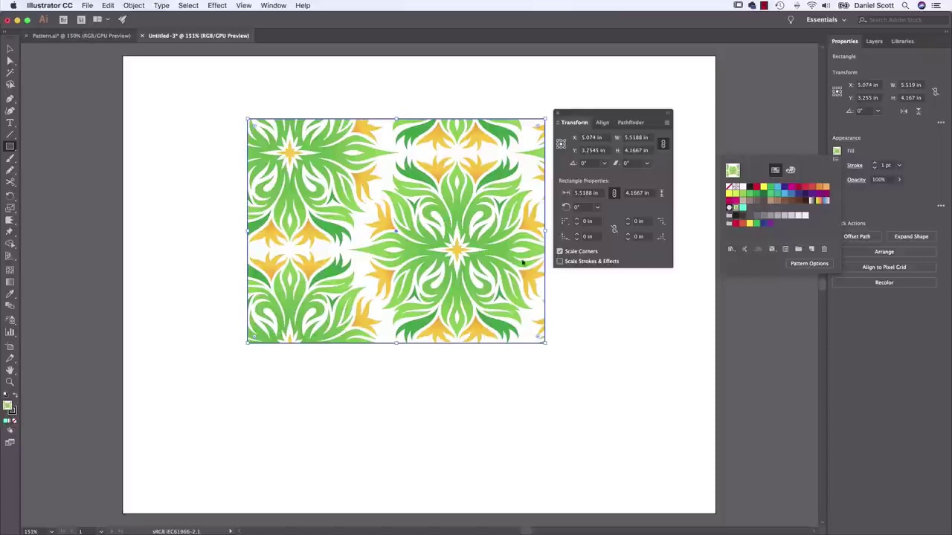
Step: Copy the M-pattern rectangle from Pattern.ai into Untitled-3 to bring in its swatch, and delete the pasted rectangle
left_click(82, 37)
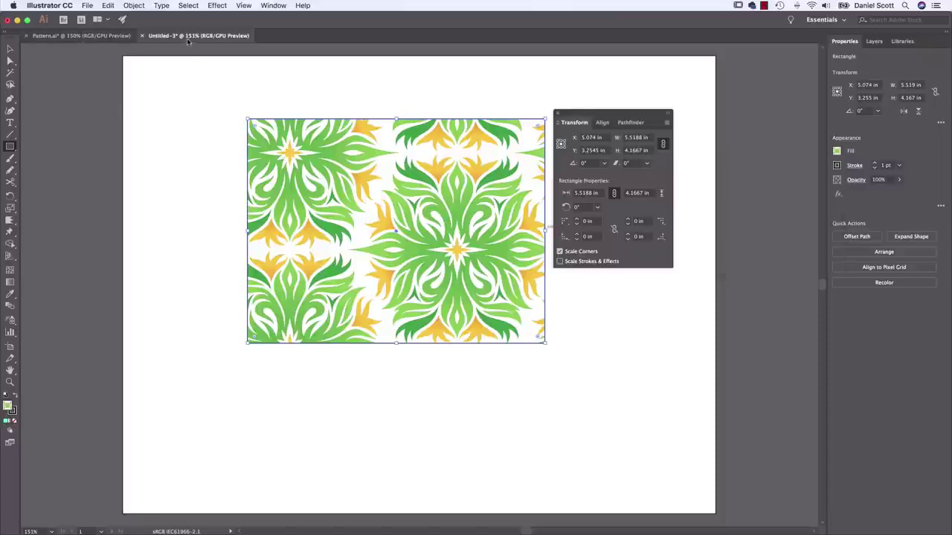
left_click(67, 36)
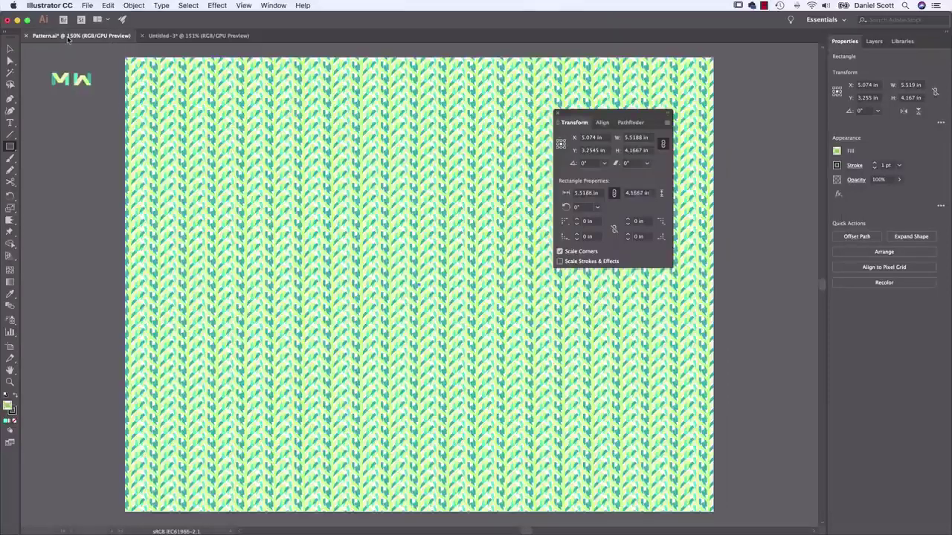
left_click(10, 48)
left_click_drag(245, 187, 484, 242)
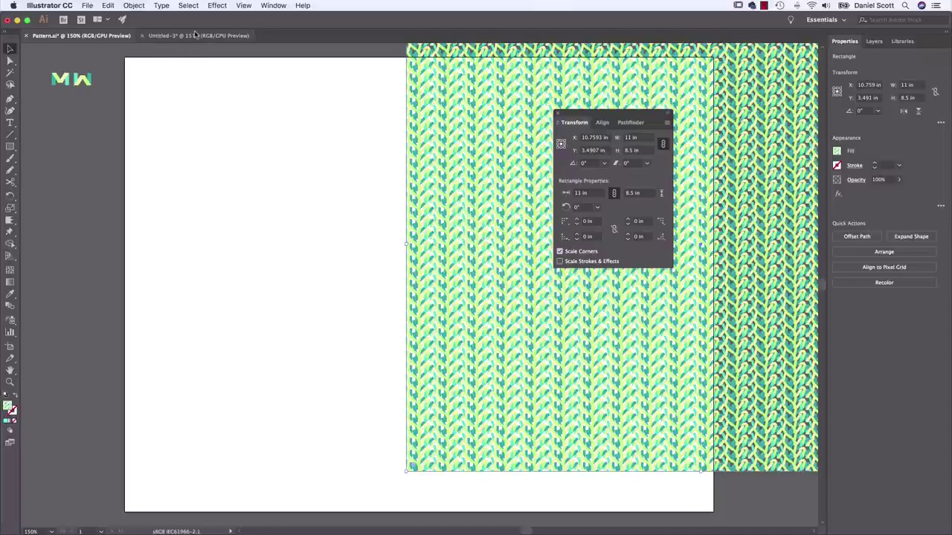
left_click(195, 35)
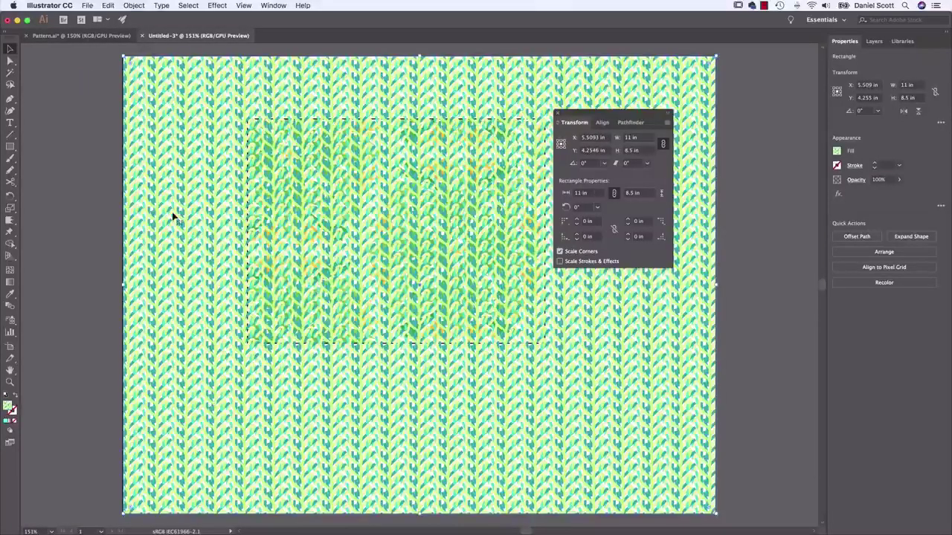
left_click(172, 217)
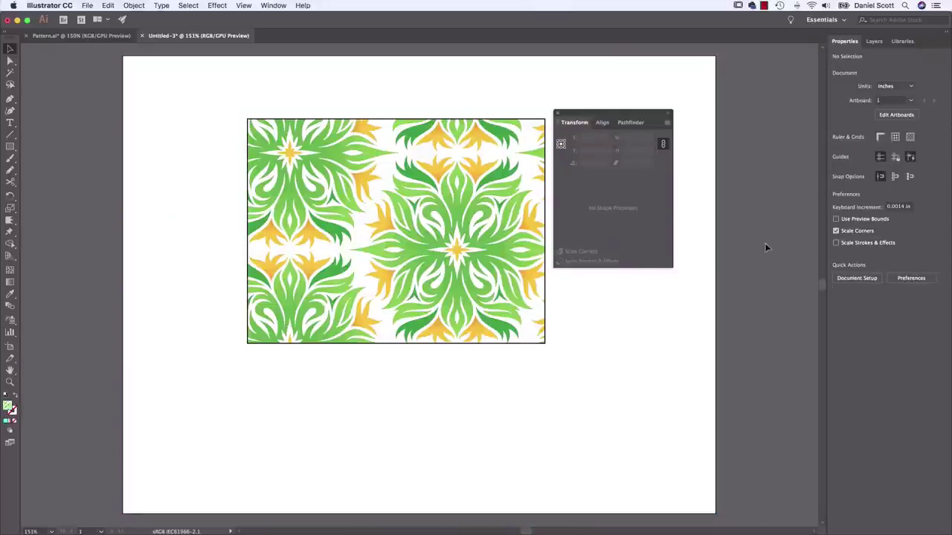
Step: Fill the floral rectangle in Untitled-3 with the imported M Company pattern swatch
left_click(456, 228)
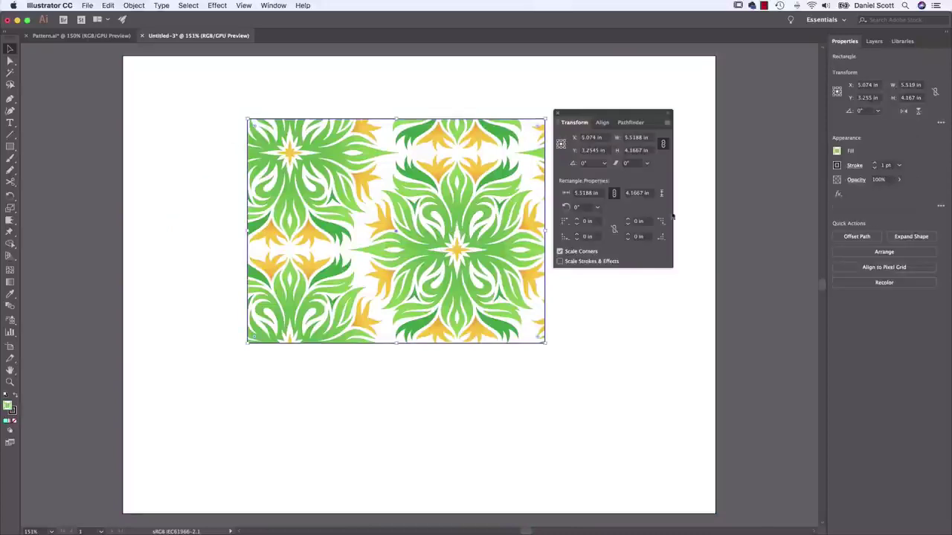
left_click(837, 151)
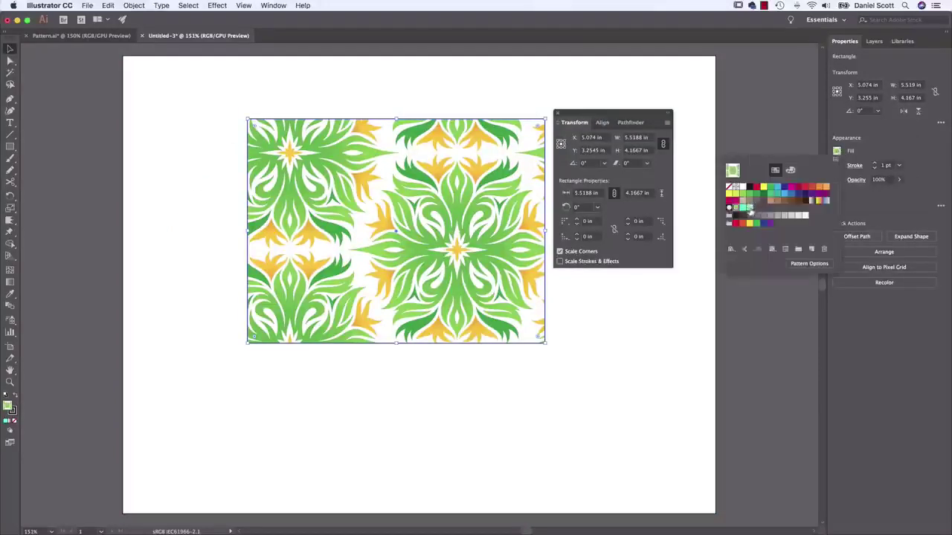
left_click(749, 209)
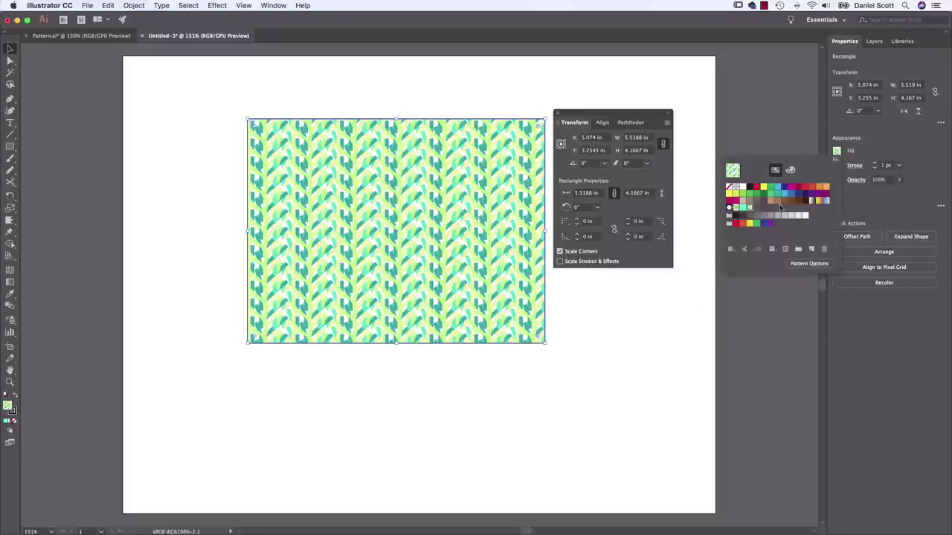
left_click(836, 161)
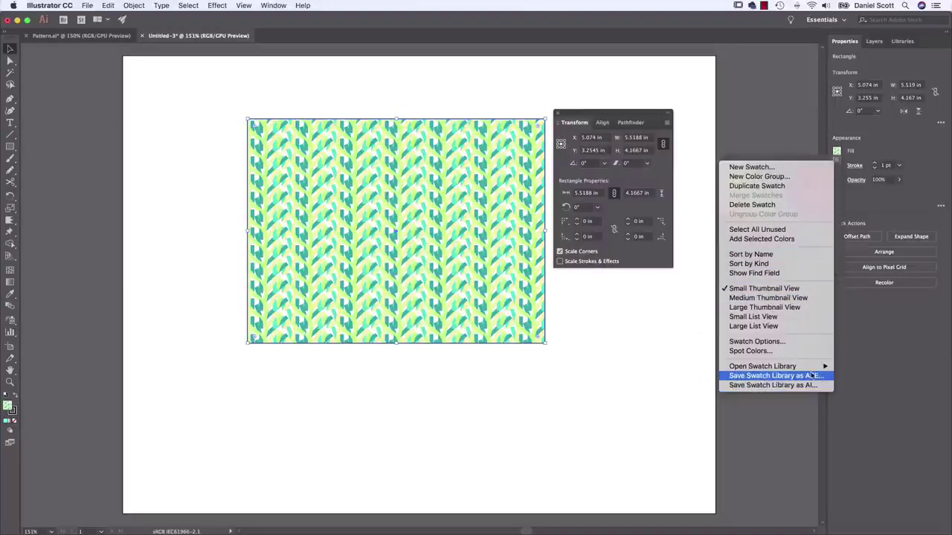
mouse_move(780, 370)
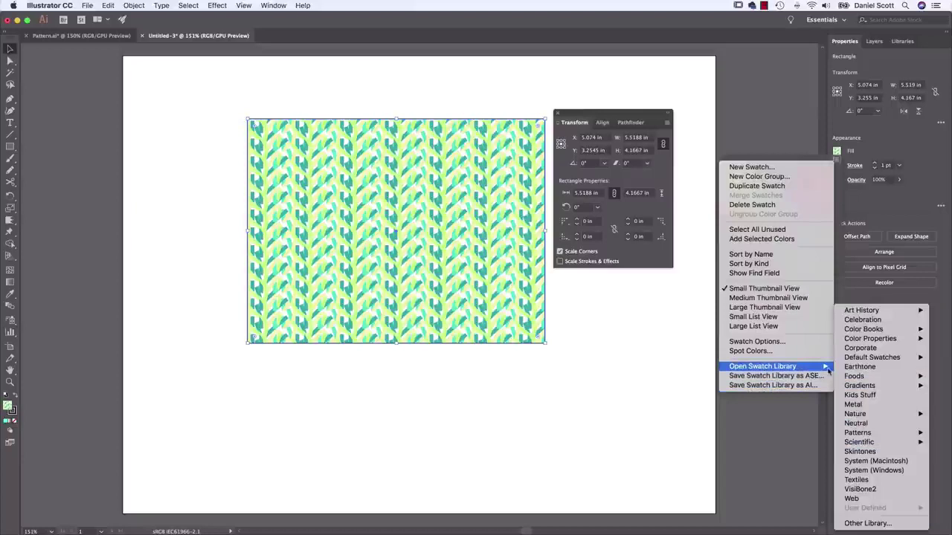
left_click(616, 319)
left_click(616, 318)
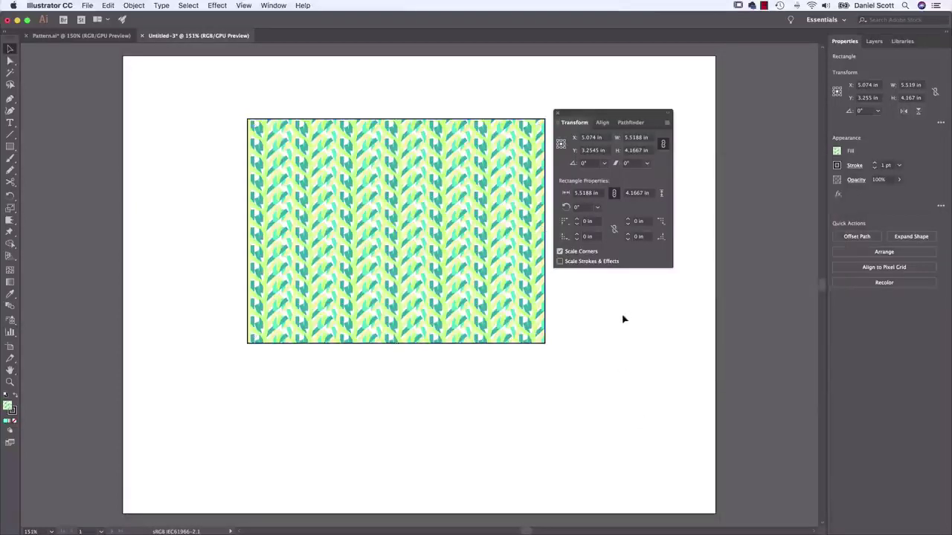
left_click(623, 319)
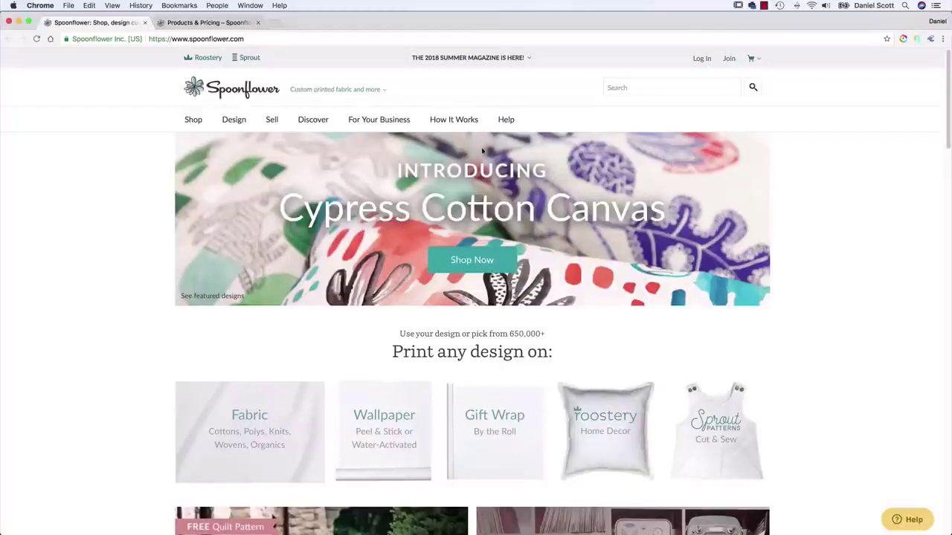
Step: Examine the Spoonflower home page for the products that a custom design can be printed on
mouse_move(460, 120)
scroll(126, 286, "down", 4)
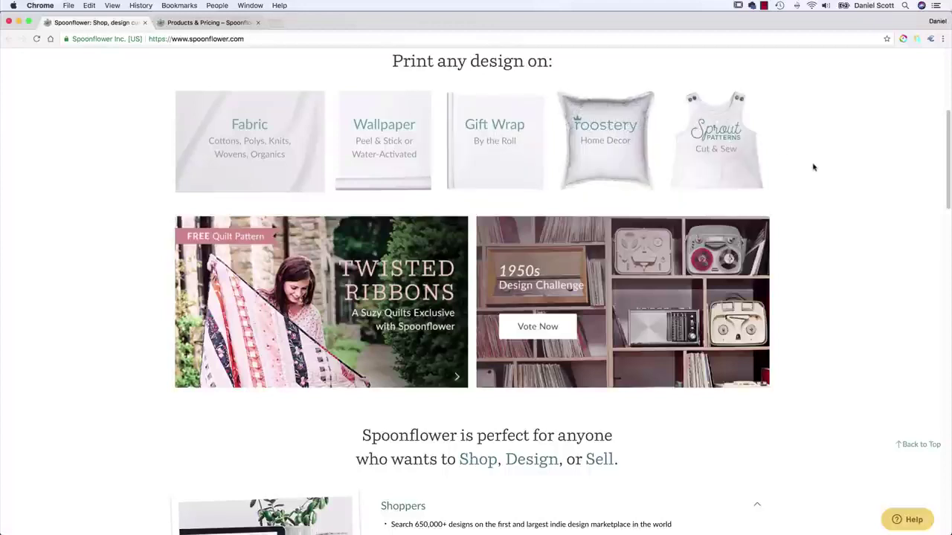
scroll(813, 170, "down", 3)
scroll(799, 166, "up", 5)
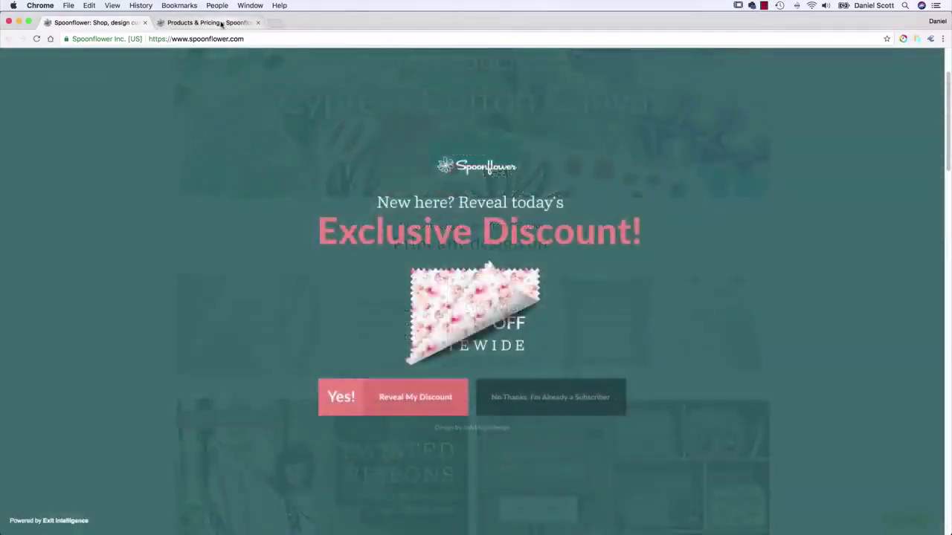
Step: Review Spoonflower's Products & Pricing page for available fabrics and wallpapers, their prices, printable widths and suggested uses
left_click(221, 23)
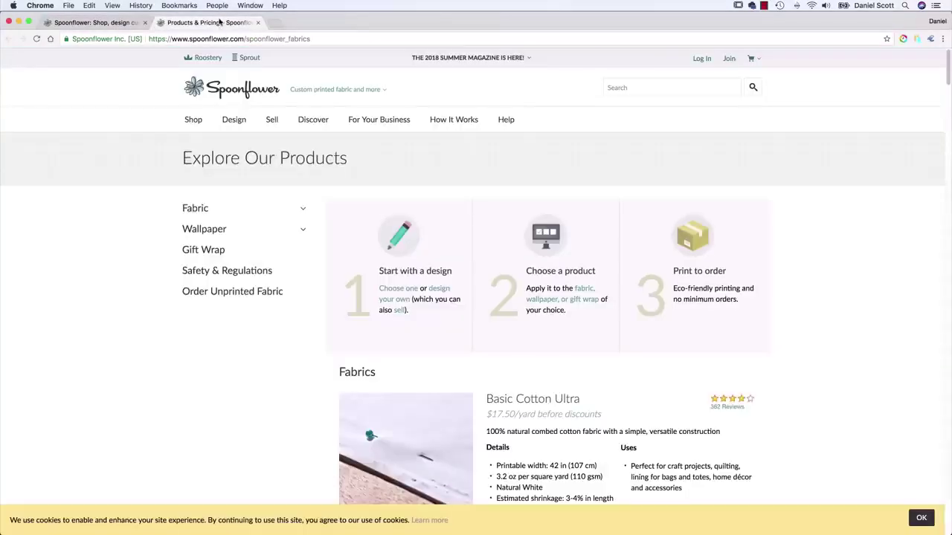
scroll(312, 341, "down", 1)
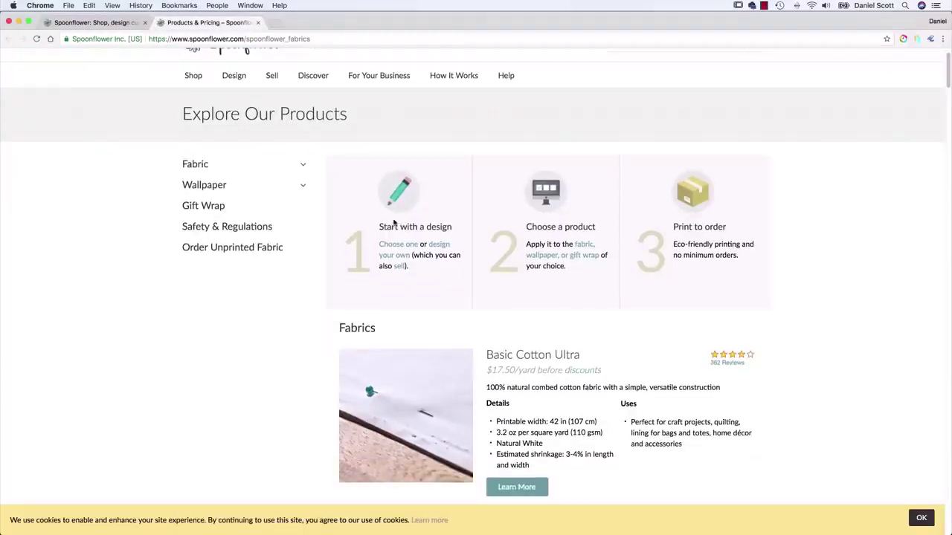
scroll(595, 275, "down", 5)
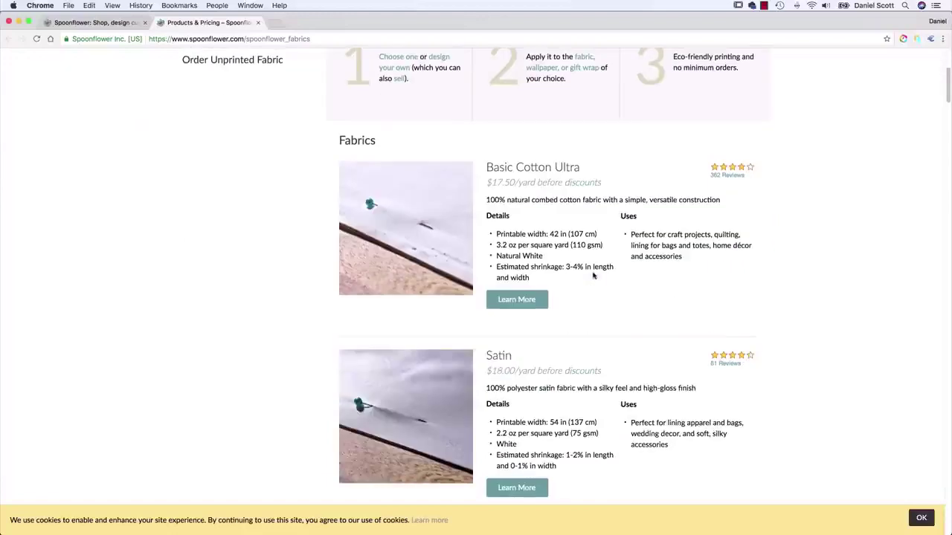
scroll(544, 245, "down", 15)
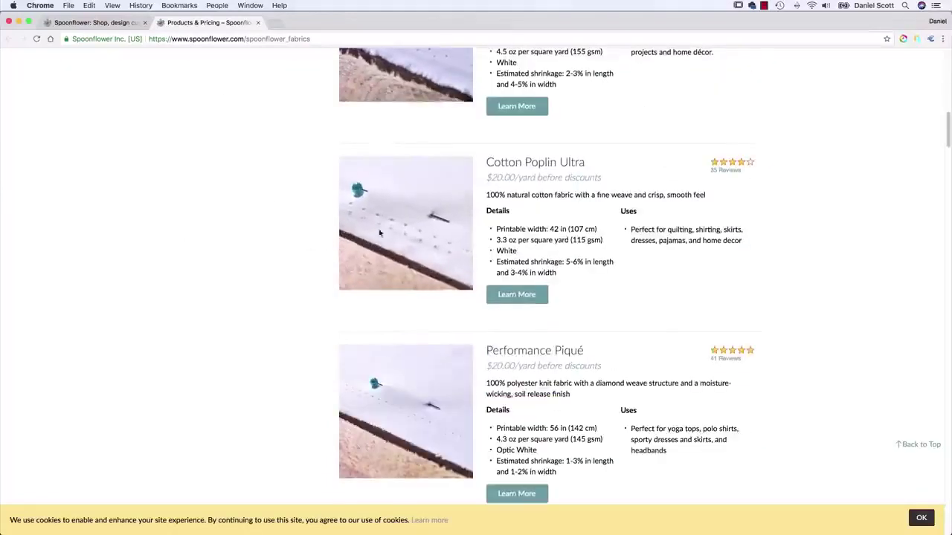
scroll(296, 237, "down", 15)
scroll(296, 238, "down", 20)
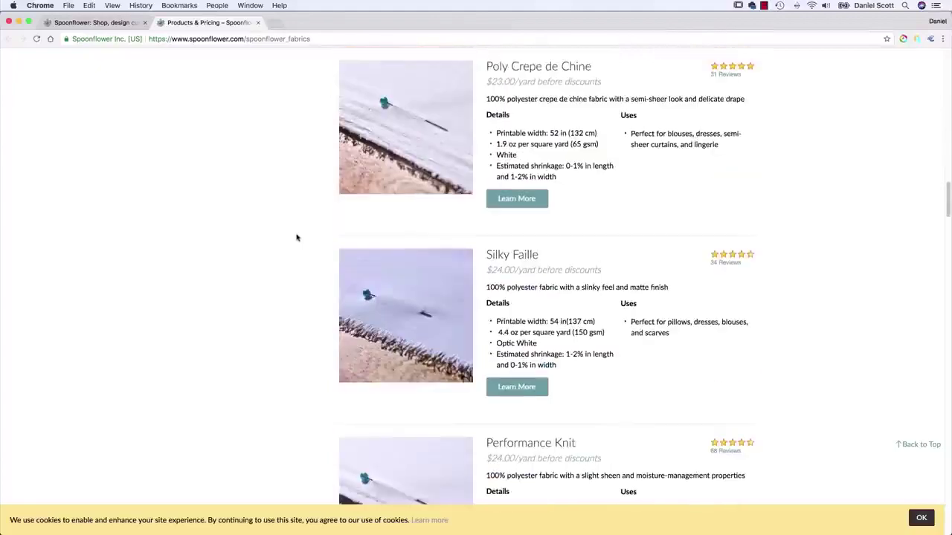
scroll(296, 237, "down", 20)
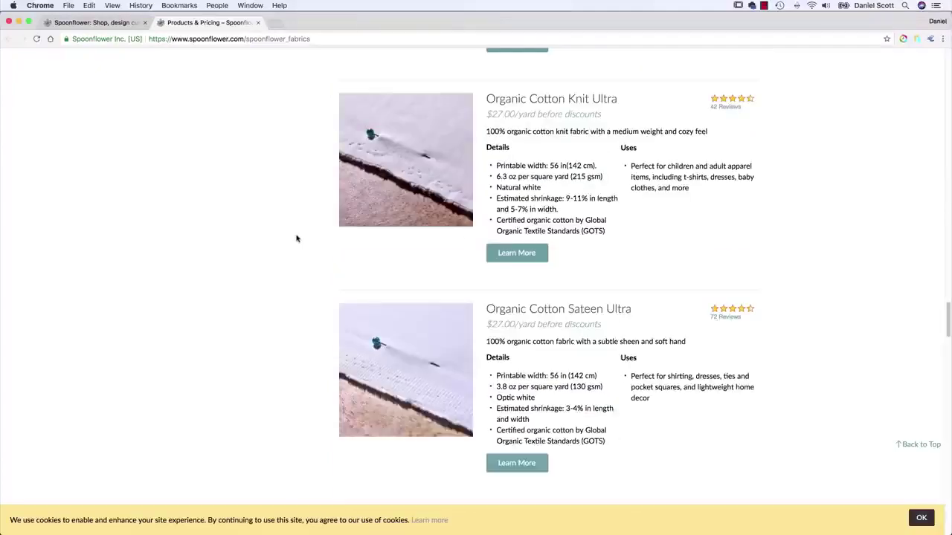
scroll(296, 237, "down", 11)
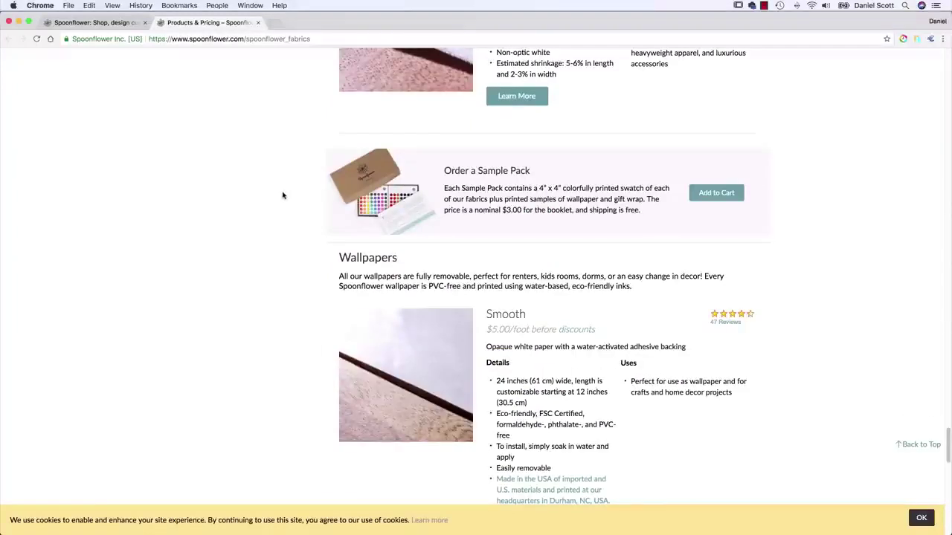
scroll(272, 201, "up", 12)
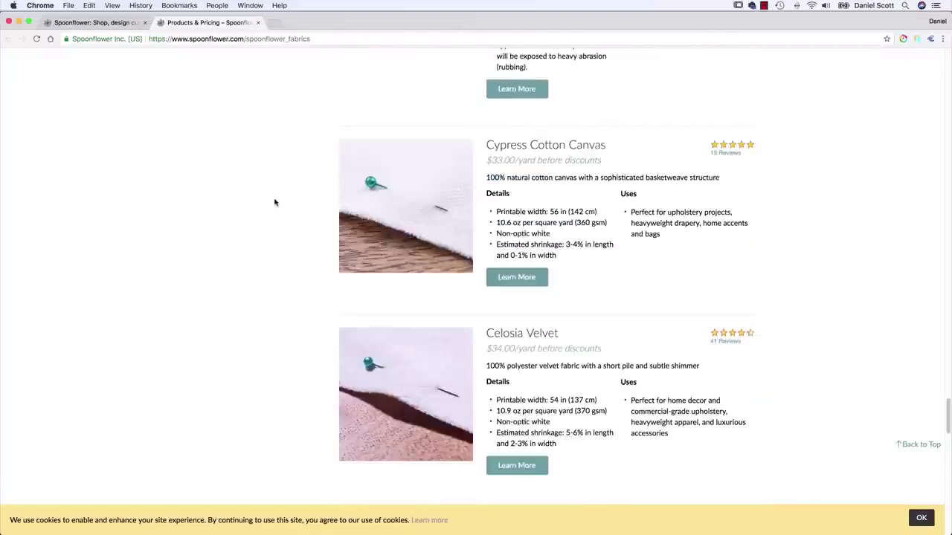
scroll(274, 204, "up", 15)
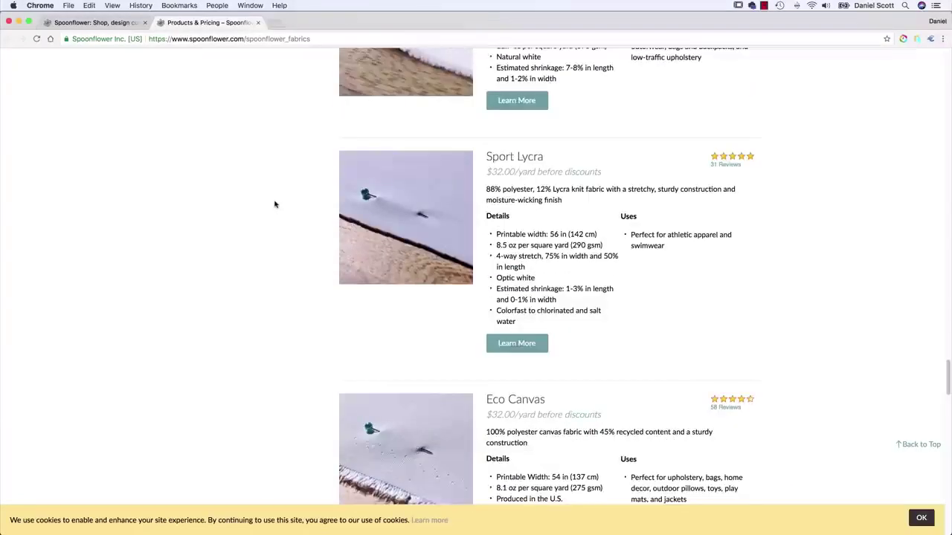
scroll(274, 204, "up", 20)
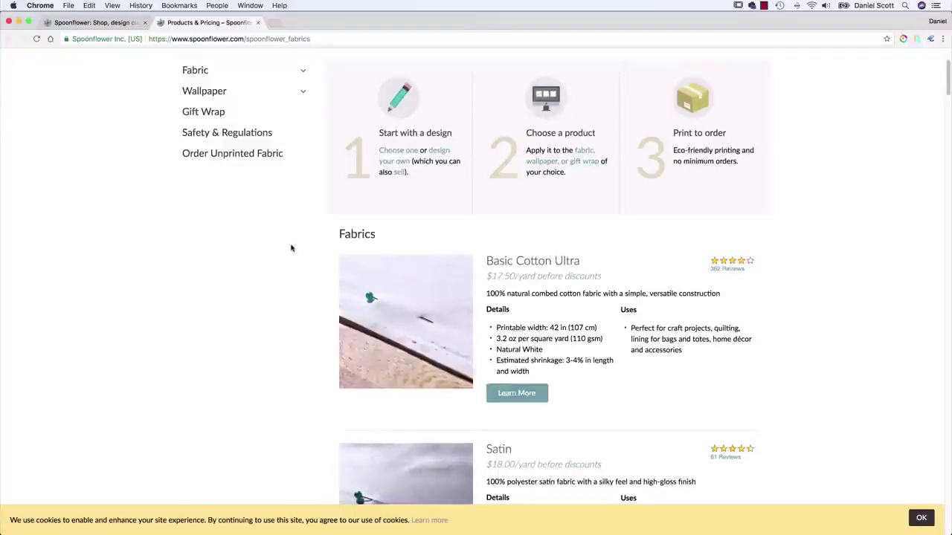
scroll(292, 248, "up", 3)
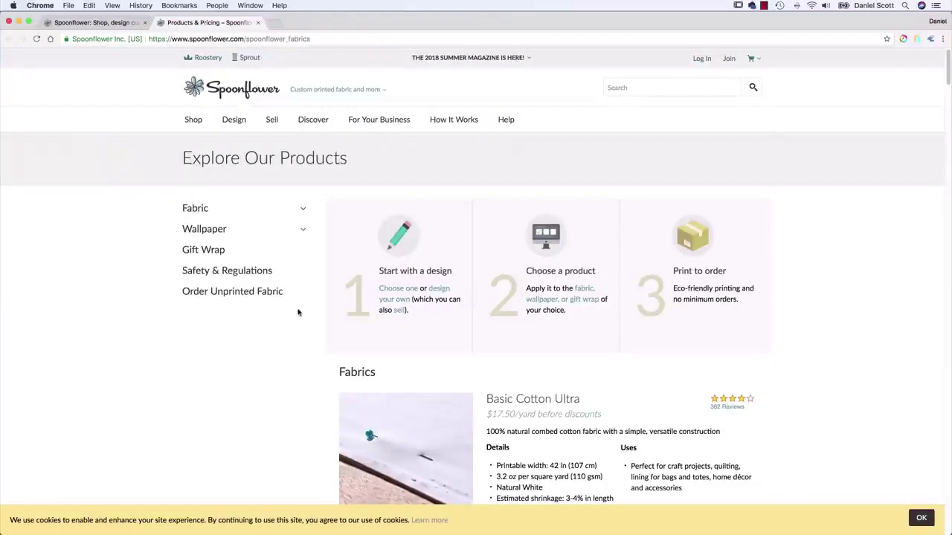
Step: Switch to Illustrator and compare the traced bicycle photo with its original image
key("super+Tab")
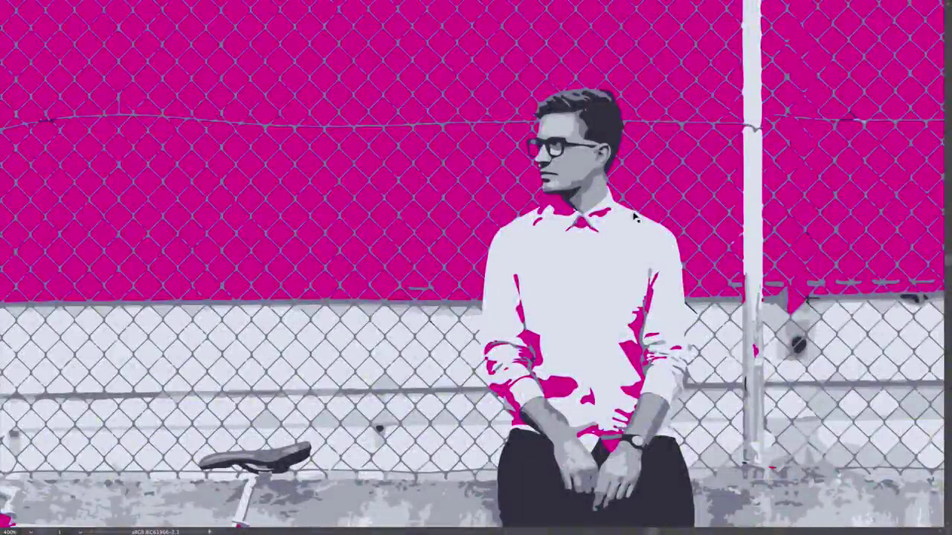
scroll(763, 183, "up", 10)
scroll(667, 386, "up", 10)
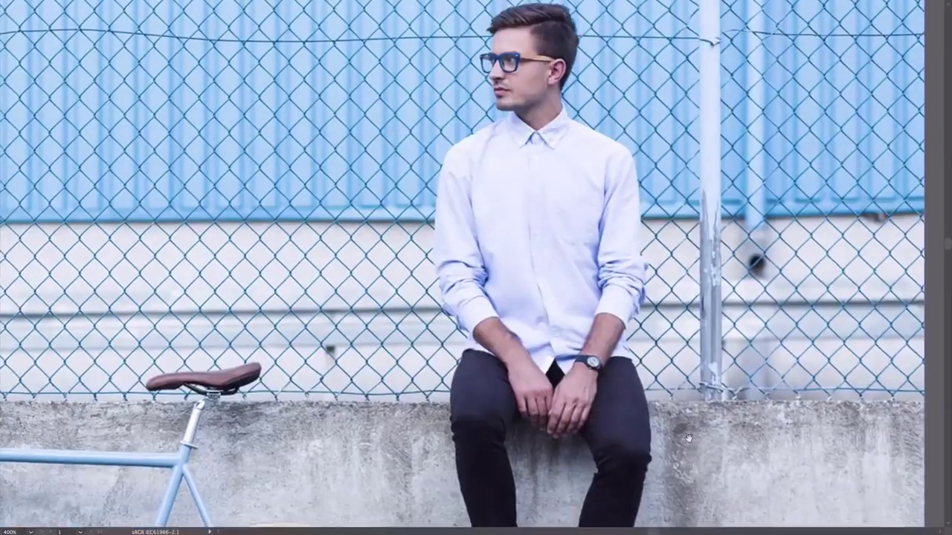
key("ctrl+minus")
key("ctrl+minus")
key("ctrl+minus")
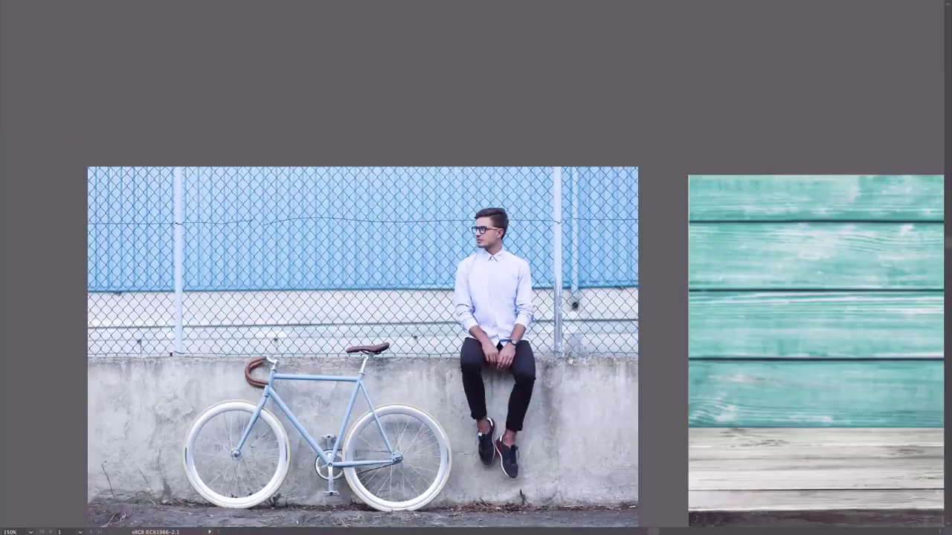
Step: Examine the traced versions of the sneakers photo and the portrait next to their originals
left_click_drag(576, 354, 593, 147)
left_click_drag(617, 340, 586, 105)
left_click_drag(673, 156, 238, 410)
scroll(444, 155, "down", 5)
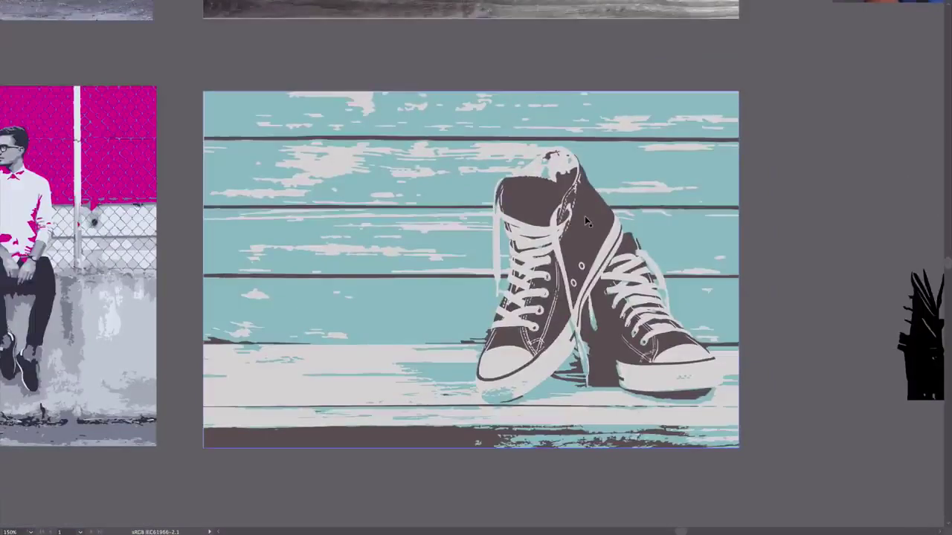
left_click_drag(615, 197, 318, 397)
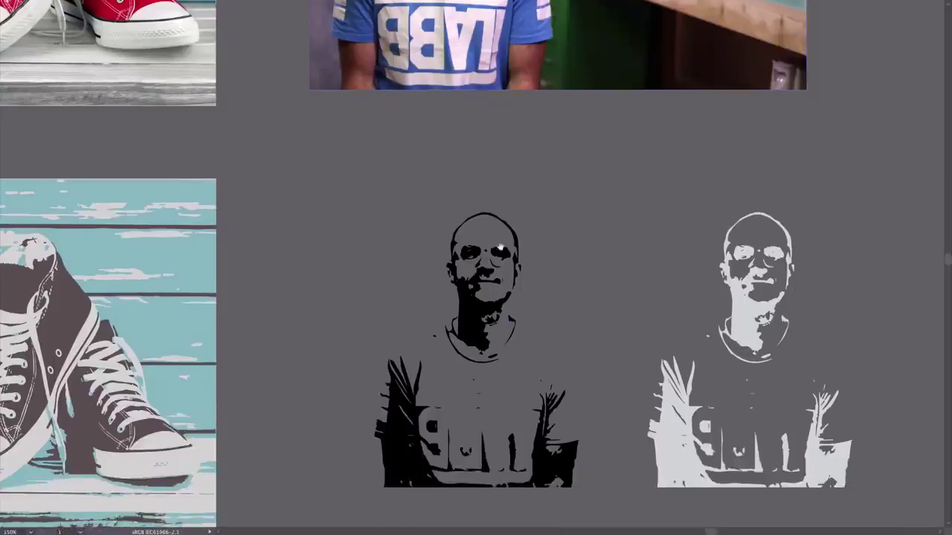
left_click_drag(500, 247, 486, 163)
left_click(476, 213)
left_click(279, 209)
left_click(740, 232)
left_click_drag(790, 204, 665, 224)
left_click(751, 260)
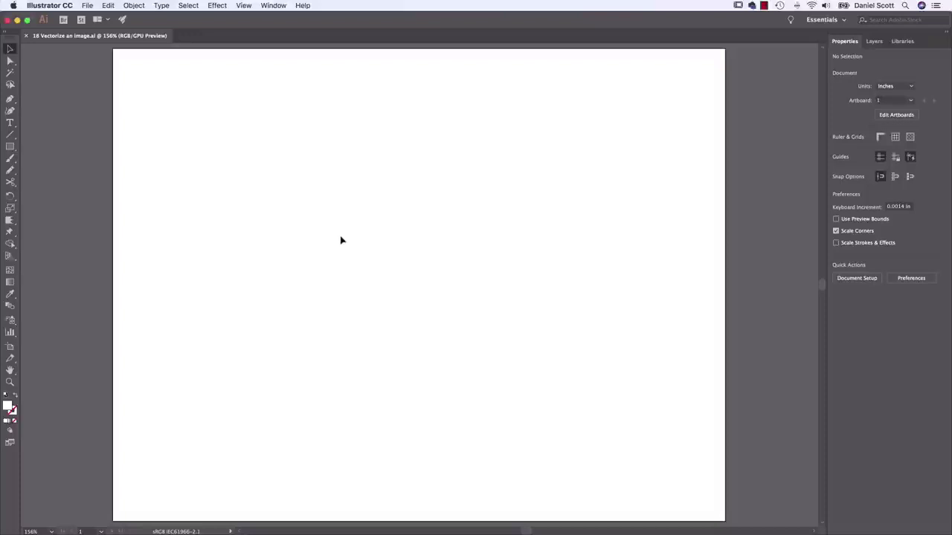
Step: Place the Live Trace image from the exercise files at about 10.1 × 6.73 in and center it horizontally on the artboard
left_click(86, 6)
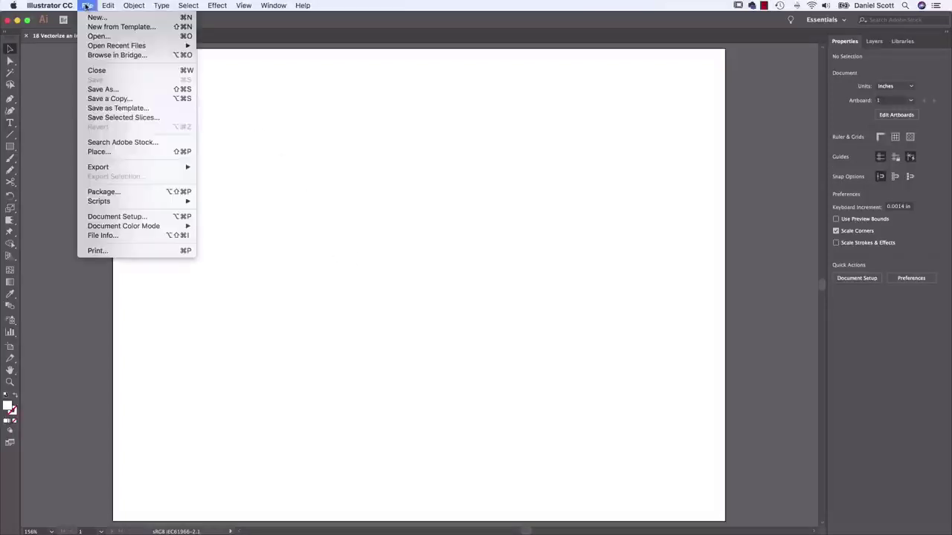
left_click(105, 154)
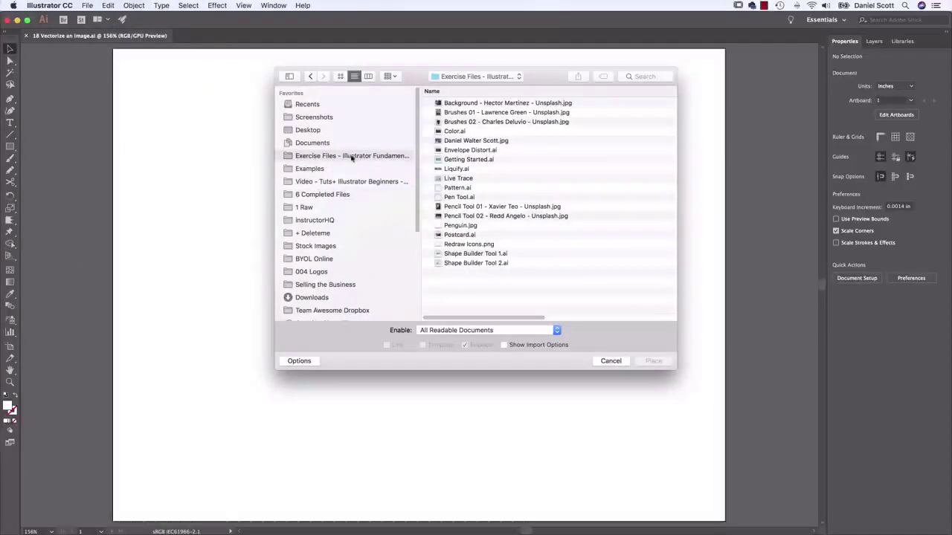
left_click(454, 178)
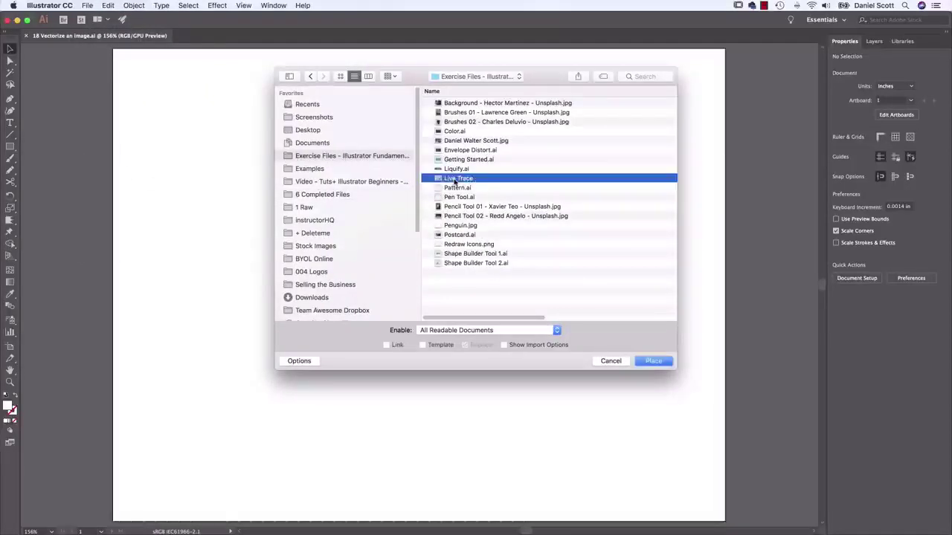
left_click(653, 360)
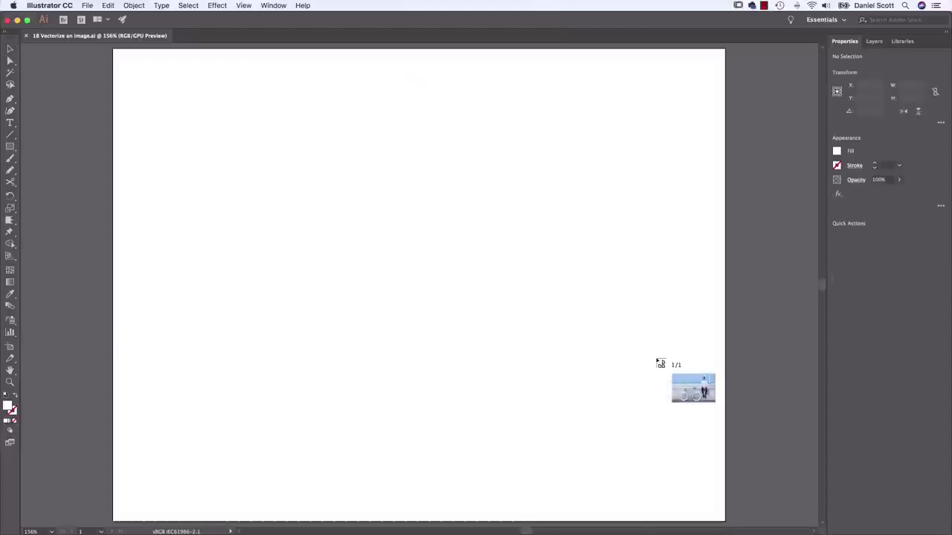
left_click_drag(158, 61, 722, 478)
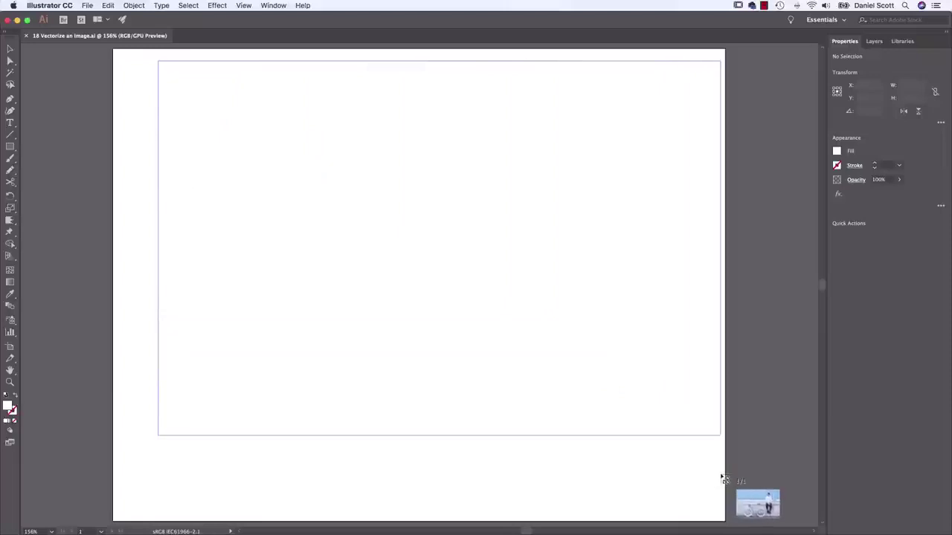
left_click_drag(621, 174, 581, 226)
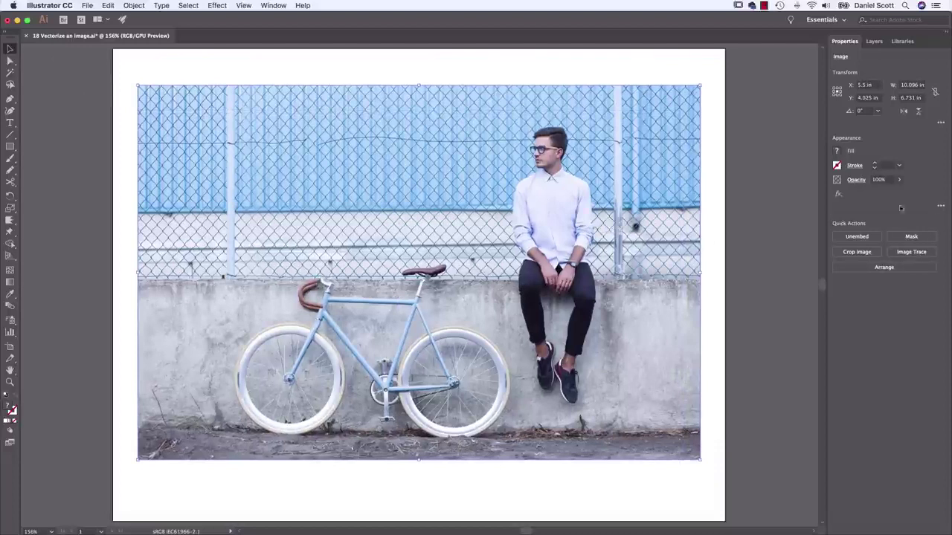
Step: Apply Image Trace to the placed bicycle photo using the 3 Colors preset
left_click(913, 252)
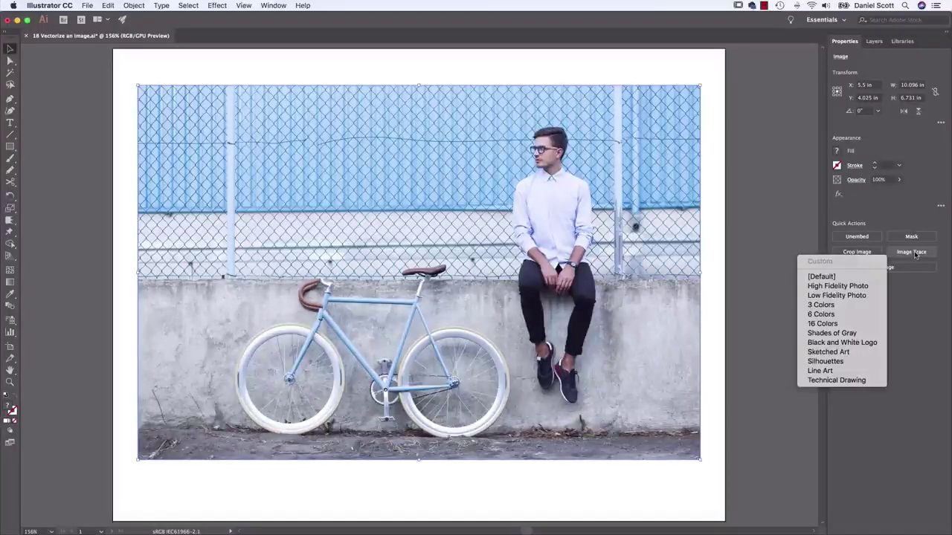
left_click(825, 306)
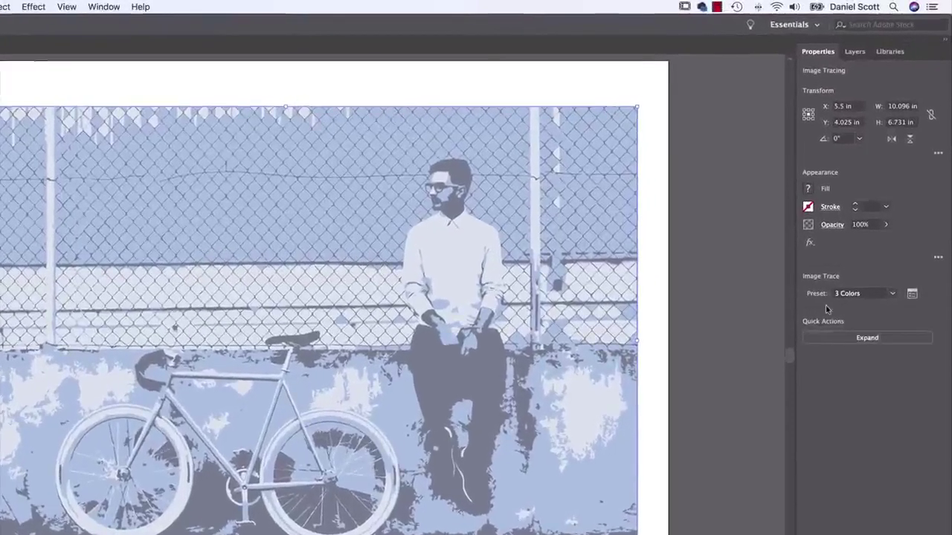
left_click(892, 293)
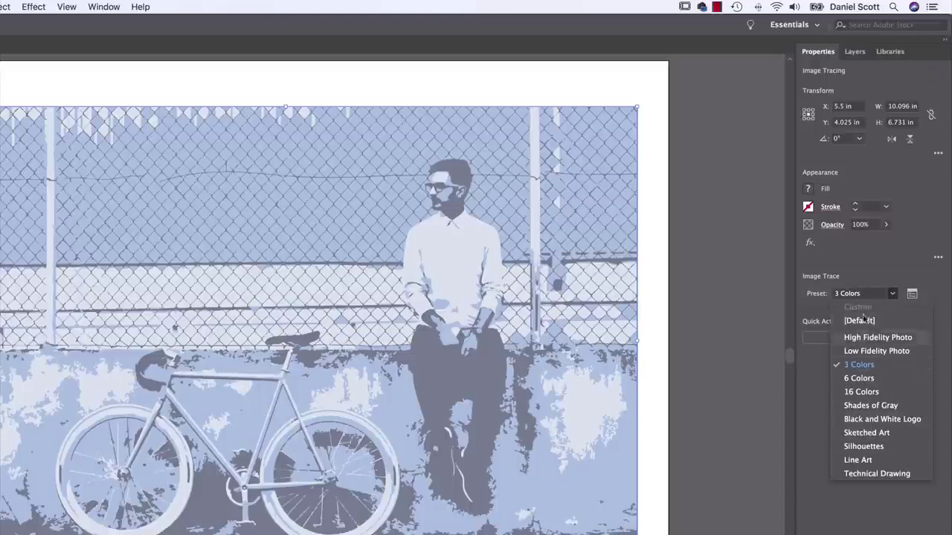
left_click(885, 279)
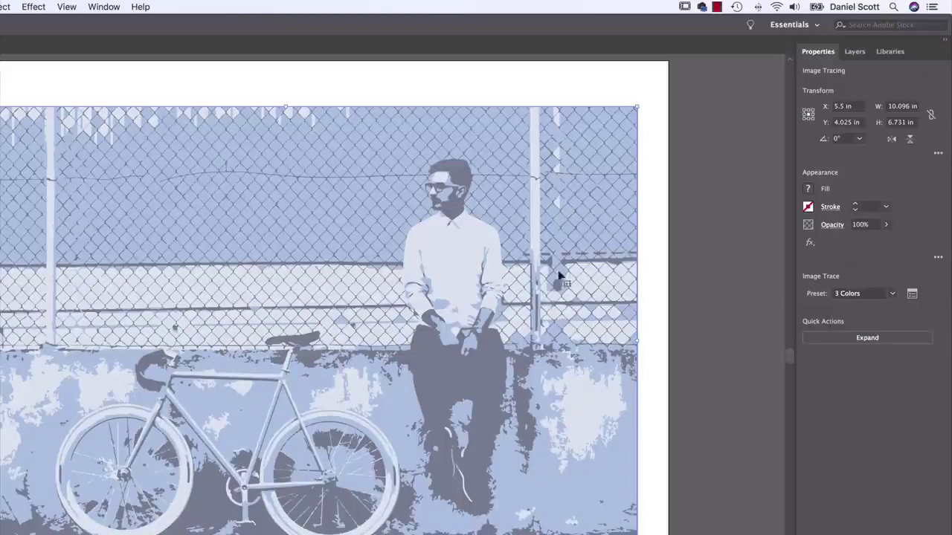
Step: Open the detailed Image Trace settings beside the man in the photo and collapse the advanced options
left_click(912, 295)
left_click_drag(131, 315, 724, 147)
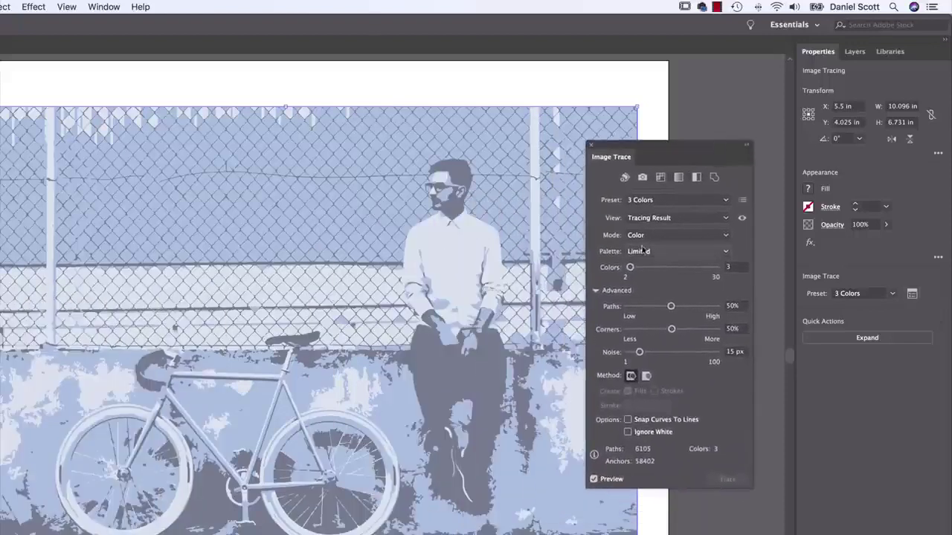
left_click(596, 290)
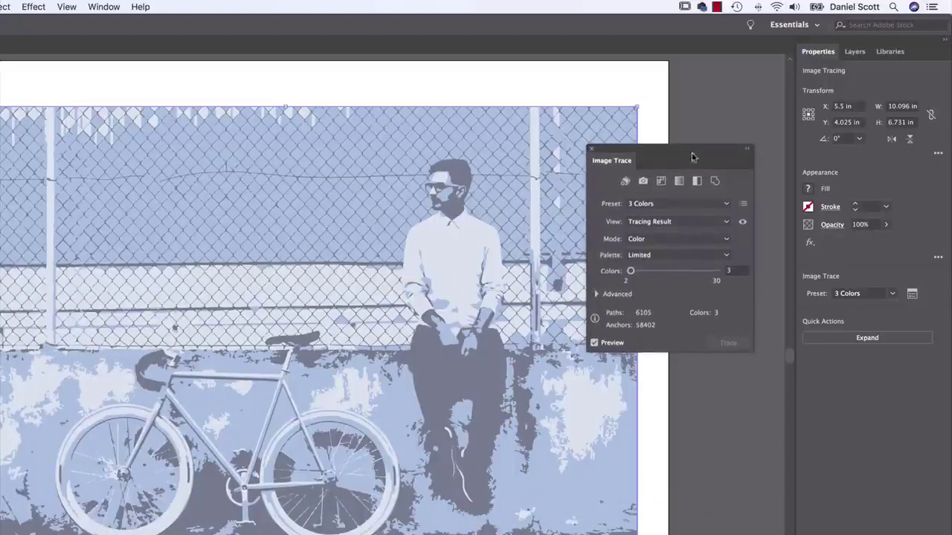
left_click_drag(690, 153, 696, 201)
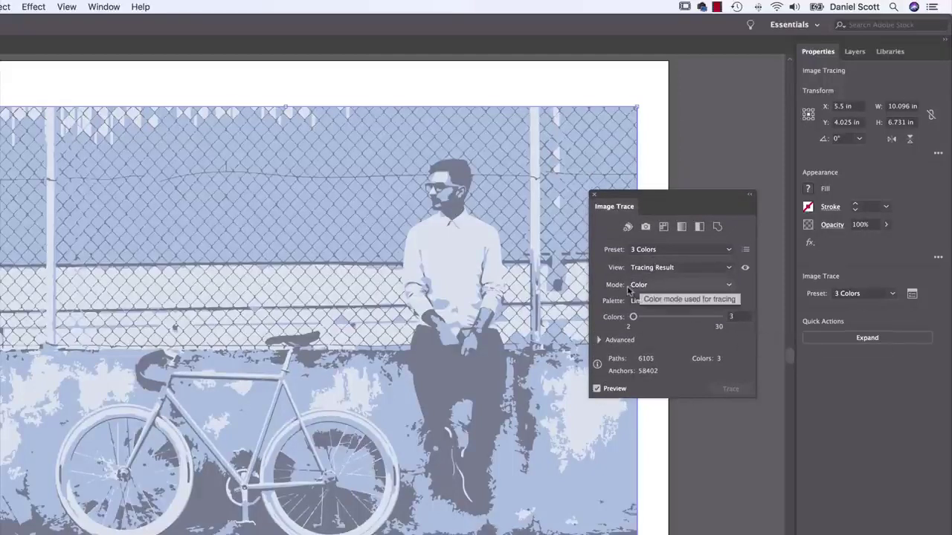
Step: Change the bicycle photo's Image Trace preset to 6 Colors
left_click(666, 287)
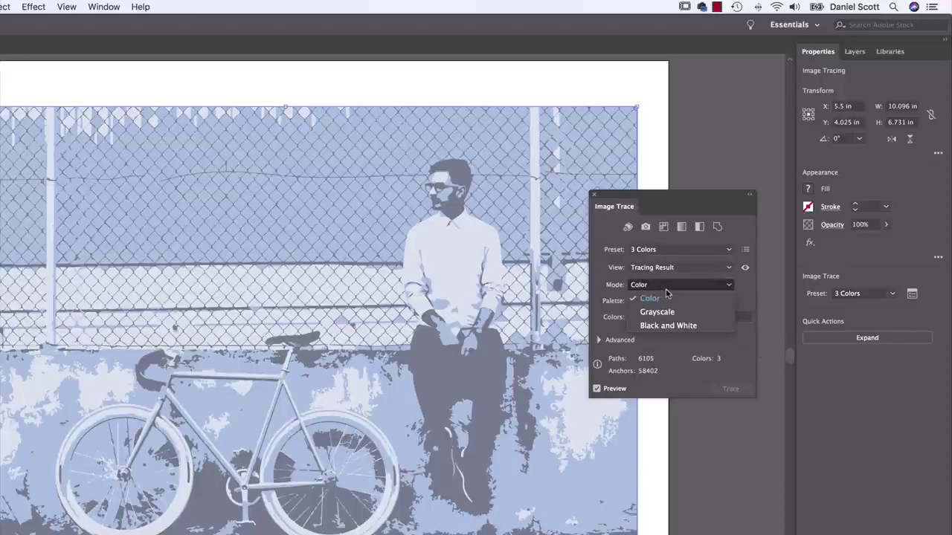
left_click(604, 292)
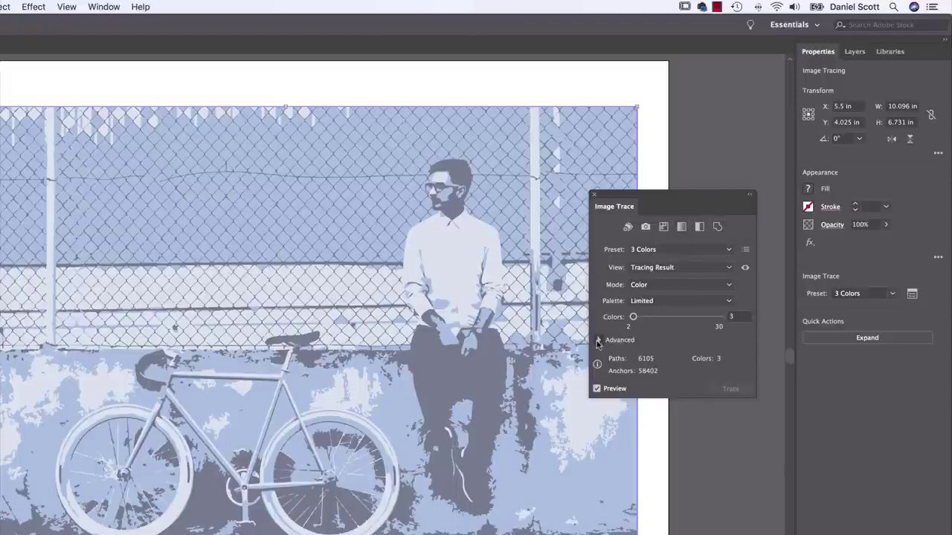
left_click(654, 251)
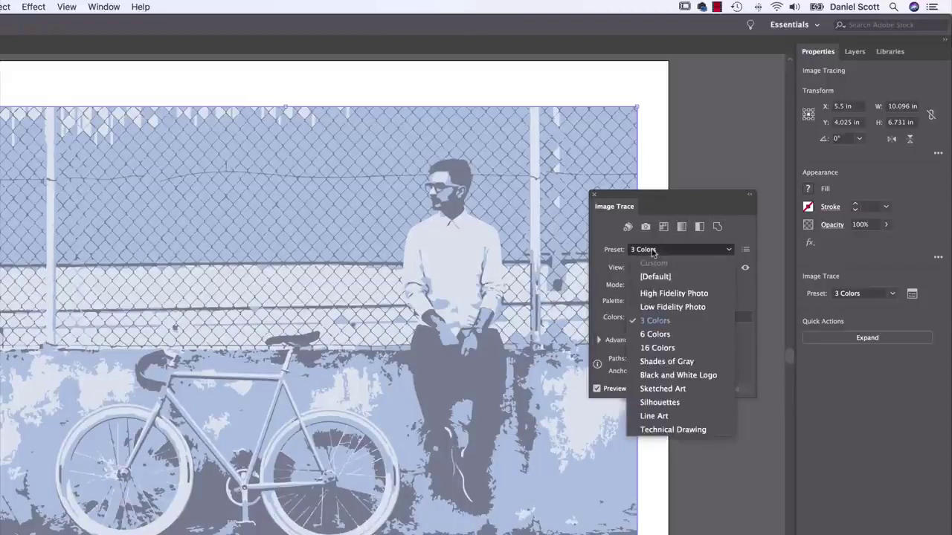
left_click(667, 336)
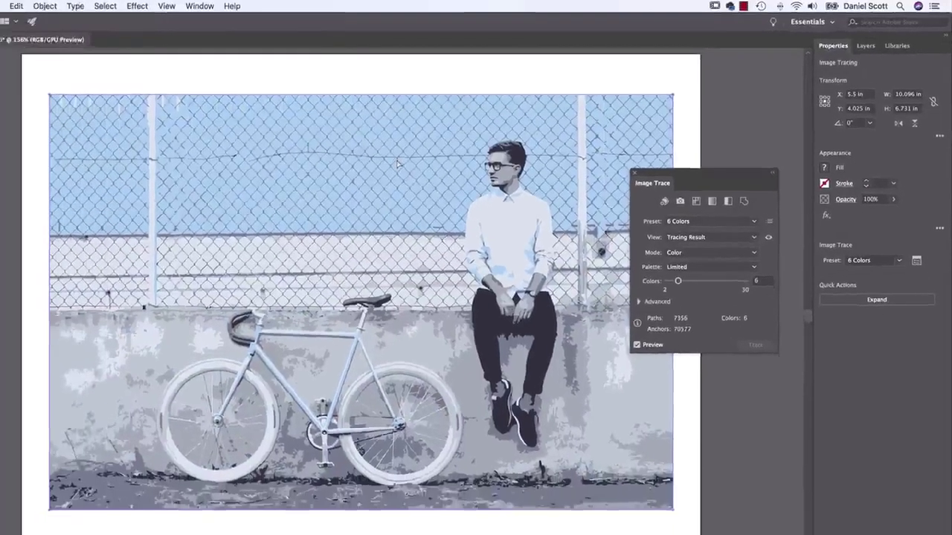
Step: Examine the traced man, fence and bicycle up close, and return to the whole artboard
key("super+plus")
key("super+plus")
key("super+plus")
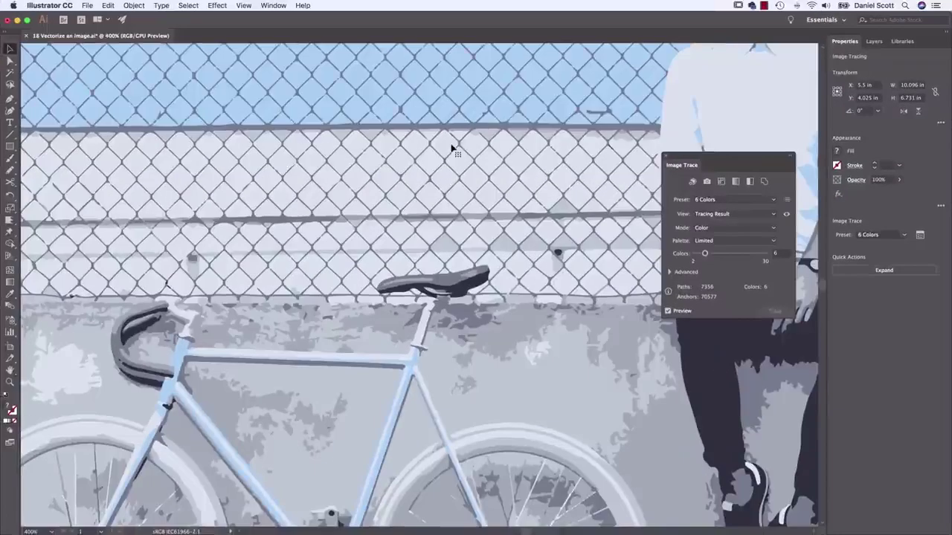
left_click_drag(555, 105, 219, 323)
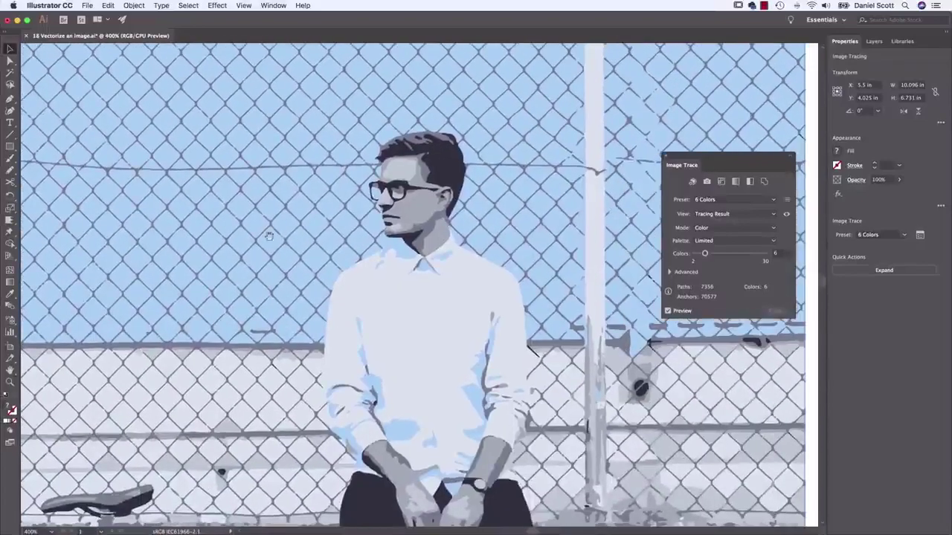
left_click_drag(157, 462, 433, 144)
left_click_drag(394, 213, 476, 139)
key("super+0")
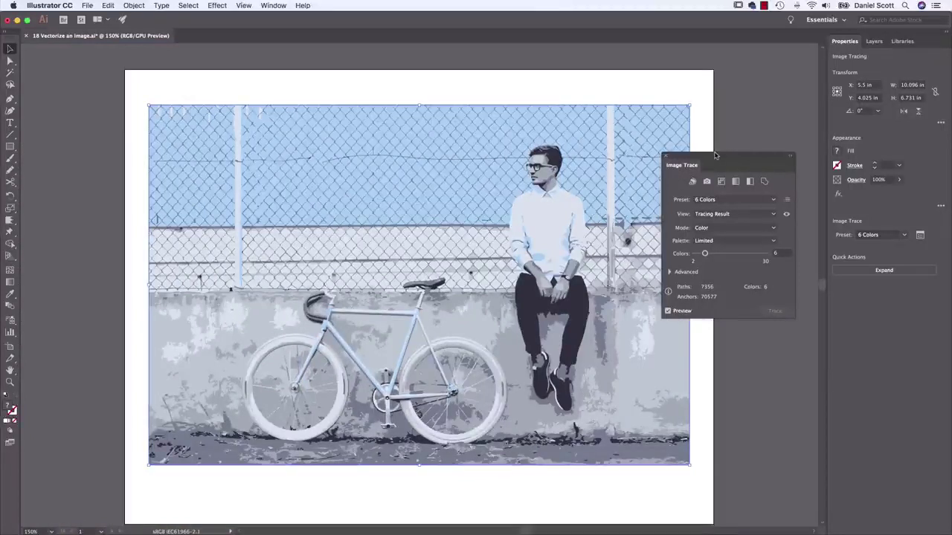
Step: Shift the traced photo slightly on the artboard, close the Image Trace settings and expand the tracing into editable vector paths
left_click_drag(428, 335, 390, 343)
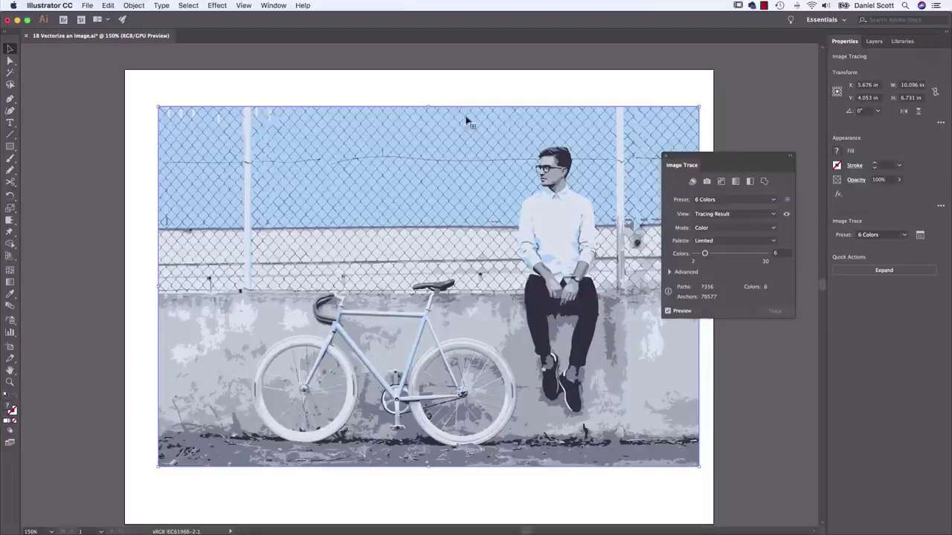
left_click(133, 5)
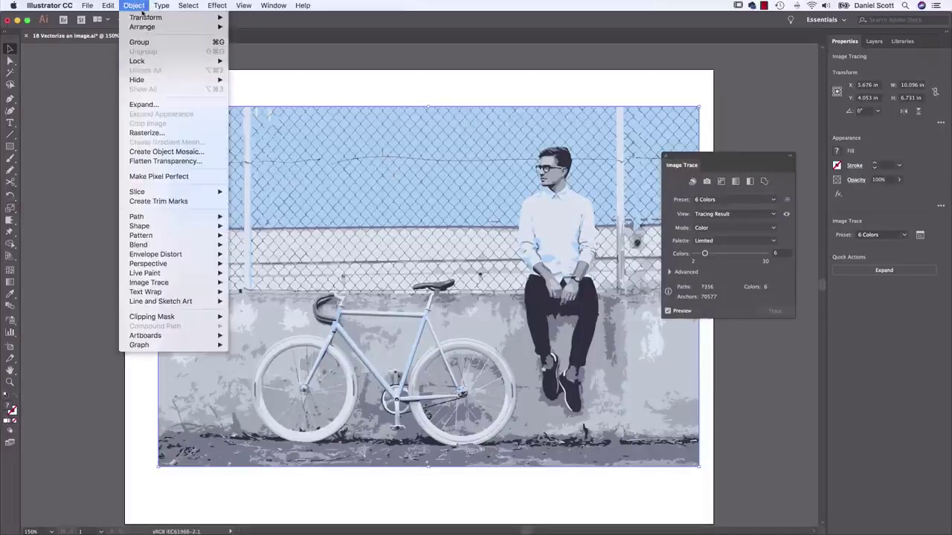
left_click(311, 86)
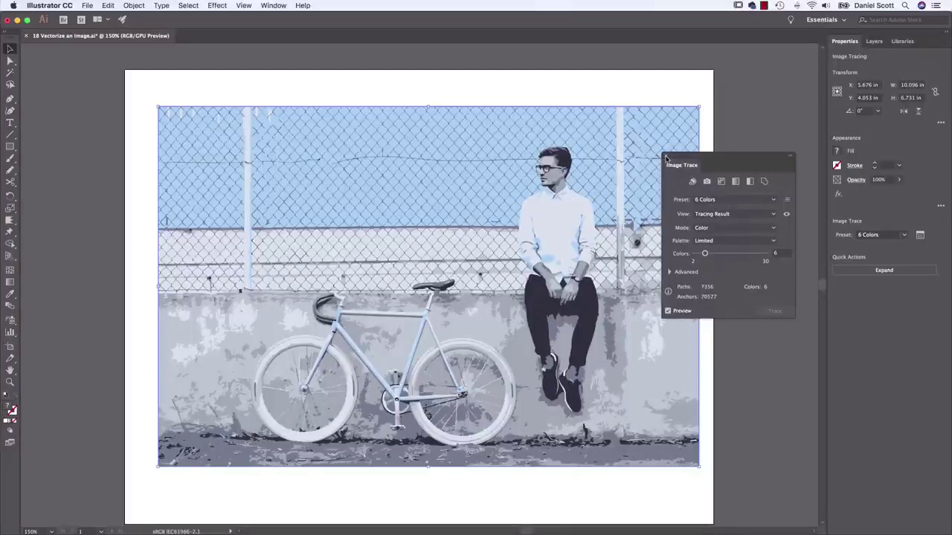
left_click(665, 158)
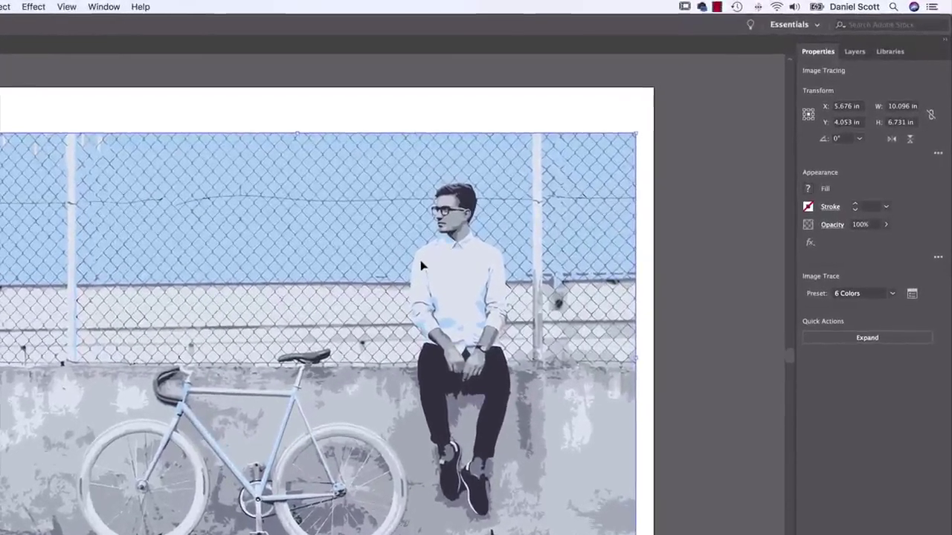
left_click(881, 339)
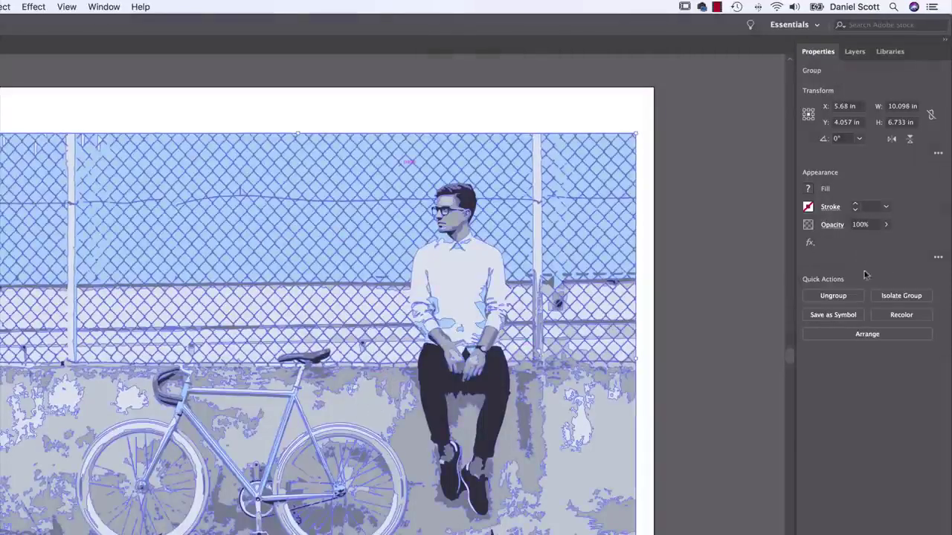
left_click(704, 211)
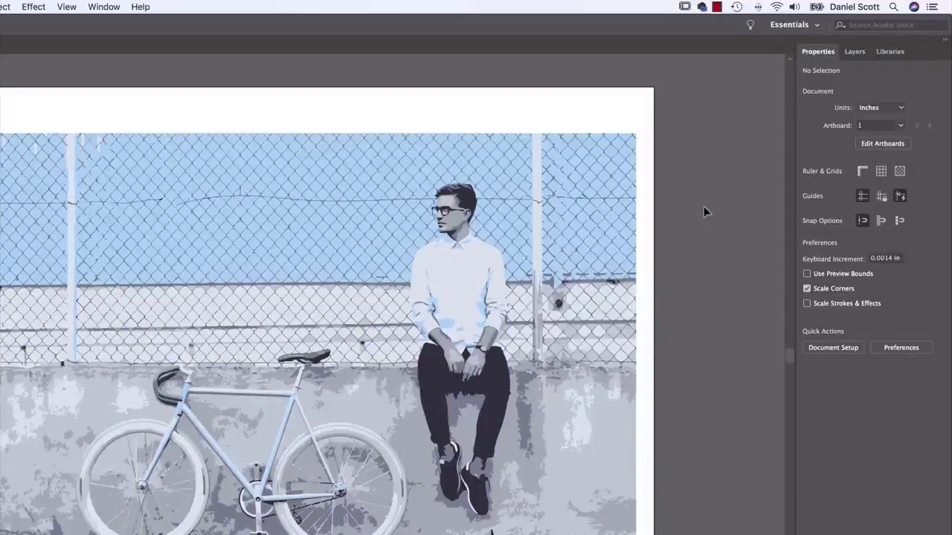
Step: Move the expanded artwork slightly as one group, and switch to the Direct Selection tool with nothing selected
left_click(428, 411)
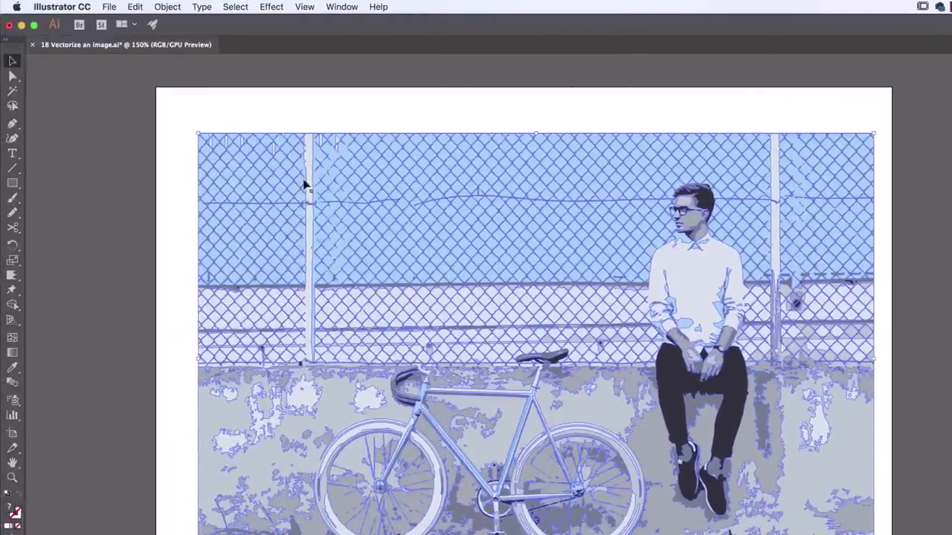
mouse_move(426, 213)
left_mouse_down()
mouse_move(372, 287)
mouse_move(487, 244)
mouse_move(525, 218)
left_mouse_up()
left_click(12, 75)
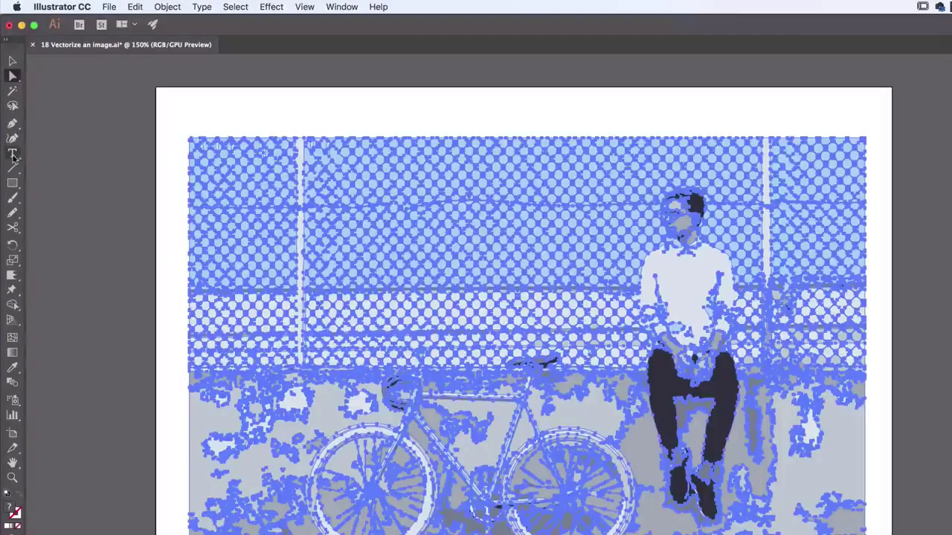
left_click(97, 123)
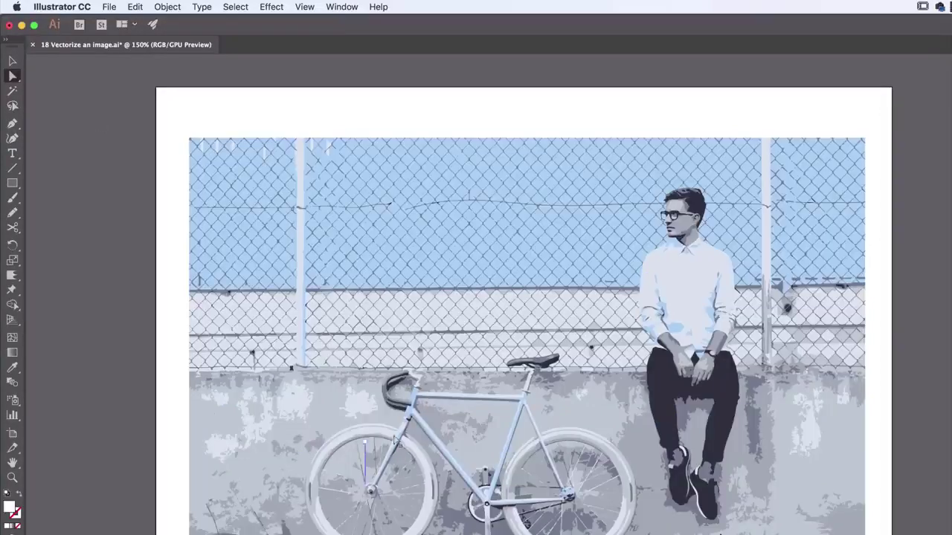
Step: Try to pull the man's shirt shape out of the artwork to beyond the artboard's edge, and undo the move
left_click(697, 295)
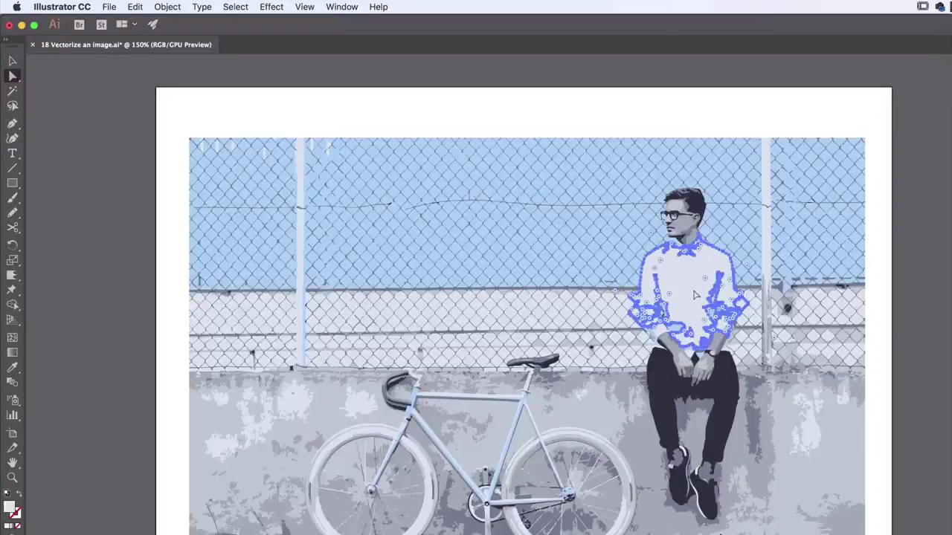
left_click_drag(693, 289, 601, 259)
left_click_drag(161, 219, 142, 331)
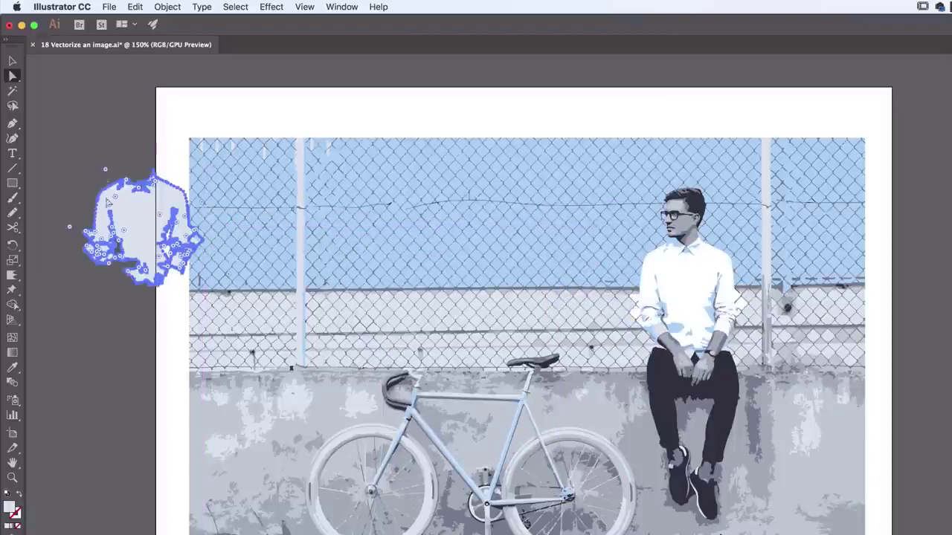
key("super+z")
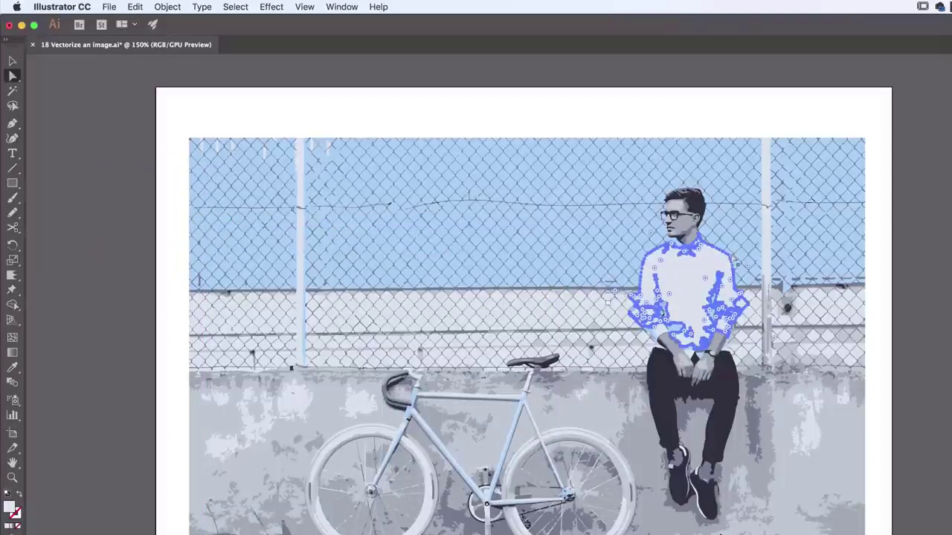
Step: Try to pull the wall shape inside the bicycle frame out of the artwork, undo the move and deselect
left_click(491, 454)
left_click(491, 455)
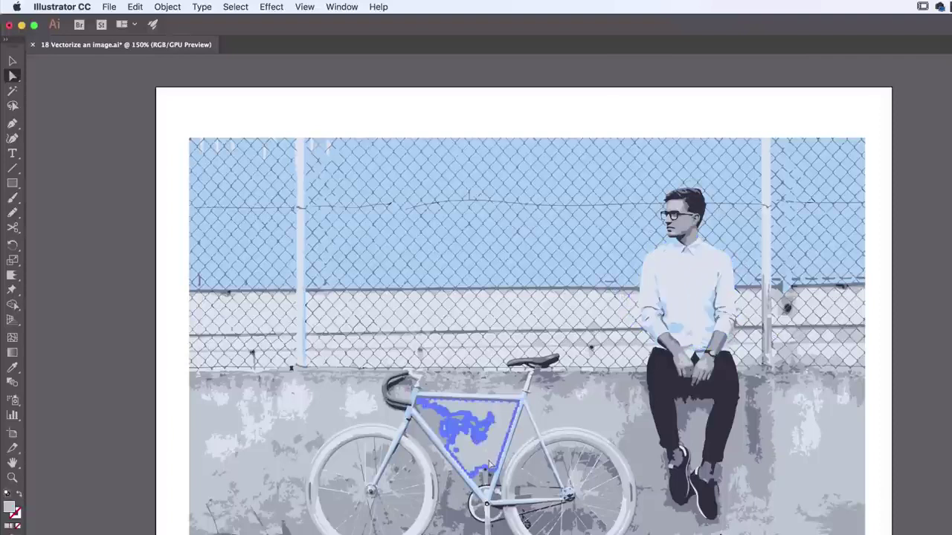
left_click_drag(471, 447, 183, 396)
left_click(187, 419)
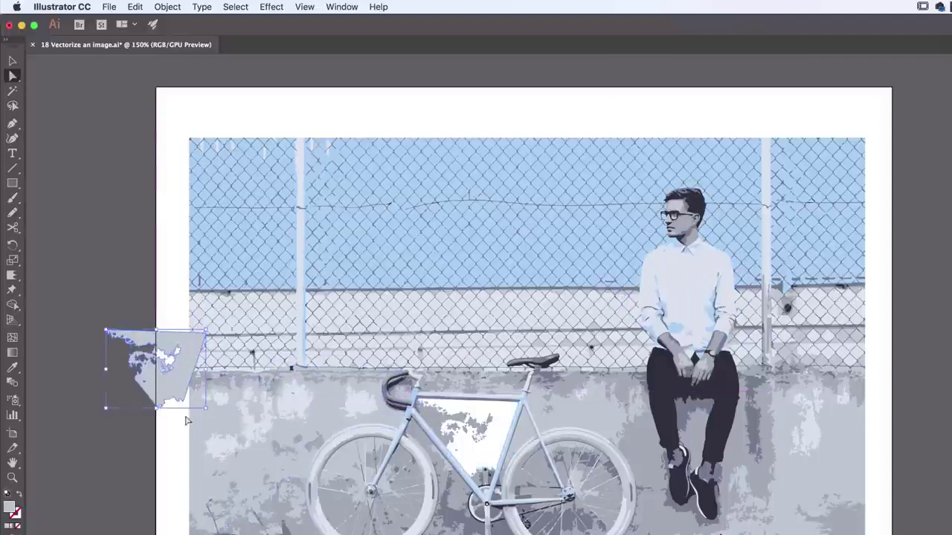
key("super+z")
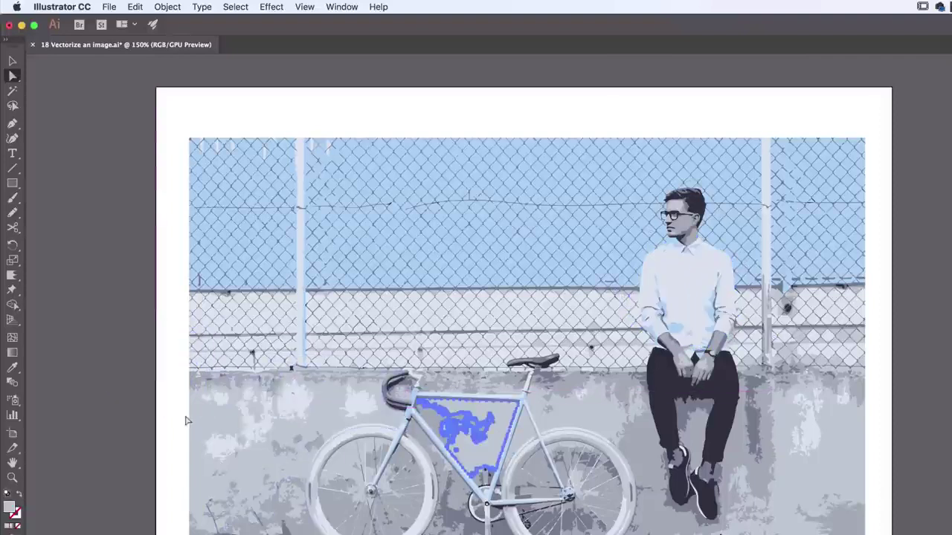
left_click(82, 363)
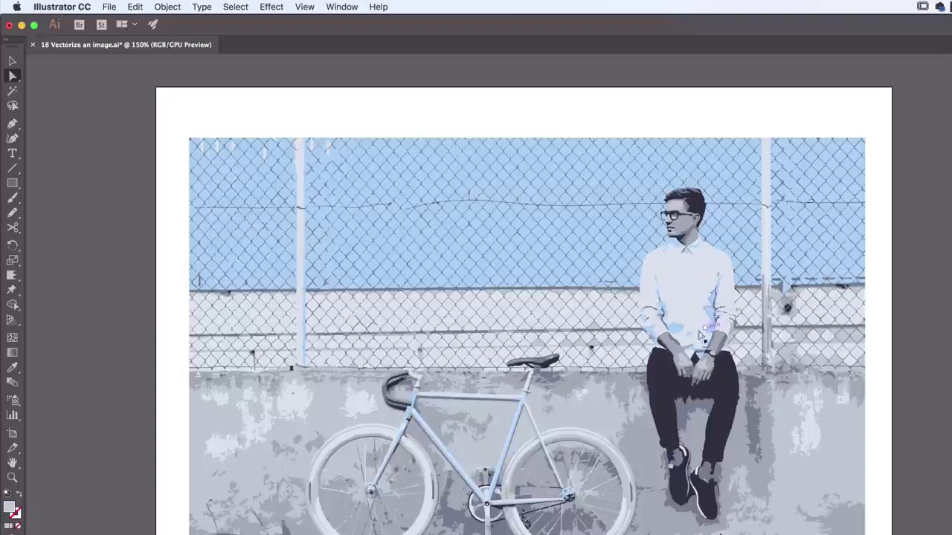
Step: Select the light blue patch low on the man's shirt and extend the selection to every shape with the same fill color
left_click(676, 330)
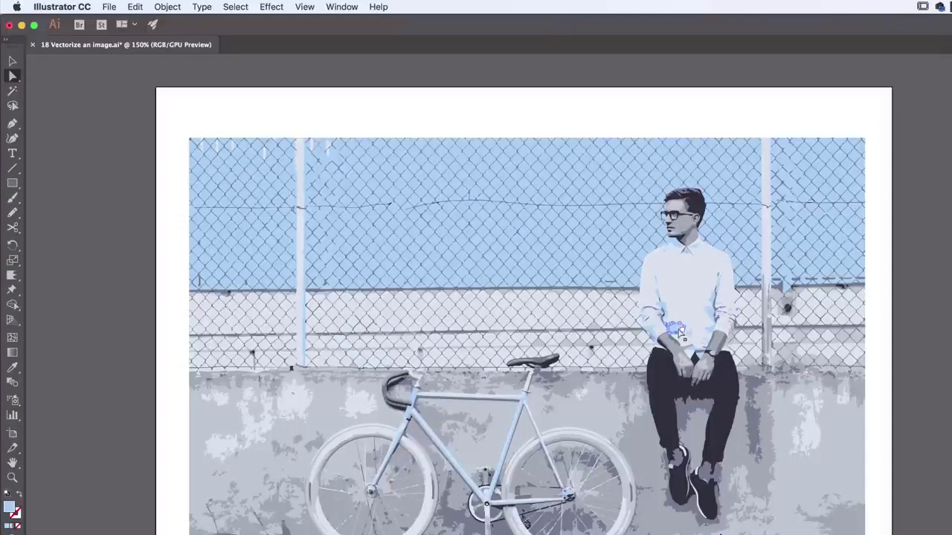
left_click(927, 320)
left_click(673, 333)
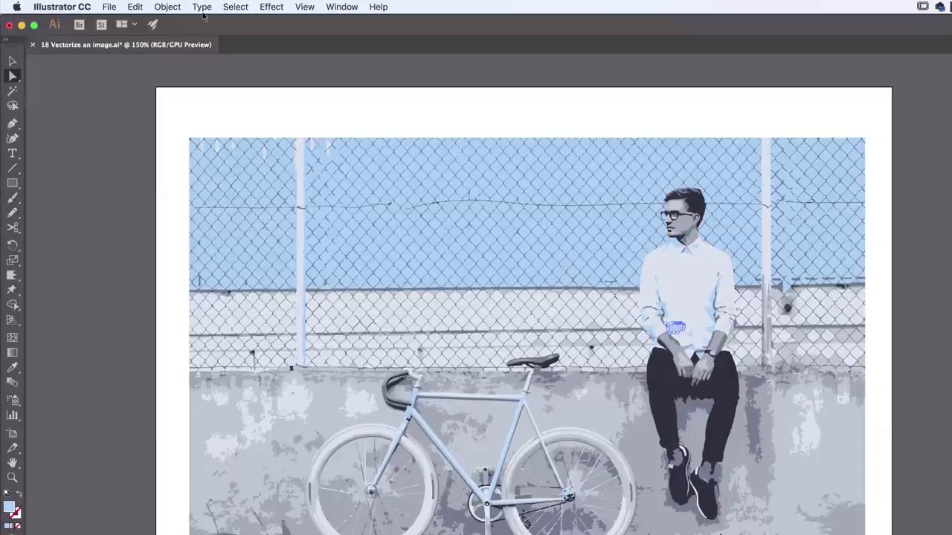
left_click(238, 6)
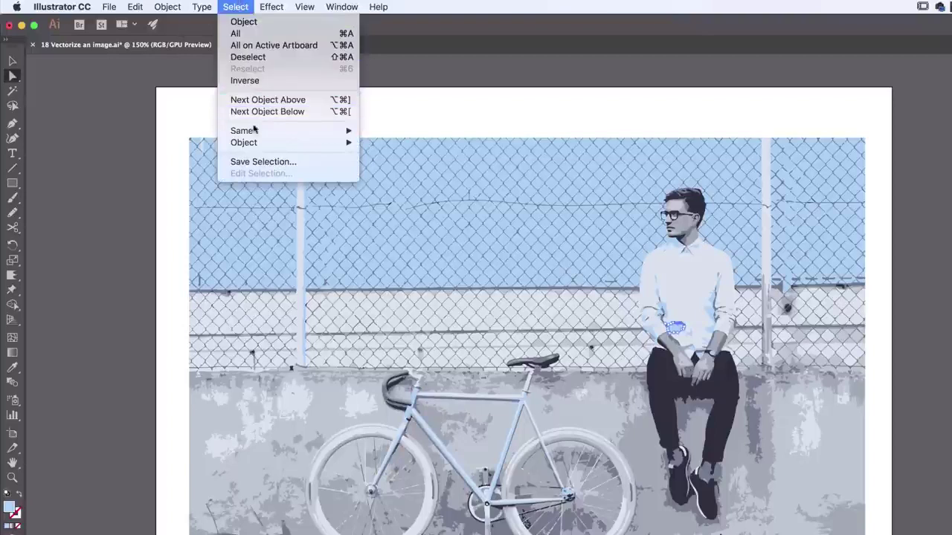
mouse_move(255, 132)
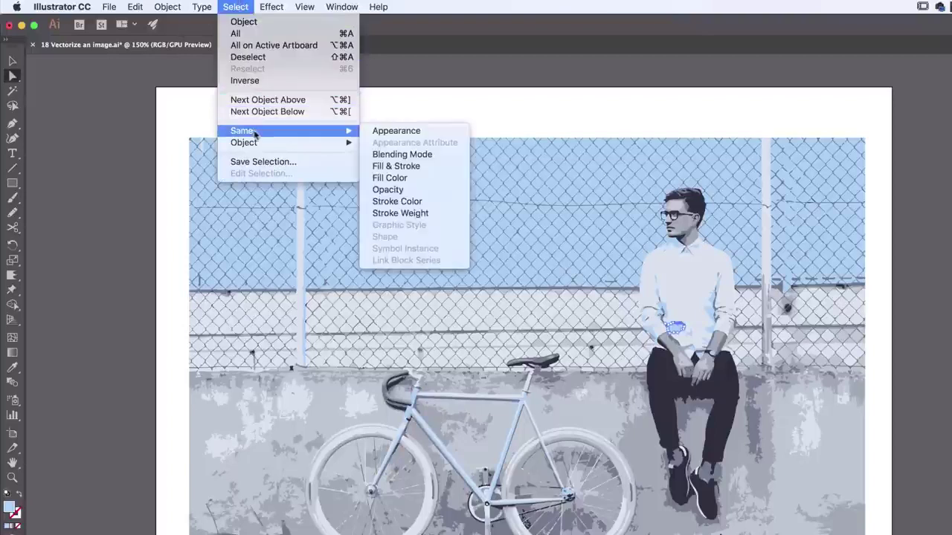
left_click(397, 182)
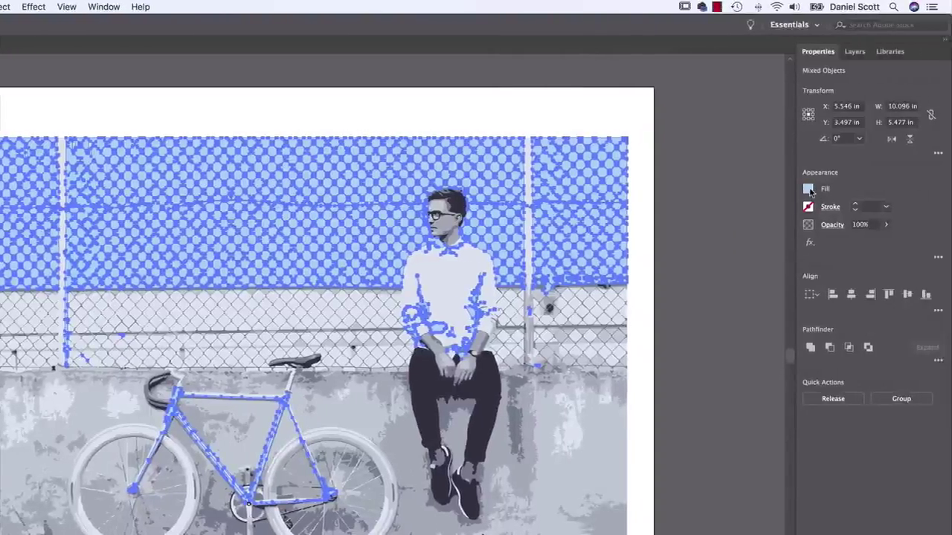
Step: Fill the selected light blue shapes with a magenta swatch and deselect them
left_click(821, 189)
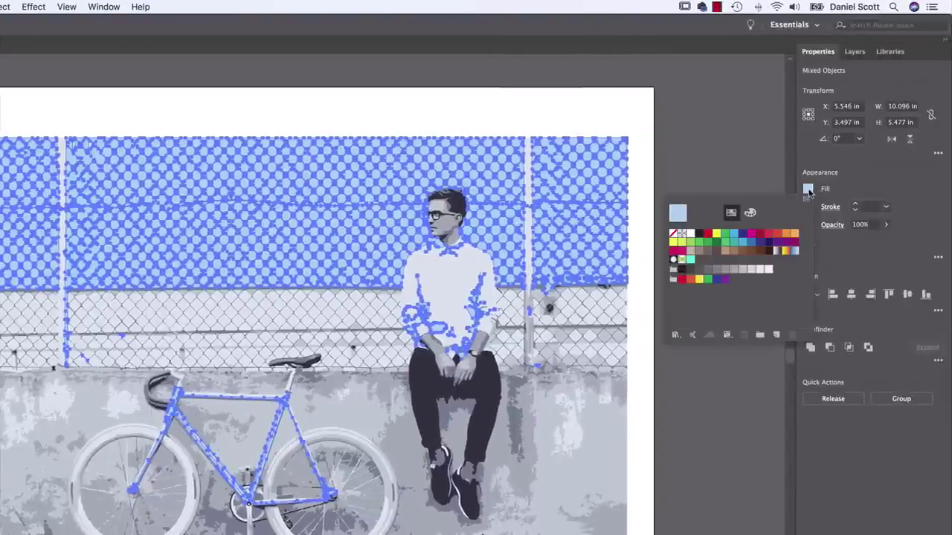
left_click(754, 235)
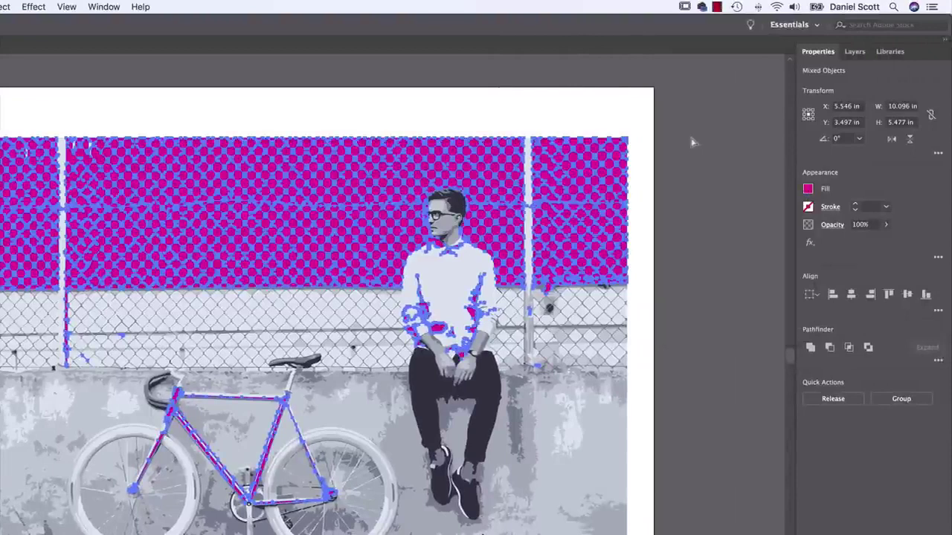
left_click(690, 150)
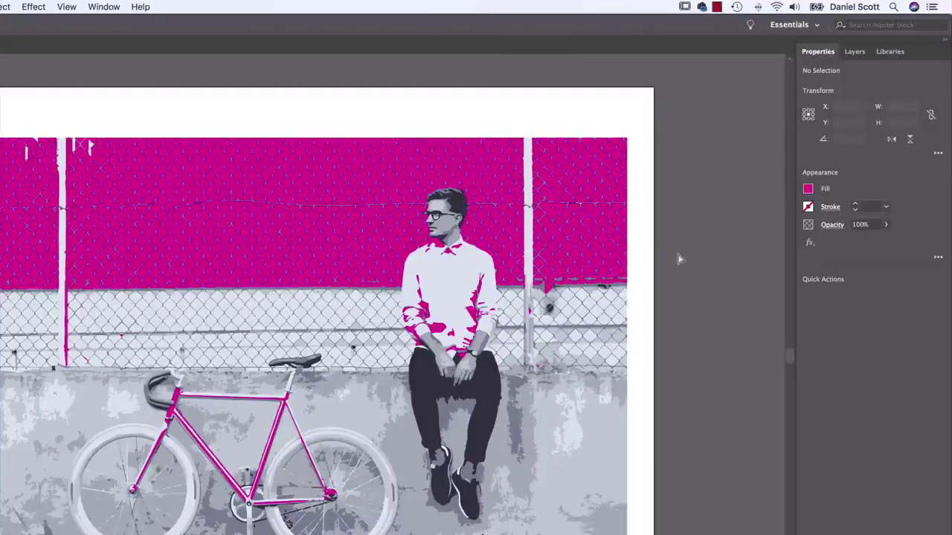
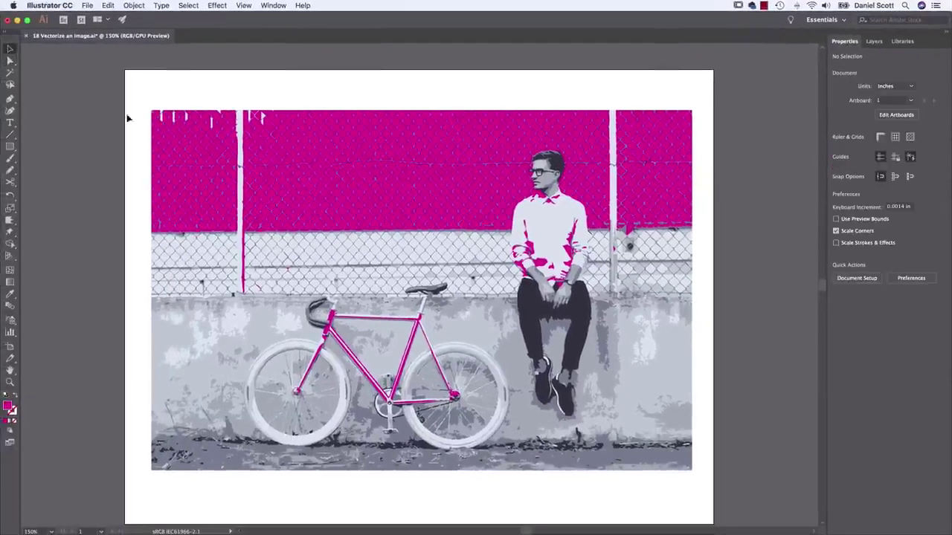
Step: Move the whole recolored bicycle artwork off the artboard to the empty canvas on its left side
left_click(674, 426)
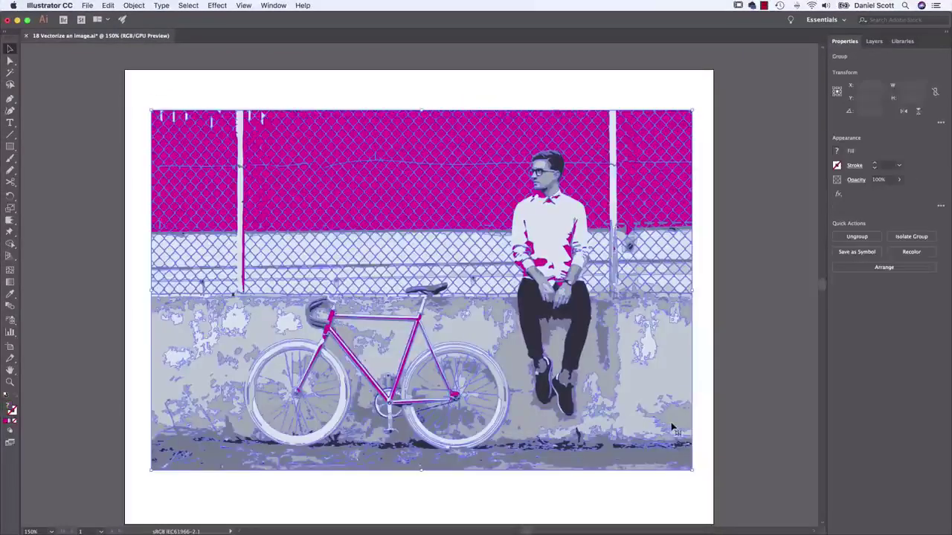
key("super+minus")
key("super+minus")
key("super+minus")
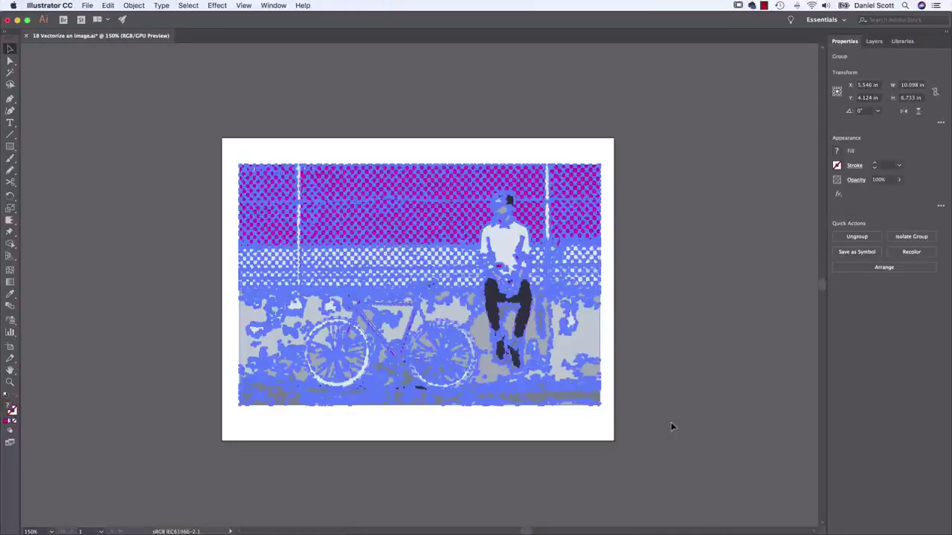
mouse_move(465, 271)
left_mouse_down()
mouse_move(260, 277)
mouse_move(270, 273)
left_mouse_up()
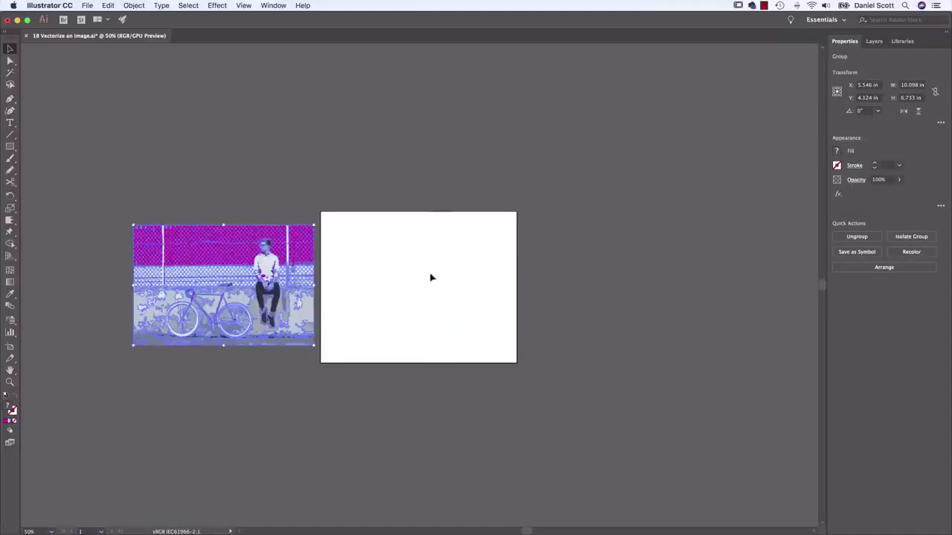
left_click(322, 285)
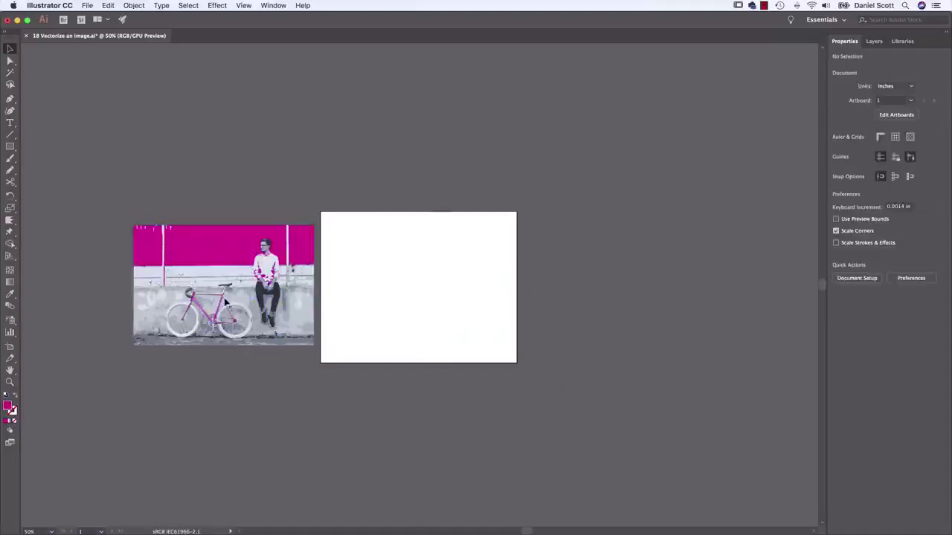
key("a")
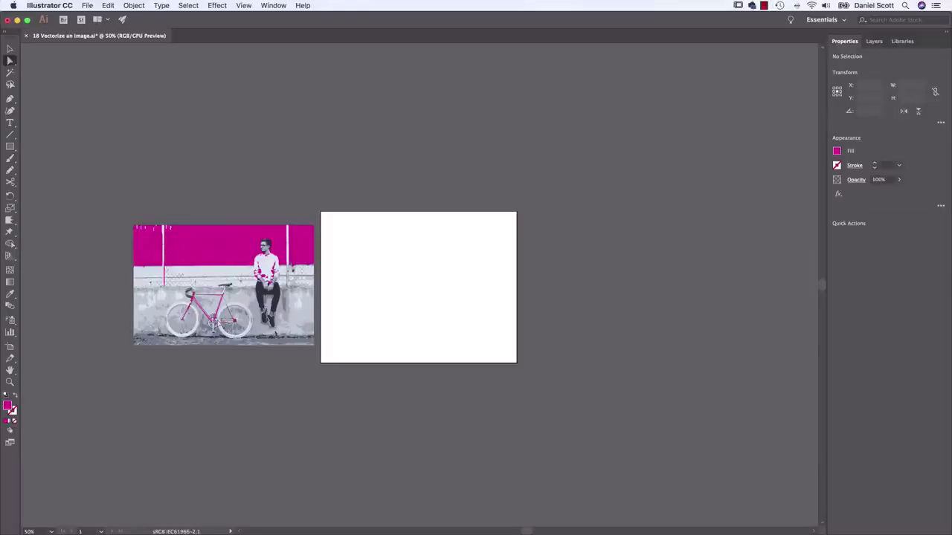
left_click(219, 325)
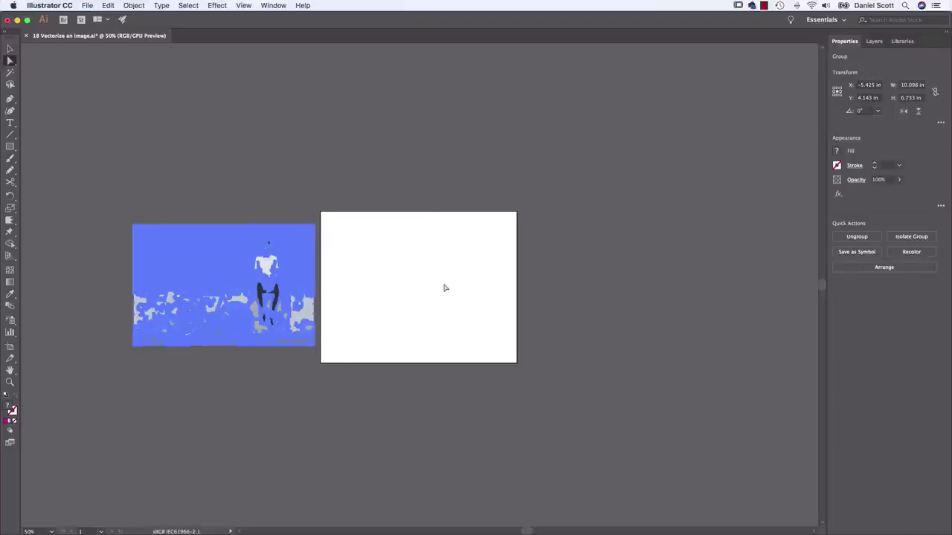
left_click(406, 273)
Step: Place the portrait JPG of the man in white glasses from the exercise files onto the artboard, about 9.44 in wide
key("super+equal")
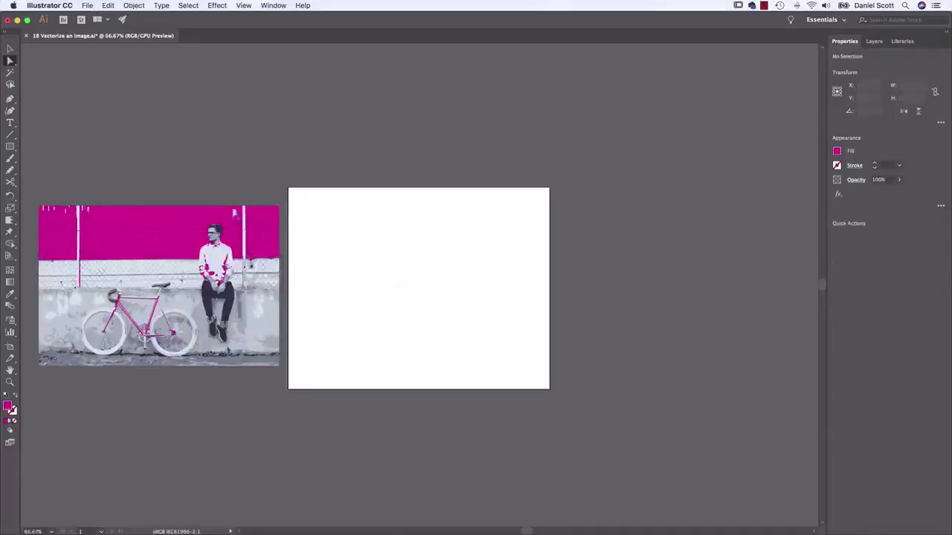
left_click(90, 5)
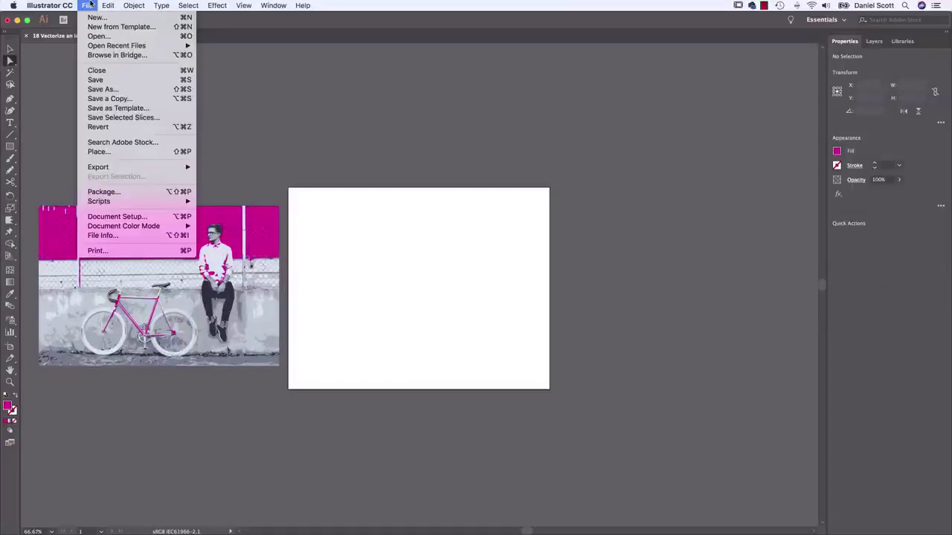
mouse_move(140, 166)
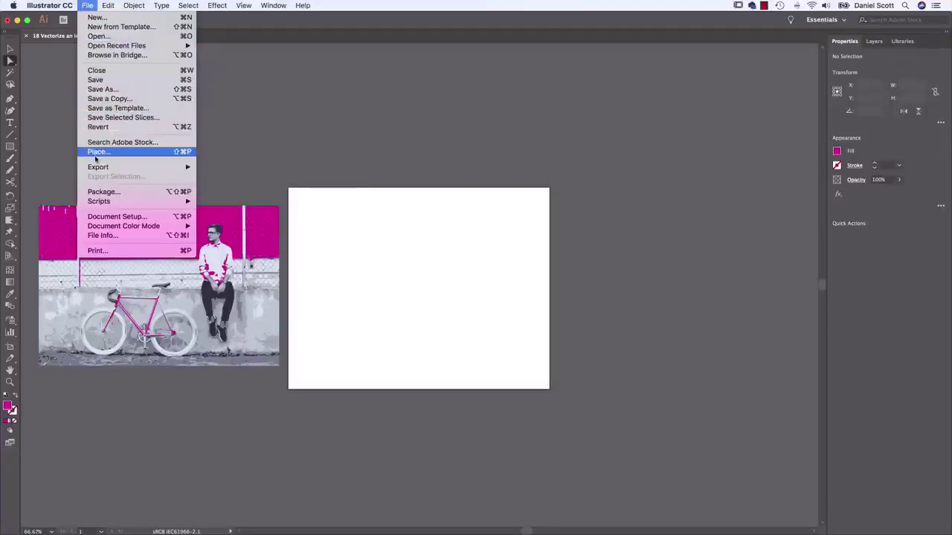
left_click(95, 155)
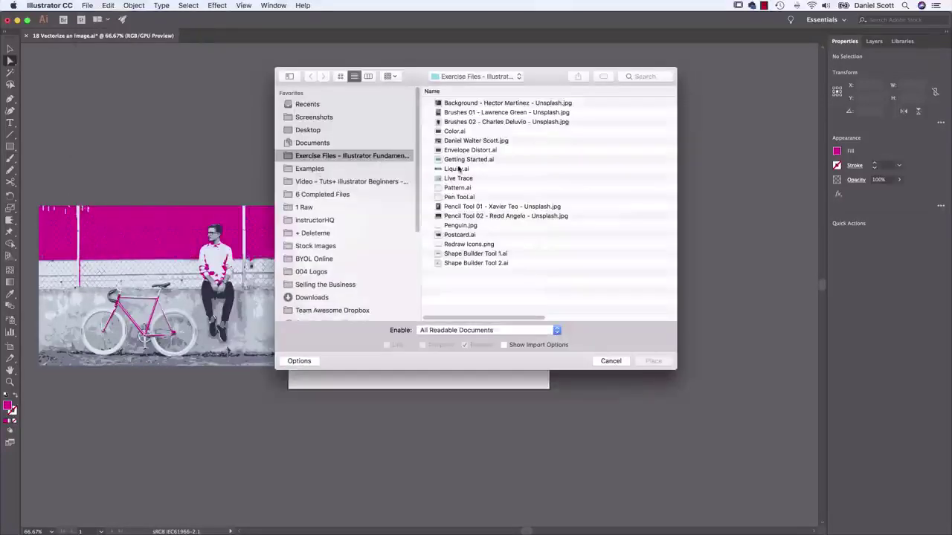
left_click(458, 142)
key("space")
key("space")
left_click(655, 362)
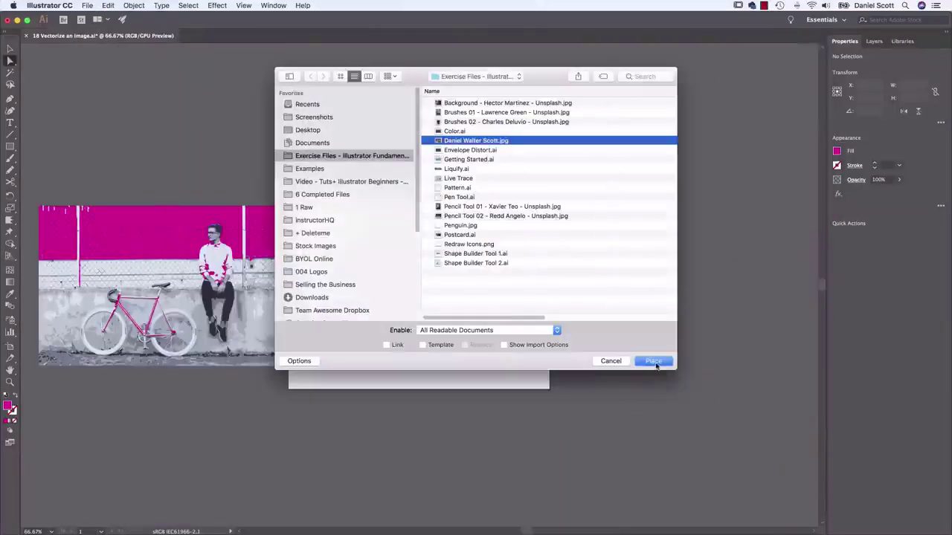
left_click_drag(308, 196, 535, 377)
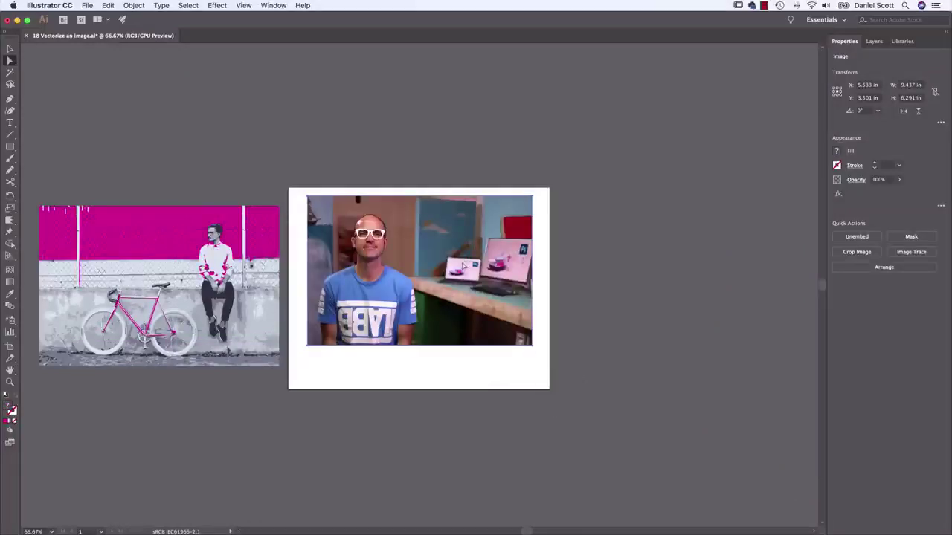
Step: Trace the placed portrait with the Black and White Logo preset, then delete the tracing from the artboard
left_click(922, 252)
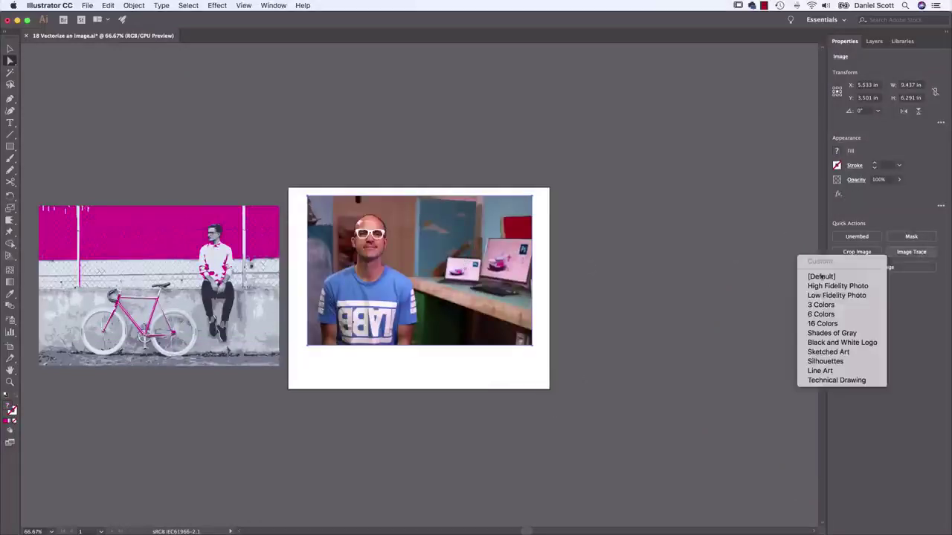
left_click(833, 346)
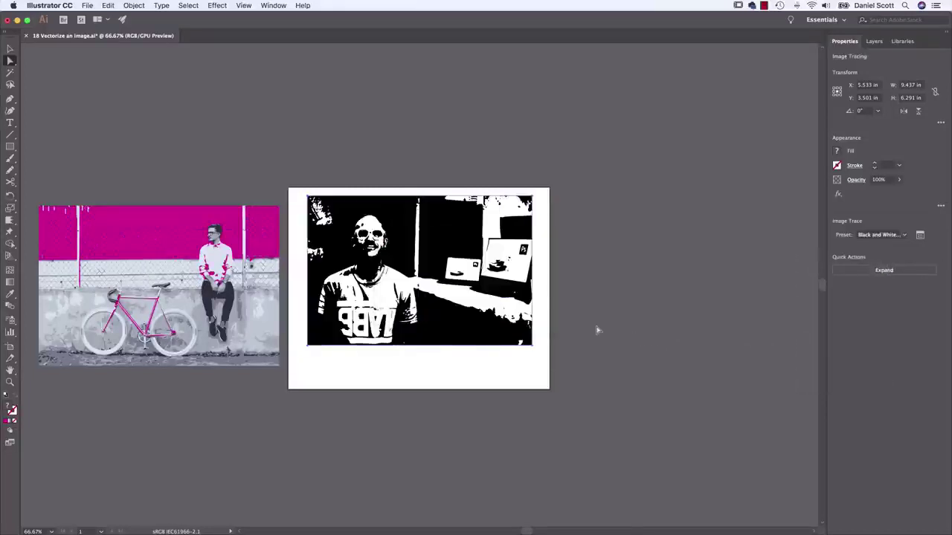
key("super+equal")
key("super+equal")
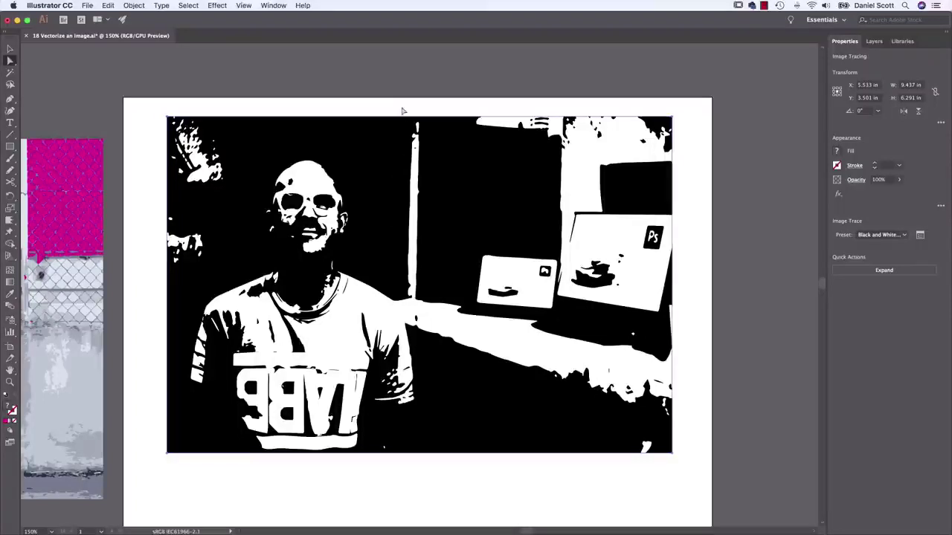
key("Delete")
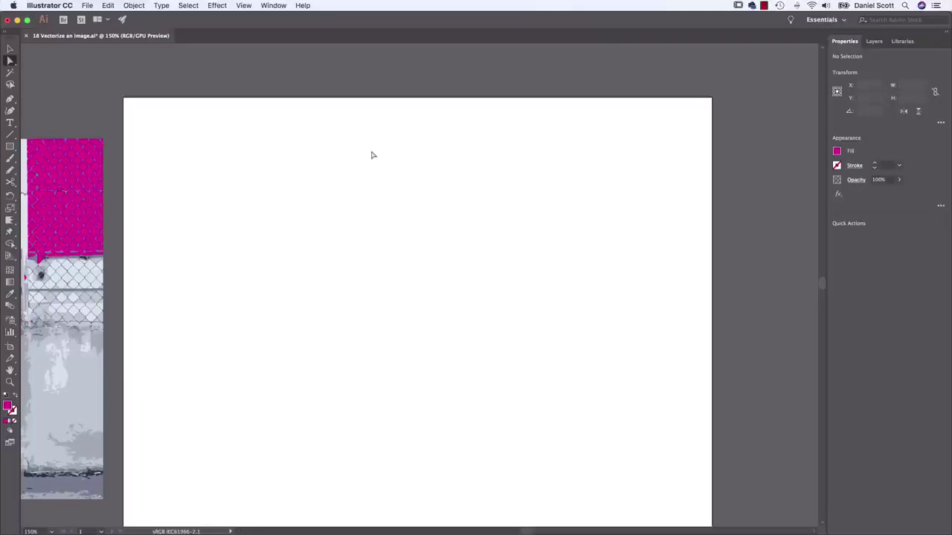
Step: Switch to Photoshop and open the portrait JPG from the exercise files folder
key("super+Tab")
key("super+Tab")
key("super+o")
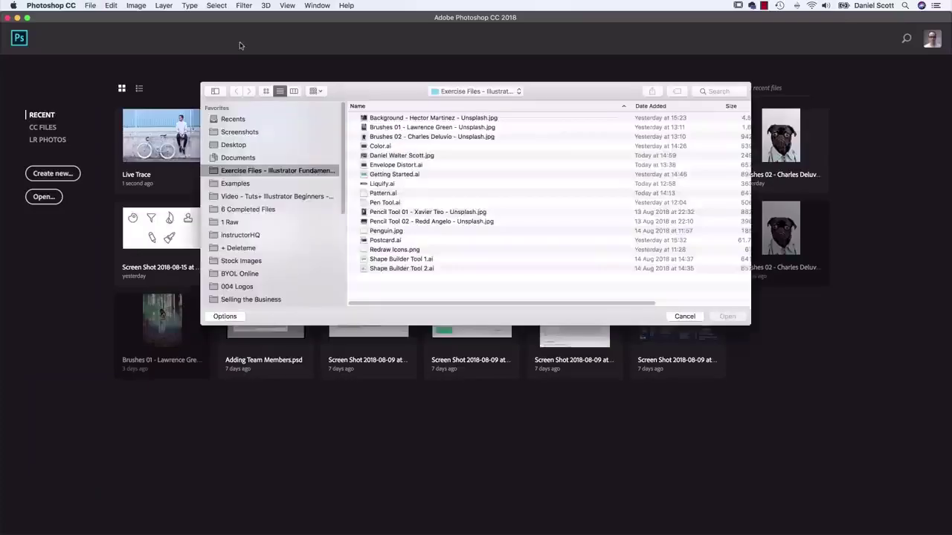
left_click(397, 155)
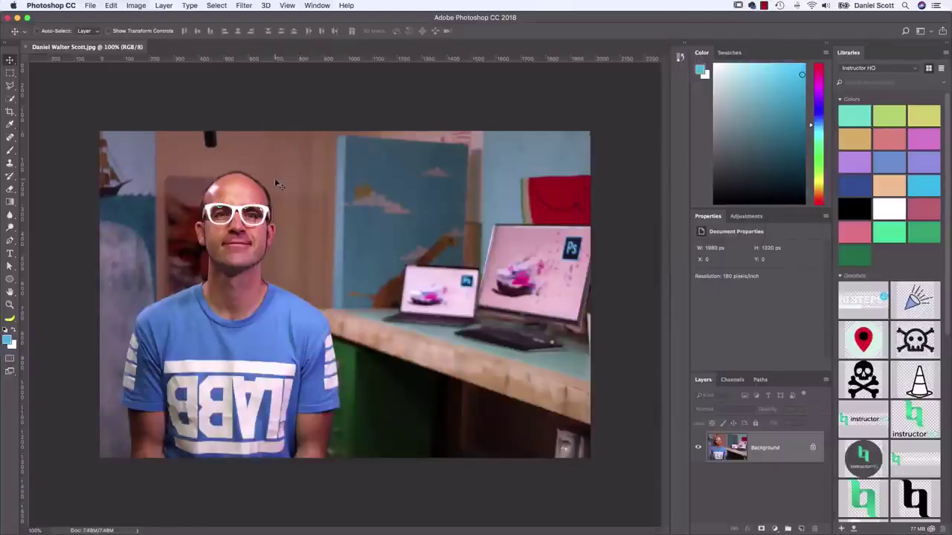
Step: Select the man in the photo with the automatic Subject selection and inspect its edge around the shoulders and head
left_click(213, 5)
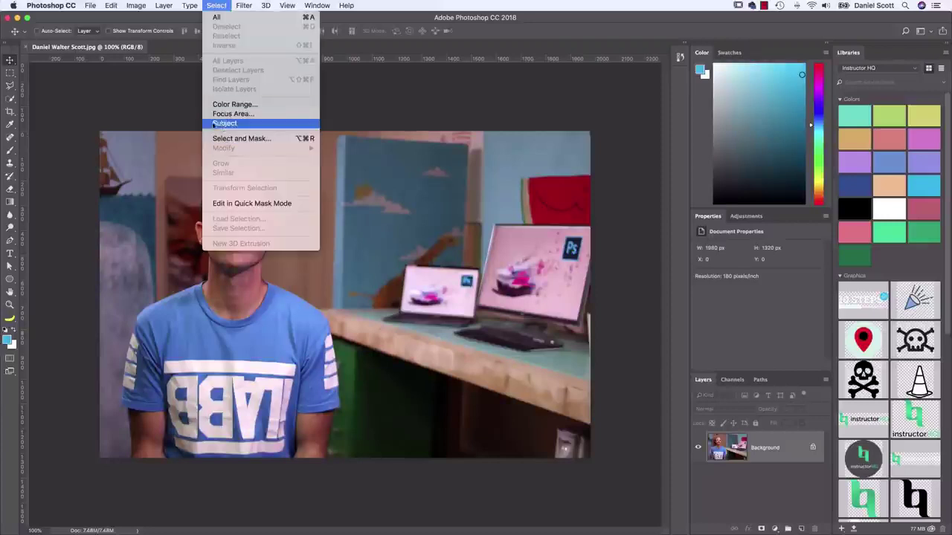
left_click(226, 123)
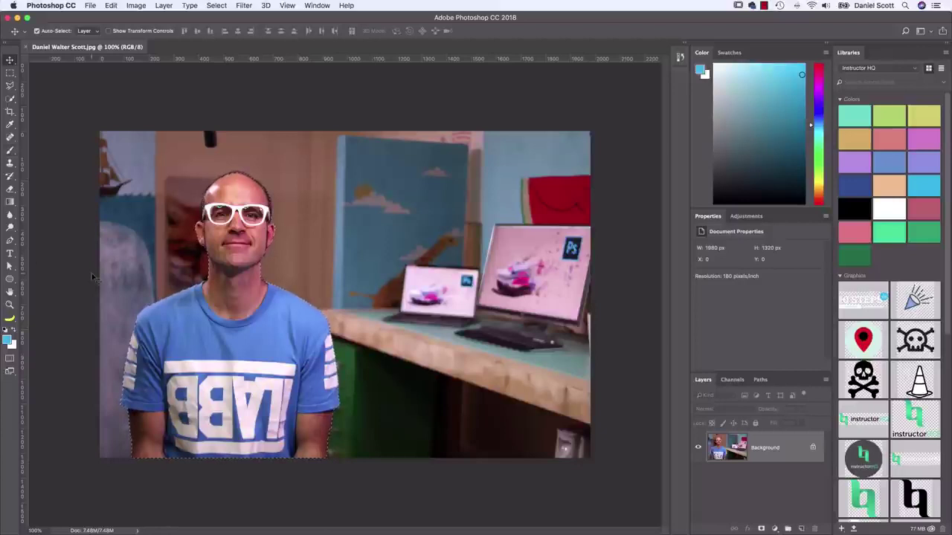
key("super+plus")
key("super+plus")
left_click_drag(106, 266, 404, 242)
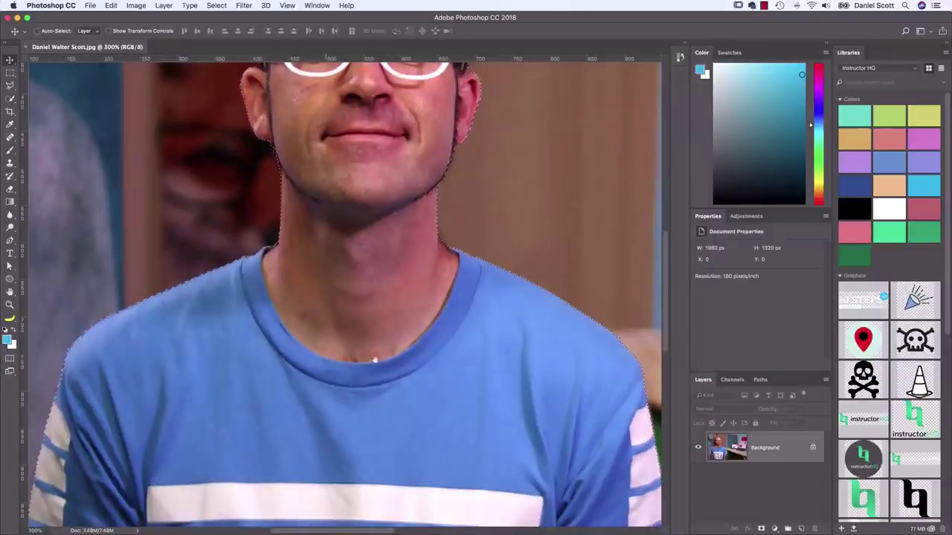
left_click_drag(395, 347, 291, 210)
left_click_drag(439, 360, 438, 391)
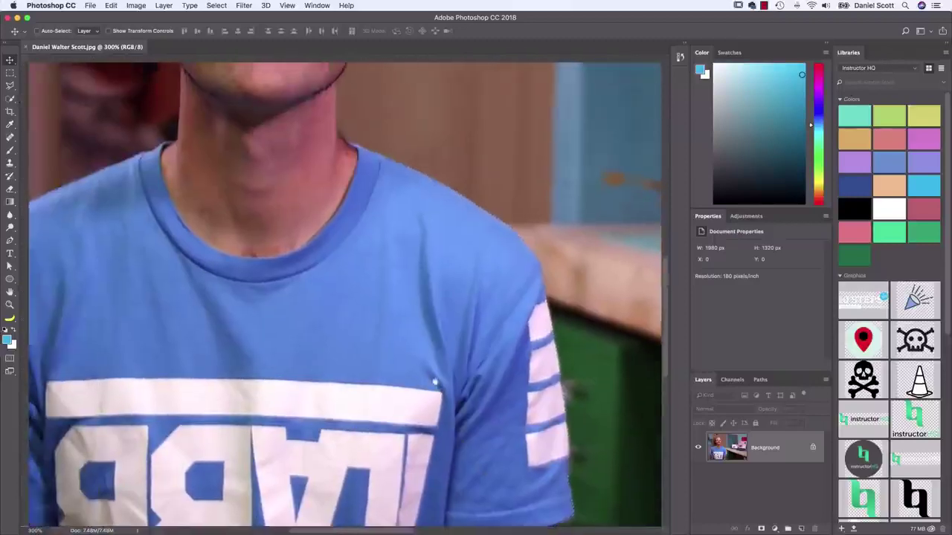
scroll(438, 390, "up", 10)
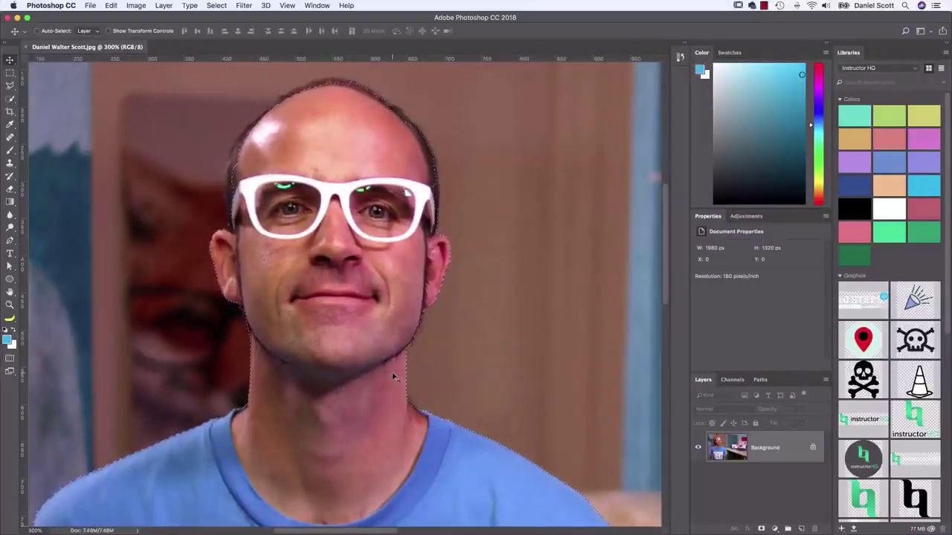
Step: Refine the selection around the man's hair with the Quick Selection tool and hide the background with a layer mask
left_click(217, 5)
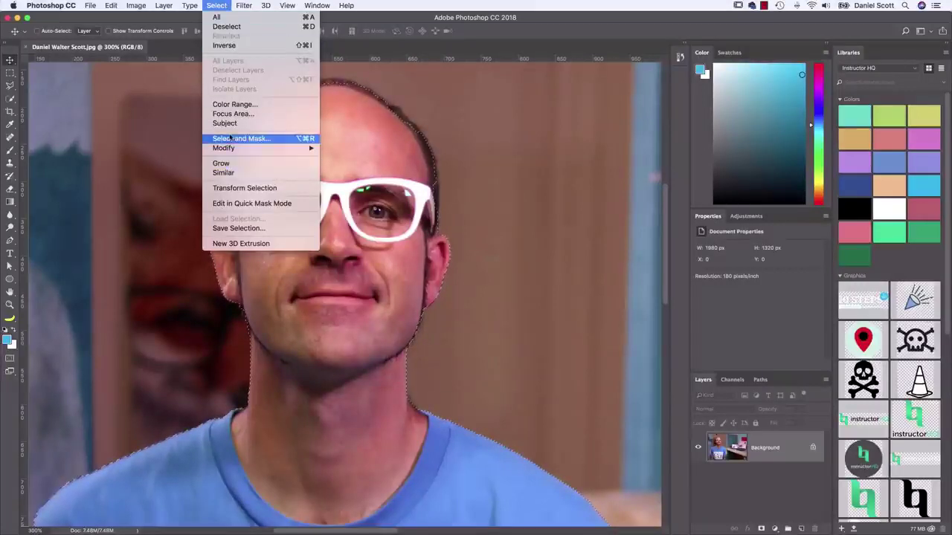
left_click(218, 4)
left_click(11, 101)
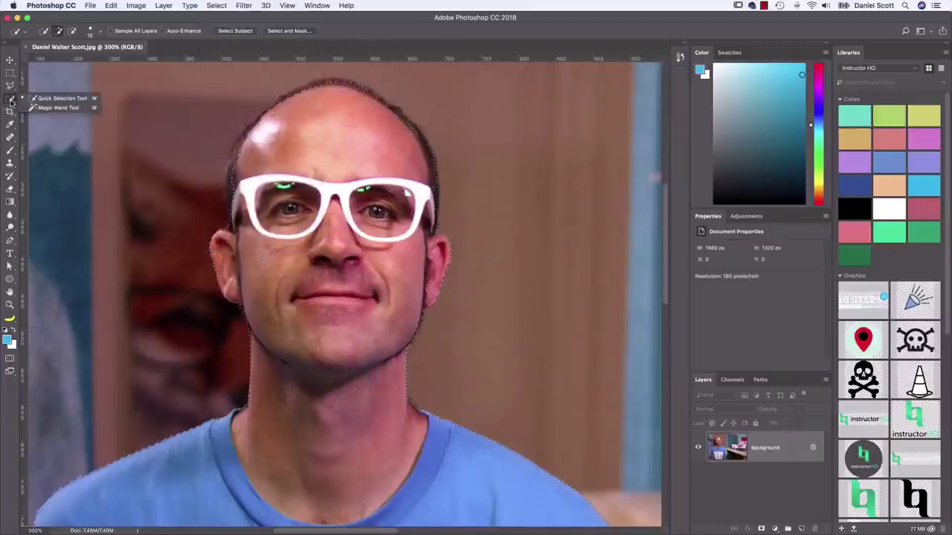
left_click(61, 98)
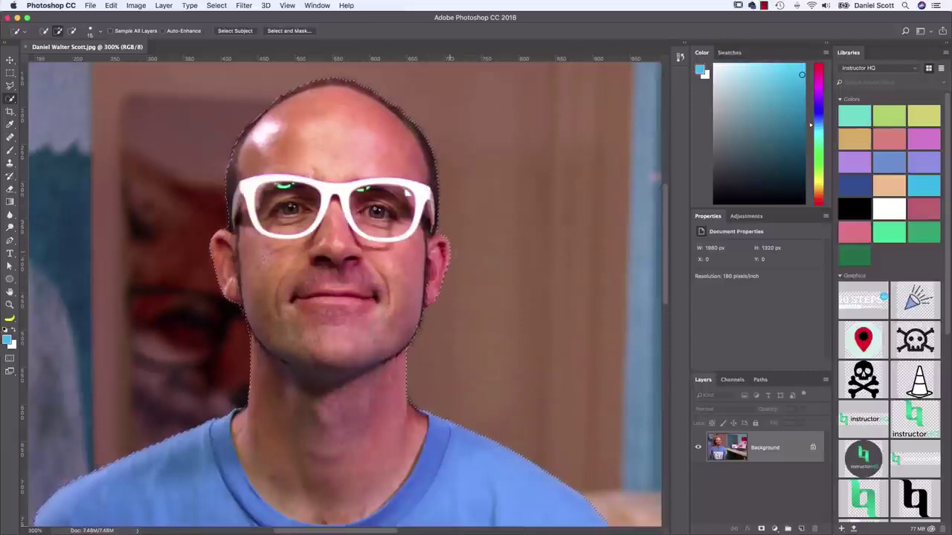
key("super+1")
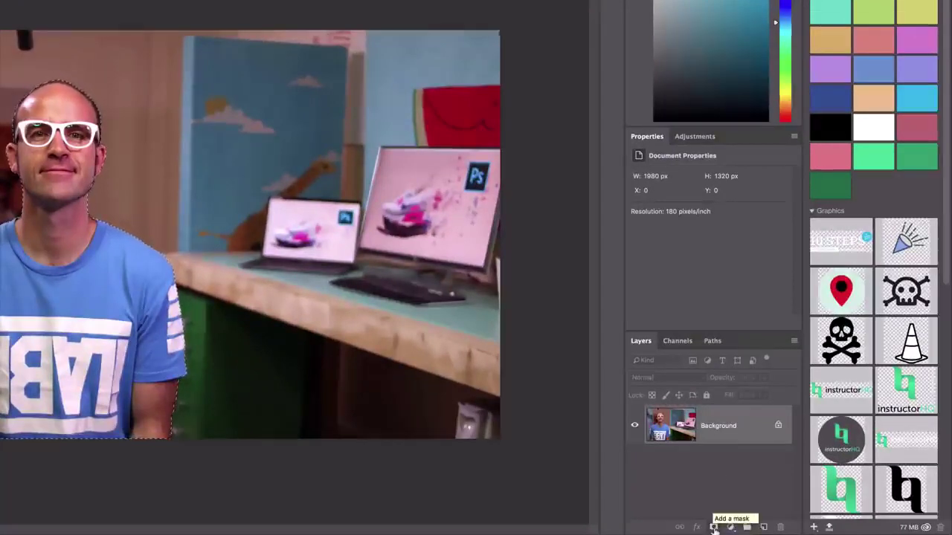
left_click(713, 527)
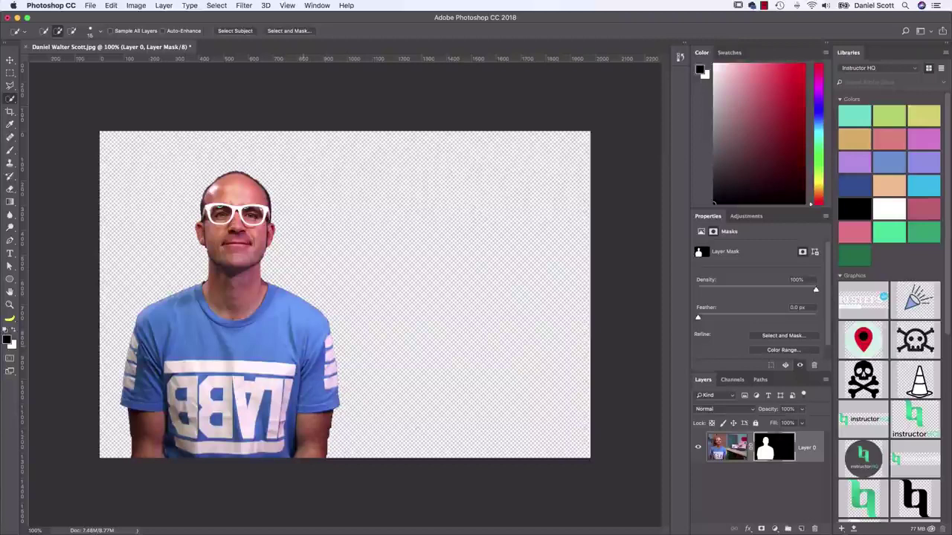
Step: Save the masked portrait in Photoshop format with layers in the Class Files folder on the Desktop
left_click(90, 5)
left_click(179, 108)
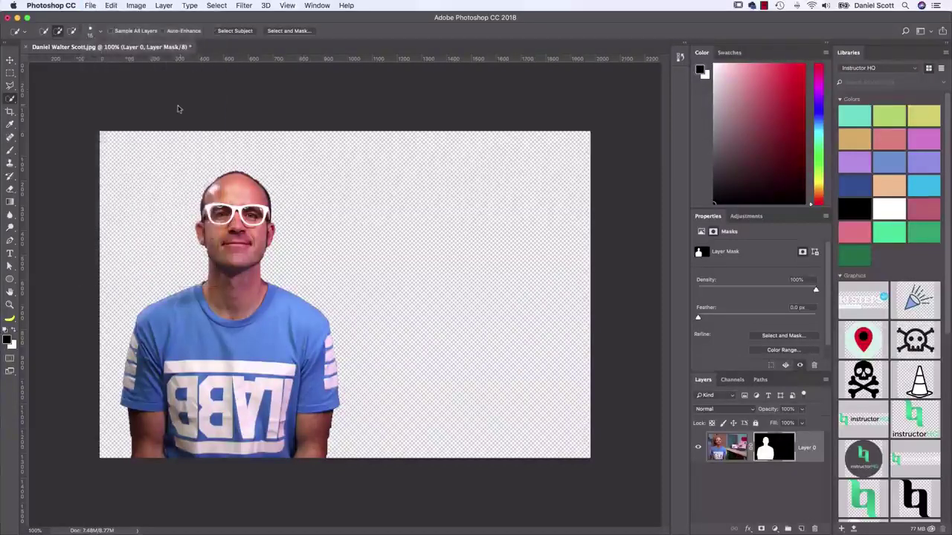
left_click(339, 169)
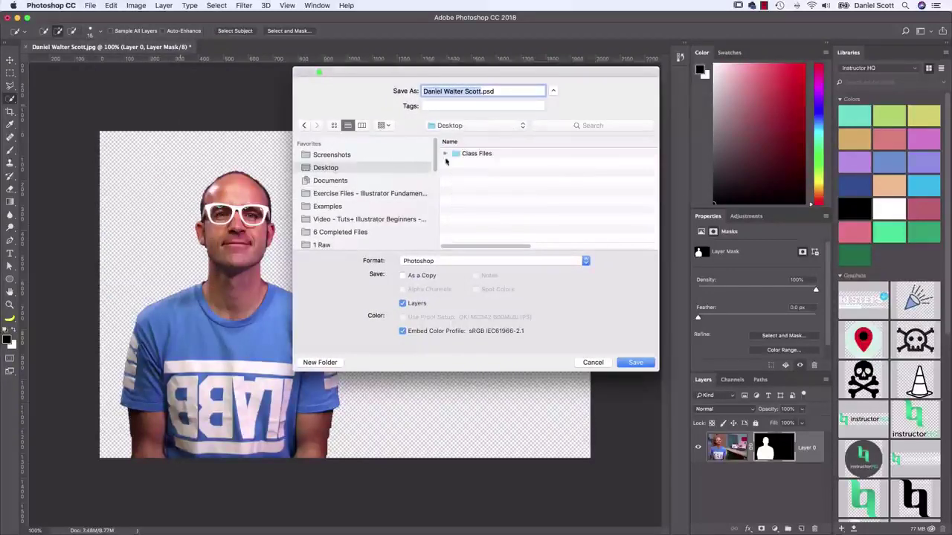
double_click(457, 154)
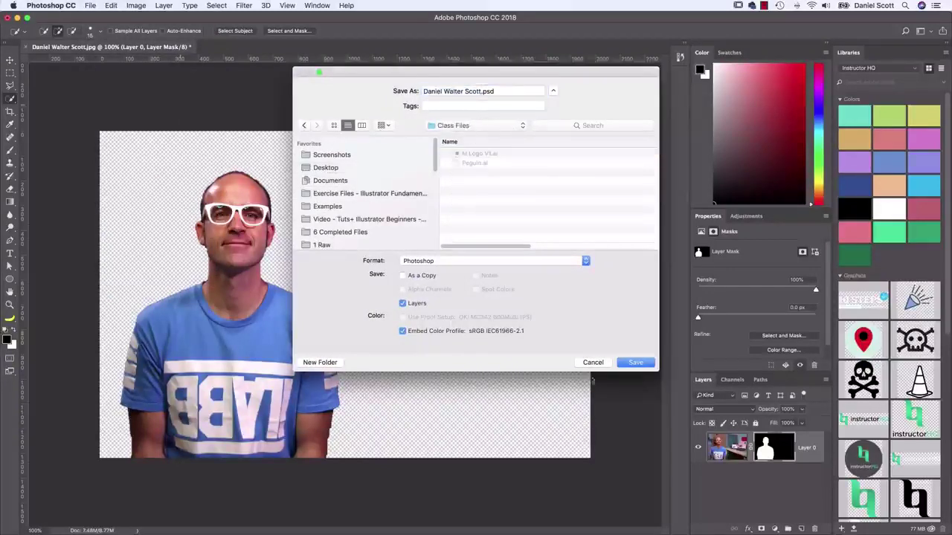
left_click(636, 364)
left_click(596, 231)
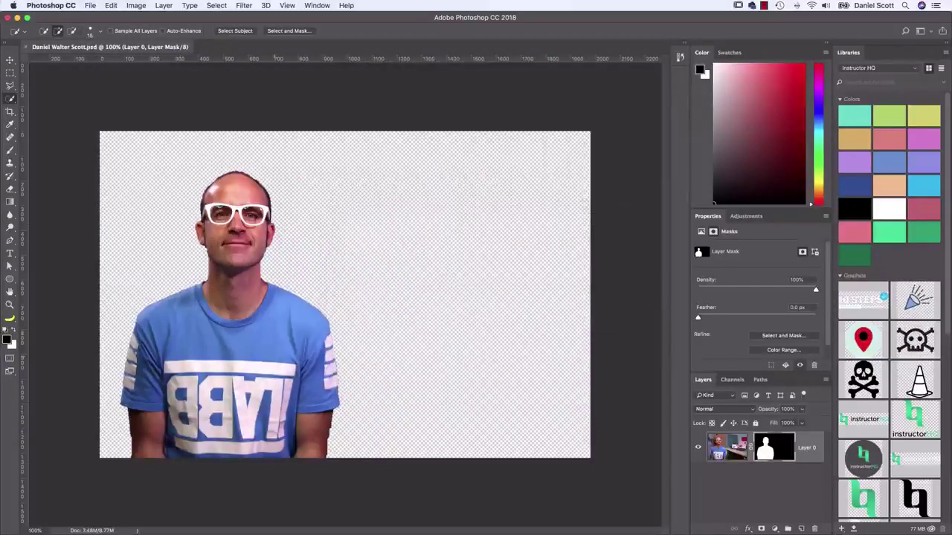
Step: Quit Photoshop and place the masked portrait PSD from the Desktop's Class Files folder on Illustrator's empty artboard, about 8.8 in wide
key("super+q")
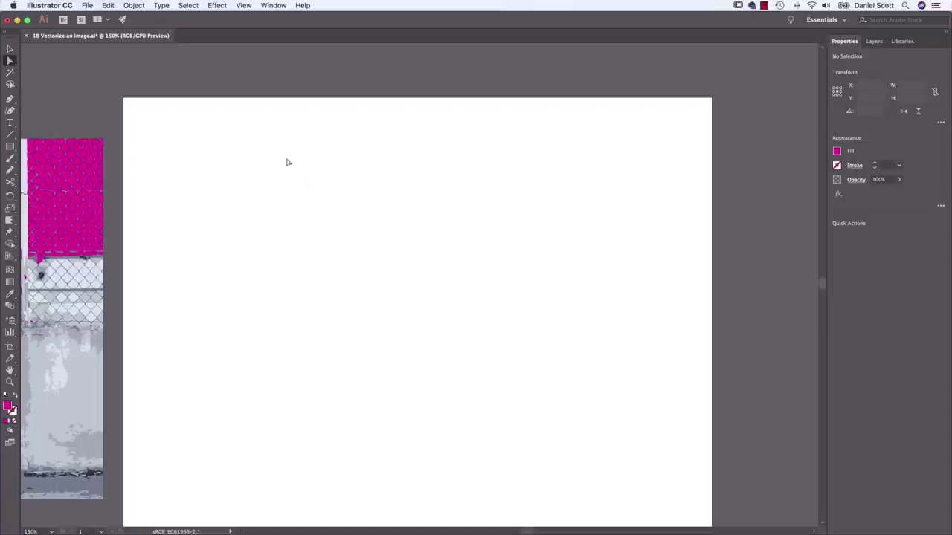
left_click(89, 5)
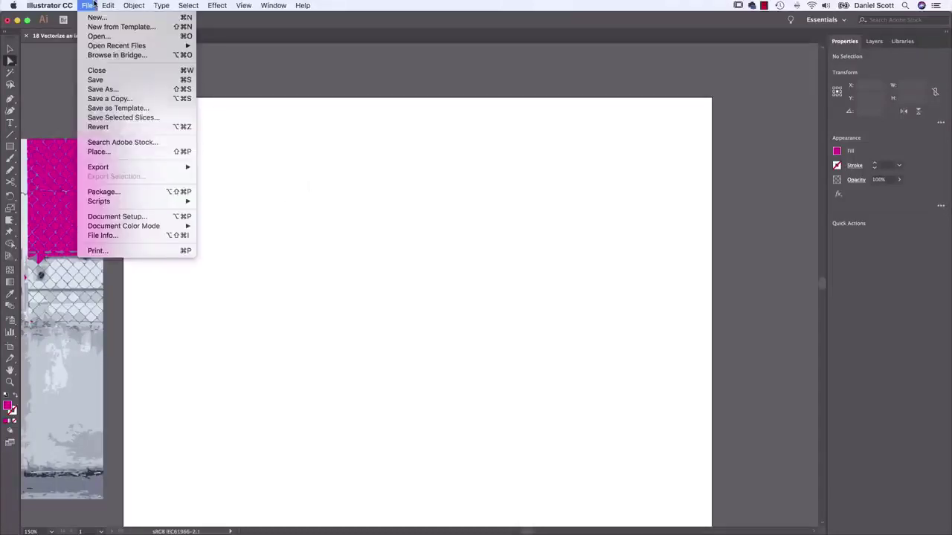
left_click(99, 152)
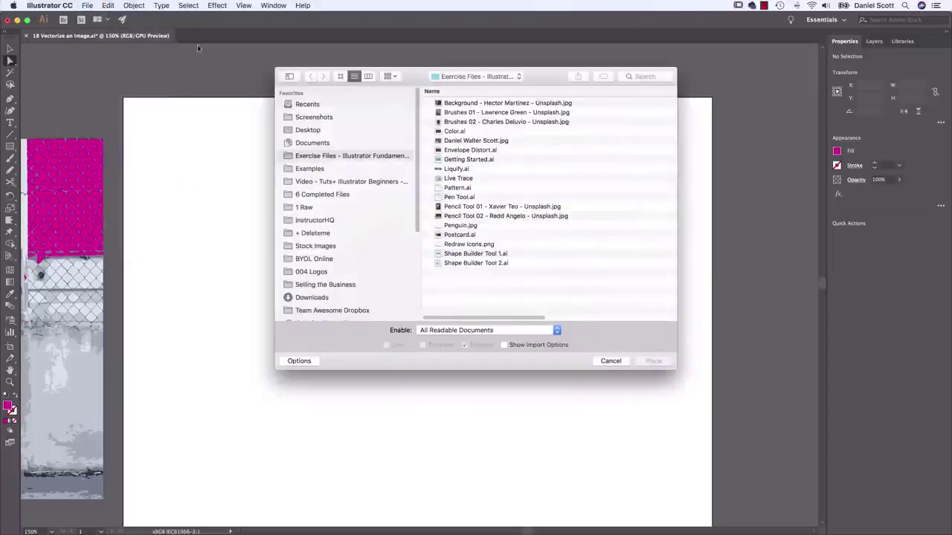
left_click(312, 130)
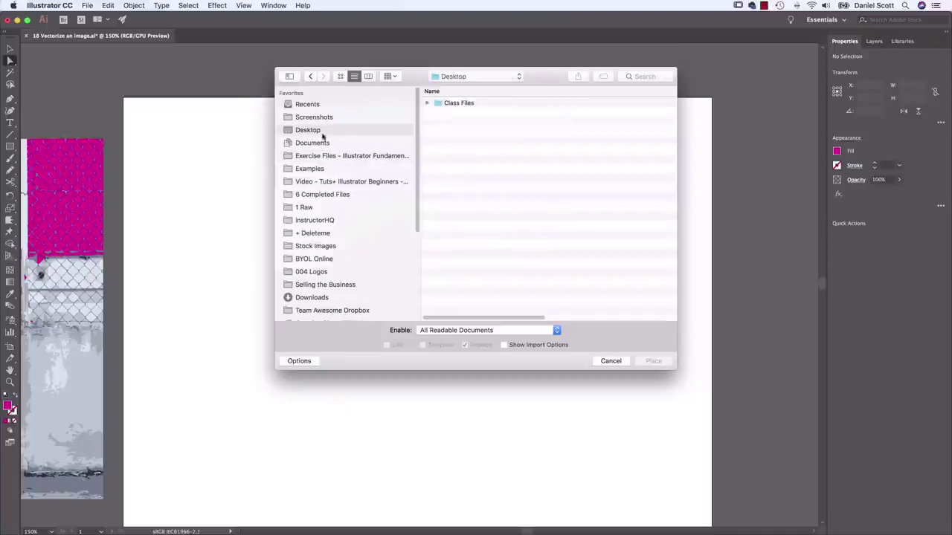
double_click(468, 103)
left_click(480, 105)
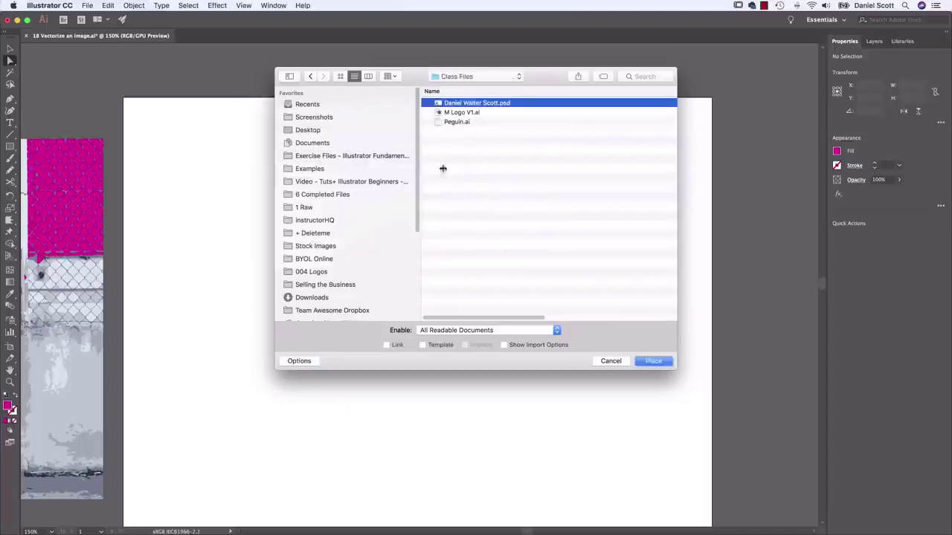
left_click(655, 361)
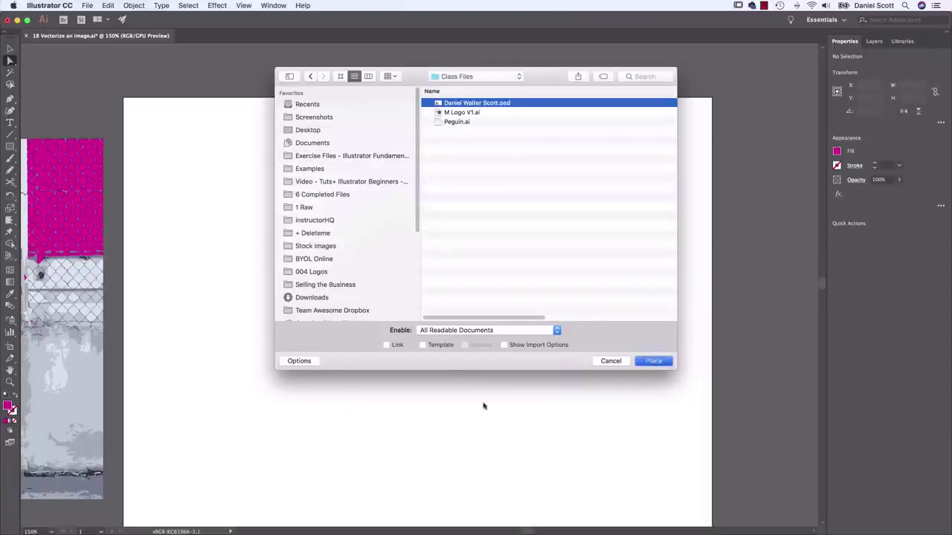
left_click_drag(198, 122, 673, 487)
left_click_drag(357, 315, 346, 350)
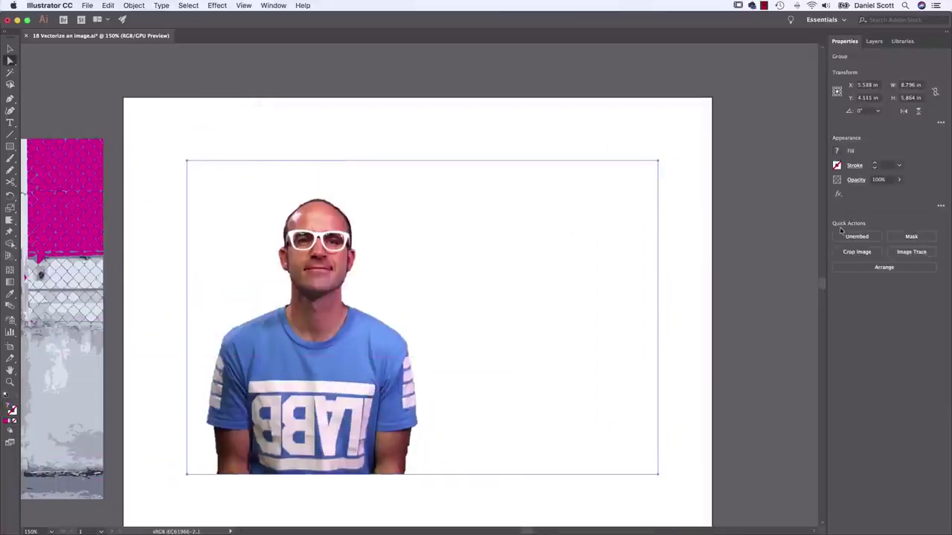
Step: Trace the placed portrait with the Black and White Logo preset and show the Image Trace settings
left_click(920, 255)
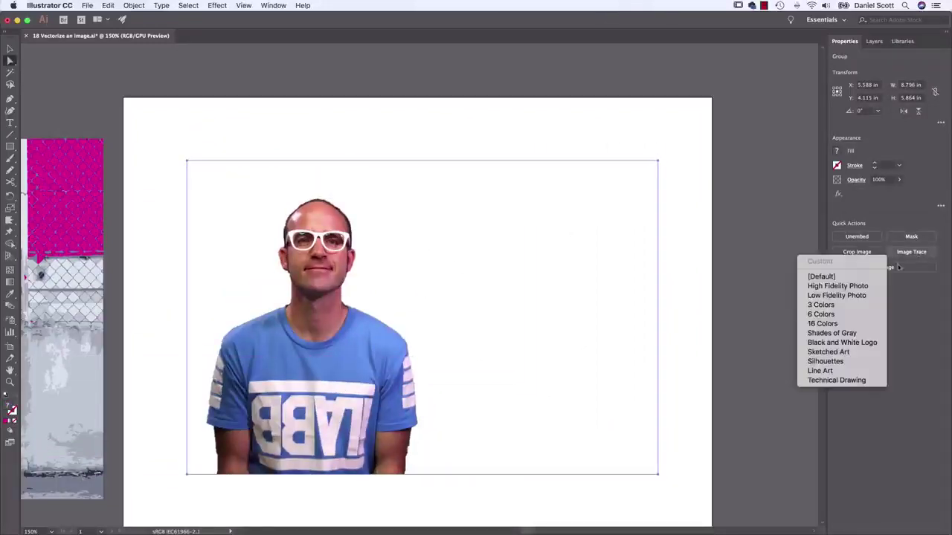
left_click(861, 342)
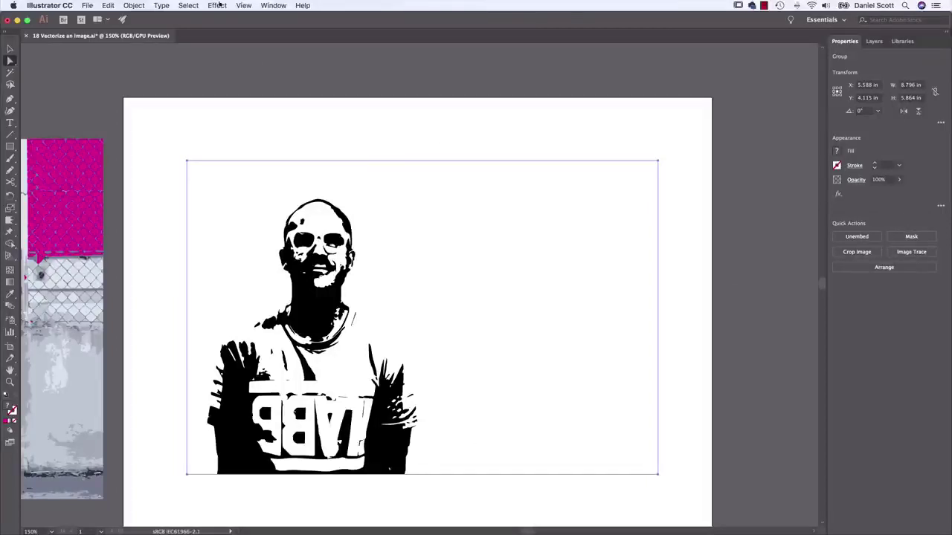
left_click(274, 5)
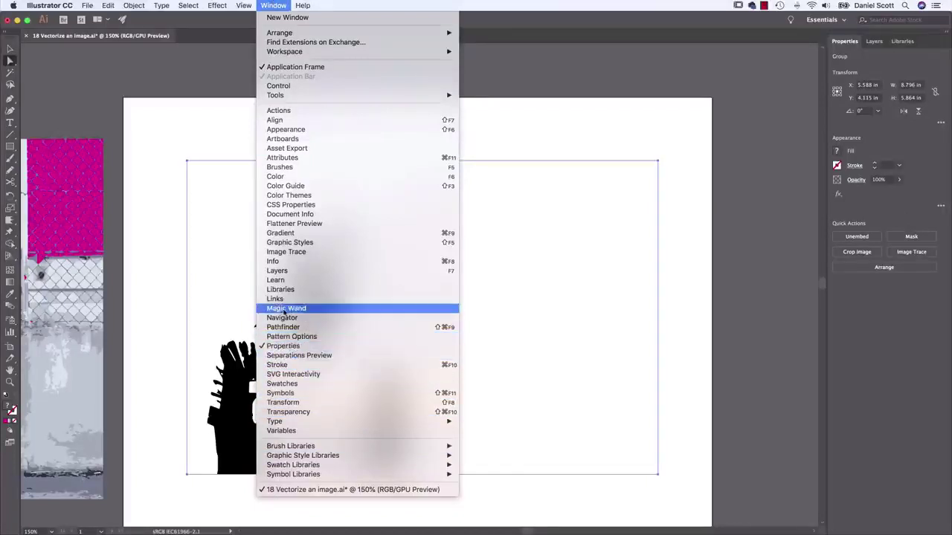
left_click(298, 252)
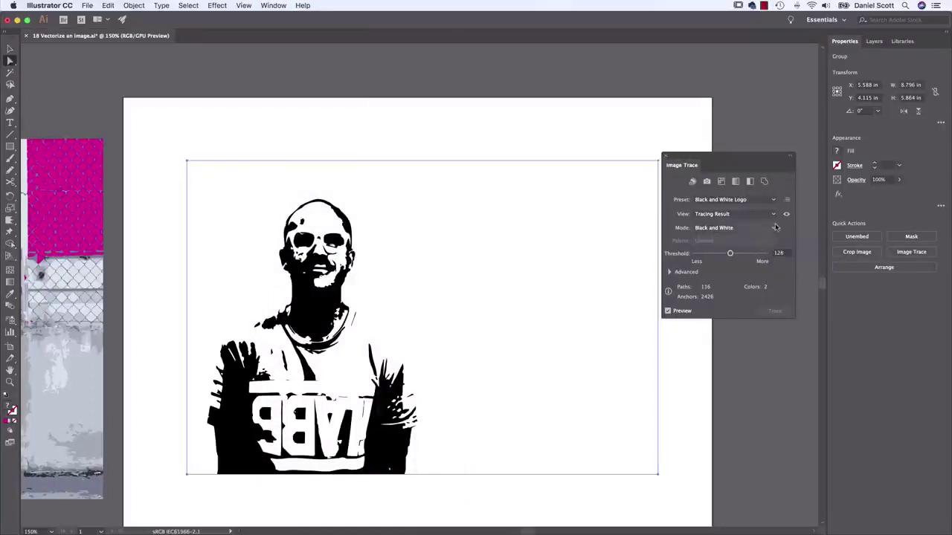
left_click(9, 49)
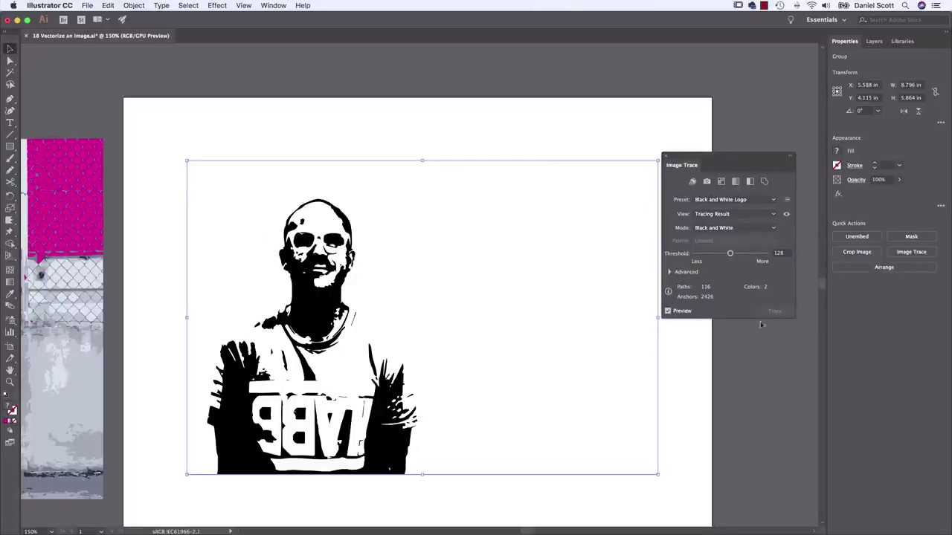
left_click(274, 5)
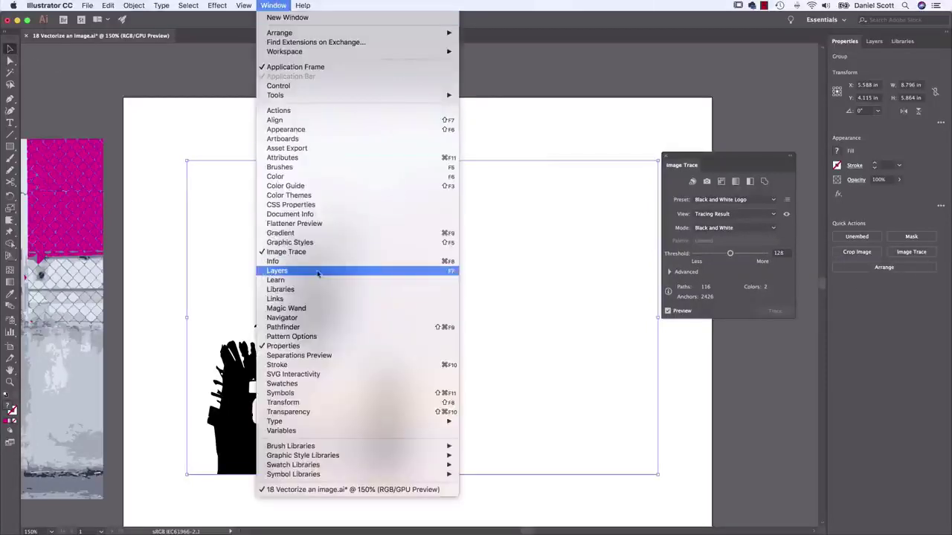
left_click(729, 194)
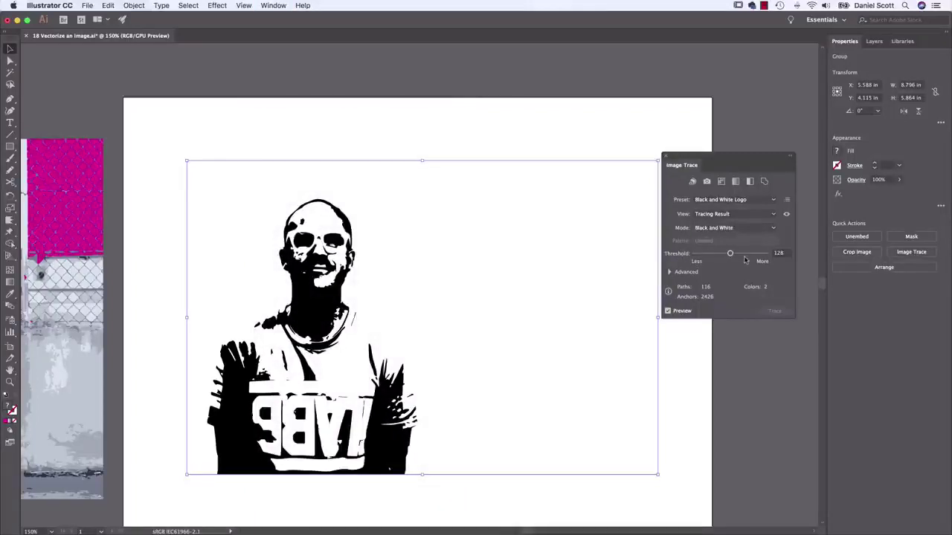
Step: Try lower and higher Image Trace thresholds on the portrait, set the threshold to 105, and close the trace settings
left_click_drag(733, 256, 710, 255)
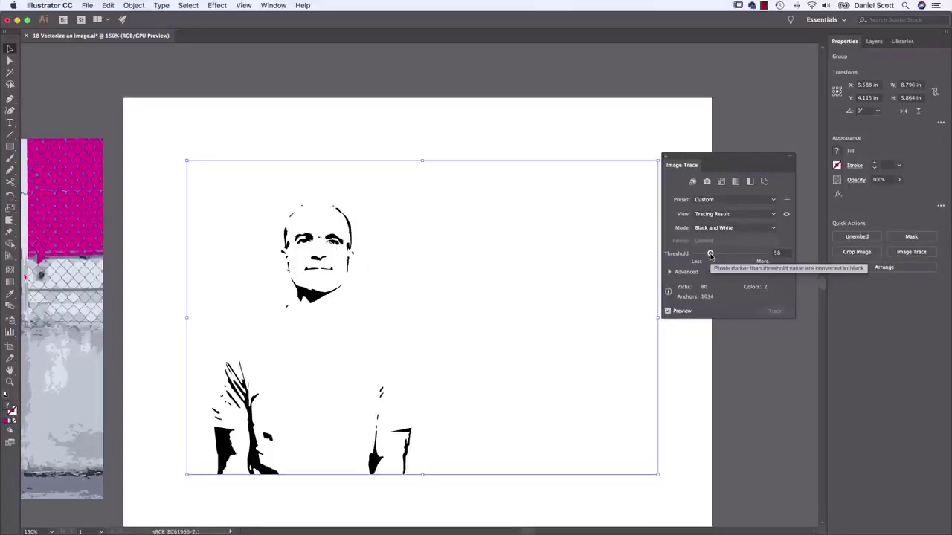
left_click_drag(711, 255, 723, 256)
left_click(757, 256)
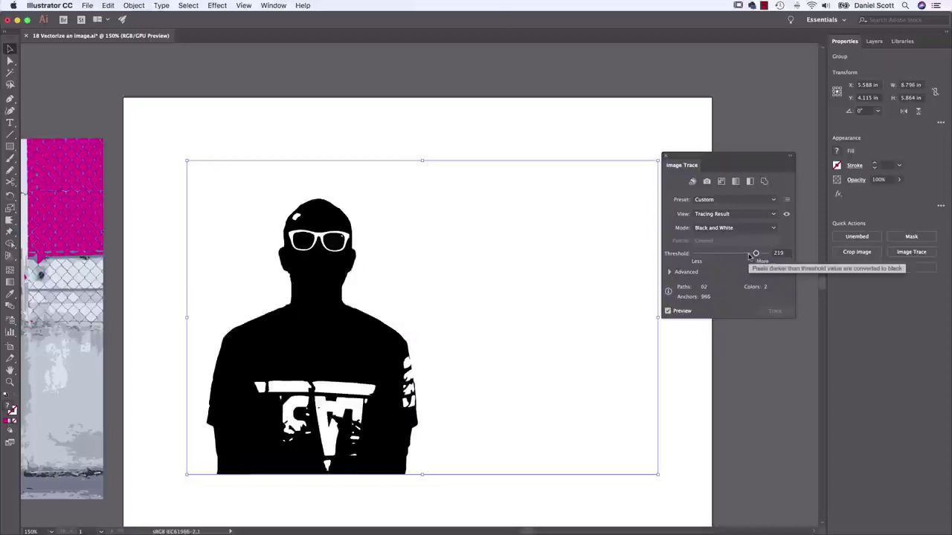
left_click_drag(754, 255, 737, 256)
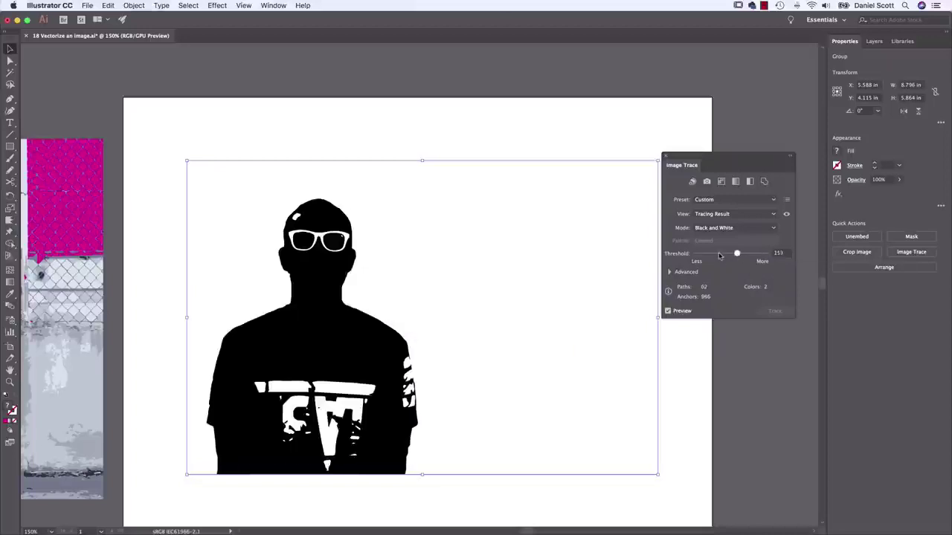
left_click(713, 255)
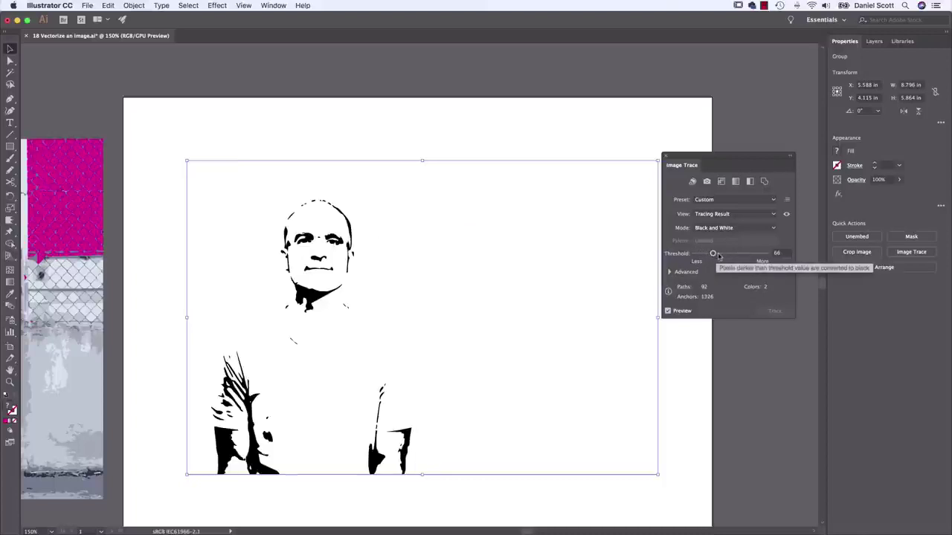
left_click_drag(714, 254, 722, 255)
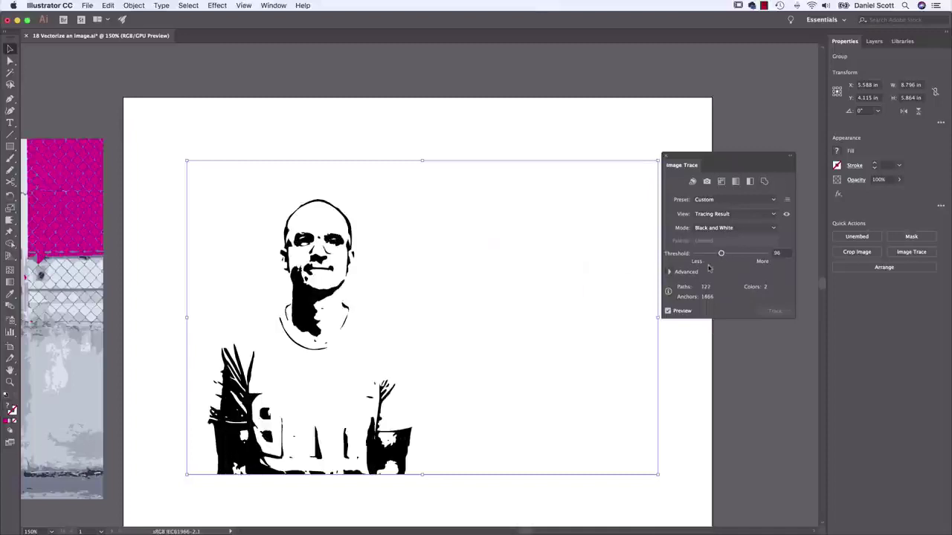
left_click_drag(723, 255, 726, 257)
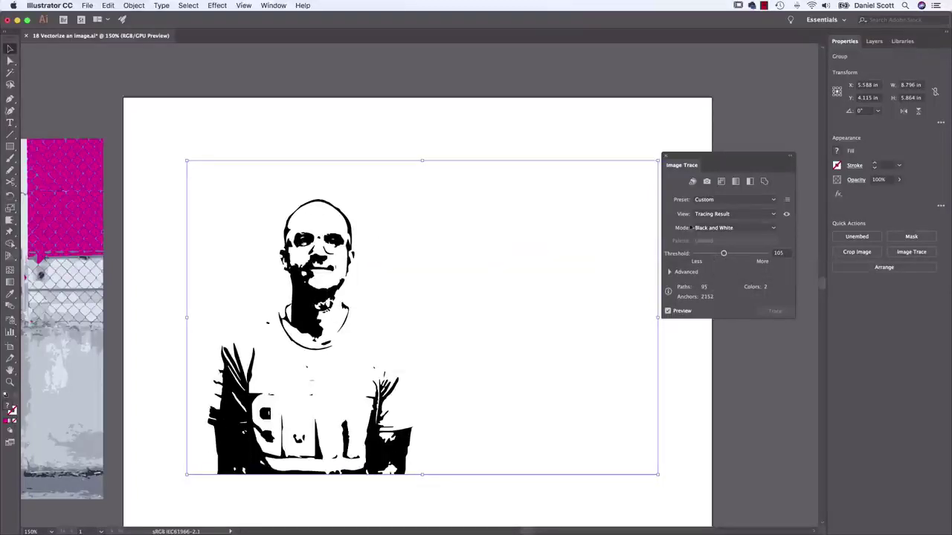
left_click(645, 179)
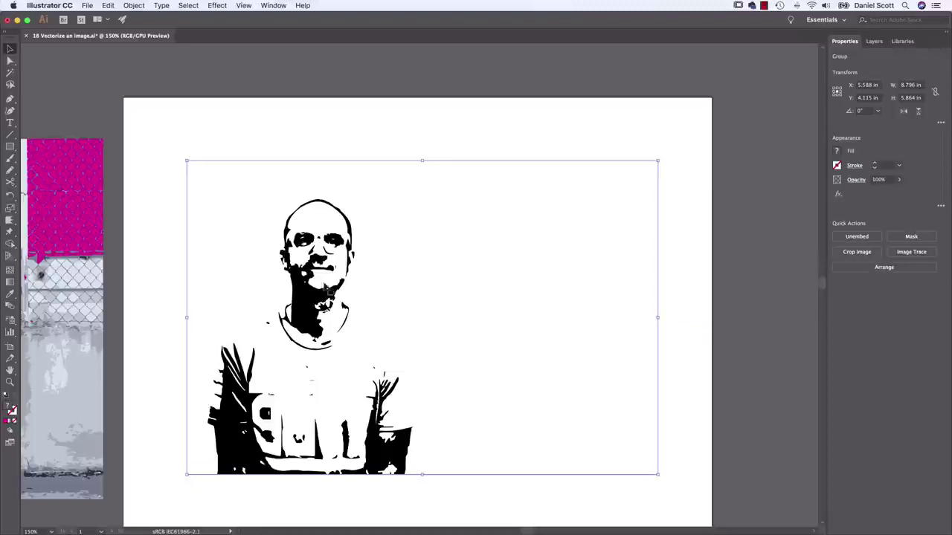
Step: Expand the traced portrait's object and fill into editable paths, and directly select its white compound path
left_click(132, 6)
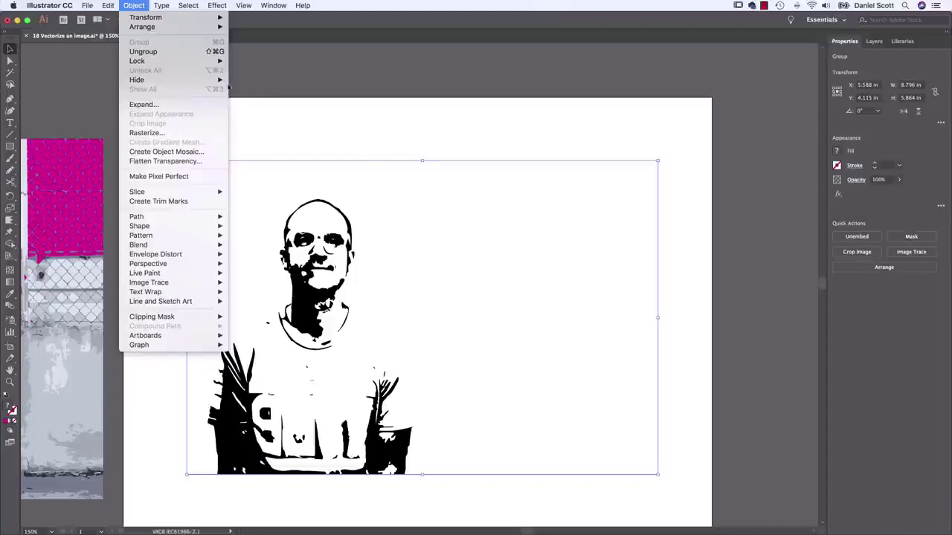
left_click(180, 108)
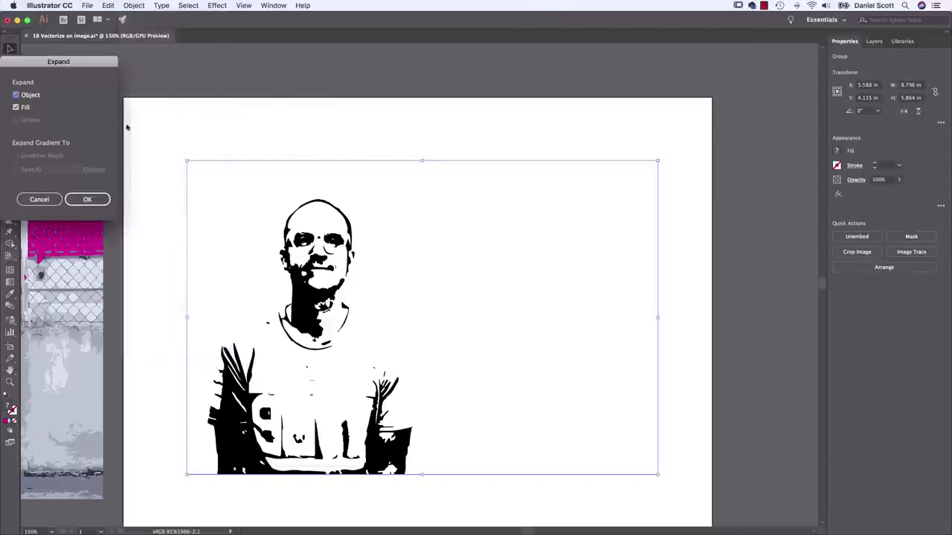
left_click(86, 196)
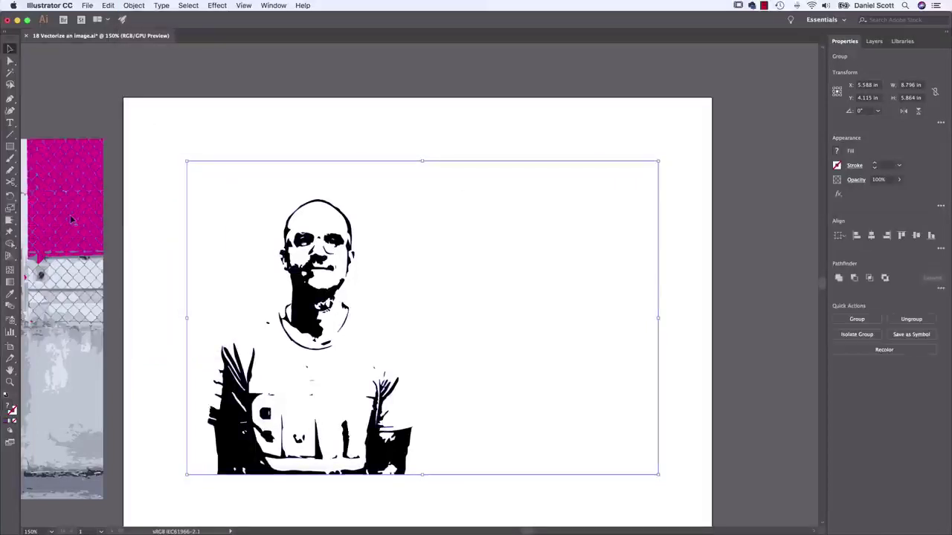
left_click(372, 135)
key("a")
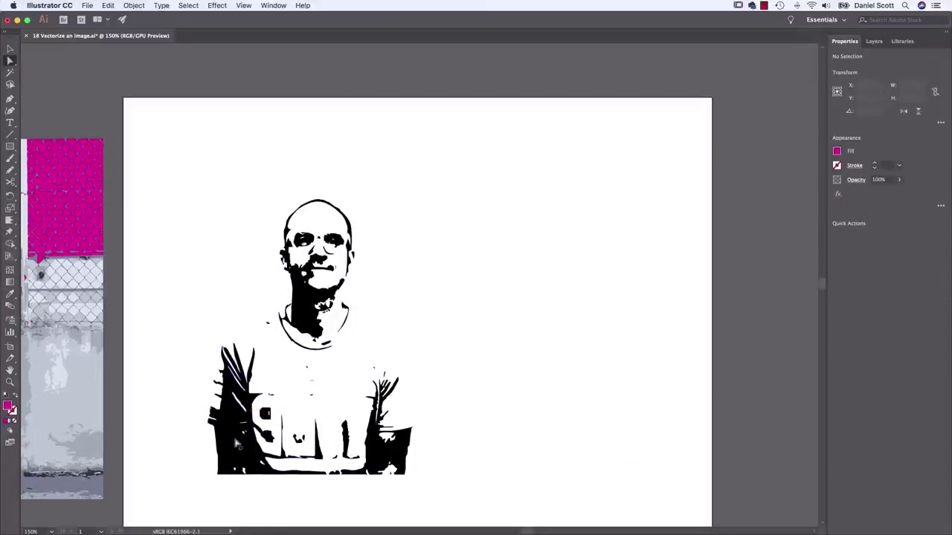
left_click(262, 415)
left_click(291, 375)
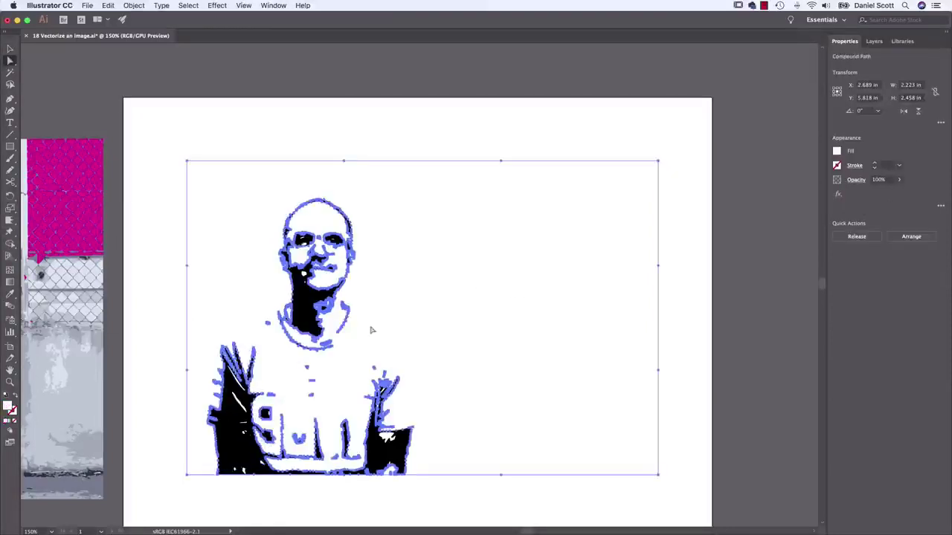
Step: Move the whole expanded portrait group off the artboard onto the empty gray canvas beside it, at about X 19.9 in
key("v")
mouse_move(189, 164)
left_mouse_down()
mouse_move(338, 264)
mouse_move(327, 271)
mouse_move(559, 291)
mouse_move(748, 243)
mouse_move(707, 197)
mouse_move(66, 158)
left_mouse_up()
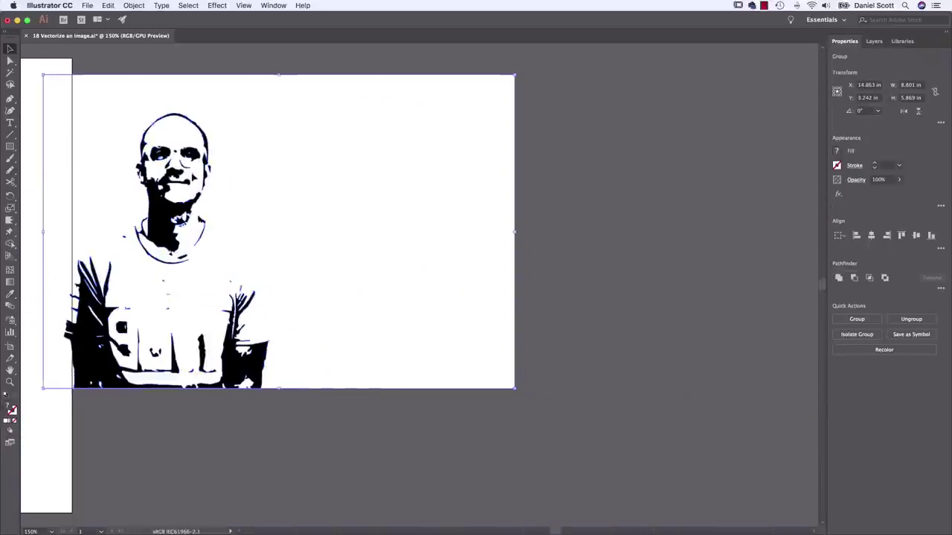
left_click_drag(164, 152, 437, 216)
Step: Try deleting only the white background shape of the expanded portrait, and undo the deletion
left_click(238, 108)
left_click(10, 61)
left_click(636, 225)
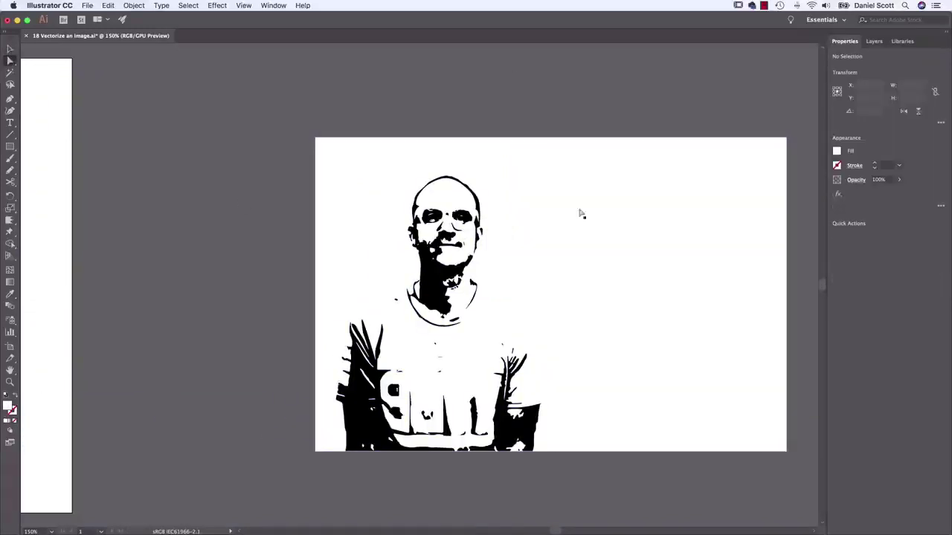
key("Delete")
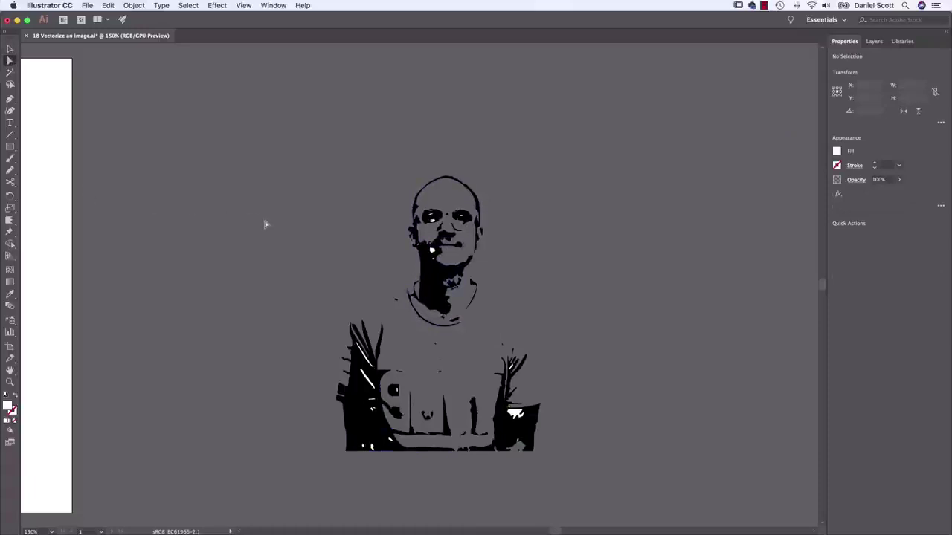
key("super+z")
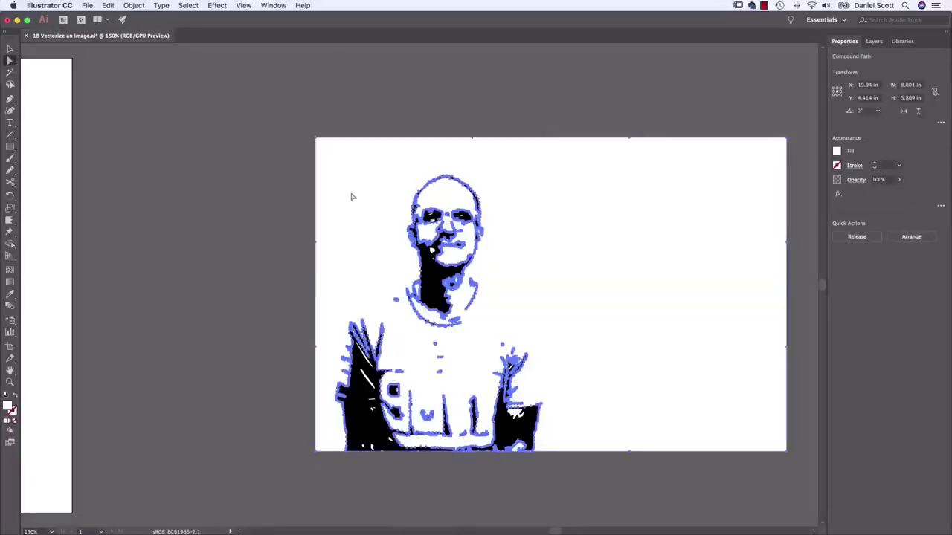
Step: Select all shapes with the same fill color as the white background, delete them, and check the remaining black artwork
left_click(186, 5)
mouse_move(246, 106)
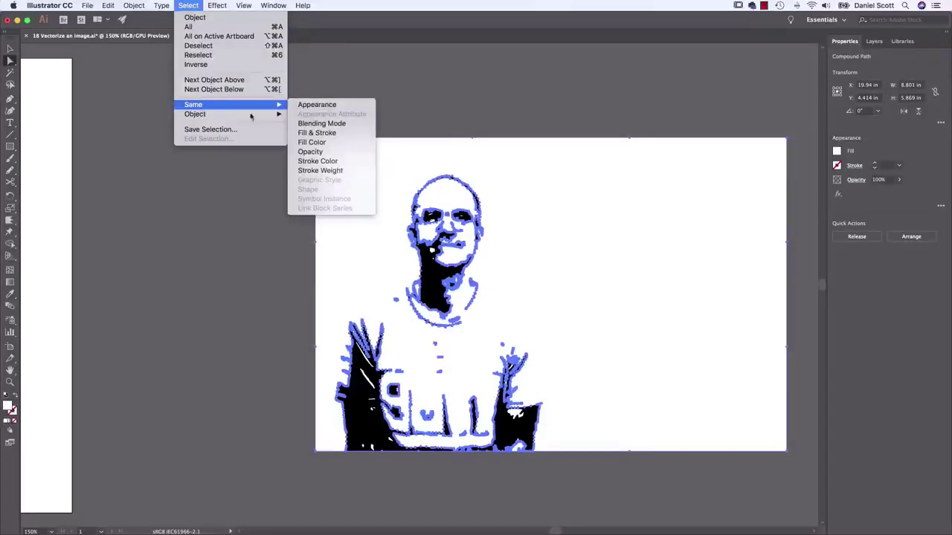
left_click(322, 142)
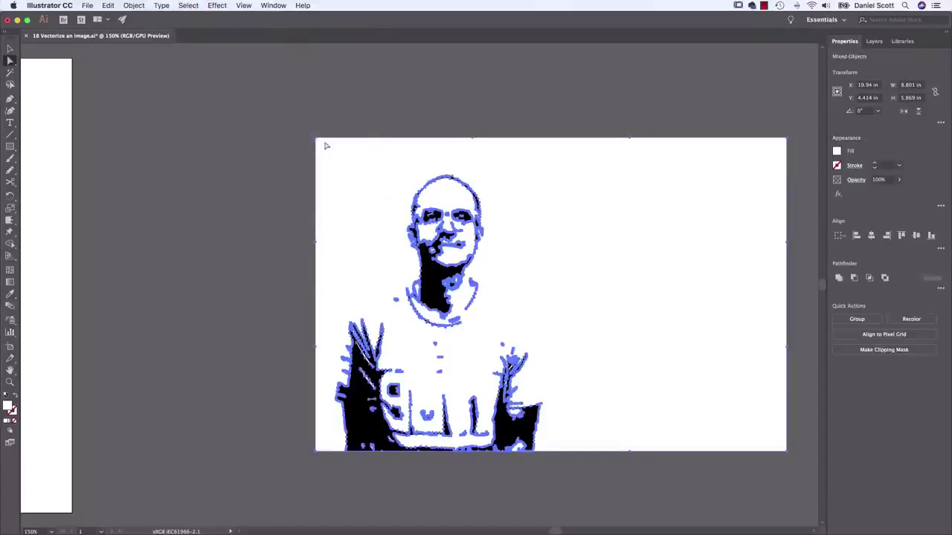
key("Delete")
key("v")
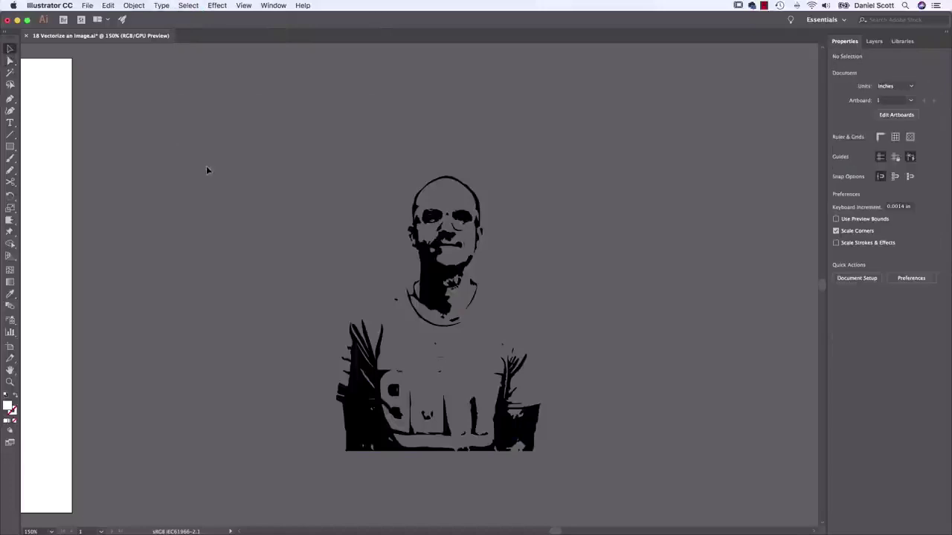
key("super+a")
left_click(632, 448)
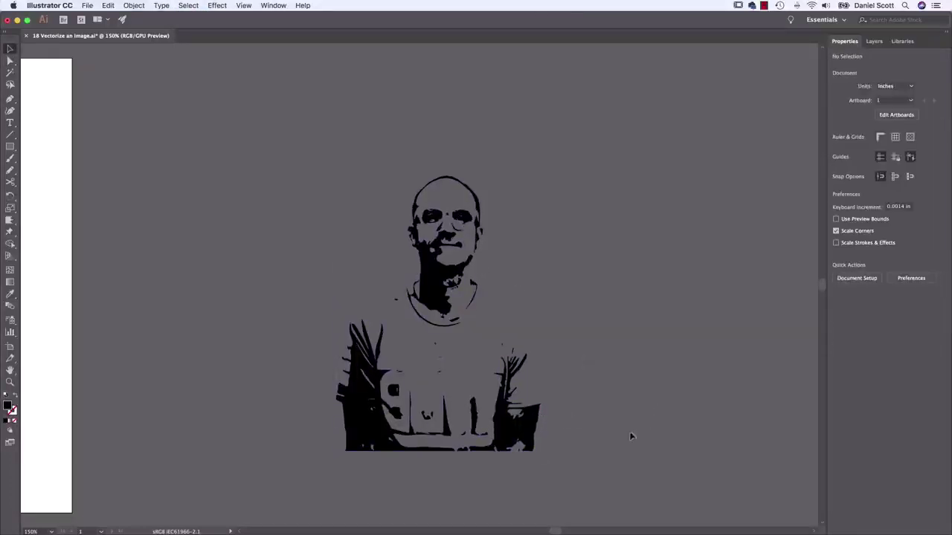
left_click_drag(280, 287, 681, 249)
left_click_drag(162, 229, 637, 293)
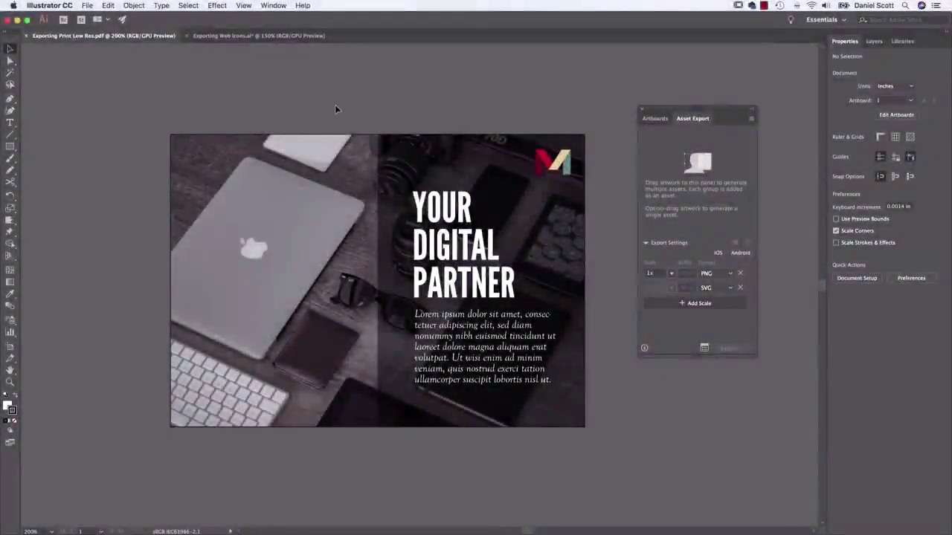
Step: Check the exported web icons in Finder's Web Icons folder by previewing Brush.png and Brush.svg
left_click(253, 36)
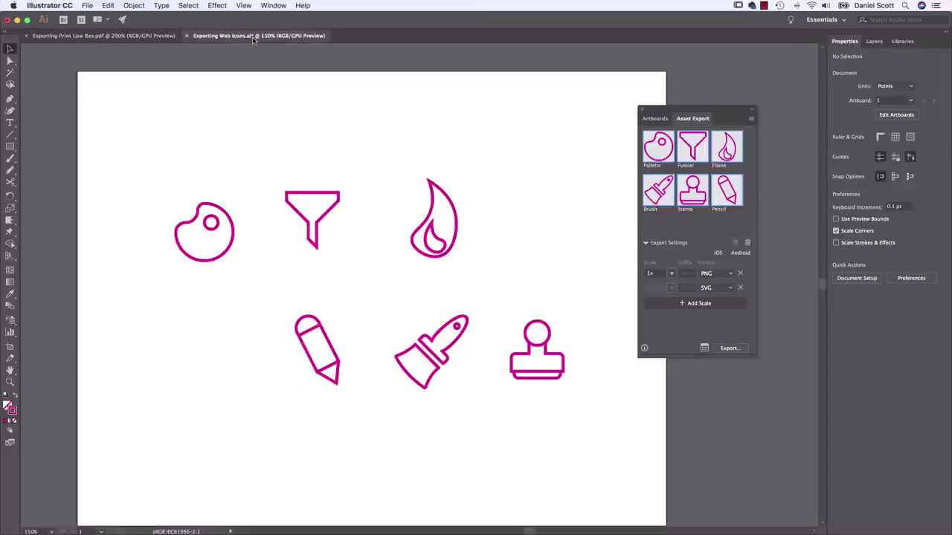
key("super+Tab")
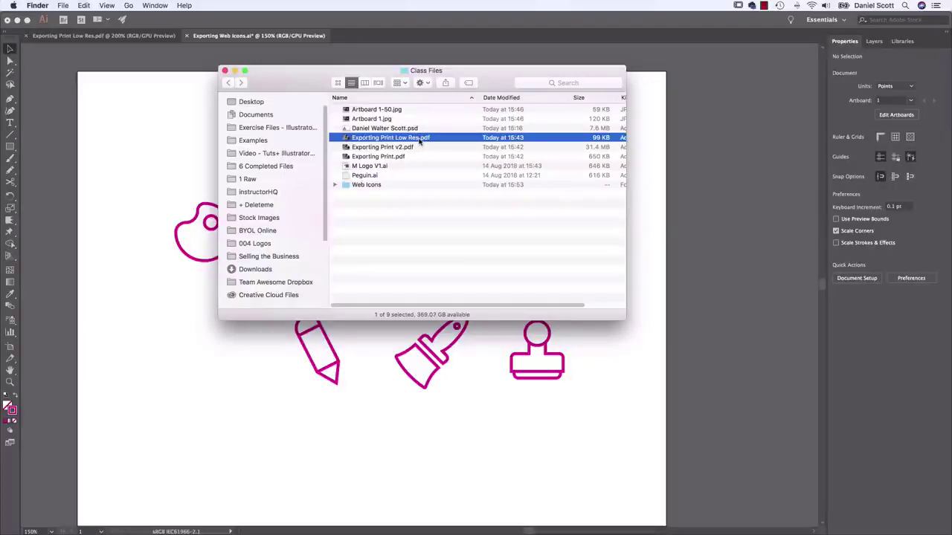
double_click(371, 186)
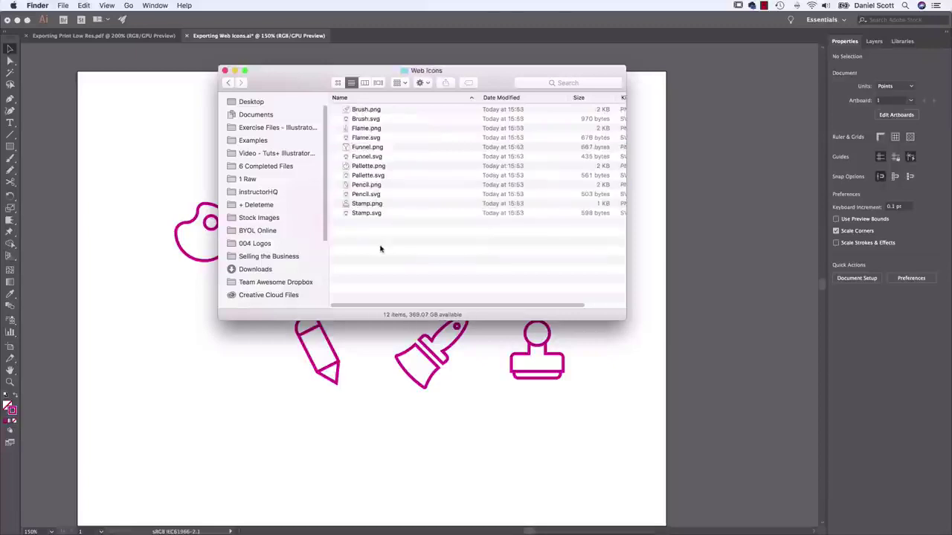
left_click(362, 113)
key("space")
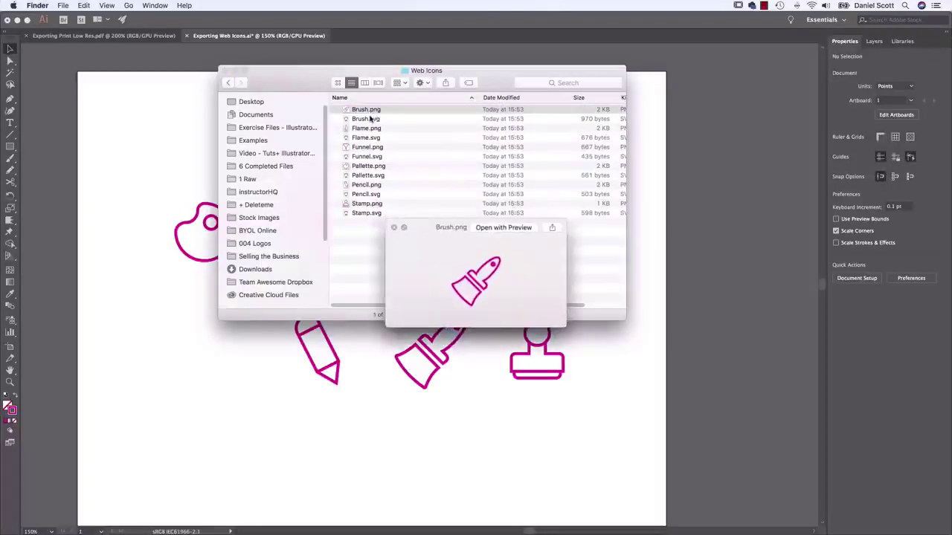
key("Down")
key("space")
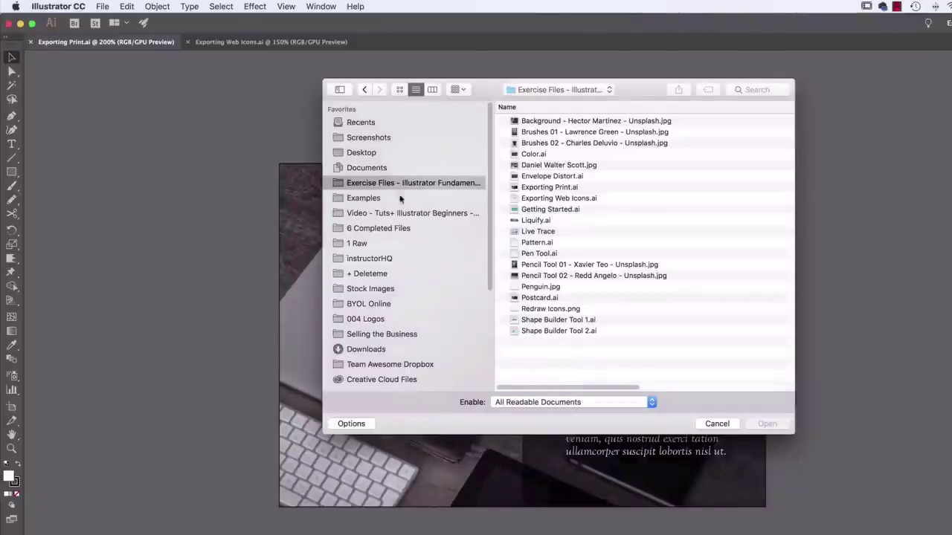
Step: Locate Exporting Print.ai and Exporting Web Icons.ai in the exercise files folder, then look at both open documents
left_click(549, 188)
left_click(549, 198, "shift")
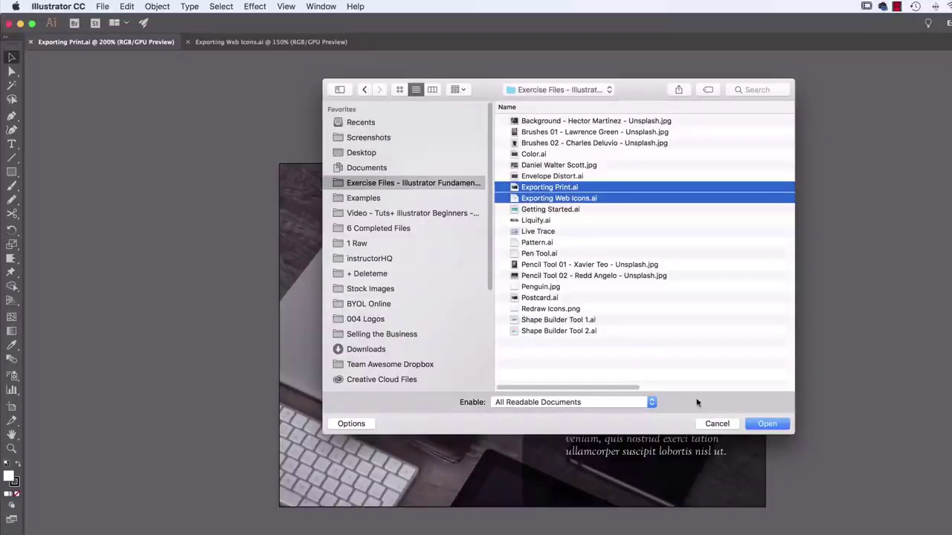
left_click(717, 424)
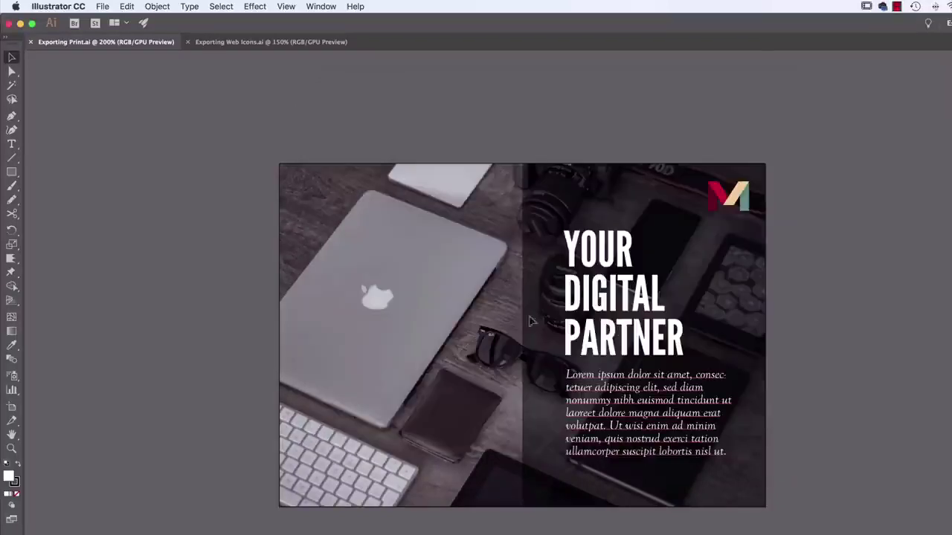
left_click(297, 42)
left_click(96, 41)
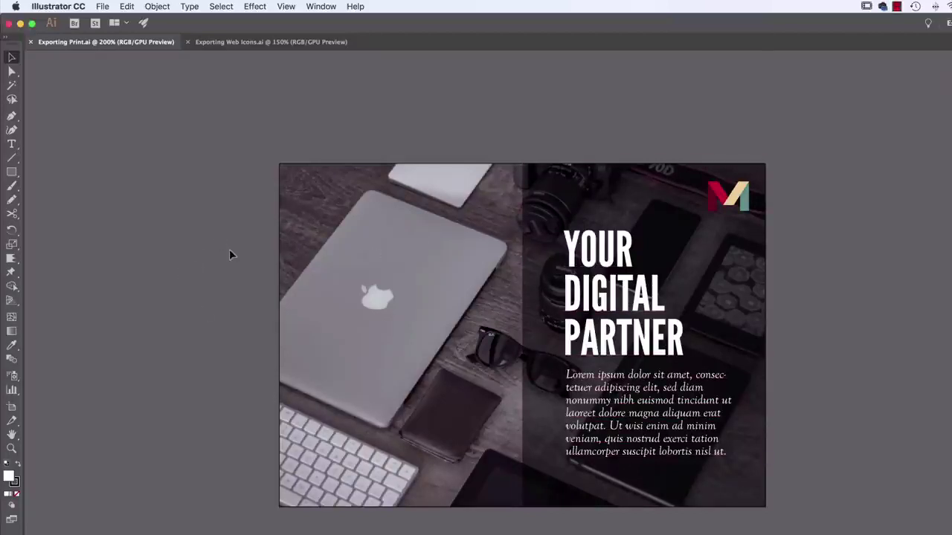
Step: Save the postcard as an Adobe PDF named Exporting Print.pdf in the Class Files folder on the Desktop
left_click(103, 7)
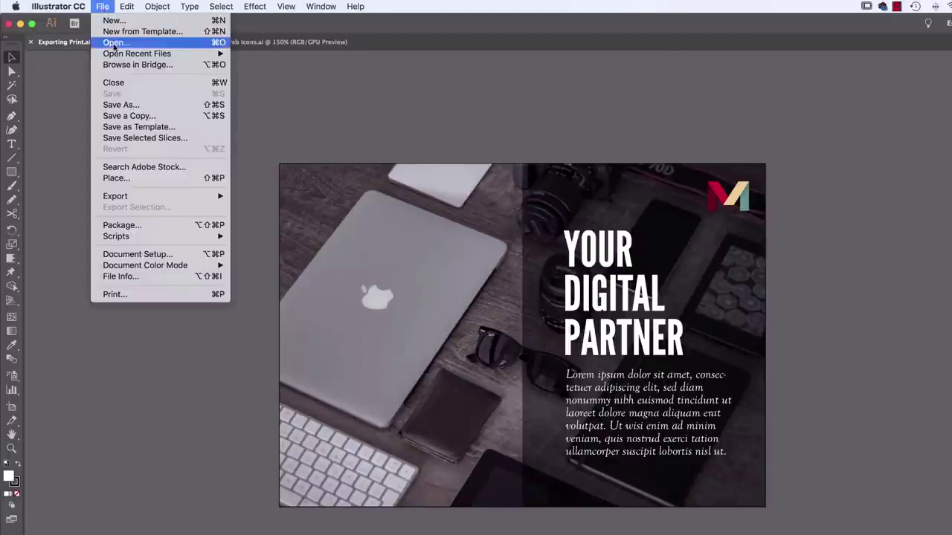
mouse_move(137, 198)
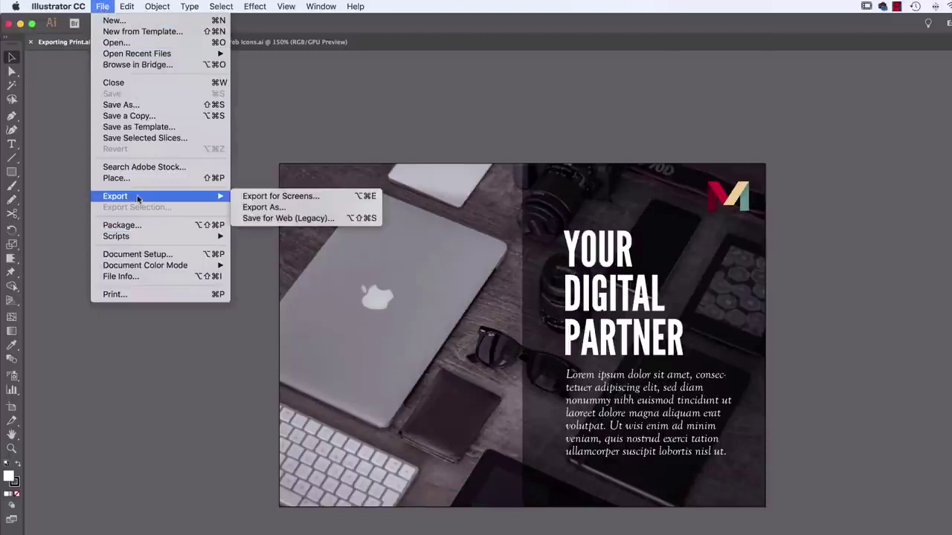
left_click(135, 106)
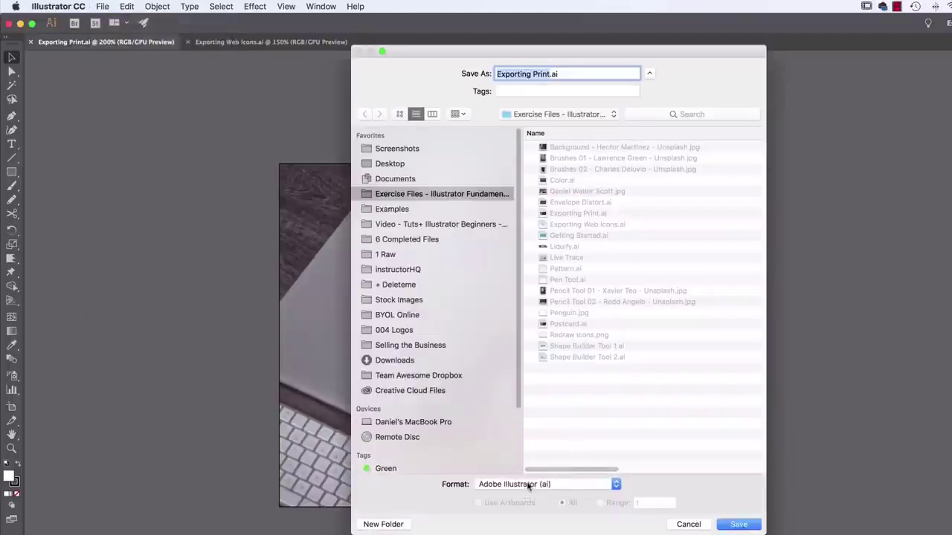
left_click(517, 489)
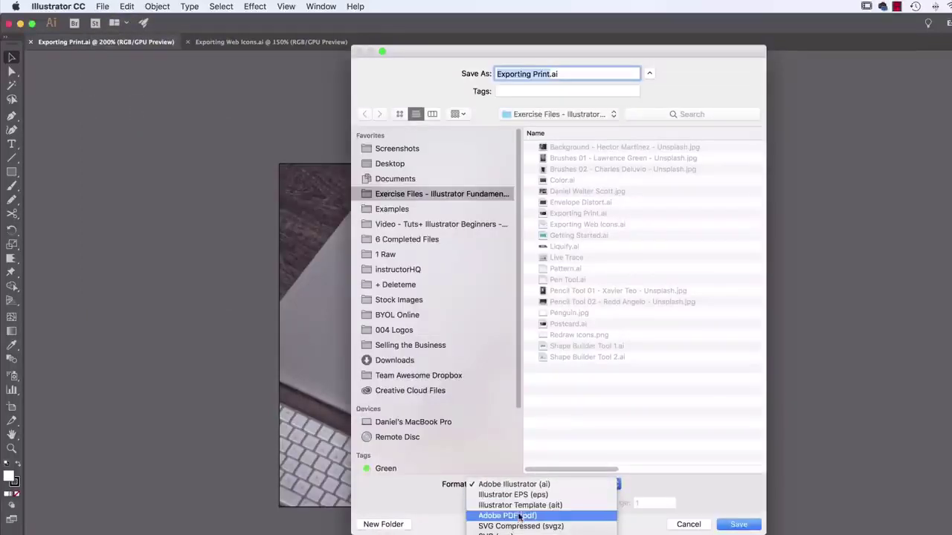
left_click(520, 520)
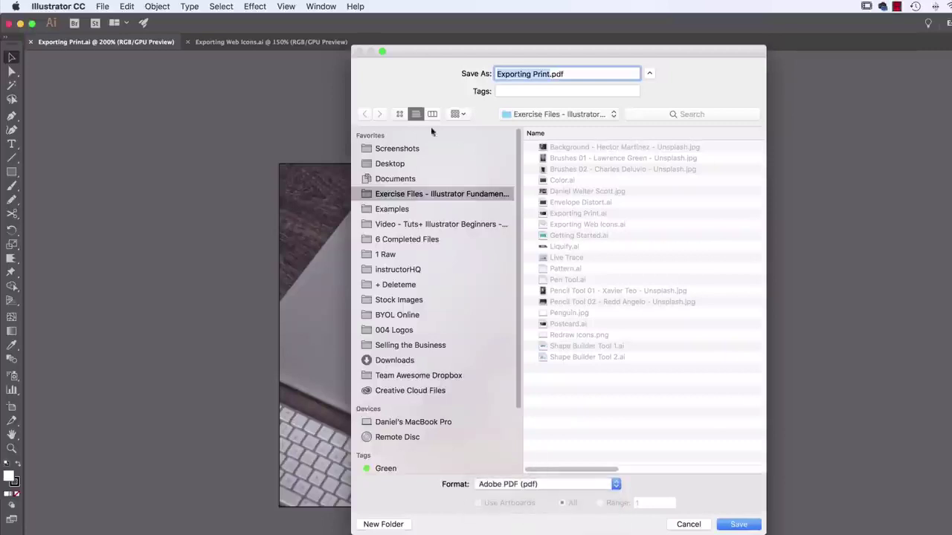
left_click(396, 165)
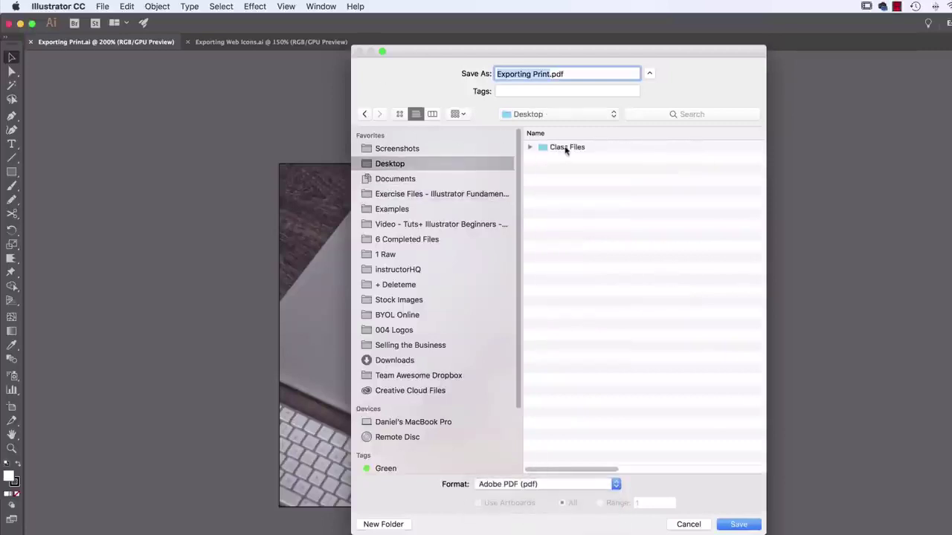
double_click(565, 149)
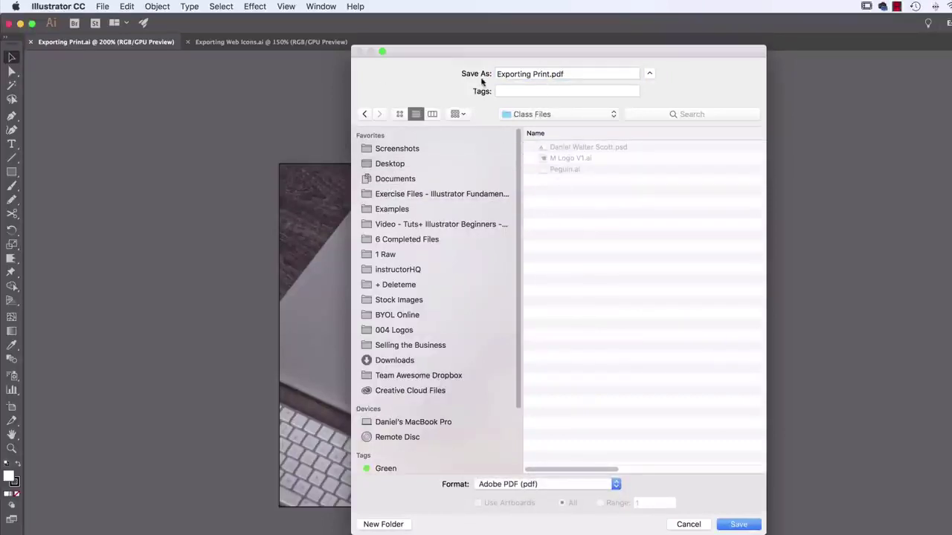
left_click(752, 526)
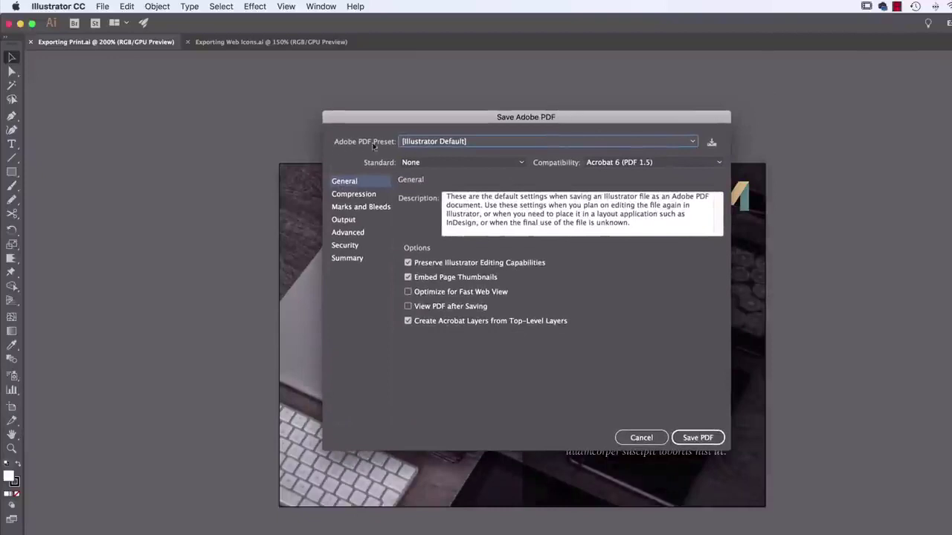
Step: Apply the High Quality Print preset without preserving Illustrator editing capabilities, and finish saving the PDF
left_click(435, 145)
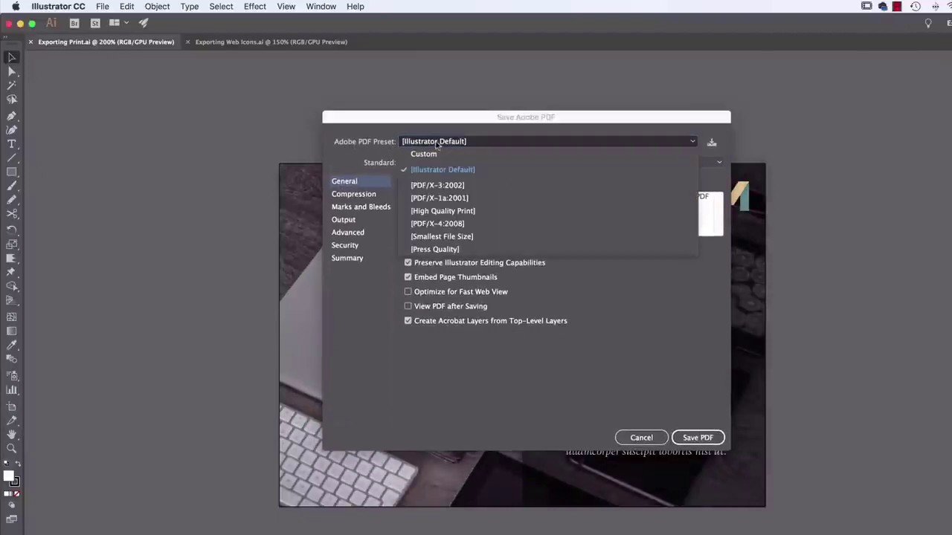
left_click(455, 213)
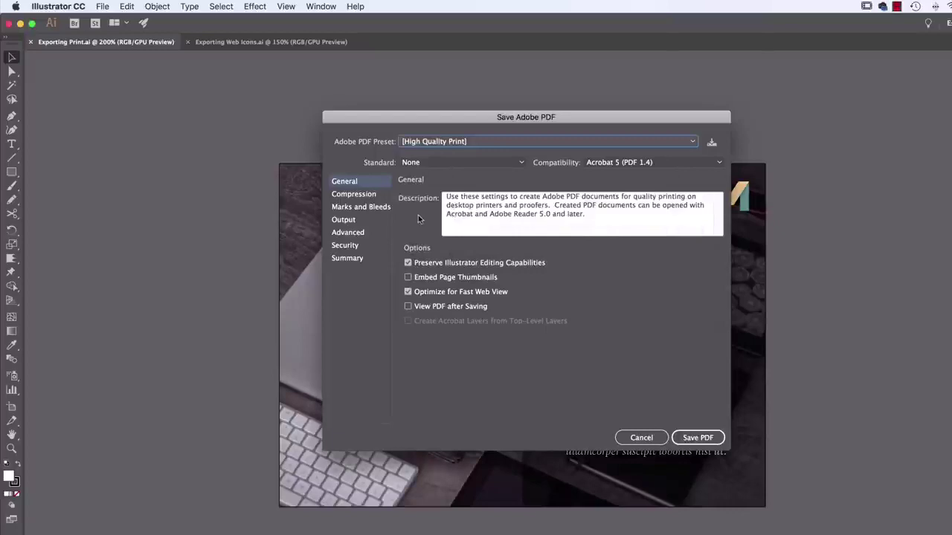
left_click(434, 264)
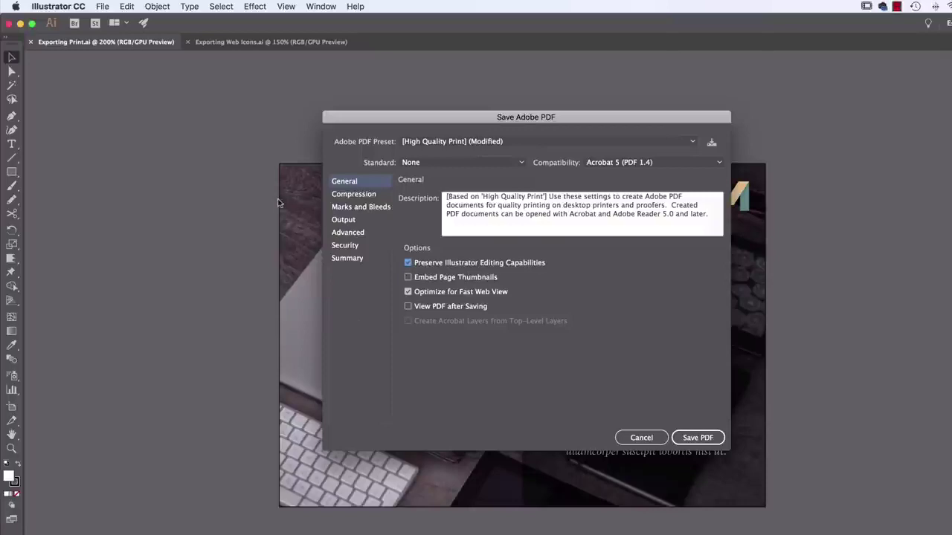
left_click(528, 263)
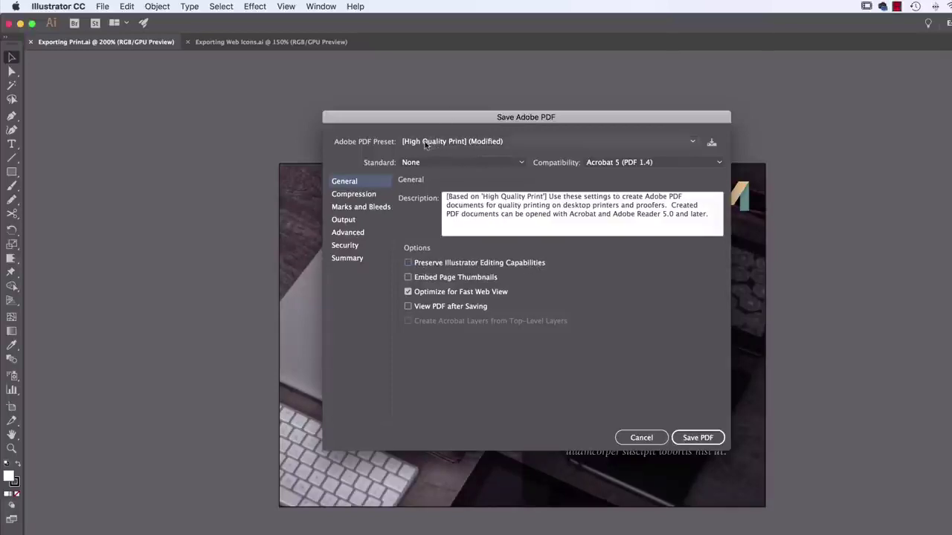
left_click(698, 438)
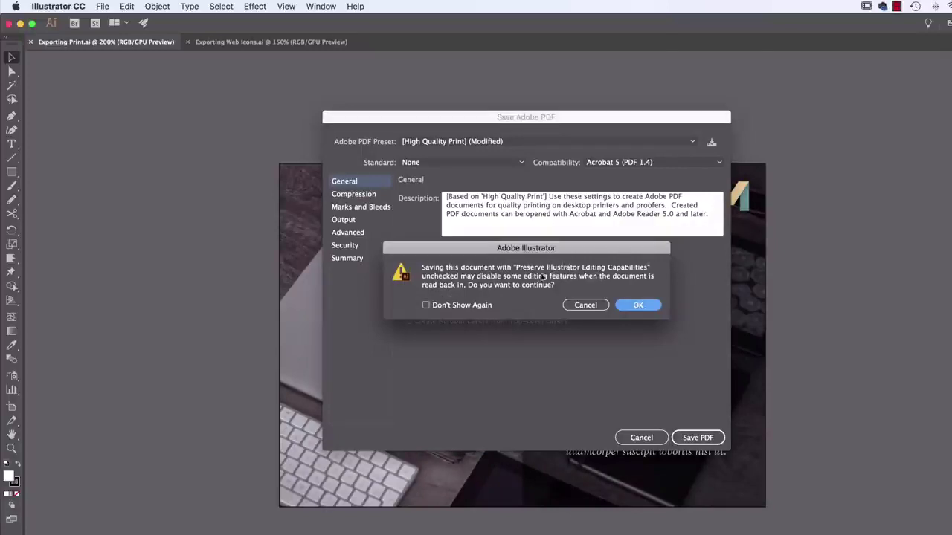
left_click(635, 306)
key("Return")
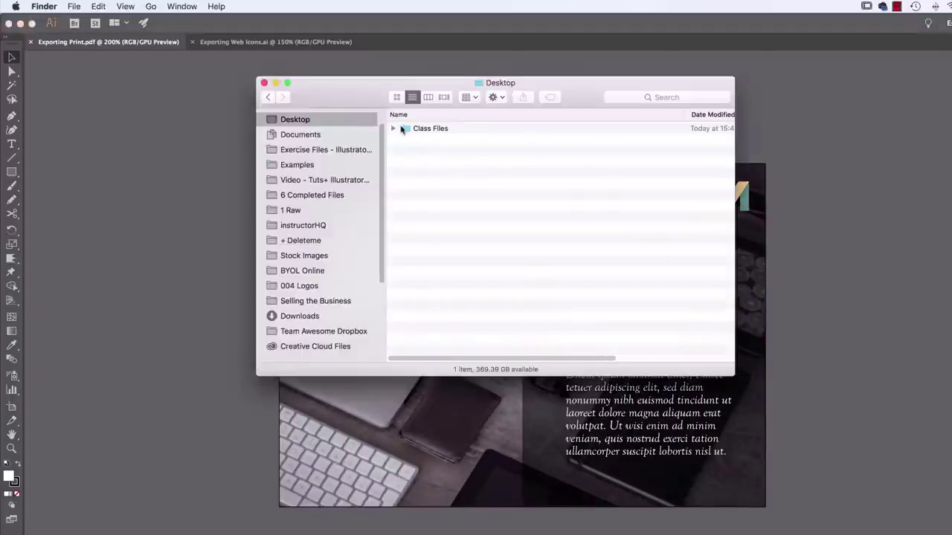
Step: Open the Class Files folder in Finder and check the file size of Exporting Print.pdf
left_click(422, 130)
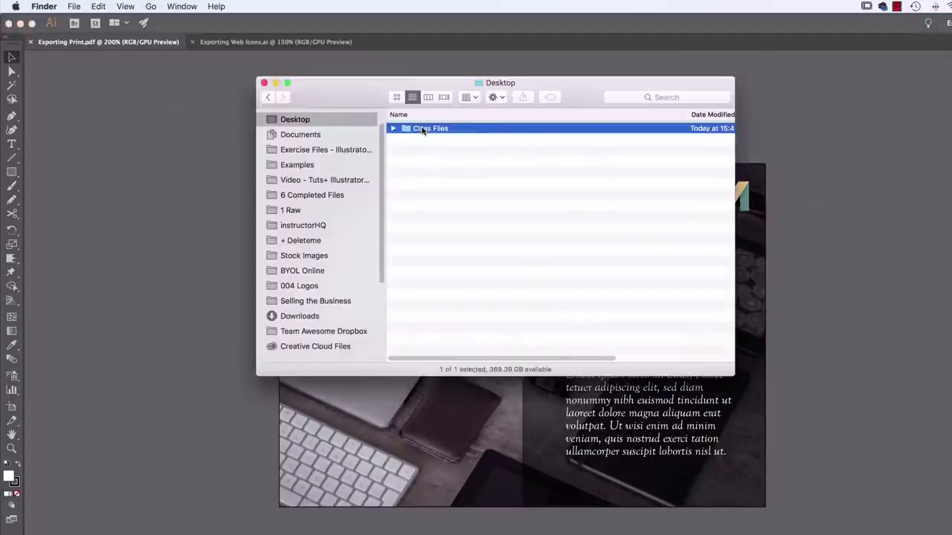
double_click(423, 130)
left_click(445, 143)
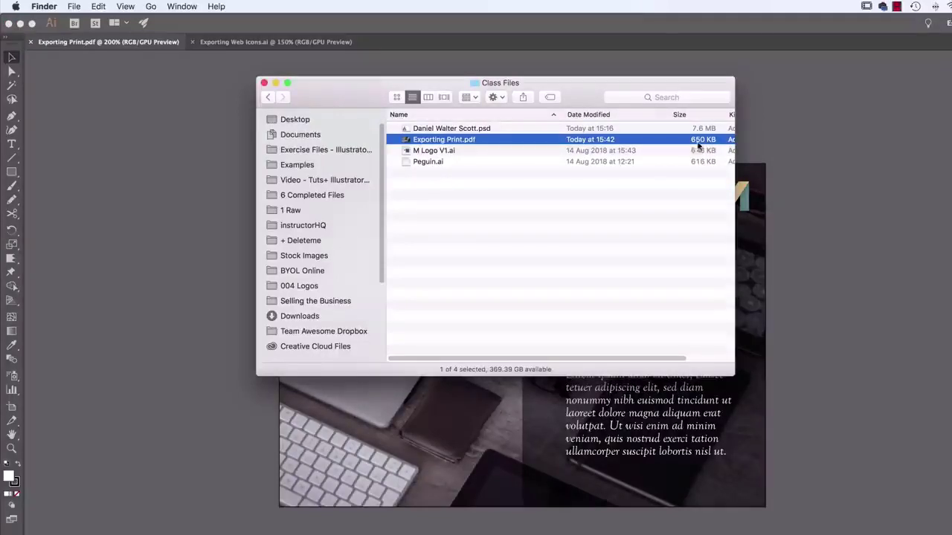
Step: Back in Illustrator, save the postcard as Exporting Print v2.pdf with Illustrator editing capabilities preserved
left_click(804, 145)
left_click(103, 6)
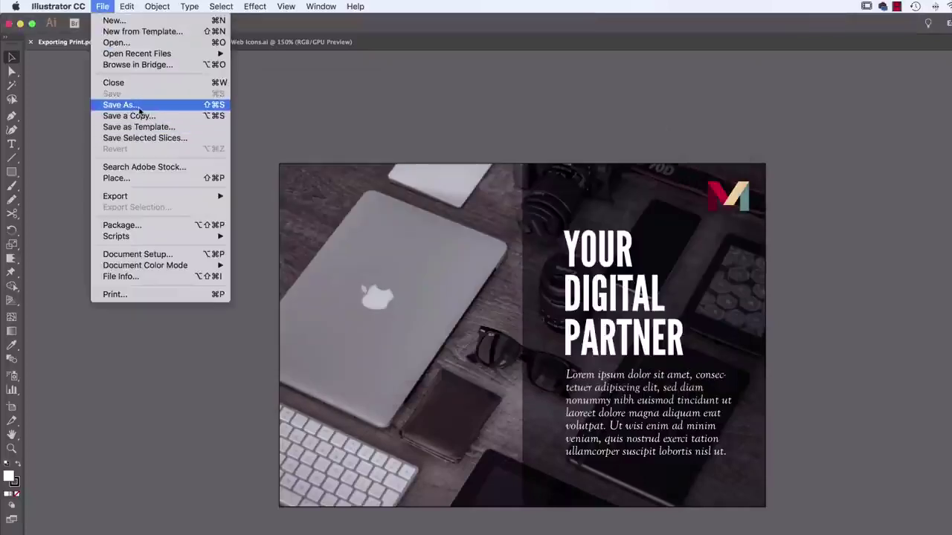
left_click(123, 105)
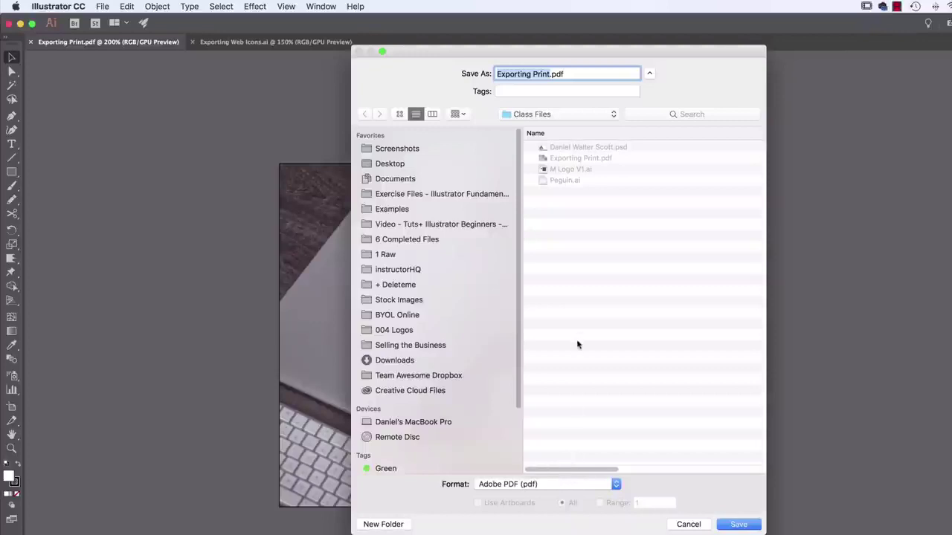
key("Right")
type("v2")
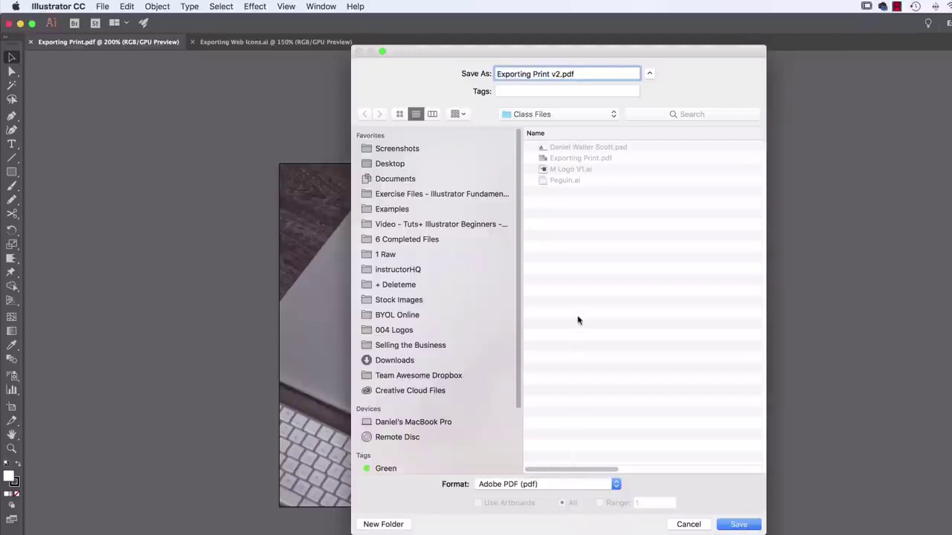
left_click(752, 525)
left_click(428, 262)
left_click(698, 438)
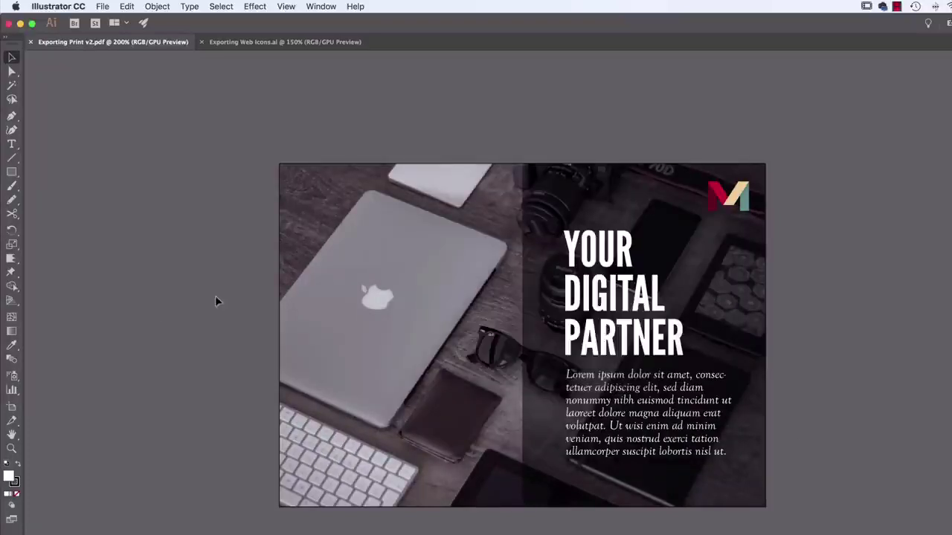
Step: Compare the file sizes of Exporting Print v2.pdf and Exporting Print.pdf in Finder's Class Files folder
key("super+Tab")
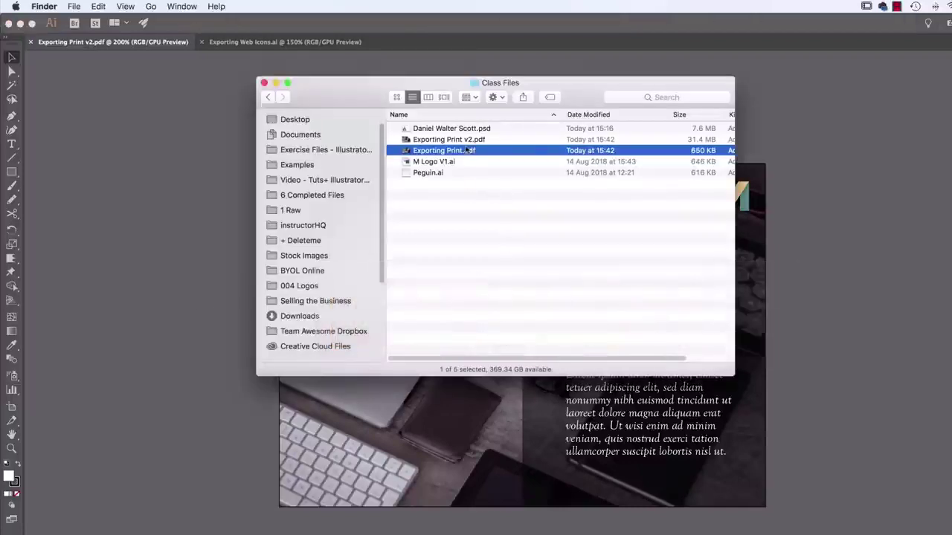
left_click(469, 140)
left_click(697, 151)
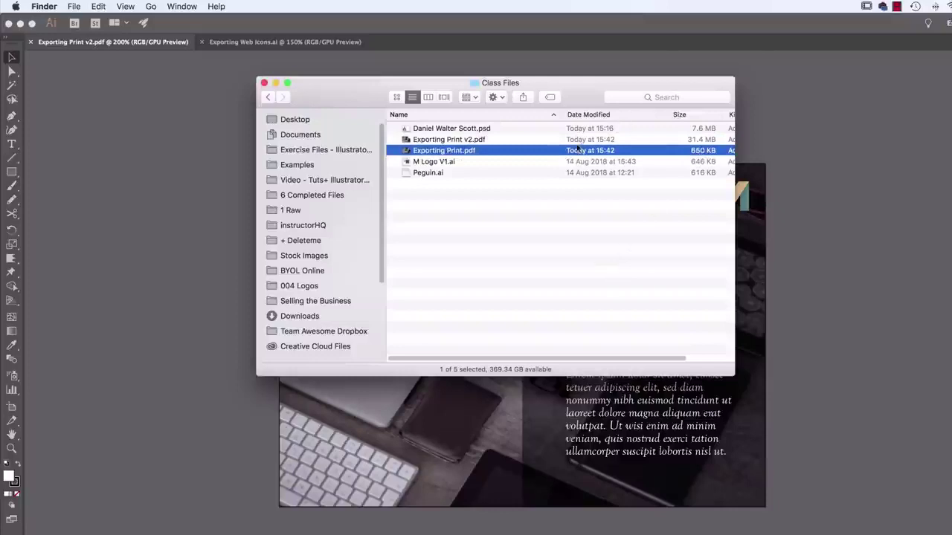
left_click(460, 144, "shift")
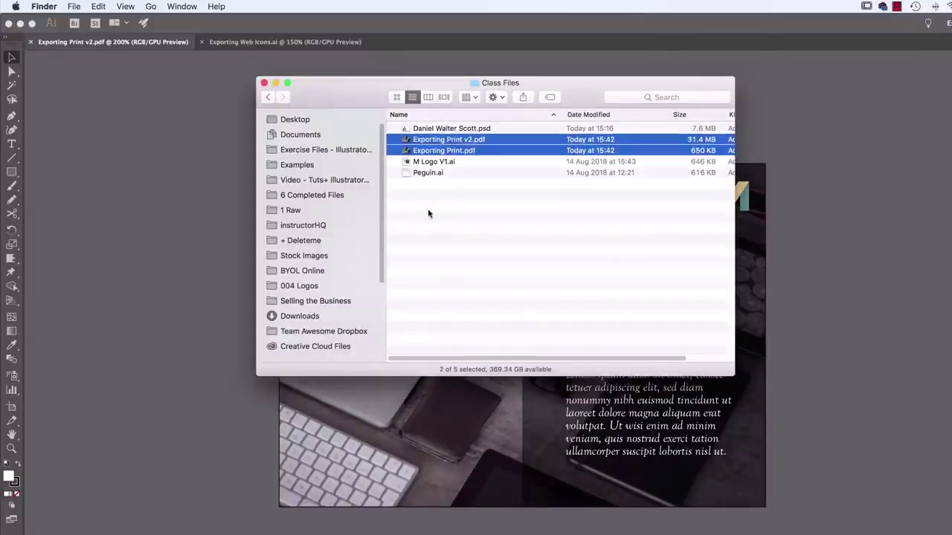
left_click(478, 240)
left_click(459, 139)
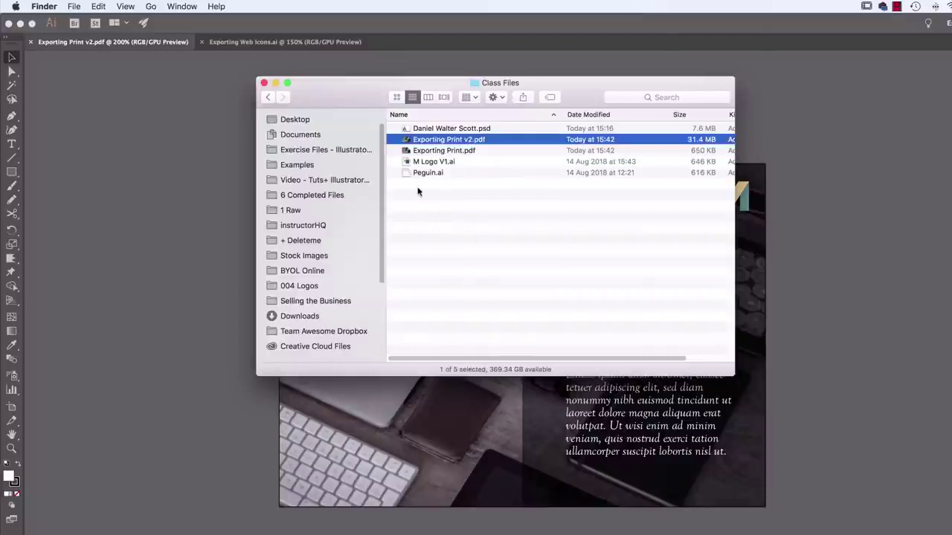
Step: Back in Illustrator, save the postcard under the new name Exporting Print Low Res.pdf in the Class Files folder as Adobe PDF
left_click(206, 223)
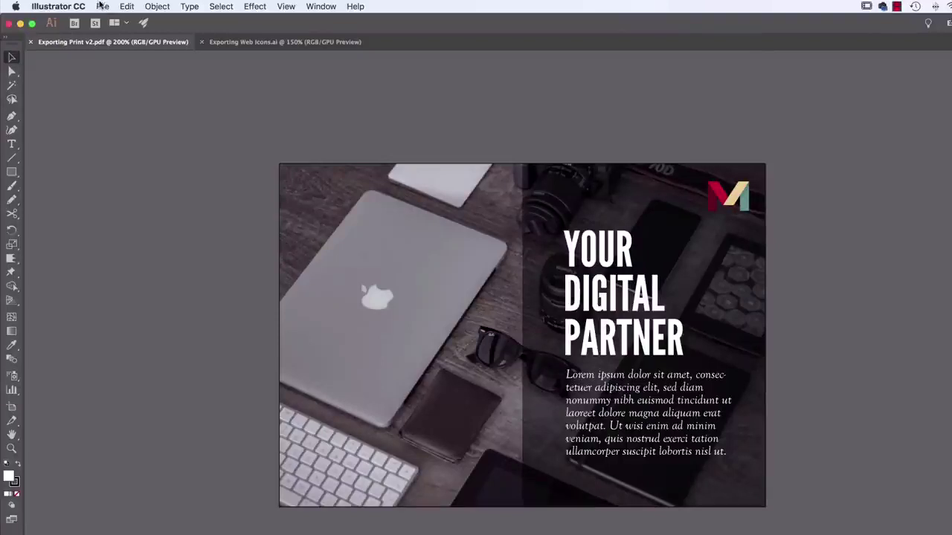
left_click(103, 7)
left_click(120, 105)
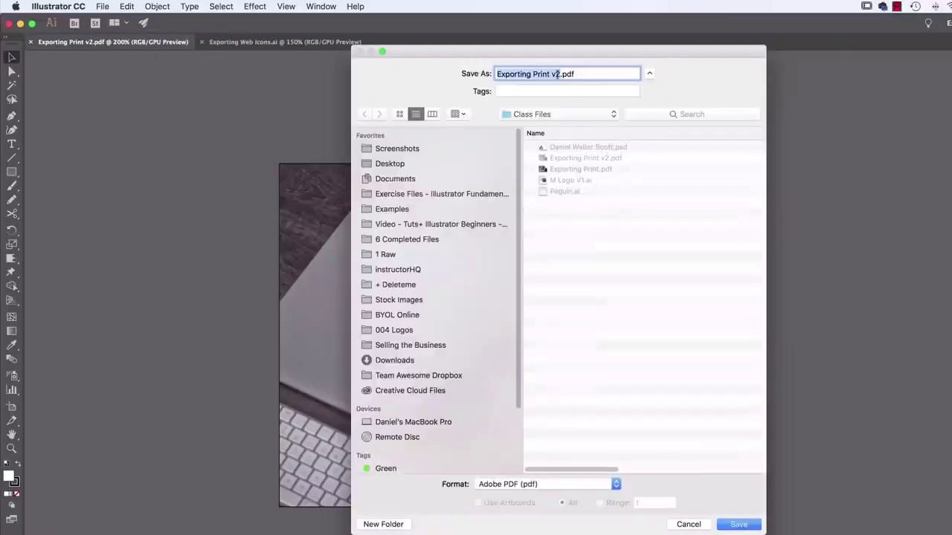
left_click(559, 75)
key("BackSpace")
key("BackSpace")
type("Low Res")
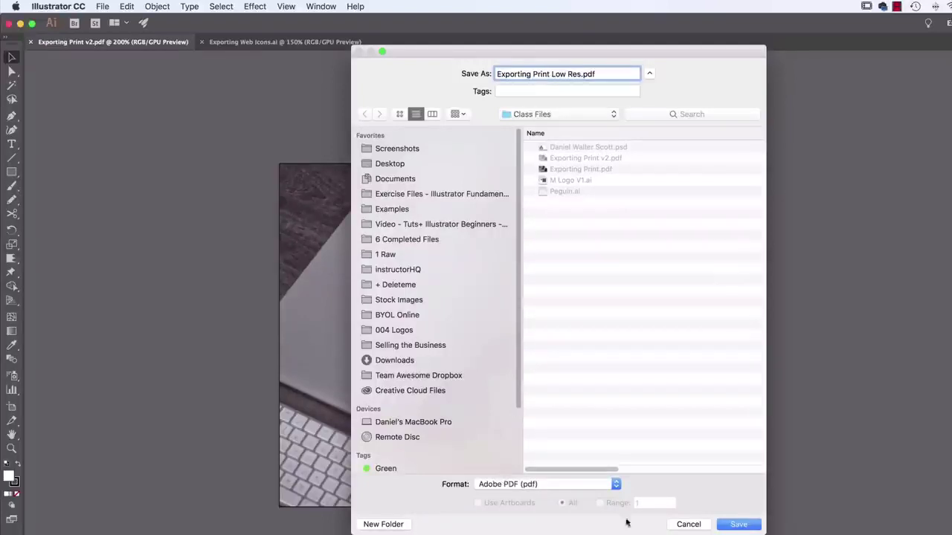
left_click(729, 525)
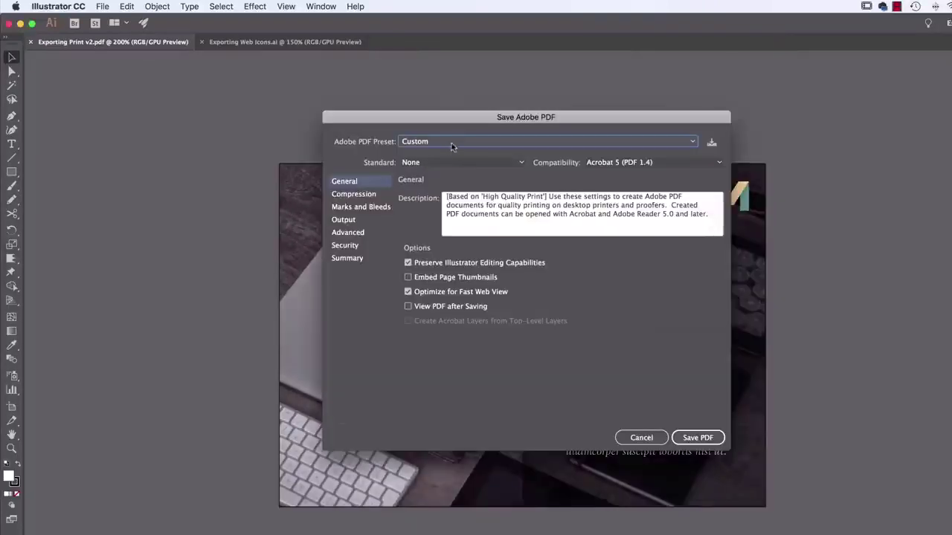
Step: Apply the Smallest File Size preset and finish saving the PDF without Illustrator editing capabilities
left_click(453, 140)
left_click(442, 237)
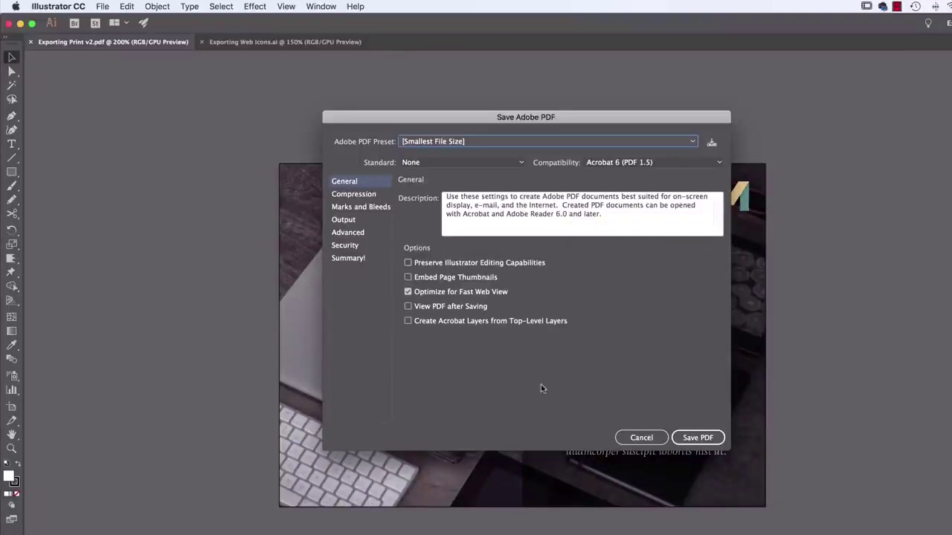
left_click(697, 439)
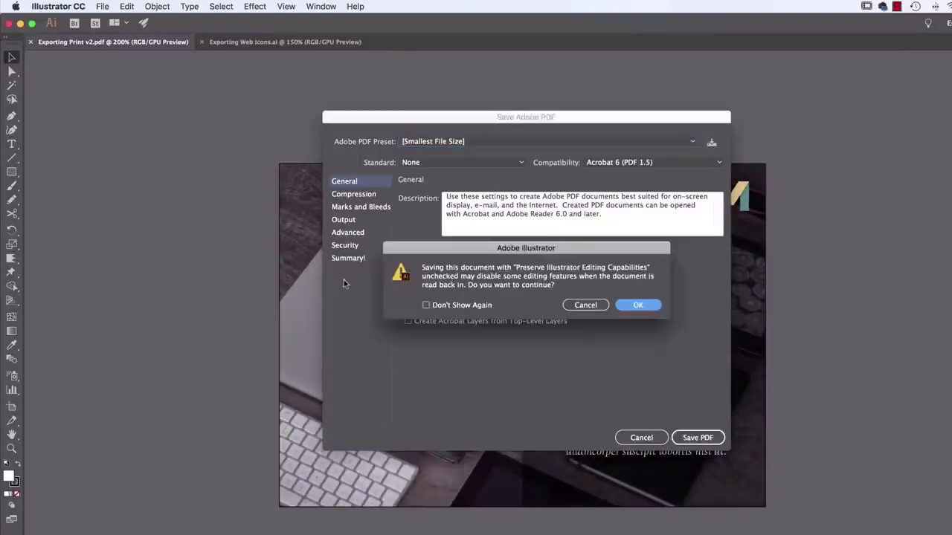
left_click(638, 305)
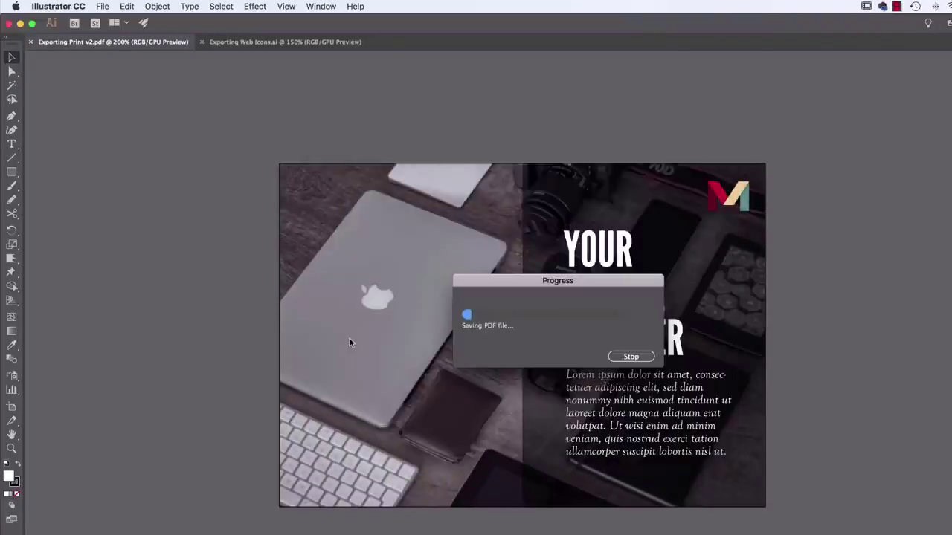
Step: In Finder's Class Files folder, preview Exporting Print Low Res.pdf and compare its file size with Exporting Print.pdf
key("super+Tab")
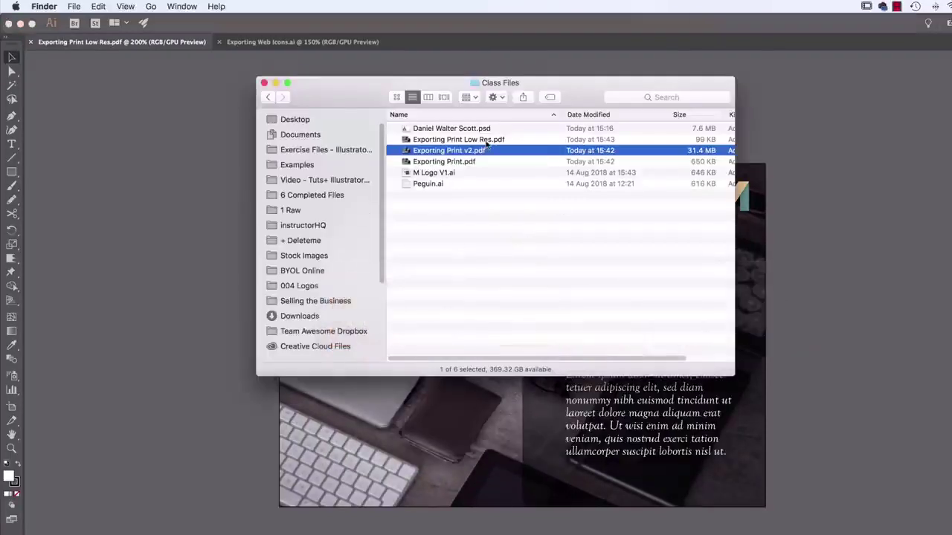
left_click(487, 141)
left_click(699, 164)
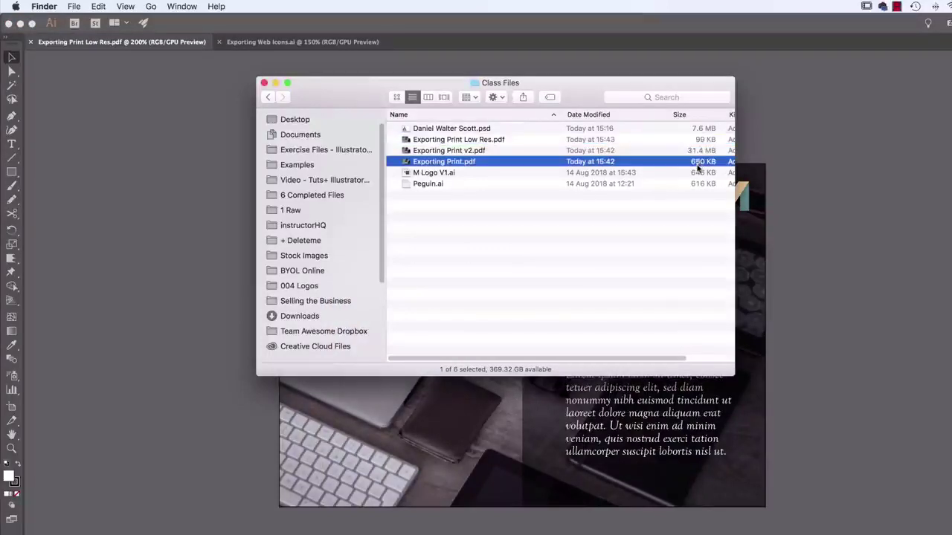
left_click(707, 142)
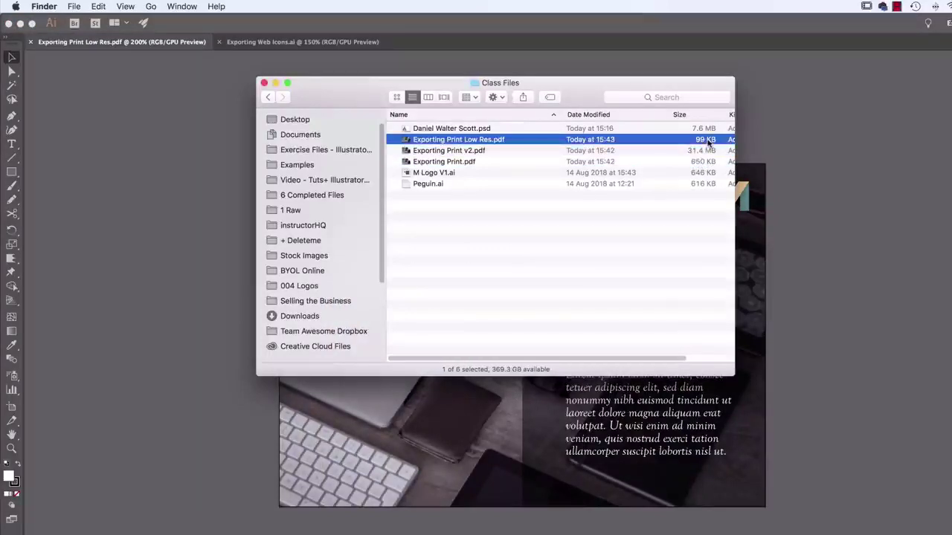
key("space")
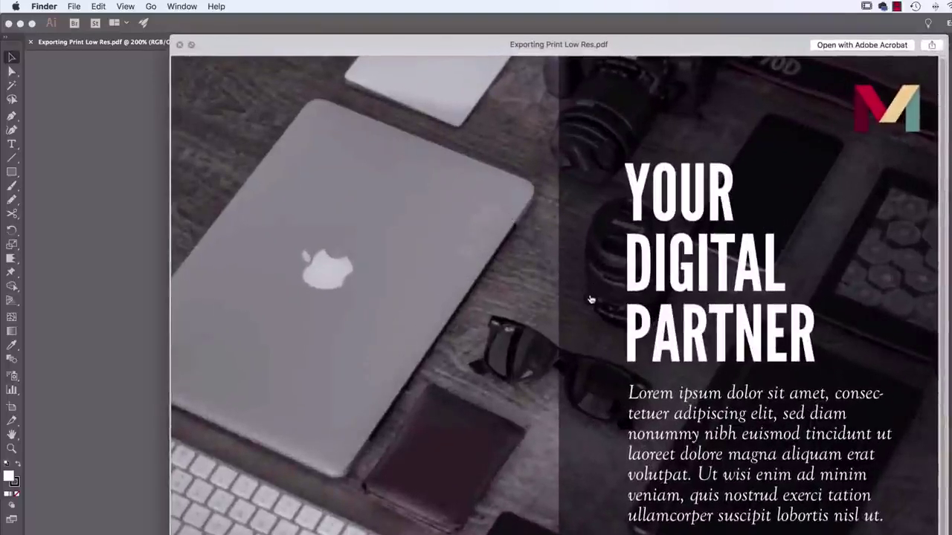
key("space")
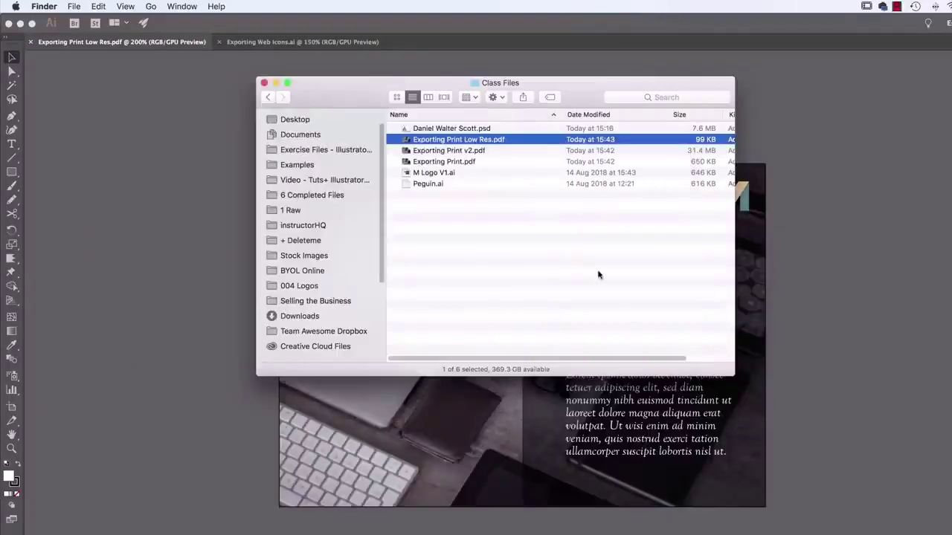
left_click(612, 162)
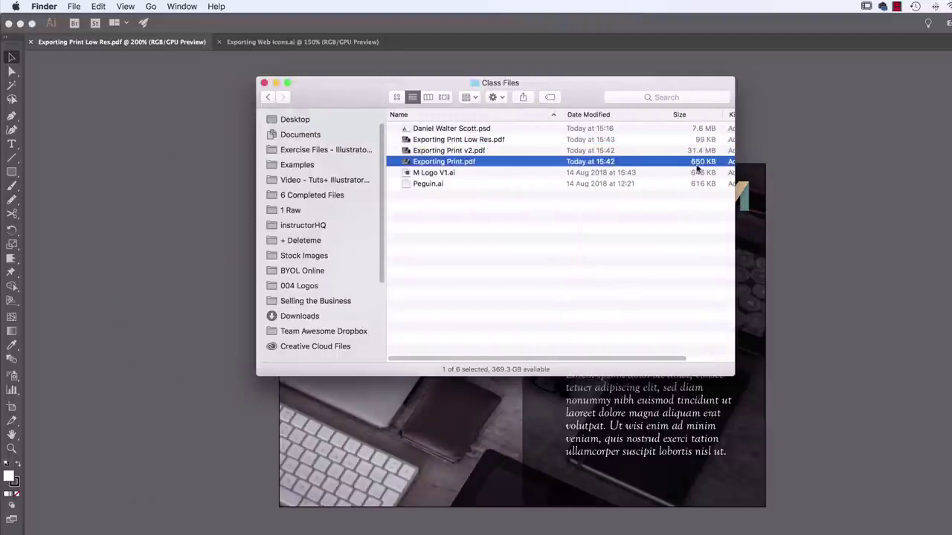
left_click(704, 140)
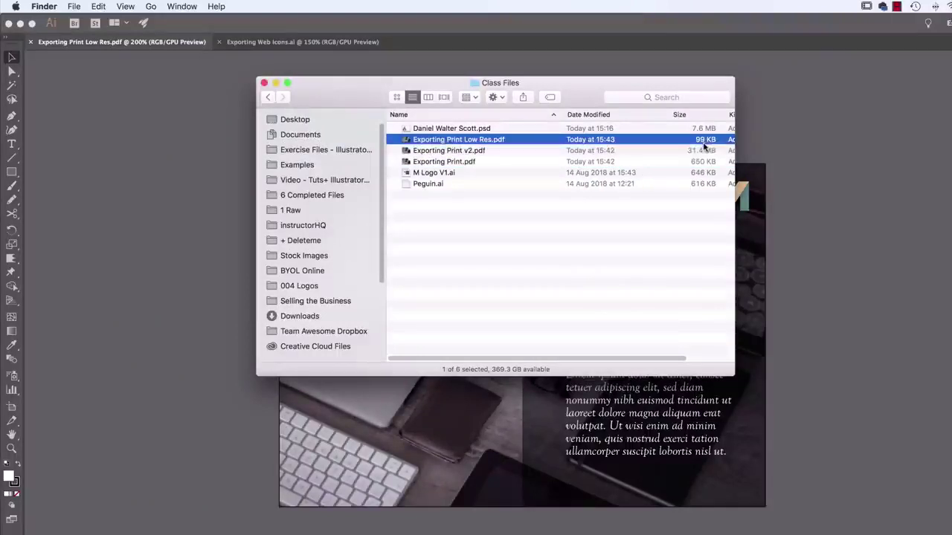
Step: Back in Illustrator, try Screen (72 ppi) in the document raster effects settings and return the resolution to High (300 ppi)
left_click(828, 338)
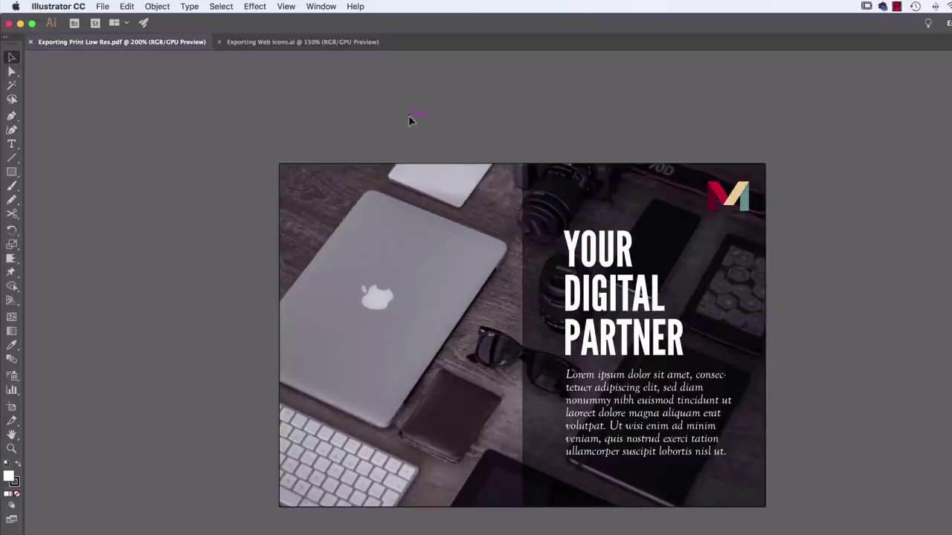
left_click(262, 7)
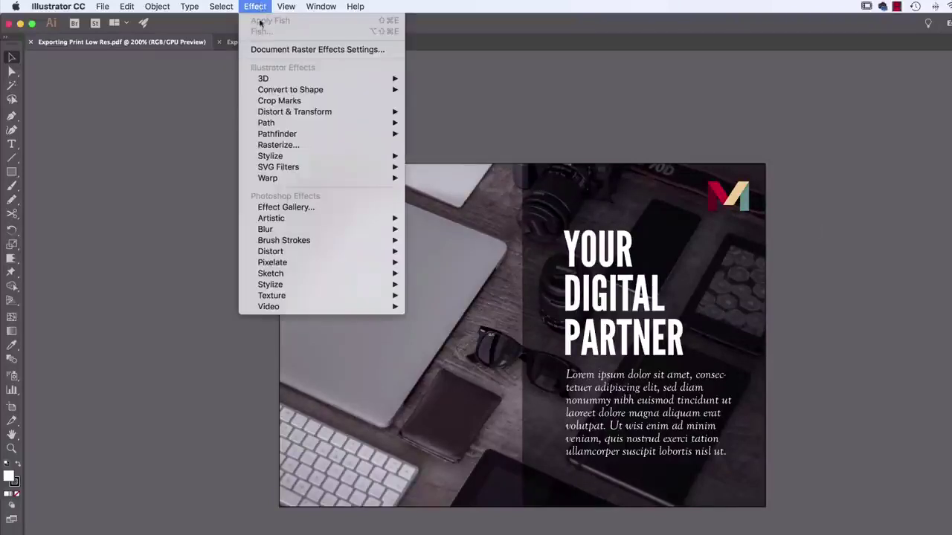
left_click(316, 49)
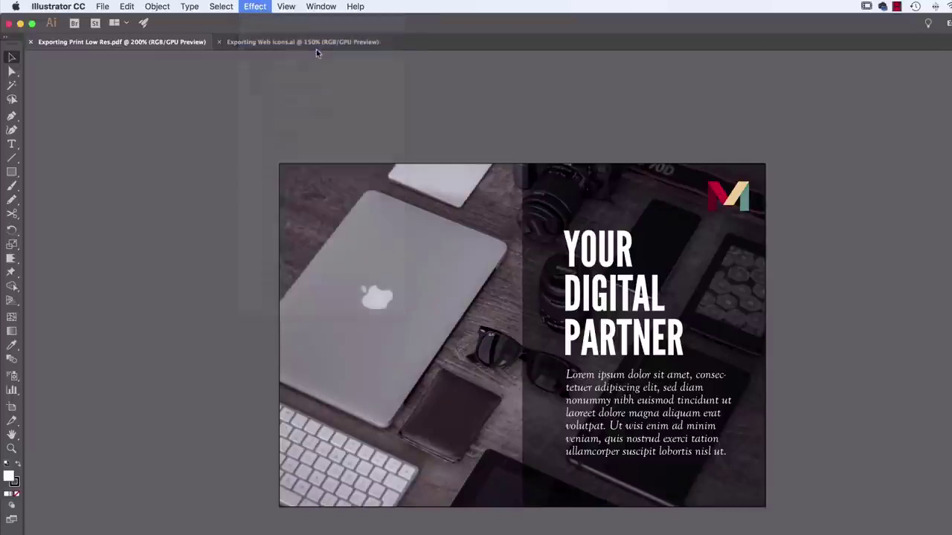
left_click_drag(397, 95, 432, 95)
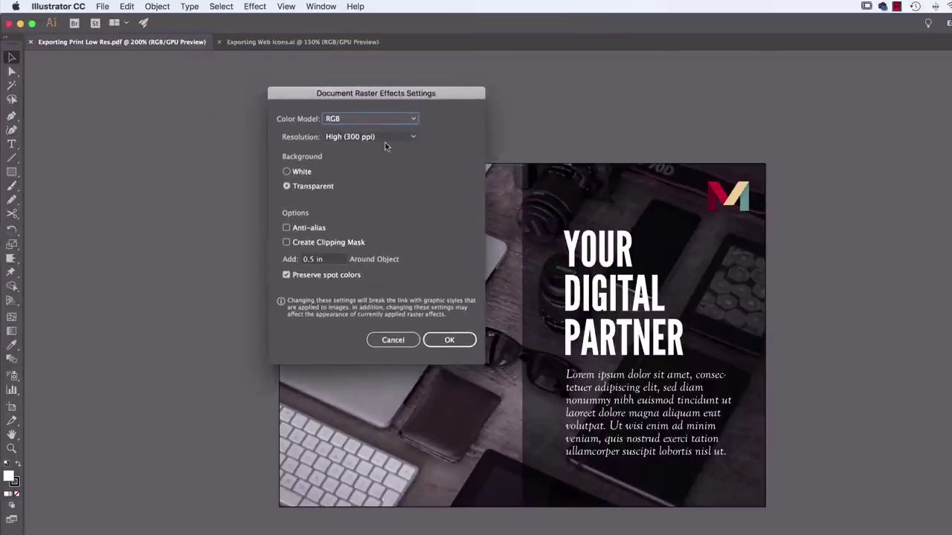
left_click(368, 137)
left_click(362, 150)
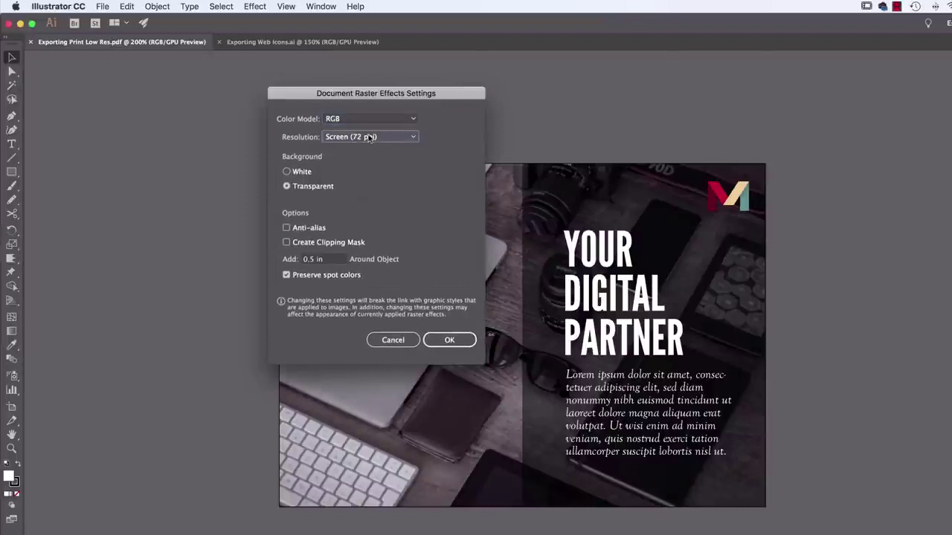
left_click(370, 137)
left_click(375, 175)
left_click(448, 342)
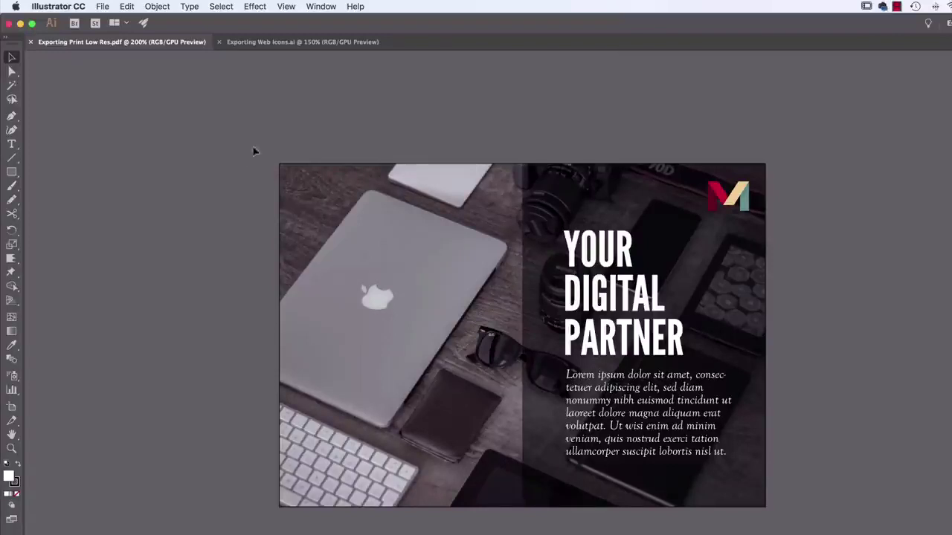
Step: Start an Export for Screens of the postcard and choose to export artboards instead of assets
left_click(95, 5)
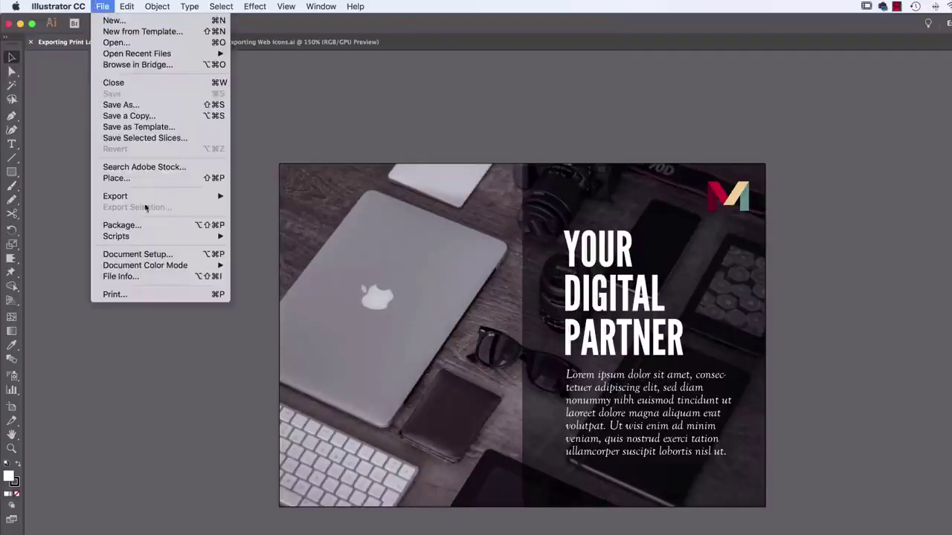
mouse_move(144, 196)
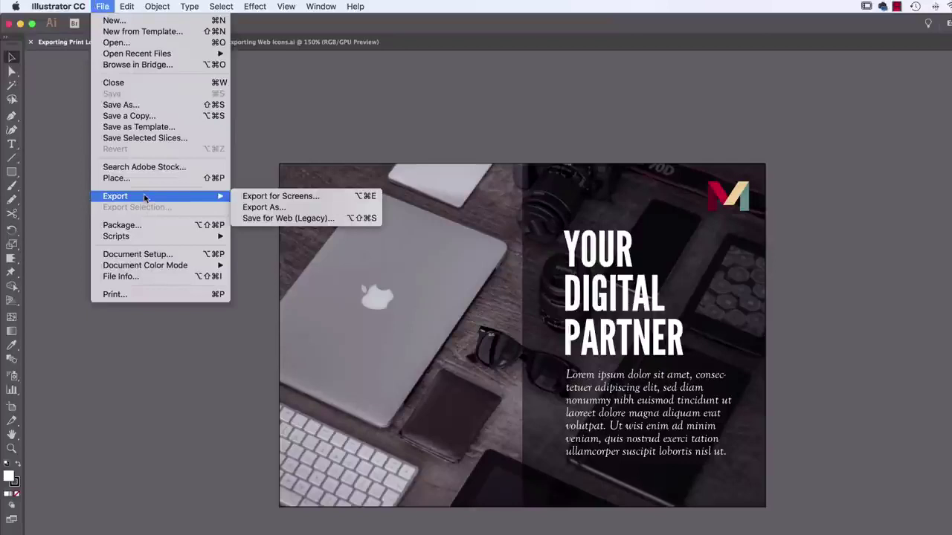
left_click(283, 196)
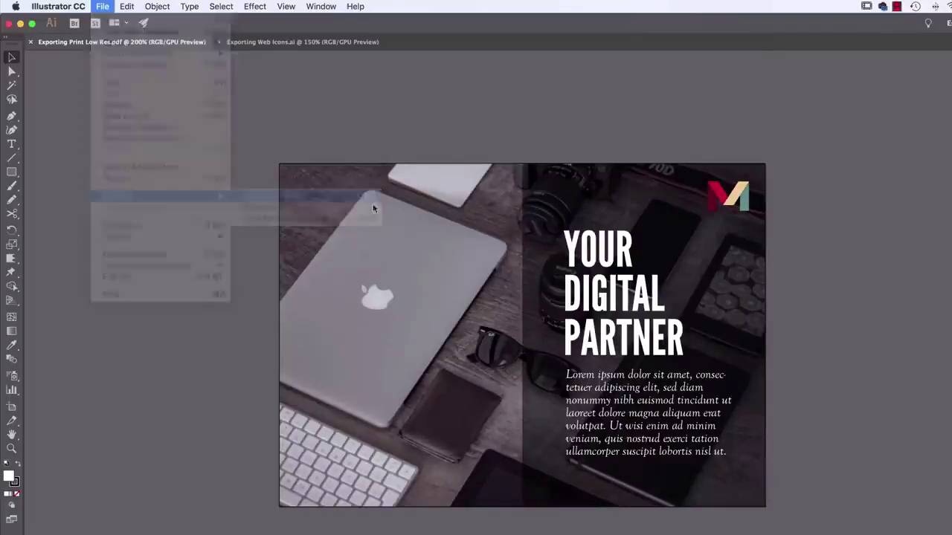
left_click_drag(328, 75, 437, 77)
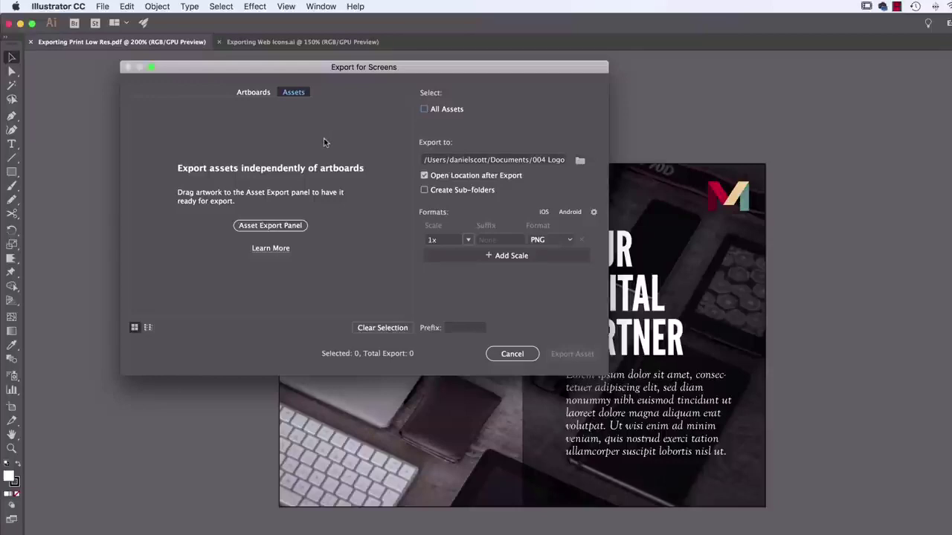
left_click(246, 93)
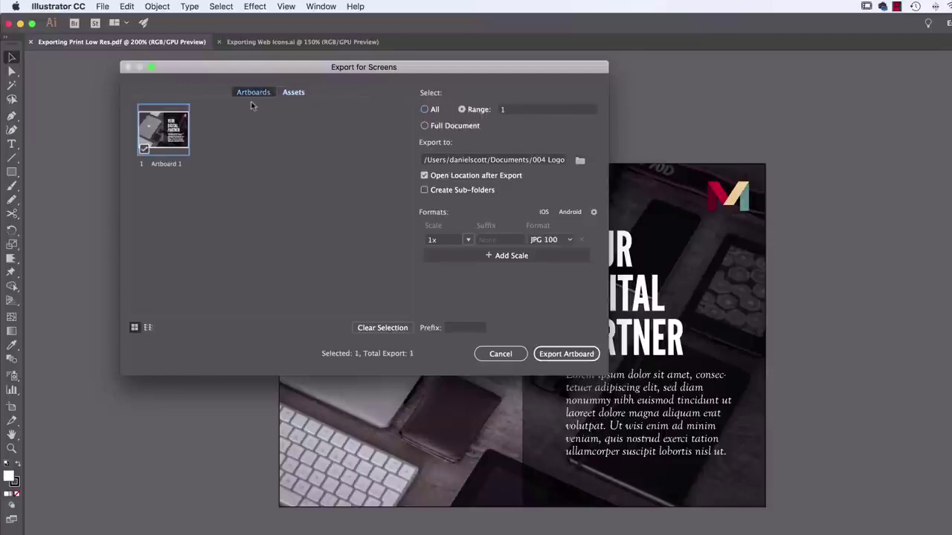
Step: Set the export destination to the Class Files folder on the Desktop
left_click(580, 160)
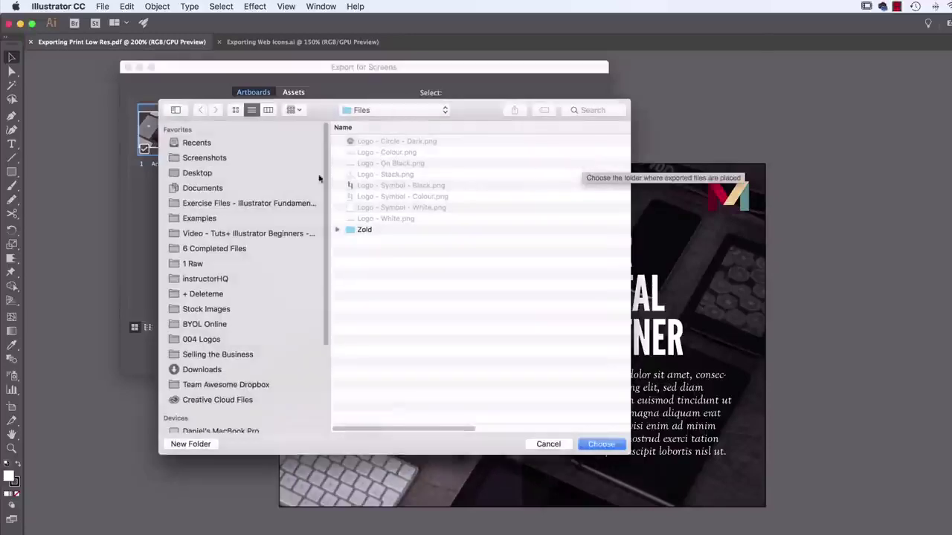
left_click(204, 172)
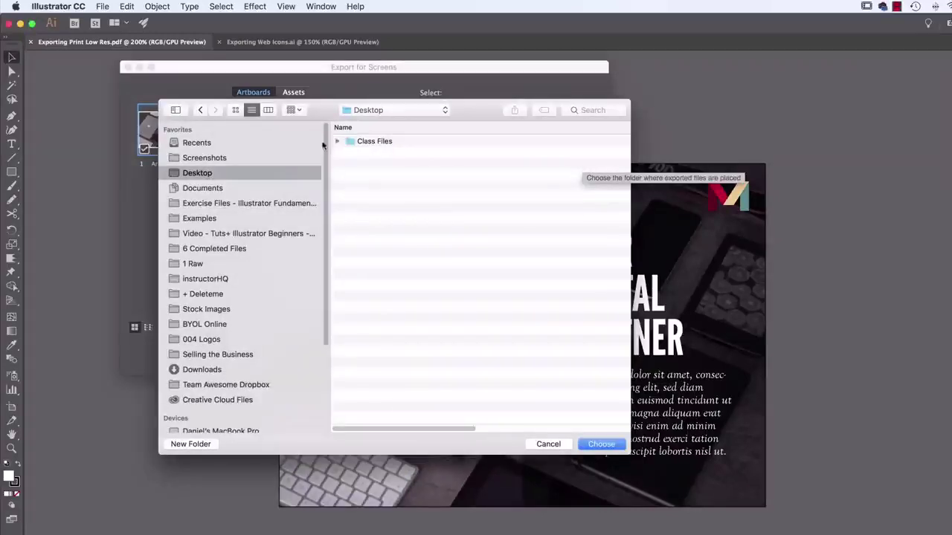
double_click(381, 143)
left_click(608, 442)
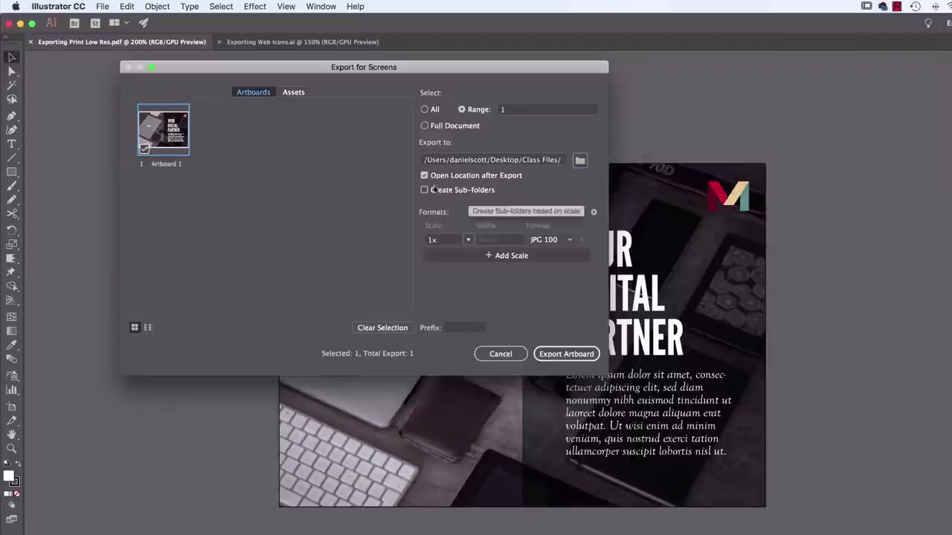
Step: Export Artboard 1 at 1x scale in two formats, JPG 100 and an added JPG 50
left_click(565, 241)
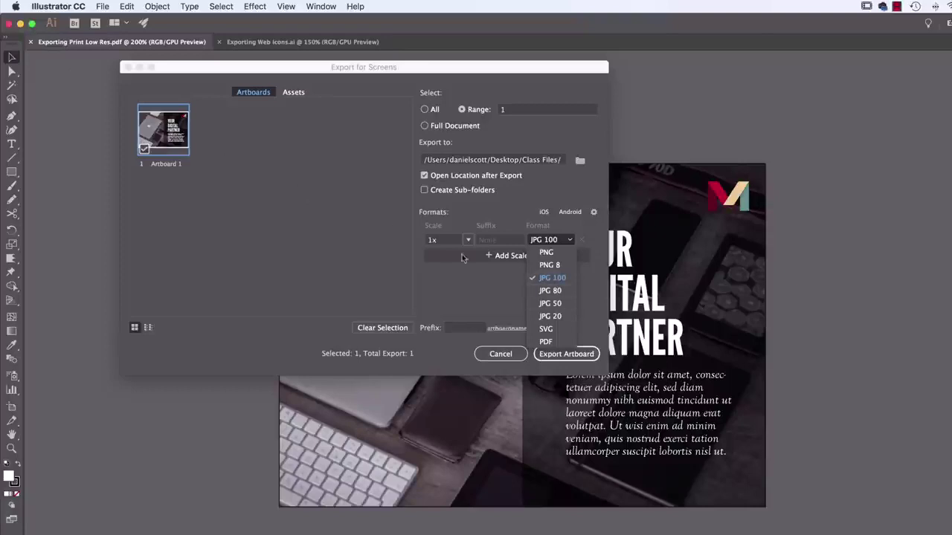
left_click(550, 279)
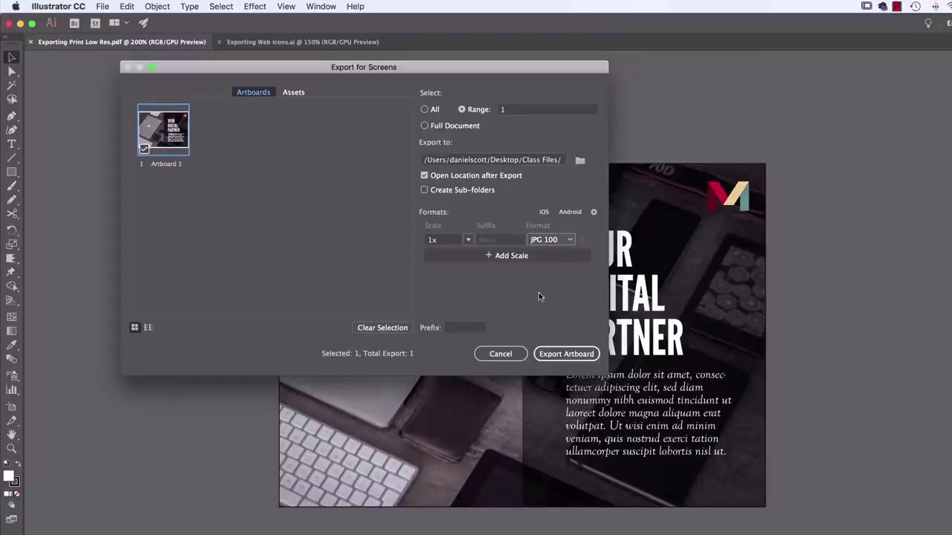
left_click(518, 256)
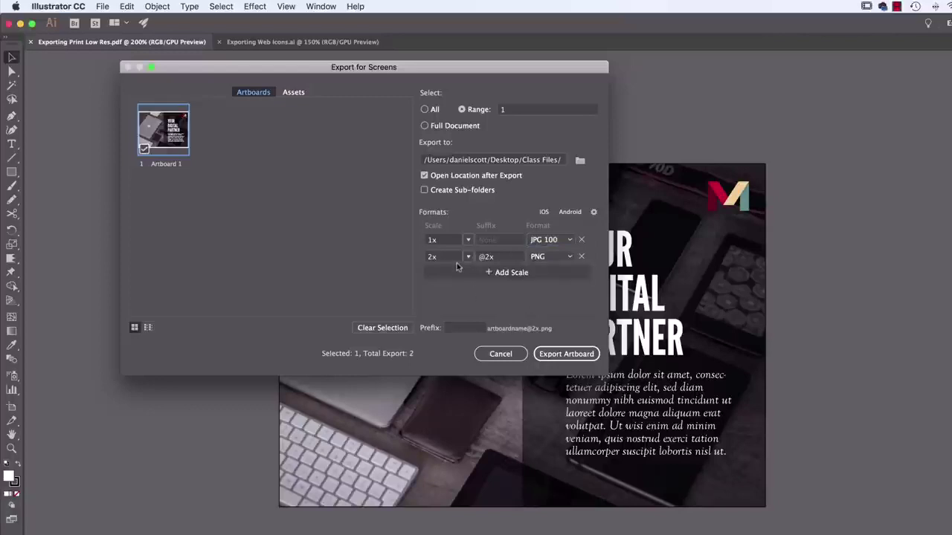
left_click(468, 257)
left_click(480, 270)
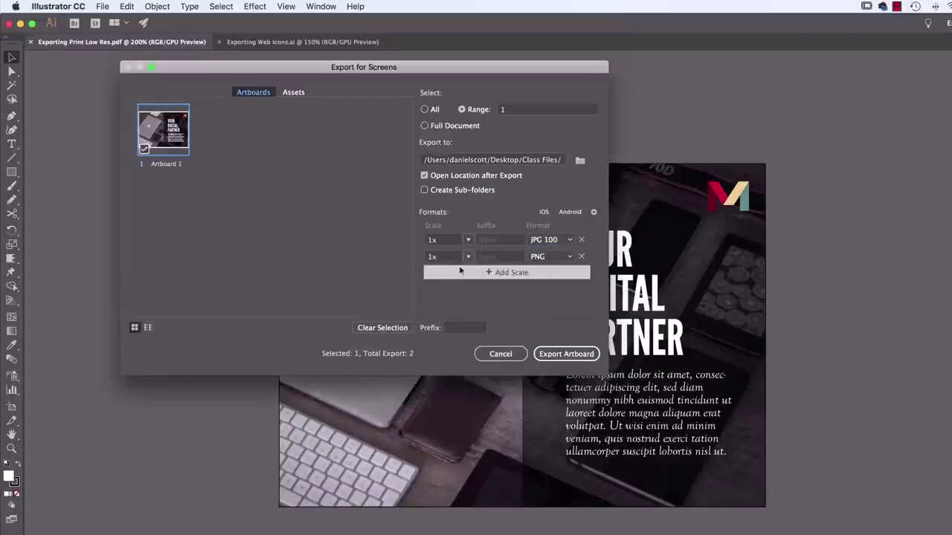
left_click(565, 257)
left_click(554, 331)
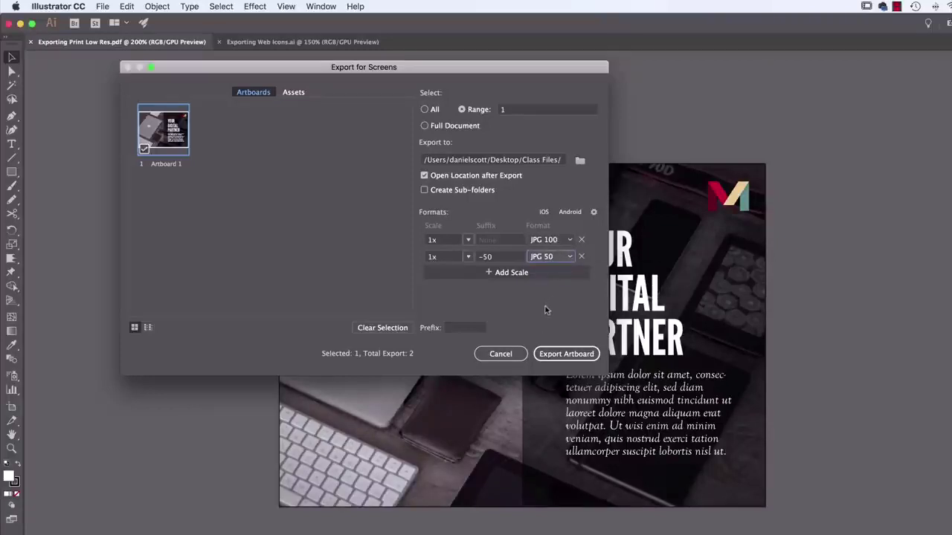
left_click(565, 354)
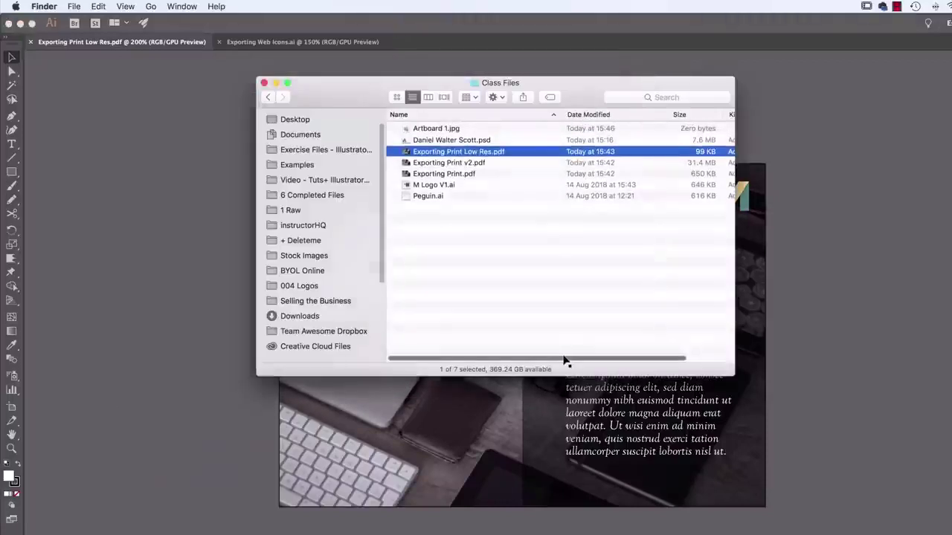
Step: Compare the file sizes of Artboard 1.jpg and Artboard 1-50.jpg in the Class Files folder
left_click(439, 140)
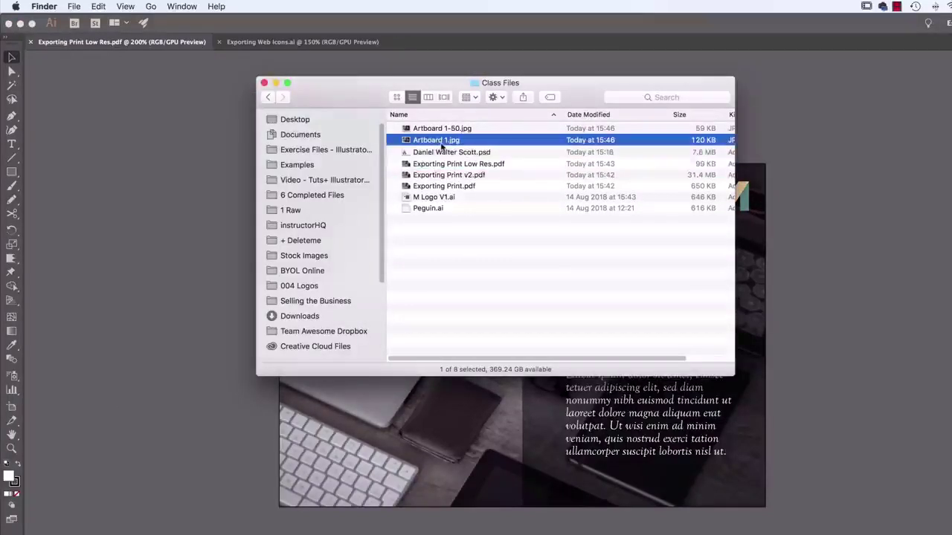
left_click(446, 130)
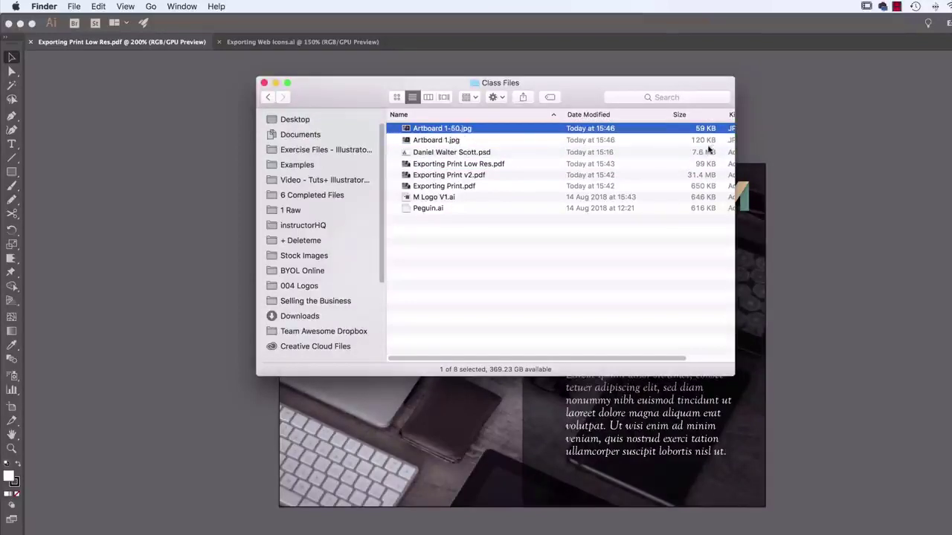
left_click(469, 143)
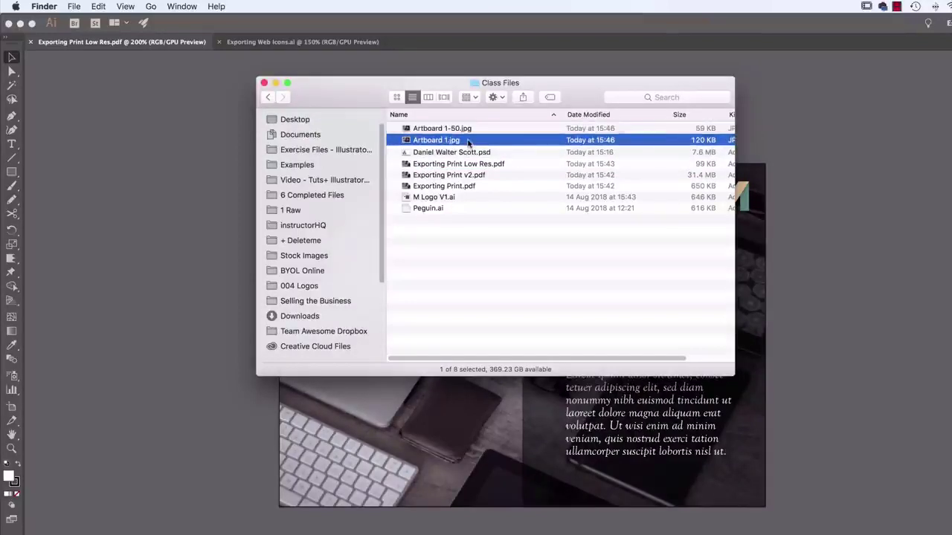
Step: Preview Artboard 1.jpg and Artboard 1-50.jpg alternately to compare their image quality
key("space")
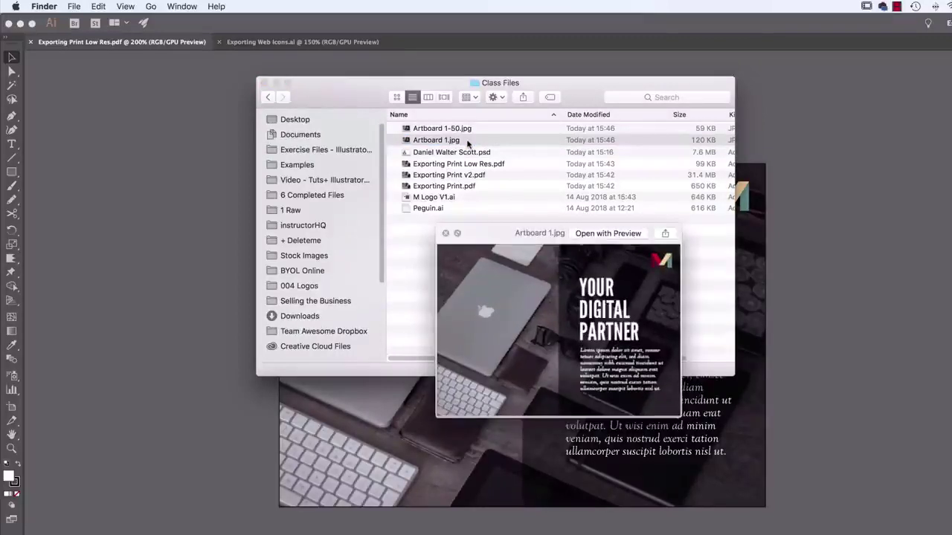
key("Up")
key("Down")
key("Up")
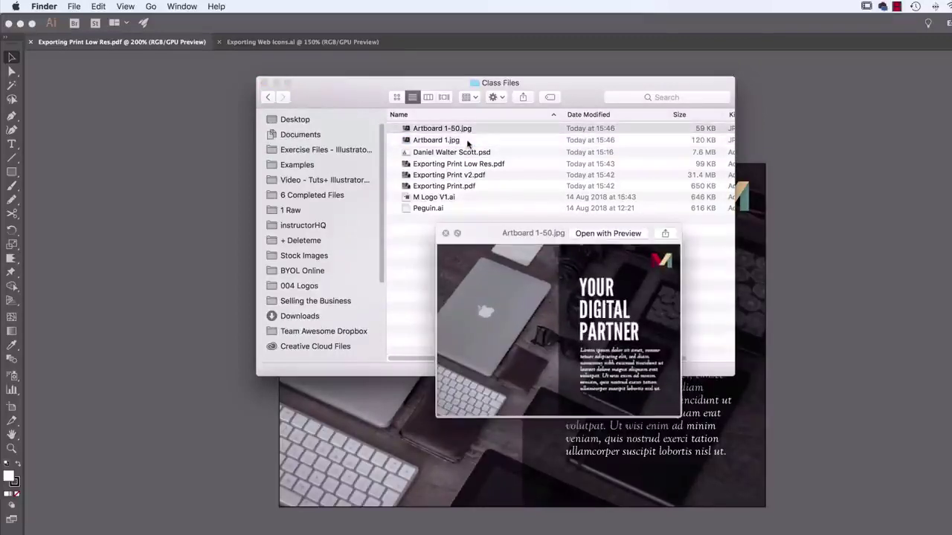
key("Down")
key("Up")
key("Down")
key("Up")
key("Down")
key("Up")
key("space")
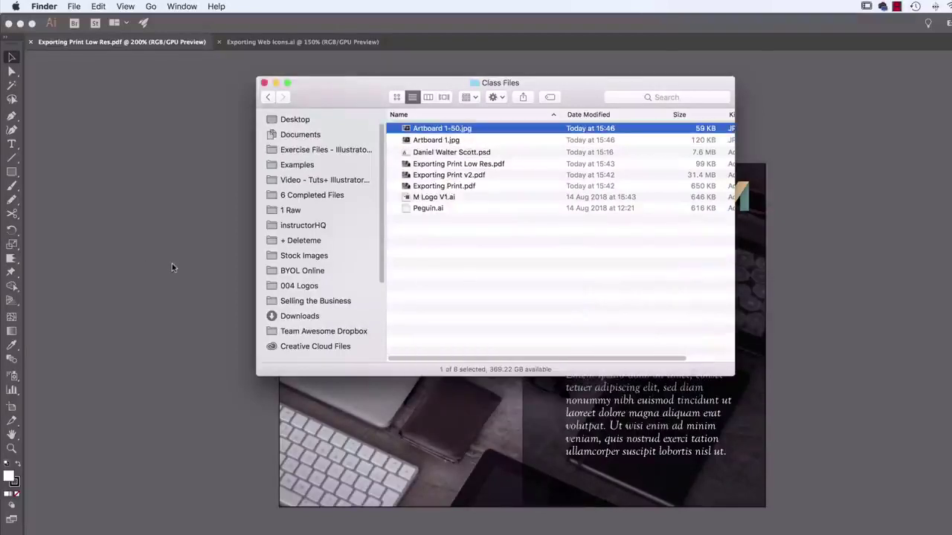
Step: Switch back to Illustrator and bring up the Exporting Web Icons.ai document
left_click(183, 281)
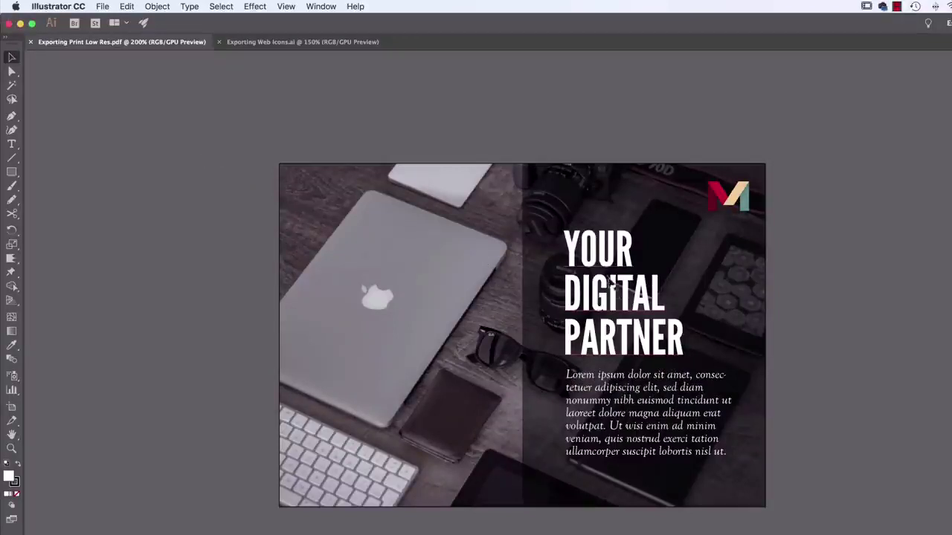
left_click(335, 42)
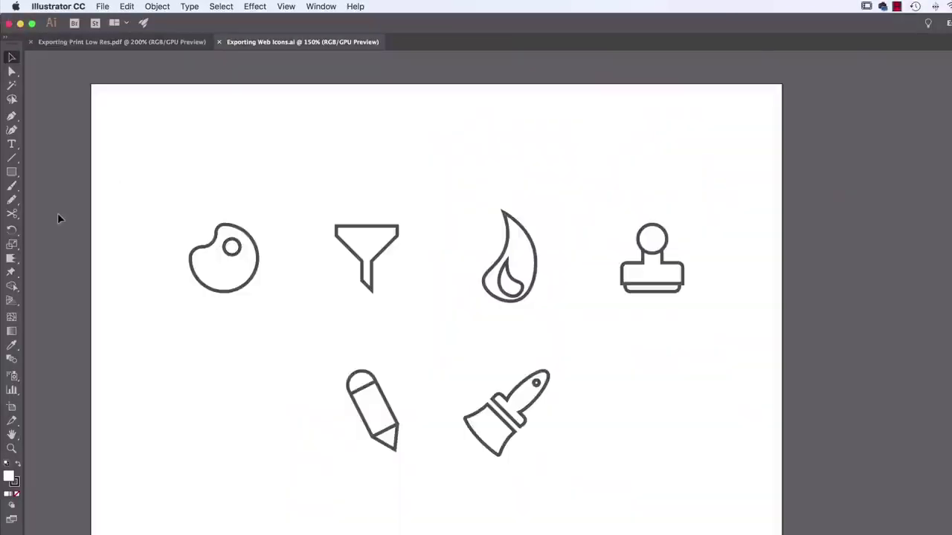
Step: Try moving the palette icon towards the artboard's edge, undo the move, and clear the selection
left_click_drag(171, 223, 685, 489)
left_click(231, 271)
left_click_drag(248, 264, 95, 254)
key("cmd+z")
left_click(272, 383)
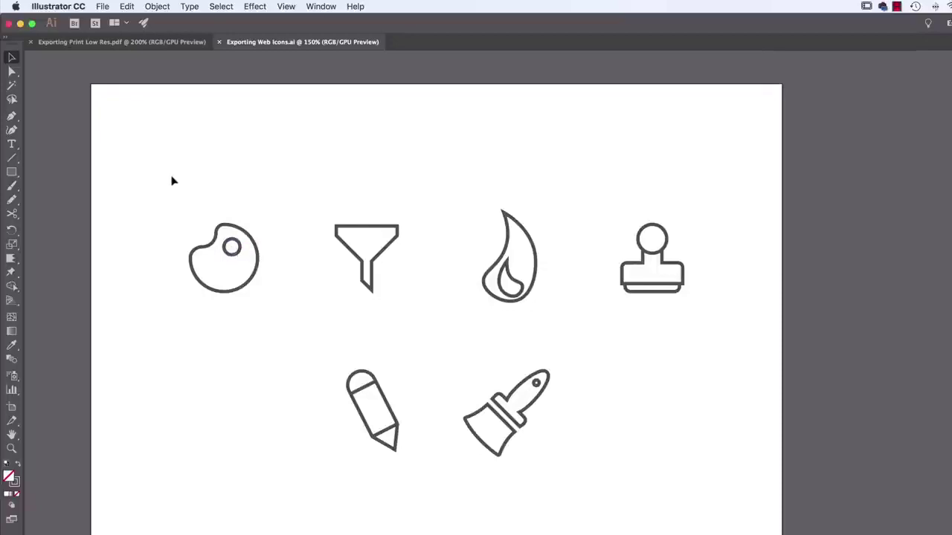
Step: Try deleting every icon except the palette, and undo the deletion
mouse_move(308, 172)
left_mouse_down()
mouse_move(695, 476)
mouse_move(731, 519)
left_mouse_up()
key("Delete")
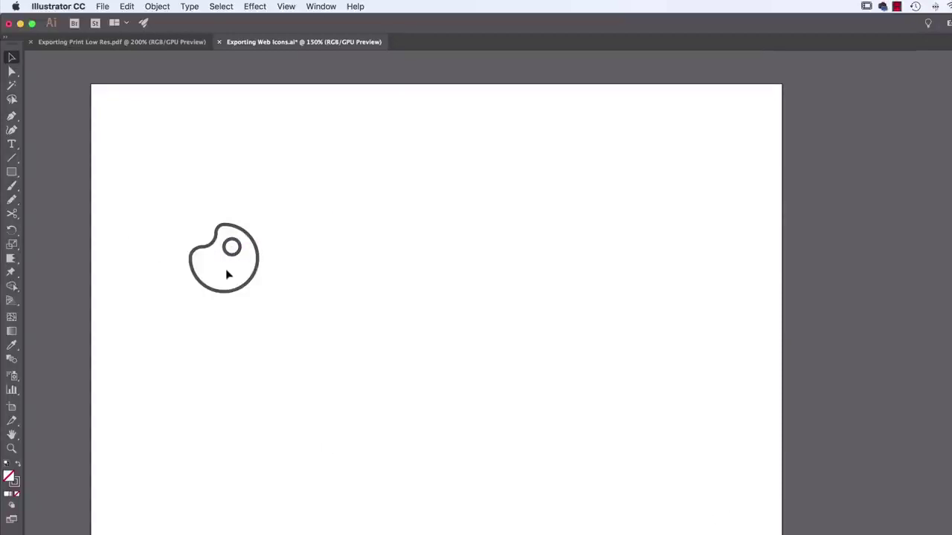
key("super+z")
left_click(207, 271)
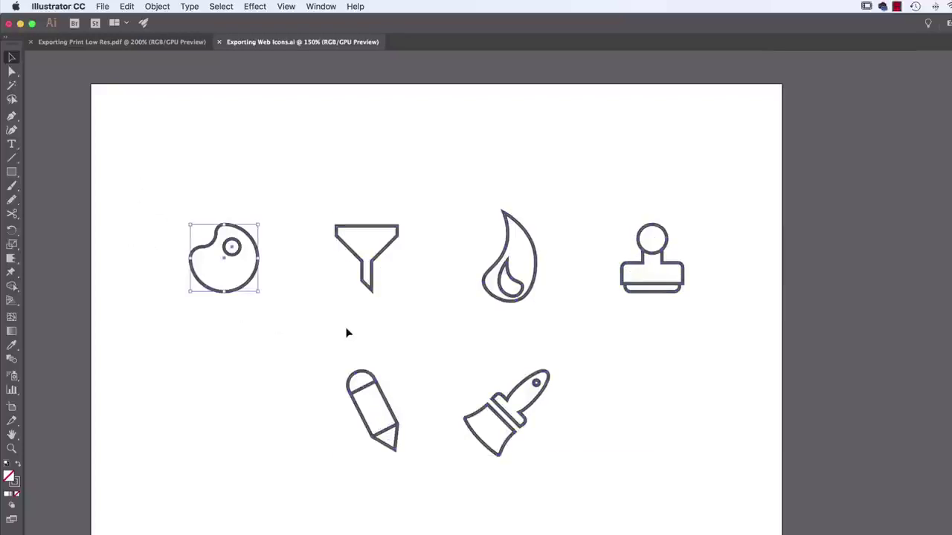
Step: Try deleting every icon except the funnel, and undo the deletions to restore the full icon set
key("Delete")
left_click_drag(471, 192, 762, 533)
key("Delete")
mouse_move(354, 371)
left_mouse_down()
mouse_move(385, 373)
mouse_move(392, 410)
left_mouse_up()
key("Delete")
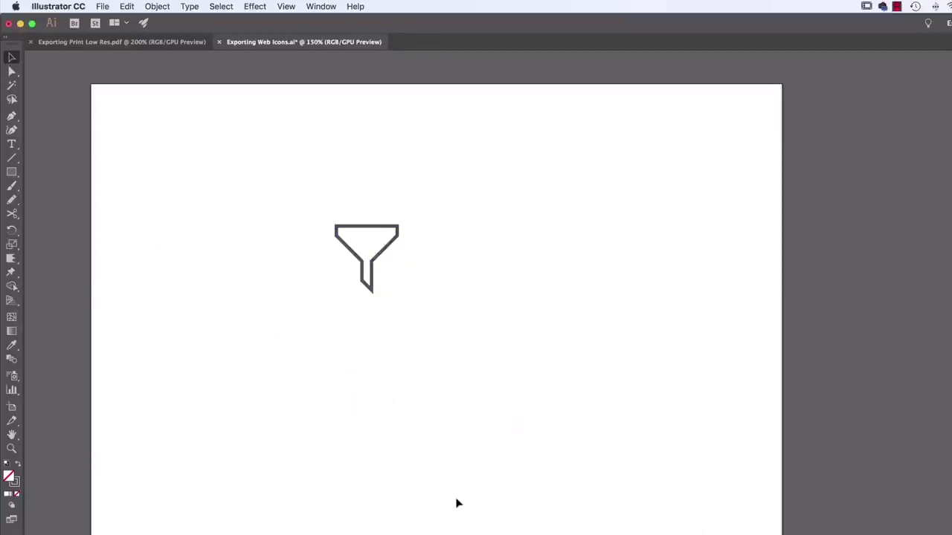
key("super+z")
key("super+z")
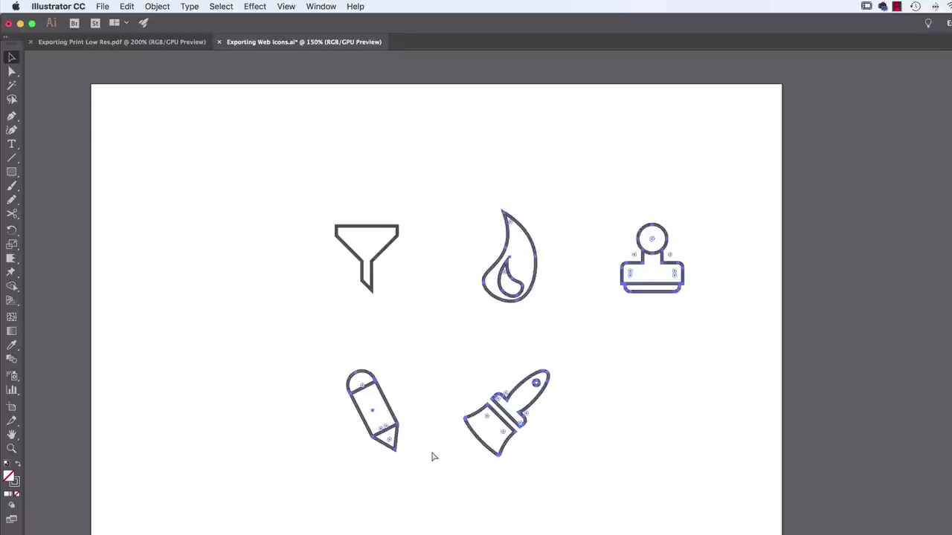
key("super+z")
left_click(629, 430)
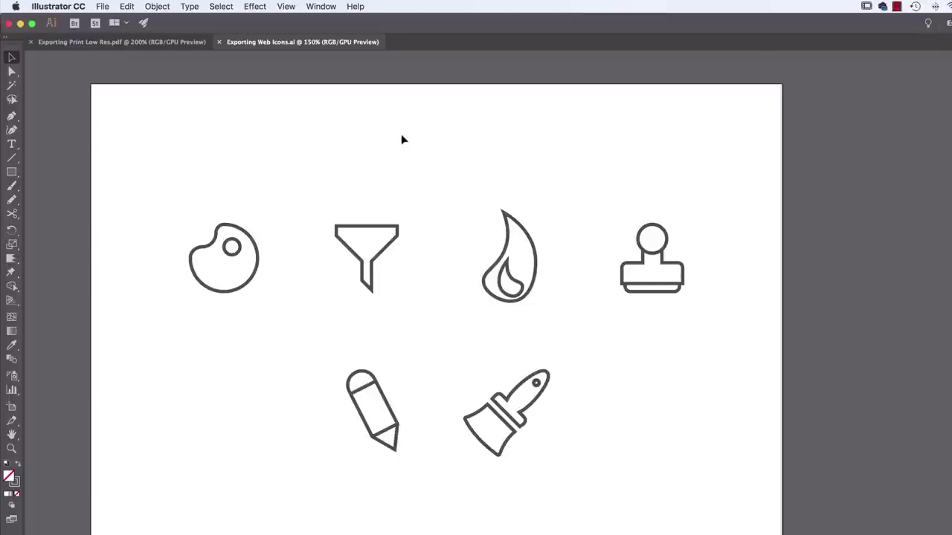
Step: Show Asset Export clear of the icons and nudge the palette icon slightly to check its grouping
left_click(325, 8)
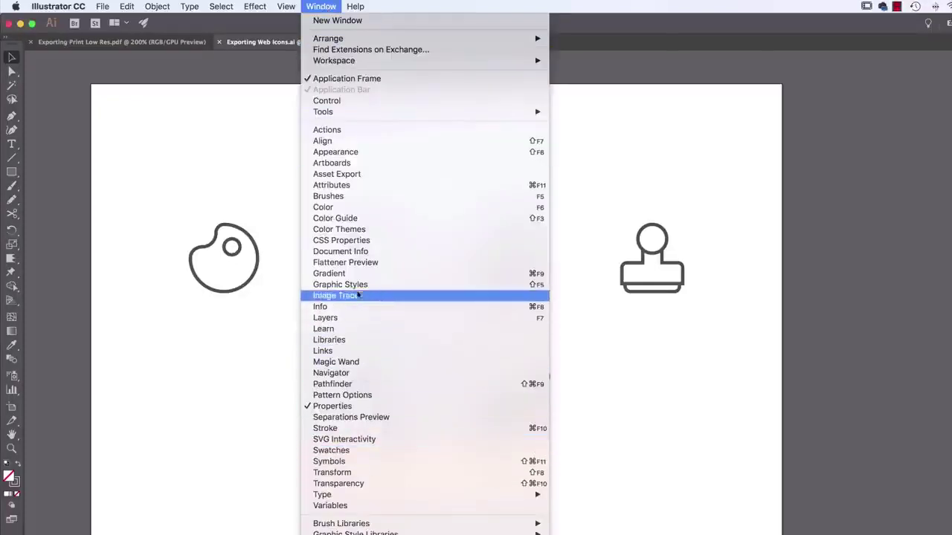
left_click(352, 177)
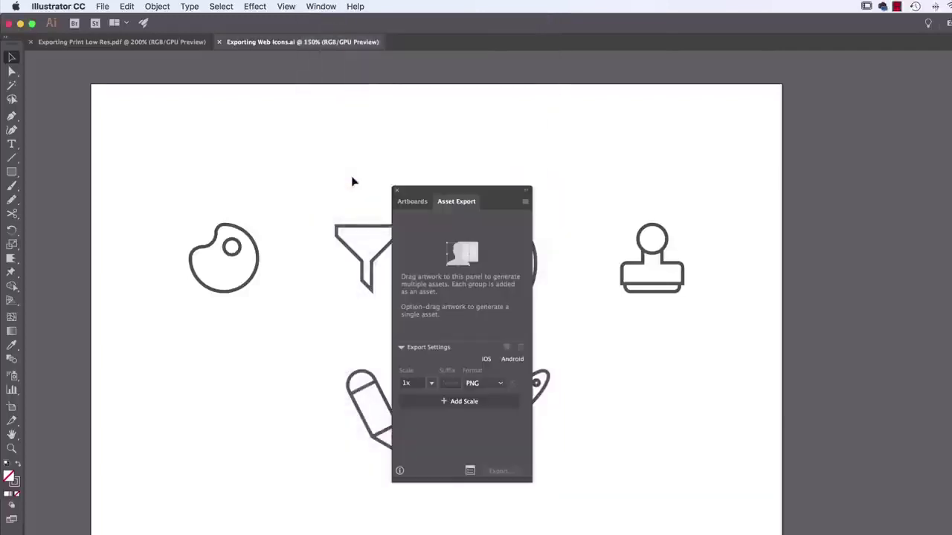
left_click_drag(448, 194, 806, 131)
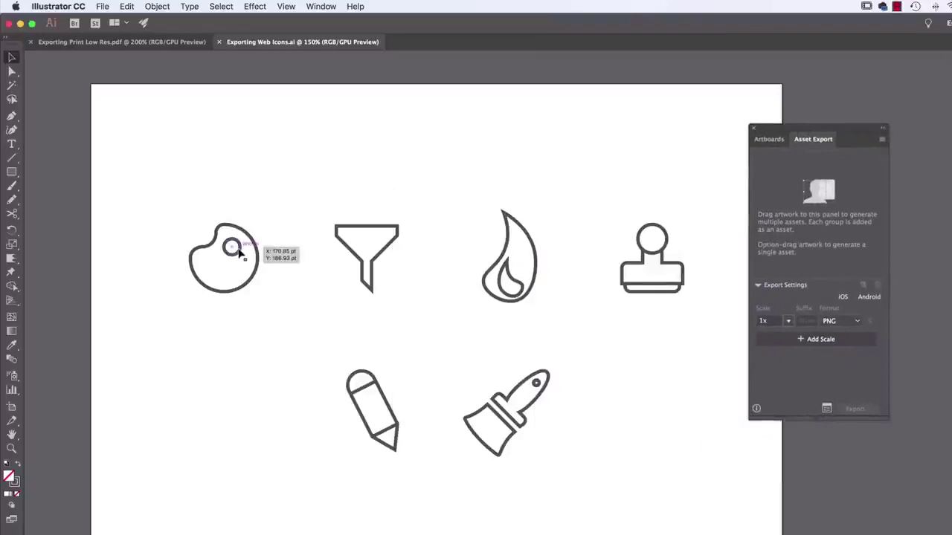
left_click_drag(240, 253, 257, 265)
left_click(257, 353)
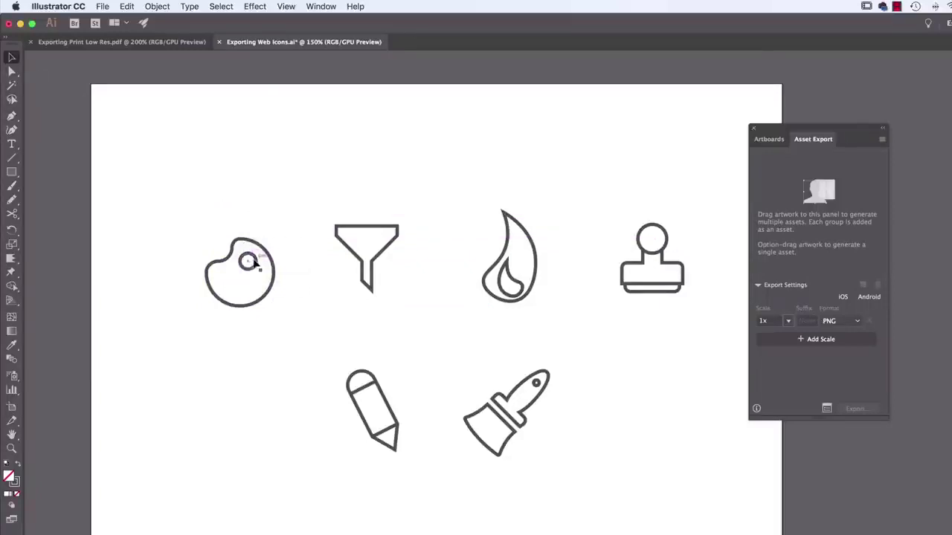
Step: Add the palette icon to the export assets and name the asset Pallette
left_click_drag(261, 258, 818, 210)
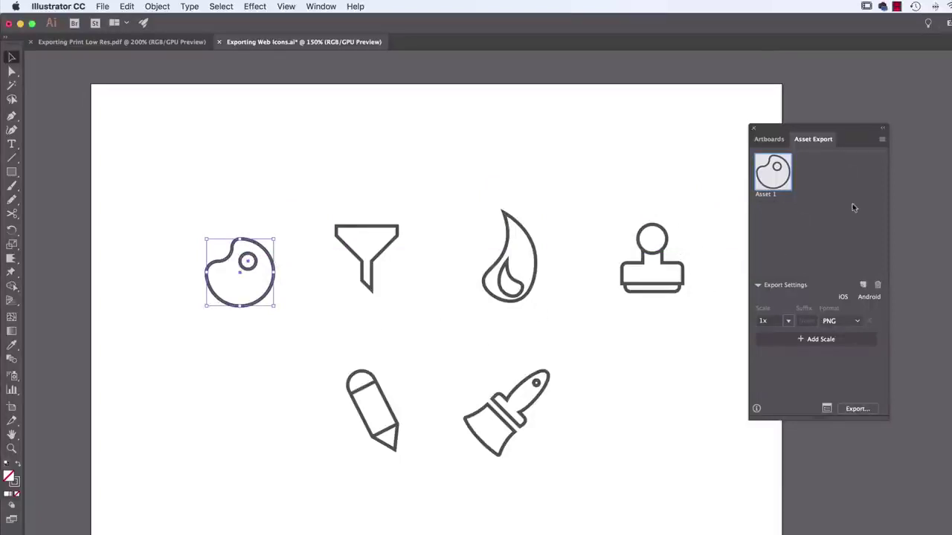
double_click(772, 196)
type("Pallete")
key("BackSpace")
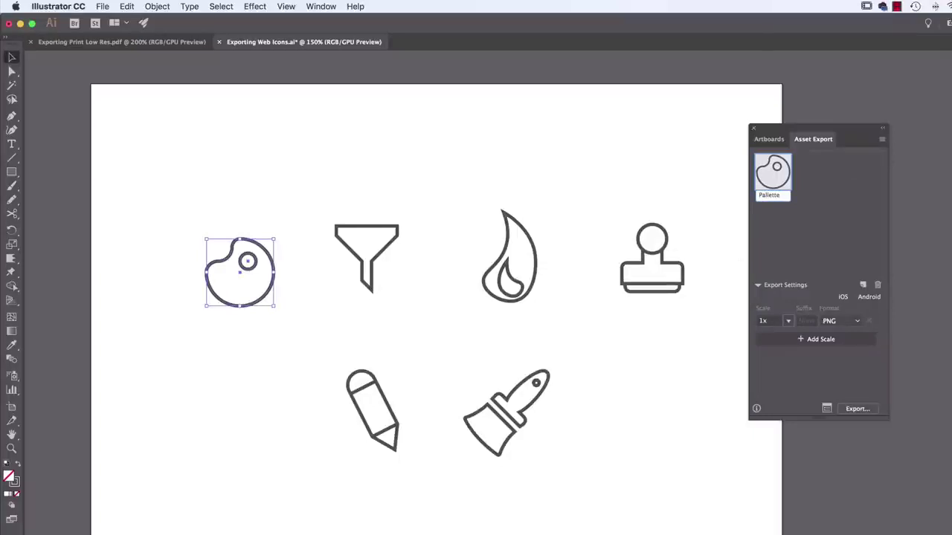
key("Return")
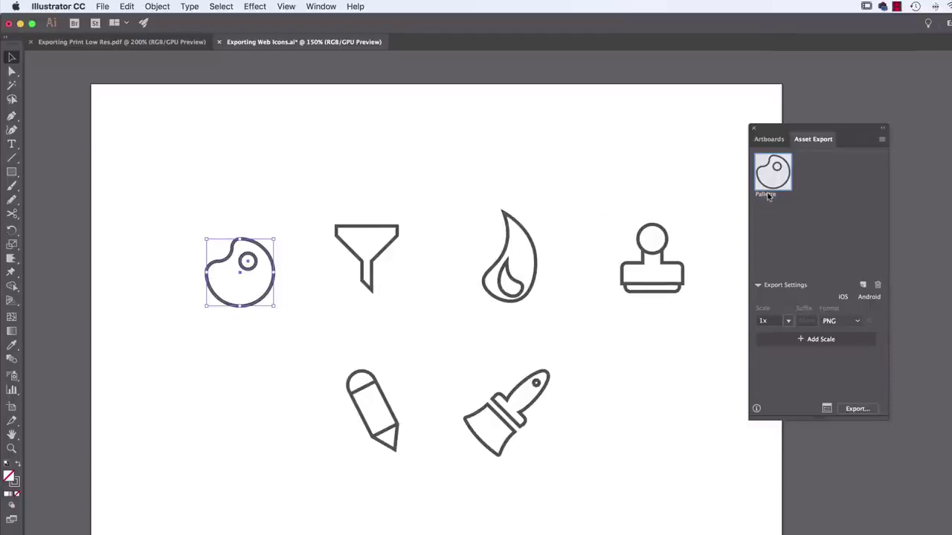
Step: Add the funnel icon to the export assets and name the asset Funnel
left_click_drag(386, 253, 818, 215)
double_click(813, 195)
type("Funnel")
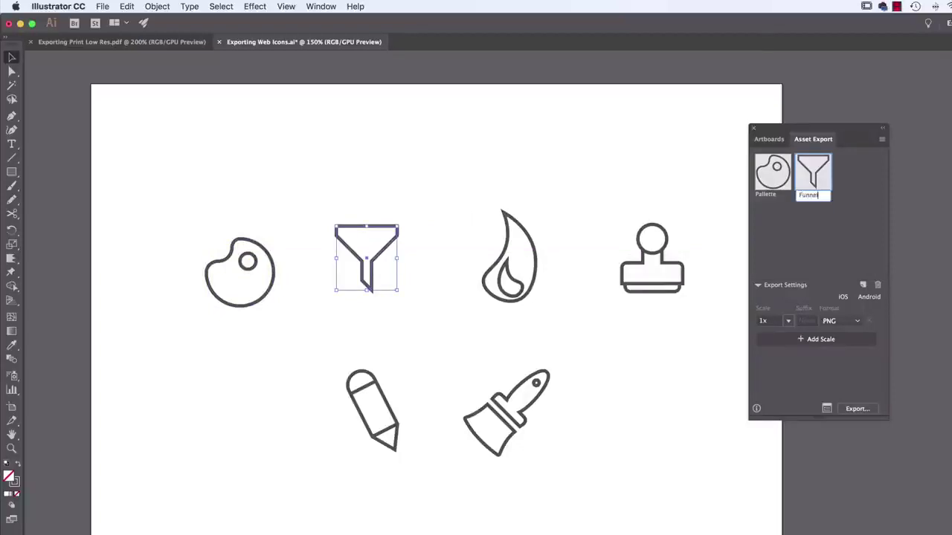
key("Return")
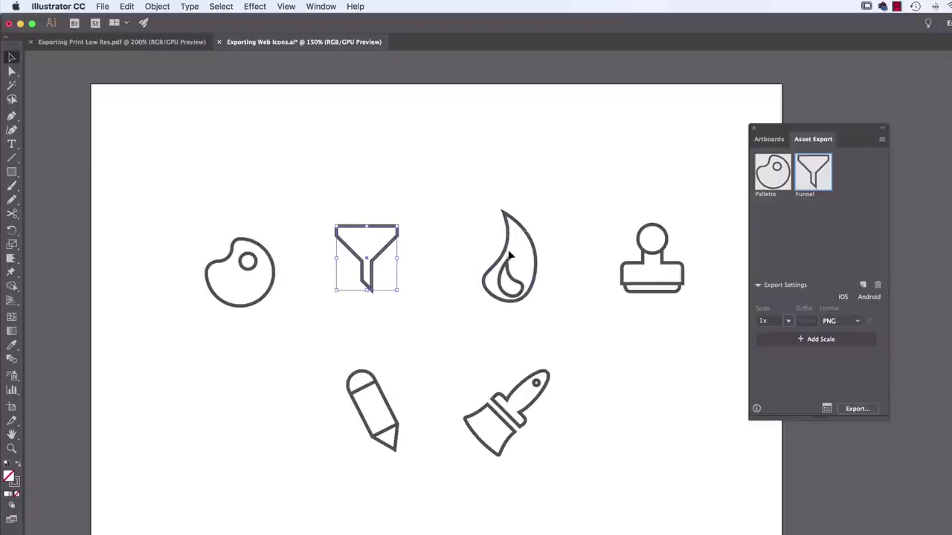
Step: Try adding the flame's two ungrouped shapes as export assets, remove both assets, and undo the test moves
left_click(458, 188)
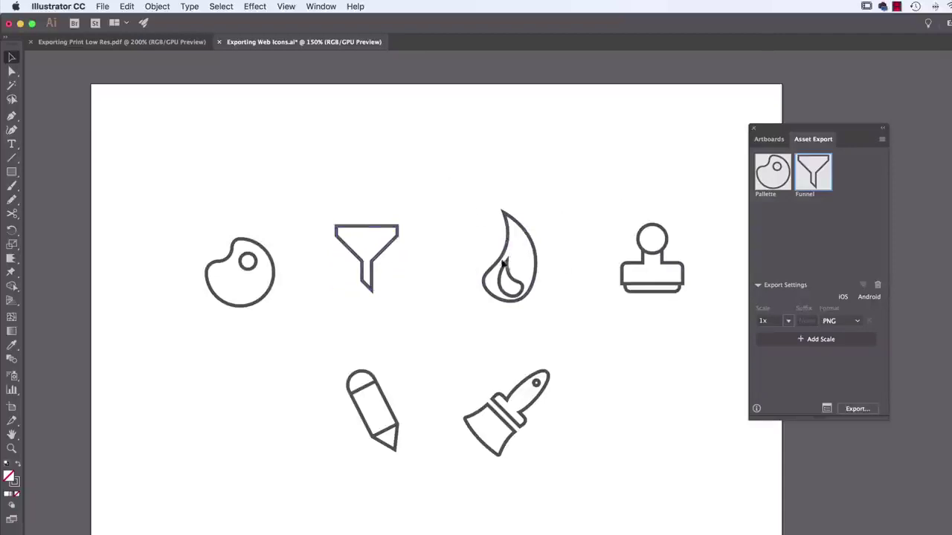
left_click_drag(502, 259, 449, 252)
key("super+z")
left_click(459, 227)
left_click_drag(445, 174, 809, 237)
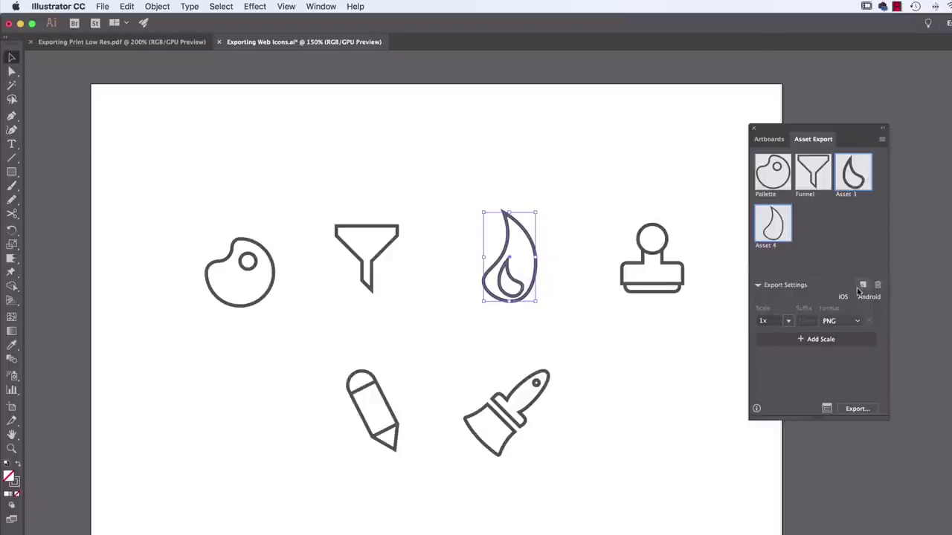
key("Delete")
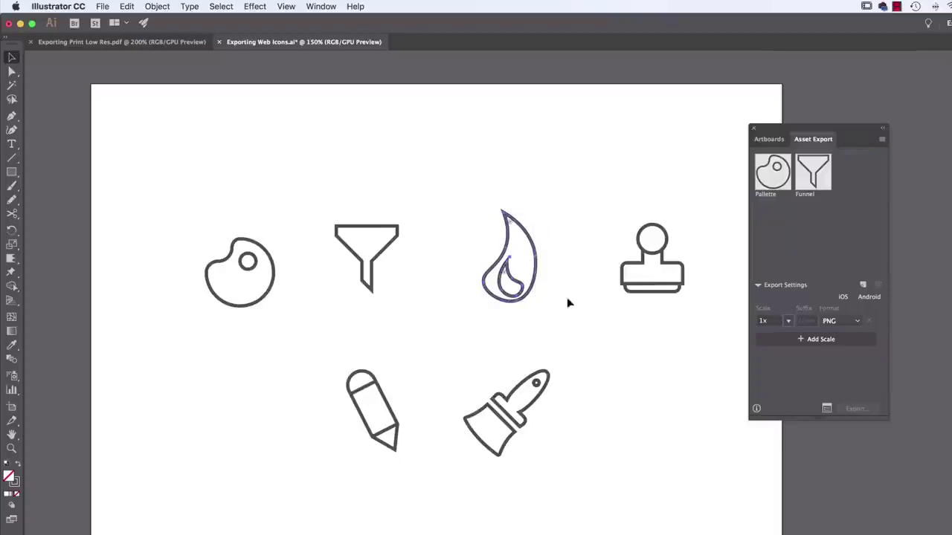
left_click(563, 280)
left_click_drag(511, 277, 431, 277)
key("super+z")
Step: Group the flame's two shapes and add the group to the export assets under the name Flame
left_click_drag(568, 211, 468, 332)
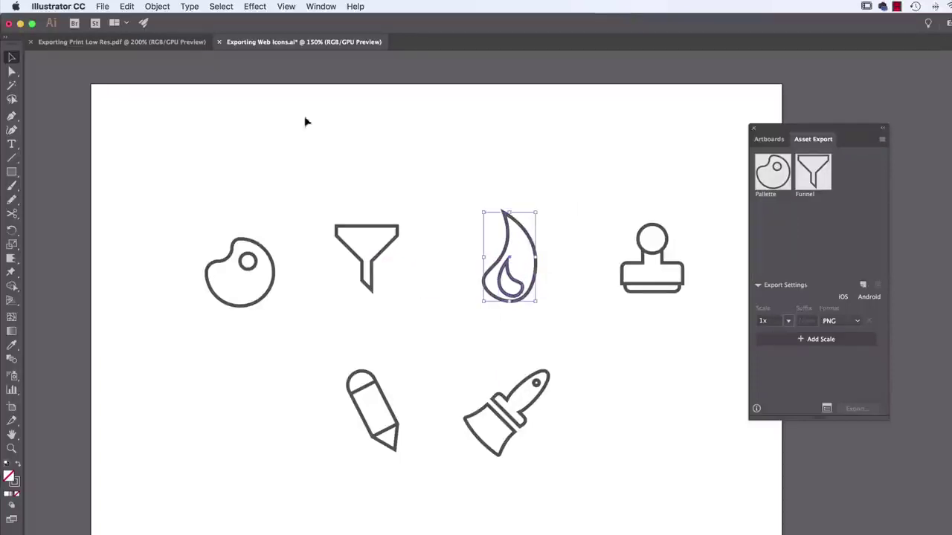
left_click(157, 6)
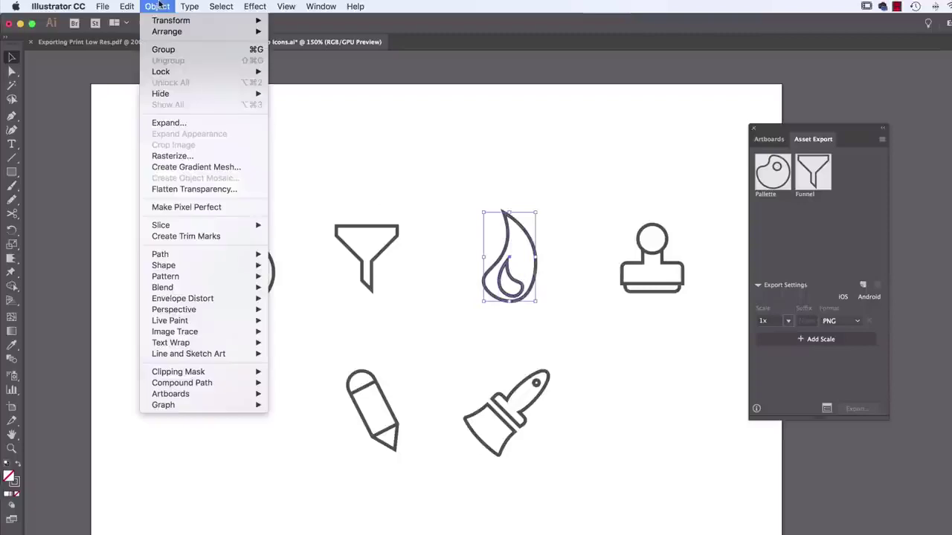
left_click(187, 51)
left_click_drag(508, 252, 848, 202)
double_click(852, 195)
type("Flame")
key("Return")
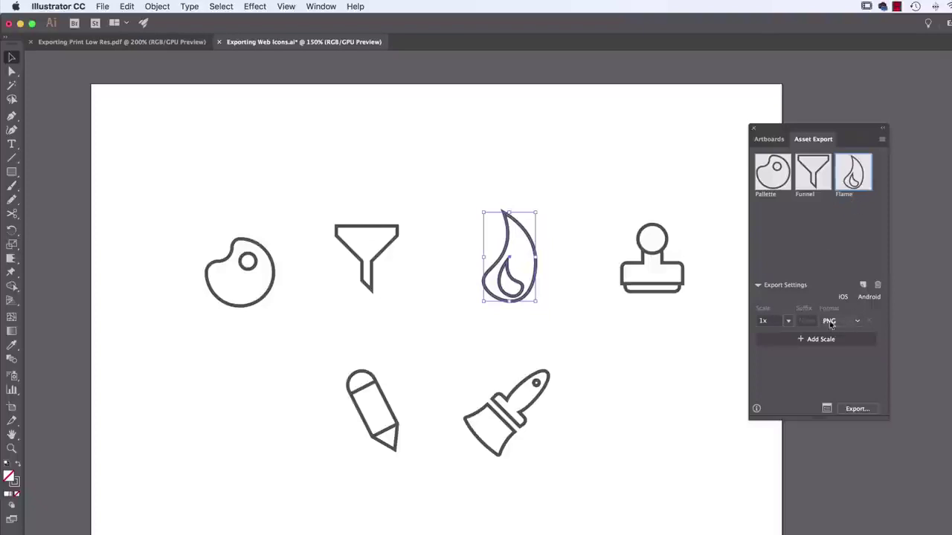
Step: Move the stamp icon beside the paintbrush and add the pencil, paintbrush and stamp together to the export assets
left_click(660, 257)
left_click_drag(661, 258, 639, 408)
left_click_drag(321, 351, 678, 481)
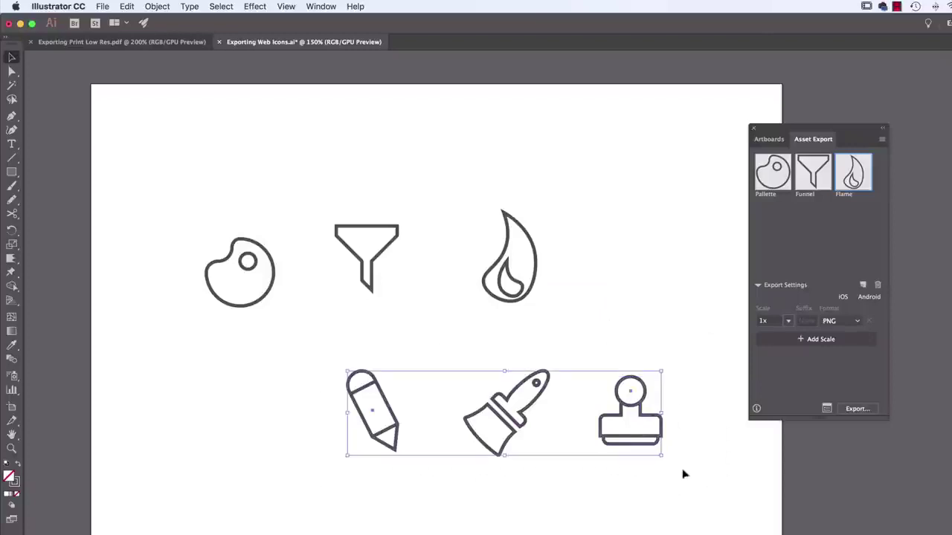
left_click_drag(610, 418, 809, 246)
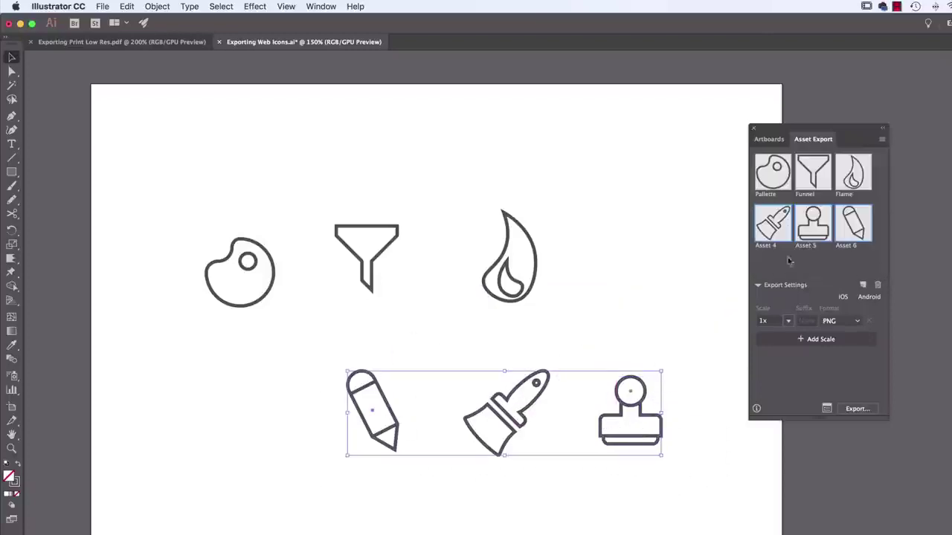
Step: Rename the paintbrush export asset as Brush
left_click(782, 264)
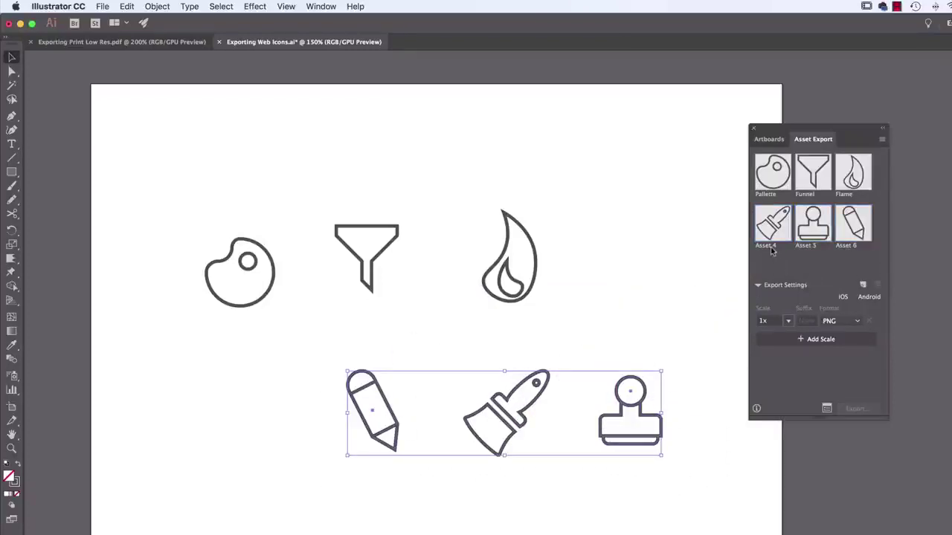
double_click(772, 247)
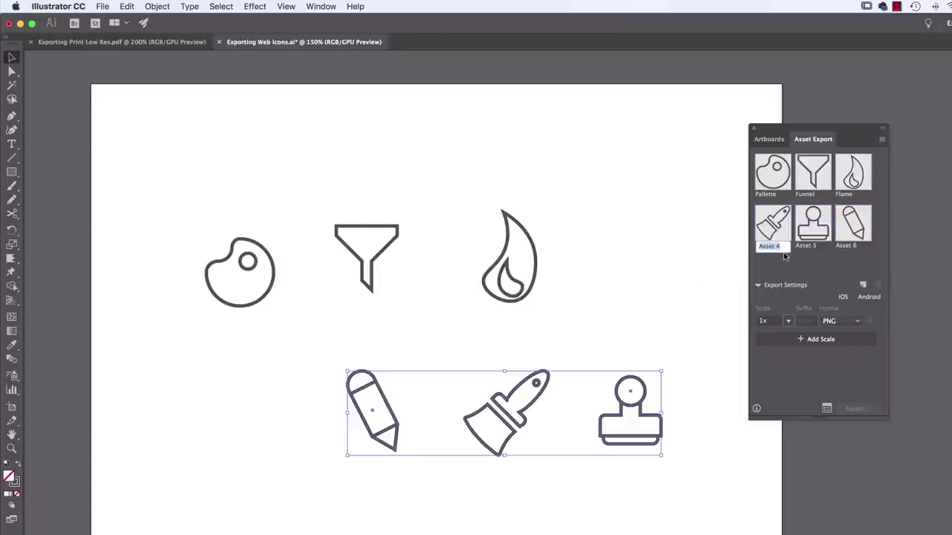
type("Brush")
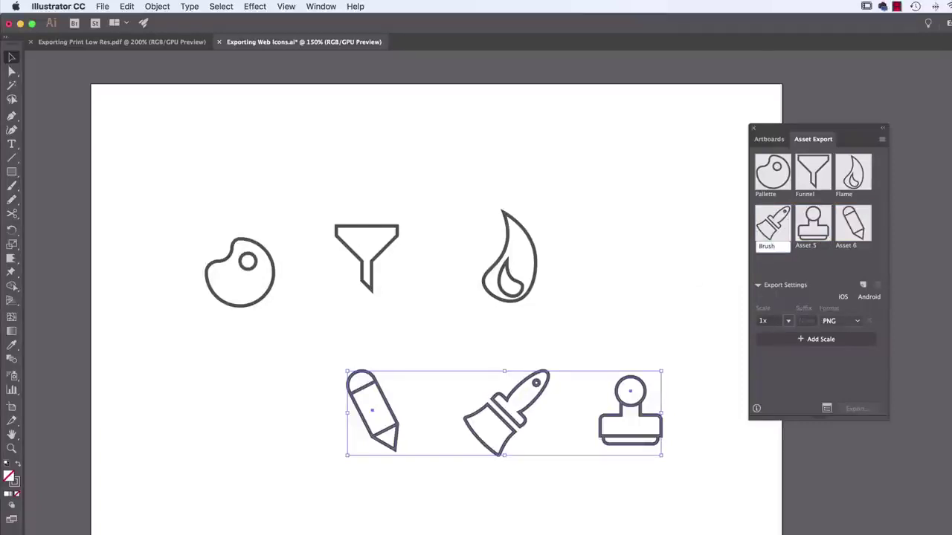
key("Tab")
Step: Rename the stamp export asset as Stamp and the pencil export asset as Pencil
left_click(816, 249)
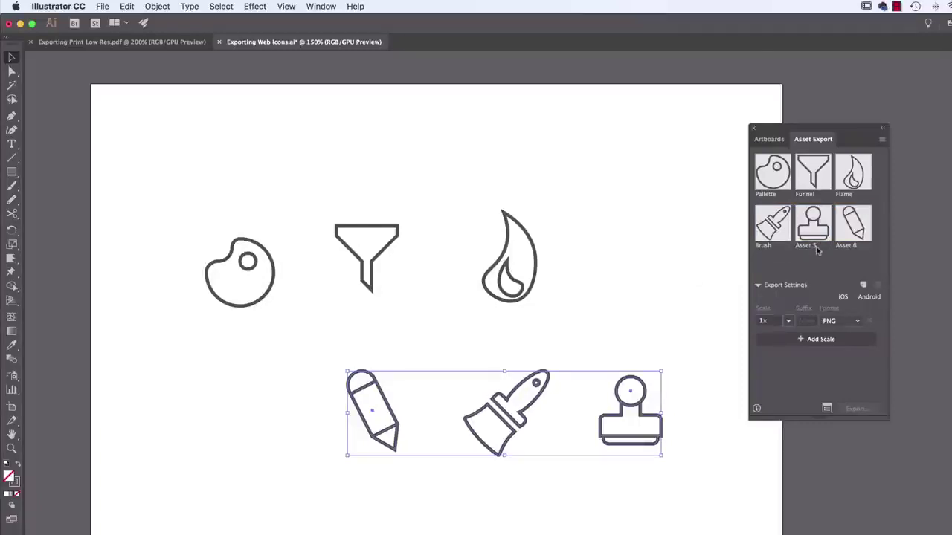
double_click(809, 245)
type("Stamp")
key("Return")
double_click(850, 246)
type("P")
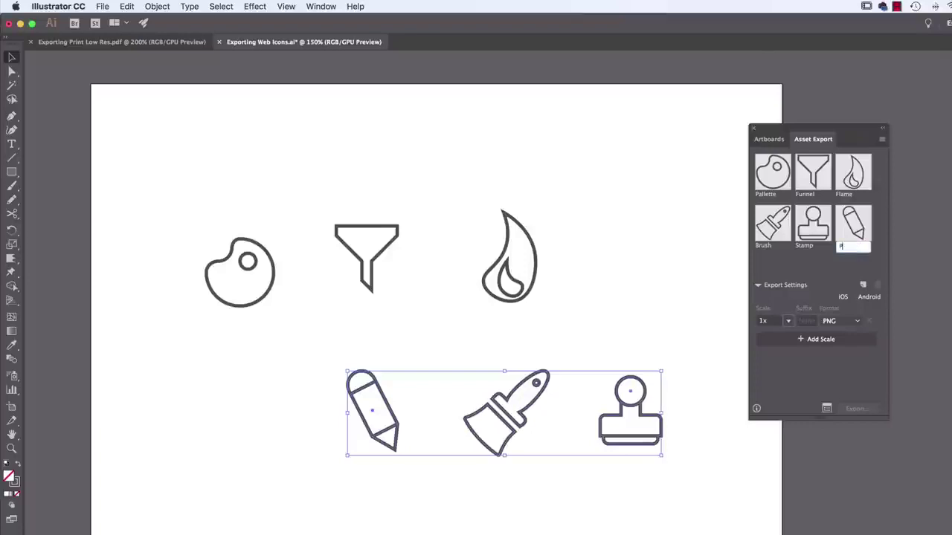
type("encil")
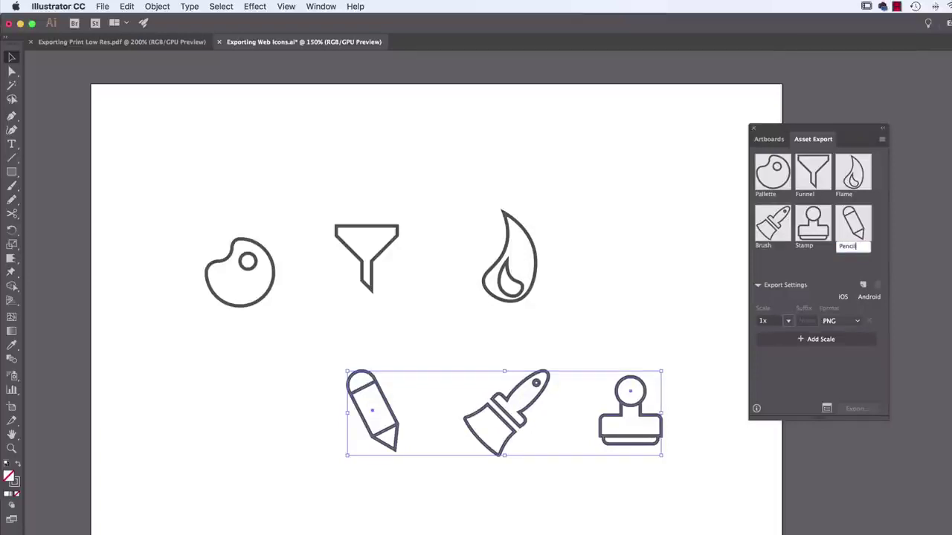
key("Return")
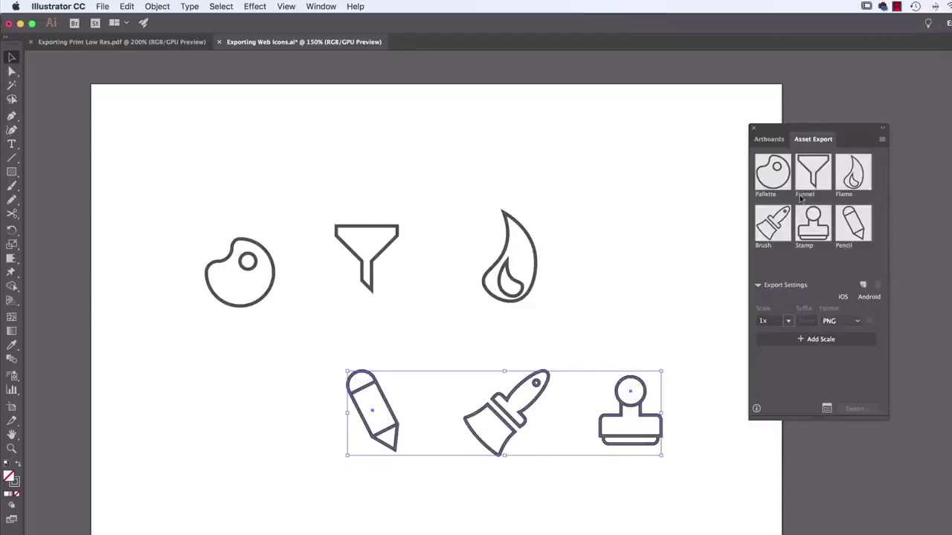
left_click(768, 178)
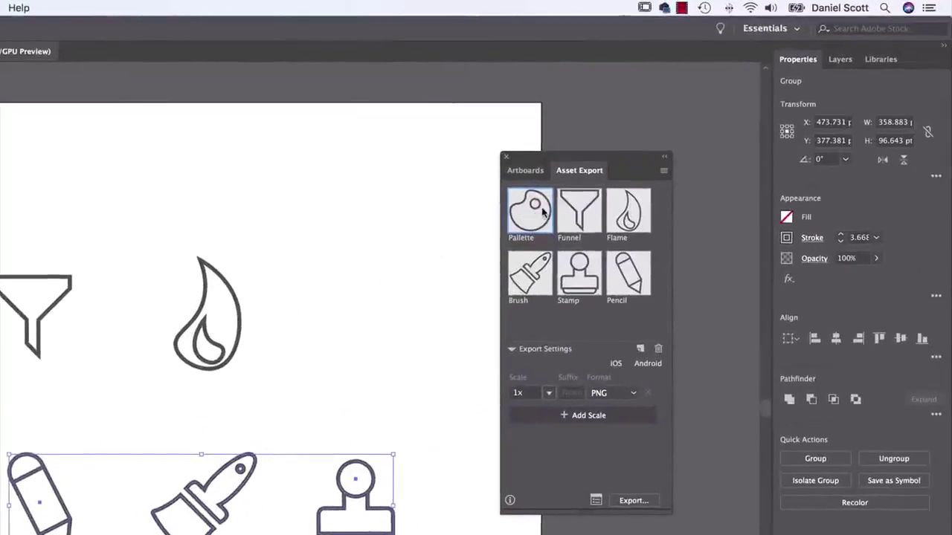
left_click(588, 220)
left_click(642, 219)
left_click(638, 267)
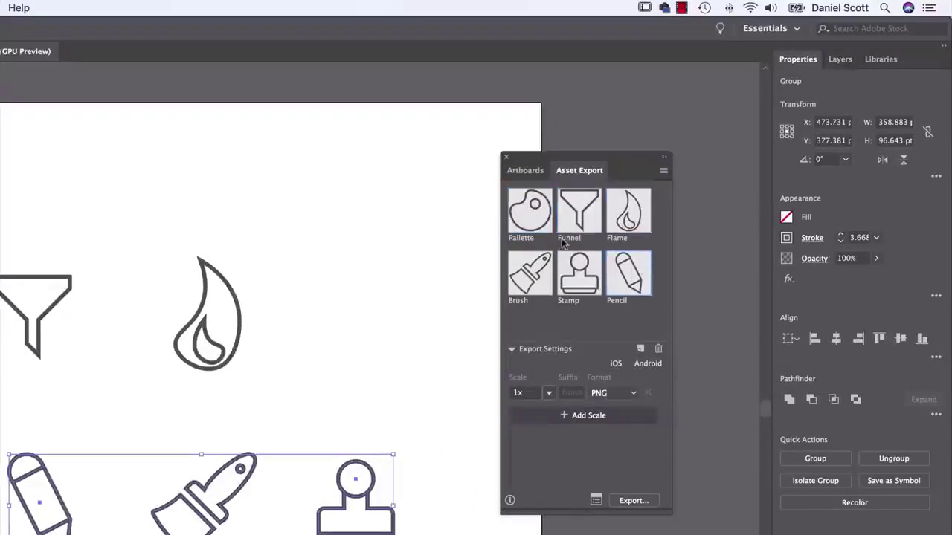
left_click(577, 267)
Step: Select all six export assets together, from Pallette through to Pencil
left_click(530, 222)
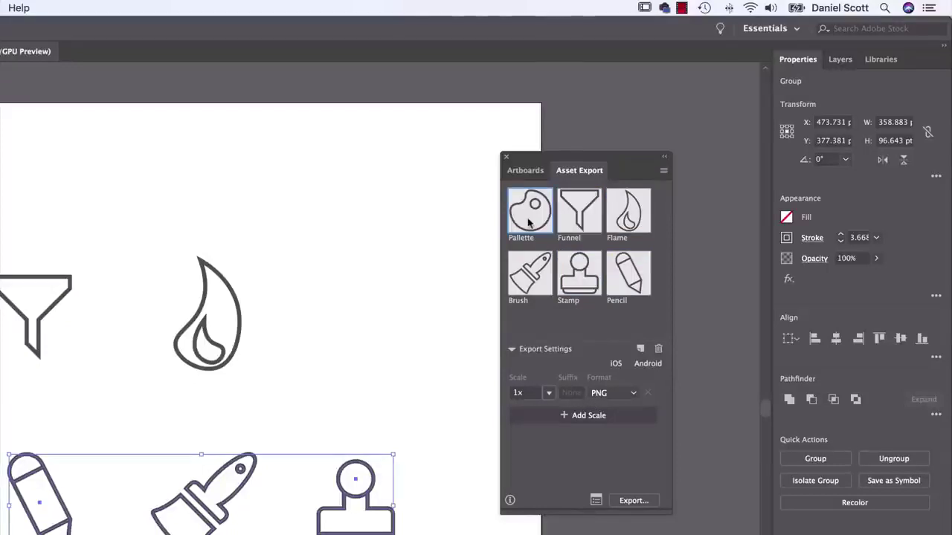
left_click(581, 218, "shift")
left_click(628, 215, "shift")
left_click(628, 276, "shift")
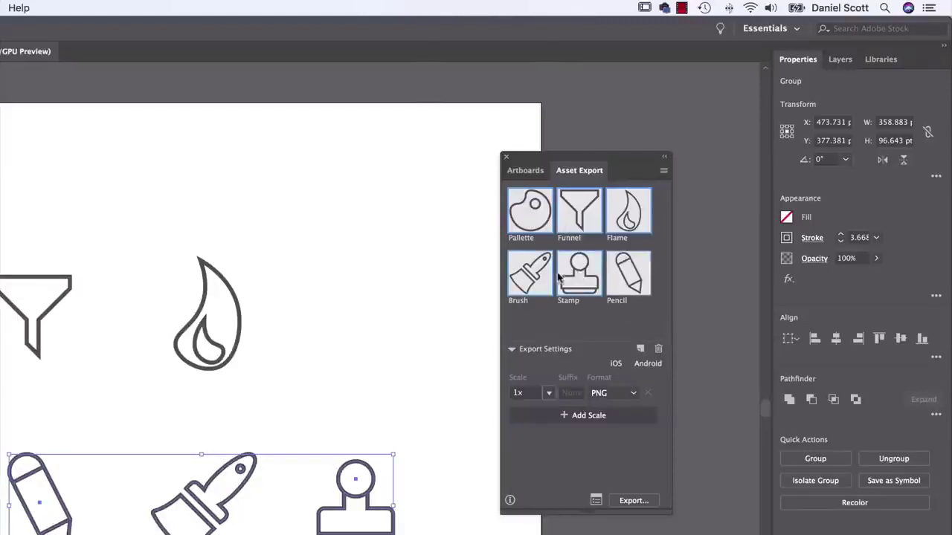
Step: Try the JPG 100 format for the selected assets' 1x export and set it back to PNG
left_click(633, 395)
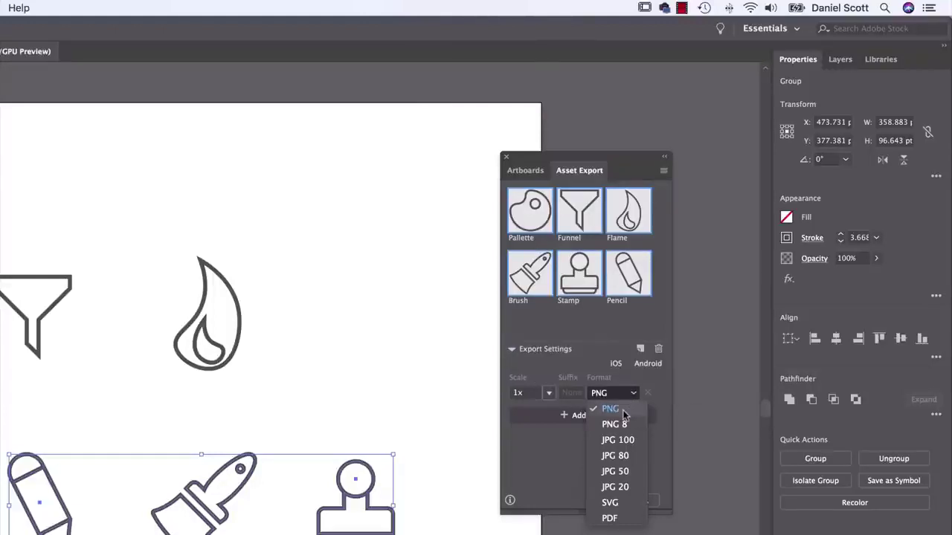
left_click(616, 441)
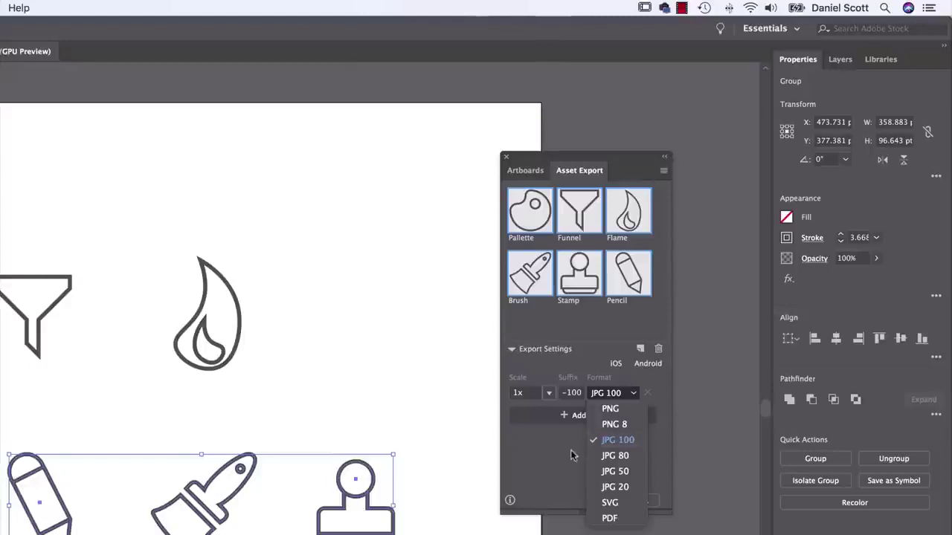
left_click(611, 409)
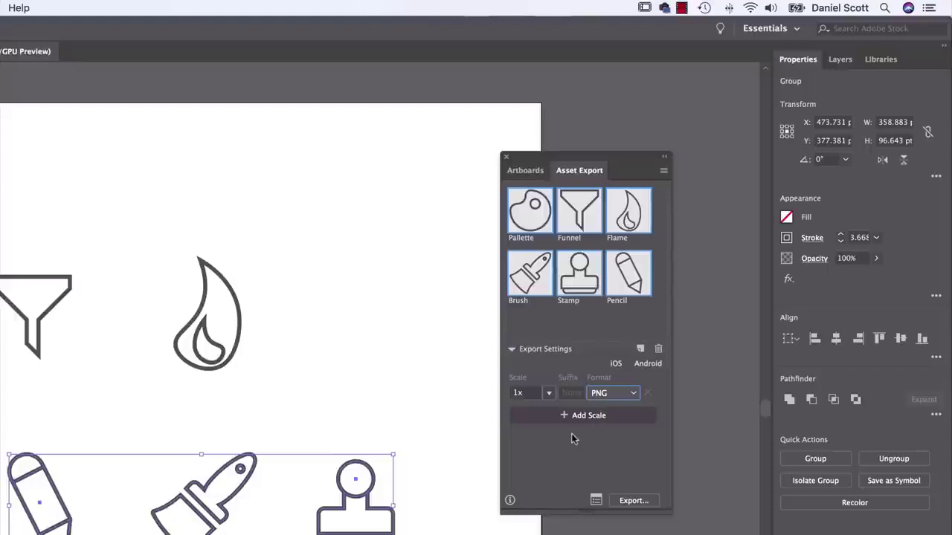
left_click(600, 394)
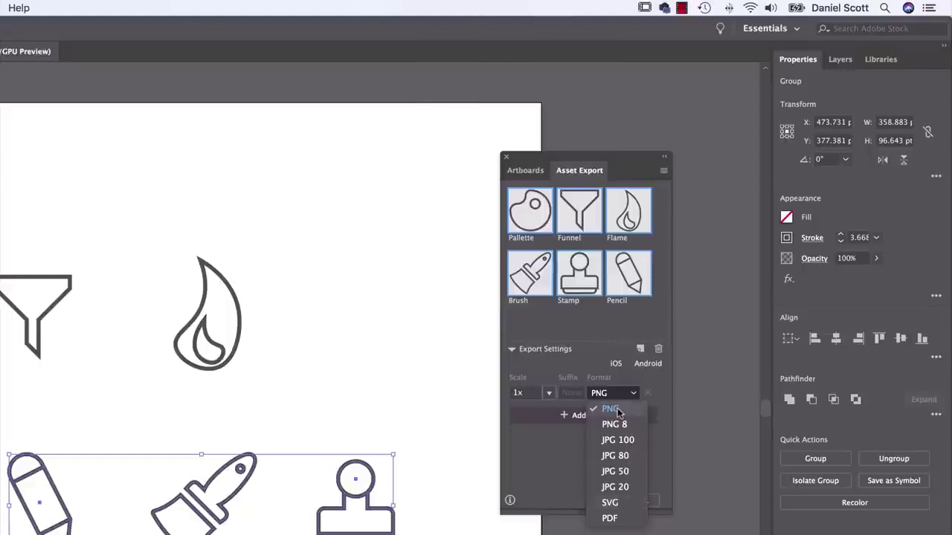
left_click(559, 449)
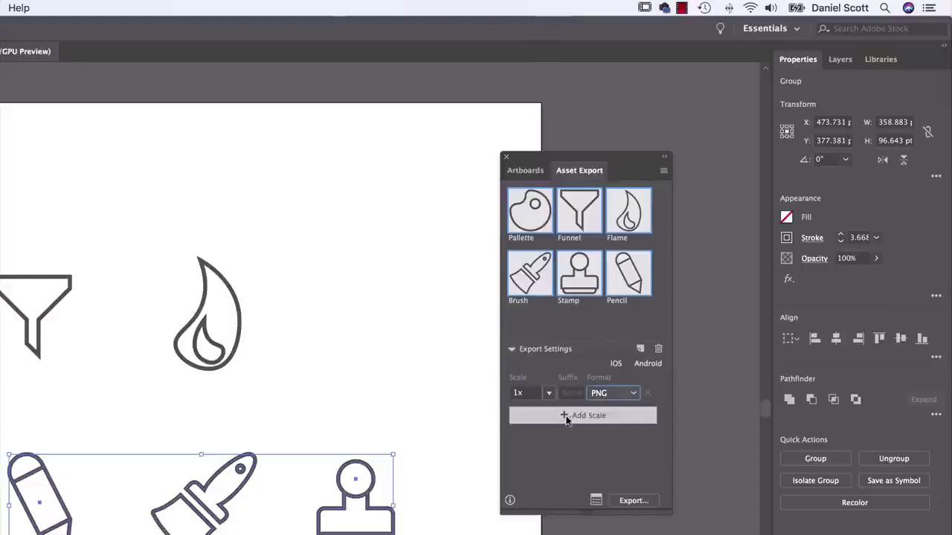
Step: Add a second export setting for the selected assets at 1x scale and set its format to SVG
left_click(579, 417)
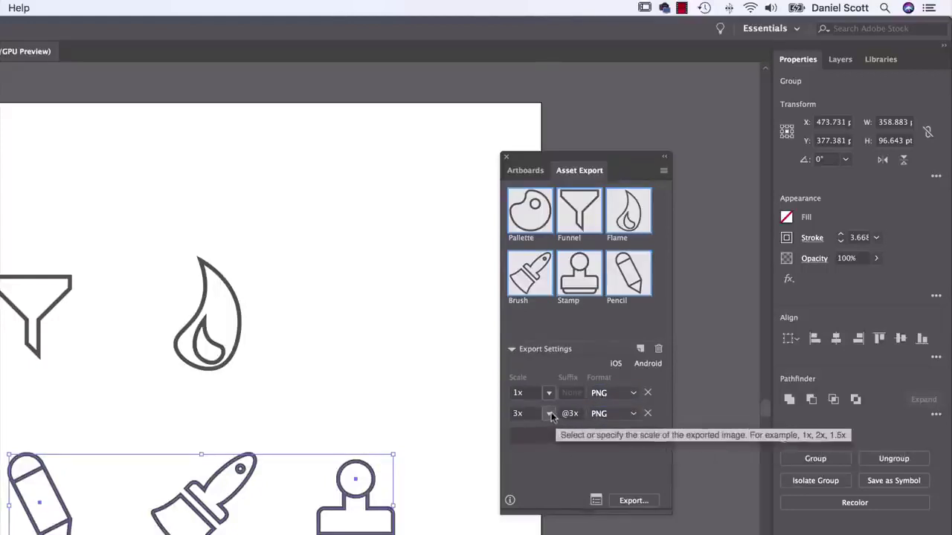
left_click(550, 413)
left_click(562, 429)
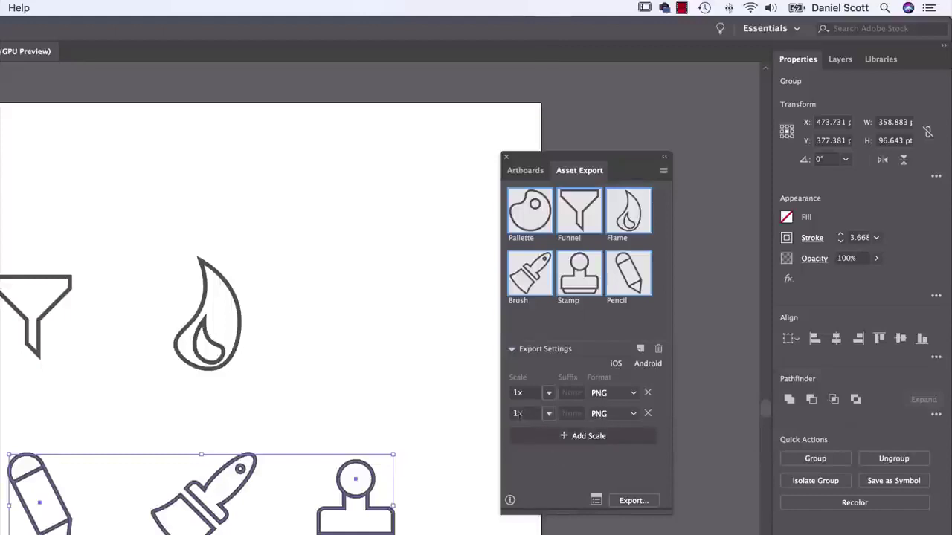
left_click(609, 414)
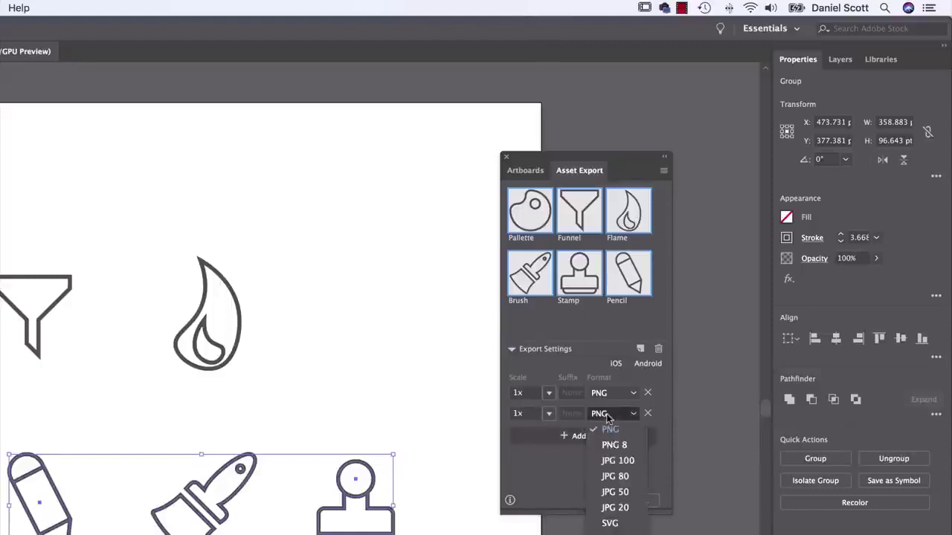
left_click(622, 525)
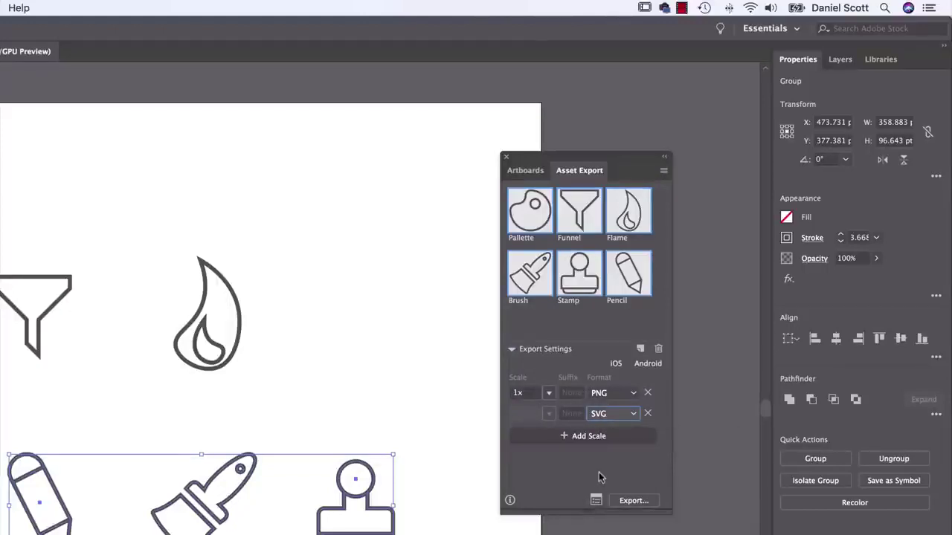
Step: Export the selected assets into a new folder named Web Icons inside Class Files
left_click(646, 502)
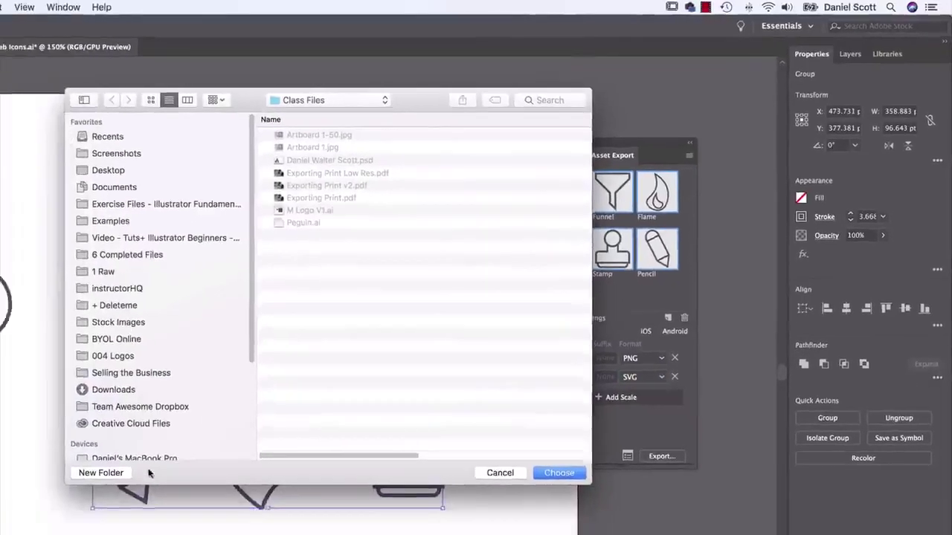
left_click(128, 473)
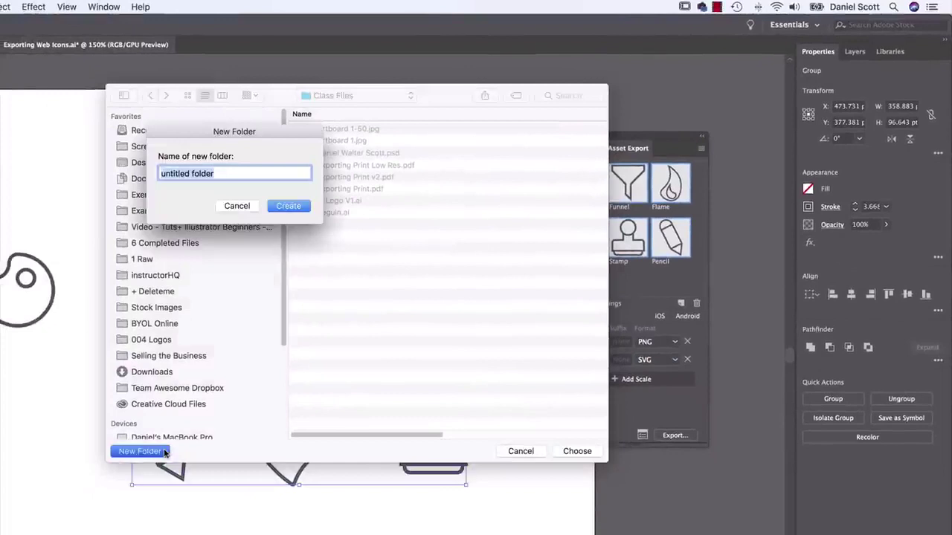
type("Web Icon")
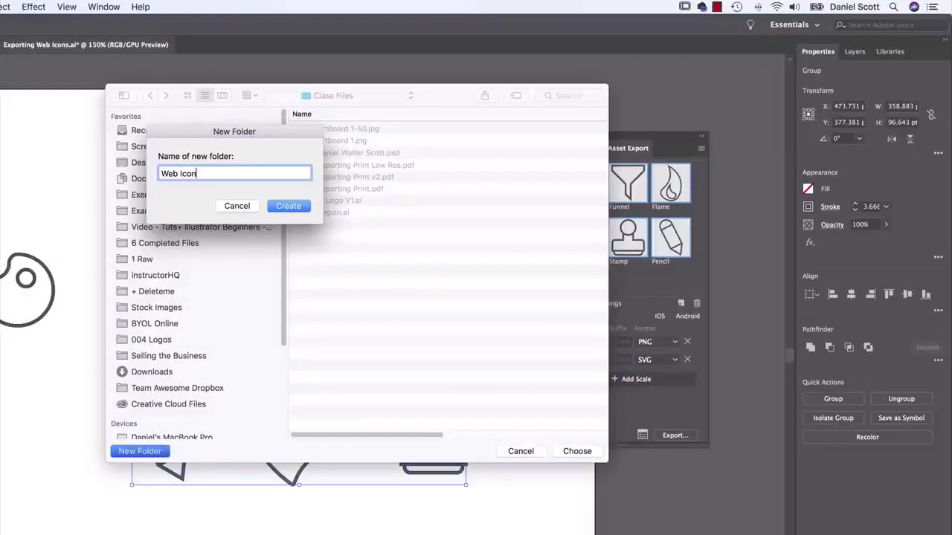
type("s")
left_click(299, 206)
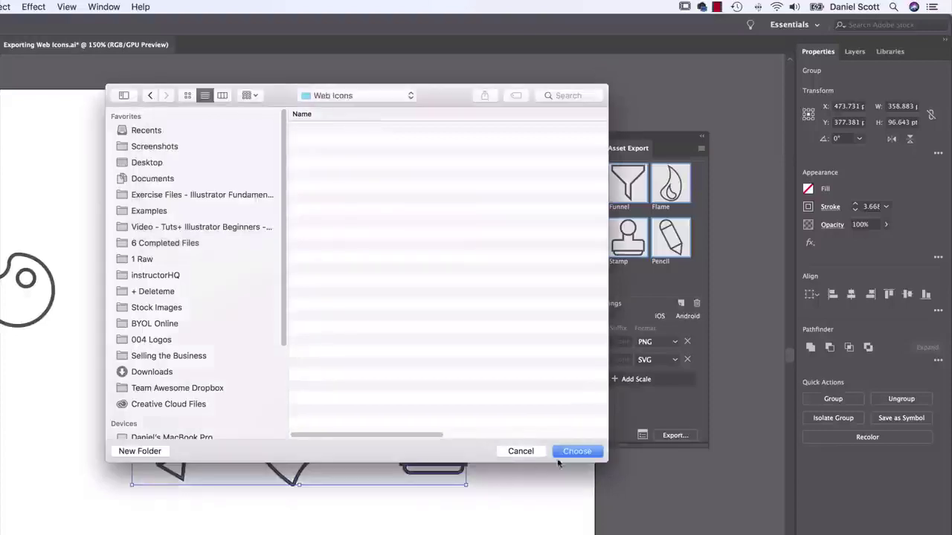
left_click(575, 452)
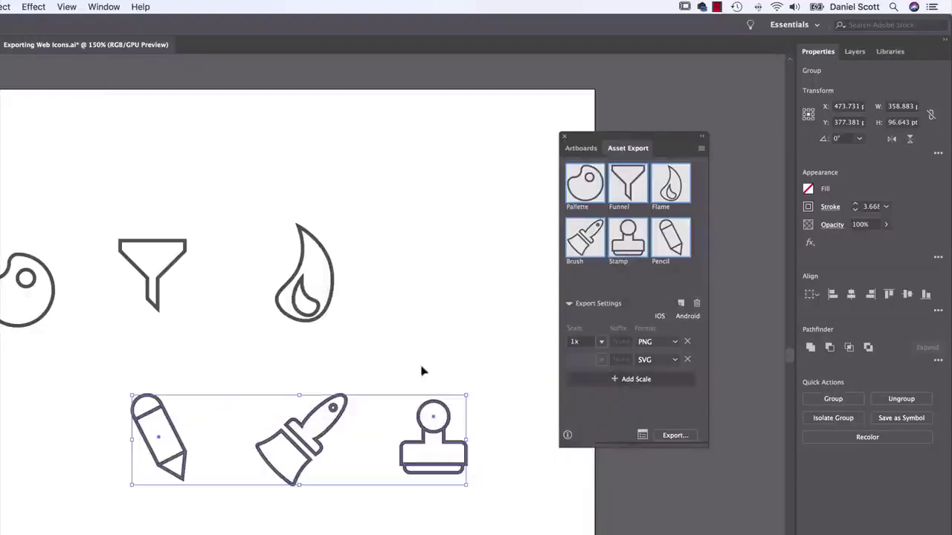
Step: Switch to Finder, open the Web Icons folder and check the exported PNG and SVG pair for the brush
key("super+Tab")
left_click(258, 322)
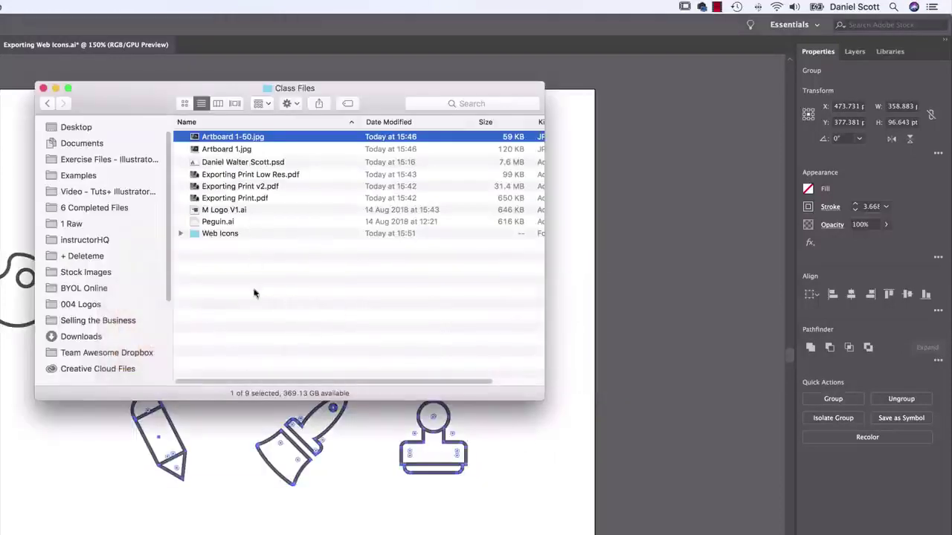
double_click(216, 235)
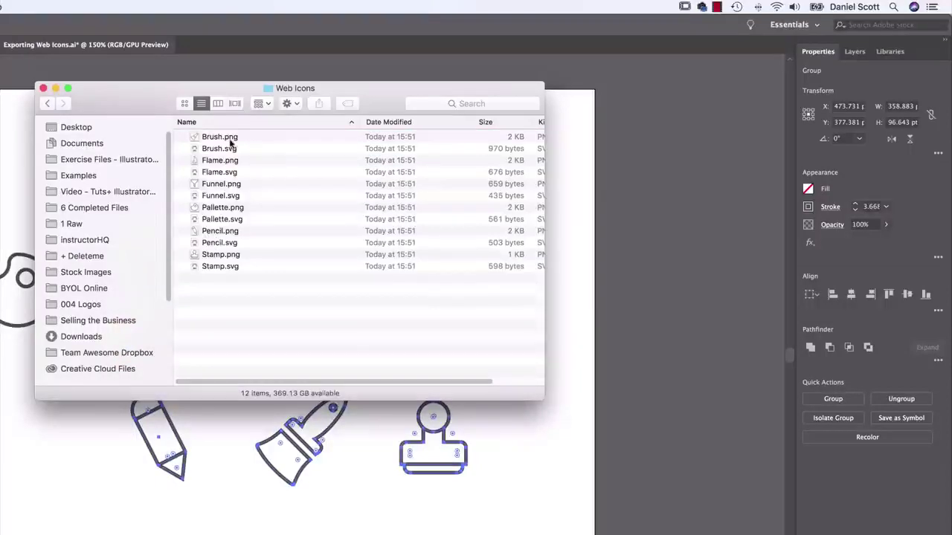
left_click(231, 141)
left_click(230, 150, "shift")
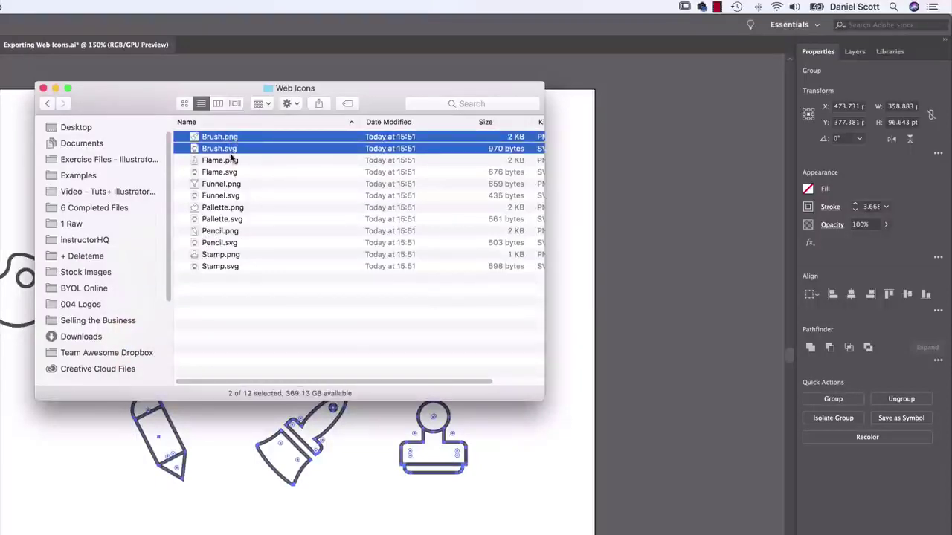
left_click(232, 307)
Step: Preview Brush.png and Brush.svg to compare how the two exported formats look when enlarged
left_click(231, 150)
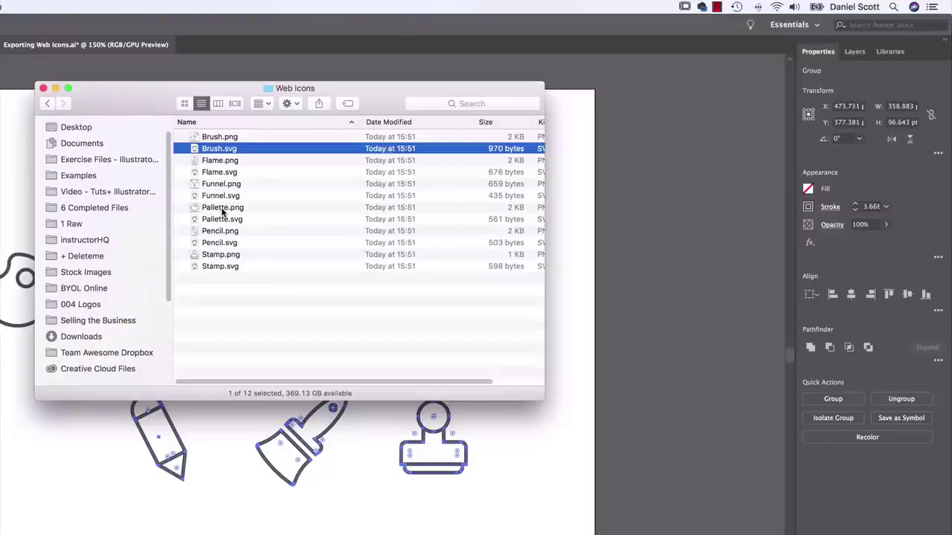
left_click(223, 139)
key("space")
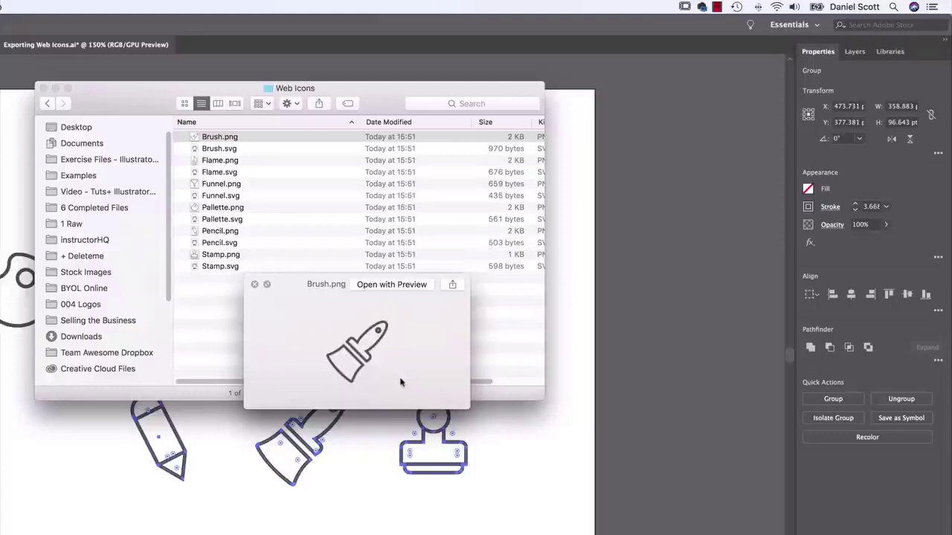
key("space")
key("Down")
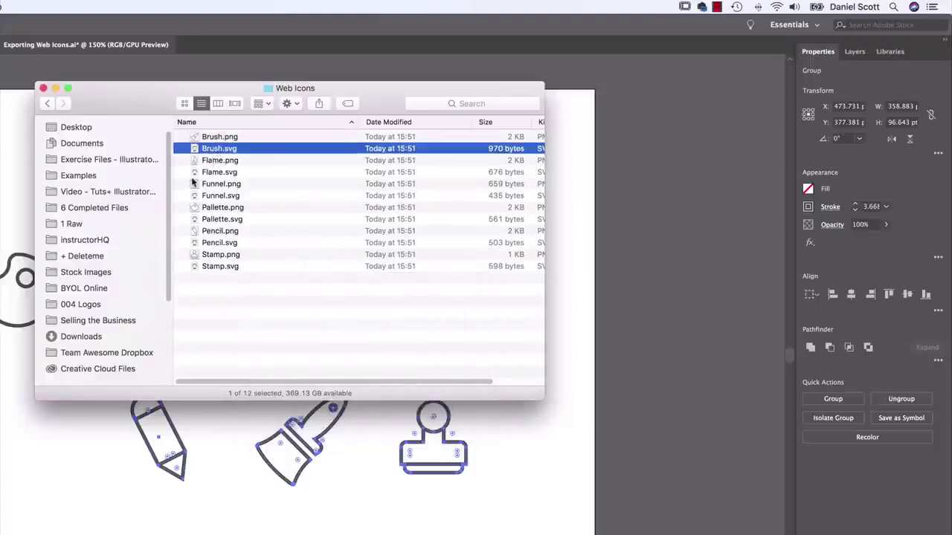
key("space")
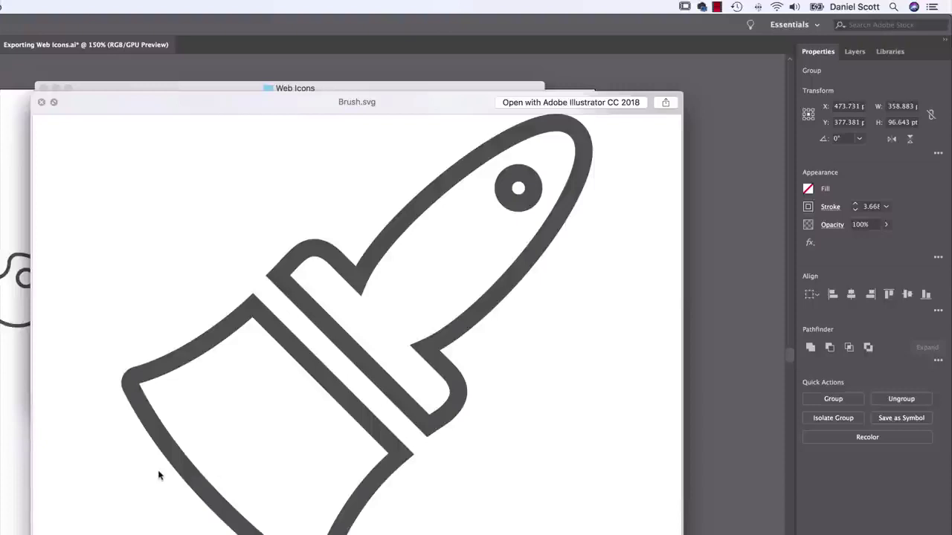
key("space")
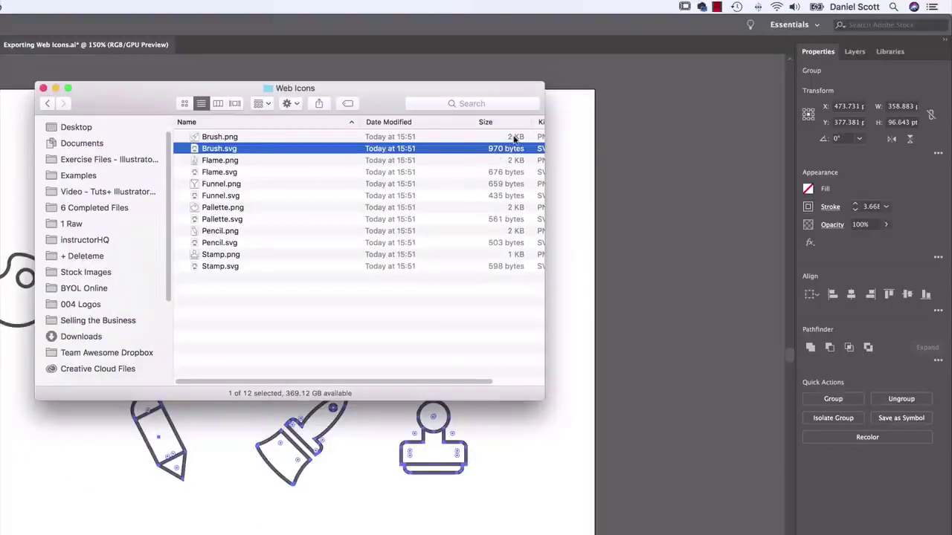
Step: Compare the brush's PNG and SVG entries in the file list and preview Brush.png again
key("Up")
left_click(214, 152)
left_click(229, 137)
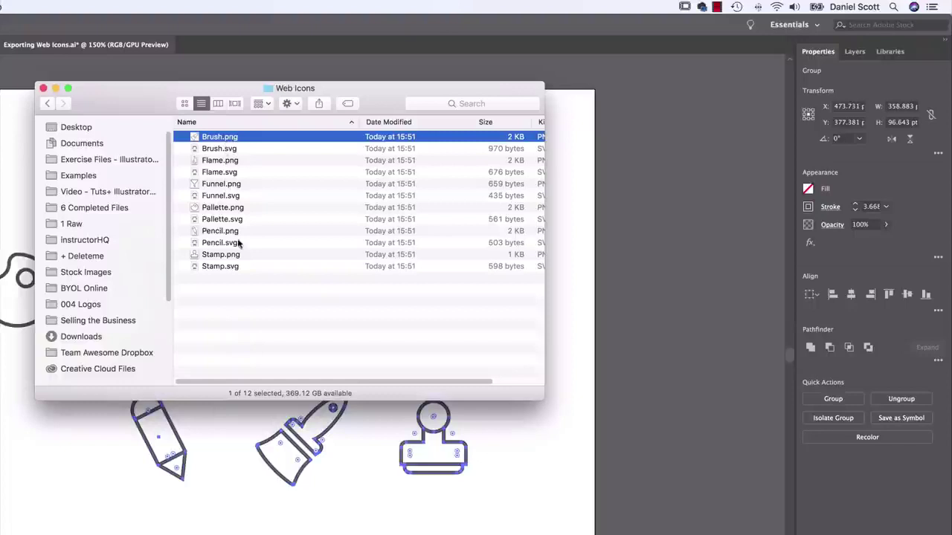
key("space")
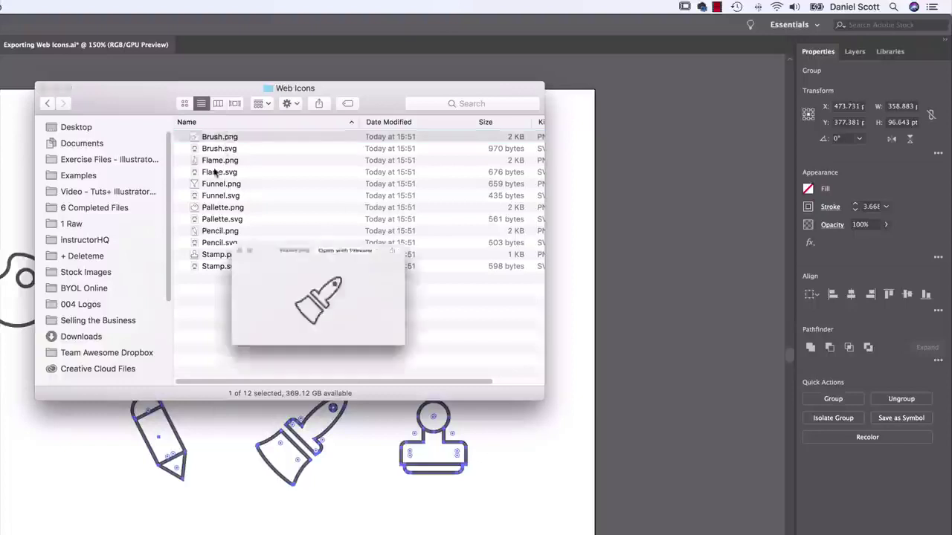
Step: Preview the remaining exported icons one after another, from Brush.svg through Pencil.svg, to check each PNG and SVG
key("Down")
key("Down")
key("Down")
key("Down")
key("Down")
key("Down")
key("Down")
key("Down")
key("Down")
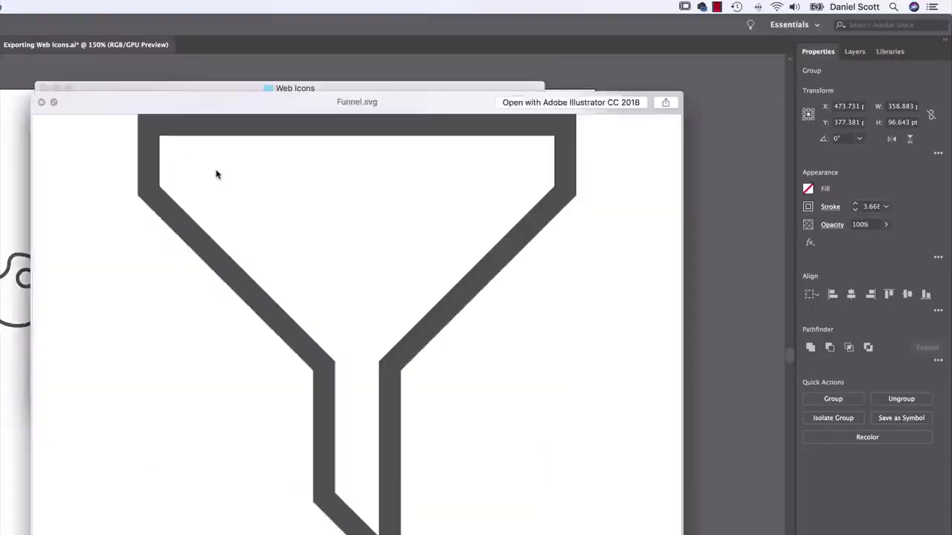
key("space")
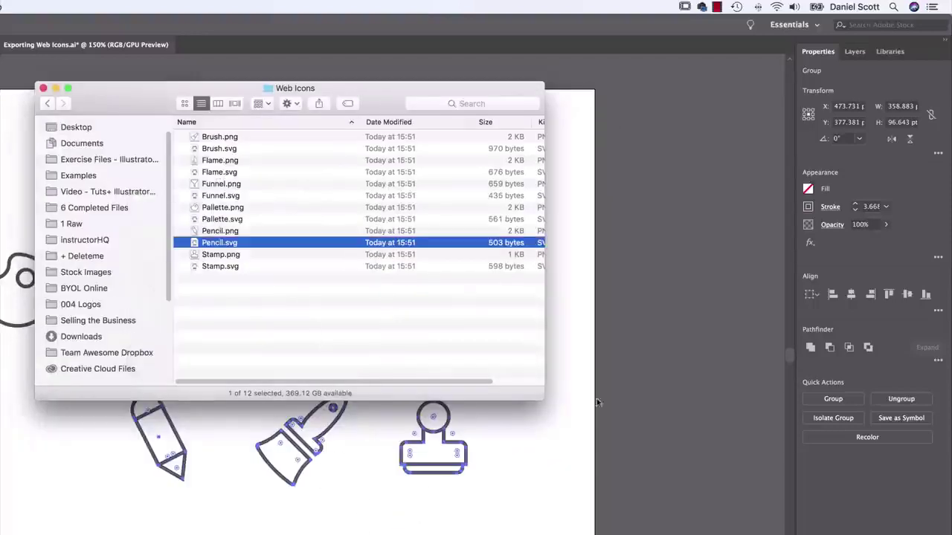
Step: Switch back to Illustrator, select only the stamp icon and change its stroke colour to a magenta swatch
left_click(630, 401)
left_click(505, 394)
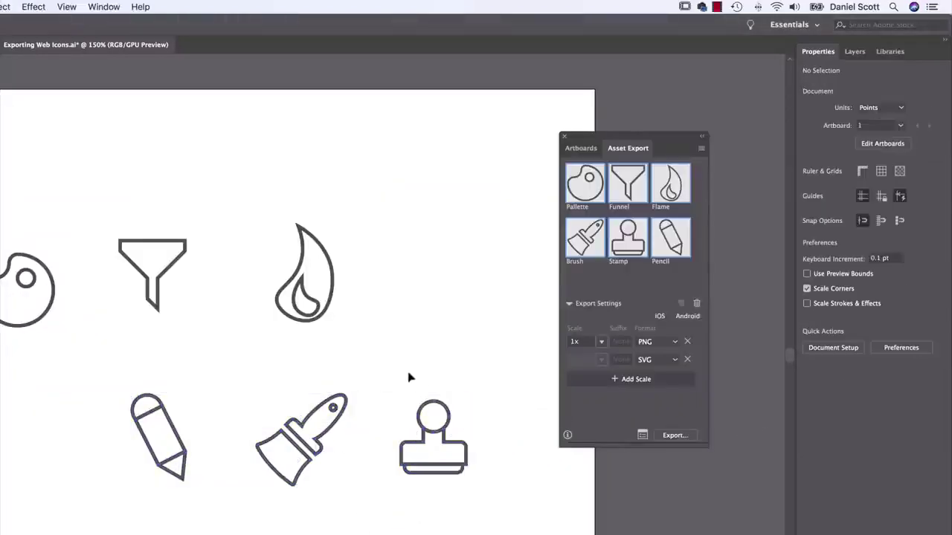
left_click_drag(410, 374, 460, 479)
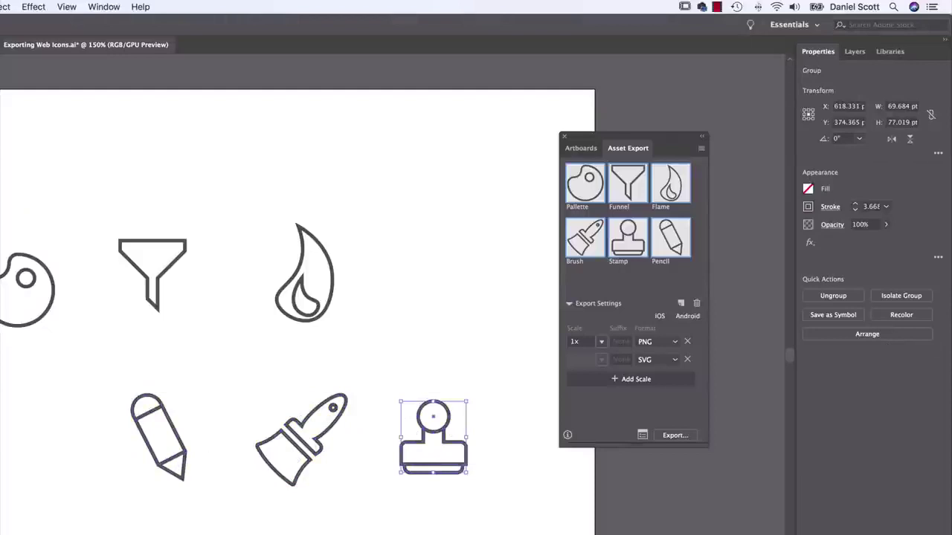
left_click(810, 208)
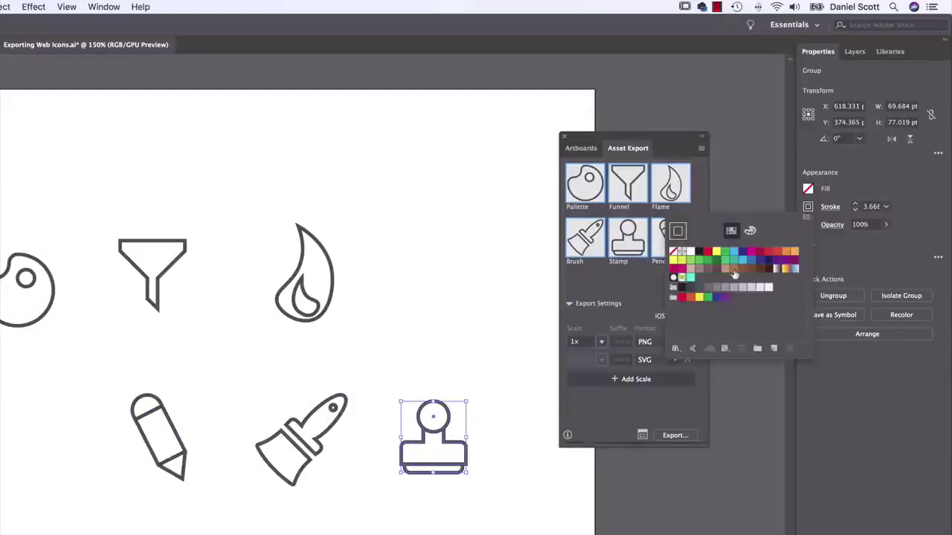
left_click(736, 268)
left_click(606, 280)
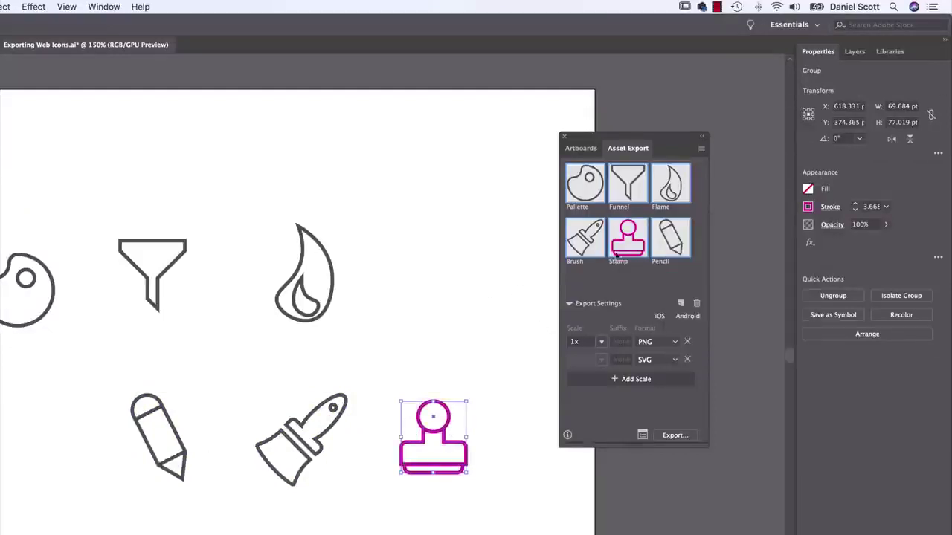
Step: Select all the icons on the artboard and apply a magenta swatch to their strokes
left_click(690, 435)
left_click(521, 451)
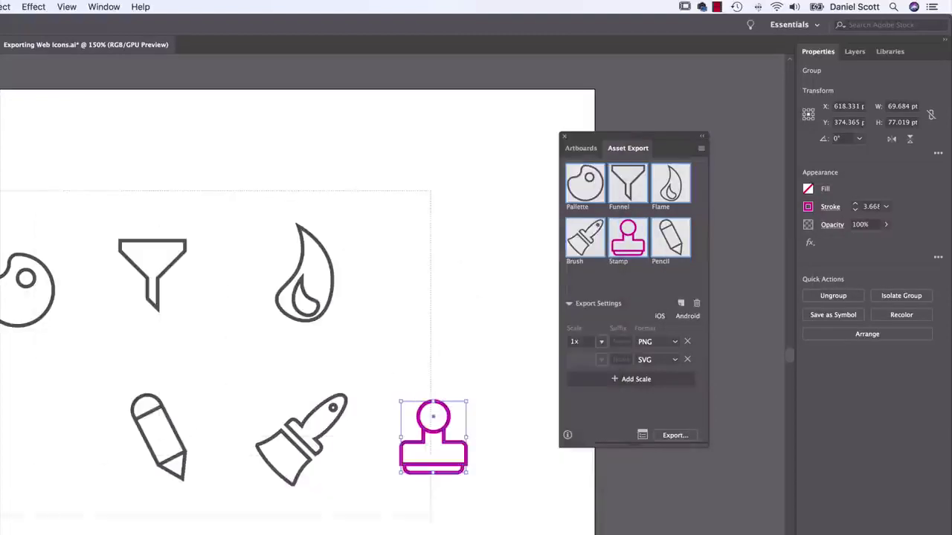
key("super+a")
left_click(810, 207)
left_click(751, 255)
Step: Export all the recoloured assets again as PNG and SVG into the existing Web Icons folder
left_click(674, 436)
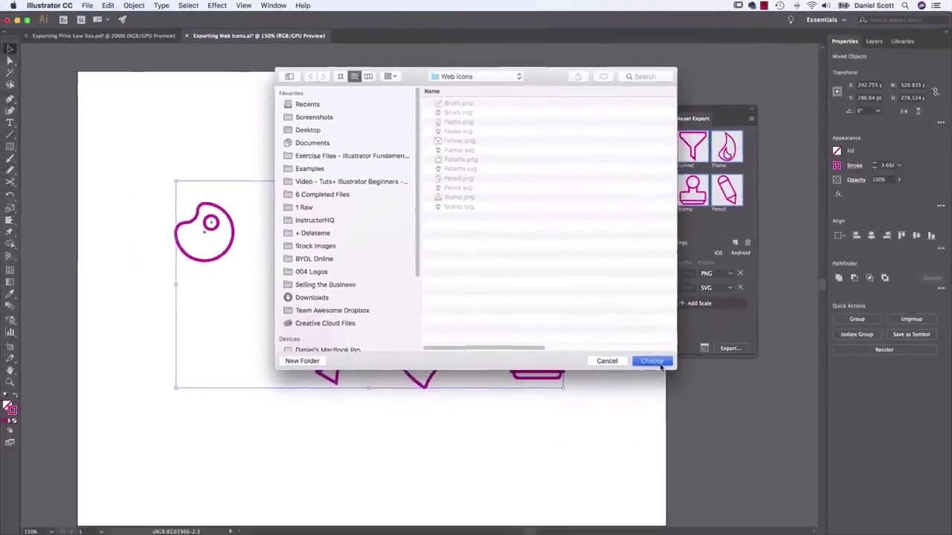
left_click(660, 366)
left_click(276, 217)
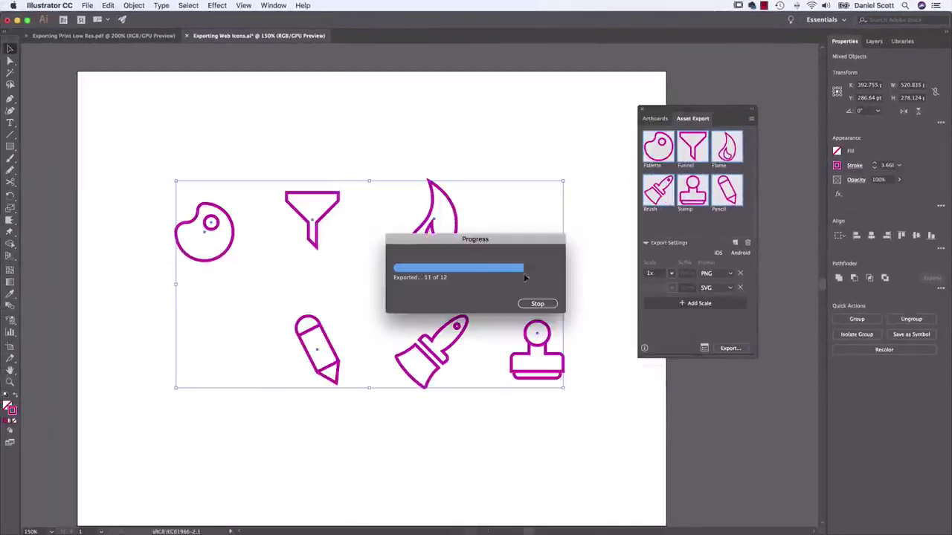
Step: Switch to Finder, preview the re-exported icons from Pencil.svg up to Flame.svg, then return to Illustrator with nothing selected
key("super+Tab")
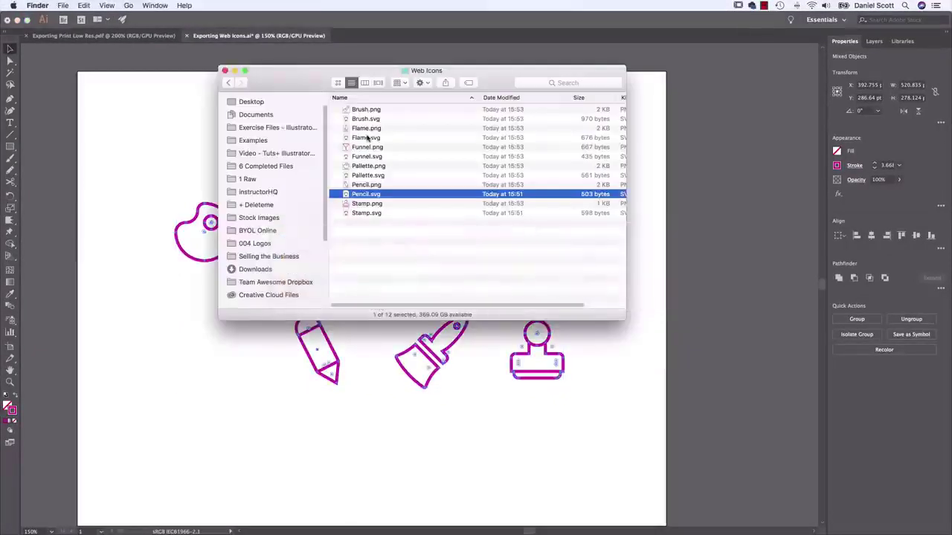
key("space")
key("Up")
key("Up")
key("Up")
key("Up")
key("Up")
key("Up")
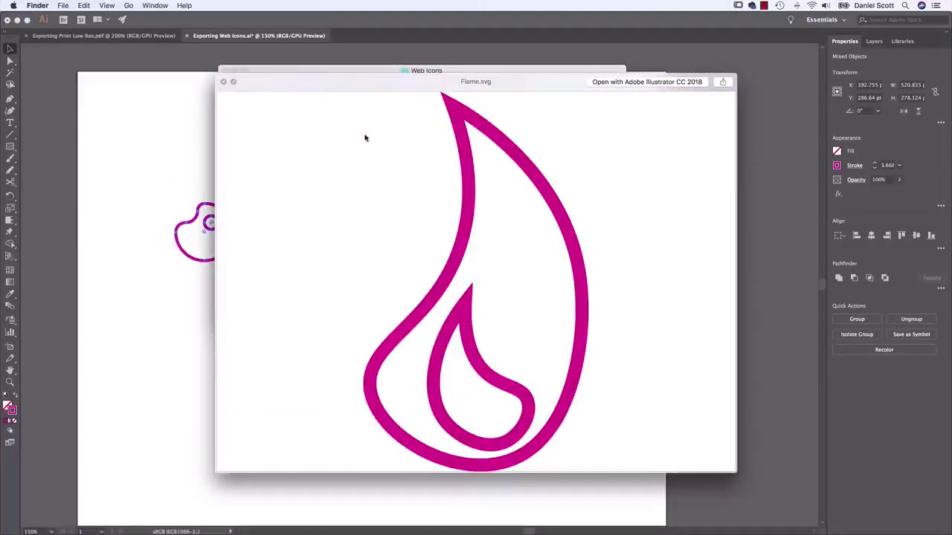
key("space")
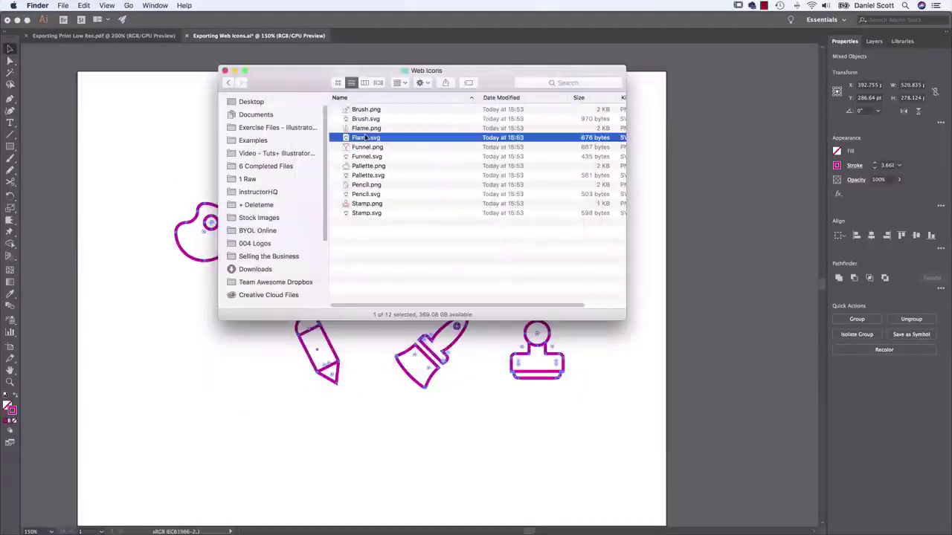
left_click(87, 186)
left_click(138, 176)
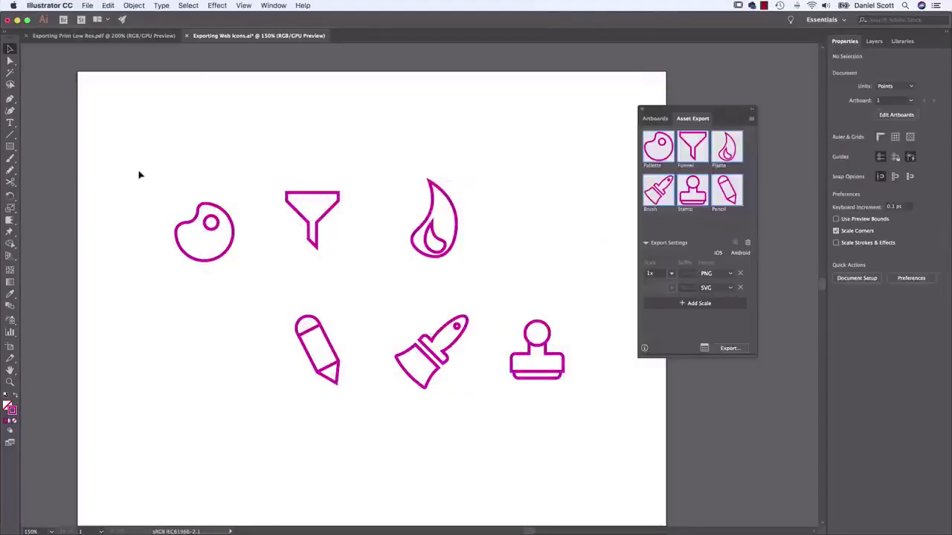